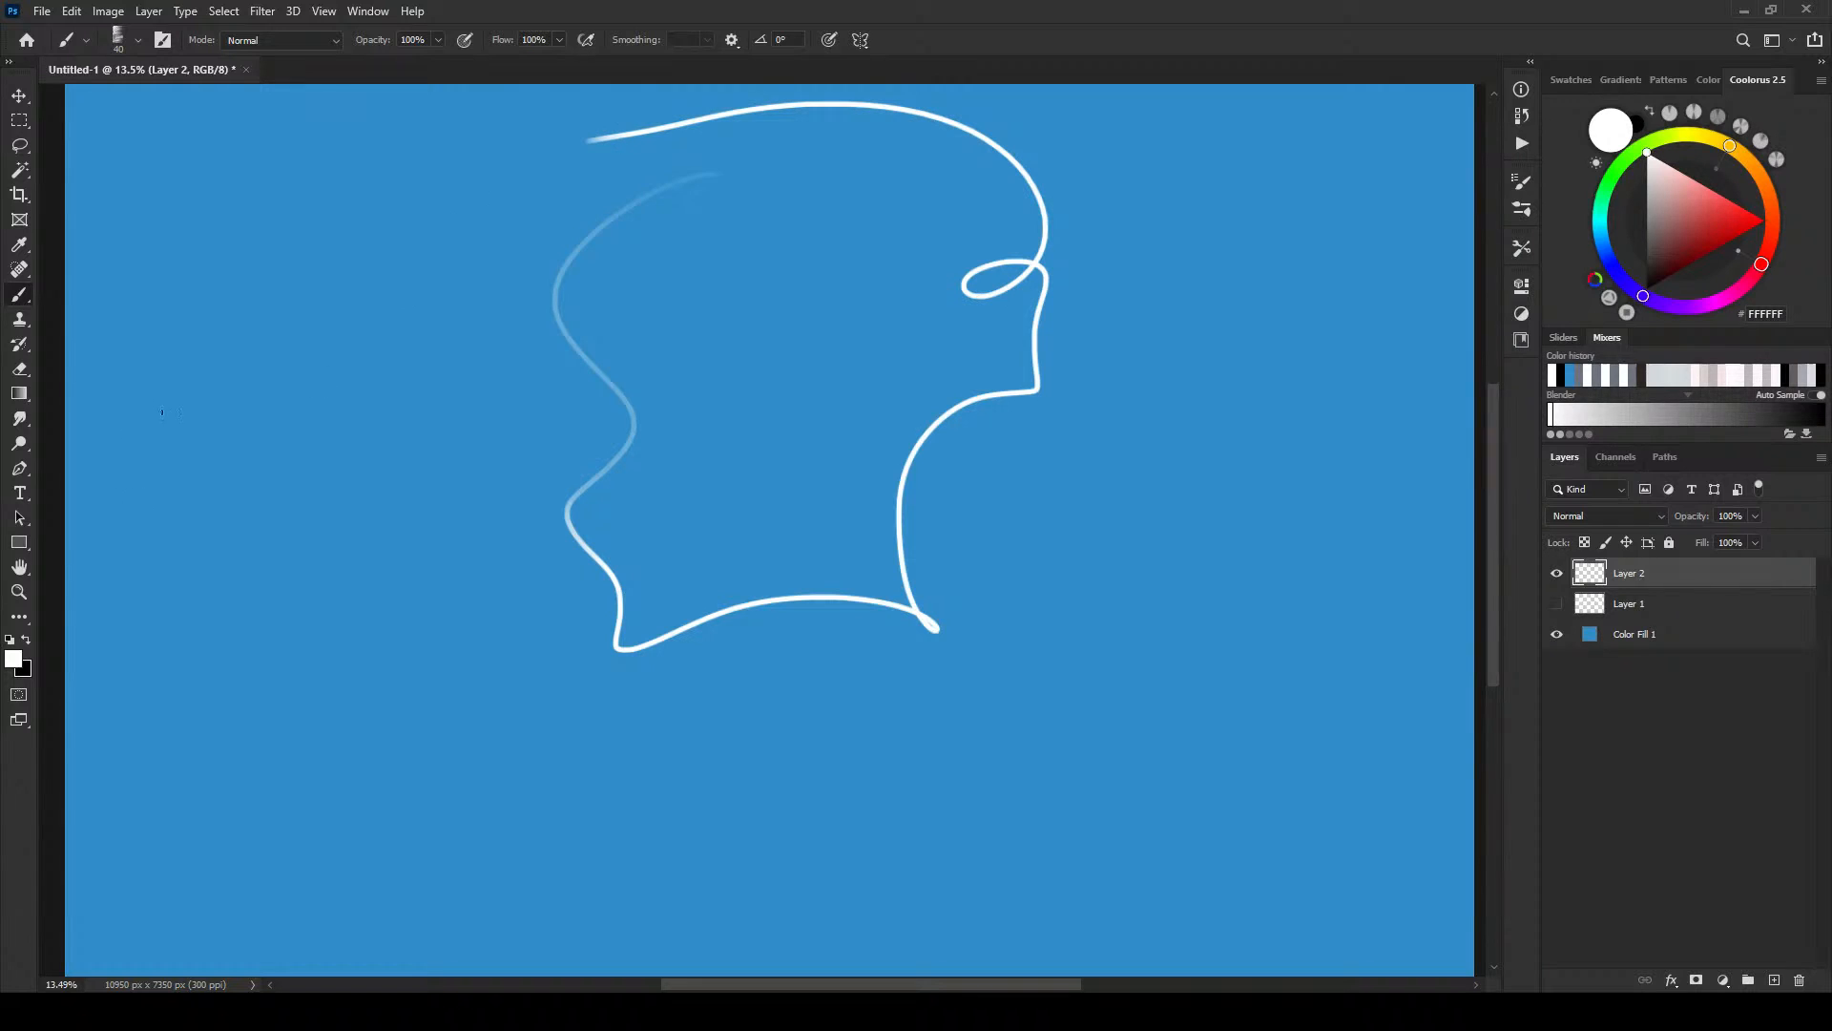
- Draw five freeform white outlines with the Brush tool in the empty areas around the large central shape
{"action": "mouse_move", "coordinate": [162, 412]}
{"action": "left_mouse_down"}
{"action": "mouse_move", "coordinate": [238, 630]}
{"action": "mouse_move", "coordinate": [487, 740]}
{"action": "mouse_move", "coordinate": [207, 427]}
{"action": "left_mouse_up"}
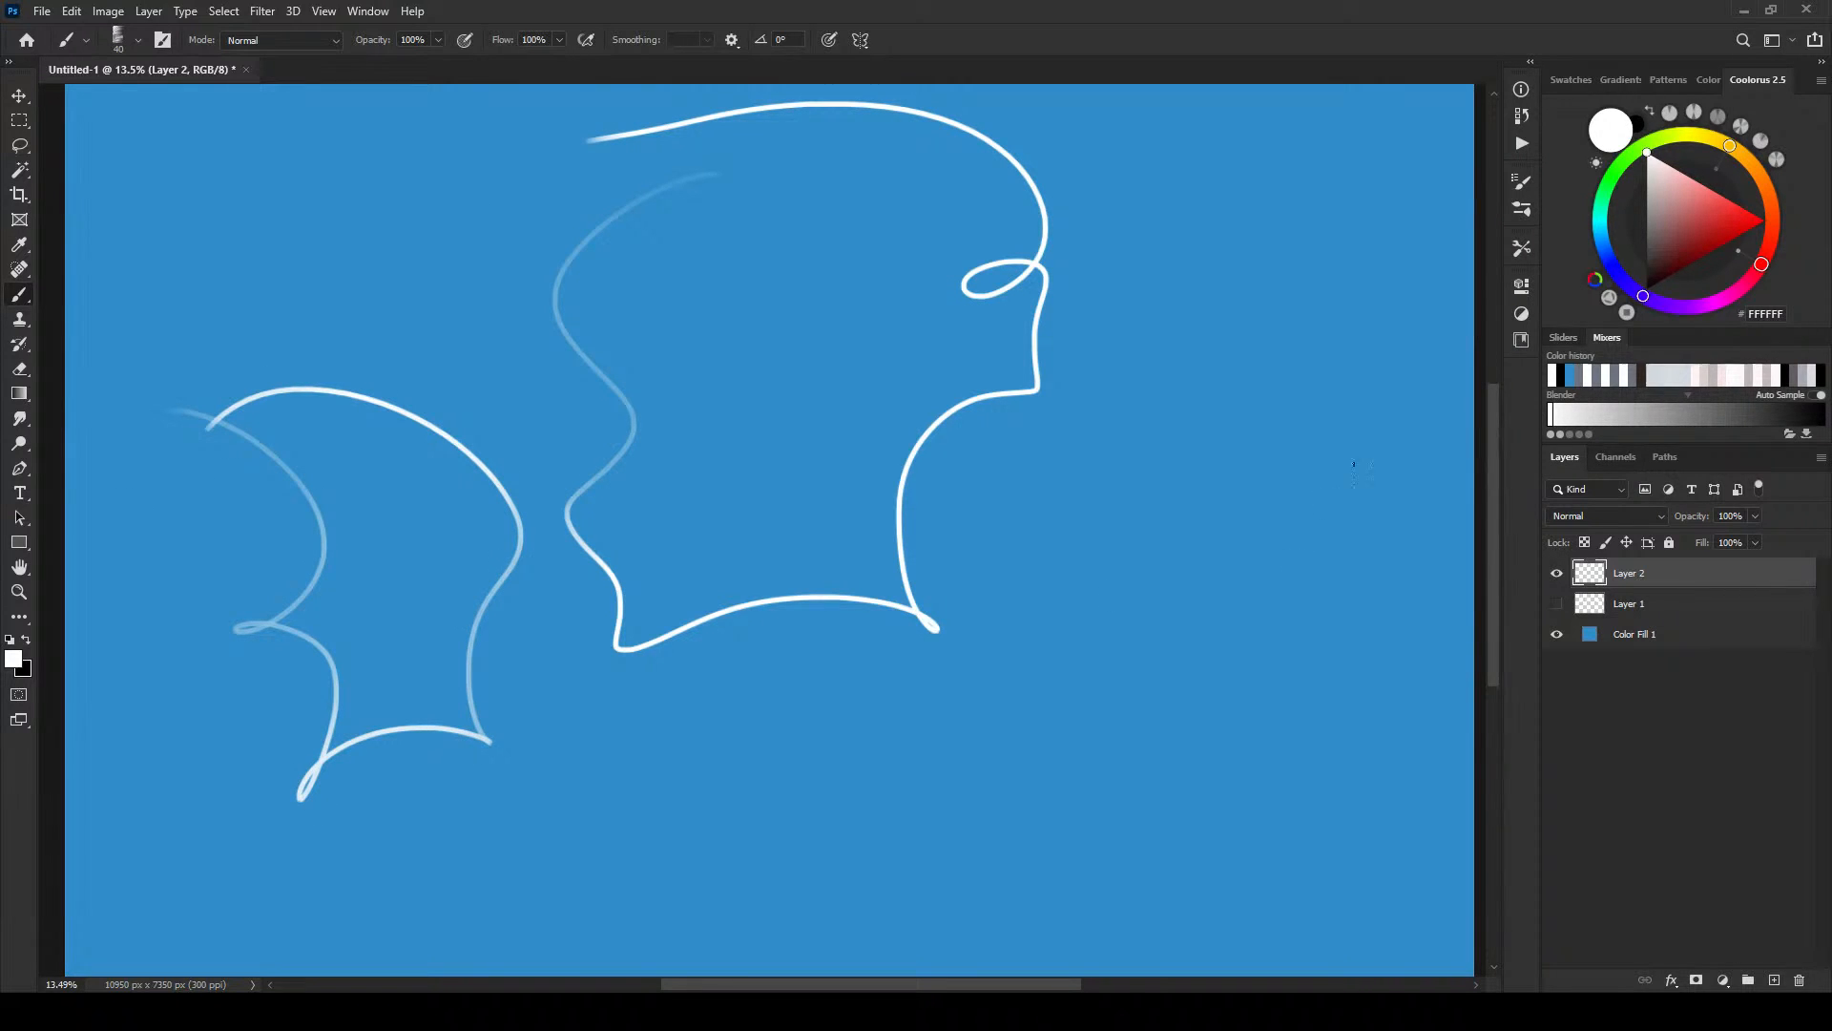
{"action": "mouse_move", "coordinate": [1346, 446]}
{"action": "left_mouse_down"}
{"action": "mouse_move", "coordinate": [1115, 560]}
{"action": "mouse_move", "coordinate": [1238, 749]}
{"action": "mouse_move", "coordinate": [1388, 769]}
{"action": "mouse_move", "coordinate": [1414, 473]}
{"action": "mouse_move", "coordinate": [1309, 391]}
{"action": "left_mouse_up"}
{"action": "mouse_move", "coordinate": [1096, 143]}
{"action": "left_mouse_down"}
{"action": "mouse_move", "coordinate": [1228, 292]}
{"action": "mouse_move", "coordinate": [1357, 256]}
{"action": "mouse_move", "coordinate": [1378, 180]}
{"action": "mouse_move", "coordinate": [1252, 98]}
{"action": "mouse_move", "coordinate": [1054, 145]}
{"action": "left_mouse_up"}
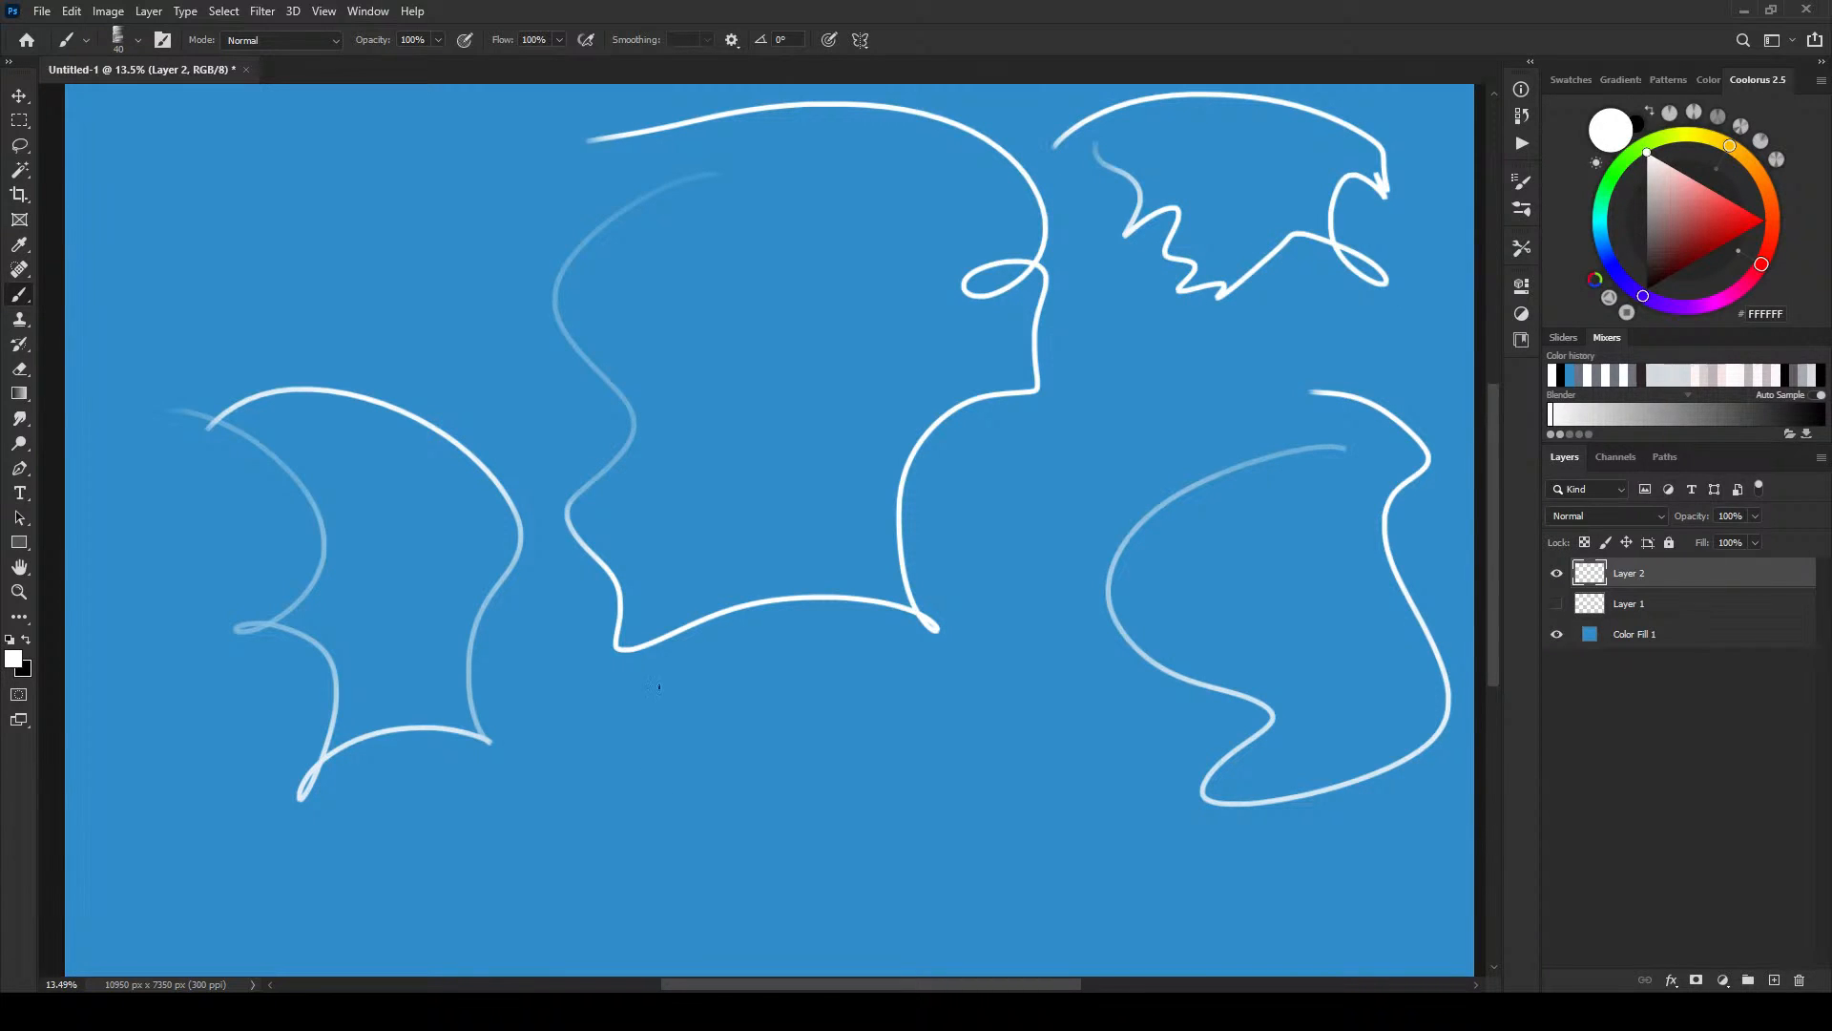
{"action": "mouse_move", "coordinate": [643, 852]}
{"action": "left_mouse_down"}
{"action": "mouse_move", "coordinate": [690, 717]}
{"action": "mouse_move", "coordinate": [811, 749]}
{"action": "mouse_move", "coordinate": [792, 819]}
{"action": "mouse_move", "coordinate": [643, 861]}
{"action": "left_mouse_up"}
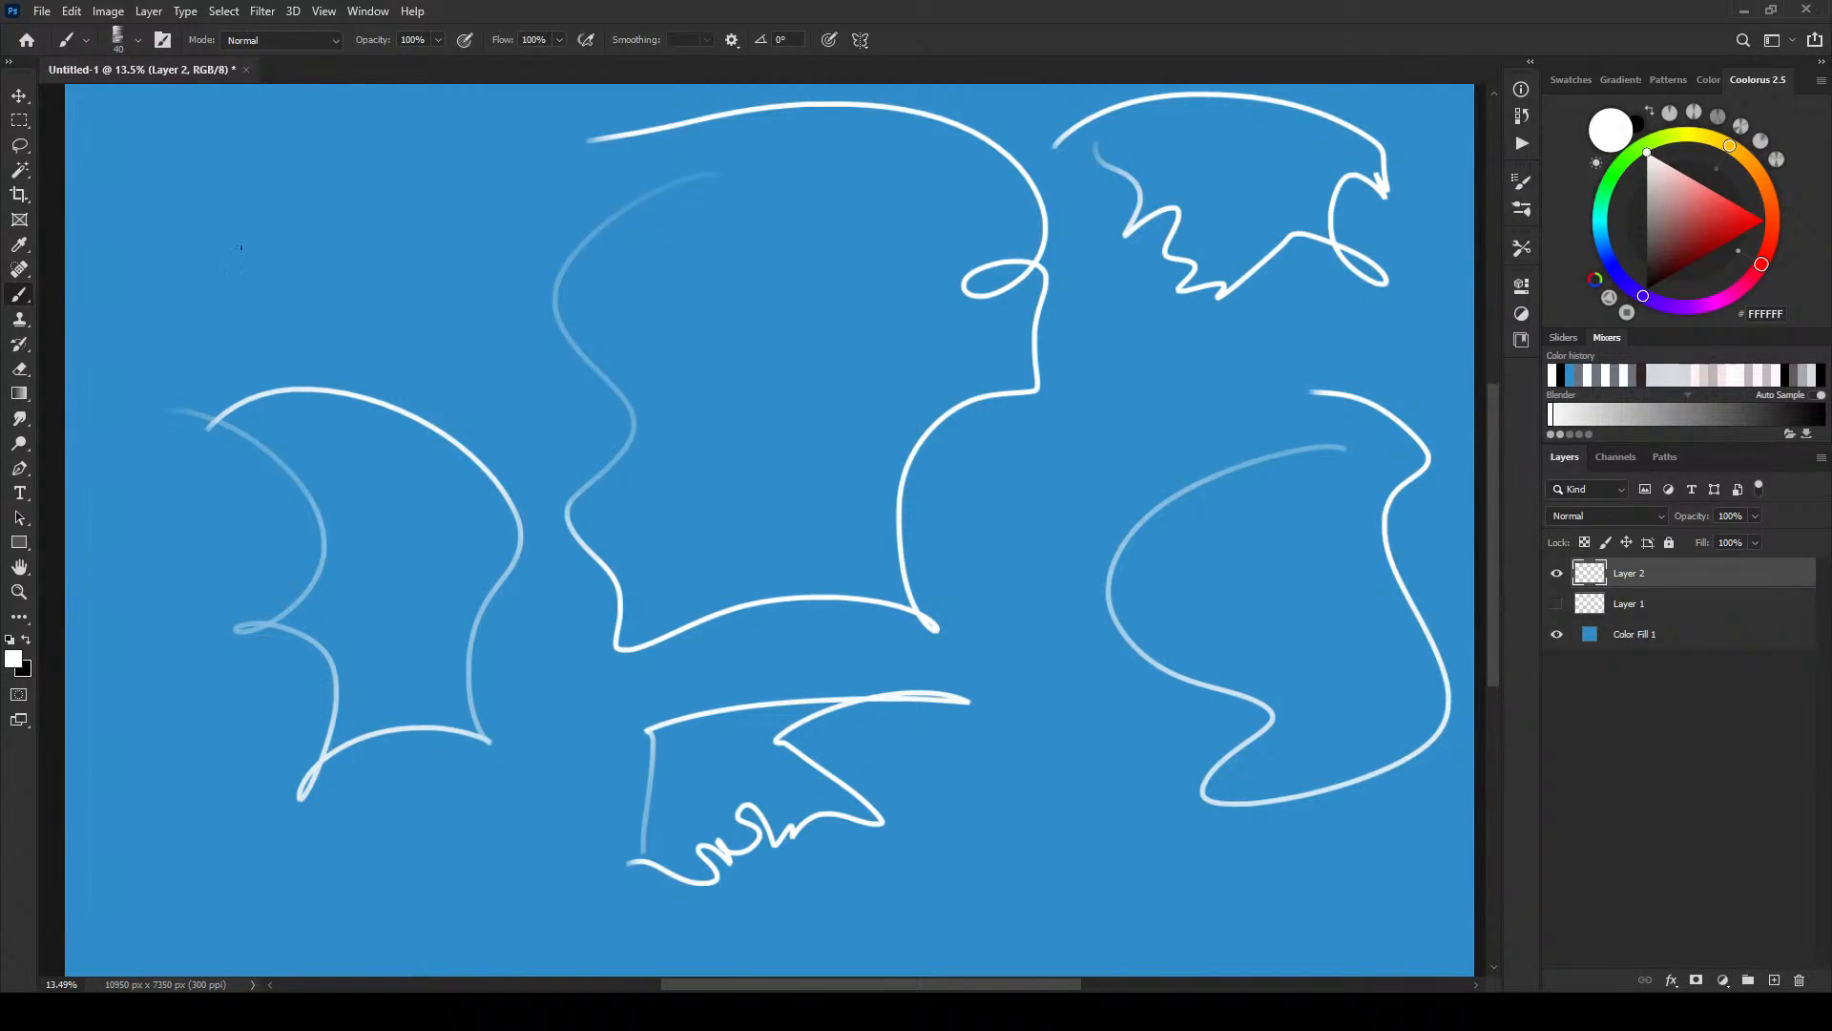
{"action": "mouse_move", "coordinate": [212, 117]}
{"action": "left_mouse_down"}
{"action": "mouse_move", "coordinate": [460, 205]}
{"action": "mouse_move", "coordinate": [356, 259]}
{"action": "mouse_move", "coordinate": [344, 315]}
{"action": "mouse_move", "coordinate": [249, 317]}
{"action": "mouse_move", "coordinate": [160, 316]}
{"action": "mouse_move", "coordinate": [204, 238]}
{"action": "mouse_move", "coordinate": [148, 251]}
{"action": "mouse_move", "coordinate": [94, 205]}
{"action": "left_mouse_up"}
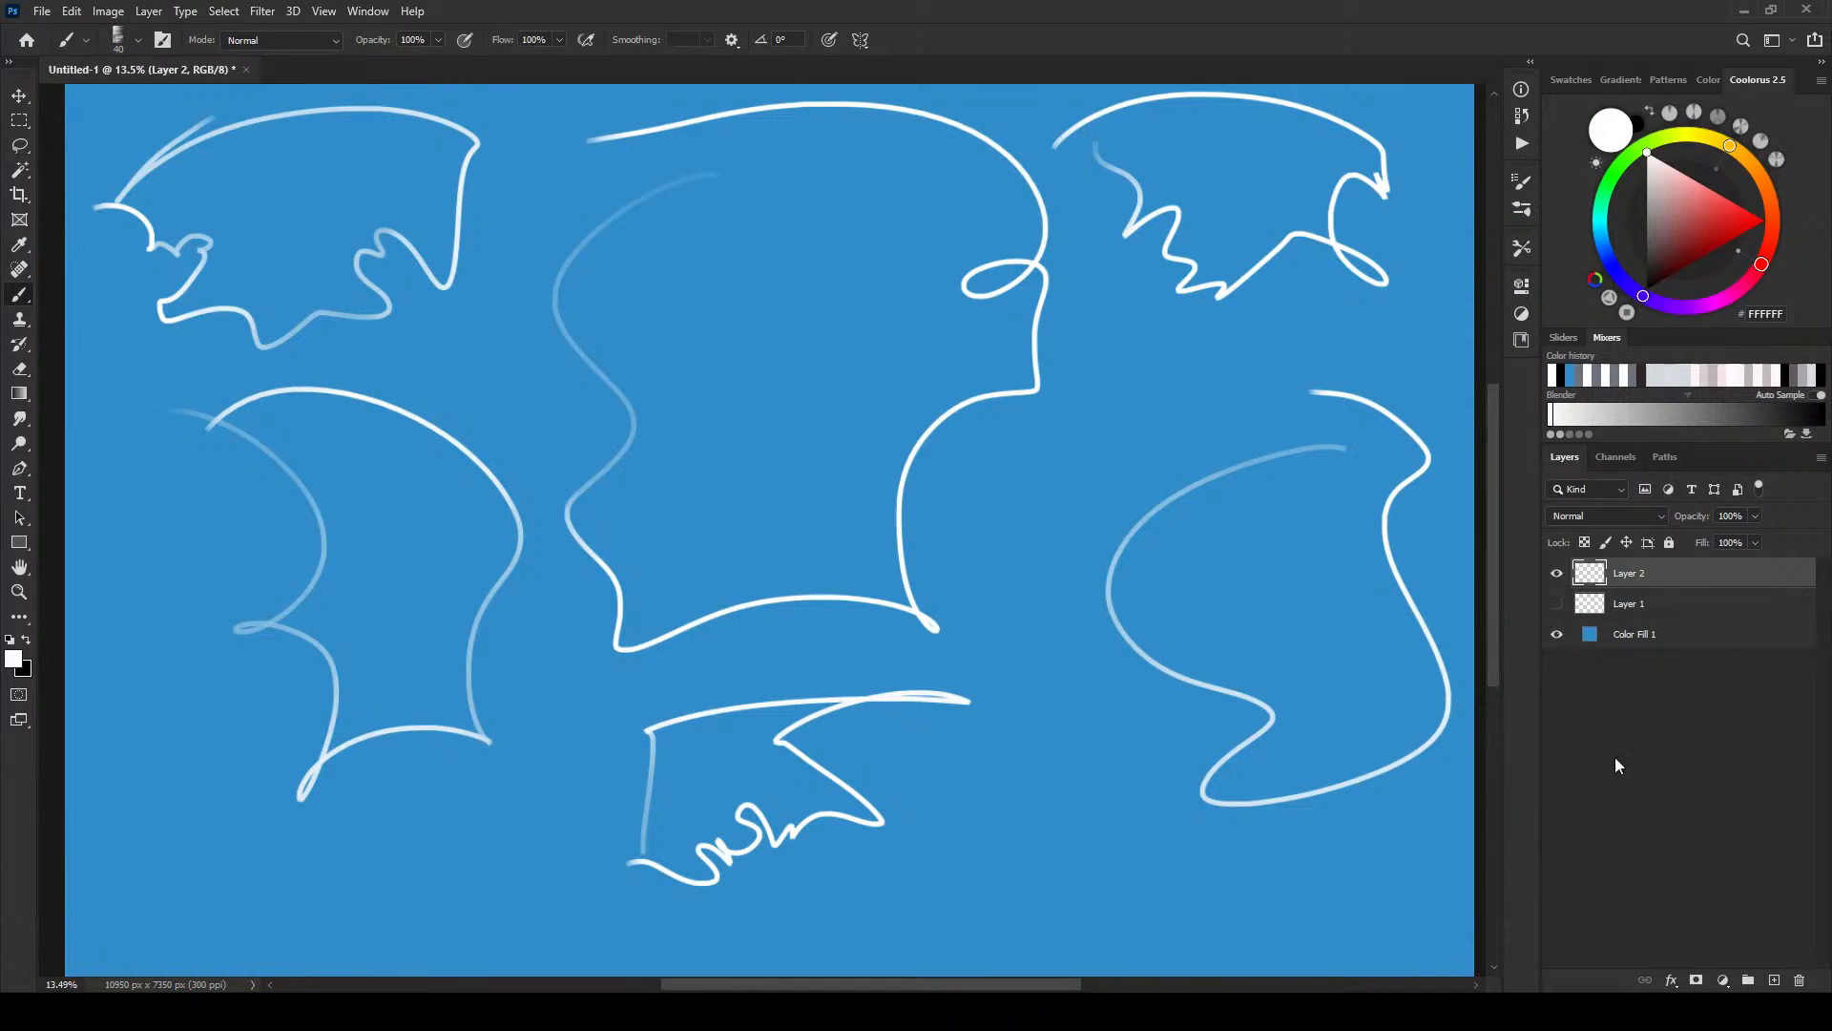
- Add a new layer and paint a broad translucent white stroke across the upper part of the central shape
{"action": "left_click", "coordinate": [1774, 980]}
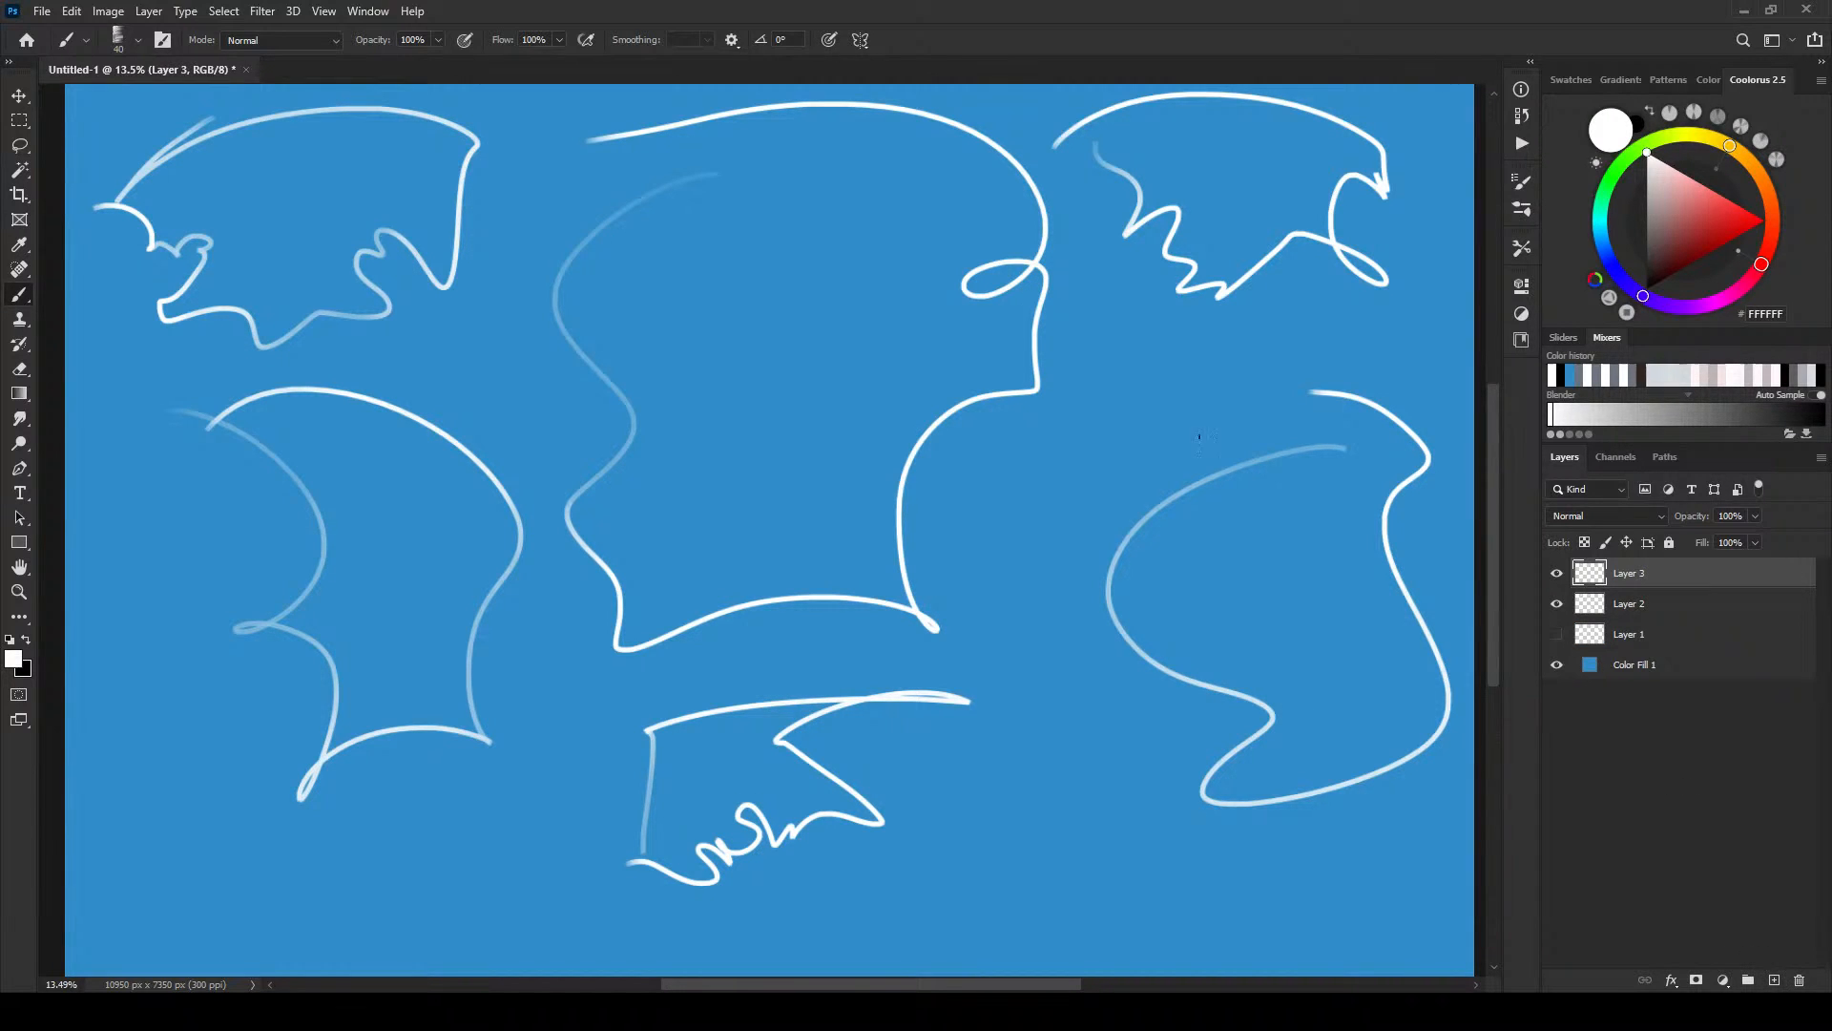
{"action": "key", "text": "bracketright"}
{"action": "key", "text": "bracketright"}
{"action": "key", "text": "bracketright"}
{"action": "key", "text": "bracketright"}
{"action": "key", "text": "bracketright"}
{"action": "key", "text": "bracketright"}
{"action": "key", "text": "bracketright"}
{"action": "key", "text": "bracketright"}
{"action": "key", "text": "bracketright"}
{"action": "key", "text": "bracketright"}
{"action": "key", "text": "bracketright"}
{"action": "key", "text": "bracketright"}
{"action": "key", "text": "bracketright"}
{"action": "key", "text": "bracketright"}
{"action": "key", "text": "bracketright"}
{"action": "key", "text": "bracketright"}
{"action": "key", "text": "bracketright"}
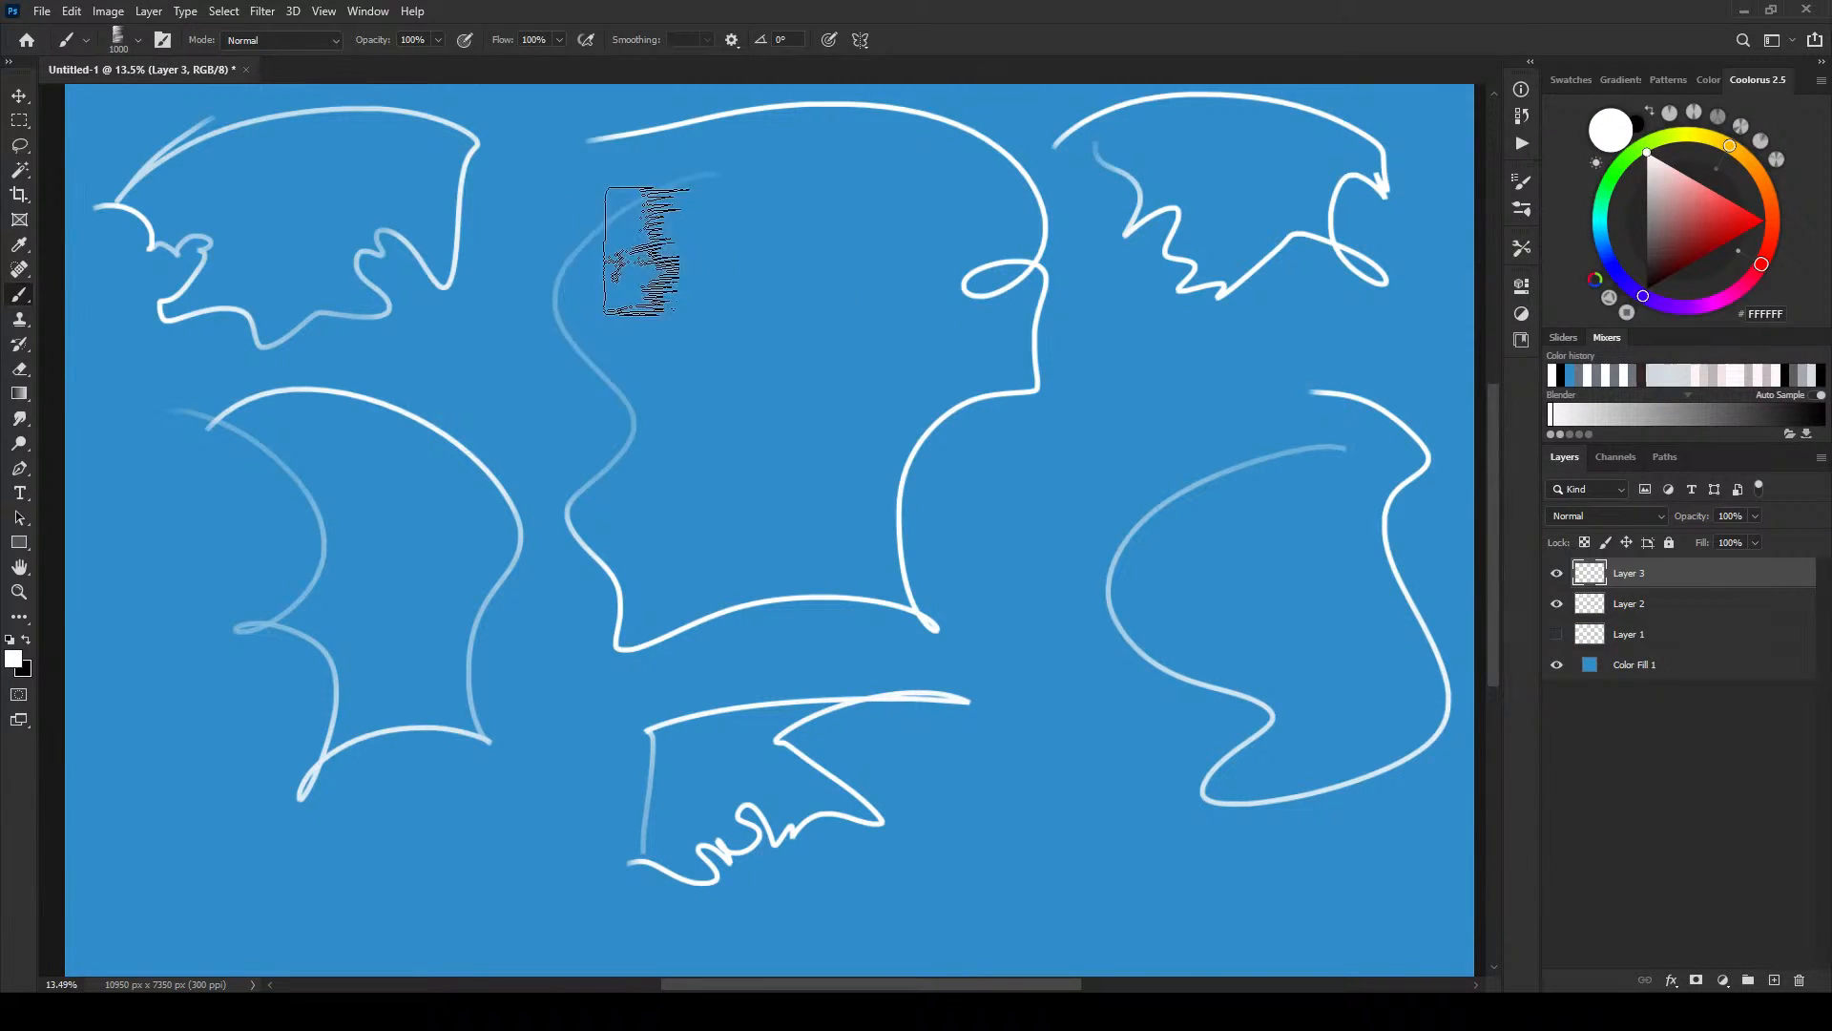
{"action": "key", "text": "bracketleft"}
{"action": "key", "text": "bracketleft"}
{"action": "key", "text": "bracketleft"}
{"action": "mouse_move", "coordinate": [587, 308]}
{"action": "left_mouse_down"}
{"action": "mouse_move", "coordinate": [709, 229]}
{"action": "mouse_move", "coordinate": [723, 267]}
{"action": "mouse_move", "coordinate": [620, 298]}
{"action": "mouse_move", "coordinate": [877, 324]}
{"action": "left_mouse_up"}
- Build up the forehead and side of the head in the central shape with wider curved white strokes
{"action": "key", "text": "bracketright"}
{"action": "key", "text": "bracketright"}
{"action": "key", "text": "bracketright"}
{"action": "key", "text": "bracketright"}
{"action": "key", "text": "bracketright"}
{"action": "left_click_drag", "start_coordinate": [676, 263], "coordinate": [835, 329]}
{"action": "left_click_drag", "start_coordinate": [660, 303], "coordinate": [847, 466]}
- Block in the nose plane with a 500 px brush and the cheek beside it with a wider white stroke
{"action": "key", "text": "bracketleft"}
{"action": "key", "text": "bracketleft"}
{"action": "key", "text": "bracketleft"}
{"action": "key", "text": "bracketleft"}
{"action": "key", "text": "bracketleft"}
{"action": "key", "text": "bracketleft"}
{"action": "left_click_drag", "start_coordinate": [664, 417], "coordinate": [587, 515]}
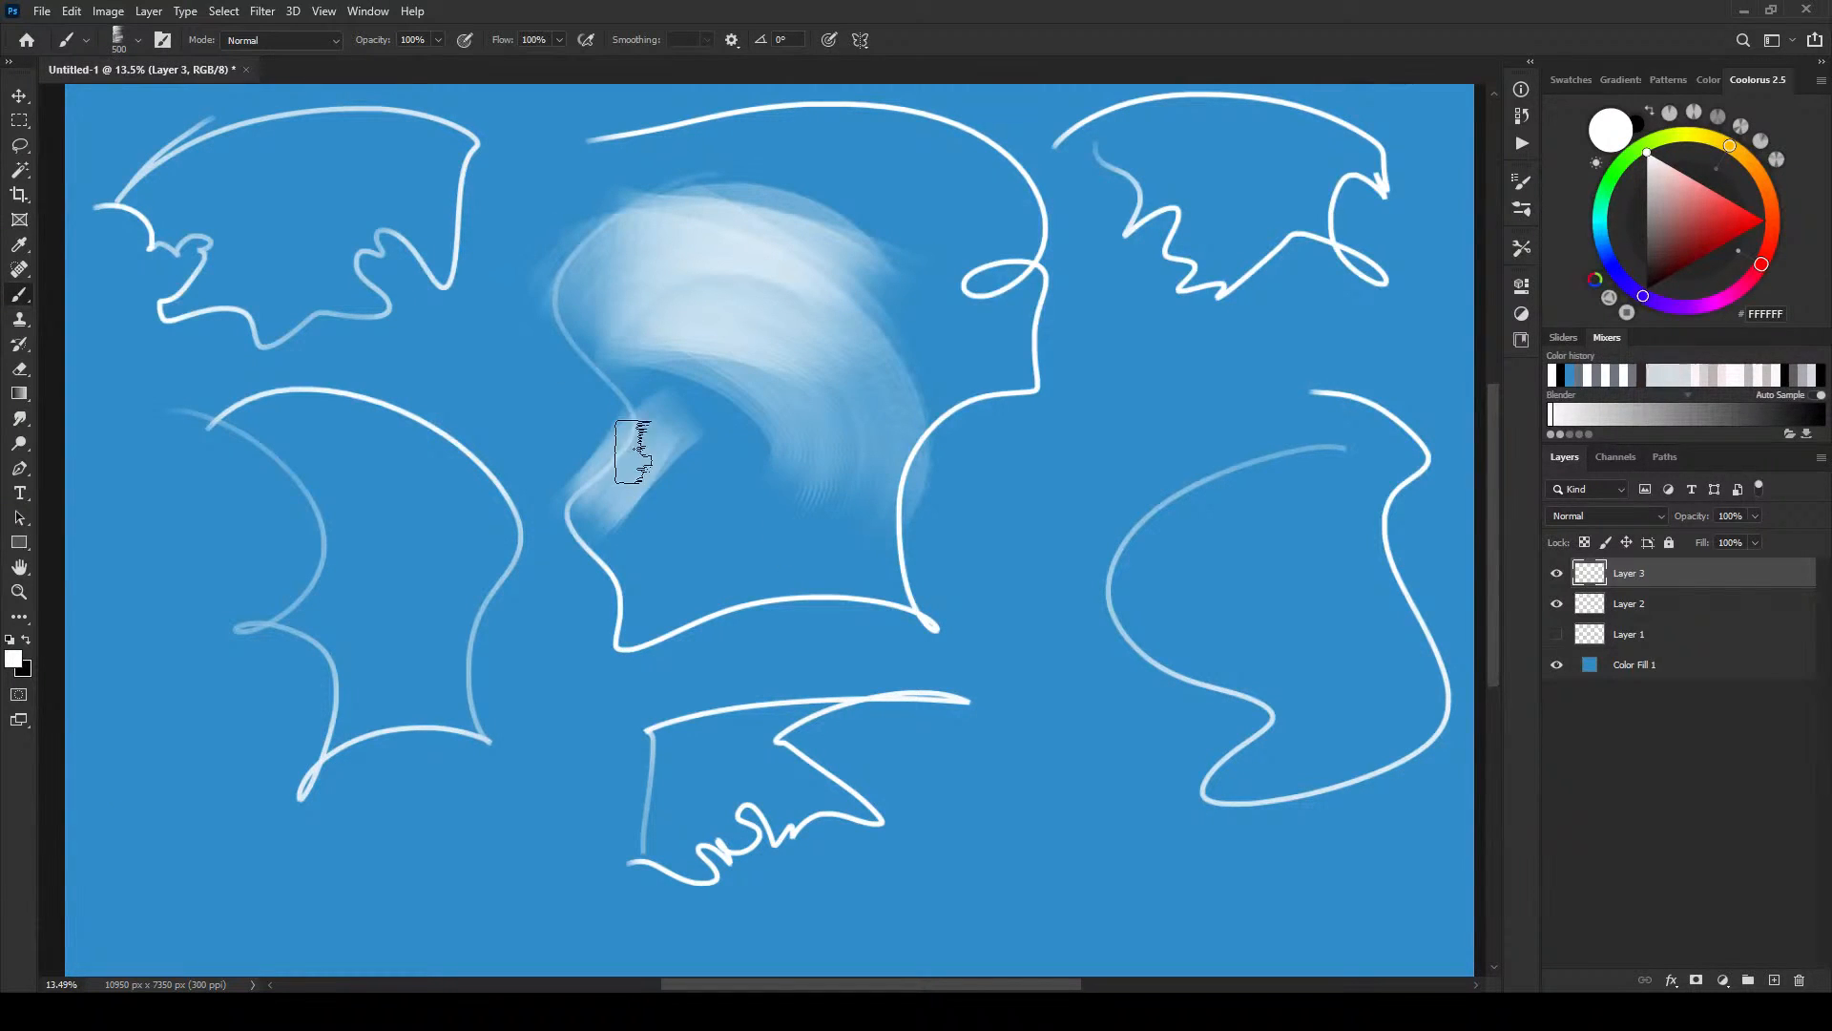
{"action": "key", "text": "bracketright"}
{"action": "key", "text": "bracketright"}
{"action": "left_click_drag", "start_coordinate": [683, 458], "coordinate": [773, 505]}
- Block in the upper lip with a 250 px brush and the lower cheek and jaw with broader white strokes
{"action": "key", "text": "bracketleft"}
{"action": "key", "text": "bracketleft"}
{"action": "key", "text": "bracketleft"}
{"action": "key", "text": "bracketleft"}
{"action": "key", "text": "bracketleft"}
{"action": "key", "text": "bracketleft"}
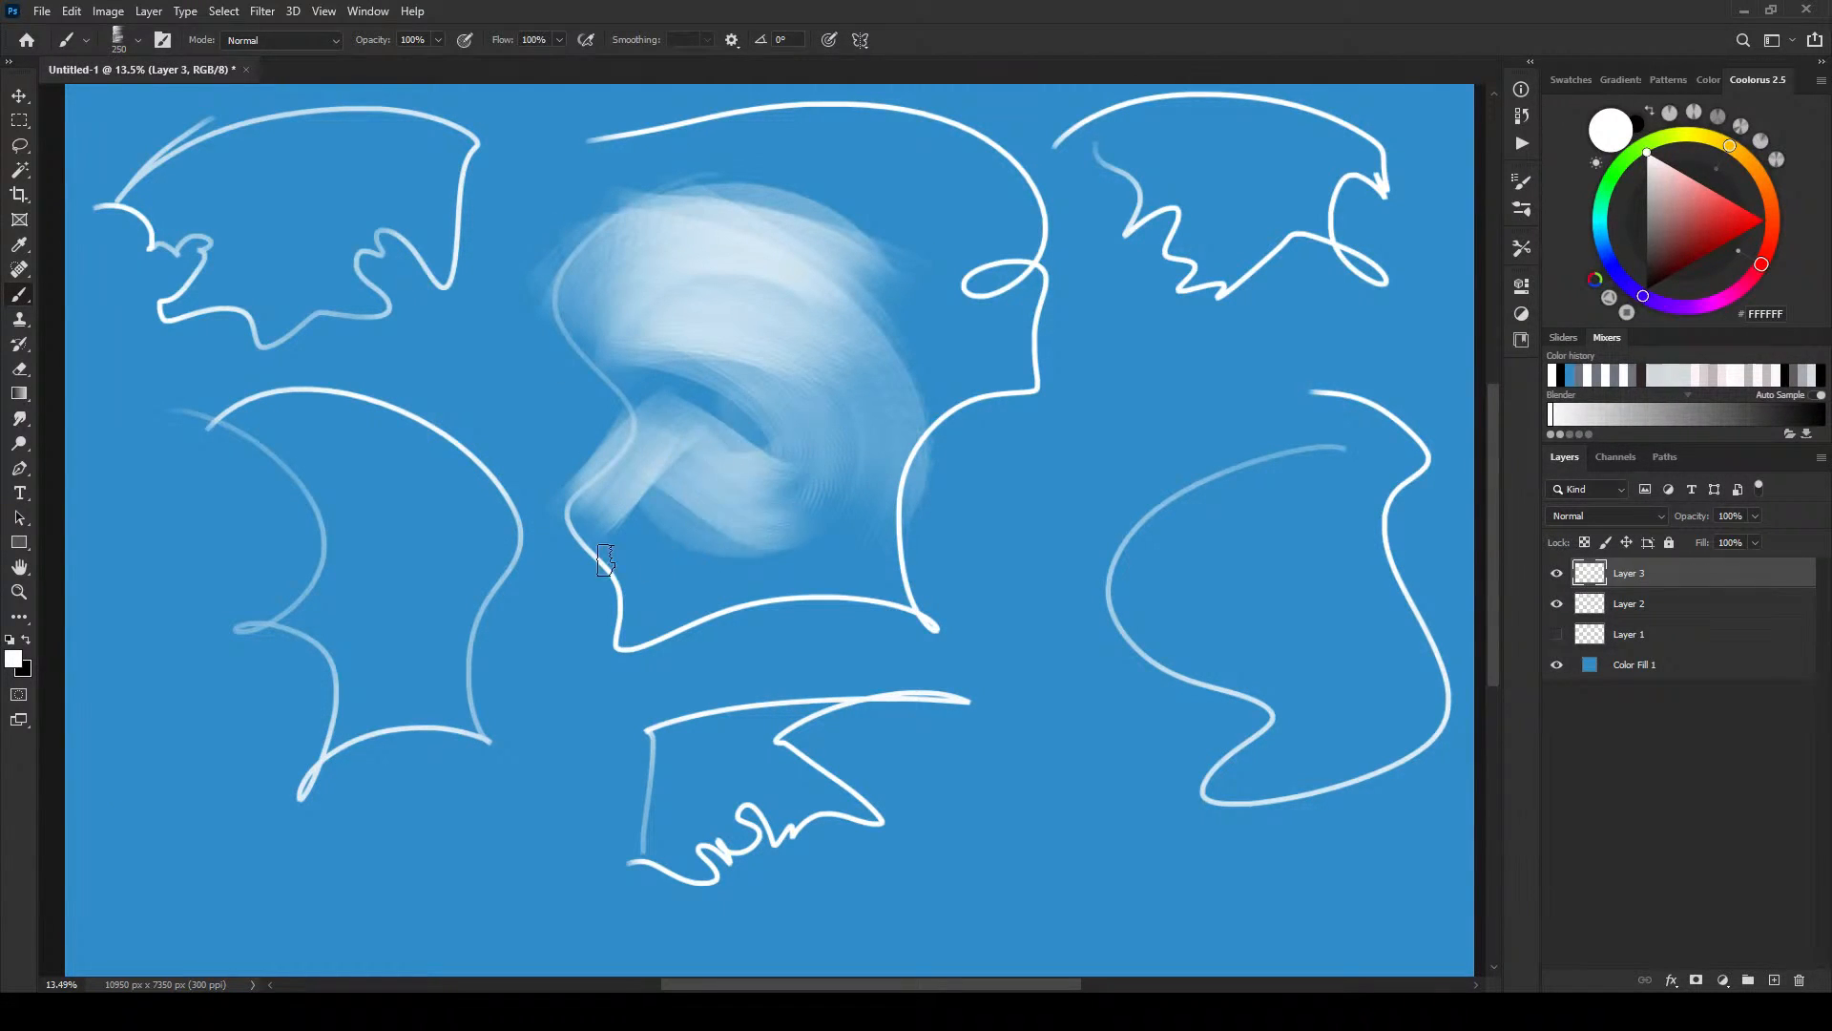
{"action": "left_click_drag", "start_coordinate": [612, 555], "coordinate": [681, 580]}
{"action": "key", "text": "bracketright"}
{"action": "key", "text": "bracketright"}
{"action": "key", "text": "bracketright"}
{"action": "key", "text": "bracketright"}
{"action": "key", "text": "bracketright"}
{"action": "left_click_drag", "start_coordinate": [736, 512], "coordinate": [634, 572]}
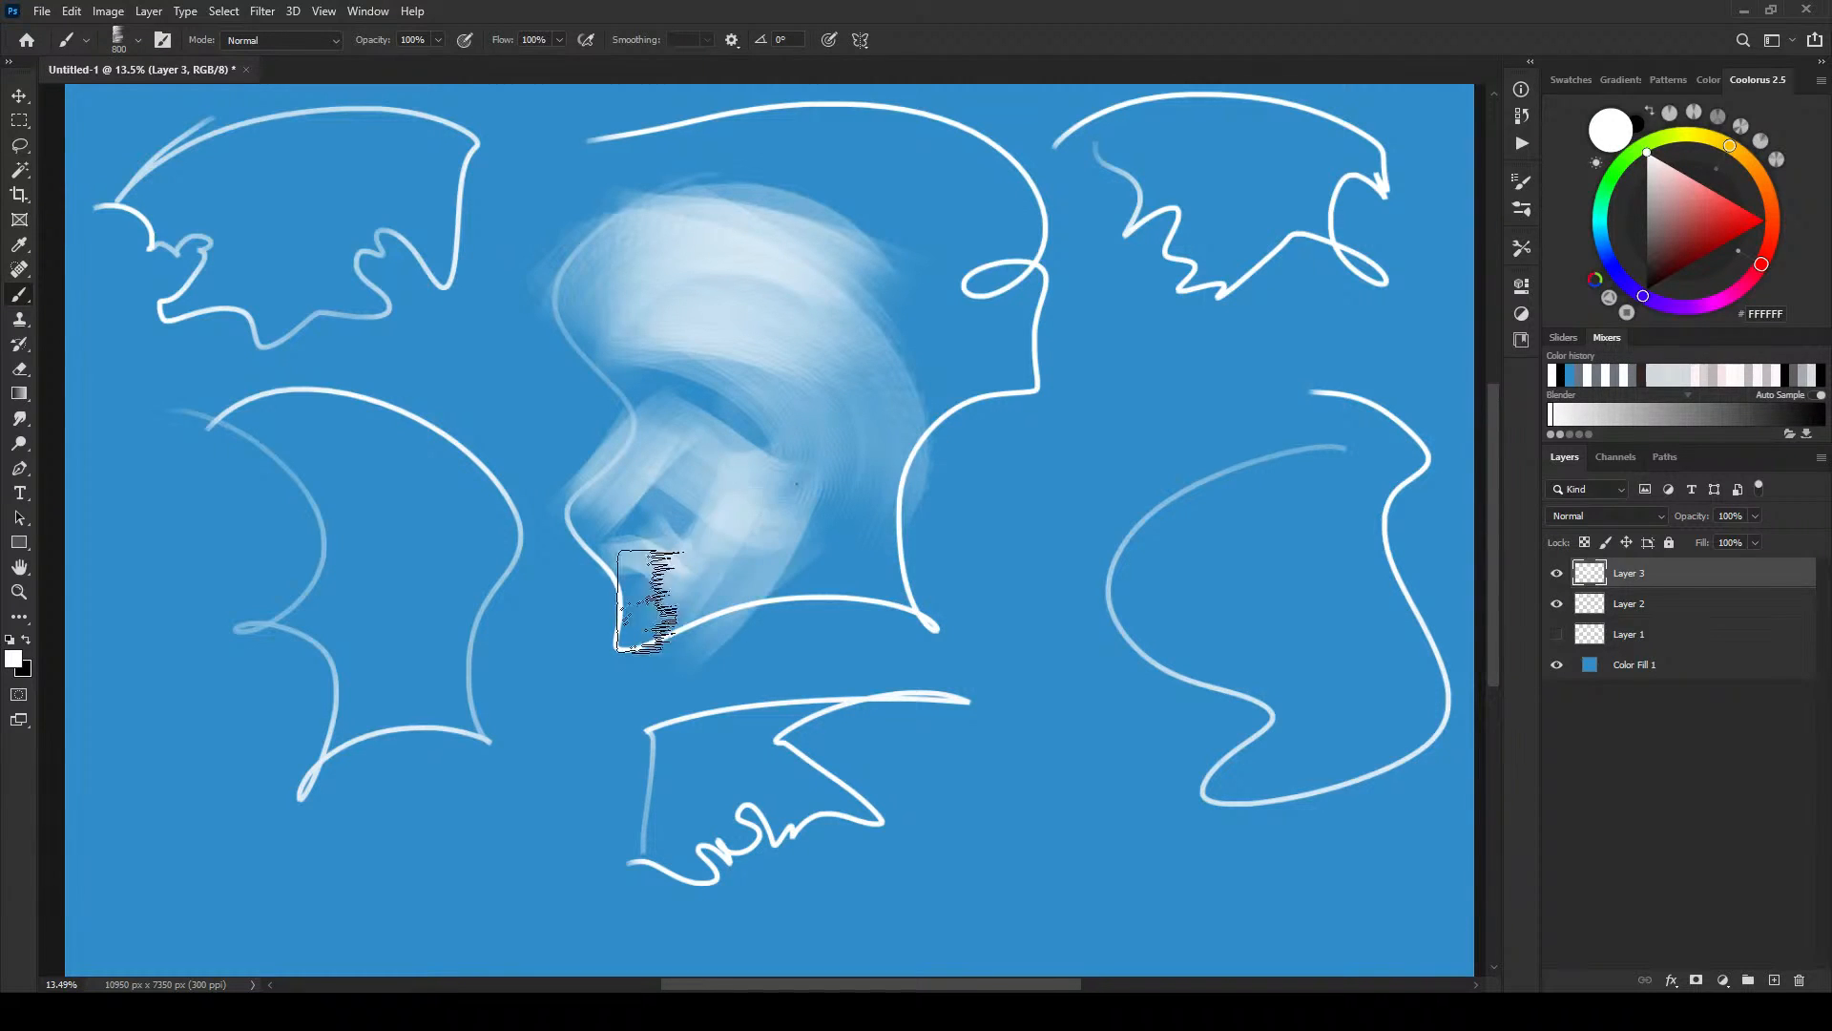
- Paint overlapping curved white strokes along the crown inside the head's upper outline, widening the brush from 90 to 300 px
{"action": "key", "text": "bracketleft"}
{"action": "key", "text": "bracketleft"}
{"action": "key", "text": "bracketleft"}
{"action": "key", "text": "bracketleft"}
{"action": "key", "text": "bracketleft"}
{"action": "key", "text": "bracketleft"}
{"action": "key", "text": "bracketleft"}
{"action": "key", "text": "bracketleft"}
{"action": "key", "text": "bracketleft"}
{"action": "key", "text": "bracketleft"}
{"action": "key", "text": "bracketleft"}
{"action": "left_click_drag", "start_coordinate": [590, 140], "coordinate": [908, 194]}
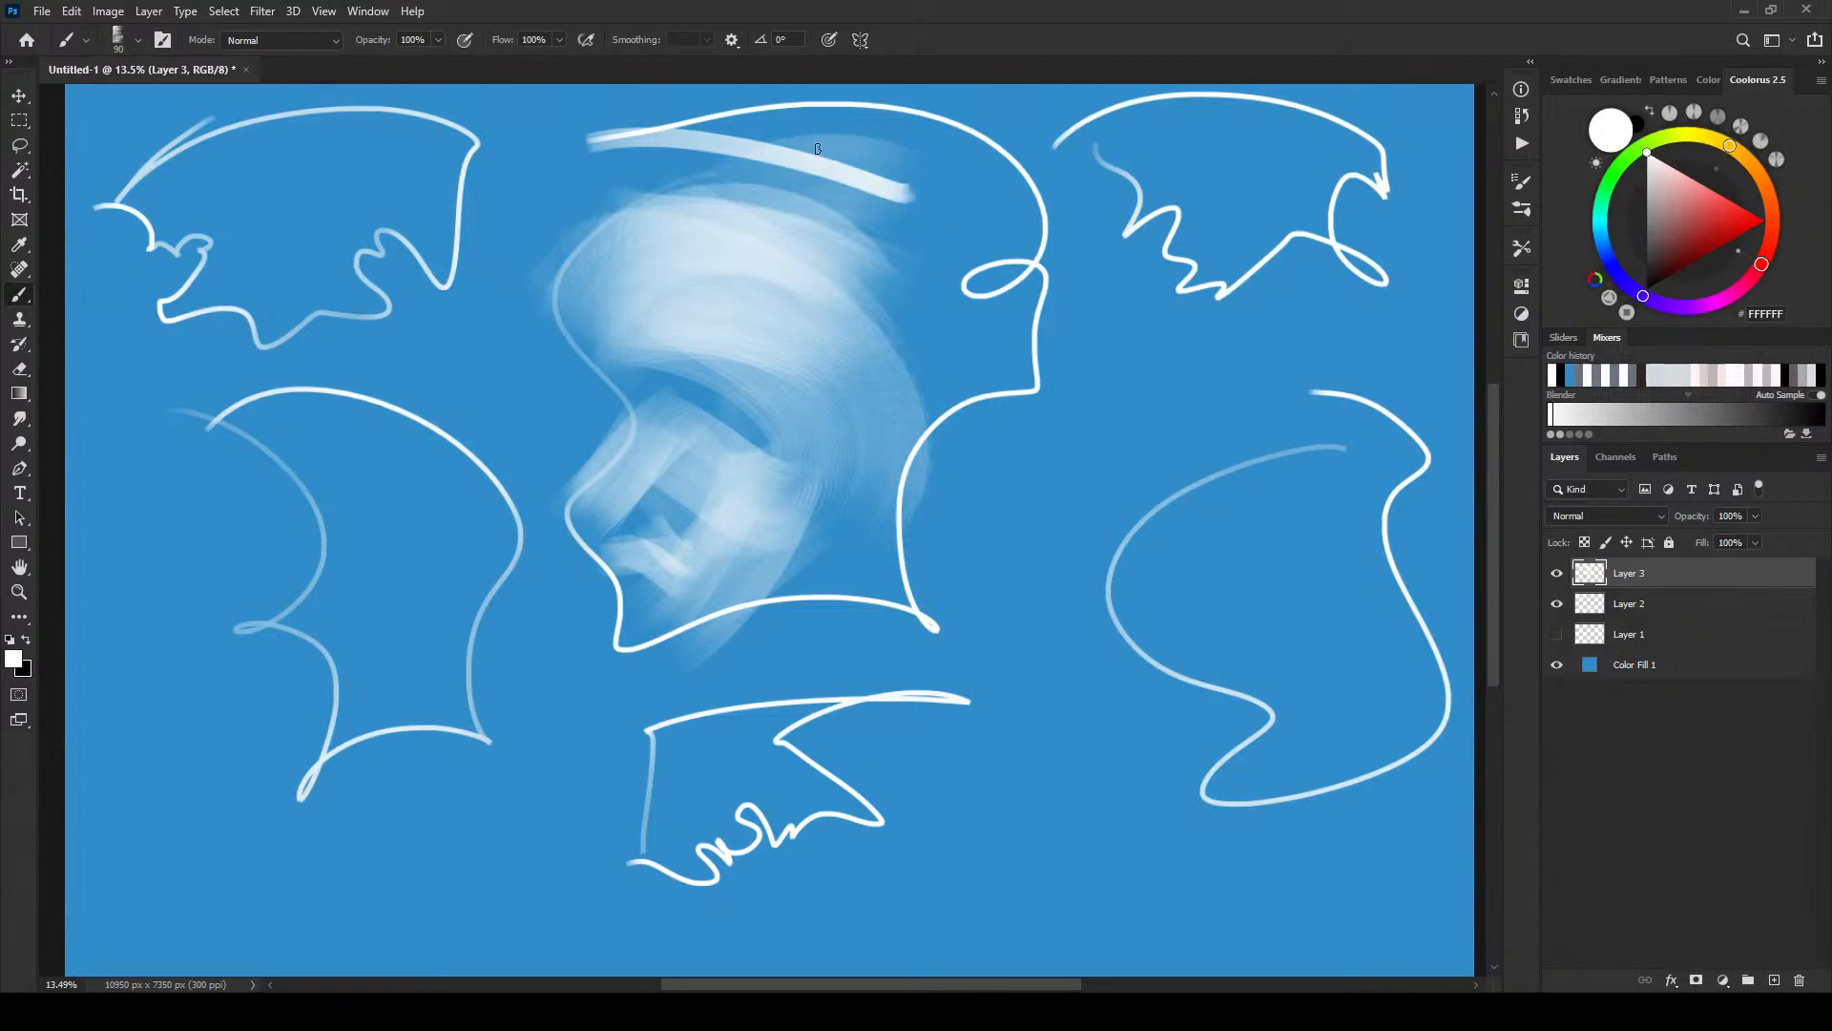
{"action": "key", "text": "bracketright"}
{"action": "key", "text": "bracketright"}
{"action": "key", "text": "bracketright"}
{"action": "mouse_move", "coordinate": [687, 128]}
{"action": "left_mouse_down"}
{"action": "mouse_move", "coordinate": [951, 164]}
{"action": "mouse_move", "coordinate": [928, 175]}
{"action": "mouse_move", "coordinate": [976, 223]}
{"action": "left_mouse_up"}
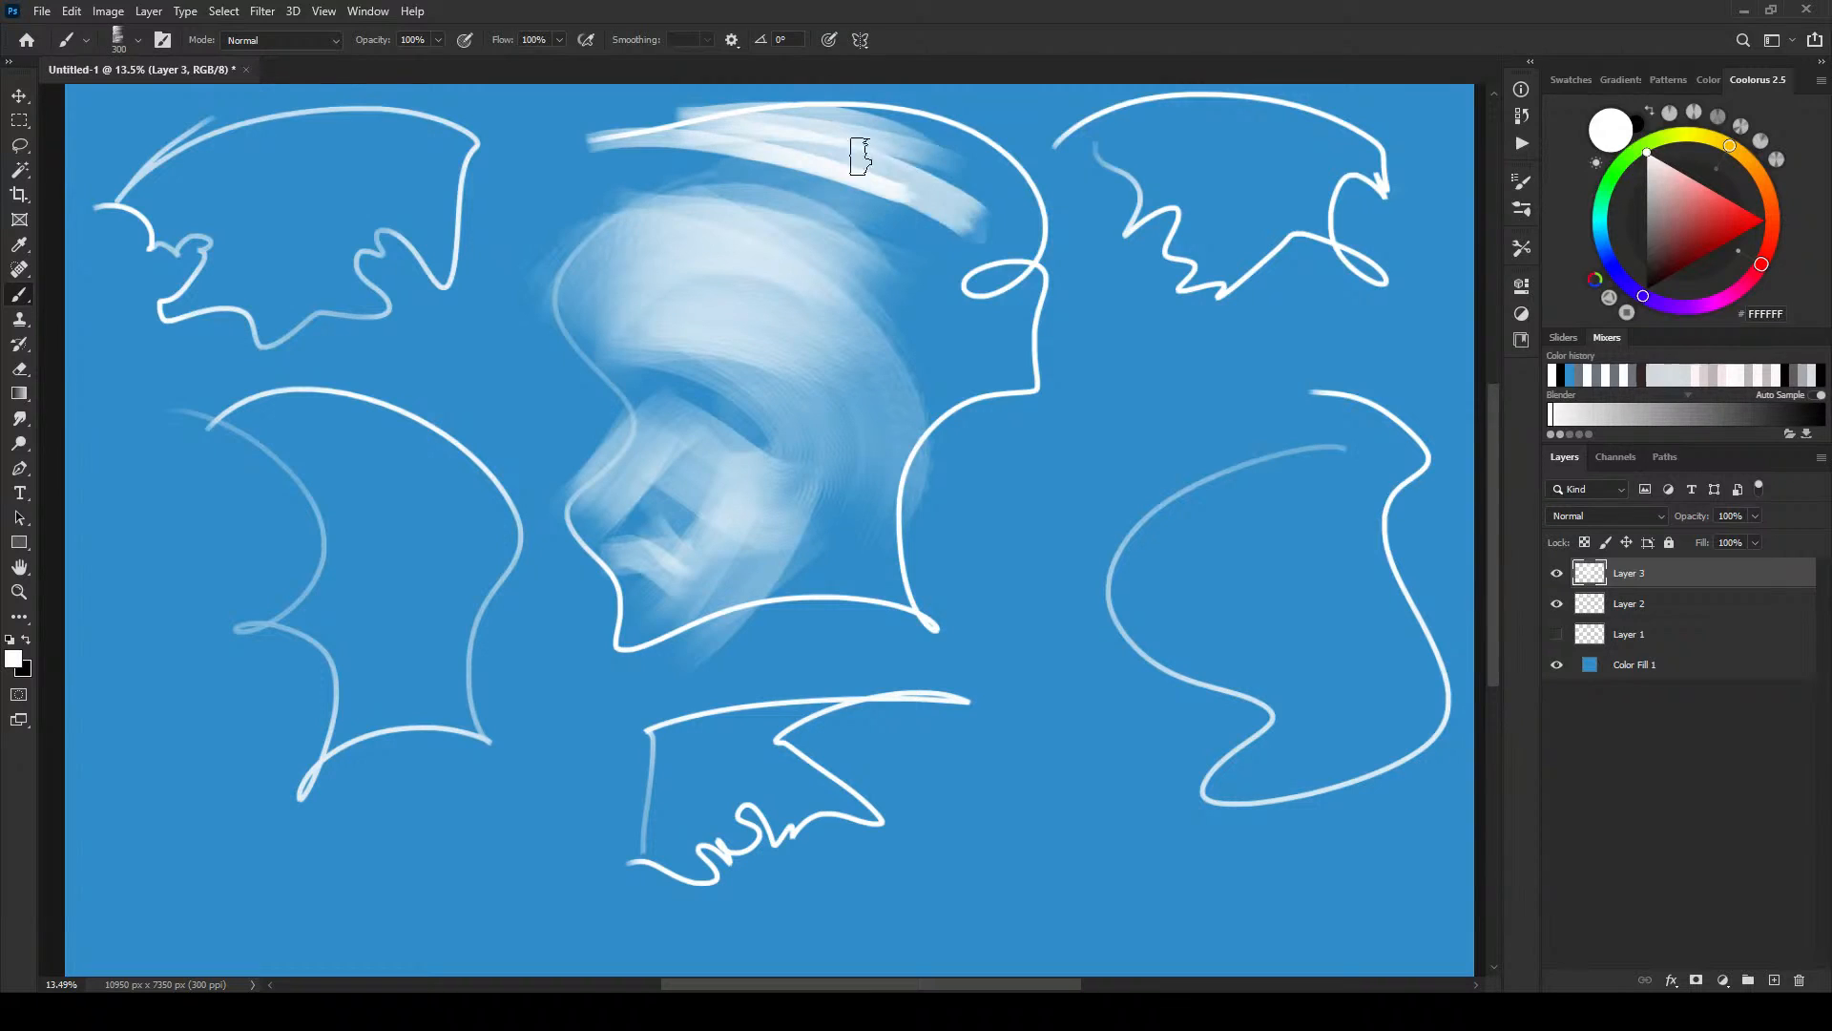
{"action": "left_click_drag", "start_coordinate": [823, 126], "coordinate": [981, 190]}
- Add a soft white stroke at the forehead's front edge and fill a white patch at the back of the head
{"action": "left_click_drag", "start_coordinate": [634, 185], "coordinate": [559, 246]}
{"action": "key", "text": "bracketleft"}
{"action": "key", "text": "bracketleft"}
{"action": "key", "text": "bracketleft"}
{"action": "key", "text": "bracketleft"}
{"action": "key", "text": "bracketleft"}
{"action": "mouse_move", "coordinate": [967, 296]}
{"action": "left_mouse_down"}
{"action": "mouse_move", "coordinate": [939, 322]}
{"action": "mouse_move", "coordinate": [983, 406]}
{"action": "mouse_move", "coordinate": [997, 363]}
{"action": "left_mouse_up"}
- Define the profile of the nose and forehead with crisp white lines using a 50 px brush
{"action": "key", "text": "bracketright"}
{"action": "key", "text": "bracketright"}
{"action": "key", "text": "bracketright"}
{"action": "key", "text": "bracketright"}
{"action": "key", "text": "bracketright"}
{"action": "key", "text": "bracketright"}
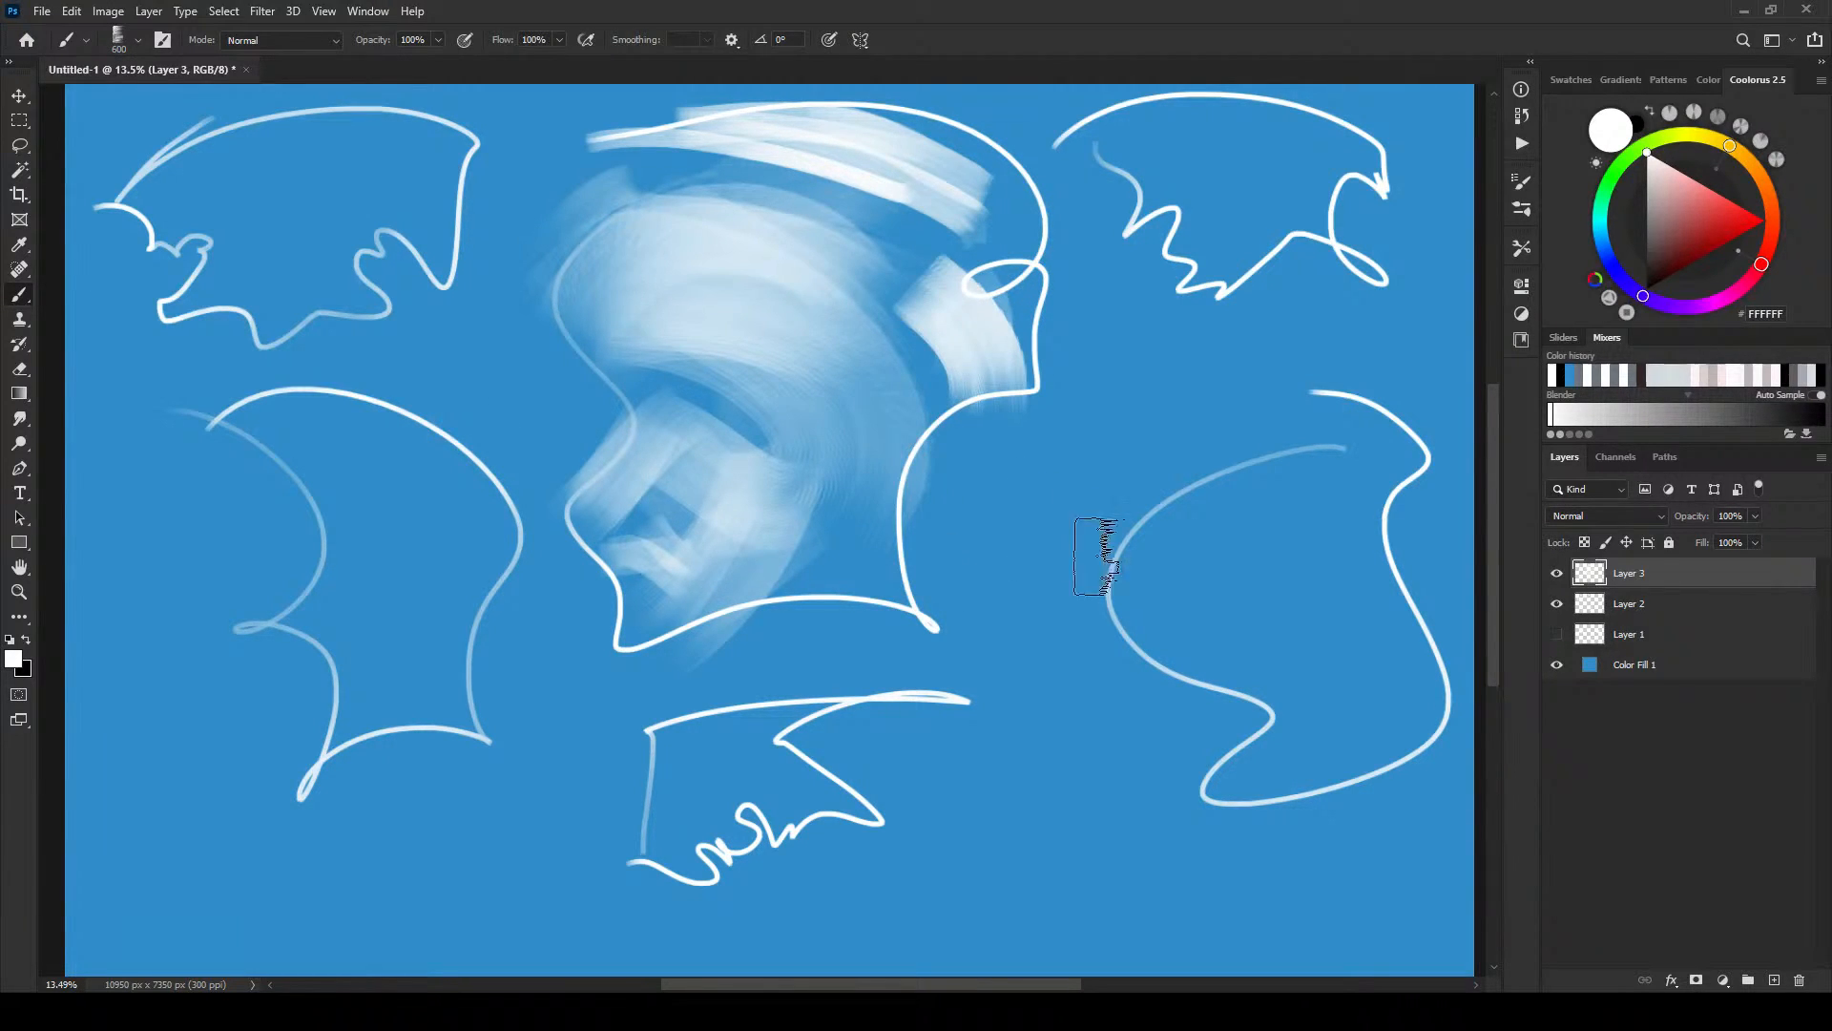
{"action": "key", "text": "bracketleft"}
{"action": "key", "text": "bracketleft"}
{"action": "key", "text": "bracketleft"}
{"action": "key", "text": "bracketleft"}
{"action": "key", "text": "bracketleft"}
{"action": "key", "text": "bracketleft"}
{"action": "key", "text": "bracketleft"}
{"action": "key", "text": "bracketleft"}
{"action": "key", "text": "bracketleft"}
{"action": "mouse_move", "coordinate": [628, 395]}
{"action": "left_mouse_down"}
{"action": "mouse_move", "coordinate": [641, 447]}
{"action": "mouse_move", "coordinate": [572, 506]}
{"action": "mouse_move", "coordinate": [580, 520]}
{"action": "left_mouse_up"}
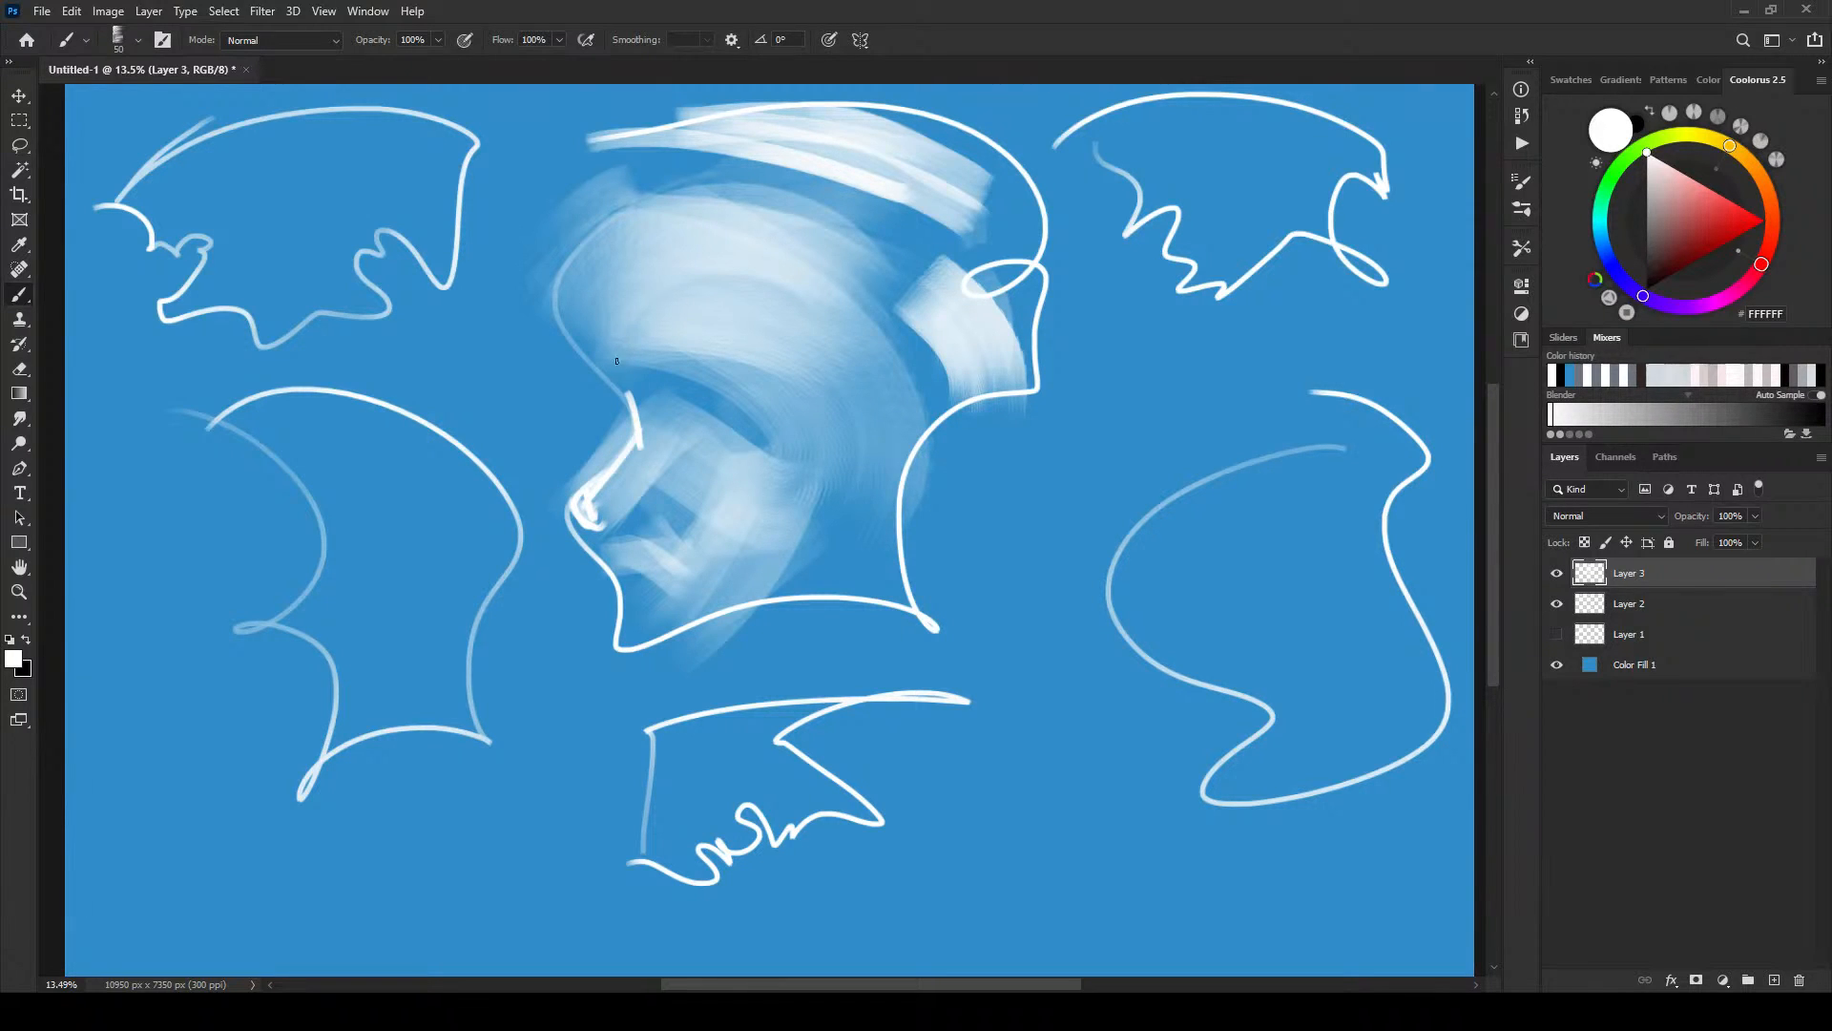
{"action": "mouse_move", "coordinate": [626, 422]}
{"action": "left_mouse_down"}
{"action": "mouse_move", "coordinate": [614, 364]}
{"action": "mouse_move", "coordinate": [565, 326]}
{"action": "mouse_move", "coordinate": [661, 172]}
{"action": "left_mouse_up"}
- Draw the brow line above the eye and paint the lips and chin in white
{"action": "mouse_move", "coordinate": [657, 355]}
{"action": "left_mouse_down"}
{"action": "mouse_move", "coordinate": [660, 374]}
{"action": "mouse_move", "coordinate": [756, 391]}
{"action": "left_mouse_up"}
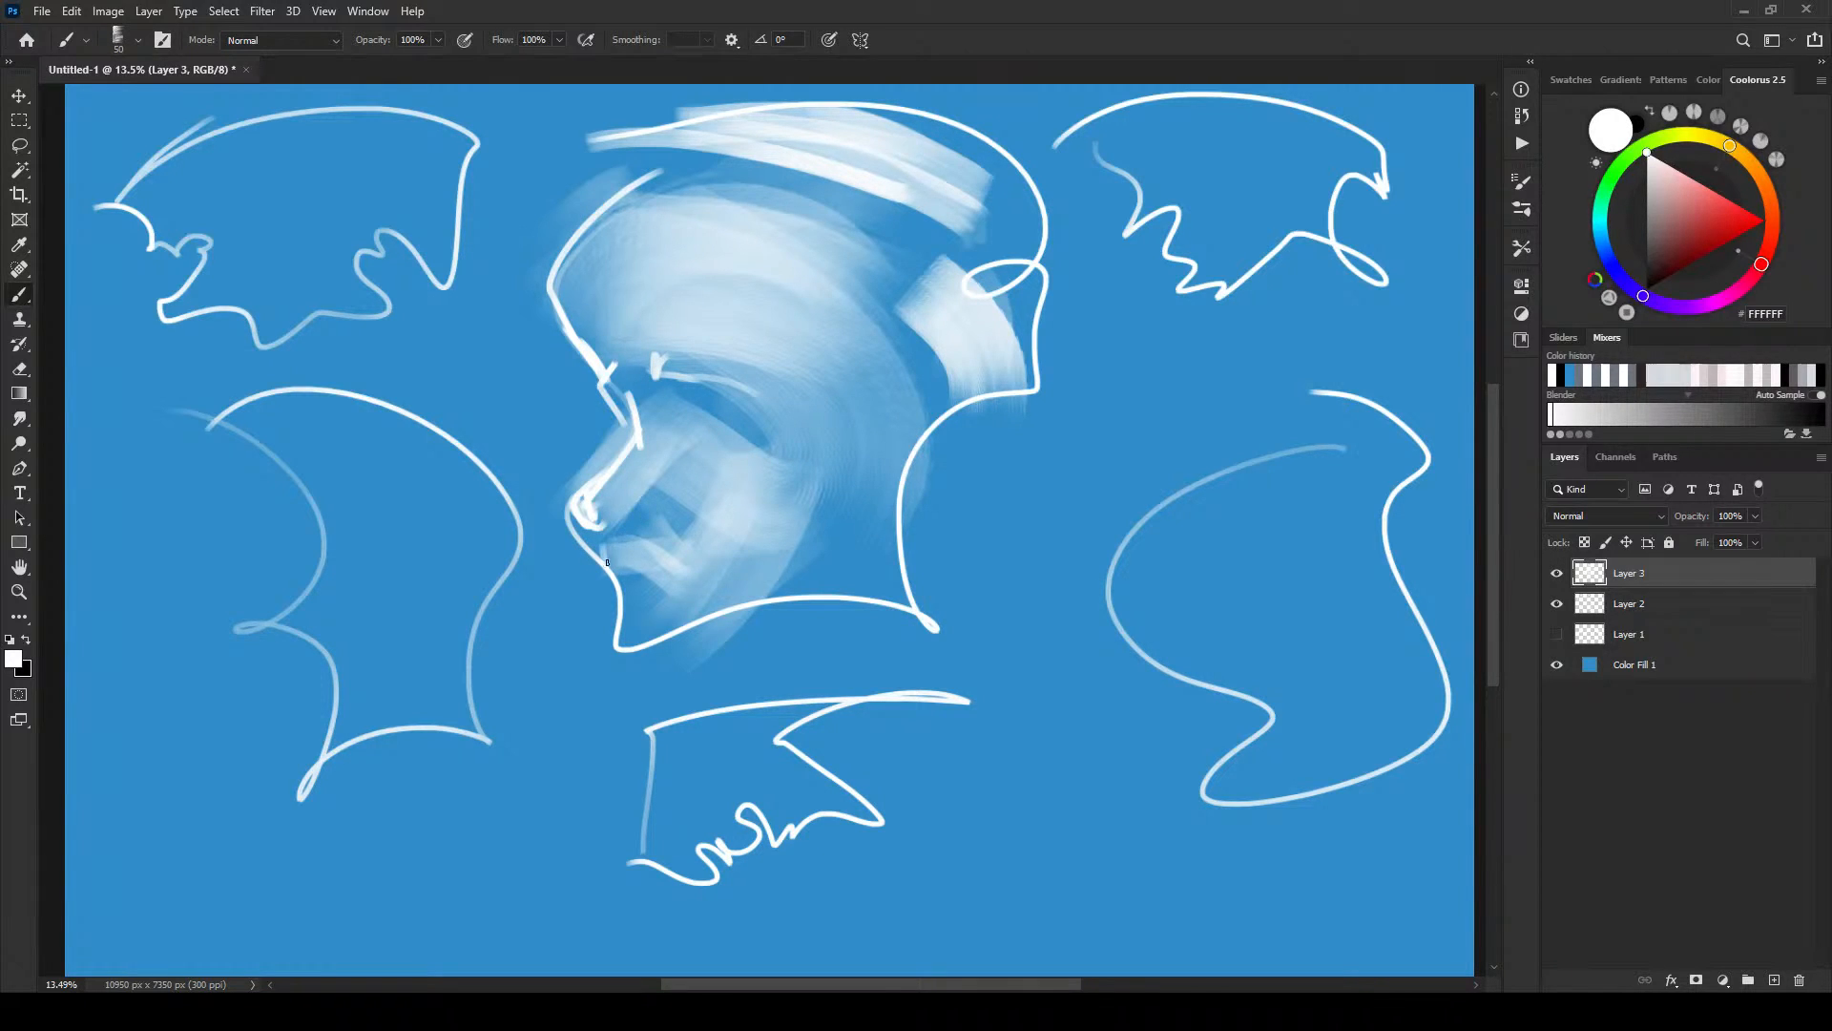
{"action": "mouse_move", "coordinate": [665, 575]}
{"action": "left_mouse_down"}
{"action": "mouse_move", "coordinate": [622, 580]}
{"action": "mouse_move", "coordinate": [674, 577]}
{"action": "mouse_move", "coordinate": [622, 637]}
{"action": "mouse_move", "coordinate": [624, 613]}
{"action": "mouse_move", "coordinate": [656, 603]}
{"action": "mouse_move", "coordinate": [635, 630]}
{"action": "mouse_move", "coordinate": [672, 604]}
{"action": "left_mouse_up"}
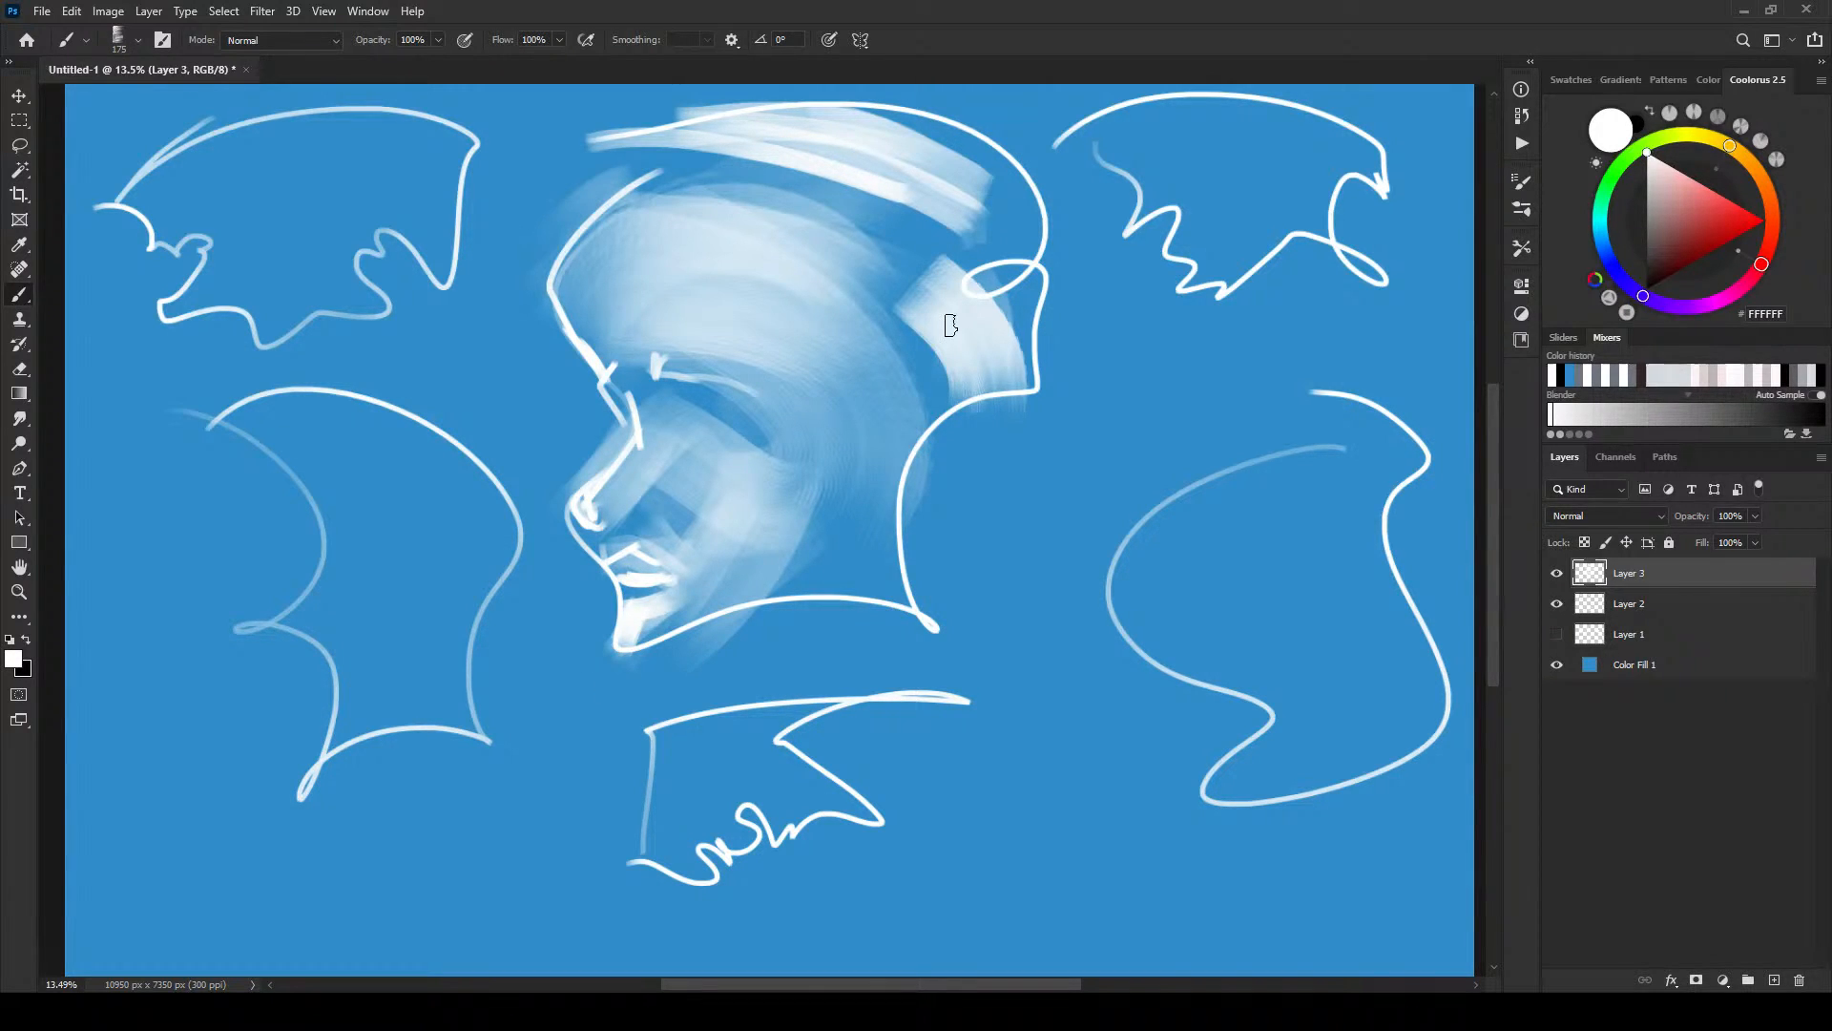
- Paint the lower eyelid with a 100 px brush and brighten the cheek below it with a larger one
{"action": "key", "text": "bracketleft"}
{"action": "key", "text": "bracketleft"}
{"action": "key", "text": "bracketleft"}
{"action": "left_click_drag", "start_coordinate": [709, 429], "coordinate": [768, 435]}
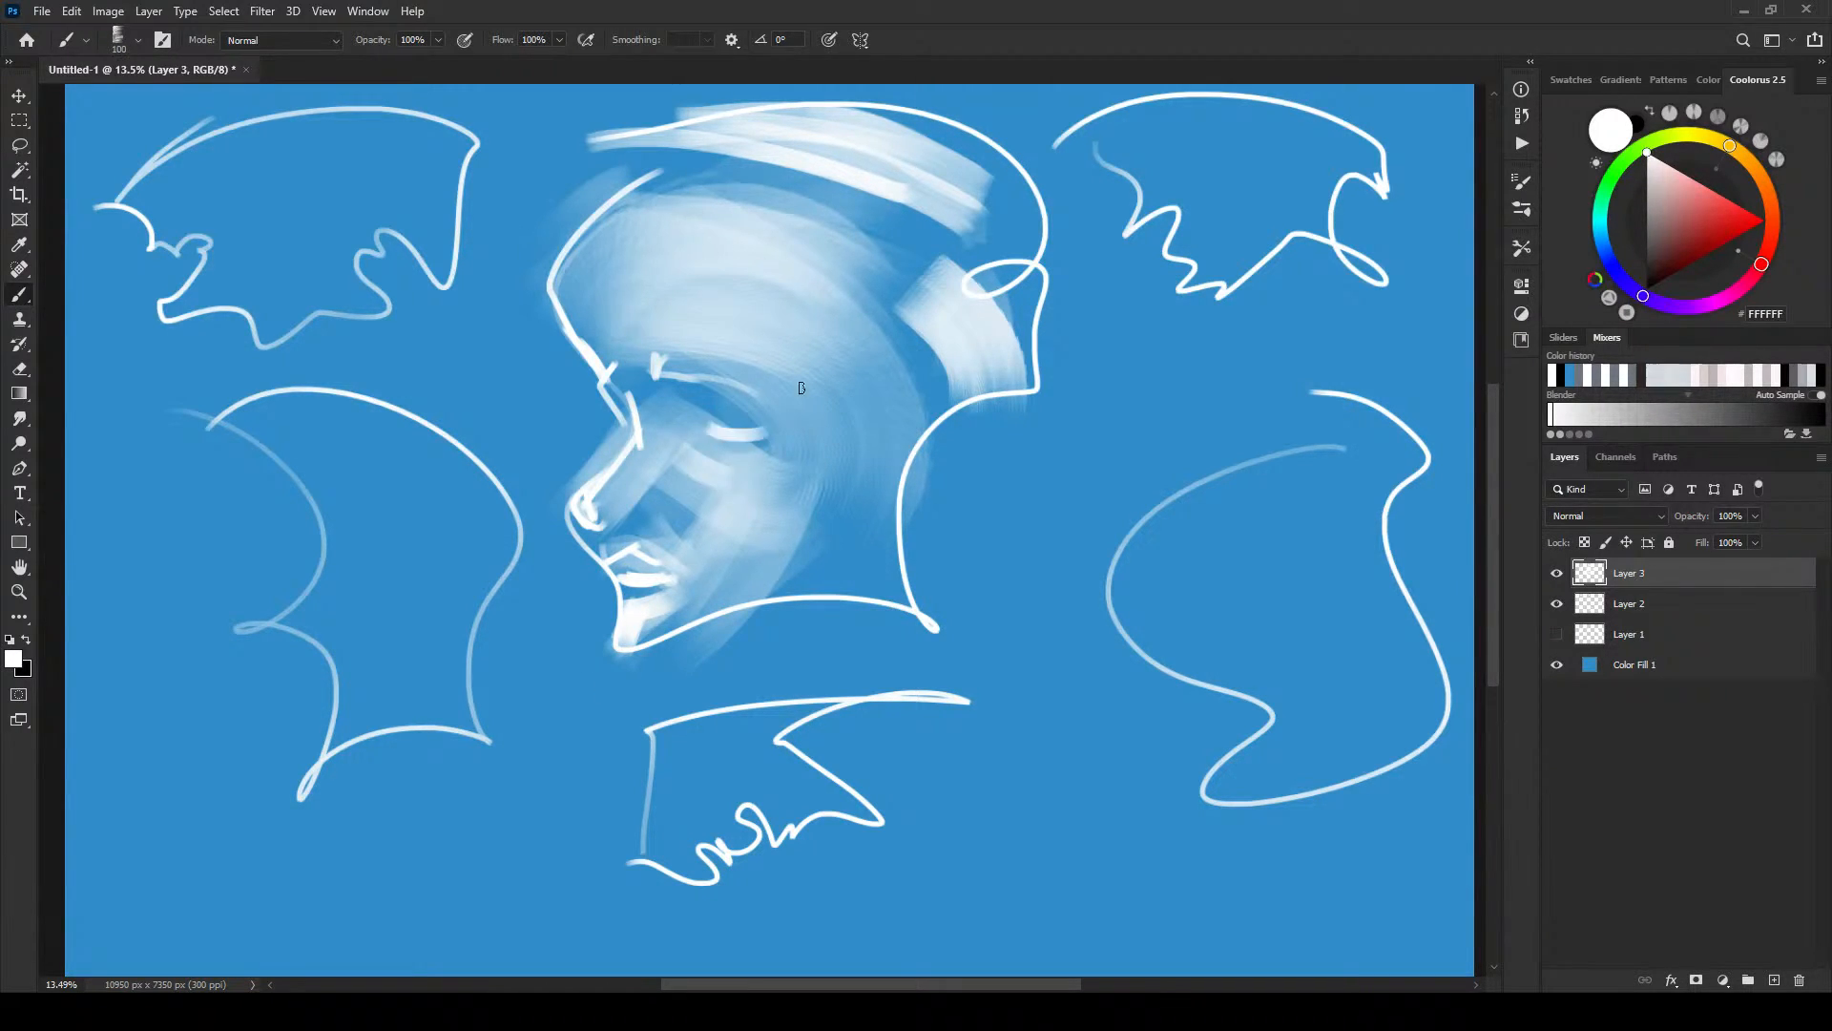
{"action": "key", "text": "bracketright"}
{"action": "key", "text": "bracketright"}
{"action": "mouse_move", "coordinate": [679, 449]}
{"action": "left_mouse_down"}
{"action": "mouse_move", "coordinate": [750, 460]}
{"action": "mouse_move", "coordinate": [679, 457]}
{"action": "mouse_move", "coordinate": [731, 530]}
{"action": "left_mouse_up"}
- Brighten the side of the nose and nostril, and sketch the eye beneath the brow with a fine white brush
{"action": "key", "text": "bracketleft"}
{"action": "key", "text": "bracketleft"}
{"action": "key", "text": "bracketleft"}
{"action": "key", "text": "bracketleft"}
{"action": "mouse_move", "coordinate": [629, 493]}
{"action": "left_mouse_down"}
{"action": "mouse_move", "coordinate": [591, 513]}
{"action": "mouse_move", "coordinate": [637, 486]}
{"action": "mouse_move", "coordinate": [596, 496]}
{"action": "mouse_move", "coordinate": [625, 465]}
{"action": "mouse_move", "coordinate": [618, 491]}
{"action": "left_mouse_up"}
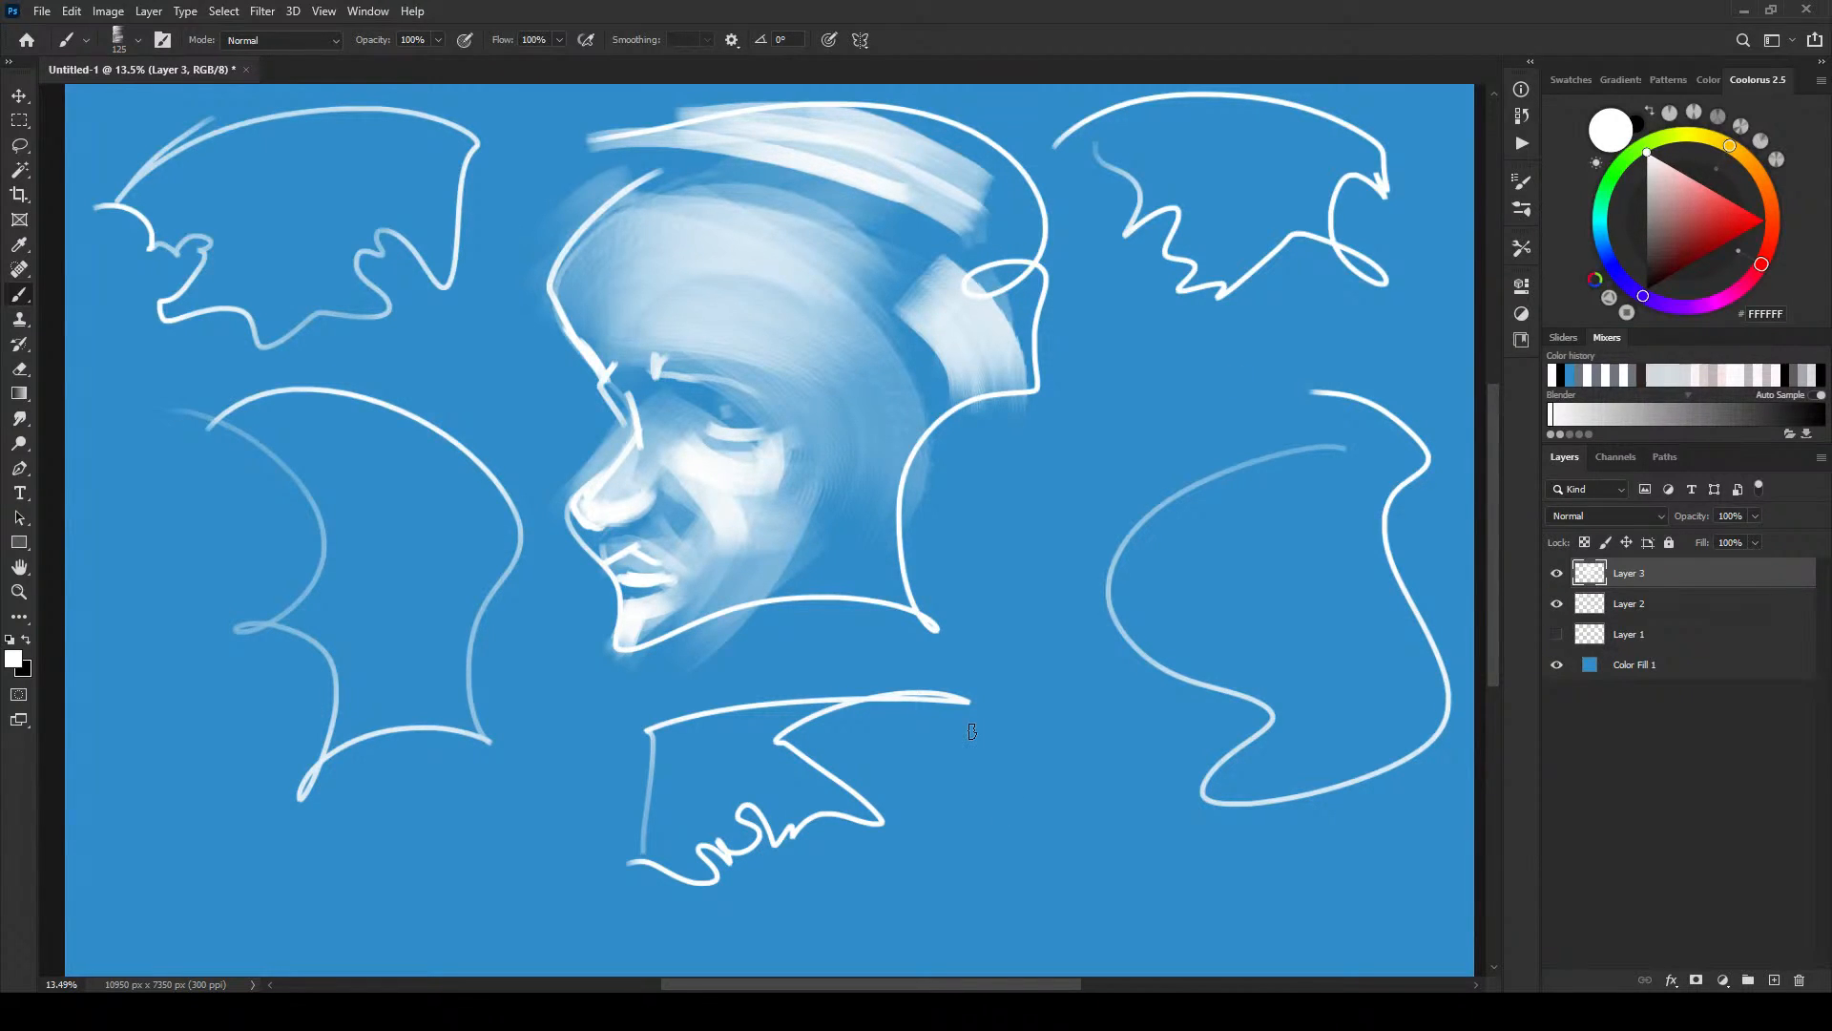
{"action": "mouse_move", "coordinate": [637, 376]}
{"action": "left_mouse_down"}
{"action": "mouse_move", "coordinate": [611, 391]}
{"action": "mouse_move", "coordinate": [753, 418]}
{"action": "mouse_move", "coordinate": [695, 401]}
{"action": "left_mouse_up"}
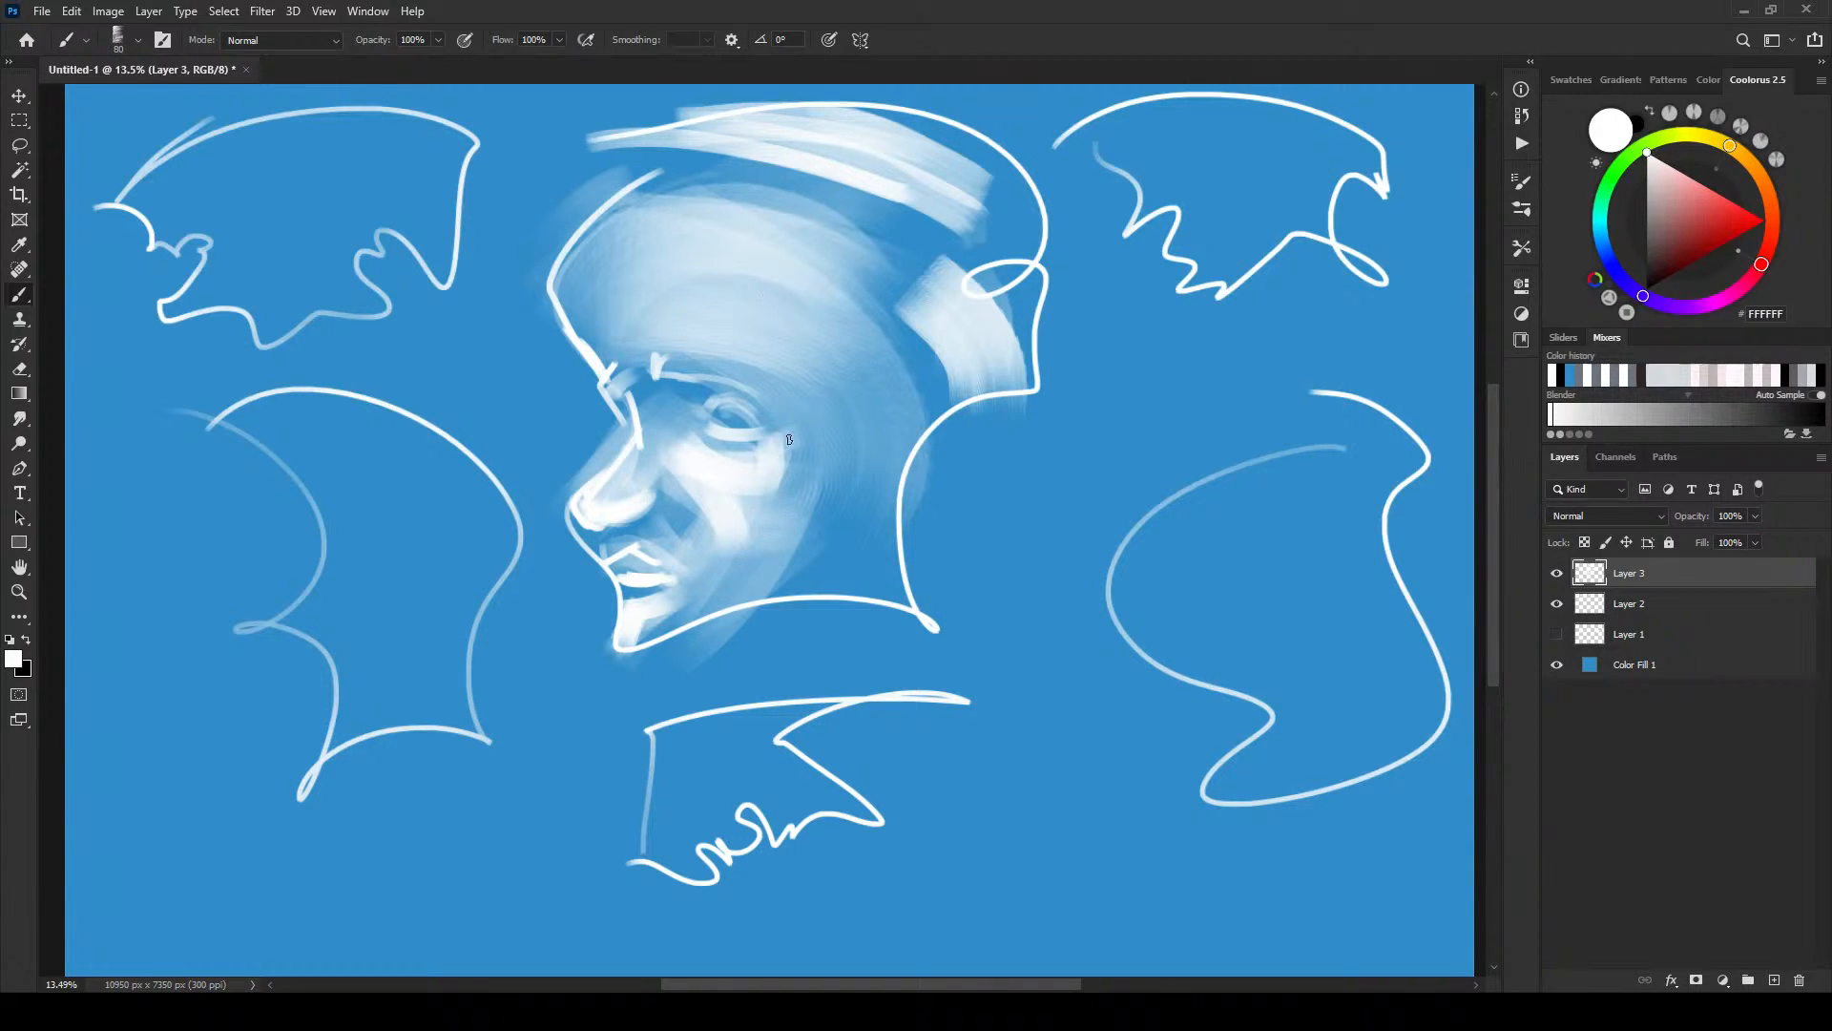
- Brighten the forehead with a broad white stroke using an 800 px brush
{"action": "key", "text": "bracketright"}
{"action": "key", "text": "bracketright"}
{"action": "key", "text": "bracketright"}
{"action": "key", "text": "bracketright"}
{"action": "key", "text": "bracketright"}
{"action": "key", "text": "bracketright"}
{"action": "key", "text": "bracketright"}
{"action": "key", "text": "bracketright"}
{"action": "key", "text": "bracketright"}
{"action": "key", "text": "bracketright"}
{"action": "key", "text": "bracketright"}
{"action": "key", "text": "bracketright"}
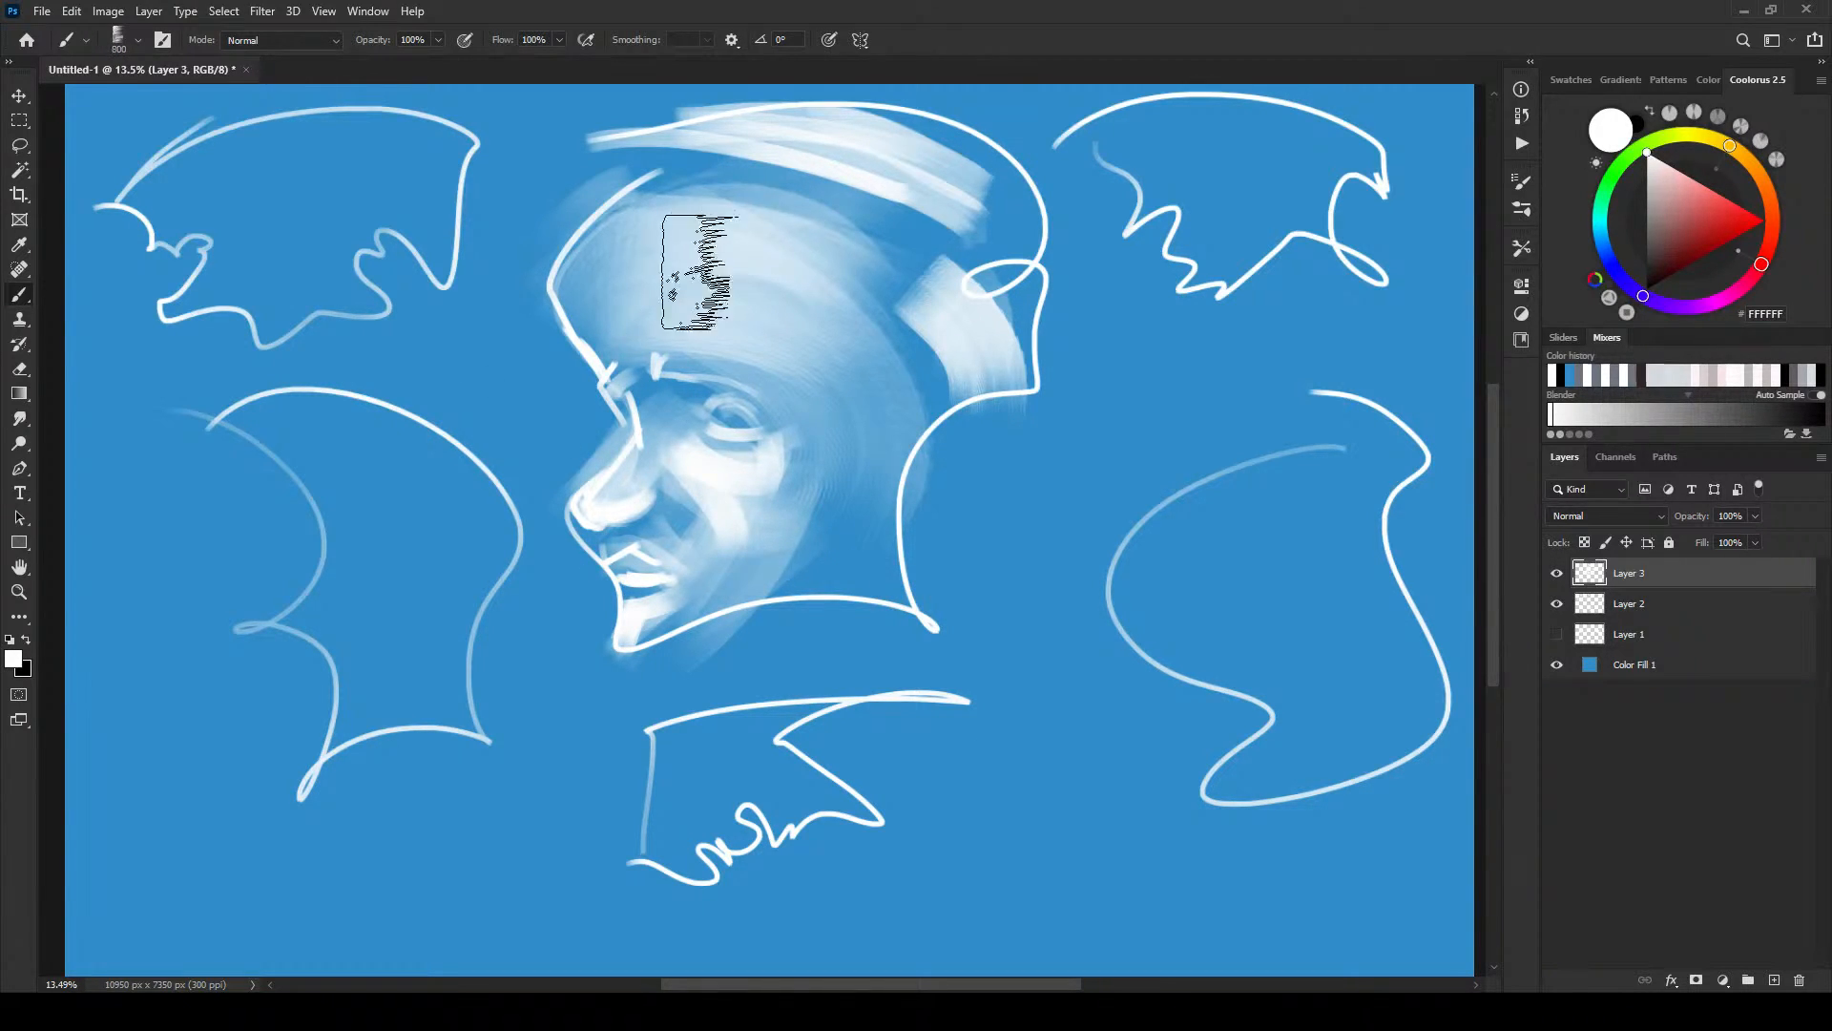
{"action": "left_click_drag", "start_coordinate": [689, 246], "coordinate": [774, 292]}
- Paint a bright white brow ridge above the eye and across the bridge of the nose with a smaller brush
{"action": "key", "text": "bracketleft"}
{"action": "key", "text": "bracketleft"}
{"action": "key", "text": "bracketleft"}
{"action": "key", "text": "bracketleft"}
{"action": "key", "text": "bracketleft"}
{"action": "key", "text": "bracketleft"}
{"action": "key", "text": "bracketleft"}
{"action": "key", "text": "bracketleft"}
{"action": "key", "text": "bracketleft"}
{"action": "mouse_move", "coordinate": [676, 362]}
{"action": "left_mouse_down"}
{"action": "mouse_move", "coordinate": [754, 371]}
{"action": "mouse_move", "coordinate": [627, 337]}
{"action": "mouse_move", "coordinate": [656, 373]}
{"action": "mouse_move", "coordinate": [605, 382]}
{"action": "left_mouse_up"}
{"action": "key", "text": "bracketleft"}
{"action": "key", "text": "bracketright"}
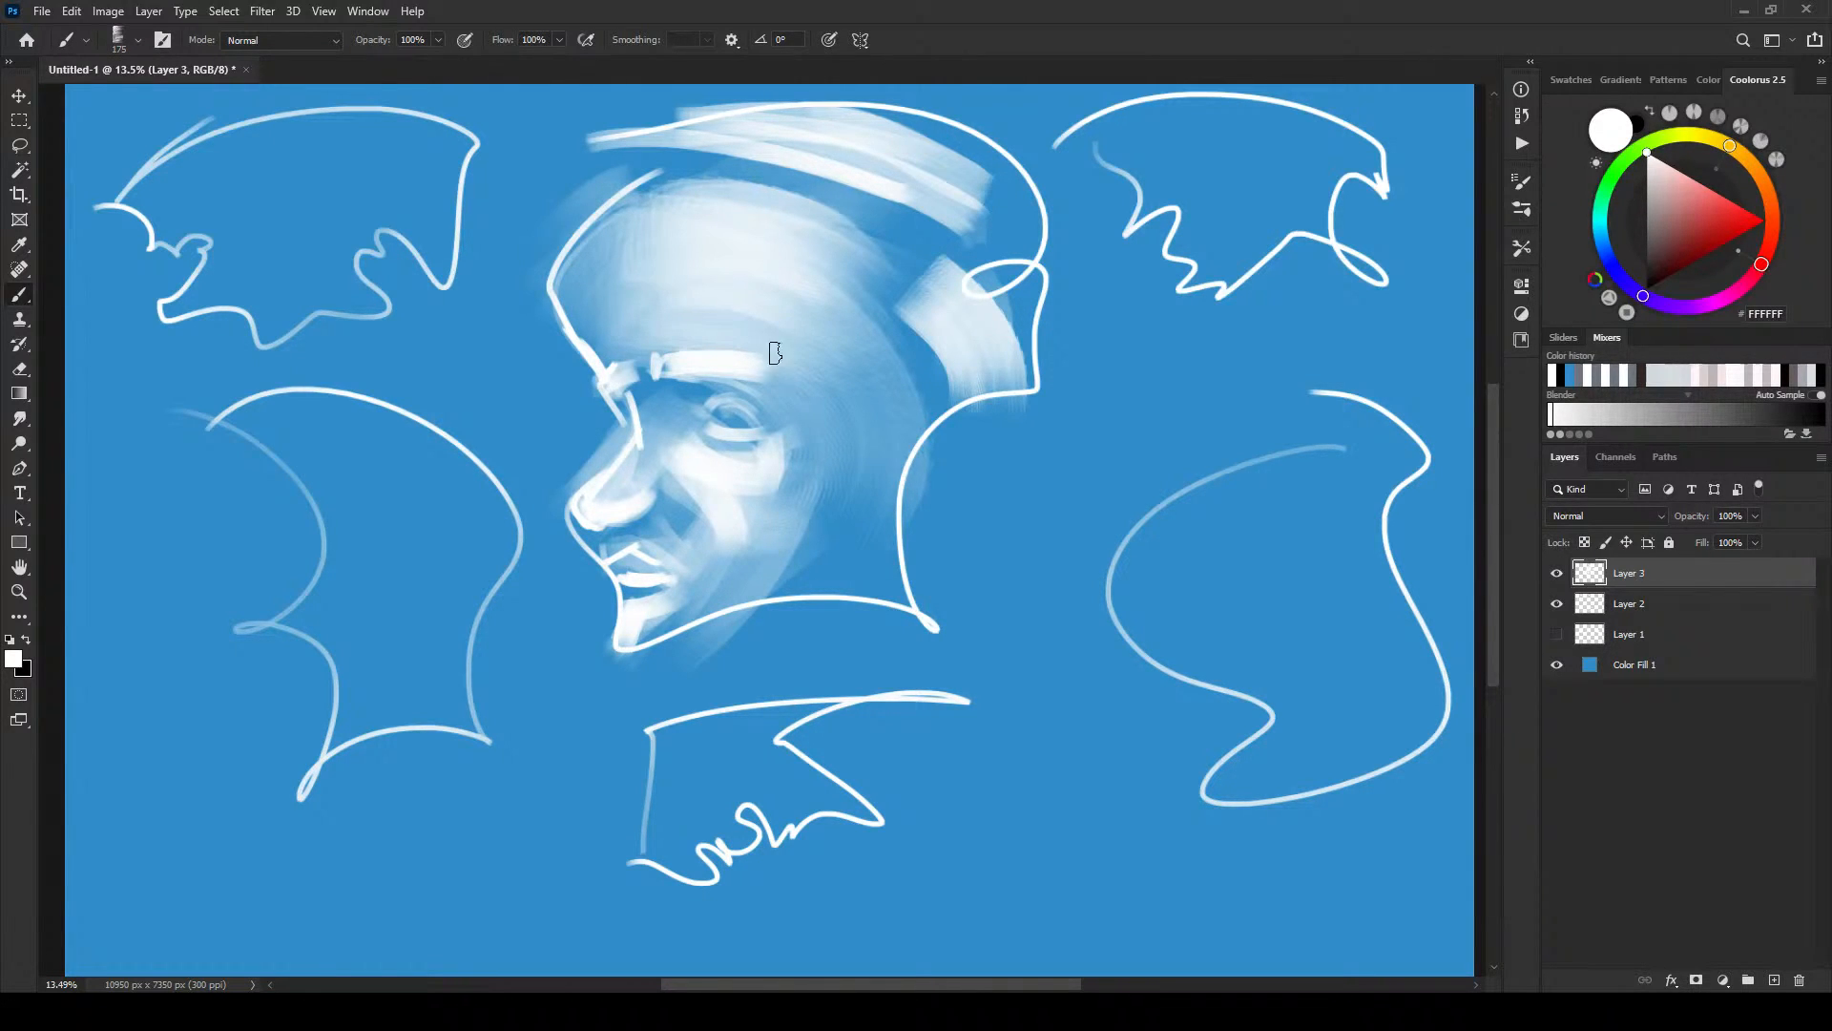
- Erase dark shadows at the corner of the mouth and around the upper lip with the Eraser tool
{"action": "key", "text": "bracketleft"}
{"action": "key", "text": "bracketleft"}
{"action": "key", "text": "bracketleft"}
{"action": "key", "text": "bracketleft"}
{"action": "key", "text": "bracketleft"}
{"action": "key", "text": "e"}
{"action": "key", "text": "bracketleft"}
{"action": "left_click_drag", "start_coordinate": [669, 576], "coordinate": [683, 576]}
{"action": "key", "text": "bracketright"}
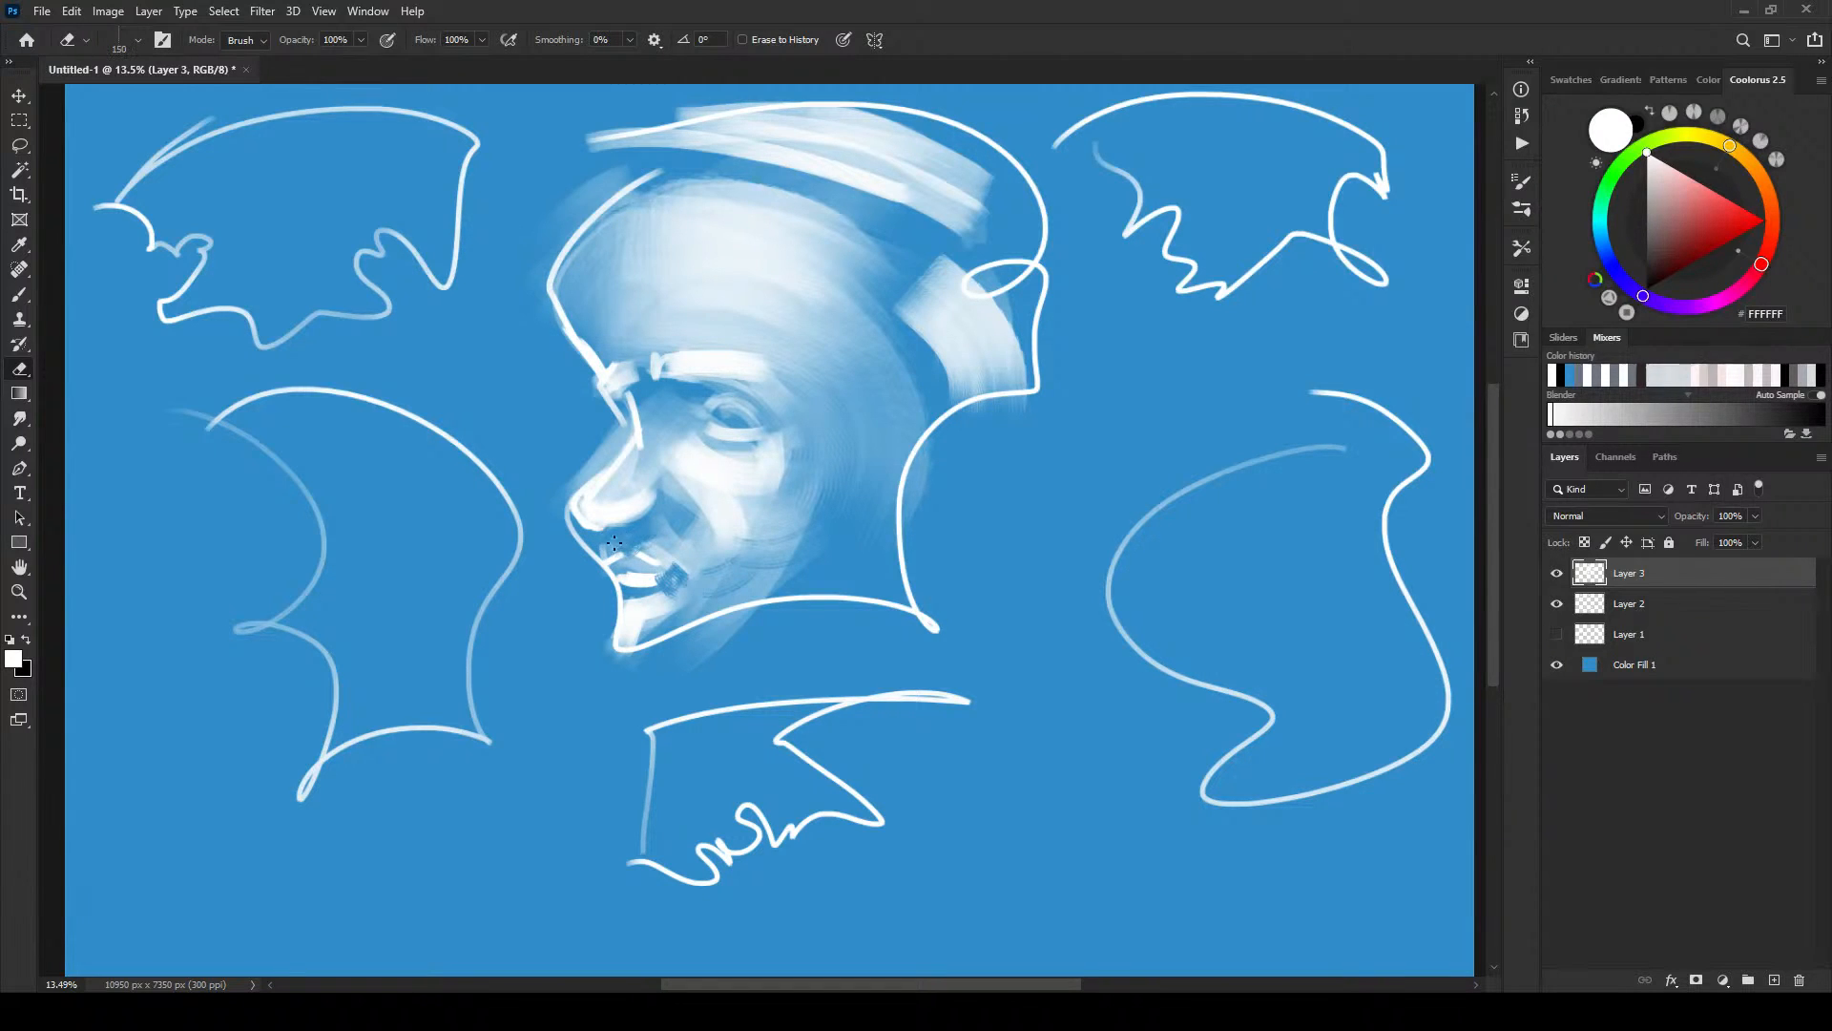
{"action": "left_click_drag", "start_coordinate": [632, 562], "coordinate": [668, 571]}
- Erase around the eye and along the brow to carve shadows into the white paint
{"action": "mouse_move", "coordinate": [707, 437]}
{"action": "left_mouse_down"}
{"action": "mouse_move", "coordinate": [749, 449]}
{"action": "mouse_move", "coordinate": [720, 444]}
{"action": "mouse_move", "coordinate": [741, 445]}
{"action": "mouse_move", "coordinate": [711, 400]}
{"action": "mouse_move", "coordinate": [678, 413]}
{"action": "mouse_move", "coordinate": [746, 393]}
{"action": "mouse_move", "coordinate": [677, 413]}
{"action": "mouse_move", "coordinate": [709, 385]}
{"action": "left_mouse_up"}
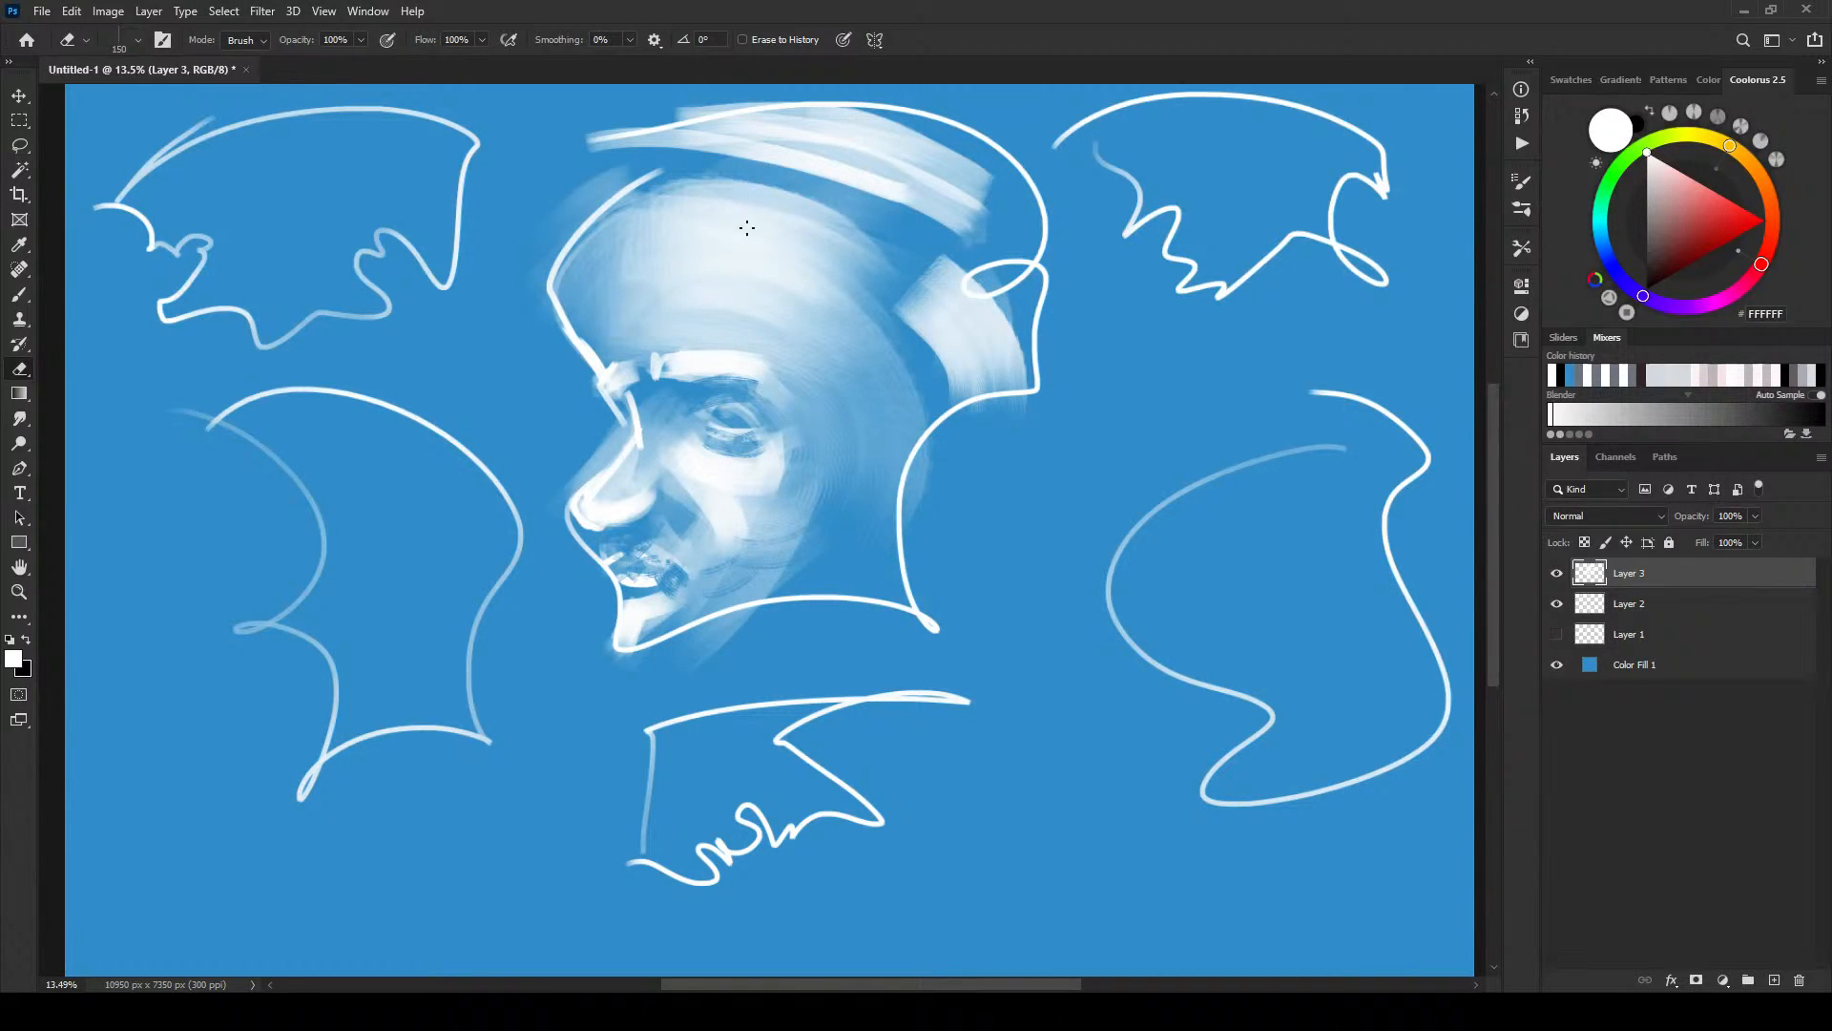
{"action": "mouse_move", "coordinate": [695, 390]}
{"action": "left_mouse_down"}
{"action": "mouse_move", "coordinate": [640, 338]}
{"action": "mouse_move", "coordinate": [595, 399]}
{"action": "mouse_move", "coordinate": [612, 366]}
{"action": "mouse_move", "coordinate": [776, 373]}
{"action": "mouse_move", "coordinate": [824, 287]}
{"action": "mouse_move", "coordinate": [831, 134]}
{"action": "mouse_move", "coordinate": [735, 262]}
{"action": "mouse_move", "coordinate": [728, 355]}
{"action": "mouse_move", "coordinate": [643, 375]}
{"action": "mouse_move", "coordinate": [750, 374]}
{"action": "left_mouse_up"}
- Paint white strokes over the inner brow at the bridge of the central face's nose
{"action": "key", "text": "b"}
{"action": "key", "text": "]"}
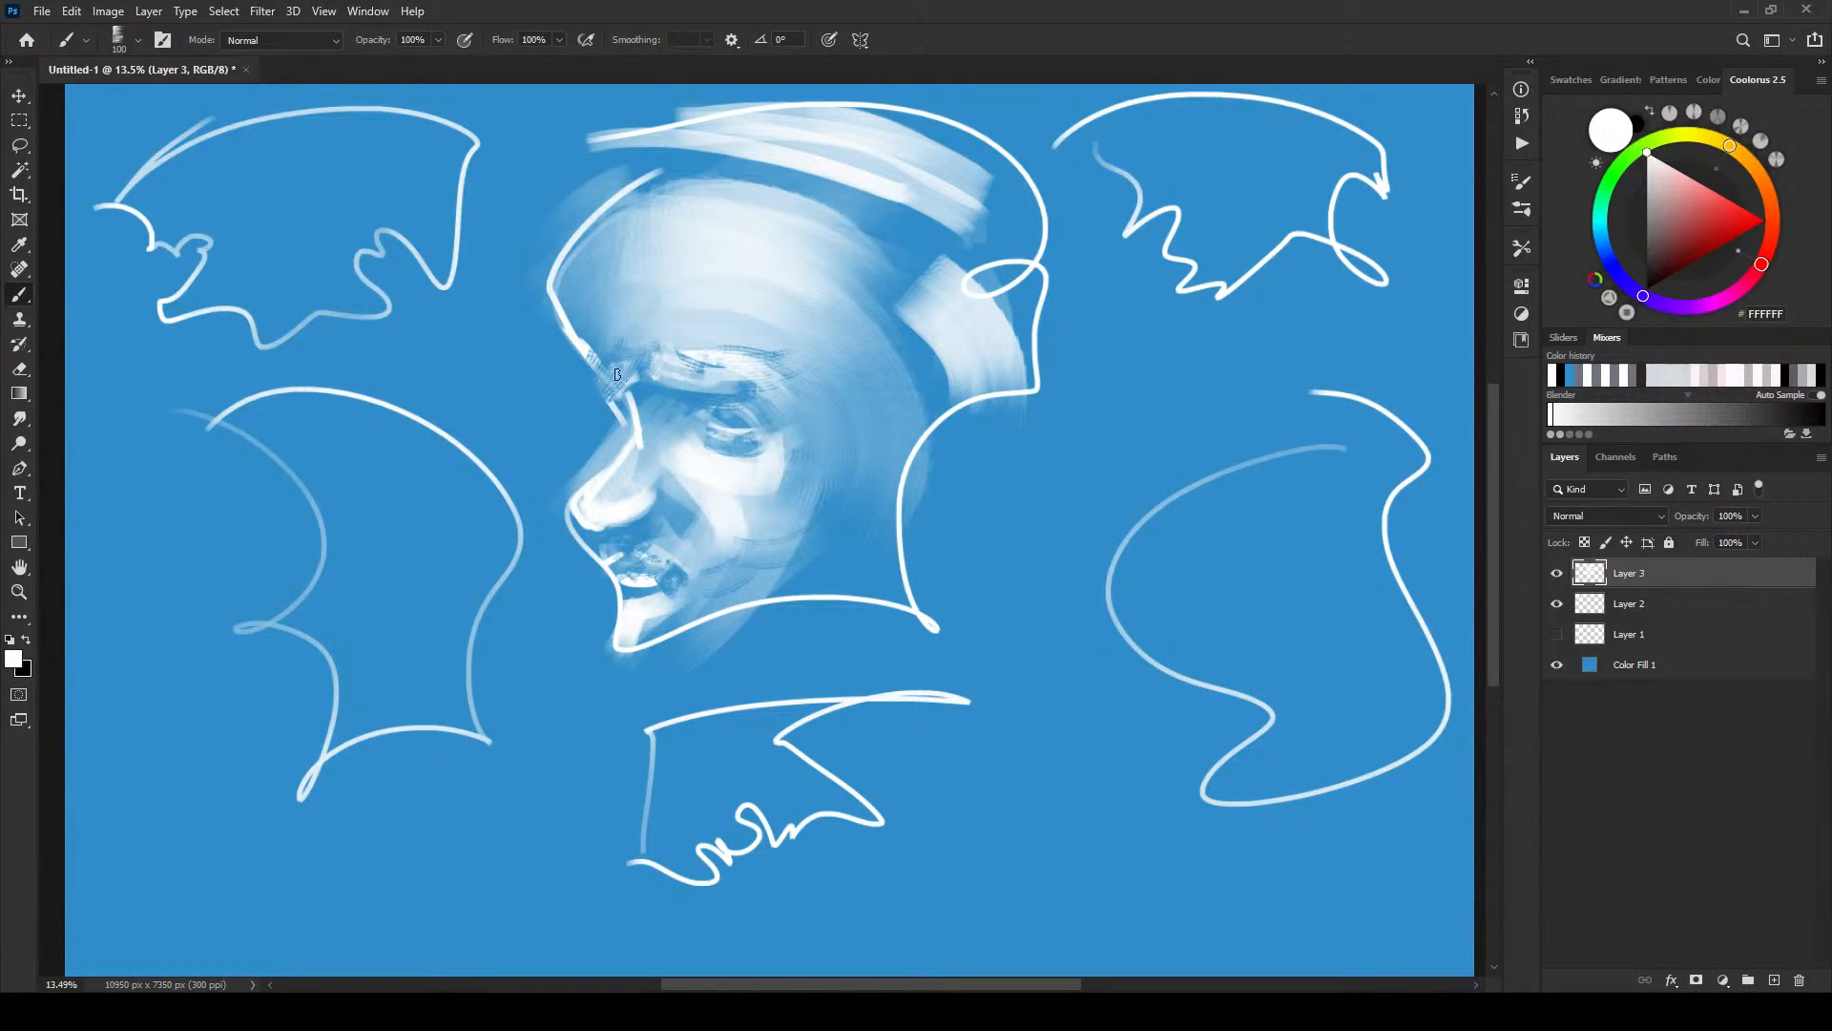
{"action": "left_click_drag", "start_coordinate": [602, 403], "coordinate": [607, 366]}
- Paint white strokes along the diagonal edge inside the small outline below the central head
{"action": "key", "text": "]"}
{"action": "key", "text": "]"}
{"action": "key", "text": "]"}
{"action": "key", "text": "]"}
{"action": "key", "text": "]"}
{"action": "key", "text": "]"}
{"action": "key", "text": "]"}
{"action": "key", "text": "["}
{"action": "key", "text": "["}
{"action": "key", "text": "["}
{"action": "key", "text": "["}
{"action": "key", "text": "["}
{"action": "key", "text": "["}
{"action": "left_click_drag", "start_coordinate": [775, 754], "coordinate": [865, 794]}
{"action": "mouse_move", "coordinate": [741, 743]}
{"action": "left_mouse_down"}
{"action": "mouse_move", "coordinate": [805, 774]}
{"action": "mouse_move", "coordinate": [736, 785]}
{"action": "mouse_move", "coordinate": [754, 796]}
{"action": "mouse_move", "coordinate": [875, 807]}
{"action": "mouse_move", "coordinate": [729, 736]}
{"action": "left_mouse_up"}
- Paint long white brim strokes along the upper edge of the small lower outline with a 90 px brush
{"action": "key", "text": "]"}
{"action": "key", "text": "]"}
{"action": "key", "text": "]"}
{"action": "key", "text": "]"}
{"action": "key", "text": "["}
{"action": "key", "text": "["}
{"action": "key", "text": "["}
{"action": "mouse_move", "coordinate": [831, 785]}
{"action": "left_mouse_down"}
{"action": "mouse_move", "coordinate": [724, 734]}
{"action": "mouse_move", "coordinate": [856, 689]}
{"action": "left_mouse_up"}
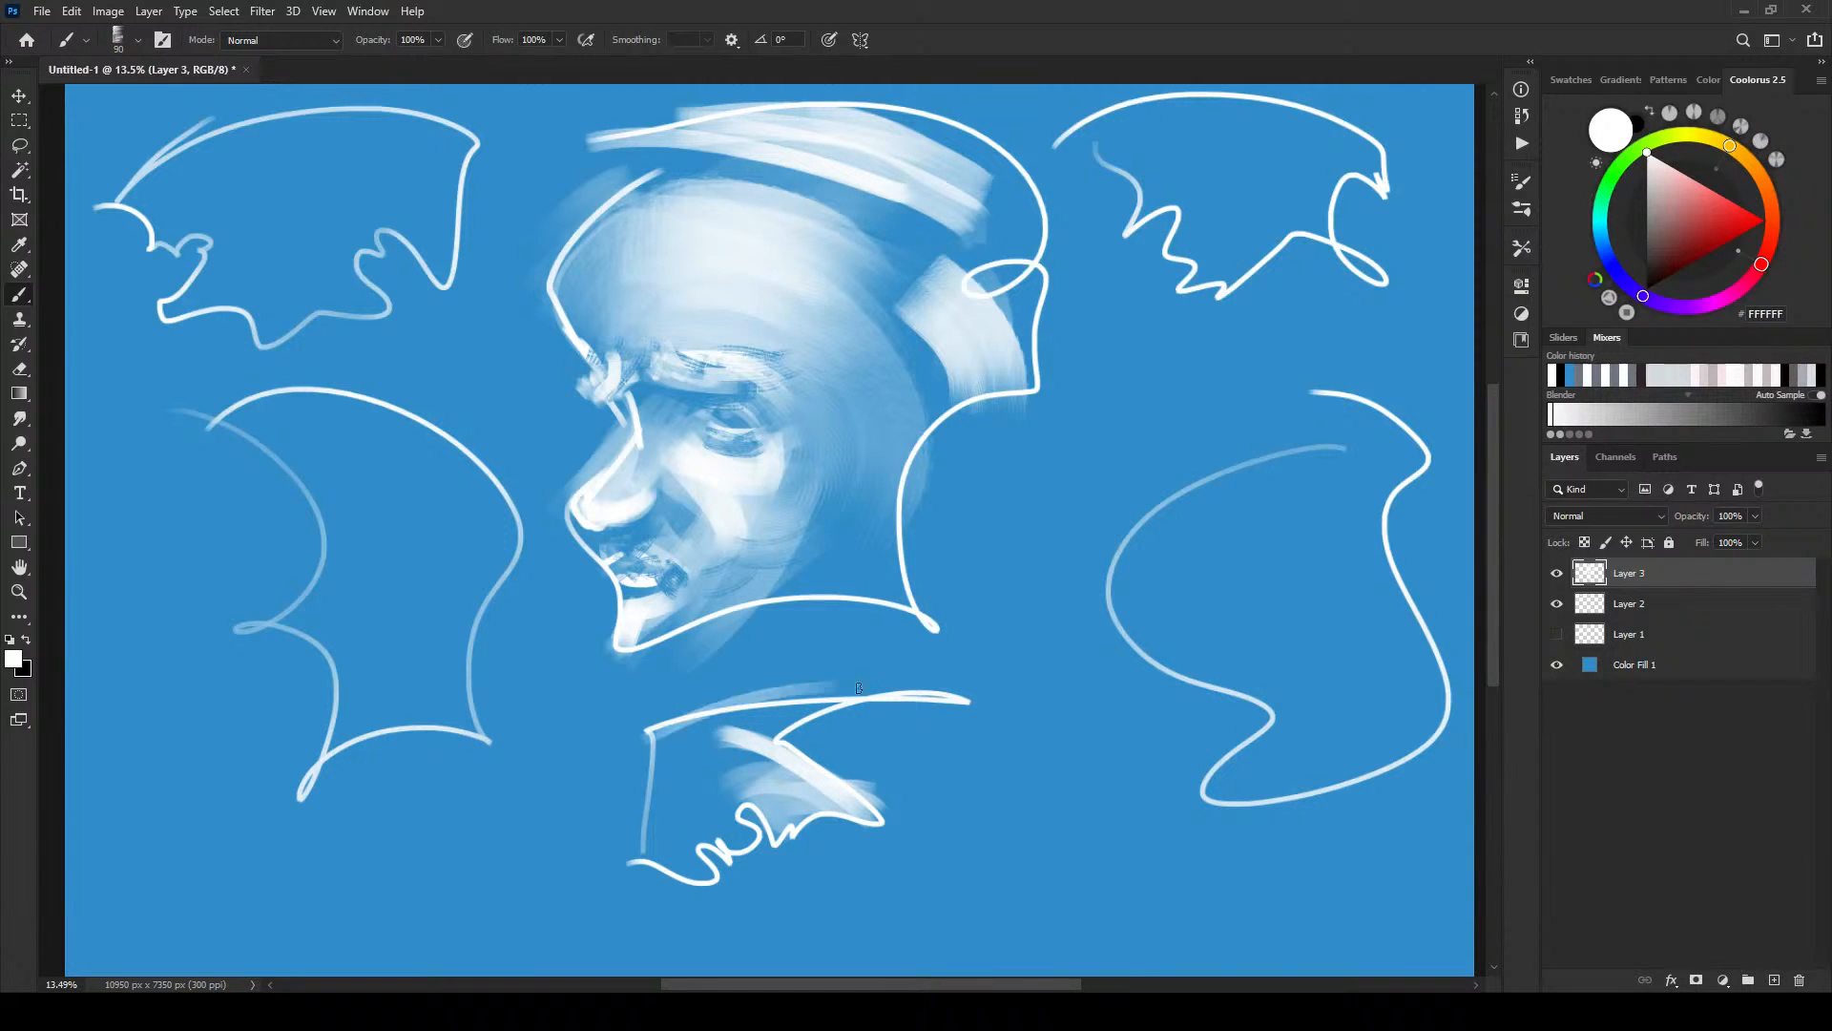
{"action": "left_click_drag", "start_coordinate": [647, 719], "coordinate": [926, 704]}
{"action": "left_click_drag", "start_coordinate": [729, 700], "coordinate": [1019, 704]}
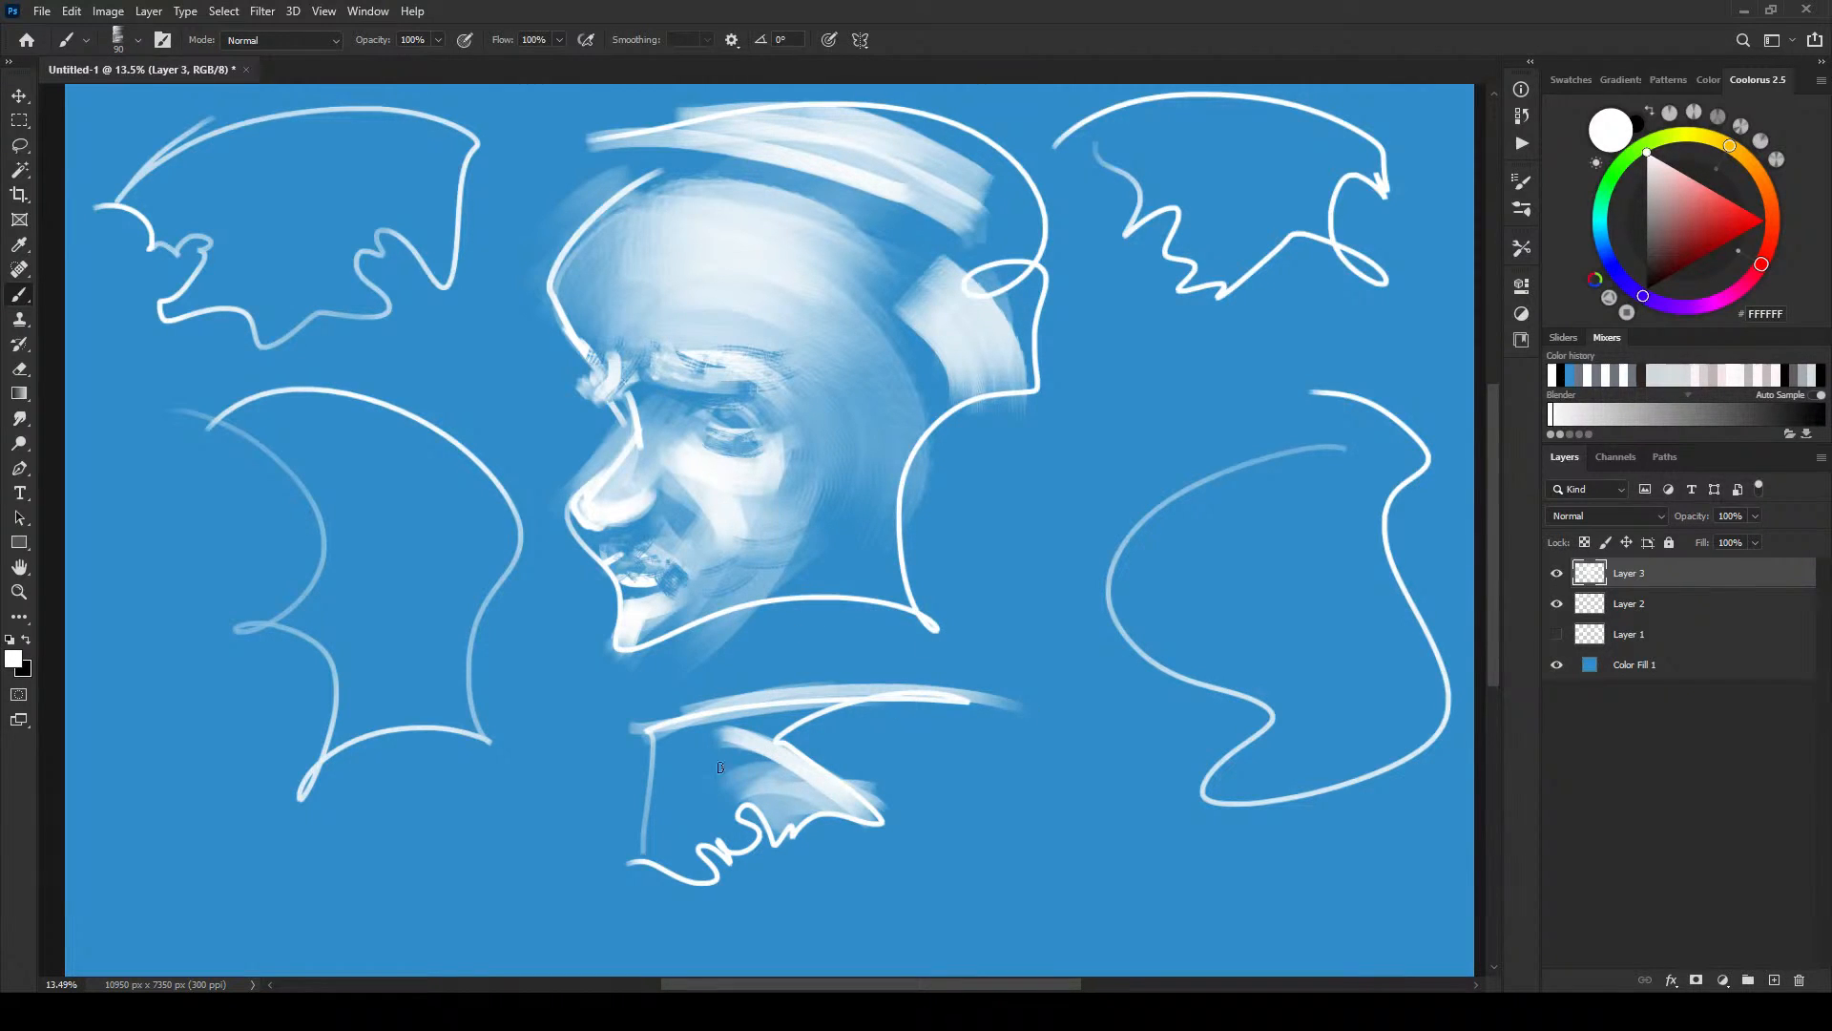
- Block in the forehead, cheek and chin of the small lower face with white strokes
{"action": "mouse_move", "coordinate": [755, 754]}
{"action": "left_mouse_down"}
{"action": "mouse_move", "coordinate": [702, 771]}
{"action": "mouse_move", "coordinate": [732, 741]}
{"action": "mouse_move", "coordinate": [668, 744]}
{"action": "left_mouse_up"}
{"action": "mouse_move", "coordinate": [793, 717]}
{"action": "left_mouse_down"}
{"action": "mouse_move", "coordinate": [698, 739]}
{"action": "mouse_move", "coordinate": [752, 739]}
{"action": "left_mouse_up"}
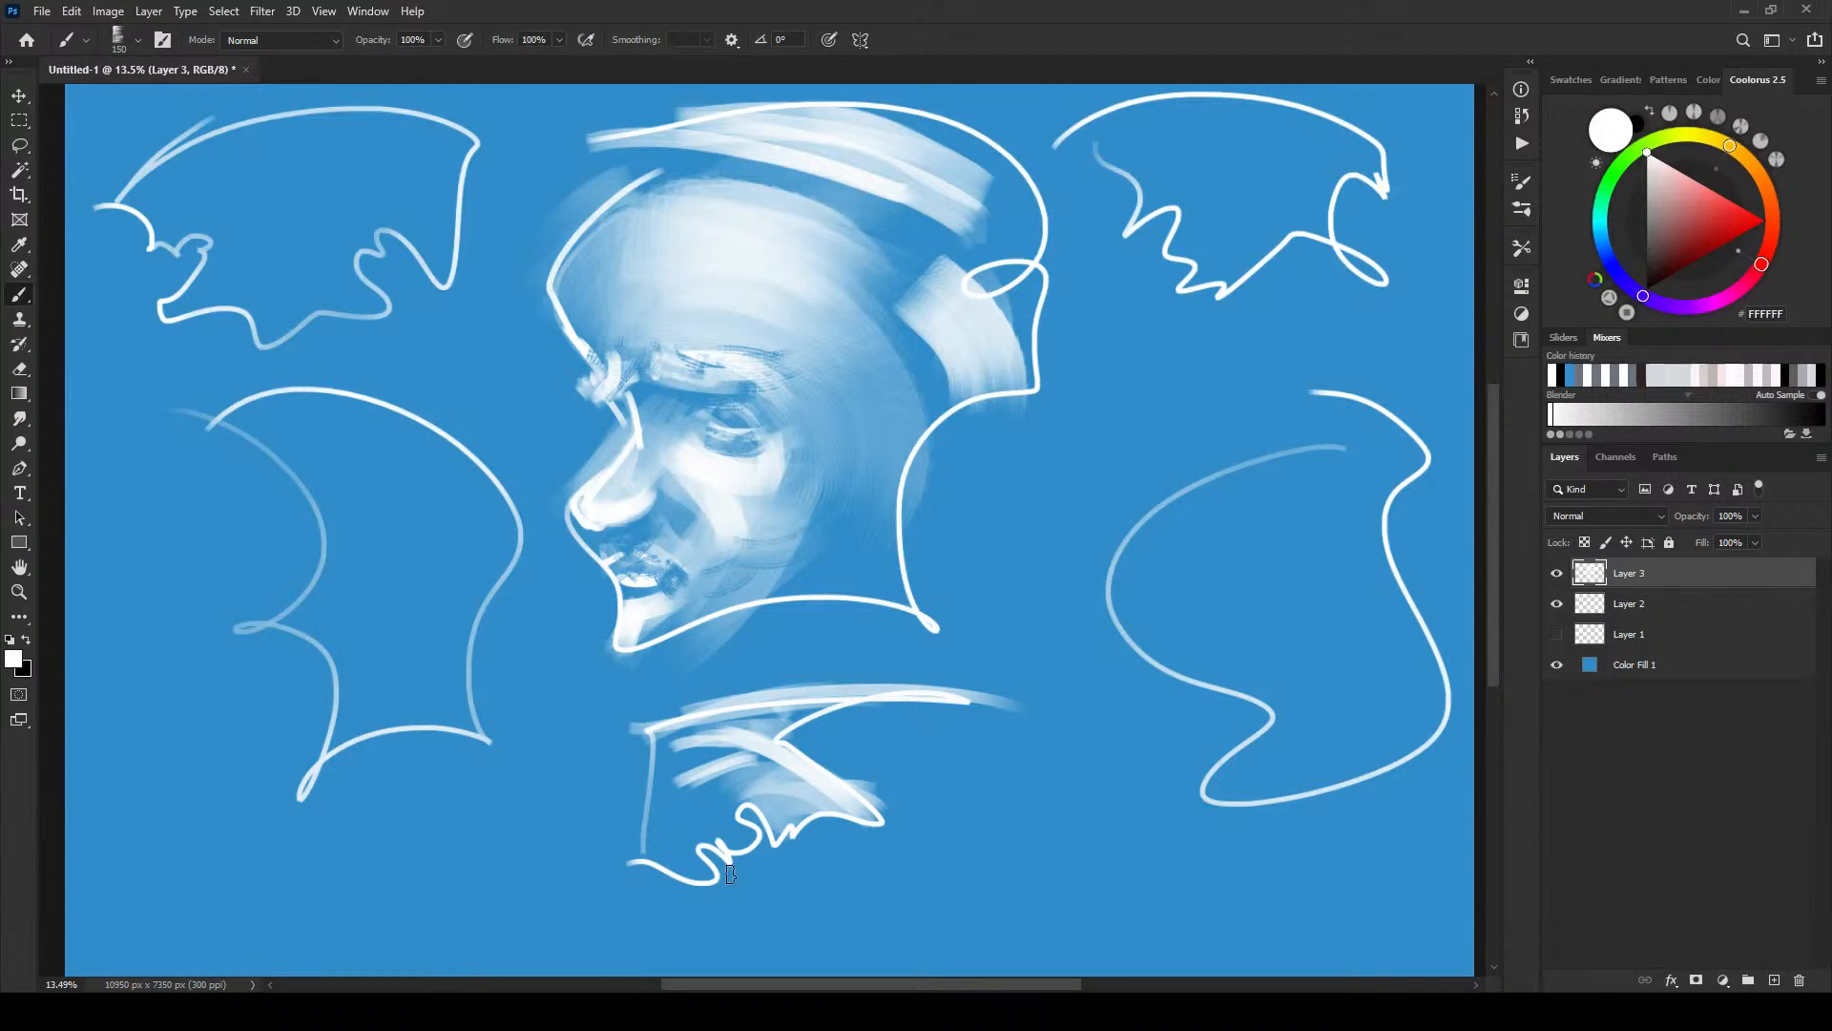
{"action": "mouse_move", "coordinate": [745, 824]}
{"action": "left_mouse_down"}
{"action": "mouse_move", "coordinate": [708, 826]}
{"action": "mouse_move", "coordinate": [675, 861]}
{"action": "mouse_move", "coordinate": [712, 789]}
{"action": "mouse_move", "coordinate": [735, 798]}
{"action": "mouse_move", "coordinate": [748, 777]}
{"action": "mouse_move", "coordinate": [676, 778]}
{"action": "mouse_move", "coordinate": [668, 807]}
{"action": "mouse_move", "coordinate": [669, 759]}
{"action": "mouse_move", "coordinate": [653, 858]}
{"action": "left_mouse_up"}
{"action": "key", "text": "bracketright"}
{"action": "key", "text": "bracketright"}
{"action": "key", "text": "bracketright"}
{"action": "key", "text": "bracketright"}
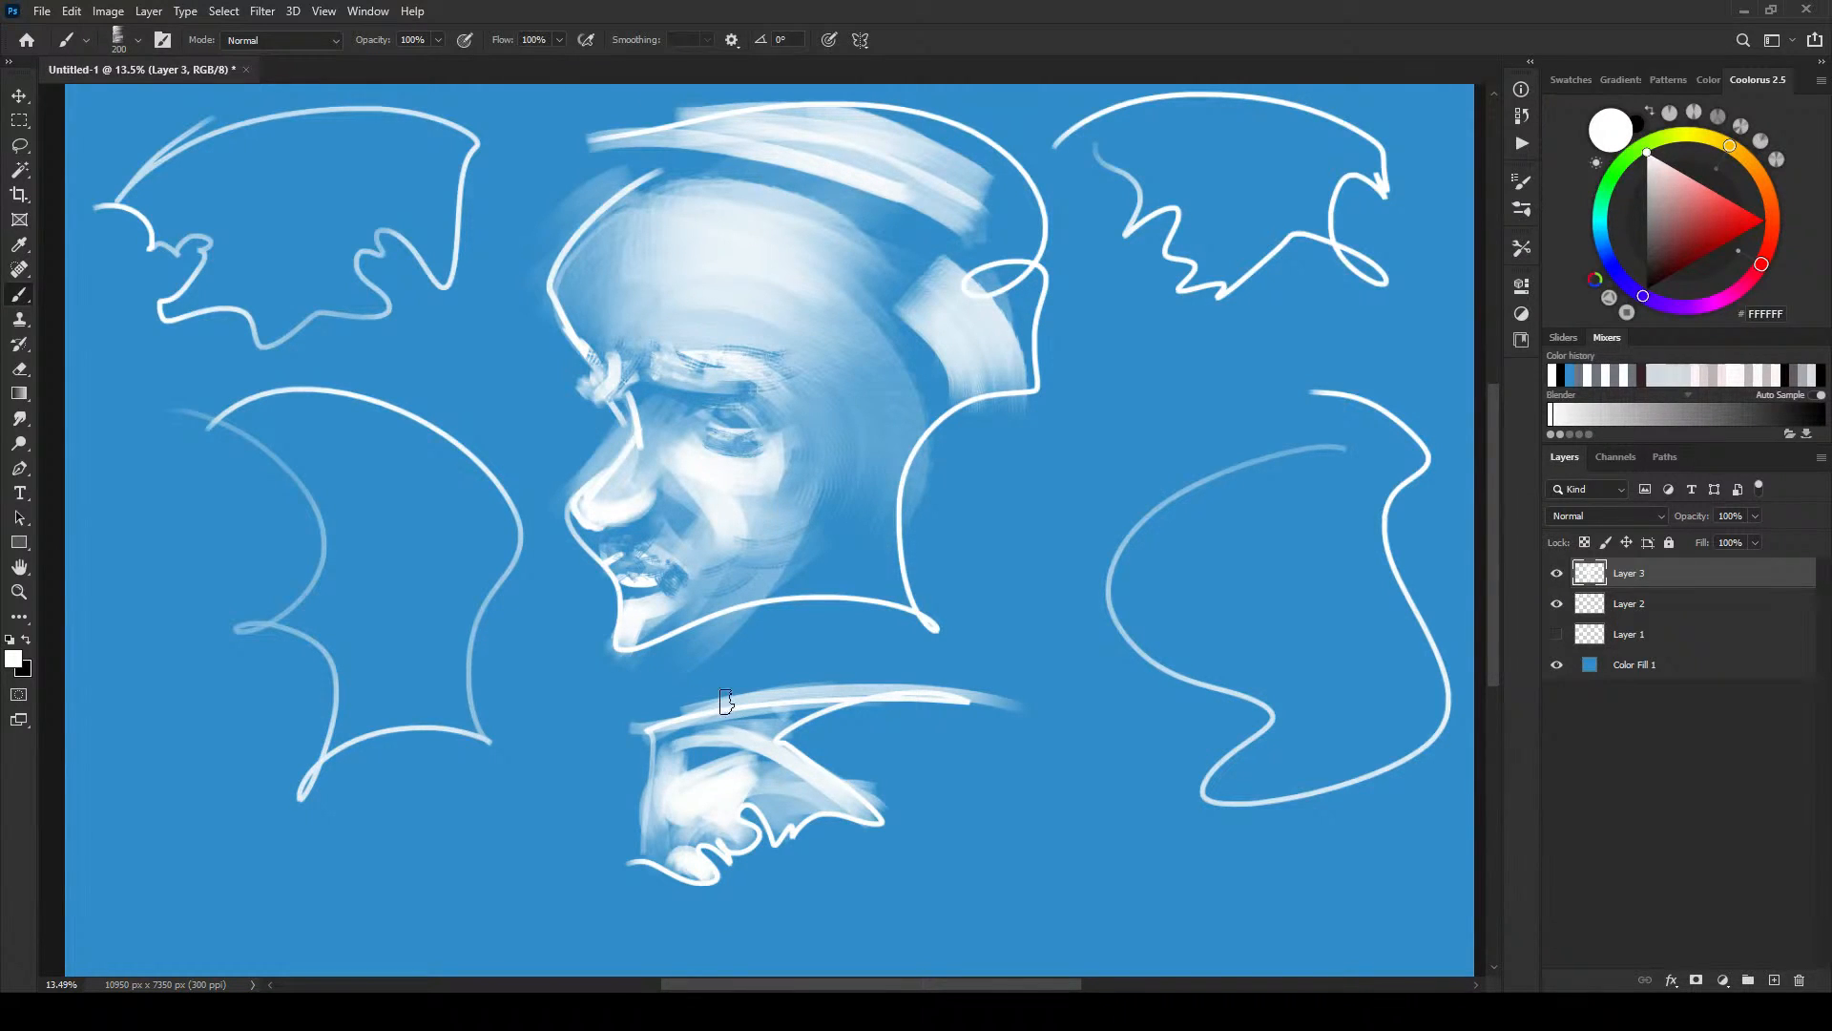
- Erase shadows around the nose, at the chin and beneath the brim of the small lower face
{"action": "key", "text": "e"}
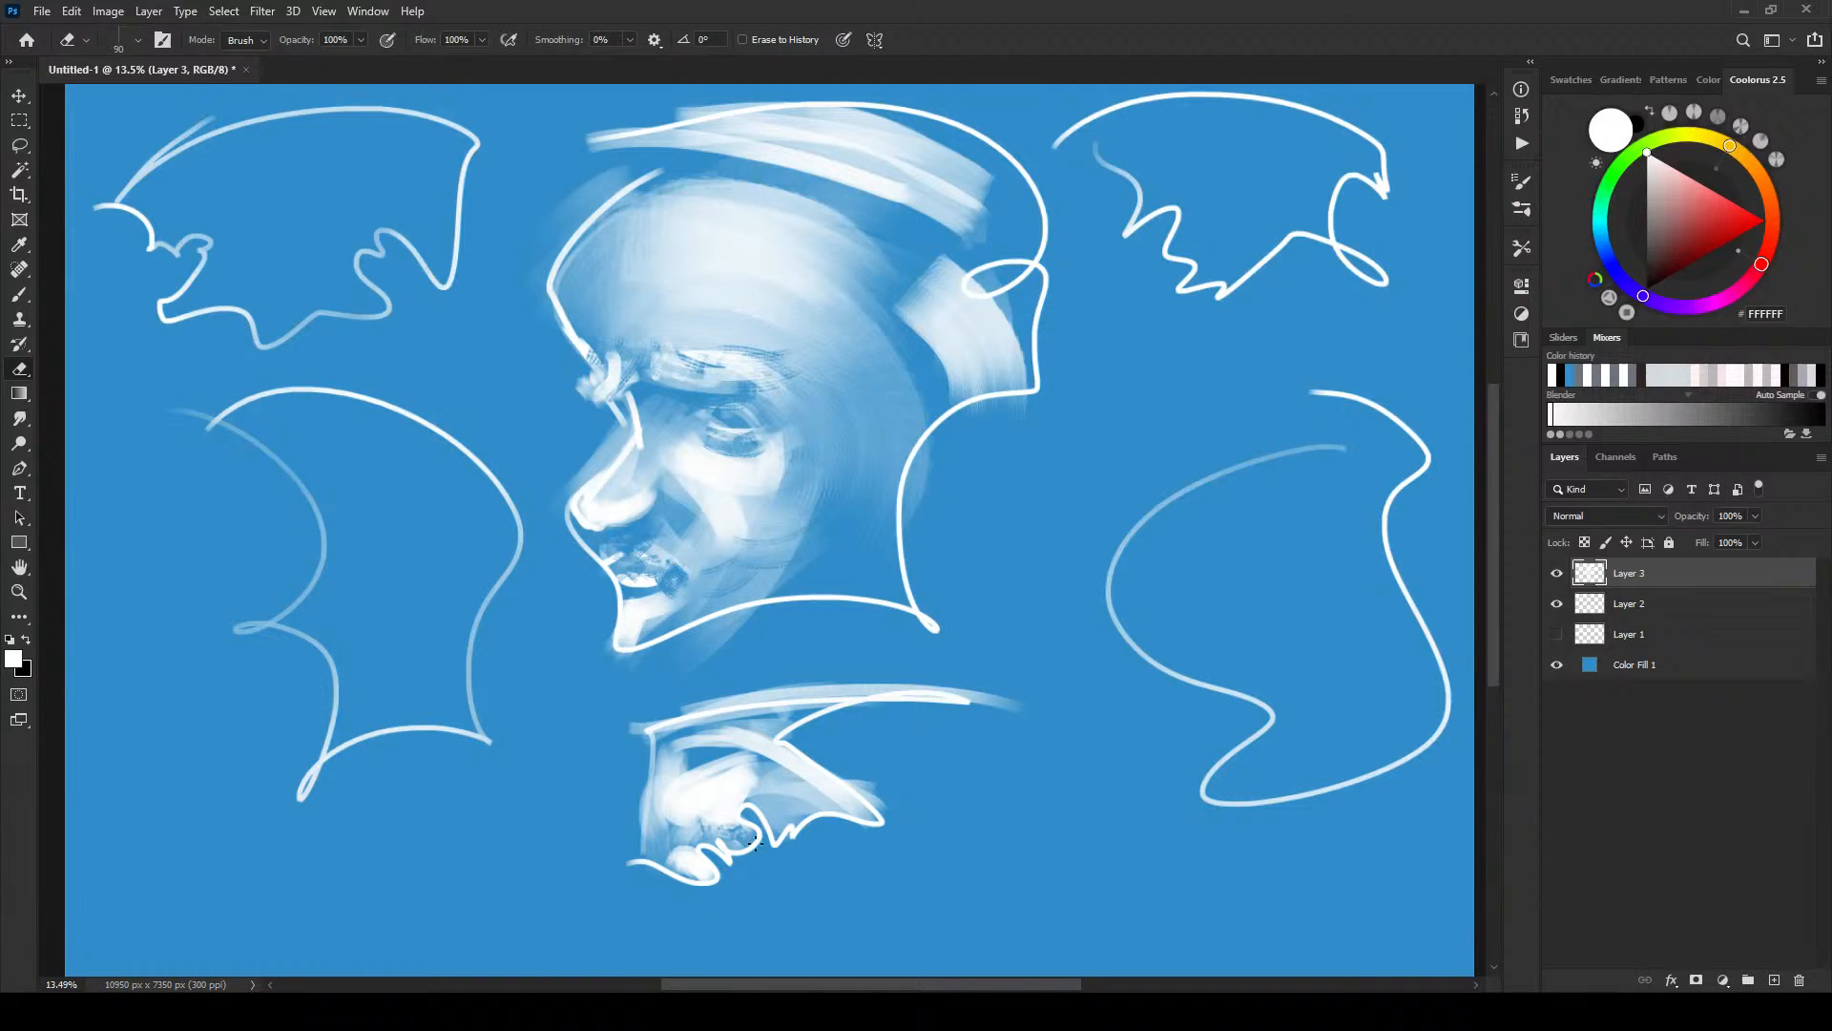
{"action": "left_click_drag", "start_coordinate": [724, 812], "coordinate": [737, 800]}
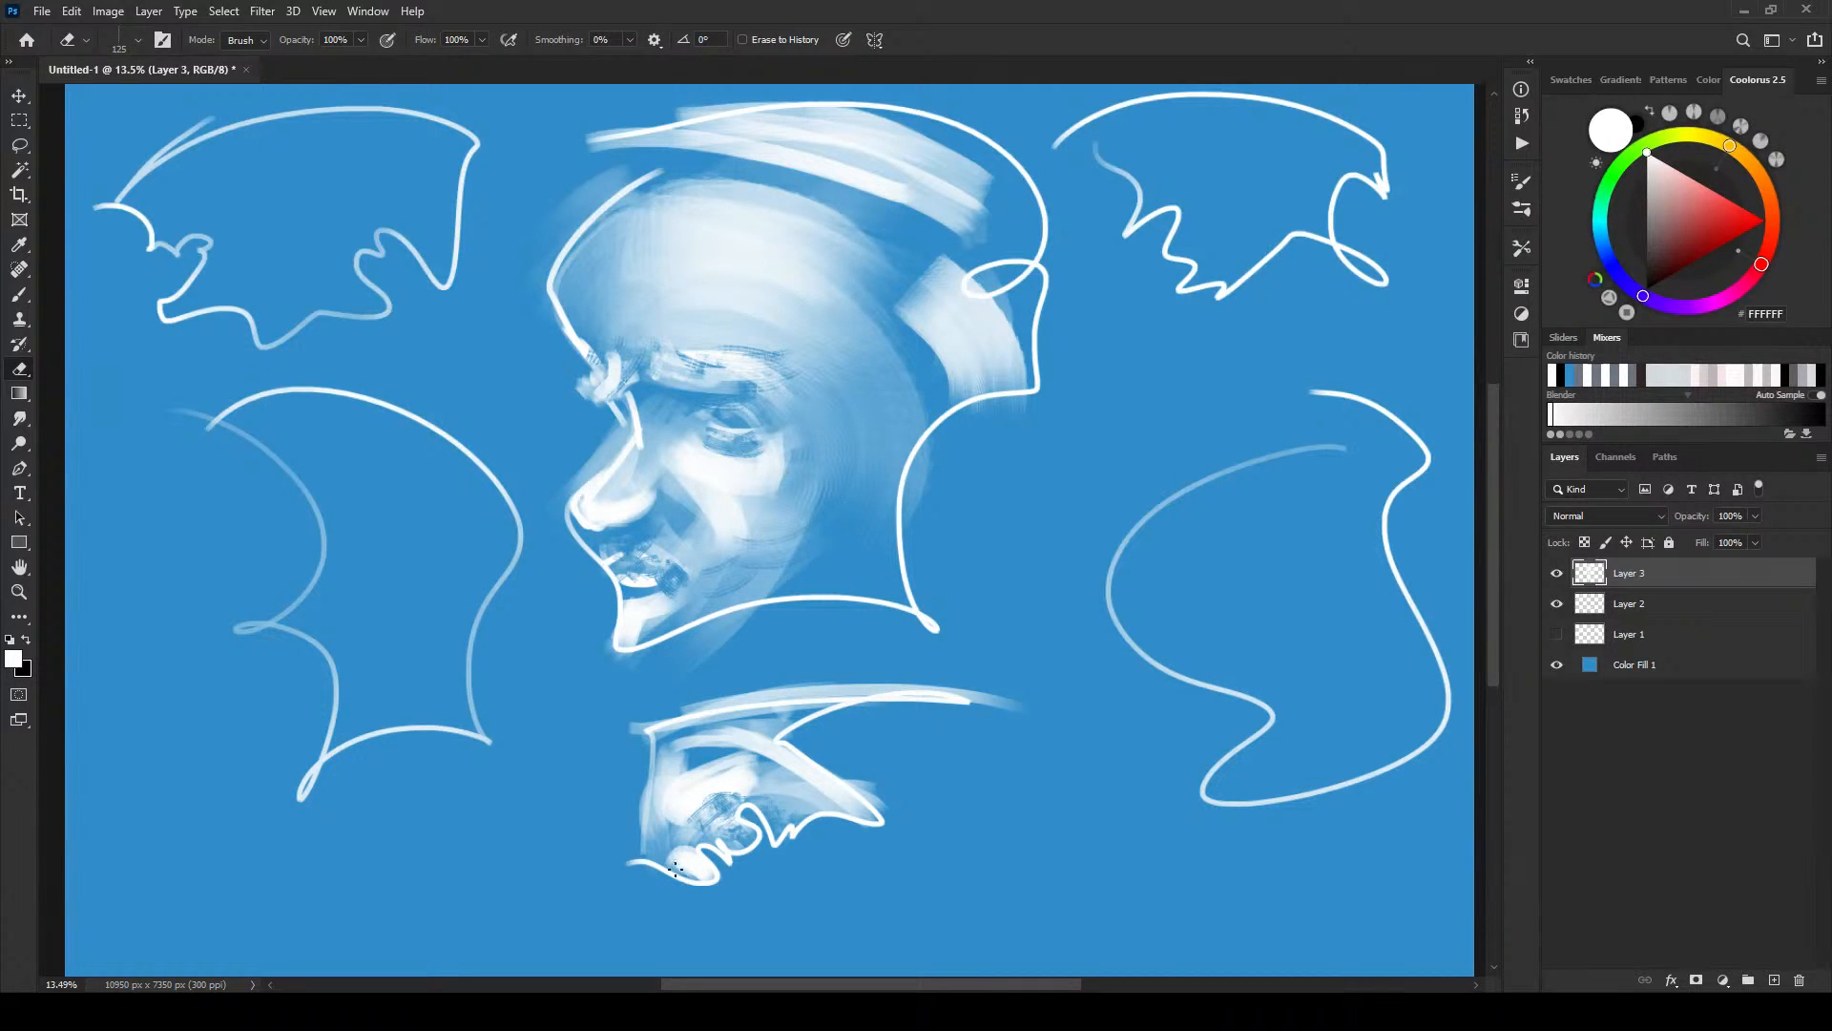
{"action": "mouse_move", "coordinate": [675, 868]}
{"action": "left_mouse_down"}
{"action": "mouse_move", "coordinate": [695, 867]}
{"action": "mouse_move", "coordinate": [674, 826]}
{"action": "left_mouse_up"}
{"action": "left_click_drag", "start_coordinate": [728, 722], "coordinate": [790, 722]}
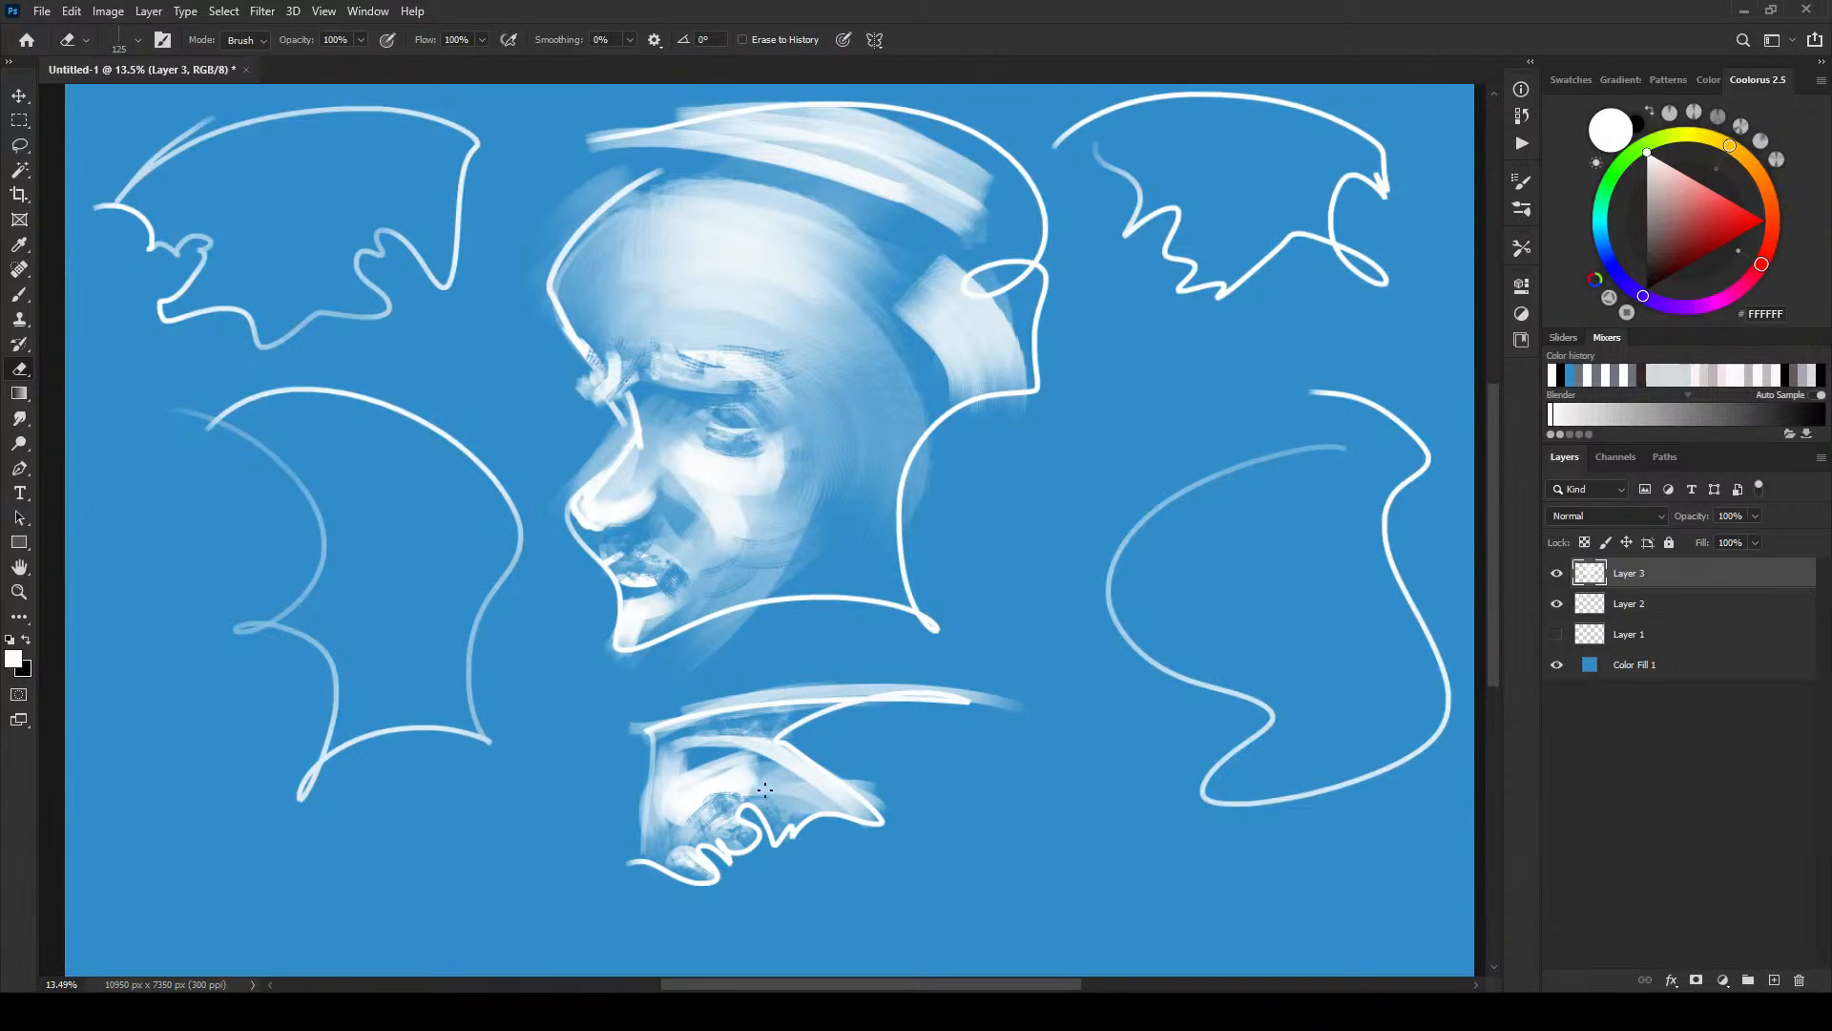
- Paint white highlights on the brow and across the cheek toward the pointed edge of the small lower face
{"action": "key", "text": "b"}
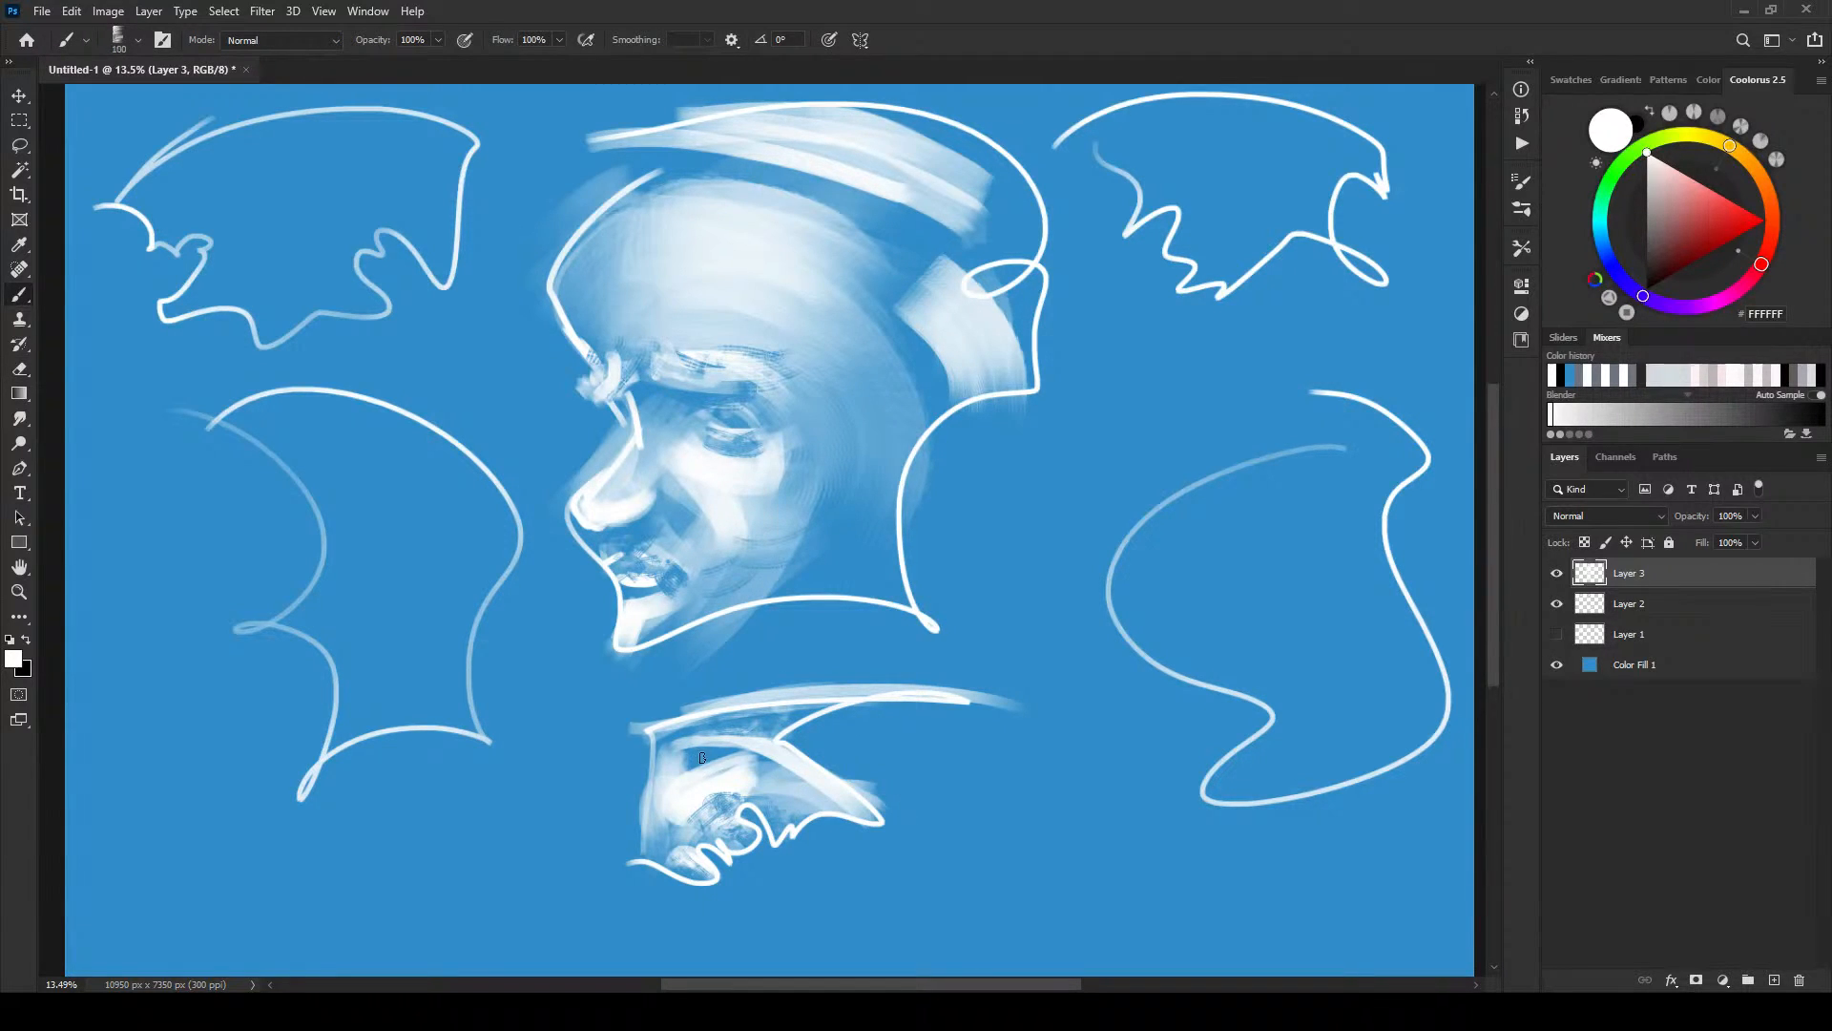
{"action": "left_click_drag", "start_coordinate": [727, 763], "coordinate": [705, 755]}
{"action": "key", "text": "bracketright"}
{"action": "key", "text": "bracketright"}
{"action": "key", "text": "bracketright"}
{"action": "left_click_drag", "start_coordinate": [760, 786], "coordinate": [861, 810]}
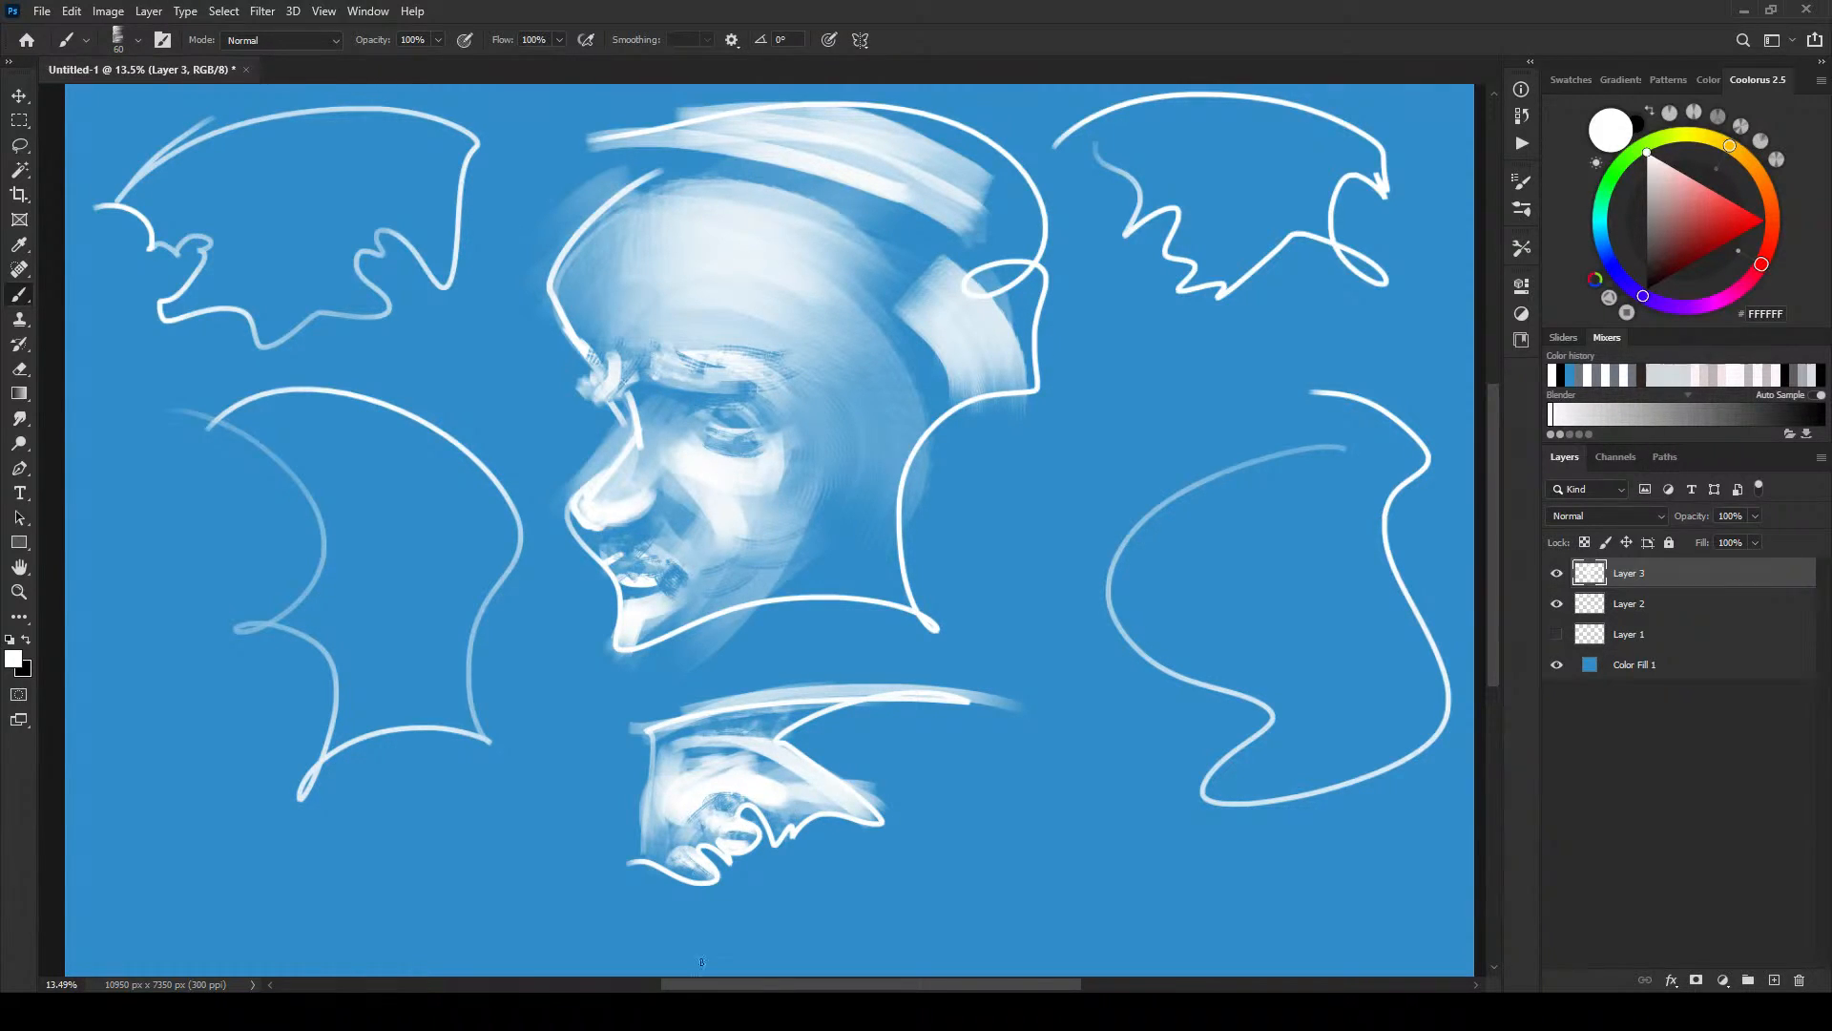
- Try a broad white 600 px stroke along the upper curve of the large right-hand outline and undo it
{"action": "key", "text": "bracketright"}
{"action": "key", "text": "bracketright"}
{"action": "key", "text": "bracketright"}
{"action": "key", "text": "bracketright"}
{"action": "key", "text": "bracketright"}
{"action": "key", "text": "bracketright"}
{"action": "key", "text": "bracketright"}
{"action": "key", "text": "bracketright"}
{"action": "key", "text": "bracketright"}
{"action": "key", "text": "bracketright"}
{"action": "mouse_move", "coordinate": [1349, 488]}
{"action": "left_mouse_down"}
{"action": "mouse_move", "coordinate": [1204, 538]}
{"action": "mouse_move", "coordinate": [1149, 582]}
{"action": "left_mouse_up"}
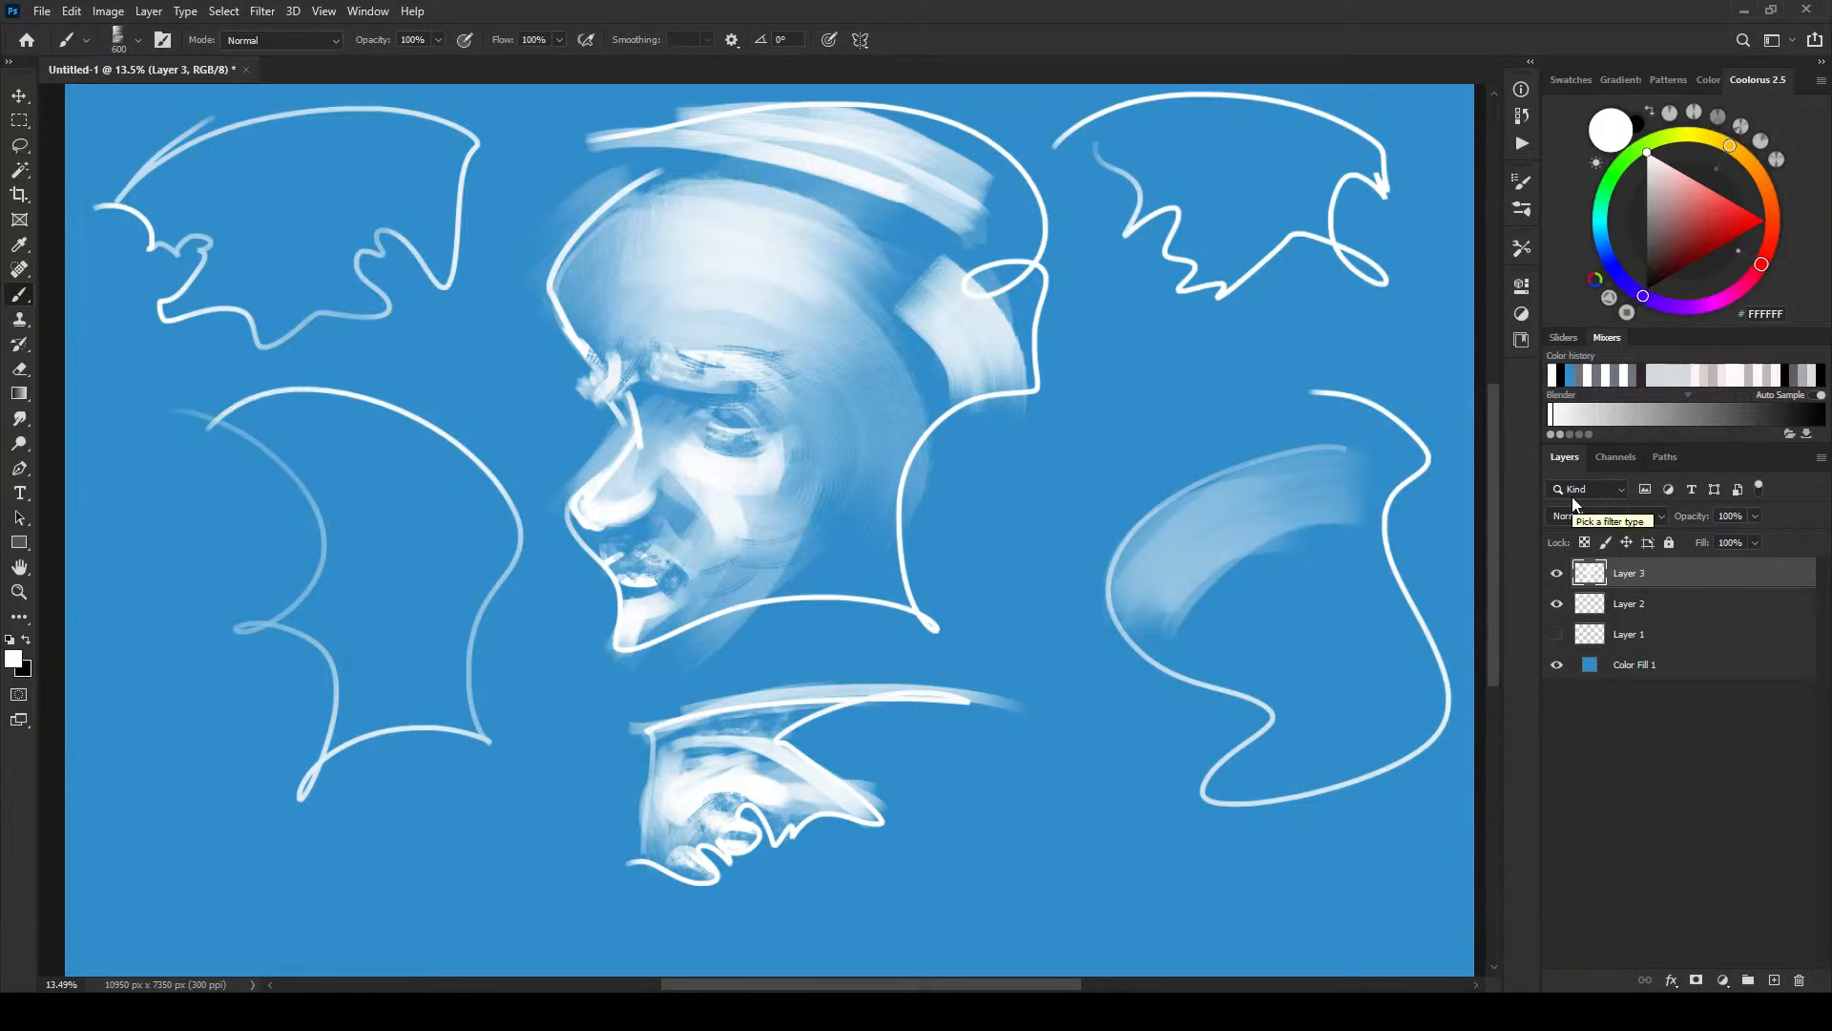
{"action": "key", "text": "ctrl+z"}
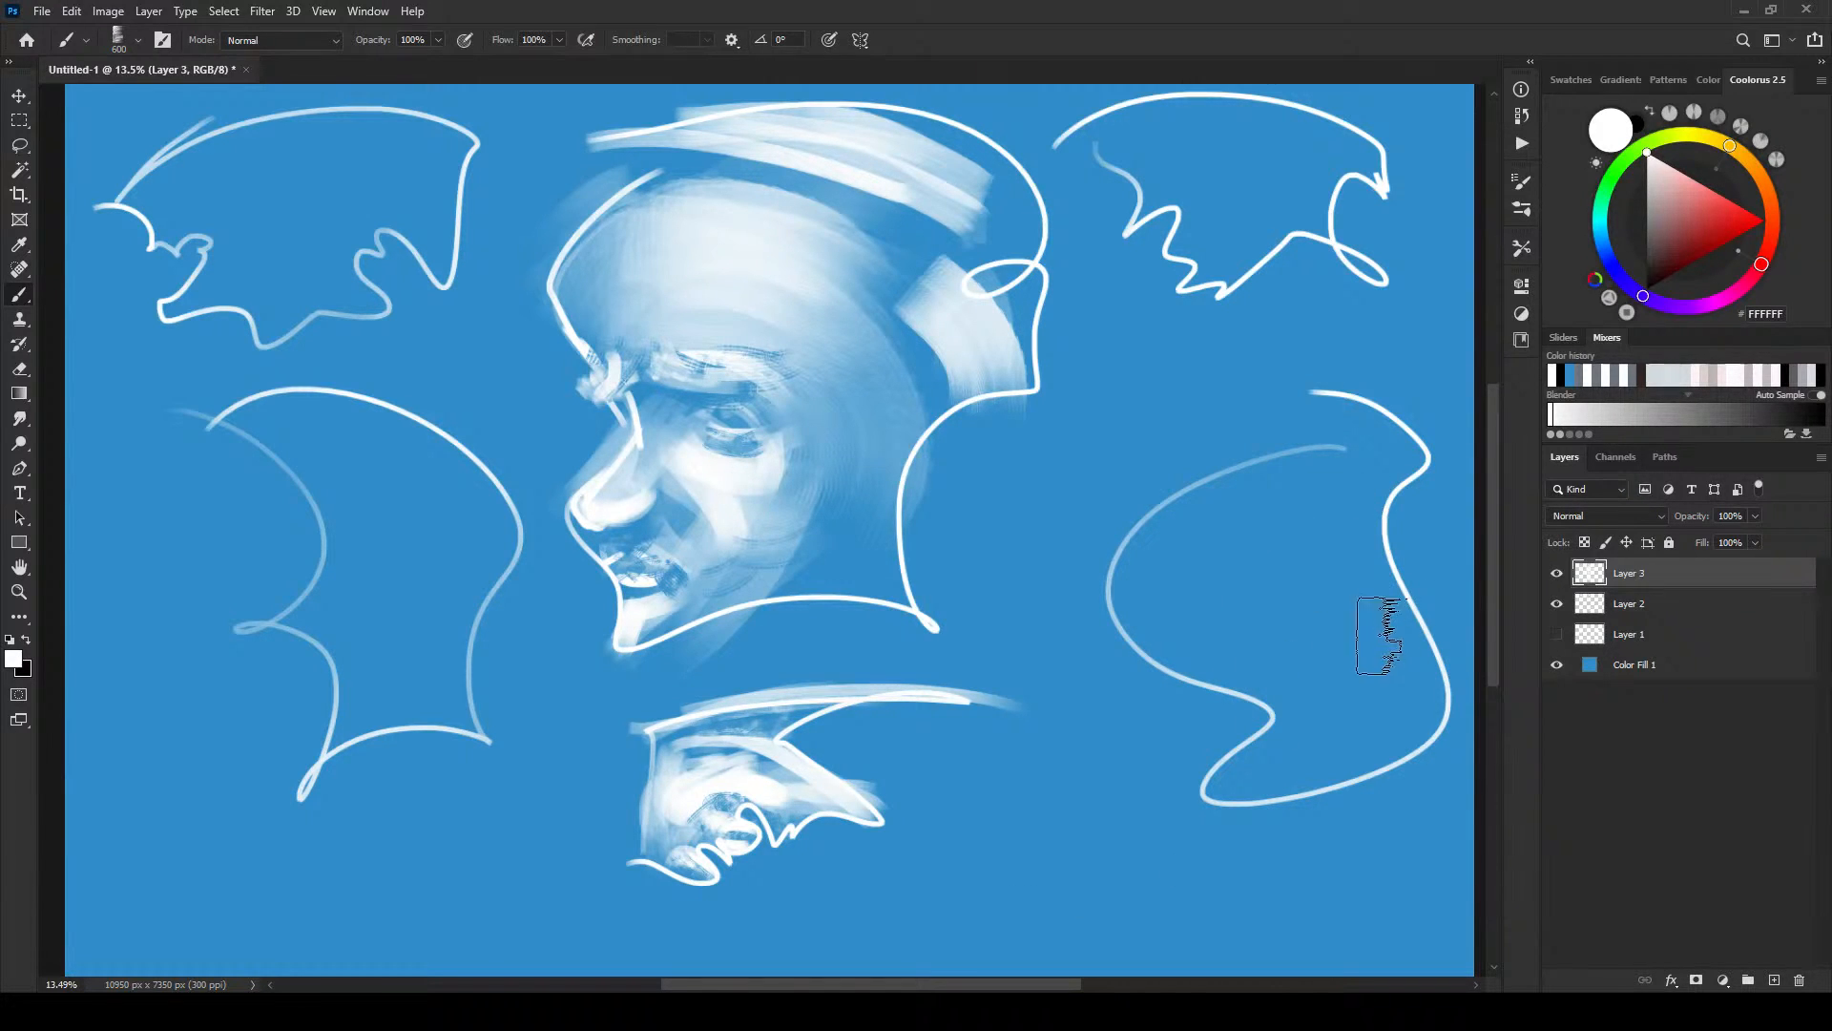
- Try a narrower white stroke along the top edge of the large right-hand outline and undo it
{"action": "key", "text": "bracketleft"}
{"action": "key", "text": "bracketleft"}
{"action": "key", "text": "bracketleft"}
{"action": "key", "text": "bracketleft"}
{"action": "key", "text": "bracketright"}
{"action": "key", "text": "bracketright"}
{"action": "key", "text": "bracketright"}
{"action": "key", "text": "bracketleft"}
{"action": "key", "text": "bracketleft"}
{"action": "key", "text": "bracketleft"}
{"action": "key", "text": "bracketleft"}
{"action": "key", "text": "bracketleft"}
{"action": "key", "text": "bracketleft"}
{"action": "left_click_drag", "start_coordinate": [1309, 401], "coordinate": [1437, 465]}
{"action": "key", "text": "bracketright"}
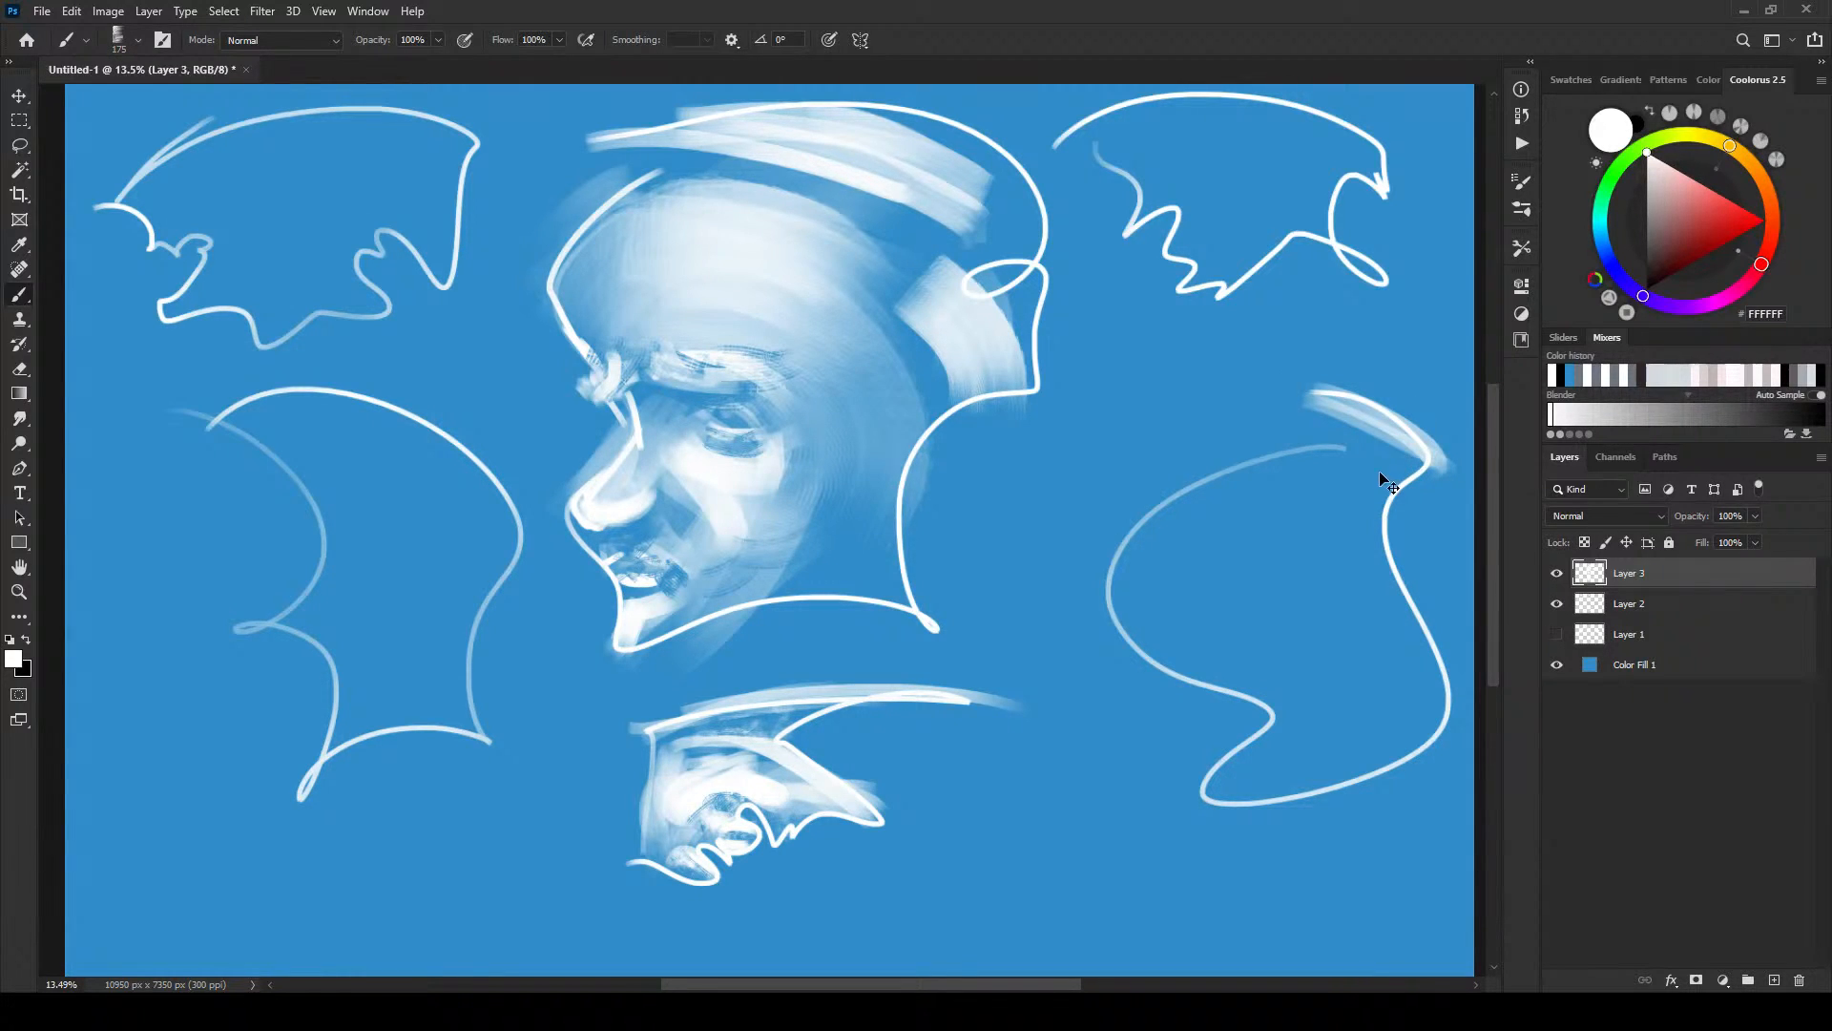
{"action": "key", "text": "ctrl+z"}
{"action": "key", "text": "ctrl+z"}
- Paint a white rim along the top of the large right-hand outline and block in broad white masses down its right side
{"action": "mouse_move", "coordinate": [1409, 463]}
{"action": "left_mouse_down"}
{"action": "mouse_move", "coordinate": [1303, 393]}
{"action": "mouse_move", "coordinate": [1391, 424]}
{"action": "mouse_move", "coordinate": [1304, 402]}
{"action": "left_mouse_up"}
{"action": "key", "text": "bracketright"}
{"action": "key", "text": "bracketright"}
{"action": "key", "text": "bracketright"}
{"action": "key", "text": "bracketright"}
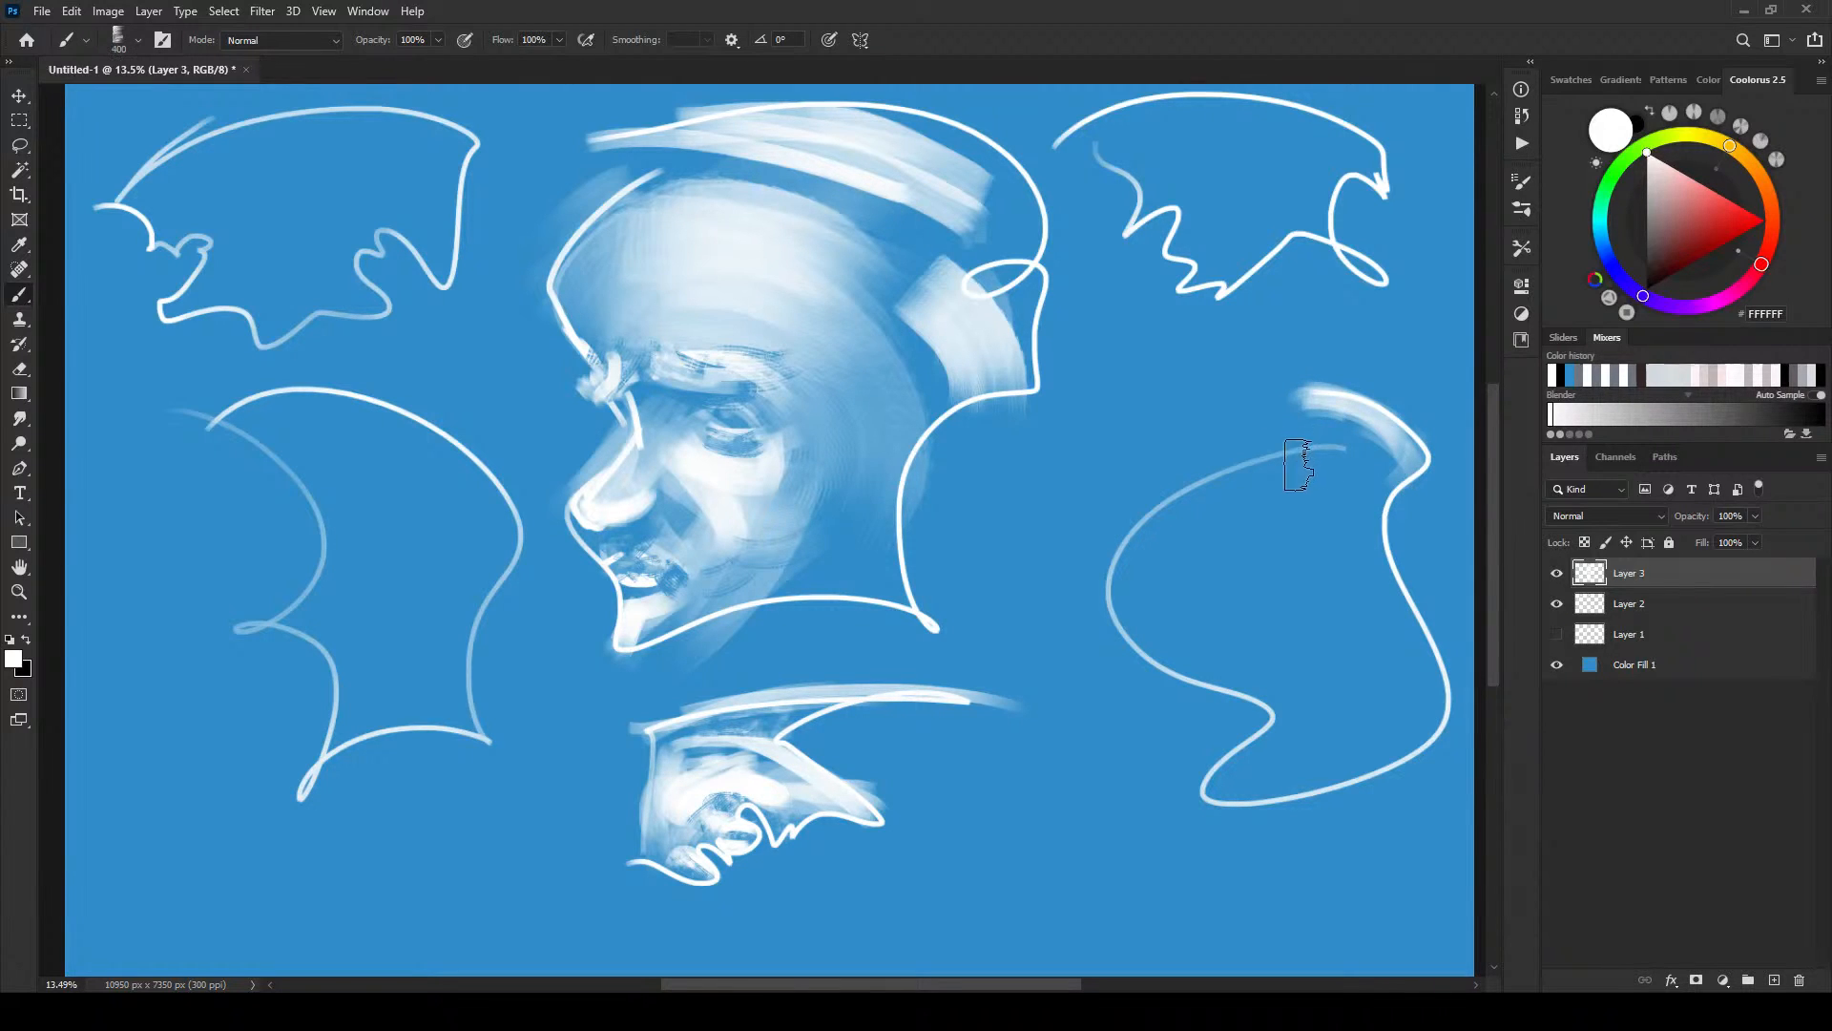
{"action": "mouse_move", "coordinate": [1298, 465]}
{"action": "left_mouse_down"}
{"action": "mouse_move", "coordinate": [1260, 528]}
{"action": "mouse_move", "coordinate": [1306, 564]}
{"action": "mouse_move", "coordinate": [1312, 500]}
{"action": "mouse_move", "coordinate": [1287, 631]}
{"action": "mouse_move", "coordinate": [1315, 486]}
{"action": "mouse_move", "coordinate": [1359, 546]}
{"action": "mouse_move", "coordinate": [1306, 565]}
{"action": "mouse_move", "coordinate": [1385, 556]}
{"action": "mouse_move", "coordinate": [1342, 525]}
{"action": "mouse_move", "coordinate": [1357, 552]}
{"action": "mouse_move", "coordinate": [1313, 601]}
{"action": "mouse_move", "coordinate": [1341, 588]}
{"action": "mouse_move", "coordinate": [1314, 659]}
{"action": "mouse_move", "coordinate": [1382, 630]}
{"action": "mouse_move", "coordinate": [1331, 645]}
{"action": "mouse_move", "coordinate": [1416, 657]}
{"action": "mouse_move", "coordinate": [1371, 647]}
{"action": "mouse_move", "coordinate": [1439, 718]}
{"action": "mouse_move", "coordinate": [1409, 682]}
{"action": "mouse_move", "coordinate": [1402, 735]}
{"action": "left_mouse_up"}
{"action": "key", "text": "bracketleft"}
{"action": "key", "text": "bracketright"}
{"action": "key", "text": "bracketright"}
{"action": "key", "text": "bracketright"}
{"action": "key", "text": "bracketright"}
{"action": "key", "text": "bracketright"}
{"action": "key", "text": "bracketright"}
{"action": "key", "text": "bracketright"}
{"action": "key", "text": "bracketleft"}
{"action": "key", "text": "bracketleft"}
{"action": "key", "text": "bracketleft"}
{"action": "key", "text": "bracketleft"}
{"action": "key", "text": "bracketleft"}
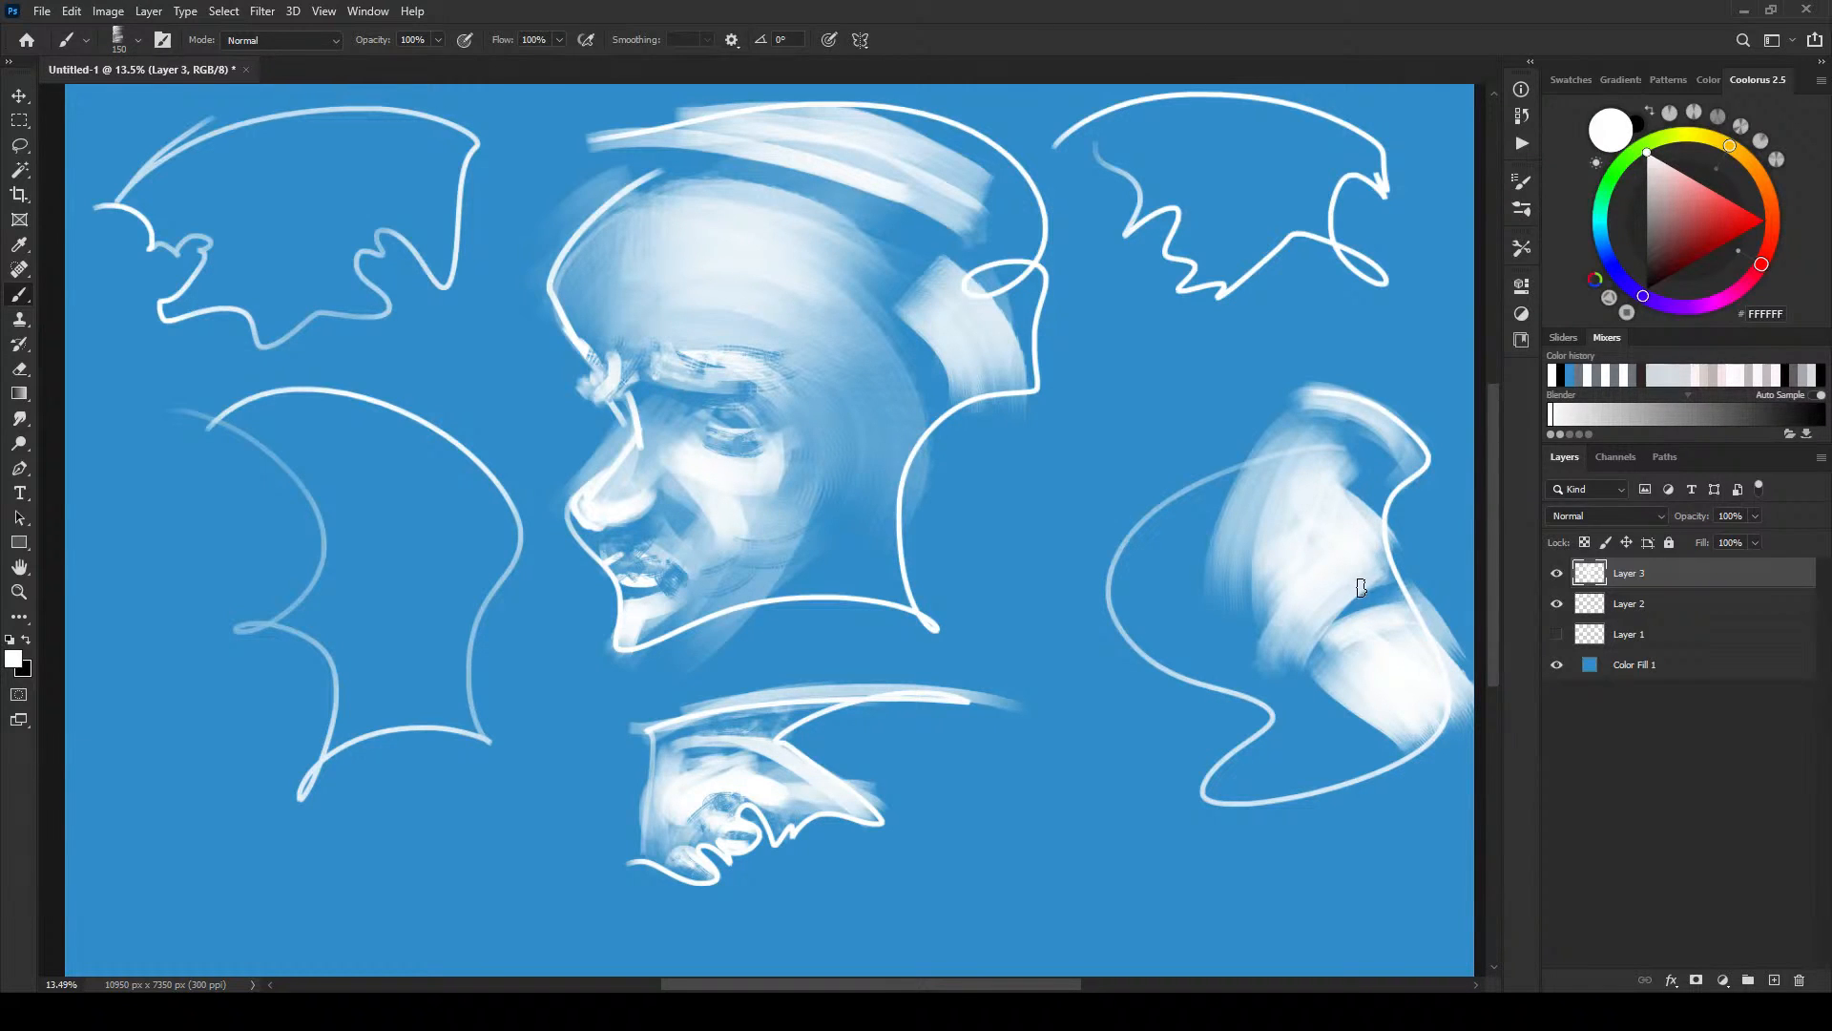
- Cut a thin jagged dark shape into the white paint near the outline's right edge by lassoing and deleting it
{"action": "key", "text": "l"}
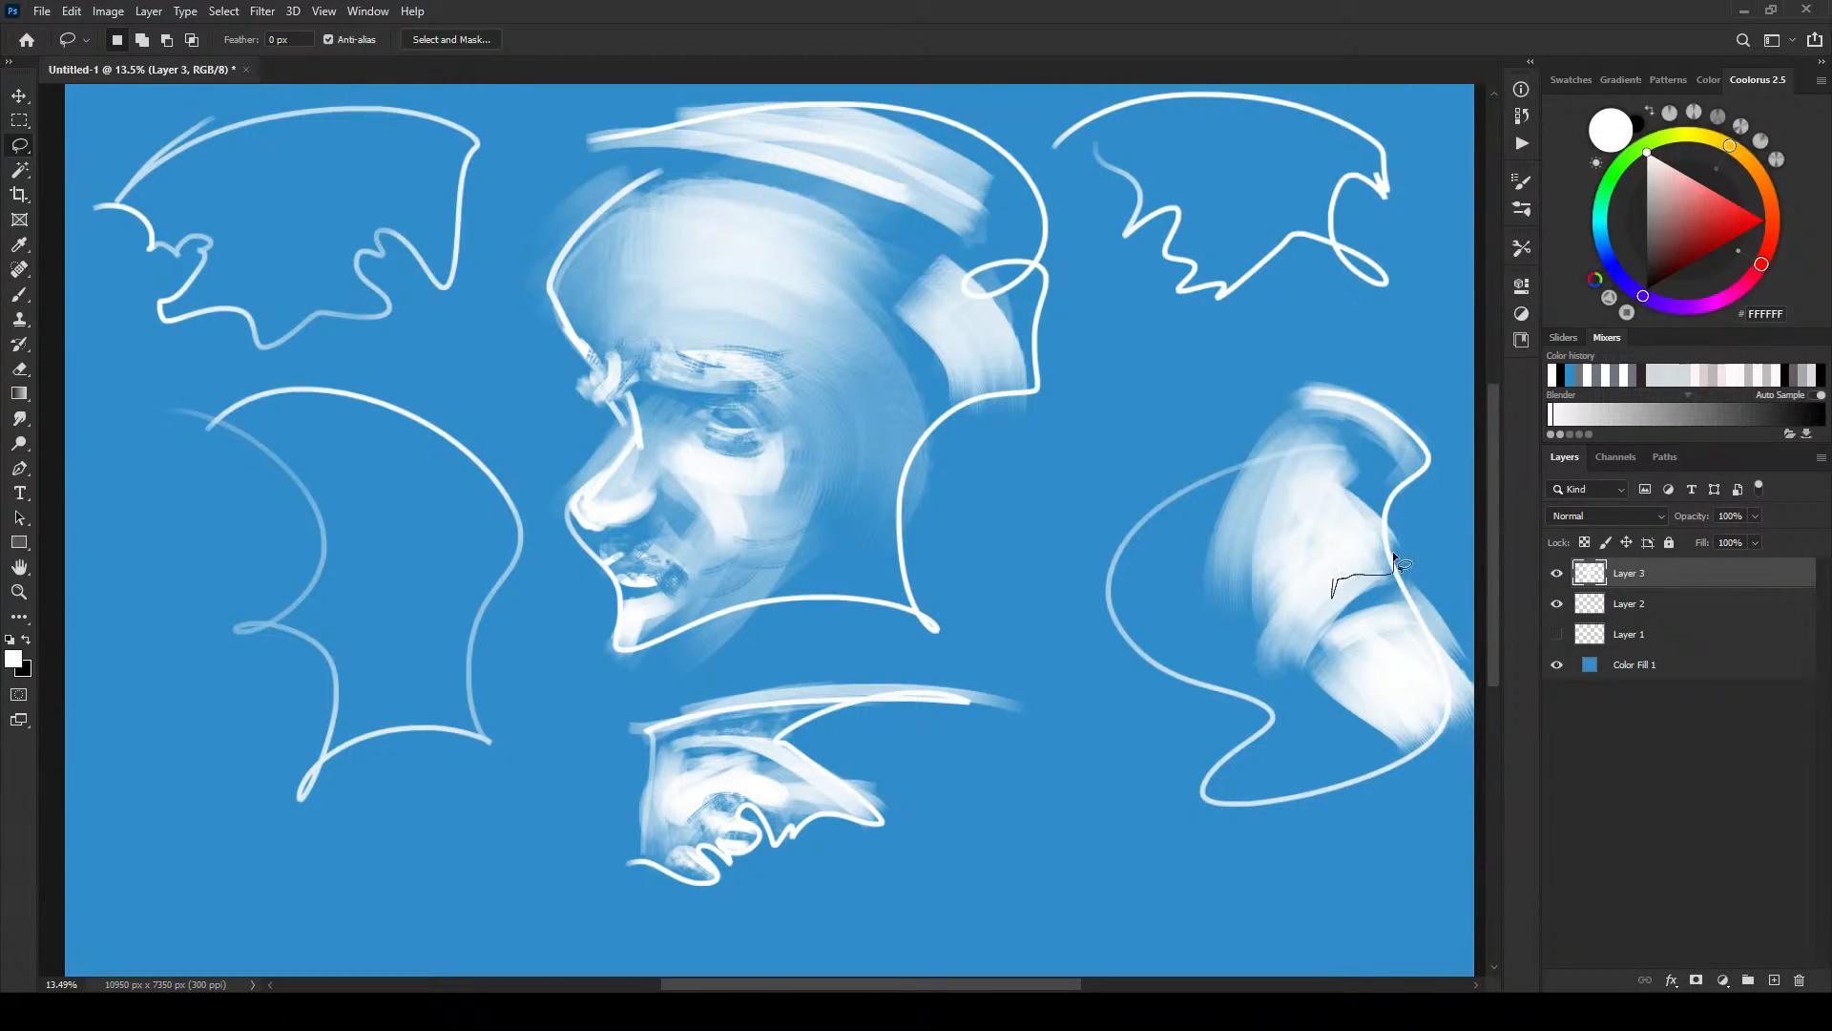
{"action": "left_click_drag", "start_coordinate": [1366, 566], "coordinate": [1393, 569]}
{"action": "key", "text": "Delete"}
{"action": "key", "text": "ctrl+d"}
- Fill the gap beneath the top rim of the large right-hand head with white strokes
{"action": "key", "text": "b"}
{"action": "key", "text": "bracketright"}
{"action": "key", "text": "bracketright"}
{"action": "key", "text": "bracketright"}
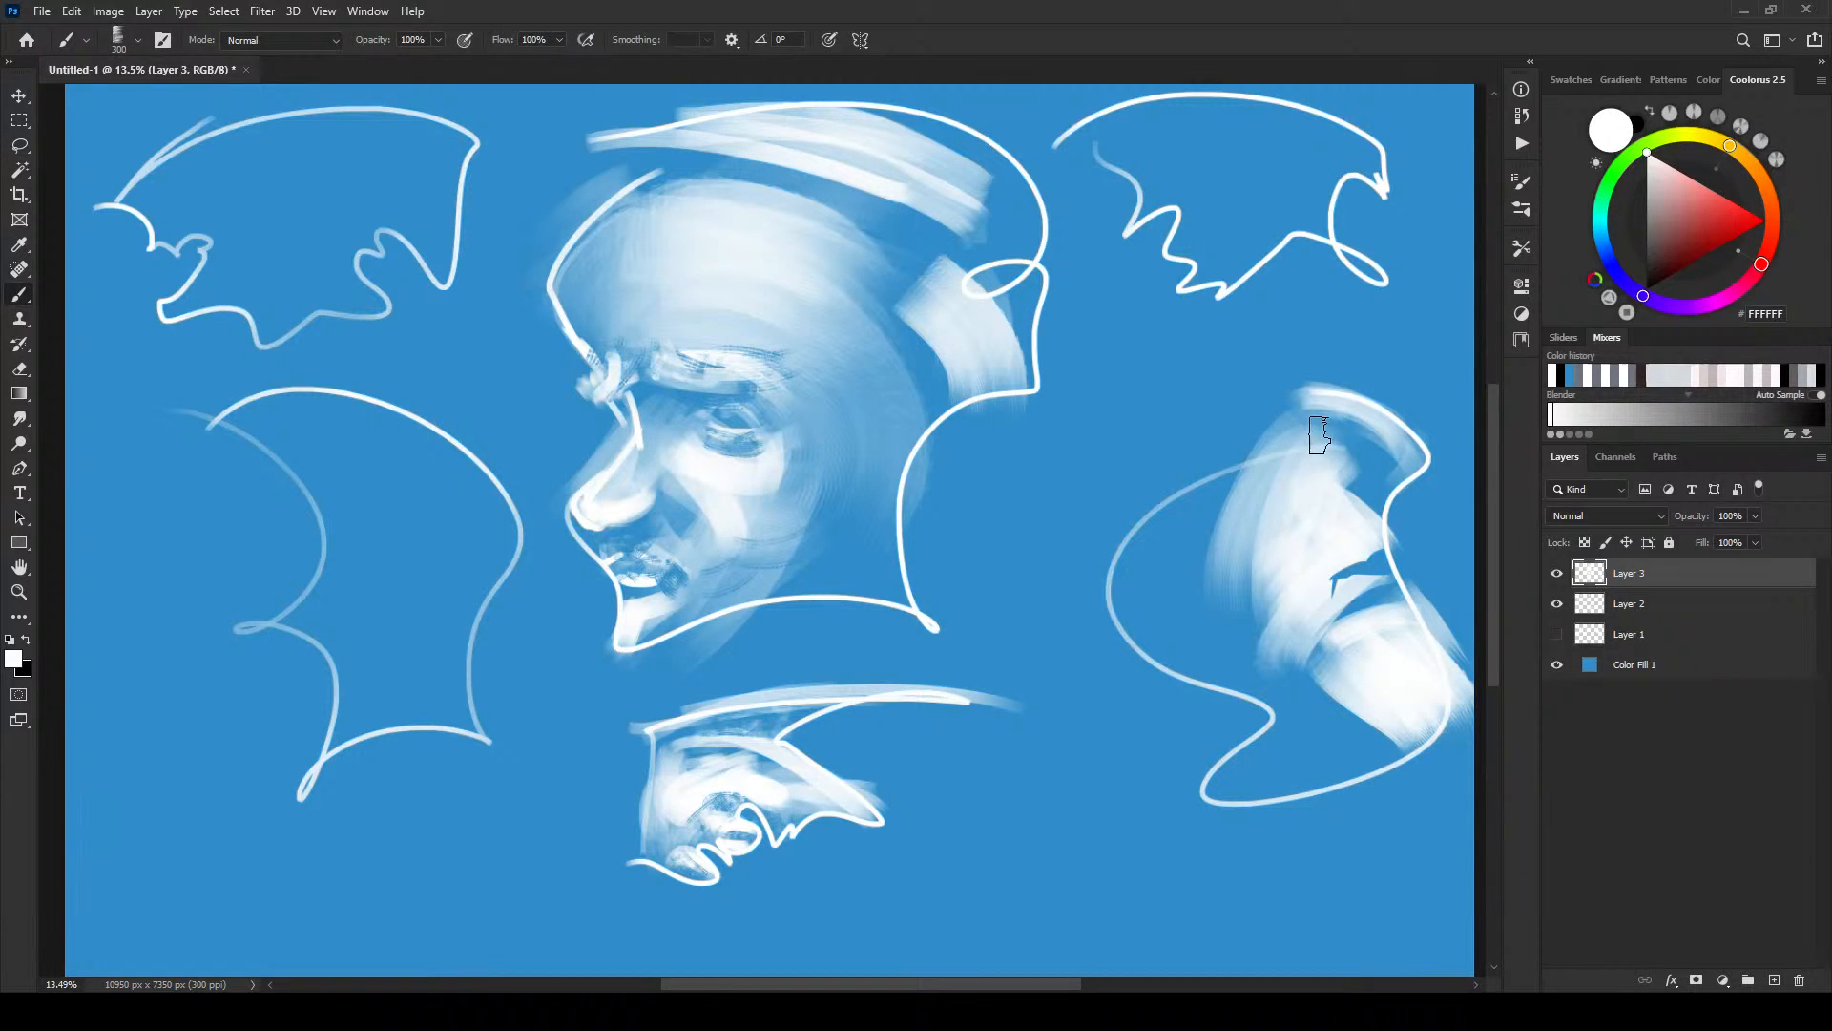
{"action": "mouse_move", "coordinate": [1320, 418]}
{"action": "left_mouse_down"}
{"action": "mouse_move", "coordinate": [1389, 444]}
{"action": "mouse_move", "coordinate": [1283, 406]}
{"action": "left_mouse_up"}
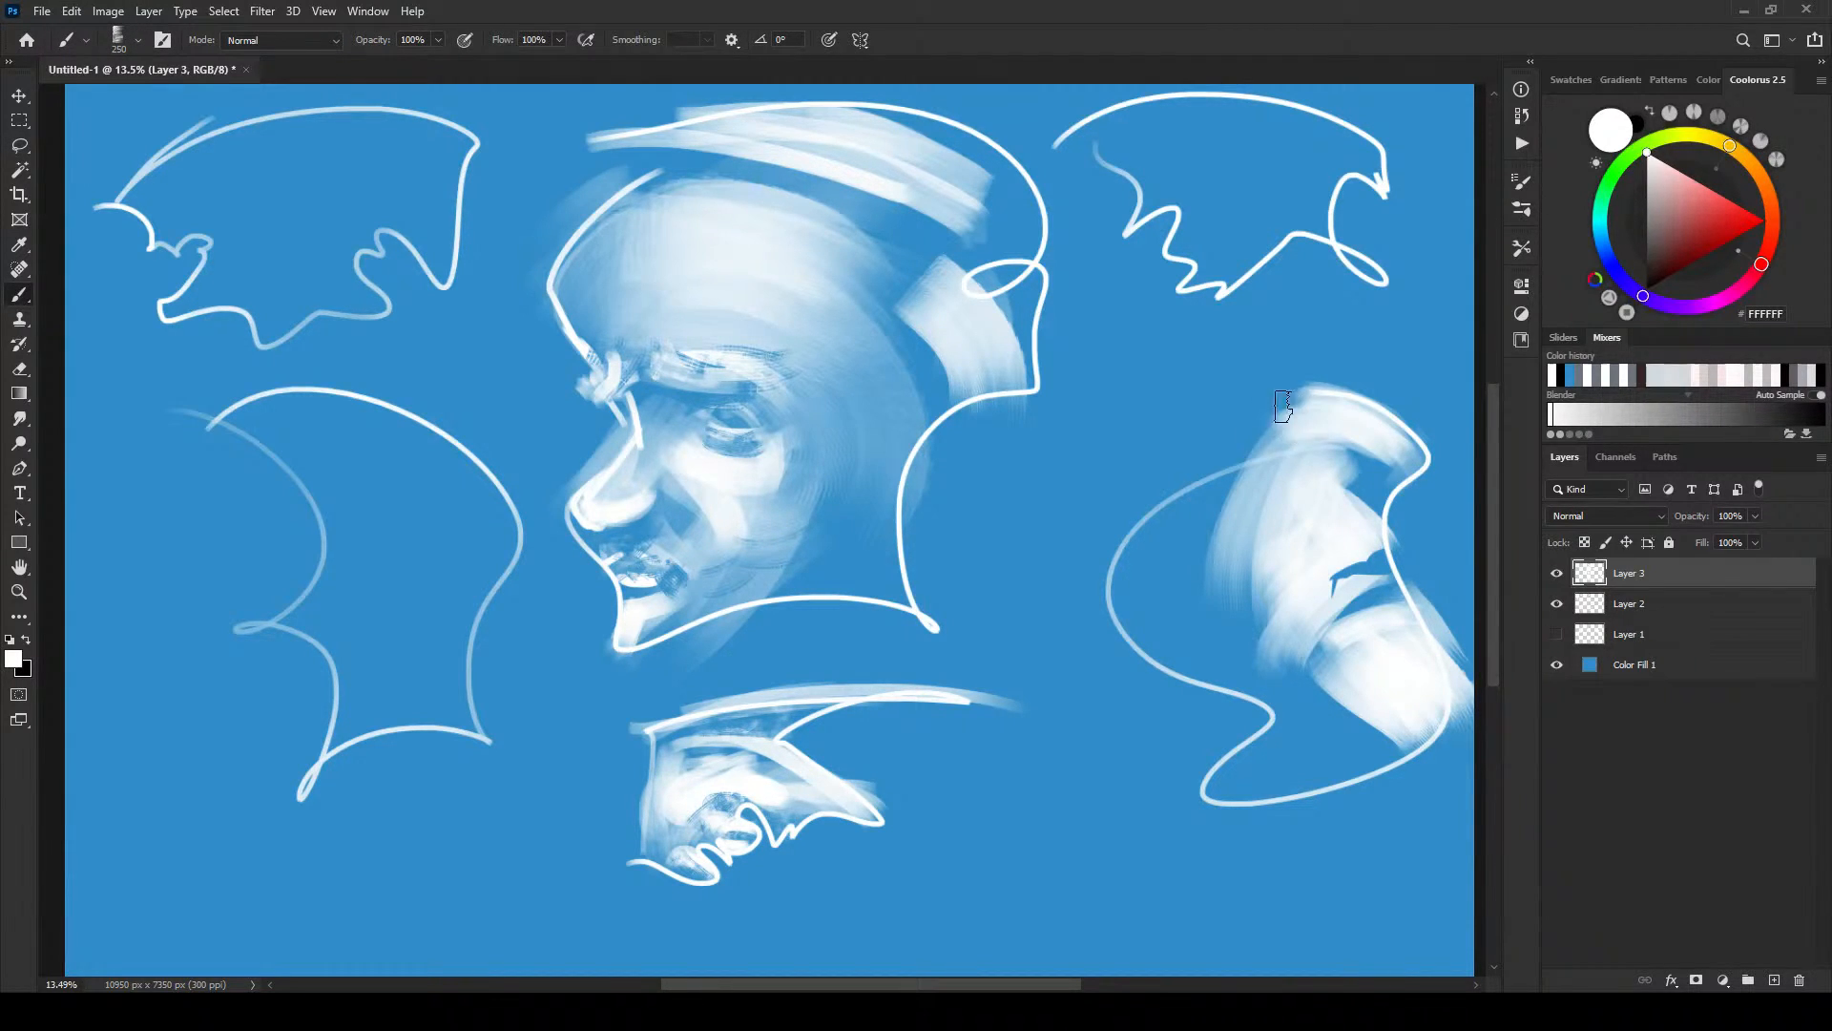
- Paint faint, broad white strokes behind the large right-hand head and down through its lower part
{"action": "key", "text": "bracketright"}
{"action": "key", "text": "bracketright"}
{"action": "key", "text": "bracketright"}
{"action": "key", "text": "bracketright"}
{"action": "key", "text": "bracketright"}
{"action": "key", "text": "bracketright"}
{"action": "key", "text": "bracketright"}
{"action": "key", "text": "bracketright"}
{"action": "key", "text": "bracketright"}
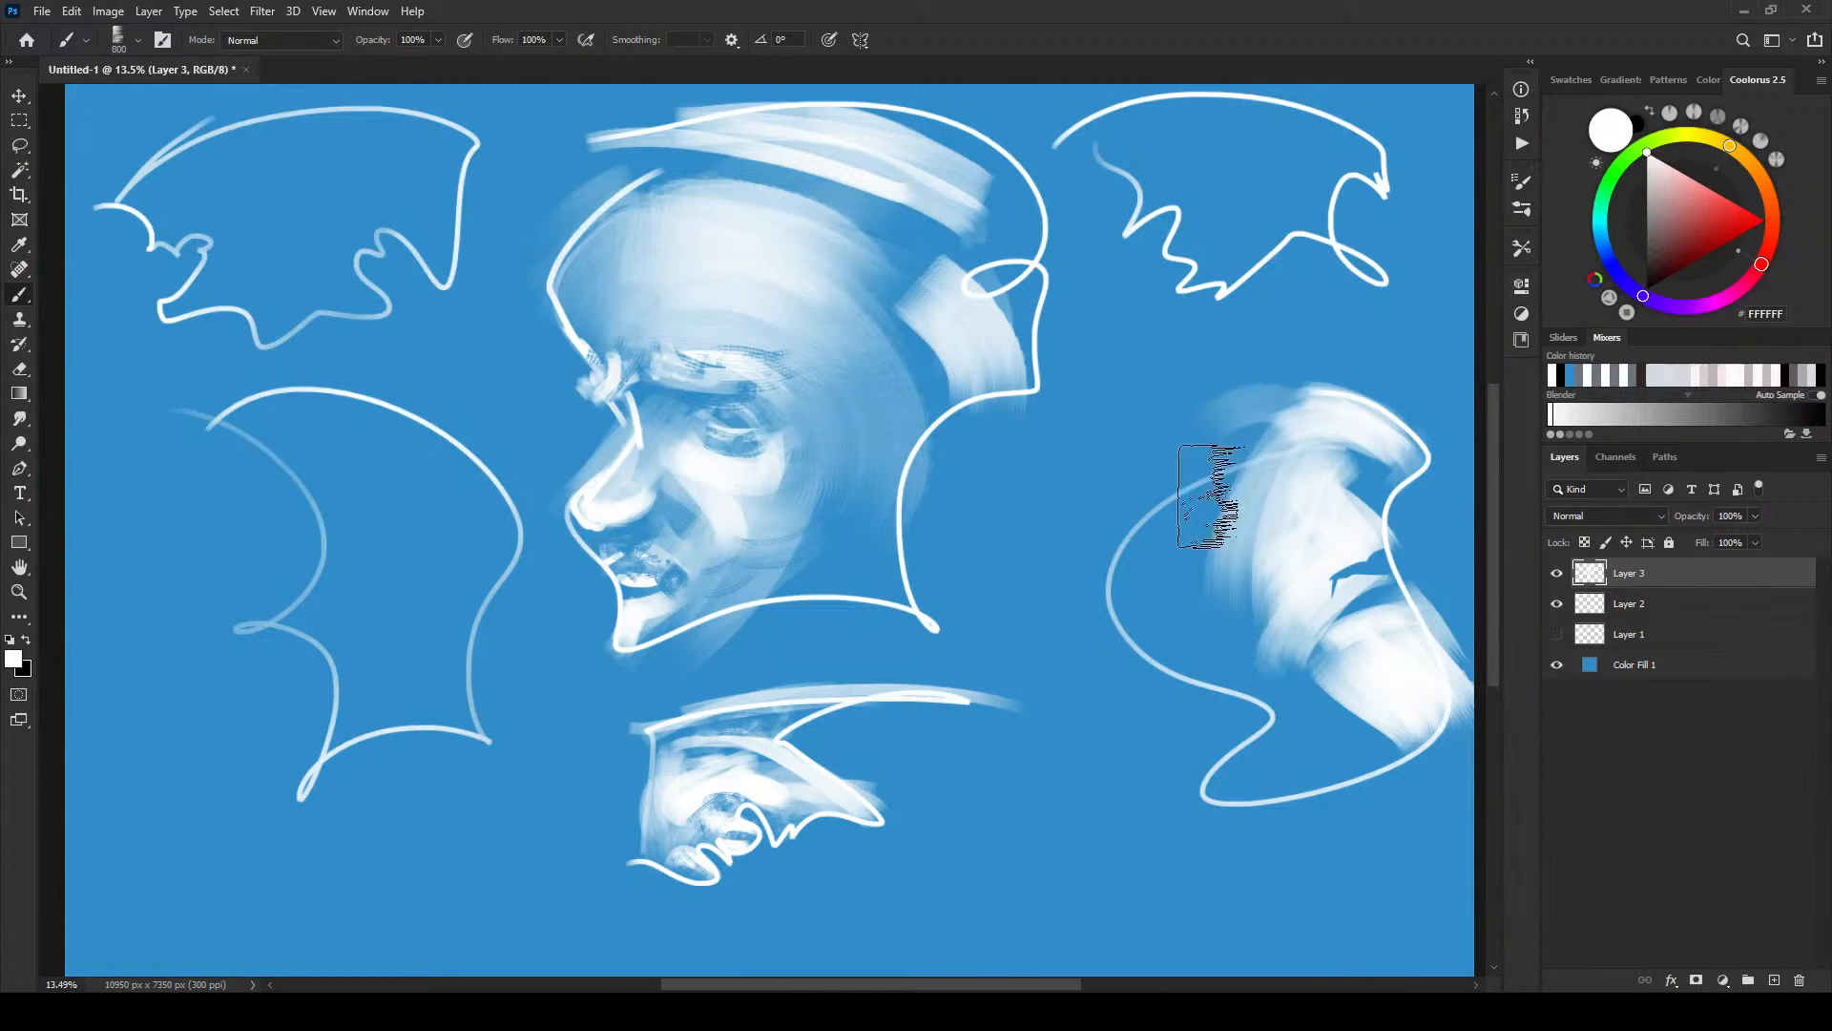
{"action": "left_click_drag", "start_coordinate": [1238, 357], "coordinate": [1192, 388]}
{"action": "key", "text": "bracketright"}
{"action": "key", "text": "bracketright"}
{"action": "key", "text": "bracketright"}
{"action": "mouse_move", "coordinate": [1164, 539]}
{"action": "left_mouse_down"}
{"action": "mouse_move", "coordinate": [1308, 744]}
{"action": "mouse_move", "coordinate": [1320, 804]}
{"action": "left_mouse_up"}
- Paint white facial planes for the nose, mouth and cheek inside the upper-right outline with a small brush
{"action": "key", "text": "bracketleft"}
{"action": "key", "text": "bracketleft"}
{"action": "key", "text": "bracketleft"}
{"action": "key", "text": "bracketleft"}
{"action": "key", "text": "bracketleft"}
{"action": "key", "text": "bracketleft"}
{"action": "key", "text": "bracketleft"}
{"action": "key", "text": "bracketleft"}
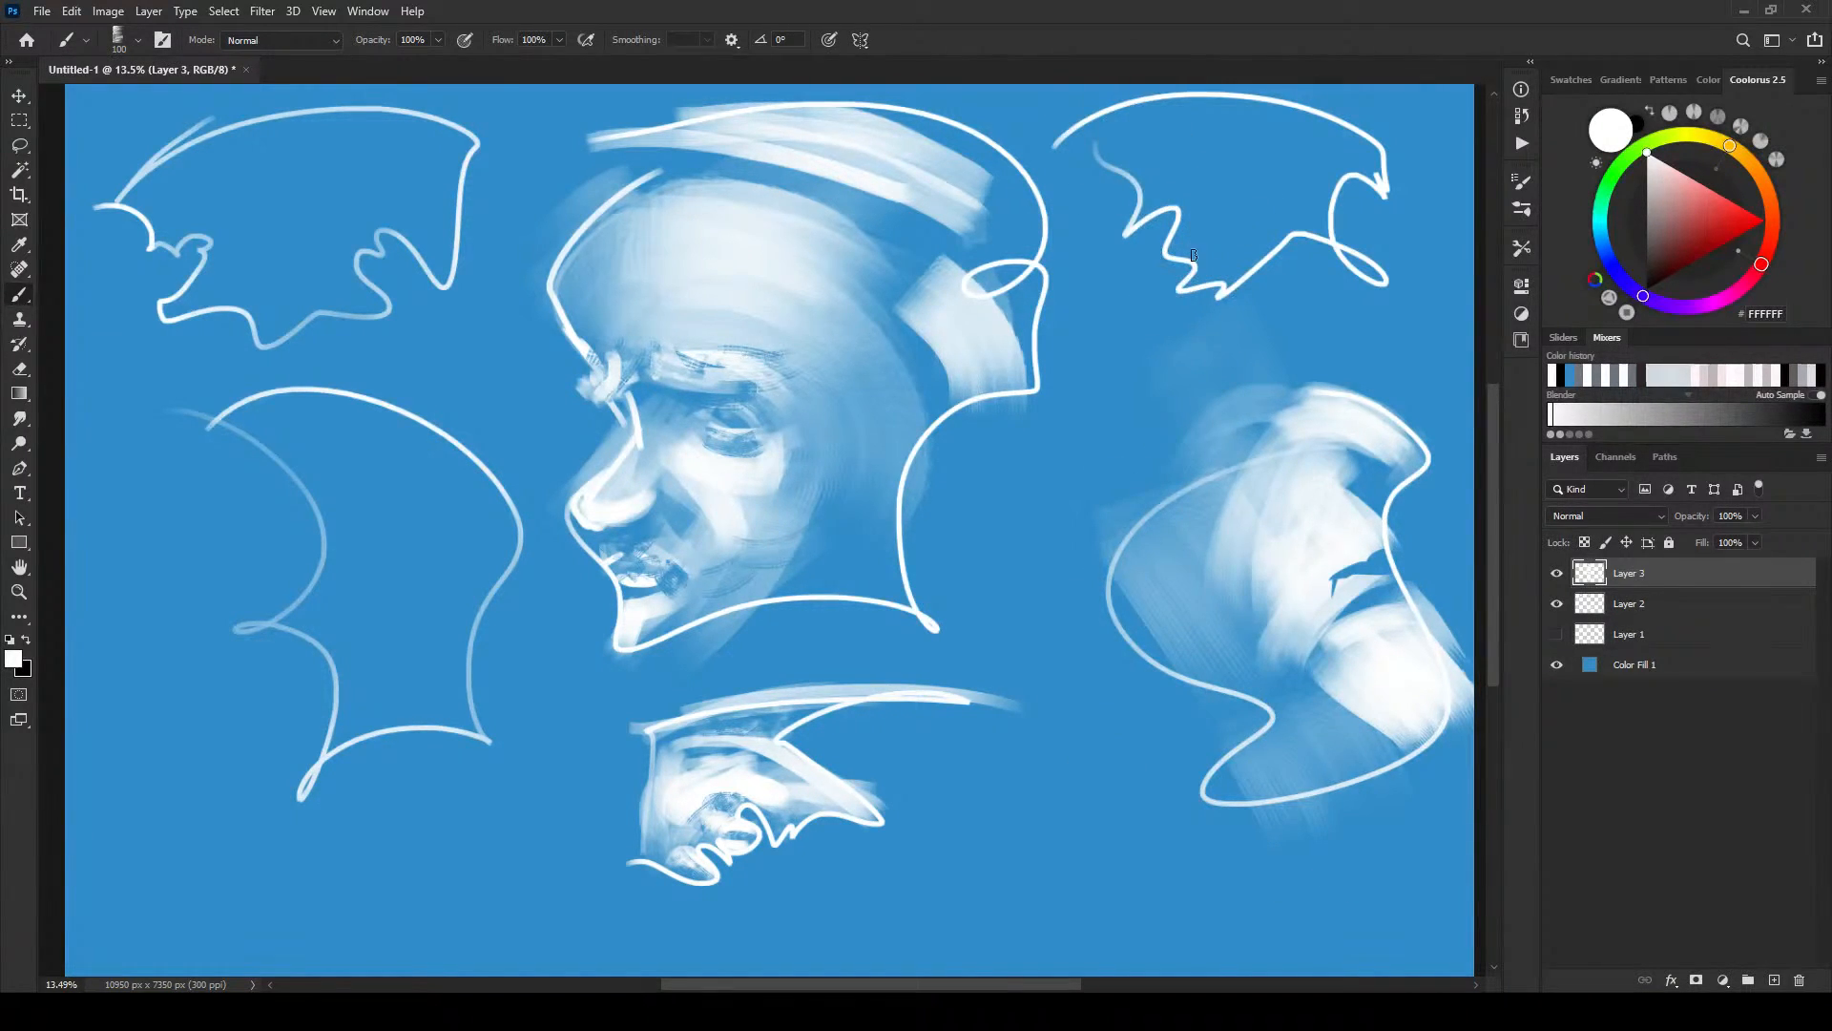
{"action": "left_click_drag", "start_coordinate": [1175, 256], "coordinate": [1189, 250]}
{"action": "left_click_drag", "start_coordinate": [1185, 214], "coordinate": [1227, 200]}
{"action": "mouse_move", "coordinate": [1128, 229]}
{"action": "left_mouse_down"}
{"action": "mouse_move", "coordinate": [1212, 165]}
{"action": "mouse_move", "coordinate": [1160, 173]}
{"action": "mouse_move", "coordinate": [1208, 160]}
{"action": "mouse_move", "coordinate": [1229, 122]}
{"action": "left_mouse_up"}
- Paint a broader white curve around the brow and temple of the upper-right face
{"action": "key", "text": "bracketright"}
{"action": "key", "text": "bracketright"}
{"action": "key", "text": "bracketright"}
{"action": "key", "text": "bracketright"}
{"action": "mouse_move", "coordinate": [1205, 160]}
{"action": "left_mouse_down"}
{"action": "mouse_move", "coordinate": [1263, 184]}
{"action": "mouse_move", "coordinate": [1231, 124]}
{"action": "mouse_move", "coordinate": [1248, 168]}
{"action": "mouse_move", "coordinate": [1275, 124]}
{"action": "left_mouse_up"}
- Paint the forehead and a white hat brim along the upper edge of the upper-right outline
{"action": "key", "text": "bracketright"}
{"action": "key", "text": "bracketright"}
{"action": "key", "text": "bracketright"}
{"action": "key", "text": "bracketright"}
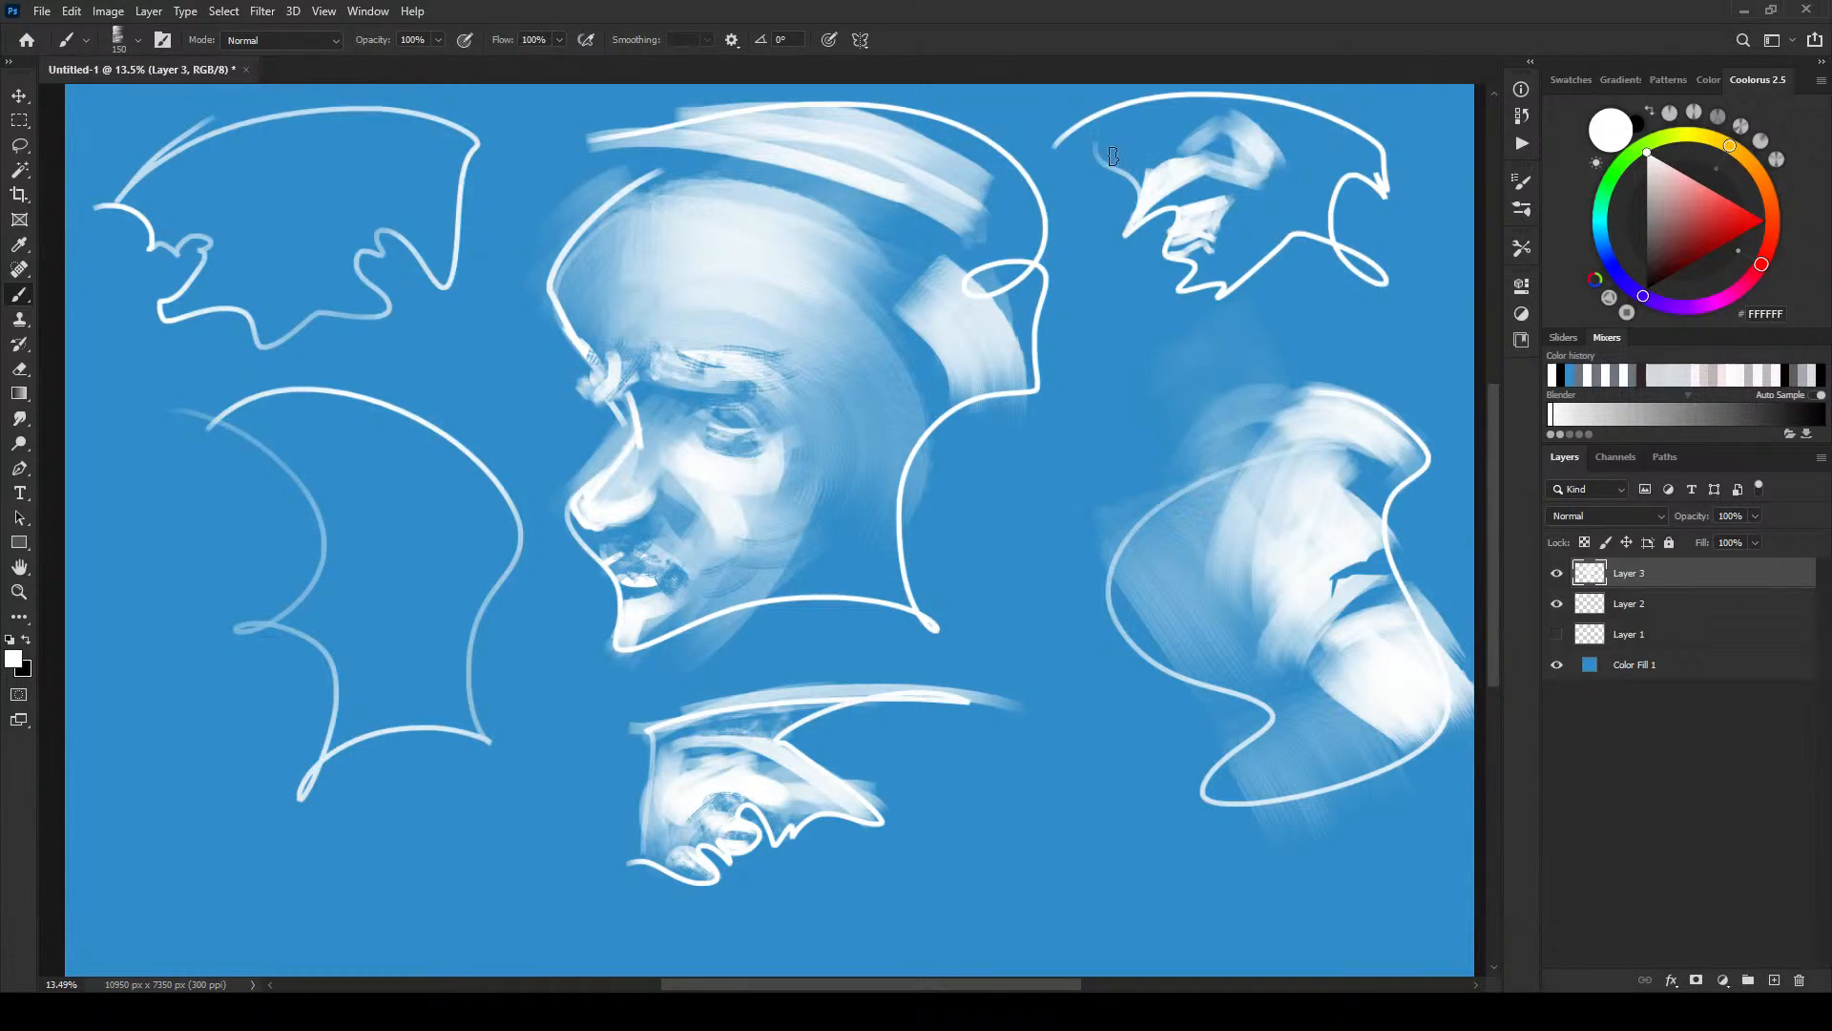
{"action": "mouse_move", "coordinate": [1113, 155]}
{"action": "left_mouse_down"}
{"action": "mouse_move", "coordinate": [1217, 123]}
{"action": "mouse_move", "coordinate": [1138, 157]}
{"action": "mouse_move", "coordinate": [1169, 155]}
{"action": "mouse_move", "coordinate": [1129, 142]}
{"action": "mouse_move", "coordinate": [1151, 120]}
{"action": "mouse_move", "coordinate": [1106, 148]}
{"action": "mouse_move", "coordinate": [1183, 115]}
{"action": "left_mouse_up"}
{"action": "left_click_drag", "start_coordinate": [1059, 139], "coordinate": [1145, 93]}
{"action": "mouse_move", "coordinate": [1061, 132]}
{"action": "left_mouse_down"}
{"action": "mouse_move", "coordinate": [1153, 93]}
{"action": "mouse_move", "coordinate": [1298, 107]}
{"action": "left_mouse_up"}
{"action": "mouse_move", "coordinate": [1098, 65]}
{"action": "left_mouse_down"}
{"action": "mouse_move", "coordinate": [1238, 92]}
{"action": "mouse_move", "coordinate": [1208, 61]}
{"action": "mouse_move", "coordinate": [1307, 105]}
{"action": "left_mouse_up"}
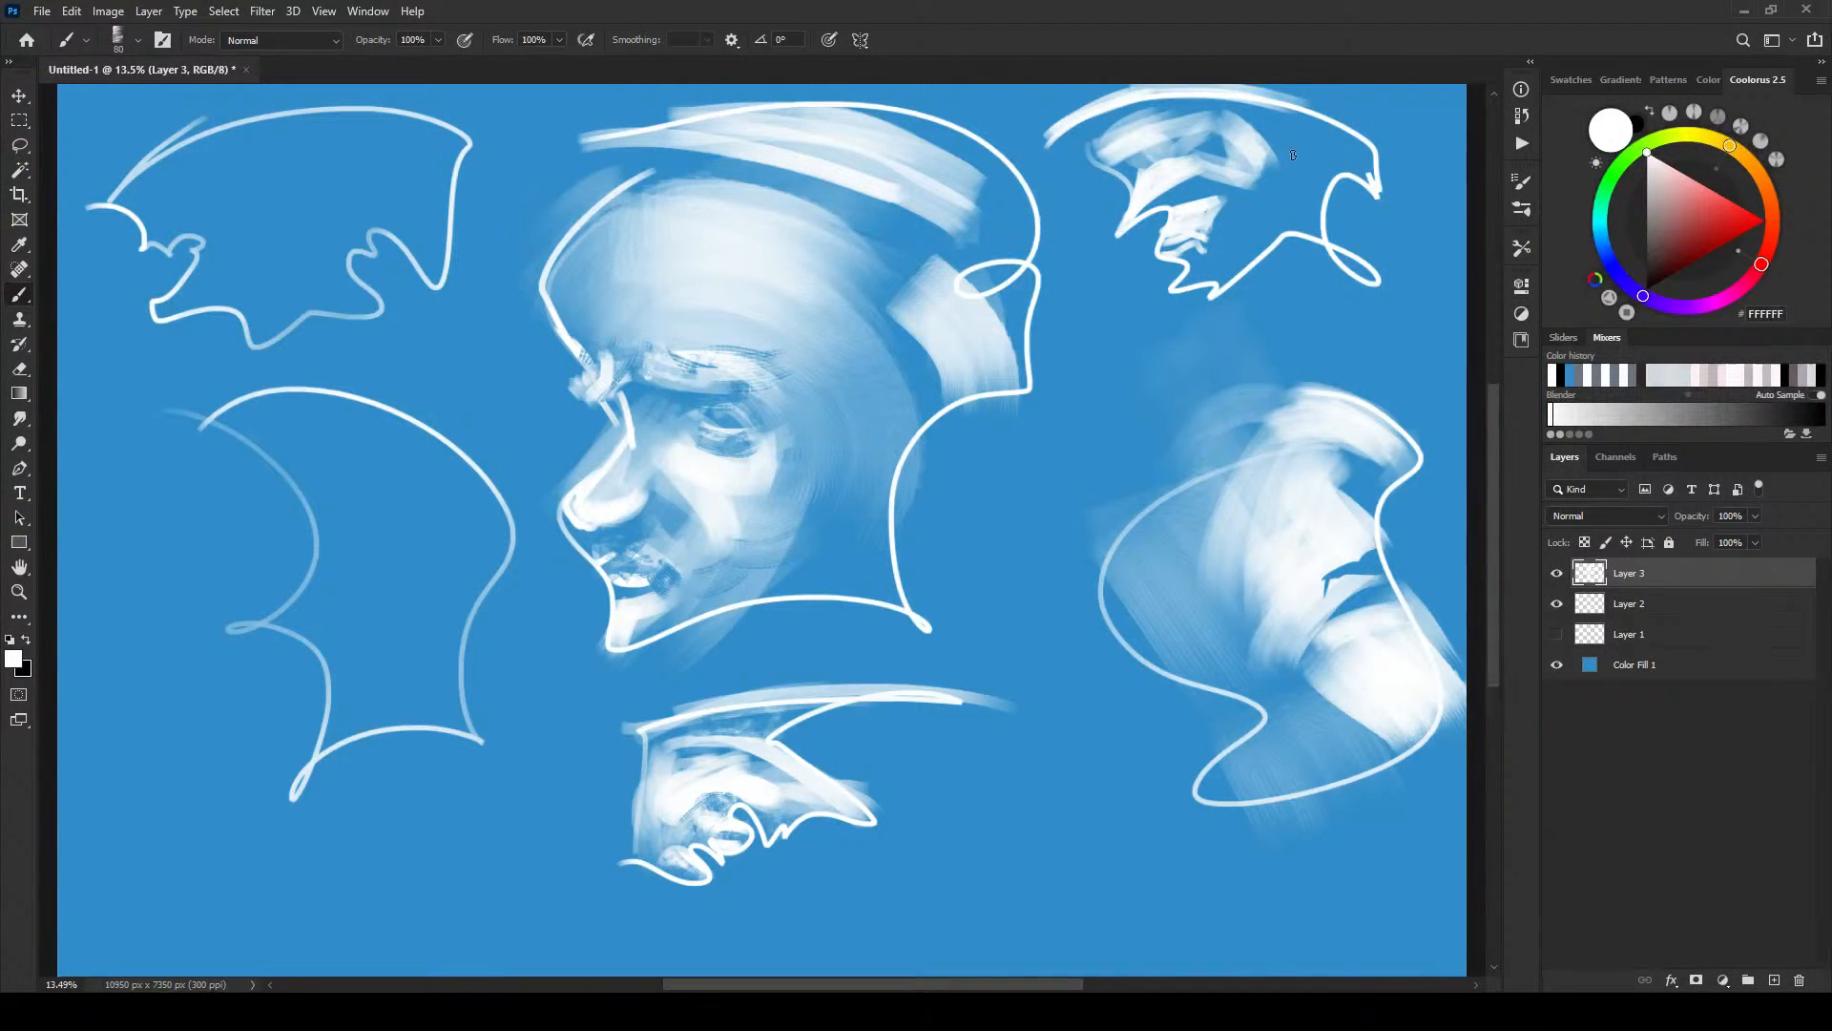
- Build up a white hat crown above the upper-right head and shade the side of its face down to the jaw
{"action": "key", "text": "f"}
{"action": "key", "text": "f"}
{"action": "scroll", "coordinate": [1271, 183], "scroll_direction": "up", "scroll_amount": 2}
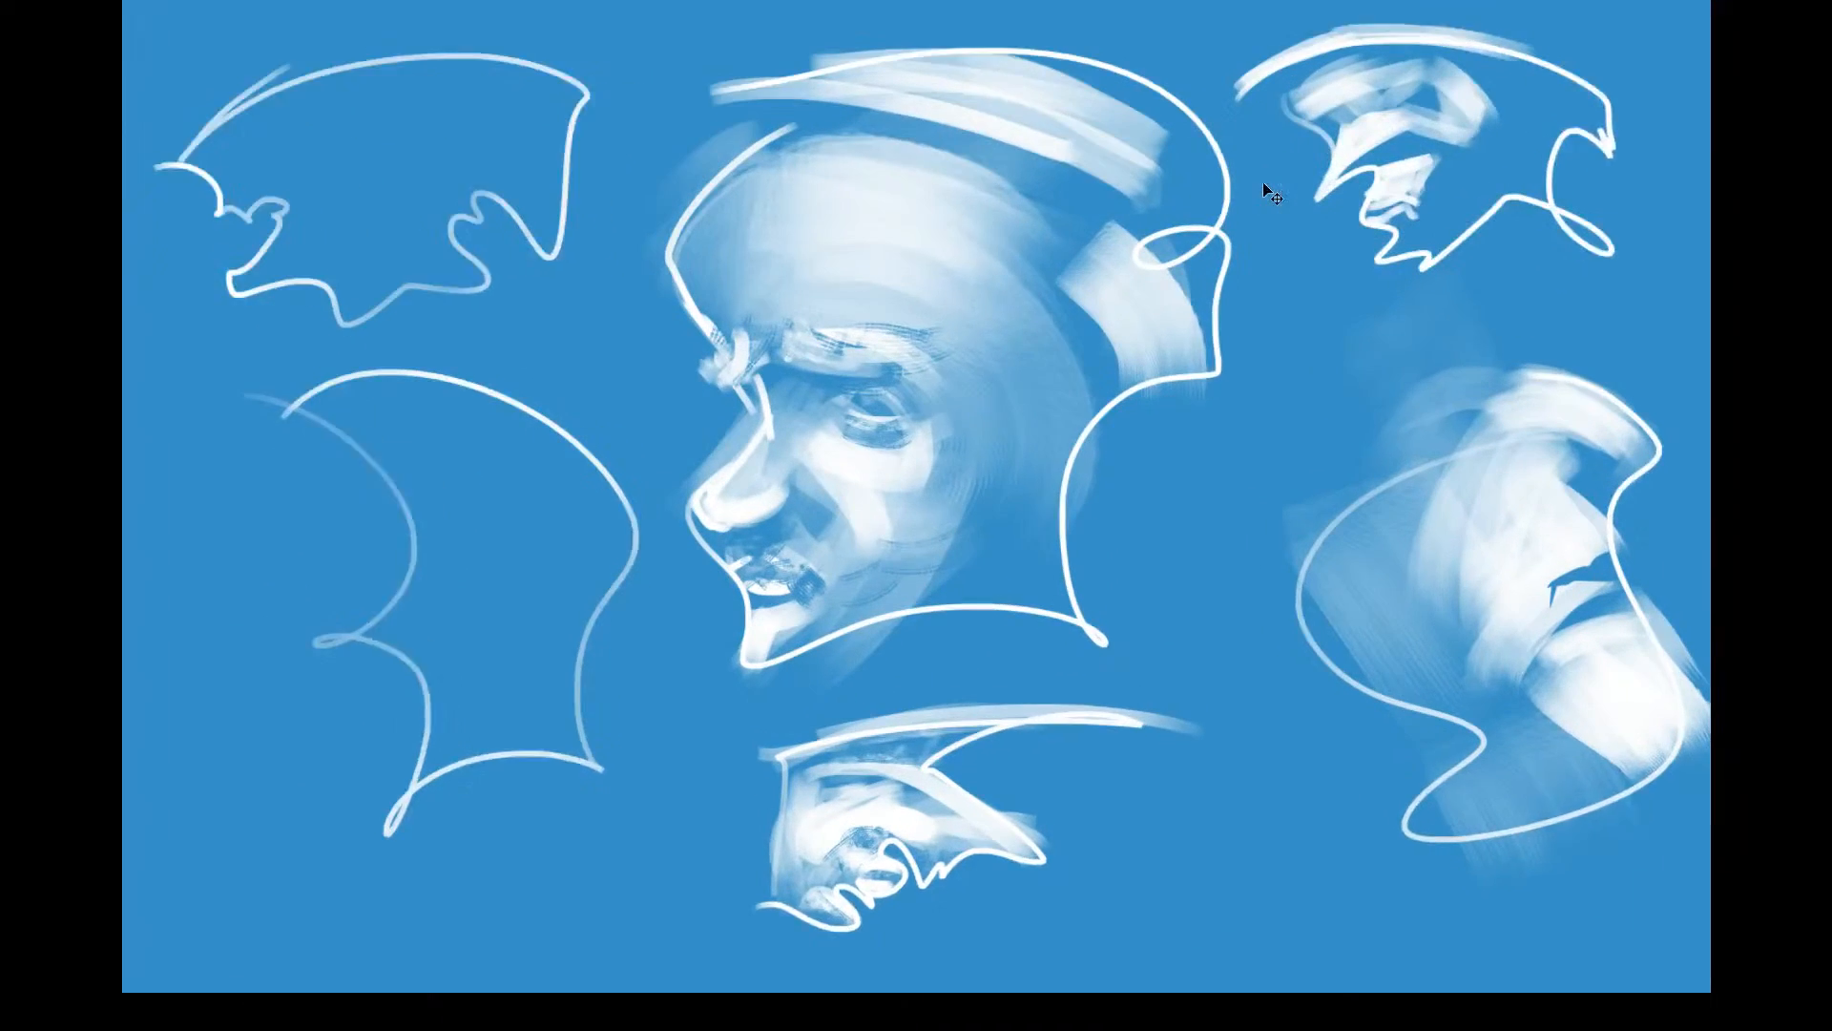
{"action": "left_click_drag", "start_coordinate": [1475, 73], "coordinate": [1183, 207]}
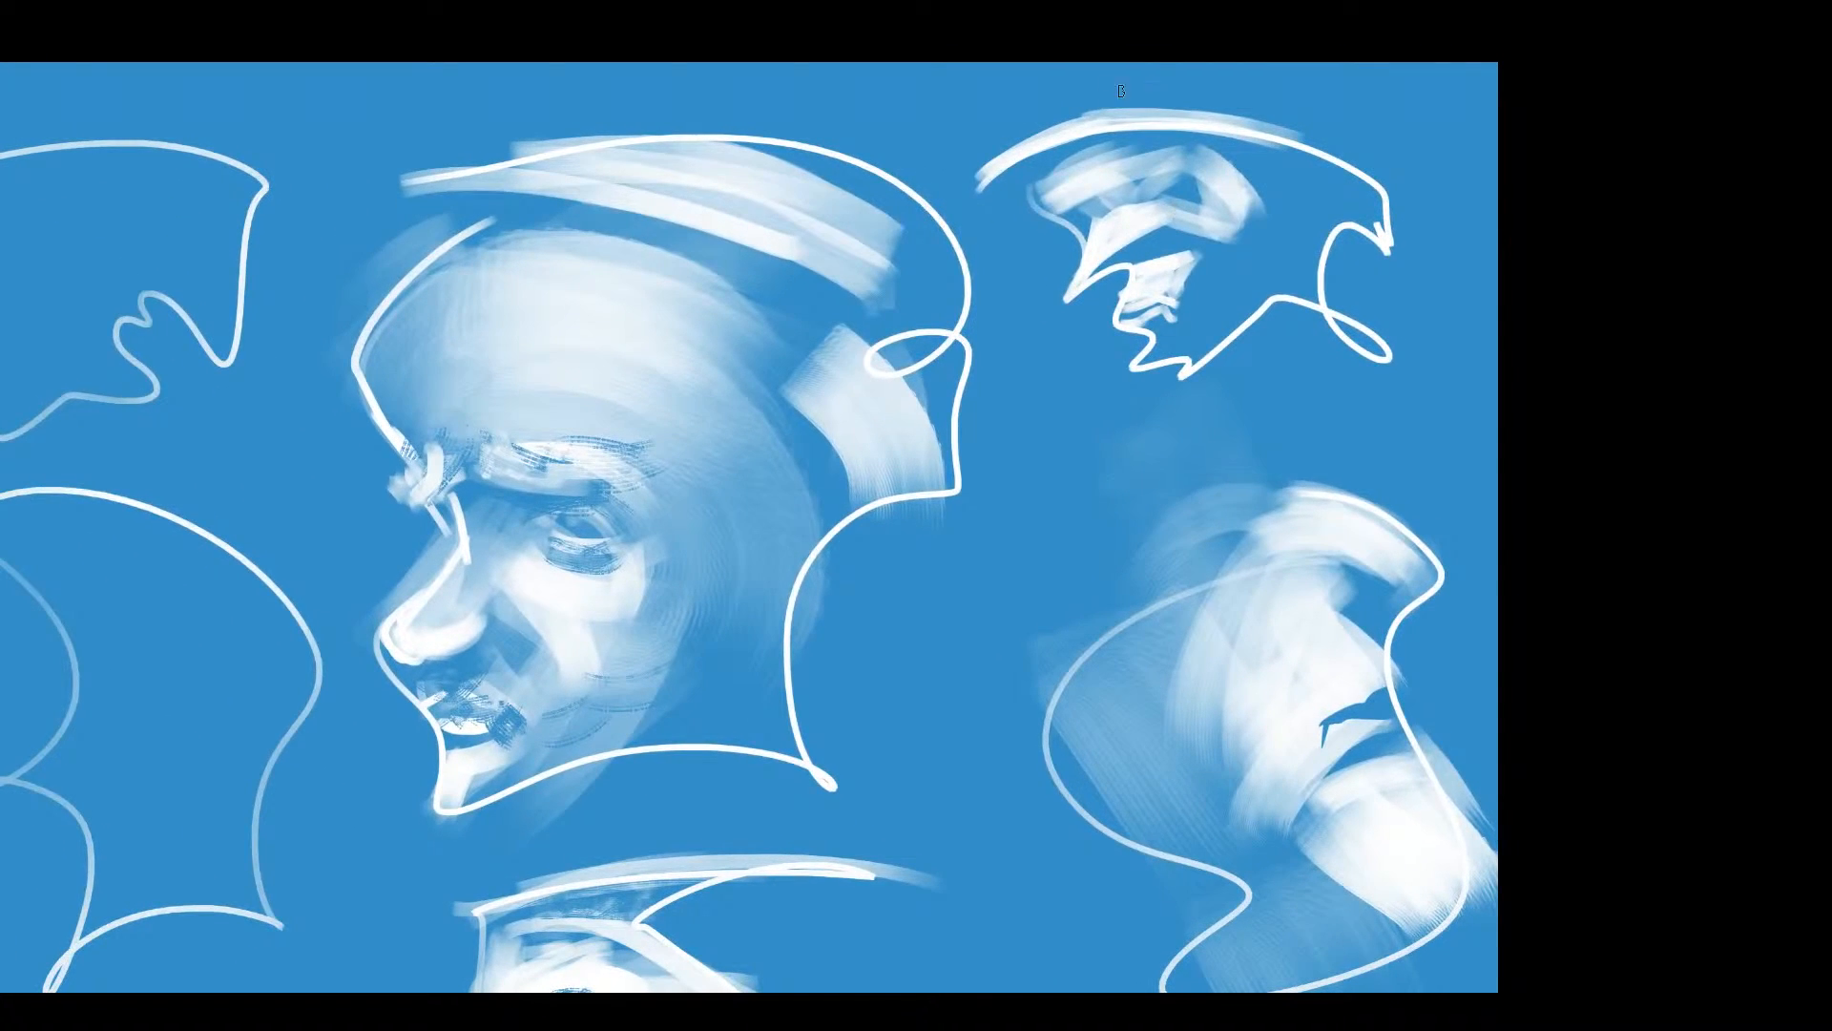
{"action": "left_click_drag", "start_coordinate": [1066, 124], "coordinate": [1240, 103]}
{"action": "mouse_move", "coordinate": [1120, 104]}
{"action": "left_mouse_down"}
{"action": "mouse_move", "coordinate": [1288, 119]}
{"action": "mouse_move", "coordinate": [1311, 143]}
{"action": "left_mouse_up"}
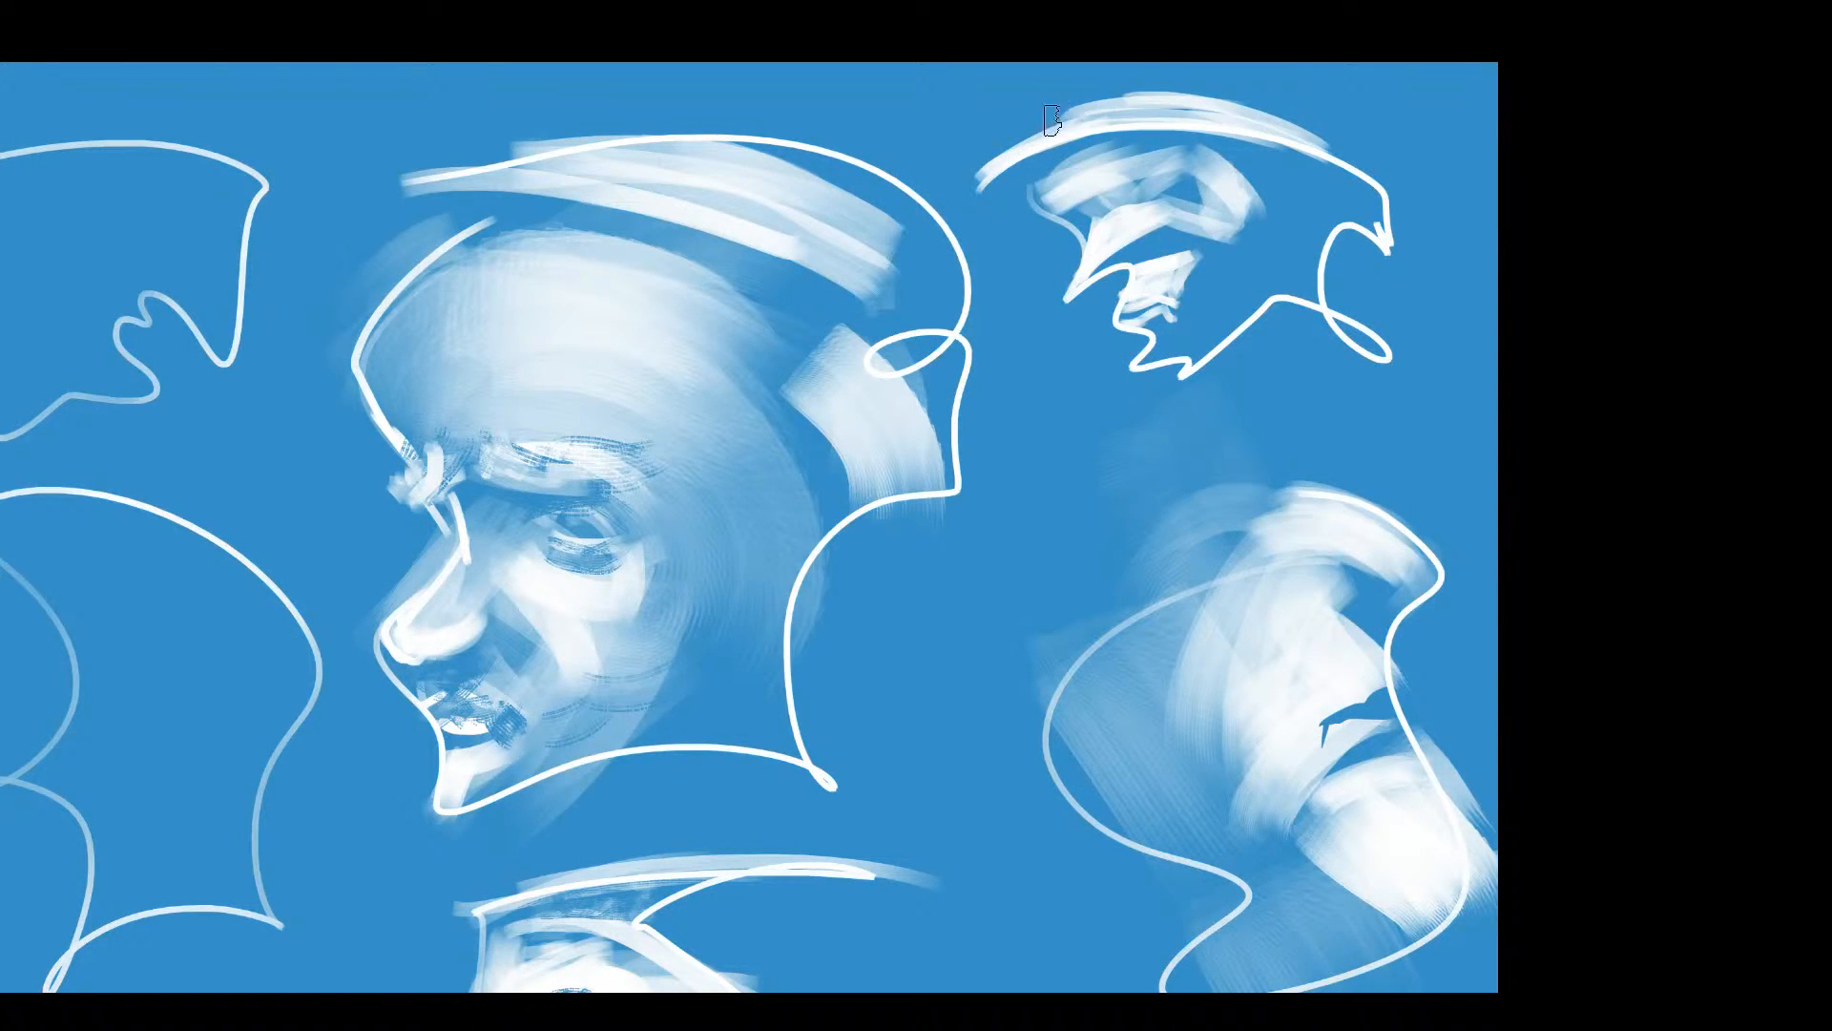
{"action": "left_click_drag", "start_coordinate": [1019, 127], "coordinate": [1225, 91]}
{"action": "left_click_drag", "start_coordinate": [1082, 114], "coordinate": [1366, 172]}
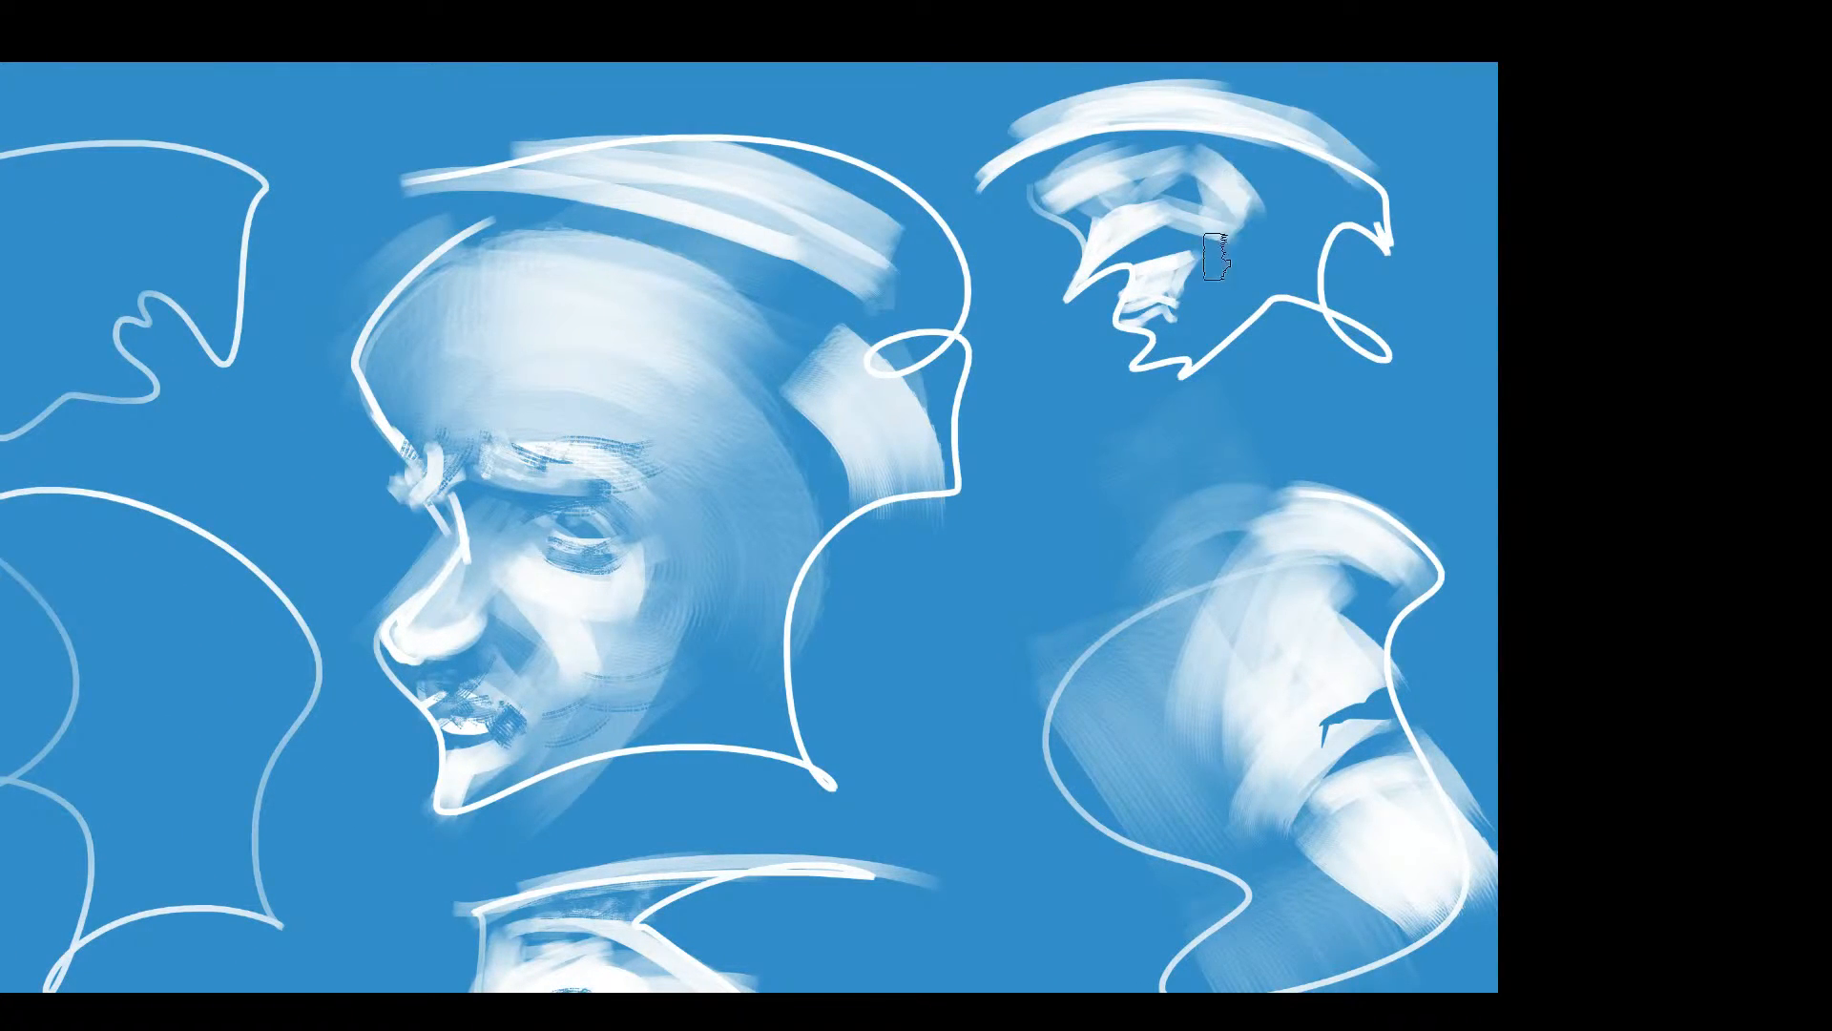
{"action": "mouse_move", "coordinate": [1217, 240]}
{"action": "left_mouse_down"}
{"action": "mouse_move", "coordinate": [1186, 334]}
{"action": "mouse_move", "coordinate": [1245, 279]}
{"action": "mouse_move", "coordinate": [1181, 352]}
{"action": "left_mouse_up"}
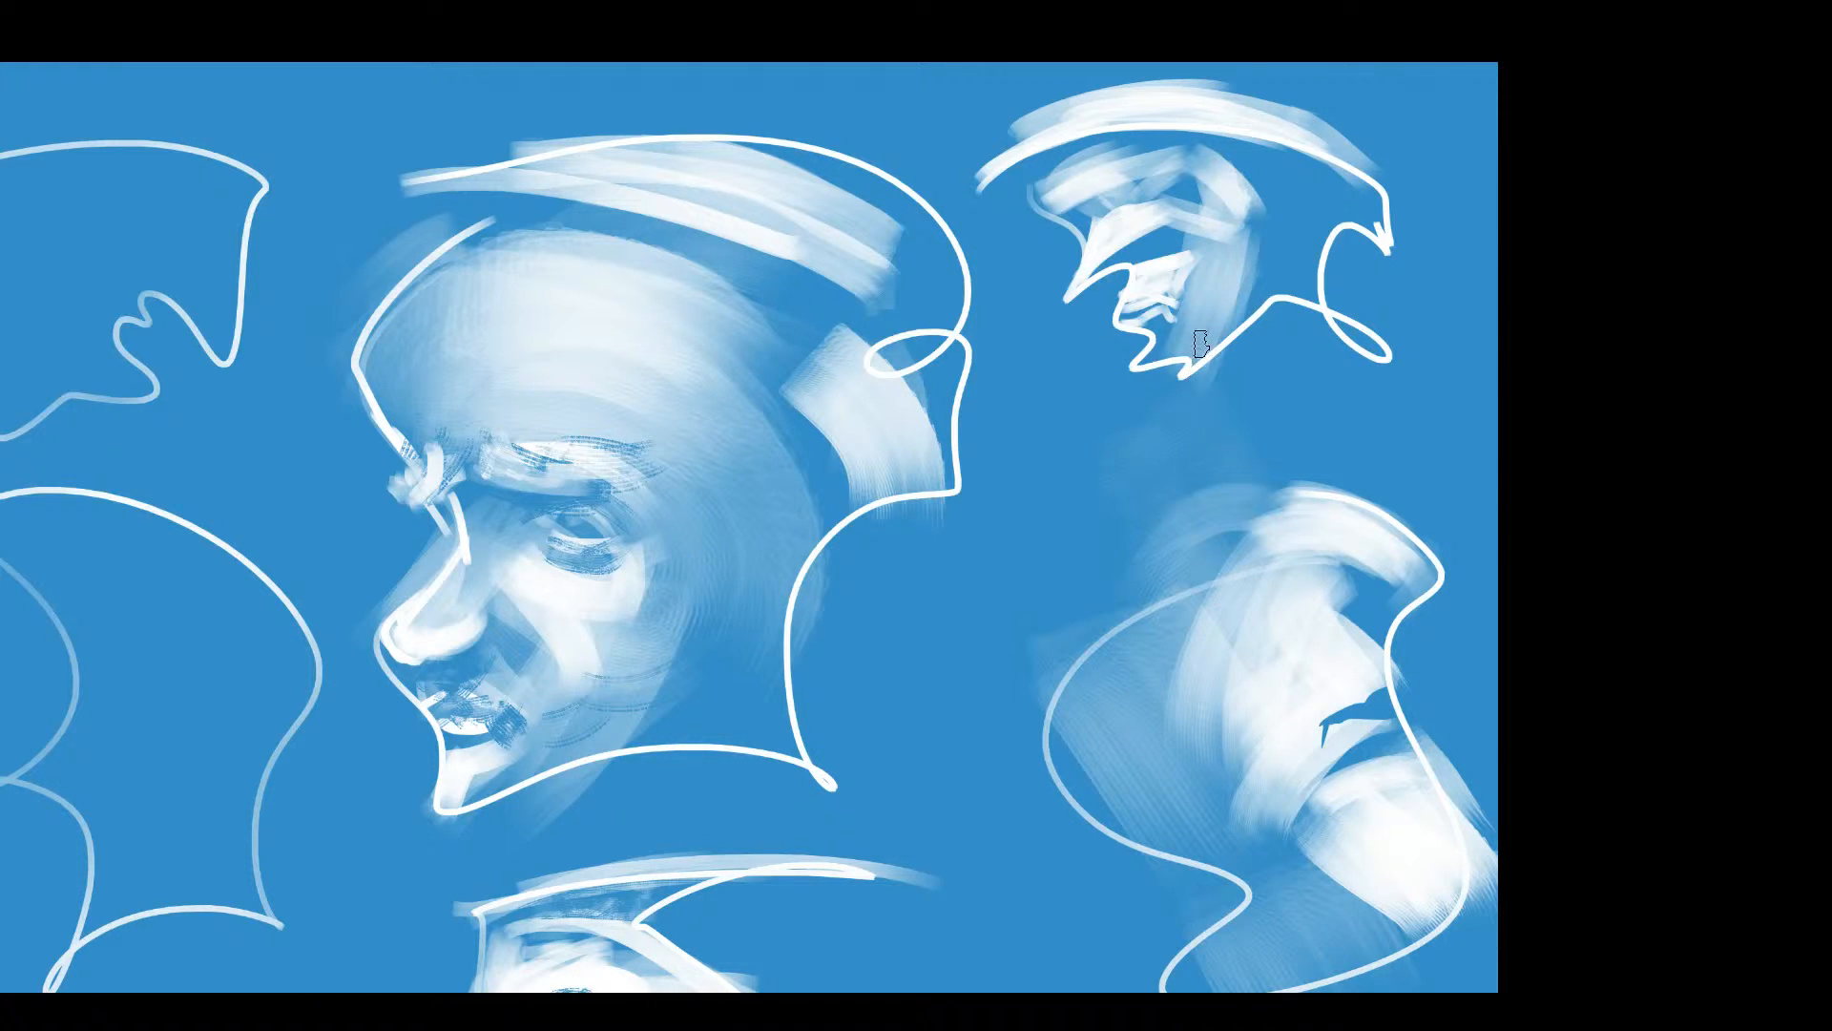
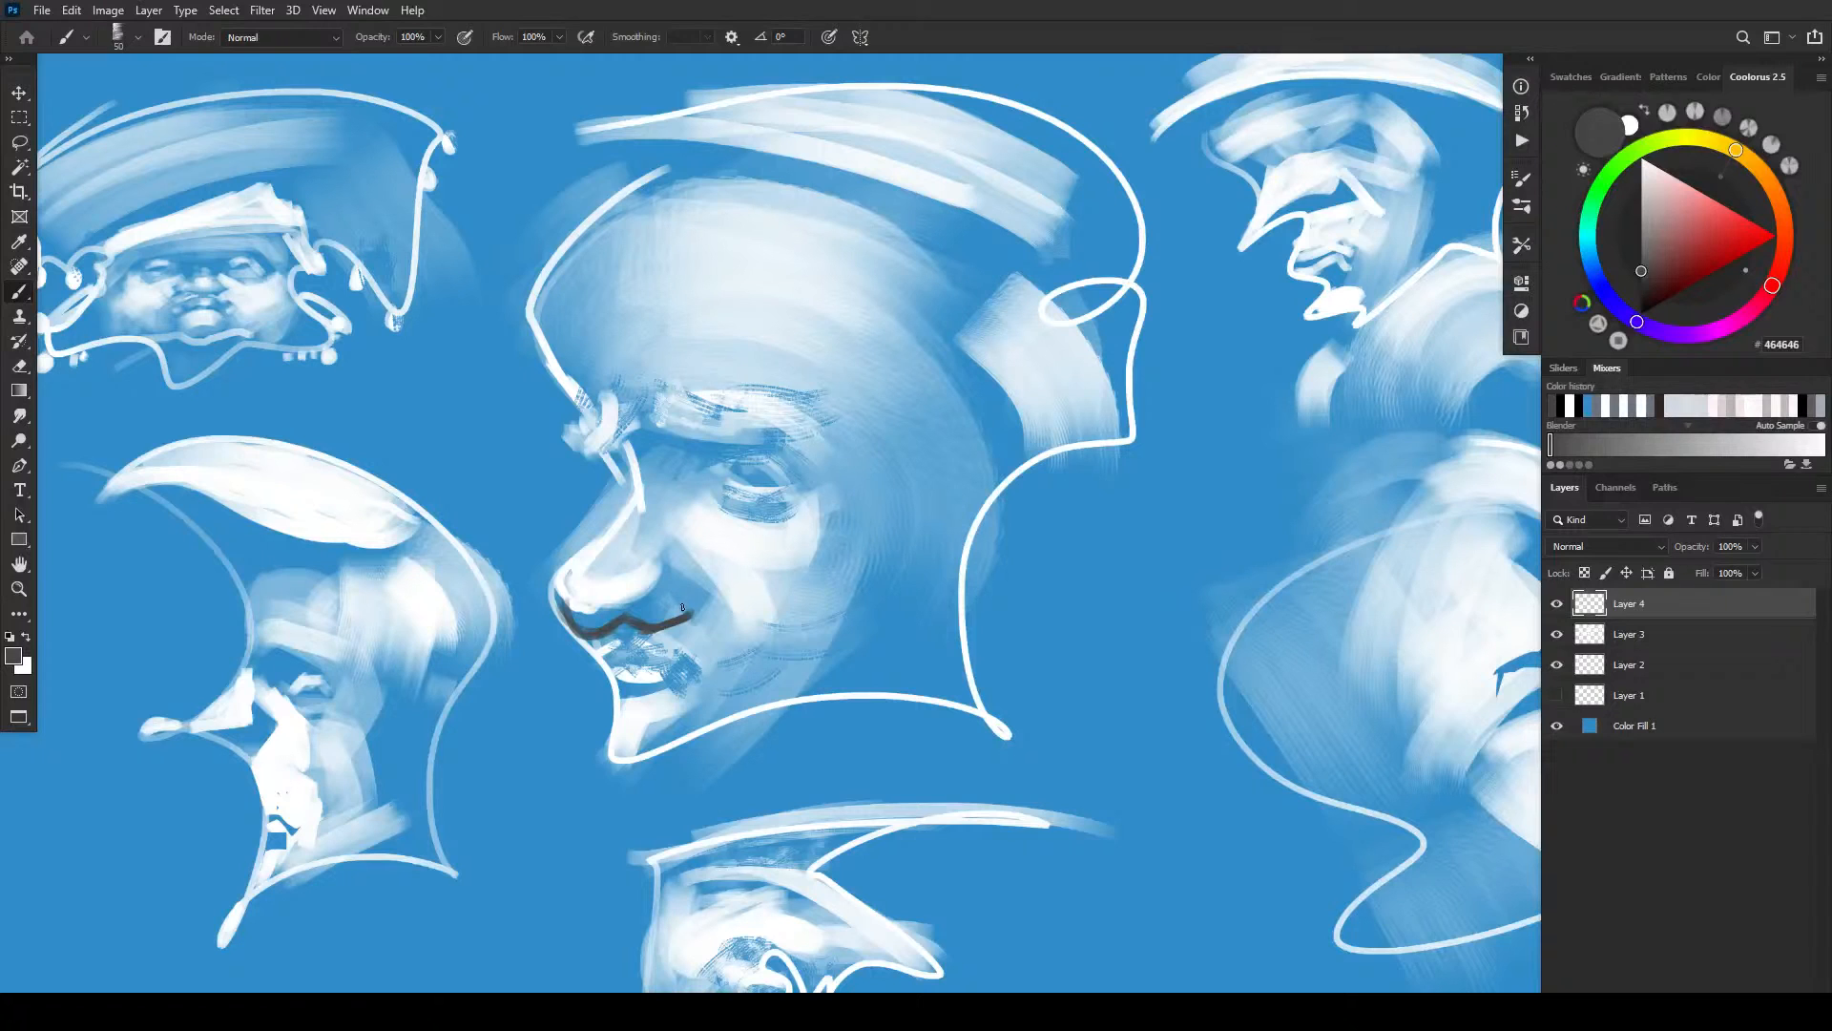
- Undo the last dark strokes under the central face's nose and draw its nostril and mouth contours in dark grey #464646
{"action": "key", "text": "ctrl+z"}
{"action": "key", "text": "ctrl+z"}
{"action": "key", "text": "ctrl+z"}
{"action": "mouse_move", "coordinate": [669, 547]}
{"action": "left_mouse_down"}
{"action": "mouse_move", "coordinate": [682, 586]}
{"action": "mouse_move", "coordinate": [666, 610]}
{"action": "mouse_move", "coordinate": [563, 604]}
{"action": "mouse_move", "coordinate": [591, 630]}
{"action": "mouse_move", "coordinate": [652, 615]}
{"action": "mouse_move", "coordinate": [626, 653]}
{"action": "mouse_move", "coordinate": [621, 634]}
{"action": "mouse_move", "coordinate": [620, 669]}
{"action": "mouse_move", "coordinate": [670, 669]}
{"action": "mouse_move", "coordinate": [616, 665]}
{"action": "mouse_move", "coordinate": [686, 667]}
{"action": "mouse_move", "coordinate": [653, 702]}
{"action": "left_mouse_up"}
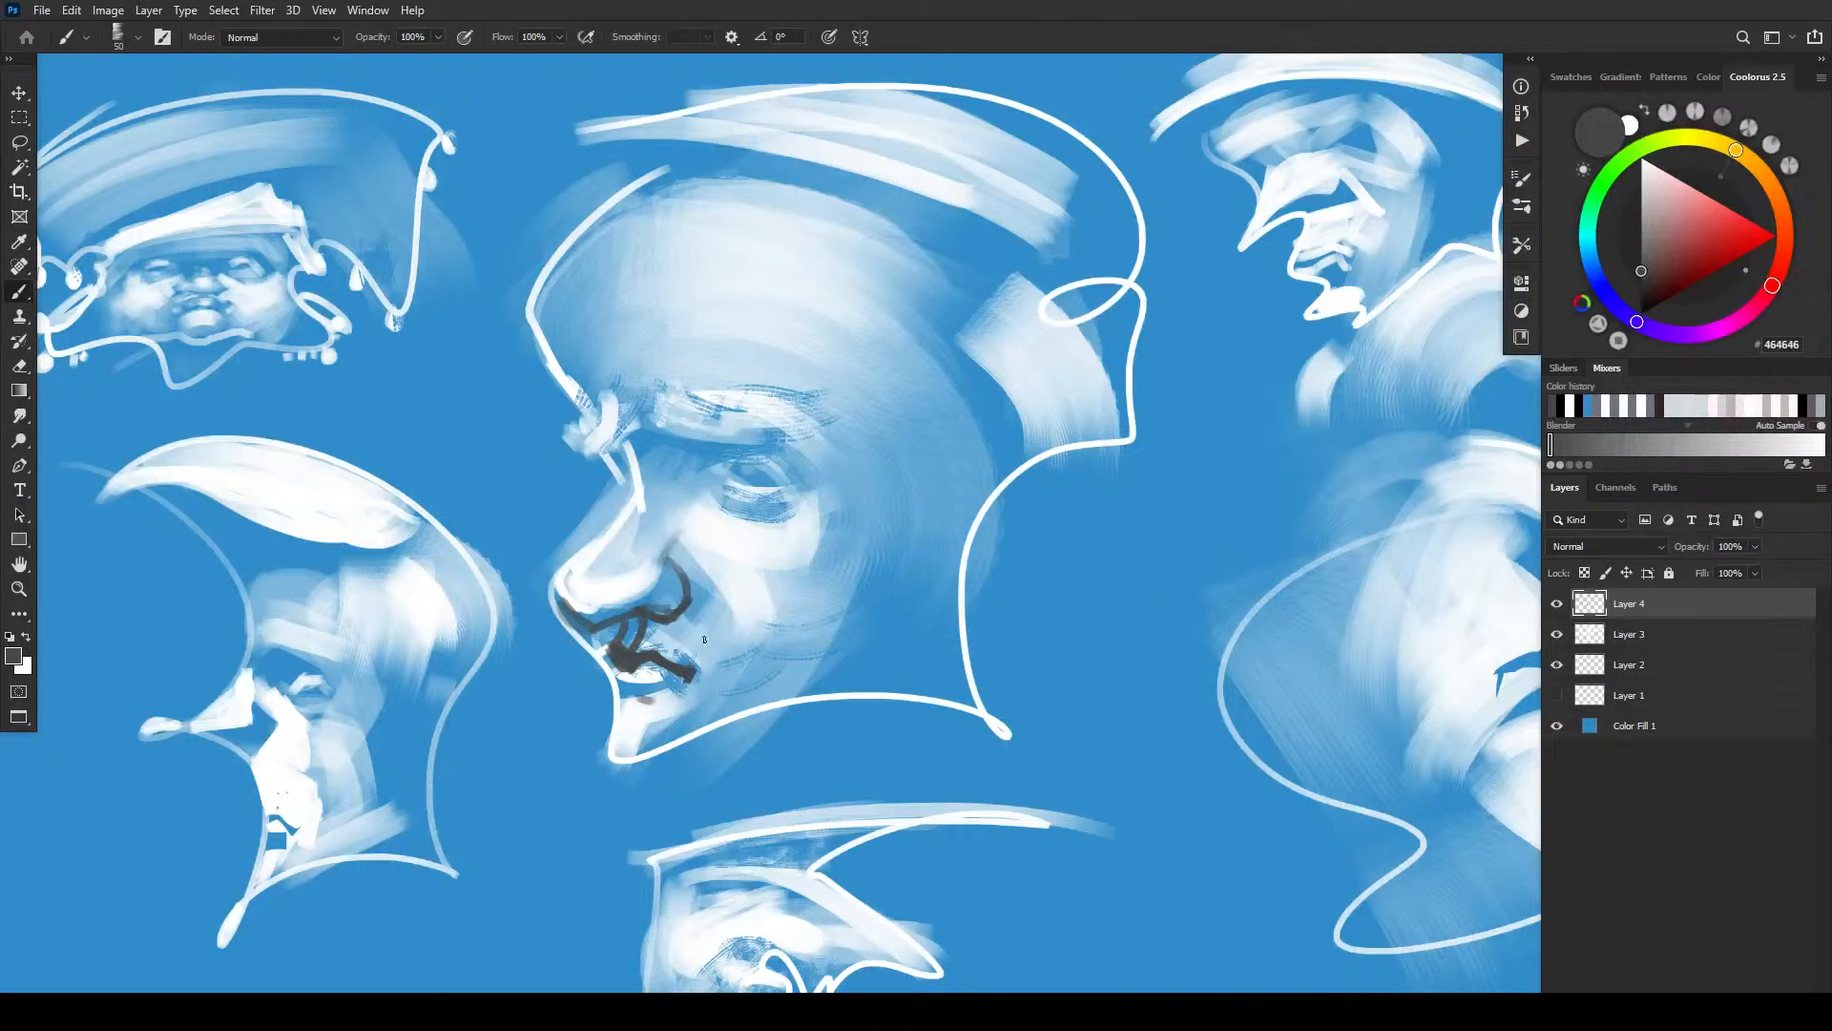
- Draw the central face's near iris, upper lid line and inner far-eye corner in dark grey #464646, undoing the first eye stroke
{"action": "left_click_drag", "start_coordinate": [740, 469], "coordinate": [737, 488]}
{"action": "mouse_move", "coordinate": [739, 468]}
{"action": "left_mouse_down"}
{"action": "mouse_move", "coordinate": [737, 485]}
{"action": "mouse_move", "coordinate": [760, 477]}
{"action": "left_mouse_up"}
{"action": "key", "text": "ctrl+z"}
{"action": "mouse_move", "coordinate": [638, 479]}
{"action": "left_mouse_down"}
{"action": "mouse_move", "coordinate": [666, 451]}
{"action": "mouse_move", "coordinate": [797, 491]}
{"action": "mouse_move", "coordinate": [770, 489]}
{"action": "mouse_move", "coordinate": [809, 488]}
{"action": "left_mouse_up"}
{"action": "key", "text": "bracketleft"}
{"action": "left_click_drag", "start_coordinate": [690, 454], "coordinate": [749, 443]}
- Darken the lip area of the central face and add soft grey shading beneath the near eye
{"action": "key", "text": "bracketright"}
{"action": "key", "text": "bracketright"}
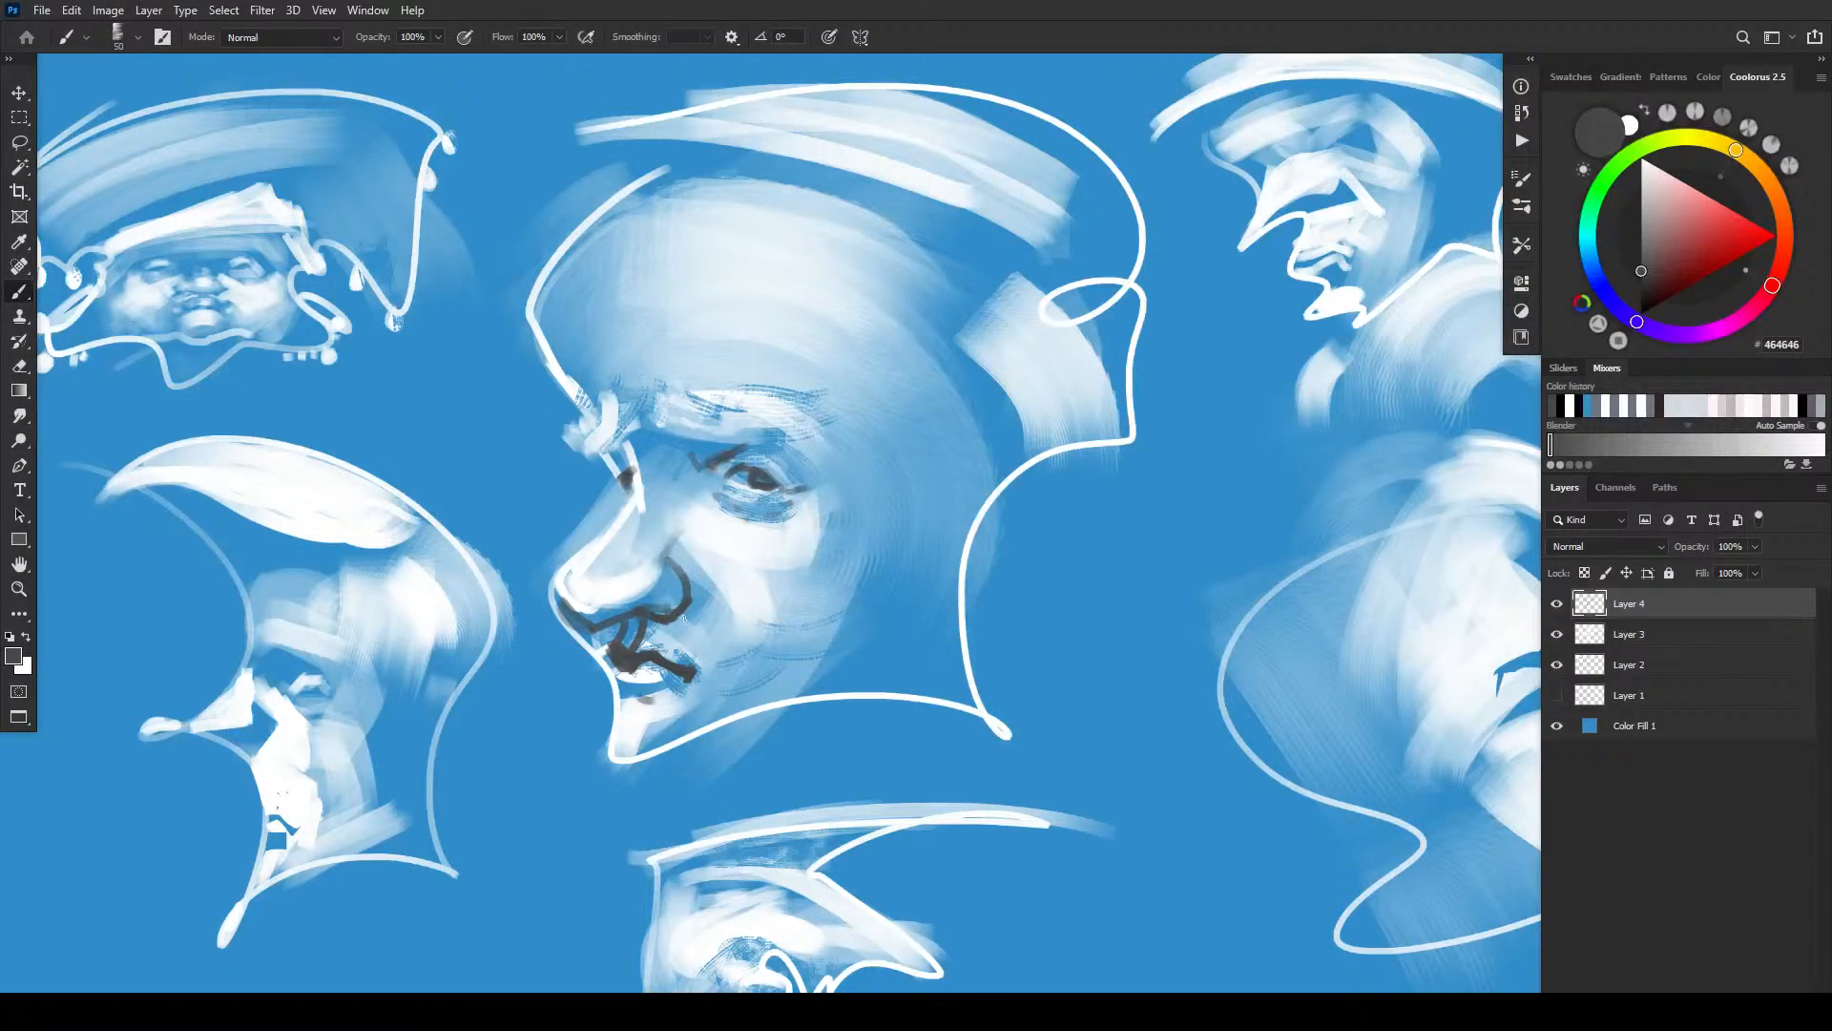
{"action": "key", "text": "bracketright"}
{"action": "key", "text": "bracketleft"}
{"action": "key", "text": "bracketleft"}
{"action": "key", "text": "bracketleft"}
{"action": "key", "text": "bracketright"}
{"action": "left_click_drag", "start_coordinate": [624, 690], "coordinate": [683, 696]}
{"action": "key", "text": "bracketright"}
{"action": "key", "text": "bracketright"}
{"action": "mouse_move", "coordinate": [764, 509]}
{"action": "left_mouse_down"}
{"action": "mouse_move", "coordinate": [791, 505]}
{"action": "mouse_move", "coordinate": [763, 507]}
{"action": "left_mouse_up"}
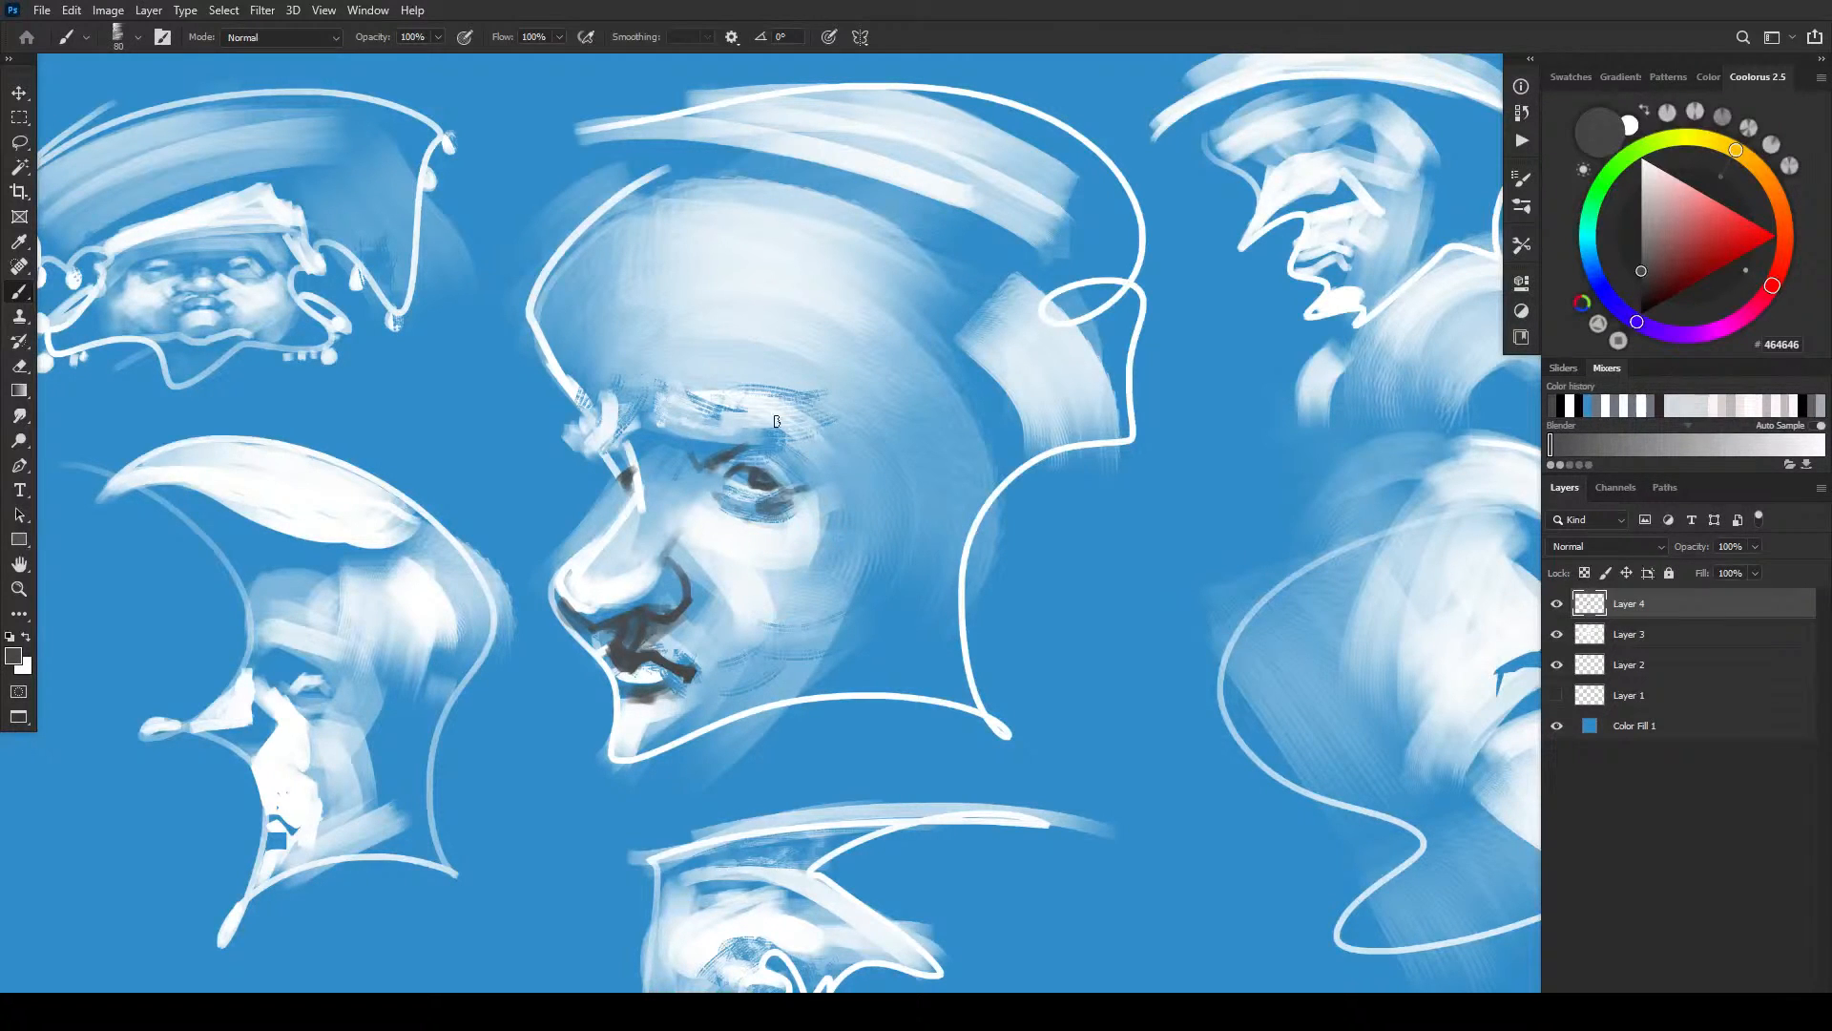
- Block in a broad dark grey shadow under the central face's jaw with an enlarged brush
{"action": "key", "text": "bracketright"}
{"action": "key", "text": "bracketright"}
{"action": "key", "text": "bracketright"}
{"action": "key", "text": "bracketright"}
{"action": "mouse_move", "coordinate": [695, 741]}
{"action": "left_mouse_down"}
{"action": "mouse_move", "coordinate": [819, 709]}
{"action": "mouse_move", "coordinate": [735, 738]}
{"action": "left_mouse_up"}
{"action": "mouse_move", "coordinate": [735, 739]}
{"action": "left_mouse_down"}
{"action": "mouse_move", "coordinate": [815, 704]}
{"action": "mouse_move", "coordinate": [797, 775]}
{"action": "left_mouse_up"}
- Shade a dark band along the hat's edge over the central forehead and down to the temple
{"action": "key", "text": "bracketleft"}
{"action": "key", "text": "bracketleft"}
{"action": "key", "text": "bracketleft"}
{"action": "key", "text": "bracketleft"}
{"action": "mouse_move", "coordinate": [659, 174]}
{"action": "left_mouse_down"}
{"action": "mouse_move", "coordinate": [643, 221]}
{"action": "mouse_move", "coordinate": [862, 186]}
{"action": "mouse_move", "coordinate": [706, 163]}
{"action": "mouse_move", "coordinate": [660, 198]}
{"action": "mouse_move", "coordinate": [765, 160]}
{"action": "mouse_move", "coordinate": [656, 204]}
{"action": "mouse_move", "coordinate": [789, 173]}
{"action": "mouse_move", "coordinate": [690, 176]}
{"action": "mouse_move", "coordinate": [762, 167]}
{"action": "mouse_move", "coordinate": [710, 165]}
{"action": "mouse_move", "coordinate": [782, 168]}
{"action": "mouse_move", "coordinate": [692, 164]}
{"action": "mouse_move", "coordinate": [823, 174]}
{"action": "mouse_move", "coordinate": [869, 193]}
{"action": "mouse_move", "coordinate": [755, 166]}
{"action": "mouse_move", "coordinate": [980, 251]}
{"action": "left_mouse_up"}
{"action": "key", "text": "bracketright"}
{"action": "left_click_drag", "start_coordinate": [683, 170], "coordinate": [611, 239]}
{"action": "mouse_move", "coordinate": [668, 202]}
{"action": "left_mouse_down"}
{"action": "mouse_move", "coordinate": [709, 184]}
{"action": "mouse_move", "coordinate": [622, 234]}
{"action": "mouse_move", "coordinate": [665, 176]}
{"action": "mouse_move", "coordinate": [607, 237]}
{"action": "left_mouse_up"}
{"action": "key", "text": "]"}
{"action": "key", "text": "["}
{"action": "left_click_drag", "start_coordinate": [980, 394], "coordinate": [976, 445]}
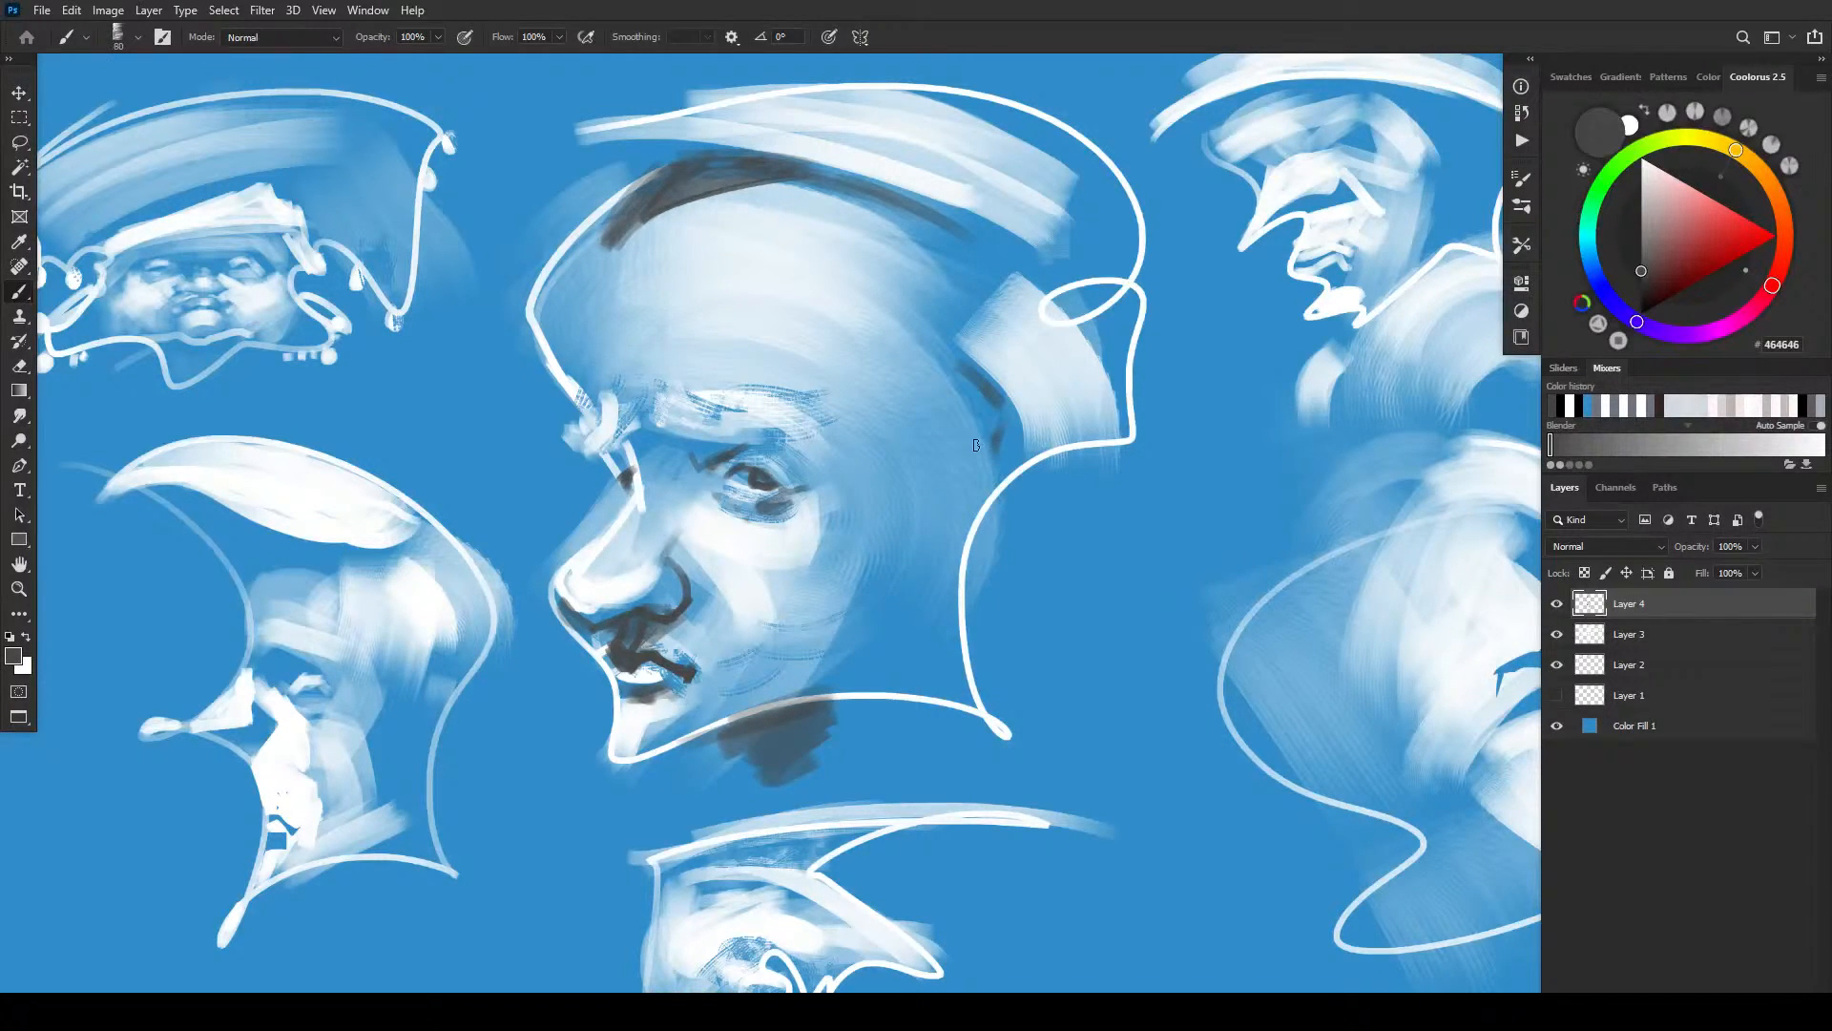
- Draw thin dark lines for the near eye's upper and lower lids and for both eyebrows
{"action": "key", "text": "["}
{"action": "key", "text": "["}
{"action": "key", "text": "["}
{"action": "key", "text": "["}
{"action": "key", "text": "["}
{"action": "left_click_drag", "start_coordinate": [713, 489], "coordinate": [745, 513]}
{"action": "left_click_drag", "start_coordinate": [711, 462], "coordinate": [817, 472]}
{"action": "mouse_move", "coordinate": [662, 402]}
{"action": "left_mouse_down"}
{"action": "mouse_move", "coordinate": [691, 436]}
{"action": "mouse_move", "coordinate": [759, 422]}
{"action": "mouse_move", "coordinate": [801, 449]}
{"action": "mouse_move", "coordinate": [827, 439]}
{"action": "left_mouse_up"}
{"action": "key", "text": "bracketright"}
{"action": "mouse_move", "coordinate": [572, 449]}
{"action": "left_mouse_down"}
{"action": "mouse_move", "coordinate": [609, 437]}
{"action": "mouse_move", "coordinate": [603, 398]}
{"action": "left_mouse_up"}
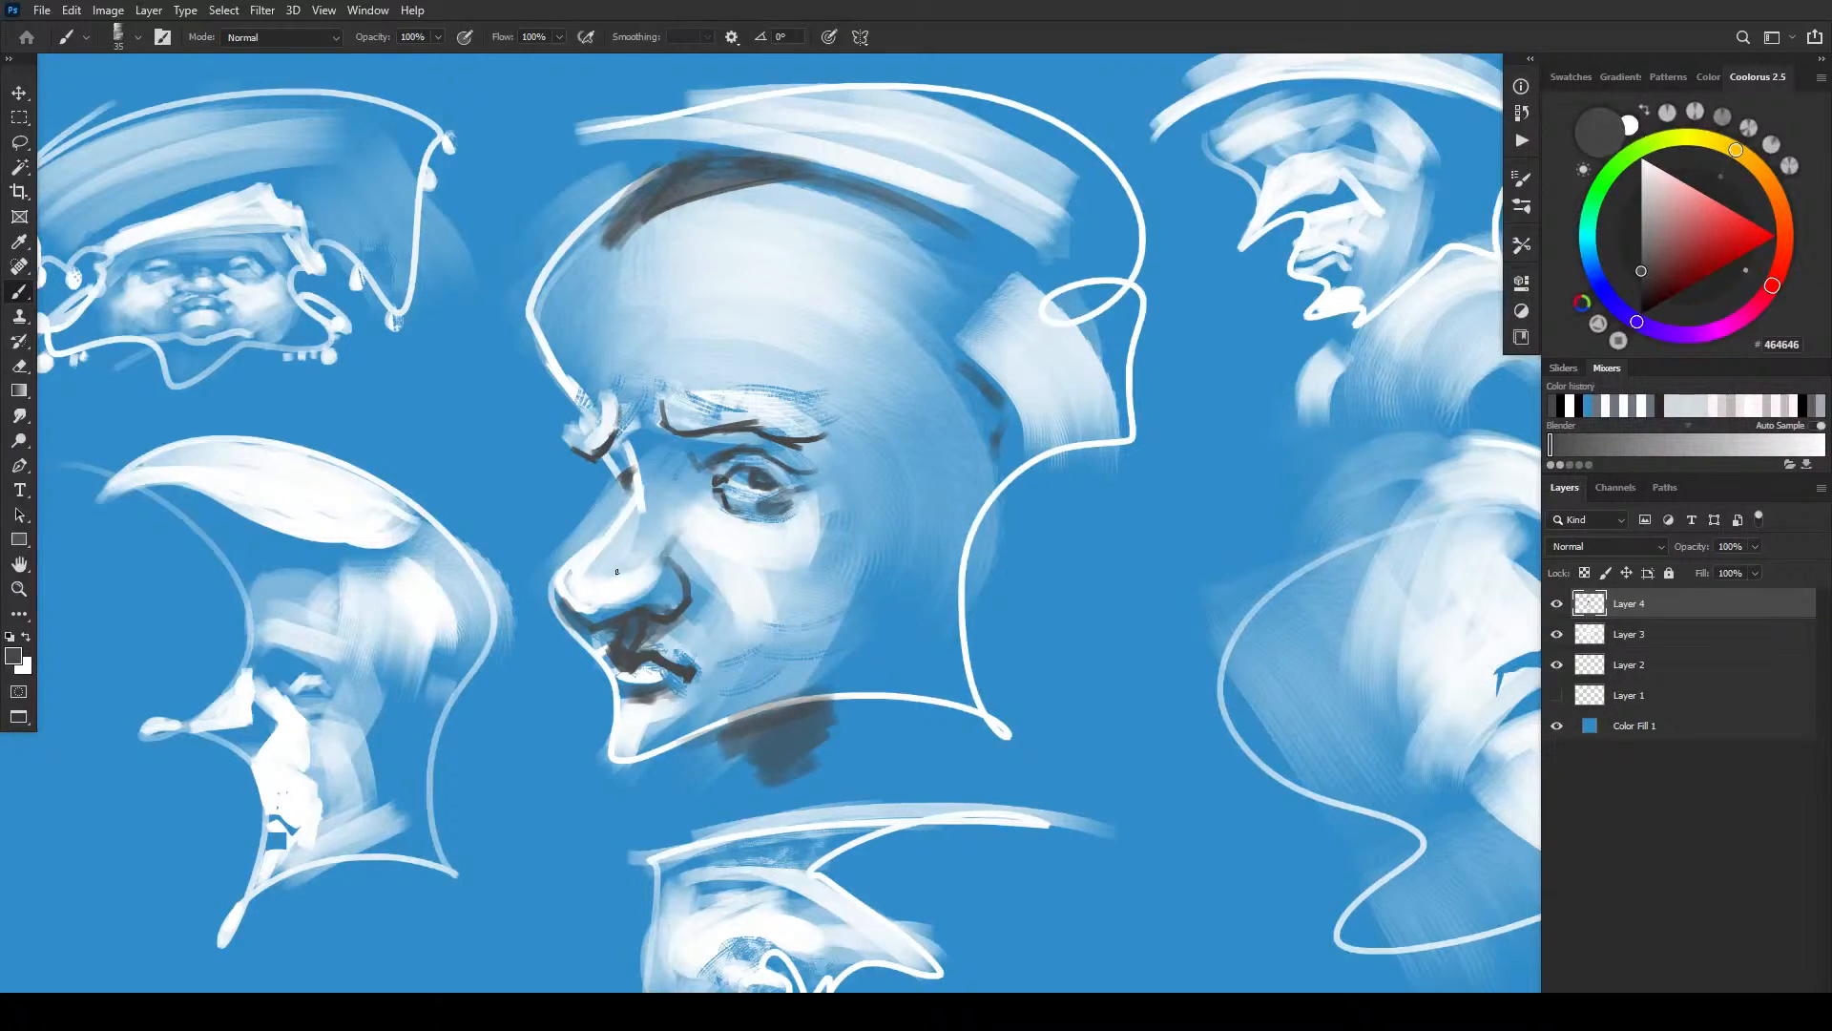
- Add a dark accent to the far eye and paint small white highlights around both eyes
{"action": "left_click_drag", "start_coordinate": [629, 491], "coordinate": [620, 523]}
{"action": "key", "text": "x"}
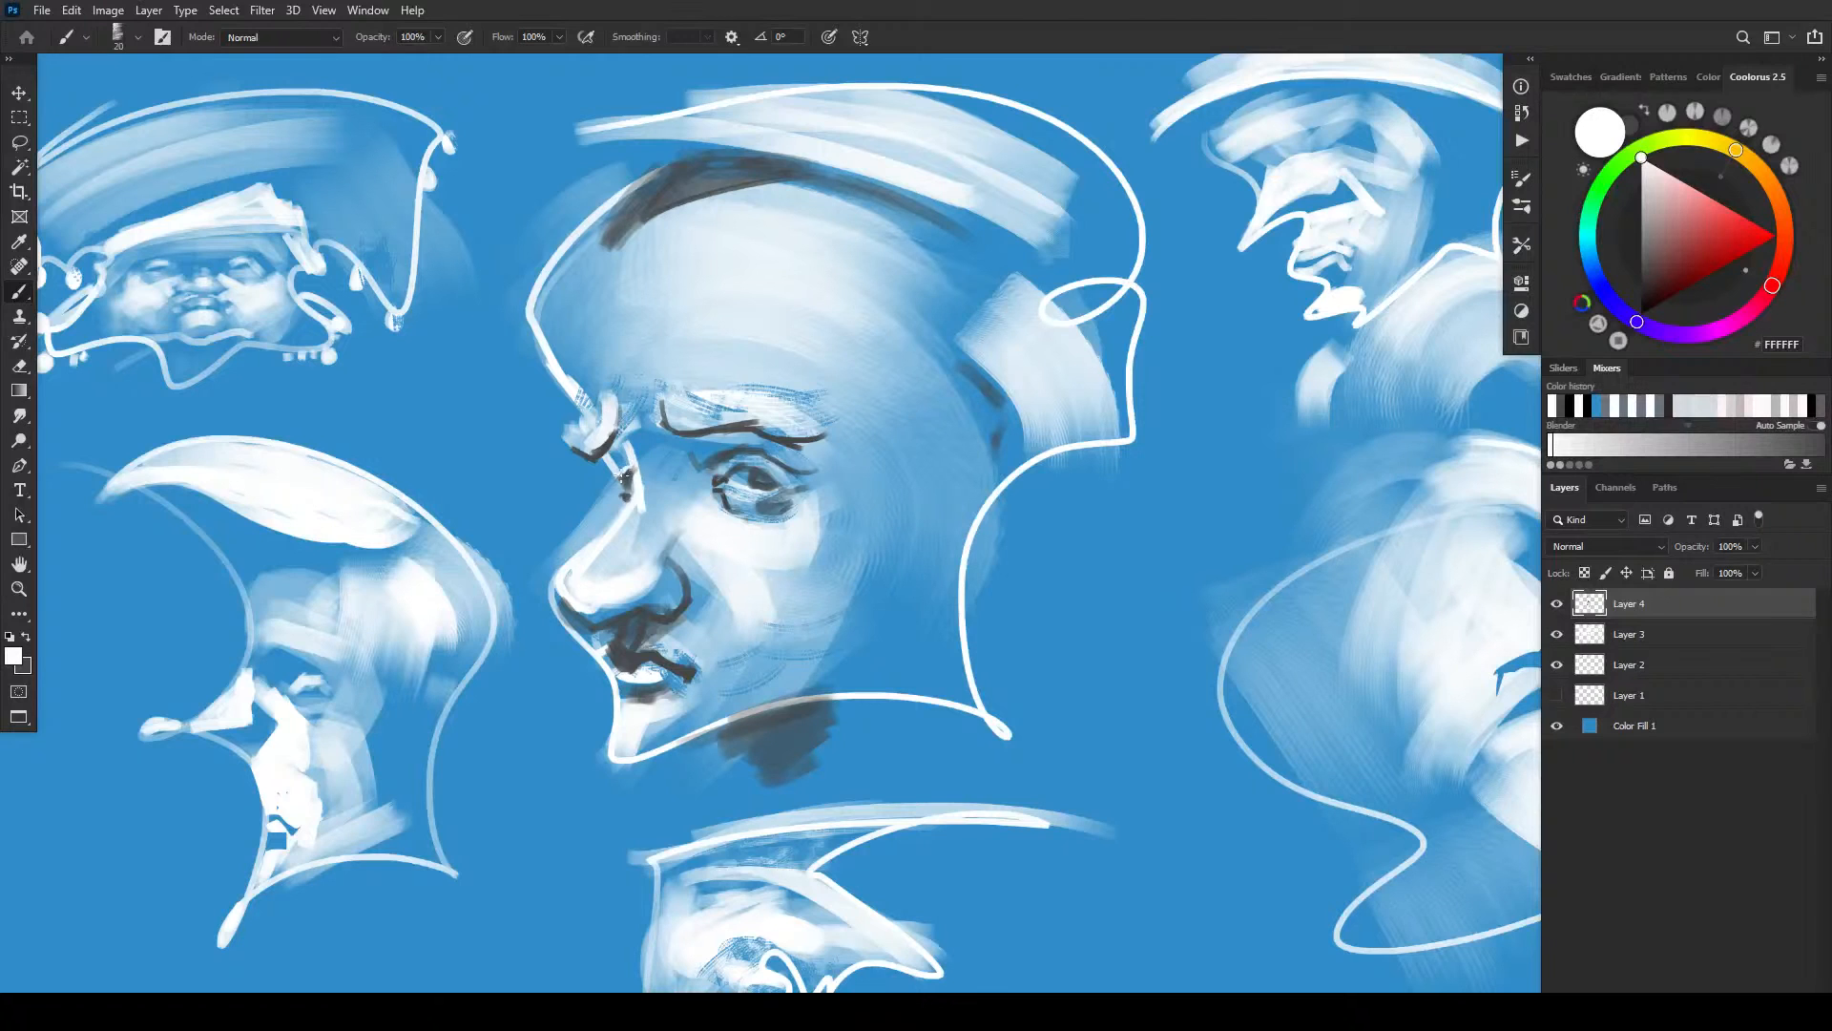
{"action": "left_click_drag", "start_coordinate": [626, 493], "coordinate": [616, 525]}
{"action": "left_click_drag", "start_coordinate": [781, 491], "coordinate": [804, 494]}
{"action": "left_click_drag", "start_coordinate": [720, 480], "coordinate": [734, 467]}
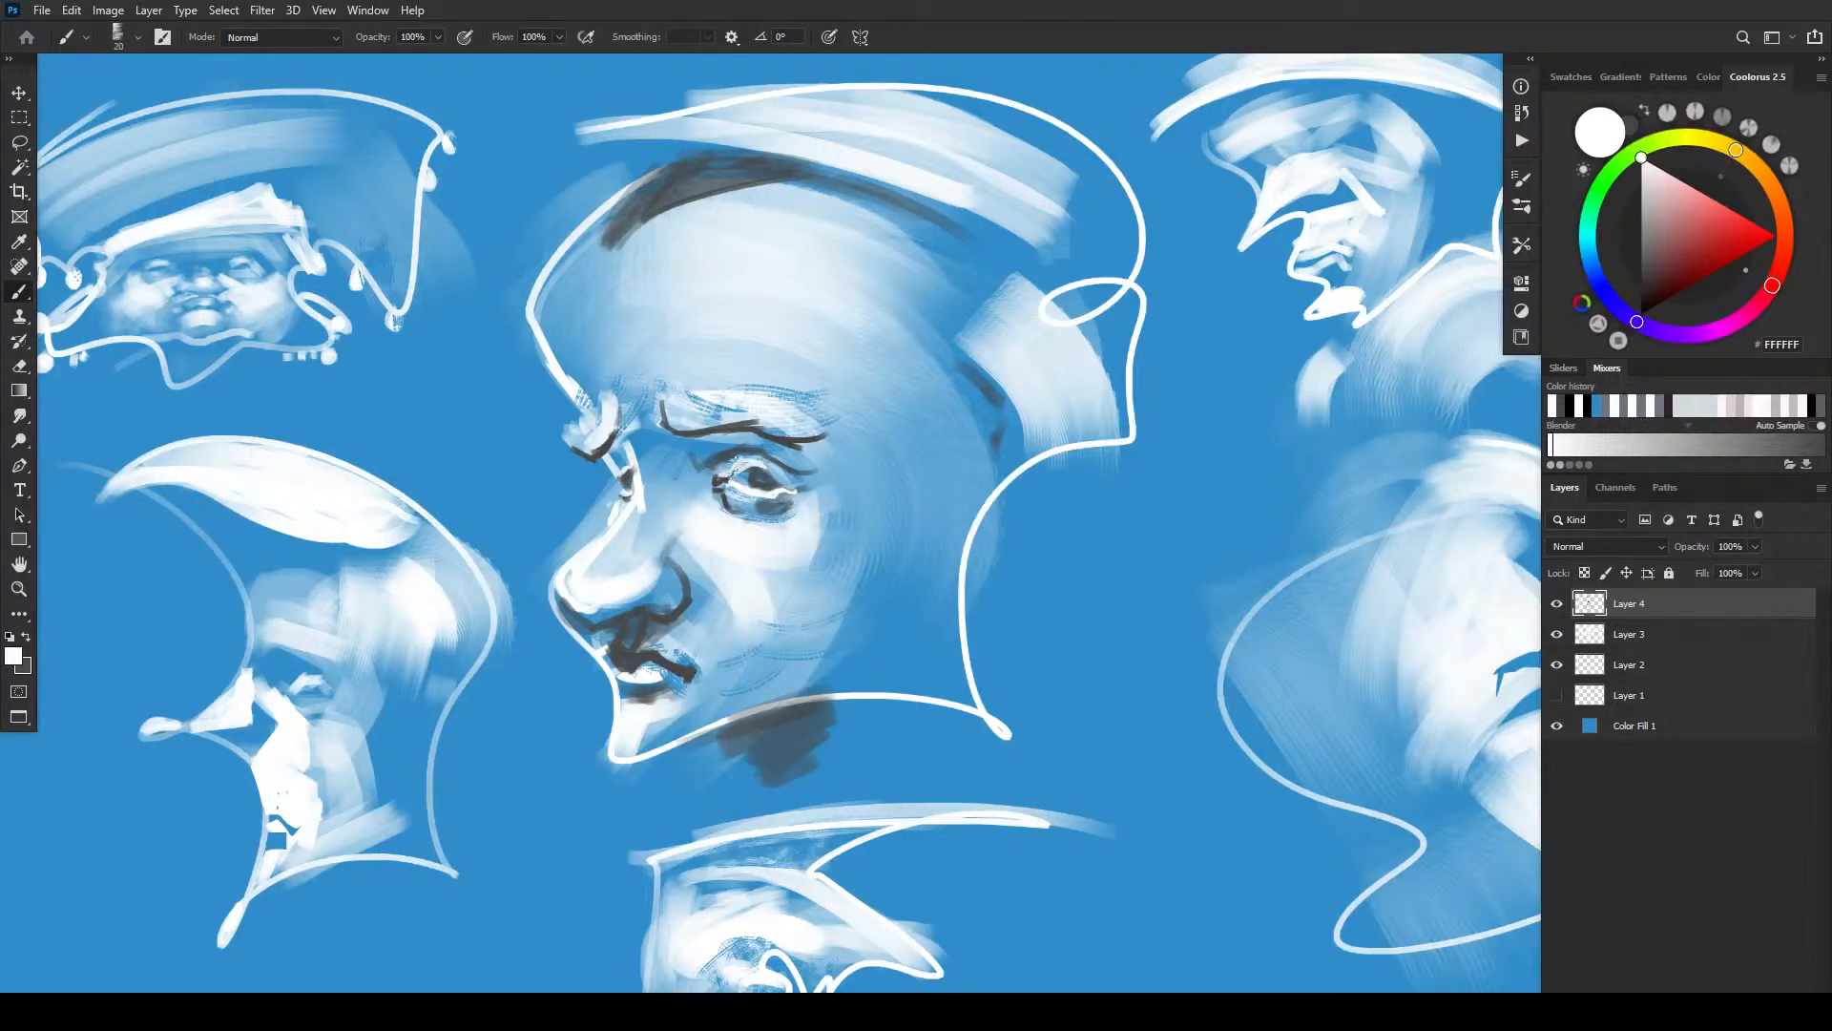
- Redraw the near eye's lid contour and outer corner in dark grey #464646
{"action": "left_click", "coordinate": [732, 466], "text": "alt"}
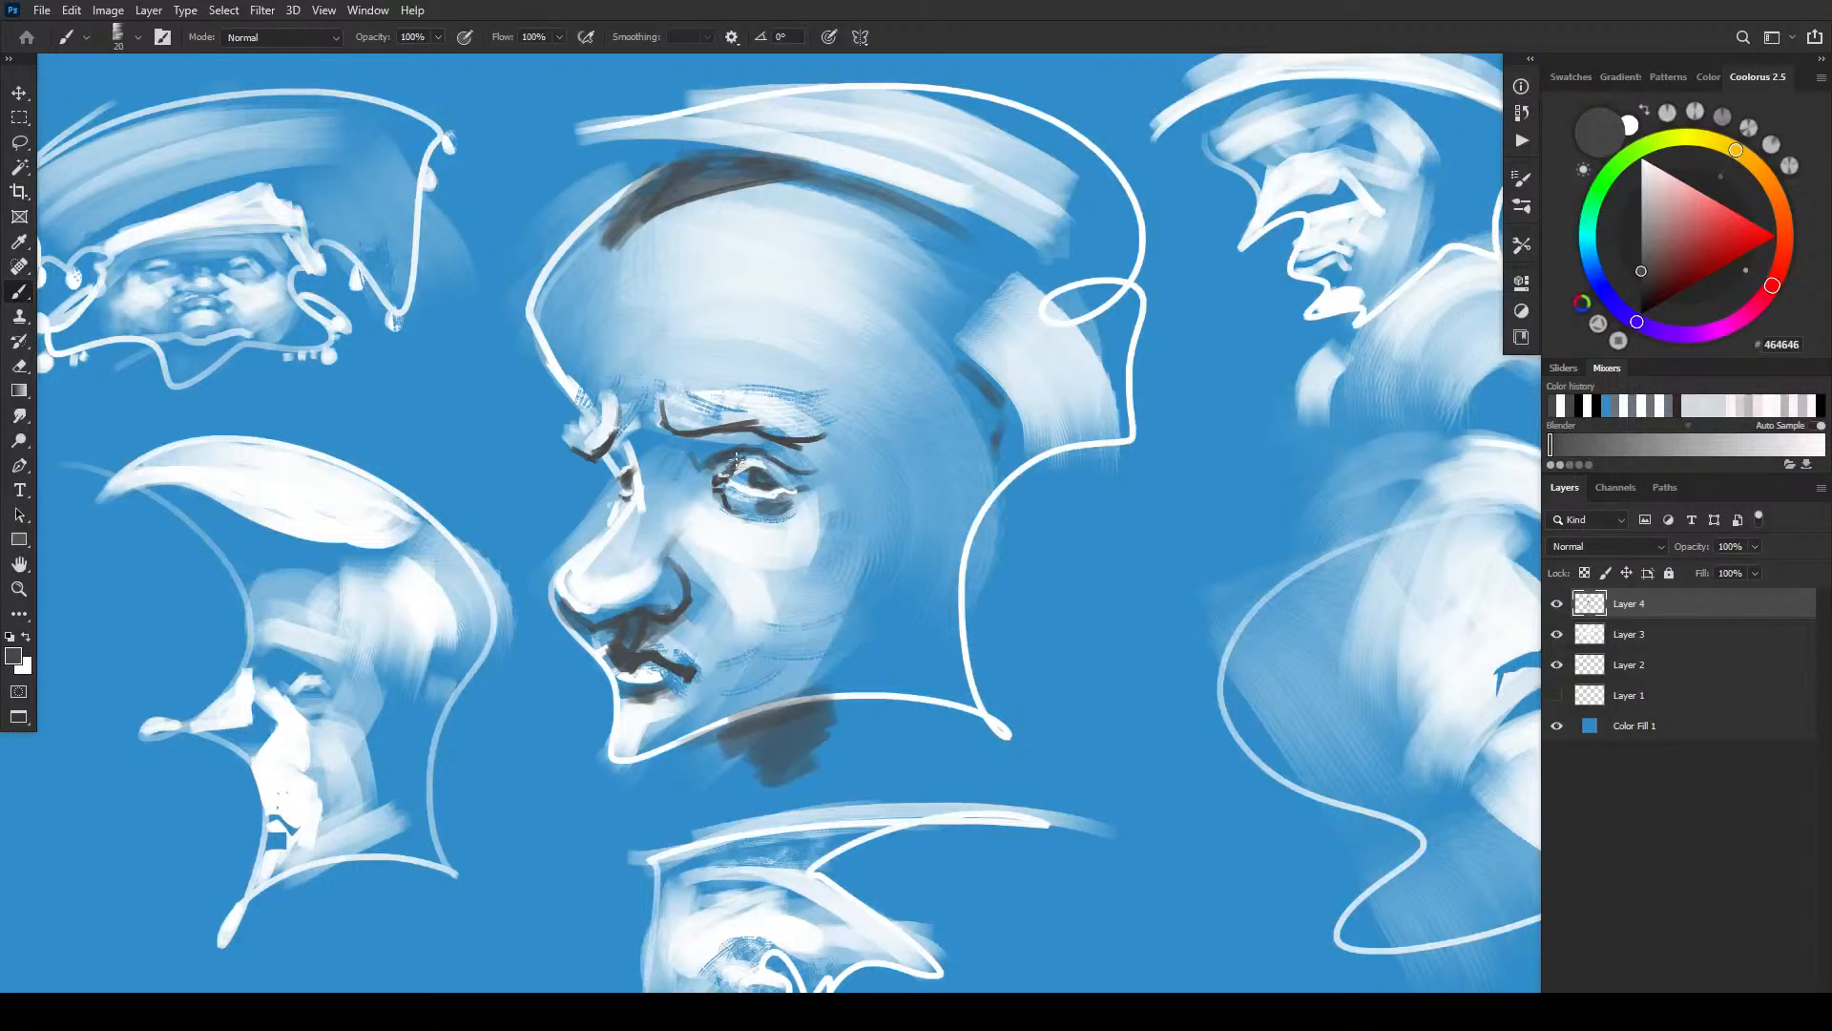
{"action": "mouse_move", "coordinate": [725, 480]}
{"action": "left_mouse_down"}
{"action": "mouse_move", "coordinate": [752, 514]}
{"action": "mouse_move", "coordinate": [788, 497]}
{"action": "left_mouse_up"}
{"action": "mouse_move", "coordinate": [780, 490]}
{"action": "left_mouse_down"}
{"action": "mouse_move", "coordinate": [727, 480]}
{"action": "mouse_move", "coordinate": [804, 488]}
{"action": "left_mouse_up"}
- Paint white along the near eye's lower lid and inner corner to define the eyelid
{"action": "key", "text": "x"}
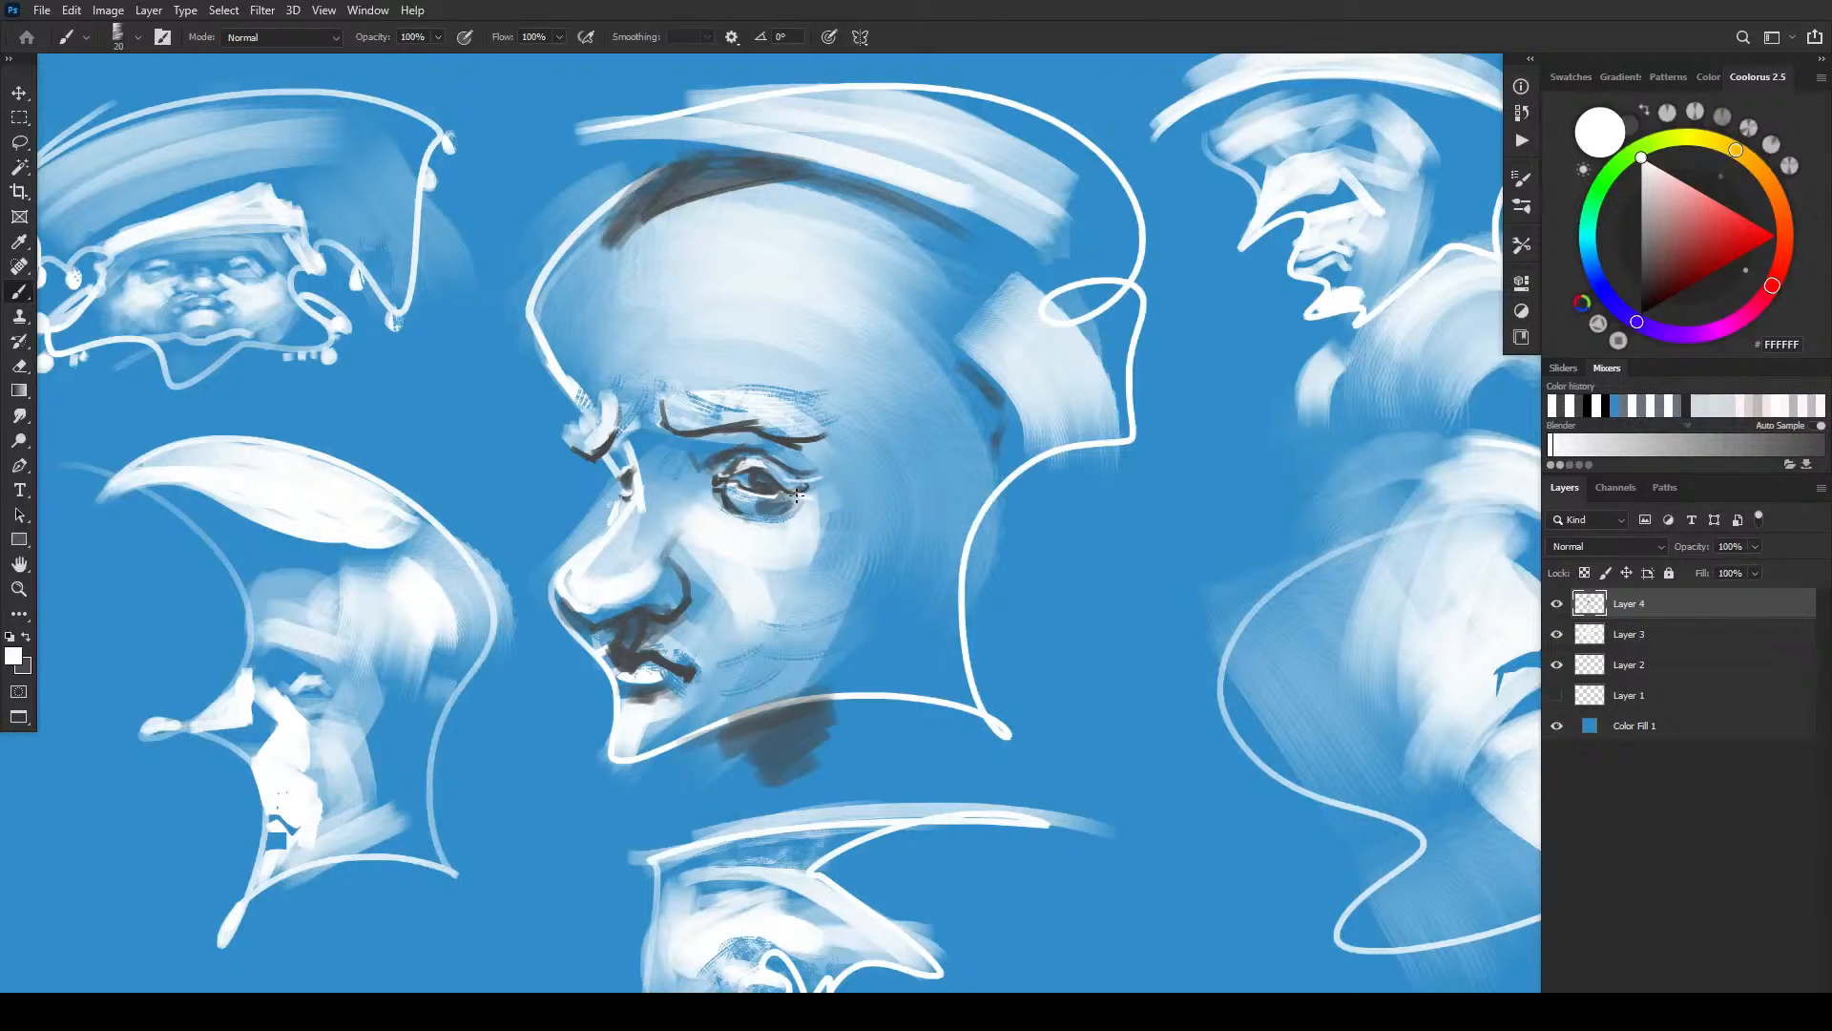
{"action": "mouse_move", "coordinate": [791, 505]}
{"action": "left_mouse_down"}
{"action": "mouse_move", "coordinate": [729, 519]}
{"action": "mouse_move", "coordinate": [678, 454]}
{"action": "mouse_move", "coordinate": [715, 502]}
{"action": "left_mouse_up"}
{"action": "key", "text": "bracketright"}
{"action": "key", "text": "bracketright"}
{"action": "key", "text": "bracketright"}
{"action": "mouse_move", "coordinate": [719, 484]}
{"action": "left_mouse_down"}
{"action": "mouse_move", "coordinate": [711, 470]}
{"action": "mouse_move", "coordinate": [733, 460]}
{"action": "mouse_move", "coordinate": [721, 502]}
{"action": "left_mouse_up"}
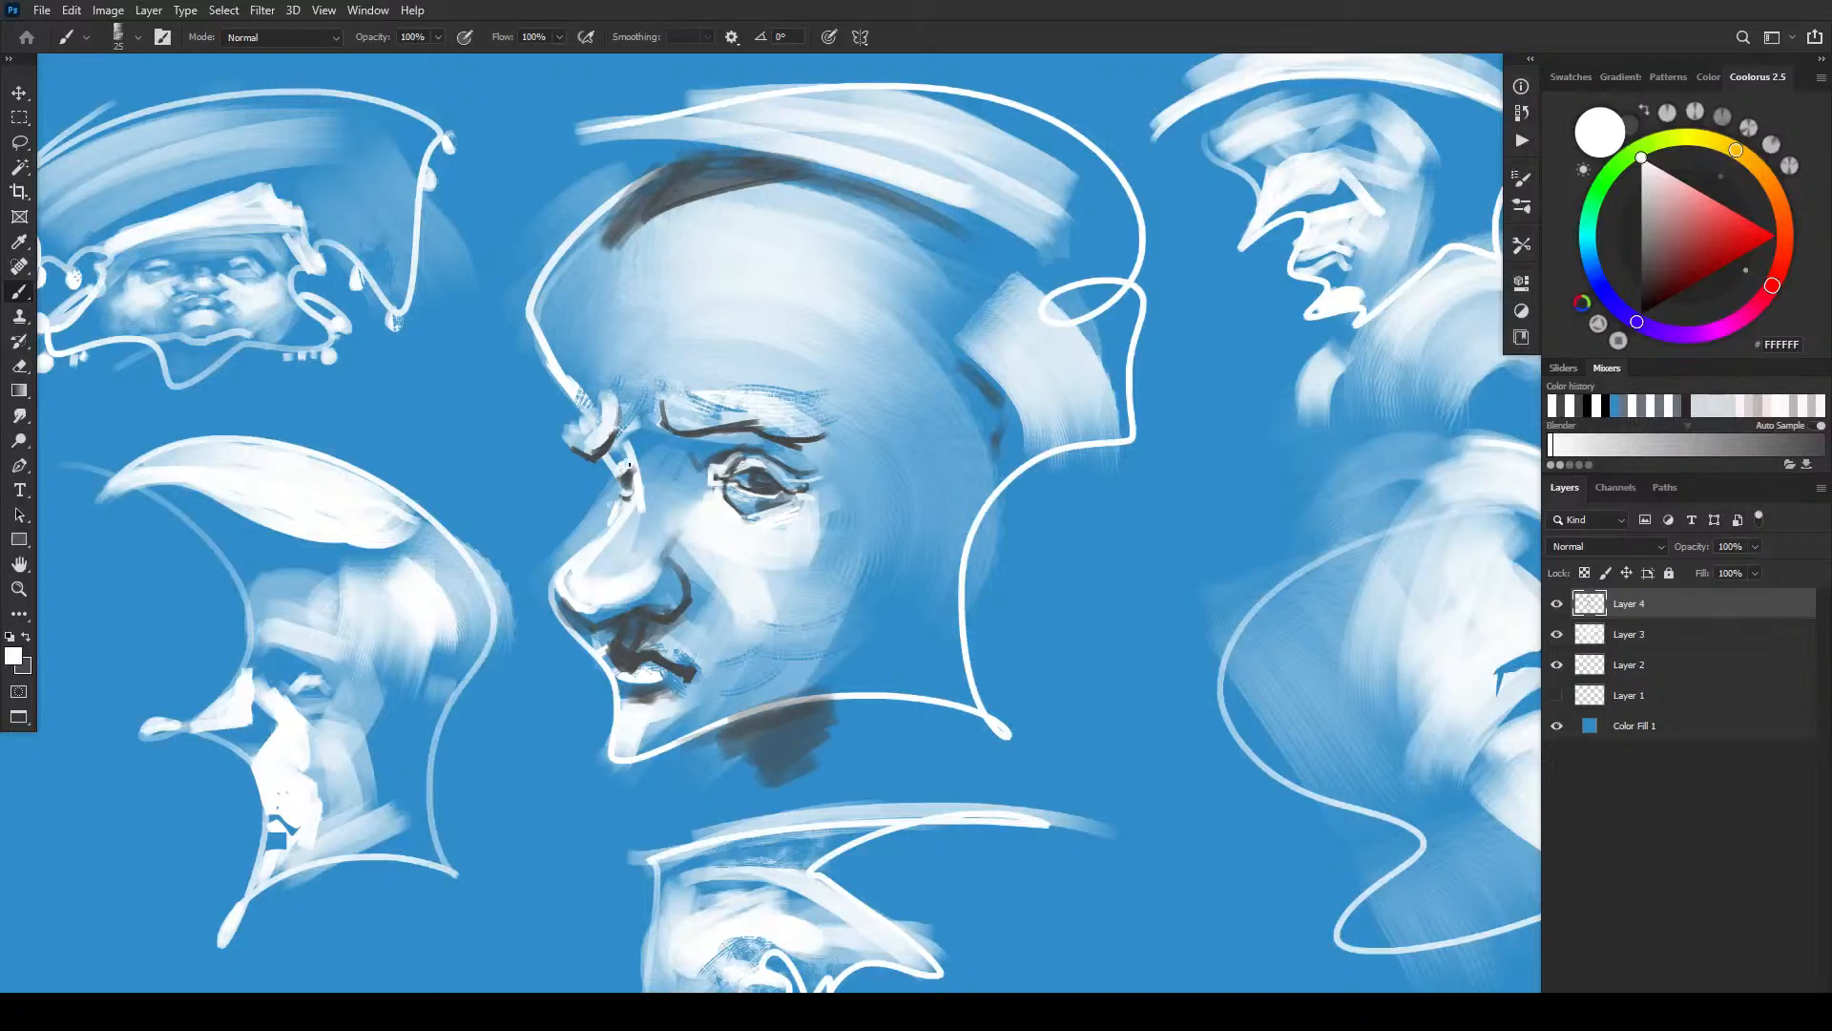
- Brush white highlights along the central nose and onto the cheek with a progressively larger brush
{"action": "key", "text": "bracketright"}
{"action": "mouse_move", "coordinate": [652, 514]}
{"action": "left_mouse_down"}
{"action": "mouse_move", "coordinate": [618, 564]}
{"action": "mouse_move", "coordinate": [610, 551]}
{"action": "mouse_move", "coordinate": [626, 573]}
{"action": "mouse_move", "coordinate": [588, 587]}
{"action": "mouse_move", "coordinate": [571, 567]}
{"action": "mouse_move", "coordinate": [603, 567]}
{"action": "mouse_move", "coordinate": [590, 611]}
{"action": "left_mouse_up"}
{"action": "key", "text": "bracketright"}
{"action": "key", "text": "bracketright"}
{"action": "key", "text": "bracketright"}
{"action": "key", "text": "bracketright"}
{"action": "key", "text": "bracketright"}
{"action": "key", "text": "bracketright"}
{"action": "key", "text": "bracketright"}
{"action": "key", "text": "bracketright"}
{"action": "left_click_drag", "start_coordinate": [821, 605], "coordinate": [813, 634]}
- Block in a large white ear shape over the outline behind the central face's cheek
{"action": "key", "text": "bracketright"}
{"action": "key", "text": "bracketright"}
{"action": "key", "text": "bracketright"}
{"action": "mouse_move", "coordinate": [928, 468]}
{"action": "left_mouse_down"}
{"action": "mouse_move", "coordinate": [1000, 444]}
{"action": "mouse_move", "coordinate": [1020, 520]}
{"action": "left_mouse_up"}
{"action": "left_click_drag", "start_coordinate": [996, 480], "coordinate": [1008, 531]}
{"action": "key", "text": "bracketright"}
{"action": "key", "text": "bracketright"}
{"action": "key", "text": "bracketright"}
{"action": "key", "text": "bracketright"}
{"action": "mouse_move", "coordinate": [943, 467]}
{"action": "left_mouse_down"}
{"action": "mouse_move", "coordinate": [1000, 455]}
{"action": "mouse_move", "coordinate": [1013, 520]}
{"action": "mouse_move", "coordinate": [983, 522]}
{"action": "mouse_move", "coordinate": [991, 541]}
{"action": "mouse_move", "coordinate": [1018, 520]}
{"action": "left_mouse_up"}
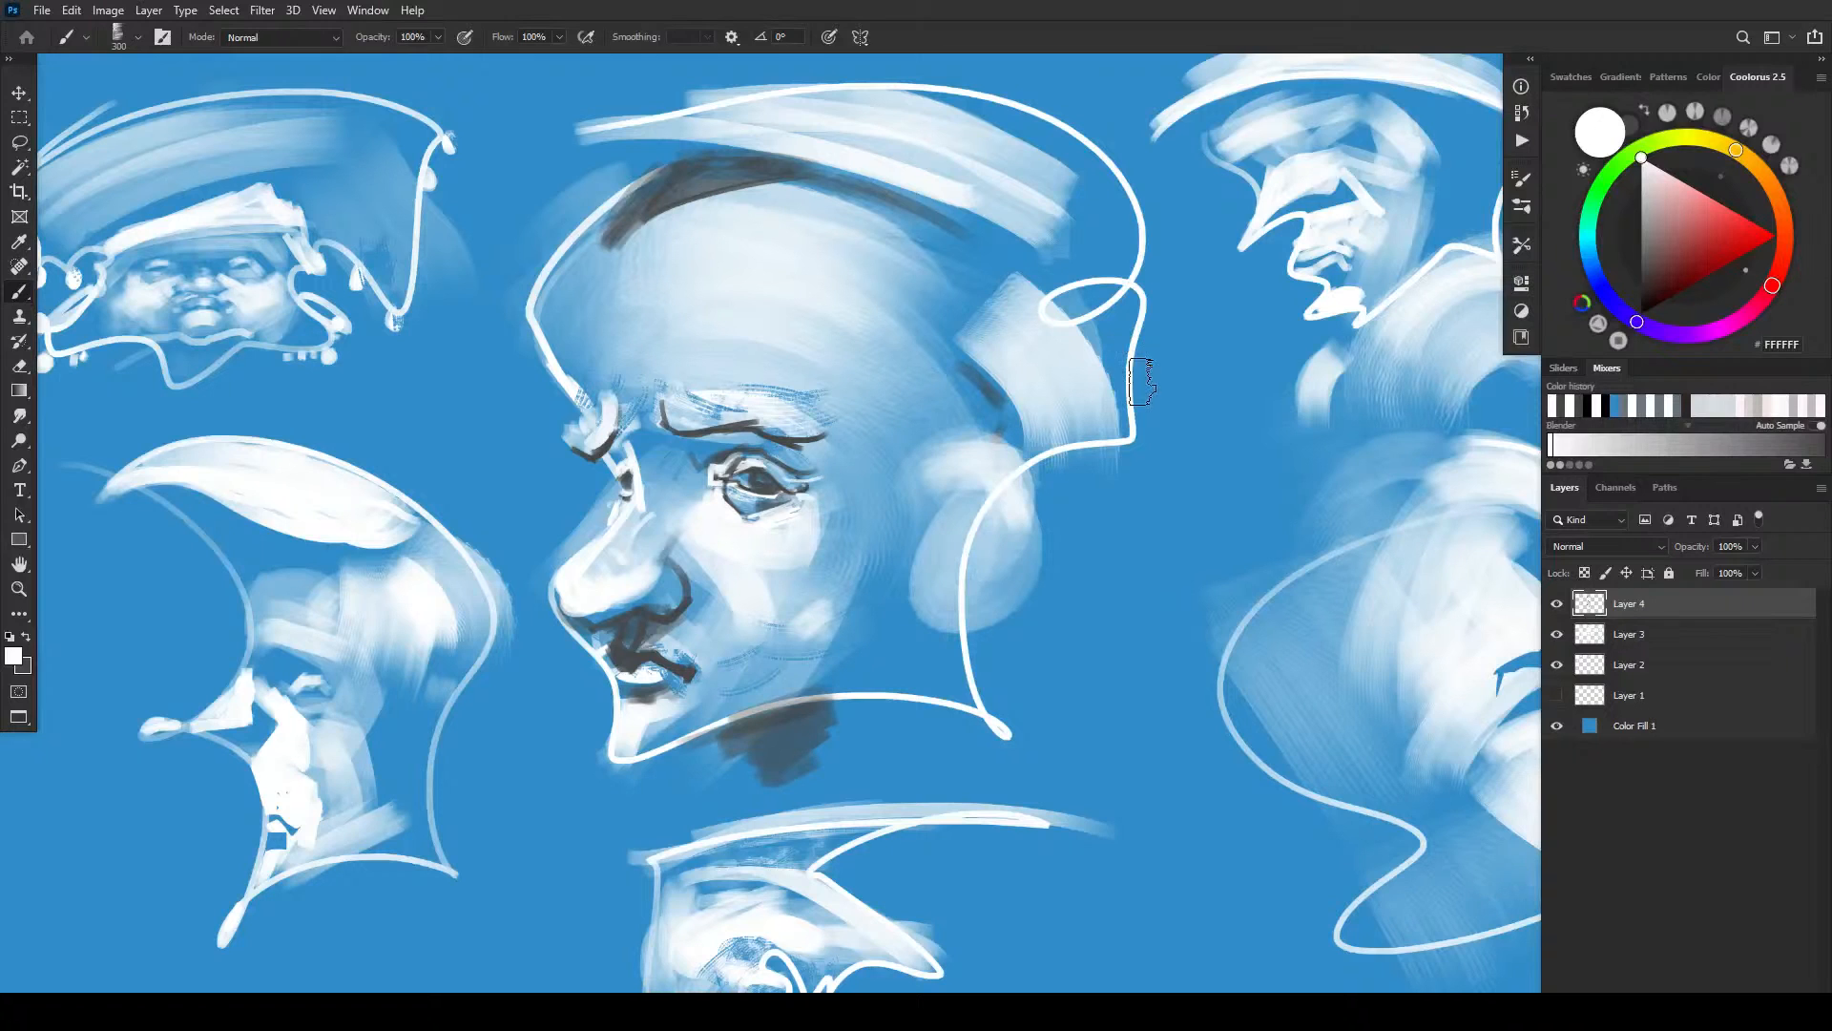
- Outline the ear's outer rim, upper fold and front notch with a smaller dark grey brush
{"action": "key", "text": "x"}
{"action": "key", "text": "bracketleft"}
{"action": "key", "text": "bracketleft"}
{"action": "key", "text": "bracketleft"}
{"action": "key", "text": "bracketleft"}
{"action": "key", "text": "bracketleft"}
{"action": "key", "text": "bracketleft"}
{"action": "key", "text": "bracketleft"}
{"action": "key", "text": "bracketleft"}
{"action": "key", "text": "bracketleft"}
{"action": "key", "text": "bracketleft"}
{"action": "key", "text": "bracketleft"}
{"action": "mouse_move", "coordinate": [945, 523]}
{"action": "left_mouse_down"}
{"action": "mouse_move", "coordinate": [960, 476]}
{"action": "mouse_move", "coordinate": [1005, 471]}
{"action": "mouse_move", "coordinate": [951, 446]}
{"action": "mouse_move", "coordinate": [988, 433]}
{"action": "mouse_move", "coordinate": [958, 443]}
{"action": "mouse_move", "coordinate": [1037, 466]}
{"action": "mouse_move", "coordinate": [1040, 572]}
{"action": "left_mouse_up"}
{"action": "left_click_drag", "start_coordinate": [1044, 584], "coordinate": [988, 620]}
{"action": "left_click_drag", "start_coordinate": [1000, 542], "coordinate": [971, 508]}
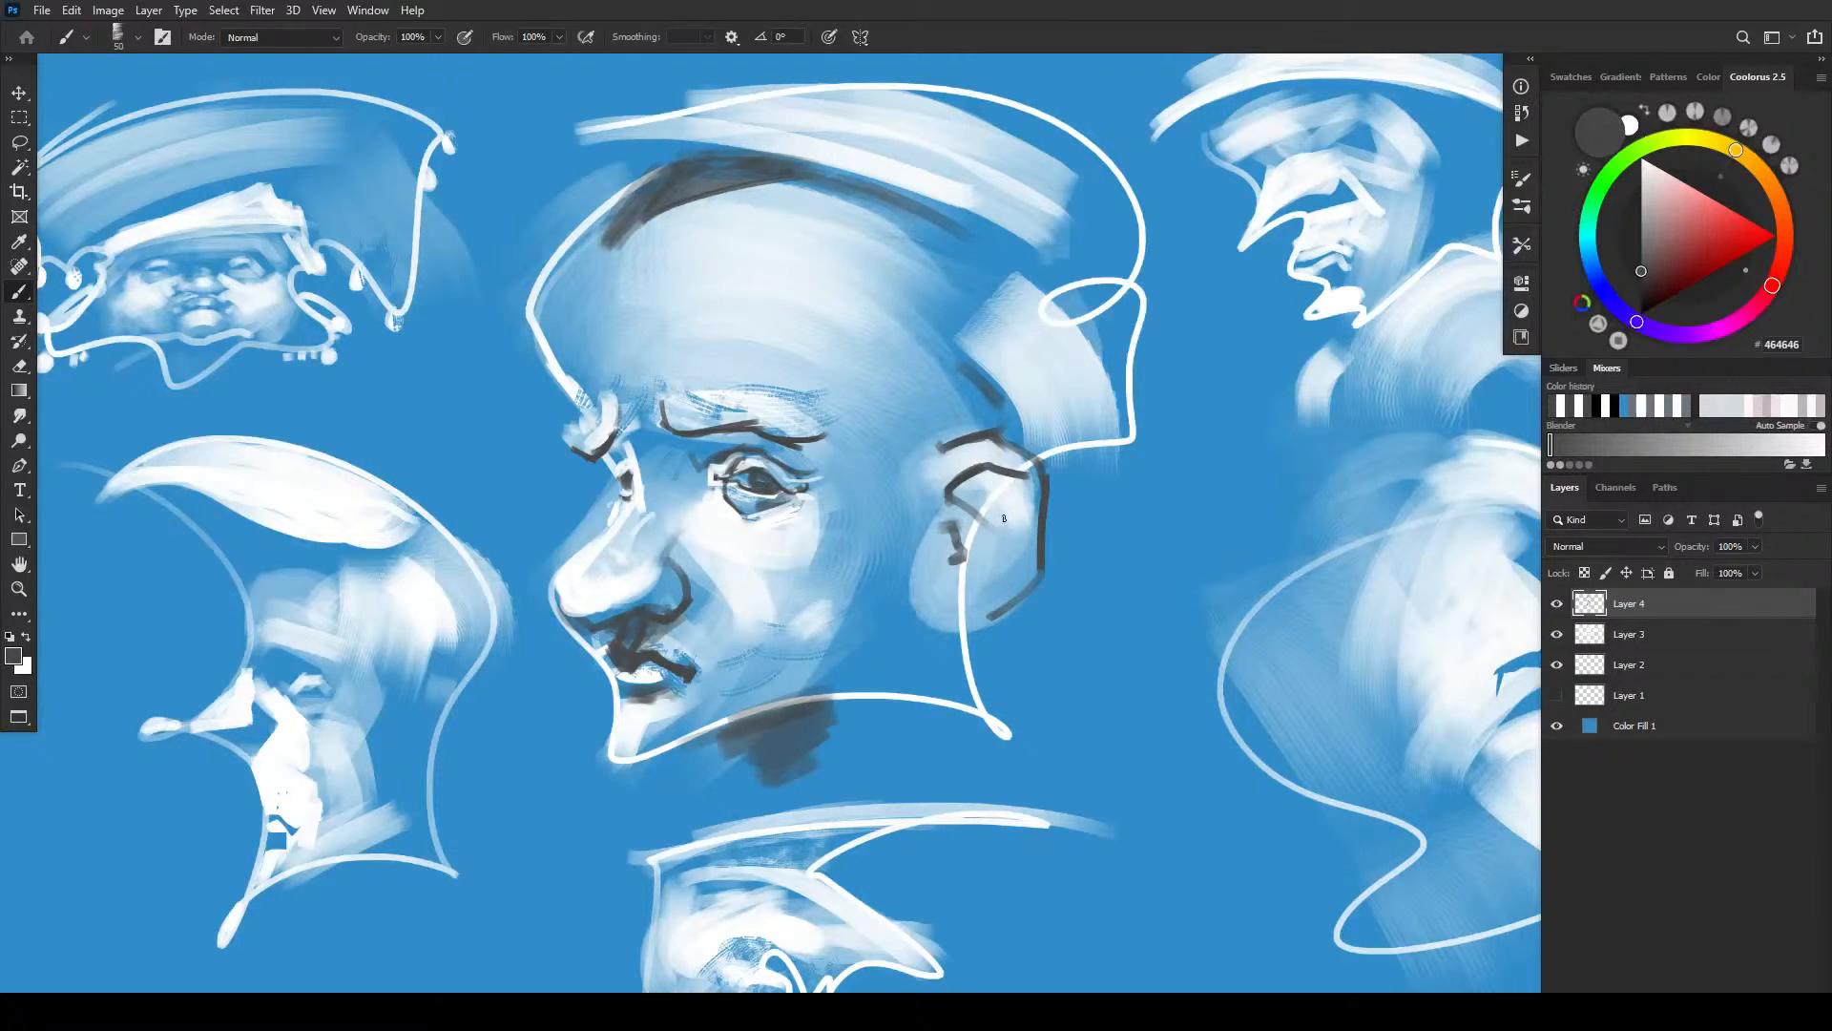
- Draw the ear's inner folds in dark grey and darken the ear opening
{"action": "left_click_drag", "start_coordinate": [1024, 494], "coordinate": [997, 570]}
{"action": "mouse_move", "coordinate": [992, 501]}
{"action": "left_mouse_down"}
{"action": "mouse_move", "coordinate": [997, 481]}
{"action": "mouse_move", "coordinate": [973, 479]}
{"action": "mouse_move", "coordinate": [1000, 494]}
{"action": "left_mouse_up"}
{"action": "left_click_drag", "start_coordinate": [949, 561], "coordinate": [1007, 576]}
{"action": "mouse_move", "coordinate": [949, 557]}
{"action": "left_mouse_down"}
{"action": "mouse_move", "coordinate": [977, 527]}
{"action": "mouse_move", "coordinate": [943, 499]}
{"action": "mouse_move", "coordinate": [997, 461]}
{"action": "mouse_move", "coordinate": [943, 482]}
{"action": "mouse_move", "coordinate": [960, 524]}
{"action": "mouse_move", "coordinate": [988, 456]}
{"action": "mouse_move", "coordinate": [944, 482]}
{"action": "mouse_move", "coordinate": [983, 530]}
{"action": "mouse_move", "coordinate": [948, 514]}
{"action": "mouse_move", "coordinate": [971, 547]}
{"action": "left_mouse_up"}
{"action": "key", "text": "bracketright"}
{"action": "key", "text": "bracketright"}
{"action": "key", "text": "bracketright"}
{"action": "key", "text": "bracketright"}
{"action": "key", "text": "bracketright"}
{"action": "key", "text": "bracketright"}
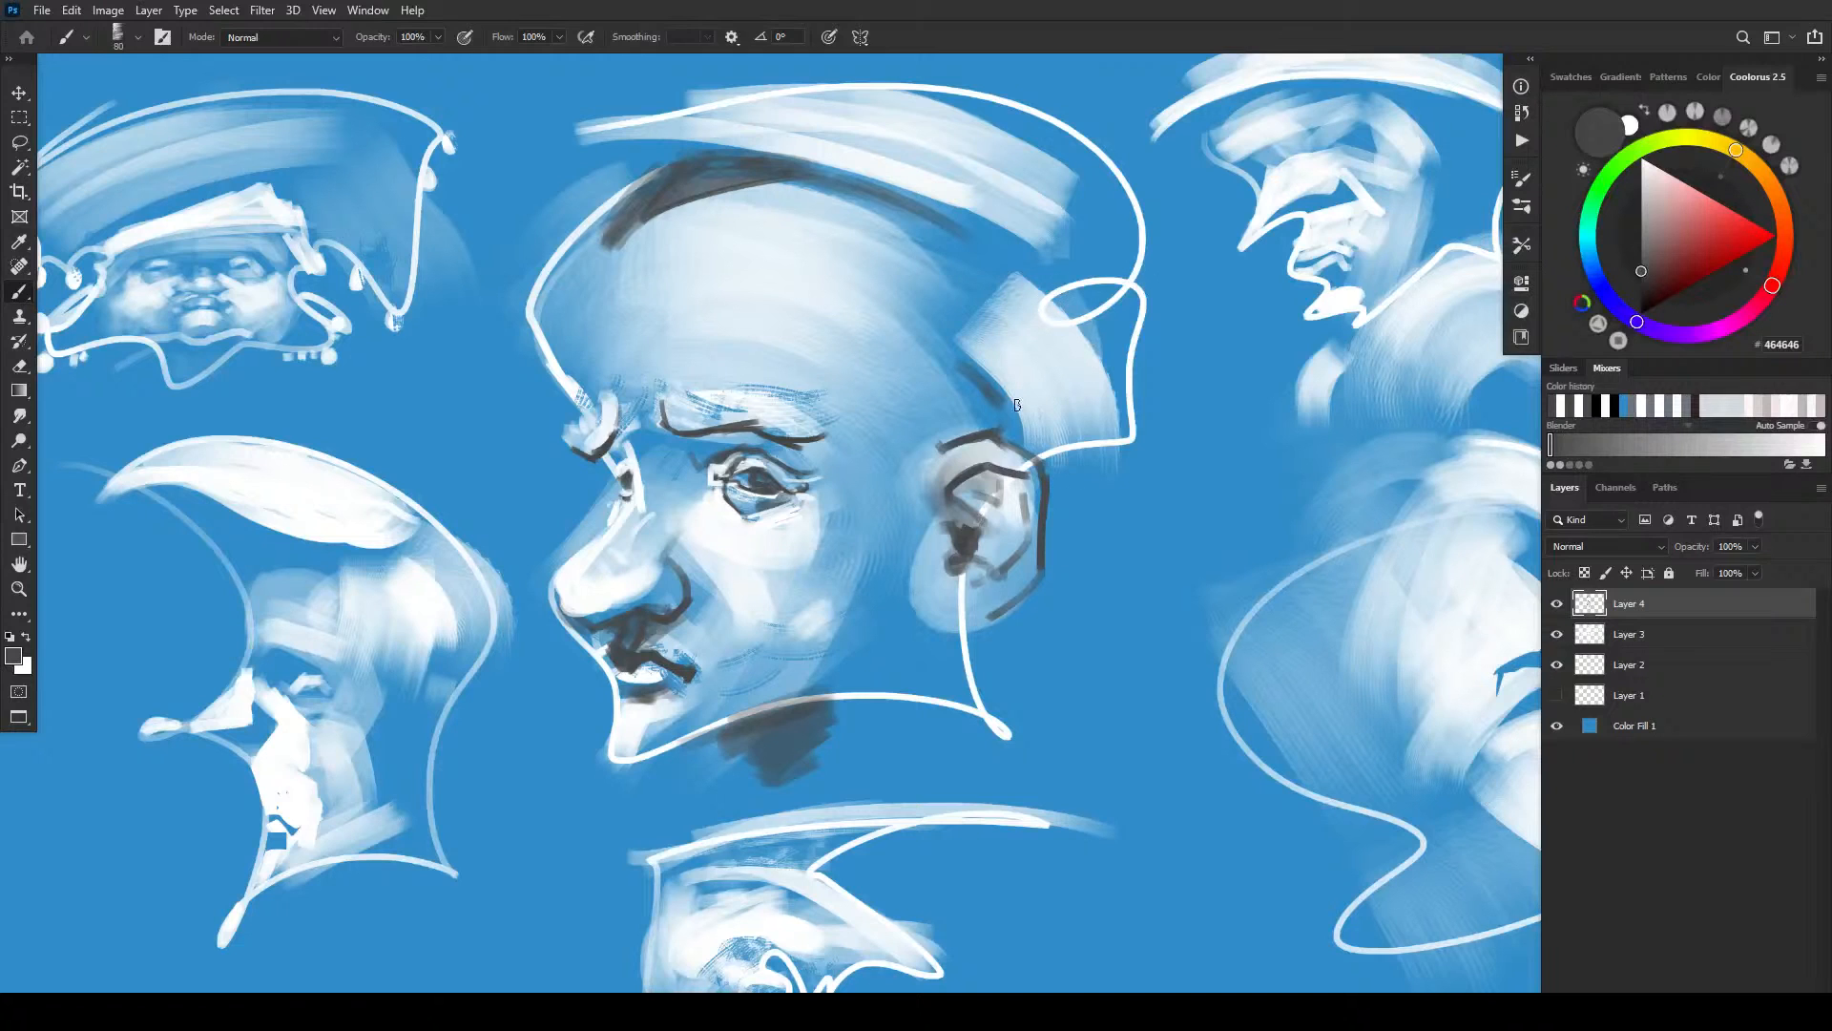
{"action": "key", "text": "bracketright"}
{"action": "key", "text": "bracketright"}
- Paint white highlights on the ear's front notch, inner folds and outer rim
{"action": "key", "text": "x"}
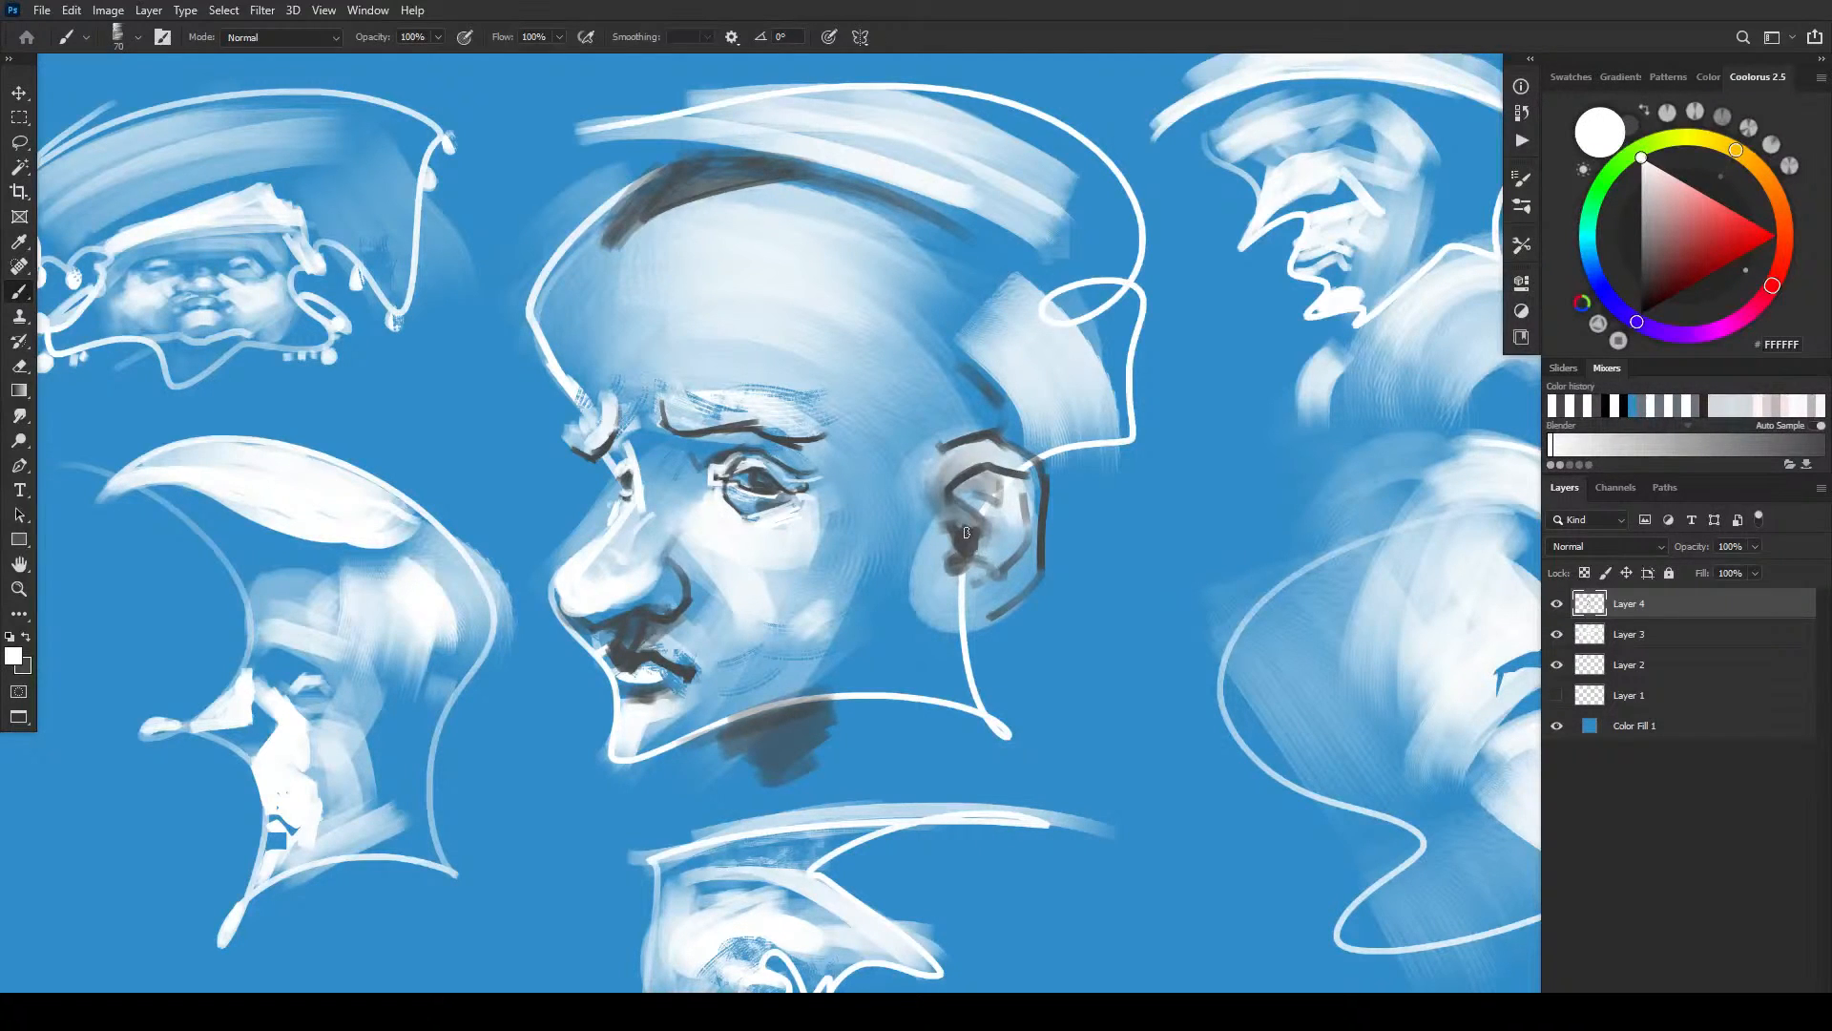
{"action": "mouse_move", "coordinate": [941, 531]}
{"action": "left_mouse_down"}
{"action": "mouse_move", "coordinate": [957, 547]}
{"action": "mouse_move", "coordinate": [956, 531]}
{"action": "left_mouse_up"}
{"action": "left_click_drag", "start_coordinate": [968, 513], "coordinate": [957, 482]}
{"action": "key", "text": "]"}
{"action": "key", "text": "]"}
{"action": "key", "text": "]"}
{"action": "key", "text": "]"}
{"action": "key", "text": "]"}
{"action": "mouse_move", "coordinate": [966, 456]}
{"action": "left_mouse_down"}
{"action": "mouse_move", "coordinate": [1041, 486]}
{"action": "mouse_move", "coordinate": [1033, 533]}
{"action": "mouse_move", "coordinate": [1005, 483]}
{"action": "mouse_move", "coordinate": [1022, 528]}
{"action": "mouse_move", "coordinate": [971, 501]}
{"action": "mouse_move", "coordinate": [1024, 540]}
{"action": "mouse_move", "coordinate": [1026, 514]}
{"action": "mouse_move", "coordinate": [1025, 540]}
{"action": "mouse_move", "coordinate": [972, 549]}
{"action": "mouse_move", "coordinate": [1004, 543]}
{"action": "mouse_move", "coordinate": [968, 576]}
{"action": "mouse_move", "coordinate": [1002, 577]}
{"action": "mouse_move", "coordinate": [1041, 521]}
{"action": "left_mouse_up"}
{"action": "left_click_drag", "start_coordinate": [1004, 604], "coordinate": [1036, 500]}
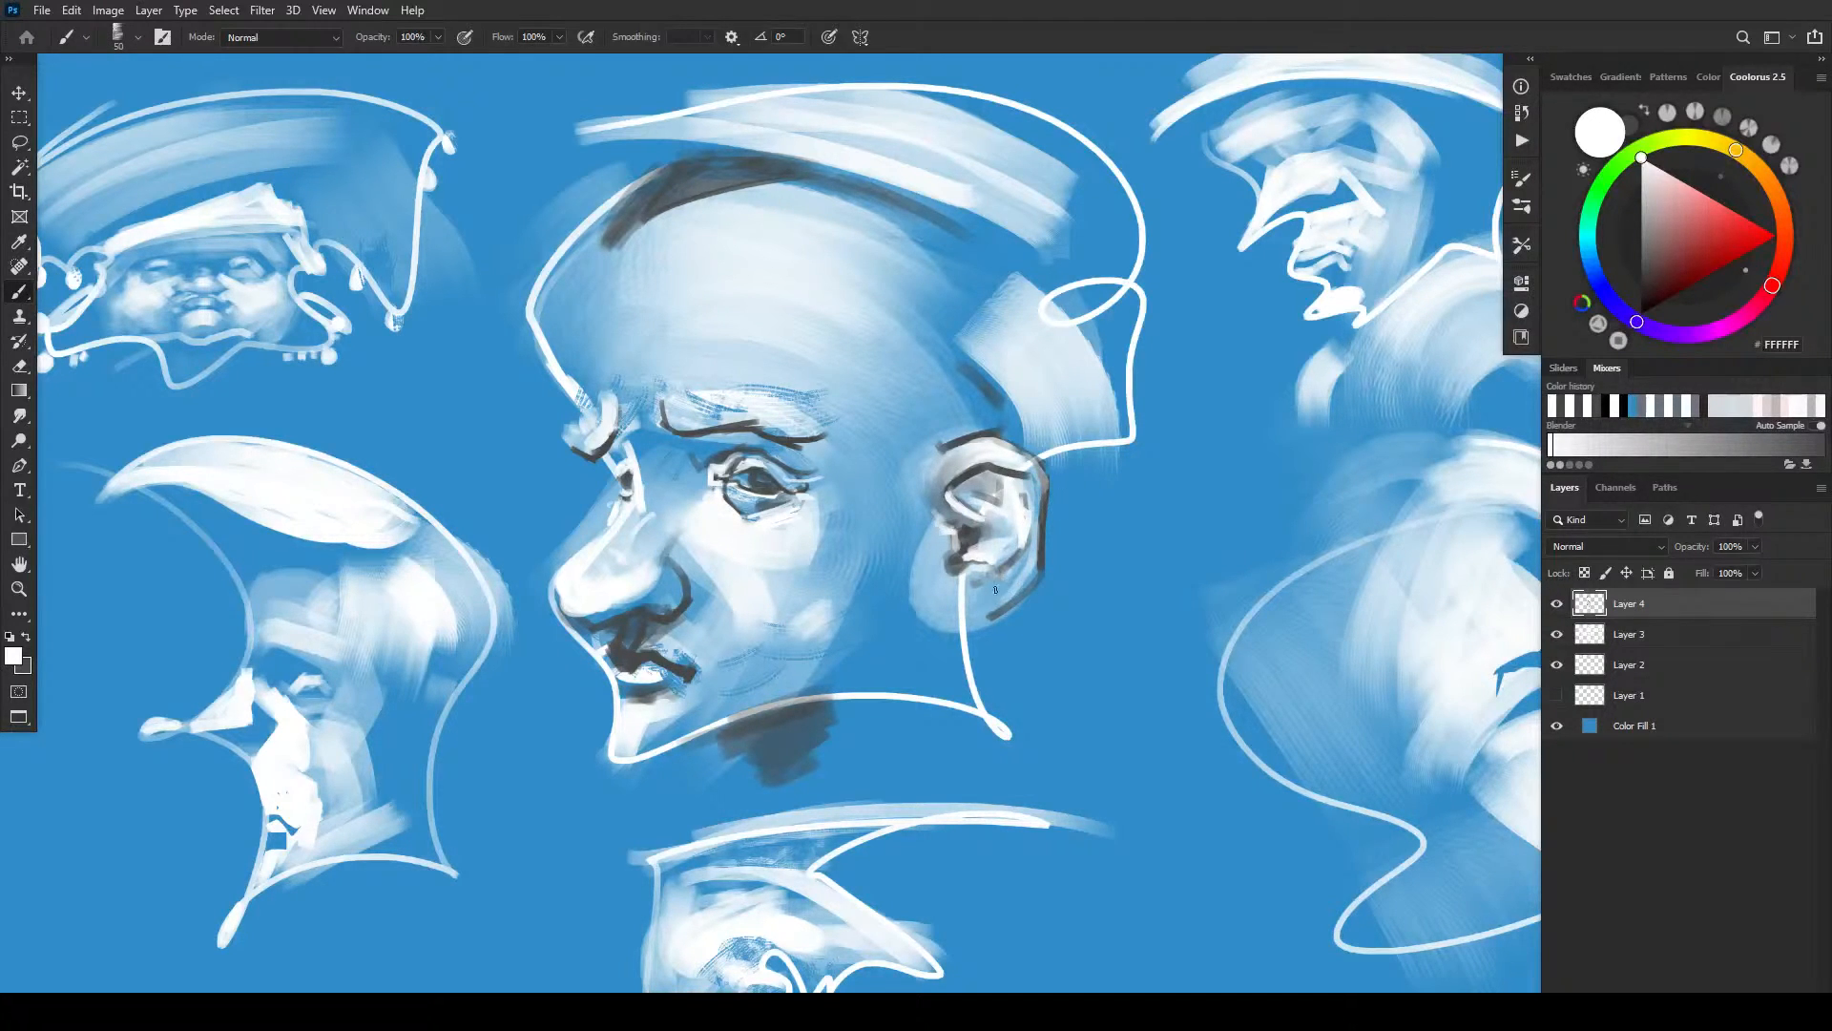
- Darken the contour under the earlobe and add a grey stroke to the ear's inner fold
{"action": "left_click", "coordinate": [1015, 515], "text": "alt"}
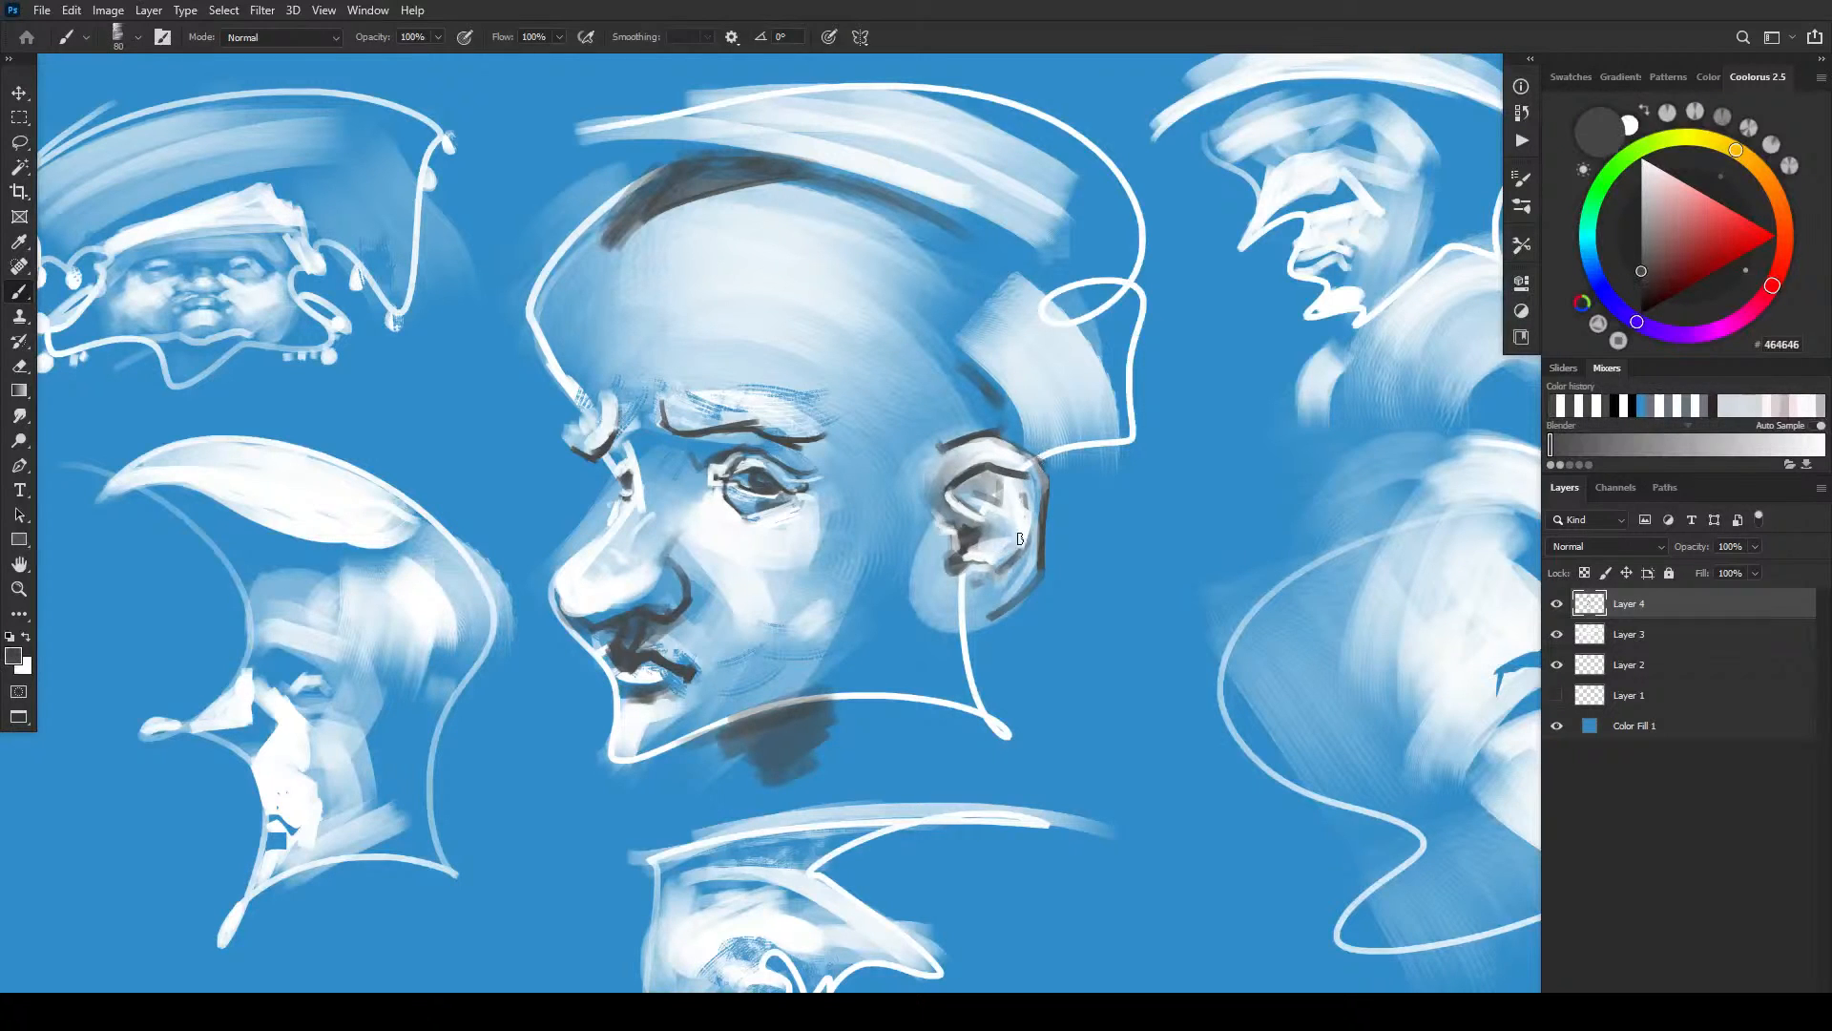
{"action": "mouse_move", "coordinate": [1003, 590]}
{"action": "left_mouse_down"}
{"action": "mouse_move", "coordinate": [1029, 561]}
{"action": "mouse_move", "coordinate": [993, 580]}
{"action": "left_mouse_up"}
{"action": "mouse_move", "coordinate": [950, 637]}
{"action": "left_mouse_down"}
{"action": "mouse_move", "coordinate": [1034, 591]}
{"action": "mouse_move", "coordinate": [960, 653]}
{"action": "mouse_move", "coordinate": [981, 642]}
{"action": "left_mouse_up"}
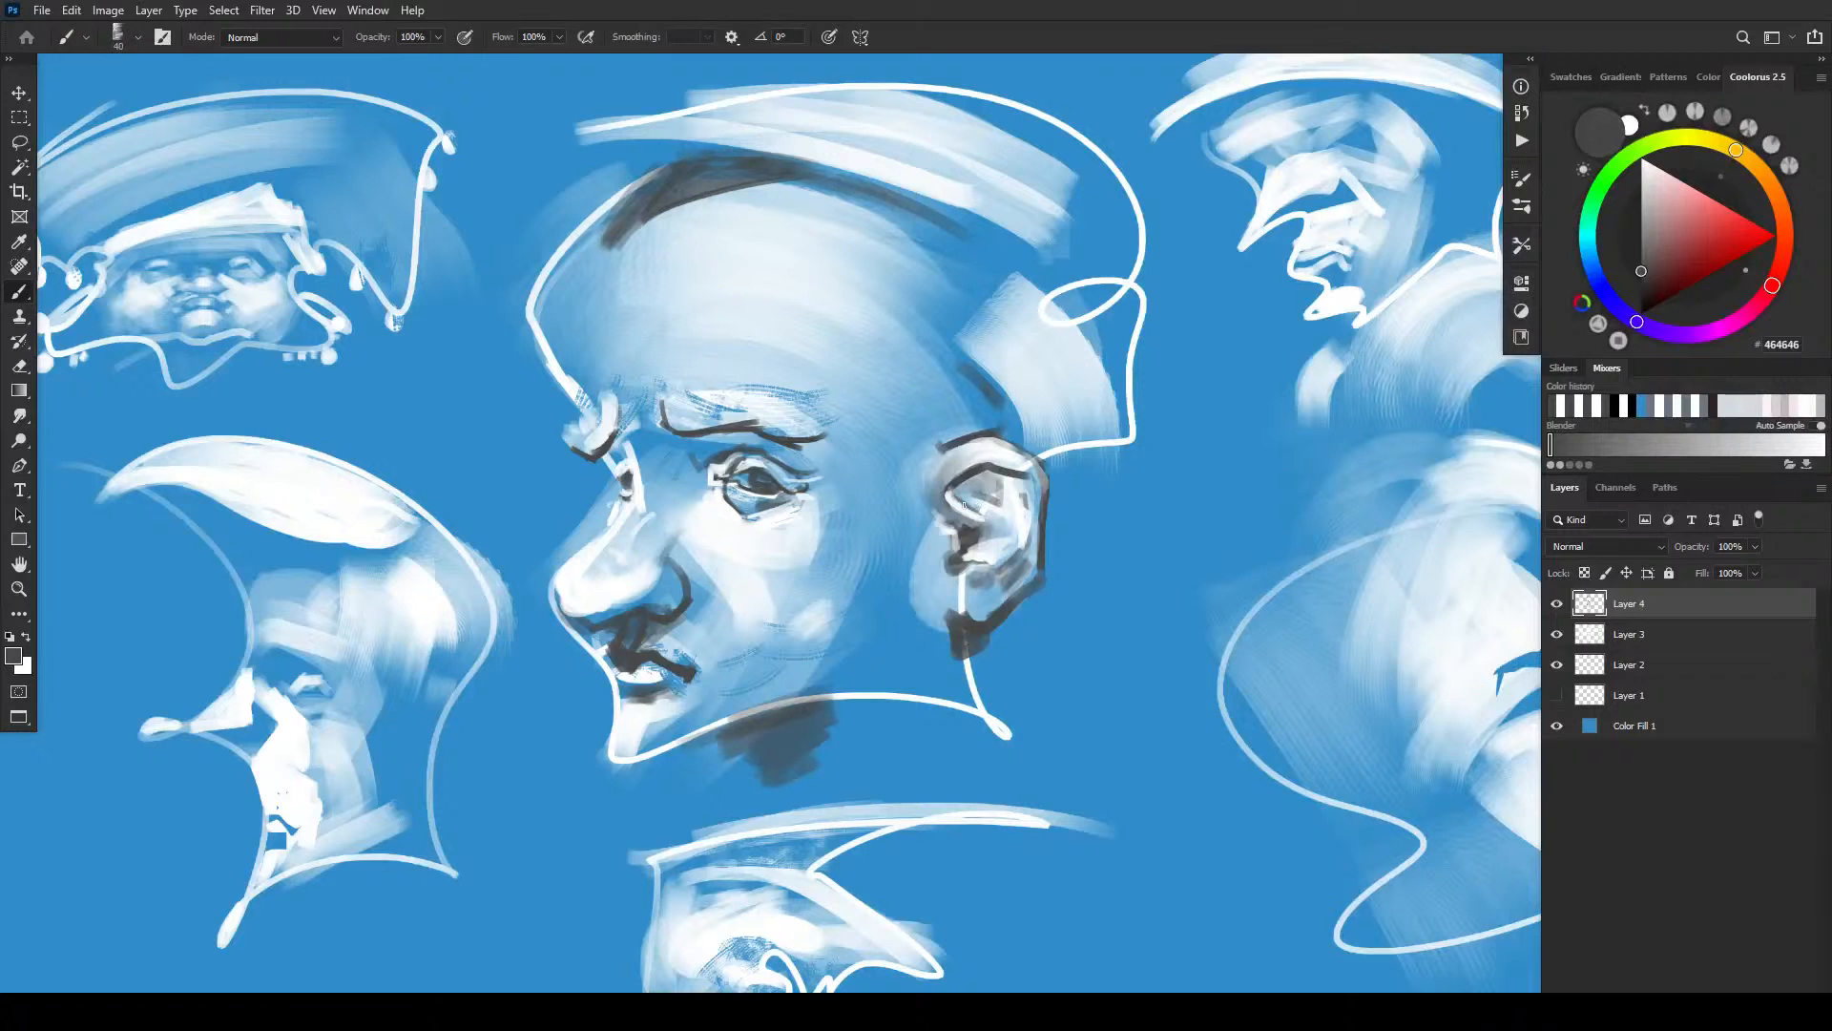
{"action": "left_click_drag", "start_coordinate": [962, 497], "coordinate": [988, 520]}
- Highlight the earlobe and lower rim in white, undo the last lobe stroke, and shade the inner ear in dark grey
{"action": "key", "text": "x"}
{"action": "mouse_move", "coordinate": [956, 599]}
{"action": "left_mouse_down"}
{"action": "mouse_move", "coordinate": [1004, 609]}
{"action": "mouse_move", "coordinate": [978, 630]}
{"action": "mouse_move", "coordinate": [947, 611]}
{"action": "mouse_move", "coordinate": [997, 611]}
{"action": "mouse_move", "coordinate": [948, 605]}
{"action": "mouse_move", "coordinate": [961, 636]}
{"action": "mouse_move", "coordinate": [1013, 596]}
{"action": "mouse_move", "coordinate": [972, 617]}
{"action": "left_mouse_up"}
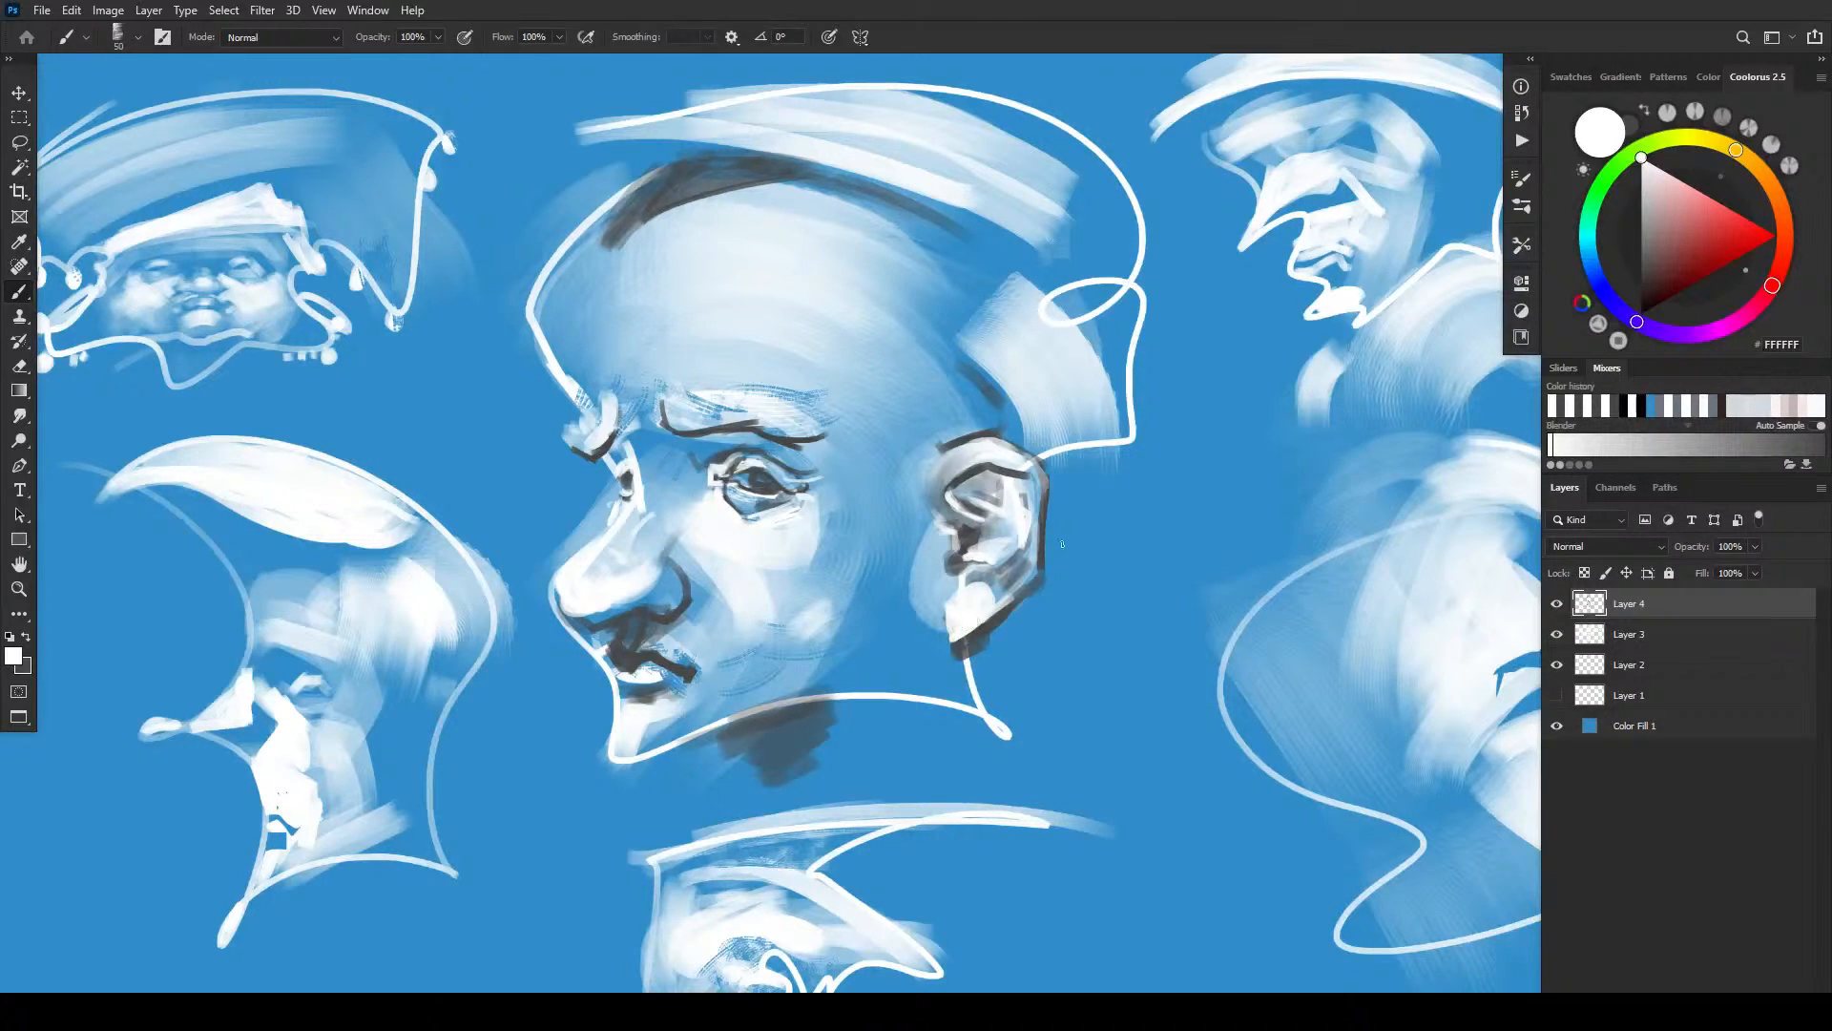
{"action": "key", "text": "ctrl+z"}
{"action": "key", "text": "x"}
{"action": "mouse_move", "coordinate": [994, 573]}
{"action": "left_mouse_down"}
{"action": "mouse_move", "coordinate": [973, 577]}
{"action": "mouse_move", "coordinate": [973, 554]}
{"action": "mouse_move", "coordinate": [1000, 539]}
{"action": "mouse_move", "coordinate": [975, 553]}
{"action": "mouse_move", "coordinate": [1007, 560]}
{"action": "left_mouse_up"}
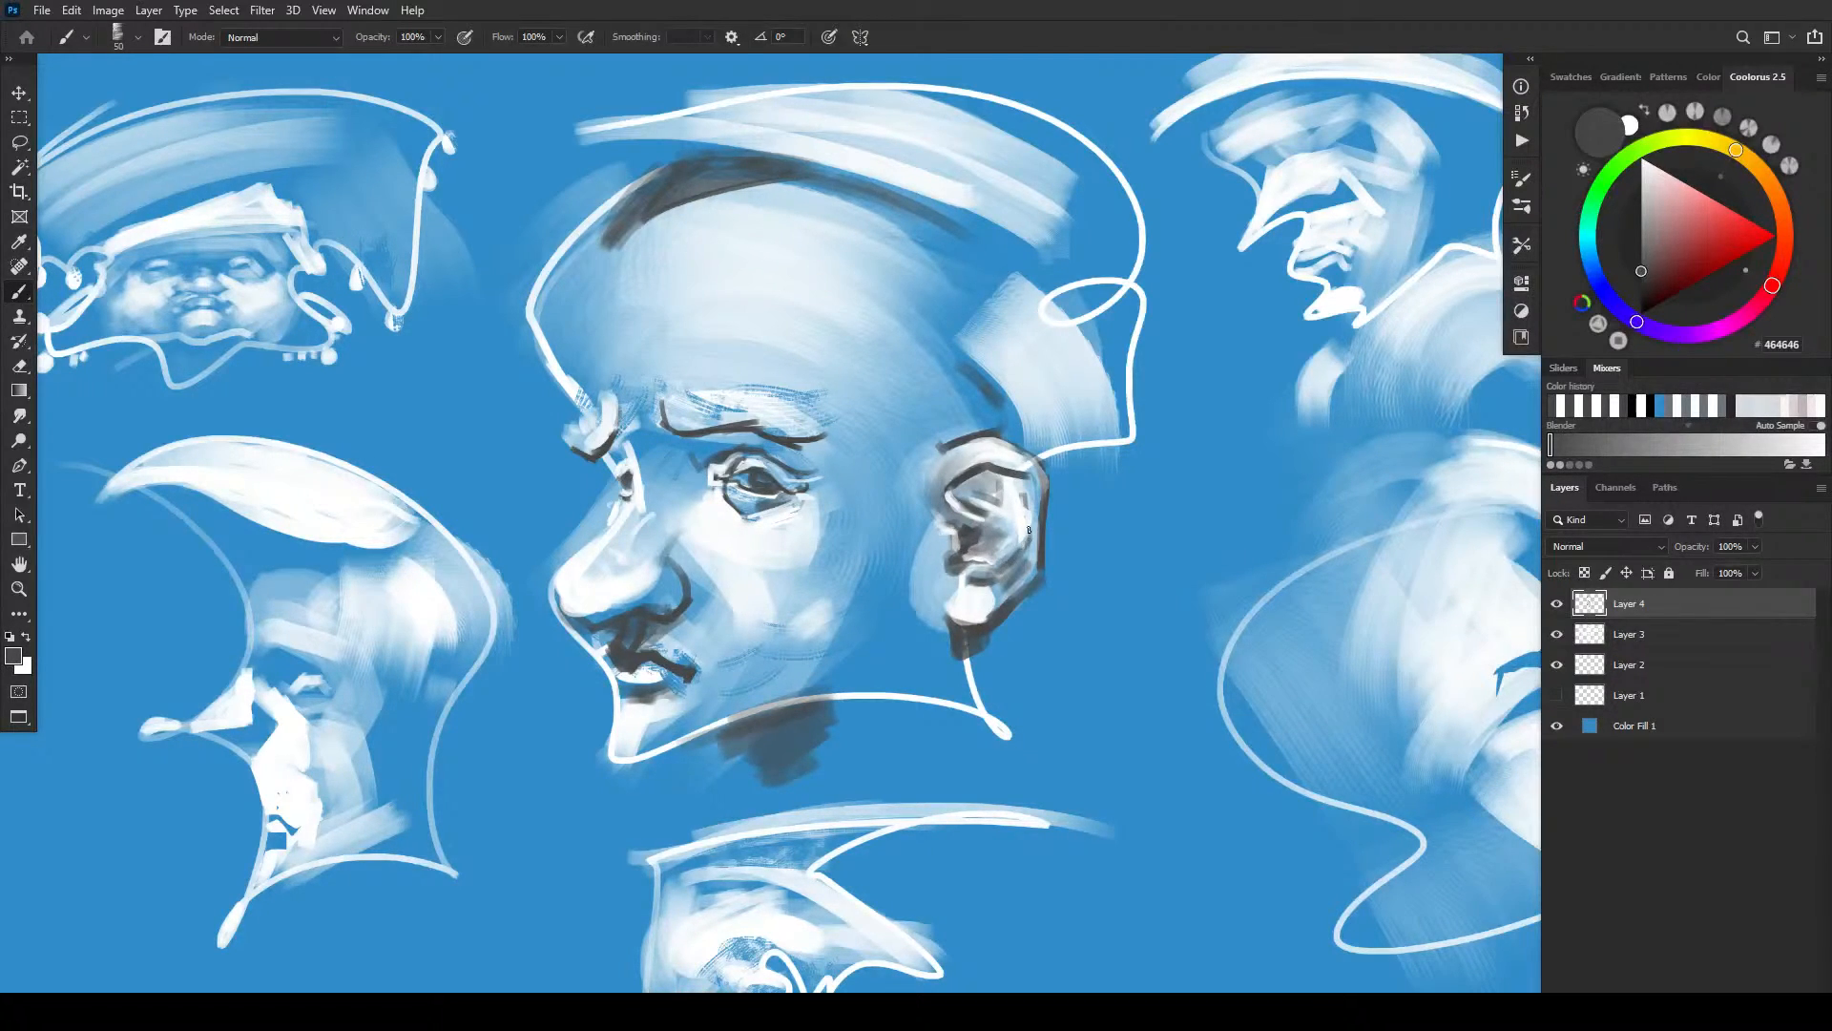
{"action": "left_click_drag", "start_coordinate": [961, 482], "coordinate": [1036, 477]}
{"action": "key", "text": "x"}
{"action": "left_click_drag", "start_coordinate": [1009, 603], "coordinate": [1022, 573]}
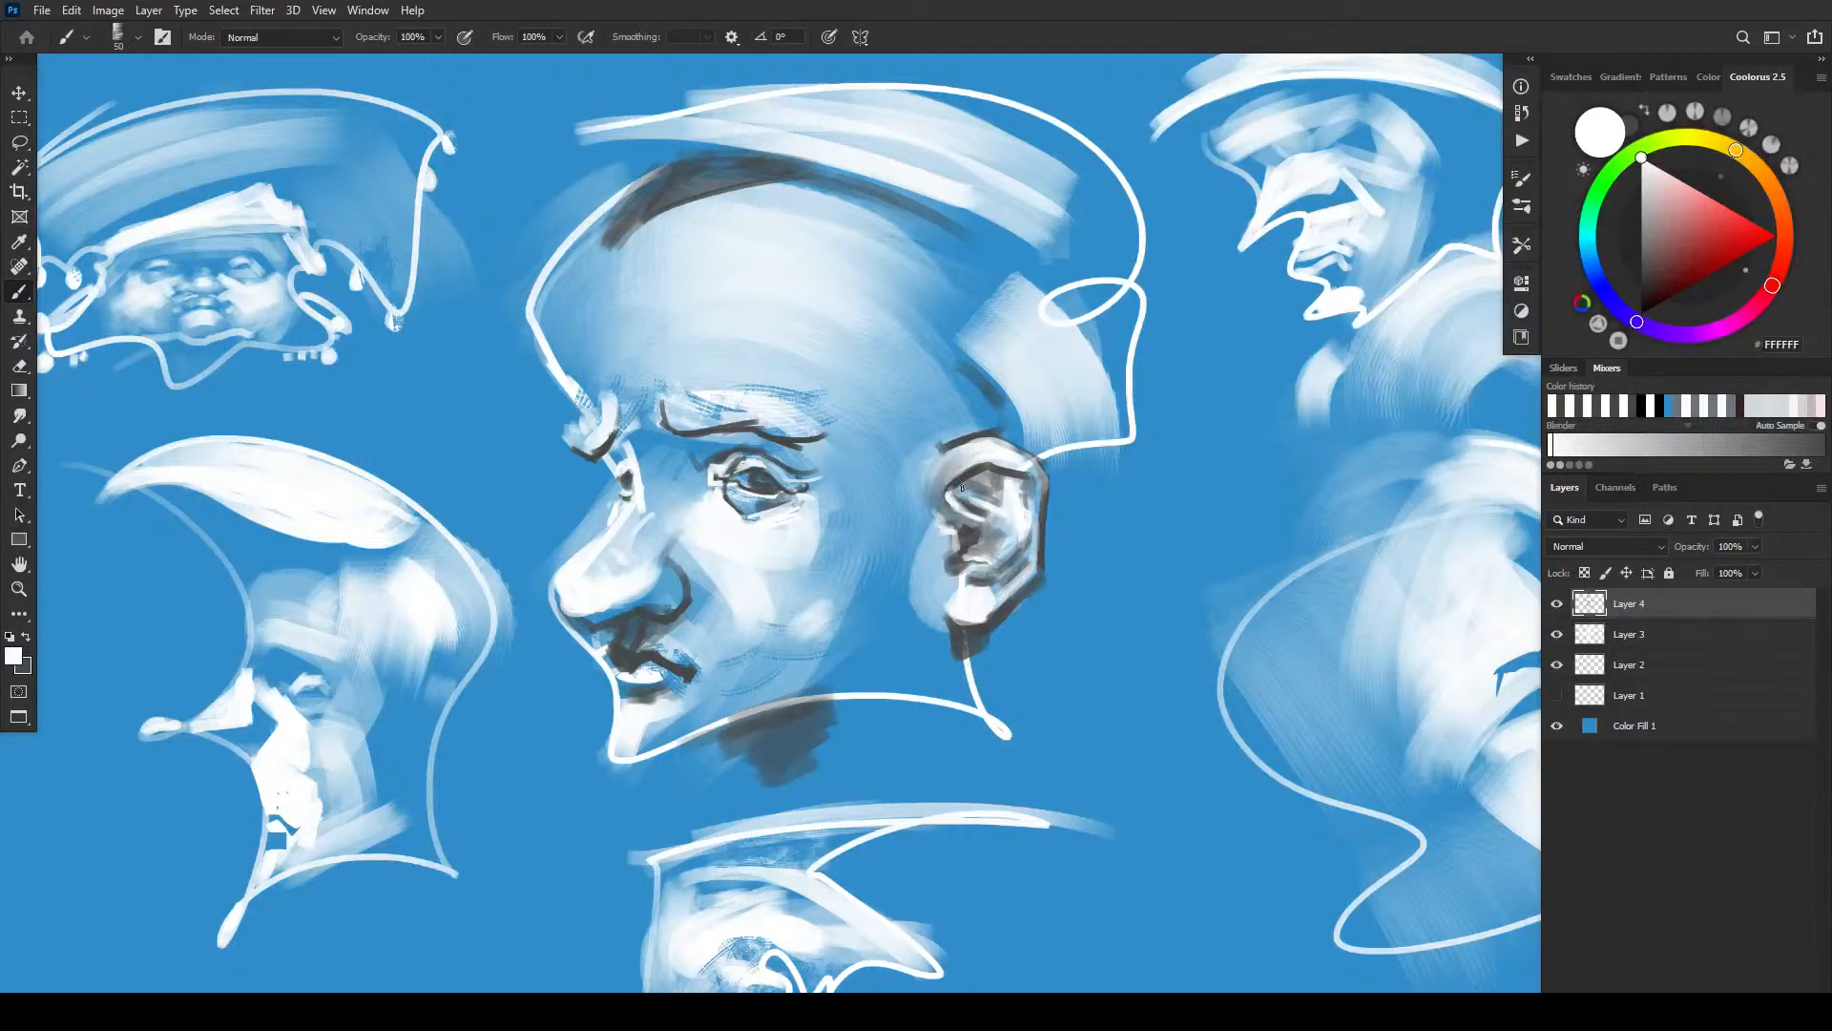
- Cover the nostril wing's dark contour with white and draw a dark line under the central nose
{"action": "key", "text": "bracketright"}
{"action": "key", "text": "bracketright"}
{"action": "key", "text": "bracketright"}
{"action": "key", "text": "bracketright"}
{"action": "key", "text": "bracketright"}
{"action": "left_click_drag", "start_coordinate": [658, 580], "coordinate": [664, 561]}
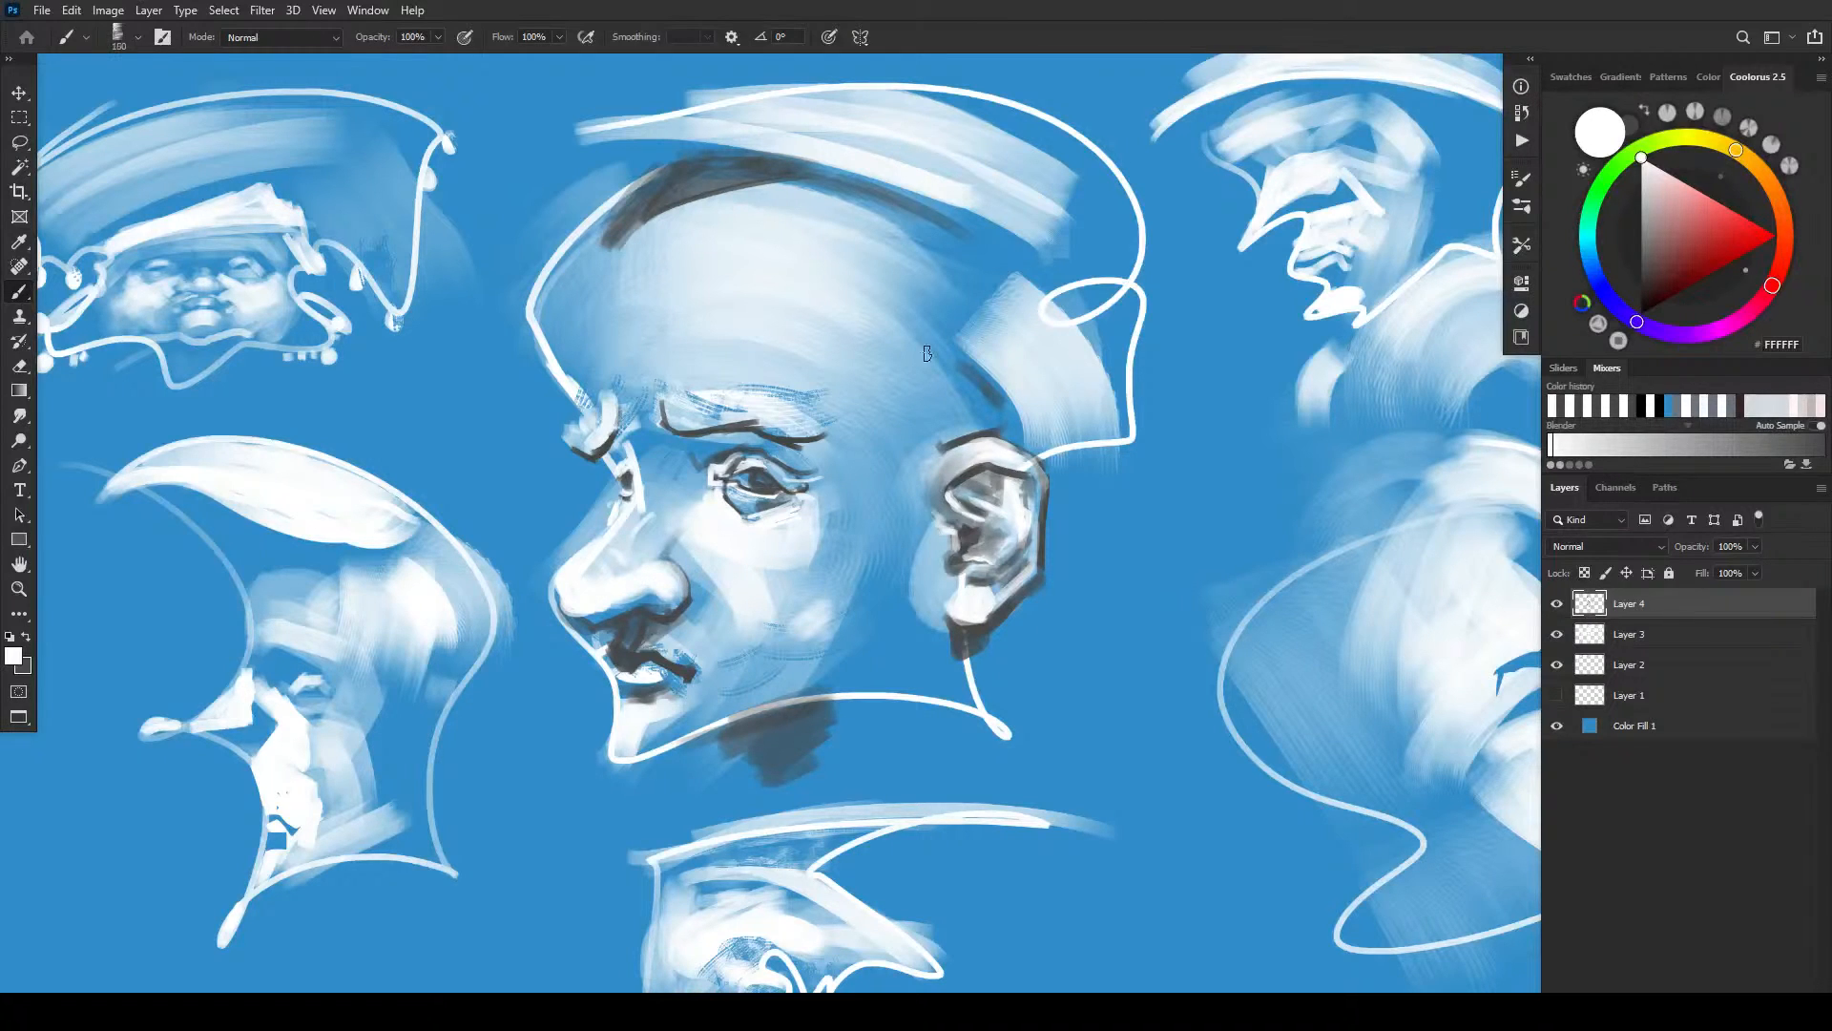
{"action": "key", "text": "x"}
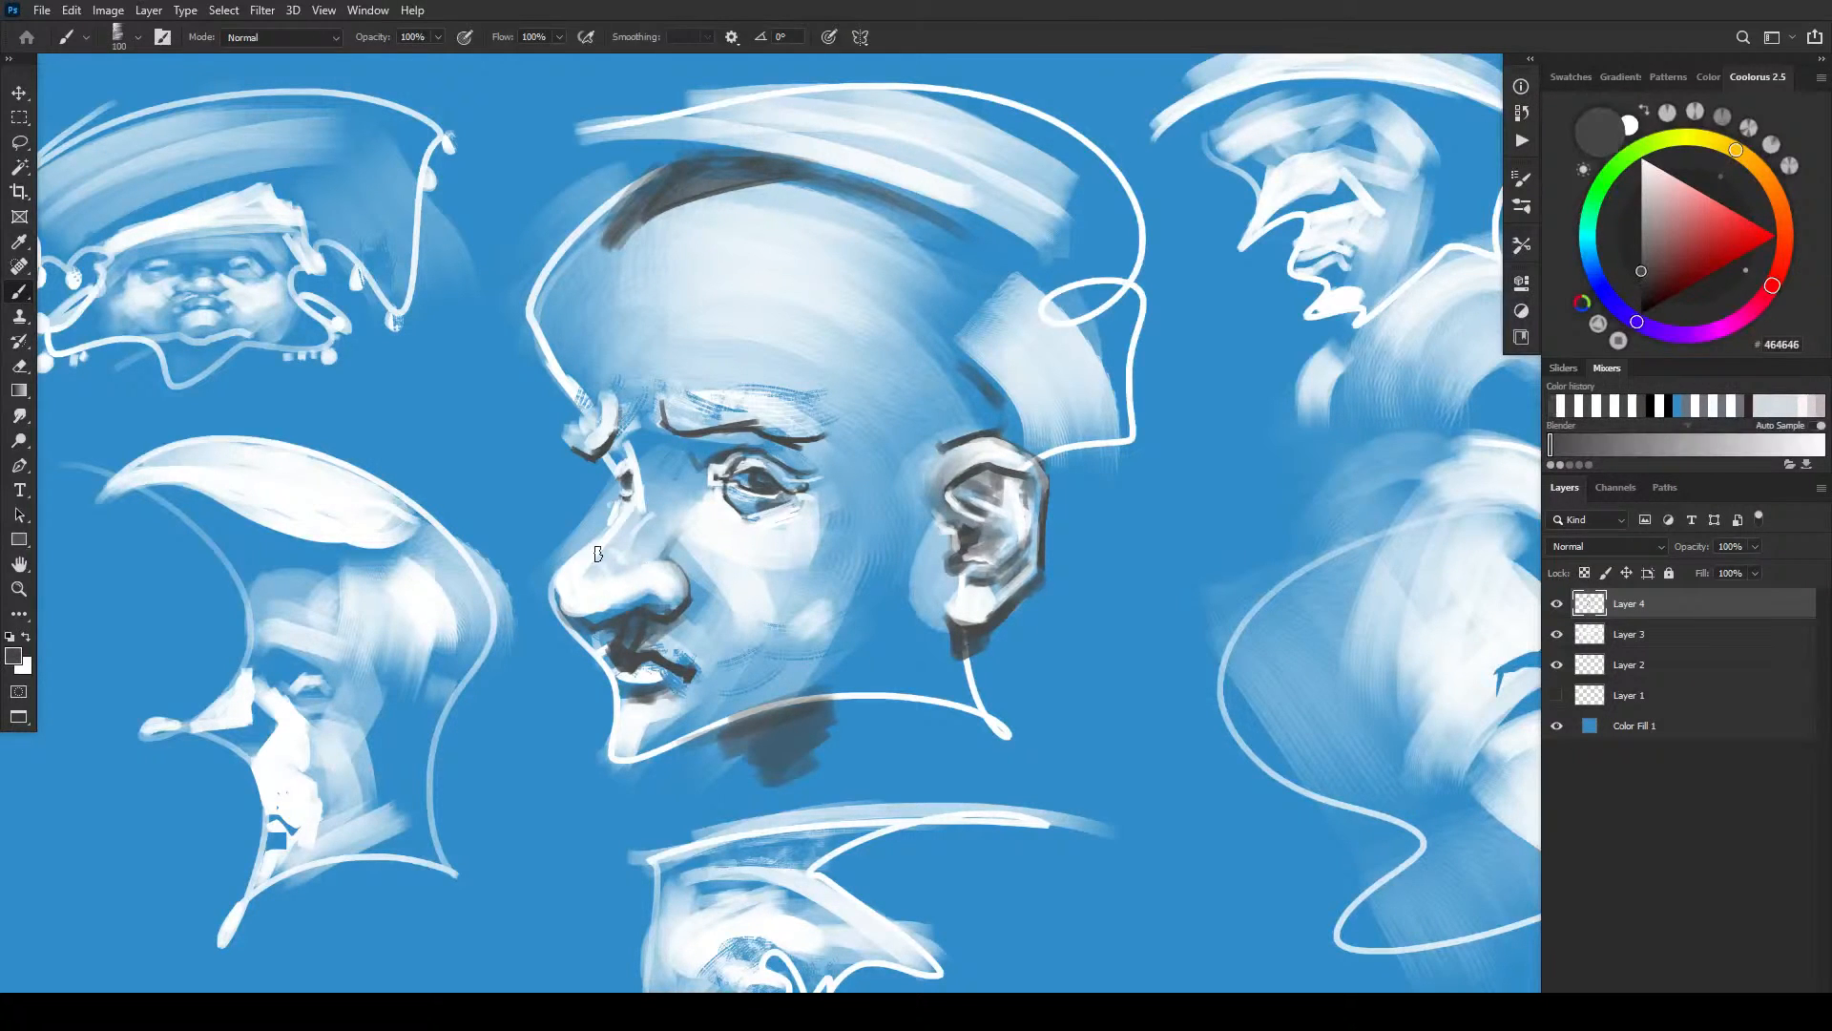
{"action": "mouse_move", "coordinate": [566, 574]}
{"action": "left_mouse_down"}
{"action": "mouse_move", "coordinate": [632, 598]}
{"action": "mouse_move", "coordinate": [587, 609]}
{"action": "mouse_move", "coordinate": [581, 592]}
{"action": "mouse_move", "coordinate": [587, 613]}
{"action": "mouse_move", "coordinate": [643, 602]}
{"action": "left_mouse_up"}
- Shade the socket between the nose bridge and near eye in dark grey and accent the eye's outer corner
{"action": "key", "text": "bracketleft"}
{"action": "key", "text": "bracketleft"}
{"action": "key", "text": "bracketleft"}
{"action": "key", "text": "bracketleft"}
{"action": "key", "text": "bracketleft"}
{"action": "key", "text": "bracketright"}
{"action": "left_click_drag", "start_coordinate": [679, 451], "coordinate": [691, 479]}
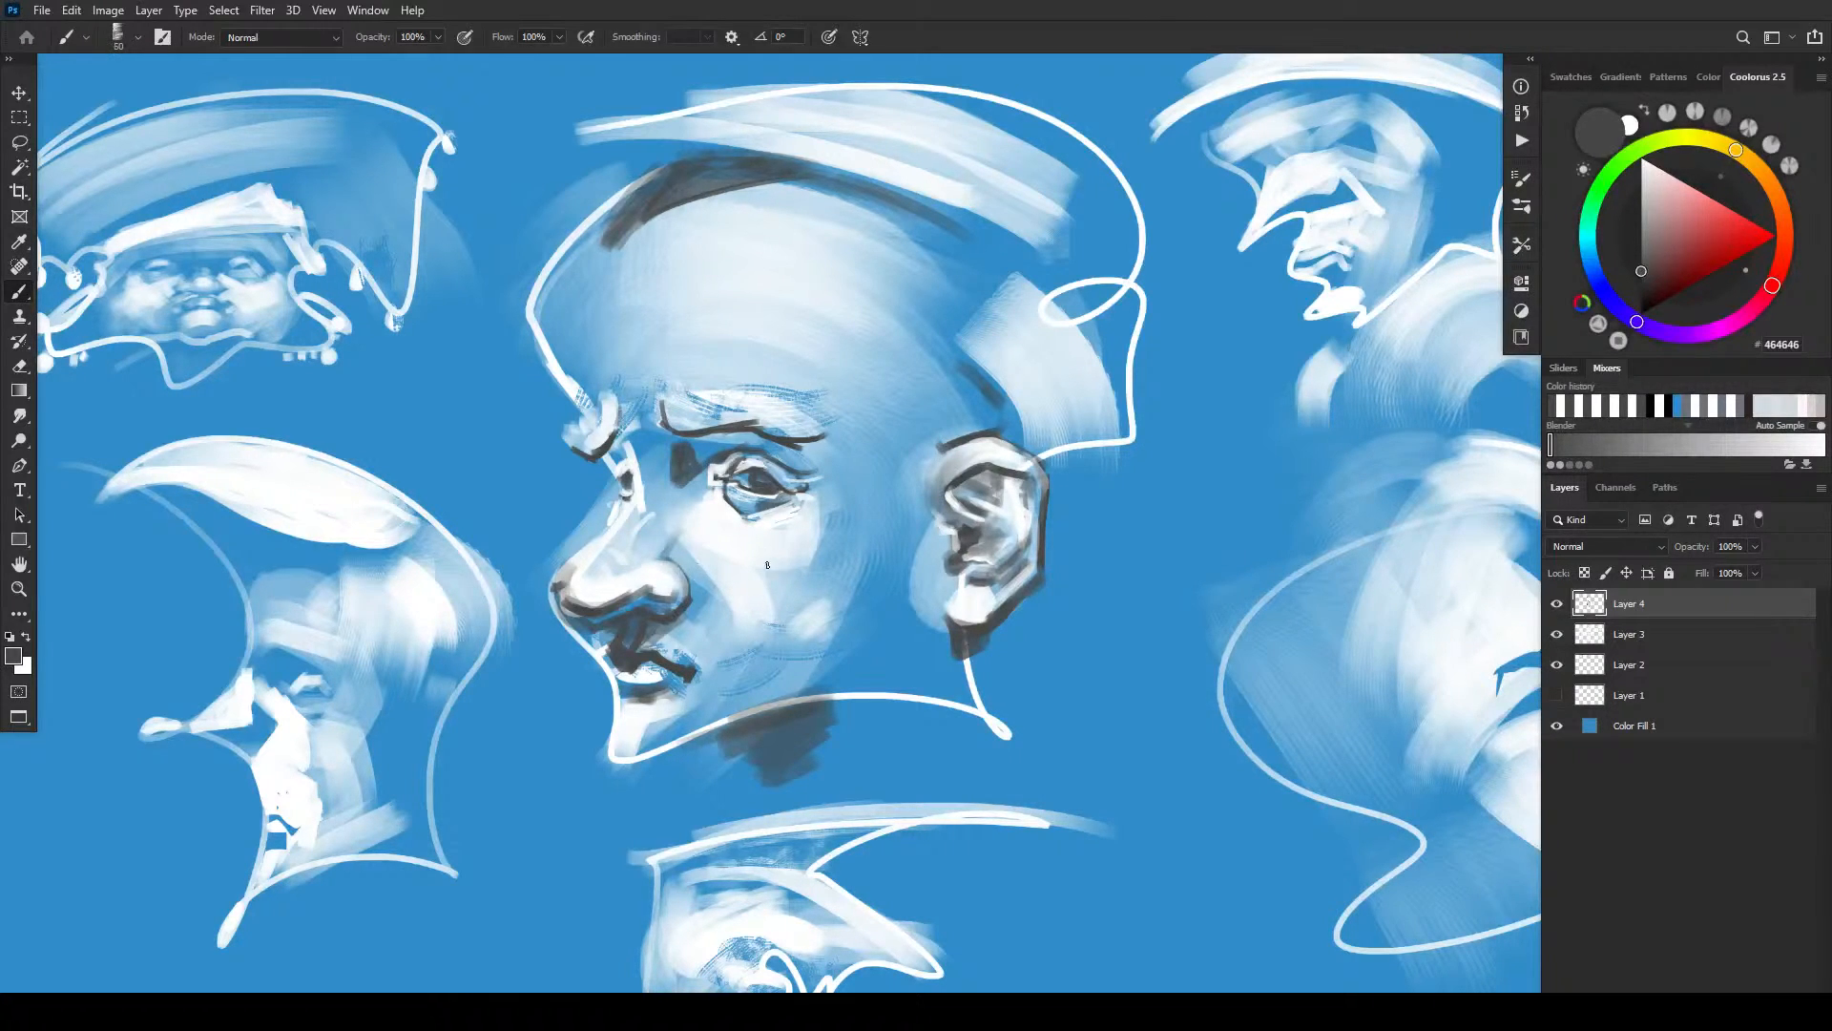
{"action": "left_click_drag", "start_coordinate": [806, 501], "coordinate": [809, 503]}
- Darken the area between nose and mouth, and paint a dark grey shadow along the jawline from the chin
{"action": "mouse_move", "coordinate": [679, 608]}
{"action": "left_mouse_down"}
{"action": "mouse_move", "coordinate": [638, 647]}
{"action": "mouse_move", "coordinate": [609, 625]}
{"action": "mouse_move", "coordinate": [627, 610]}
{"action": "mouse_move", "coordinate": [650, 682]}
{"action": "left_mouse_up"}
{"action": "mouse_move", "coordinate": [609, 682]}
{"action": "left_mouse_down"}
{"action": "mouse_move", "coordinate": [679, 693]}
{"action": "mouse_move", "coordinate": [632, 784]}
{"action": "mouse_move", "coordinate": [612, 701]}
{"action": "mouse_move", "coordinate": [605, 758]}
{"action": "mouse_move", "coordinate": [609, 735]}
{"action": "mouse_move", "coordinate": [624, 770]}
{"action": "mouse_move", "coordinate": [700, 711]}
{"action": "mouse_move", "coordinate": [632, 763]}
{"action": "mouse_move", "coordinate": [697, 726]}
{"action": "mouse_move", "coordinate": [786, 706]}
{"action": "left_mouse_up"}
{"action": "key", "text": "bracketright"}
{"action": "key", "text": "bracketright"}
{"action": "key", "text": "bracketright"}
{"action": "key", "text": "bracketright"}
{"action": "mouse_move", "coordinate": [638, 767]}
{"action": "left_mouse_down"}
{"action": "mouse_move", "coordinate": [748, 726]}
{"action": "mouse_move", "coordinate": [653, 760]}
{"action": "mouse_move", "coordinate": [847, 723]}
{"action": "left_mouse_up"}
{"action": "key", "text": "bracketleft"}
{"action": "key", "text": "bracketleft"}
{"action": "key", "text": "bracketleft"}
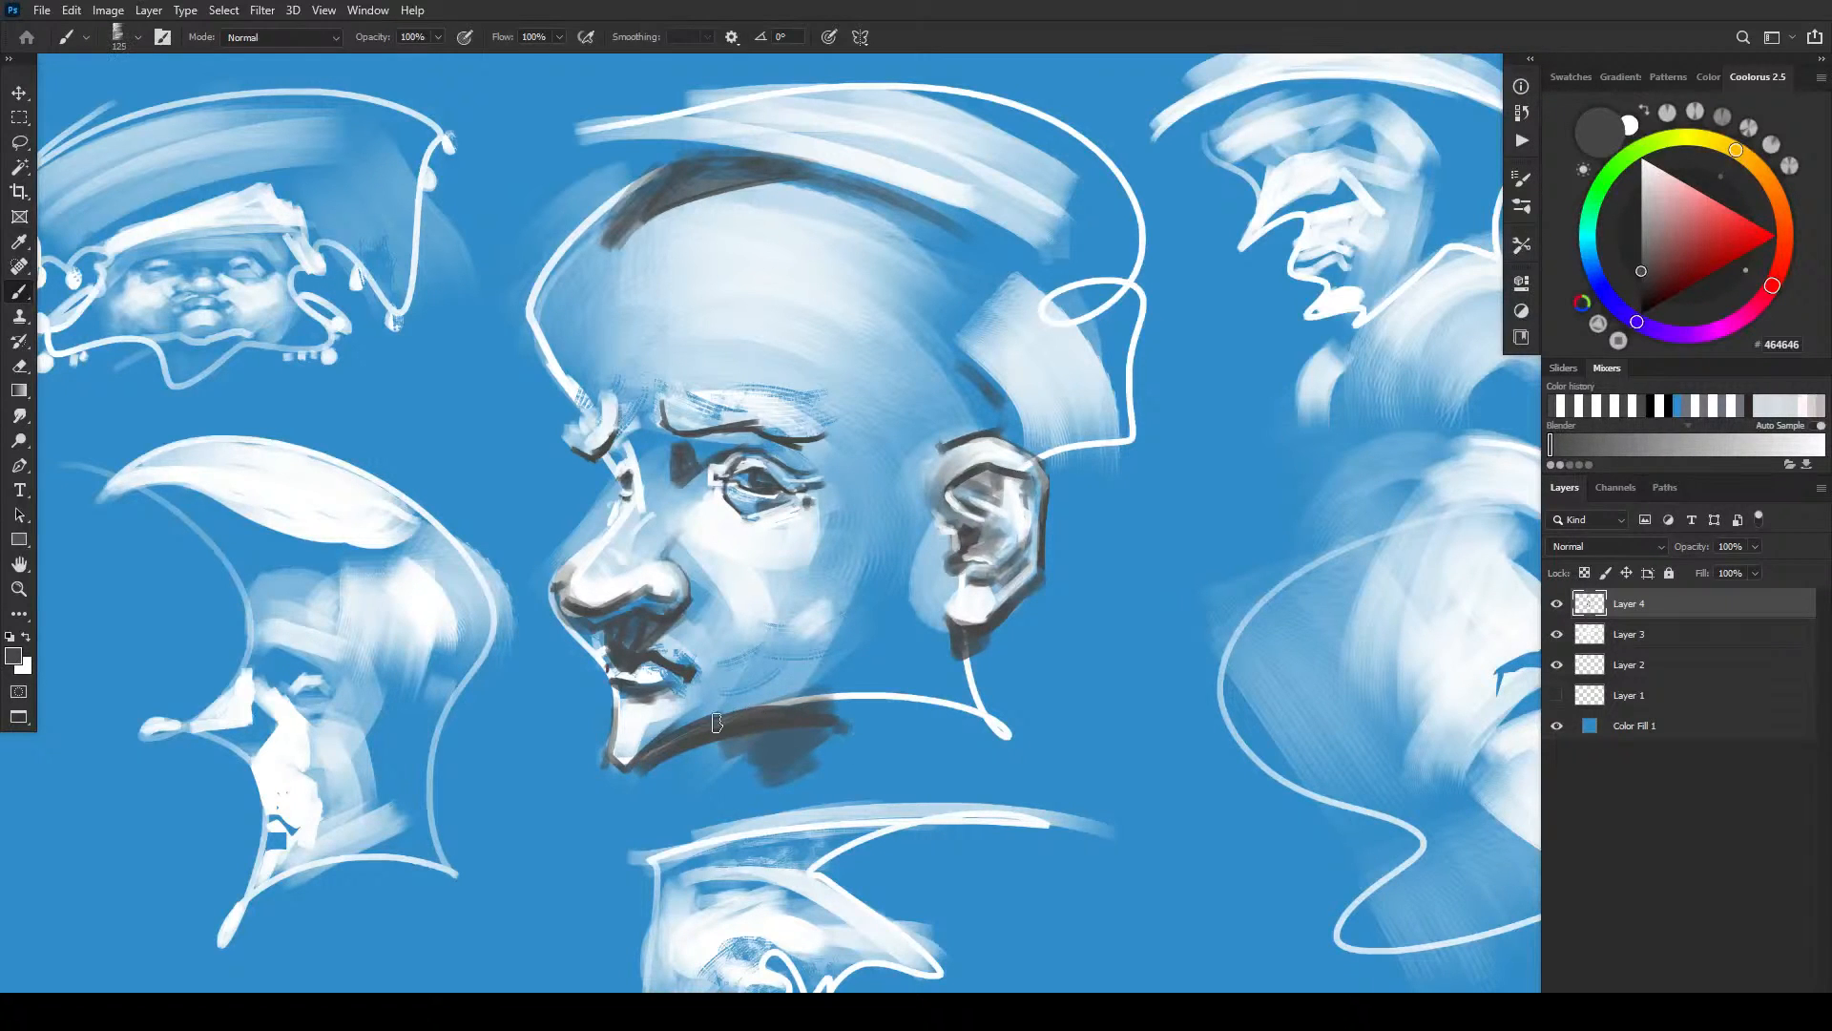
- Shade the central head's lower cheek and jaw with broad dark grey strokes between the ear and mouth
{"action": "mouse_move", "coordinate": [914, 510]}
{"action": "left_mouse_down"}
{"action": "mouse_move", "coordinate": [865, 550]}
{"action": "mouse_move", "coordinate": [778, 635]}
{"action": "left_mouse_up"}
{"action": "key", "text": "bracketright"}
{"action": "key", "text": "bracketright"}
{"action": "key", "text": "bracketright"}
{"action": "key", "text": "bracketright"}
{"action": "key", "text": "bracketright"}
{"action": "key", "text": "bracketright"}
{"action": "key", "text": "bracketright"}
{"action": "key", "text": "bracketright"}
{"action": "key", "text": "bracketright"}
{"action": "key", "text": "bracketright"}
{"action": "key", "text": "bracketright"}
{"action": "key", "text": "bracketright"}
{"action": "left_click_drag", "start_coordinate": [902, 594], "coordinate": [750, 679]}
- Paint a small white highlight and a broader light patch on the shaded cheek of the central head
{"action": "key", "text": "bracketleft"}
{"action": "key", "text": "x"}
{"action": "key", "text": "bracketleft"}
{"action": "key", "text": "bracketleft"}
{"action": "key", "text": "bracketleft"}
{"action": "key", "text": "bracketleft"}
{"action": "key", "text": "bracketleft"}
{"action": "key", "text": "bracketleft"}
{"action": "key", "text": "bracketleft"}
{"action": "key", "text": "bracketleft"}
{"action": "key", "text": "bracketleft"}
{"action": "left_click_drag", "start_coordinate": [781, 627], "coordinate": [832, 622]}
{"action": "key", "text": "bracketright"}
{"action": "key", "text": "bracketright"}
{"action": "key", "text": "bracketright"}
{"action": "key", "text": "bracketright"}
{"action": "key", "text": "bracketright"}
{"action": "key", "text": "bracketright"}
{"action": "key", "text": "bracketright"}
{"action": "key", "text": "bracketright"}
{"action": "key", "text": "bracketright"}
{"action": "key", "text": "bracketright"}
{"action": "key", "text": "bracketright"}
{"action": "left_click_drag", "start_coordinate": [832, 621], "coordinate": [778, 653]}
{"action": "key", "text": "bracketleft"}
{"action": "key", "text": "bracketleft"}
{"action": "key", "text": "bracketleft"}
- Sample dark grey from the cheek and brush it over the light patch to deepen the cheek shadow
{"action": "left_click", "coordinate": [823, 657], "text": "alt"}
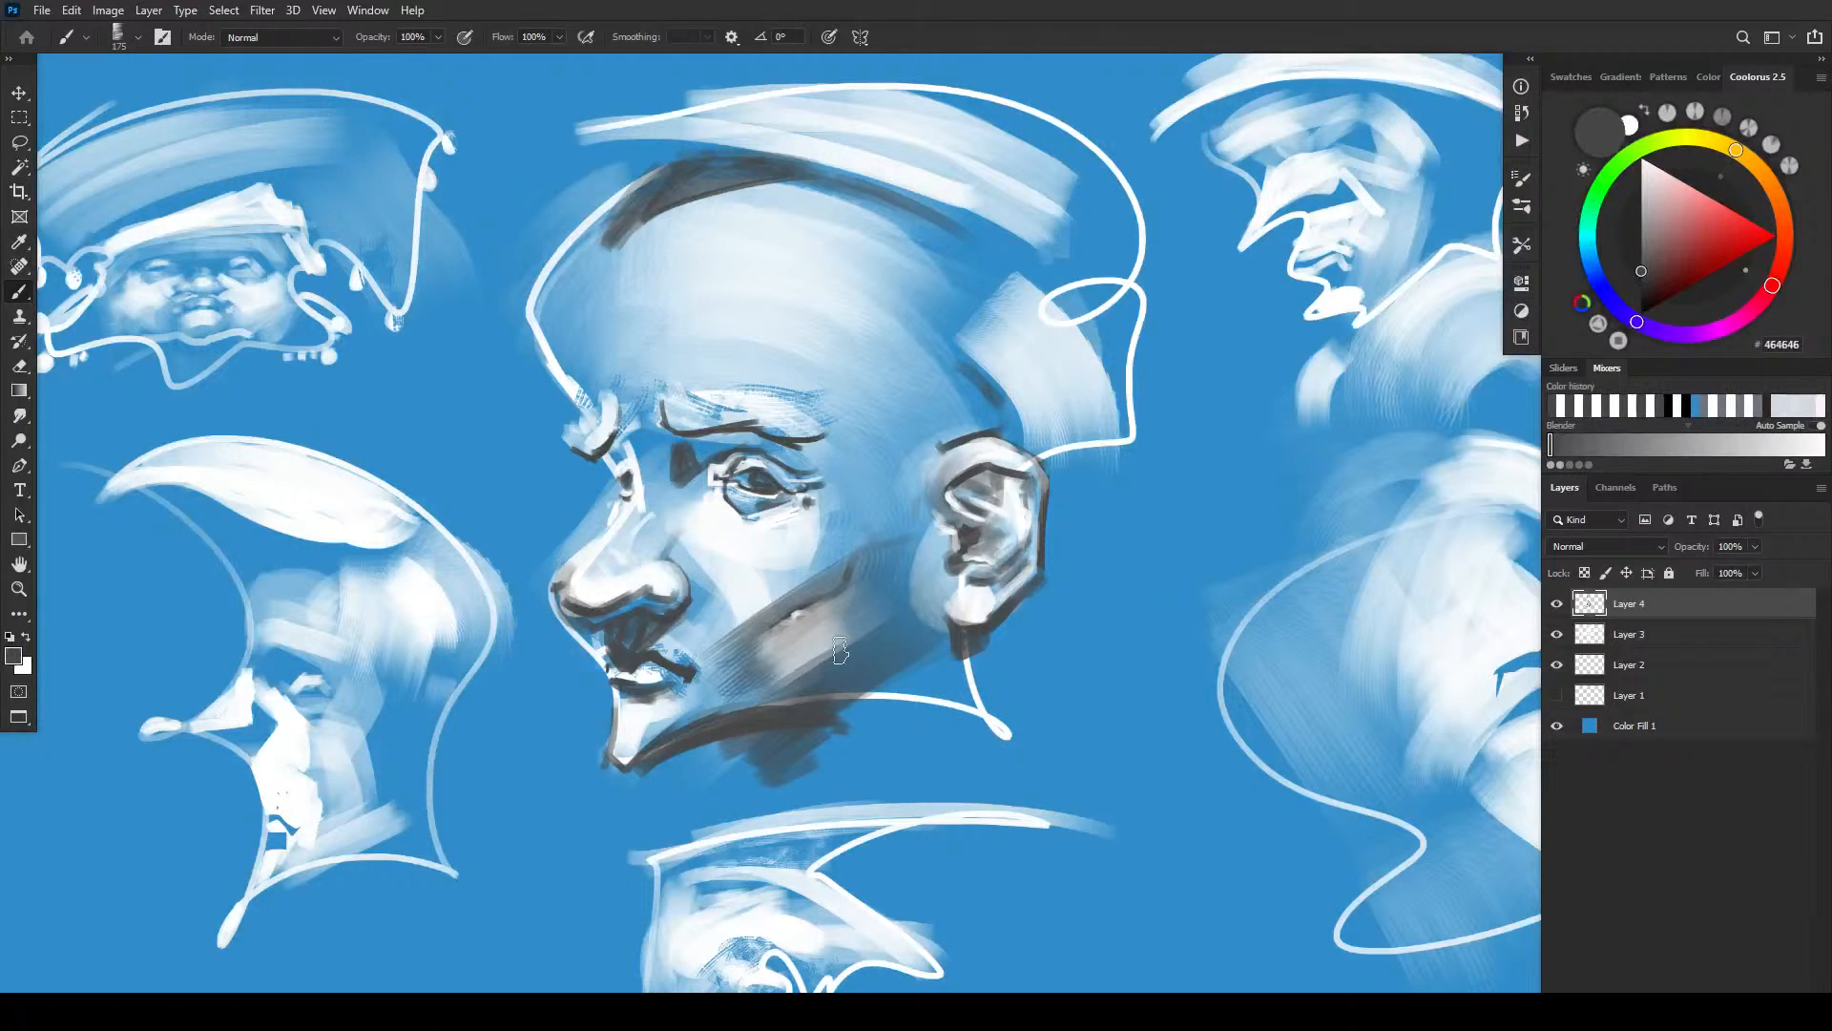
{"action": "key", "text": "bracketright"}
{"action": "key", "text": "bracketright"}
{"action": "key", "text": "bracketright"}
{"action": "key", "text": "bracketright"}
{"action": "key", "text": "bracketright"}
{"action": "mouse_move", "coordinate": [868, 640]}
{"action": "left_mouse_down"}
{"action": "mouse_move", "coordinate": [769, 677]}
{"action": "mouse_move", "coordinate": [837, 647]}
{"action": "mouse_move", "coordinate": [794, 662]}
{"action": "mouse_move", "coordinate": [788, 607]}
{"action": "mouse_move", "coordinate": [754, 659]}
{"action": "left_mouse_up"}
{"action": "key", "text": "bracketleft"}
{"action": "key", "text": "bracketleft"}
{"action": "key", "text": "bracketleft"}
{"action": "key", "text": "bracketleft"}
{"action": "key", "text": "bracketleft"}
{"action": "key", "text": "bracketleft"}
{"action": "key", "text": "bracketleft"}
{"action": "key", "text": "bracketleft"}
{"action": "key", "text": "bracketleft"}
{"action": "key", "text": "bracketright"}
{"action": "key", "text": "bracketright"}
{"action": "key", "text": "bracketright"}
{"action": "key", "text": "bracketright"}
{"action": "key", "text": "bracketright"}
{"action": "key", "text": "bracketright"}
{"action": "key", "text": "bracketright"}
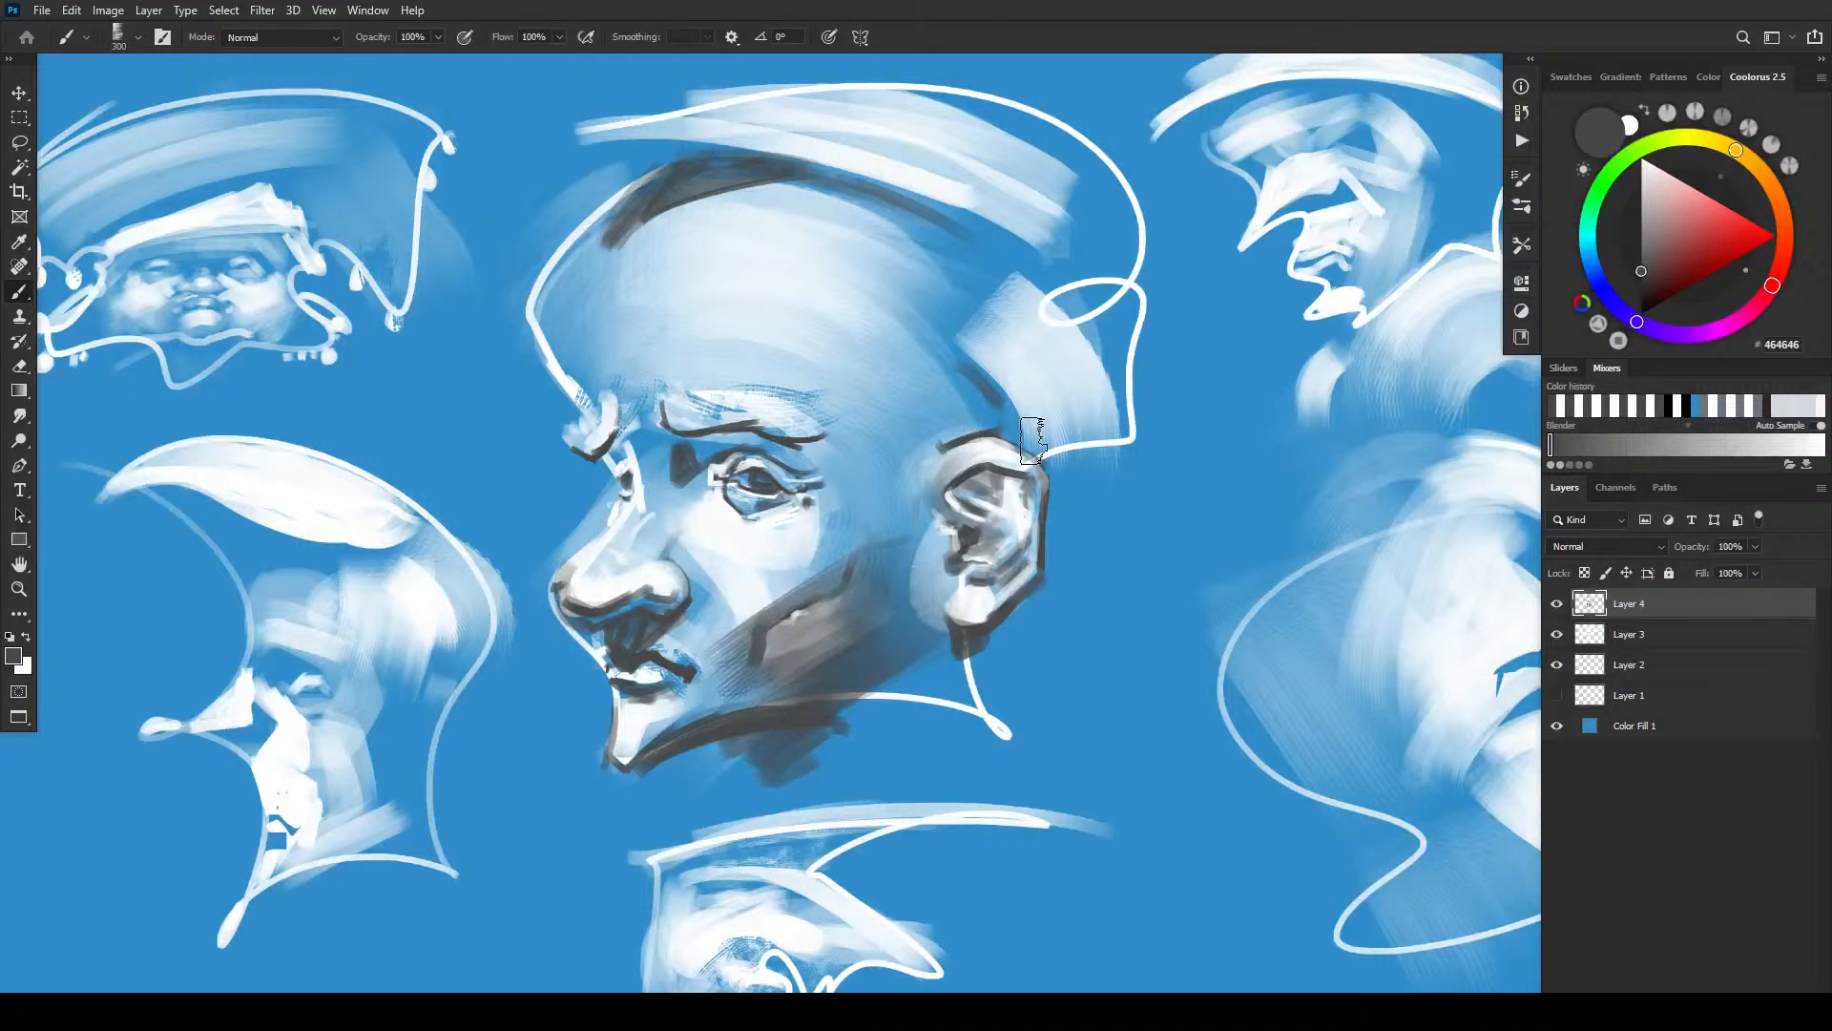
- Smudge the cheek shadow down toward the jaw to soften its front edge
{"action": "key", "text": "r"}
{"action": "key", "text": "bracketright"}
{"action": "key", "text": "bracketright"}
{"action": "key", "text": "bracketright"}
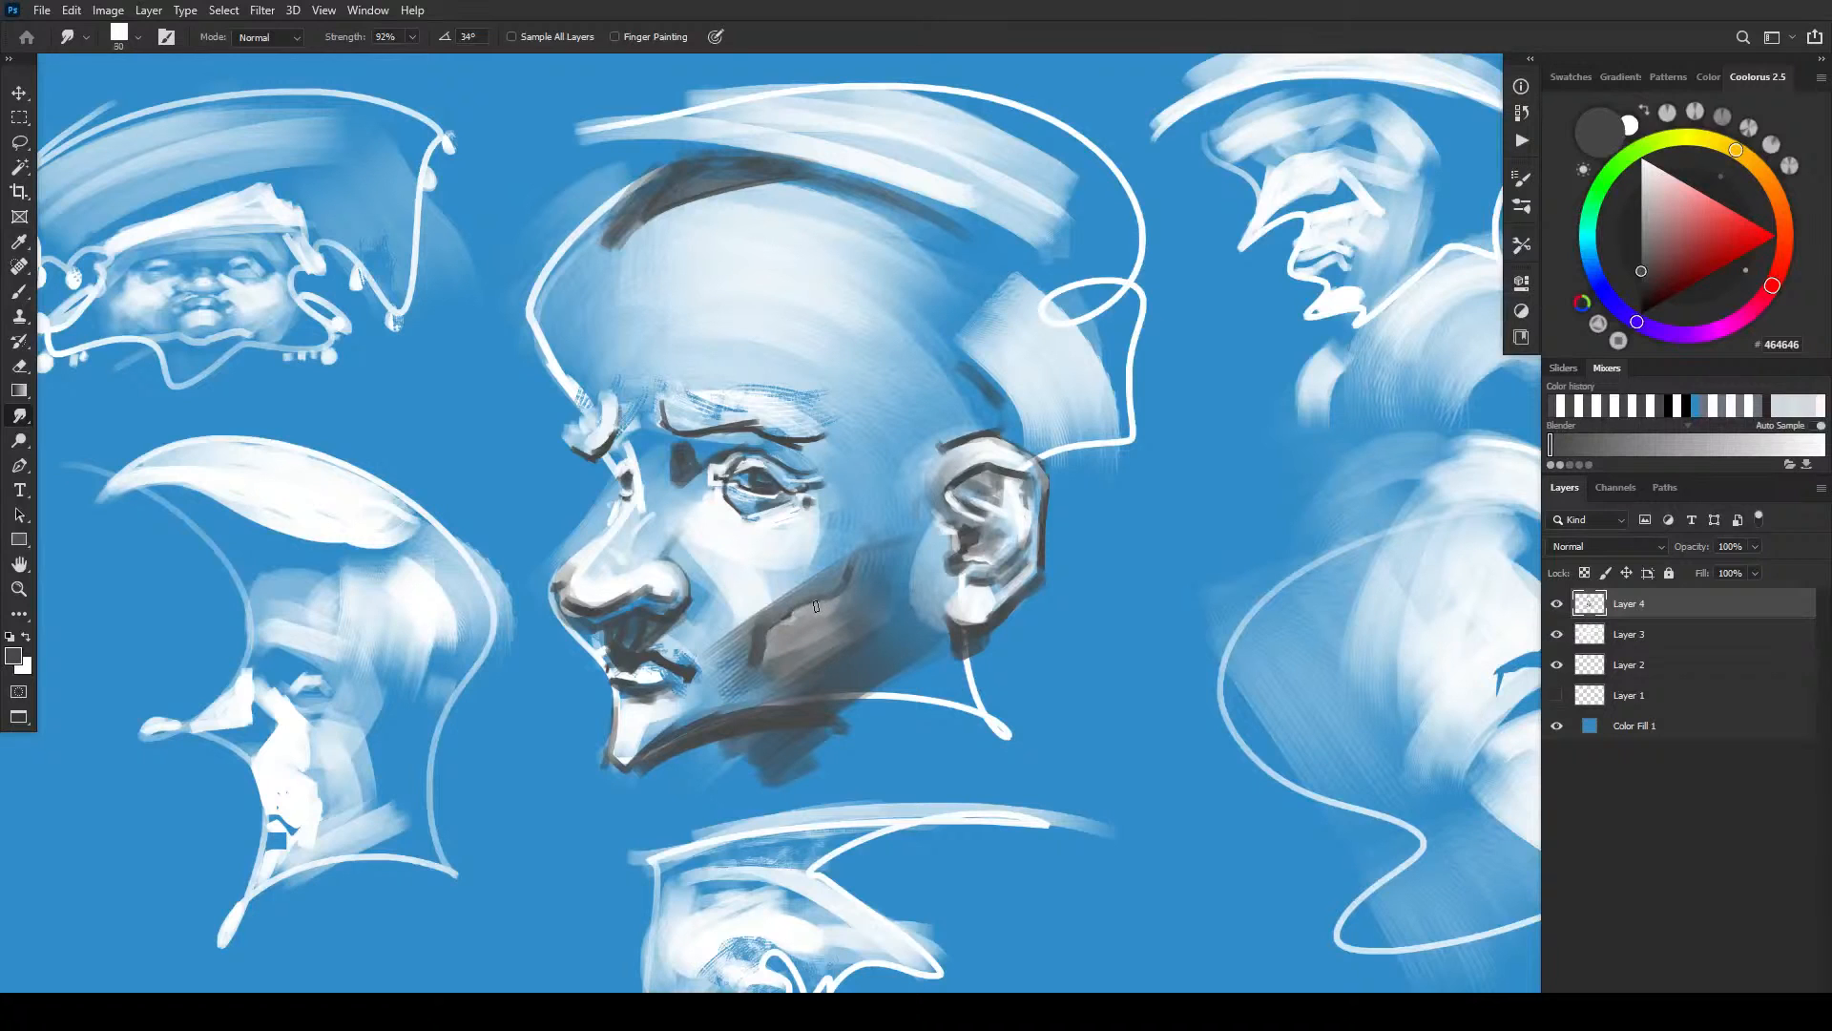
{"action": "key", "text": "bracketright"}
{"action": "key", "text": "bracketright"}
{"action": "key", "text": "bracketright"}
{"action": "key", "text": "bracketright"}
{"action": "key", "text": "bracketright"}
{"action": "key", "text": "bracketright"}
{"action": "key", "text": "bracketright"}
{"action": "mouse_move", "coordinate": [849, 616]}
{"action": "left_mouse_down"}
{"action": "mouse_move", "coordinate": [812, 647]}
{"action": "mouse_move", "coordinate": [879, 581]}
{"action": "mouse_move", "coordinate": [838, 635]}
{"action": "mouse_move", "coordinate": [857, 628]}
{"action": "mouse_move", "coordinate": [750, 674]}
{"action": "left_mouse_up"}
{"action": "key", "text": "bracketleft"}
{"action": "key", "text": "bracketleft"}
{"action": "key", "text": "bracketleft"}
{"action": "key", "text": "bracketleft"}
{"action": "key", "text": "bracketleft"}
{"action": "key", "text": "bracketleft"}
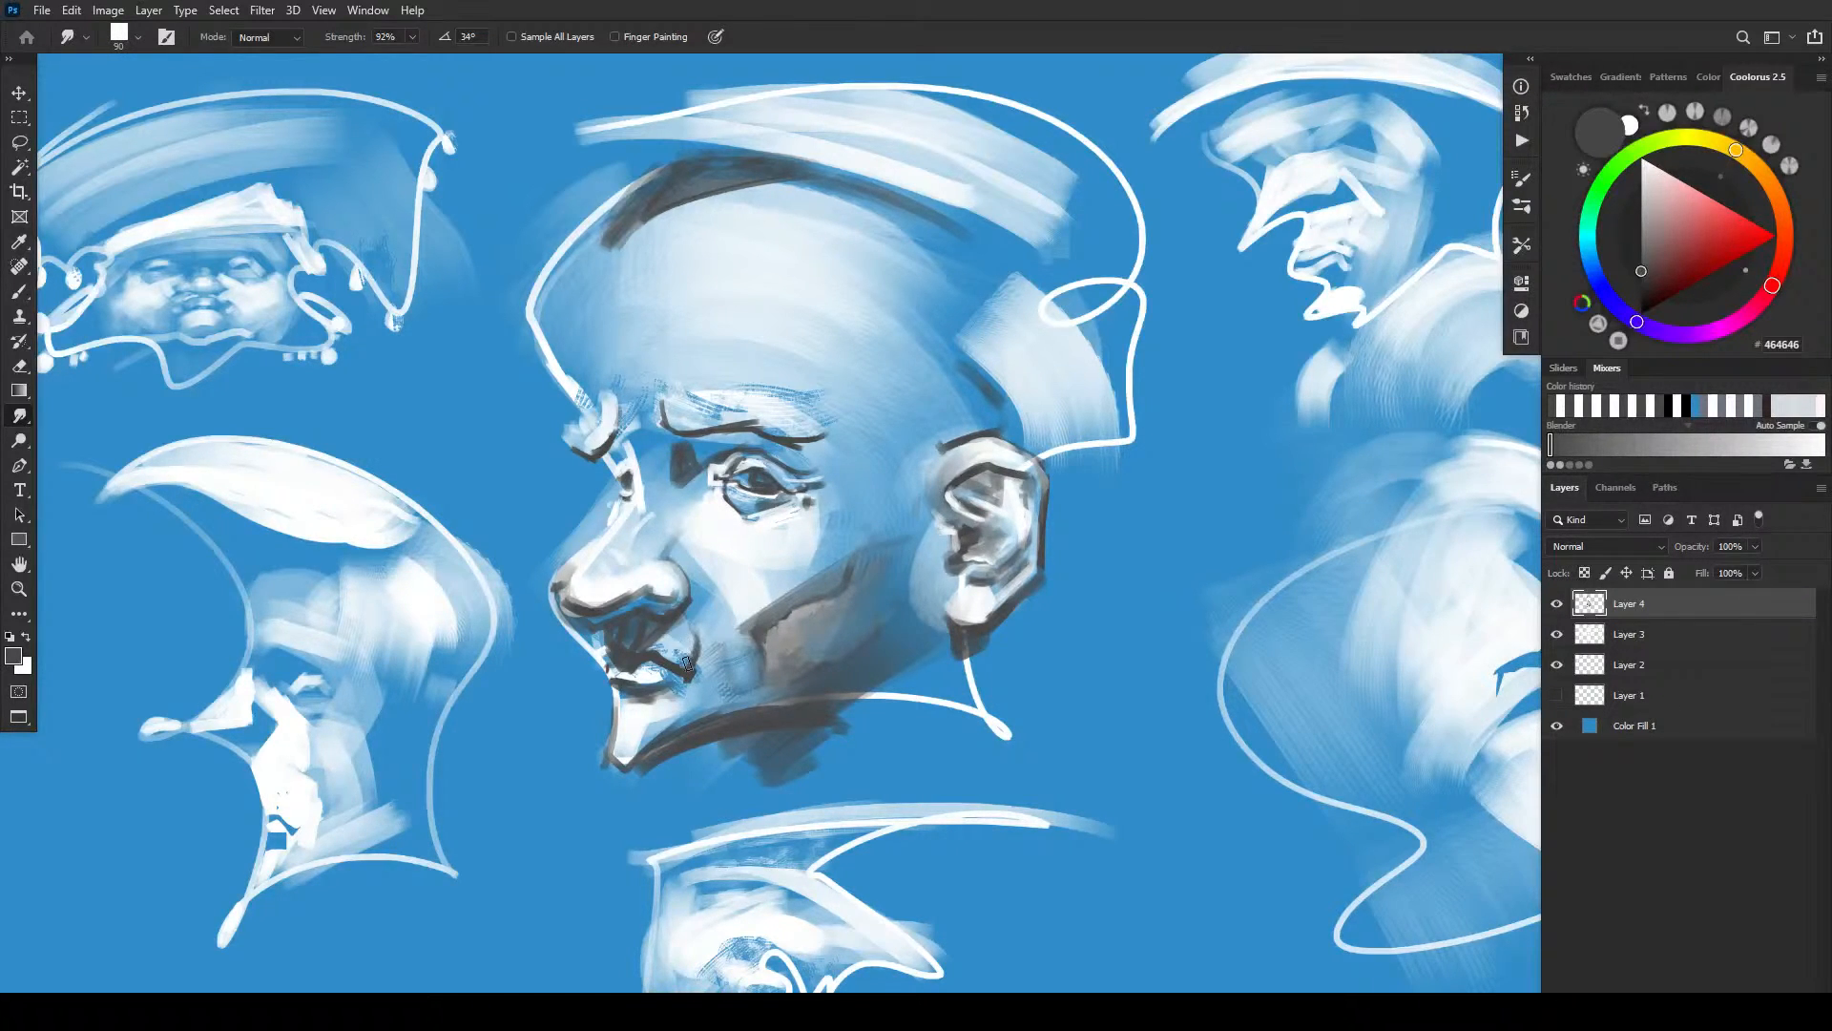
- Smudge the dark paint at the corner of the mouth downward into the surrounding skin
{"action": "mouse_move", "coordinate": [691, 631]}
{"action": "left_mouse_down"}
{"action": "mouse_move", "coordinate": [702, 666]}
{"action": "mouse_move", "coordinate": [715, 647]}
{"action": "mouse_move", "coordinate": [708, 630]}
{"action": "mouse_move", "coordinate": [690, 685]}
{"action": "left_mouse_up"}
{"action": "key", "text": "bracketright"}
{"action": "key", "text": "bracketright"}
{"action": "key", "text": "bracketright"}
{"action": "key", "text": "bracketright"}
{"action": "key", "text": "bracketright"}
{"action": "key", "text": "bracketright"}
- Try a brush stroke along the cheek fold, undo it, and highlight the area around the mouth corner in white
{"action": "key", "text": "b"}
{"action": "left_click_drag", "start_coordinate": [731, 593], "coordinate": [689, 643]}
{"action": "key", "text": "ctrl+z"}
{"action": "key", "text": "bracketright"}
{"action": "key", "text": "x"}
{"action": "key", "text": "bracketright"}
{"action": "key", "text": "bracketleft"}
{"action": "key", "text": "bracketleft"}
{"action": "key", "text": "bracketleft"}
{"action": "key", "text": "bracketleft"}
{"action": "key", "text": "bracketleft"}
{"action": "key", "text": "bracketleft"}
{"action": "key", "text": "bracketleft"}
{"action": "key", "text": "bracketleft"}
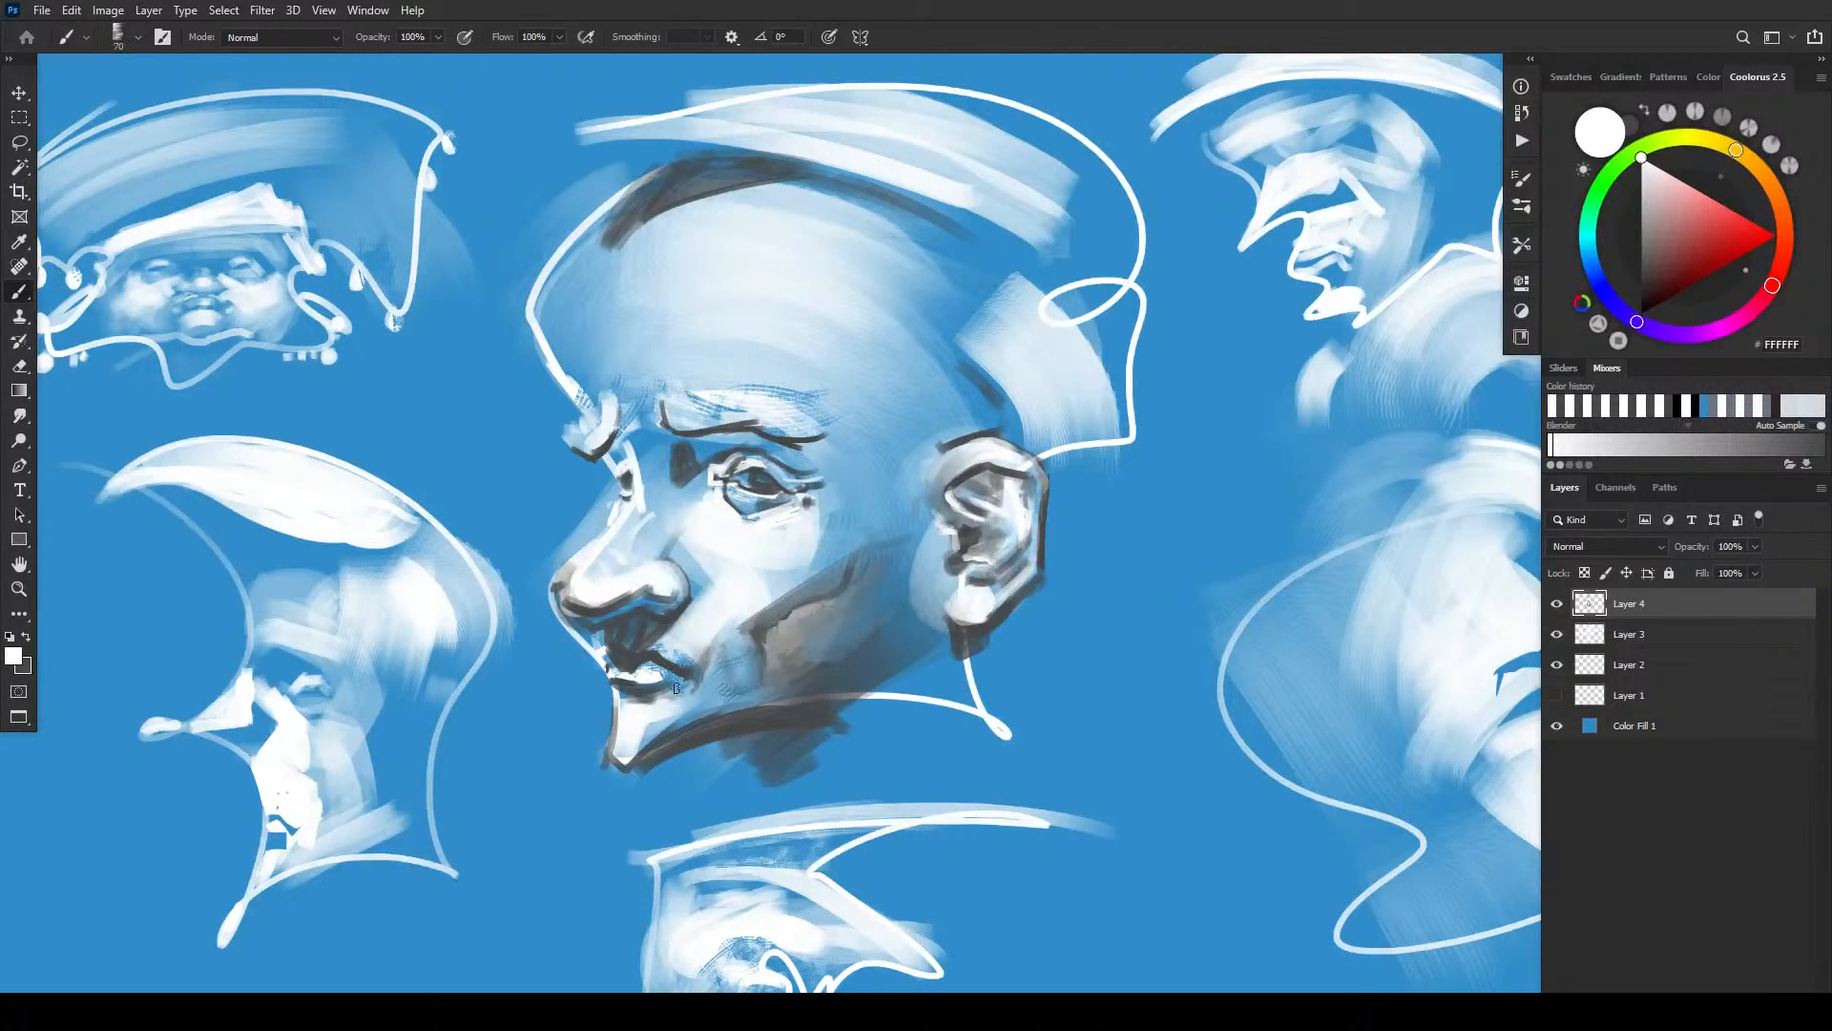
{"action": "left_click_drag", "start_coordinate": [678, 676], "coordinate": [687, 688]}
{"action": "key", "text": "bracketright"}
{"action": "key", "text": "bracketright"}
{"action": "key", "text": "bracketright"}
{"action": "left_click_drag", "start_coordinate": [703, 681], "coordinate": [717, 683]}
- Accent the shadow below the mouth corner in dark grey and touch up the far edge of the lips in white
{"action": "left_click", "coordinate": [709, 771], "text": "alt"}
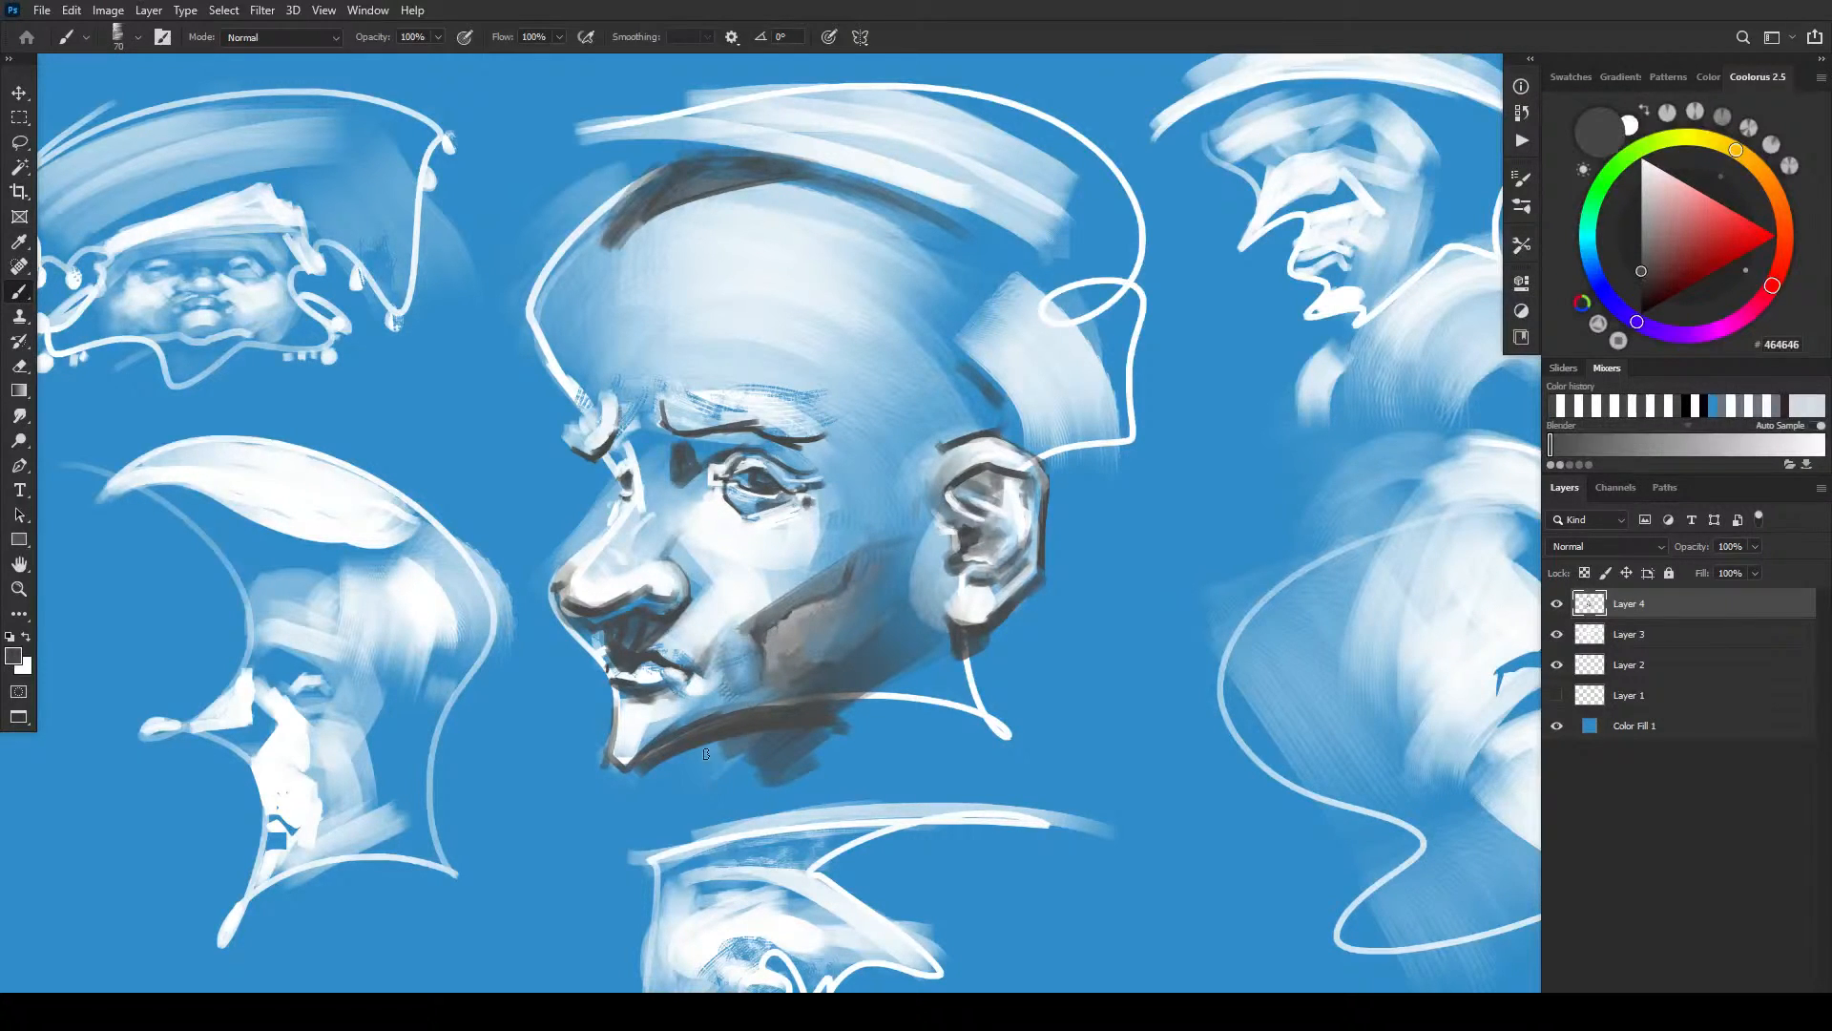
{"action": "key", "text": "bracketleft"}
{"action": "key", "text": "bracketleft"}
{"action": "key", "text": "bracketleft"}
{"action": "left_click_drag", "start_coordinate": [683, 688], "coordinate": [711, 701]}
{"action": "key", "text": "x"}
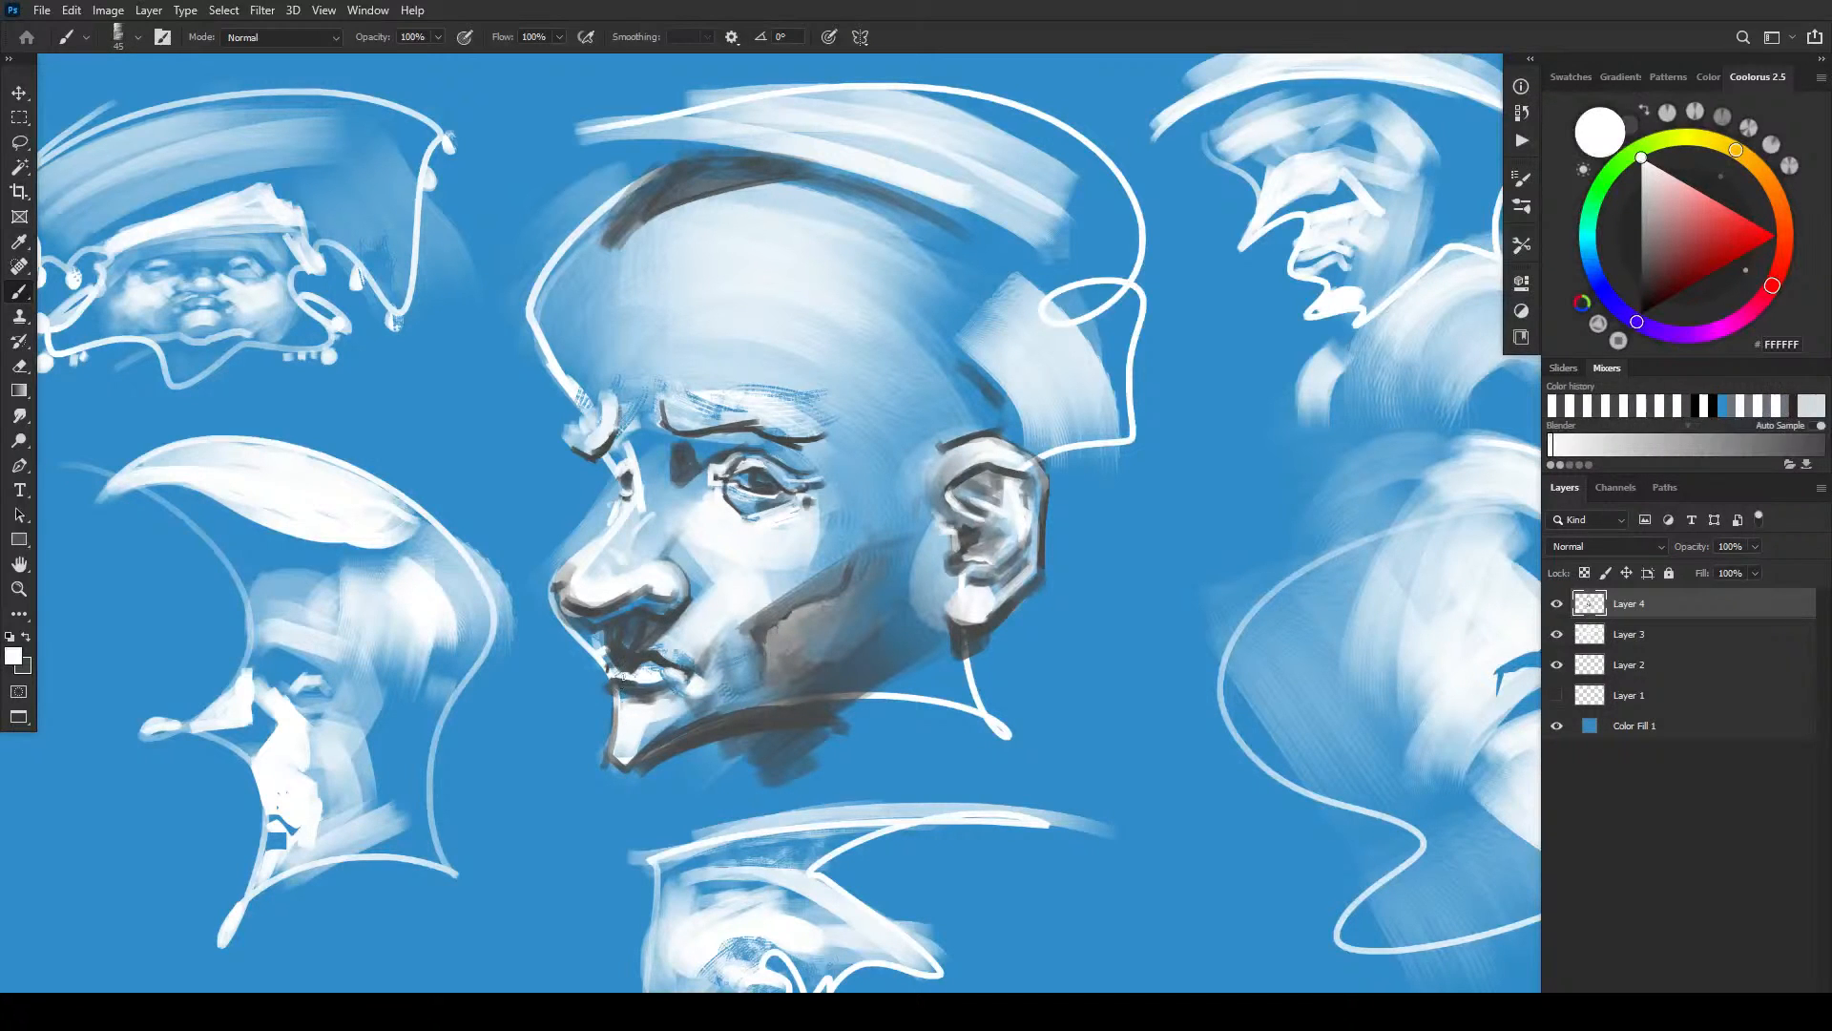
{"action": "left_click_drag", "start_coordinate": [609, 684], "coordinate": [610, 691]}
- Paint the upper-right head's hooked nose in white and darken its underside and nostril with dark grey
{"action": "left_click_drag", "start_coordinate": [1129, 481], "coordinate": [765, 568]}
{"action": "mouse_move", "coordinate": [999, 508]}
{"action": "left_mouse_down"}
{"action": "mouse_move", "coordinate": [973, 503]}
{"action": "mouse_move", "coordinate": [900, 593]}
{"action": "mouse_move", "coordinate": [949, 535]}
{"action": "left_mouse_up"}
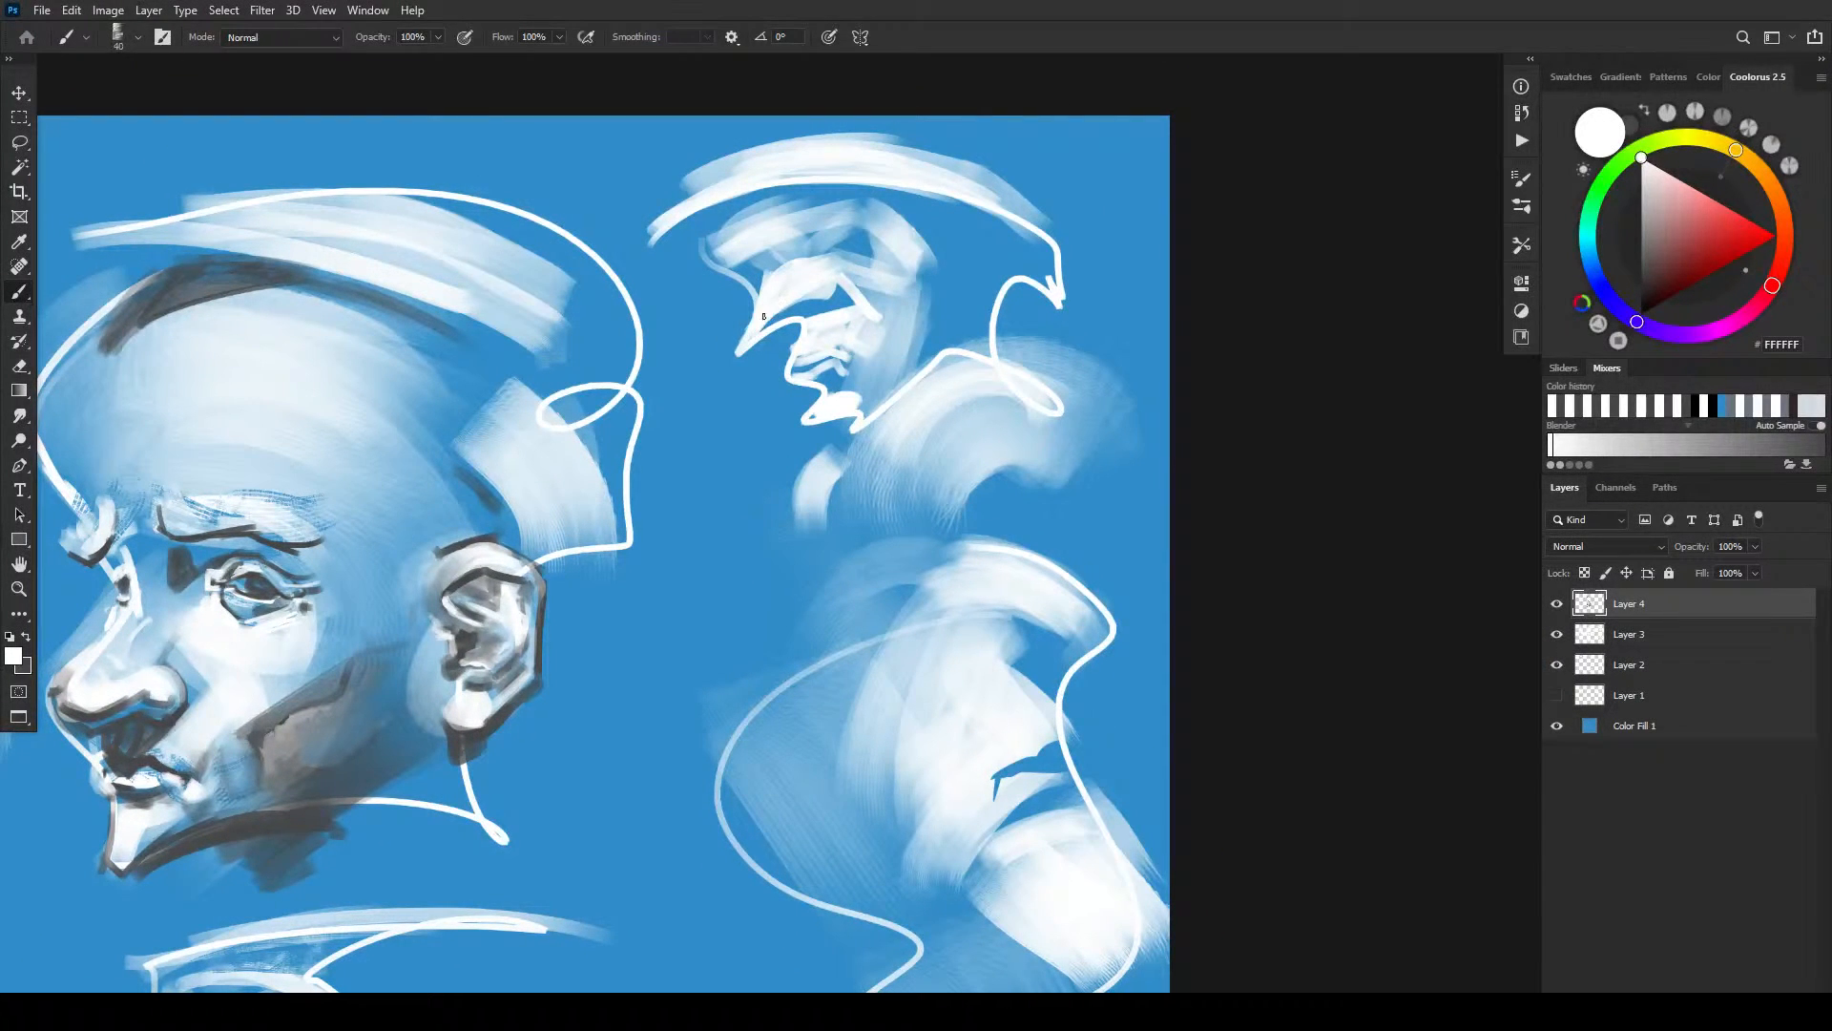
{"action": "mouse_move", "coordinate": [815, 292]}
{"action": "left_mouse_down"}
{"action": "mouse_move", "coordinate": [872, 316]}
{"action": "mouse_move", "coordinate": [849, 283]}
{"action": "mouse_move", "coordinate": [860, 310]}
{"action": "mouse_move", "coordinate": [820, 326]}
{"action": "mouse_move", "coordinate": [873, 321]}
{"action": "mouse_move", "coordinate": [847, 288]}
{"action": "mouse_move", "coordinate": [865, 321]}
{"action": "mouse_move", "coordinate": [748, 345]}
{"action": "mouse_move", "coordinate": [768, 329]}
{"action": "mouse_move", "coordinate": [738, 355]}
{"action": "left_mouse_up"}
{"action": "key", "text": "x"}
{"action": "mouse_move", "coordinate": [826, 317]}
{"action": "left_mouse_down"}
{"action": "mouse_move", "coordinate": [821, 320]}
{"action": "mouse_move", "coordinate": [738, 356]}
{"action": "mouse_move", "coordinate": [856, 306]}
{"action": "left_mouse_up"}
{"action": "key", "text": "x"}
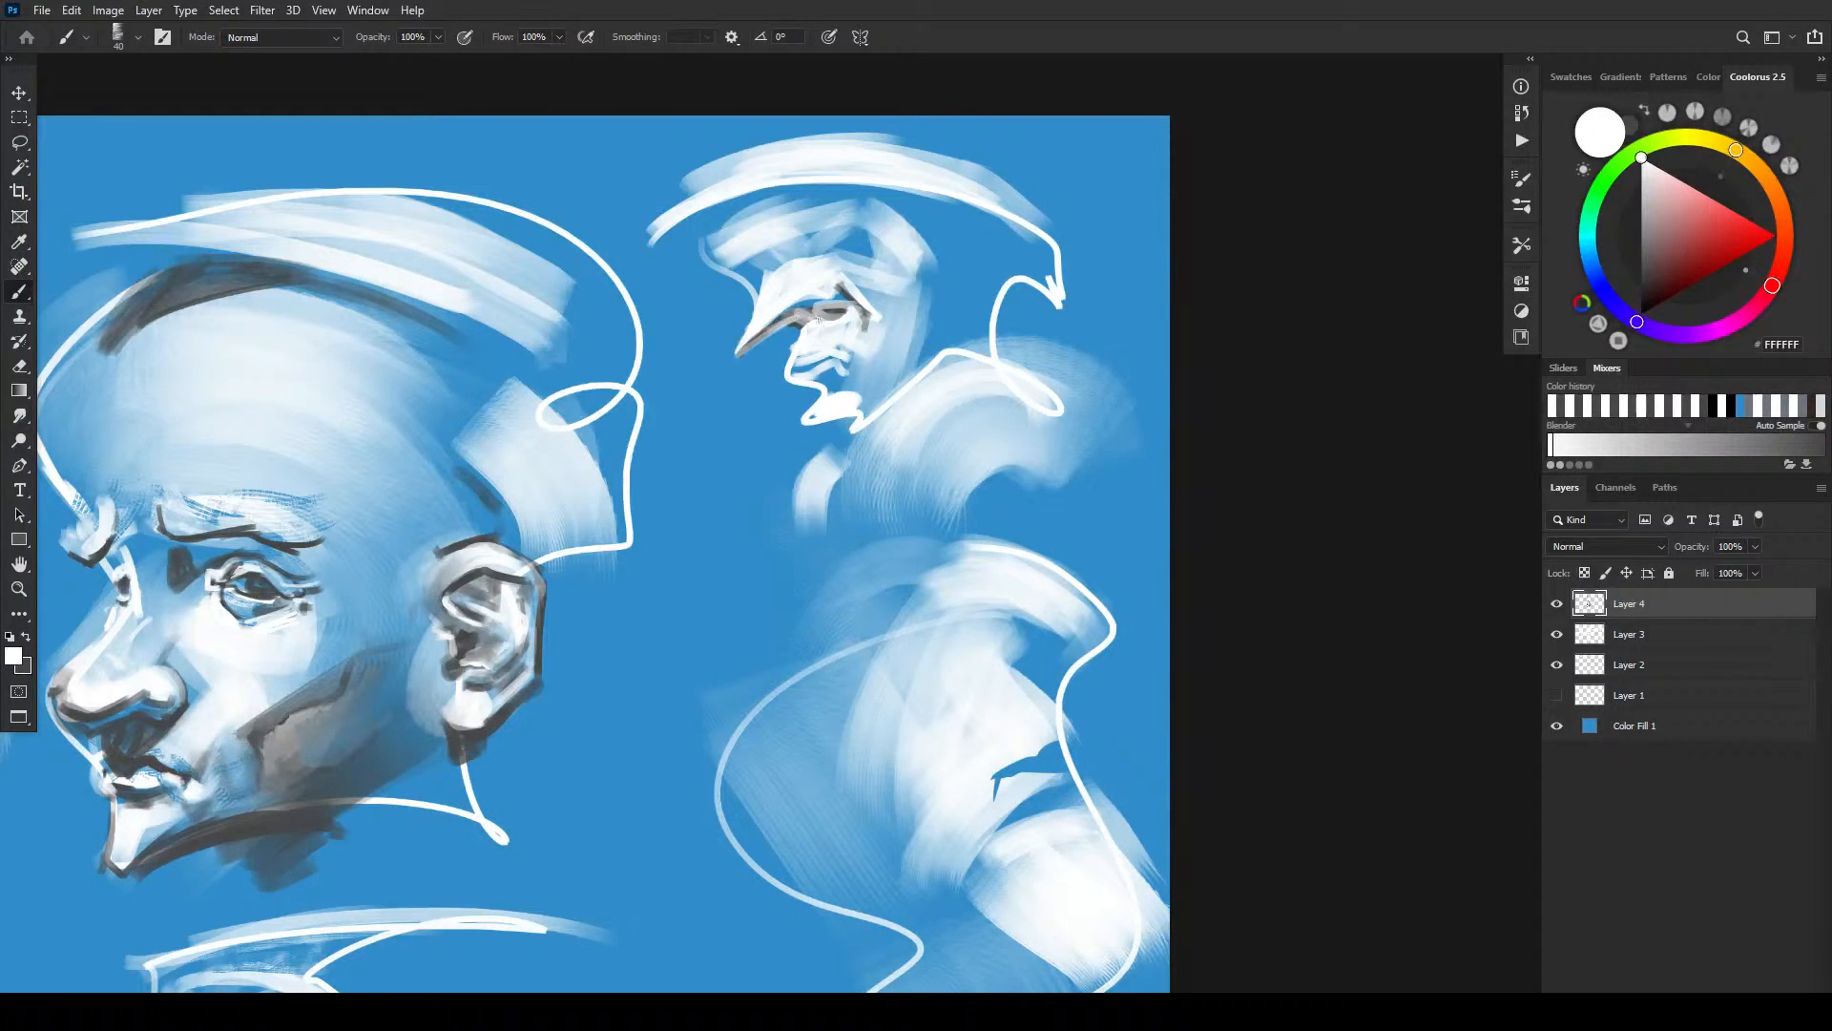
- Shade the side of the hooked nose in dark grey and lighten its bridge with white
{"action": "key", "text": "x"}
{"action": "mouse_move", "coordinate": [842, 295]}
{"action": "left_mouse_down"}
{"action": "mouse_move", "coordinate": [741, 348]}
{"action": "mouse_move", "coordinate": [834, 294]}
{"action": "mouse_move", "coordinate": [746, 341]}
{"action": "left_mouse_up"}
{"action": "key", "text": "x"}
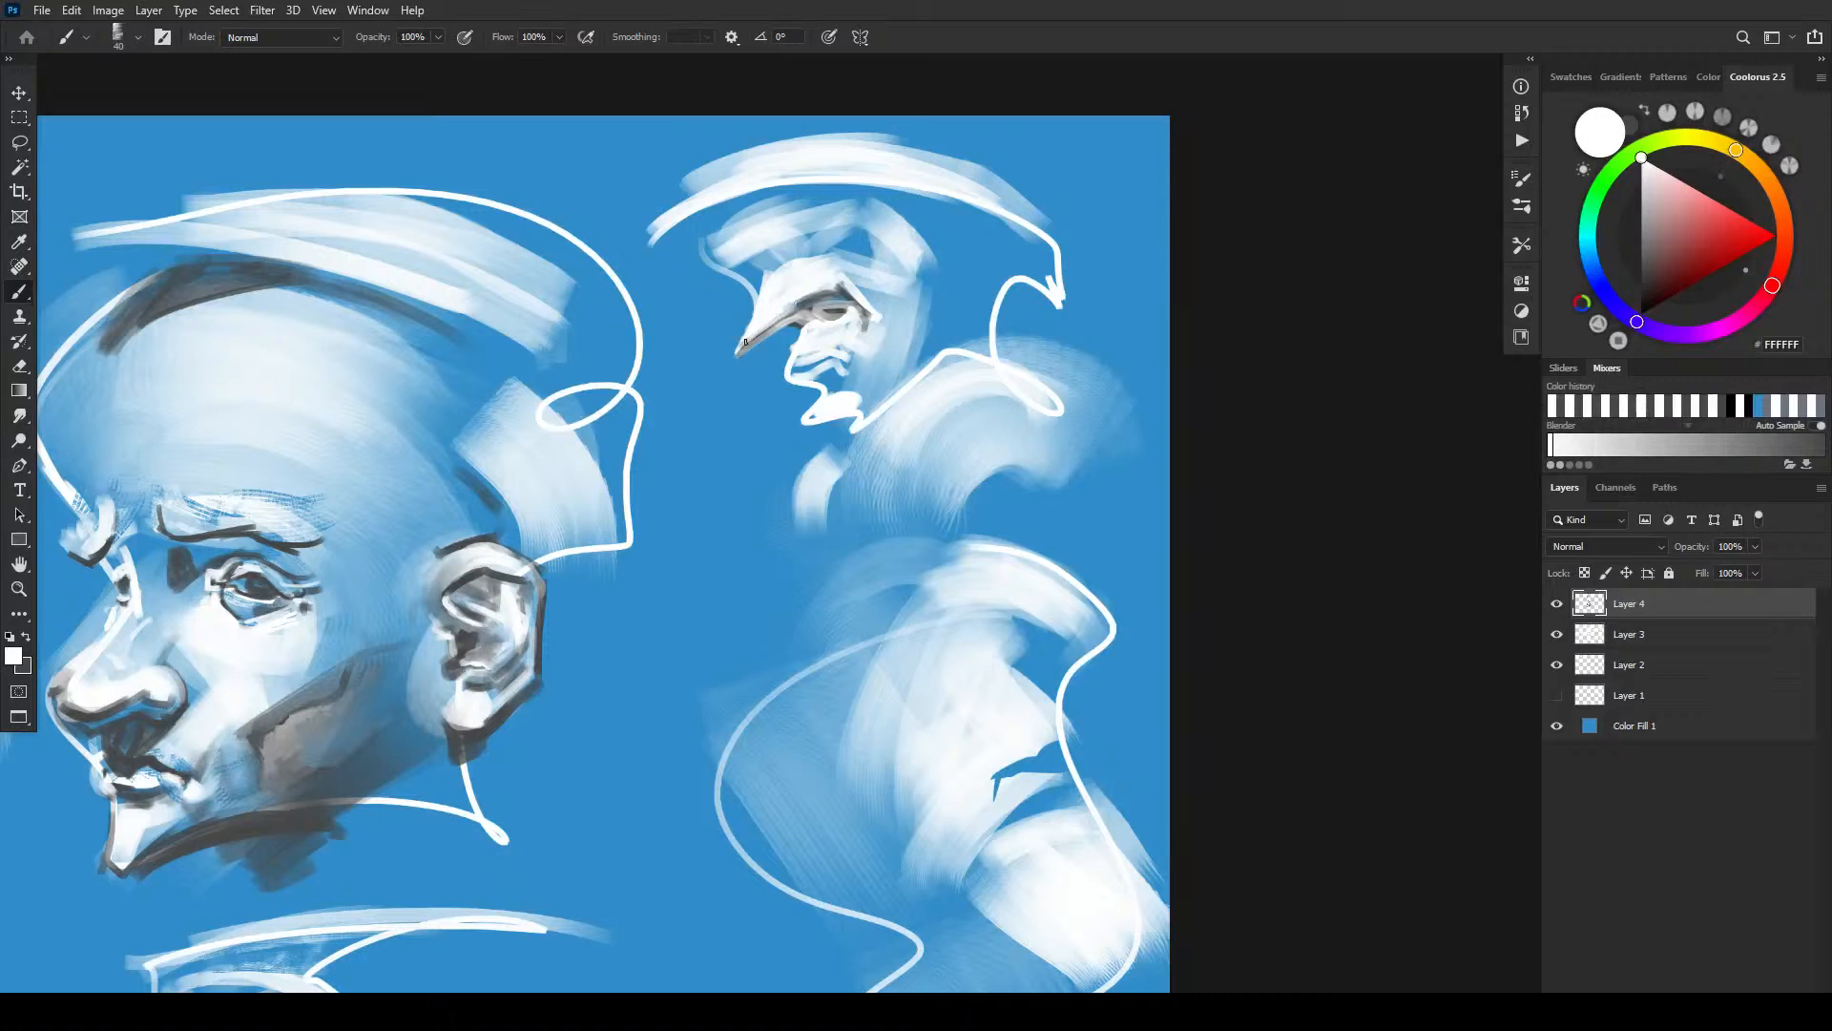
{"action": "mouse_move", "coordinate": [847, 288]}
{"action": "left_mouse_down"}
{"action": "mouse_move", "coordinate": [816, 295]}
{"action": "mouse_move", "coordinate": [834, 283]}
{"action": "mouse_move", "coordinate": [809, 283]}
{"action": "mouse_move", "coordinate": [815, 265]}
{"action": "mouse_move", "coordinate": [837, 277]}
{"action": "mouse_move", "coordinate": [768, 268]}
{"action": "left_mouse_up"}
{"action": "key", "text": "x"}
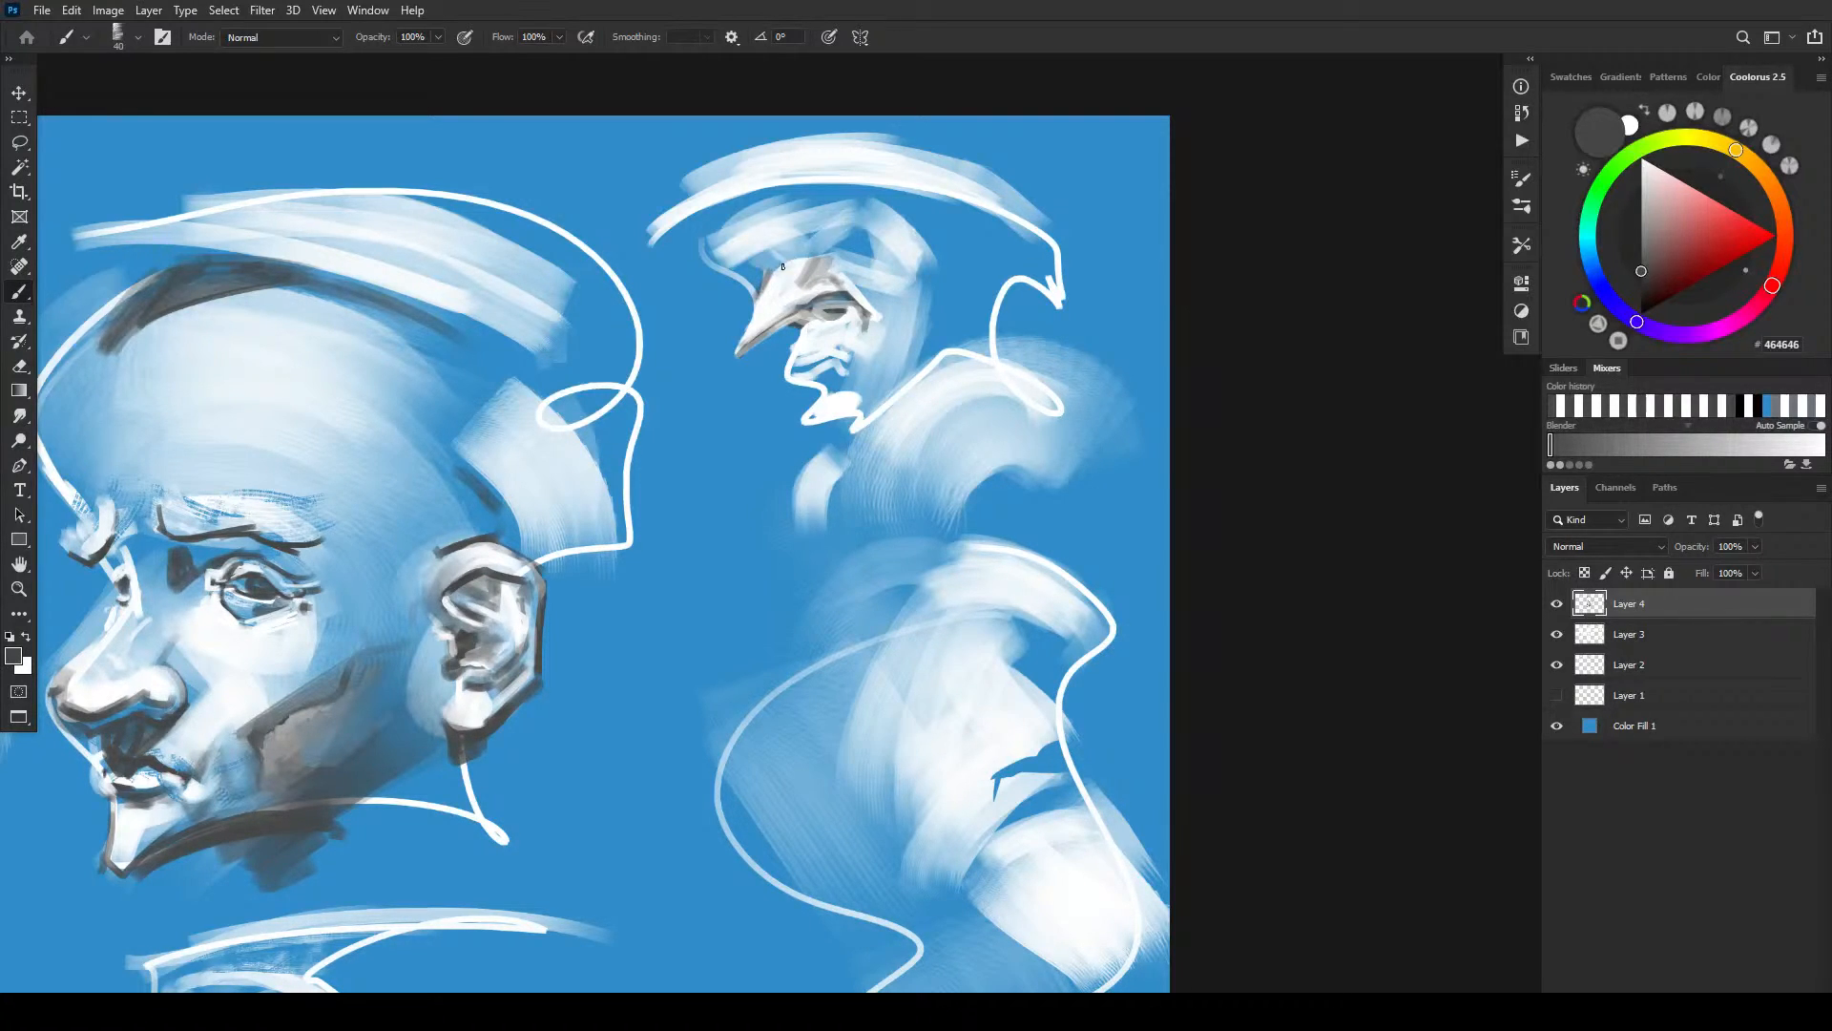
{"action": "key", "text": "x"}
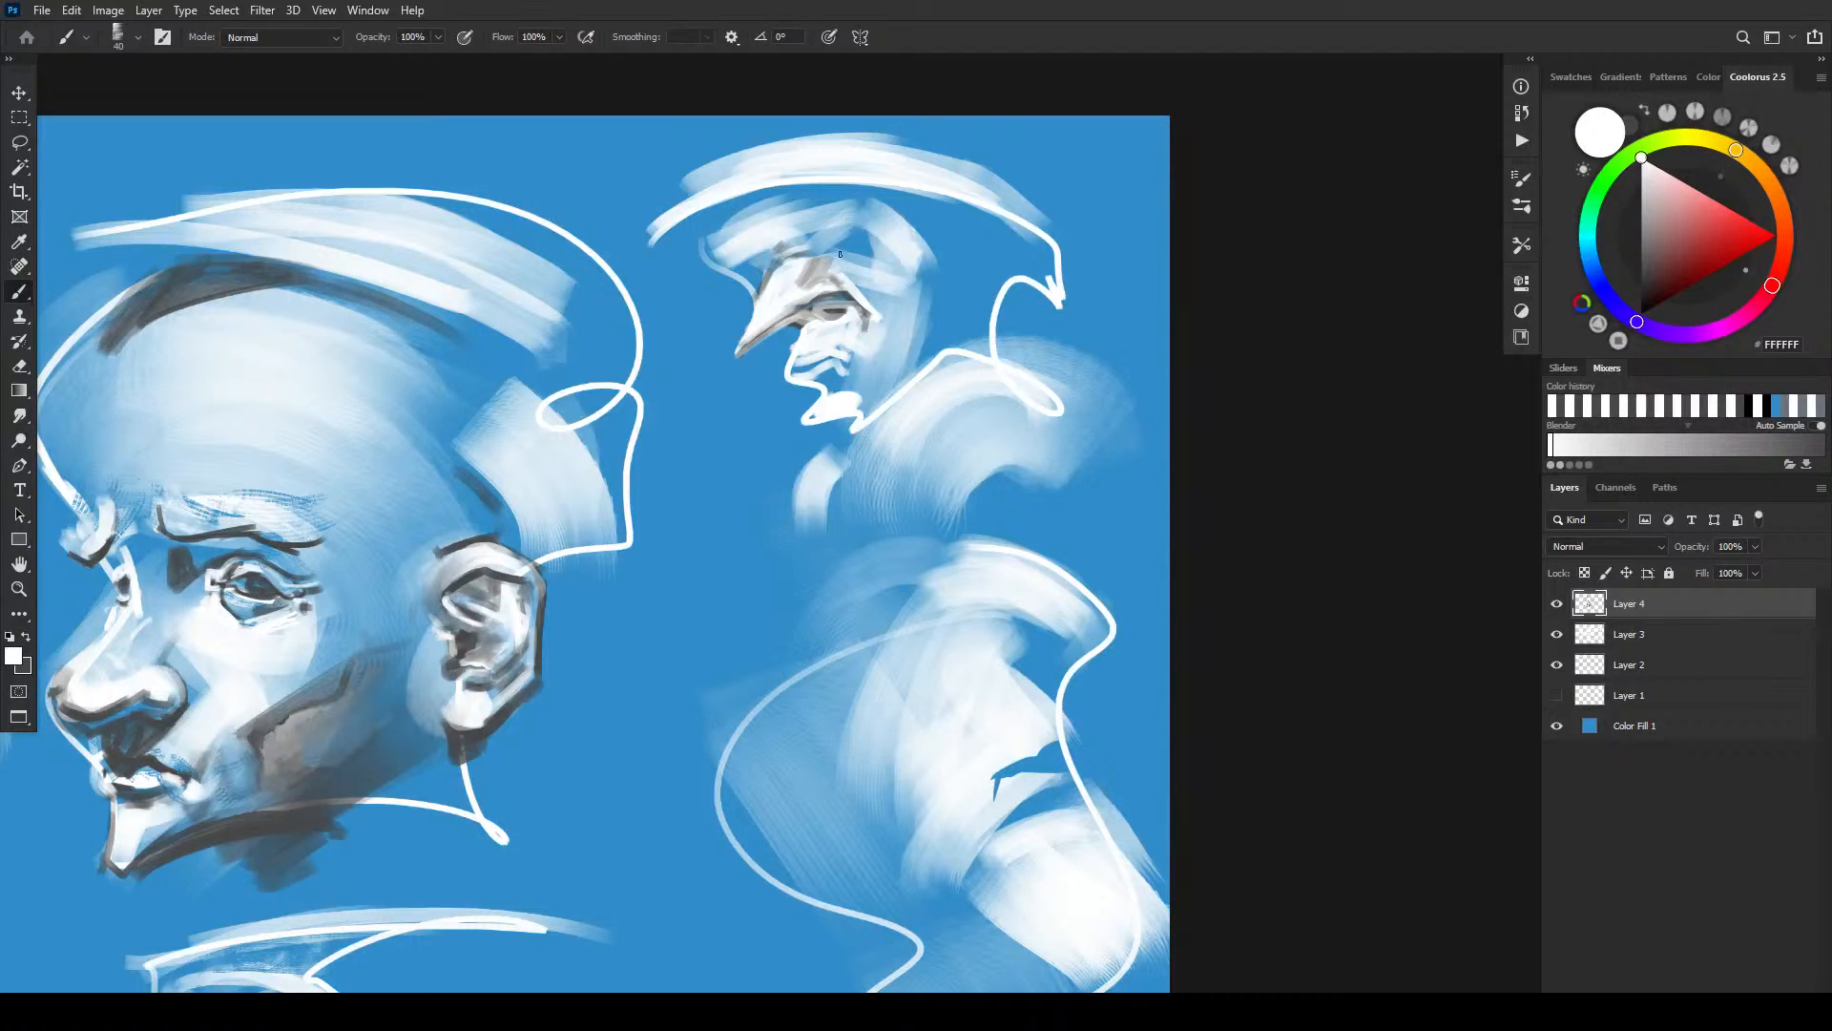
- Draw the near eye and its brow on the upper-right head in dark grey
{"action": "key", "text": "x"}
{"action": "left_click_drag", "start_coordinate": [852, 241], "coordinate": [883, 254]}
{"action": "key", "text": "x"}
{"action": "key", "text": "x"}
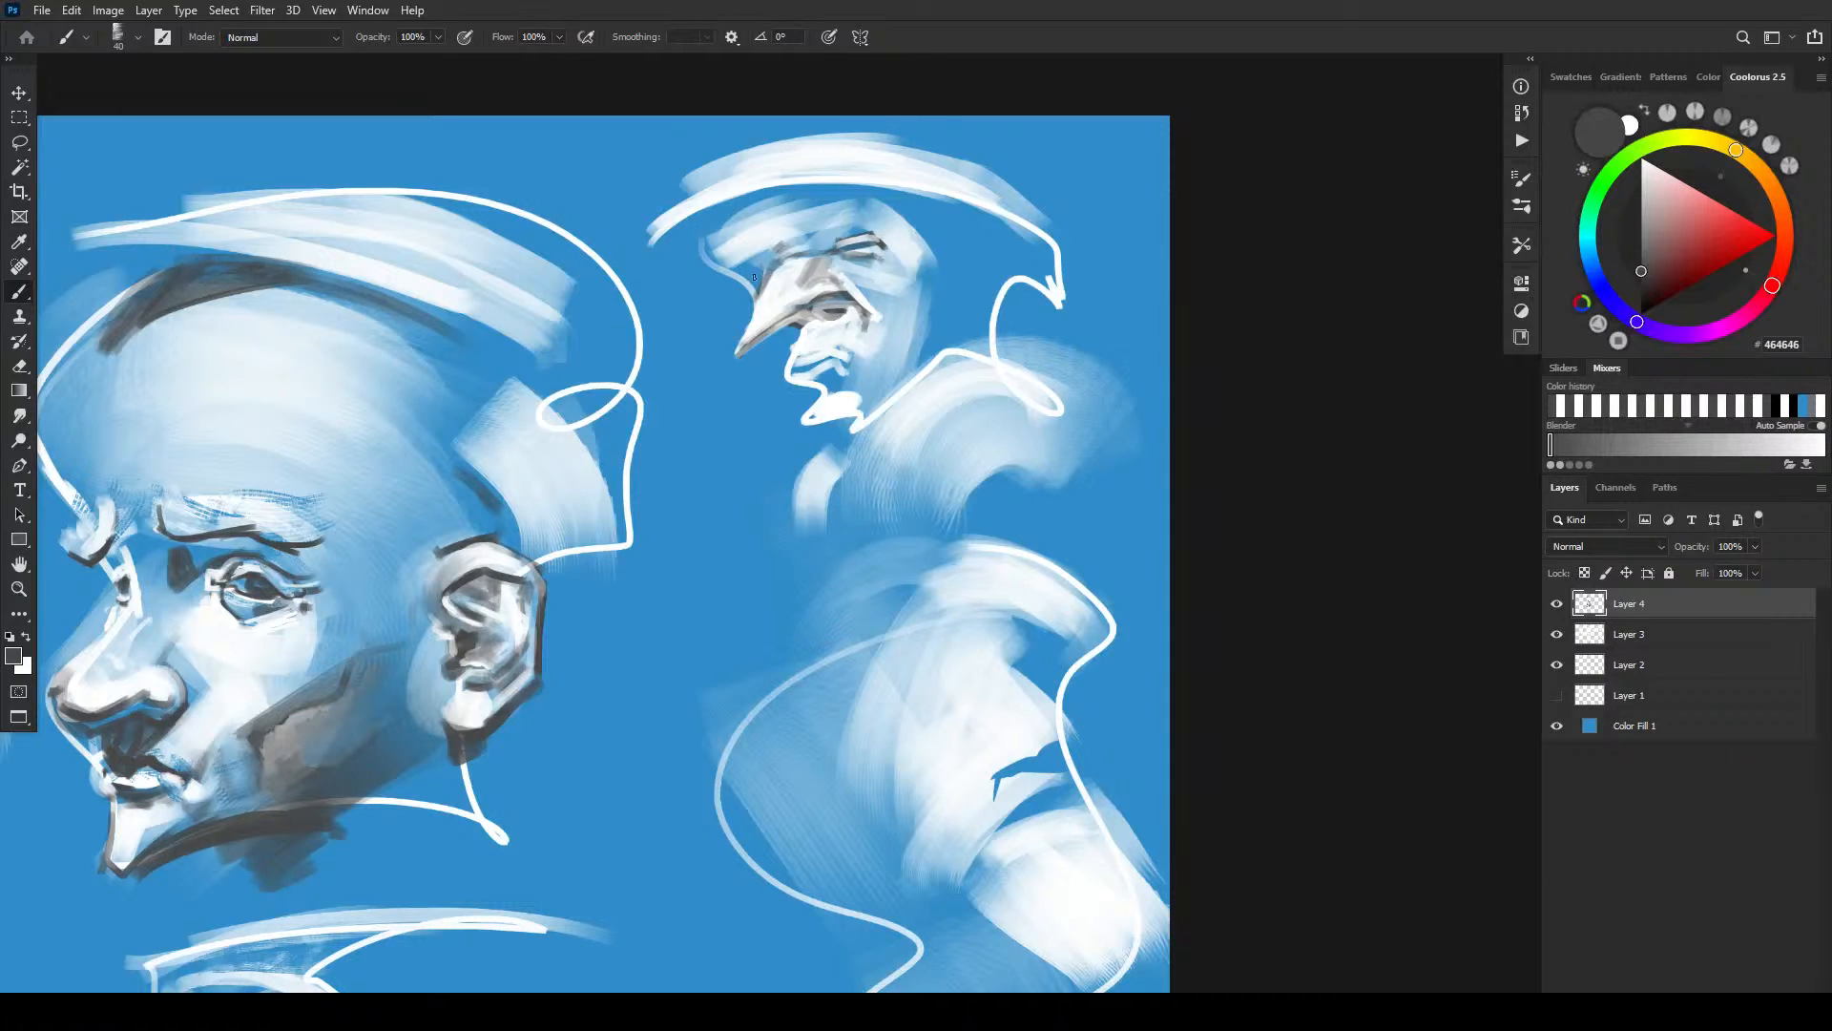
- Build up the far eye socket with white touches and darken both brows of the upper-right head
{"action": "key", "text": "x"}
{"action": "left_click_drag", "start_coordinate": [769, 272], "coordinate": [760, 289]}
{"action": "key", "text": "x"}
{"action": "key", "text": "x"}
{"action": "left_click_drag", "start_coordinate": [766, 279], "coordinate": [766, 266]}
{"action": "key", "text": "x"}
{"action": "mouse_move", "coordinate": [887, 244]}
{"action": "left_mouse_down"}
{"action": "mouse_move", "coordinate": [869, 229]}
{"action": "mouse_move", "coordinate": [763, 254]}
{"action": "mouse_move", "coordinate": [891, 226]}
{"action": "left_mouse_up"}
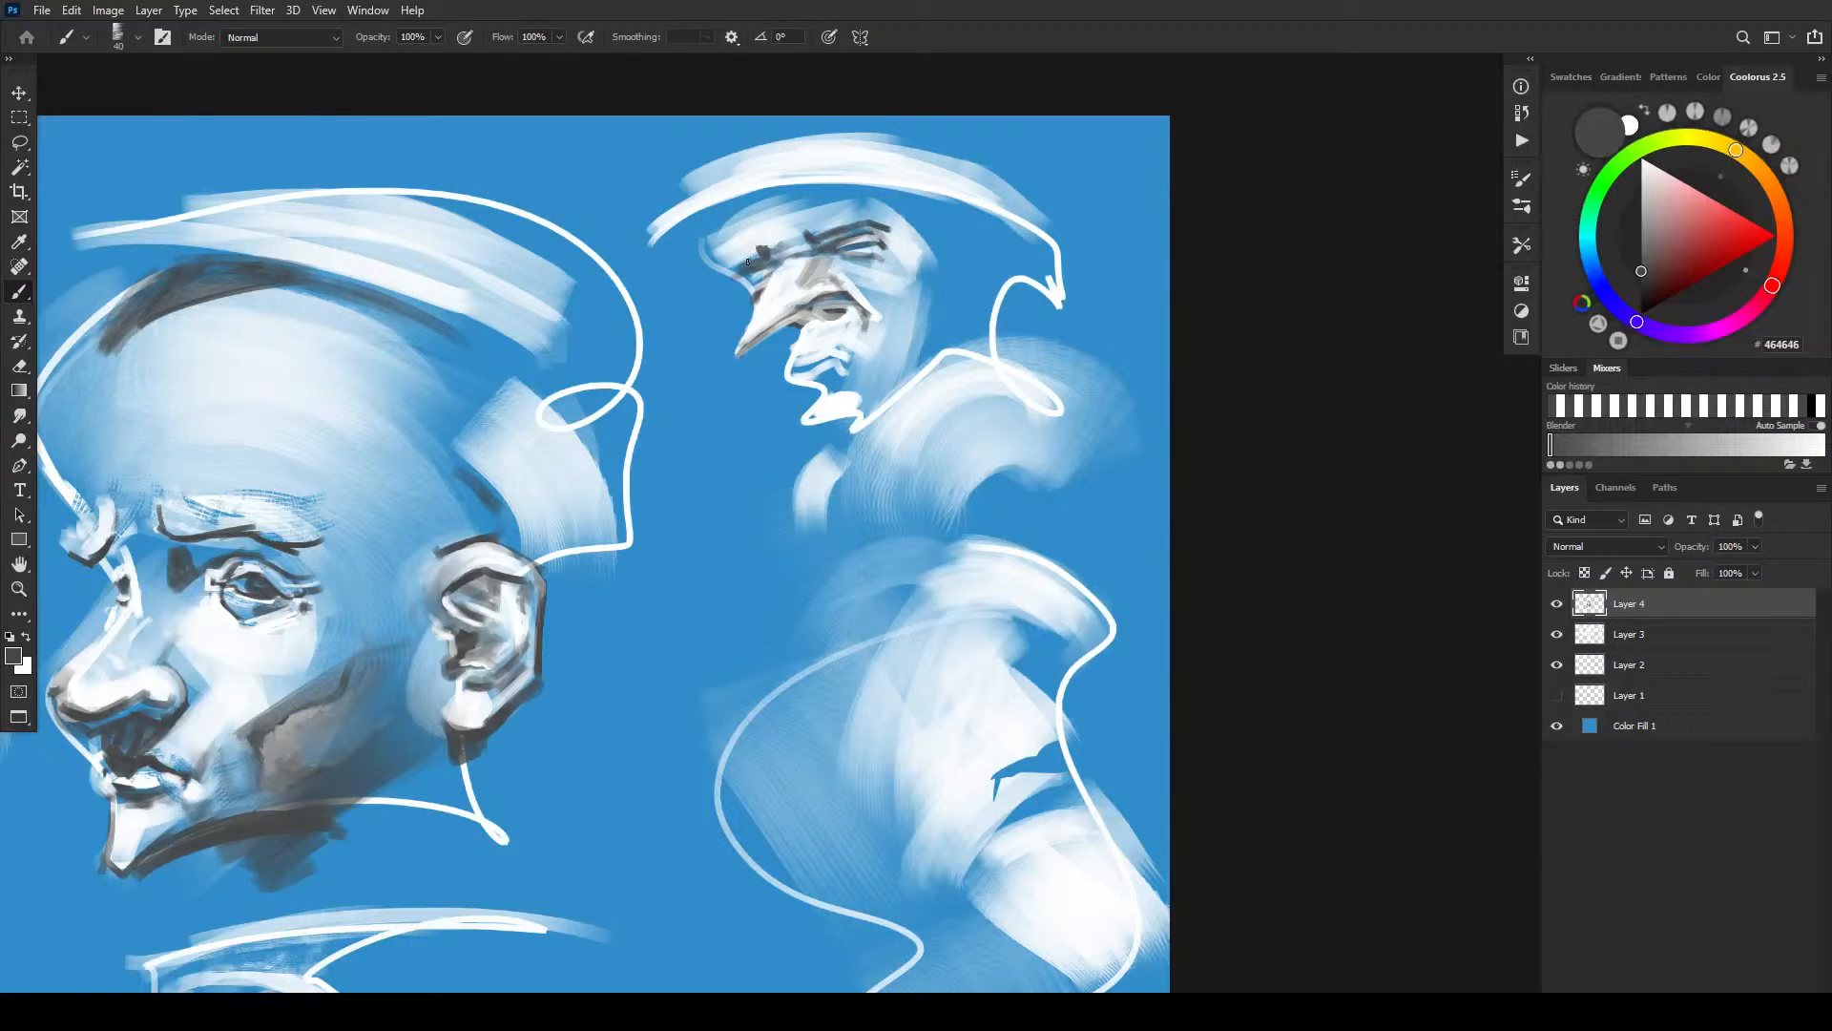
{"action": "left_click_drag", "start_coordinate": [739, 264], "coordinate": [758, 250]}
- Define the upper-right head's lips in dark grey and add a white highlight beside the mouth
{"action": "mouse_move", "coordinate": [795, 367]}
{"action": "left_mouse_down"}
{"action": "mouse_move", "coordinate": [844, 359]}
{"action": "mouse_move", "coordinate": [807, 378]}
{"action": "mouse_move", "coordinate": [838, 376]}
{"action": "mouse_move", "coordinate": [813, 372]}
{"action": "mouse_move", "coordinate": [842, 357]}
{"action": "left_mouse_up"}
{"action": "key", "text": "x"}
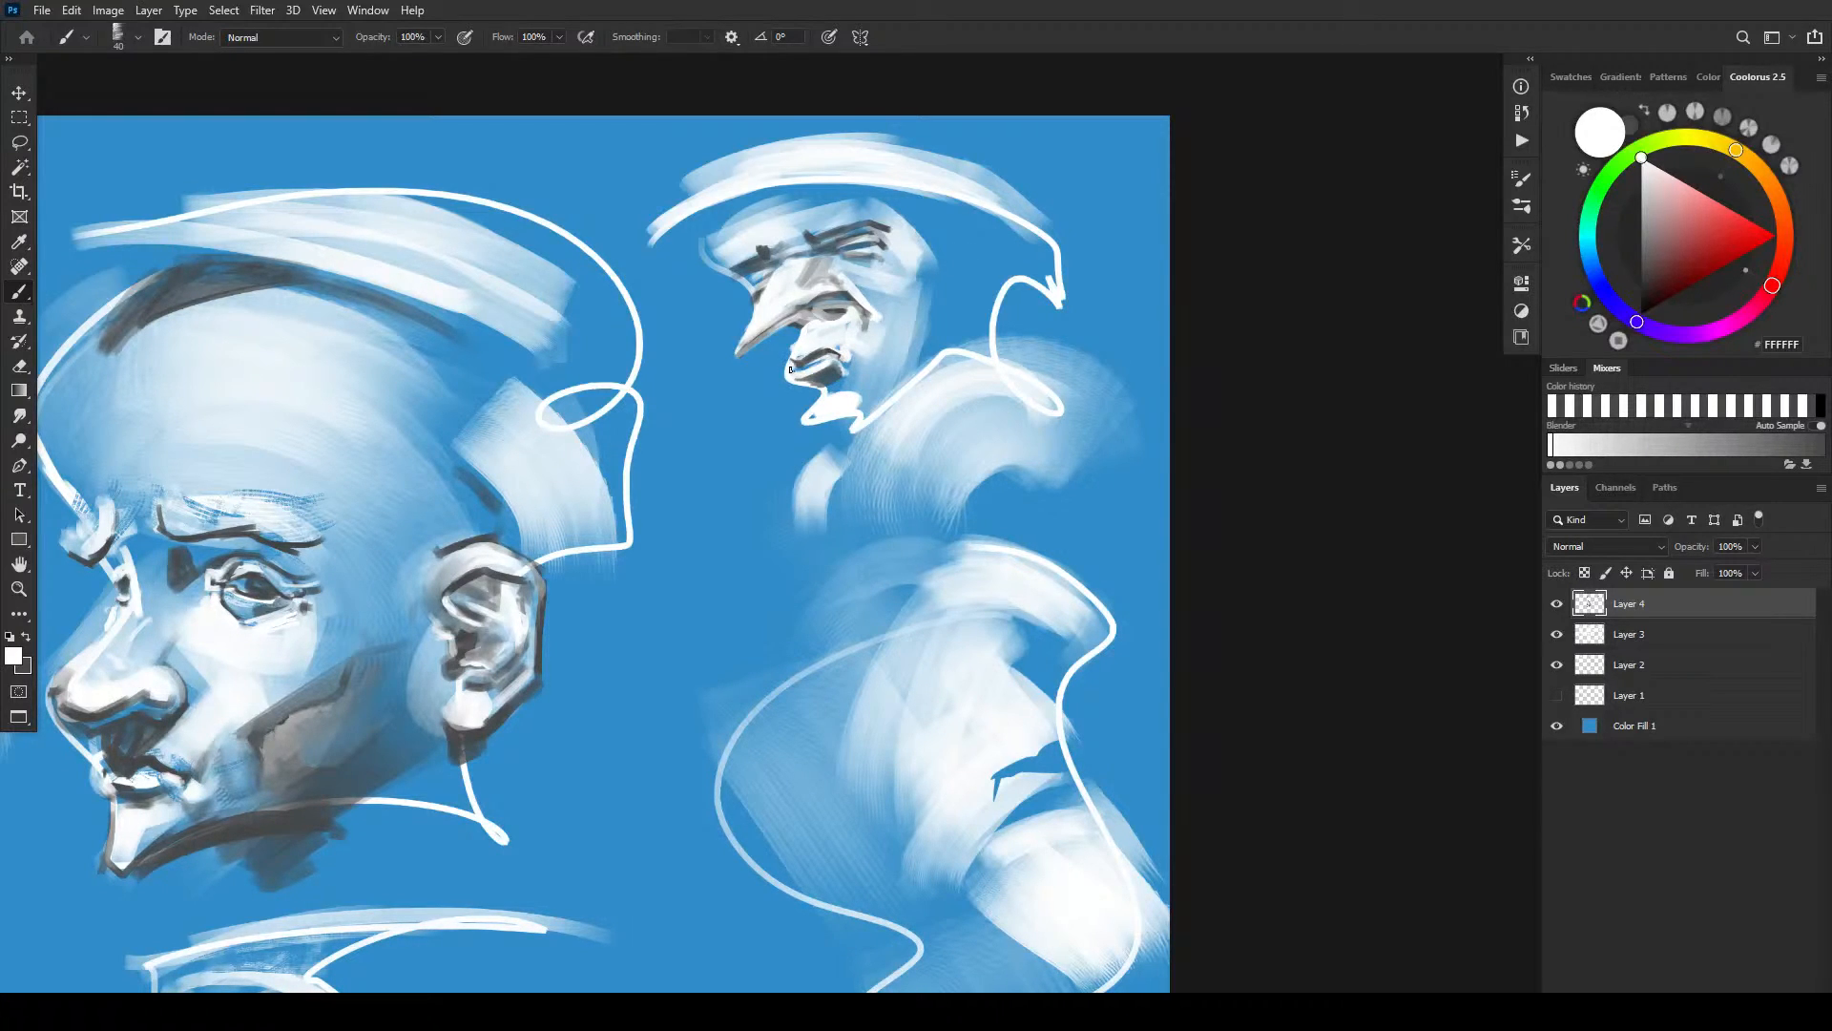
{"action": "left_click_drag", "start_coordinate": [847, 361], "coordinate": [857, 389]}
- Shade the upper-right head's cheek and smile fold with dark grey strokes
{"action": "key", "text": "x"}
{"action": "mouse_move", "coordinate": [930, 326]}
{"action": "left_mouse_down"}
{"action": "mouse_move", "coordinate": [880, 354]}
{"action": "mouse_move", "coordinate": [944, 331]}
{"action": "mouse_move", "coordinate": [928, 351]}
{"action": "mouse_move", "coordinate": [932, 306]}
{"action": "mouse_move", "coordinate": [889, 322]}
{"action": "mouse_move", "coordinate": [937, 297]}
{"action": "mouse_move", "coordinate": [906, 297]}
{"action": "mouse_move", "coordinate": [871, 300]}
{"action": "mouse_move", "coordinate": [845, 352]}
{"action": "mouse_move", "coordinate": [859, 306]}
{"action": "mouse_move", "coordinate": [848, 352]}
{"action": "left_mouse_up"}
{"action": "key", "text": "x"}
{"action": "key", "text": "x"}
{"action": "mouse_move", "coordinate": [863, 316]}
{"action": "left_mouse_down"}
{"action": "mouse_move", "coordinate": [838, 367]}
{"action": "mouse_move", "coordinate": [859, 332]}
{"action": "left_mouse_up"}
{"action": "key", "text": "x"}
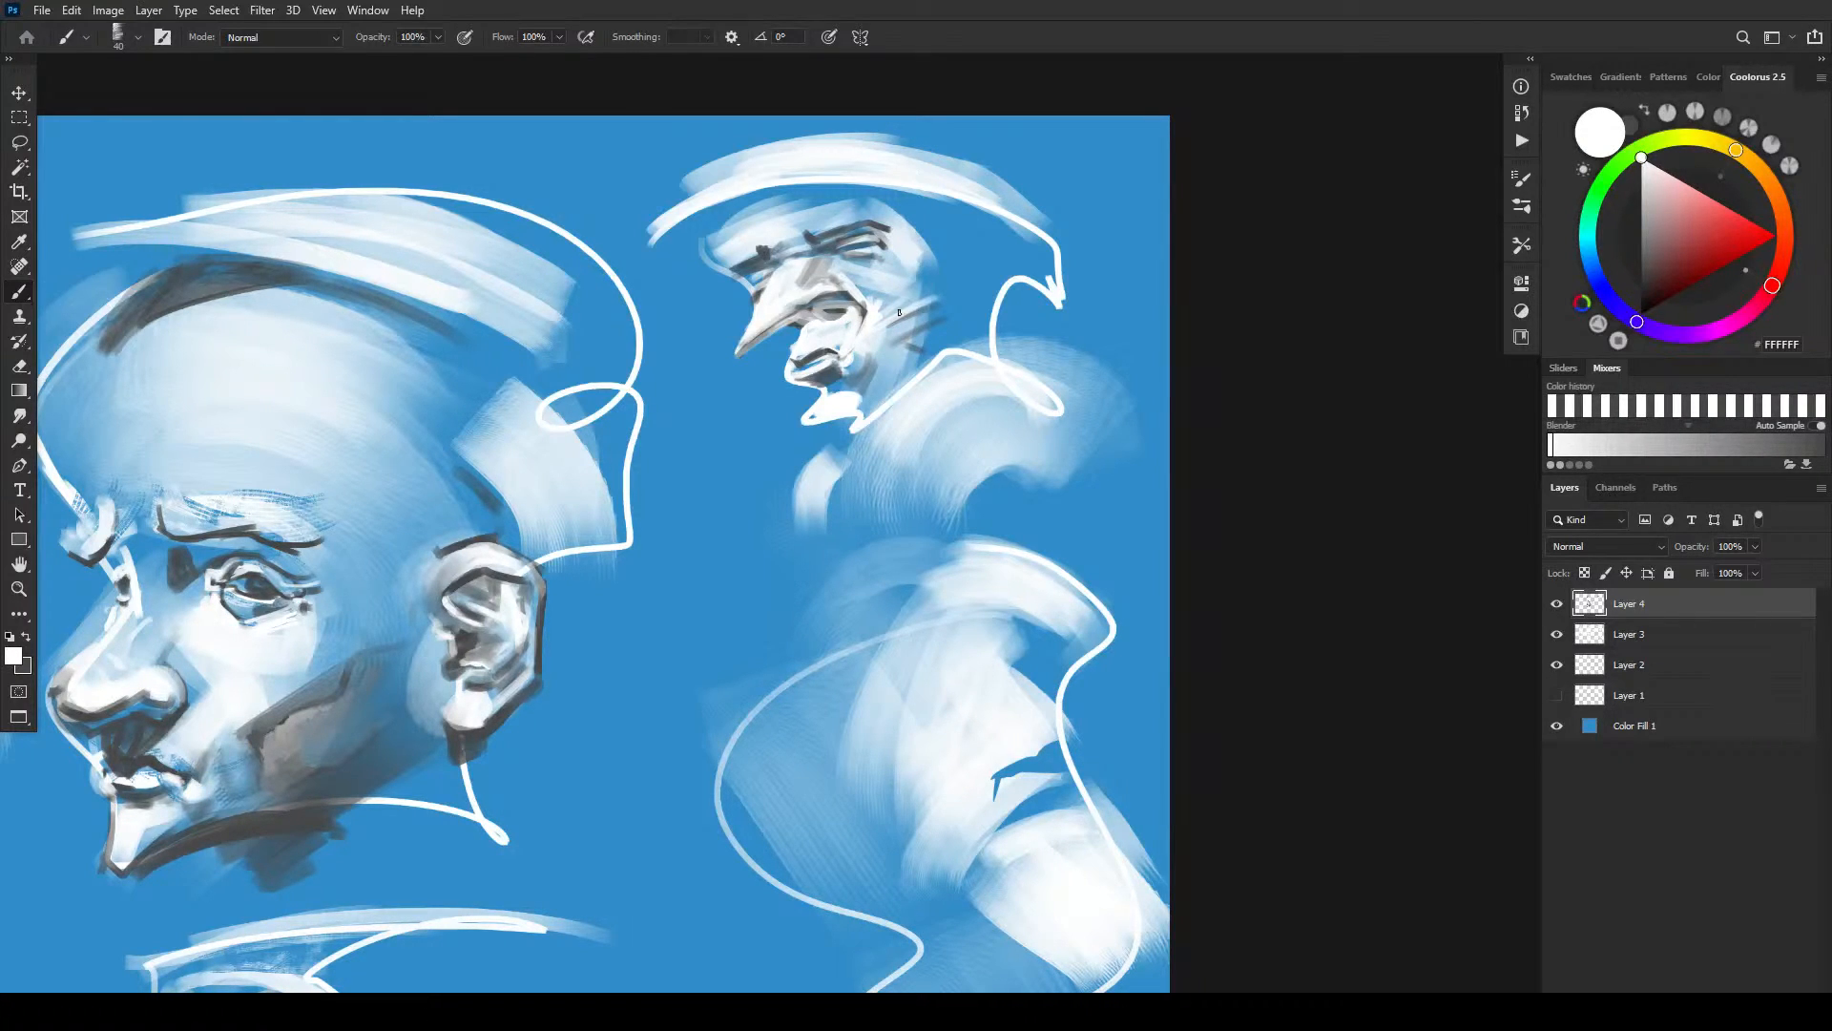
{"action": "key", "text": "bracketright"}
{"action": "key", "text": "bracketright"}
{"action": "key", "text": "bracketright"}
{"action": "key", "text": "bracketright"}
{"action": "key", "text": "bracketright"}
{"action": "key", "text": "bracketright"}
{"action": "key", "text": "bracketright"}
{"action": "key", "text": "bracketright"}
{"action": "key", "text": "bracketleft"}
{"action": "key", "text": "bracketleft"}
{"action": "key", "text": "bracketleft"}
{"action": "key", "text": "bracketleft"}
{"action": "key", "text": "bracketleft"}
{"action": "key", "text": "bracketleft"}
{"action": "key", "text": "bracketleft"}
{"action": "key", "text": "bracketright"}
{"action": "key", "text": "bracketright"}
{"action": "key", "text": "bracketright"}
{"action": "key", "text": "bracketright"}
{"action": "key", "text": "bracketright"}
{"action": "key", "text": "bracketright"}
{"action": "key", "text": "bracketright"}
{"action": "key", "text": "bracketright"}
{"action": "key", "text": "bracketright"}
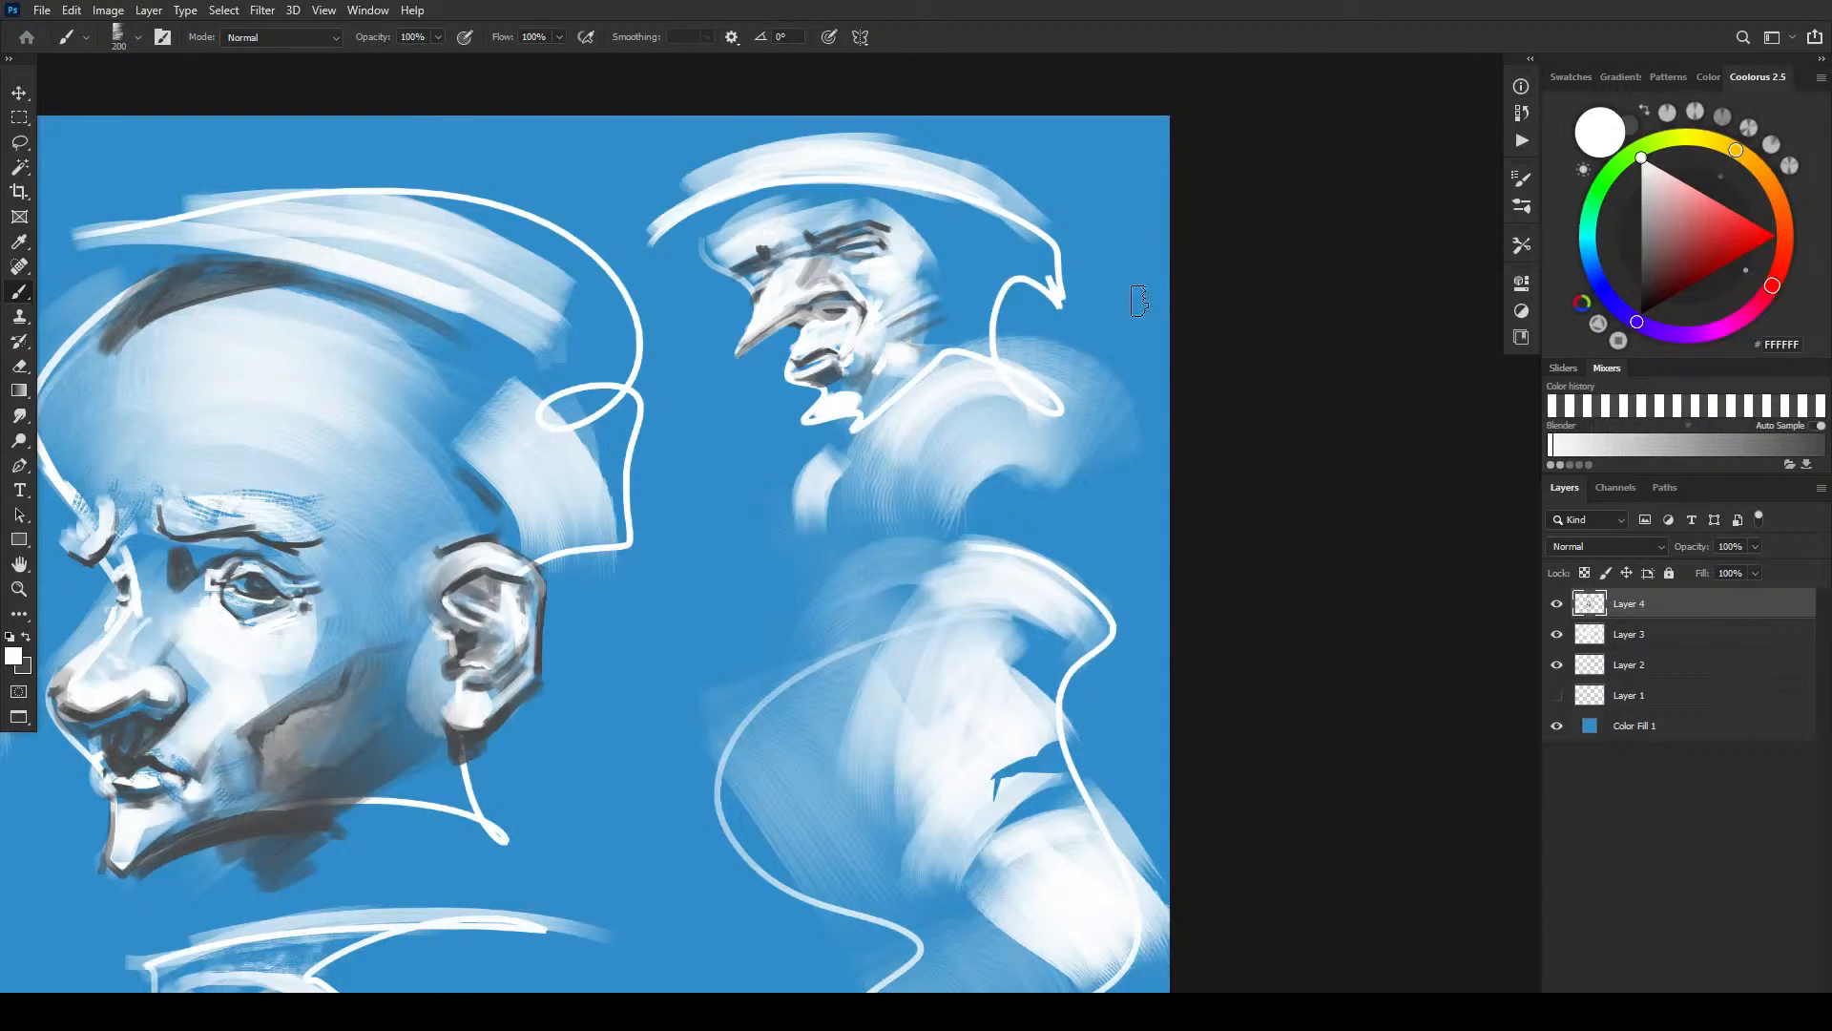
- Sample the dark grey from the painting and shade the underside of the upper-right head's chin with a 40 px brush
{"action": "key", "text": "bracketleft"}
{"action": "key", "text": "bracketleft"}
{"action": "key", "text": "bracketleft"}
{"action": "key", "text": "bracketleft"}
{"action": "left_click", "coordinate": [897, 394], "text": "alt"}
{"action": "key", "text": "bracketleft"}
{"action": "key", "text": "bracketleft"}
{"action": "key", "text": "bracketleft"}
{"action": "key", "text": "bracketleft"}
{"action": "key", "text": "bracketleft"}
{"action": "key", "text": "bracketleft"}
{"action": "key", "text": "bracketleft"}
{"action": "key", "text": "bracketleft"}
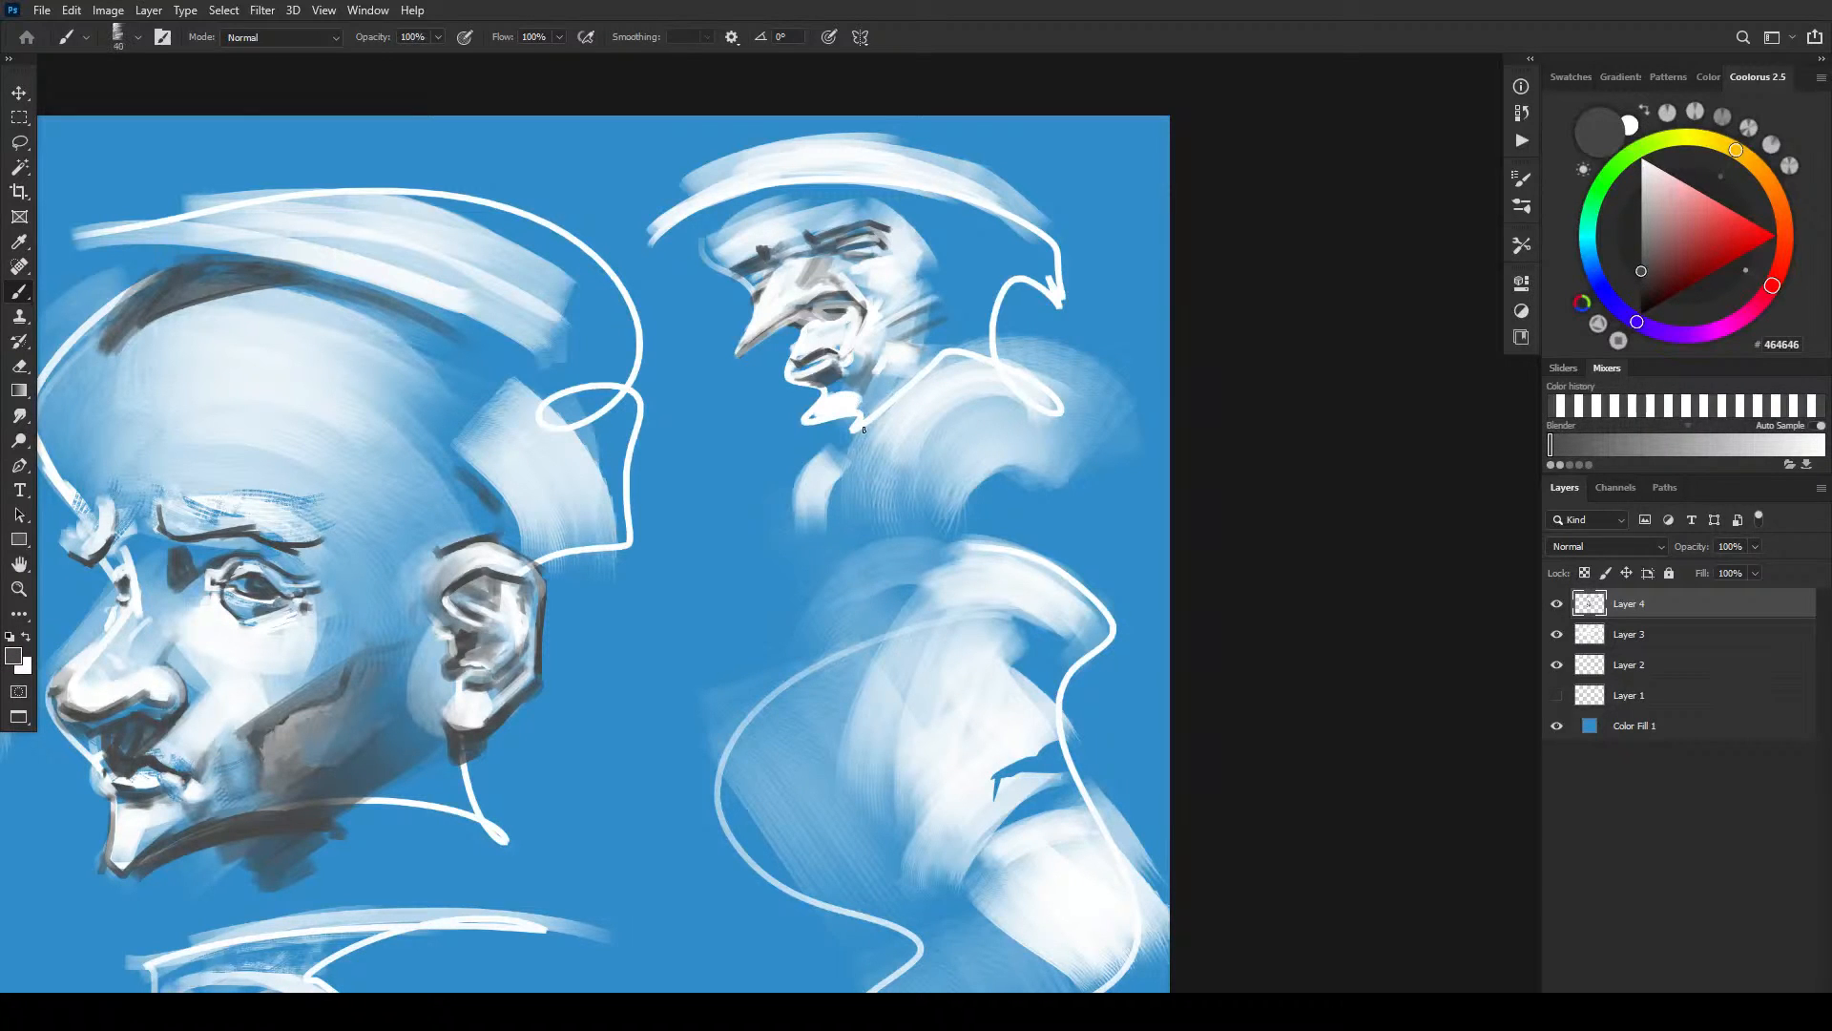
{"action": "mouse_move", "coordinate": [832, 417]}
{"action": "left_mouse_down"}
{"action": "mouse_move", "coordinate": [904, 379]}
{"action": "mouse_move", "coordinate": [855, 419]}
{"action": "mouse_move", "coordinate": [881, 415]}
{"action": "mouse_move", "coordinate": [854, 463]}
{"action": "left_mouse_up"}
- Paint a dark grey neck shadow from below the upper-right head's jaw down to the collar with a 100 px brush
{"action": "key", "text": "bracketright"}
{"action": "key", "text": "bracketright"}
{"action": "key", "text": "bracketright"}
{"action": "key", "text": "bracketright"}
{"action": "key", "text": "bracketright"}
{"action": "key", "text": "bracketright"}
{"action": "key", "text": "bracketright"}
{"action": "key", "text": "bracketright"}
{"action": "left_click_drag", "start_coordinate": [900, 389], "coordinate": [848, 501]}
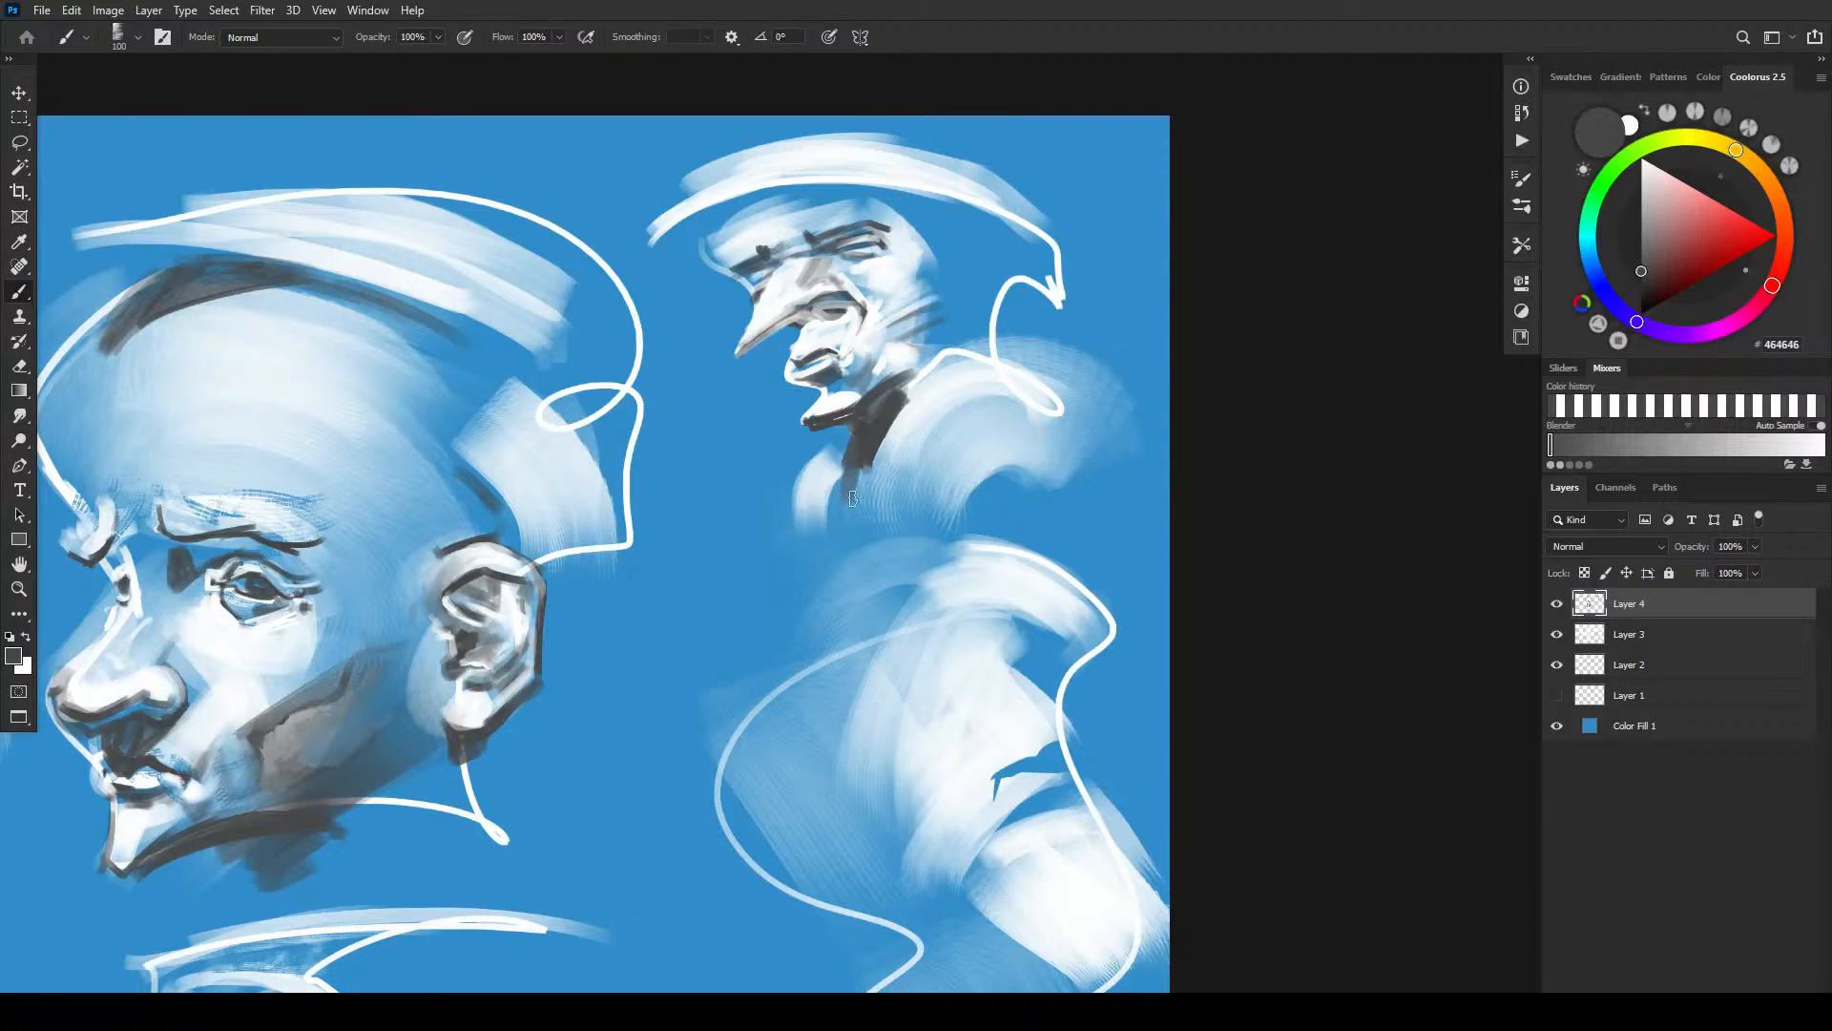
- Darken the underside of the upper-right head's nose and shade the area above the mouth with a small dark grey brush
{"action": "key", "text": "bracketleft"}
{"action": "key", "text": "bracketleft"}
{"action": "key", "text": "bracketleft"}
{"action": "key", "text": "bracketleft"}
{"action": "key", "text": "bracketleft"}
{"action": "key", "text": "bracketleft"}
{"action": "key", "text": "bracketleft"}
{"action": "key", "text": "bracketleft"}
{"action": "key", "text": "bracketleft"}
{"action": "key", "text": "bracketleft"}
{"action": "left_click_drag", "start_coordinate": [741, 352], "coordinate": [805, 313]}
{"action": "mouse_move", "coordinate": [757, 340]}
{"action": "left_mouse_down"}
{"action": "mouse_move", "coordinate": [820, 307]}
{"action": "mouse_move", "coordinate": [802, 333]}
{"action": "mouse_move", "coordinate": [833, 317]}
{"action": "mouse_move", "coordinate": [819, 342]}
{"action": "left_mouse_up"}
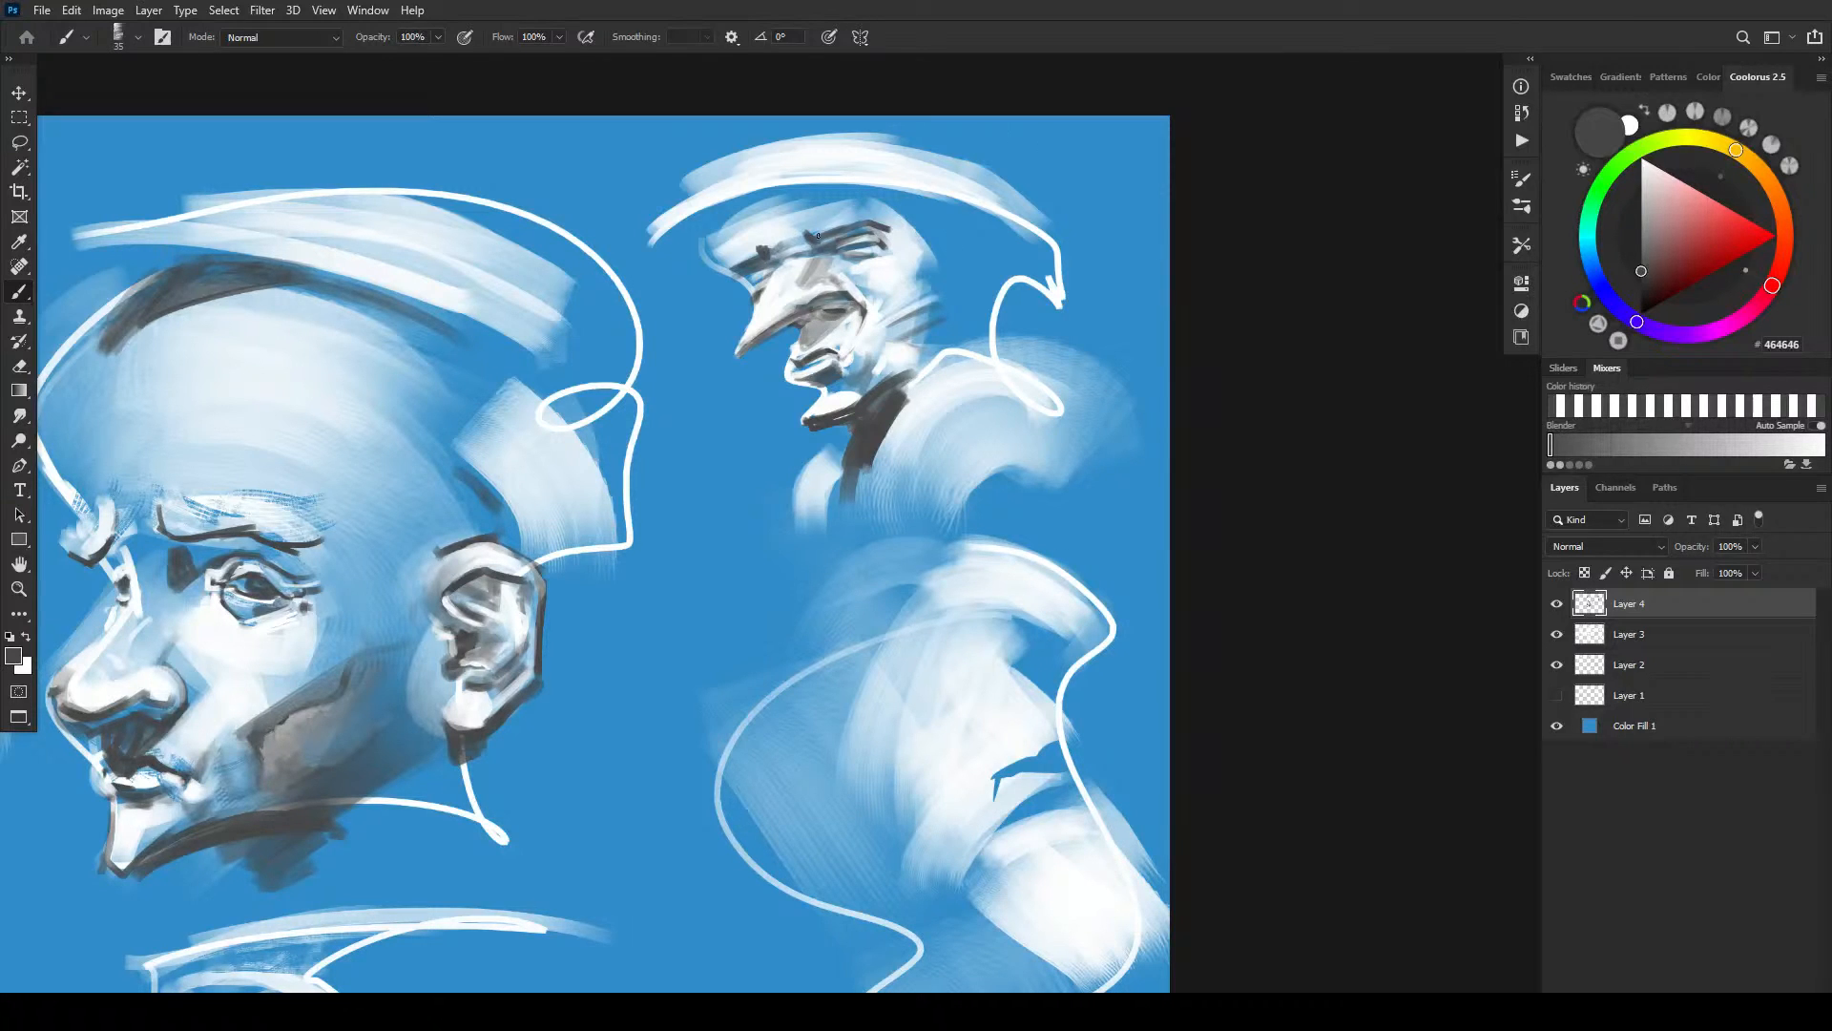
- Deepen the upper-right head's eye sockets and shade the far side of the forehead beneath the hat brim in dark grey
{"action": "key", "text": "bracketright"}
{"action": "key", "text": "bracketright"}
{"action": "mouse_move", "coordinate": [828, 247]}
{"action": "left_mouse_down"}
{"action": "mouse_move", "coordinate": [869, 229]}
{"action": "mouse_move", "coordinate": [893, 236]}
{"action": "mouse_move", "coordinate": [840, 248]}
{"action": "mouse_move", "coordinate": [883, 255]}
{"action": "left_mouse_up"}
{"action": "key", "text": "bracketleft"}
{"action": "mouse_move", "coordinate": [758, 283]}
{"action": "left_mouse_down"}
{"action": "mouse_move", "coordinate": [787, 231]}
{"action": "mouse_move", "coordinate": [745, 191]}
{"action": "mouse_move", "coordinate": [717, 231]}
{"action": "mouse_move", "coordinate": [785, 201]}
{"action": "mouse_move", "coordinate": [725, 258]}
{"action": "left_mouse_up"}
{"action": "mouse_move", "coordinate": [752, 207]}
{"action": "left_mouse_down"}
{"action": "mouse_move", "coordinate": [721, 266]}
{"action": "mouse_move", "coordinate": [721, 234]}
{"action": "mouse_move", "coordinate": [704, 257]}
{"action": "mouse_move", "coordinate": [721, 217]}
{"action": "mouse_move", "coordinate": [704, 260]}
{"action": "left_mouse_up"}
{"action": "key", "text": "bracketright"}
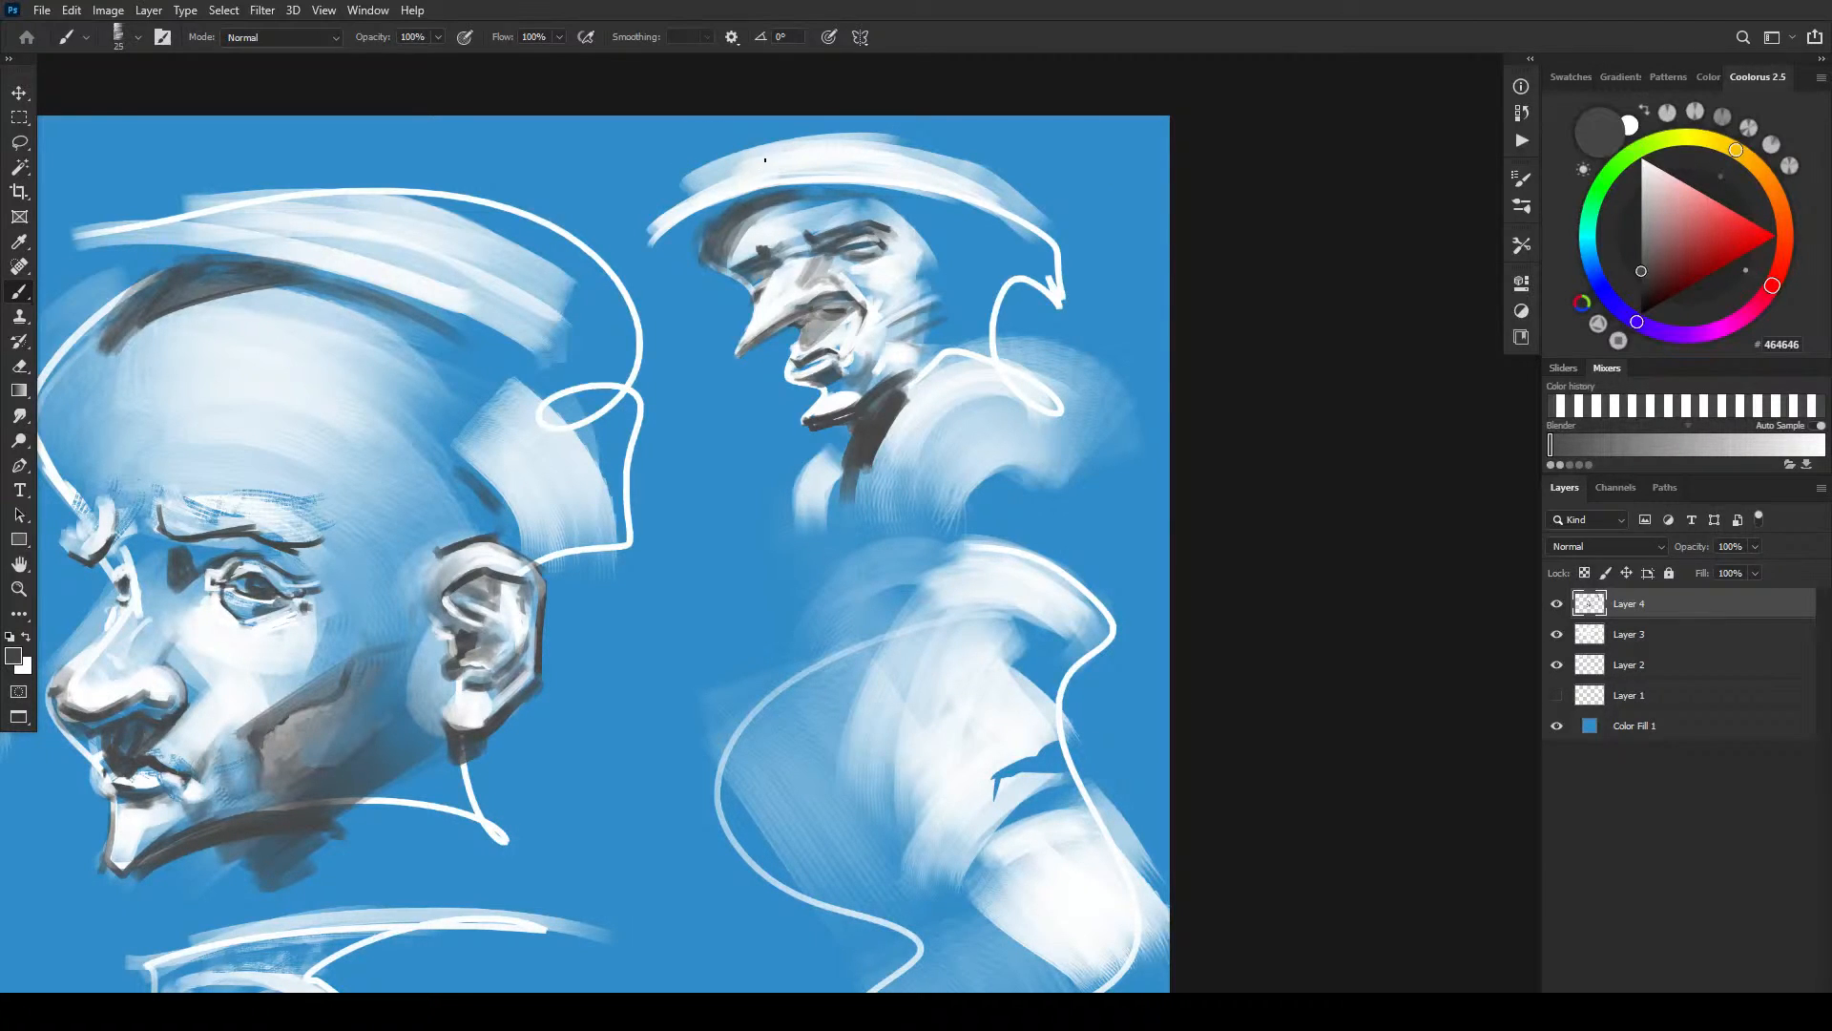
- Draw dark grey accents on the front of the upper-right head's hat and outline the underside of its brim
{"action": "left_click_drag", "start_coordinate": [748, 160], "coordinate": [859, 159]}
{"action": "left_click_drag", "start_coordinate": [732, 168], "coordinate": [712, 180]}
{"action": "mouse_move", "coordinate": [688, 193]}
{"action": "left_mouse_down"}
{"action": "mouse_move", "coordinate": [673, 179]}
{"action": "mouse_move", "coordinate": [689, 152]}
{"action": "left_mouse_up"}
{"action": "mouse_move", "coordinate": [667, 251]}
{"action": "left_mouse_down"}
{"action": "mouse_move", "coordinate": [701, 253]}
{"action": "mouse_move", "coordinate": [657, 249]}
{"action": "mouse_move", "coordinate": [779, 194]}
{"action": "mouse_move", "coordinate": [884, 193]}
{"action": "left_mouse_up"}
- Paint a dark grey mass of hair behind the upper-right head's temple, below the back of the hat
{"action": "key", "text": "bracketright"}
{"action": "key", "text": "bracketright"}
{"action": "key", "text": "bracketright"}
{"action": "key", "text": "bracketright"}
{"action": "key", "text": "bracketright"}
{"action": "key", "text": "bracketright"}
{"action": "key", "text": "bracketright"}
{"action": "key", "text": "bracketright"}
{"action": "key", "text": "bracketright"}
{"action": "key", "text": "bracketright"}
{"action": "key", "text": "bracketleft"}
{"action": "key", "text": "bracketleft"}
{"action": "key", "text": "bracketleft"}
{"action": "key", "text": "bracketleft"}
{"action": "key", "text": "bracketleft"}
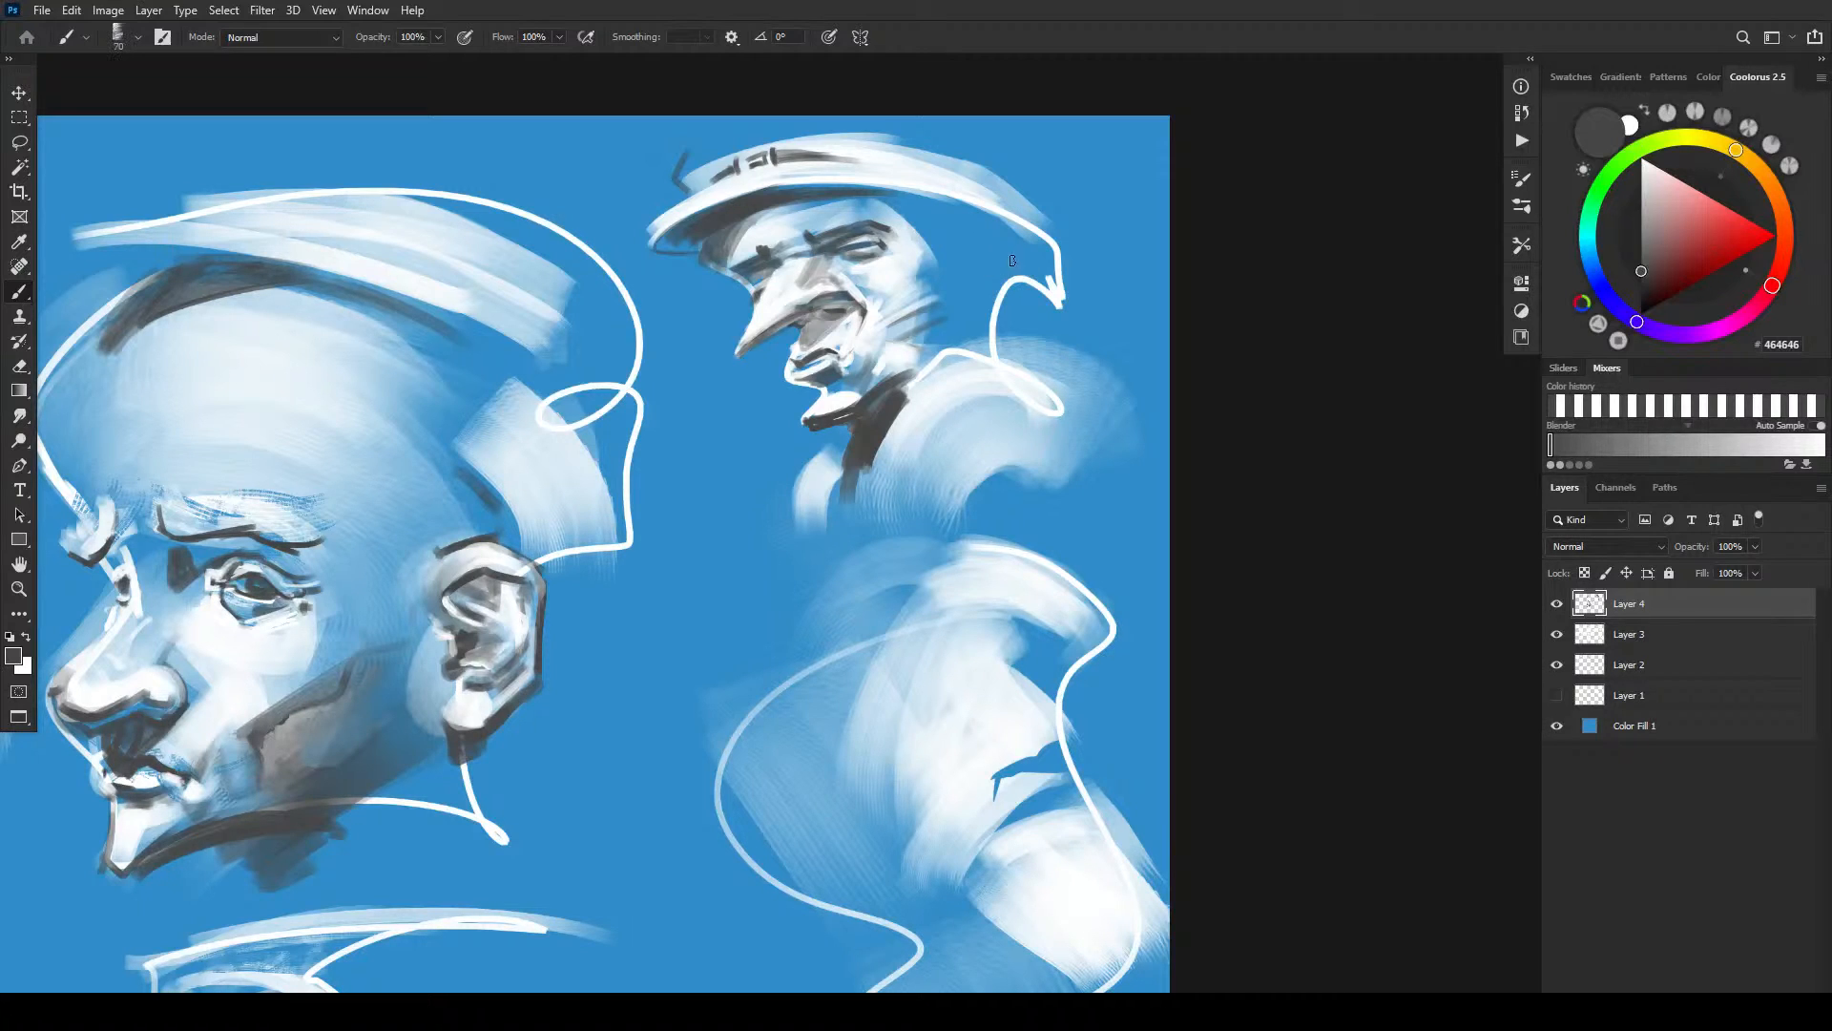
{"action": "mouse_move", "coordinate": [1015, 280]}
{"action": "left_mouse_down"}
{"action": "mouse_move", "coordinate": [959, 238]}
{"action": "mouse_move", "coordinate": [962, 294]}
{"action": "mouse_move", "coordinate": [951, 263]}
{"action": "mouse_move", "coordinate": [923, 313]}
{"action": "mouse_move", "coordinate": [950, 276]}
{"action": "mouse_move", "coordinate": [1009, 278]}
{"action": "mouse_move", "coordinate": [914, 221]}
{"action": "mouse_move", "coordinate": [935, 247]}
{"action": "left_mouse_up"}
- Add a thin dark grey fold line across the rear half of the upper-right head's hat
{"action": "key", "text": "bracketright"}
{"action": "key", "text": "bracketright"}
{"action": "key", "text": "bracketright"}
{"action": "key", "text": "bracketright"}
{"action": "key", "text": "bracketright"}
{"action": "key", "text": "bracketright"}
{"action": "key", "text": "bracketright"}
{"action": "key", "text": "bracketright"}
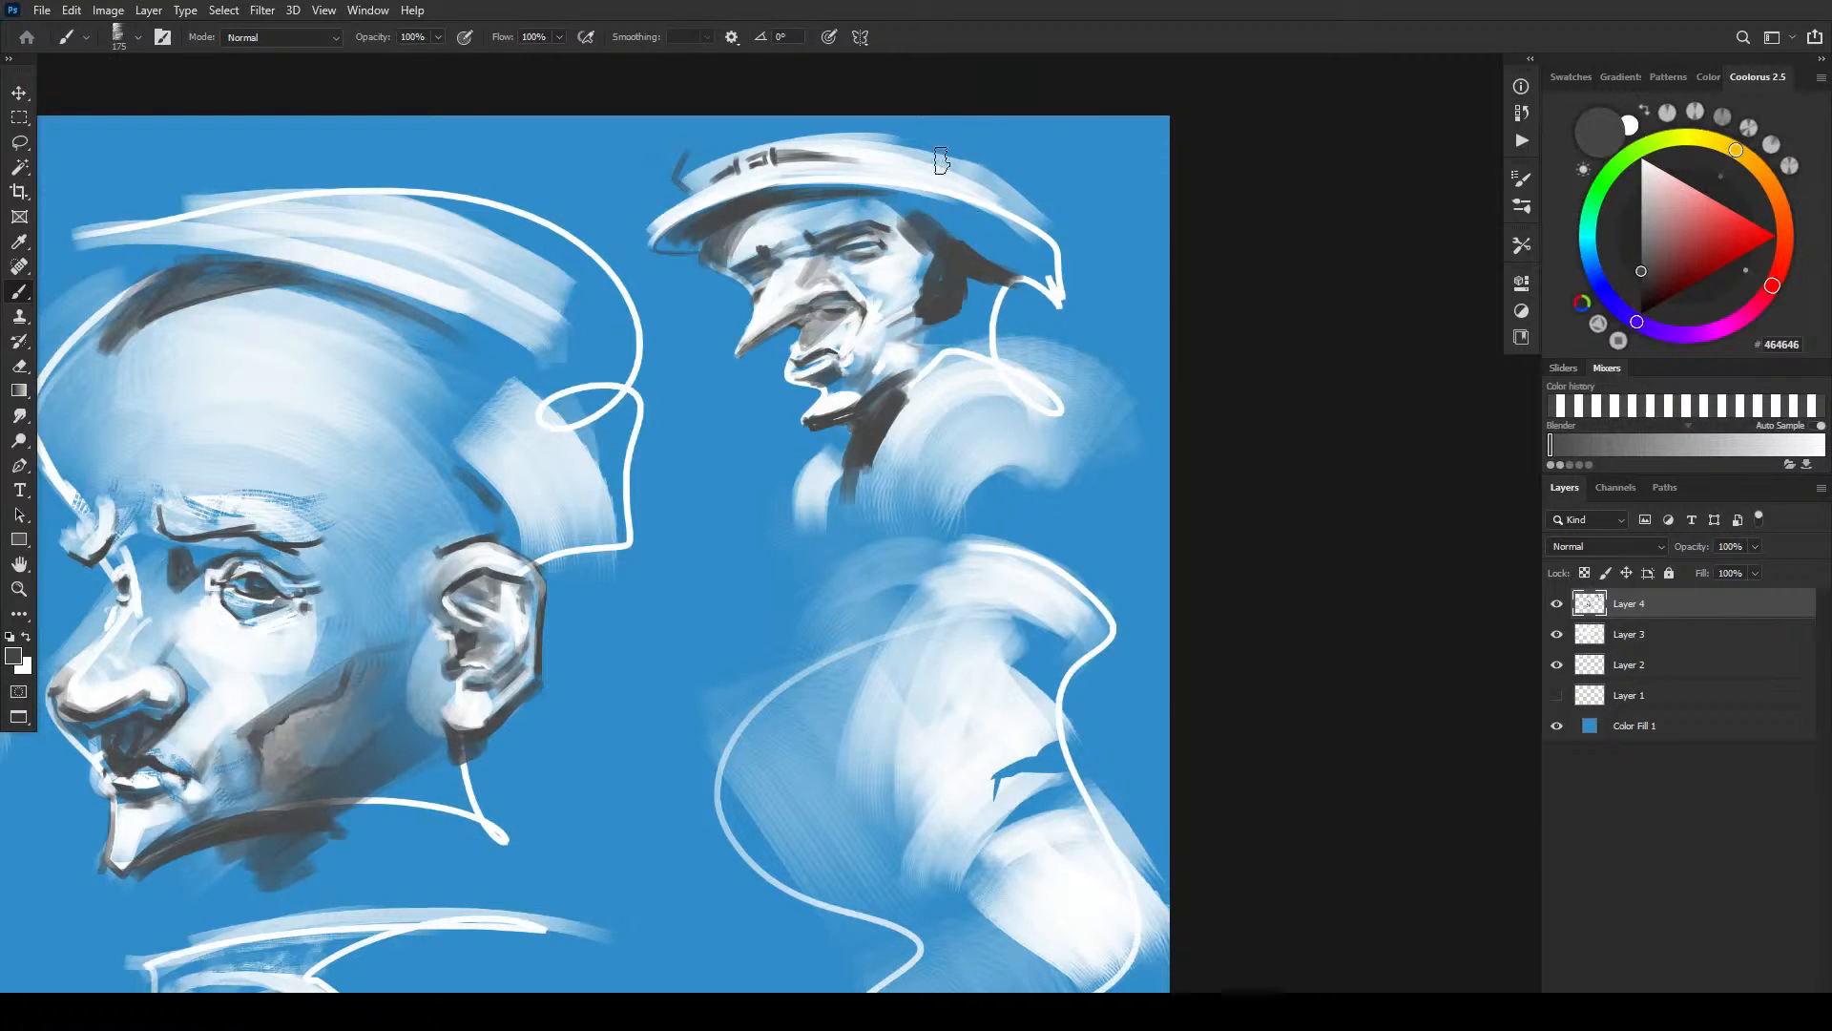
{"action": "key", "text": "bracketleft"}
{"action": "key", "text": "bracketleft"}
{"action": "key", "text": "bracketleft"}
{"action": "key", "text": "bracketleft"}
{"action": "key", "text": "bracketleft"}
{"action": "key", "text": "bracketleft"}
{"action": "key", "text": "bracketleft"}
{"action": "key", "text": "bracketleft"}
{"action": "key", "text": "bracketleft"}
{"action": "key", "text": "bracketleft"}
{"action": "mouse_move", "coordinate": [868, 193]}
{"action": "left_mouse_down"}
{"action": "mouse_move", "coordinate": [999, 211]}
{"action": "mouse_move", "coordinate": [969, 183]}
{"action": "left_mouse_up"}
- Switch to white and paint strokes sweeping back over the rear of the upper-right head's hat to its outer tip
{"action": "key", "text": "bracketleft"}
{"action": "key", "text": "x"}
{"action": "left_click_drag", "start_coordinate": [919, 201], "coordinate": [1018, 212]}
{"action": "mouse_move", "coordinate": [925, 202]}
{"action": "left_mouse_down"}
{"action": "mouse_move", "coordinate": [1059, 234]}
{"action": "mouse_move", "coordinate": [1066, 263]}
{"action": "mouse_move", "coordinate": [1028, 249]}
{"action": "mouse_move", "coordinate": [1053, 271]}
{"action": "mouse_move", "coordinate": [1007, 222]}
{"action": "mouse_move", "coordinate": [1059, 254]}
{"action": "left_mouse_up"}
{"action": "key", "text": "bracketright"}
{"action": "key", "text": "bracketright"}
{"action": "key", "text": "bracketright"}
{"action": "key", "text": "bracketright"}
{"action": "key", "text": "bracketright"}
{"action": "key", "text": "bracketright"}
{"action": "left_click_drag", "start_coordinate": [919, 202], "coordinate": [1016, 260]}
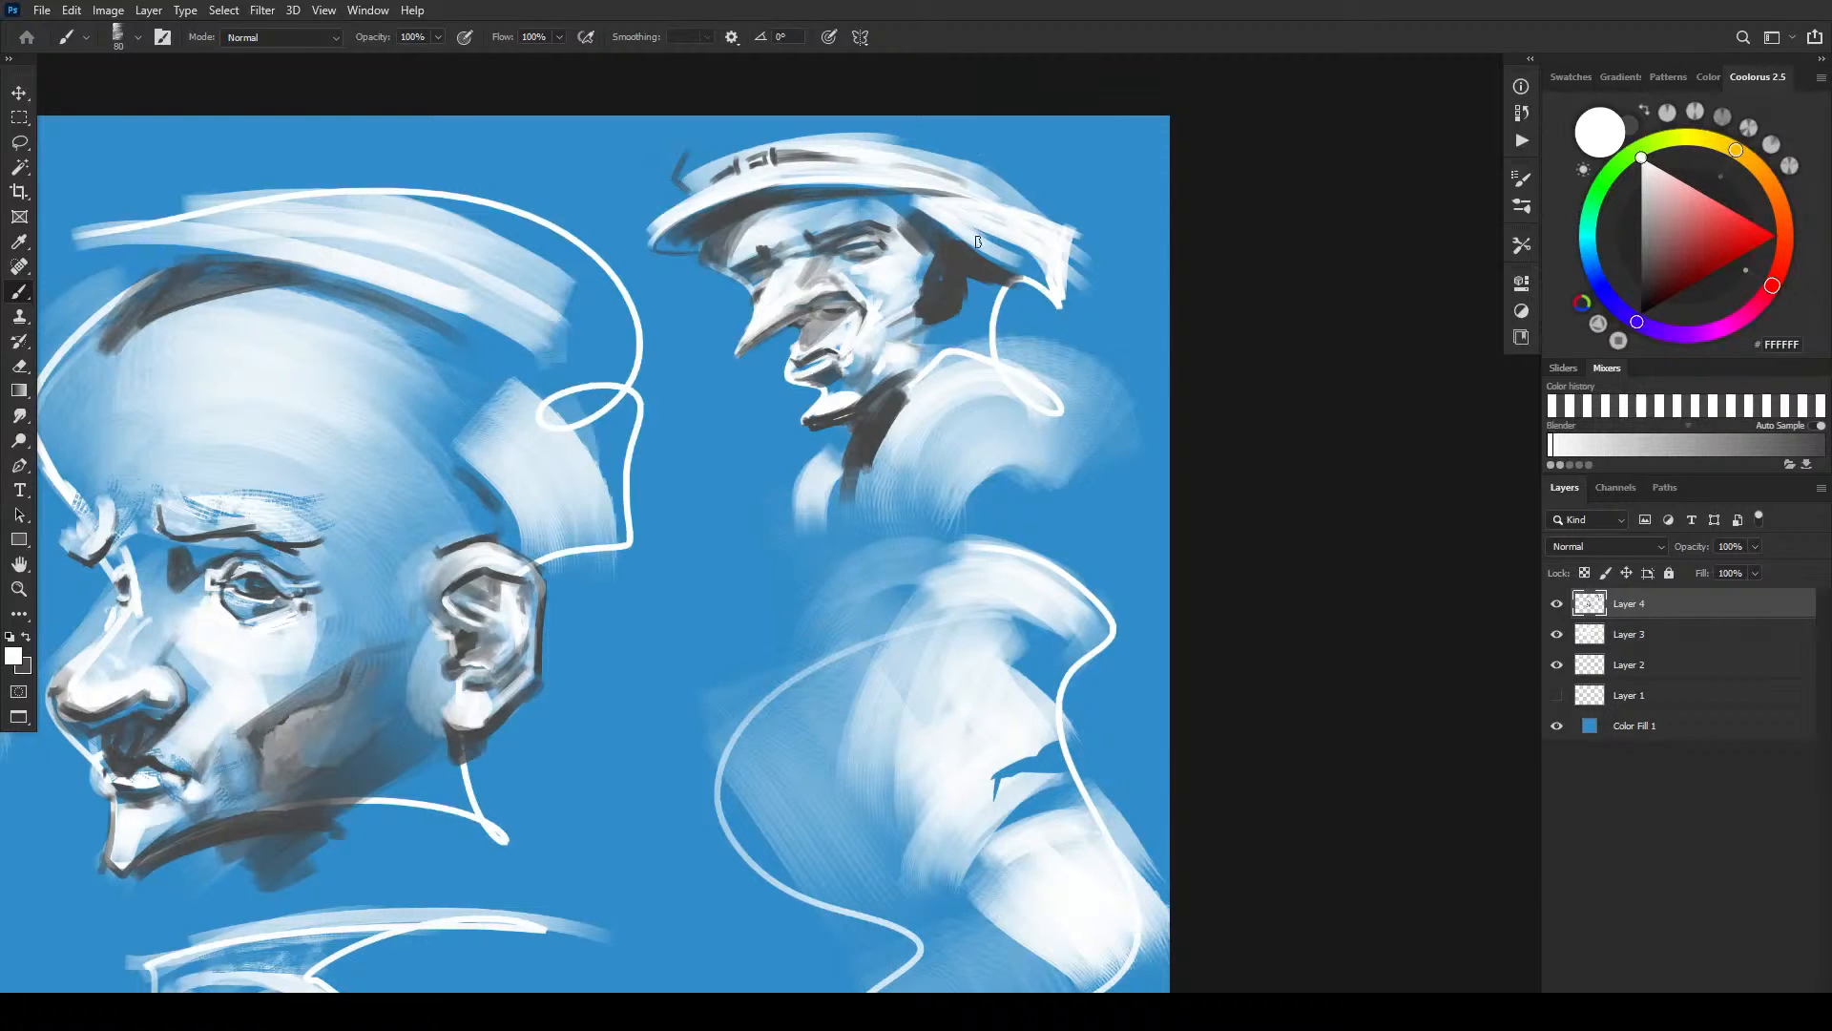
- Sample the dark grey and extend the hair shadow between the upper-right head's cheek and the back of the hat
{"action": "left_click", "coordinate": [954, 262], "text": "alt"}
{"action": "mouse_move", "coordinate": [997, 277]}
{"action": "left_mouse_down"}
{"action": "mouse_move", "coordinate": [1002, 315]}
{"action": "mouse_move", "coordinate": [956, 310]}
{"action": "left_mouse_up"}
{"action": "key", "text": "bracketright"}
{"action": "key", "text": "bracketright"}
{"action": "key", "text": "bracketright"}
{"action": "key", "text": "bracketright"}
{"action": "key", "text": "bracketright"}
{"action": "key", "text": "bracketright"}
{"action": "key", "text": "bracketright"}
{"action": "key", "text": "bracketright"}
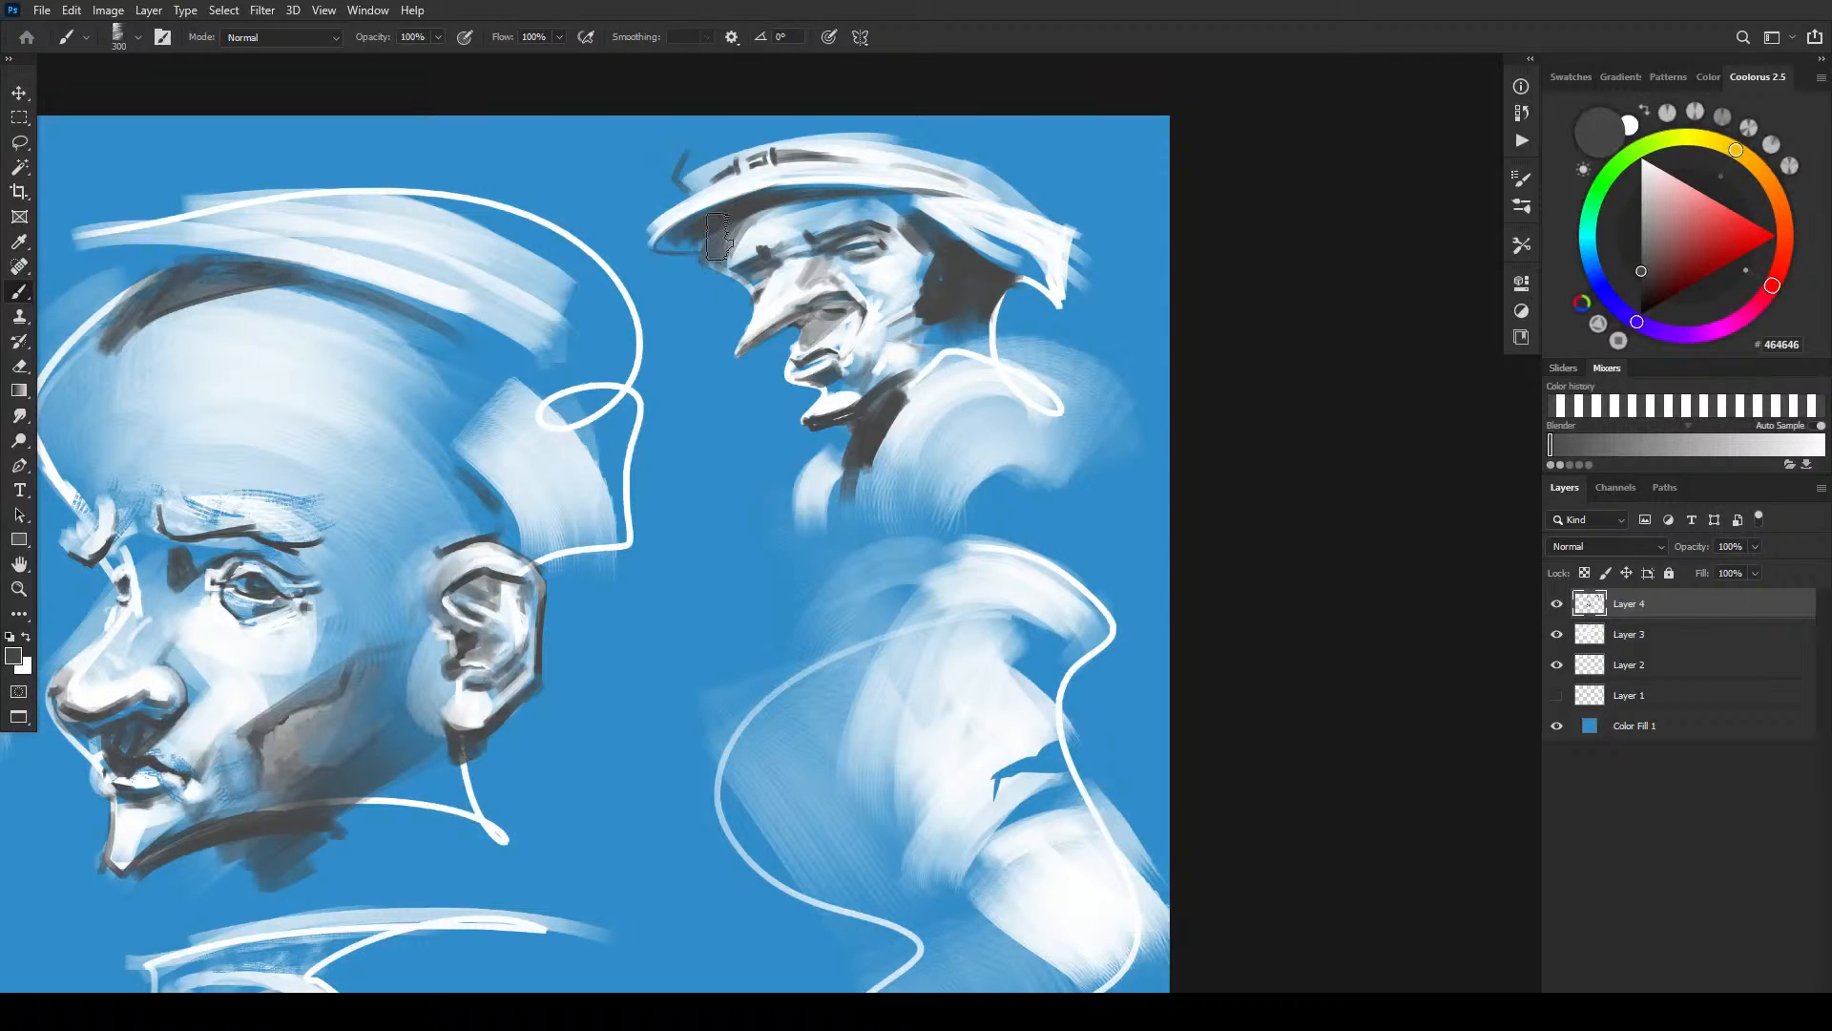
- Touch up the lower edge of the upper-right head's chin with a small white brush stroke
{"action": "key", "text": "bracketleft"}
{"action": "key", "text": "bracketleft"}
{"action": "key", "text": "bracketleft"}
{"action": "key", "text": "bracketleft"}
{"action": "key", "text": "bracketleft"}
{"action": "key", "text": "bracketleft"}
{"action": "key", "text": "bracketleft"}
{"action": "key", "text": "bracketleft"}
{"action": "key", "text": "bracketleft"}
{"action": "key", "text": "bracketleft"}
{"action": "key", "text": "bracketleft"}
{"action": "key", "text": "bracketleft"}
{"action": "key", "text": "bracketleft"}
{"action": "key", "text": "bracketright"}
{"action": "key", "text": "bracketright"}
{"action": "key", "text": "bracketright"}
{"action": "left_click_drag", "start_coordinate": [791, 358], "coordinate": [802, 384]}
{"action": "key", "text": "ctrl+z"}
{"action": "key", "text": "x"}
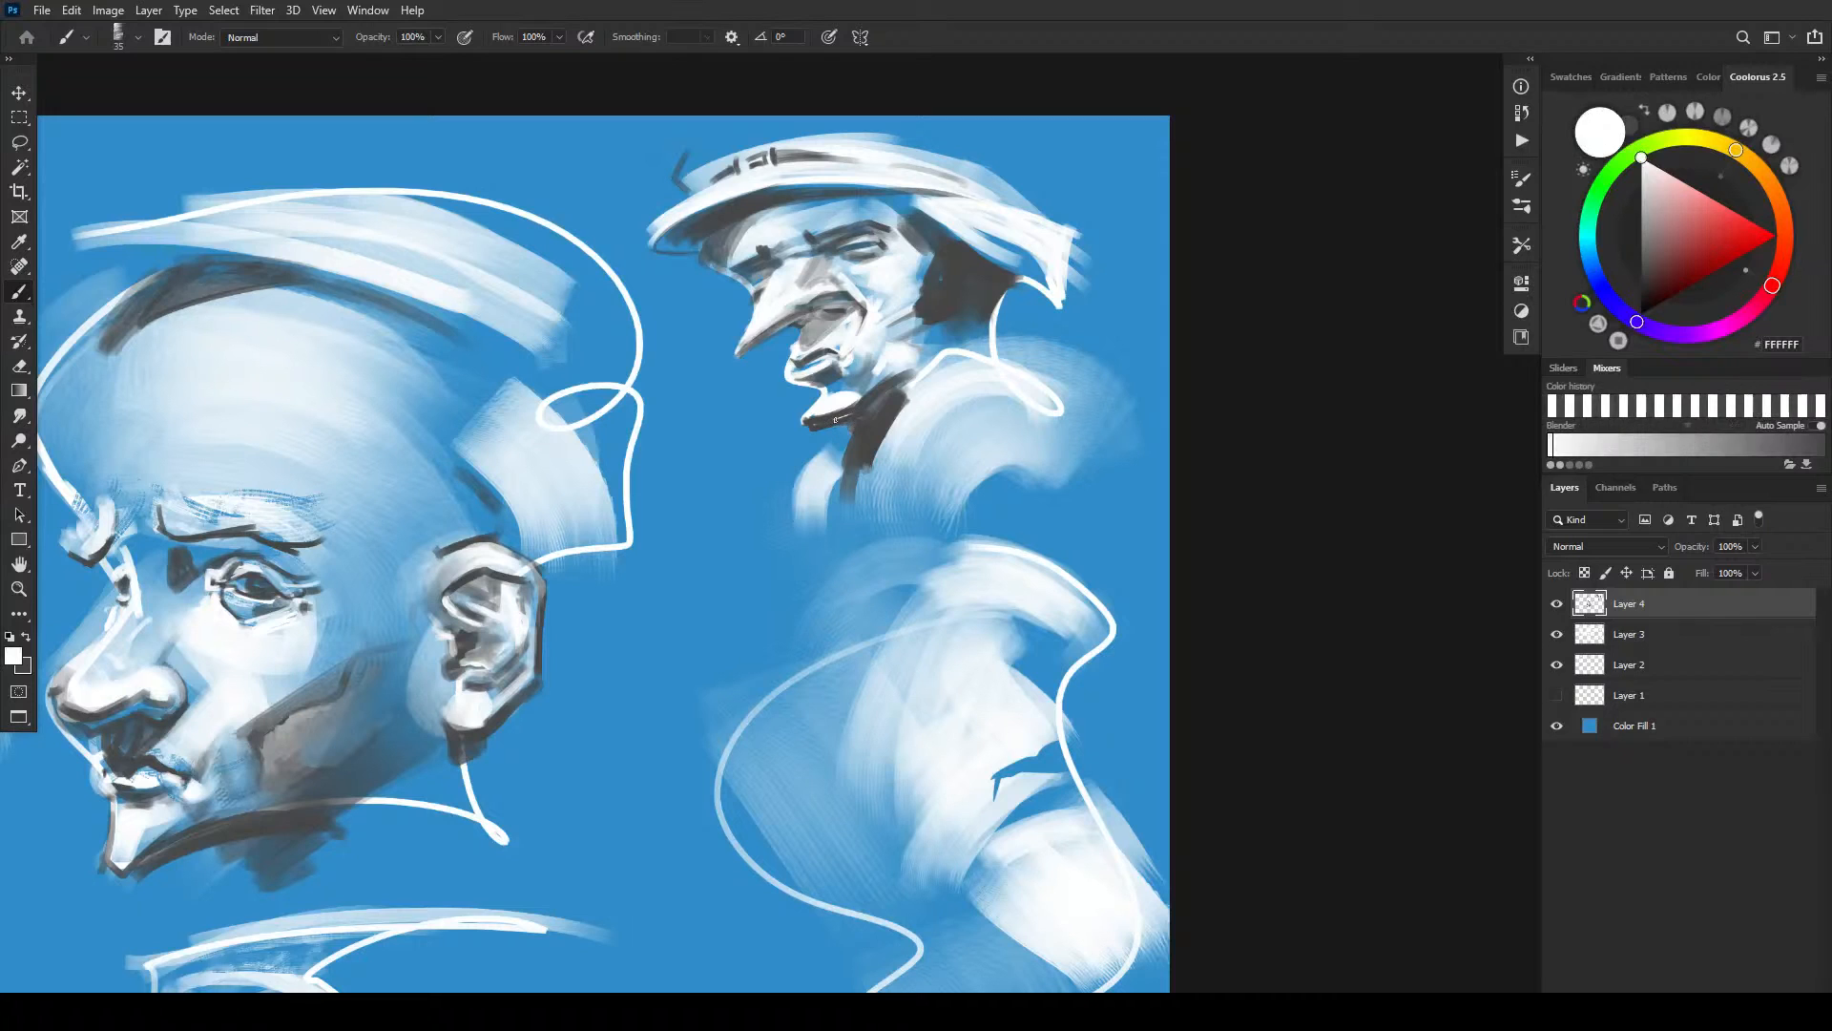
{"action": "mouse_move", "coordinate": [833, 417]}
{"action": "left_mouse_down"}
{"action": "mouse_move", "coordinate": [817, 421]}
{"action": "mouse_move", "coordinate": [864, 401]}
{"action": "left_mouse_up"}
{"action": "key", "text": "x"}
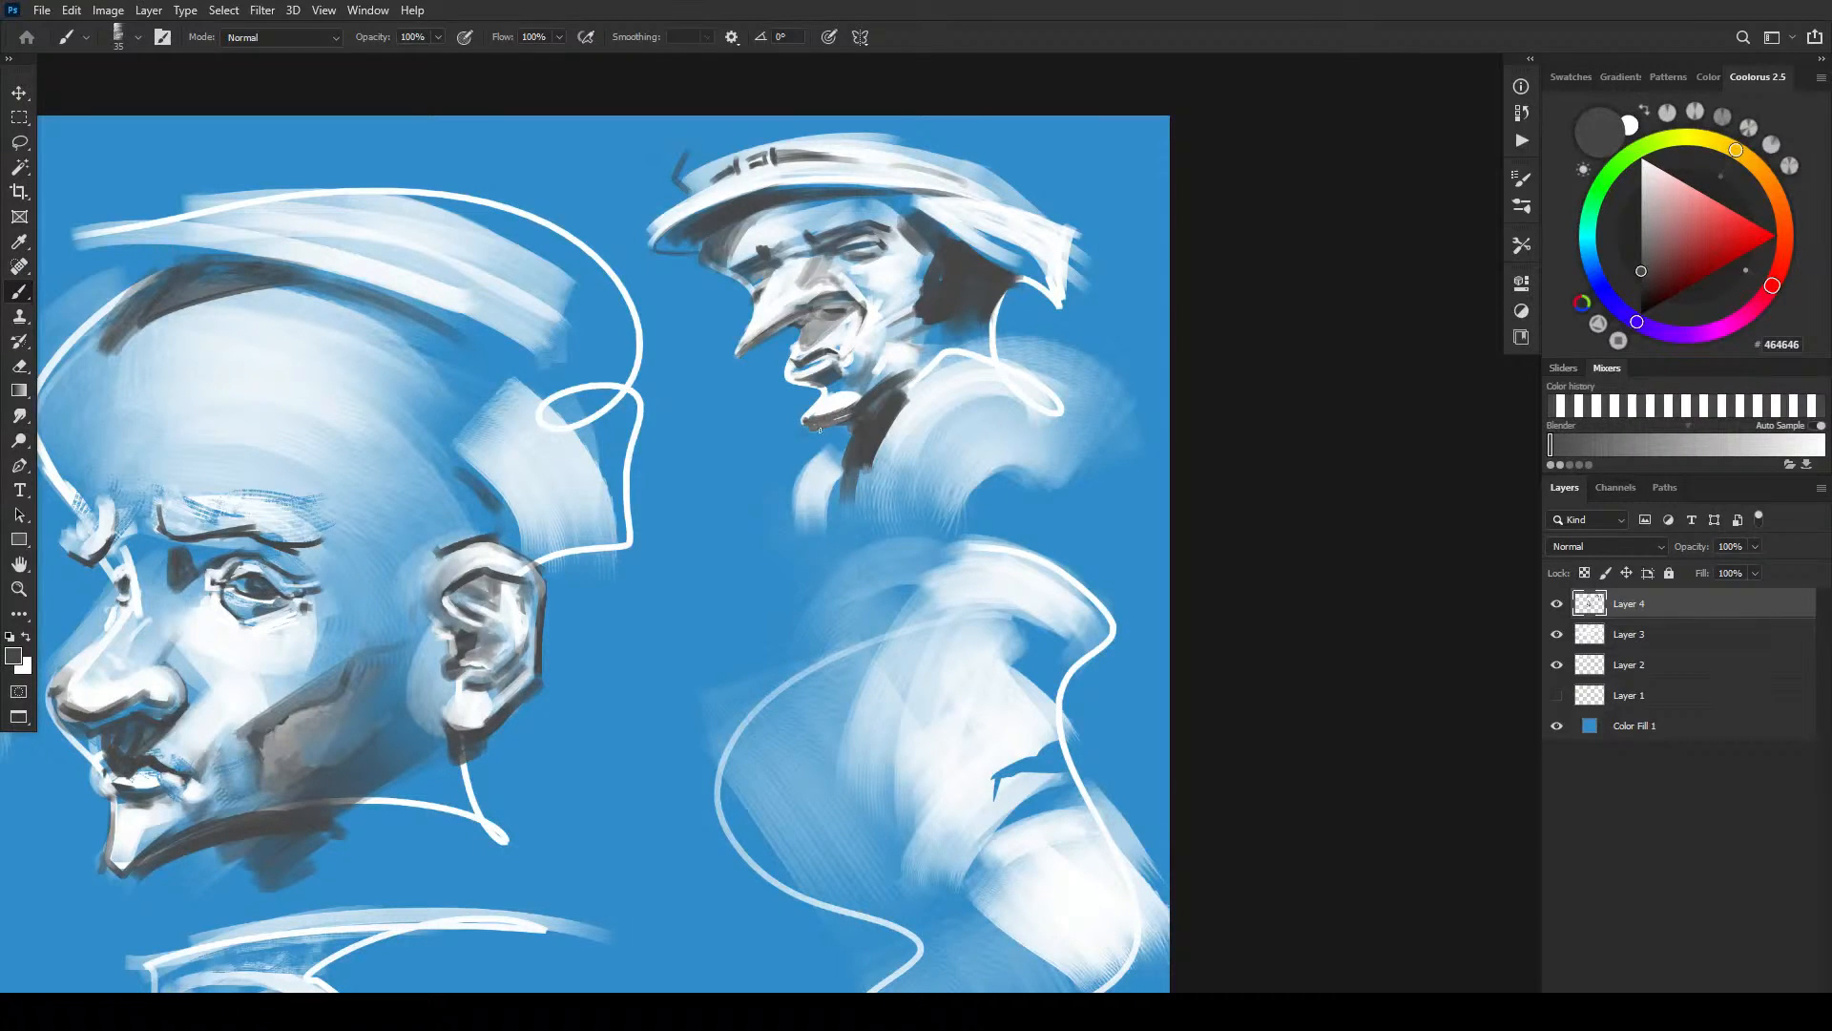
- Paint white highlights along the upper-right head's jawline and down the rear of the cheek beside the dark hair
{"action": "key", "text": "x"}
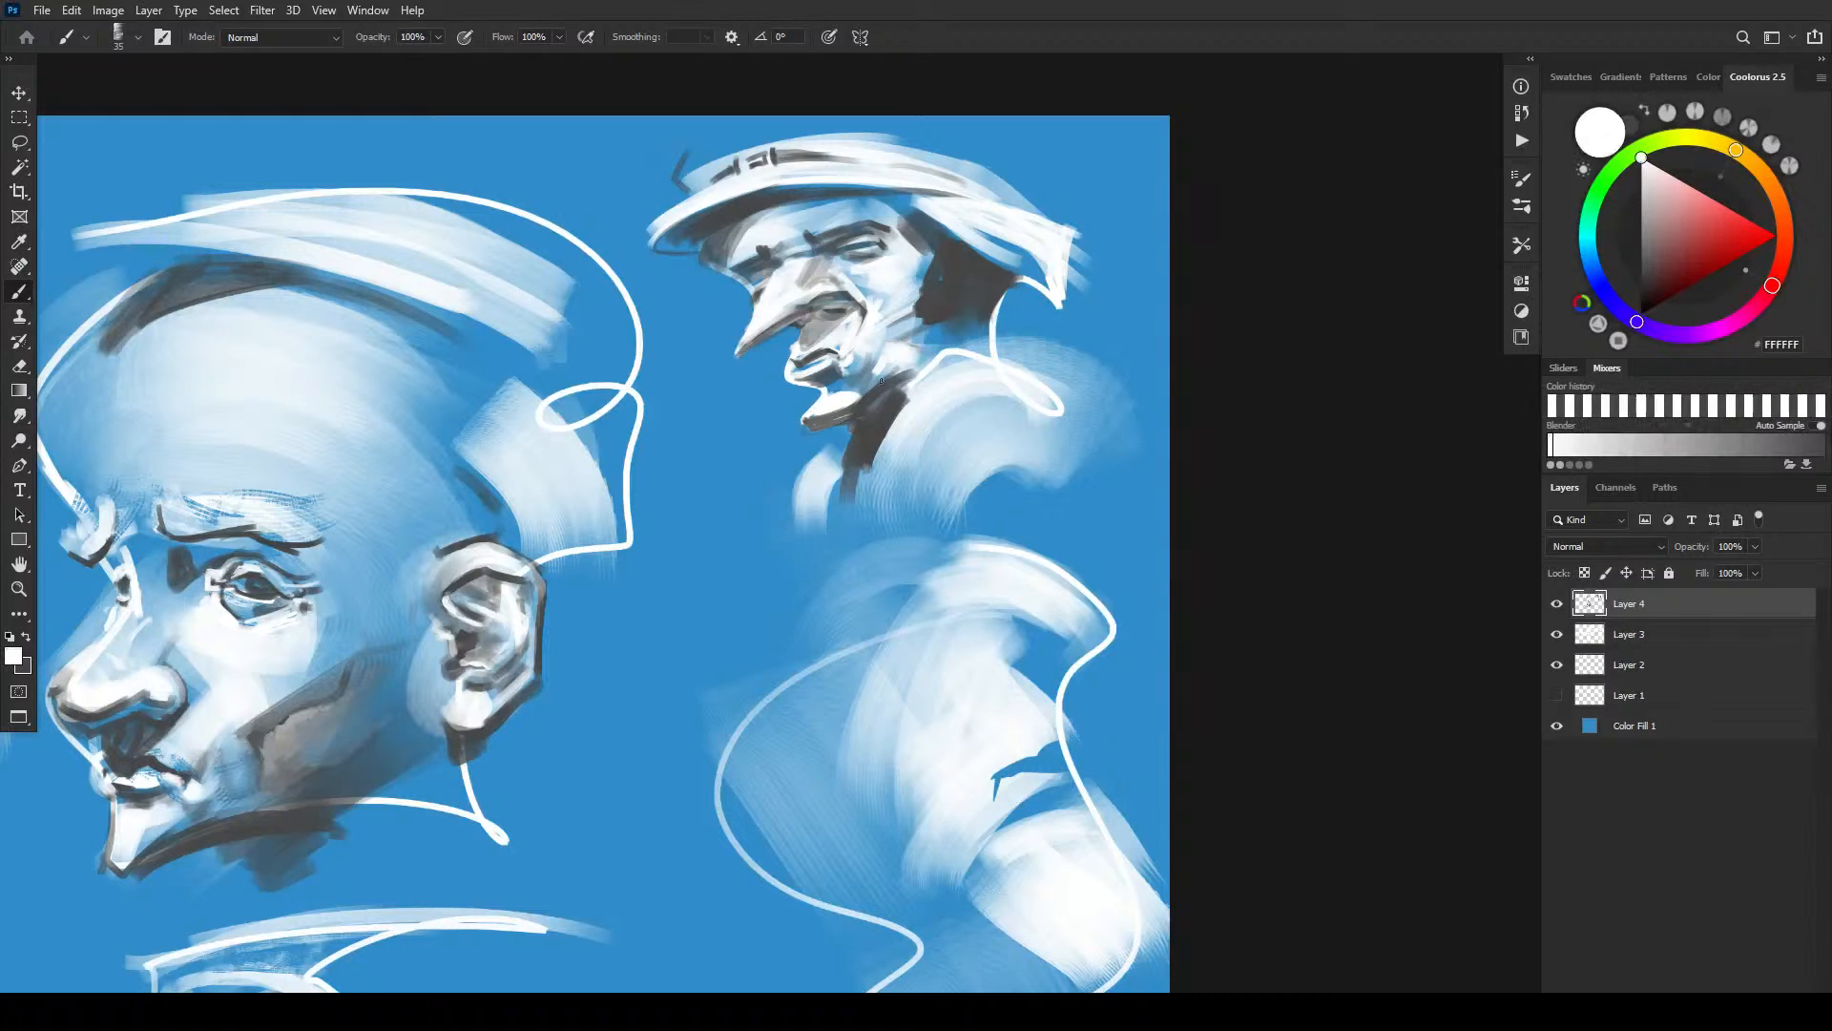
{"action": "left_click_drag", "start_coordinate": [892, 375], "coordinate": [862, 398]}
{"action": "mouse_move", "coordinate": [919, 265]}
{"action": "left_mouse_down"}
{"action": "mouse_move", "coordinate": [926, 299]}
{"action": "mouse_move", "coordinate": [899, 342]}
{"action": "mouse_move", "coordinate": [923, 312]}
{"action": "mouse_move", "coordinate": [921, 332]}
{"action": "left_mouse_up"}
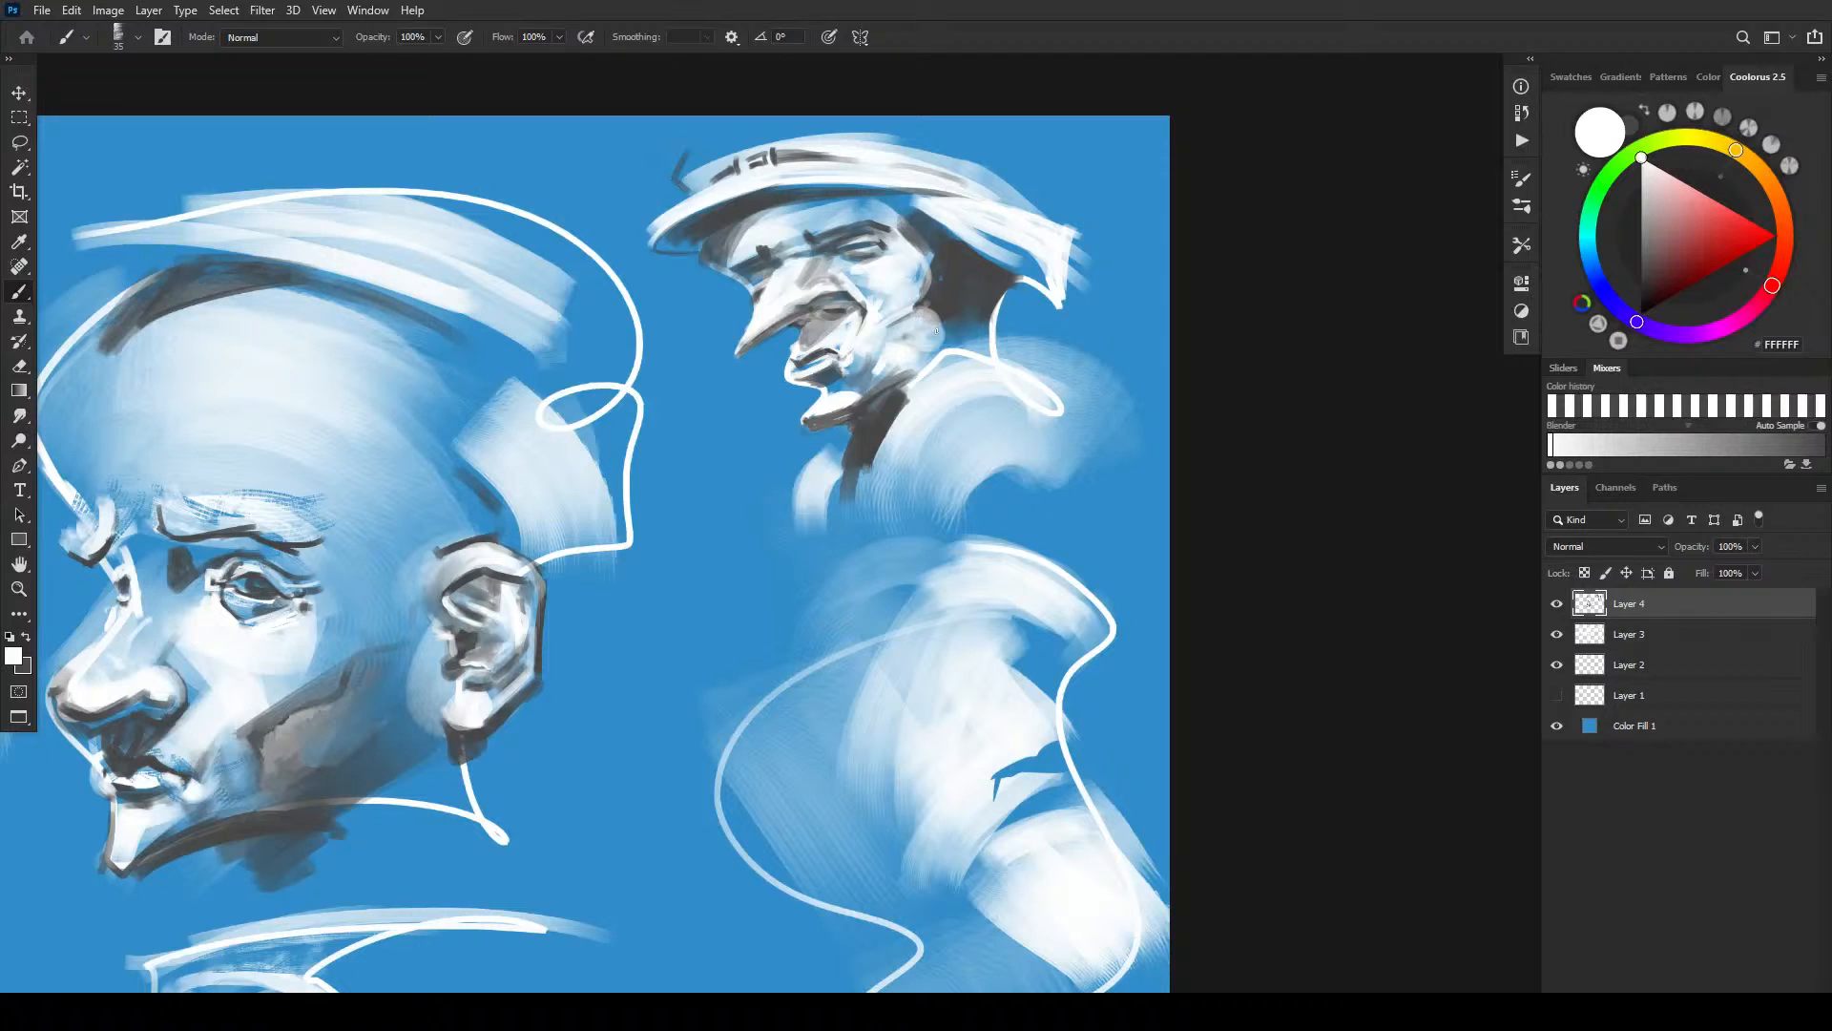
- Lighten the upper-right head's jaw with a larger white brush, and sample the dark grey to blend shading over it
{"action": "key", "text": "bracketright"}
{"action": "key", "text": "bracketright"}
{"action": "key", "text": "bracketright"}
{"action": "key", "text": "bracketright"}
{"action": "key", "text": "bracketright"}
{"action": "key", "text": "bracketright"}
{"action": "key", "text": "bracketright"}
{"action": "key", "text": "bracketright"}
{"action": "key", "text": "bracketright"}
{"action": "key", "text": "bracketright"}
{"action": "left_click_drag", "start_coordinate": [930, 324], "coordinate": [897, 340]}
{"action": "left_click", "coordinate": [964, 343], "text": "alt"}
{"action": "mouse_move", "coordinate": [915, 329]}
{"action": "left_mouse_down"}
{"action": "mouse_move", "coordinate": [868, 363]}
{"action": "mouse_move", "coordinate": [940, 335]}
{"action": "mouse_move", "coordinate": [872, 384]}
{"action": "mouse_move", "coordinate": [951, 336]}
{"action": "mouse_move", "coordinate": [873, 373]}
{"action": "mouse_move", "coordinate": [907, 348]}
{"action": "left_mouse_up"}
- Paint a small dark grey accent in the upper-right head's near eye and add fine white highlights to its eyelids
{"action": "key", "text": "bracketleft"}
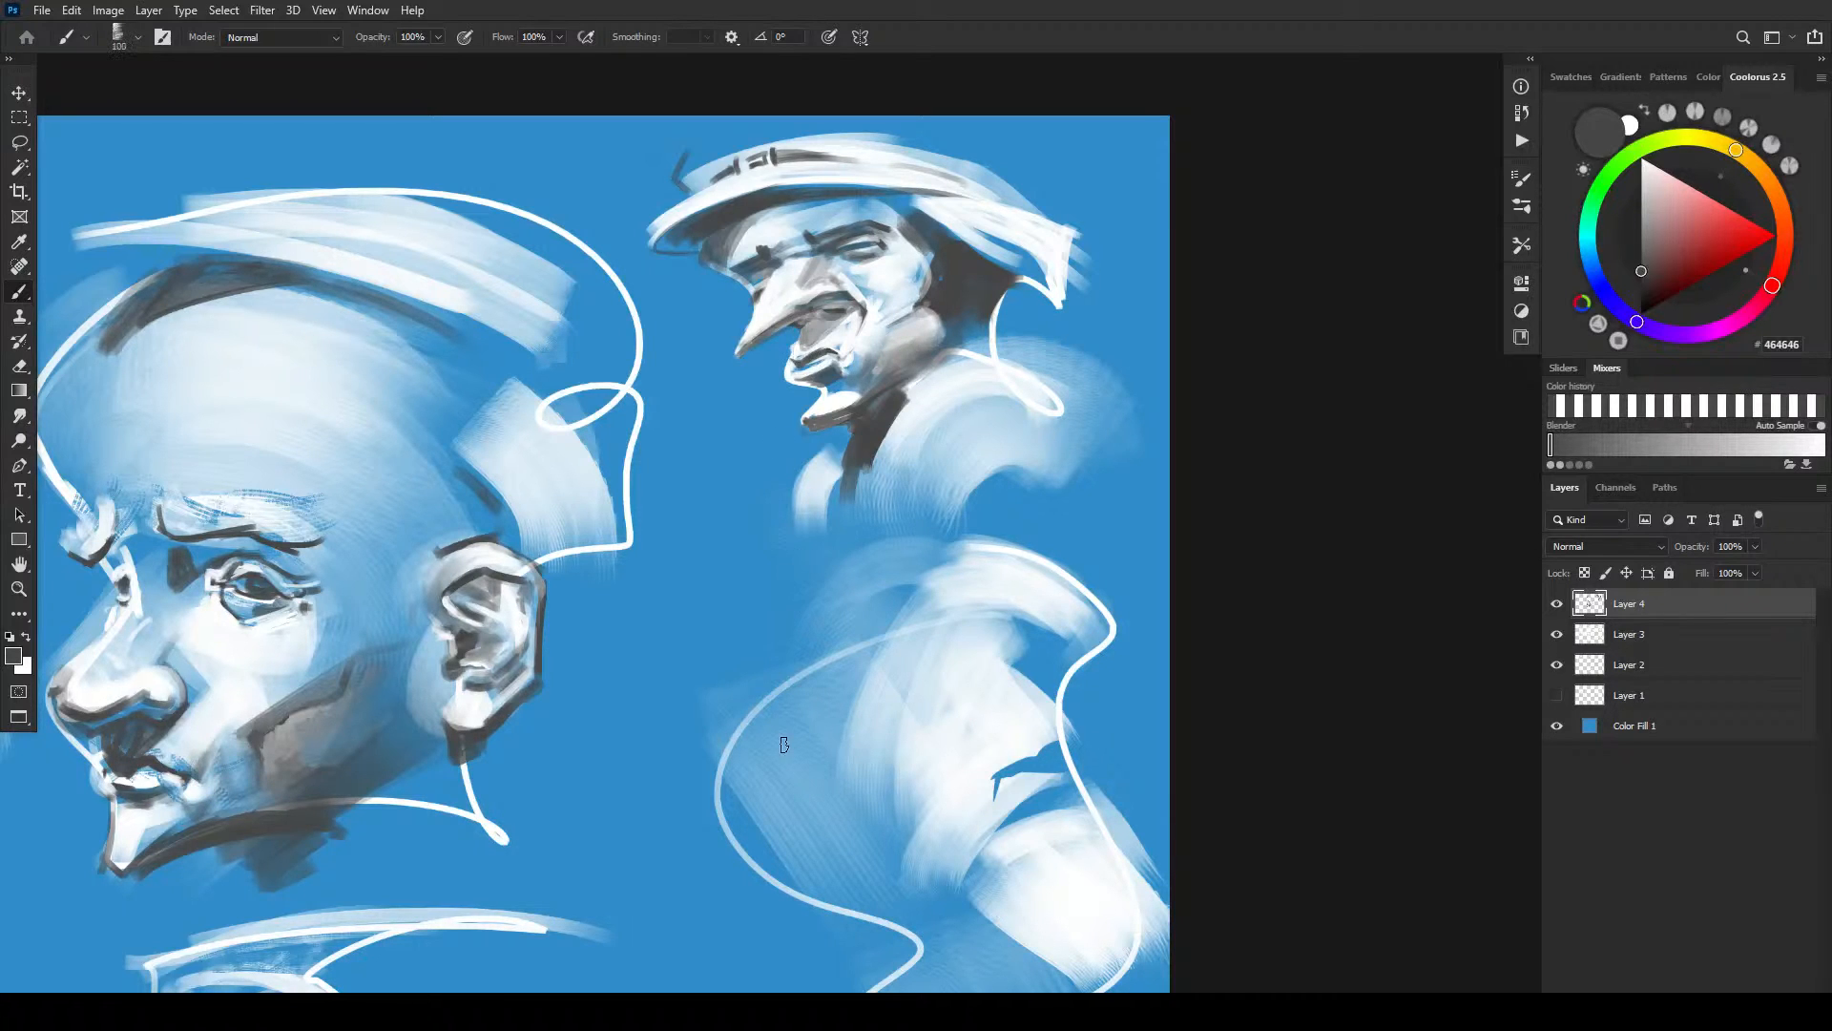
{"action": "key", "text": "bracketleft"}
{"action": "key", "text": "bracketleft"}
{"action": "key", "text": "bracketleft"}
{"action": "key", "text": "bracketleft"}
{"action": "left_click_drag", "start_coordinate": [868, 229], "coordinate": [882, 238]}
{"action": "key", "text": "x"}
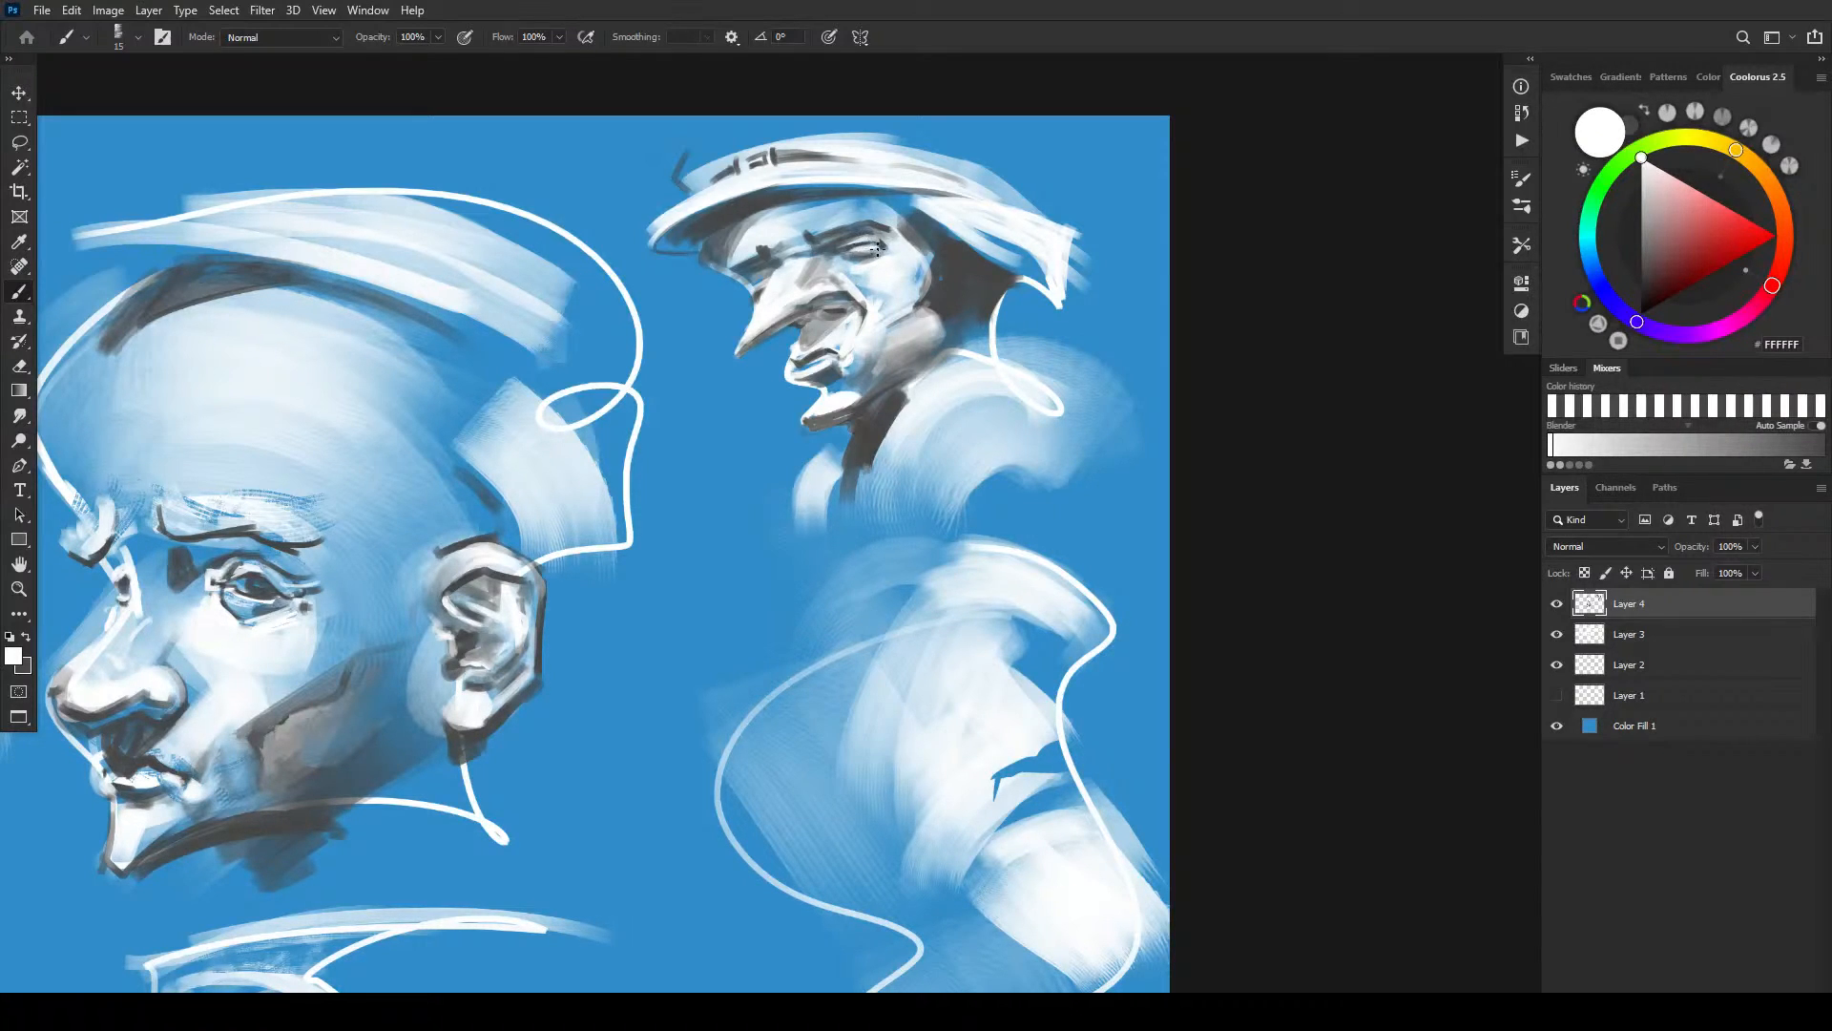
{"action": "left_click_drag", "start_coordinate": [845, 251], "coordinate": [865, 243]}
{"action": "mouse_move", "coordinate": [845, 241]}
{"action": "left_mouse_down"}
{"action": "mouse_move", "coordinate": [838, 319]}
{"action": "mouse_move", "coordinate": [797, 282]}
{"action": "mouse_move", "coordinate": [771, 611]}
{"action": "mouse_move", "coordinate": [798, 400]}
{"action": "left_mouse_up"}
- Sample the dark grey and draw a thin line along the upper-lid edge of the upper-right head's near eye
{"action": "left_click", "coordinate": [810, 451], "text": "alt"}
{"action": "key", "text": "bracketleft"}
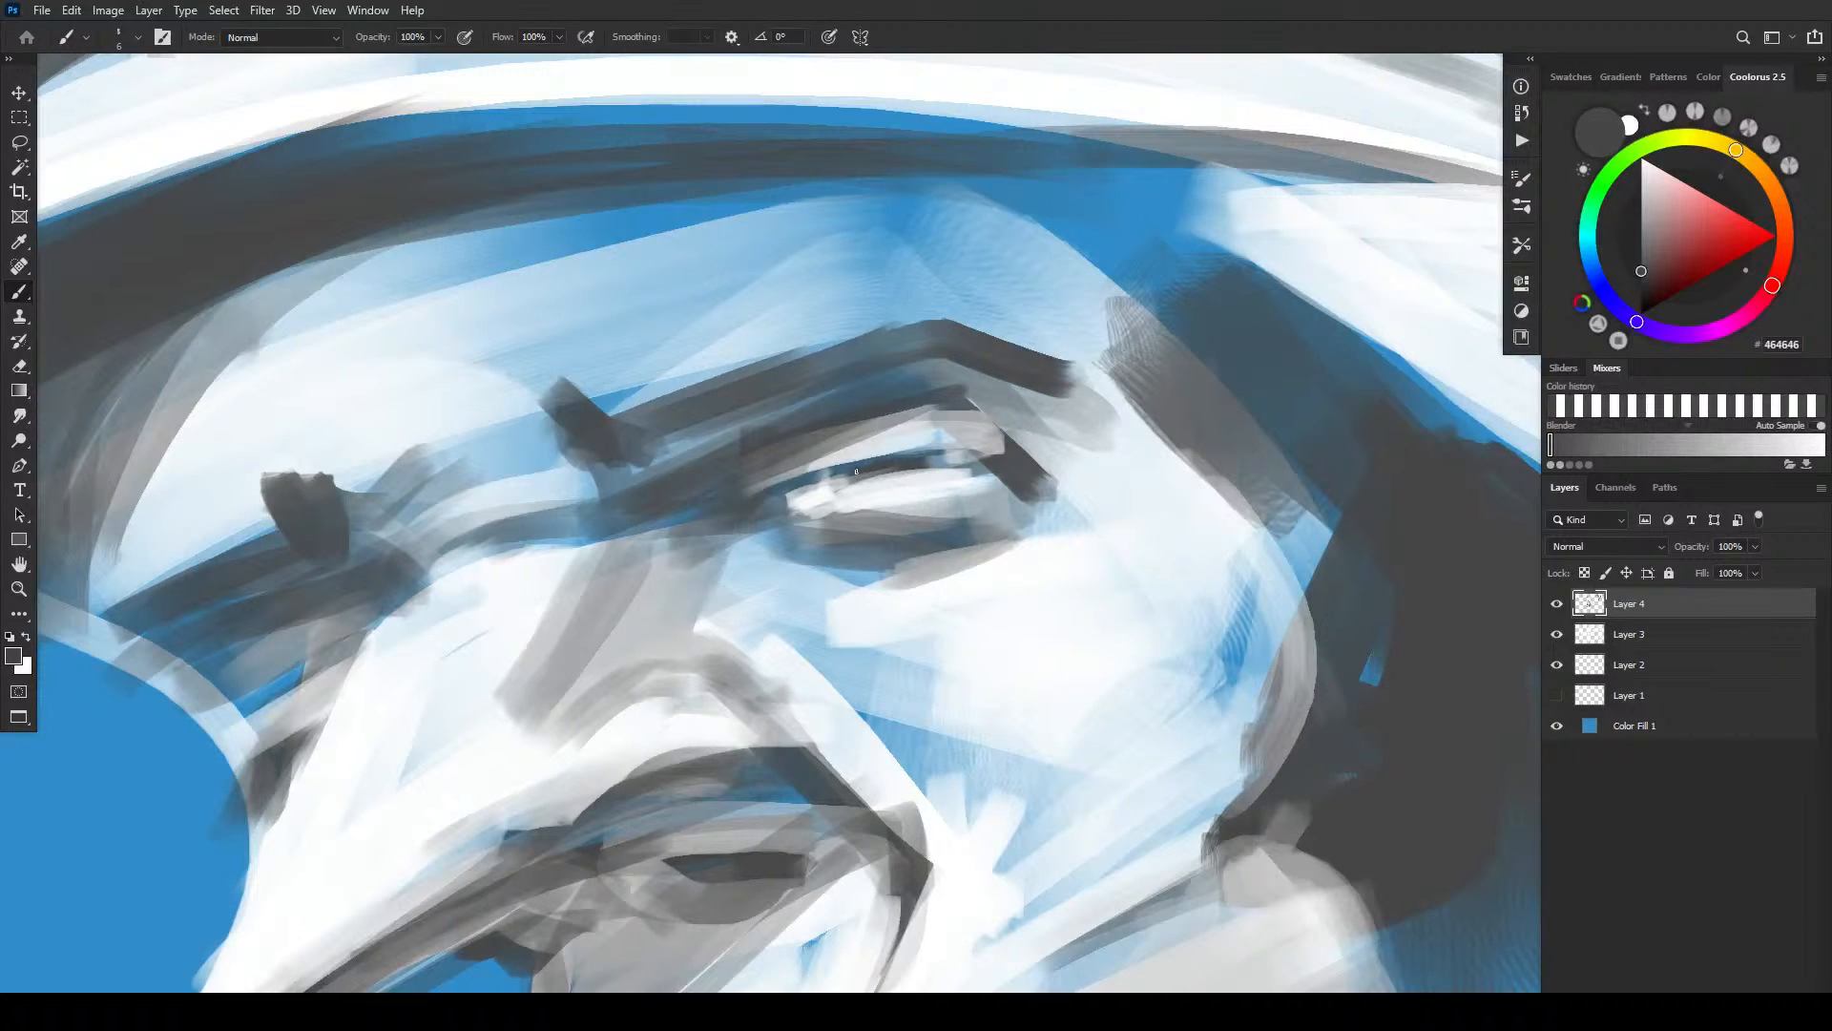
{"action": "left_click_drag", "start_coordinate": [854, 471], "coordinate": [933, 464]}
{"action": "left_click_drag", "start_coordinate": [837, 482], "coordinate": [858, 479]}
{"action": "left_click_drag", "start_coordinate": [843, 481], "coordinate": [891, 469]}
- Shade the near eye's lower lid with a broader dark grey stroke, and define its slit and both corners with finer strokes
{"action": "key", "text": "]"}
{"action": "key", "text": "]"}
{"action": "key", "text": "]"}
{"action": "key", "text": "]"}
{"action": "key", "text": "]"}
{"action": "key", "text": "]"}
{"action": "mouse_move", "coordinate": [830, 510]}
{"action": "left_mouse_down"}
{"action": "mouse_move", "coordinate": [936, 497]}
{"action": "mouse_move", "coordinate": [912, 495]}
{"action": "left_mouse_up"}
{"action": "key", "text": "["}
{"action": "key", "text": "["}
{"action": "left_click_drag", "start_coordinate": [855, 483], "coordinate": [912, 471]}
{"action": "left_click_drag", "start_coordinate": [819, 491], "coordinate": [821, 484]}
{"action": "left_click_drag", "start_coordinate": [937, 459], "coordinate": [988, 463]}
- Set the colour to the darker grey 303030 and deepen the pupil in the near eye's slit with a small stroke
{"action": "key", "text": "bracketleft"}
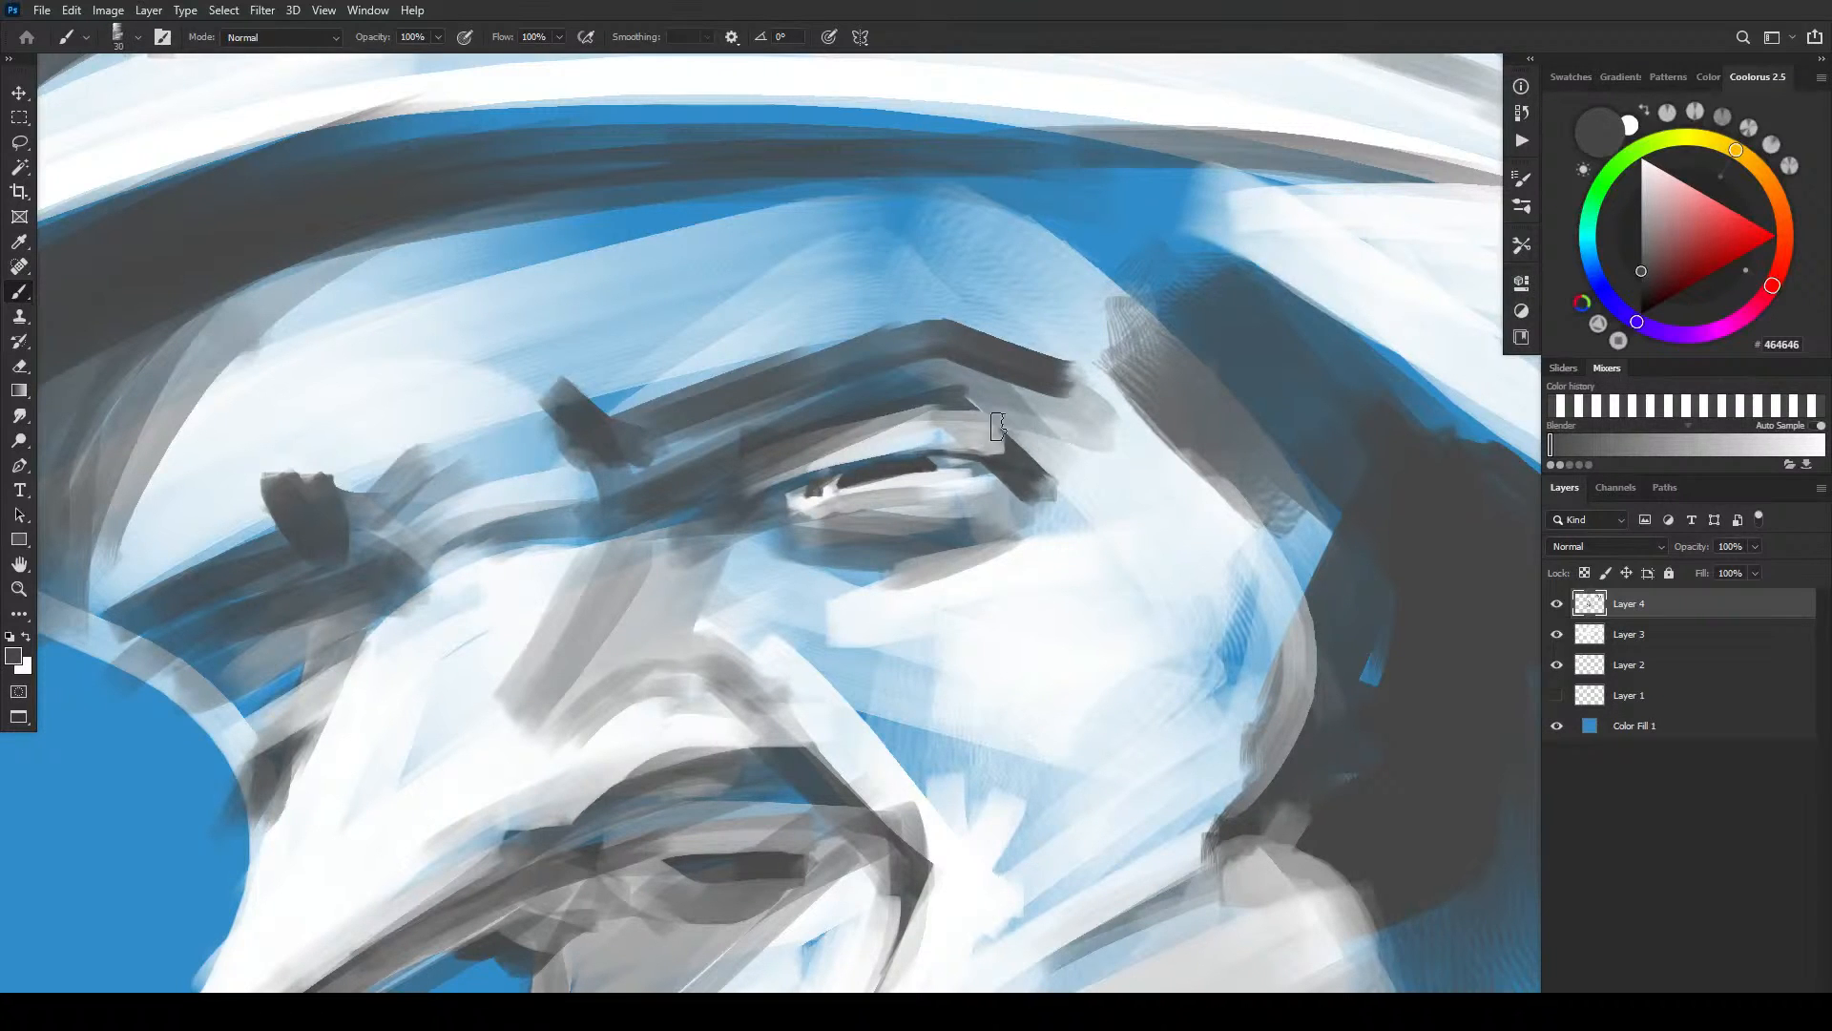
{"action": "key", "text": "bracketleft"}
{"action": "left_click", "coordinate": [1641, 284]}
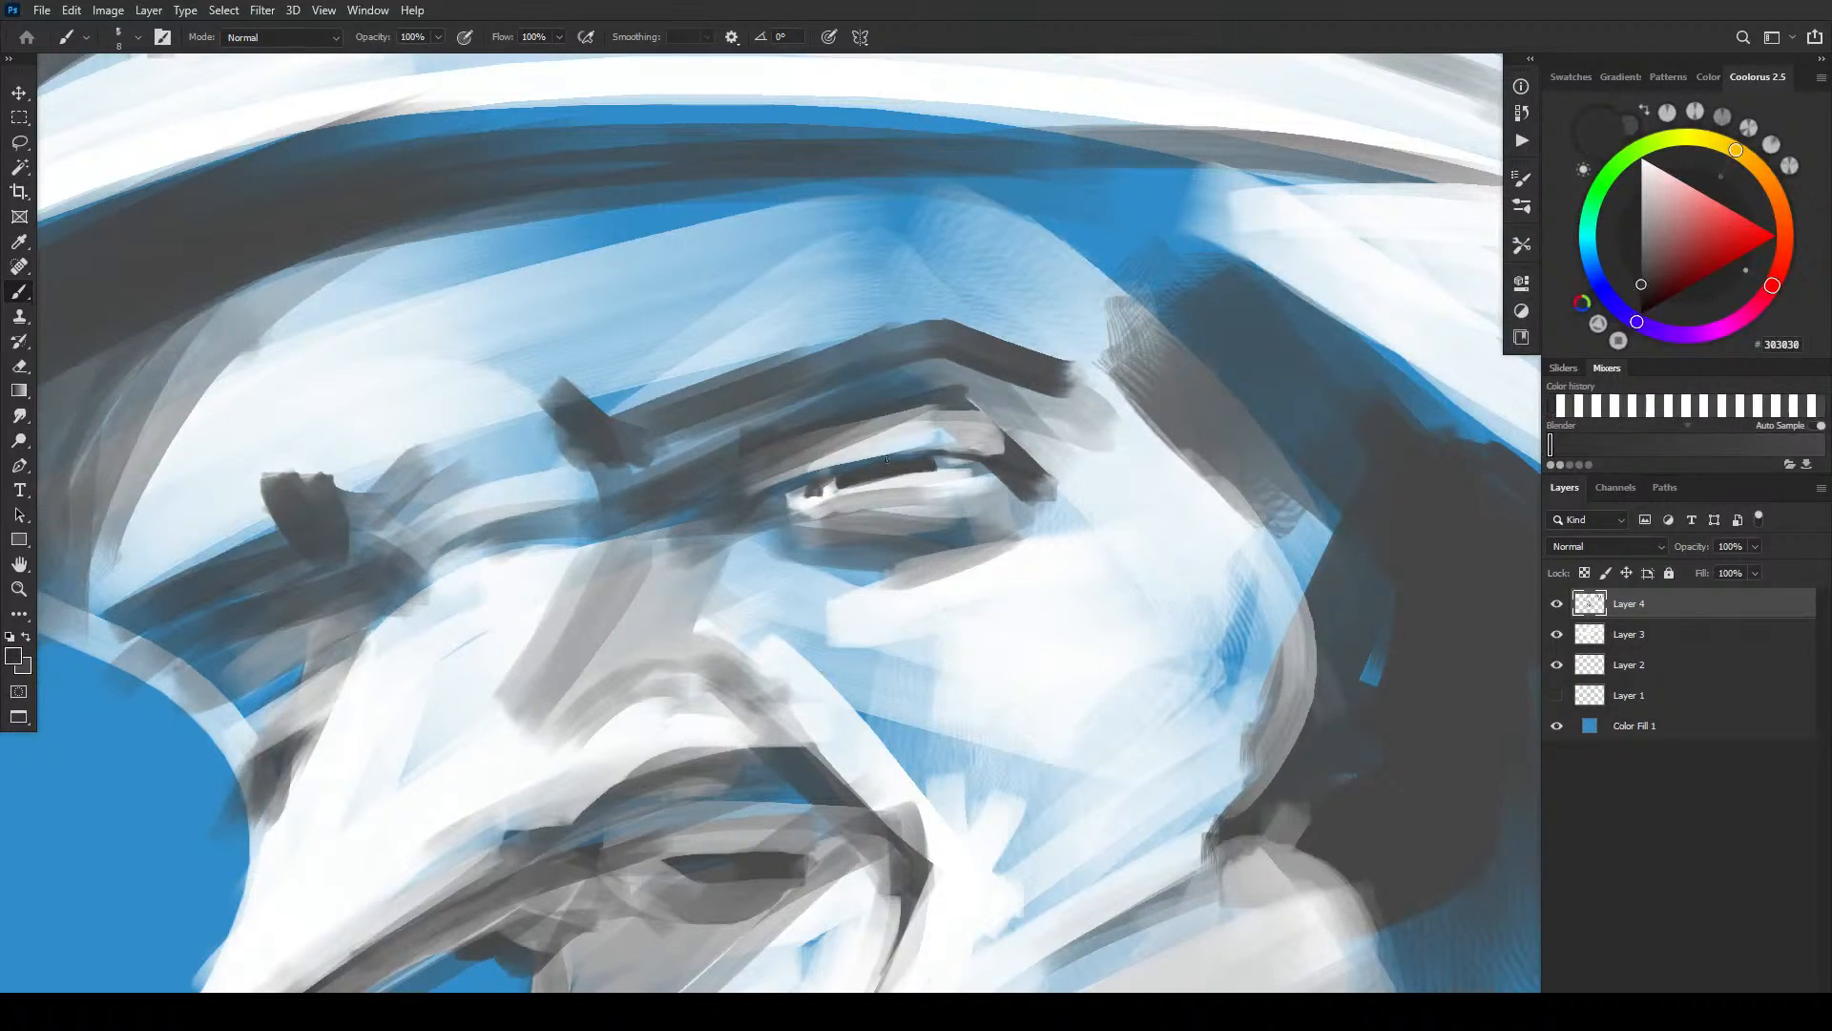
{"action": "left_click_drag", "start_coordinate": [877, 469], "coordinate": [909, 466]}
- Switch to white and paint highlights between the near eye's inner corner and the nose bridge
{"action": "key", "text": "x"}
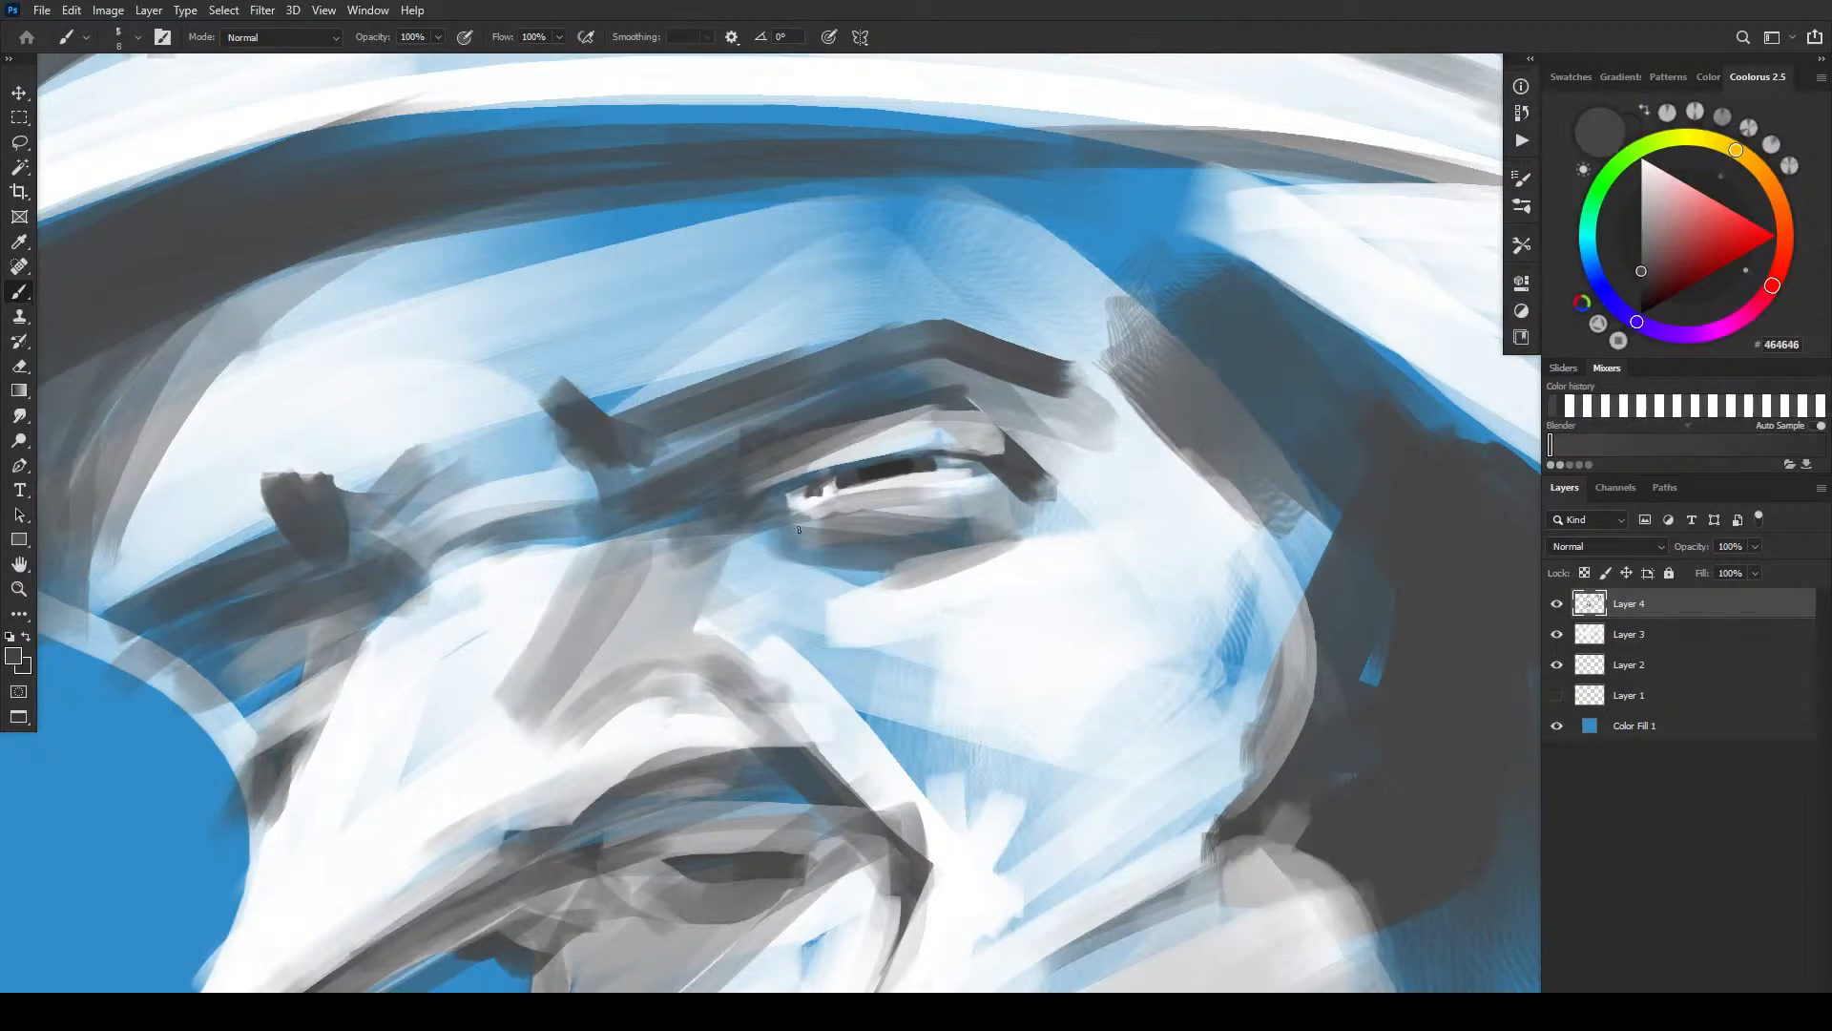
{"action": "key", "text": "x"}
{"action": "key", "text": "x"}
{"action": "mouse_move", "coordinate": [760, 489]}
{"action": "left_mouse_down"}
{"action": "mouse_move", "coordinate": [789, 518]}
{"action": "mouse_move", "coordinate": [795, 552]}
{"action": "mouse_move", "coordinate": [781, 528]}
{"action": "mouse_move", "coordinate": [756, 539]}
{"action": "mouse_move", "coordinate": [749, 493]}
{"action": "mouse_move", "coordinate": [785, 460]}
{"action": "mouse_move", "coordinate": [725, 480]}
{"action": "mouse_move", "coordinate": [750, 488]}
{"action": "mouse_move", "coordinate": [745, 531]}
{"action": "mouse_move", "coordinate": [704, 531]}
{"action": "left_mouse_up"}
- Enlarge the brush and soften the new highlights at the near eye's inner corner with dark grey 303030 shading
{"action": "key", "text": "bracketright"}
{"action": "key", "text": "bracketright"}
{"action": "key", "text": "bracketright"}
{"action": "key", "text": "bracketright"}
{"action": "key", "text": "bracketright"}
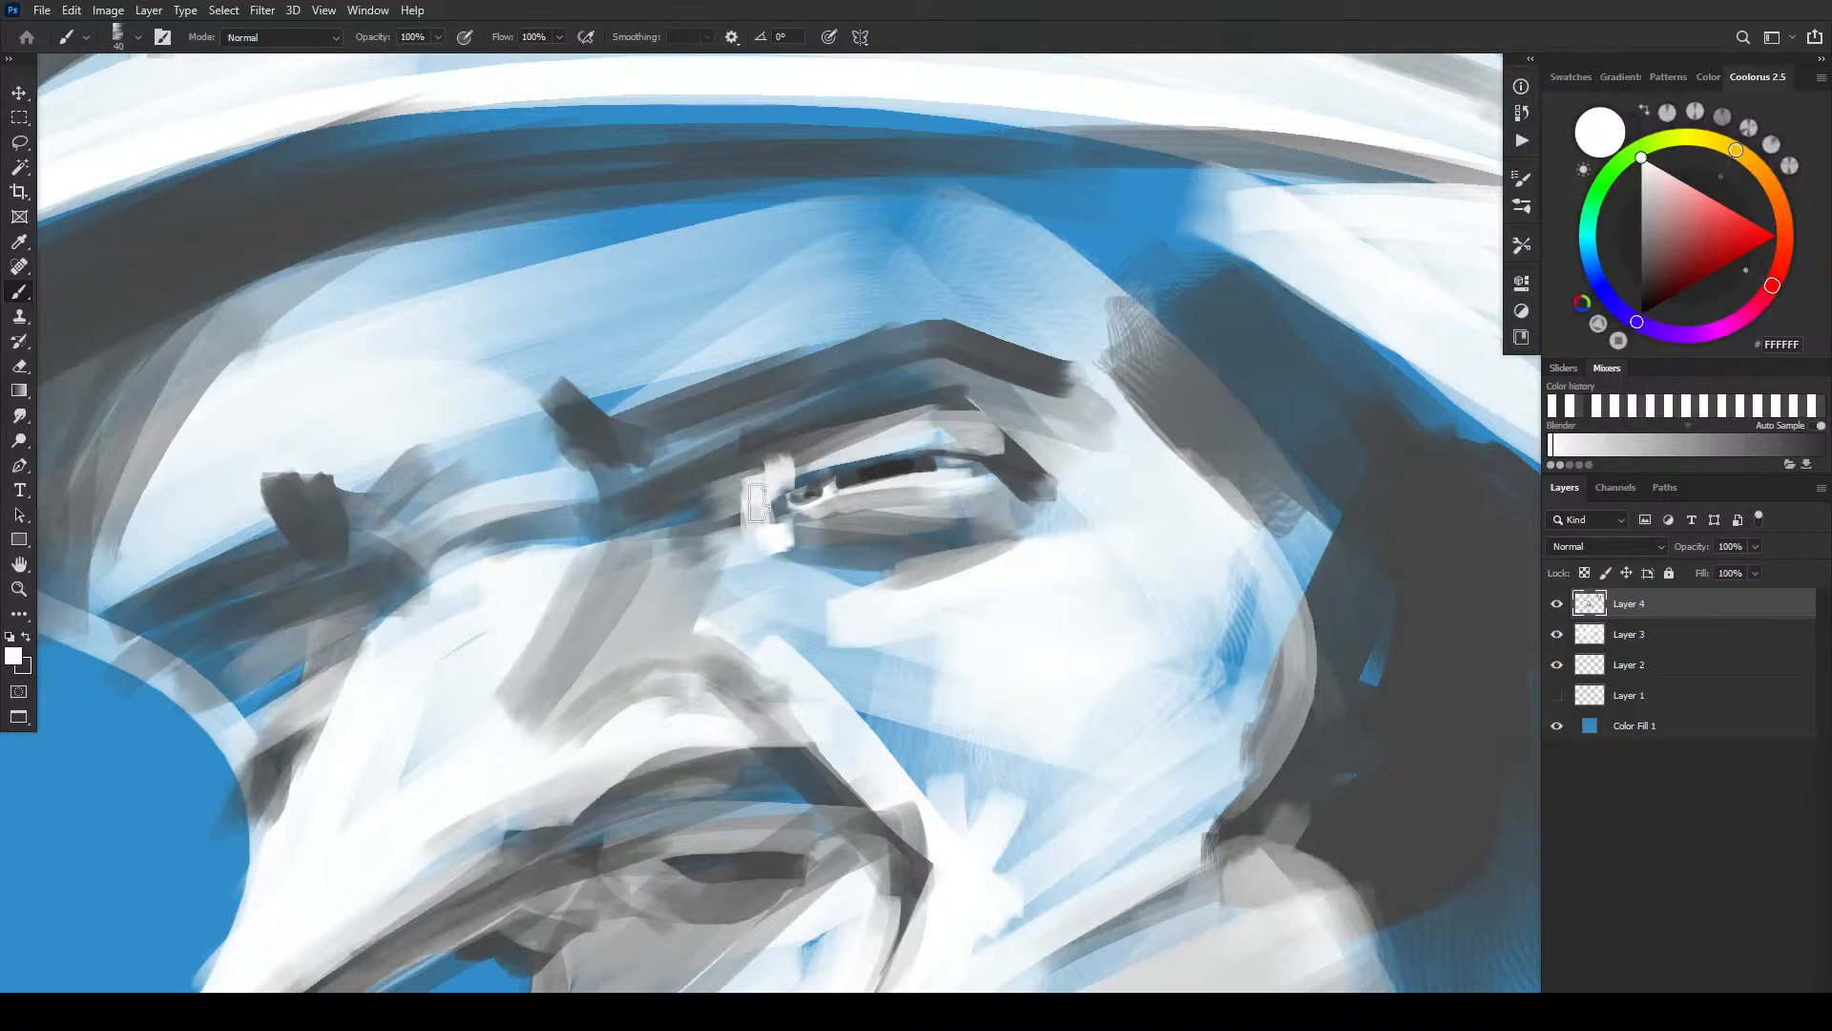
{"action": "key", "text": "x"}
{"action": "mouse_move", "coordinate": [753, 469]}
{"action": "left_mouse_down"}
{"action": "mouse_move", "coordinate": [724, 532]}
{"action": "mouse_move", "coordinate": [733, 484]}
{"action": "mouse_move", "coordinate": [774, 556]}
{"action": "mouse_move", "coordinate": [750, 550]}
{"action": "mouse_move", "coordinate": [735, 472]}
{"action": "mouse_move", "coordinate": [777, 470]}
{"action": "mouse_move", "coordinate": [796, 494]}
{"action": "mouse_move", "coordinate": [771, 489]}
{"action": "mouse_move", "coordinate": [767, 463]}
{"action": "mouse_move", "coordinate": [783, 465]}
{"action": "mouse_move", "coordinate": [754, 475]}
{"action": "mouse_move", "coordinate": [752, 509]}
{"action": "mouse_move", "coordinate": [766, 552]}
{"action": "left_mouse_up"}
{"action": "key", "text": "bracketleft"}
{"action": "key", "text": "bracketleft"}
{"action": "key", "text": "bracketleft"}
{"action": "key", "text": "bracketleft"}
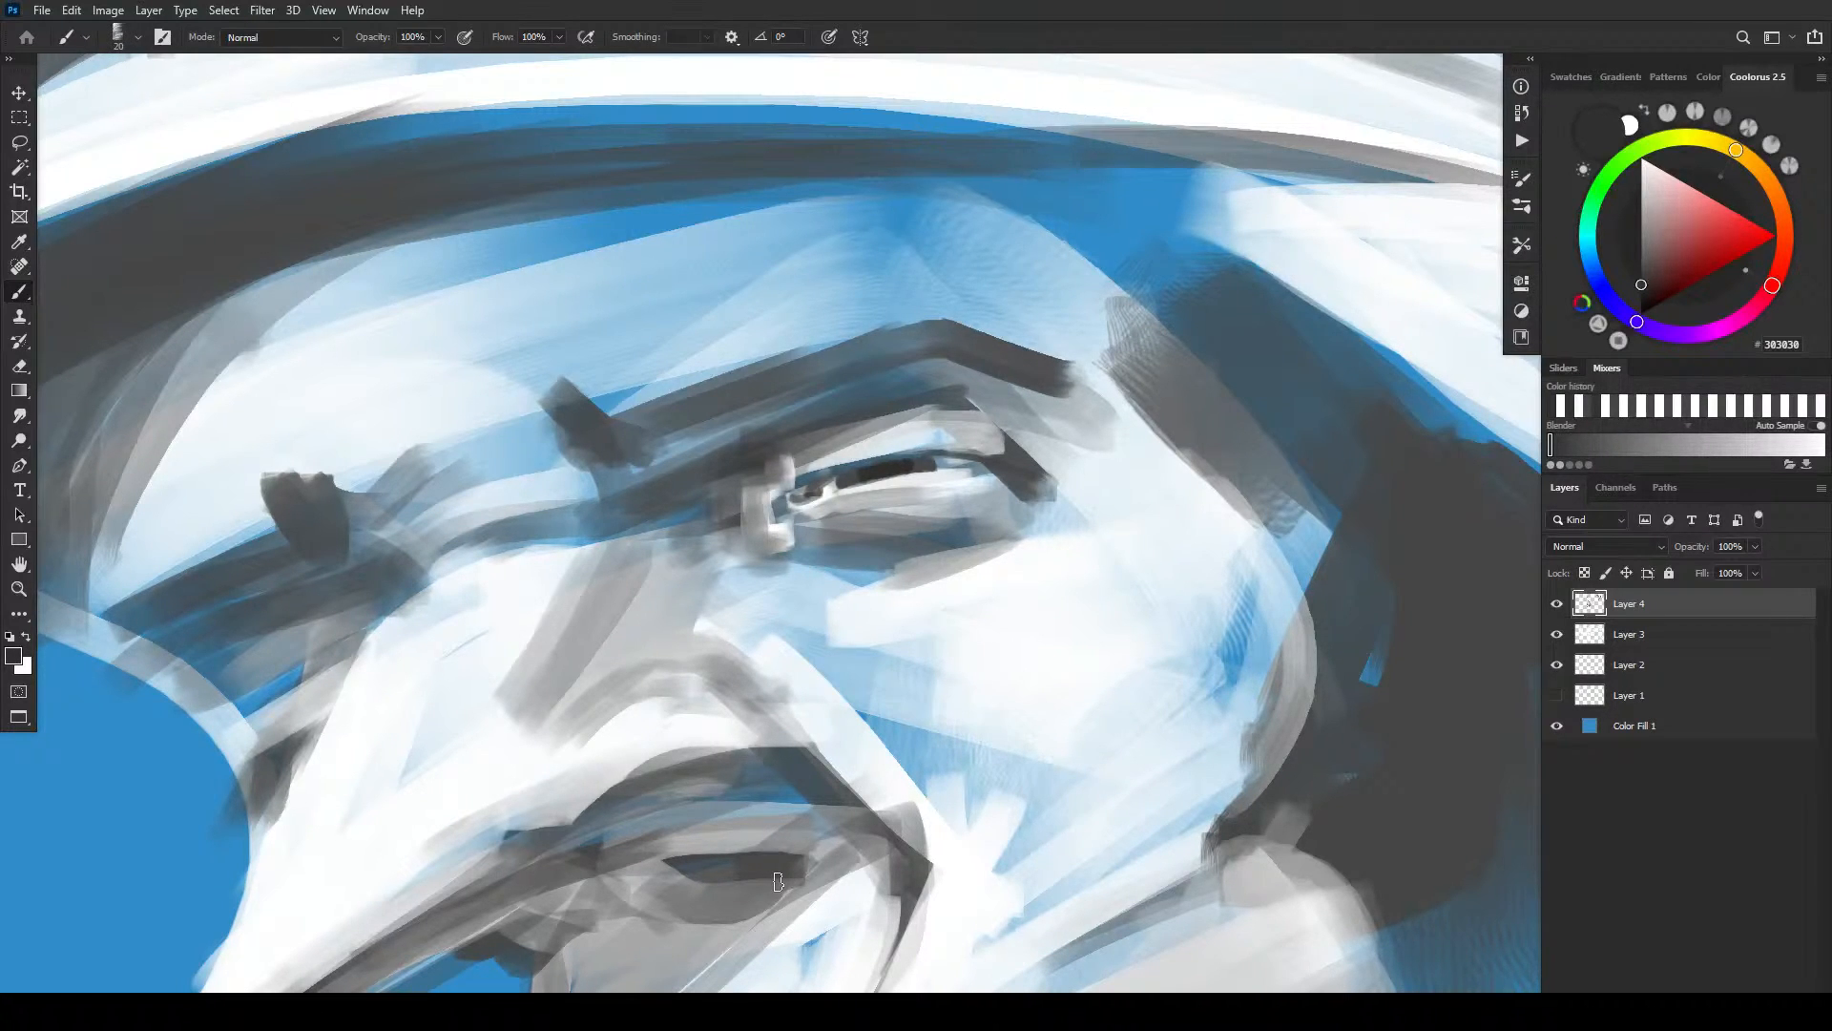
- Paint a small white highlight on the upper-right head's nose bridge between the two eyebrows
{"action": "key", "text": "ctrl+minus"}
{"action": "key", "text": "ctrl+minus"}
{"action": "key", "text": "ctrl+minus"}
{"action": "key", "text": "ctrl+minus"}
{"action": "key", "text": "ctrl+minus"}
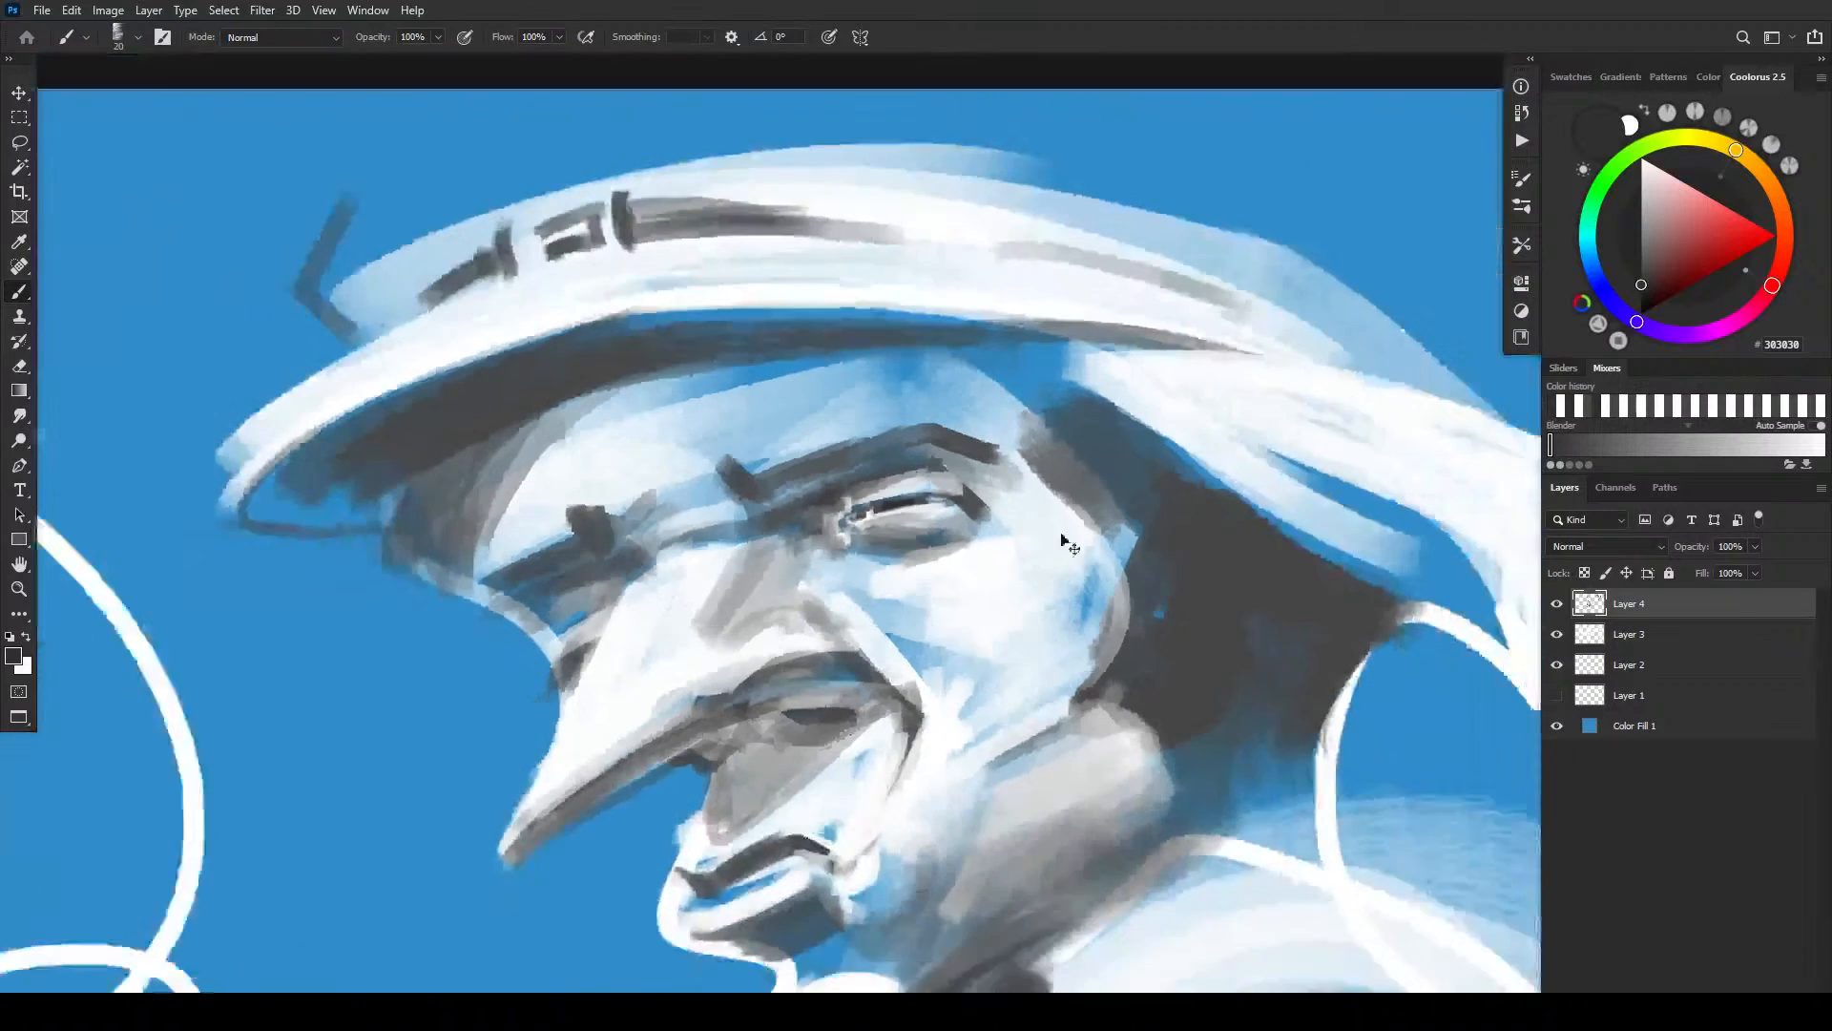
{"action": "key", "text": "ctrl+minus"}
{"action": "key", "text": "ctrl+plus"}
{"action": "key", "text": "ctrl+plus"}
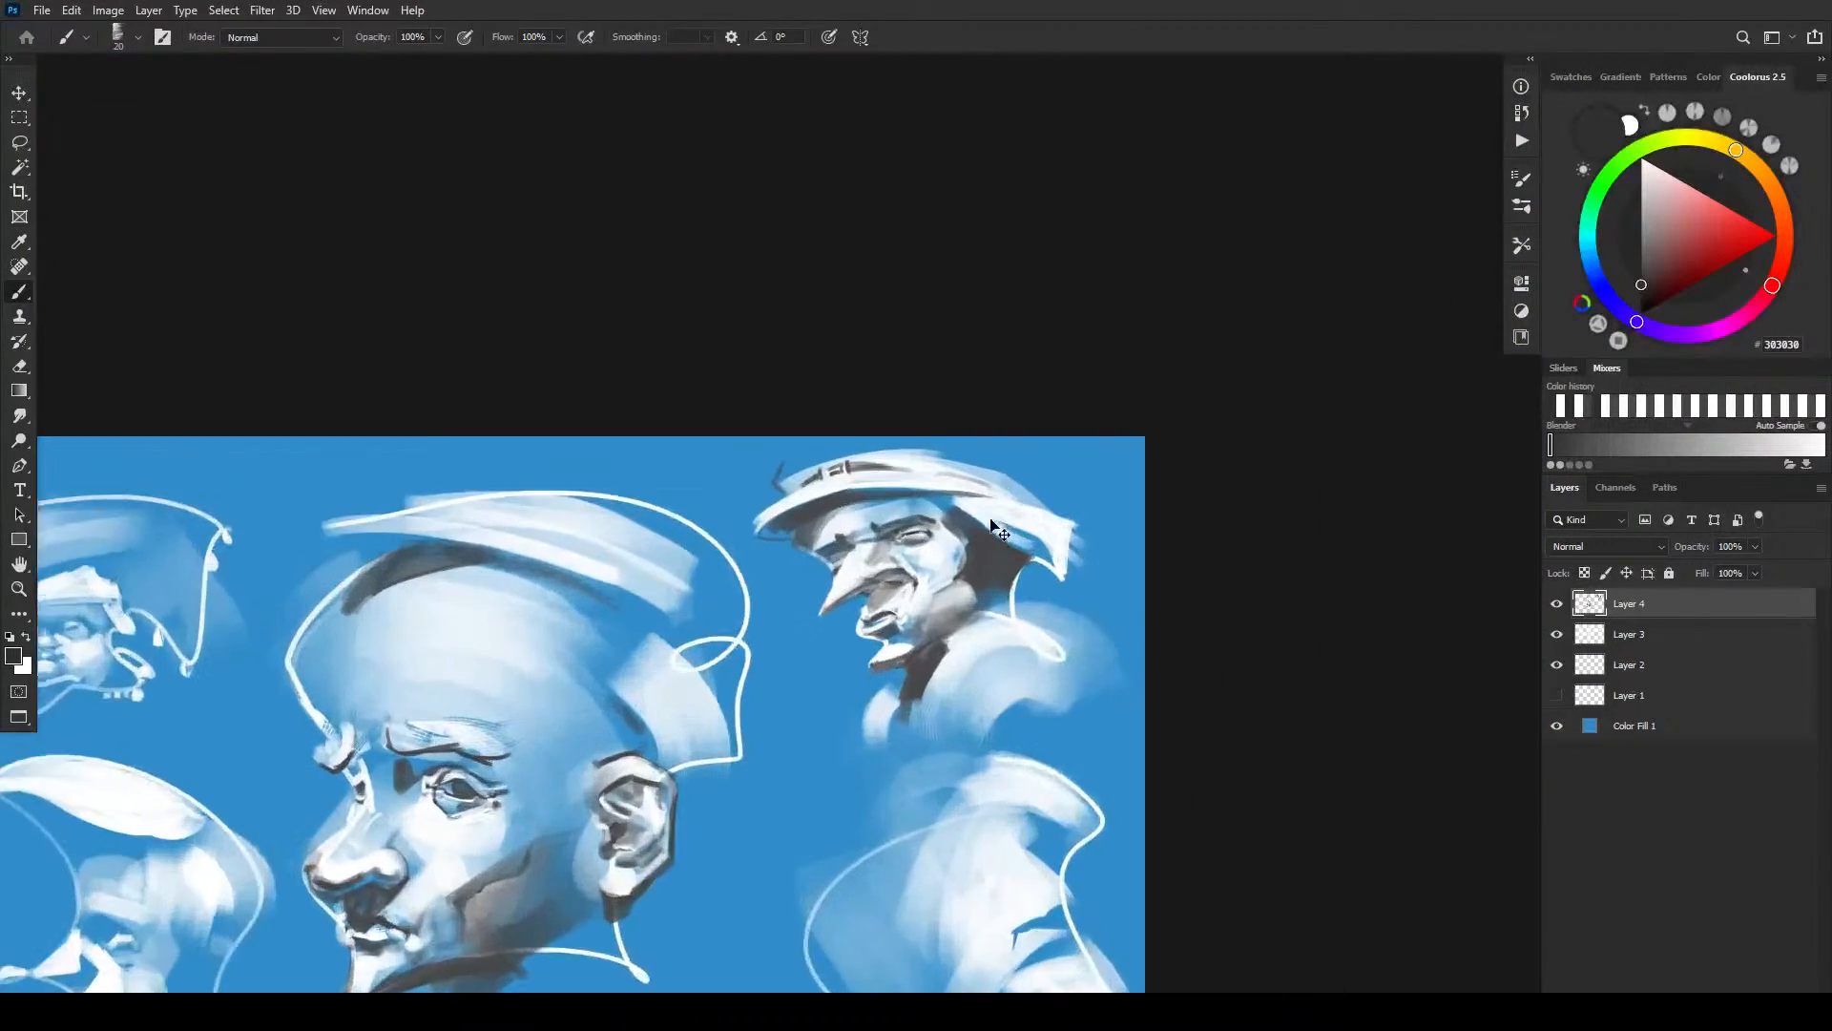
{"action": "key", "text": "x"}
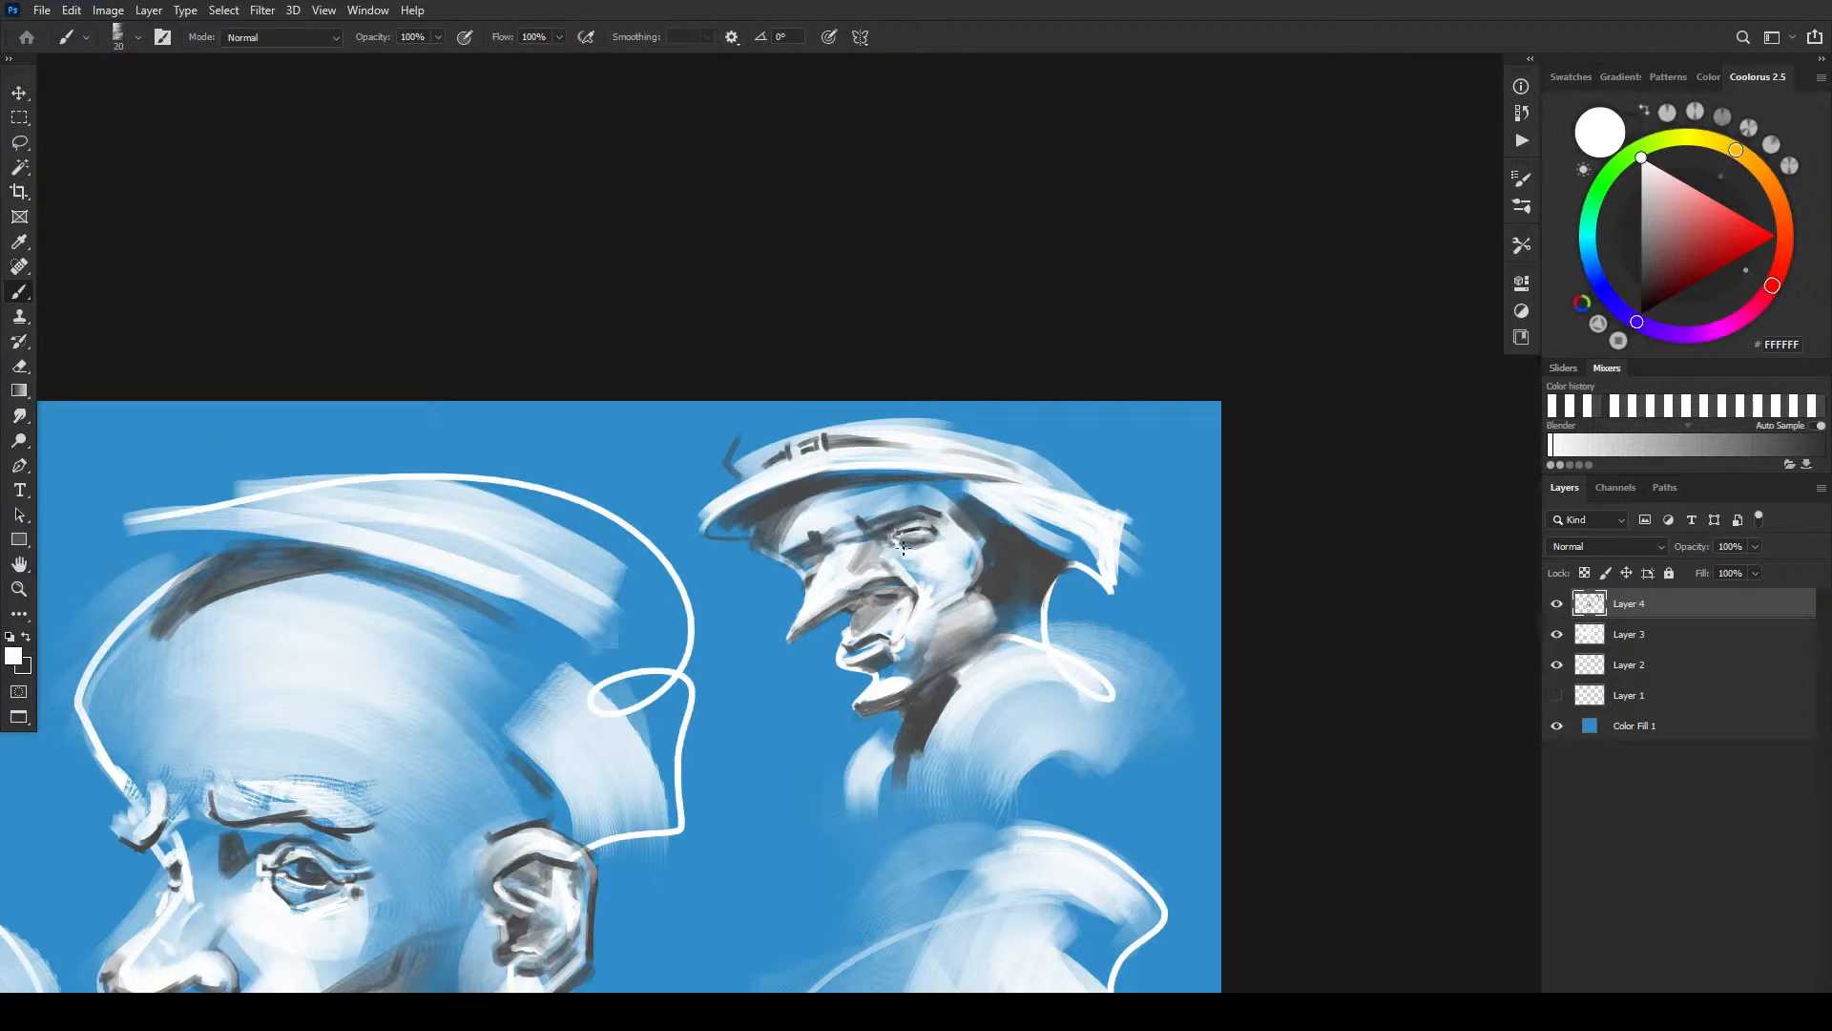
{"action": "key", "text": "bracketleft"}
{"action": "left_click_drag", "start_coordinate": [882, 541], "coordinate": [870, 541]}
- Define the frown line between the upper-right head's eyebrows with a dark grey 303030 stroke
{"action": "key", "text": "bracketright"}
{"action": "key", "text": "bracketright"}
{"action": "key", "text": "bracketright"}
{"action": "key", "text": "bracketright"}
{"action": "key", "text": "x"}
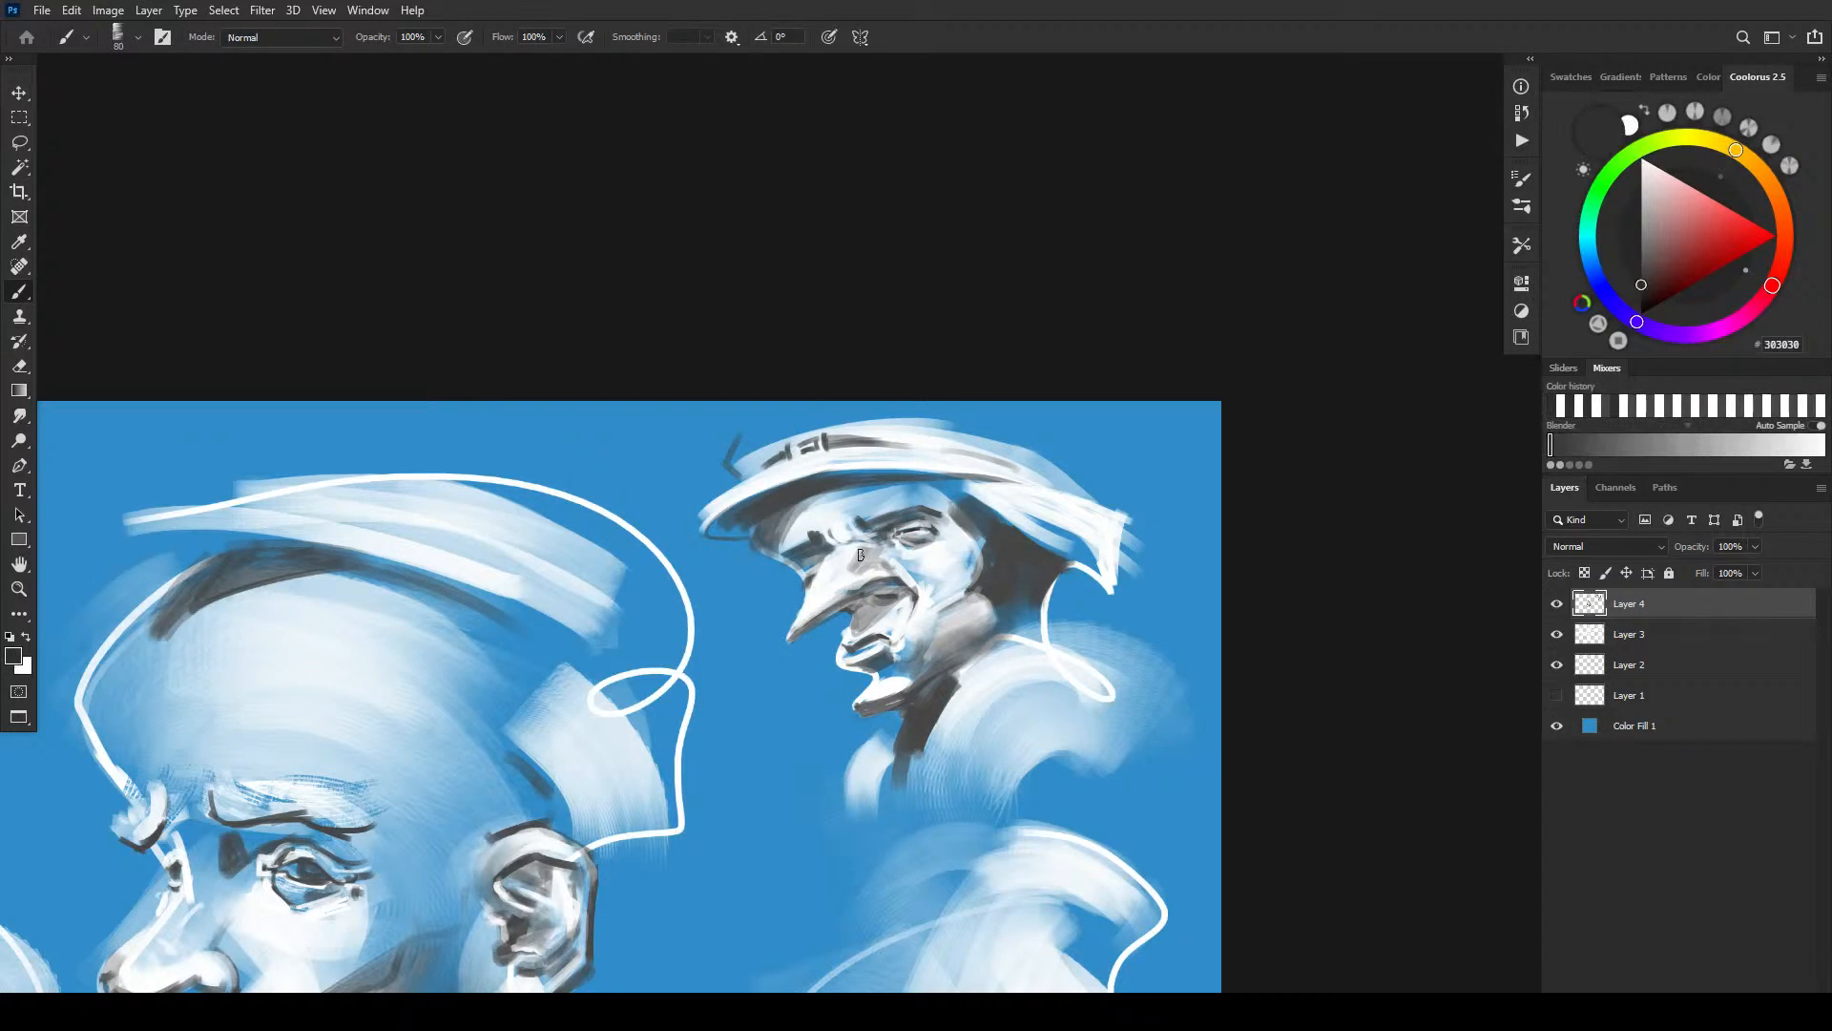
{"action": "key", "text": "bracketleft"}
{"action": "key", "text": "bracketleft"}
{"action": "left_click_drag", "start_coordinate": [824, 551], "coordinate": [869, 534]}
- Shade from the far eye across the nose bridge to beneath the near eye with smaller dark grey strokes
{"action": "key", "text": "bracketright"}
{"action": "key", "text": "bracketright"}
{"action": "key", "text": "bracketright"}
{"action": "key", "text": "bracketright"}
{"action": "key", "text": "bracketleft"}
{"action": "key", "text": "bracketleft"}
{"action": "key", "text": "bracketleft"}
{"action": "key", "text": "bracketleft"}
{"action": "left_click_drag", "start_coordinate": [834, 547], "coordinate": [893, 553]}
- Switch to white and paint highlights on the upper-right head's nose and the cheek fold behind the nostril
{"action": "key", "text": "z"}
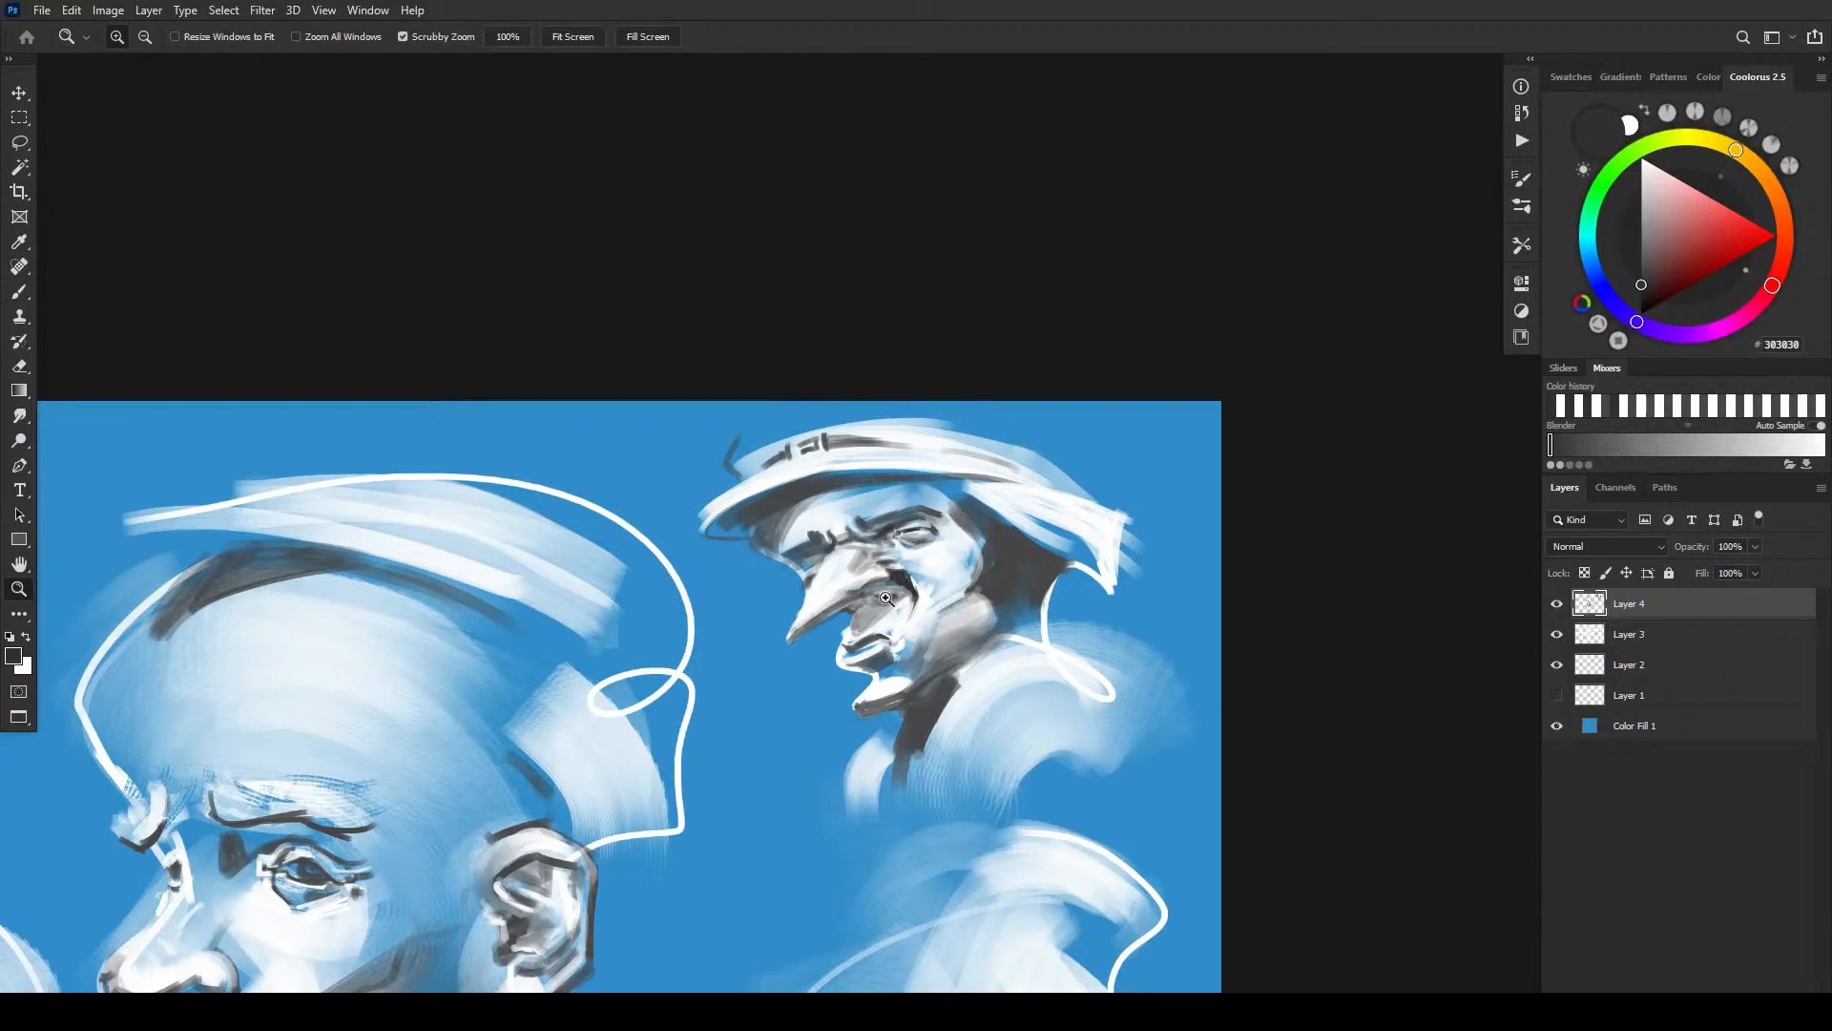
{"action": "key", "text": "b"}
{"action": "key", "text": "x"}
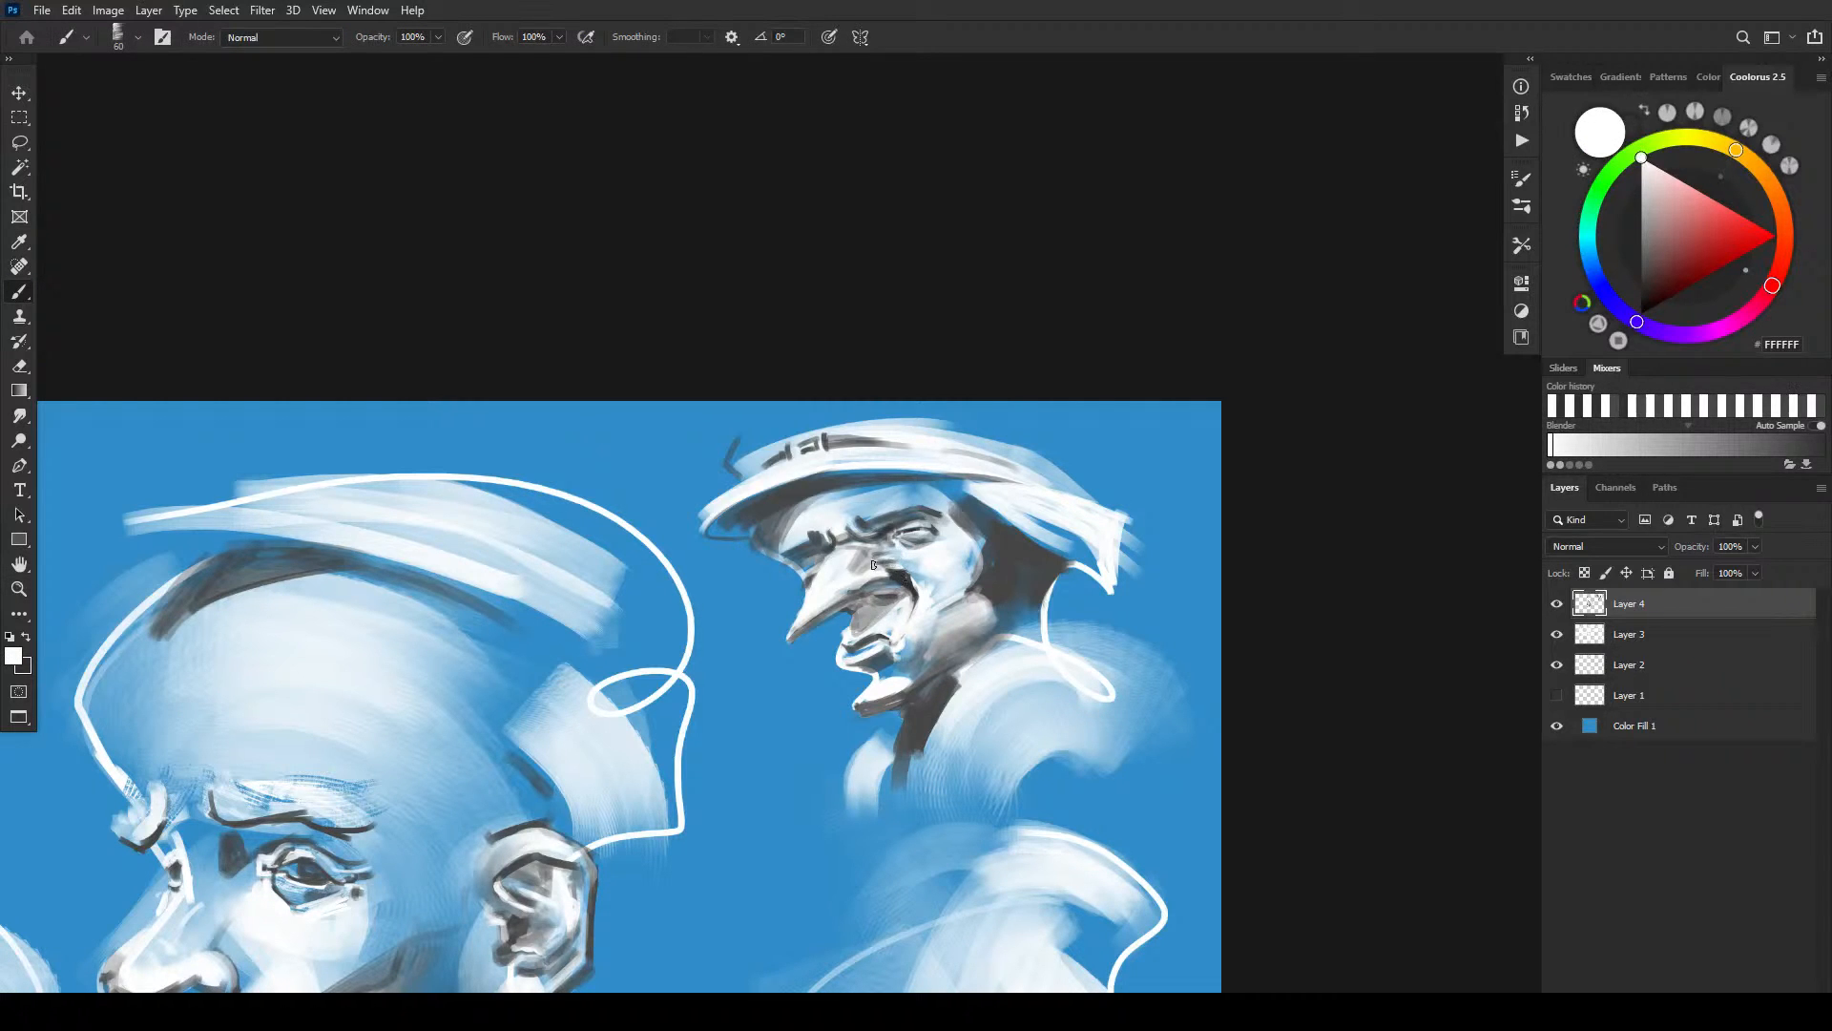
{"action": "key", "text": "bracketleft"}
{"action": "key", "text": "bracketleft"}
{"action": "key", "text": "bracketleft"}
{"action": "key", "text": "bracketleft"}
{"action": "key", "text": "bracketright"}
{"action": "key", "text": "bracketright"}
{"action": "key", "text": "bracketright"}
{"action": "key", "text": "bracketright"}
- Refine the upper-right head's nostril, nose bridge and eye areas with small alternating touches of dark grey and white
{"action": "left_click", "coordinate": [901, 579], "text": "alt"}
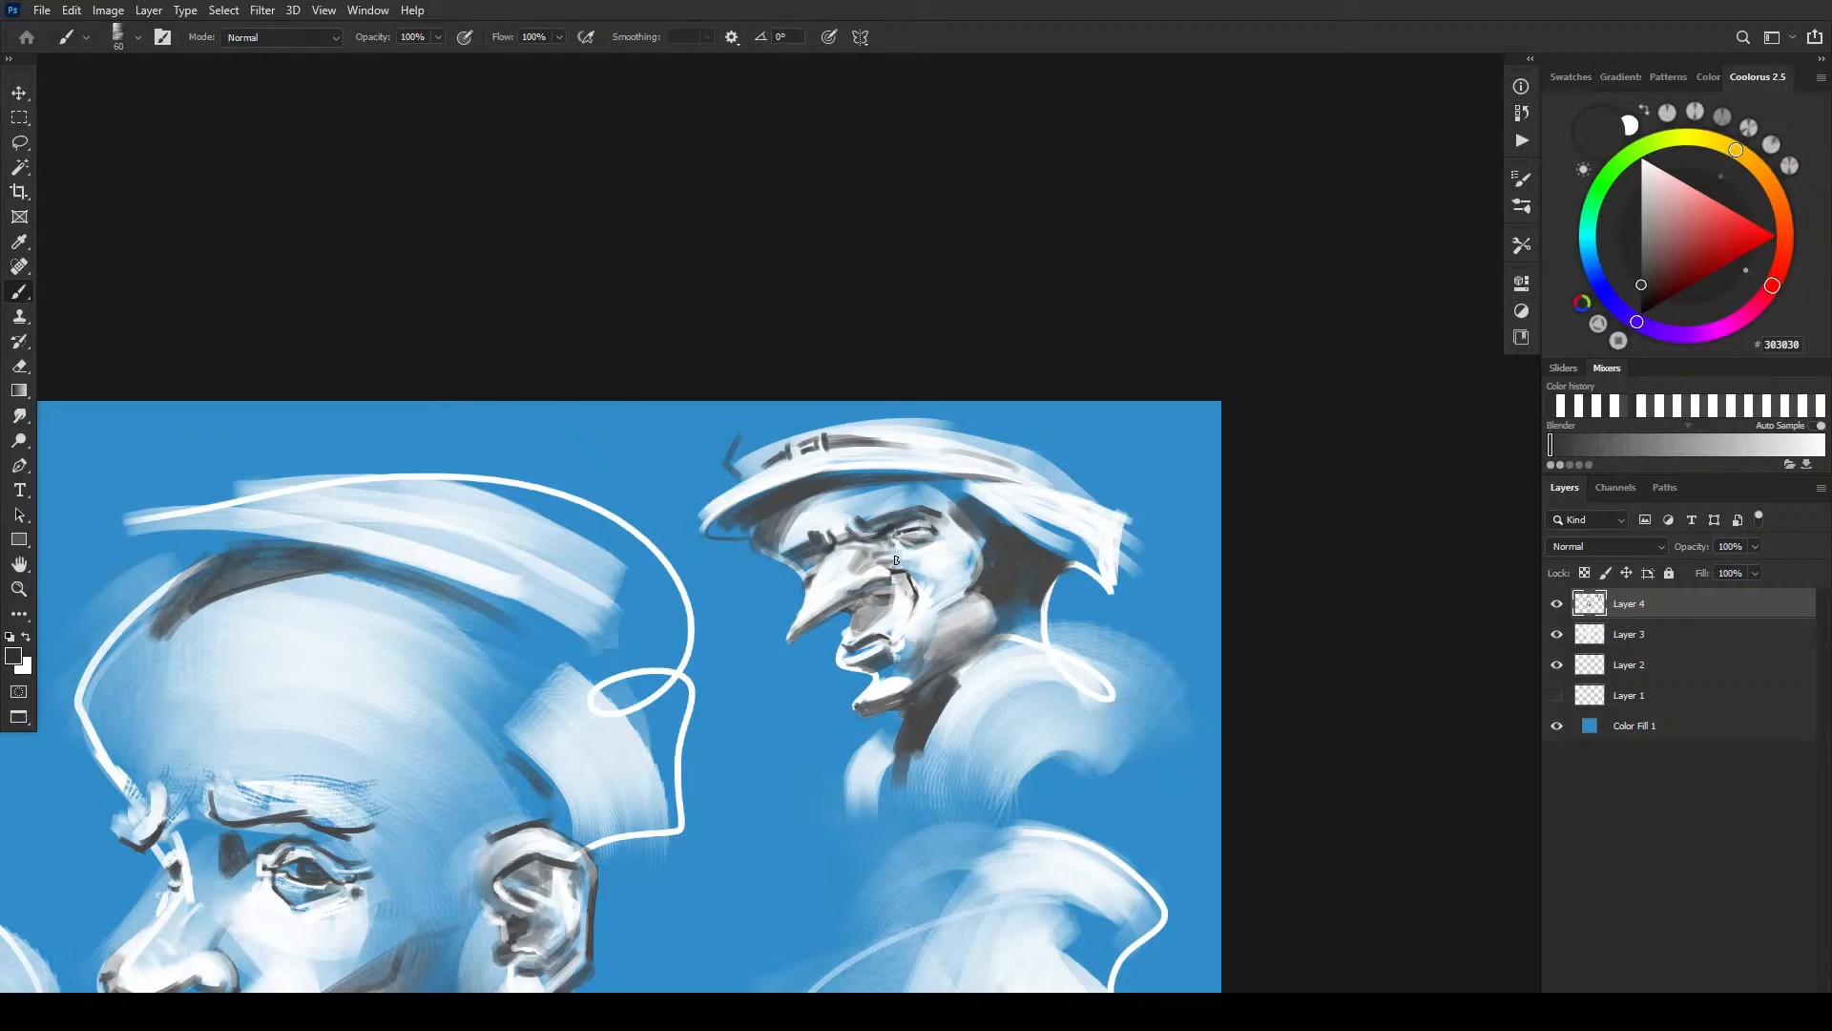
{"action": "key", "text": "x"}
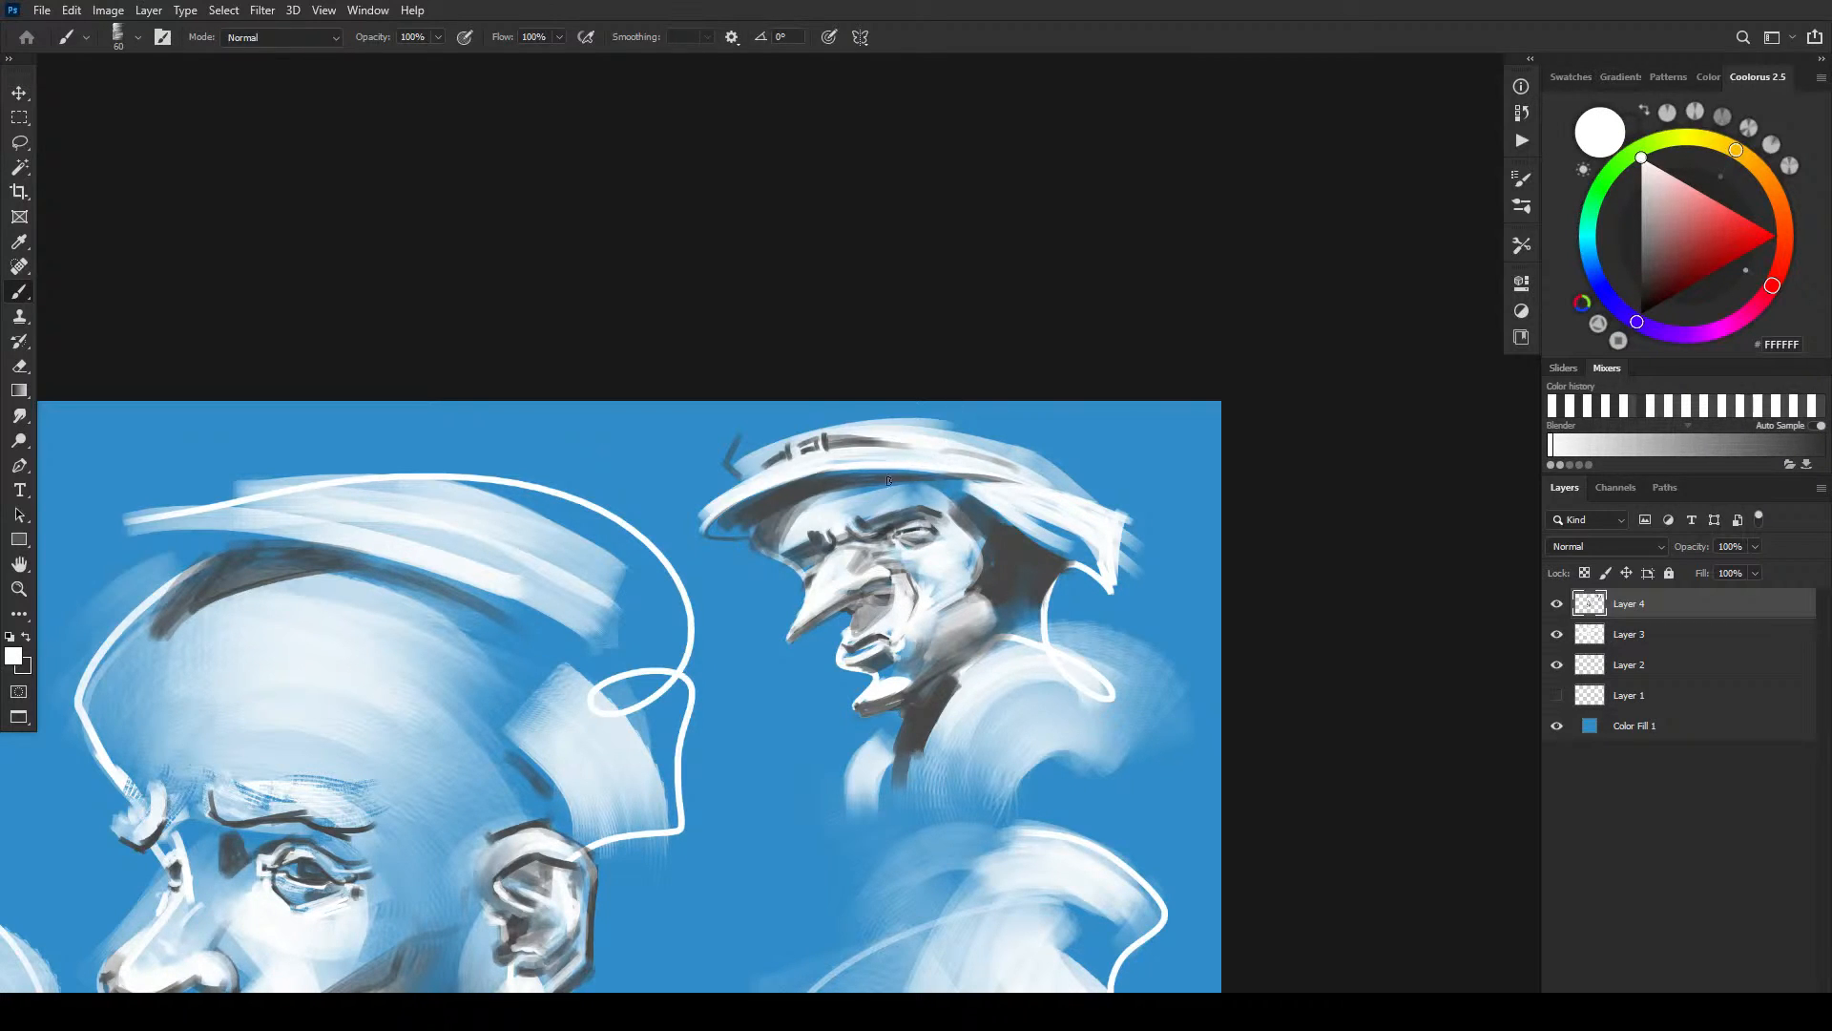
{"action": "key", "text": "bracketleft"}
{"action": "key", "text": "bracketleft"}
{"action": "key", "text": "bracketleft"}
{"action": "key", "text": "bracketleft"}
{"action": "key", "text": "bracketleft"}
{"action": "left_click", "coordinate": [921, 532], "text": "alt"}
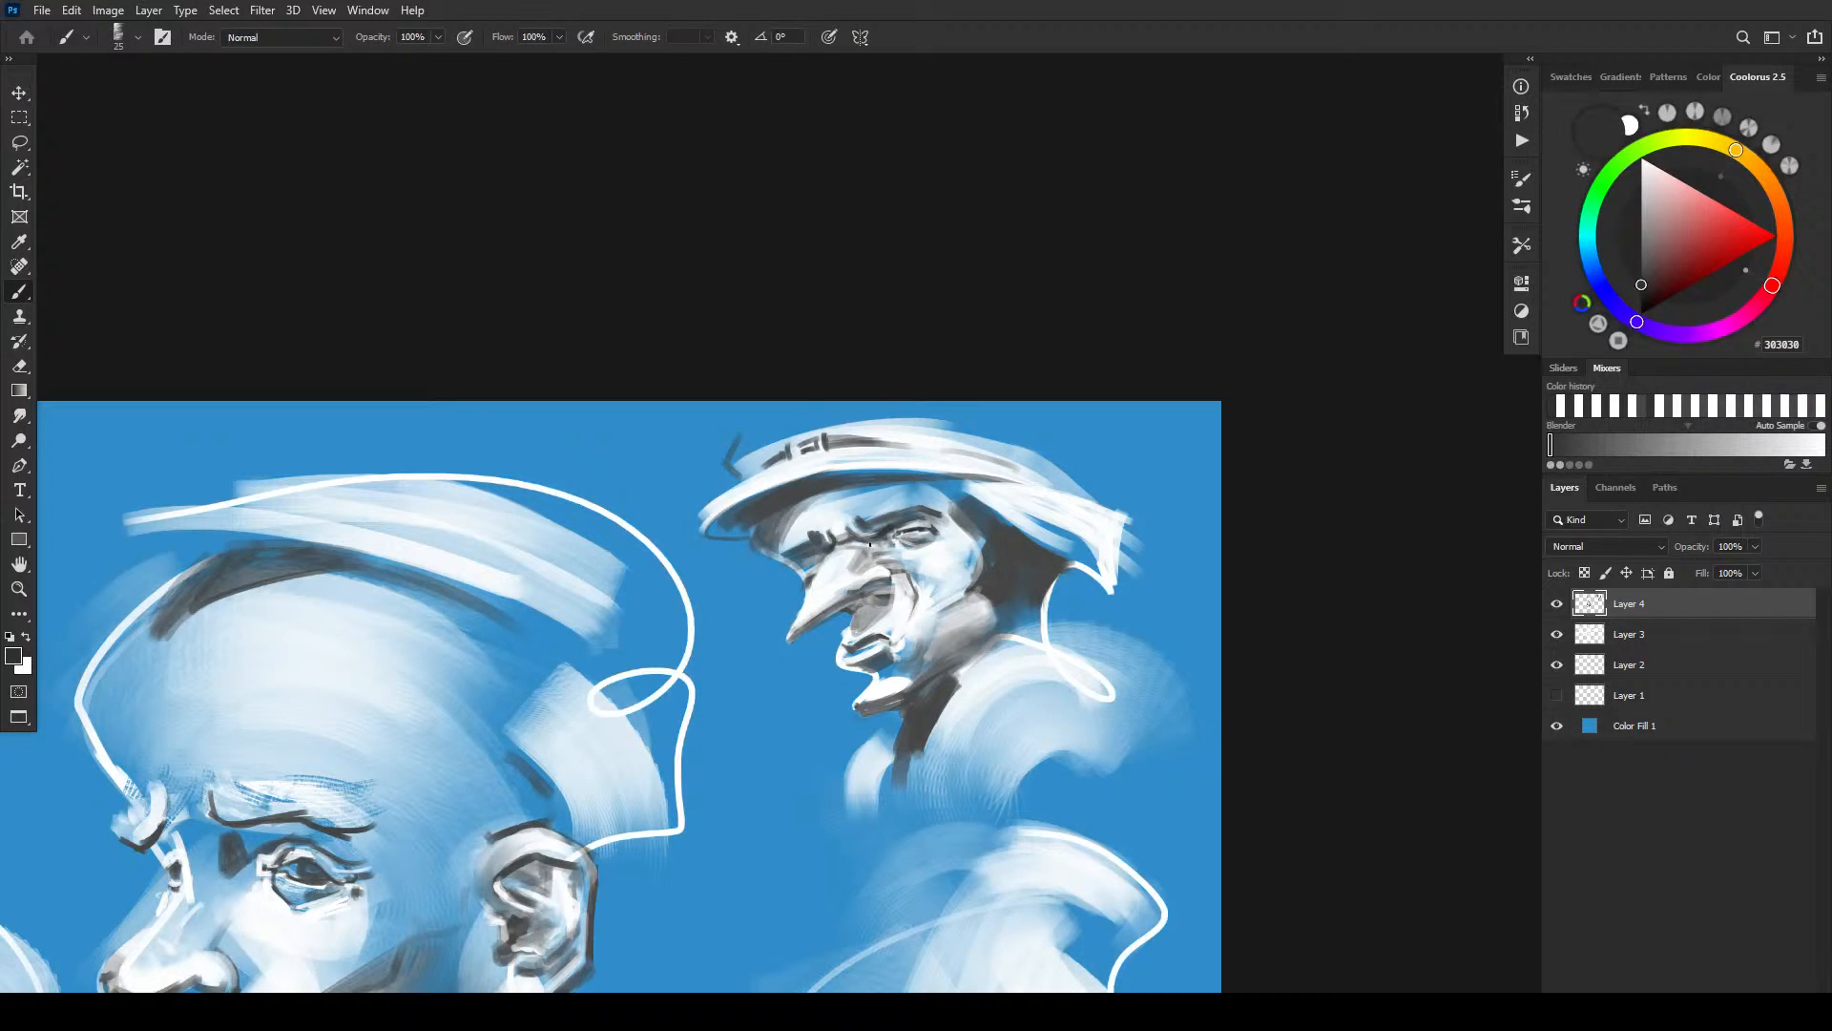
{"action": "left_click", "coordinate": [941, 534], "text": "alt"}
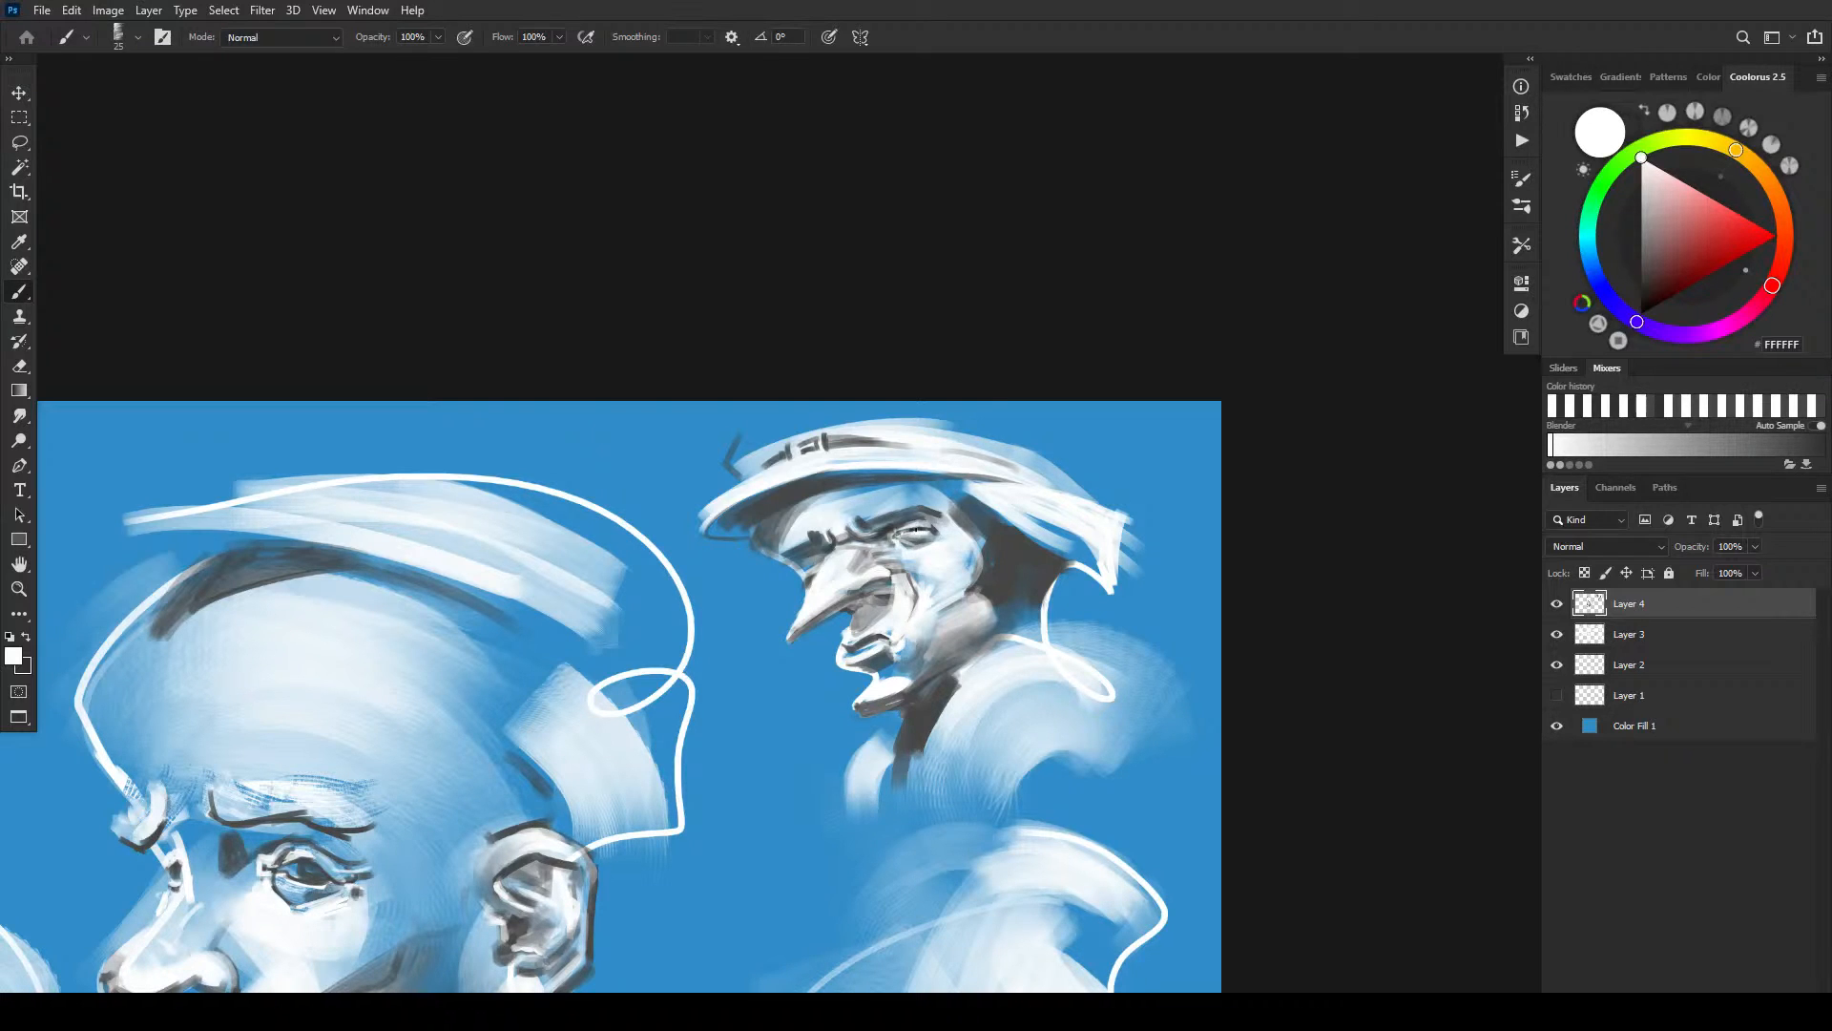
{"action": "key", "text": "x"}
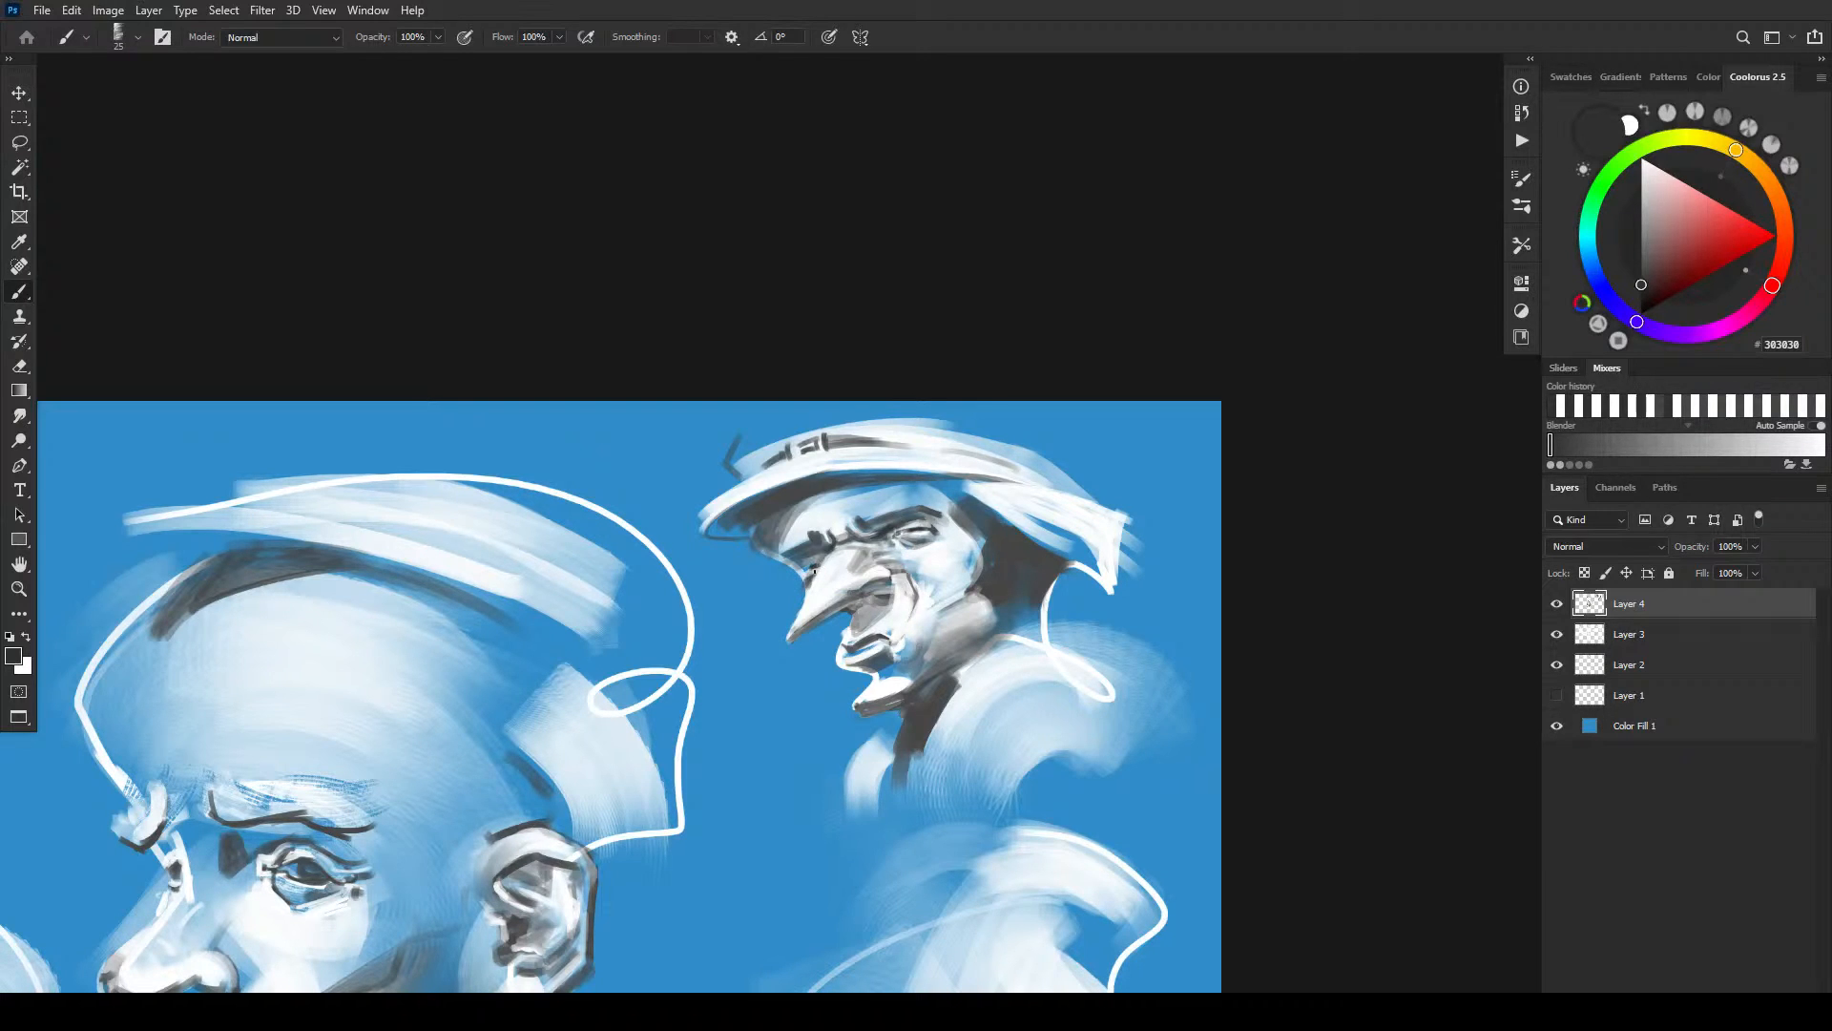
{"action": "key", "text": "x"}
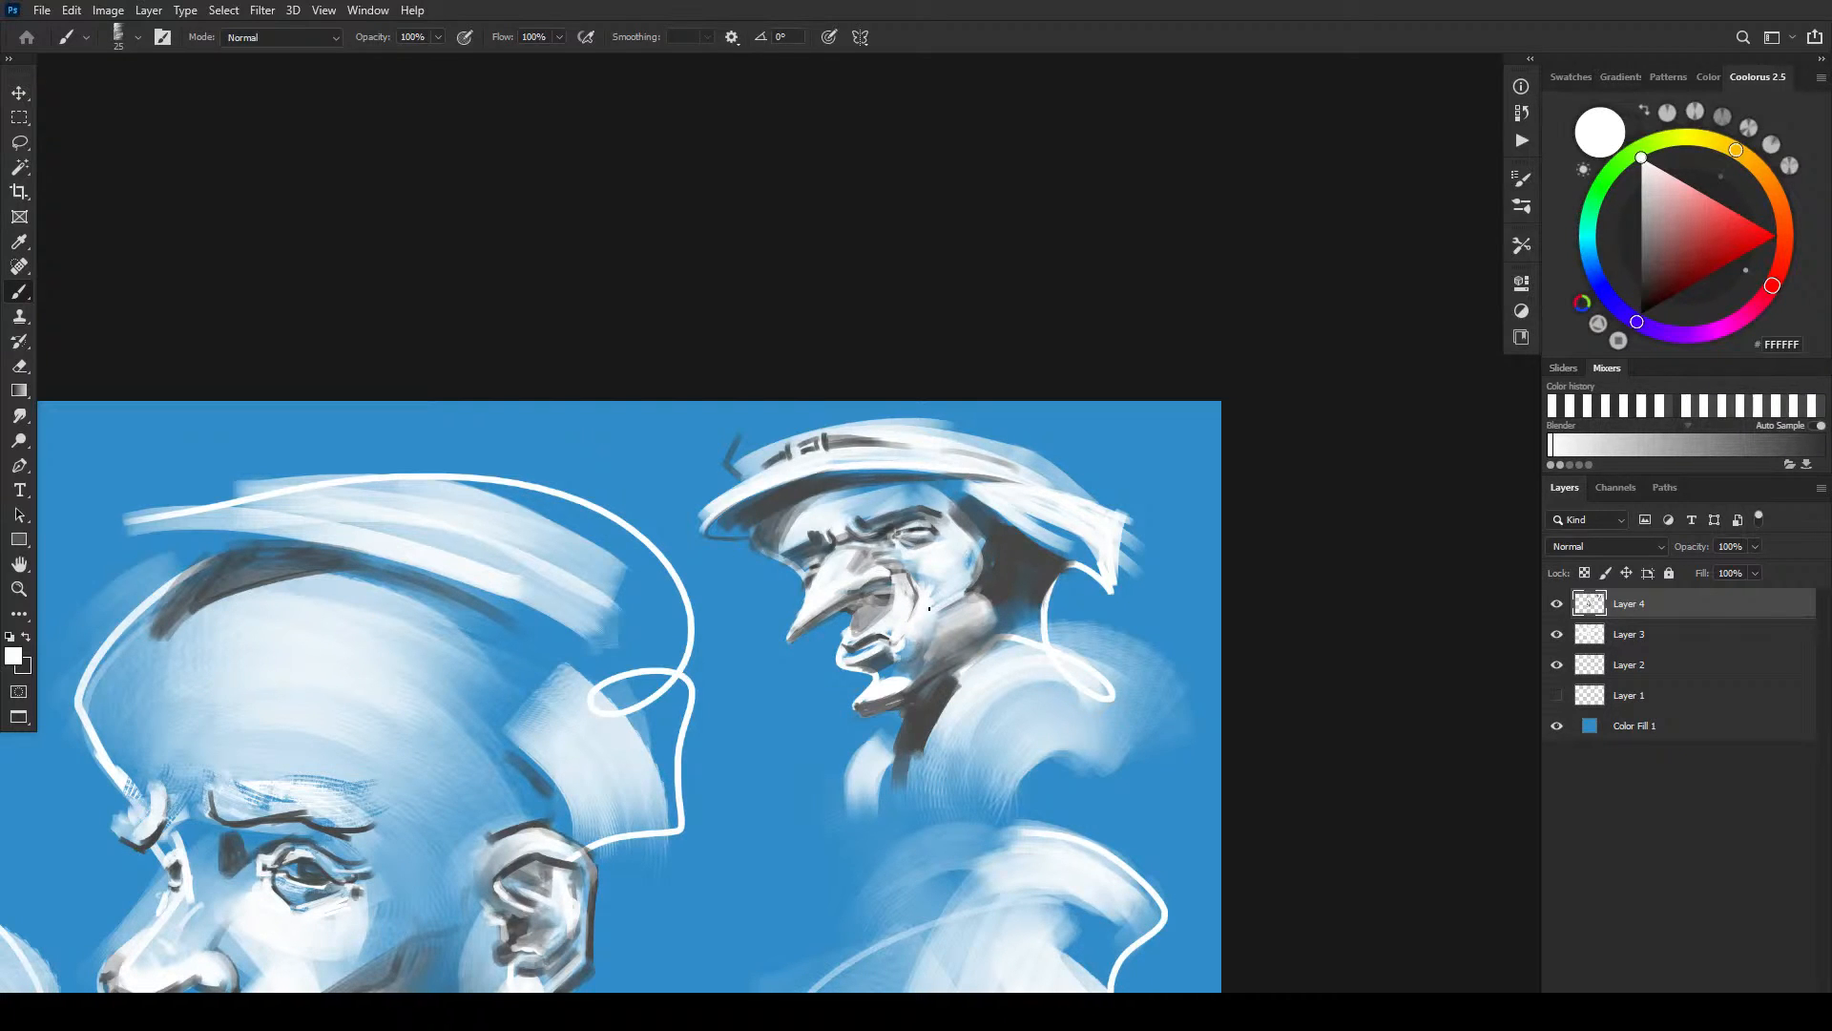
- Switch to dark grey 303030 and shade the upper-right figure's neck down into the chest with a larger brush
{"action": "mouse_move", "coordinate": [692, 800]}
{"action": "left_mouse_down"}
{"action": "mouse_move", "coordinate": [843, 603]}
{"action": "mouse_move", "coordinate": [728, 719]}
{"action": "mouse_move", "coordinate": [604, 624]}
{"action": "left_mouse_up"}
{"action": "key", "text": "bracketright"}
{"action": "key", "text": "bracketright"}
{"action": "key", "text": "bracketright"}
{"action": "key", "text": "bracketright"}
{"action": "key", "text": "bracketright"}
{"action": "key", "text": "bracketright"}
{"action": "key", "text": "bracketright"}
{"action": "key", "text": "bracketright"}
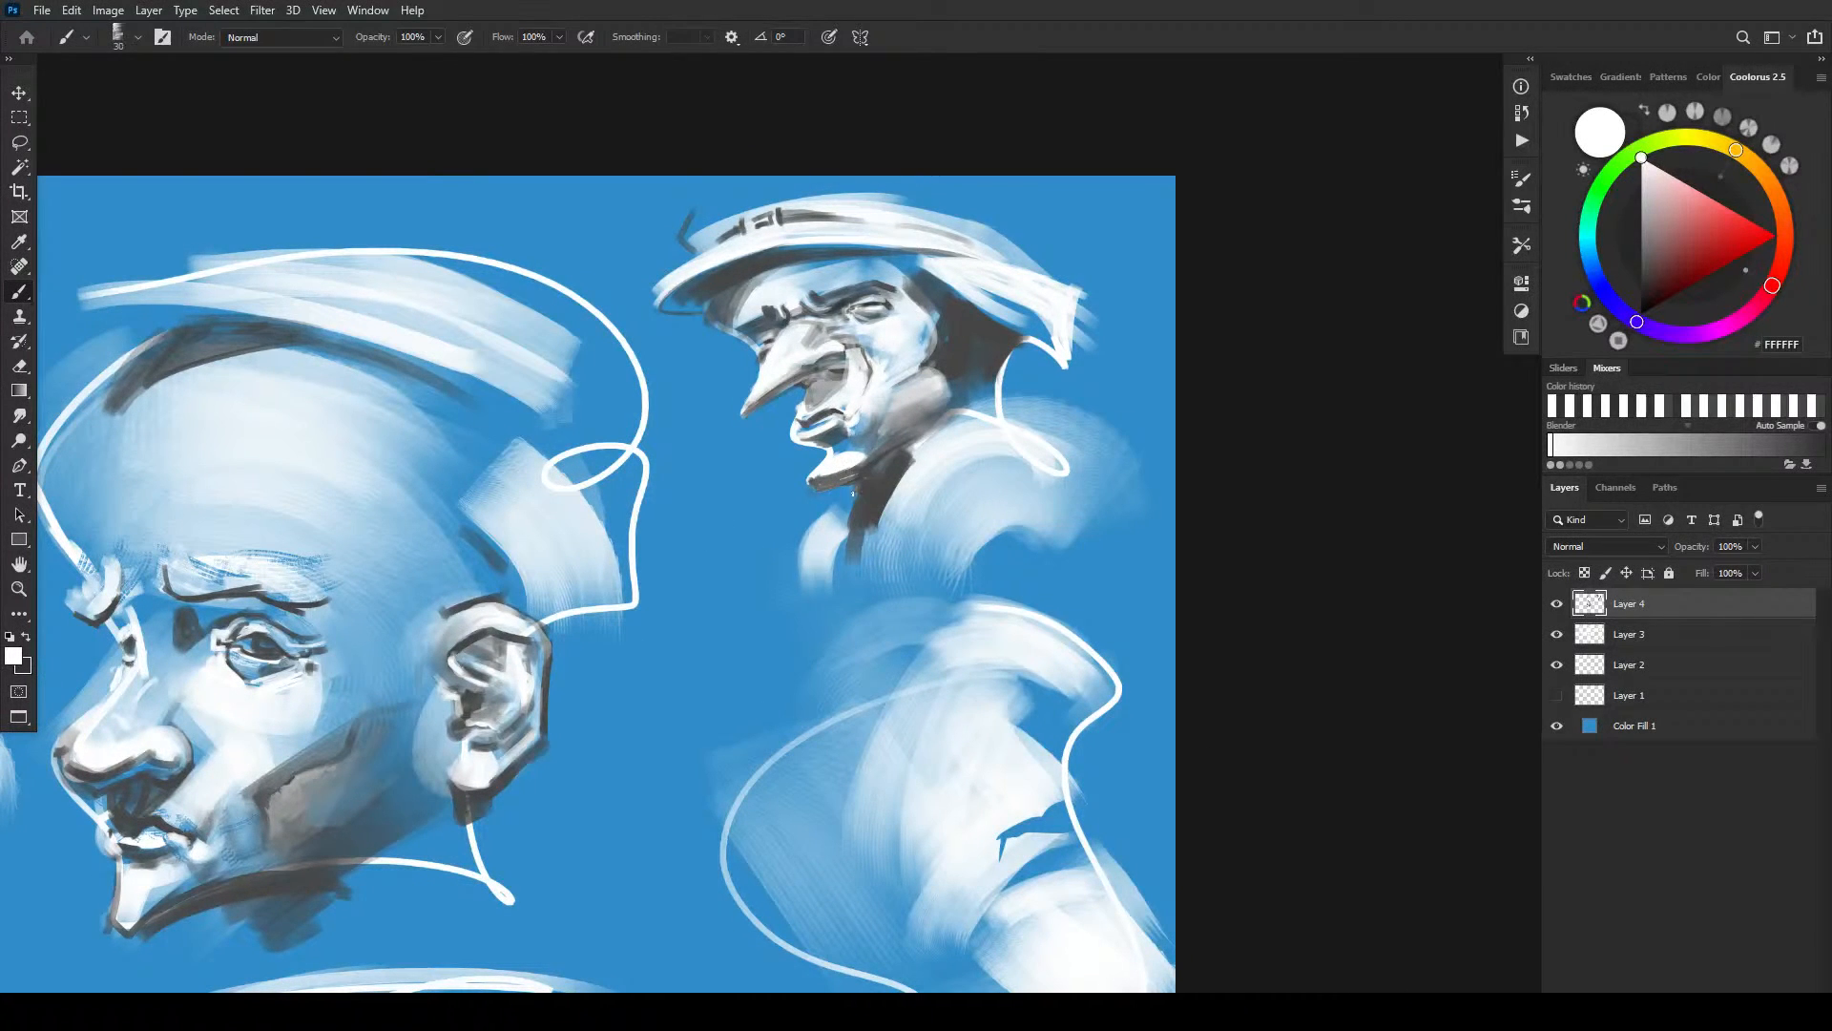
{"action": "key", "text": "x"}
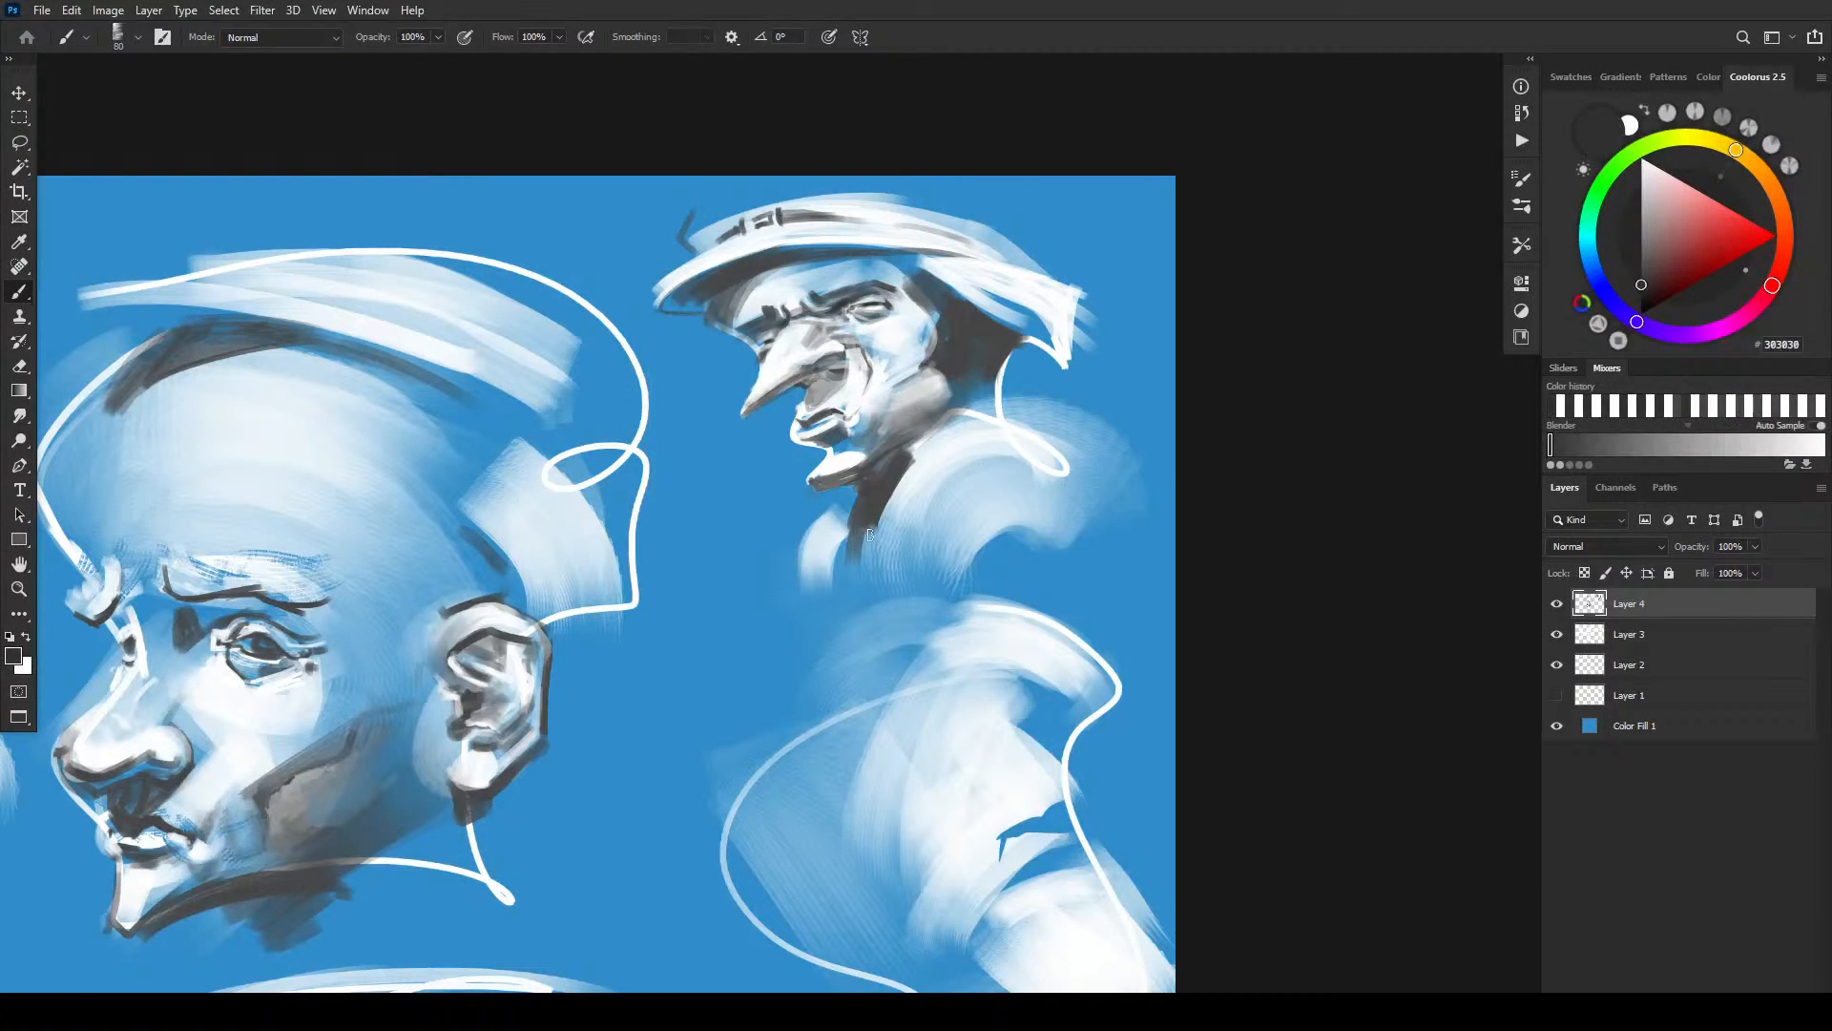
{"action": "left_click_drag", "start_coordinate": [873, 492], "coordinate": [883, 606]}
- Shade the inner edge of the upper-right figure's near shoulder and the outer side of its far shoulder in dark grey
{"action": "key", "text": "bracketleft"}
{"action": "key", "text": "bracketleft"}
{"action": "key", "text": "bracketleft"}
{"action": "key", "text": "bracketleft"}
{"action": "key", "text": "bracketleft"}
{"action": "key", "text": "bracketleft"}
{"action": "key", "text": "bracketleft"}
{"action": "key", "text": "bracketleft"}
{"action": "key", "text": "bracketleft"}
{"action": "key", "text": "bracketright"}
{"action": "key", "text": "bracketright"}
{"action": "key", "text": "bracketright"}
{"action": "key", "text": "bracketright"}
{"action": "key", "text": "bracketright"}
{"action": "key", "text": "bracketright"}
{"action": "key", "text": "bracketright"}
{"action": "mouse_move", "coordinate": [986, 524]}
{"action": "left_mouse_down"}
{"action": "mouse_move", "coordinate": [1044, 450]}
{"action": "mouse_move", "coordinate": [1018, 417]}
{"action": "mouse_move", "coordinate": [1042, 527]}
{"action": "mouse_move", "coordinate": [1047, 437]}
{"action": "mouse_move", "coordinate": [919, 413]}
{"action": "left_mouse_up"}
{"action": "mouse_move", "coordinate": [809, 561]}
{"action": "left_mouse_down"}
{"action": "mouse_move", "coordinate": [801, 600]}
{"action": "mouse_move", "coordinate": [830, 622]}
{"action": "left_mouse_up"}
- Switch to white and paint a round puffed sleeve over the upper-right figure's near shoulder
{"action": "key", "text": "bracketleft"}
{"action": "key", "text": "bracketleft"}
{"action": "key", "text": "bracketleft"}
{"action": "key", "text": "bracketleft"}
{"action": "key", "text": "bracketleft"}
{"action": "key", "text": "bracketleft"}
{"action": "key", "text": "x"}
{"action": "key", "text": "bracketright"}
{"action": "key", "text": "bracketright"}
{"action": "key", "text": "bracketright"}
{"action": "key", "text": "bracketright"}
{"action": "key", "text": "bracketright"}
{"action": "key", "text": "bracketright"}
{"action": "mouse_move", "coordinate": [993, 429]}
{"action": "left_mouse_down"}
{"action": "mouse_move", "coordinate": [1072, 409]}
{"action": "mouse_move", "coordinate": [956, 435]}
{"action": "left_mouse_up"}
- Switch back to dark grey 303030 and paint thin curved stripes down the front of the white puffed sleeve
{"action": "key", "text": "bracketleft"}
{"action": "key", "text": "bracketleft"}
{"action": "key", "text": "bracketleft"}
{"action": "key", "text": "bracketleft"}
{"action": "key", "text": "bracketleft"}
{"action": "key", "text": "bracketleft"}
{"action": "key", "text": "bracketleft"}
{"action": "key", "text": "bracketleft"}
{"action": "key", "text": "bracketleft"}
{"action": "key", "text": "bracketleft"}
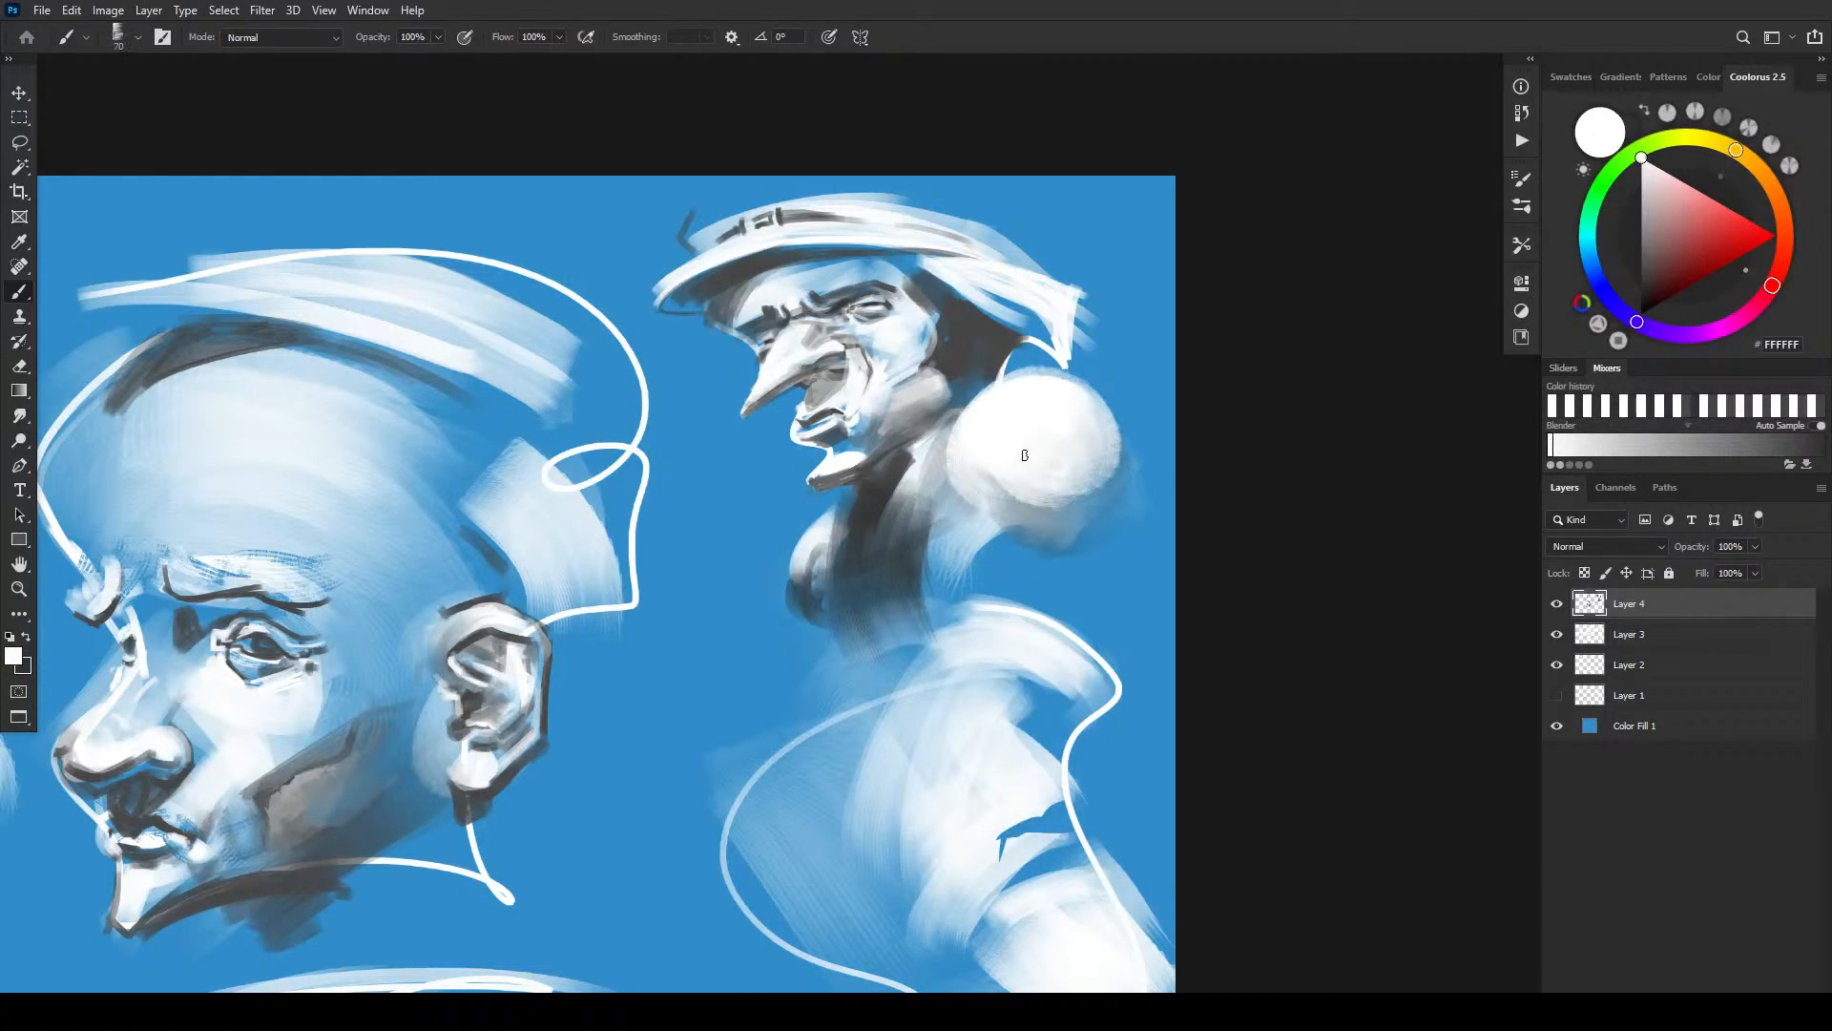
{"action": "key", "text": "x"}
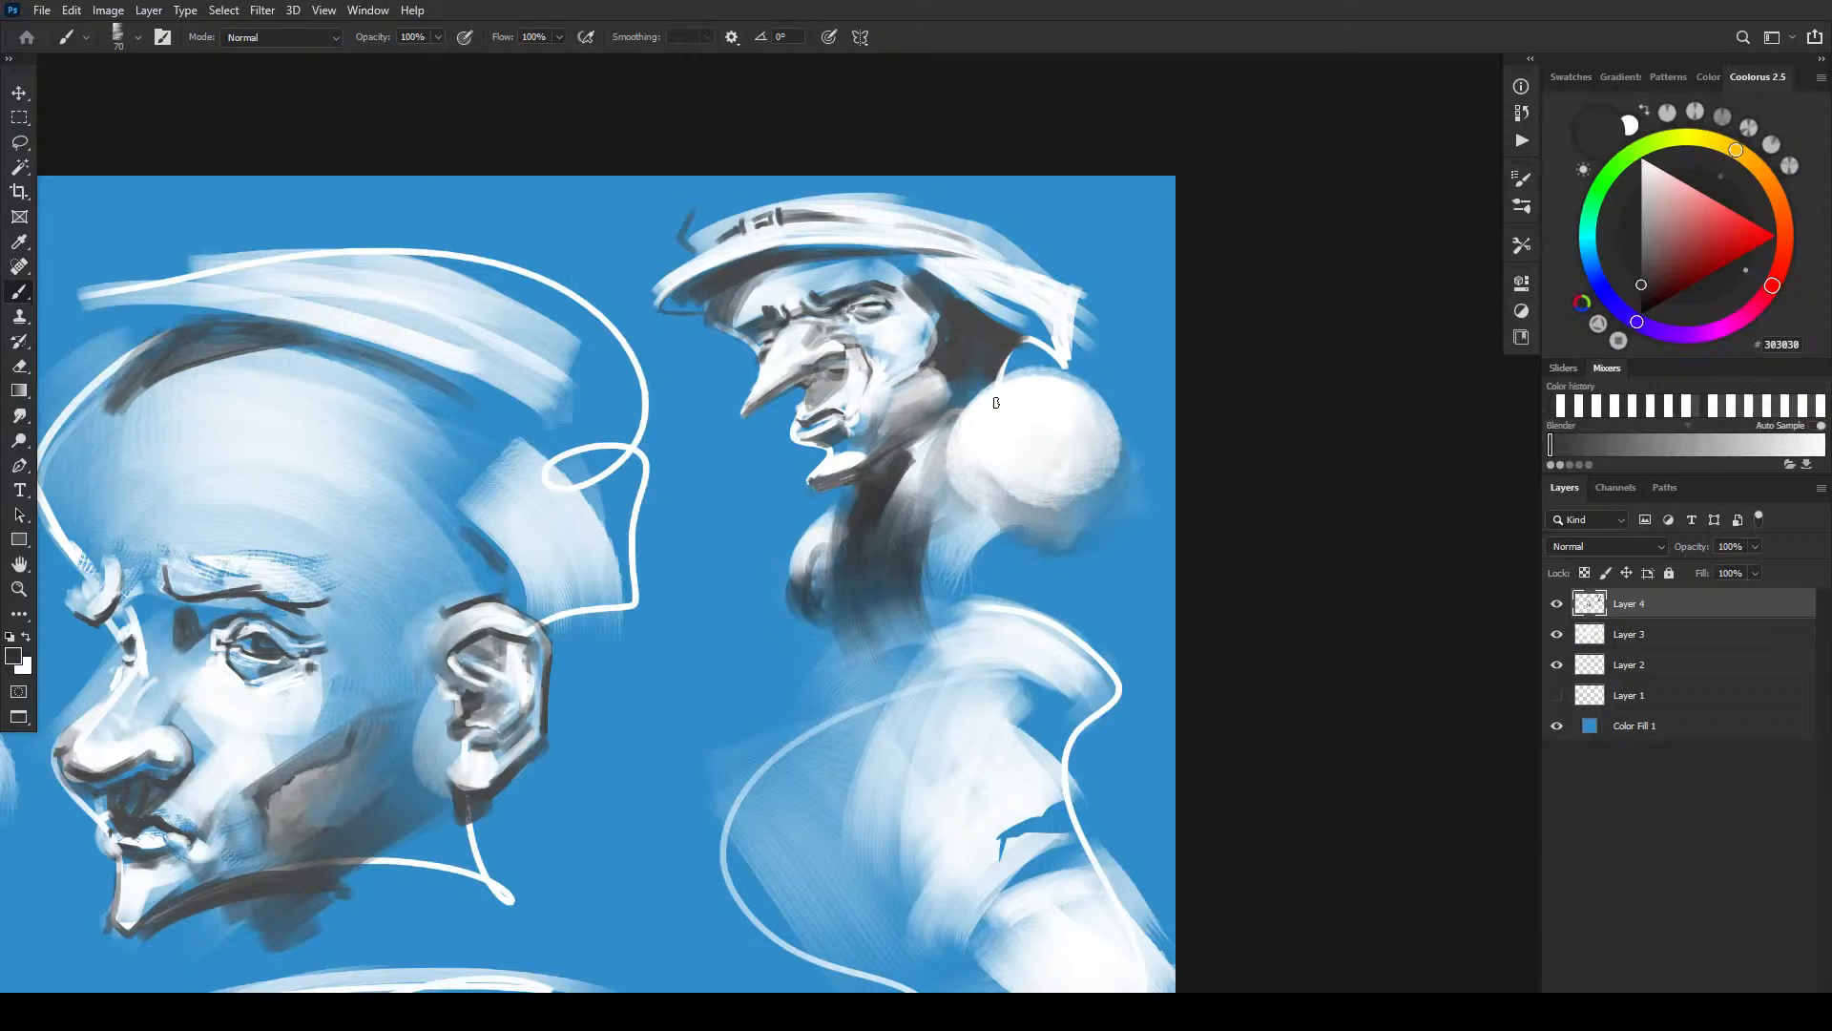
{"action": "left_click_drag", "start_coordinate": [983, 403], "coordinate": [1051, 497]}
{"action": "mouse_move", "coordinate": [983, 391]}
{"action": "left_mouse_down"}
{"action": "mouse_move", "coordinate": [1061, 441]}
{"action": "mouse_move", "coordinate": [1071, 473]}
{"action": "left_mouse_up"}
{"action": "mouse_move", "coordinate": [965, 414]}
{"action": "left_mouse_down"}
{"action": "mouse_move", "coordinate": [1020, 490]}
{"action": "mouse_move", "coordinate": [991, 498]}
{"action": "mouse_move", "coordinate": [962, 416]}
{"action": "left_mouse_up"}
{"action": "key", "text": "bracketleft"}
{"action": "key", "text": "bracketleft"}
- Add a dark grey stripe on the puffed sleeve's outer side and reinforce the bands with a varied brush size
{"action": "mouse_move", "coordinate": [1088, 411]}
{"action": "left_mouse_down"}
{"action": "mouse_move", "coordinate": [1103, 481]}
{"action": "mouse_move", "coordinate": [1102, 449]}
{"action": "mouse_move", "coordinate": [1107, 464]}
{"action": "left_mouse_up"}
{"action": "key", "text": "bracketright"}
{"action": "key", "text": "bracketright"}
{"action": "key", "text": "bracketright"}
{"action": "key", "text": "bracketright"}
{"action": "key", "text": "bracketright"}
{"action": "key", "text": "bracketright"}
{"action": "key", "text": "bracketright"}
{"action": "key", "text": "bracketright"}
{"action": "mouse_move", "coordinate": [1009, 406]}
{"action": "left_mouse_down"}
{"action": "mouse_move", "coordinate": [1049, 427]}
{"action": "mouse_move", "coordinate": [1052, 443]}
{"action": "mouse_move", "coordinate": [1035, 419]}
{"action": "mouse_move", "coordinate": [1065, 485]}
{"action": "left_mouse_up"}
{"action": "key", "text": "bracketleft"}
{"action": "mouse_move", "coordinate": [971, 428]}
{"action": "left_mouse_down"}
{"action": "mouse_move", "coordinate": [991, 494]}
{"action": "mouse_move", "coordinate": [988, 460]}
{"action": "mouse_move", "coordinate": [996, 488]}
{"action": "mouse_move", "coordinate": [1077, 488]}
{"action": "mouse_move", "coordinate": [1062, 490]}
{"action": "mouse_move", "coordinate": [1059, 466]}
{"action": "mouse_move", "coordinate": [1128, 457]}
{"action": "mouse_move", "coordinate": [1109, 480]}
{"action": "mouse_move", "coordinate": [1093, 465]}
{"action": "left_mouse_up"}
- Paint the dark grey cuff and upper-arm shadow beneath the puffed sleeve, and darken the far shoulder's lower edge
{"action": "key", "text": "bracketleft"}
{"action": "key", "text": "bracketleft"}
{"action": "key", "text": "bracketright"}
{"action": "left_click_drag", "start_coordinate": [1009, 509], "coordinate": [1128, 478]}
{"action": "mouse_move", "coordinate": [1010, 542]}
{"action": "left_mouse_down"}
{"action": "mouse_move", "coordinate": [1065, 535]}
{"action": "mouse_move", "coordinate": [998, 586]}
{"action": "left_mouse_up"}
{"action": "key", "text": "bracketright"}
{"action": "key", "text": "bracketright"}
{"action": "key", "text": "bracketright"}
{"action": "key", "text": "bracketright"}
{"action": "key", "text": "bracketright"}
{"action": "key", "text": "bracketright"}
{"action": "key", "text": "bracketleft"}
{"action": "key", "text": "bracketleft"}
{"action": "key", "text": "bracketleft"}
{"action": "key", "text": "bracketleft"}
{"action": "left_click_drag", "start_coordinate": [822, 626], "coordinate": [811, 641]}
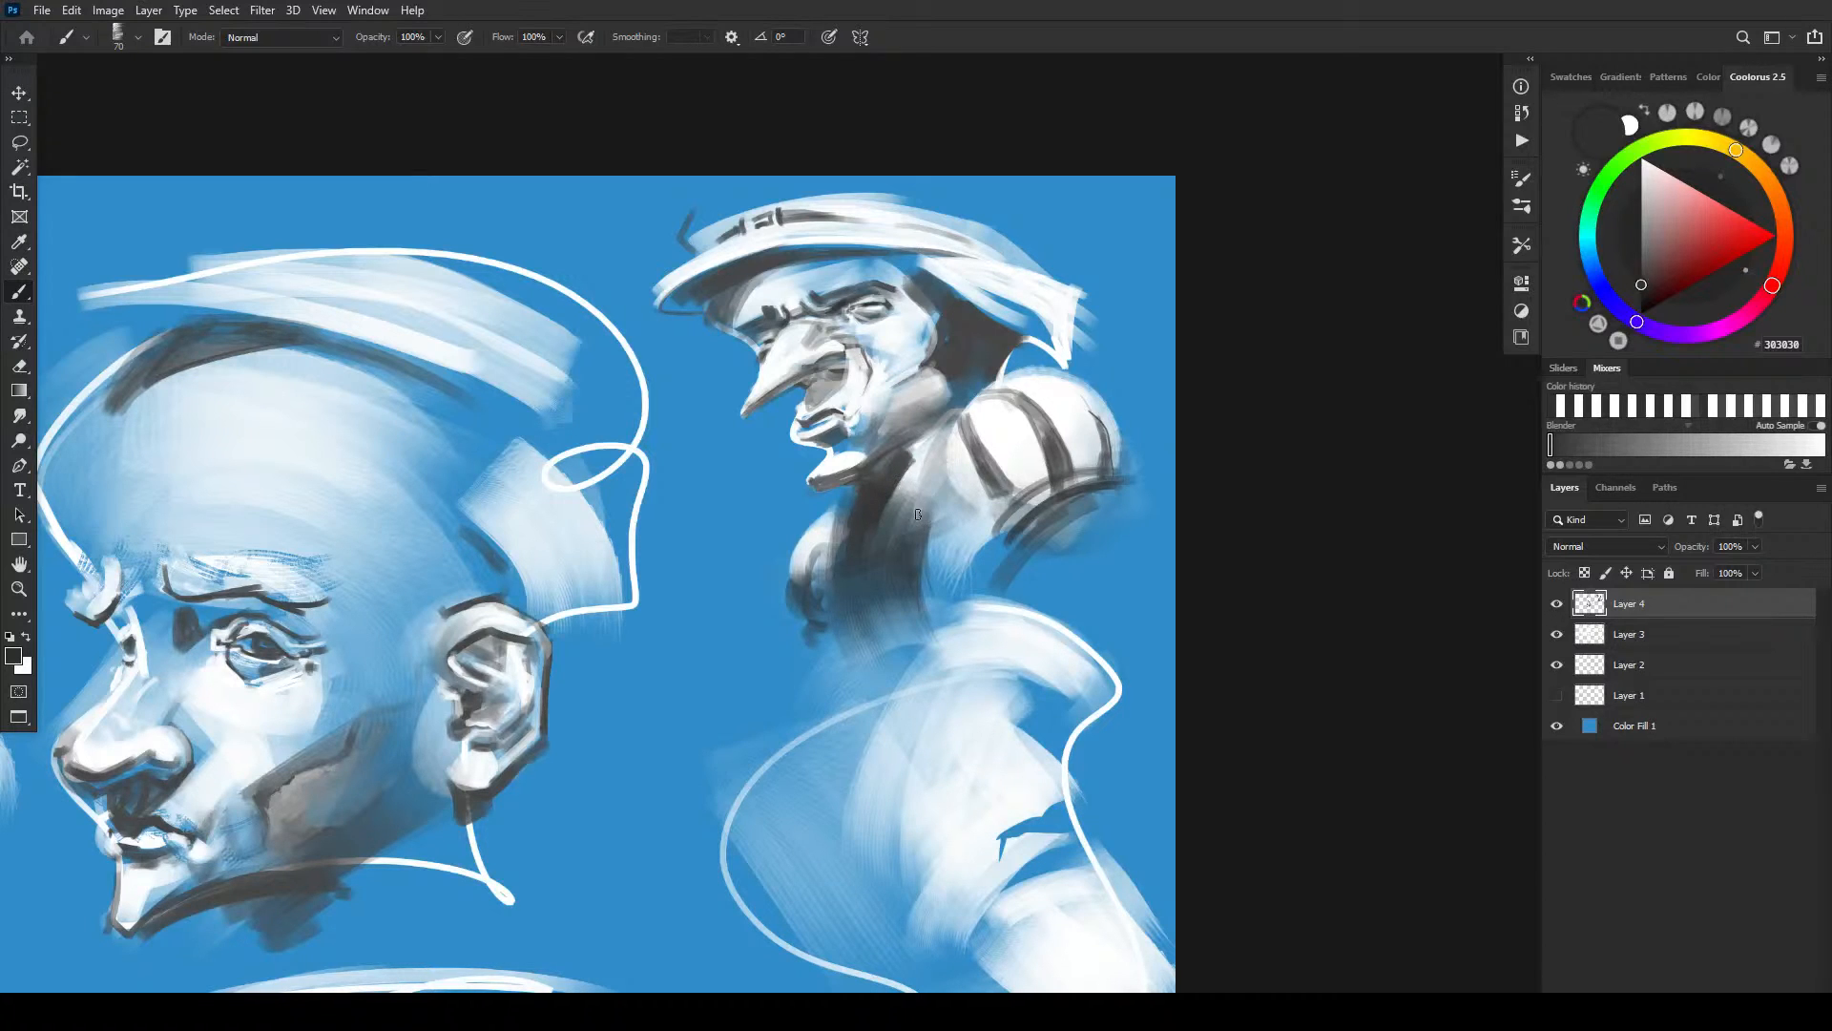
- Switch to white and paint light folds down the upper-right figure's dark chest
{"action": "key", "text": "x"}
{"action": "key", "text": "bracketright"}
{"action": "key", "text": "bracketright"}
{"action": "key", "text": "bracketright"}
{"action": "key", "text": "bracketright"}
{"action": "mouse_move", "coordinate": [931, 472]}
{"action": "left_mouse_down"}
{"action": "mouse_move", "coordinate": [912, 528]}
{"action": "mouse_move", "coordinate": [861, 544]}
{"action": "mouse_move", "coordinate": [838, 592]}
{"action": "mouse_move", "coordinate": [915, 527]}
{"action": "mouse_move", "coordinate": [911, 597]}
{"action": "left_mouse_up"}
{"action": "key", "text": "bracketleft"}
{"action": "key", "text": "bracketleft"}
{"action": "key", "text": "bracketleft"}
{"action": "key", "text": "bracketleft"}
{"action": "key", "text": "bracketleft"}
{"action": "key", "text": "bracketright"}
{"action": "key", "text": "bracketright"}
{"action": "key", "text": "bracketright"}
{"action": "key", "text": "bracketright"}
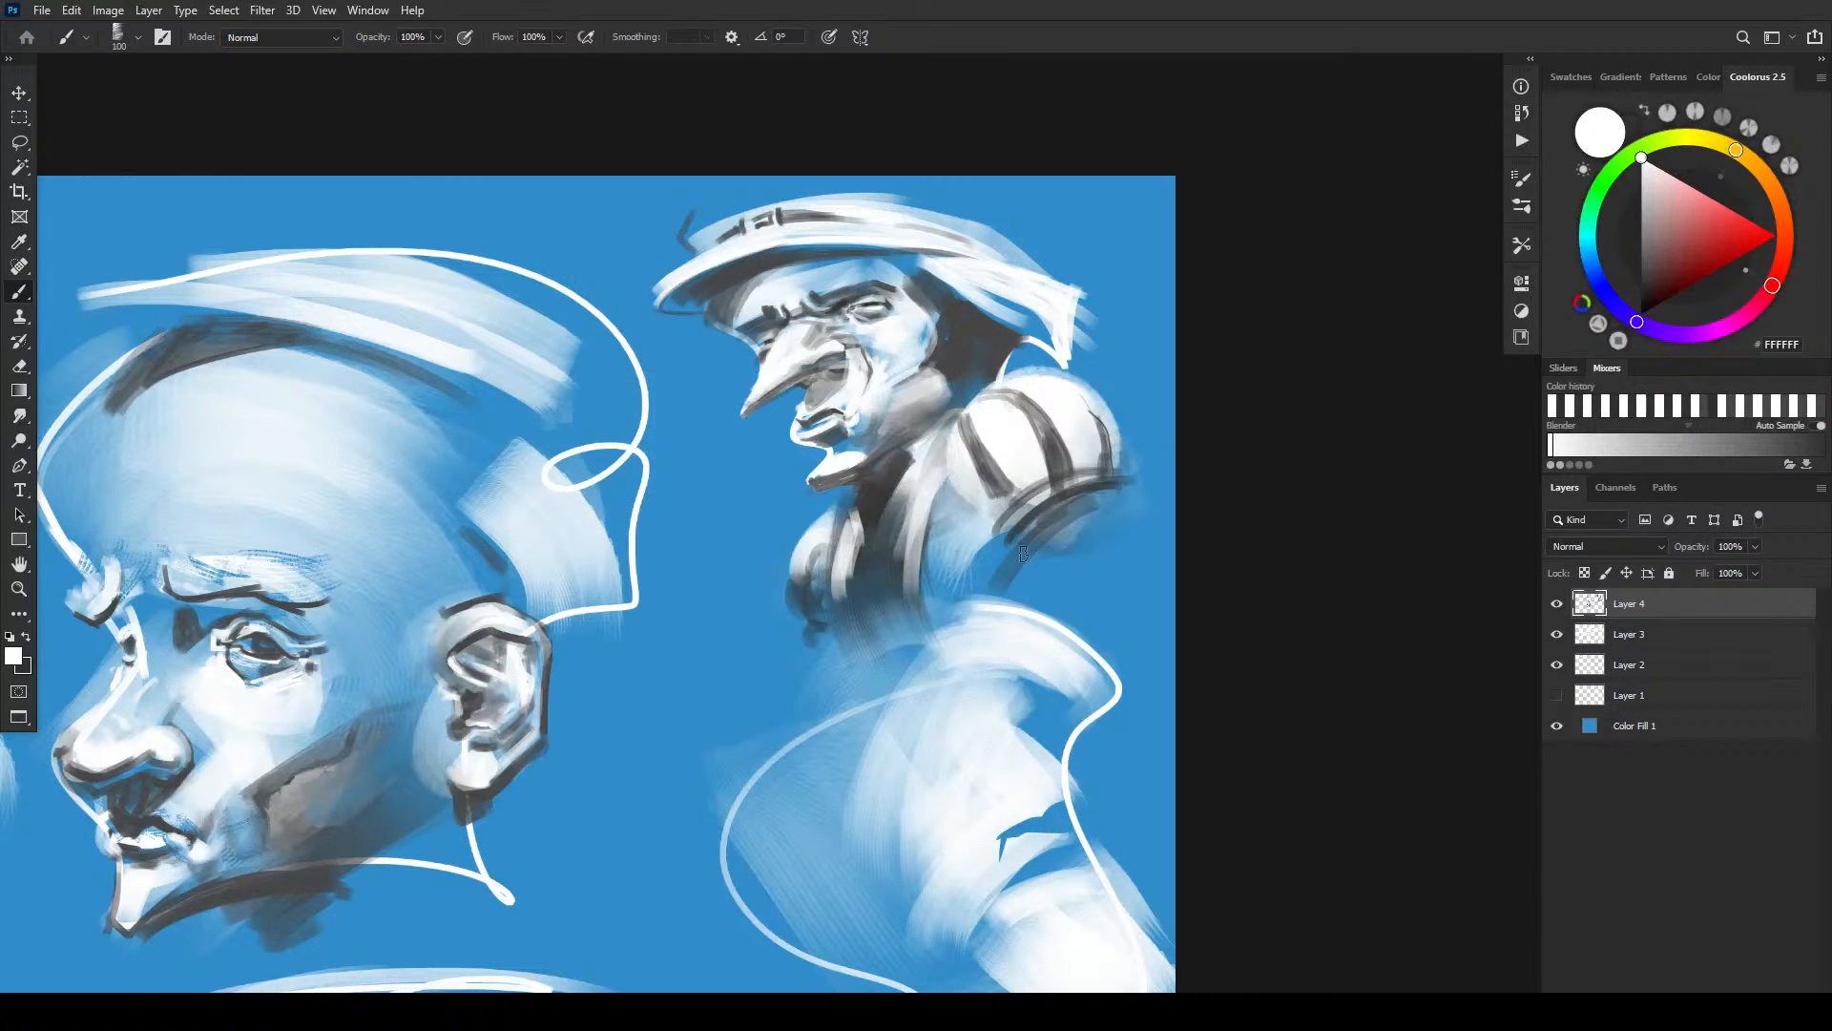
- Switch to dark grey 303030 and accent the area beneath the upper-right head's jaw with a smaller brush
{"action": "key", "text": "bracketleft"}
{"action": "key", "text": "bracketleft"}
{"action": "key", "text": "x"}
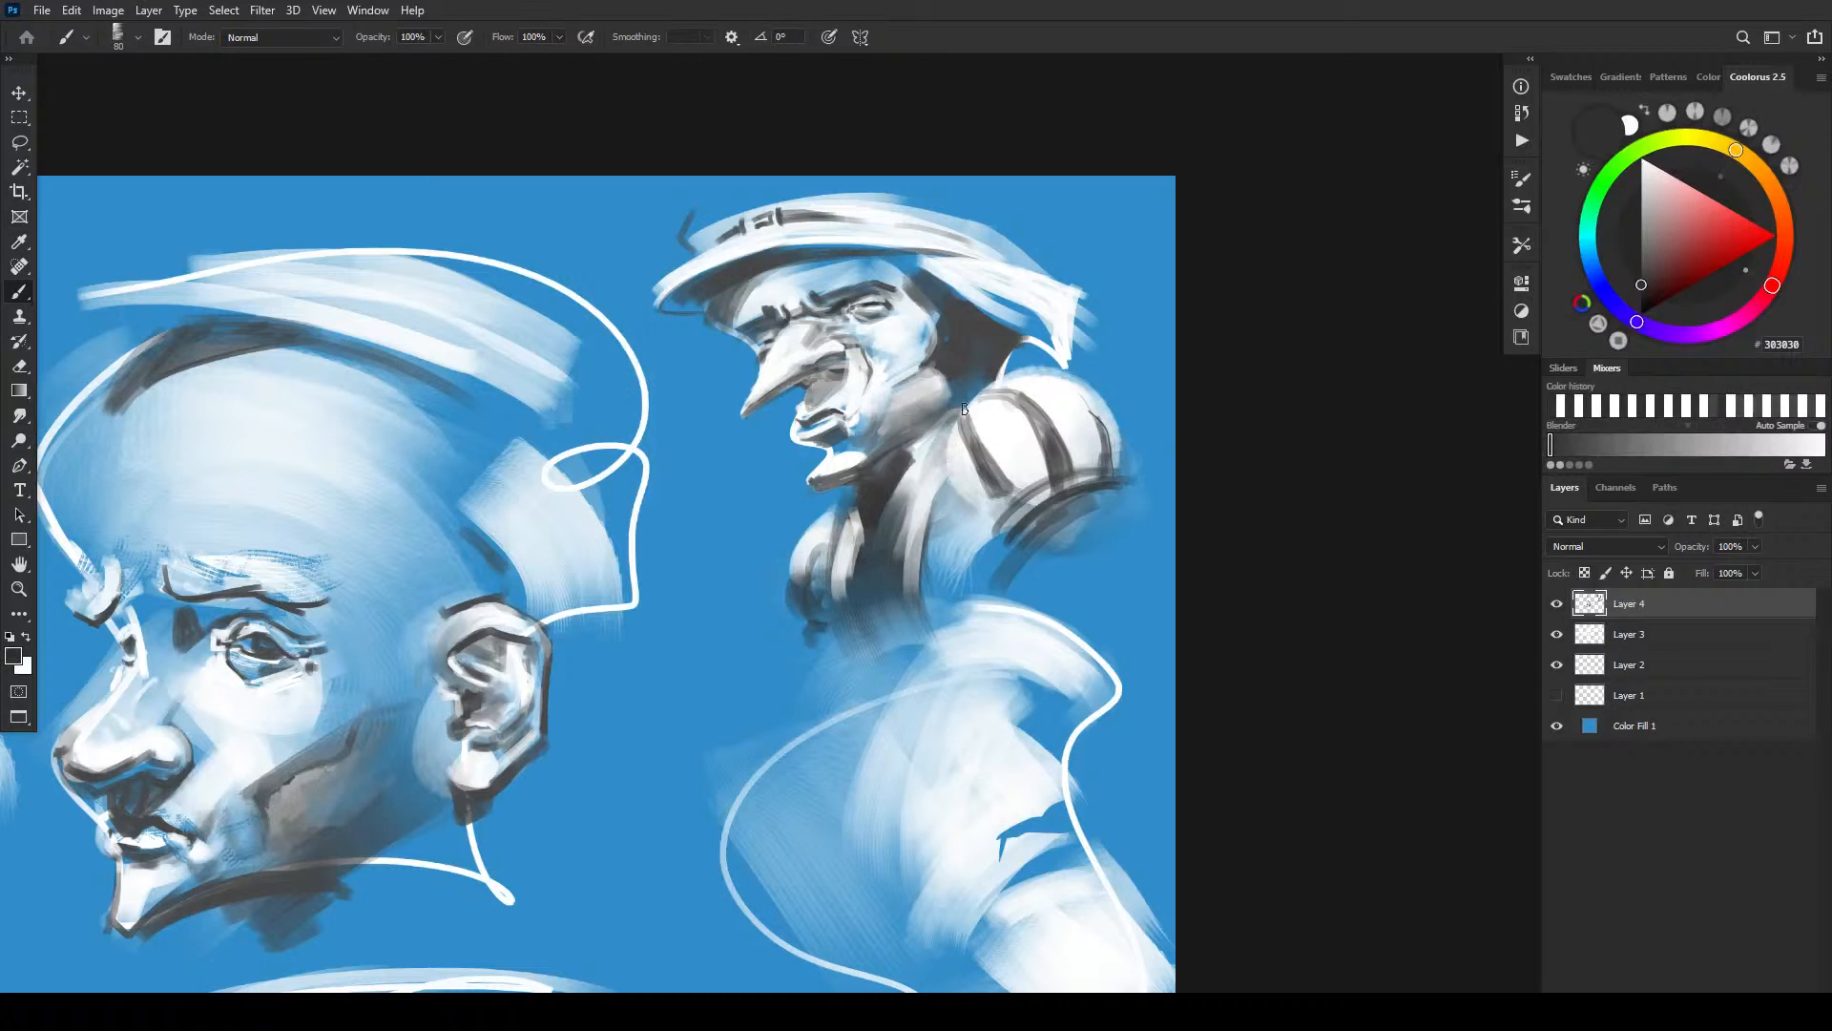
{"action": "key", "text": "bracketleft"}
{"action": "key", "text": "bracketleft"}
{"action": "key", "text": "bracketleft"}
{"action": "key", "text": "bracketleft"}
{"action": "key", "text": "bracketleft"}
{"action": "mouse_move", "coordinate": [894, 451]}
{"action": "left_mouse_down"}
{"action": "mouse_move", "coordinate": [902, 477]}
{"action": "mouse_move", "coordinate": [921, 441]}
{"action": "left_mouse_up"}
- Define the mouth and the underside of the nose on the small upper-left head with fine dark grey strokes
{"action": "mouse_move", "coordinate": [685, 823]}
{"action": "left_mouse_down"}
{"action": "mouse_move", "coordinate": [654, 630]}
{"action": "mouse_move", "coordinate": [745, 541]}
{"action": "mouse_move", "coordinate": [729, 518]}
{"action": "mouse_move", "coordinate": [754, 610]}
{"action": "mouse_move", "coordinate": [789, 642]}
{"action": "mouse_move", "coordinate": [871, 649]}
{"action": "mouse_move", "coordinate": [902, 597]}
{"action": "left_mouse_up"}
{"action": "key", "text": "bracketleft"}
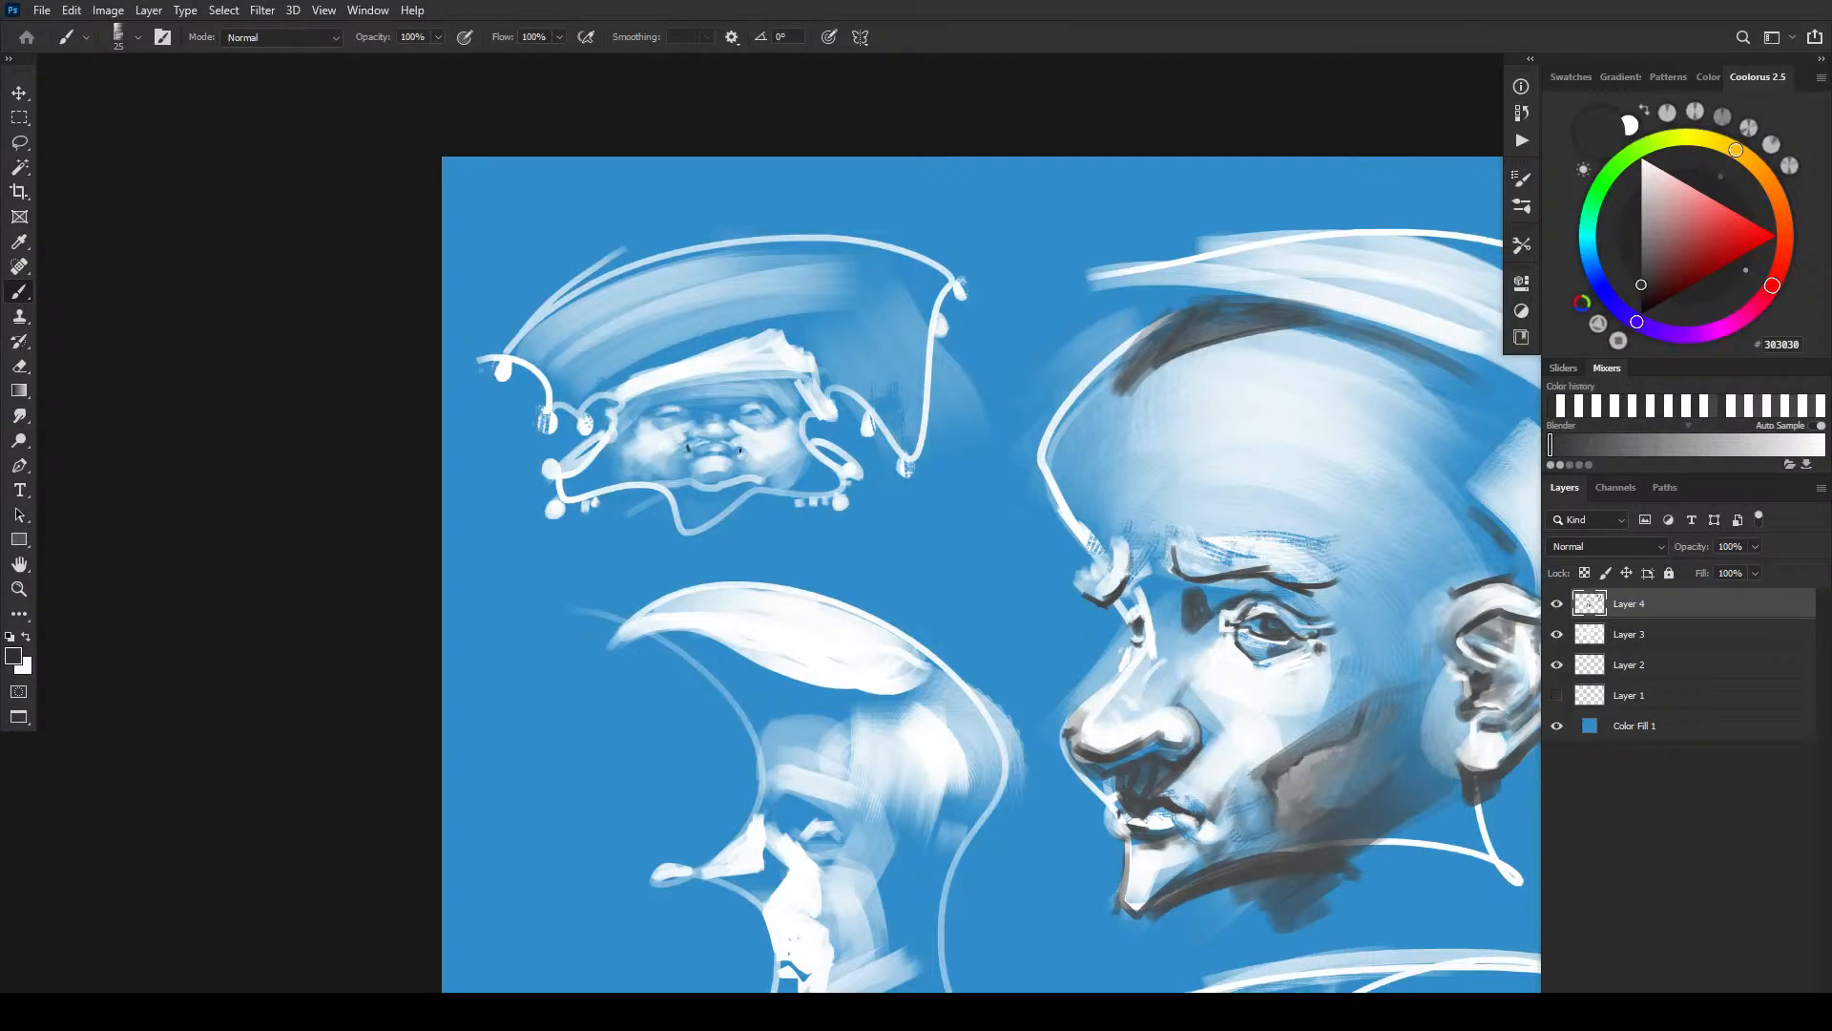
{"action": "key", "text": "bracketleft"}
{"action": "key", "text": "bracketleft"}
{"action": "key", "text": "bracketleft"}
{"action": "left_click_drag", "start_coordinate": [740, 448], "coordinate": [728, 445]}
{"action": "key", "text": "bracketright"}
{"action": "key", "text": "bracketright"}
{"action": "key", "text": "bracketright"}
{"action": "key", "text": "bracketleft"}
{"action": "left_click_drag", "start_coordinate": [694, 440], "coordinate": [729, 437]}
{"action": "key", "text": "bracketright"}
{"action": "key", "text": "bracketright"}
{"action": "key", "text": "bracketright"}
{"action": "key", "text": "bracketright"}
{"action": "key", "text": "bracketright"}
{"action": "mouse_move", "coordinate": [709, 489]}
{"action": "left_mouse_down"}
{"action": "mouse_move", "coordinate": [689, 483]}
{"action": "mouse_move", "coordinate": [717, 487]}
{"action": "left_mouse_up"}
{"action": "key", "text": "ctrl+z"}
{"action": "key", "text": "ctrl+z"}
- Paint dark grey shadows under both jowls of the upper-left head and join them beneath the chin
{"action": "key", "text": "bracketleft"}
{"action": "key", "text": "bracketleft"}
{"action": "left_click_drag", "start_coordinate": [638, 491], "coordinate": [679, 489]}
{"action": "mouse_move", "coordinate": [811, 460]}
{"action": "left_mouse_down"}
{"action": "mouse_move", "coordinate": [806, 482]}
{"action": "mouse_move", "coordinate": [774, 487]}
{"action": "left_mouse_up"}
{"action": "mouse_move", "coordinate": [611, 468]}
{"action": "left_mouse_down"}
{"action": "mouse_move", "coordinate": [627, 492]}
{"action": "mouse_move", "coordinate": [655, 491]}
{"action": "mouse_move", "coordinate": [613, 483]}
{"action": "mouse_move", "coordinate": [683, 480]}
{"action": "left_mouse_up"}
{"action": "key", "text": "bracketright"}
{"action": "key", "text": "bracketright"}
{"action": "key", "text": "bracketright"}
{"action": "key", "text": "bracketright"}
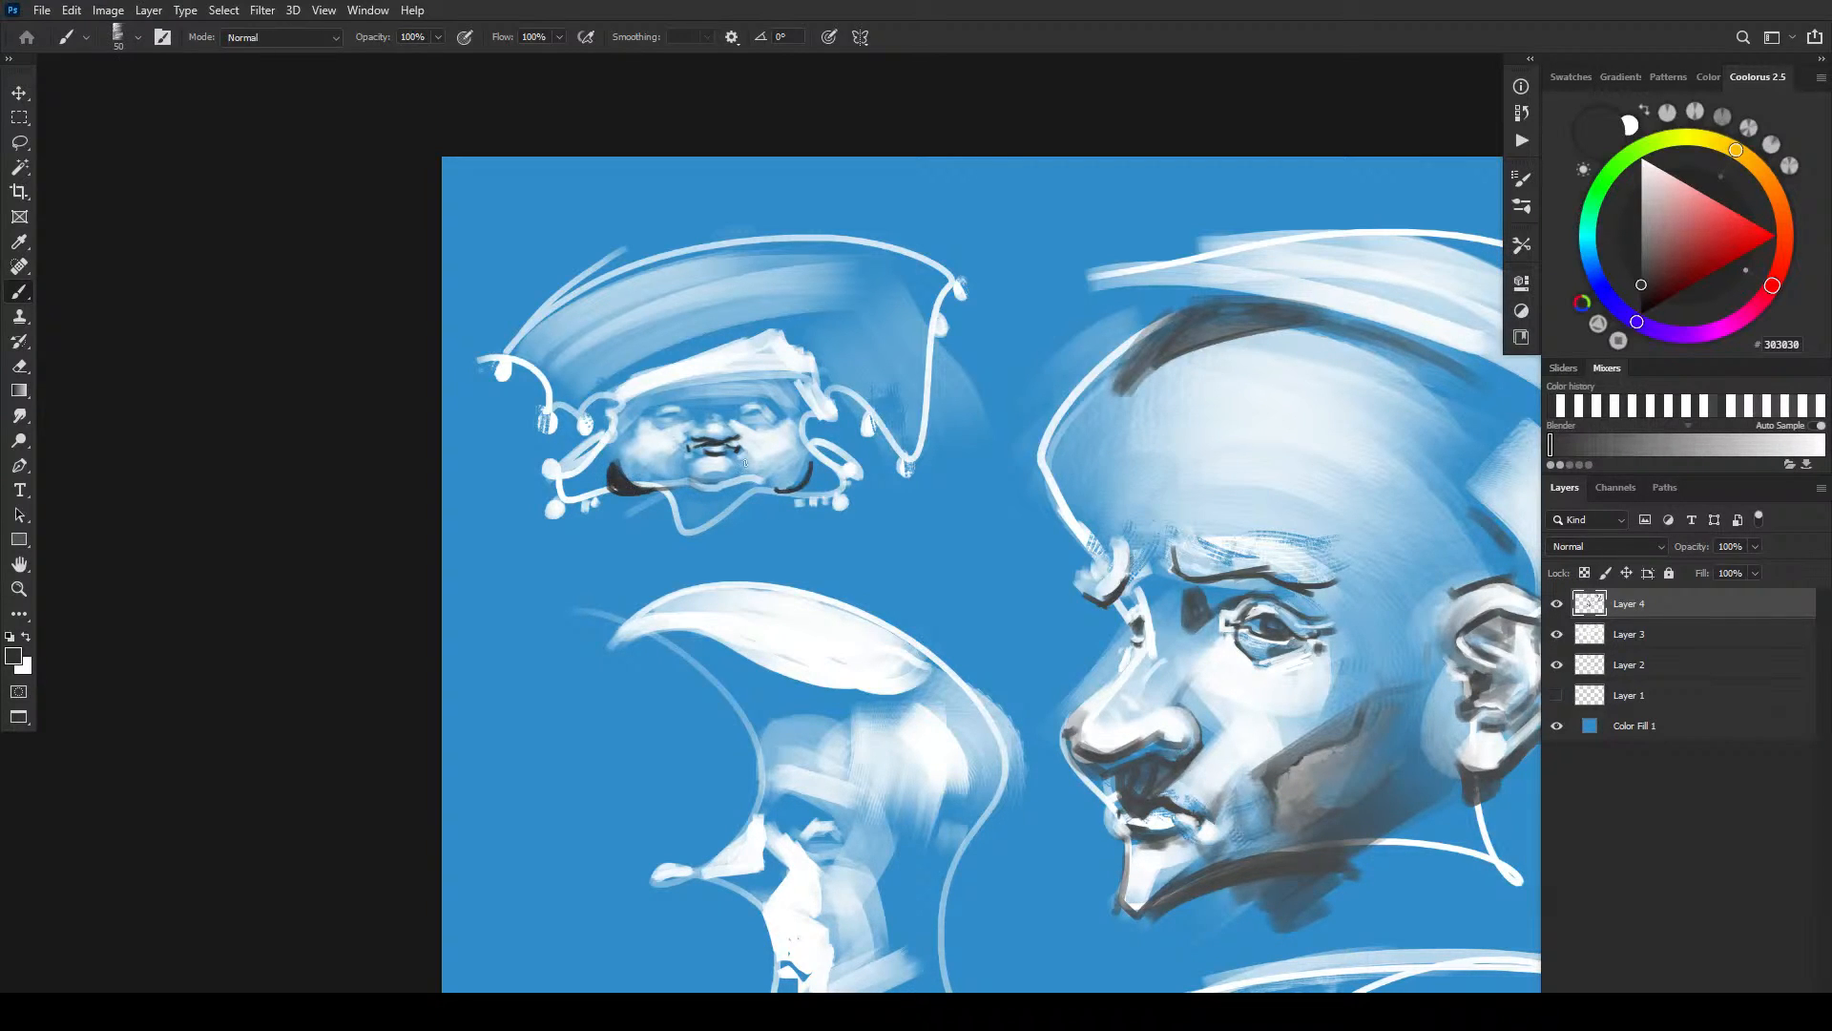
{"action": "mouse_move", "coordinate": [813, 466]}
{"action": "left_mouse_down"}
{"action": "mouse_move", "coordinate": [812, 485]}
{"action": "mouse_move", "coordinate": [771, 490]}
{"action": "mouse_move", "coordinate": [803, 494]}
{"action": "left_mouse_up"}
{"action": "mouse_move", "coordinate": [646, 488]}
{"action": "left_mouse_down"}
{"action": "mouse_move", "coordinate": [752, 486]}
{"action": "mouse_move", "coordinate": [727, 491]}
{"action": "mouse_move", "coordinate": [861, 534]}
{"action": "left_mouse_up"}
- Sketch the outer contours of the upper-left figure's two shoulders with a larger dark grey brush
{"action": "key", "text": "bracketright"}
{"action": "key", "text": "bracketright"}
{"action": "key", "text": "bracketright"}
{"action": "key", "text": "bracketright"}
{"action": "key", "text": "bracketright"}
{"action": "left_click_drag", "start_coordinate": [603, 515], "coordinate": [554, 596]}
{"action": "key", "text": "bracketright"}
{"action": "key", "text": "bracketright"}
{"action": "left_click_drag", "start_coordinate": [852, 530], "coordinate": [868, 572]}
- Shade both shoulders of the upper-left figure with broad, soft dark grey strokes using a brush of about 200 px
{"action": "key", "text": "bracketright"}
{"action": "key", "text": "bracketright"}
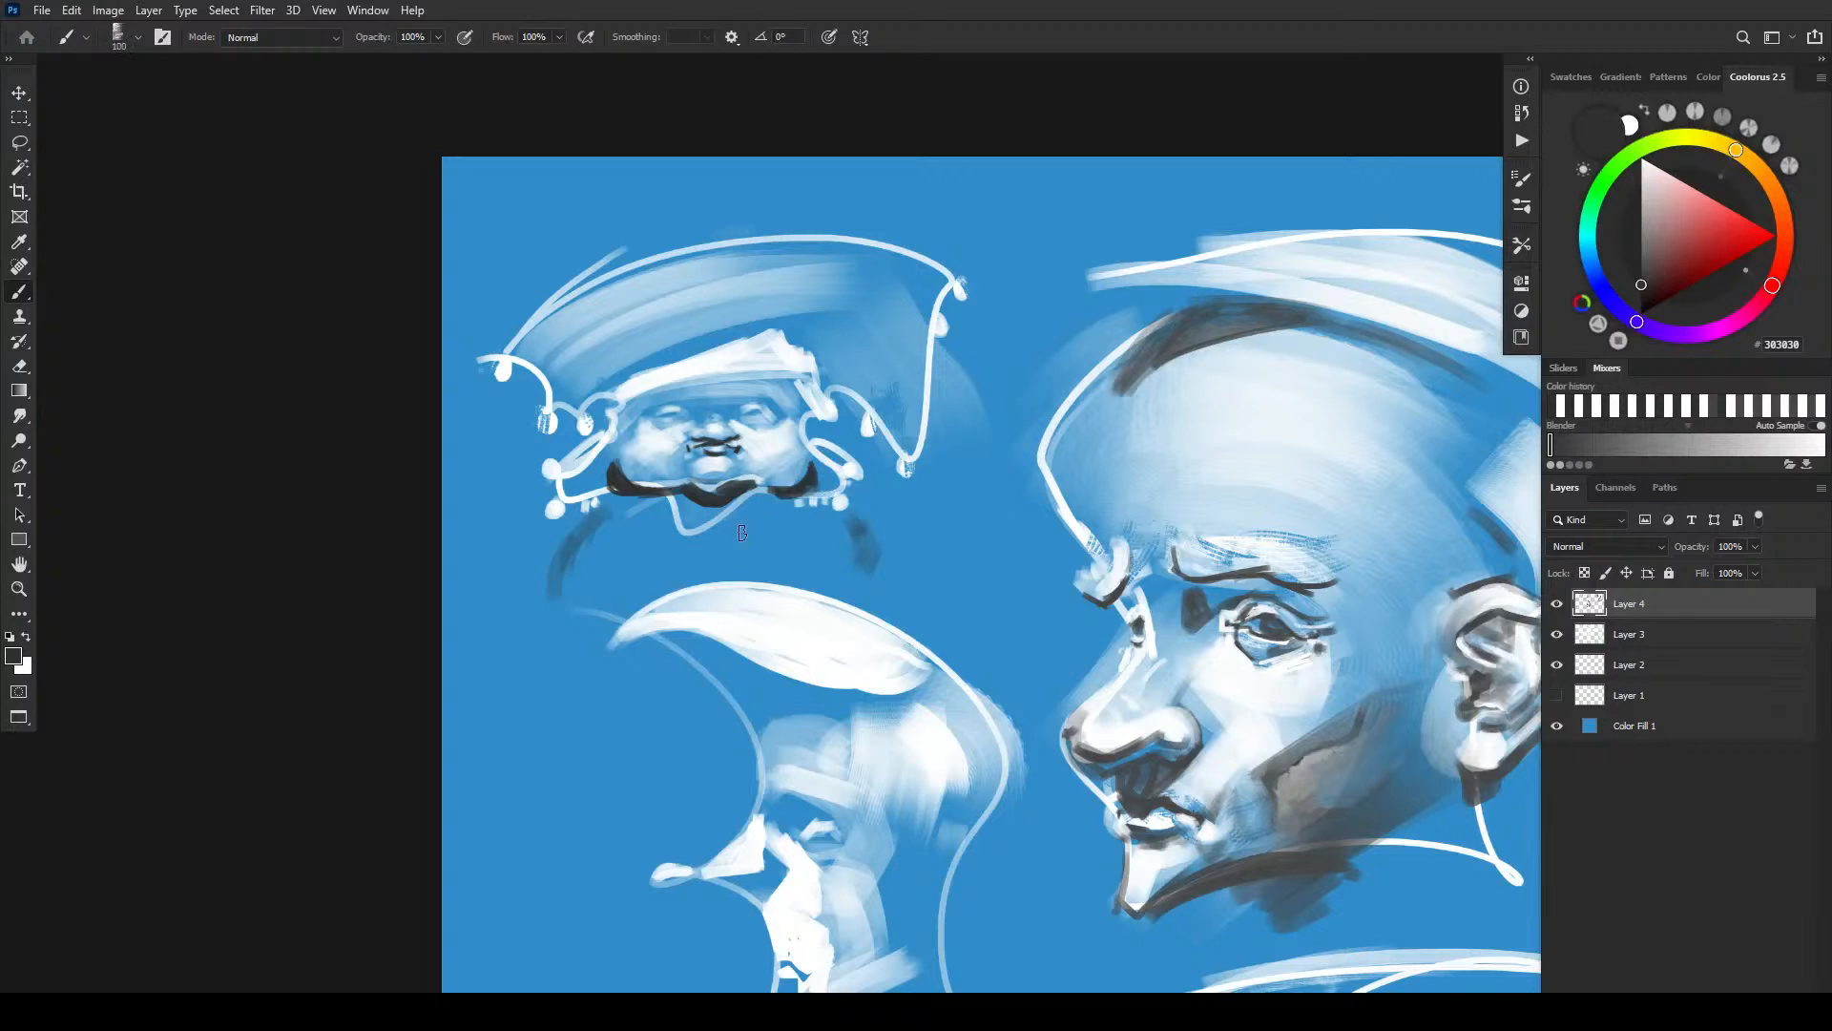
{"action": "key", "text": "bracketright"}
{"action": "left_click_drag", "start_coordinate": [586, 611], "coordinate": [608, 623]}
{"action": "left_click_drag", "start_coordinate": [652, 537], "coordinate": [603, 589]}
{"action": "left_click_drag", "start_coordinate": [623, 523], "coordinate": [581, 584]}
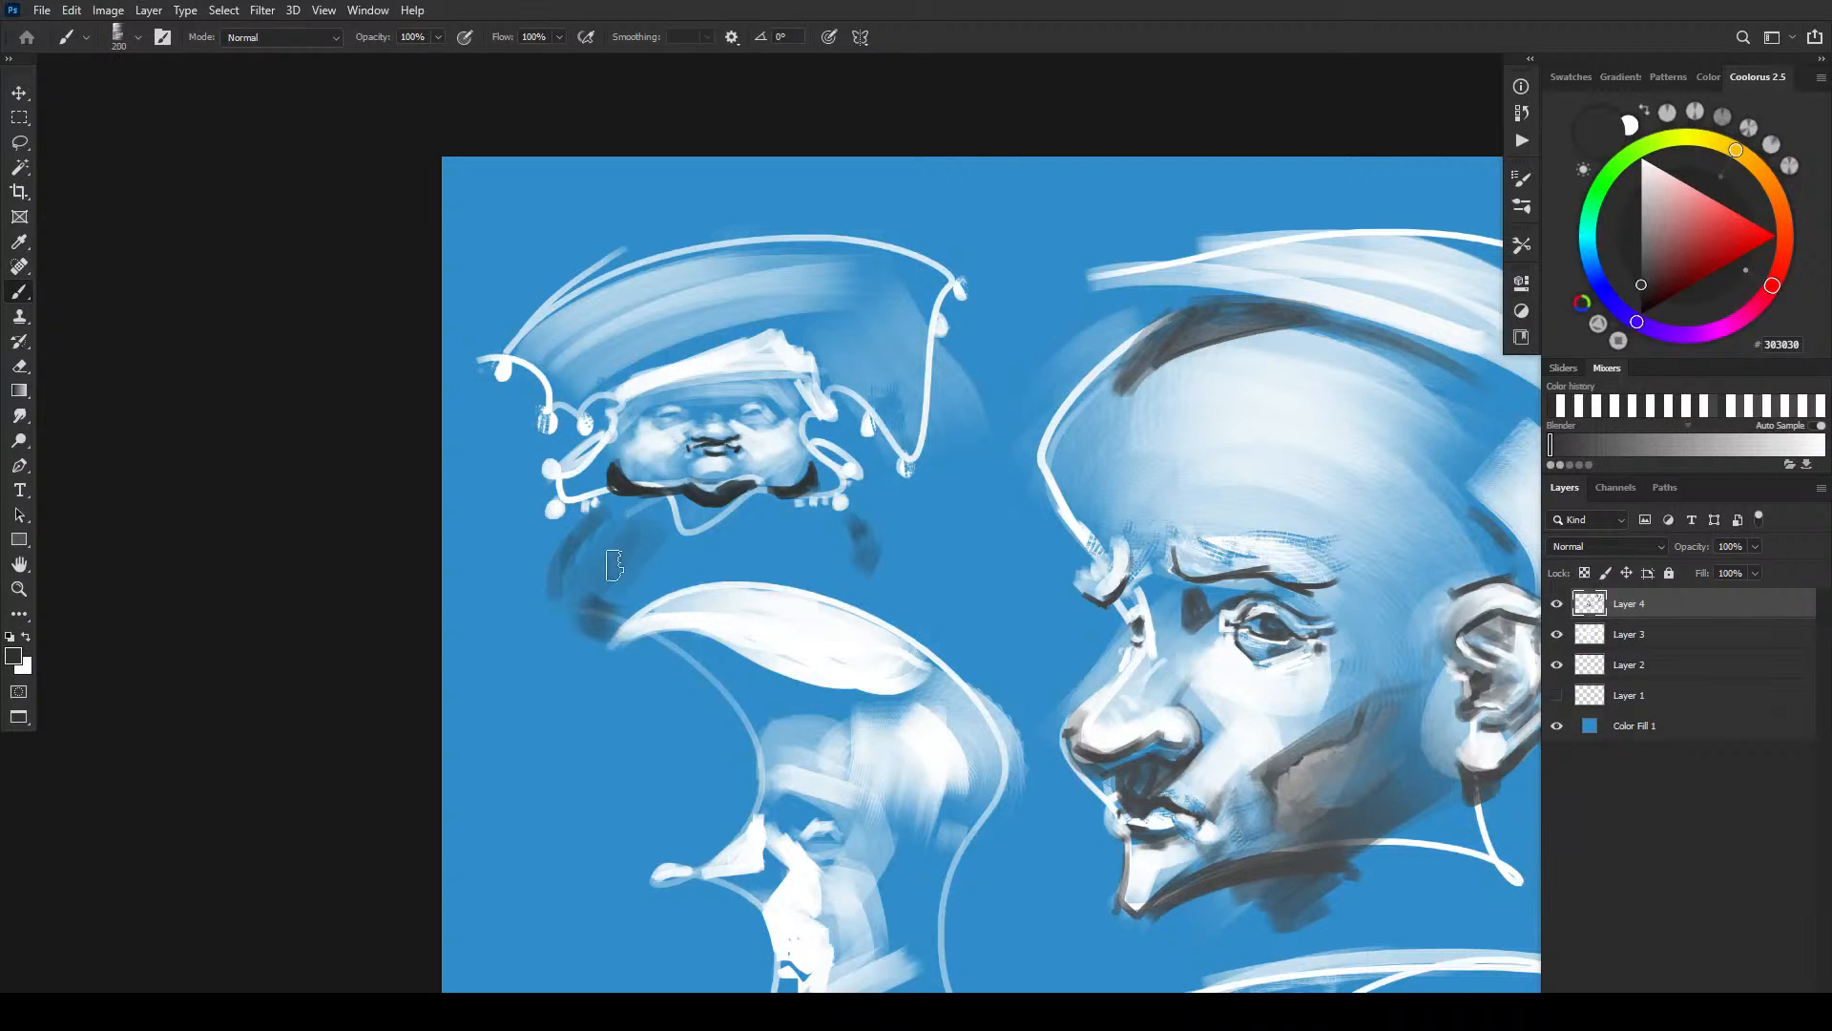
{"action": "left_click_drag", "start_coordinate": [793, 546], "coordinate": [803, 569]}
- Paint a pointed dark grey collar shadow around the white V shape under the upper-left figure's chin with a much smaller brush
{"action": "key", "text": "bracketleft"}
{"action": "key", "text": "bracketleft"}
{"action": "key", "text": "bracketleft"}
{"action": "key", "text": "bracketleft"}
{"action": "key", "text": "bracketleft"}
{"action": "key", "text": "bracketleft"}
{"action": "key", "text": "bracketleft"}
{"action": "key", "text": "bracketleft"}
{"action": "key", "text": "bracketleft"}
{"action": "key", "text": "bracketleft"}
{"action": "key", "text": "bracketleft"}
{"action": "mouse_move", "coordinate": [672, 515]}
{"action": "left_mouse_down"}
{"action": "mouse_move", "coordinate": [684, 539]}
{"action": "mouse_move", "coordinate": [738, 512]}
{"action": "left_mouse_up"}
{"action": "left_click_drag", "start_coordinate": [750, 494], "coordinate": [682, 559]}
{"action": "left_click_drag", "start_coordinate": [682, 559], "coordinate": [715, 536]}
{"action": "left_click_drag", "start_coordinate": [698, 539], "coordinate": [689, 553]}
{"action": "mouse_move", "coordinate": [749, 501]}
{"action": "left_mouse_down"}
{"action": "mouse_move", "coordinate": [706, 534]}
{"action": "mouse_move", "coordinate": [754, 493]}
{"action": "left_mouse_up"}
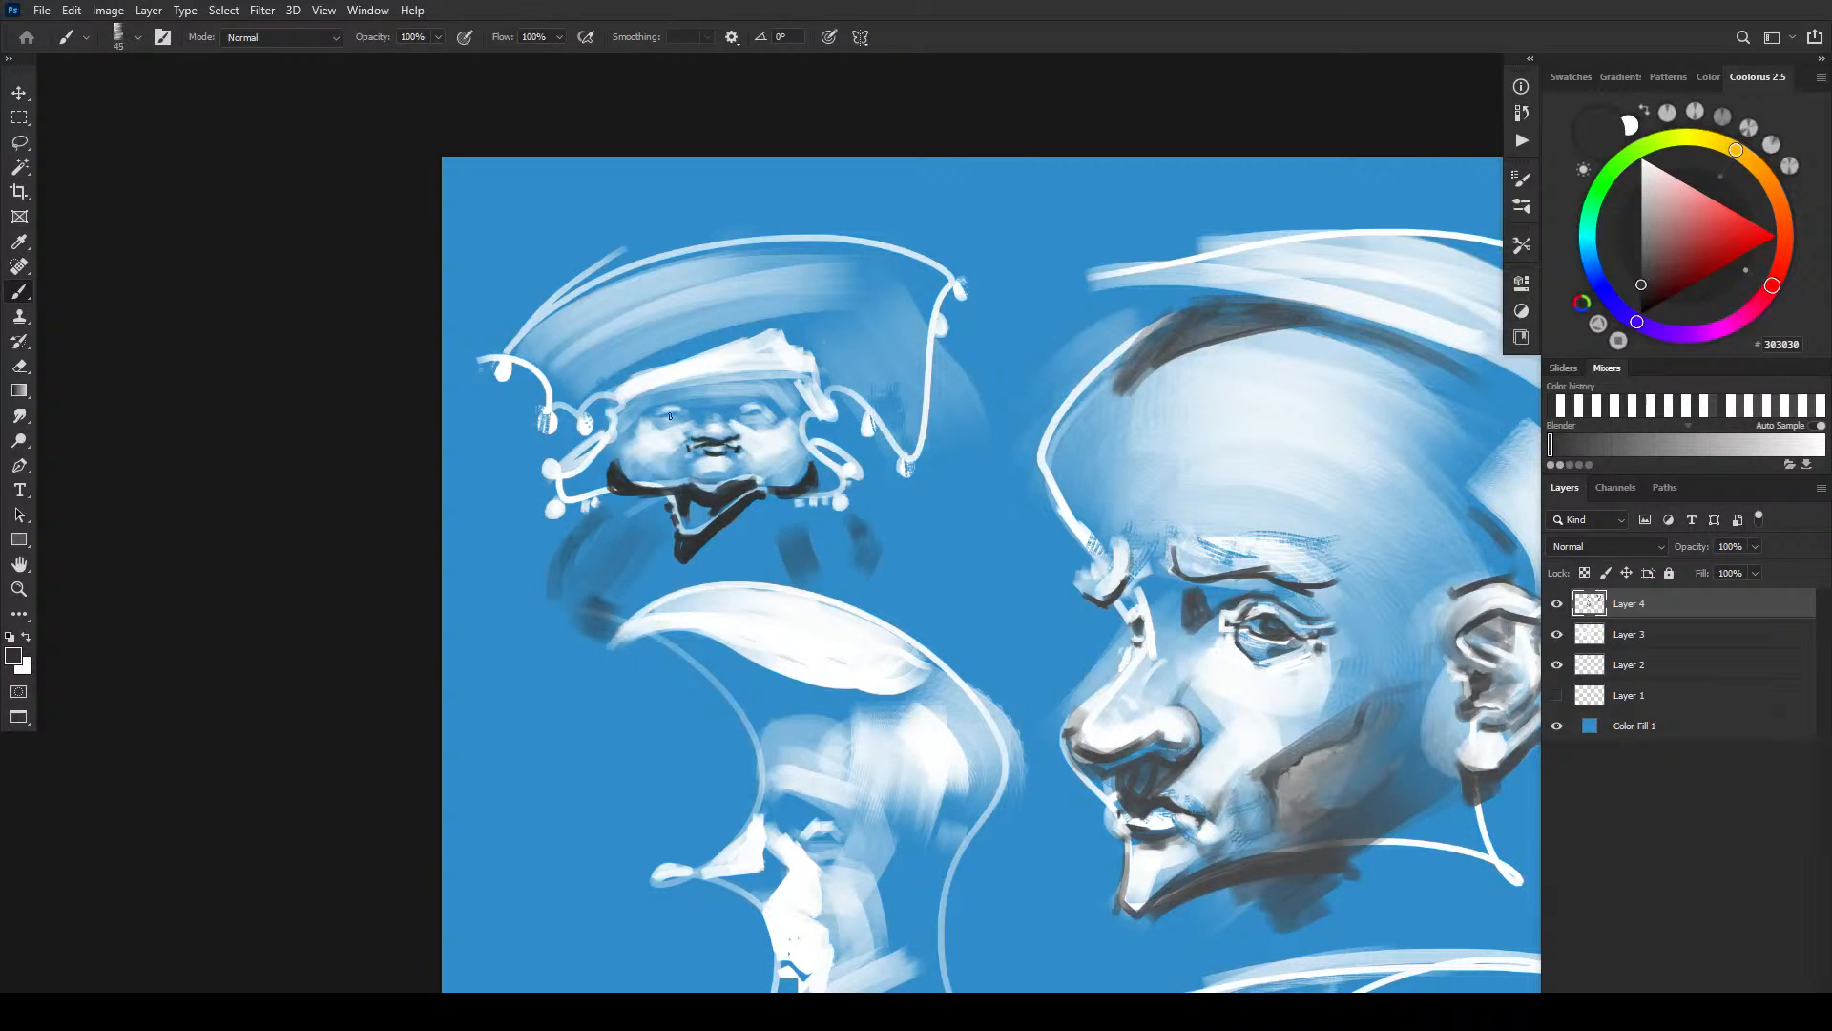
{"action": "key", "text": "x"}
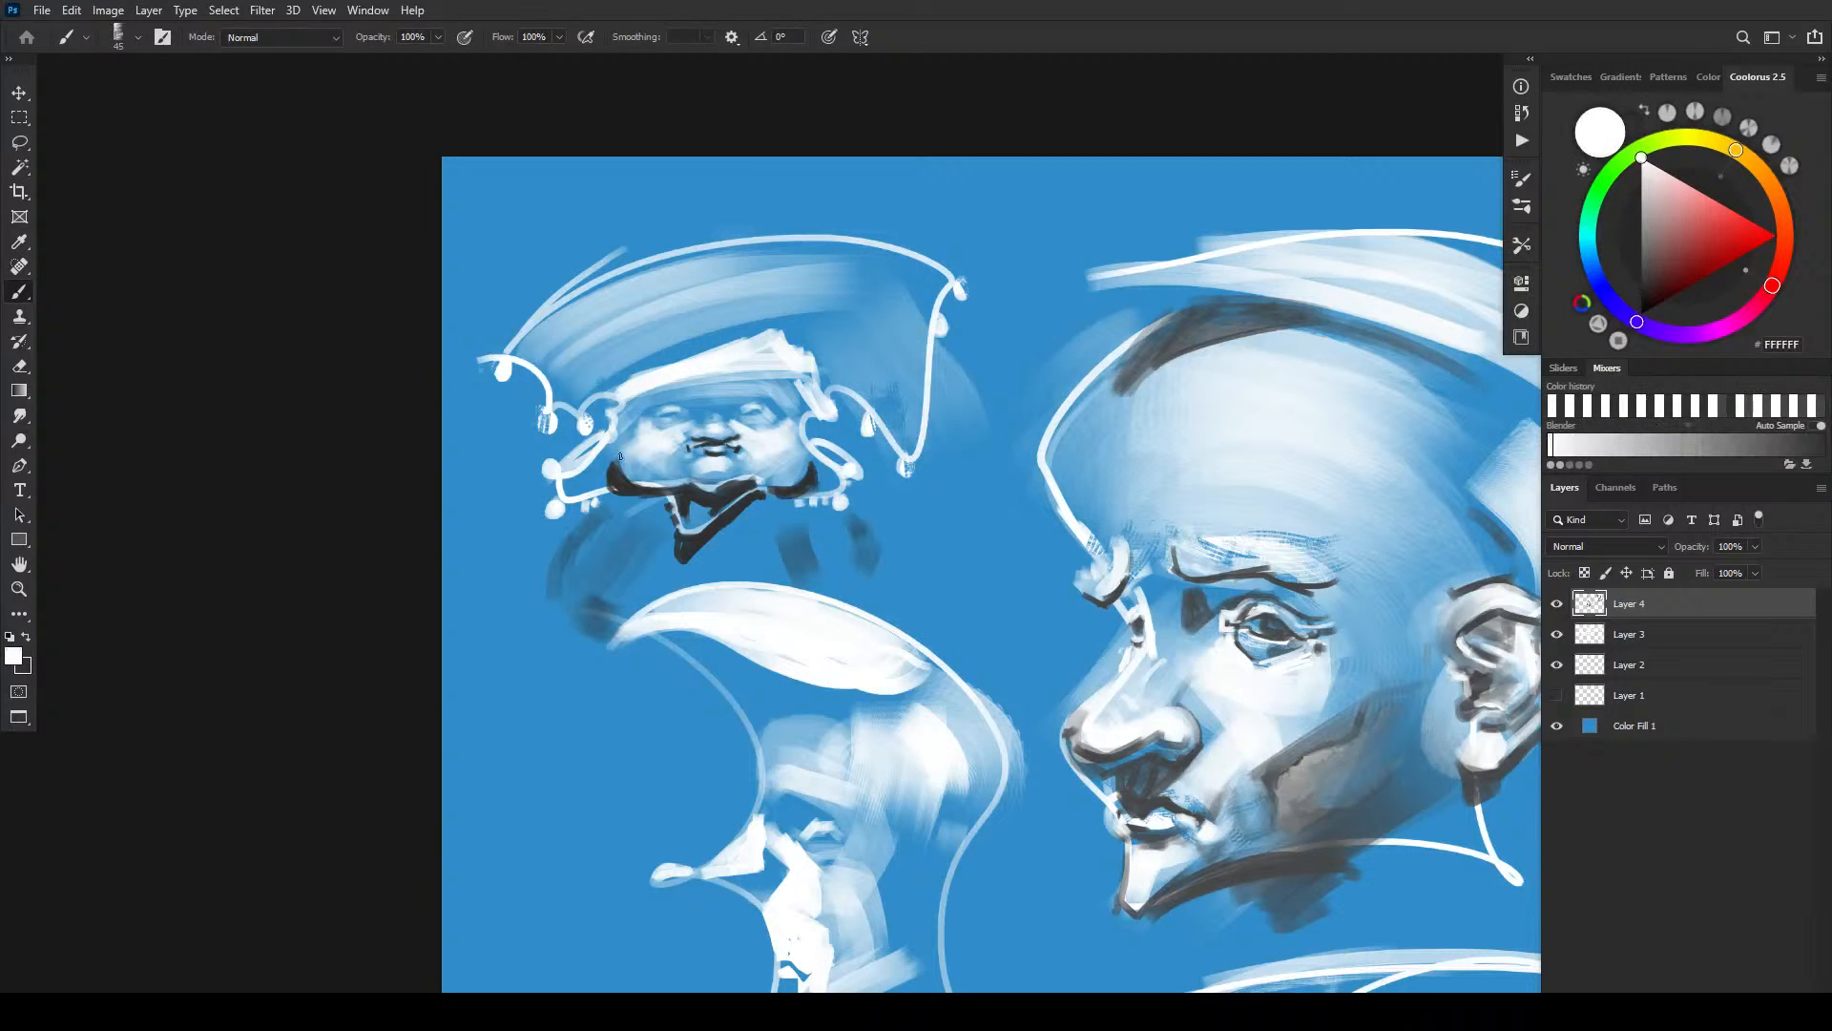
{"action": "key", "text": "bracketright"}
{"action": "key", "text": "bracketright"}
{"action": "key", "text": "bracketleft"}
{"action": "key", "text": "bracketright"}
{"action": "key", "text": "x"}
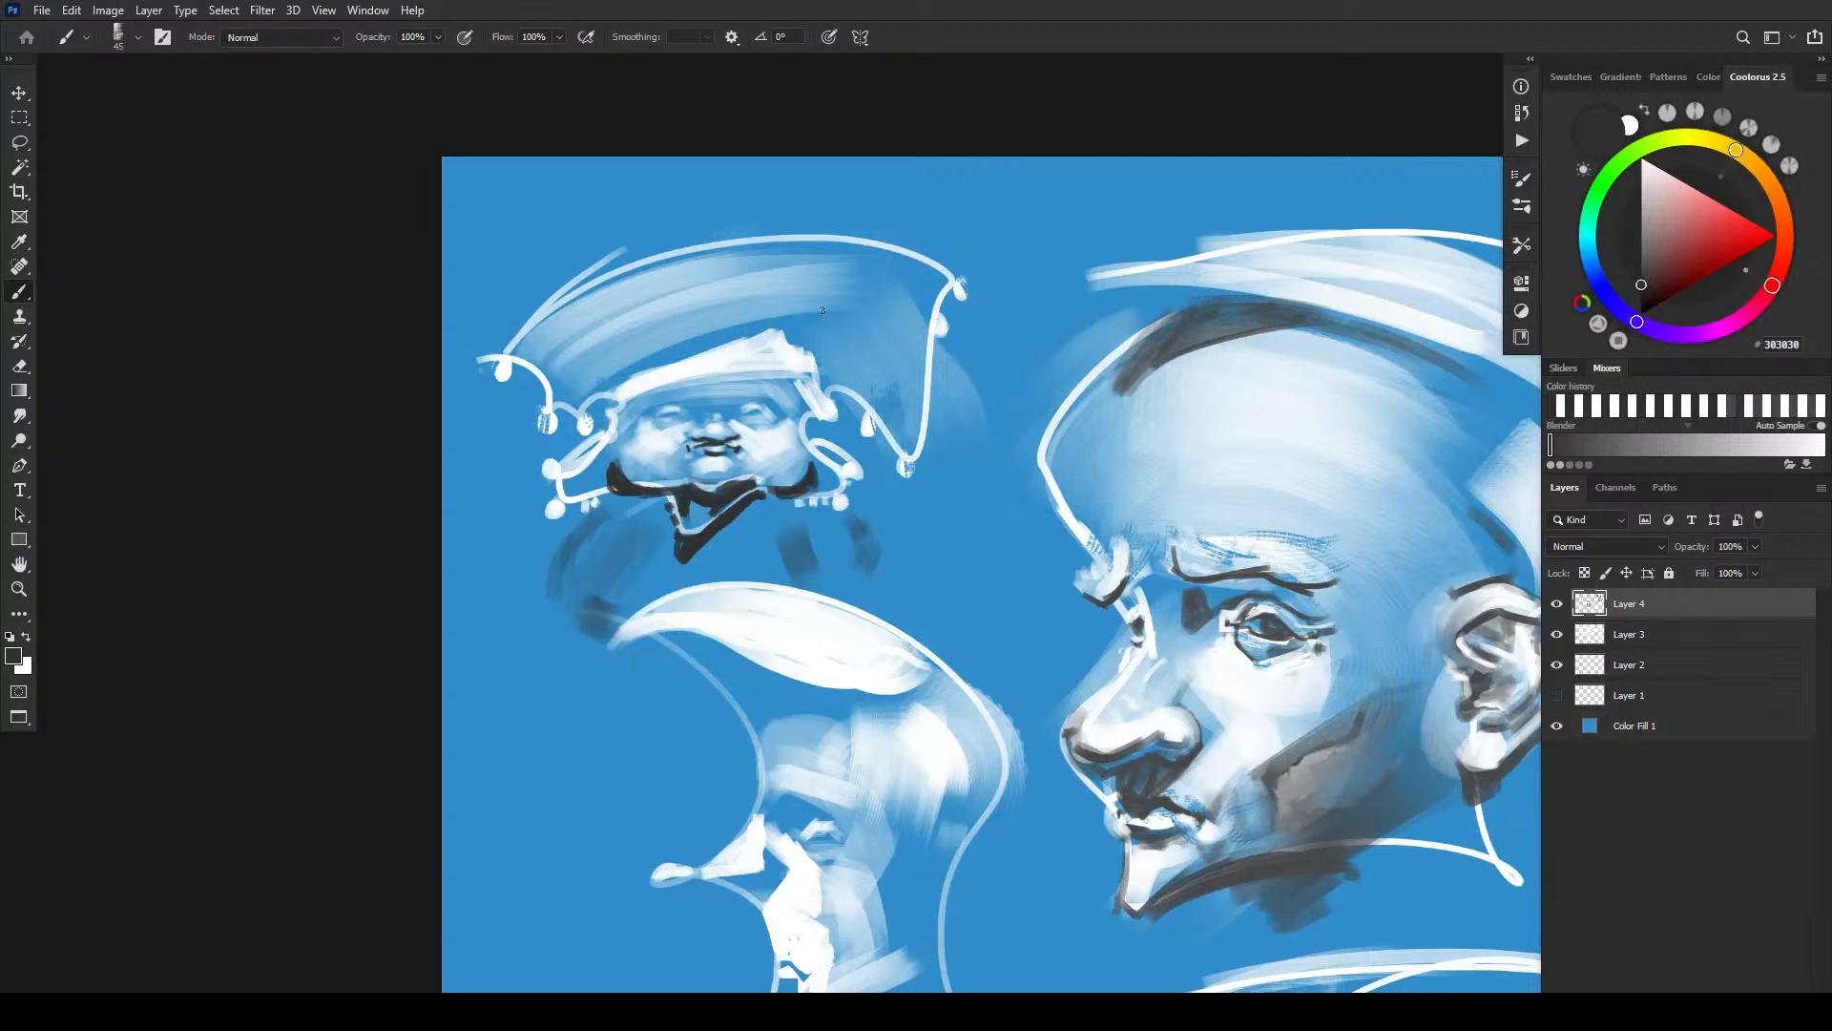
- Draw a dark grey curve across the upper-left hat from one tip to the other as its lower edge, thickening it at the near end
{"action": "mouse_move", "coordinate": [512, 358]}
{"action": "left_mouse_down"}
{"action": "mouse_move", "coordinate": [652, 365]}
{"action": "mouse_move", "coordinate": [527, 360]}
{"action": "mouse_move", "coordinate": [633, 372]}
{"action": "mouse_move", "coordinate": [544, 361]}
{"action": "mouse_move", "coordinate": [722, 348]}
{"action": "mouse_move", "coordinate": [766, 320]}
{"action": "left_mouse_up"}
{"action": "mouse_move", "coordinate": [512, 361]}
{"action": "left_mouse_down"}
{"action": "mouse_move", "coordinate": [693, 355]}
{"action": "mouse_move", "coordinate": [949, 293]}
{"action": "left_mouse_up"}
{"action": "key", "text": "]"}
{"action": "key", "text": "]"}
{"action": "key", "text": "]"}
{"action": "key", "text": "]"}
{"action": "key", "text": "]"}
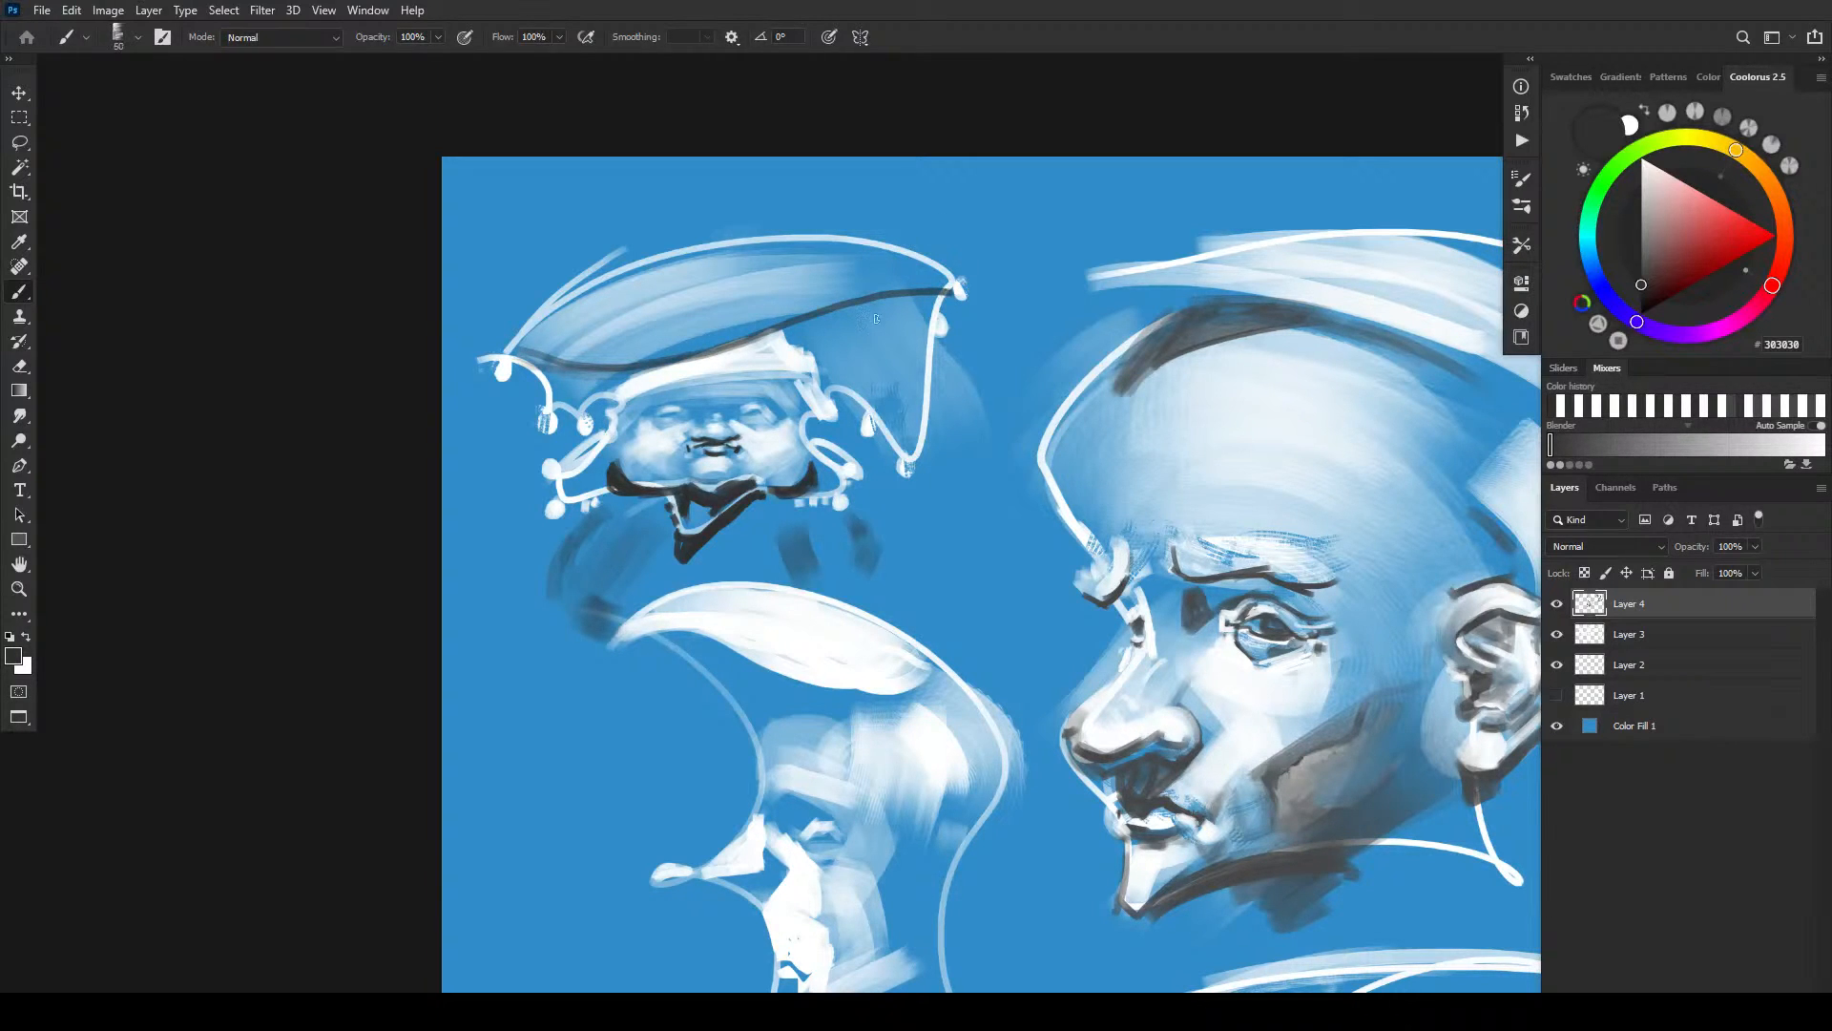
{"action": "mouse_move", "coordinate": [519, 355]}
{"action": "left_mouse_down"}
{"action": "mouse_move", "coordinate": [582, 399]}
{"action": "mouse_move", "coordinate": [640, 333]}
{"action": "mouse_move", "coordinate": [620, 387]}
{"action": "mouse_move", "coordinate": [721, 350]}
{"action": "mouse_move", "coordinate": [641, 392]}
{"action": "mouse_move", "coordinate": [621, 412]}
{"action": "mouse_move", "coordinate": [665, 394]}
{"action": "mouse_move", "coordinate": [622, 432]}
{"action": "mouse_move", "coordinate": [609, 385]}
{"action": "left_mouse_up"}
- Fill the hat's underside with dark grey shadow on both sides of the upper-left figure's forehead
{"action": "mouse_move", "coordinate": [787, 332]}
{"action": "left_mouse_down"}
{"action": "mouse_move", "coordinate": [821, 344]}
{"action": "mouse_move", "coordinate": [912, 302]}
{"action": "mouse_move", "coordinate": [897, 355]}
{"action": "mouse_move", "coordinate": [918, 385]}
{"action": "left_mouse_up"}
{"action": "key", "text": "bracketright"}
{"action": "key", "text": "bracketright"}
{"action": "key", "text": "bracketright"}
{"action": "mouse_move", "coordinate": [884, 429]}
{"action": "left_mouse_down"}
{"action": "mouse_move", "coordinate": [897, 372]}
{"action": "mouse_move", "coordinate": [822, 363]}
{"action": "mouse_move", "coordinate": [816, 326]}
{"action": "mouse_move", "coordinate": [924, 297]}
{"action": "mouse_move", "coordinate": [891, 305]}
{"action": "mouse_move", "coordinate": [863, 348]}
{"action": "mouse_move", "coordinate": [860, 323]}
{"action": "left_mouse_up"}
{"action": "key", "text": "]"}
{"action": "key", "text": "]"}
{"action": "key", "text": "["}
{"action": "key", "text": "["}
{"action": "key", "text": "["}
{"action": "key", "text": "["}
{"action": "key", "text": "["}
{"action": "left_click_drag", "start_coordinate": [603, 375], "coordinate": [557, 376]}
- Block in dark grey inside the looped ruffles on both sides of the upper-left figure's jowls
{"action": "key", "text": "]"}
{"action": "key", "text": "]"}
{"action": "key", "text": "]"}
{"action": "key", "text": "bracketleft"}
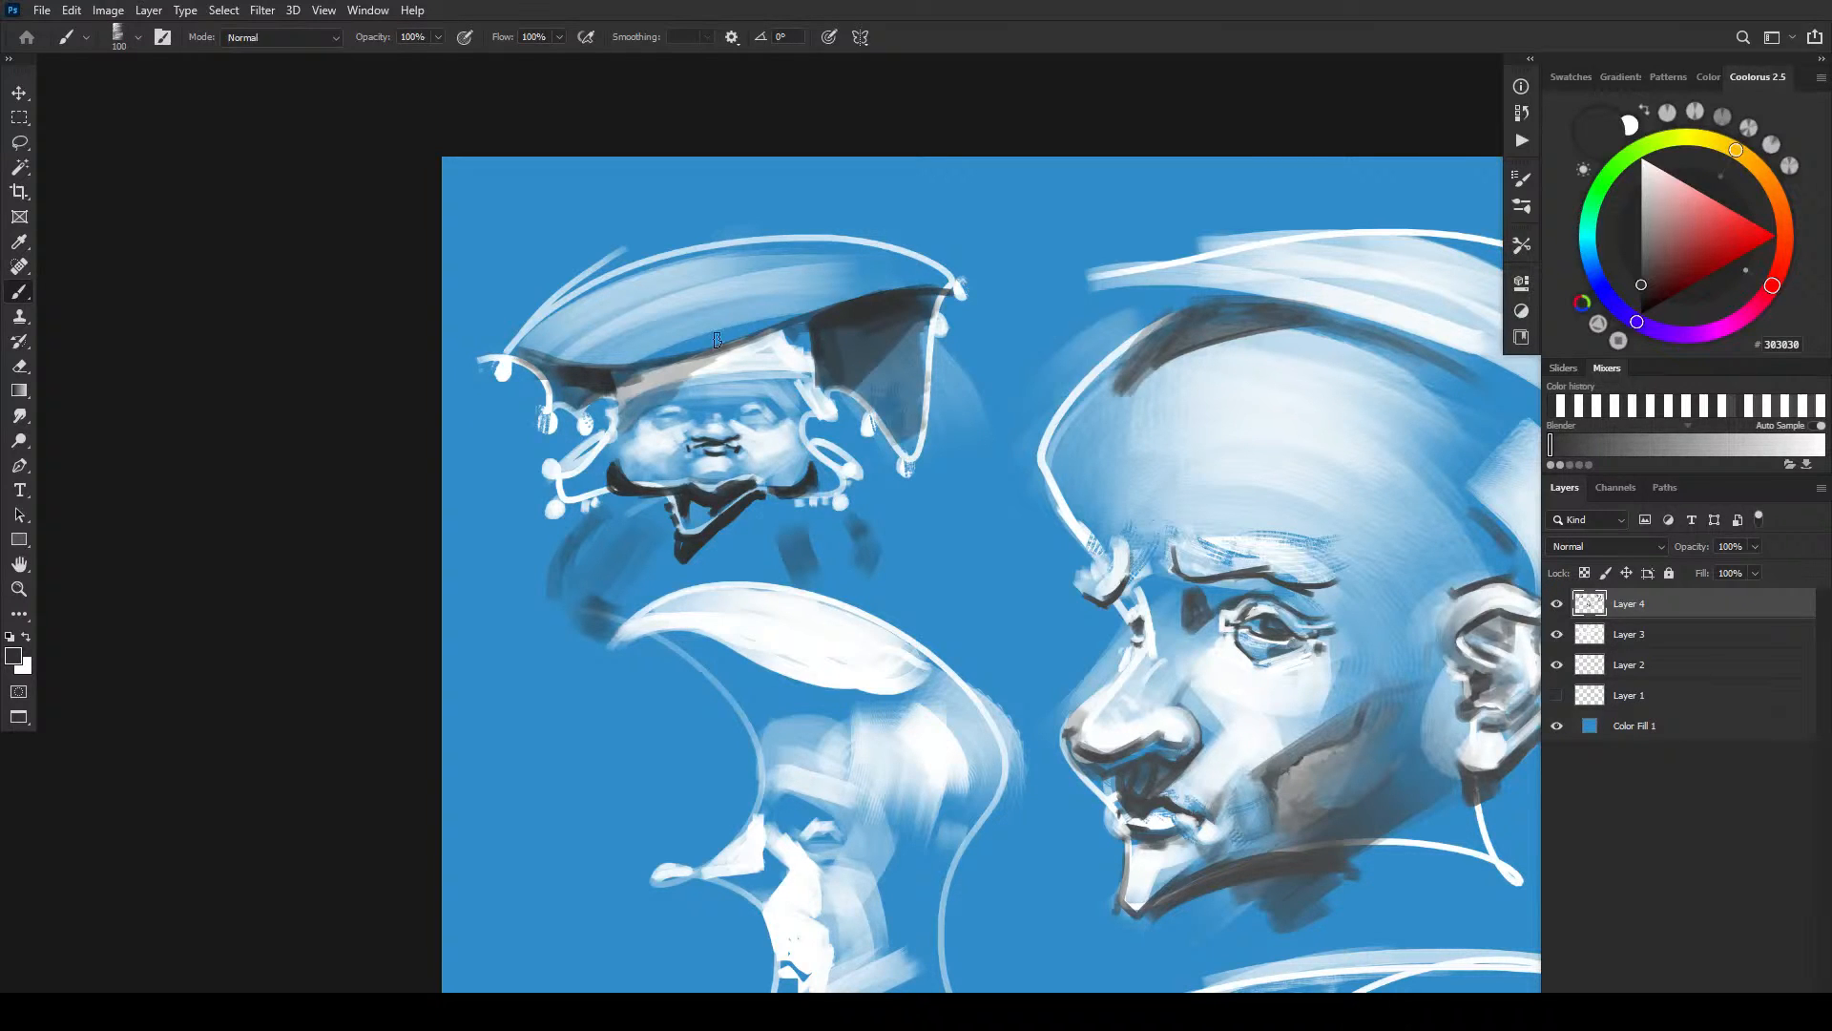
{"action": "key", "text": "bracketleft"}
{"action": "key", "text": "bracketleft"}
{"action": "key", "text": "bracketright"}
{"action": "key", "text": "bracketright"}
{"action": "key", "text": "bracketright"}
{"action": "key", "text": "bracketright"}
{"action": "left_click_drag", "start_coordinate": [603, 465], "coordinate": [599, 479]}
{"action": "left_click_drag", "start_coordinate": [817, 478], "coordinate": [842, 477]}
- Sharpen the dark grey shadows along the ruffles beside and below both jowls with a smaller brush
{"action": "key", "text": "bracketleft"}
{"action": "key", "text": "bracketleft"}
{"action": "key", "text": "bracketleft"}
{"action": "key", "text": "bracketleft"}
{"action": "key", "text": "bracketleft"}
{"action": "key", "text": "bracketleft"}
{"action": "key", "text": "bracketleft"}
{"action": "key", "text": "bracketleft"}
{"action": "mouse_move", "coordinate": [614, 476]}
{"action": "left_mouse_down"}
{"action": "mouse_move", "coordinate": [610, 458]}
{"action": "mouse_move", "coordinate": [584, 498]}
{"action": "left_mouse_up"}
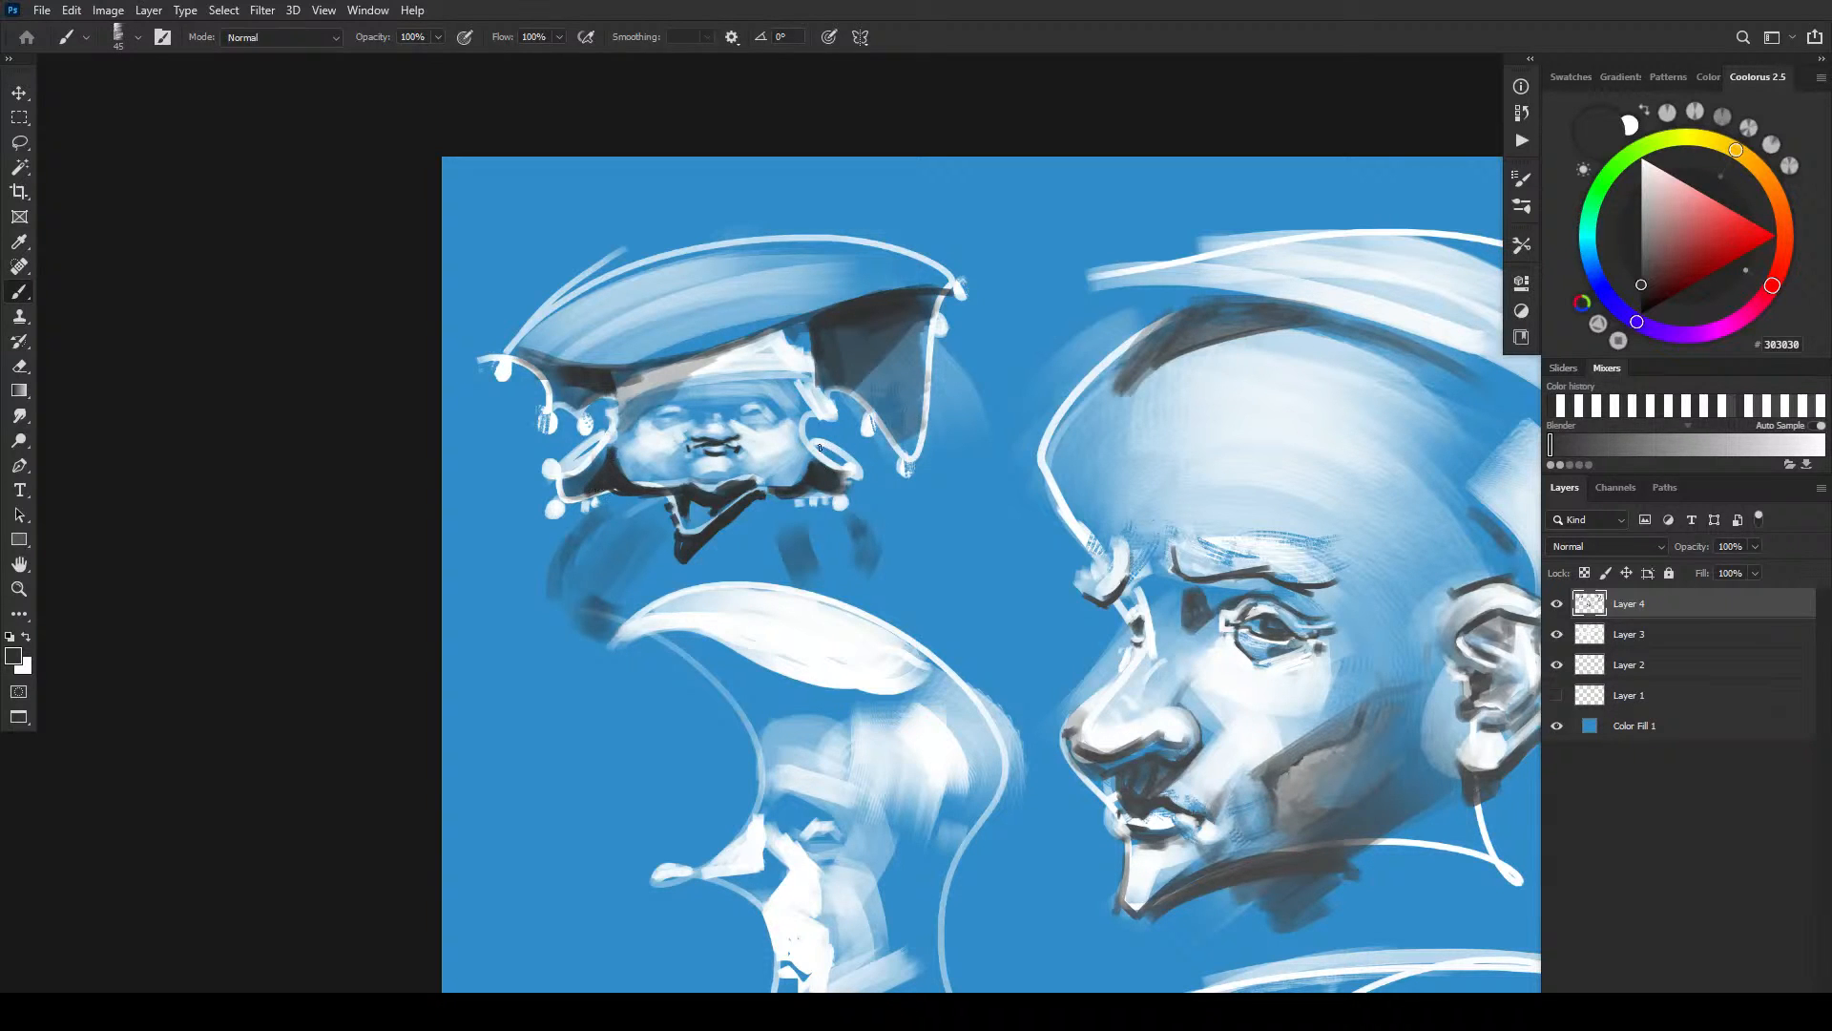
{"action": "left_click_drag", "start_coordinate": [813, 458], "coordinate": [818, 493]}
{"action": "left_click_drag", "start_coordinate": [582, 495], "coordinate": [605, 489]}
- Deepen the shadow inside the ruffle beside the upper-left figure's left-hand jowl with a larger dark grey brush
{"action": "key", "text": "bracketright"}
{"action": "key", "text": "bracketright"}
{"action": "key", "text": "bracketright"}
{"action": "key", "text": "bracketright"}
{"action": "key", "text": "bracketright"}
{"action": "key", "text": "bracketright"}
{"action": "key", "text": "bracketright"}
{"action": "key", "text": "bracketright"}
{"action": "left_click_drag", "start_coordinate": [607, 467], "coordinate": [577, 482]}
- Dab dark grey shading onto the small white bells along the upper-left hat and ruffle tips with a brush of about 60 px
{"action": "key", "text": "bracketleft"}
{"action": "key", "text": "bracketleft"}
{"action": "key", "text": "bracketleft"}
{"action": "key", "text": "bracketright"}
{"action": "left_click", "coordinate": [502, 374]}
{"action": "key", "text": "bracketright"}
{"action": "key", "text": "bracketright"}
{"action": "left_click", "coordinate": [545, 426]}
{"action": "left_click", "coordinate": [584, 428]}
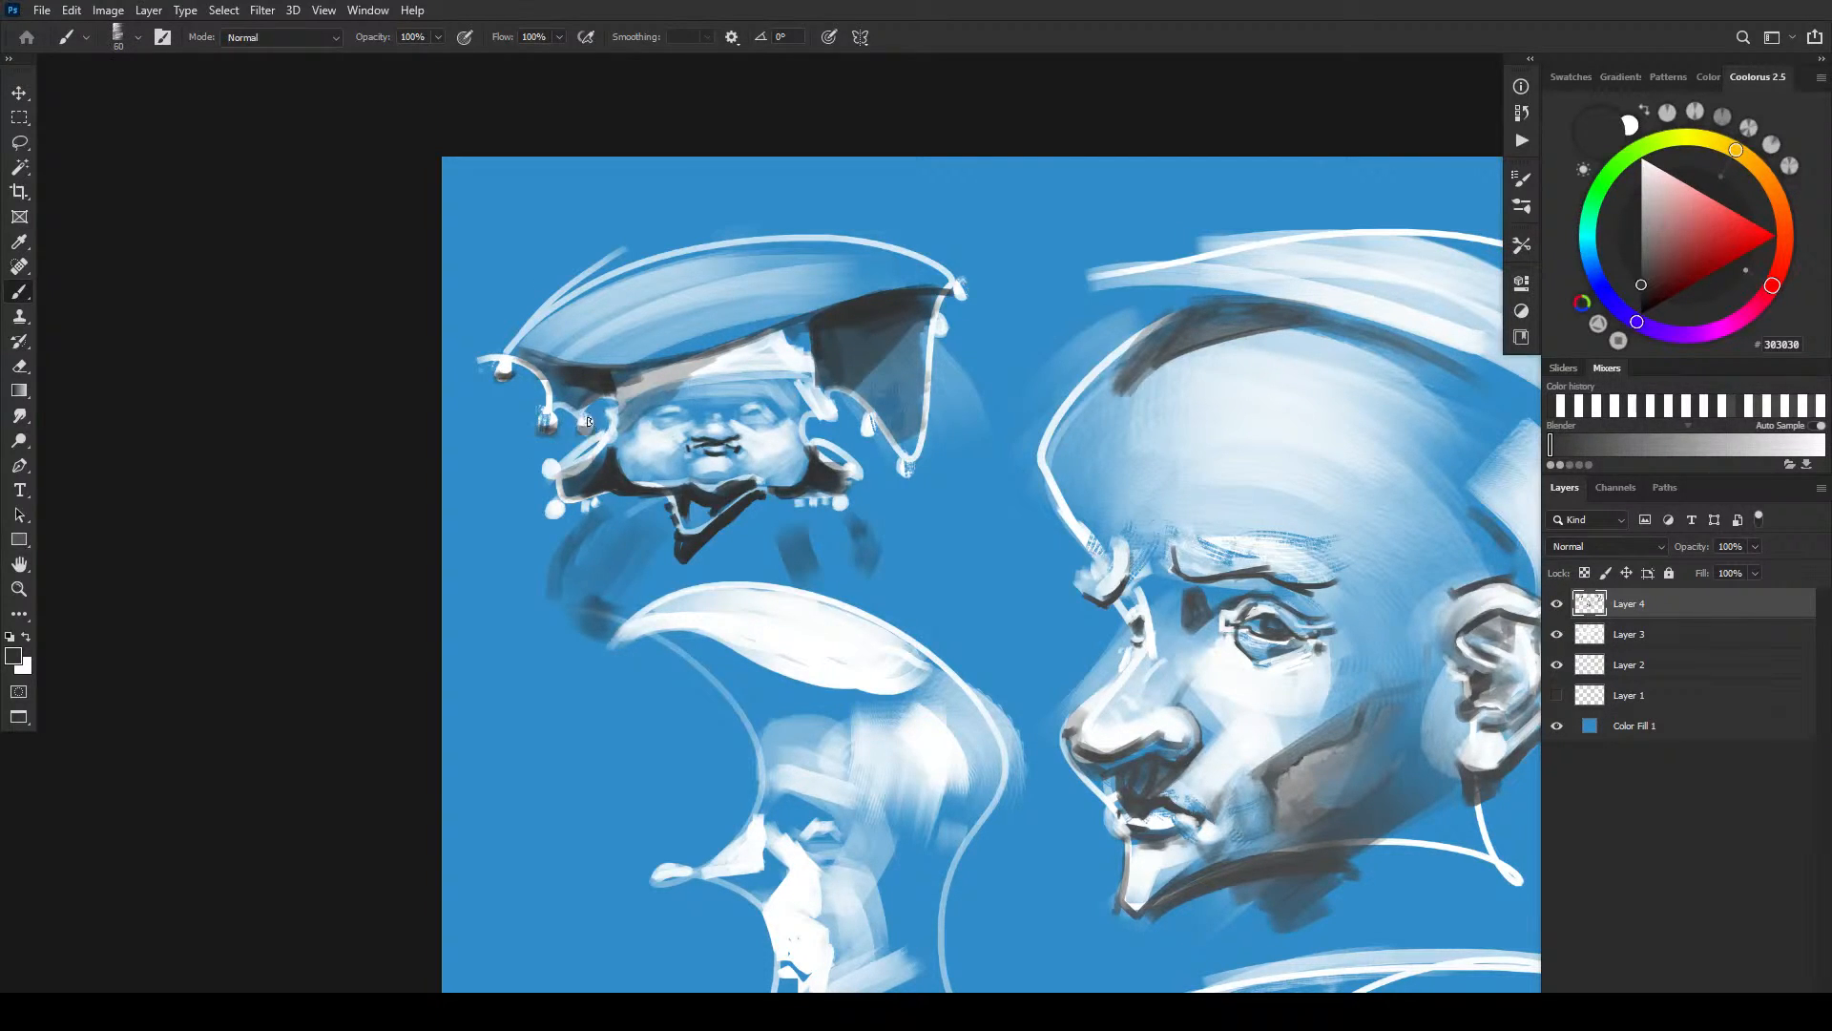
{"action": "left_click", "coordinate": [553, 471]}
{"action": "left_click", "coordinate": [547, 514]}
{"action": "left_click", "coordinate": [868, 427]}
{"action": "left_click", "coordinate": [908, 467]}
{"action": "left_click", "coordinate": [940, 329]}
{"action": "left_click", "coordinate": [961, 290]}
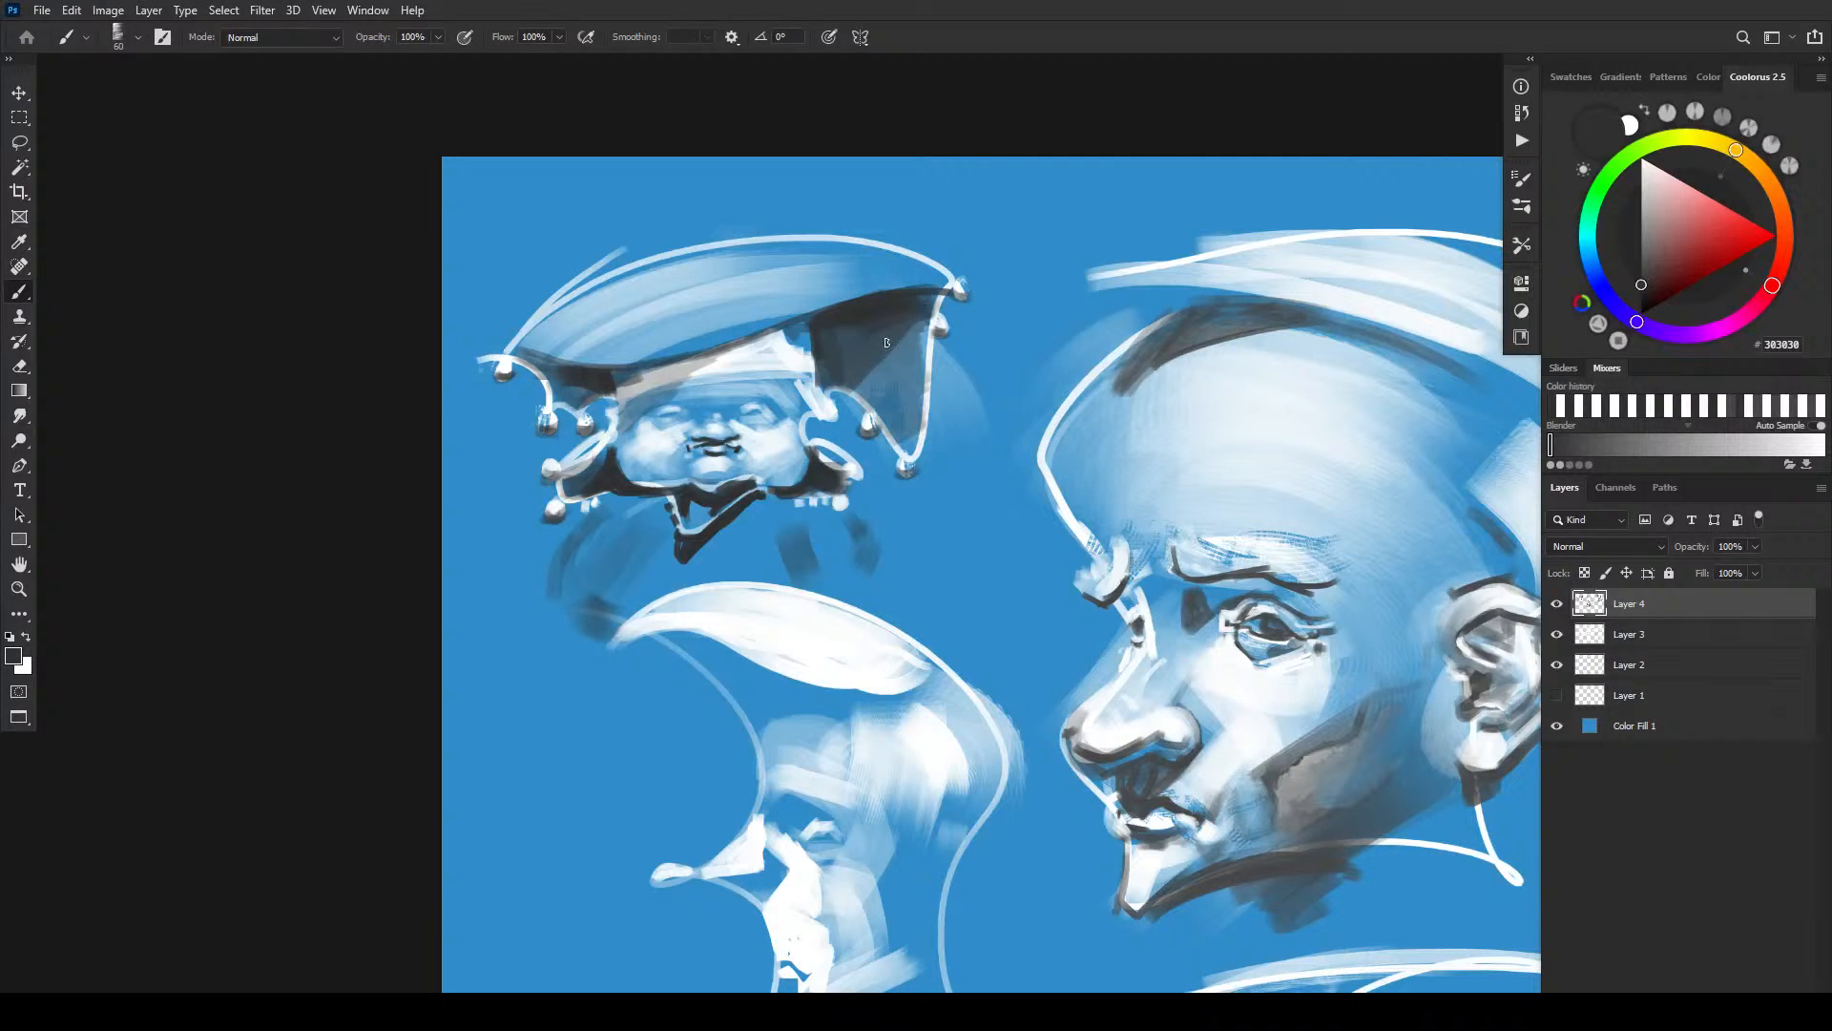
- Define both eyes of the upper-left face with fine dark grey strokes
{"action": "key", "text": "bracketleft"}
{"action": "key", "text": "bracketleft"}
{"action": "key", "text": "bracketleft"}
{"action": "key", "text": "bracketleft"}
{"action": "key", "text": "bracketleft"}
{"action": "mouse_move", "coordinate": [737, 414]}
{"action": "left_mouse_down"}
{"action": "mouse_move", "coordinate": [761, 413]}
{"action": "mouse_move", "coordinate": [677, 414]}
{"action": "left_mouse_up"}
{"action": "left_click_drag", "start_coordinate": [666, 413], "coordinate": [753, 413]}
{"action": "left_click_drag", "start_coordinate": [732, 416], "coordinate": [738, 420]}
- Add dark grey eyebrows above both eyes of the upper-left face with a slightly larger brush
{"action": "key", "text": "bracketright"}
{"action": "key", "text": "bracketright"}
{"action": "mouse_move", "coordinate": [650, 401]}
{"action": "left_mouse_down"}
{"action": "mouse_move", "coordinate": [775, 401]}
{"action": "mouse_move", "coordinate": [731, 392]}
{"action": "left_mouse_up"}
{"action": "key", "text": "bracketright"}
{"action": "key", "text": "bracketright"}
{"action": "key", "text": "bracketright"}
{"action": "key", "text": "bracketright"}
{"action": "key", "text": "bracketright"}
{"action": "key", "text": "bracketright"}
{"action": "key", "text": "bracketright"}
{"action": "key", "text": "bracketright"}
{"action": "key", "text": "bracketright"}
{"action": "key", "text": "bracketleft"}
{"action": "key", "text": "bracketleft"}
{"action": "key", "text": "bracketleft"}
{"action": "key", "text": "bracketleft"}
{"action": "key", "text": "bracketleft"}
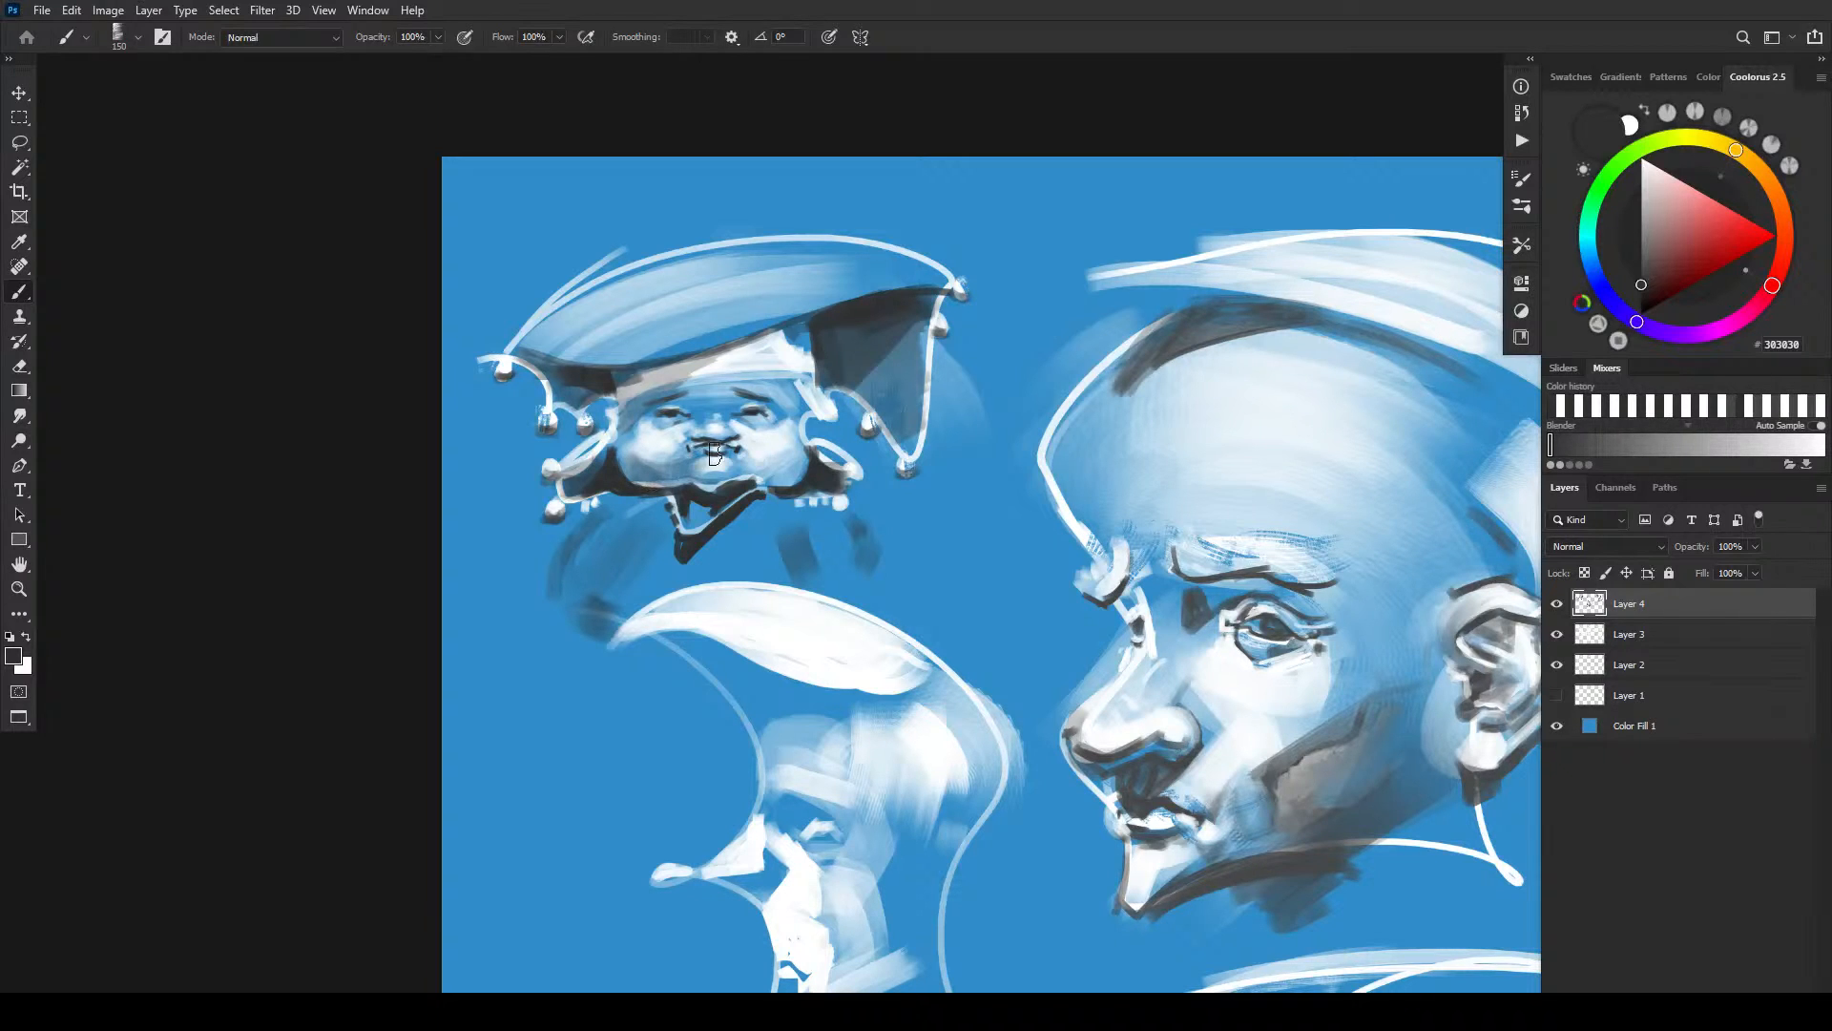
{"action": "key", "text": "bracketleft"}
{"action": "key", "text": "bracketright"}
{"action": "key", "text": "bracketright"}
{"action": "key", "text": "bracketright"}
{"action": "key", "text": "bracketright"}
- Refine the right-hand eye and the inner brow of the upper-left face with small dark grey strokes
{"action": "key", "text": "bracketleft"}
{"action": "key", "text": "bracketleft"}
{"action": "key", "text": "bracketleft"}
{"action": "key", "text": "bracketleft"}
{"action": "key", "text": "bracketleft"}
{"action": "key", "text": "bracketleft"}
{"action": "key", "text": "bracketleft"}
{"action": "key", "text": "bracketleft"}
{"action": "left_click_drag", "start_coordinate": [739, 419], "coordinate": [752, 416]}
{"action": "mouse_move", "coordinate": [725, 398]}
{"action": "left_mouse_down"}
{"action": "mouse_move", "coordinate": [792, 406]}
{"action": "mouse_move", "coordinate": [646, 409]}
{"action": "mouse_move", "coordinate": [717, 403]}
{"action": "left_mouse_up"}
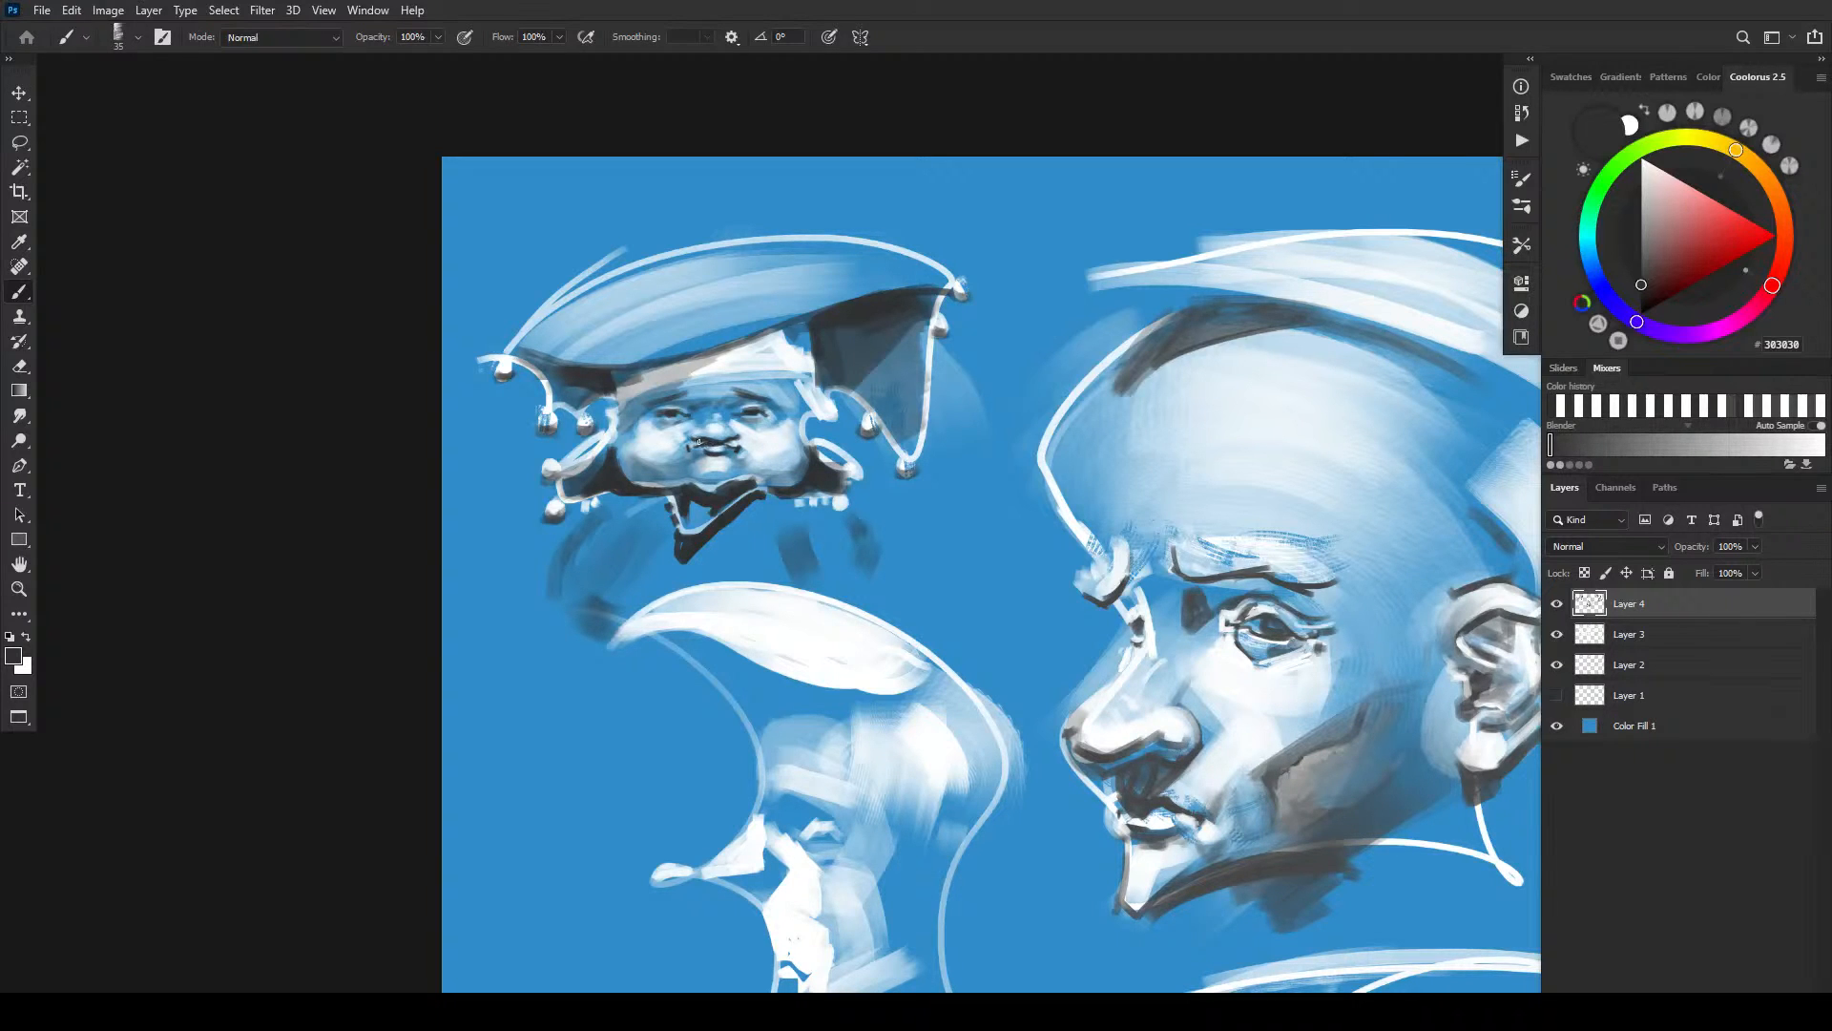
- Deepen the dark grey shading below the mouth and along the hat's underside on the upper-left head
{"action": "left_click_drag", "start_coordinate": [697, 458], "coordinate": [722, 456]}
{"action": "key", "text": "bracketright"}
{"action": "mouse_move", "coordinate": [523, 353]}
{"action": "left_mouse_down"}
{"action": "mouse_move", "coordinate": [588, 376]}
{"action": "mouse_move", "coordinate": [540, 371]}
{"action": "mouse_move", "coordinate": [590, 380]}
{"action": "mouse_move", "coordinate": [573, 396]}
{"action": "left_mouse_up"}
{"action": "key", "text": "bracketright"}
{"action": "key", "text": "bracketright"}
{"action": "key", "text": "bracketright"}
{"action": "key", "text": "bracketright"}
{"action": "key", "text": "bracketright"}
{"action": "key", "text": "bracketright"}
{"action": "key", "text": "bracketright"}
{"action": "key", "text": "bracketleft"}
{"action": "key", "text": "bracketleft"}
{"action": "key", "text": "bracketleft"}
{"action": "key", "text": "bracketleft"}
{"action": "key", "text": "bracketleft"}
{"action": "left_click_drag", "start_coordinate": [934, 296], "coordinate": [944, 293]}
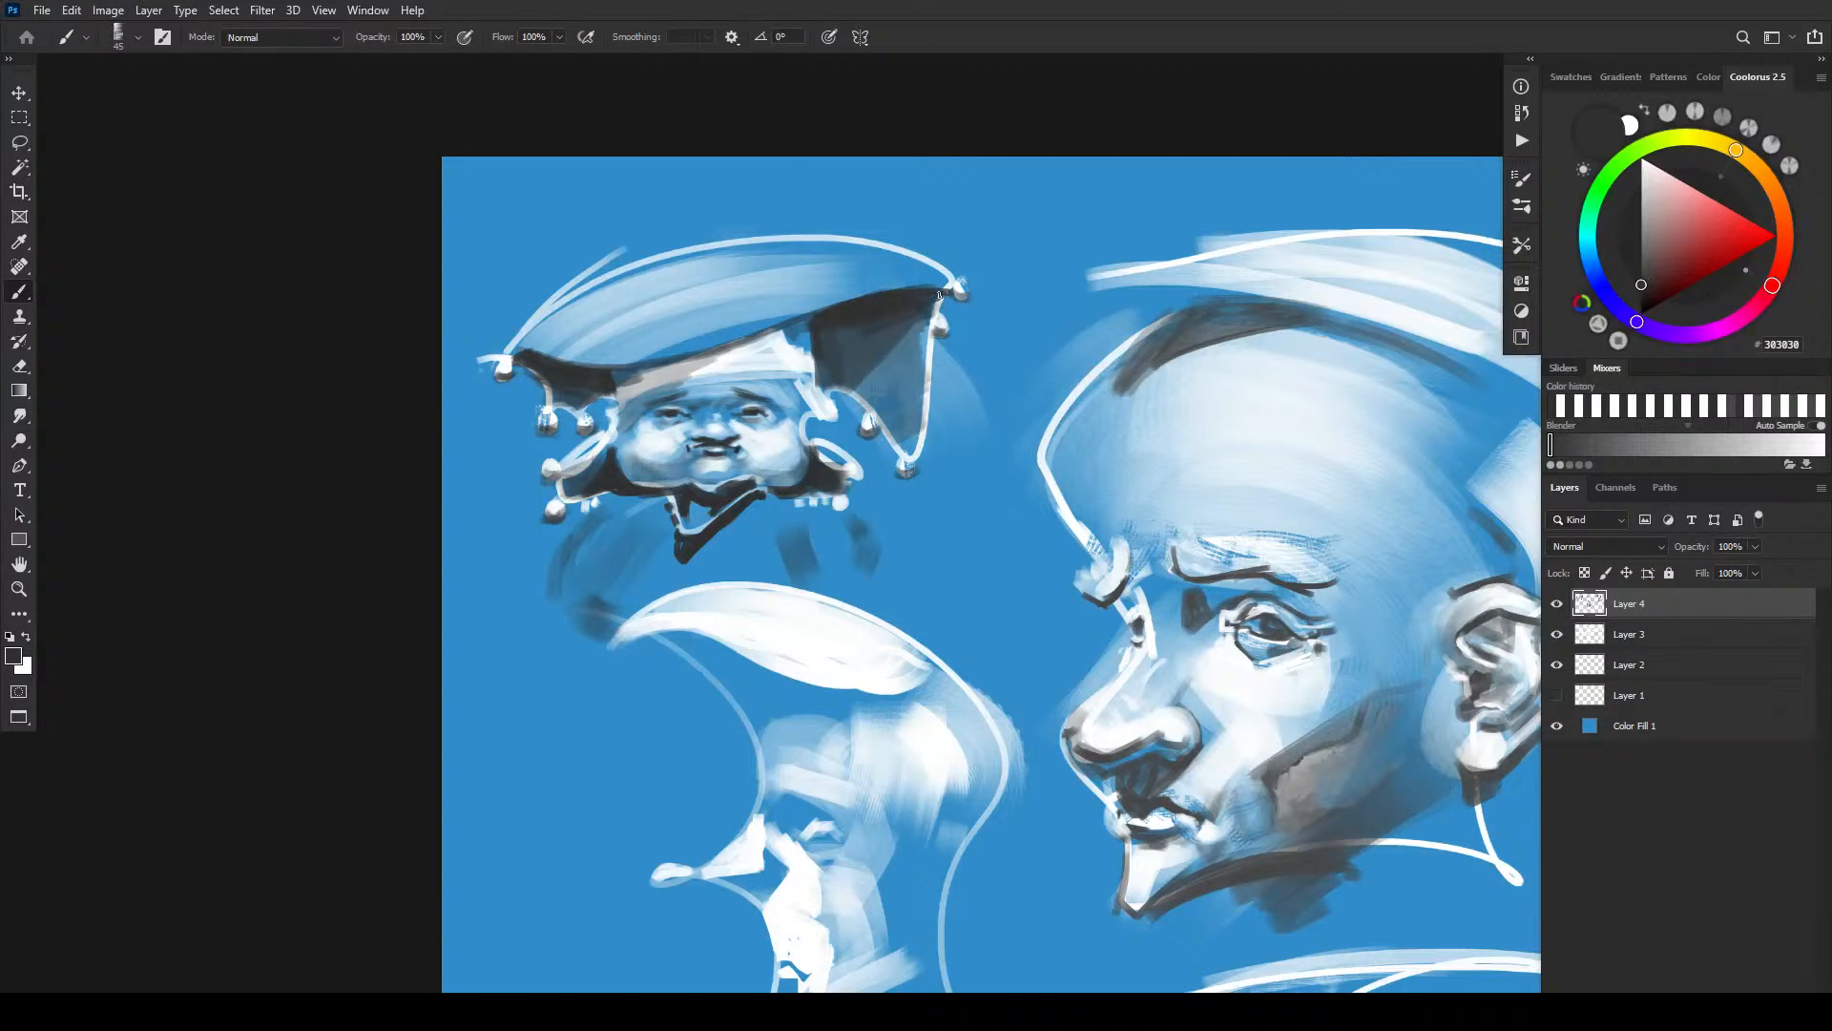
- Darken the forehead edge under the hat and the left temple of the upper-left face with a 40 px brush
{"action": "key", "text": "bracketleft"}
{"action": "left_click_drag", "start_coordinate": [620, 376], "coordinate": [696, 361]}
{"action": "mouse_move", "coordinate": [616, 392]}
{"action": "left_mouse_down"}
{"action": "mouse_move", "coordinate": [691, 359]}
{"action": "mouse_move", "coordinate": [632, 398]}
{"action": "mouse_move", "coordinate": [710, 356]}
{"action": "left_mouse_up"}
{"action": "mouse_move", "coordinate": [629, 407]}
{"action": "left_mouse_down"}
{"action": "mouse_move", "coordinate": [620, 459]}
{"action": "mouse_move", "coordinate": [616, 412]}
{"action": "mouse_move", "coordinate": [667, 390]}
{"action": "mouse_move", "coordinate": [606, 388]}
{"action": "mouse_move", "coordinate": [606, 436]}
{"action": "left_mouse_up"}
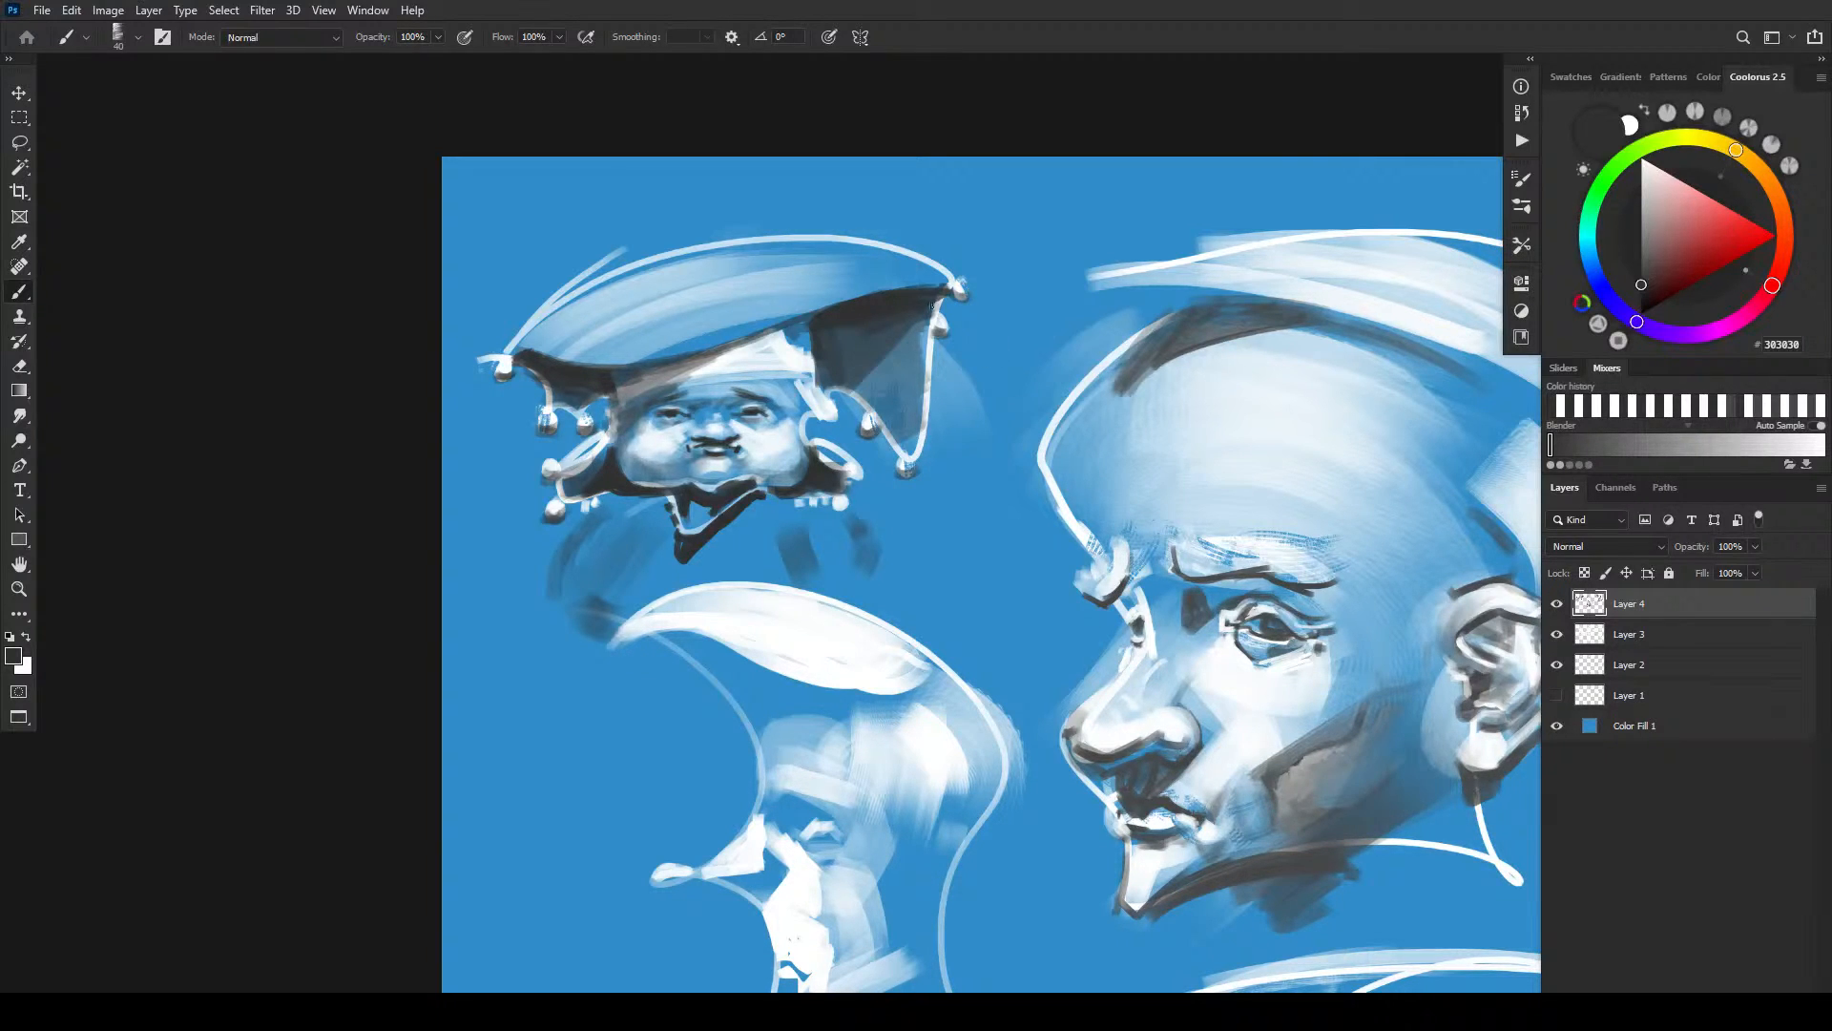
- Define both sides of the upper-left face beside the ears with short, fine dark grey strokes
{"action": "key", "text": "bracketright"}
{"action": "key", "text": "bracketright"}
{"action": "key", "text": "bracketright"}
{"action": "key", "text": "bracketright"}
{"action": "key", "text": "bracketleft"}
{"action": "key", "text": "bracketleft"}
{"action": "key", "text": "bracketleft"}
{"action": "key", "text": "bracketleft"}
{"action": "key", "text": "bracketleft"}
{"action": "left_click_drag", "start_coordinate": [612, 448], "coordinate": [605, 435]}
{"action": "left_click_drag", "start_coordinate": [811, 431], "coordinate": [790, 410]}
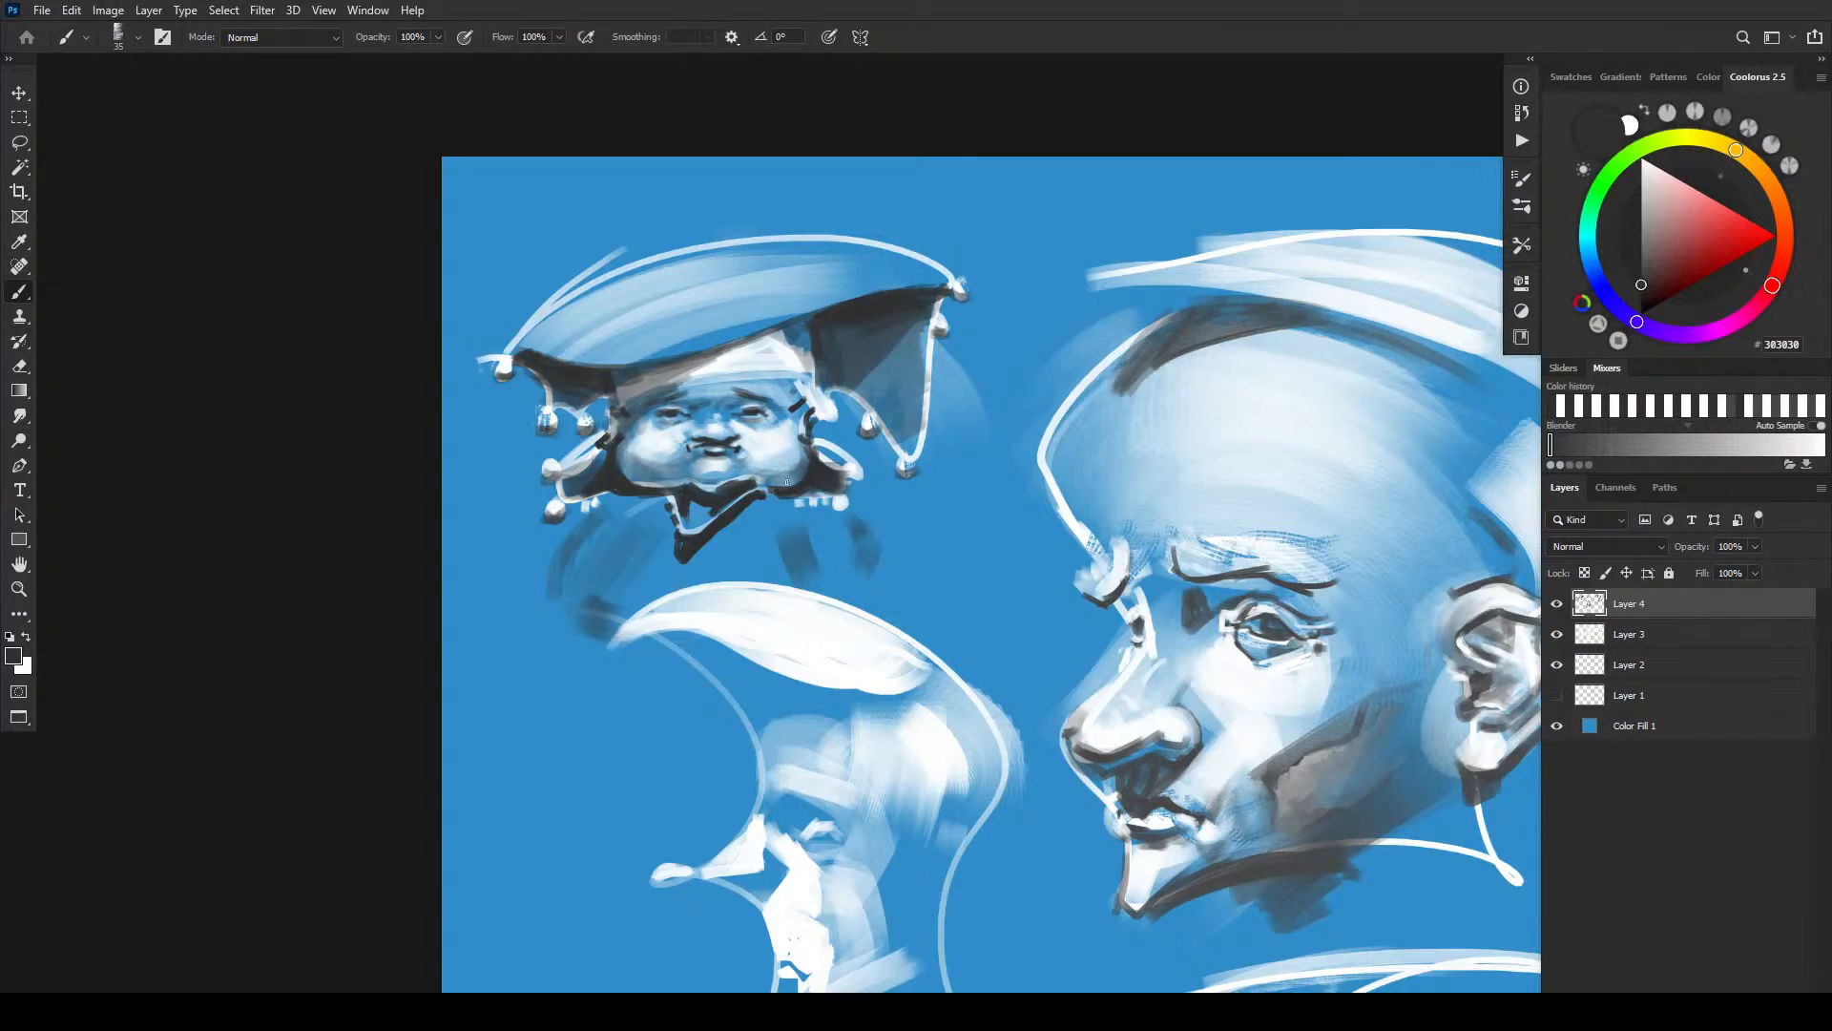
- Add white highlights to the ruffle points and both ears of the upper-left face
{"action": "key", "text": "x"}
{"action": "mouse_move", "coordinate": [791, 414]}
{"action": "left_mouse_down"}
{"action": "mouse_move", "coordinate": [846, 449]}
{"action": "mouse_move", "coordinate": [810, 442]}
{"action": "mouse_move", "coordinate": [856, 473]}
{"action": "mouse_move", "coordinate": [817, 455]}
{"action": "mouse_move", "coordinate": [848, 469]}
{"action": "mouse_move", "coordinate": [833, 476]}
{"action": "mouse_move", "coordinate": [866, 468]}
{"action": "mouse_move", "coordinate": [839, 469]}
{"action": "mouse_move", "coordinate": [857, 442]}
{"action": "mouse_move", "coordinate": [842, 510]}
{"action": "left_mouse_up"}
{"action": "key", "text": "x"}
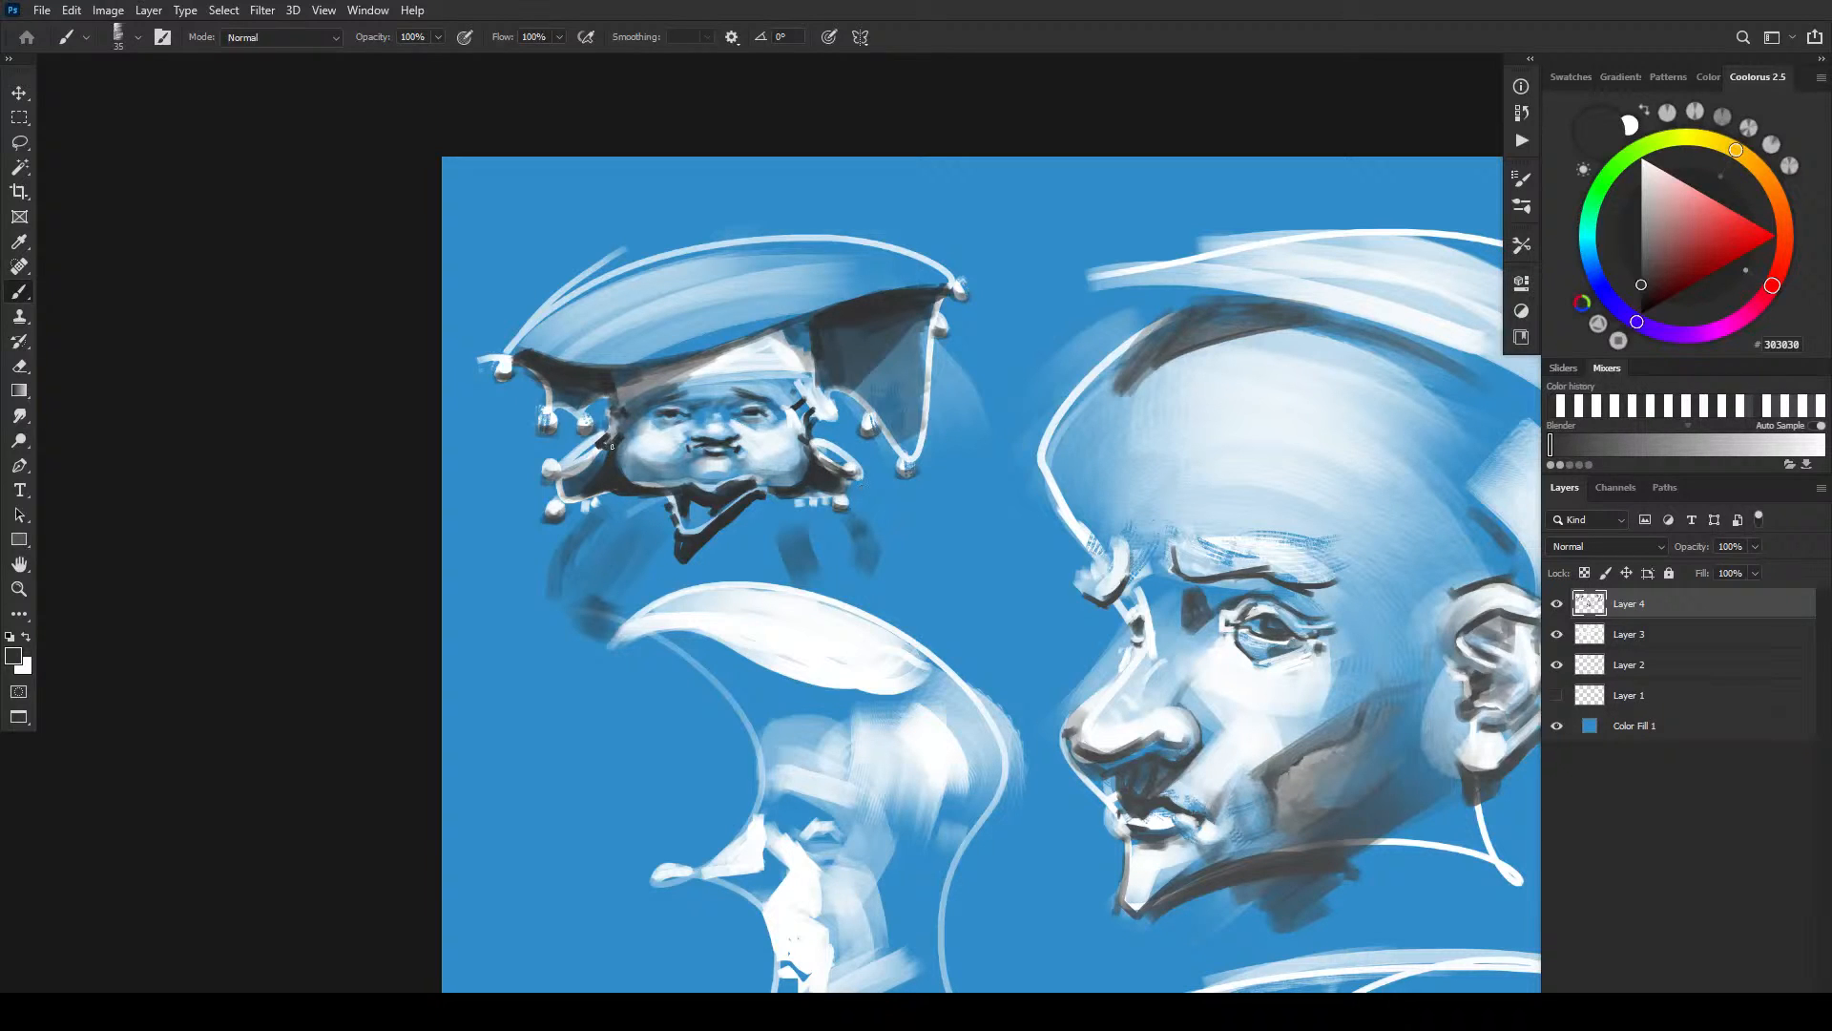
{"action": "key", "text": "x"}
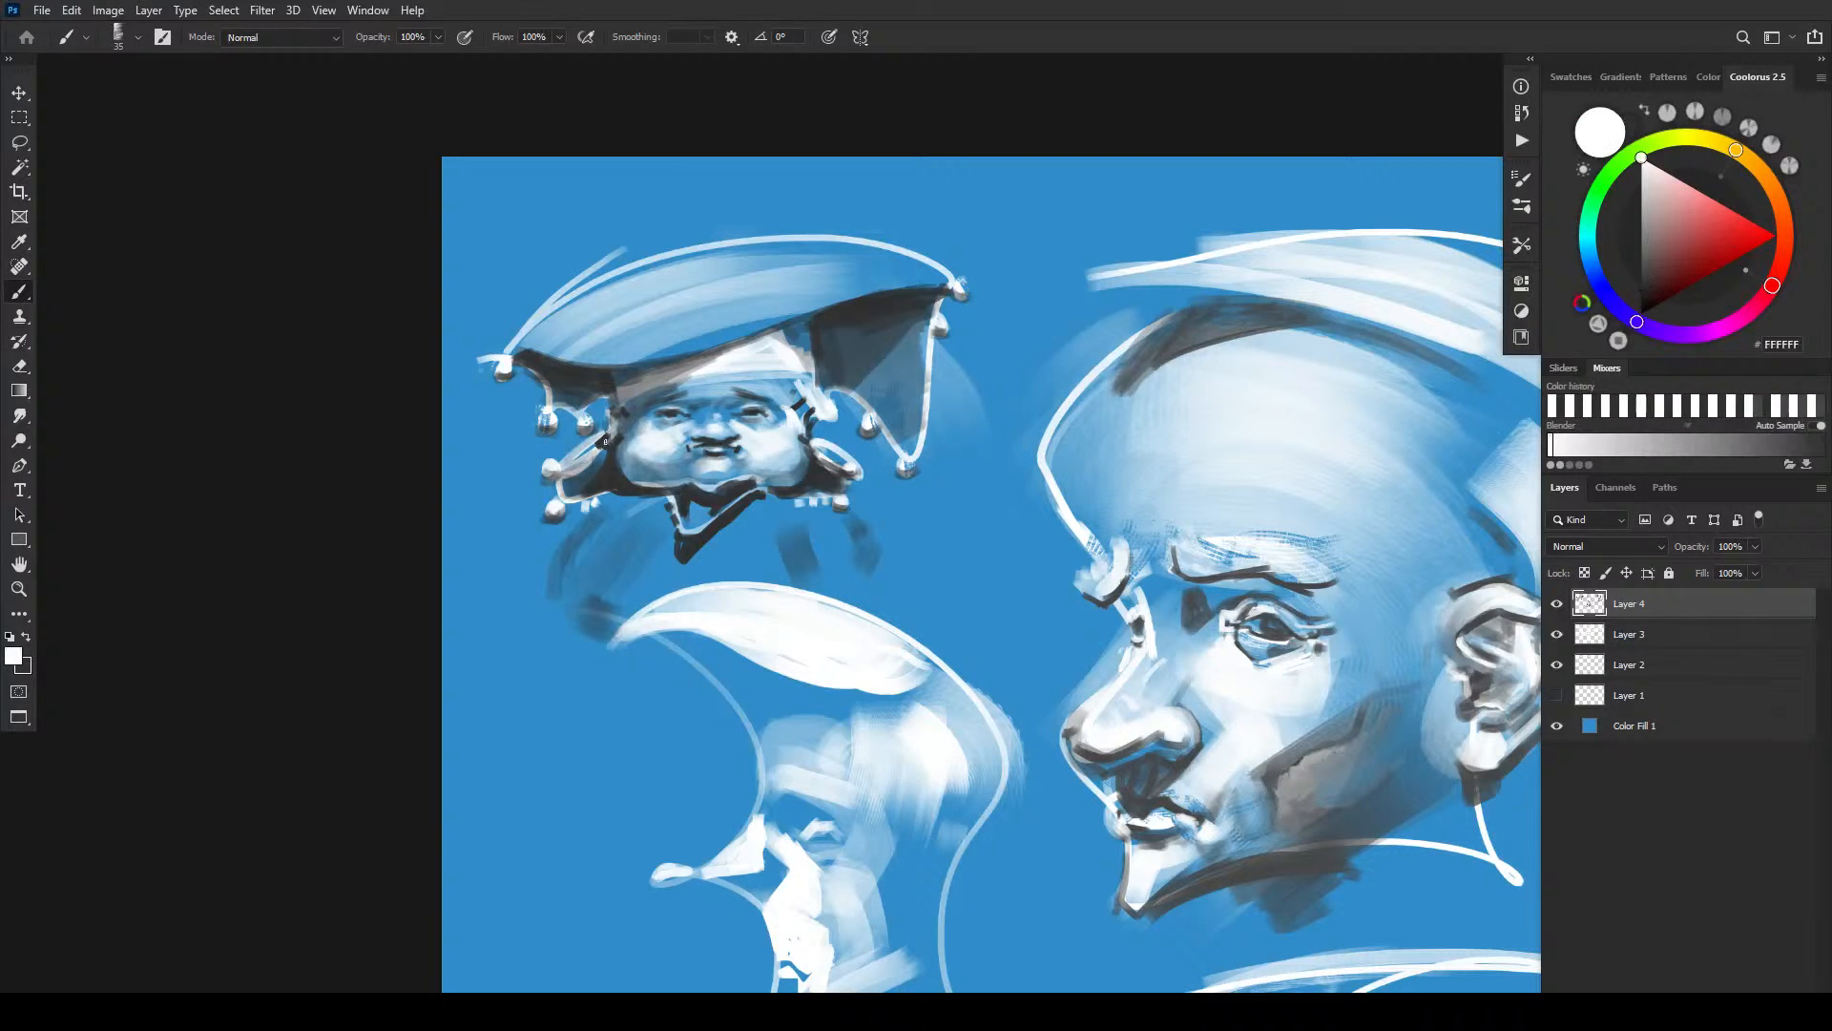
{"action": "left_click_drag", "start_coordinate": [611, 439], "coordinate": [609, 424]}
{"action": "left_click_drag", "start_coordinate": [810, 412], "coordinate": [811, 419]}
{"action": "left_click_drag", "start_coordinate": [575, 464], "coordinate": [584, 447]}
- Paint a dark grey line from the nostril along the underside of the long nose on the bottom-centre face
{"action": "left_click_drag", "start_coordinate": [945, 558], "coordinate": [728, 364]}
{"action": "left_click_drag", "start_coordinate": [1120, 654], "coordinate": [817, 450]}
{"action": "mouse_move", "coordinate": [1075, 281]}
{"action": "left_mouse_down"}
{"action": "mouse_move", "coordinate": [755, 532]}
{"action": "mouse_move", "coordinate": [694, 546]}
{"action": "left_mouse_up"}
{"action": "mouse_move", "coordinate": [502, 635]}
{"action": "left_mouse_down"}
{"action": "mouse_move", "coordinate": [863, 442]}
{"action": "mouse_move", "coordinate": [677, 396]}
{"action": "left_mouse_up"}
{"action": "mouse_move", "coordinate": [484, 529]}
{"action": "left_mouse_down"}
{"action": "mouse_move", "coordinate": [876, 422]}
{"action": "mouse_move", "coordinate": [735, 405]}
{"action": "left_mouse_up"}
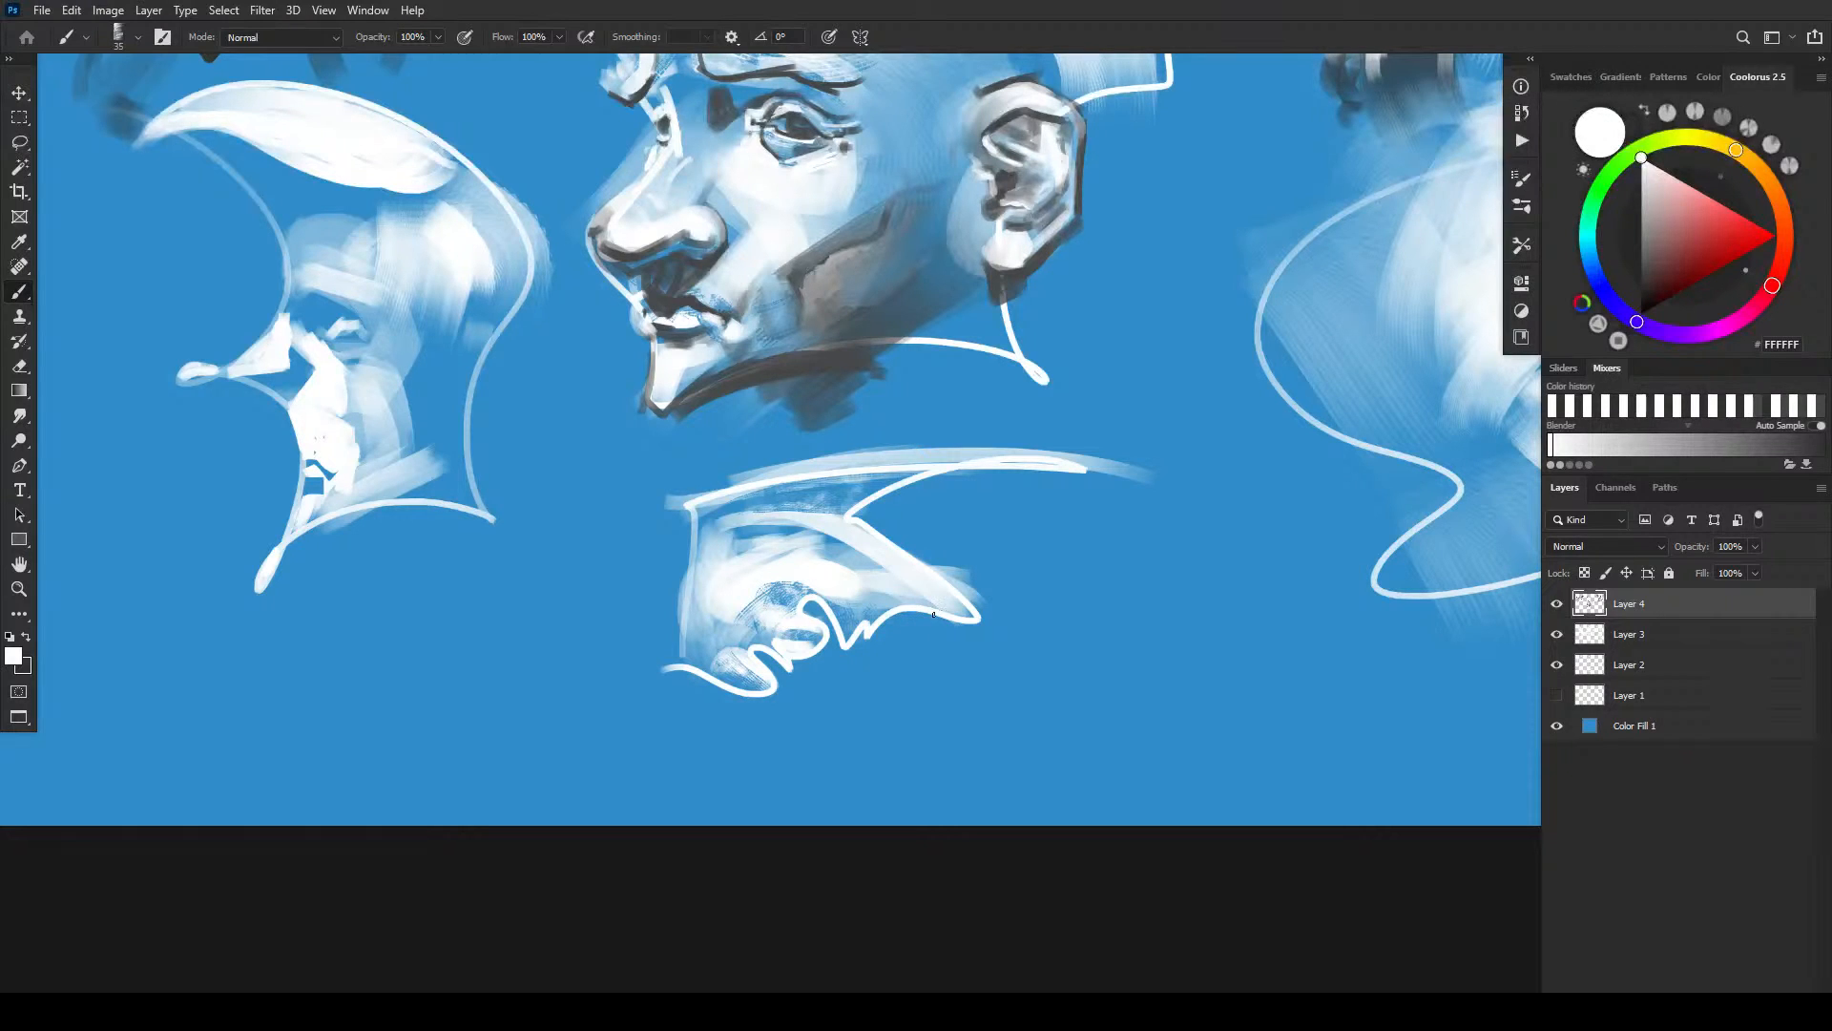
{"action": "key", "text": "x"}
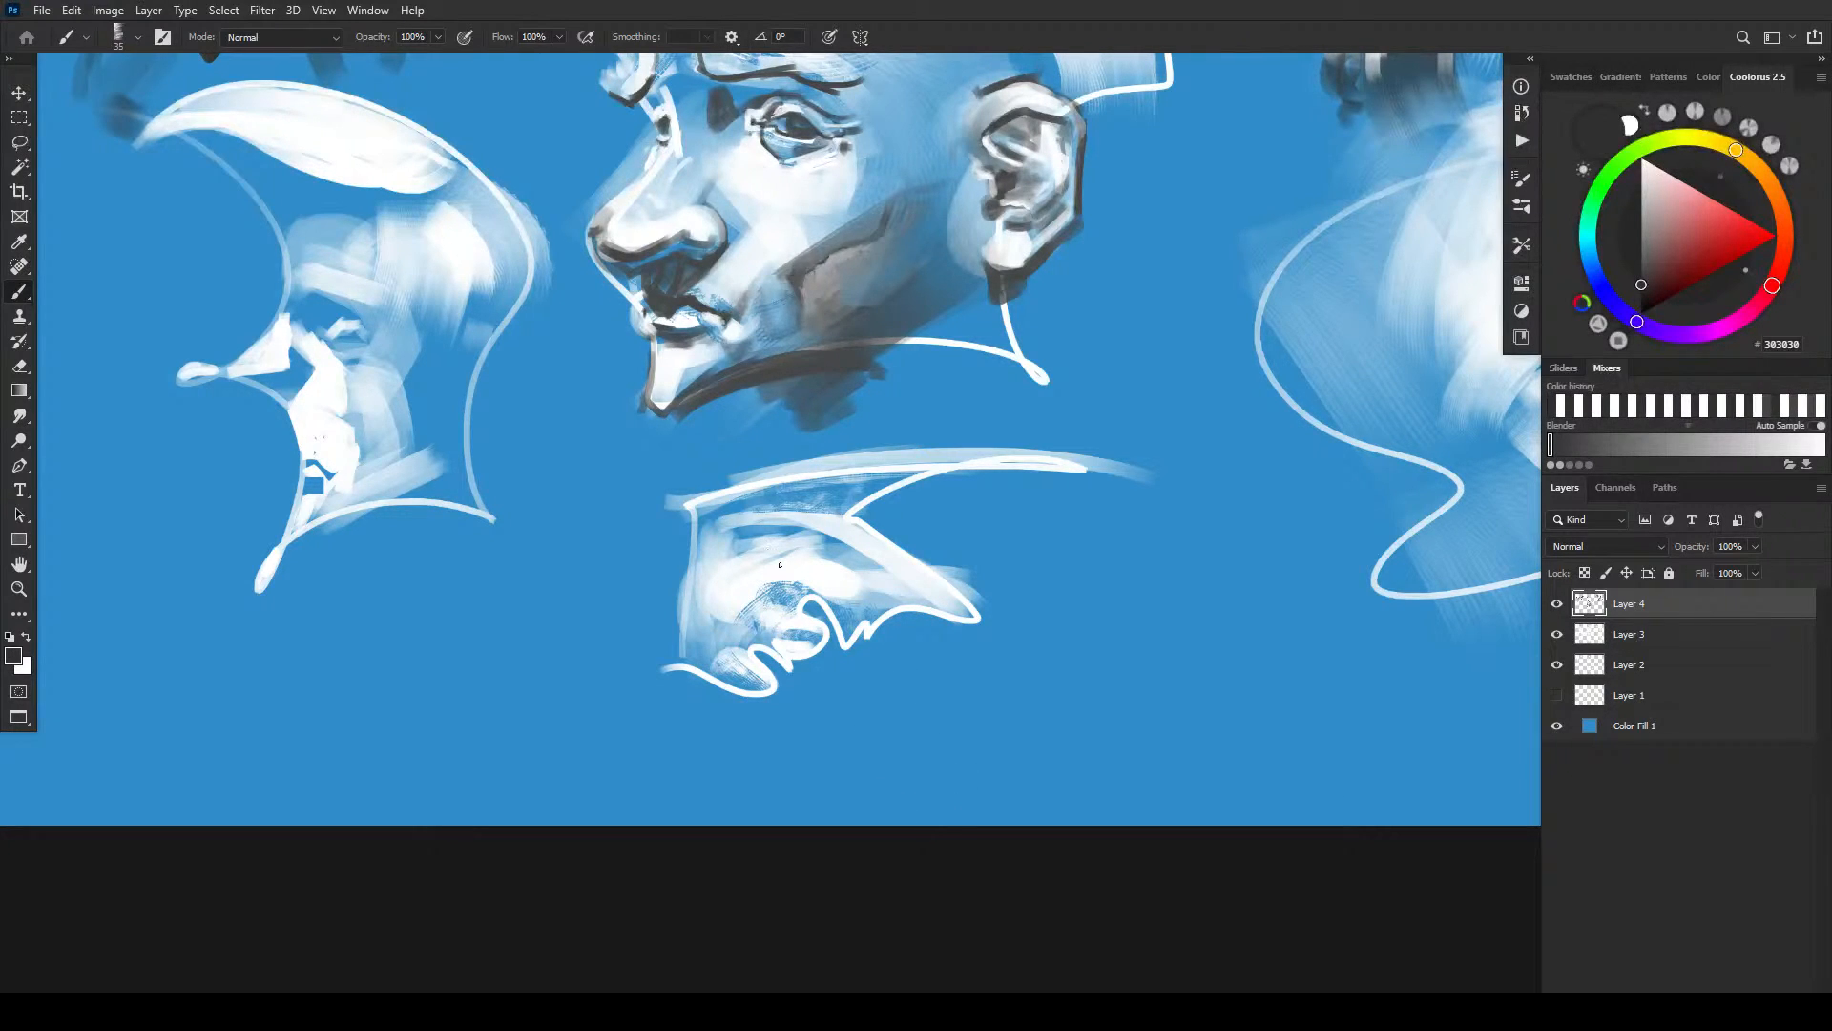
{"action": "mouse_move", "coordinate": [775, 580]}
{"action": "left_mouse_down"}
{"action": "mouse_move", "coordinate": [811, 602]}
{"action": "mouse_move", "coordinate": [790, 601]}
{"action": "mouse_move", "coordinate": [945, 613]}
{"action": "left_mouse_up"}
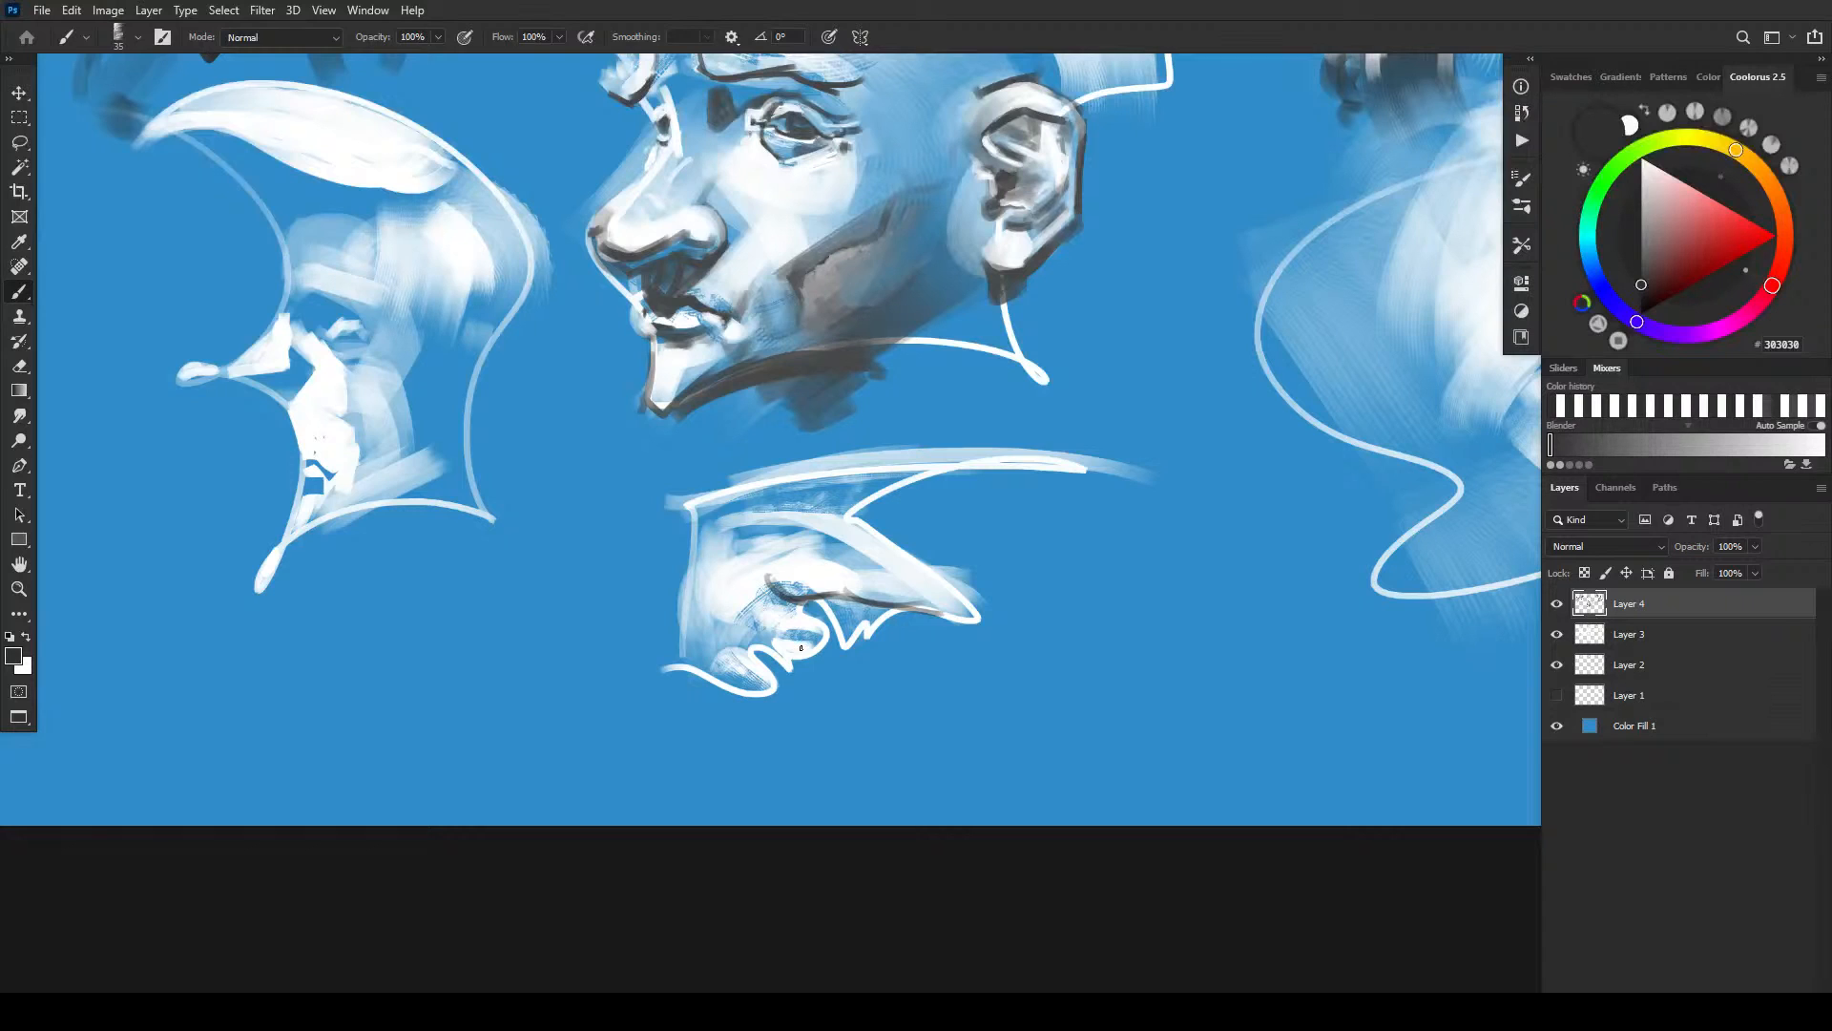
- Model the lips and chin of the long-nosed face with small dark grey strokes
{"action": "mouse_move", "coordinate": [783, 635]}
{"action": "left_mouse_down"}
{"action": "mouse_move", "coordinate": [830, 633]}
{"action": "mouse_move", "coordinate": [780, 633]}
{"action": "mouse_move", "coordinate": [818, 641]}
{"action": "mouse_move", "coordinate": [802, 635]}
{"action": "mouse_move", "coordinate": [818, 612]}
{"action": "mouse_move", "coordinate": [774, 661]}
{"action": "mouse_move", "coordinate": [750, 653]}
{"action": "mouse_move", "coordinate": [806, 661]}
{"action": "mouse_move", "coordinate": [761, 646]}
{"action": "mouse_move", "coordinate": [734, 661]}
{"action": "mouse_move", "coordinate": [731, 680]}
{"action": "mouse_move", "coordinate": [760, 690]}
{"action": "mouse_move", "coordinate": [703, 675]}
{"action": "mouse_move", "coordinate": [753, 639]}
{"action": "mouse_move", "coordinate": [807, 659]}
{"action": "mouse_move", "coordinate": [727, 662]}
{"action": "left_mouse_up"}
{"action": "key", "text": "bracketright"}
{"action": "key", "text": "bracketright"}
{"action": "key", "text": "bracketright"}
{"action": "key", "text": "bracketleft"}
{"action": "key", "text": "bracketleft"}
{"action": "key", "text": "bracketright"}
{"action": "key", "text": "bracketright"}
{"action": "key", "text": "bracketright"}
{"action": "key", "text": "bracketleft"}
{"action": "key", "text": "bracketleft"}
{"action": "key", "text": "bracketleft"}
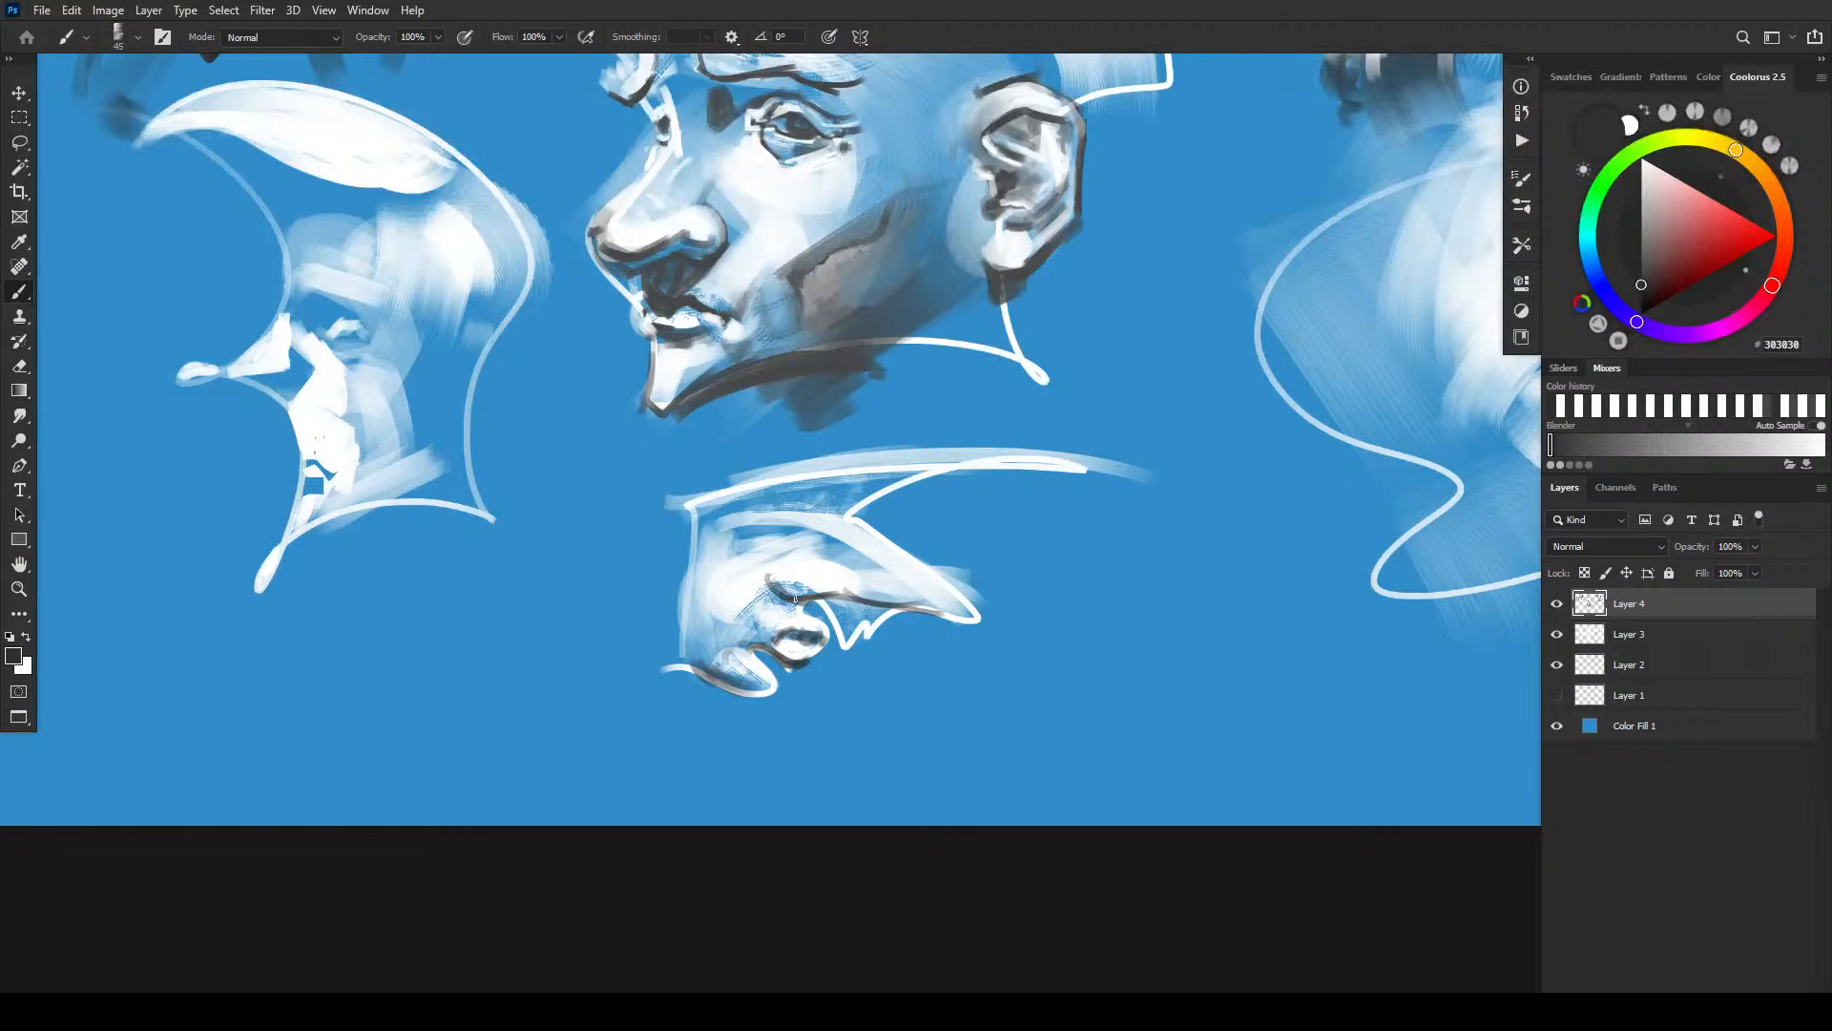
- Shade the nostril fold and the cheek beside the mouth of the long-nosed face in dark grey
{"action": "mouse_move", "coordinate": [766, 588]}
{"action": "left_mouse_down"}
{"action": "mouse_move", "coordinate": [781, 623]}
{"action": "mouse_move", "coordinate": [810, 598]}
{"action": "mouse_move", "coordinate": [781, 603]}
{"action": "mouse_move", "coordinate": [738, 788]}
{"action": "mouse_move", "coordinate": [723, 754]}
{"action": "mouse_move", "coordinate": [796, 611]}
{"action": "mouse_move", "coordinate": [769, 612]}
{"action": "mouse_move", "coordinate": [809, 620]}
{"action": "mouse_move", "coordinate": [765, 601]}
{"action": "left_mouse_up"}
{"action": "key", "text": "bracketright"}
{"action": "key", "text": "bracketright"}
{"action": "key", "text": "bracketright"}
{"action": "key", "text": "bracketright"}
{"action": "key", "text": "bracketright"}
{"action": "key", "text": "bracketright"}
{"action": "key", "text": "bracketleft"}
{"action": "key", "text": "bracketleft"}
{"action": "key", "text": "bracketleft"}
{"action": "key", "text": "bracketleft"}
{"action": "key", "text": "bracketright"}
{"action": "key", "text": "bracketright"}
{"action": "key", "text": "bracketright"}
{"action": "key", "text": "bracketright"}
{"action": "key", "text": "bracketright"}
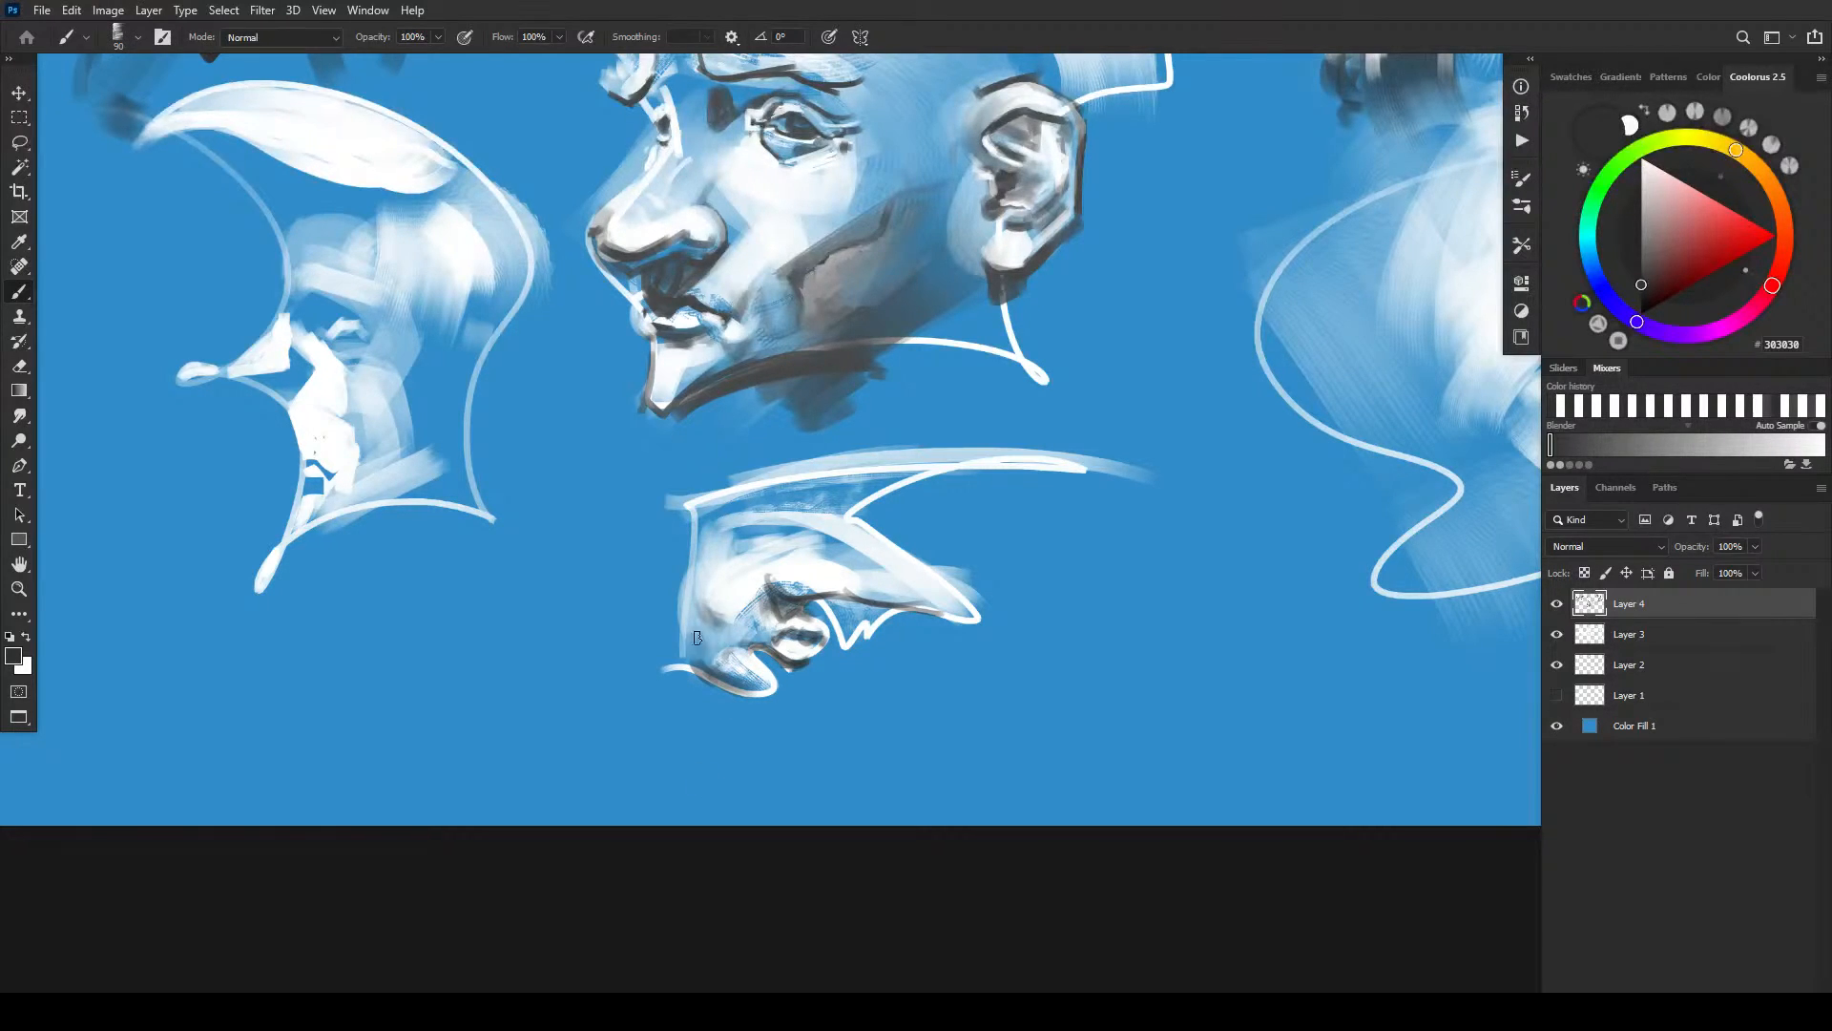
{"action": "key", "text": "bracketleft"}
{"action": "key", "text": "bracketleft"}
{"action": "key", "text": "bracketleft"}
{"action": "key", "text": "bracketleft"}
{"action": "key", "text": "bracketleft"}
{"action": "mouse_move", "coordinate": [732, 653]}
{"action": "left_mouse_down"}
{"action": "mouse_move", "coordinate": [756, 657]}
{"action": "mouse_move", "coordinate": [733, 649]}
{"action": "left_mouse_up"}
- Fill the jagged shape below the long nose with dark grey and thicken the nose's underside shadow, using a 60 px brush
{"action": "key", "text": "bracketright"}
{"action": "mouse_move", "coordinate": [826, 600]}
{"action": "left_mouse_down"}
{"action": "mouse_move", "coordinate": [847, 644]}
{"action": "mouse_move", "coordinate": [889, 617]}
{"action": "mouse_move", "coordinate": [880, 632]}
{"action": "mouse_move", "coordinate": [828, 602]}
{"action": "mouse_move", "coordinate": [892, 611]}
{"action": "mouse_move", "coordinate": [821, 600]}
{"action": "mouse_move", "coordinate": [852, 647]}
{"action": "left_mouse_up"}
{"action": "key", "text": "bracketright"}
{"action": "key", "text": "bracketright"}
{"action": "key", "text": "bracketright"}
{"action": "mouse_move", "coordinate": [809, 597]}
{"action": "left_mouse_down"}
{"action": "mouse_move", "coordinate": [972, 617]}
{"action": "mouse_move", "coordinate": [909, 618]}
{"action": "mouse_move", "coordinate": [985, 622]}
{"action": "left_mouse_up"}
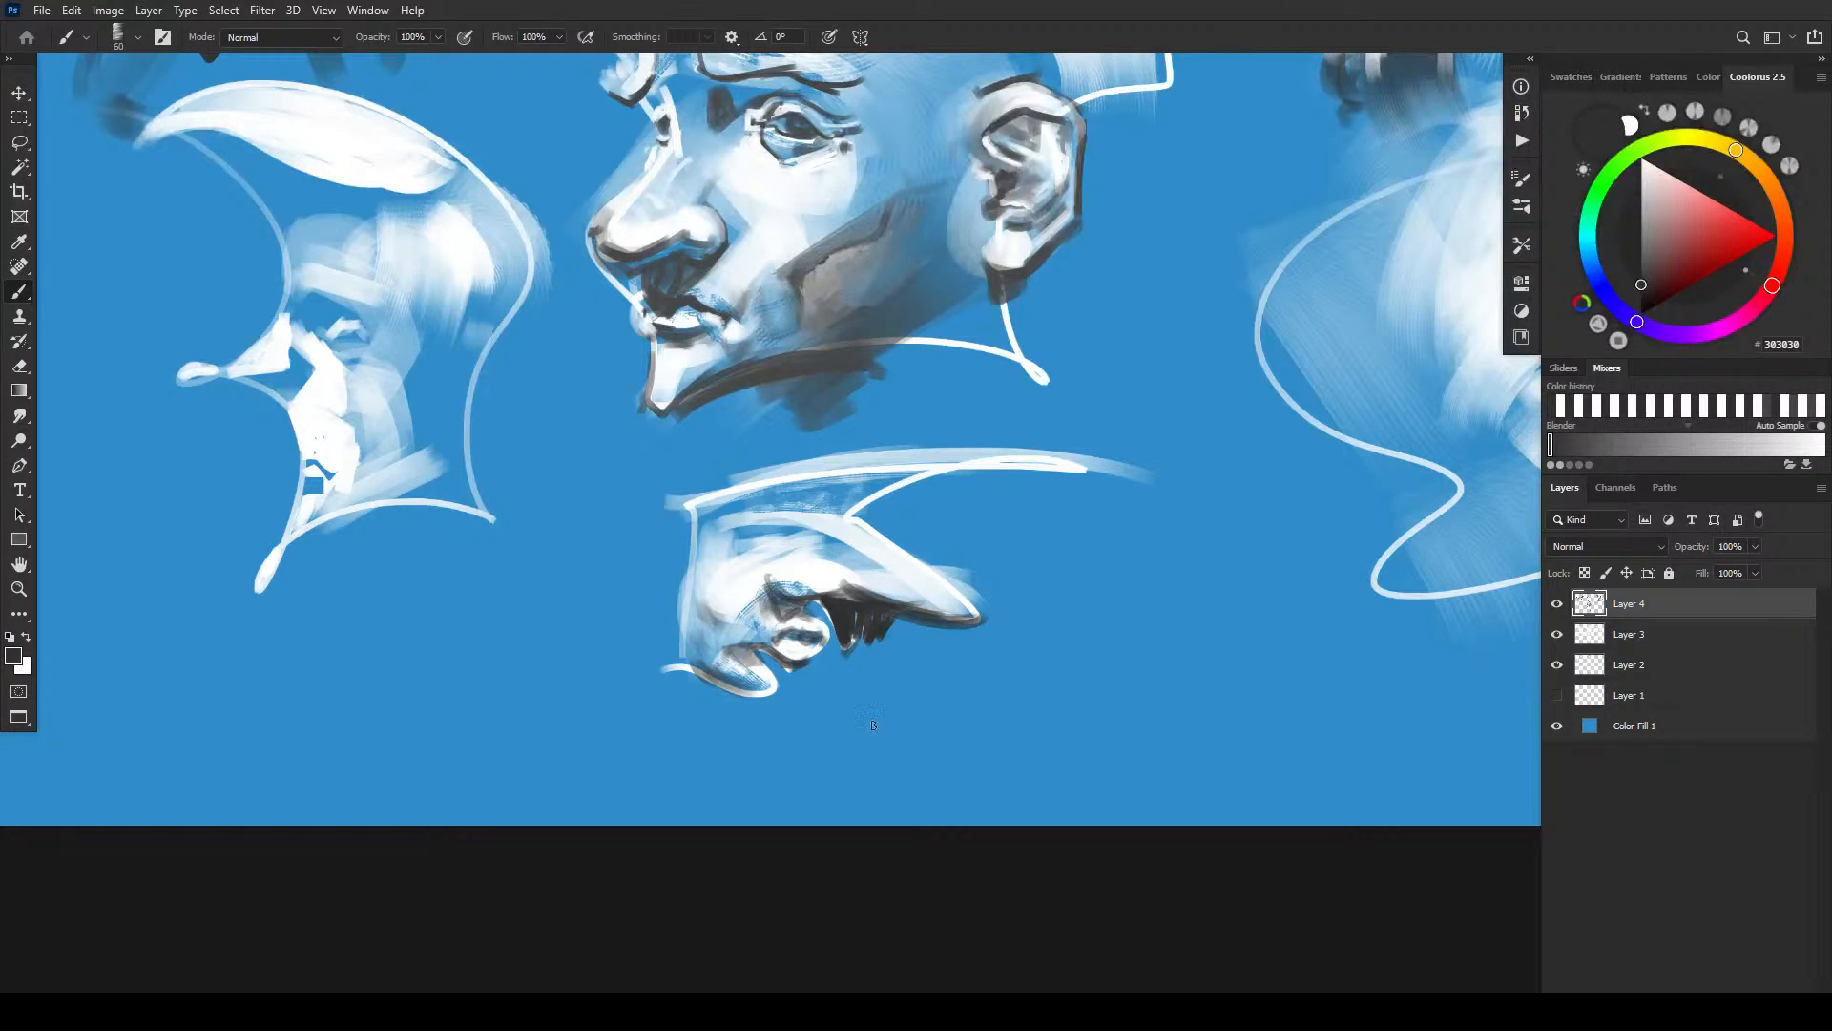
- Paint white highlights along the long nose, undoing the first stroke over its shaded underside
{"action": "key", "text": "x"}
{"action": "left_click_drag", "start_coordinate": [848, 590], "coordinate": [972, 617]}
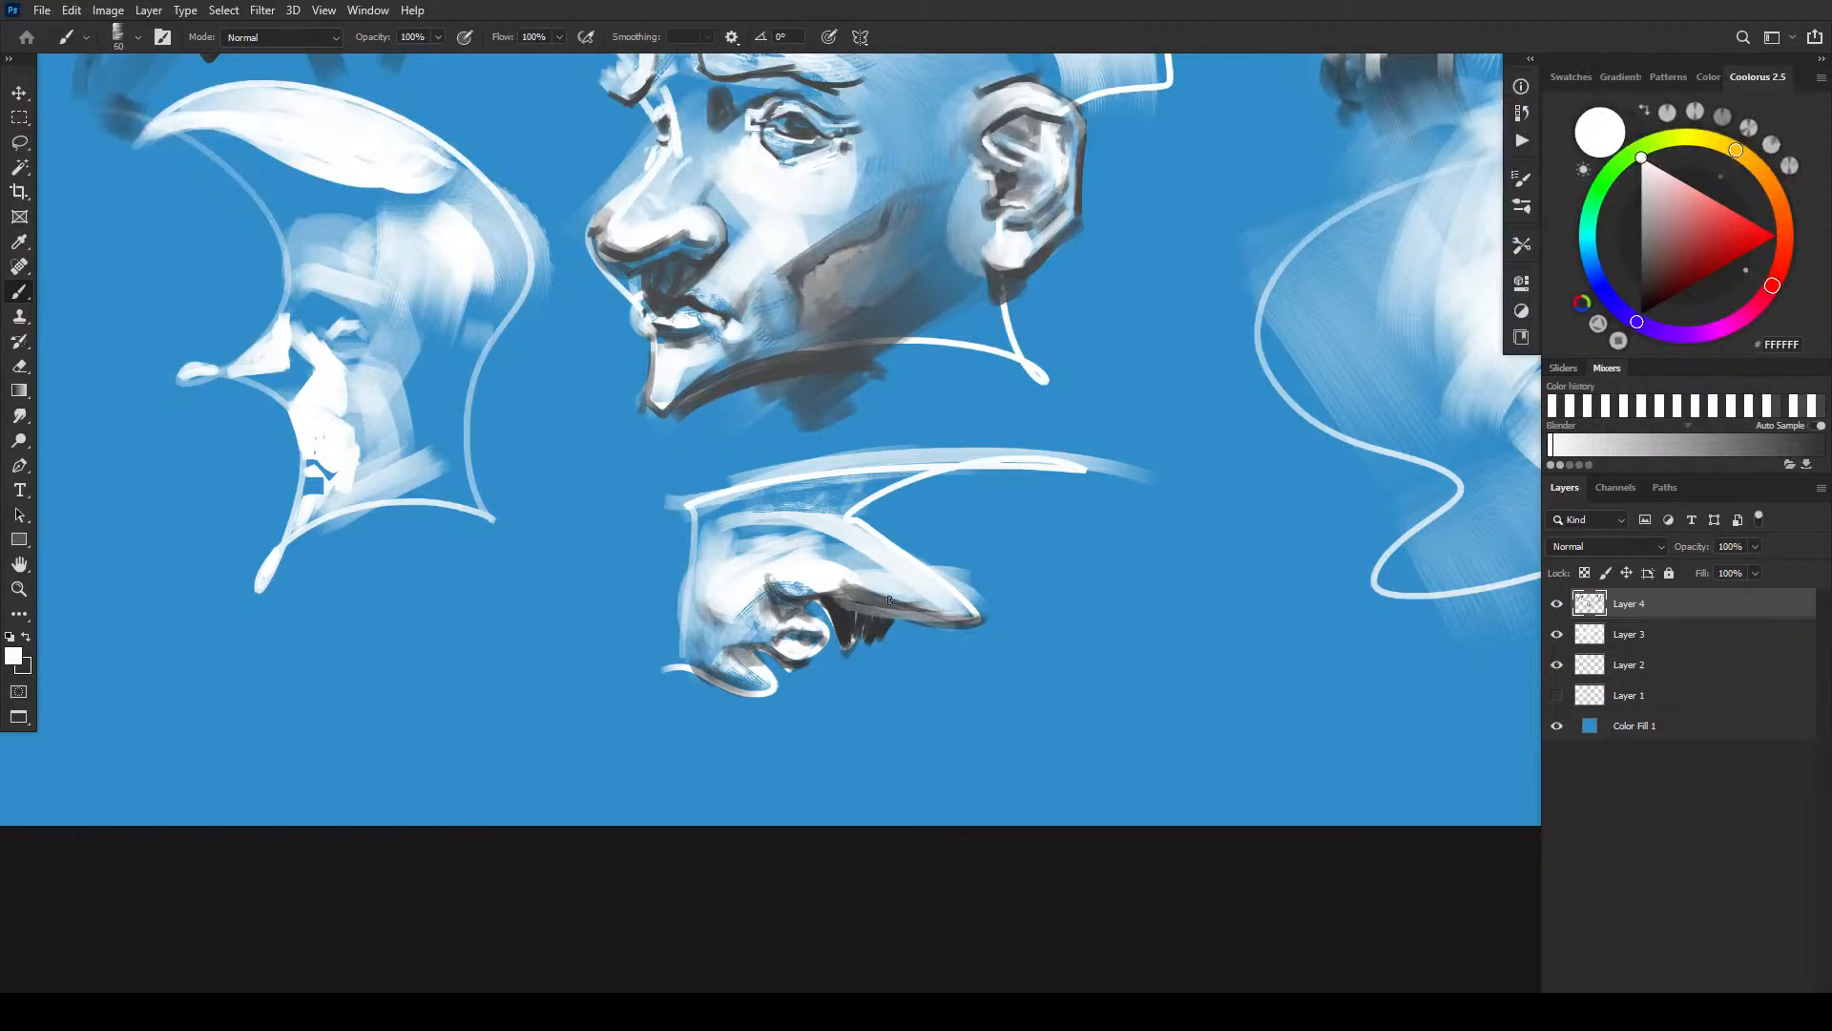
{"action": "key", "text": "ctrl+z"}
{"action": "mouse_move", "coordinate": [849, 588]}
{"action": "left_mouse_down"}
{"action": "mouse_move", "coordinate": [964, 603]}
{"action": "mouse_move", "coordinate": [855, 584]}
{"action": "mouse_move", "coordinate": [926, 587]}
{"action": "left_mouse_up"}
- Block in the eye socket and brow of the long-nosed face with alternating white and dark grey strokes
{"action": "mouse_move", "coordinate": [775, 578]}
{"action": "left_mouse_down"}
{"action": "mouse_move", "coordinate": [836, 589]}
{"action": "mouse_move", "coordinate": [778, 589]}
{"action": "mouse_move", "coordinate": [832, 503]}
{"action": "mouse_move", "coordinate": [827, 559]}
{"action": "mouse_move", "coordinate": [854, 568]}
{"action": "mouse_move", "coordinate": [809, 538]}
{"action": "mouse_move", "coordinate": [770, 565]}
{"action": "mouse_move", "coordinate": [766, 614]}
{"action": "mouse_move", "coordinate": [766, 561]}
{"action": "mouse_move", "coordinate": [799, 562]}
{"action": "mouse_move", "coordinate": [781, 582]}
{"action": "mouse_move", "coordinate": [803, 549]}
{"action": "mouse_move", "coordinate": [759, 563]}
{"action": "mouse_move", "coordinate": [747, 547]}
{"action": "mouse_move", "coordinate": [796, 535]}
{"action": "mouse_move", "coordinate": [756, 558]}
{"action": "mouse_move", "coordinate": [785, 549]}
{"action": "mouse_move", "coordinate": [742, 528]}
{"action": "mouse_move", "coordinate": [804, 521]}
{"action": "mouse_move", "coordinate": [745, 540]}
{"action": "left_mouse_up"}
{"action": "key", "text": "x"}
{"action": "key", "text": "x"}
{"action": "key", "text": "x"}
{"action": "key", "text": "x"}
{"action": "key", "text": "x"}
{"action": "key", "text": "x"}
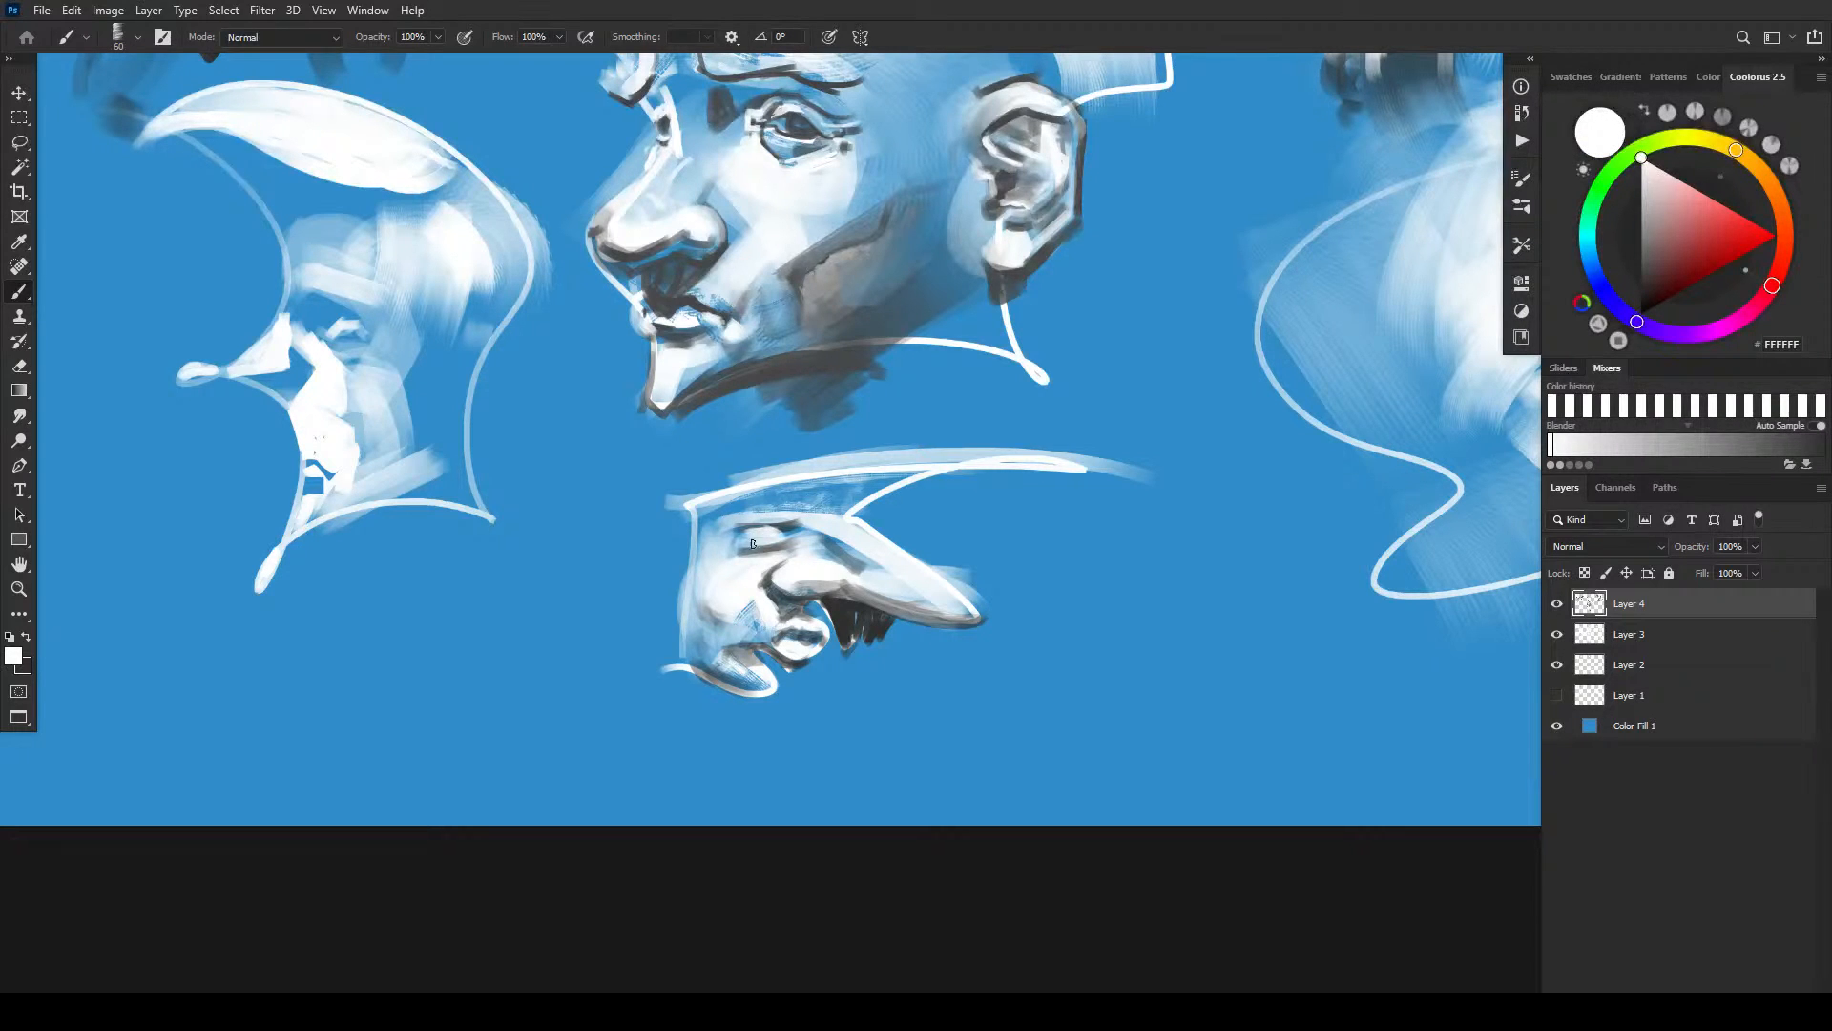
{"action": "key", "text": "x"}
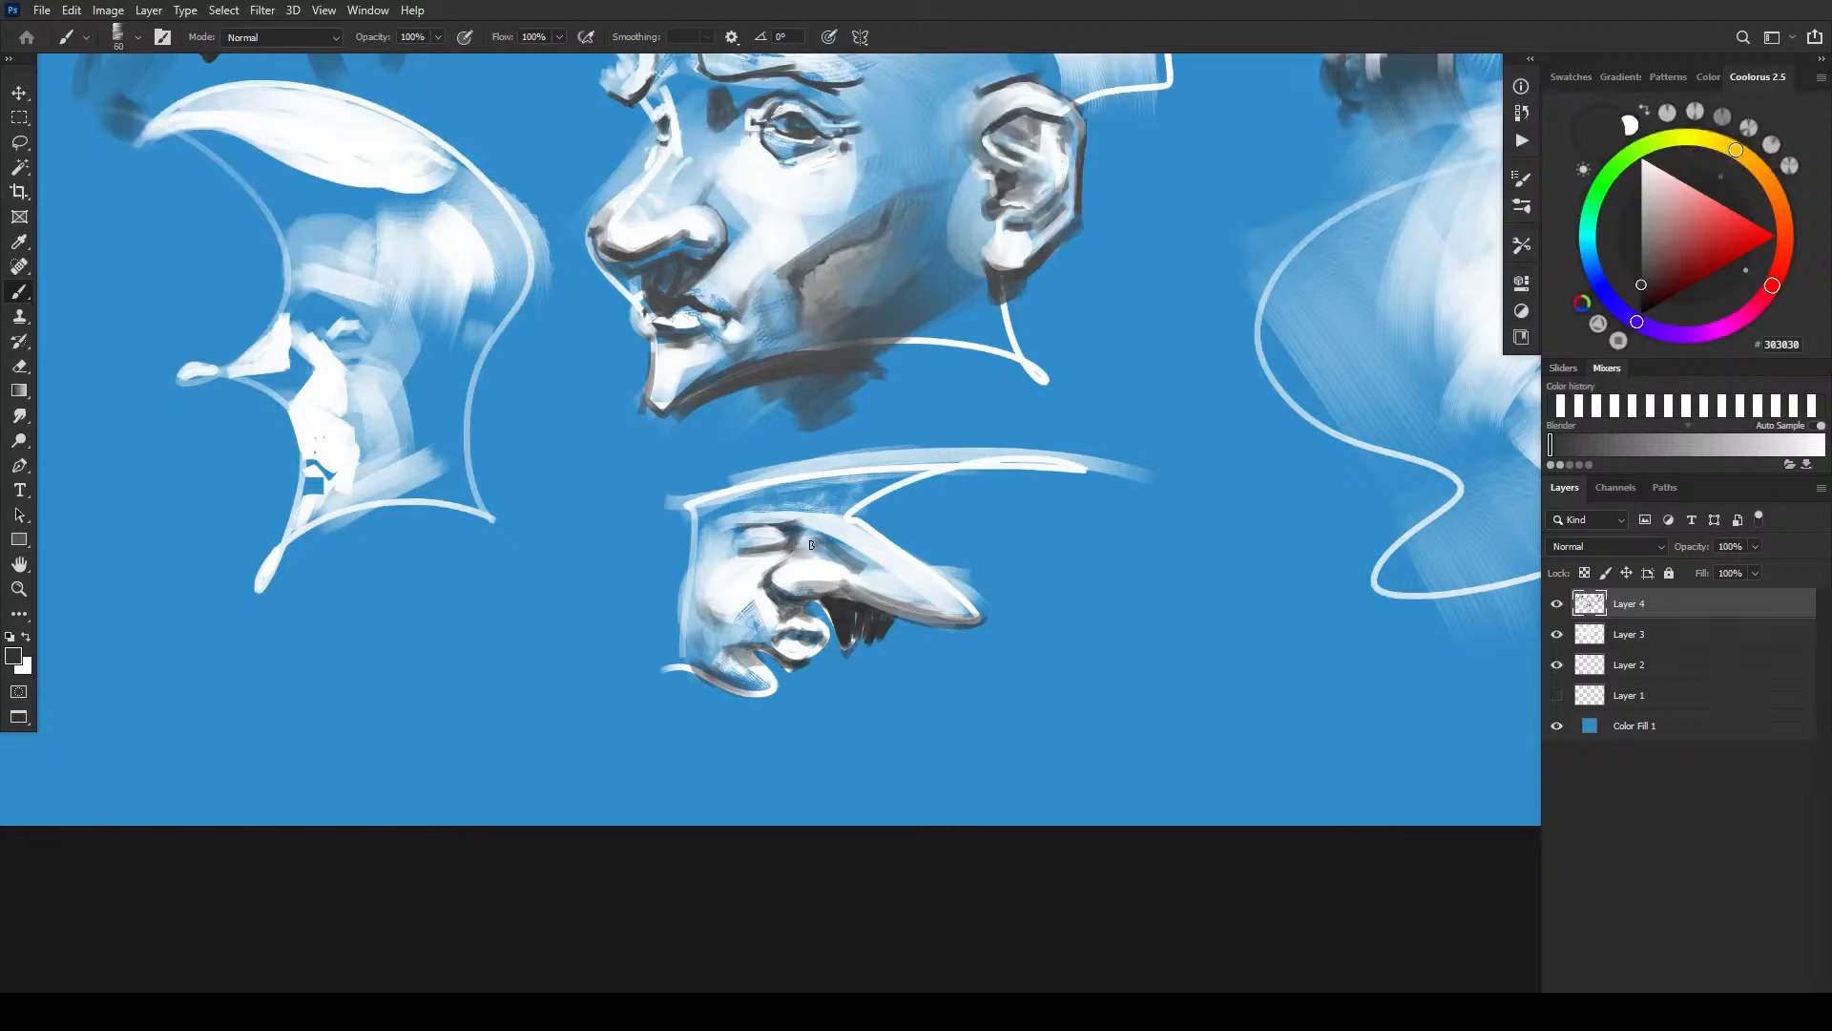
- Shape the bridge of the long nose beside the eye with alternating white and dark grey strokes
{"action": "key", "text": "x"}
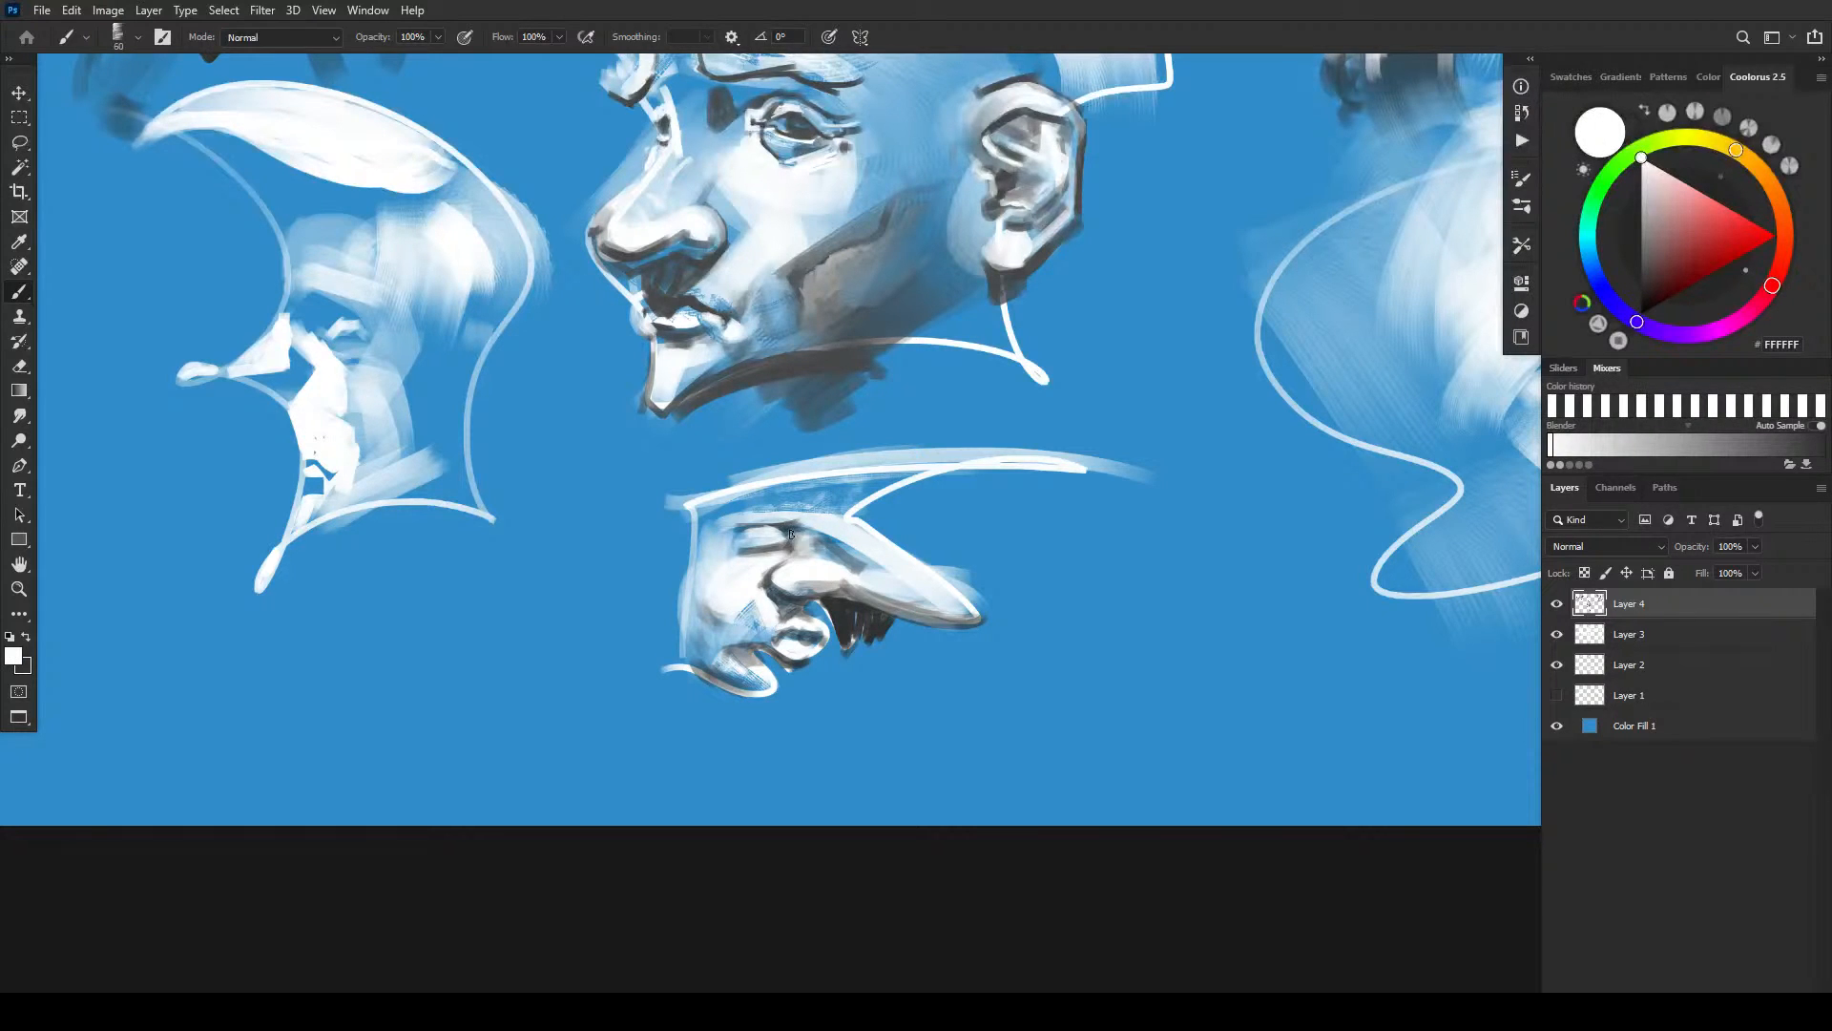
{"action": "left_click_drag", "start_coordinate": [795, 537], "coordinate": [817, 546]}
{"action": "key", "text": "x"}
{"action": "mouse_move", "coordinate": [790, 550]}
{"action": "left_mouse_down"}
{"action": "mouse_move", "coordinate": [796, 530]}
{"action": "mouse_move", "coordinate": [828, 548]}
{"action": "left_mouse_up"}
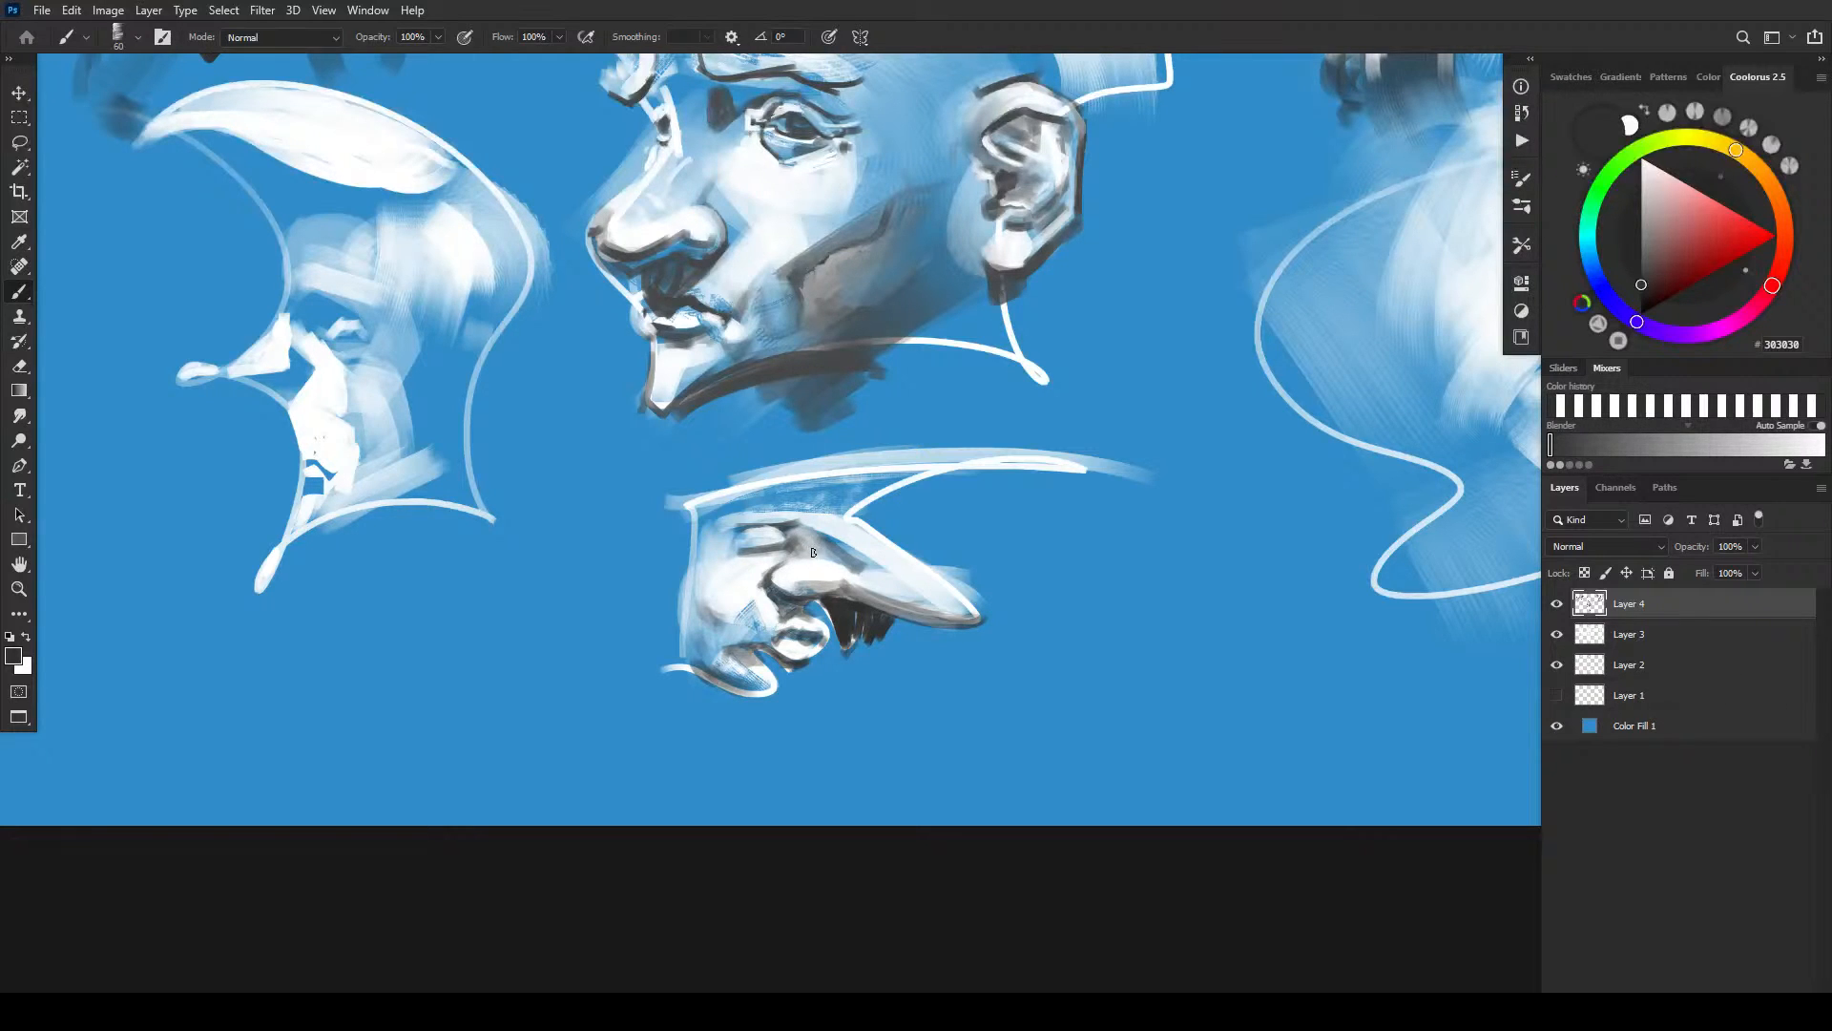
{"action": "key", "text": "x"}
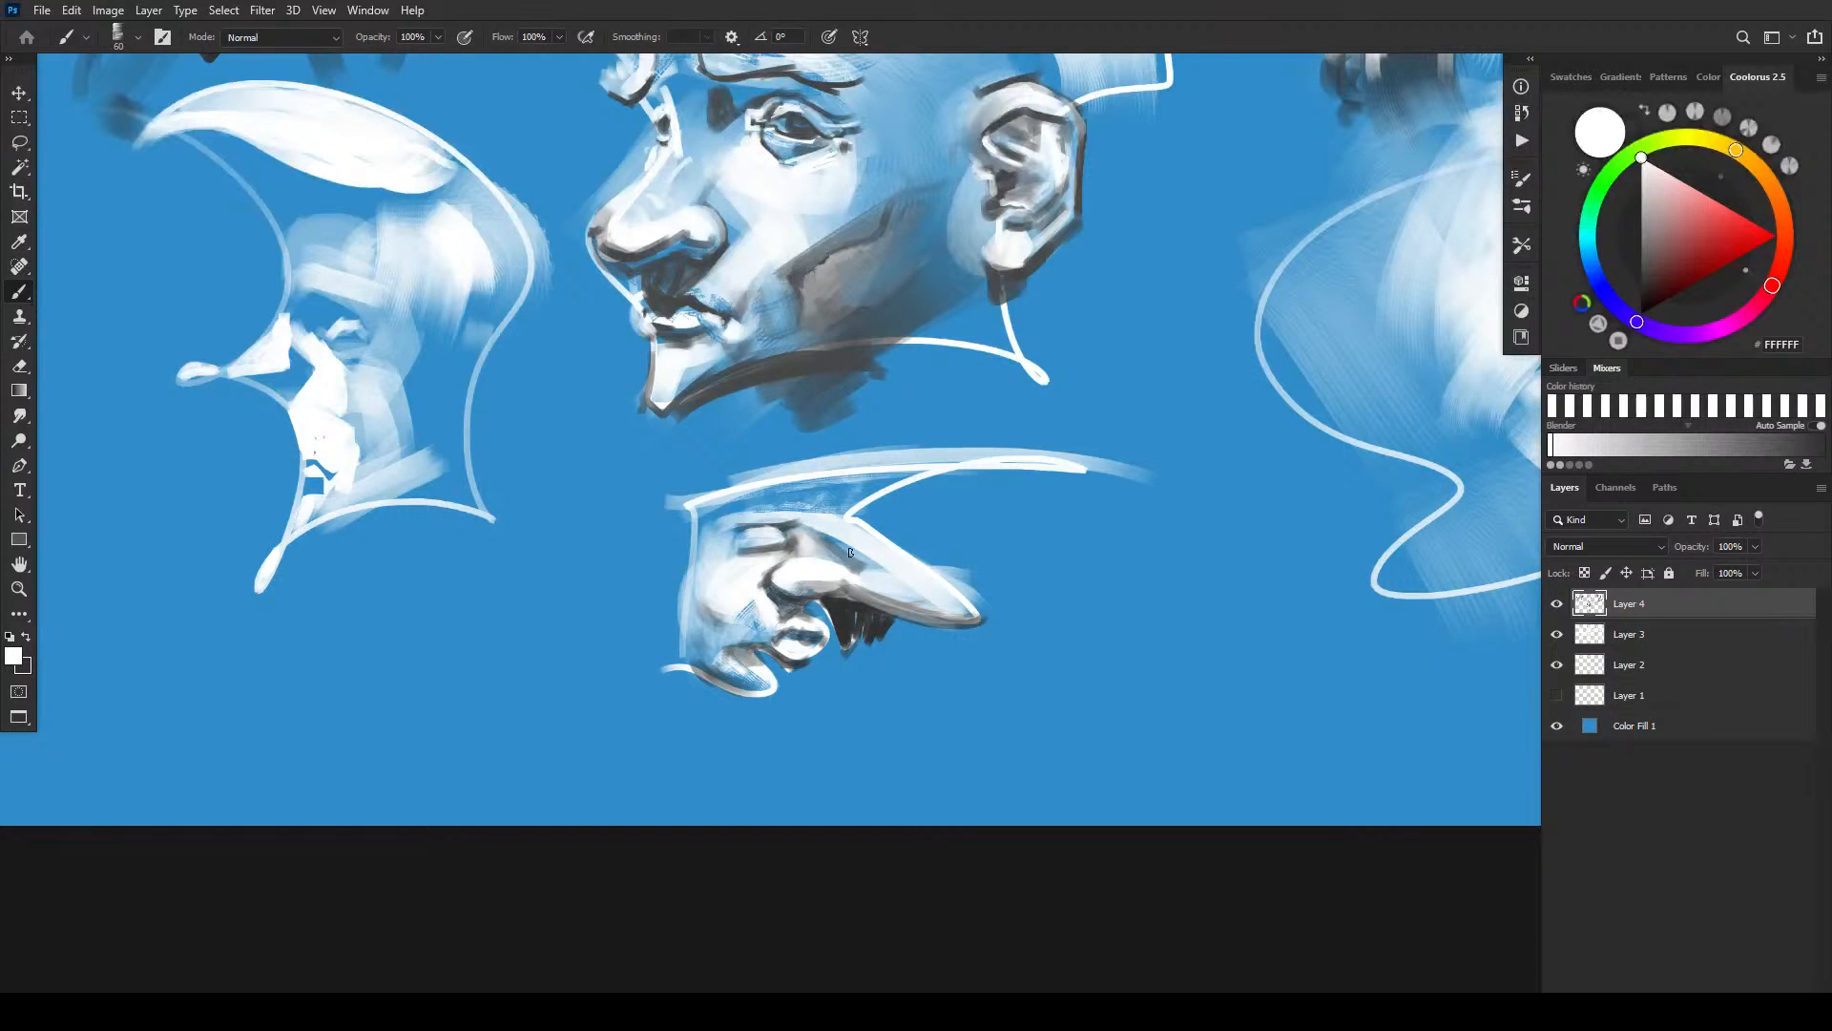
{"action": "key", "text": "x"}
{"action": "mouse_move", "coordinate": [808, 520]}
{"action": "left_mouse_down"}
{"action": "mouse_move", "coordinate": [868, 531]}
{"action": "mouse_move", "coordinate": [884, 493]}
{"action": "mouse_move", "coordinate": [857, 528]}
{"action": "left_mouse_up"}
{"action": "key", "text": "x"}
- Define the eye of the long-nosed face with fine dark grey strokes using a brush of about 45 px
{"action": "left_click", "coordinate": [746, 548], "text": "alt"}
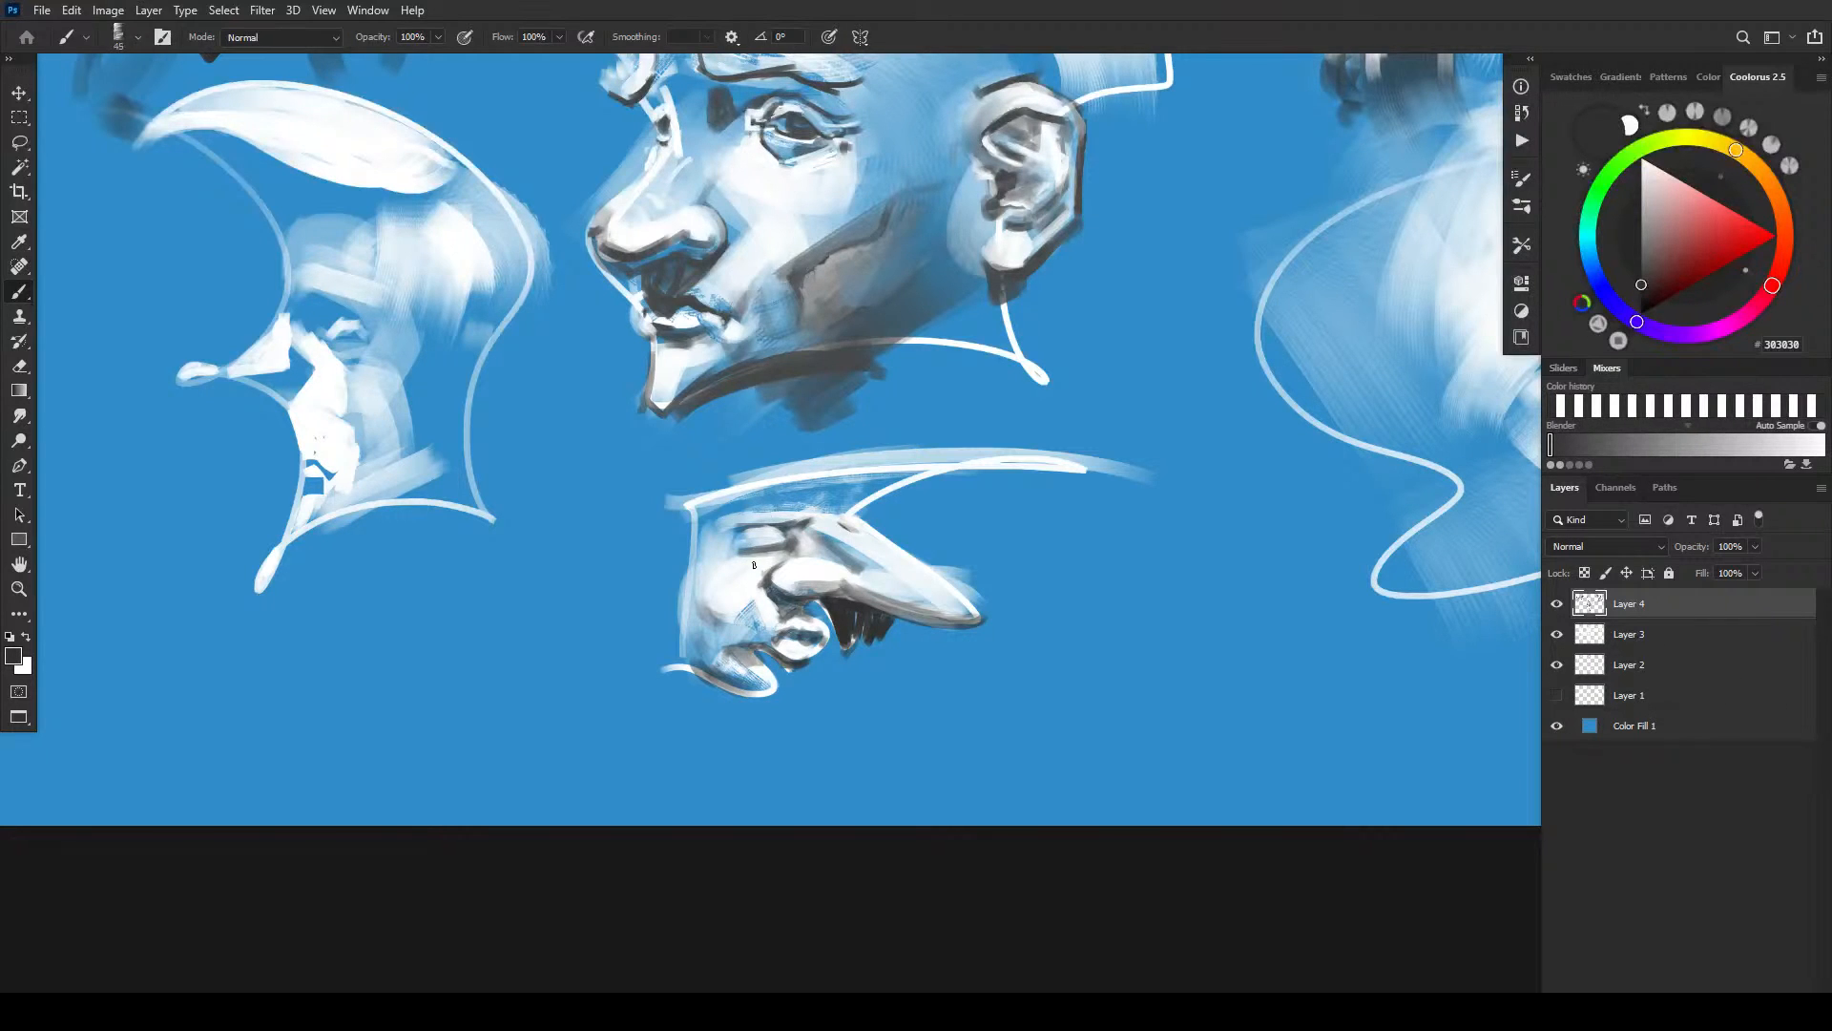
{"action": "key", "text": "bracketright"}
{"action": "key", "text": "bracketleft"}
{"action": "mouse_move", "coordinate": [740, 538]}
{"action": "left_mouse_down"}
{"action": "mouse_move", "coordinate": [781, 535]}
{"action": "mouse_move", "coordinate": [762, 544]}
{"action": "left_mouse_up"}
- Refine the lips of the long-nosed face with small dark grey strokes
{"action": "key", "text": "bracketright"}
{"action": "key", "text": "bracketright"}
{"action": "key", "text": "bracketleft"}
{"action": "key", "text": "bracketleft"}
{"action": "key", "text": "bracketleft"}
{"action": "left_click_drag", "start_coordinate": [785, 635], "coordinate": [805, 641]}
{"action": "left_click_drag", "start_coordinate": [795, 659], "coordinate": [779, 654]}
- Paint a small ear at the back of the long-nosed head in dark grey and white
{"action": "mouse_move", "coordinate": [694, 545]}
{"action": "left_mouse_down"}
{"action": "mouse_move", "coordinate": [659, 567]}
{"action": "mouse_move", "coordinate": [688, 596]}
{"action": "left_mouse_up"}
{"action": "key", "text": "x"}
{"action": "mouse_move", "coordinate": [692, 554]}
{"action": "left_mouse_down"}
{"action": "mouse_move", "coordinate": [666, 557]}
{"action": "mouse_move", "coordinate": [668, 579]}
{"action": "mouse_move", "coordinate": [698, 572]}
{"action": "mouse_move", "coordinate": [690, 556]}
{"action": "mouse_move", "coordinate": [668, 598]}
{"action": "mouse_move", "coordinate": [684, 618]}
{"action": "left_mouse_up"}
{"action": "key", "text": "x"}
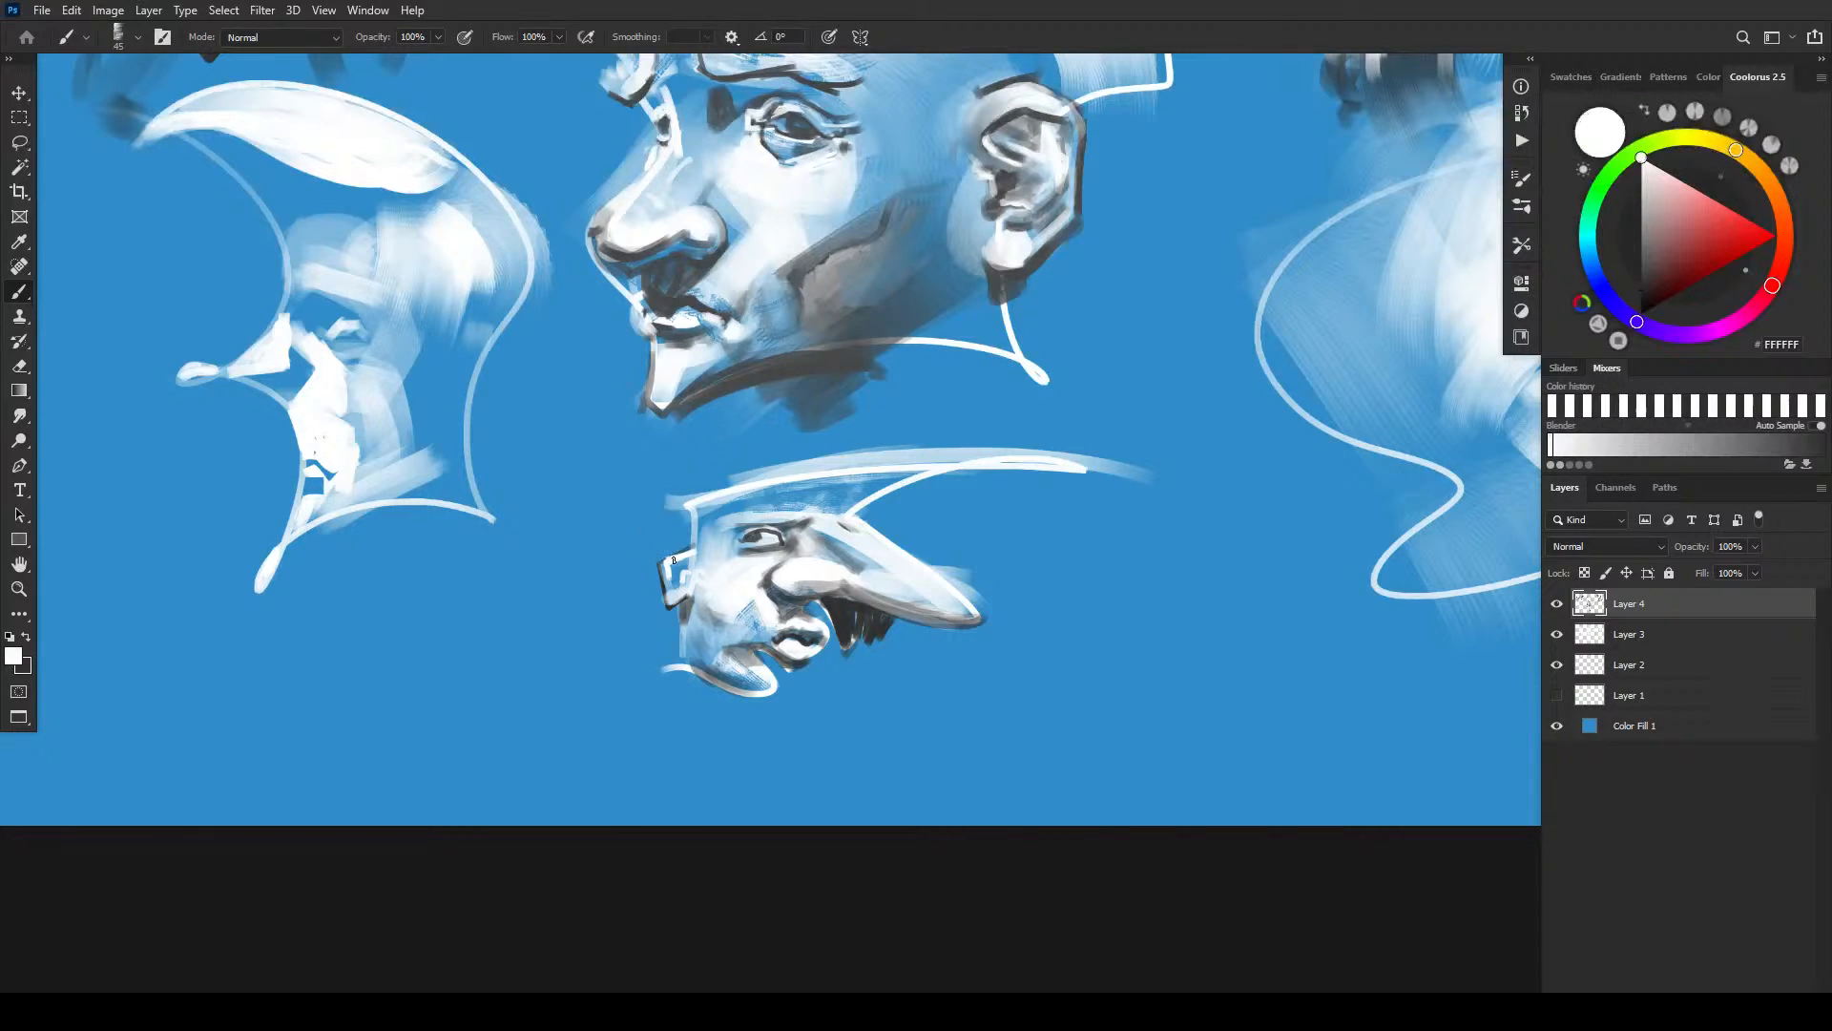
- Paint the long-nosed character's cap brim and sideburn in dark grey with a large brush of about 150 px
{"action": "mouse_move", "coordinate": [683, 540]}
{"action": "left_mouse_down"}
{"action": "mouse_move", "coordinate": [702, 571]}
{"action": "mouse_move", "coordinate": [721, 535]}
{"action": "mouse_move", "coordinate": [706, 512]}
{"action": "mouse_move", "coordinate": [877, 486]}
{"action": "mouse_move", "coordinate": [751, 499]}
{"action": "mouse_move", "coordinate": [692, 523]}
{"action": "mouse_move", "coordinate": [705, 554]}
{"action": "mouse_move", "coordinate": [687, 505]}
{"action": "mouse_move", "coordinate": [754, 482]}
{"action": "mouse_move", "coordinate": [718, 490]}
{"action": "mouse_move", "coordinate": [1169, 467]}
{"action": "left_mouse_up"}
{"action": "key", "text": "bracketleft"}
{"action": "key", "text": "bracketleft"}
{"action": "key", "text": "bracketleft"}
{"action": "key", "text": "bracketright"}
{"action": "key", "text": "bracketright"}
{"action": "key", "text": "bracketright"}
{"action": "key", "text": "bracketright"}
{"action": "key", "text": "bracketright"}
{"action": "key", "text": "bracketright"}
{"action": "key", "text": "bracketright"}
{"action": "key", "text": "bracketleft"}
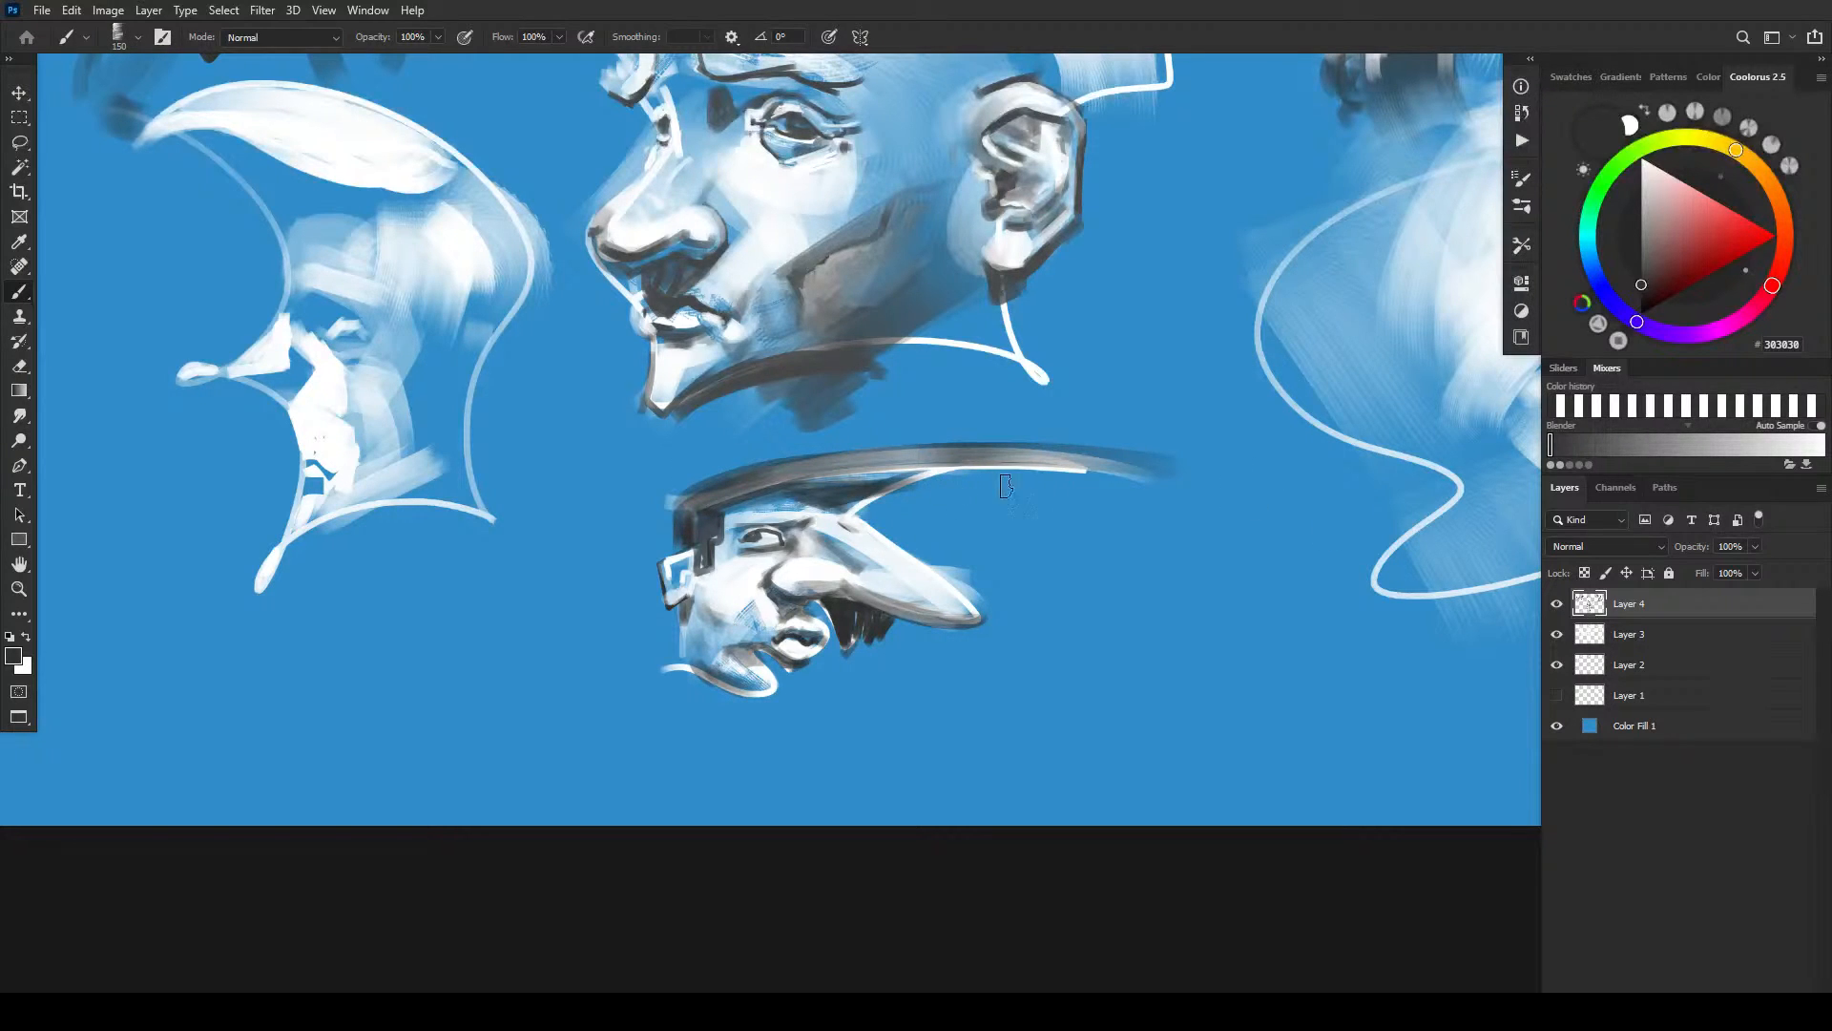
- Shade the nostril wing and lower edge of the long nose with a softer grey stroke
{"action": "key", "text": "bracketleft"}
{"action": "key", "text": "bracketleft"}
{"action": "mouse_move", "coordinate": [772, 579]}
{"action": "left_mouse_down"}
{"action": "mouse_move", "coordinate": [736, 598]}
{"action": "mouse_move", "coordinate": [792, 588]}
{"action": "mouse_move", "coordinate": [773, 573]}
{"action": "mouse_move", "coordinate": [838, 579]}
{"action": "left_mouse_up"}
{"action": "key", "text": "bracketright"}
{"action": "key", "text": "bracketright"}
{"action": "key", "text": "bracketright"}
{"action": "key", "text": "x"}
{"action": "key", "text": "x"}
{"action": "key", "text": "x"}
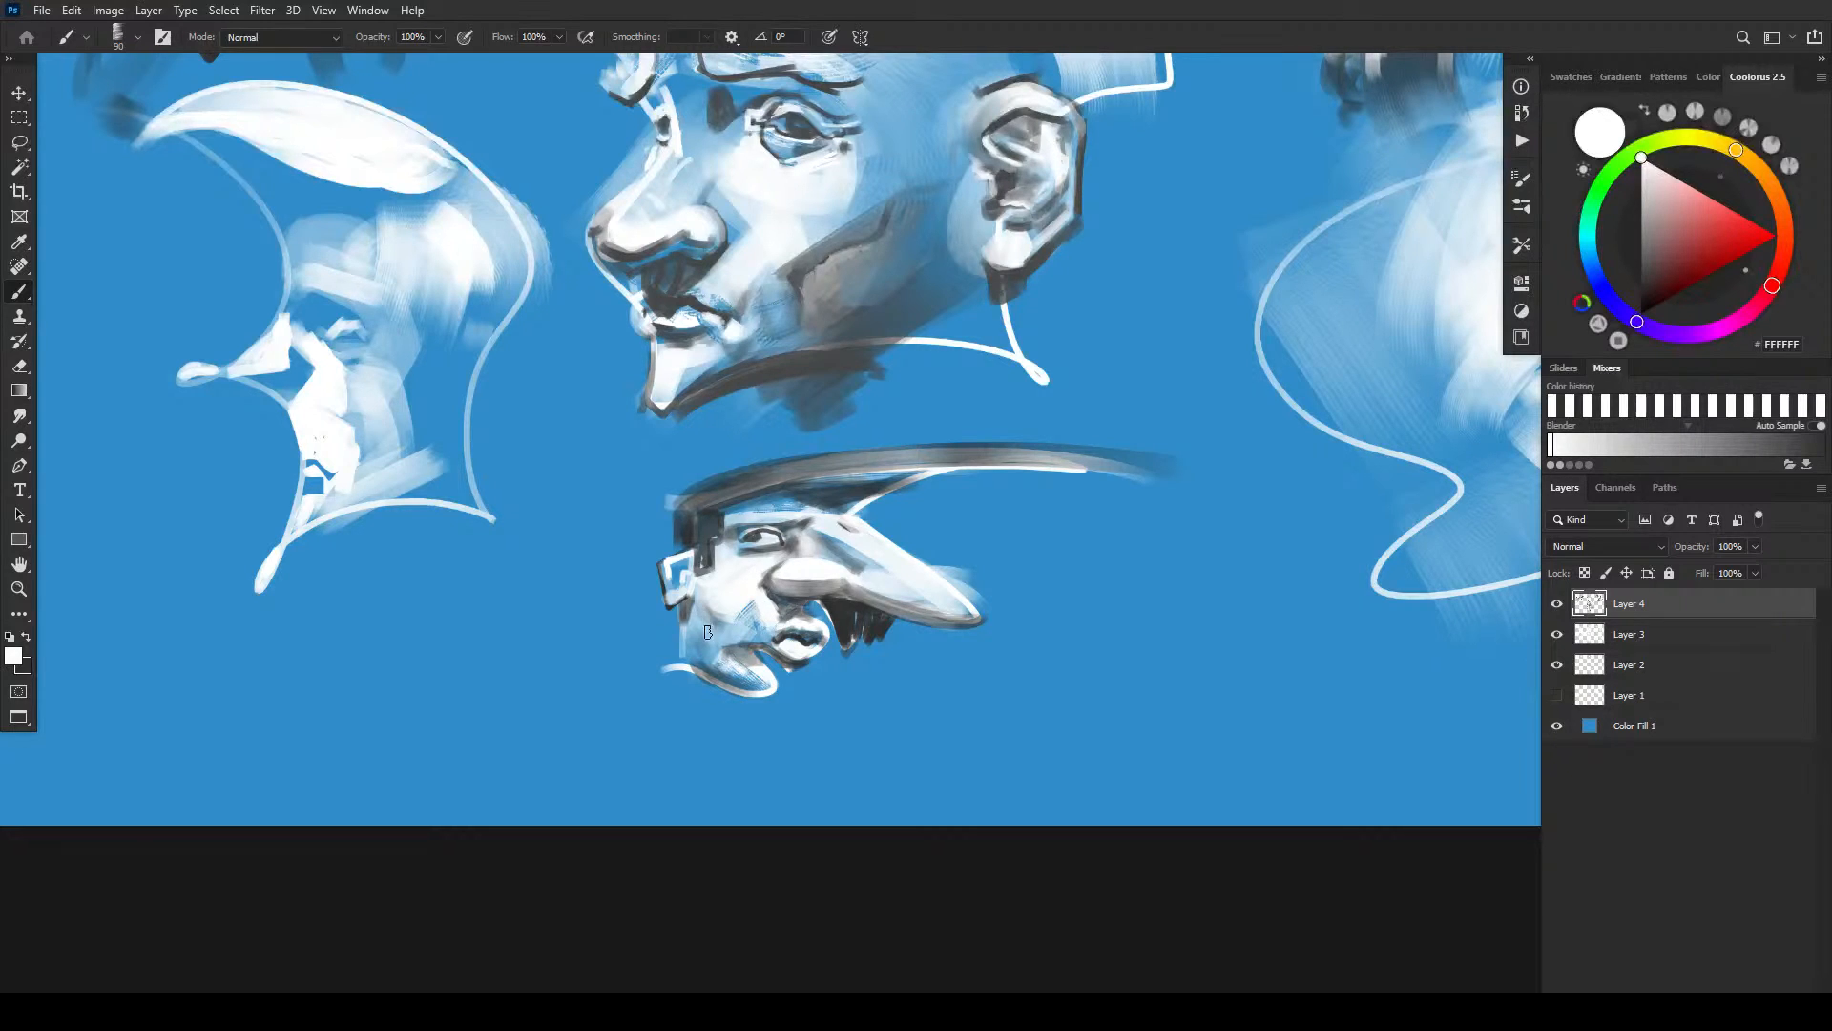
- Model the cheek and jaw of the long-nosed face with alternating dark grey and white strokes
{"action": "key", "text": "x"}
{"action": "mouse_move", "coordinate": [712, 604]}
{"action": "left_mouse_down"}
{"action": "mouse_move", "coordinate": [757, 608]}
{"action": "mouse_move", "coordinate": [708, 596]}
{"action": "left_mouse_up"}
{"action": "key", "text": "x"}
{"action": "key", "text": "x"}
{"action": "key", "text": "x"}
{"action": "mouse_move", "coordinate": [738, 584]}
{"action": "left_mouse_down"}
{"action": "mouse_move", "coordinate": [719, 623]}
{"action": "mouse_move", "coordinate": [741, 623]}
{"action": "mouse_move", "coordinate": [734, 579]}
{"action": "mouse_move", "coordinate": [698, 804]}
{"action": "mouse_move", "coordinate": [705, 583]}
{"action": "mouse_move", "coordinate": [719, 662]}
{"action": "left_mouse_up"}
- Add a white highlight to the upper cheek below the eye of the long-nosed face with a 40 px brush
{"action": "key", "text": "bracketleft"}
{"action": "key", "text": "bracketleft"}
{"action": "key", "text": "bracketleft"}
{"action": "key", "text": "bracketleft"}
{"action": "key", "text": "bracketleft"}
{"action": "key", "text": "bracketleft"}
{"action": "left_click_drag", "start_coordinate": [742, 558], "coordinate": [723, 571]}
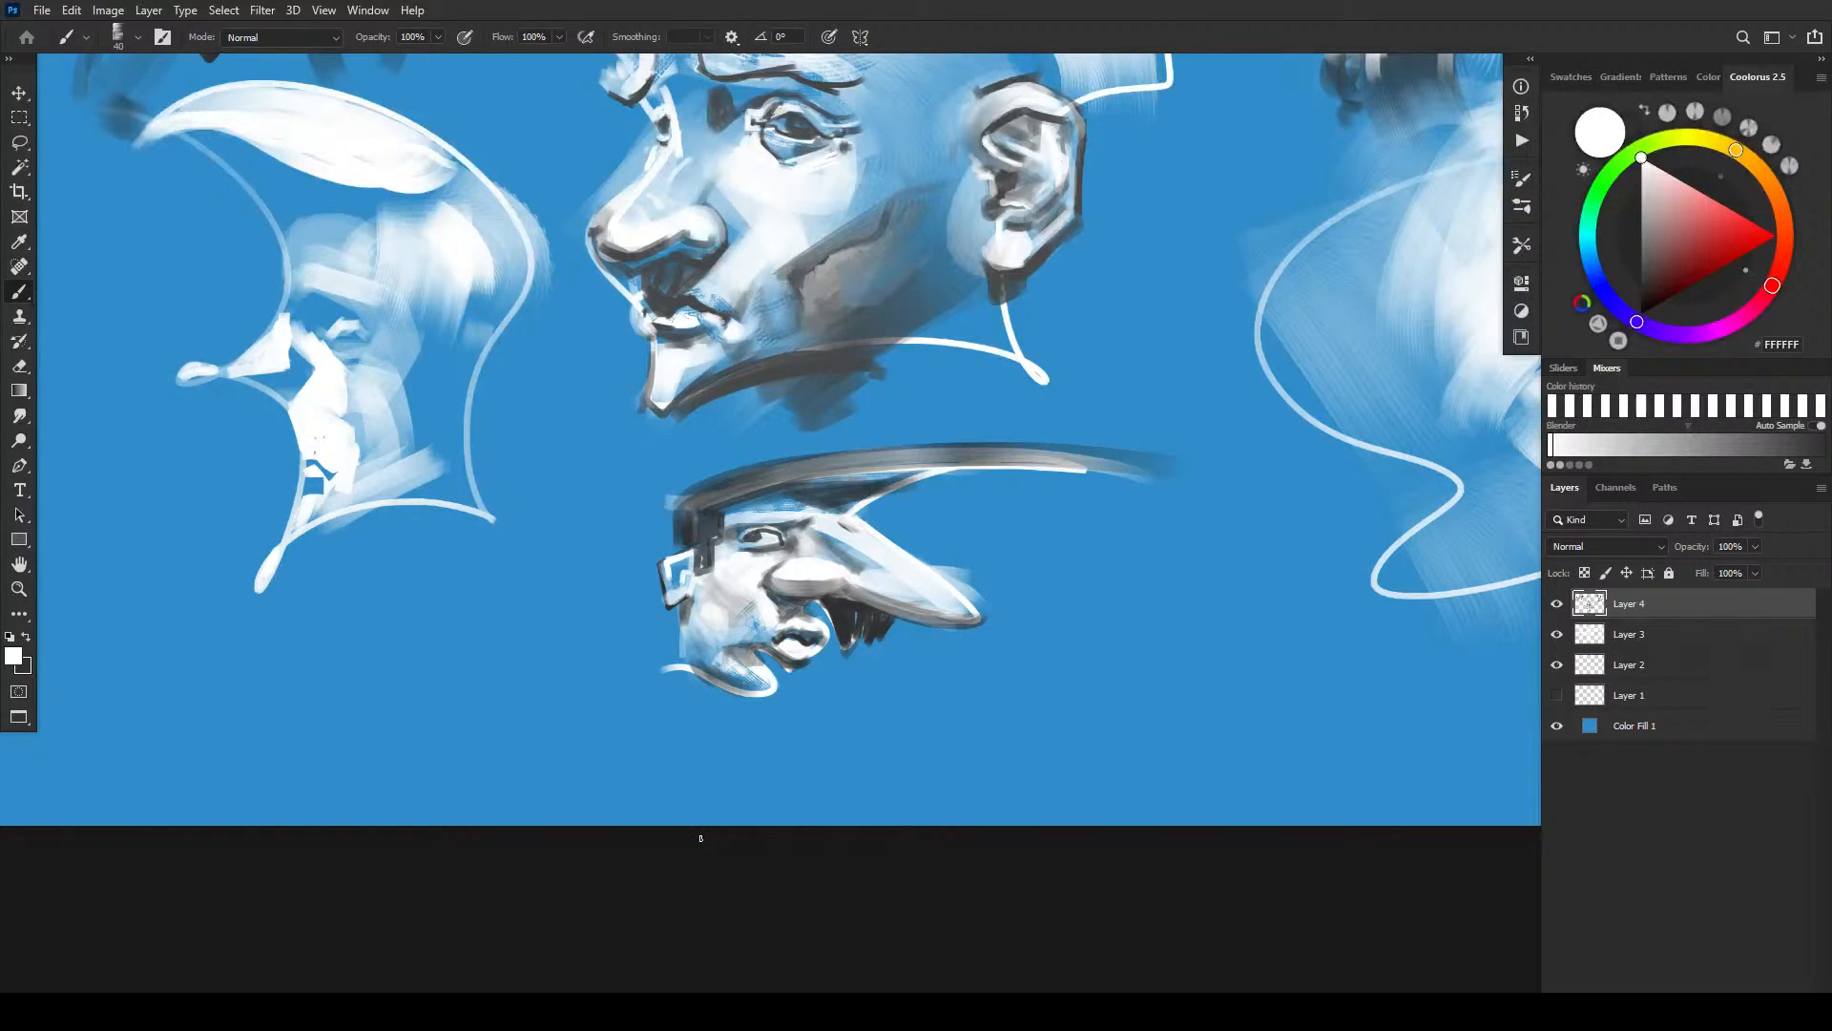
- Outline the pointed nose and chin tip of the profile face under the swept-back hat in dark grey with a 25 px brush
{"action": "key", "text": "bracketleft"}
{"action": "key", "text": "bracketleft"}
{"action": "key", "text": "bracketleft"}
{"action": "left_click_drag", "start_coordinate": [352, 349], "coordinate": [791, 640]}
{"action": "key", "text": "x"}
{"action": "left_click_drag", "start_coordinate": [994, 614], "coordinate": [808, 498]}
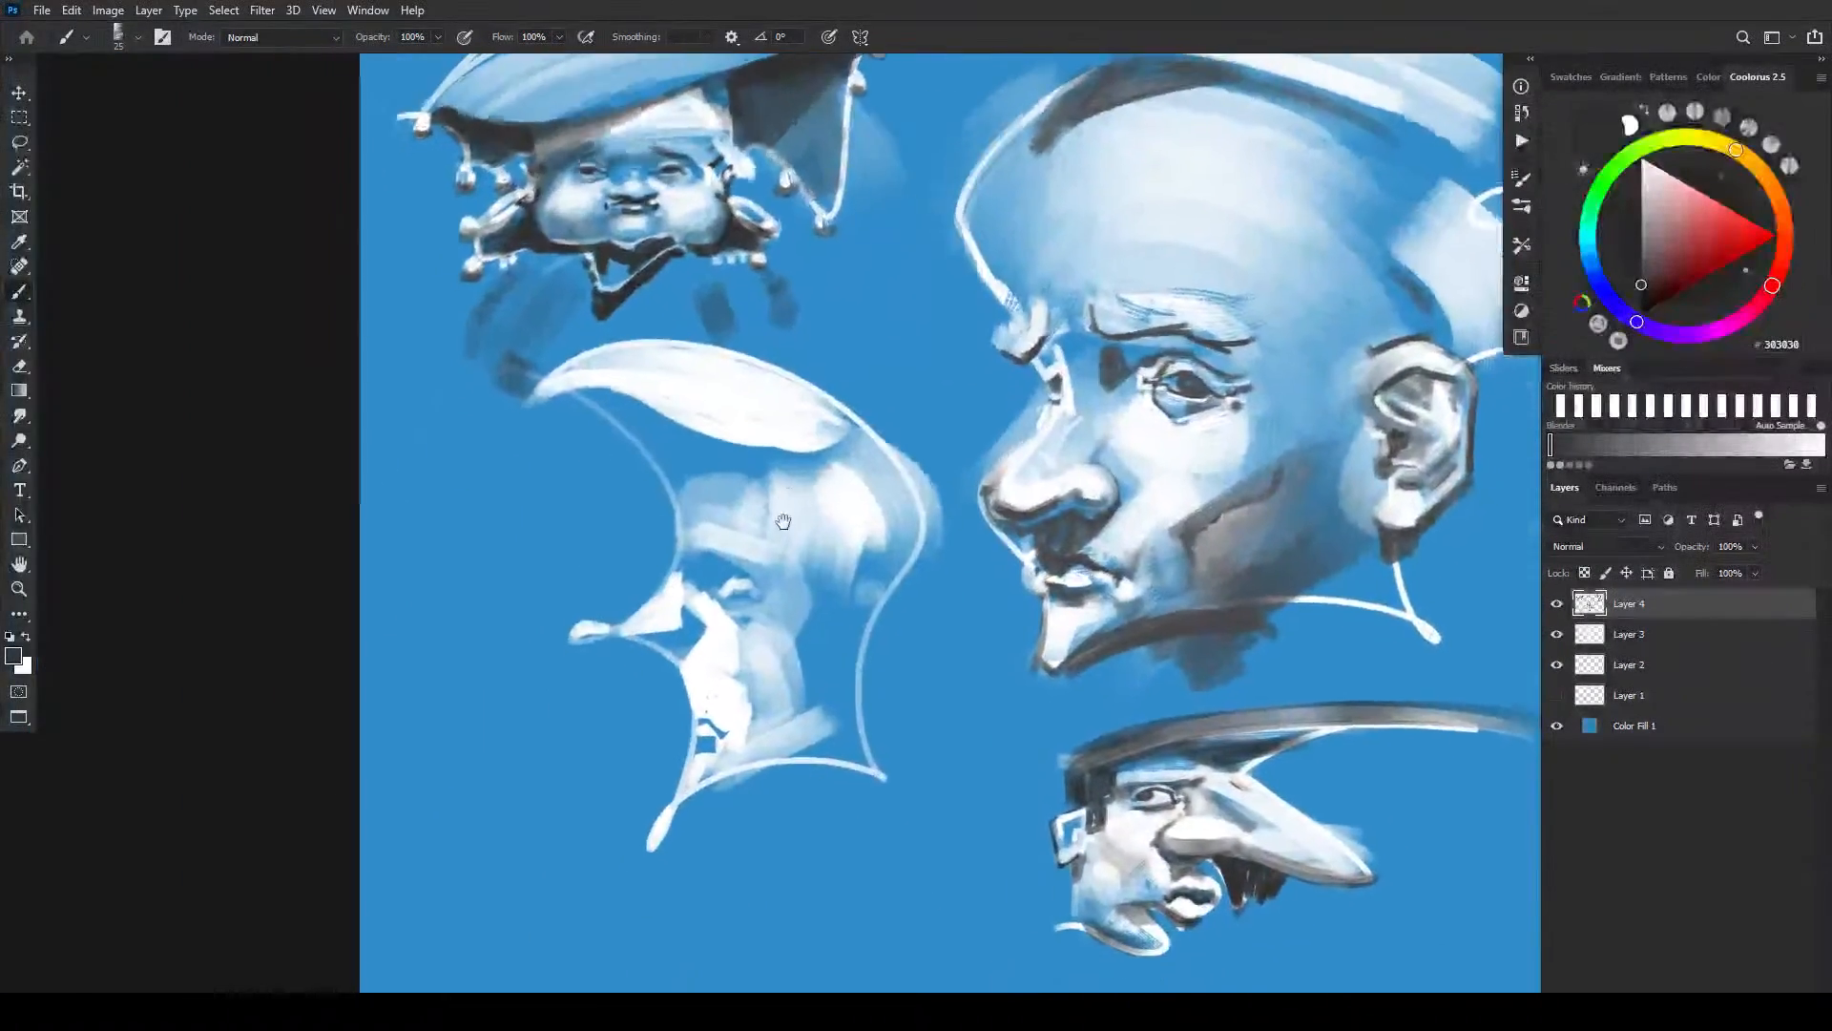
{"action": "mouse_move", "coordinate": [582, 648]}
{"action": "left_mouse_down"}
{"action": "mouse_move", "coordinate": [679, 637]}
{"action": "mouse_move", "coordinate": [700, 644]}
{"action": "mouse_move", "coordinate": [688, 669]}
{"action": "left_mouse_up"}
{"action": "left_click_drag", "start_coordinate": [568, 643], "coordinate": [672, 585]}
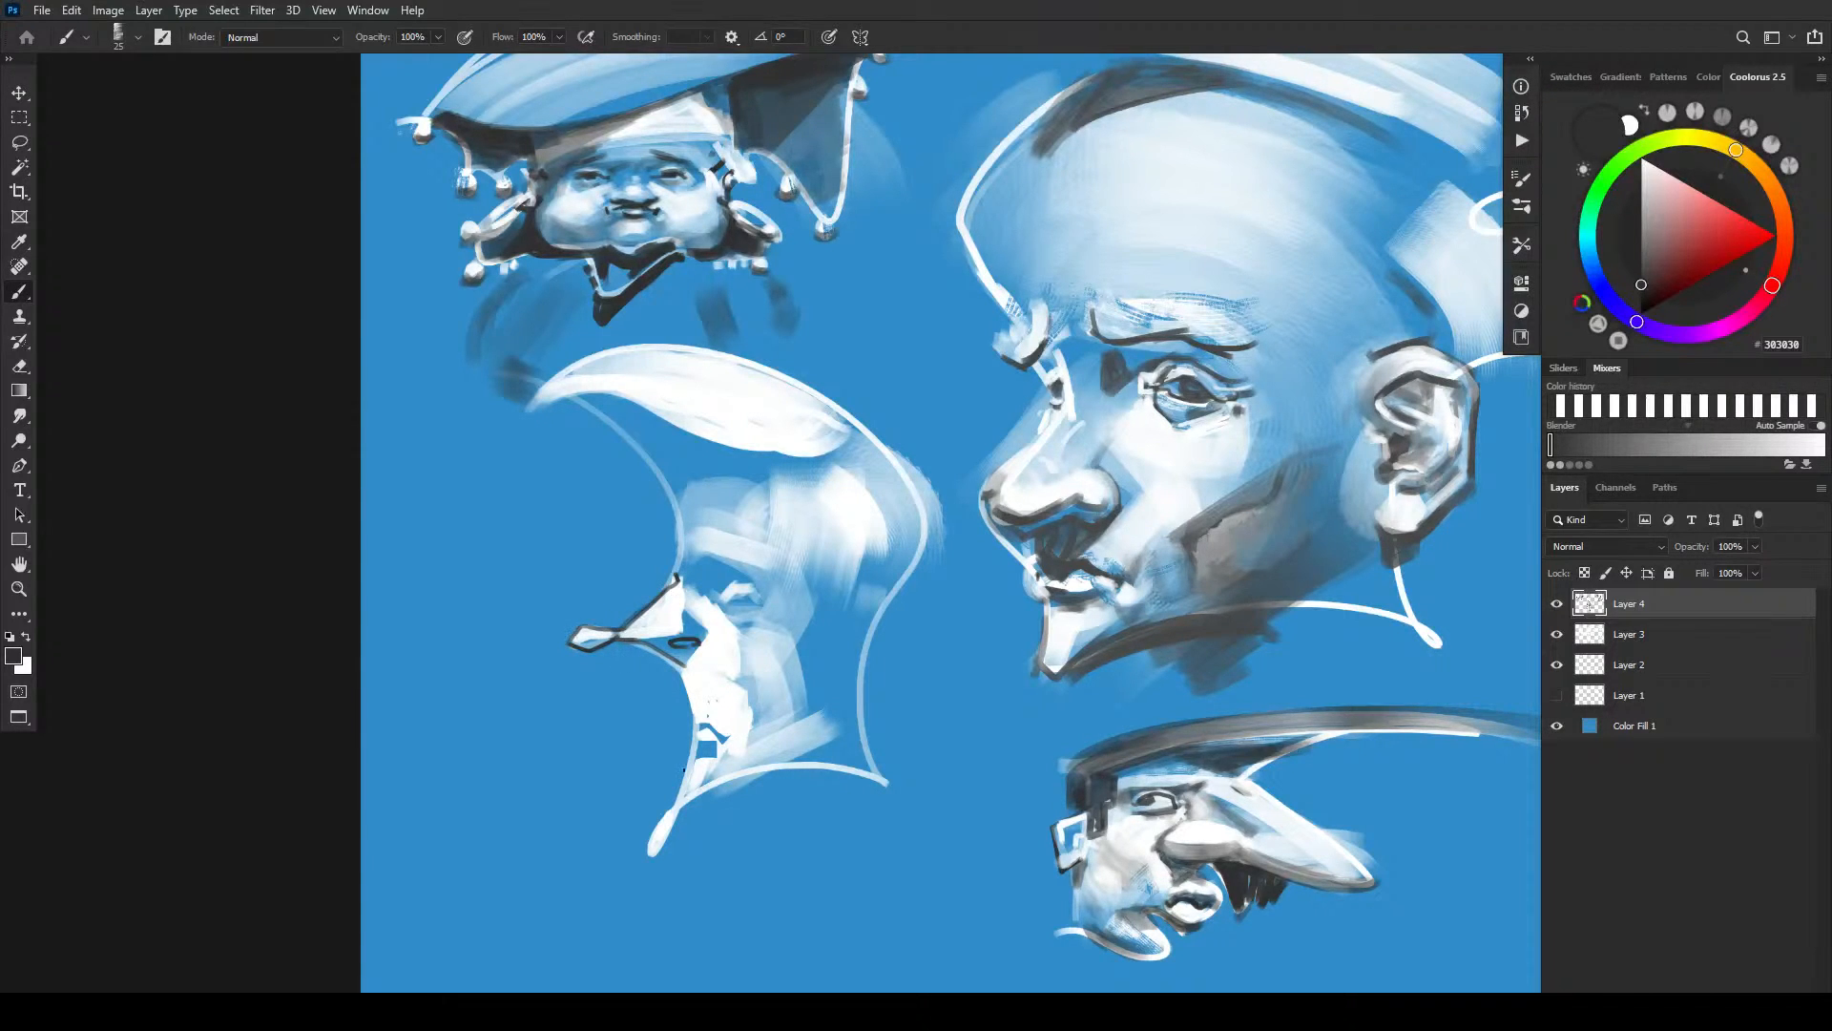
{"action": "mouse_move", "coordinate": [678, 812]}
{"action": "left_mouse_down"}
{"action": "mouse_move", "coordinate": [666, 856]}
{"action": "mouse_move", "coordinate": [645, 860]}
{"action": "left_mouse_up"}
- Draw the forehead contour and angled eyebrow of the pointed-nose face in dark grey
{"action": "mouse_move", "coordinate": [663, 581]}
{"action": "left_mouse_down"}
{"action": "mouse_move", "coordinate": [671, 475]}
{"action": "mouse_move", "coordinate": [715, 462]}
{"action": "left_mouse_up"}
{"action": "key", "text": "bracketright"}
{"action": "key", "text": "bracketright"}
{"action": "key", "text": "bracketright"}
{"action": "mouse_move", "coordinate": [682, 576]}
{"action": "left_mouse_down"}
{"action": "mouse_move", "coordinate": [696, 560]}
{"action": "mouse_move", "coordinate": [778, 577]}
{"action": "mouse_move", "coordinate": [760, 558]}
{"action": "mouse_move", "coordinate": [700, 567]}
{"action": "mouse_move", "coordinate": [754, 565]}
{"action": "left_mouse_up"}
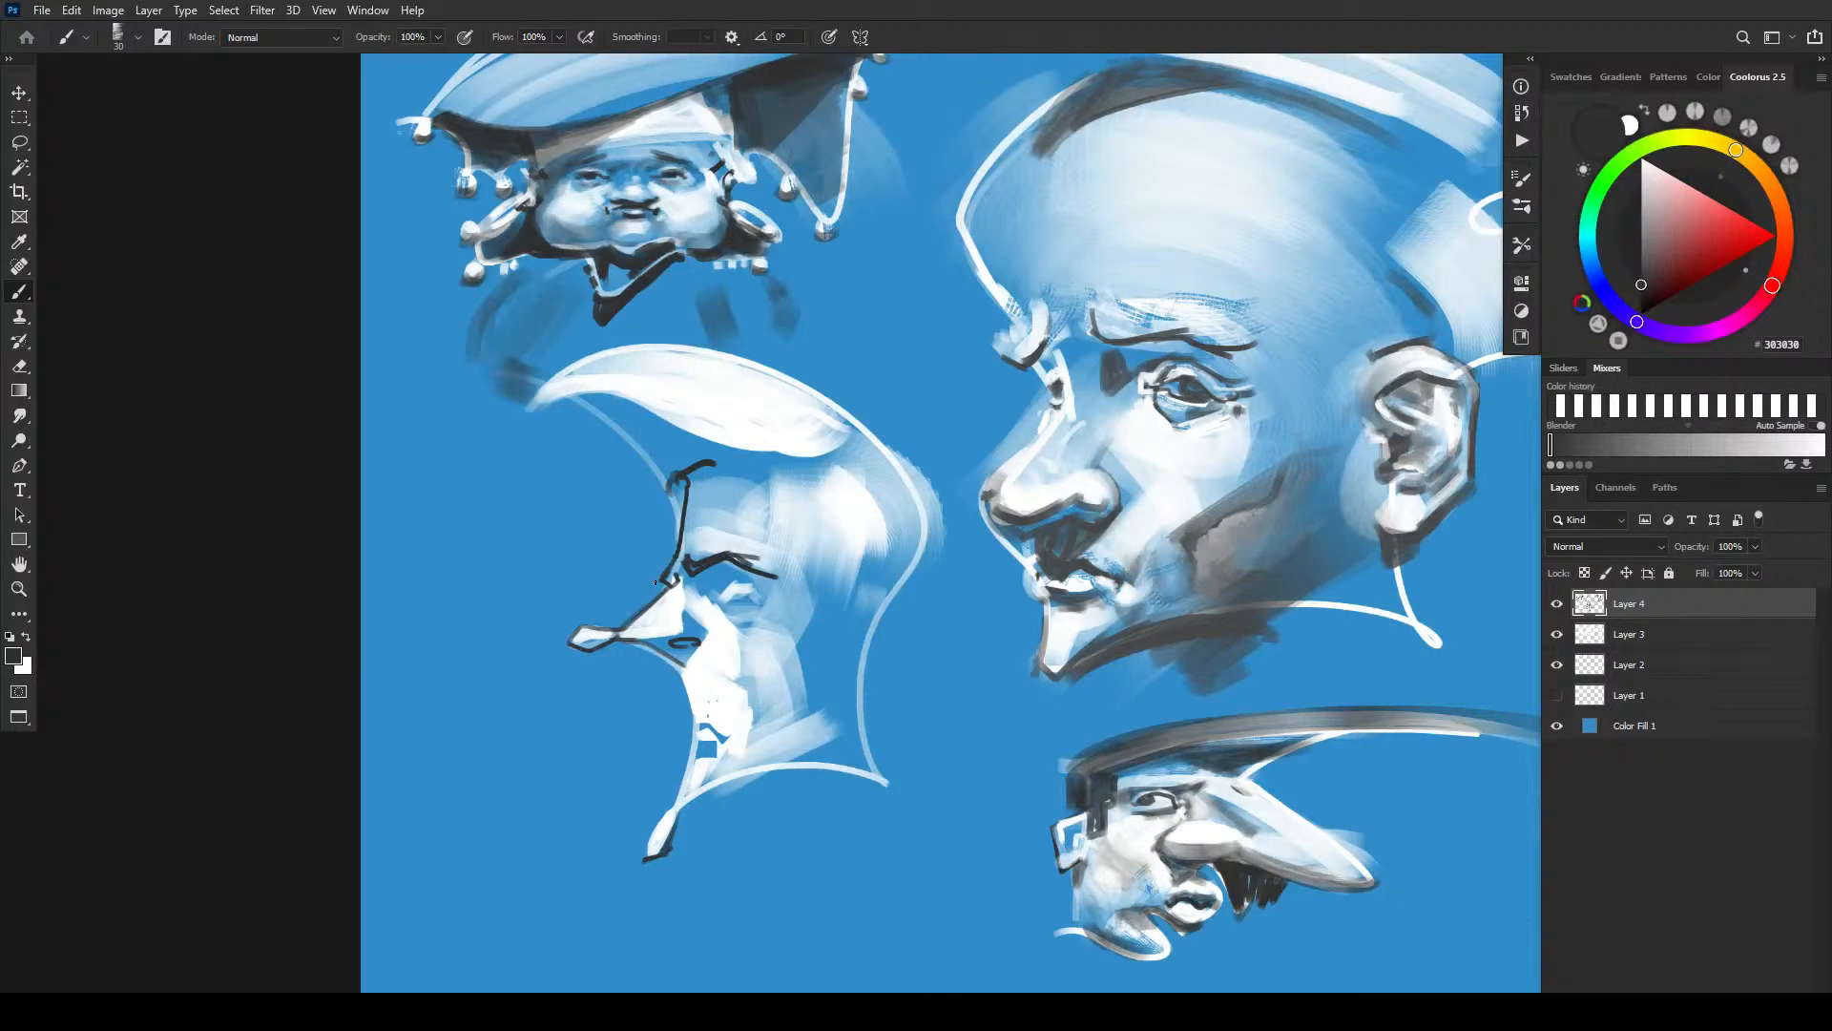
- Draw the eye of the pointed-nose face beneath the brow with small dark grey strokes
{"action": "key", "text": "bracketleft"}
{"action": "key", "text": "bracketleft"}
{"action": "key", "text": "bracketright"}
{"action": "left_click_drag", "start_coordinate": [712, 603], "coordinate": [753, 599]}
{"action": "key", "text": "bracketleft"}
{"action": "left_click_drag", "start_coordinate": [749, 598], "coordinate": [727, 584]}
{"action": "key", "text": "bracketright"}
{"action": "key", "text": "bracketleft"}
- Draw the jawline from the chin tip toward the neck in dark grey and shade the underside of the chin
{"action": "key", "text": "bracketright"}
{"action": "key", "text": "bracketright"}
{"action": "key", "text": "bracketright"}
{"action": "mouse_move", "coordinate": [646, 859]}
{"action": "left_mouse_down"}
{"action": "mouse_move", "coordinate": [699, 793]}
{"action": "mouse_move", "coordinate": [836, 730]}
{"action": "left_mouse_up"}
{"action": "key", "text": "bracketright"}
{"action": "key", "text": "bracketright"}
{"action": "key", "text": "bracketright"}
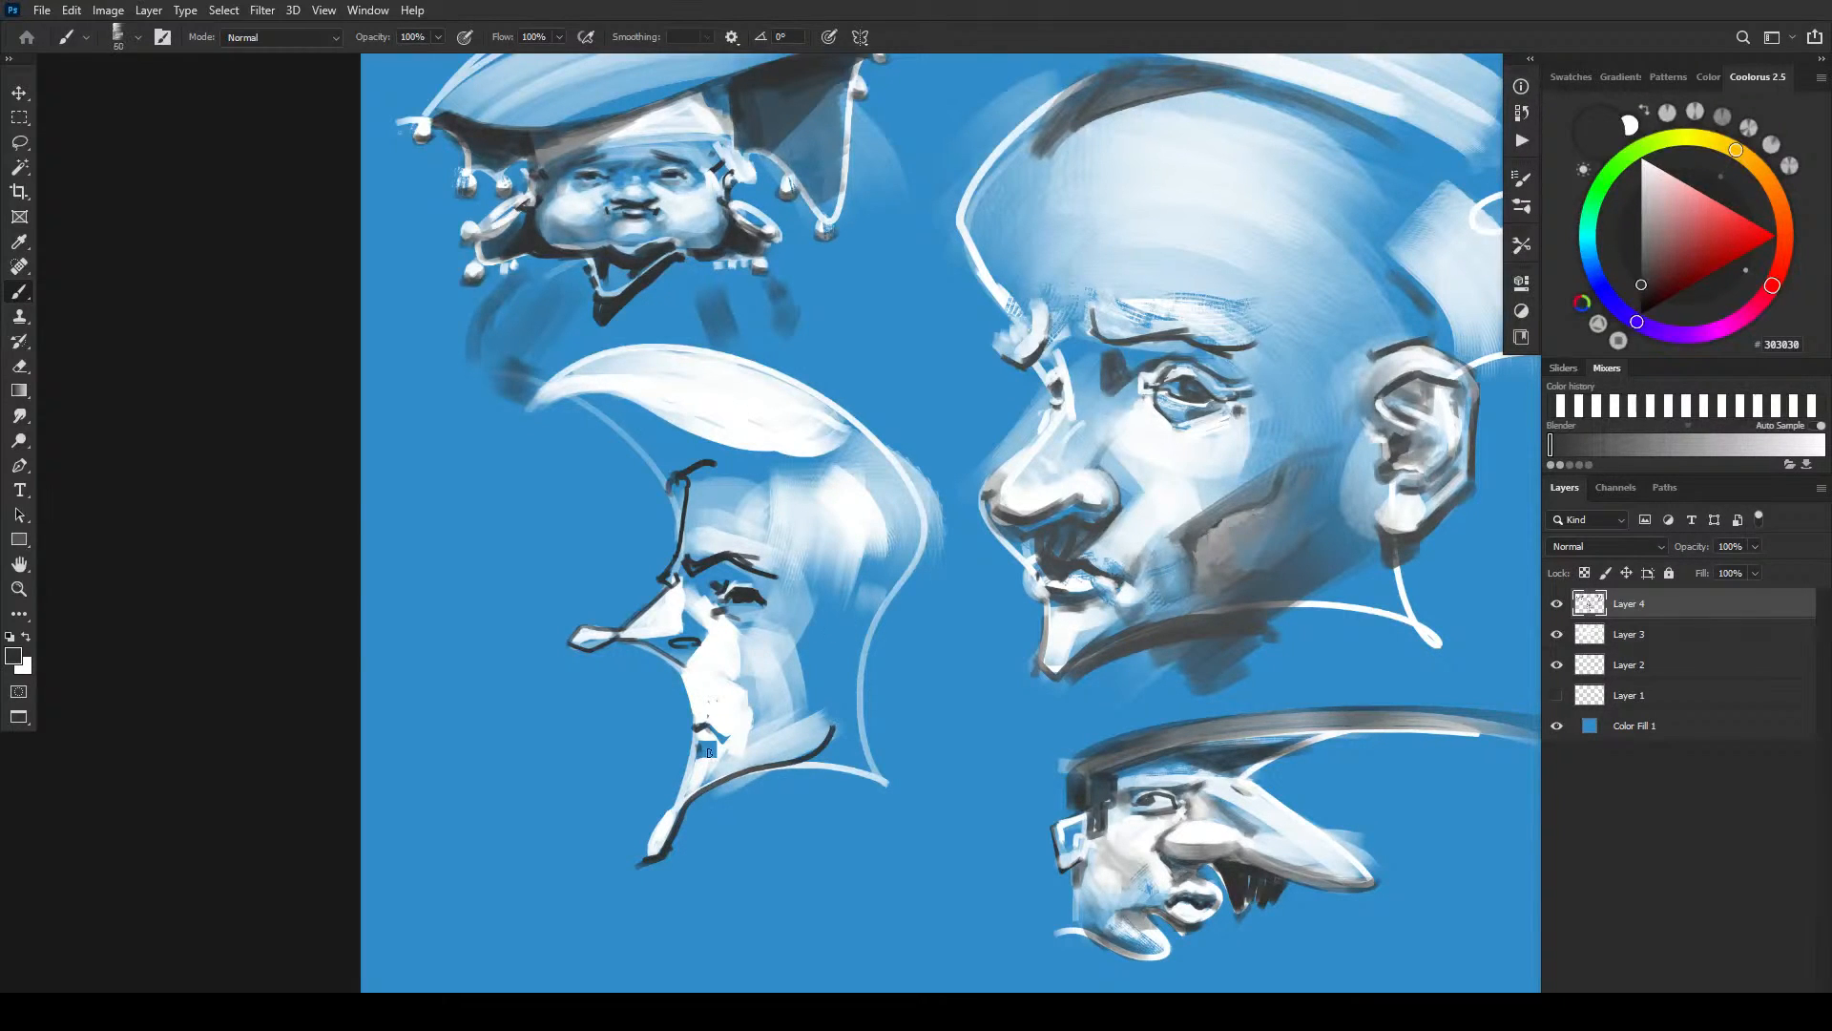
{"action": "mouse_move", "coordinate": [657, 823]}
{"action": "left_mouse_down"}
{"action": "mouse_move", "coordinate": [640, 861]}
{"action": "mouse_move", "coordinate": [687, 749]}
{"action": "left_mouse_up"}
{"action": "mouse_move", "coordinate": [679, 817]}
{"action": "left_mouse_down"}
{"action": "mouse_move", "coordinate": [641, 859]}
{"action": "mouse_move", "coordinate": [684, 799]}
{"action": "left_mouse_up"}
- Add a white highlight to the chin below the lips with a smaller brush
{"action": "key", "text": "x"}
{"action": "key", "text": "bracketleft"}
{"action": "key", "text": "bracketleft"}
{"action": "mouse_move", "coordinate": [681, 796]}
{"action": "left_mouse_down"}
{"action": "mouse_move", "coordinate": [642, 852]}
{"action": "mouse_move", "coordinate": [688, 769]}
{"action": "left_mouse_up"}
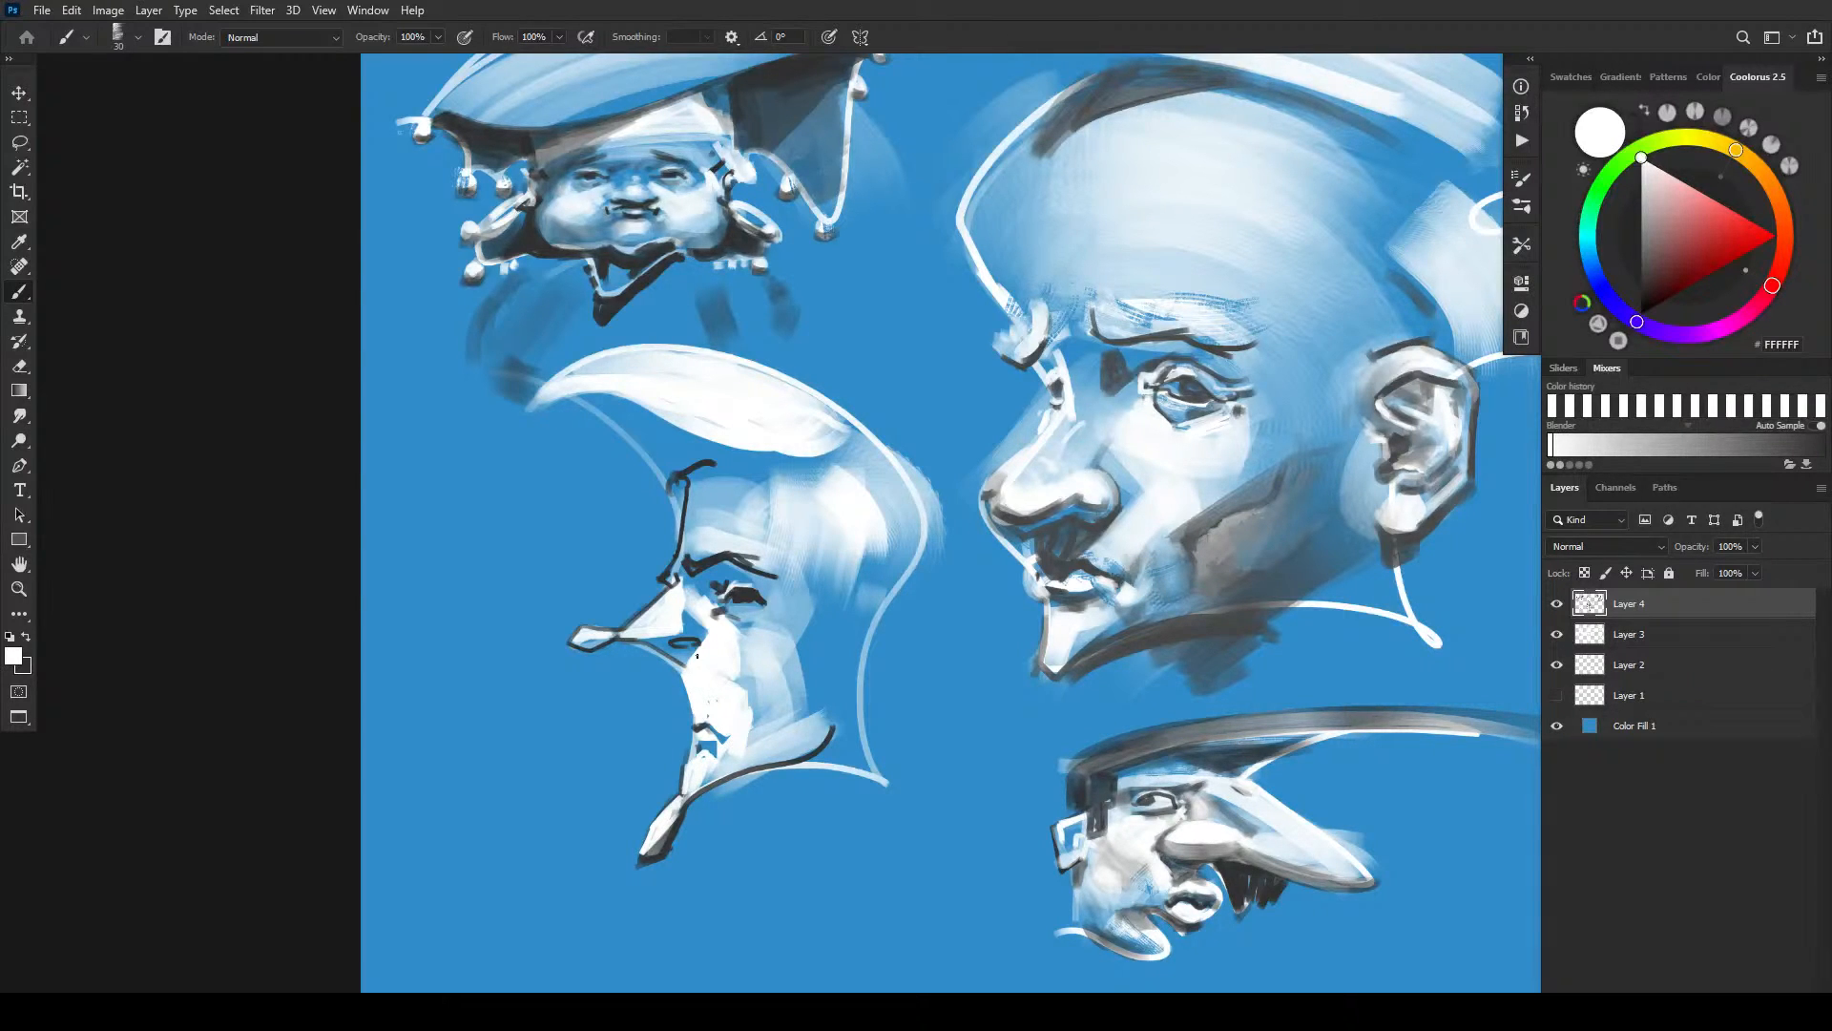
- Shade the upper lip beneath the pointed nose in dark grey and darken the nostril, undoing a stray stroke
{"action": "key", "text": "x"}
{"action": "key", "text": "bracketright"}
{"action": "key", "text": "bracketright"}
{"action": "key", "text": "bracketright"}
{"action": "left_click_drag", "start_coordinate": [684, 661], "coordinate": [681, 694]}
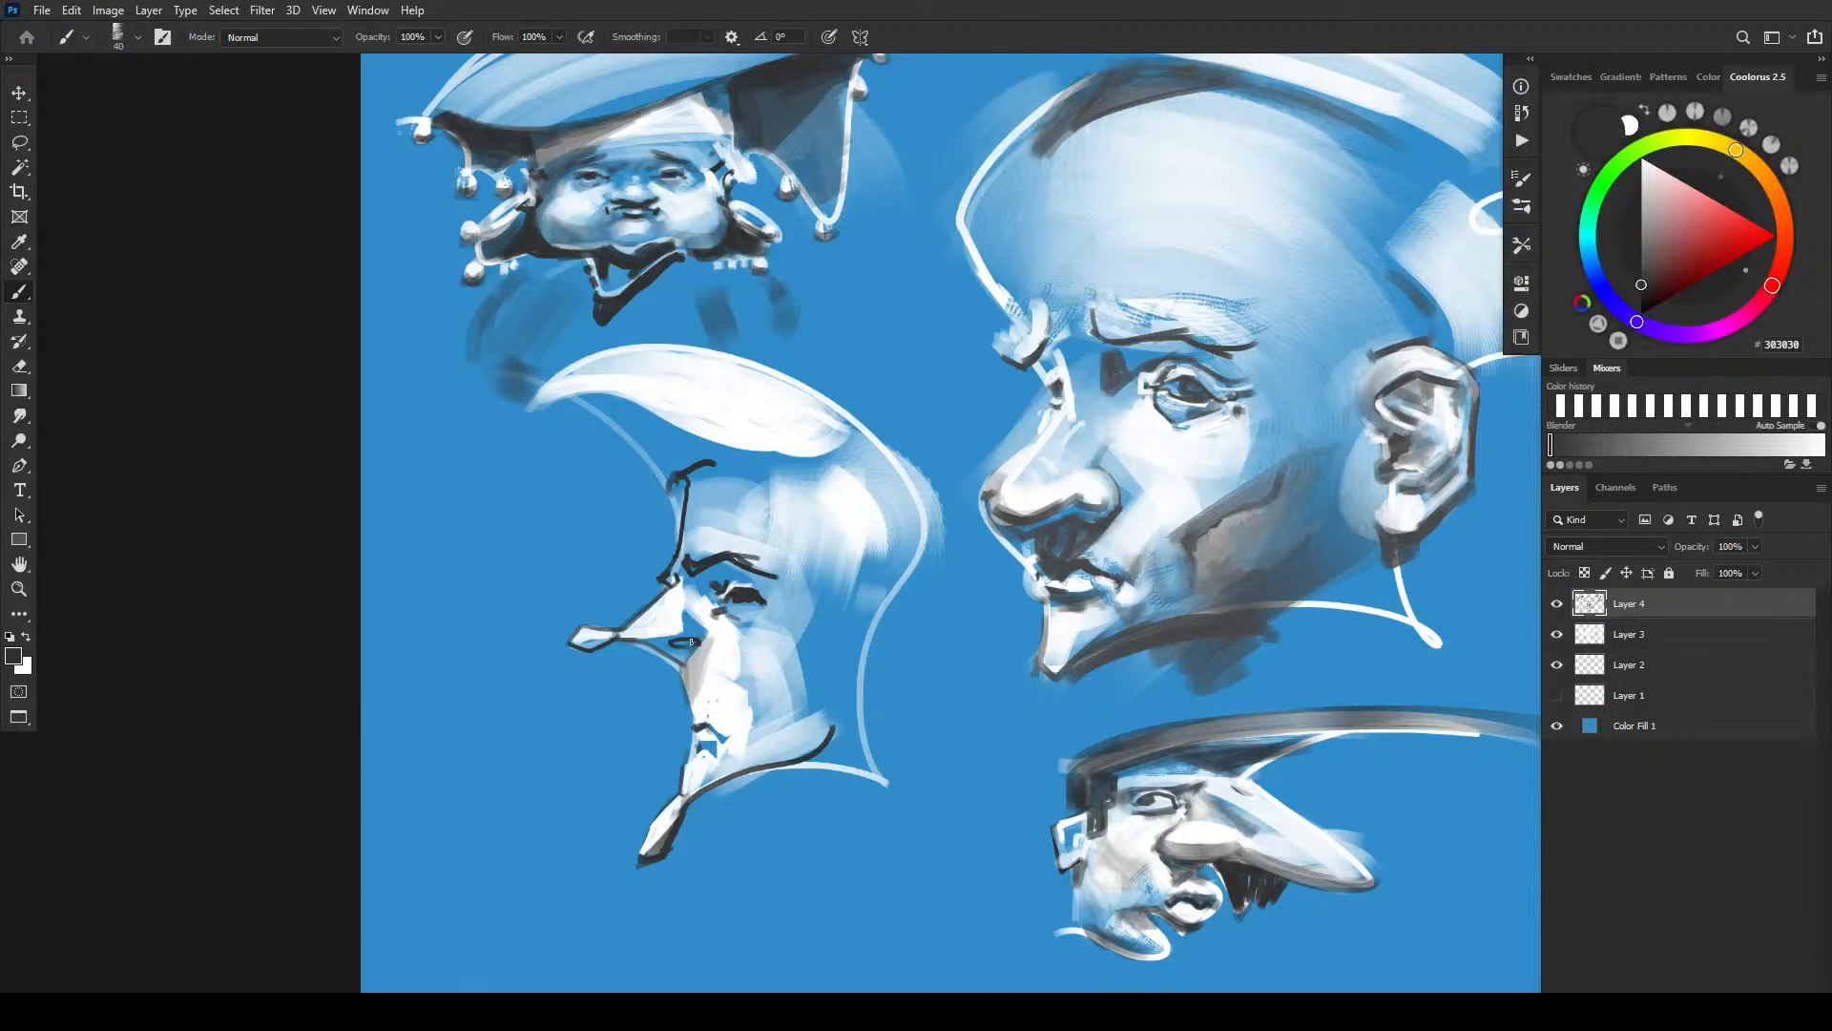
{"action": "key", "text": "bracketleft"}
{"action": "key", "text": "bracketleft"}
{"action": "mouse_move", "coordinate": [604, 638]}
{"action": "left_mouse_down"}
{"action": "mouse_move", "coordinate": [574, 644]}
{"action": "mouse_move", "coordinate": [703, 634]}
{"action": "mouse_move", "coordinate": [683, 642]}
{"action": "left_mouse_up"}
{"action": "key", "text": "ctrl+z"}
{"action": "key", "text": "bracketright"}
{"action": "key", "text": "bracketleft"}
- Paint the white of the eye, redefine the upper eyelid in dark grey and shade the side of the nose bridge
{"action": "key", "text": "x"}
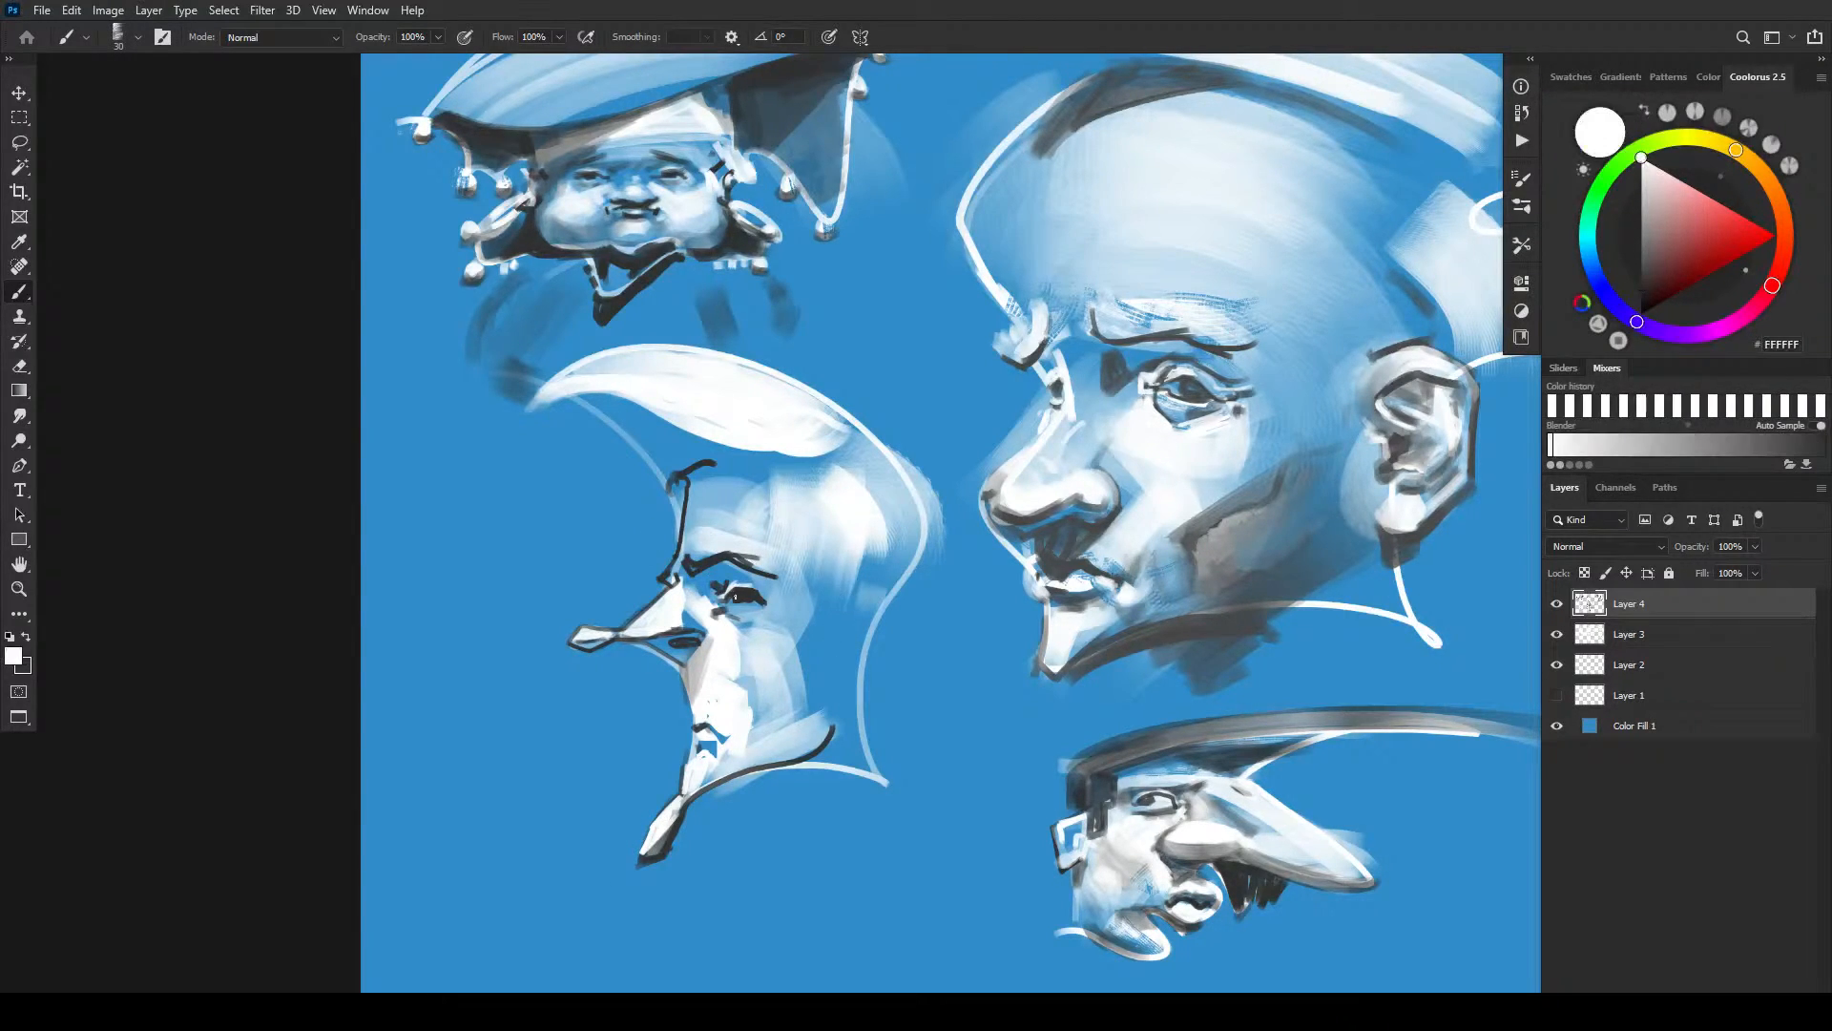
{"action": "left_click_drag", "start_coordinate": [742, 596], "coordinate": [758, 605]}
{"action": "key", "text": "x"}
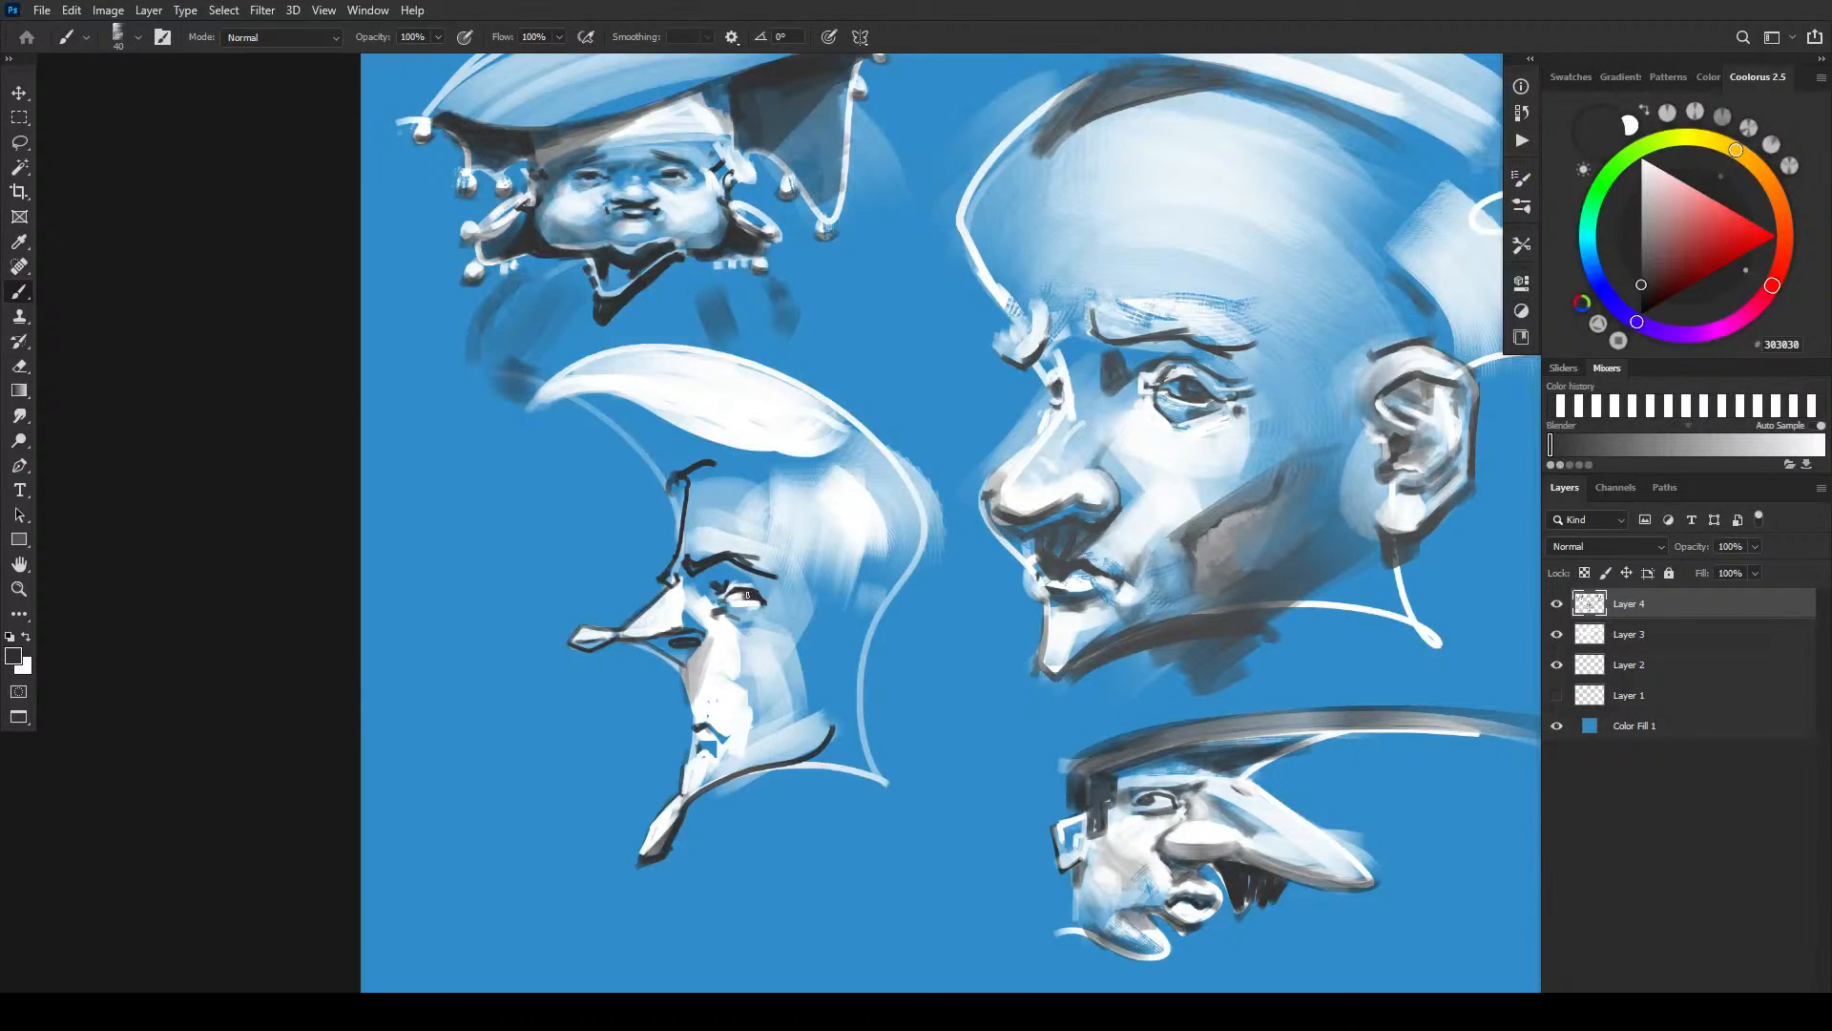
{"action": "left_click_drag", "start_coordinate": [729, 584], "coordinate": [762, 583]}
{"action": "key", "text": "bracketright"}
{"action": "mouse_move", "coordinate": [684, 600]}
{"action": "left_mouse_down"}
{"action": "mouse_move", "coordinate": [720, 602]}
{"action": "mouse_move", "coordinate": [697, 589]}
{"action": "mouse_move", "coordinate": [649, 617]}
{"action": "mouse_move", "coordinate": [691, 611]}
{"action": "left_mouse_up"}
- Fill a dark grey neck shadow beneath the back of the jaw with a 60 px brush
{"action": "key", "text": "bracketright"}
{"action": "key", "text": "bracketleft"}
{"action": "key", "text": "bracketleft"}
{"action": "key", "text": "bracketleft"}
{"action": "key", "text": "bracketleft"}
{"action": "key", "text": "bracketright"}
{"action": "key", "text": "bracketright"}
{"action": "key", "text": "bracketright"}
{"action": "key", "text": "bracketright"}
{"action": "key", "text": "bracketright"}
{"action": "key", "text": "bracketright"}
{"action": "key", "text": "bracketright"}
{"action": "key", "text": "bracketright"}
{"action": "key", "text": "bracketright"}
{"action": "key", "text": "bracketright"}
{"action": "key", "text": "bracketright"}
{"action": "key", "text": "bracketright"}
{"action": "key", "text": "bracketright"}
{"action": "key", "text": "bracketright"}
{"action": "key", "text": "bracketright"}
{"action": "key", "text": "bracketleft"}
{"action": "key", "text": "bracketleft"}
{"action": "key", "text": "bracketleft"}
{"action": "key", "text": "bracketleft"}
{"action": "key", "text": "bracketleft"}
{"action": "key", "text": "bracketleft"}
{"action": "key", "text": "bracketleft"}
{"action": "key", "text": "bracketleft"}
{"action": "key", "text": "bracketleft"}
{"action": "key", "text": "bracketleft"}
{"action": "key", "text": "bracketleft"}
{"action": "mouse_move", "coordinate": [833, 728]}
{"action": "left_mouse_down"}
{"action": "mouse_move", "coordinate": [755, 771]}
{"action": "mouse_move", "coordinate": [741, 799]}
{"action": "mouse_move", "coordinate": [797, 765]}
{"action": "left_mouse_up"}
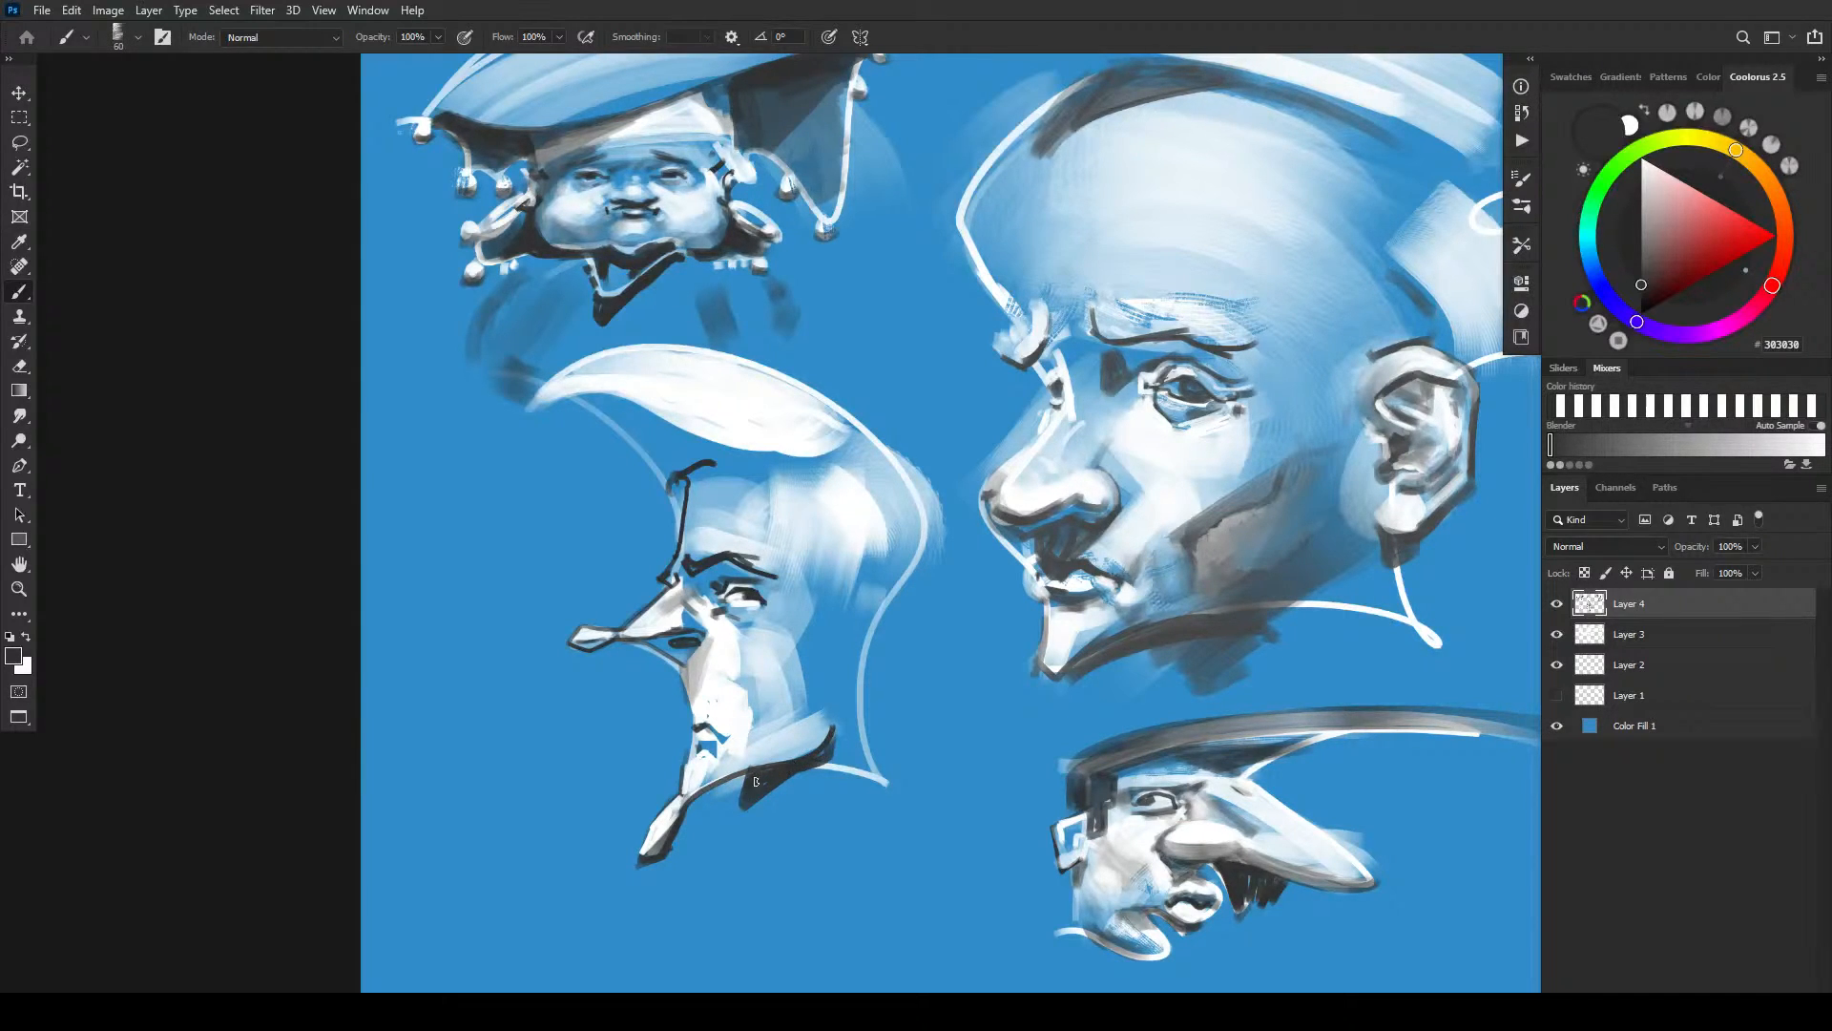
- Shade the underside of the swept-back hat above the forehead in dark grey with a large brush up to 200 px
{"action": "key", "text": "bracketright"}
{"action": "key", "text": "bracketright"}
{"action": "key", "text": "bracketright"}
{"action": "mouse_move", "coordinate": [670, 487]}
{"action": "left_mouse_down"}
{"action": "mouse_move", "coordinate": [635, 426]}
{"action": "mouse_move", "coordinate": [597, 418]}
{"action": "mouse_move", "coordinate": [664, 460]}
{"action": "mouse_move", "coordinate": [713, 453]}
{"action": "left_mouse_up"}
{"action": "key", "text": "bracketright"}
{"action": "key", "text": "bracketright"}
{"action": "key", "text": "bracketright"}
{"action": "key", "text": "bracketright"}
{"action": "key", "text": "bracketright"}
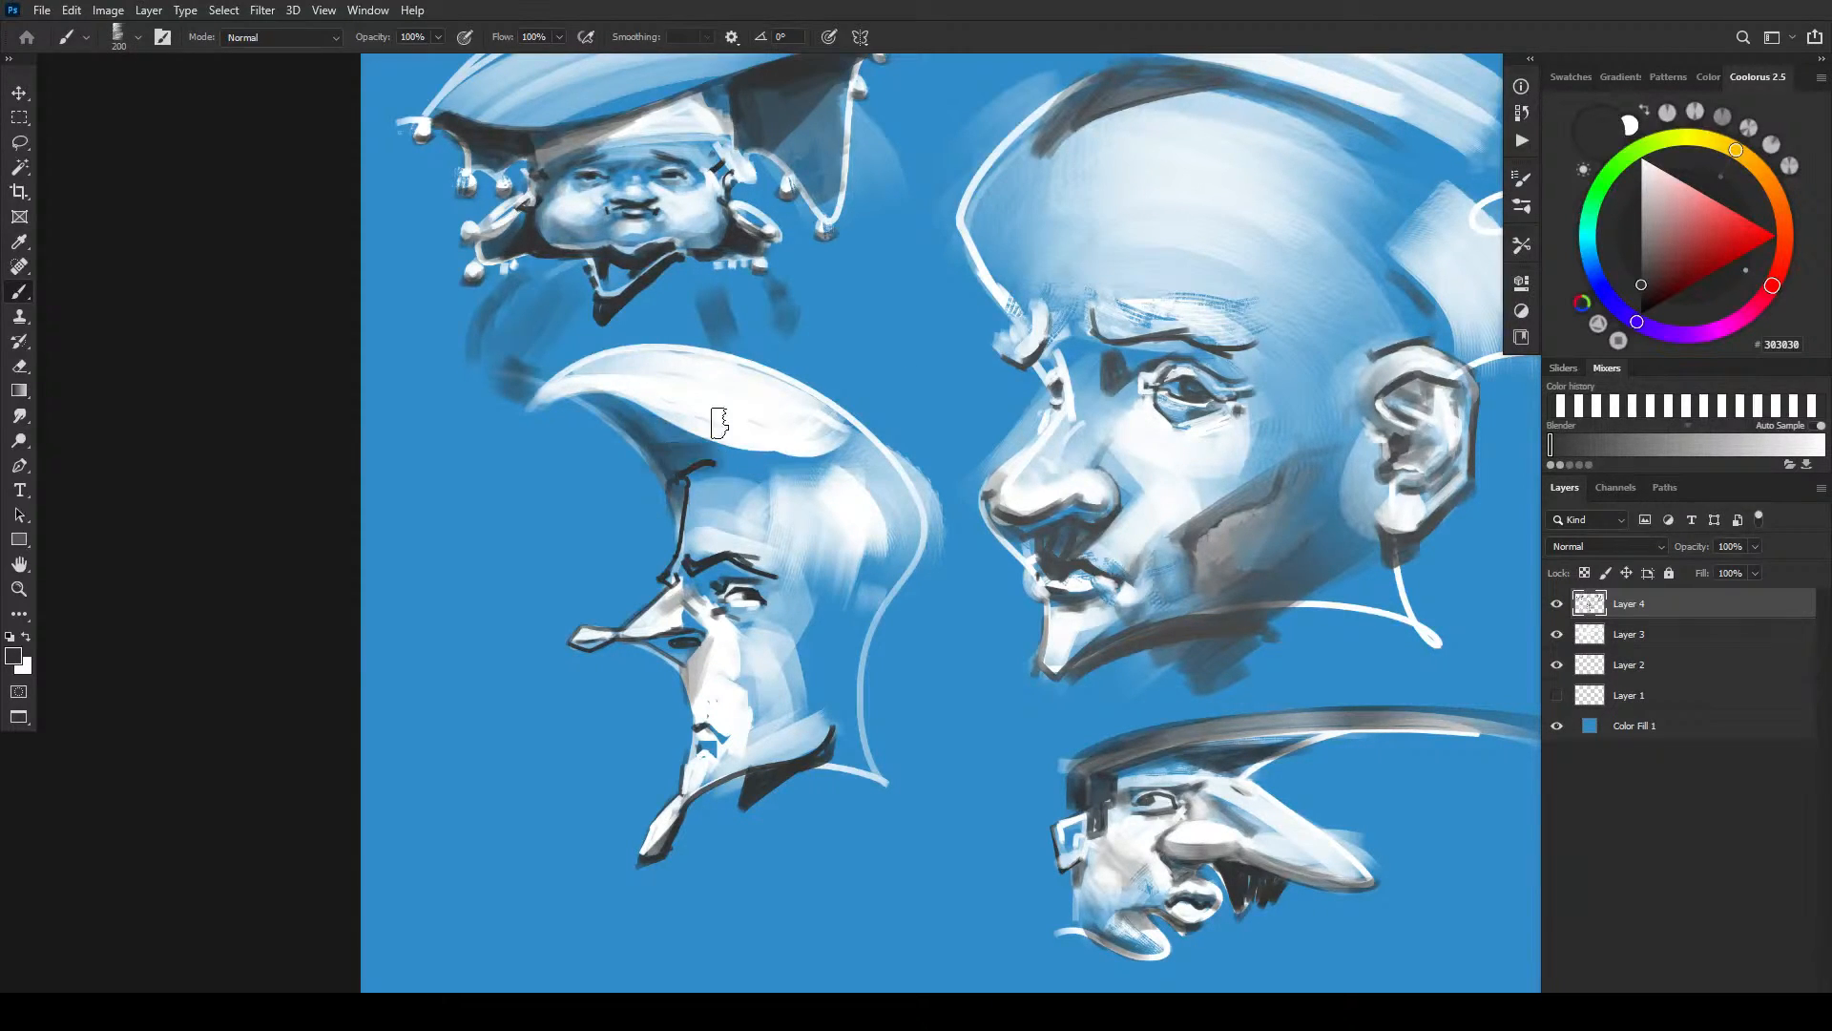
{"action": "key", "text": "bracketleft"}
{"action": "key", "text": "bracketleft"}
{"action": "key", "text": "bracketleft"}
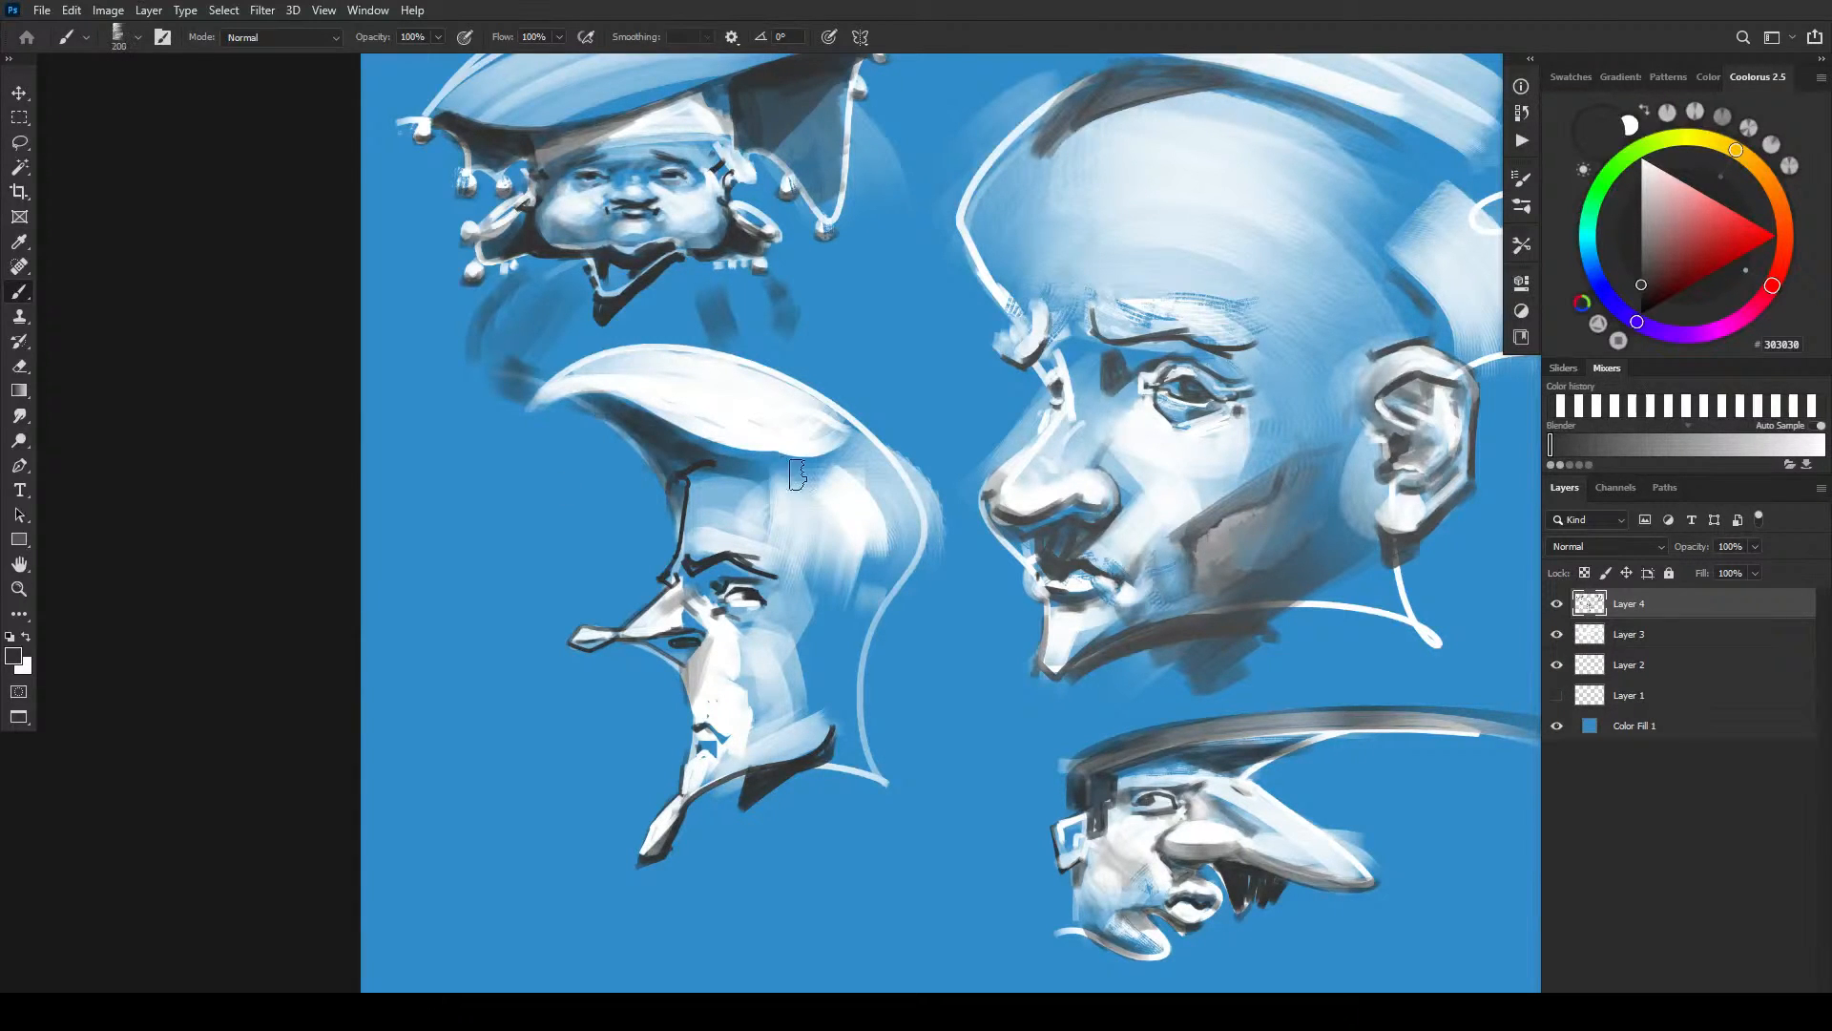
- Block in dark grey sideburn and ear shading at the back of the pointed-nose face
{"action": "key", "text": "bracketleft"}
{"action": "key", "text": "bracketleft"}
{"action": "key", "text": "bracketleft"}
{"action": "key", "text": "bracketleft"}
{"action": "key", "text": "bracketleft"}
{"action": "key", "text": "bracketleft"}
{"action": "mouse_move", "coordinate": [769, 504]}
{"action": "left_mouse_down"}
{"action": "mouse_move", "coordinate": [805, 579]}
{"action": "mouse_move", "coordinate": [799, 605]}
{"action": "mouse_move", "coordinate": [786, 582]}
{"action": "mouse_move", "coordinate": [811, 602]}
{"action": "mouse_move", "coordinate": [808, 580]}
{"action": "mouse_move", "coordinate": [787, 602]}
{"action": "mouse_move", "coordinate": [814, 604]}
{"action": "mouse_move", "coordinate": [800, 671]}
{"action": "mouse_move", "coordinate": [849, 672]}
{"action": "left_mouse_up"}
- Paint the ear shape of the pointed-nose face in white
{"action": "key", "text": "bracketright"}
{"action": "key", "text": "bracketright"}
{"action": "key", "text": "bracketright"}
{"action": "key", "text": "bracketright"}
{"action": "key", "text": "bracketright"}
{"action": "key", "text": "bracketright"}
{"action": "key", "text": "bracketleft"}
{"action": "key", "text": "bracketleft"}
{"action": "key", "text": "bracketleft"}
{"action": "key", "text": "bracketleft"}
{"action": "key", "text": "x"}
{"action": "mouse_move", "coordinate": [827, 606]}
{"action": "left_mouse_down"}
{"action": "mouse_move", "coordinate": [888, 616]}
{"action": "mouse_move", "coordinate": [860, 645]}
{"action": "mouse_move", "coordinate": [831, 633]}
{"action": "mouse_move", "coordinate": [844, 643]}
{"action": "mouse_move", "coordinate": [863, 606]}
{"action": "mouse_move", "coordinate": [849, 647]}
{"action": "mouse_move", "coordinate": [866, 606]}
{"action": "mouse_move", "coordinate": [848, 665]}
{"action": "mouse_move", "coordinate": [848, 612]}
{"action": "mouse_move", "coordinate": [867, 612]}
{"action": "mouse_move", "coordinate": [860, 655]}
{"action": "mouse_move", "coordinate": [833, 664]}
{"action": "mouse_move", "coordinate": [818, 636]}
{"action": "mouse_move", "coordinate": [820, 661]}
{"action": "mouse_move", "coordinate": [816, 597]}
{"action": "mouse_move", "coordinate": [841, 579]}
{"action": "mouse_move", "coordinate": [860, 628]}
{"action": "left_mouse_up"}
- Shade the inside of the ear in grey and extend the strokes down to the neck
{"action": "key", "text": "x"}
{"action": "key", "text": "x"}
{"action": "left_click", "coordinate": [1055, 374], "text": "alt"}
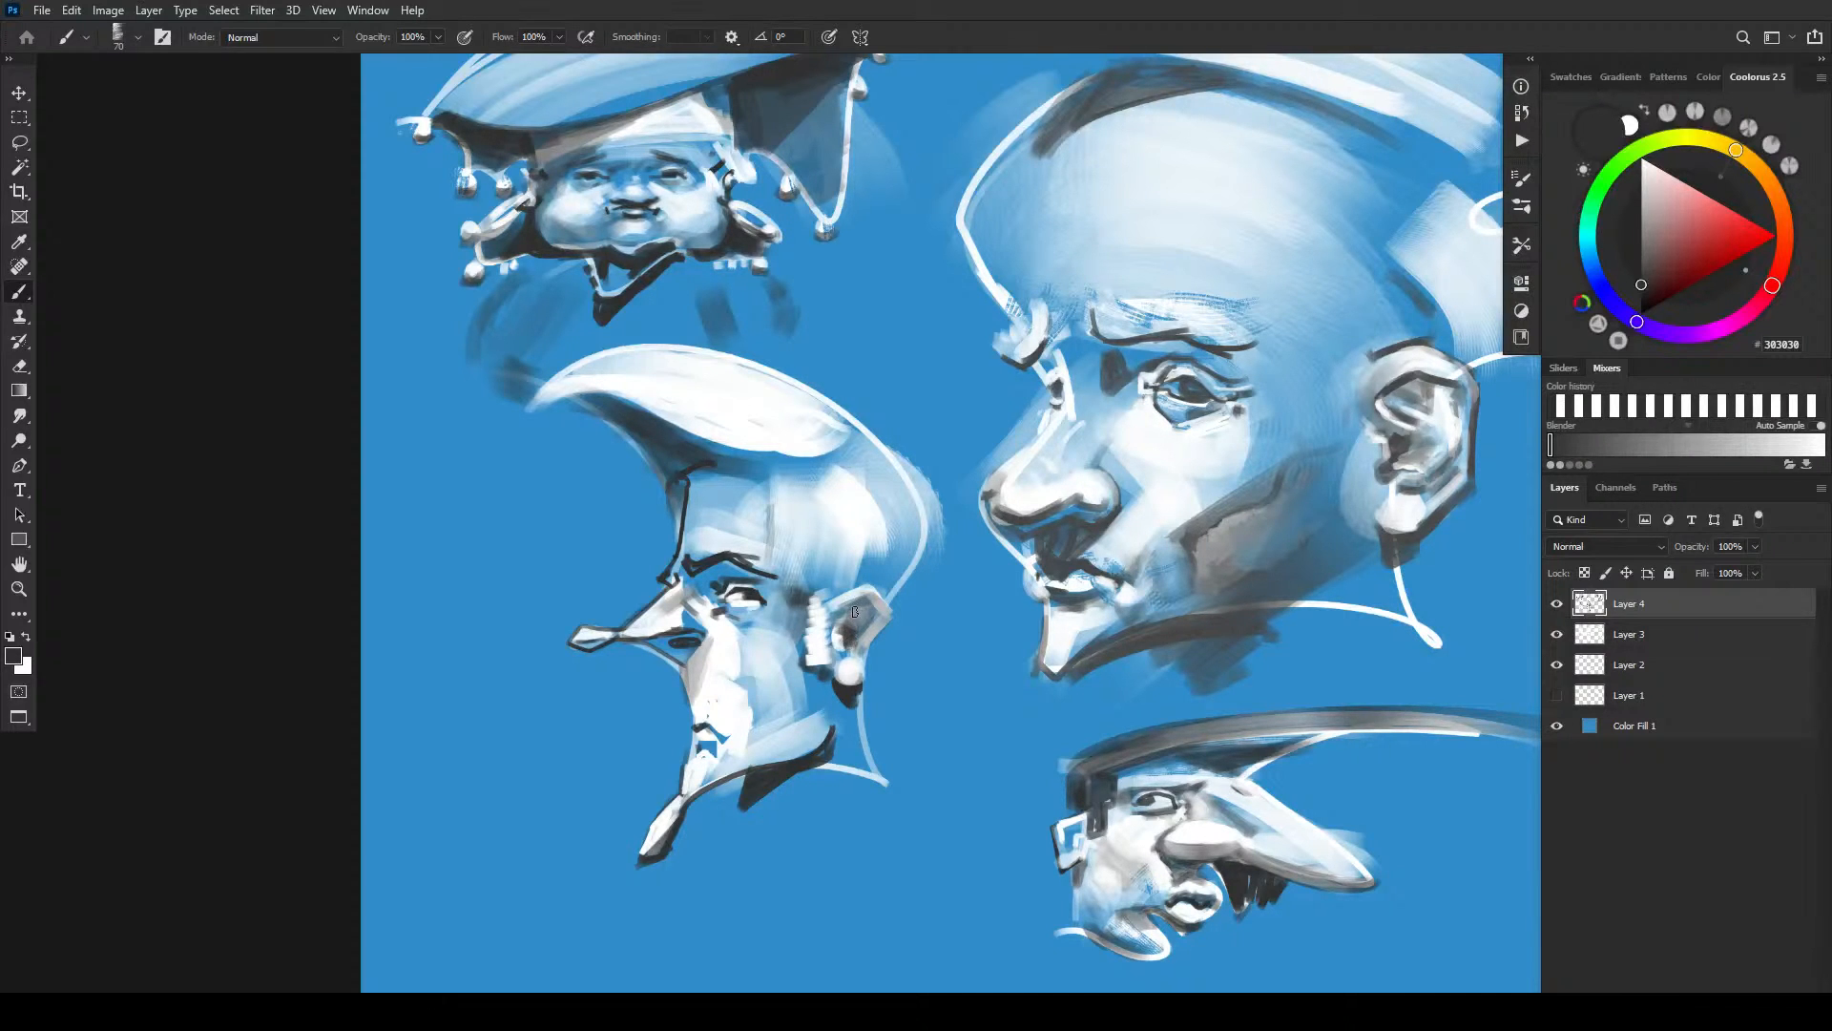
{"action": "left_click_drag", "start_coordinate": [851, 611], "coordinate": [865, 596]}
{"action": "mouse_move", "coordinate": [847, 612]}
{"action": "left_mouse_down"}
{"action": "mouse_move", "coordinate": [867, 689]}
{"action": "mouse_move", "coordinate": [859, 641]}
{"action": "mouse_move", "coordinate": [821, 696]}
{"action": "mouse_move", "coordinate": [874, 696]}
{"action": "mouse_move", "coordinate": [846, 697]}
{"action": "mouse_move", "coordinate": [876, 774]}
{"action": "mouse_move", "coordinate": [856, 725]}
{"action": "mouse_move", "coordinate": [765, 845]}
{"action": "left_mouse_up"}
- Paint a broad white shirt collar behind the neck with a 200 px brush
{"action": "key", "text": "x"}
{"action": "key", "text": "bracketright"}
{"action": "key", "text": "bracketright"}
{"action": "key", "text": "bracketright"}
{"action": "key", "text": "bracketright"}
{"action": "key", "text": "bracketright"}
{"action": "key", "text": "bracketright"}
{"action": "key", "text": "bracketright"}
{"action": "left_click_drag", "start_coordinate": [885, 736], "coordinate": [762, 823]}
- Trim both ends of the white collar with a 250 px eraser
{"action": "key", "text": "bracketleft"}
{"action": "key", "text": "bracketleft"}
{"action": "key", "text": "bracketleft"}
{"action": "key", "text": "bracketleft"}
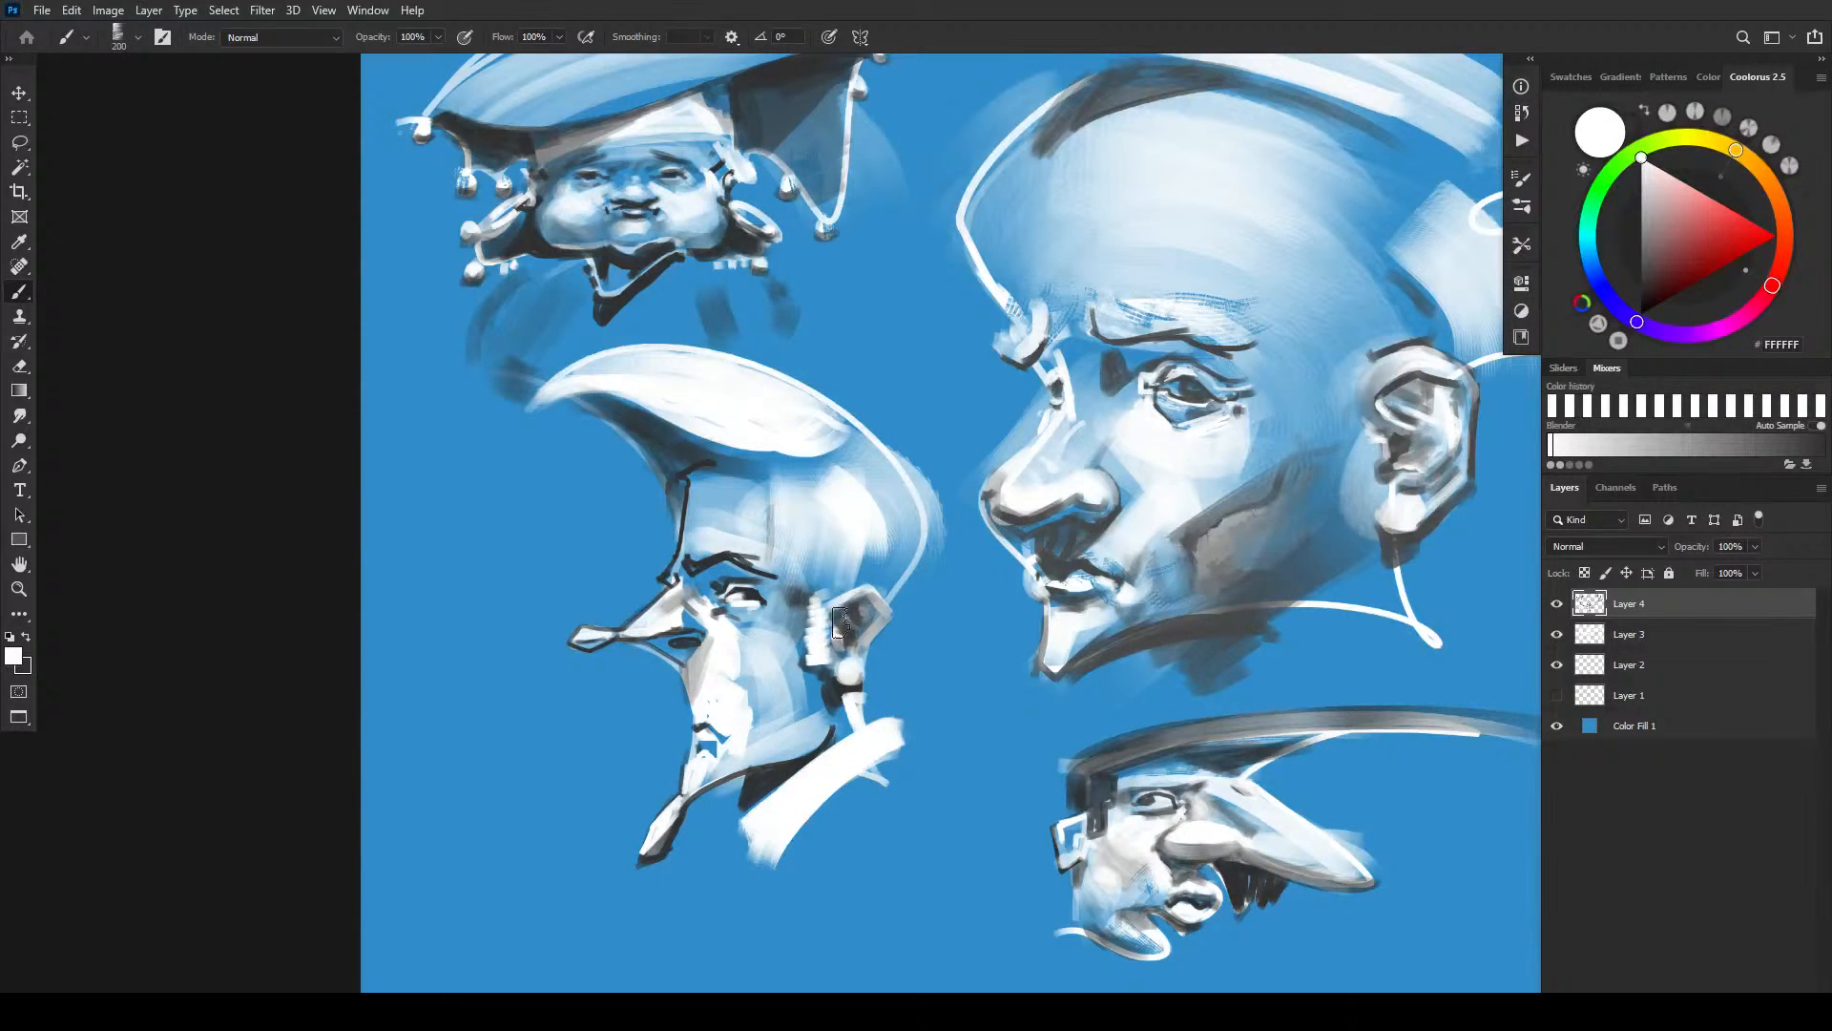
{"action": "key", "text": "e"}
{"action": "left_click_drag", "start_coordinate": [902, 718], "coordinate": [883, 749]}
{"action": "mouse_move", "coordinate": [753, 833]}
{"action": "left_mouse_down"}
{"action": "mouse_move", "coordinate": [754, 883]}
{"action": "mouse_move", "coordinate": [760, 864]}
{"action": "left_mouse_up"}
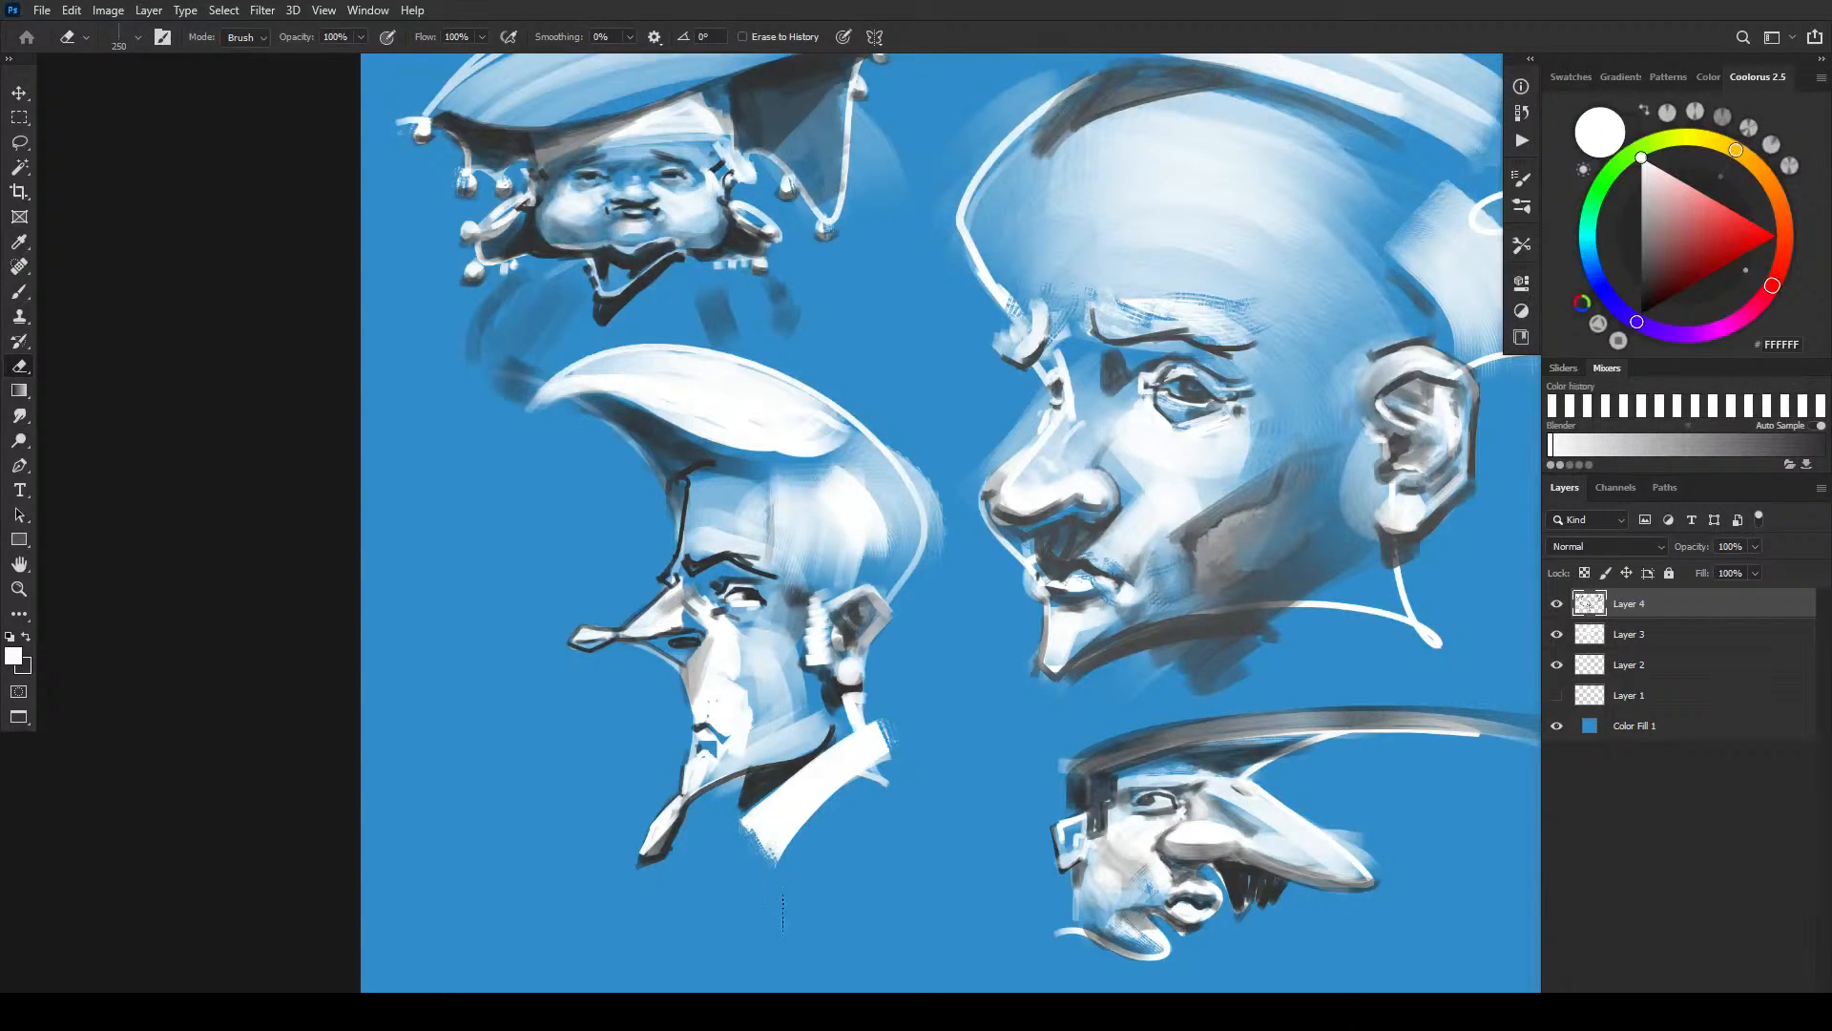
{"action": "key", "text": "b"}
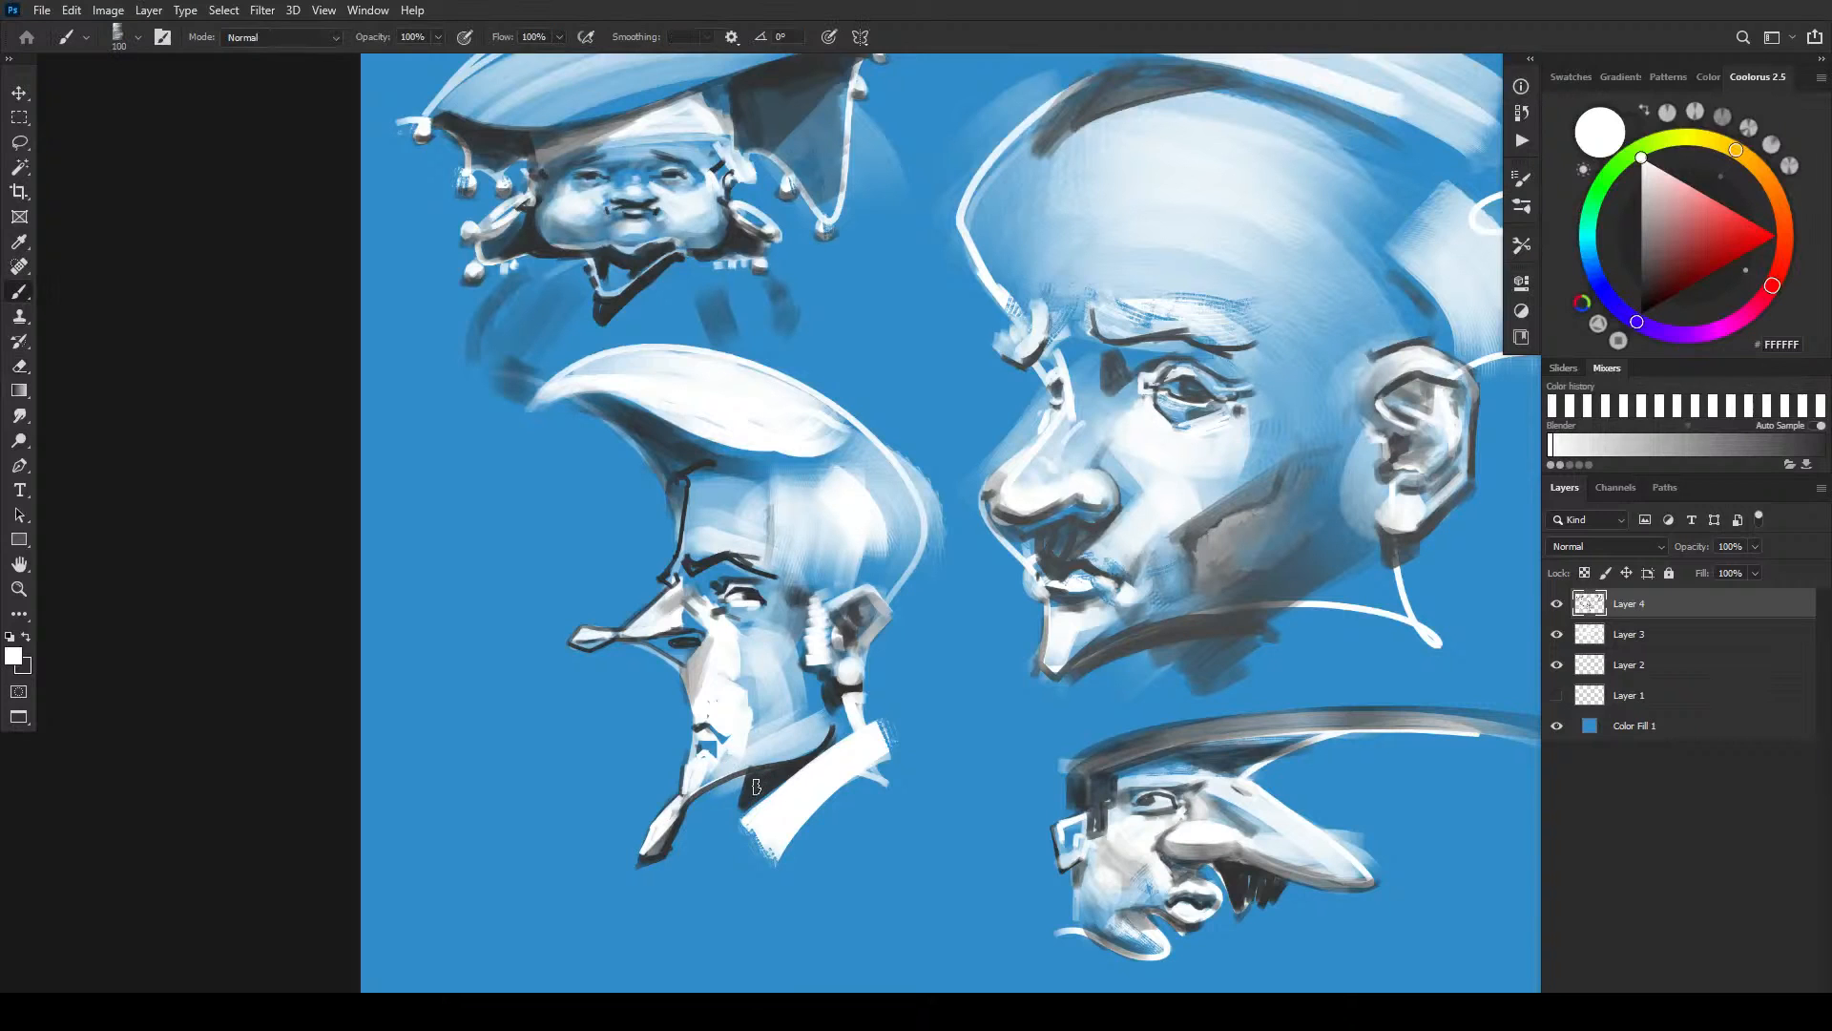
- Paint a dark grey tie hanging below the collar and add a white front collar edge behind the chin
{"action": "left_click", "coordinate": [736, 837], "text": "alt"}
{"action": "mouse_move", "coordinate": [736, 836]}
{"action": "left_mouse_down"}
{"action": "mouse_move", "coordinate": [750, 855]}
{"action": "mouse_move", "coordinate": [734, 839]}
{"action": "mouse_move", "coordinate": [718, 999]}
{"action": "mouse_move", "coordinate": [714, 957]}
{"action": "left_mouse_up"}
{"action": "key", "text": "x"}
{"action": "mouse_move", "coordinate": [731, 811]}
{"action": "left_mouse_down"}
{"action": "mouse_move", "coordinate": [720, 848]}
{"action": "mouse_move", "coordinate": [729, 810]}
{"action": "mouse_move", "coordinate": [710, 860]}
{"action": "mouse_move", "coordinate": [716, 800]}
{"action": "mouse_move", "coordinate": [693, 900]}
{"action": "mouse_move", "coordinate": [703, 854]}
{"action": "left_mouse_up"}
{"action": "key", "text": "x"}
{"action": "key", "text": "e"}
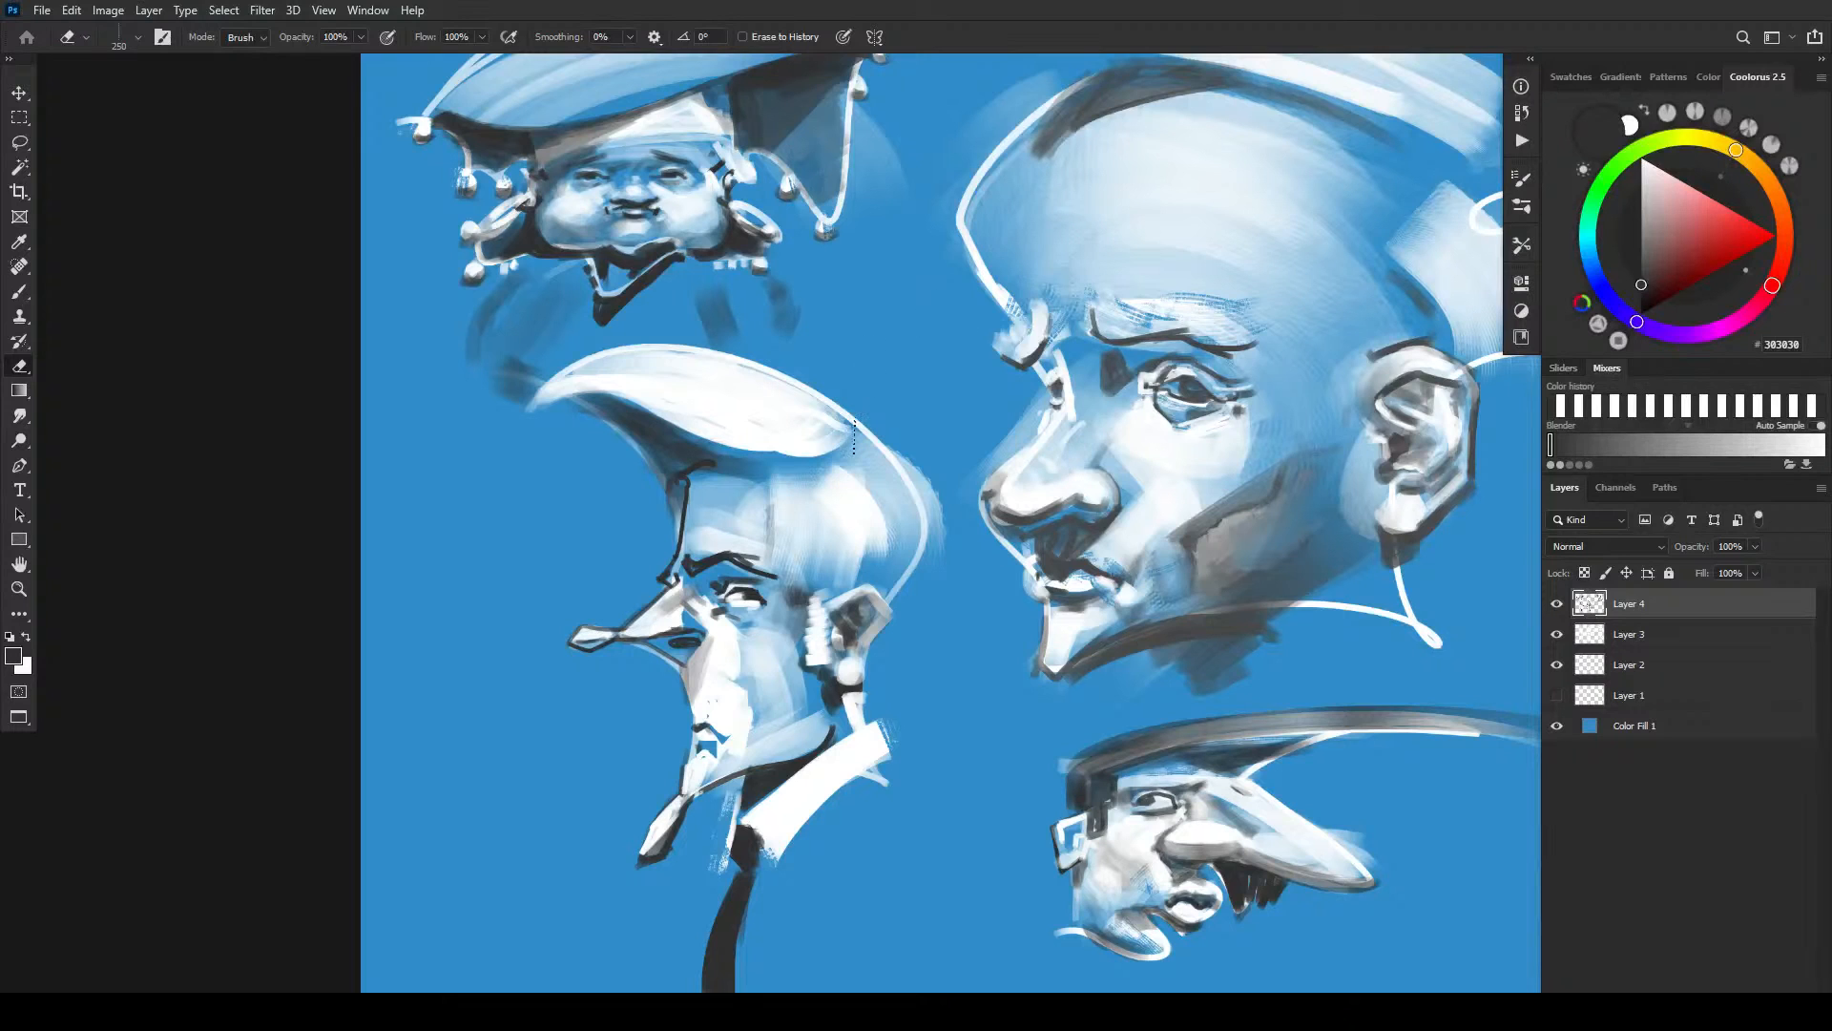
- Refine the front edge of the forehead under the hat with a white highlight and a thin dark grey stroke
{"action": "key", "text": "b"}
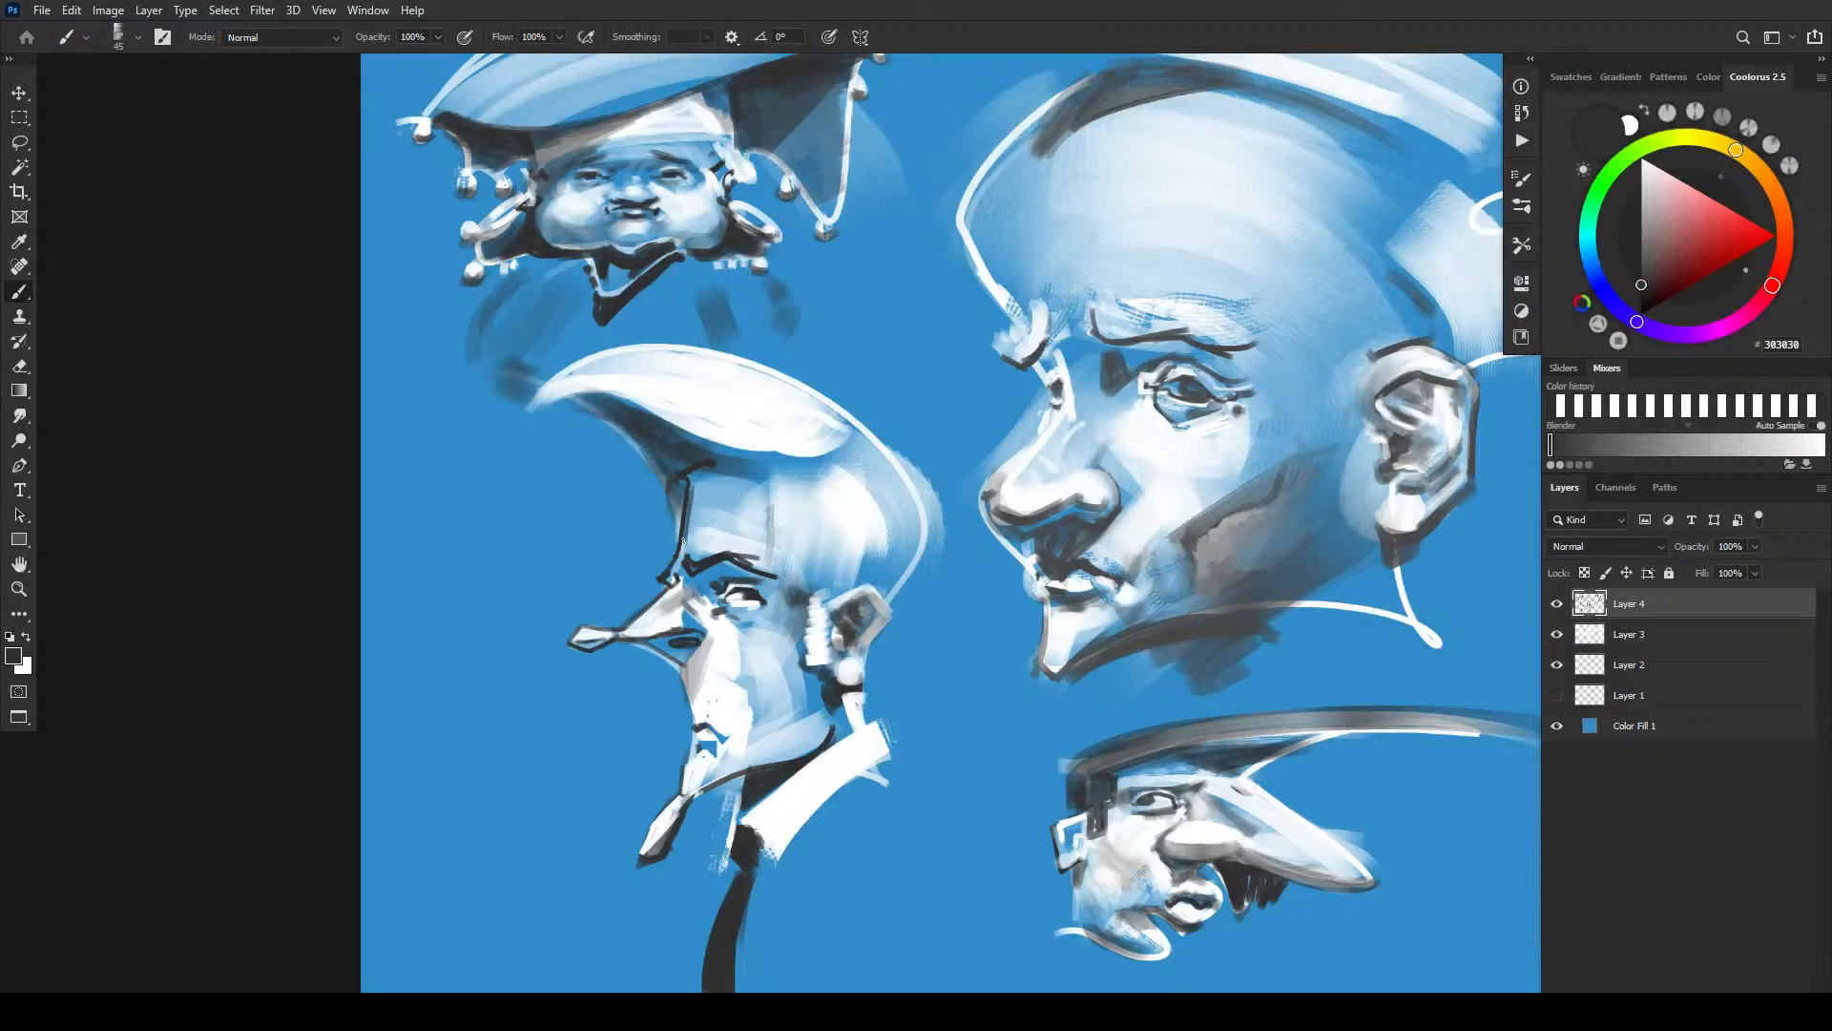
{"action": "key", "text": "x"}
{"action": "left_click_drag", "start_coordinate": [692, 487], "coordinate": [683, 550]}
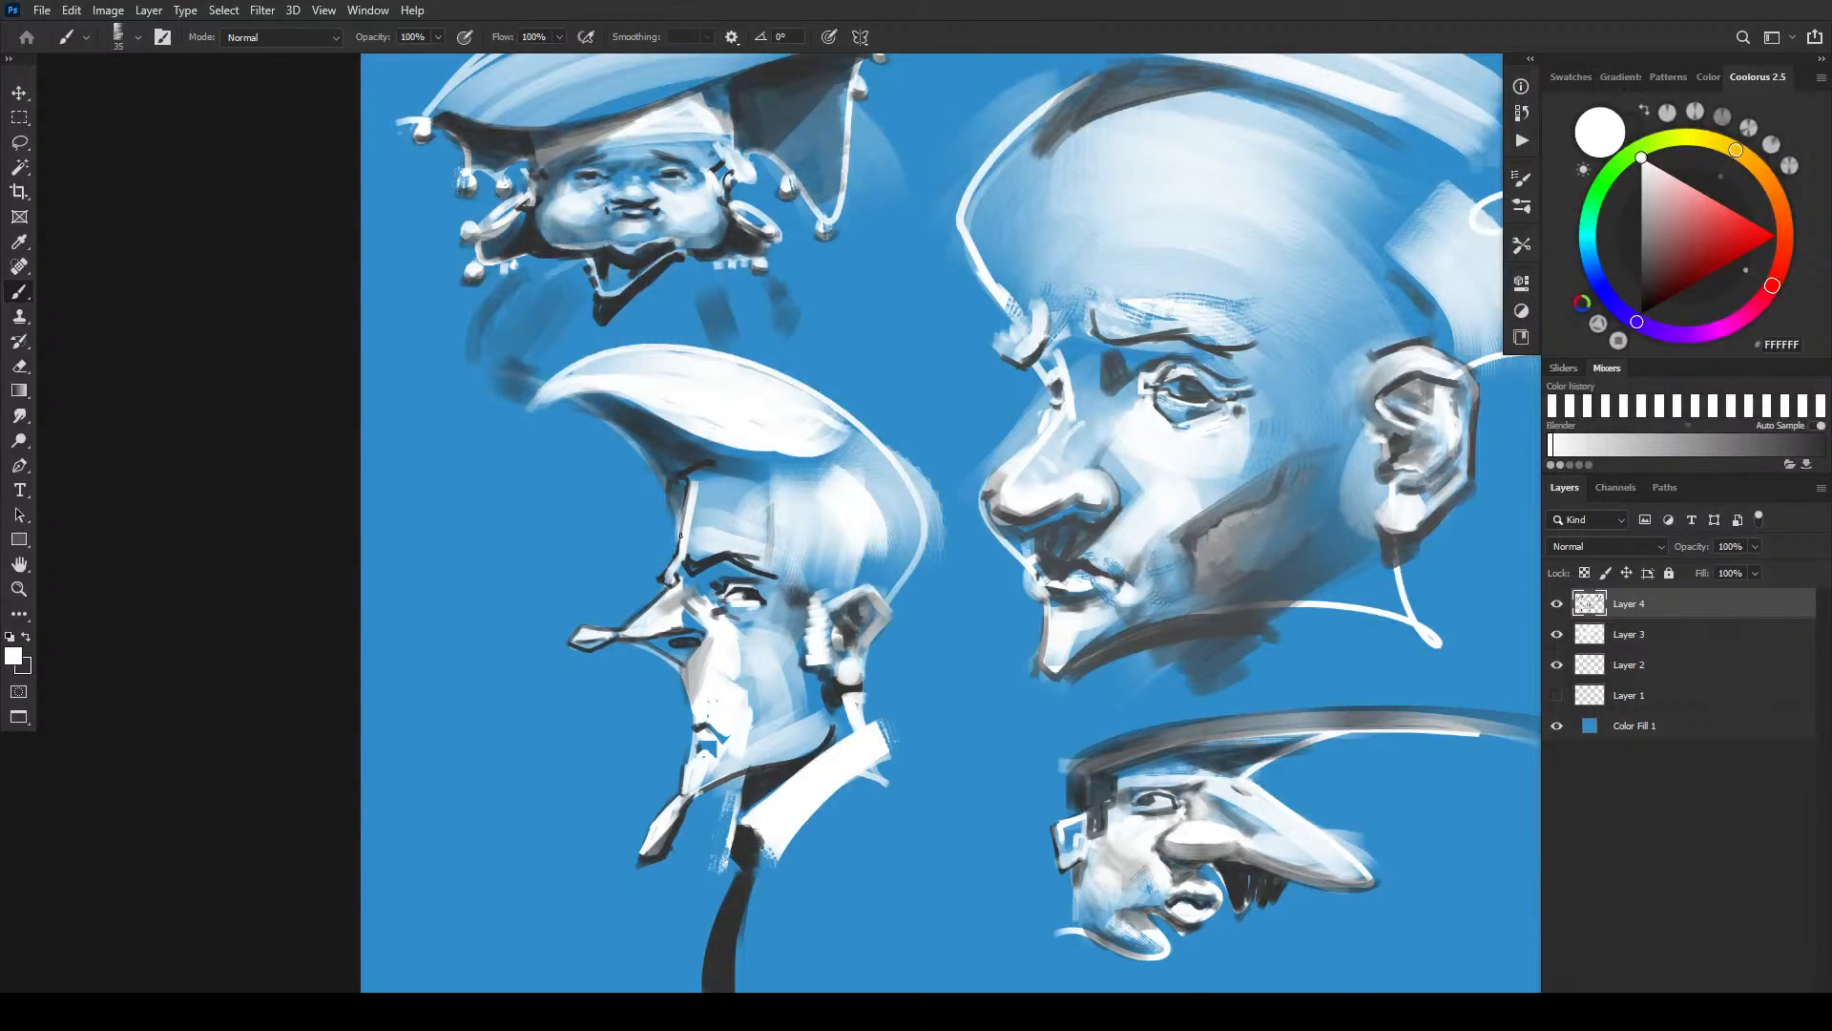
{"action": "key", "text": "x"}
{"action": "left_click_drag", "start_coordinate": [697, 476], "coordinate": [685, 552]}
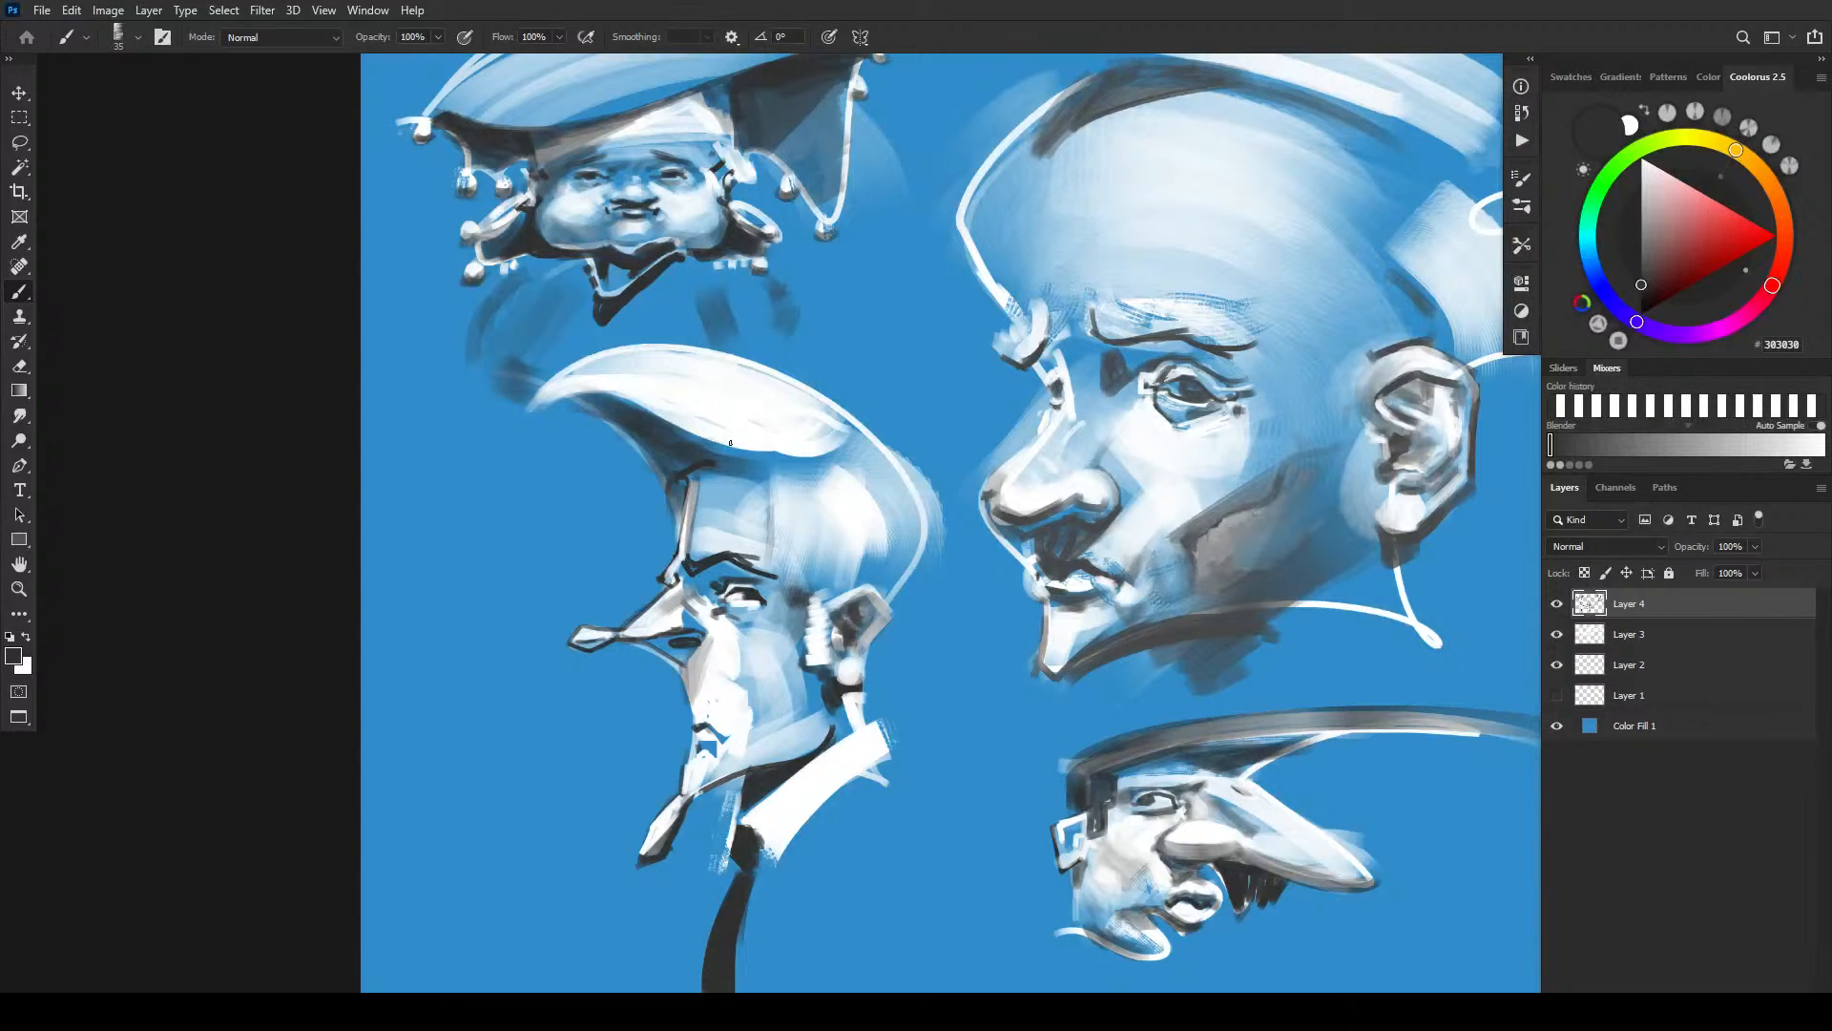
- Shade the forehead just below the hat with a soft dark grey stroke from a larger brush
{"action": "key", "text": "bracketright"}
{"action": "key", "text": "bracketright"}
{"action": "key", "text": "bracketright"}
{"action": "key", "text": "bracketright"}
{"action": "key", "text": "bracketright"}
{"action": "key", "text": "bracketright"}
{"action": "left_click_drag", "start_coordinate": [696, 483], "coordinate": [687, 541]}
{"action": "key", "text": "bracketleft"}
{"action": "key", "text": "bracketleft"}
{"action": "key", "text": "bracketleft"}
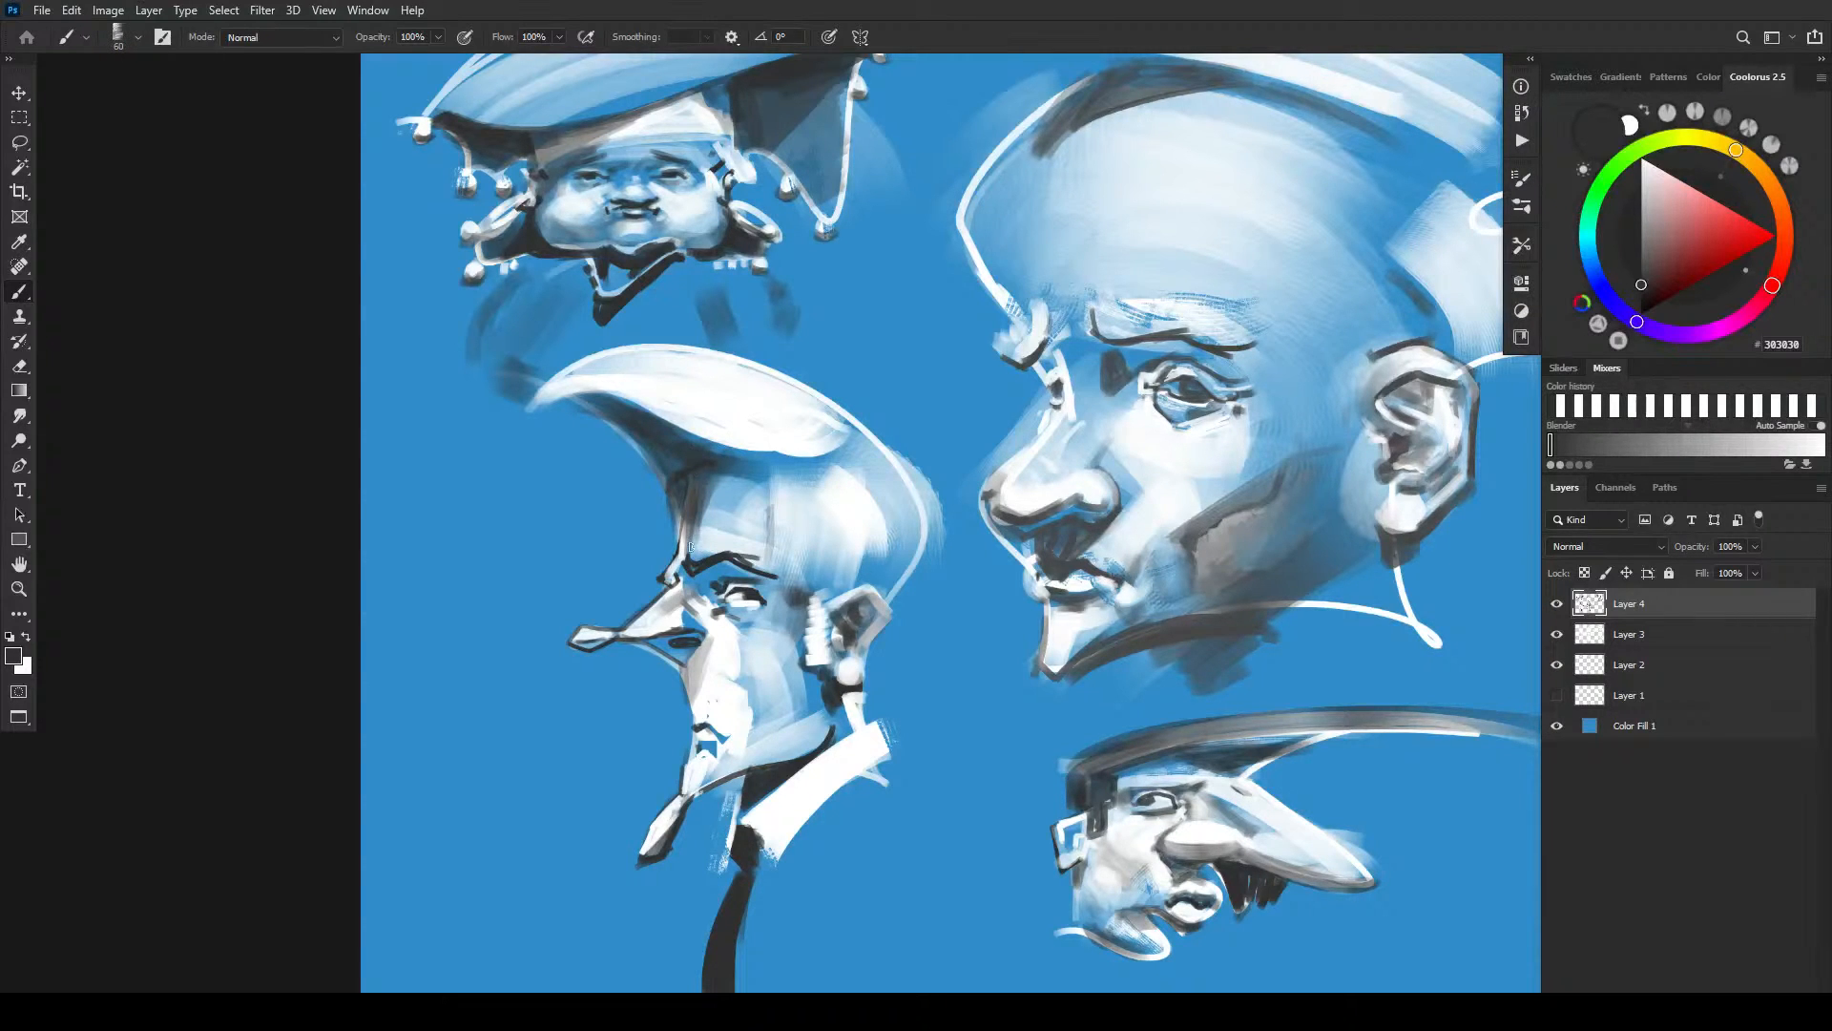
- Refine the front edge of the swept hat with a white stroke, dark grey shading beneath its tip, and an eraser trim
{"action": "key", "text": "x"}
{"action": "mouse_move", "coordinate": [685, 544]}
{"action": "left_mouse_down"}
{"action": "mouse_move", "coordinate": [705, 462]}
{"action": "mouse_move", "coordinate": [692, 532]}
{"action": "mouse_move", "coordinate": [706, 473]}
{"action": "mouse_move", "coordinate": [676, 523]}
{"action": "mouse_move", "coordinate": [648, 442]}
{"action": "mouse_move", "coordinate": [660, 463]}
{"action": "mouse_move", "coordinate": [630, 433]}
{"action": "mouse_move", "coordinate": [670, 478]}
{"action": "mouse_move", "coordinate": [569, 397]}
{"action": "mouse_move", "coordinate": [674, 408]}
{"action": "mouse_move", "coordinate": [583, 401]}
{"action": "mouse_move", "coordinate": [625, 424]}
{"action": "left_mouse_up"}
{"action": "key", "text": "x"}
{"action": "key", "text": "bracketright"}
{"action": "key", "text": "bracketright"}
{"action": "key", "text": "bracketright"}
{"action": "key", "text": "bracketright"}
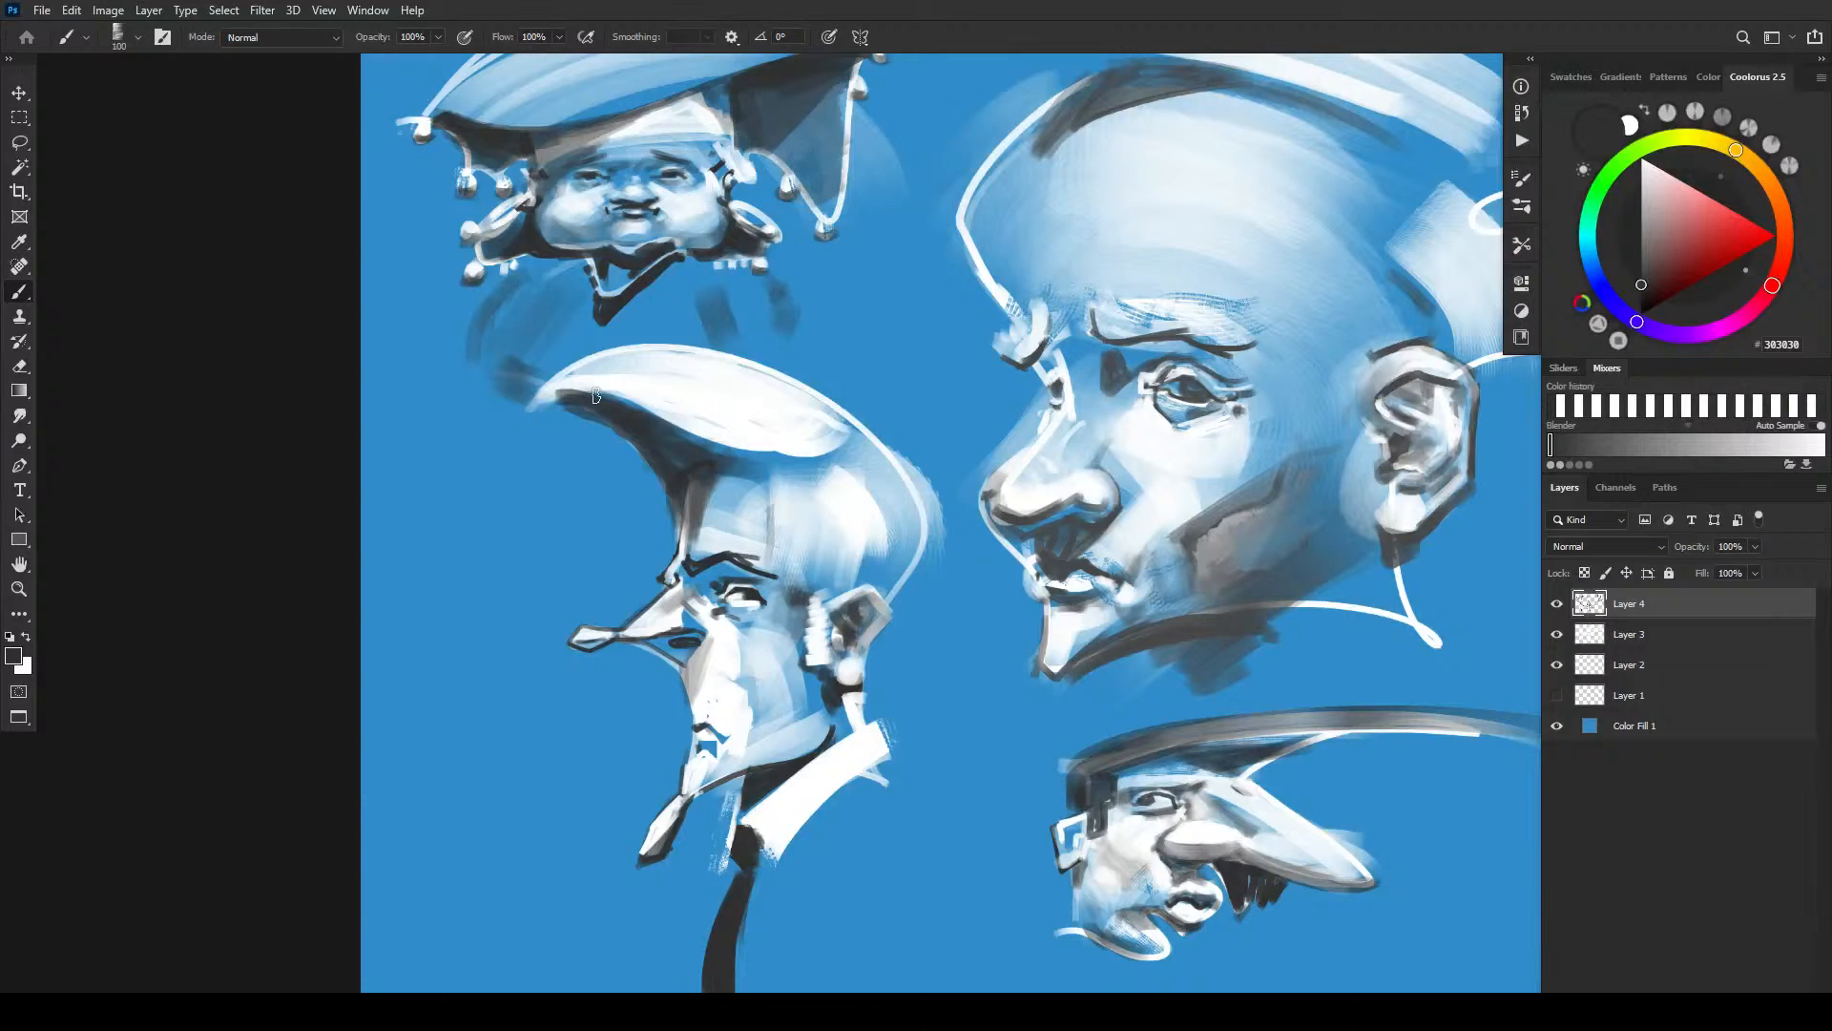
{"action": "key", "text": "e"}
{"action": "mouse_move", "coordinate": [561, 420]}
{"action": "left_mouse_down"}
{"action": "mouse_move", "coordinate": [611, 458]}
{"action": "mouse_move", "coordinate": [574, 426]}
{"action": "left_mouse_up"}
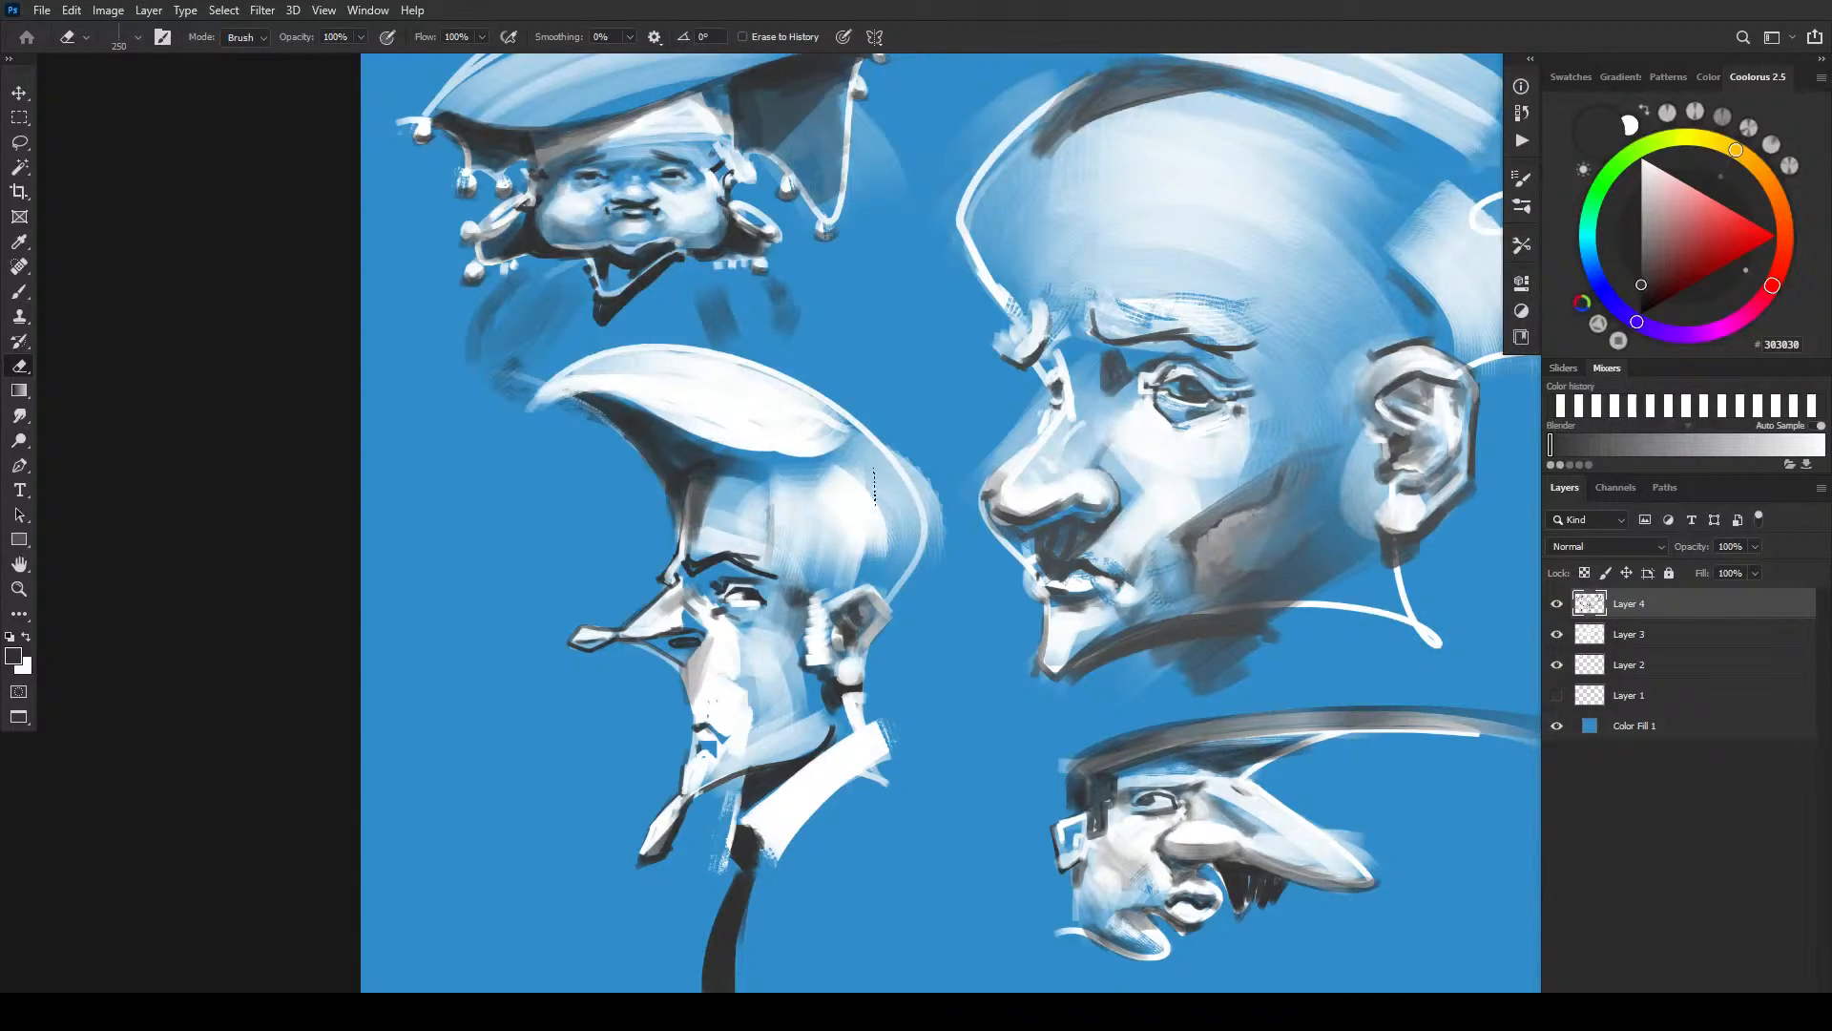
- Paint two thin white feather strokes sprouting from the back of the swept hat with a smaller brush
{"action": "key", "text": "b"}
{"action": "key", "text": "x"}
{"action": "key", "text": "bracketleft"}
{"action": "key", "text": "bracketleft"}
{"action": "key", "text": "bracketleft"}
{"action": "key", "text": "bracketleft"}
{"action": "key", "text": "bracketleft"}
{"action": "key", "text": "bracketleft"}
{"action": "left_click_drag", "start_coordinate": [865, 433], "coordinate": [954, 391]}
{"action": "left_click_drag", "start_coordinate": [872, 434], "coordinate": [933, 425]}
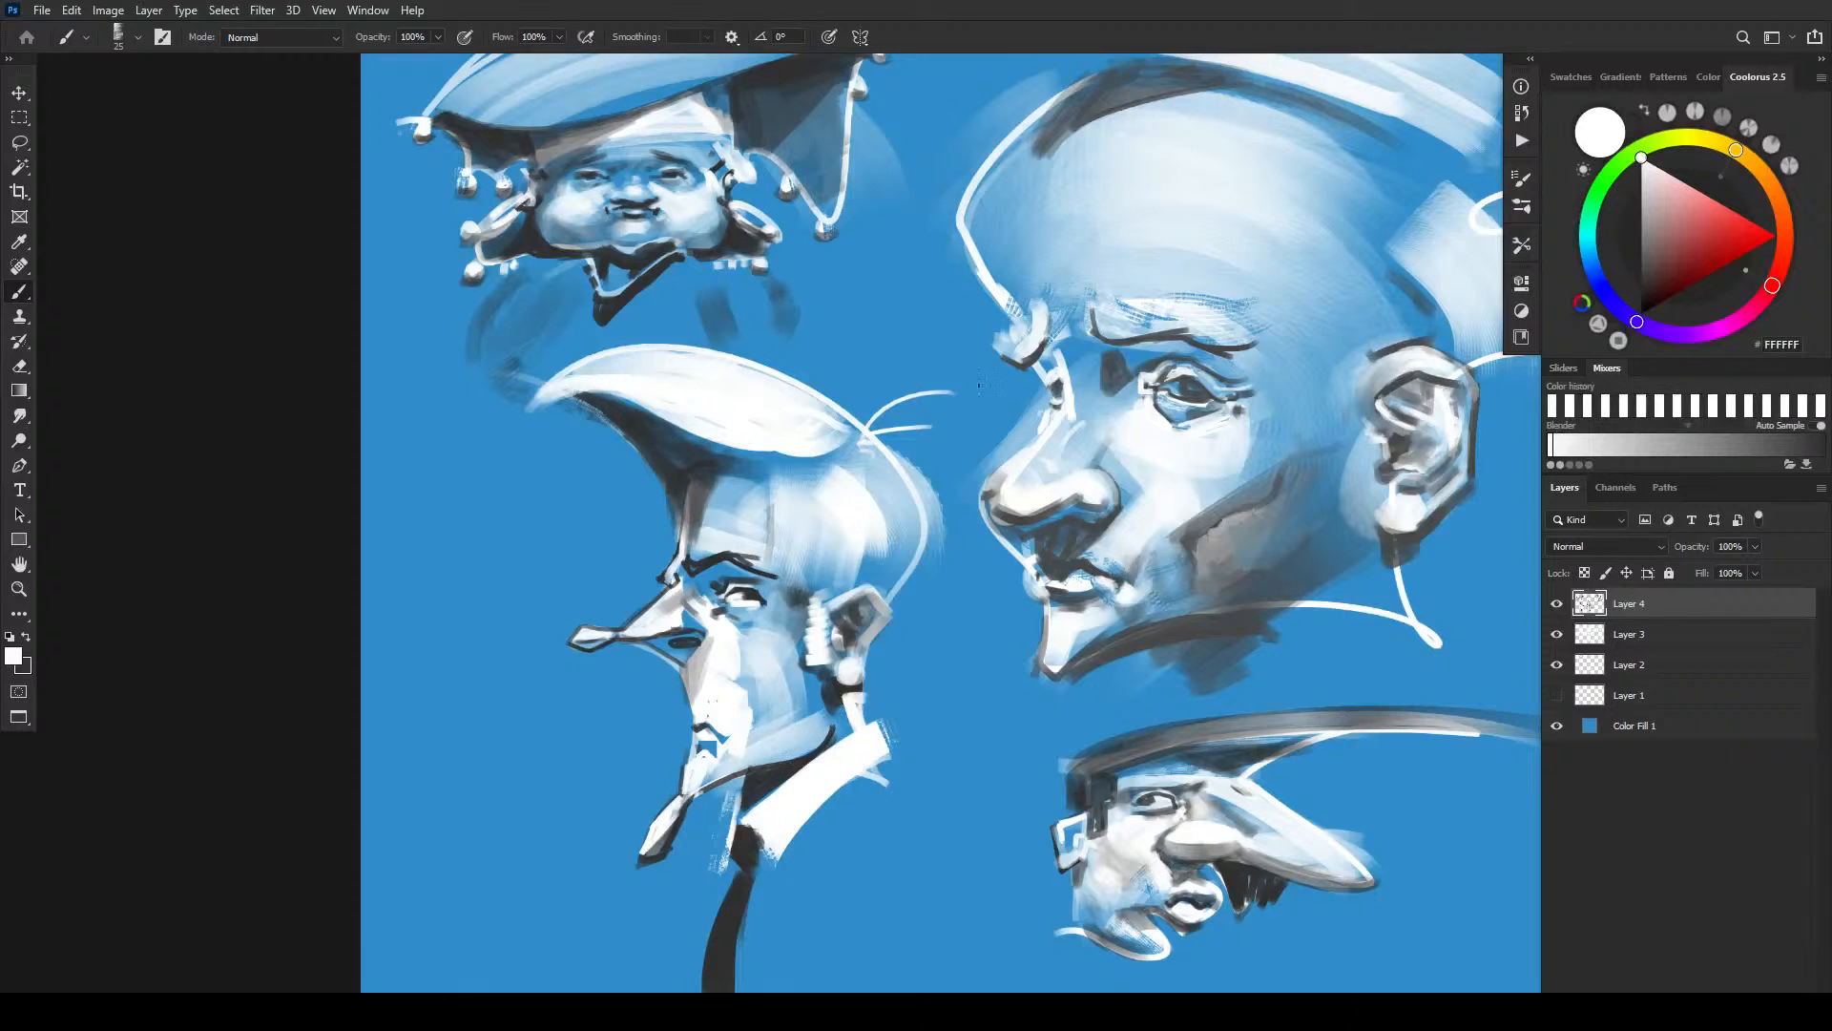
- Outline the upper and lower edges of the flat hat brim on the long-nosed head with thin white strokes
{"action": "left_click_drag", "start_coordinate": [1011, 572], "coordinate": [650, 451]}
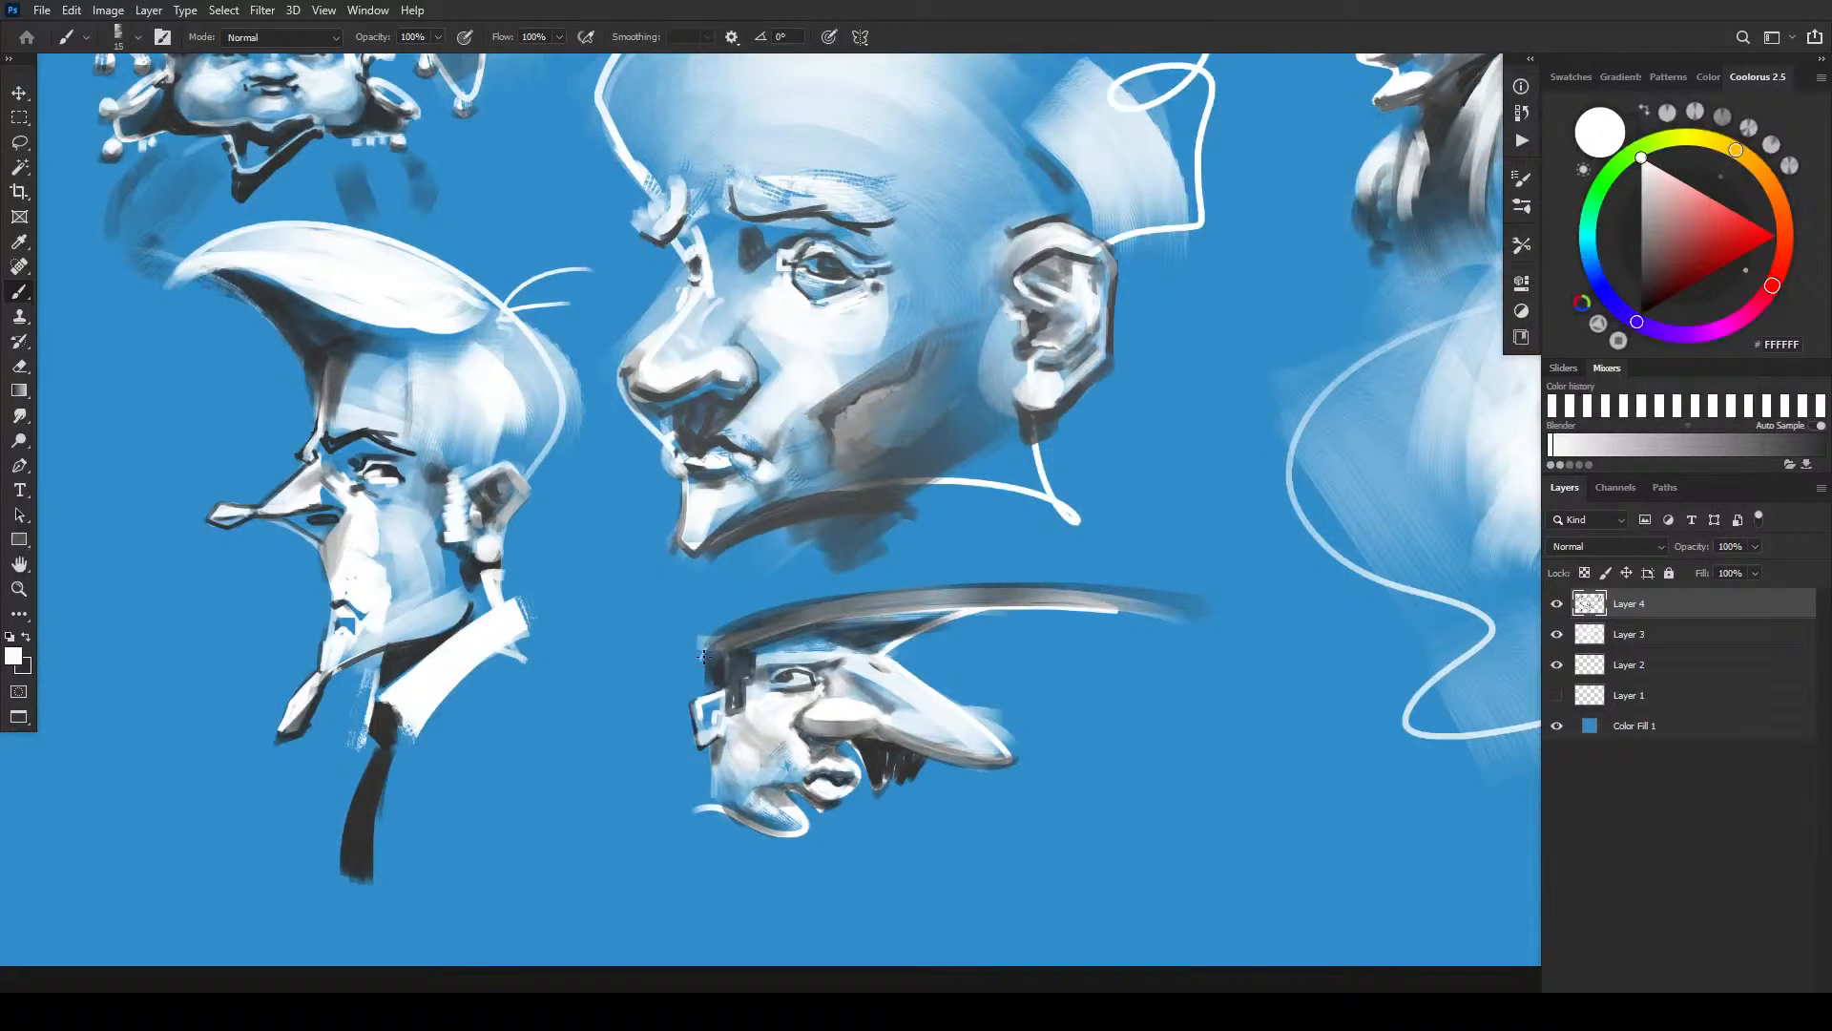
{"action": "left_click_drag", "start_coordinate": [712, 632], "coordinate": [1007, 583]}
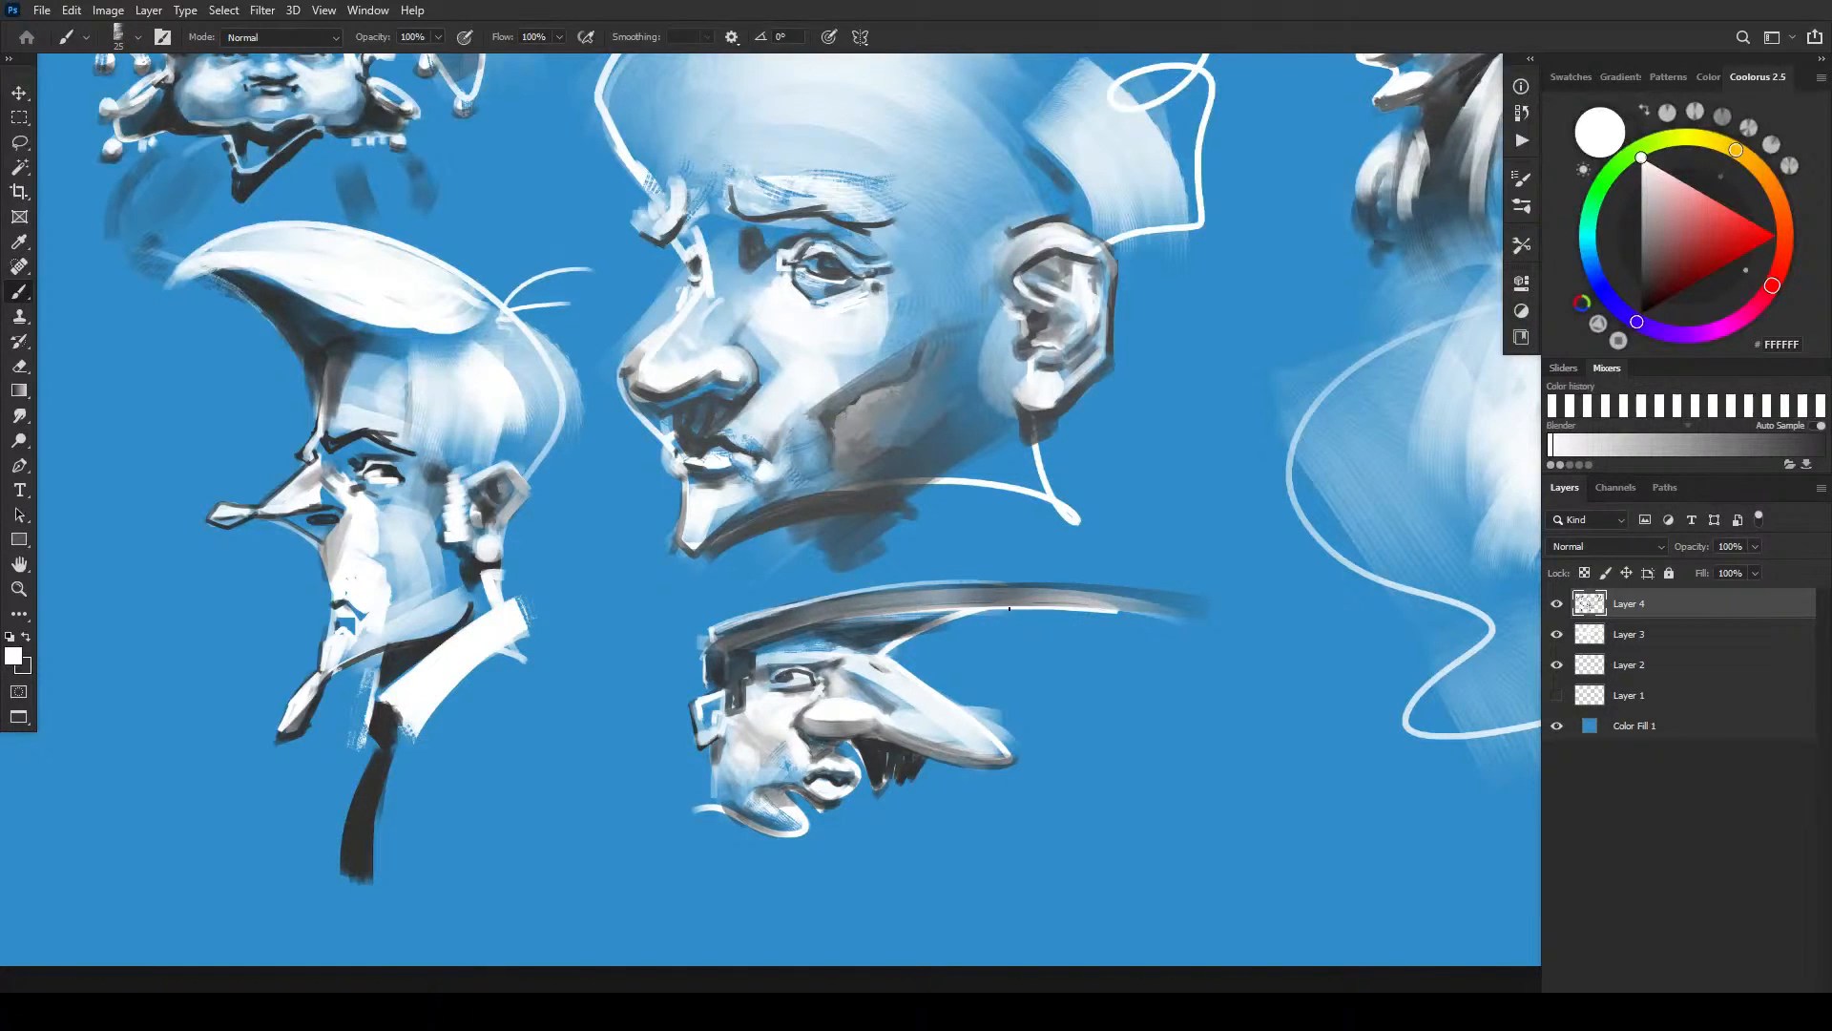
{"action": "left_click_drag", "start_coordinate": [710, 645], "coordinate": [723, 650]}
{"action": "left_click_drag", "start_coordinate": [817, 625], "coordinate": [1156, 620]}
{"action": "key", "text": "bracketright"}
{"action": "key", "text": "bracketright"}
{"action": "key", "text": "bracketright"}
{"action": "key", "text": "ctrl+z"}
{"action": "left_click_drag", "start_coordinate": [744, 645], "coordinate": [1063, 613]}
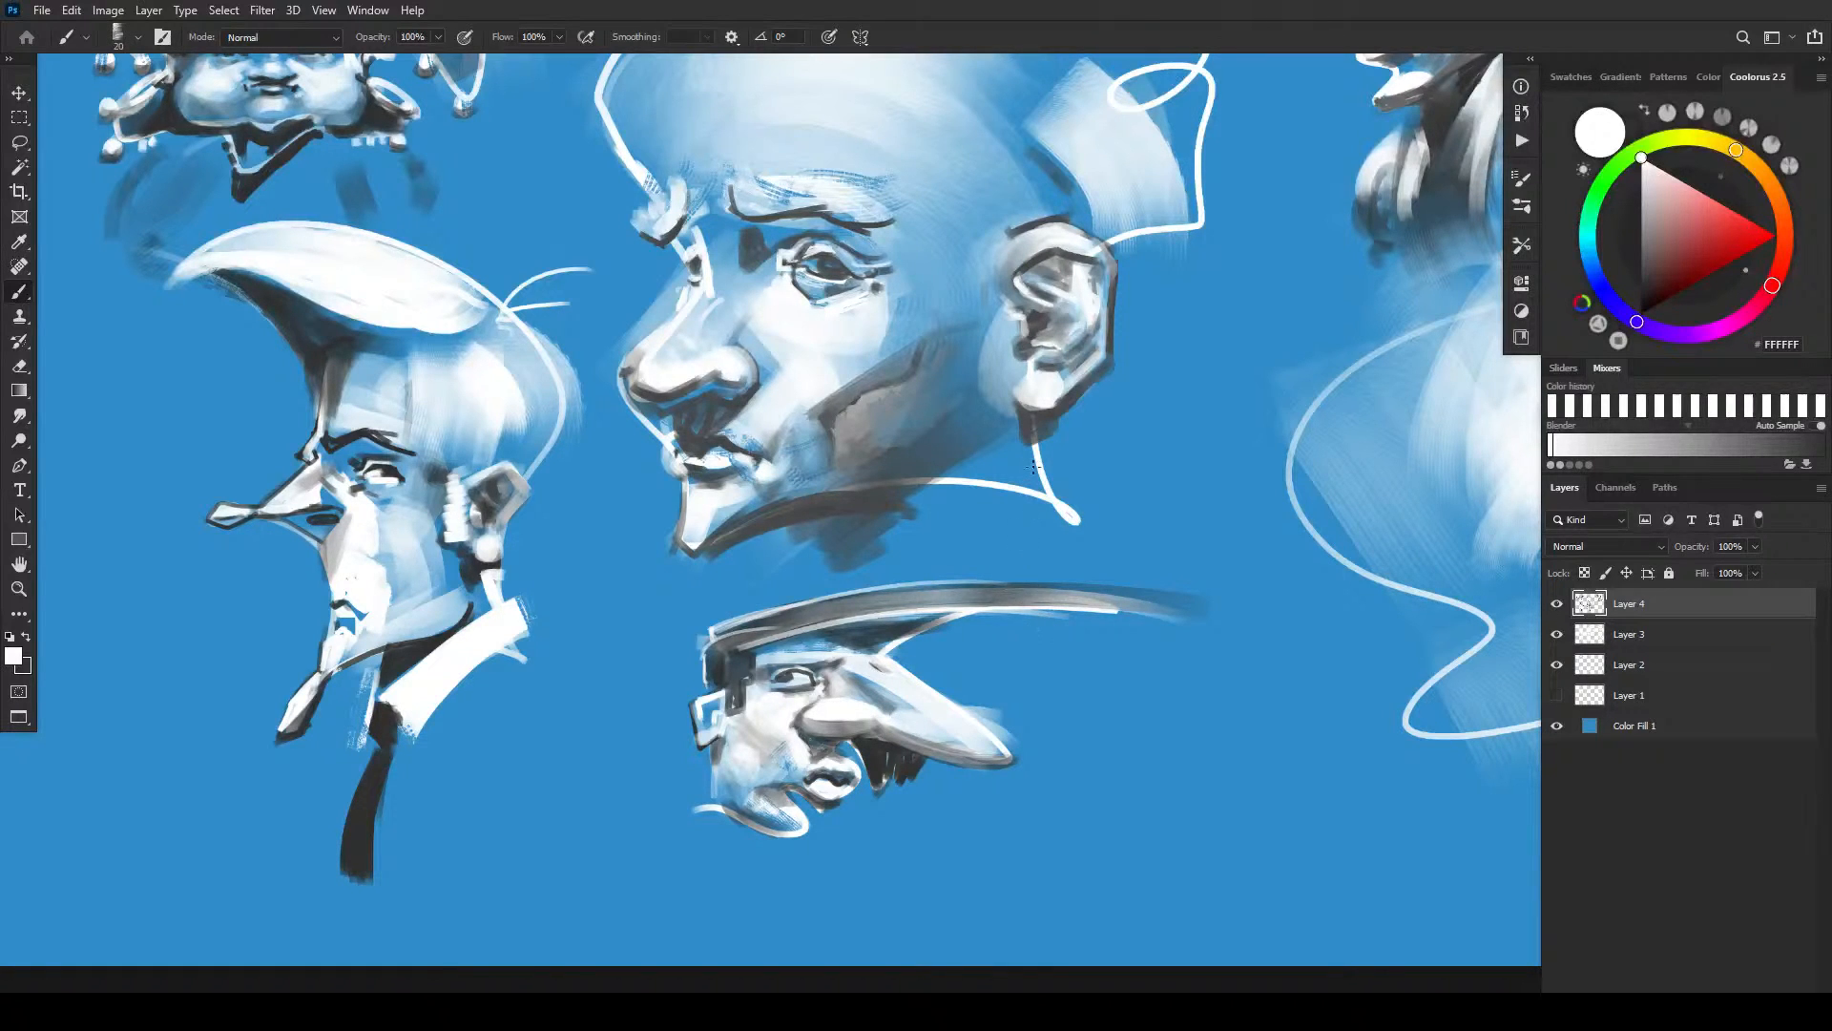
- Paint a dark grey shadow under the nose of the large profile beneath the striped-sleeve character
{"action": "left_click_drag", "start_coordinate": [1148, 428], "coordinate": [935, 676]}
{"action": "key", "text": "x"}
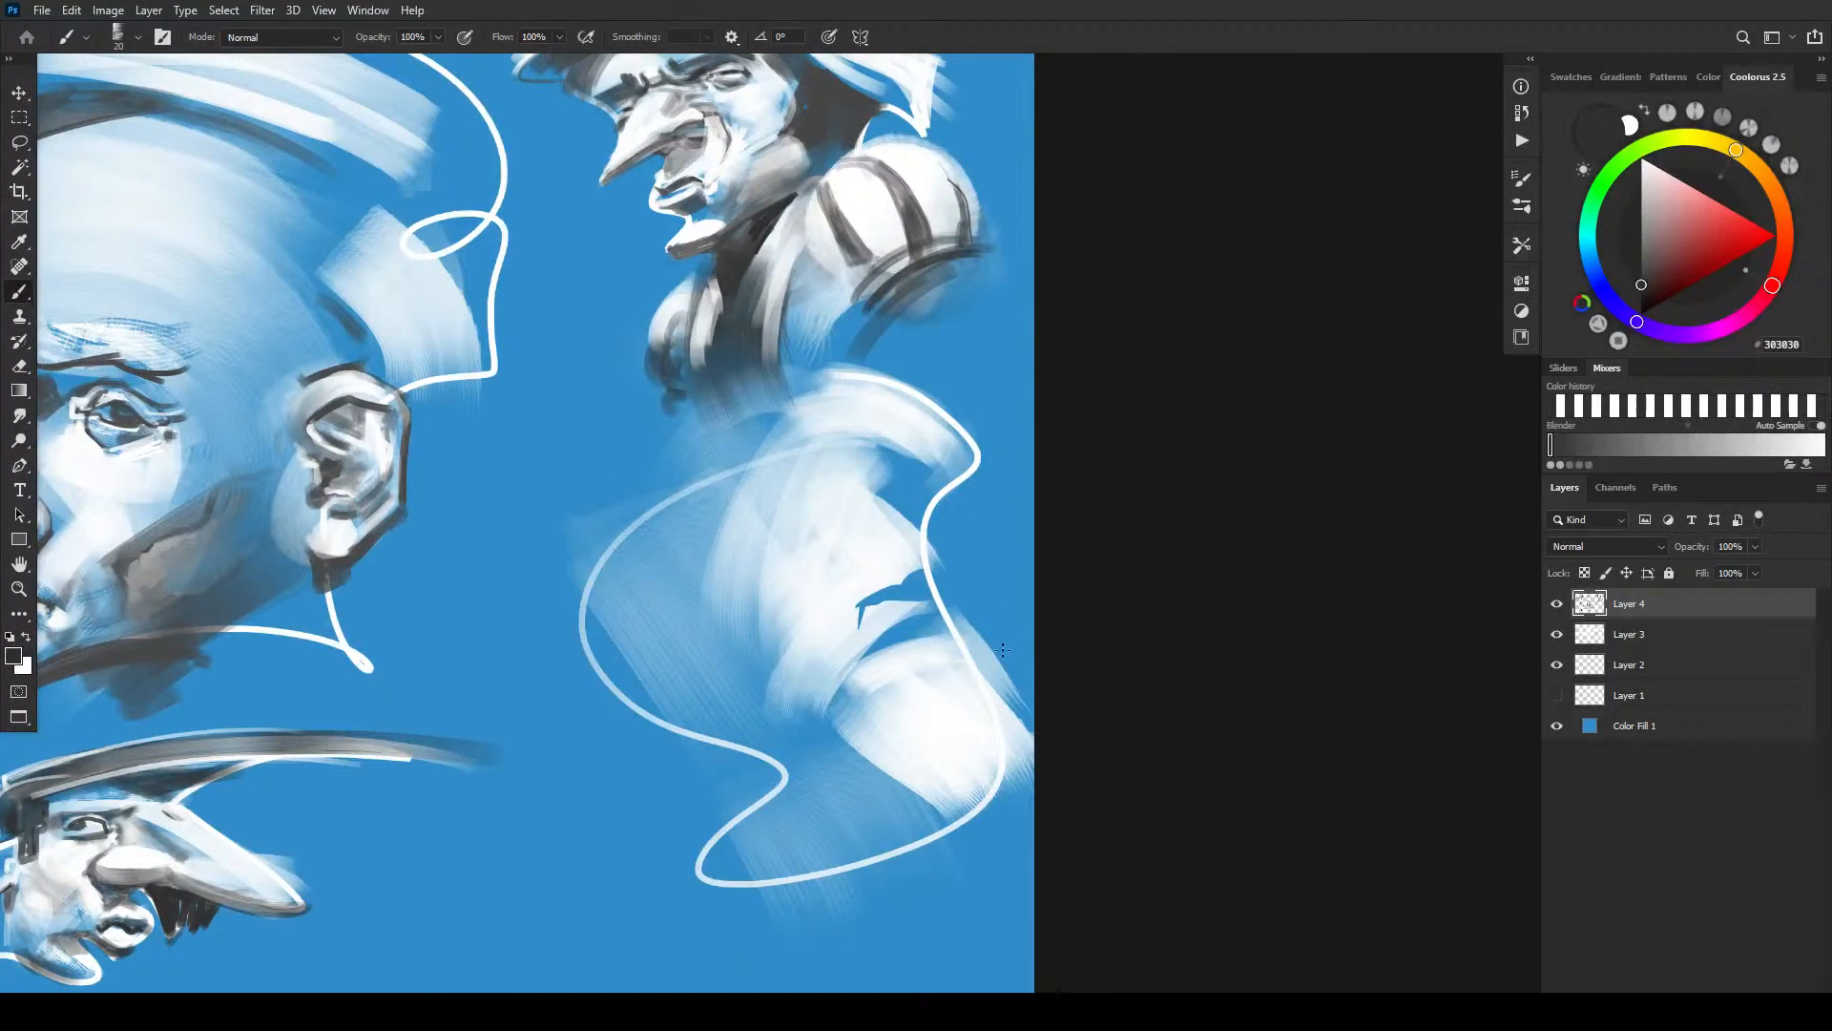
{"action": "mouse_move", "coordinate": [975, 456]}
{"action": "left_mouse_down"}
{"action": "mouse_move", "coordinate": [840, 479]}
{"action": "mouse_move", "coordinate": [853, 495]}
{"action": "mouse_move", "coordinate": [966, 475]}
{"action": "left_mouse_up"}
- Define the mouth corner and lower lip edge of the large profile with small dark grey strokes
{"action": "key", "text": "bracketleft"}
{"action": "key", "text": "bracketleft"}
{"action": "left_click_drag", "start_coordinate": [858, 613], "coordinate": [860, 630]}
{"action": "key", "text": "bracketright"}
{"action": "key", "text": "bracketright"}
{"action": "key", "text": "bracketright"}
{"action": "key", "text": "bracketright"}
{"action": "key", "text": "bracketright"}
{"action": "key", "text": "bracketleft"}
{"action": "mouse_move", "coordinate": [856, 608]}
{"action": "left_mouse_down"}
{"action": "mouse_move", "coordinate": [920, 595]}
{"action": "mouse_move", "coordinate": [923, 574]}
{"action": "mouse_move", "coordinate": [961, 589]}
{"action": "mouse_move", "coordinate": [868, 654]}
{"action": "left_mouse_up"}
- Shade the upper lip and the eye area behind the nose softly in dark grey with a larger brush
{"action": "key", "text": "bracketright"}
{"action": "key", "text": "bracketright"}
{"action": "key", "text": "bracketright"}
{"action": "key", "text": "bracketright"}
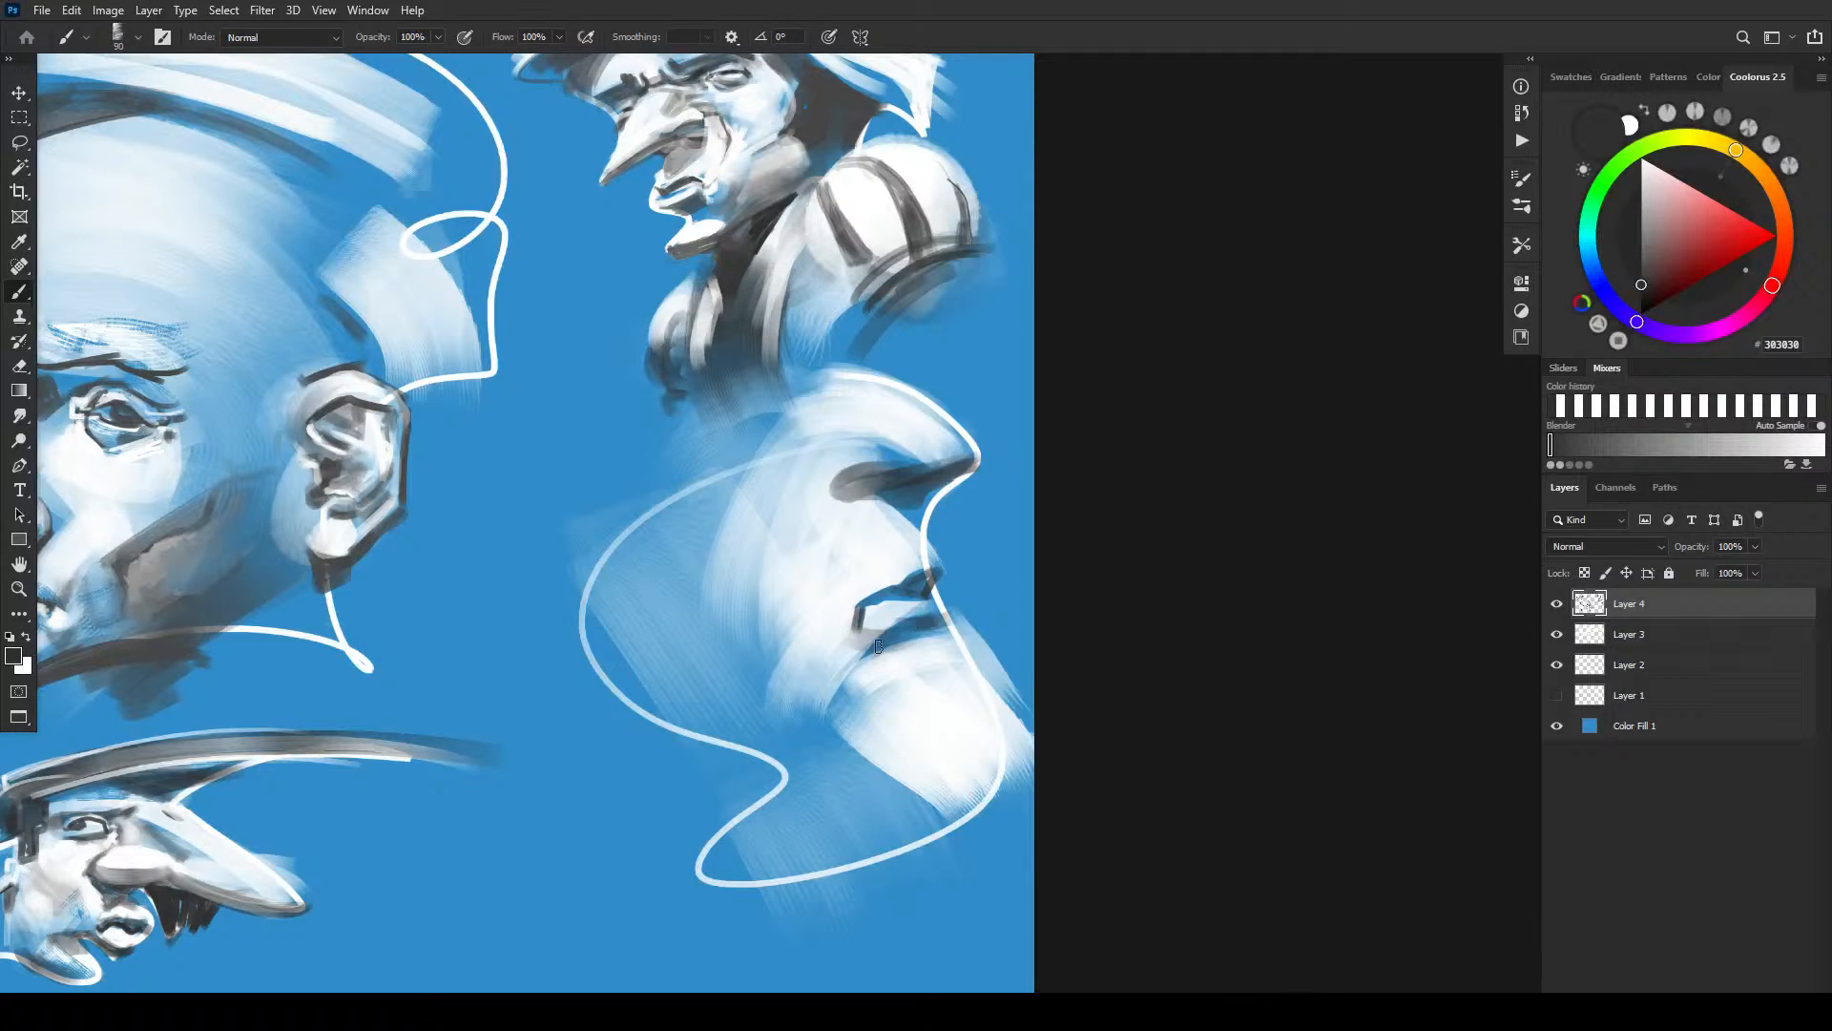
{"action": "key", "text": "bracketright"}
{"action": "left_click_drag", "start_coordinate": [863, 503], "coordinate": [917, 520]}
{"action": "left_click_drag", "start_coordinate": [782, 439], "coordinate": [739, 456]}
{"action": "left_click_drag", "start_coordinate": [774, 436], "coordinate": [745, 446]}
- Shade the top of the nose bridge and the underside of the chin with broad, soft dark grey strokes
{"action": "key", "text": "bracketright"}
{"action": "key", "text": "bracketright"}
{"action": "key", "text": "bracketright"}
{"action": "key", "text": "bracketright"}
{"action": "key", "text": "bracketright"}
{"action": "key", "text": "bracketright"}
{"action": "key", "text": "bracketright"}
{"action": "key", "text": "bracketright"}
{"action": "left_click_drag", "start_coordinate": [806, 391], "coordinate": [761, 434]}
{"action": "left_click_drag", "start_coordinate": [827, 384], "coordinate": [800, 421]}
{"action": "mouse_move", "coordinate": [964, 777]}
{"action": "left_mouse_down"}
{"action": "mouse_move", "coordinate": [1003, 748]}
{"action": "mouse_move", "coordinate": [918, 777]}
{"action": "mouse_move", "coordinate": [991, 768]}
{"action": "mouse_move", "coordinate": [894, 823]}
{"action": "mouse_move", "coordinate": [943, 815]}
{"action": "mouse_move", "coordinate": [952, 779]}
{"action": "mouse_move", "coordinate": [885, 783]}
{"action": "mouse_move", "coordinate": [843, 740]}
{"action": "mouse_move", "coordinate": [808, 737]}
{"action": "mouse_move", "coordinate": [811, 778]}
{"action": "mouse_move", "coordinate": [772, 780]}
{"action": "mouse_move", "coordinate": [901, 865]}
{"action": "left_mouse_up"}
- Block in a solid dark grey collar shape below the neck of the large profile with a big brush
{"action": "key", "text": "bracketright"}
{"action": "key", "text": "bracketright"}
{"action": "key", "text": "bracketright"}
{"action": "key", "text": "bracketright"}
{"action": "key", "text": "bracketleft"}
{"action": "key", "text": "bracketleft"}
{"action": "key", "text": "bracketleft"}
{"action": "key", "text": "bracketleft"}
{"action": "key", "text": "bracketleft"}
{"action": "key", "text": "bracketleft"}
{"action": "left_click_drag", "start_coordinate": [724, 872], "coordinate": [823, 930]}
{"action": "key", "text": "bracketright"}
{"action": "key", "text": "bracketright"}
{"action": "key", "text": "bracketright"}
{"action": "key", "text": "bracketright"}
{"action": "mouse_move", "coordinate": [721, 886]}
{"action": "left_mouse_down"}
{"action": "mouse_move", "coordinate": [821, 957]}
{"action": "mouse_move", "coordinate": [746, 902]}
{"action": "mouse_move", "coordinate": [822, 893]}
{"action": "mouse_move", "coordinate": [845, 978]}
{"action": "left_mouse_up"}
- Shade the nostril wing and the upper lip in dark grey with a smaller brush
{"action": "key", "text": "bracketleft"}
{"action": "key", "text": "bracketleft"}
{"action": "key", "text": "bracketleft"}
{"action": "key", "text": "bracketleft"}
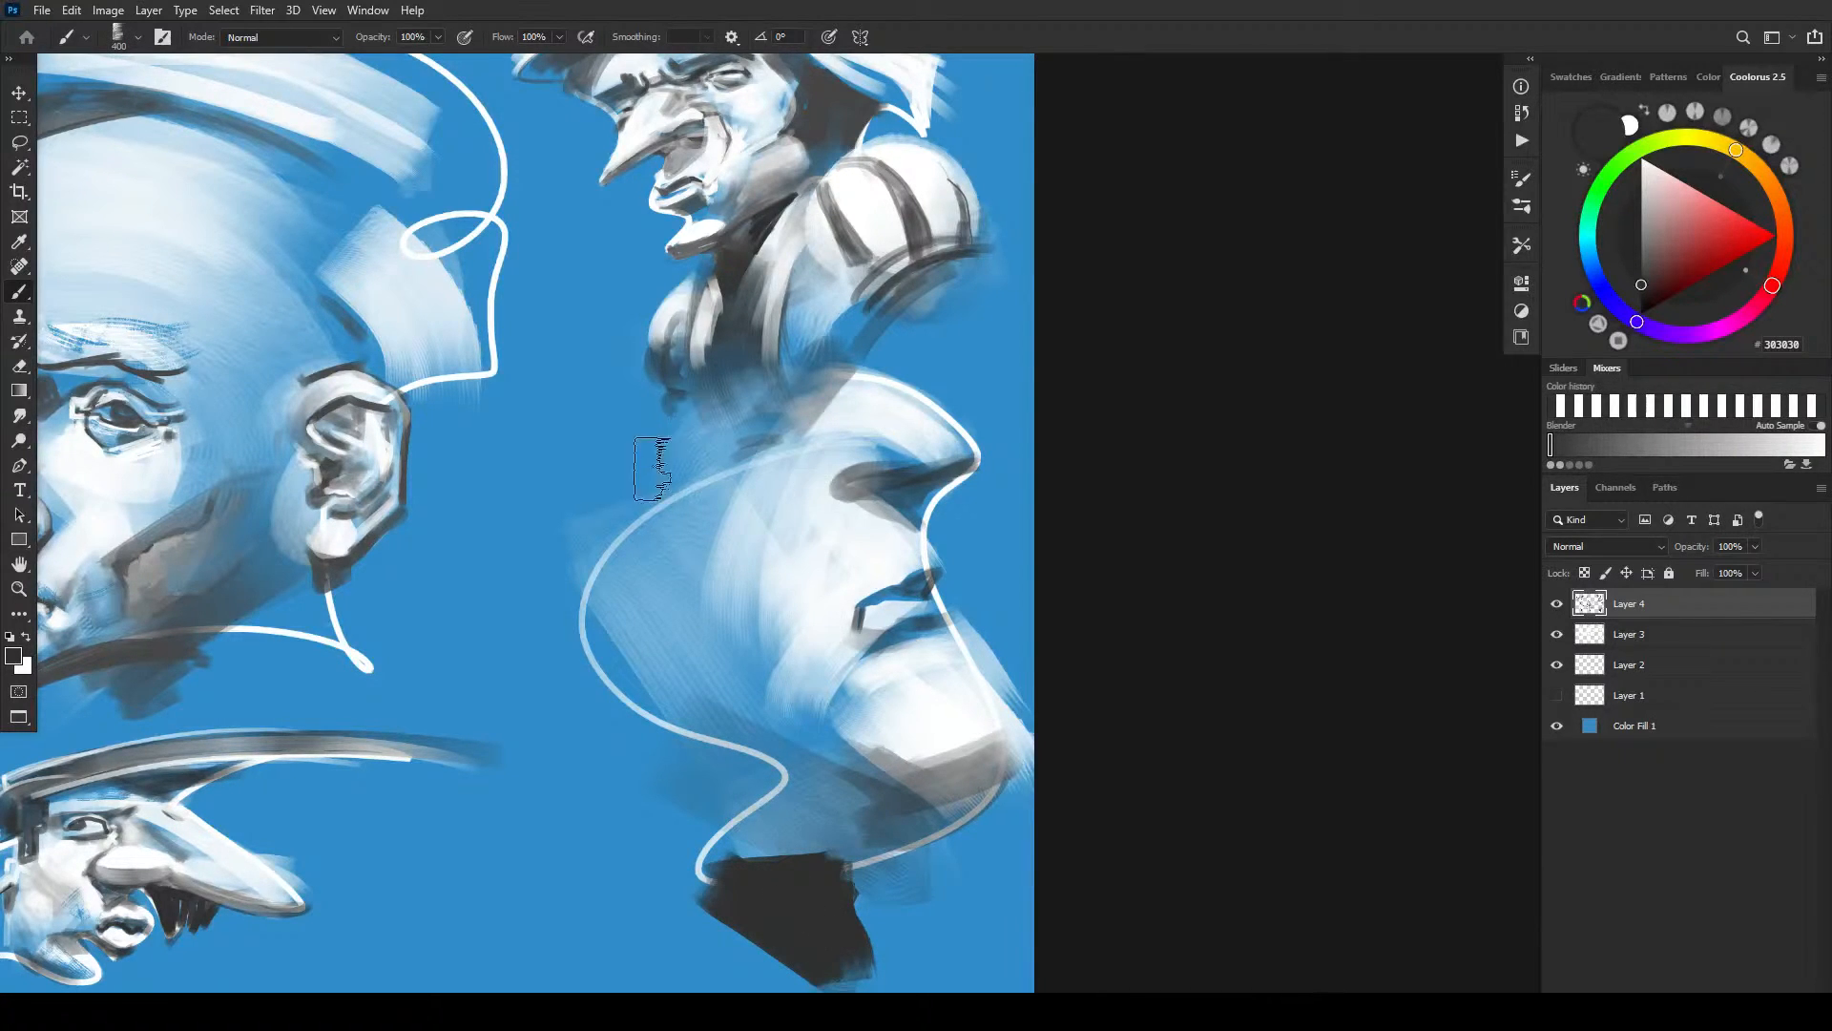
{"action": "key", "text": "bracketleft"}
{"action": "key", "text": "bracketleft"}
{"action": "key", "text": "bracketleft"}
{"action": "key", "text": "bracketleft"}
{"action": "mouse_move", "coordinate": [857, 488]}
{"action": "left_mouse_down"}
{"action": "mouse_move", "coordinate": [837, 445]}
{"action": "mouse_move", "coordinate": [833, 469]}
{"action": "mouse_move", "coordinate": [893, 471]}
{"action": "mouse_move", "coordinate": [812, 522]}
{"action": "mouse_move", "coordinate": [835, 487]}
{"action": "mouse_move", "coordinate": [822, 503]}
{"action": "mouse_move", "coordinate": [919, 536]}
{"action": "left_mouse_up"}
{"action": "key", "text": "bracketright"}
{"action": "key", "text": "bracketleft"}
{"action": "key", "text": "bracketleft"}
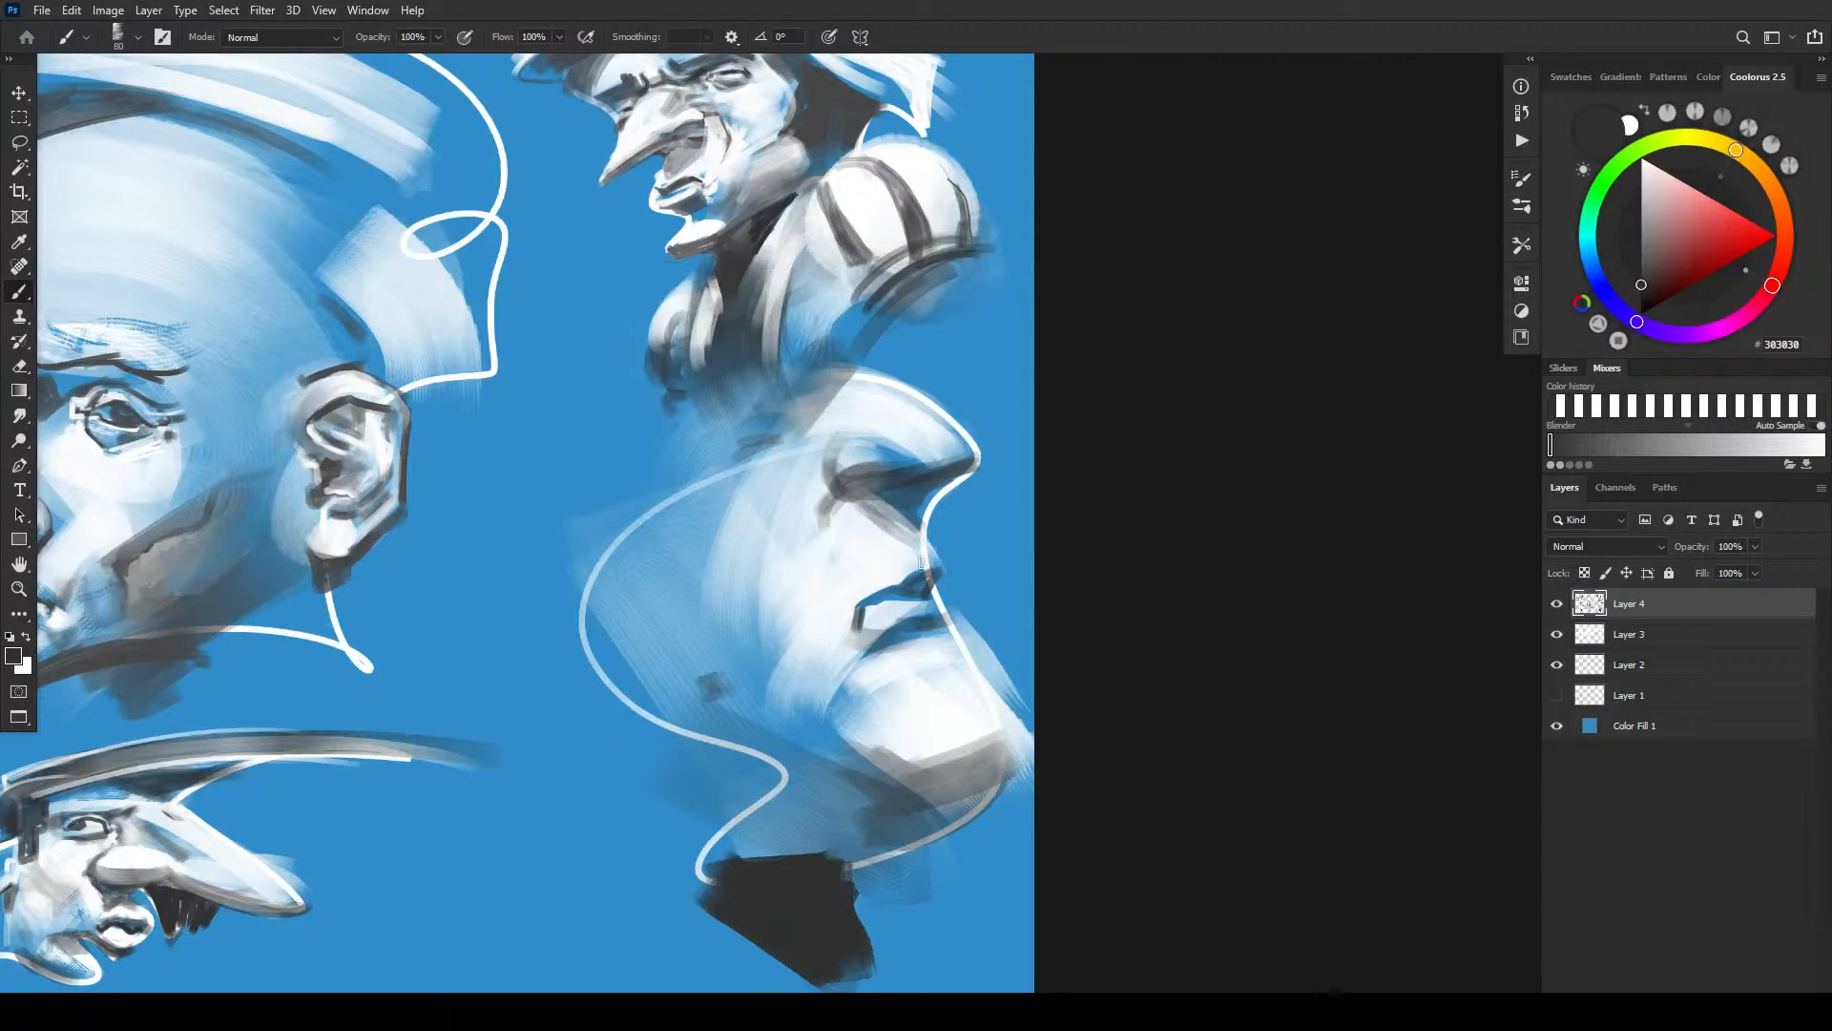
- Darken the mouth corner, then shade the back of the cheek and the brow with a large soft dark grey brush
{"action": "key", "text": "bracketright"}
{"action": "key", "text": "bracketright"}
{"action": "key", "text": "bracketright"}
{"action": "left_click_drag", "start_coordinate": [854, 610], "coordinate": [846, 630]}
{"action": "key", "text": "bracketright"}
{"action": "key", "text": "bracketright"}
{"action": "key", "text": "bracketright"}
{"action": "key", "text": "bracketright"}
{"action": "key", "text": "bracketright"}
{"action": "key", "text": "bracketright"}
{"action": "key", "text": "bracketright"}
{"action": "mouse_move", "coordinate": [694, 572]}
{"action": "left_mouse_down"}
{"action": "mouse_move", "coordinate": [787, 449]}
{"action": "mouse_move", "coordinate": [714, 463]}
{"action": "left_mouse_up"}
{"action": "left_click_drag", "start_coordinate": [799, 418], "coordinate": [782, 425]}
- Model the side of the nose with soft dark grey shading and lighten the skin beside the nostril in white
{"action": "key", "text": "bracketright"}
{"action": "key", "text": "bracketleft"}
{"action": "key", "text": "bracketleft"}
{"action": "key", "text": "bracketleft"}
{"action": "key", "text": "bracketleft"}
{"action": "key", "text": "bracketleft"}
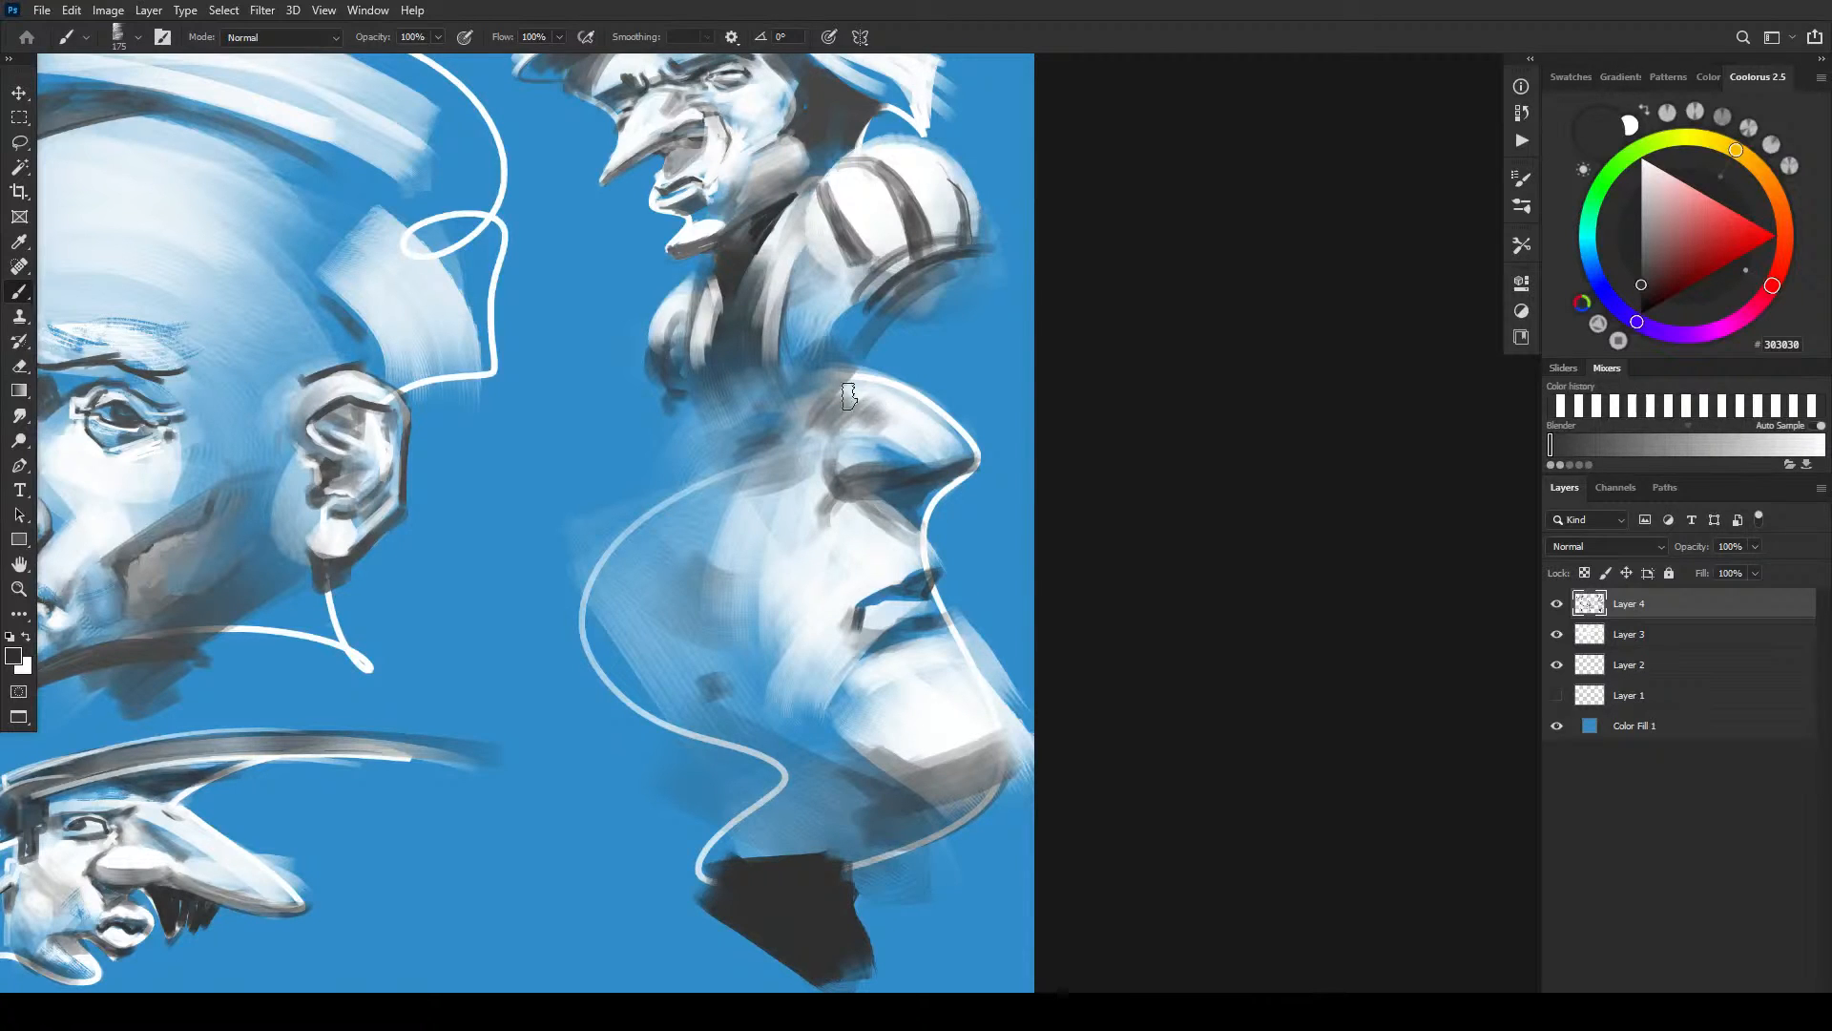
{"action": "key", "text": "bracketright"}
{"action": "key", "text": "bracketright"}
{"action": "key", "text": "x"}
{"action": "key", "text": "bracketleft"}
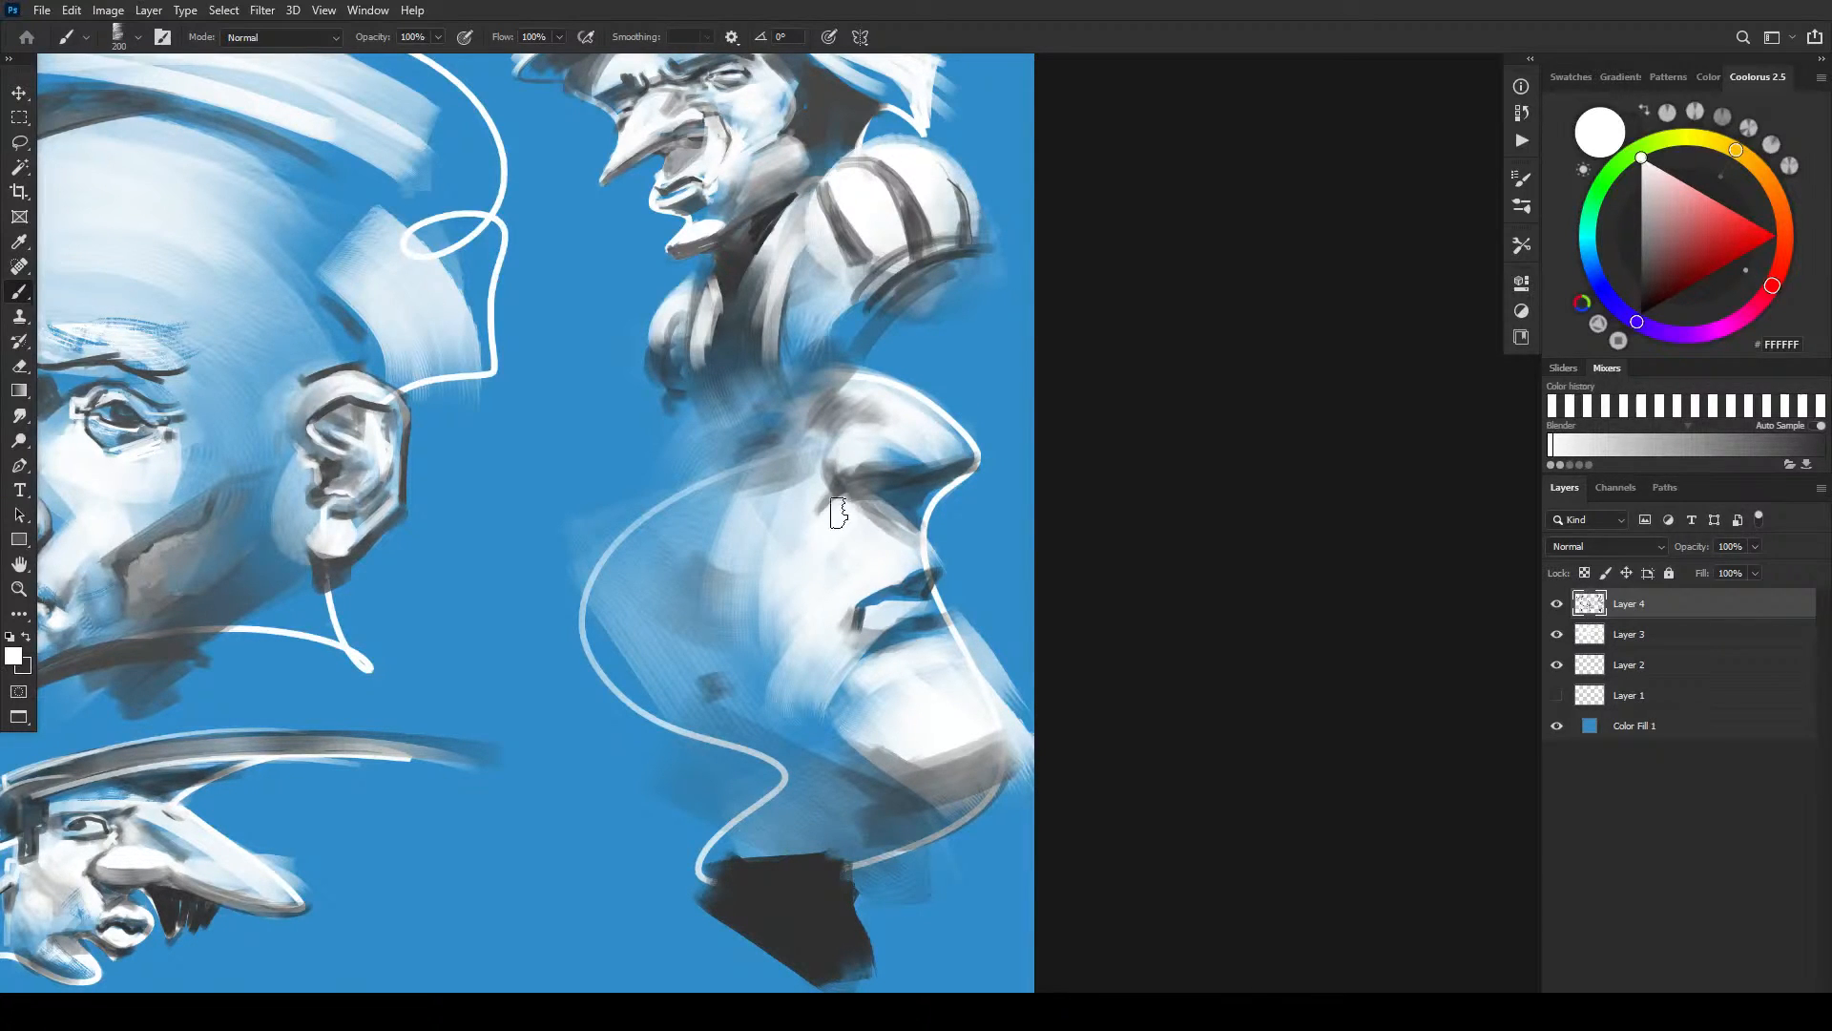
- Paint a soft dark grey fold from the nostril toward the mouth and lighten its inner side with white
{"action": "key", "text": "x"}
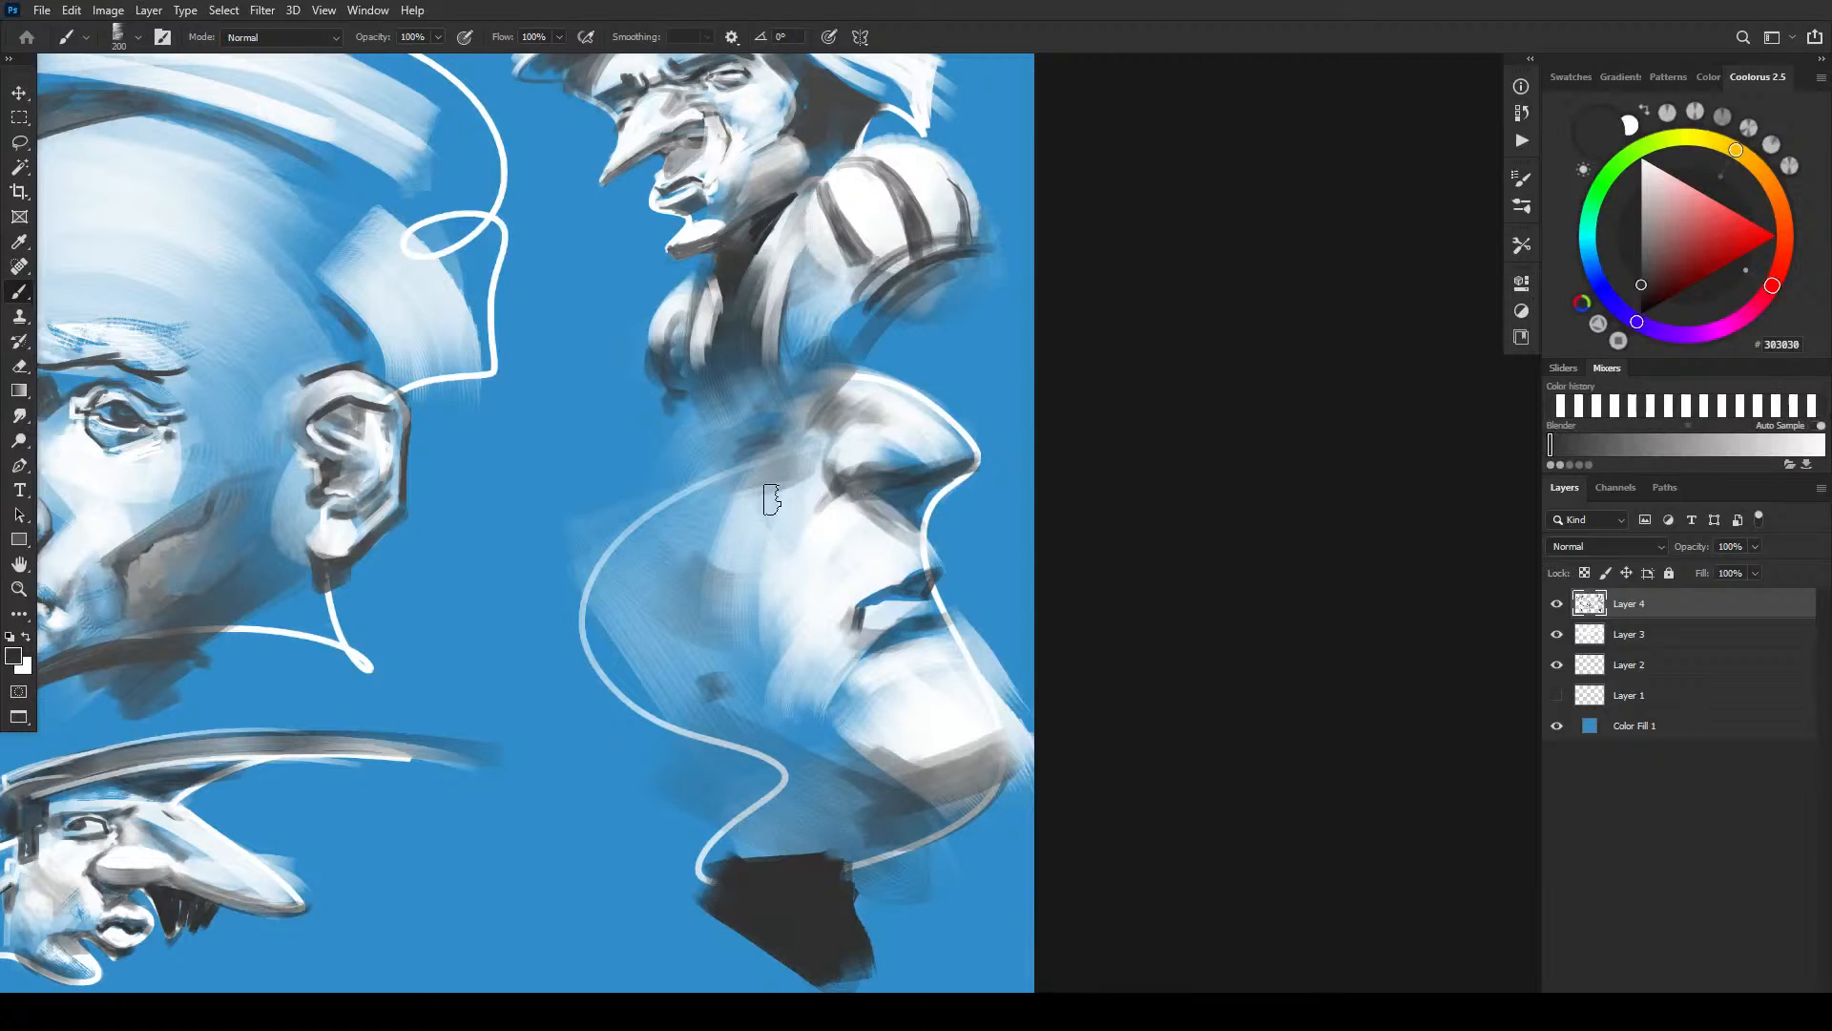
{"action": "mouse_move", "coordinate": [820, 501]}
{"action": "left_mouse_down"}
{"action": "mouse_move", "coordinate": [784, 565]}
{"action": "mouse_move", "coordinate": [817, 613]}
{"action": "left_mouse_up"}
{"action": "key", "text": "x"}
{"action": "mouse_move", "coordinate": [828, 530]}
{"action": "left_mouse_down"}
{"action": "mouse_move", "coordinate": [804, 564]}
{"action": "mouse_move", "coordinate": [830, 529]}
{"action": "mouse_move", "coordinate": [831, 602]}
{"action": "mouse_move", "coordinate": [767, 583]}
{"action": "mouse_move", "coordinate": [803, 630]}
{"action": "mouse_move", "coordinate": [770, 597]}
{"action": "mouse_move", "coordinate": [812, 626]}
{"action": "mouse_move", "coordinate": [837, 596]}
{"action": "left_mouse_up"}
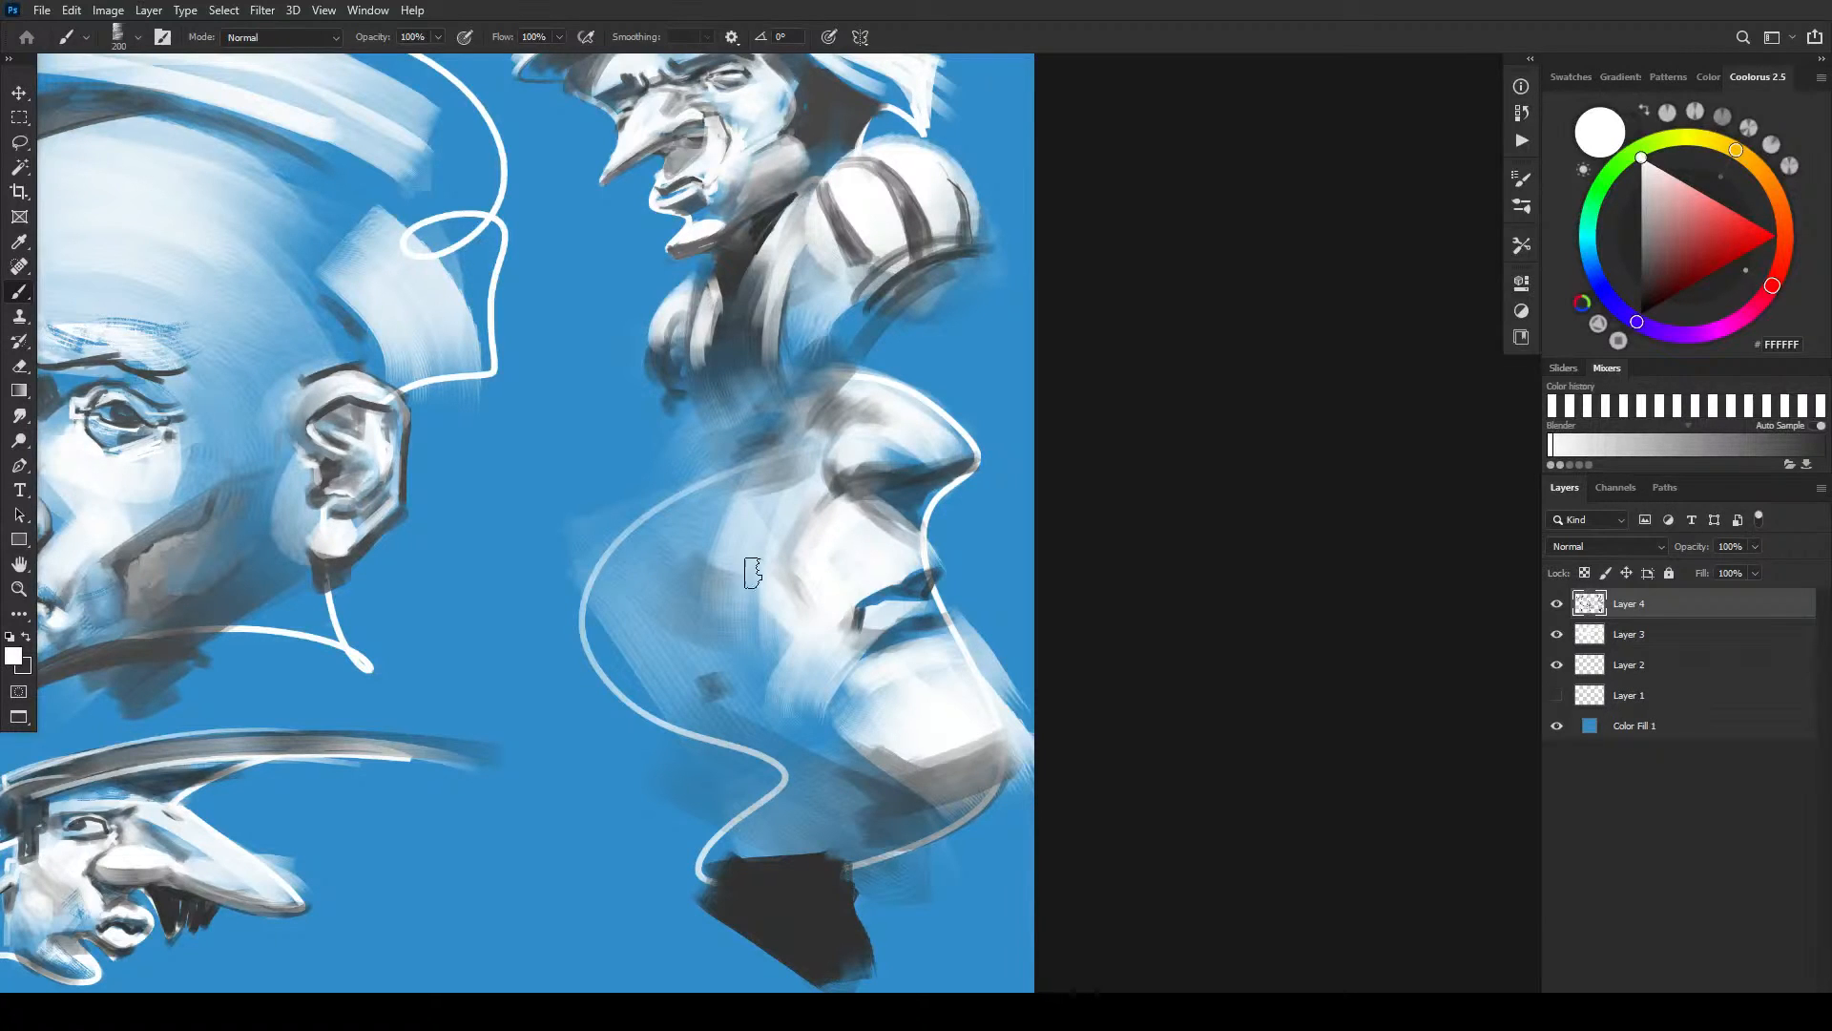
- Paint a broad white highlight across the upper cheek behind the nose
{"action": "mouse_move", "coordinate": [777, 503]}
{"action": "left_mouse_down"}
{"action": "mouse_move", "coordinate": [765, 541]}
{"action": "mouse_move", "coordinate": [803, 470]}
{"action": "mouse_move", "coordinate": [741, 544]}
{"action": "mouse_move", "coordinate": [707, 511]}
{"action": "left_mouse_up"}
{"action": "key", "text": "bracketright"}
{"action": "key", "text": "bracketright"}
{"action": "key", "text": "bracketright"}
{"action": "key", "text": "bracketright"}
- Rework the mouth corner and the shadow under the lower lip with a small dark grey brush
{"action": "key", "text": "bracketleft"}
{"action": "key", "text": "bracketleft"}
{"action": "key", "text": "bracketleft"}
{"action": "key", "text": "bracketleft"}
{"action": "key", "text": "bracketleft"}
{"action": "key", "text": "bracketleft"}
{"action": "key", "text": "bracketleft"}
{"action": "key", "text": "bracketleft"}
{"action": "key", "text": "bracketleft"}
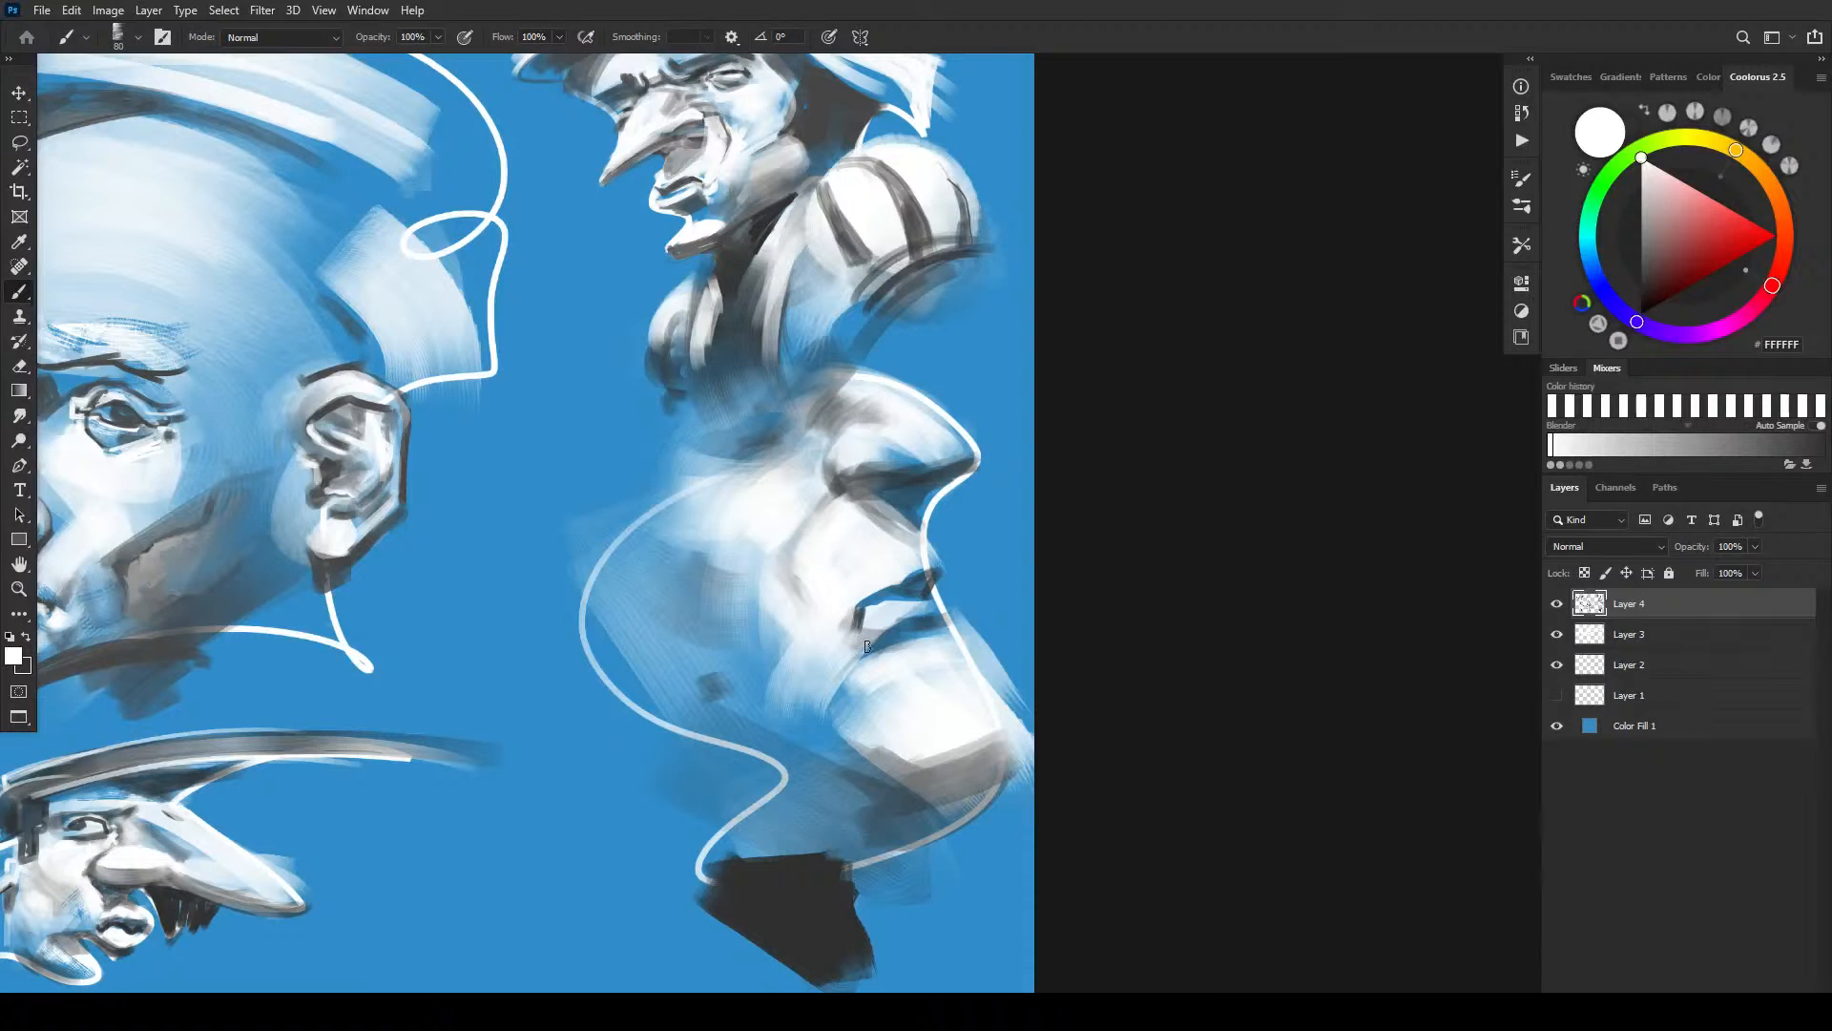
{"action": "key", "text": "x"}
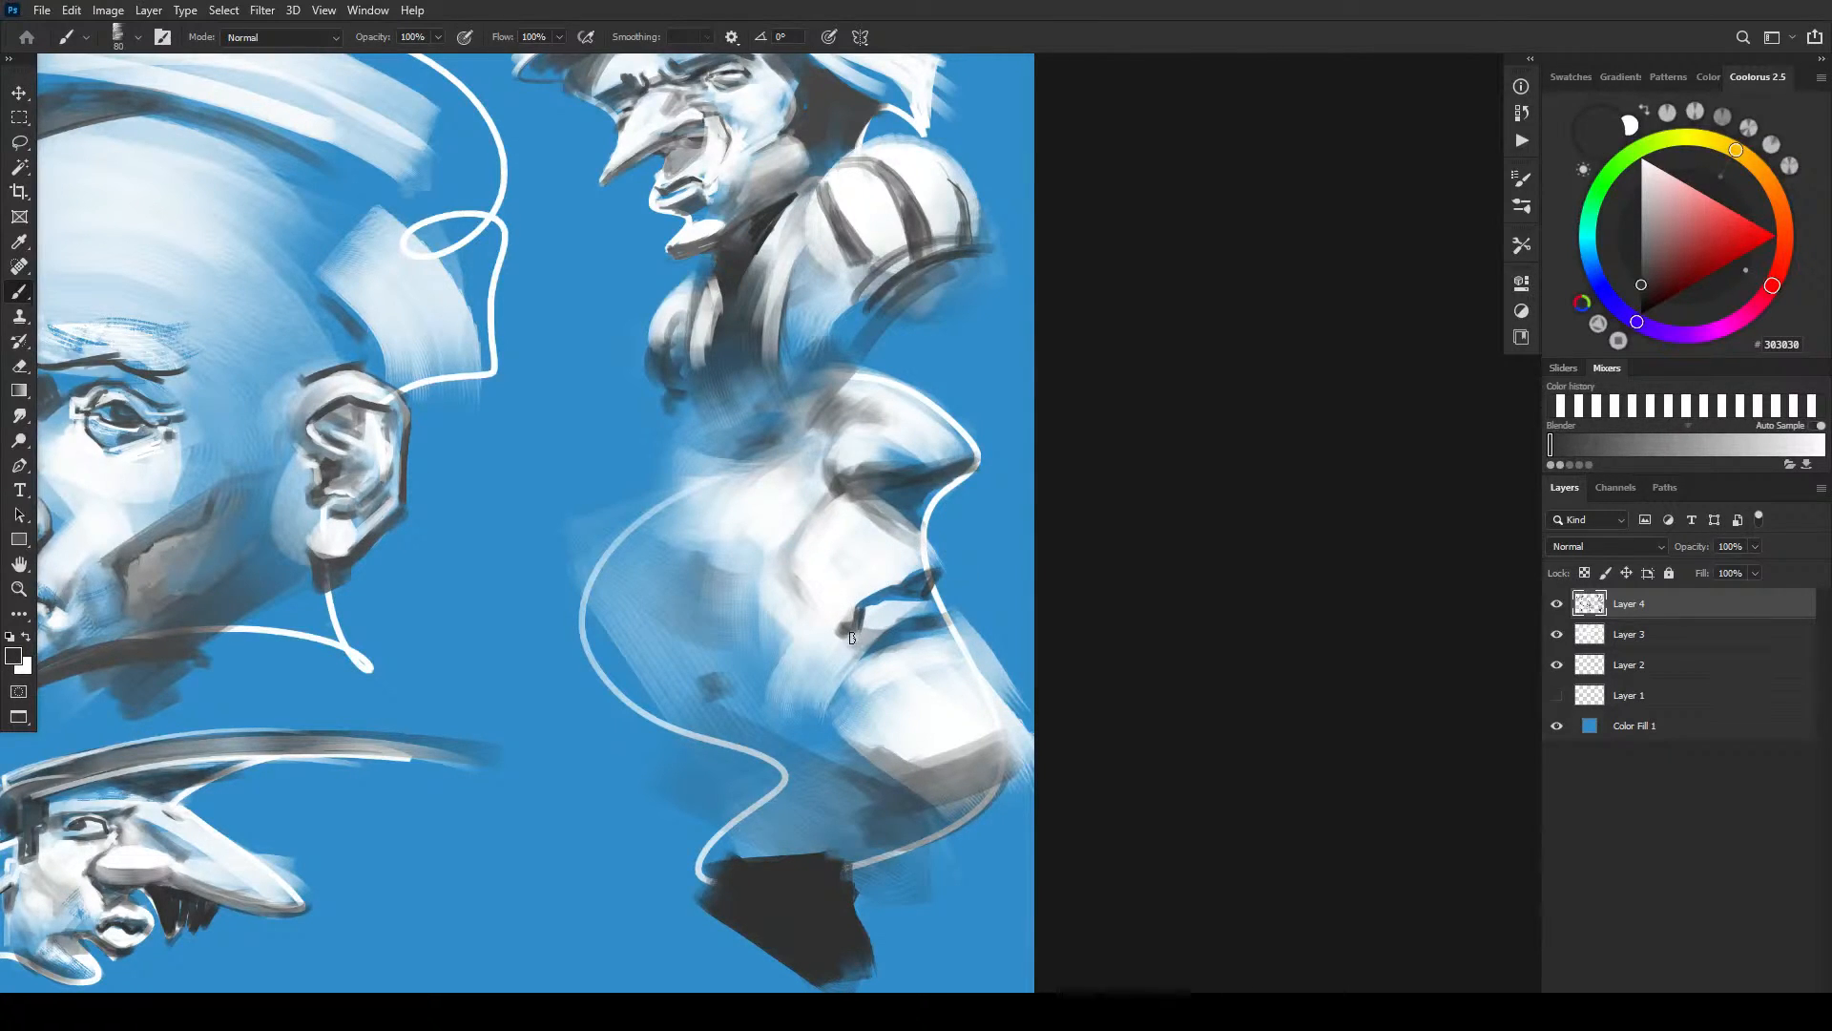
{"action": "mouse_move", "coordinate": [866, 664]}
{"action": "left_mouse_down"}
{"action": "mouse_move", "coordinate": [863, 682]}
{"action": "mouse_move", "coordinate": [836, 680]}
{"action": "mouse_move", "coordinate": [851, 683]}
{"action": "mouse_move", "coordinate": [852, 634]}
{"action": "mouse_move", "coordinate": [959, 404]}
{"action": "mouse_move", "coordinate": [846, 586]}
{"action": "mouse_move", "coordinate": [868, 662]}
{"action": "mouse_move", "coordinate": [826, 656]}
{"action": "mouse_move", "coordinate": [862, 633]}
{"action": "left_mouse_up"}
- Highlight the cheek fold in white with a larger brush and blend a sampled tone beside the mouth corner
{"action": "key", "text": "bracketright"}
{"action": "key", "text": "bracketright"}
{"action": "key", "text": "bracketright"}
{"action": "key", "text": "bracketright"}
{"action": "key", "text": "x"}
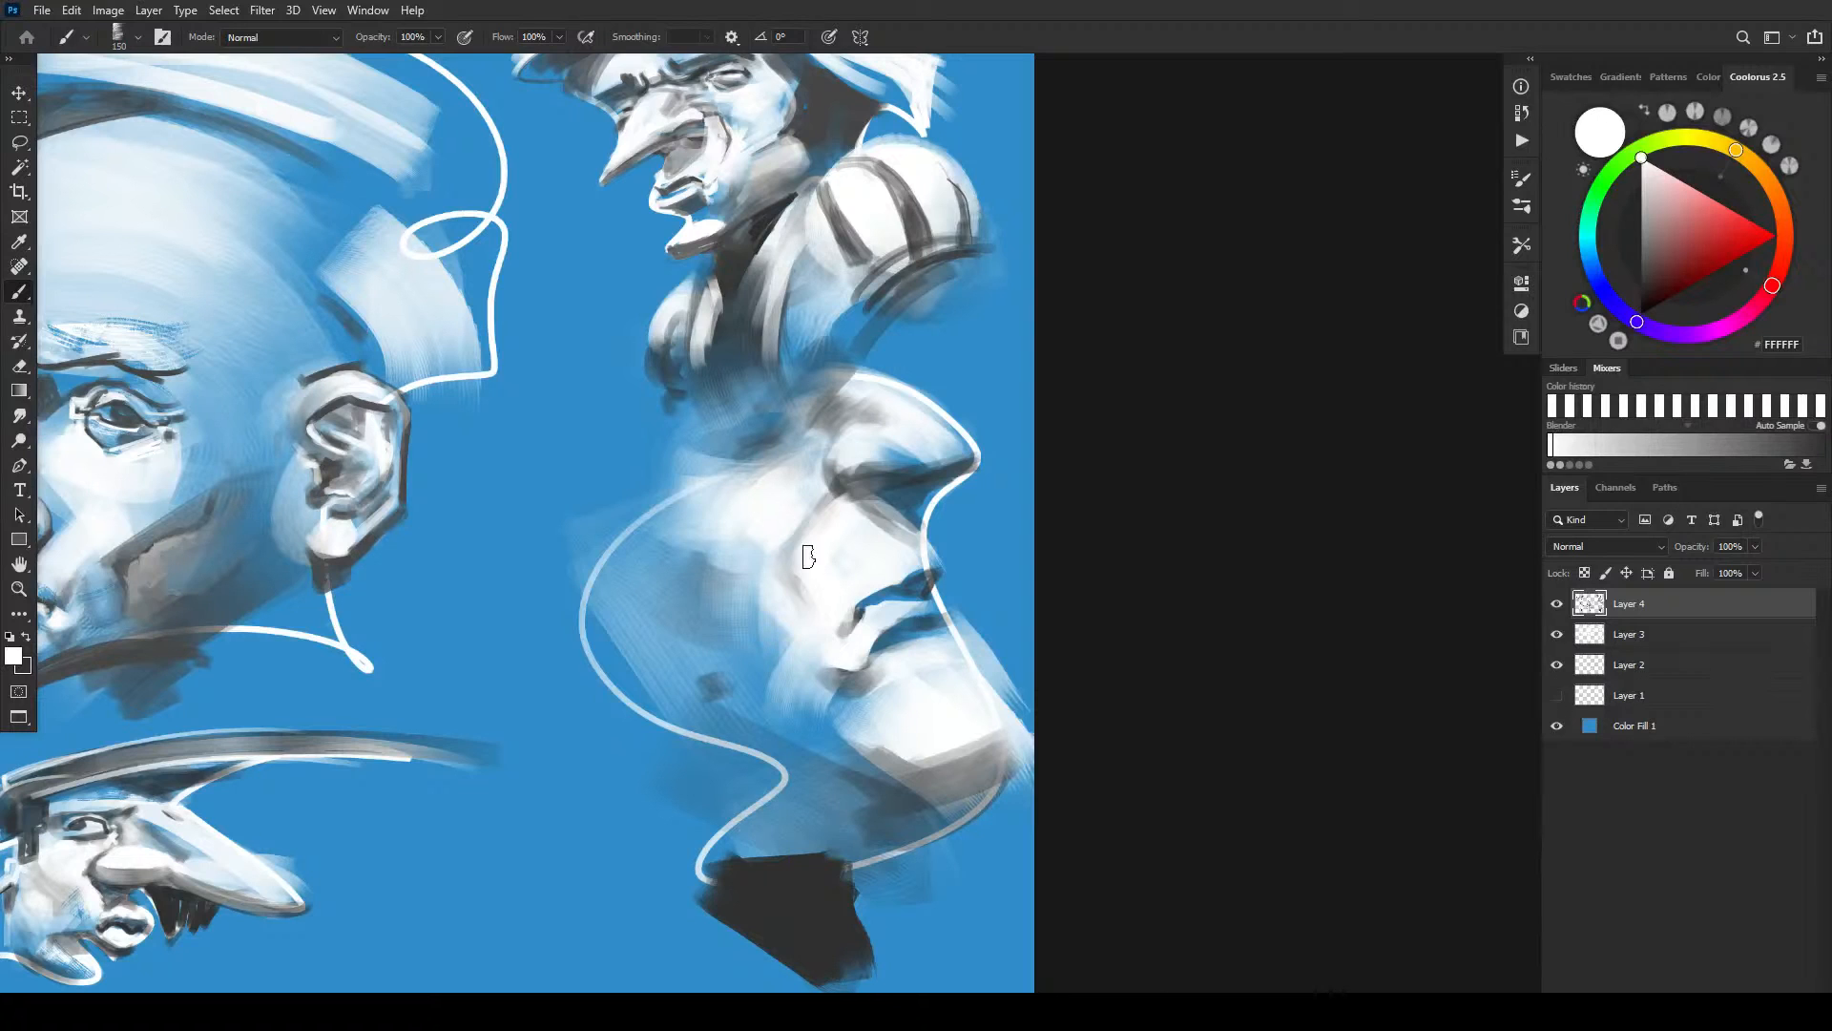
{"action": "left_click_drag", "start_coordinate": [777, 593], "coordinate": [802, 573]}
{"action": "left_click", "coordinate": [860, 624], "text": "alt"}
{"action": "mouse_move", "coordinate": [858, 617]}
{"action": "left_mouse_down"}
{"action": "mouse_move", "coordinate": [856, 578]}
{"action": "mouse_move", "coordinate": [864, 614]}
{"action": "mouse_move", "coordinate": [840, 615]}
{"action": "mouse_move", "coordinate": [860, 635]}
{"action": "mouse_move", "coordinate": [826, 642]}
{"action": "mouse_move", "coordinate": [846, 601]}
{"action": "left_mouse_up"}
{"action": "key", "text": "x"}
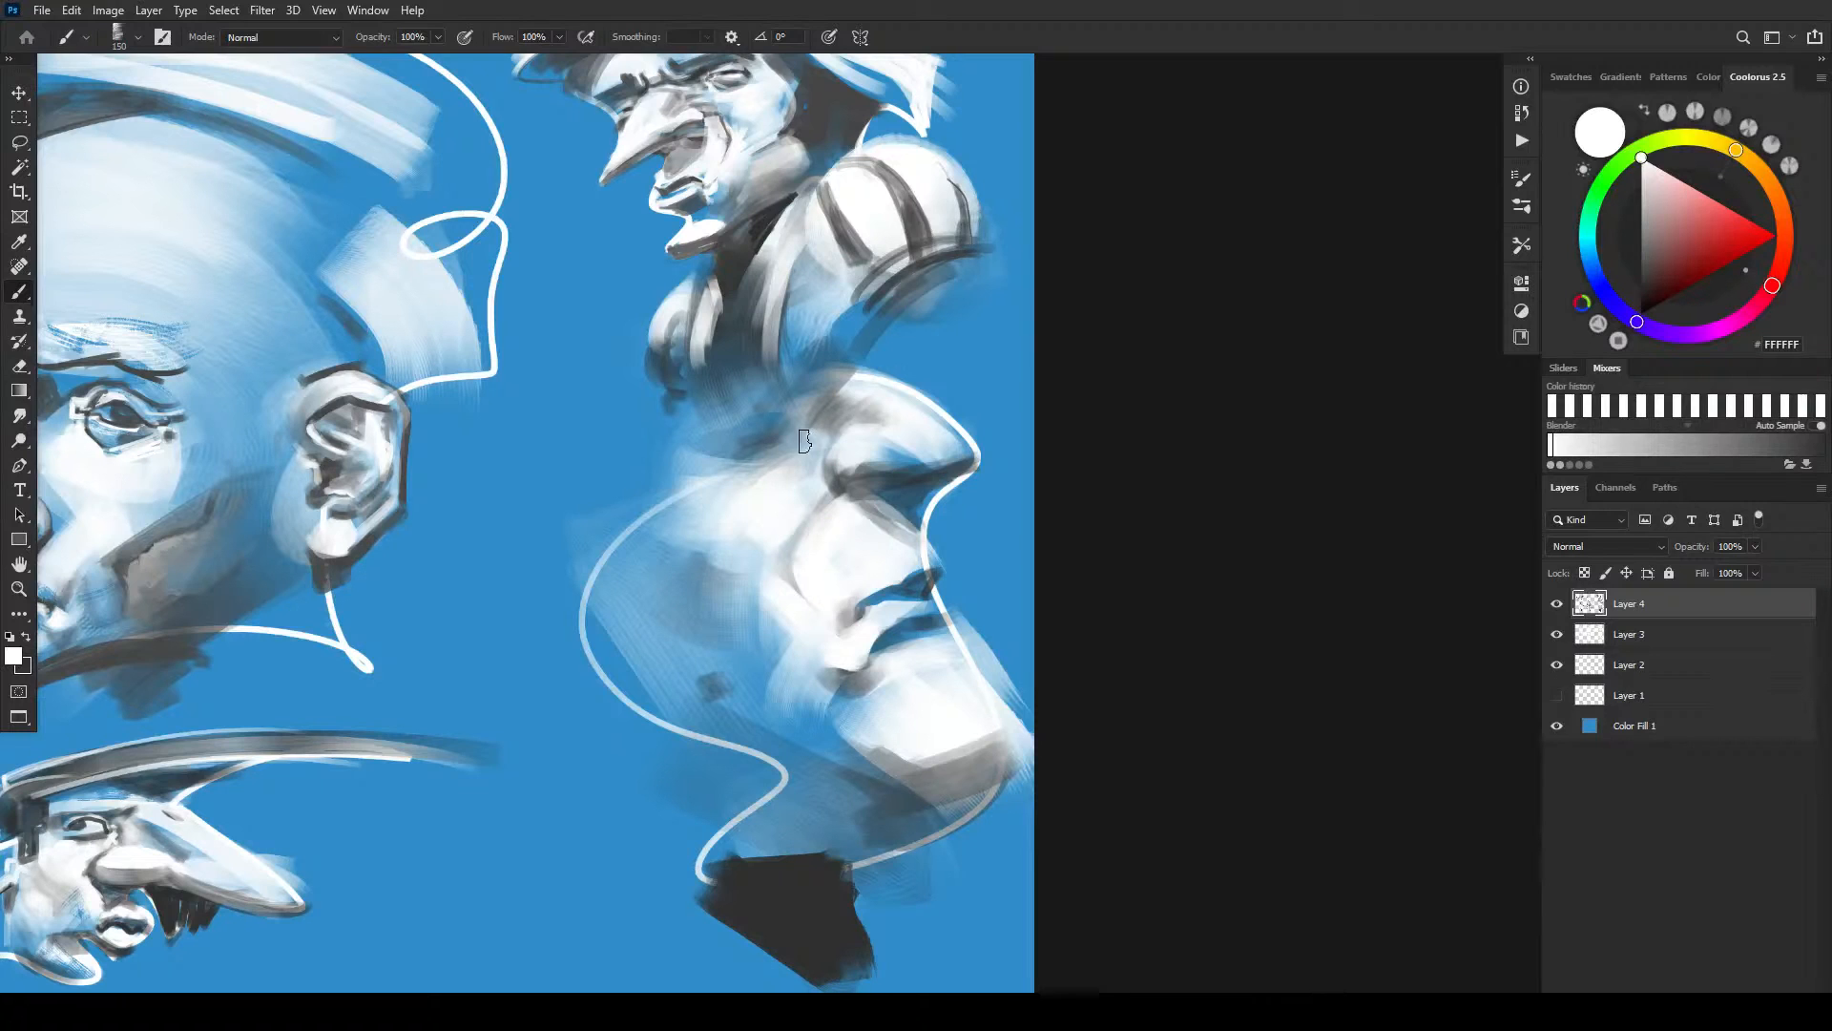
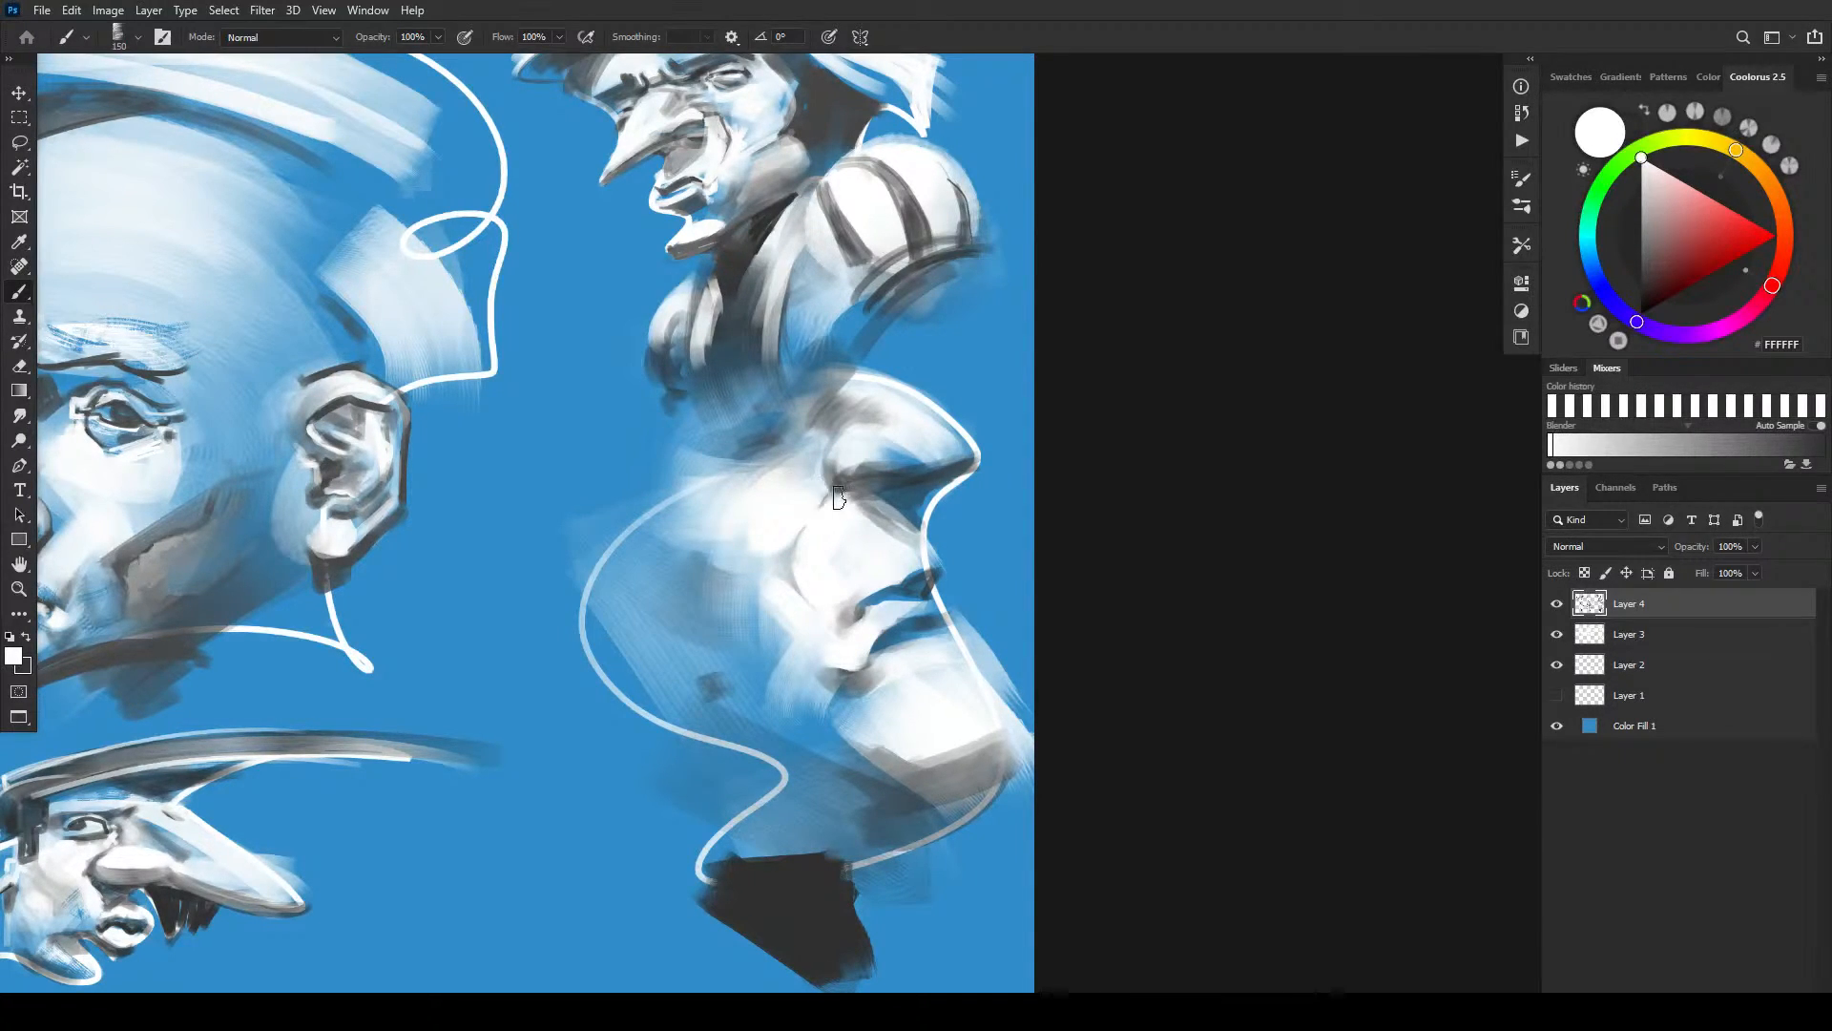
- Lighten the dark patch on the lower cheek of the large-chinned face with broad, soft brushwork
{"action": "key", "text": "x"}
{"action": "key", "text": "x"}
{"action": "key", "text": "bracketright"}
{"action": "key", "text": "bracketright"}
{"action": "key", "text": "bracketright"}
{"action": "key", "text": "bracketright"}
{"action": "key", "text": "bracketright"}
{"action": "key", "text": "bracketright"}
{"action": "key", "text": "bracketright"}
{"action": "key", "text": "bracketright"}
{"action": "key", "text": "bracketright"}
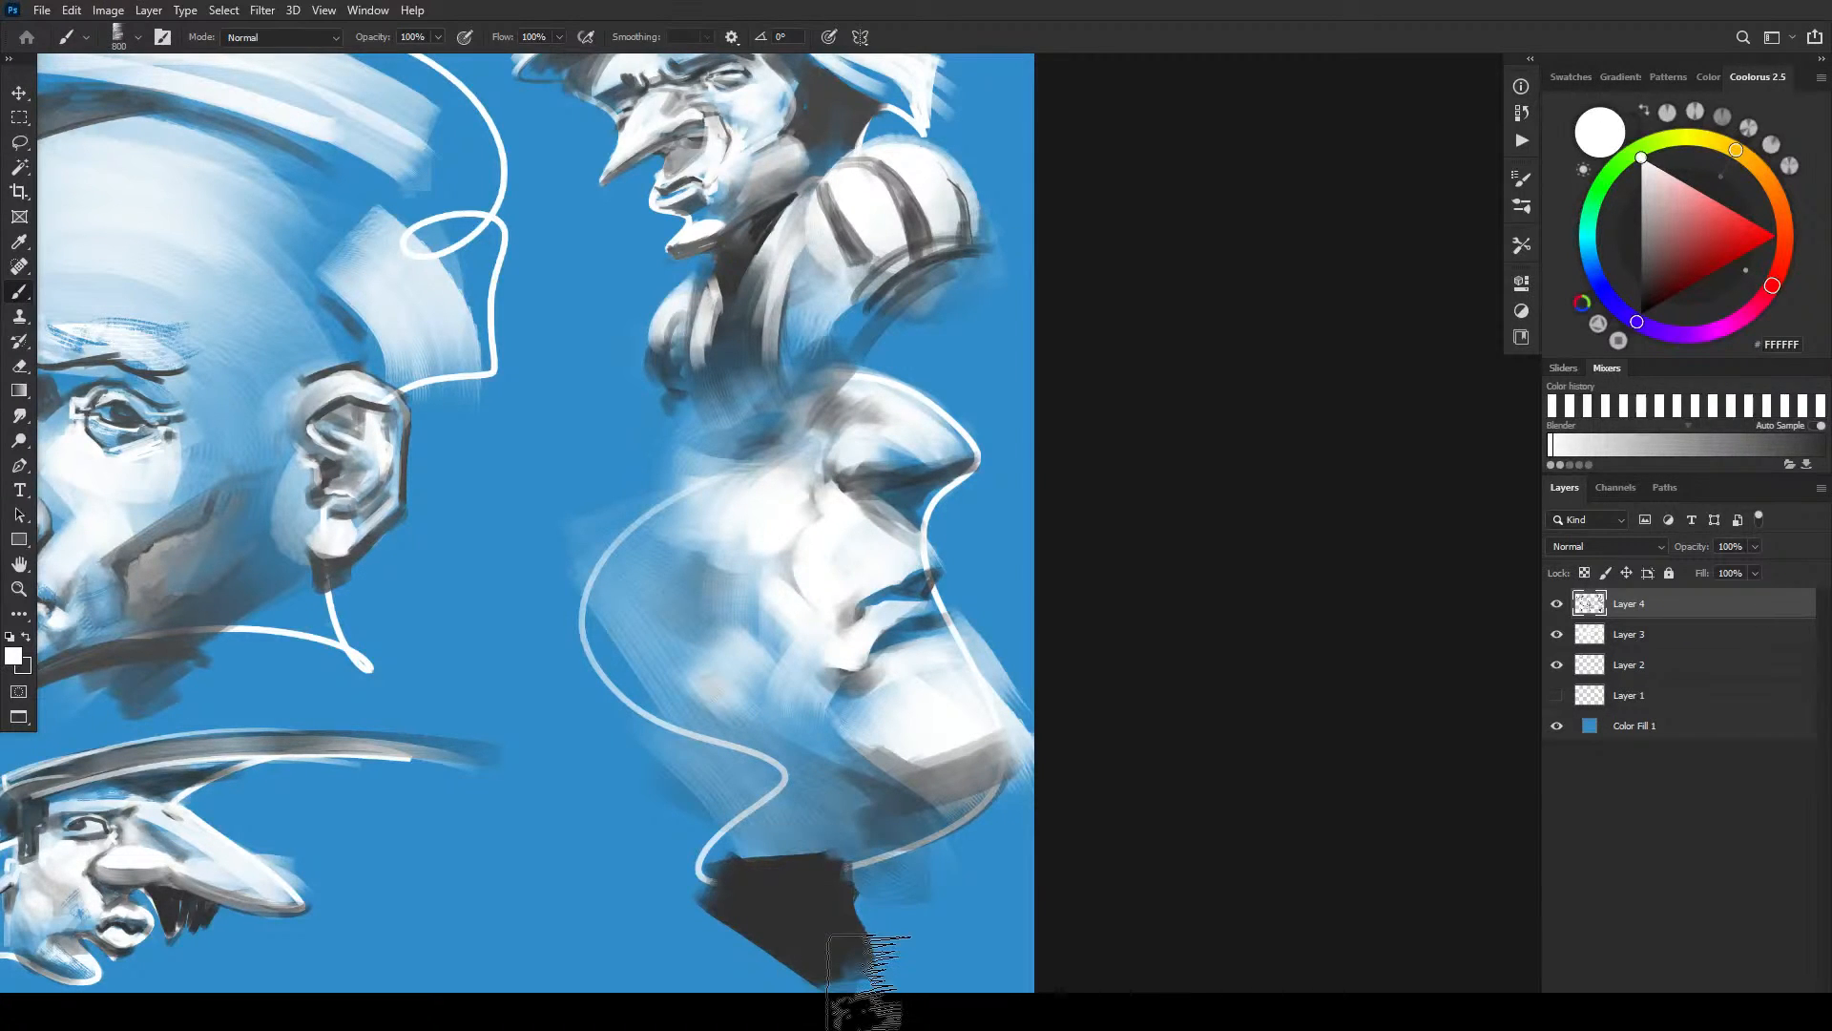
- Sharpen the front contour of the lips and chin with thin white strokes from a small brush
{"action": "key", "text": "bracketleft"}
{"action": "key", "text": "bracketleft"}
{"action": "key", "text": "bracketleft"}
{"action": "key", "text": "bracketleft"}
{"action": "key", "text": "bracketleft"}
{"action": "key", "text": "bracketleft"}
{"action": "key", "text": "bracketleft"}
{"action": "key", "text": "bracketleft"}
{"action": "key", "text": "bracketleft"}
{"action": "key", "text": "bracketleft"}
{"action": "key", "text": "bracketleft"}
{"action": "key", "text": "bracketleft"}
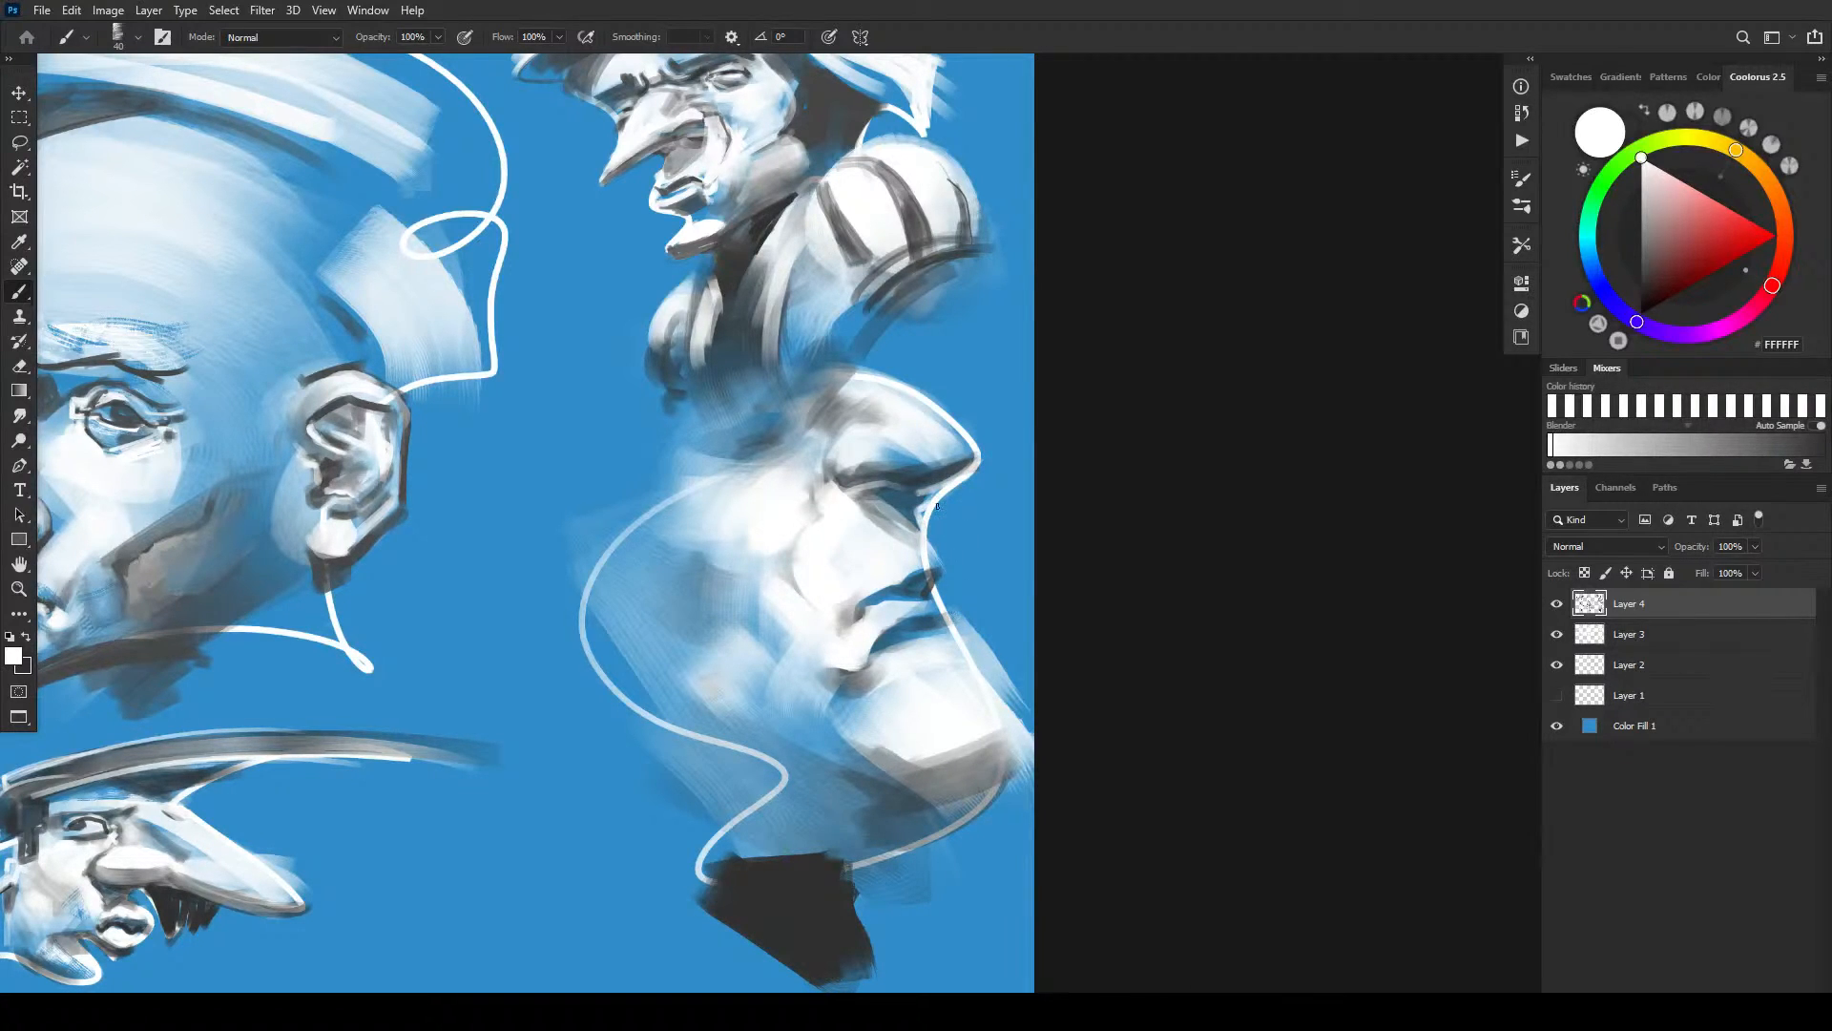
{"action": "left_click_drag", "start_coordinate": [925, 594], "coordinate": [936, 571]}
{"action": "left_click_drag", "start_coordinate": [958, 645], "coordinate": [992, 685]}
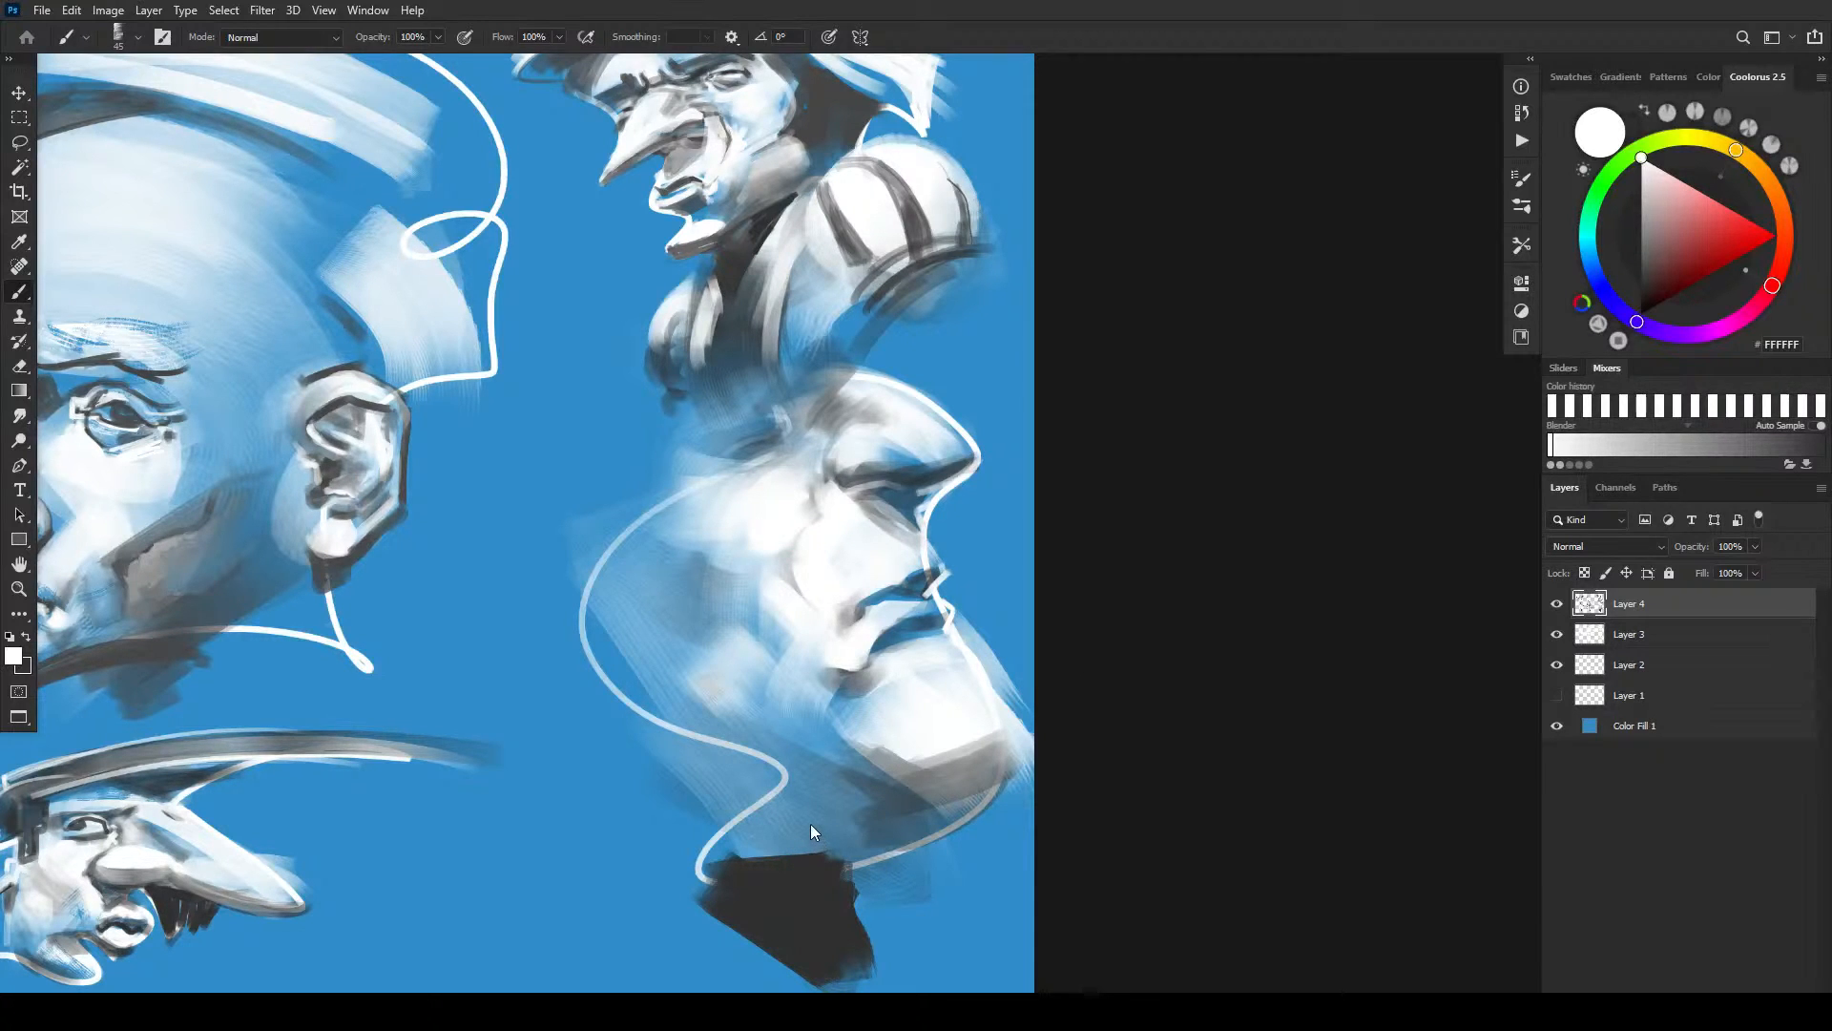
- Toggle Layer 4 off and on to compare the painting, and add a new empty layer above it
{"action": "left_click_drag", "start_coordinate": [797, 516], "coordinate": [1077, 785]}
{"action": "left_click_drag", "start_coordinate": [882, 529], "coordinate": [1333, 311]}
{"action": "left_click_drag", "start_coordinate": [958, 519], "coordinate": [1393, 315]}
{"action": "left_click_drag", "start_coordinate": [901, 554], "coordinate": [767, 697]}
{"action": "mouse_move", "coordinate": [954, 641]}
{"action": "left_mouse_down"}
{"action": "mouse_move", "coordinate": [810, 597]}
{"action": "mouse_move", "coordinate": [810, 696]}
{"action": "left_mouse_up"}
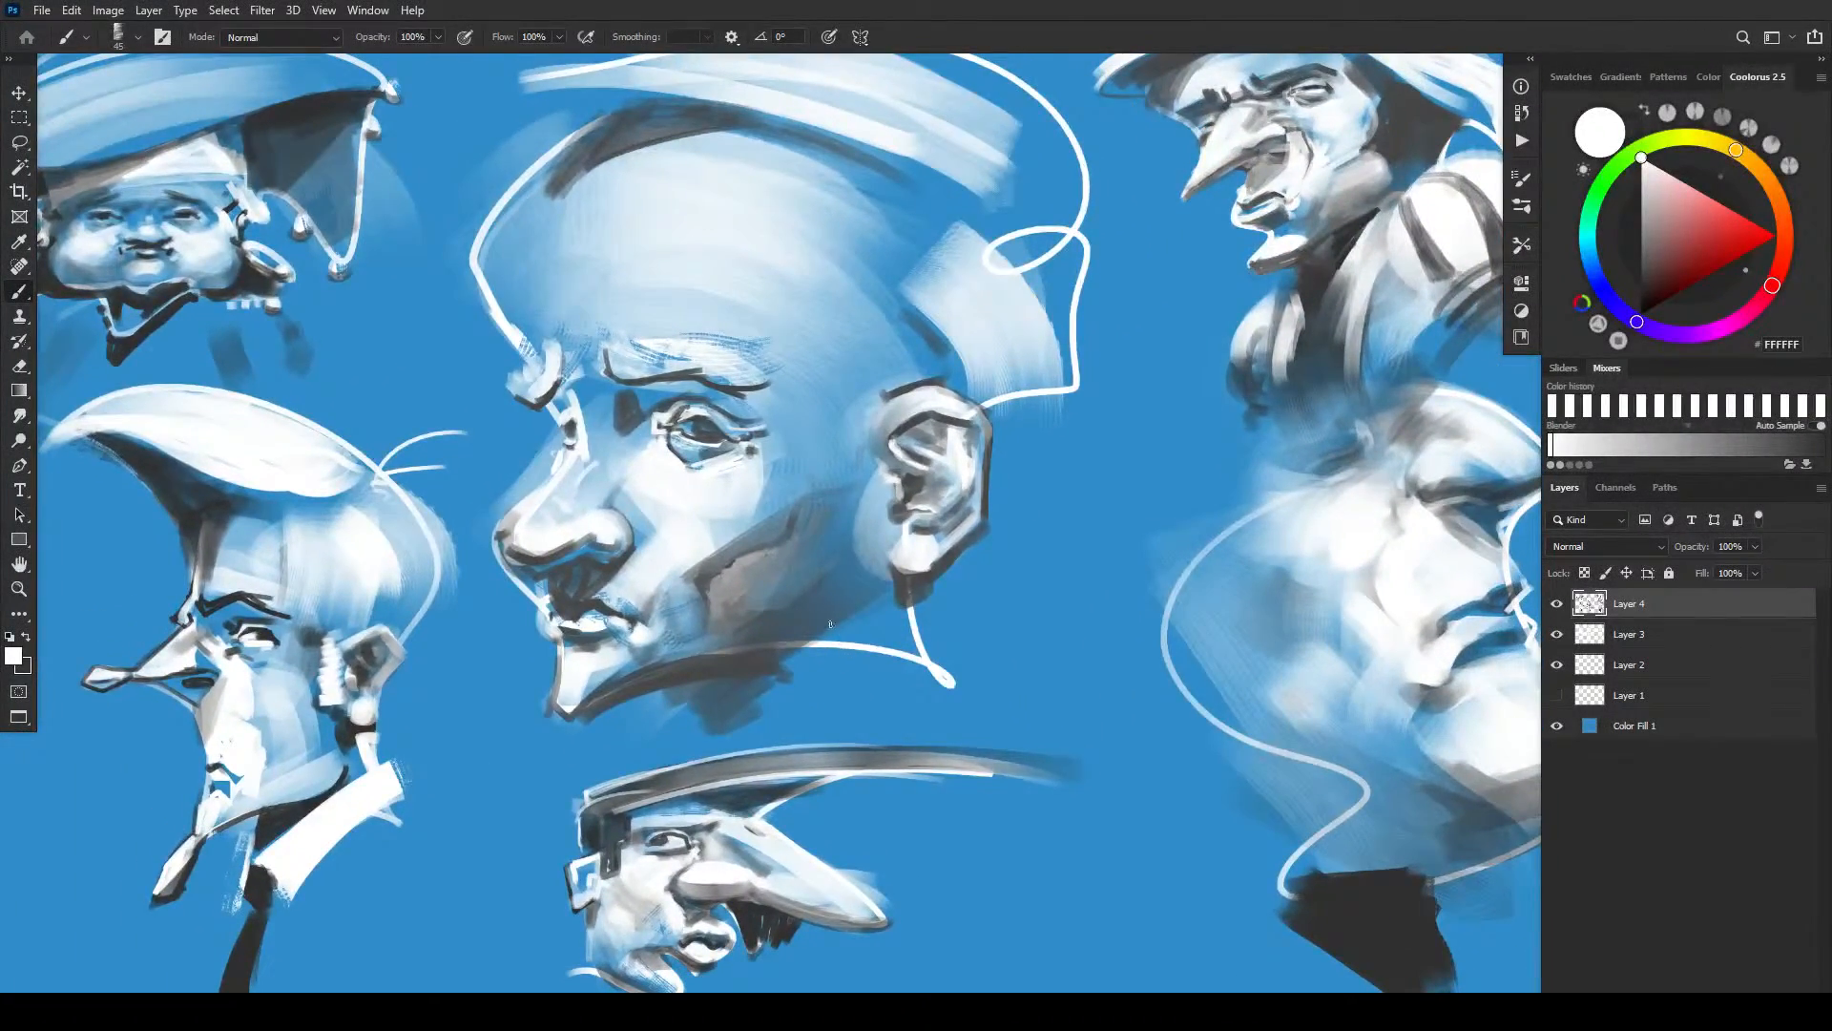
{"action": "left_click", "coordinate": [1556, 603]}
{"action": "left_click", "coordinate": [1556, 603]}
{"action": "left_click", "coordinate": [1742, 982]}
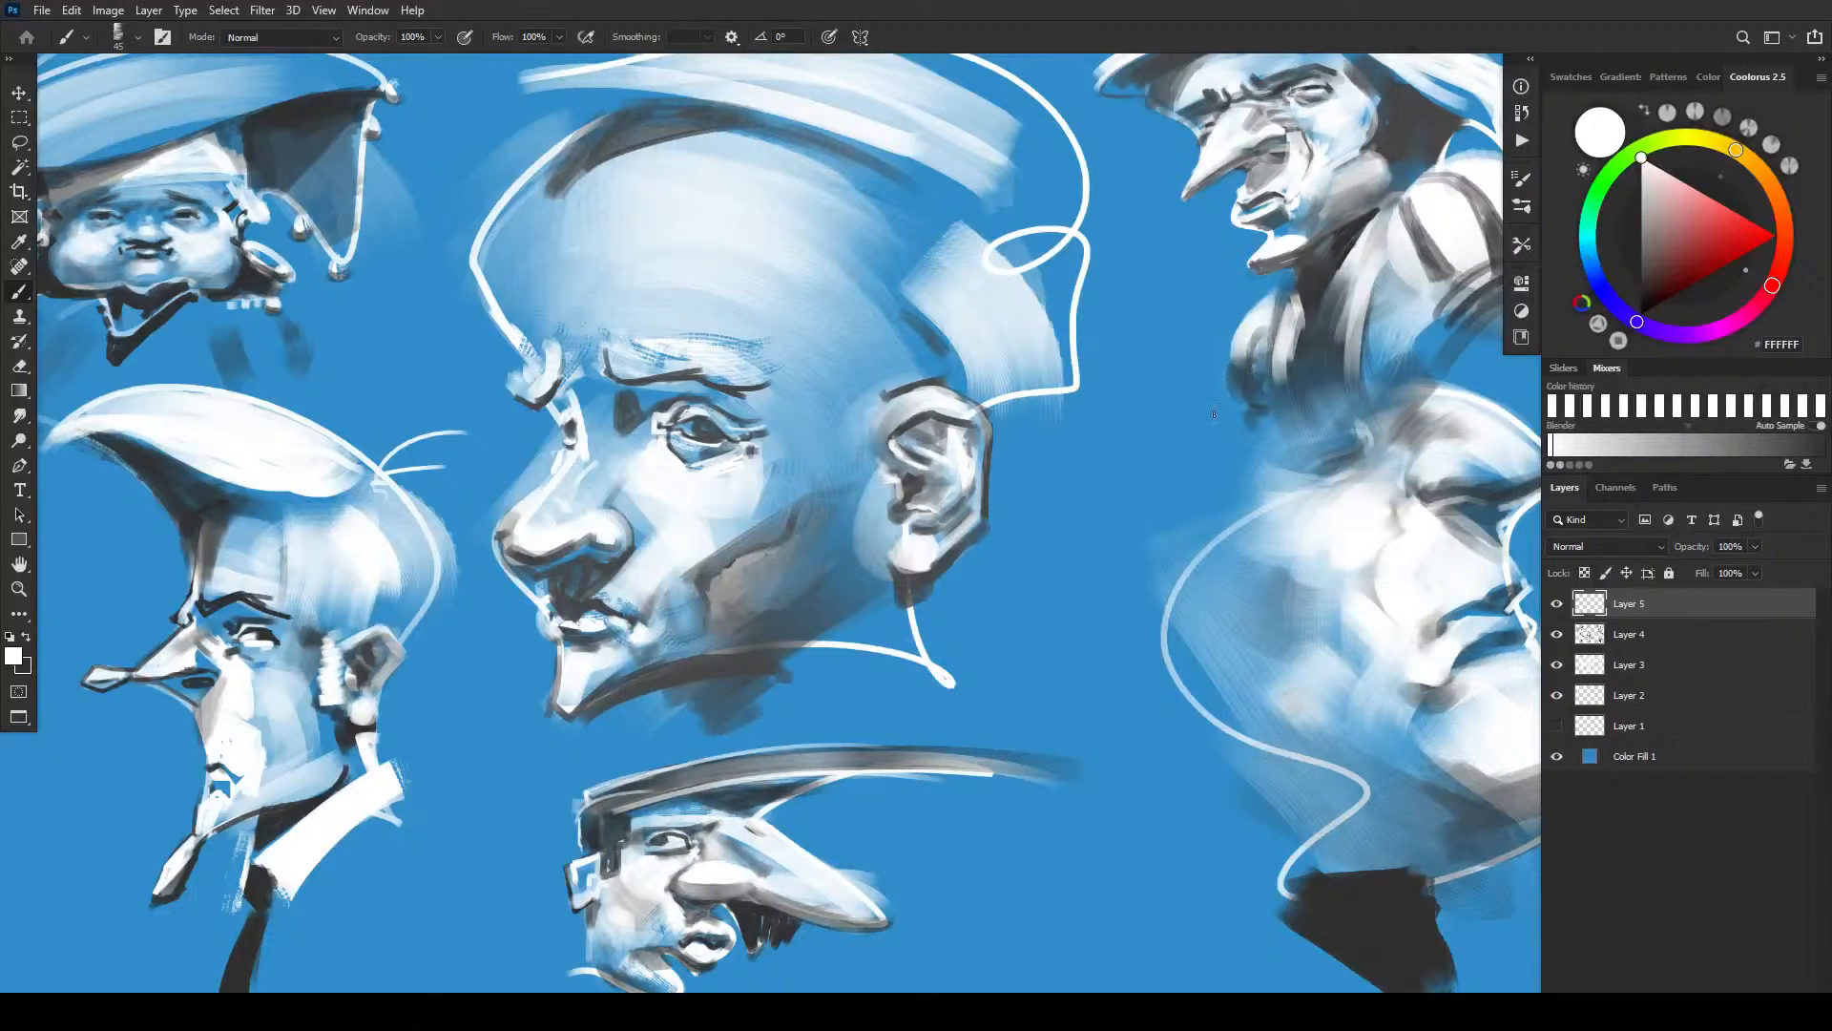
- Examine how the whole sheet of heads reads at thumbnail size and close up
{"action": "key", "text": "ctrl+minus"}
{"action": "key", "text": "ctrl+minus"}
{"action": "key", "text": "ctrl+minus"}
{"action": "key", "text": "ctrl+minus"}
{"action": "key", "text": "ctrl+minus"}
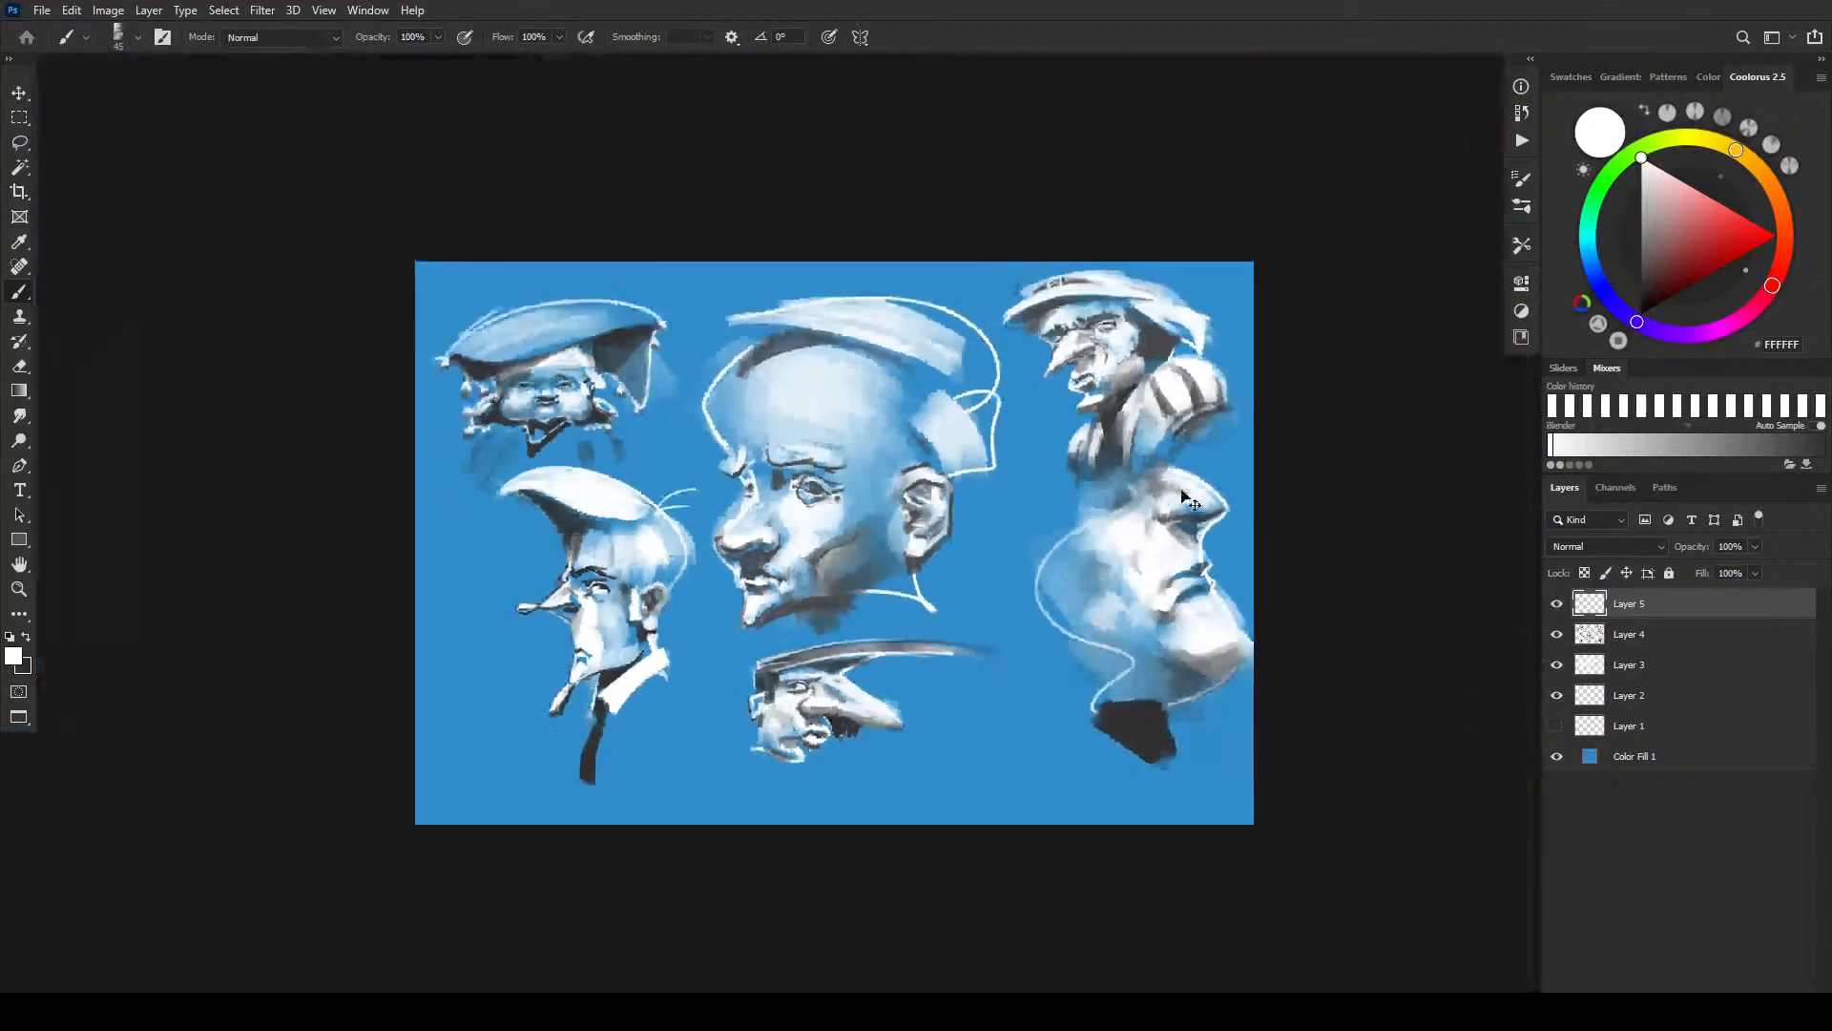
{"action": "key", "text": "ctrl+plus"}
{"action": "key", "text": "ctrl+plus"}
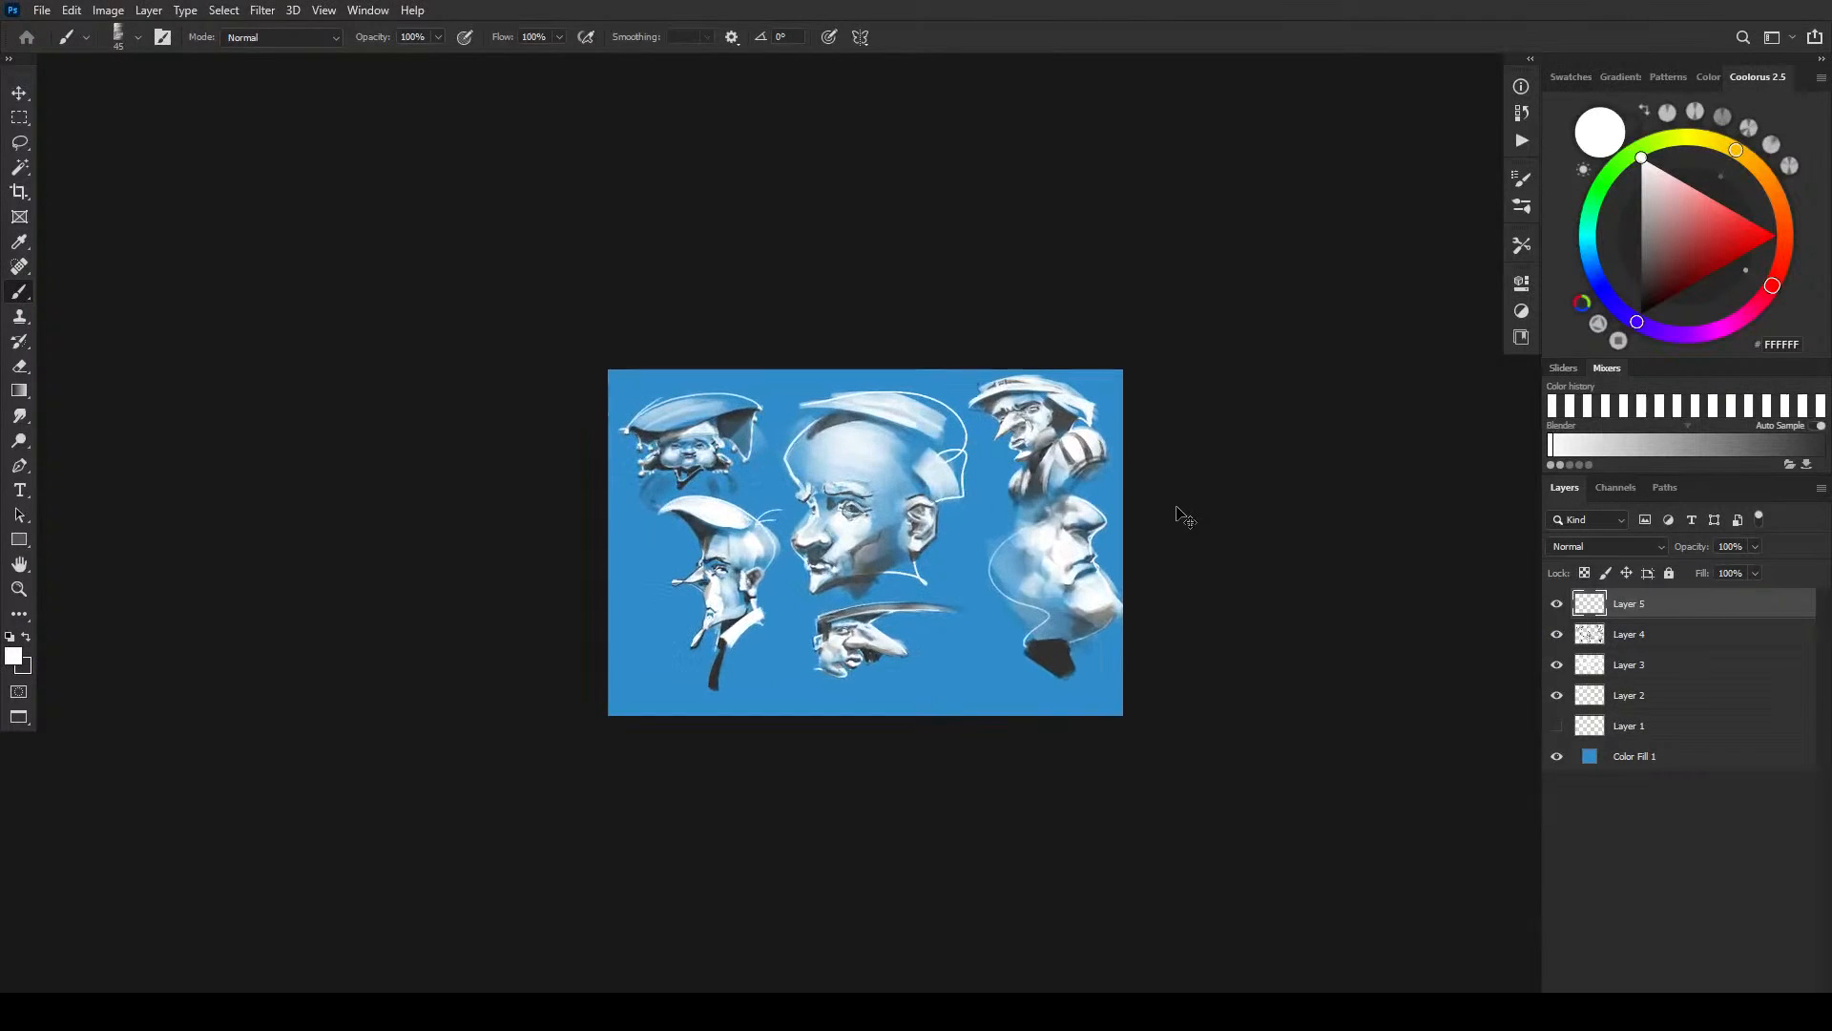
{"action": "key", "text": "ctrl+minus"}
{"action": "key", "text": "ctrl+minus"}
{"action": "key", "text": "ctrl+plus"}
{"action": "key", "text": "ctrl+plus"}
{"action": "key", "text": "ctrl+plus"}
{"action": "key", "text": "ctrl+plus"}
{"action": "key", "text": "ctrl+minus"}
{"action": "key", "text": "ctrl+minus"}
{"action": "key", "text": "ctrl+minus"}
{"action": "key", "text": "ctrl+minus"}
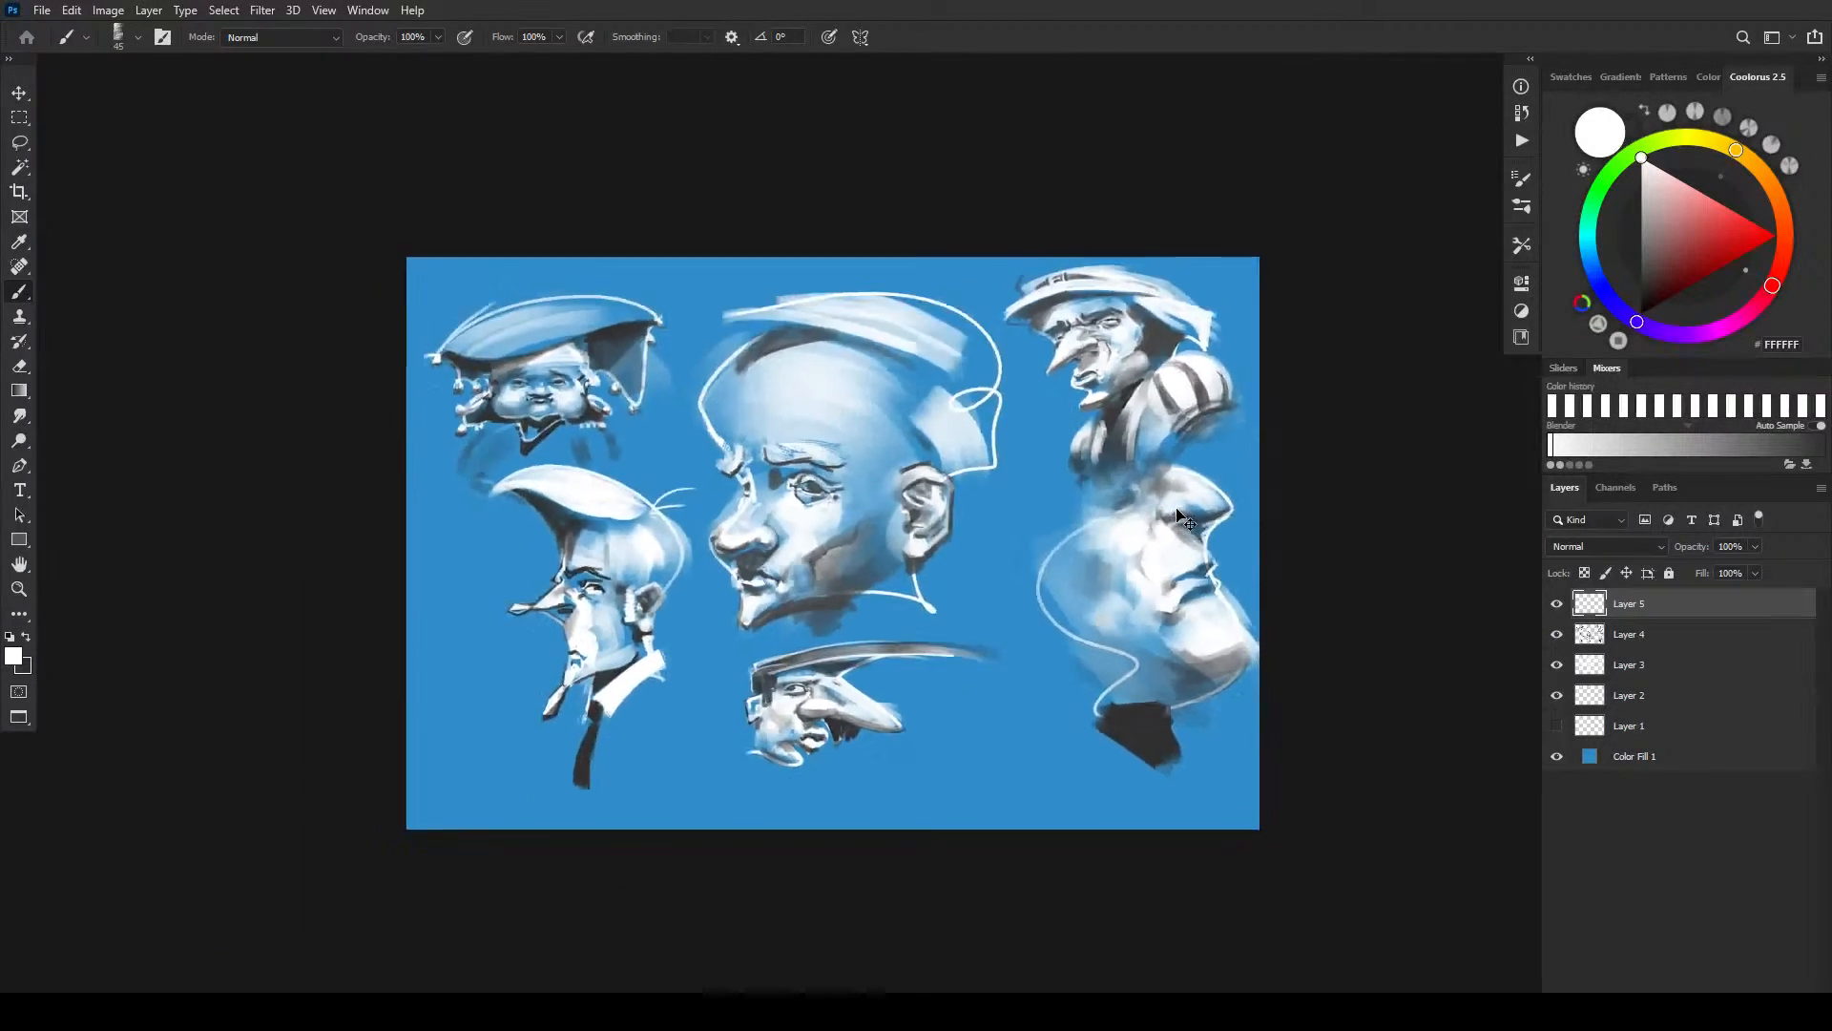
{"action": "key", "text": "ctrl+minus"}
{"action": "key", "text": "ctrl+minus"}
{"action": "key", "text": "ctrl+plus"}
{"action": "key", "text": "ctrl+plus"}
{"action": "key", "text": "ctrl+plus"}
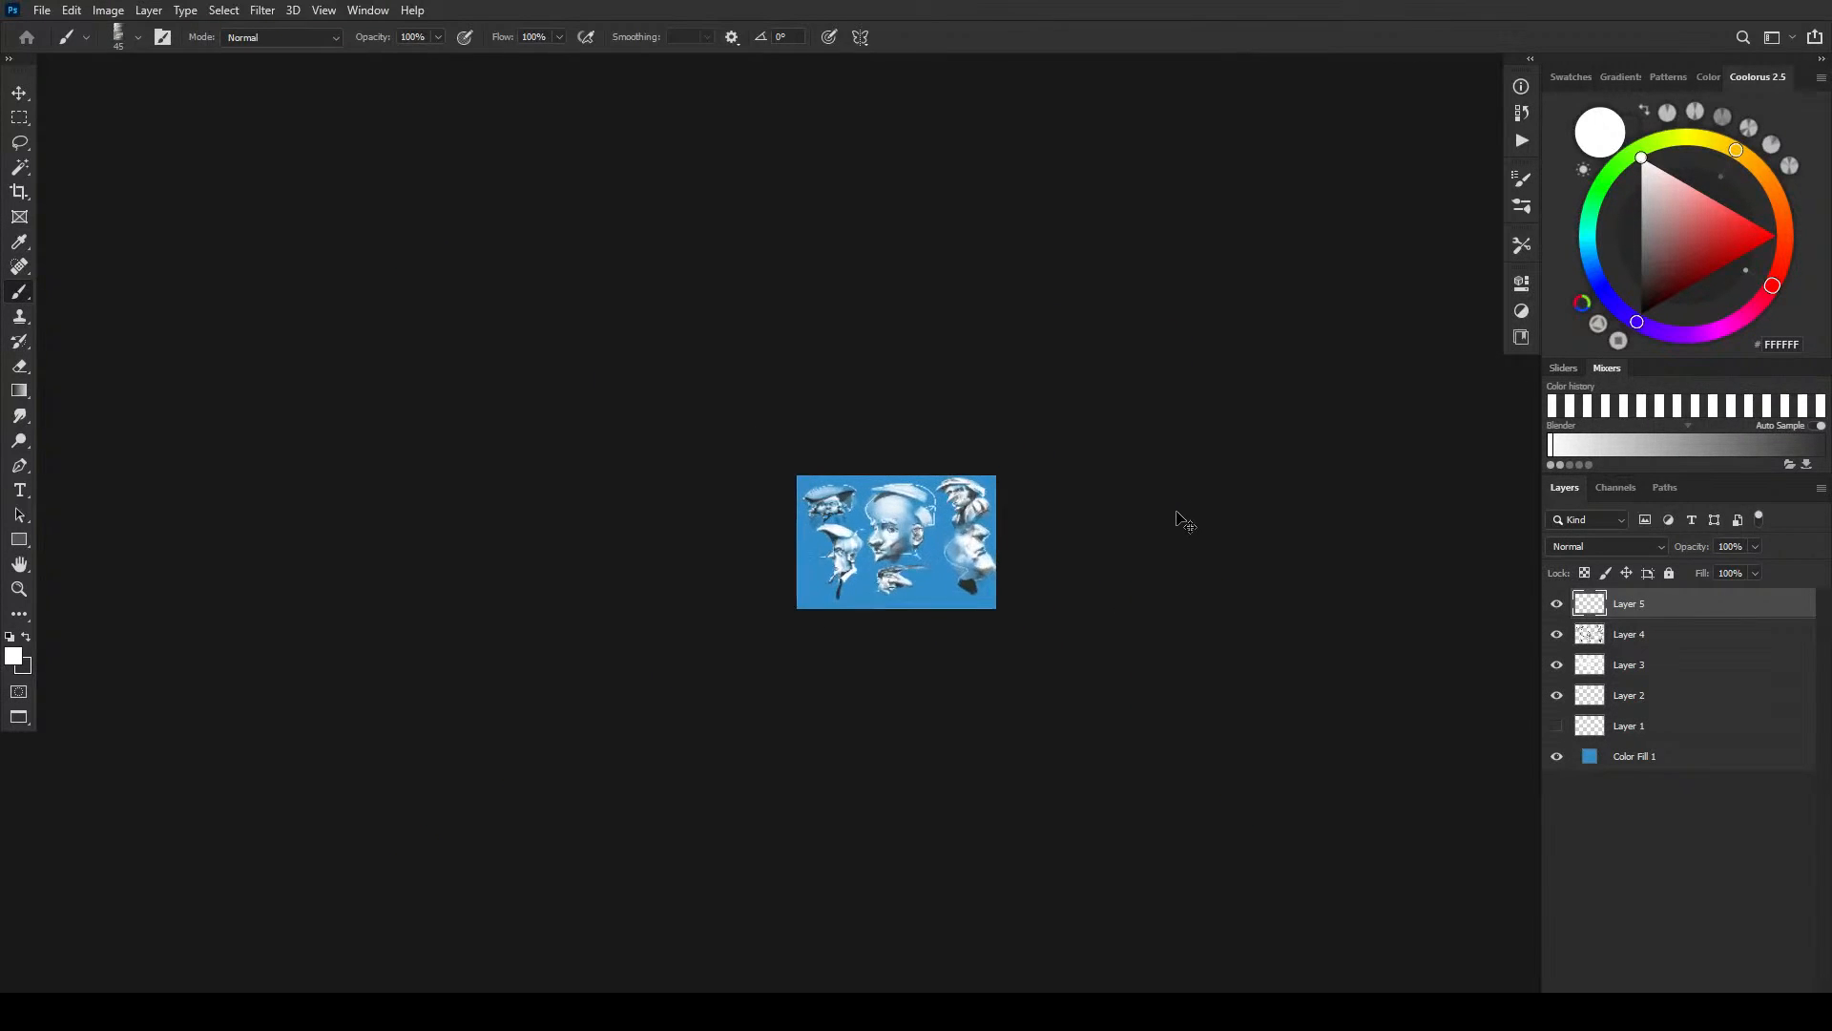
{"action": "key", "text": "ctrl+plus"}
{"action": "key", "text": "ctrl+plus"}
{"action": "key", "text": "ctrl+plus"}
{"action": "key", "text": "ctrl+plus"}
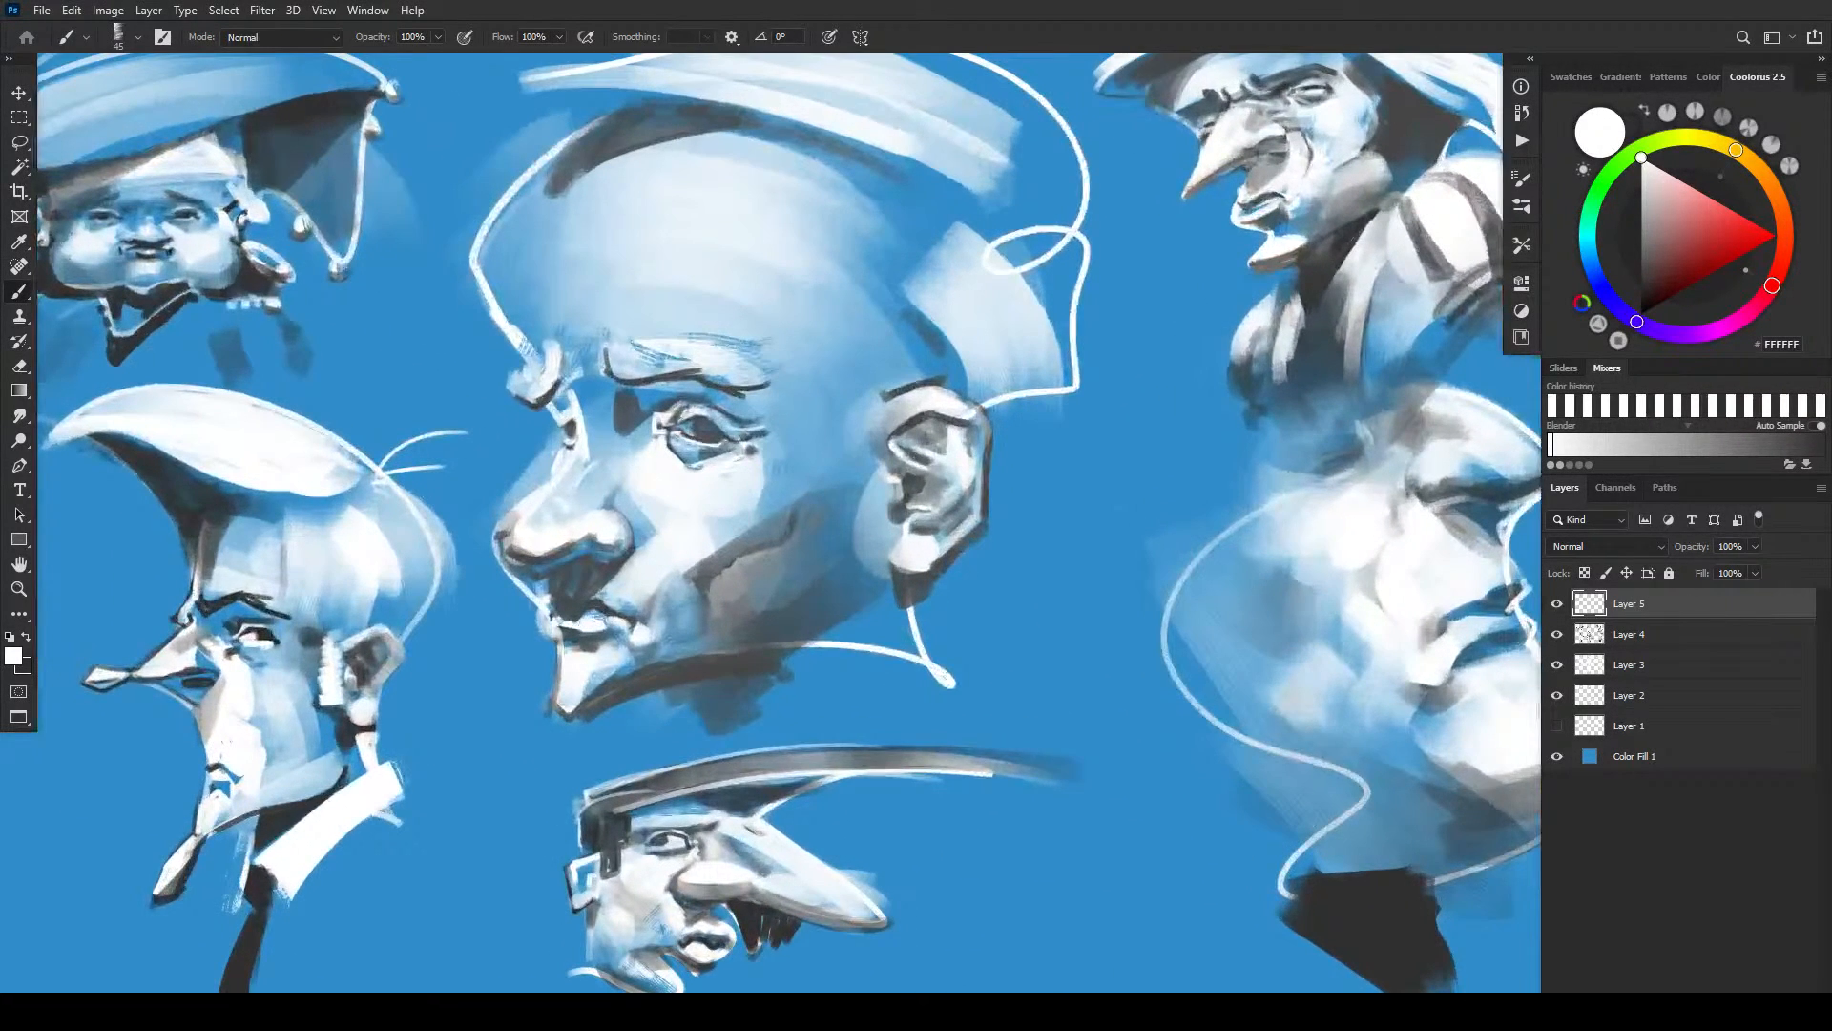
- Pick the muted beige skin tone C6A98D and test a broad stroke on the large central head's lower cheek
{"action": "left_click_drag", "start_coordinate": [865, 599], "coordinate": [909, 620]}
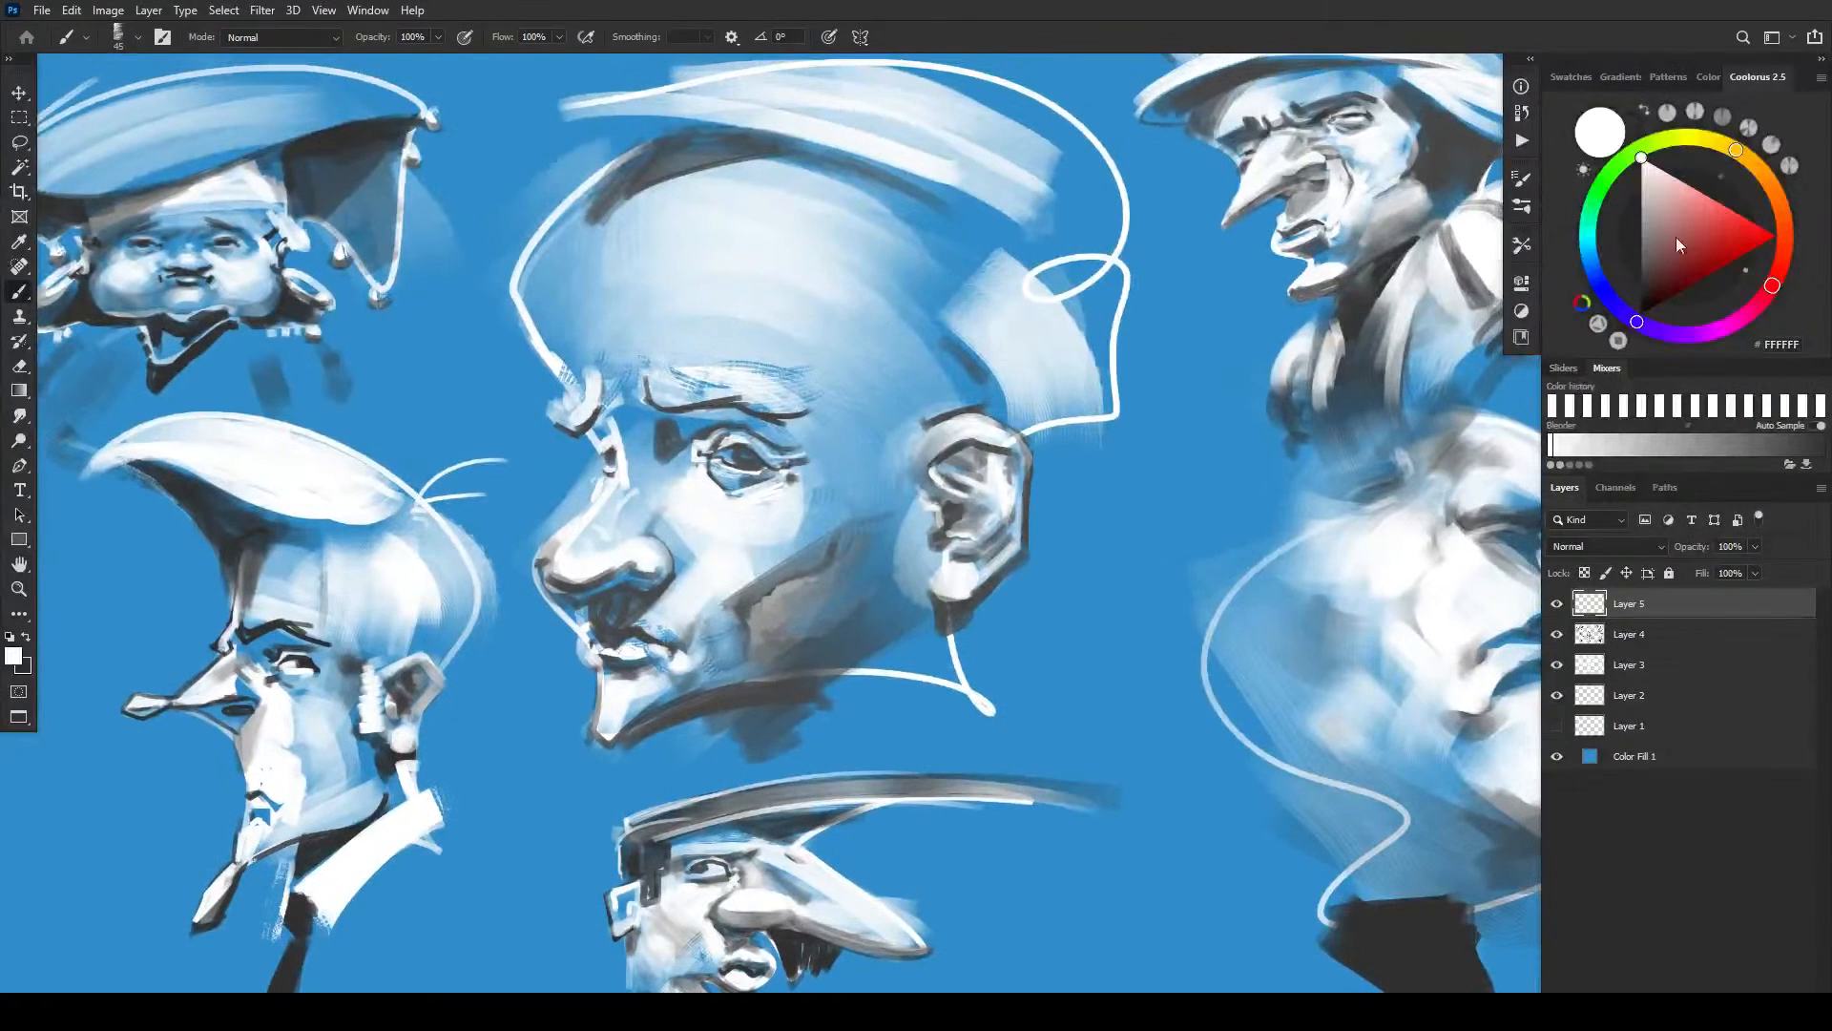
{"action": "left_click", "coordinate": [1732, 141]}
{"action": "left_click_drag", "start_coordinate": [1695, 250], "coordinate": [1672, 214]}
{"action": "left_click_drag", "start_coordinate": [1737, 145], "coordinate": [1788, 193]}
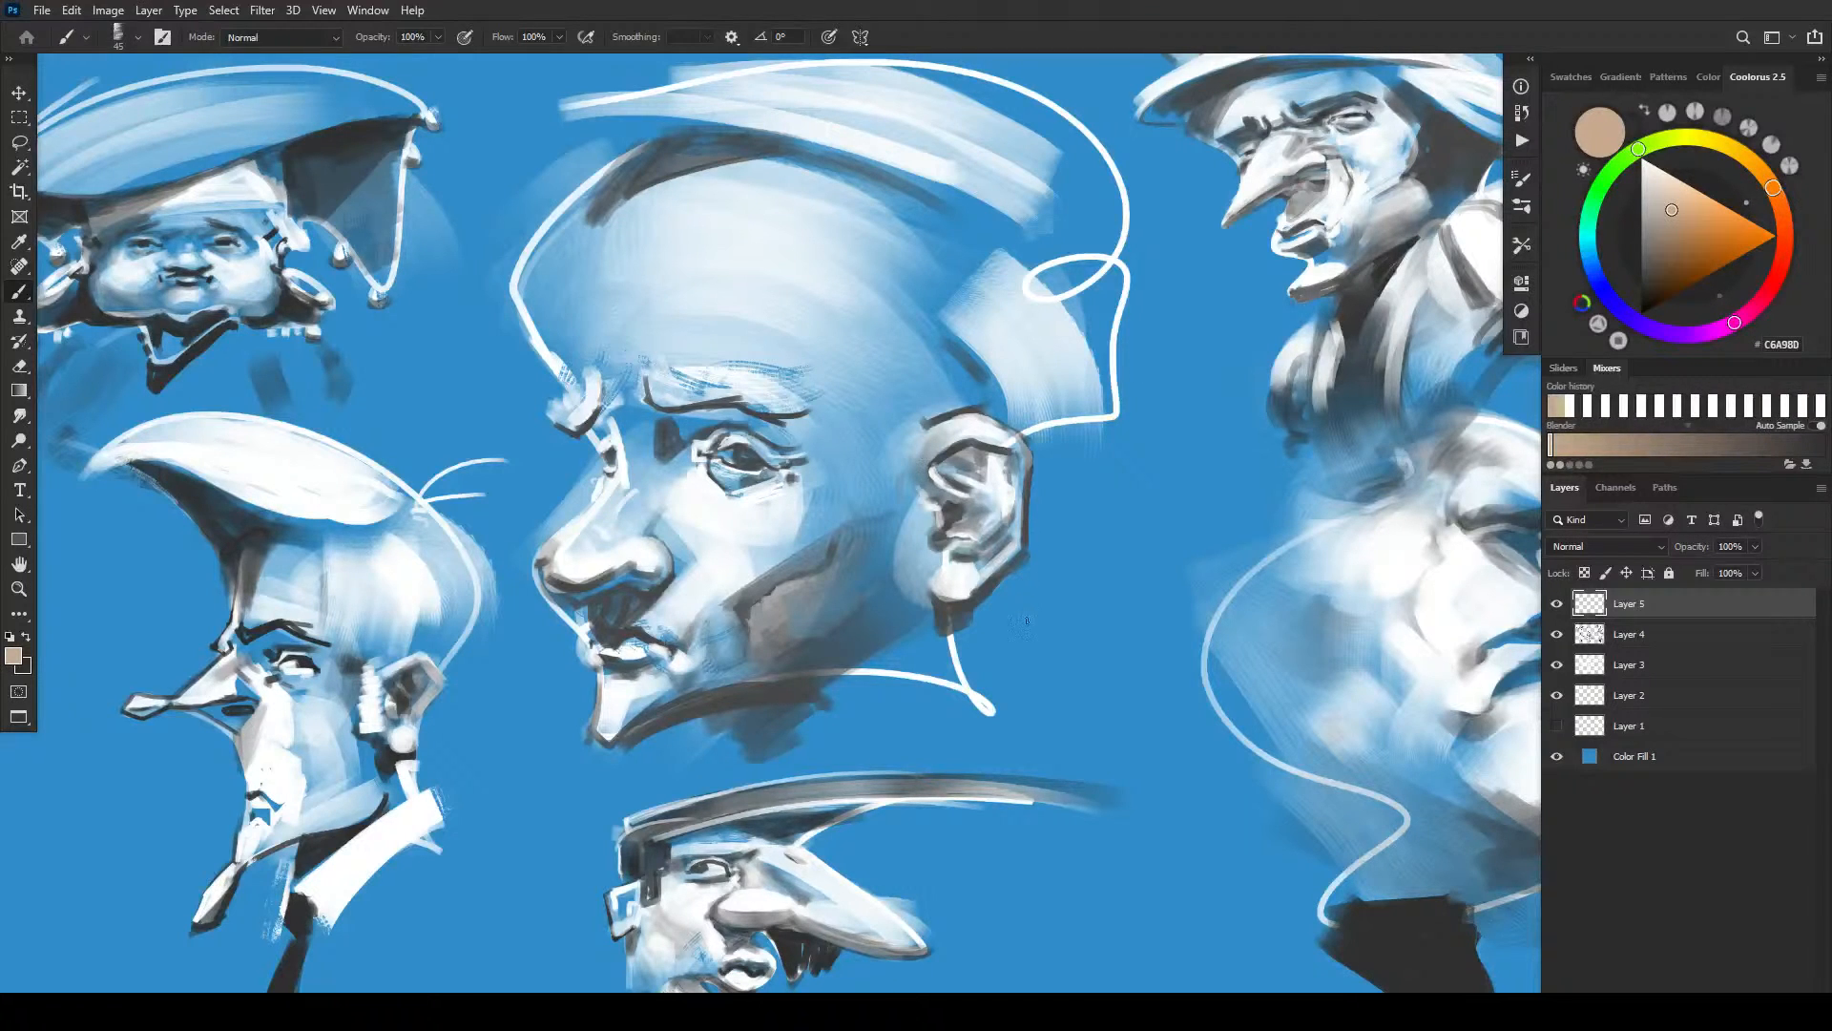
{"action": "key", "text": "bracketright"}
{"action": "key", "text": "bracketright"}
{"action": "key", "text": "bracketright"}
{"action": "key", "text": "bracketright"}
{"action": "key", "text": "bracketright"}
{"action": "key", "text": "bracketright"}
{"action": "key", "text": "bracketright"}
{"action": "key", "text": "bracketright"}
{"action": "key", "text": "bracketright"}
{"action": "key", "text": "bracketright"}
{"action": "key", "text": "bracketright"}
{"action": "left_click_drag", "start_coordinate": [820, 599], "coordinate": [764, 641]}
- Glaze the warmer skin tone DEB58E over the central head's lower cheek and the area between nose and eye
{"action": "left_click", "coordinate": [1684, 202]}
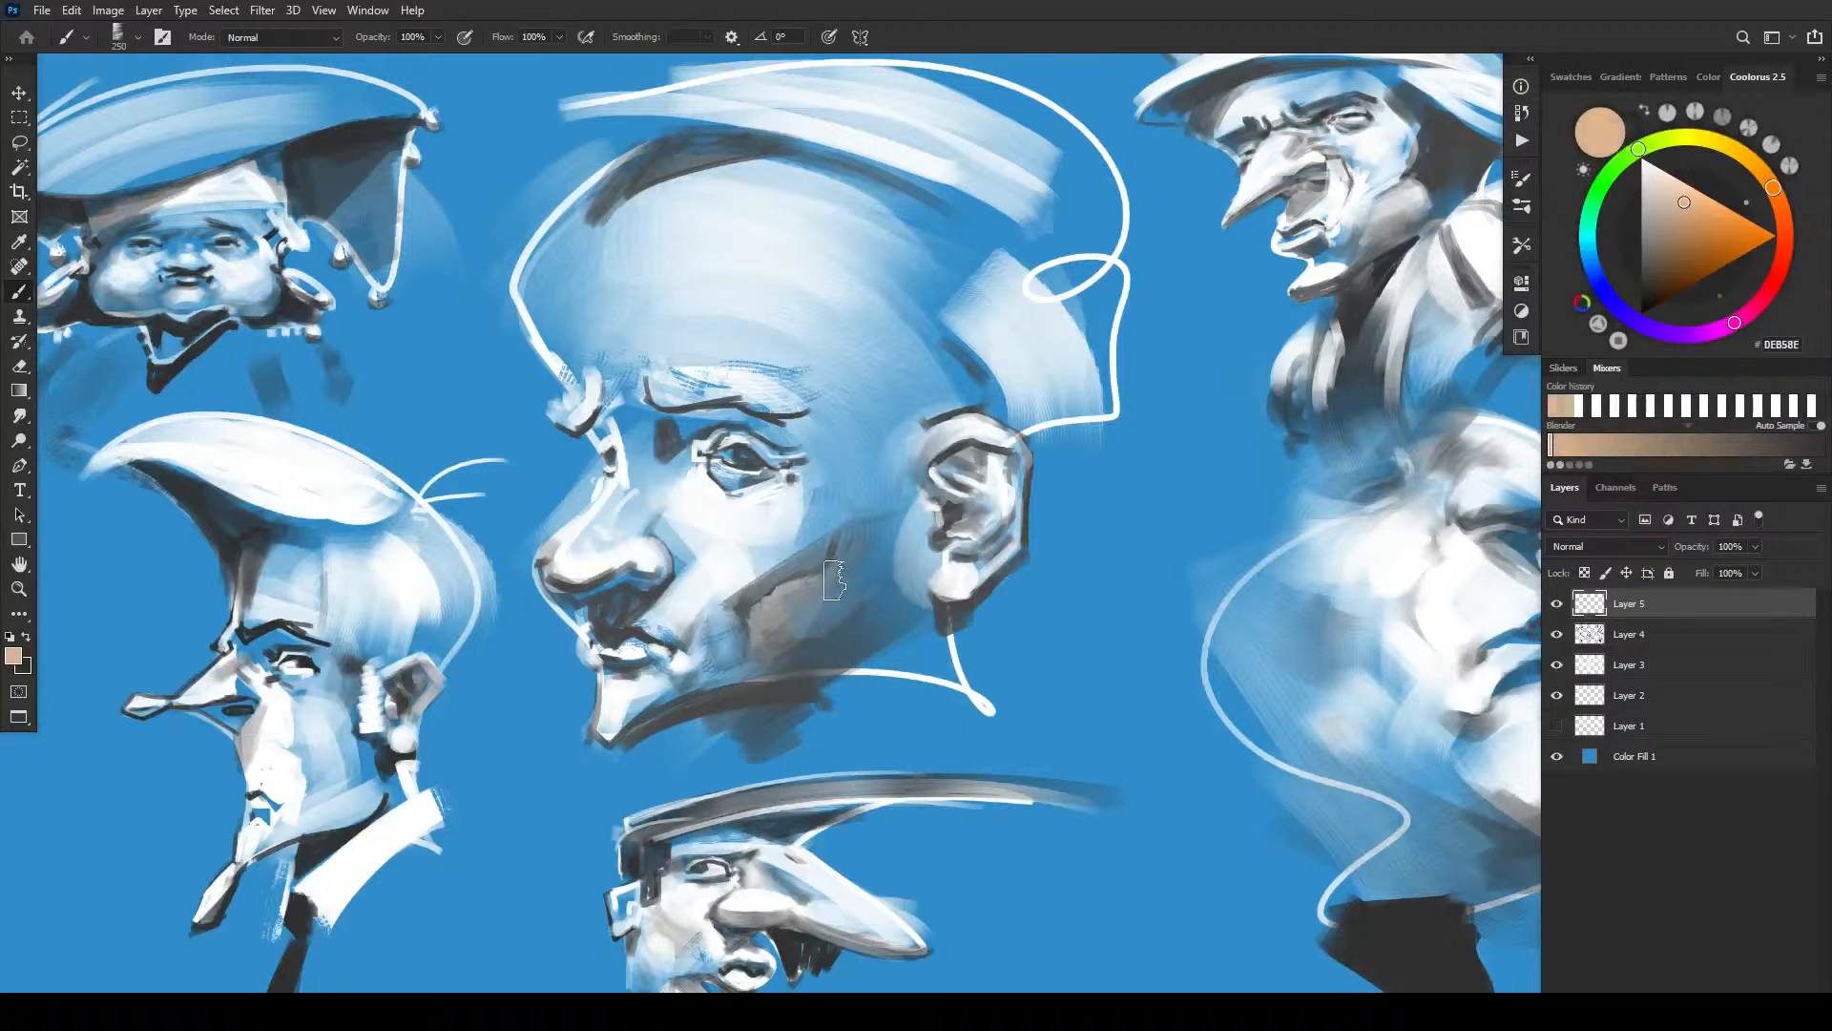
{"action": "left_click_drag", "start_coordinate": [773, 610], "coordinate": [811, 593]}
{"action": "key", "text": "bracketleft"}
{"action": "mouse_move", "coordinate": [756, 532]}
{"action": "left_mouse_down"}
{"action": "mouse_move", "coordinate": [712, 539]}
{"action": "mouse_move", "coordinate": [688, 518]}
{"action": "mouse_move", "coordinate": [706, 536]}
{"action": "mouse_move", "coordinate": [660, 451]}
{"action": "mouse_move", "coordinate": [622, 528]}
{"action": "mouse_move", "coordinate": [579, 554]}
{"action": "mouse_move", "coordinate": [625, 556]}
{"action": "mouse_move", "coordinate": [648, 520]}
{"action": "mouse_move", "coordinate": [633, 460]}
{"action": "mouse_move", "coordinate": [687, 440]}
{"action": "left_mouse_up"}
- Tint the central head's forehead and the side of the skull with broad skin-tone strokes
{"action": "key", "text": "bracketright"}
{"action": "key", "text": "bracketright"}
{"action": "key", "text": "bracketright"}
{"action": "key", "text": "bracketright"}
{"action": "key", "text": "bracketright"}
{"action": "mouse_move", "coordinate": [577, 327]}
{"action": "left_mouse_down"}
{"action": "mouse_move", "coordinate": [652, 304]}
{"action": "mouse_move", "coordinate": [578, 232]}
{"action": "mouse_move", "coordinate": [682, 167]}
{"action": "left_mouse_up"}
{"action": "mouse_move", "coordinate": [871, 393]}
{"action": "left_mouse_down"}
{"action": "mouse_move", "coordinate": [776, 241]}
{"action": "mouse_move", "coordinate": [876, 234]}
{"action": "mouse_move", "coordinate": [663, 222]}
{"action": "mouse_move", "coordinate": [946, 239]}
{"action": "mouse_move", "coordinate": [906, 238]}
{"action": "left_mouse_up"}
- Apply the skin tone around the central head's brow and eye socket with a smaller brush and tint the upper lip
{"action": "key", "text": "bracketleft"}
{"action": "key", "text": "bracketleft"}
{"action": "key", "text": "bracketleft"}
{"action": "key", "text": "bracketleft"}
{"action": "key", "text": "bracketleft"}
{"action": "key", "text": "bracketleft"}
{"action": "key", "text": "bracketleft"}
{"action": "mouse_move", "coordinate": [662, 378]}
{"action": "left_mouse_down"}
{"action": "mouse_move", "coordinate": [815, 399]}
{"action": "mouse_move", "coordinate": [688, 379]}
{"action": "mouse_move", "coordinate": [732, 437]}
{"action": "mouse_move", "coordinate": [678, 435]}
{"action": "mouse_move", "coordinate": [752, 429]}
{"action": "mouse_move", "coordinate": [798, 439]}
{"action": "mouse_move", "coordinate": [789, 466]}
{"action": "mouse_move", "coordinate": [819, 464]}
{"action": "mouse_move", "coordinate": [795, 492]}
{"action": "mouse_move", "coordinate": [704, 493]}
{"action": "mouse_move", "coordinate": [754, 468]}
{"action": "left_mouse_up"}
{"action": "key", "text": "bracketright"}
{"action": "key", "text": "bracketright"}
{"action": "mouse_move", "coordinate": [693, 627]}
{"action": "left_mouse_down"}
{"action": "mouse_move", "coordinate": [675, 666]}
{"action": "mouse_move", "coordinate": [667, 605]}
{"action": "mouse_move", "coordinate": [632, 634]}
{"action": "mouse_move", "coordinate": [686, 592]}
{"action": "mouse_move", "coordinate": [595, 638]}
{"action": "left_mouse_up"}
- Tint the central head's chin with a small brush and block in the jaw and neck with a larger one
{"action": "key", "text": "bracketleft"}
{"action": "key", "text": "bracketleft"}
{"action": "key", "text": "bracketleft"}
{"action": "key", "text": "bracketleft"}
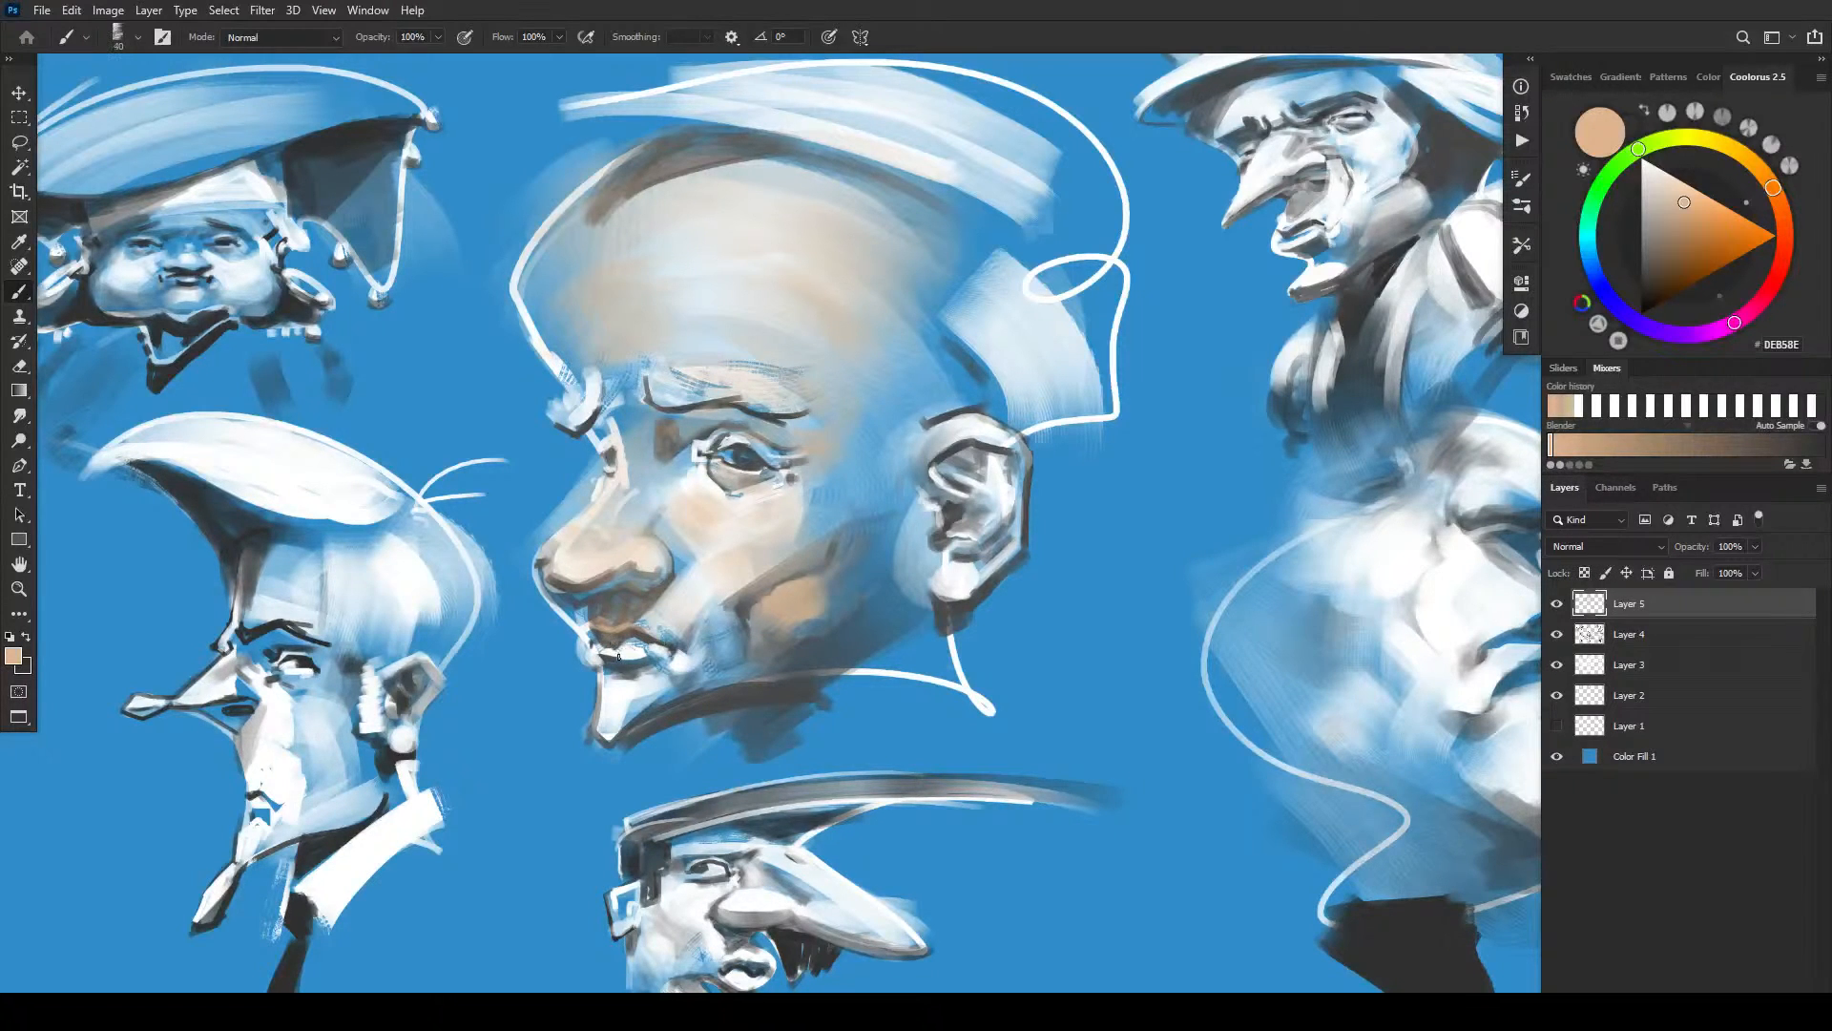
{"action": "mouse_move", "coordinate": [615, 687]}
{"action": "left_mouse_down"}
{"action": "mouse_move", "coordinate": [606, 708]}
{"action": "mouse_move", "coordinate": [660, 709]}
{"action": "left_mouse_up"}
{"action": "key", "text": "bracketright"}
{"action": "key", "text": "bracketright"}
{"action": "key", "text": "bracketright"}
{"action": "key", "text": "bracketright"}
{"action": "mouse_move", "coordinate": [741, 667]}
{"action": "left_mouse_down"}
{"action": "mouse_move", "coordinate": [859, 606]}
{"action": "mouse_move", "coordinate": [856, 667]}
{"action": "mouse_move", "coordinate": [930, 627]}
{"action": "mouse_move", "coordinate": [918, 614]}
{"action": "mouse_move", "coordinate": [869, 652]}
{"action": "mouse_move", "coordinate": [918, 640]}
{"action": "mouse_move", "coordinate": [899, 633]}
{"action": "mouse_move", "coordinate": [856, 690]}
{"action": "mouse_move", "coordinate": [901, 654]}
{"action": "mouse_move", "coordinate": [940, 715]}
{"action": "left_mouse_up"}
- Dab the skin tone onto the central head's temple between the eye and the ear
{"action": "key", "text": "bracketright"}
{"action": "key", "text": "bracketright"}
{"action": "key", "text": "bracketright"}
{"action": "key", "text": "bracketright"}
{"action": "key", "text": "bracketright"}
{"action": "key", "text": "bracketright"}
{"action": "key", "text": "bracketleft"}
{"action": "key", "text": "bracketleft"}
{"action": "left_click_drag", "start_coordinate": [848, 475], "coordinate": [853, 496]}
- Tint the central head's ear along its rim and lobe, adding small skin-tone strokes inside it
{"action": "key", "text": "bracketleft"}
{"action": "mouse_move", "coordinate": [950, 413]}
{"action": "left_mouse_down"}
{"action": "mouse_move", "coordinate": [924, 446]}
{"action": "mouse_move", "coordinate": [958, 425]}
{"action": "left_mouse_up"}
{"action": "key", "text": "bracketright"}
{"action": "left_click_drag", "start_coordinate": [980, 571], "coordinate": [960, 573]}
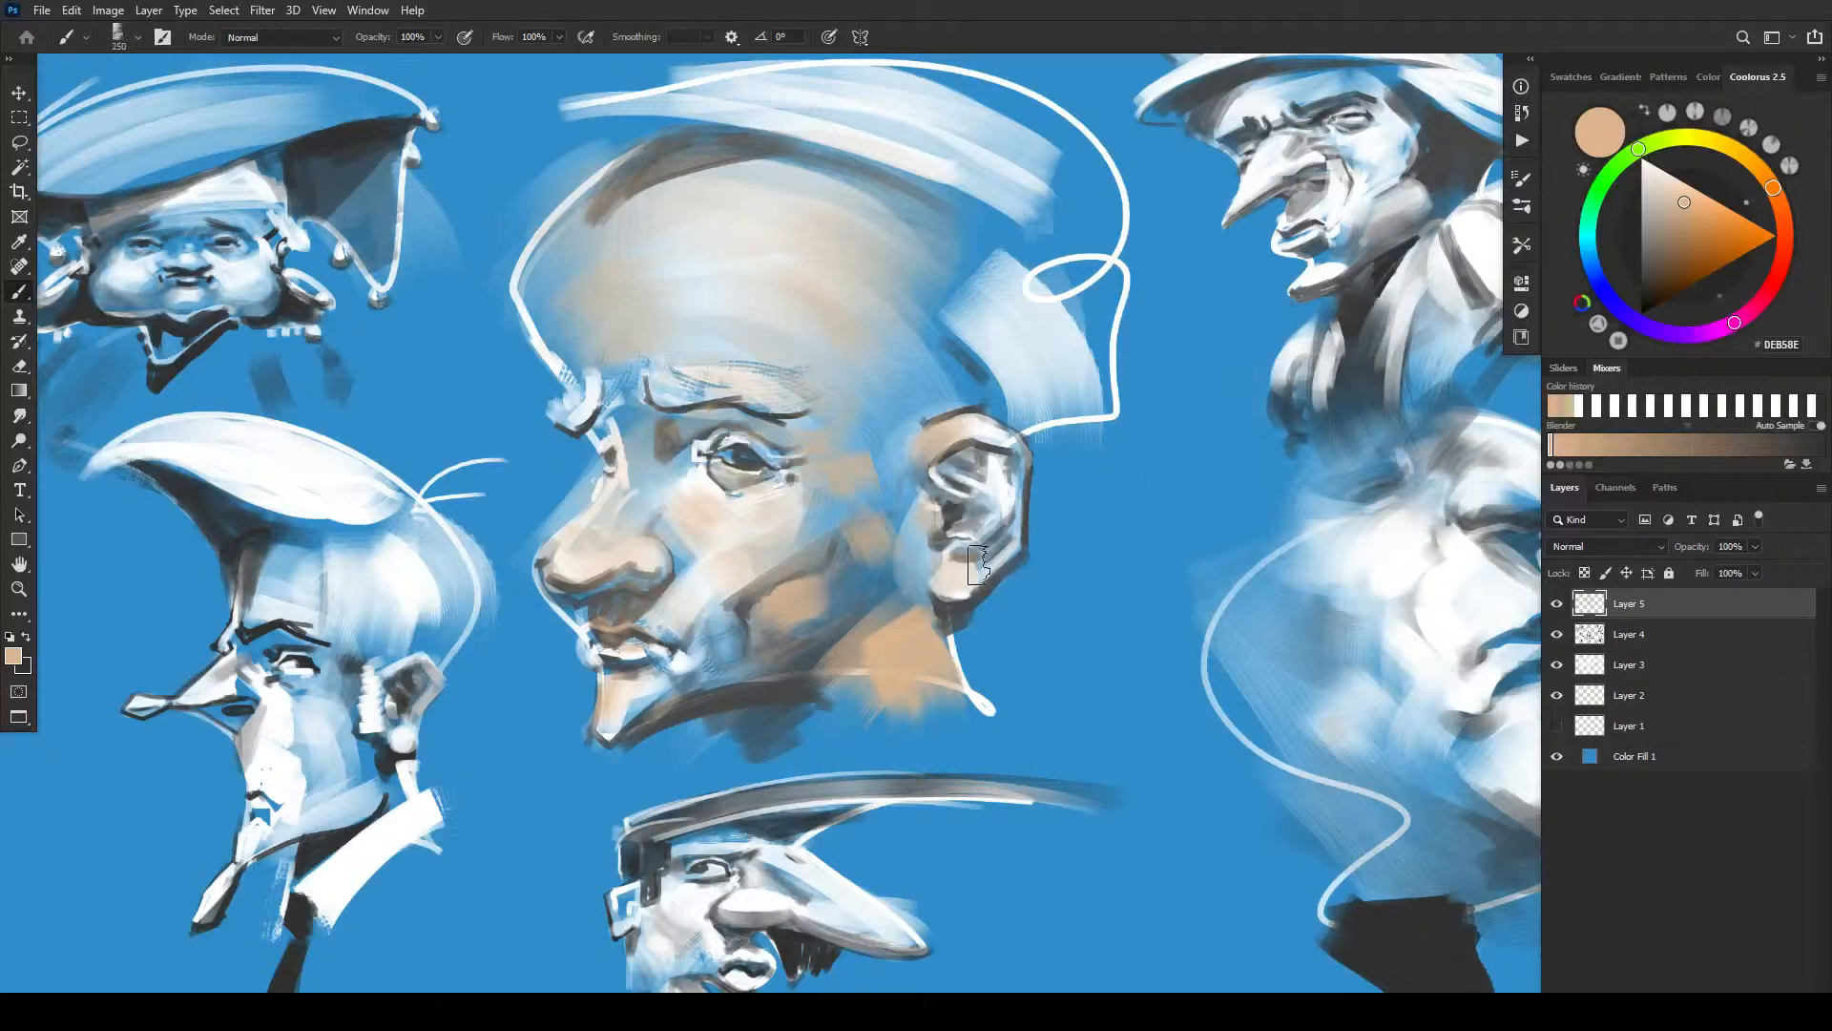
{"action": "left_click_drag", "start_coordinate": [1014, 512], "coordinate": [984, 565]}
{"action": "key", "text": "bracketleft"}
{"action": "key", "text": "bracketleft"}
{"action": "key", "text": "bracketleft"}
{"action": "key", "text": "bracketleft"}
{"action": "key", "text": "bracketleft"}
{"action": "key", "text": "bracketleft"}
{"action": "key", "text": "bracketleft"}
{"action": "key", "text": "bracketleft"}
{"action": "key", "text": "bracketleft"}
{"action": "key", "text": "bracketleft"}
{"action": "left_click_drag", "start_coordinate": [953, 480], "coordinate": [975, 491]}
- Tint the forehead of the pointed-nose head in the white hat with a large skin-tone brush
{"action": "key", "text": "bracketright"}
{"action": "key", "text": "bracketright"}
{"action": "key", "text": "bracketright"}
{"action": "key", "text": "bracketright"}
{"action": "key", "text": "bracketright"}
{"action": "key", "text": "bracketright"}
{"action": "key", "text": "bracketright"}
{"action": "key", "text": "bracketright"}
{"action": "key", "text": "bracketright"}
{"action": "key", "text": "bracketright"}
{"action": "key", "text": "bracketright"}
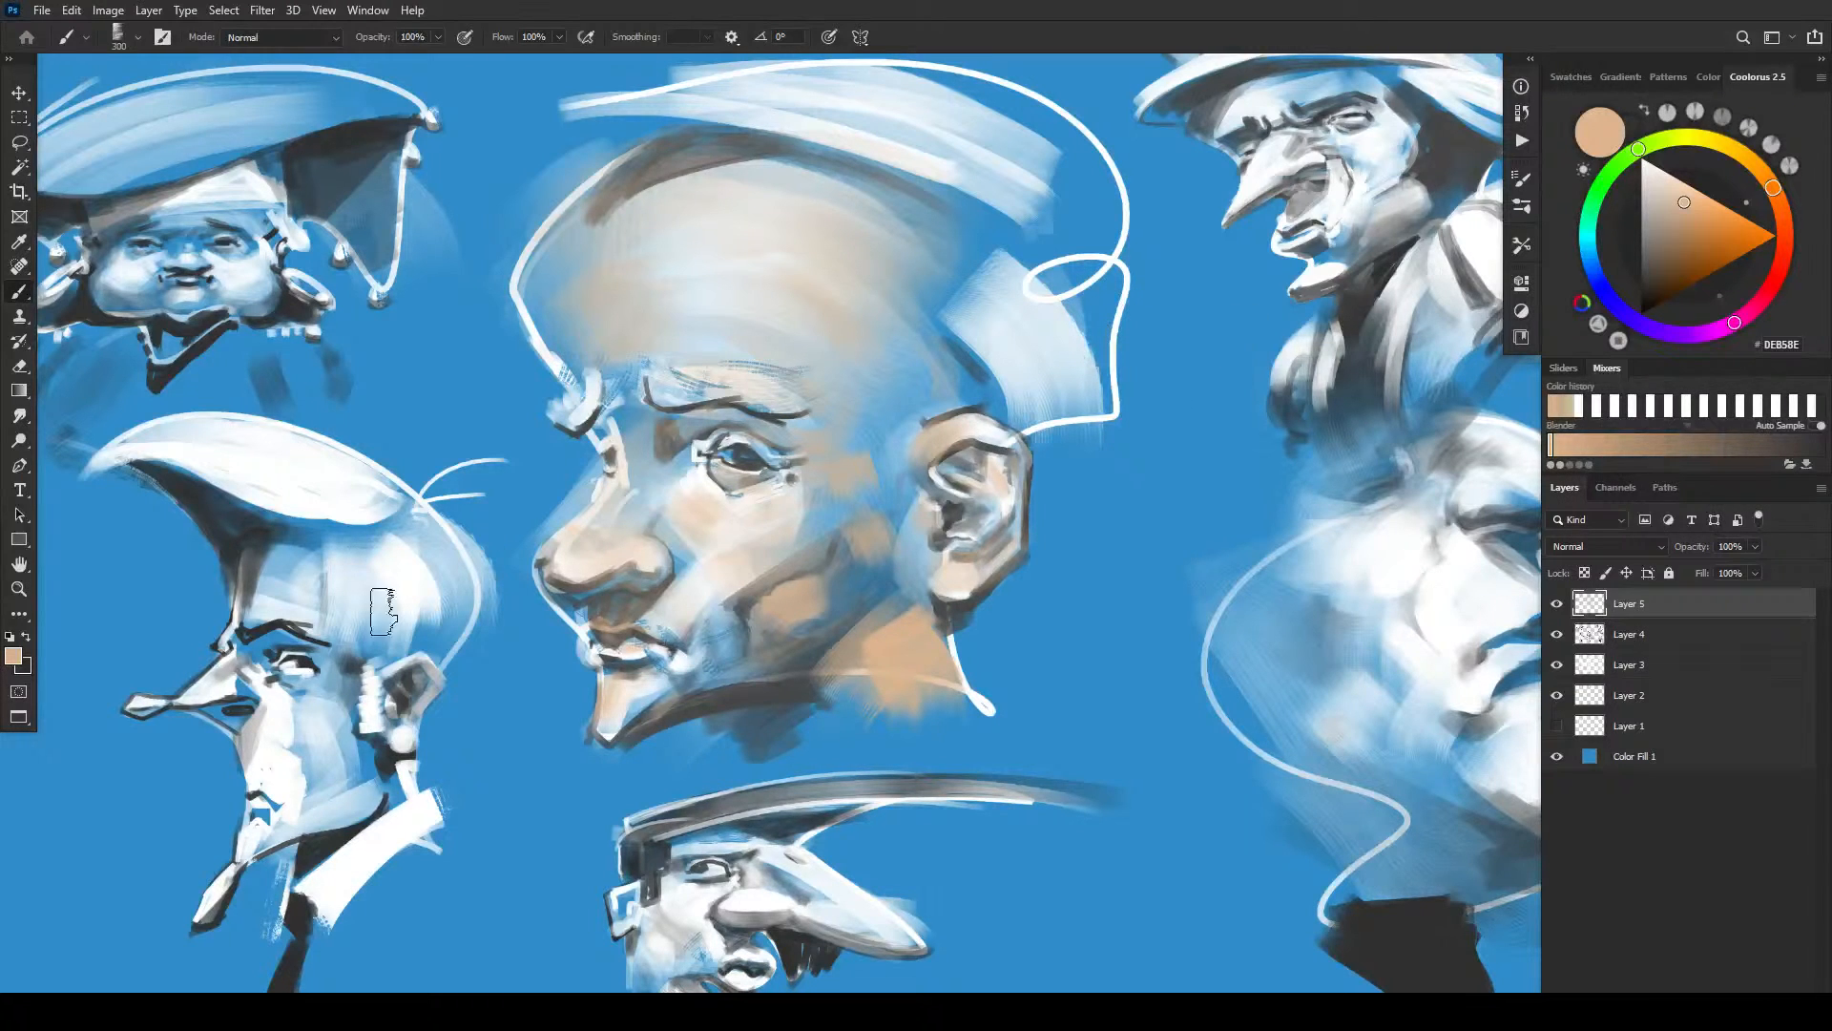
{"action": "key", "text": "bracketright"}
{"action": "left_click_drag", "start_coordinate": [288, 570], "coordinate": [281, 599]}
- Paint the skin tone over the pointed-nose head's cheek and jaw
{"action": "key", "text": "bracketleft"}
{"action": "key", "text": "bracketleft"}
{"action": "key", "text": "bracketleft"}
{"action": "key", "text": "bracketleft"}
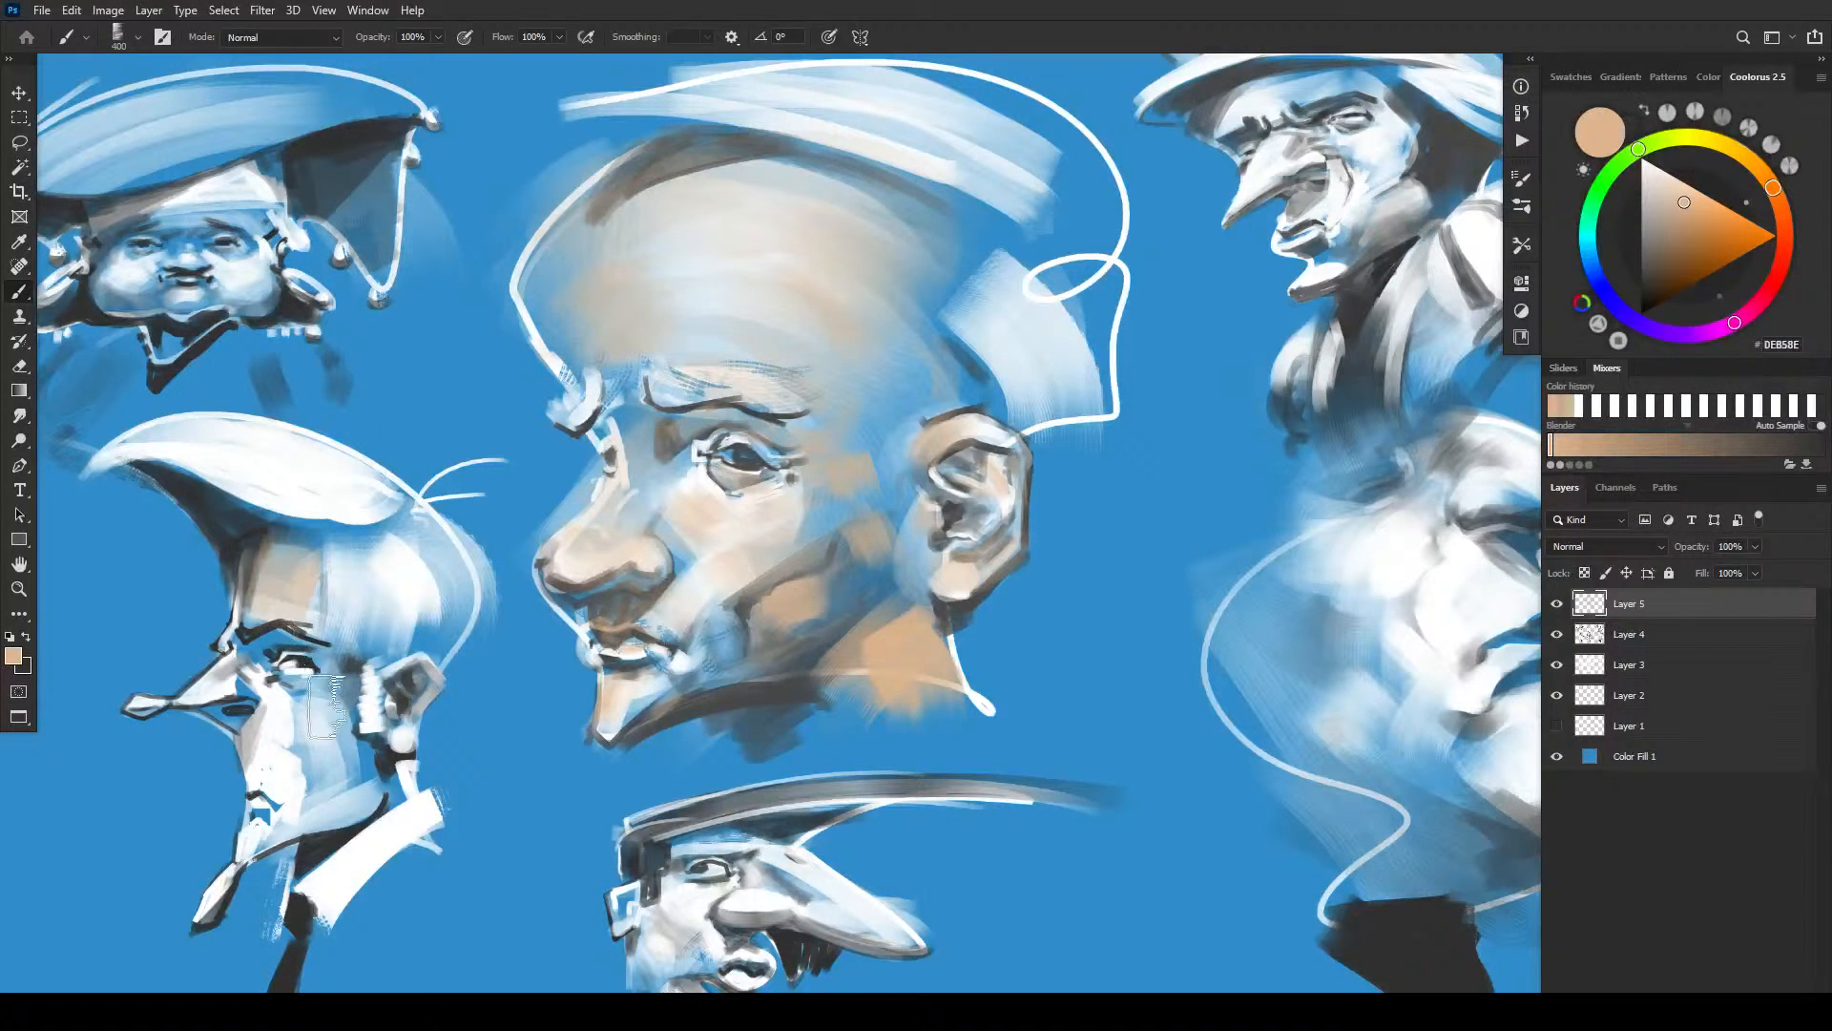
{"action": "mouse_move", "coordinate": [270, 723]}
{"action": "left_mouse_down"}
{"action": "mouse_move", "coordinate": [292, 786]}
{"action": "mouse_move", "coordinate": [260, 727]}
{"action": "mouse_move", "coordinate": [251, 783]}
{"action": "mouse_move", "coordinate": [282, 777]}
{"action": "mouse_move", "coordinate": [256, 855]}
{"action": "mouse_move", "coordinate": [284, 822]}
{"action": "mouse_move", "coordinate": [283, 837]}
{"action": "mouse_move", "coordinate": [375, 813]}
{"action": "left_mouse_up"}
- Tint the pointed-nose head's long chin with a small skin-tone brush
{"action": "key", "text": "bracketleft"}
{"action": "key", "text": "bracketleft"}
{"action": "key", "text": "bracketleft"}
{"action": "key", "text": "bracketleft"}
{"action": "key", "text": "bracketleft"}
{"action": "mouse_move", "coordinate": [243, 878]}
{"action": "left_mouse_down"}
{"action": "mouse_move", "coordinate": [208, 918]}
{"action": "mouse_move", "coordinate": [275, 852]}
{"action": "left_mouse_up"}
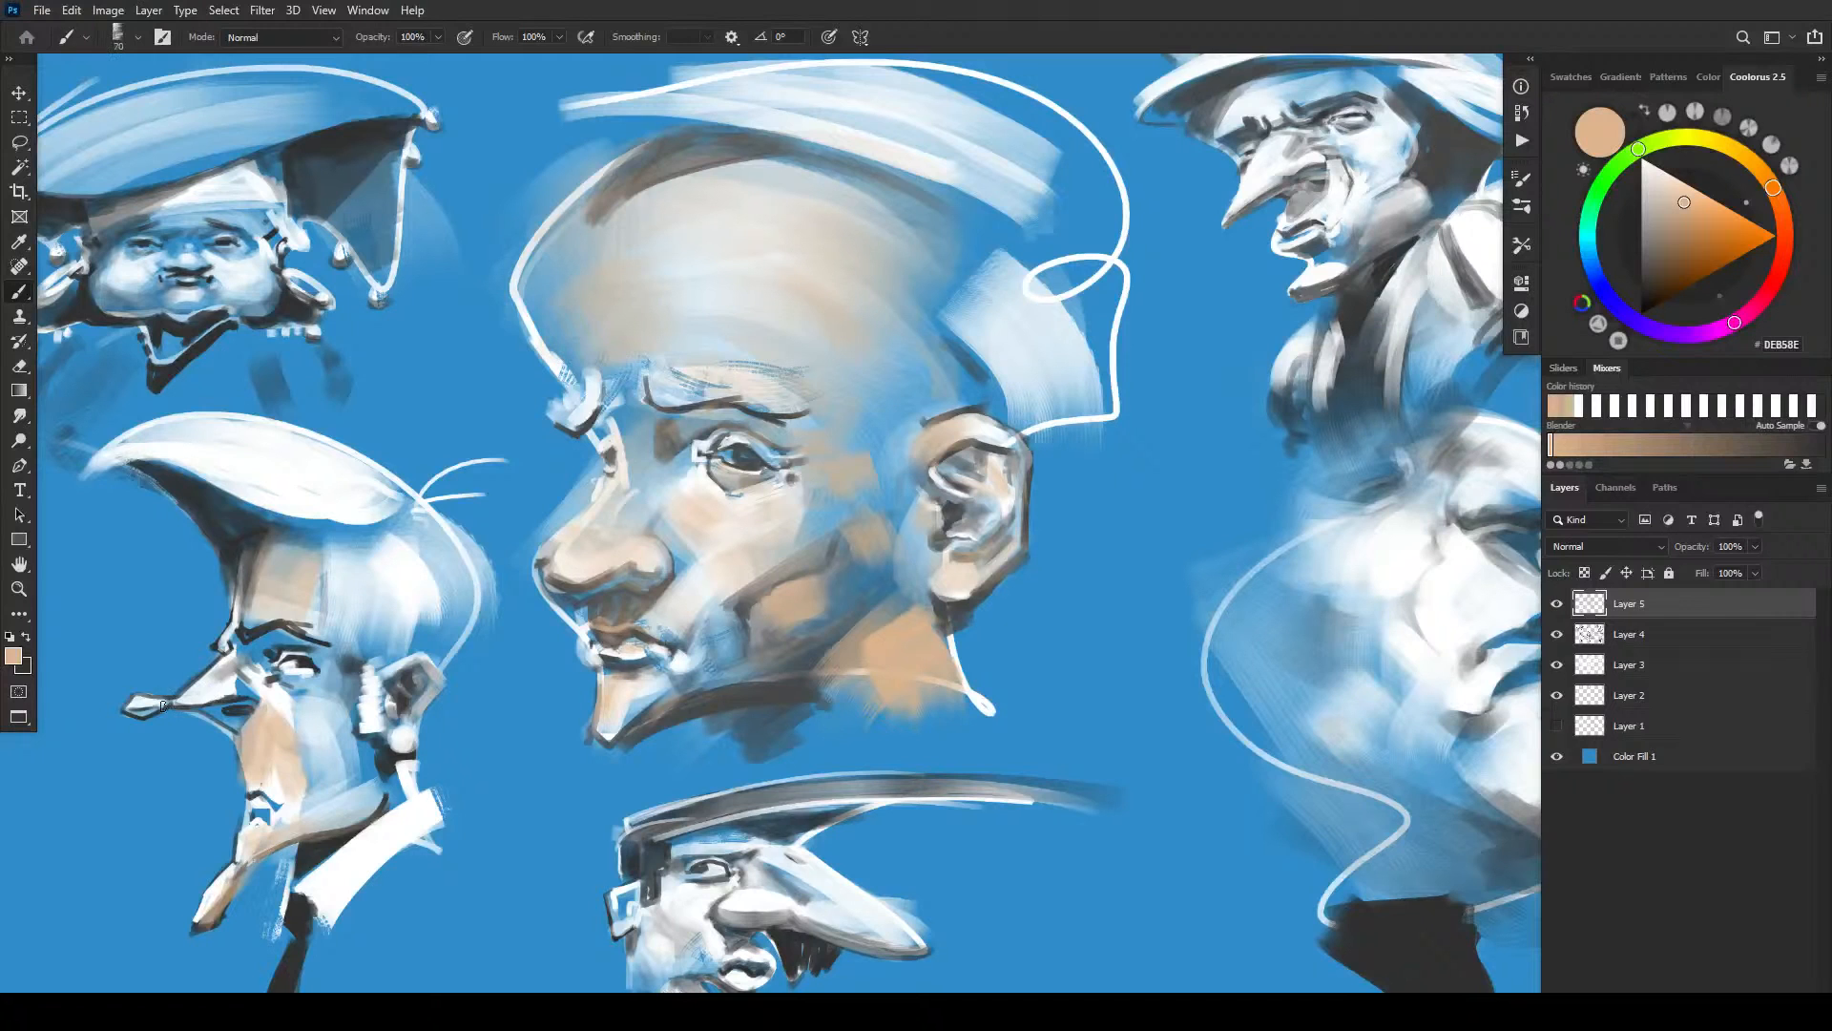
- Add skin-tone strokes along the pointed-nose head's nose, cheek, forehead and back of the jaw
{"action": "left_click_drag", "start_coordinate": [143, 713], "coordinate": [233, 699]}
{"action": "mouse_move", "coordinate": [229, 632]}
{"action": "left_mouse_down"}
{"action": "mouse_move", "coordinate": [243, 582]}
{"action": "mouse_move", "coordinate": [326, 643]}
{"action": "left_mouse_up"}
{"action": "key", "text": "bracketright"}
{"action": "key", "text": "bracketright"}
{"action": "mouse_move", "coordinate": [307, 582]}
{"action": "left_mouse_down"}
{"action": "mouse_move", "coordinate": [314, 622]}
{"action": "mouse_move", "coordinate": [246, 656]}
{"action": "mouse_move", "coordinate": [276, 636]}
{"action": "mouse_move", "coordinate": [337, 664]}
{"action": "mouse_move", "coordinate": [239, 661]}
{"action": "left_mouse_up"}
{"action": "key", "text": "bracketright"}
{"action": "key", "text": "bracketright"}
{"action": "left_click_drag", "start_coordinate": [336, 679], "coordinate": [329, 710]}
{"action": "key", "text": "bracketright"}
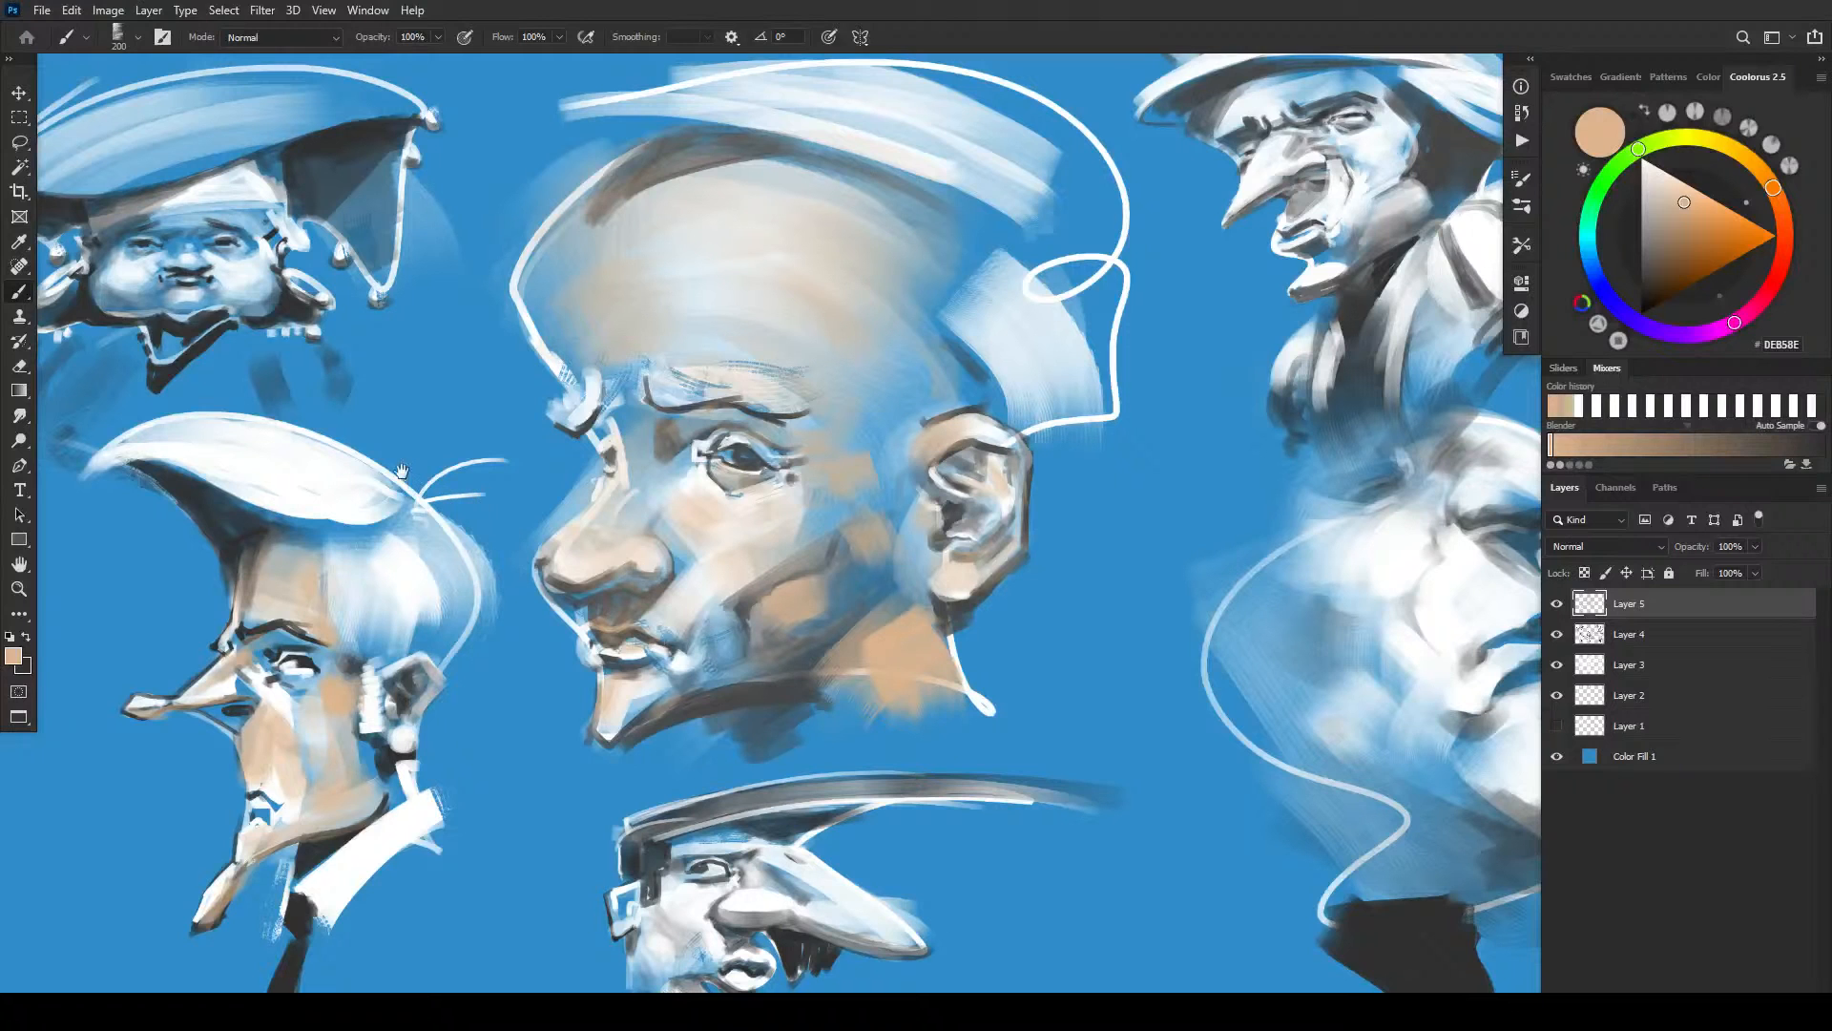
- Tint both sides of the small round face under the wide bell-trimmed hat with the skin tone
{"action": "left_click_drag", "start_coordinate": [143, 325], "coordinate": [590, 520]}
{"action": "key", "text": "bracketleft"}
{"action": "key", "text": "bracketleft"}
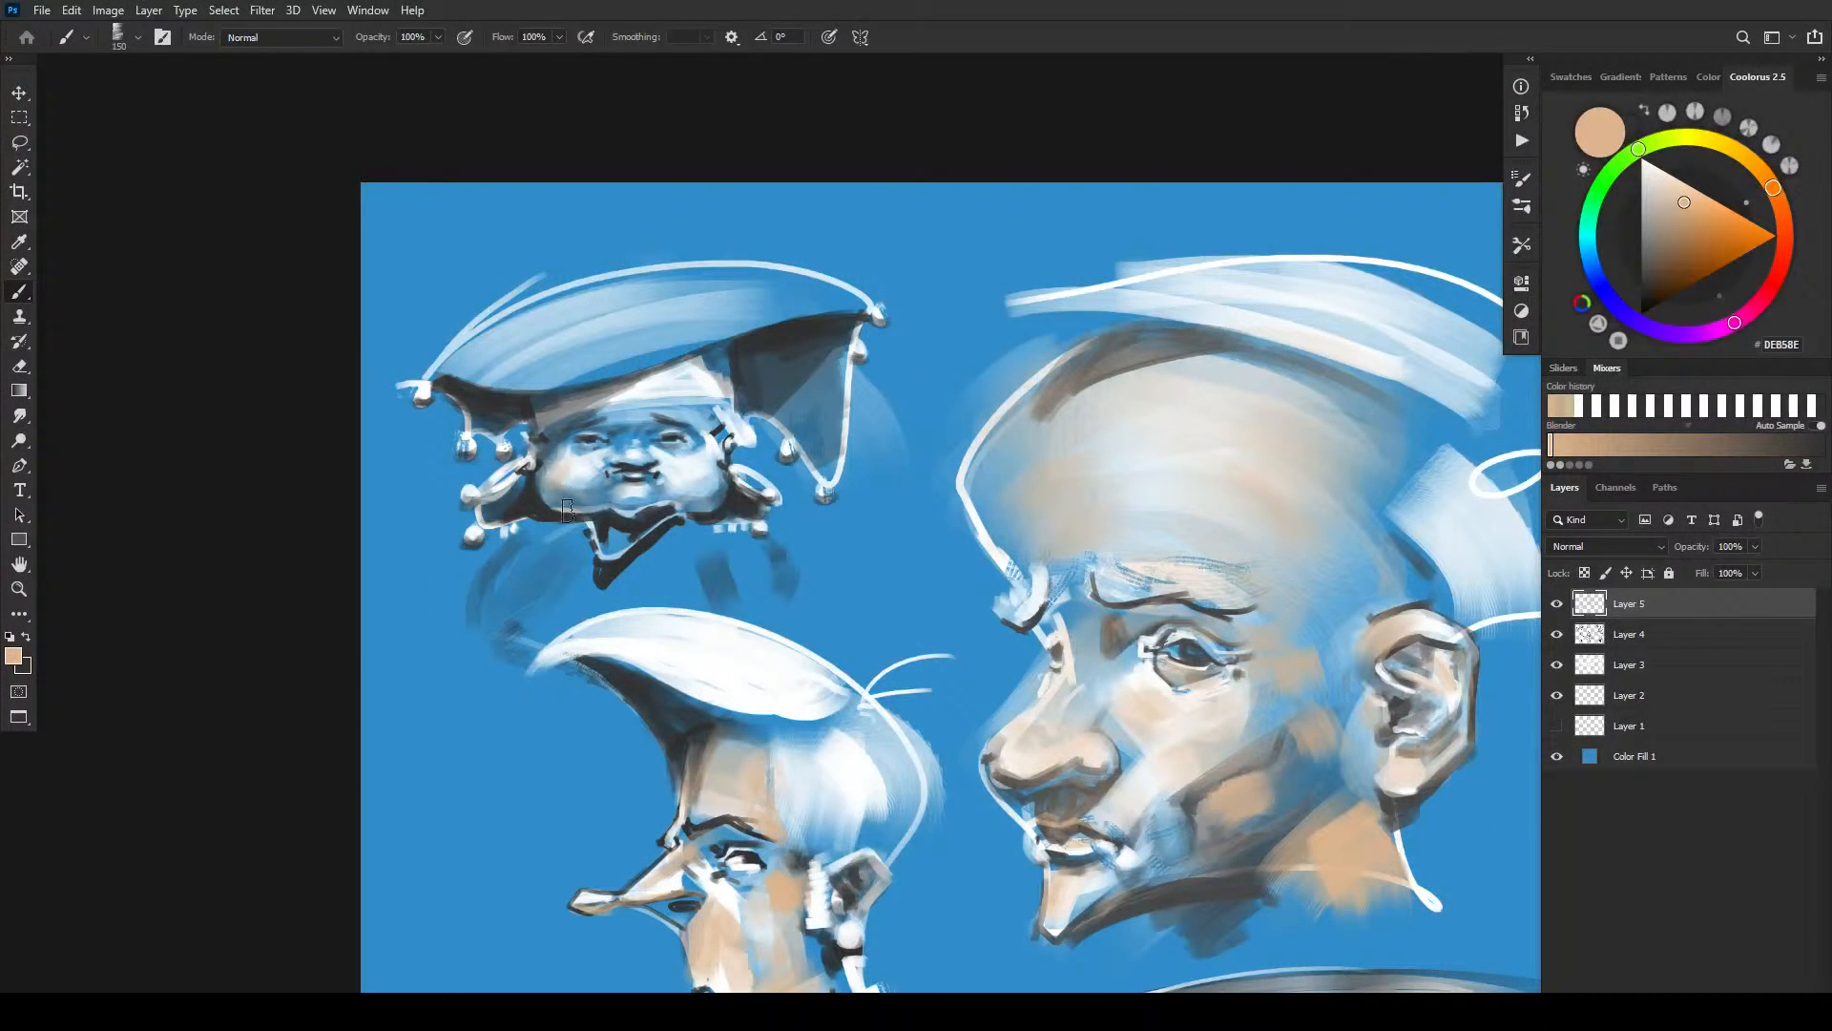
{"action": "left_click_drag", "start_coordinate": [559, 460], "coordinate": [565, 485]}
{"action": "key", "text": "bracketright"}
{"action": "key", "text": "bracketright"}
{"action": "left_click_drag", "start_coordinate": [693, 460], "coordinate": [706, 443]}
{"action": "key", "text": "bracketleft"}
{"action": "key", "text": "bracketright"}
{"action": "key", "text": "bracketright"}
{"action": "key", "text": "bracketright"}
{"action": "key", "text": "bracketright"}
{"action": "key", "text": "bracketright"}
{"action": "key", "text": "bracketright"}
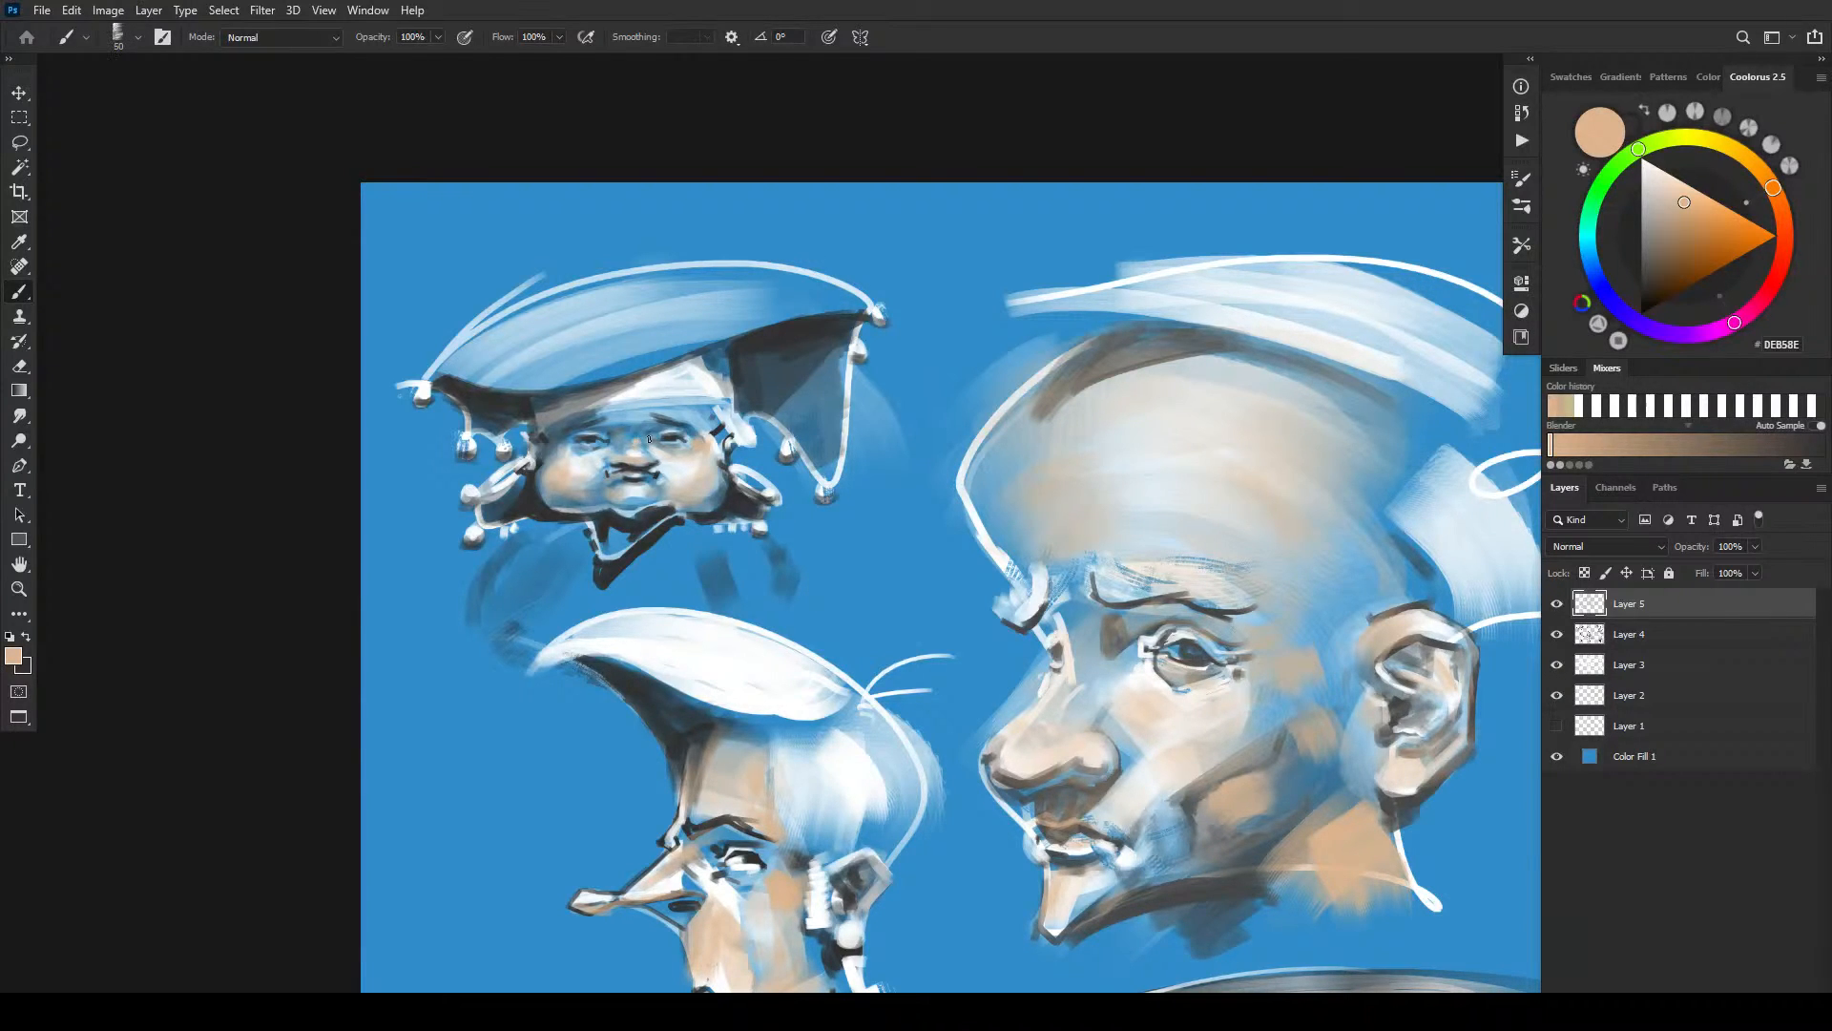
- Paint the skin tone across the small round face's brow and into the pointed shape beneath its chin
{"action": "left_click_drag", "start_coordinate": [554, 426], "coordinate": [605, 406]}
{"action": "key", "text": "bracketright"}
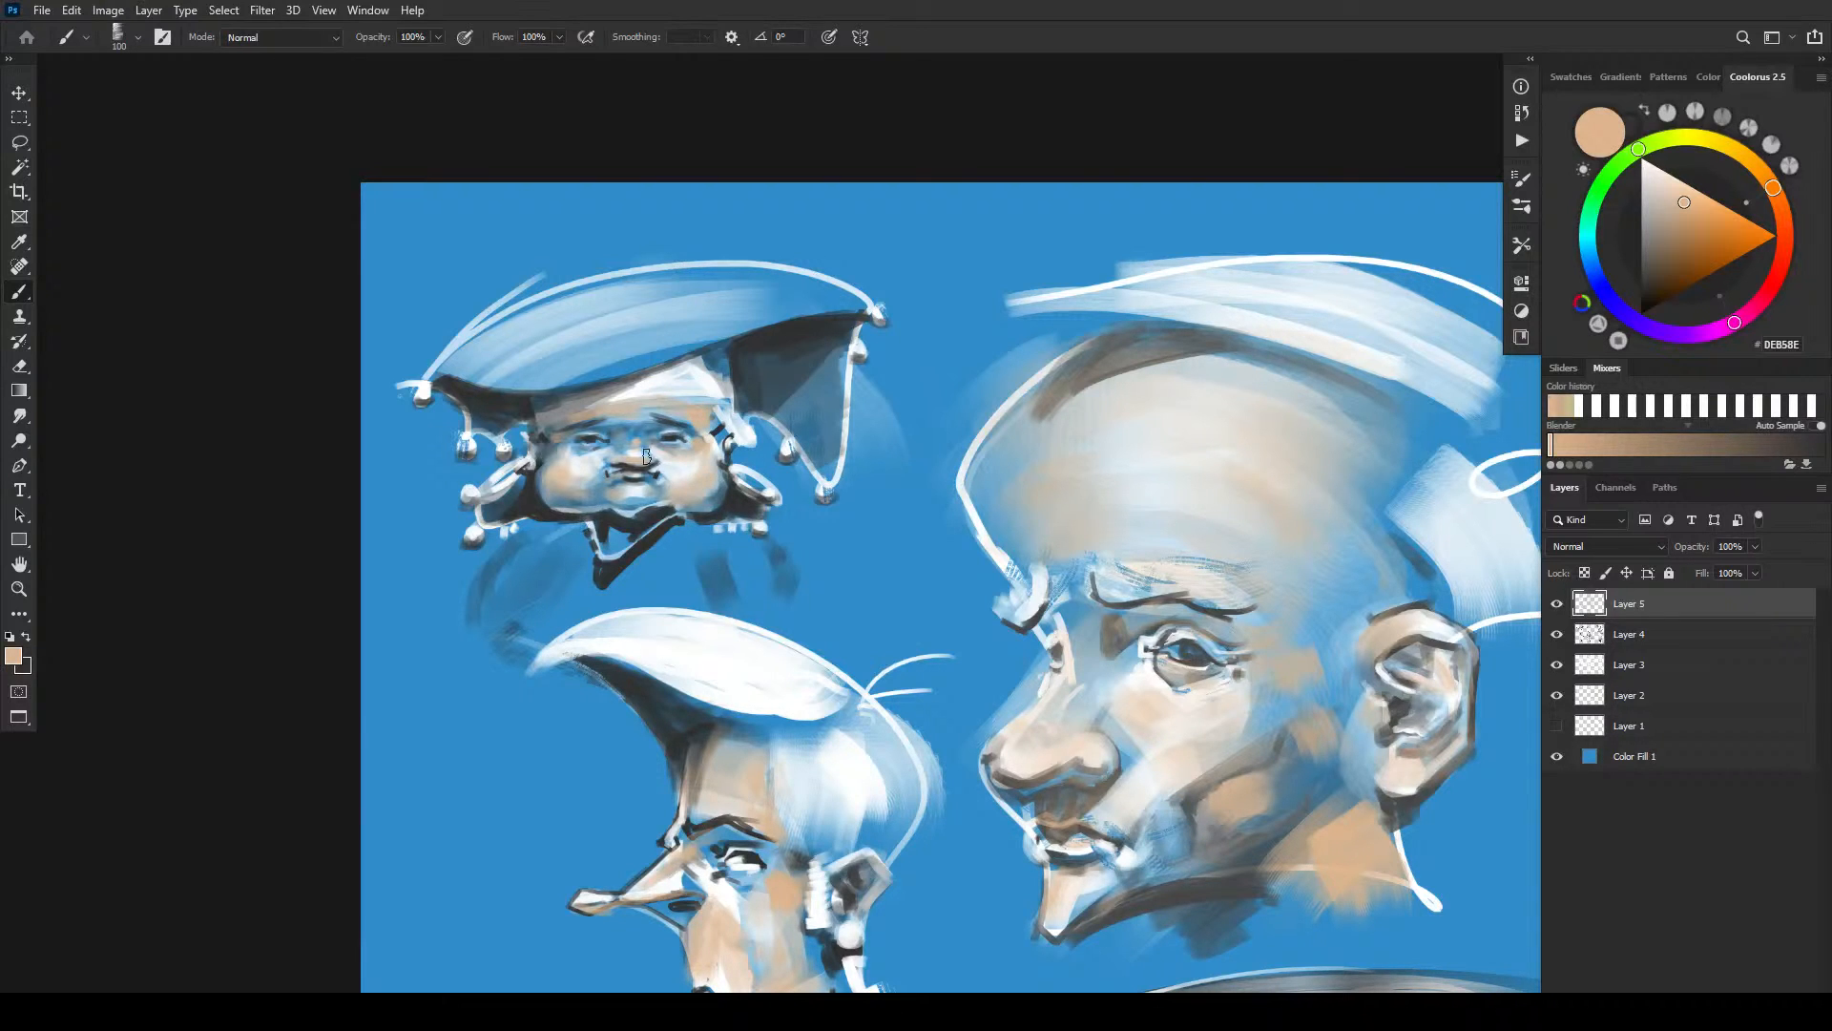
{"action": "key", "text": "bracketleft"}
{"action": "key", "text": "bracketleft"}
{"action": "left_click_drag", "start_coordinate": [618, 530], "coordinate": [613, 546]}
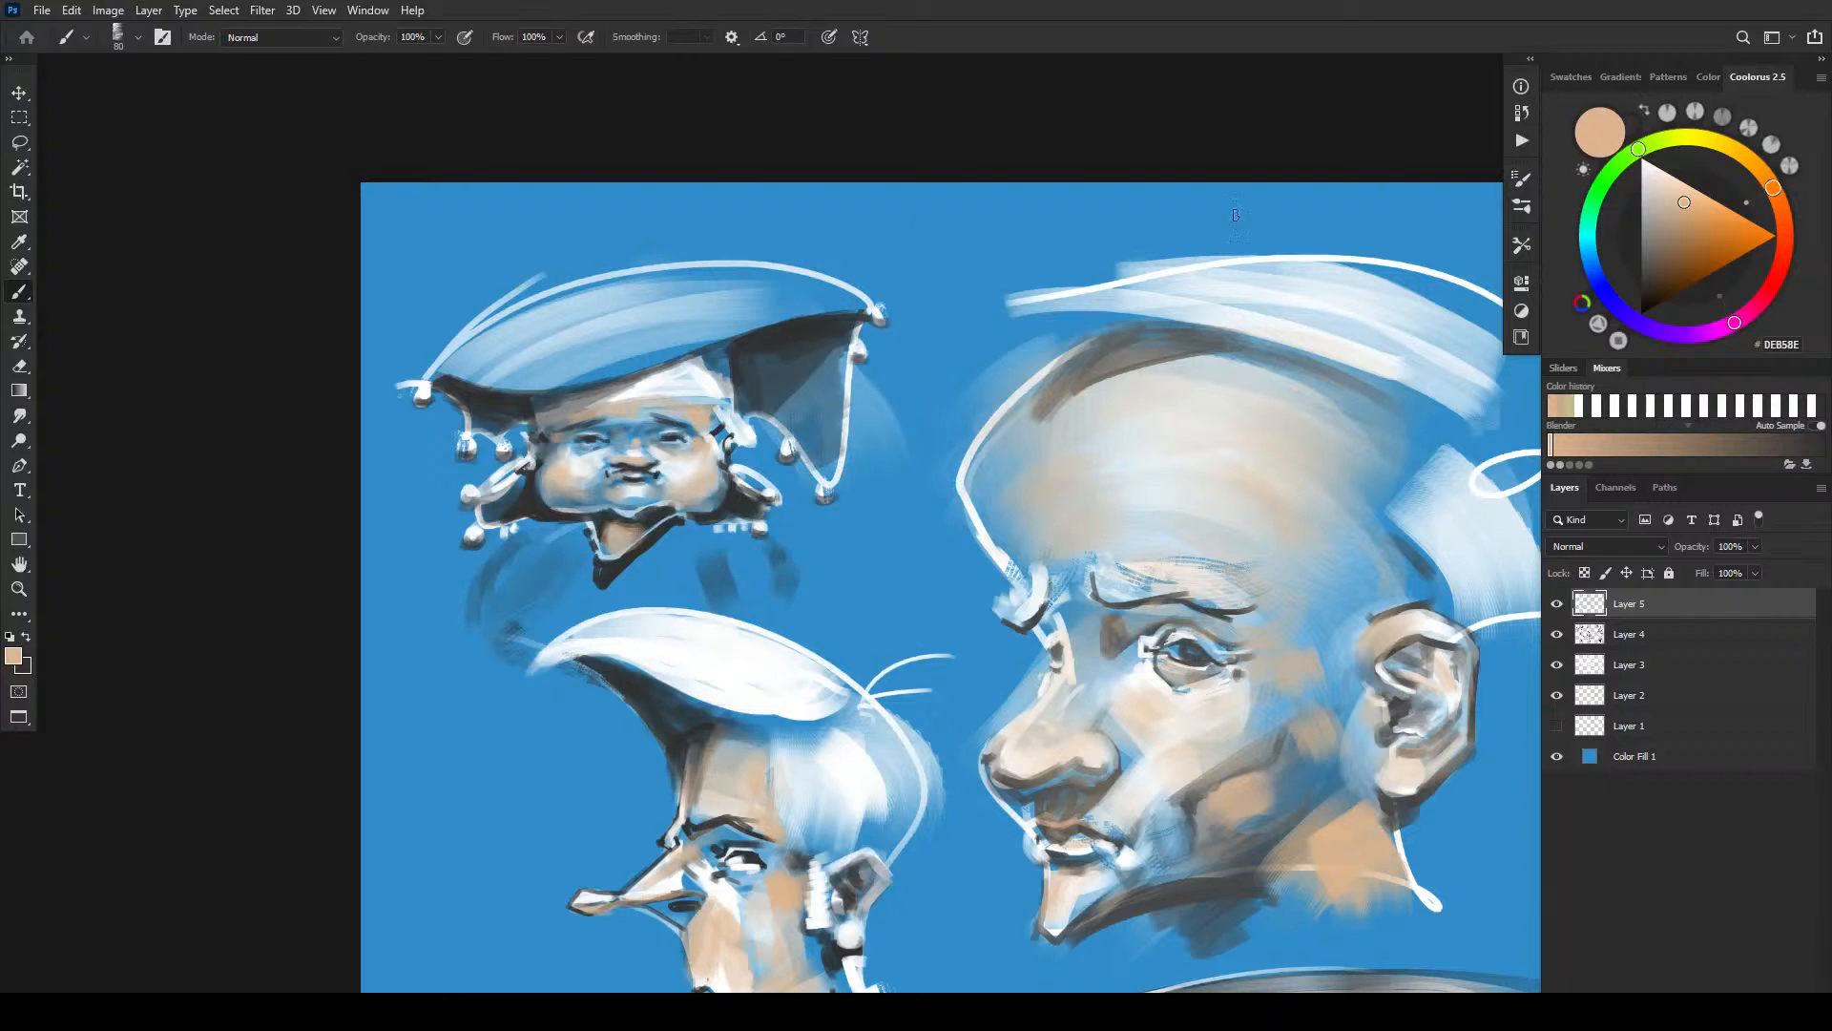
{"action": "key", "text": "bracketleft"}
{"action": "key", "text": "bracketleft"}
{"action": "key", "text": "bracketleft"}
{"action": "key", "text": "bracketleft"}
- Tint the temple and eye area of the long-nosed face in the flat cap
{"action": "mouse_move", "coordinate": [956, 566]}
{"action": "left_mouse_down"}
{"action": "mouse_move", "coordinate": [810, 393]}
{"action": "mouse_move", "coordinate": [436, 81]}
{"action": "left_mouse_up"}
{"action": "key", "text": "bracketright"}
{"action": "key", "text": "bracketright"}
{"action": "key", "text": "bracketright"}
{"action": "key", "text": "bracketright"}
{"action": "key", "text": "bracketright"}
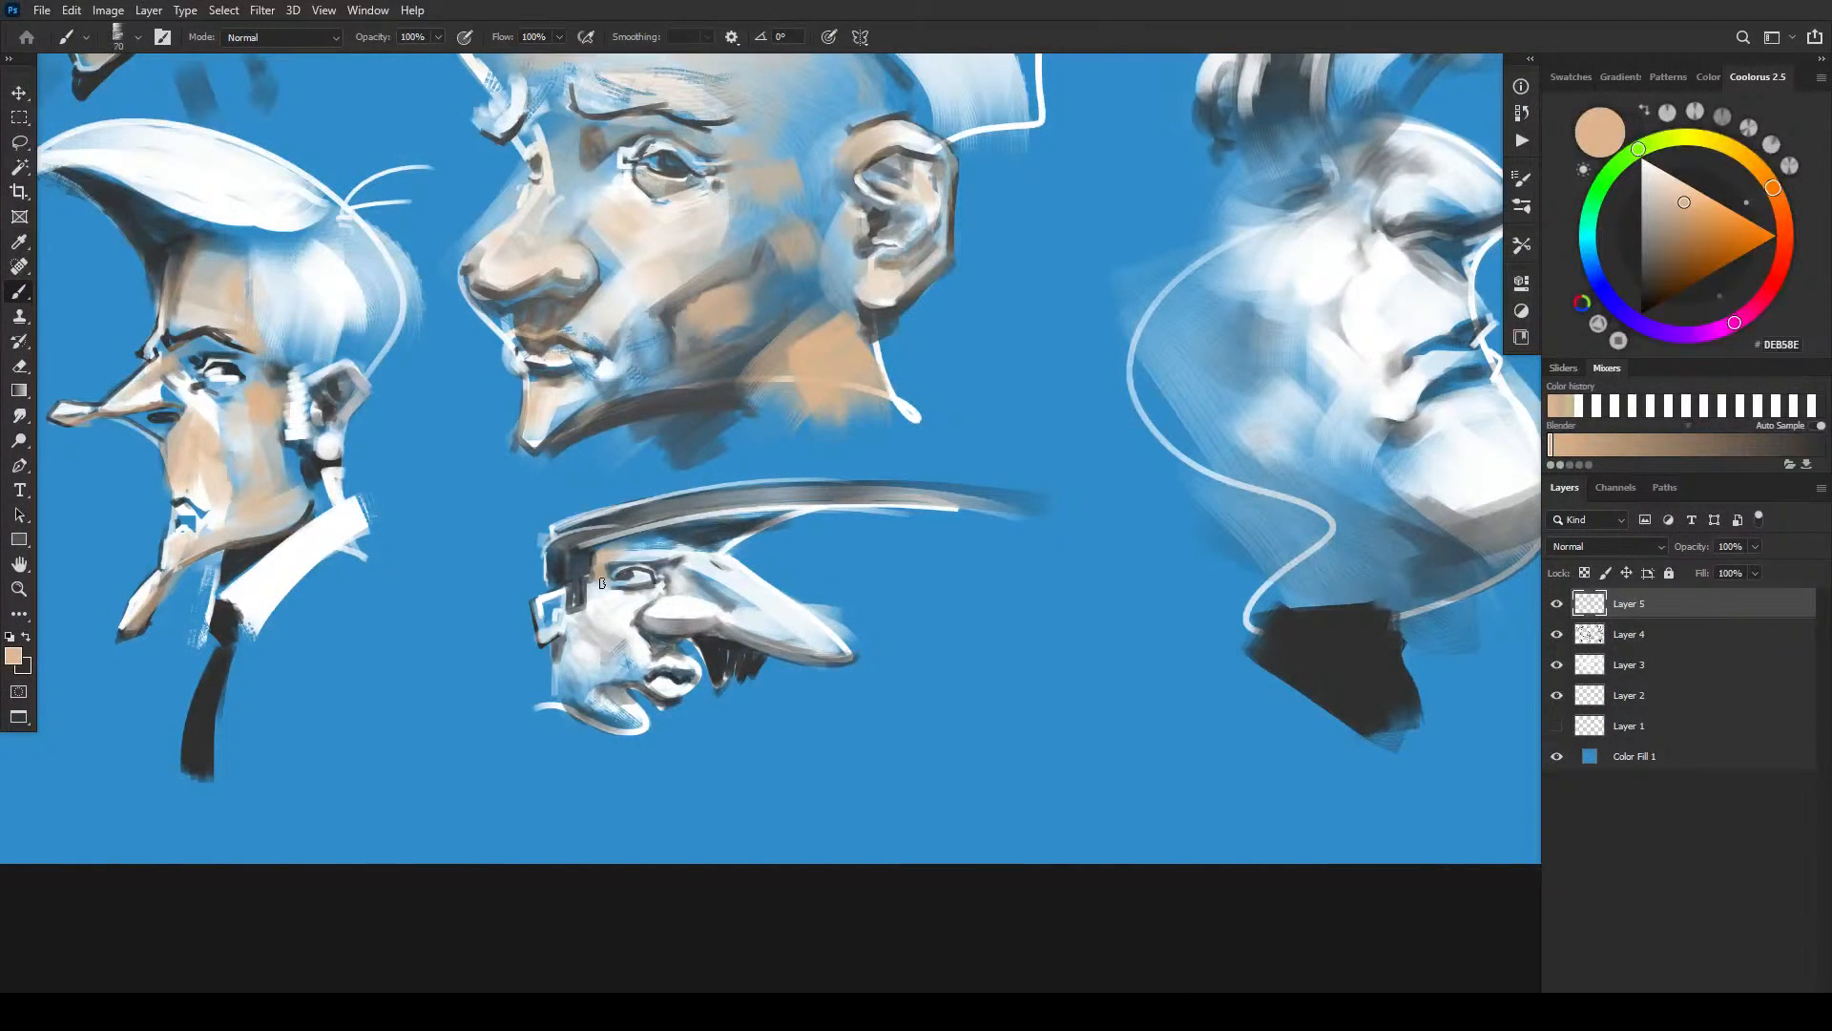
{"action": "key", "text": "bracketright"}
{"action": "key", "text": "bracketright"}
{"action": "key", "text": "bracketright"}
{"action": "key", "text": "bracketright"}
{"action": "mouse_move", "coordinate": [580, 615]}
{"action": "left_mouse_down"}
{"action": "mouse_move", "coordinate": [620, 611]}
{"action": "mouse_move", "coordinate": [603, 600]}
{"action": "mouse_move", "coordinate": [658, 602]}
{"action": "left_mouse_up"}
{"action": "key", "text": "bracketleft"}
- Paint the skin tone over the long-nosed face's lower cheek towards its lips
{"action": "mouse_move", "coordinate": [576, 694]}
{"action": "left_mouse_down"}
{"action": "mouse_move", "coordinate": [638, 649]}
{"action": "mouse_move", "coordinate": [700, 653]}
{"action": "mouse_move", "coordinate": [661, 663]}
{"action": "mouse_move", "coordinate": [710, 634]}
{"action": "mouse_move", "coordinate": [690, 613]}
{"action": "mouse_move", "coordinate": [651, 616]}
{"action": "mouse_move", "coordinate": [755, 624]}
{"action": "mouse_move", "coordinate": [677, 572]}
{"action": "mouse_move", "coordinate": [717, 581]}
{"action": "mouse_move", "coordinate": [783, 647]}
{"action": "left_mouse_up"}
{"action": "key", "text": "bracketleft"}
{"action": "key", "text": "bracketleft"}
{"action": "key", "text": "bracketright"}
{"action": "key", "text": "bracketright"}
{"action": "key", "text": "bracketright"}
{"action": "key", "text": "bracketright"}
{"action": "key", "text": "bracketright"}
{"action": "key", "text": "bracketright"}
{"action": "key", "text": "bracketright"}
{"action": "key", "text": "bracketright"}
{"action": "key", "text": "bracketright"}
- Tint the flat-capped face along its long nose and across its chin
{"action": "mouse_move", "coordinate": [688, 583]}
{"action": "left_mouse_down"}
{"action": "mouse_move", "coordinate": [736, 591]}
{"action": "mouse_move", "coordinate": [843, 670]}
{"action": "left_mouse_up"}
{"action": "key", "text": "bracketright"}
{"action": "mouse_move", "coordinate": [584, 692]}
{"action": "left_mouse_down"}
{"action": "mouse_move", "coordinate": [665, 722]}
{"action": "mouse_move", "coordinate": [644, 710]}
{"action": "left_mouse_up"}
{"action": "key", "text": "bracketleft"}
{"action": "key", "text": "bracketleft"}
{"action": "key", "text": "bracketleft"}
{"action": "key", "text": "bracketleft"}
{"action": "key", "text": "bracketleft"}
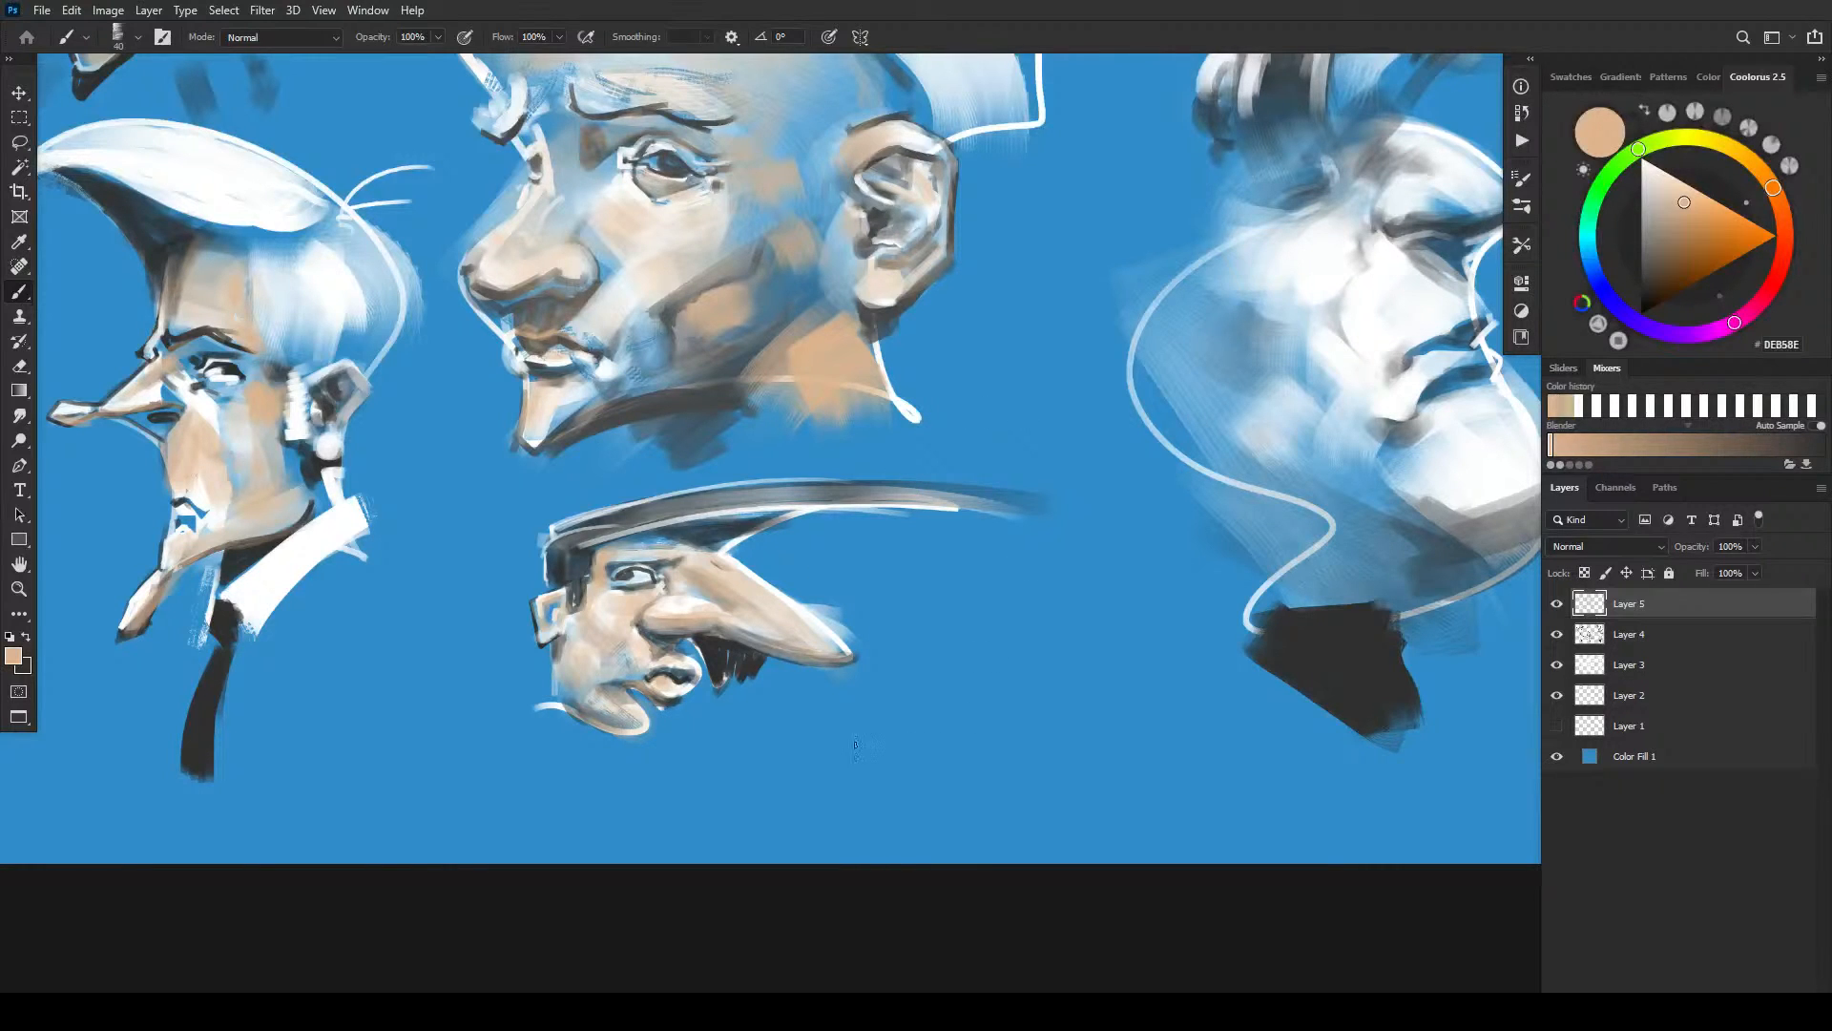
- Tint the large upturned profile's upper cheek and nose with the skin tone
{"action": "left_click_drag", "start_coordinate": [1192, 474], "coordinate": [646, 669]}
{"action": "mouse_move", "coordinate": [873, 458]}
{"action": "left_mouse_down"}
{"action": "mouse_move", "coordinate": [841, 556]}
{"action": "mouse_move", "coordinate": [819, 438]}
{"action": "mouse_move", "coordinate": [677, 465]}
{"action": "left_mouse_up"}
{"action": "key", "text": "bracketleft"}
{"action": "key", "text": "bracketleft"}
{"action": "key", "text": "bracketleft"}
{"action": "key", "text": "bracketleft"}
{"action": "mouse_move", "coordinate": [844, 406]}
{"action": "left_mouse_down"}
{"action": "mouse_move", "coordinate": [968, 397]}
{"action": "mouse_move", "coordinate": [901, 368]}
{"action": "left_mouse_up"}
{"action": "key", "text": "bracketright"}
{"action": "key", "text": "bracketright"}
- Add skin-tone strokes around the large upturned profile's mouth and over its chin
{"action": "mouse_move", "coordinate": [912, 563]}
{"action": "left_mouse_down"}
{"action": "mouse_move", "coordinate": [838, 585]}
{"action": "mouse_move", "coordinate": [856, 603]}
{"action": "left_mouse_up"}
{"action": "key", "text": "bracketleft"}
{"action": "key", "text": "bracketleft"}
{"action": "key", "text": "bracketright"}
{"action": "key", "text": "bracketright"}
{"action": "key", "text": "bracketright"}
{"action": "left_click_drag", "start_coordinate": [948, 639], "coordinate": [964, 650]}
{"action": "key", "text": "bracketleft"}
{"action": "key", "text": "bracketleft"}
{"action": "key", "text": "bracketleft"}
{"action": "key", "text": "bracketleft"}
{"action": "key", "text": "bracketleft"}
{"action": "key", "text": "bracketleft"}
{"action": "key", "text": "bracketleft"}
- Glaze the skin tone over the side of the large upturned profile's head and neck with a very large brush
{"action": "key", "text": "bracketright"}
{"action": "key", "text": "bracketright"}
{"action": "key", "text": "bracketright"}
{"action": "key", "text": "bracketright"}
{"action": "key", "text": "bracketright"}
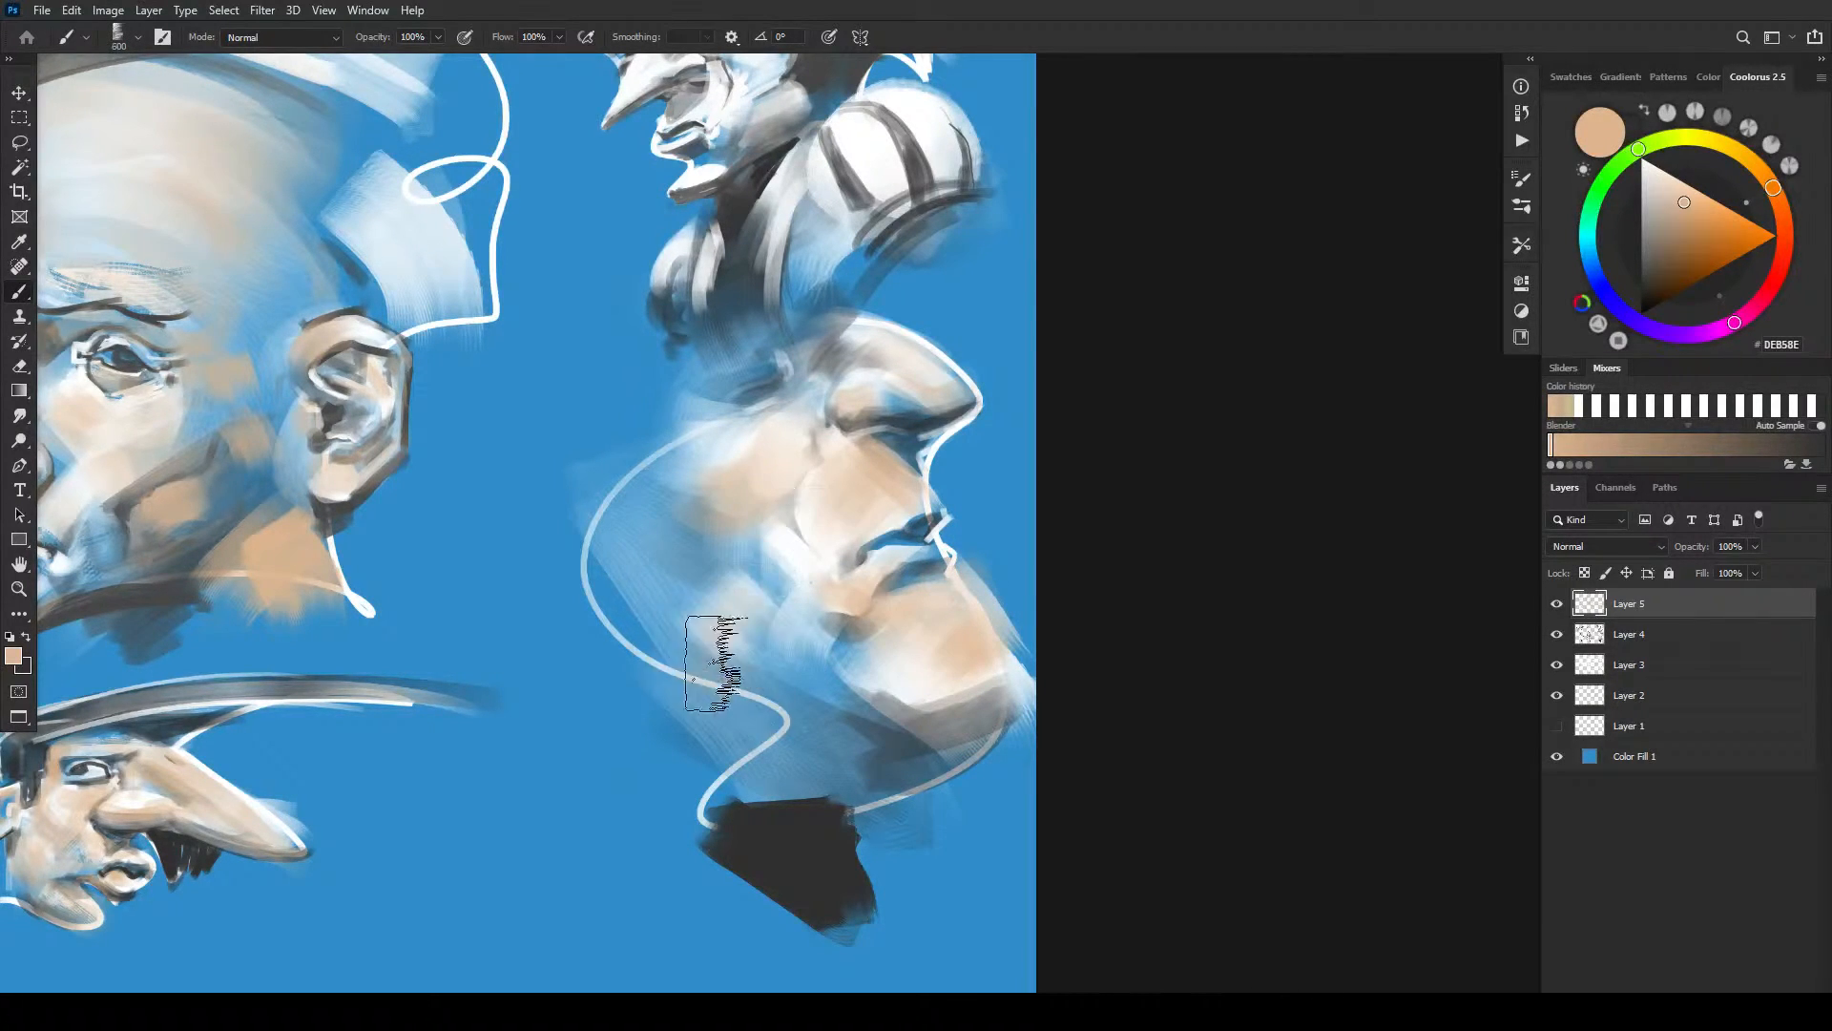
{"action": "key", "text": "bracketleft"}
{"action": "key", "text": "bracketleft"}
{"action": "key", "text": "bracketleft"}
{"action": "key", "text": "bracketleft"}
{"action": "key", "text": "bracketleft"}
{"action": "key", "text": "bracketleft"}
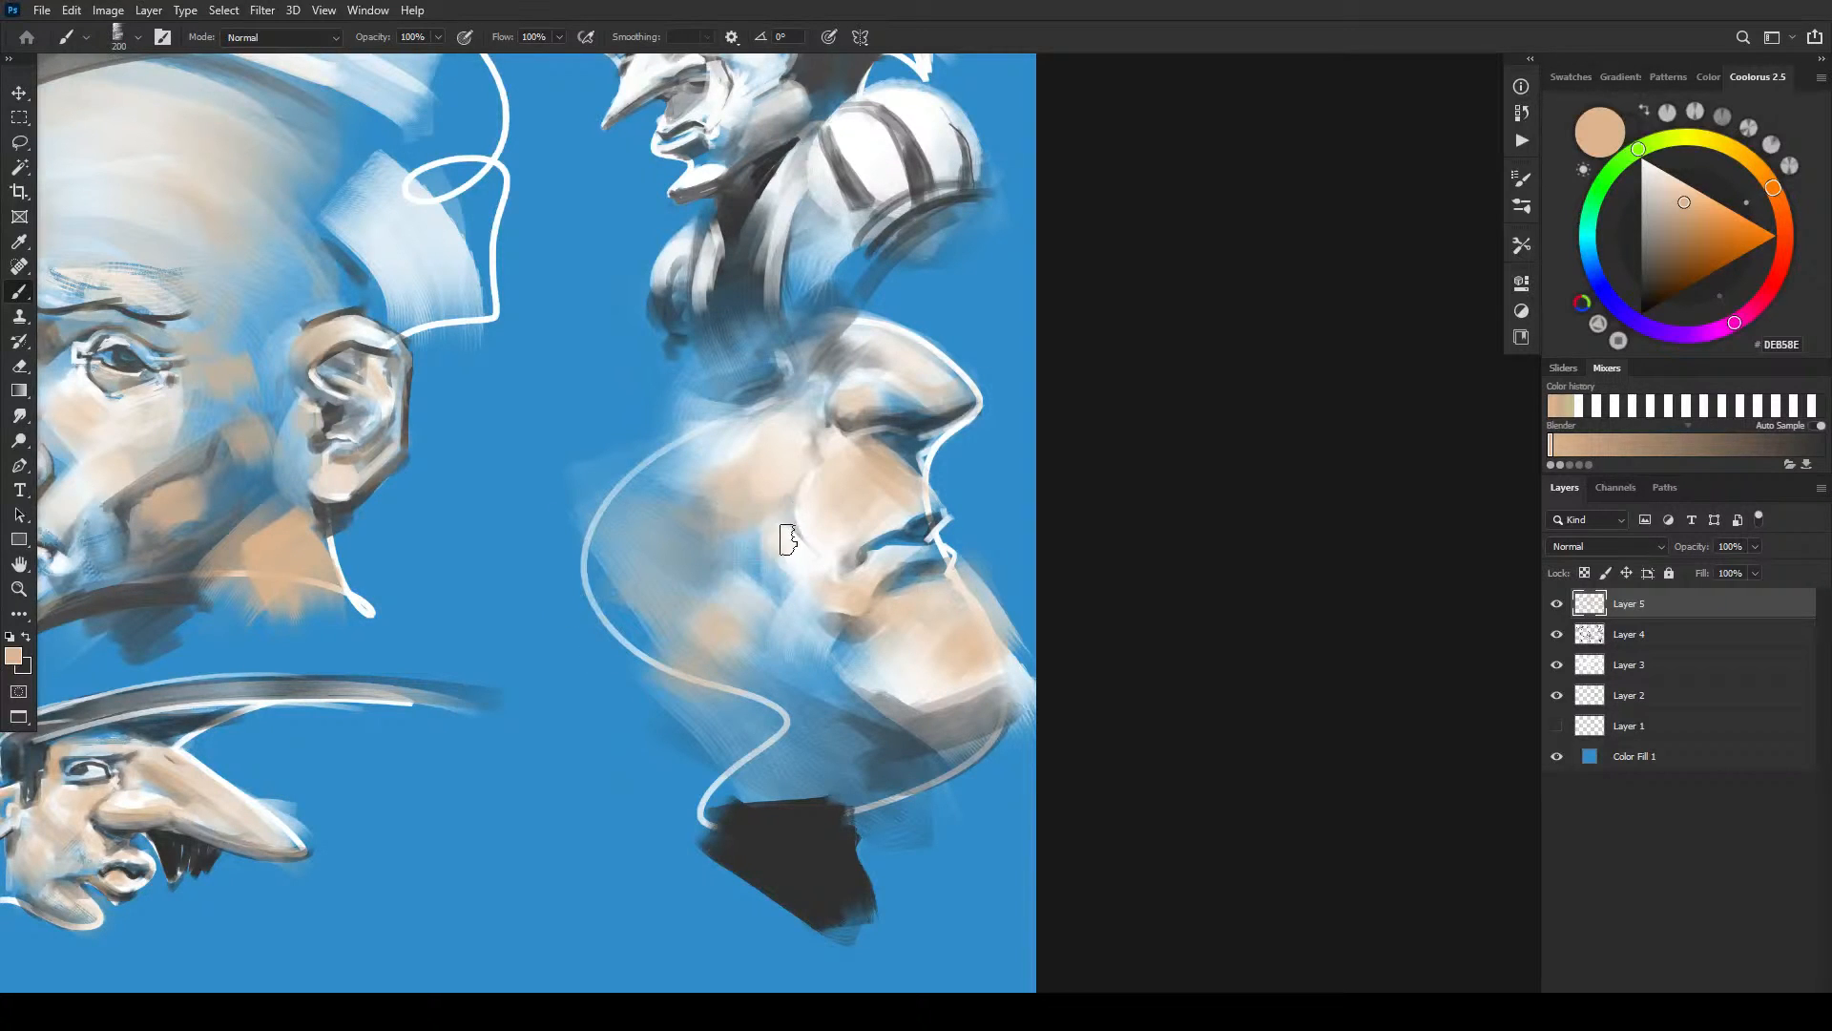
- Extend the skin tone around the large upturned profile's eye, above the cheek
{"action": "key", "text": "bracketright"}
{"action": "key", "text": "bracketright"}
{"action": "left_click_drag", "start_coordinate": [687, 418], "coordinate": [746, 426]}
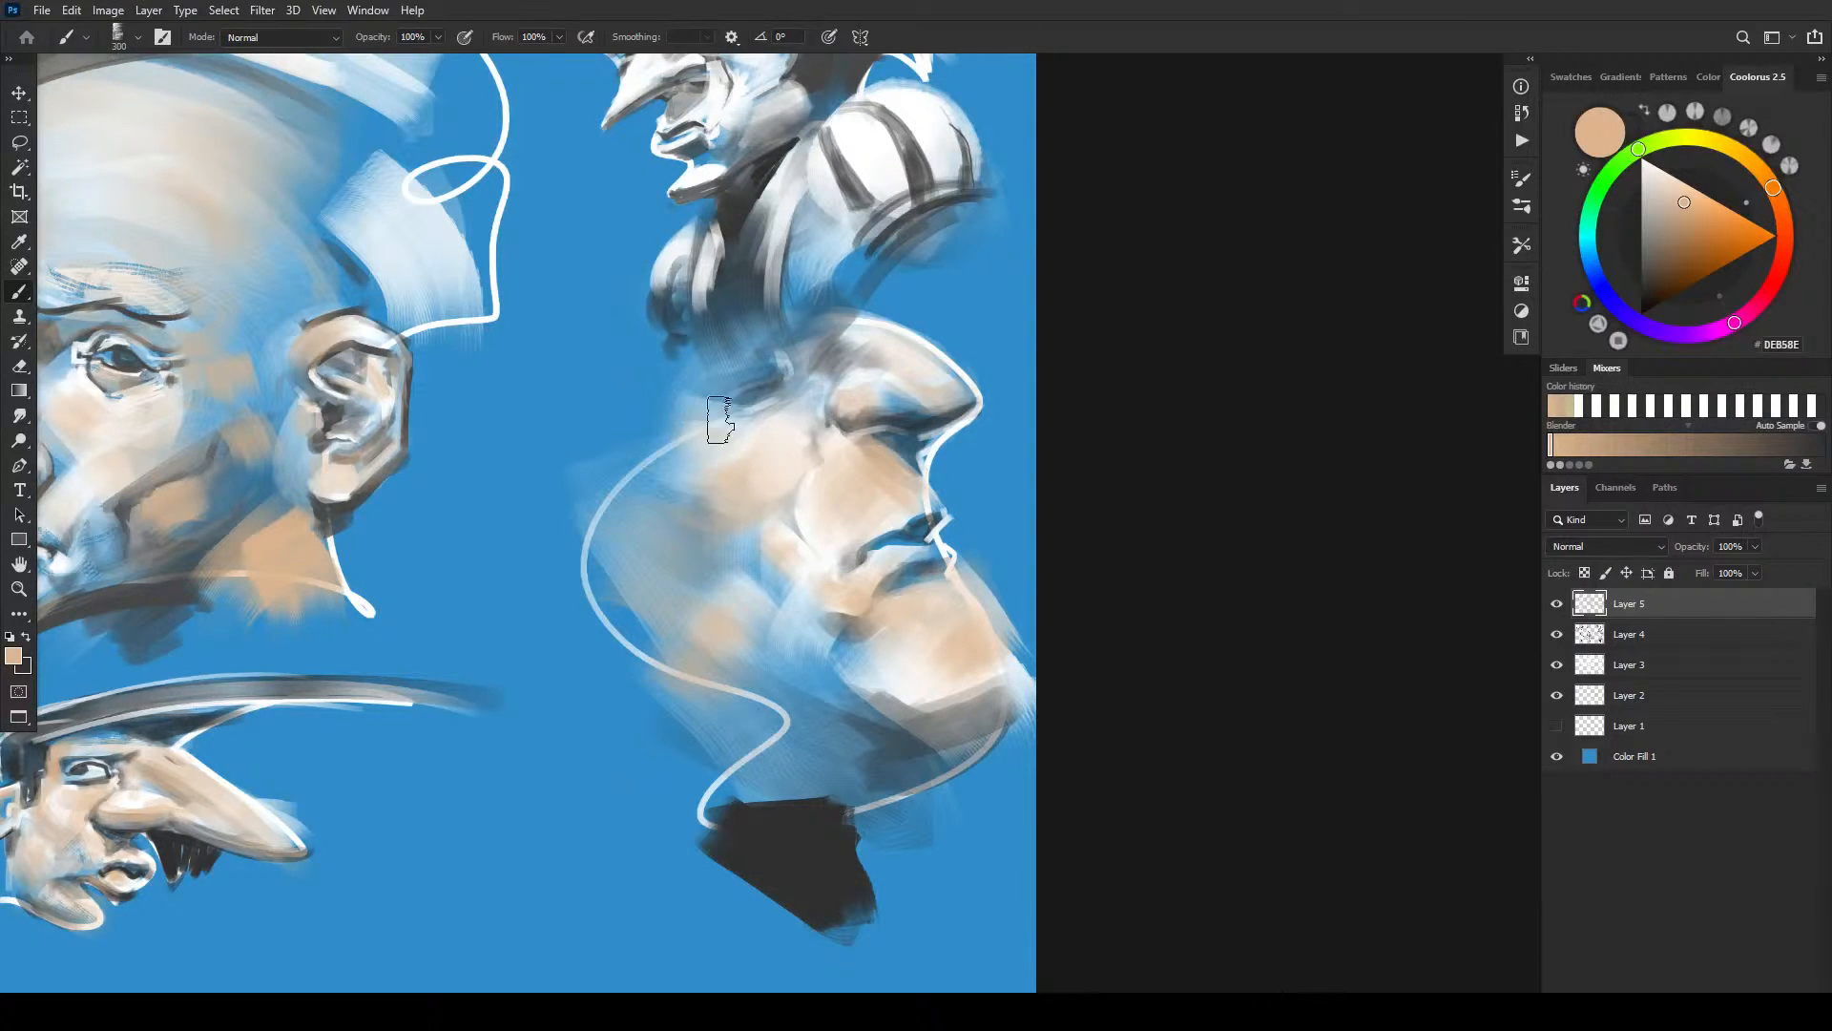
{"action": "key", "text": "bracketleft"}
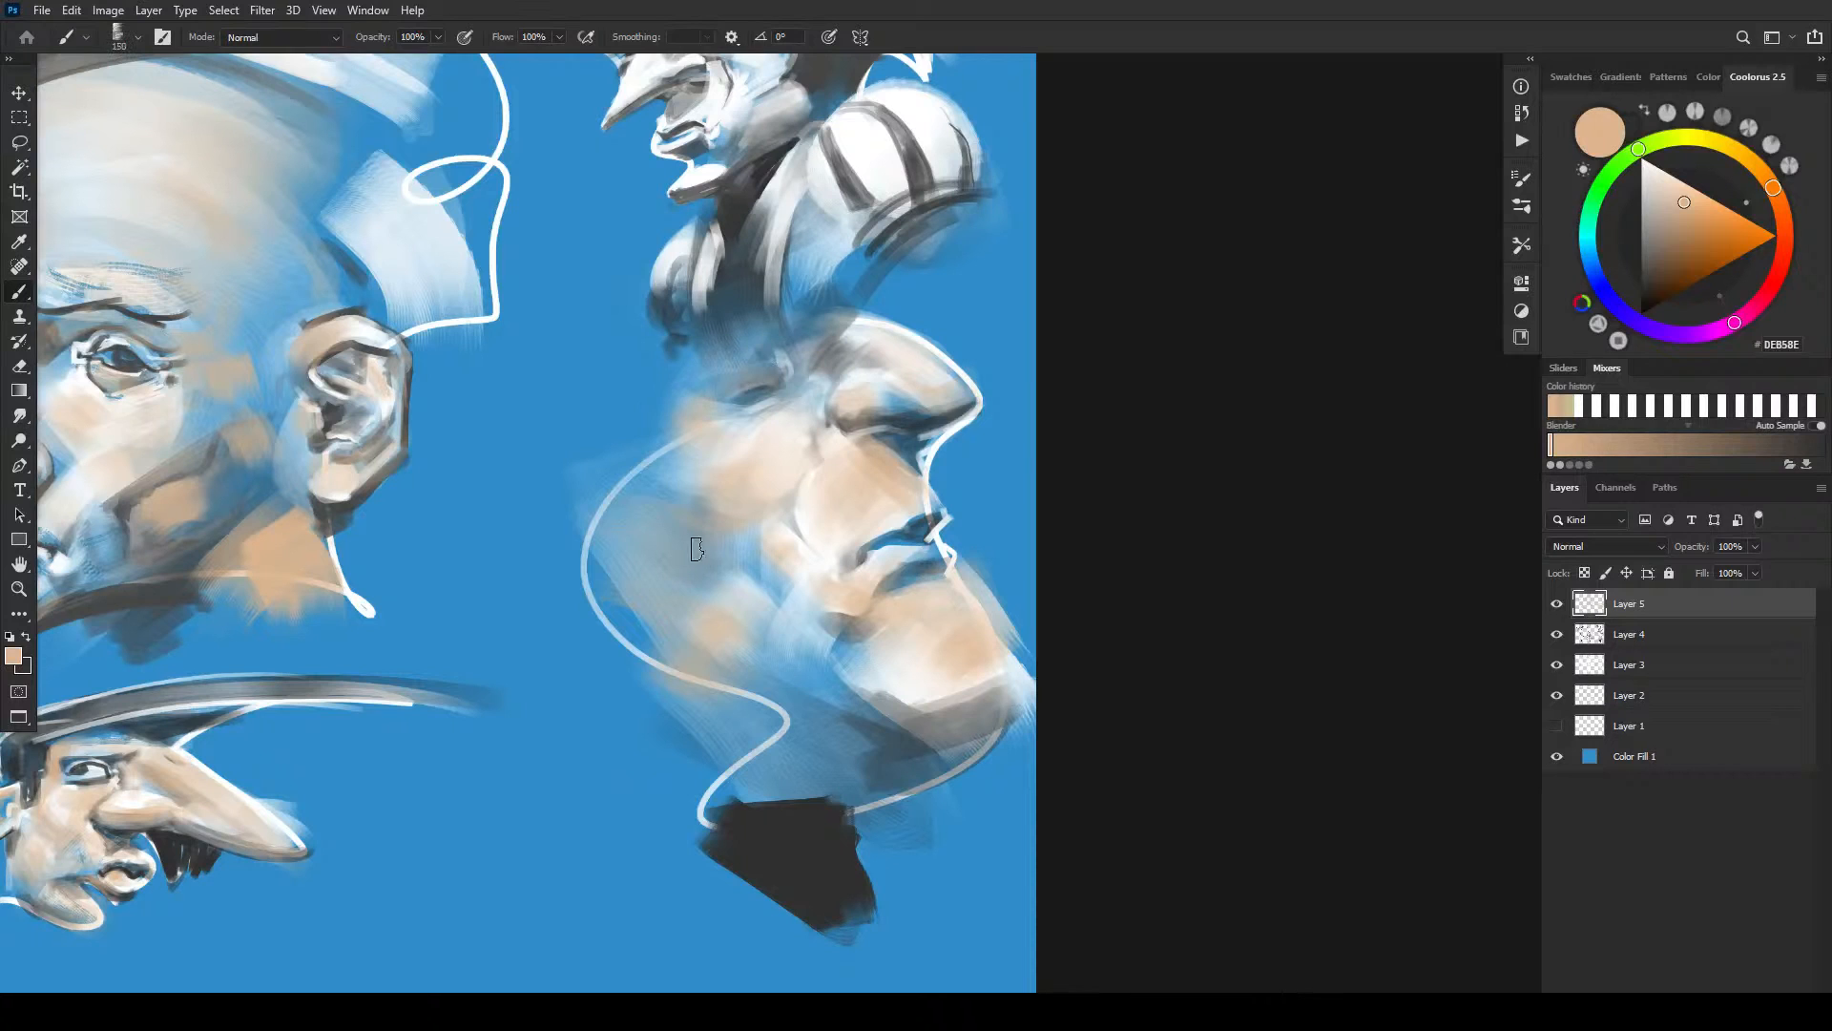
- Tint the shadowed underside of the large upturned profile's jaw and chin
{"action": "key", "text": "bracketright"}
{"action": "key", "text": "bracketright"}
{"action": "key", "text": "bracketright"}
{"action": "left_click_drag", "start_coordinate": [851, 732], "coordinate": [902, 702]}
{"action": "key", "text": "bracketleft"}
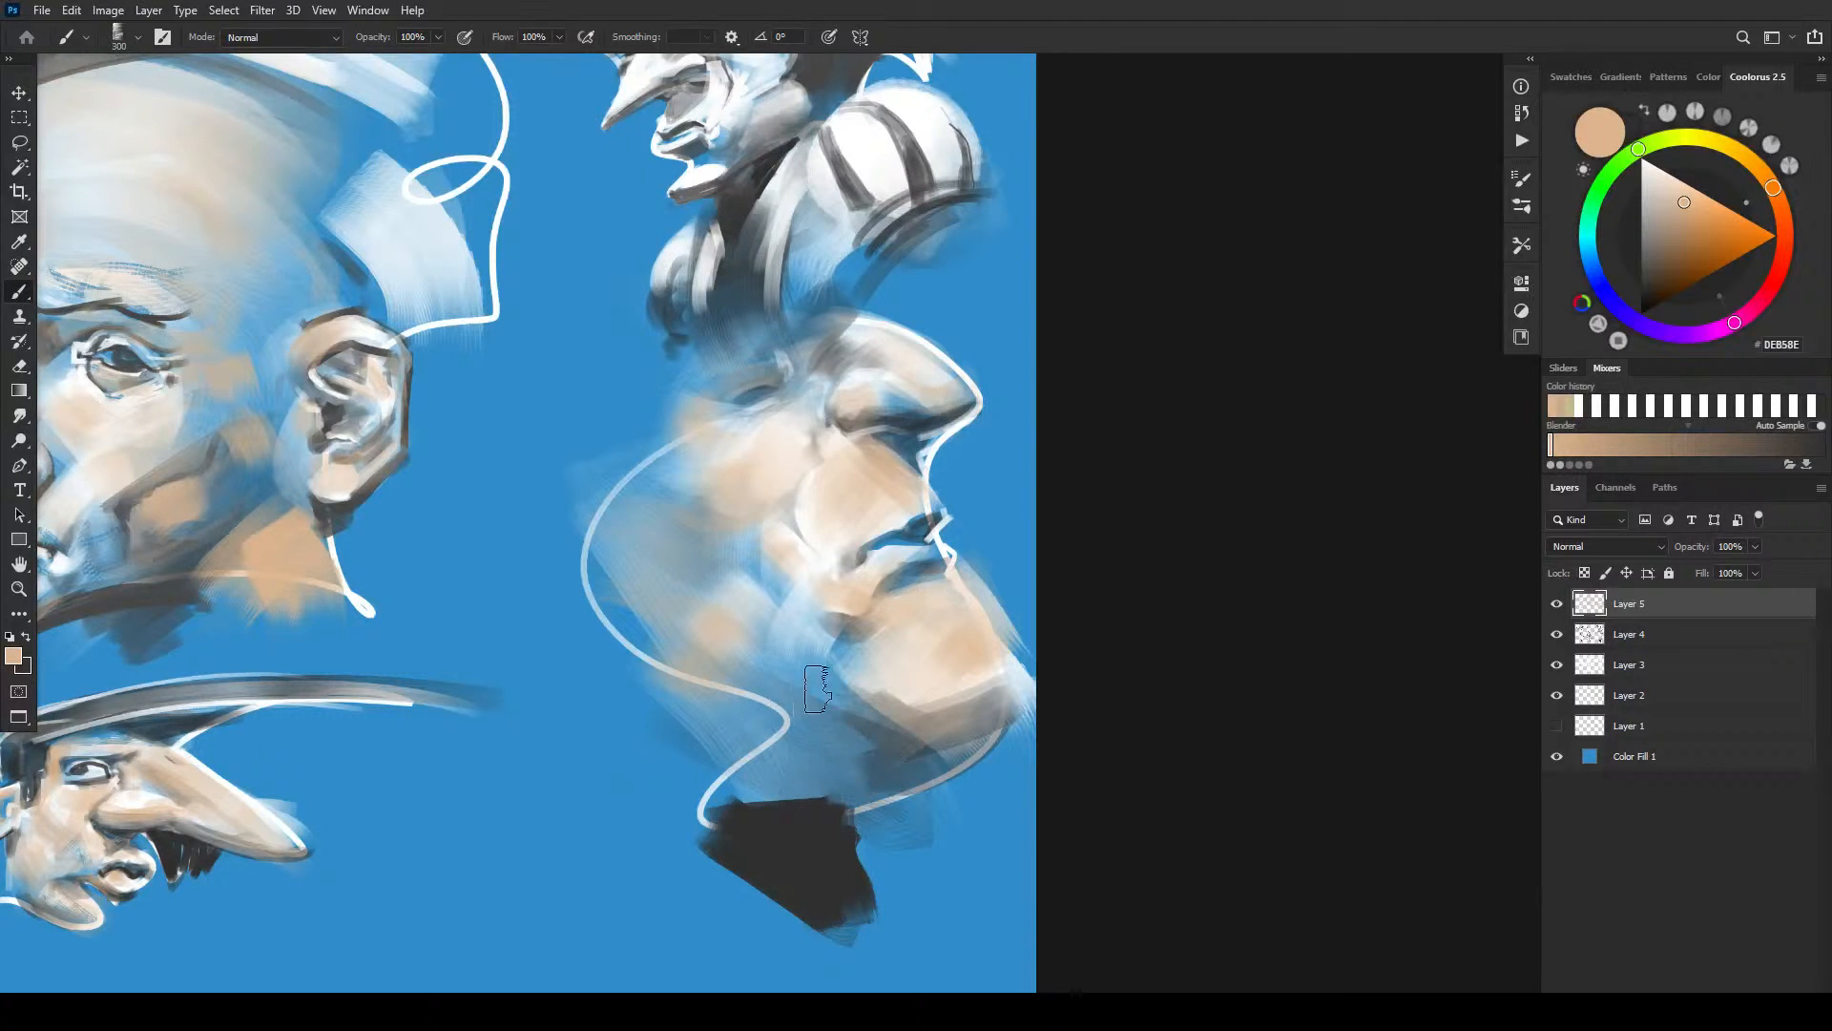
{"action": "key", "text": "bracketleft"}
{"action": "key", "text": "bracketleft"}
{"action": "key", "text": "bracketleft"}
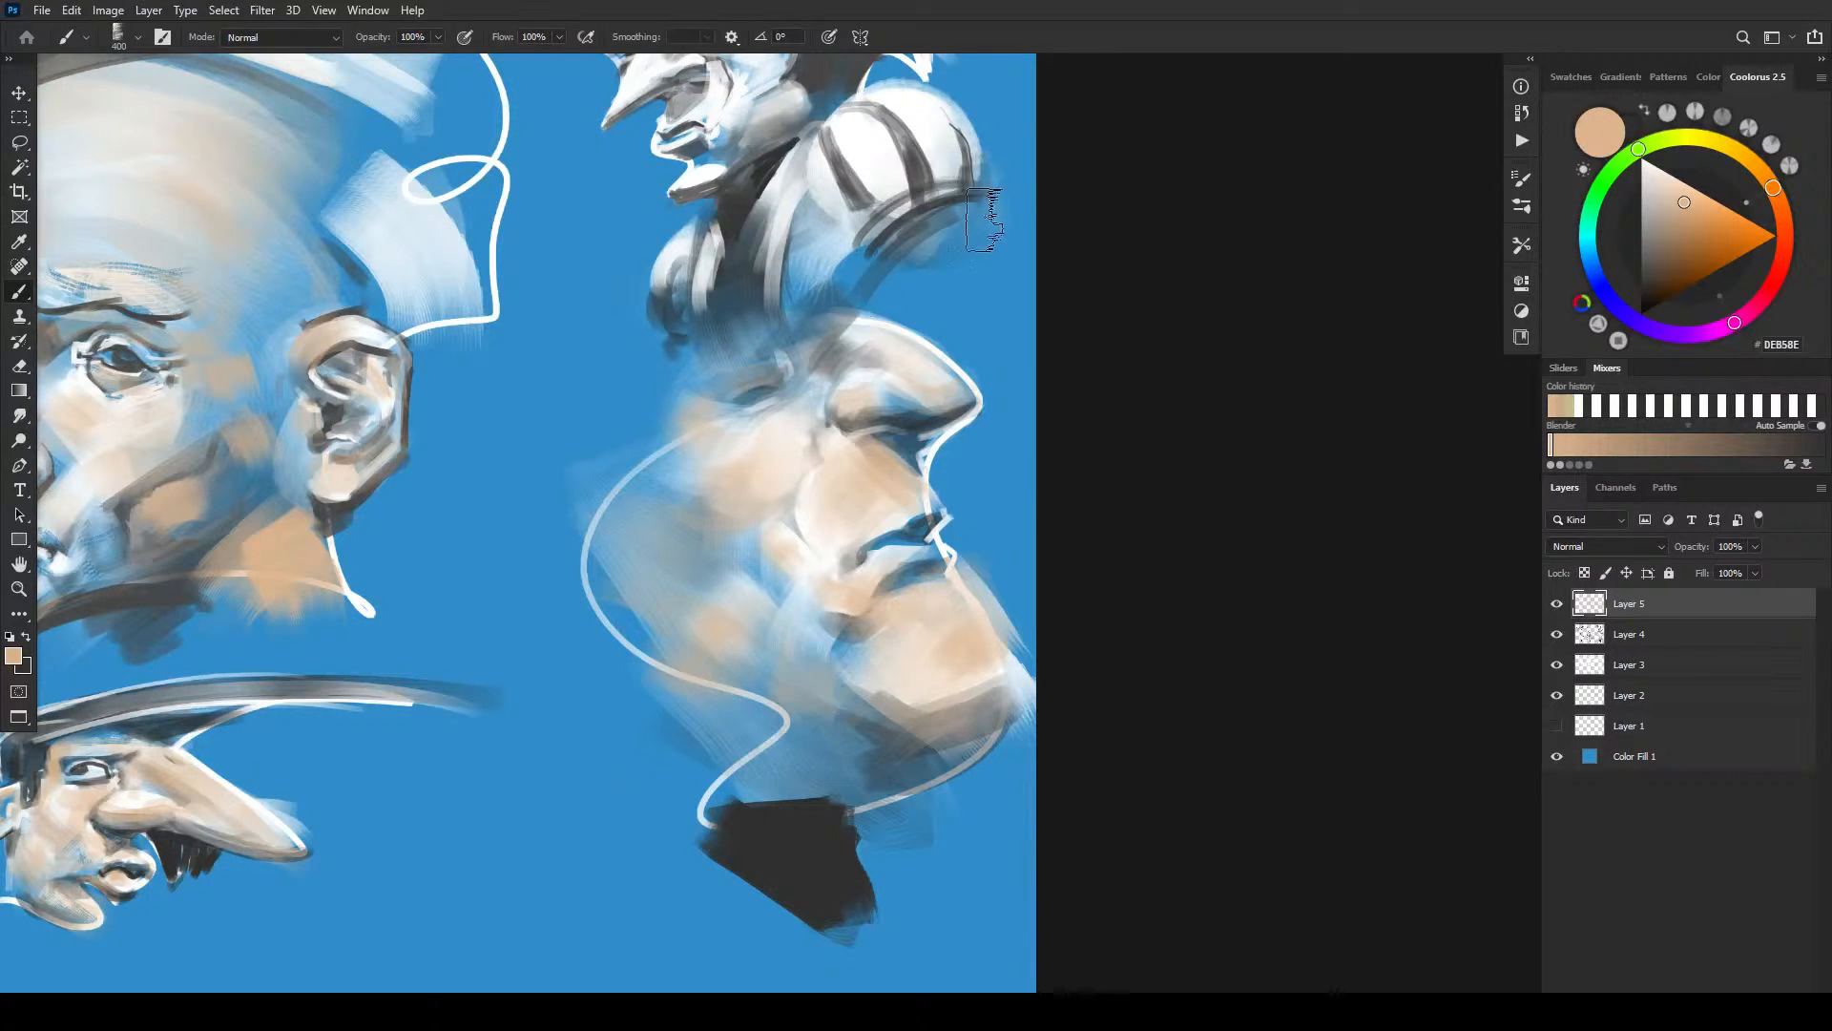
{"action": "key", "text": "bracketleft"}
{"action": "key", "text": "bracketleft"}
{"action": "key", "text": "bracketleft"}
{"action": "key", "text": "bracketleft"}
{"action": "key", "text": "bracketleft"}
- Paint the skin tone from the hook-nosed head's chin along its jaw and up the shaded neck
{"action": "scroll", "coordinate": [886, 370], "scroll_direction": "up", "scroll_amount": 5}
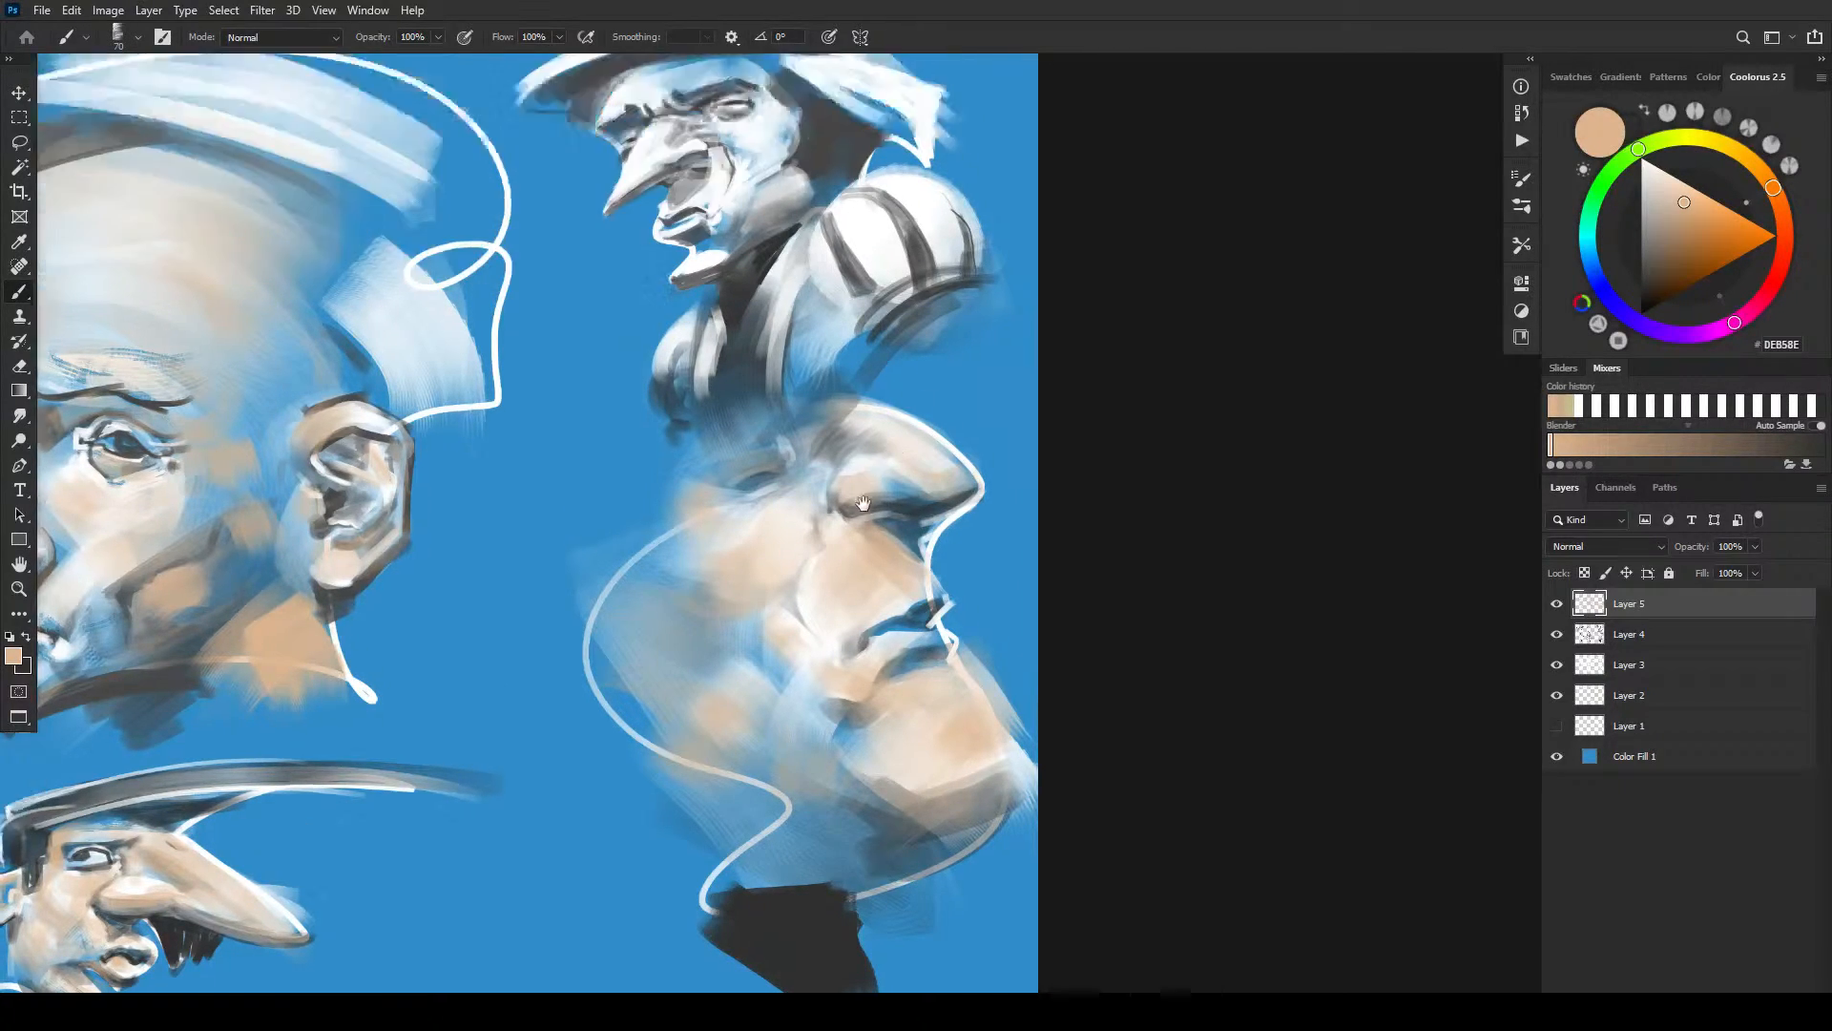
{"action": "key", "text": "bracketright"}
{"action": "key", "text": "bracketright"}
{"action": "key", "text": "bracketright"}
{"action": "key", "text": "bracketright"}
{"action": "key", "text": "bracketright"}
{"action": "key", "text": "bracketright"}
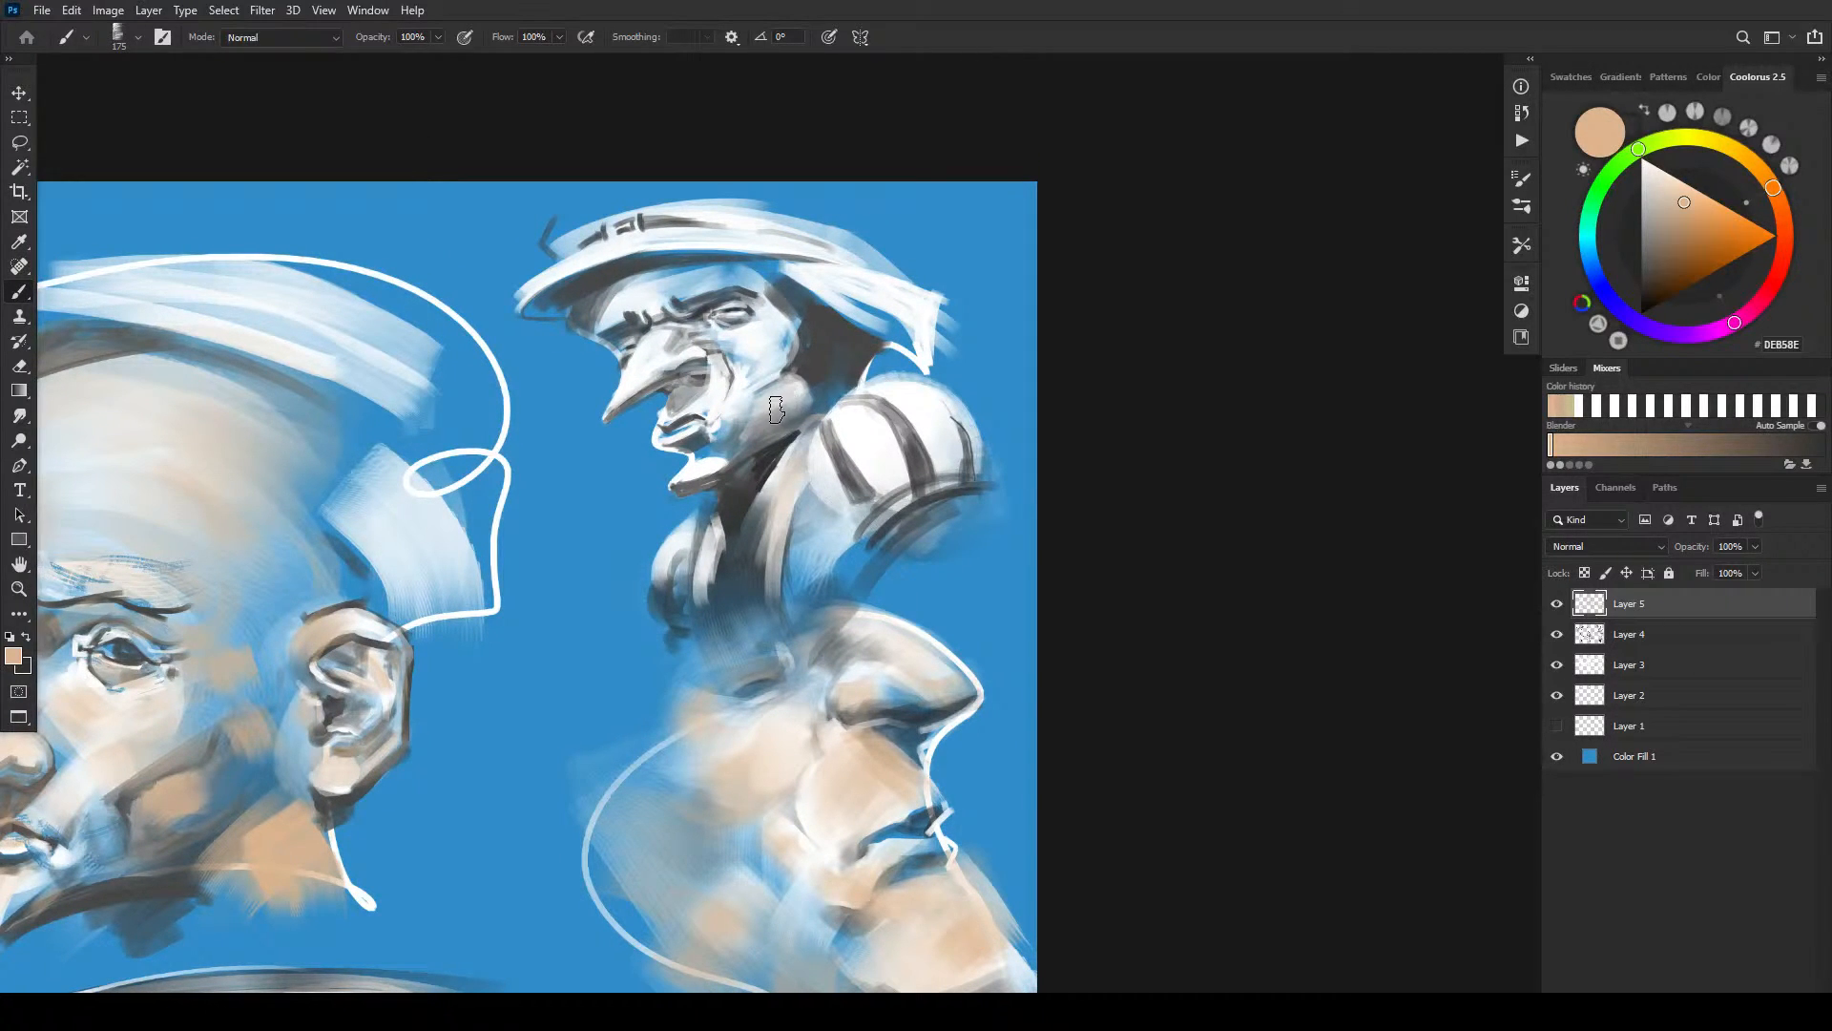
{"action": "key", "text": "bracketleft"}
{"action": "key", "text": "bracketleft"}
{"action": "key", "text": "bracketleft"}
{"action": "key", "text": "bracketleft"}
{"action": "mouse_move", "coordinate": [706, 461]}
{"action": "left_mouse_down"}
{"action": "mouse_move", "coordinate": [685, 478]}
{"action": "mouse_move", "coordinate": [792, 415]}
{"action": "mouse_move", "coordinate": [794, 396]}
{"action": "mouse_move", "coordinate": [778, 420]}
{"action": "mouse_move", "coordinate": [826, 357]}
{"action": "mouse_move", "coordinate": [809, 383]}
{"action": "mouse_move", "coordinate": [825, 359]}
{"action": "mouse_move", "coordinate": [855, 363]}
{"action": "mouse_move", "coordinate": [846, 342]}
{"action": "left_mouse_up"}
{"action": "key", "text": "bracketright"}
{"action": "key", "text": "bracketright"}
{"action": "key", "text": "bracketright"}
{"action": "key", "text": "bracketright"}
{"action": "key", "text": "bracketright"}
- Tint the fold beside the hook-nosed head's mouth with a small skin-tone brush
{"action": "key", "text": "bracketleft"}
{"action": "key", "text": "bracketleft"}
{"action": "key", "text": "bracketleft"}
{"action": "key", "text": "bracketleft"}
{"action": "key", "text": "bracketleft"}
{"action": "key", "text": "bracketleft"}
{"action": "mouse_move", "coordinate": [683, 412]}
{"action": "left_mouse_down"}
{"action": "mouse_move", "coordinate": [718, 365]}
{"action": "mouse_move", "coordinate": [683, 434]}
{"action": "left_mouse_up"}
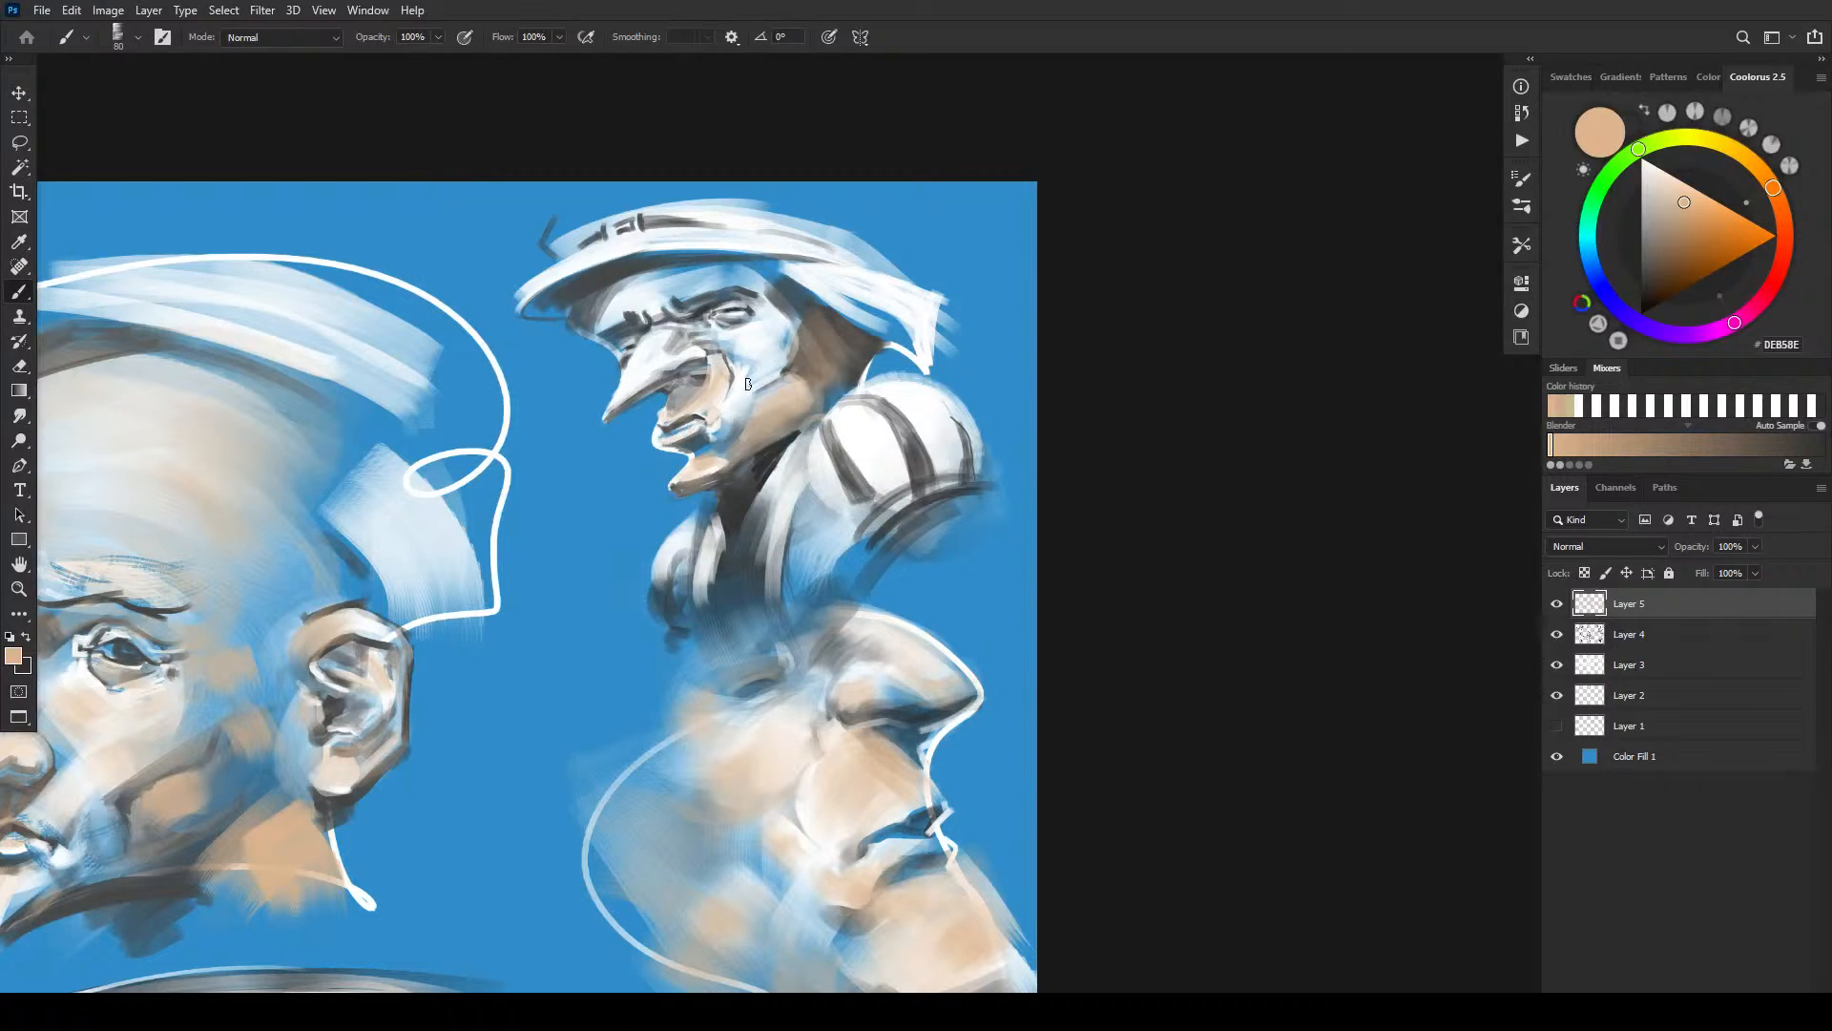
- Tint the hook-nosed head's forehead, nose and cheek with the skin tone, varying the brush size
{"action": "key", "text": "bracketright"}
{"action": "key", "text": "bracketright"}
{"action": "key", "text": "bracketright"}
{"action": "key", "text": "bracketright"}
{"action": "key", "text": "bracketright"}
{"action": "key", "text": "bracketright"}
{"action": "key", "text": "bracketright"}
{"action": "key", "text": "bracketright"}
{"action": "key", "text": "bracketleft"}
{"action": "key", "text": "bracketleft"}
{"action": "key", "text": "bracketleft"}
{"action": "key", "text": "bracketleft"}
{"action": "key", "text": "bracketleft"}
{"action": "key", "text": "bracketleft"}
{"action": "key", "text": "bracketleft"}
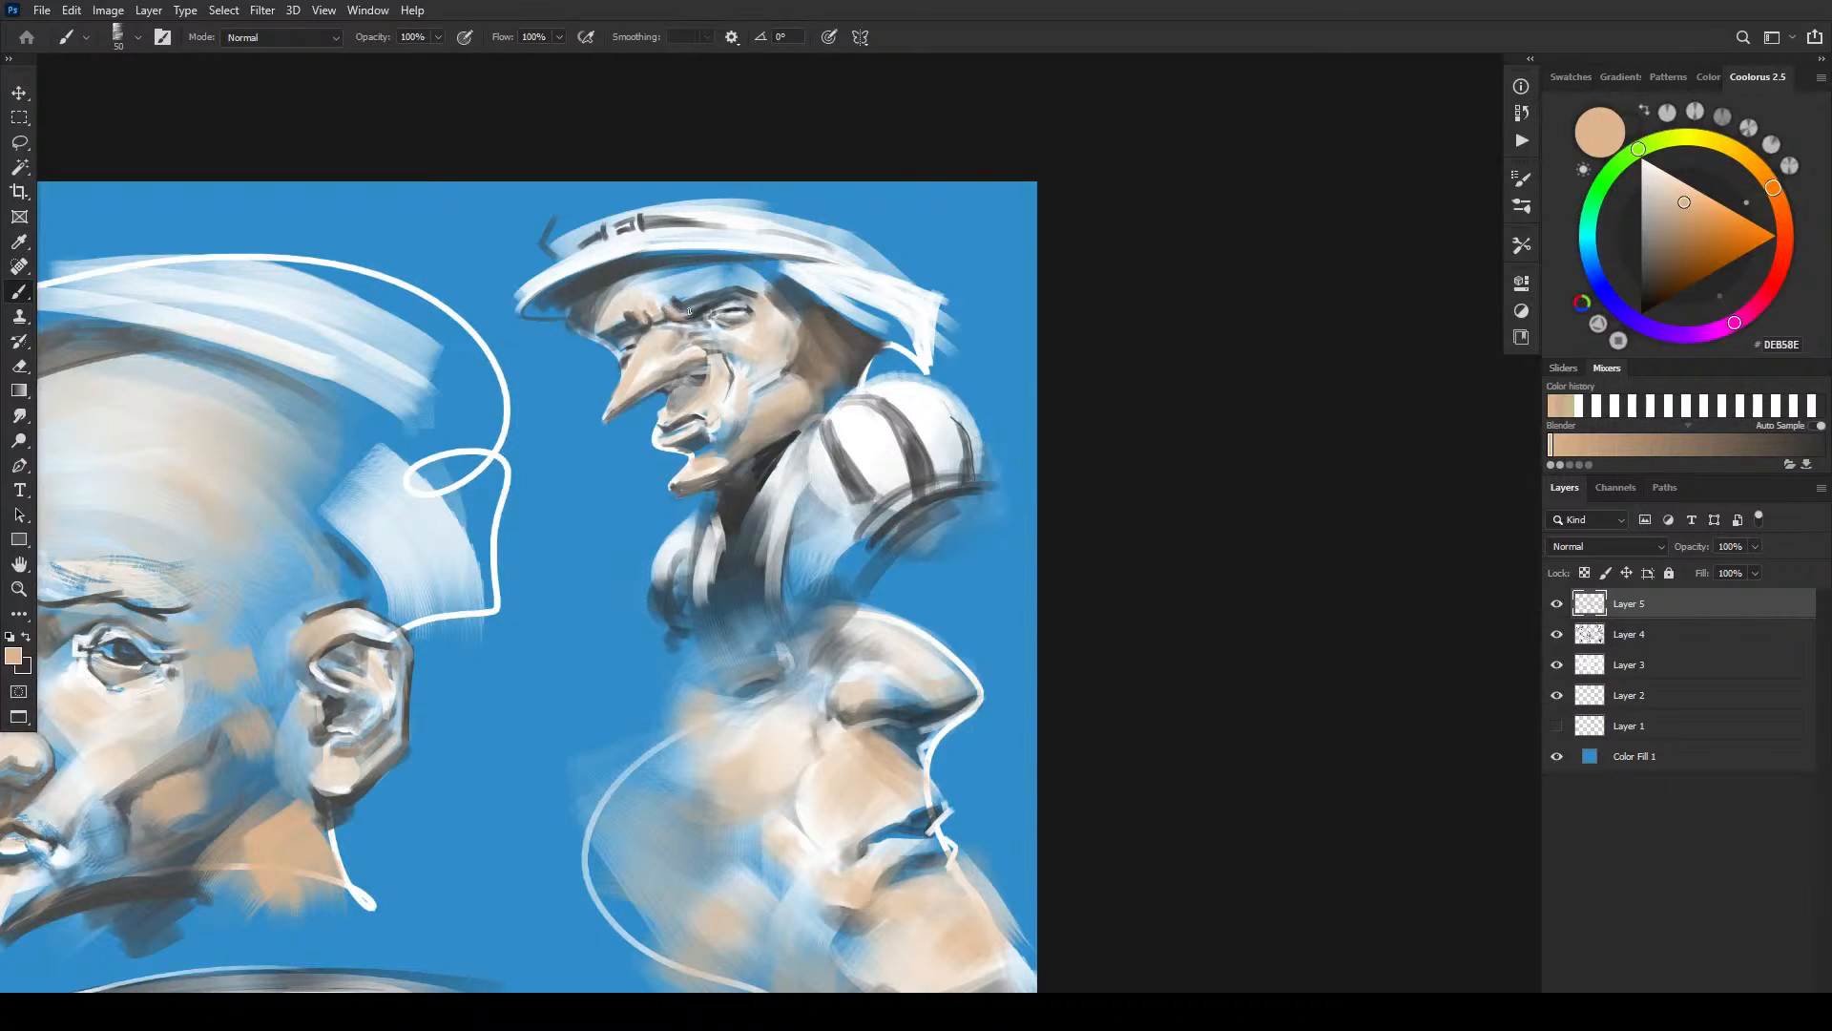
- Tint more of the hook-nosed head's brow and the area around the eyes with the pale skin tone, using a larger brush
{"action": "key", "text": "]"}
{"action": "key", "text": "]"}
{"action": "key", "text": "]"}
{"action": "key", "text": "]"}
{"action": "key", "text": "]"}
{"action": "key", "text": "]"}
{"action": "mouse_move", "coordinate": [665, 290]}
{"action": "left_mouse_down"}
{"action": "mouse_move", "coordinate": [726, 270]}
{"action": "mouse_move", "coordinate": [797, 284]}
{"action": "mouse_move", "coordinate": [708, 279]}
{"action": "left_mouse_up"}
{"action": "key", "text": "["}
{"action": "key", "text": "["}
{"action": "key", "text": "["}
{"action": "key", "text": "["}
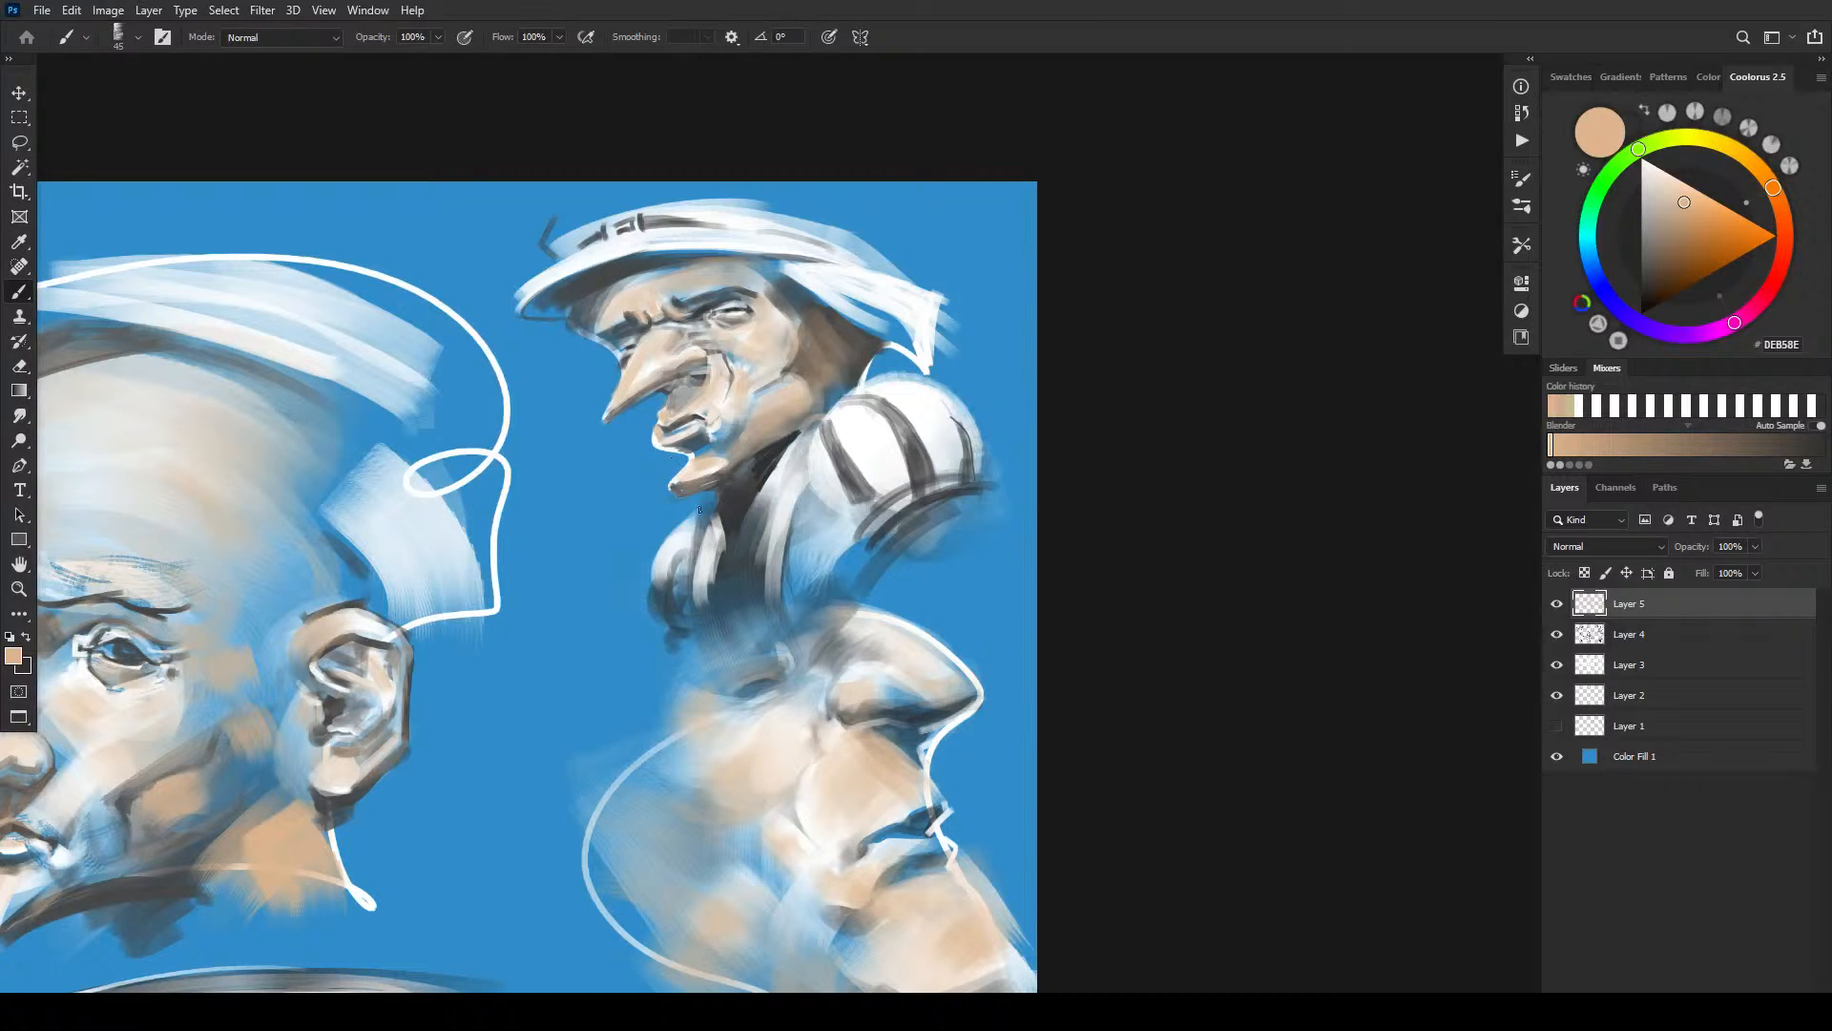
- Choose the saturated orange EC8352 and warm the hook-nosed head's cheek with a large brush
{"action": "left_click_drag", "start_coordinate": [616, 598], "coordinate": [1124, 522]}
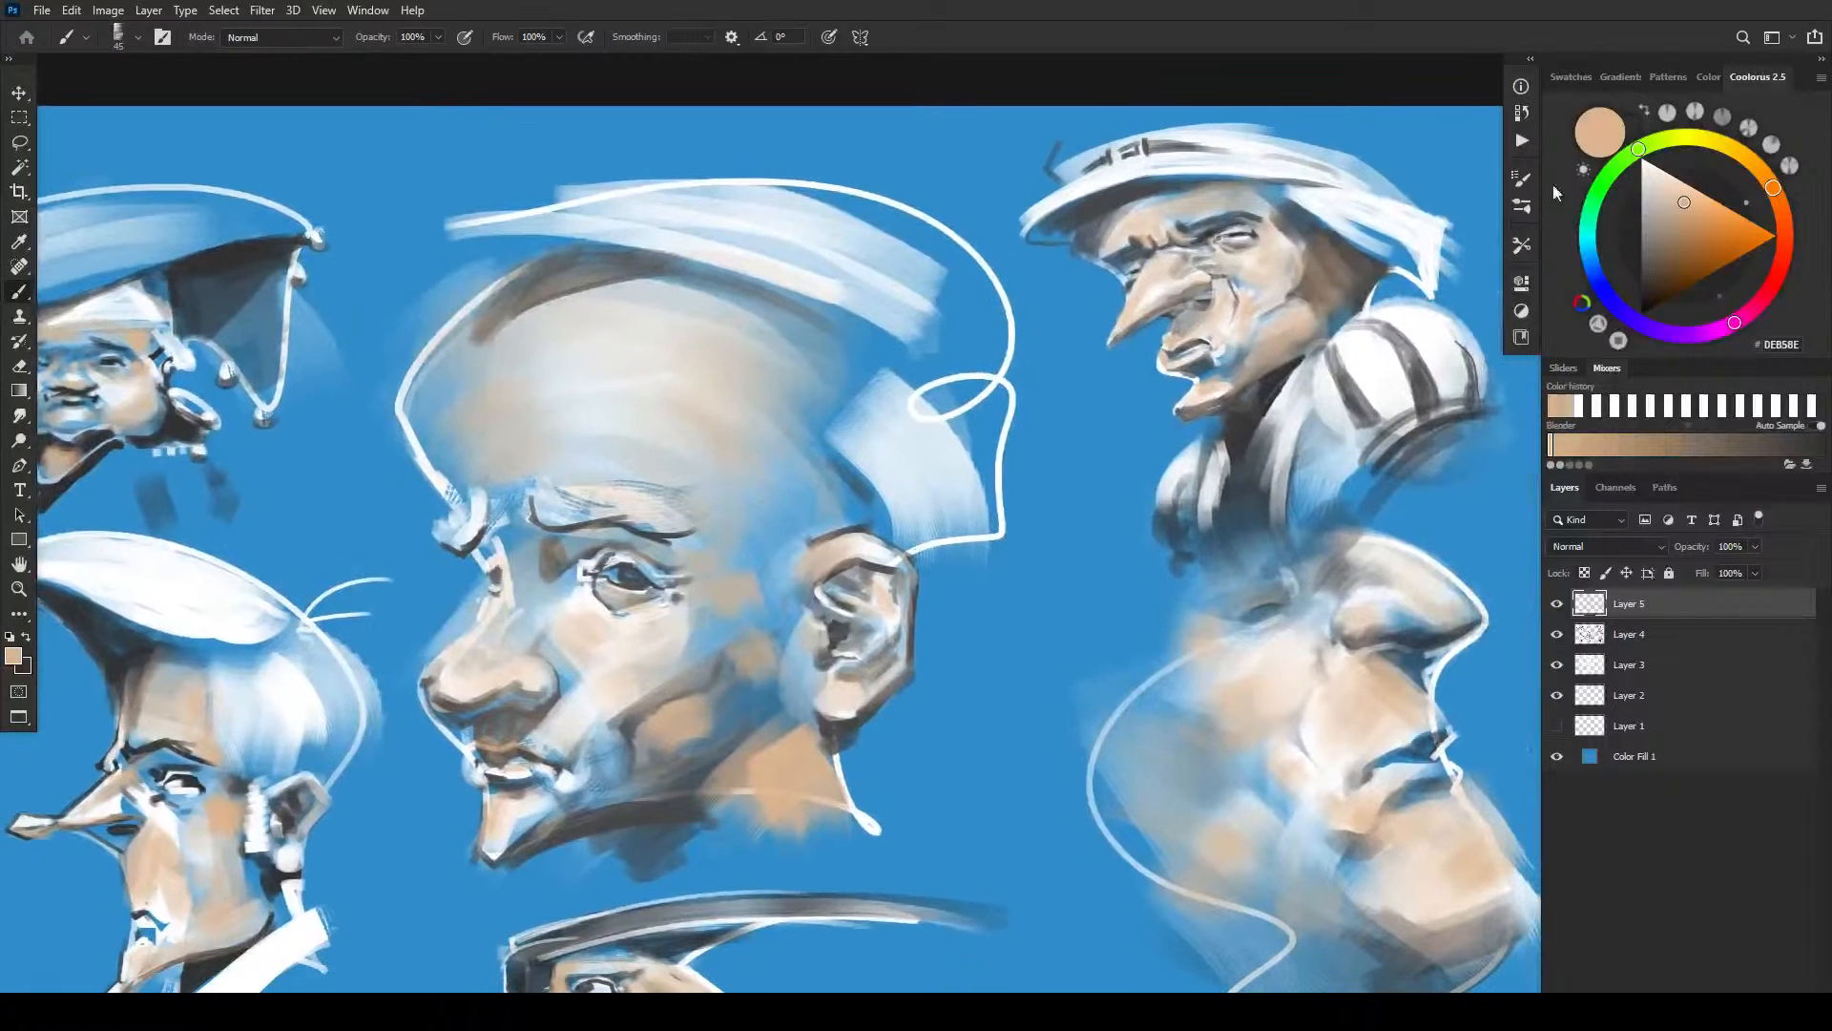
{"action": "left_click", "coordinate": [1784, 216]}
{"action": "left_click", "coordinate": [1715, 218]}
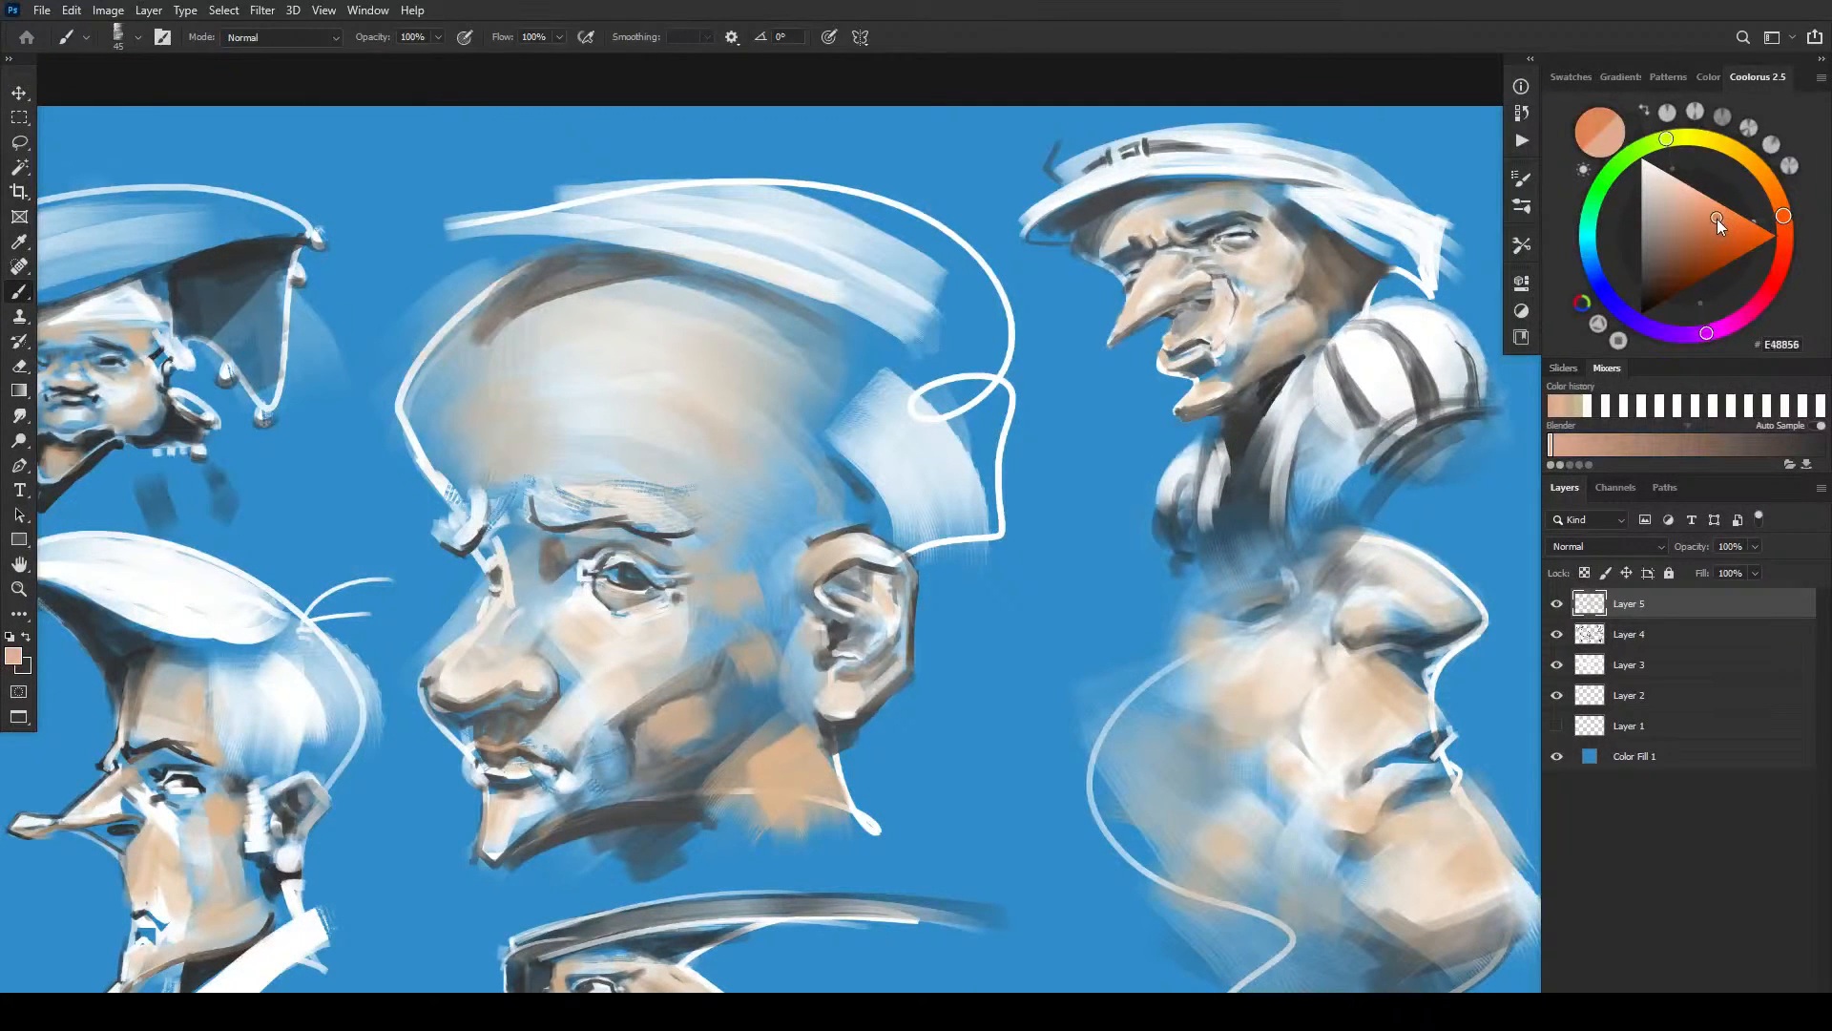
{"action": "left_click", "coordinate": [1785, 221]}
{"action": "key", "text": "]"}
{"action": "key", "text": "]"}
{"action": "key", "text": "]"}
{"action": "key", "text": "]"}
{"action": "key", "text": "]"}
{"action": "key", "text": "]"}
{"action": "key", "text": "]"}
{"action": "key", "text": "]"}
{"action": "key", "text": "]"}
{"action": "key", "text": "]"}
{"action": "key", "text": "]"}
{"action": "key", "text": "]"}
{"action": "left_click_drag", "start_coordinate": [1272, 281], "coordinate": [1259, 267]}
- Tint the hook-nosed head's nose and lips with the orange, using a smaller brush
{"action": "key", "text": "["}
{"action": "key", "text": "["}
{"action": "key", "text": "["}
{"action": "key", "text": "["}
{"action": "key", "text": "["}
{"action": "key", "text": "["}
{"action": "key", "text": "["}
{"action": "key", "text": "["}
{"action": "key", "text": "["}
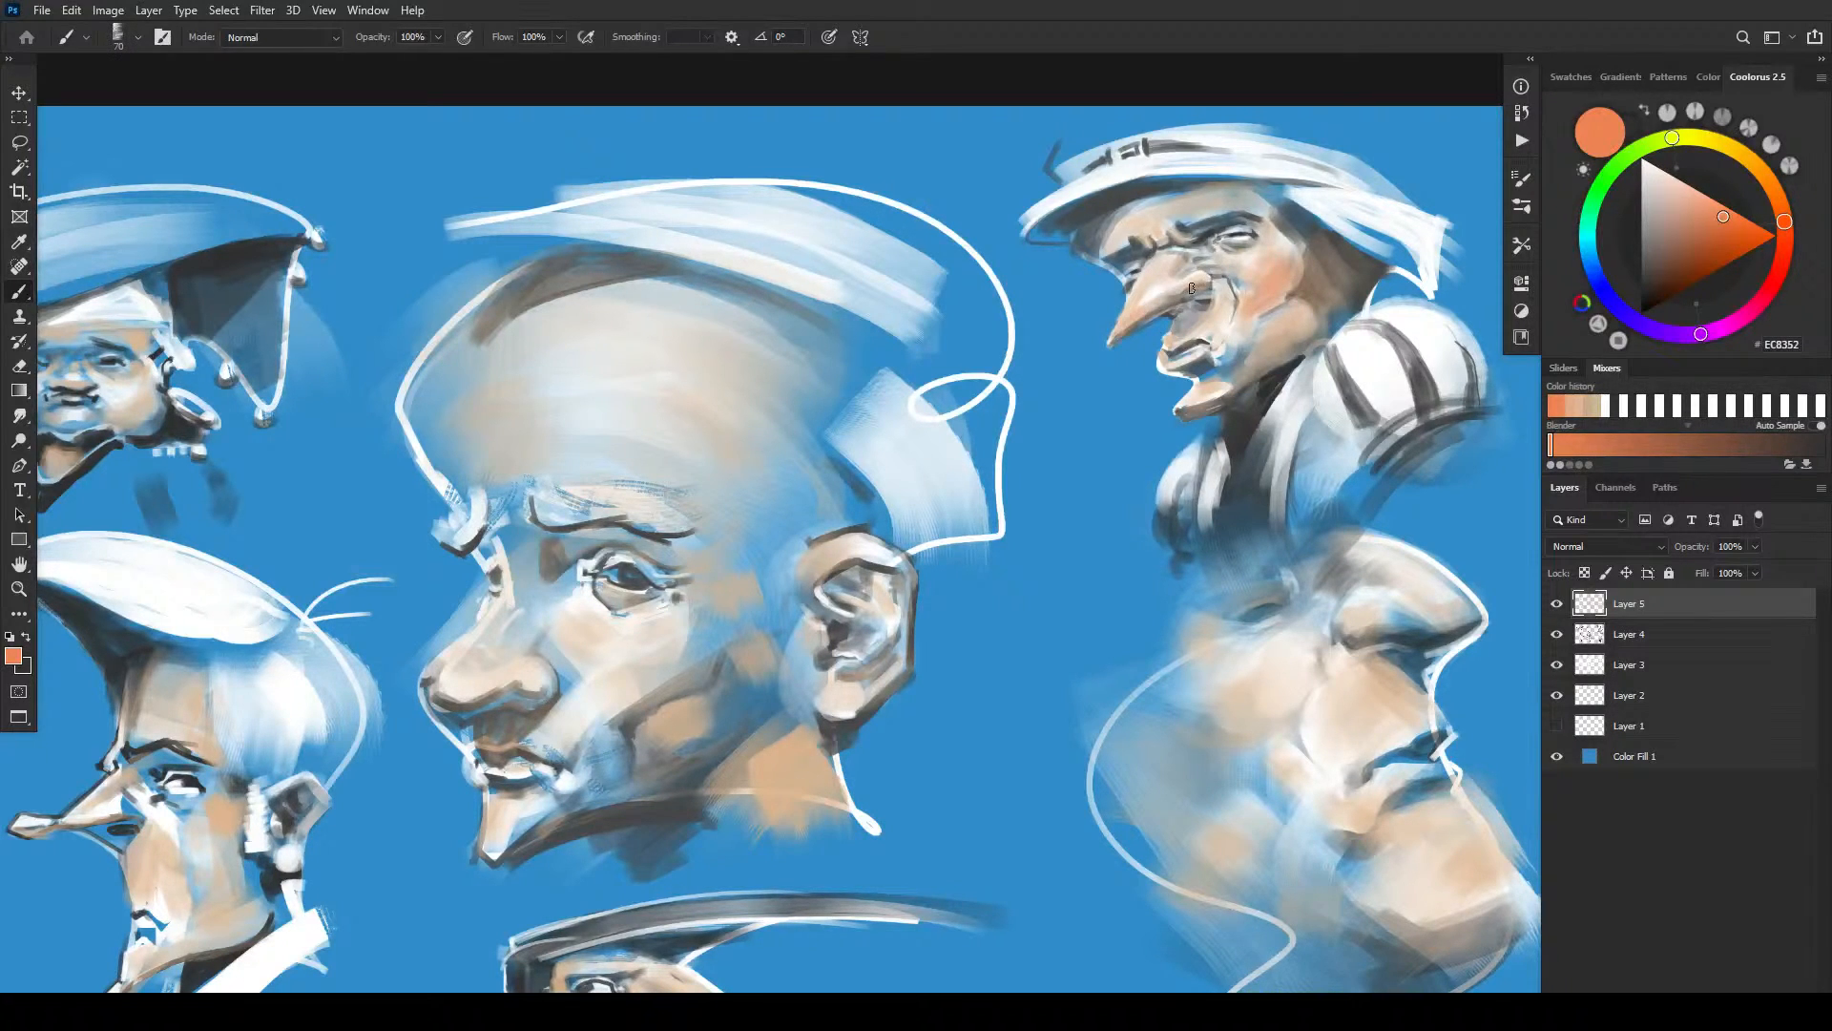
{"action": "key", "text": "bracketright"}
{"action": "left_click_drag", "start_coordinate": [1166, 361], "coordinate": [1200, 354]}
- Warm the bald head's cheek, nose and the fold beside its mouth with the orange
{"action": "key", "text": "bracketright"}
{"action": "key", "text": "bracketright"}
{"action": "left_click_drag", "start_coordinate": [666, 674], "coordinate": [687, 707]}
{"action": "mouse_move", "coordinate": [438, 698]}
{"action": "left_mouse_down"}
{"action": "mouse_move", "coordinate": [527, 698]}
{"action": "mouse_move", "coordinate": [534, 673]}
{"action": "mouse_move", "coordinate": [480, 650]}
{"action": "mouse_move", "coordinate": [454, 672]}
{"action": "mouse_move", "coordinate": [512, 663]}
{"action": "mouse_move", "coordinate": [480, 660]}
{"action": "mouse_move", "coordinate": [515, 652]}
{"action": "mouse_move", "coordinate": [512, 634]}
{"action": "mouse_move", "coordinate": [484, 667]}
{"action": "mouse_move", "coordinate": [512, 676]}
{"action": "mouse_move", "coordinate": [505, 653]}
{"action": "mouse_move", "coordinate": [477, 753]}
{"action": "mouse_move", "coordinate": [687, 673]}
{"action": "mouse_move", "coordinate": [709, 646]}
{"action": "mouse_move", "coordinate": [597, 700]}
{"action": "mouse_move", "coordinate": [624, 687]}
{"action": "mouse_move", "coordinate": [667, 715]}
{"action": "mouse_move", "coordinate": [660, 775]}
{"action": "left_mouse_up"}
{"action": "key", "text": "bracketright"}
{"action": "key", "text": "bracketright"}
{"action": "key", "text": "bracketright"}
{"action": "key", "text": "bracketright"}
{"action": "left_click_drag", "start_coordinate": [597, 714], "coordinate": [571, 739]}
- Paint the bald head's lips with the orange, using a small brush
{"action": "key", "text": "bracketleft"}
{"action": "key", "text": "bracketleft"}
{"action": "key", "text": "bracketleft"}
{"action": "key", "text": "bracketleft"}
{"action": "key", "text": "bracketleft"}
{"action": "key", "text": "bracketleft"}
{"action": "key", "text": "bracketleft"}
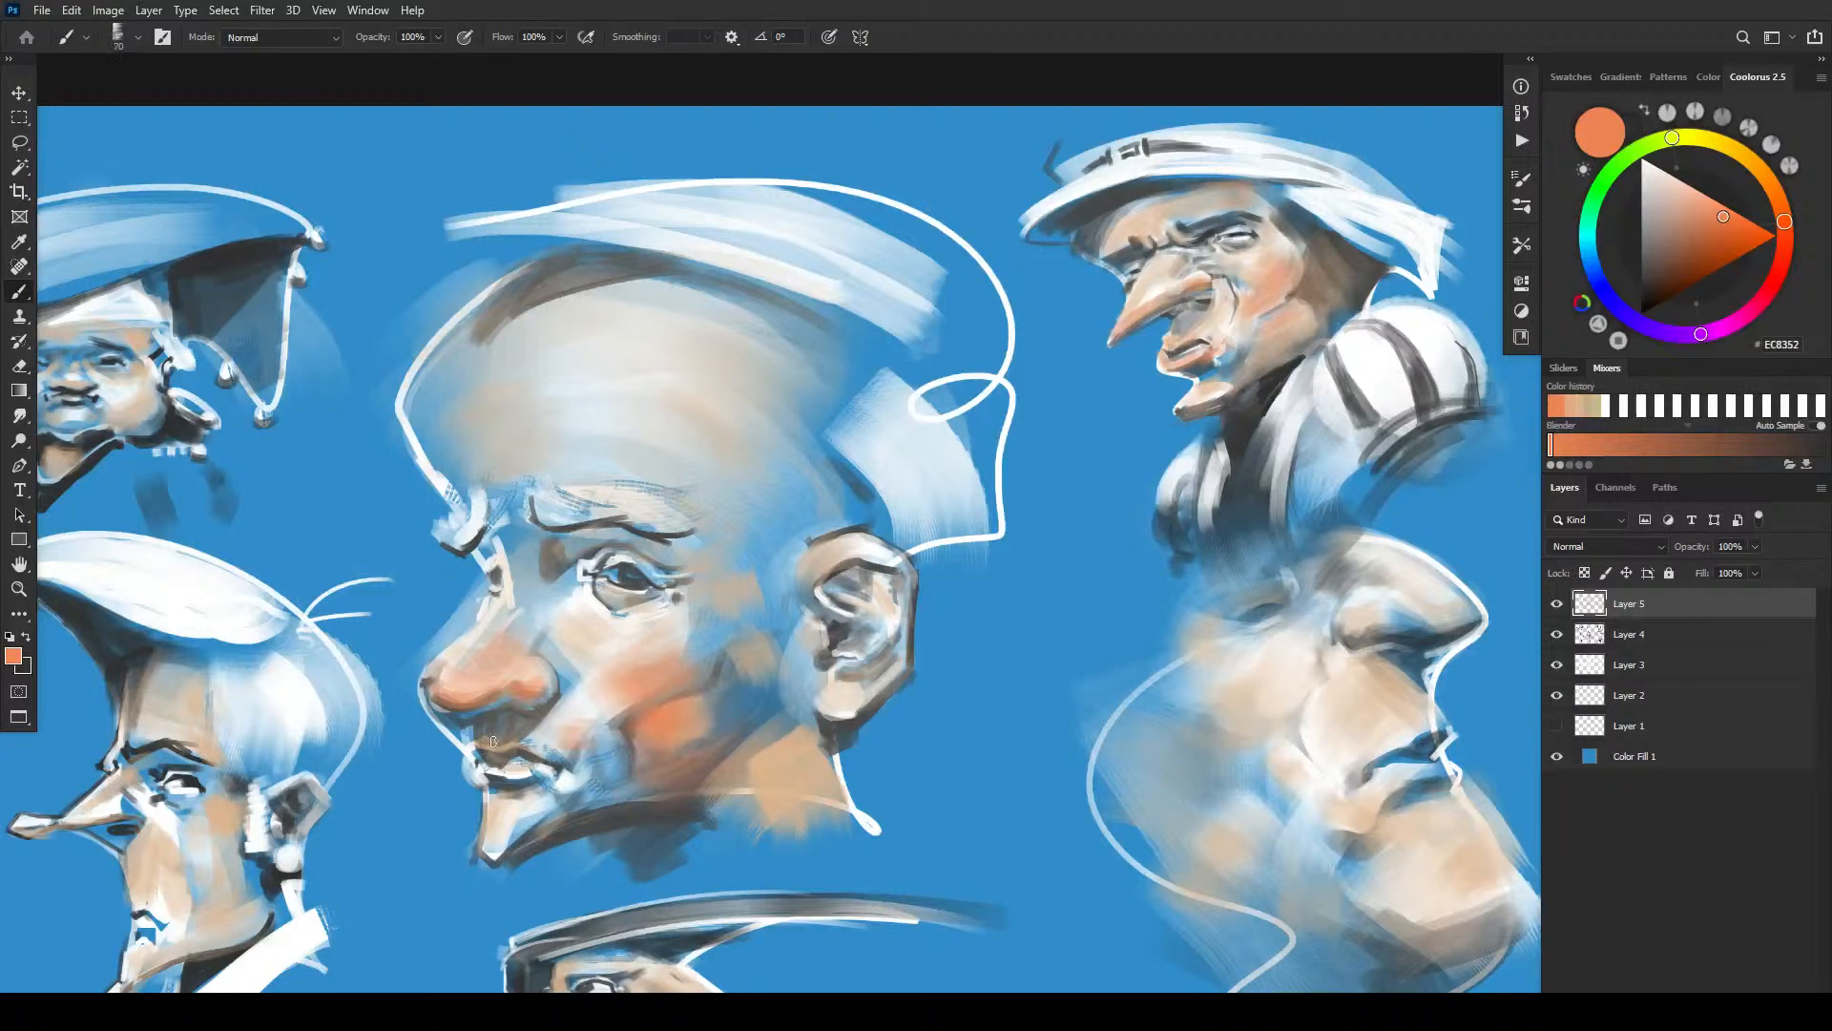
{"action": "mouse_move", "coordinate": [491, 782]}
{"action": "left_mouse_down"}
{"action": "mouse_move", "coordinate": [534, 762]}
{"action": "mouse_move", "coordinate": [551, 786]}
{"action": "left_mouse_up"}
- Add orange to the eyelids around the bald head's near eye with a small brush
{"action": "key", "text": "bracketright"}
{"action": "key", "text": "bracketright"}
{"action": "key", "text": "bracketright"}
{"action": "key", "text": "bracketright"}
{"action": "key", "text": "bracketright"}
{"action": "key", "text": "bracketright"}
{"action": "key", "text": "bracketright"}
{"action": "key", "text": "bracketright"}
{"action": "key", "text": "bracketright"}
{"action": "key", "text": "bracketright"}
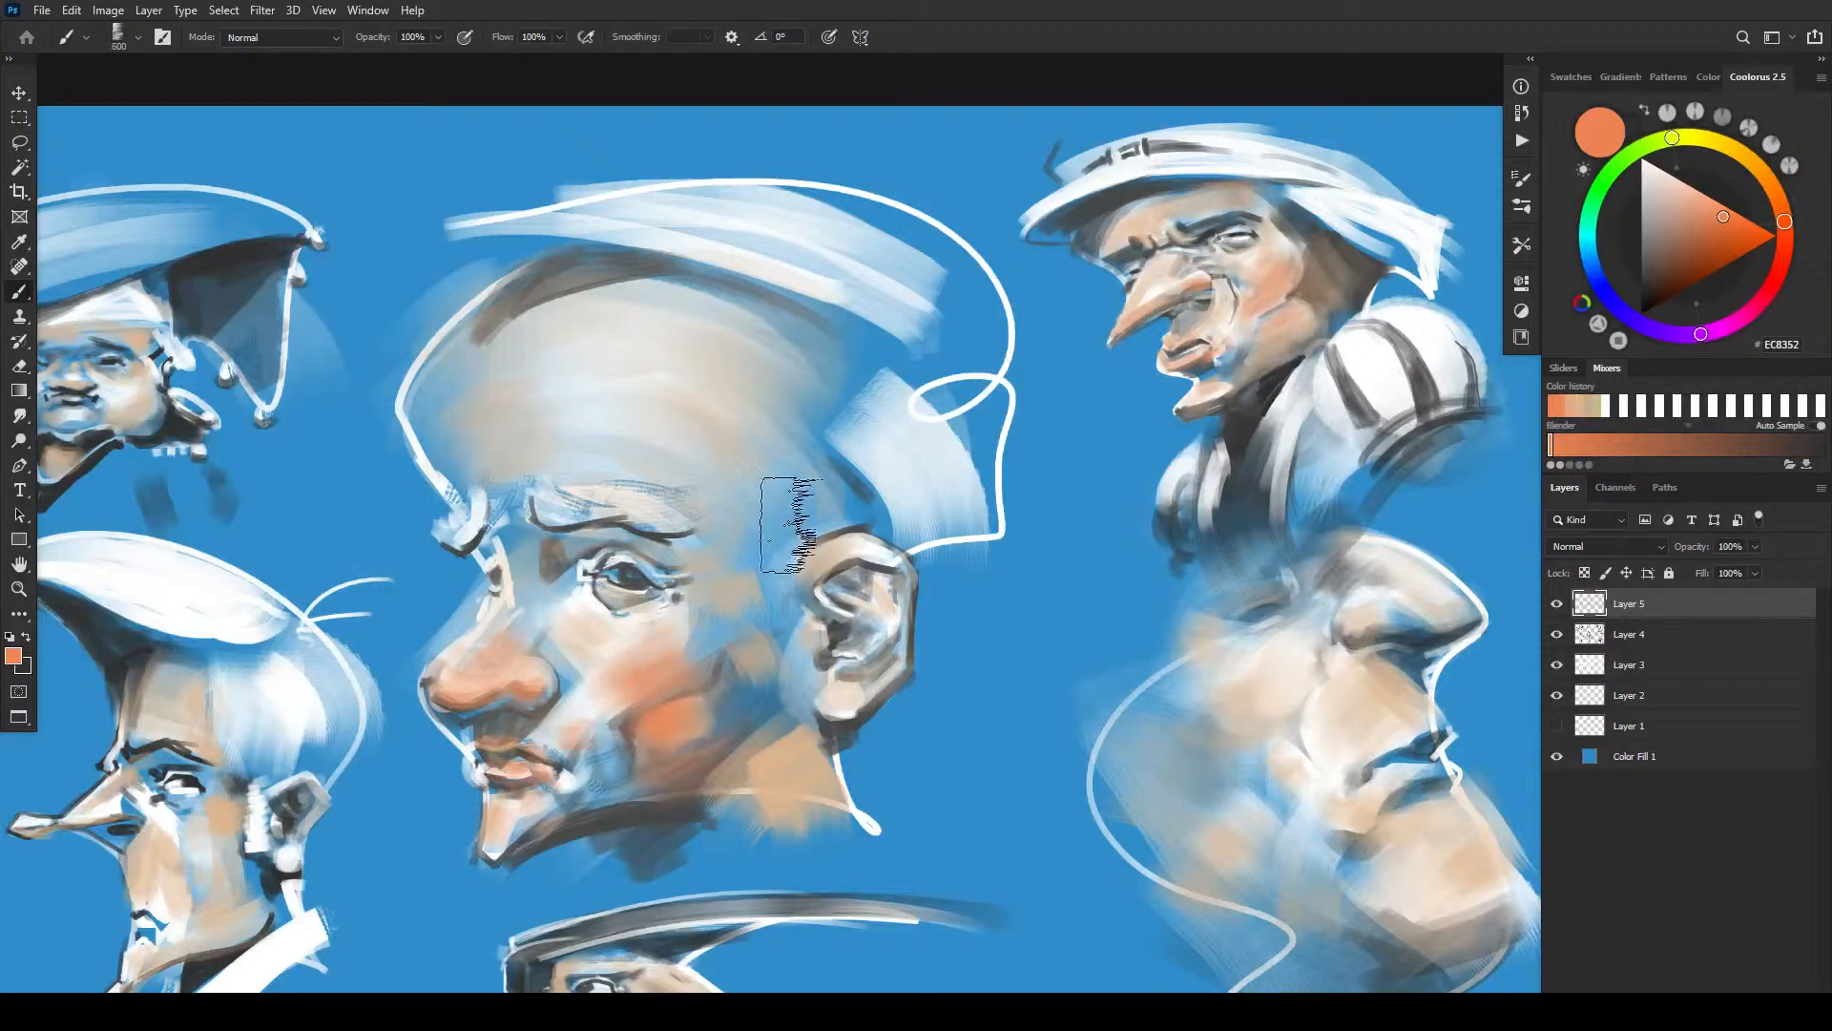
{"action": "key", "text": "bracketleft"}
{"action": "key", "text": "bracketleft"}
{"action": "key", "text": "bracketleft"}
{"action": "key", "text": "bracketleft"}
{"action": "key", "text": "bracketleft"}
{"action": "key", "text": "bracketleft"}
{"action": "key", "text": "bracketleft"}
{"action": "key", "text": "bracketleft"}
{"action": "key", "text": "bracketleft"}
{"action": "key", "text": "bracketleft"}
{"action": "key", "text": "bracketright"}
{"action": "key", "text": "bracketright"}
{"action": "key", "text": "bracketright"}
{"action": "left_click_drag", "start_coordinate": [614, 557], "coordinate": [666, 572]}
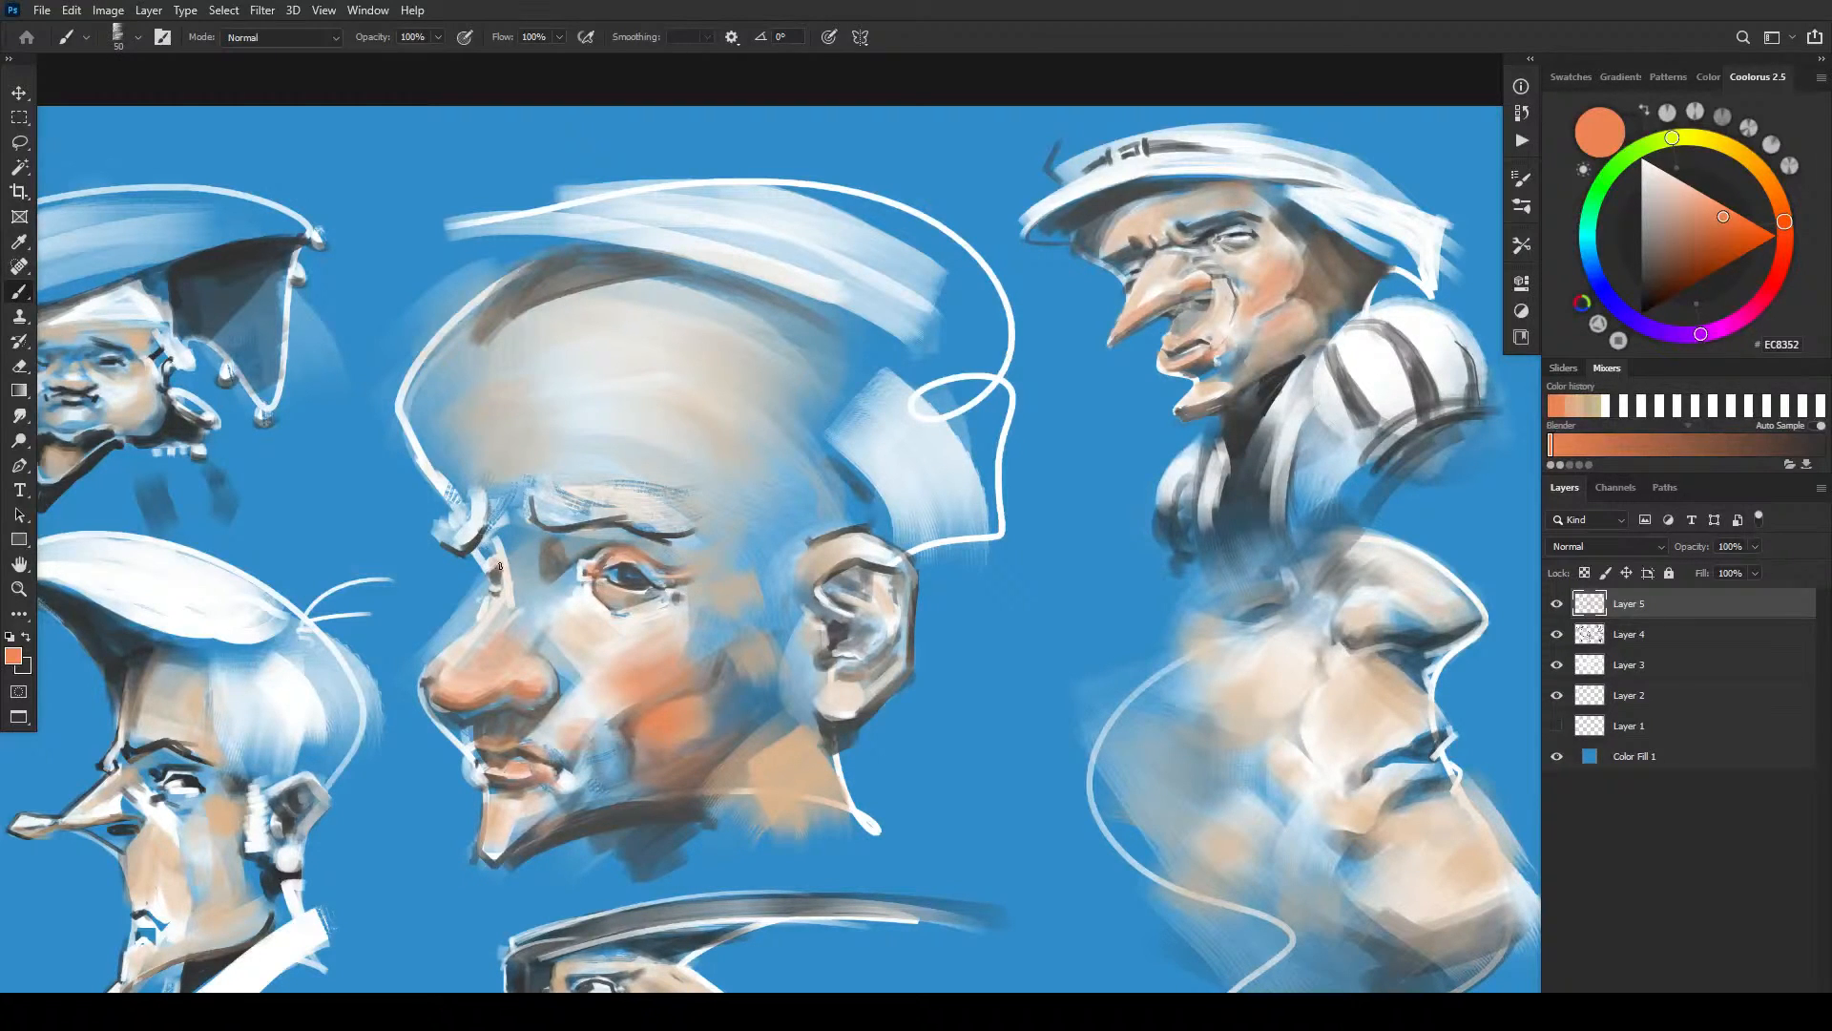
- Tint the inner and upper parts of the bald head's ear with the orange, varying the brush size
{"action": "key", "text": "bracketright"}
{"action": "key", "text": "bracketright"}
{"action": "key", "text": "bracketright"}
{"action": "key", "text": "bracketright"}
{"action": "key", "text": "bracketright"}
{"action": "key", "text": "bracketright"}
{"action": "key", "text": "bracketright"}
{"action": "key", "text": "bracketleft"}
{"action": "key", "text": "bracketleft"}
{"action": "key", "text": "bracketleft"}
{"action": "key", "text": "bracketleft"}
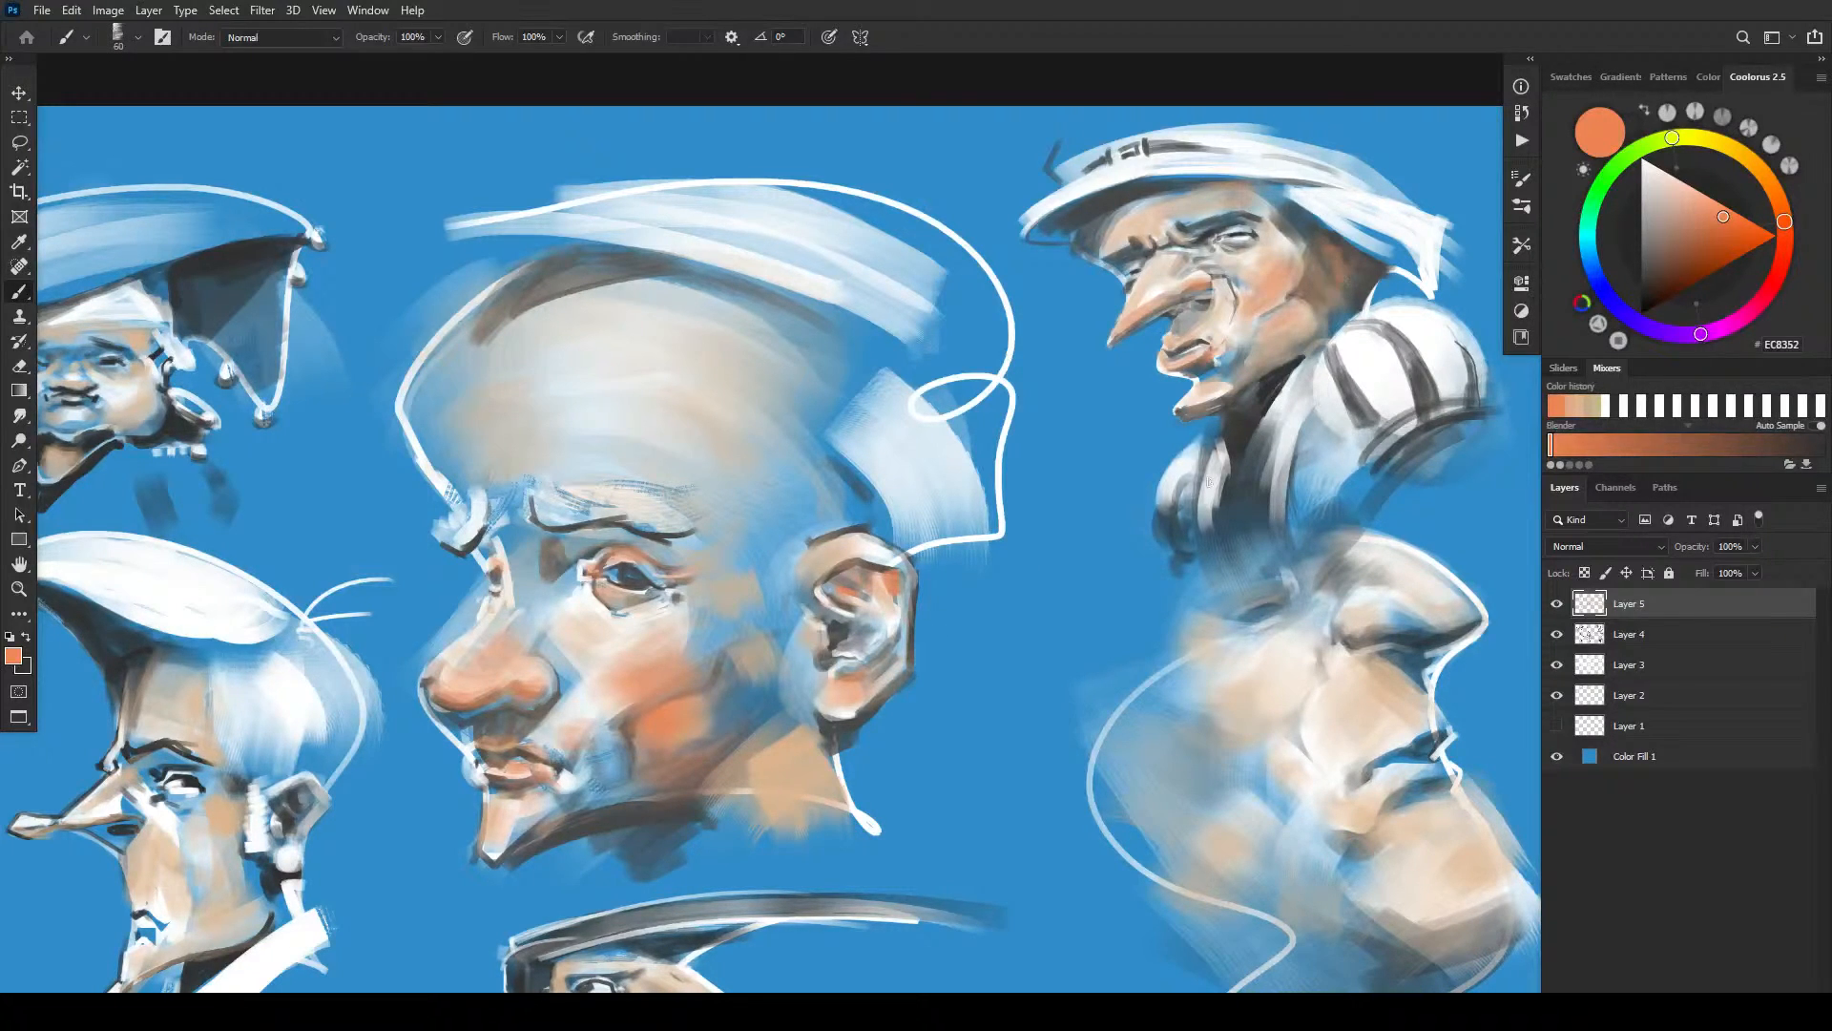
- Paint the ear and long pointed nose of the white-haired profile with the orange
{"action": "left_click_drag", "start_coordinate": [207, 856], "coordinate": [796, 611]}
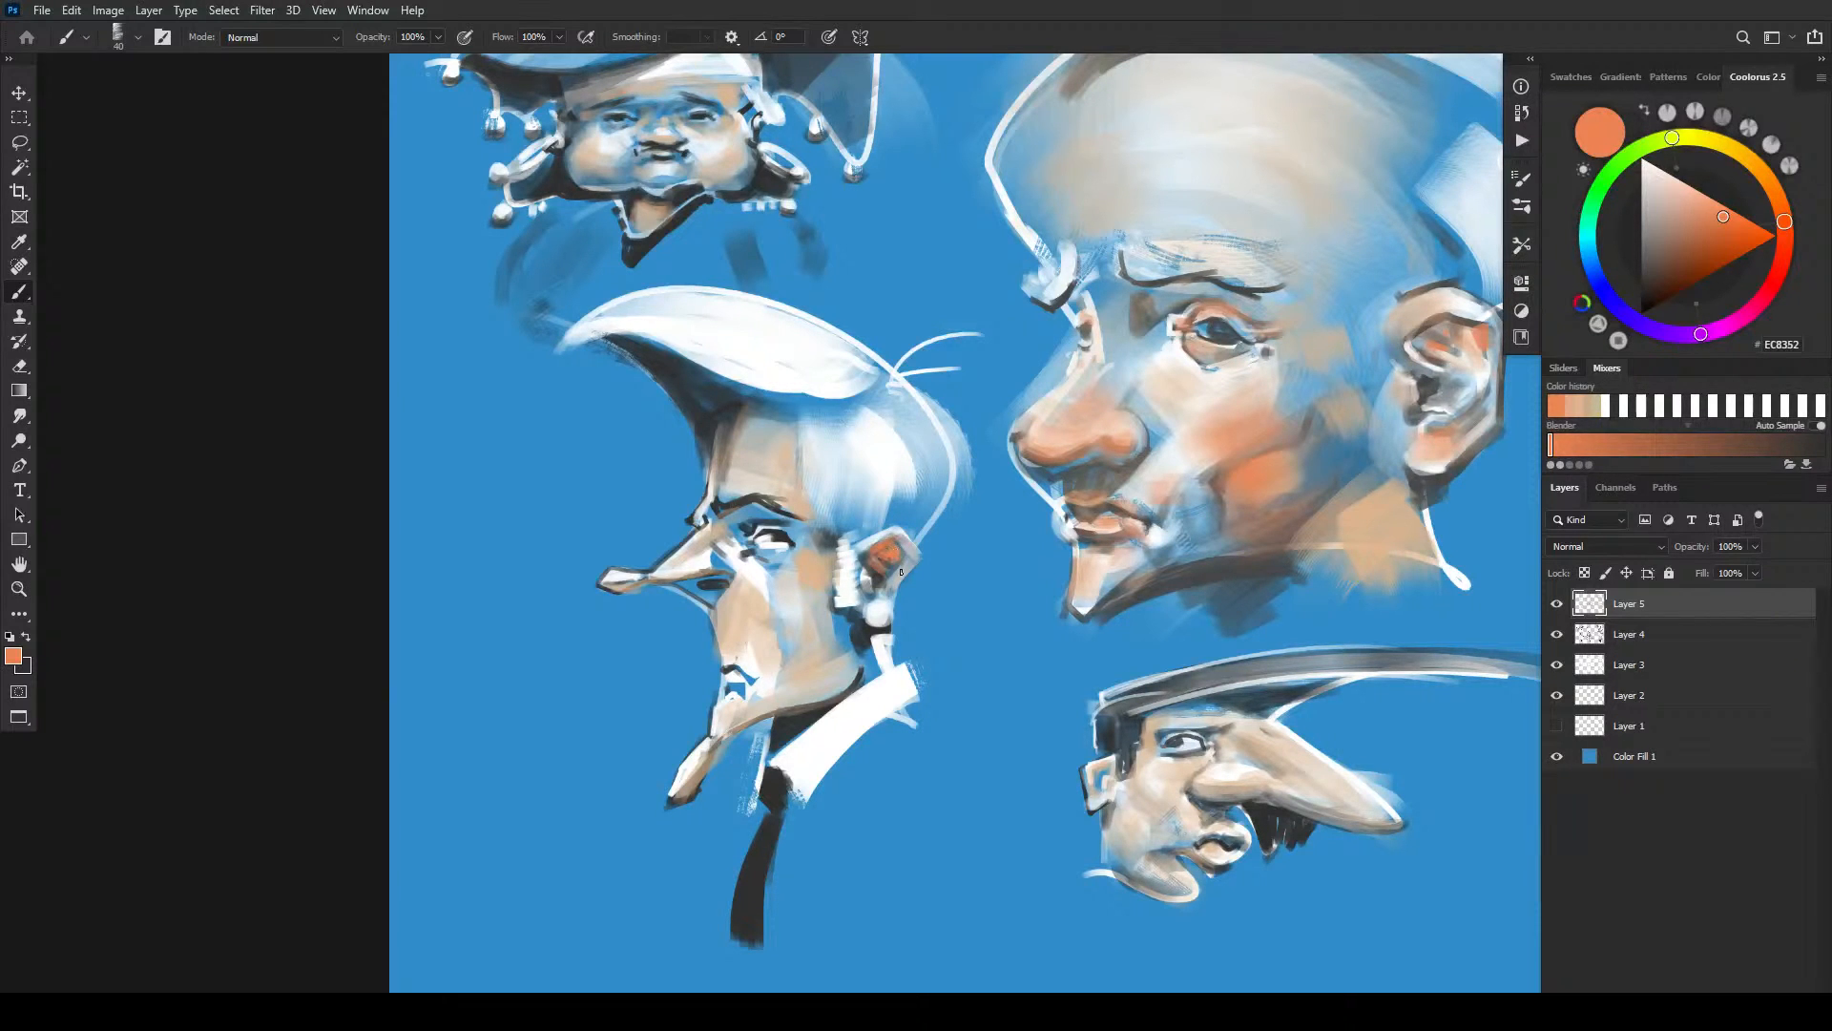
{"action": "left_click_drag", "start_coordinate": [878, 573], "coordinate": [881, 599]}
{"action": "key", "text": "bracketleft"}
{"action": "left_click_drag", "start_coordinate": [690, 552], "coordinate": [703, 533]}
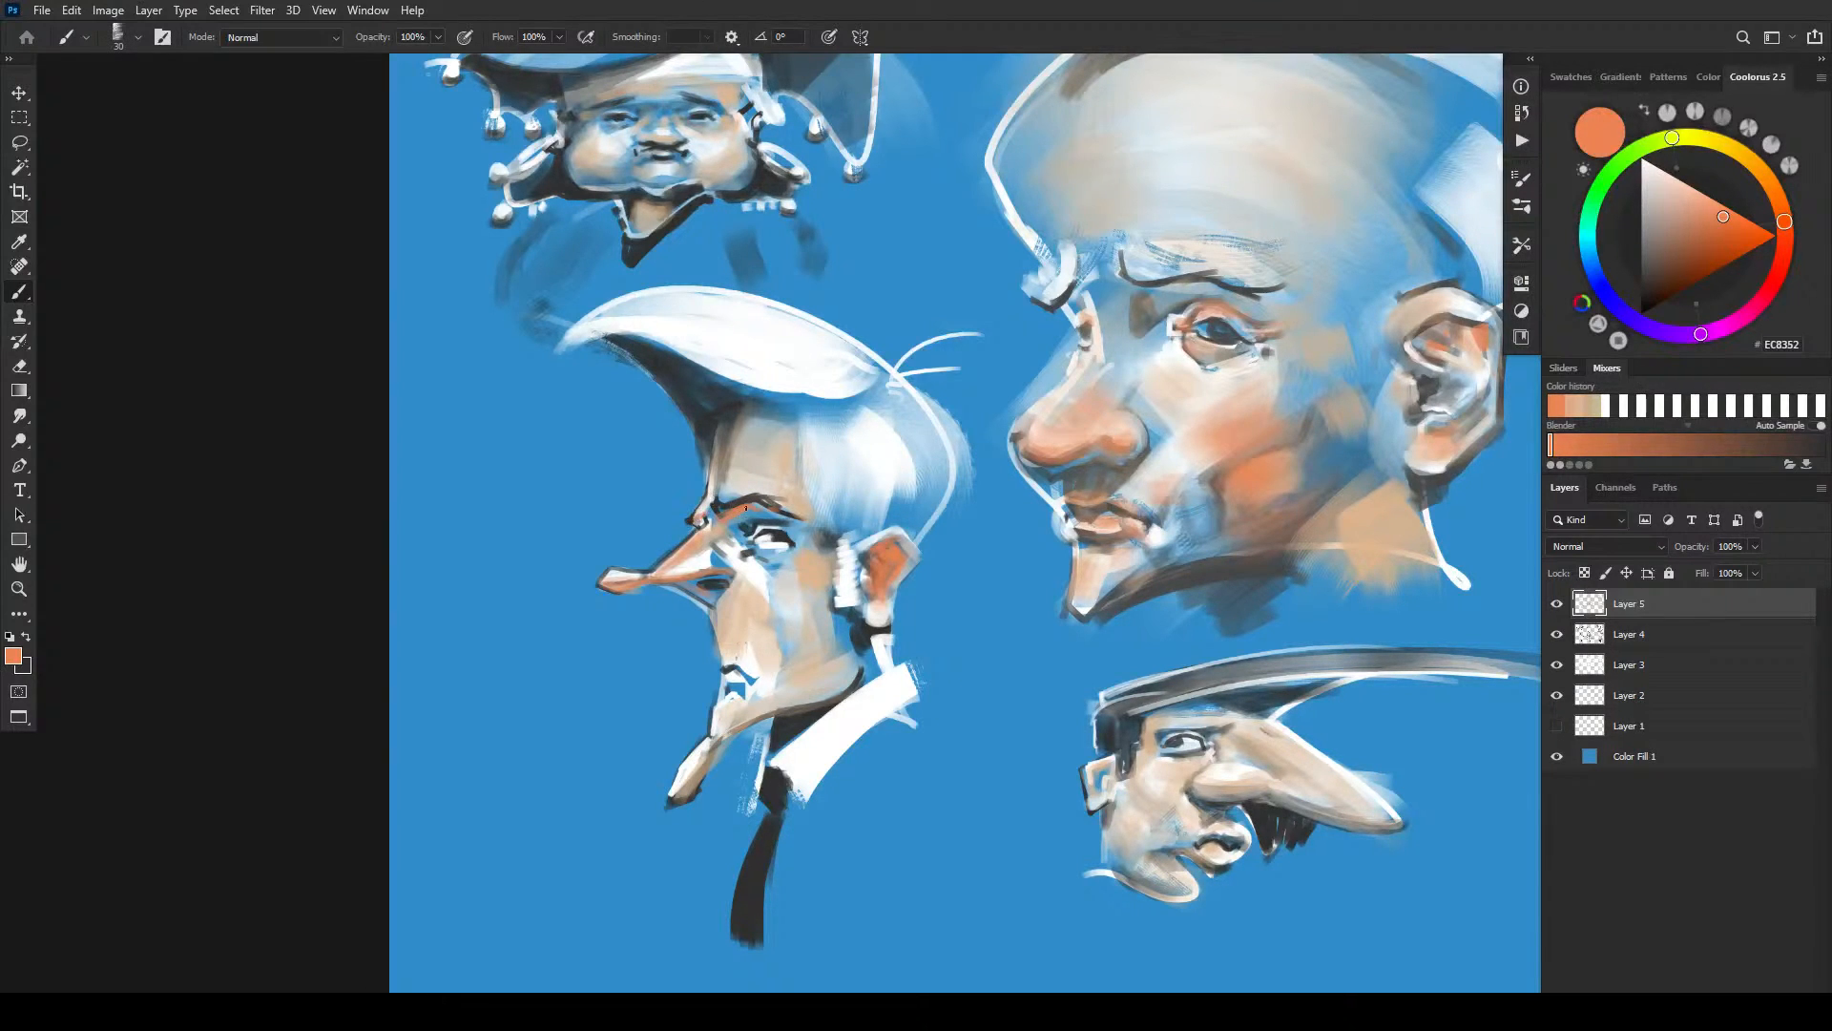
- Tint the front of the white-haired profile's forehead and its upper lip, alternating between orange EC8352 and grey 6F6961
{"action": "key", "text": "bracketright"}
{"action": "key", "text": "bracketright"}
{"action": "key", "text": "bracketright"}
{"action": "key", "text": "bracketright"}
{"action": "key", "text": "x"}
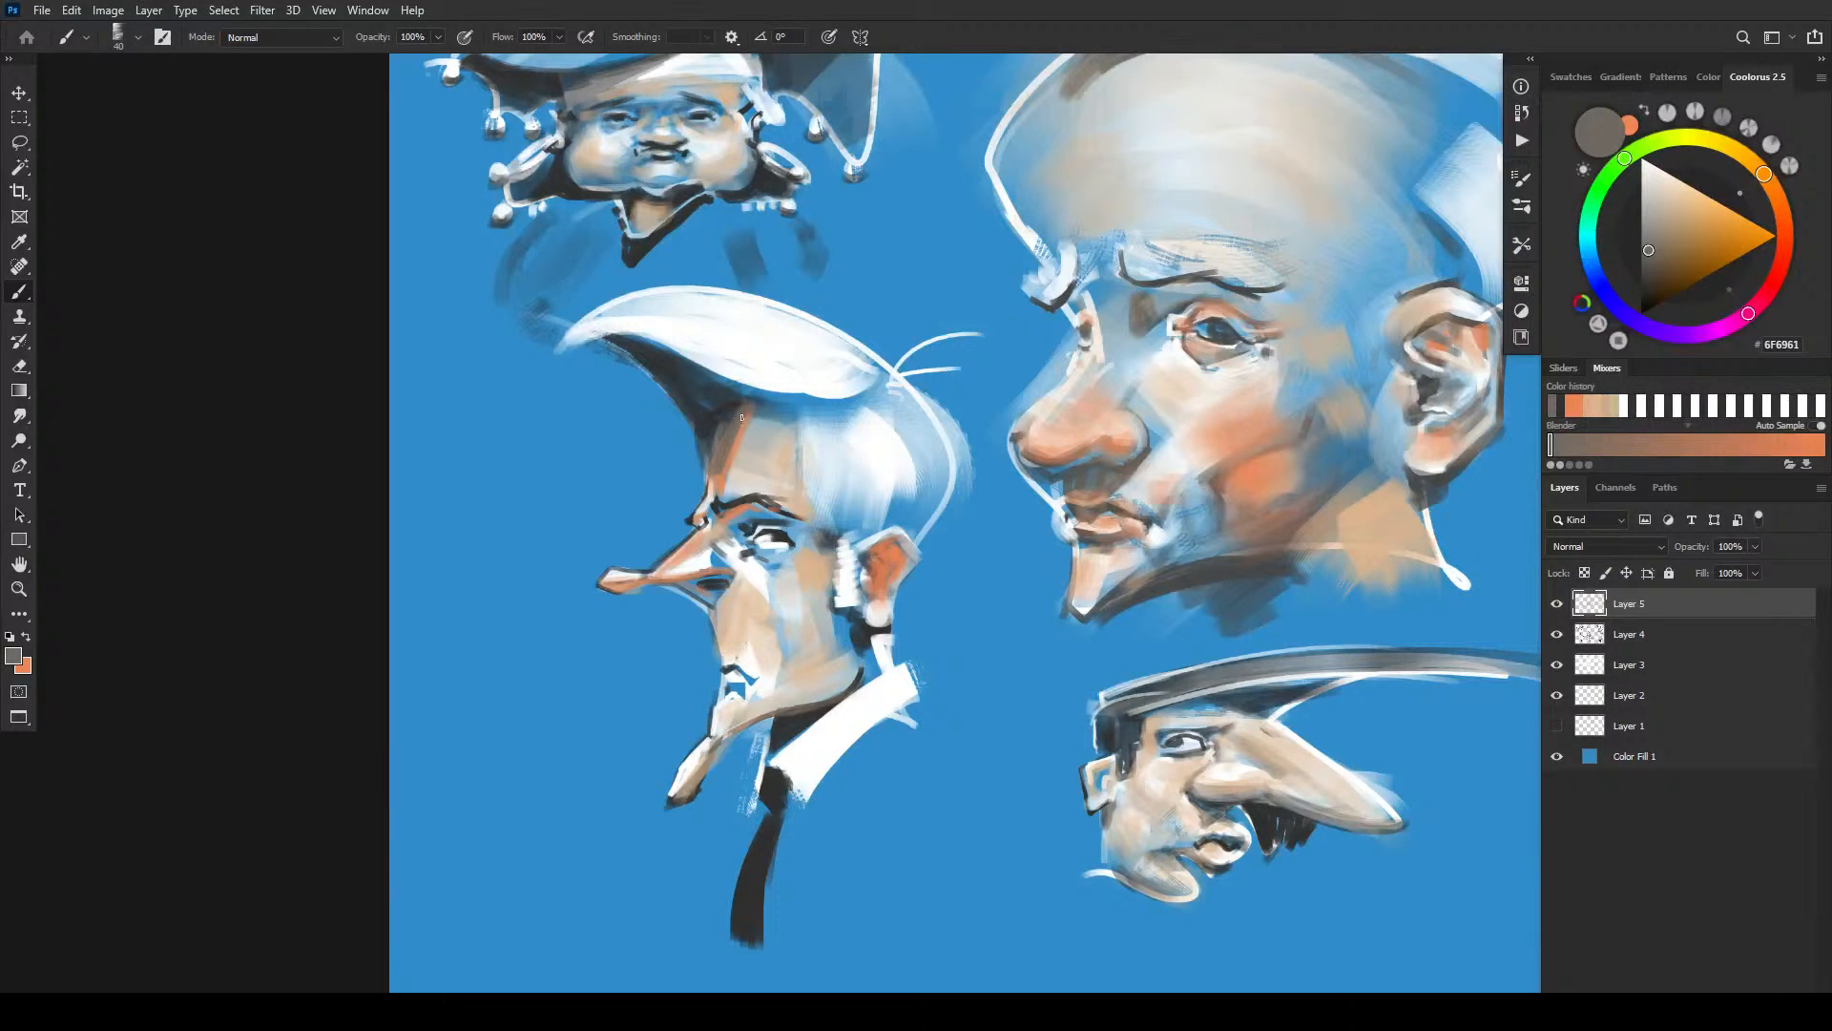
{"action": "key", "text": "x"}
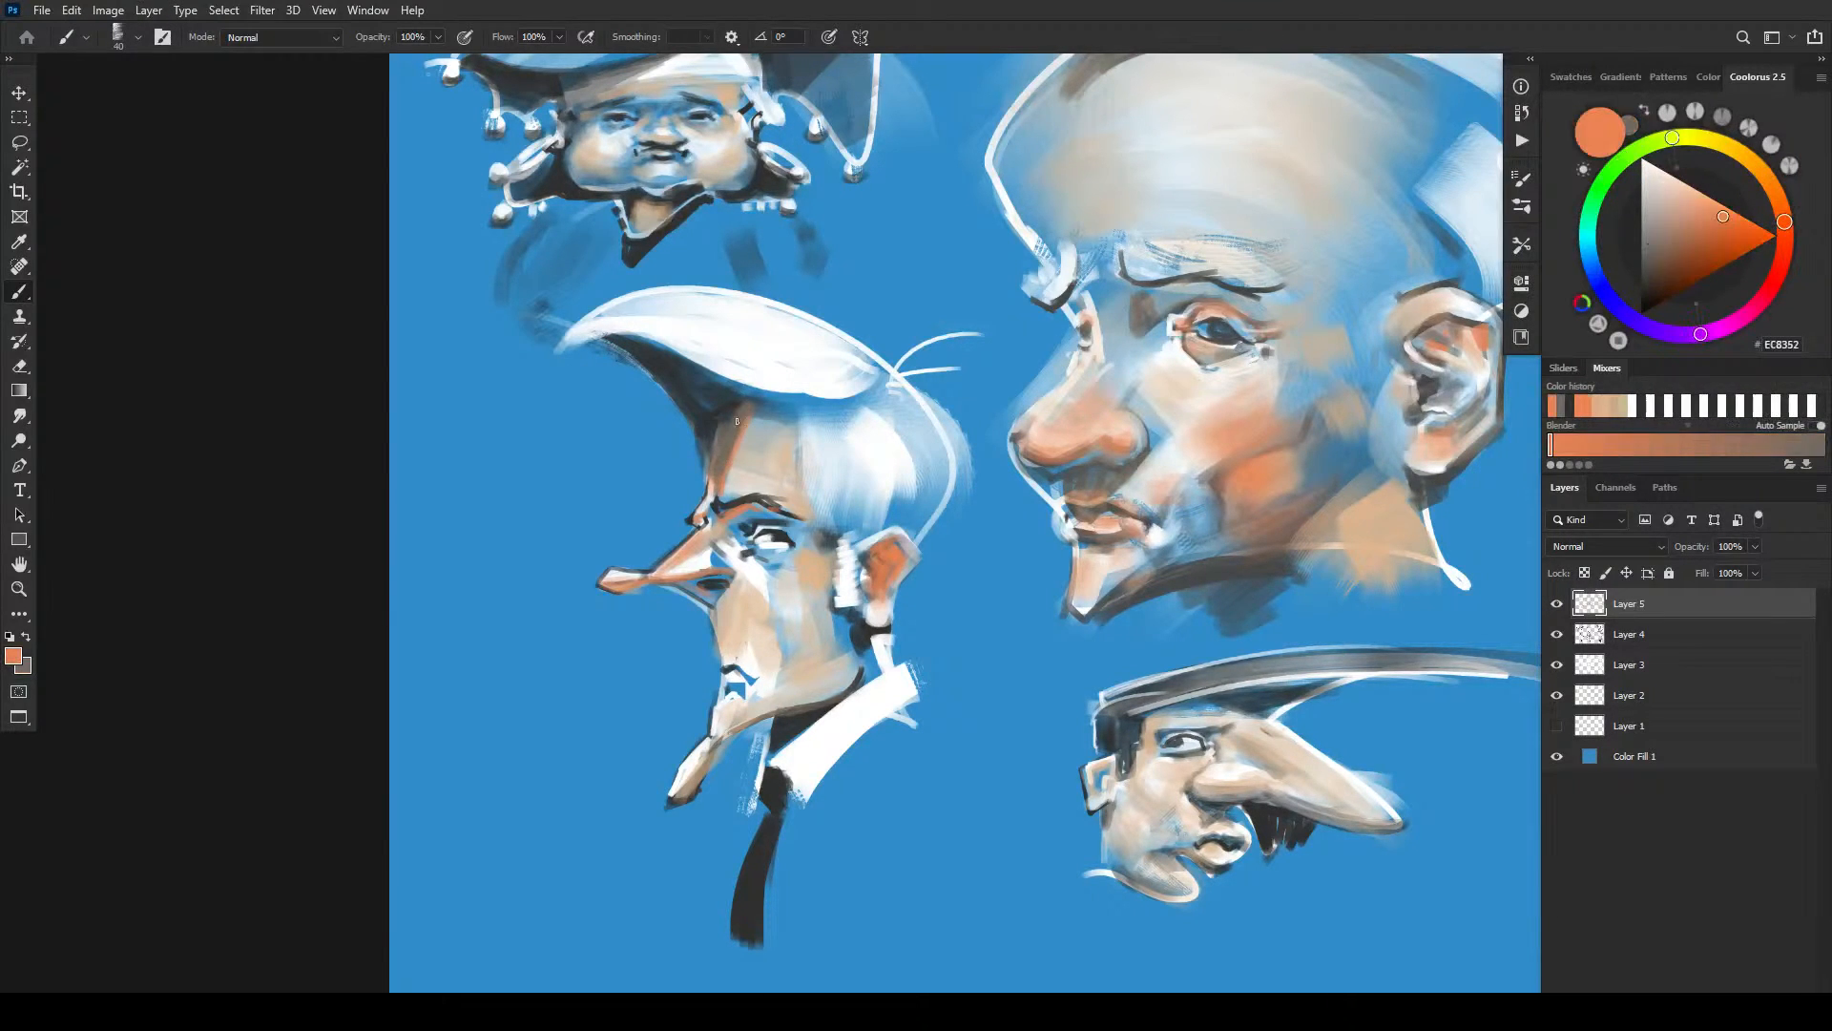
{"action": "key", "text": "x"}
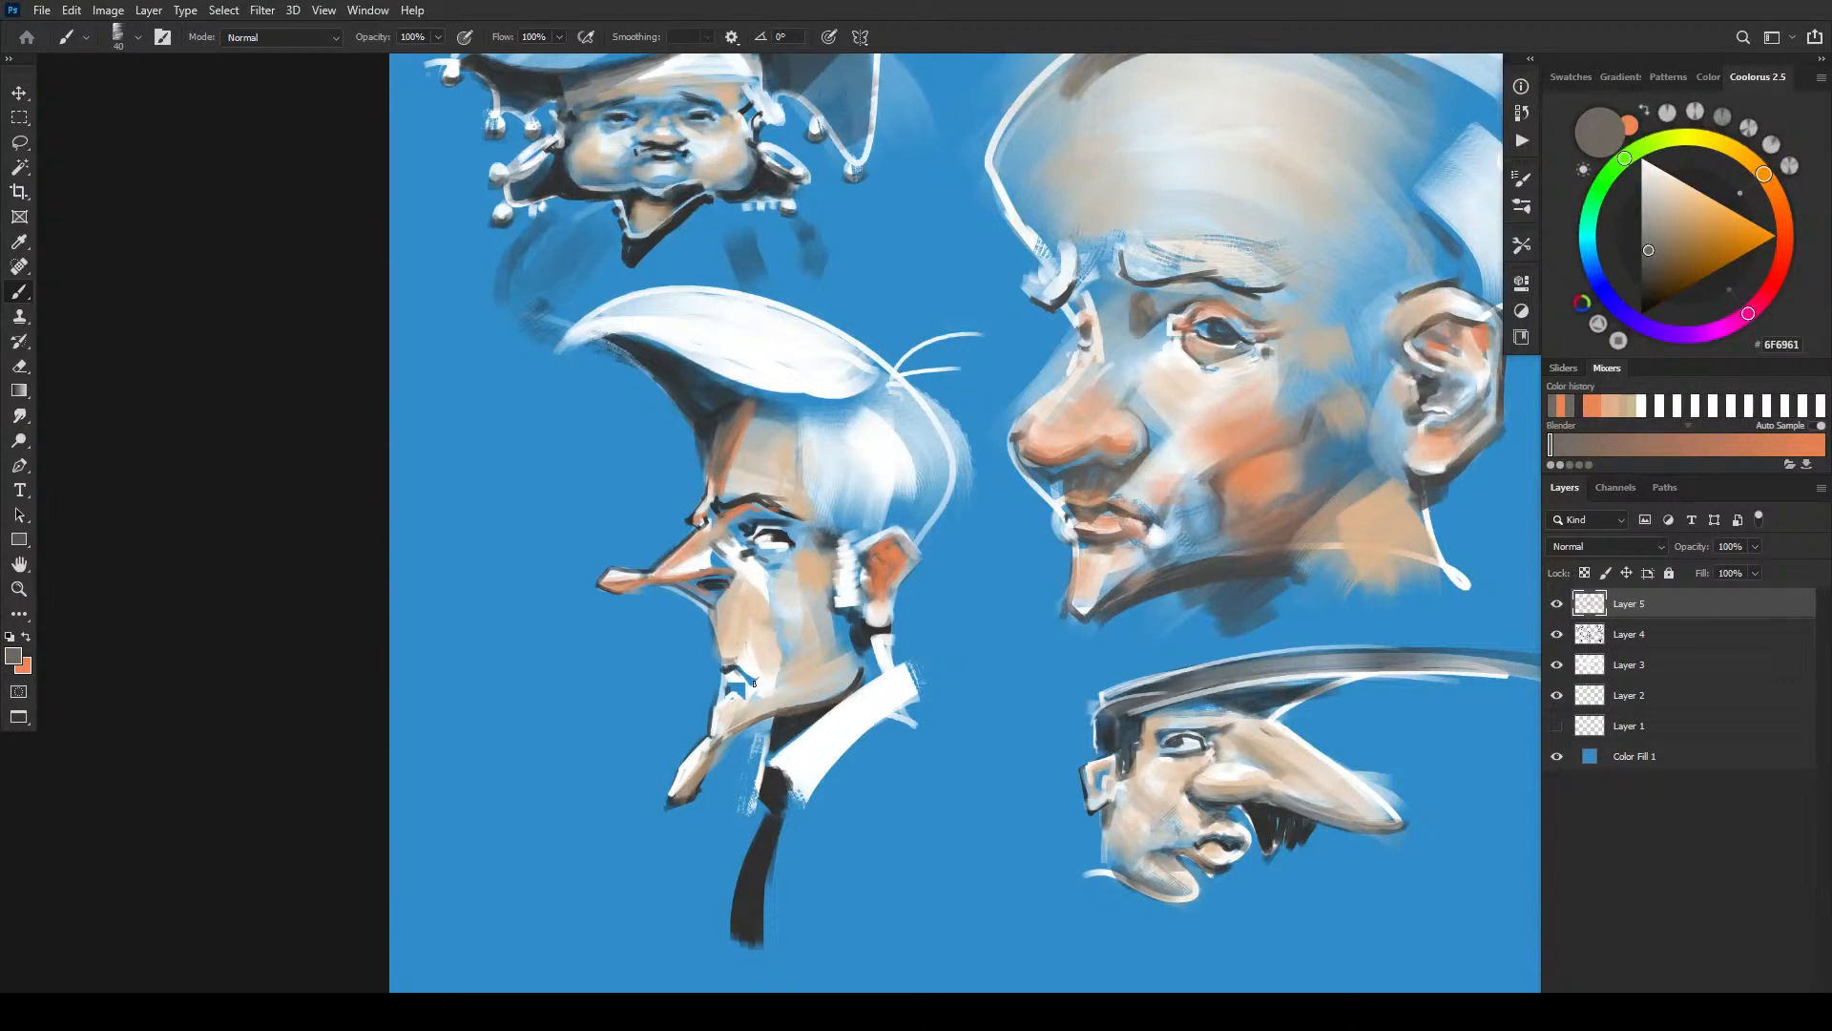
{"action": "key", "text": "x"}
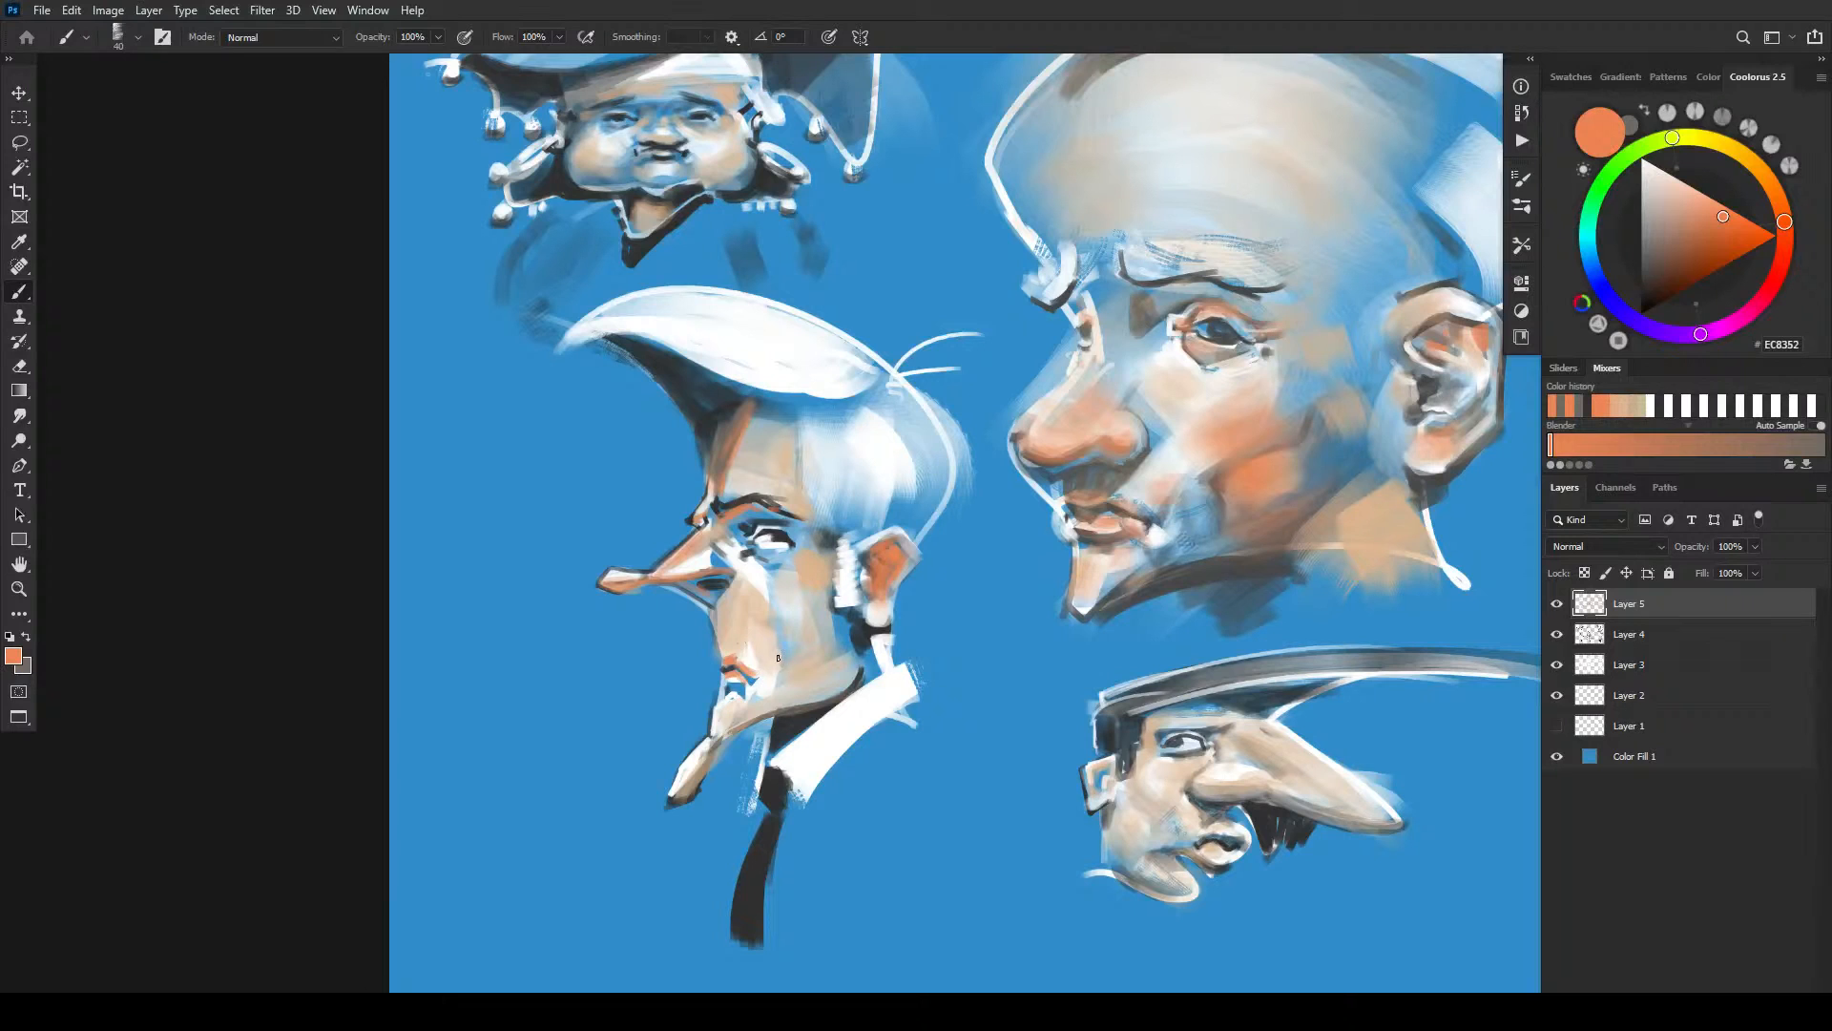
- Erase some of the tint above the white-haired profile's mouth and return to the Brush tool
{"action": "key", "text": "e"}
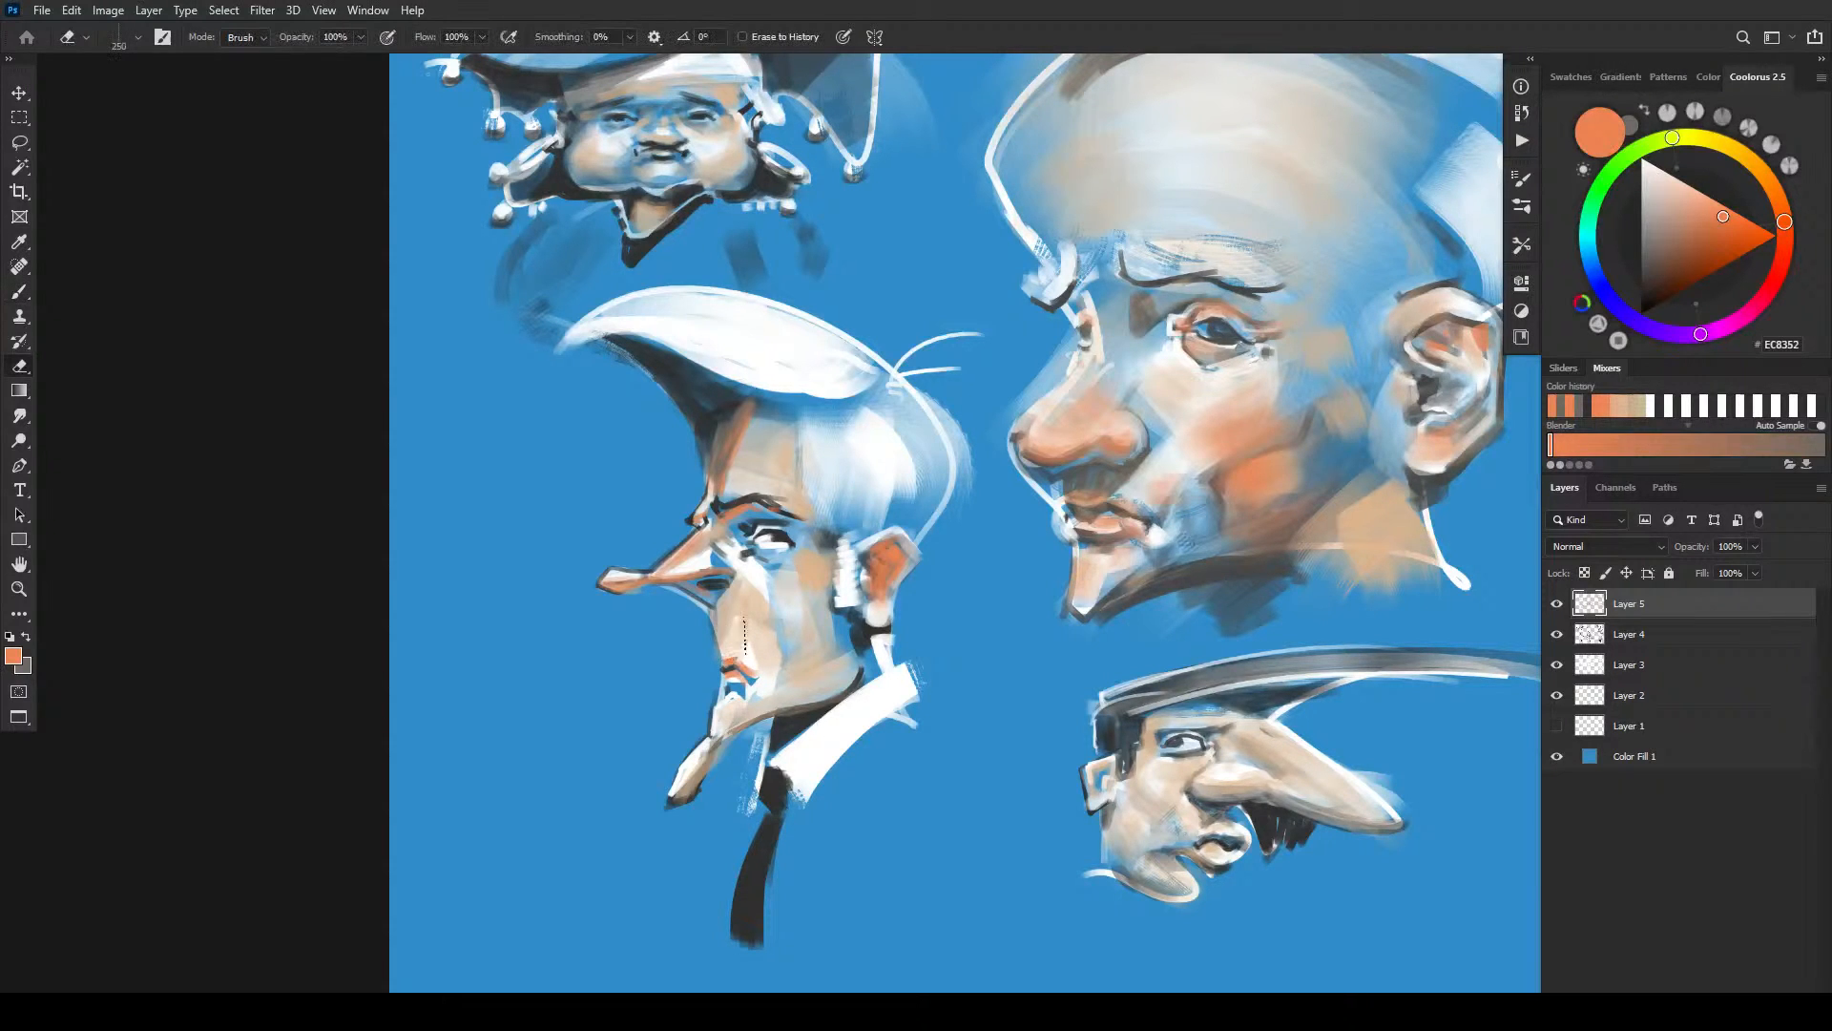
{"action": "left_click_drag", "start_coordinate": [742, 645], "coordinate": [759, 657]}
{"action": "key", "text": "b"}
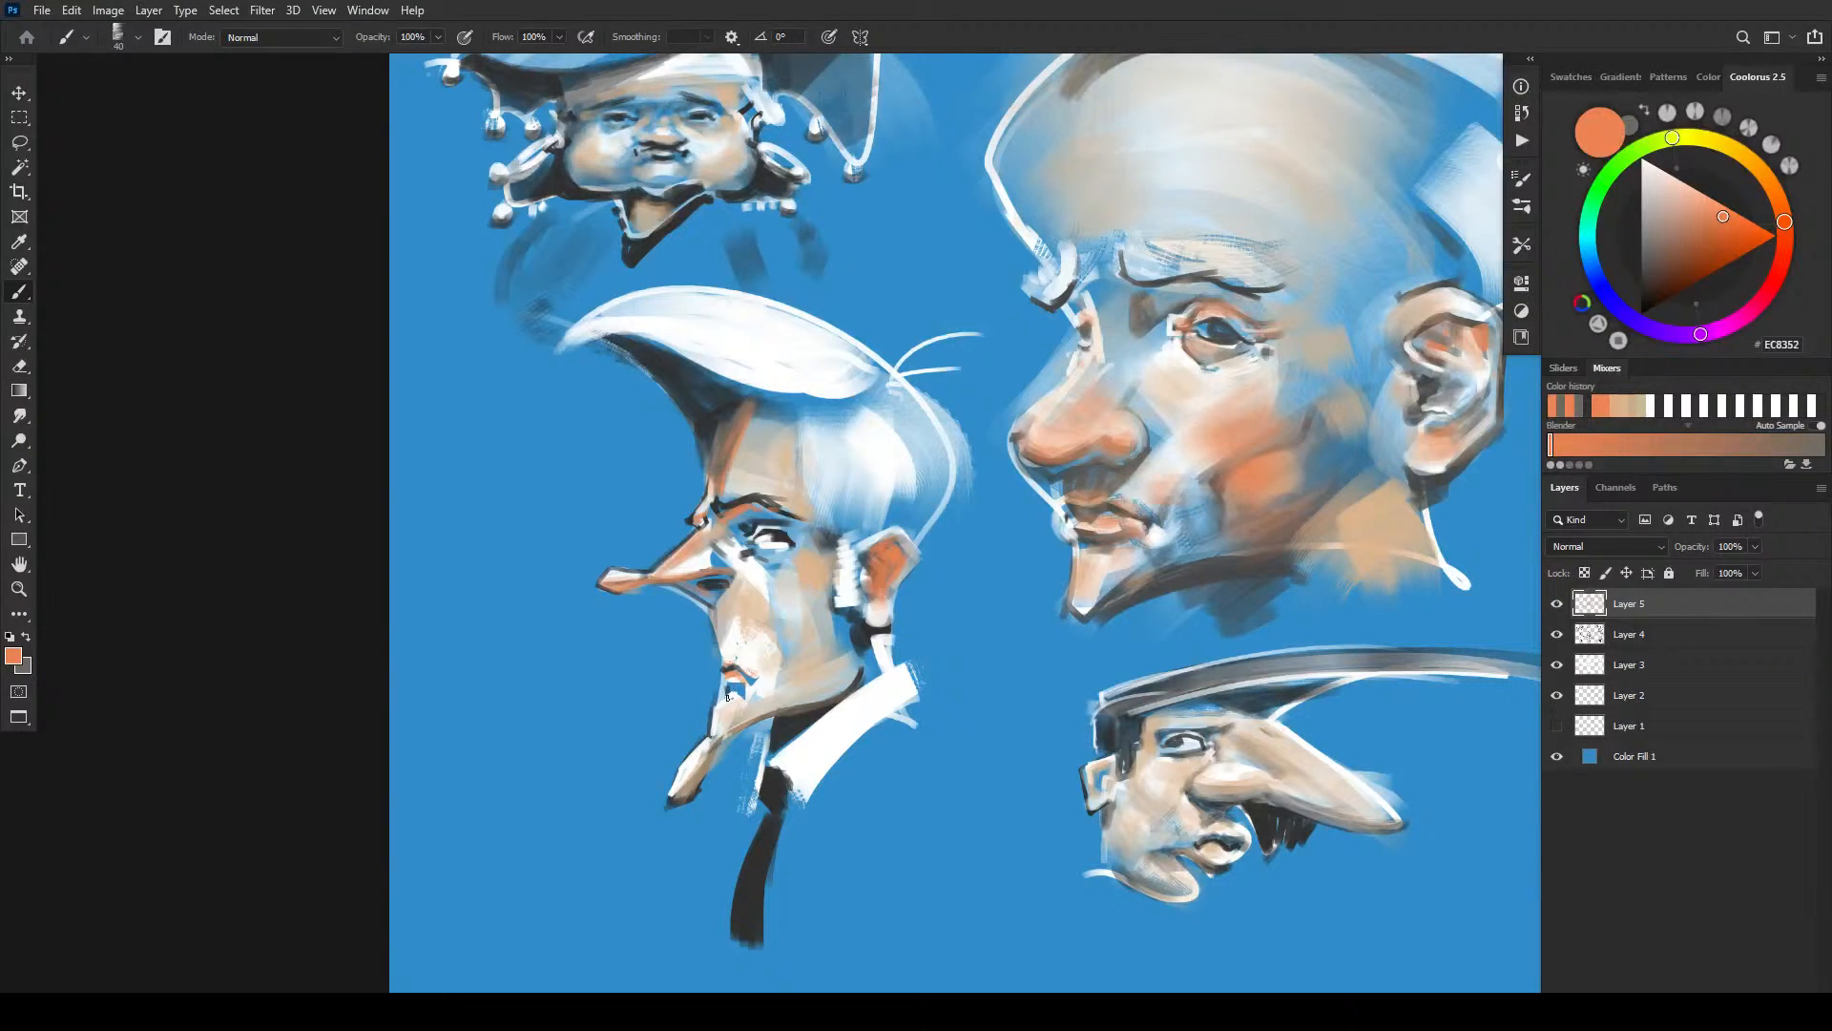
- Run the orange along the white-haired profile's jawline from the chin, using a small brush
{"action": "key", "text": "bracketleft"}
{"action": "key", "text": "bracketright"}
{"action": "left_click_drag", "start_coordinate": [716, 735], "coordinate": [774, 708]}
- Warm the white-haired profile's cheek down to the jaw with the orange, using a larger brush
{"action": "key", "text": "bracketright"}
{"action": "key", "text": "bracketright"}
{"action": "key", "text": "bracketright"}
{"action": "key", "text": "bracketright"}
{"action": "key", "text": "bracketright"}
{"action": "key", "text": "bracketright"}
{"action": "key", "text": "bracketright"}
{"action": "key", "text": "bracketright"}
{"action": "key", "text": "bracketright"}
{"action": "key", "text": "bracketright"}
{"action": "key", "text": "bracketright"}
{"action": "key", "text": "bracketright"}
{"action": "key", "text": "bracketright"}
{"action": "key", "text": "bracketright"}
{"action": "key", "text": "bracketright"}
{"action": "left_click_drag", "start_coordinate": [802, 610], "coordinate": [771, 701]}
{"action": "key", "text": "bracketleft"}
{"action": "key", "text": "bracketleft"}
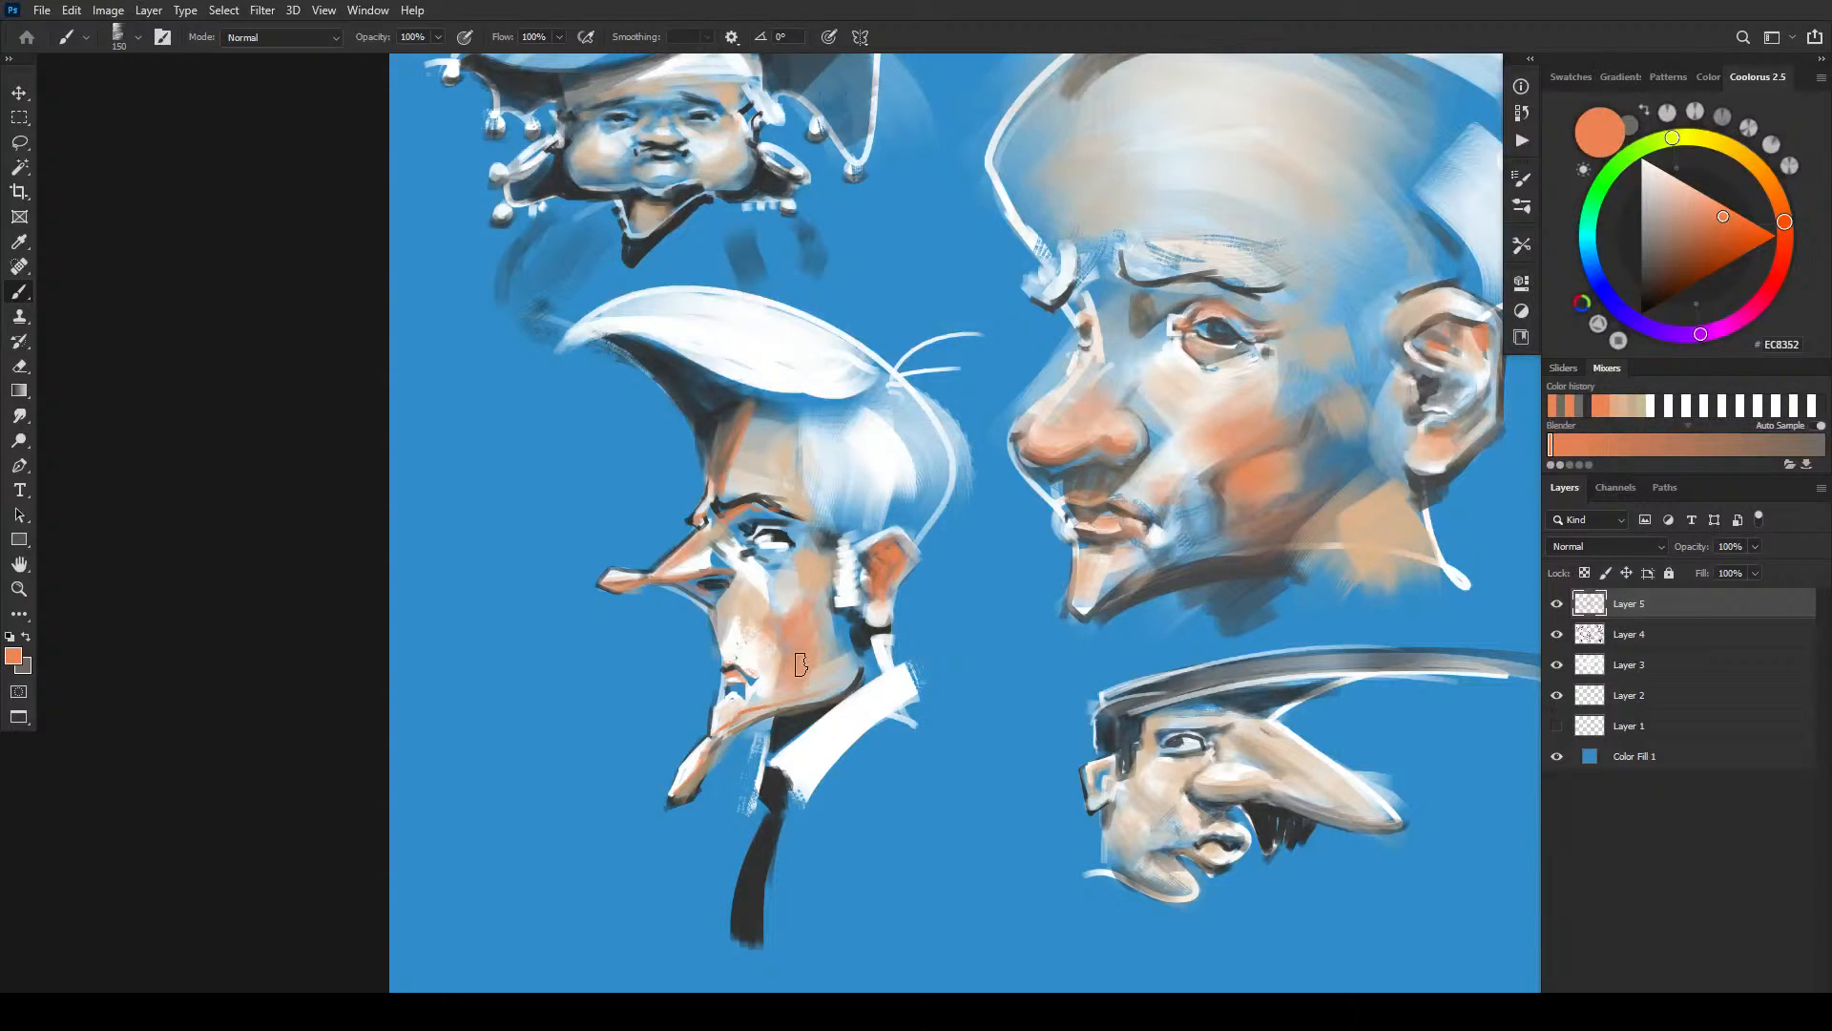
- Shade the white-haired profile's jaw and cheek with the grey 6F6961
{"action": "key", "text": "x"}
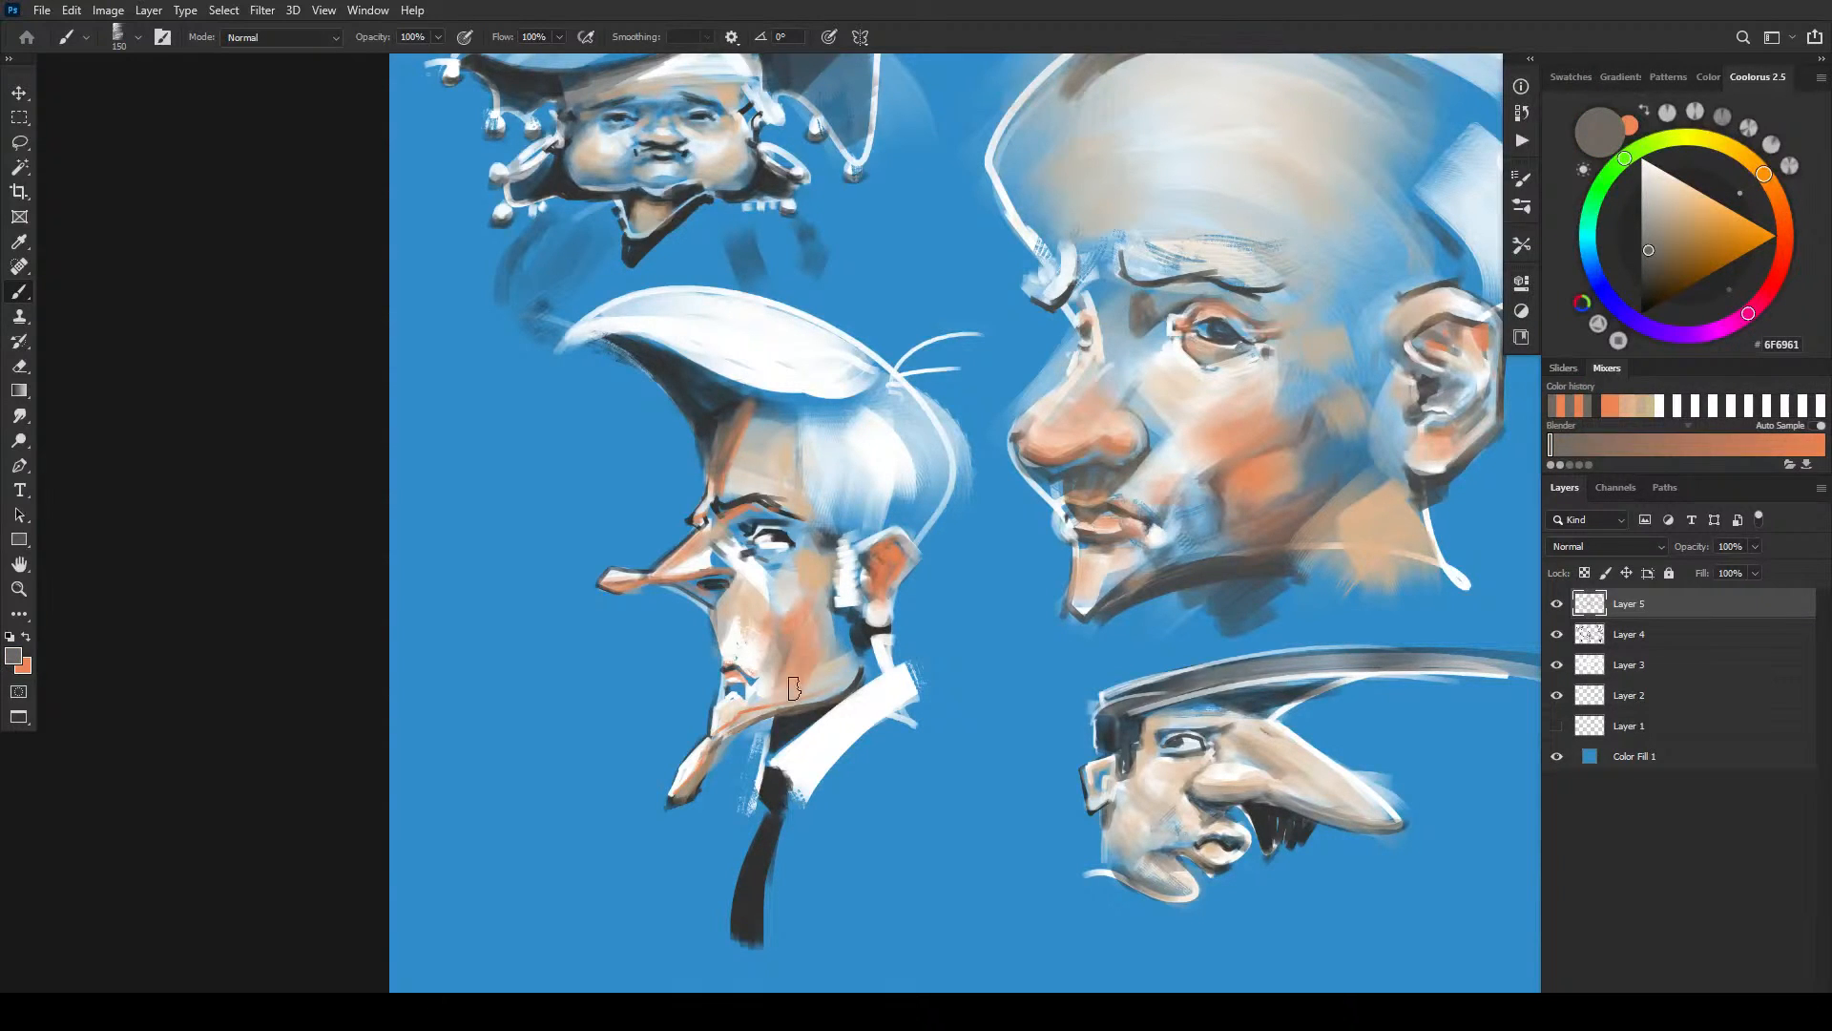
{"action": "left_click_drag", "start_coordinate": [818, 664], "coordinate": [808, 694]}
{"action": "left_click_drag", "start_coordinate": [770, 614], "coordinate": [798, 596]}
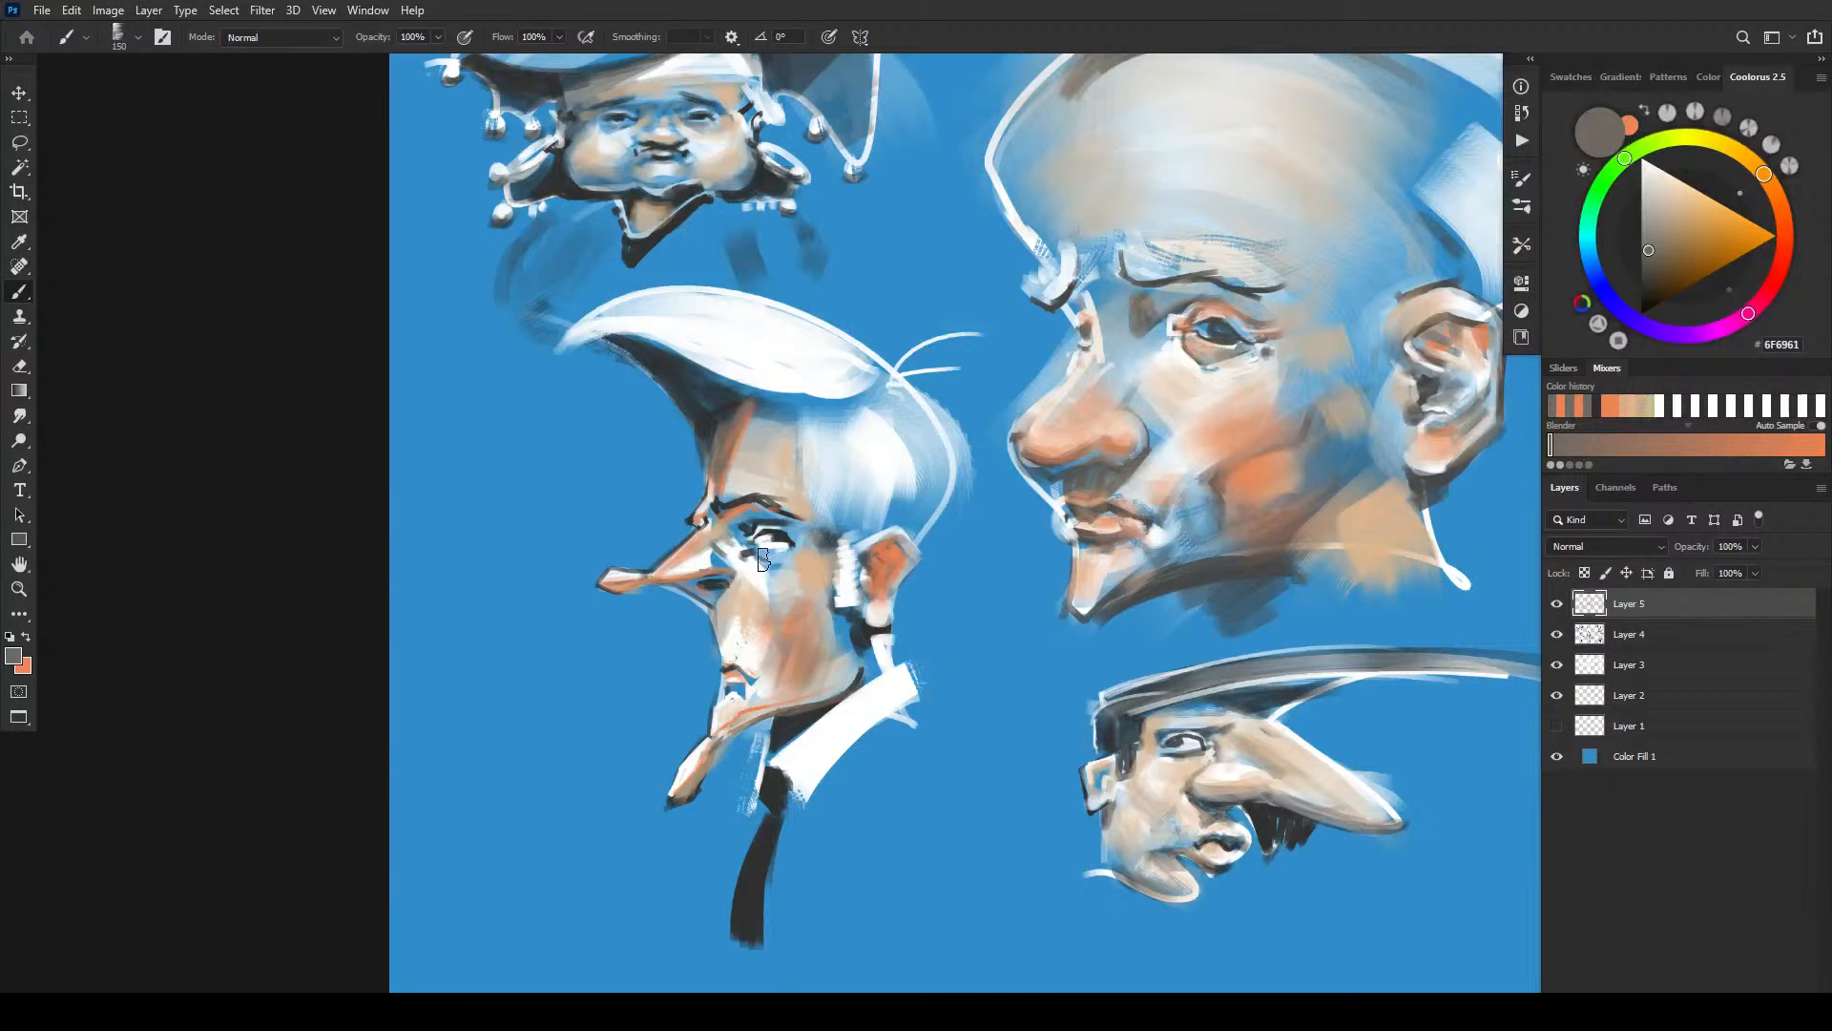
- Sample the light grey D6D2CB from the white-haired profile's cheek and lighten the area under its eye, adjusting the brush size
{"action": "left_click", "coordinate": [788, 578], "text": "alt"}
{"action": "mouse_move", "coordinate": [796, 592]}
{"action": "left_mouse_down"}
{"action": "mouse_move", "coordinate": [799, 574]}
{"action": "mouse_move", "coordinate": [731, 553]}
{"action": "left_mouse_up"}
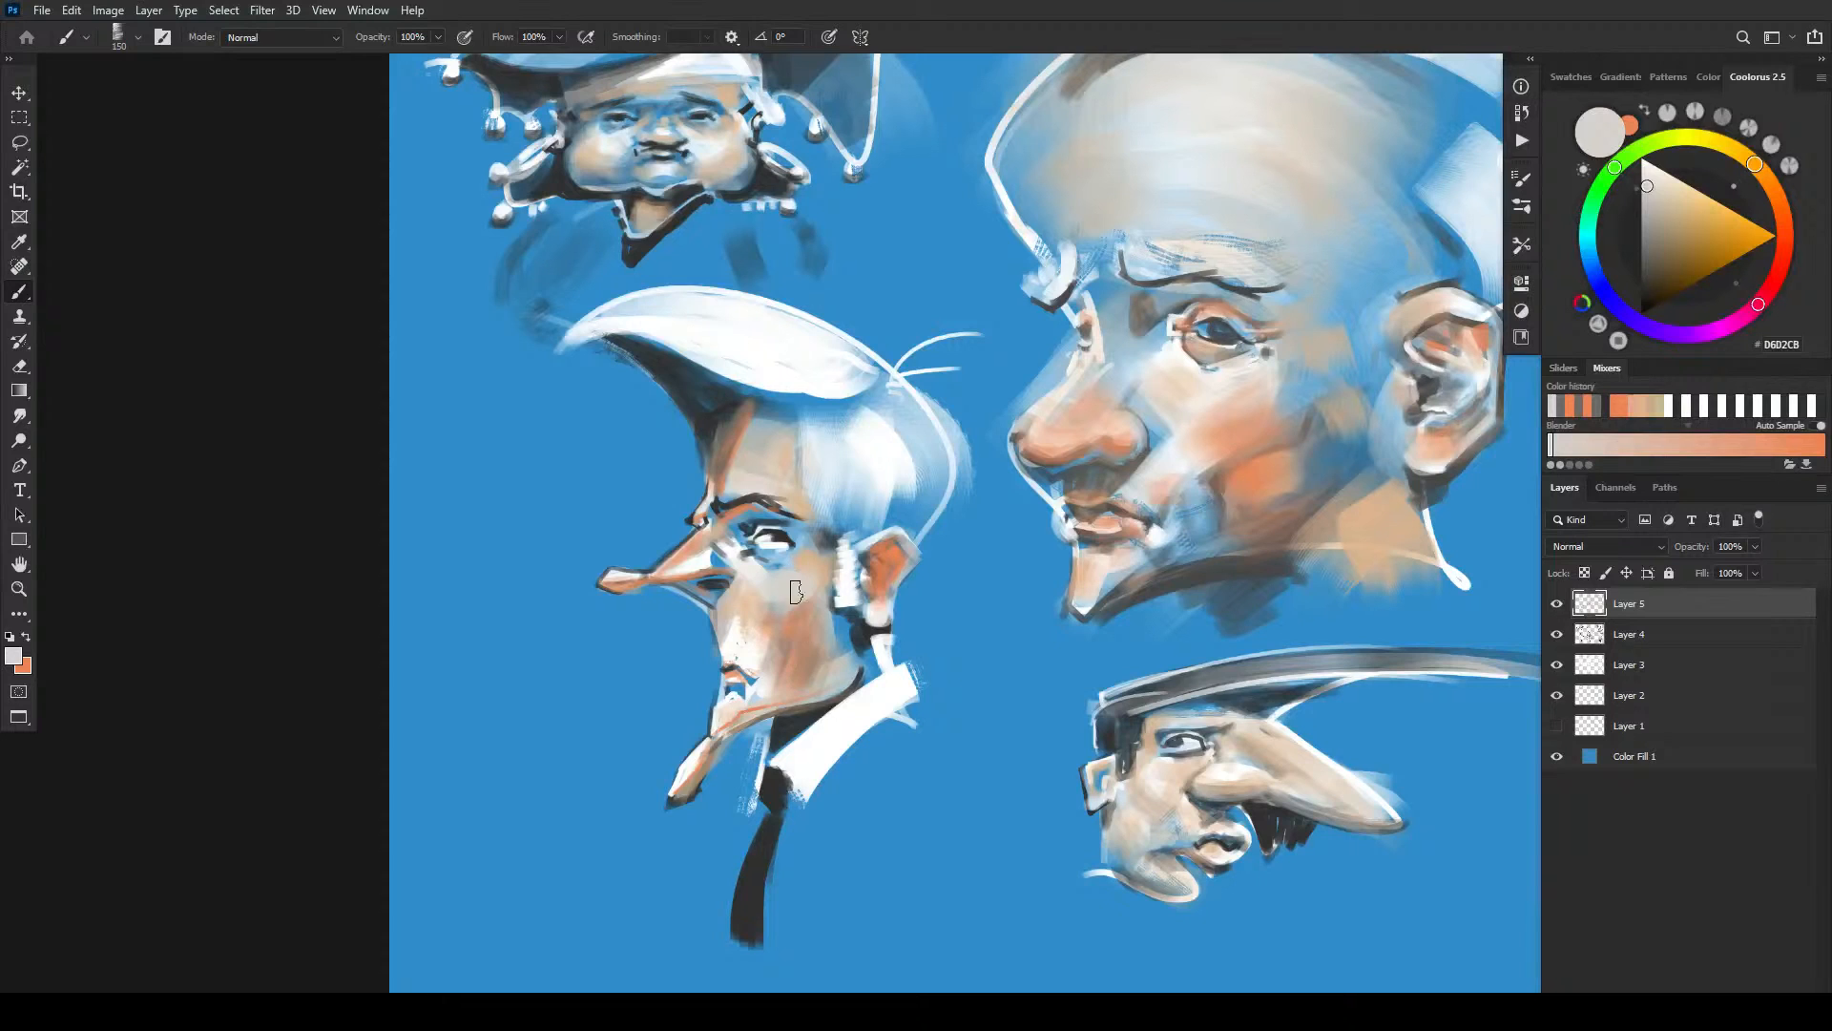
{"action": "key", "text": "bracketleft"}
{"action": "key", "text": "bracketleft"}
{"action": "key", "text": "bracketleft"}
{"action": "key", "text": "bracketleft"}
{"action": "key", "text": "bracketright"}
{"action": "key", "text": "bracketright"}
{"action": "key", "text": "bracketright"}
{"action": "key", "text": "bracketright"}
{"action": "key", "text": "bracketright"}
{"action": "key", "text": "bracketright"}
{"action": "key", "text": "bracketleft"}
{"action": "key", "text": "bracketleft"}
{"action": "key", "text": "bracketleft"}
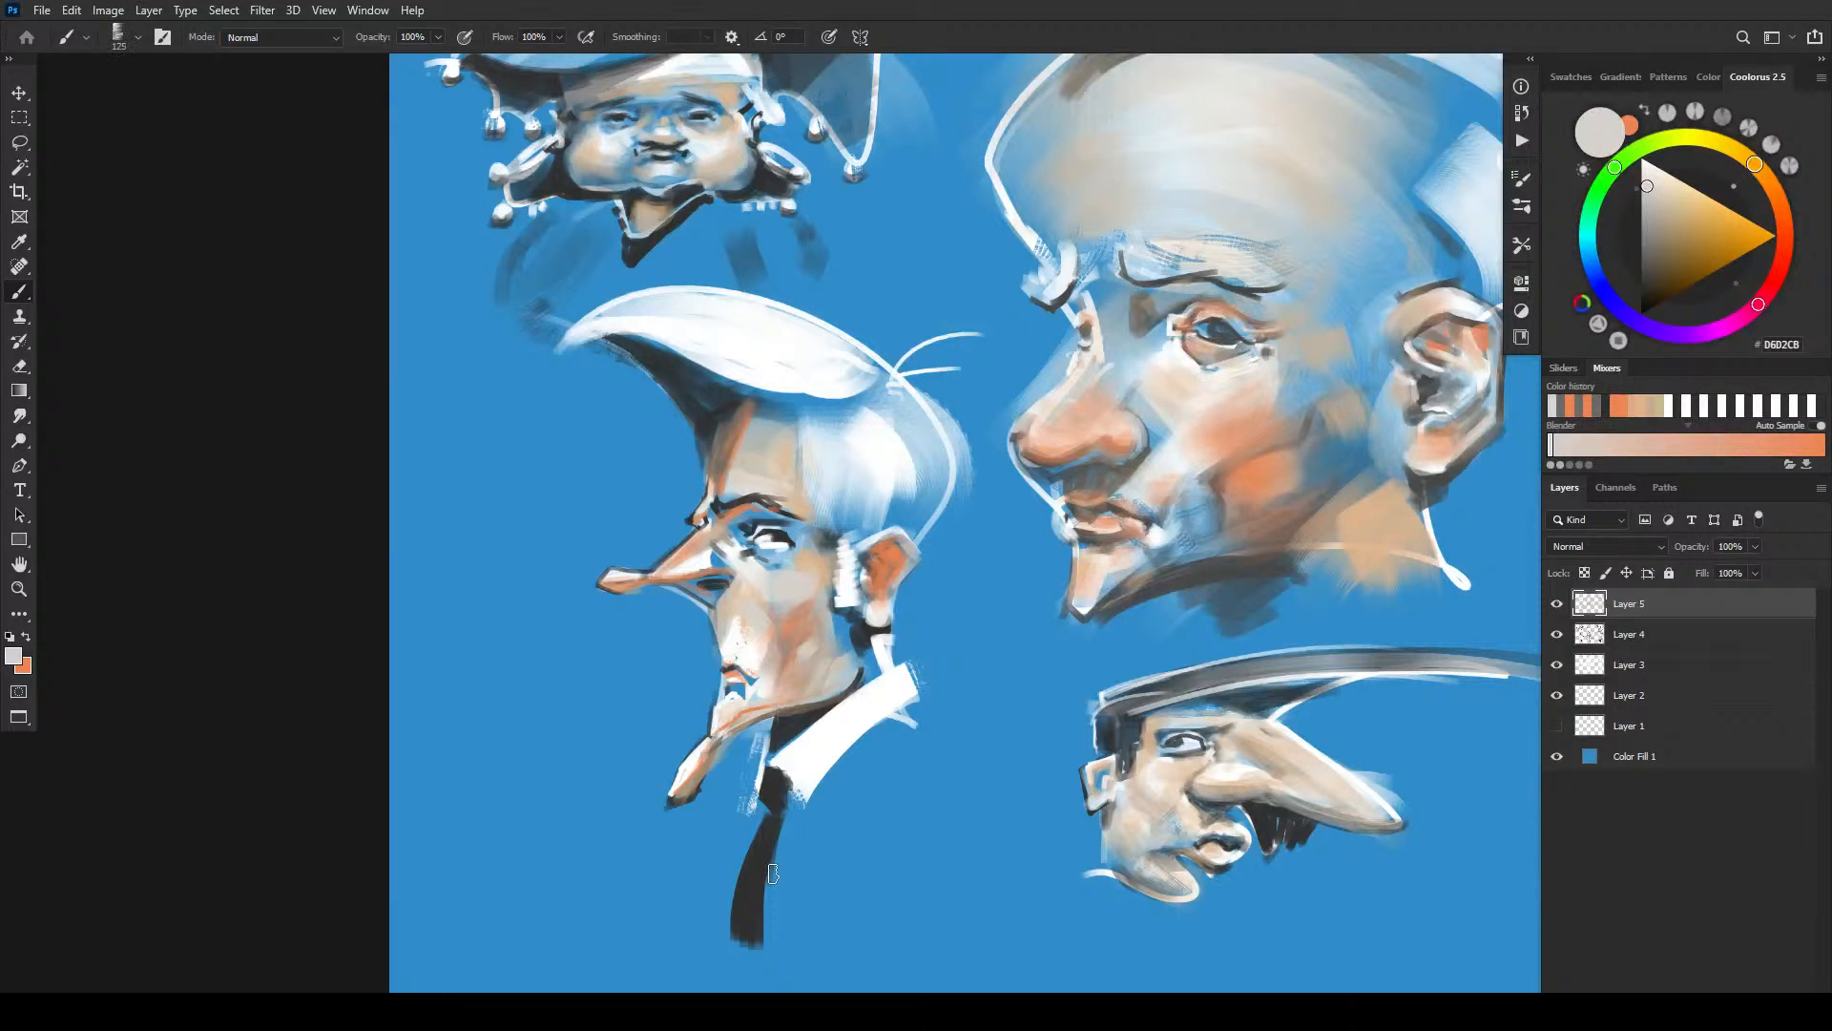
{"action": "key", "text": "bracketleft"}
{"action": "key", "text": "bracketleft"}
{"action": "key", "text": "bracketright"}
{"action": "key", "text": "bracketright"}
{"action": "key", "text": "bracketright"}
{"action": "key", "text": "bracketright"}
{"action": "key", "text": "bracketright"}
{"action": "key", "text": "bracketleft"}
{"action": "key", "text": "bracketleft"}
{"action": "key", "text": "bracketleft"}
{"action": "key", "text": "bracketleft"}
{"action": "key", "text": "bracketleft"}
{"action": "key", "text": "bracketleft"}
{"action": "key", "text": "bracketleft"}
{"action": "key", "text": "bracketleft"}
{"action": "key", "text": "bracketleft"}
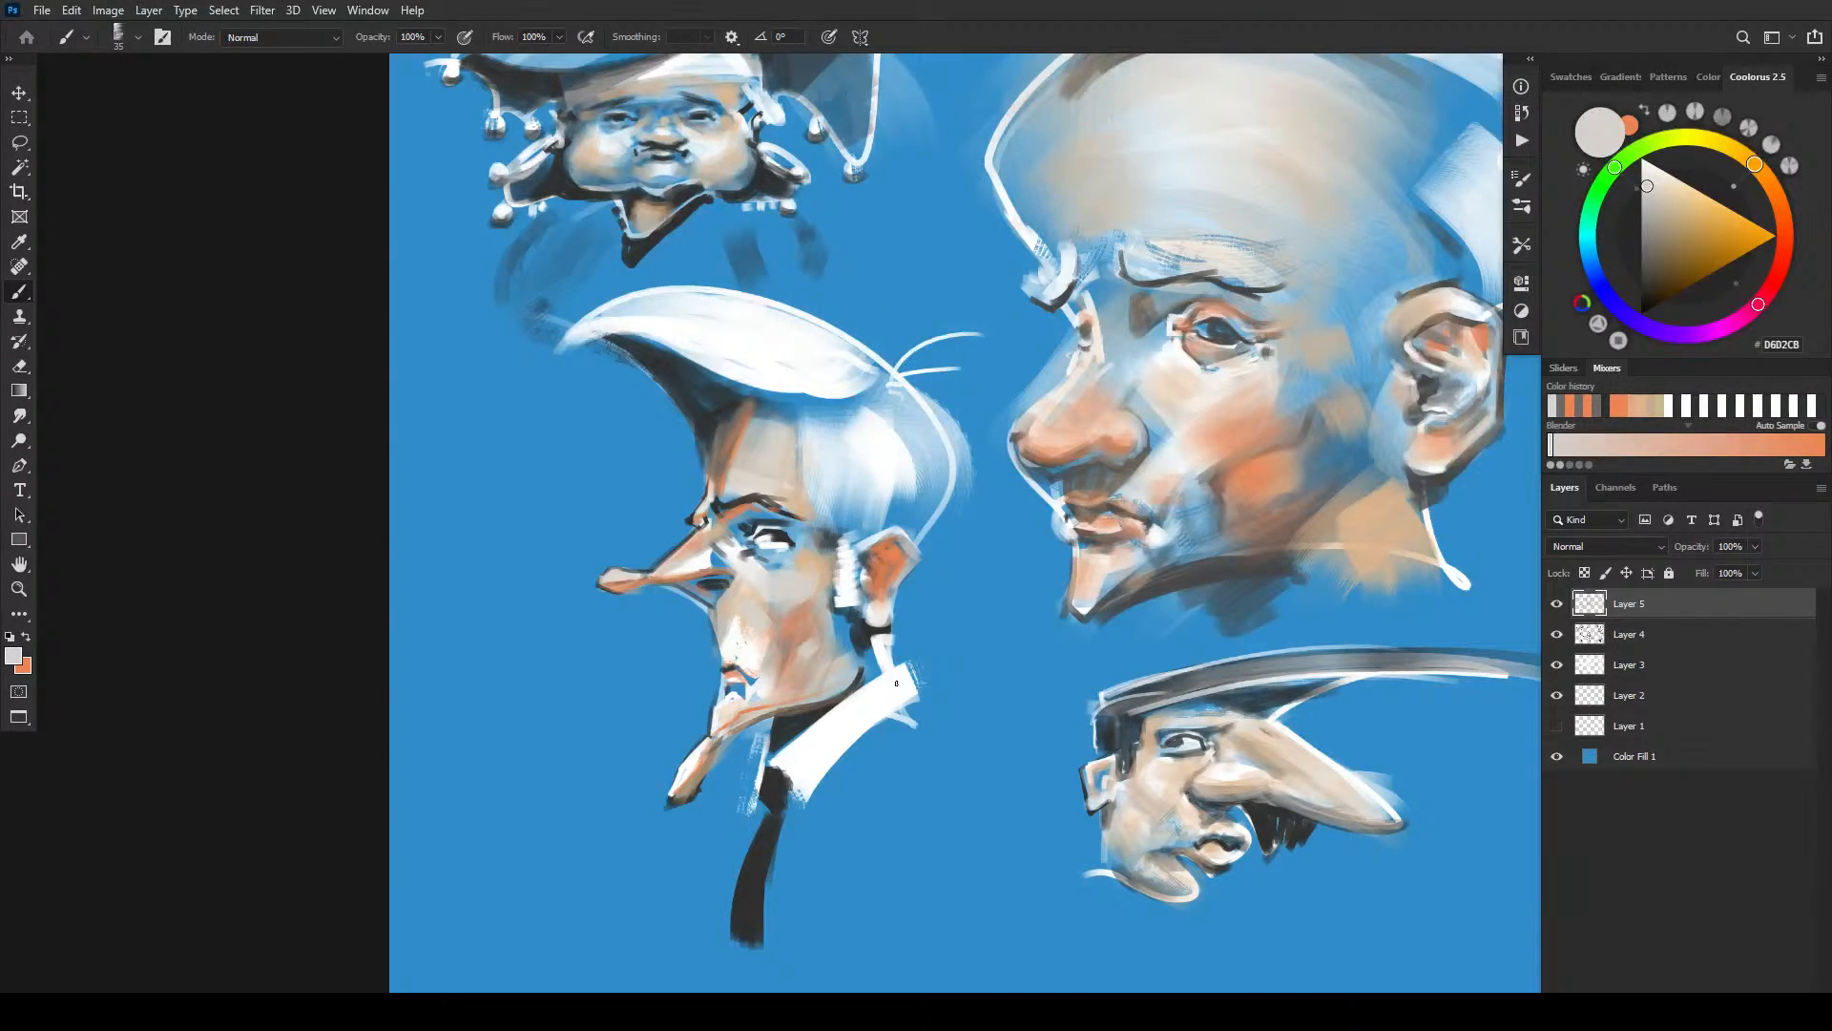
- Warm both cheeks of the jester's face with the orange EC8352, using a larger brush
{"action": "mouse_move", "coordinate": [950, 271]}
{"action": "left_mouse_down"}
{"action": "mouse_move", "coordinate": [924, 483]}
{"action": "mouse_move", "coordinate": [1000, 504]}
{"action": "mouse_move", "coordinate": [1035, 634]}
{"action": "mouse_move", "coordinate": [1069, 607]}
{"action": "left_mouse_up"}
{"action": "key", "text": "x"}
{"action": "key", "text": "bracketright"}
{"action": "key", "text": "bracketright"}
{"action": "key", "text": "bracketright"}
{"action": "key", "text": "bracketright"}
{"action": "key", "text": "bracketright"}
{"action": "key", "text": "bracketright"}
{"action": "key", "text": "bracketright"}
{"action": "key", "text": "bracketright"}
{"action": "key", "text": "bracketright"}
{"action": "left_click_drag", "start_coordinate": [857, 488], "coordinate": [847, 502]}
{"action": "left_click_drag", "start_coordinate": [720, 493], "coordinate": [711, 483]}
- Add a small touch of the same orange around the jester's mouth with a finer brush
{"action": "key", "text": "bracketleft"}
{"action": "key", "text": "bracketleft"}
{"action": "key", "text": "bracketleft"}
{"action": "key", "text": "bracketleft"}
{"action": "key", "text": "bracketleft"}
{"action": "key", "text": "bracketleft"}
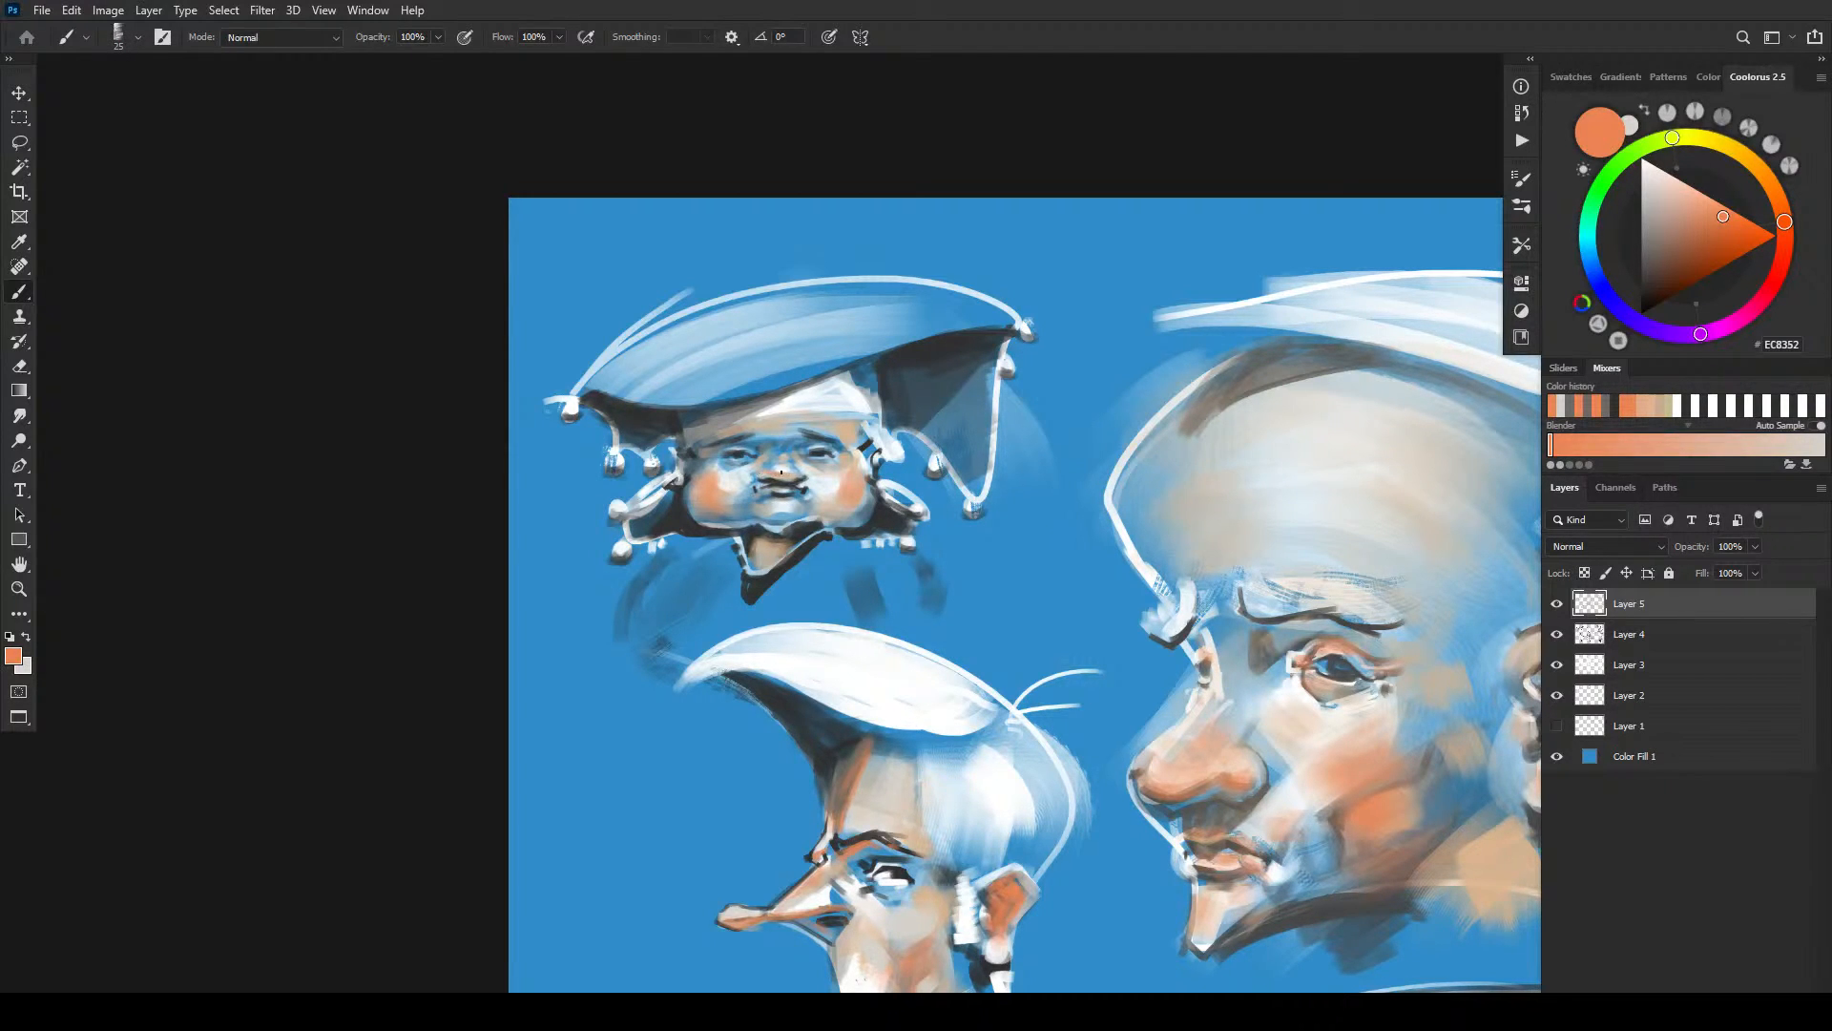
{"action": "key", "text": "bracketleft"}
{"action": "left_click_drag", "start_coordinate": [782, 491], "coordinate": [800, 488]}
{"action": "key", "text": "bracketleft"}
{"action": "key", "text": "bracketleft"}
{"action": "key", "text": "bracketright"}
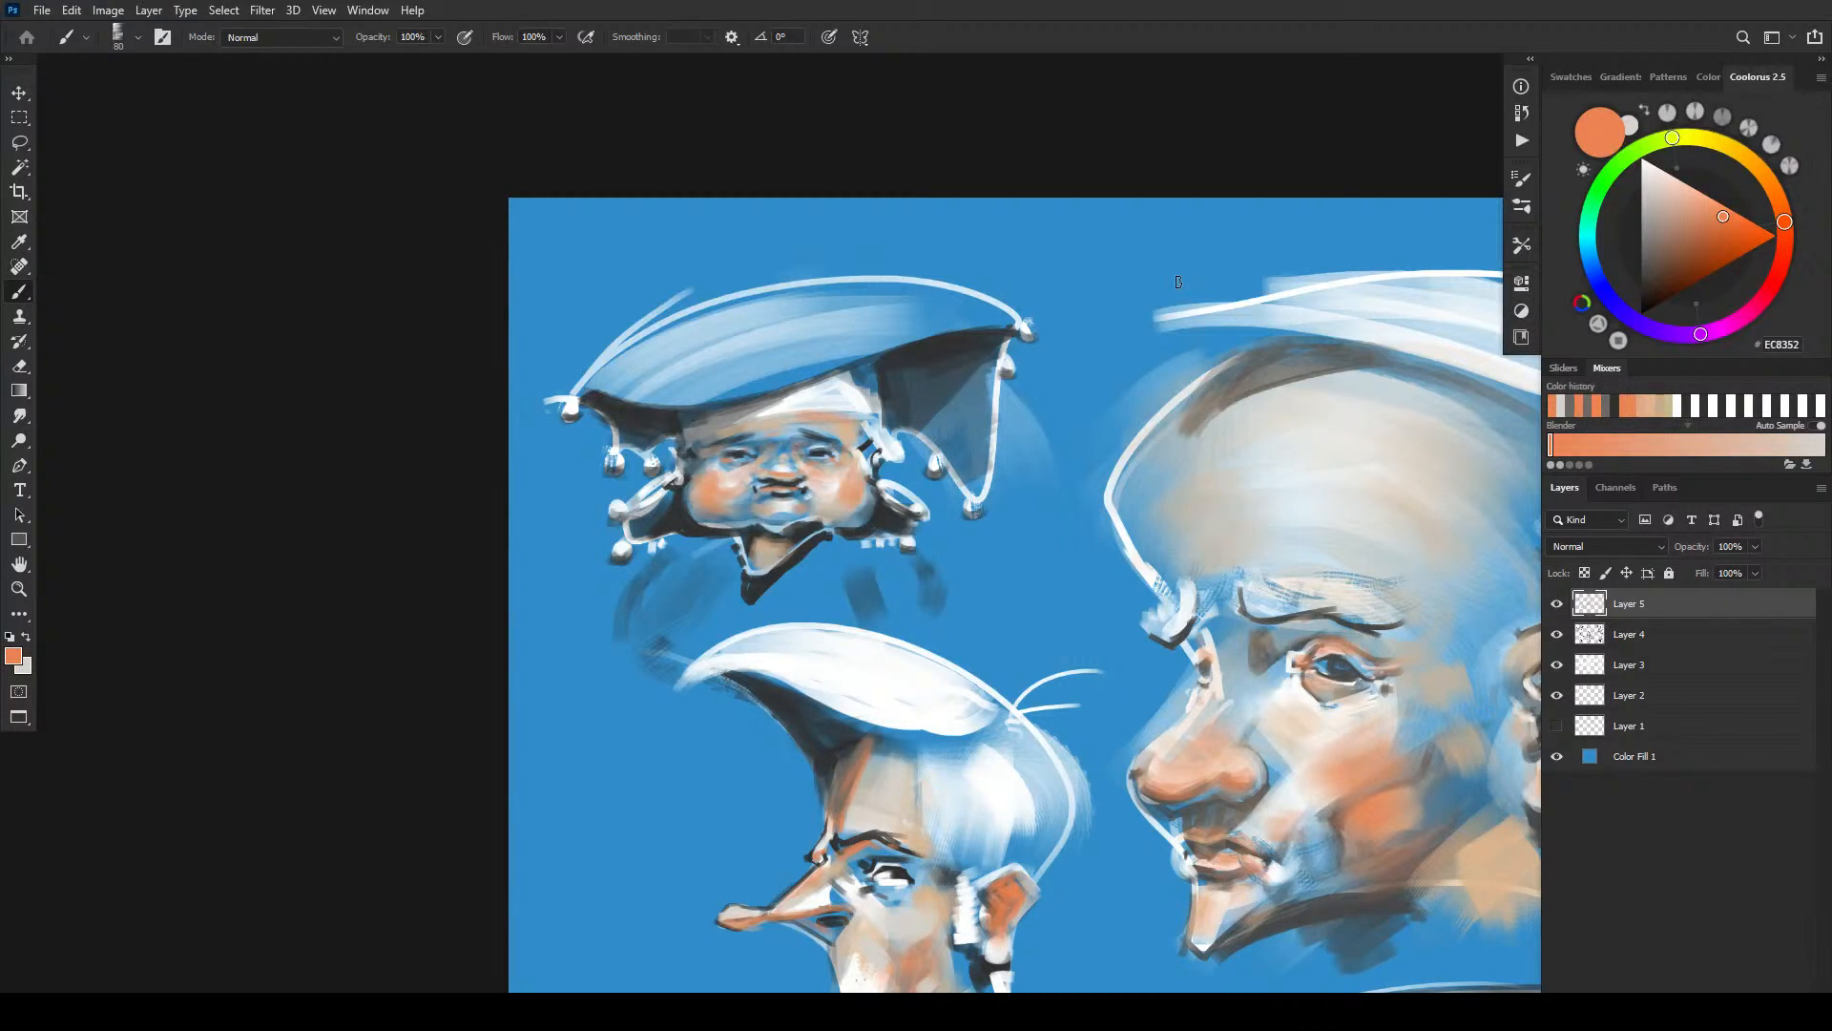
- Create a new layer and paint a muted purple 5B4D98 band across the jester's forehead under the hat
{"action": "key", "text": "bracketleft"}
{"action": "key", "text": "bracketright"}
{"action": "key", "text": "bracketright"}
{"action": "key", "text": "bracketright"}
{"action": "key", "text": "bracketright"}
{"action": "key", "text": "bracketright"}
{"action": "left_click", "coordinate": [1654, 330]}
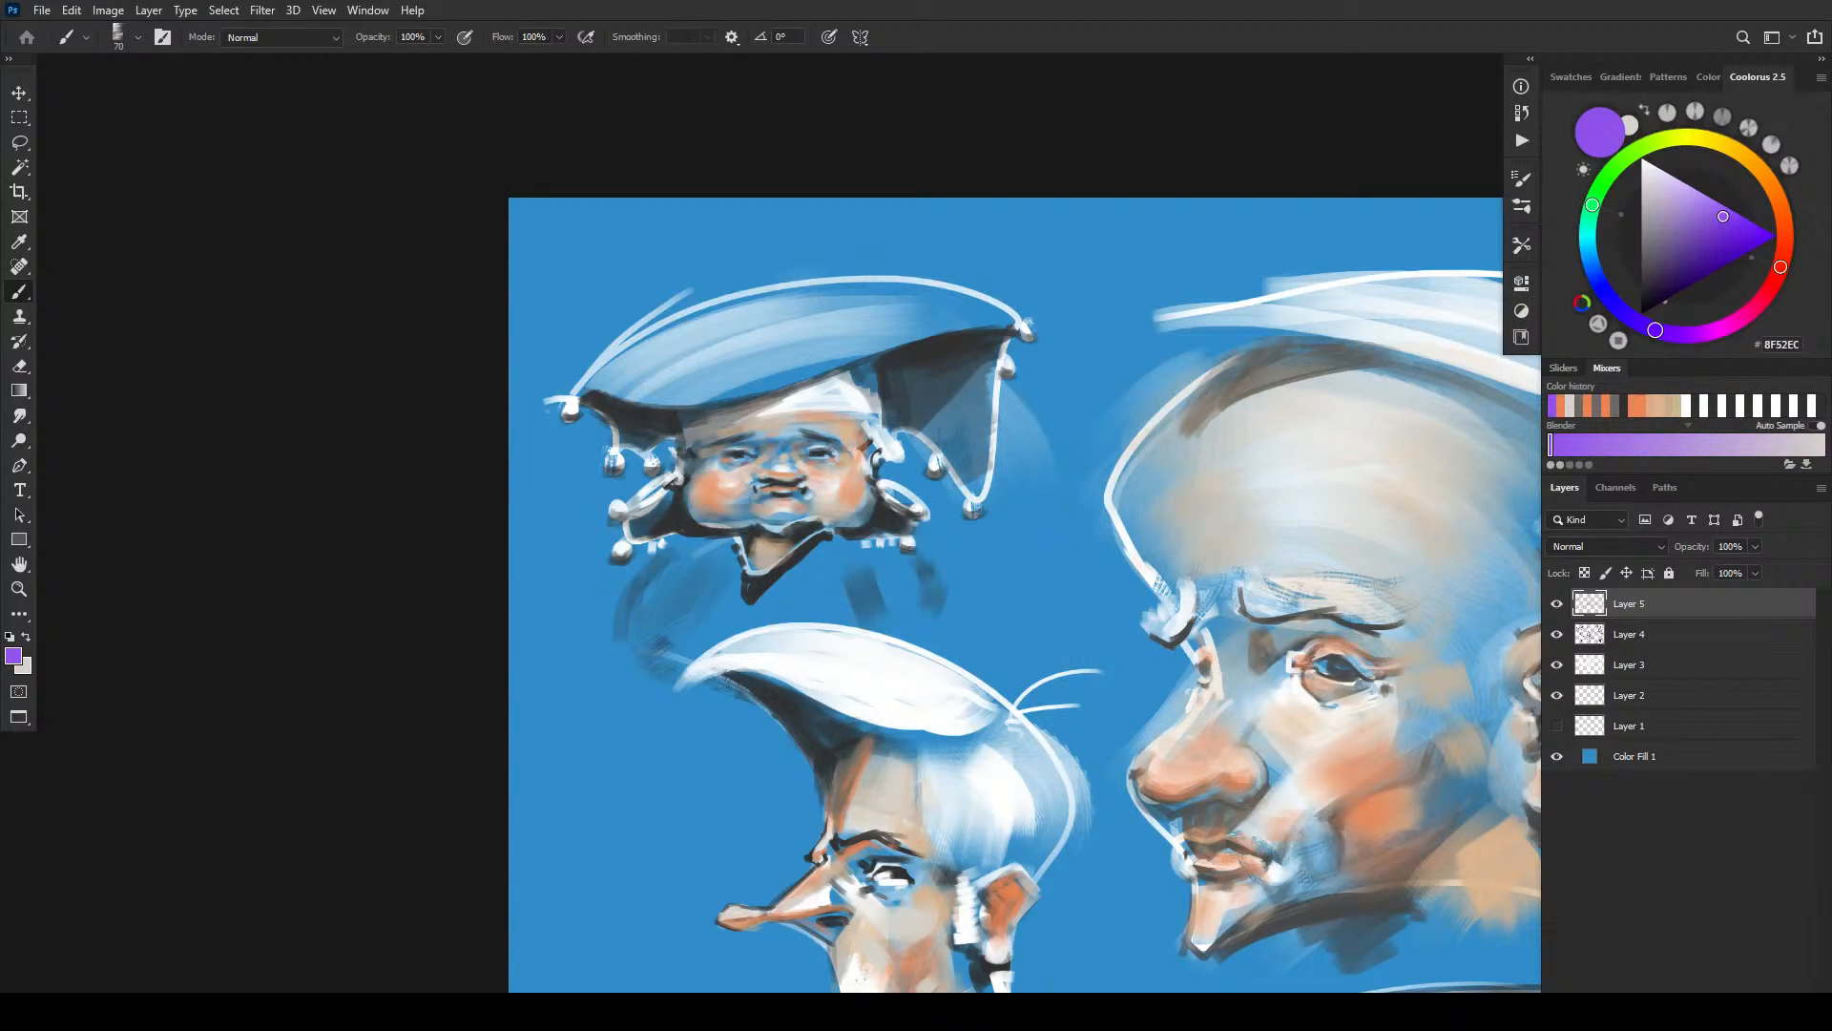
{"action": "key", "text": "ctrl+shift+alt+n"}
{"action": "left_click_drag", "start_coordinate": [1708, 228], "coordinate": [1677, 246]}
{"action": "left_click", "coordinate": [1641, 327]}
{"action": "left_click_drag", "start_coordinate": [1640, 329], "coordinate": [1625, 313]}
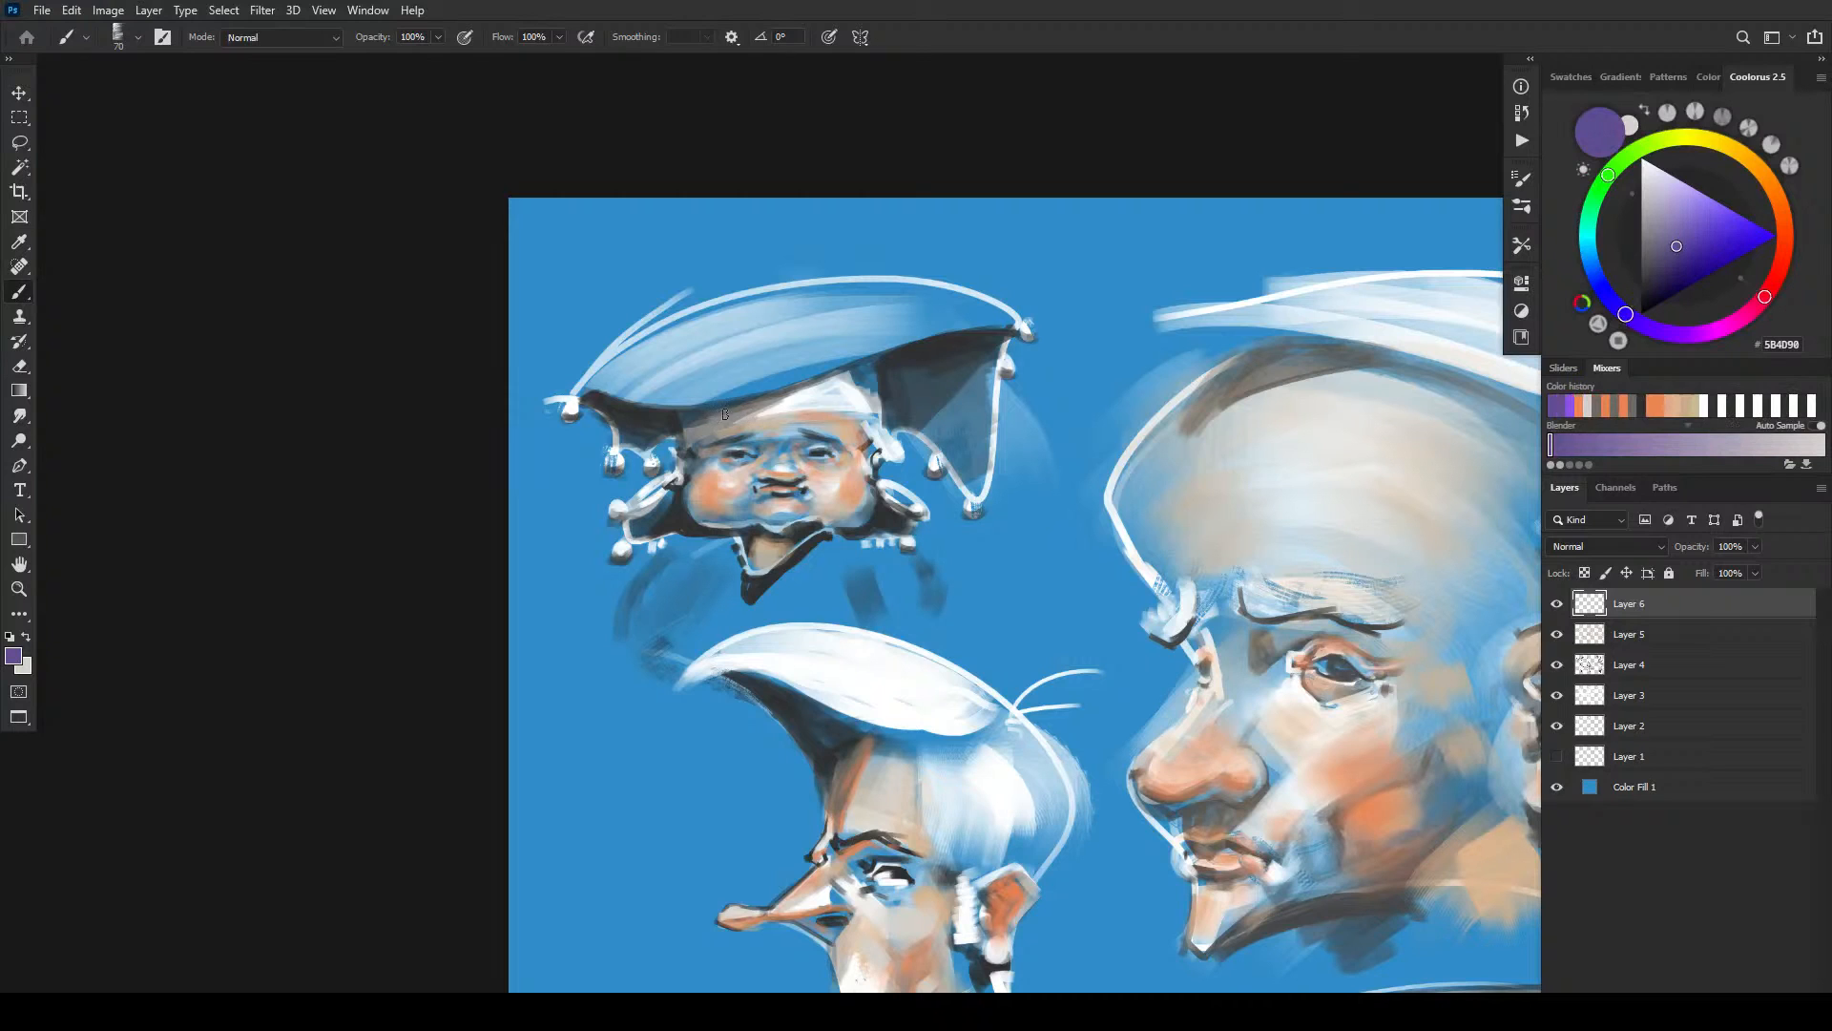
{"action": "mouse_move", "coordinate": [754, 404]}
{"action": "left_mouse_down"}
{"action": "mouse_move", "coordinate": [699, 425]}
{"action": "mouse_move", "coordinate": [871, 396]}
{"action": "mouse_move", "coordinate": [757, 407]}
{"action": "mouse_move", "coordinate": [825, 378]}
{"action": "mouse_move", "coordinate": [854, 403]}
{"action": "mouse_move", "coordinate": [773, 405]}
{"action": "mouse_move", "coordinate": [852, 405]}
{"action": "mouse_move", "coordinate": [843, 375]}
{"action": "mouse_move", "coordinate": [859, 411]}
{"action": "mouse_move", "coordinate": [779, 408]}
{"action": "mouse_move", "coordinate": [860, 415]}
{"action": "mouse_move", "coordinate": [768, 400]}
{"action": "mouse_move", "coordinate": [846, 405]}
{"action": "mouse_move", "coordinate": [855, 368]}
{"action": "left_mouse_up"}
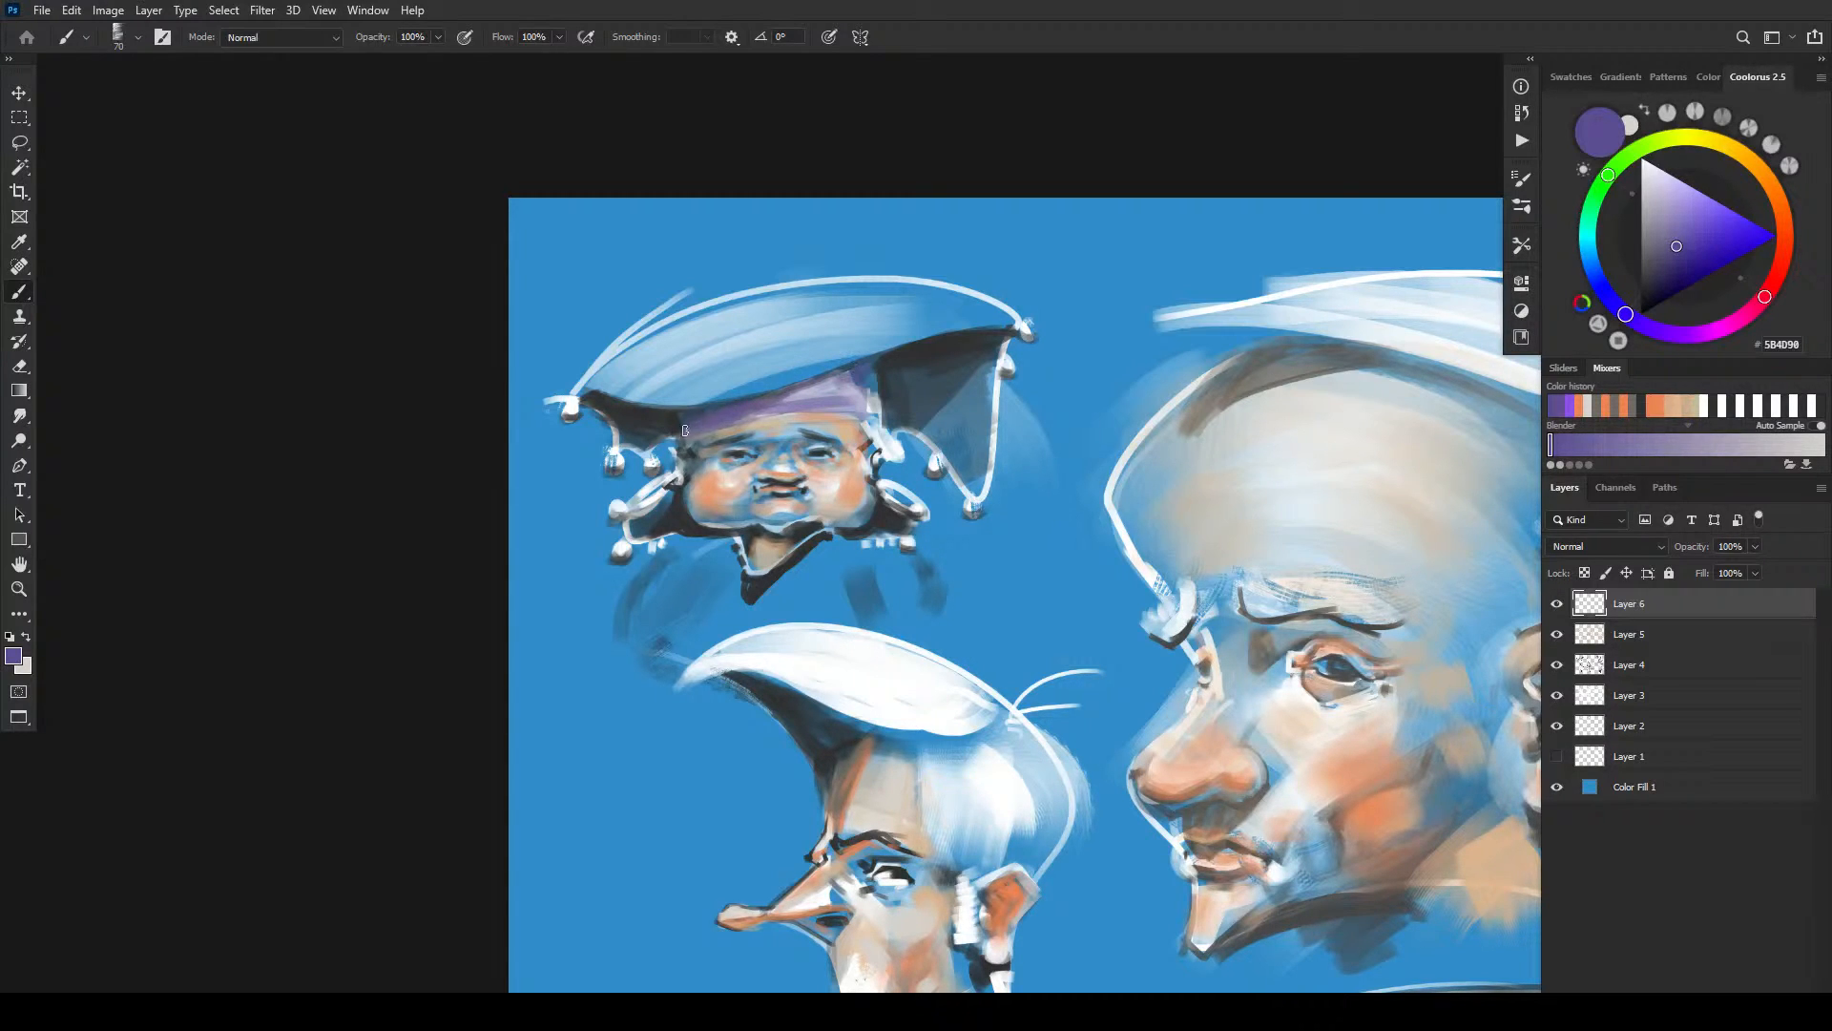
- Shade the shadowed end of the jester's purple band with sampled dark blues and even out its lit end with sampled lavender
{"action": "left_click", "coordinate": [716, 413], "text": "alt"}
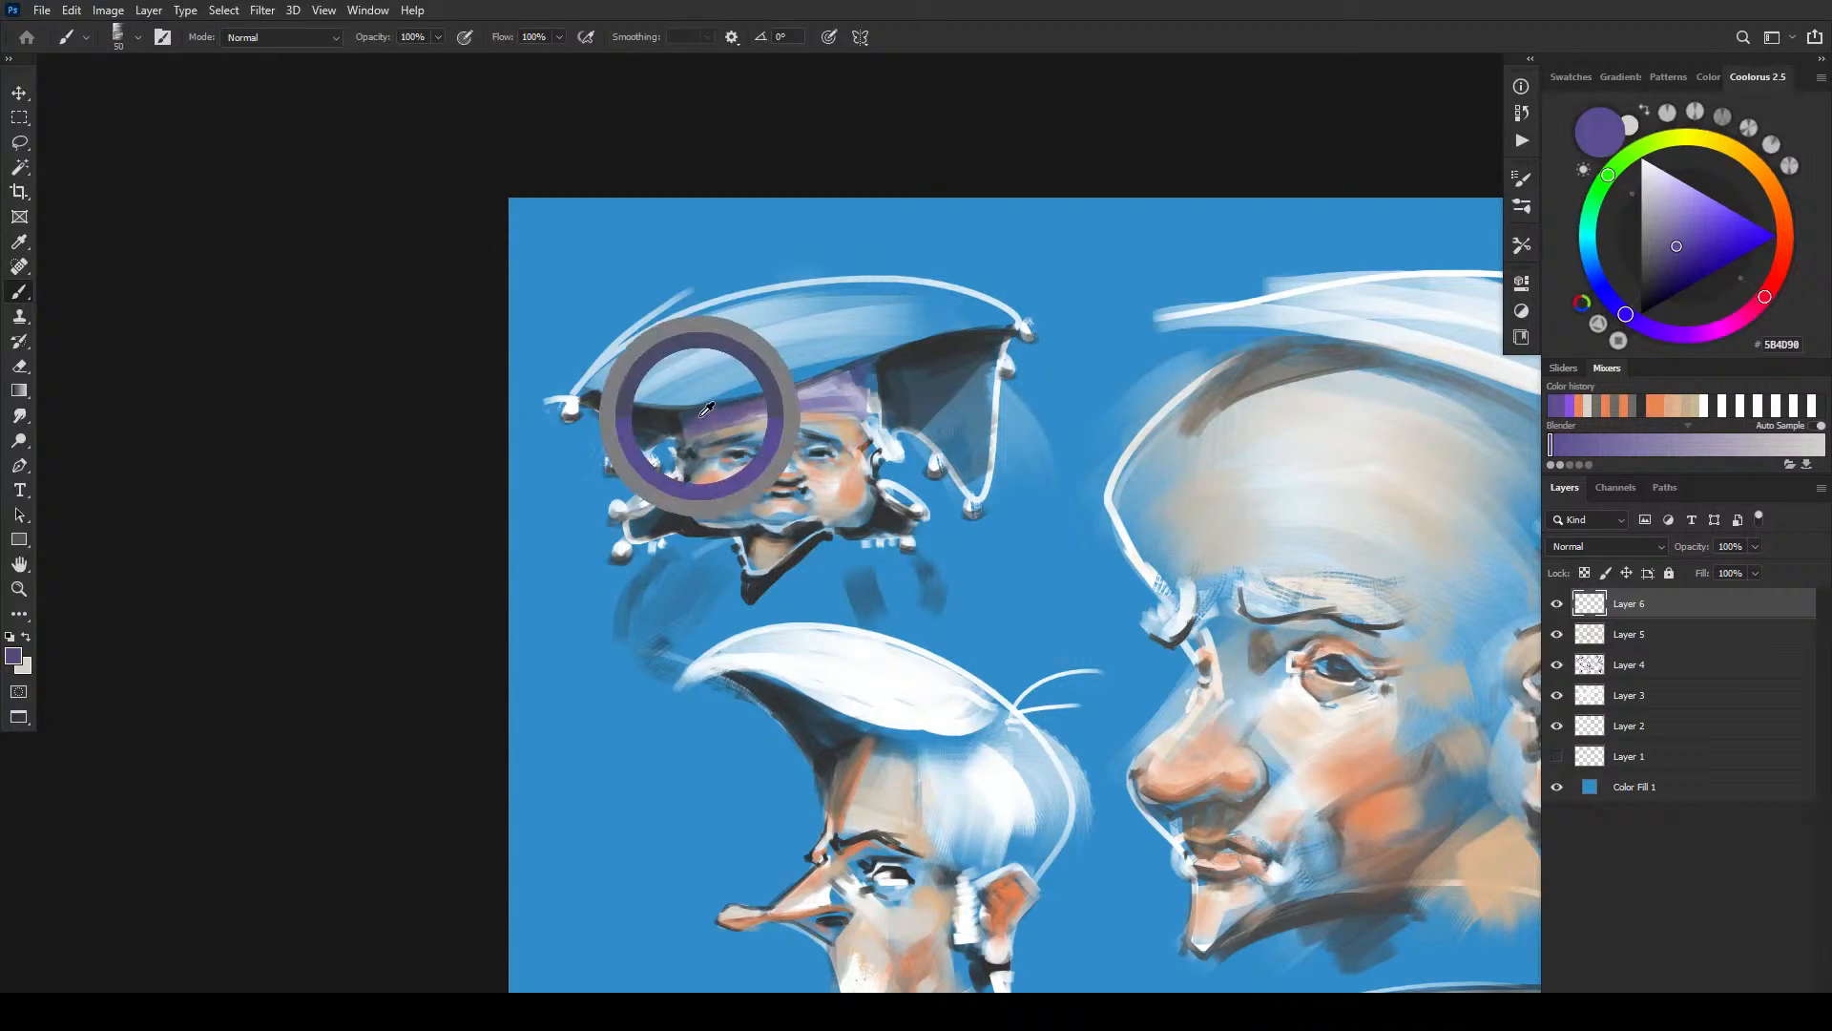
{"action": "left_click_drag", "start_coordinate": [709, 426], "coordinate": [782, 397]}
{"action": "left_click_drag", "start_coordinate": [692, 436], "coordinate": [704, 424]}
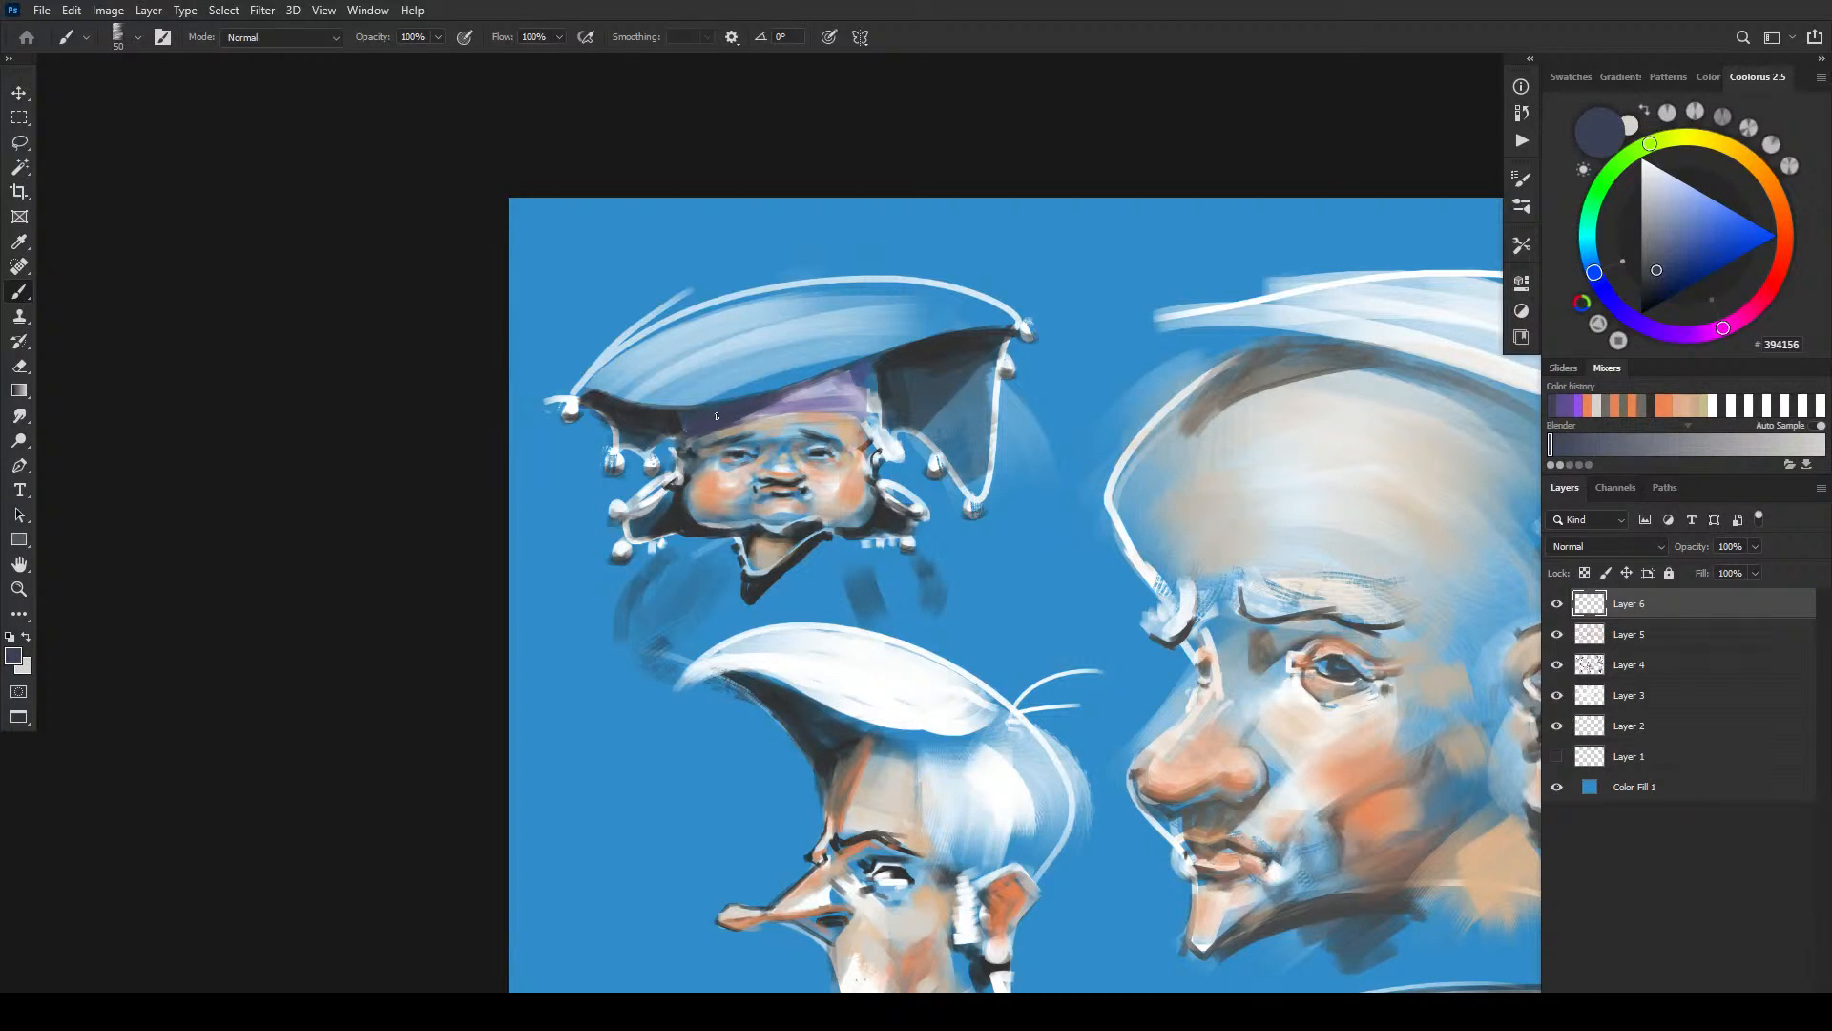
{"action": "left_click", "coordinate": [697, 441], "text": "alt"}
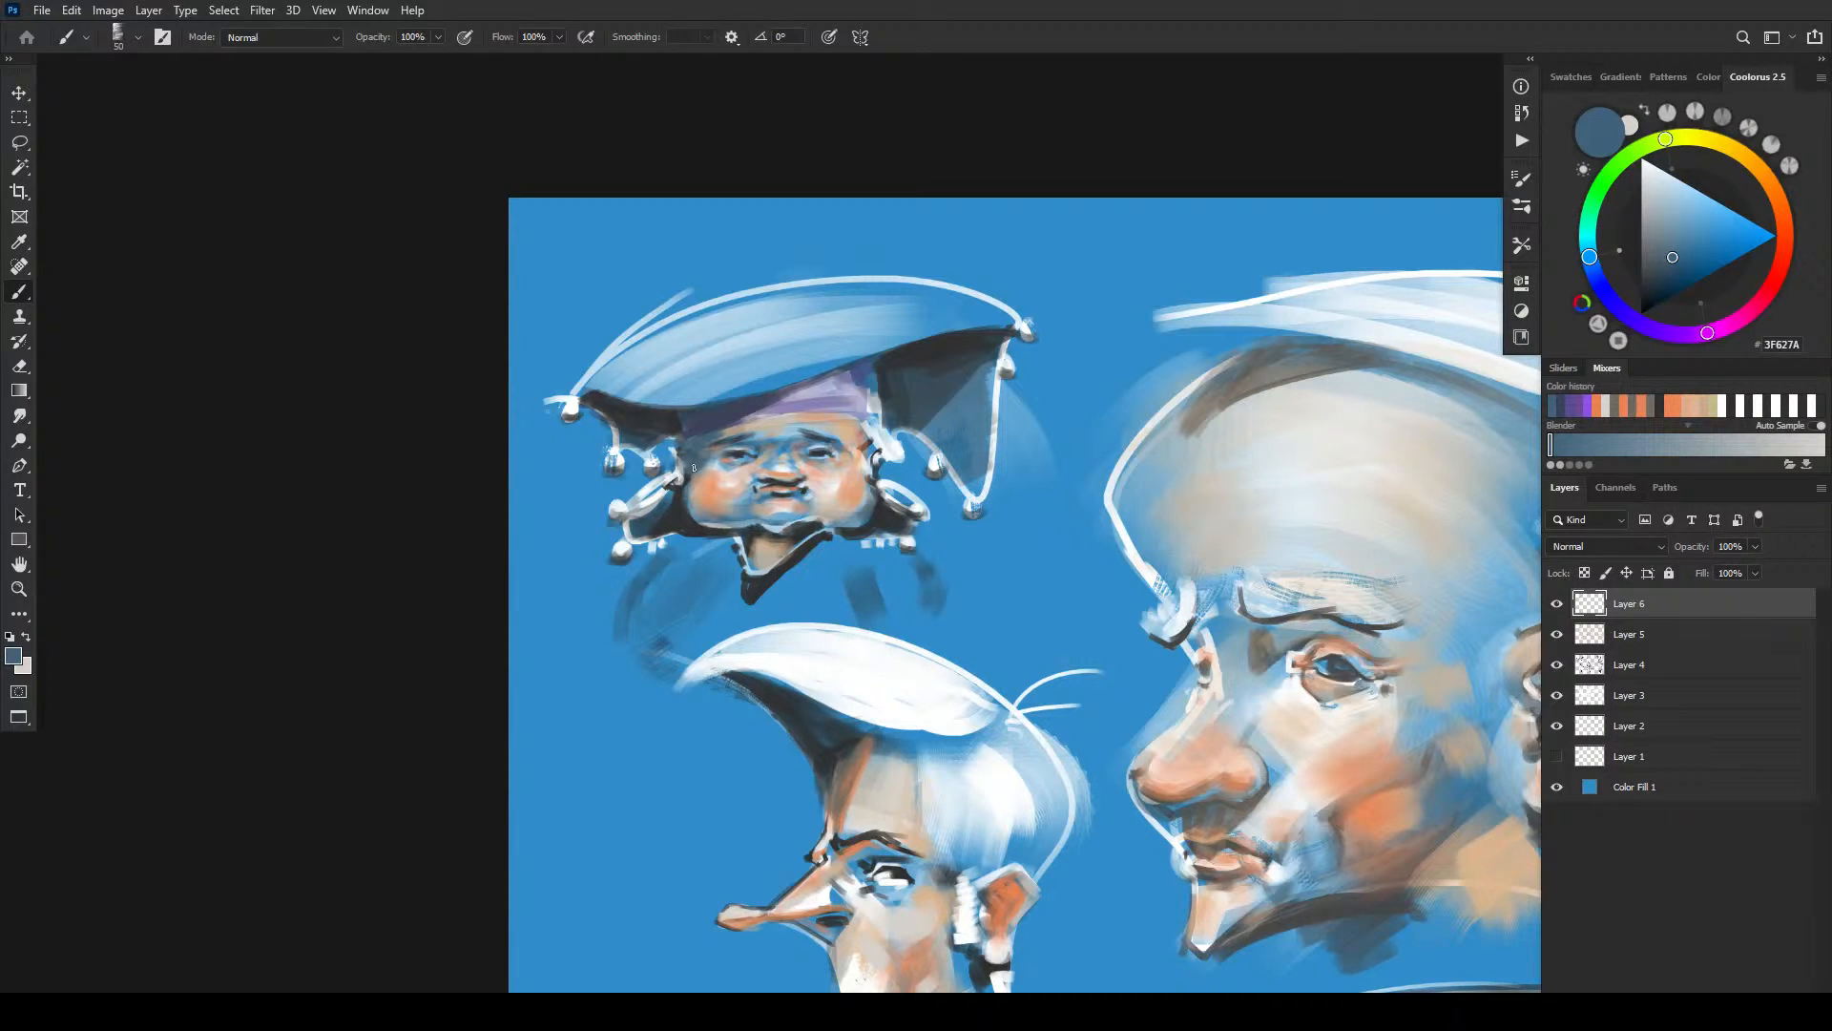
{"action": "left_click", "coordinate": [819, 394], "text": "alt"}
{"action": "mouse_move", "coordinate": [852, 384]}
{"action": "left_mouse_down"}
{"action": "mouse_move", "coordinate": [852, 407]}
{"action": "mouse_move", "coordinate": [863, 393]}
{"action": "left_mouse_up"}
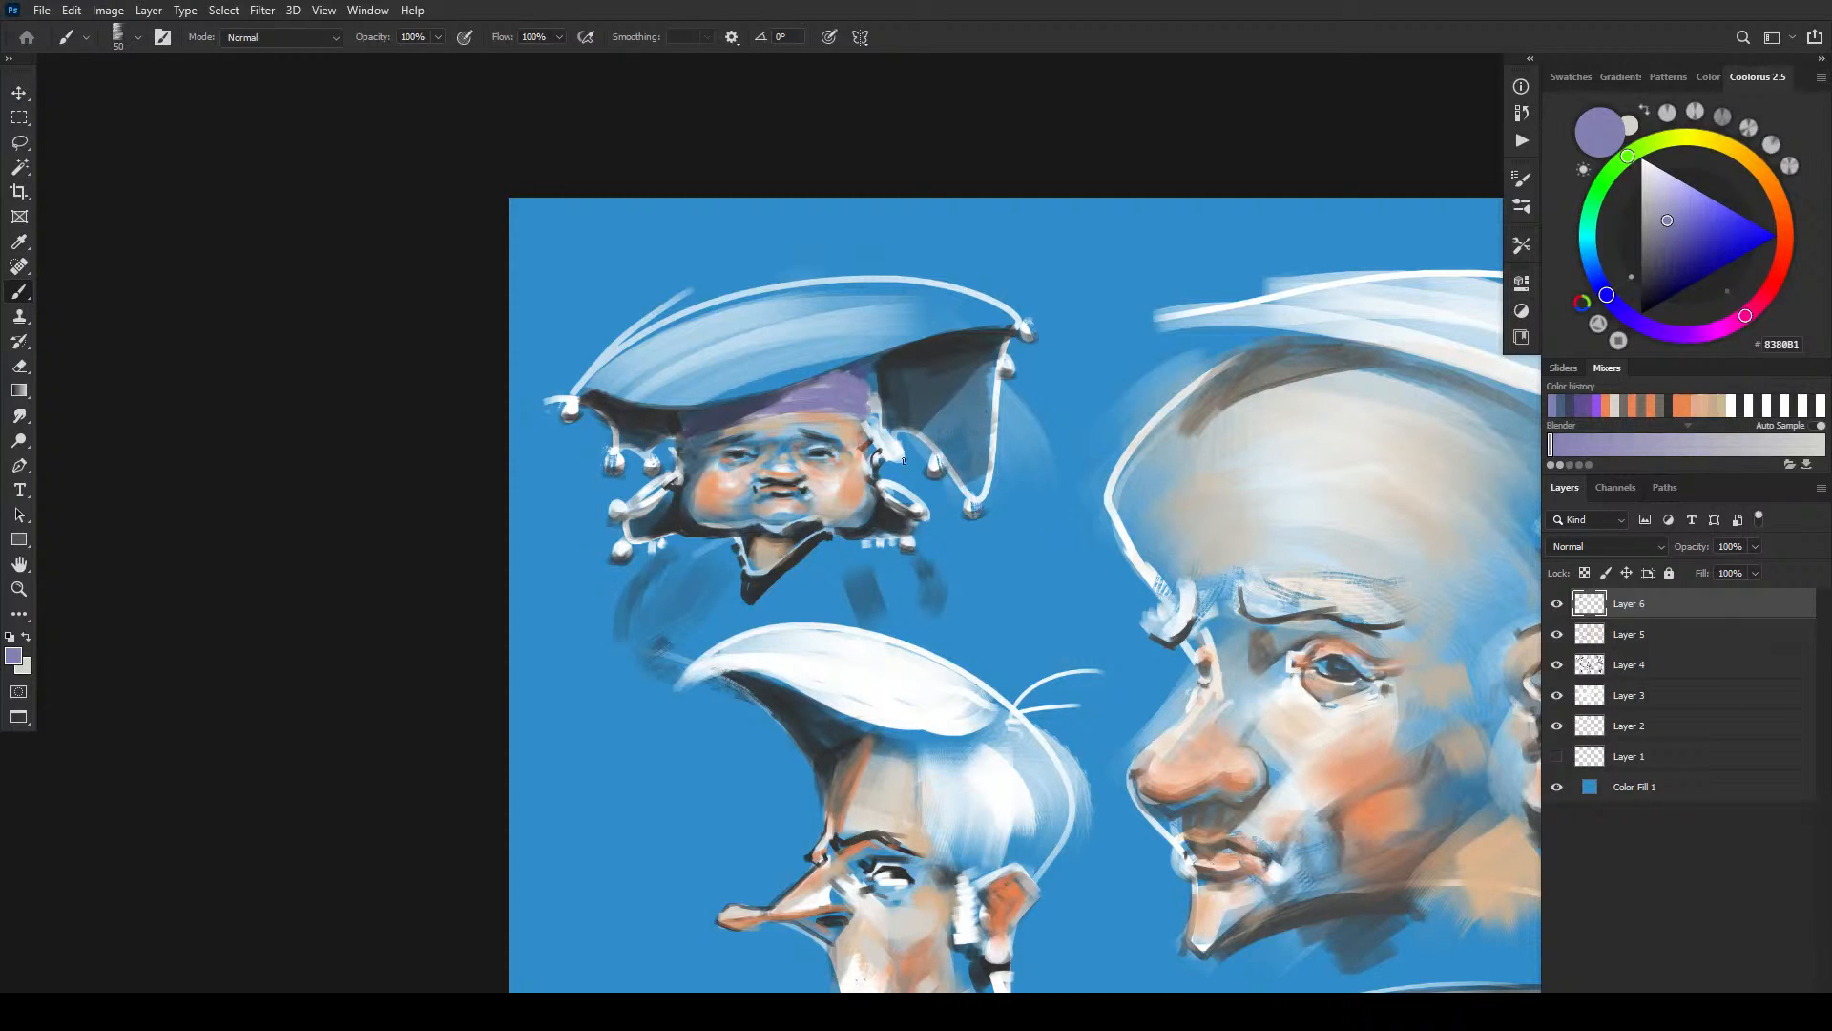
- Sample the pale blue-white DBE6EC and add light strokes to the large bald head's chin edge and brow
{"action": "left_click_drag", "start_coordinate": [981, 625], "coordinate": [779, 429]}
{"action": "left_click_drag", "start_coordinate": [1028, 800], "coordinate": [814, 531]}
{"action": "left_click_drag", "start_coordinate": [938, 577], "coordinate": [807, 666]}
{"action": "left_click_drag", "start_coordinate": [863, 509], "coordinate": [822, 610]}
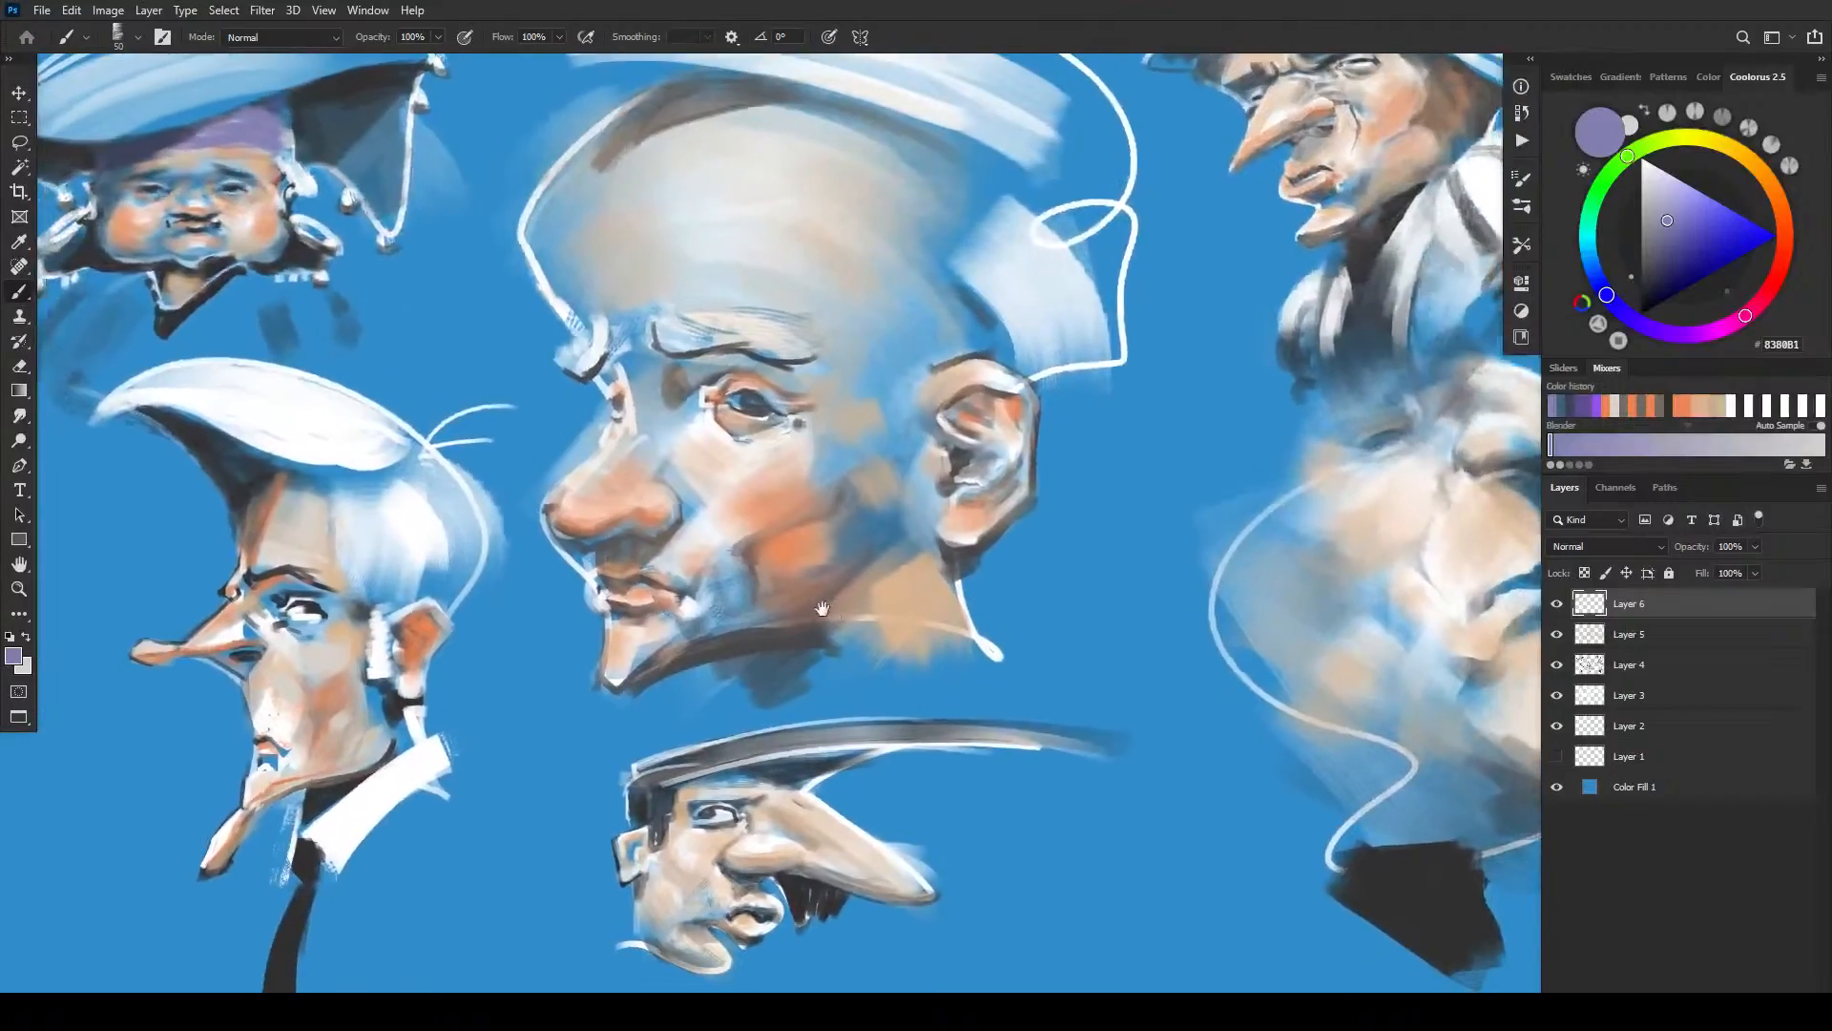
{"action": "left_click_drag", "start_coordinate": [767, 502], "coordinate": [875, 573]}
{"action": "left_click_drag", "start_coordinate": [888, 672], "coordinate": [834, 499]}
{"action": "mouse_move", "coordinate": [876, 564]}
{"action": "left_mouse_down"}
{"action": "mouse_move", "coordinate": [849, 635]}
{"action": "mouse_move", "coordinate": [896, 734]}
{"action": "mouse_move", "coordinate": [713, 814]}
{"action": "left_mouse_up"}
{"action": "left_click_drag", "start_coordinate": [974, 667], "coordinate": [850, 646]}
{"action": "mouse_move", "coordinate": [643, 636]}
{"action": "left_mouse_down"}
{"action": "mouse_move", "coordinate": [817, 648]}
{"action": "mouse_move", "coordinate": [746, 457]}
{"action": "left_mouse_up"}
{"action": "mouse_move", "coordinate": [730, 531]}
{"action": "left_mouse_down"}
{"action": "mouse_move", "coordinate": [866, 592]}
{"action": "mouse_move", "coordinate": [866, 613]}
{"action": "mouse_move", "coordinate": [915, 531]}
{"action": "mouse_move", "coordinate": [982, 499]}
{"action": "mouse_move", "coordinate": [942, 551]}
{"action": "left_mouse_up"}
{"action": "left_click", "coordinate": [726, 449], "text": "alt"}
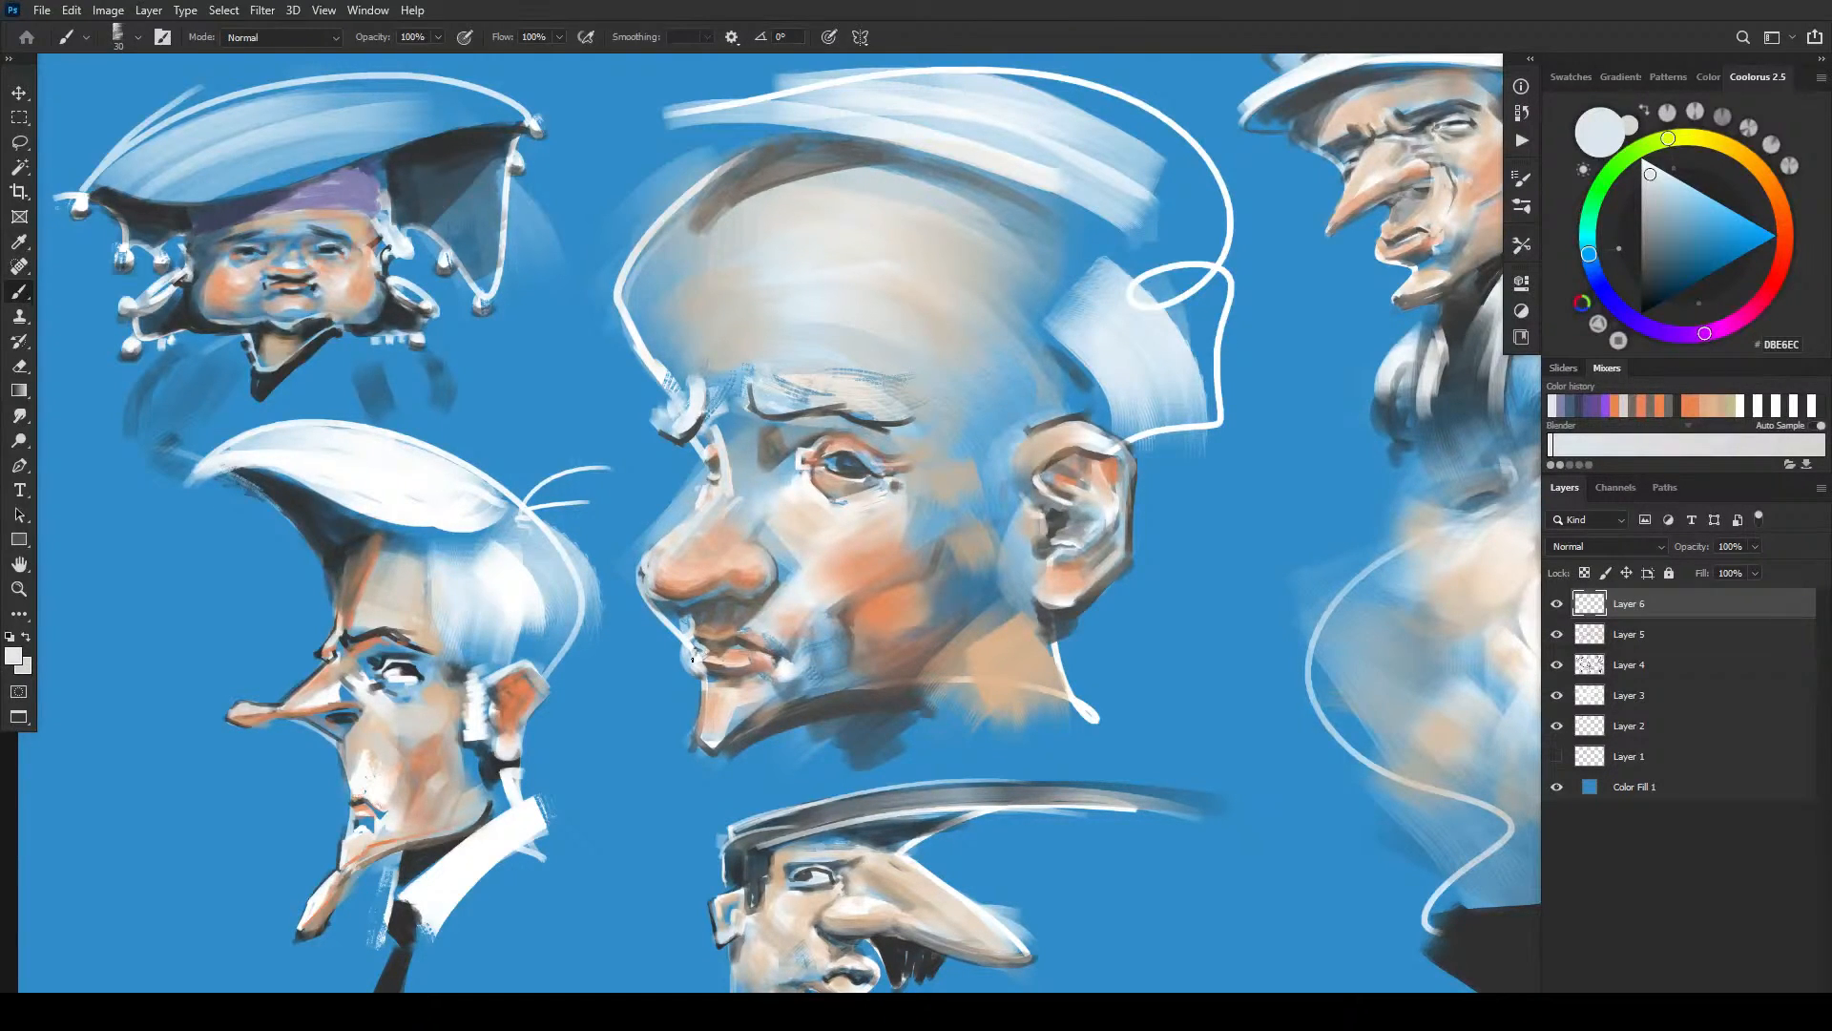
{"action": "left_click_drag", "start_coordinate": [702, 674], "coordinate": [693, 717]}
{"action": "left_click_drag", "start_coordinate": [740, 386], "coordinate": [743, 416]}
- Sample the grey-brown 7C756D and dab a small mark beneath the bald head's eye with a smaller brush
{"action": "left_click", "coordinate": [866, 519], "text": "alt"}
{"action": "key", "text": "bracketleft"}
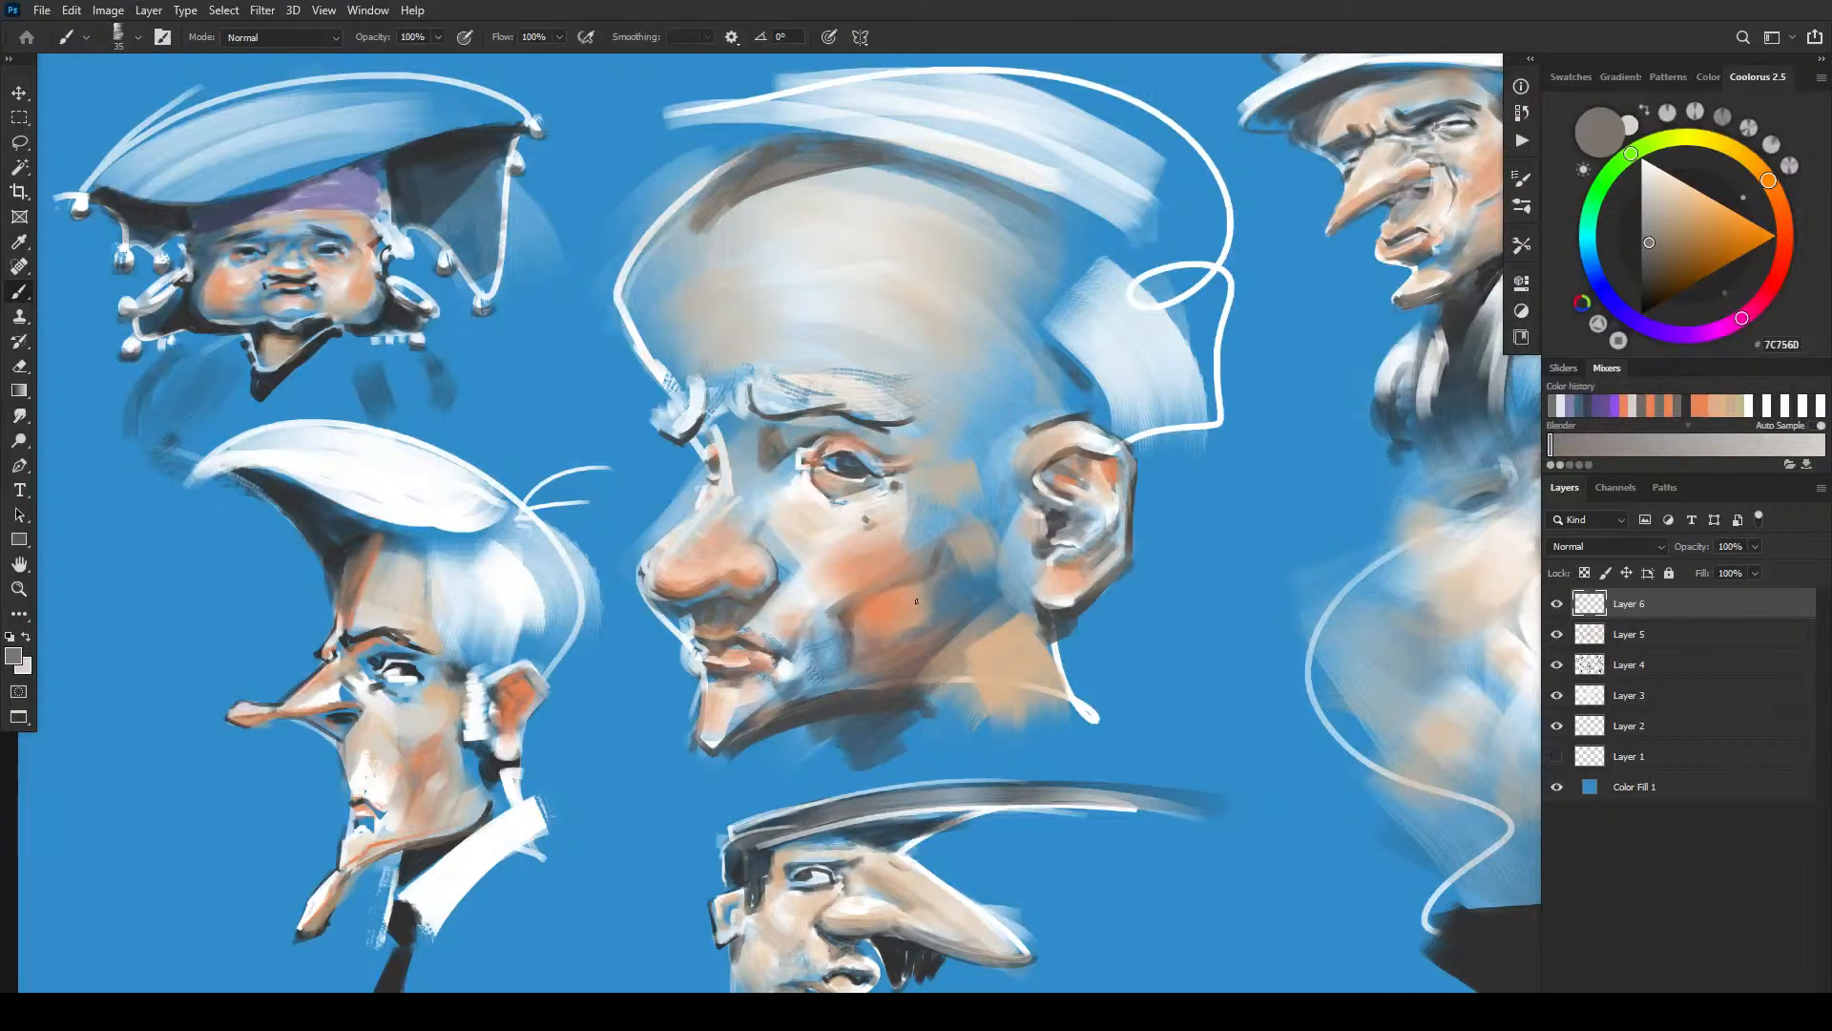
{"action": "key", "text": "bracketleft"}
- Place off-white highlights on the bald head's nose and blend them with sampled skin tones E0AF95 and EFA784
{"action": "left_click", "coordinate": [839, 527], "text": "alt"}
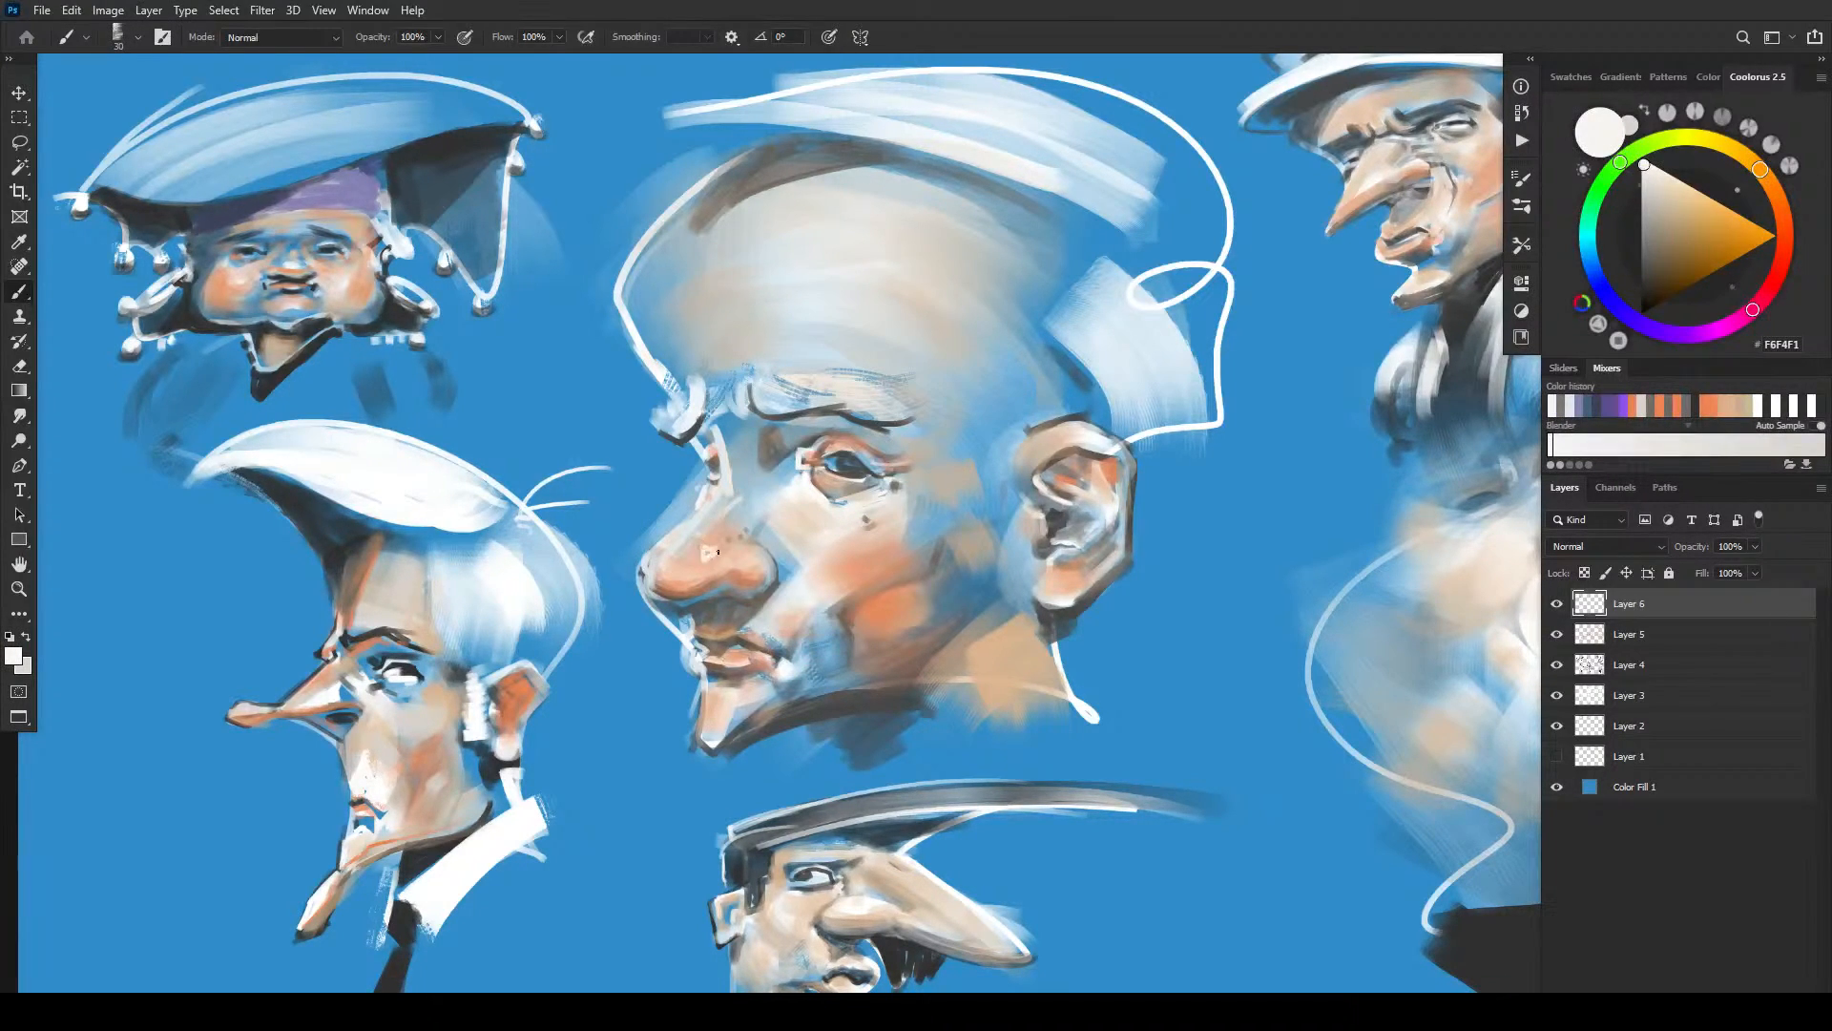
{"action": "left_click", "coordinate": [721, 544], "text": "alt"}
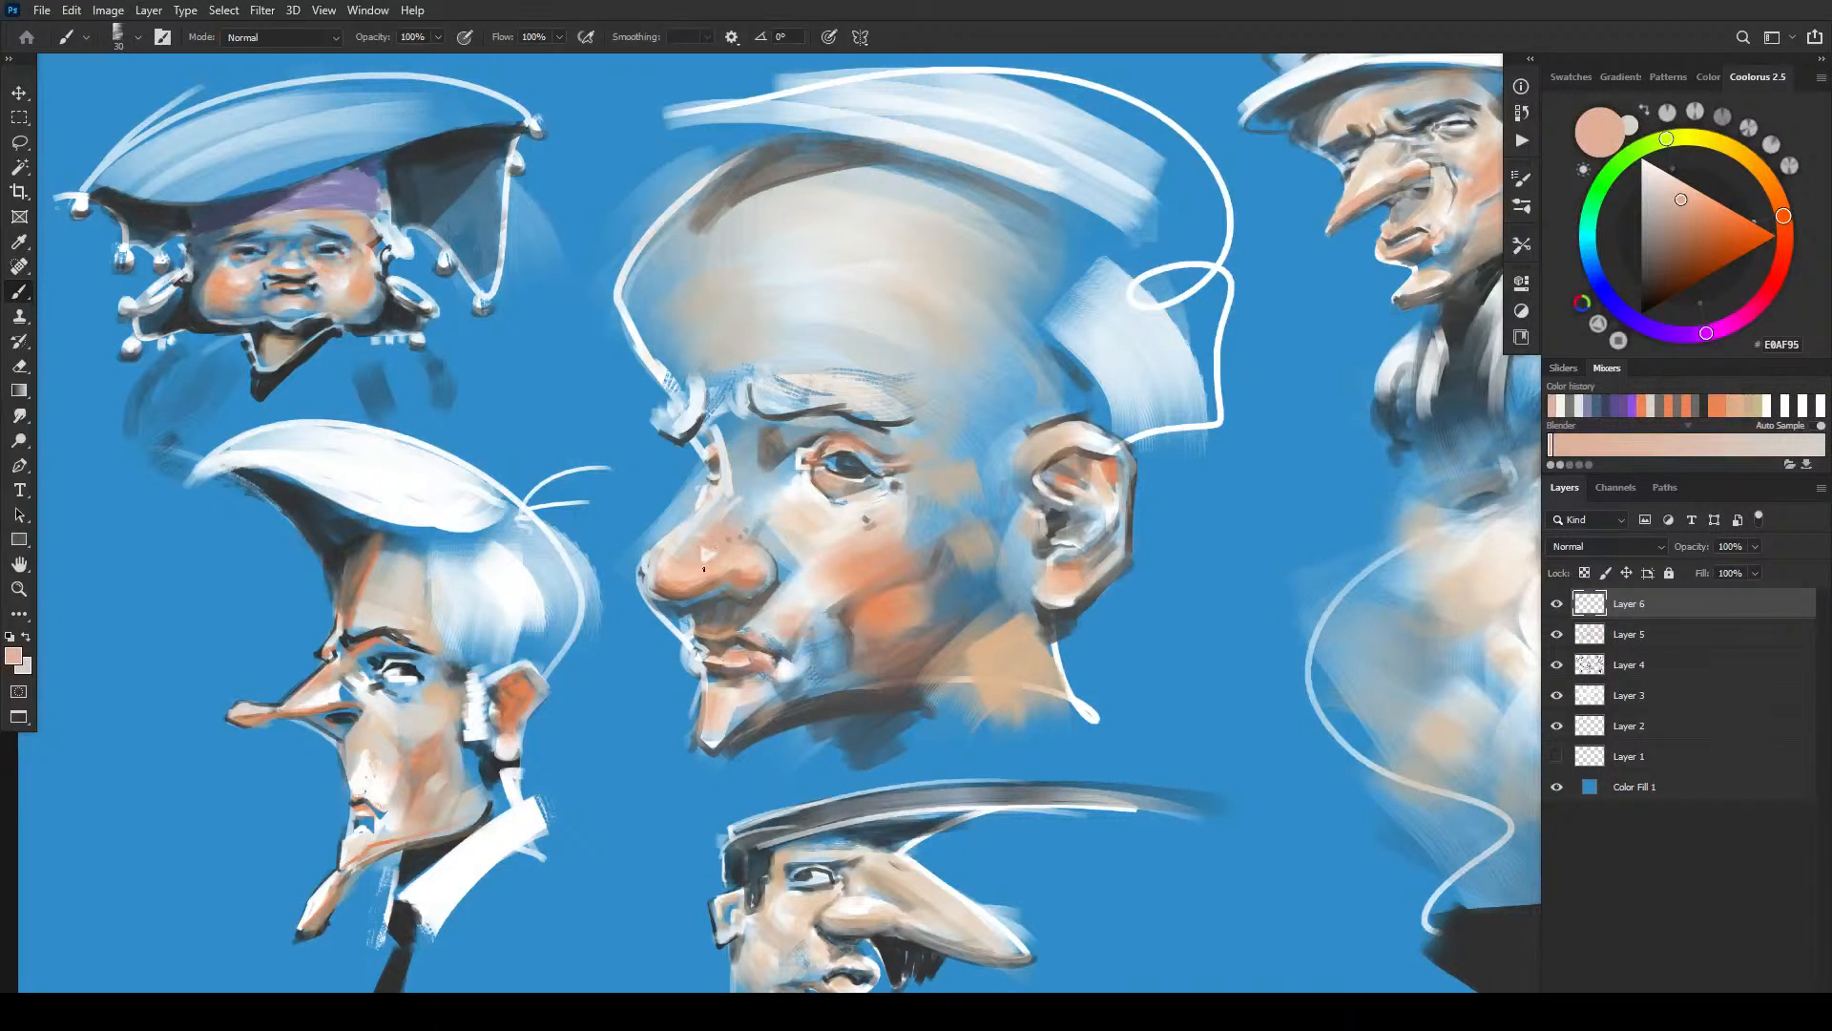
{"action": "left_click", "coordinate": [709, 558], "text": "alt"}
{"action": "left_click_drag", "start_coordinate": [709, 558], "coordinate": [764, 552]}
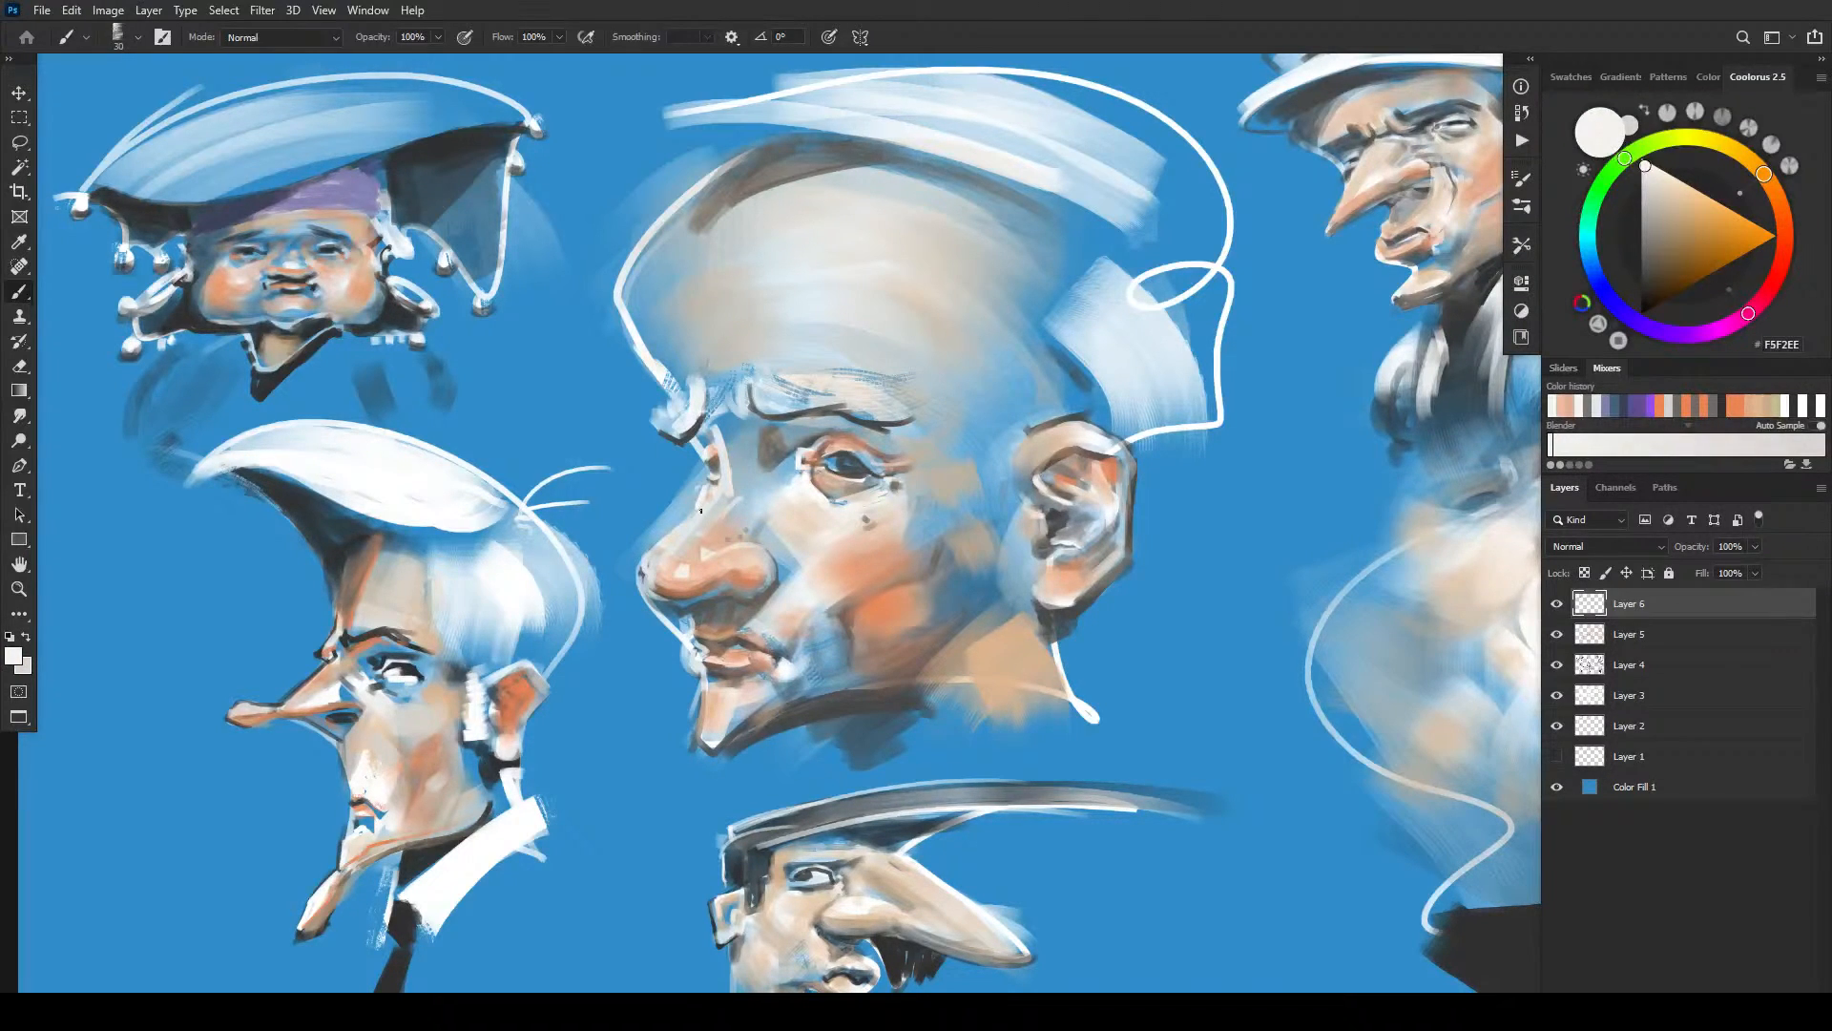
{"action": "left_click", "coordinate": [673, 574], "text": "alt"}
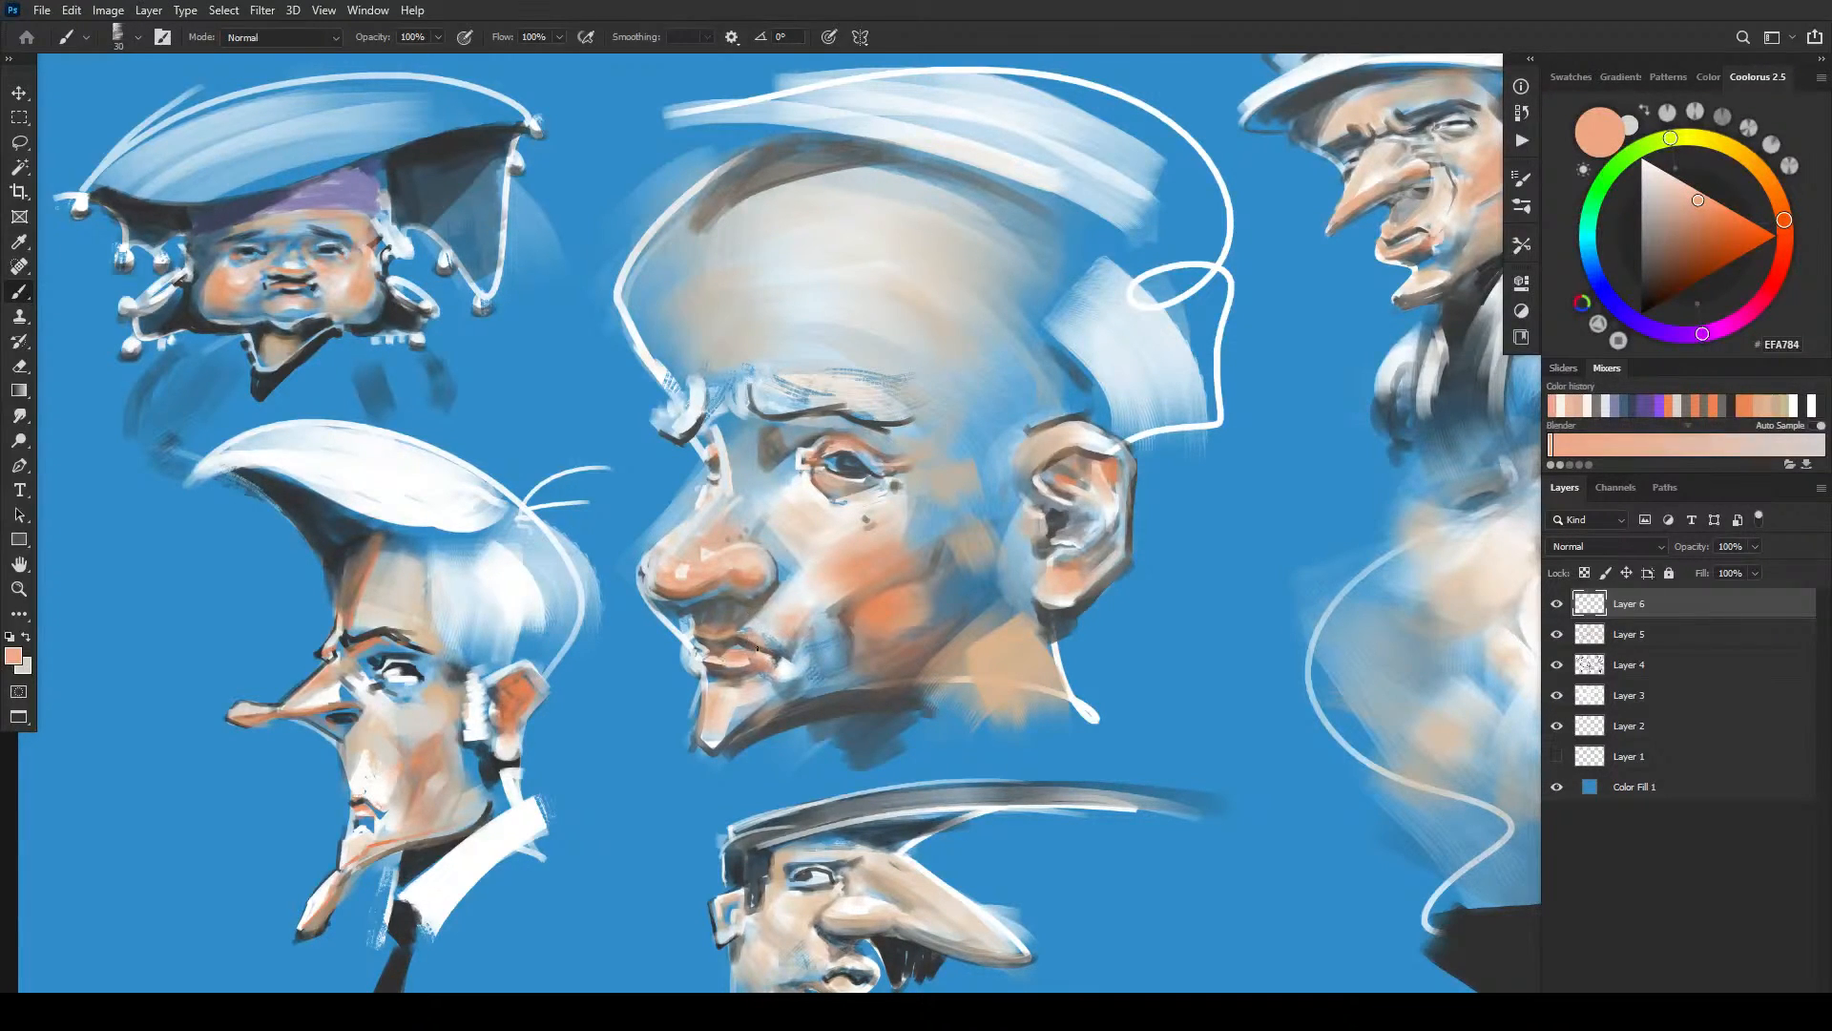
- Refine the bald head's lips with light grey D4DBDC, dark grey 65635F and peach ECA985, using a finer brush
{"action": "left_click", "coordinate": [732, 645], "text": "alt"}
{"action": "key", "text": "bracketleft"}
{"action": "left_click_drag", "start_coordinate": [725, 639], "coordinate": [742, 633]}
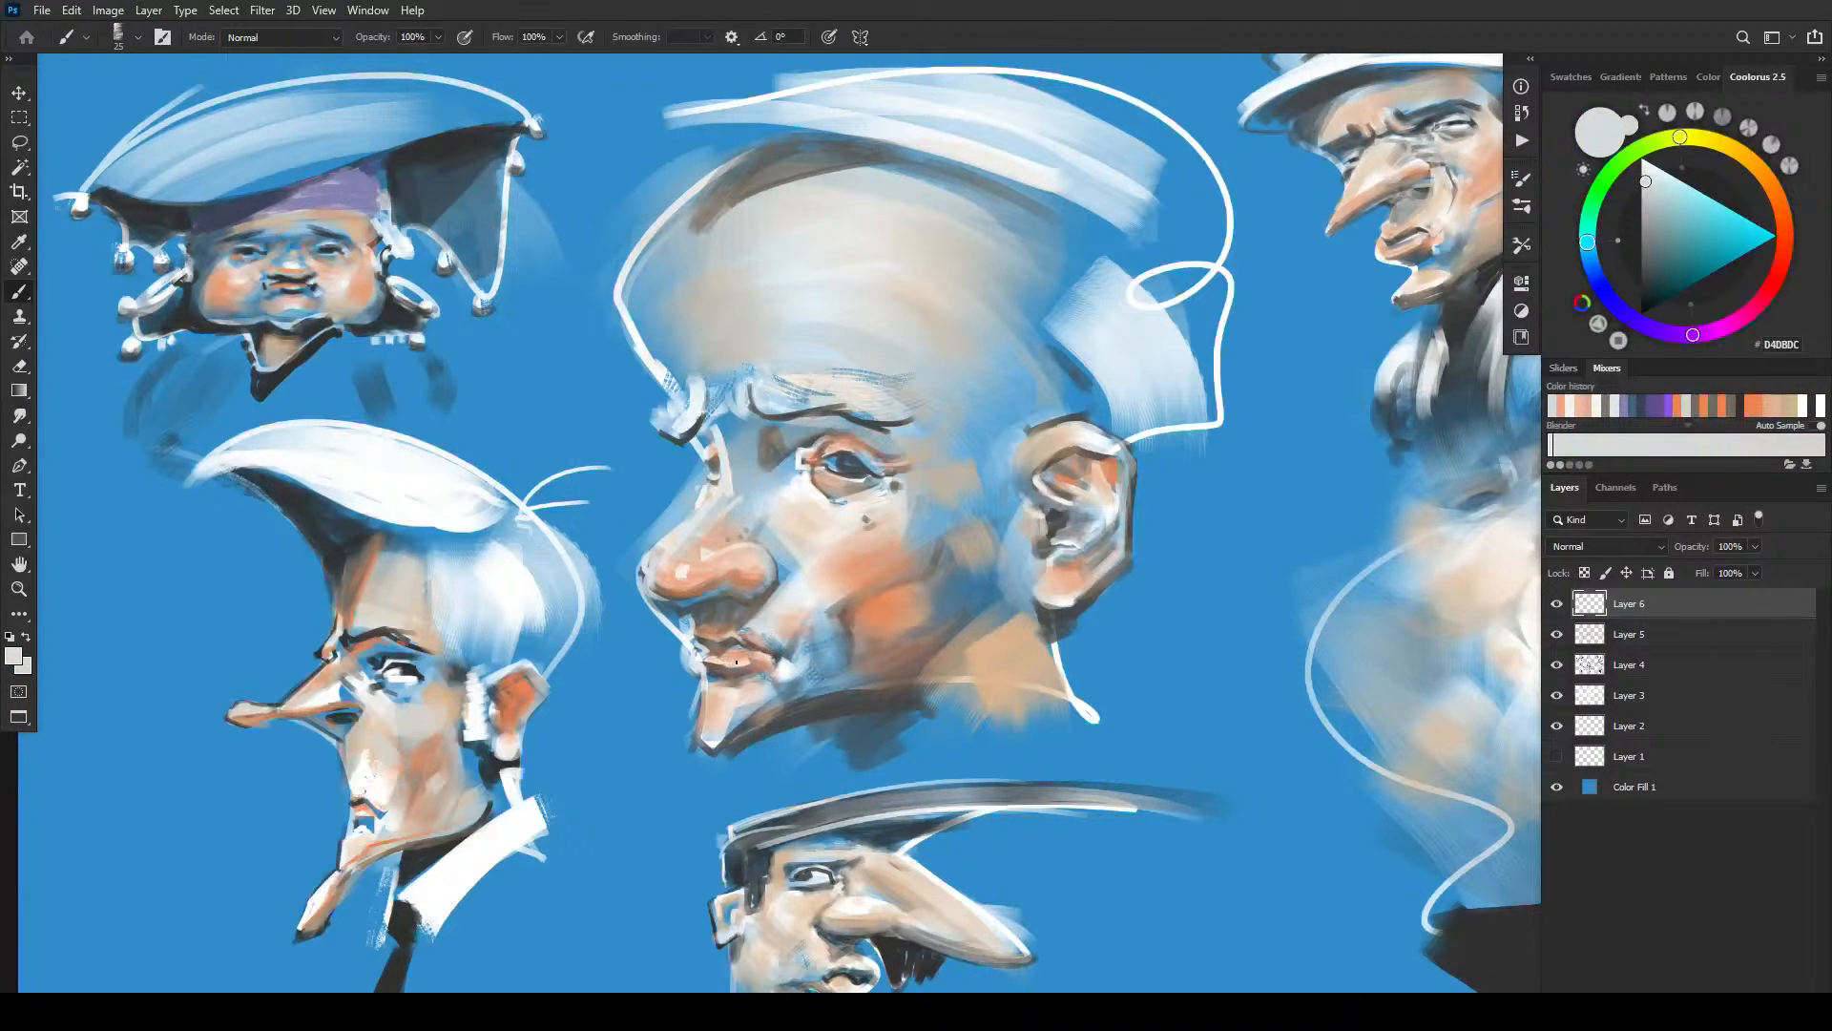
{"action": "left_click", "coordinate": [730, 645], "text": "alt"}
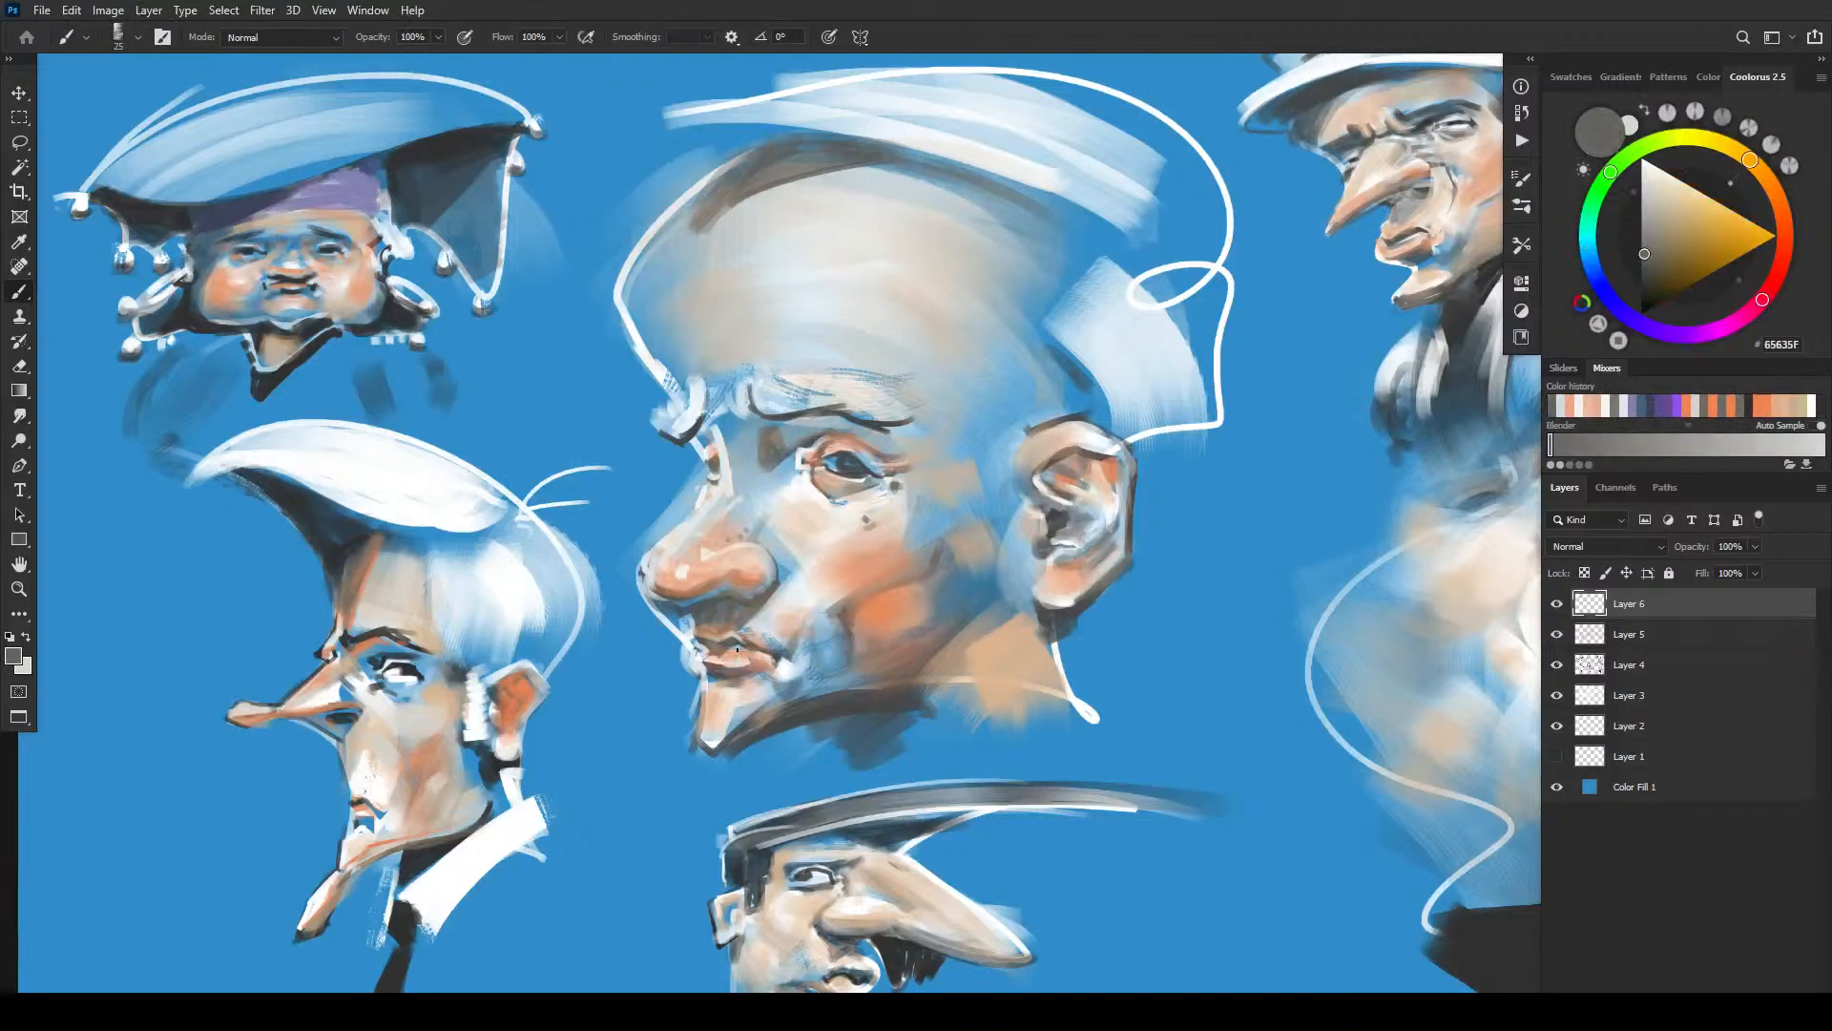
{"action": "left_click_drag", "start_coordinate": [742, 650], "coordinate": [757, 654]}
{"action": "left_click", "coordinate": [739, 654], "text": "alt"}
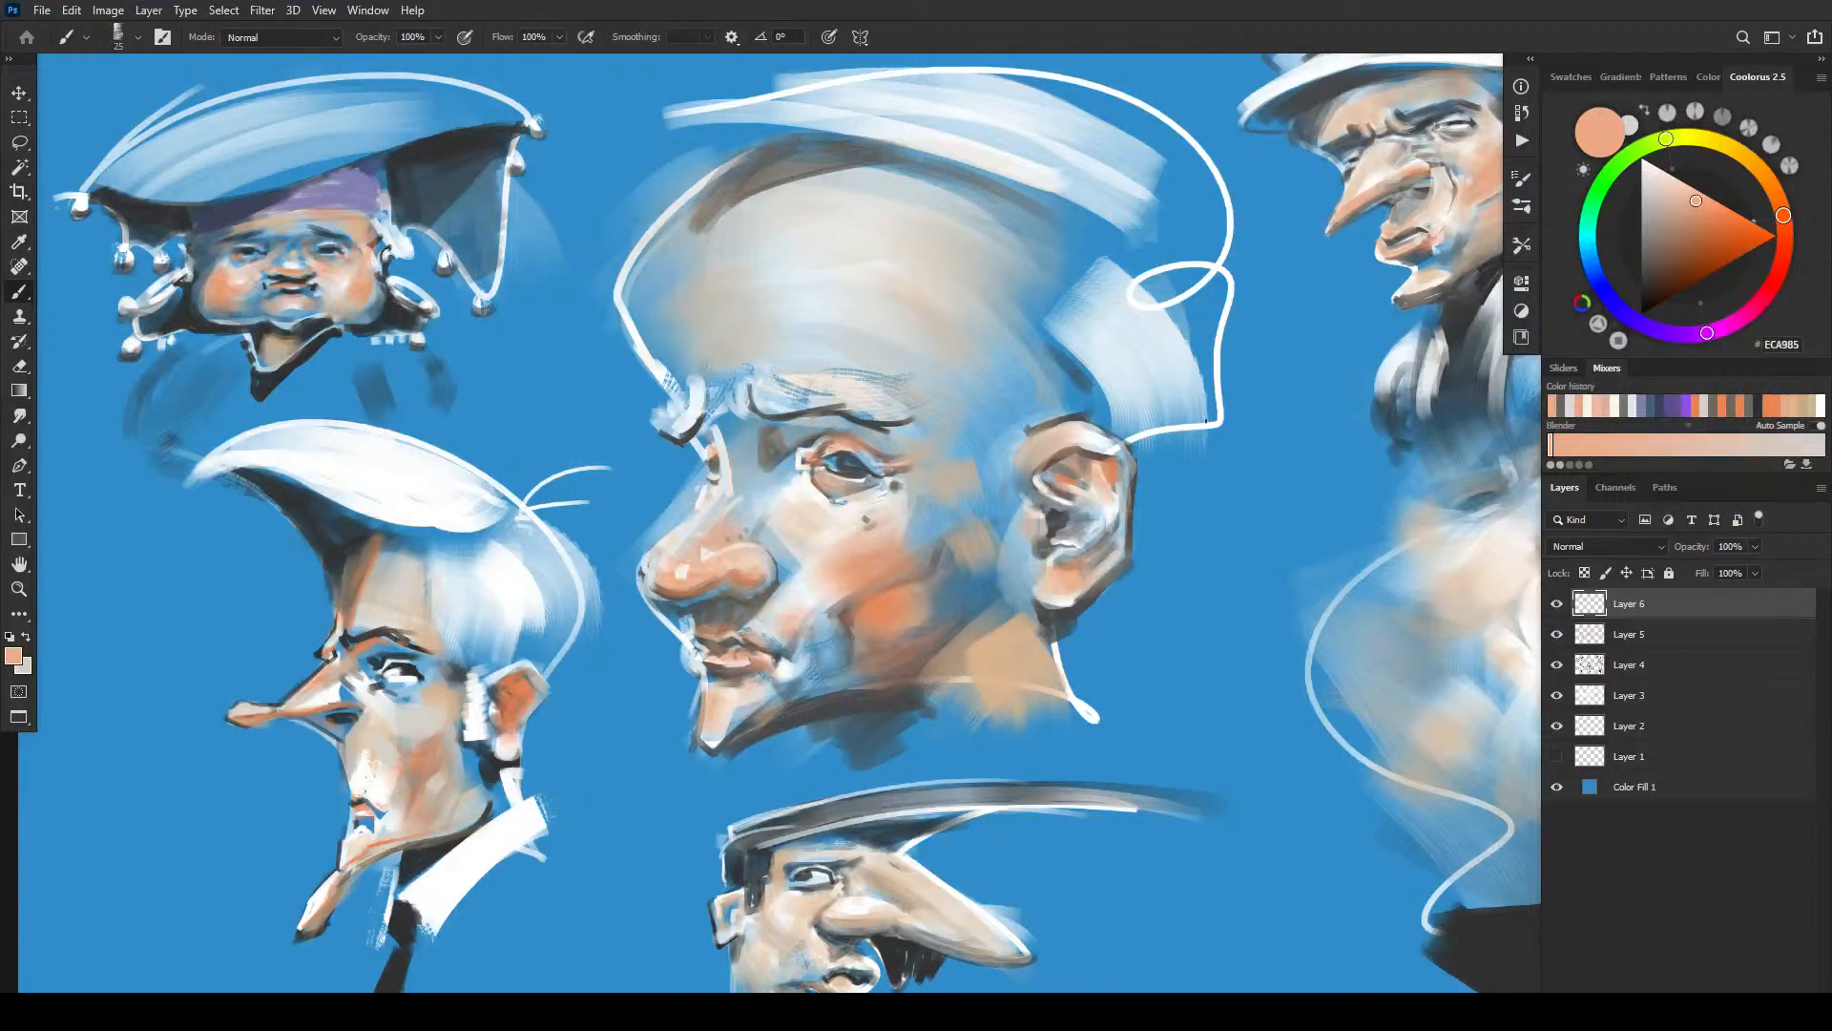
- Sample the light blue AFD3EA and stroke it over the bald head's temple above the ear with a larger brush
{"action": "left_click", "coordinate": [1081, 336], "text": "alt"}
{"action": "key", "text": "bracketright"}
{"action": "key", "text": "bracketright"}
{"action": "mouse_move", "coordinate": [994, 429]}
{"action": "left_mouse_down"}
{"action": "mouse_move", "coordinate": [1012, 449]}
{"action": "mouse_move", "coordinate": [1034, 417]}
{"action": "mouse_move", "coordinate": [993, 339]}
{"action": "mouse_move", "coordinate": [1050, 315]}
{"action": "left_mouse_up"}
- Paint a near-white F4F9FC highlight on the bald head's forehead with a large brush
{"action": "key", "text": "bracketright"}
{"action": "key", "text": "bracketright"}
{"action": "key", "text": "bracketright"}
{"action": "key", "text": "bracketright"}
{"action": "key", "text": "bracketright"}
{"action": "key", "text": "bracketright"}
{"action": "key", "text": "bracketright"}
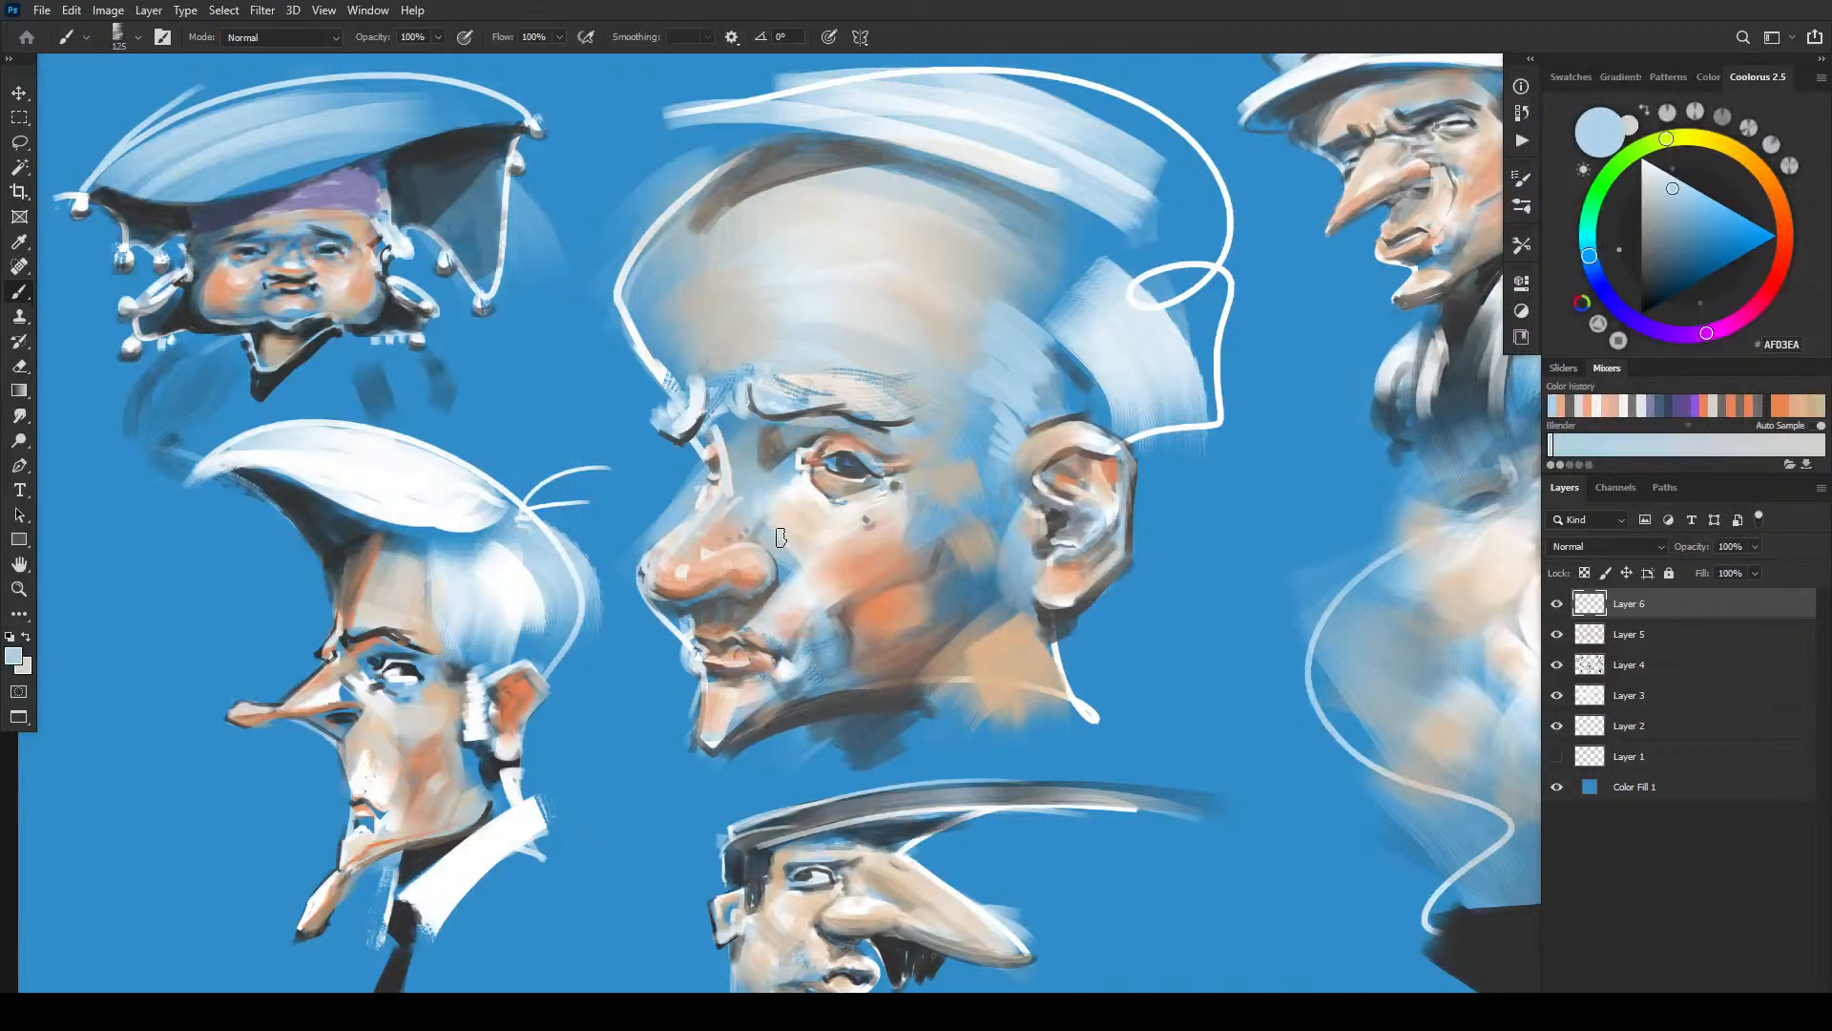
{"action": "left_click", "coordinate": [804, 458], "text": "alt"}
{"action": "left_click", "coordinate": [806, 456], "text": "alt"}
{"action": "key", "text": "bracketright"}
{"action": "key", "text": "bracketleft"}
{"action": "key", "text": "bracketleft"}
{"action": "left_click_drag", "start_coordinate": [868, 255], "coordinate": [855, 308]}
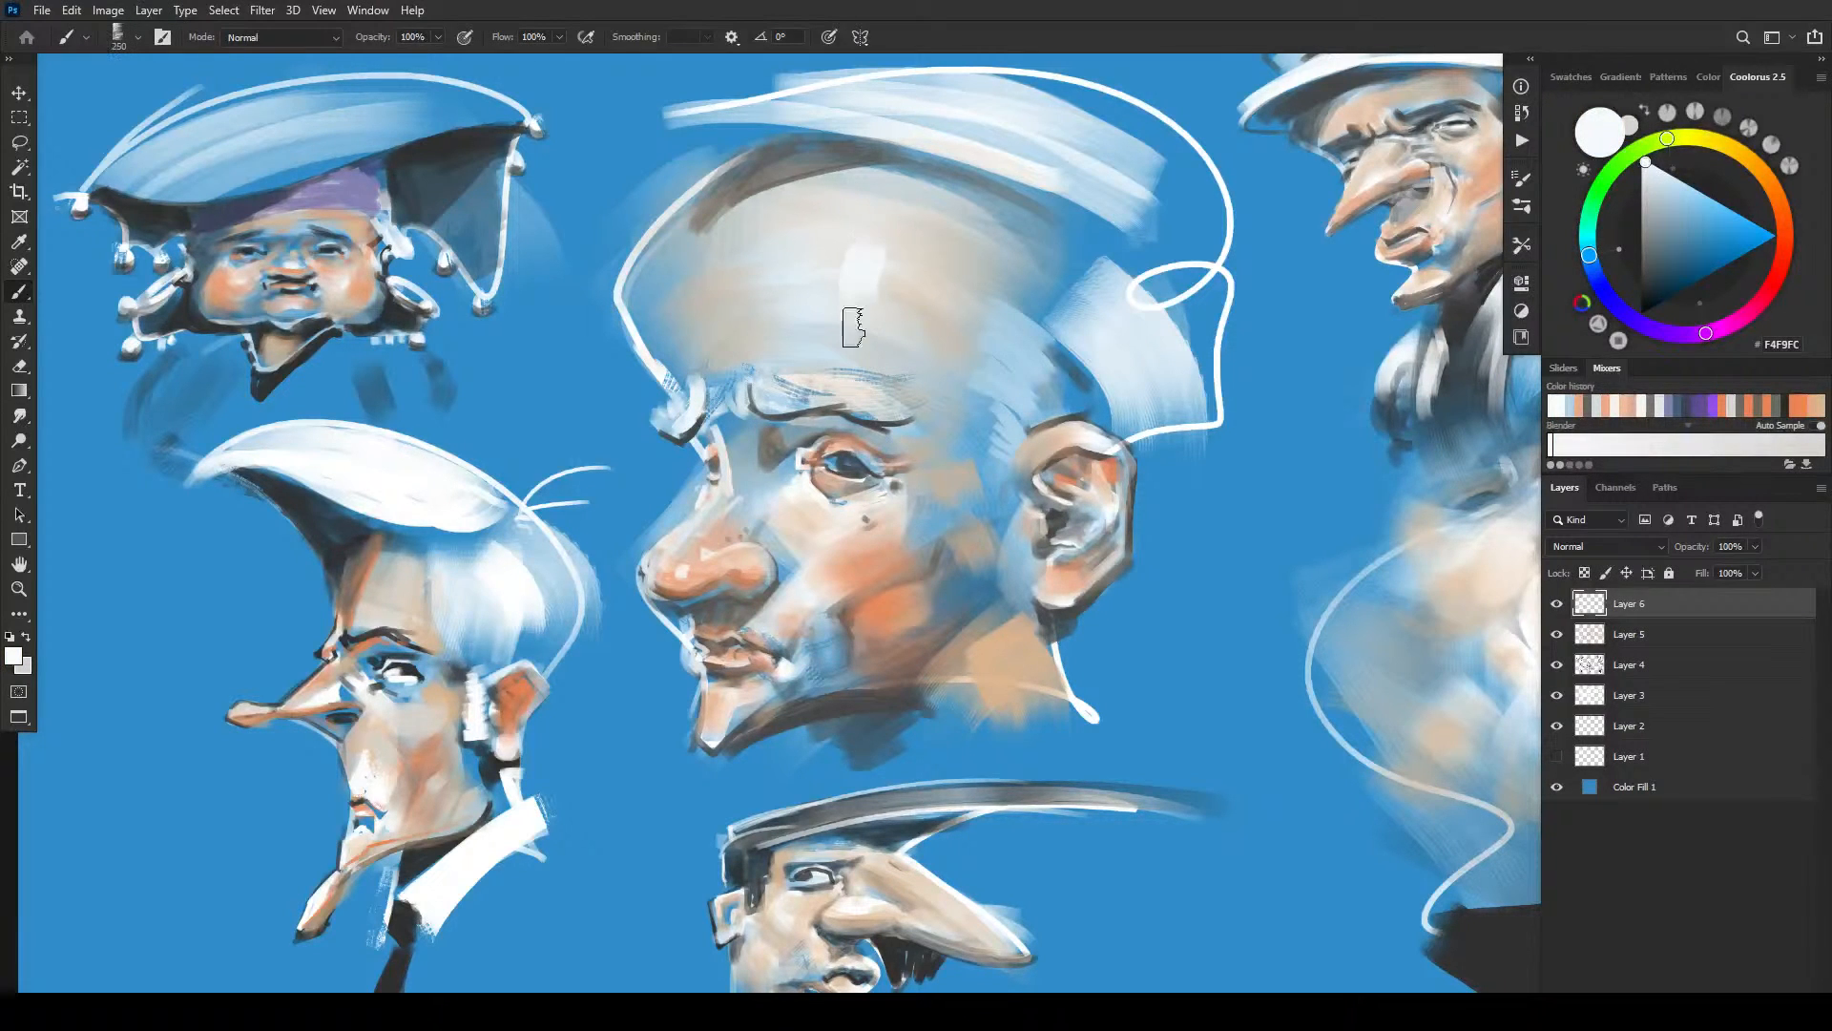
{"action": "left_click_drag", "start_coordinate": [872, 244], "coordinate": [858, 284]}
- Sample the dark grey 595A5A on the white-haired profile and shade the forehead edge below the quiff, using a smaller brush
{"action": "key", "text": "bracketleft"}
{"action": "key", "text": "bracketleft"}
{"action": "key", "text": "bracketleft"}
{"action": "key", "text": "bracketleft"}
{"action": "key", "text": "bracketleft"}
{"action": "left_click_drag", "start_coordinate": [599, 658], "coordinate": [910, 545]}
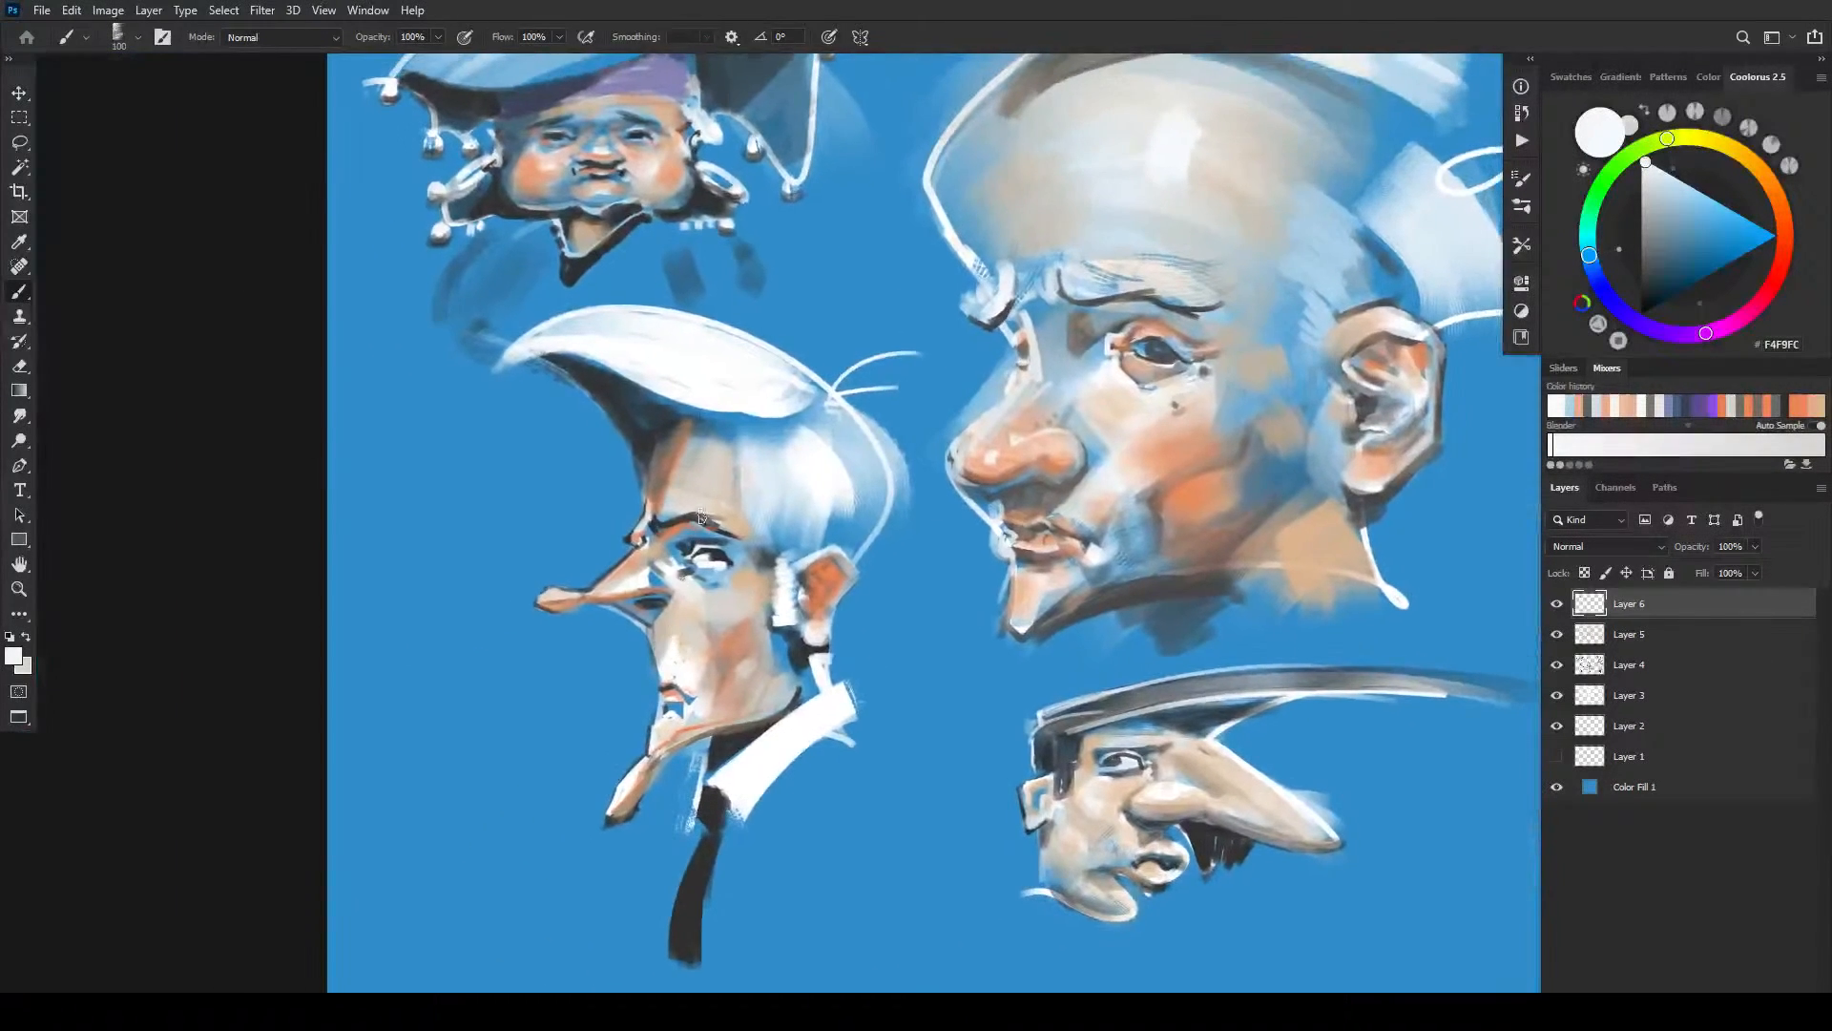
{"action": "left_click", "coordinate": [663, 446], "text": "alt"}
{"action": "key", "text": "bracketleft"}
{"action": "key", "text": "bracketleft"}
{"action": "key", "text": "bracketleft"}
{"action": "key", "text": "bracketleft"}
{"action": "key", "text": "bracketleft"}
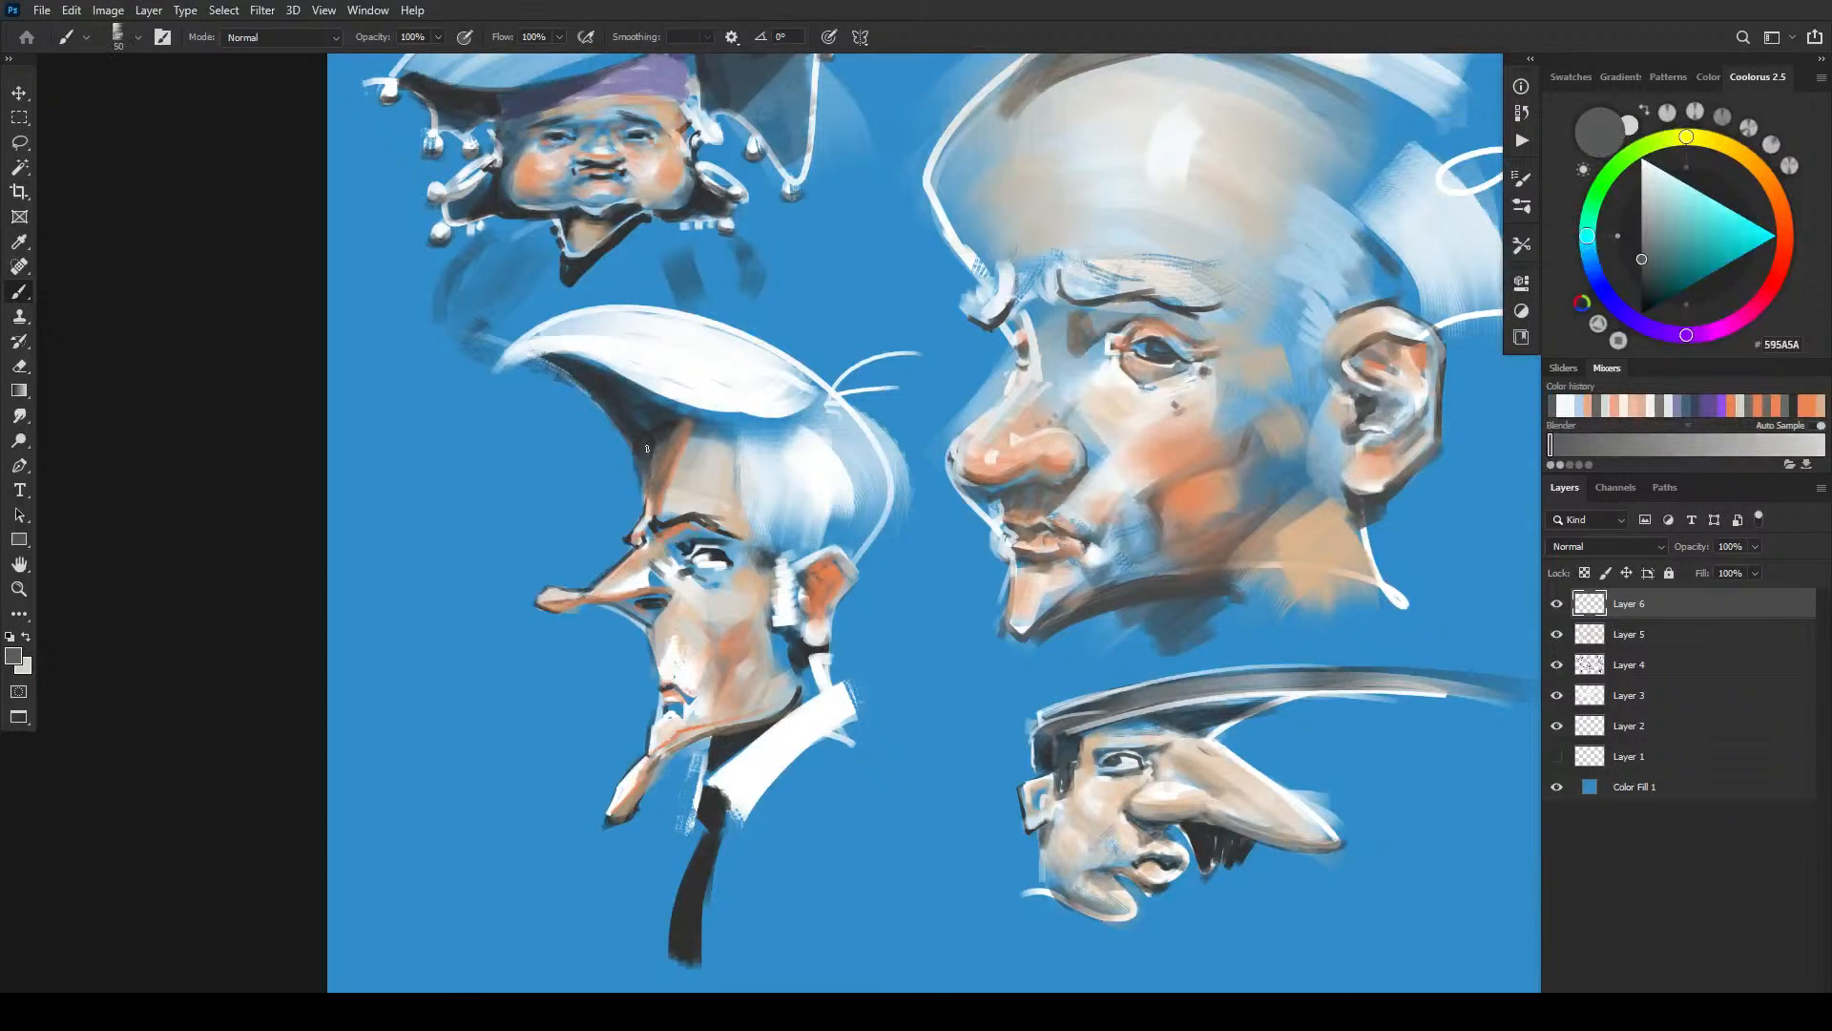
{"action": "left_click", "coordinate": [656, 448], "text": "alt"}
{"action": "mouse_move", "coordinate": [651, 460]}
{"action": "left_mouse_down"}
{"action": "mouse_move", "coordinate": [687, 419]}
{"action": "mouse_move", "coordinate": [654, 504]}
{"action": "left_mouse_up"}
- Deepen the shadow across the white-haired profile's upper forehead with sampled browns, including 655A54
{"action": "left_click", "coordinate": [668, 483], "text": "alt"}
{"action": "left_click_drag", "start_coordinate": [684, 421], "coordinate": [654, 488]}
{"action": "left_click", "coordinate": [667, 439], "text": "alt"}
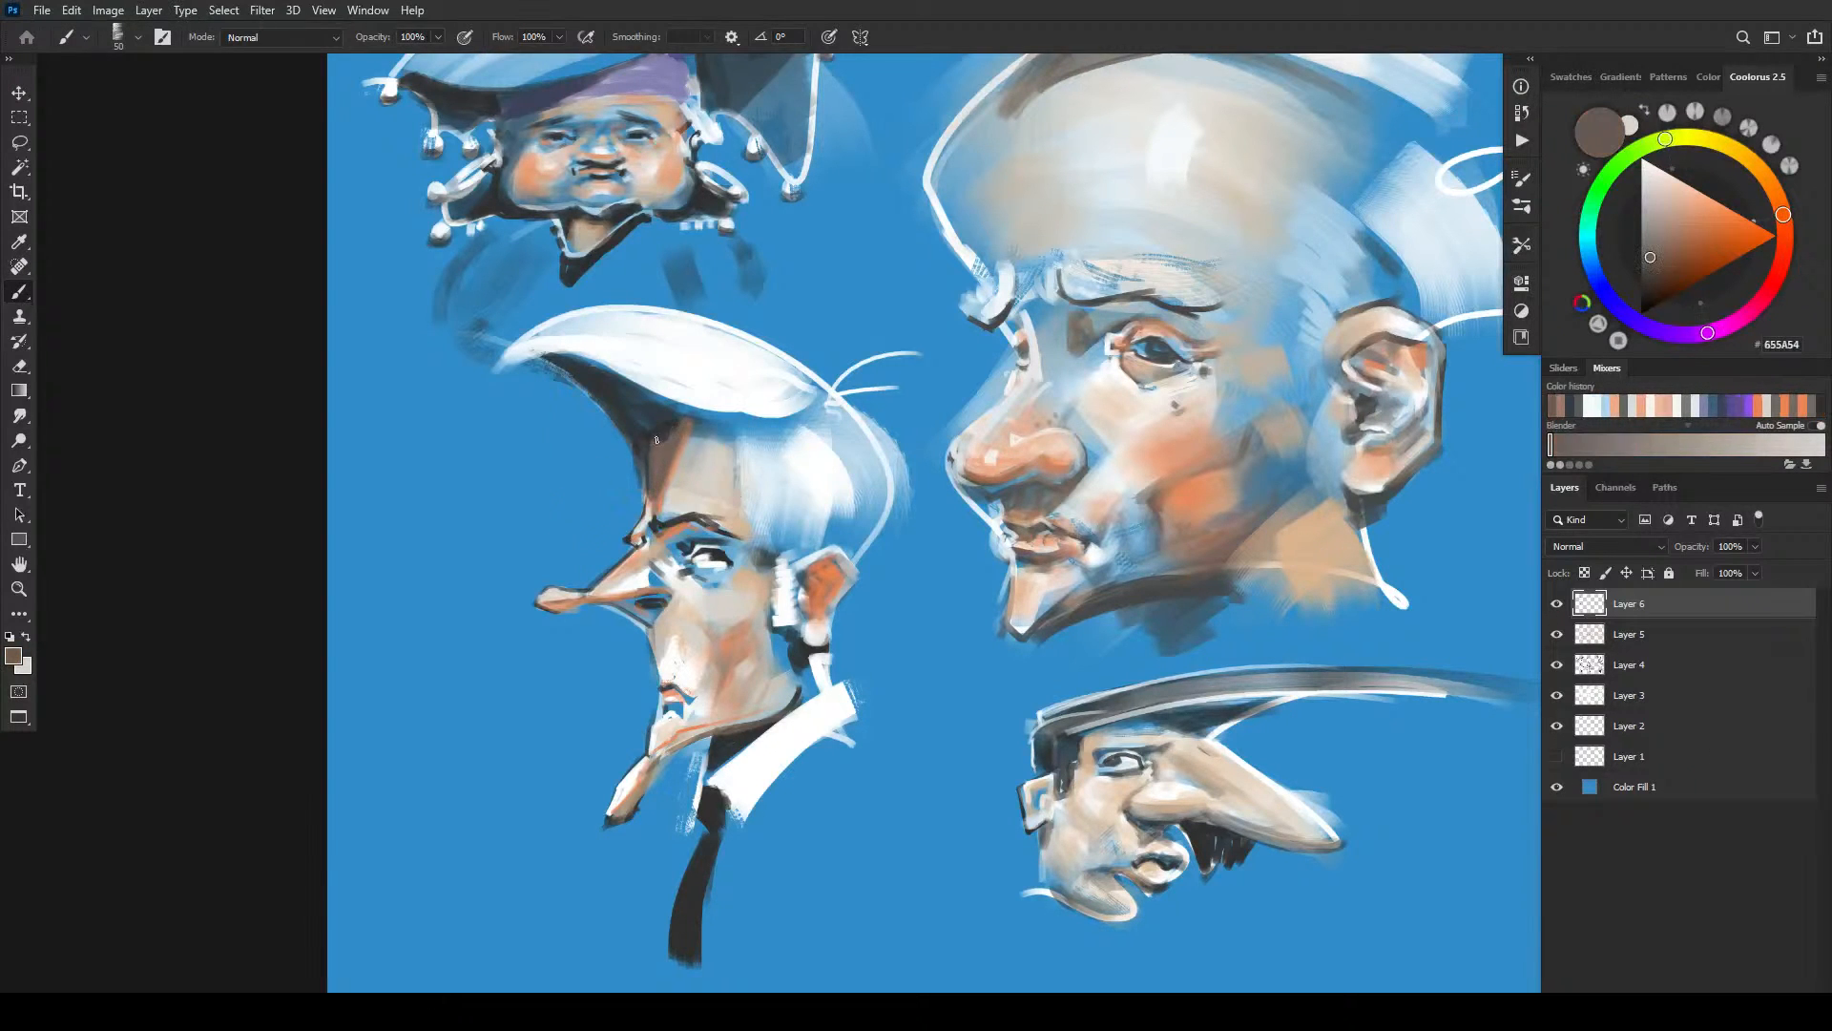
{"action": "left_click_drag", "start_coordinate": [675, 420], "coordinate": [670, 434]}
- Define the white-haired profile's temple hairline, sideburn edge and upper ear with 655A54, using a finer brush
{"action": "key", "text": "["}
{"action": "mouse_move", "coordinate": [739, 496]}
{"action": "left_mouse_down"}
{"action": "mouse_move", "coordinate": [753, 536]}
{"action": "mouse_move", "coordinate": [739, 450]}
{"action": "left_mouse_up"}
{"action": "left_click_drag", "start_coordinate": [774, 557], "coordinate": [773, 579]}
{"action": "left_click_drag", "start_coordinate": [809, 551], "coordinate": [801, 566]}
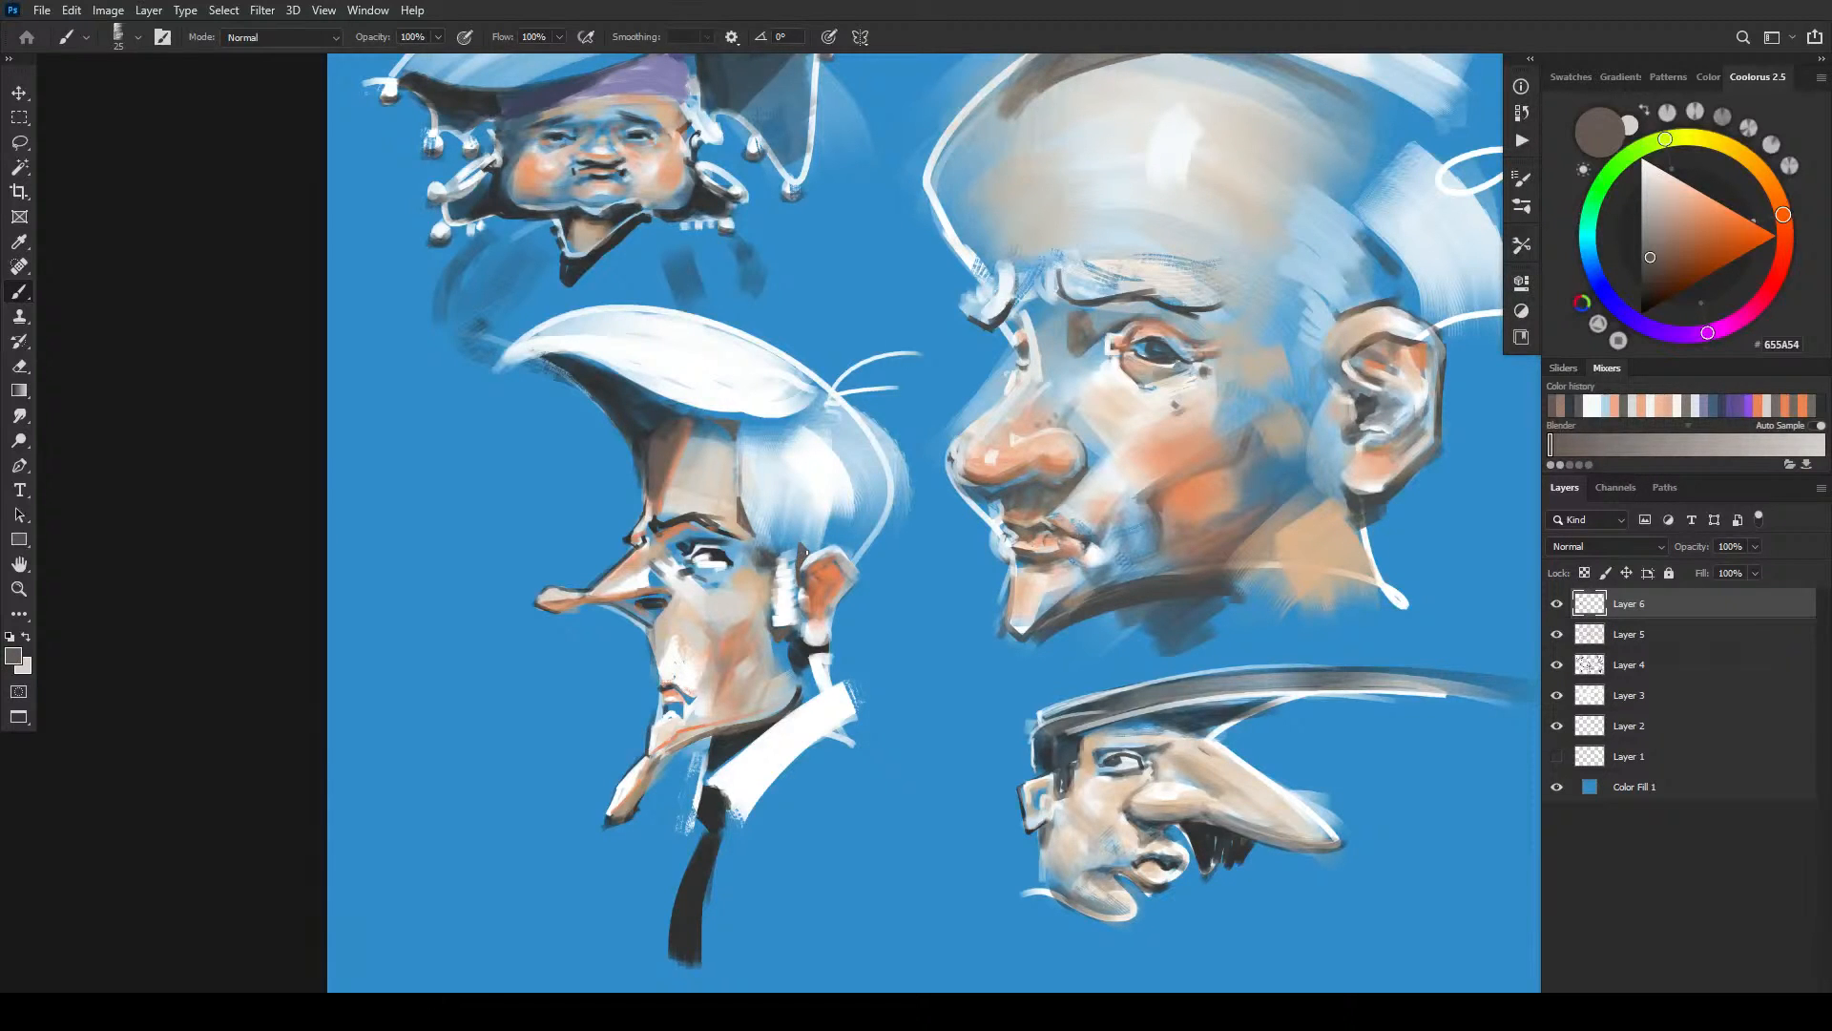
- Paint the white-haired profile's ear and neck area with sampled DBBDA0, CC8866 and light grey
{"action": "left_click", "coordinate": [781, 567], "text": "alt"}
{"action": "key", "text": "bracketright"}
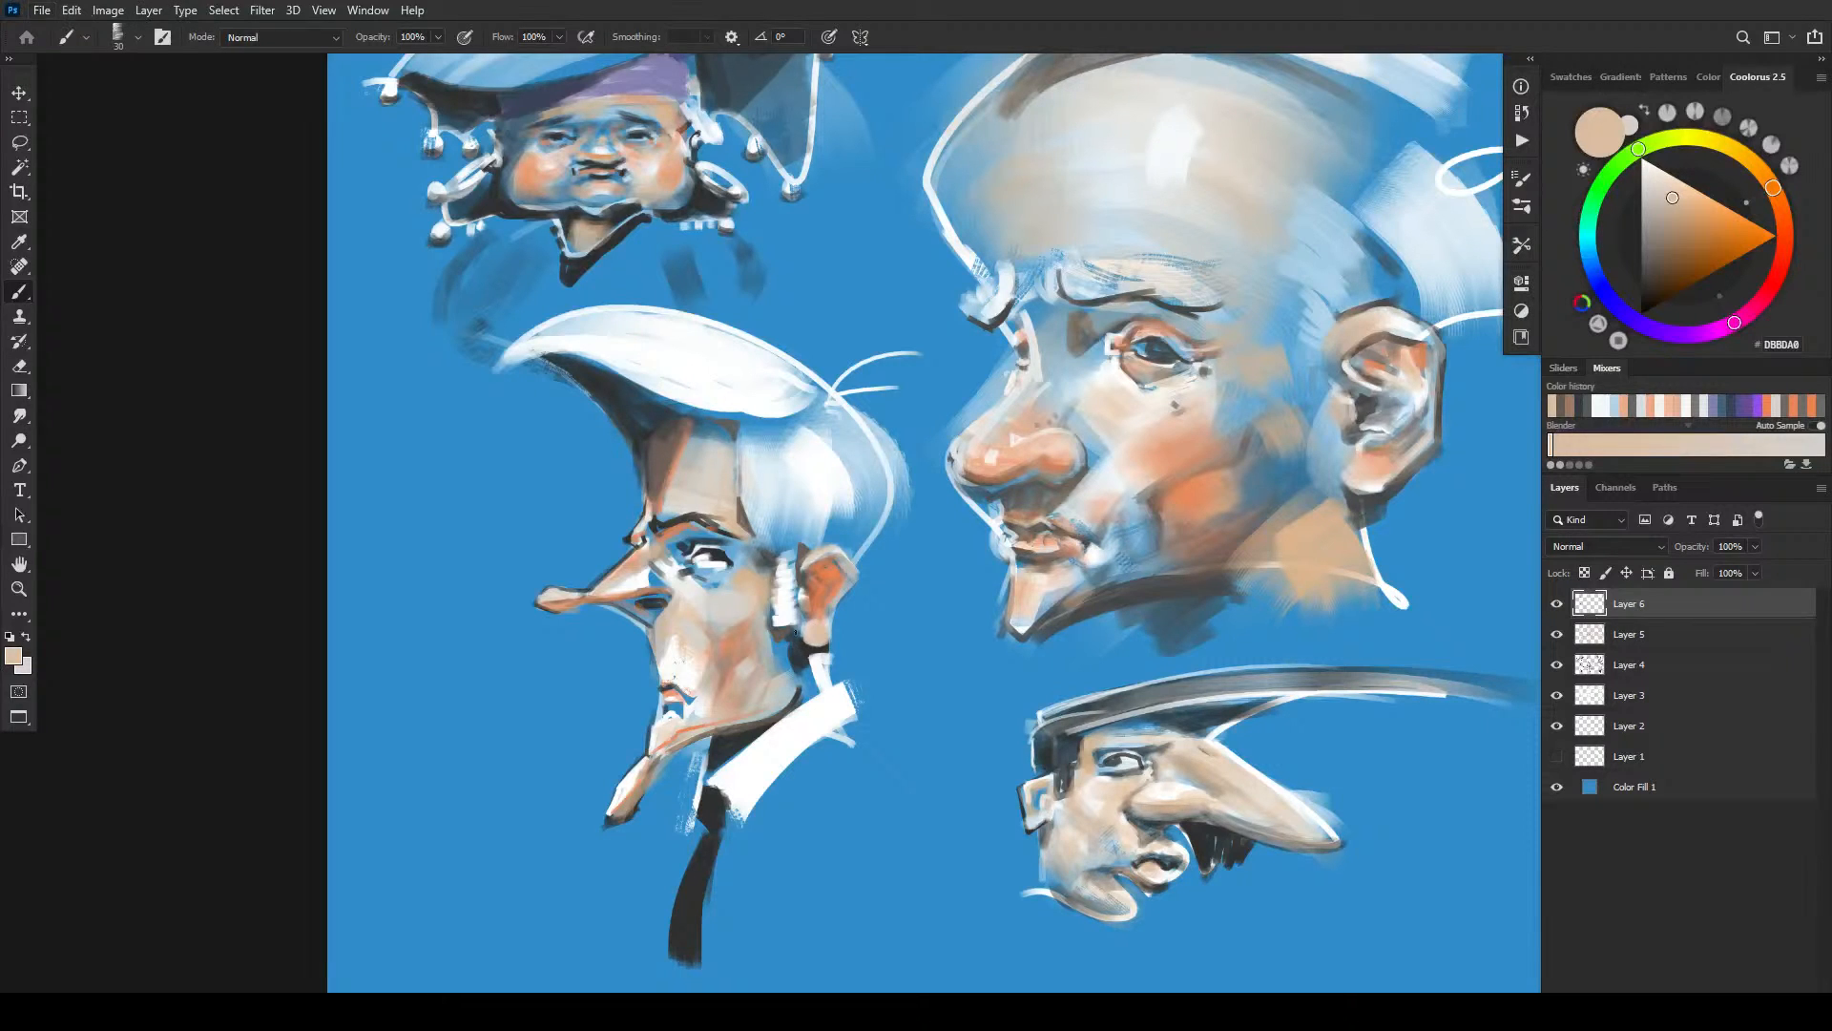
{"action": "left_click", "coordinate": [826, 637], "text": "alt"}
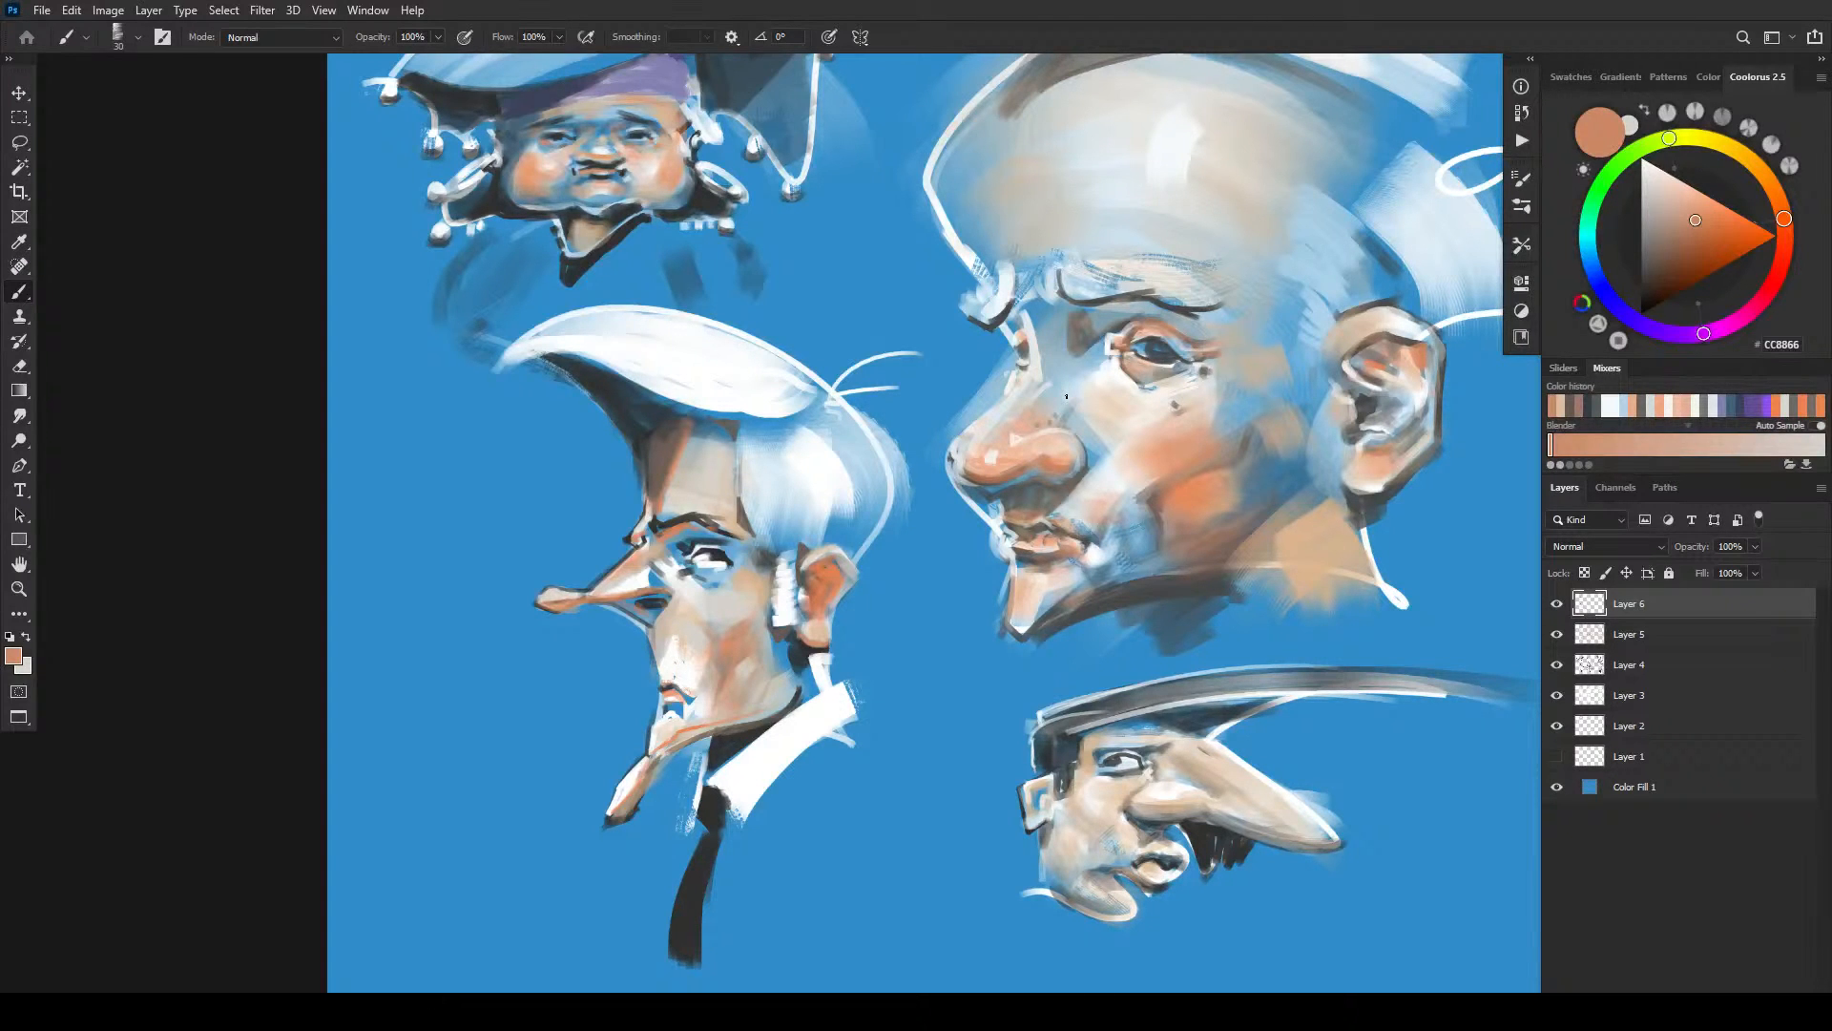
{"action": "left_click", "coordinate": [792, 673], "text": "alt"}
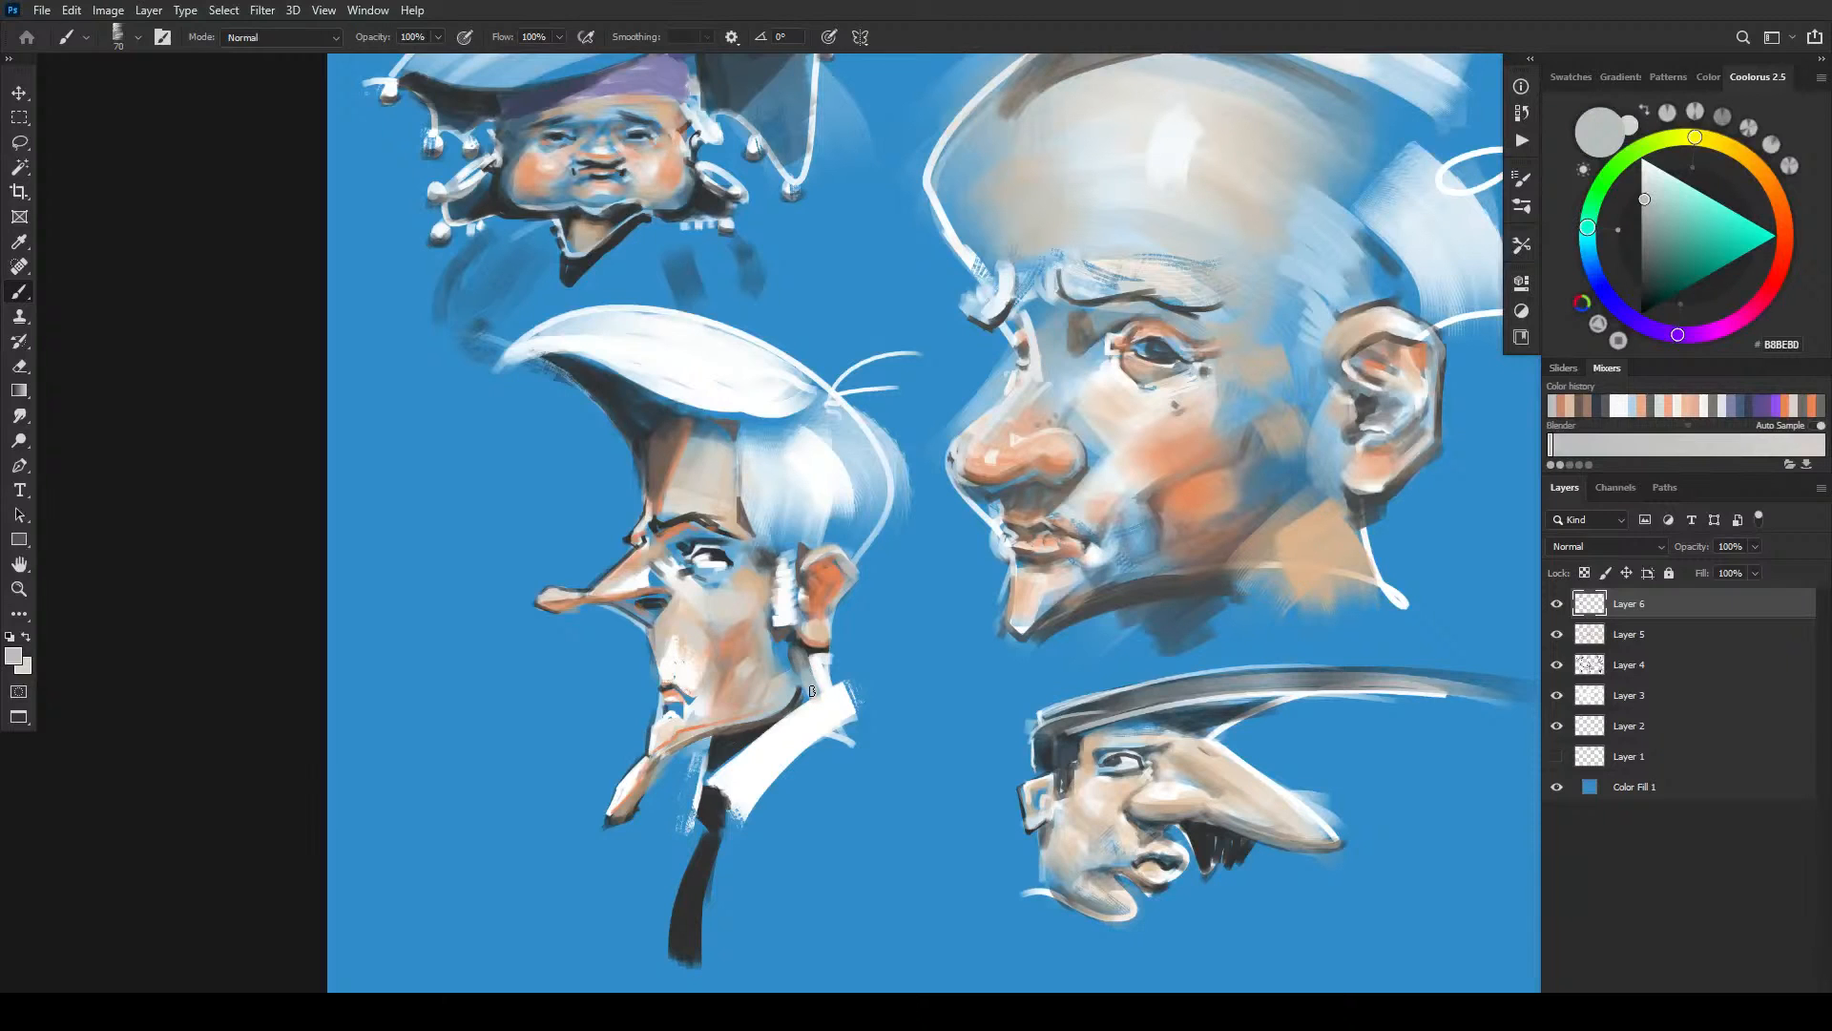
- Warm the white-haired profile's face beside the eye with sampled D6B391 and E1855A, using a smaller brush
{"action": "key", "text": "bracketleft"}
{"action": "key", "text": "bracketleft"}
{"action": "key", "text": "bracketleft"}
{"action": "left_click", "coordinate": [716, 565], "text": "alt"}
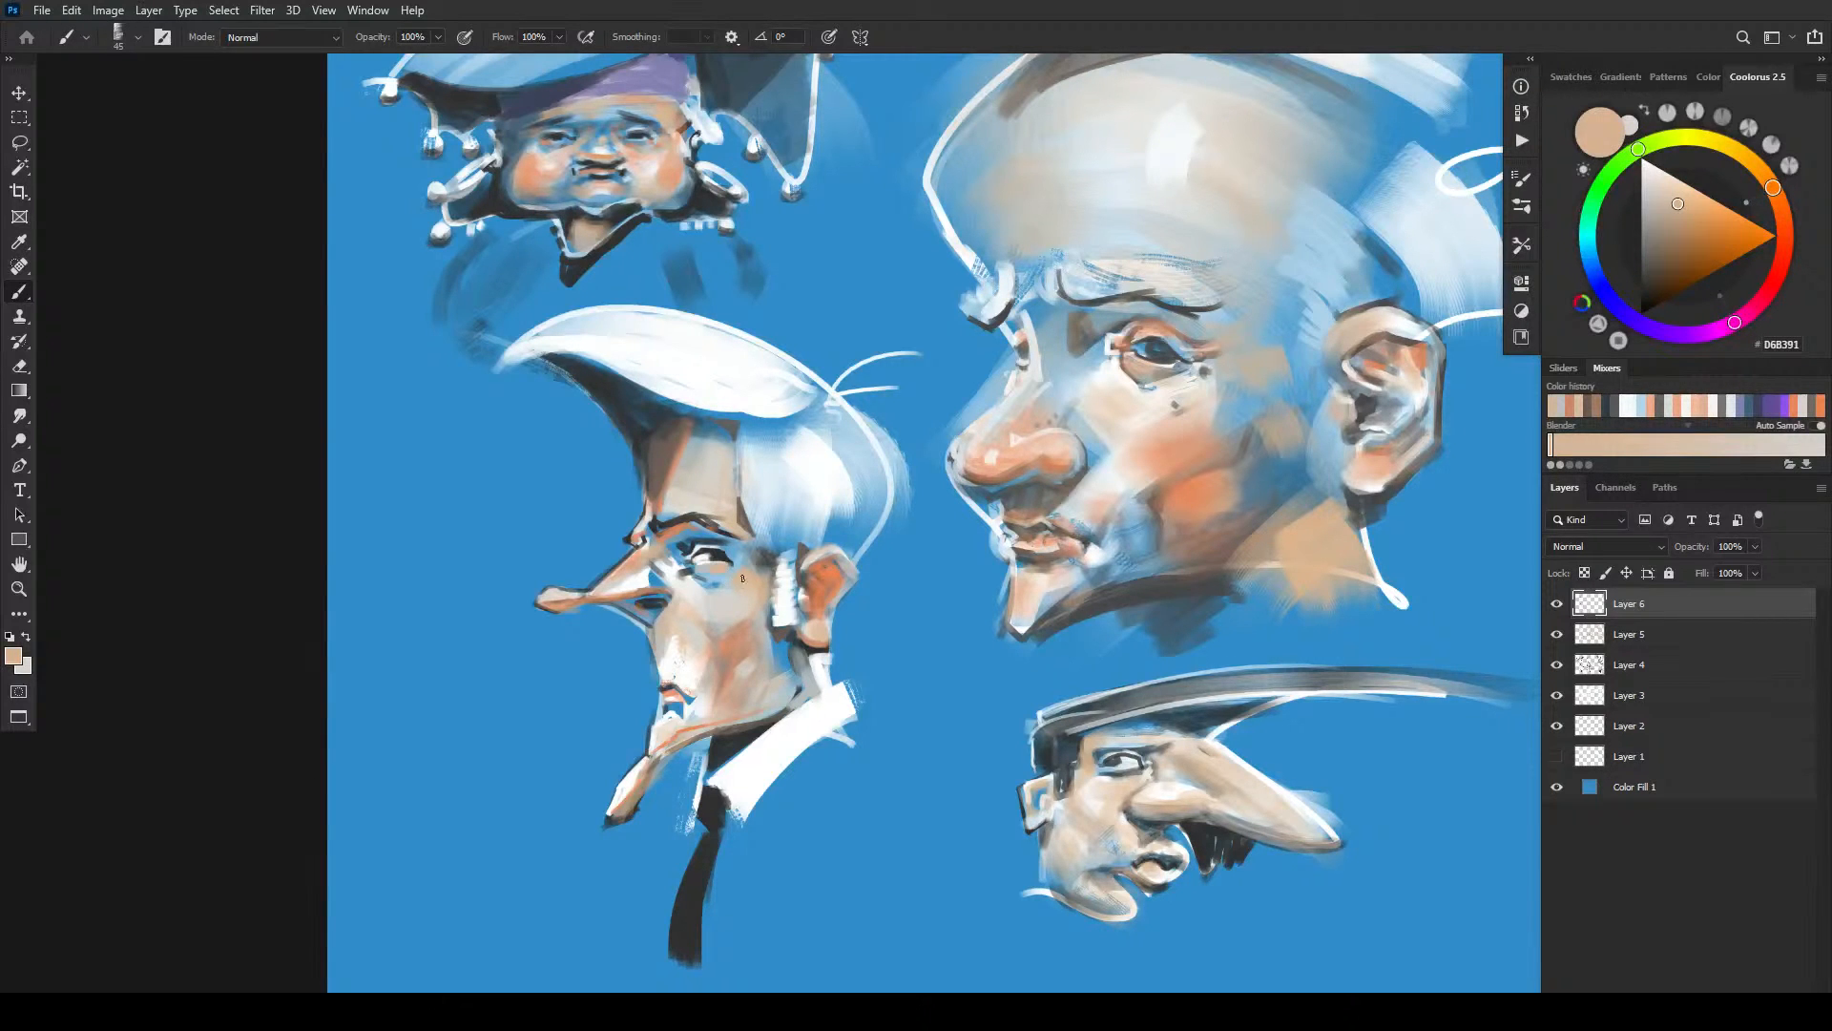
{"action": "left_click", "coordinate": [826, 561], "text": "alt"}
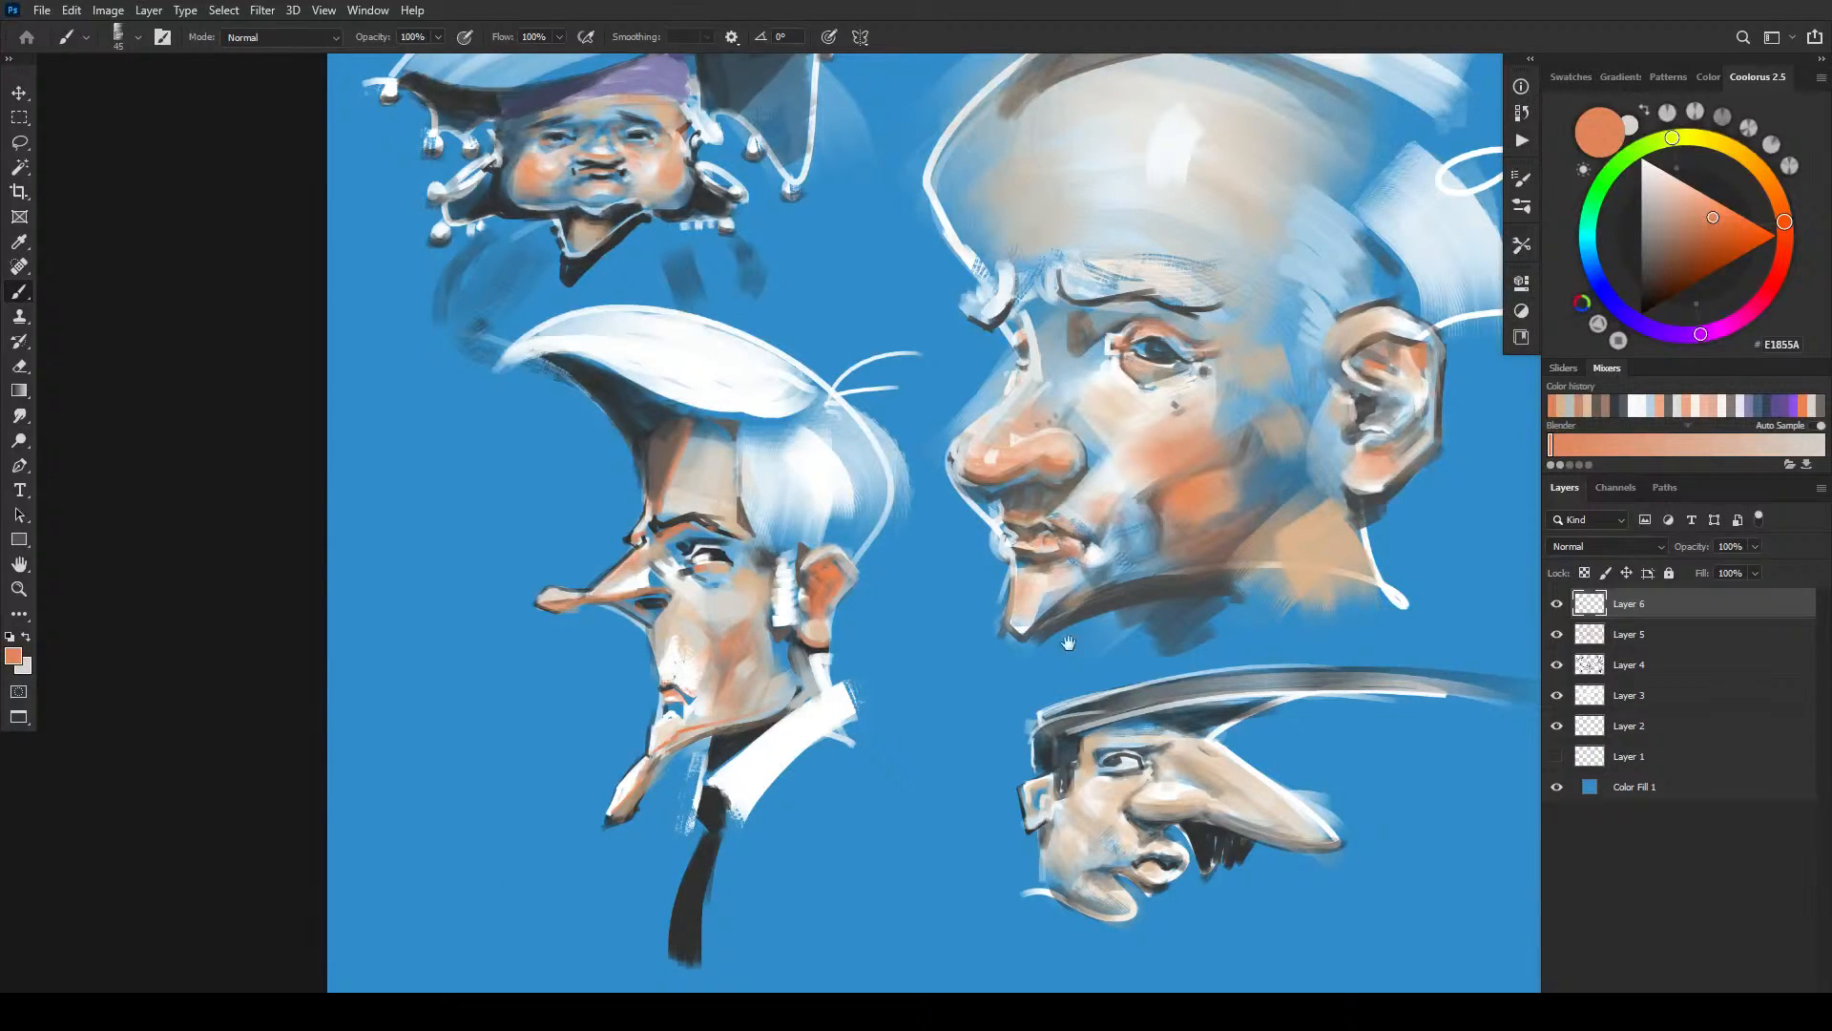
- Pick a deeper, more saturated orange and tint the long nose of the face under the wide-brimmed hat, adjusting the brush size
{"action": "left_click_drag", "start_coordinate": [1088, 642], "coordinate": [844, 597]}
{"action": "left_click", "coordinate": [957, 444], "text": "alt"}
{"action": "key", "text": "bracketright"}
{"action": "key", "text": "bracketright"}
{"action": "key", "text": "bracketright"}
{"action": "key", "text": "bracketright"}
{"action": "key", "text": "bracketright"}
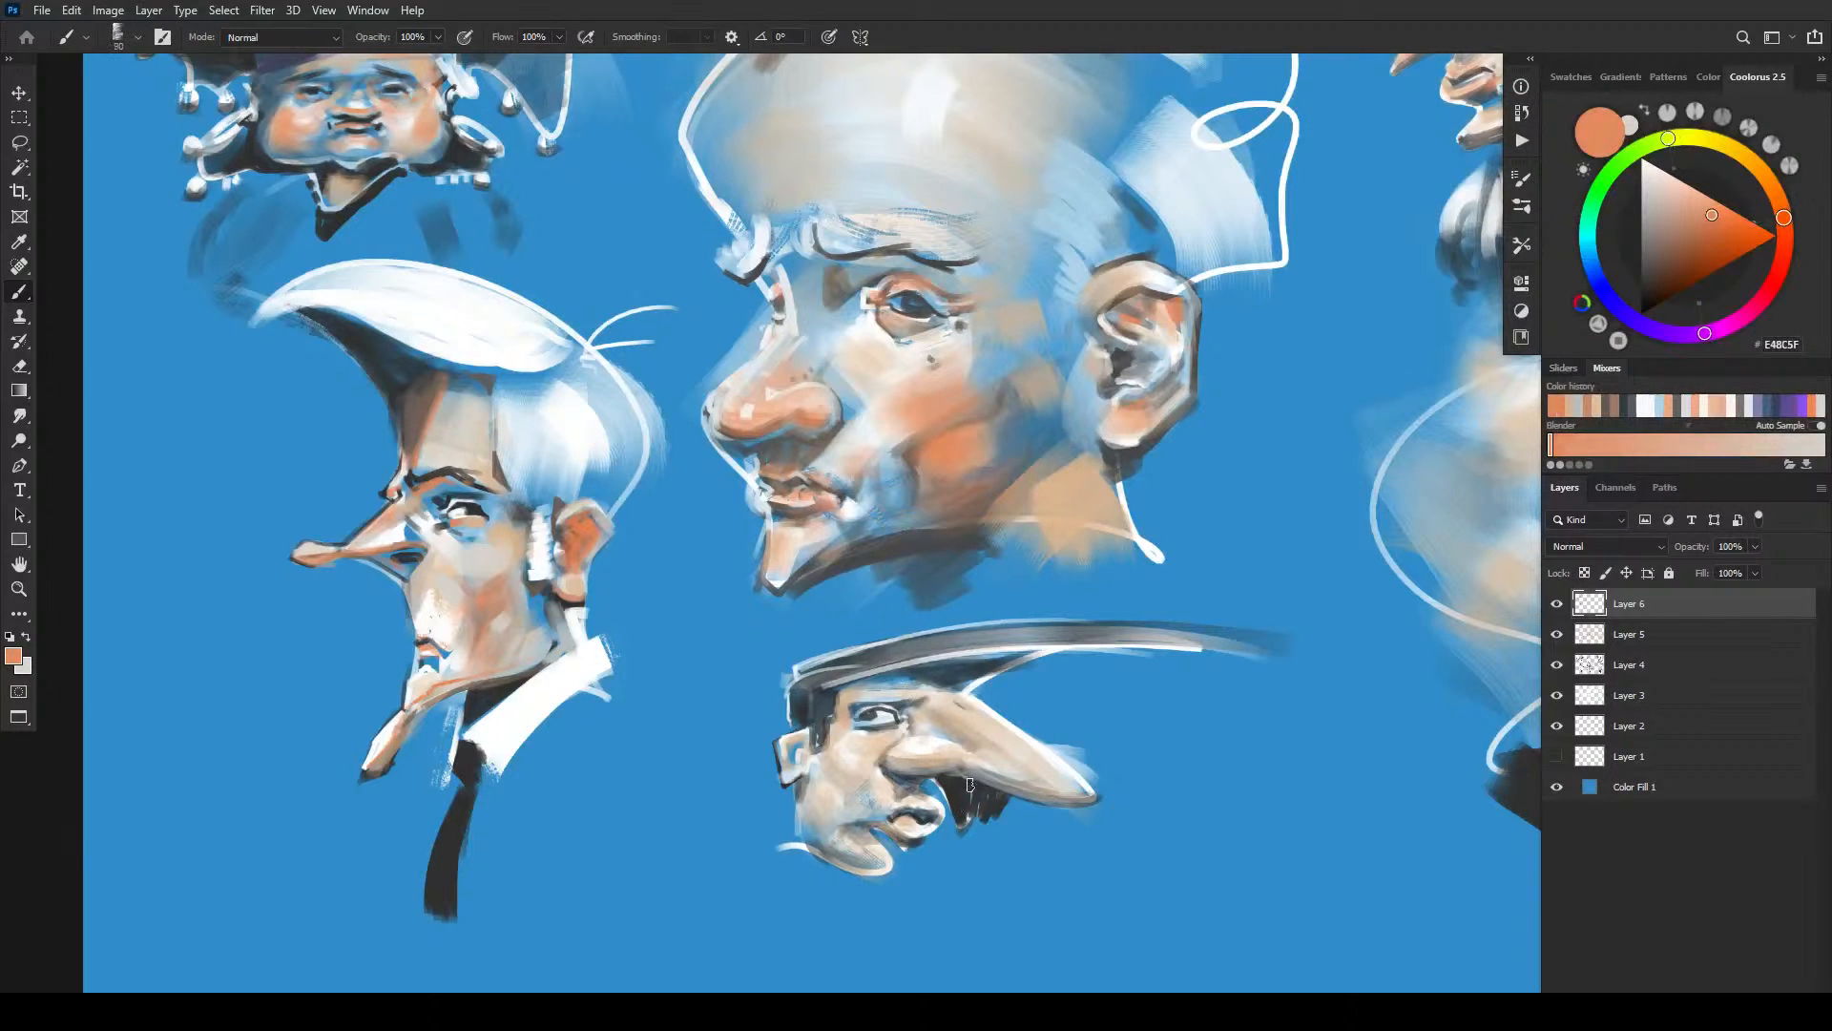
{"action": "left_click", "coordinate": [1727, 232]}
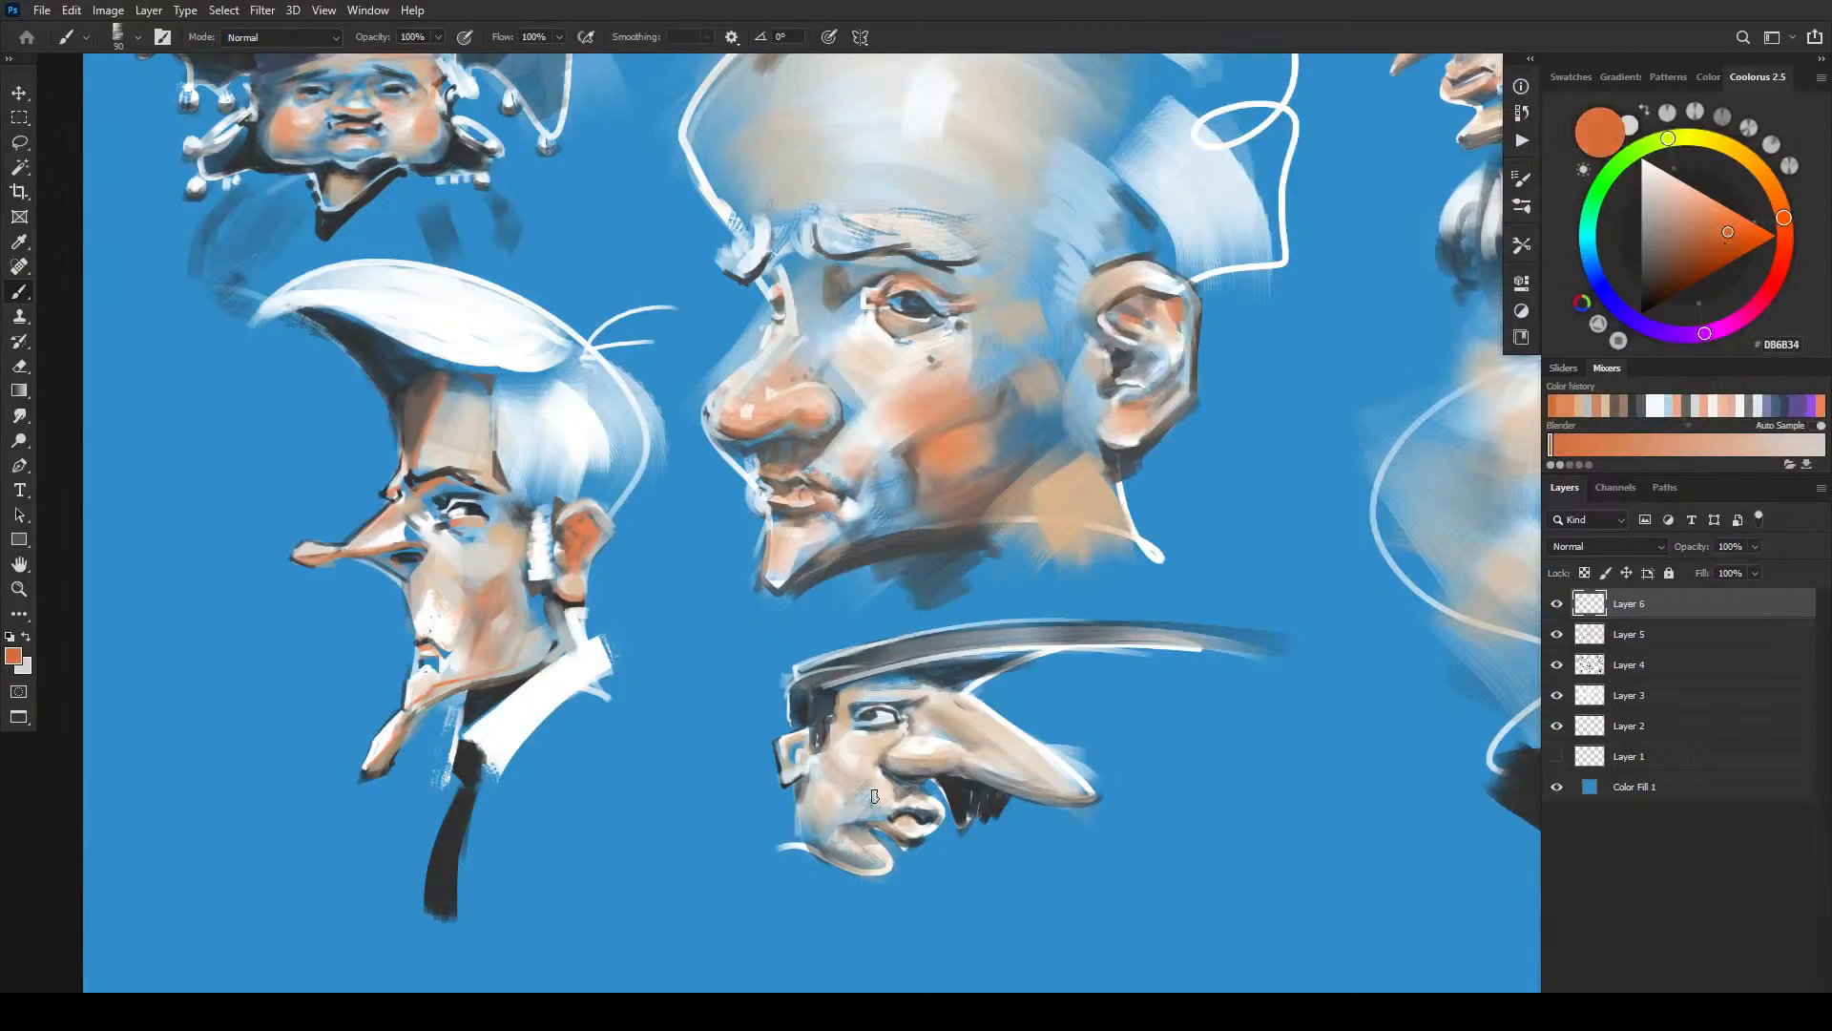
{"action": "key", "text": "bracketright"}
{"action": "key", "text": "bracketright"}
{"action": "key", "text": "bracketright"}
{"action": "key", "text": "bracketright"}
{"action": "key", "text": "bracketleft"}
{"action": "mouse_move", "coordinate": [893, 764]}
{"action": "left_mouse_down"}
{"action": "mouse_move", "coordinate": [977, 758]}
{"action": "mouse_move", "coordinate": [910, 763]}
{"action": "mouse_move", "coordinate": [989, 761]}
{"action": "mouse_move", "coordinate": [967, 761]}
{"action": "mouse_move", "coordinate": [1070, 797]}
{"action": "mouse_move", "coordinate": [1042, 765]}
{"action": "mouse_move", "coordinate": [1082, 793]}
{"action": "mouse_move", "coordinate": [1016, 766]}
{"action": "left_mouse_up"}
{"action": "key", "text": "bracketright"}
{"action": "key", "text": "bracketright"}
{"action": "key", "text": "bracketleft"}
{"action": "key", "text": "bracketleft"}
{"action": "key", "text": "bracketleft"}
{"action": "key", "text": "bracketleft"}
{"action": "key", "text": "bracketleft"}
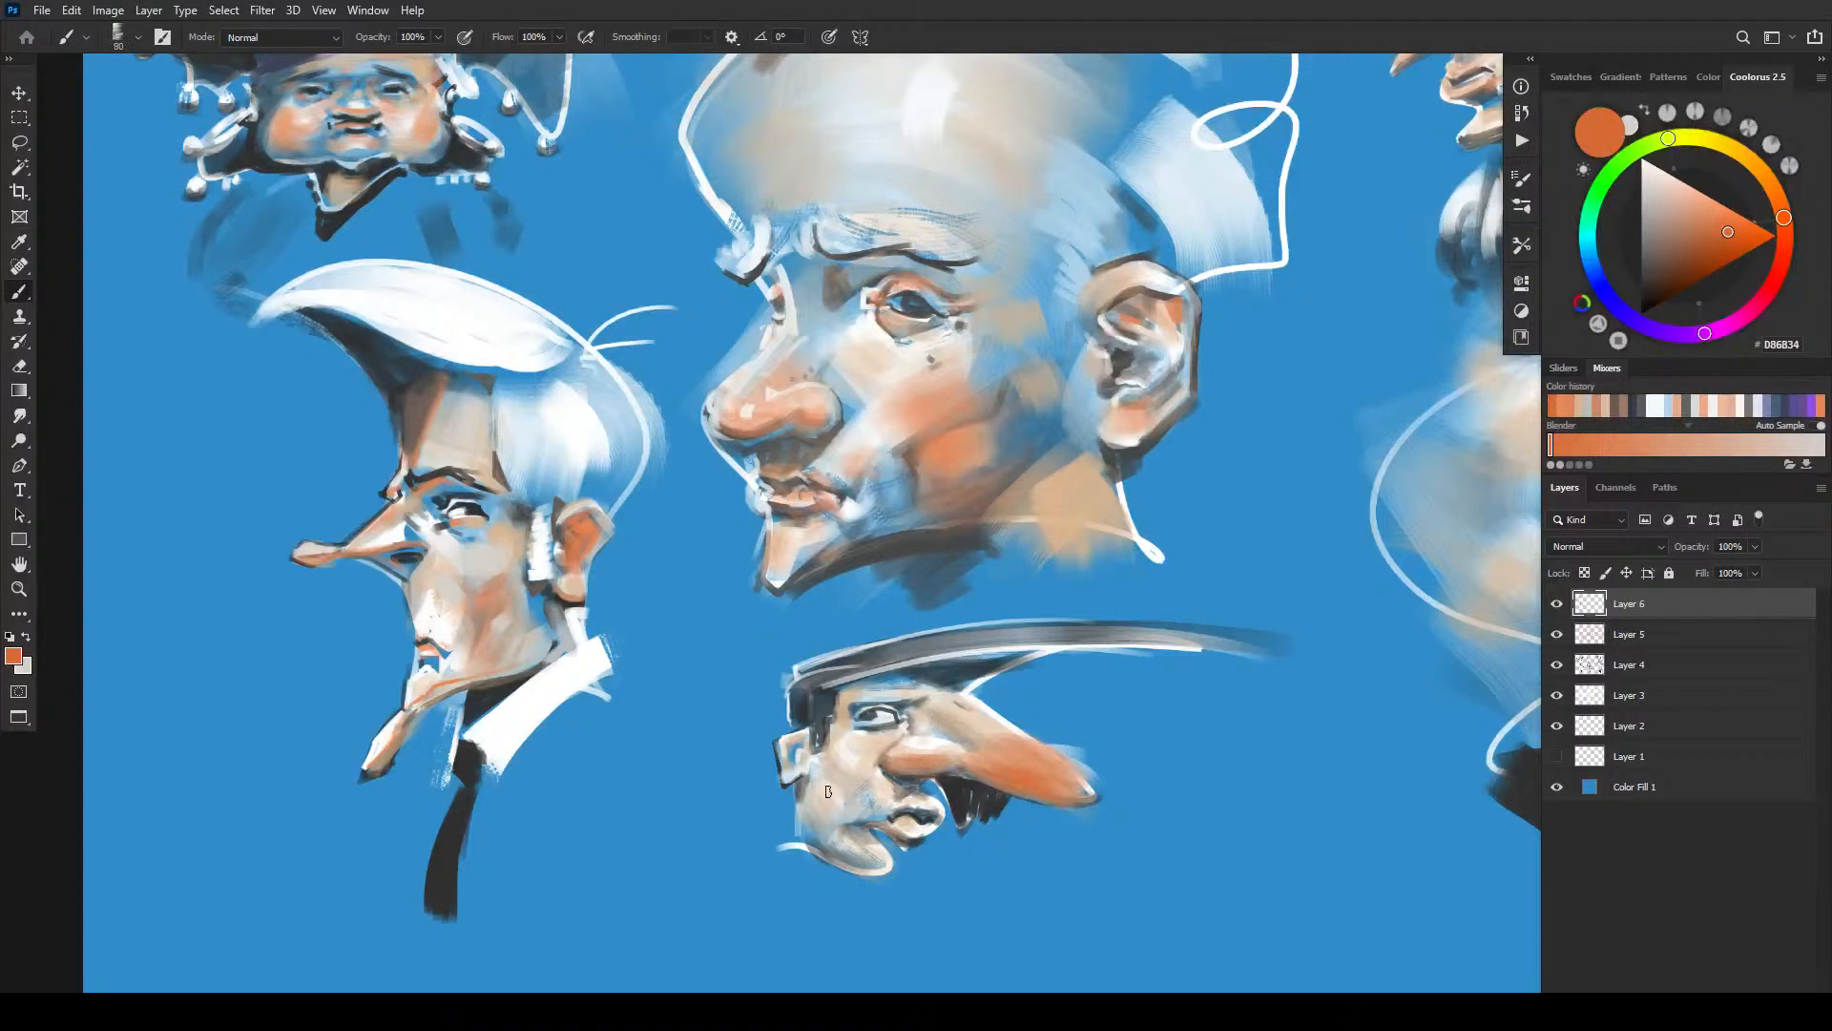
- Tint the cheek of the face under the wide-brimmed hat with orange D86834, using an enlarged brush
{"action": "key", "text": "bracketright"}
{"action": "key", "text": "bracketright"}
{"action": "key", "text": "bracketright"}
{"action": "key", "text": "bracketright"}
{"action": "mouse_move", "coordinate": [844, 784]}
{"action": "left_mouse_down"}
{"action": "mouse_move", "coordinate": [823, 792]}
{"action": "mouse_move", "coordinate": [845, 805]}
{"action": "left_mouse_up"}
{"action": "key", "text": "bracketleft"}
{"action": "key", "text": "bracketleft"}
{"action": "key", "text": "bracketleft"}
{"action": "key", "text": "bracketleft"}
{"action": "key", "text": "bracketleft"}
{"action": "key", "text": "bracketleft"}
{"action": "key", "text": "bracketleft"}
{"action": "key", "text": "bracketleft"}
{"action": "key", "text": "bracketleft"}
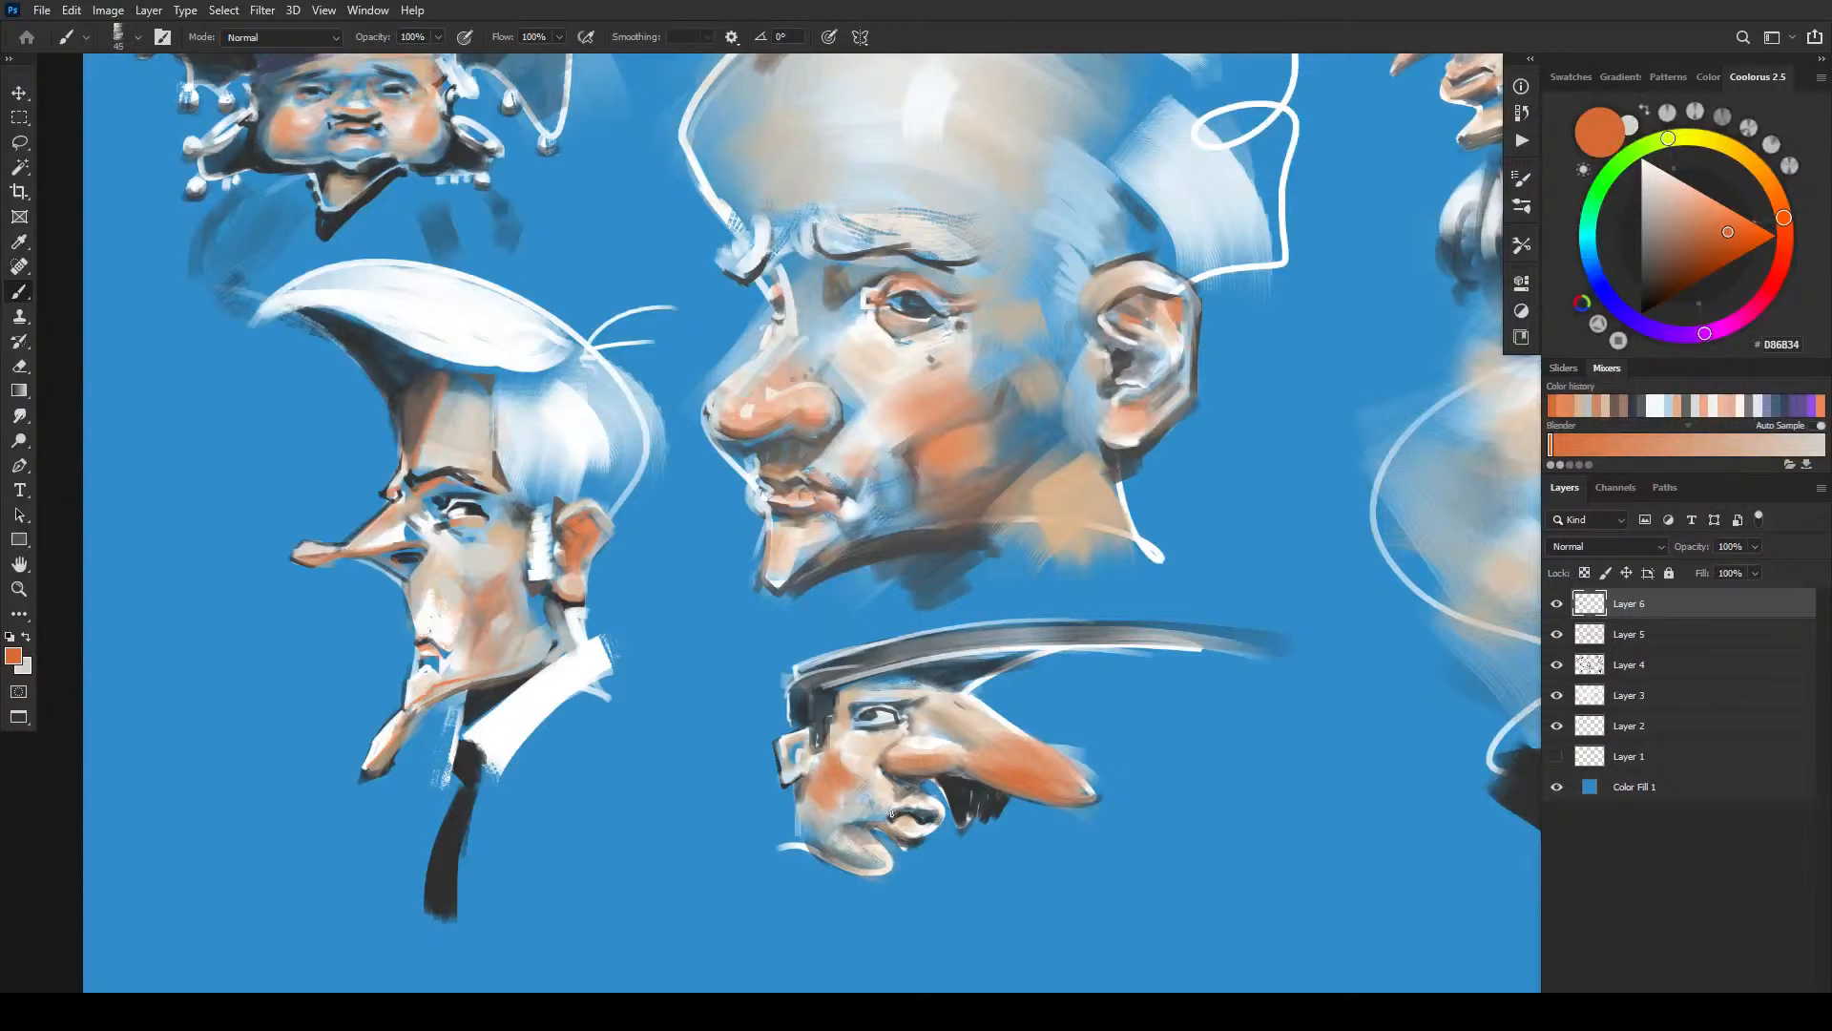
- Colour the hatted face's lips orange and warm the bridge of the nose beside the eye with a fine brush
{"action": "key", "text": "bracketleft"}
{"action": "mouse_move", "coordinate": [908, 810]}
{"action": "left_mouse_down"}
{"action": "mouse_move", "coordinate": [940, 814]}
{"action": "mouse_move", "coordinate": [904, 818]}
{"action": "left_mouse_up"}
{"action": "key", "text": "bracketright"}
{"action": "key", "text": "bracketleft"}
{"action": "left_click_drag", "start_coordinate": [903, 718], "coordinate": [897, 724]}
- Warm the hatted face's chin and jaw with orange using a larger brush, and tint the ear
{"action": "key", "text": "bracketright"}
{"action": "key", "text": "bracketright"}
{"action": "key", "text": "bracketright"}
{"action": "key", "text": "bracketright"}
{"action": "key", "text": "bracketright"}
{"action": "left_click_drag", "start_coordinate": [870, 863], "coordinate": [825, 847]}
{"action": "key", "text": "bracketleft"}
{"action": "left_click_drag", "start_coordinate": [792, 746], "coordinate": [783, 751]}
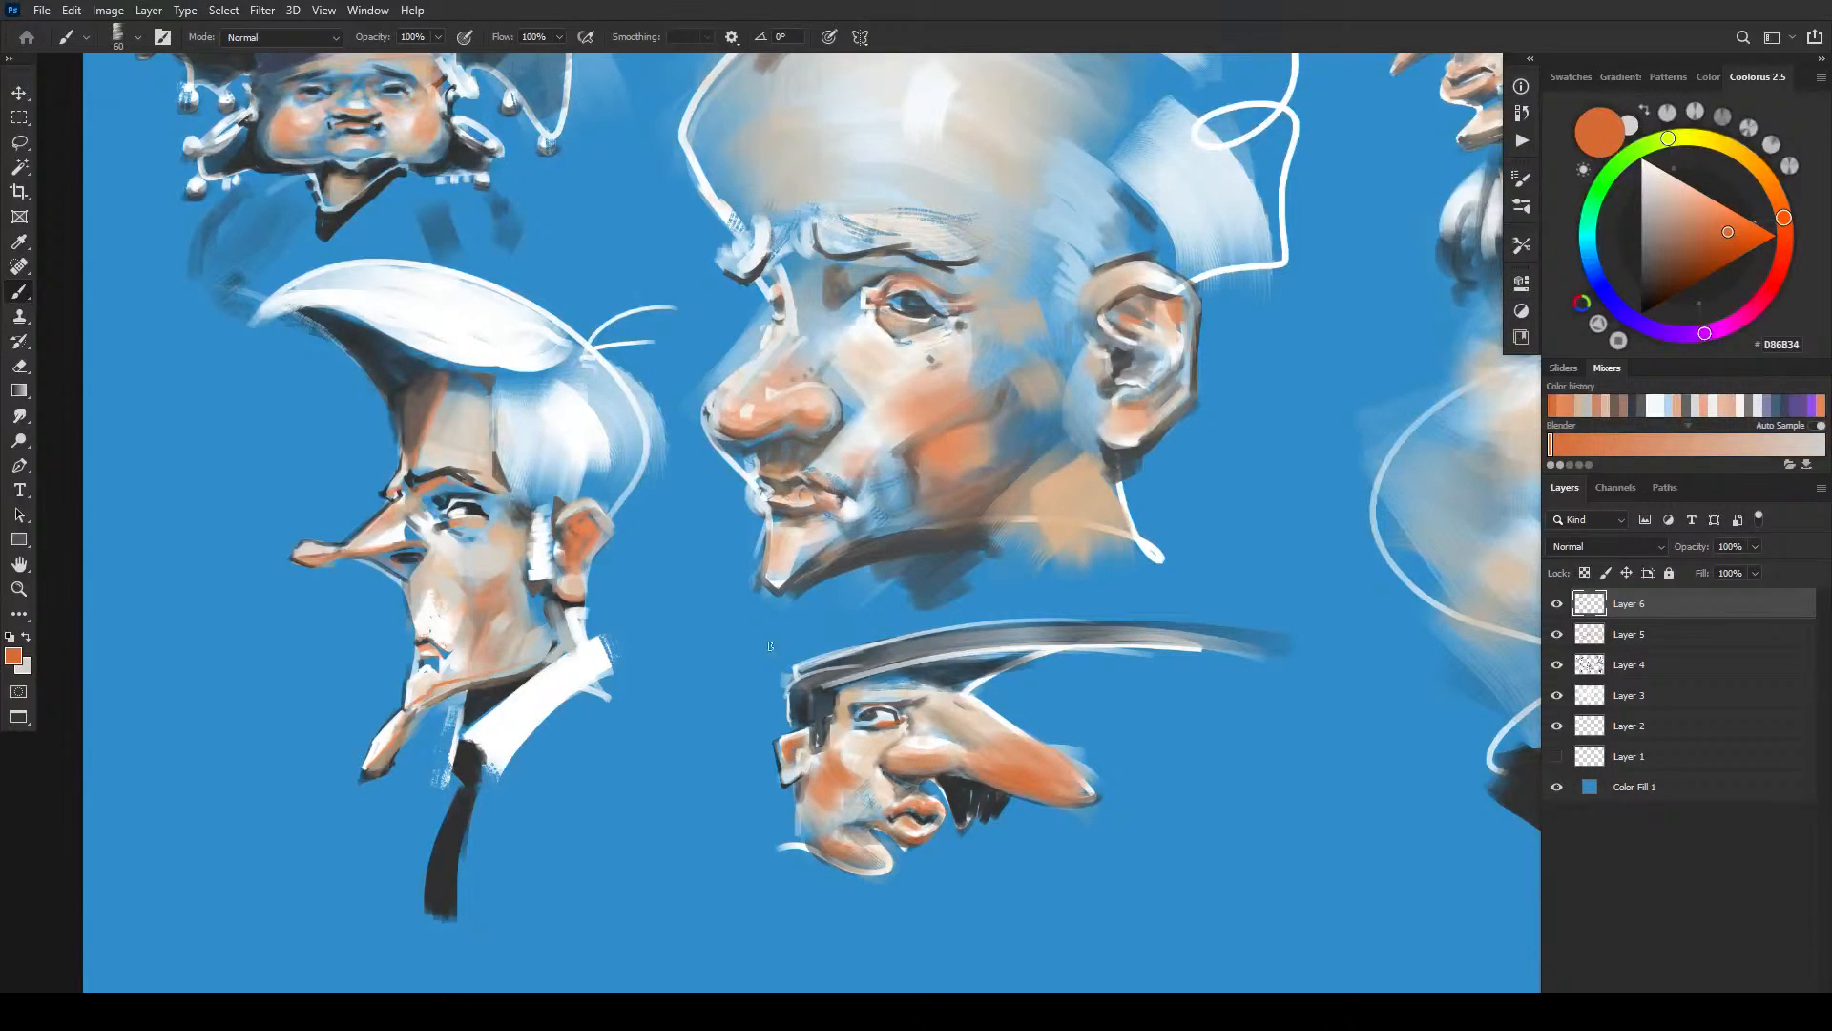
- Rework the hatted face's brow beneath the brim with orange and the sampled tones 315266 and 817068
{"action": "key", "text": "bracketleft"}
{"action": "left_click_drag", "start_coordinate": [855, 687], "coordinate": [944, 687]}
{"action": "left_click", "coordinate": [959, 673], "text": "alt"}
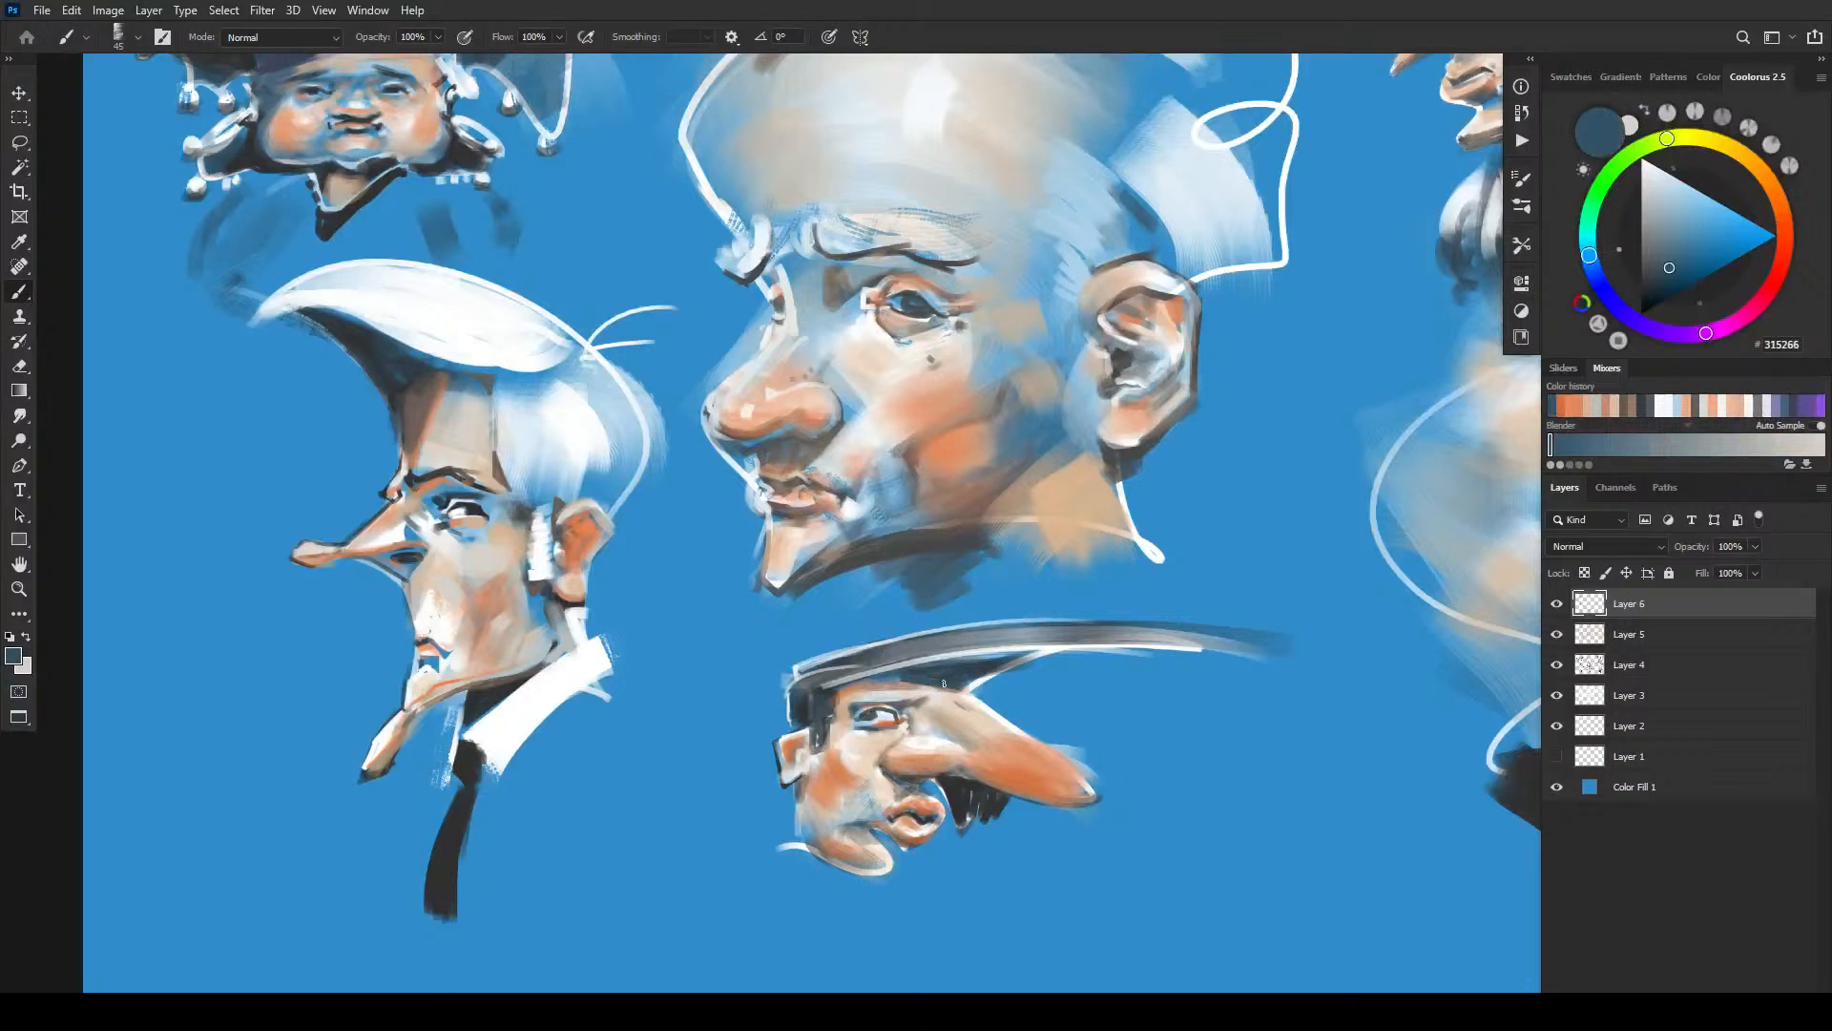
{"action": "left_click_drag", "start_coordinate": [891, 681], "coordinate": [847, 685]}
{"action": "left_click", "coordinate": [867, 683], "text": "alt"}
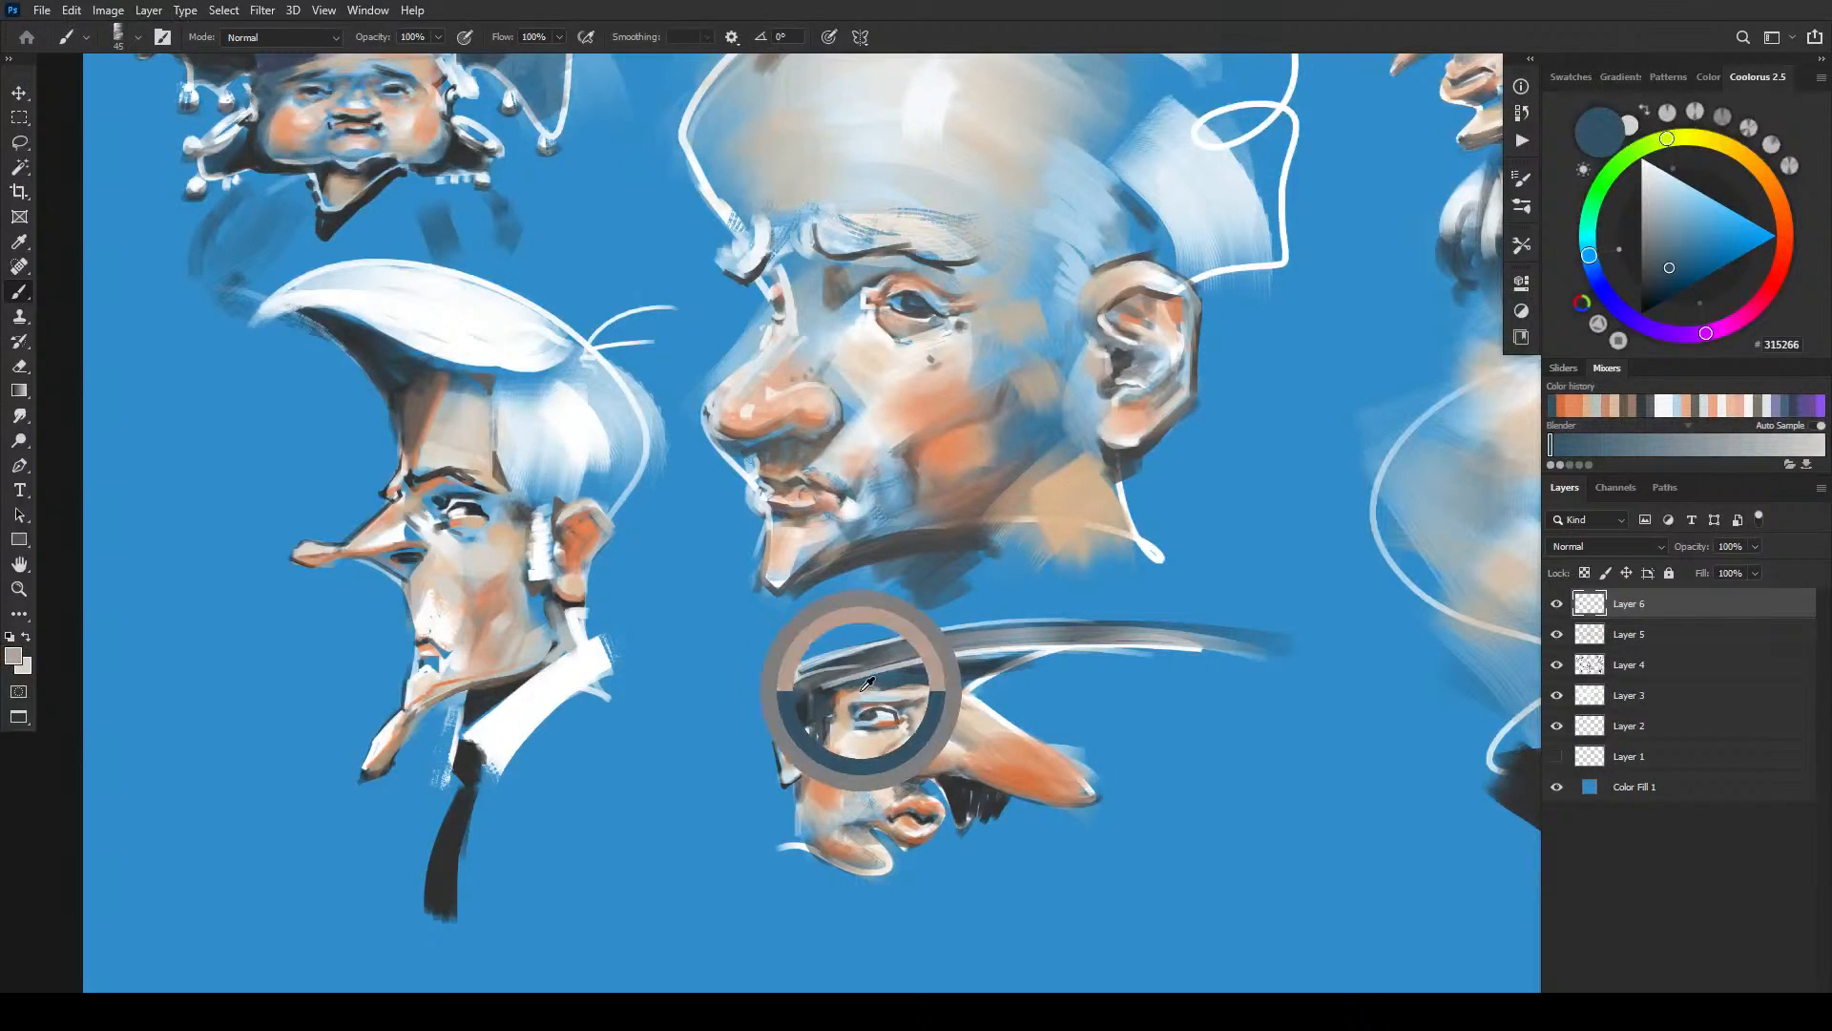
{"action": "mouse_move", "coordinate": [923, 680]}
{"action": "left_mouse_down"}
{"action": "mouse_move", "coordinate": [944, 684]}
{"action": "mouse_move", "coordinate": [888, 681]}
{"action": "left_mouse_up"}
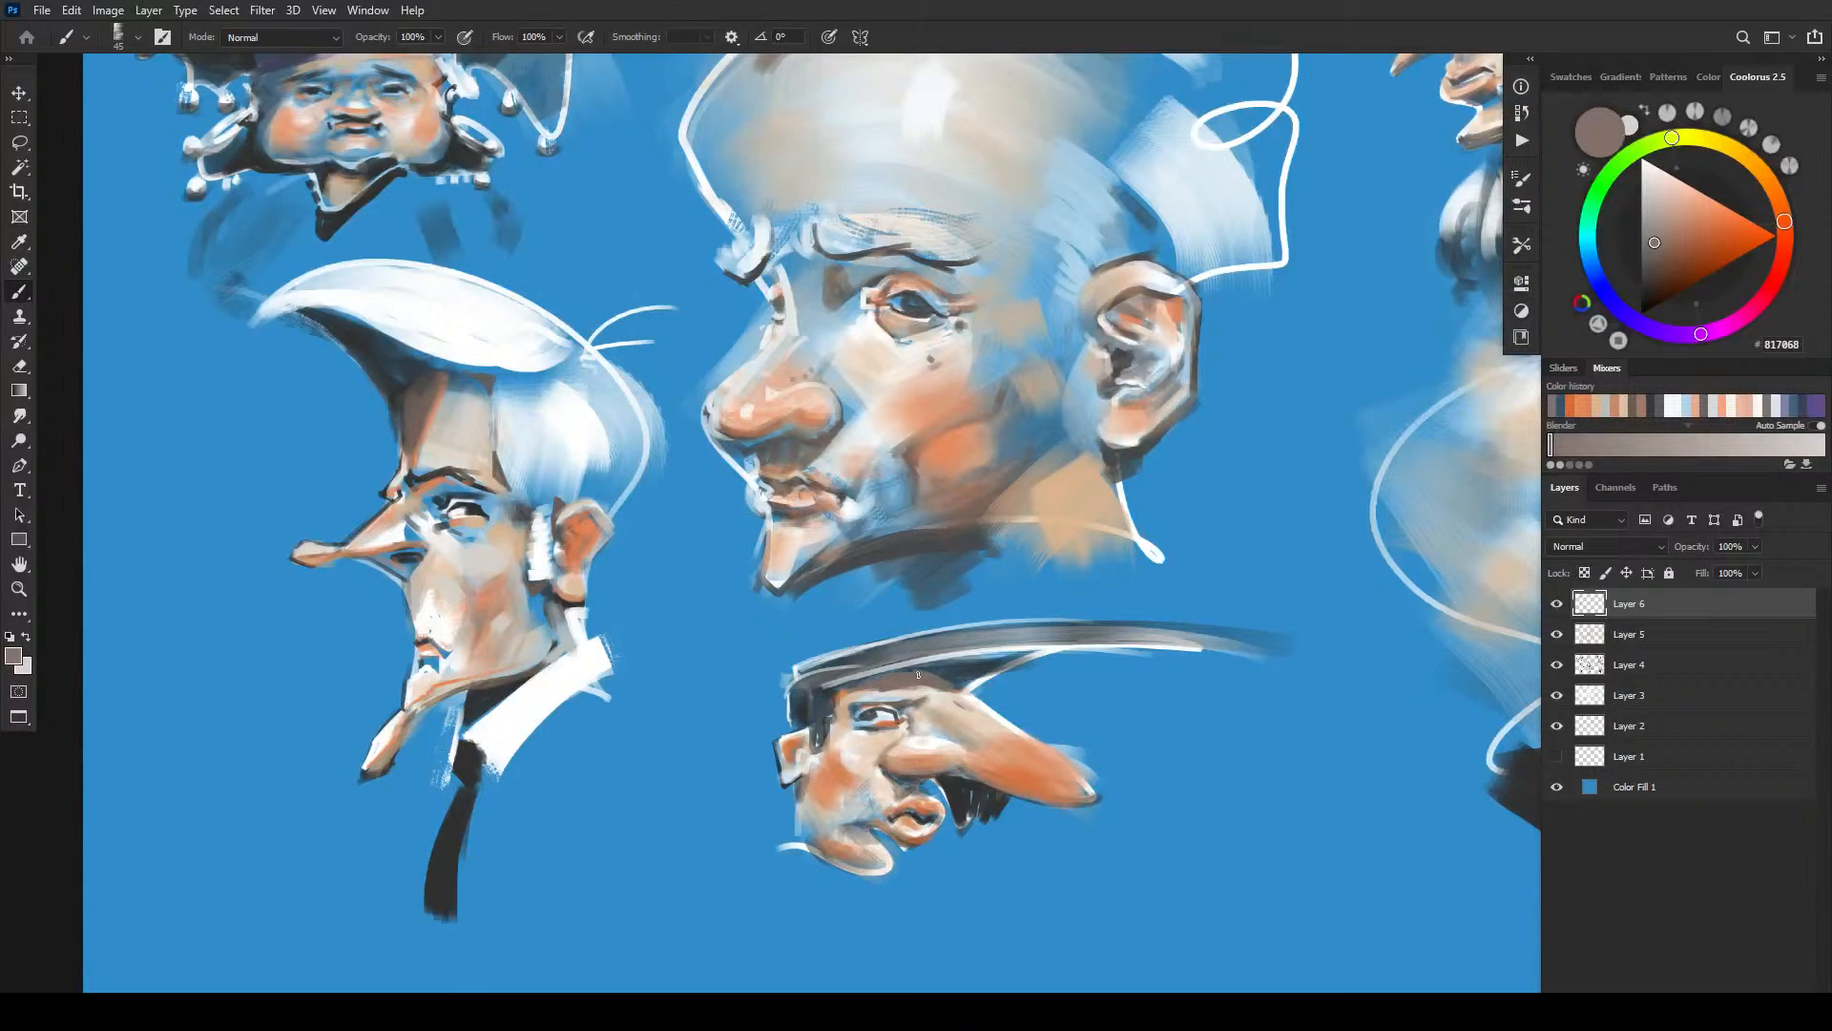
- Shade the top of the hatted face's long nose and the temple with sampled grey-brown 857872
{"action": "left_click", "coordinate": [920, 685], "text": "alt"}
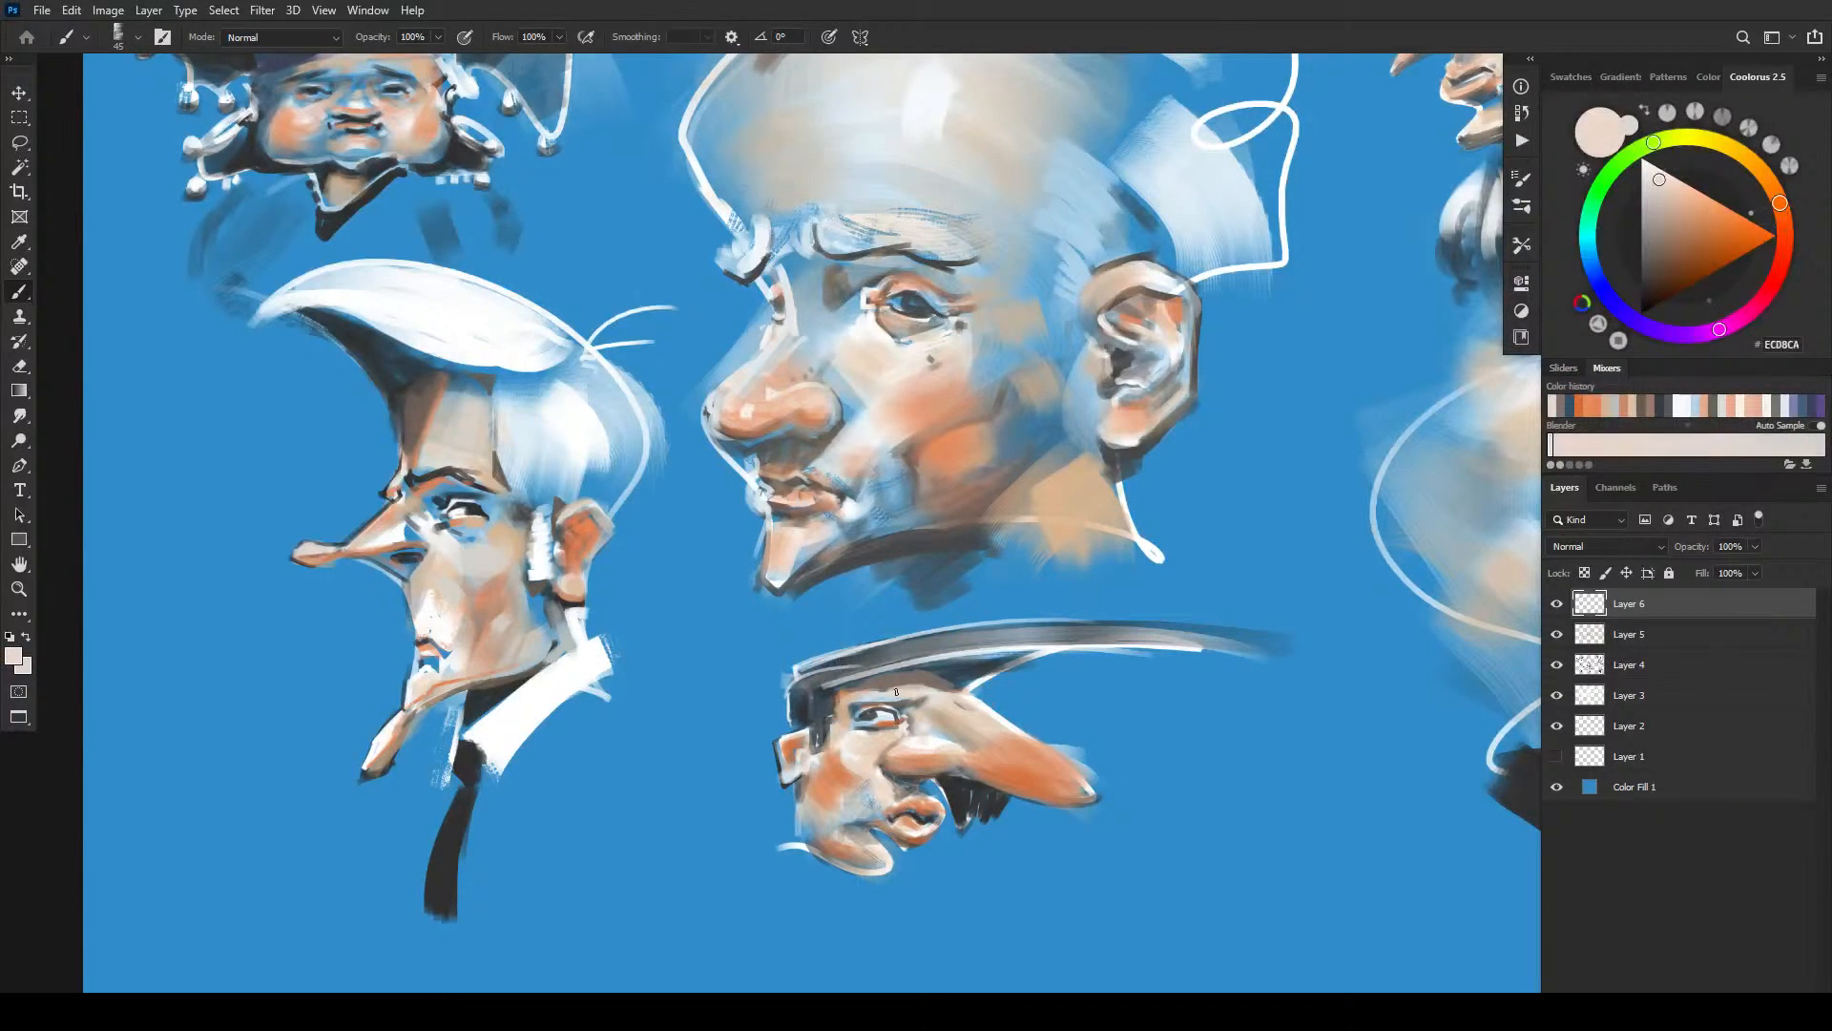
{"action": "left_click", "coordinate": [953, 694], "text": "alt"}
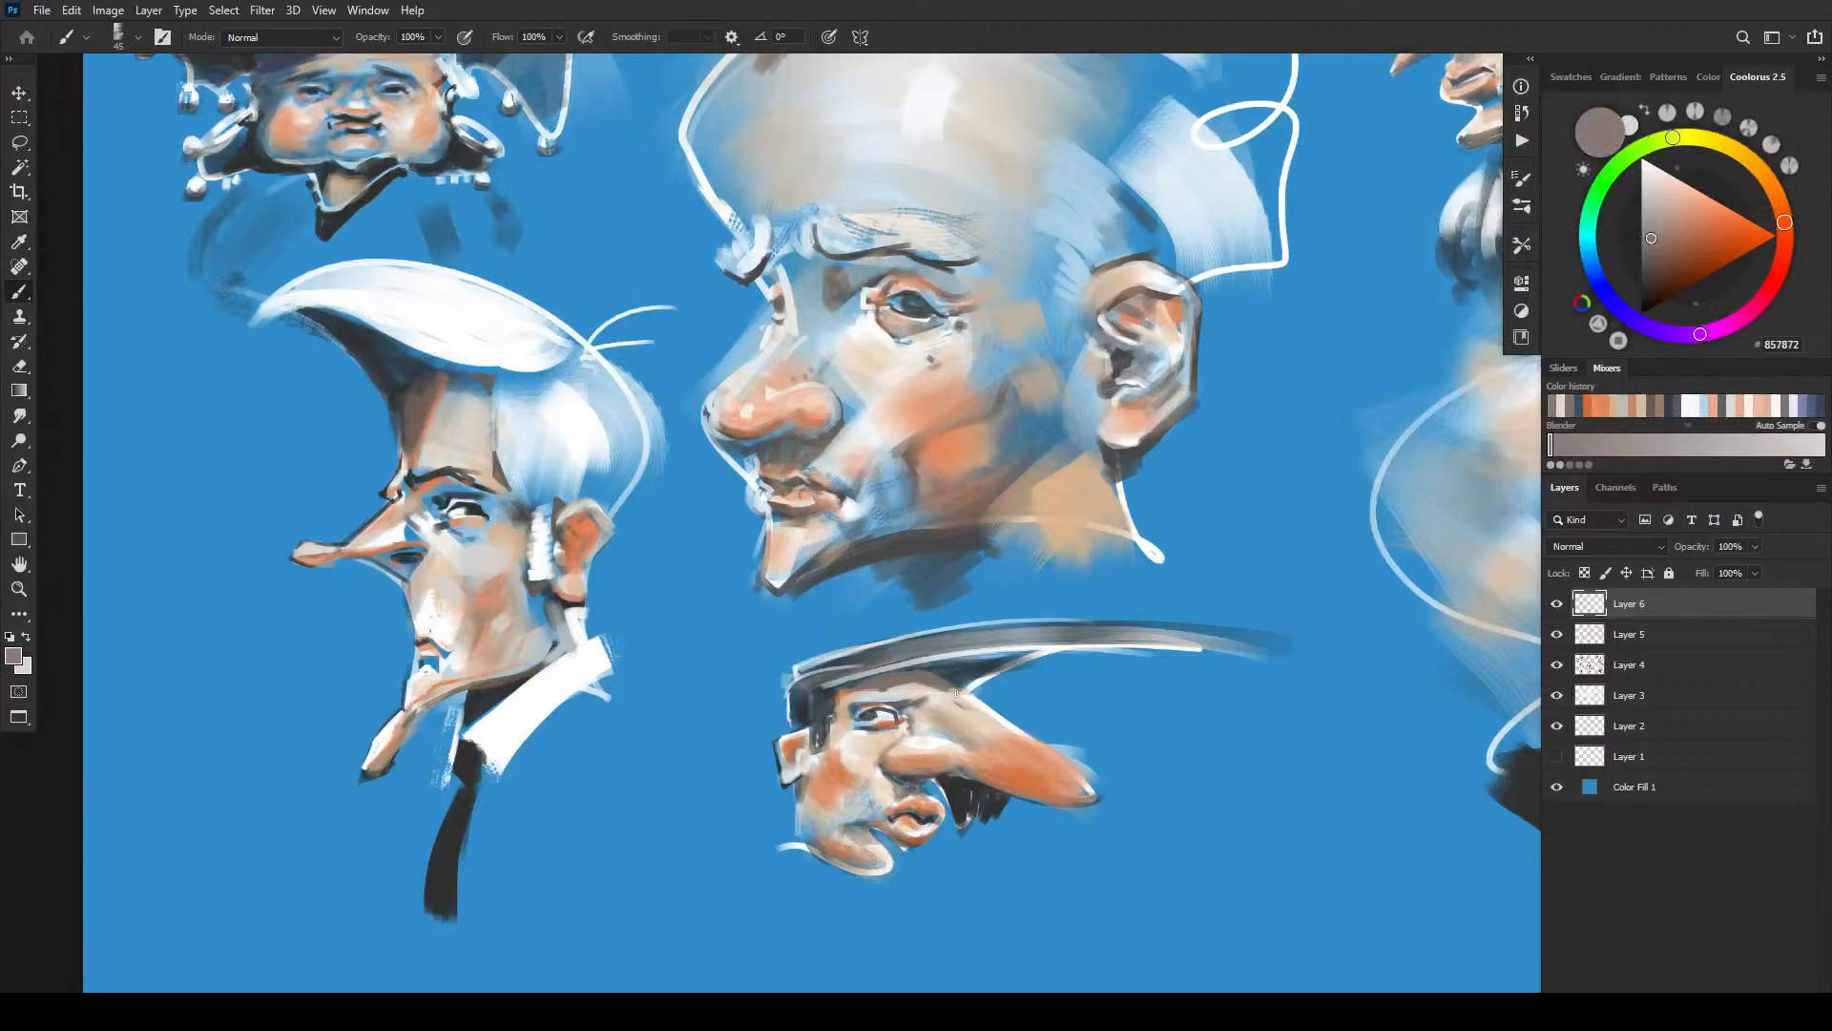
{"action": "left_click_drag", "start_coordinate": [952, 694], "coordinate": [1009, 727]}
{"action": "key", "text": "bracketright"}
{"action": "key", "text": "bracketright"}
{"action": "left_click_drag", "start_coordinate": [829, 729], "coordinate": [828, 710]}
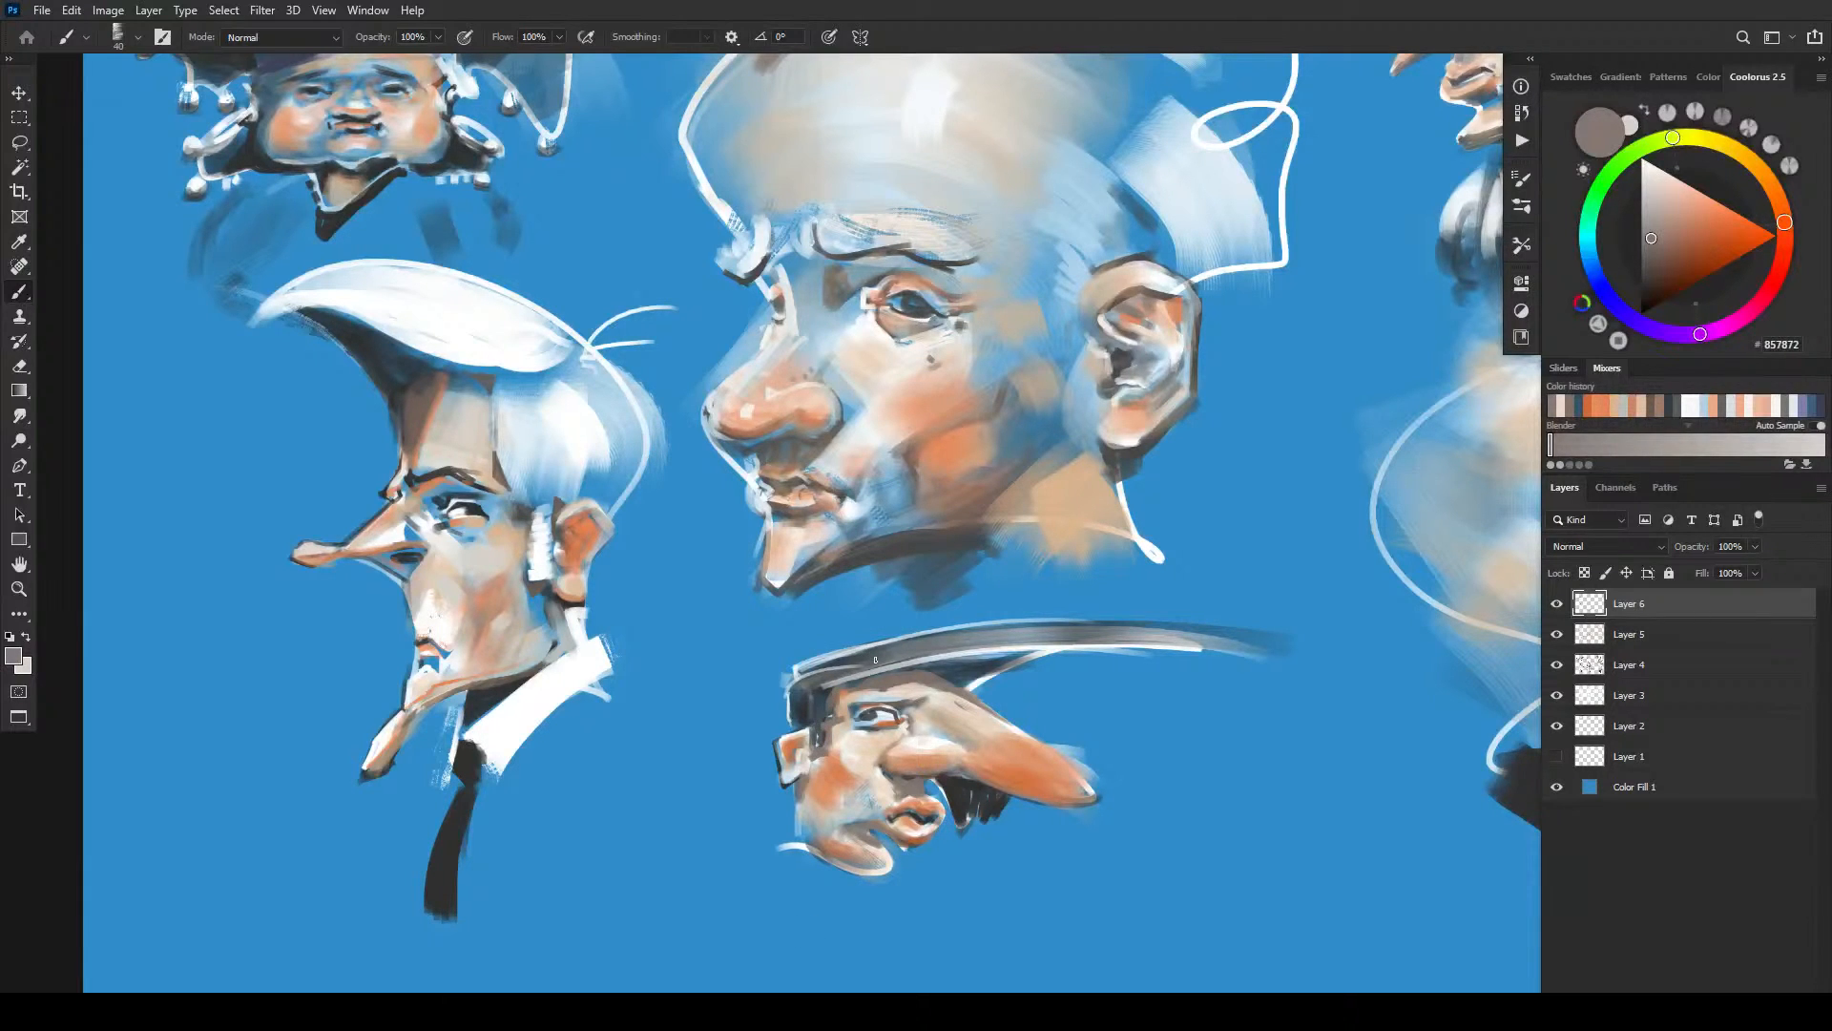
- Darken the hatted face's sideburn with sampled 3C4042, and add 54646F strokes to the dark hair beneath the nose
{"action": "left_click", "coordinate": [834, 668], "text": "alt"}
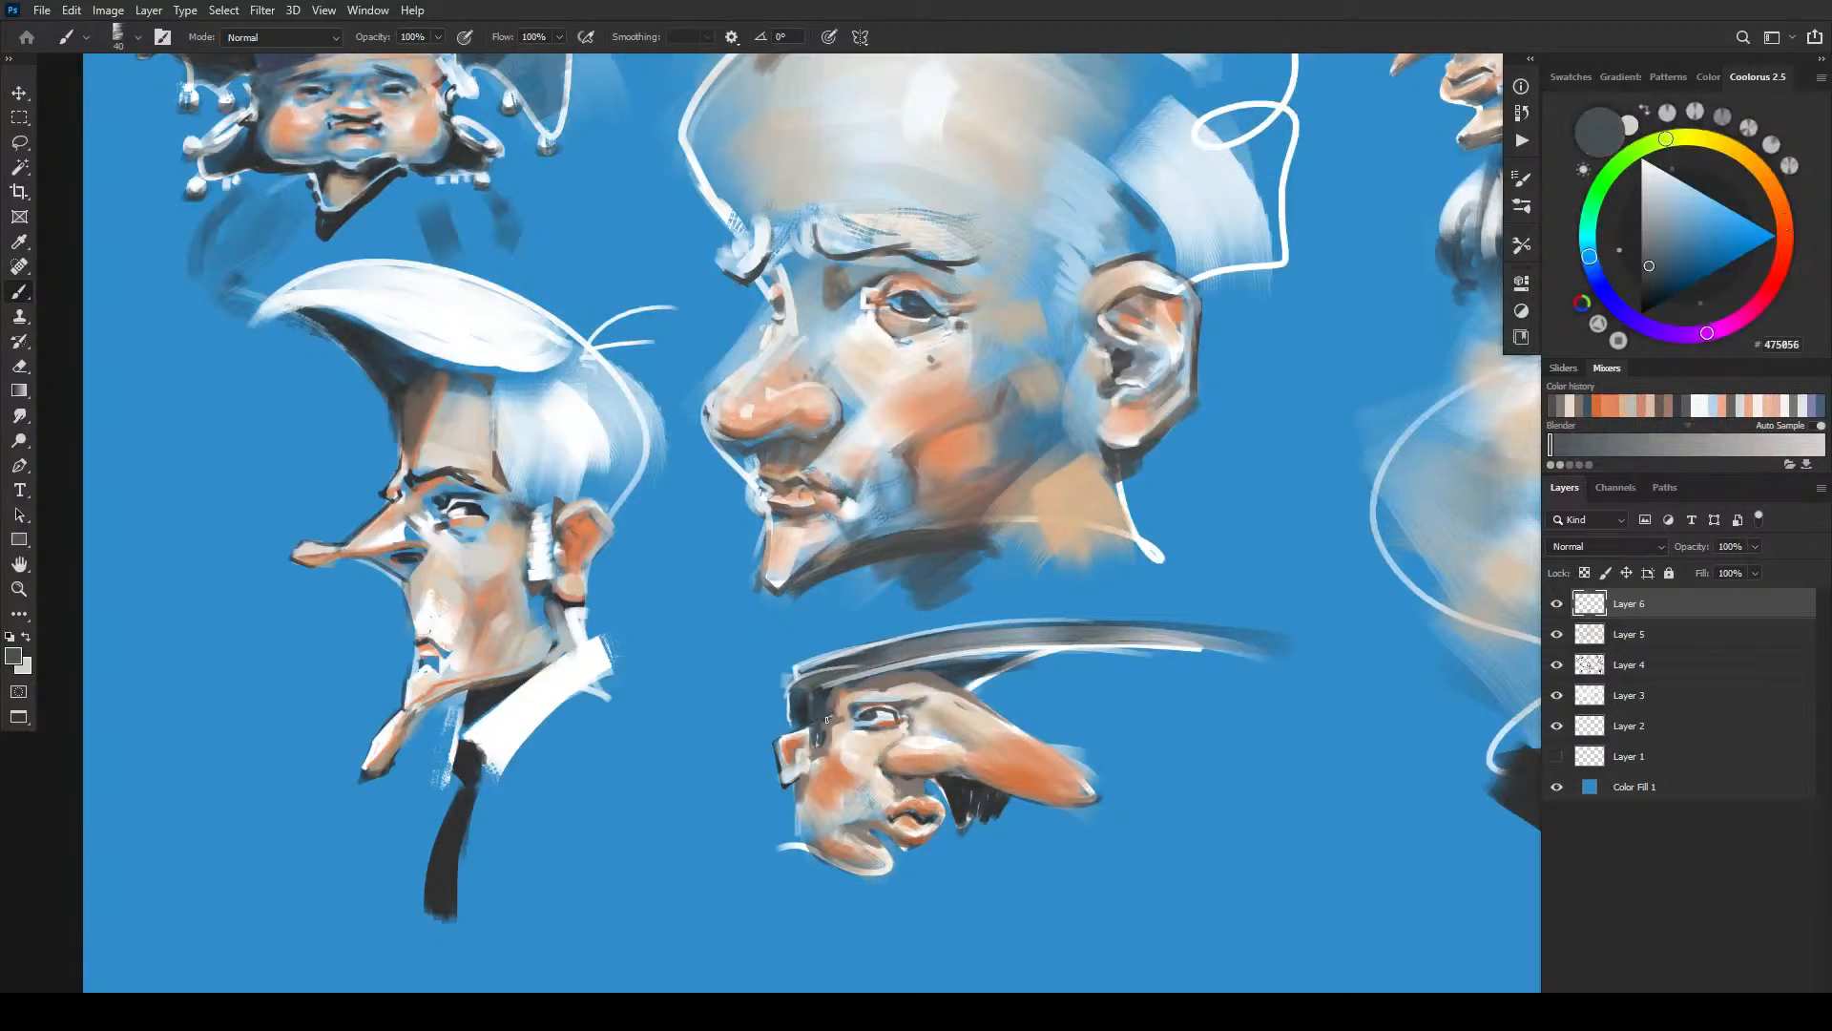
{"action": "left_click", "coordinate": [808, 696], "text": "alt"}
{"action": "mouse_move", "coordinate": [822, 745]}
{"action": "left_mouse_down"}
{"action": "mouse_move", "coordinate": [813, 723]}
{"action": "mouse_move", "coordinate": [834, 710]}
{"action": "left_mouse_up"}
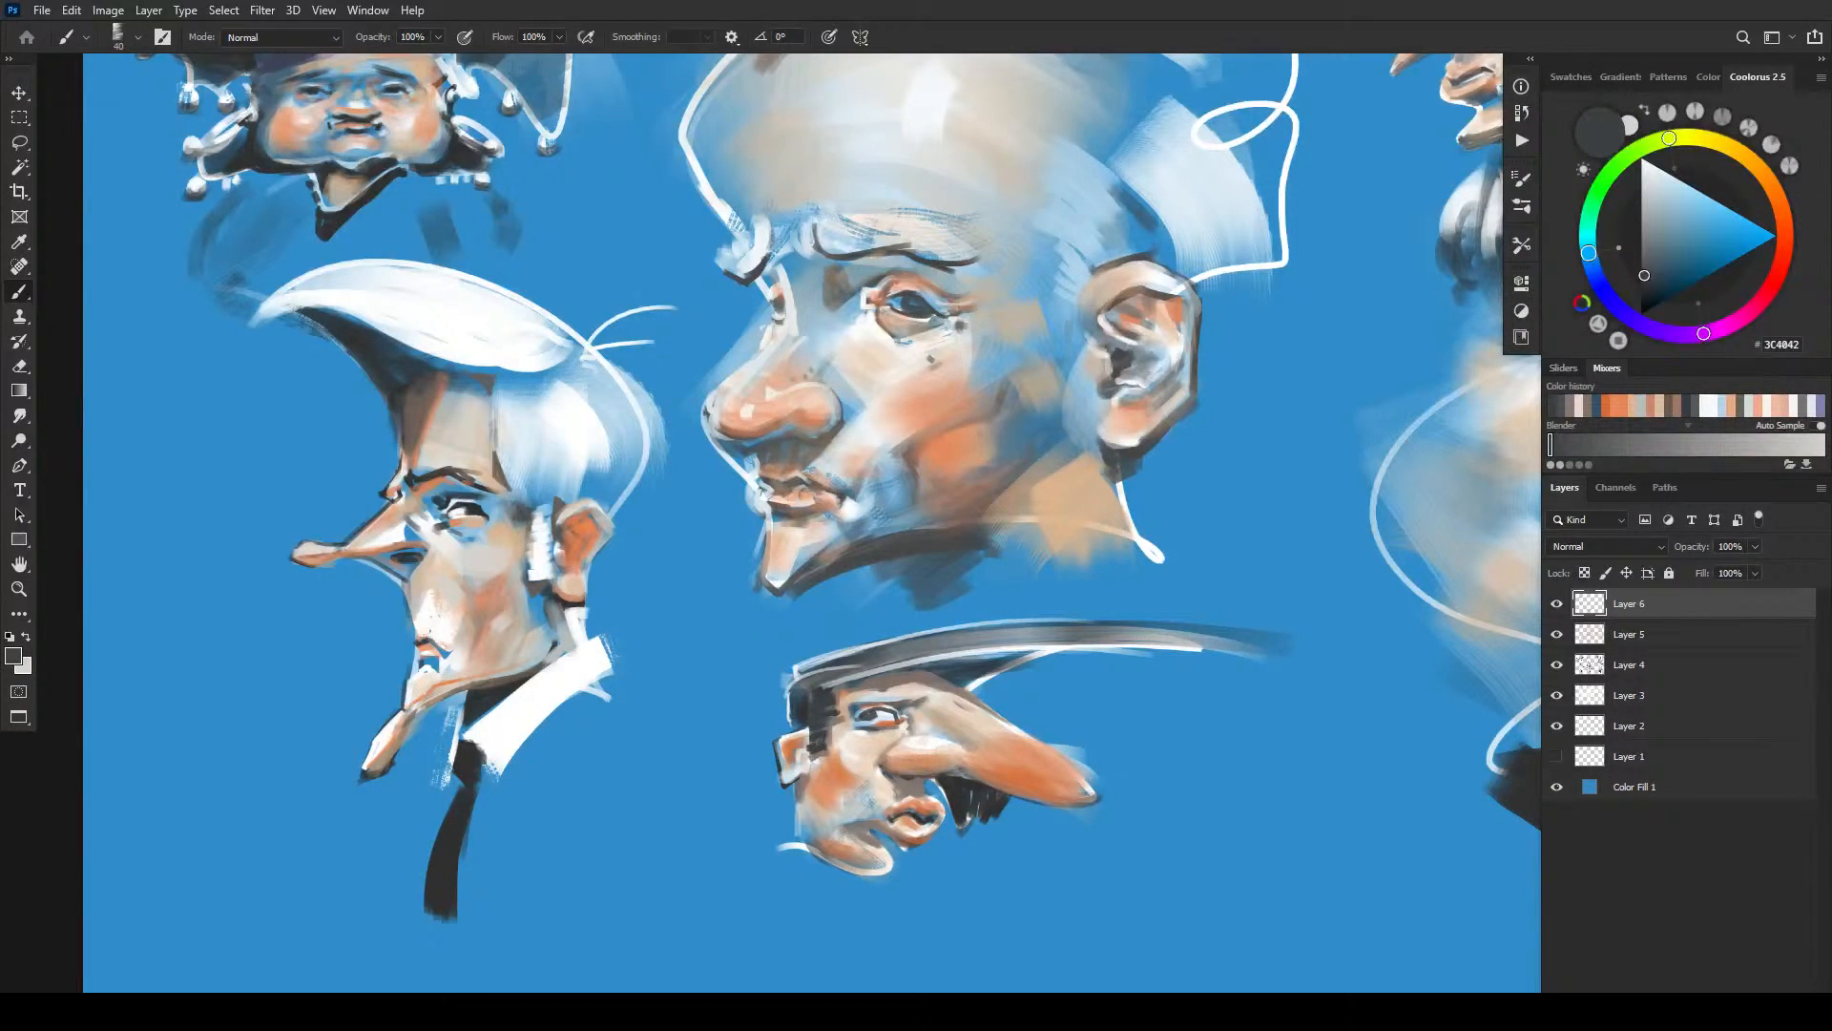
{"action": "left_click", "coordinate": [879, 651], "text": "alt"}
{"action": "mouse_move", "coordinate": [958, 785]}
{"action": "left_mouse_down"}
{"action": "mouse_move", "coordinate": [966, 818]}
{"action": "mouse_move", "coordinate": [981, 801]}
{"action": "left_mouse_up"}
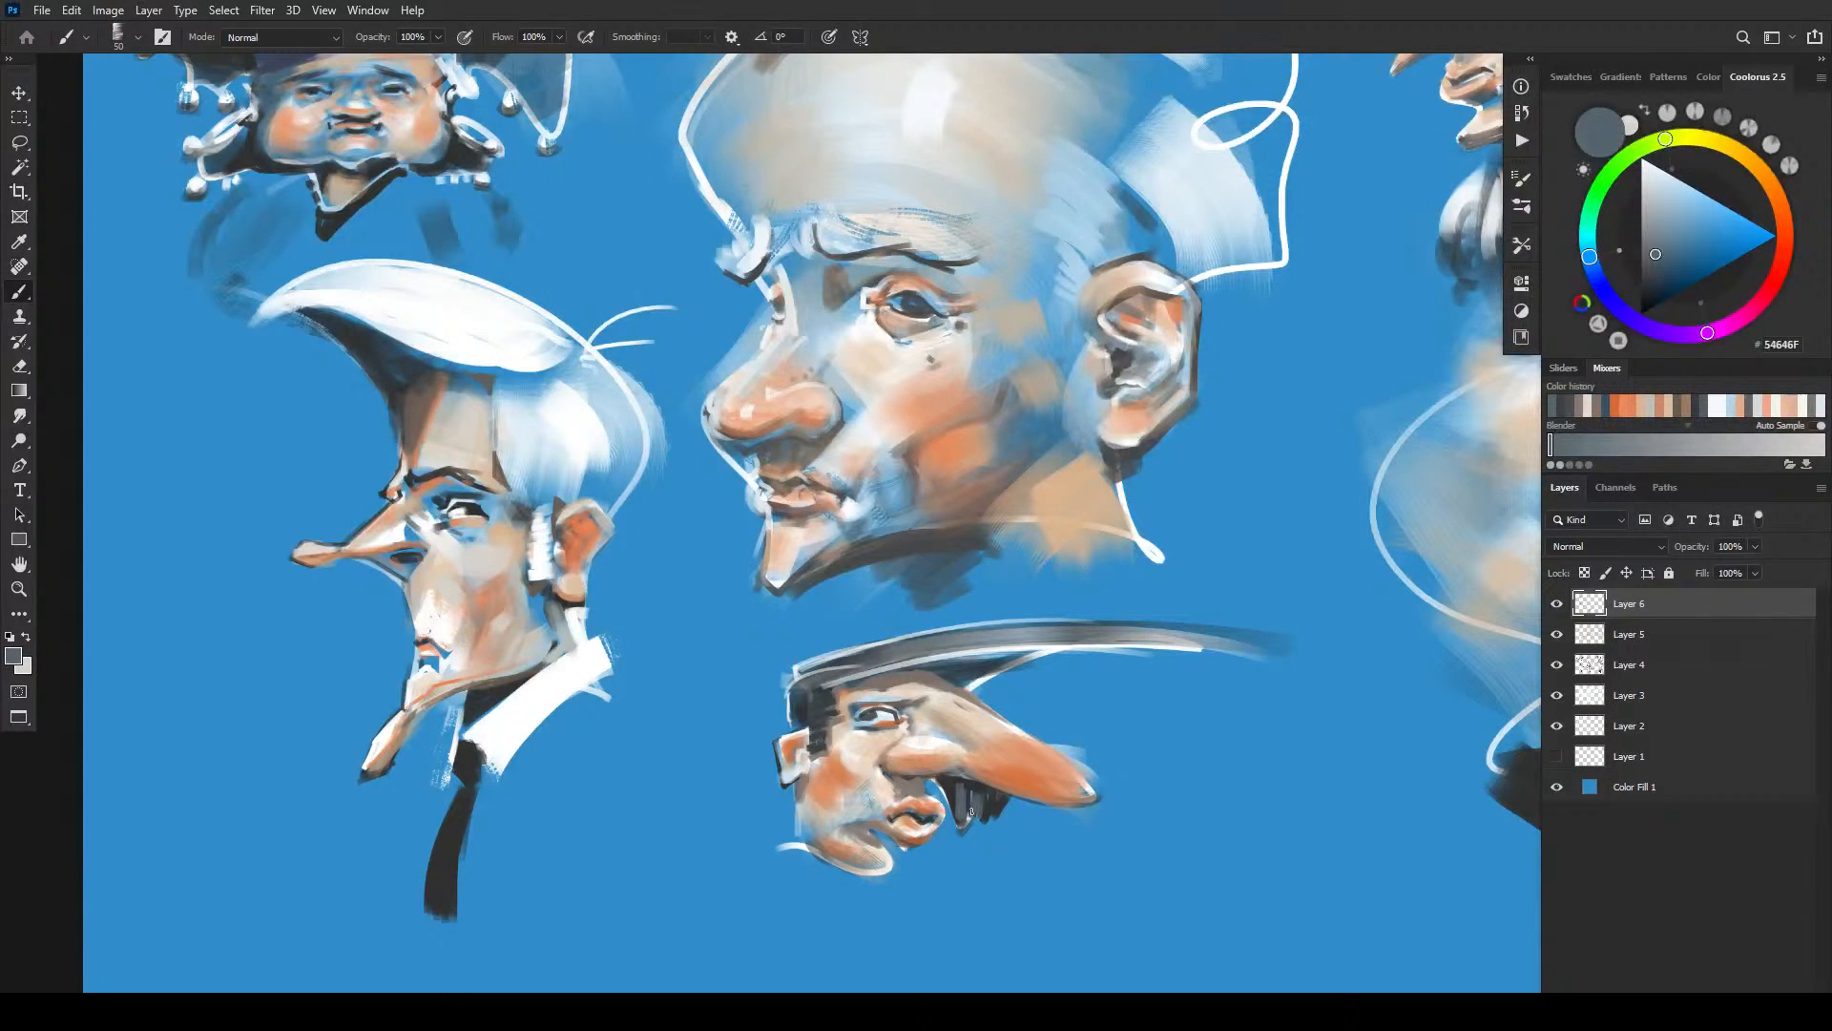
- Outline the hair beneath the nose and both edges of the long nose with sampled near-white F9FBFB
{"action": "left_click", "coordinate": [1049, 650], "text": "alt"}
{"action": "mouse_move", "coordinate": [935, 780]}
{"action": "left_mouse_down"}
{"action": "mouse_move", "coordinate": [956, 830]}
{"action": "mouse_move", "coordinate": [988, 830]}
{"action": "mouse_move", "coordinate": [1003, 804]}
{"action": "left_mouse_up"}
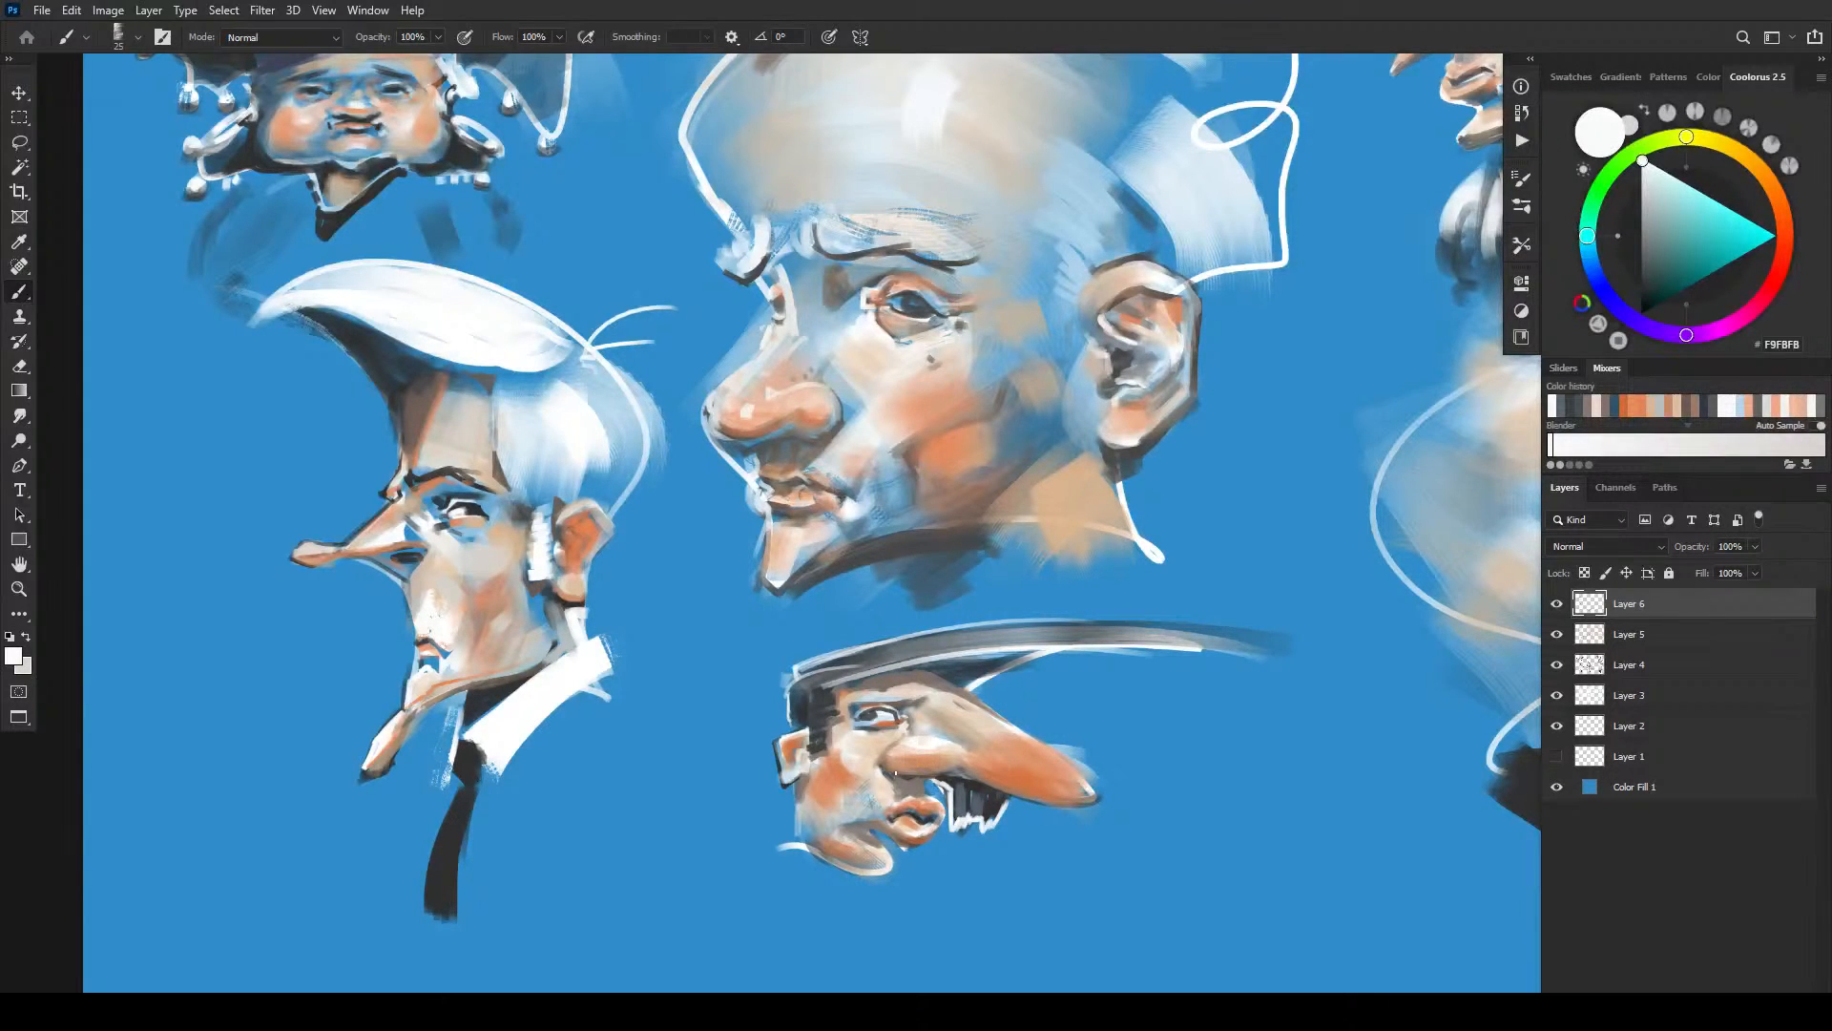
{"action": "mouse_move", "coordinate": [882, 766]}
{"action": "left_mouse_down"}
{"action": "mouse_move", "coordinate": [1088, 797]}
{"action": "mouse_move", "coordinate": [1050, 806]}
{"action": "mouse_move", "coordinate": [1100, 801]}
{"action": "left_mouse_up"}
{"action": "key", "text": "bracketleft"}
{"action": "left_click_drag", "start_coordinate": [978, 710], "coordinate": [1100, 792]}
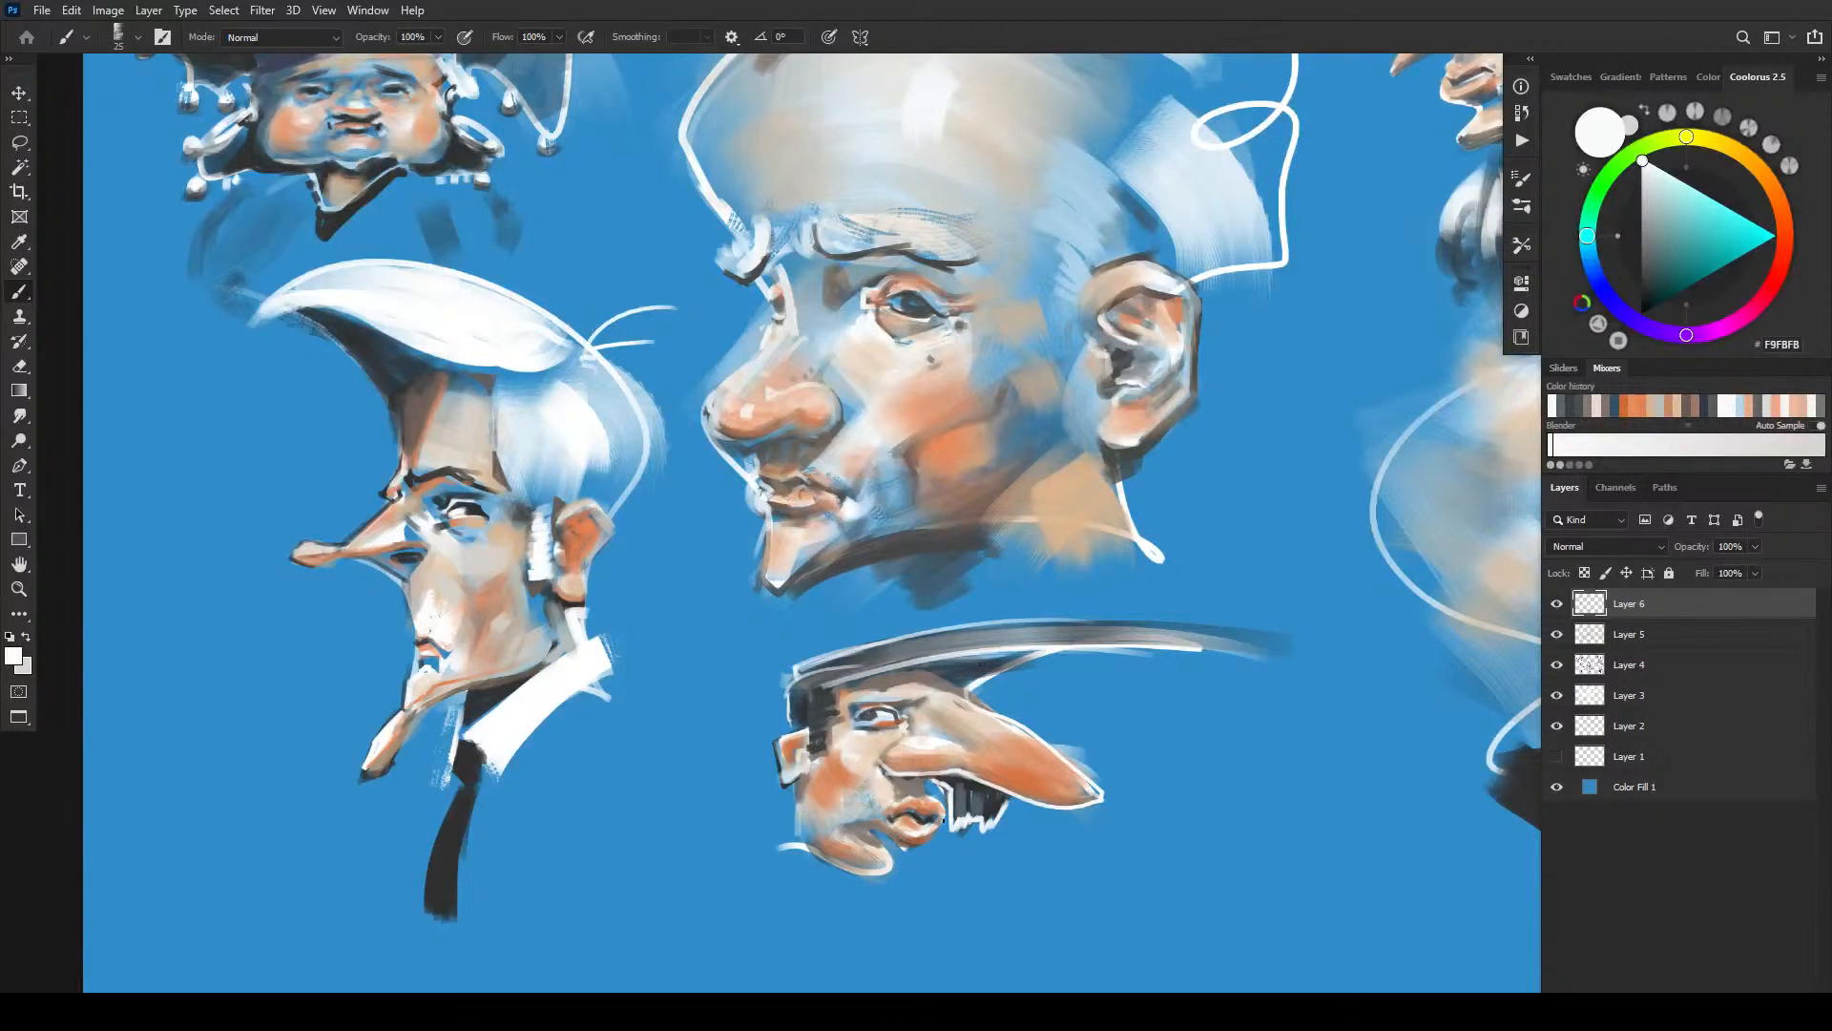
- Shade the hatted face's lips with sampled grey 666263, using a slightly larger brush
{"action": "key", "text": "bracketleft"}
{"action": "key", "text": "bracketright"}
{"action": "key", "text": "bracketright"}
{"action": "left_click", "coordinate": [940, 809], "text": "alt"}
{"action": "left_click", "coordinate": [928, 807], "text": "alt"}
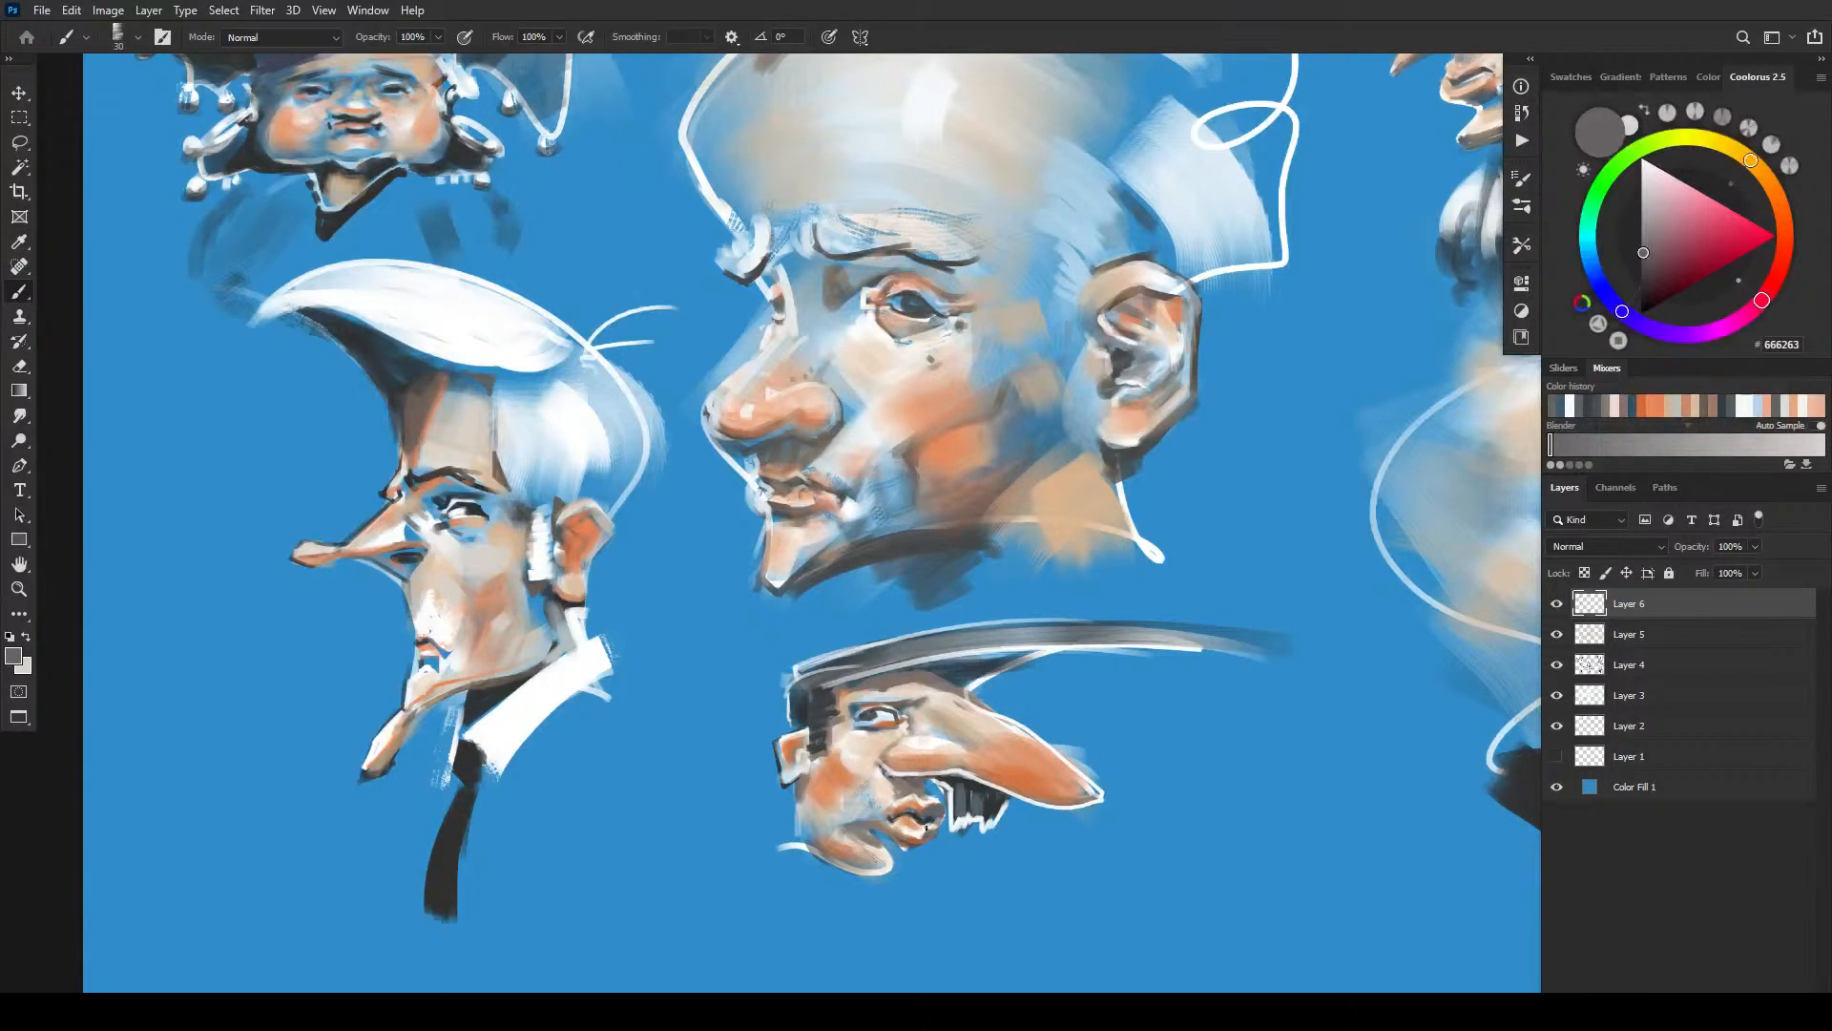
{"action": "left_click_drag", "start_coordinate": [928, 823], "coordinate": [933, 826]}
- Sample the lip's orange, shift it to the redder CE5834, and tint the hatted face's lips and lower nose
{"action": "left_click", "coordinate": [925, 827], "text": "alt"}
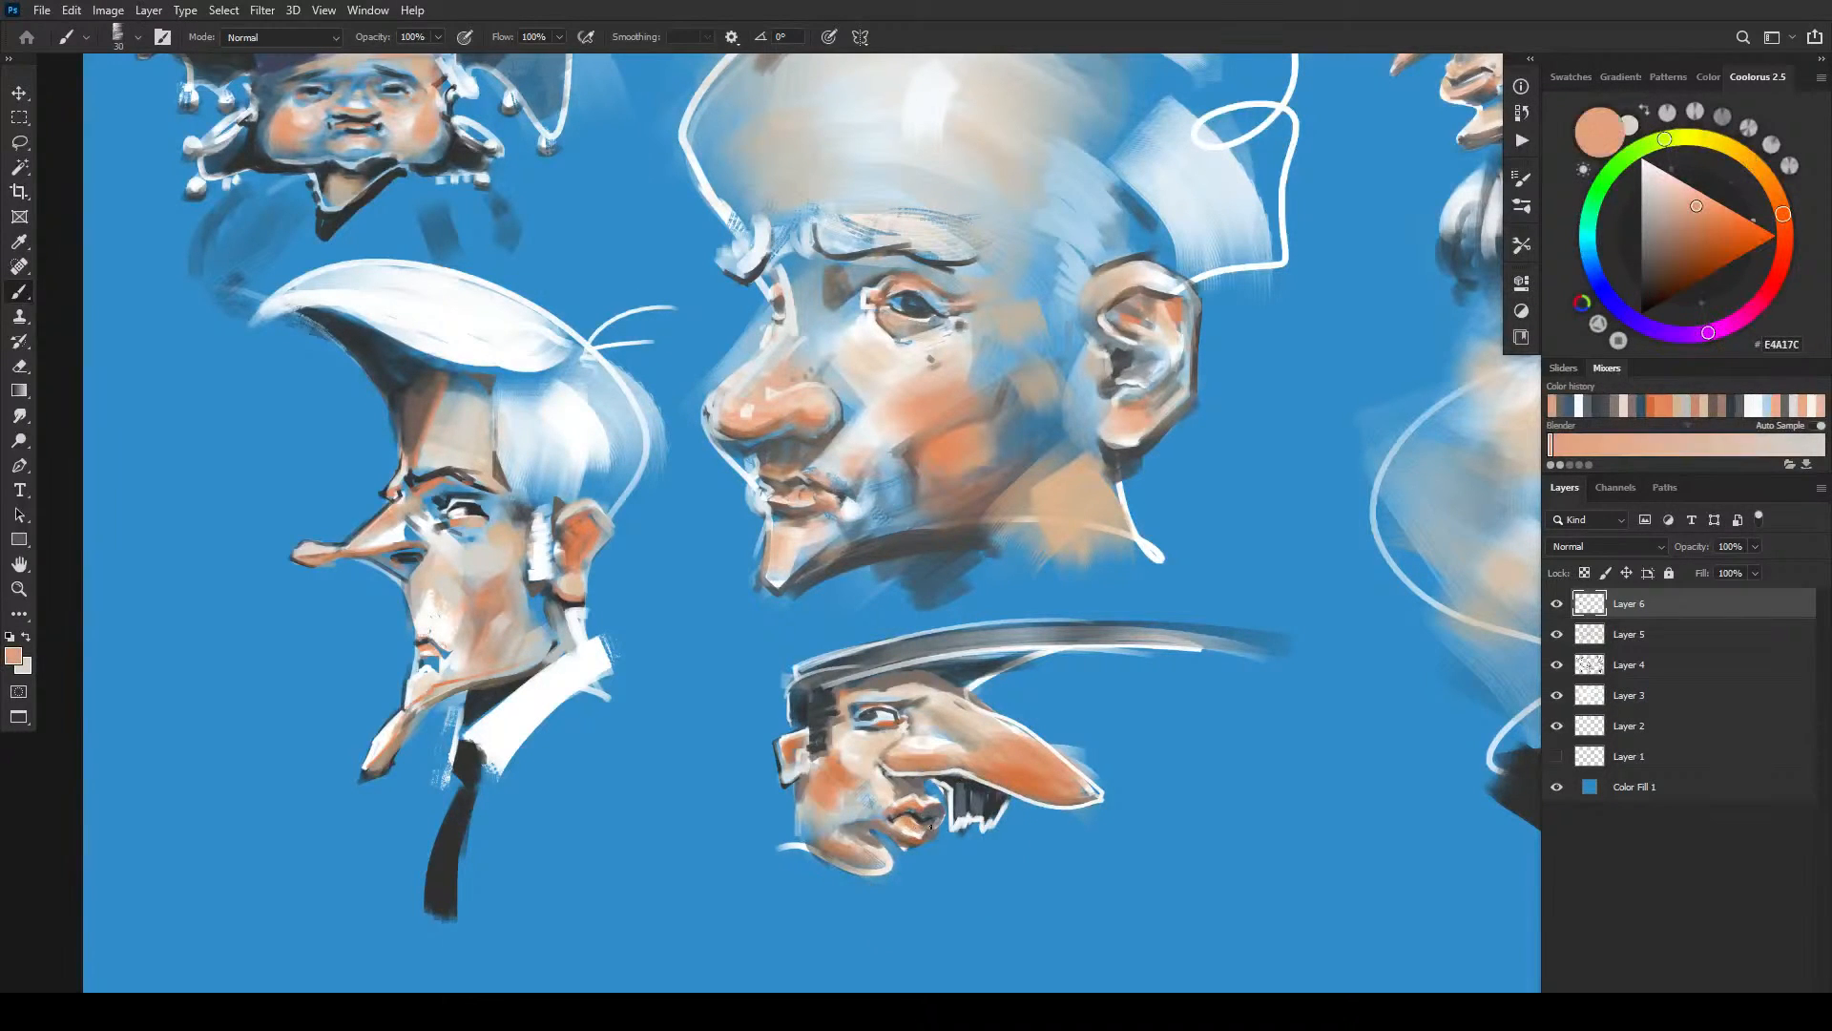
{"action": "left_click", "coordinate": [923, 828], "text": "alt"}
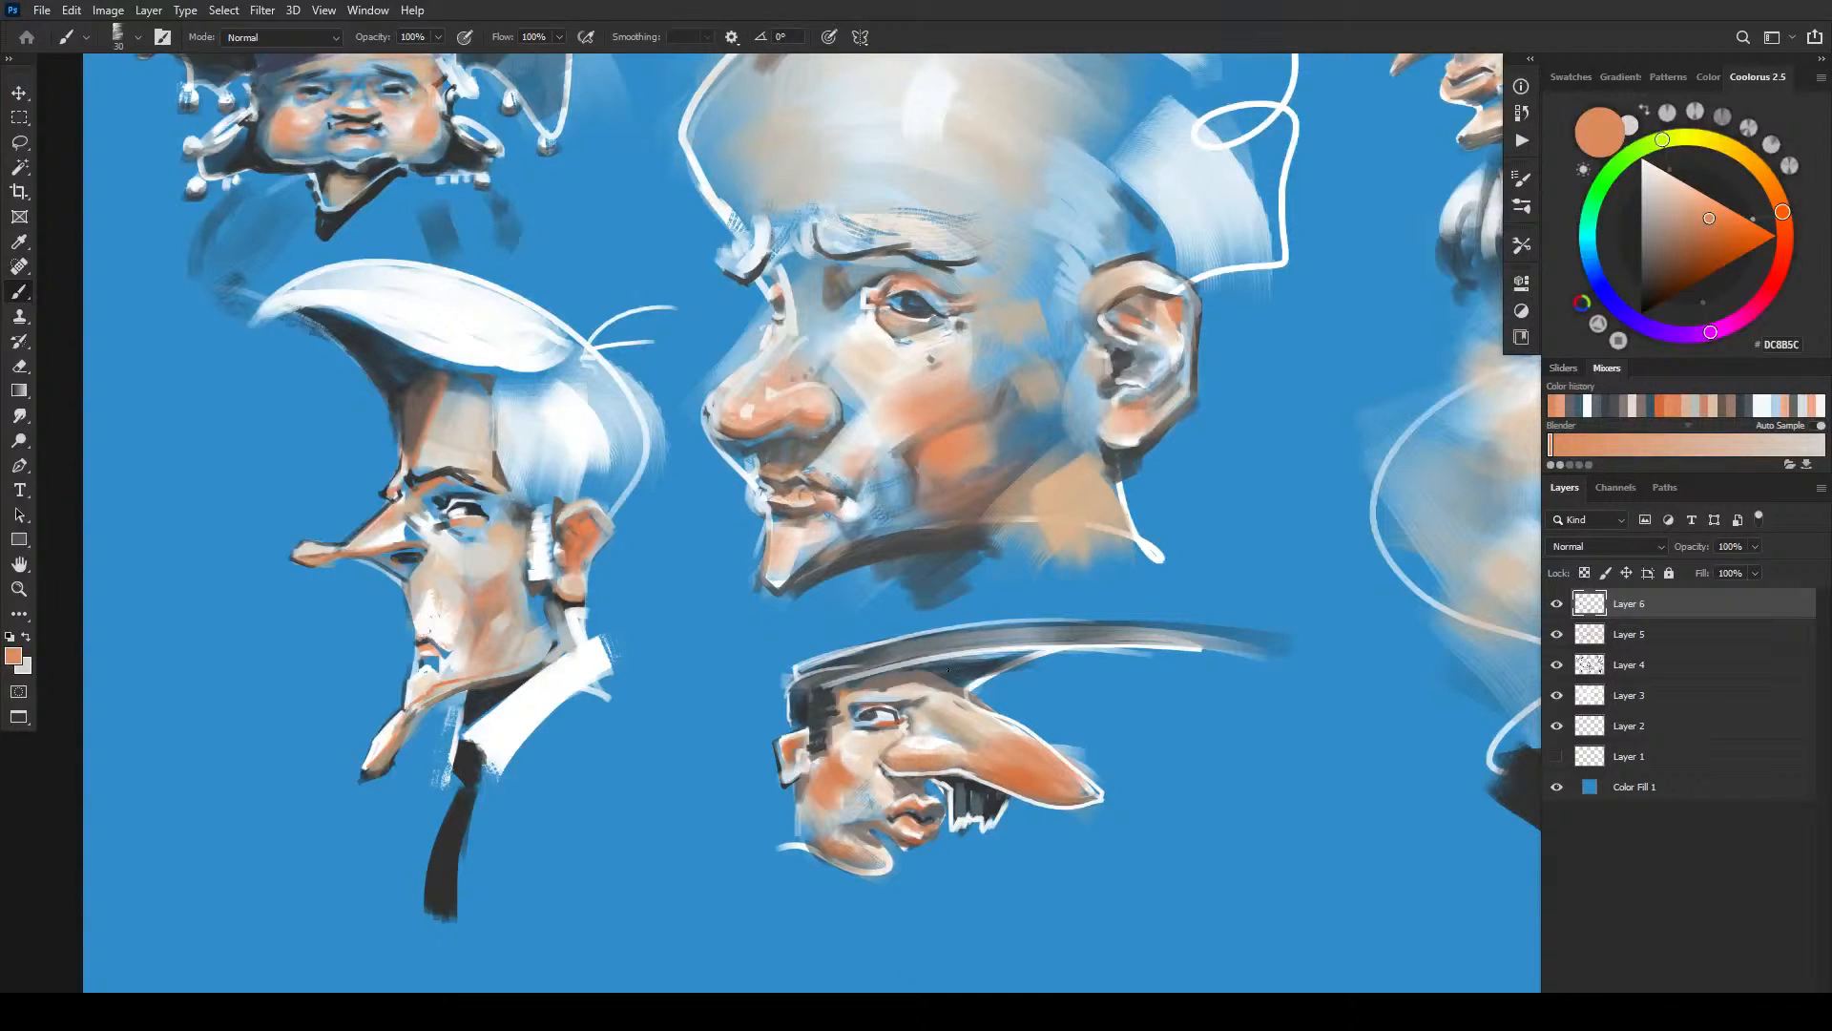
{"action": "left_click_drag", "start_coordinate": [1784, 251], "coordinate": [1786, 238]}
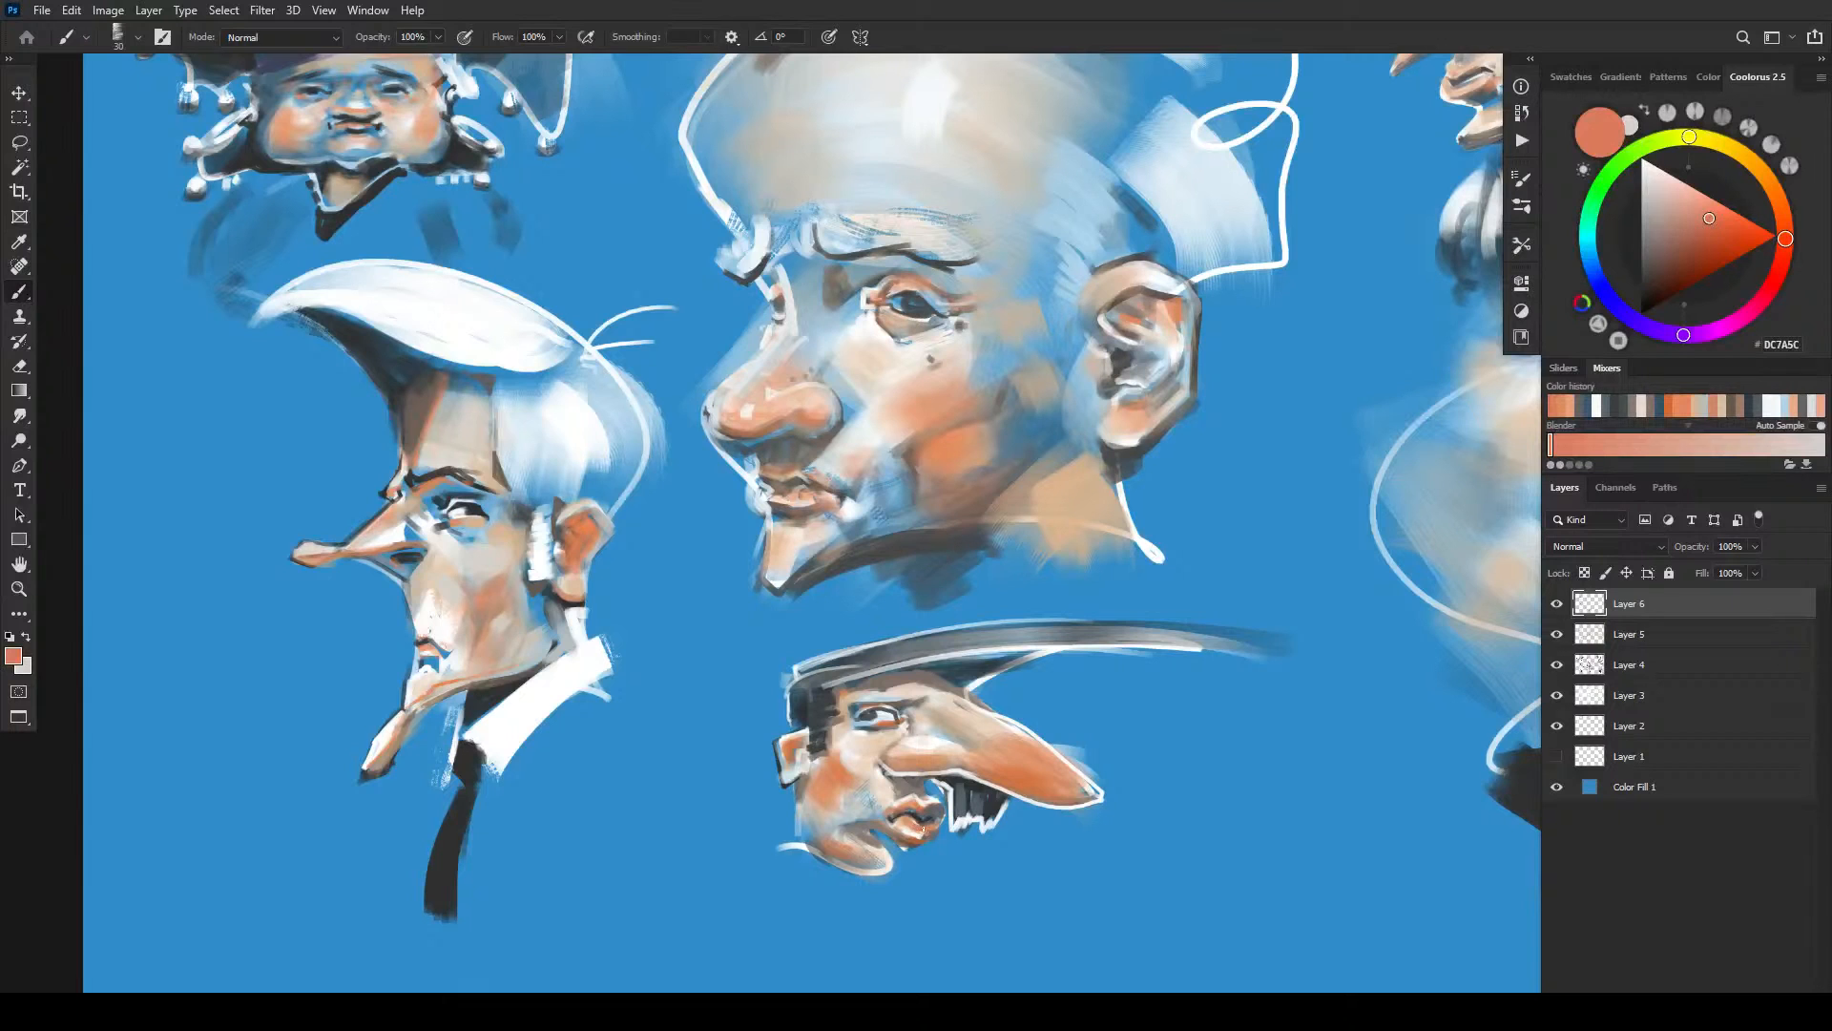
{"action": "left_click", "coordinate": [1724, 234]}
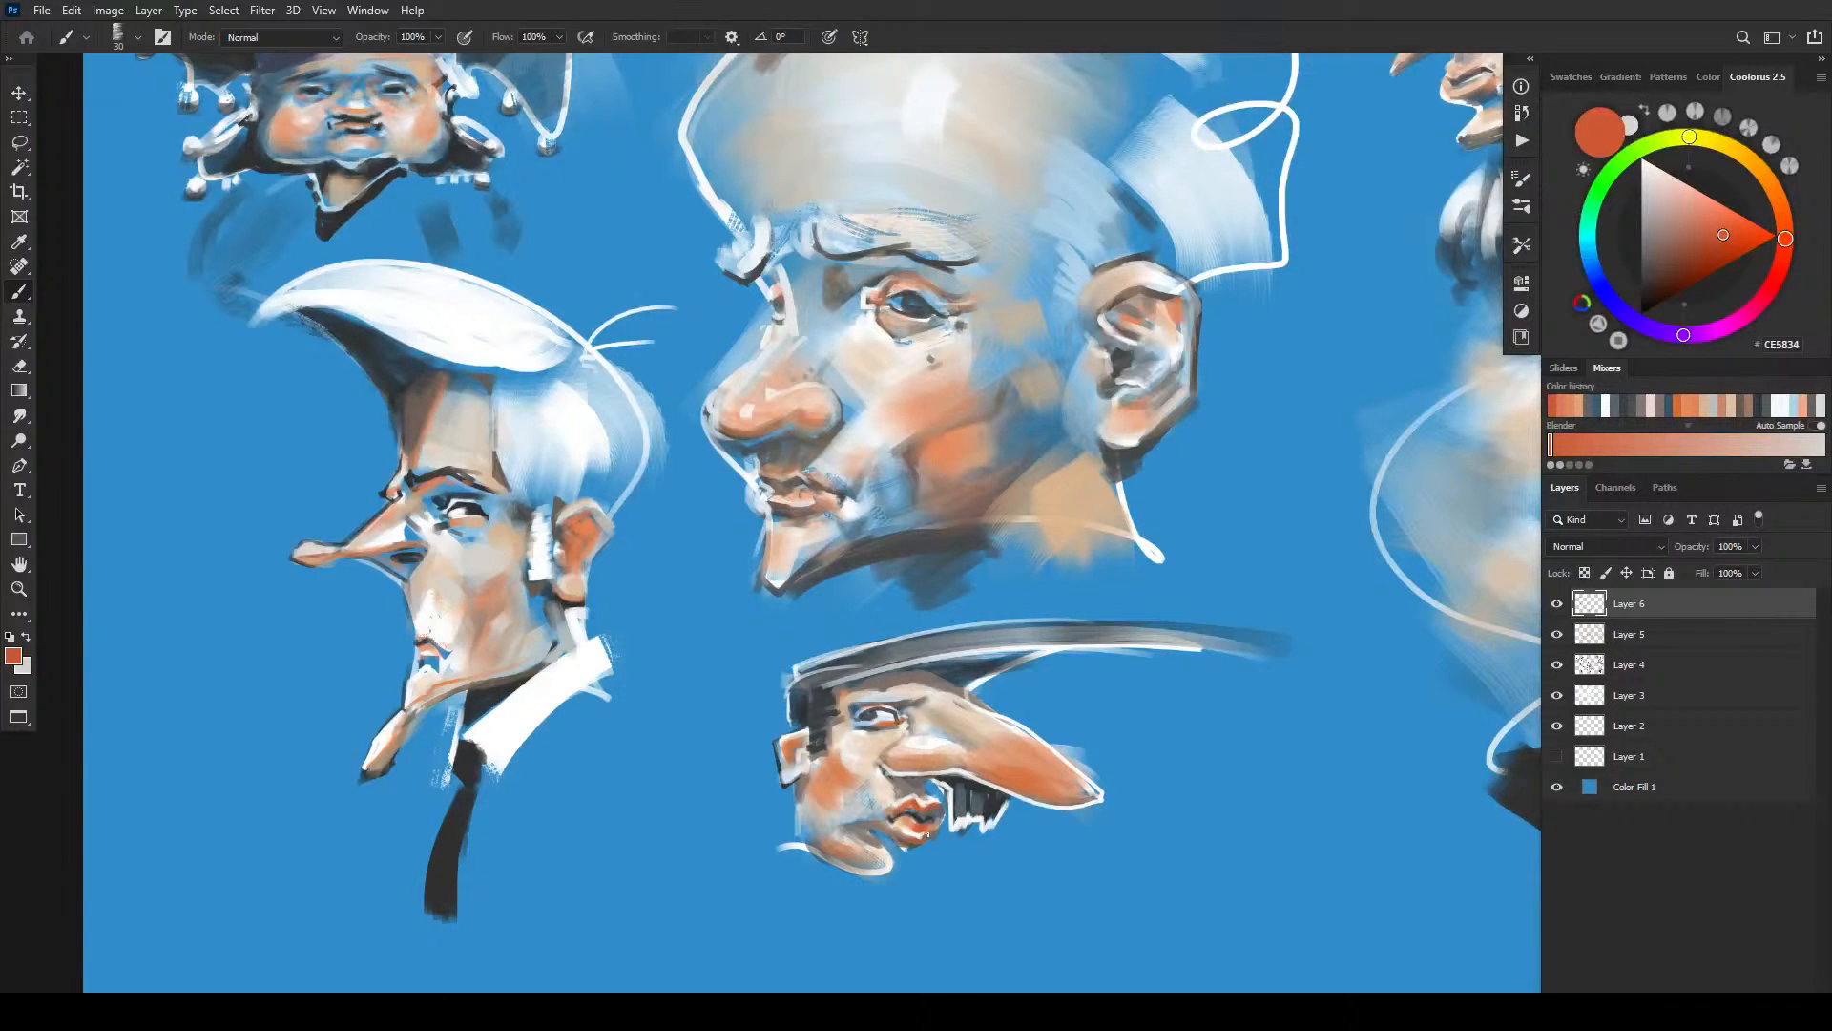
{"action": "key", "text": "bracketright"}
{"action": "key", "text": "bracketright"}
{"action": "left_click_drag", "start_coordinate": [992, 763], "coordinate": [1080, 786]}
- Accent the hatted face's eye with a fine brush, sampling light F1E0D2 and orange CD6E3F
{"action": "key", "text": "bracketright"}
{"action": "key", "text": "bracketleft"}
{"action": "key", "text": "bracketleft"}
{"action": "key", "text": "bracketright"}
{"action": "left_click", "coordinate": [841, 839], "text": "alt"}
{"action": "key", "text": "bracketright"}
{"action": "key", "text": "bracketright"}
{"action": "key", "text": "bracketright"}
{"action": "key", "text": "bracketright"}
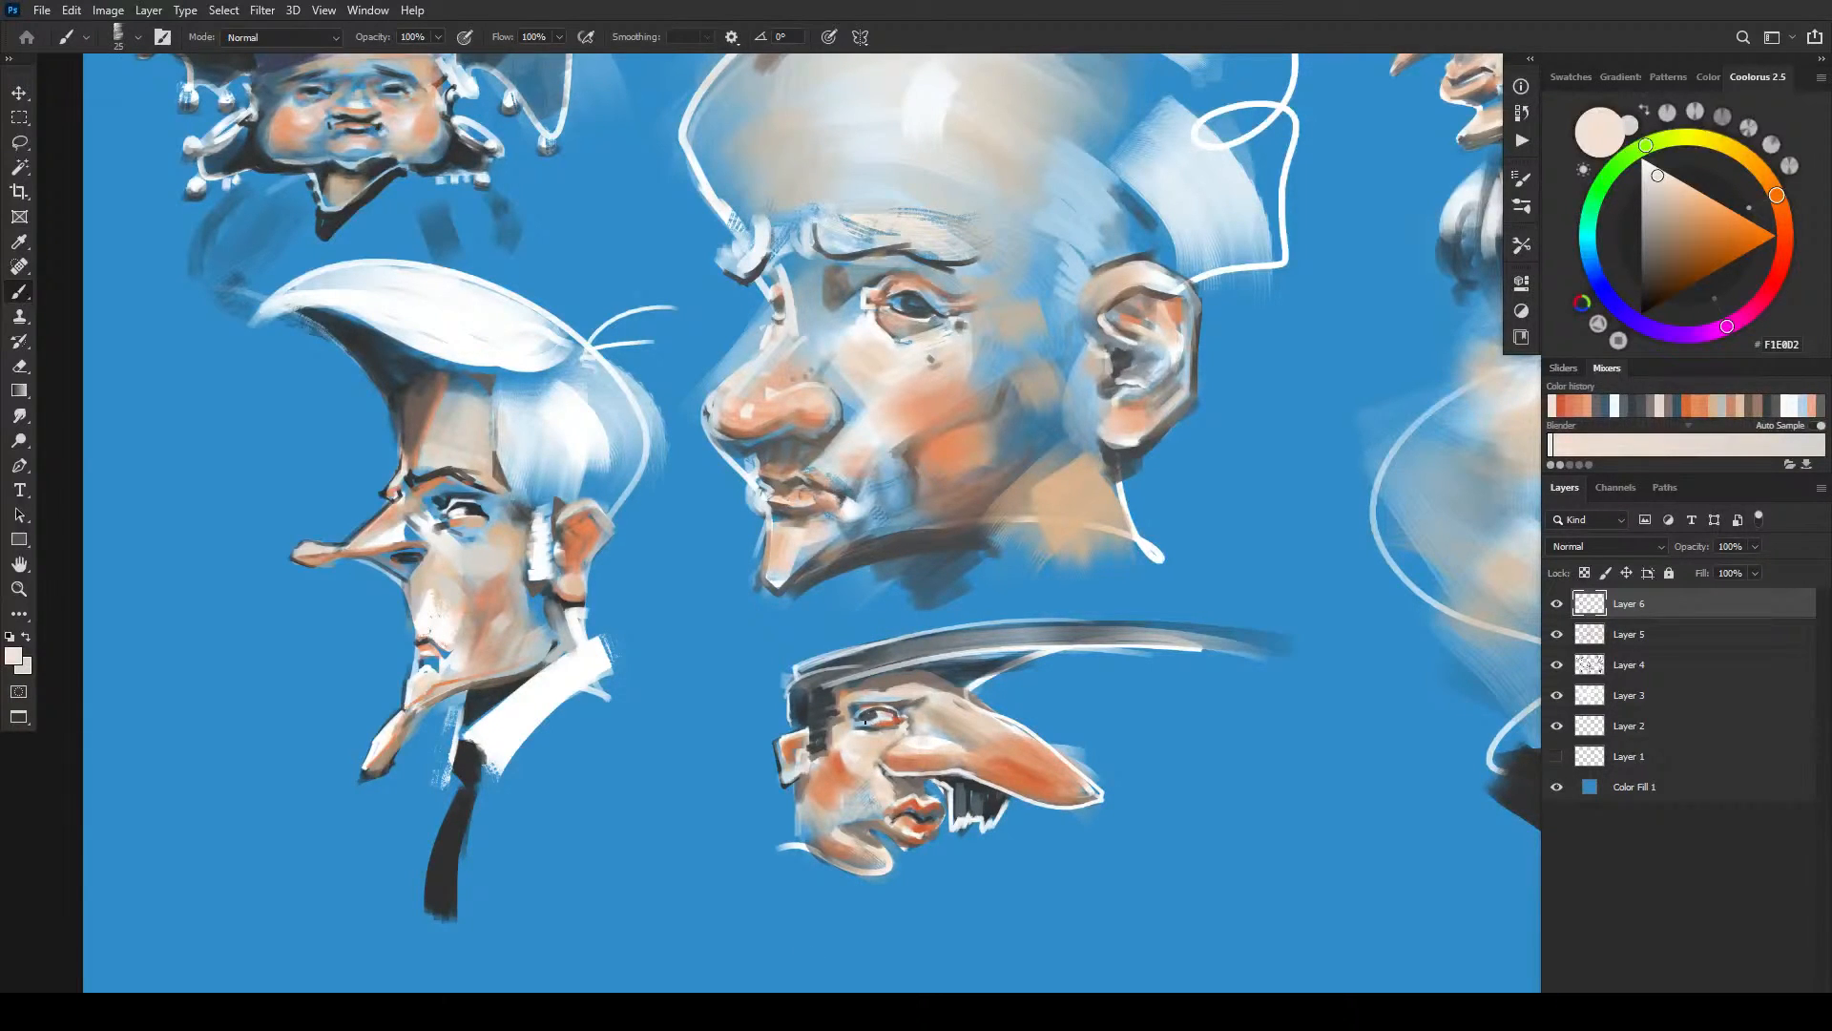
{"action": "left_click", "coordinate": [880, 718], "text": "alt"}
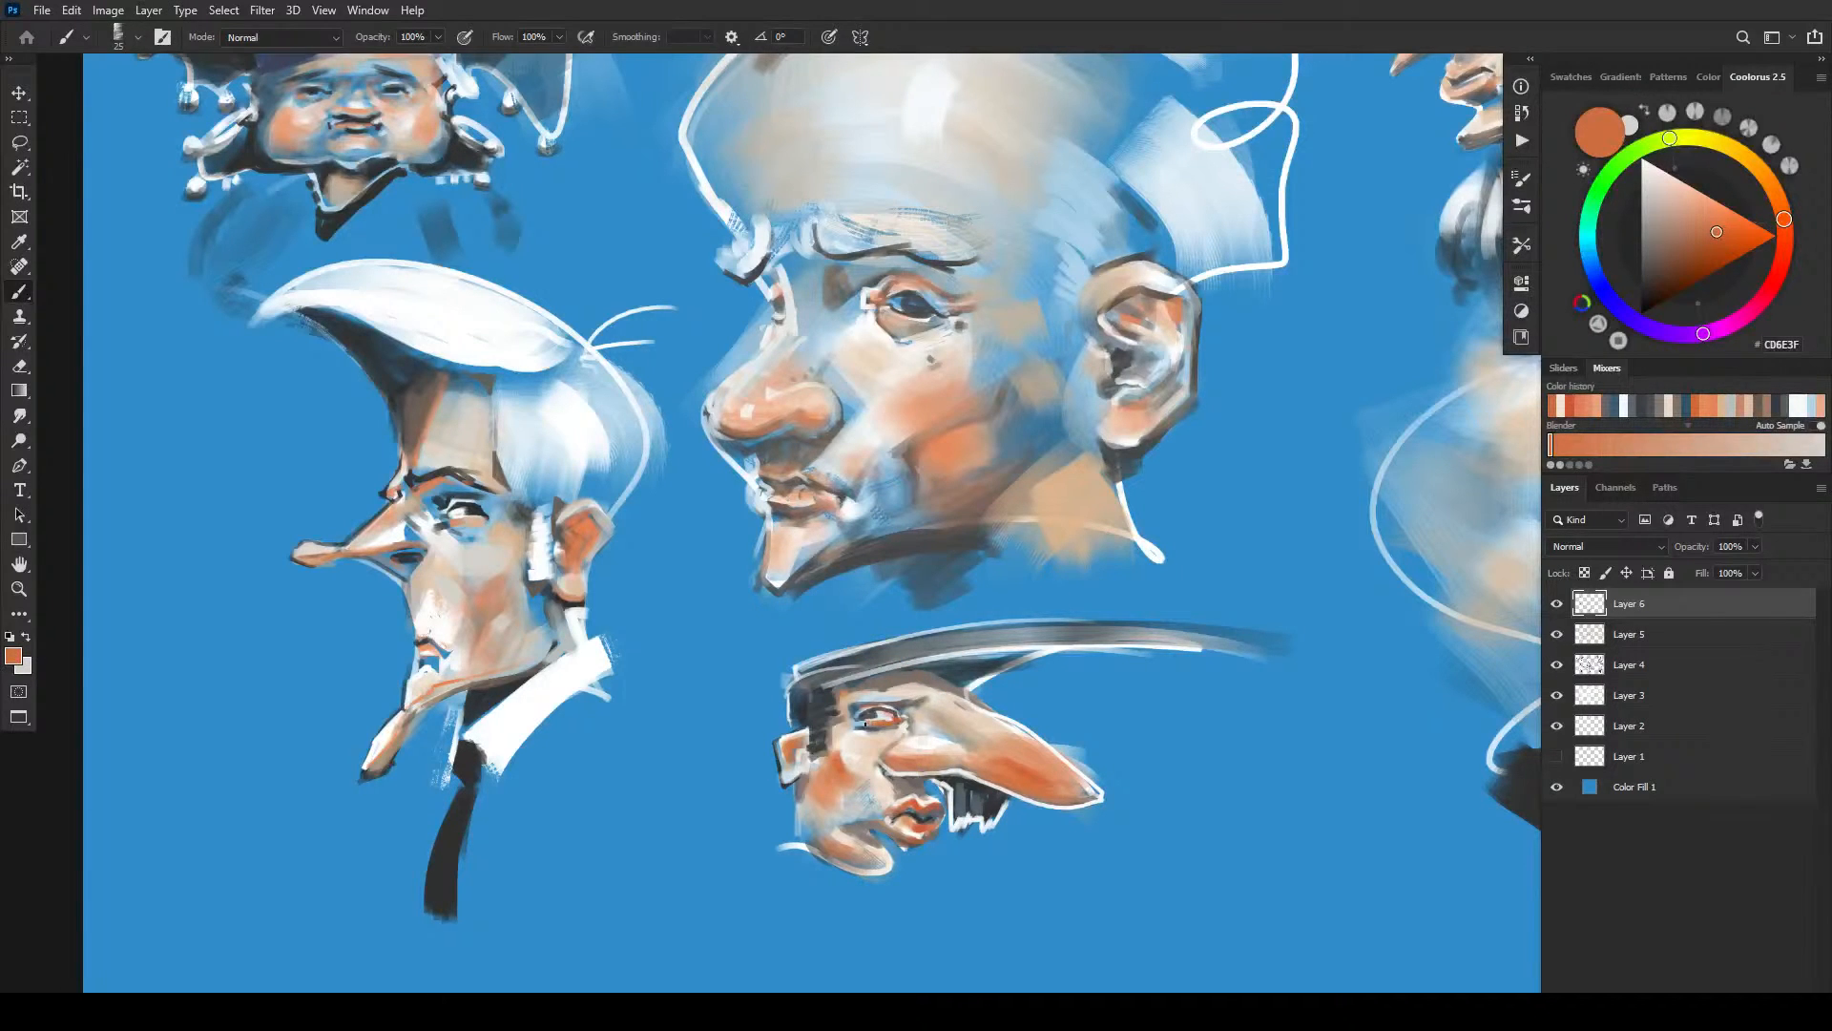
- Soften the hatted face's cheek with sampled light skin tone E9CEB4, using a much larger brush
{"action": "left_click", "coordinate": [872, 751], "text": "alt"}
{"action": "key", "text": "bracketright"}
{"action": "key", "text": "bracketright"}
{"action": "key", "text": "bracketright"}
{"action": "key", "text": "bracketright"}
{"action": "key", "text": "bracketright"}
{"action": "key", "text": "bracketright"}
{"action": "key", "text": "bracketright"}
{"action": "key", "text": "bracketright"}
{"action": "key", "text": "bracketright"}
{"action": "left_click_drag", "start_coordinate": [839, 761], "coordinate": [842, 787]}
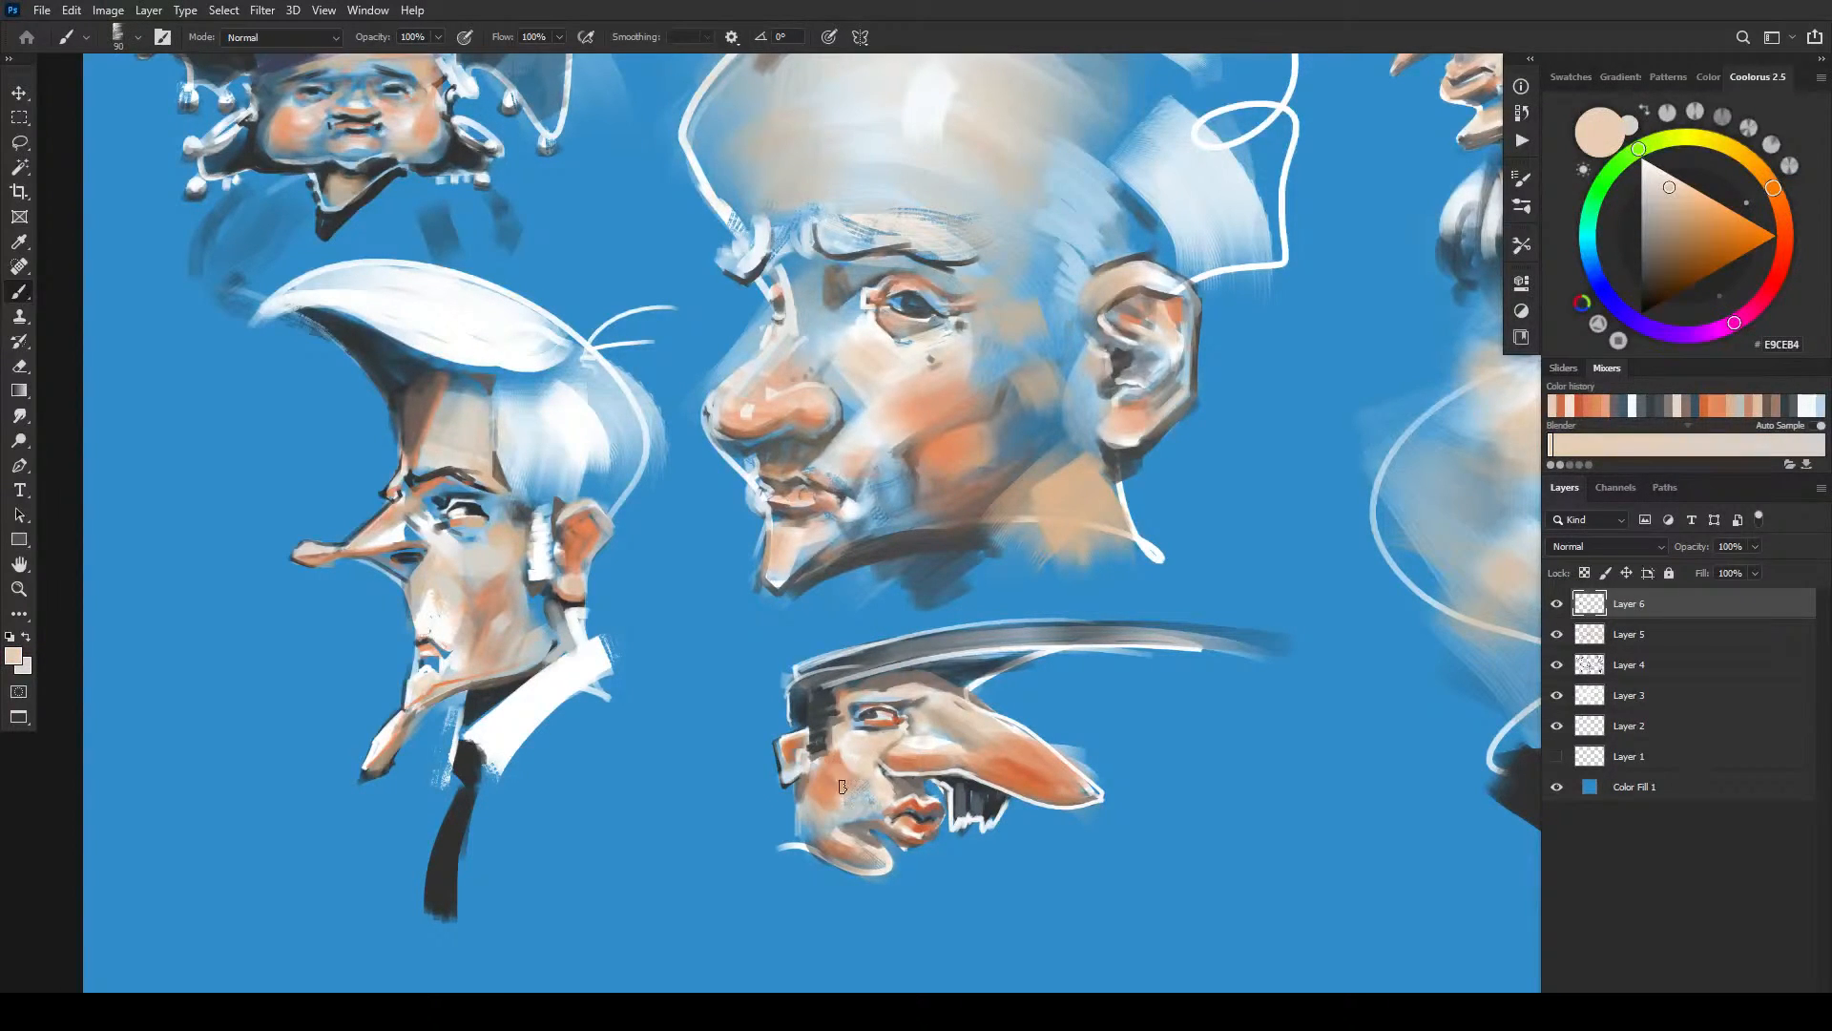
- Paint the hatted character's neck below the jaw with sampled EED9C6
{"action": "key", "text": "bracketleft"}
{"action": "left_click", "coordinate": [870, 756], "text": "alt"}
{"action": "left_click_drag", "start_coordinate": [817, 858], "coordinate": [840, 905]}
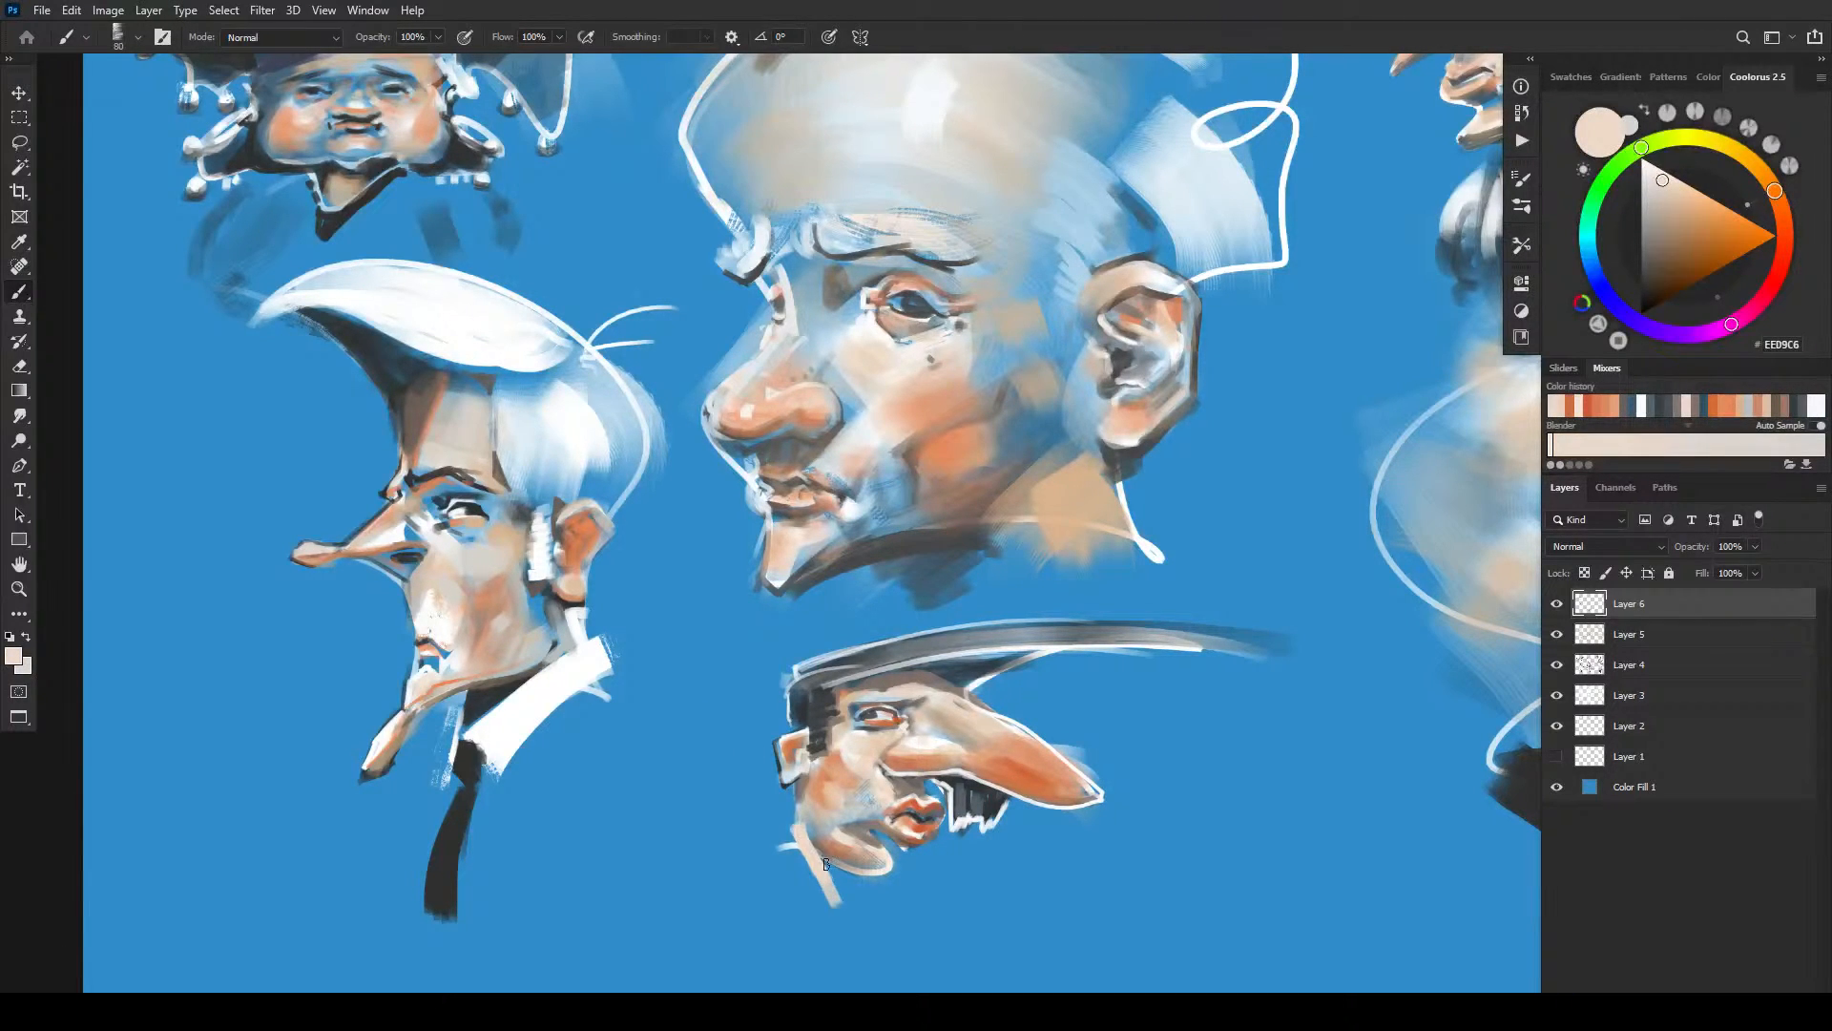
{"action": "mouse_move", "coordinate": [802, 819]}
{"action": "left_mouse_down"}
{"action": "mouse_move", "coordinate": [776, 862]}
{"action": "mouse_move", "coordinate": [821, 898]}
{"action": "mouse_move", "coordinate": [805, 855]}
{"action": "mouse_move", "coordinate": [835, 886]}
{"action": "mouse_move", "coordinate": [827, 739]}
{"action": "mouse_move", "coordinate": [843, 821]}
{"action": "mouse_move", "coordinate": [872, 795]}
{"action": "mouse_move", "coordinate": [857, 887]}
{"action": "mouse_move", "coordinate": [830, 879]}
{"action": "mouse_move", "coordinate": [843, 910]}
{"action": "mouse_move", "coordinate": [820, 862]}
{"action": "mouse_move", "coordinate": [838, 896]}
{"action": "left_mouse_up"}
- Sample the near-black 303131 from the hair beneath the long nose and enlarge the brush
{"action": "left_click", "coordinate": [859, 888], "text": "alt"}
{"action": "key", "text": "["}
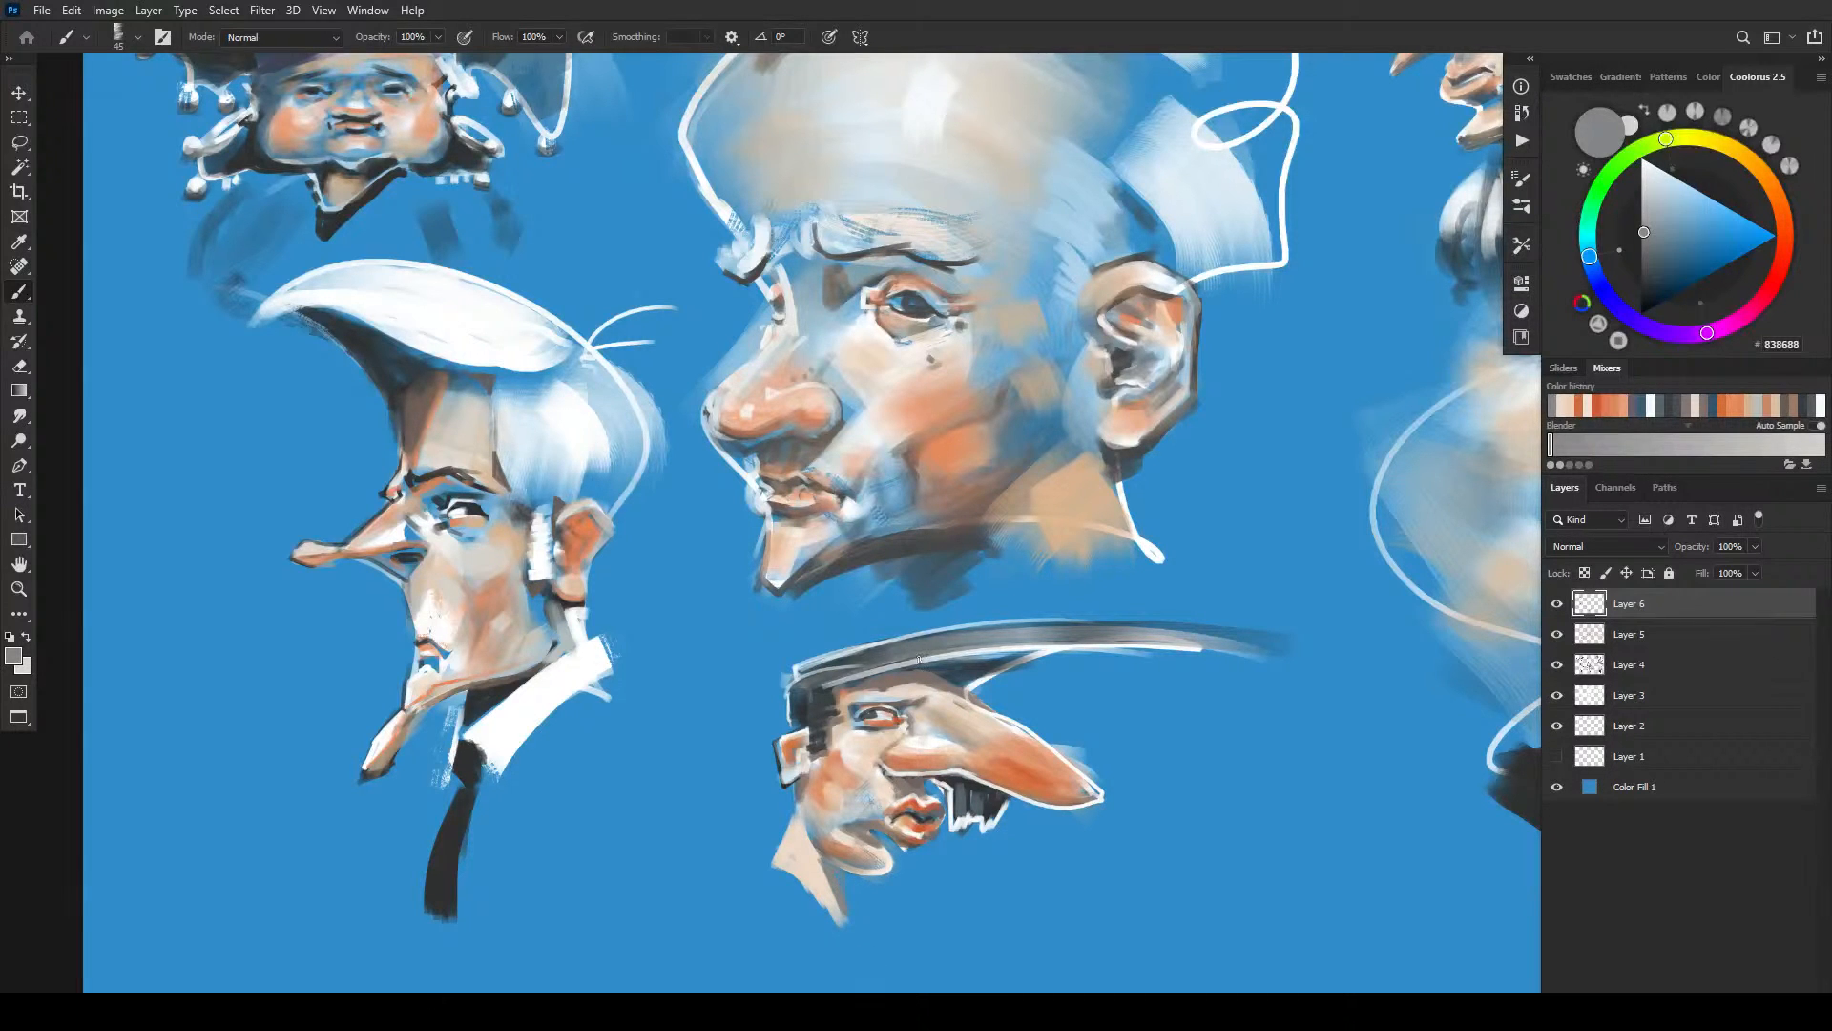
{"action": "left_click", "coordinate": [973, 794], "text": "alt"}
{"action": "key", "text": "]"}
{"action": "key", "text": "]"}
{"action": "key", "text": "]"}
{"action": "key", "text": "]"}
{"action": "key", "text": "]"}
{"action": "key", "text": "]"}
{"action": "mouse_move", "coordinate": [748, 870]}
{"action": "left_mouse_down"}
{"action": "mouse_move", "coordinate": [807, 893]}
{"action": "mouse_move", "coordinate": [828, 937]}
{"action": "left_mouse_up"}
{"action": "key", "text": "["}
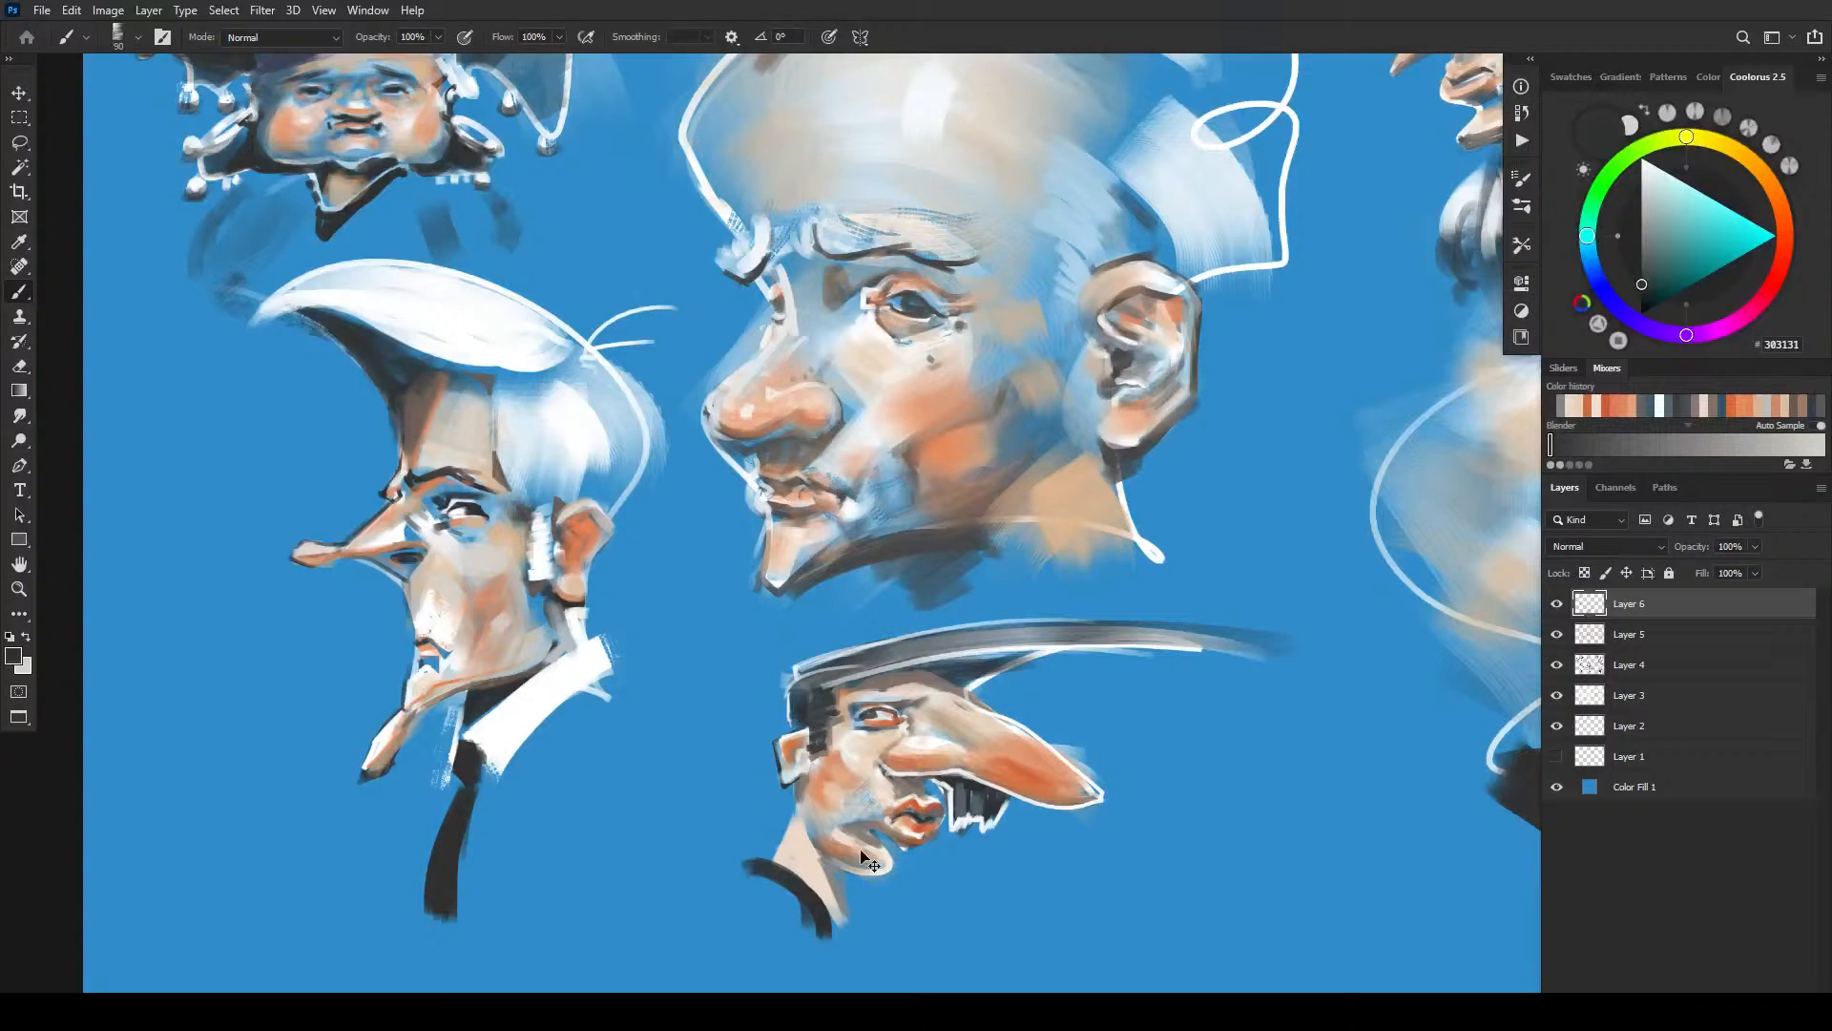
{"action": "key", "text": "ctrl+z"}
{"action": "key", "text": "ctrl+z"}
- Paint the hatted character's dark collar and chest below the neck with near-black, sampling 323232 for the added strokes
{"action": "mouse_move", "coordinate": [772, 870]}
{"action": "left_mouse_down"}
{"action": "mouse_move", "coordinate": [856, 940]}
{"action": "mouse_move", "coordinate": [853, 909]}
{"action": "mouse_move", "coordinate": [854, 939]}
{"action": "mouse_move", "coordinate": [768, 877]}
{"action": "mouse_move", "coordinate": [781, 899]}
{"action": "mouse_move", "coordinate": [756, 894]}
{"action": "mouse_move", "coordinate": [825, 955]}
{"action": "mouse_move", "coordinate": [768, 891]}
{"action": "mouse_move", "coordinate": [780, 879]}
{"action": "mouse_move", "coordinate": [835, 988]}
{"action": "mouse_move", "coordinate": [808, 907]}
{"action": "mouse_move", "coordinate": [858, 943]}
{"action": "left_mouse_up"}
{"action": "left_click", "coordinate": [985, 792], "text": "alt"}
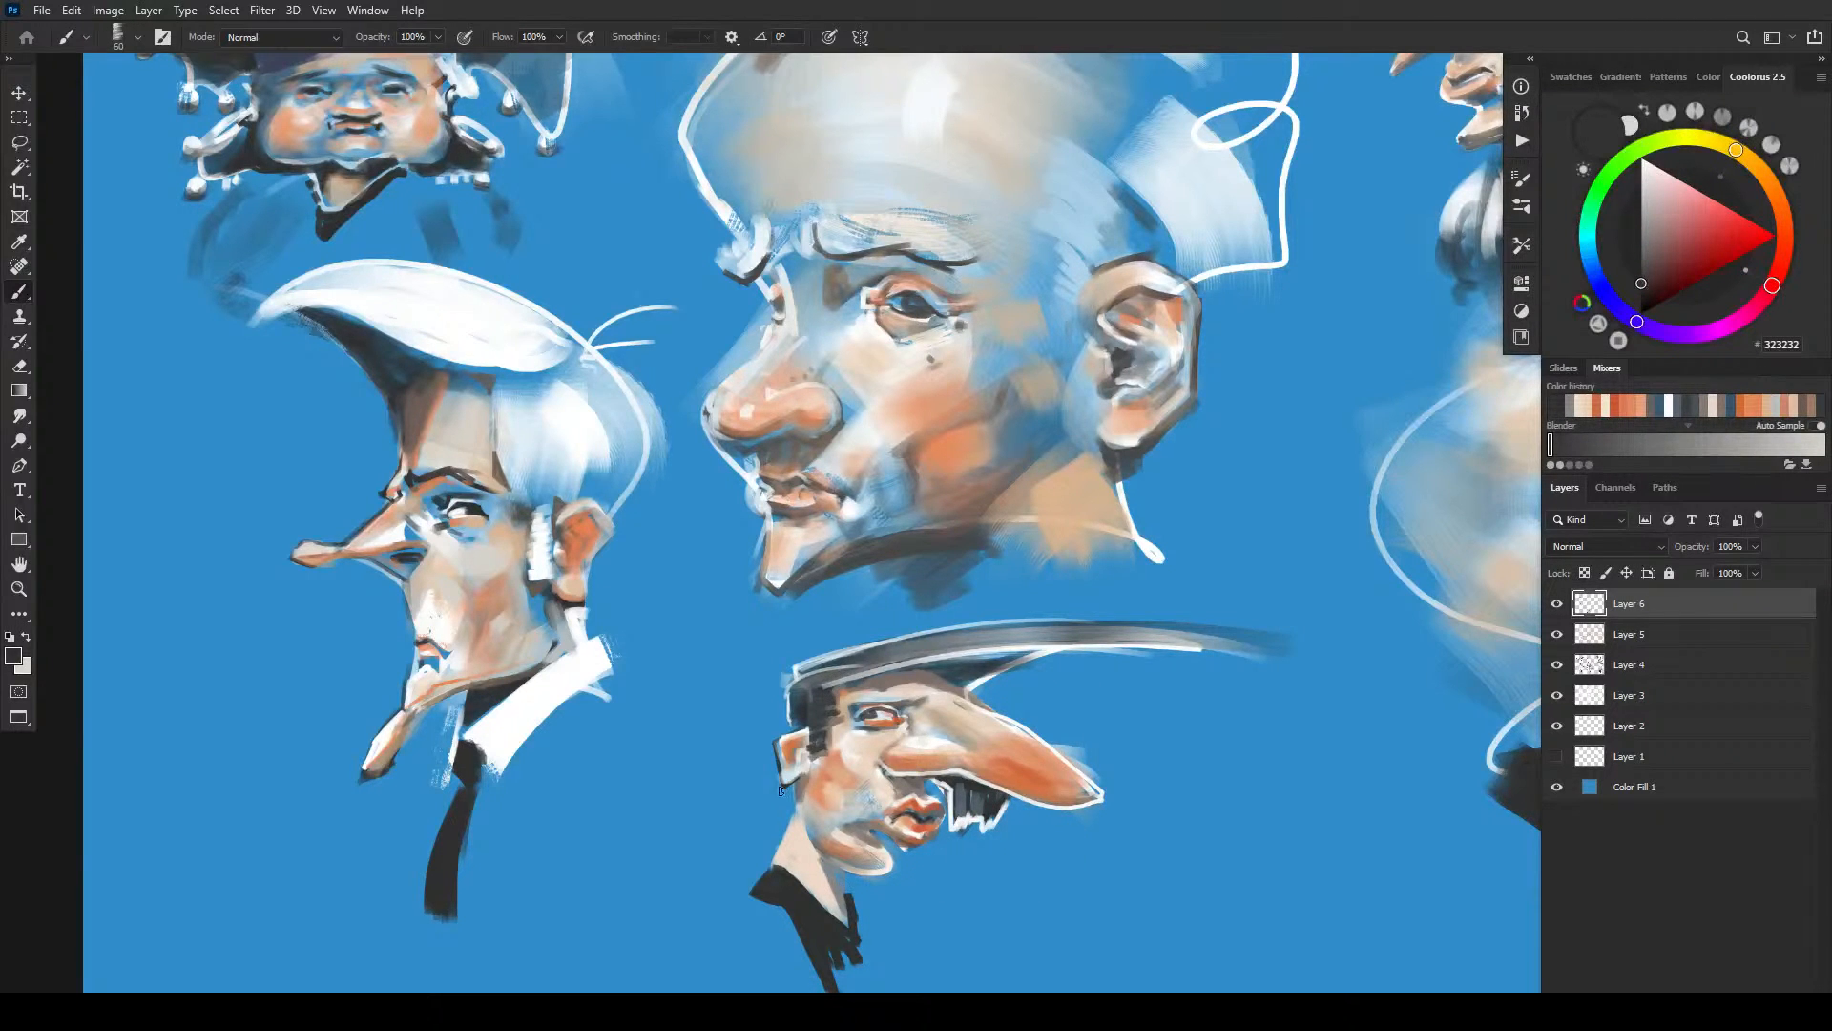
{"action": "mouse_move", "coordinate": [863, 956]}
{"action": "left_mouse_down"}
{"action": "mouse_move", "coordinate": [854, 909]}
{"action": "mouse_move", "coordinate": [843, 991]}
{"action": "mouse_move", "coordinate": [839, 951]}
{"action": "mouse_move", "coordinate": [882, 985]}
{"action": "left_mouse_up"}
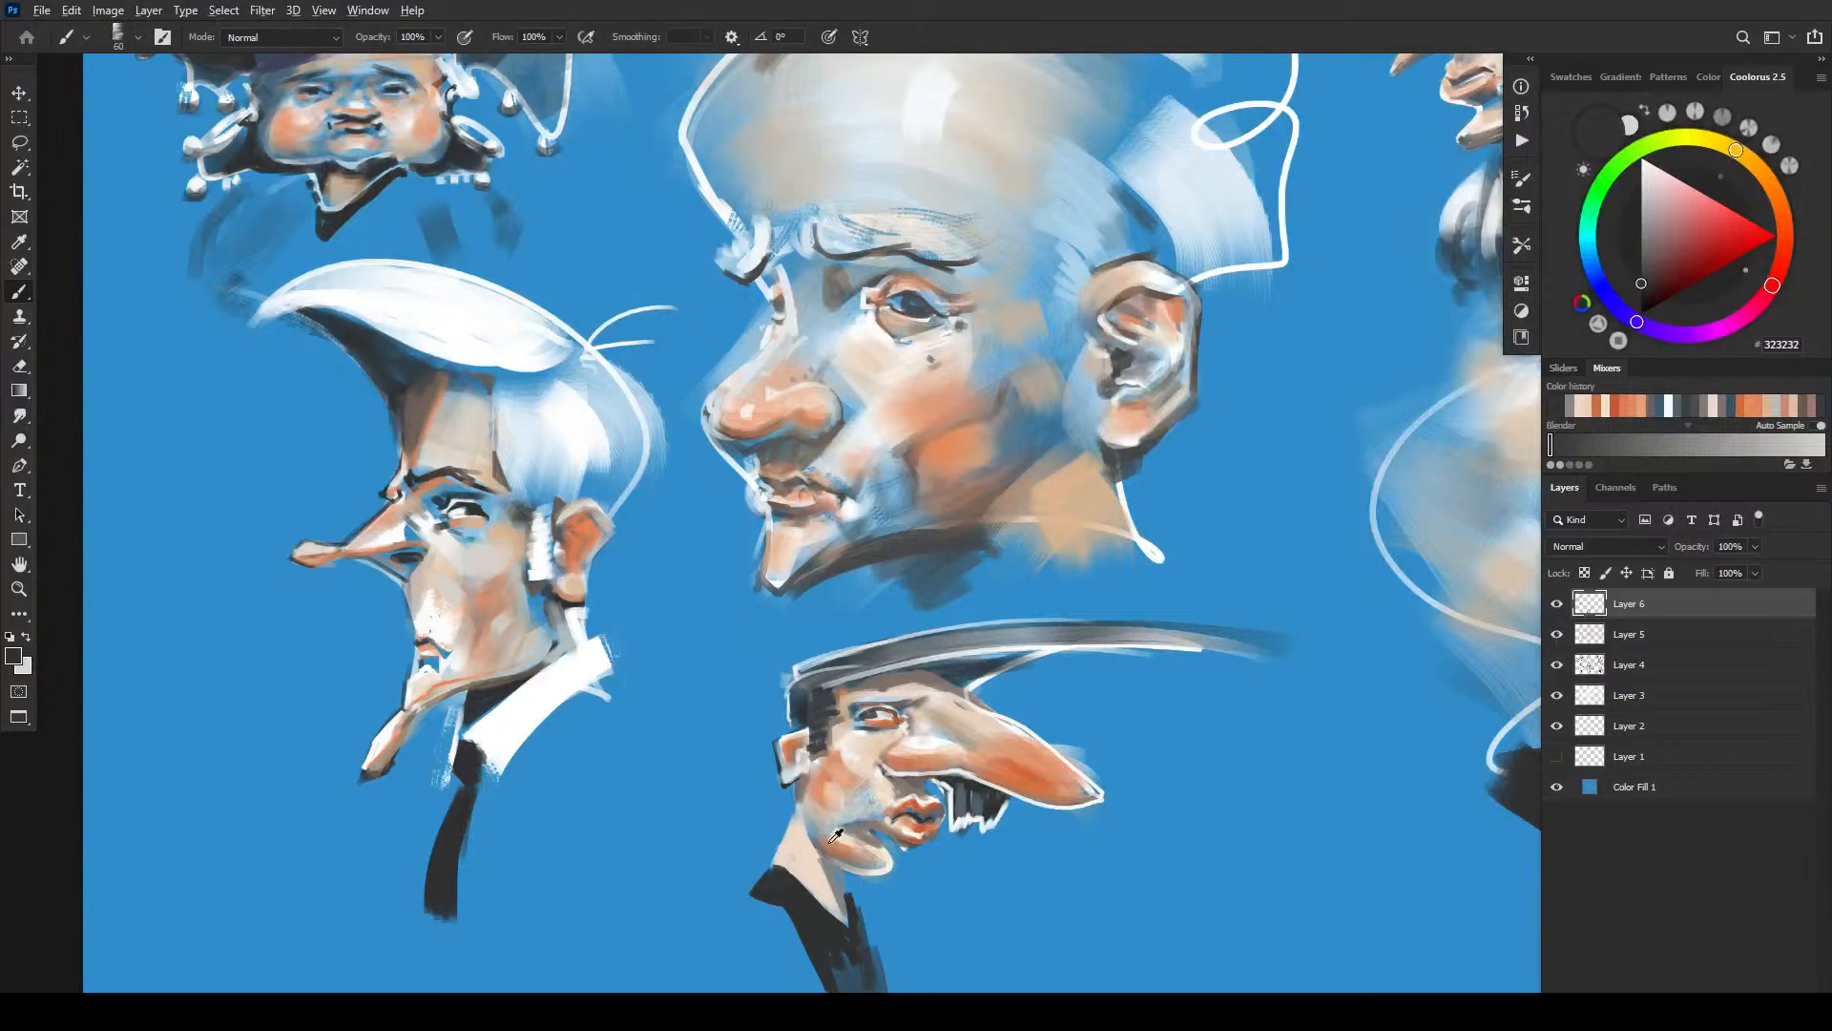
- Paint the hatted character's rounded shoulder beside the dark collar with sampled EED9C6, using a progressively larger brush
{"action": "left_click", "coordinate": [799, 867], "text": "alt"}
{"action": "mouse_move", "coordinate": [749, 898]}
{"action": "left_mouse_down"}
{"action": "mouse_move", "coordinate": [771, 895]}
{"action": "mouse_move", "coordinate": [811, 990]}
{"action": "left_mouse_up"}
{"action": "key", "text": "bracketright"}
{"action": "key", "text": "bracketright"}
{"action": "key", "text": "bracketright"}
{"action": "mouse_move", "coordinate": [758, 911]}
{"action": "left_mouse_down"}
{"action": "mouse_move", "coordinate": [764, 948]}
{"action": "mouse_move", "coordinate": [741, 945]}
{"action": "mouse_move", "coordinate": [750, 931]}
{"action": "mouse_move", "coordinate": [777, 960]}
{"action": "mouse_move", "coordinate": [738, 963]}
{"action": "mouse_move", "coordinate": [819, 990]}
{"action": "left_mouse_up"}
{"action": "key", "text": "bracketright"}
{"action": "key", "text": "bracketright"}
{"action": "key", "text": "bracketright"}
{"action": "key", "text": "bracketright"}
{"action": "key", "text": "bracketright"}
{"action": "key", "text": "bracketright"}
{"action": "key", "text": "bracketright"}
{"action": "key", "text": "bracketright"}
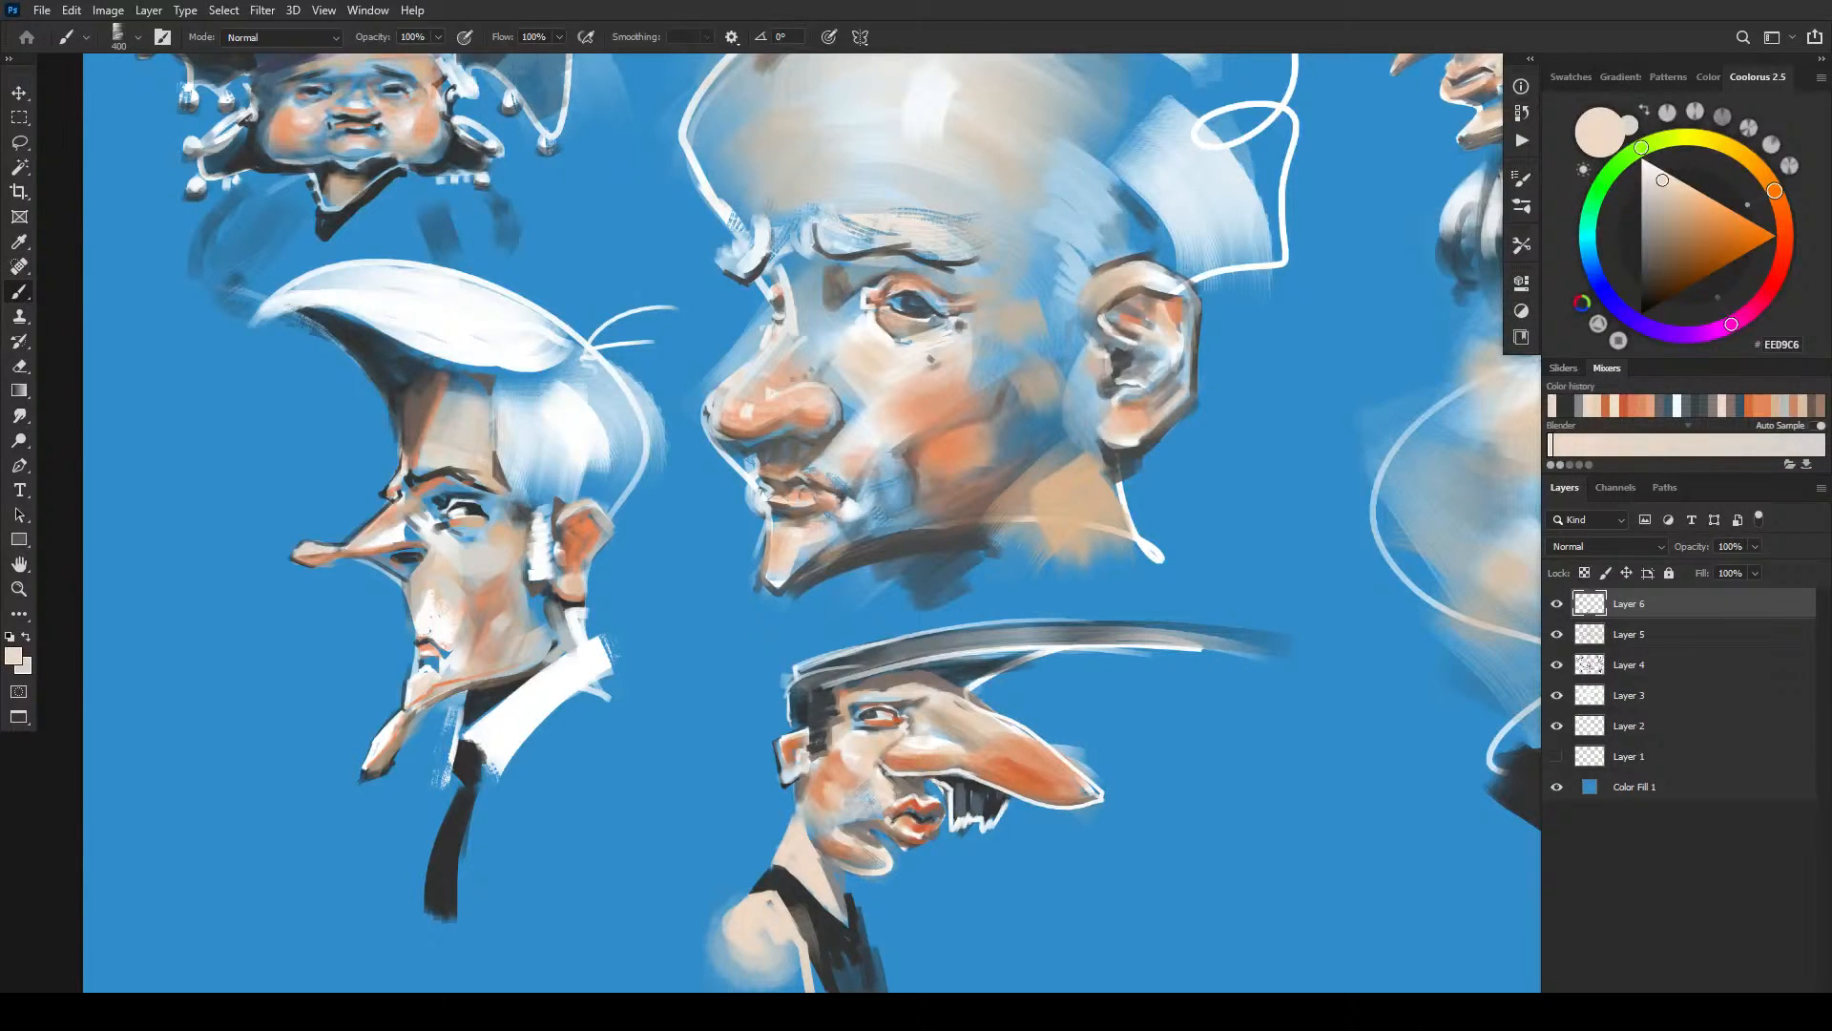
- Sample orange E18860 from the large bald head's cheek and tint the upturned face's cheek with a large brush
{"action": "key", "text": "bracketleft"}
{"action": "key", "text": "bracketleft"}
{"action": "key", "text": "bracketleft"}
{"action": "key", "text": "bracketleft"}
{"action": "mouse_move", "coordinate": [997, 538]}
{"action": "left_mouse_down"}
{"action": "mouse_move", "coordinate": [849, 659]}
{"action": "mouse_move", "coordinate": [933, 650]}
{"action": "mouse_move", "coordinate": [752, 741]}
{"action": "mouse_move", "coordinate": [732, 834]}
{"action": "mouse_move", "coordinate": [1068, 623]}
{"action": "mouse_move", "coordinate": [994, 671]}
{"action": "mouse_move", "coordinate": [704, 649]}
{"action": "mouse_move", "coordinate": [1078, 634]}
{"action": "mouse_move", "coordinate": [912, 653]}
{"action": "mouse_move", "coordinate": [1003, 561]}
{"action": "mouse_move", "coordinate": [539, 378]}
{"action": "mouse_move", "coordinate": [556, 513]}
{"action": "mouse_move", "coordinate": [732, 453]}
{"action": "left_mouse_up"}
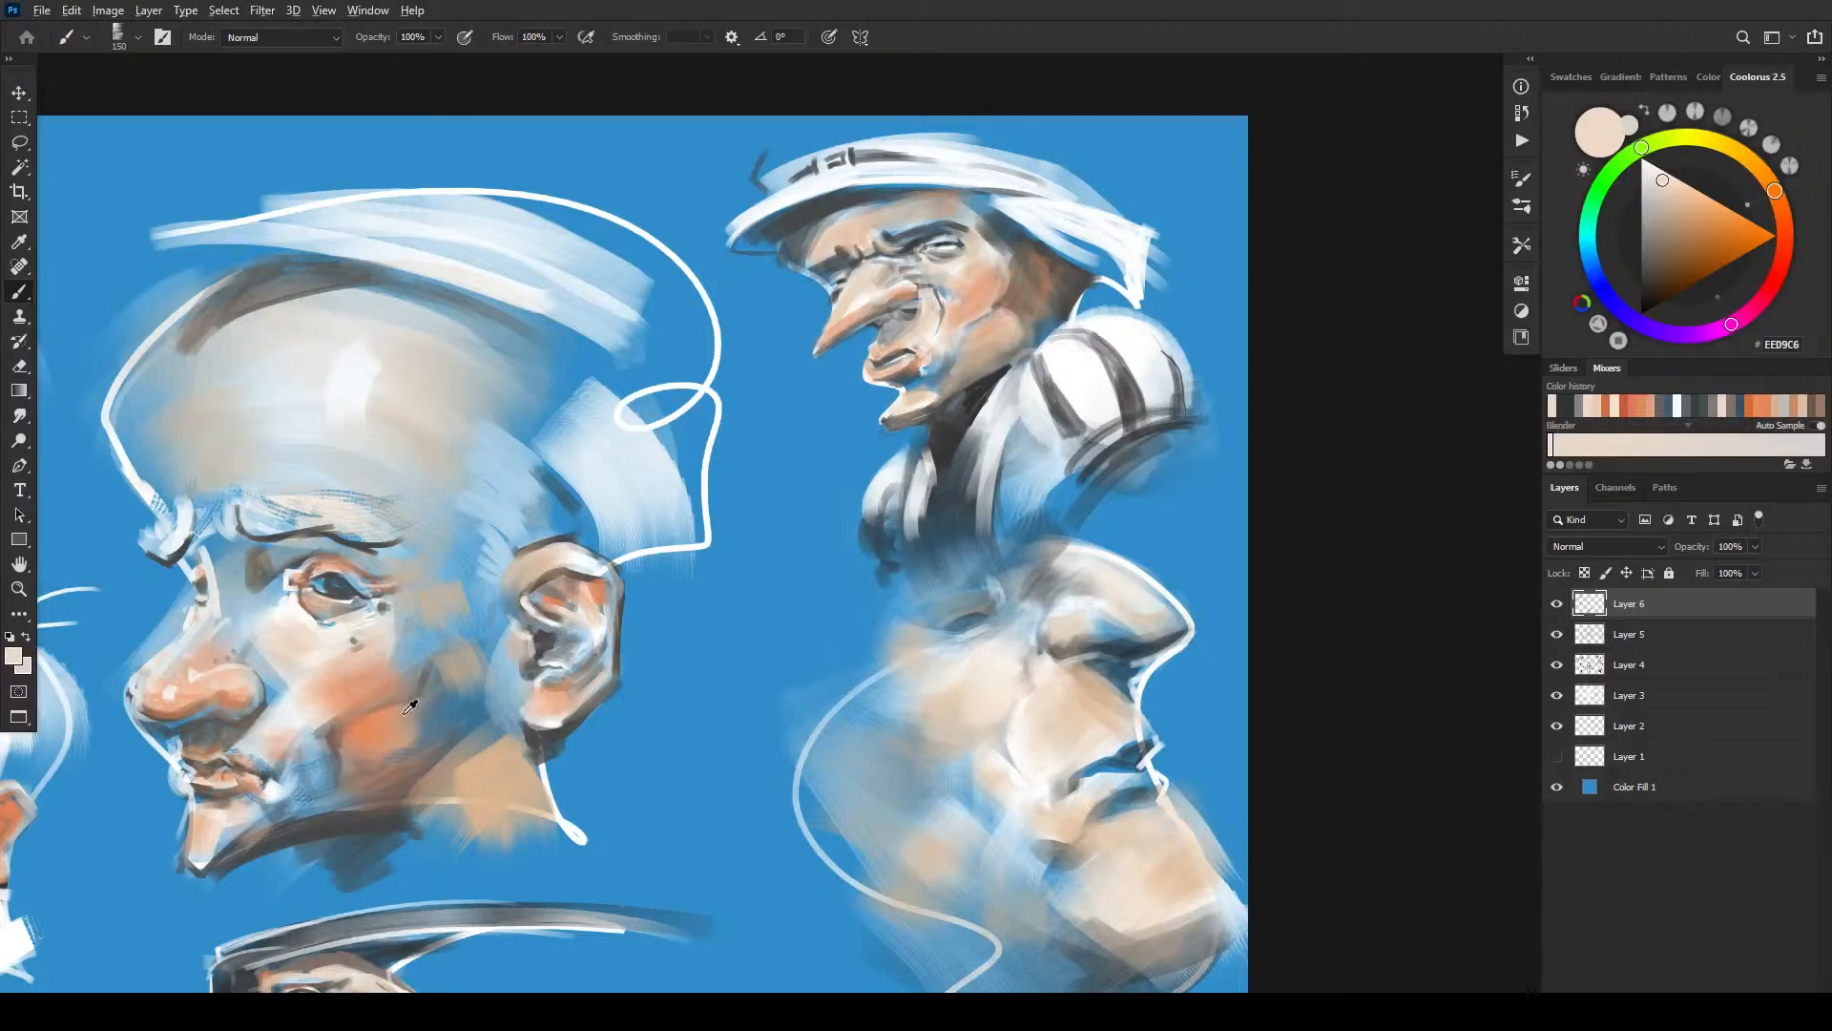
{"action": "left_click", "coordinate": [375, 715], "text": "alt"}
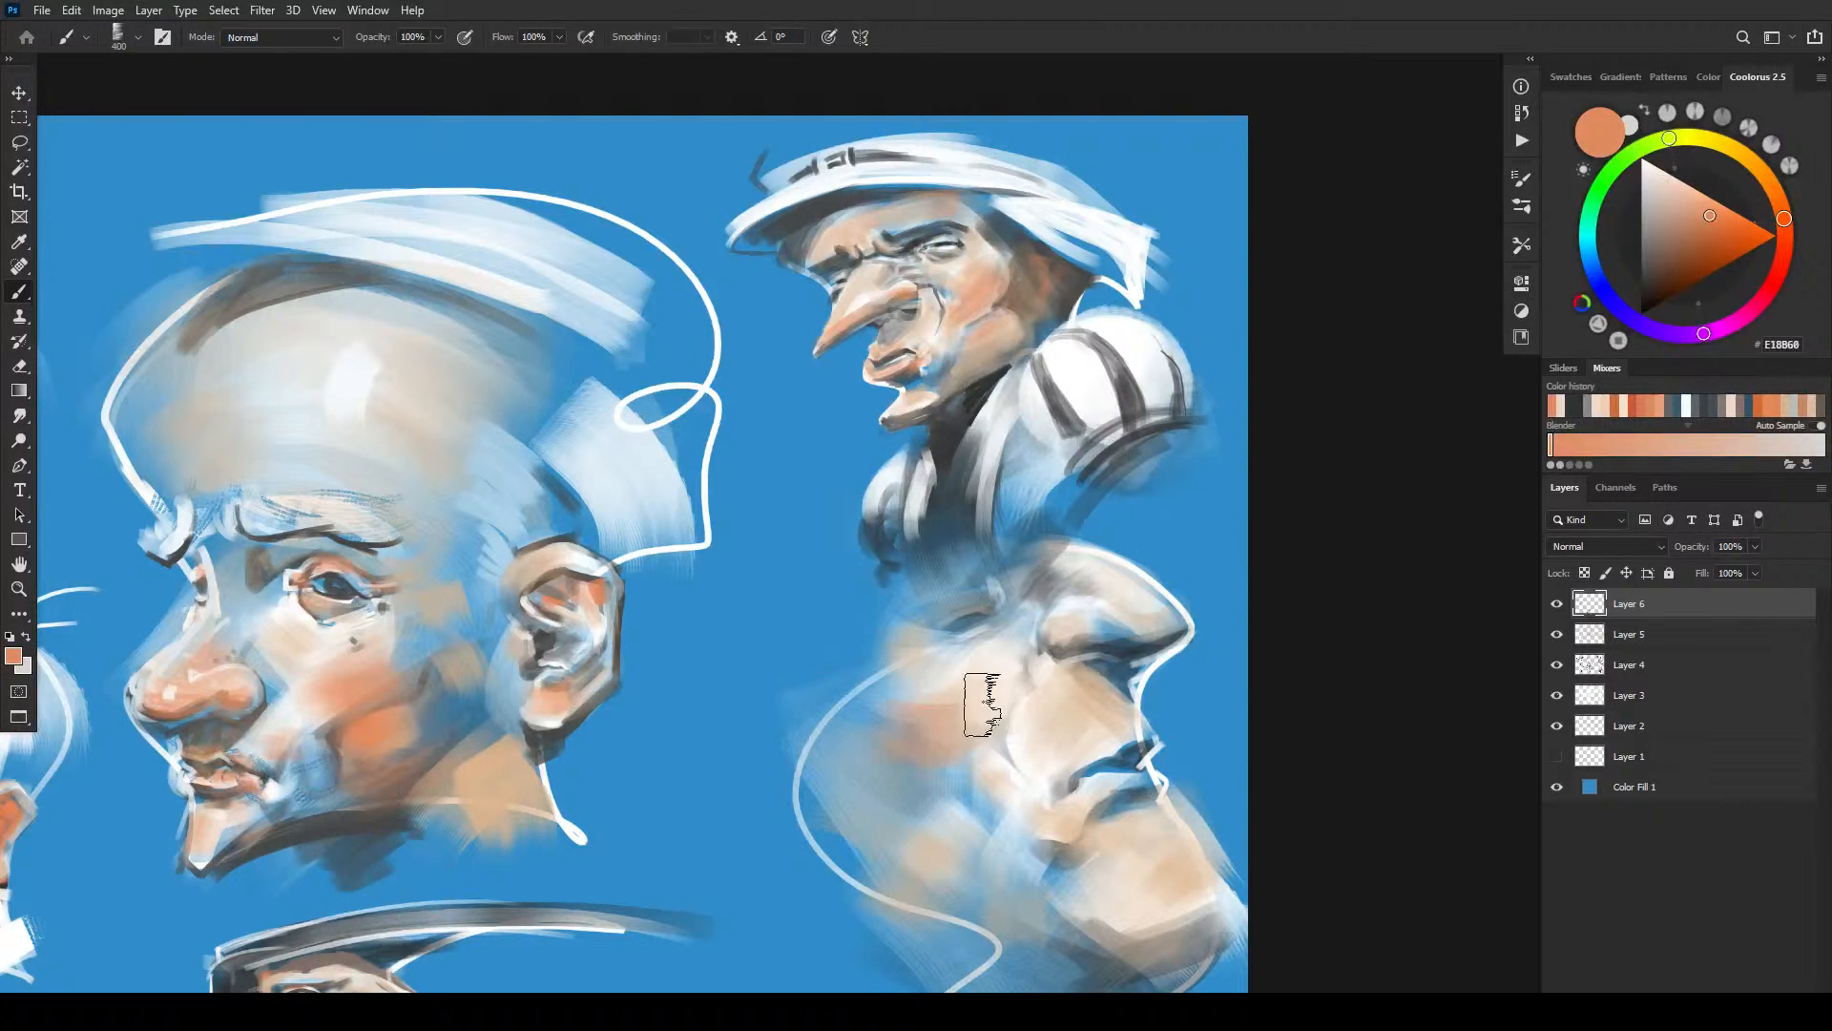
{"action": "mouse_move", "coordinate": [922, 768]}
{"action": "left_mouse_down"}
{"action": "mouse_move", "coordinate": [939, 822]}
{"action": "mouse_move", "coordinate": [973, 860]}
{"action": "mouse_move", "coordinate": [859, 703]}
{"action": "left_mouse_up"}
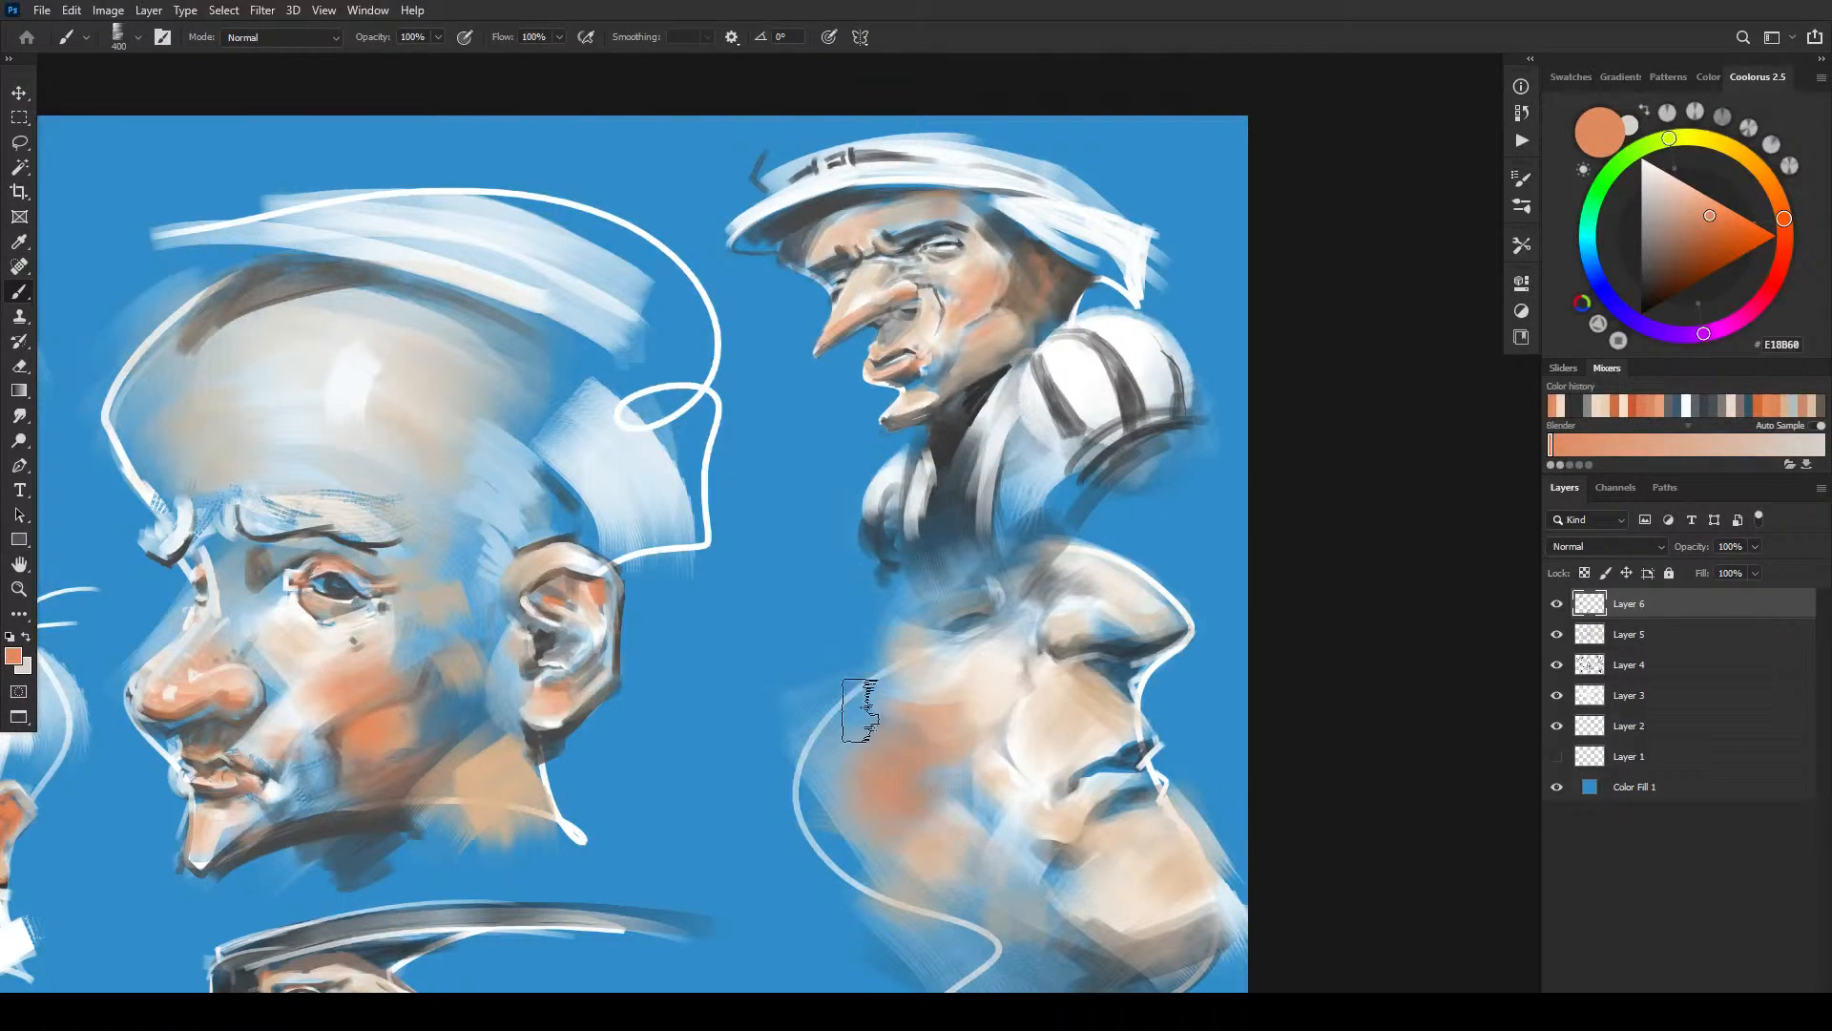
- Tint the lower side of the upturned face's nose with orange E18860, using a smaller brush
{"action": "key", "text": "bracketleft"}
{"action": "key", "text": "bracketleft"}
{"action": "key", "text": "bracketleft"}
{"action": "key", "text": "bracketleft"}
{"action": "key", "text": "bracketleft"}
{"action": "key", "text": "bracketleft"}
{"action": "mouse_move", "coordinate": [1064, 622]}
{"action": "left_mouse_down"}
{"action": "mouse_move", "coordinate": [1158, 609]}
{"action": "mouse_move", "coordinate": [1119, 629]}
{"action": "mouse_move", "coordinate": [1120, 605]}
{"action": "left_mouse_up"}
{"action": "key", "text": "bracketright"}
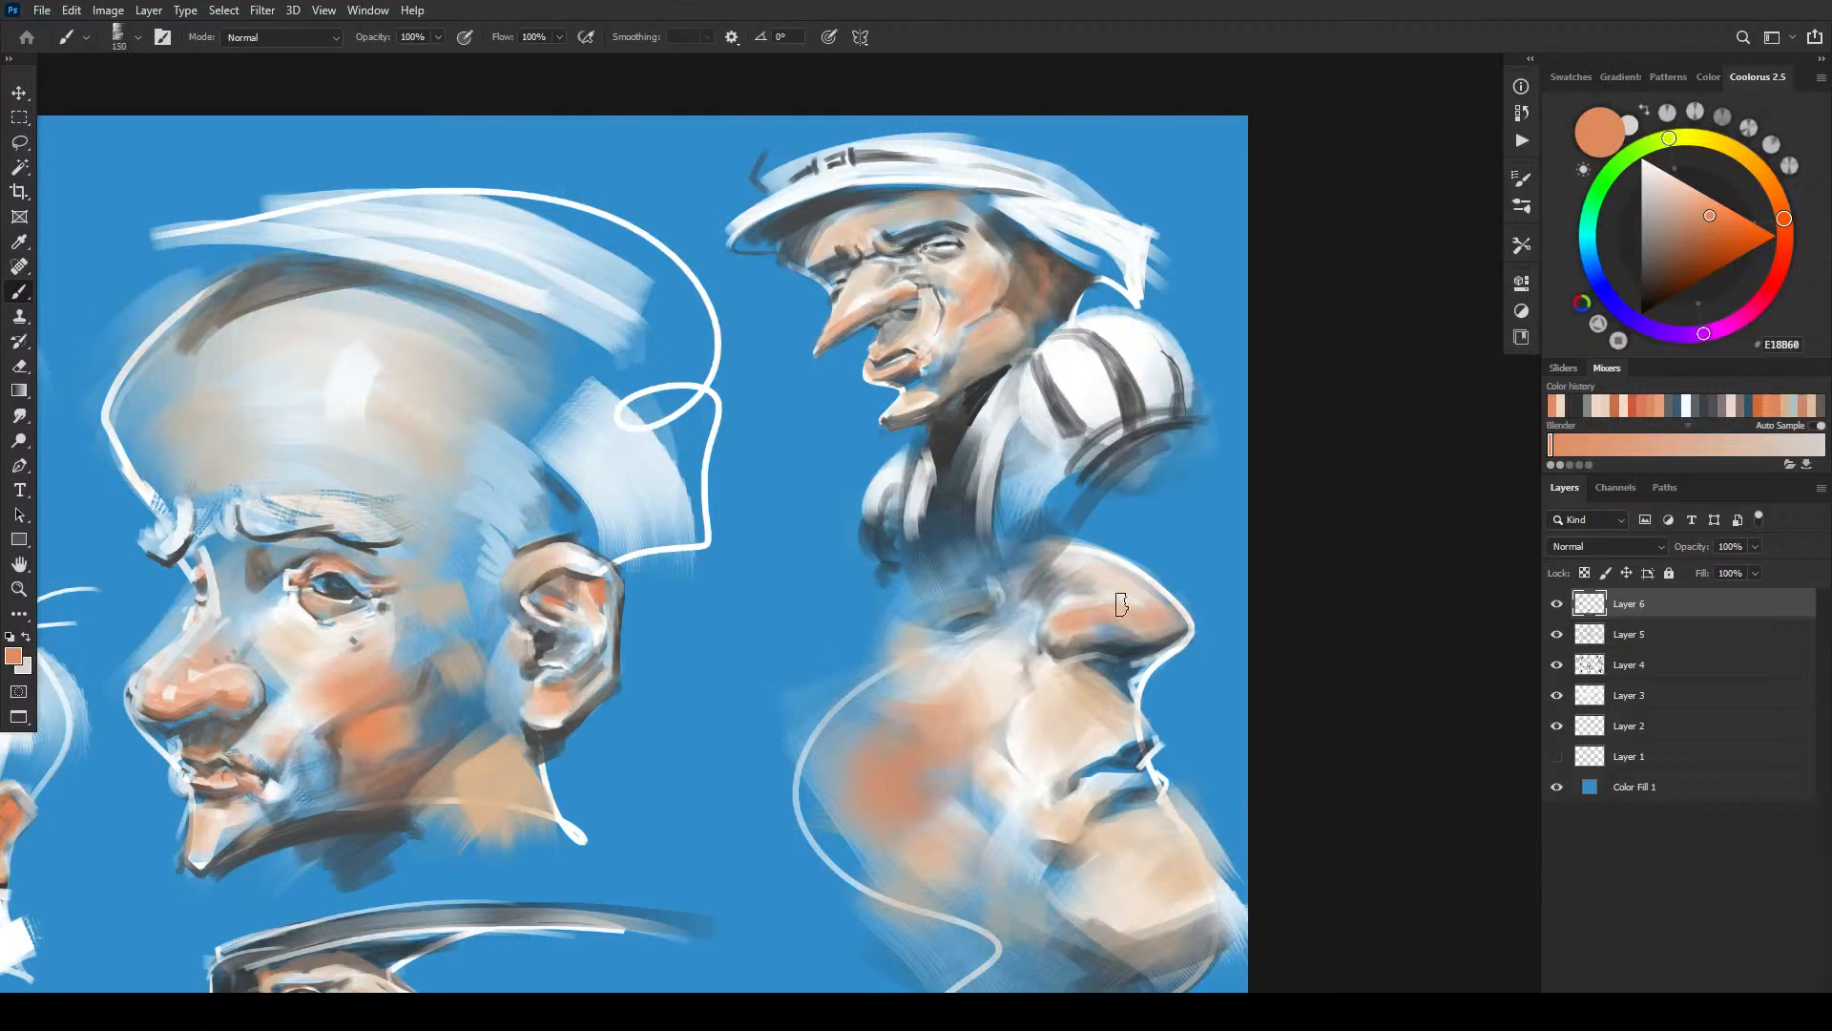
- Warm the corner of the upturned face's mouth with orange E18860
{"action": "left_click_drag", "start_coordinate": [1098, 751], "coordinate": [1061, 778]}
{"action": "key", "text": "bracketleft"}
{"action": "key", "text": "bracketleft"}
{"action": "key", "text": "bracketleft"}
{"action": "key", "text": "bracketleft"}
{"action": "key", "text": "bracketleft"}
{"action": "key", "text": "bracketleft"}
{"action": "key", "text": "bracketleft"}
- Tint the area between the upturned face's nose and upper lip with E18860, and reduce the brush to a fine size
{"action": "key", "text": "bracketright"}
{"action": "key", "text": "bracketright"}
{"action": "key", "text": "bracketright"}
{"action": "key", "text": "bracketright"}
{"action": "key", "text": "bracketright"}
{"action": "mouse_move", "coordinate": [1101, 729]}
{"action": "left_mouse_down"}
{"action": "mouse_move", "coordinate": [1071, 754]}
{"action": "mouse_move", "coordinate": [1080, 704]}
{"action": "left_mouse_up"}
{"action": "key", "text": "bracketleft"}
{"action": "key", "text": "bracketleft"}
{"action": "key", "text": "bracketleft"}
{"action": "key", "text": "bracketleft"}
{"action": "key", "text": "bracketleft"}
{"action": "key", "text": "bracketleft"}
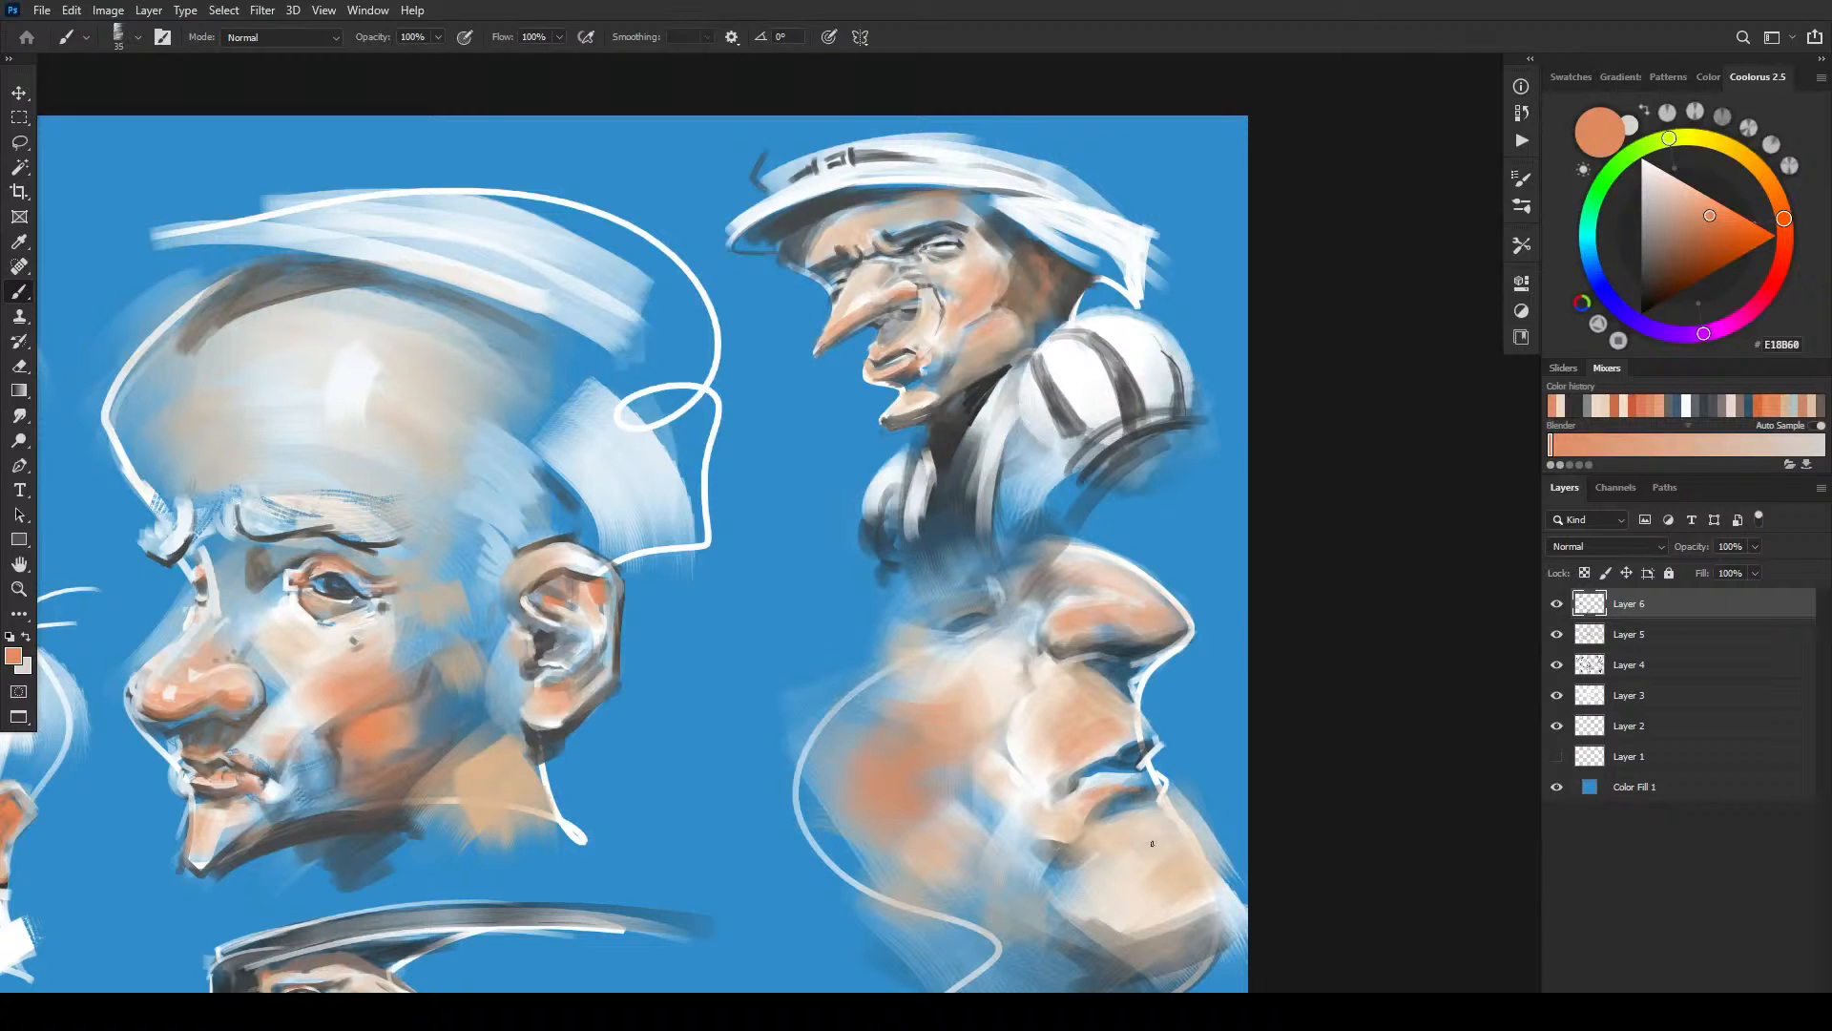
- Tint the underside of the upturned face's chin with orange E18860, using a brush enlarged to 175
{"action": "key", "text": "bracketright"}
{"action": "key", "text": "bracketright"}
{"action": "key", "text": "bracketright"}
{"action": "key", "text": "bracketright"}
{"action": "key", "text": "bracketright"}
{"action": "key", "text": "bracketright"}
{"action": "key", "text": "bracketright"}
{"action": "key", "text": "bracketright"}
{"action": "key", "text": "bracketright"}
{"action": "key", "text": "bracketright"}
{"action": "key", "text": "bracketright"}
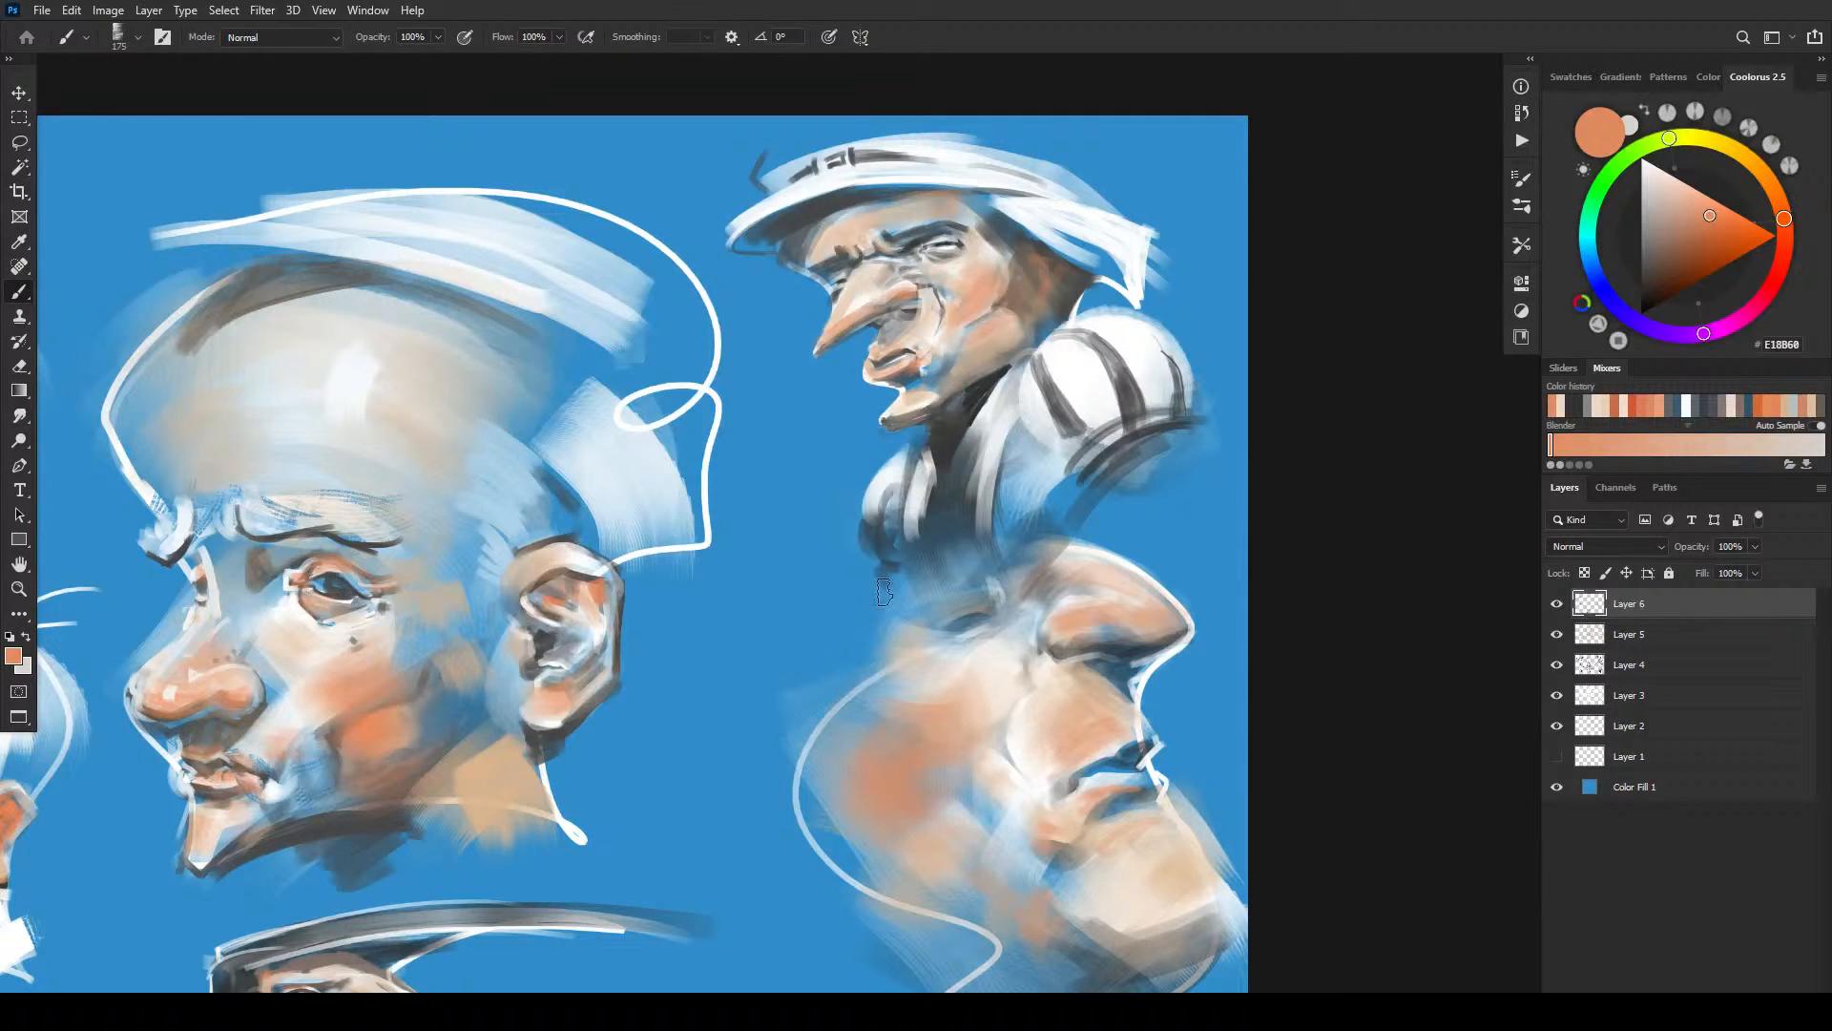
- Dab two short muted marks where the large bald head's hair is gathered at the back, using a size 100 brush
{"action": "mouse_move", "coordinate": [674, 696]}
{"action": "left_mouse_down"}
{"action": "mouse_move", "coordinate": [919, 601]}
{"action": "mouse_move", "coordinate": [1053, 813]}
{"action": "mouse_move", "coordinate": [998, 791]}
{"action": "left_mouse_up"}
{"action": "left_click", "coordinate": [951, 303], "text": "alt"}
{"action": "key", "text": "bracketleft"}
{"action": "key", "text": "bracketleft"}
{"action": "key", "text": "bracketleft"}
{"action": "left_click", "coordinate": [1095, 301]}
{"action": "left_click", "coordinate": [1118, 304]}
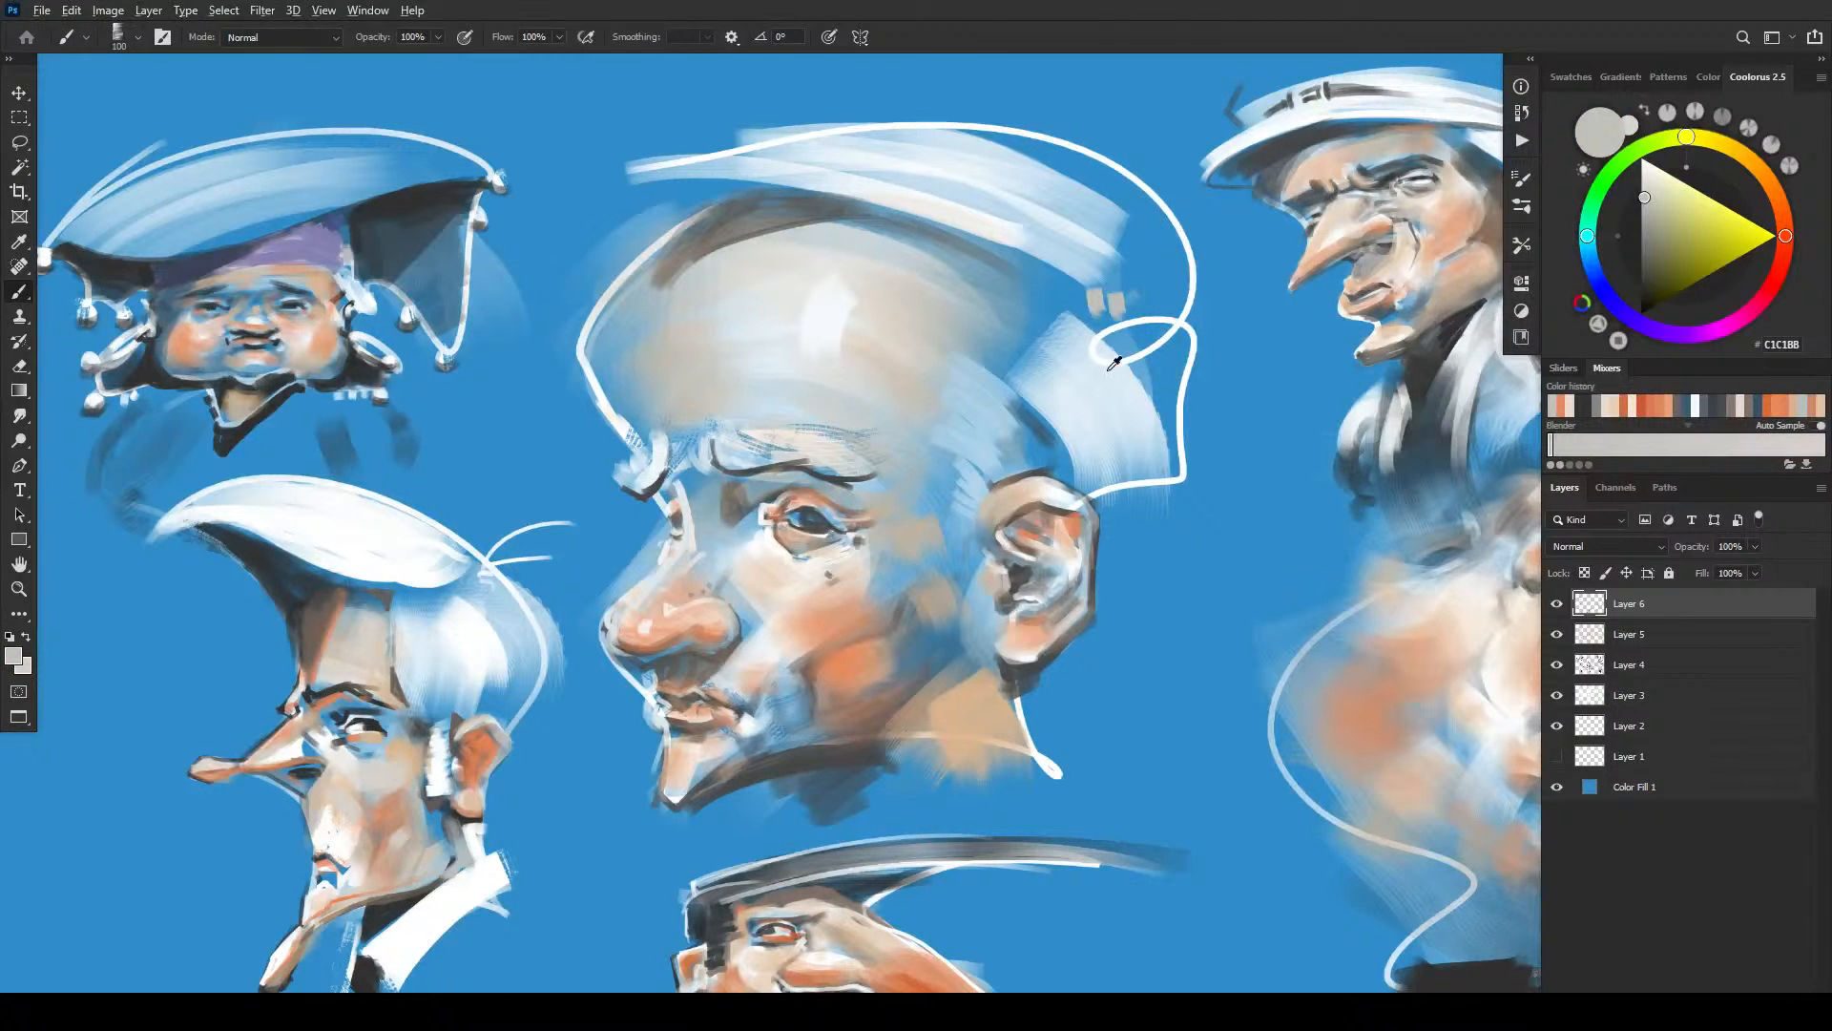
- Sample light blue 9CC8E6 and fill the hair above the large bald head's ponytail with a 250 brush
{"action": "left_click", "coordinate": [1095, 450], "text": "alt"}
{"action": "key", "text": "bracketright"}
{"action": "key", "text": "bracketright"}
{"action": "key", "text": "bracketright"}
{"action": "key", "text": "bracketright"}
{"action": "key", "text": "bracketright"}
{"action": "mouse_move", "coordinate": [1076, 270]}
{"action": "left_mouse_down"}
{"action": "mouse_move", "coordinate": [1109, 235]}
{"action": "mouse_move", "coordinate": [1140, 282]}
{"action": "mouse_move", "coordinate": [1174, 234]}
{"action": "left_mouse_up"}
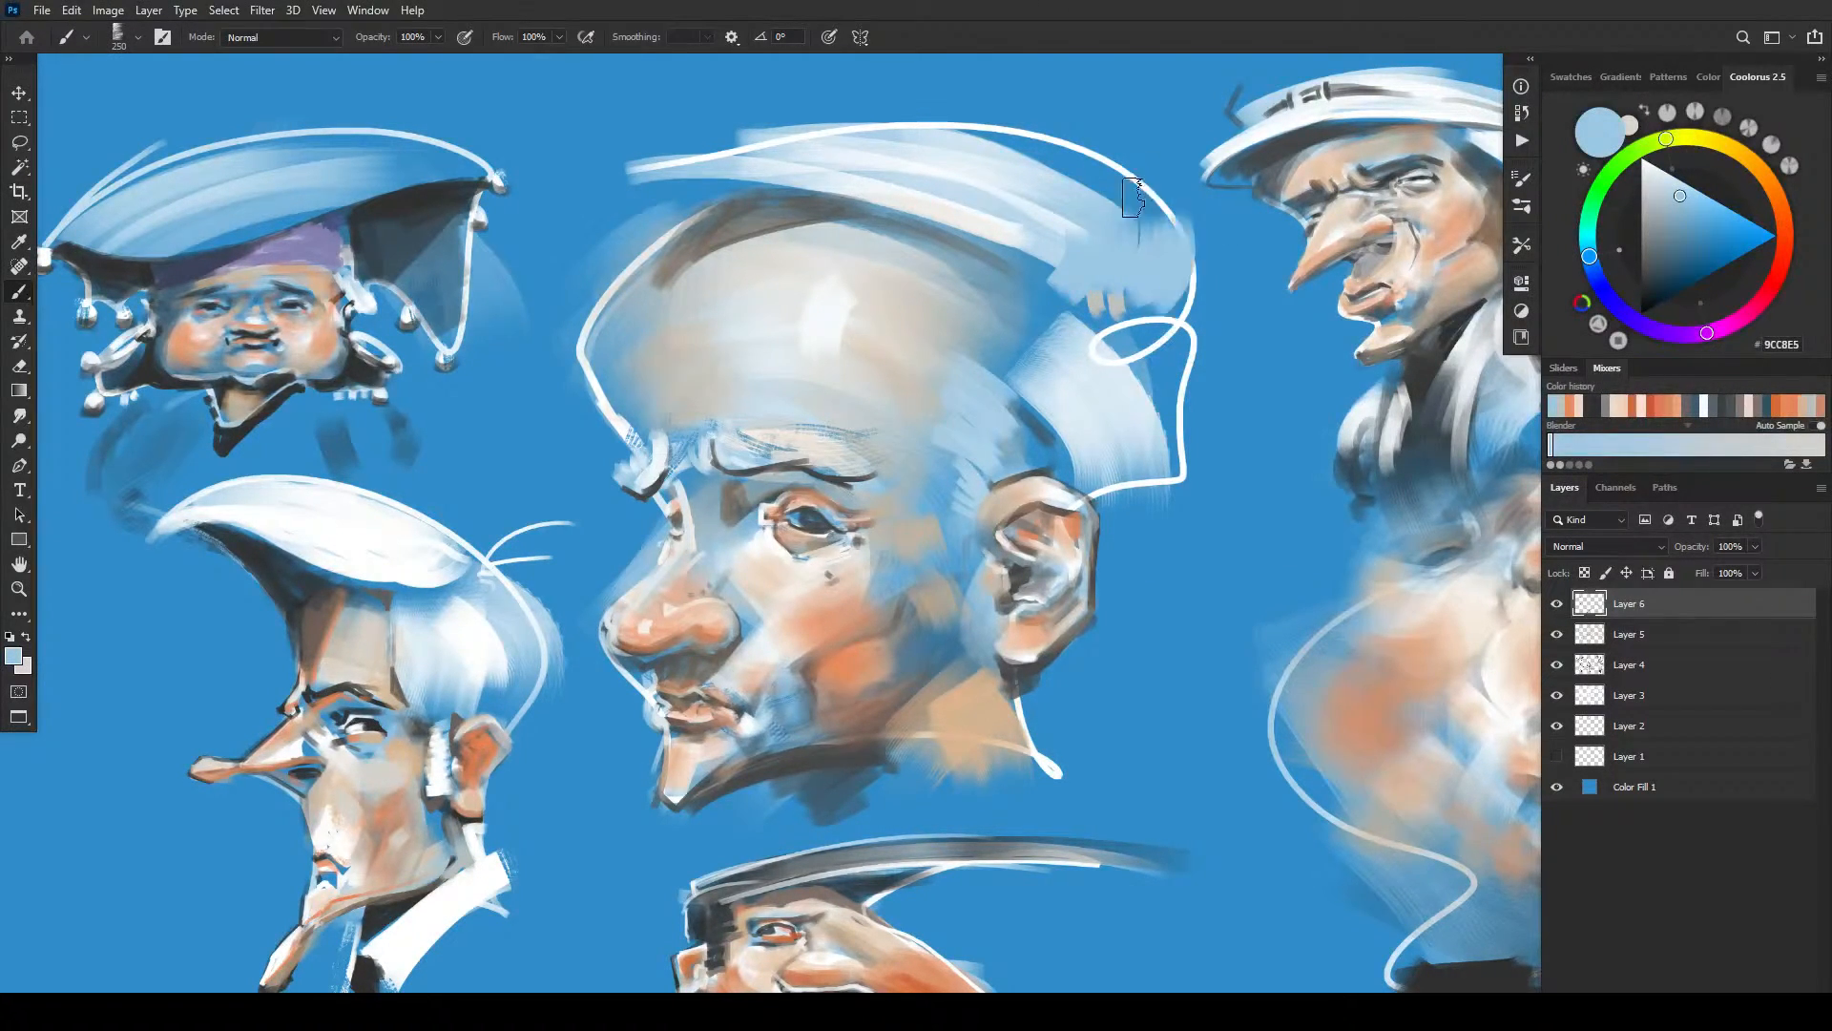
- Brighten the large bald head's ponytail with near-white F5FAFC and add thin loose ends at its knot with a finer brush
{"action": "left_click", "coordinate": [988, 211], "text": "alt"}
{"action": "mouse_move", "coordinate": [1107, 345]}
{"action": "left_mouse_down"}
{"action": "mouse_move", "coordinate": [1132, 356]}
{"action": "mouse_move", "coordinate": [1149, 327]}
{"action": "mouse_move", "coordinate": [1169, 401]}
{"action": "left_mouse_up"}
{"action": "key", "text": "bracketleft"}
{"action": "key", "text": "bracketleft"}
{"action": "key", "text": "bracketleft"}
{"action": "key", "text": "bracketleft"}
{"action": "key", "text": "bracketleft"}
{"action": "key", "text": "bracketleft"}
{"action": "key", "text": "bracketleft"}
{"action": "key", "text": "bracketleft"}
{"action": "key", "text": "bracketleft"}
{"action": "key", "text": "bracketleft"}
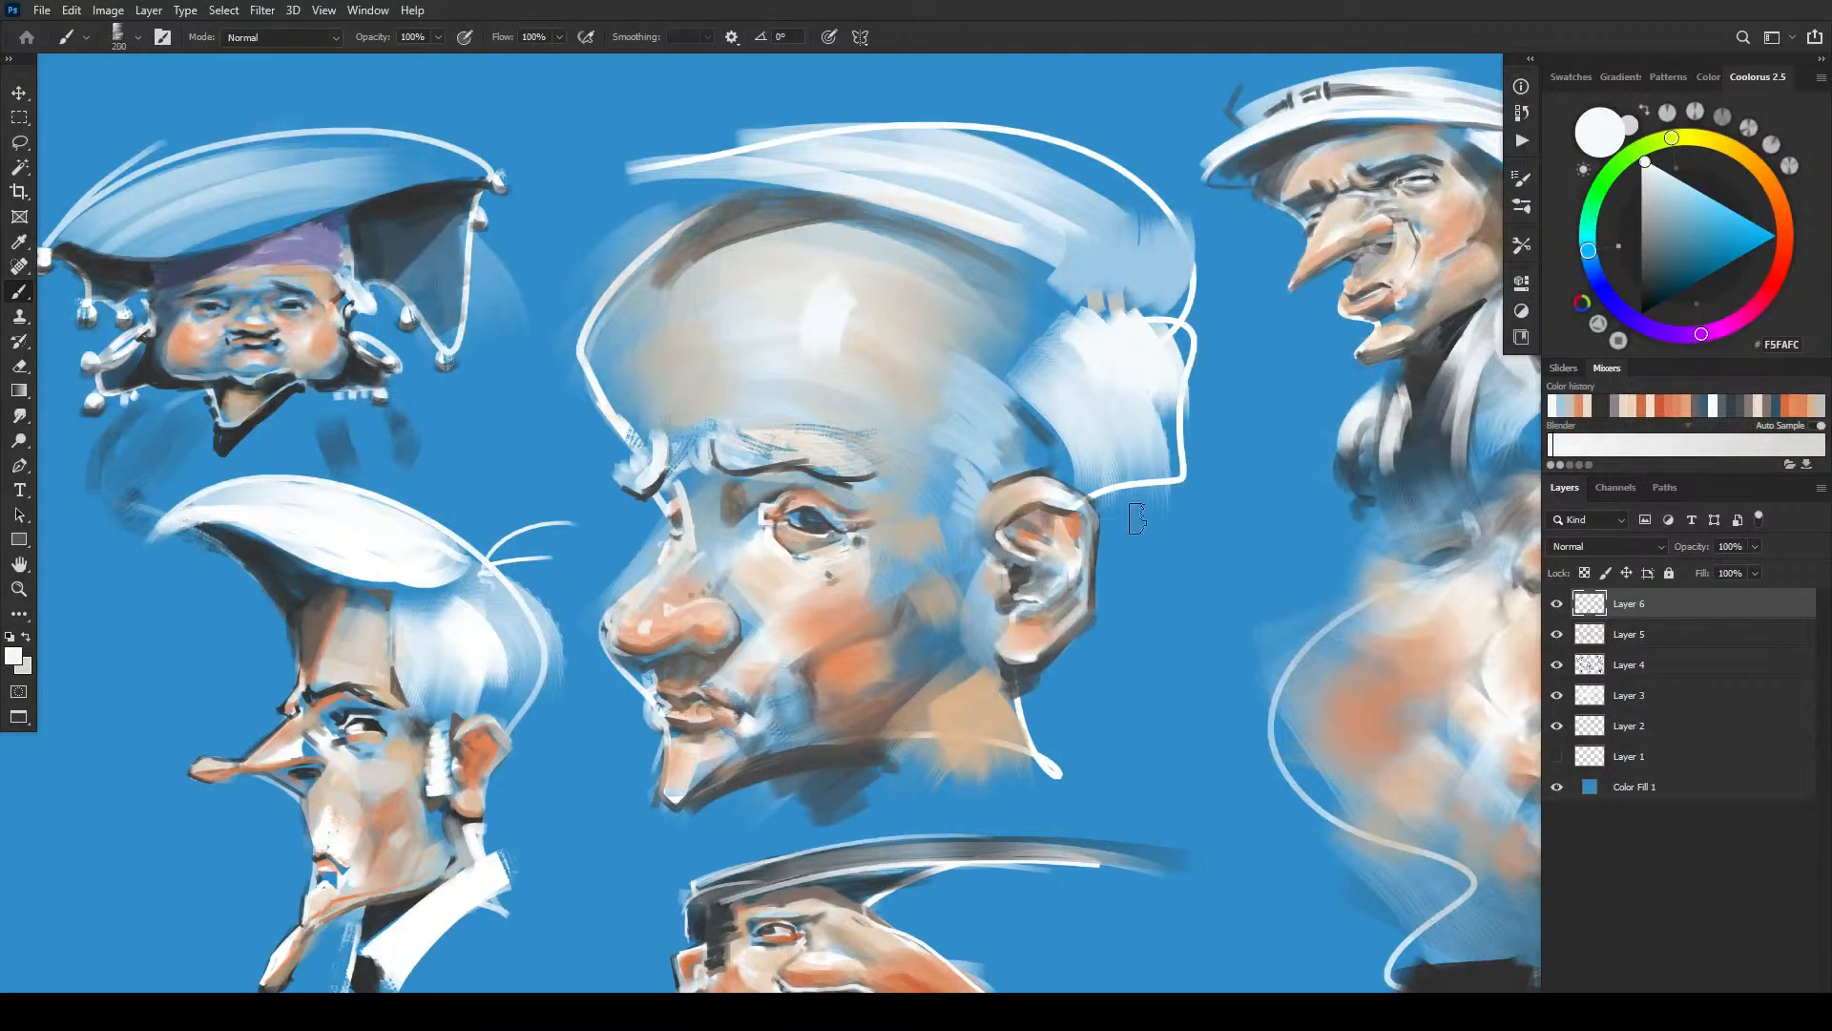
{"action": "mouse_move", "coordinate": [1185, 313]}
{"action": "left_mouse_down"}
{"action": "mouse_move", "coordinate": [1259, 306]}
{"action": "mouse_move", "coordinate": [1250, 352]}
{"action": "left_mouse_up"}
- Touch up the large bald head's skin under the eye with EDDDCD and around the nose with EAC5B2, using a fine brush
{"action": "left_click_drag", "start_coordinate": [717, 640], "coordinate": [734, 587]}
{"action": "left_click", "coordinate": [813, 513], "text": "alt"}
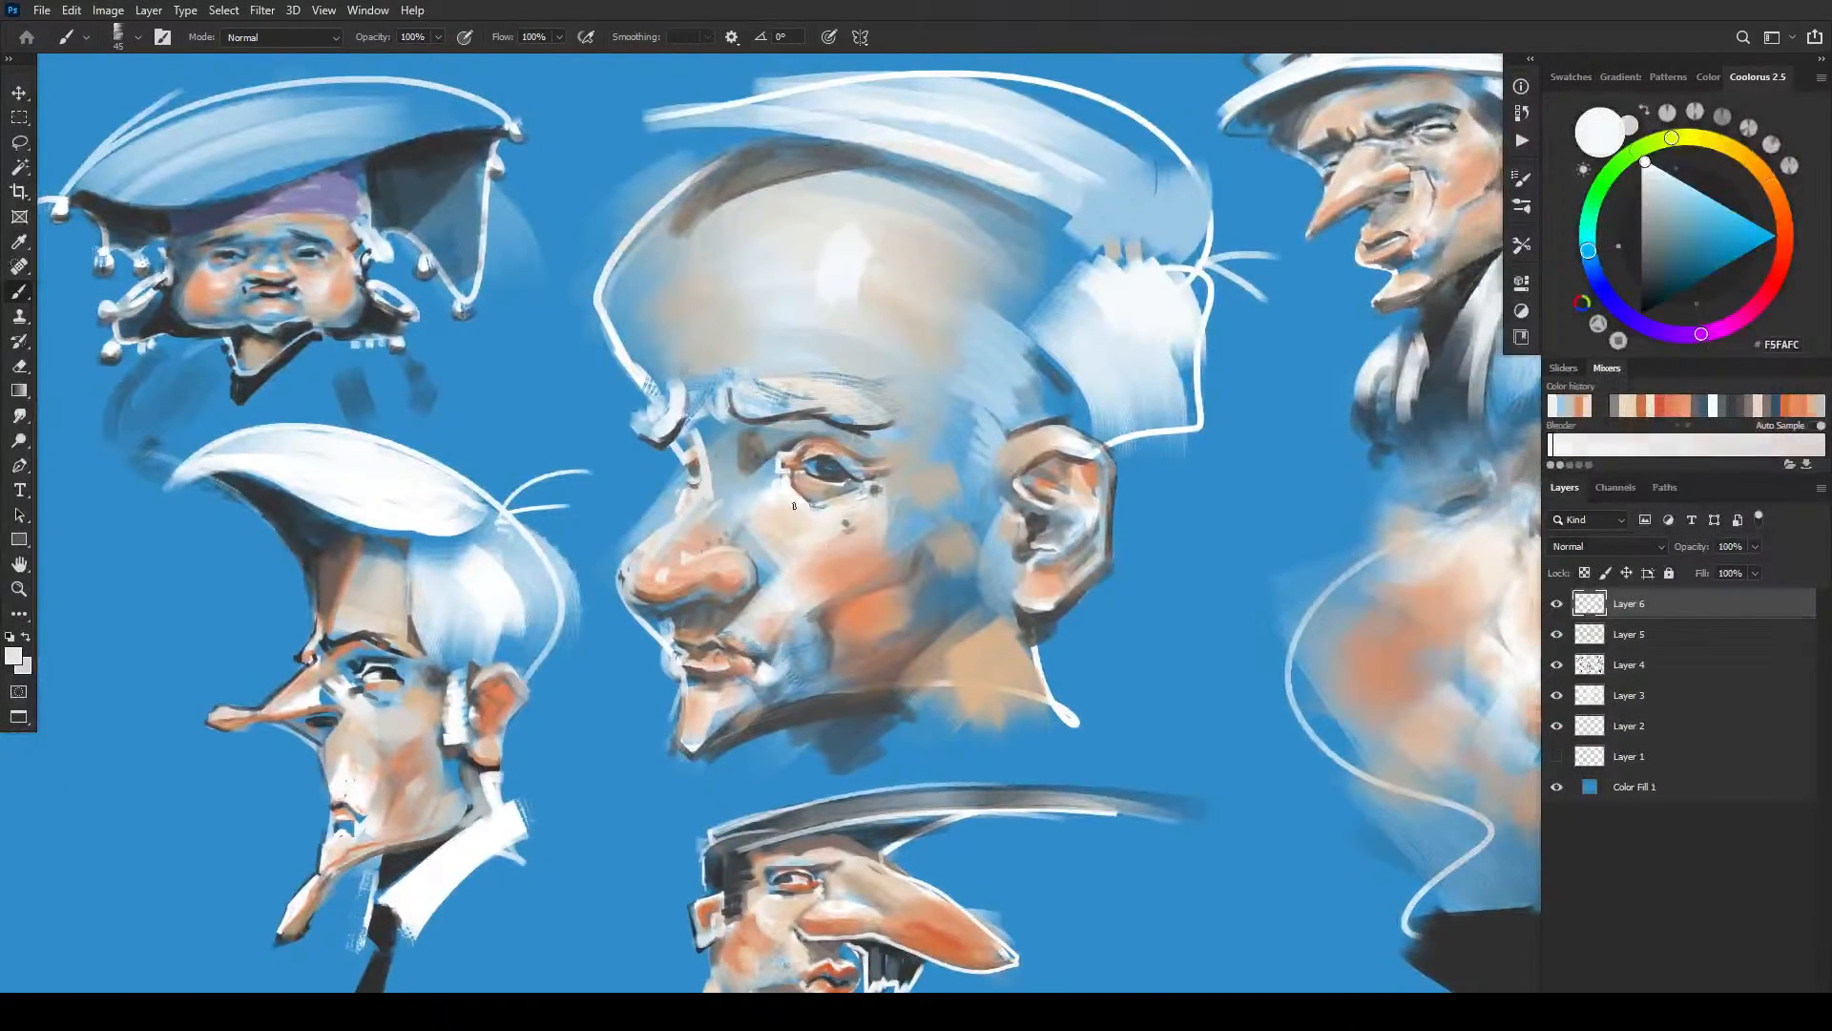
{"action": "key", "text": "bracketleft"}
{"action": "key", "text": "bracketleft"}
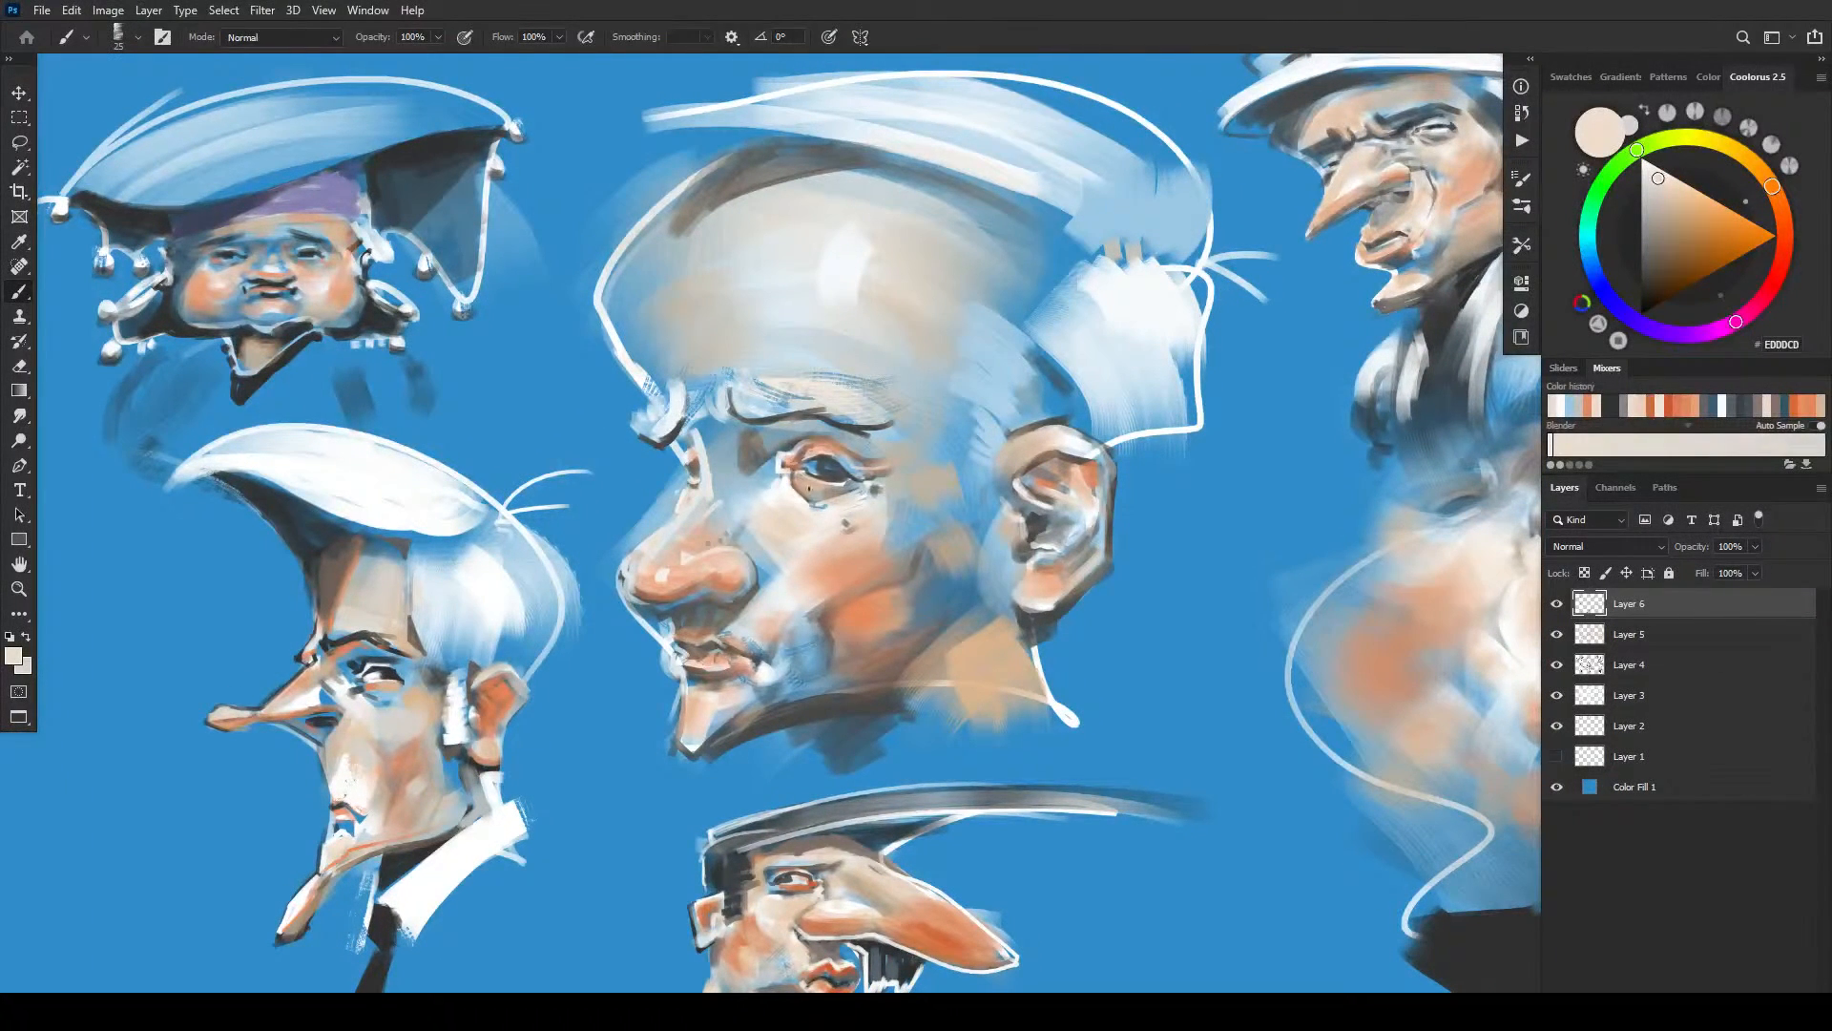
{"action": "left_click", "coordinate": [831, 545], "text": "alt"}
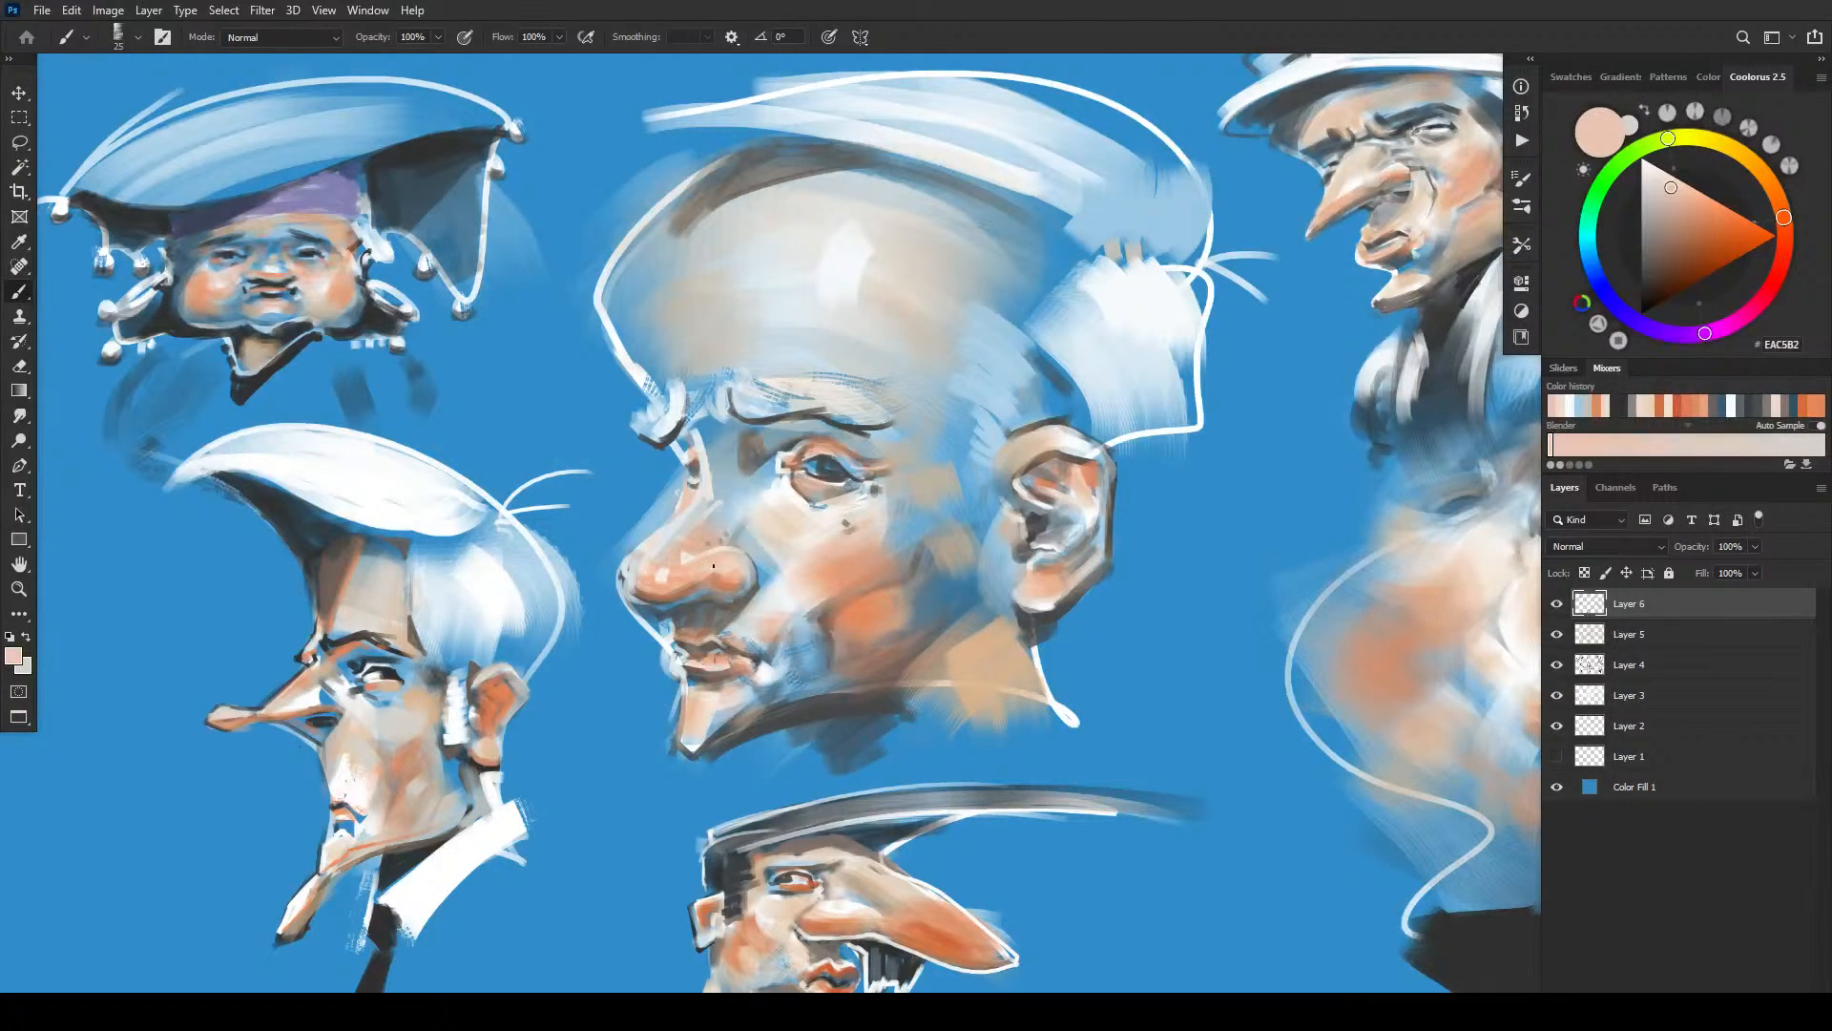
{"action": "left_click_drag", "start_coordinate": [687, 434], "coordinate": [683, 450]}
- Warm the front of the large bald head's forehead with EAC5B2 using a brush of up to 200, finishing at size 70
{"action": "key", "text": "bracketright"}
{"action": "key", "text": "bracketright"}
{"action": "key", "text": "bracketright"}
{"action": "key", "text": "bracketright"}
{"action": "key", "text": "bracketright"}
{"action": "key", "text": "bracketright"}
{"action": "key", "text": "bracketright"}
{"action": "key", "text": "bracketright"}
{"action": "key", "text": "bracketright"}
{"action": "key", "text": "bracketright"}
{"action": "key", "text": "bracketright"}
{"action": "key", "text": "bracketright"}
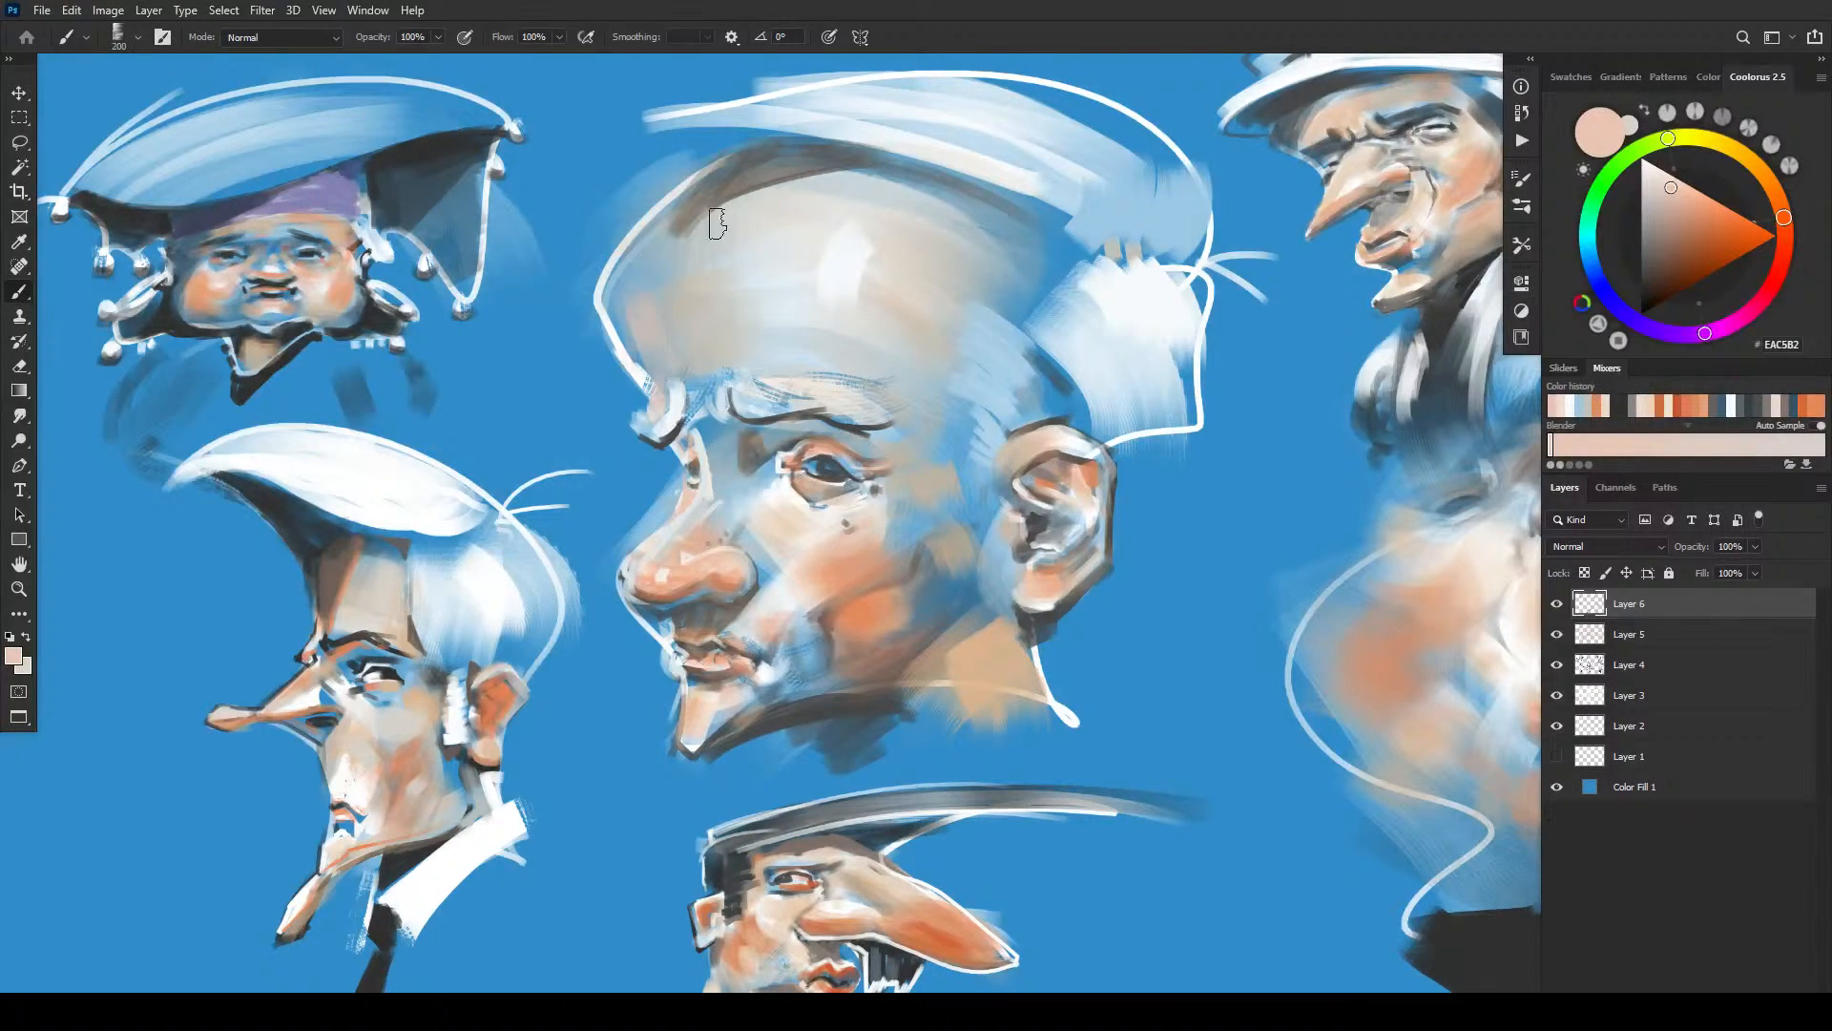
{"action": "key", "text": "bracketleft"}
{"action": "key", "text": "bracketleft"}
{"action": "key", "text": "bracketleft"}
{"action": "key", "text": "bracketleft"}
{"action": "key", "text": "bracketleft"}
{"action": "key", "text": "bracketleft"}
{"action": "key", "text": "bracketleft"}
- Group Layers 2 to 6, add a layer mask to the group, and make black the painting colour
{"action": "left_click", "coordinate": [1661, 735], "text": "shift"}
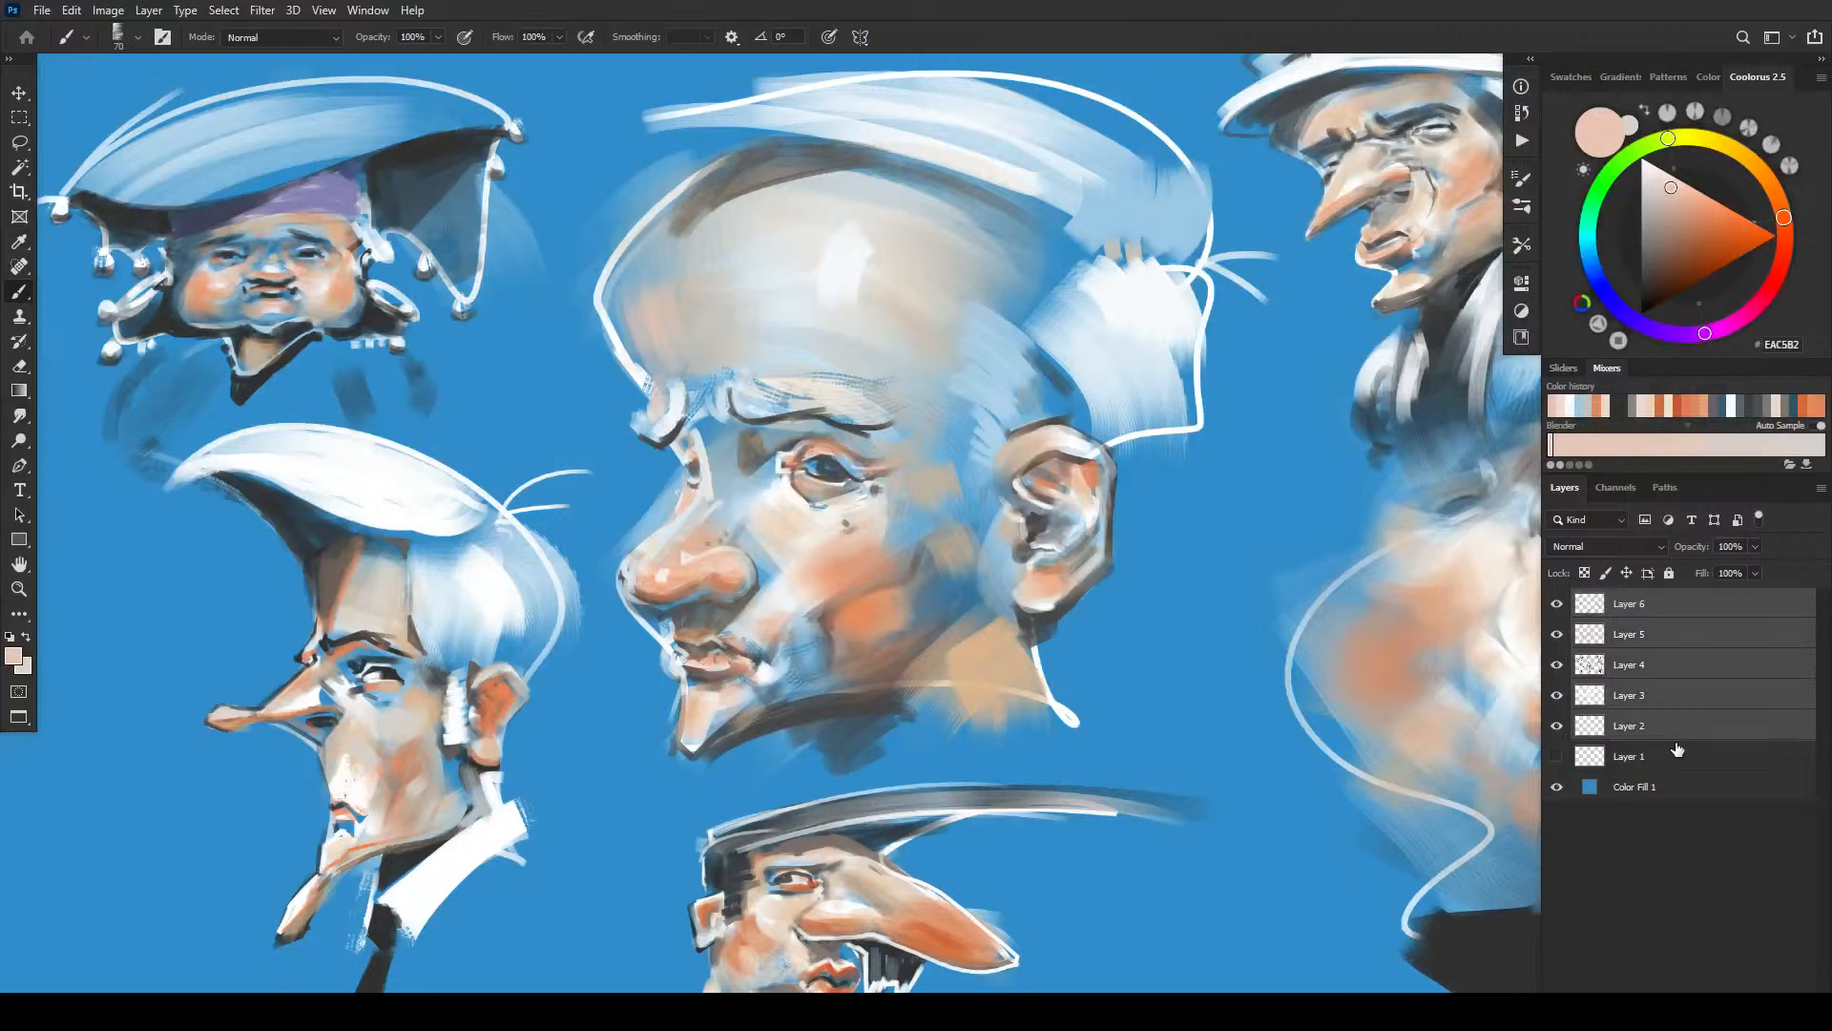
{"action": "key", "text": "ctrl+g"}
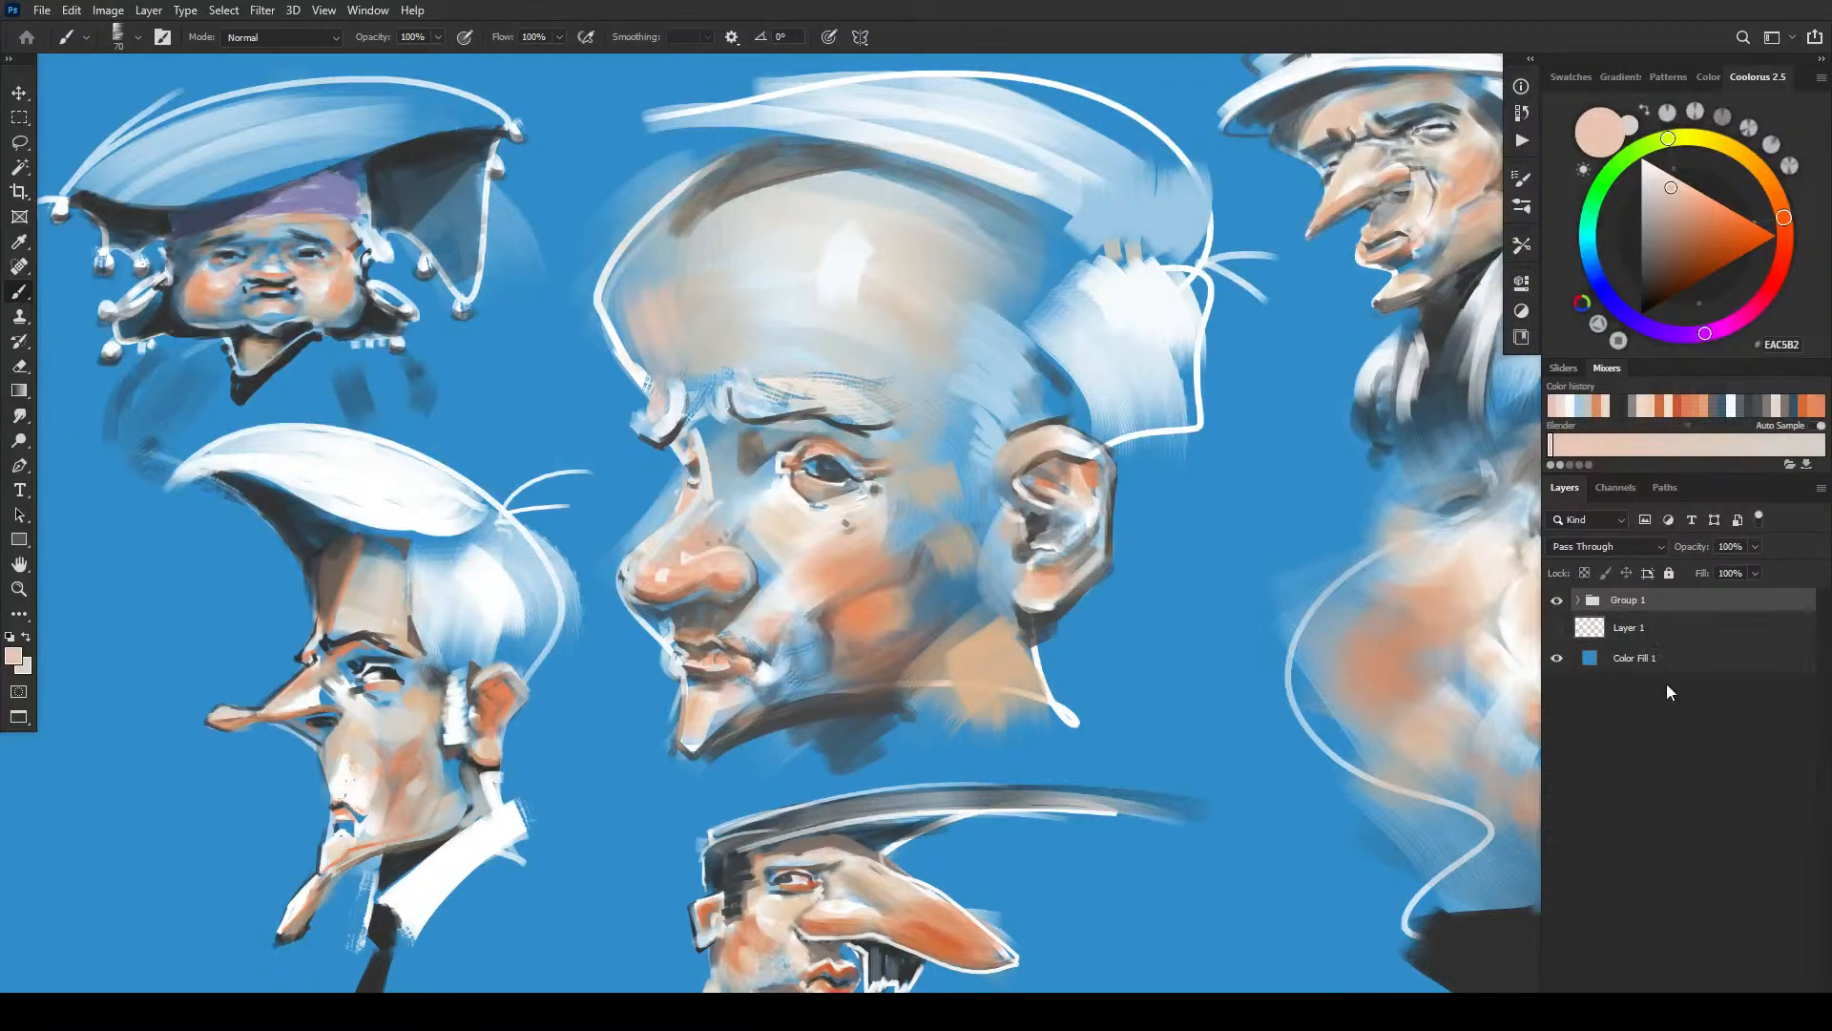
{"action": "left_click", "coordinate": [1659, 1018]}
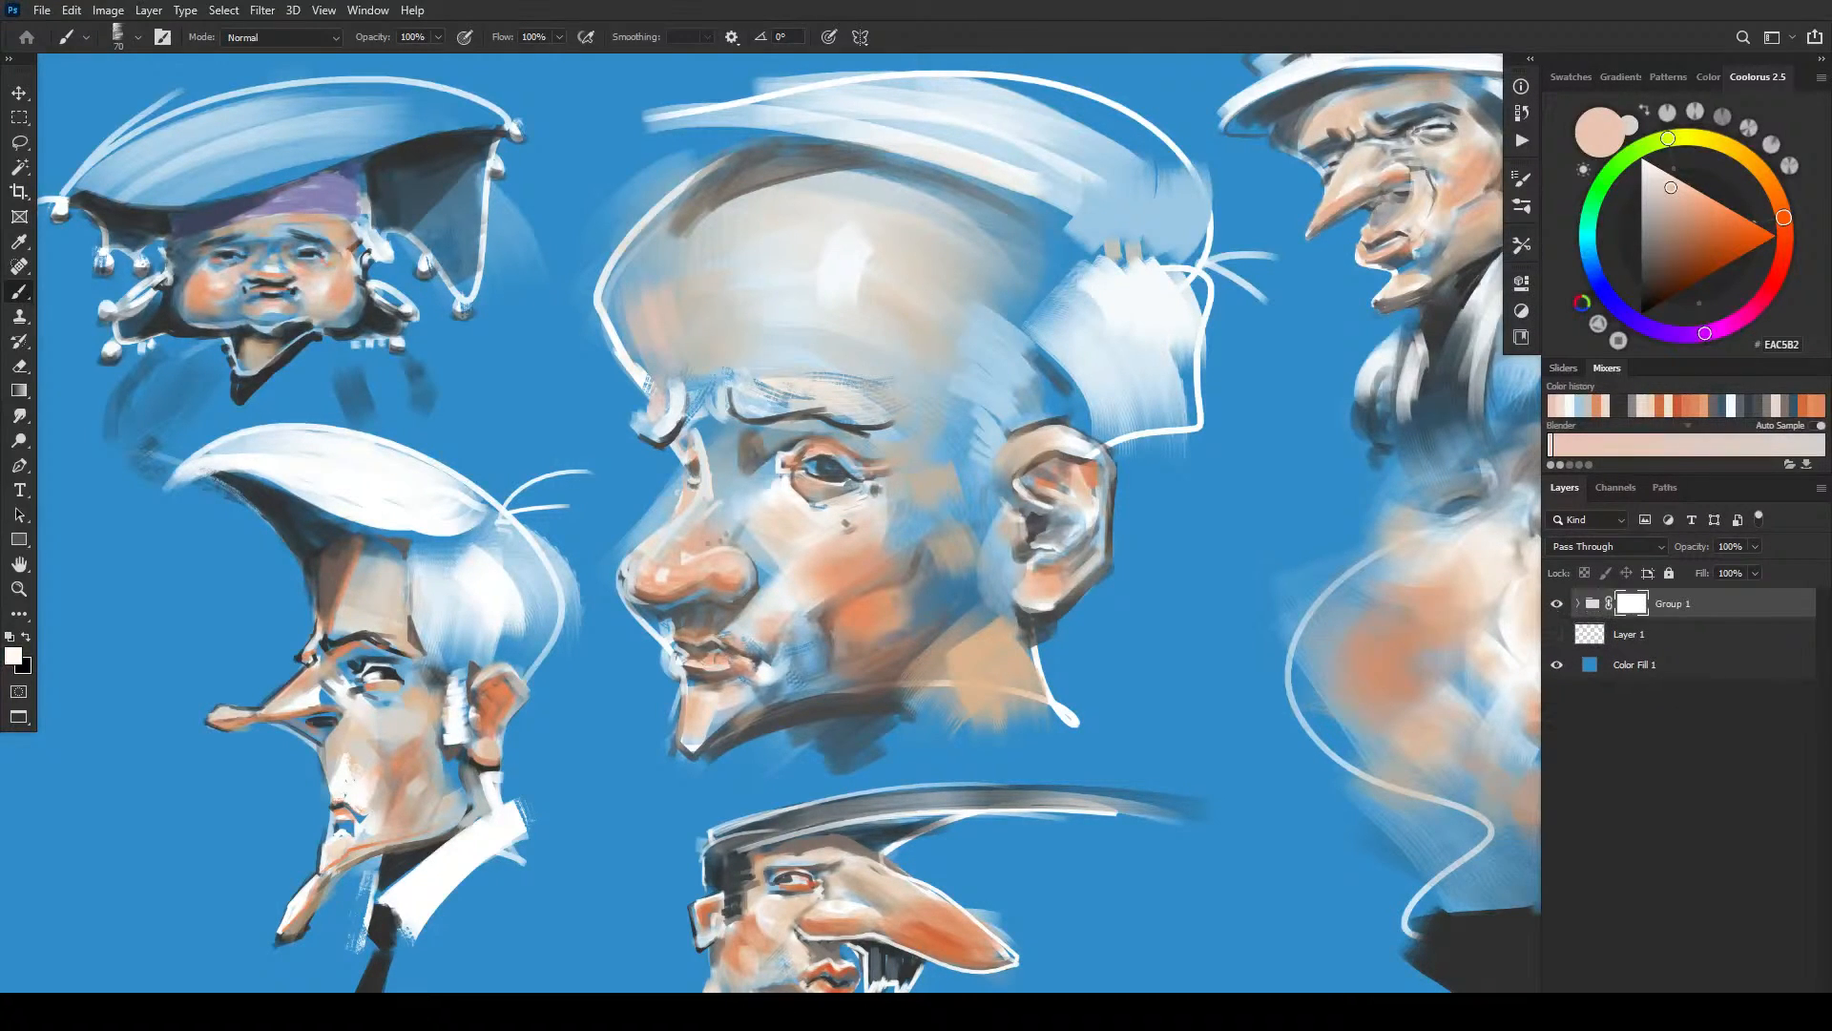
{"action": "key", "text": "x"}
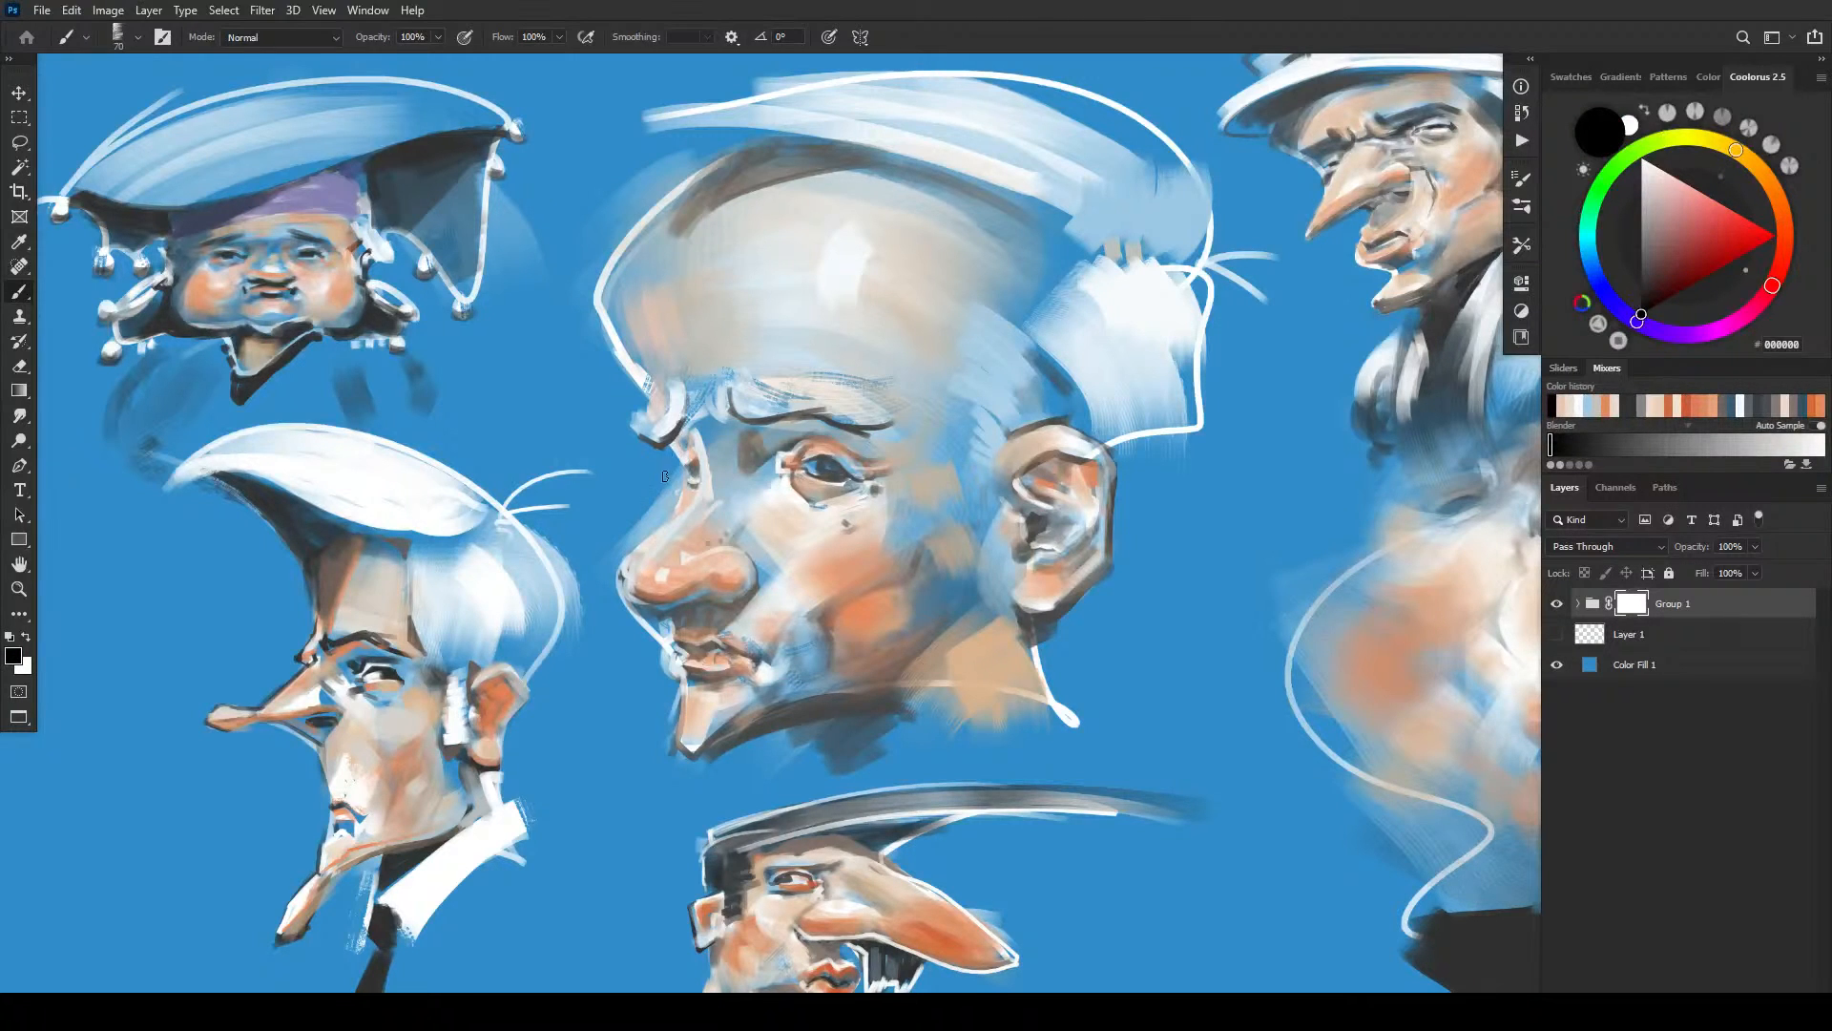
- Mask out stray paint along the front edge of the large bald head's nose and lips
{"action": "mouse_move", "coordinate": [672, 464]}
{"action": "left_mouse_down"}
{"action": "mouse_move", "coordinate": [666, 521]}
{"action": "mouse_move", "coordinate": [616, 596]}
{"action": "mouse_move", "coordinate": [623, 570]}
{"action": "mouse_move", "coordinate": [626, 603]}
{"action": "mouse_move", "coordinate": [656, 624]}
{"action": "mouse_move", "coordinate": [624, 541]}
{"action": "mouse_move", "coordinate": [609, 598]}
{"action": "mouse_move", "coordinate": [644, 534]}
{"action": "mouse_move", "coordinate": [638, 572]}
{"action": "left_mouse_up"}
{"action": "key", "text": "bracketleft"}
{"action": "key", "text": "ctrl+z"}
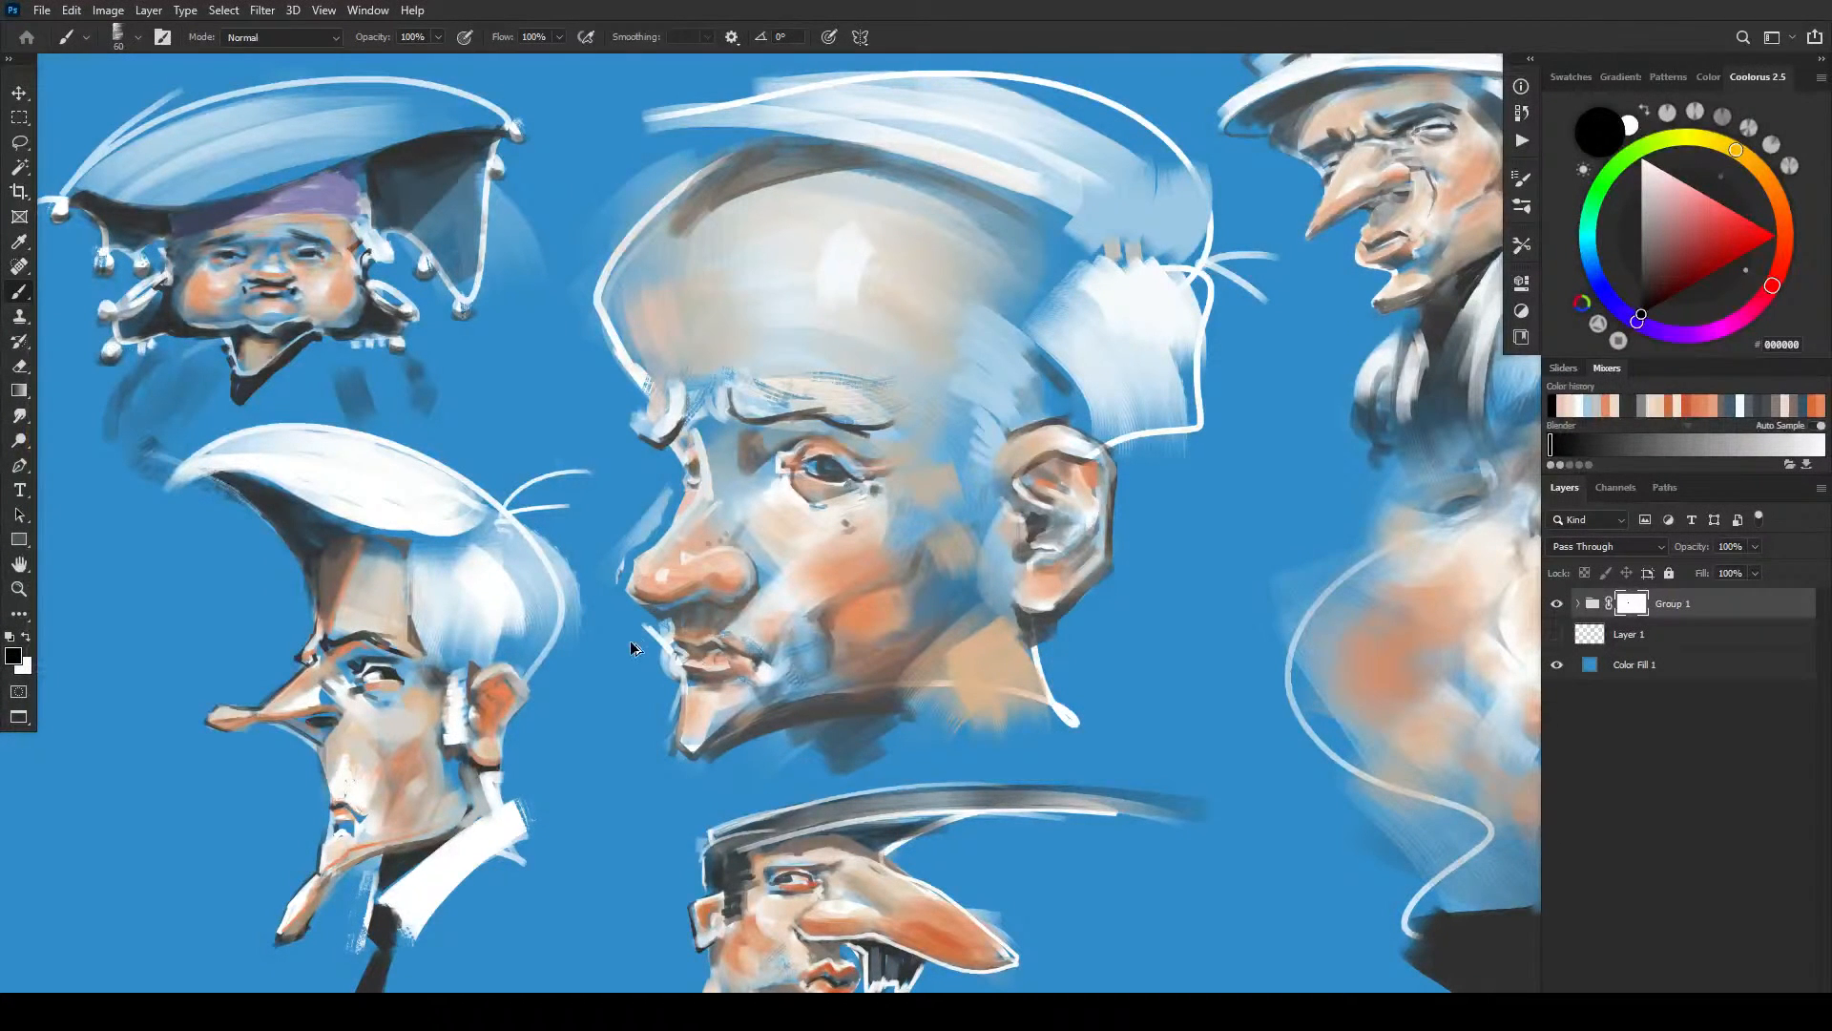
{"action": "key", "text": "ctrl+z"}
{"action": "key", "text": "ctrl+z"}
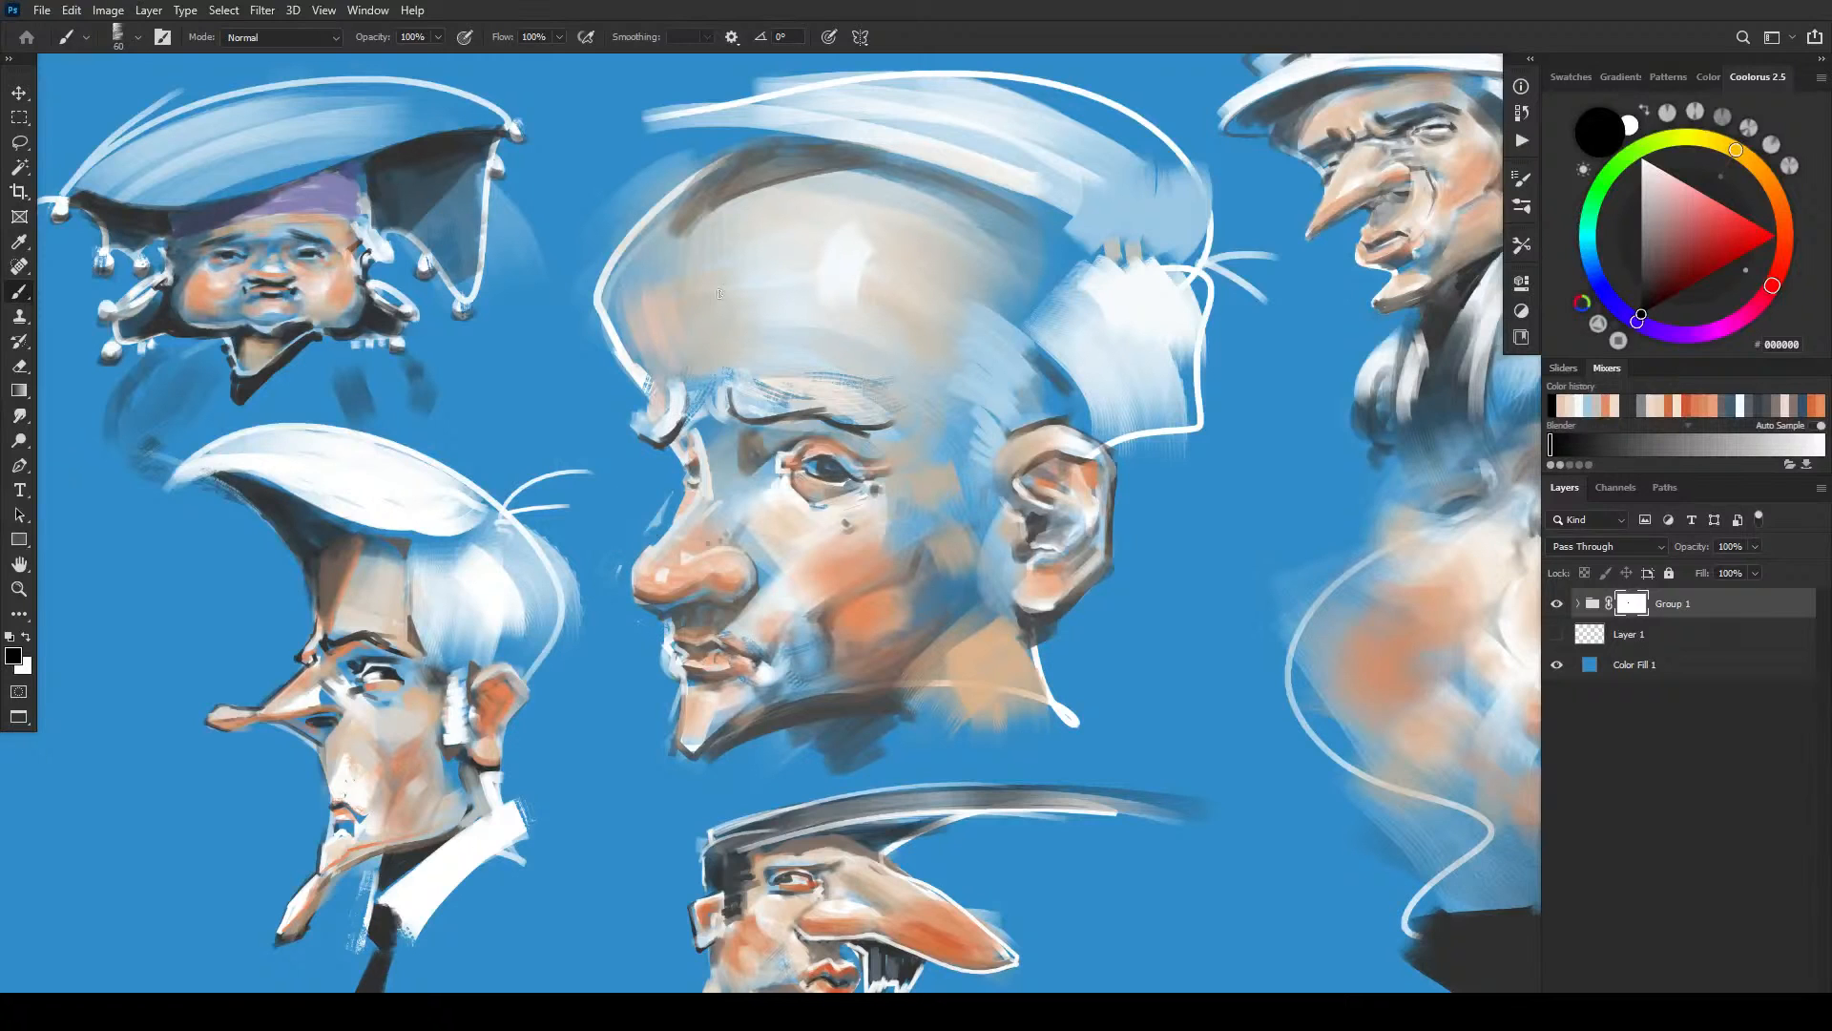
- Clean the edge around the large bald head's chin on the group mask with a size 50 brush
{"action": "key", "text": "bracketleft"}
{"action": "key", "text": "ctrl+z"}
{"action": "key", "text": "ctrl+z"}
{"action": "key", "text": "ctrl+z"}
{"action": "key", "text": "ctrl+z"}
{"action": "left_click_drag", "start_coordinate": [694, 758], "coordinate": [728, 752]}
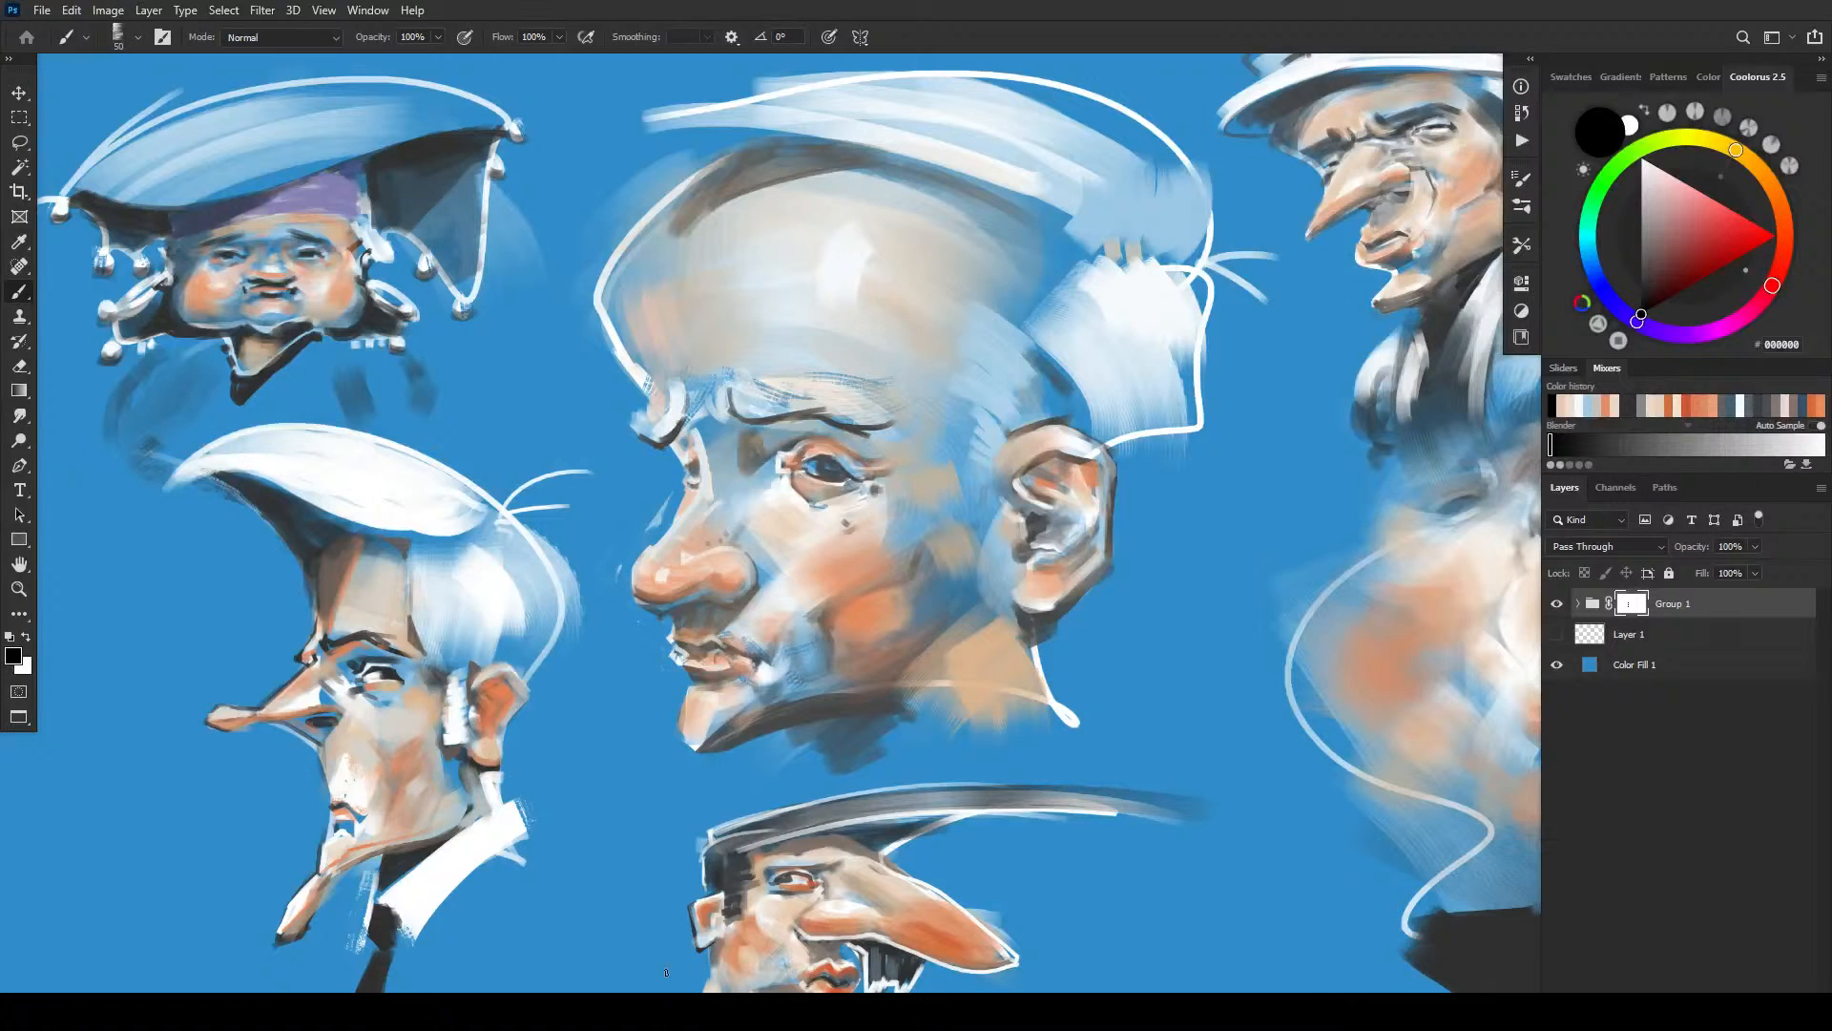
- Mask out excess paint along the large bald head's outer ear, back of the neck and below the jaw
{"action": "left_click_drag", "start_coordinate": [1113, 568], "coordinate": [1097, 579]}
{"action": "left_click_drag", "start_coordinate": [1115, 489], "coordinate": [1110, 522]}
{"action": "left_click_drag", "start_coordinate": [1110, 443], "coordinate": [1117, 473]}
{"action": "mouse_move", "coordinate": [1037, 650]}
{"action": "left_mouse_down"}
{"action": "mouse_move", "coordinate": [1050, 693]}
{"action": "mouse_move", "coordinate": [1051, 633]}
{"action": "mouse_move", "coordinate": [1036, 650]}
{"action": "mouse_move", "coordinate": [1051, 698]}
{"action": "left_mouse_up"}
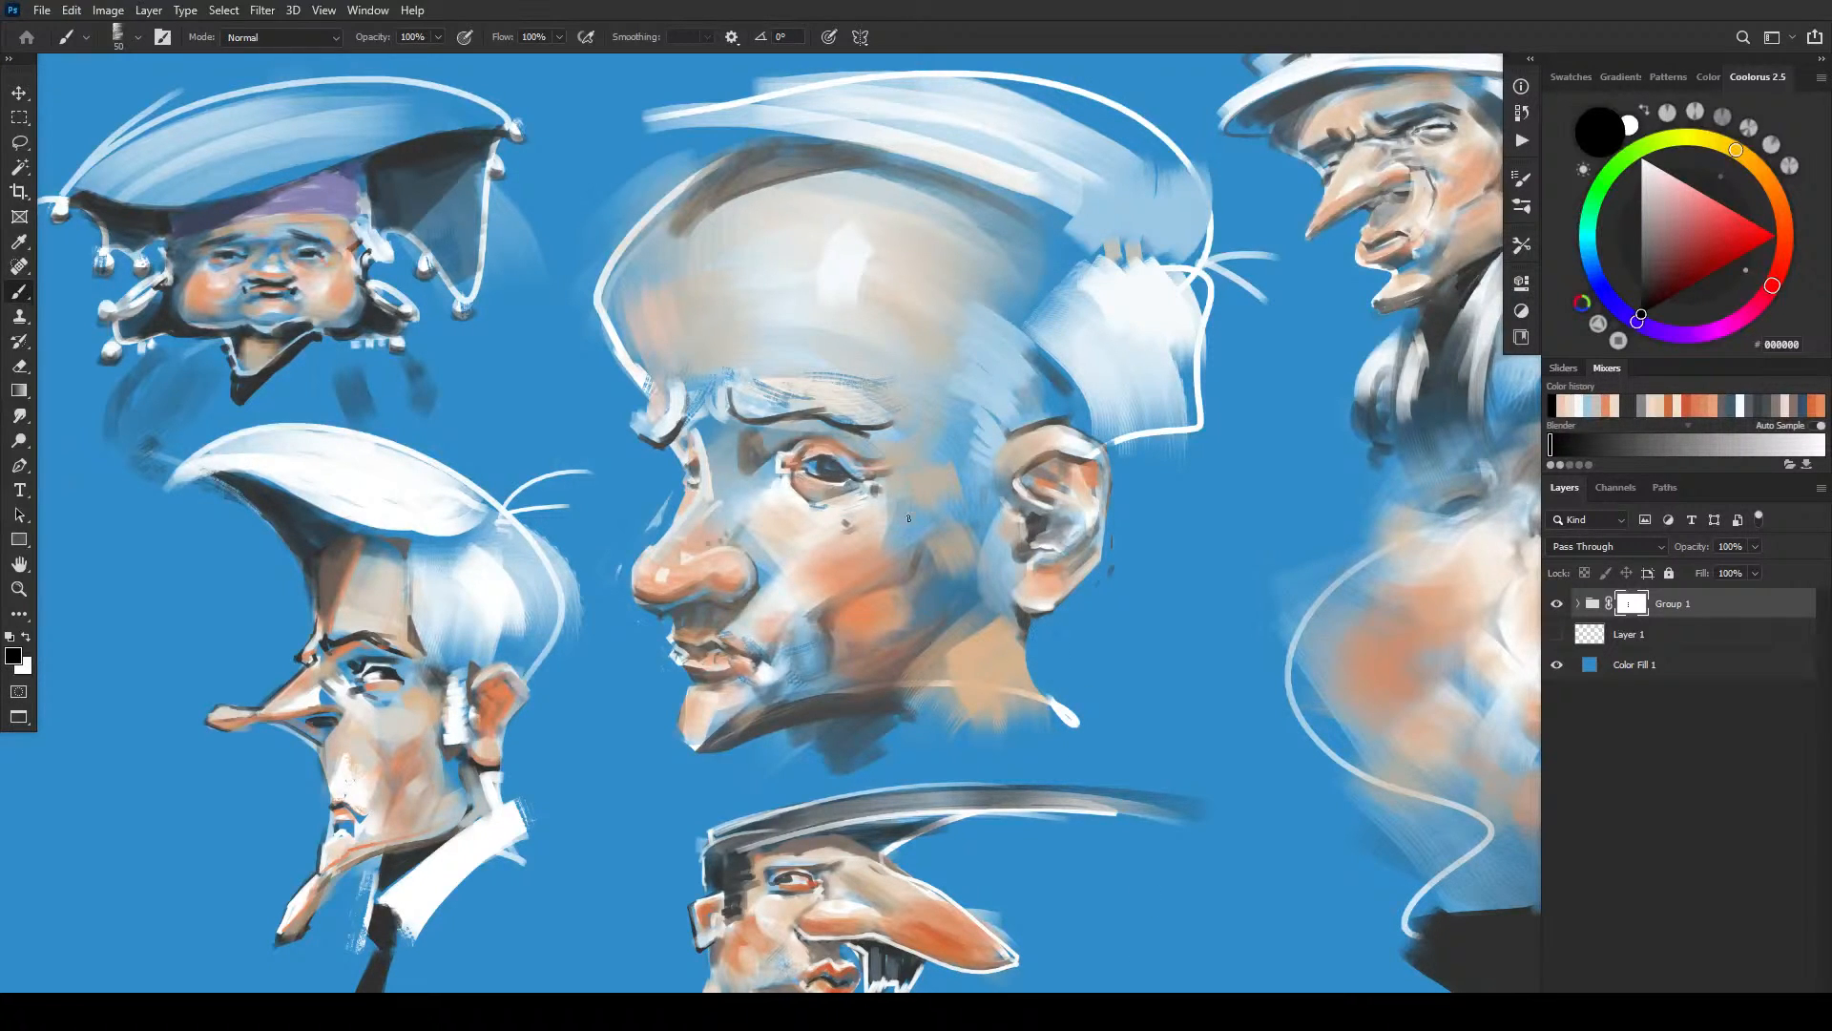
{"action": "left_click_drag", "start_coordinate": [797, 733], "coordinate": [835, 785]}
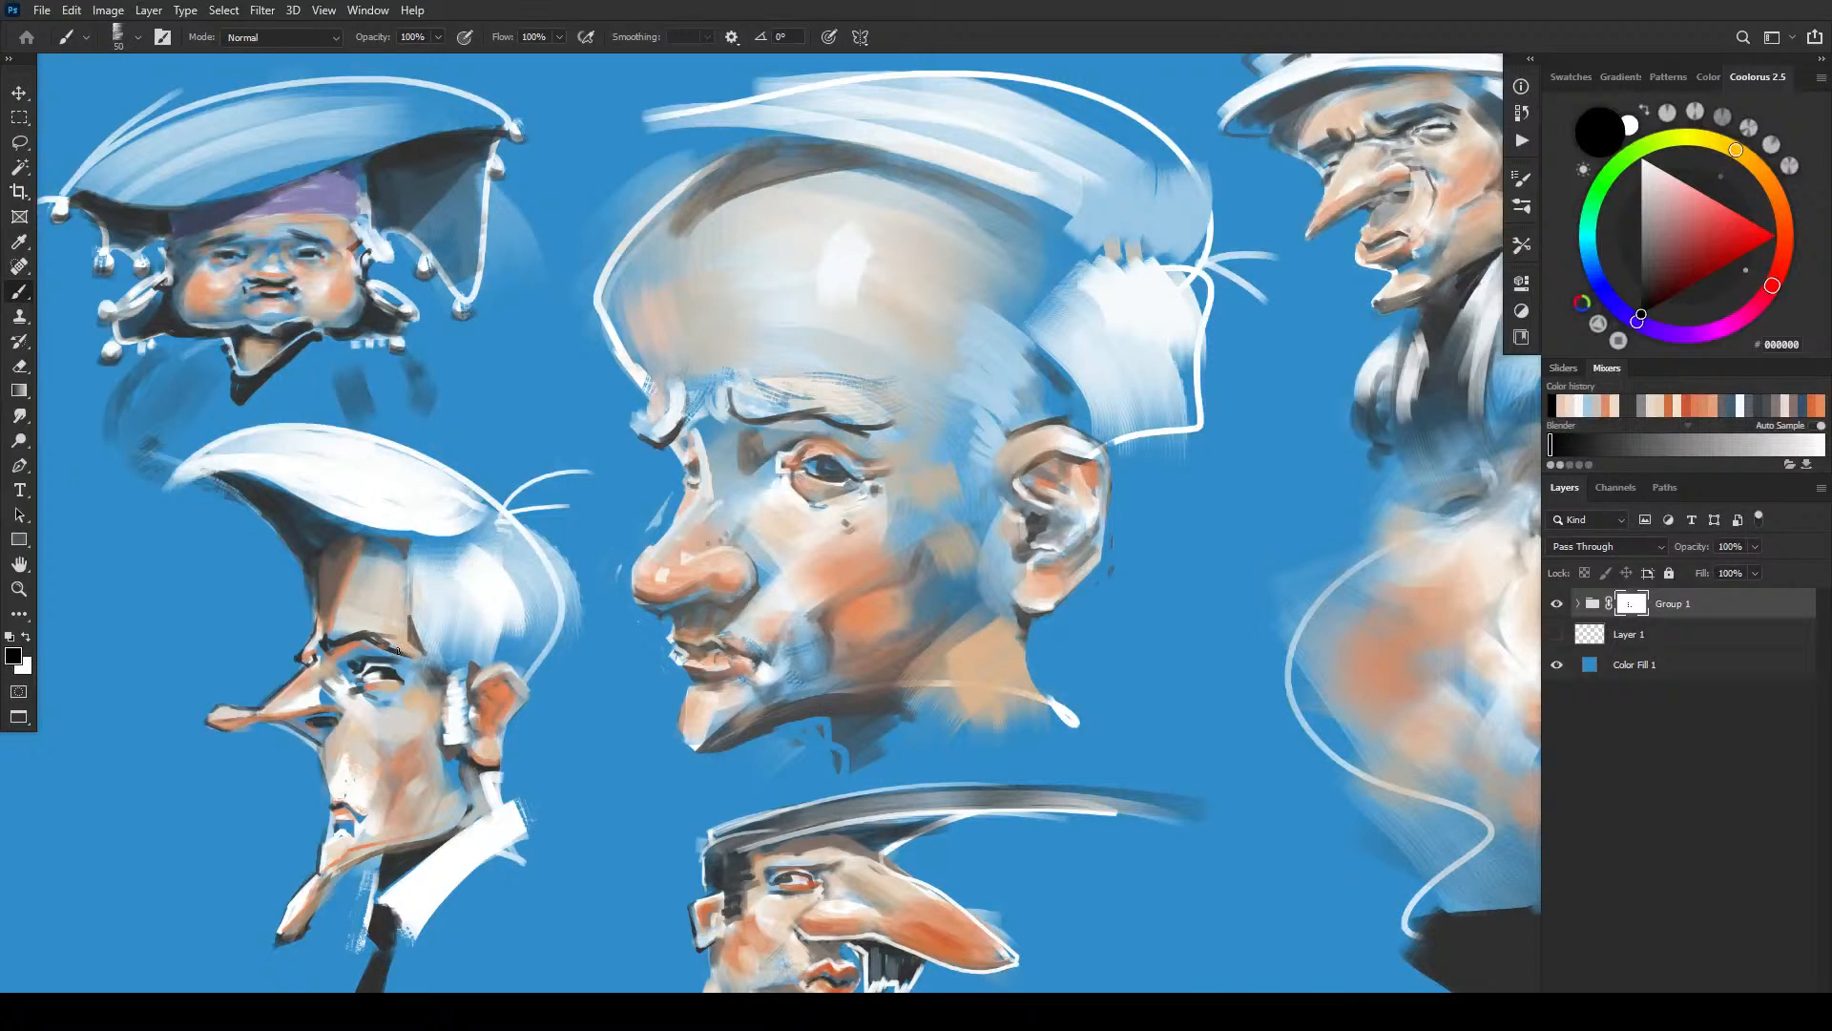
- Mask out loose paint beneath the front tip of the white-haired profile's quiff
{"action": "left_click_drag", "start_coordinate": [439, 509], "coordinate": [879, 440]}
{"action": "mouse_move", "coordinate": [634, 559]}
{"action": "left_mouse_down"}
{"action": "mouse_move", "coordinate": [614, 535]}
{"action": "mouse_move", "coordinate": [622, 574]}
{"action": "left_mouse_up"}
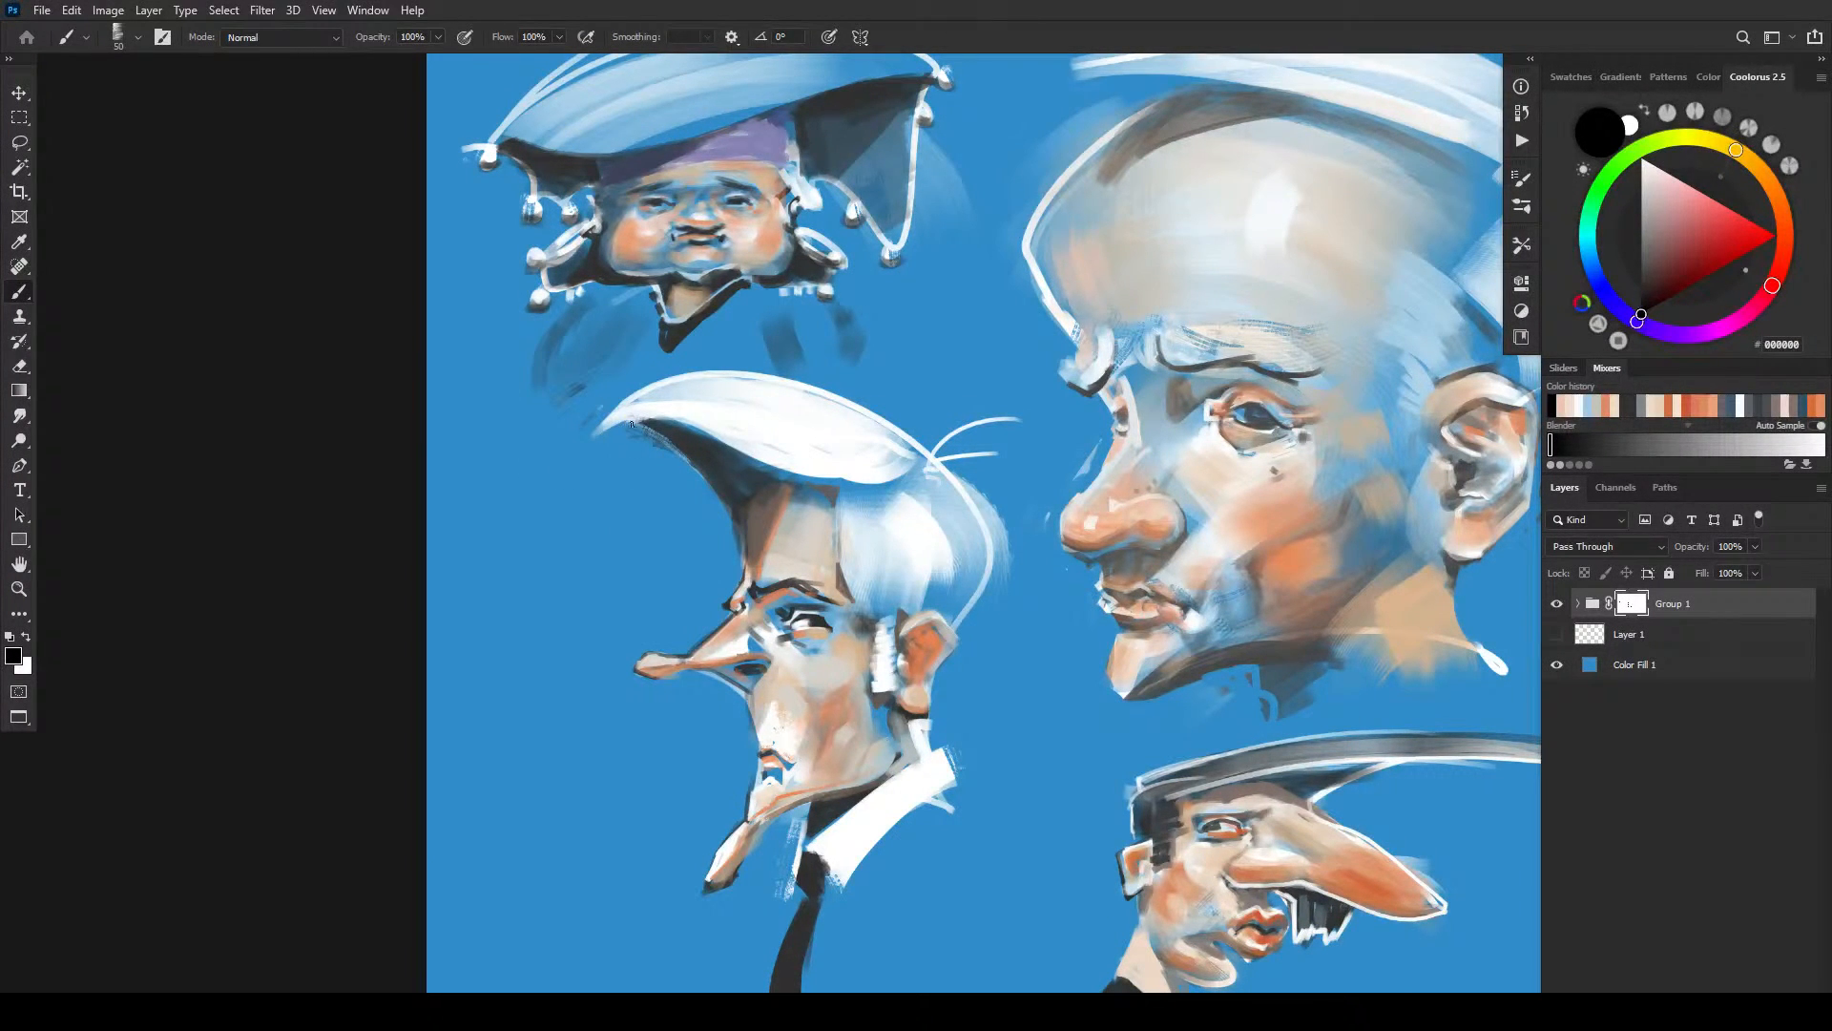
{"action": "left_click_drag", "start_coordinate": [645, 438], "coordinate": [713, 503]}
{"action": "left_click_drag", "start_coordinate": [647, 434], "coordinate": [720, 495]}
- Trim the white-haired profile's thin nose and pointed chin on the group mask, keeping black as the painting colour
{"action": "left_click_drag", "start_coordinate": [846, 491], "coordinate": [759, 363]}
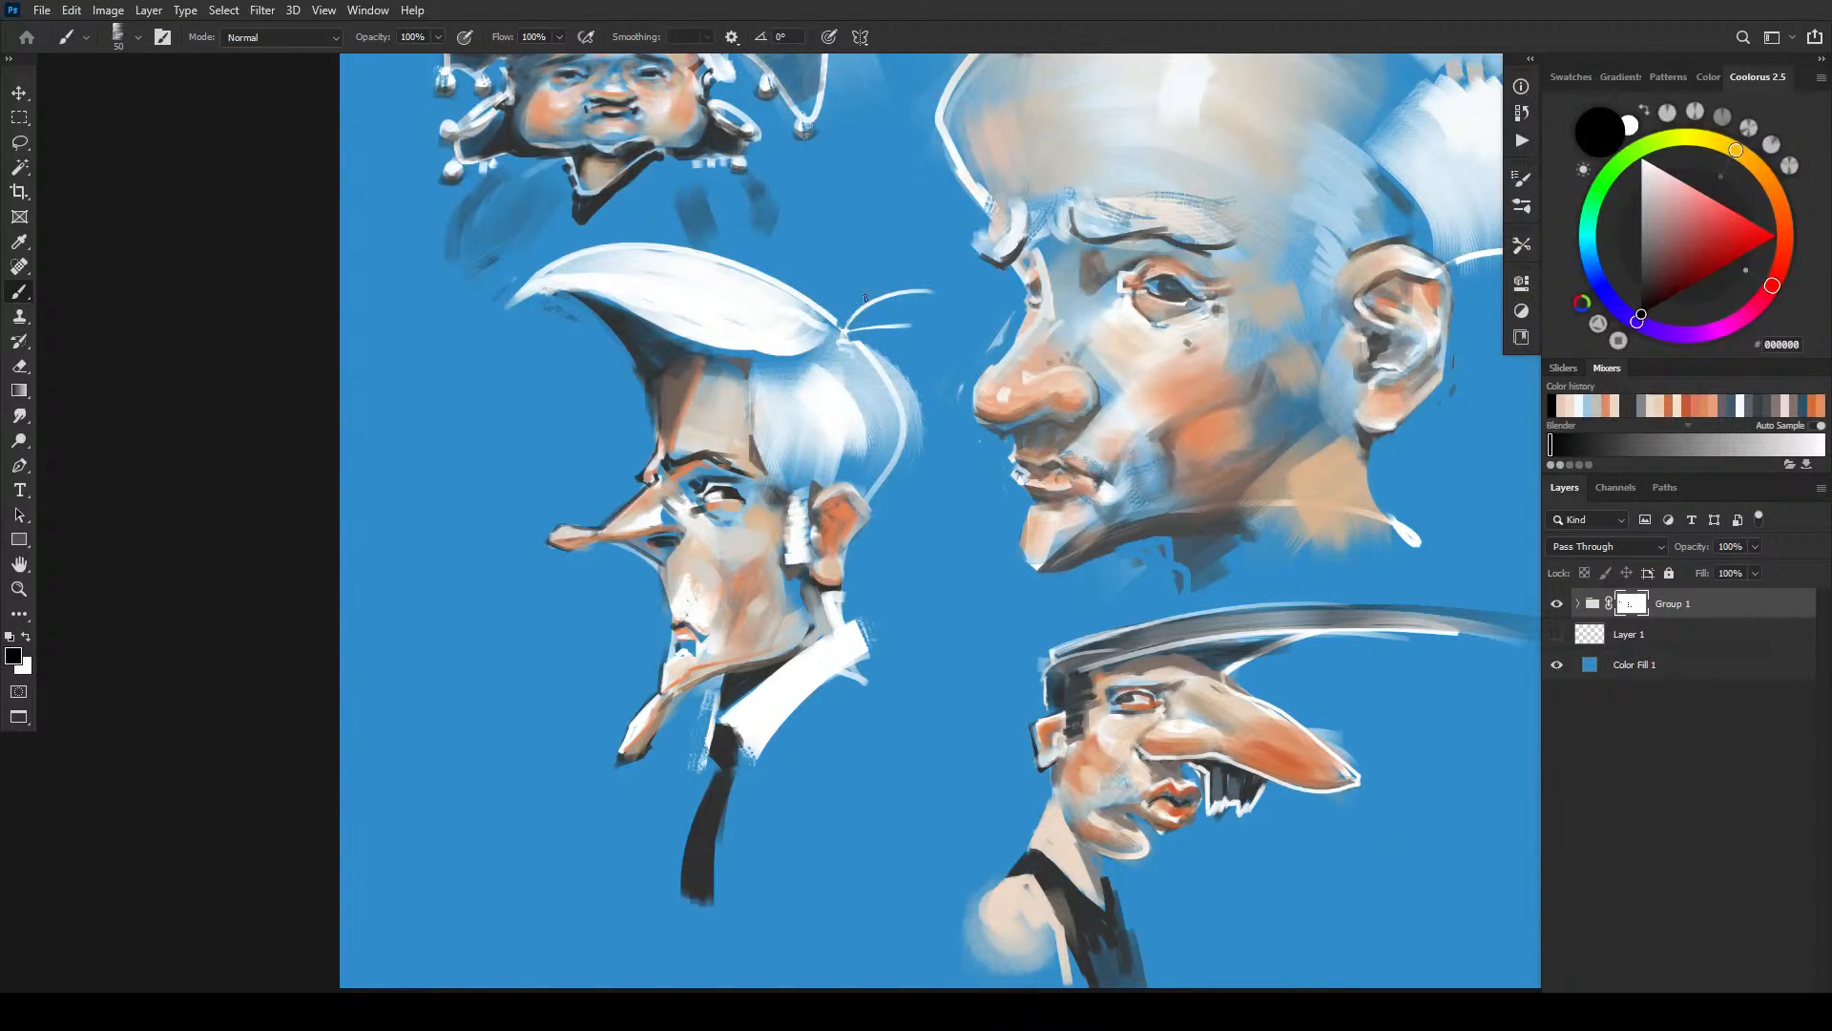
{"action": "scroll", "coordinate": [842, 539], "scroll_direction": "down", "scroll_amount": 2}
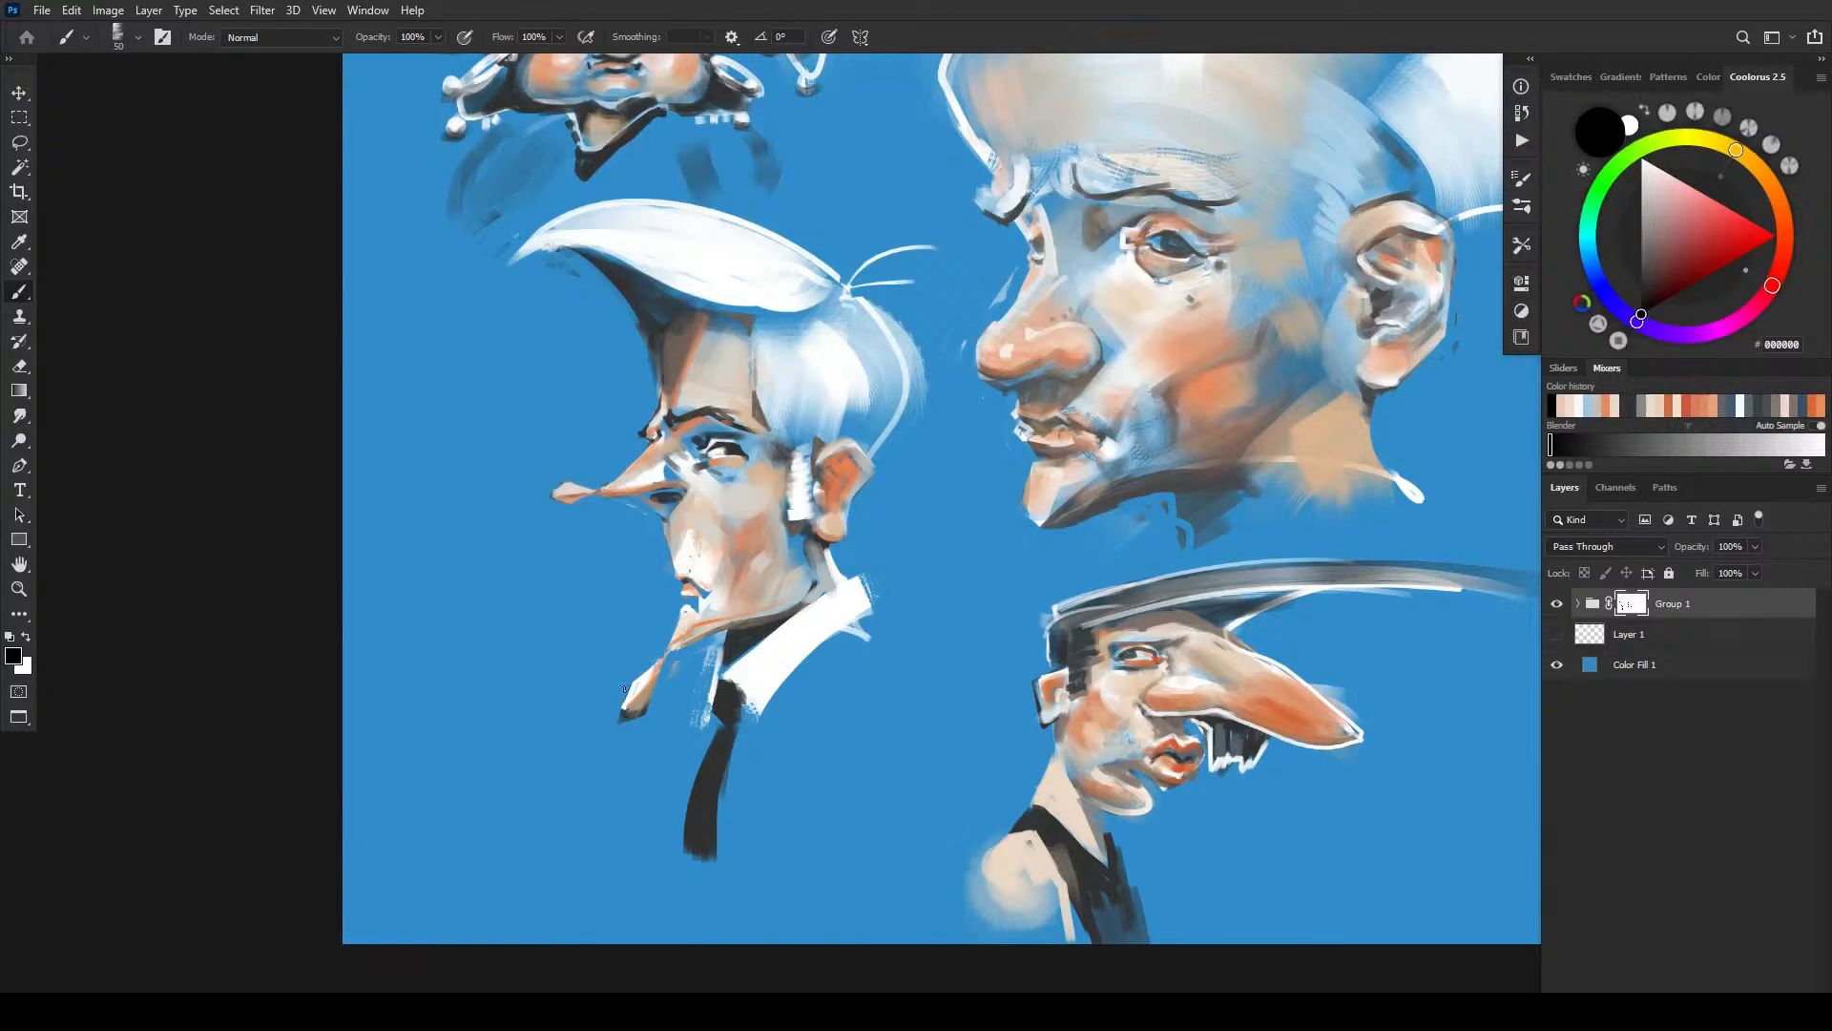
{"action": "left_click_drag", "start_coordinate": [652, 709], "coordinate": [616, 720]}
{"action": "left_click", "coordinate": [738, 705], "text": "alt"}
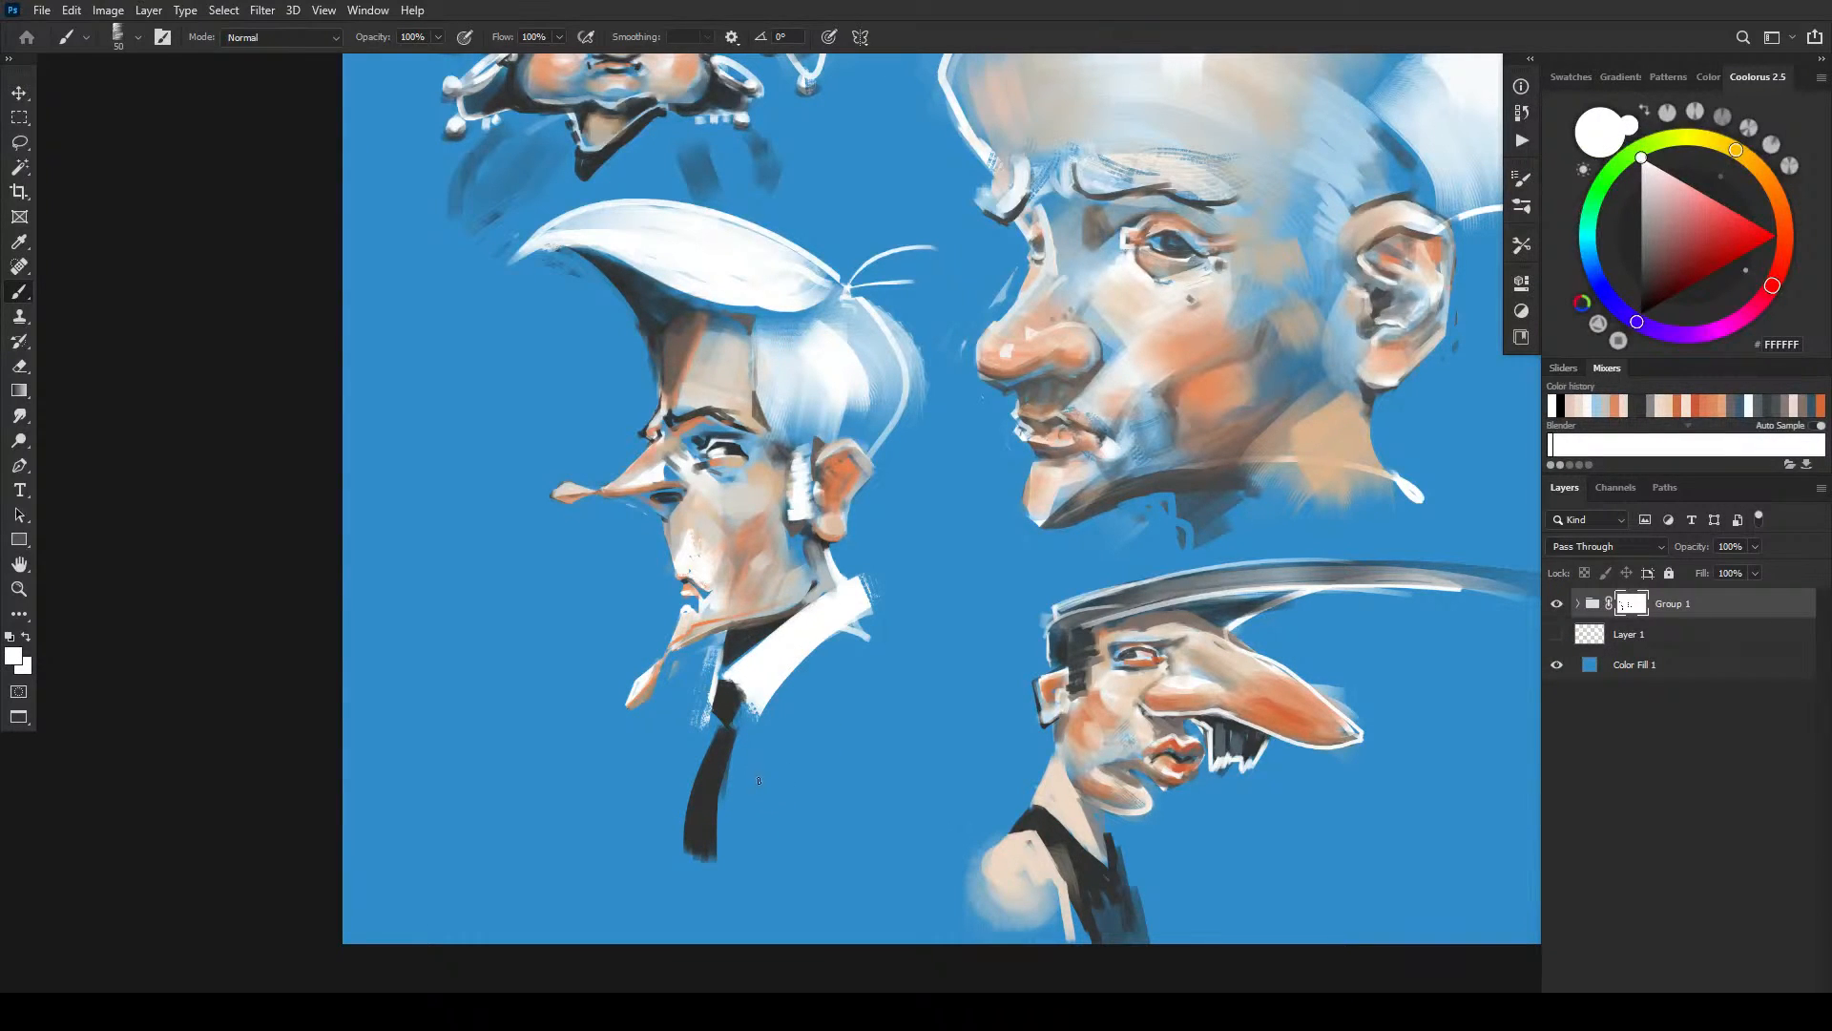
{"action": "key", "text": "d"}
{"action": "key", "text": "x"}
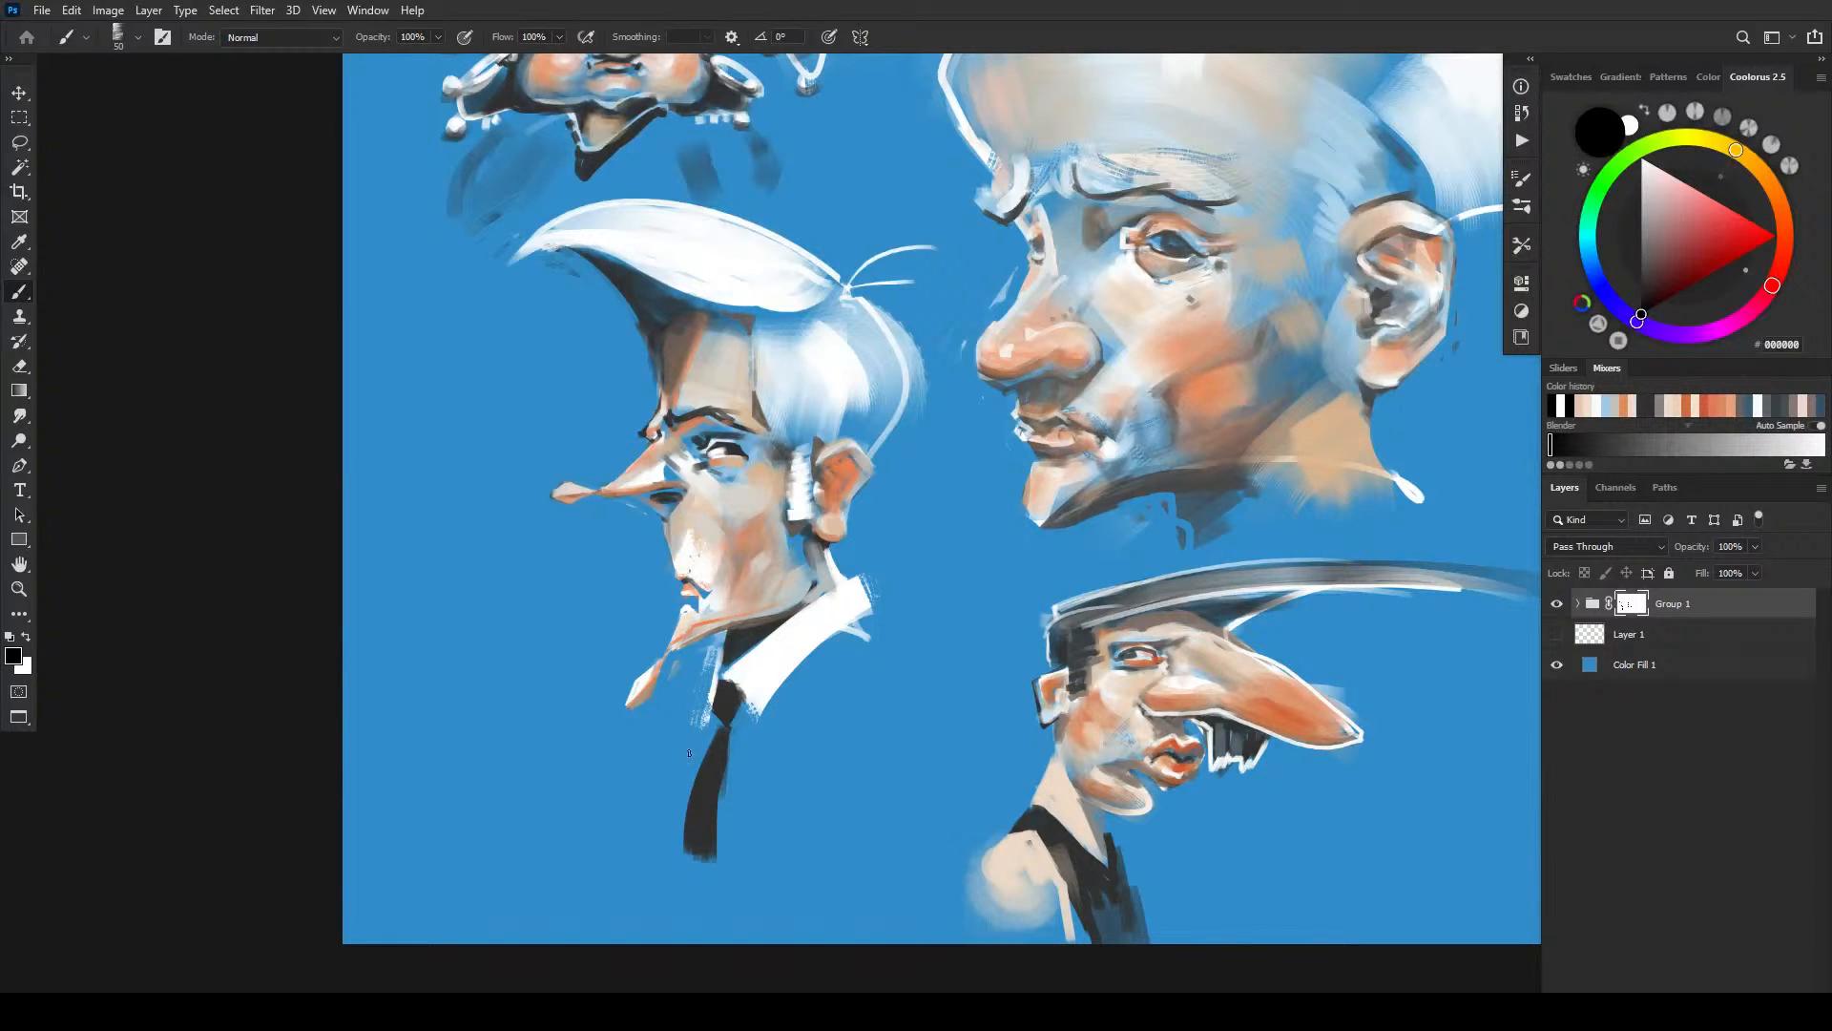
- Mask out stray strokes beside the tie knot and along the outer edge of the white-haired profile's collar
{"action": "left_click_drag", "start_coordinate": [712, 711], "coordinate": [709, 735]}
{"action": "left_click_drag", "start_coordinate": [857, 573], "coordinate": [871, 614]}
{"action": "left_click_drag", "start_coordinate": [858, 624], "coordinate": [801, 666]}
{"action": "left_click_drag", "start_coordinate": [872, 620], "coordinate": [760, 714]}
- Mask away the thick white outline along the front of the large bald head's forehead
{"action": "left_click_drag", "start_coordinate": [1024, 336], "coordinate": [1090, 614]}
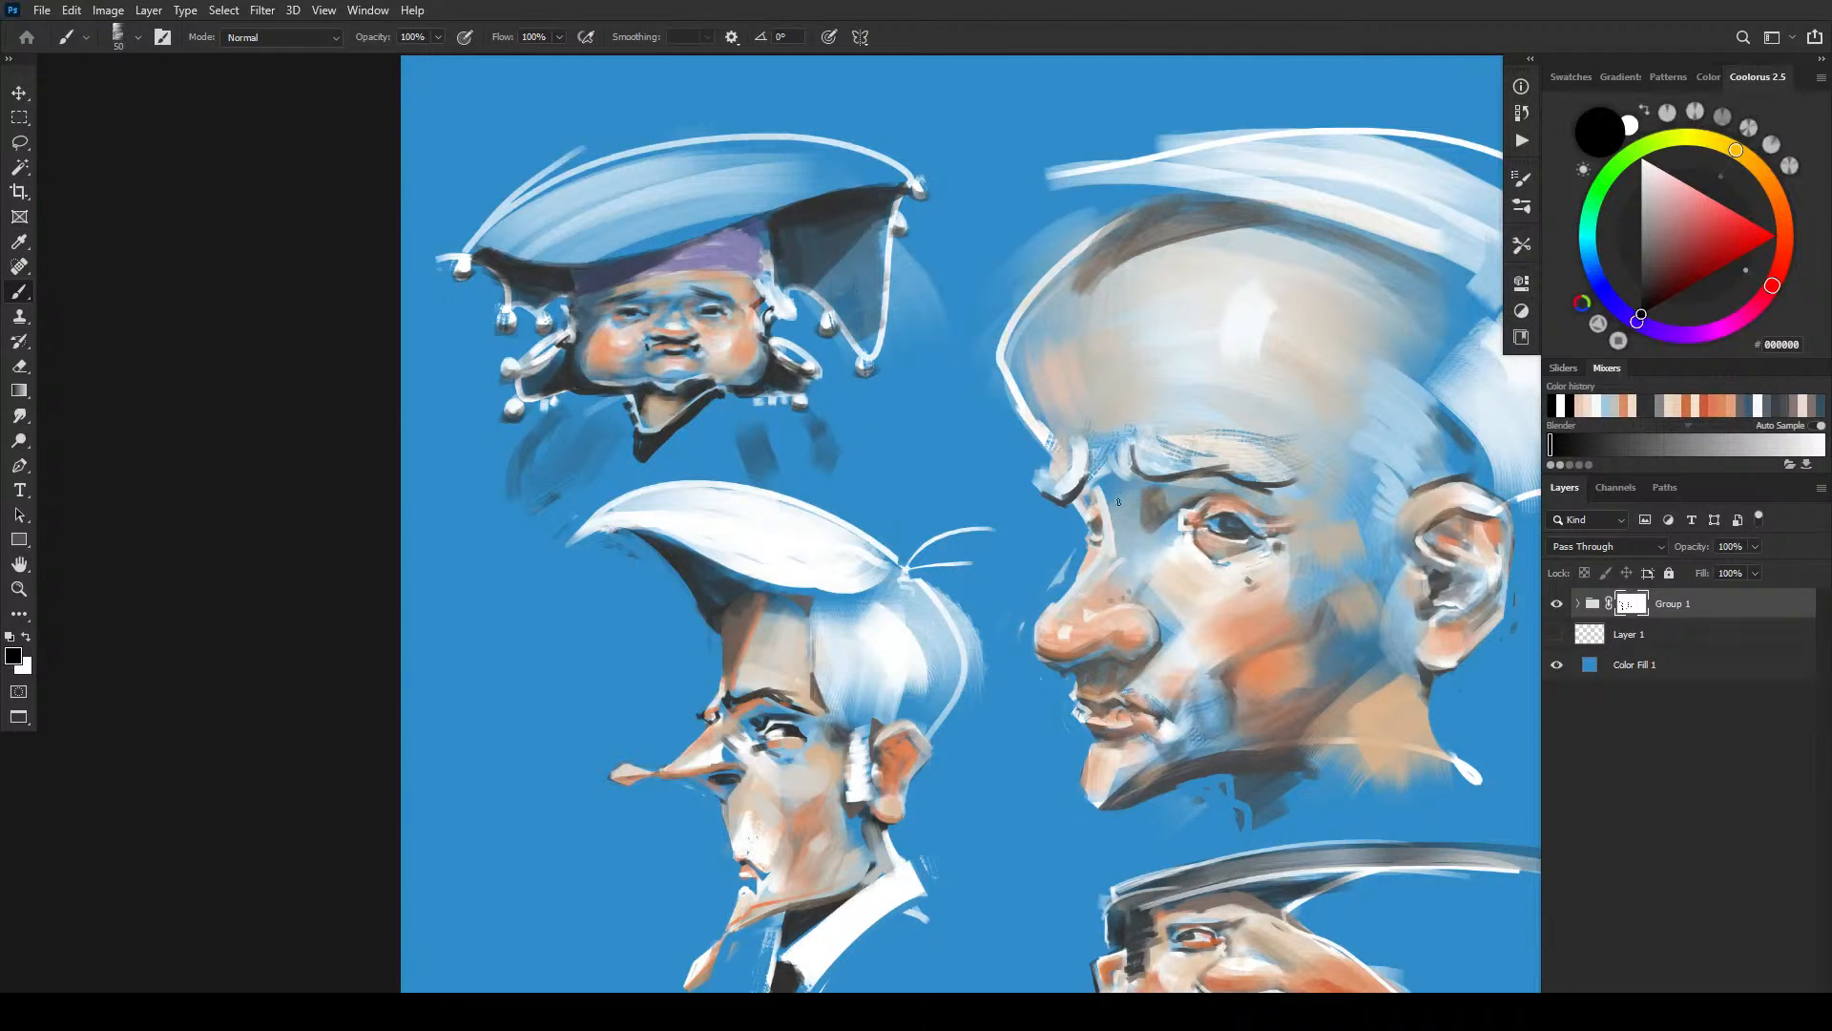
{"action": "mouse_move", "coordinate": [1026, 406]}
{"action": "left_mouse_down"}
{"action": "mouse_move", "coordinate": [703, 426]}
{"action": "mouse_move", "coordinate": [713, 457]}
{"action": "left_mouse_up"}
{"action": "left_click_drag", "start_coordinate": [679, 363], "coordinate": [719, 464]}
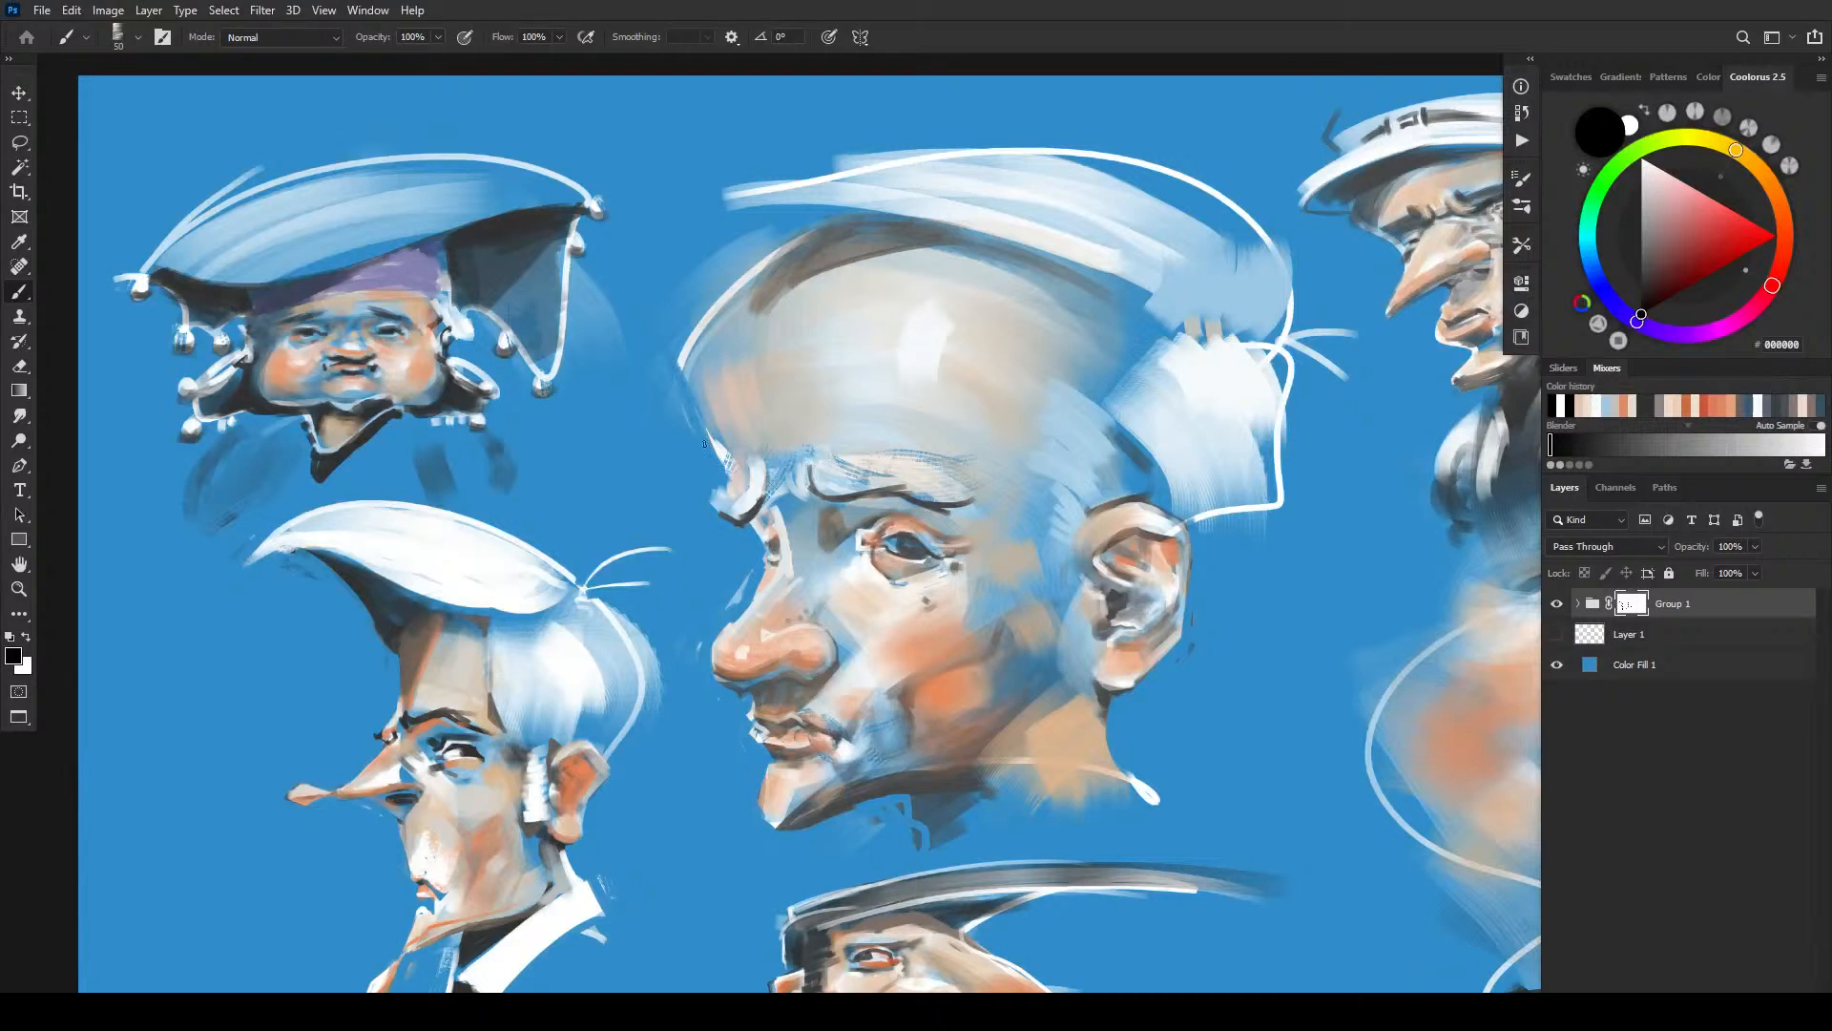
{"action": "mouse_move", "coordinate": [680, 357]}
{"action": "left_mouse_down"}
{"action": "mouse_move", "coordinate": [759, 251]}
{"action": "mouse_move", "coordinate": [695, 334]}
{"action": "left_mouse_up"}
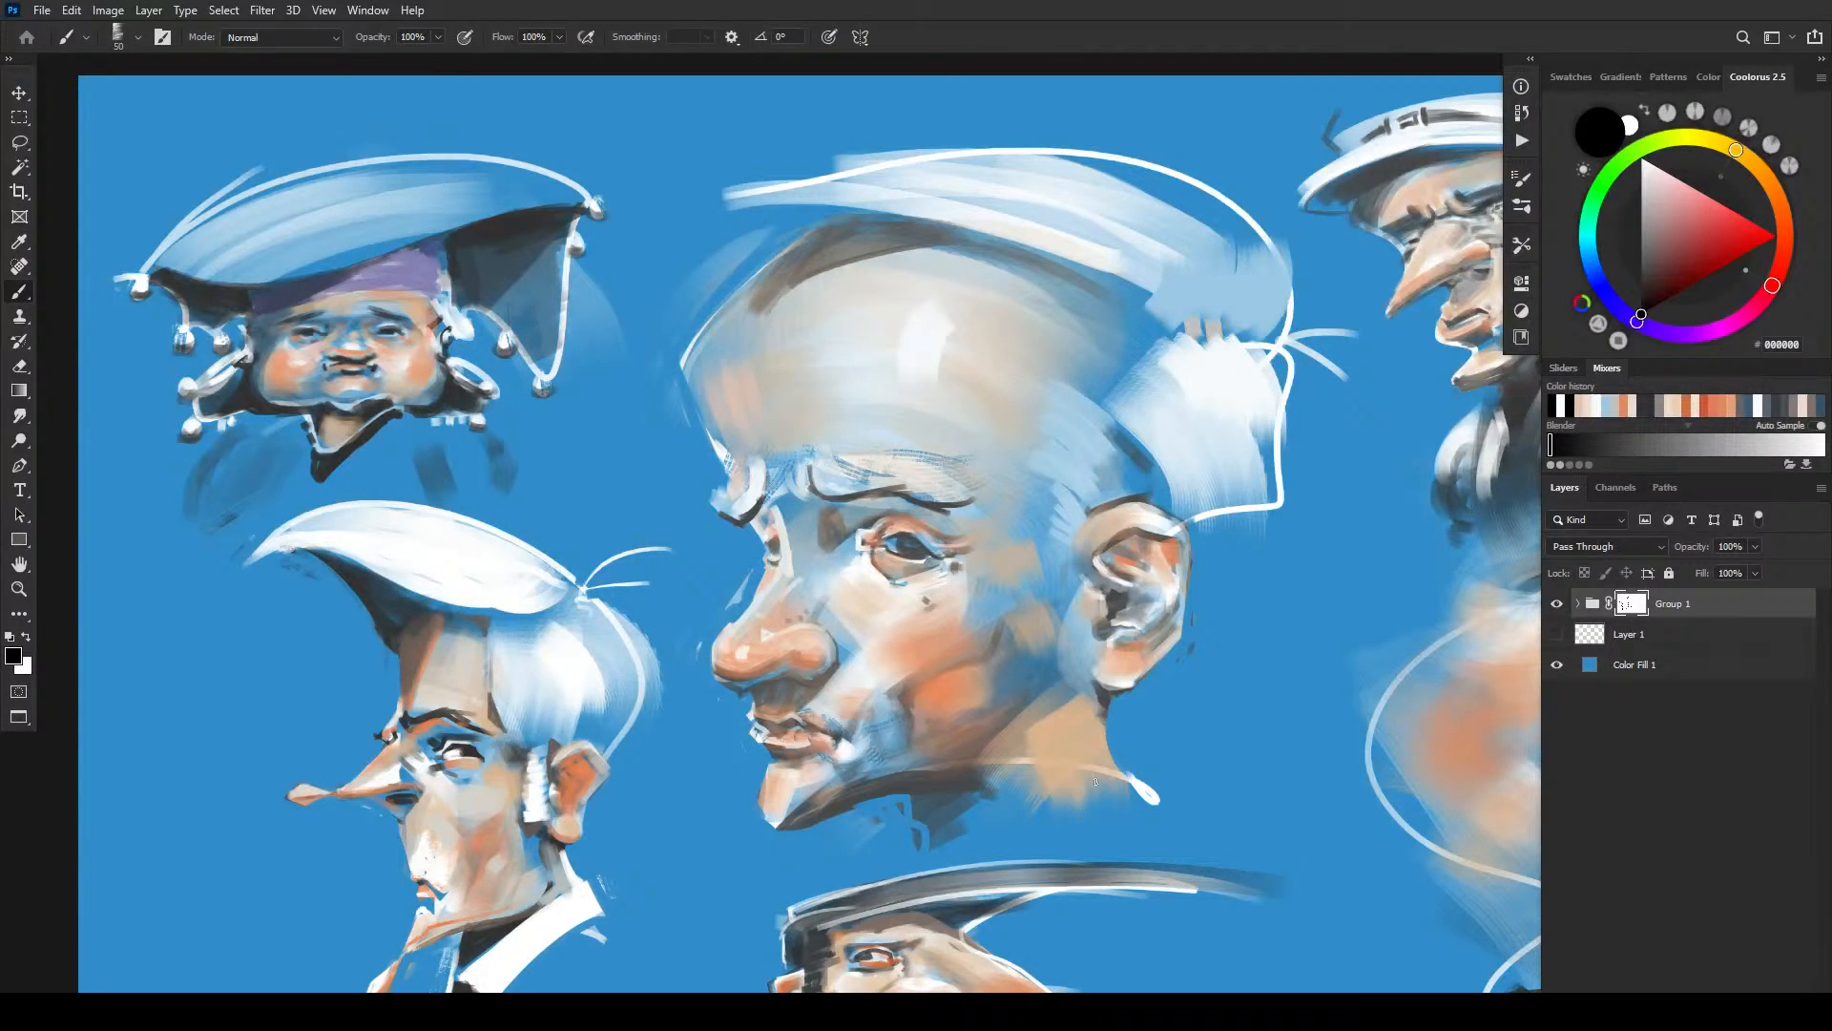
{"action": "mouse_move", "coordinate": [1119, 789]}
{"action": "left_mouse_down"}
{"action": "mouse_move", "coordinate": [1002, 769]}
{"action": "mouse_move", "coordinate": [1123, 781]}
{"action": "mouse_move", "coordinate": [978, 779]}
{"action": "mouse_move", "coordinate": [1029, 767]}
{"action": "mouse_move", "coordinate": [926, 833]}
{"action": "mouse_move", "coordinate": [1007, 770]}
{"action": "mouse_move", "coordinate": [923, 838]}
{"action": "mouse_move", "coordinate": [1110, 772]}
{"action": "mouse_move", "coordinate": [963, 804]}
{"action": "mouse_move", "coordinate": [1101, 775]}
{"action": "mouse_move", "coordinate": [976, 778]}
{"action": "mouse_move", "coordinate": [1135, 790]}
{"action": "left_mouse_up"}
{"action": "mouse_move", "coordinate": [1007, 760]}
{"action": "left_mouse_down"}
{"action": "mouse_move", "coordinate": [1093, 765]}
{"action": "mouse_move", "coordinate": [1041, 763]}
{"action": "mouse_move", "coordinate": [1162, 804]}
{"action": "left_mouse_up"}
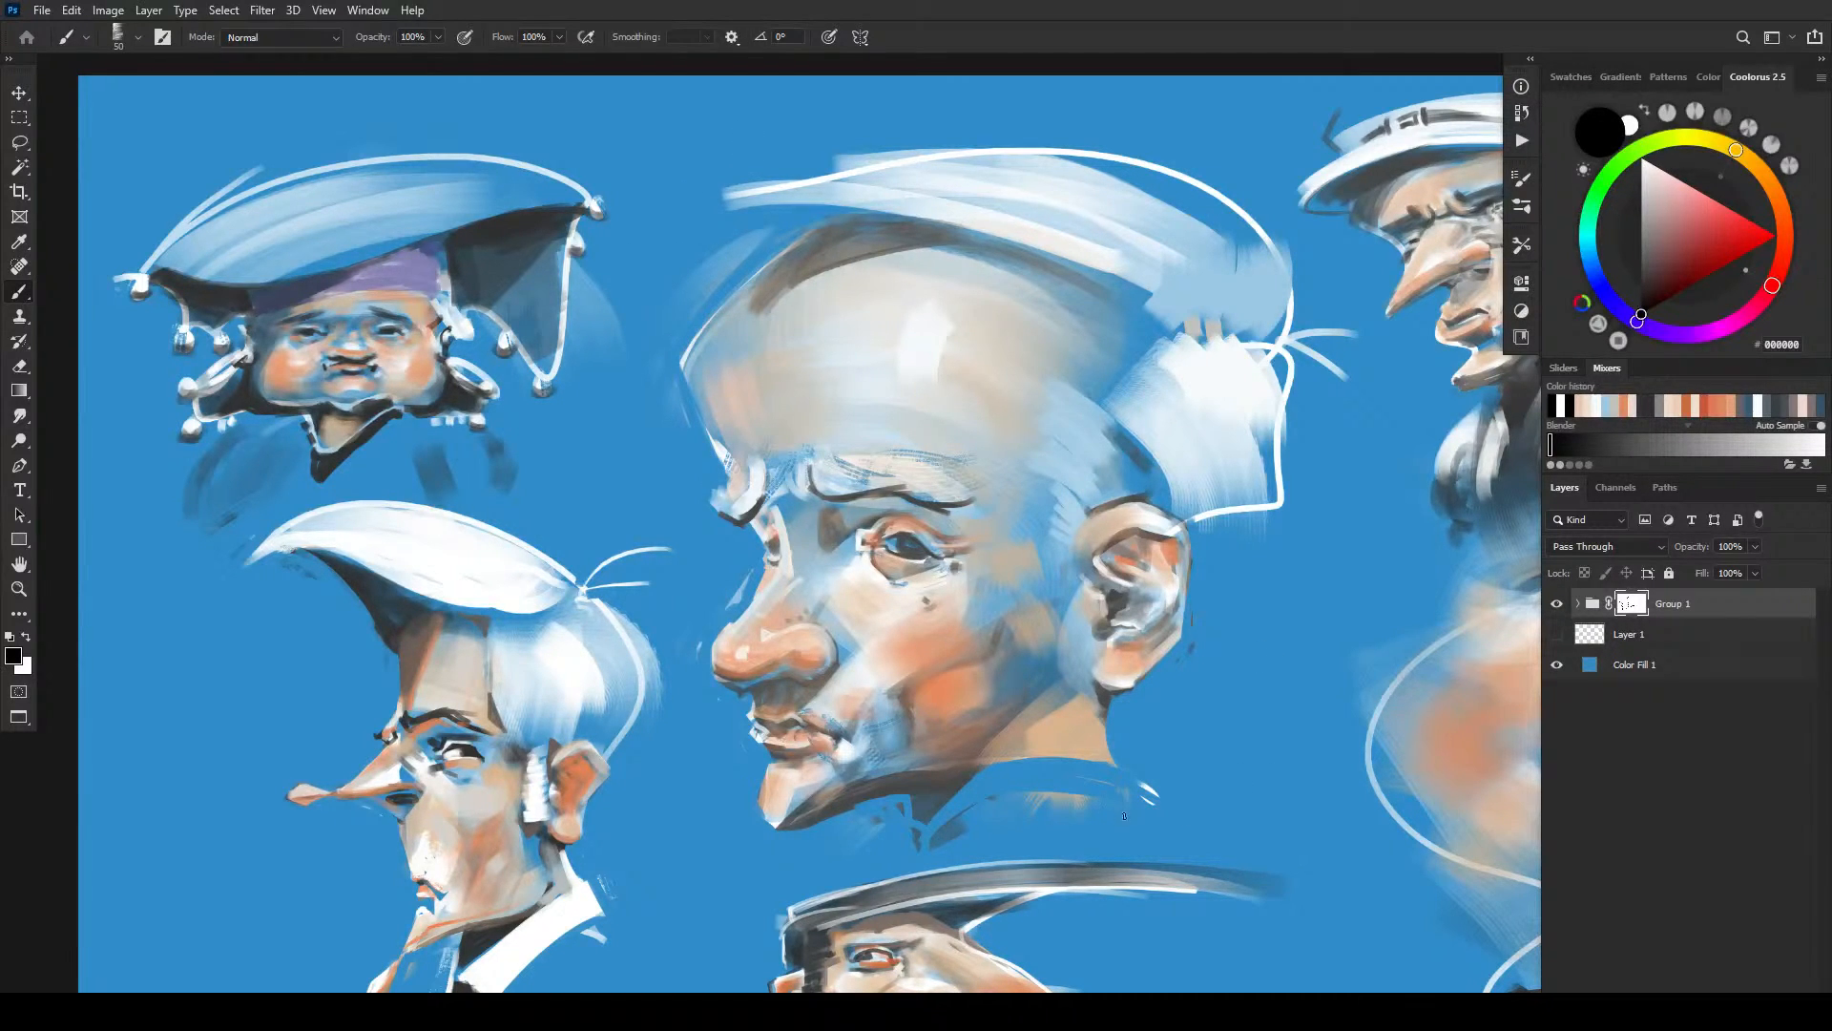
{"action": "key", "text": "ctrl+z"}
{"action": "key", "text": "ctrl+z"}
{"action": "key", "text": "ctrl+z"}
{"action": "key", "text": "ctrl+z"}
{"action": "key", "text": "ctrl+z"}
{"action": "key", "text": "ctrl+z"}
{"action": "key", "text": "ctrl+z"}
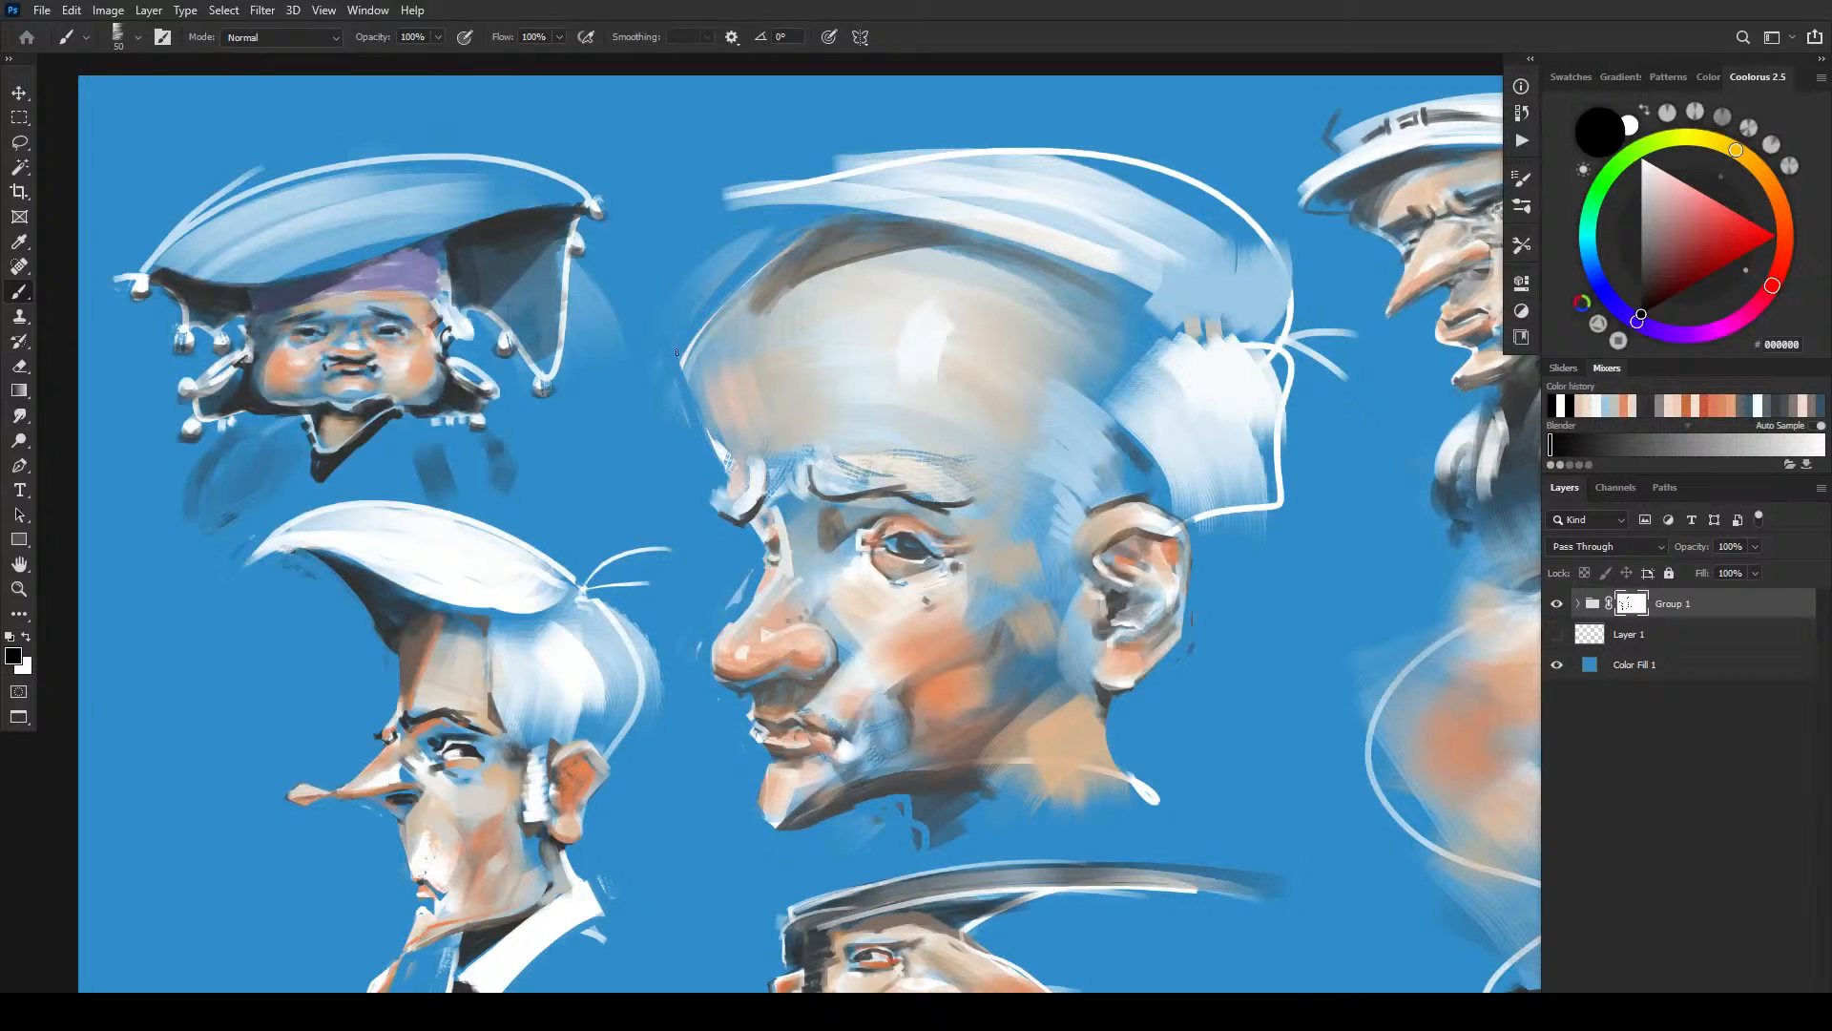
- Mask the base of the large bald head's neck into a curved neckline beneath the white line
{"action": "mouse_move", "coordinate": [1129, 783]}
{"action": "left_mouse_down"}
{"action": "mouse_move", "coordinate": [1047, 817]}
{"action": "mouse_move", "coordinate": [1128, 794]}
{"action": "mouse_move", "coordinate": [1122, 815]}
{"action": "mouse_move", "coordinate": [1010, 831]}
{"action": "mouse_move", "coordinate": [1084, 786]}
{"action": "mouse_move", "coordinate": [1011, 788]}
{"action": "left_mouse_up"}
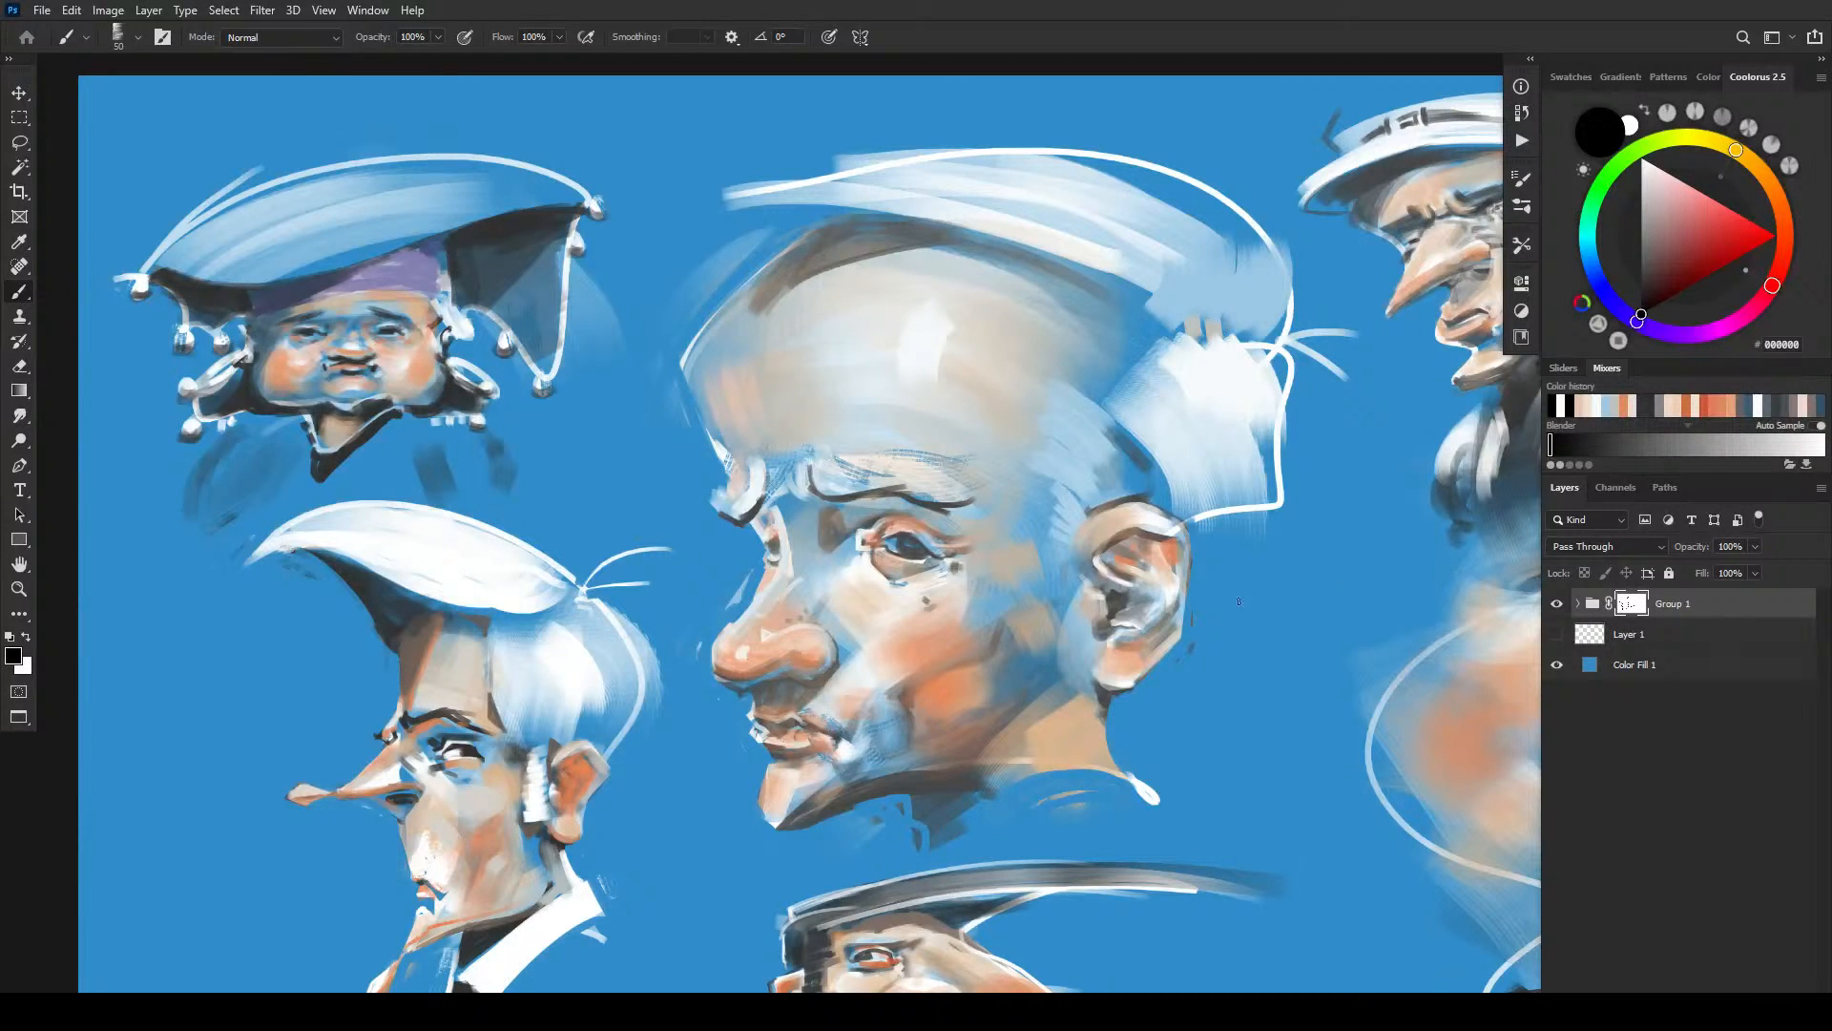
{"action": "left_click_drag", "start_coordinate": [1127, 776], "coordinate": [1154, 813]}
- Mask out the white outline running from the upturned face's nose tip past the lips
{"action": "left_click_drag", "start_coordinate": [1302, 727], "coordinate": [821, 531]}
{"action": "left_click_drag", "start_coordinate": [1075, 525], "coordinate": [903, 882]}
{"action": "left_click_drag", "start_coordinate": [1006, 646], "coordinate": [1031, 613]}
{"action": "left_click_drag", "start_coordinate": [1006, 808], "coordinate": [1031, 605]}
{"action": "left_click_drag", "start_coordinate": [1023, 736], "coordinate": [959, 735]}
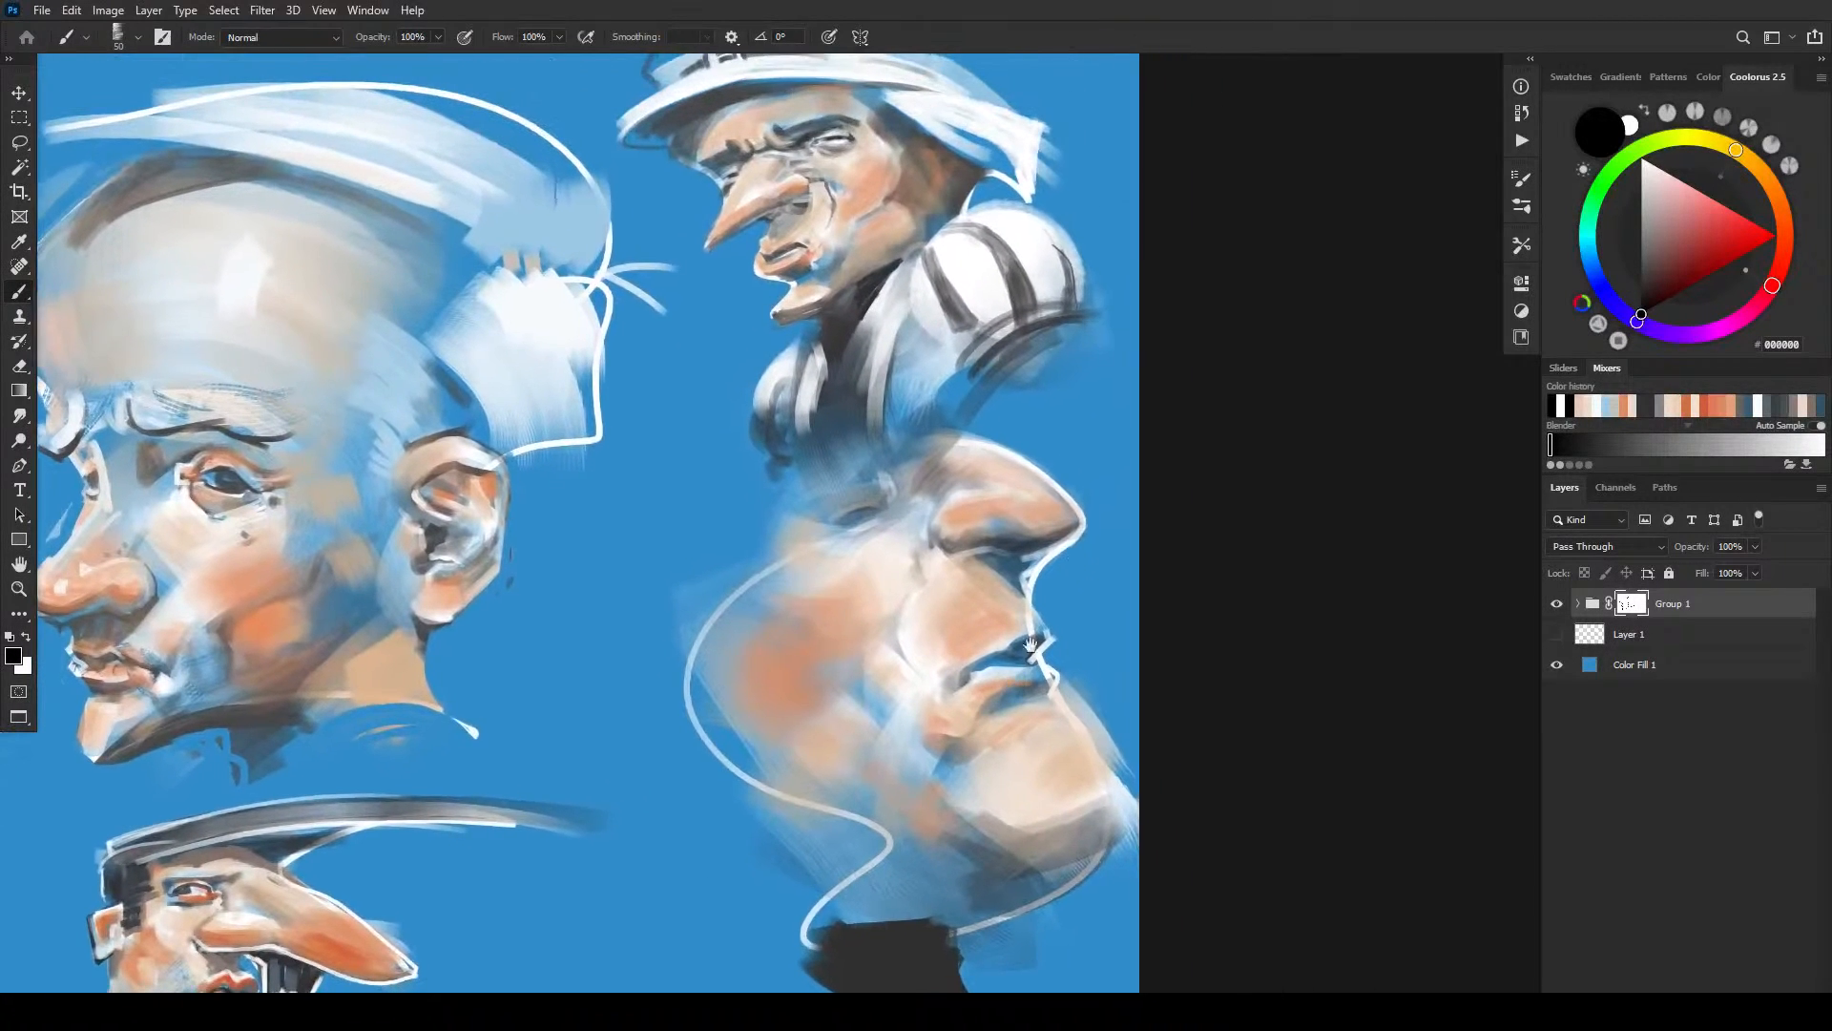
{"action": "mouse_move", "coordinate": [1078, 535]}
{"action": "left_mouse_down"}
{"action": "mouse_move", "coordinate": [1028, 583]}
{"action": "mouse_move", "coordinate": [1070, 676]}
{"action": "mouse_move", "coordinate": [1061, 702]}
{"action": "mouse_move", "coordinate": [1097, 746]}
{"action": "left_mouse_up"}
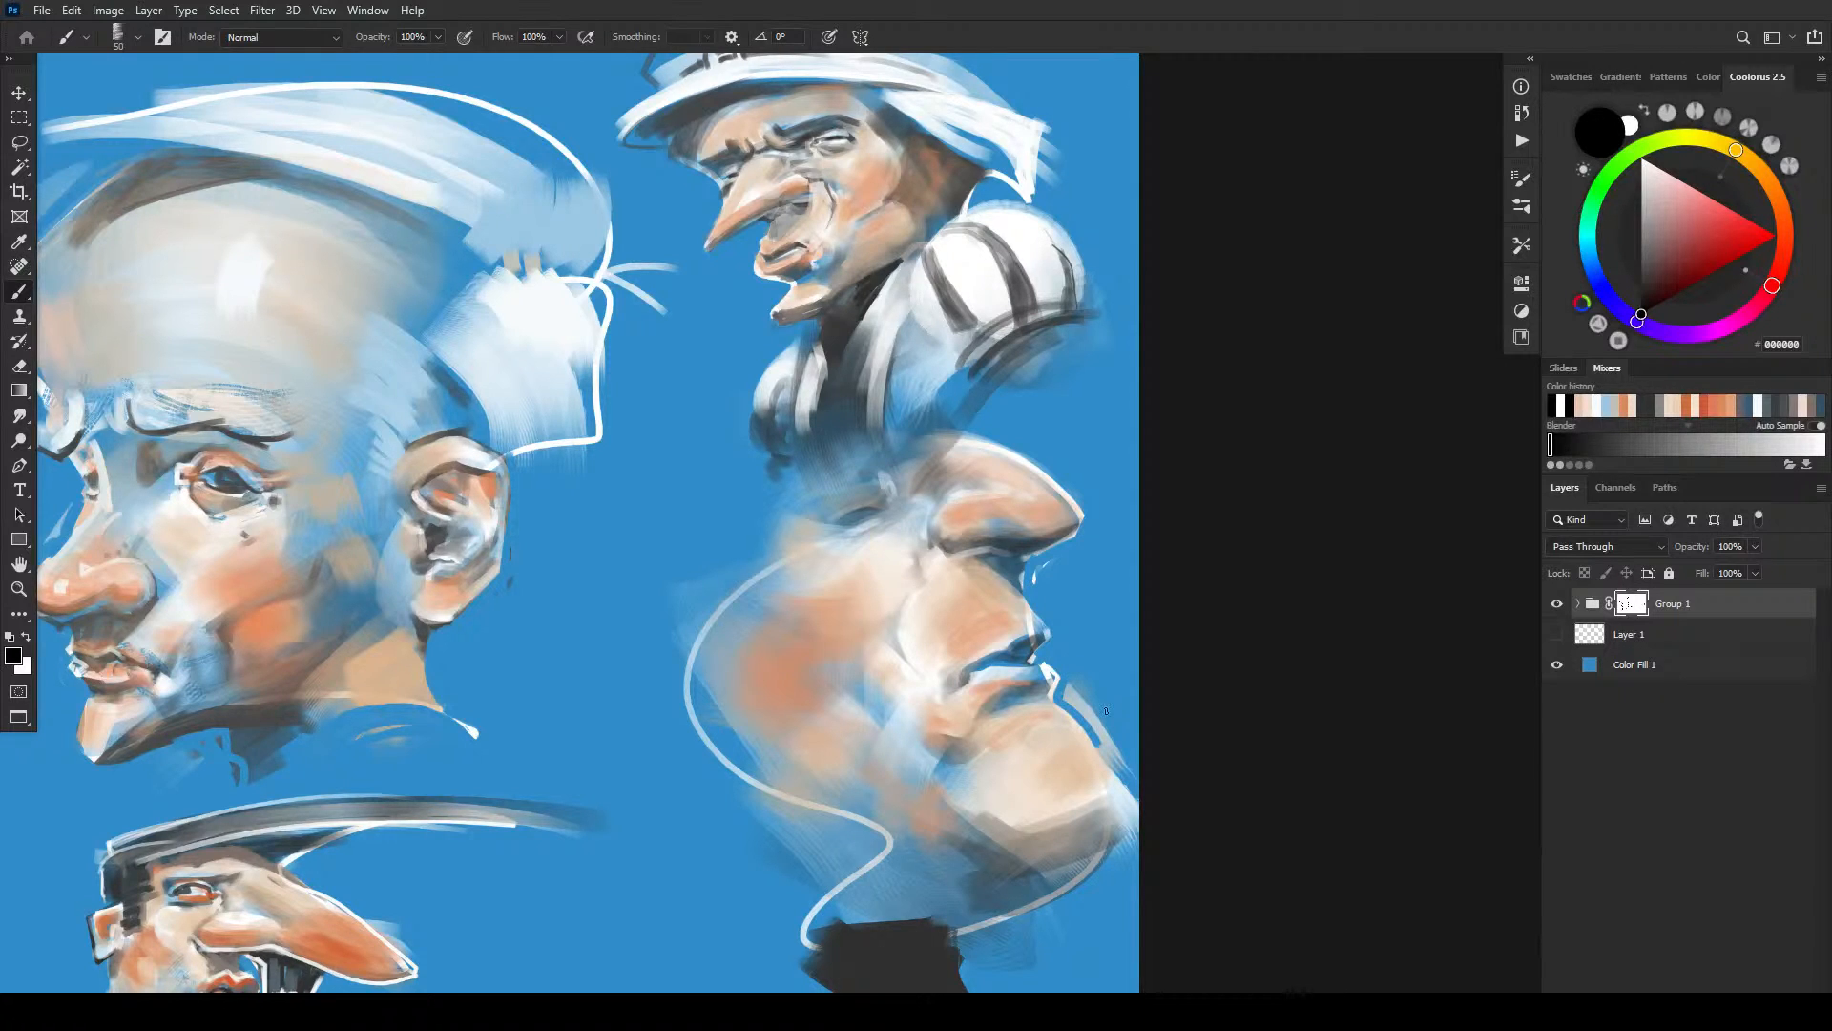
- Clean the outer contour of the upturned face's chin and jaw on the group mask
{"action": "left_click_drag", "start_coordinate": [1065, 684], "coordinate": [1141, 786]}
{"action": "left_click_drag", "start_coordinate": [1093, 713], "coordinate": [1114, 743]}
{"action": "mouse_move", "coordinate": [1090, 701]}
{"action": "left_mouse_down"}
{"action": "mouse_move", "coordinate": [1138, 779]}
{"action": "mouse_move", "coordinate": [1126, 846]}
{"action": "left_mouse_up"}
{"action": "key", "text": "bracketleft"}
{"action": "key", "text": "bracketleft"}
{"action": "key", "text": "bracketleft"}
{"action": "left_click_drag", "start_coordinate": [1122, 782], "coordinate": [1142, 878]}
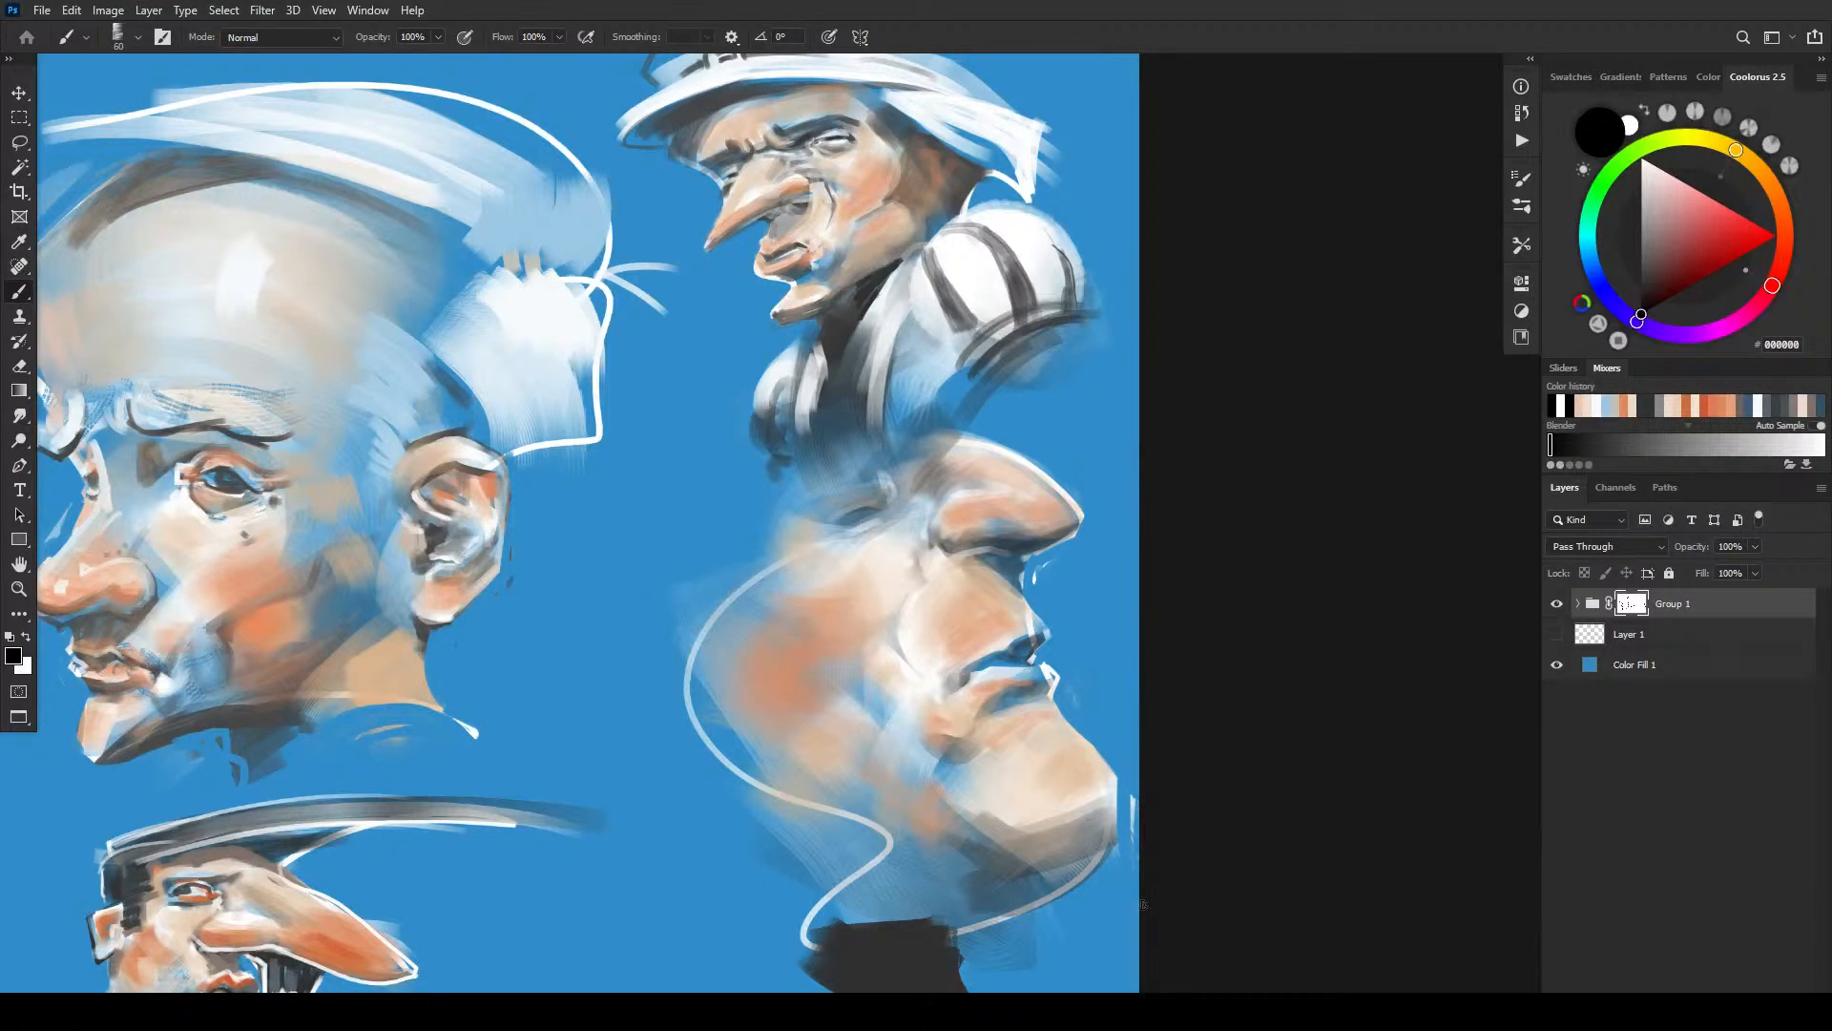
{"action": "mouse_move", "coordinate": [1139, 774]}
{"action": "left_mouse_down"}
{"action": "mouse_move", "coordinate": [1135, 846]}
{"action": "mouse_move", "coordinate": [1051, 918]}
{"action": "mouse_move", "coordinate": [1000, 922]}
{"action": "left_mouse_up"}
{"action": "key", "text": "ctrl+z"}
{"action": "key", "text": "]"}
- Mask away parts of the white line around the upturned face's cheek, brow and neck, varying the brush size
{"action": "mouse_move", "coordinate": [683, 683]}
{"action": "left_mouse_down"}
{"action": "mouse_move", "coordinate": [696, 733]}
{"action": "mouse_move", "coordinate": [763, 799]}
{"action": "mouse_move", "coordinate": [686, 665]}
{"action": "mouse_move", "coordinate": [714, 616]}
{"action": "left_mouse_up"}
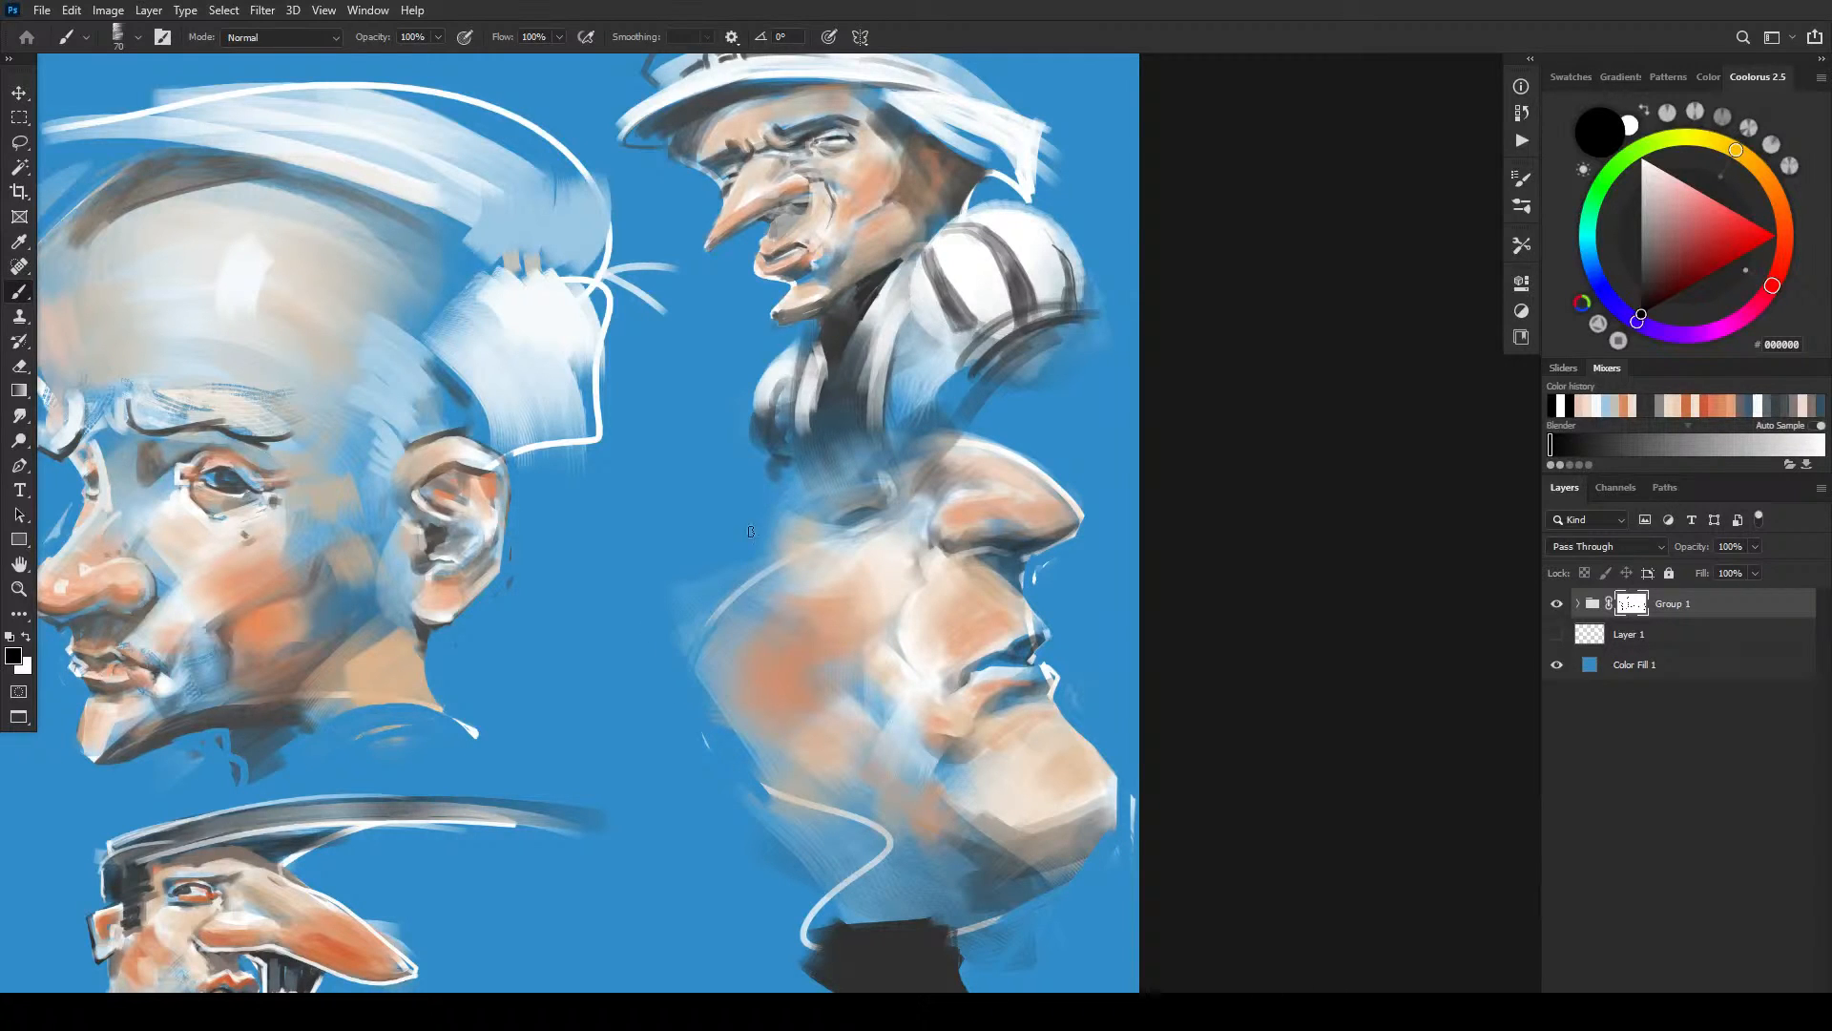
{"action": "key", "text": "["}
{"action": "key", "text": "["}
{"action": "key", "text": "["}
{"action": "mouse_move", "coordinate": [779, 551]}
{"action": "left_mouse_down"}
{"action": "mouse_move", "coordinate": [807, 539]}
{"action": "mouse_move", "coordinate": [789, 549]}
{"action": "left_mouse_up"}
{"action": "key", "text": "]"}
{"action": "key", "text": "]"}
{"action": "mouse_move", "coordinate": [816, 916]}
{"action": "left_mouse_down"}
{"action": "mouse_move", "coordinate": [789, 952]}
{"action": "mouse_move", "coordinate": [828, 896]}
{"action": "left_mouse_up"}
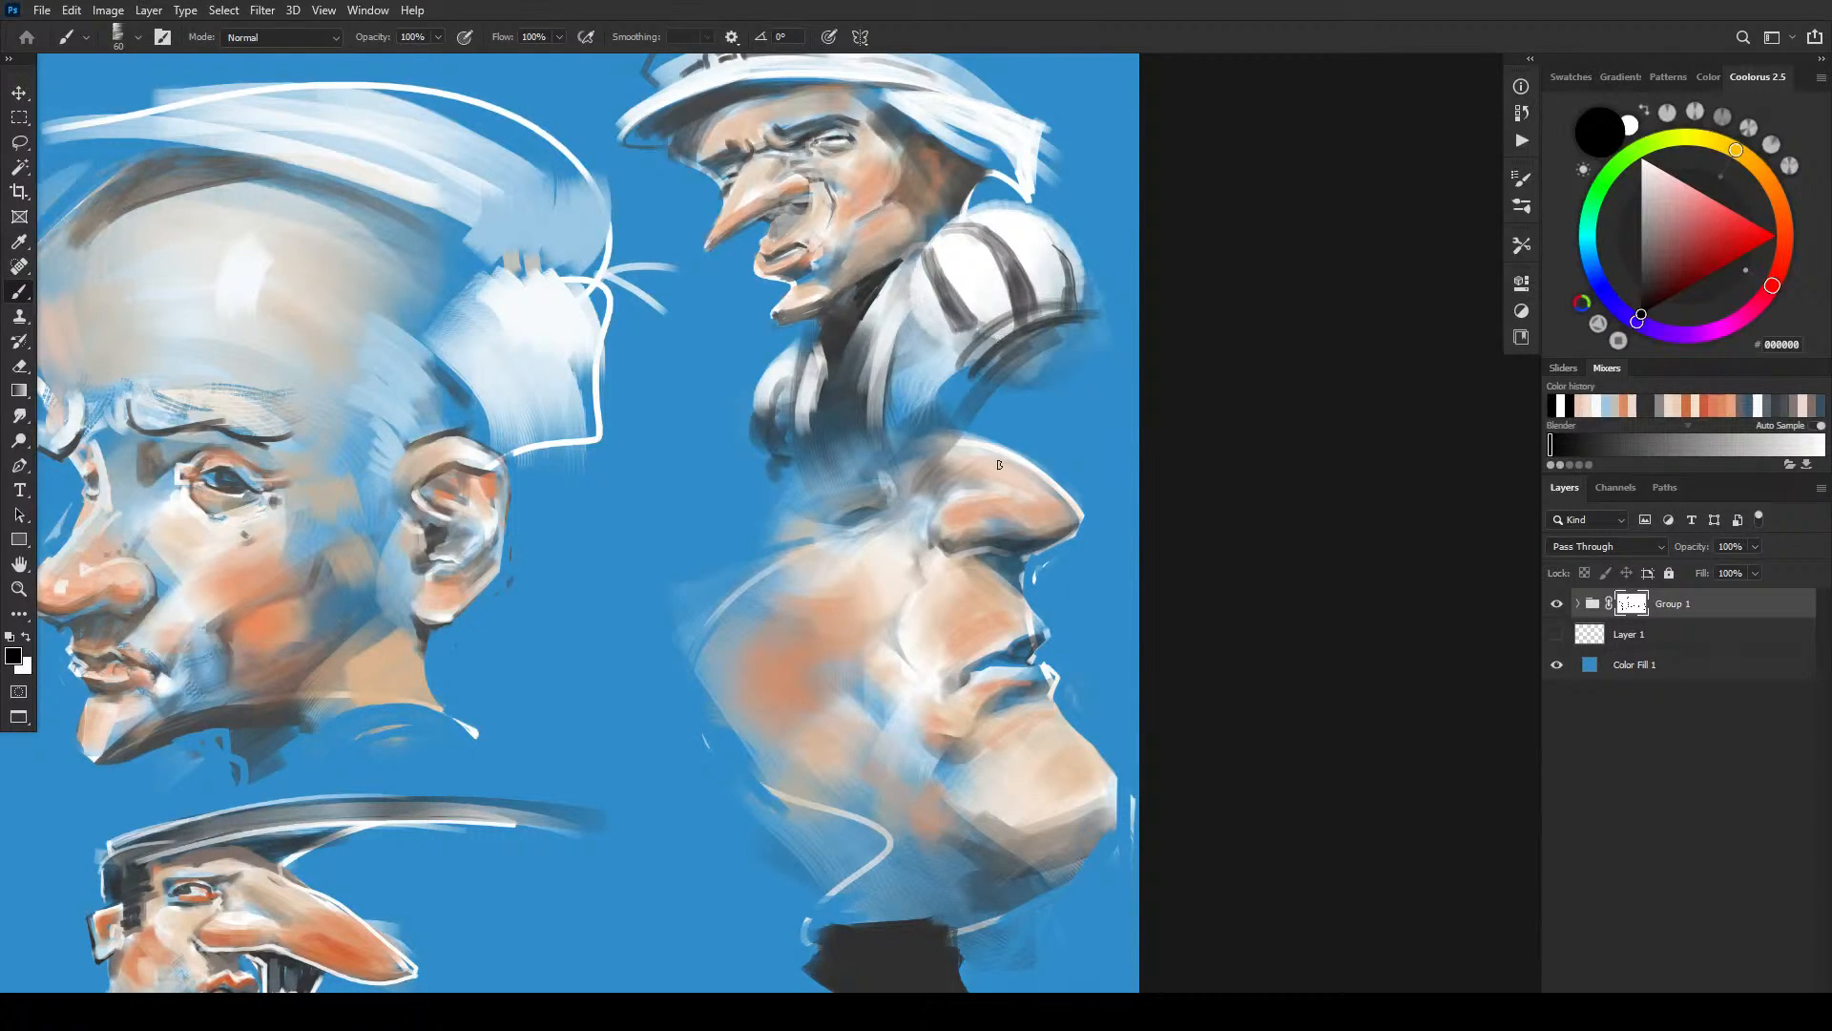
- Mask off the white outline along the bridge of the upturned face's nose with a size 40 brush
{"action": "key", "text": "bracketleft"}
{"action": "key", "text": "bracketleft"}
{"action": "left_click_drag", "start_coordinate": [1042, 466], "coordinate": [1084, 511]}
{"action": "mouse_move", "coordinate": [1026, 456]}
{"action": "left_mouse_down"}
{"action": "mouse_move", "coordinate": [1067, 496]}
{"action": "mouse_move", "coordinate": [1015, 449]}
{"action": "left_mouse_up"}
{"action": "key", "text": "ctrl+z"}
{"action": "left_click_drag", "start_coordinate": [1033, 604], "coordinate": [1036, 656]}
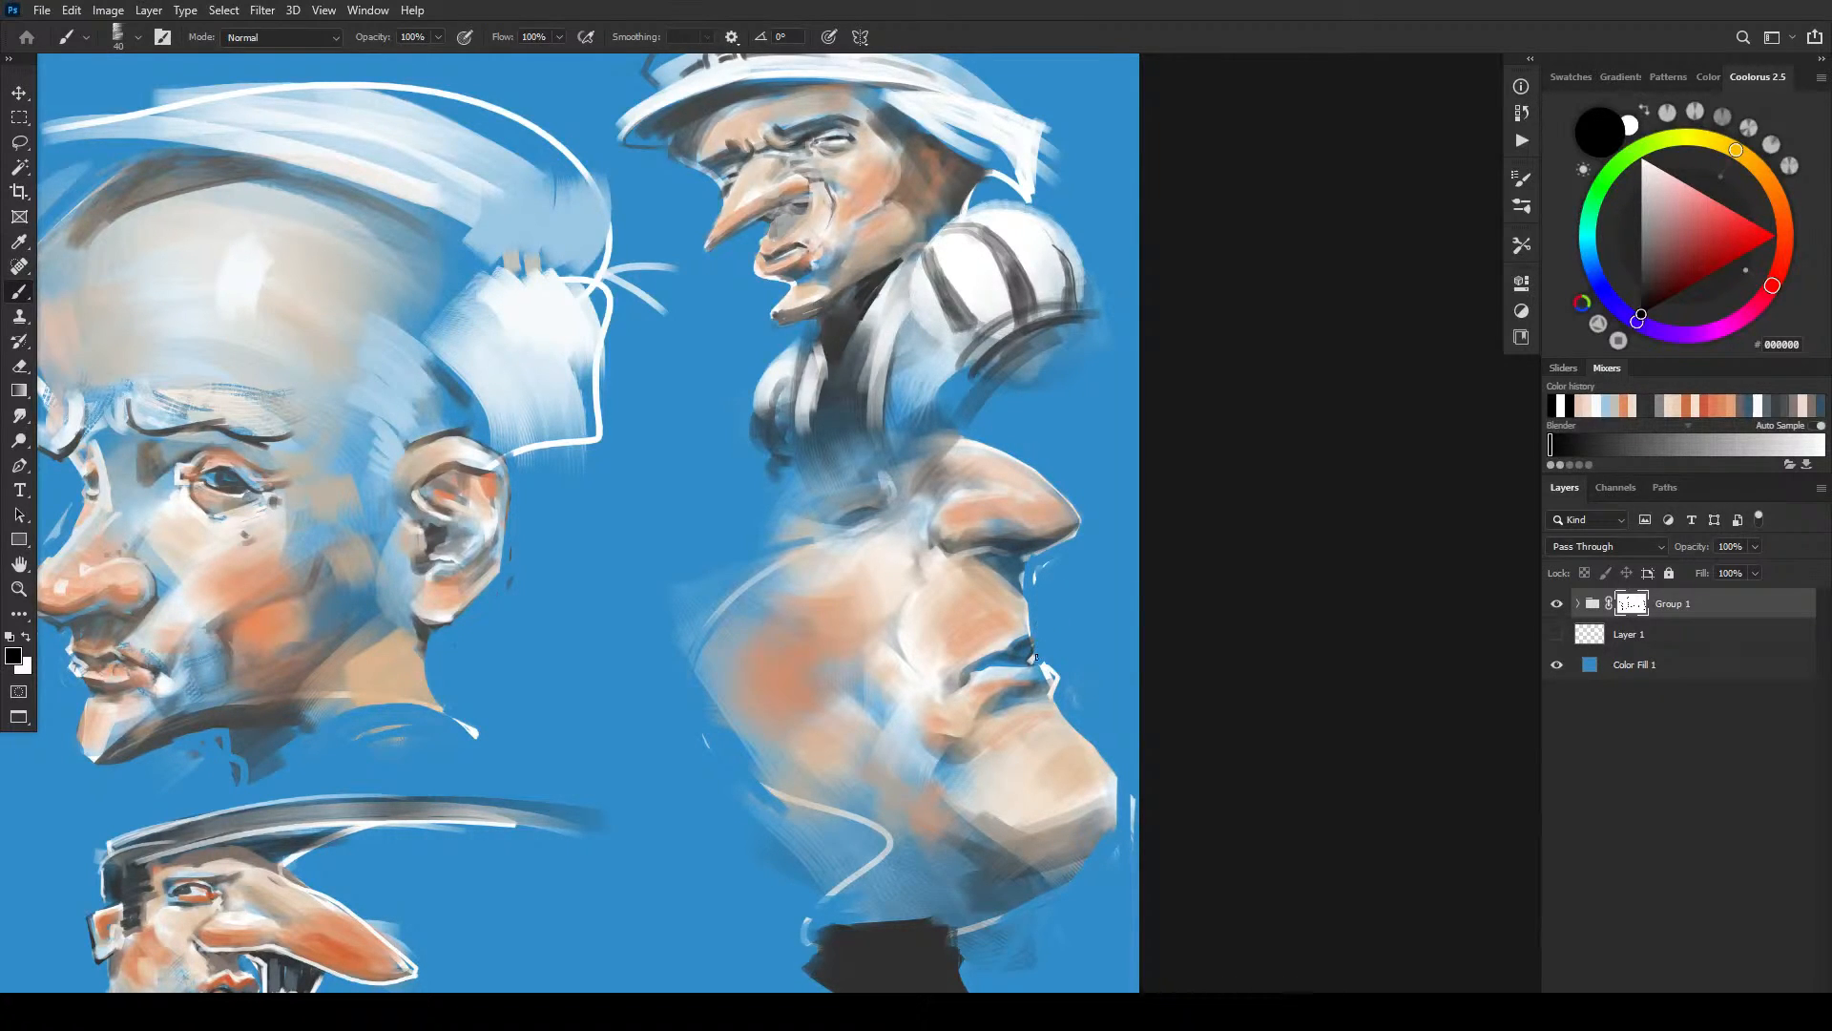
{"action": "left_click_drag", "start_coordinate": [1030, 590], "coordinate": [1021, 626]}
{"action": "key", "text": "ctrl+z"}
{"action": "key", "text": "ctrl+z"}
{"action": "key", "text": "ctrl+z"}
{"action": "key", "text": "ctrl+shift+z"}
{"action": "key", "text": "ctrl+shift+z"}
{"action": "key", "text": "ctrl+z"}
{"action": "key", "text": "ctrl+z"}
{"action": "left_click_drag", "start_coordinate": [885, 435], "coordinate": [894, 520]}
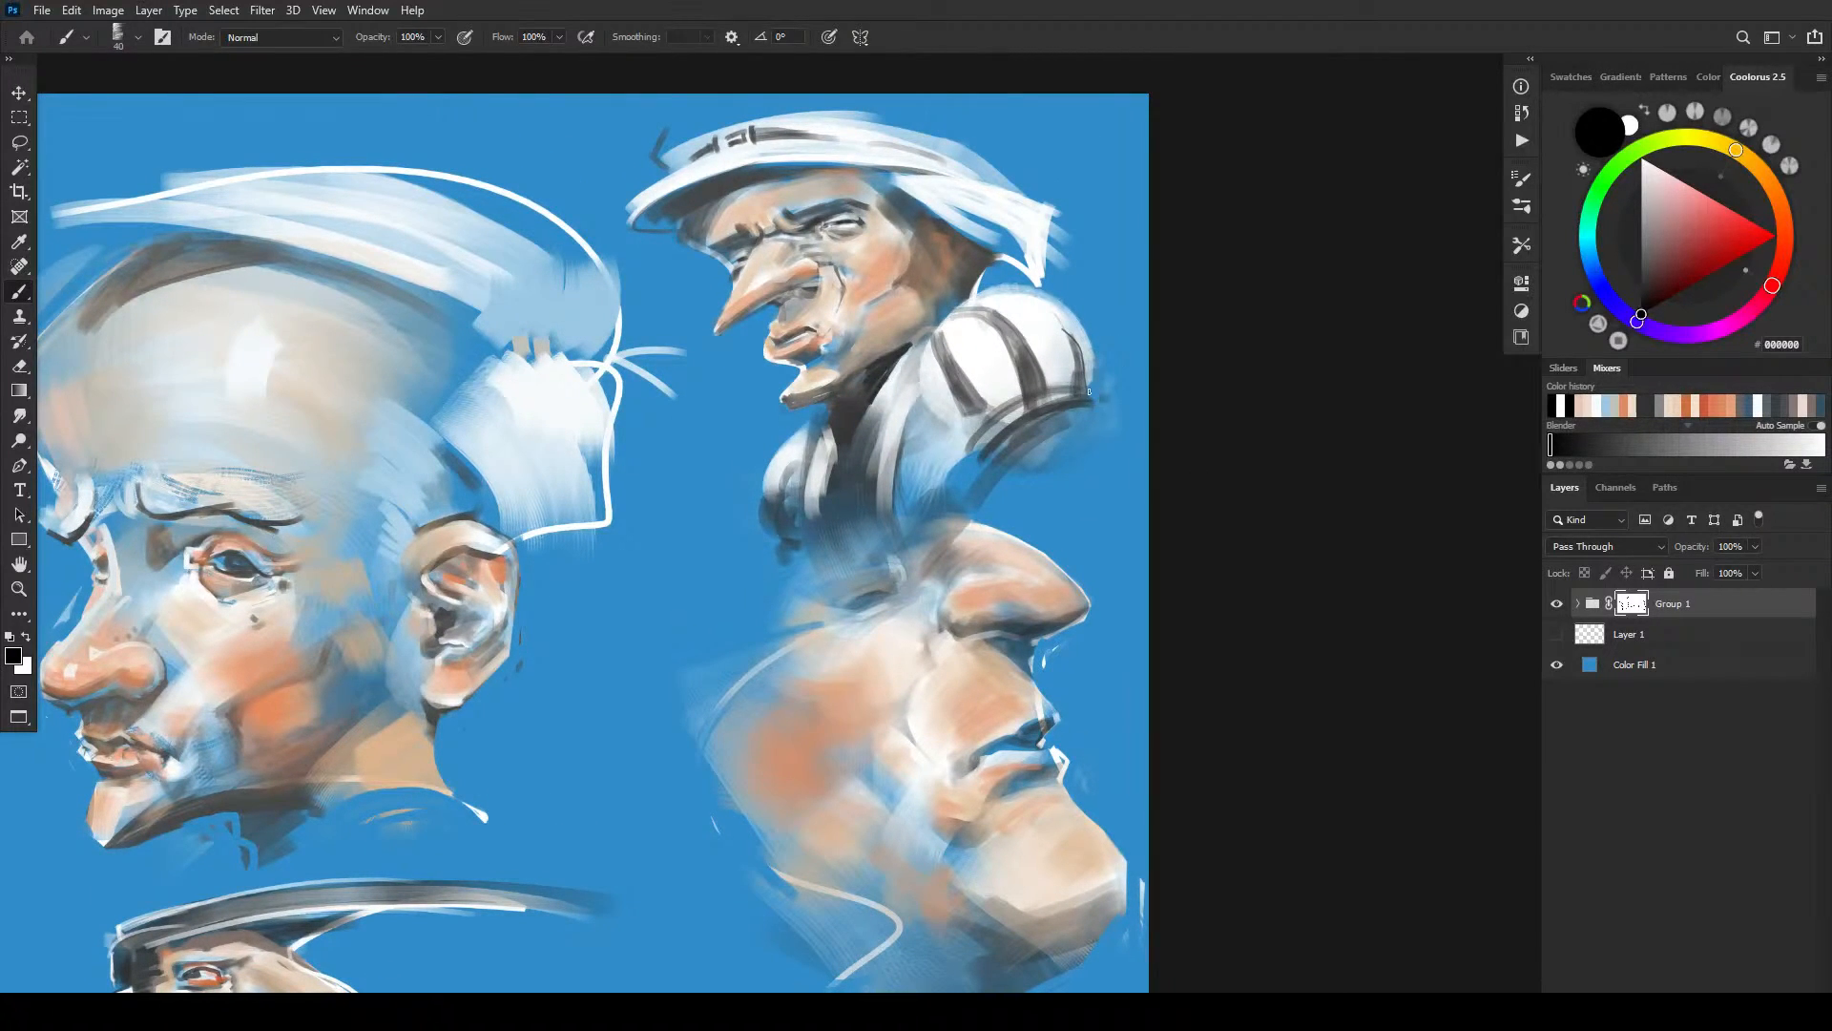
- Clean up the capped man's silhouette on the group mask along his striped sleeve, shoulder, brow and nape, varying the brush size
{"action": "mouse_move", "coordinate": [1094, 409]}
{"action": "left_mouse_down"}
{"action": "mouse_move", "coordinate": [1029, 443]}
{"action": "mouse_move", "coordinate": [1059, 409]}
{"action": "mouse_move", "coordinate": [1018, 440]}
{"action": "mouse_move", "coordinate": [1034, 405]}
{"action": "mouse_move", "coordinate": [1078, 395]}
{"action": "mouse_move", "coordinate": [990, 424]}
{"action": "mouse_move", "coordinate": [1061, 395]}
{"action": "mouse_move", "coordinate": [1000, 427]}
{"action": "mouse_move", "coordinate": [1062, 421]}
{"action": "mouse_move", "coordinate": [981, 475]}
{"action": "mouse_move", "coordinate": [1097, 425]}
{"action": "mouse_move", "coordinate": [1007, 479]}
{"action": "mouse_move", "coordinate": [1007, 455]}
{"action": "mouse_move", "coordinate": [989, 488]}
{"action": "left_mouse_up"}
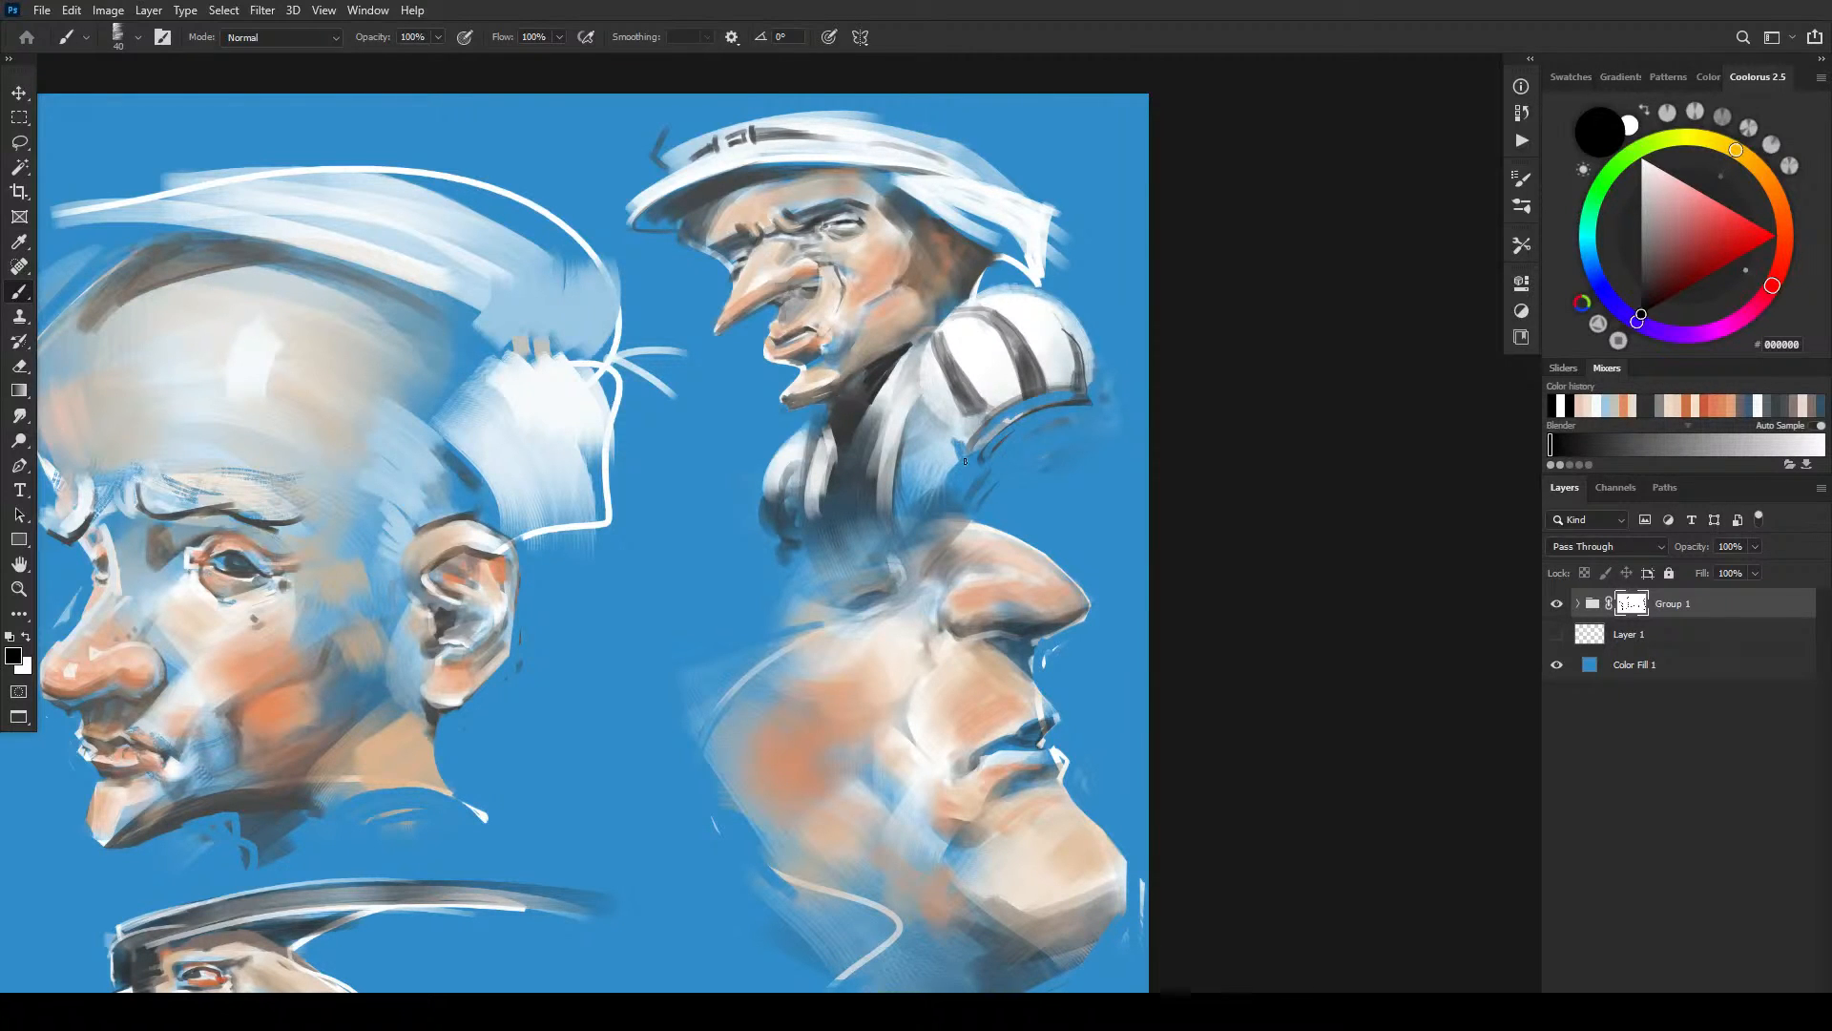
{"action": "key", "text": "]"}
{"action": "key", "text": "]"}
{"action": "key", "text": "]"}
{"action": "key", "text": "]"}
{"action": "left_click_drag", "start_coordinate": [761, 493], "coordinate": [769, 530]}
{"action": "key", "text": "["}
{"action": "key", "text": "["}
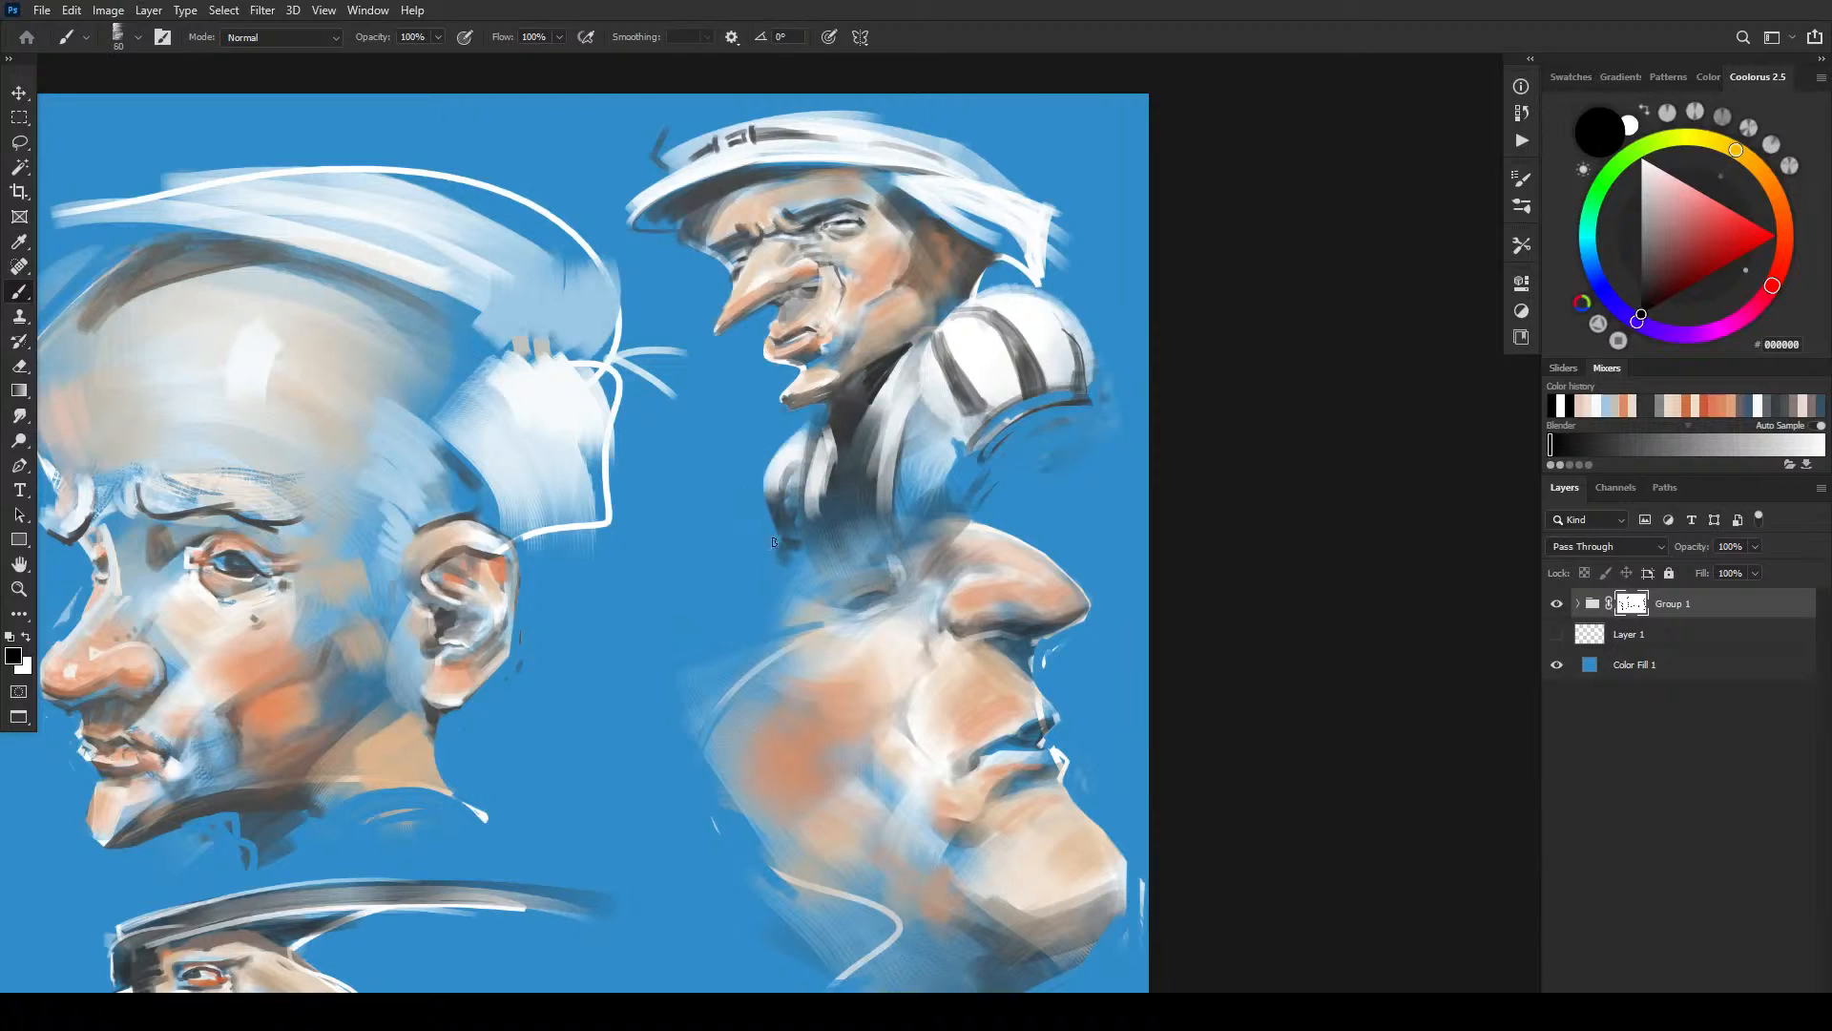
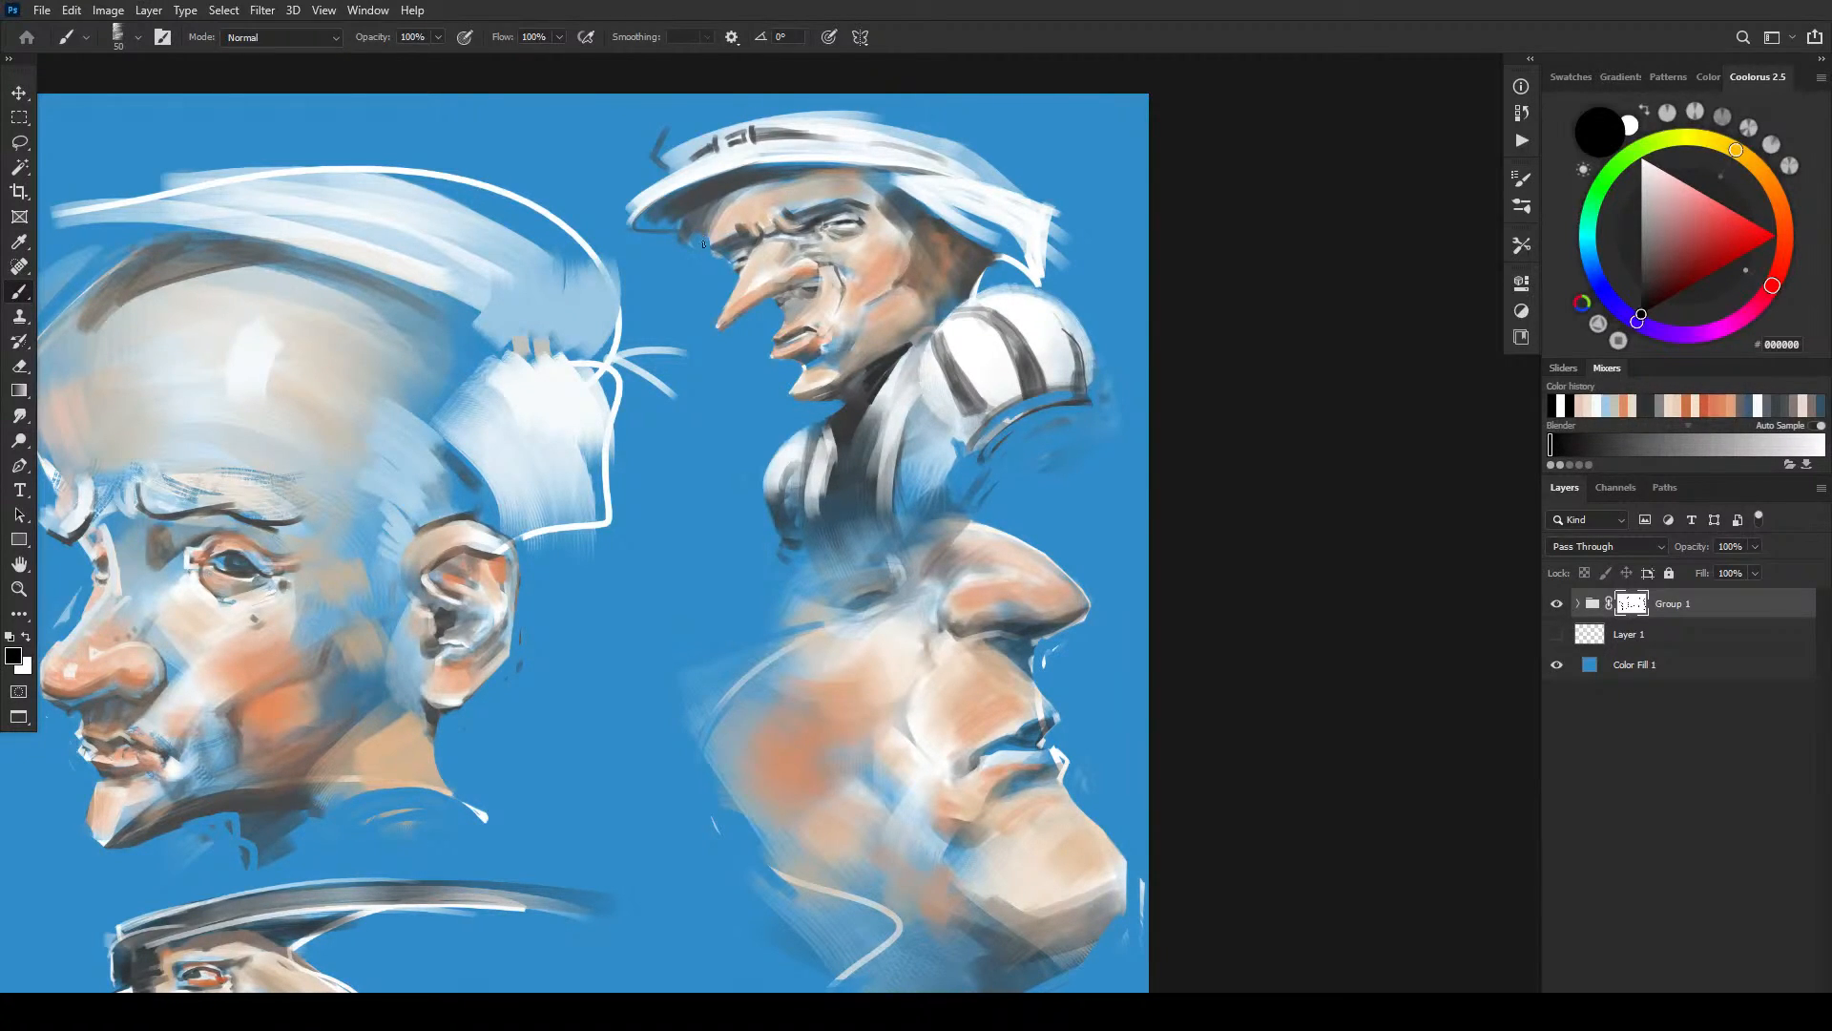
{"action": "left_click_drag", "start_coordinate": [707, 242], "coordinate": [710, 246]}
{"action": "mouse_move", "coordinate": [1002, 262]}
{"action": "left_mouse_down"}
{"action": "mouse_move", "coordinate": [970, 293]}
{"action": "mouse_move", "coordinate": [973, 268]}
{"action": "left_mouse_up"}
- Mask off stray edges around the bells, side ornaments and pointed collar of the wide-hatted character with a size 50 brush
{"action": "left_click_drag", "start_coordinate": [618, 622], "coordinate": [1336, 572]}
{"action": "mouse_move", "coordinate": [429, 478]}
{"action": "left_mouse_down"}
{"action": "mouse_move", "coordinate": [798, 447]}
{"action": "mouse_move", "coordinate": [822, 617]}
{"action": "mouse_move", "coordinate": [765, 539]}
{"action": "left_mouse_up"}
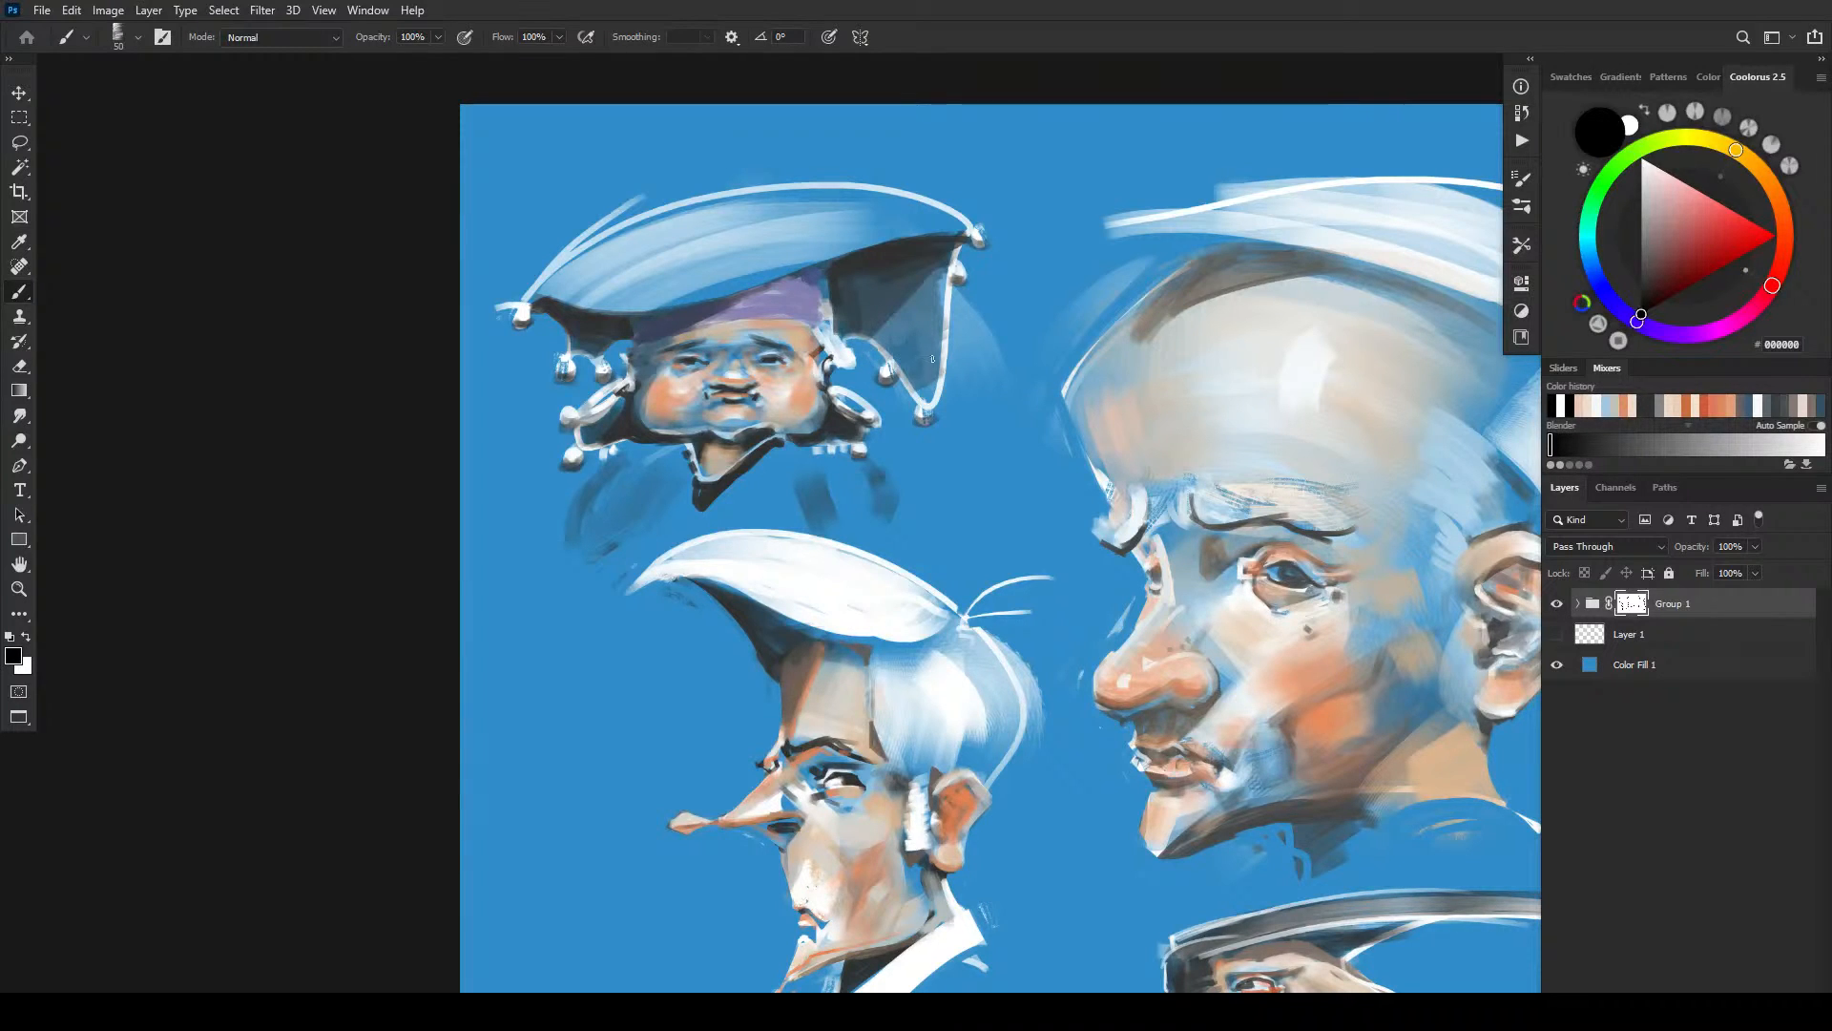
{"action": "left_click_drag", "start_coordinate": [918, 405], "coordinate": [903, 386]}
{"action": "left_click_drag", "start_coordinate": [959, 286], "coordinate": [948, 387]}
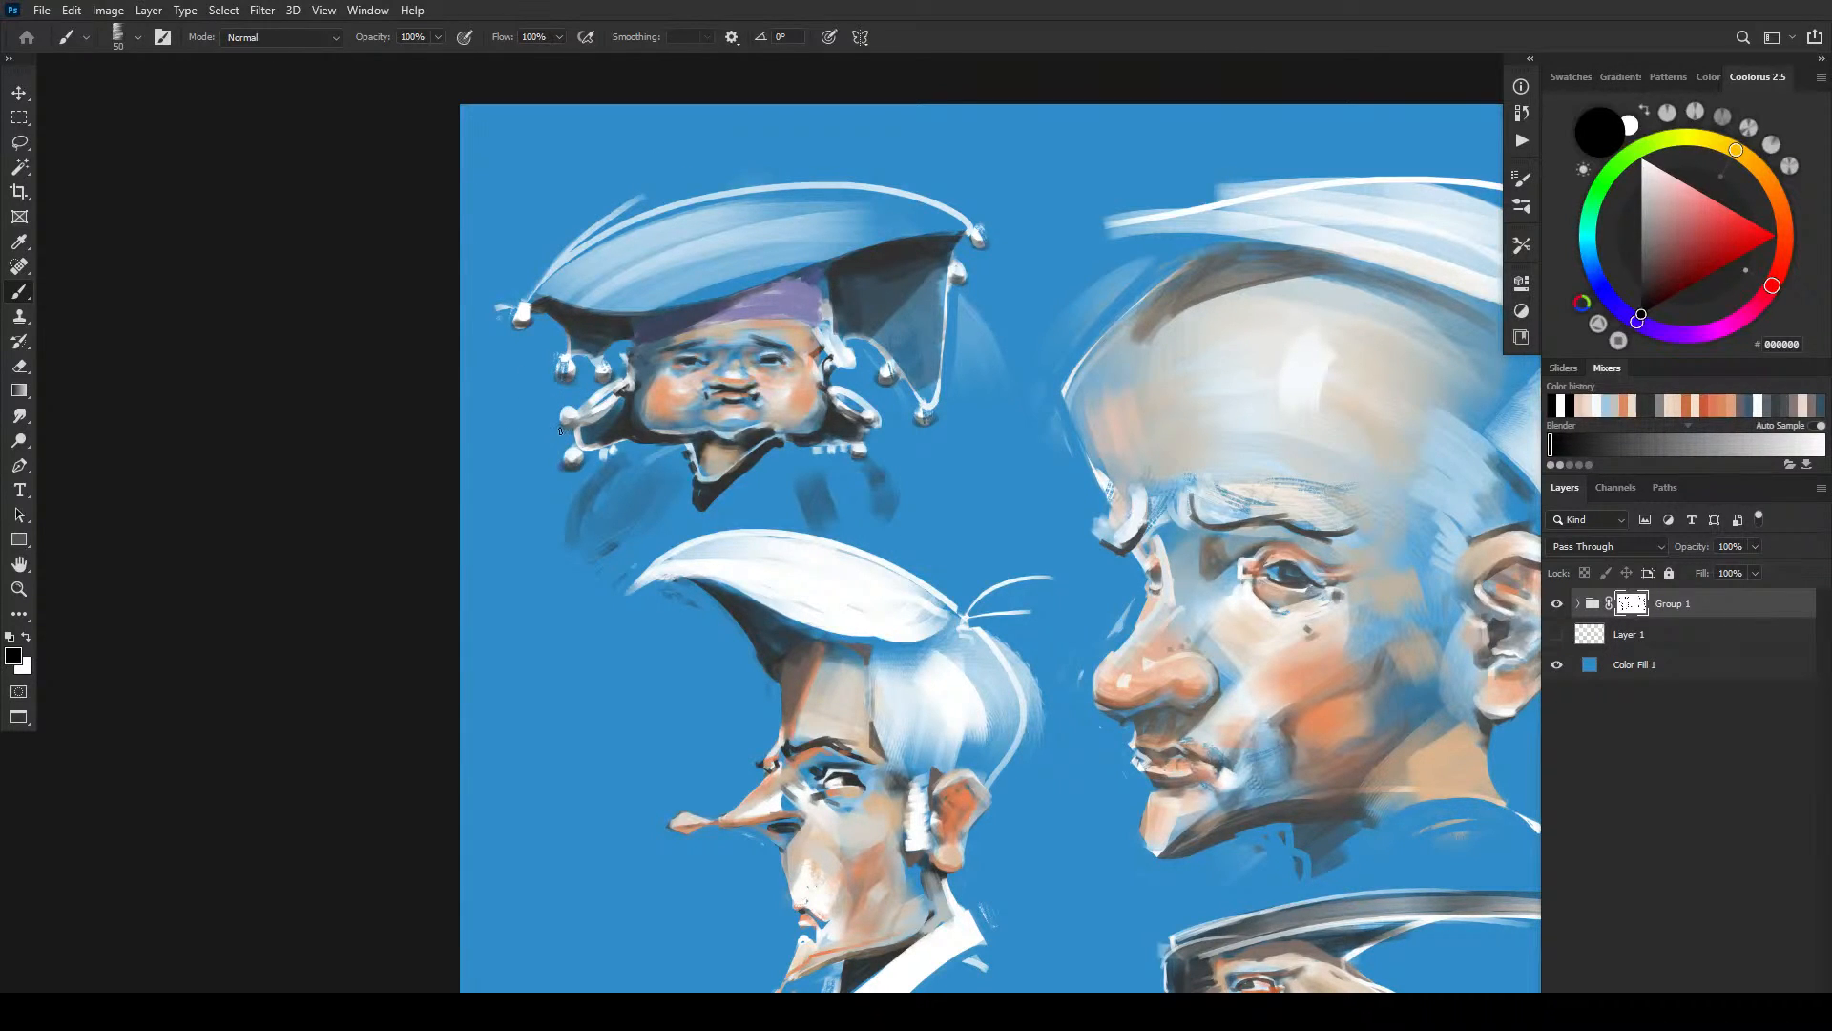
{"action": "left_click_drag", "start_coordinate": [589, 407], "coordinate": [623, 378]}
{"action": "mouse_move", "coordinate": [840, 393]}
{"action": "left_mouse_down"}
{"action": "mouse_move", "coordinate": [878, 412]}
{"action": "mouse_move", "coordinate": [857, 423]}
{"action": "mouse_move", "coordinate": [872, 430]}
{"action": "left_mouse_up"}
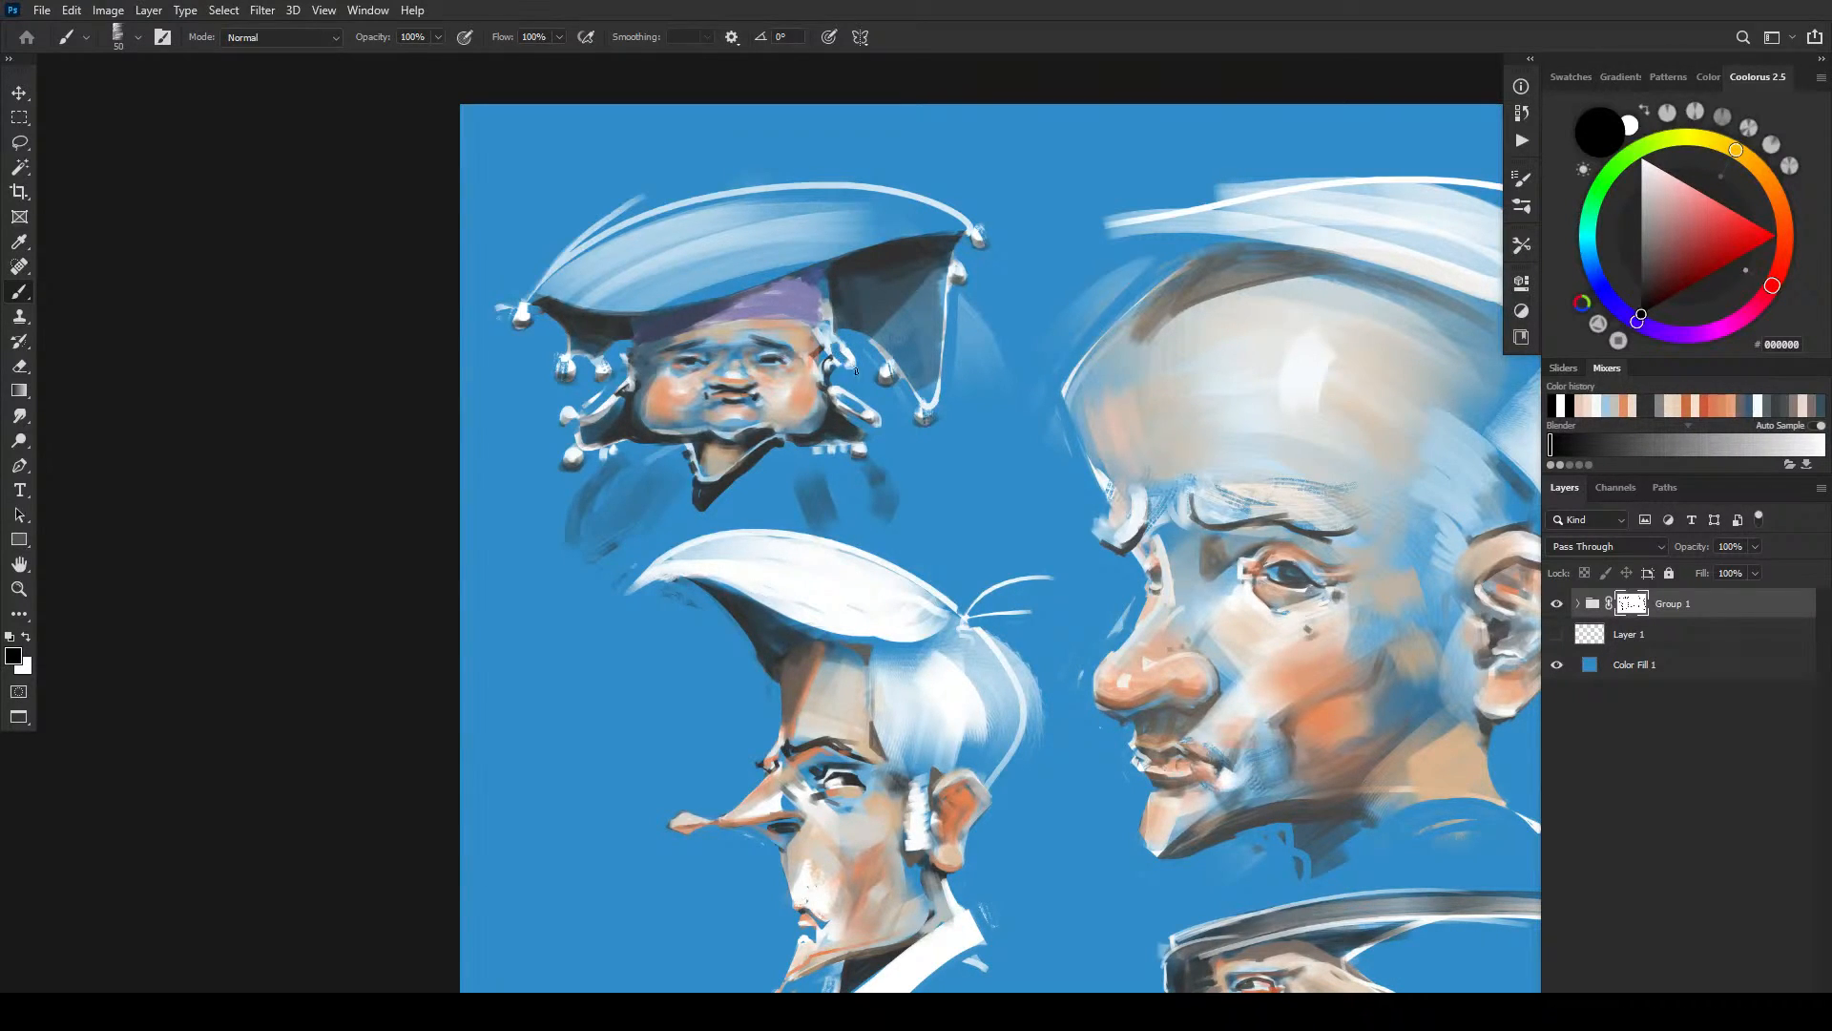
{"action": "left_click_drag", "start_coordinate": [838, 352], "coordinate": [848, 363]}
{"action": "mouse_move", "coordinate": [771, 448]}
{"action": "left_mouse_down"}
{"action": "mouse_move", "coordinate": [718, 487]}
{"action": "mouse_move", "coordinate": [730, 448]}
{"action": "mouse_move", "coordinate": [686, 451]}
{"action": "mouse_move", "coordinate": [718, 506]}
{"action": "mouse_move", "coordinate": [743, 479]}
{"action": "mouse_move", "coordinate": [679, 518]}
{"action": "left_mouse_up"}
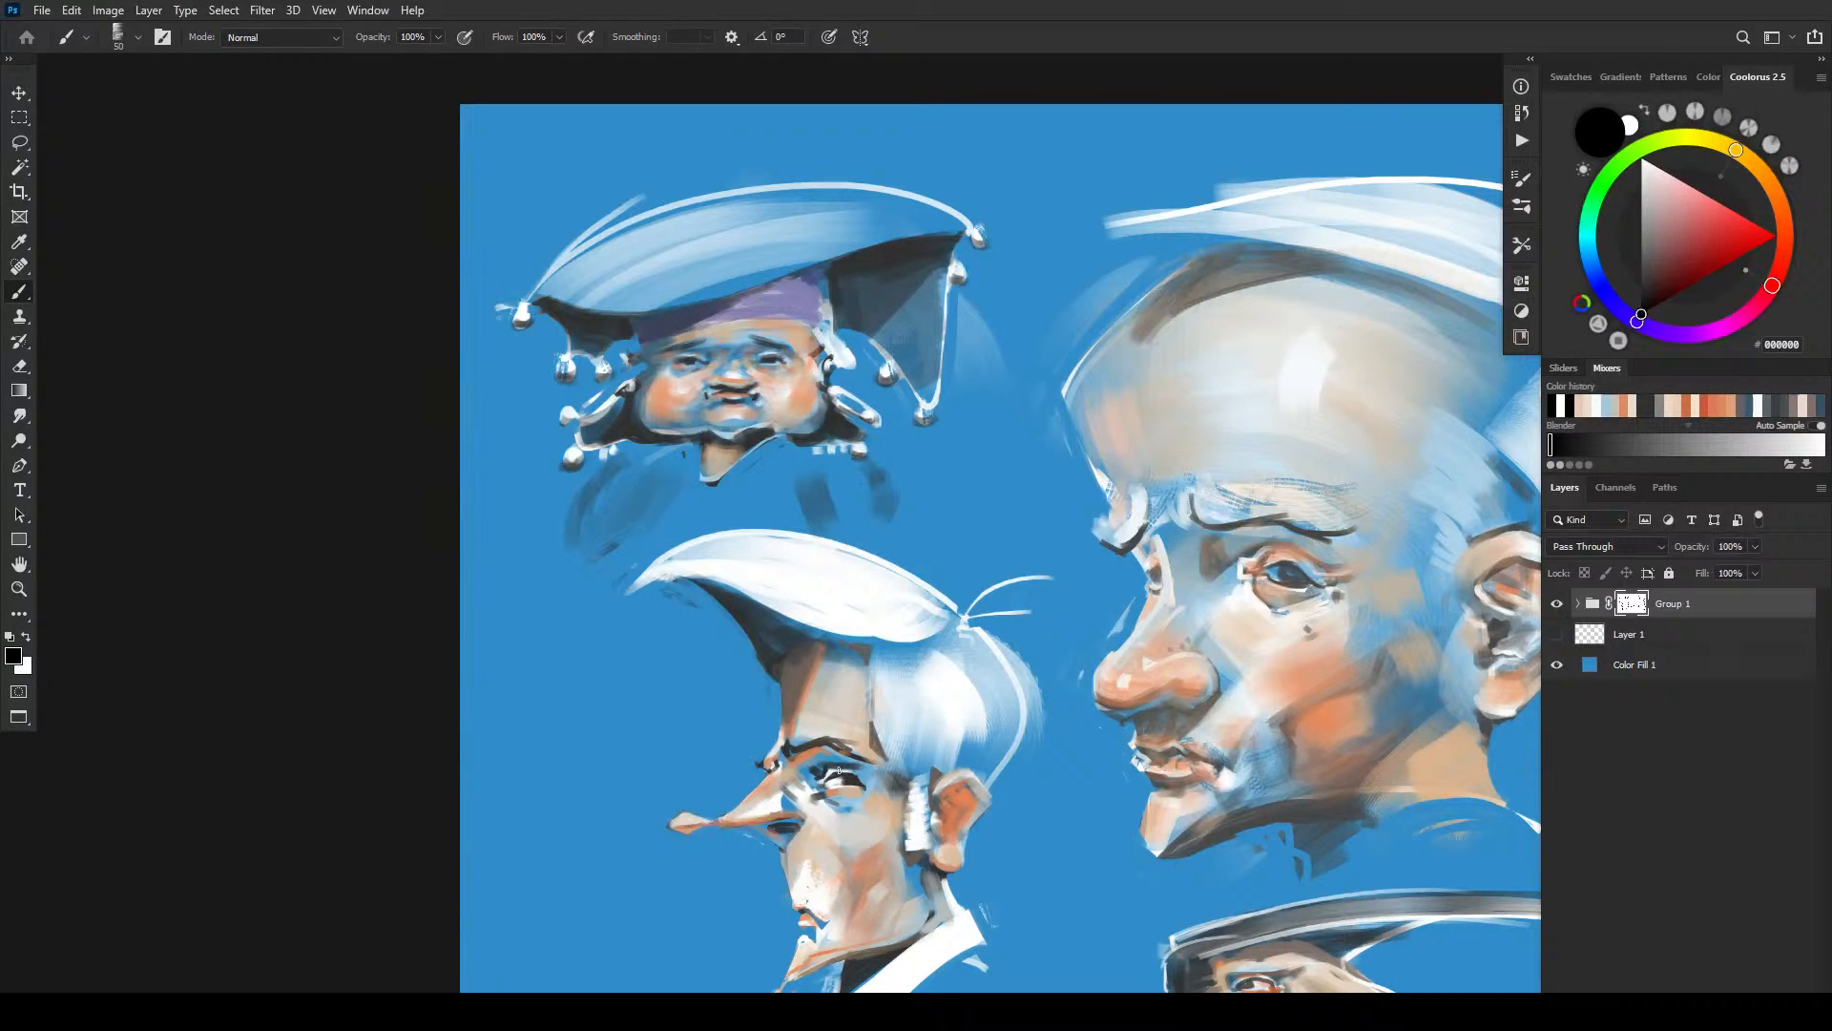
- Fade out the loose shoulder strokes beneath the wide-hatted character's head on the group mask with a size 90 brush
{"action": "key", "text": "bracketright"}
{"action": "key", "text": "bracketright"}
{"action": "key", "text": "bracketright"}
{"action": "key", "text": "bracketright"}
{"action": "left_click_drag", "start_coordinate": [652, 497], "coordinate": [632, 522]}
{"action": "mouse_move", "coordinate": [667, 459]}
{"action": "left_mouse_down"}
{"action": "mouse_move", "coordinate": [626, 508]}
{"action": "mouse_move", "coordinate": [596, 484]}
{"action": "mouse_move", "coordinate": [572, 537]}
{"action": "left_mouse_up"}
{"action": "mouse_move", "coordinate": [817, 474]}
{"action": "left_mouse_down"}
{"action": "mouse_move", "coordinate": [826, 512]}
{"action": "mouse_move", "coordinate": [884, 501]}
{"action": "left_mouse_up"}
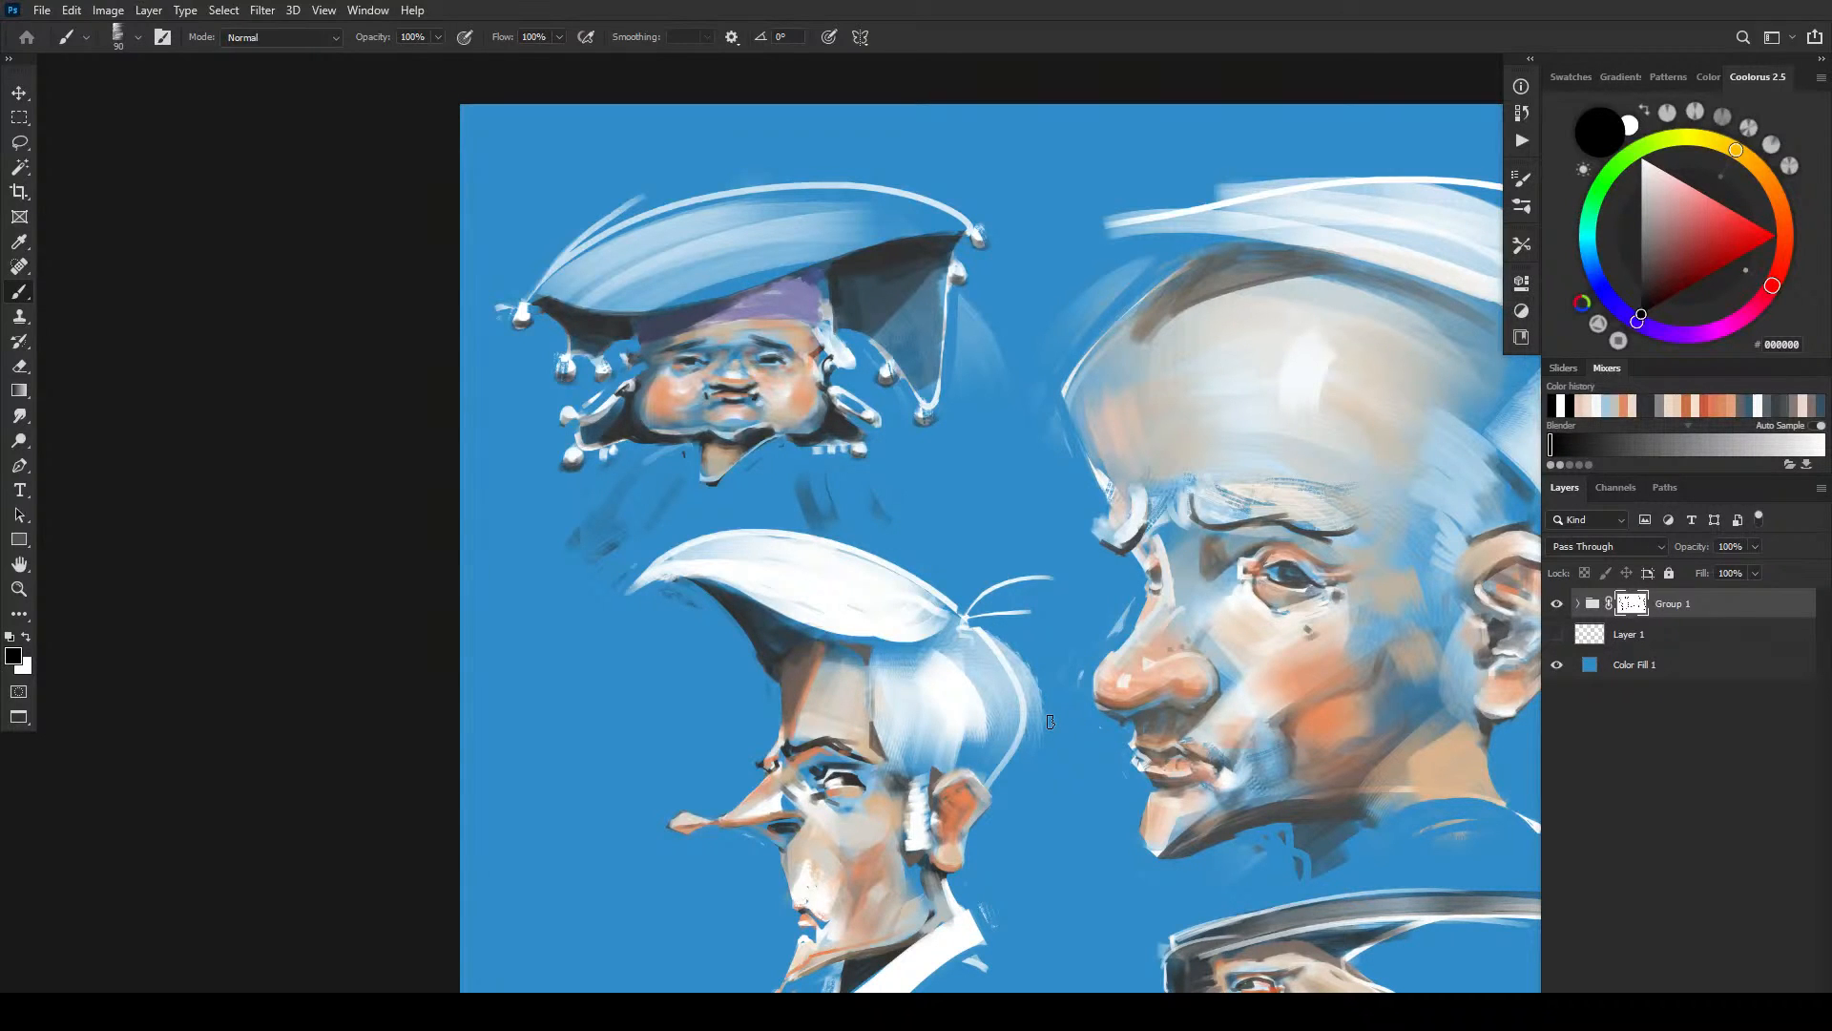
- Add a new empty layer above the masked group, with most of the head studies in view
{"action": "left_click_drag", "start_coordinate": [1250, 546], "coordinate": [744, 324]}
{"action": "mouse_move", "coordinate": [1040, 528]}
{"action": "left_mouse_down"}
{"action": "mouse_move", "coordinate": [999, 527]}
{"action": "mouse_move", "coordinate": [835, 648]}
{"action": "mouse_move", "coordinate": [908, 614]}
{"action": "left_mouse_up"}
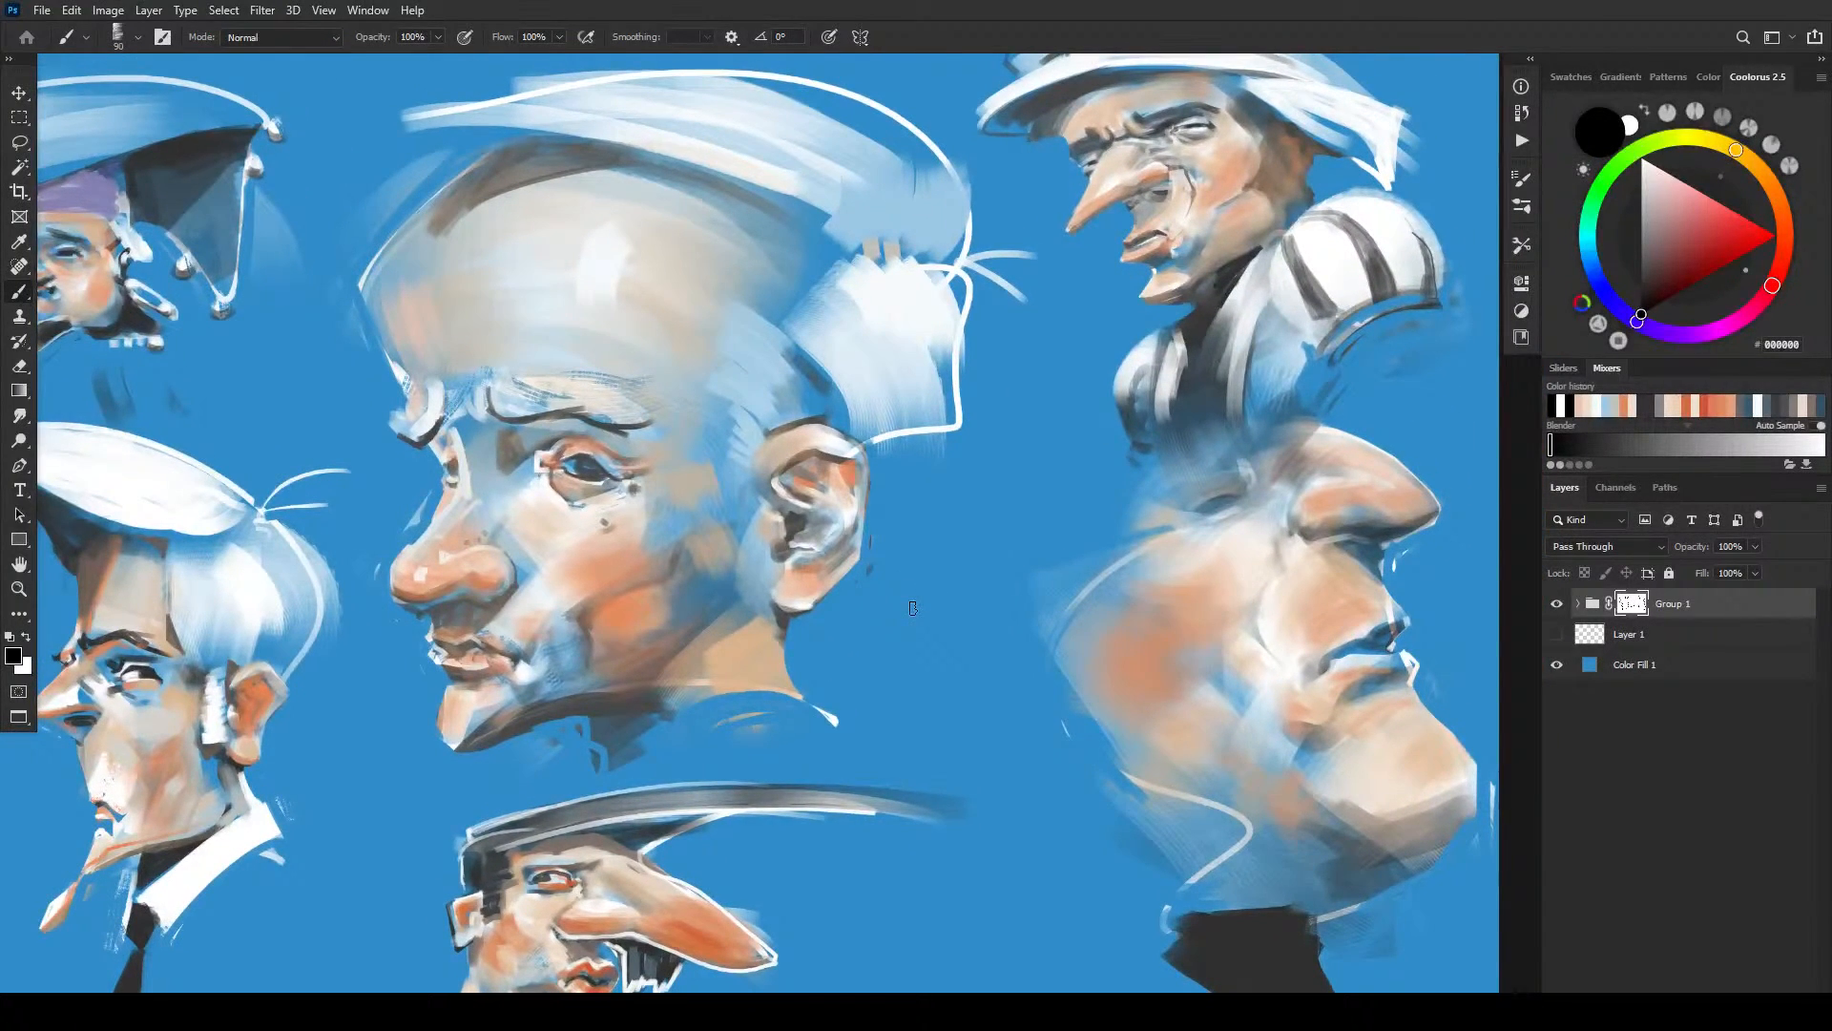
{"action": "key", "text": "ctrl+minus"}
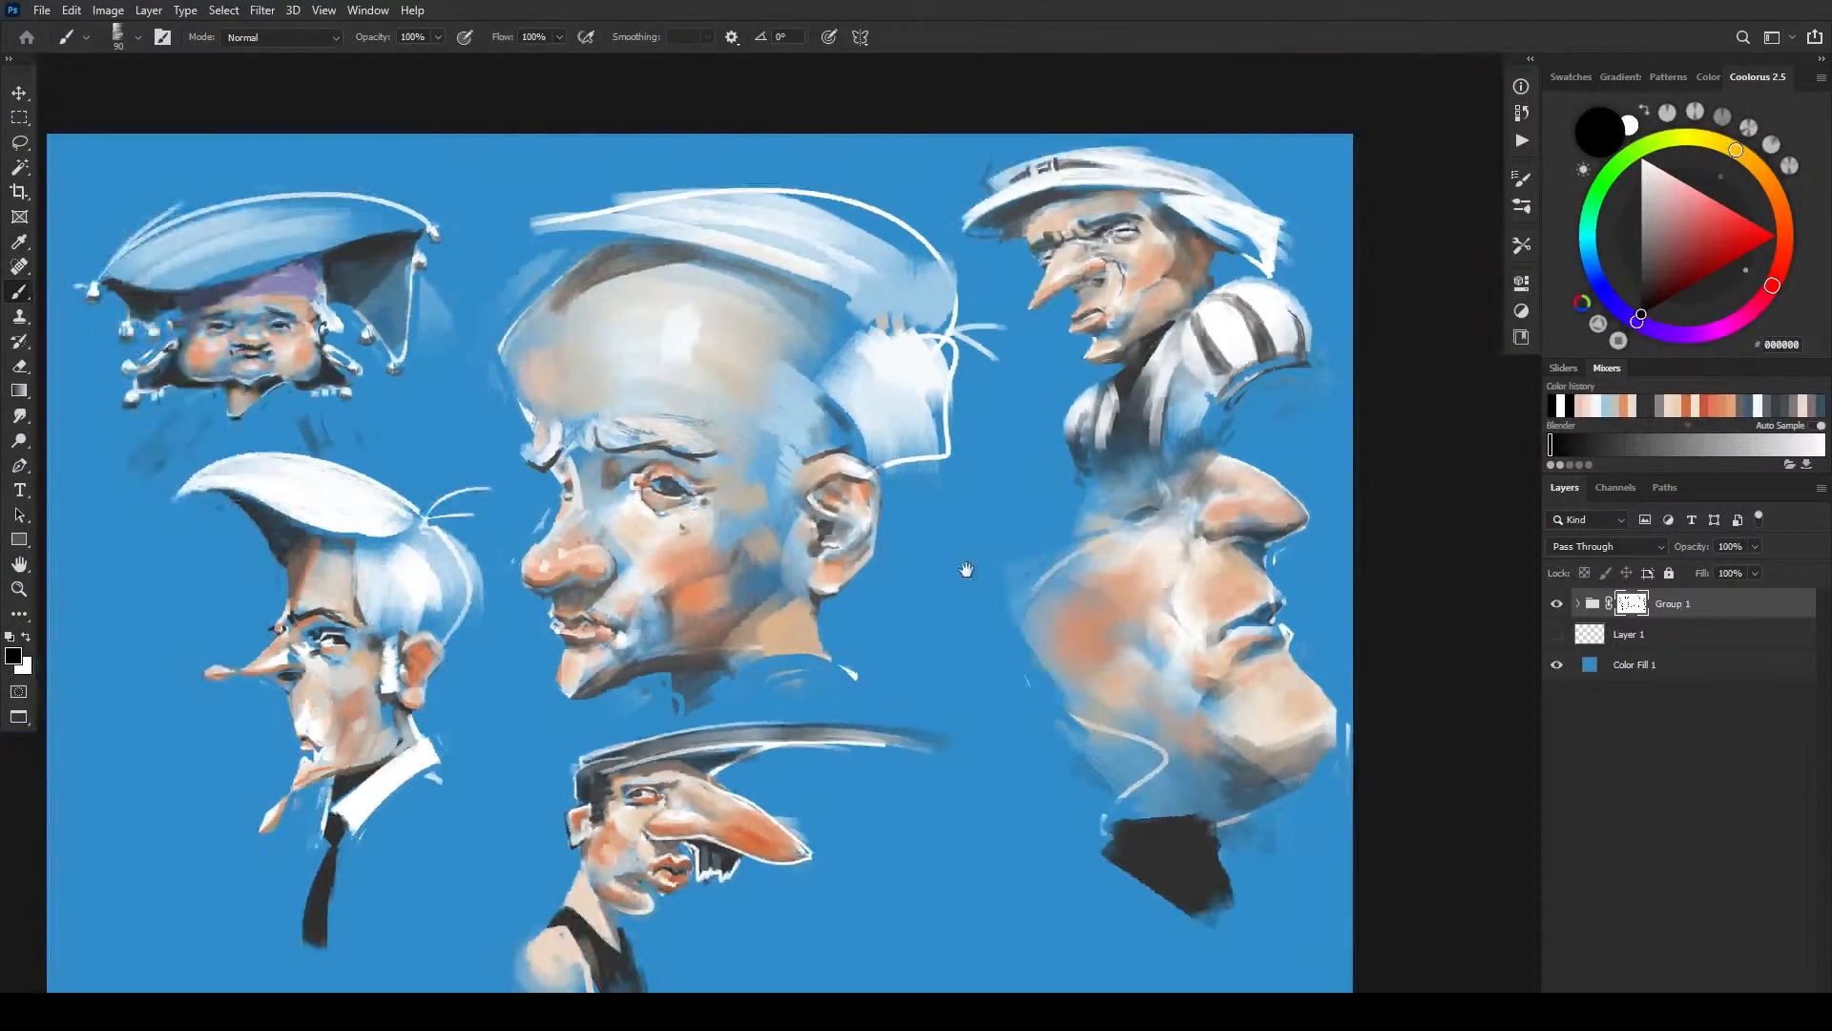
{"action": "left_click_drag", "start_coordinate": [978, 563], "coordinate": [1063, 528]}
{"action": "left_click_drag", "start_coordinate": [1173, 524], "coordinate": [1171, 556]}
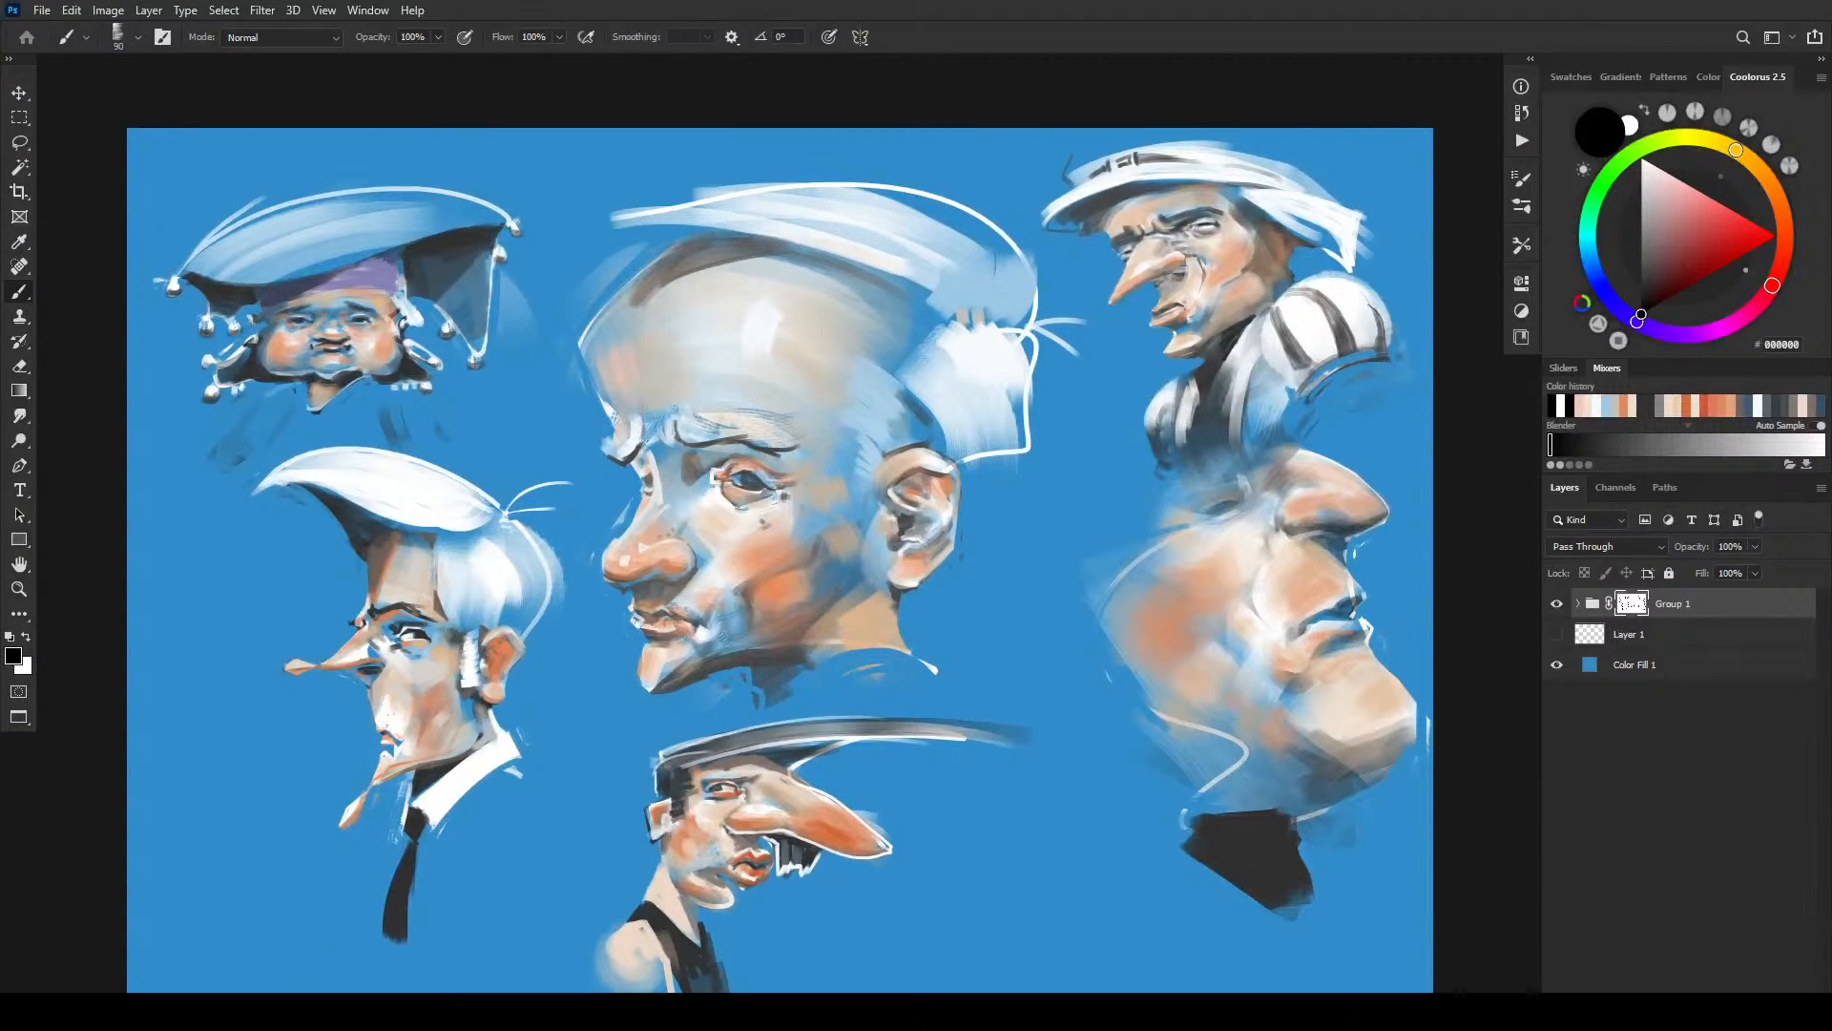
{"action": "key", "text": "ctrl+shift+alt+n"}
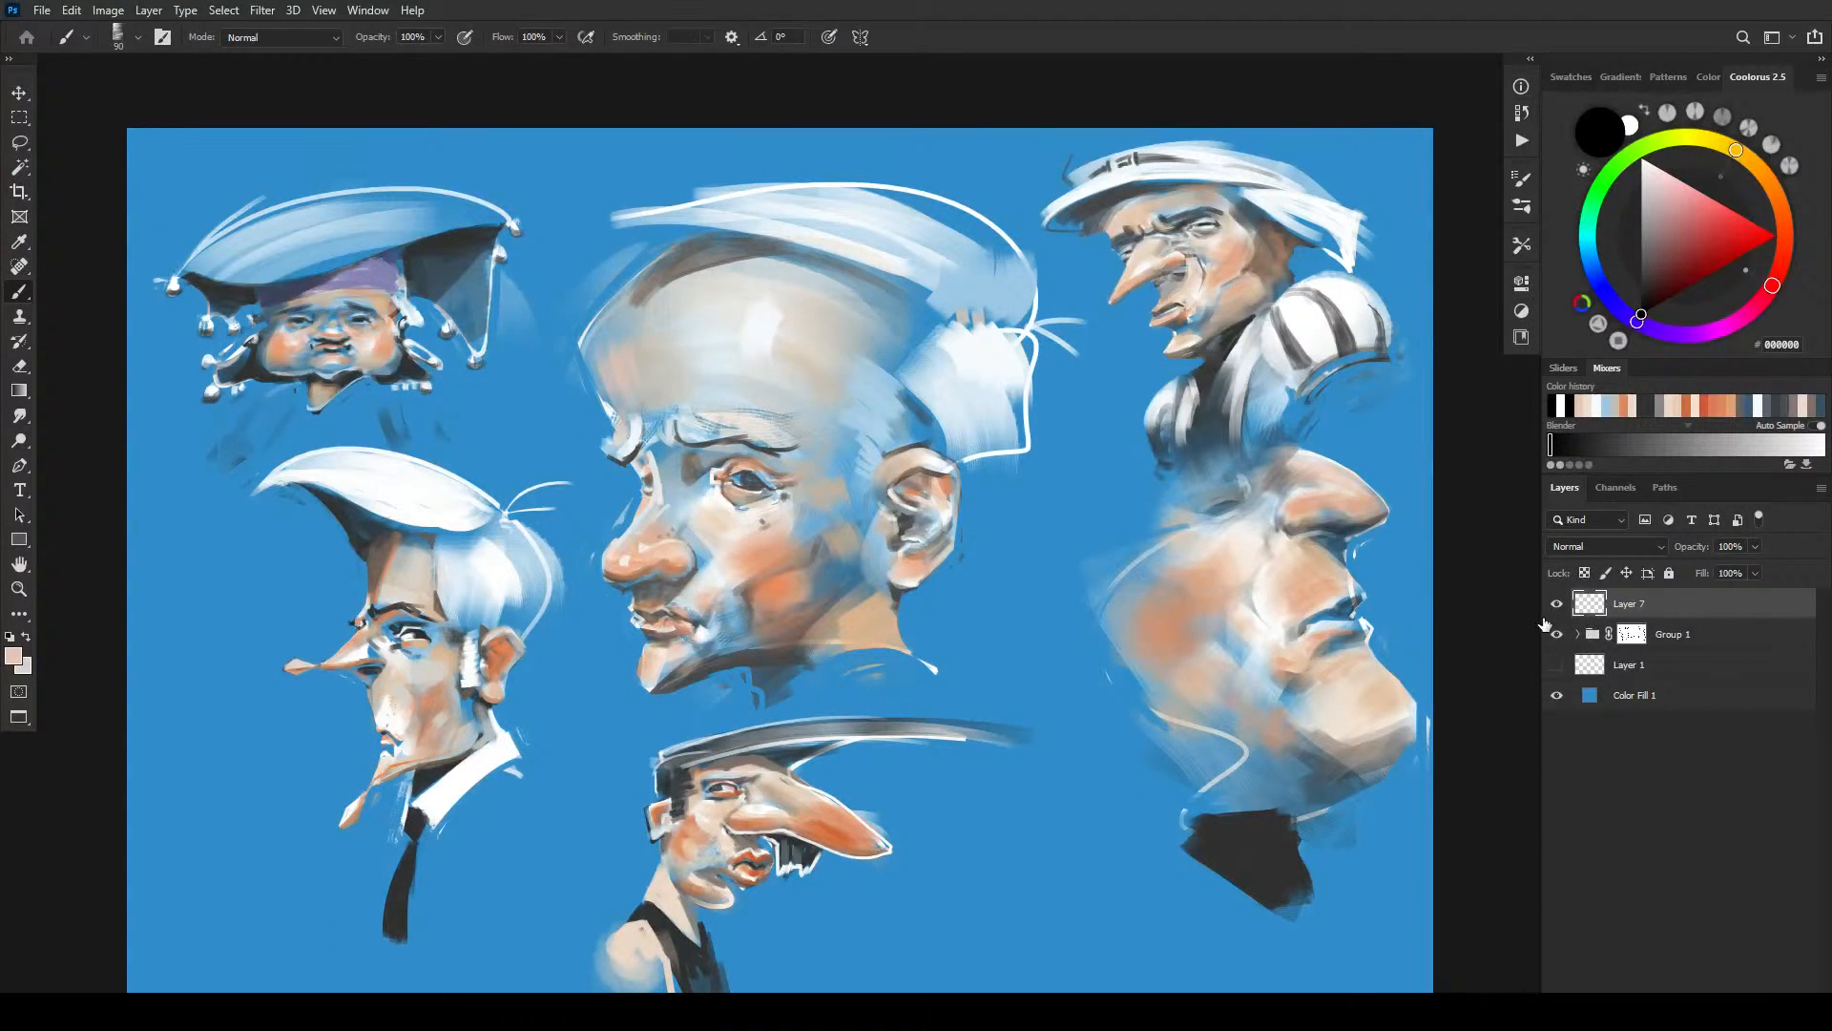
- Choose a muted red as the painting colour and set Layer 7's blend mode to Overlay
{"action": "left_click_drag", "start_coordinate": [1708, 250], "coordinate": [1683, 243]}
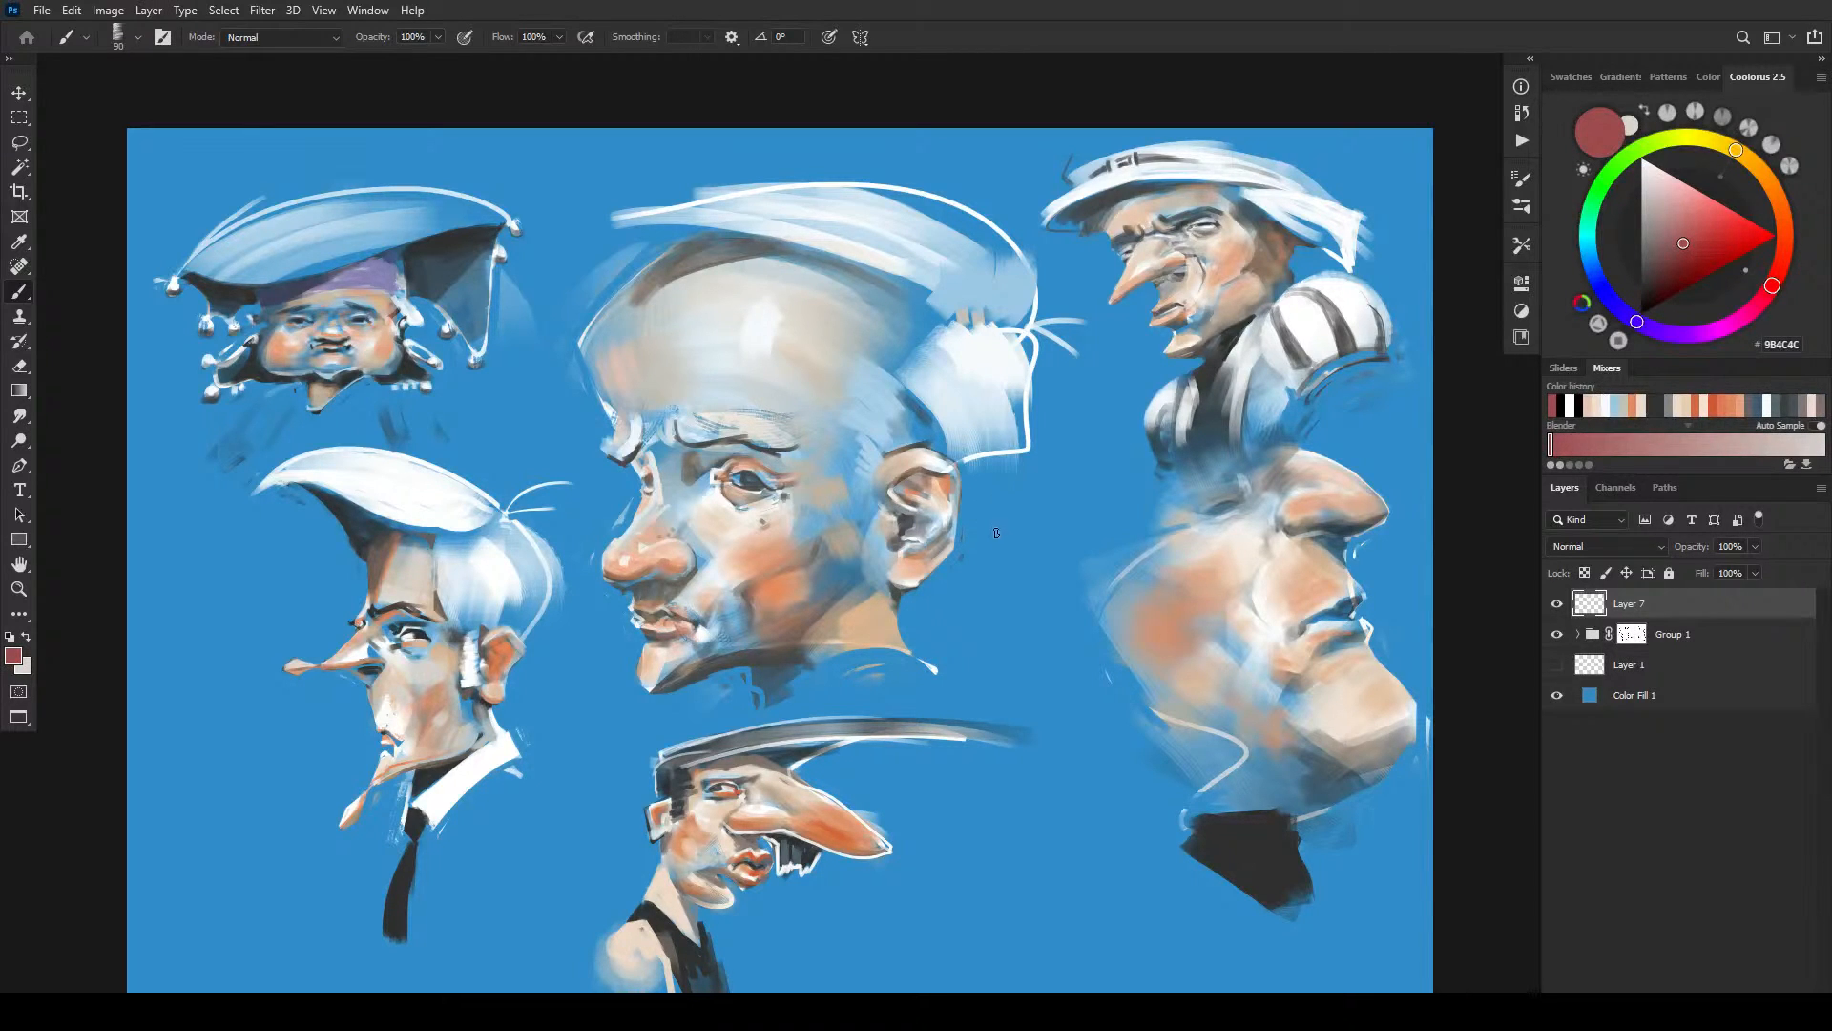
{"action": "left_click", "coordinate": [1614, 550]}
{"action": "left_click", "coordinate": [1601, 747]}
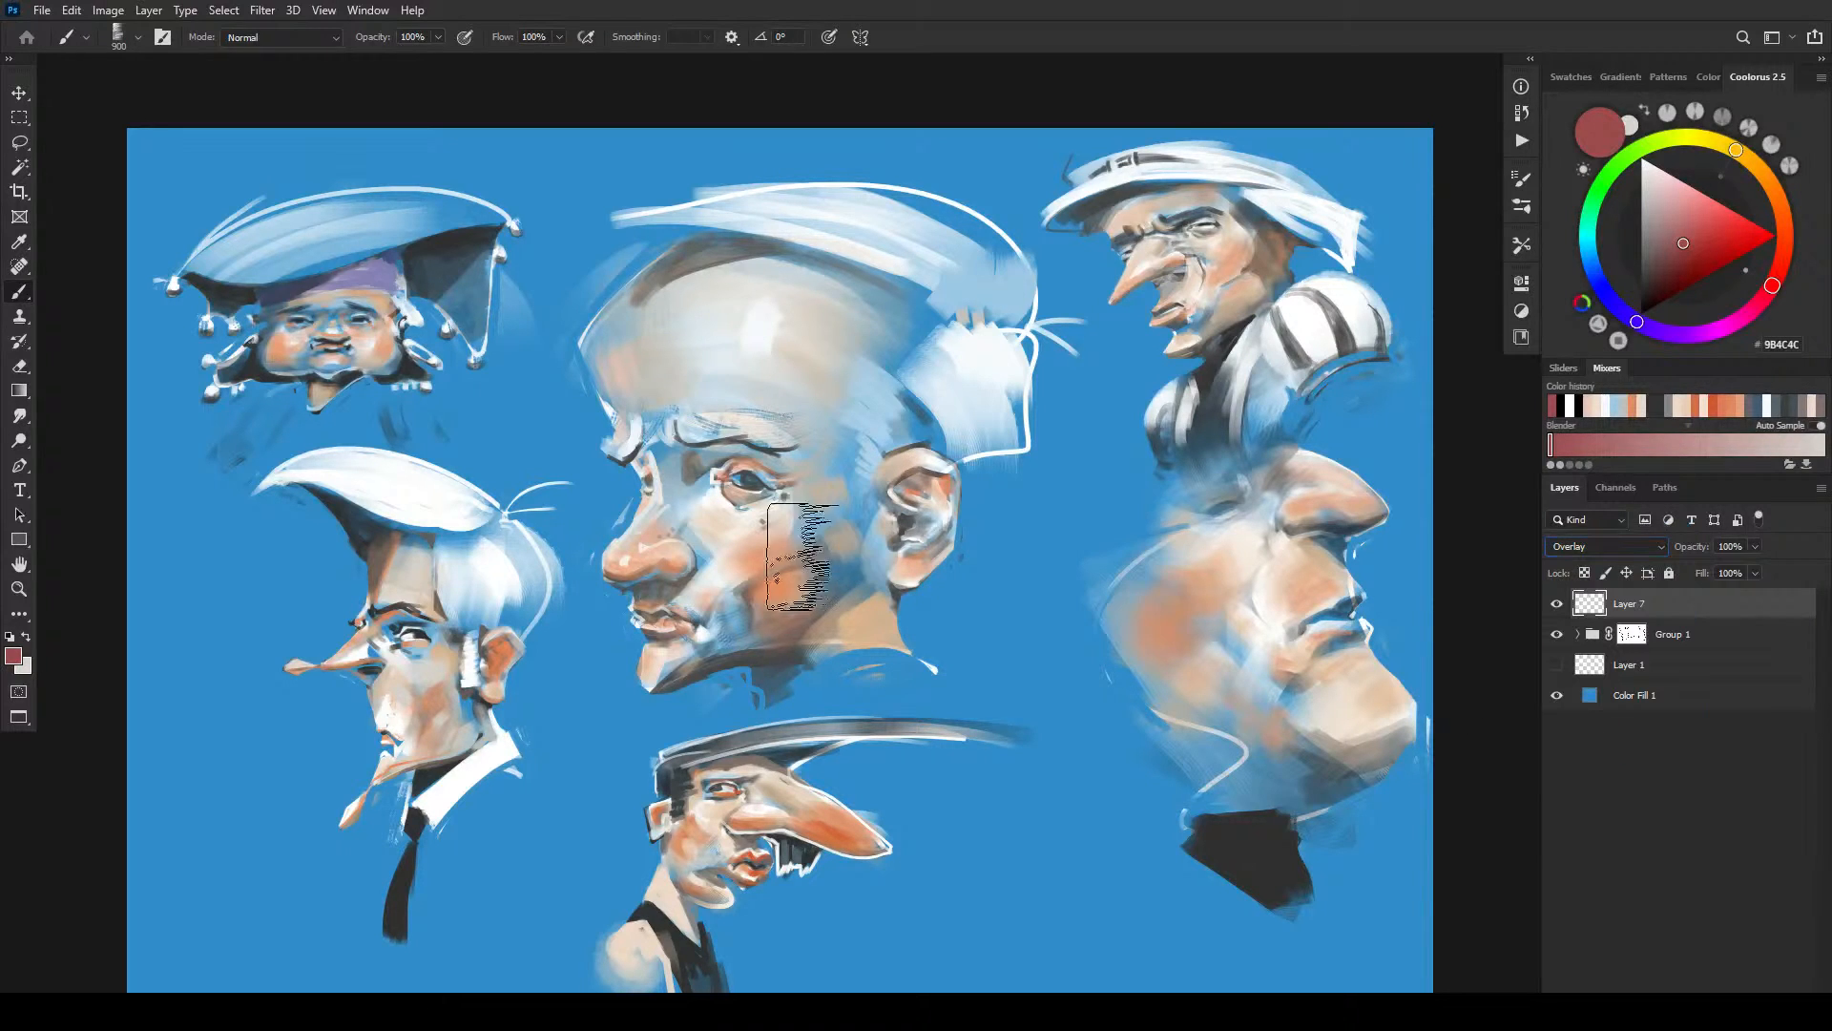
- Glaze red over the cheek, nose and jaw of the central bald head, varying the brush size
{"action": "left_click_drag", "start_coordinate": [796, 589], "coordinate": [701, 582]}
{"action": "key", "text": "bracketleft"}
{"action": "key", "text": "bracketleft"}
{"action": "key", "text": "bracketleft"}
{"action": "key", "text": "bracketleft"}
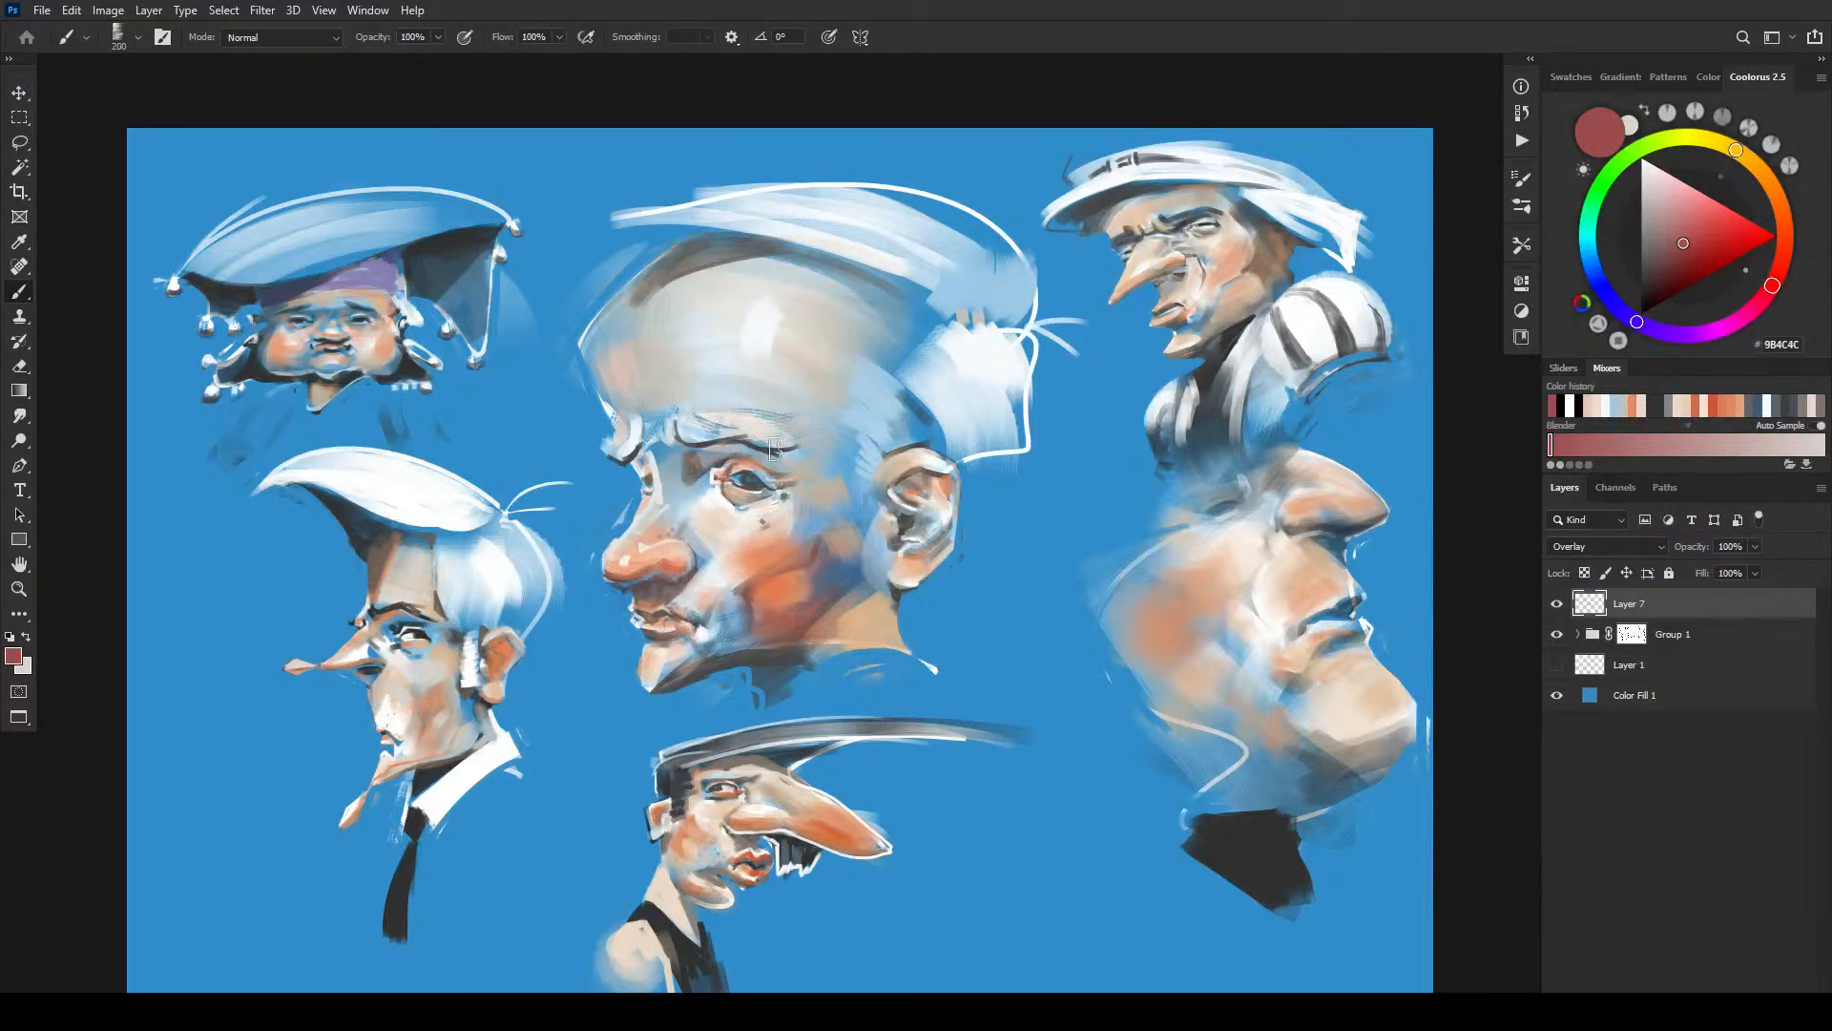
{"action": "key", "text": "bracketright"}
{"action": "key", "text": "bracketright"}
{"action": "key", "text": "bracketright"}
{"action": "key", "text": "bracketright"}
{"action": "key", "text": "bracketright"}
{"action": "key", "text": "bracketright"}
{"action": "key", "text": "bracketright"}
{"action": "key", "text": "bracketright"}
{"action": "key", "text": "bracketright"}
{"action": "key", "text": "bracketright"}
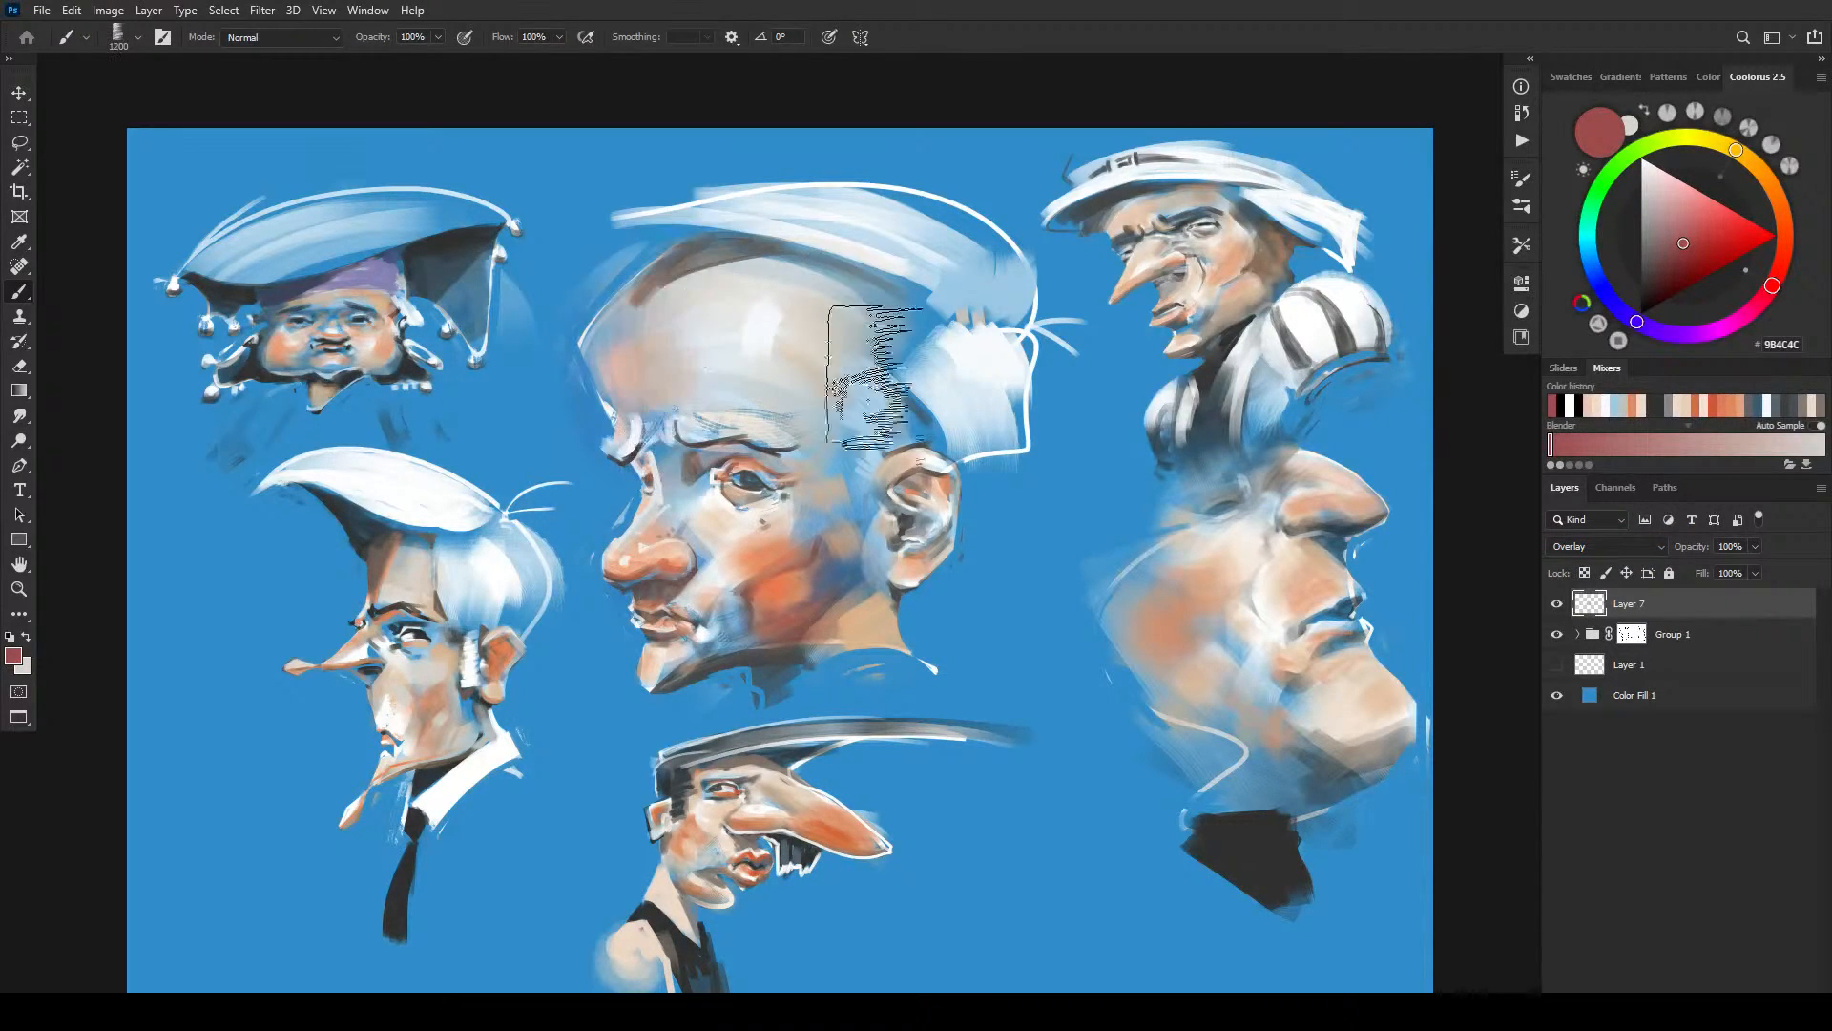
{"action": "left_click_drag", "start_coordinate": [825, 620], "coordinate": [771, 651]}
- Warm the shaded forehead edge of the white-haired profile wearing a tie with red, using a smaller brush
{"action": "key", "text": "bracketleft"}
{"action": "key", "text": "bracketleft"}
{"action": "key", "text": "bracketleft"}
{"action": "key", "text": "bracketleft"}
{"action": "key", "text": "bracketleft"}
{"action": "key", "text": "bracketleft"}
{"action": "key", "text": "bracketleft"}
{"action": "left_click_drag", "start_coordinate": [384, 556], "coordinate": [376, 581]}
{"action": "key", "text": "bracketleft"}
{"action": "key", "text": "bracketleft"}
{"action": "key", "text": "bracketleft"}
{"action": "key", "text": "bracketleft"}
{"action": "key", "text": "bracketright"}
{"action": "key", "text": "bracketright"}
{"action": "key", "text": "bracketright"}
{"action": "key", "text": "bracketright"}
- Add red accents to the ear, nose tip and lips of the white-haired profile
{"action": "left_click_drag", "start_coordinate": [501, 651], "coordinate": [506, 660]}
{"action": "key", "text": "bracketright"}
{"action": "key", "text": "bracketright"}
{"action": "key", "text": "bracketright"}
{"action": "key", "text": "bracketleft"}
{"action": "key", "text": "bracketleft"}
{"action": "key", "text": "bracketleft"}
{"action": "key", "text": "bracketleft"}
{"action": "key", "text": "bracketleft"}
{"action": "key", "text": "bracketleft"}
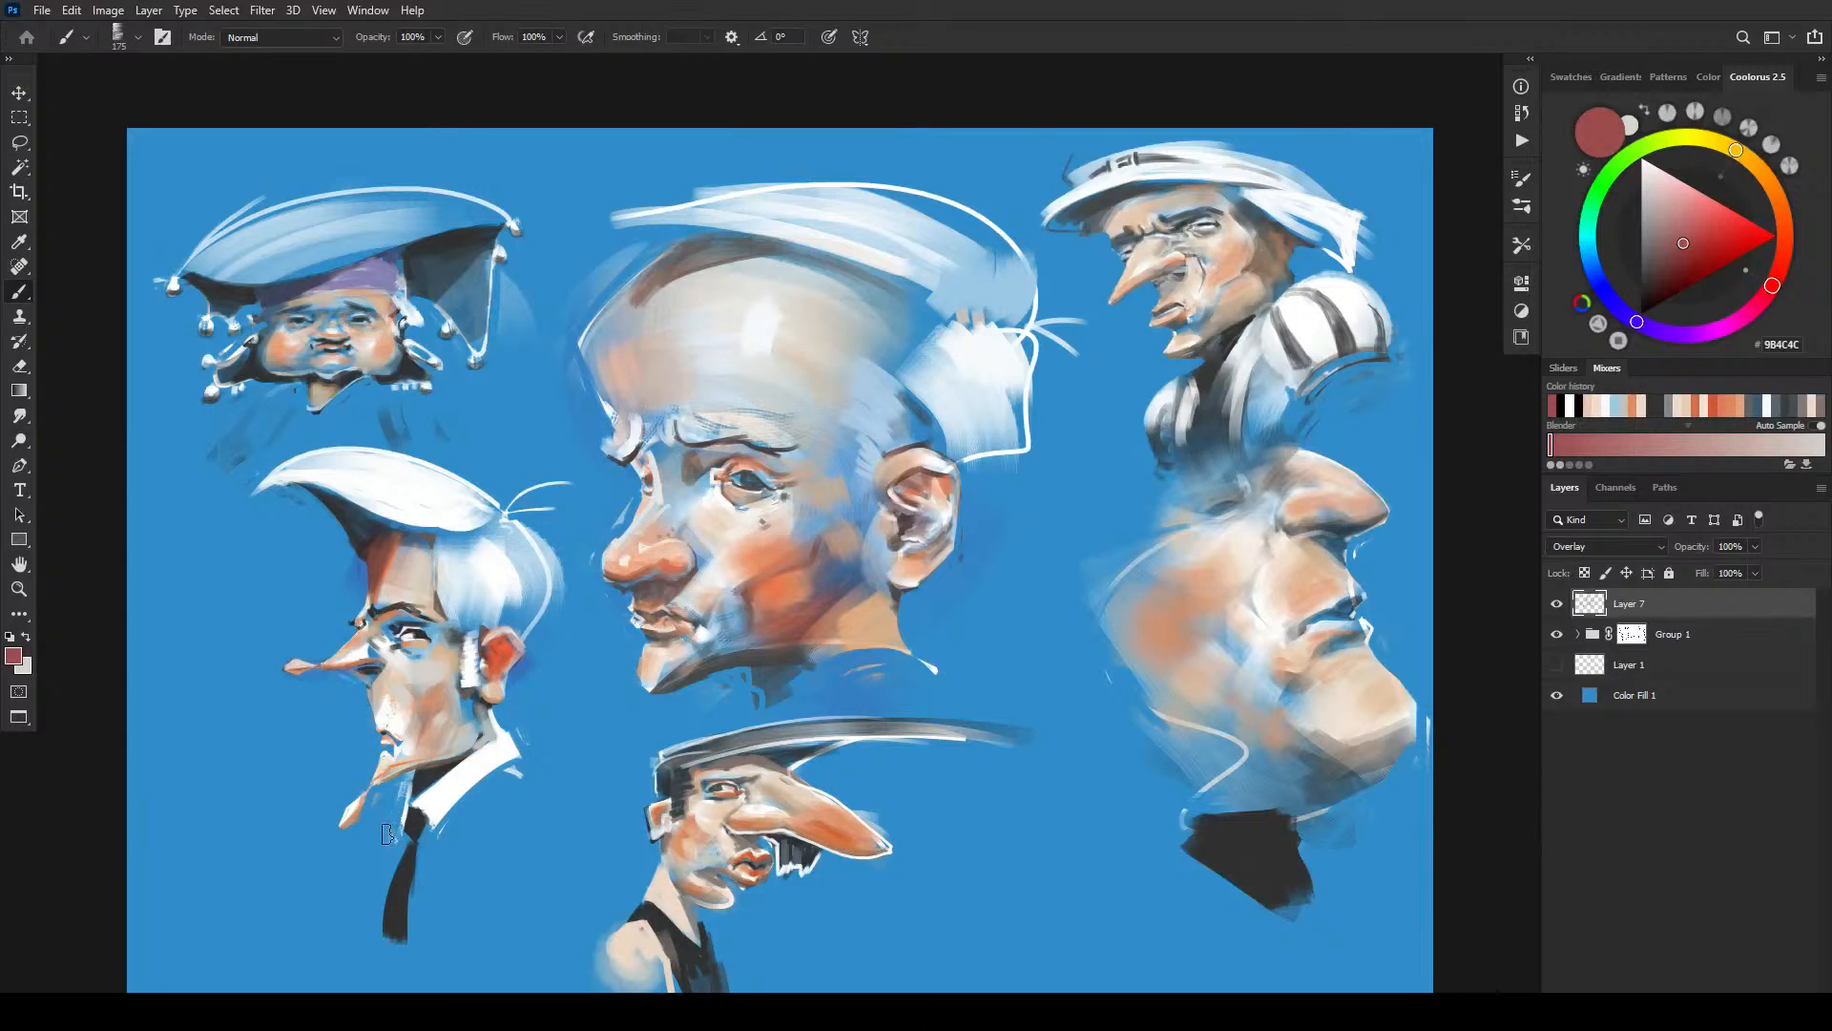
{"action": "key", "text": "bracketleft"}
{"action": "key", "text": "bracketleft"}
{"action": "key", "text": "bracketleft"}
{"action": "key", "text": "bracketleft"}
- Brush red over the nose, lips, eye and ear of the long-nosed character below the central head
{"action": "key", "text": "bracketright"}
{"action": "key", "text": "bracketright"}
{"action": "key", "text": "bracketright"}
{"action": "key", "text": "bracketright"}
{"action": "mouse_move", "coordinate": [757, 817]}
{"action": "left_mouse_down"}
{"action": "mouse_move", "coordinate": [736, 826]}
{"action": "mouse_move", "coordinate": [838, 834]}
{"action": "mouse_move", "coordinate": [742, 867]}
{"action": "left_mouse_up"}
{"action": "key", "text": "bracketleft"}
{"action": "key", "text": "bracketleft"}
{"action": "key", "text": "bracketleft"}
{"action": "key", "text": "bracketleft"}
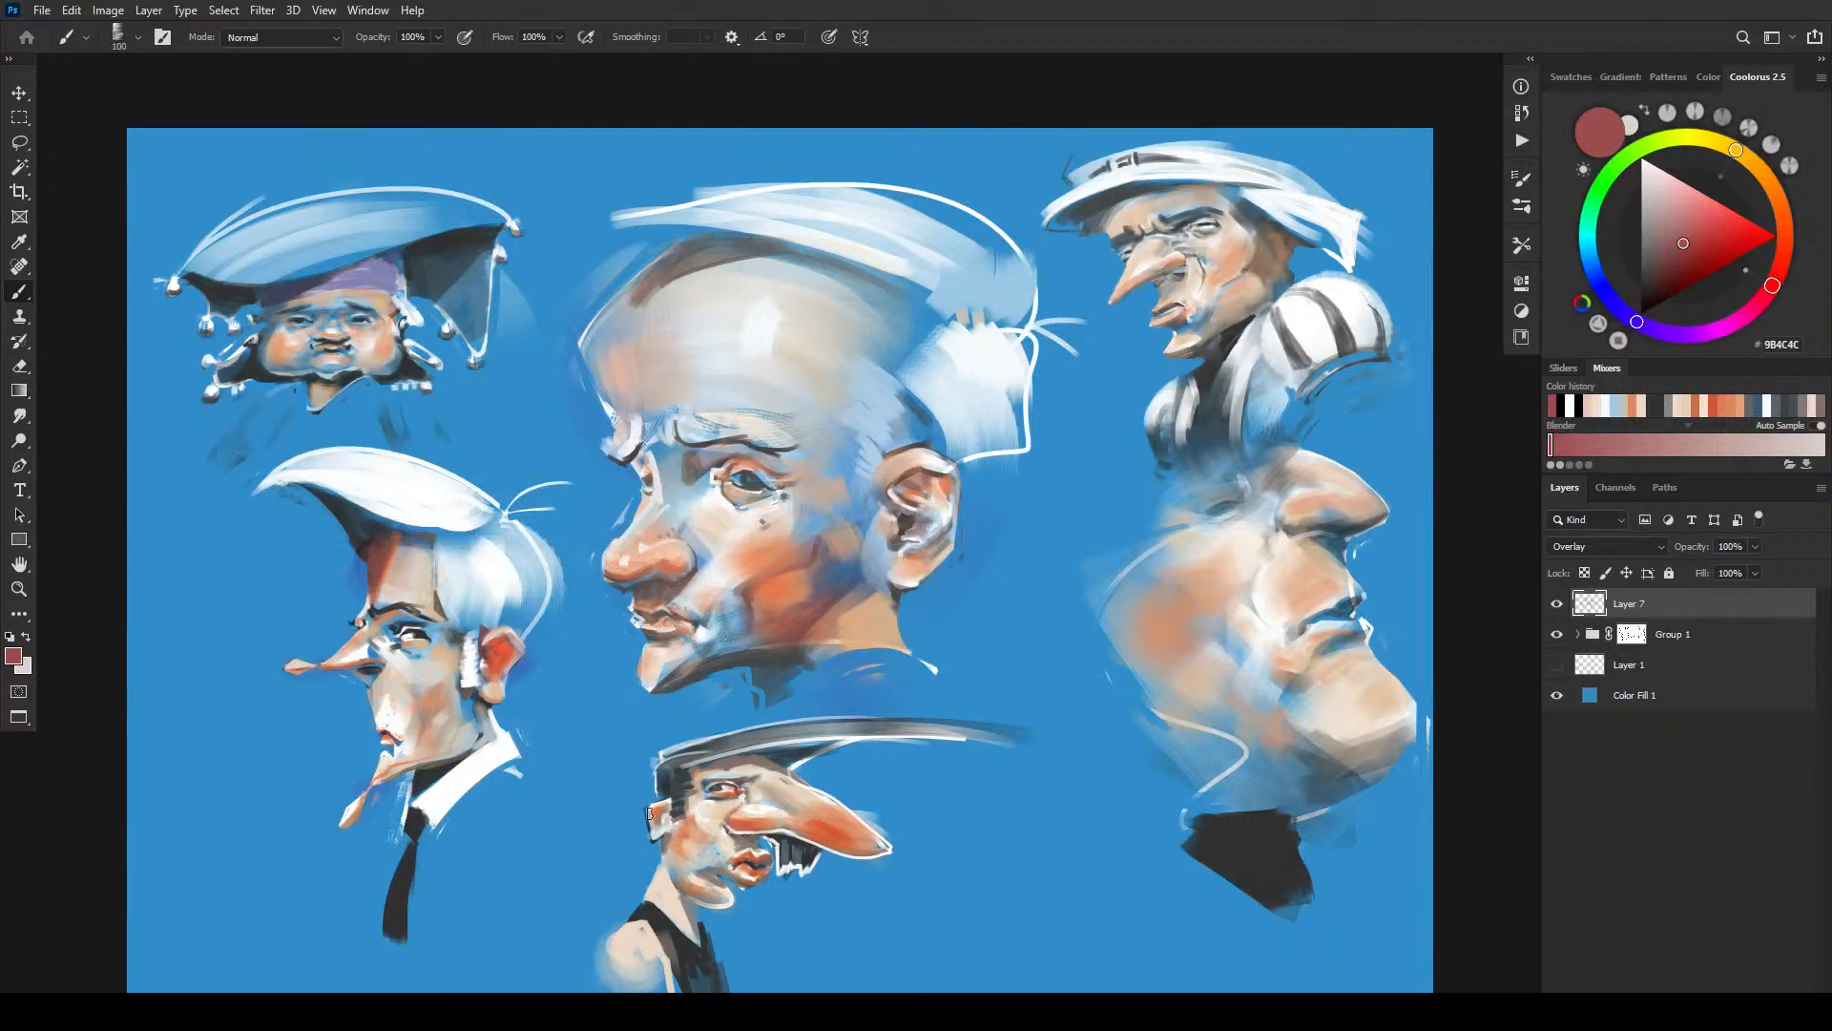
{"action": "key", "text": "bracketright"}
{"action": "key", "text": "bracketright"}
{"action": "key", "text": "bracketright"}
{"action": "key", "text": "bracketright"}
- Swap the colours and mix a muted dark blue as the second glazing colour
{"action": "key", "text": "x"}
{"action": "left_click_drag", "start_coordinate": [1691, 242], "coordinate": [1668, 230]}
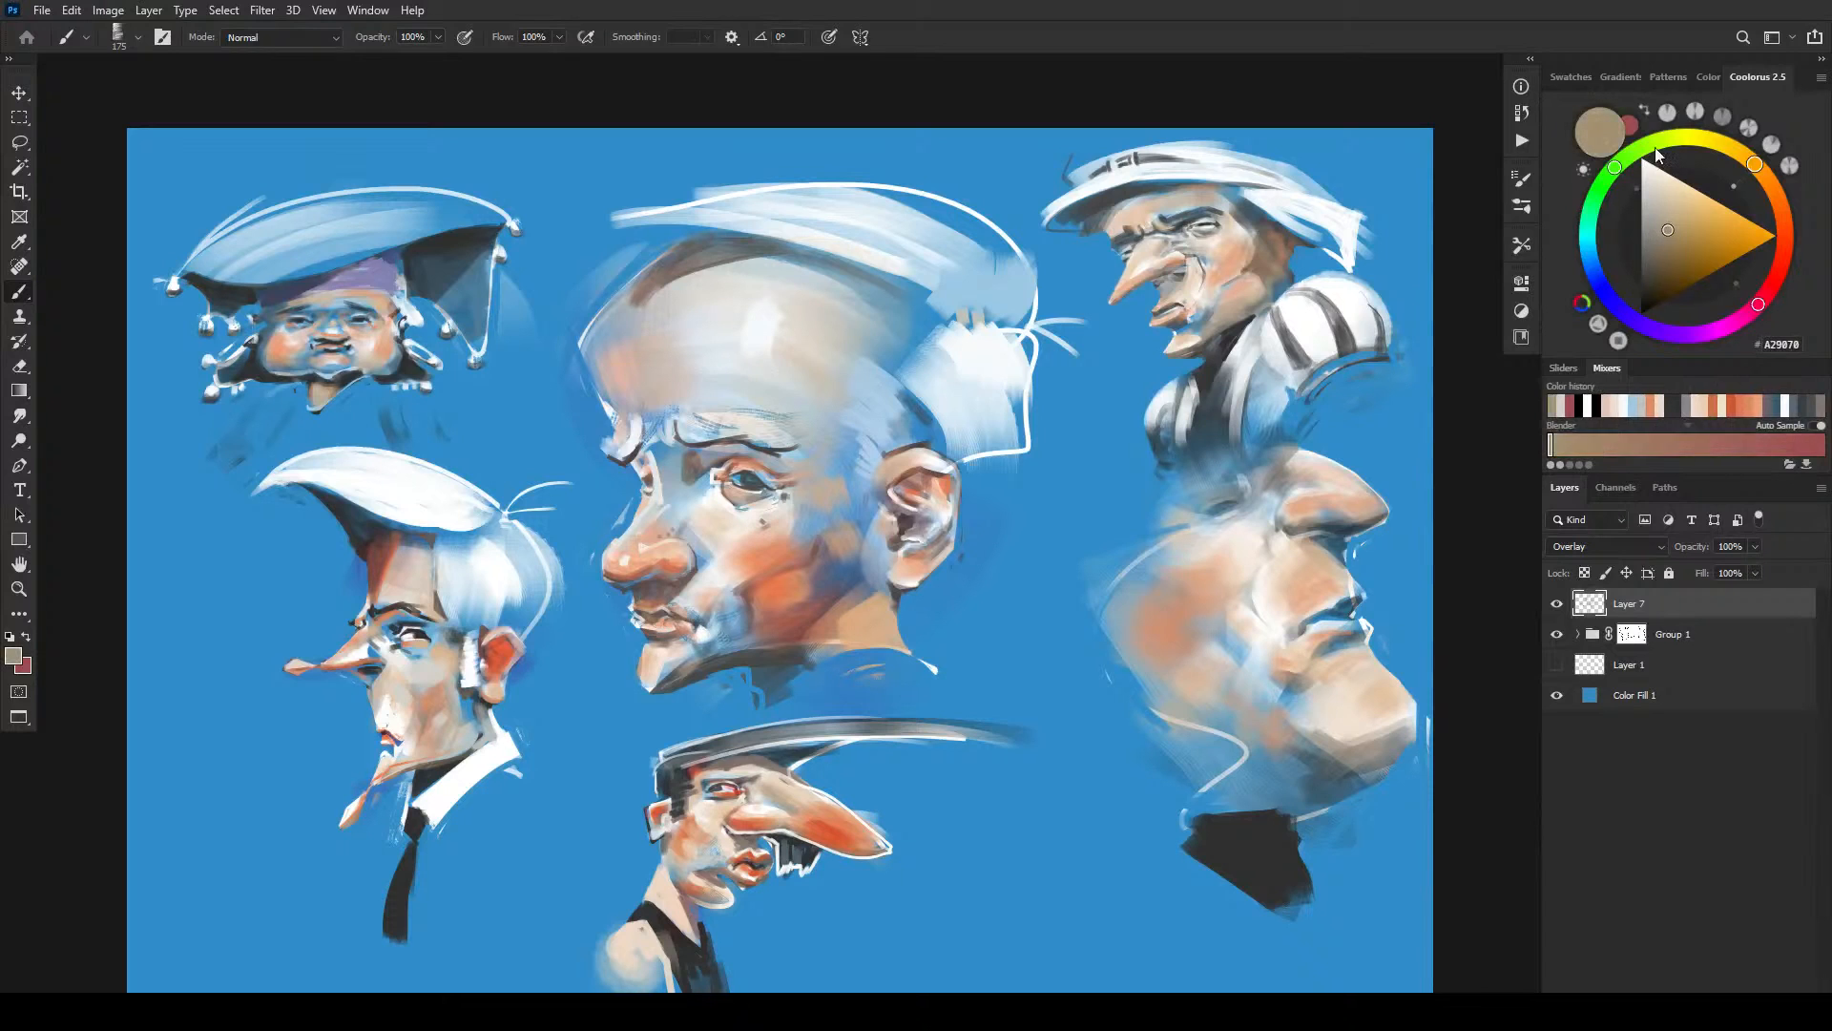
{"action": "mouse_move", "coordinate": [1661, 317]}
{"action": "left_mouse_down"}
{"action": "mouse_move", "coordinate": [1588, 260]}
{"action": "mouse_move", "coordinate": [1672, 214]}
{"action": "left_mouse_up"}
{"action": "left_click", "coordinate": [1668, 222]}
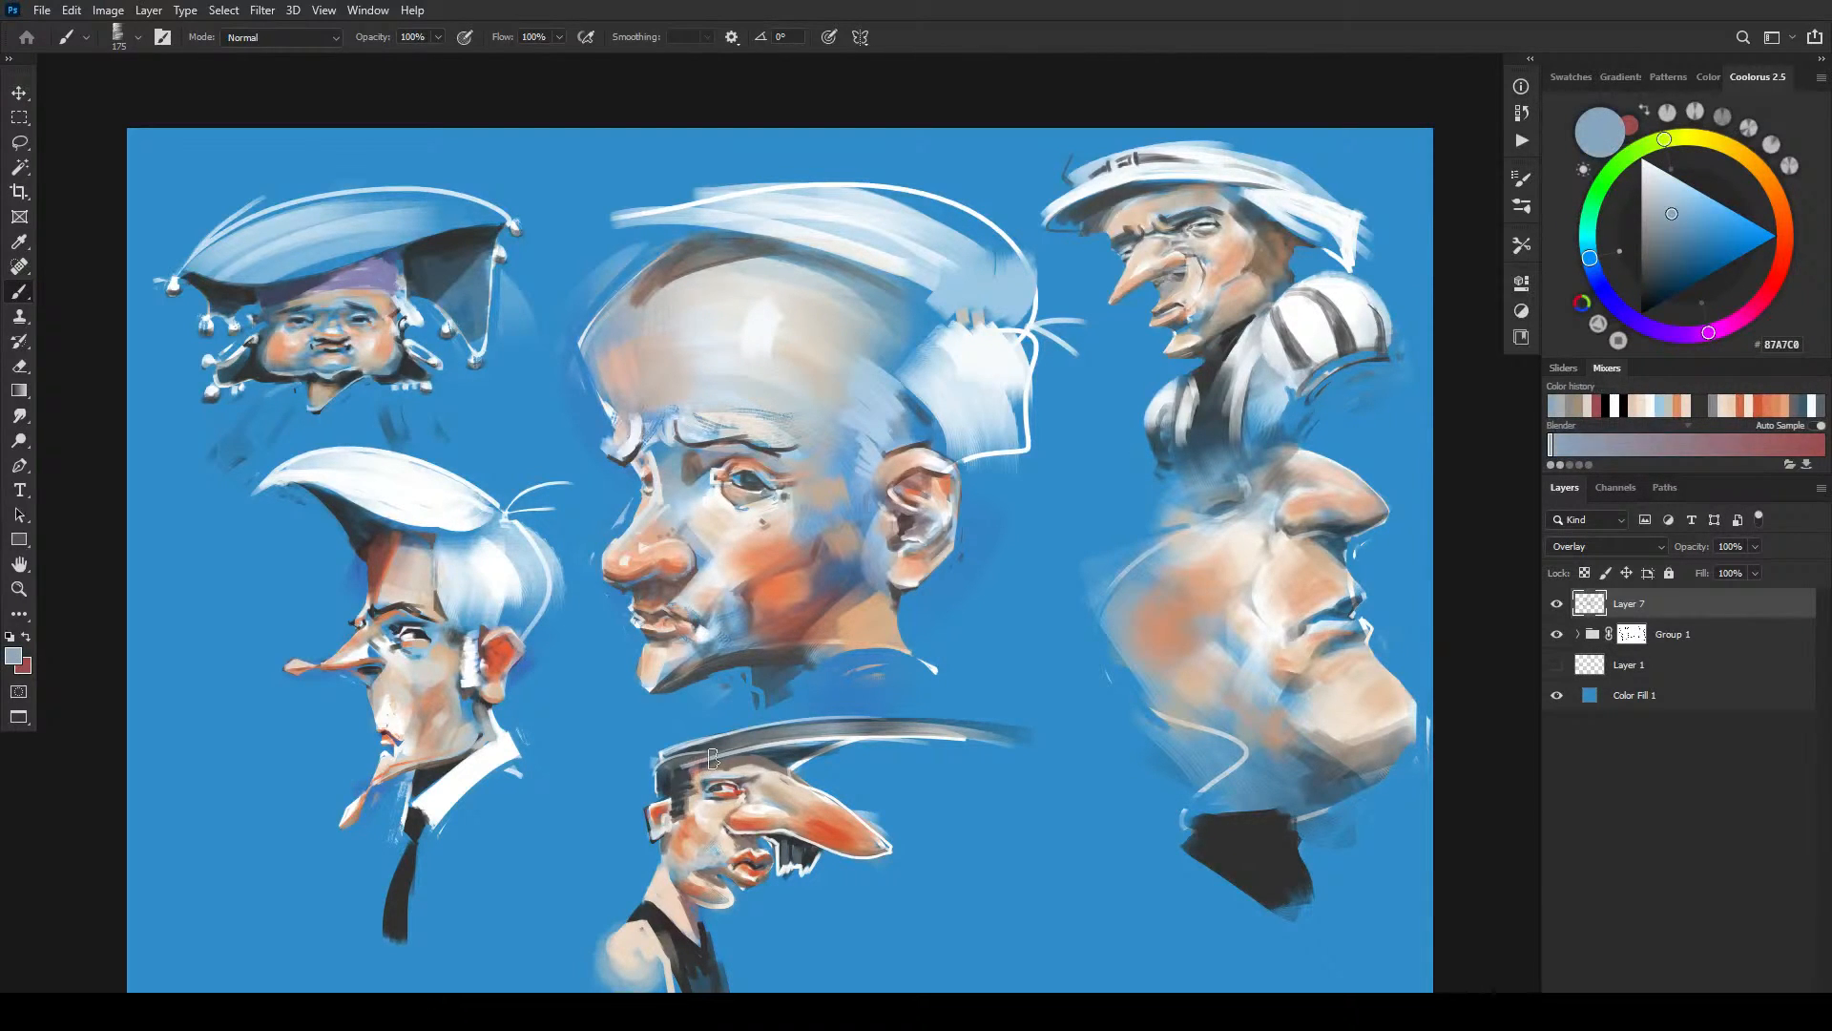
{"action": "left_click", "coordinate": [1677, 250]}
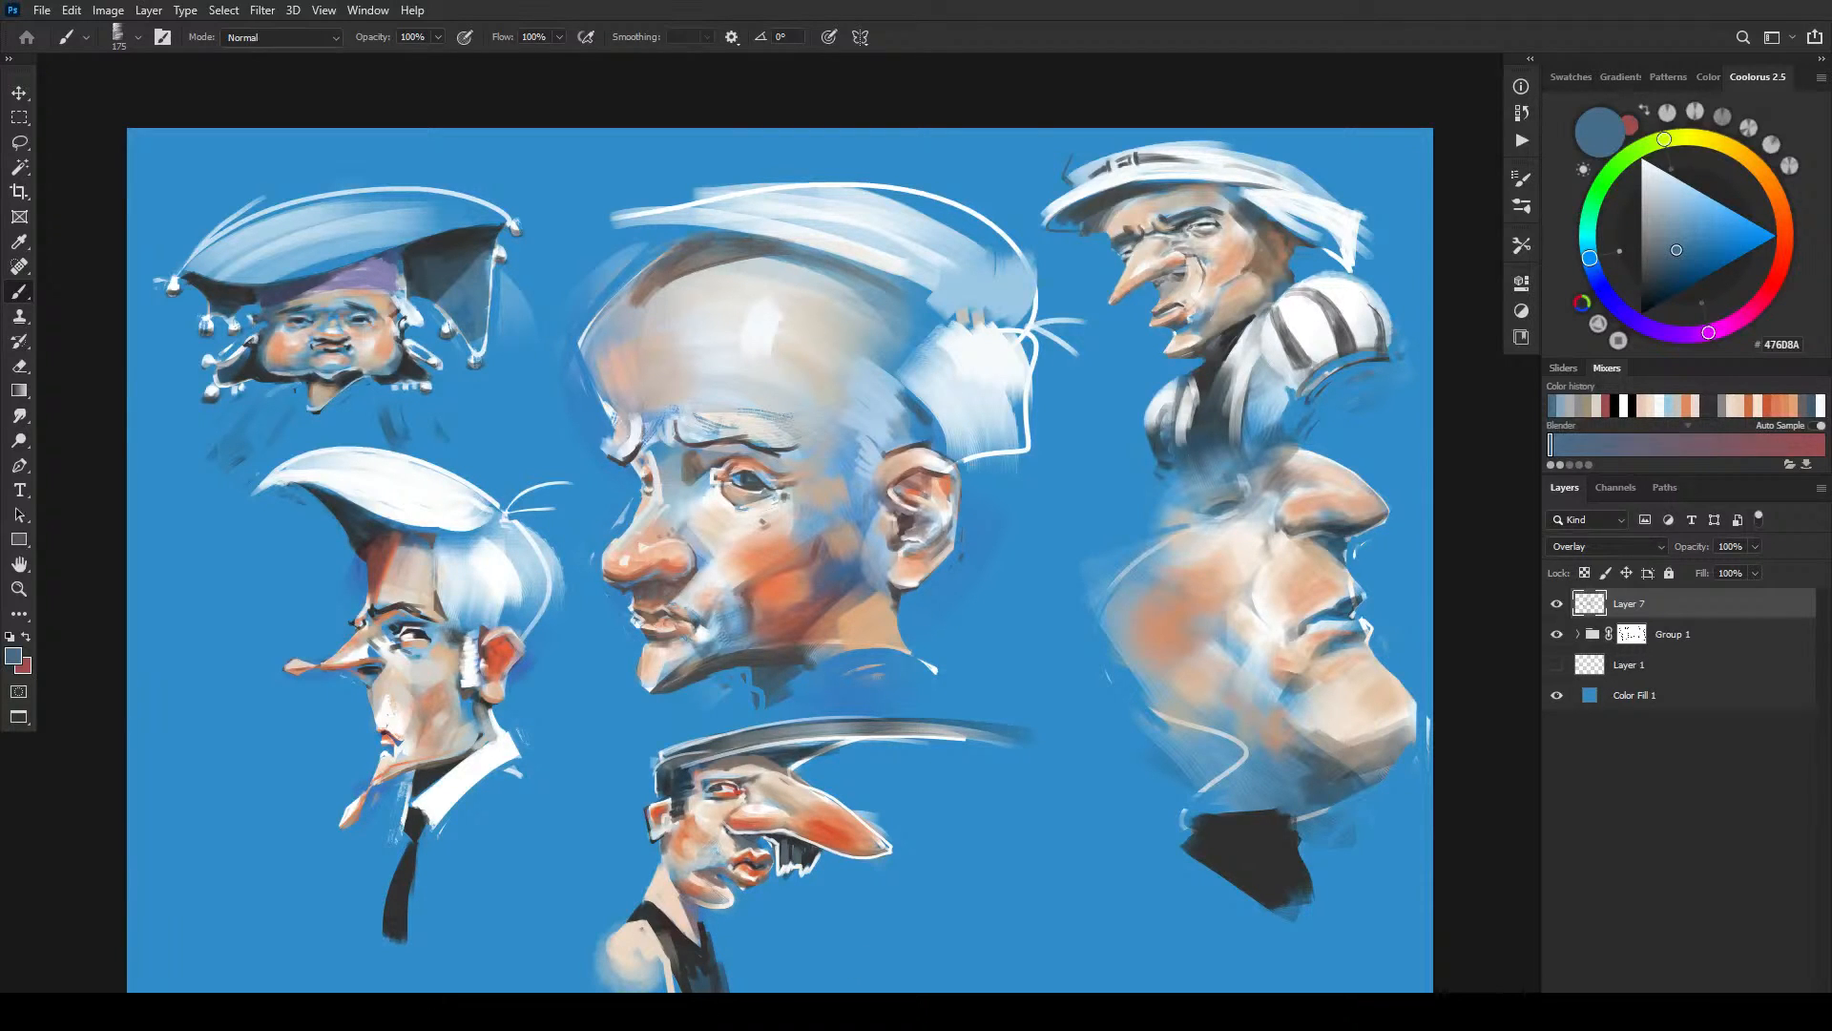
- Tint the lips of the large upturned head with the muted red and blue
{"action": "key", "text": "x"}
{"action": "mouse_move", "coordinate": [1341, 599]}
{"action": "left_mouse_down"}
{"action": "mouse_move", "coordinate": [1289, 636]}
{"action": "mouse_move", "coordinate": [1340, 593]}
{"action": "mouse_move", "coordinate": [1310, 629]}
{"action": "mouse_move", "coordinate": [1355, 625]}
{"action": "mouse_move", "coordinate": [1348, 604]}
{"action": "mouse_move", "coordinate": [1317, 629]}
{"action": "mouse_move", "coordinate": [1347, 641]}
{"action": "mouse_move", "coordinate": [1382, 612]}
{"action": "mouse_move", "coordinate": [1393, 649]}
{"action": "mouse_move", "coordinate": [1364, 574]}
{"action": "mouse_move", "coordinate": [1425, 517]}
{"action": "mouse_move", "coordinate": [1382, 545]}
{"action": "mouse_move", "coordinate": [1404, 571]}
{"action": "mouse_move", "coordinate": [1433, 758]}
{"action": "left_mouse_up"}
{"action": "key", "text": "x"}
- Glaze blue over the cheek and jaw of the upturned head with a brush of about 500 pixels
{"action": "key", "text": "bracketright"}
{"action": "key", "text": "bracketright"}
{"action": "key", "text": "bracketright"}
{"action": "key", "text": "bracketright"}
{"action": "key", "text": "bracketright"}
{"action": "key", "text": "bracketleft"}
{"action": "key", "text": "bracketleft"}
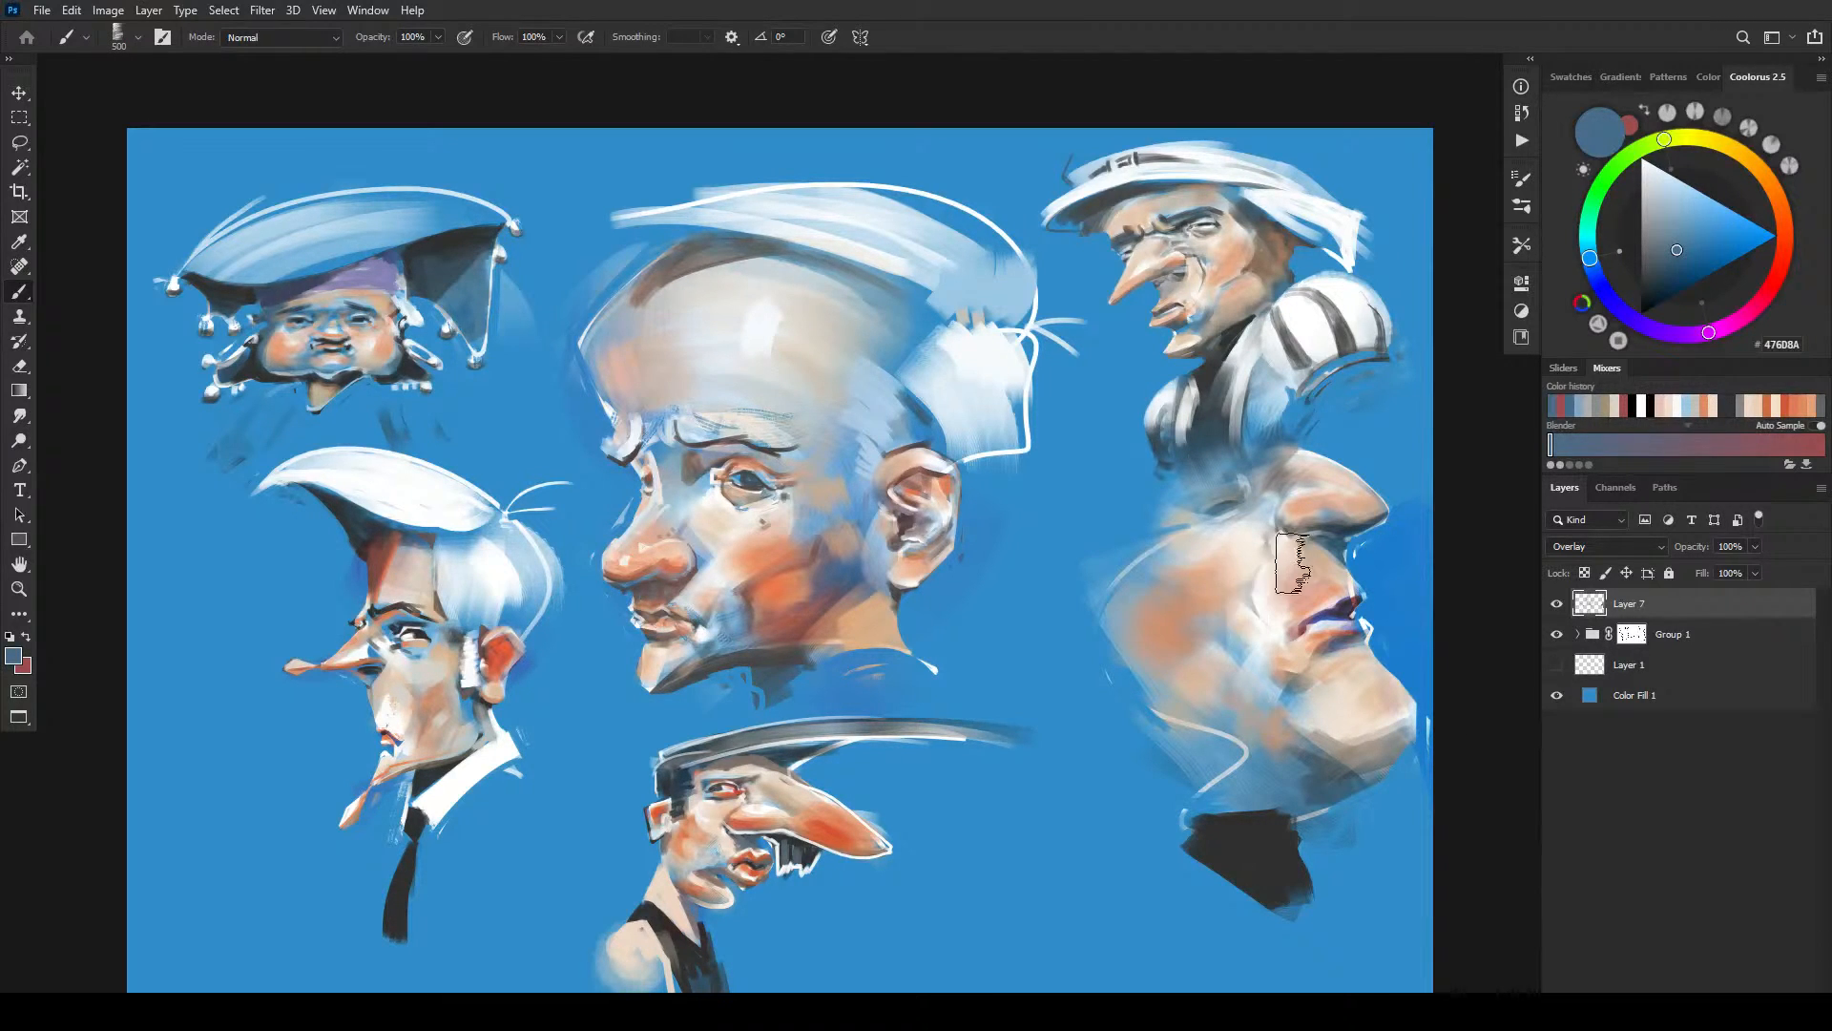
{"action": "mouse_move", "coordinate": [1181, 630]}
{"action": "left_mouse_down"}
{"action": "mouse_move", "coordinate": [1198, 621]}
{"action": "mouse_move", "coordinate": [1279, 725]}
{"action": "mouse_move", "coordinate": [1345, 741]}
{"action": "mouse_move", "coordinate": [1331, 754]}
{"action": "left_mouse_up"}
{"action": "key", "text": "bracketleft"}
{"action": "key", "text": "bracketleft"}
{"action": "key", "text": "bracketleft"}
{"action": "key", "text": "bracketleft"}
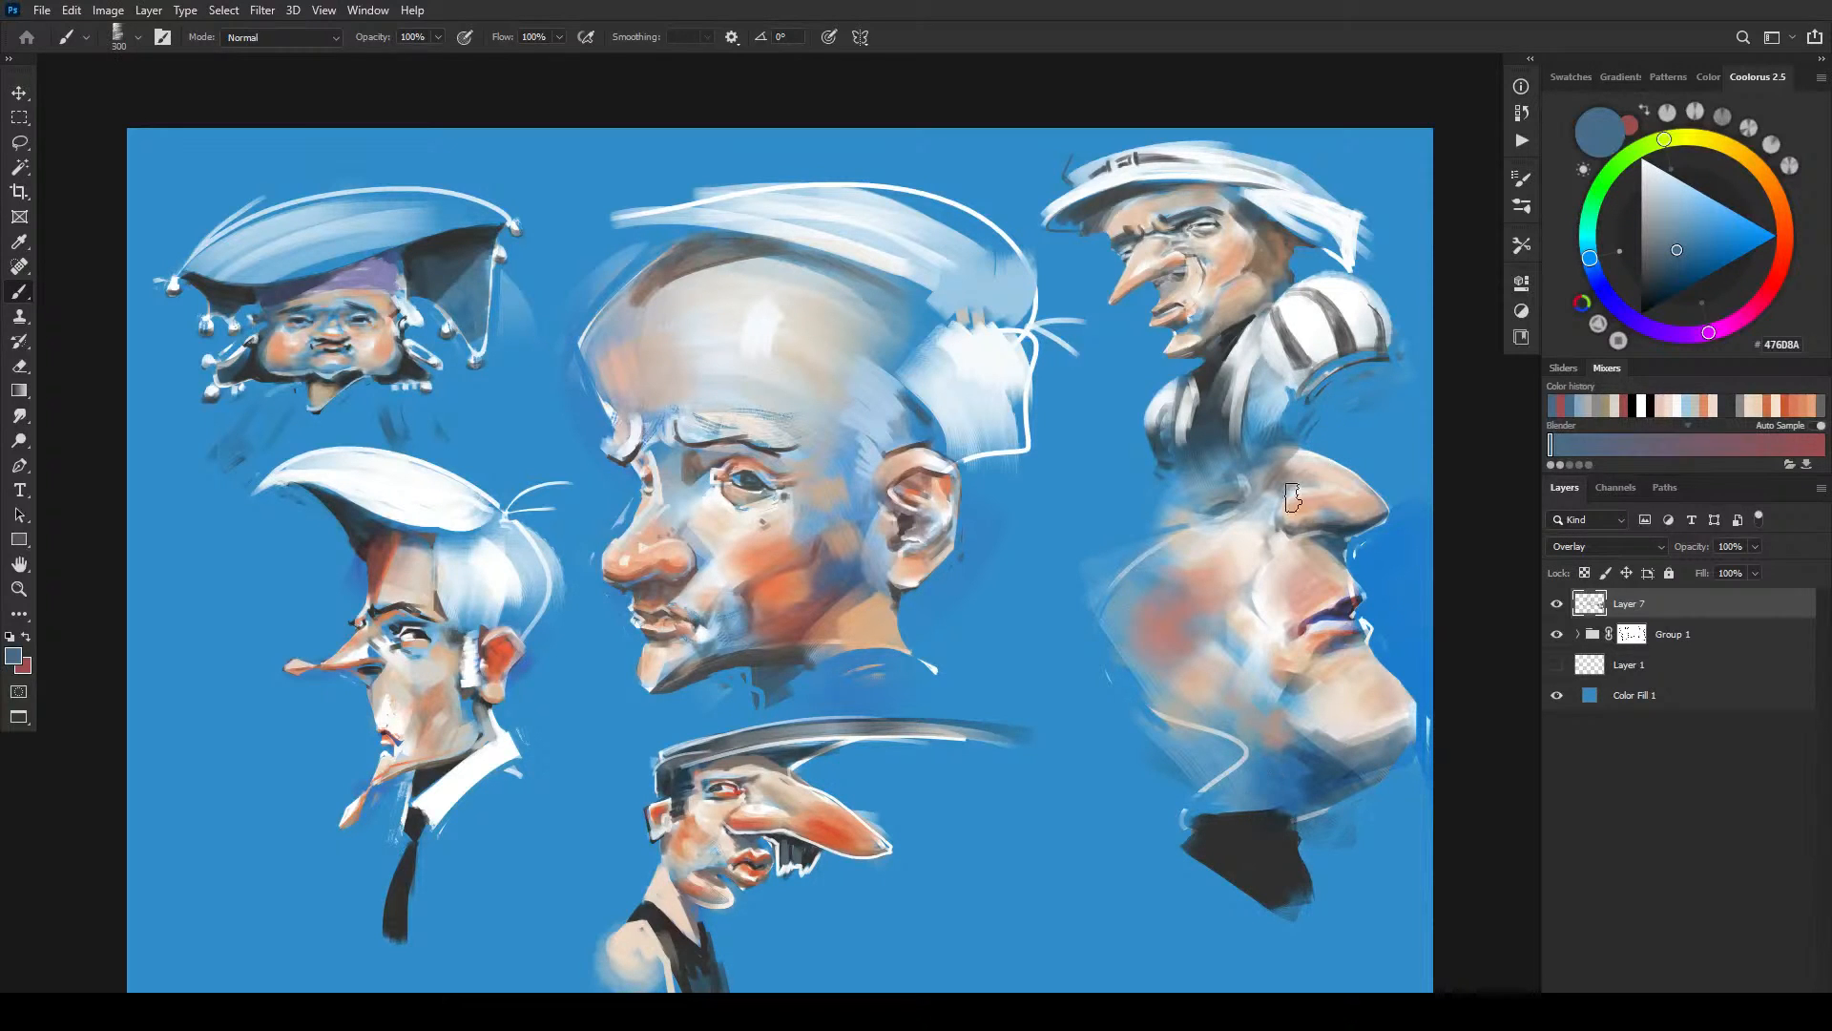
- Enlarge the brush to 700 pixels and deepen the blue background beside the upturned head's nose
{"action": "key", "text": "bracketright"}
{"action": "key", "text": "bracketright"}
{"action": "key", "text": "bracketright"}
{"action": "key", "text": "bracketright"}
{"action": "key", "text": "bracketright"}
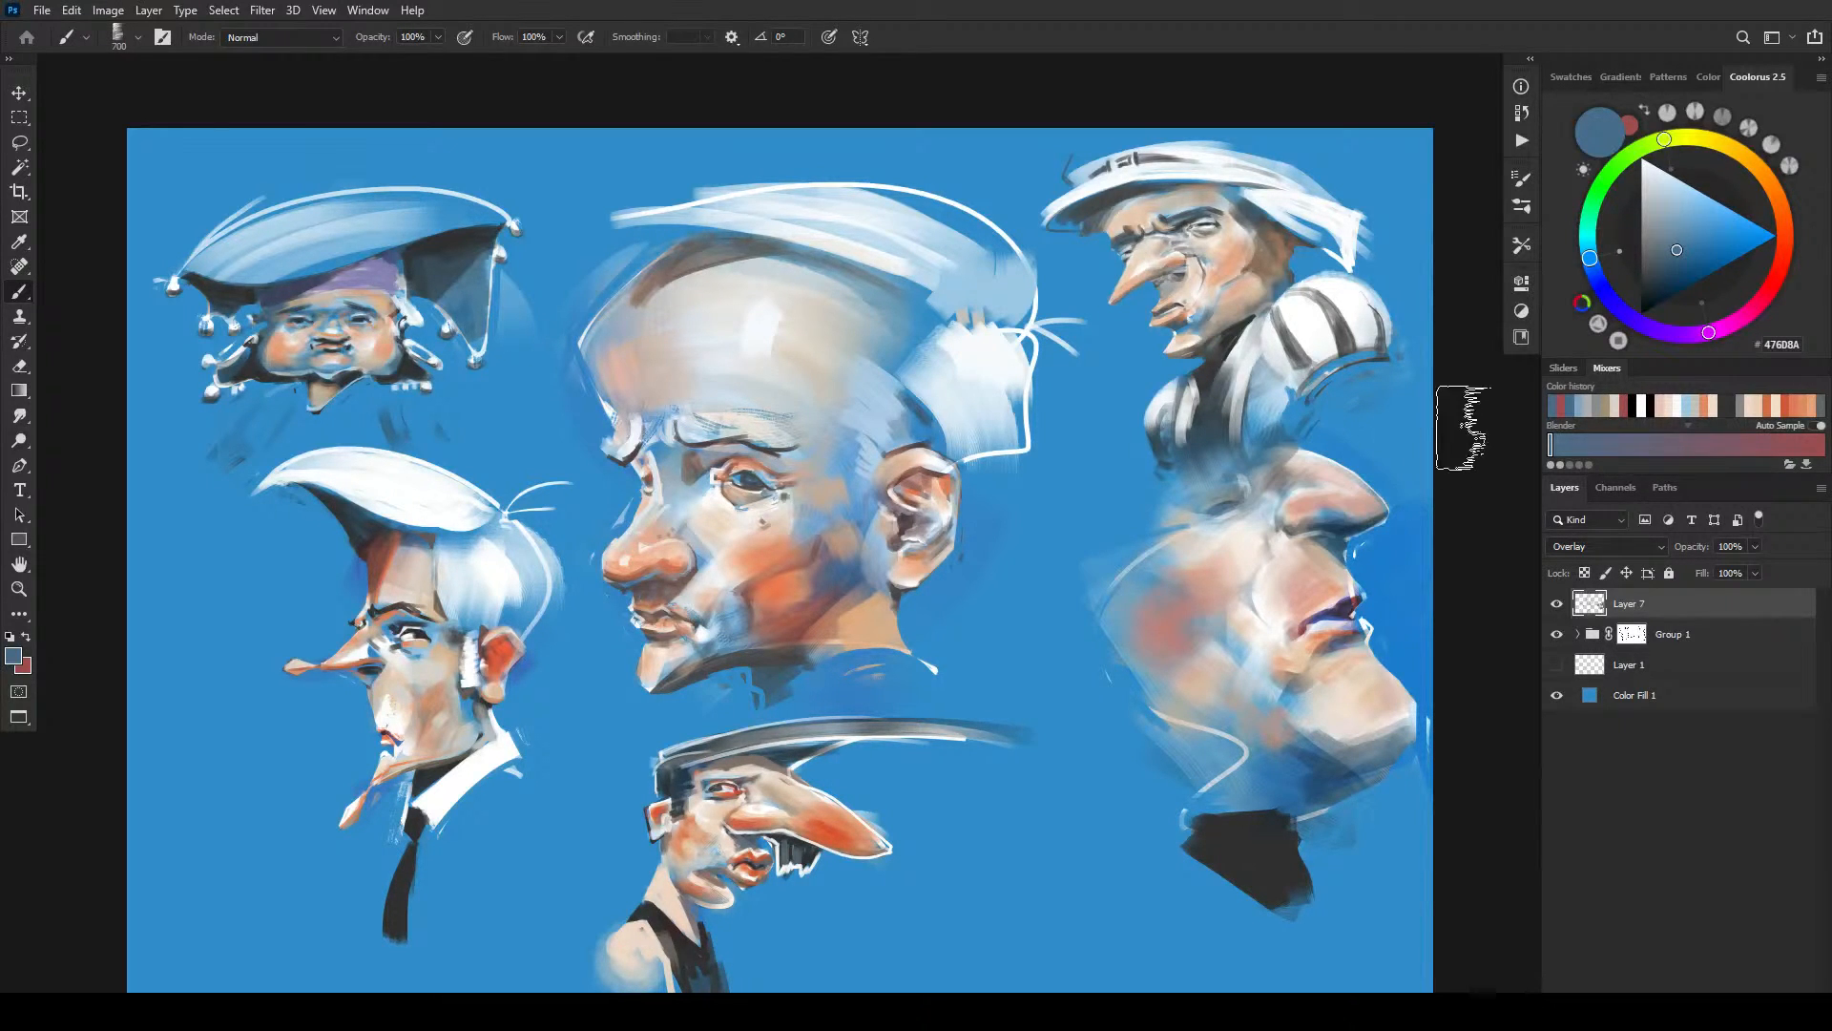
- Switch to red and glaze it over the upturned head's cheek, mouth area and chin
{"action": "key", "text": "x"}
{"action": "mouse_move", "coordinate": [1268, 596]}
{"action": "left_mouse_down"}
{"action": "mouse_move", "coordinate": [1224, 576]}
{"action": "mouse_move", "coordinate": [1146, 603]}
{"action": "mouse_move", "coordinate": [1319, 624]}
{"action": "mouse_move", "coordinate": [1296, 670]}
{"action": "mouse_move", "coordinate": [1267, 680]}
{"action": "mouse_move", "coordinate": [1282, 730]}
{"action": "mouse_move", "coordinate": [1289, 709]}
{"action": "mouse_move", "coordinate": [1356, 696]}
{"action": "left_mouse_up"}
{"action": "left_click_drag", "start_coordinate": [1231, 685], "coordinate": [1215, 740]}
- Brush red over the cheek, temple and mouth of the man in the white cap, reducing the brush to 70 pixels
{"action": "mouse_move", "coordinate": [1245, 241]}
{"action": "left_mouse_down"}
{"action": "mouse_move", "coordinate": [1215, 291]}
{"action": "mouse_move", "coordinate": [1284, 232]}
{"action": "left_mouse_up"}
{"action": "key", "text": "bracketleft"}
{"action": "key", "text": "bracketleft"}
{"action": "key", "text": "bracketleft"}
{"action": "key", "text": "bracketleft"}
{"action": "key", "text": "bracketleft"}
{"action": "key", "text": "bracketleft"}
{"action": "key", "text": "bracketleft"}
{"action": "key", "text": "bracketleft"}
{"action": "key", "text": "bracketleft"}
{"action": "key", "text": "bracketleft"}
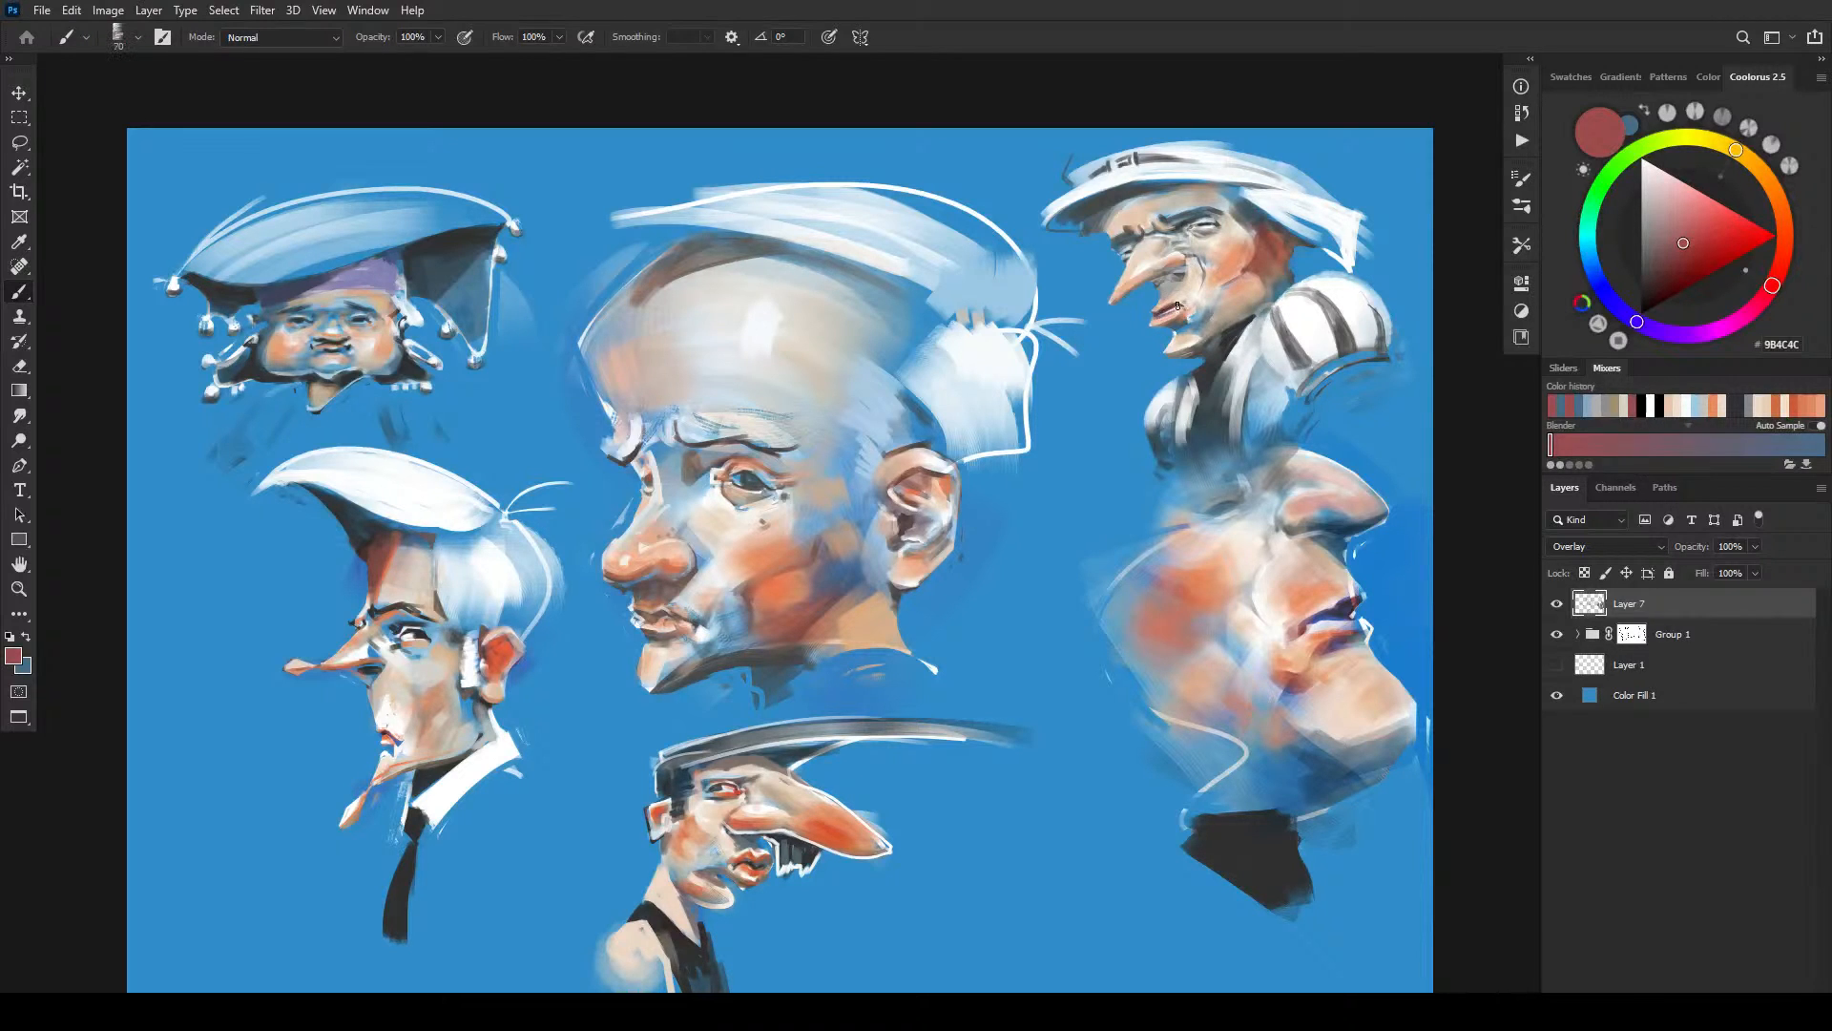
- Accent the capped man's lips, nose and eyes with alternating red and blue at a brush size of 125 pixels
{"action": "key", "text": "bracketright"}
{"action": "key", "text": "bracketright"}
{"action": "left_click_drag", "start_coordinate": [1165, 319], "coordinate": [1175, 315]}
{"action": "key", "text": "x"}
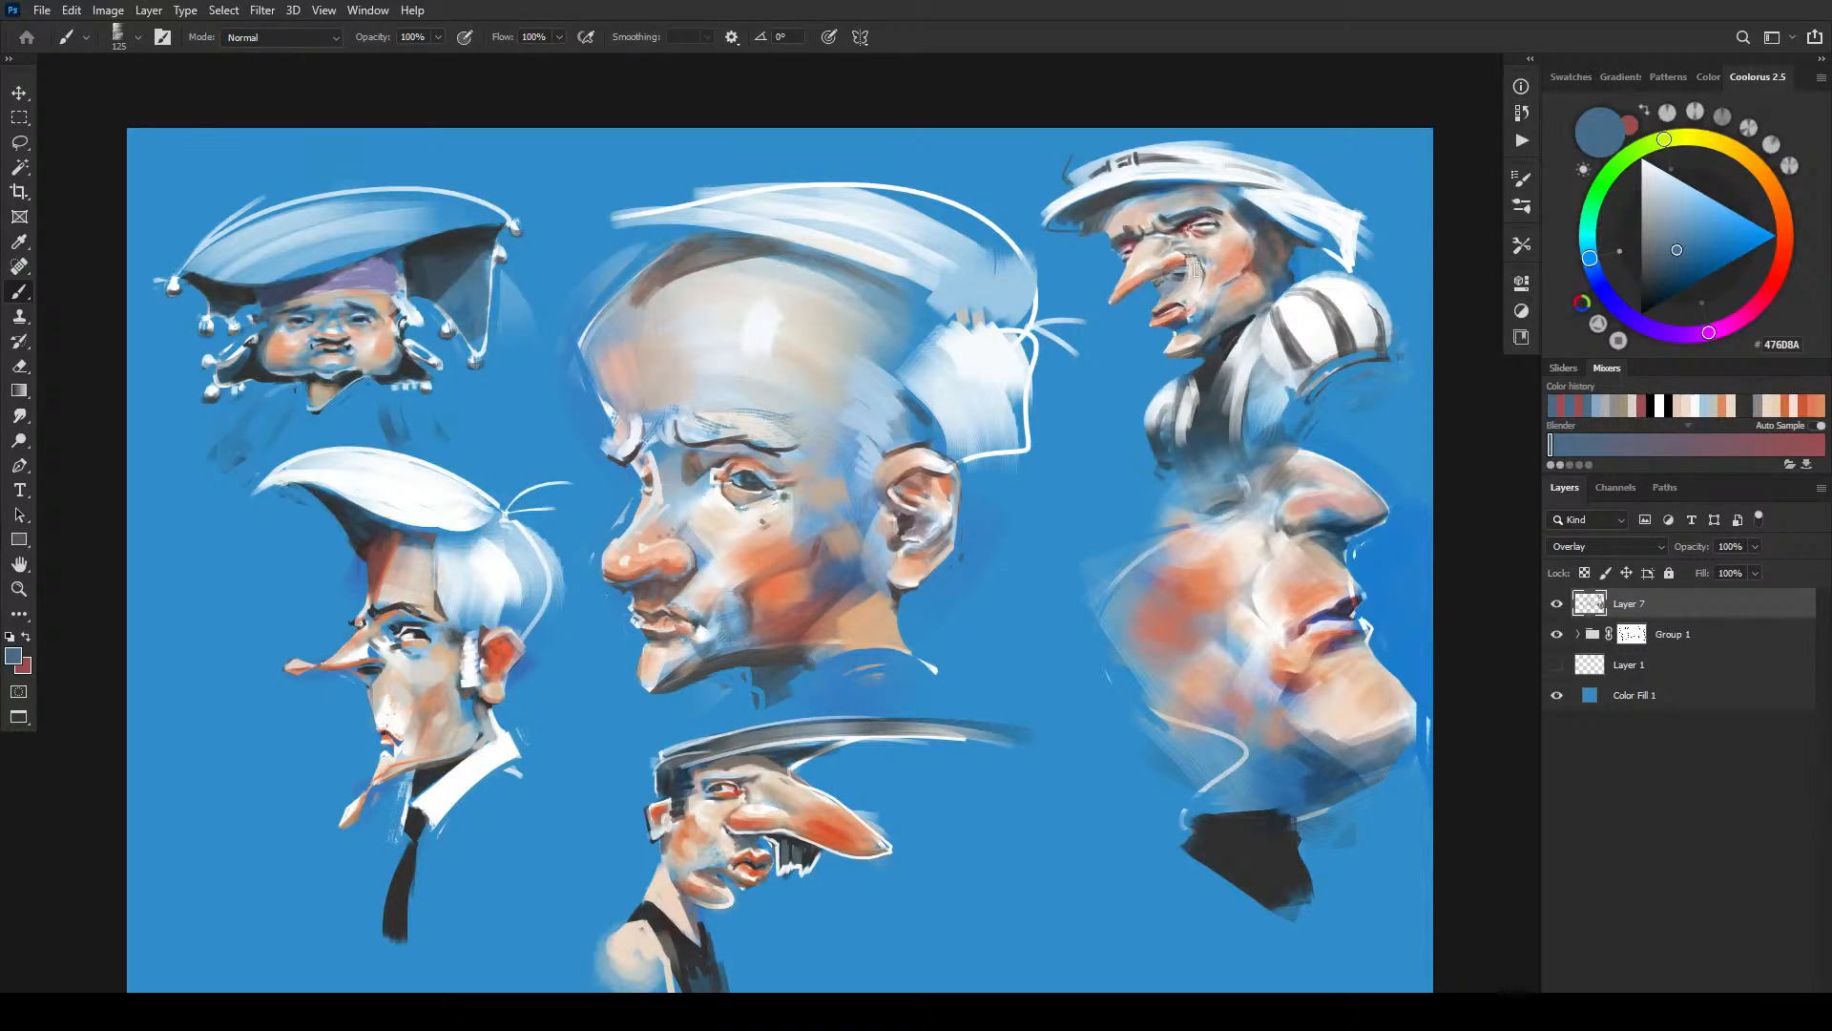
{"action": "key", "text": "x"}
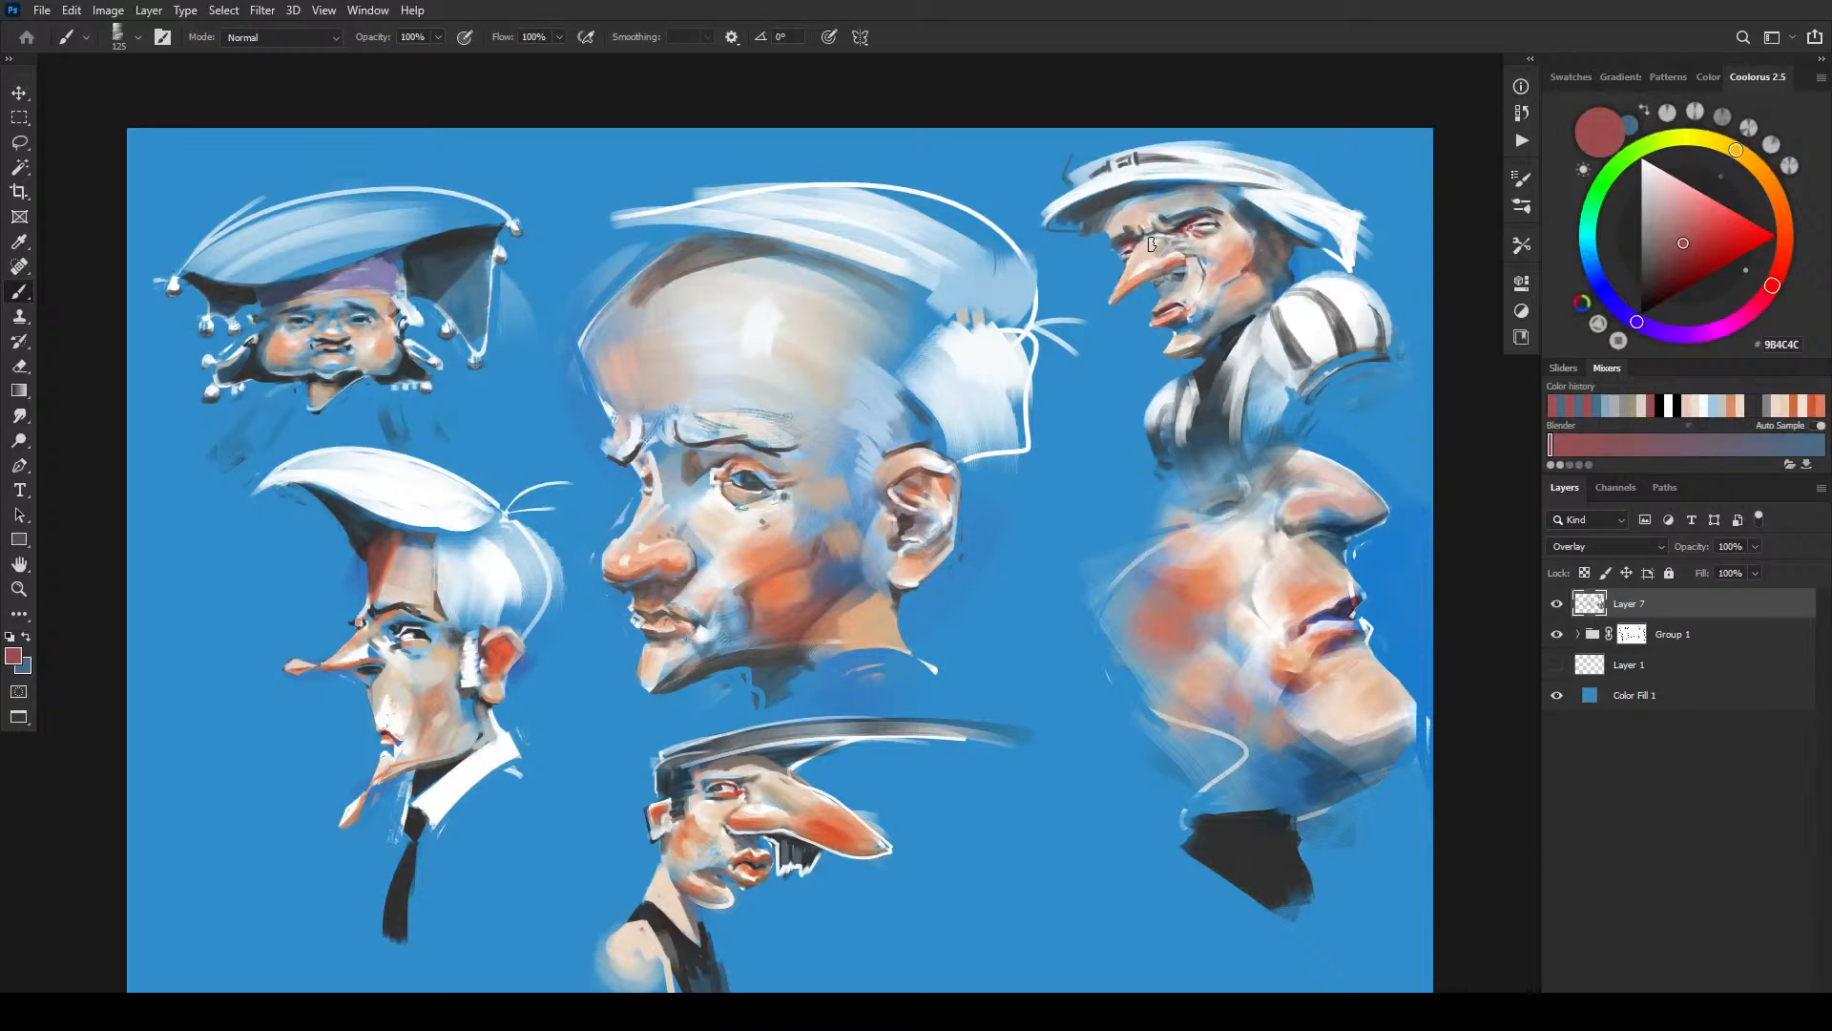
{"action": "key", "text": "x"}
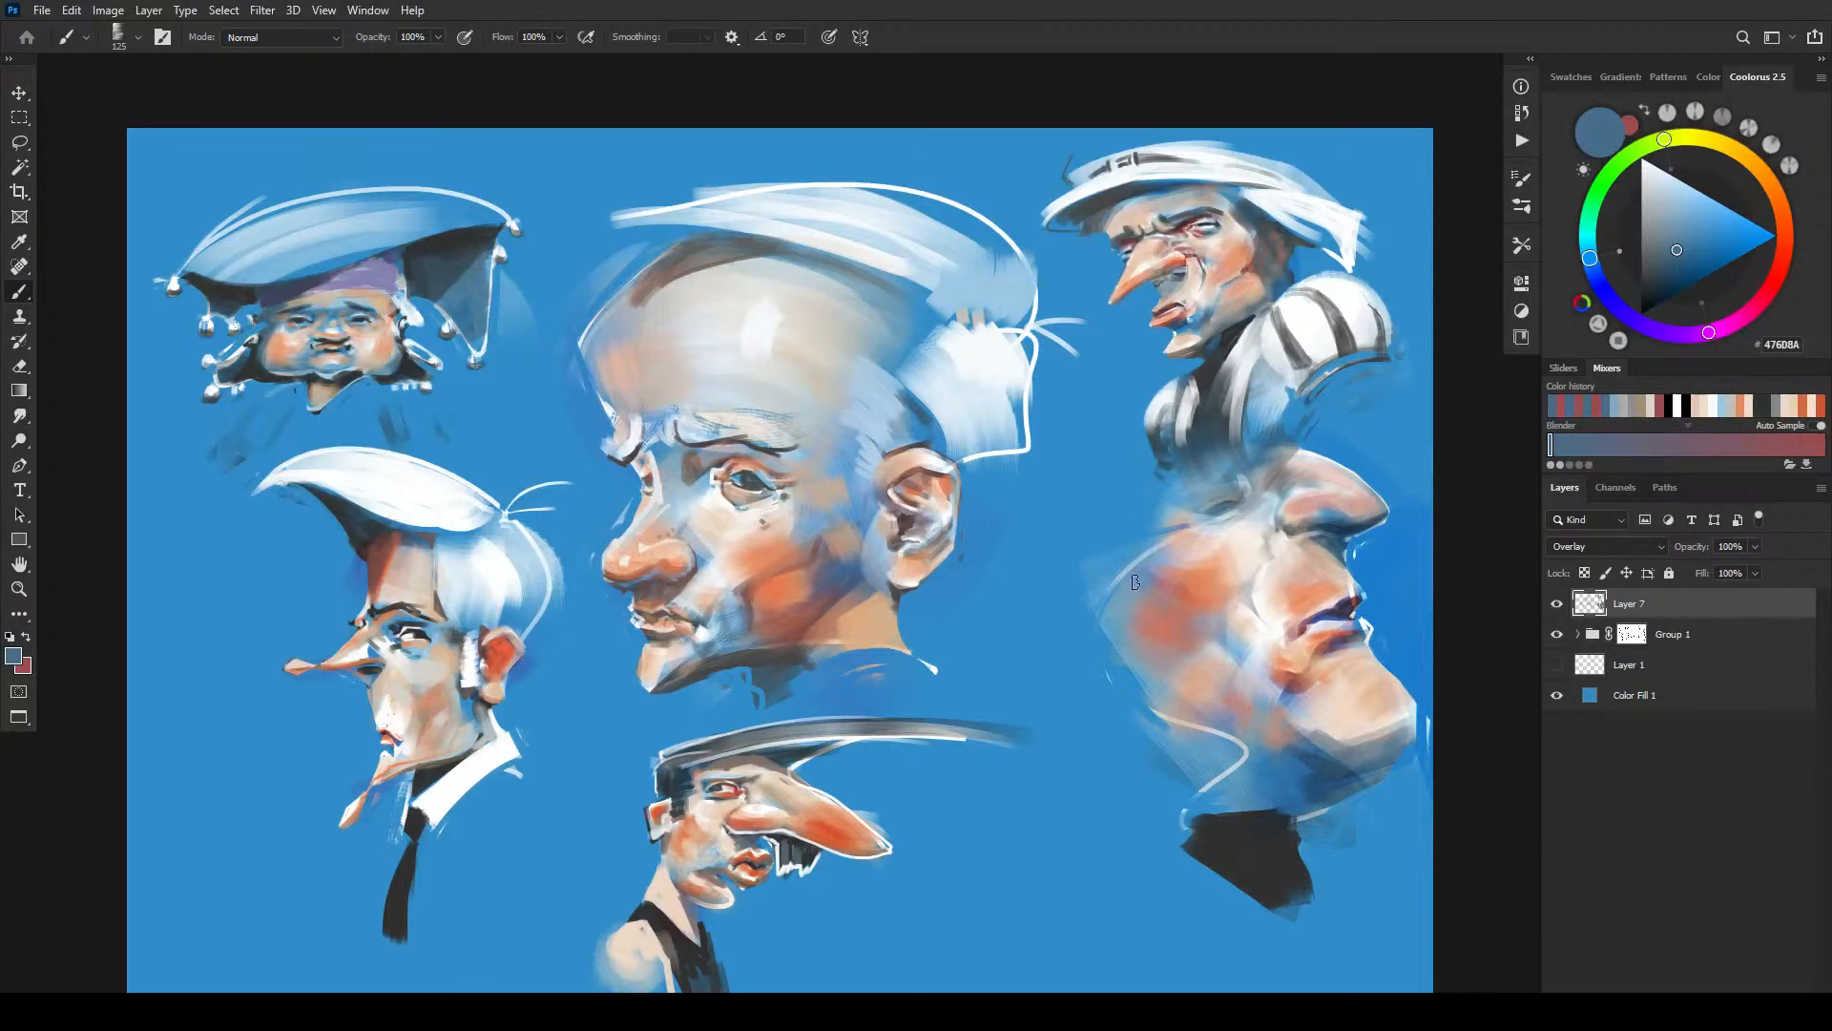
- Colour the central bald head's lips and the area under its nose with alternating red and blue
{"action": "key", "text": "x"}
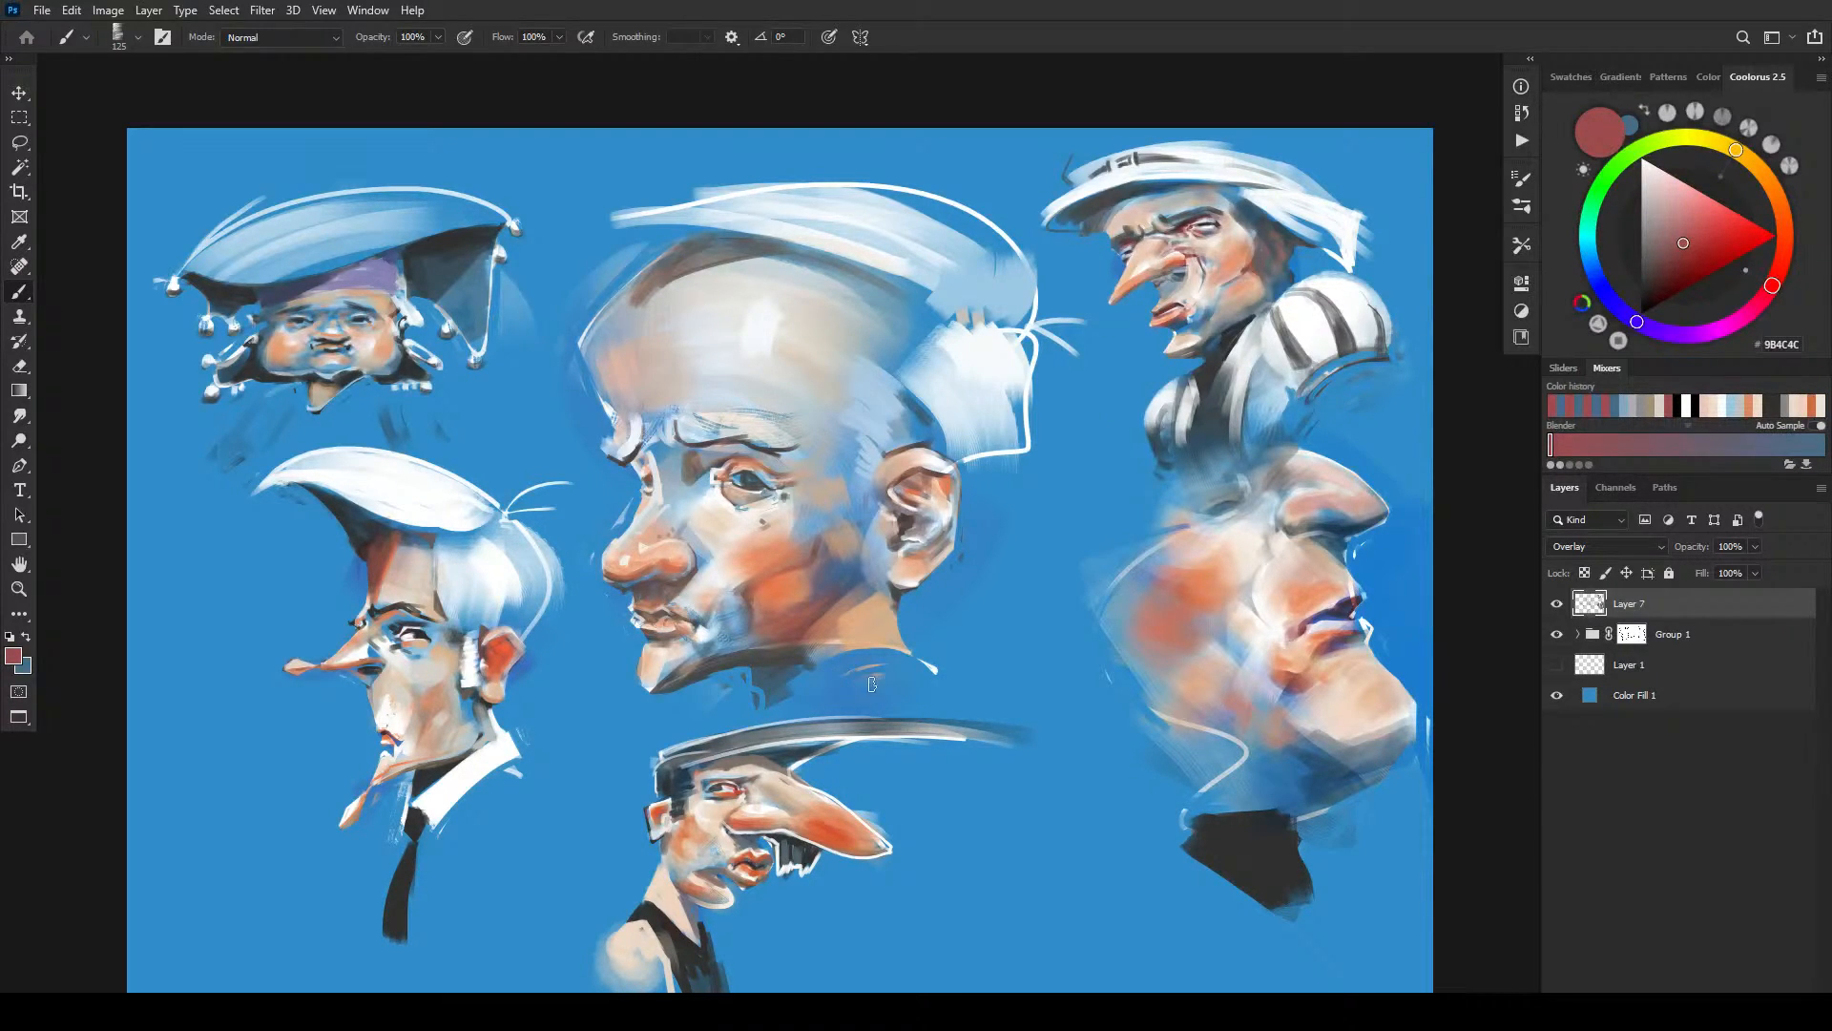
{"action": "left_click_drag", "start_coordinate": [646, 610], "coordinate": [671, 626]}
{"action": "key", "text": "x"}
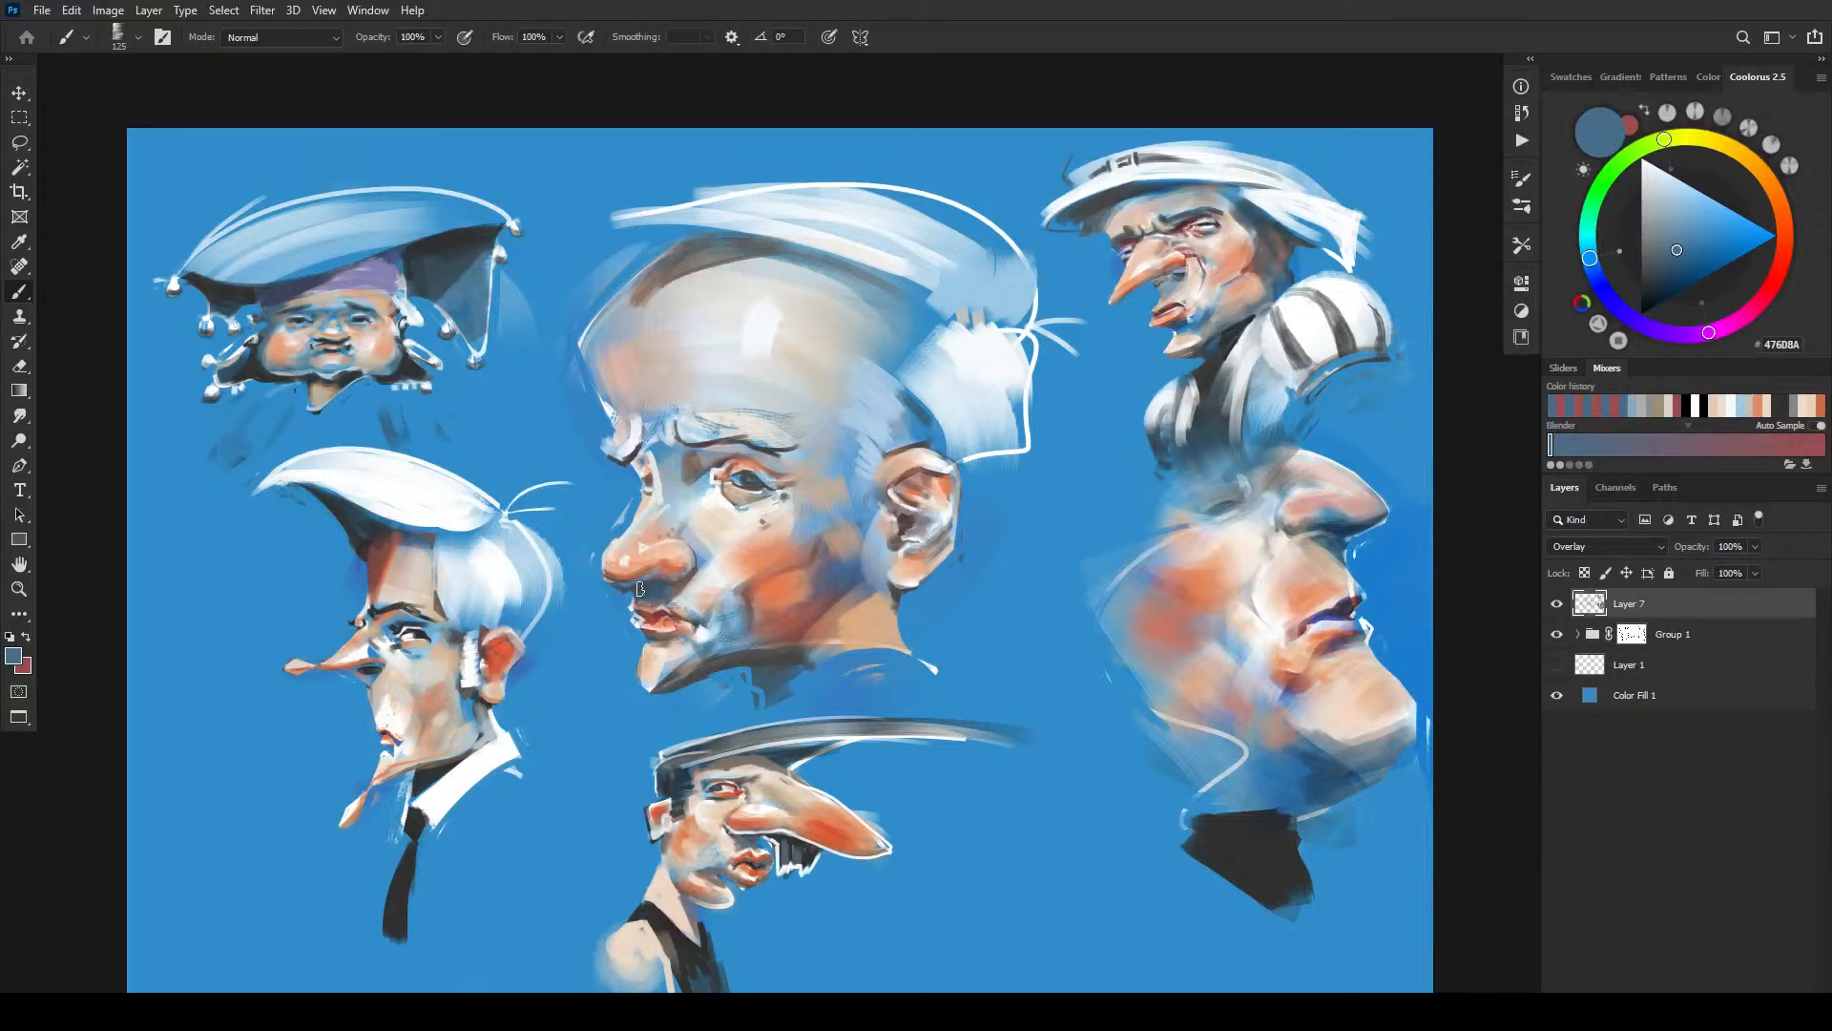
{"action": "mouse_move", "coordinate": [657, 616]}
{"action": "left_mouse_down"}
{"action": "mouse_move", "coordinate": [678, 632]}
{"action": "mouse_move", "coordinate": [655, 621]}
{"action": "left_mouse_up"}
{"action": "key", "text": "x"}
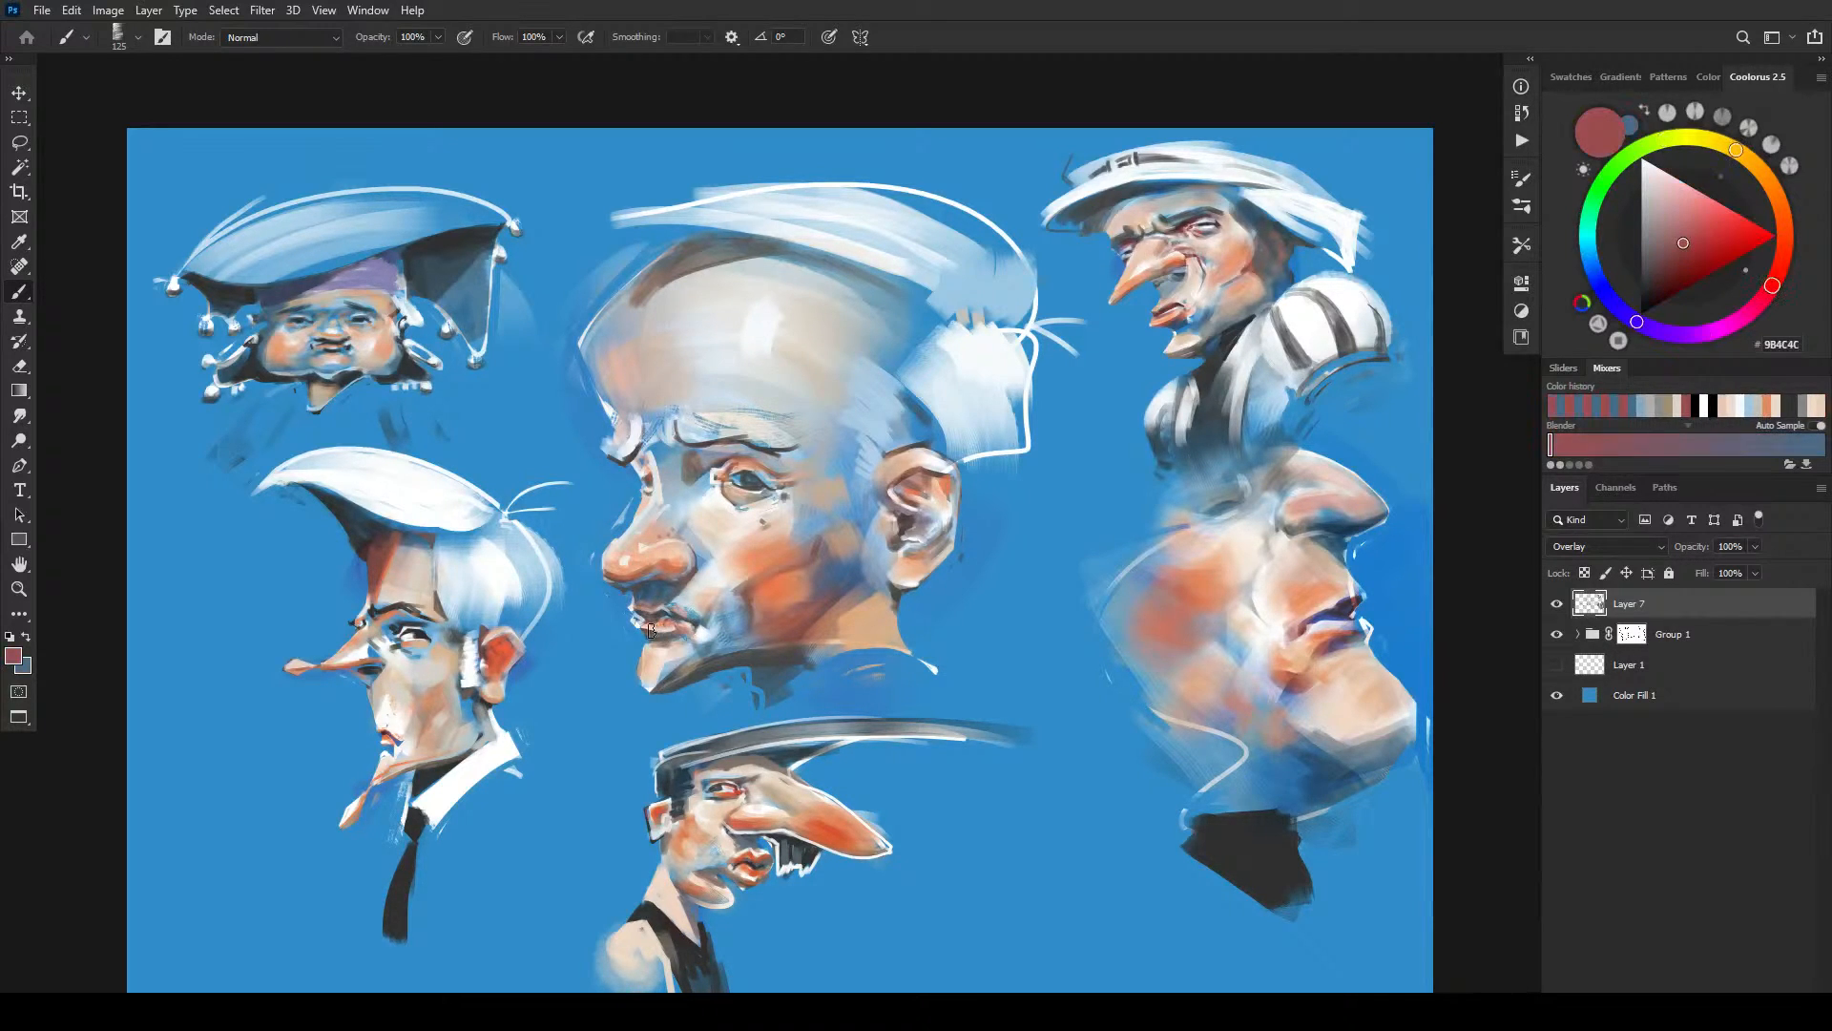
{"action": "key", "text": "x"}
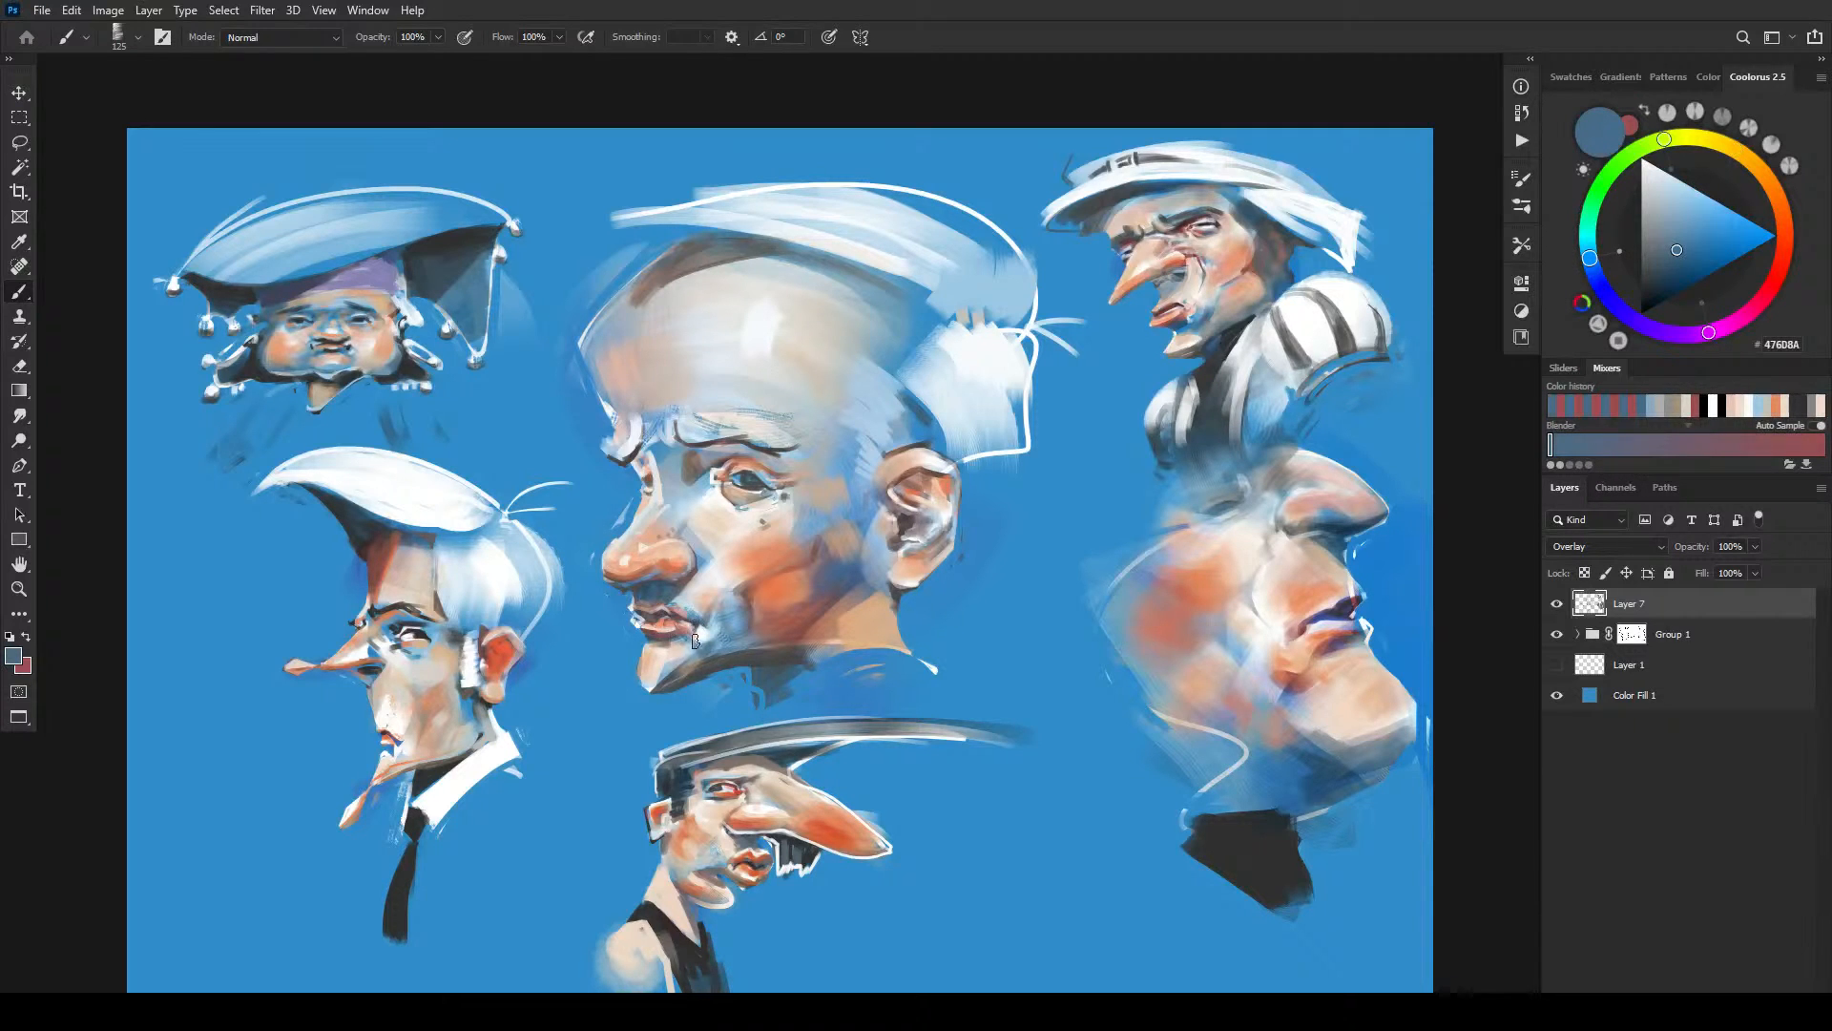
- Add red and blue accents around the central head's eyes, brow and nose
{"action": "key", "text": "x"}
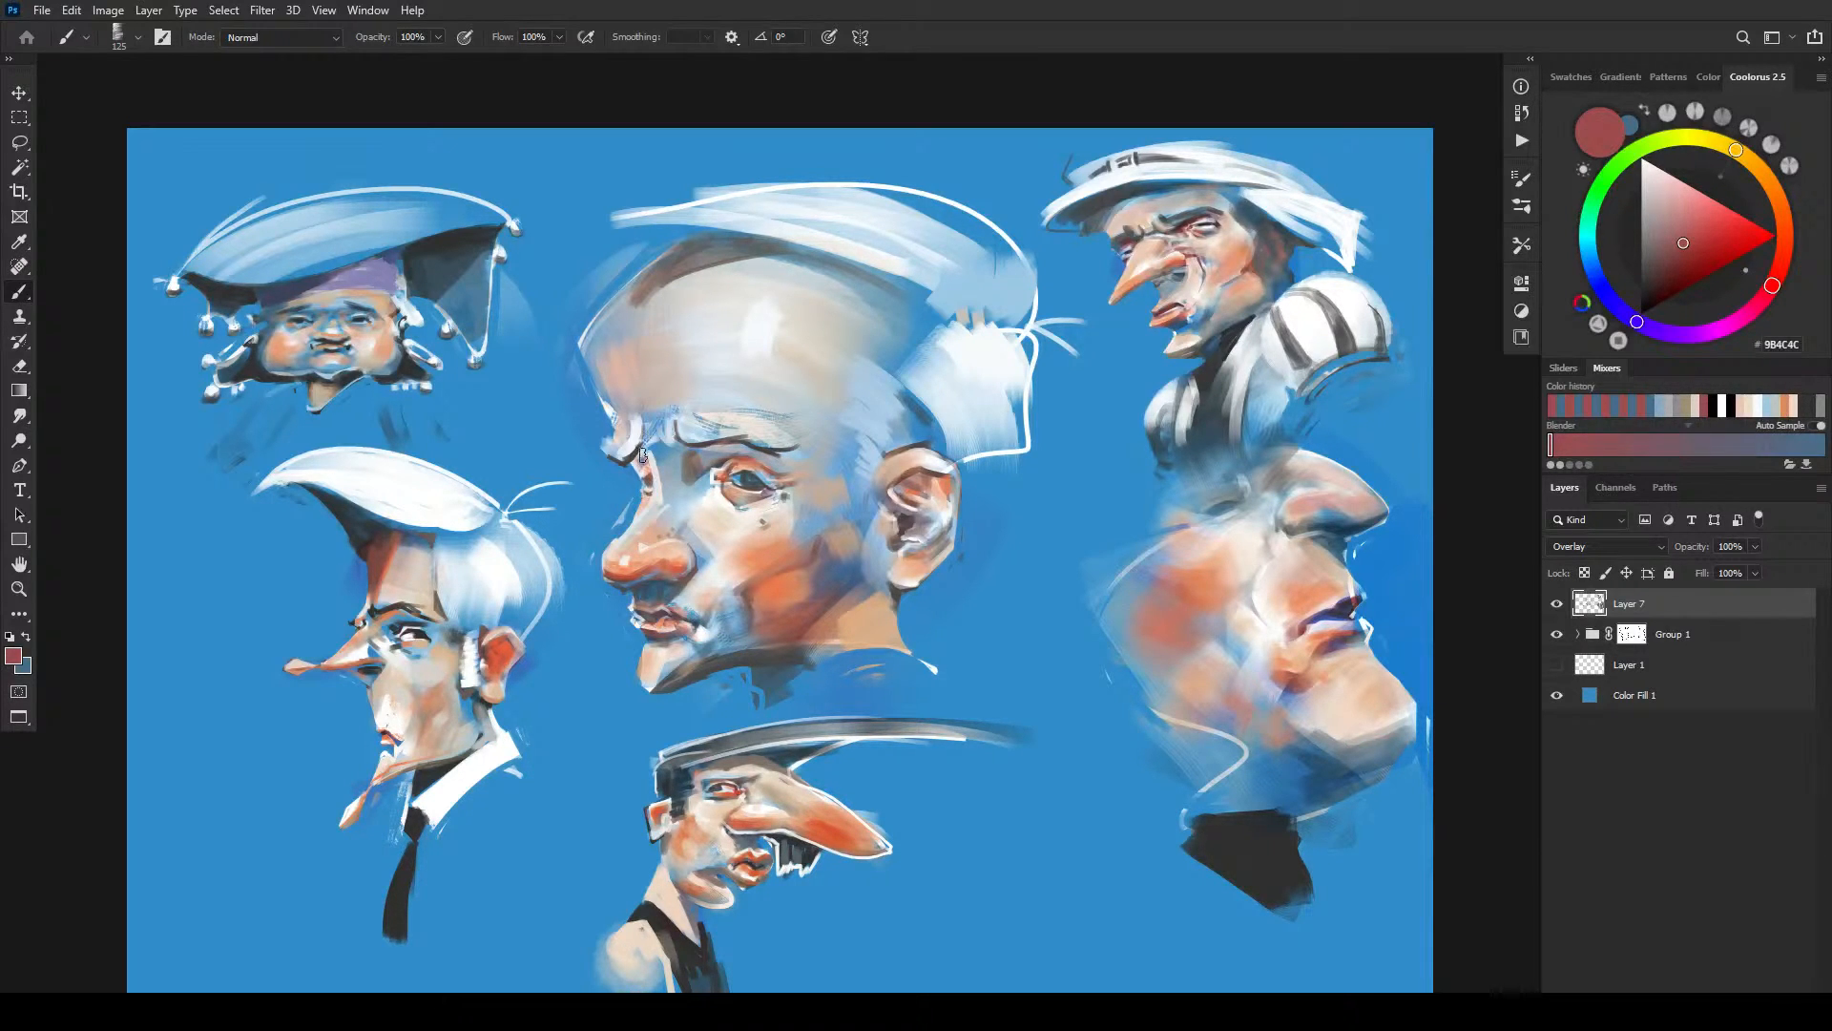
{"action": "key", "text": "x"}
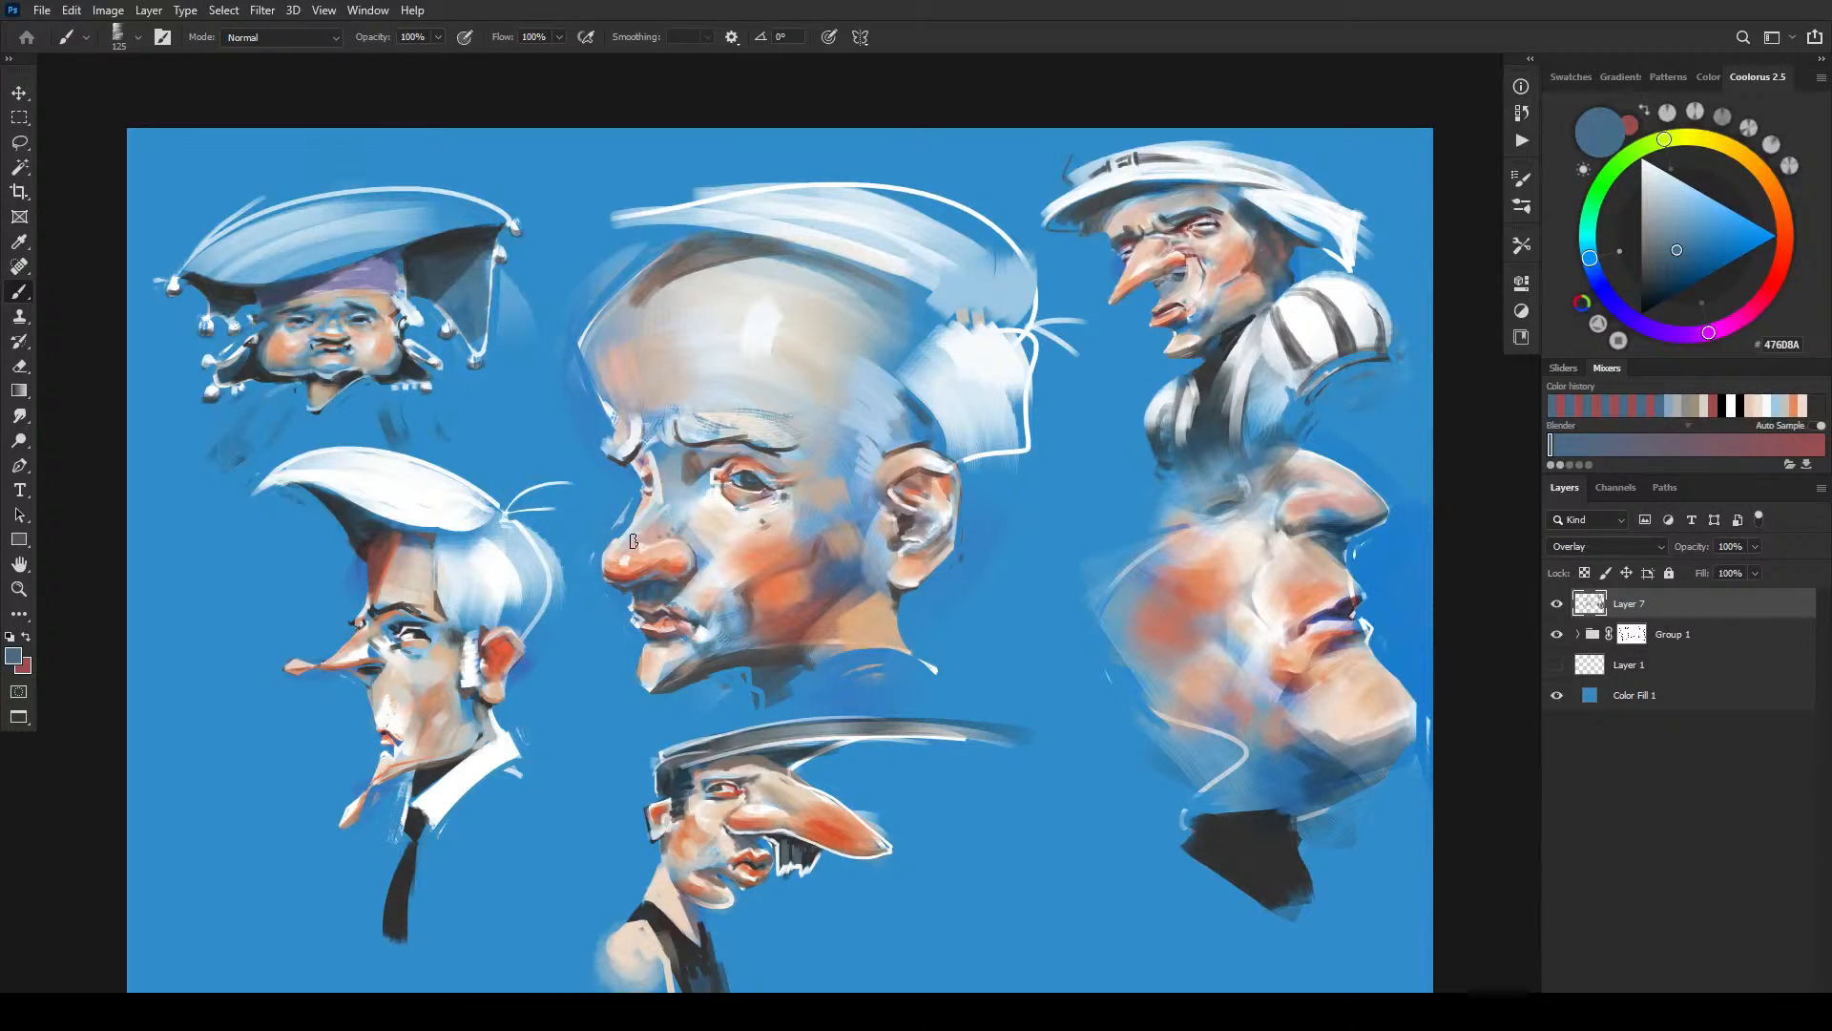
{"action": "key", "text": "x"}
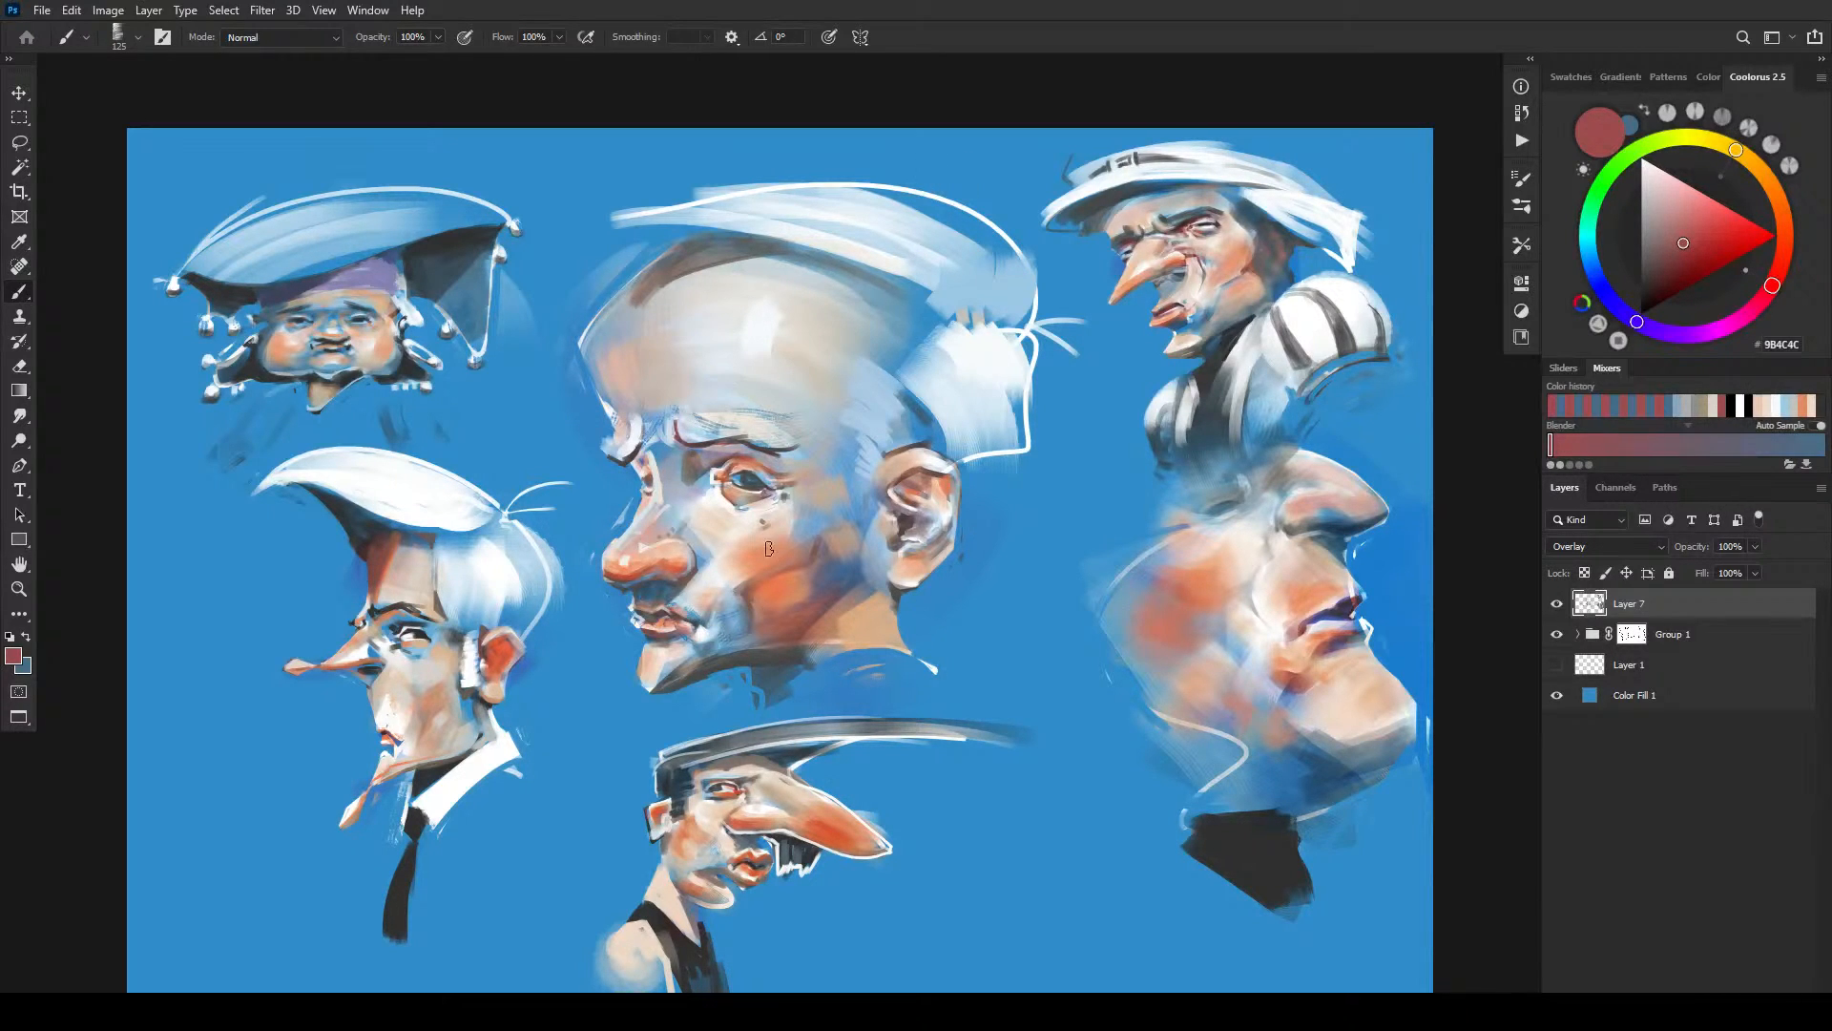
- Glaze blue along the central head's smile fold and jaw with a 250-pixel brush, mixing in some red
{"action": "key", "text": "x"}
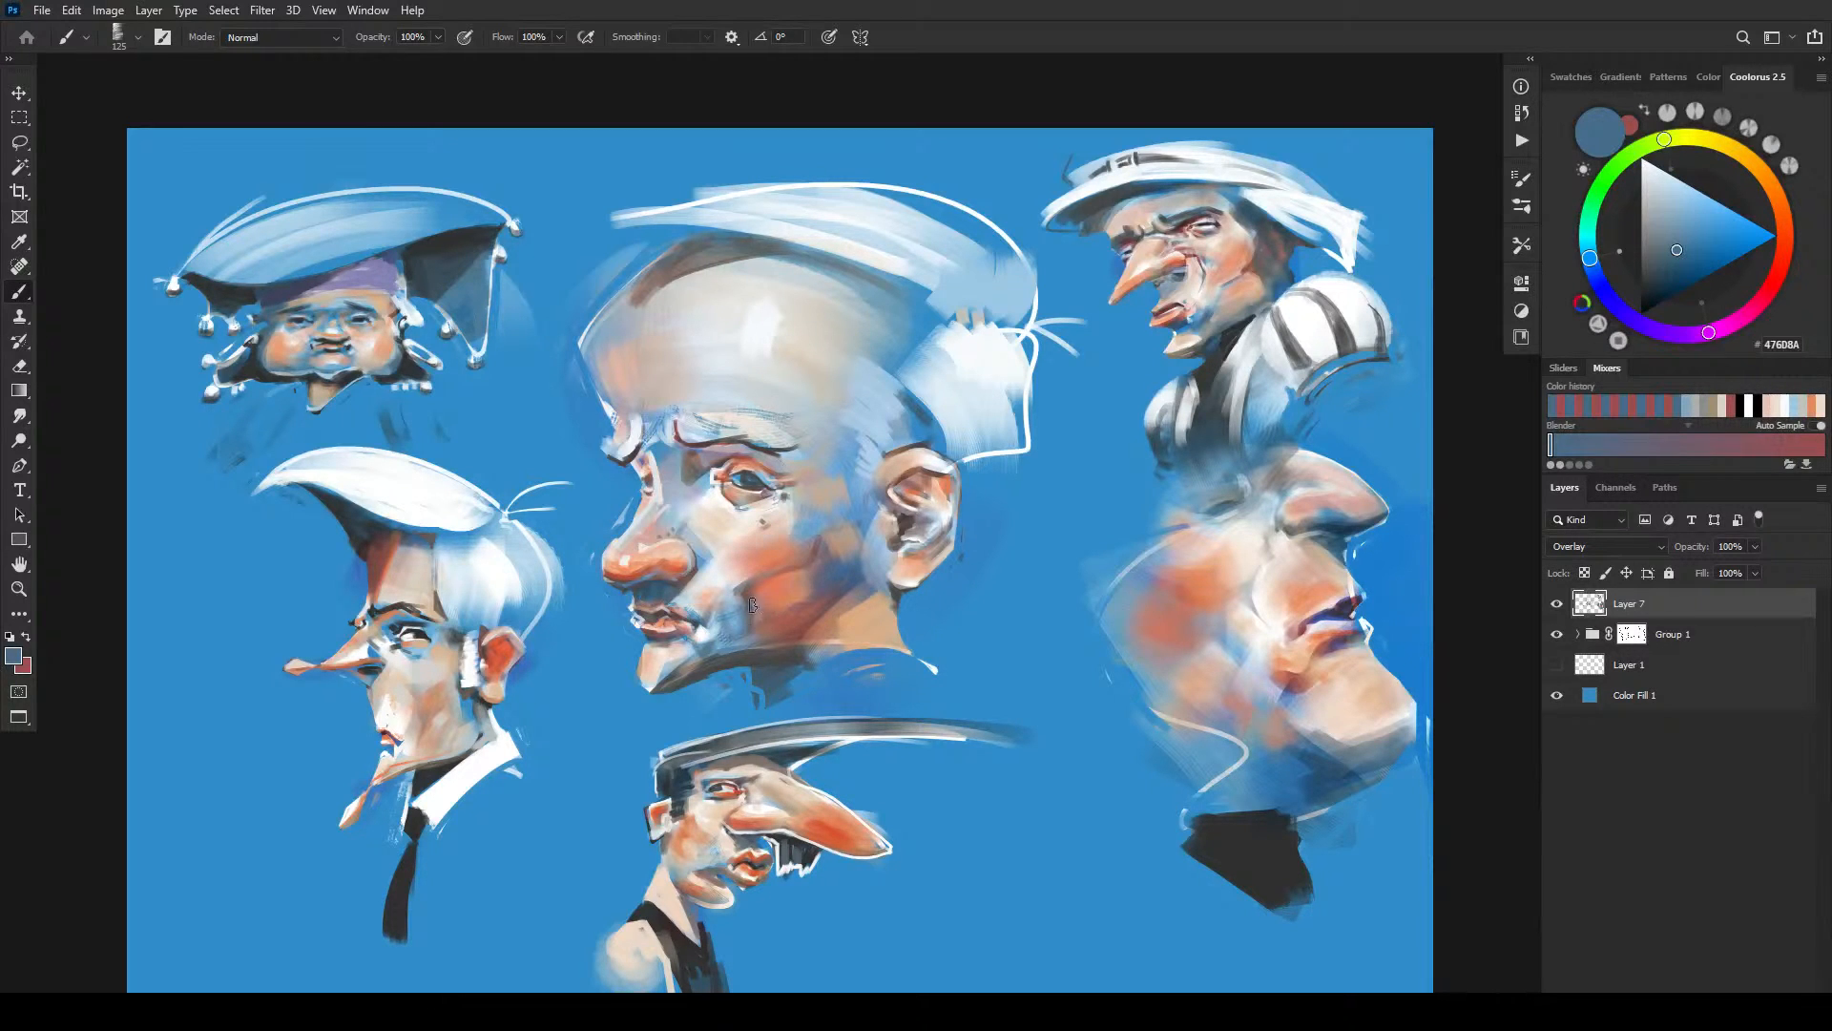
{"action": "key", "text": "bracketright"}
{"action": "key", "text": "bracketright"}
{"action": "key", "text": "bracketright"}
{"action": "key", "text": "bracketright"}
{"action": "mouse_move", "coordinate": [735, 602]}
{"action": "left_mouse_down"}
{"action": "mouse_move", "coordinate": [725, 656]}
{"action": "mouse_move", "coordinate": [719, 606]}
{"action": "mouse_move", "coordinate": [735, 636]}
{"action": "mouse_move", "coordinate": [694, 651]}
{"action": "mouse_move", "coordinate": [742, 647]}
{"action": "left_mouse_up"}
{"action": "key", "text": "x"}
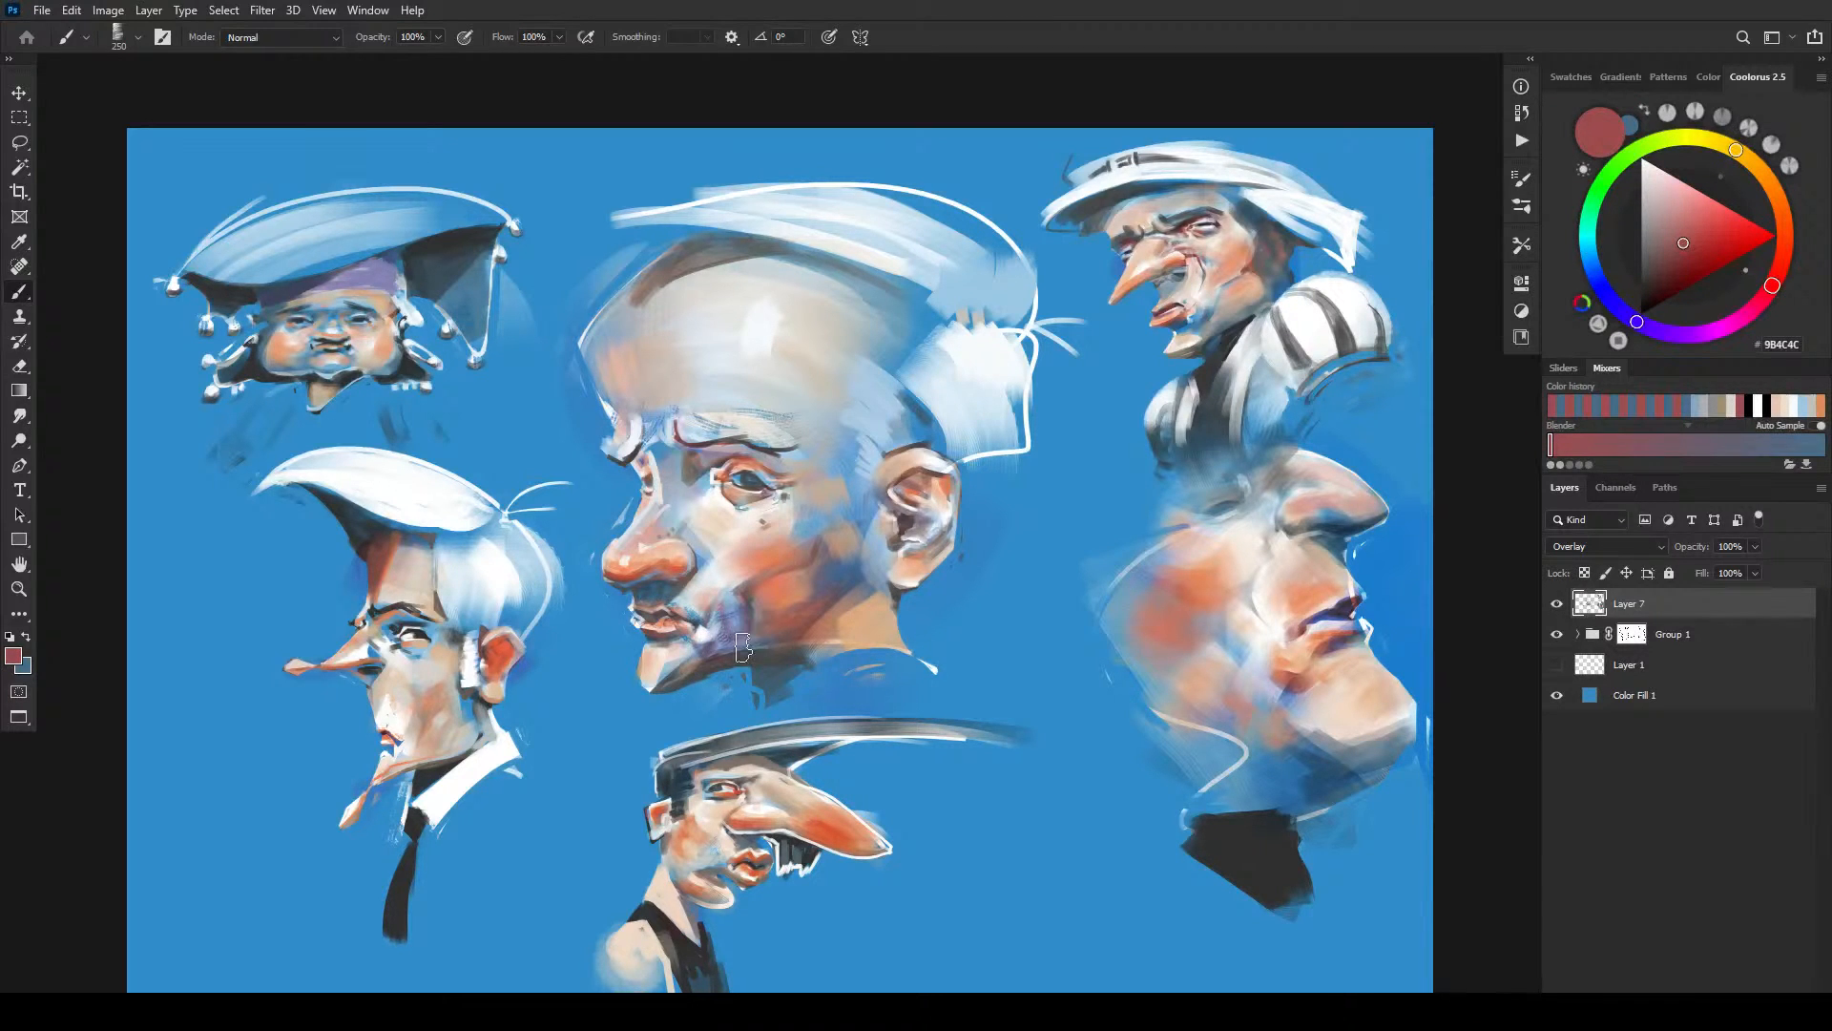
{"action": "key", "text": "x"}
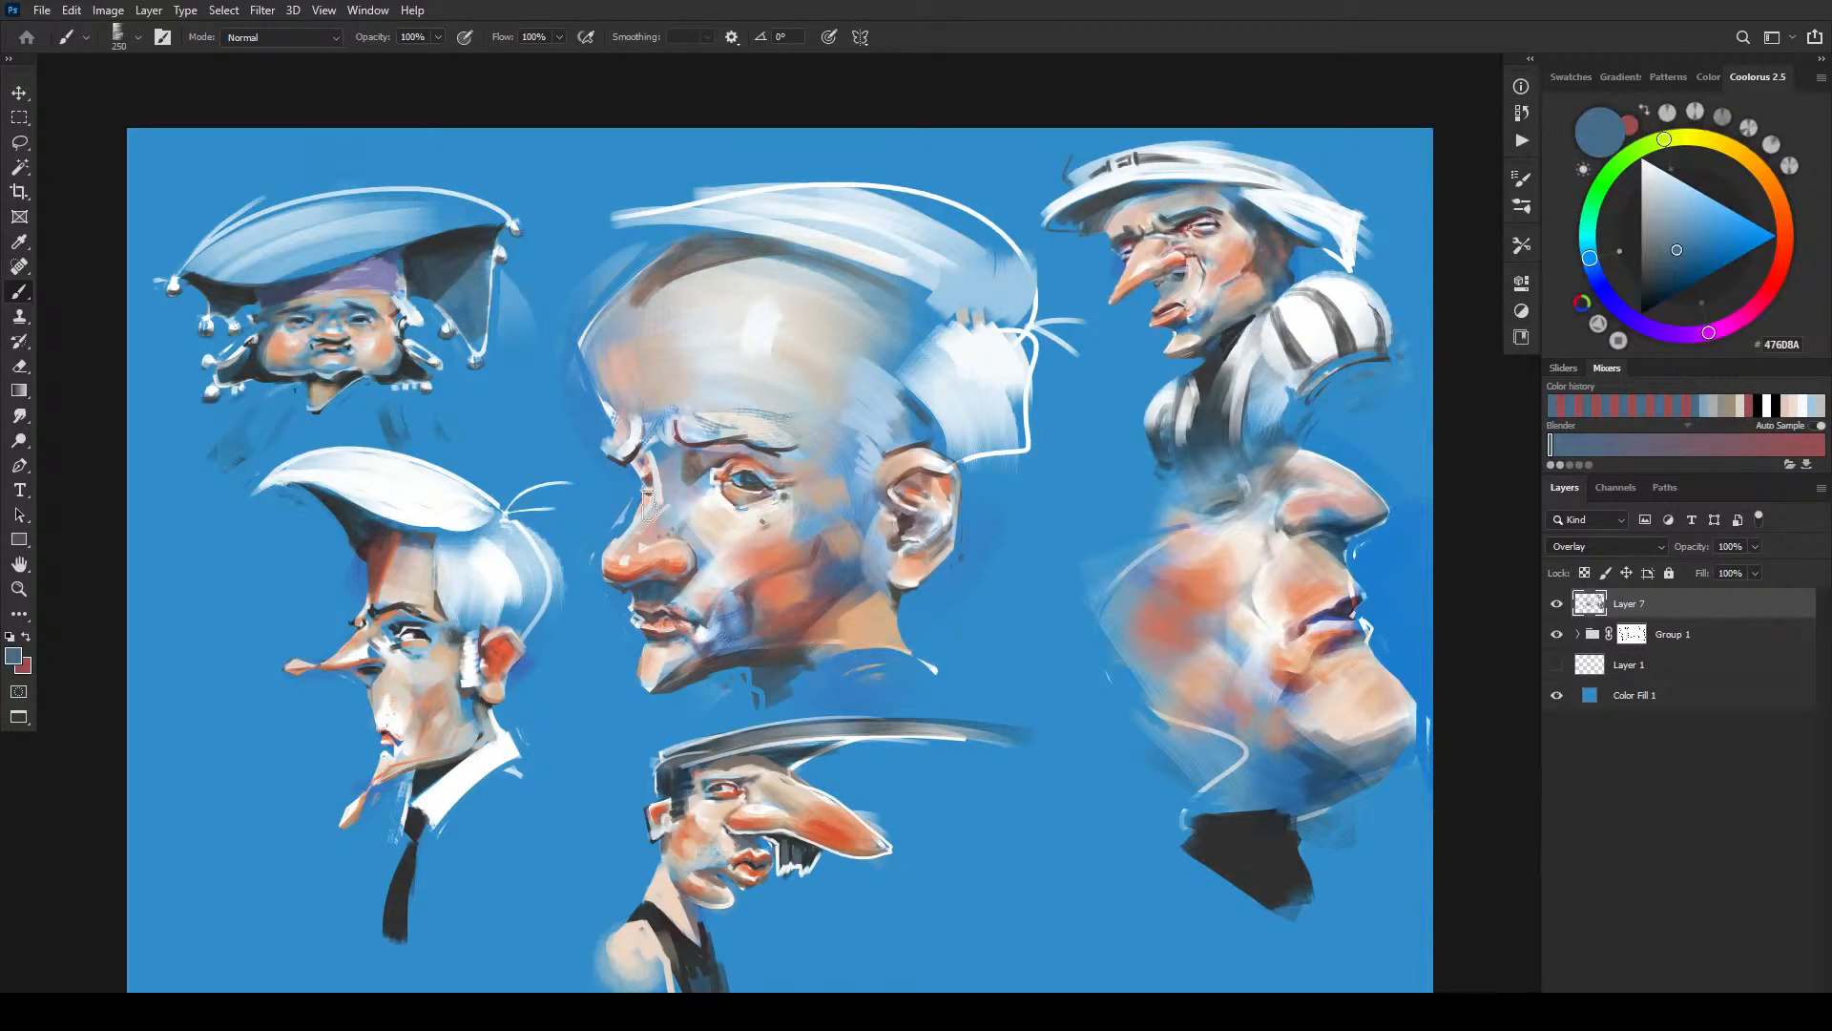
- Brush red over the small square face's nose, cheeks and neck, and tint its purple headband blue
{"action": "key", "text": "x"}
{"action": "key", "text": "bracketleft"}
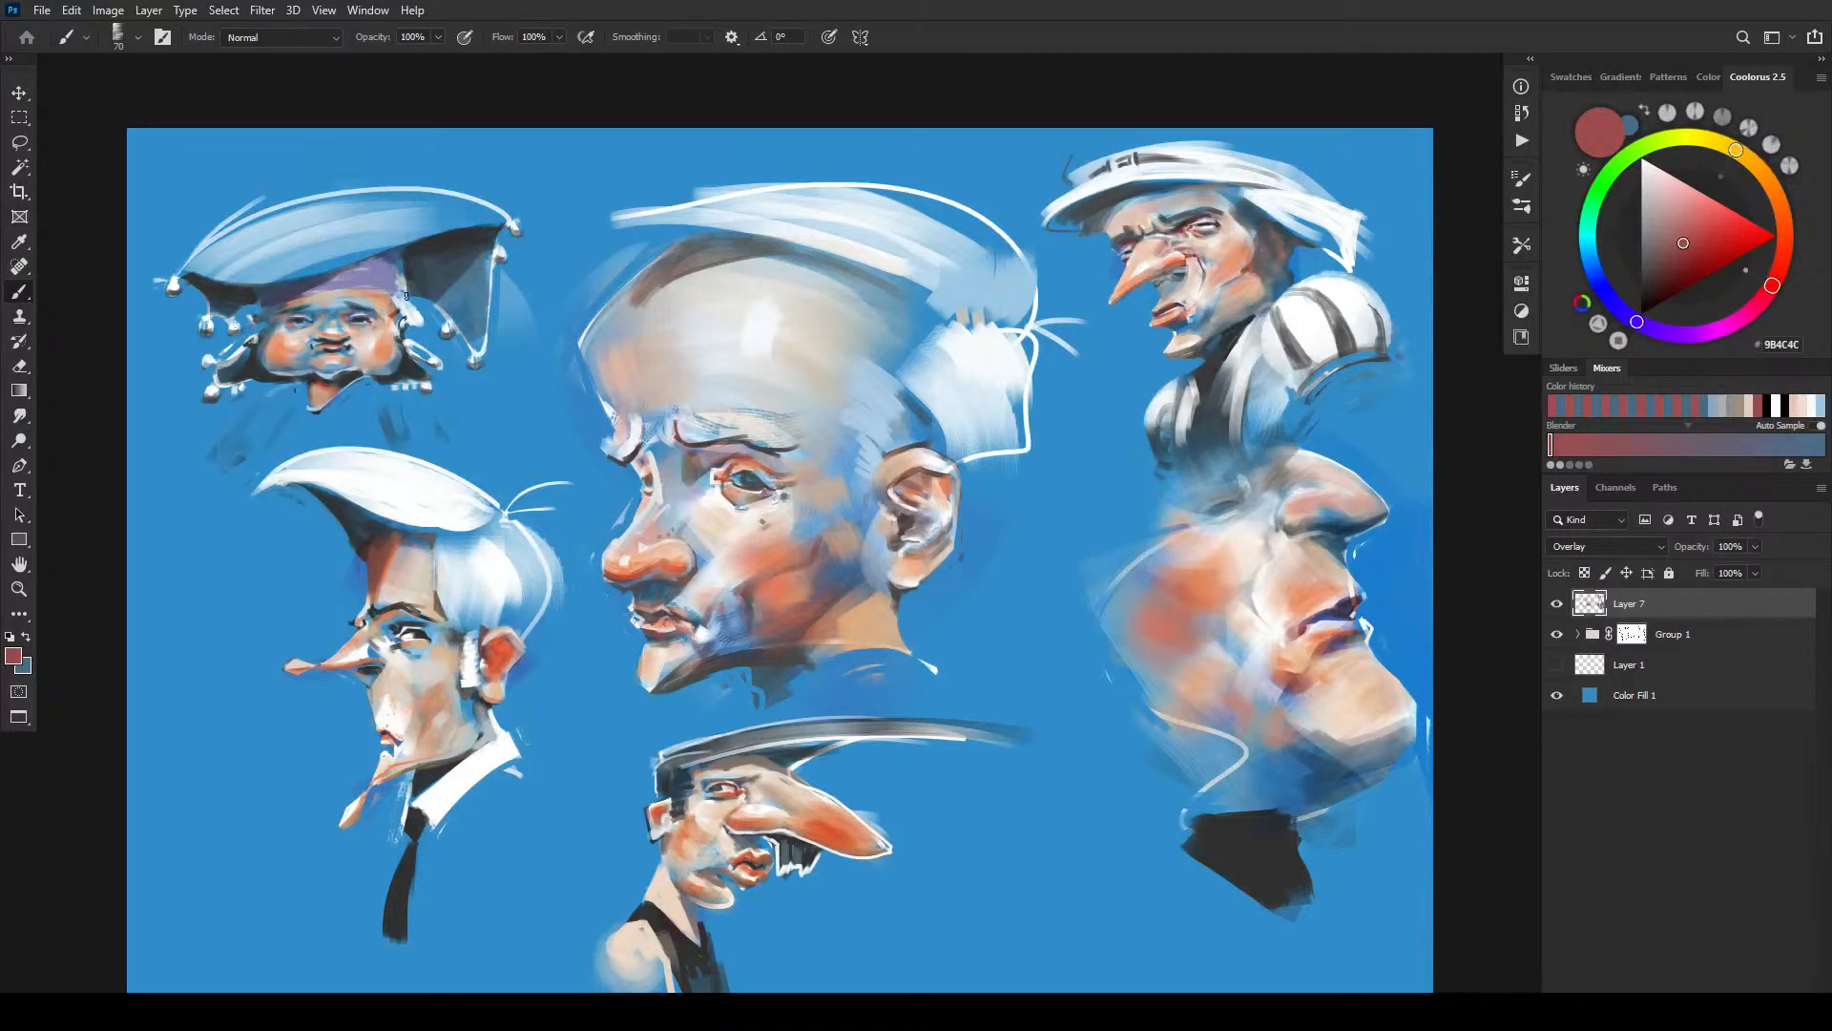
{"action": "key", "text": "x"}
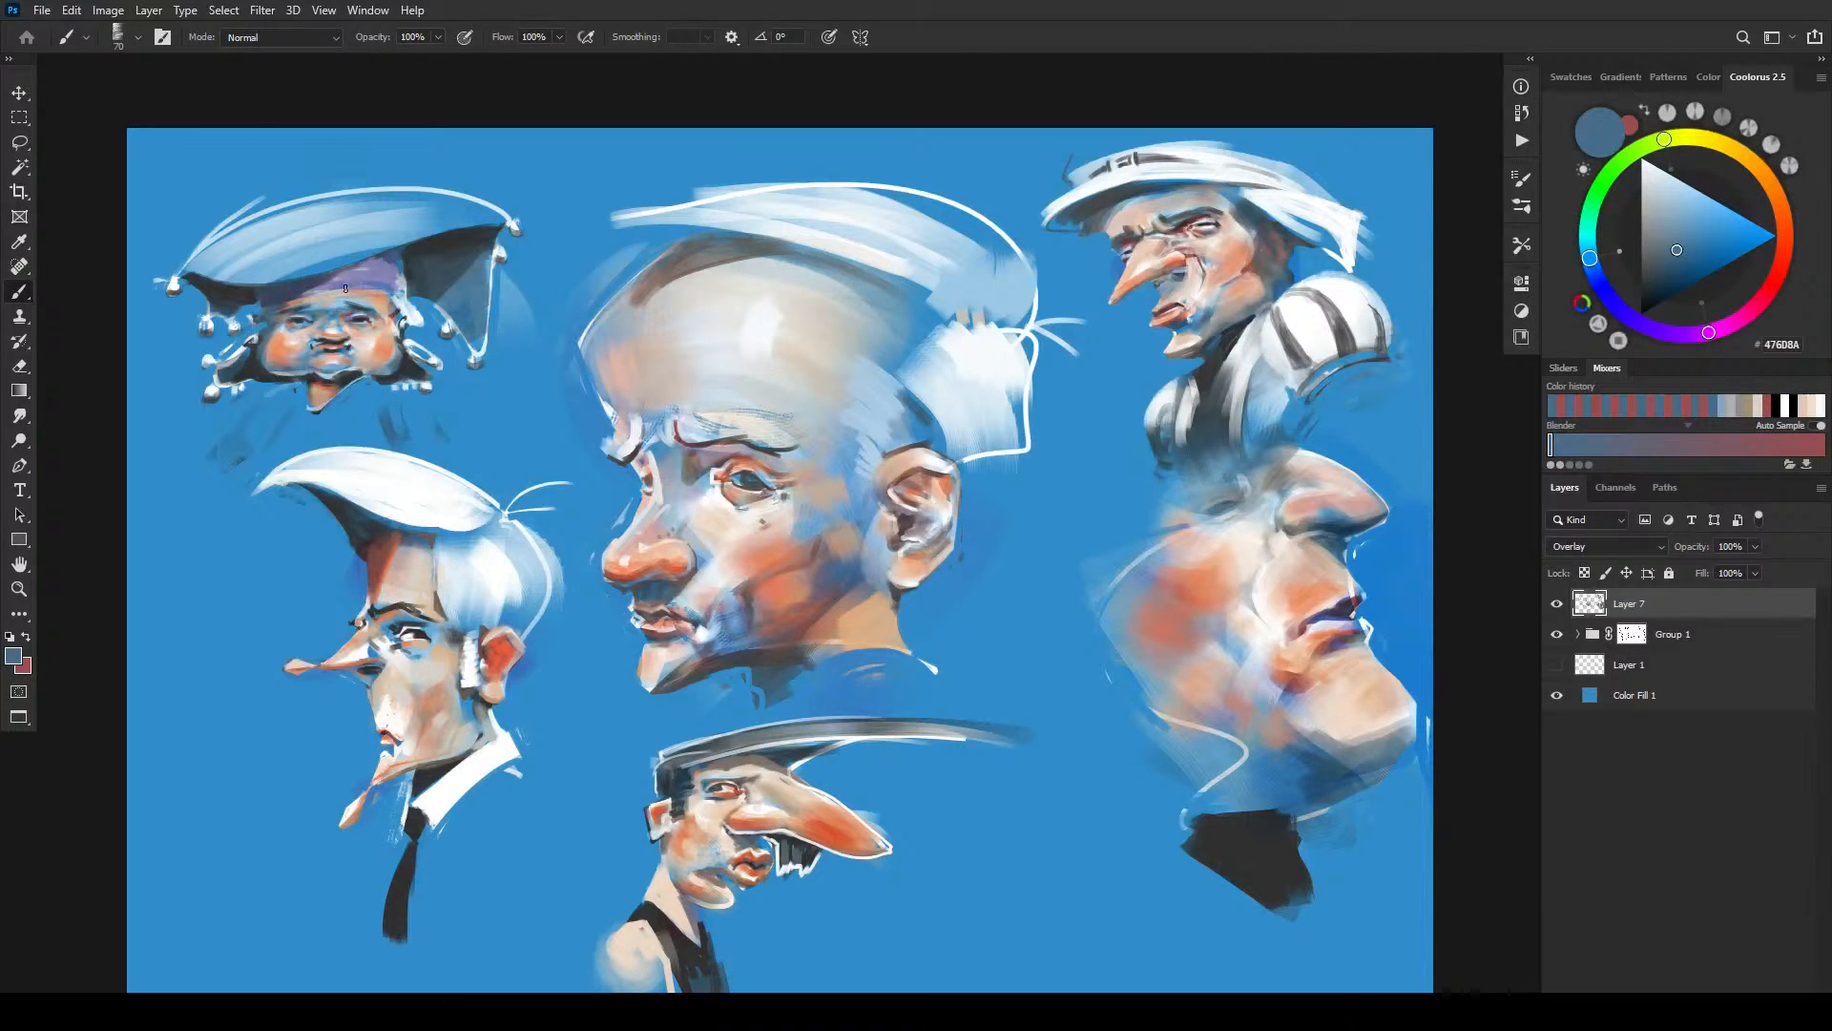
{"action": "key", "text": "bracketright"}
{"action": "left_click_drag", "start_coordinate": [379, 270], "coordinate": [334, 277]}
- Glaze blue over the central head's temple, the cheek beside the ear and the inner ear, varying the brush size
{"action": "key", "text": "bracketright"}
{"action": "key", "text": "bracketright"}
{"action": "key", "text": "bracketright"}
{"action": "key", "text": "bracketright"}
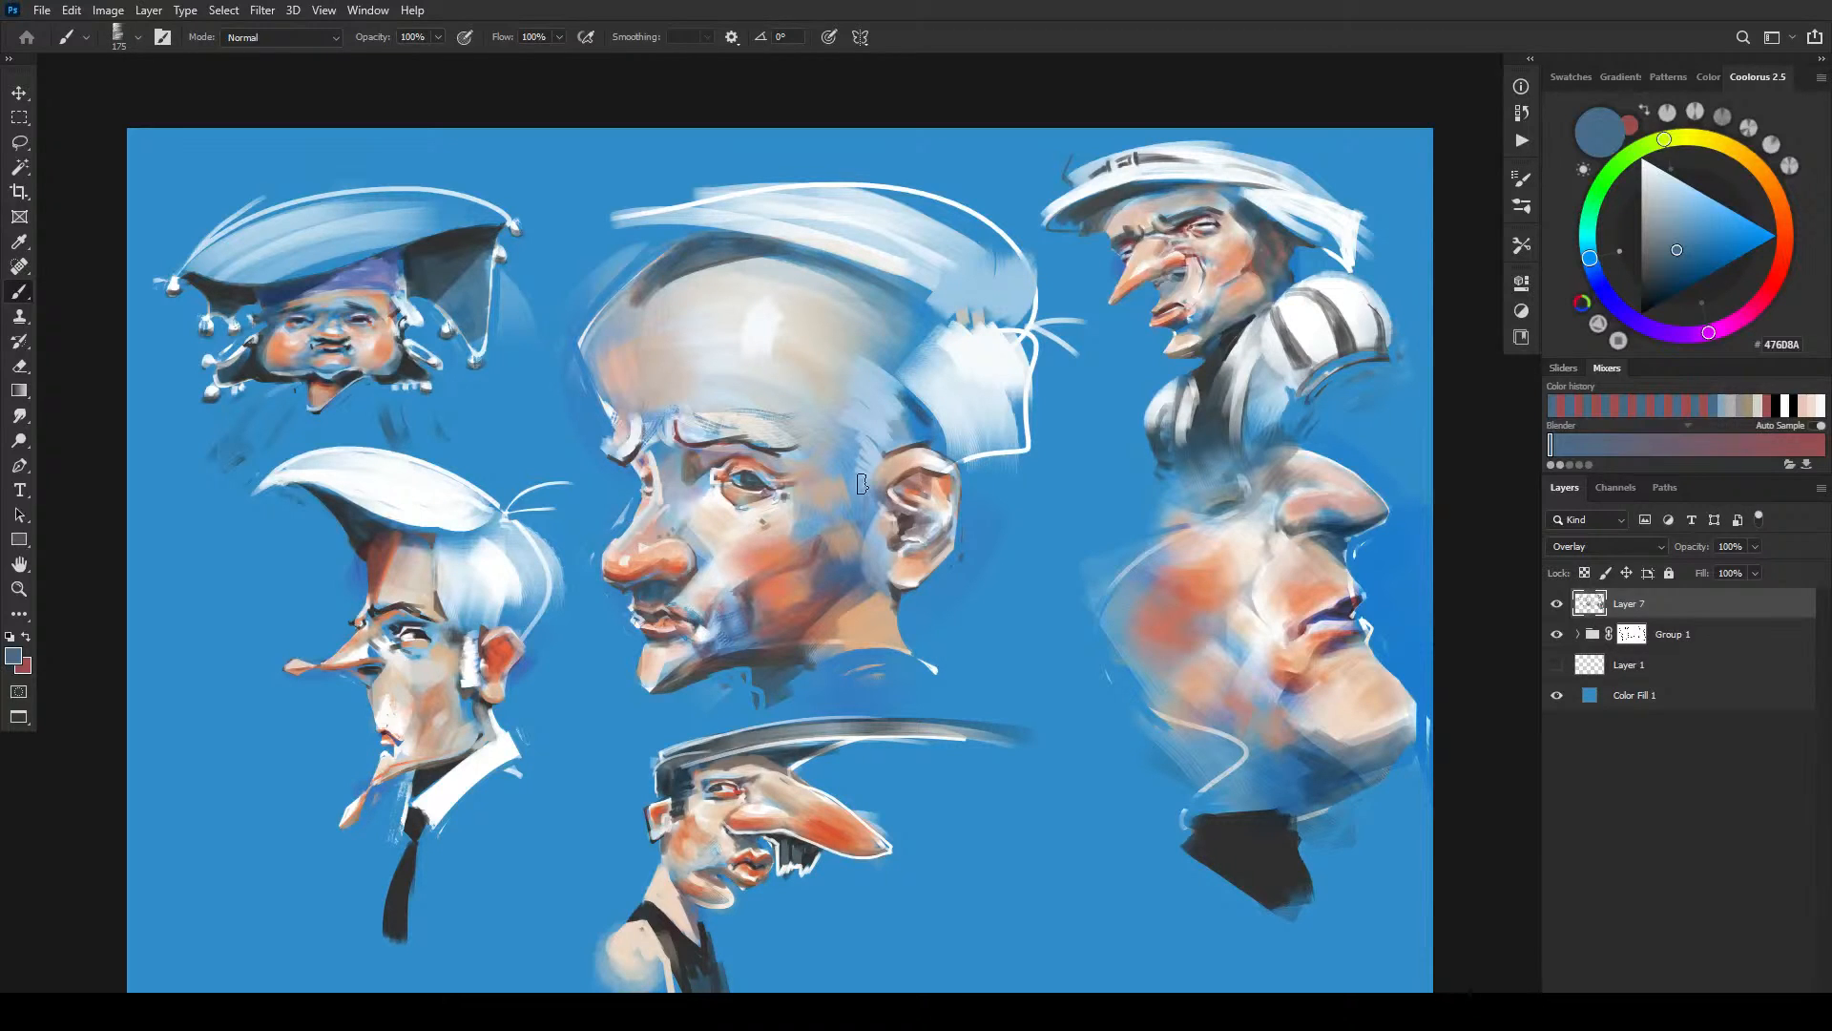
{"action": "key", "text": "bracketright"}
{"action": "key", "text": "bracketleft"}
{"action": "key", "text": "bracketleft"}
{"action": "key", "text": "bracketleft"}
{"action": "key", "text": "bracketleft"}
{"action": "key", "text": "bracketleft"}
{"action": "key", "text": "bracketleft"}
{"action": "key", "text": "bracketleft"}
{"action": "key", "text": "bracketleft"}
{"action": "key", "text": "bracketleft"}
{"action": "key", "text": "bracketright"}
{"action": "key", "text": "bracketright"}
{"action": "key", "text": "bracketright"}
{"action": "key", "text": "bracketright"}
{"action": "key", "text": "bracketright"}
{"action": "key", "text": "bracketright"}
{"action": "key", "text": "bracketright"}
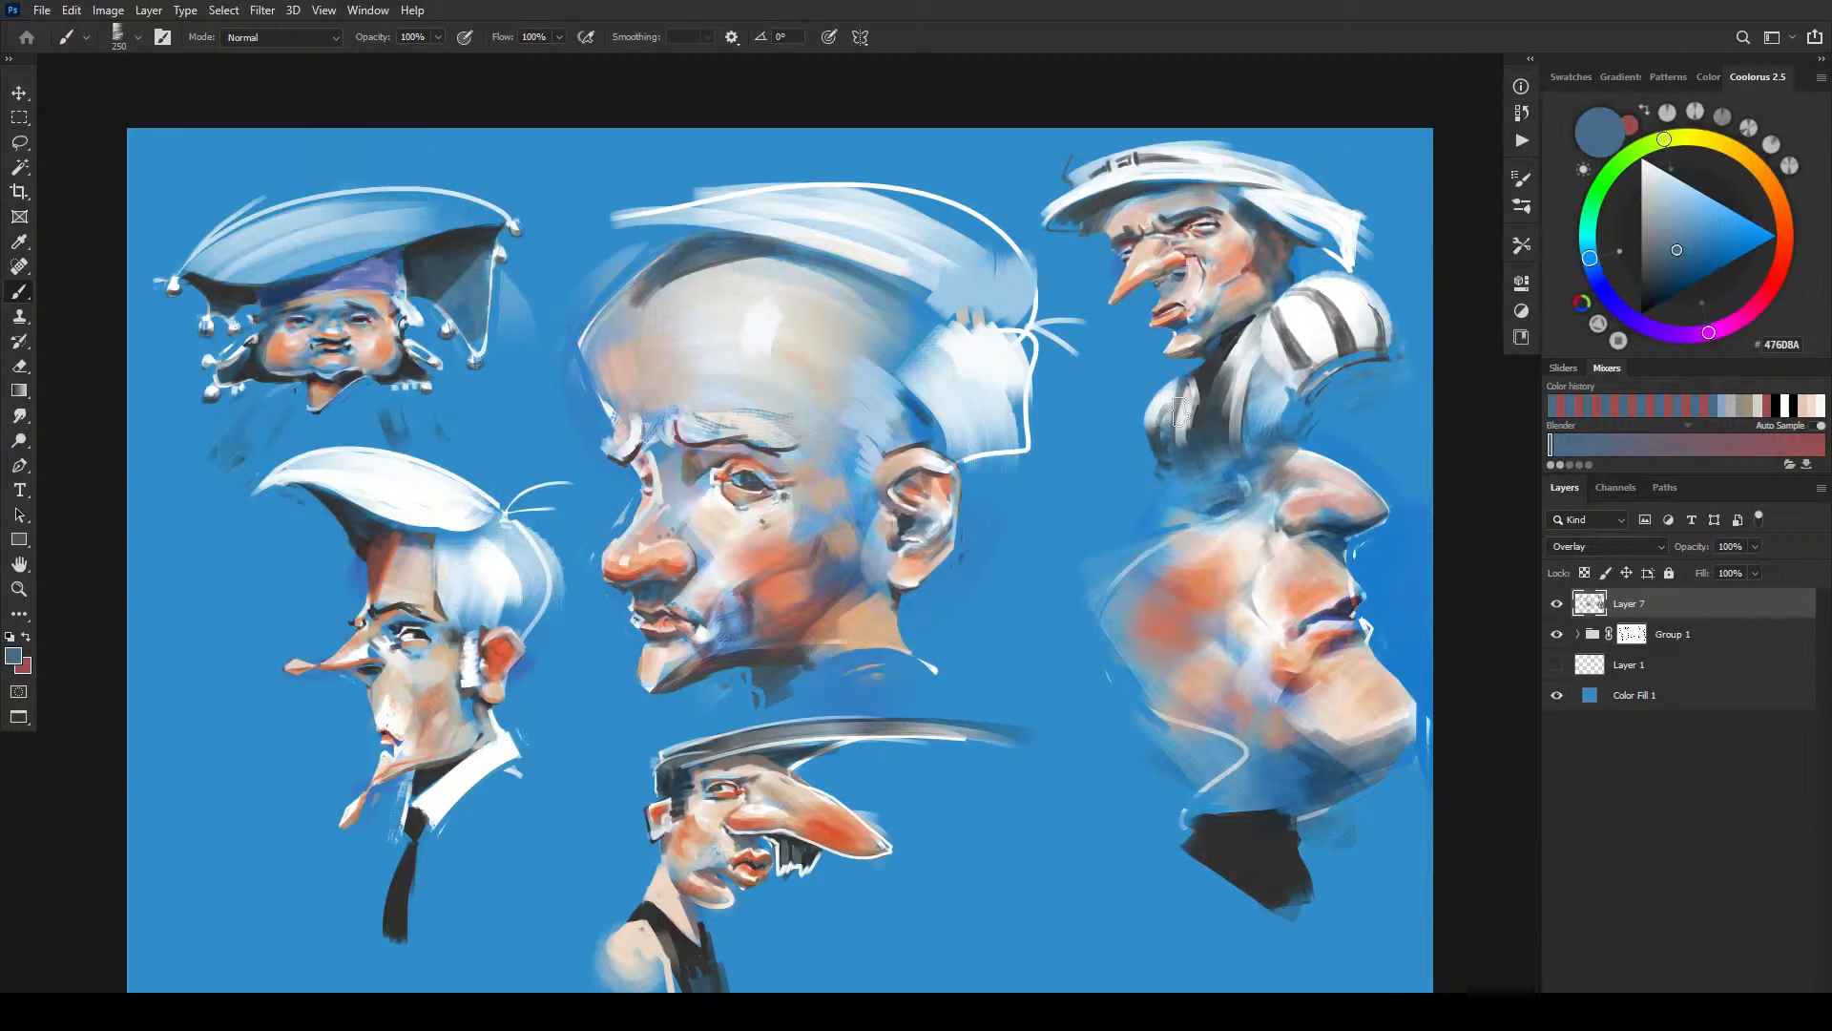
- Work alternating red and blue into the eye area of the large upturned head
{"action": "key", "text": "x"}
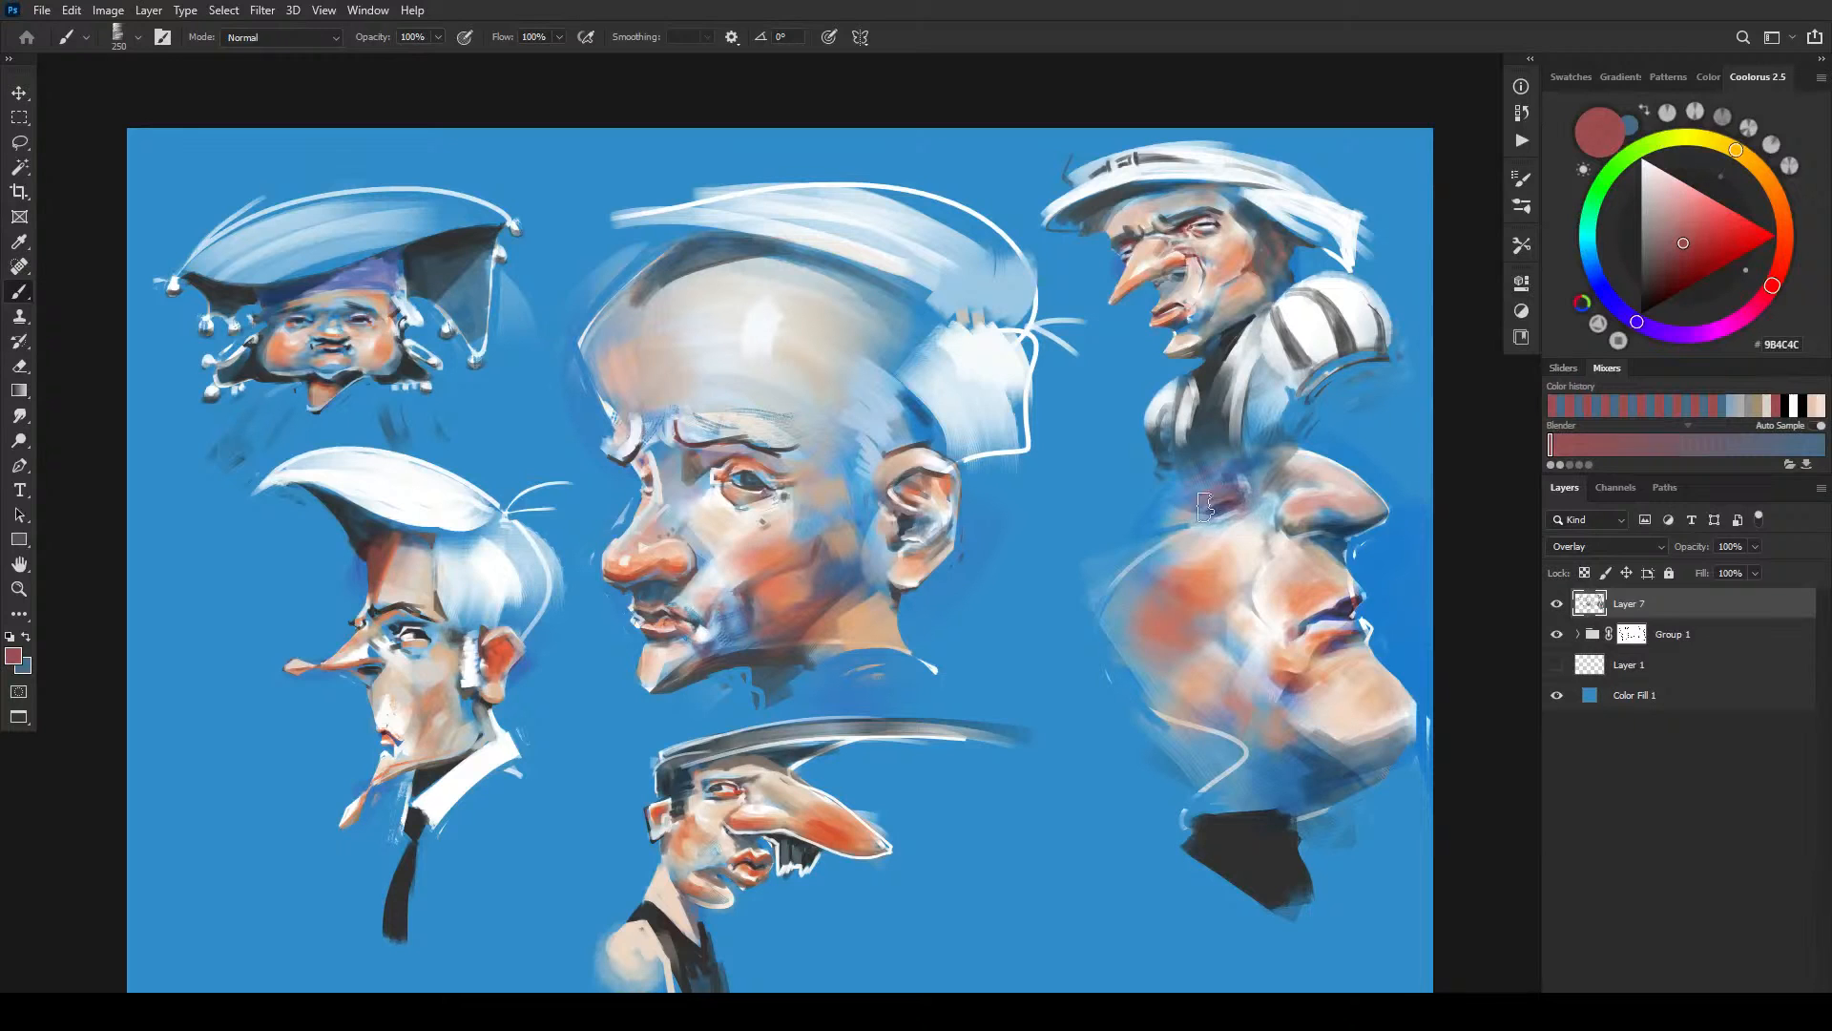
{"action": "key", "text": "x"}
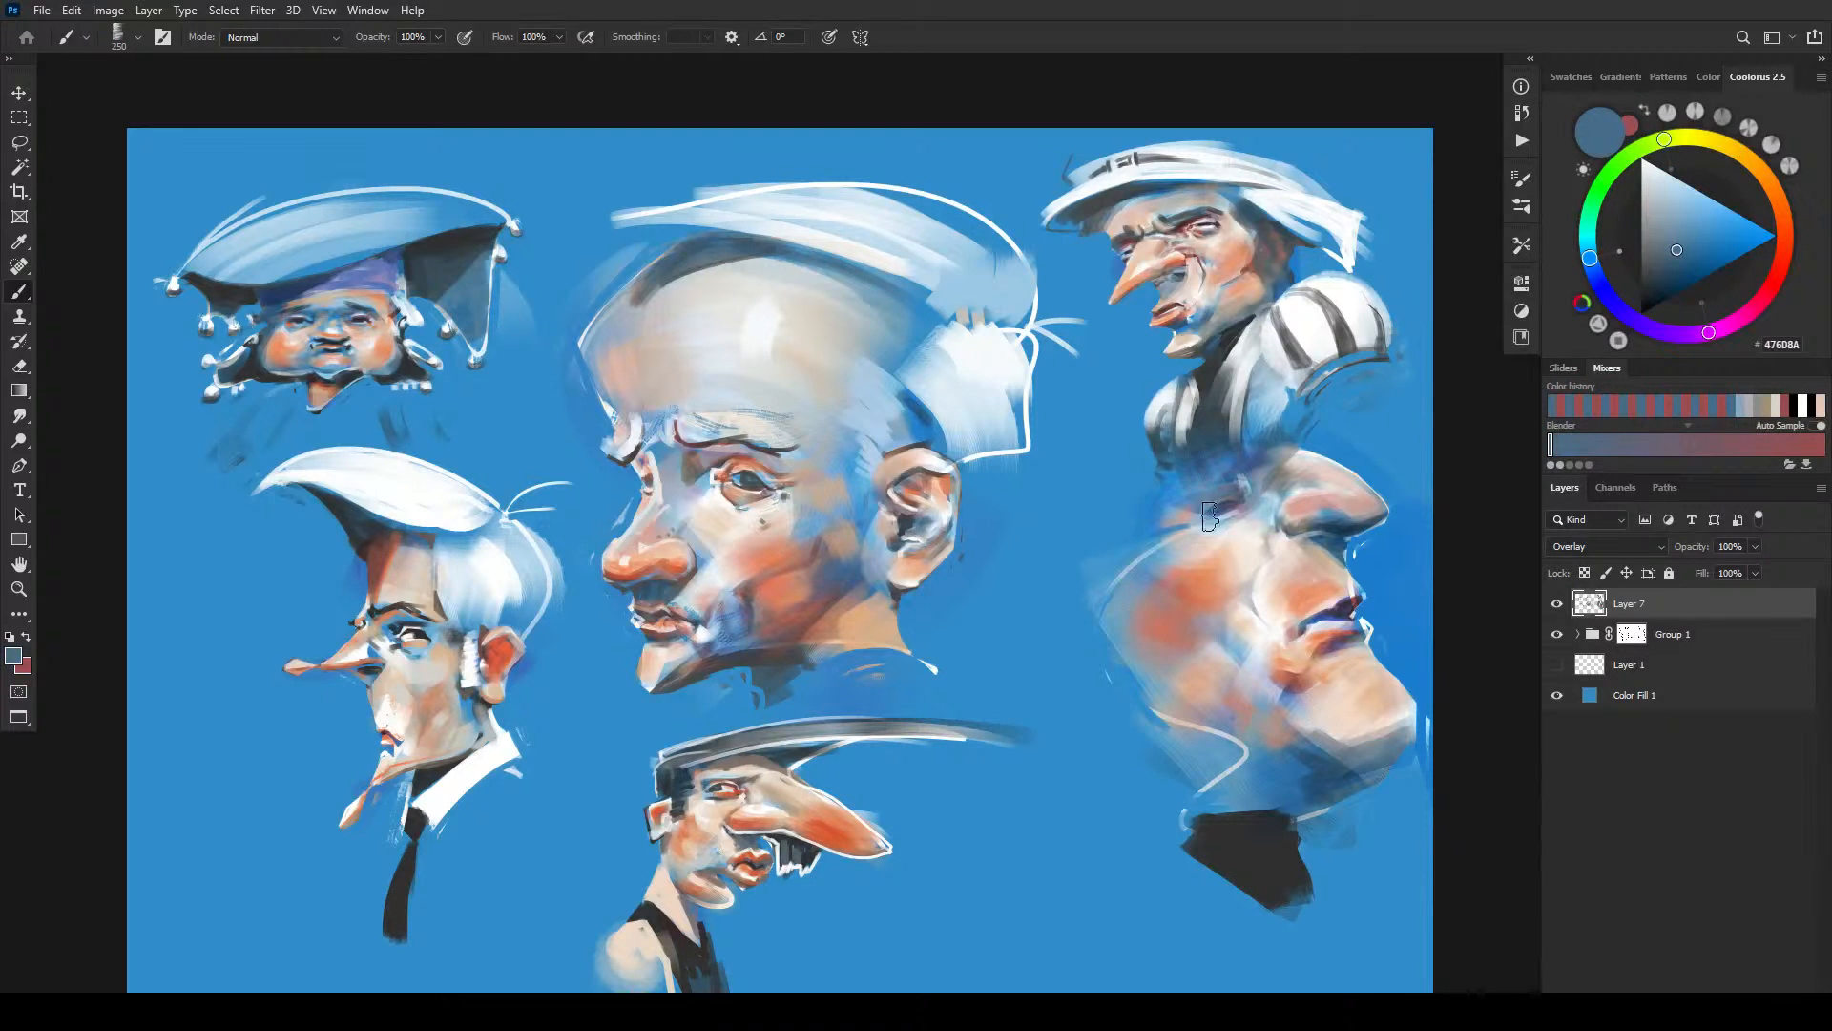
{"action": "key", "text": "x"}
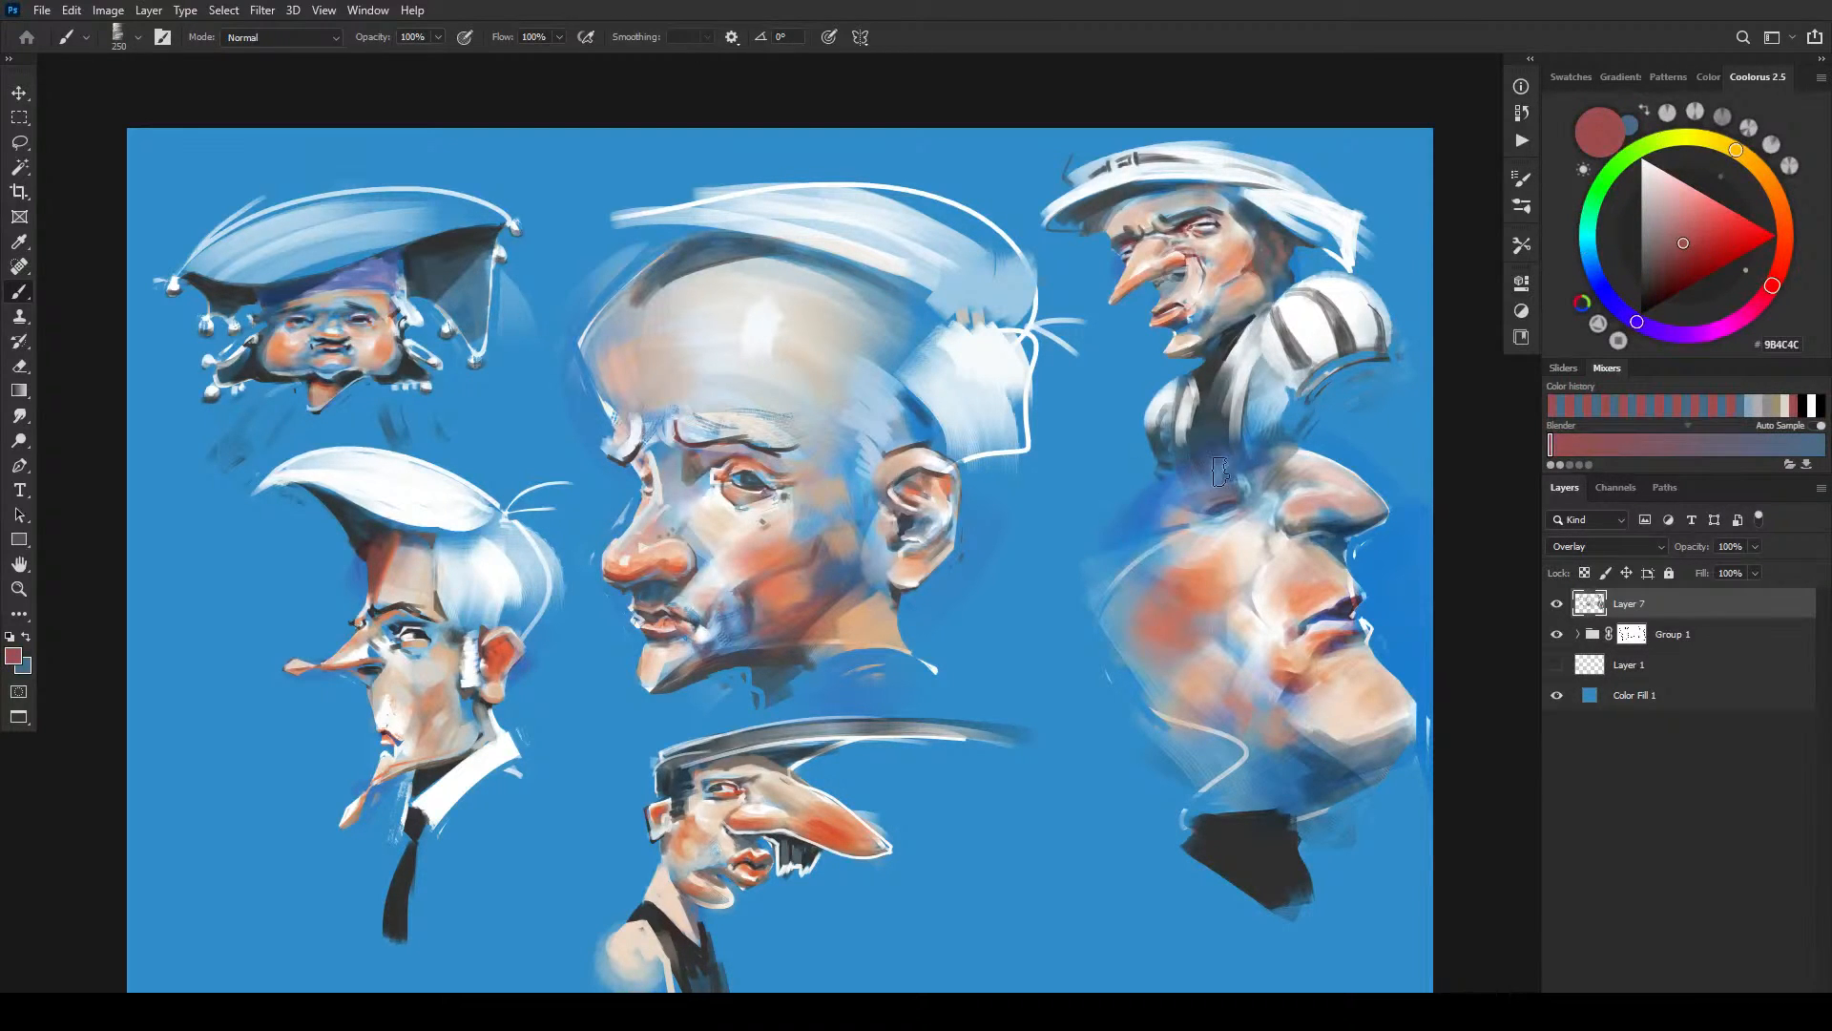
- Deepen the blue background behind the upturned head with the muted blue and a 600-pixel brush
{"action": "key", "text": "x"}
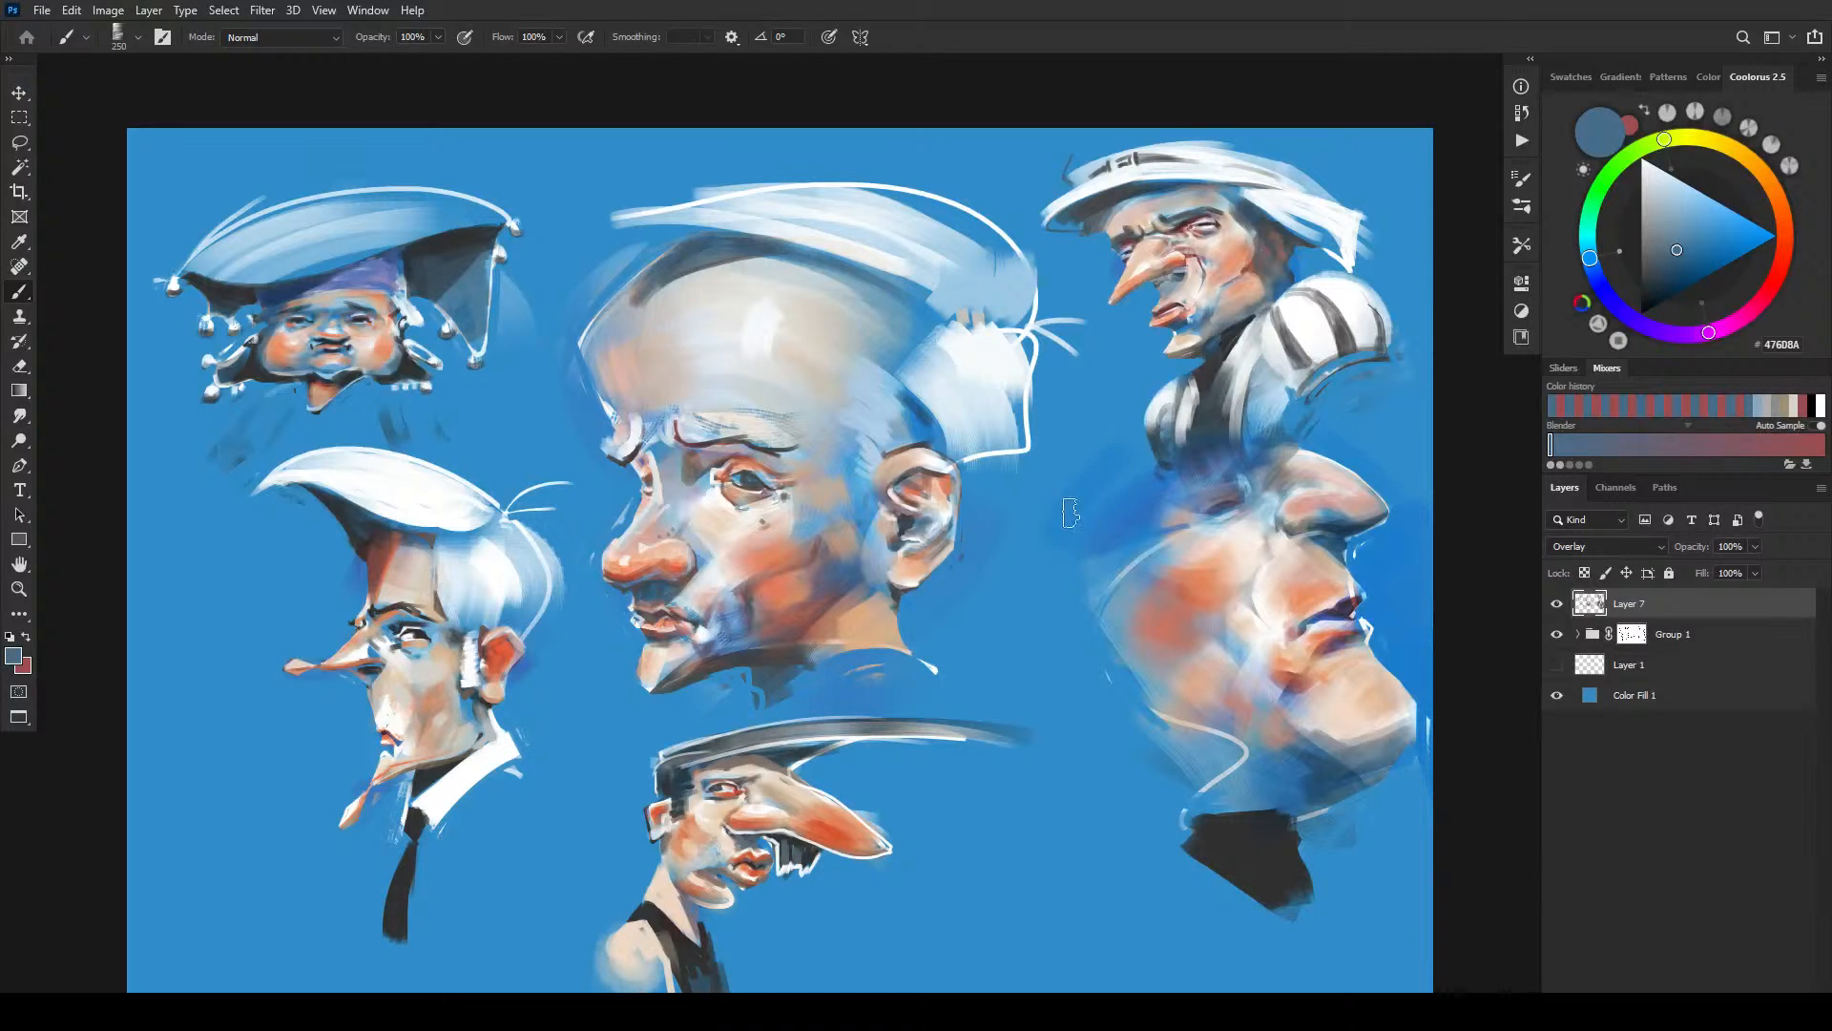
{"action": "key", "text": "bracketright"}
{"action": "key", "text": "bracketright"}
{"action": "key", "text": "bracketright"}
{"action": "key", "text": "bracketright"}
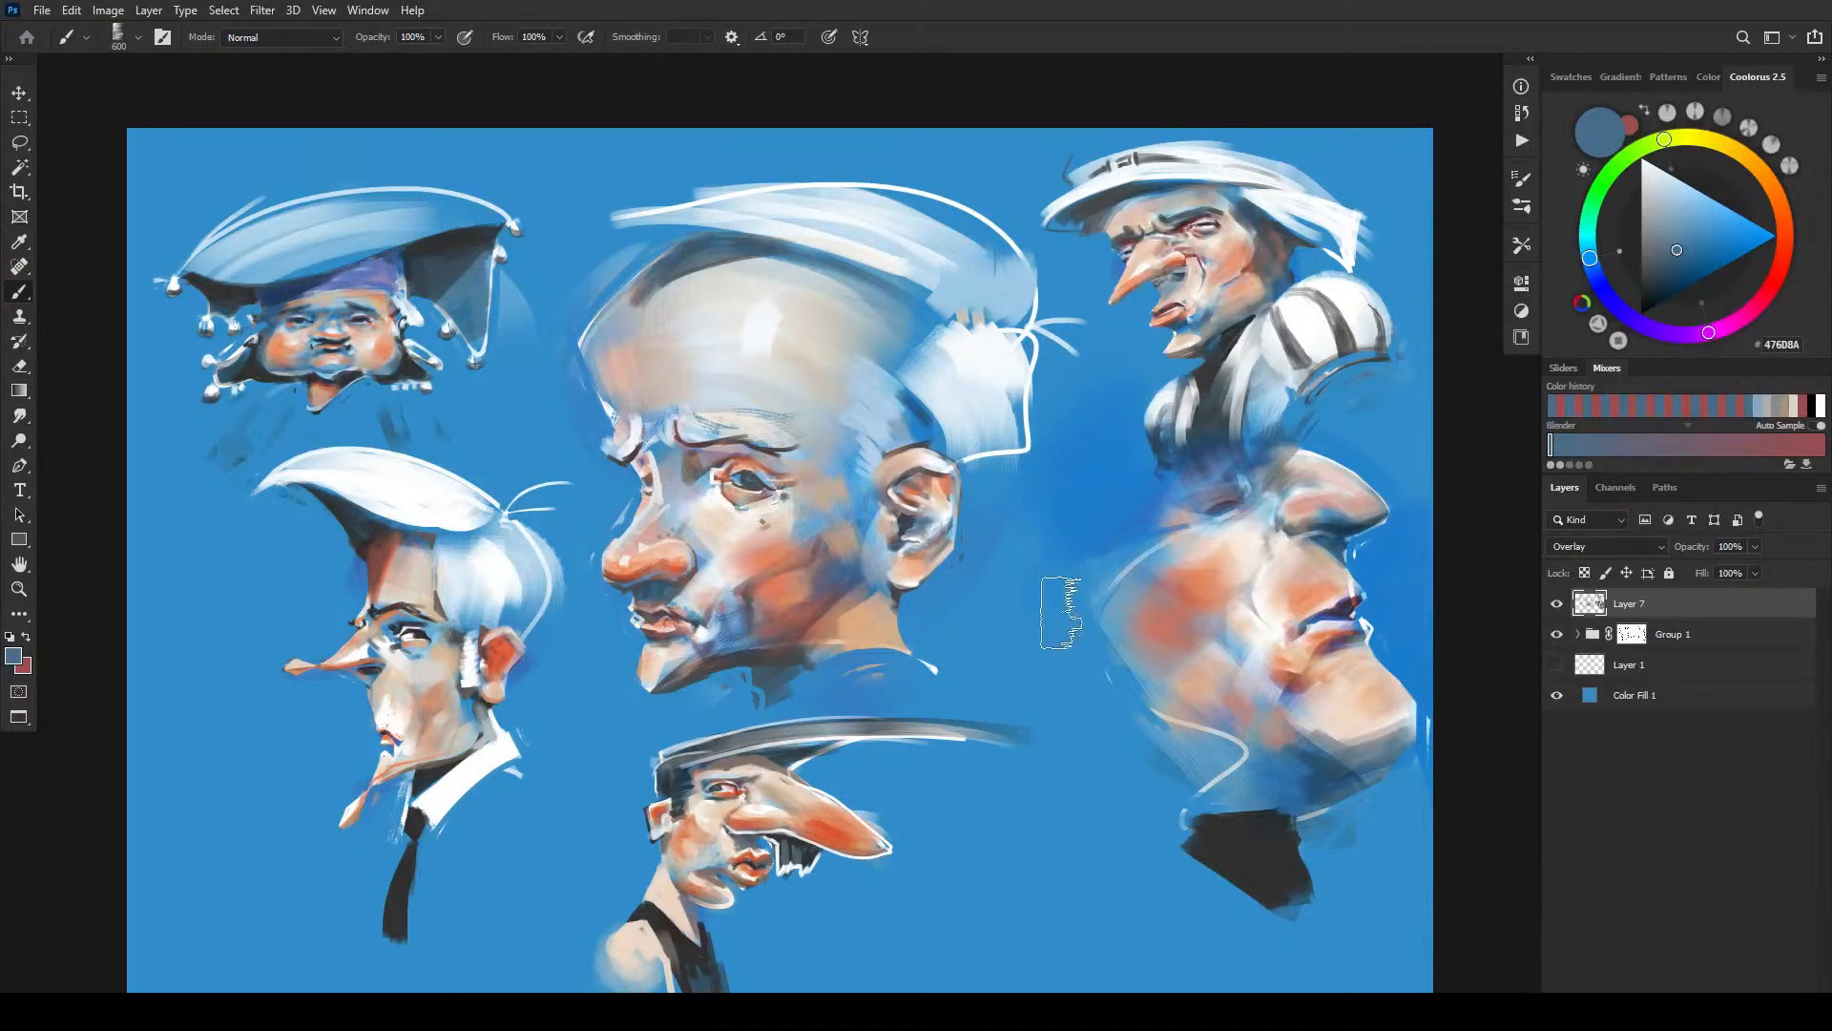
- Extend the blue background glaze down around the upturned head's jaw and neck, then reduce the brush to 70 pixels
{"action": "left_click_drag", "start_coordinate": [1123, 643], "coordinate": [1153, 742]}
{"action": "mouse_move", "coordinate": [1197, 826]}
{"action": "left_mouse_down"}
{"action": "mouse_move", "coordinate": [1218, 909]}
{"action": "mouse_move", "coordinate": [1246, 928]}
{"action": "mouse_move", "coordinate": [1269, 837]}
{"action": "mouse_move", "coordinate": [1281, 925]}
{"action": "mouse_move", "coordinate": [1214, 908]}
{"action": "mouse_move", "coordinate": [1150, 802]}
{"action": "left_mouse_up"}
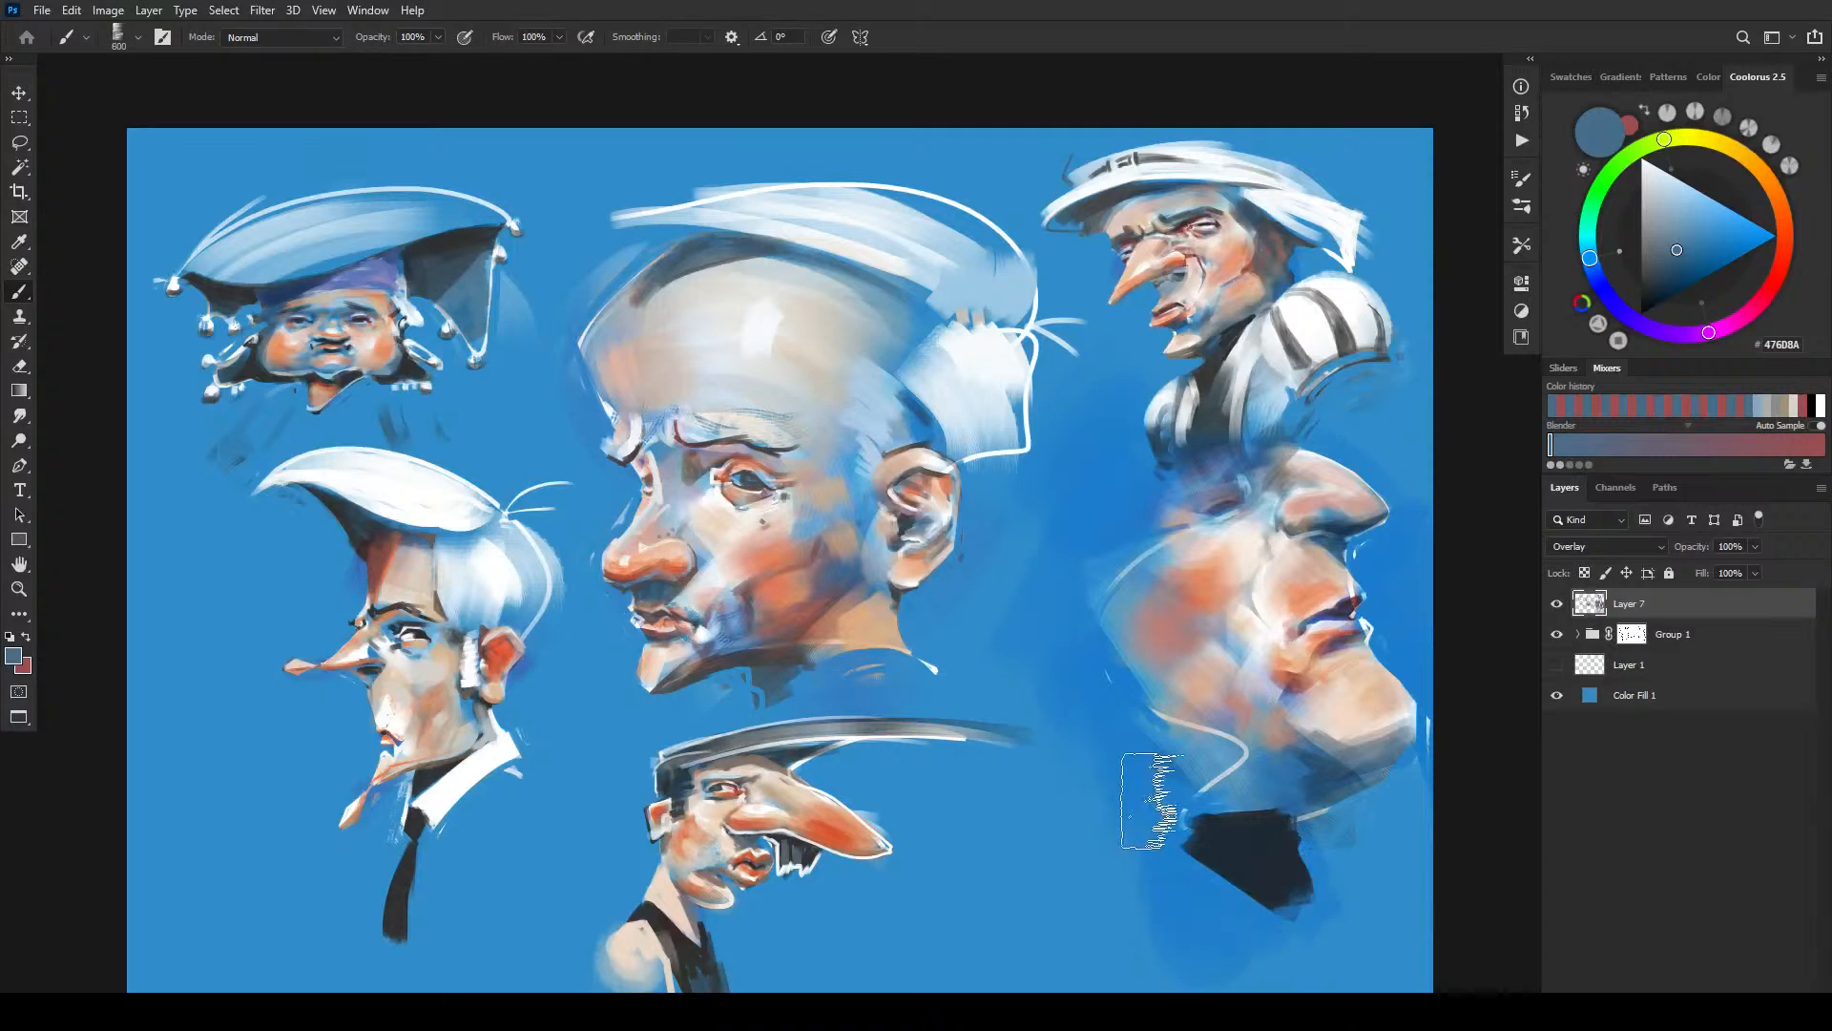
{"action": "key", "text": "bracketleft"}
{"action": "key", "text": "bracketleft"}
{"action": "key", "text": "bracketleft"}
{"action": "key", "text": "bracketleft"}
{"action": "key", "text": "bracketleft"}
{"action": "key", "text": "bracketleft"}
{"action": "key", "text": "bracketleft"}
{"action": "key", "text": "bracketleft"}
{"action": "key", "text": "bracketleft"}
{"action": "key", "text": "bracketleft"}
{"action": "key", "text": "bracketleft"}
{"action": "key", "text": "bracketleft"}
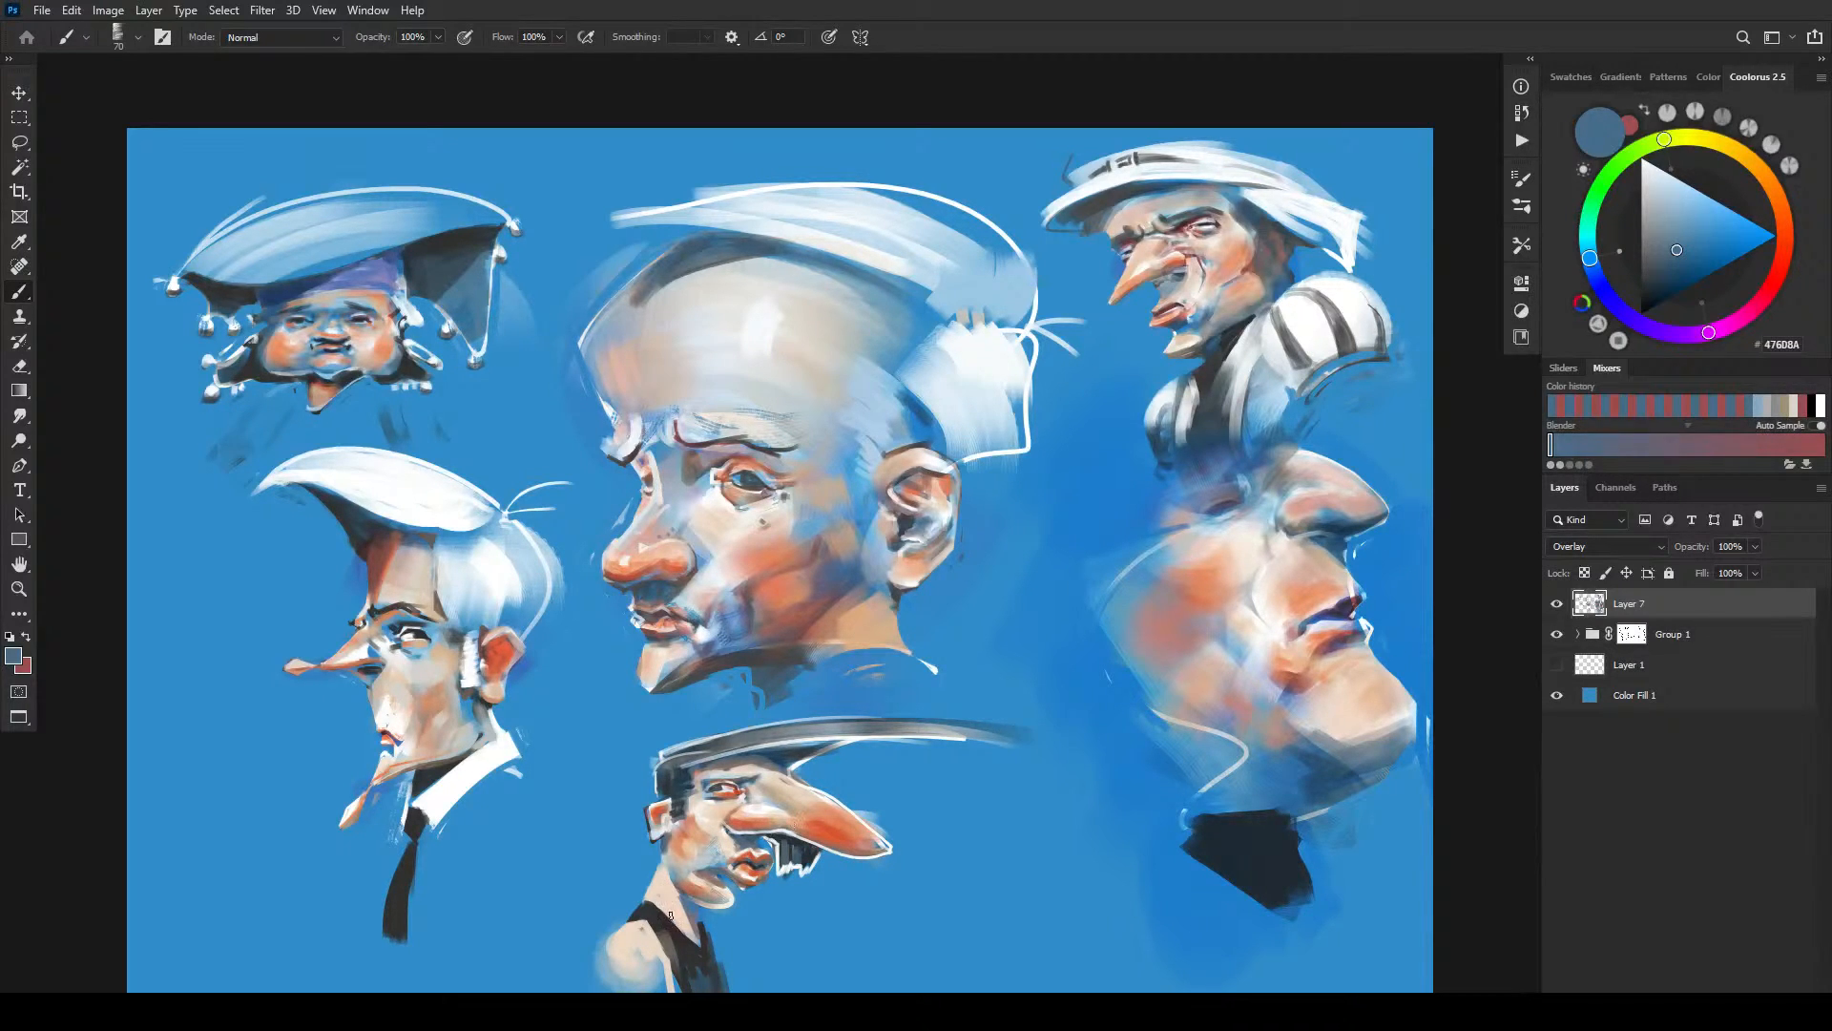
- Soften the blue glaze in the background beside the upturned head with the Eraser, varying its size between 500 and 1000 pixels
{"action": "key", "text": "bracketright"}
{"action": "key", "text": "bracketright"}
{"action": "key", "text": "bracketright"}
{"action": "key", "text": "bracketright"}
{"action": "key", "text": "bracketright"}
{"action": "key", "text": "bracketright"}
{"action": "key", "text": "bracketleft"}
{"action": "key", "text": "bracketleft"}
{"action": "key", "text": "bracketleft"}
{"action": "key", "text": "bracketleft"}
{"action": "key", "text": "bracketleft"}
{"action": "key", "text": "bracketleft"}
{"action": "key", "text": "e"}
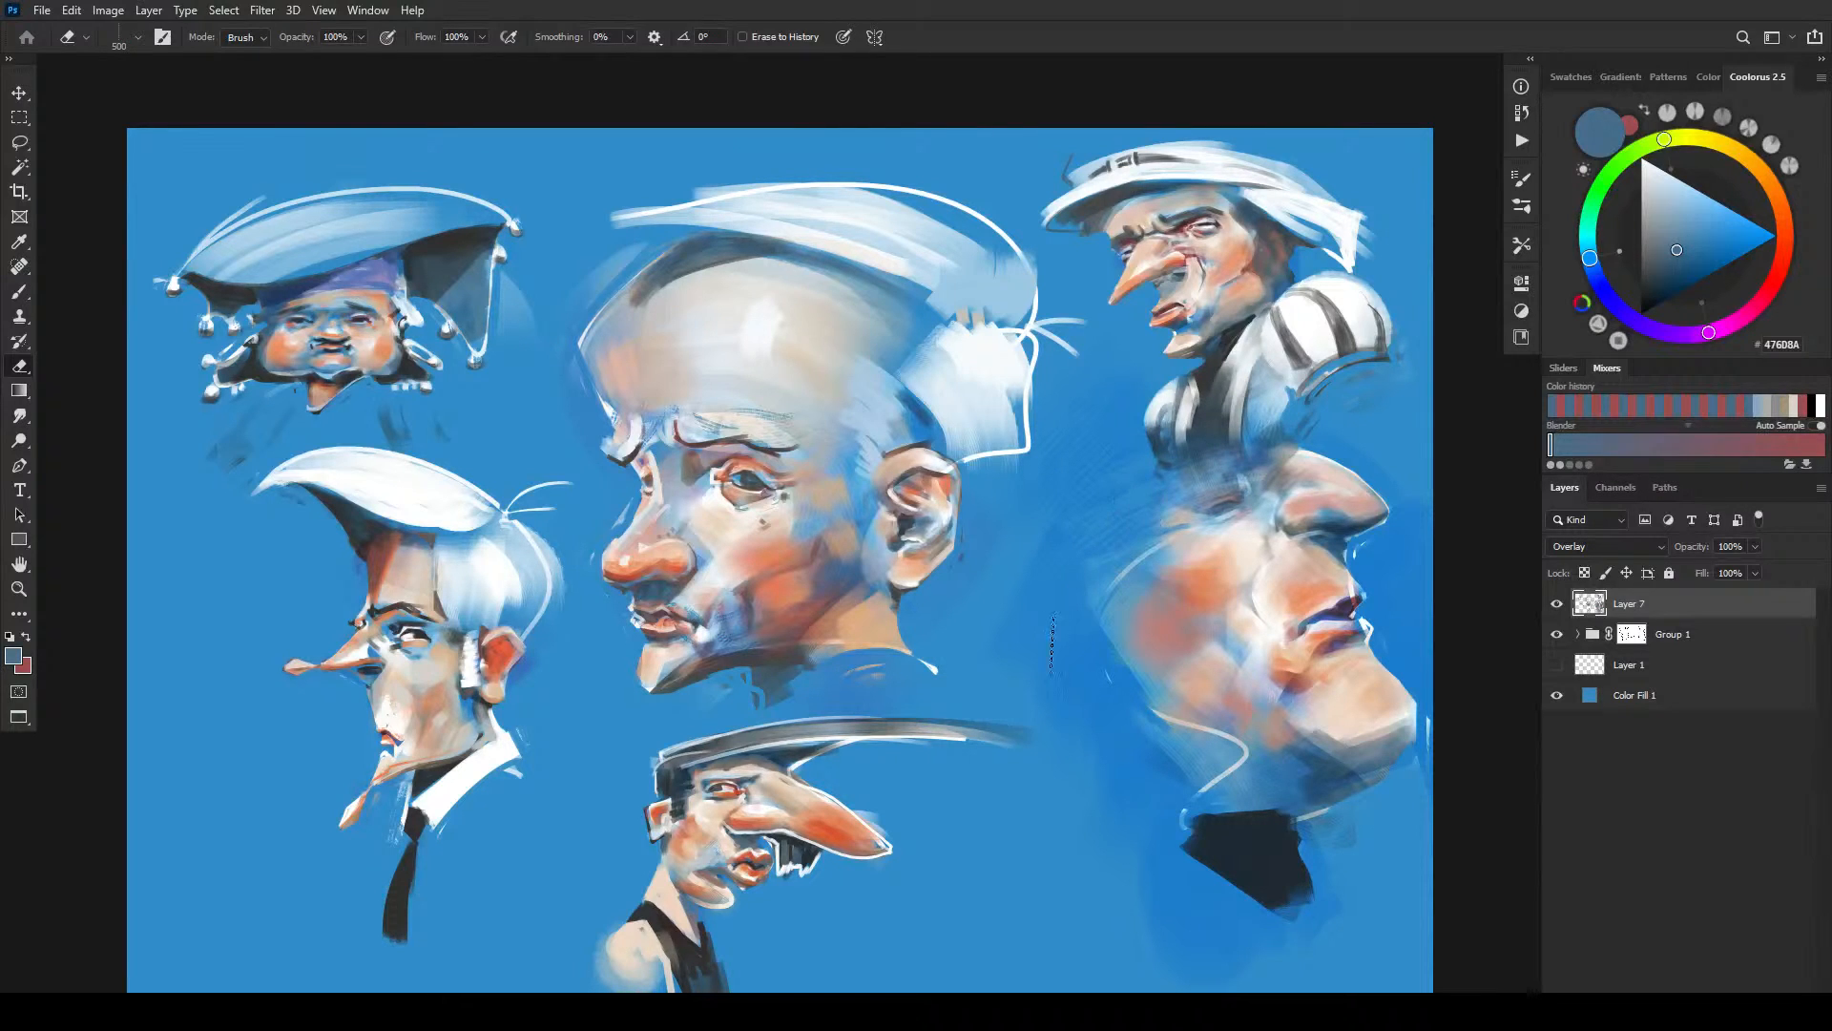
{"action": "key", "text": "bracketright"}
{"action": "key", "text": "bracketright"}
{"action": "key", "text": "bracketright"}
{"action": "key", "text": "bracketright"}
{"action": "key", "text": "bracketright"}
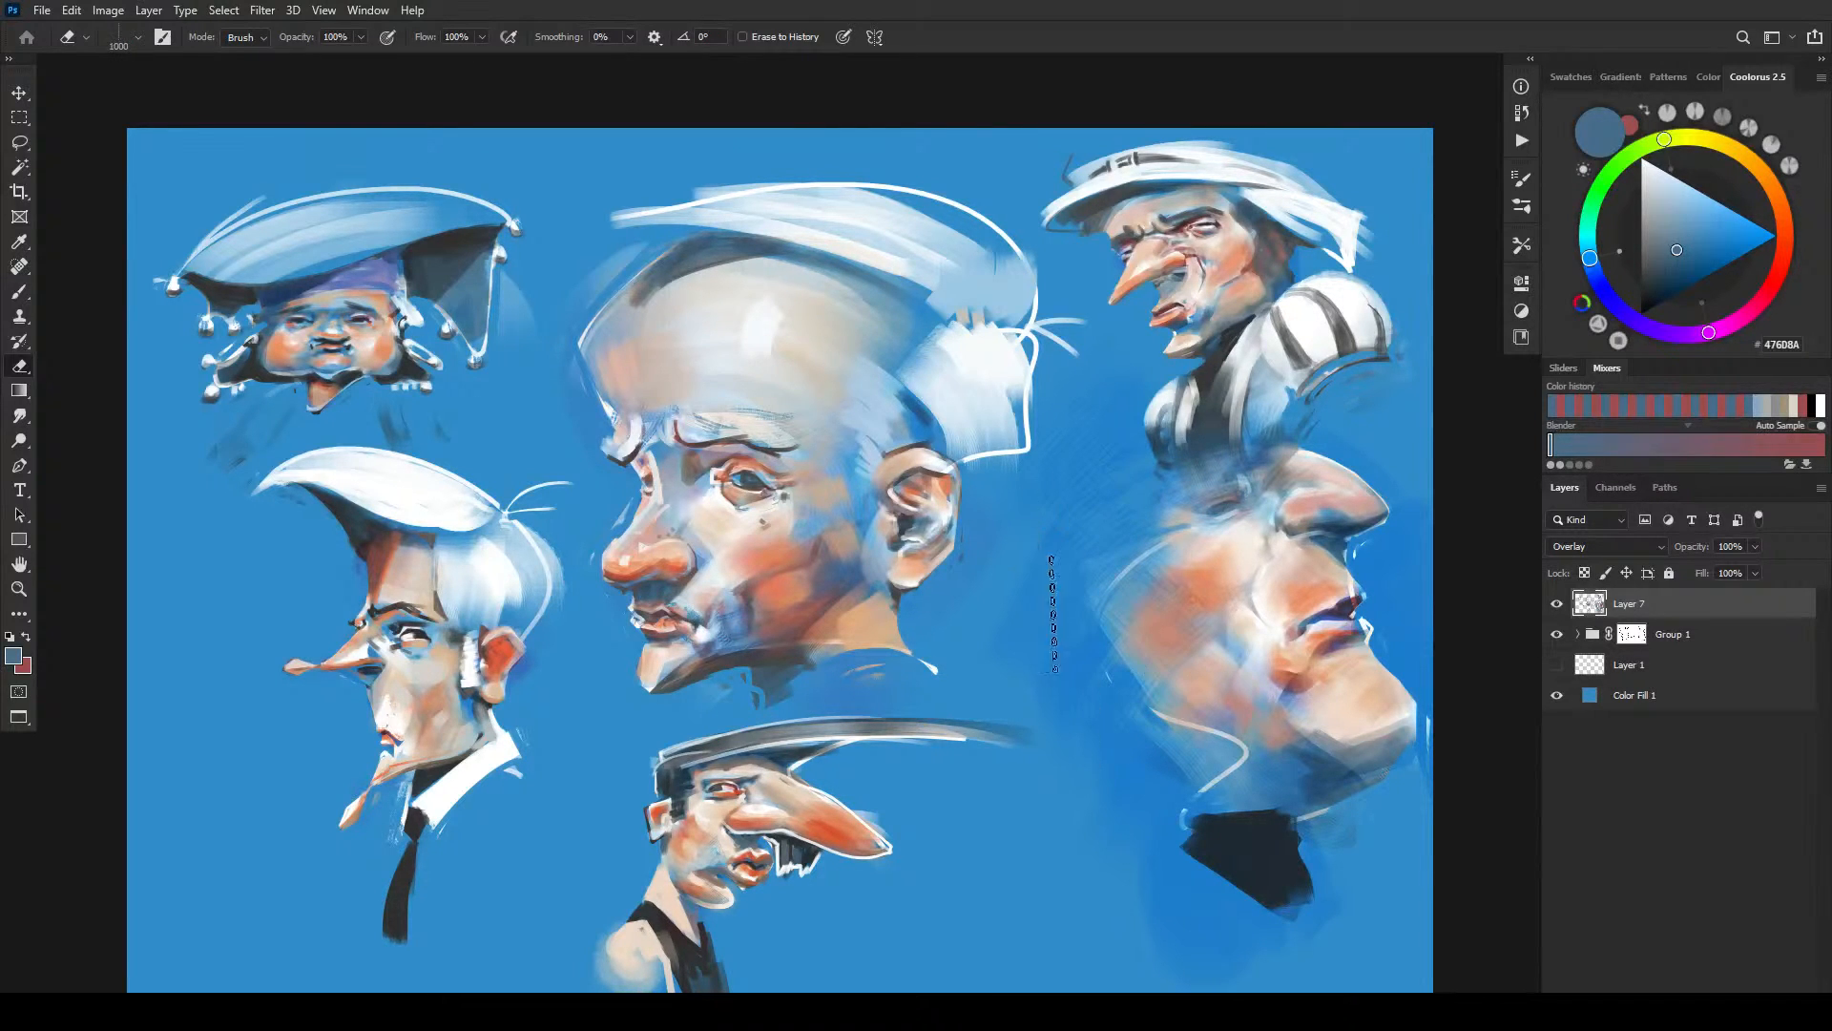
{"action": "key", "text": "bracketleft"}
{"action": "key", "text": "bracketleft"}
{"action": "key", "text": "bracketleft"}
{"action": "key", "text": "bracketleft"}
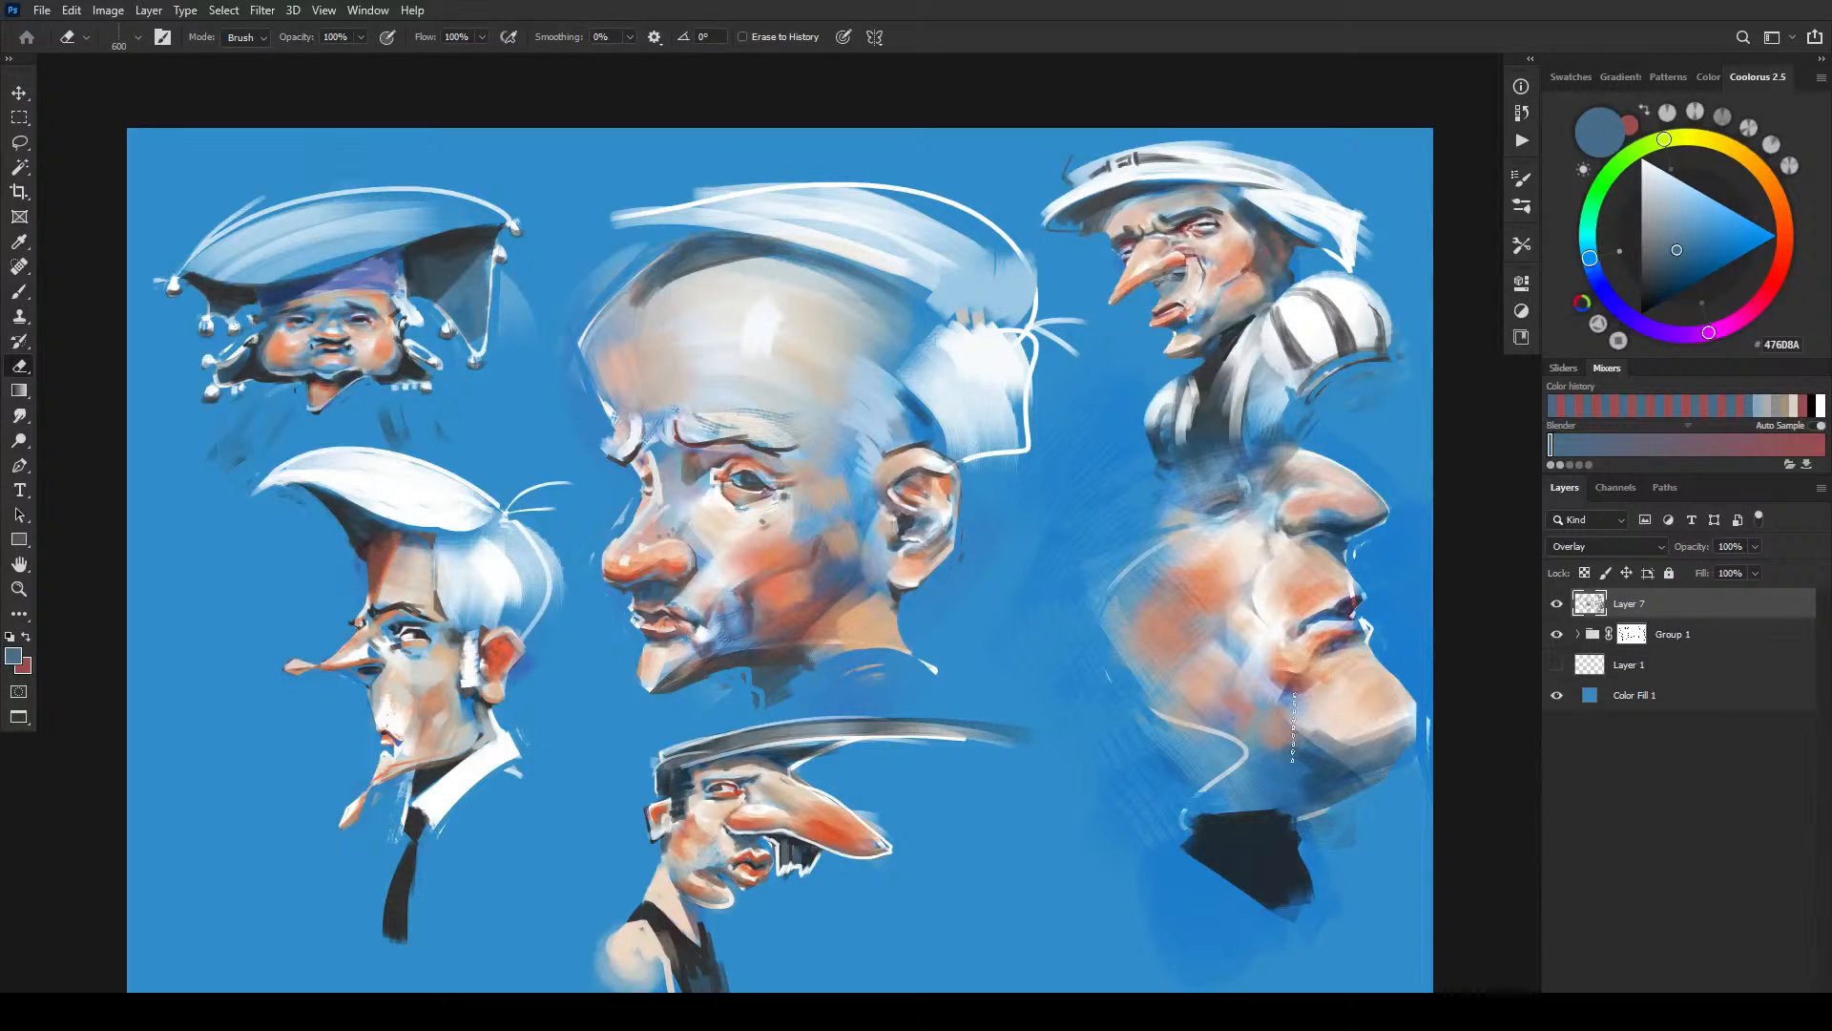
- Erase parts of the glaze over the upturned head's jaw and the central head's cheek, using 600- and 400-pixel eraser sizes
{"action": "key", "text": "bracketright"}
{"action": "key", "text": "bracketright"}
{"action": "key", "text": "bracketleft"}
{"action": "key", "text": "bracketleft"}
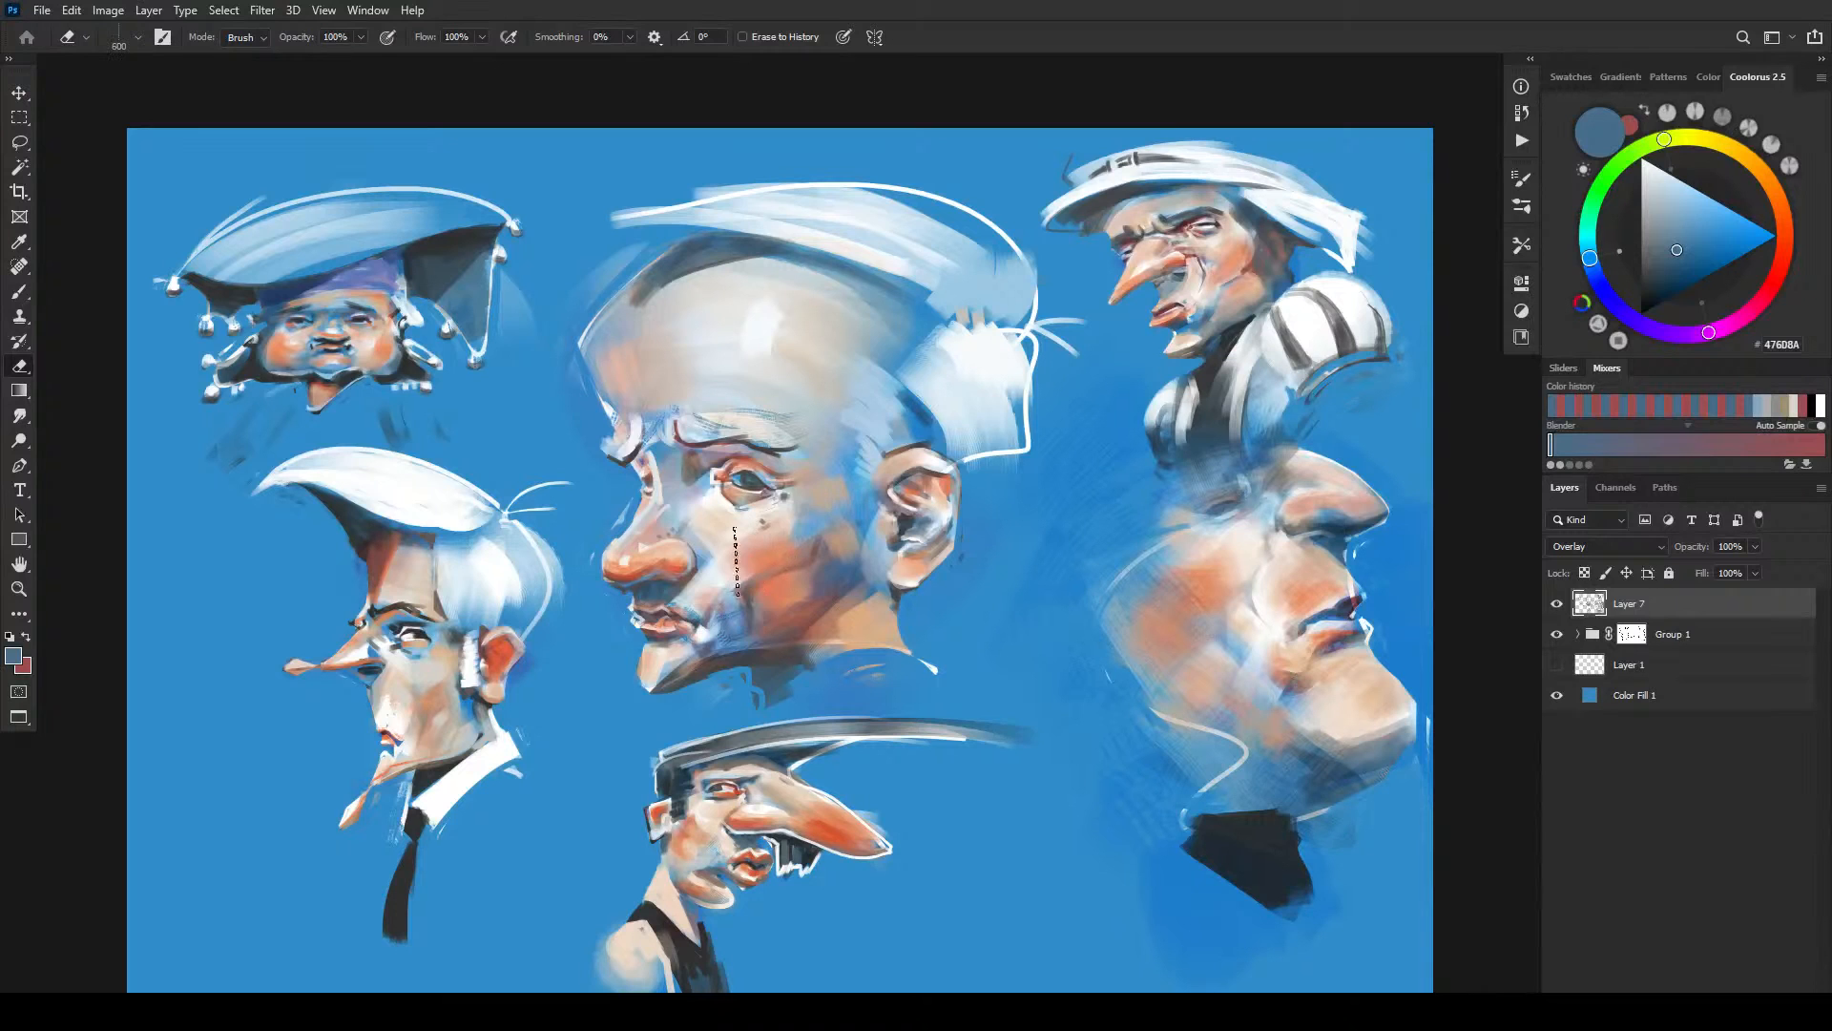
{"action": "key", "text": "bracketleft"}
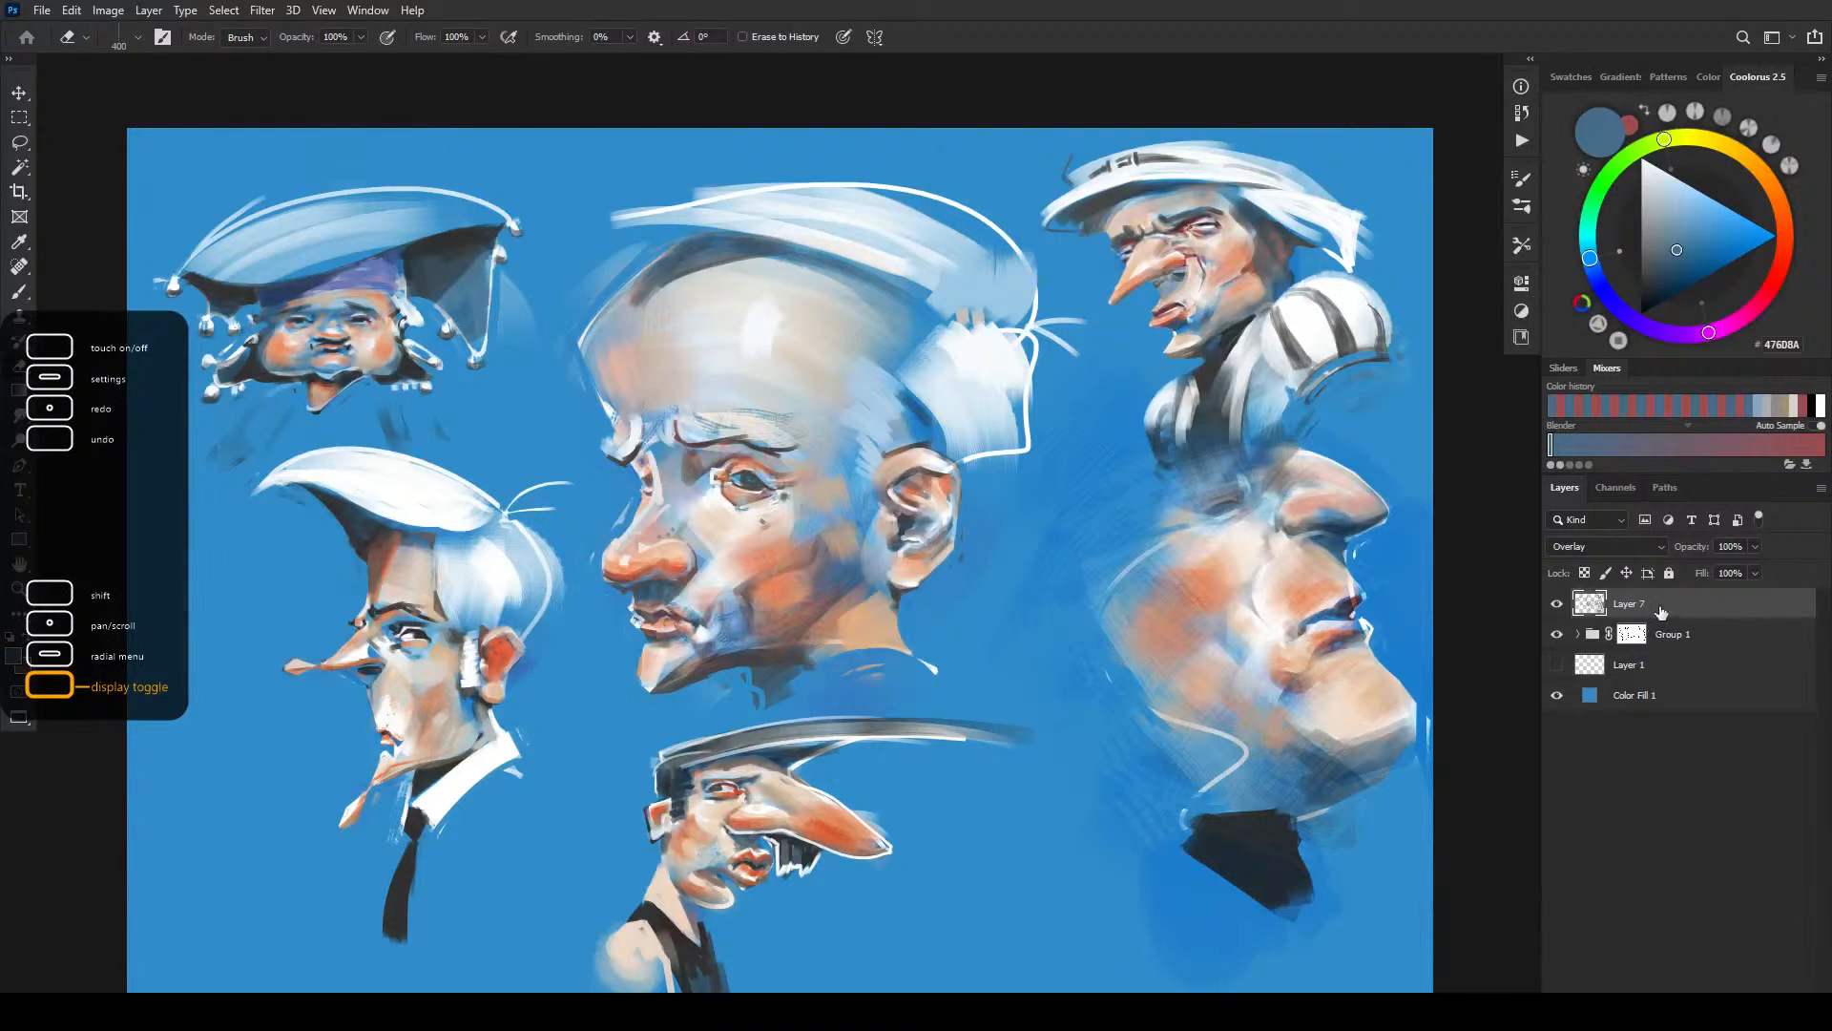
- Add a new Normal-mode layer above the Overlay layer and prepare the brush at 200 pixels
{"action": "key", "text": "ctrl+shift+alt+n"}
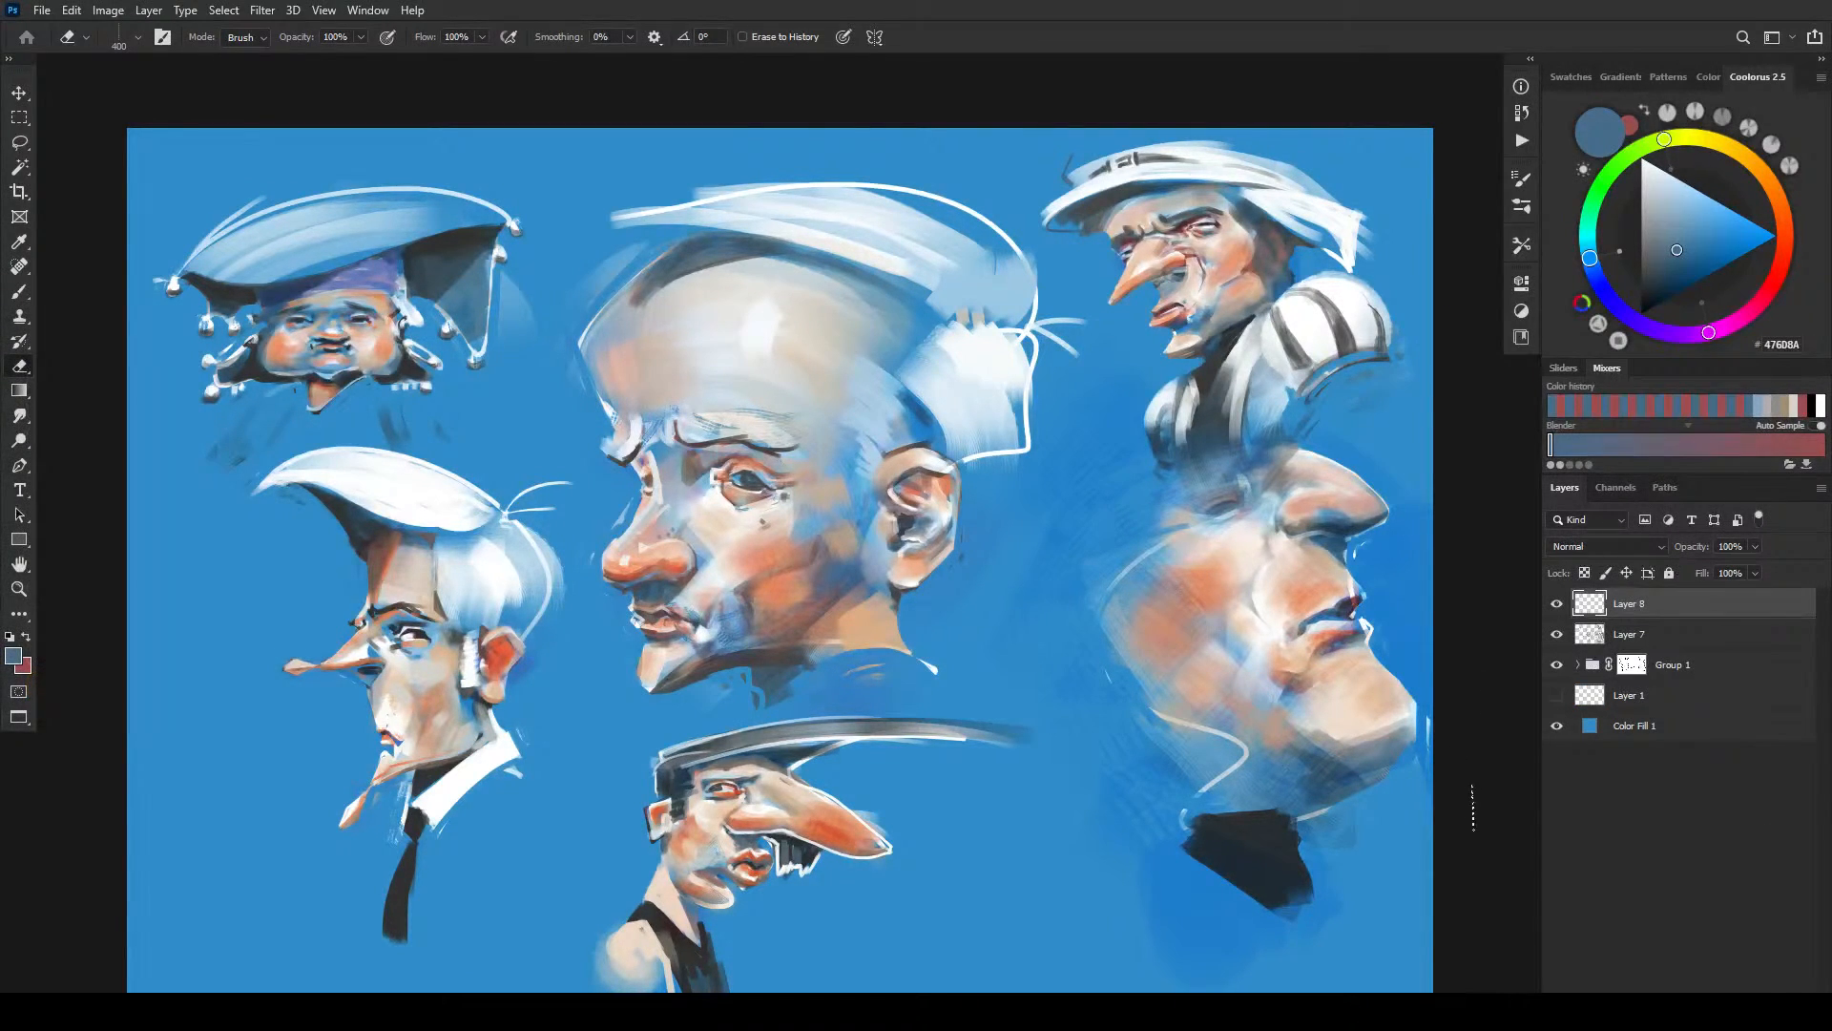
{"action": "key", "text": "b"}
{"action": "key", "text": "bracketright"}
{"action": "key", "text": "bracketright"}
{"action": "key", "text": "bracketright"}
{"action": "key", "text": "bracketright"}
{"action": "key", "text": "bracketright"}
{"action": "key", "text": "bracketright"}
{"action": "key", "text": "bracketright"}
{"action": "key", "text": "bracketright"}
{"action": "key", "text": "bracketright"}
{"action": "key", "text": "bracketright"}
{"action": "key", "text": "bracketright"}
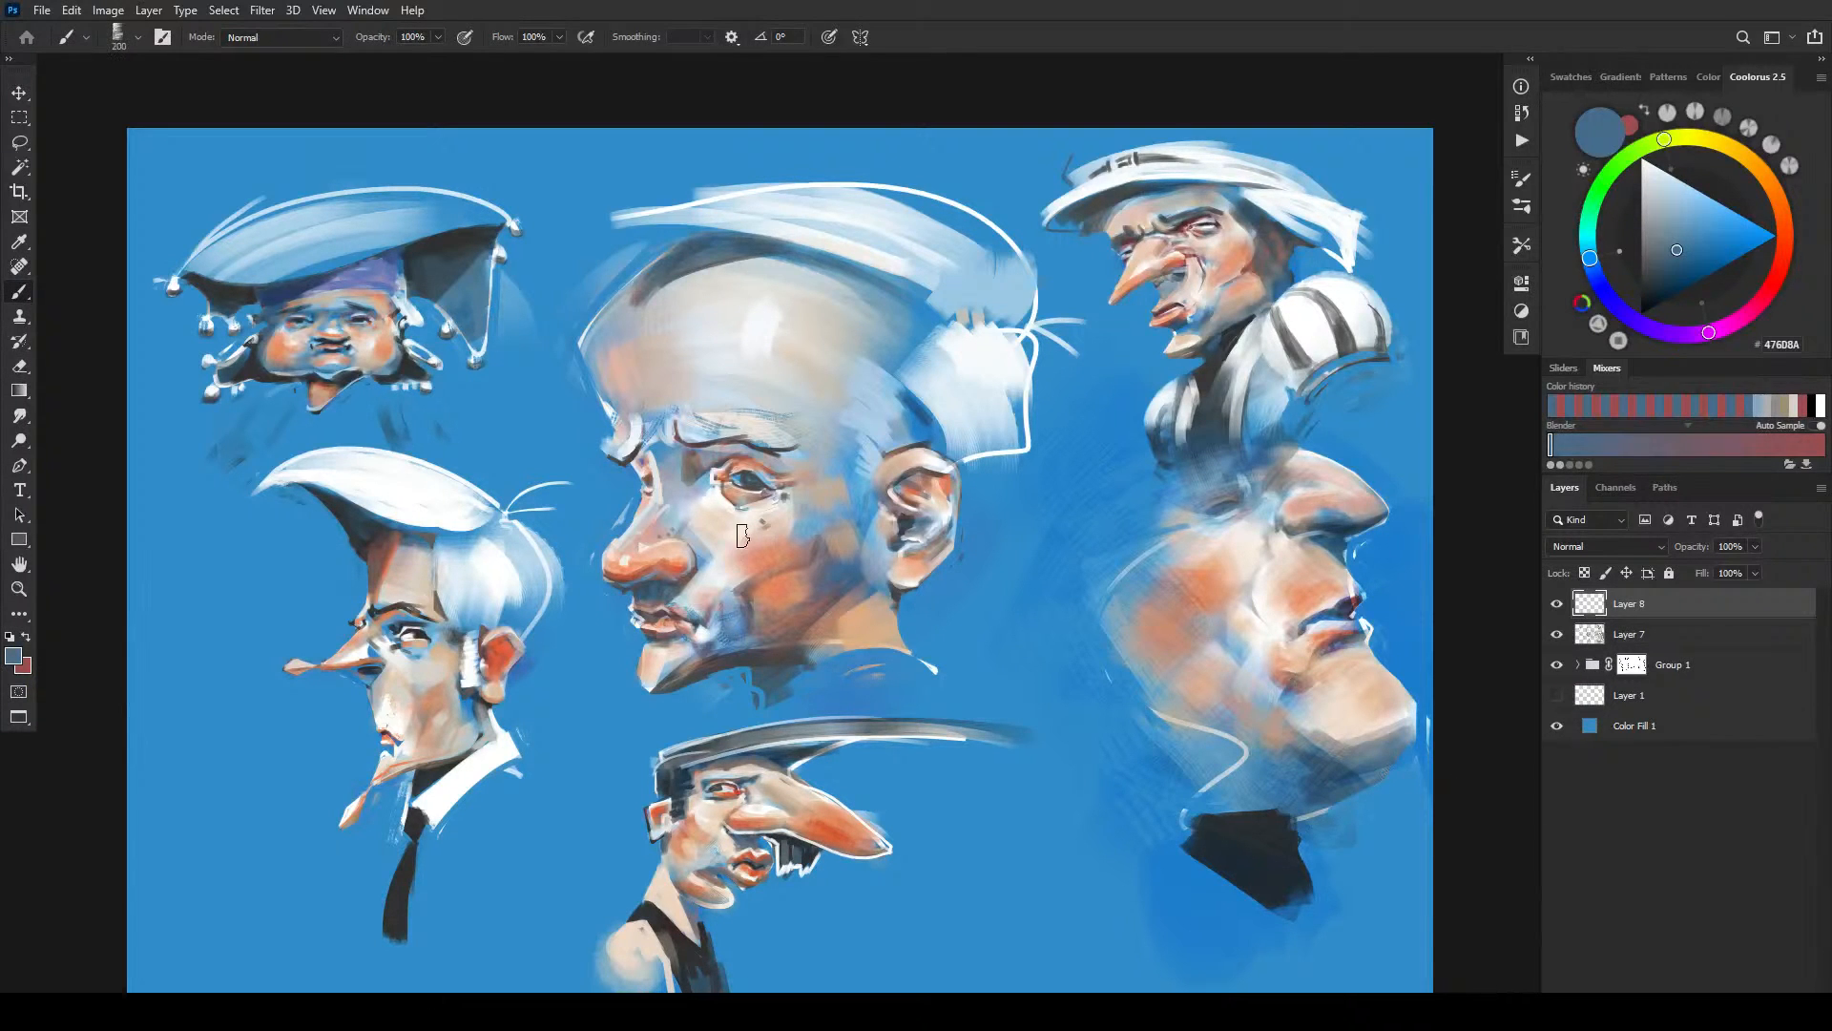
- Sample pale skin tones from the central head's cheek and paint them between the nose and mouth corner
{"action": "left_click", "coordinate": [735, 556], "text": "alt"}
{"action": "key", "text": "bracketleft"}
{"action": "key", "text": "bracketleft"}
{"action": "key", "text": "bracketleft"}
{"action": "key", "text": "bracketleft"}
{"action": "key", "text": "bracketleft"}
{"action": "key", "text": "bracketleft"}
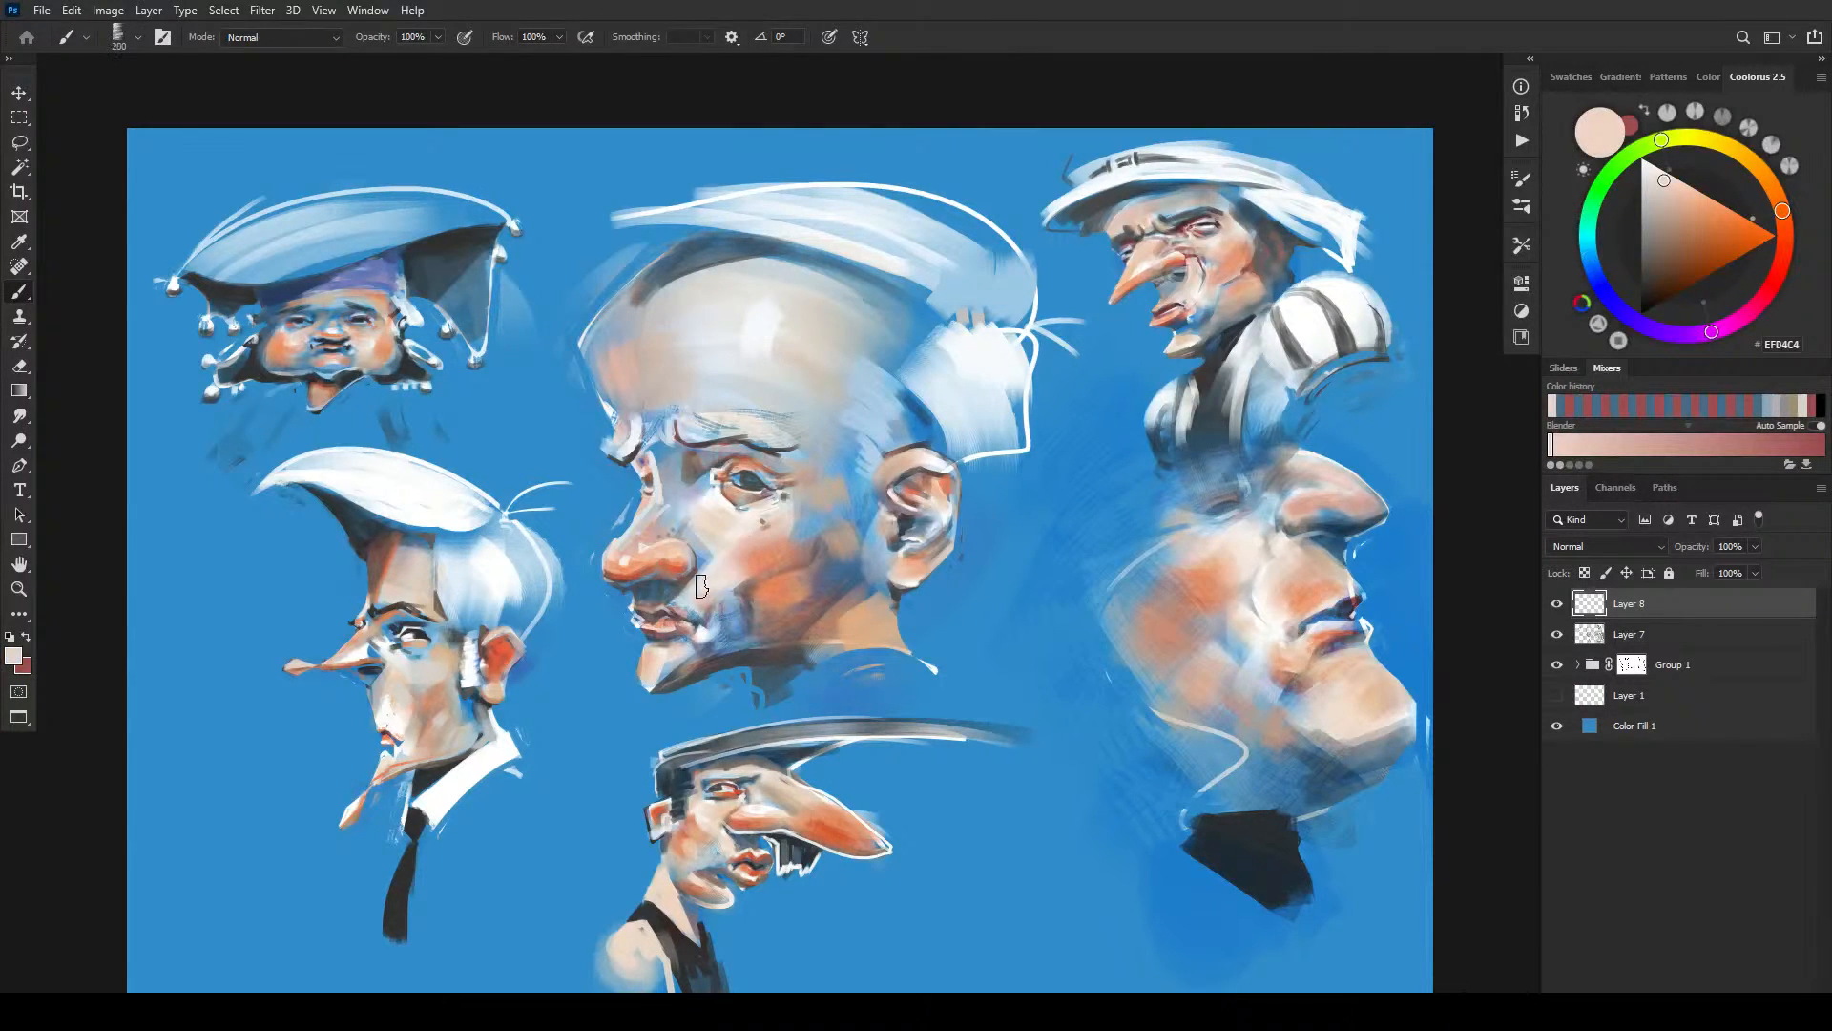
{"action": "left_click", "coordinate": [724, 567], "text": "alt"}
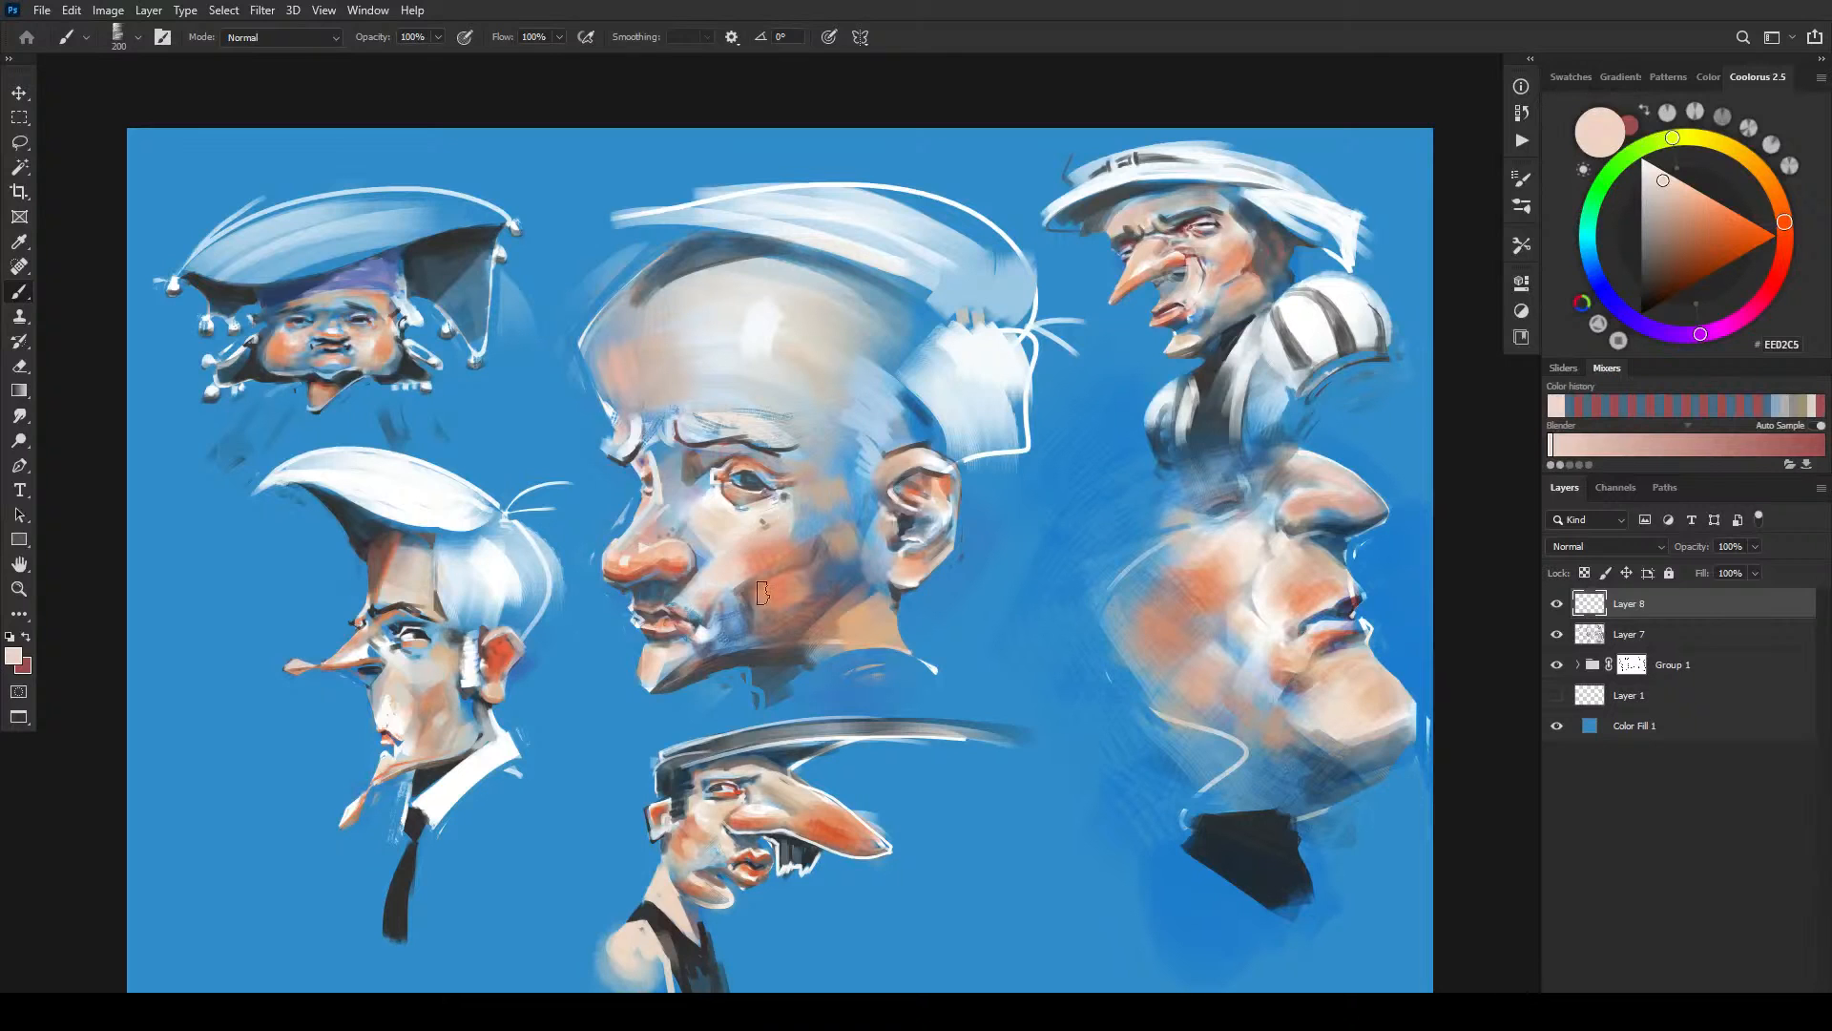
- Blend sampled orange and muted purple tones into the central head's cheek, ending with a 150-pixel brush
{"action": "key", "text": "bracketleft"}
{"action": "key", "text": "bracketleft"}
{"action": "key", "text": "bracketleft"}
{"action": "key", "text": "bracketleft"}
{"action": "key", "text": "bracketleft"}
{"action": "key", "text": "bracketleft"}
{"action": "key", "text": "bracketright"}
{"action": "key", "text": "bracketright"}
{"action": "key", "text": "bracketright"}
{"action": "key", "text": "bracketright"}
{"action": "left_click", "coordinate": [798, 594], "text": "alt"}
{"action": "left_click", "coordinate": [818, 579], "text": "alt"}
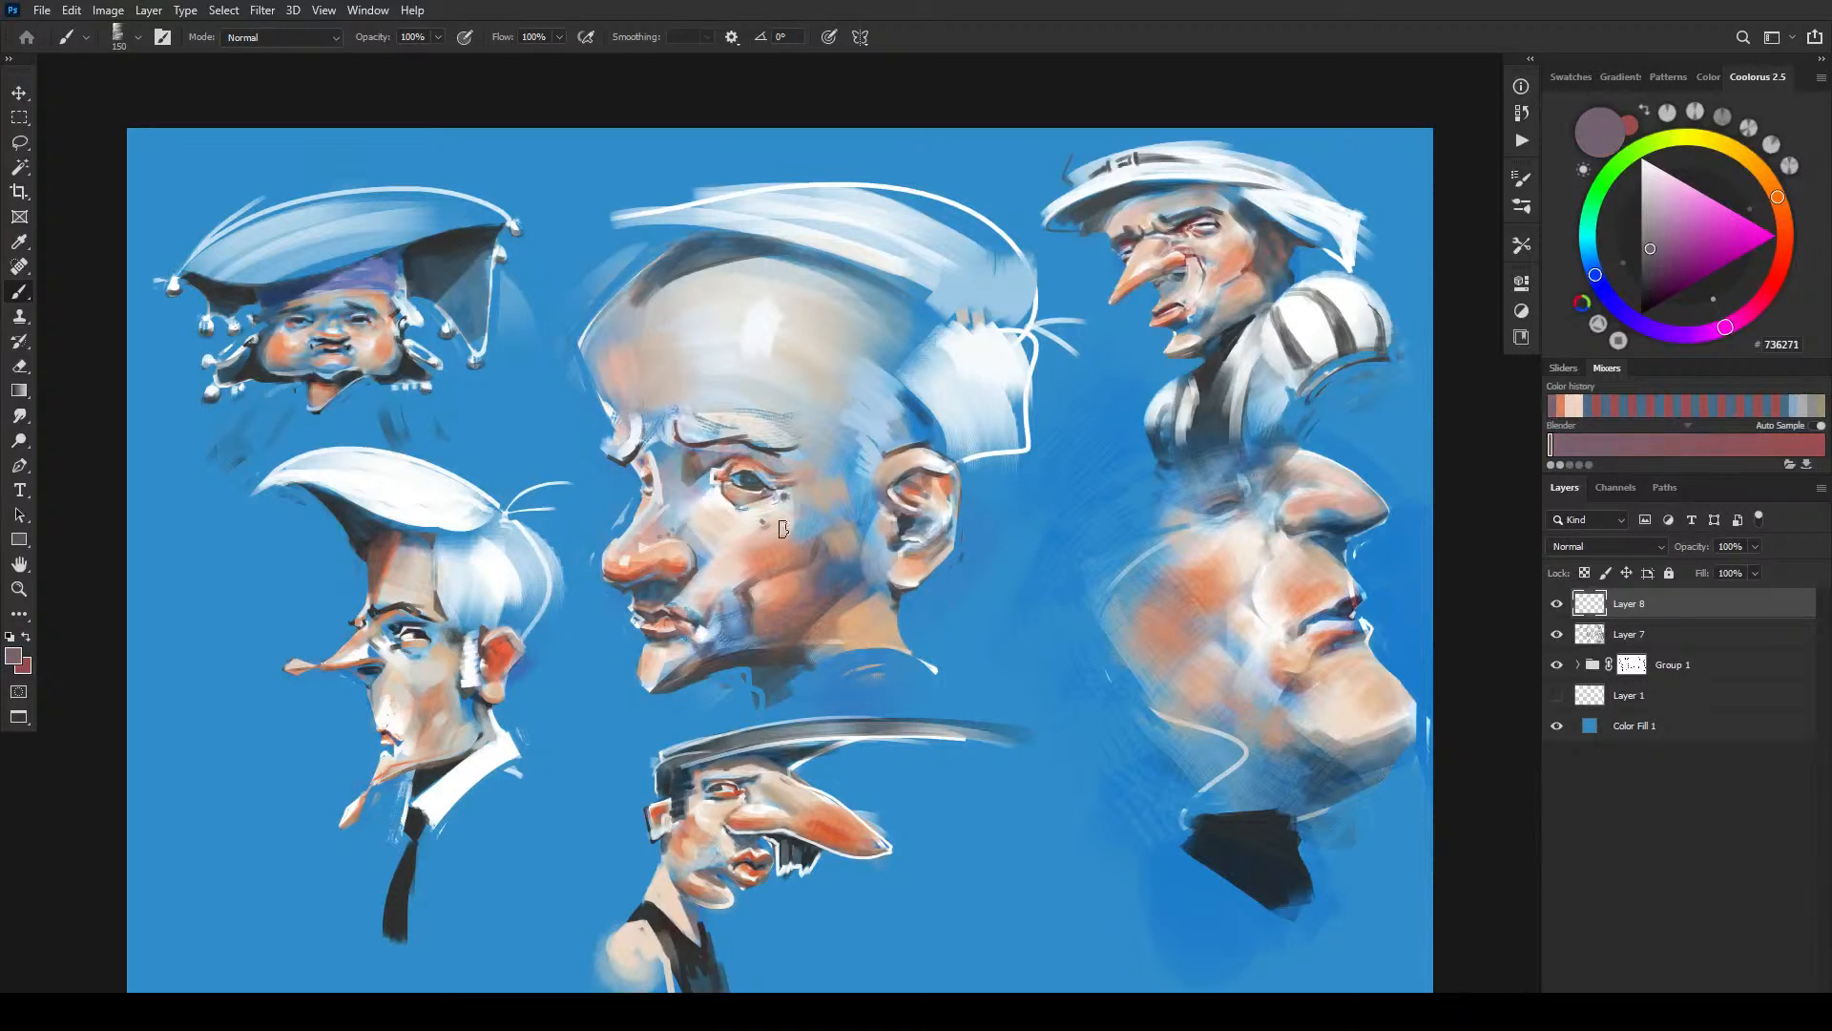
- Work sampled greyish blues into the central head's lower cheek and jaw with brush sizes from 100 to 250 pixels
{"action": "key", "text": "bracketleft"}
{"action": "key", "text": "bracketleft"}
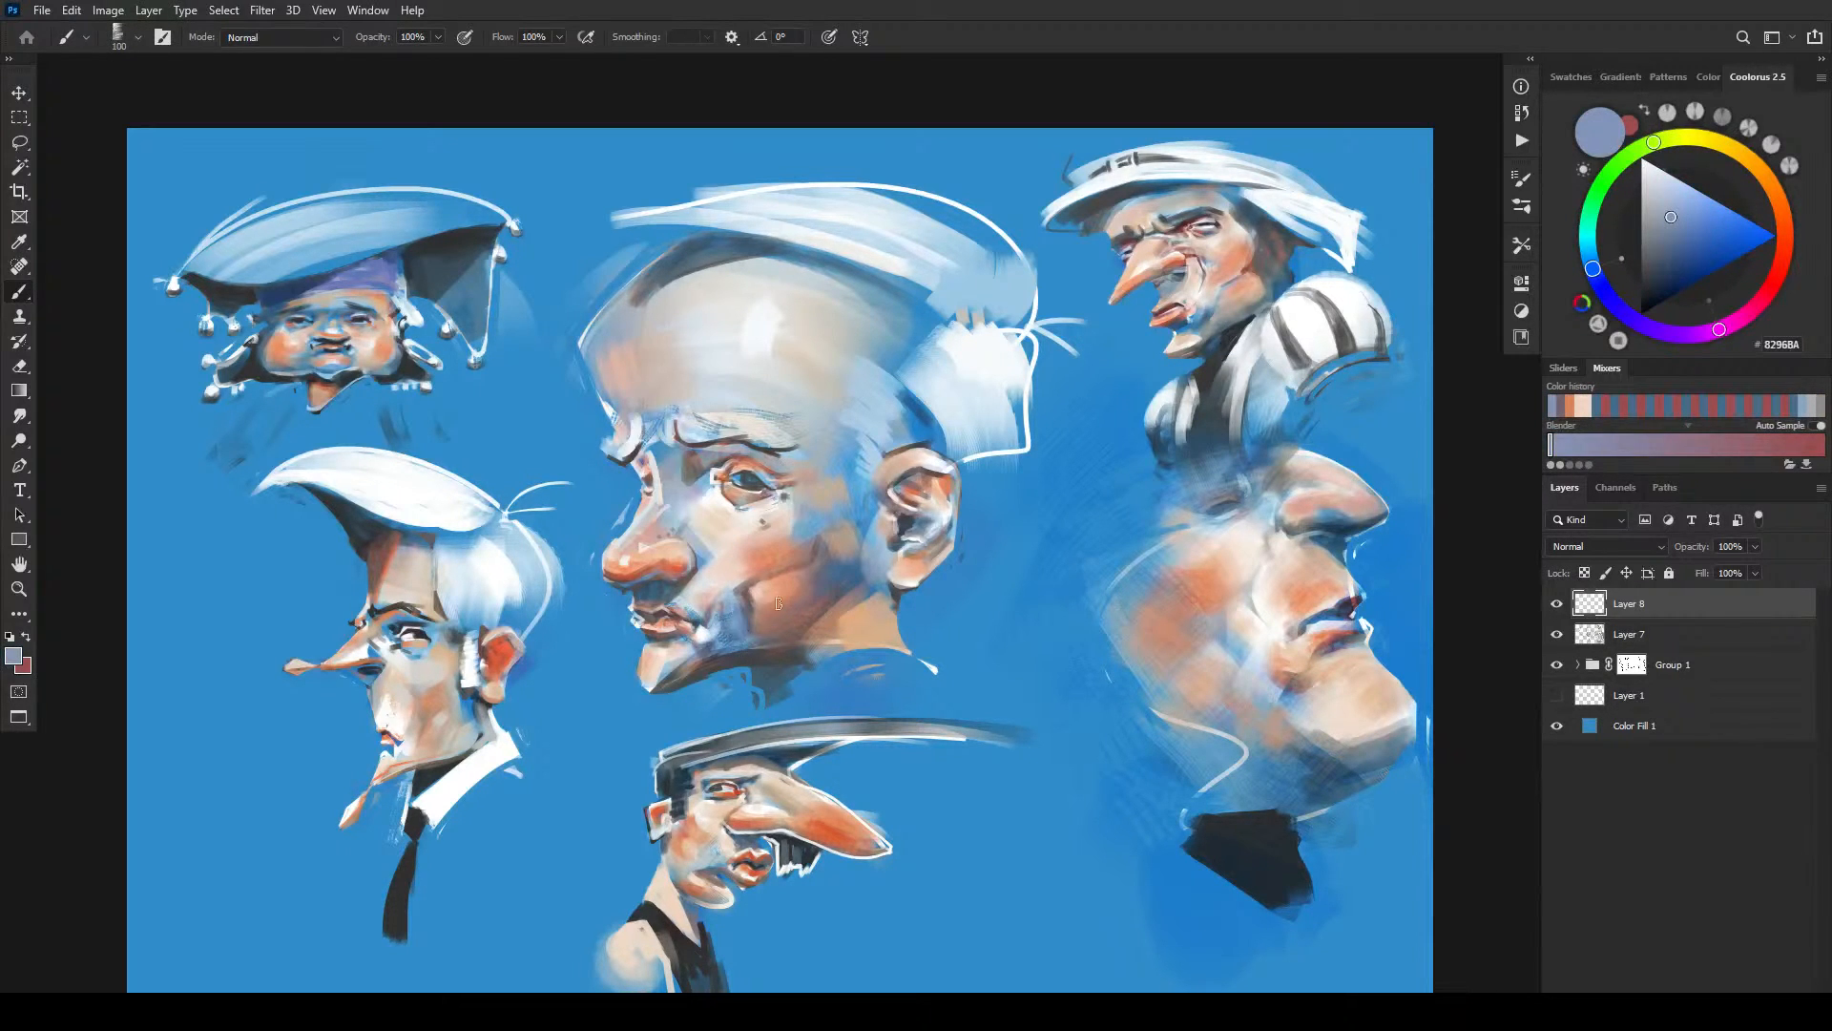
{"action": "left_click", "coordinate": [752, 614], "text": "alt"}
{"action": "key", "text": "bracketright"}
{"action": "key", "text": "bracketright"}
{"action": "key", "text": "bracketright"}
{"action": "key", "text": "bracketright"}
{"action": "key", "text": "bracketright"}
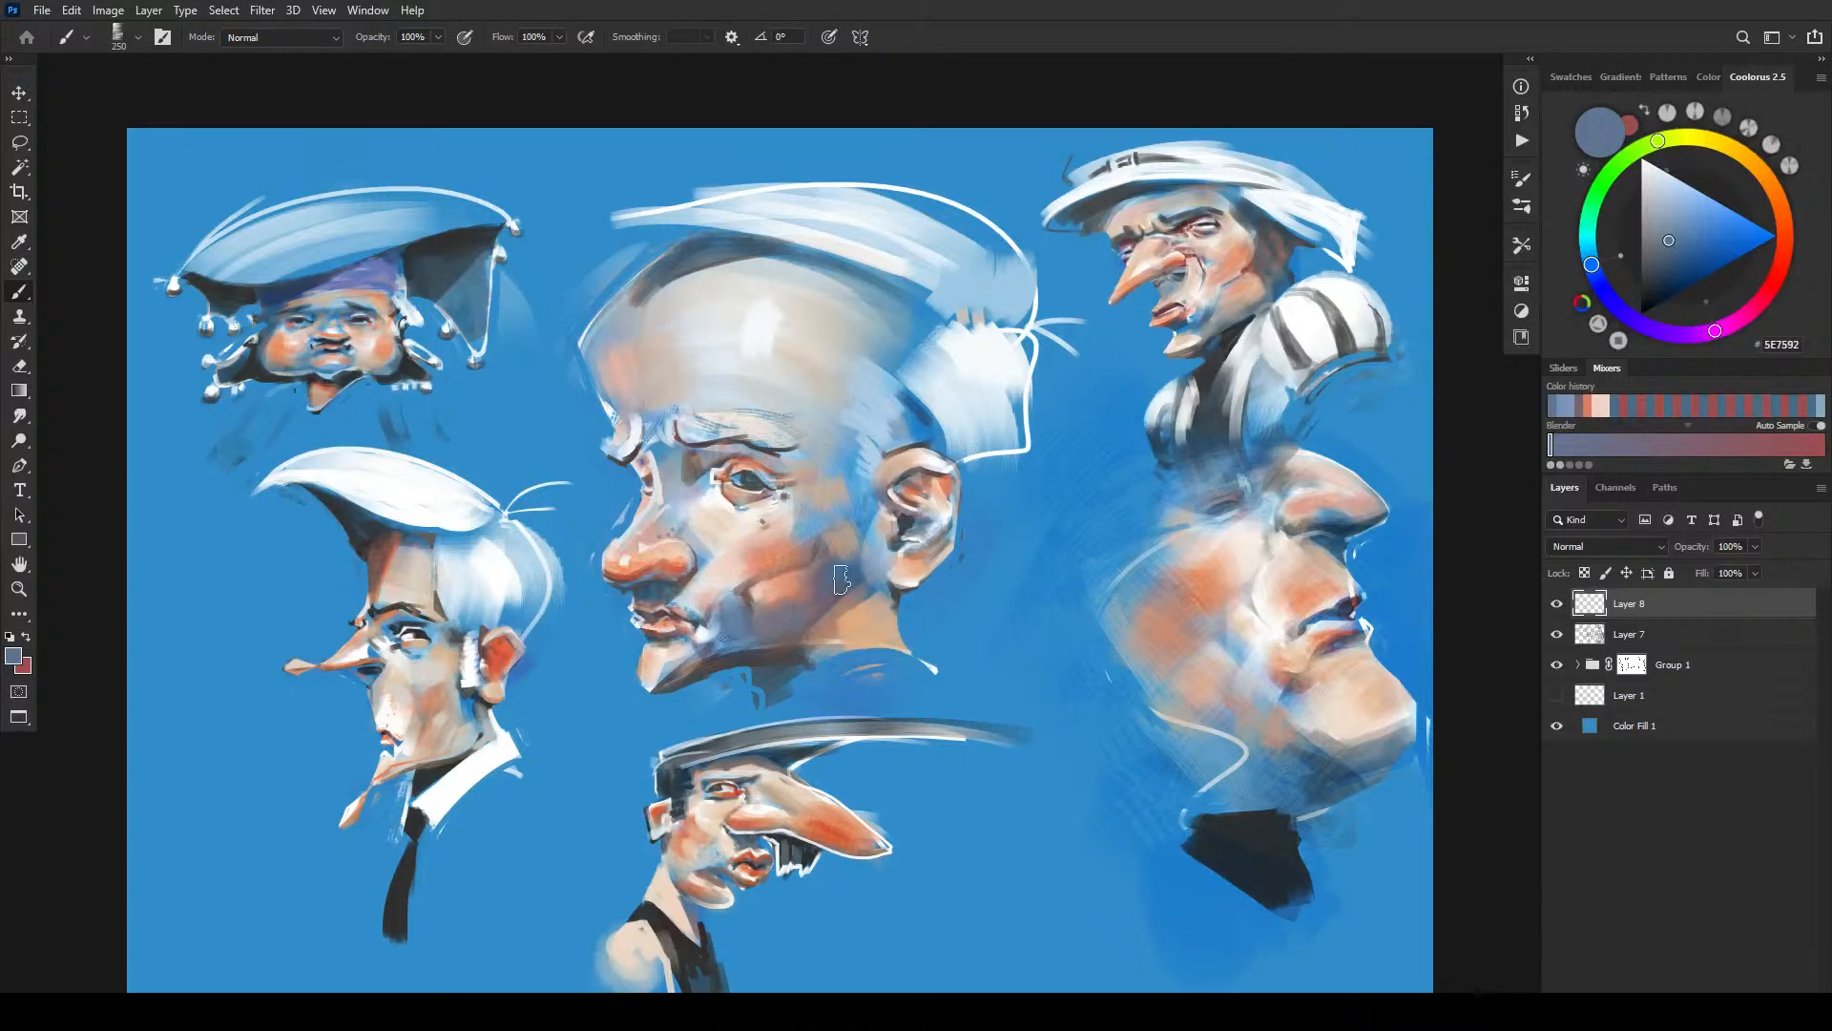
- Refine the area beside the central head's mouth corner with sampled blue and brownish pink, using a brush of about 40 pixels
{"action": "key", "text": "bracketleft"}
{"action": "key", "text": "bracketleft"}
{"action": "key", "text": "bracketleft"}
{"action": "key", "text": "bracketleft"}
{"action": "key", "text": "bracketleft"}
{"action": "key", "text": "bracketleft"}
{"action": "key", "text": "bracketleft"}
{"action": "key", "text": "bracketleft"}
{"action": "left_click", "coordinate": [718, 639], "text": "alt"}
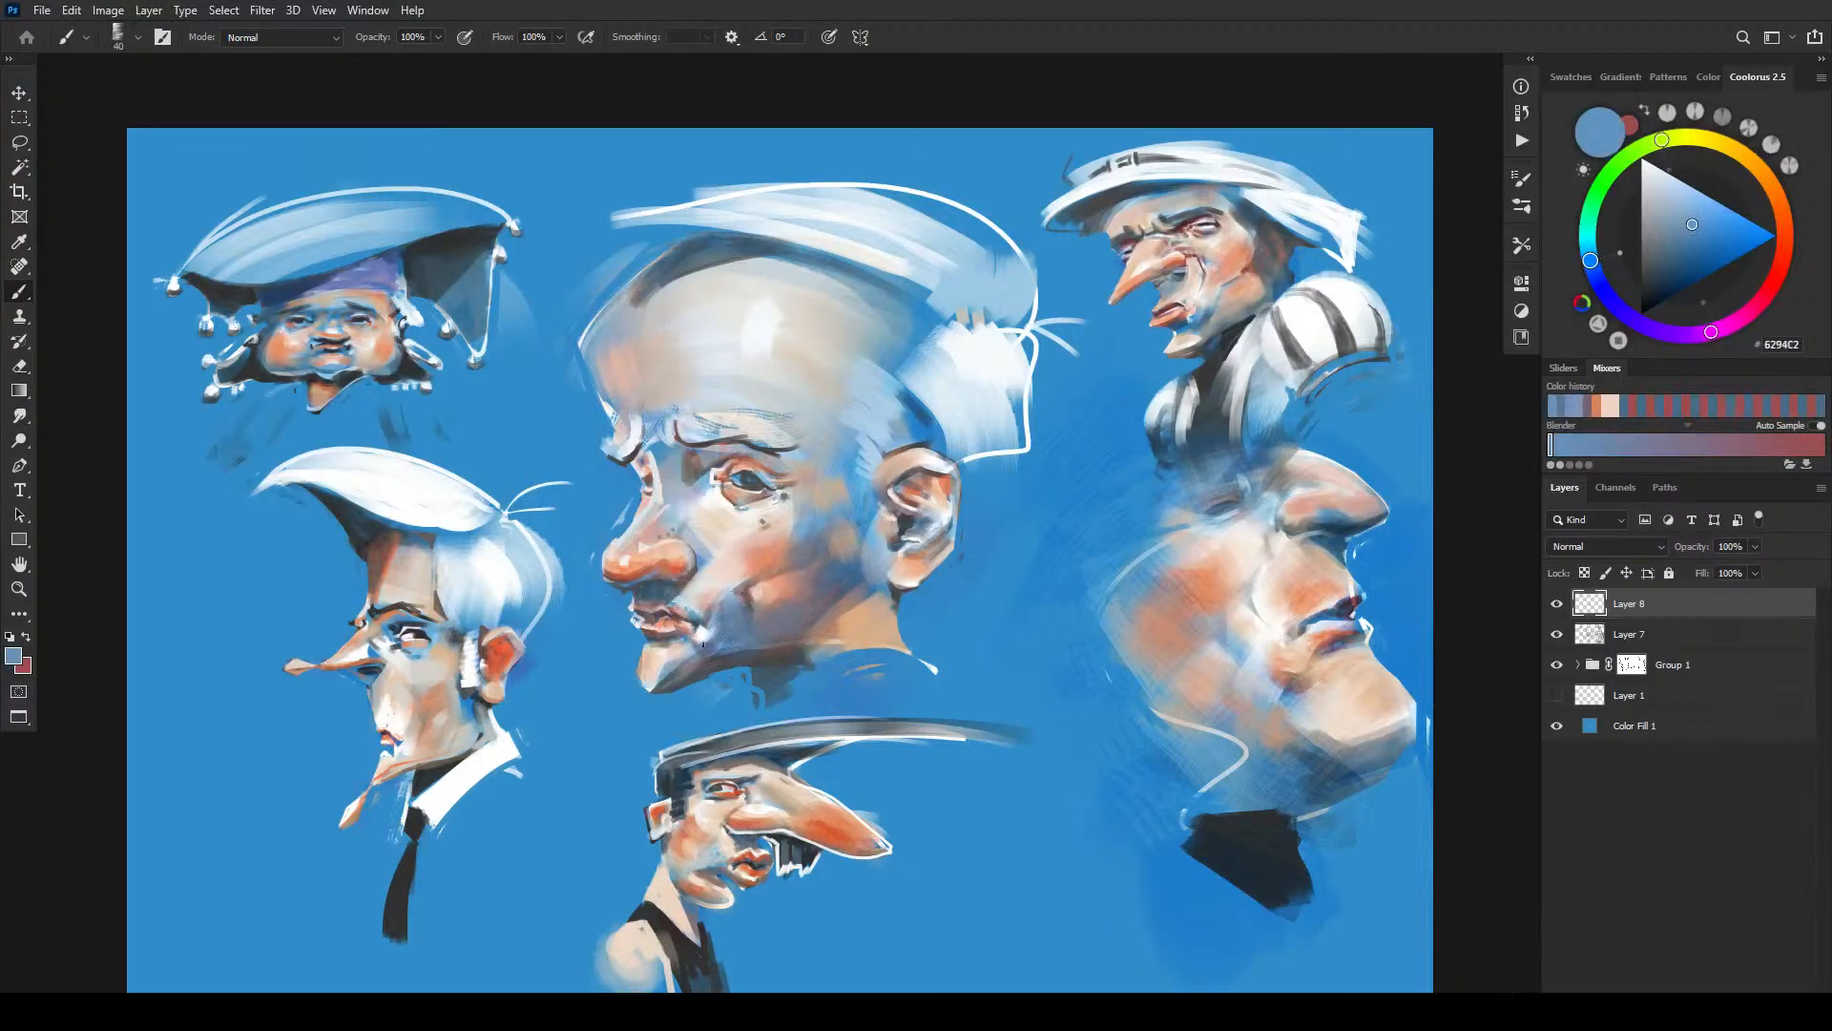
{"action": "left_click", "coordinate": [795, 590], "text": "alt"}
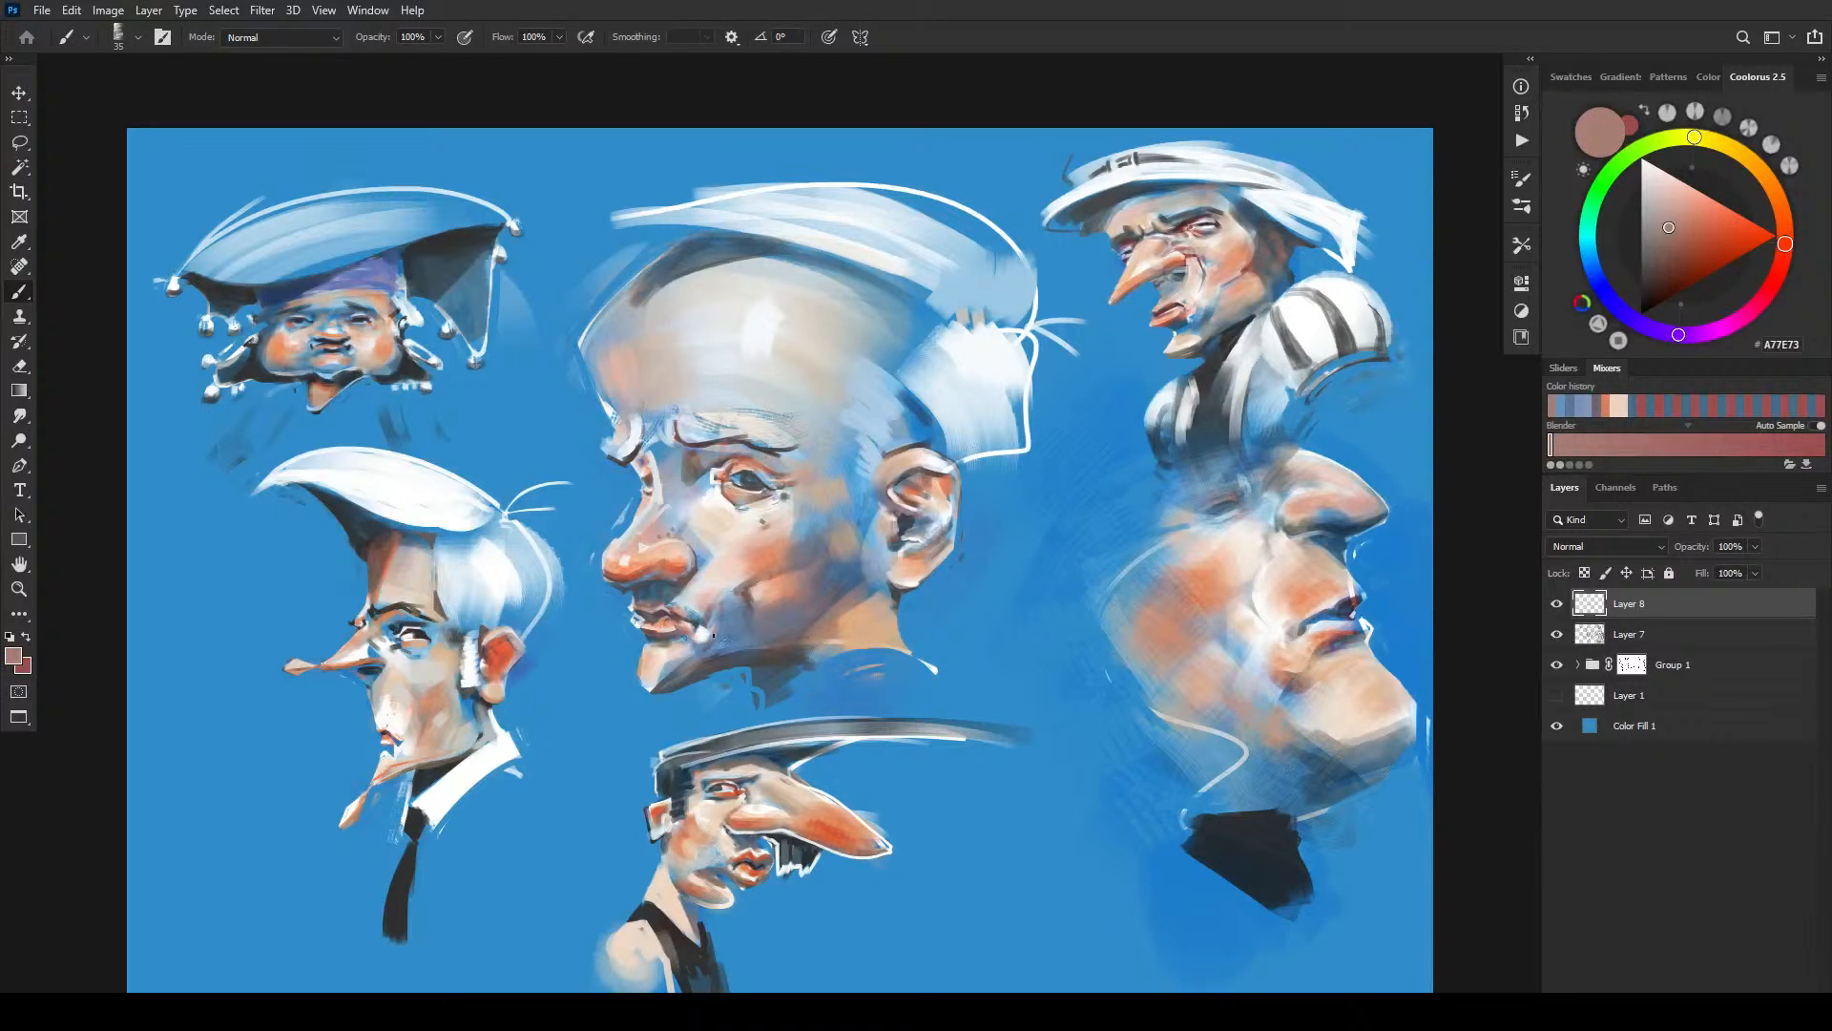
- Lighten the central head's cheek along the smile fold with sampled pale pinks, reducing the brush from 100 to 50 pixels
{"action": "key", "text": "bracketright"}
{"action": "key", "text": "bracketright"}
{"action": "key", "text": "bracketright"}
{"action": "left_click", "coordinate": [747, 570], "text": "alt"}
{"action": "key", "text": "bracketright"}
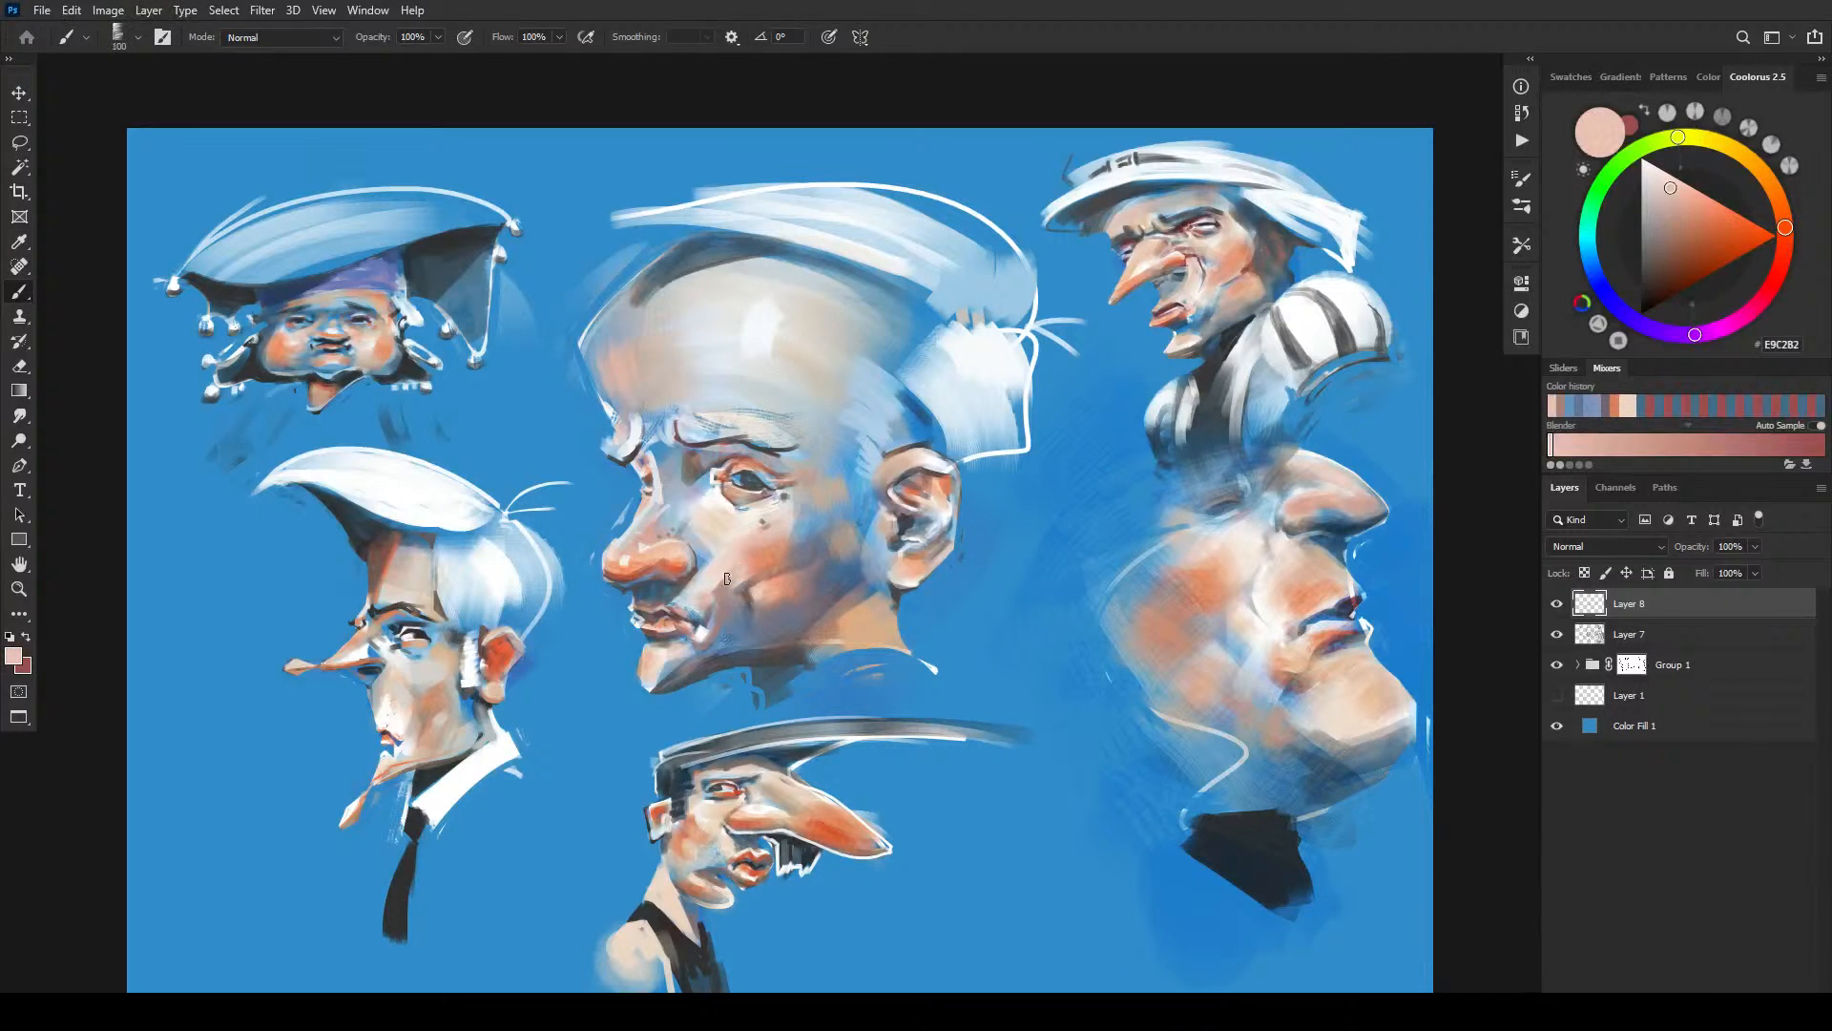
{"action": "left_click", "coordinate": [723, 575], "text": "alt"}
{"action": "key", "text": "bracketleft"}
{"action": "key", "text": "bracketleft"}
{"action": "key", "text": "bracketleft"}
{"action": "key", "text": "bracketleft"}
{"action": "key", "text": "bracketleft"}
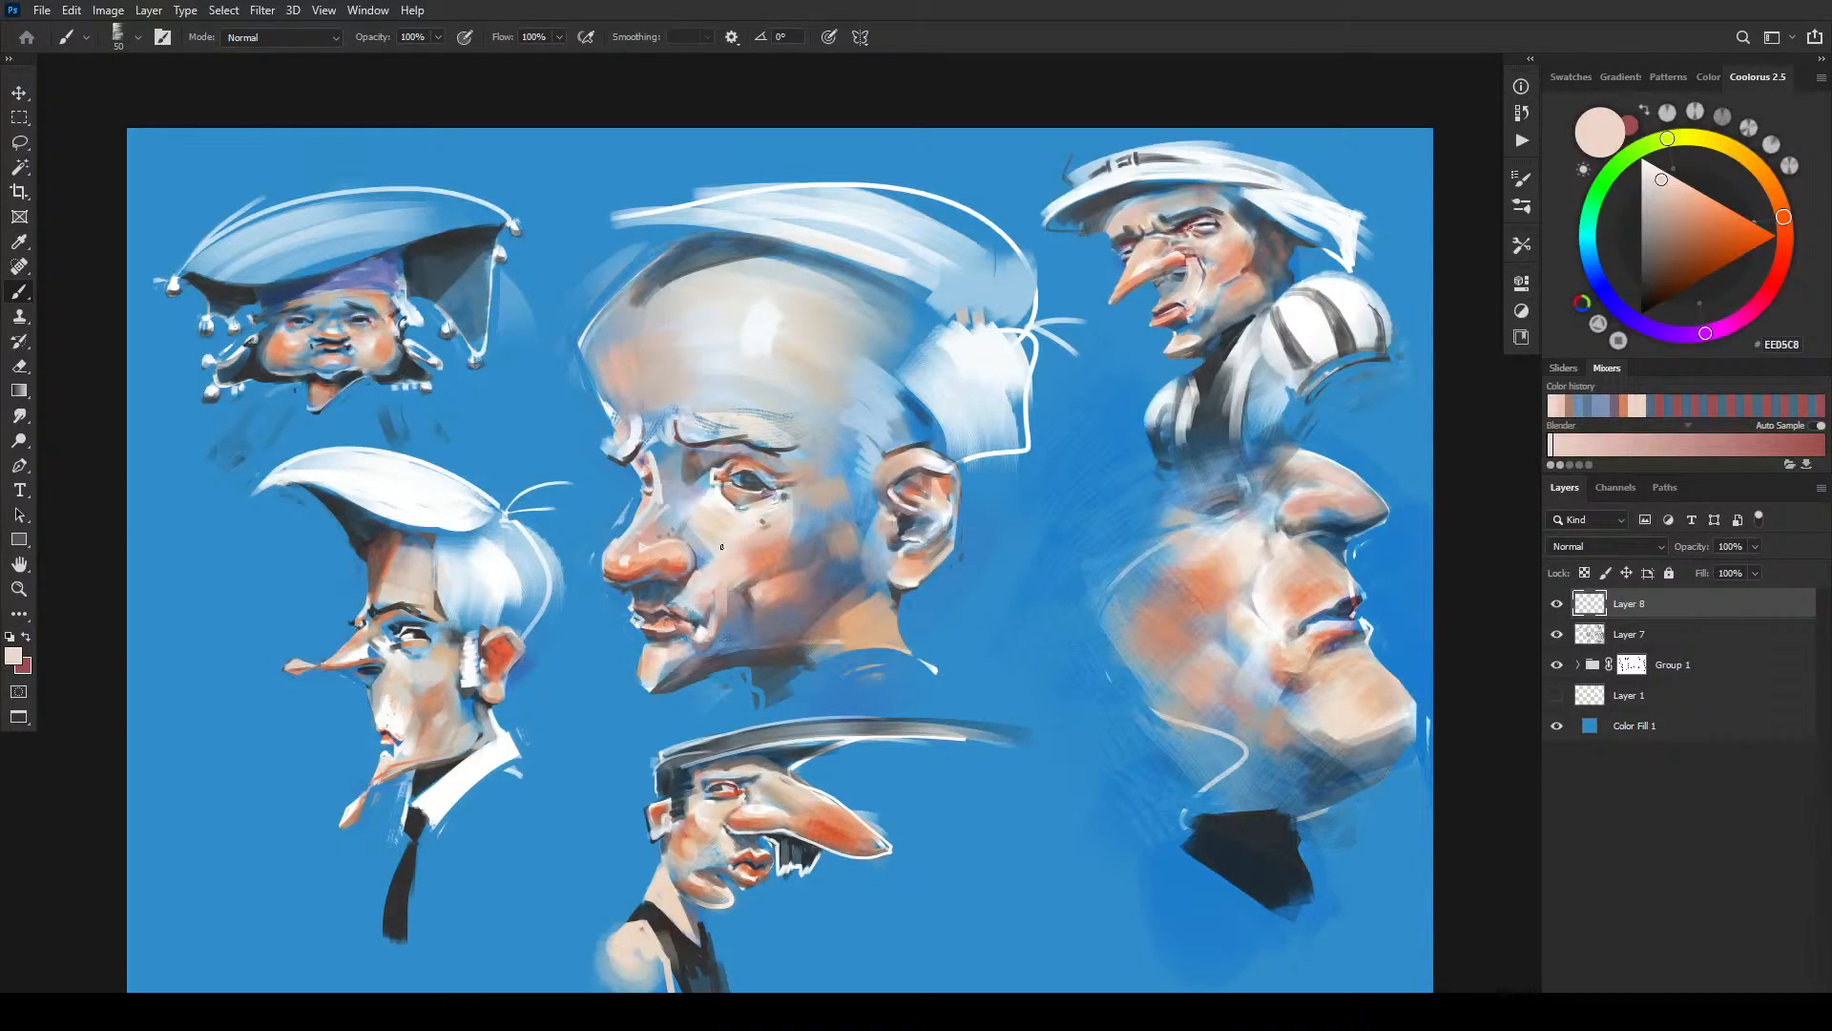
- Touch up the central head's inner eye corners and nose bridge with sampled light blue, near-white and orange skin tones
{"action": "left_click", "coordinate": [716, 582], "text": "alt"}
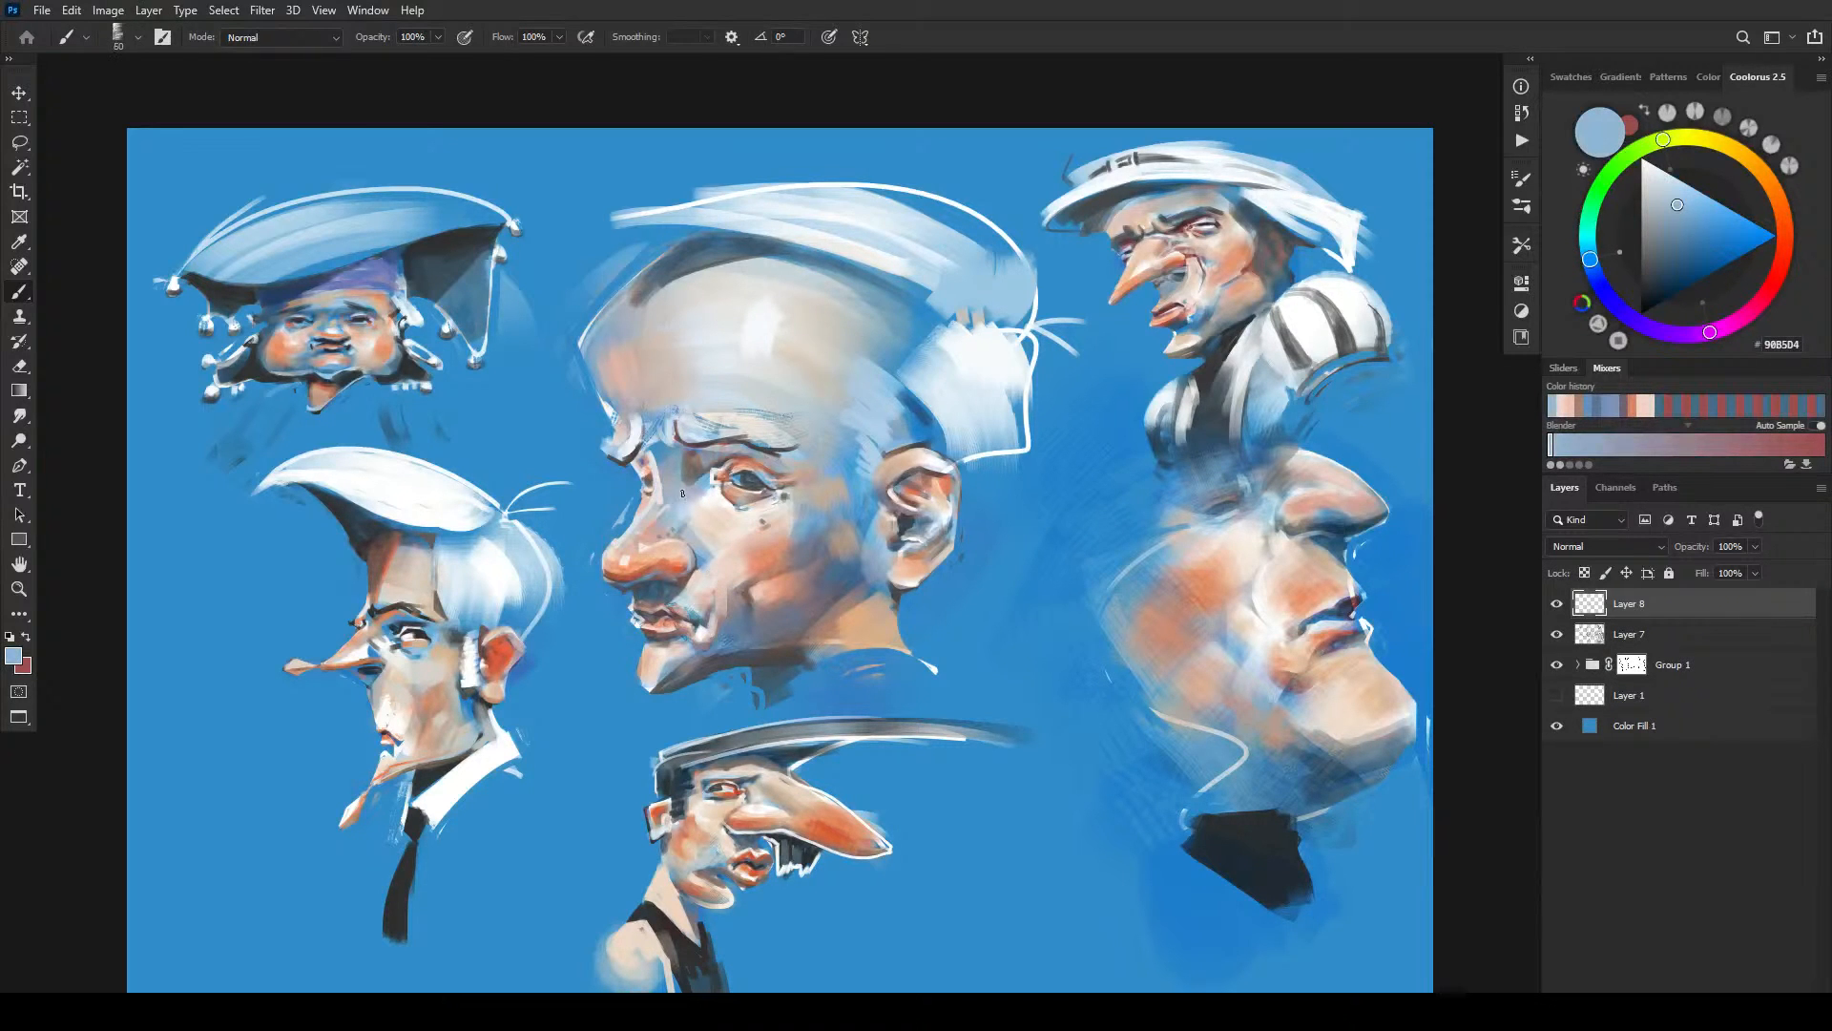
{"action": "left_click", "coordinate": [707, 497], "text": "alt"}
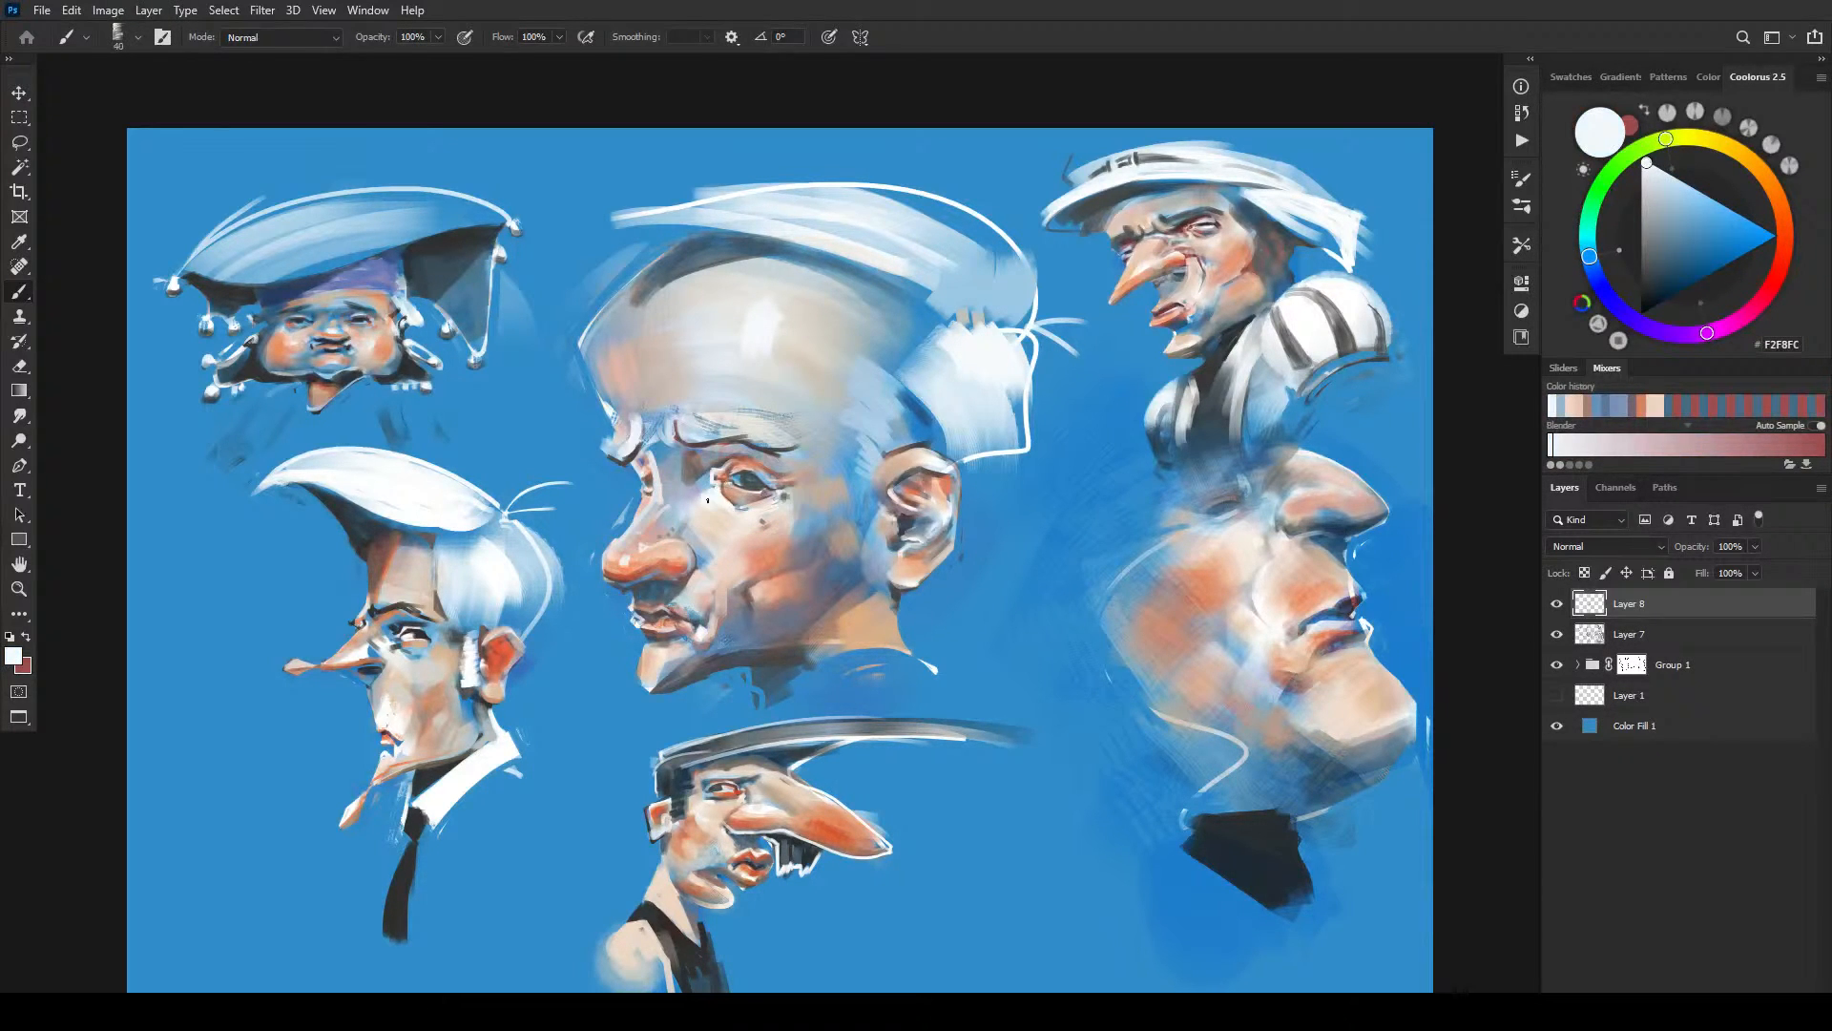
{"action": "left_click", "coordinate": [725, 494], "text": "alt"}
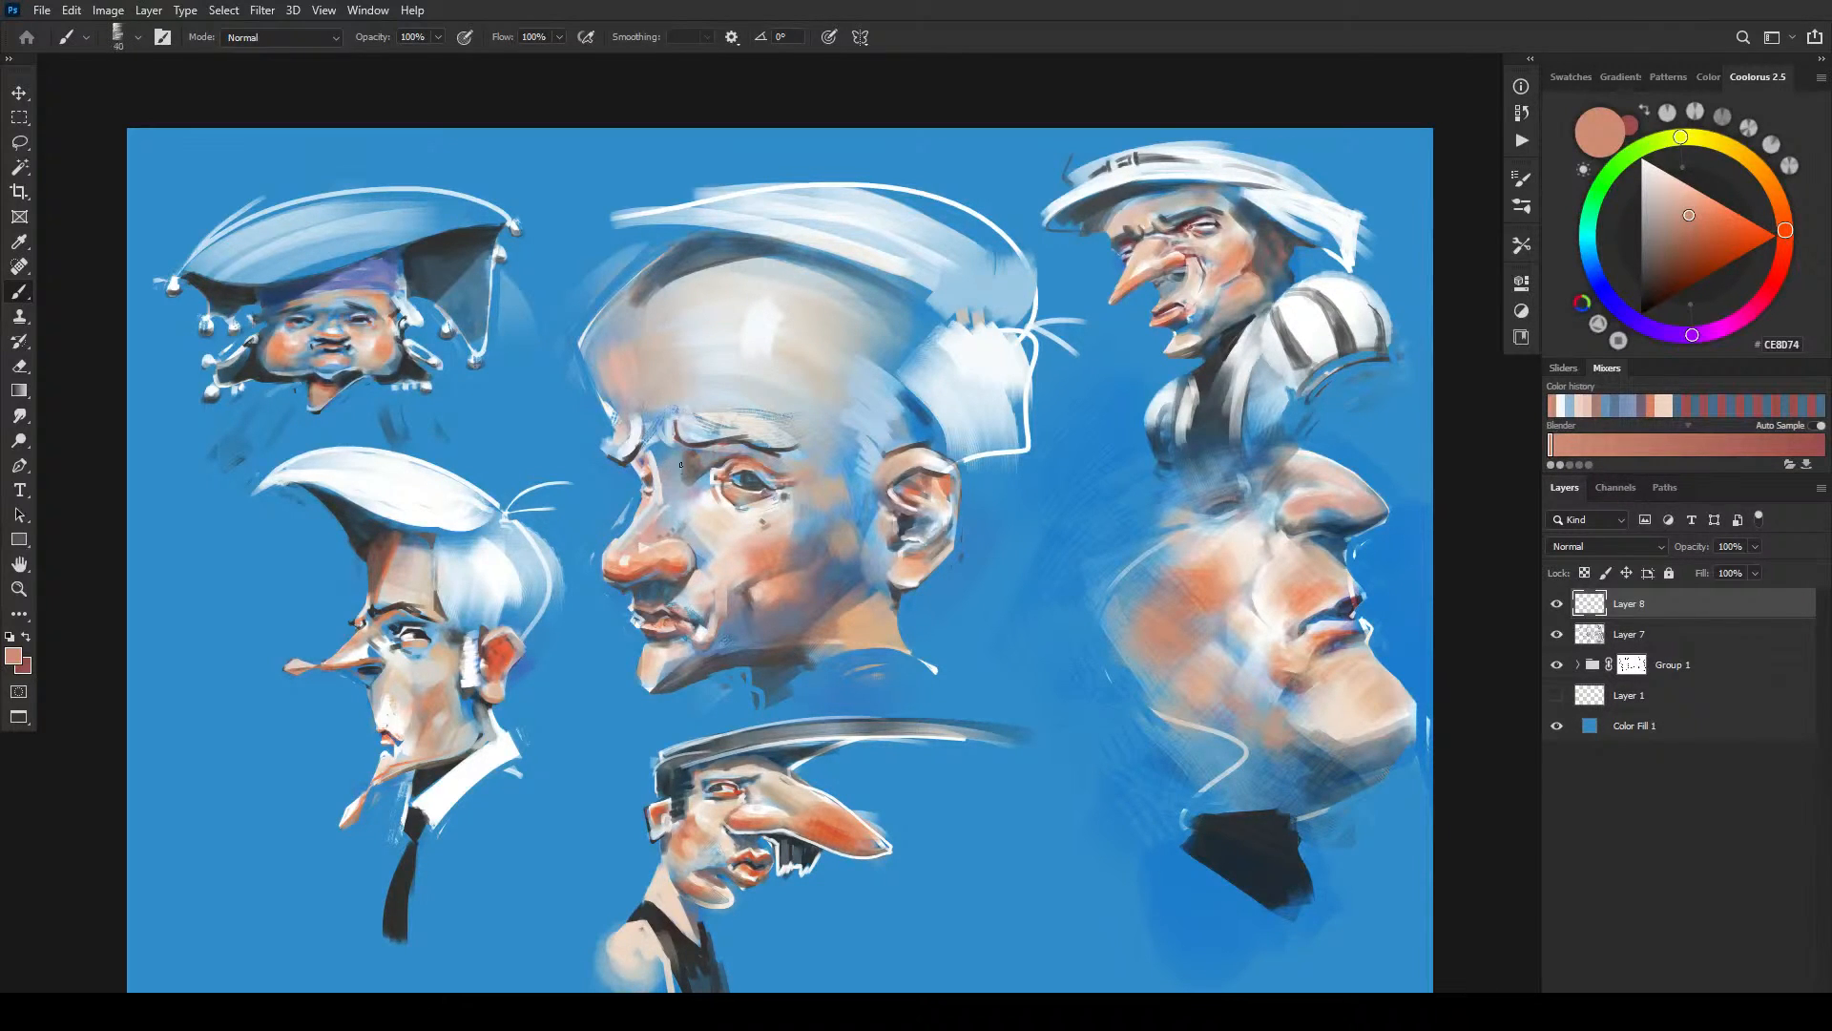
{"action": "left_click", "coordinate": [662, 464], "text": "alt"}
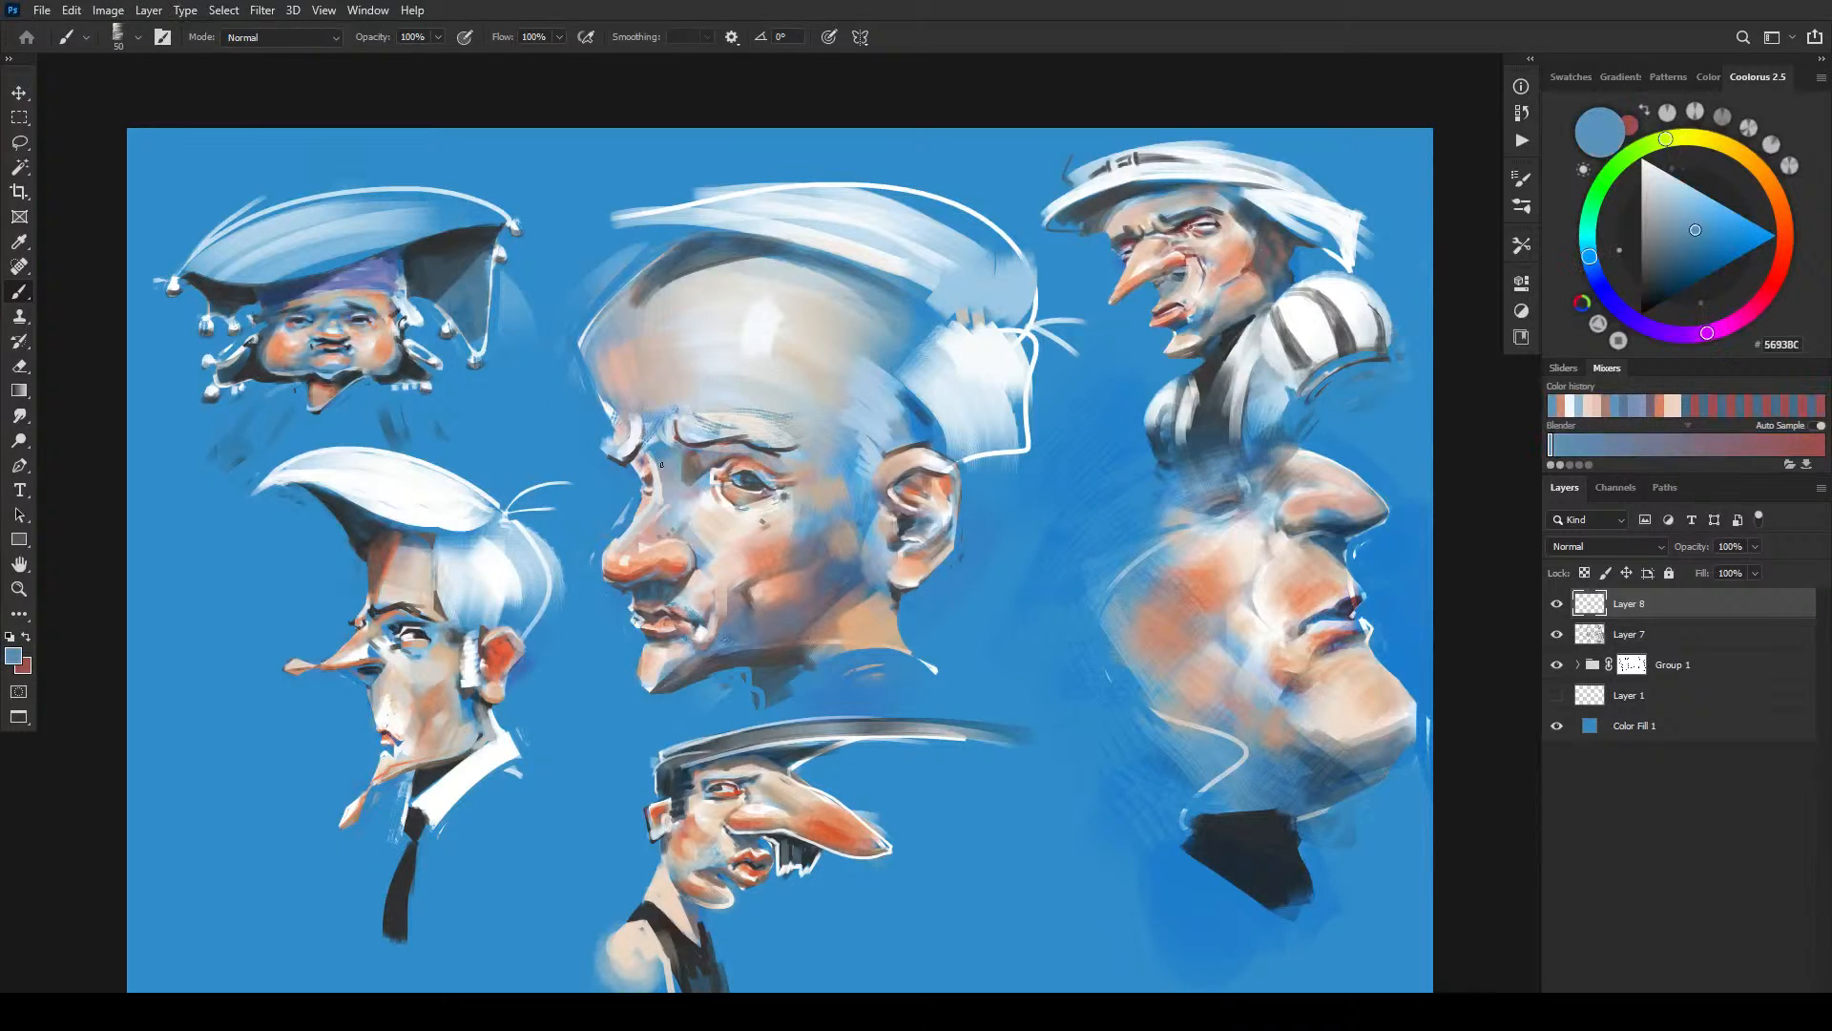
{"action": "left_click", "coordinate": [665, 494], "text": "alt"}
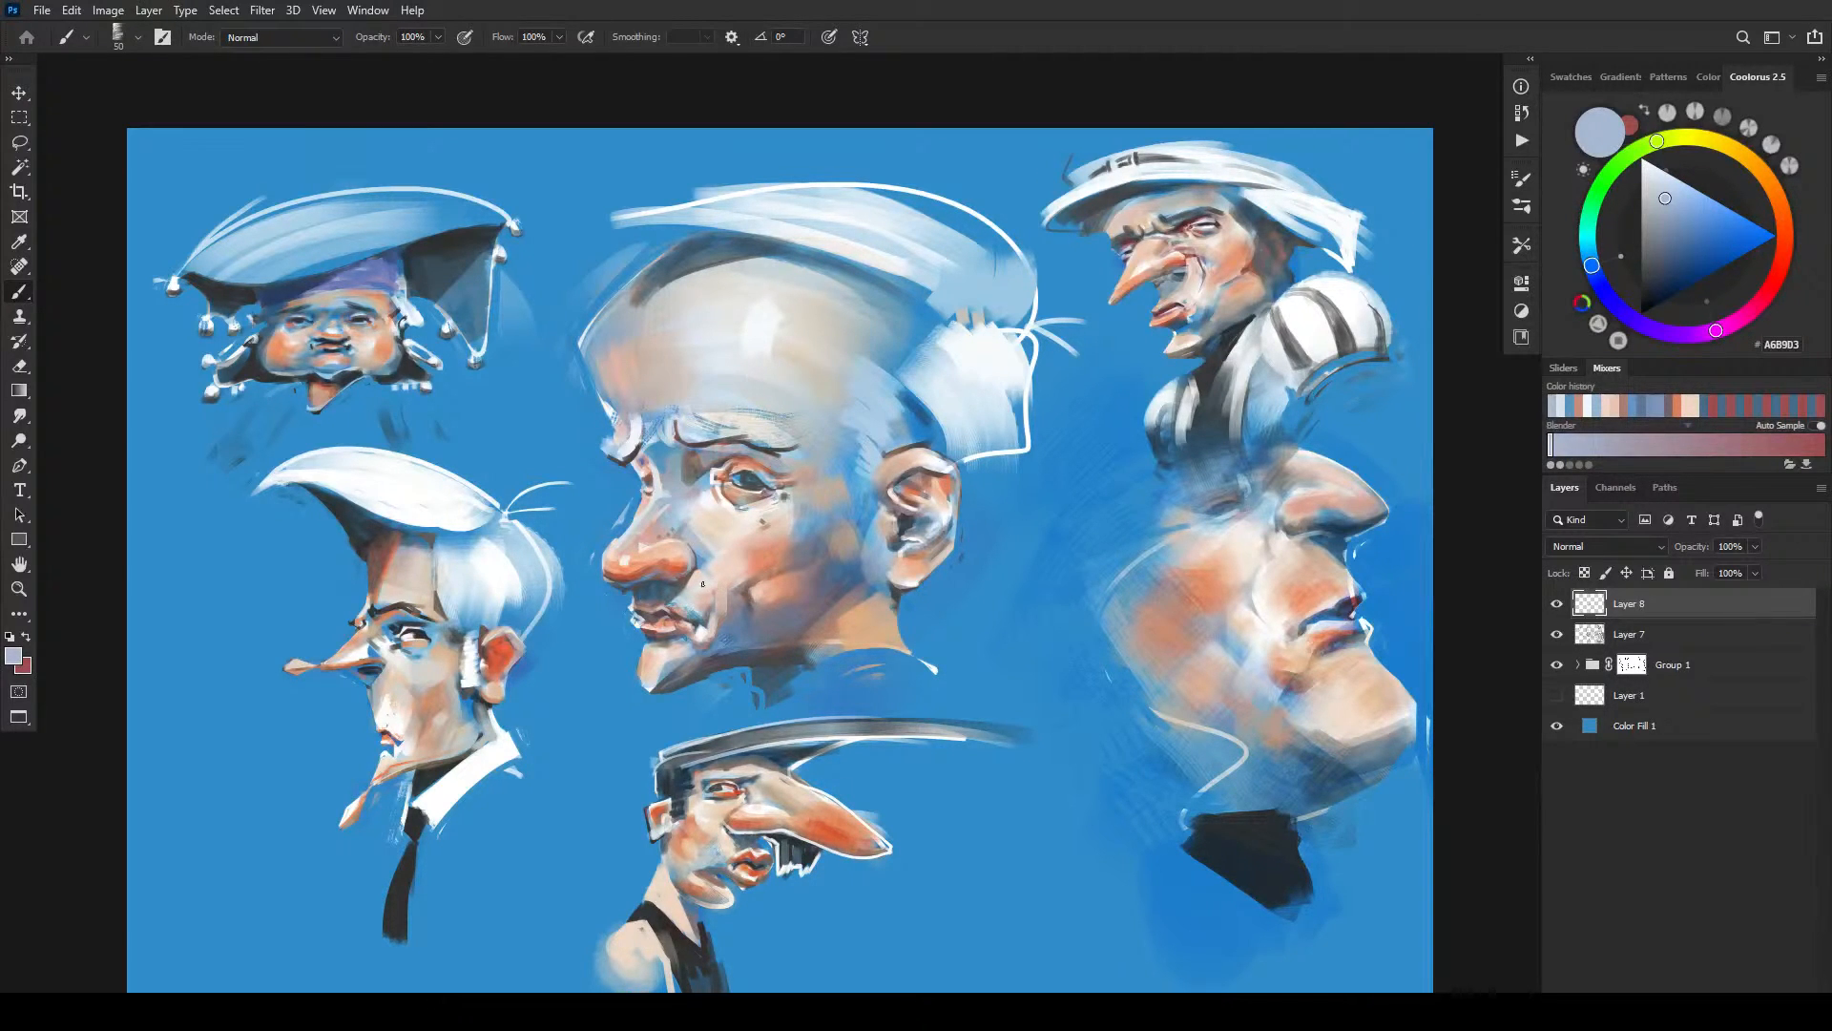
- Rework the central head's eyebrows and lower forehead with sampled pale greys, warm grey and dark blue at 50 pixels
{"action": "left_click", "coordinate": [622, 441], "text": "alt"}
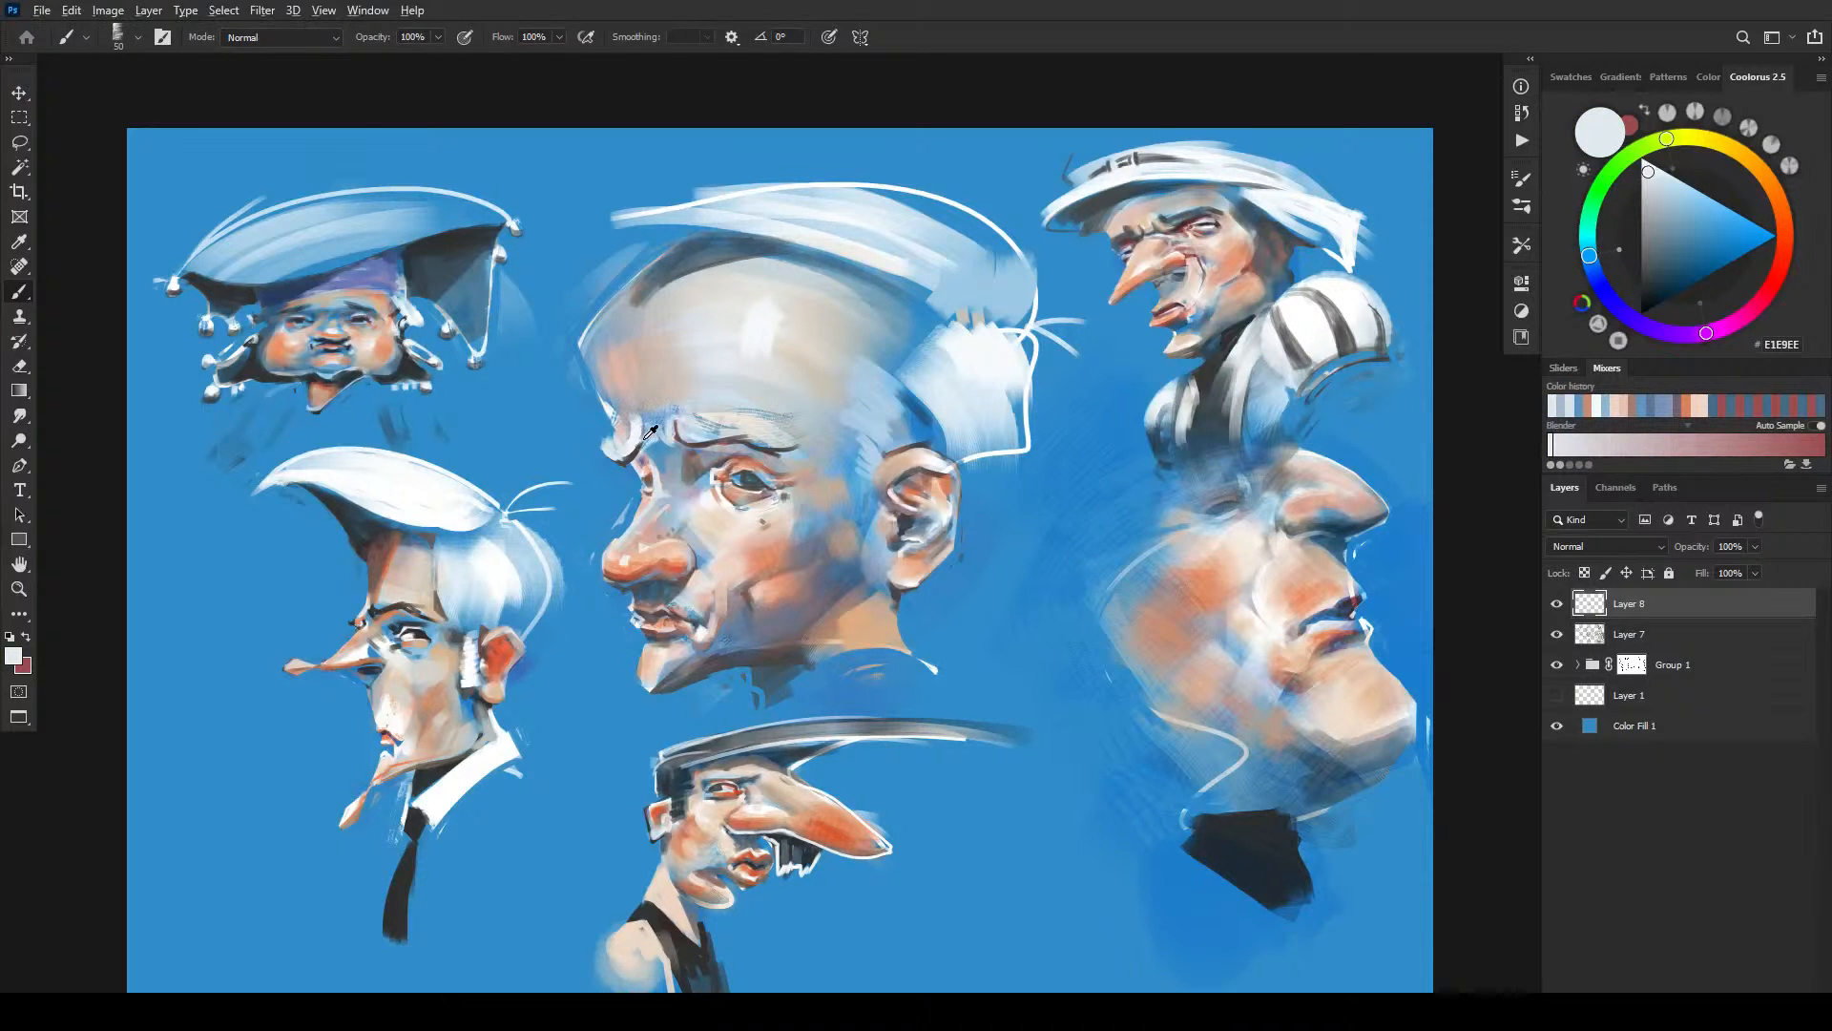
{"action": "left_click", "coordinate": [652, 434], "text": "alt"}
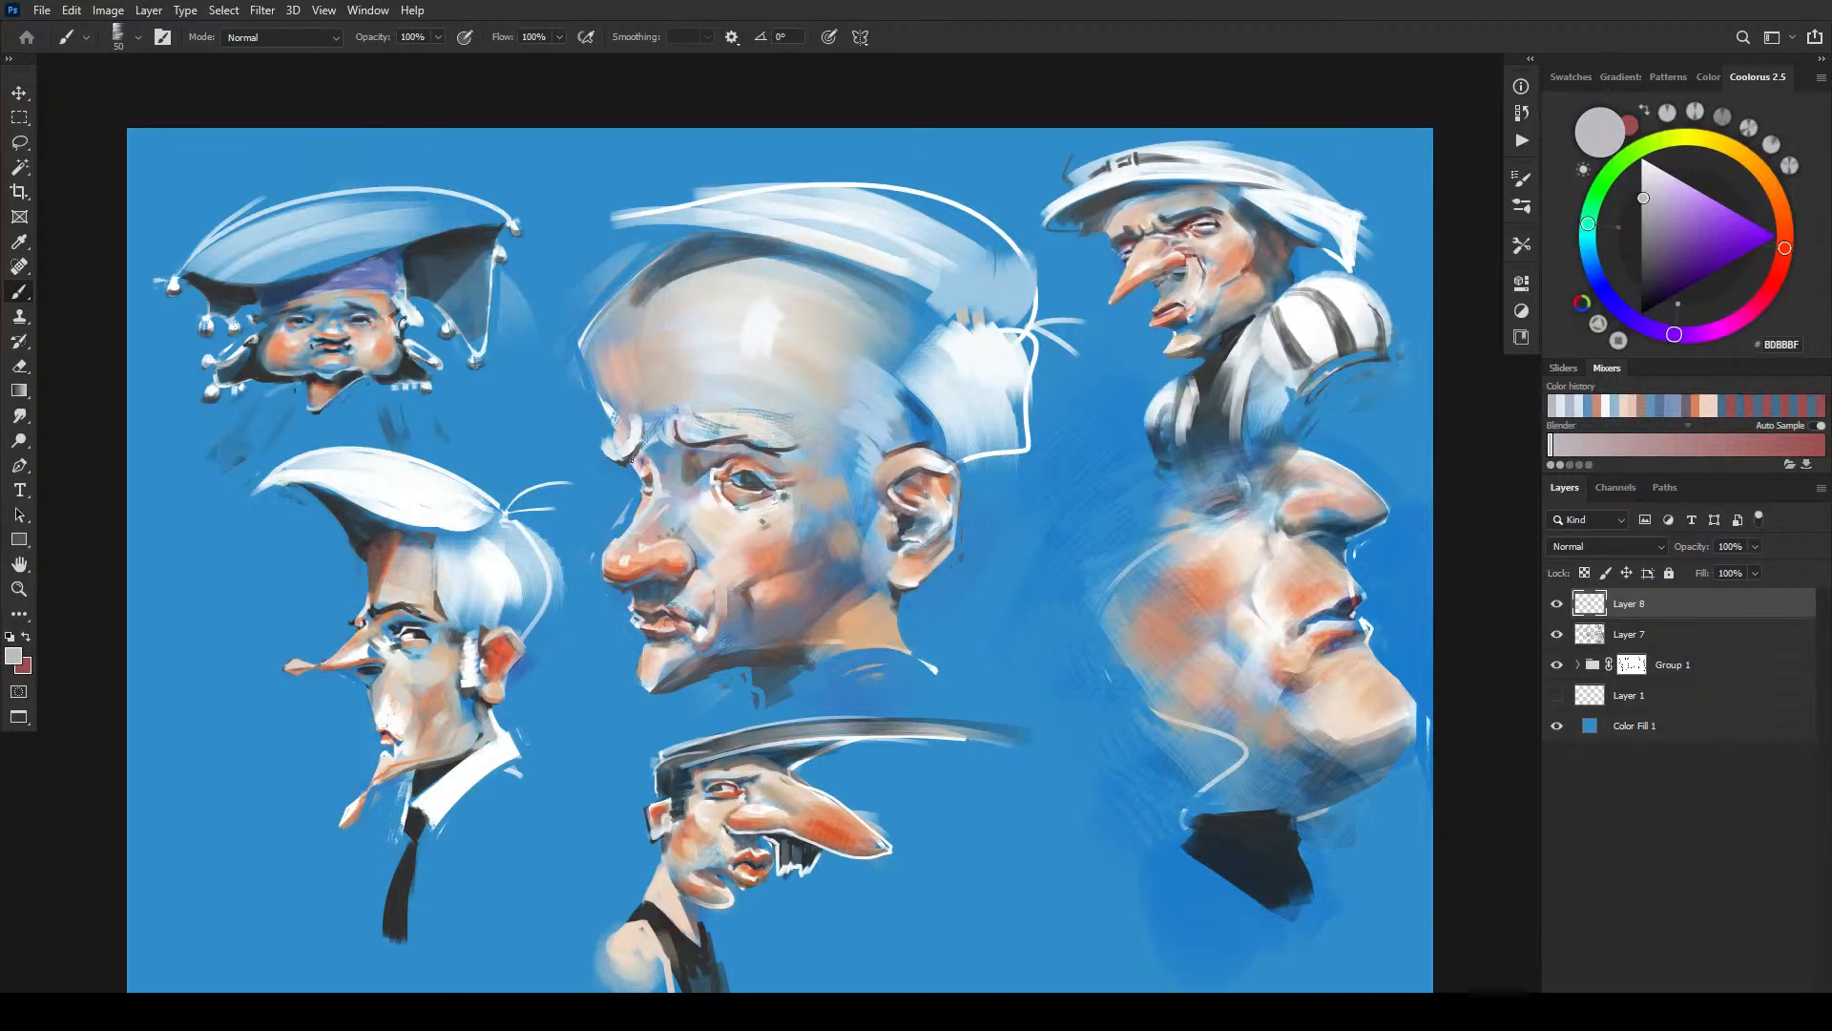
{"action": "left_click", "coordinate": [735, 429], "text": "alt"}
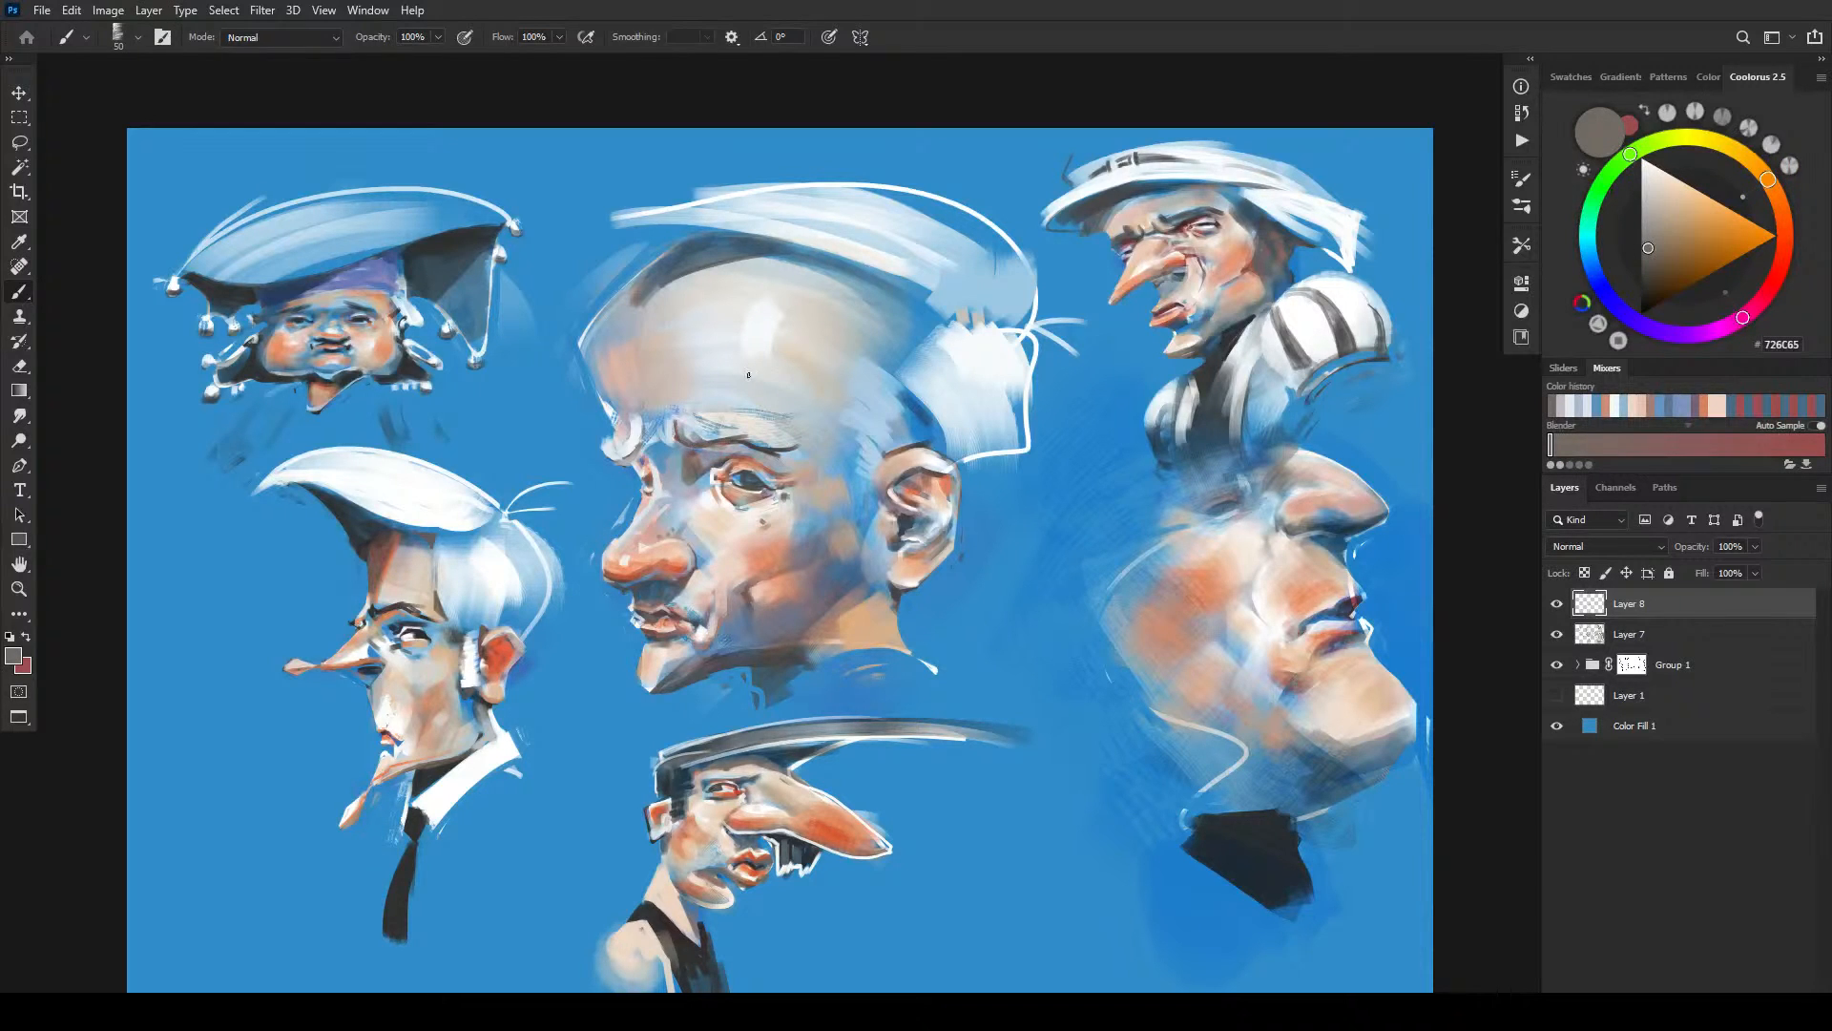
{"action": "left_click", "coordinate": [779, 253], "text": "alt"}
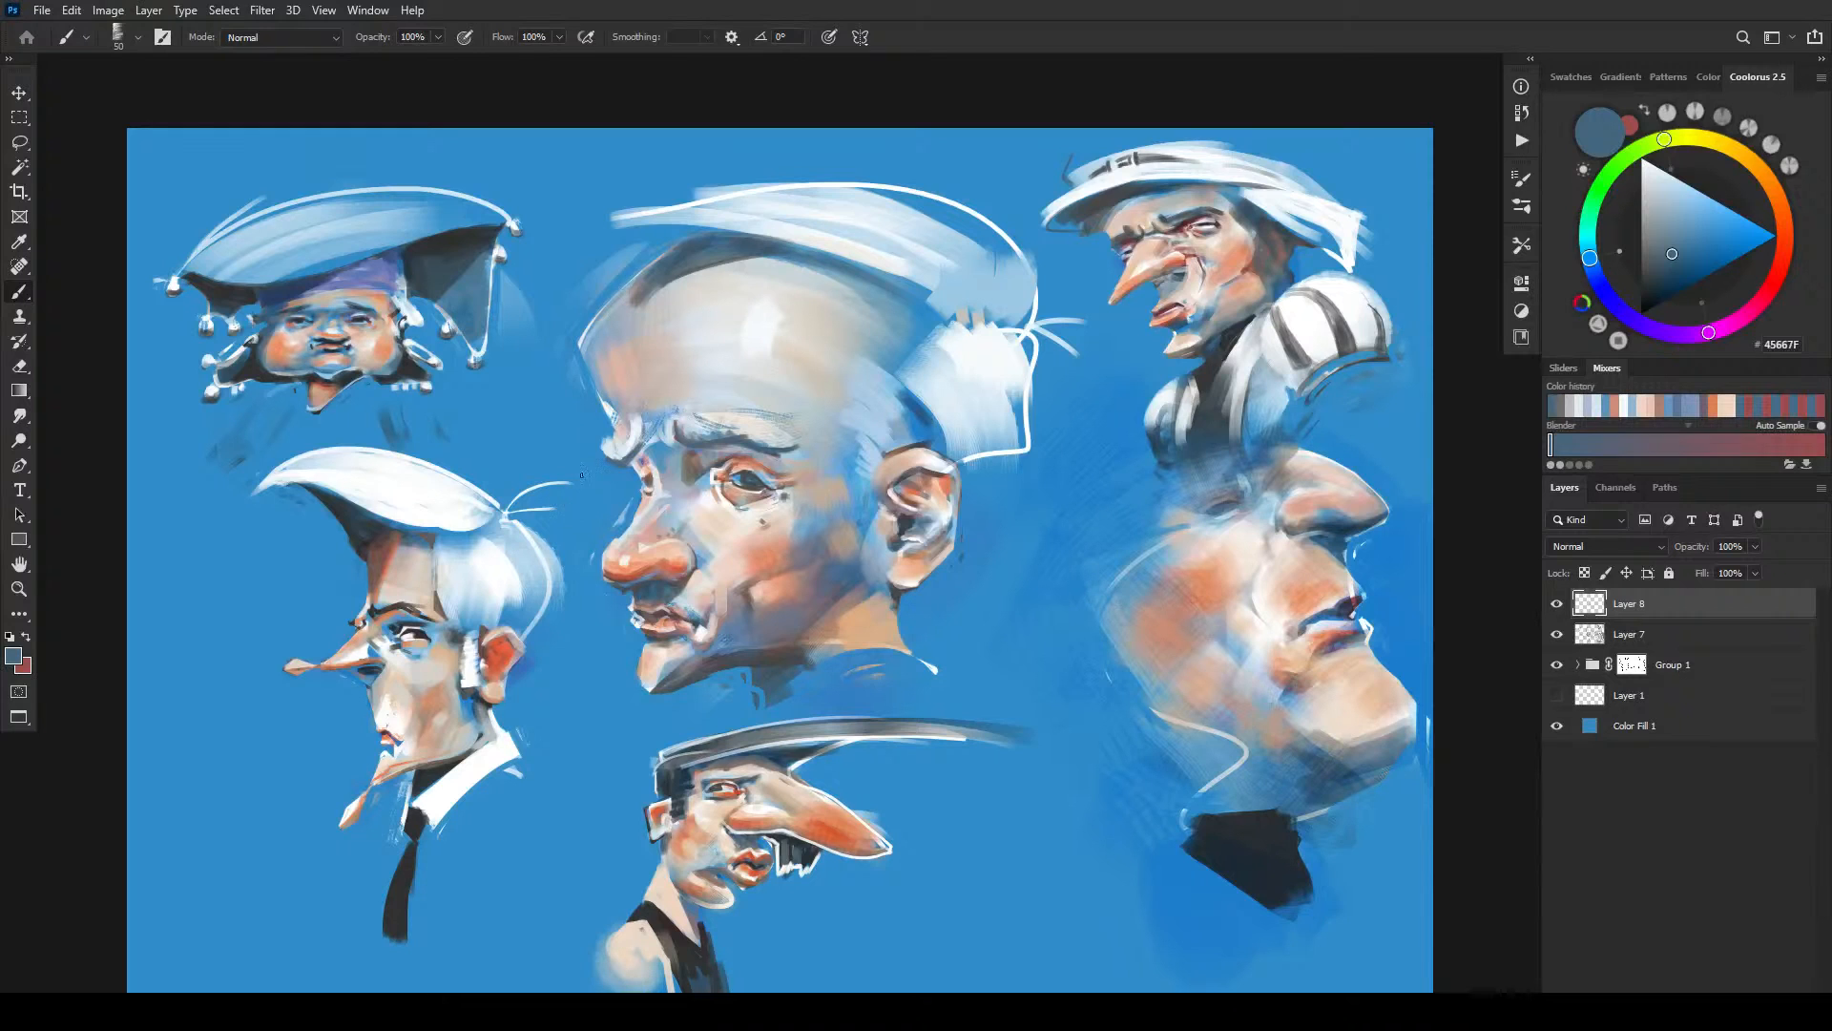
- Retouch the central head's chin and jaw edge with sampled pale pink, white and blue
{"action": "left_click", "coordinate": [682, 655], "text": "alt"}
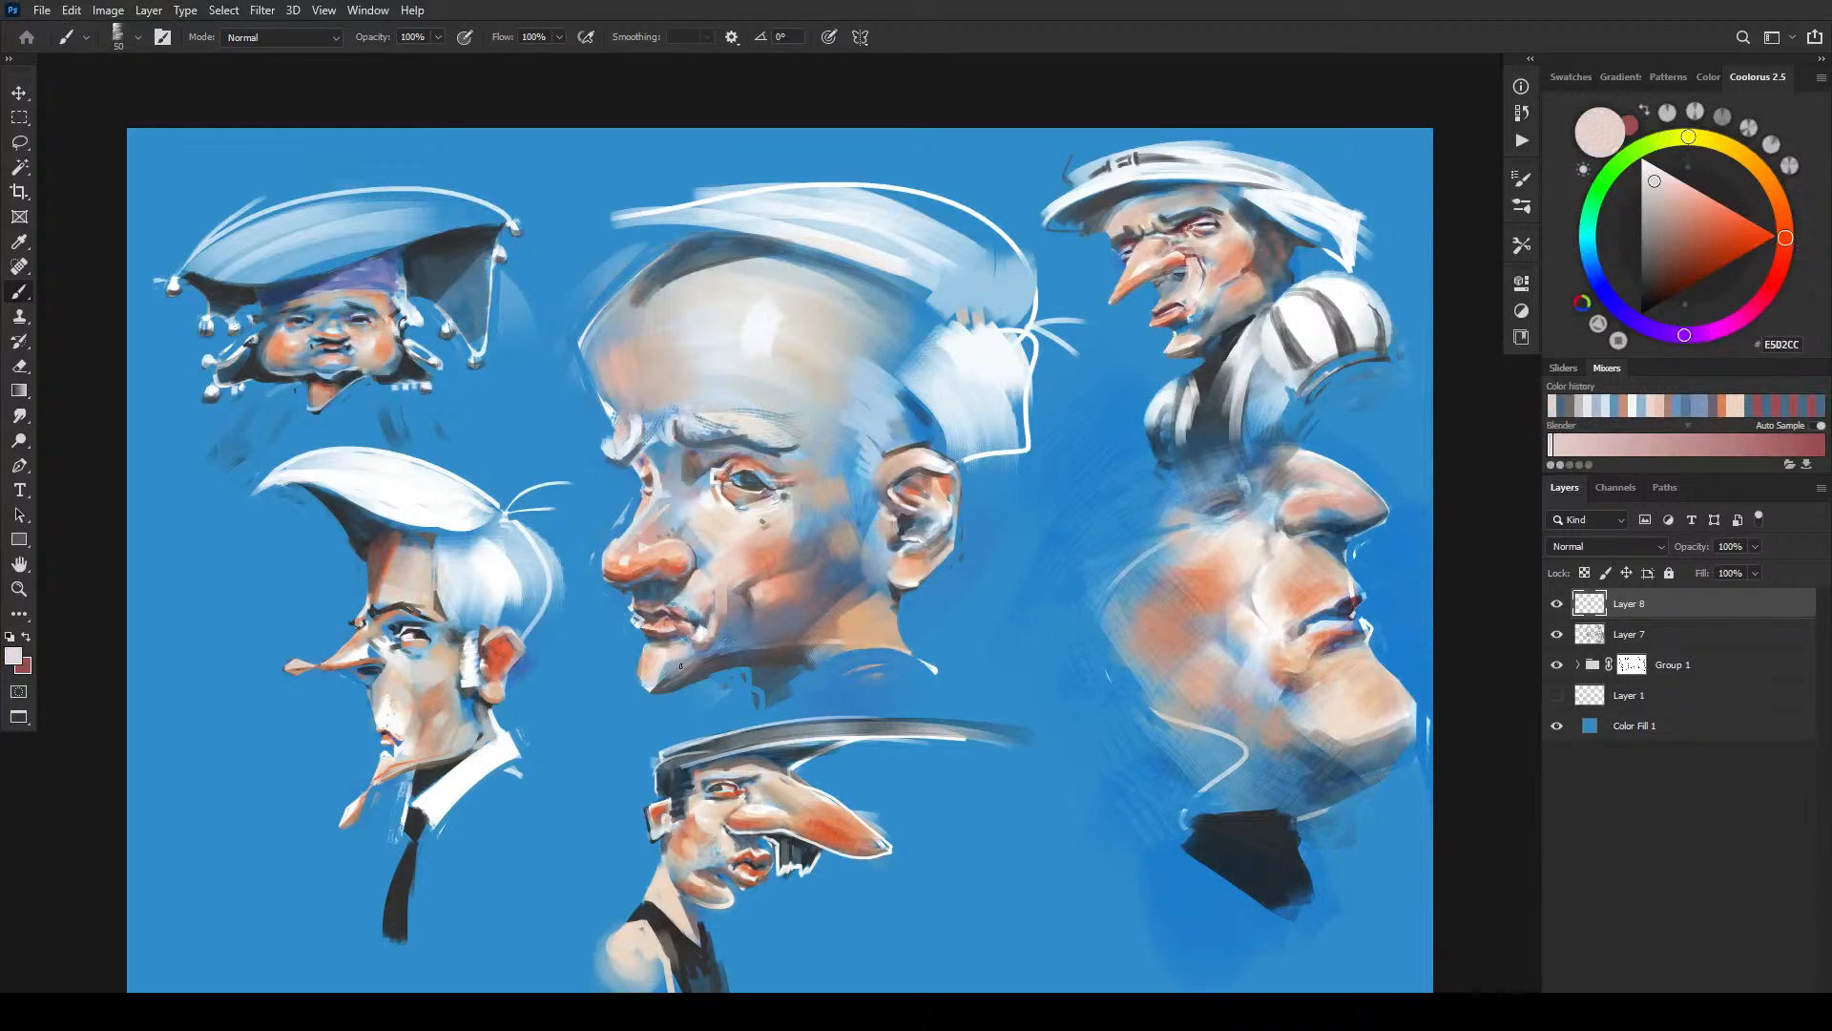
{"action": "left_click", "coordinate": [661, 682], "text": "alt"}
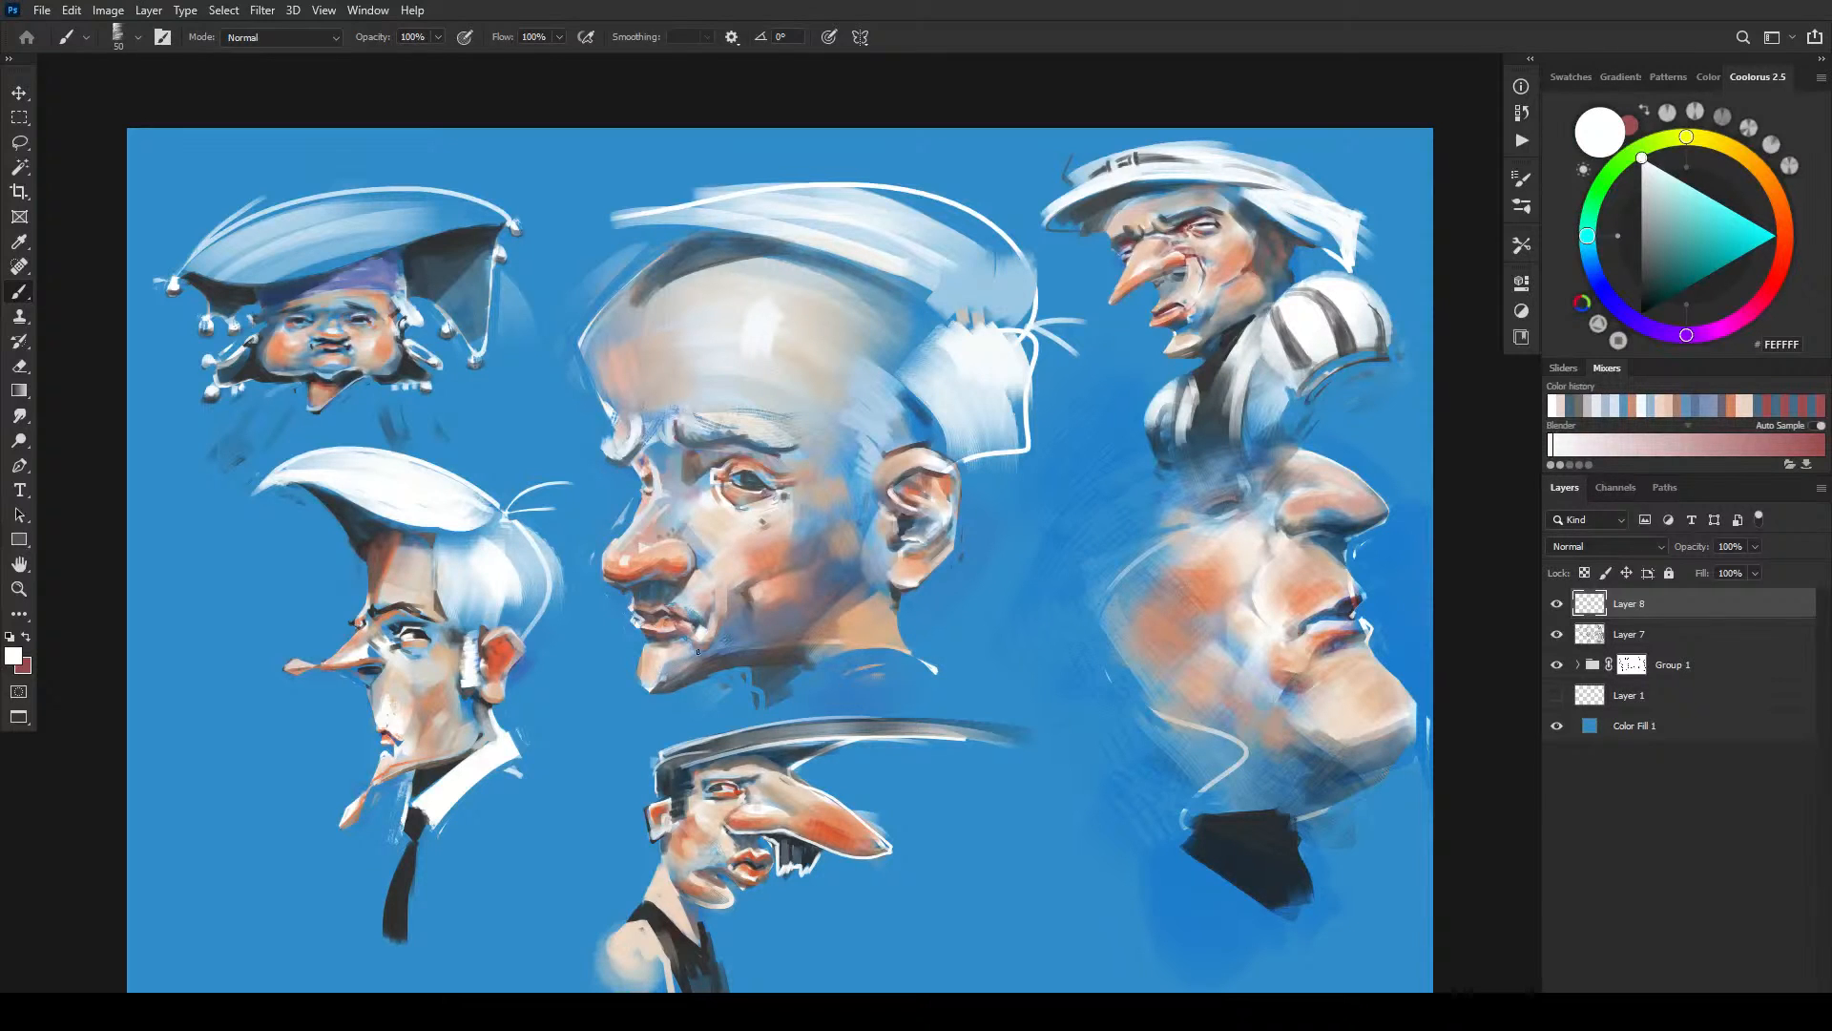
{"action": "left_click", "coordinate": [756, 636], "text": "alt"}
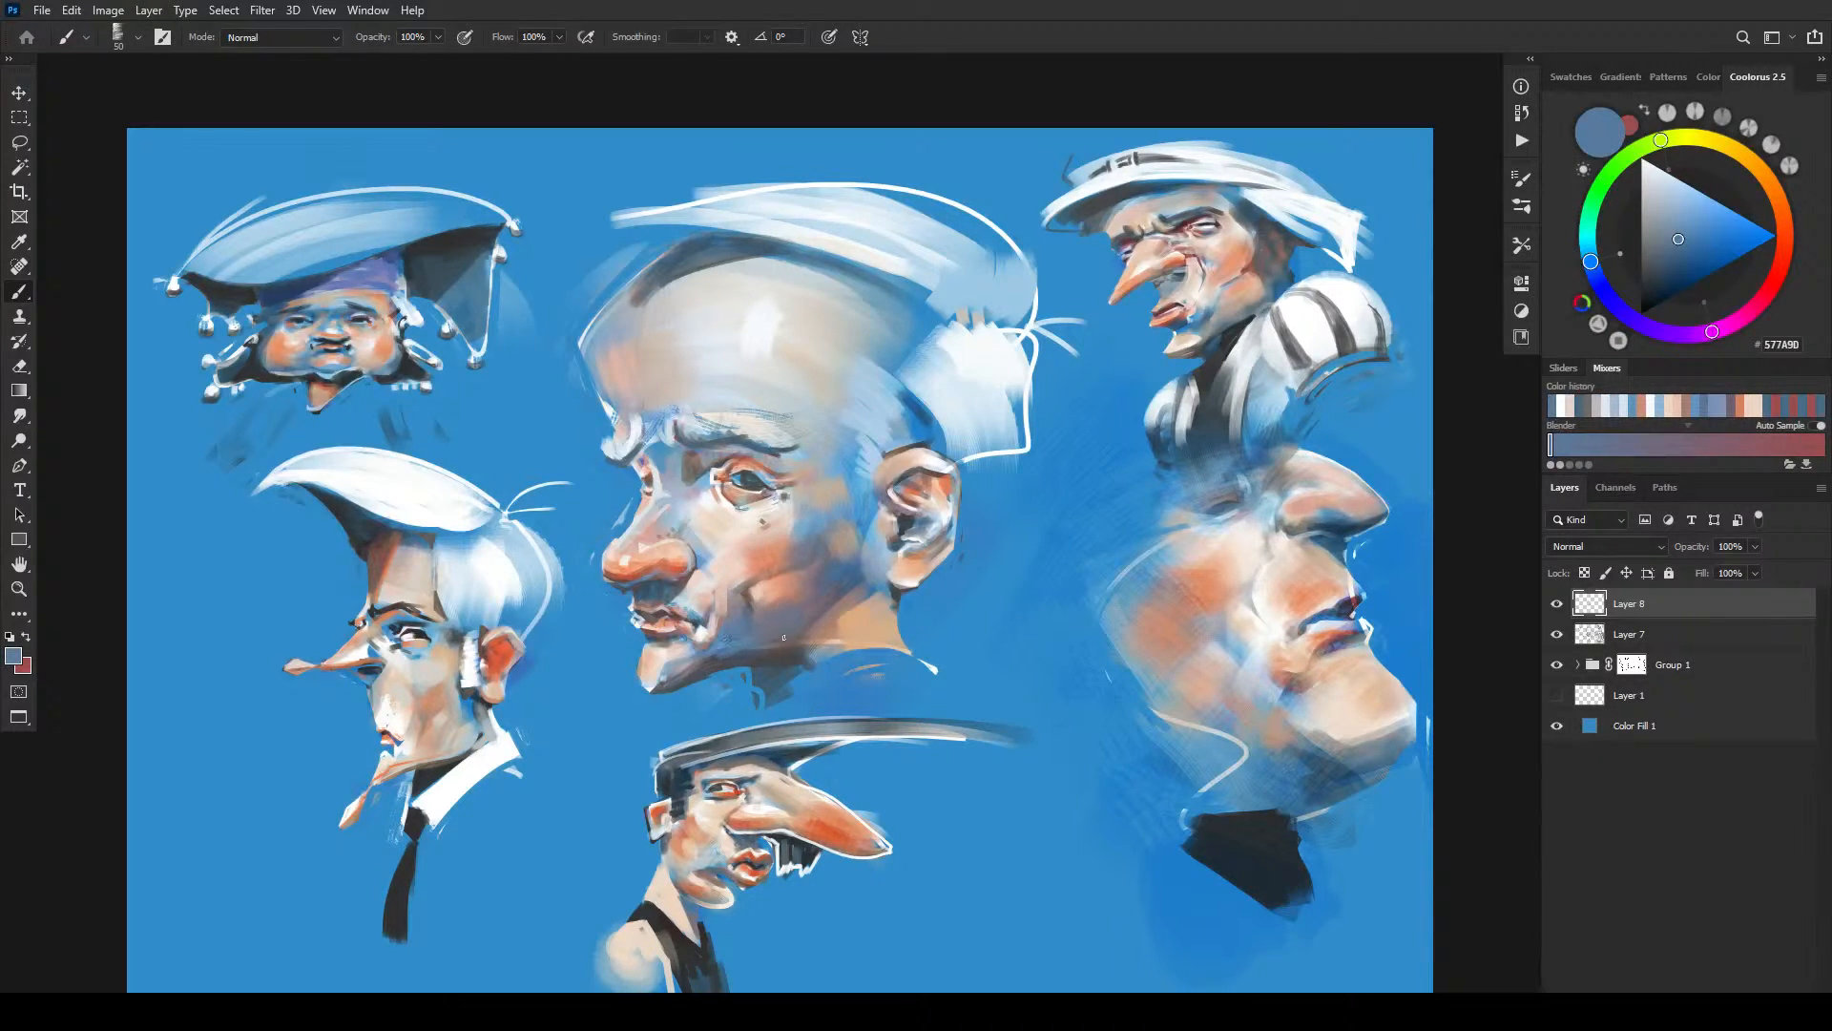
- Paint the central head's neck and the shadow under its jaw with sampled tan, dark brown and pale pink
{"action": "left_click", "coordinate": [816, 647], "text": "alt"}
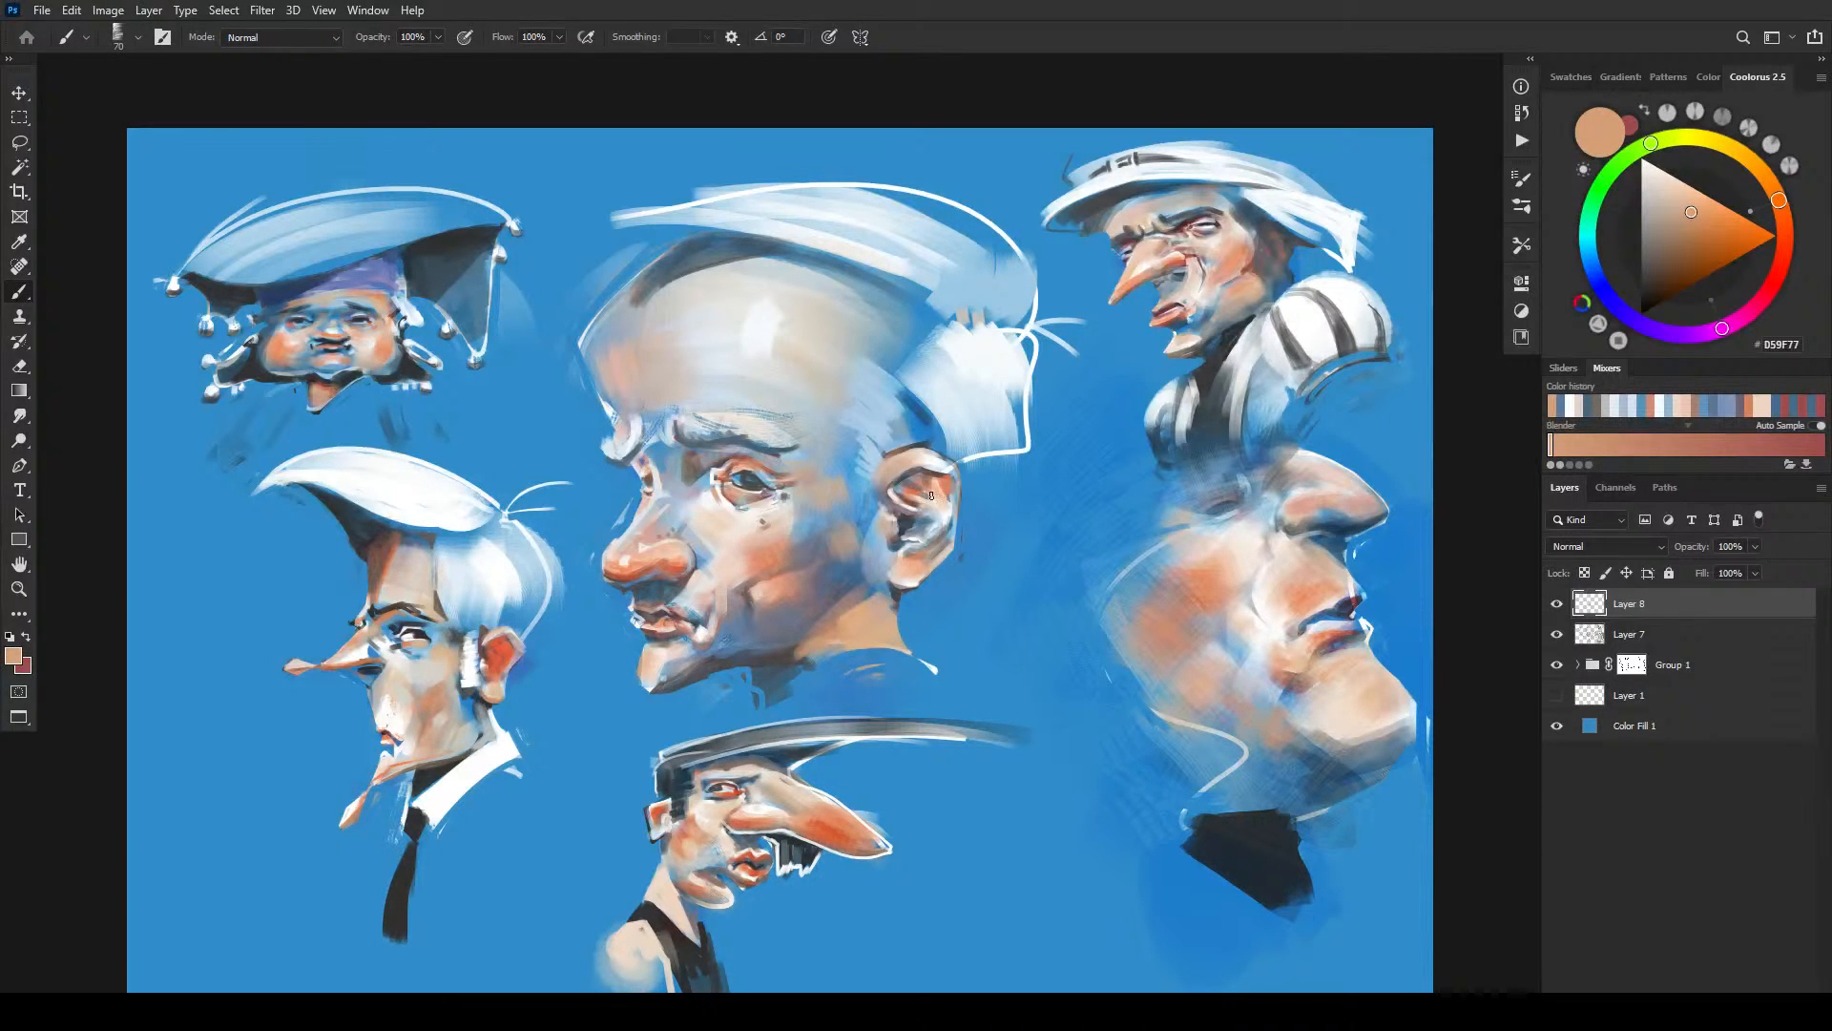
{"action": "left_click", "coordinate": [800, 644], "text": "alt"}
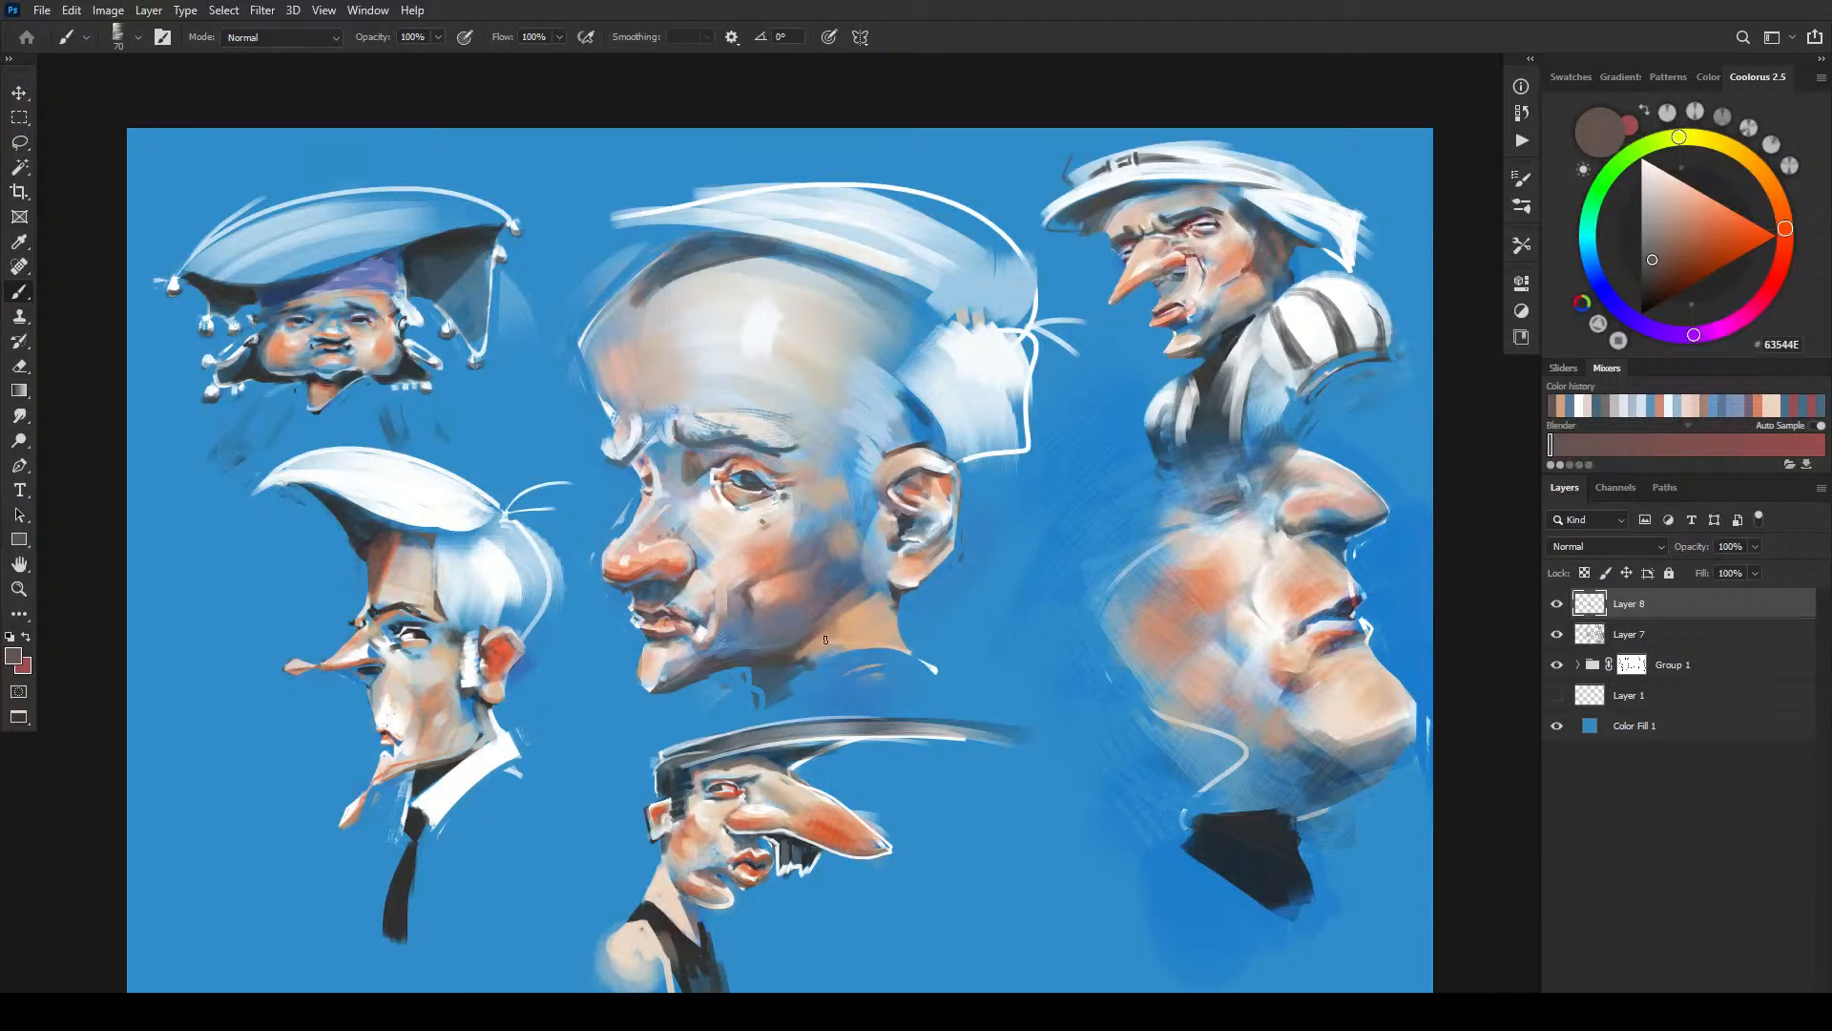
{"action": "left_click", "coordinate": [757, 591], "text": "alt"}
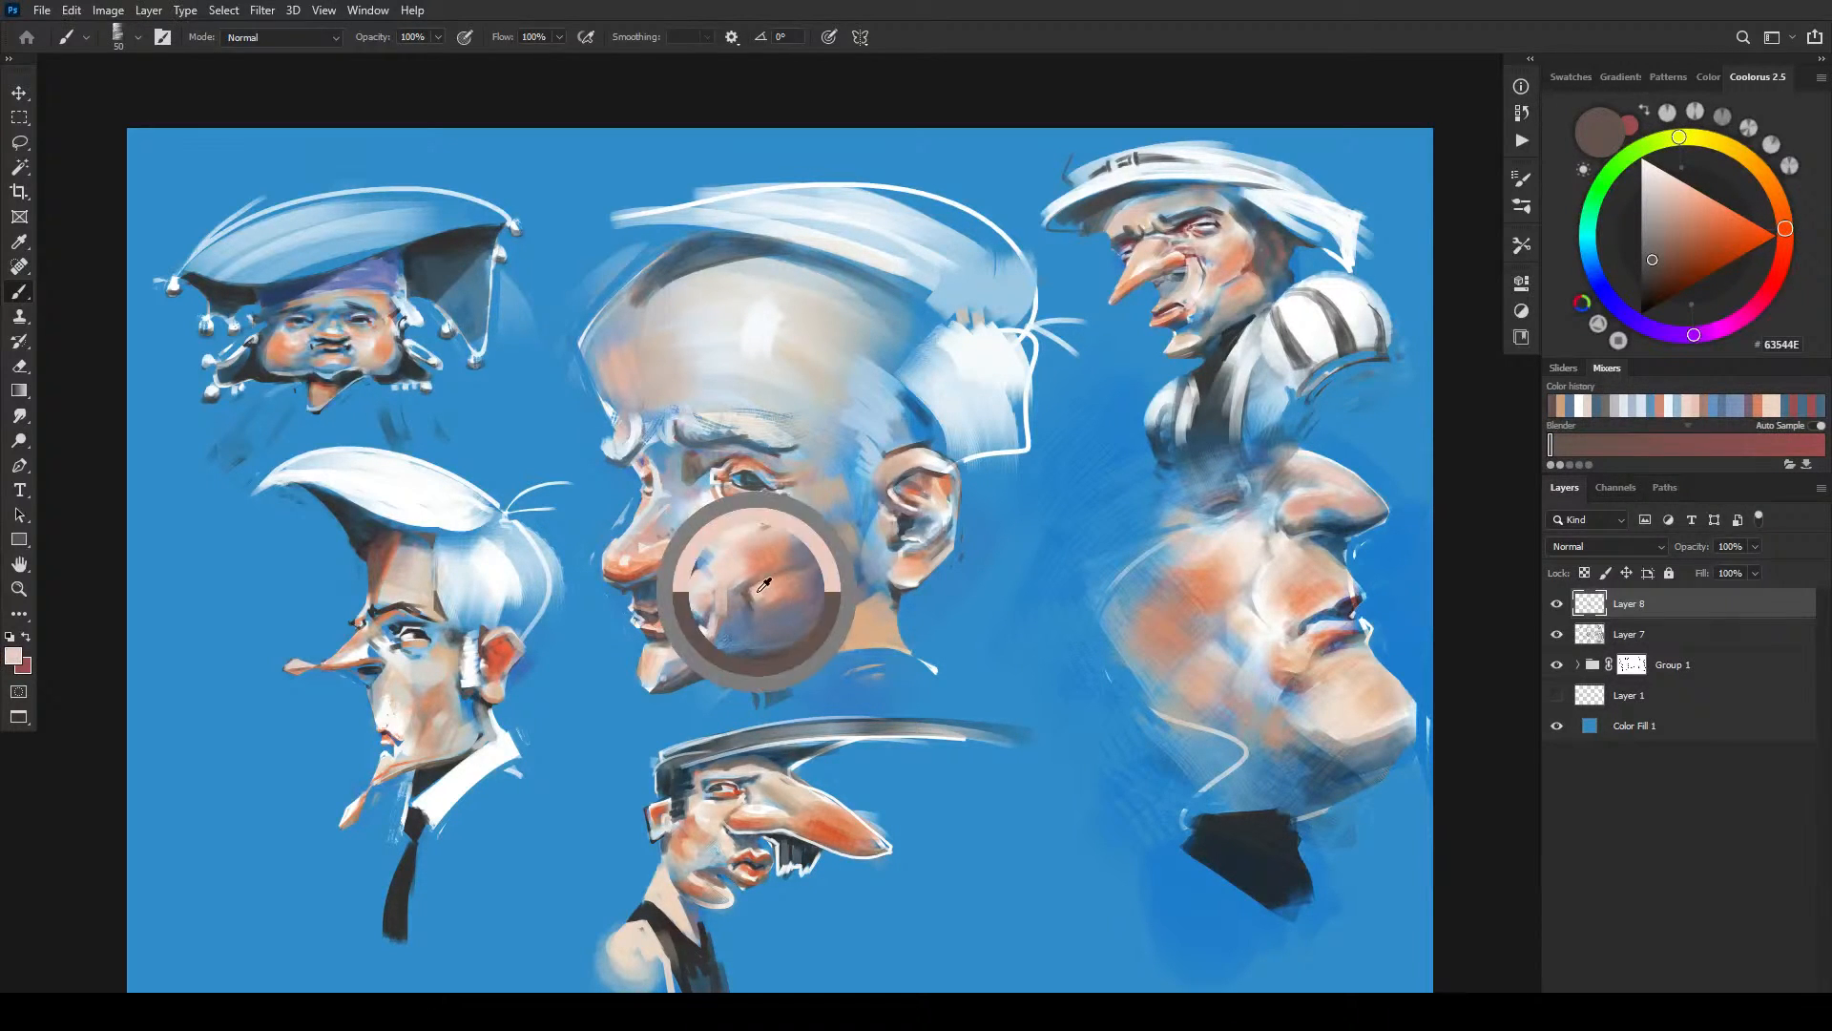
{"action": "key", "text": "bracketright"}
{"action": "key", "text": "bracketright"}
{"action": "key", "text": "bracketright"}
{"action": "key", "text": "bracketright"}
{"action": "left_click_drag", "start_coordinate": [808, 663], "coordinate": [845, 651]}
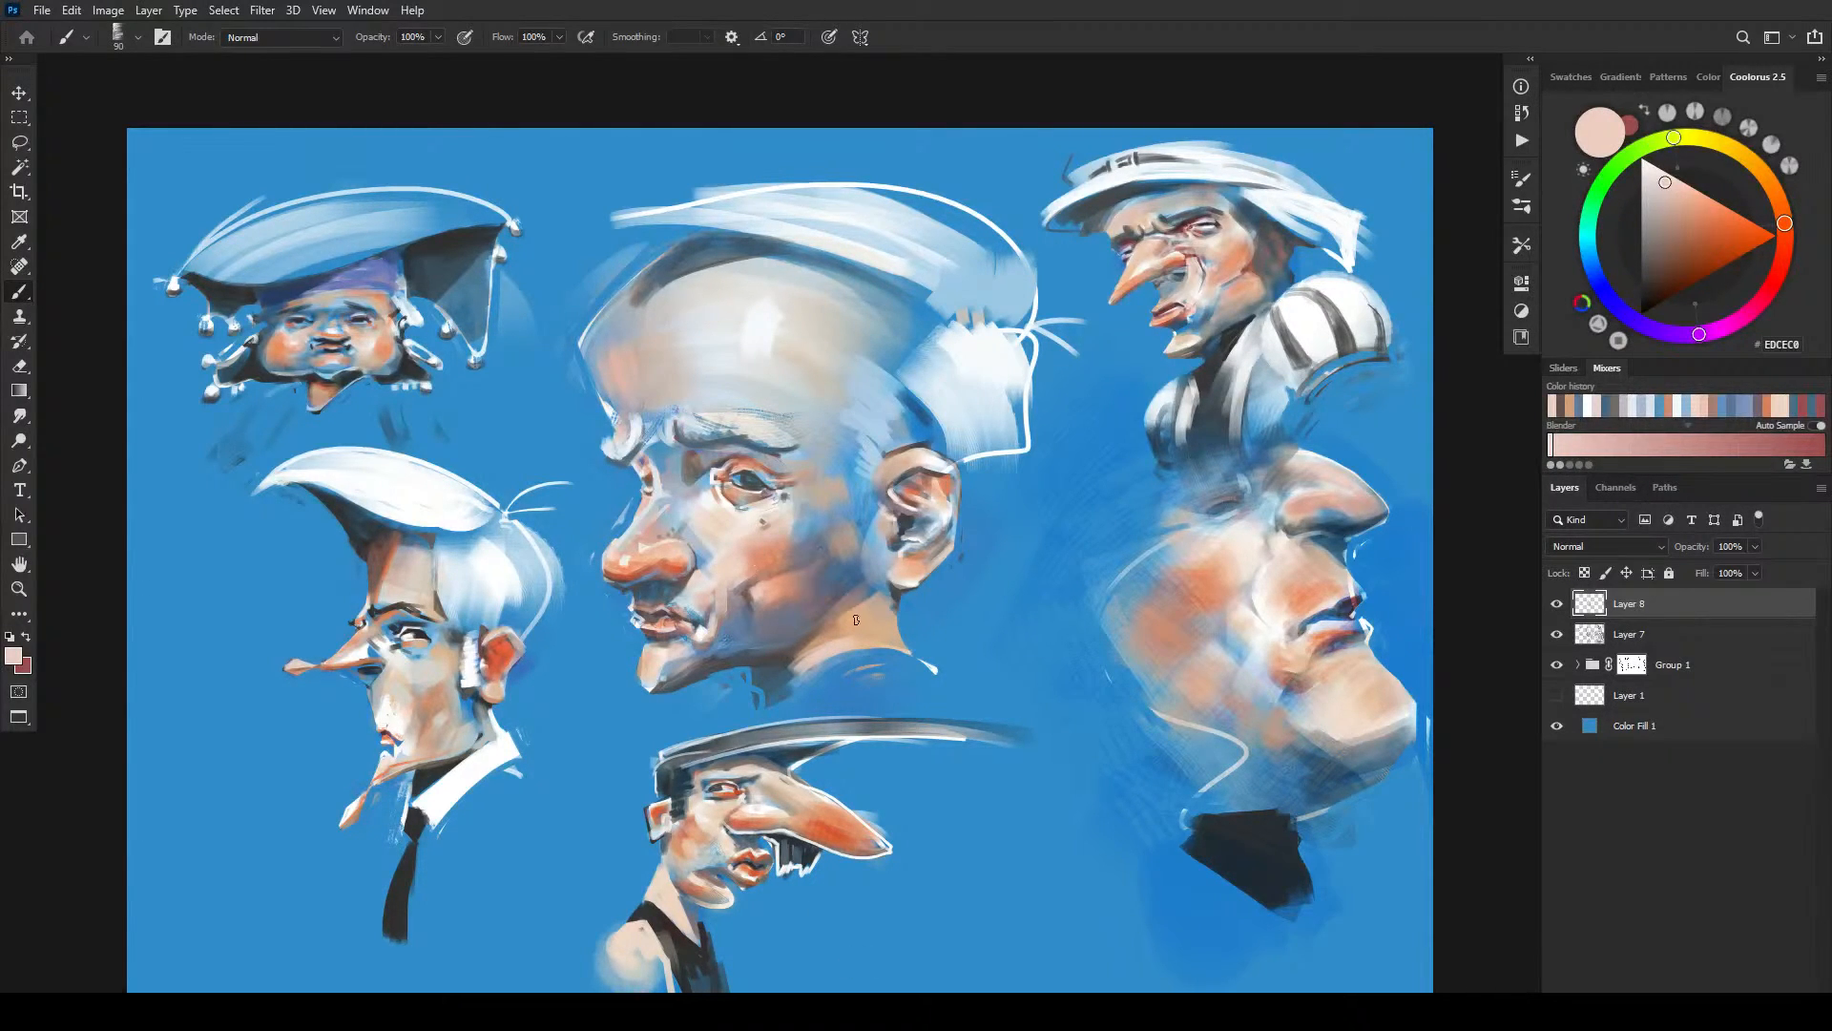
- Rework the central head's temple and side of the forehead with sampled greys, enlarging the brush to 300 pixels
{"action": "key", "text": "bracketright"}
{"action": "key", "text": "bracketright"}
{"action": "key", "text": "bracketright"}
{"action": "left_click", "coordinate": [849, 456], "text": "alt"}
{"action": "key", "text": "bracketright"}
{"action": "key", "text": "bracketright"}
{"action": "key", "text": "bracketright"}
{"action": "key", "text": "bracketright"}
{"action": "mouse_move", "coordinate": [824, 435]}
{"action": "left_mouse_down"}
{"action": "mouse_move", "coordinate": [856, 332]}
{"action": "mouse_move", "coordinate": [804, 406]}
{"action": "mouse_move", "coordinate": [850, 427]}
{"action": "mouse_move", "coordinate": [836, 404]}
{"action": "mouse_move", "coordinate": [828, 442]}
{"action": "mouse_move", "coordinate": [773, 377]}
{"action": "mouse_move", "coordinate": [819, 431]}
{"action": "mouse_move", "coordinate": [800, 401]}
{"action": "mouse_move", "coordinate": [851, 346]}
{"action": "left_mouse_up"}
{"action": "left_click", "coordinate": [817, 545], "text": "alt"}
{"action": "left_click", "coordinate": [827, 325], "text": "alt"}
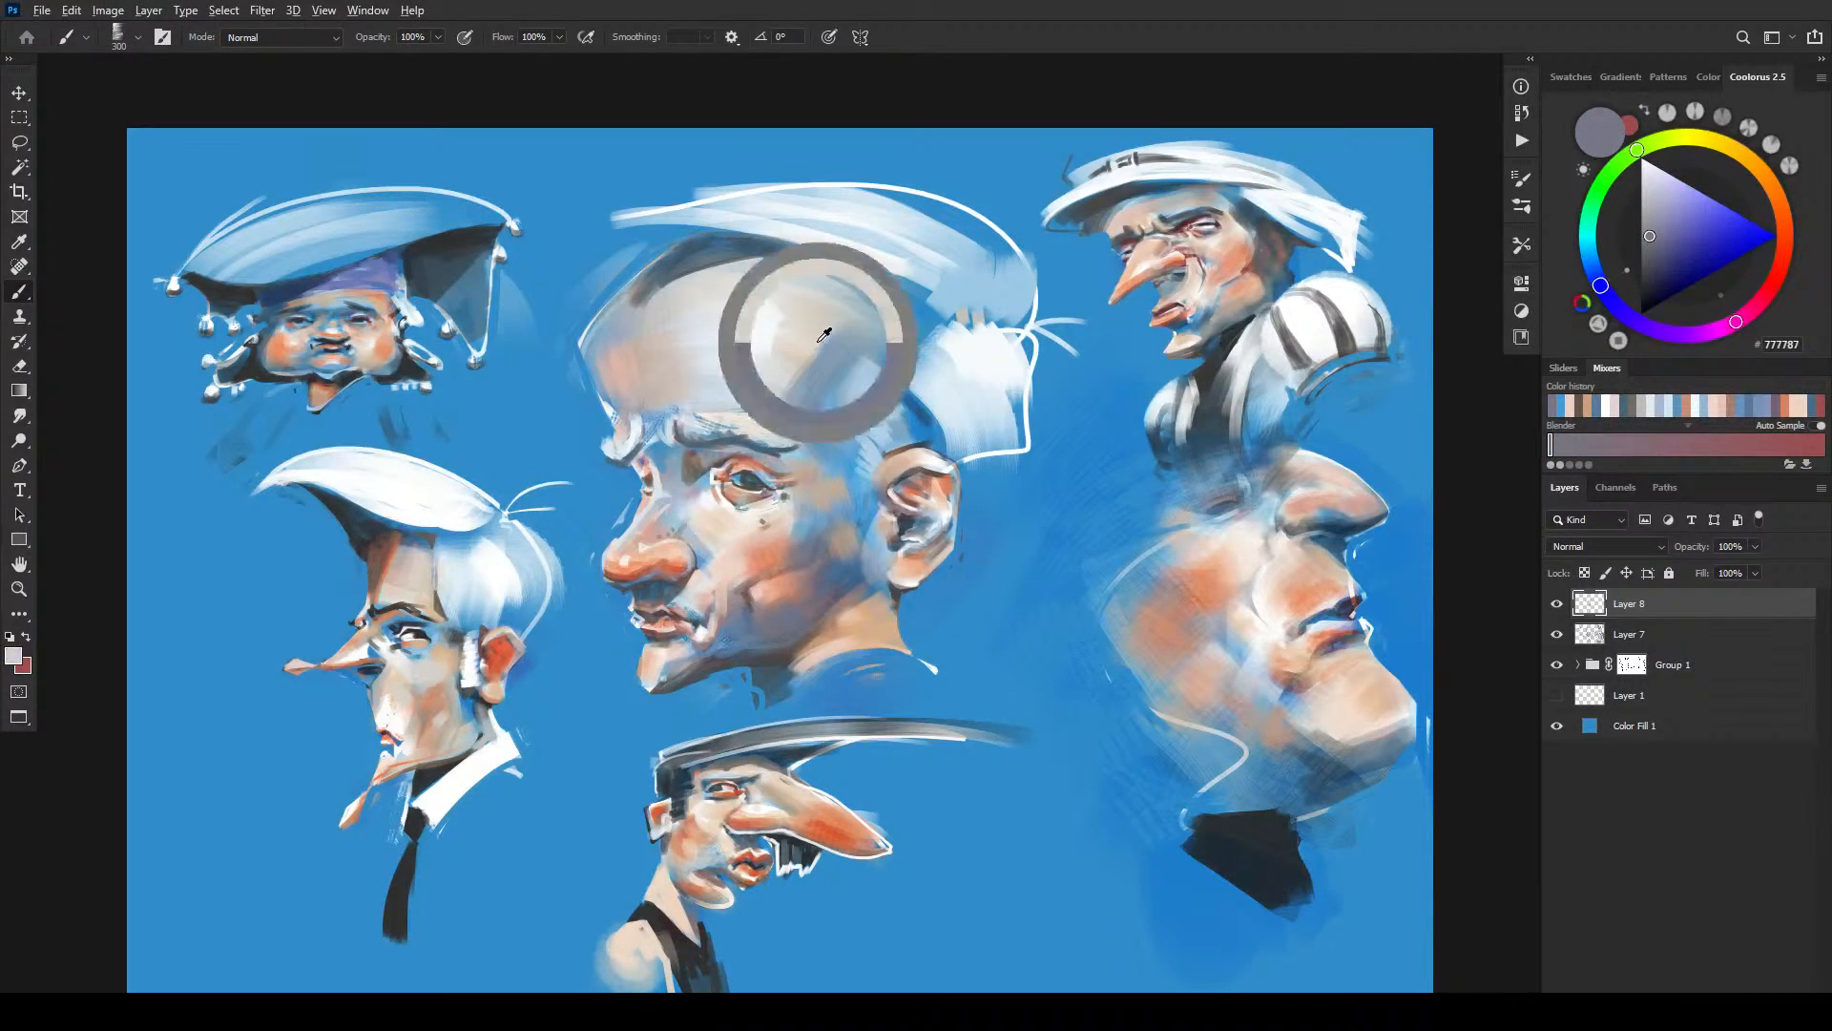
- Blend the central head's forehead and temple with sampled orange, grey-blue and warm grey at 200 pixels
{"action": "left_click", "coordinate": [773, 539], "text": "alt"}
{"action": "key", "text": "bracketleft"}
{"action": "key", "text": "bracketleft"}
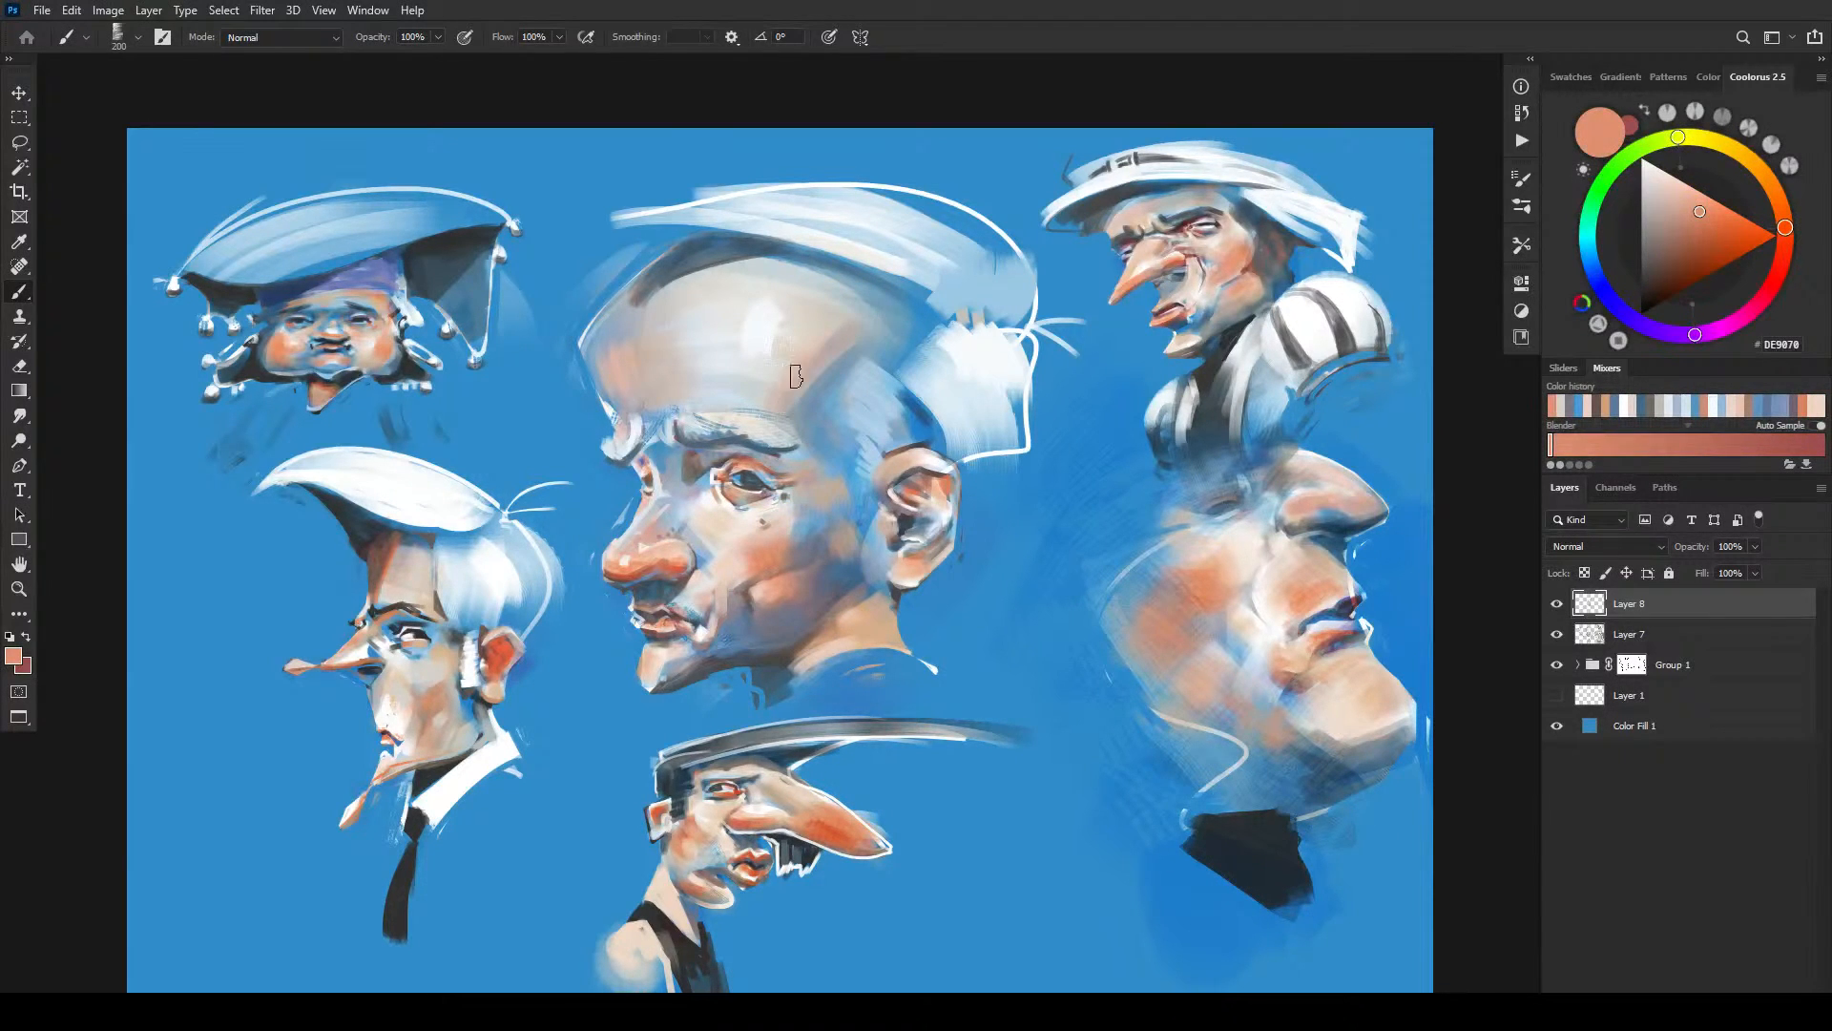
{"action": "left_click", "coordinate": [826, 372], "text": "alt"}
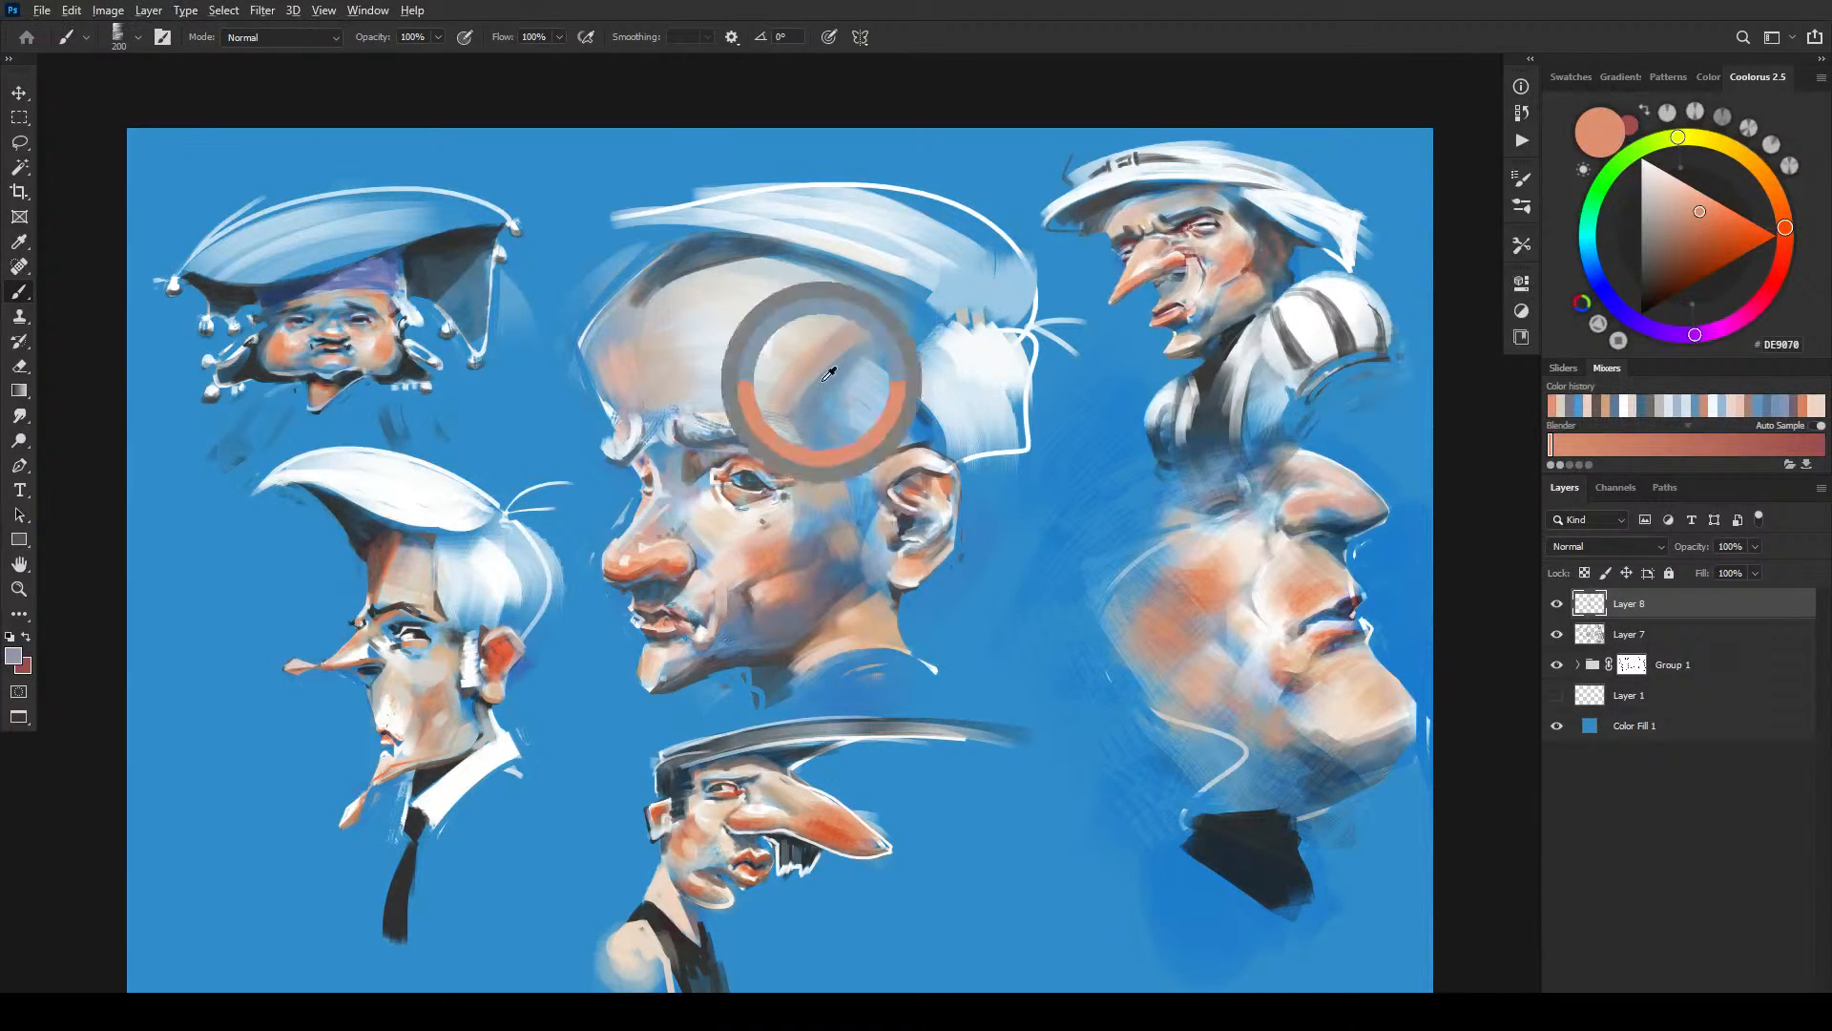
{"action": "left_click", "coordinate": [864, 329], "text": "alt"}
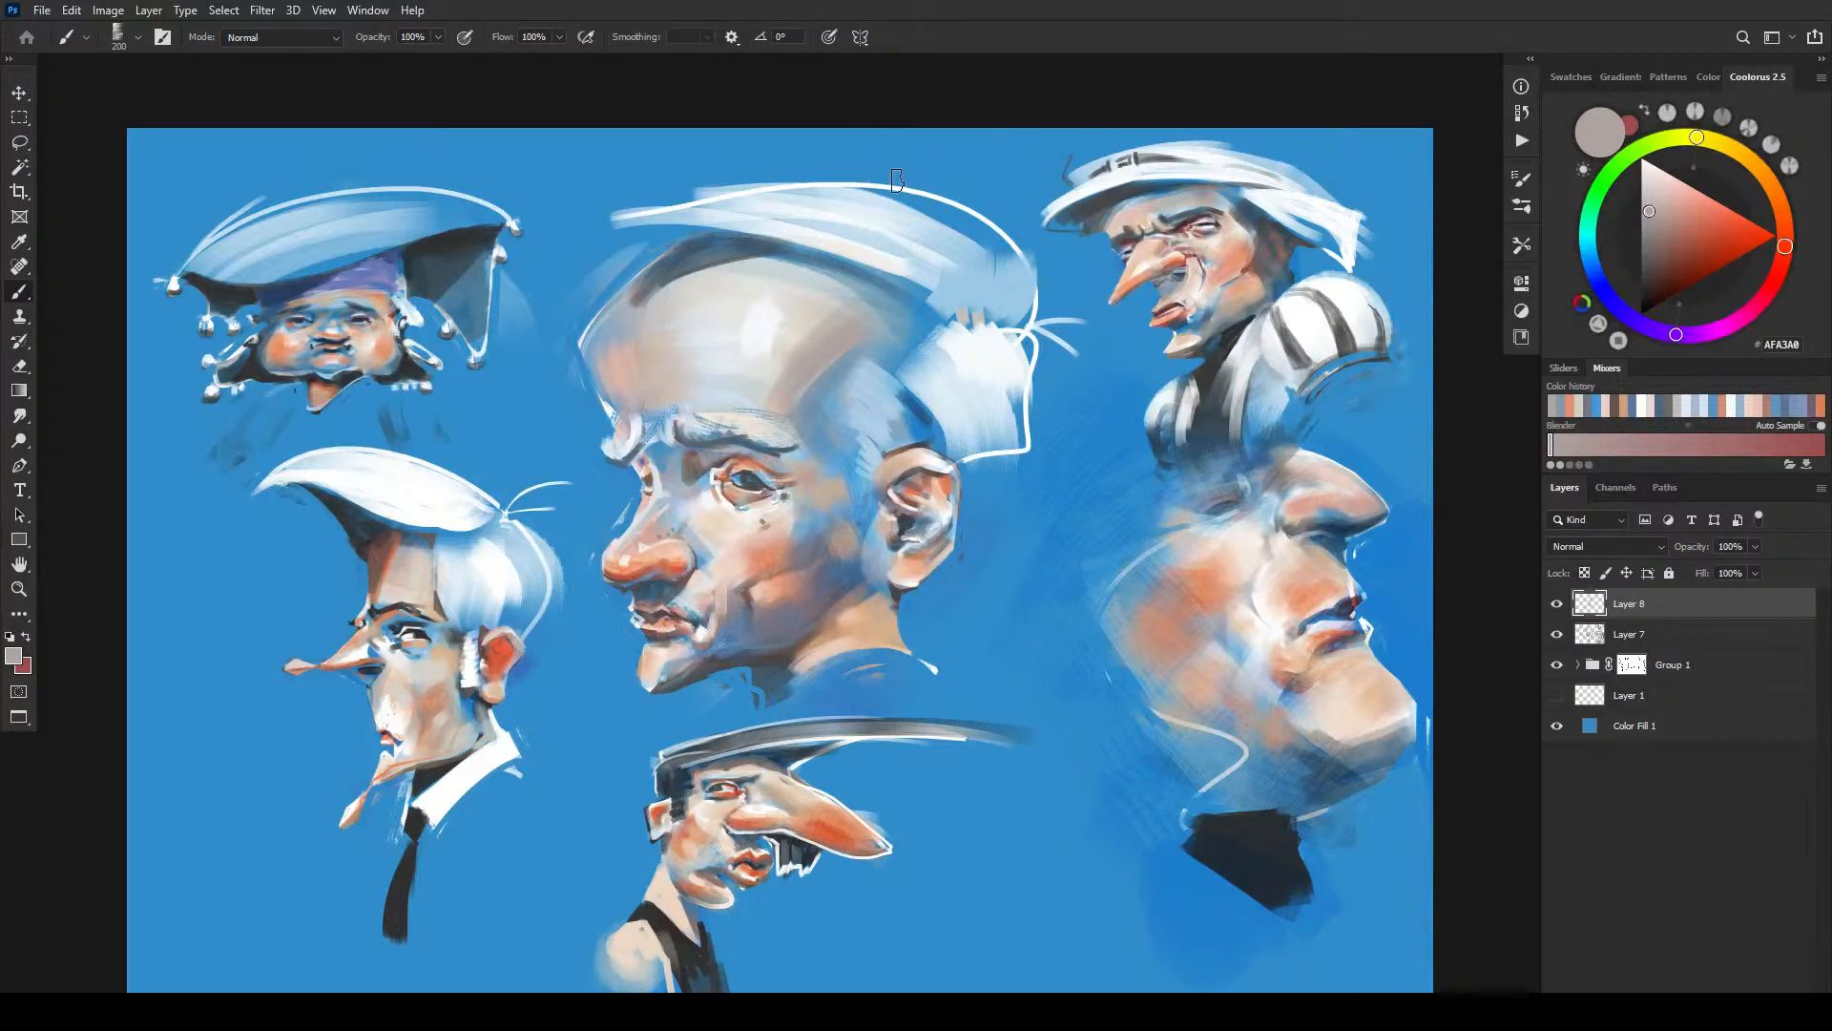
- Touch up the white-haired profile head's forehead and eye area with sampled near-white and light blue, using a smaller brush
{"action": "key", "text": "bracketleft"}
{"action": "key", "text": "bracketleft"}
{"action": "key", "text": "bracketleft"}
{"action": "key", "text": "bracketleft"}
{"action": "key", "text": "bracketleft"}
{"action": "key", "text": "bracketleft"}
{"action": "key", "text": "bracketleft"}
{"action": "left_click", "coordinate": [409, 632], "text": "alt"}
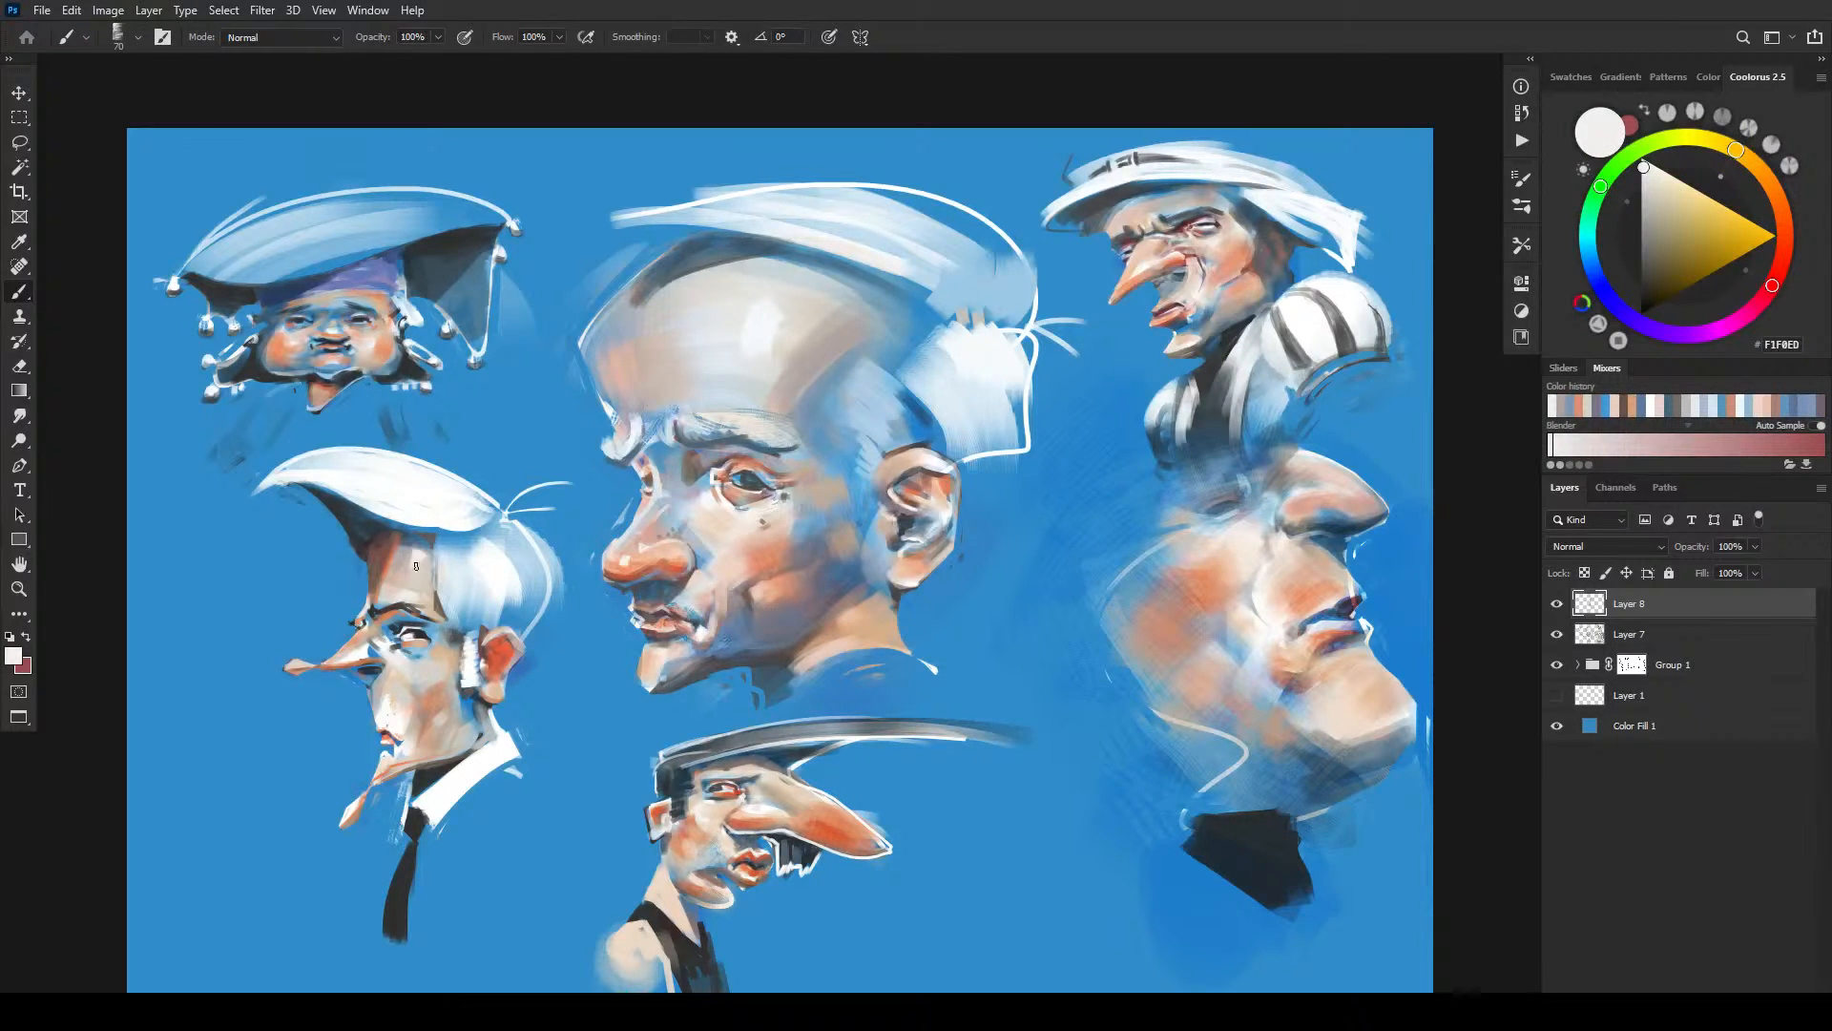
{"action": "key", "text": "bracketright"}
{"action": "key", "text": "bracketright"}
{"action": "left_click", "coordinate": [421, 659], "text": "alt"}
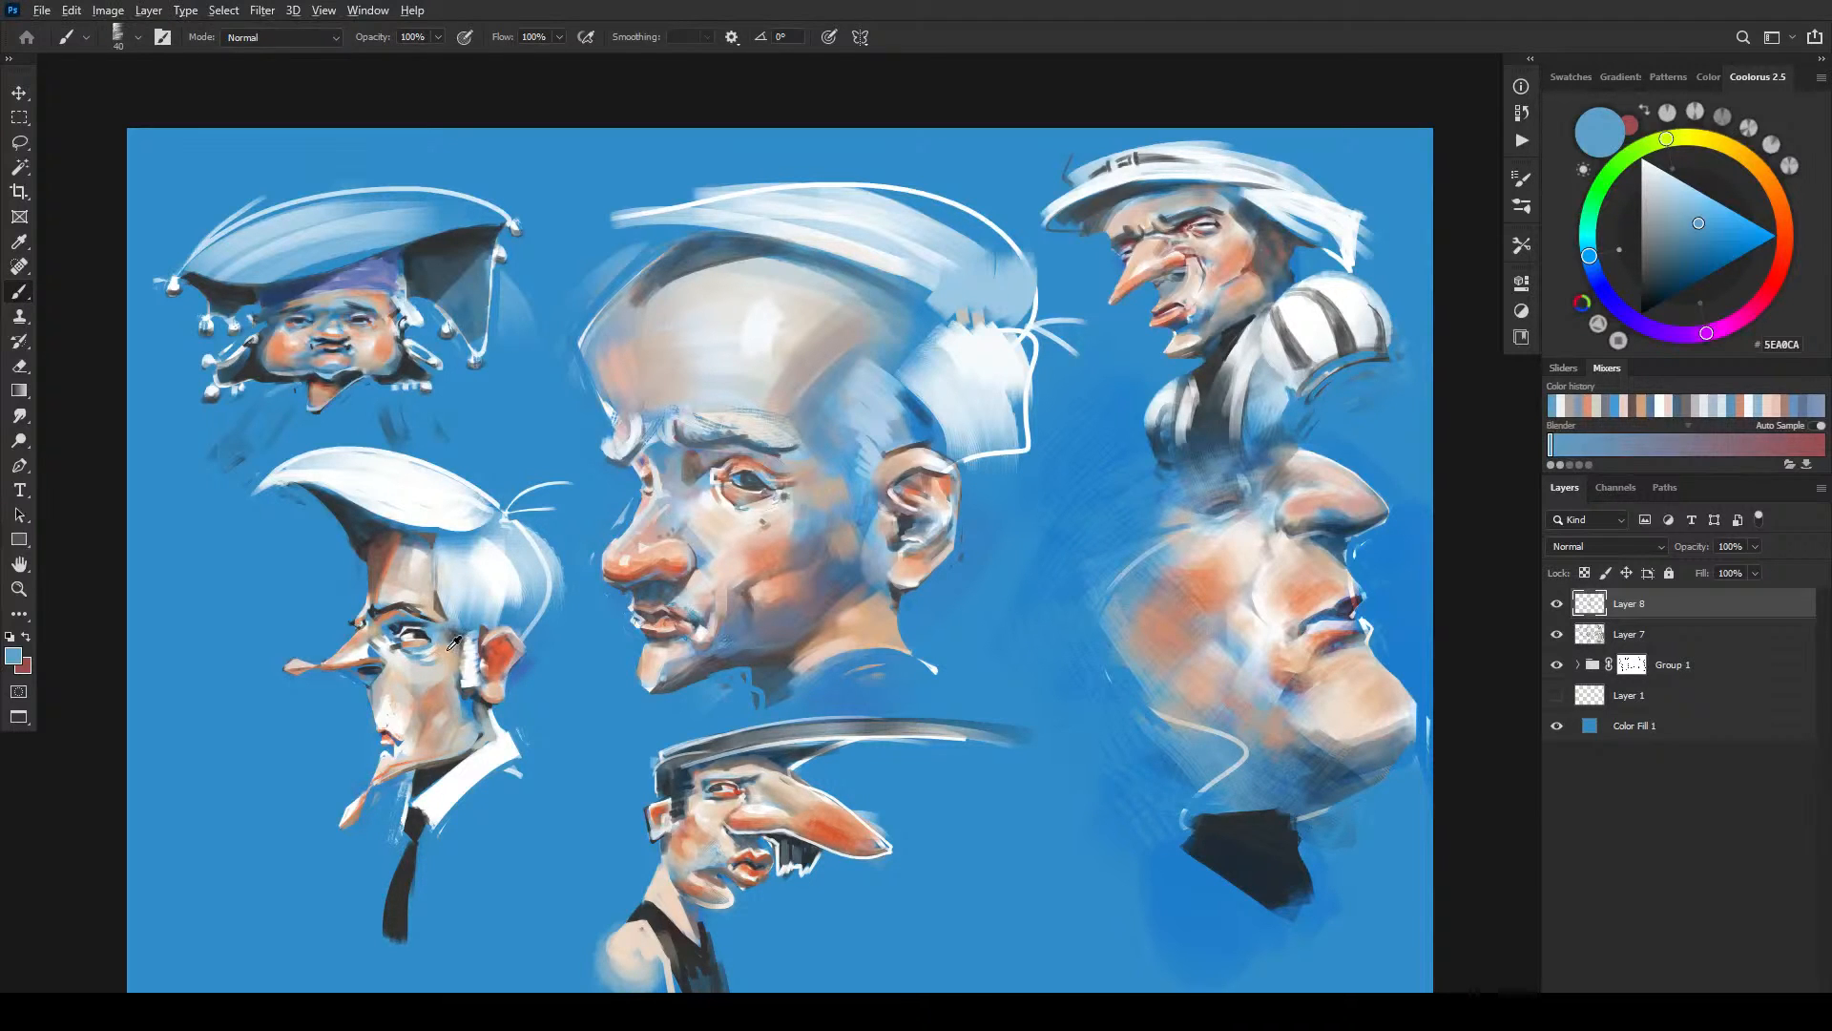
- Model the white-haired profile's cheek below the eye with sampled greys and pale beige at 40 pixels
{"action": "left_click", "coordinate": [437, 661], "text": "alt"}
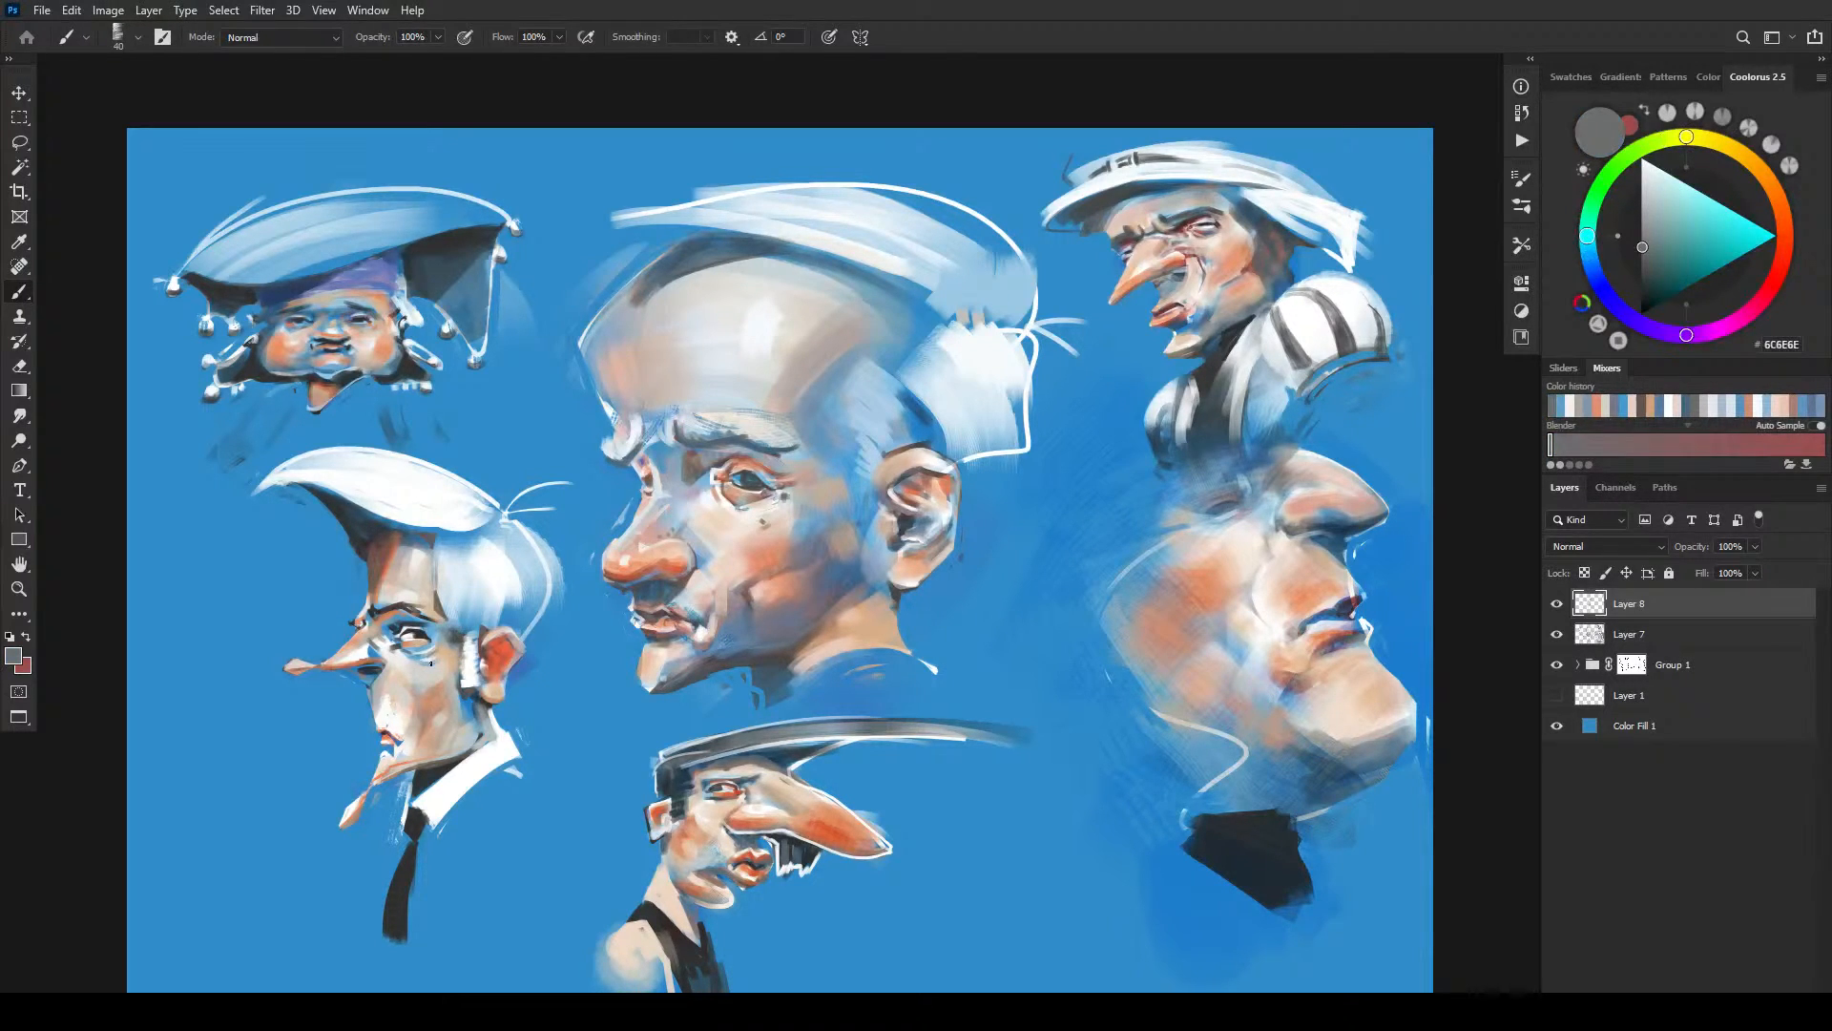
{"action": "left_click", "coordinate": [434, 654], "text": "alt"}
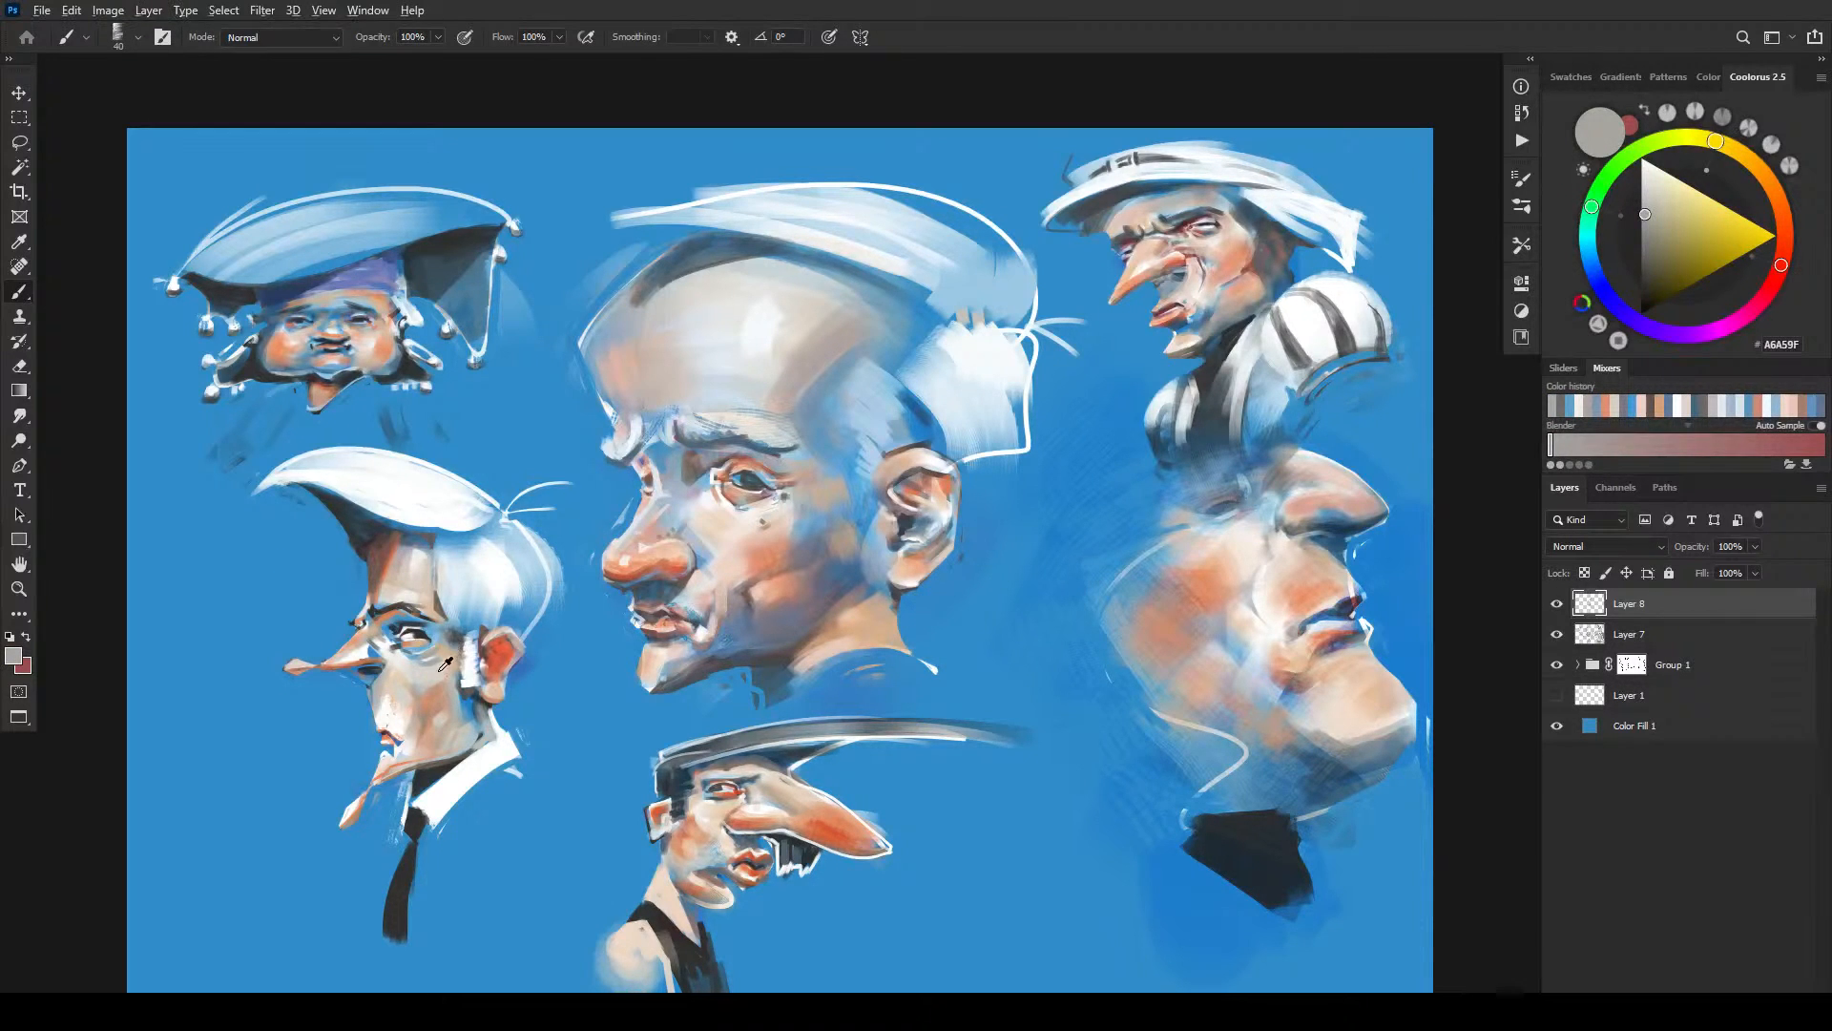
{"action": "left_click", "coordinate": [446, 651], "text": "alt"}
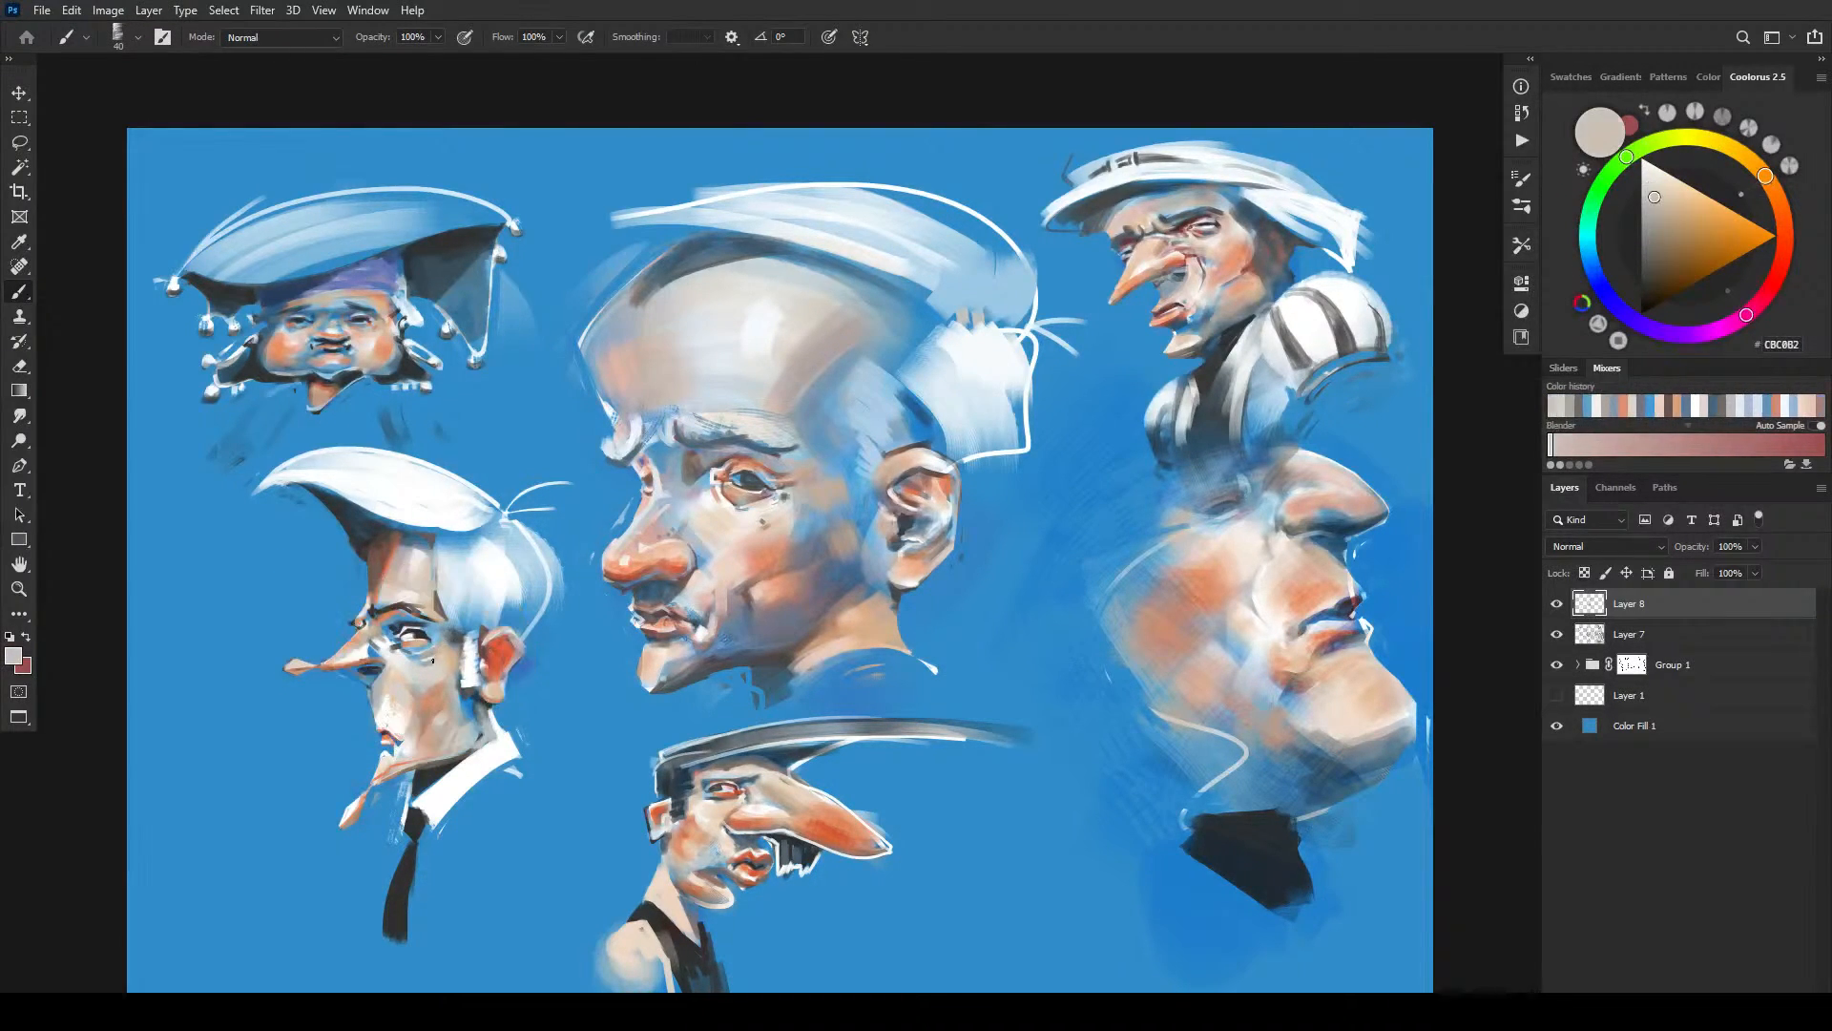
{"action": "left_click", "coordinate": [441, 656], "text": "alt"}
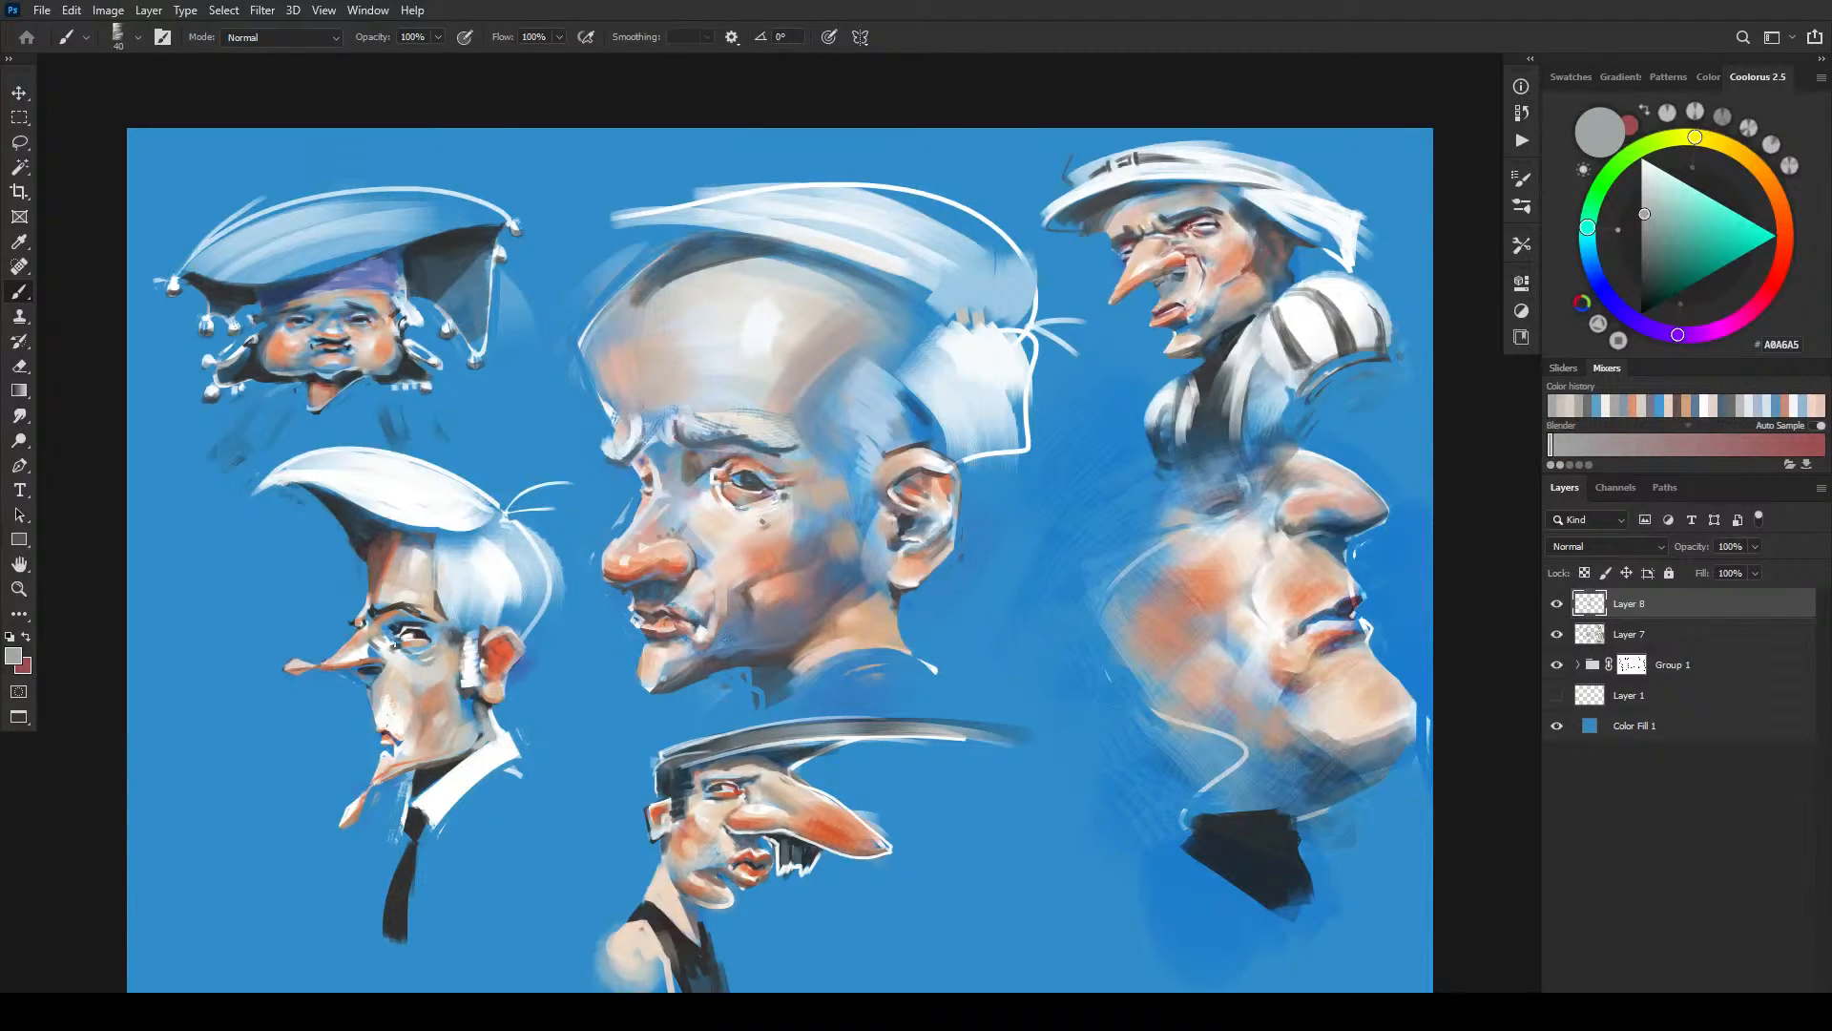
- Smooth the white-haired profile's lower cheek and jaw with sampled pinkish grey, pale beige and peach at 40 pixels
{"action": "left_click", "coordinate": [421, 721], "text": "alt"}
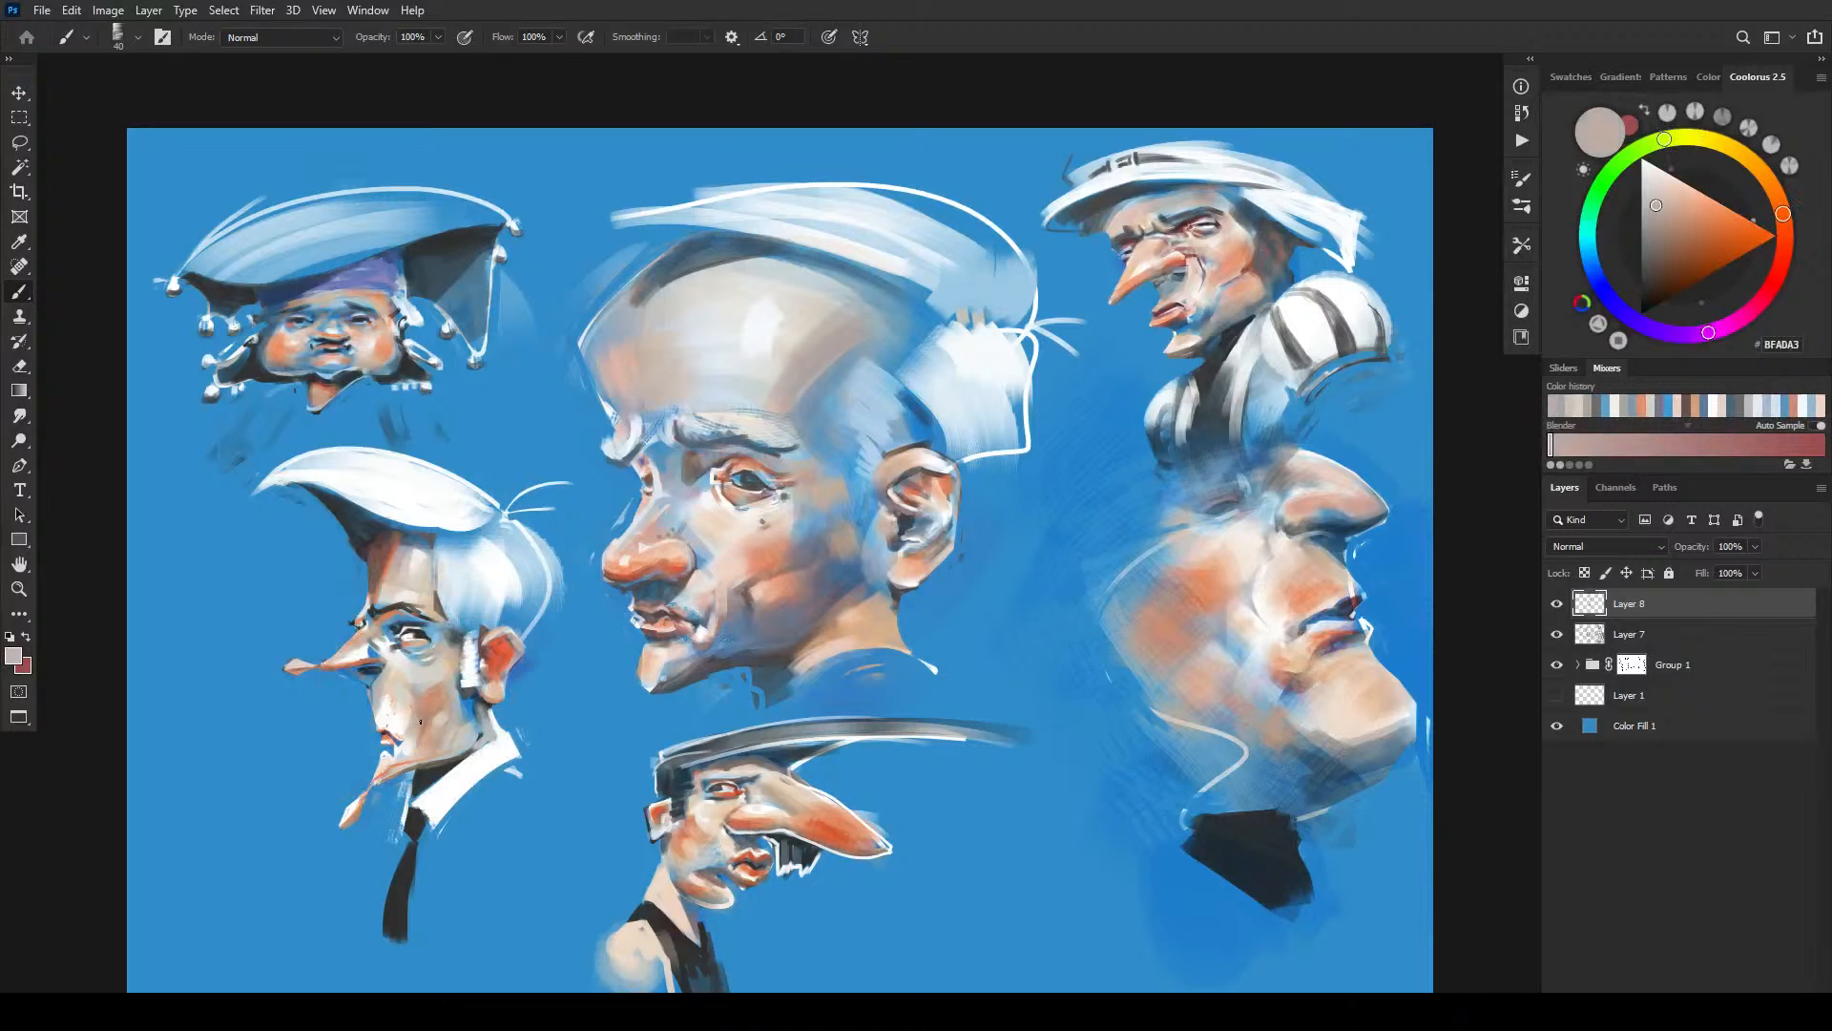
{"action": "left_click", "coordinate": [412, 689], "text": "alt"}
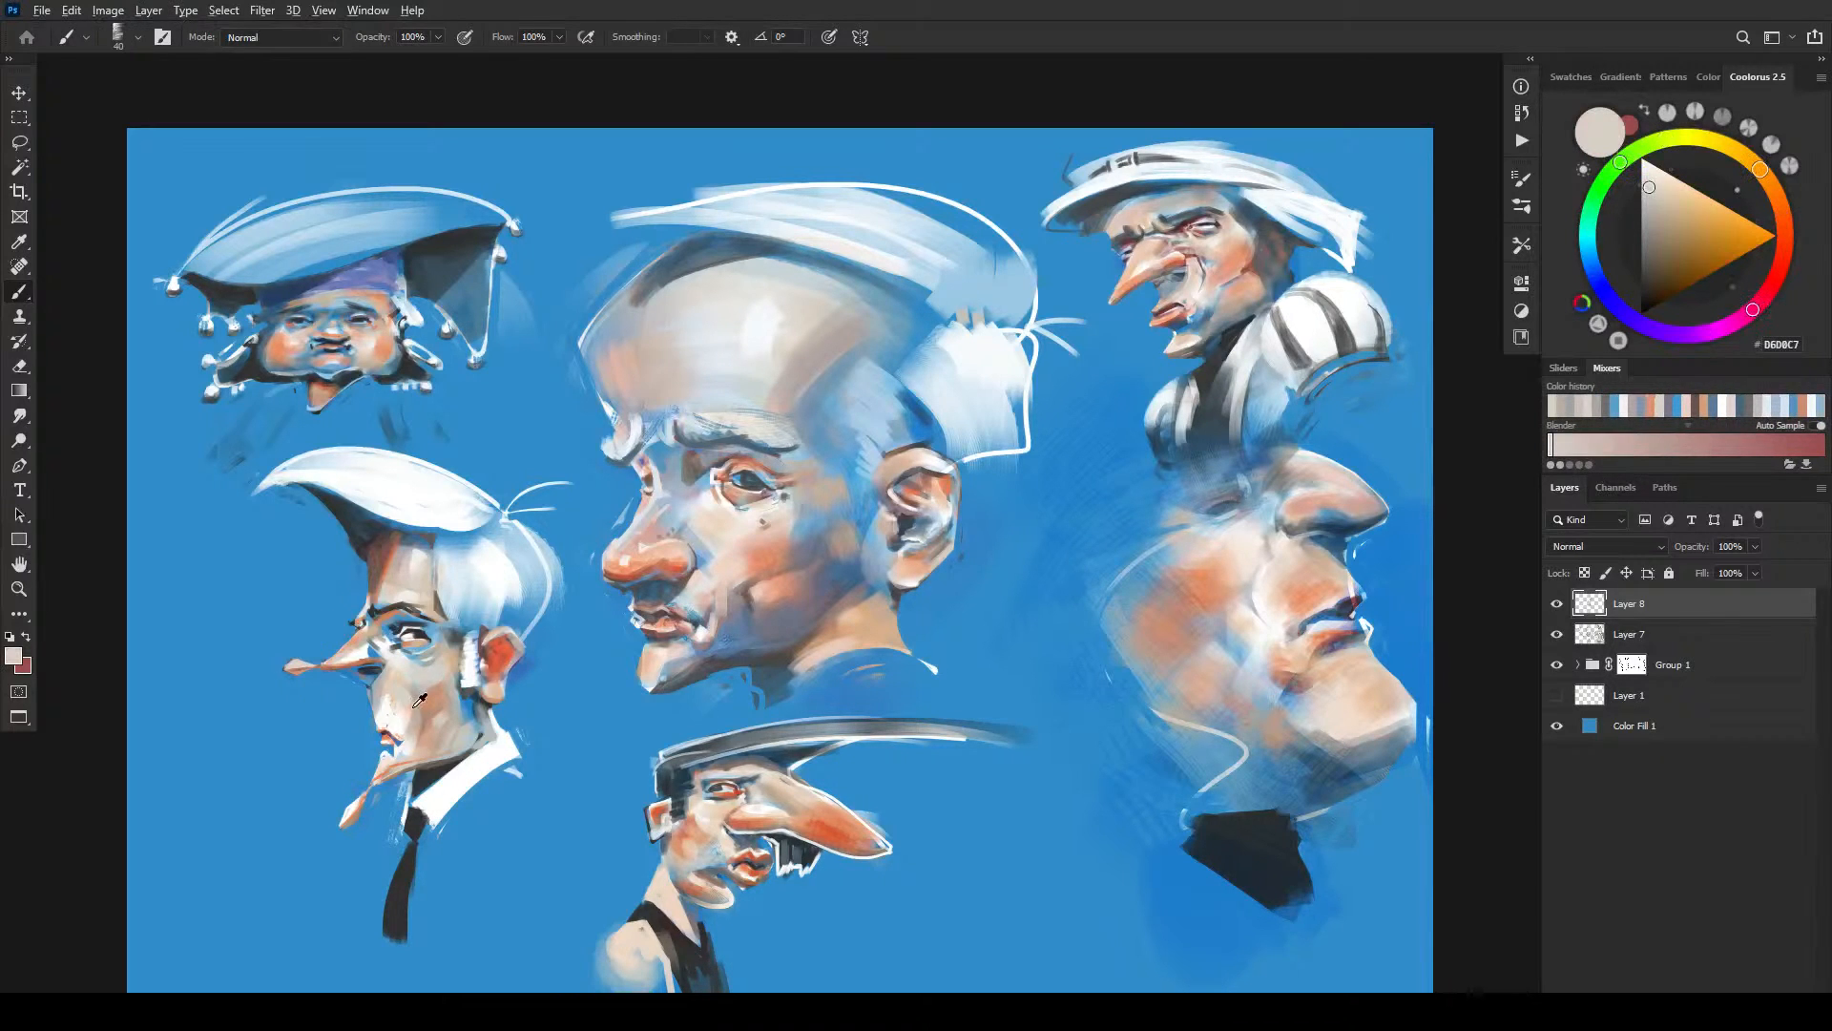
{"action": "left_click", "coordinate": [413, 706], "text": "alt"}
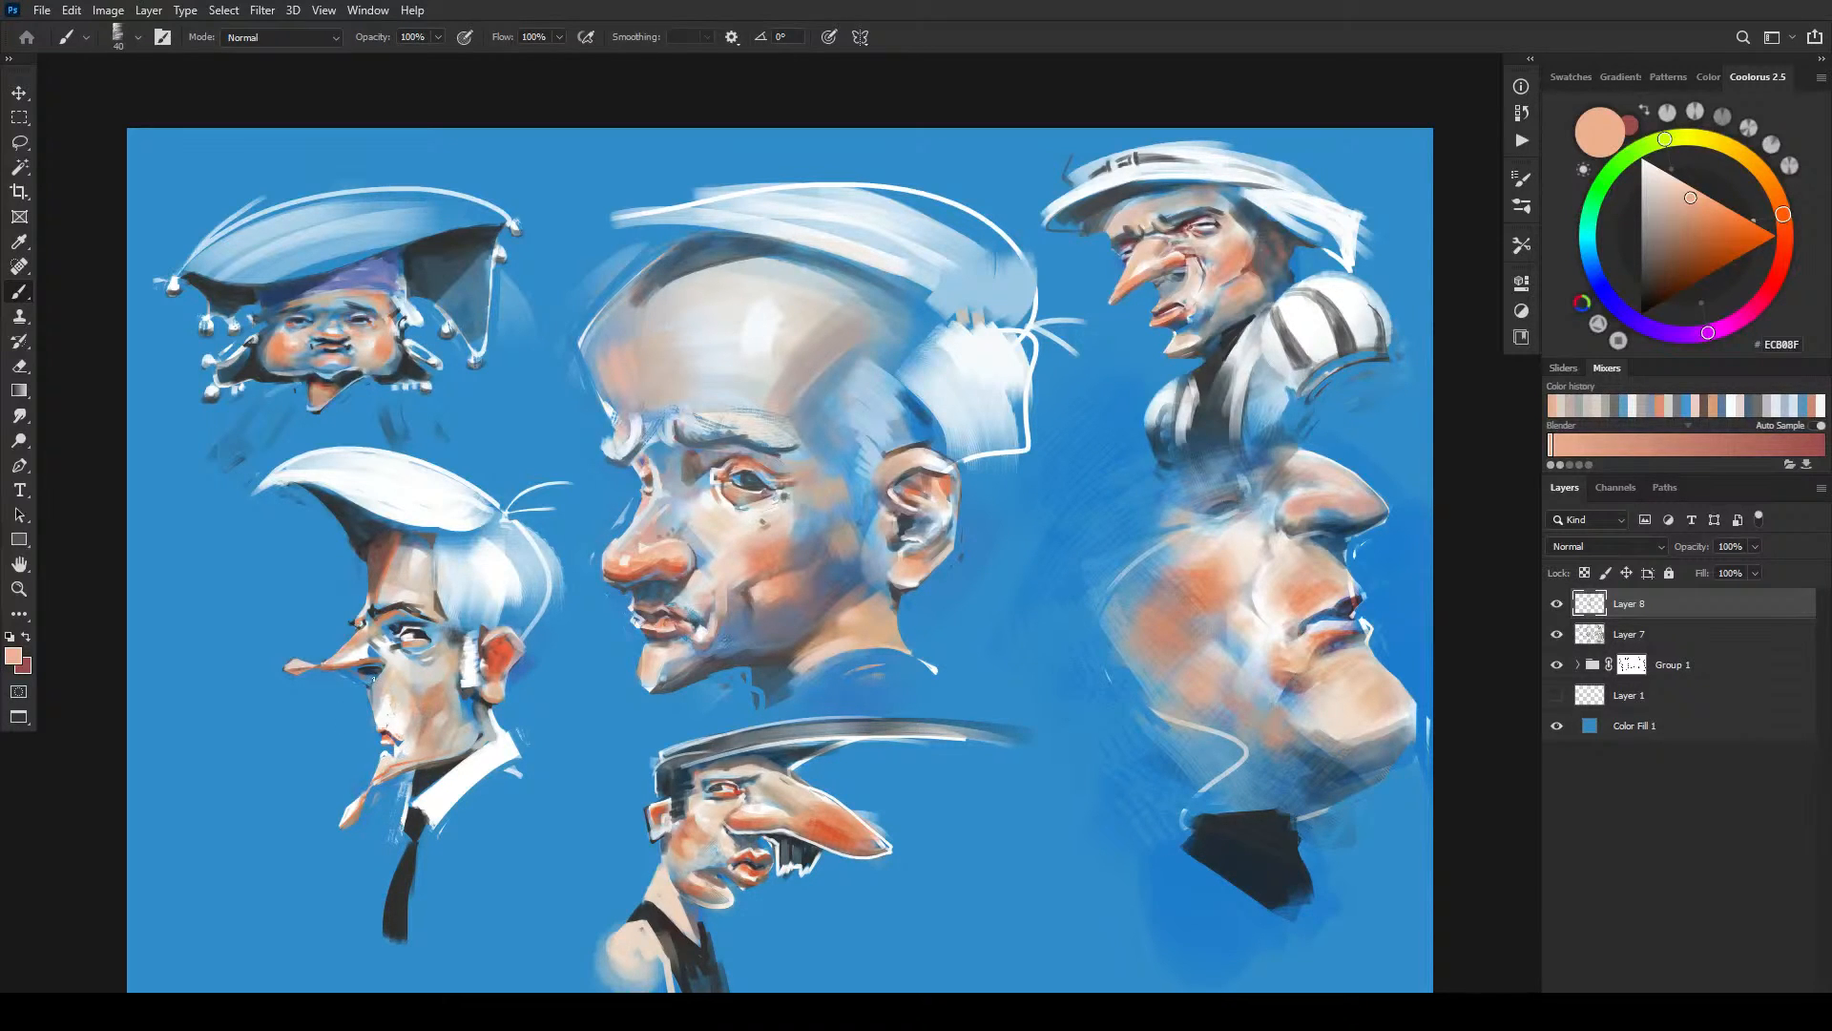
{"action": "left_click", "coordinate": [439, 716], "text": "alt"}
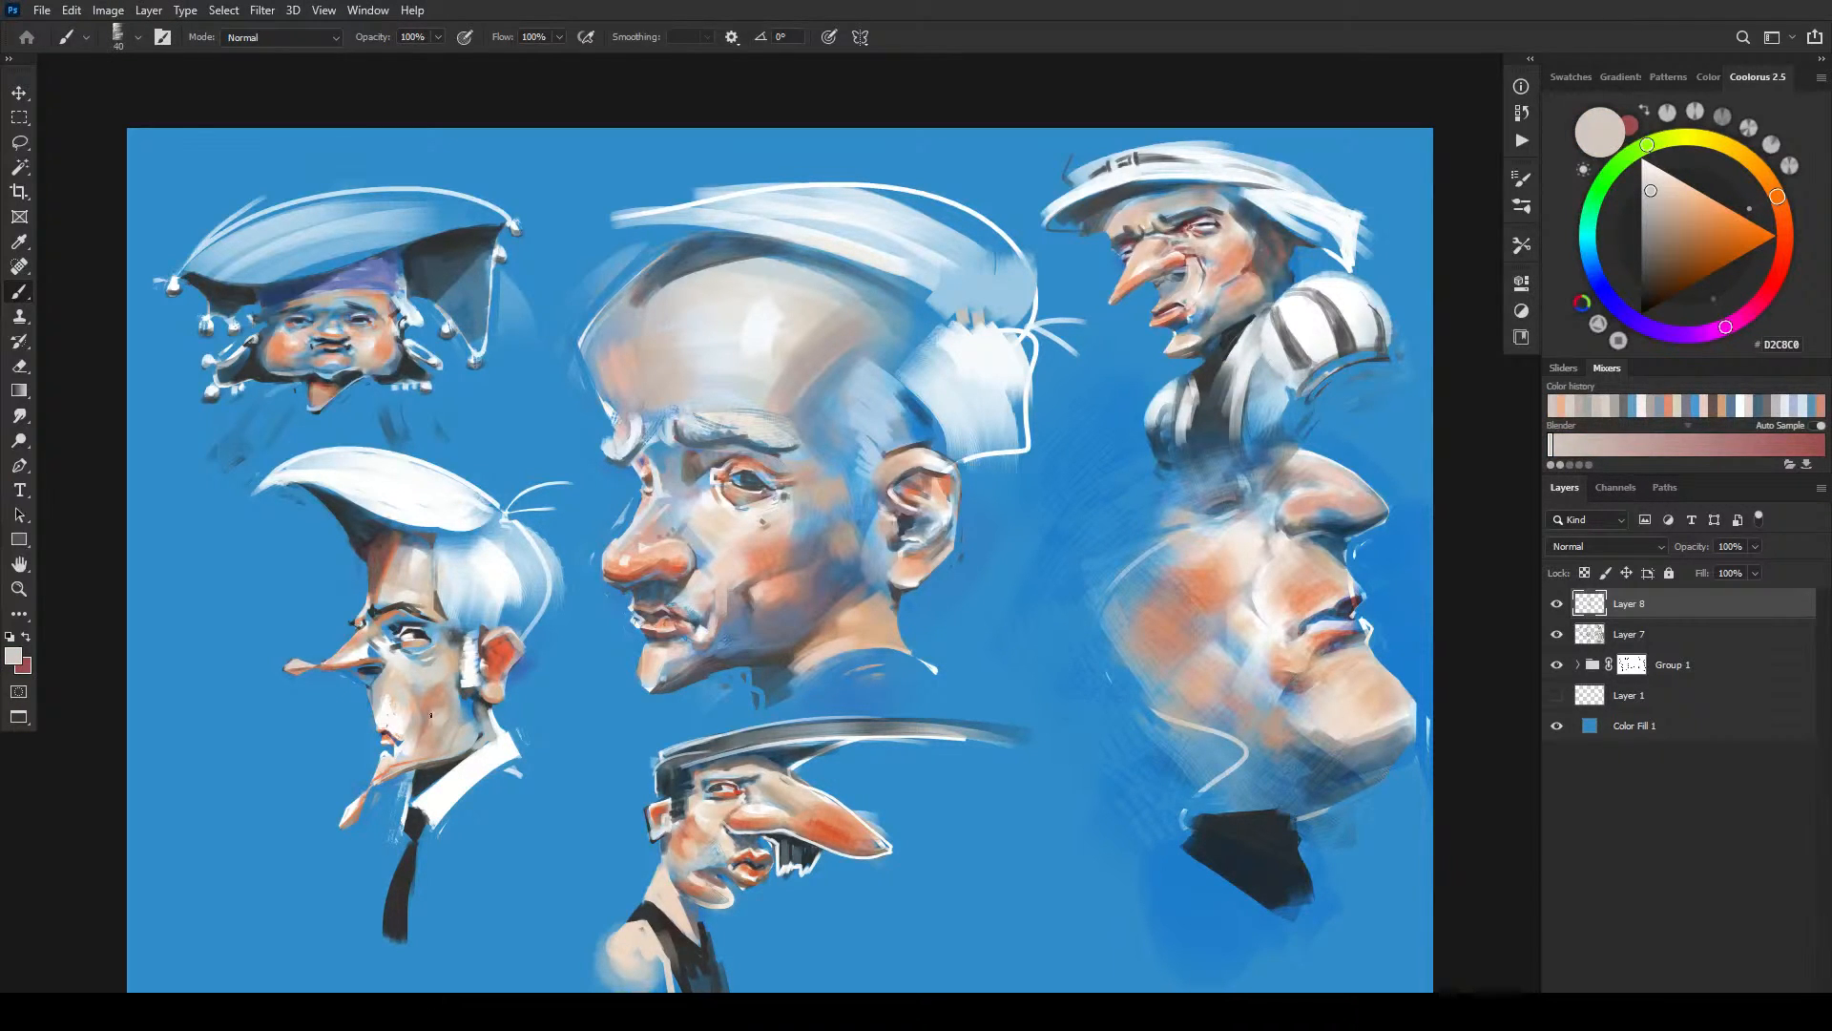
{"action": "left_click", "coordinate": [432, 717], "text": "alt"}
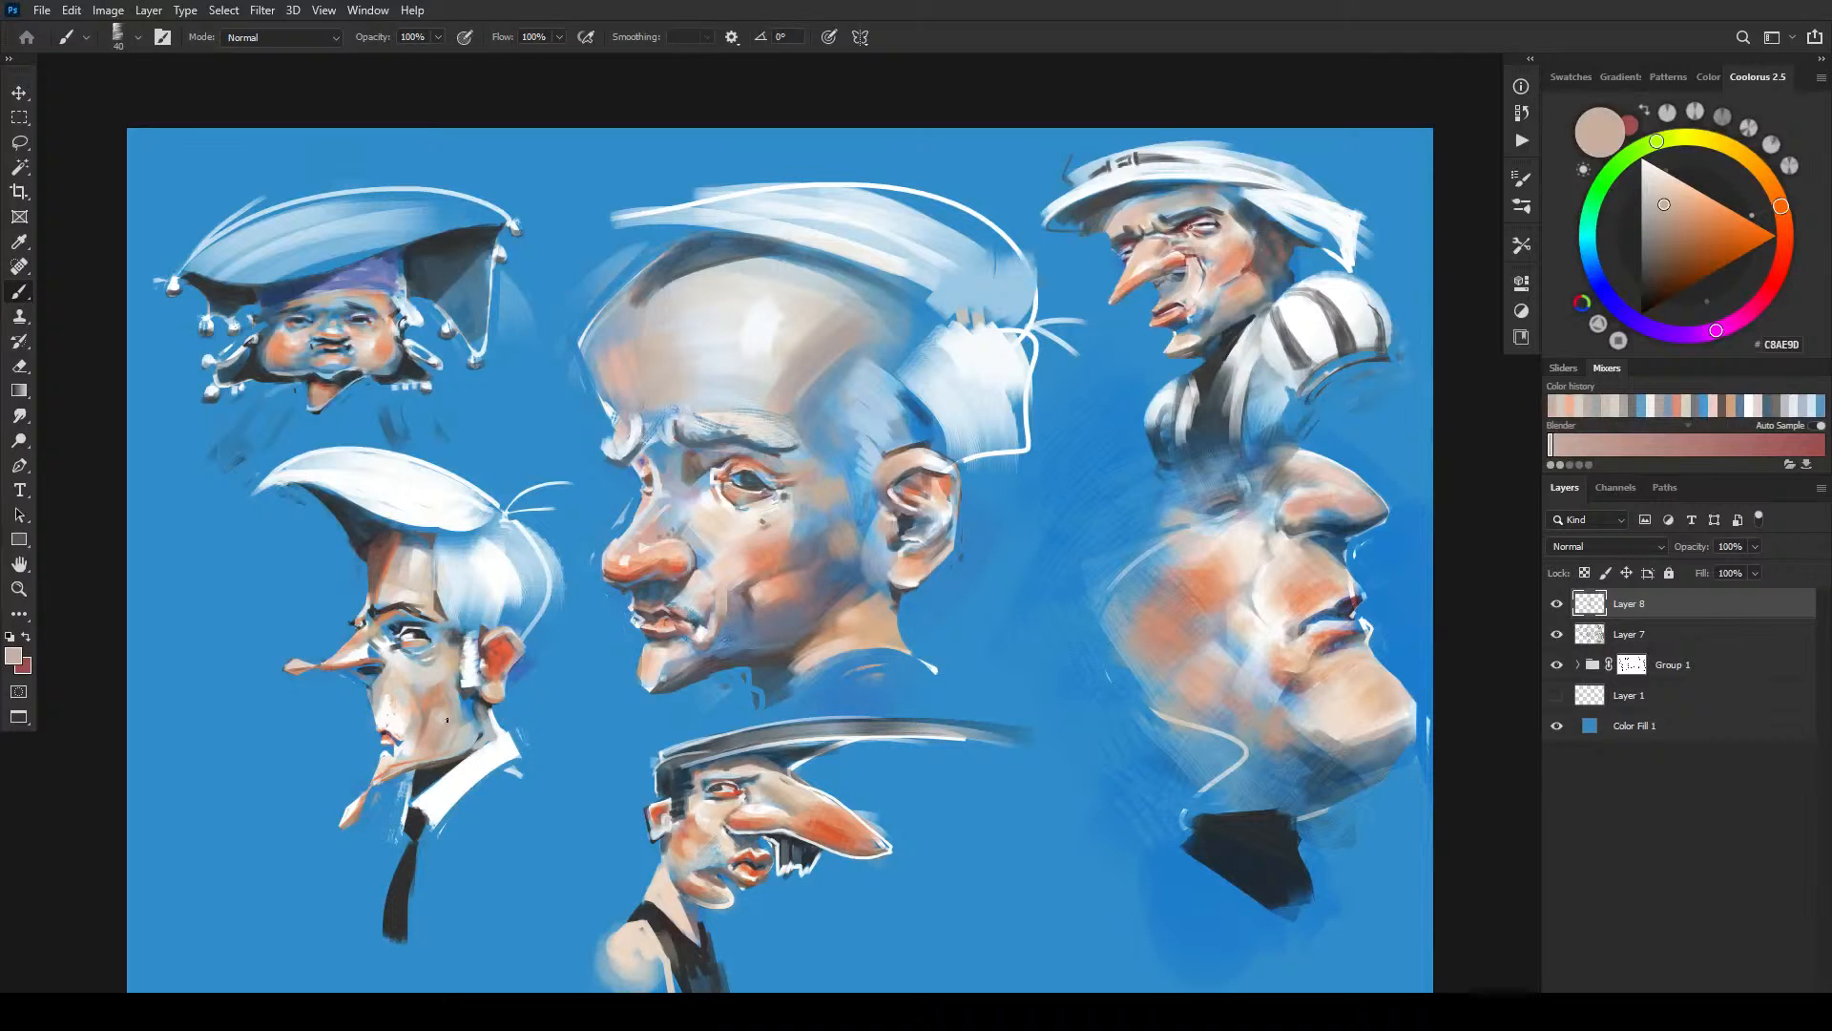
{"action": "left_click", "coordinate": [436, 712], "text": "alt"}
- Broaden the shading along the white-haired profile's jaw below the ear with sampled tan and pale blue-grey at 70 pixels
{"action": "key", "text": "bracketright"}
{"action": "key", "text": "bracketright"}
{"action": "key", "text": "bracketright"}
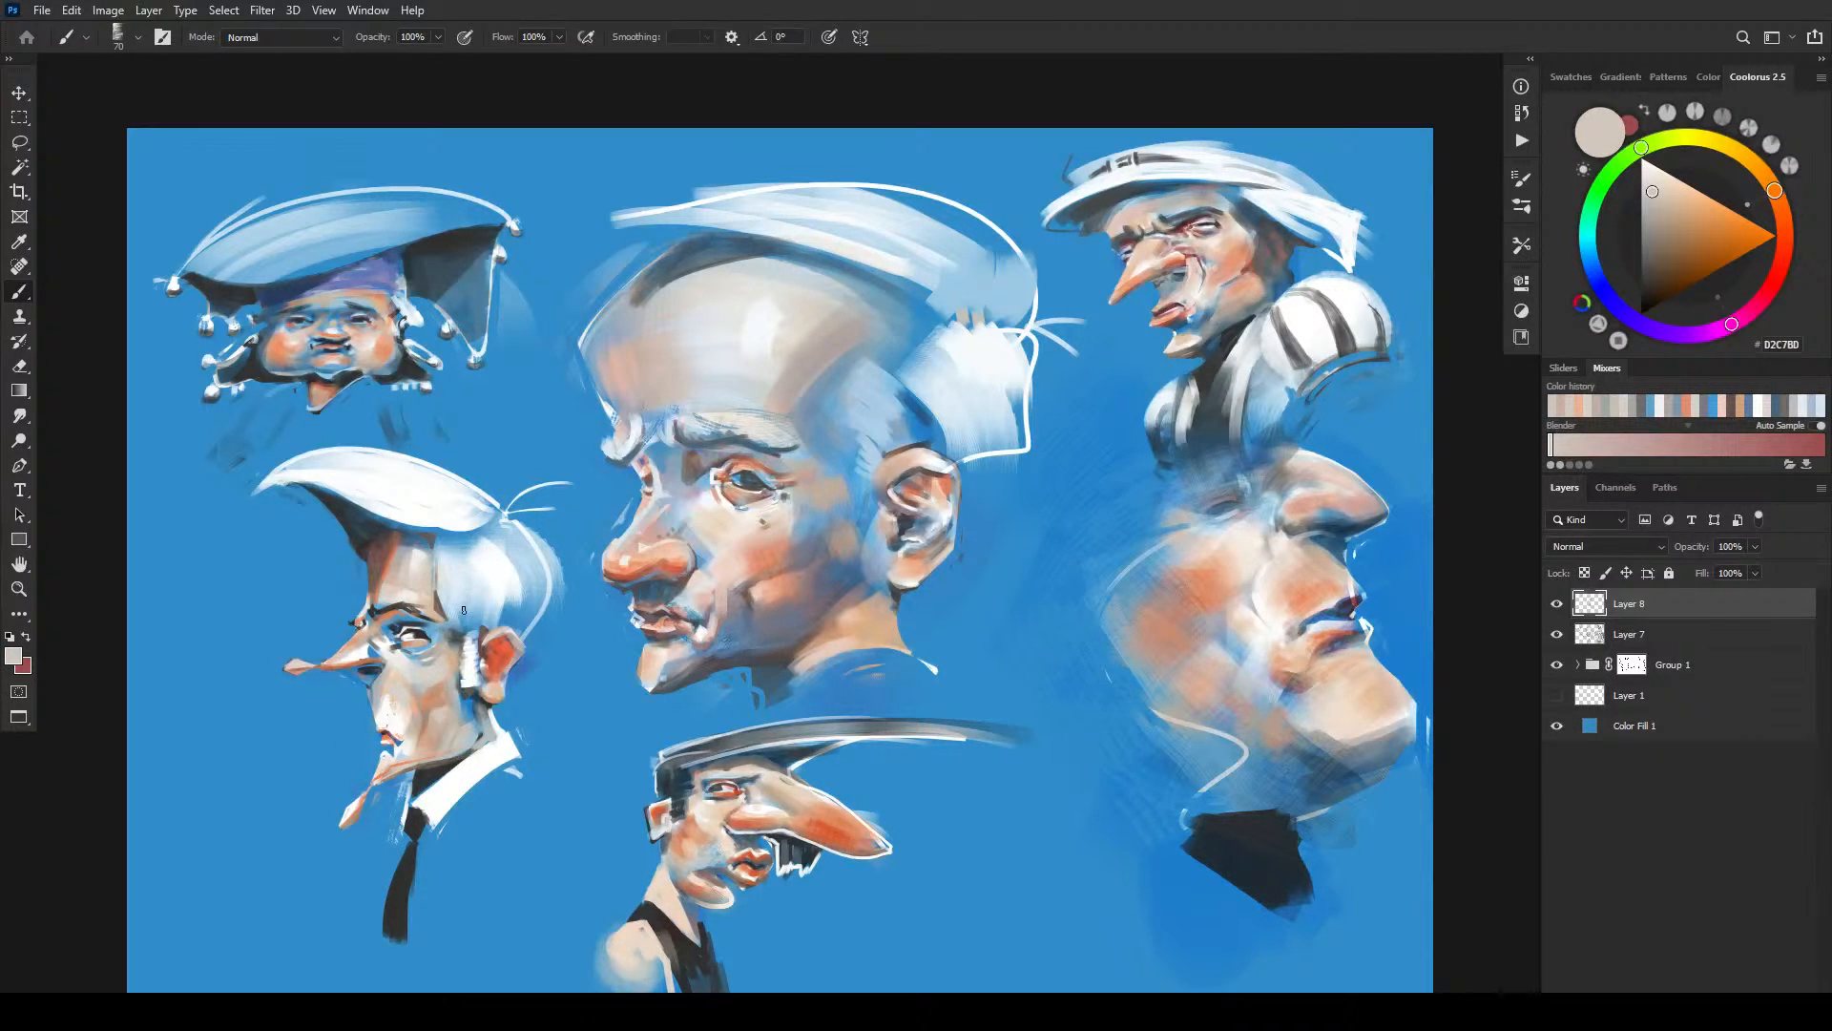
{"action": "left_click", "coordinate": [434, 702], "text": "alt"}
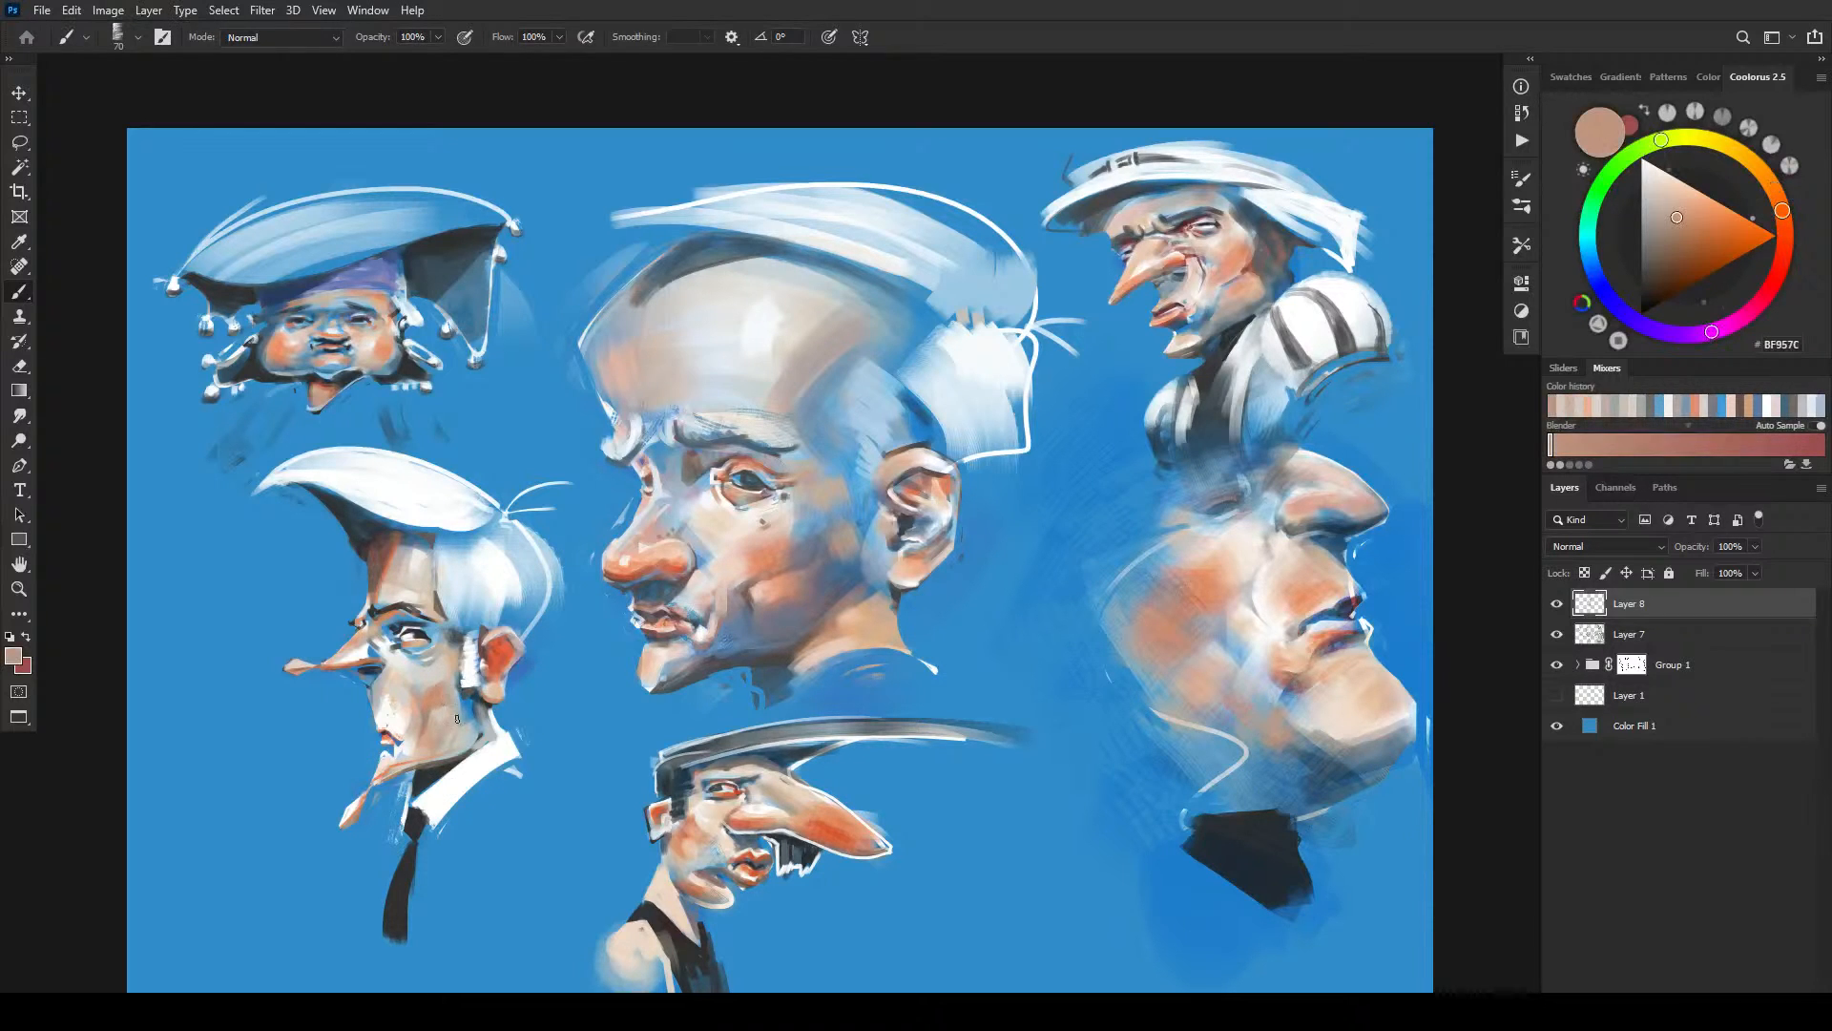
{"action": "left_click", "coordinate": [464, 708], "text": "alt"}
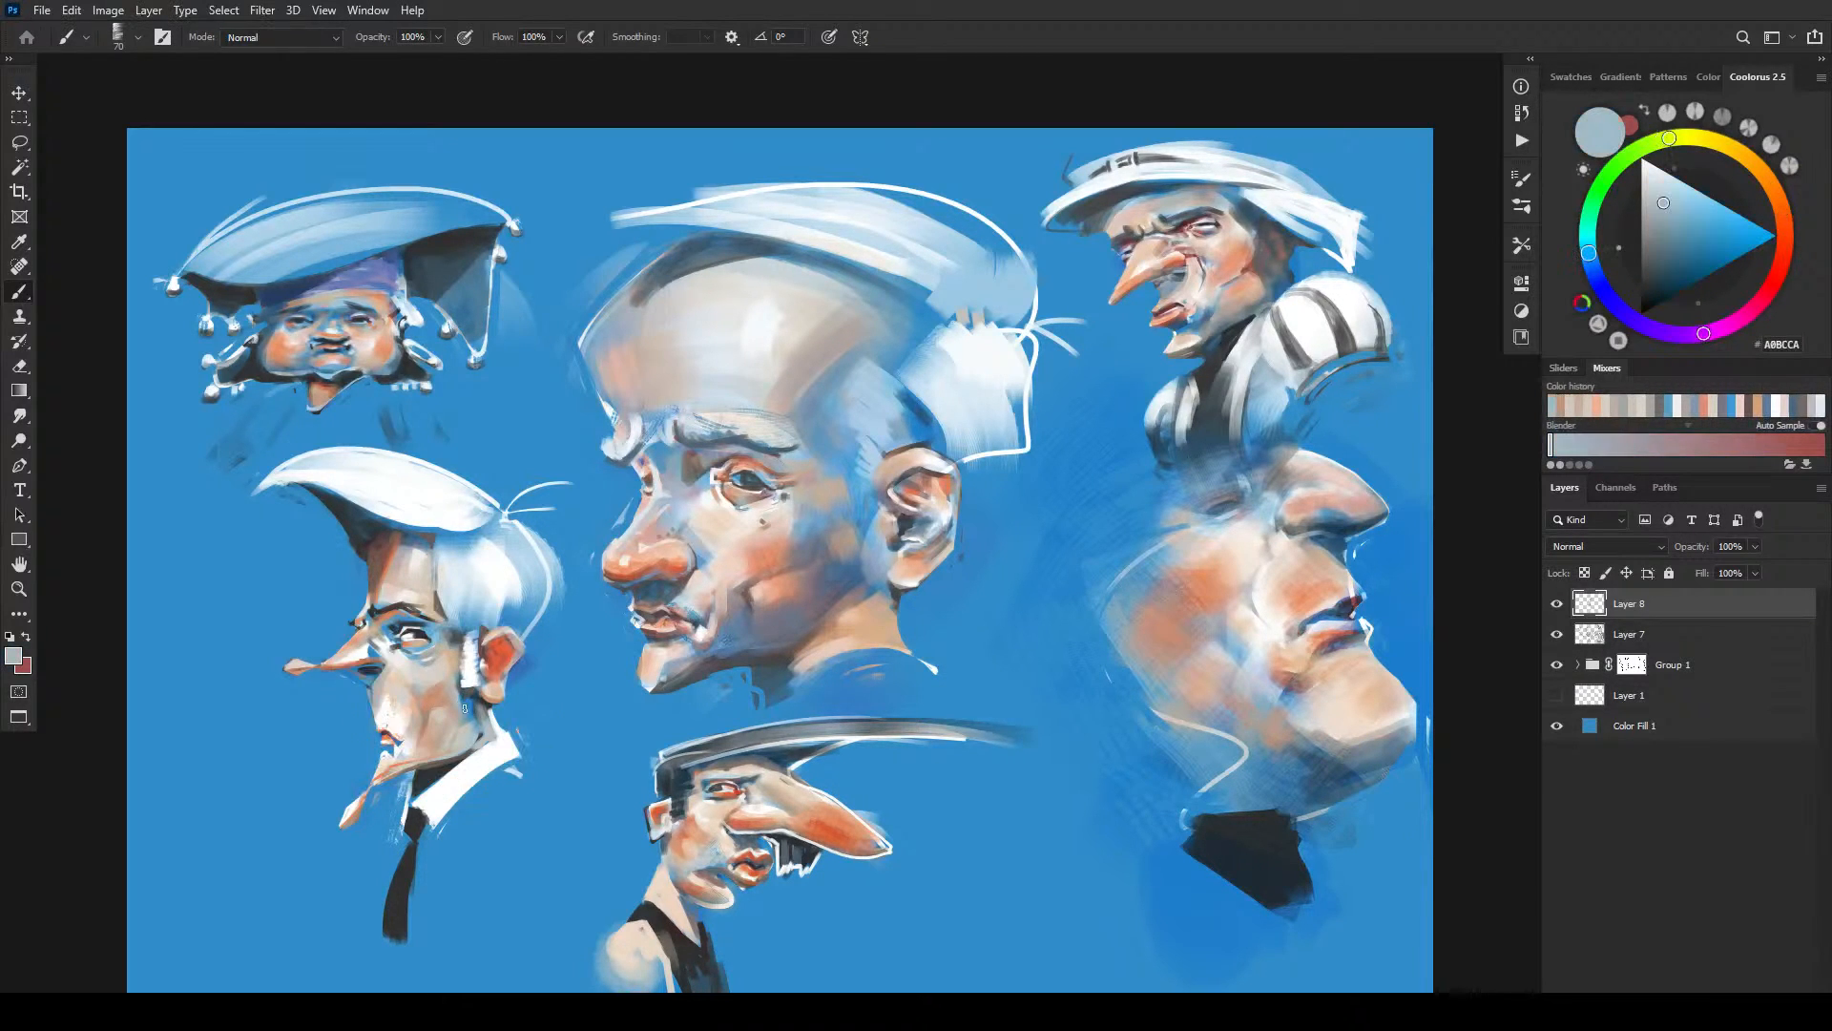
- Lighten the white-haired profile's cheek beside the nose with sampled near-white at 40 pixels
{"action": "key", "text": "bracketright"}
{"action": "key", "text": "bracketright"}
{"action": "key", "text": "bracketright"}
{"action": "key", "text": "bracketleft"}
{"action": "key", "text": "bracketleft"}
{"action": "key", "text": "bracketleft"}
{"action": "key", "text": "bracketleft"}
{"action": "left_click", "coordinate": [386, 682], "text": "alt"}
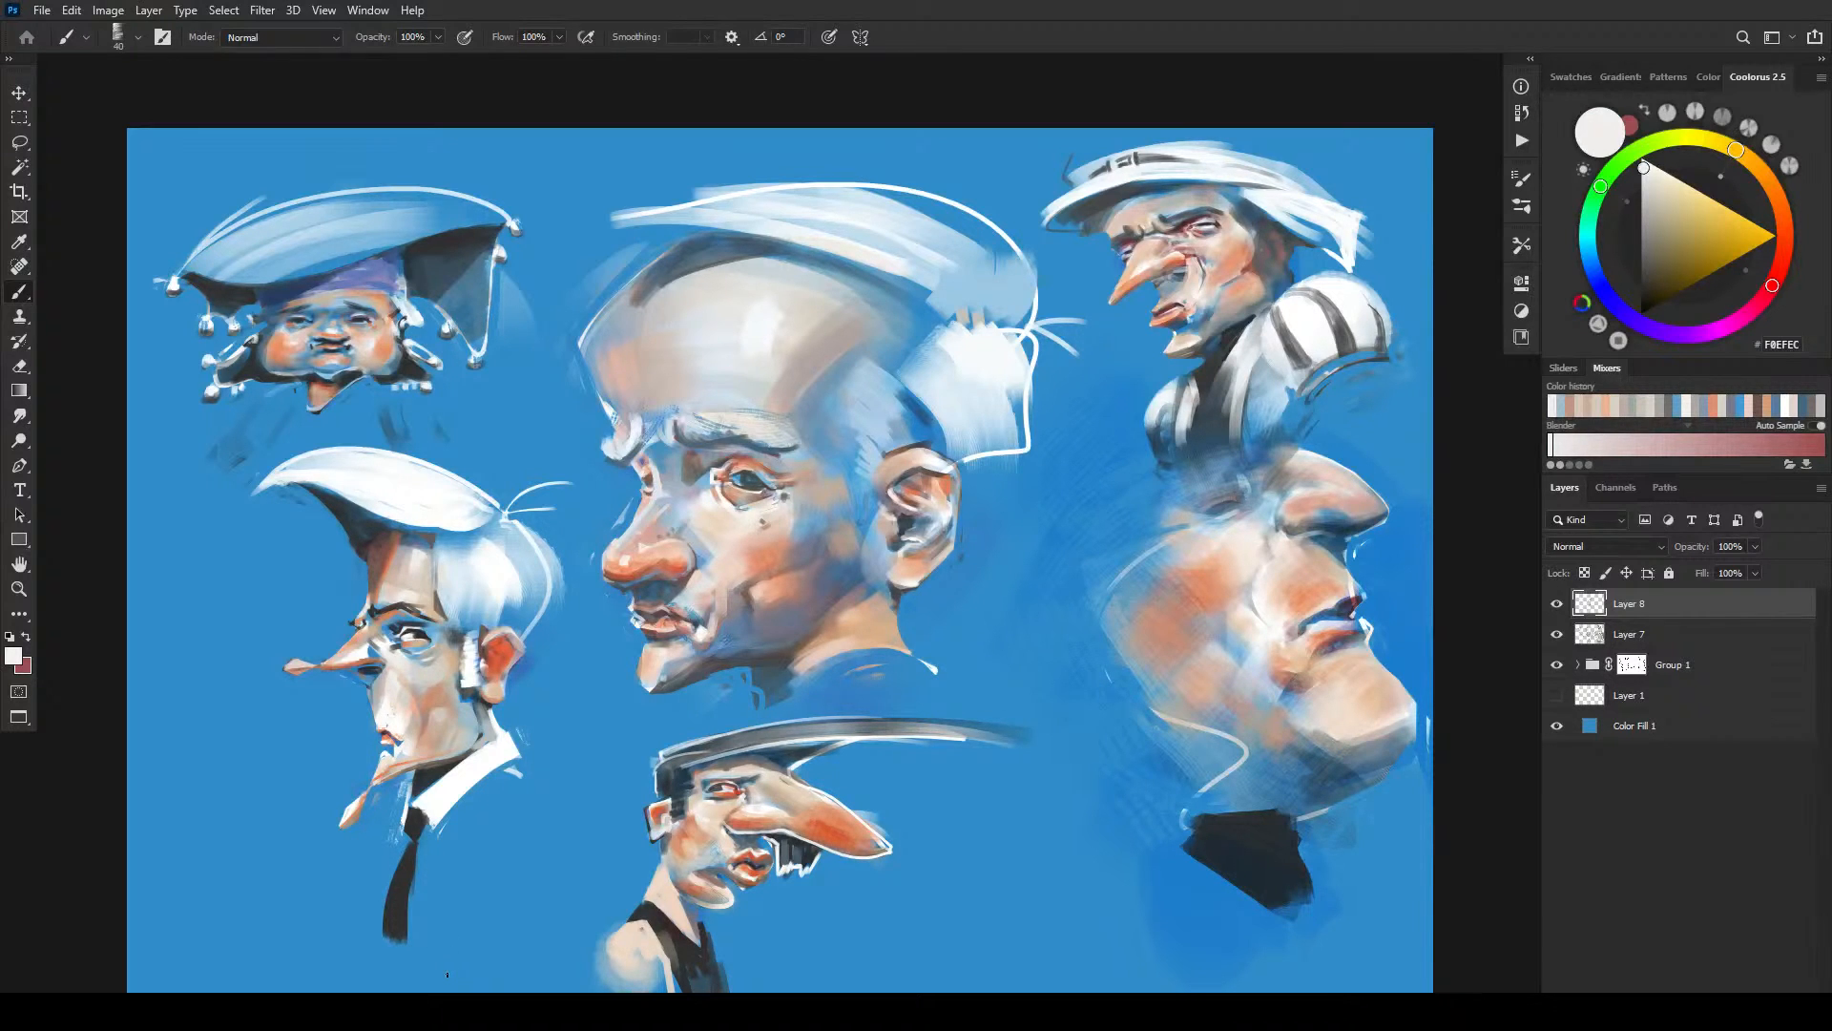
- Define the white-haired profile's nostril with sampled dark blue, reddish brown and slate blue, reducing the brush to 25 pixels
{"action": "left_click", "coordinate": [368, 660], "text": "alt"}
{"action": "left_click_drag", "start_coordinate": [369, 662], "coordinate": [382, 663]}
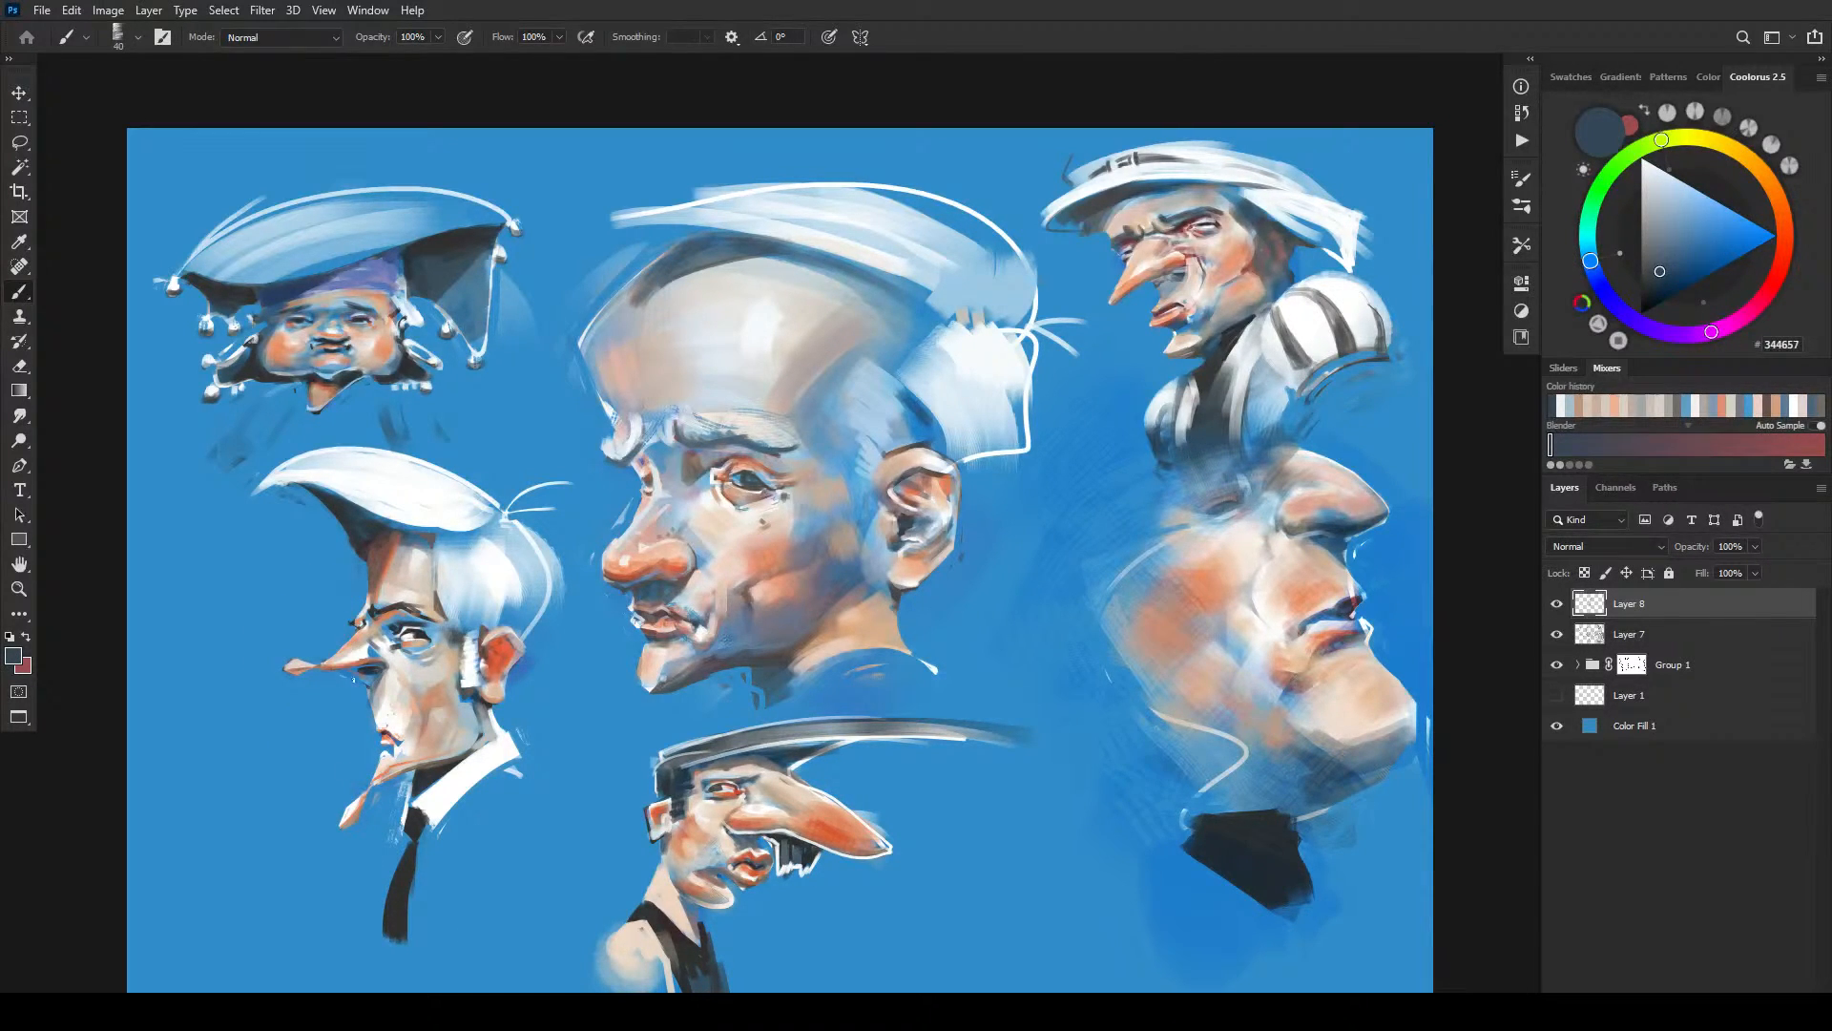
{"action": "key", "text": "bracketleft"}
{"action": "left_click", "coordinate": [363, 670], "text": "alt"}
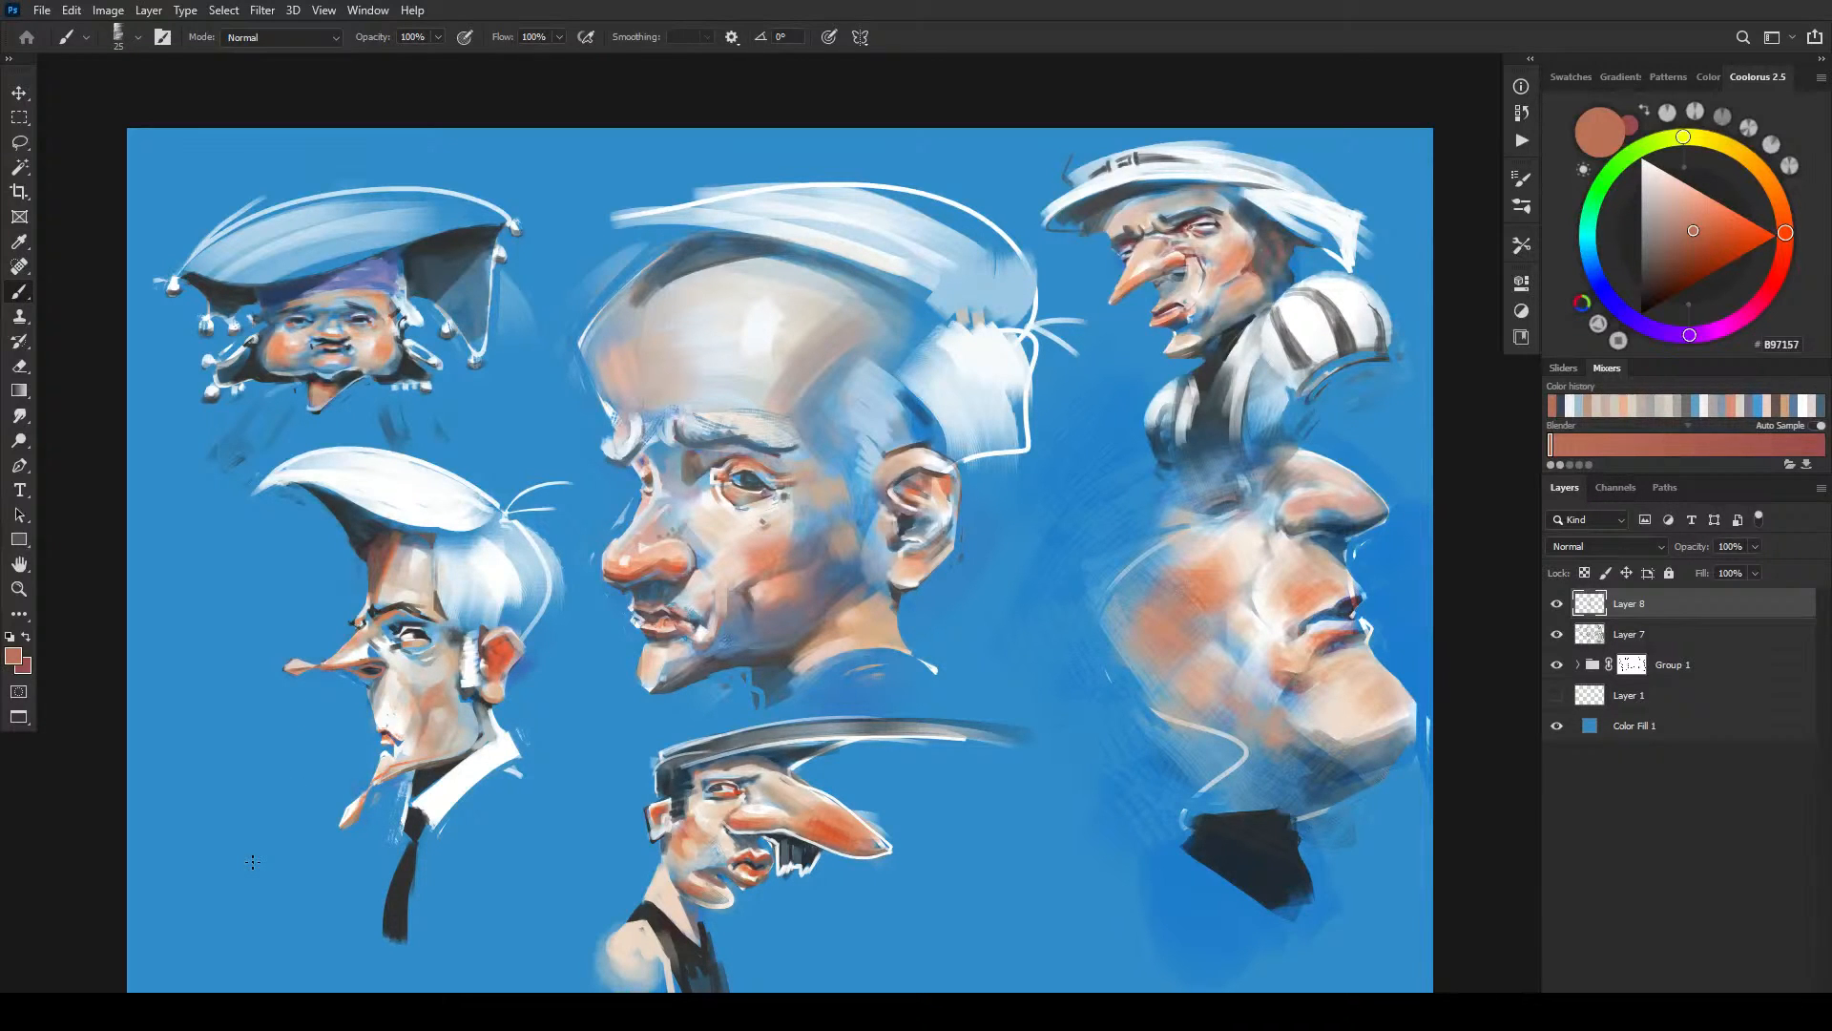
{"action": "left_click", "coordinate": [382, 656], "text": "alt"}
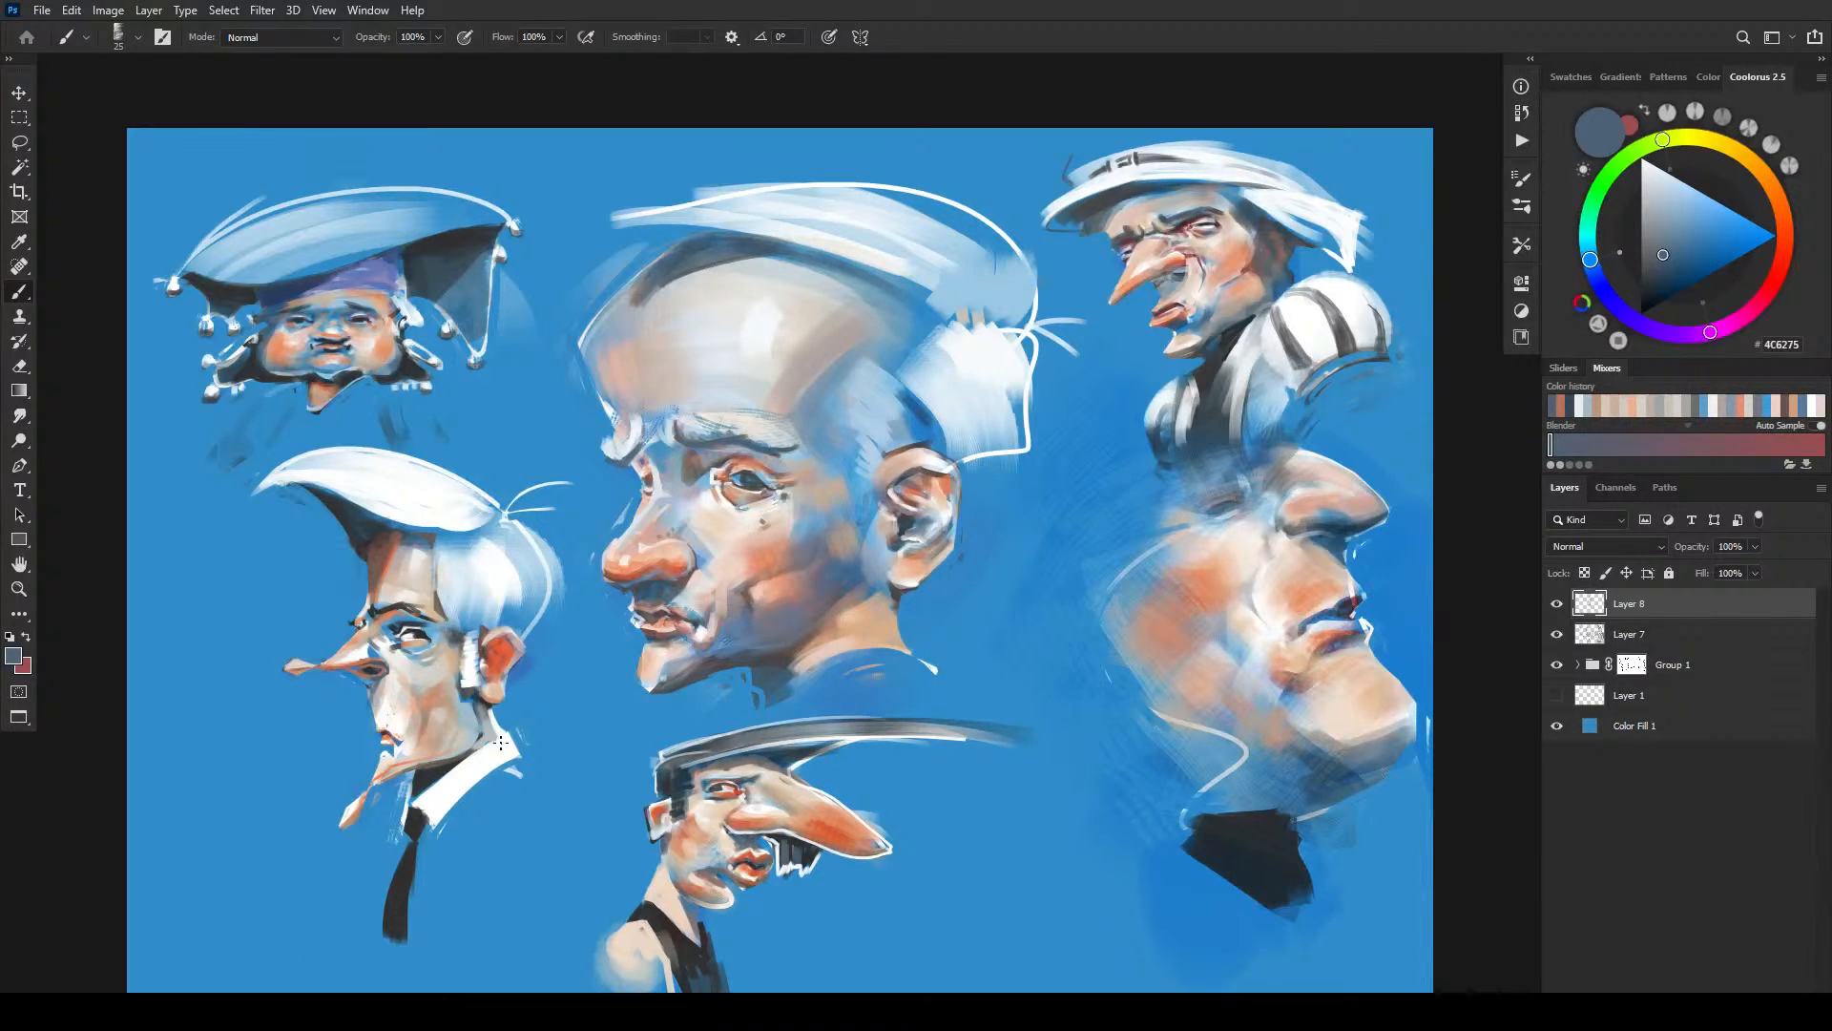
- Refine the white-haired profile's nose bridge, inner eye and forehead edge with sampled near-white, beige, orange and blue at 40 to 60 pixels
{"action": "key", "text": "bracketright"}
{"action": "key", "text": "bracketright"}
{"action": "key", "text": "bracketright"}
{"action": "key", "text": "bracketright"}
{"action": "key", "text": "bracketright"}
{"action": "left_click", "coordinate": [362, 634], "text": "alt"}
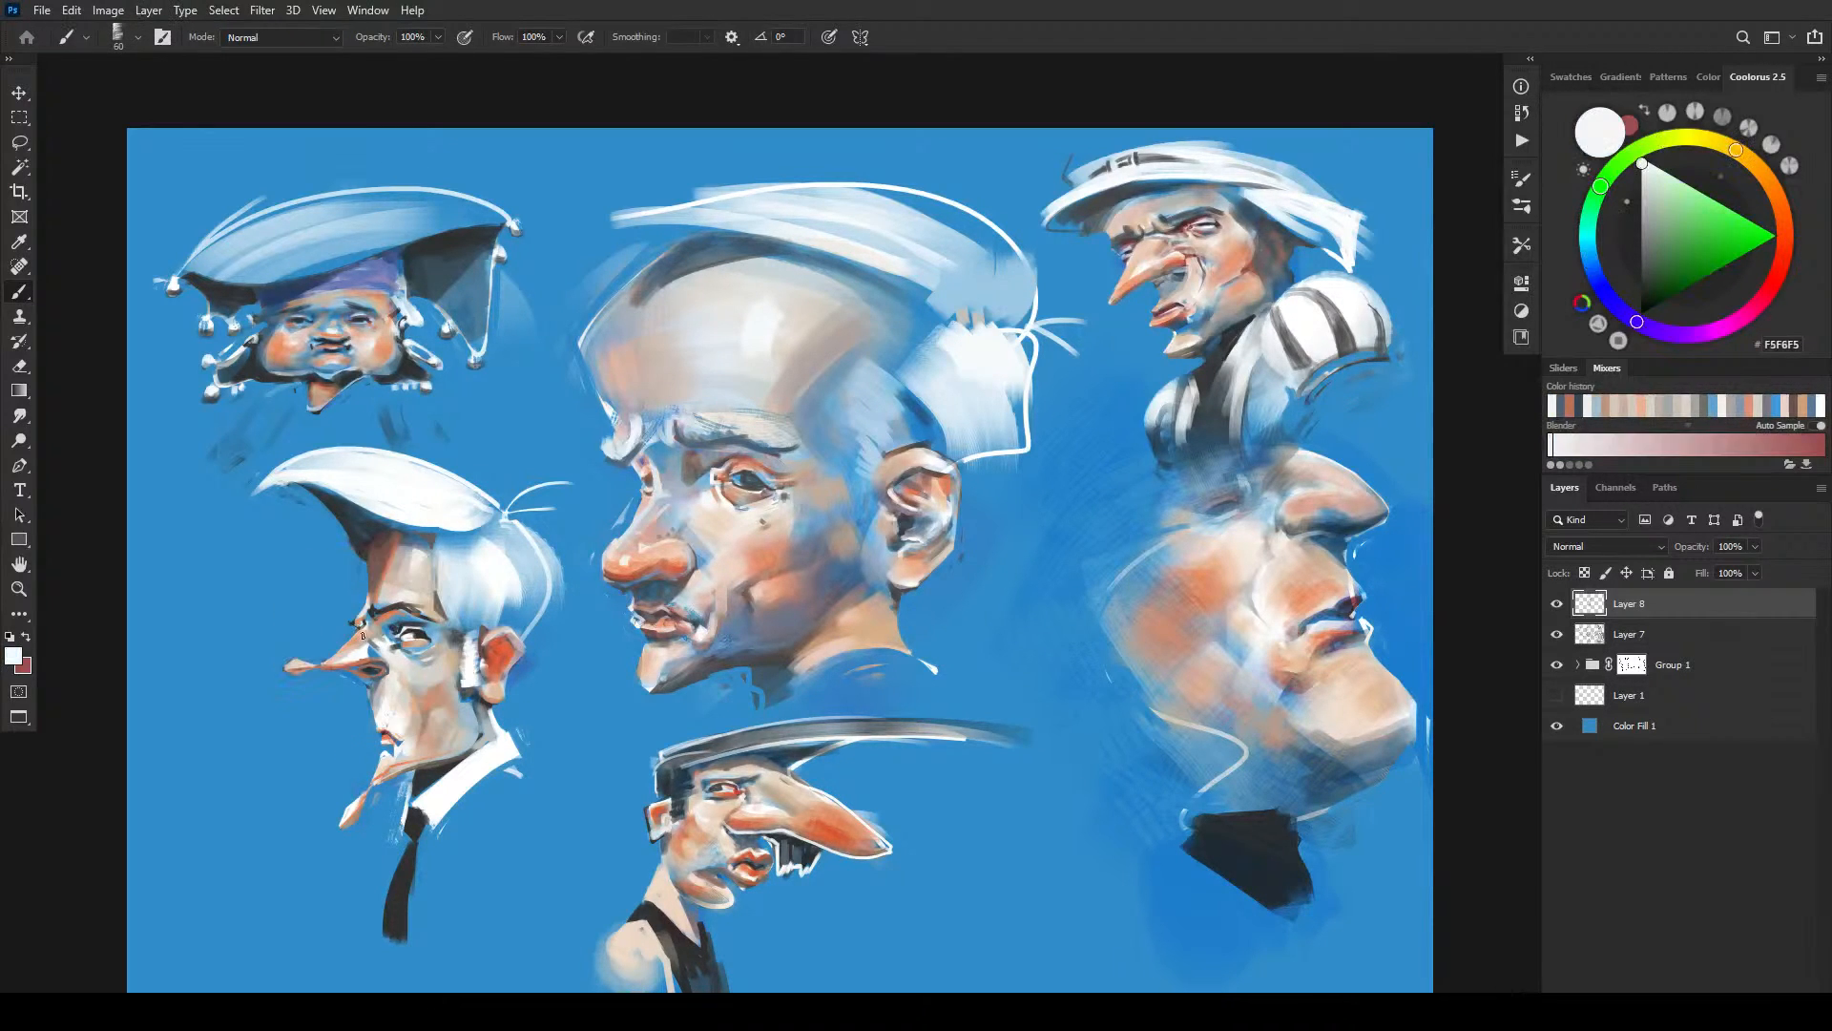
{"action": "left_click", "coordinate": [378, 634], "text": "alt"}
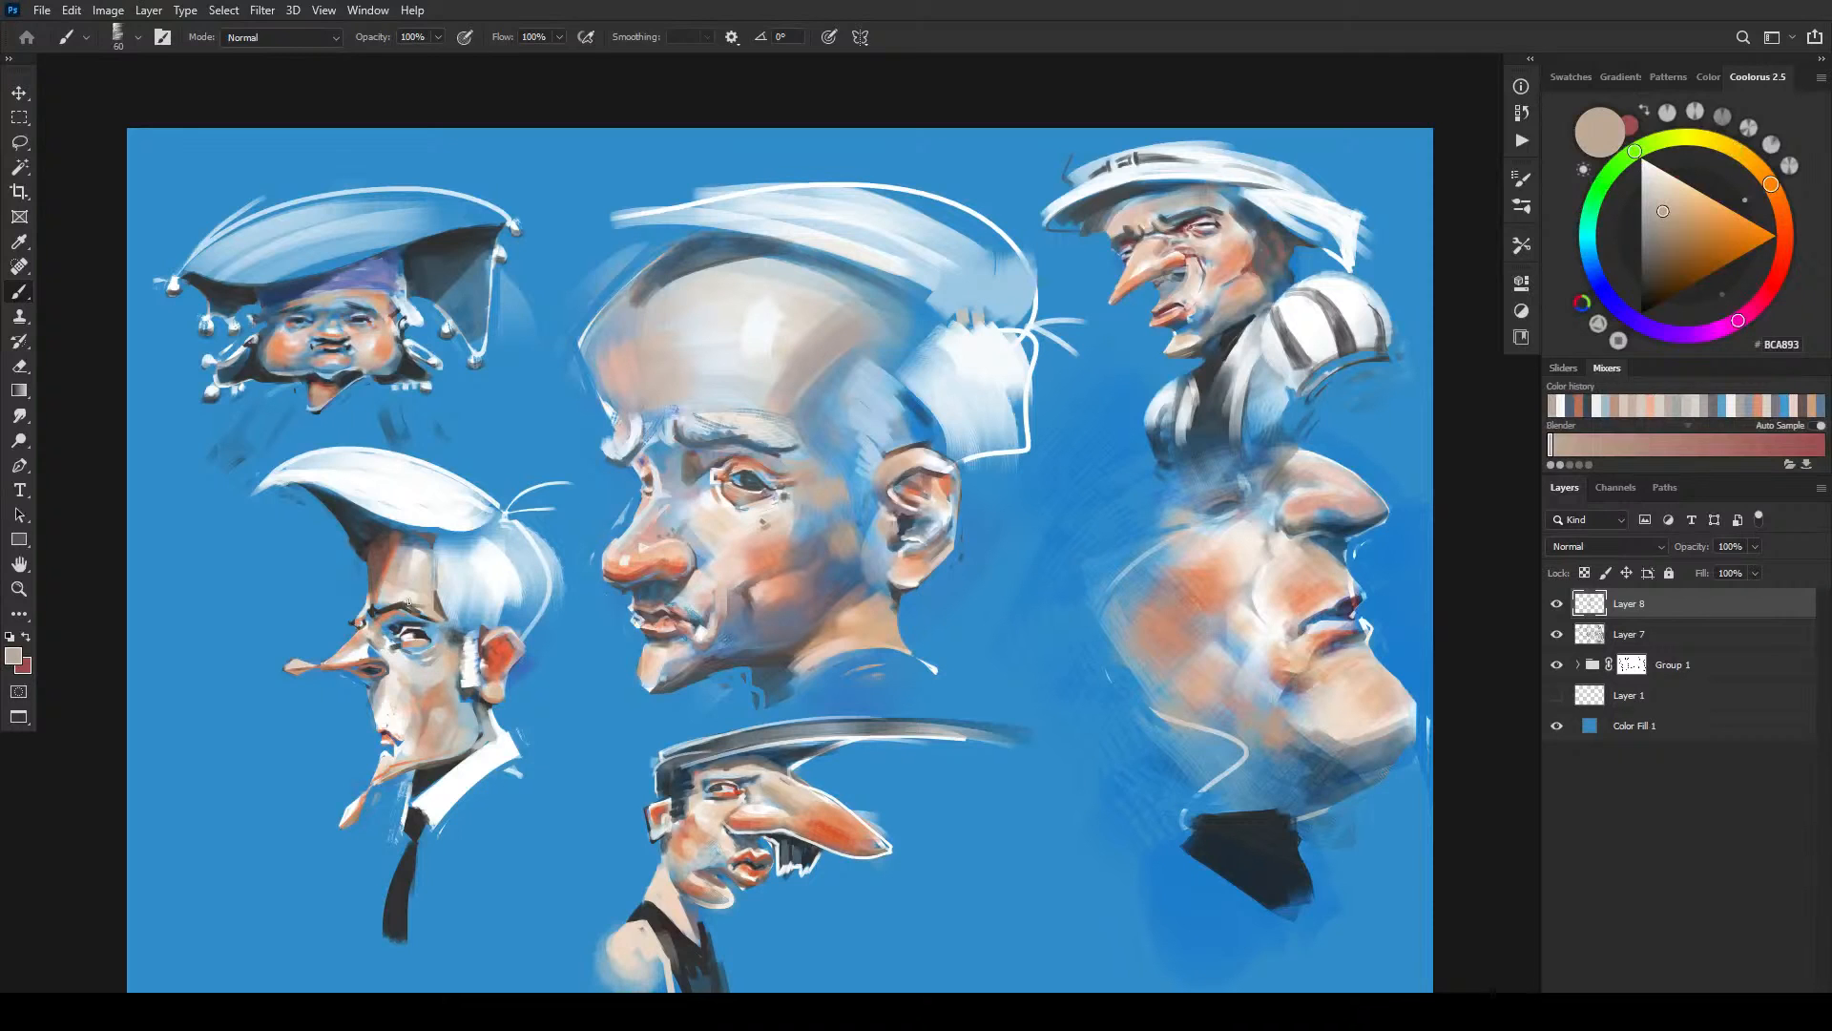
{"action": "left_click", "coordinate": [406, 649], "text": "alt"}
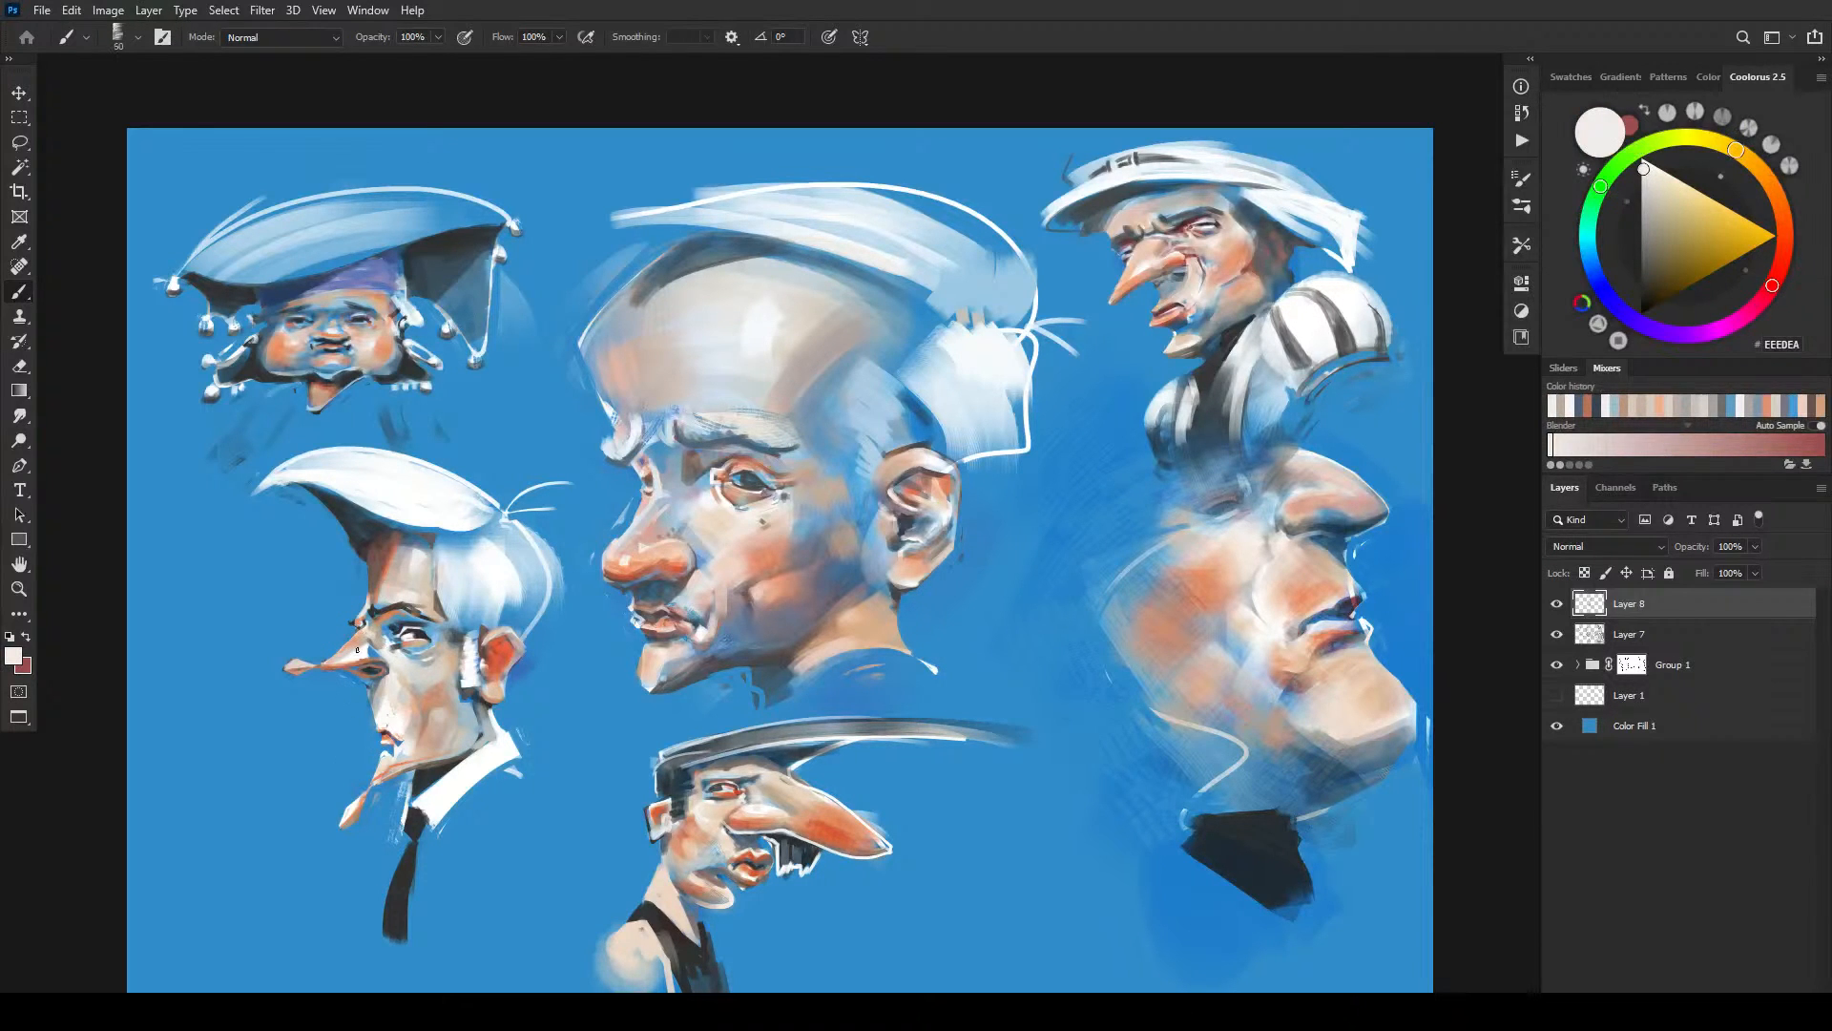
{"action": "left_click", "coordinate": [354, 654], "text": "alt"}
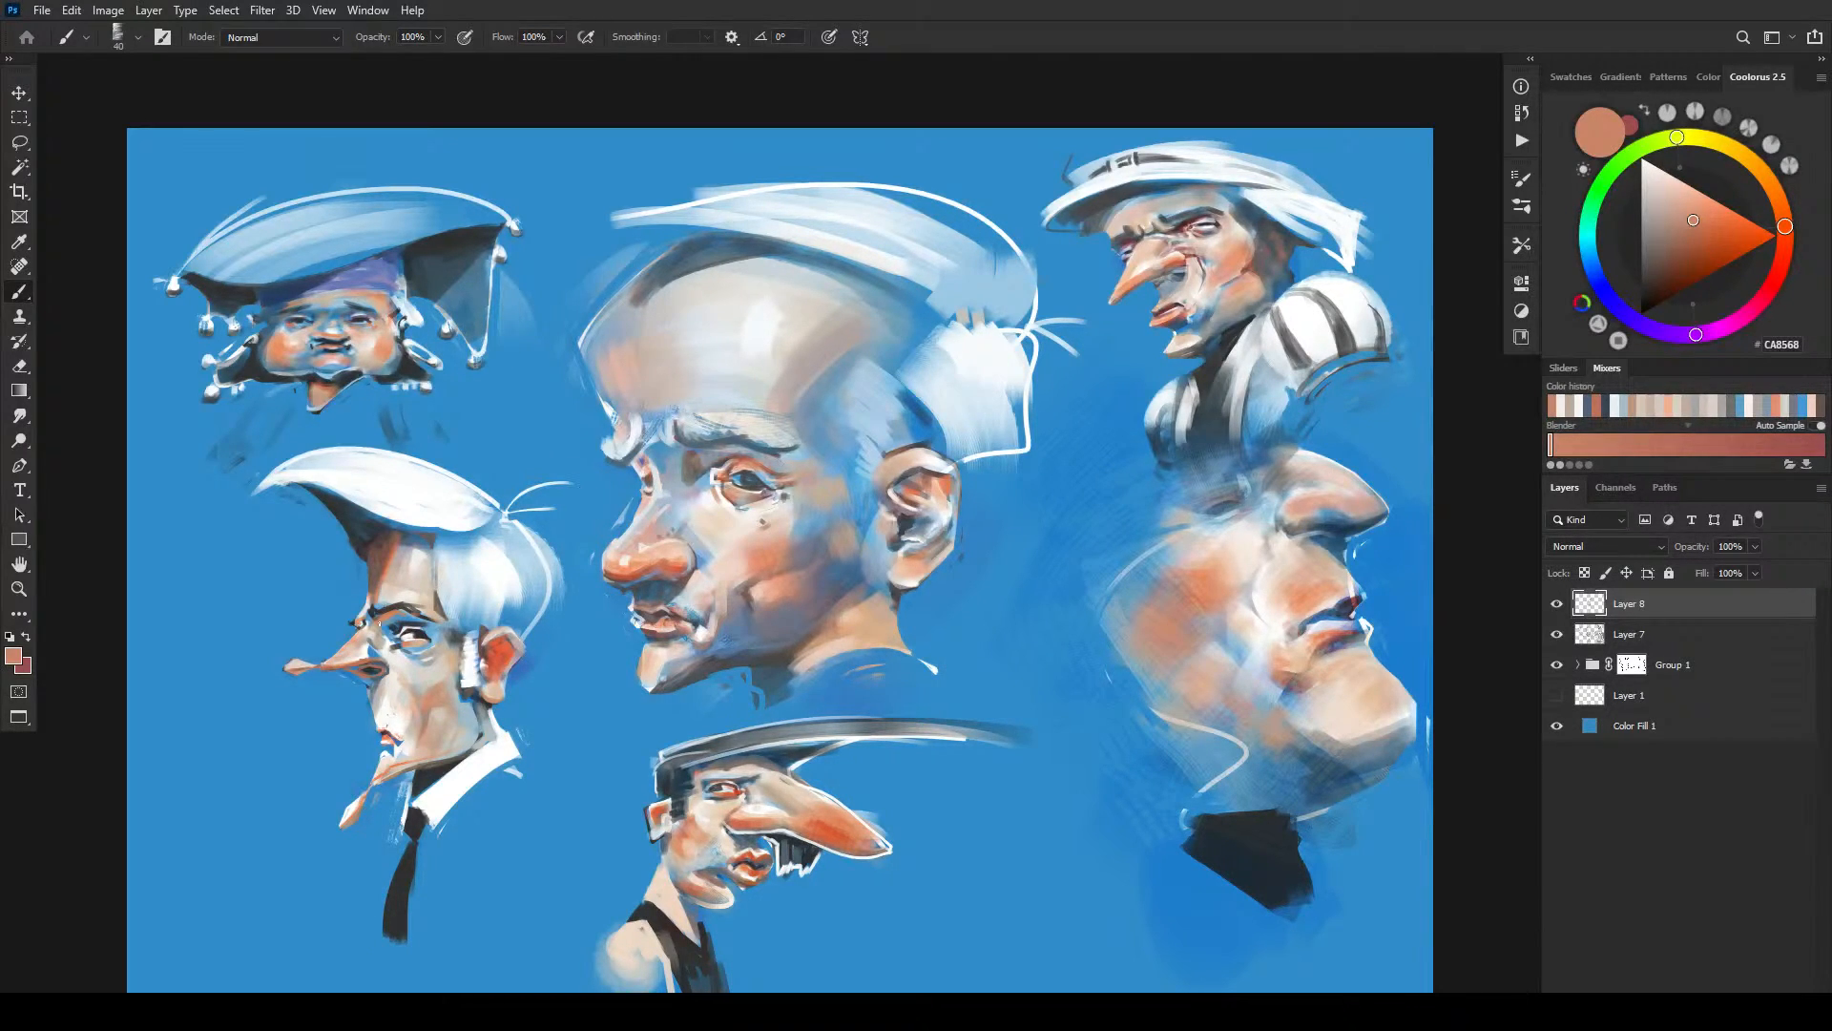
{"action": "left_click", "coordinate": [375, 563], "text": "alt"}
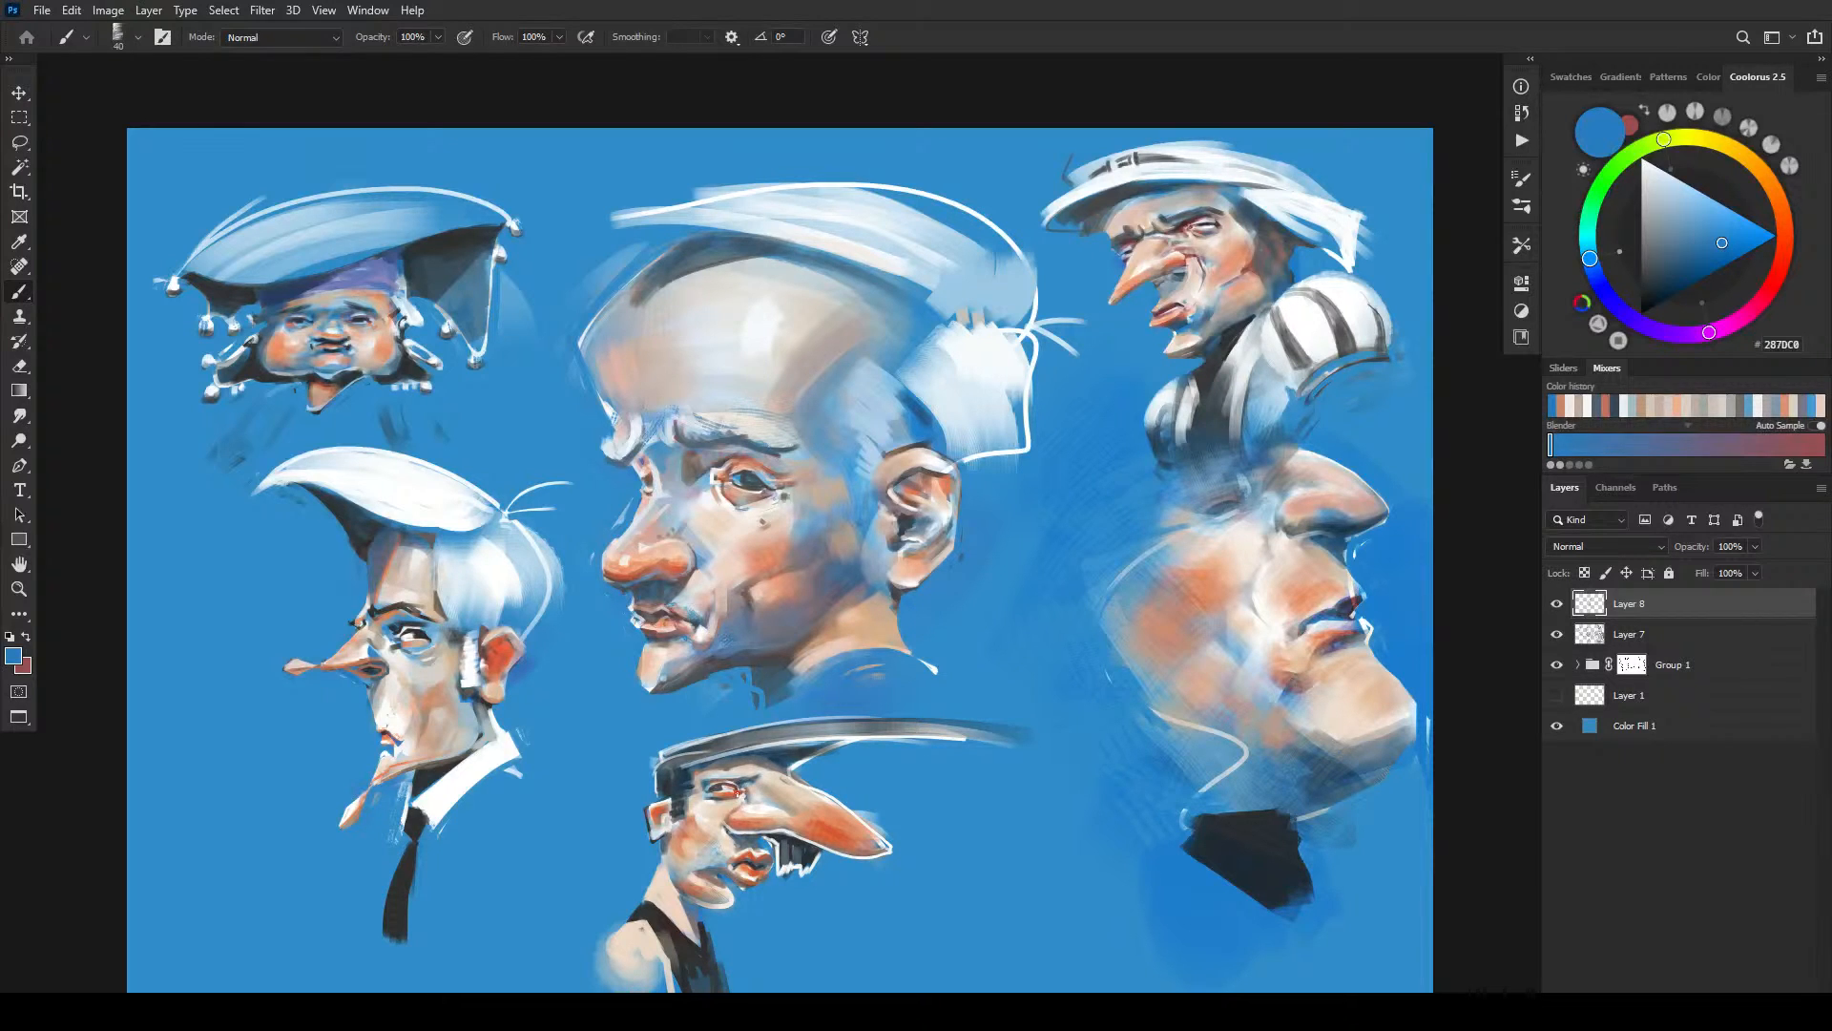
- Add sampled light blue accents around the neck and shoulder of the long-nosed figure in the flat cap
{"action": "key", "text": "bracketleft"}
{"action": "left_click", "coordinate": [668, 835], "text": "alt"}
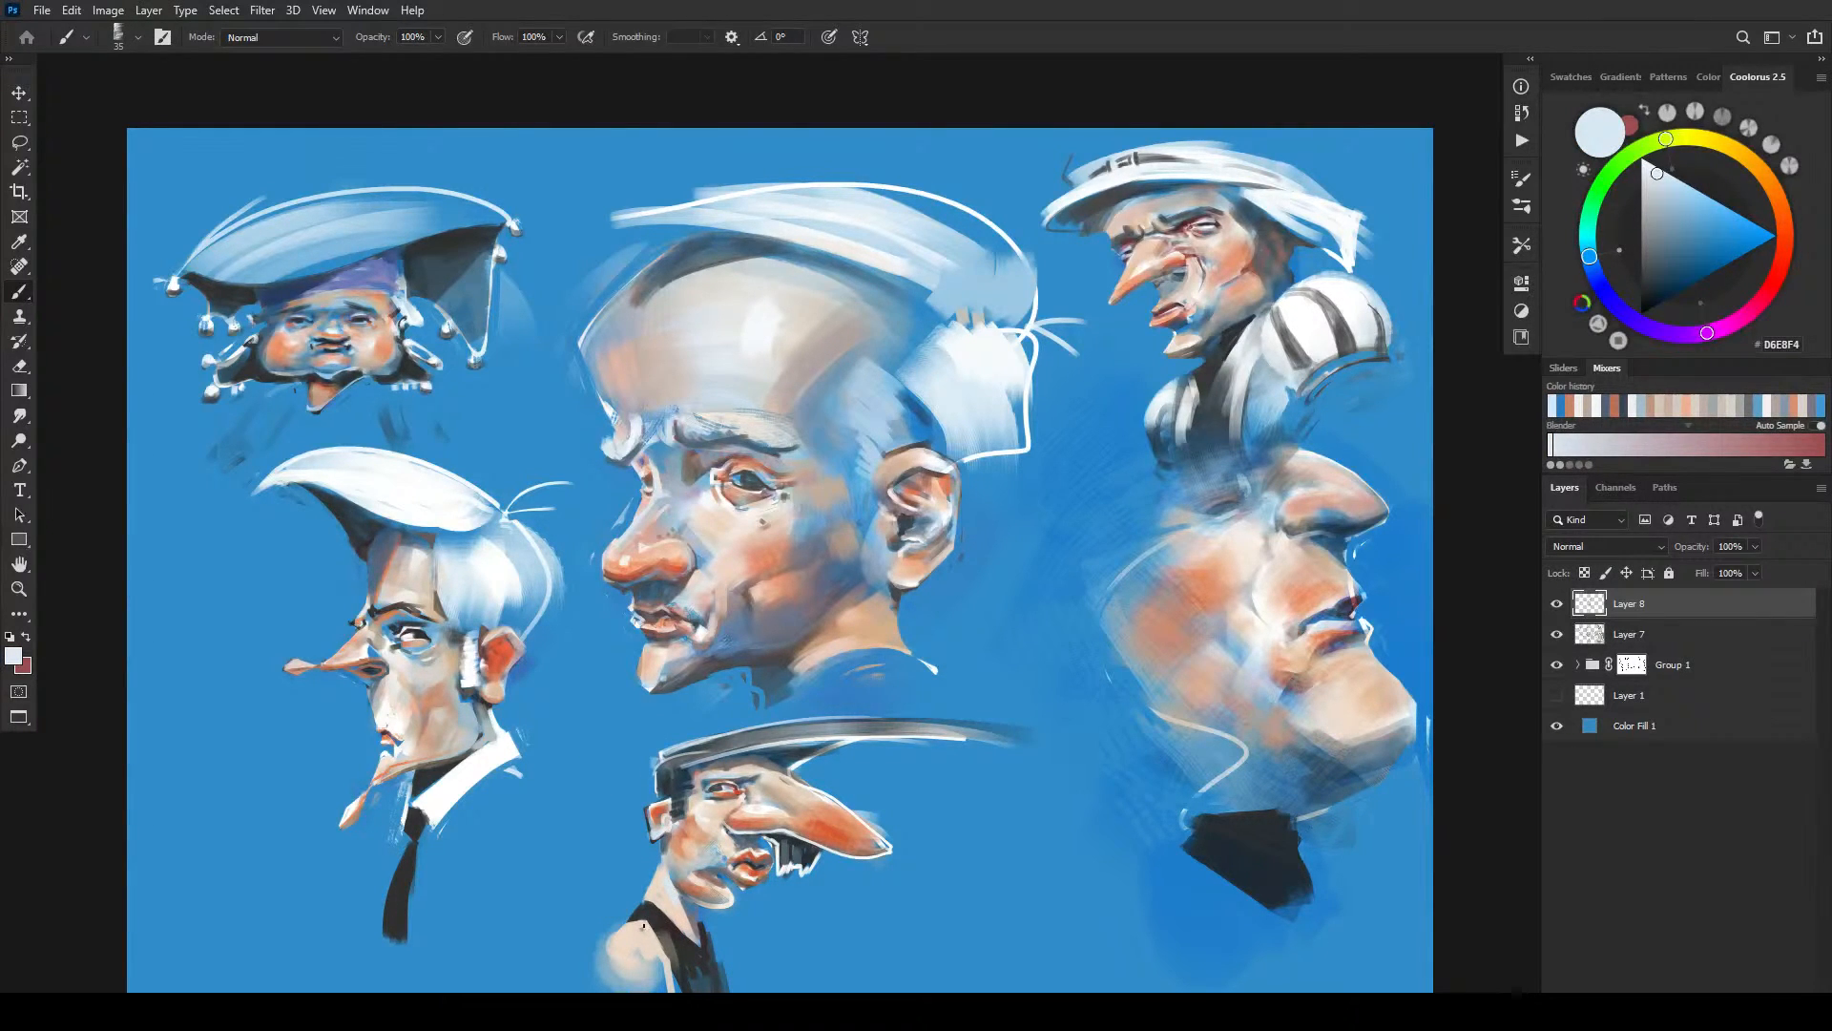
- Trim the long tip of the flat cap's brim by painting black on Group 1's mask at 60 pixels
{"action": "key", "text": "bracketright"}
{"action": "key", "text": "bracketright"}
{"action": "key", "text": "bracketright"}
{"action": "key", "text": "bracketright"}
{"action": "key", "text": "alt+bracketleft"}
{"action": "key", "text": "alt+bracketleft"}
{"action": "key", "text": "d"}
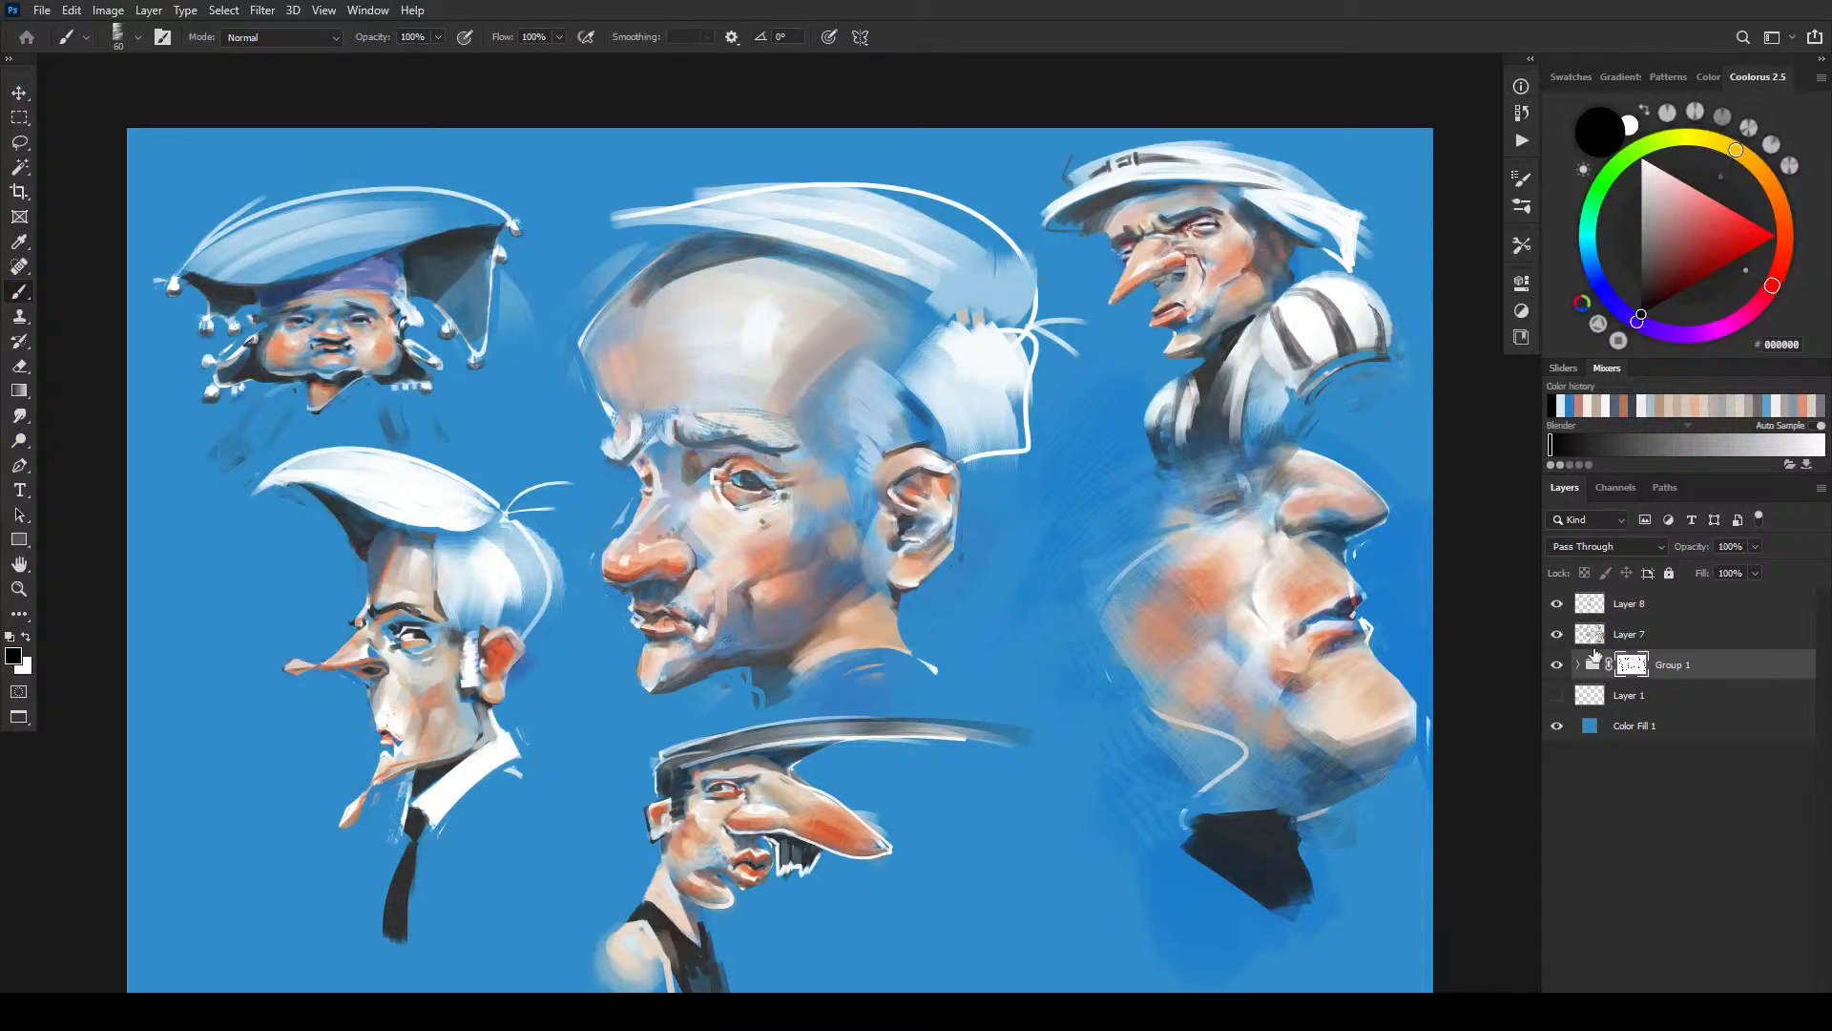
{"action": "left_click_drag", "start_coordinate": [1036, 734], "coordinate": [885, 725]}
{"action": "left_click_drag", "start_coordinate": [992, 745], "coordinate": [878, 730]}
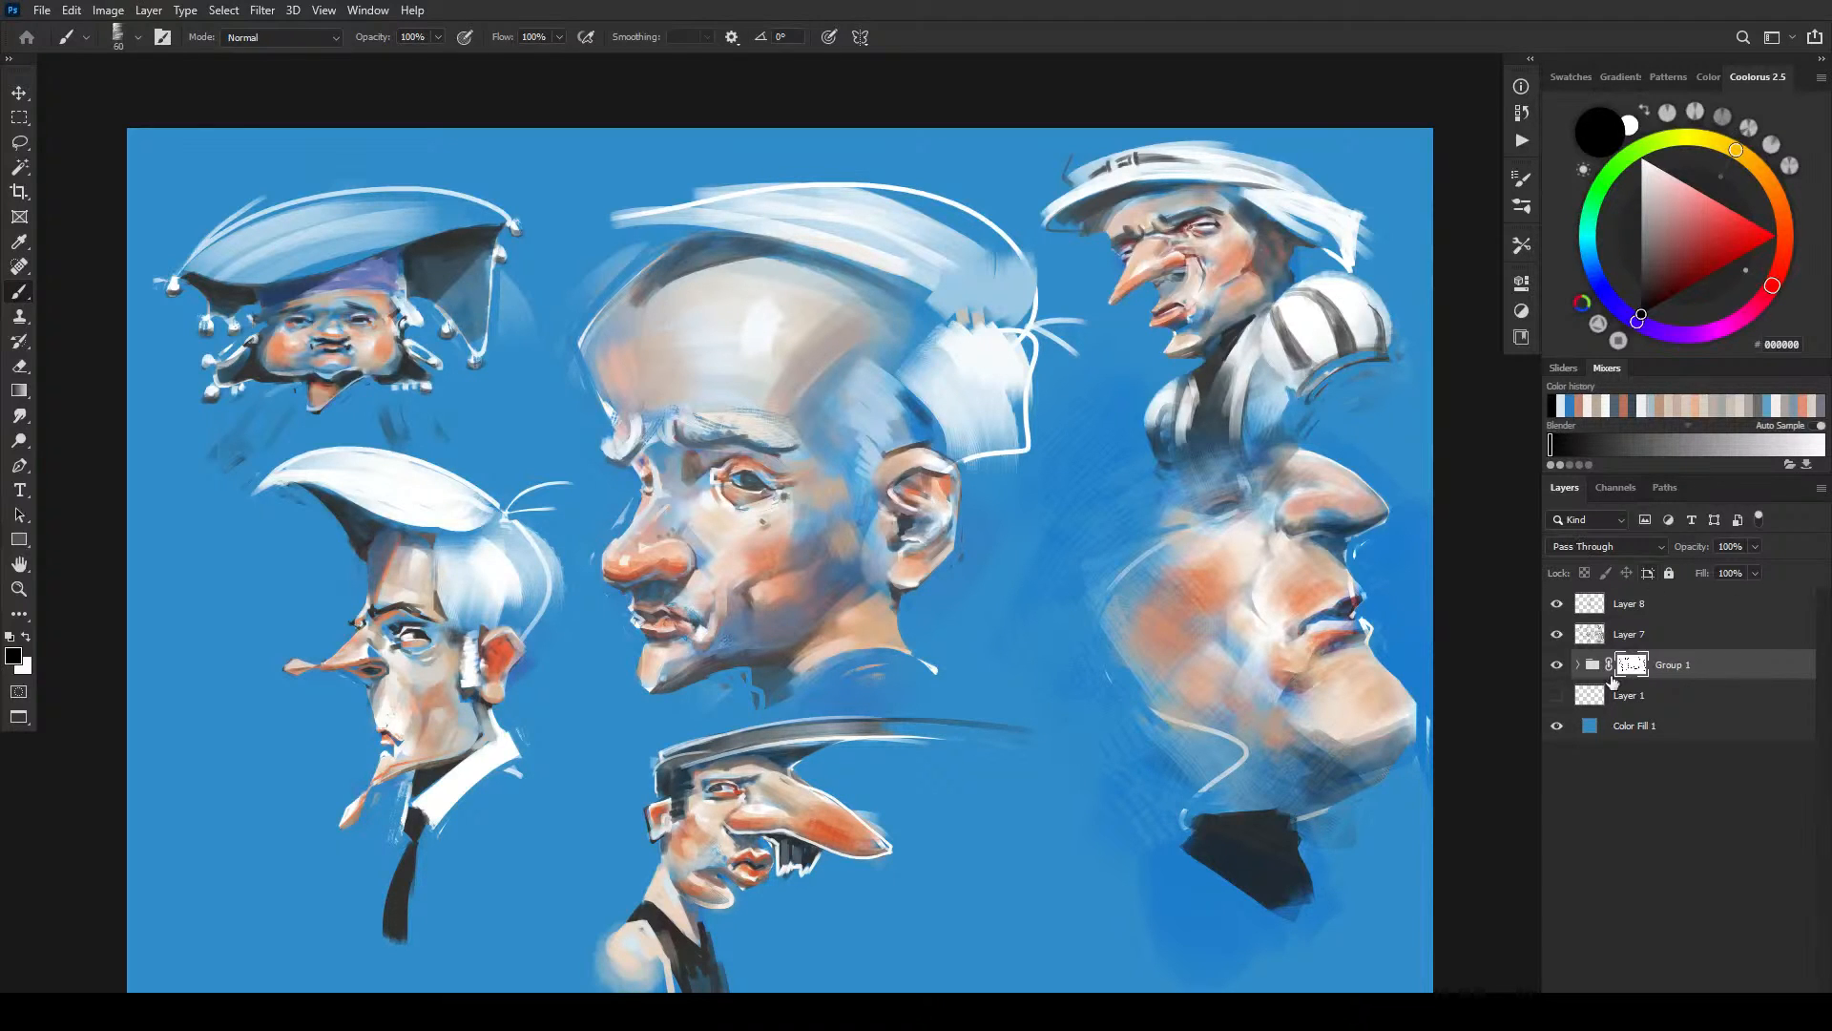
- On Layer 8, repaint the large right-hand head's upper lip area with sampled pale pink, ending at a 90-pixel brush
{"action": "left_click", "coordinate": [1613, 605]}
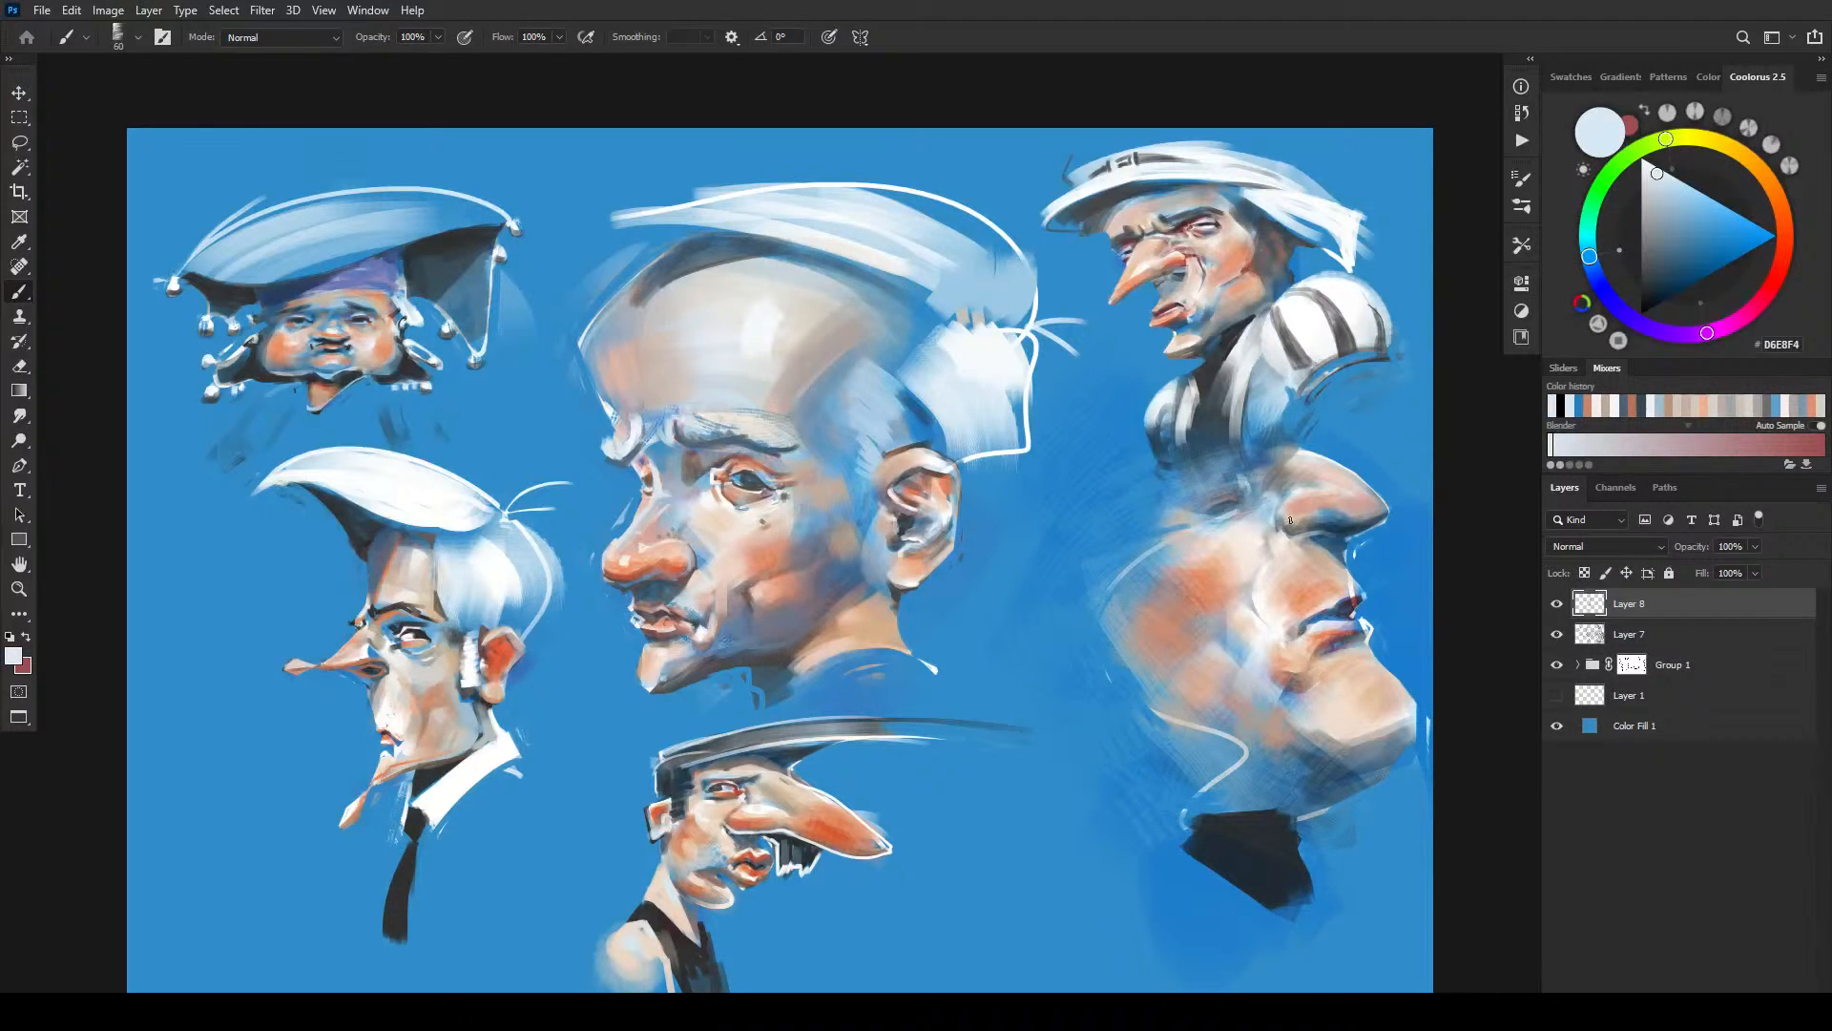
{"action": "left_click", "coordinate": [1279, 587], "text": "alt"}
{"action": "key", "text": "bracketright"}
{"action": "key", "text": "bracketright"}
{"action": "key", "text": "bracketright"}
{"action": "key", "text": "bracketright"}
{"action": "key", "text": "bracketright"}
{"action": "key", "text": "bracketright"}
{"action": "key", "text": "bracketright"}
{"action": "key", "text": "bracketright"}
{"action": "key", "text": "bracketleft"}
{"action": "key", "text": "bracketleft"}
{"action": "key", "text": "bracketleft"}
{"action": "key", "text": "bracketleft"}
{"action": "key", "text": "bracketleft"}
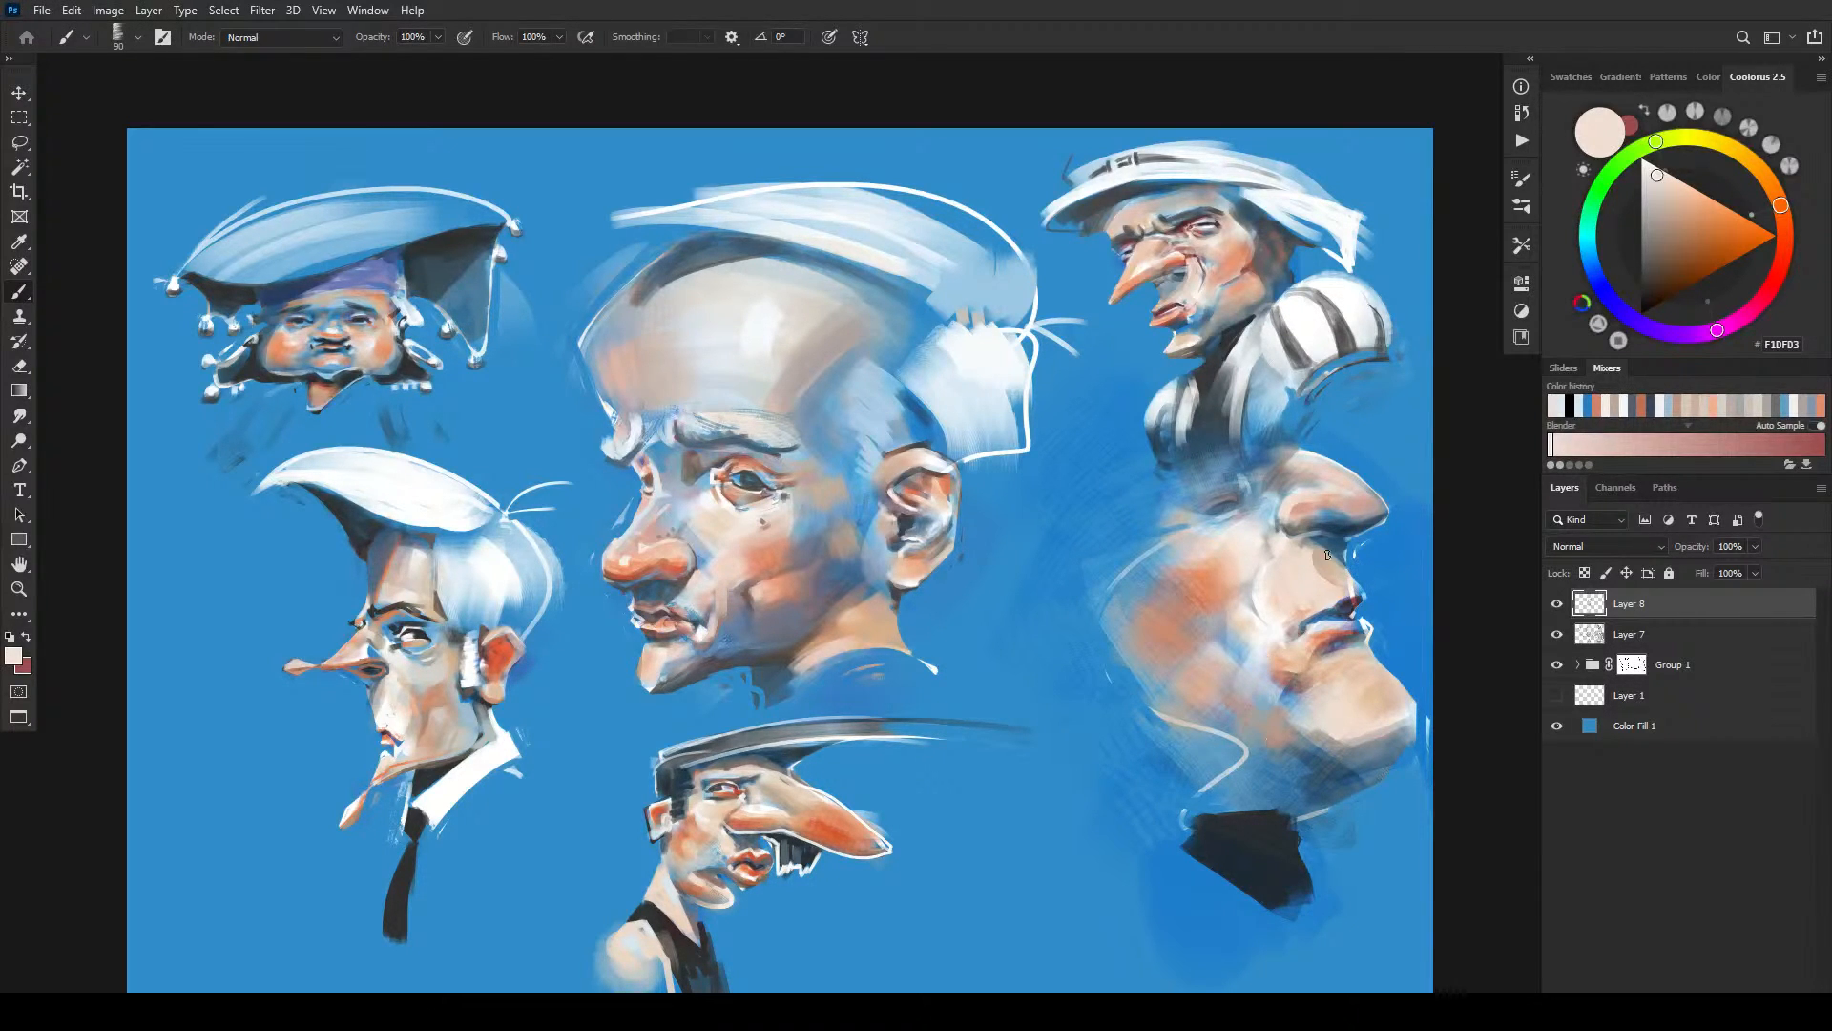
- Shade the large right-hand head's mouth corner and the area under its lower lip with sampled tan and mauve grey
{"action": "left_click", "coordinate": [1295, 671], "text": "alt"}
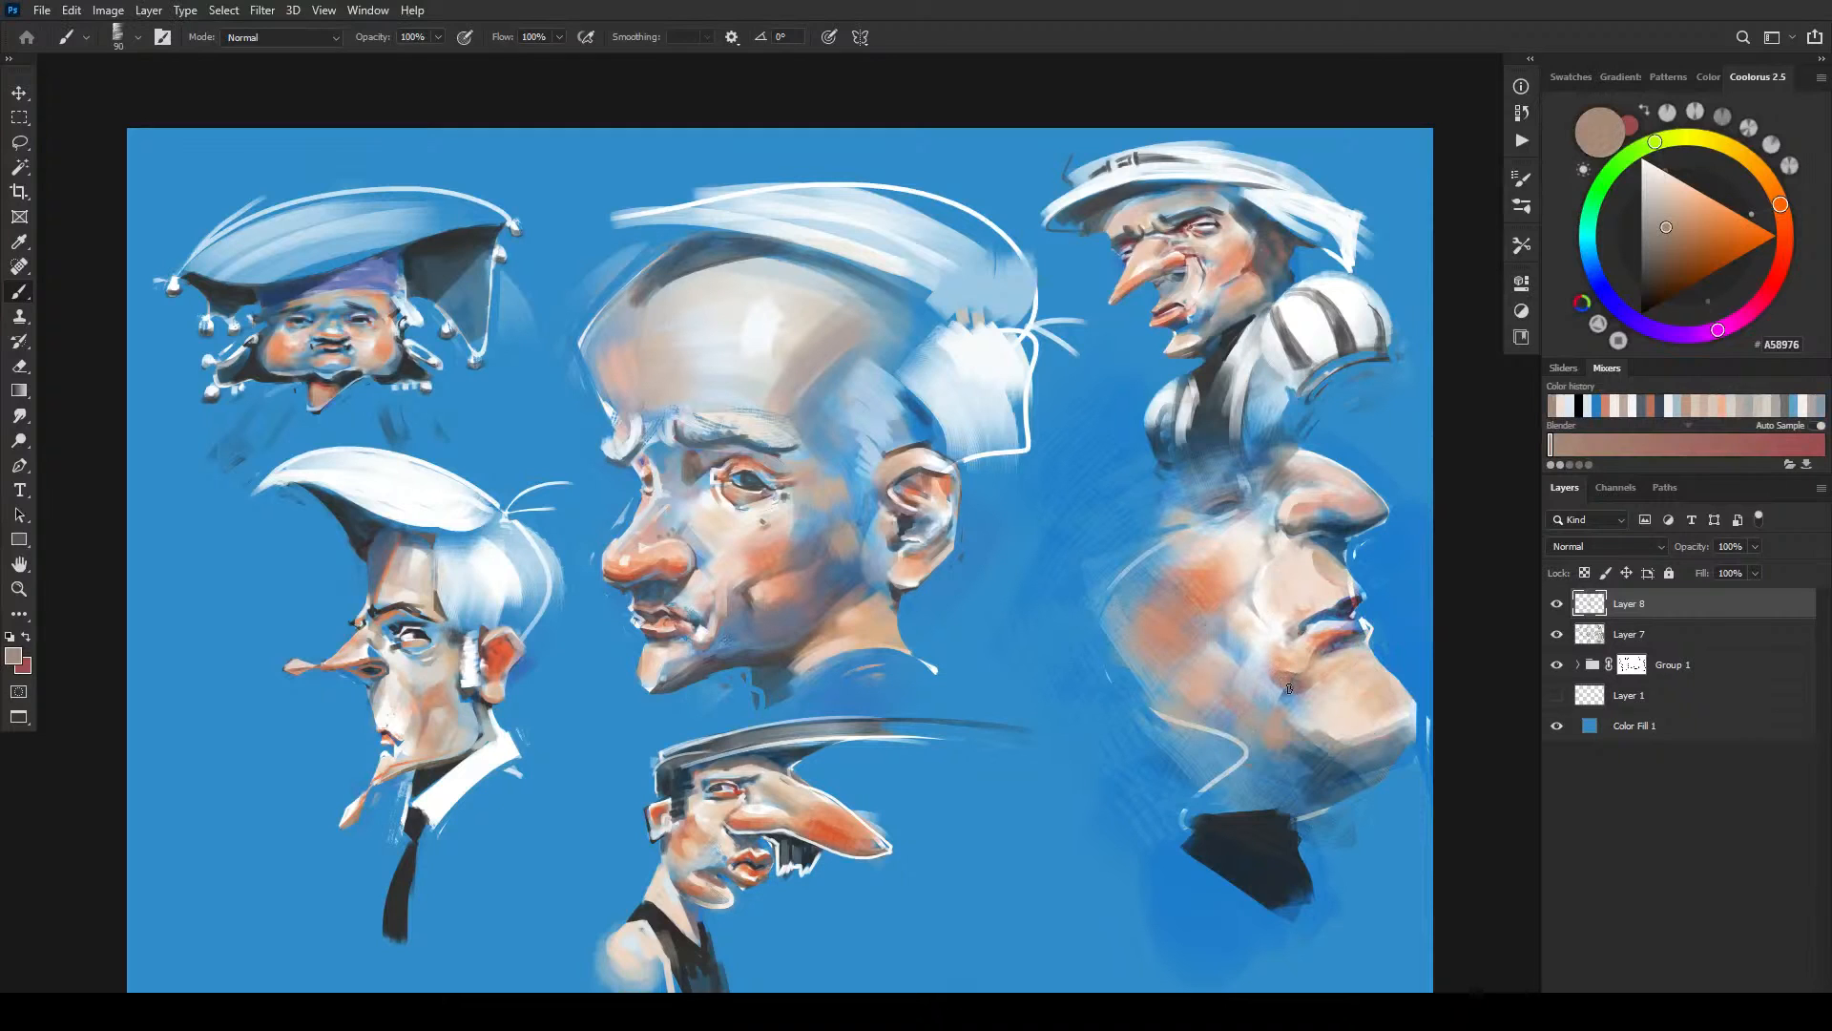
{"action": "left_click", "coordinate": [1279, 683], "text": "alt"}
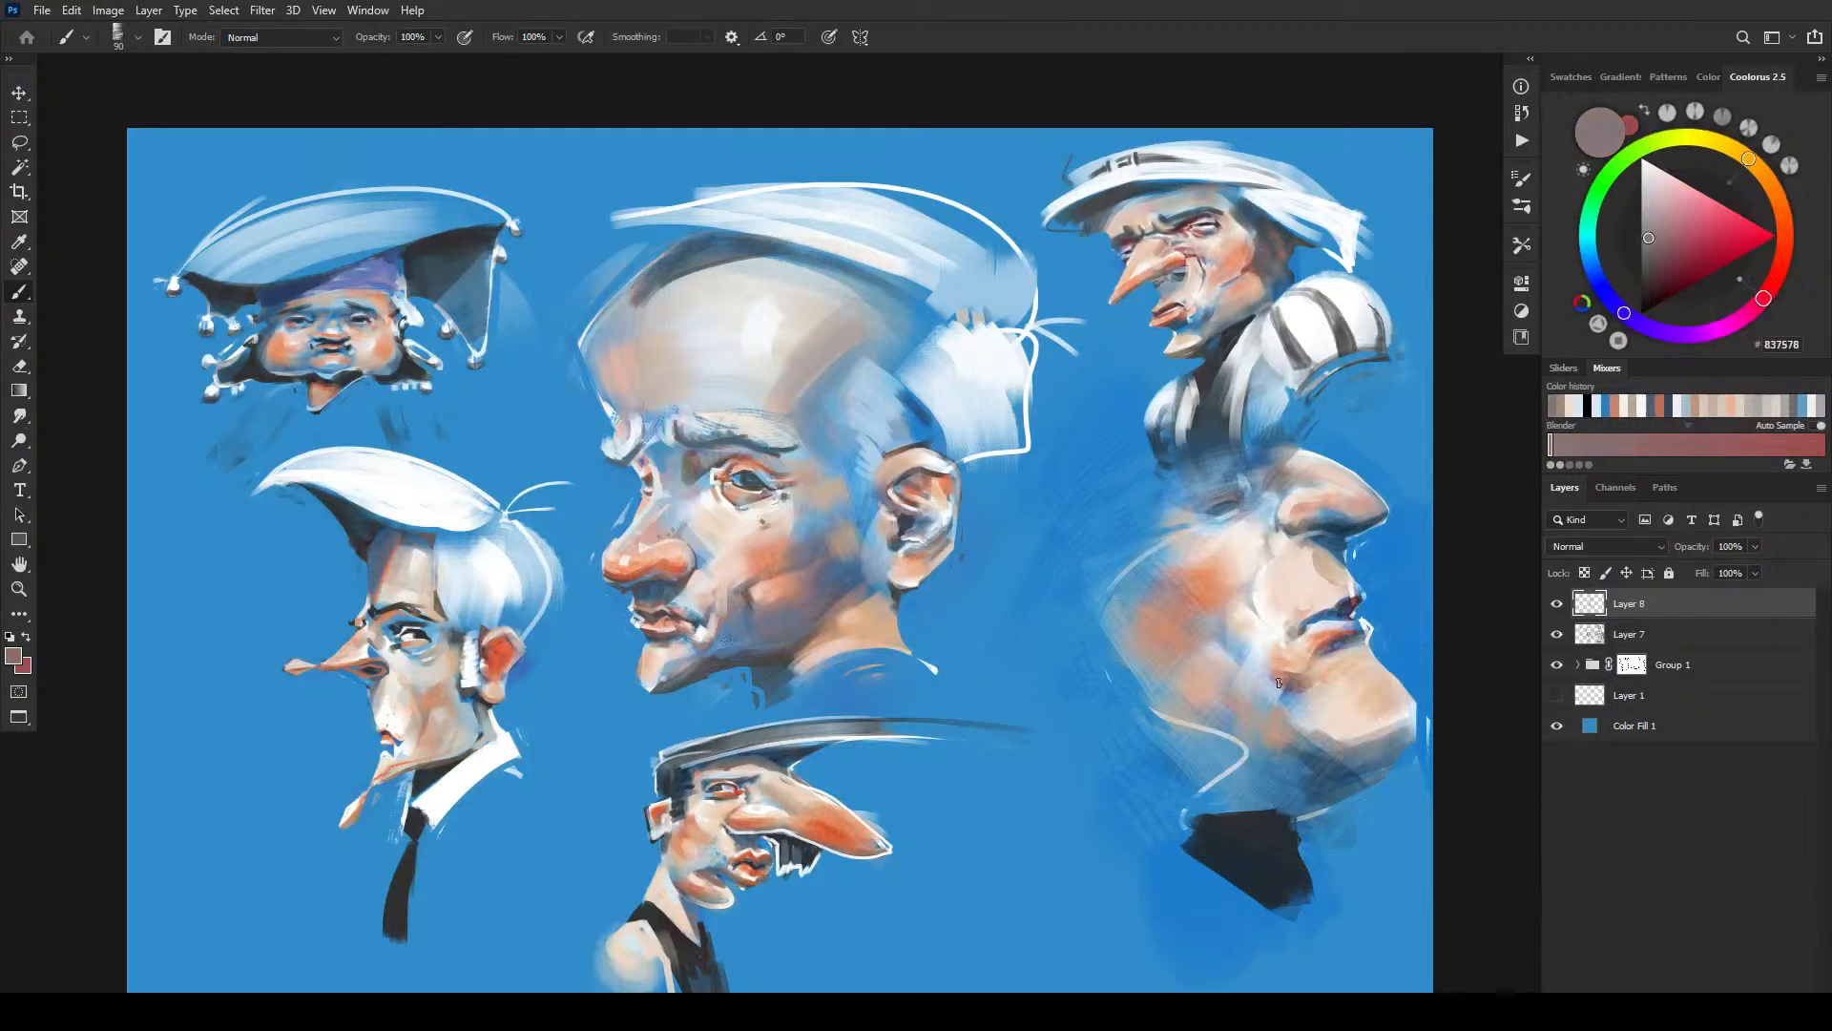
{"action": "left_click_drag", "start_coordinate": [1358, 642], "coordinate": [1334, 659]}
- Paint the shadow beneath the large right-hand head's nose with sampled slate blue at 60 pixels
{"action": "key", "text": "bracketleft"}
{"action": "key", "text": "bracketleft"}
{"action": "left_click", "coordinate": [1324, 539], "text": "alt"}
{"action": "left_click_drag", "start_coordinate": [1309, 538], "coordinate": [1334, 553]}
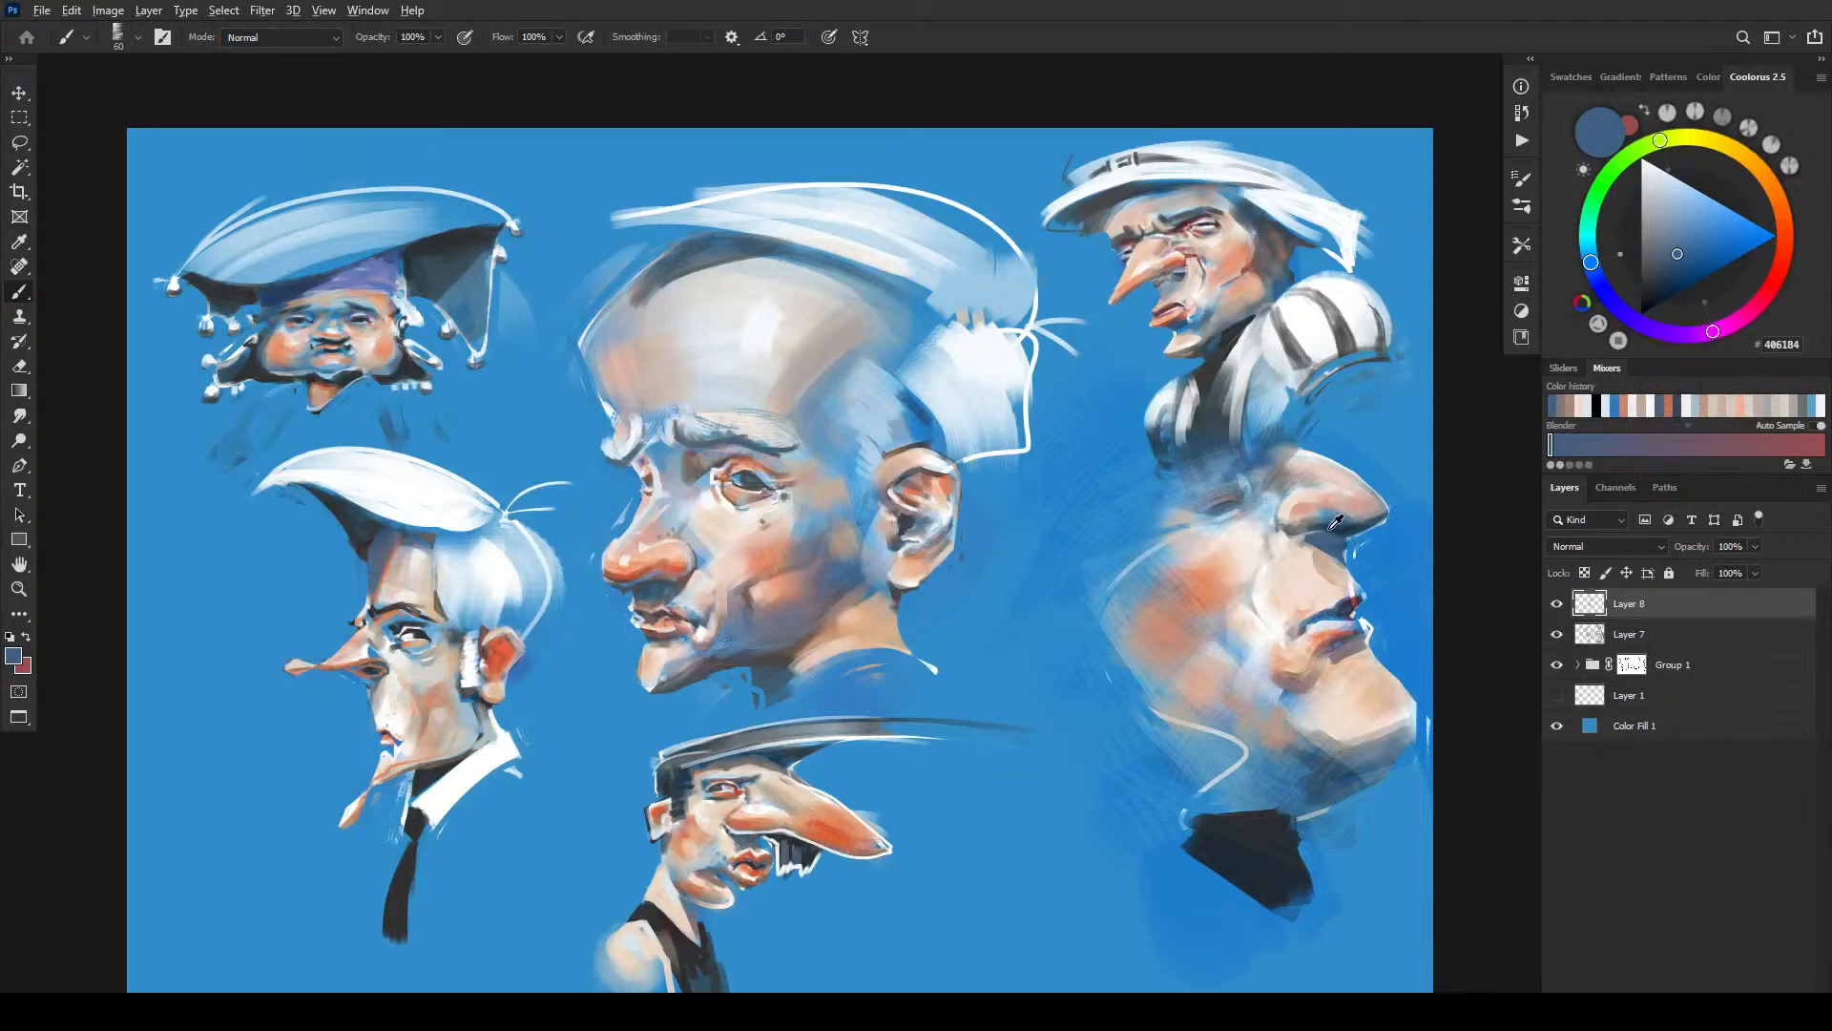
- Deepen the shadow beneath the large right-hand head's nose with sampled navy and slate blue at 60 pixels
{"action": "left_click", "coordinate": [1329, 529], "text": "alt"}
{"action": "left_click", "coordinate": [1335, 547], "text": "alt"}
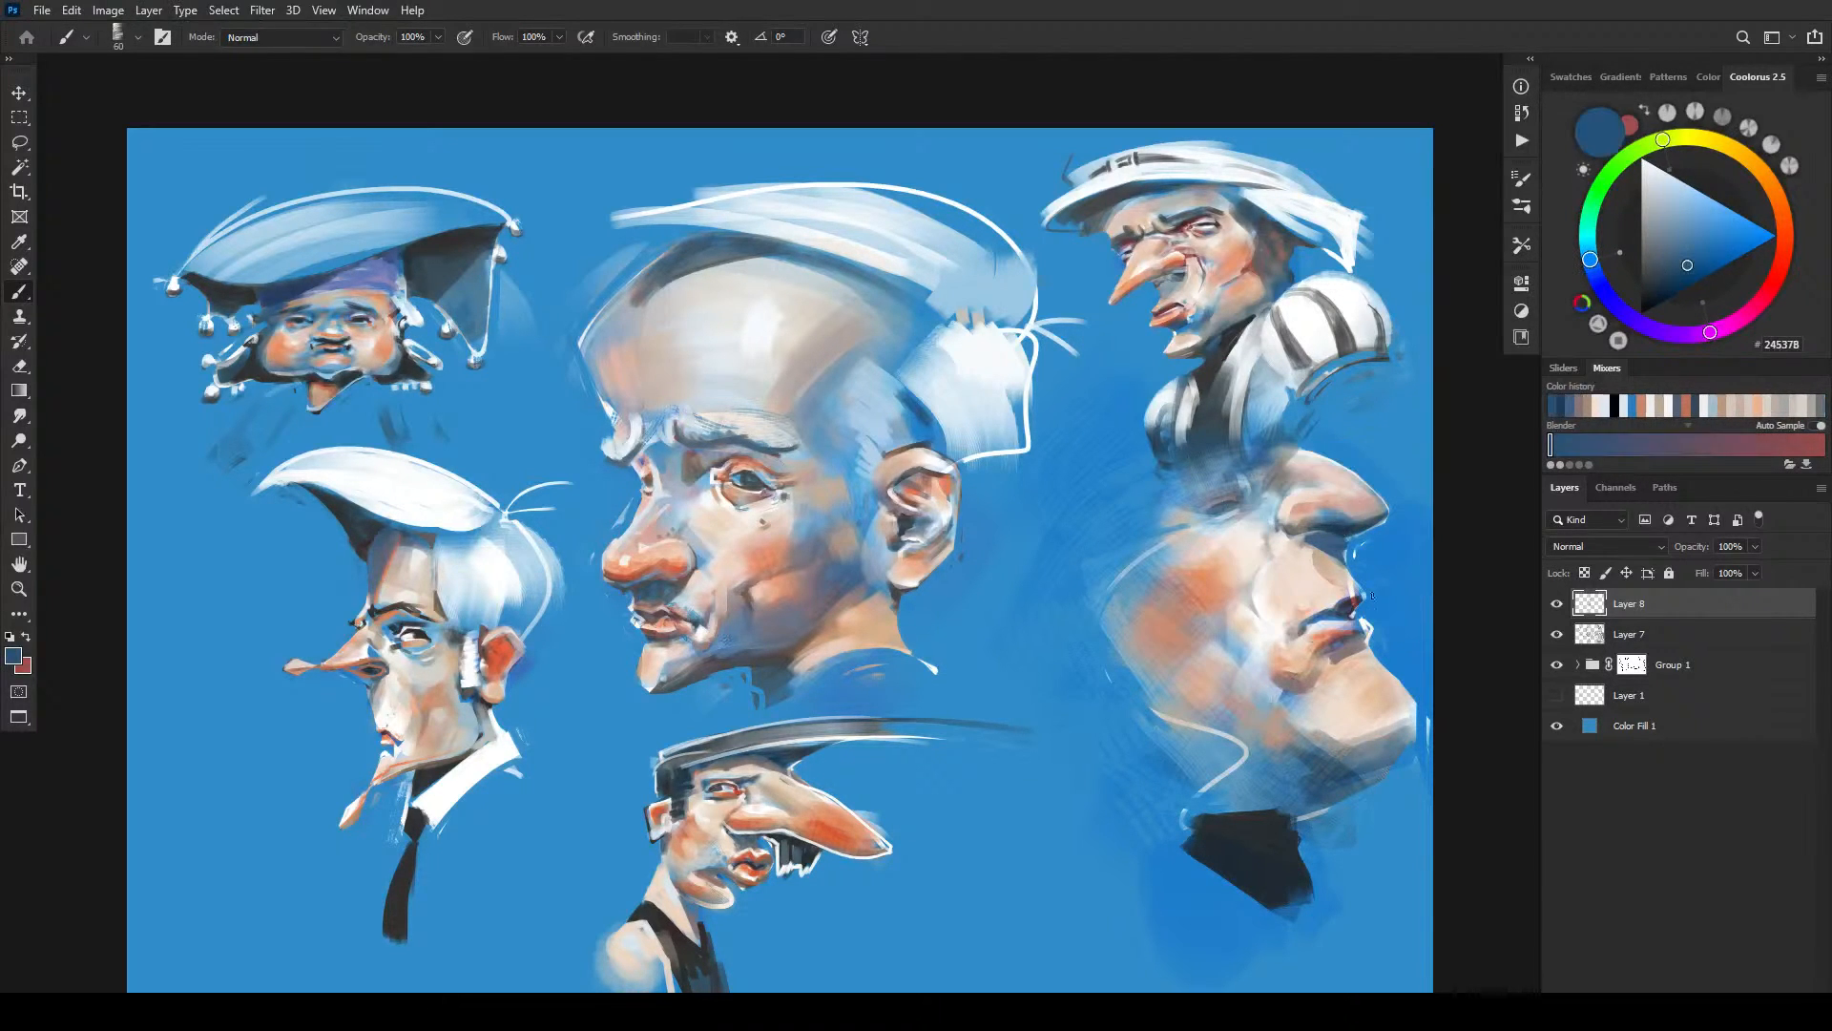
{"action": "left_click", "coordinate": [1344, 536], "text": "alt"}
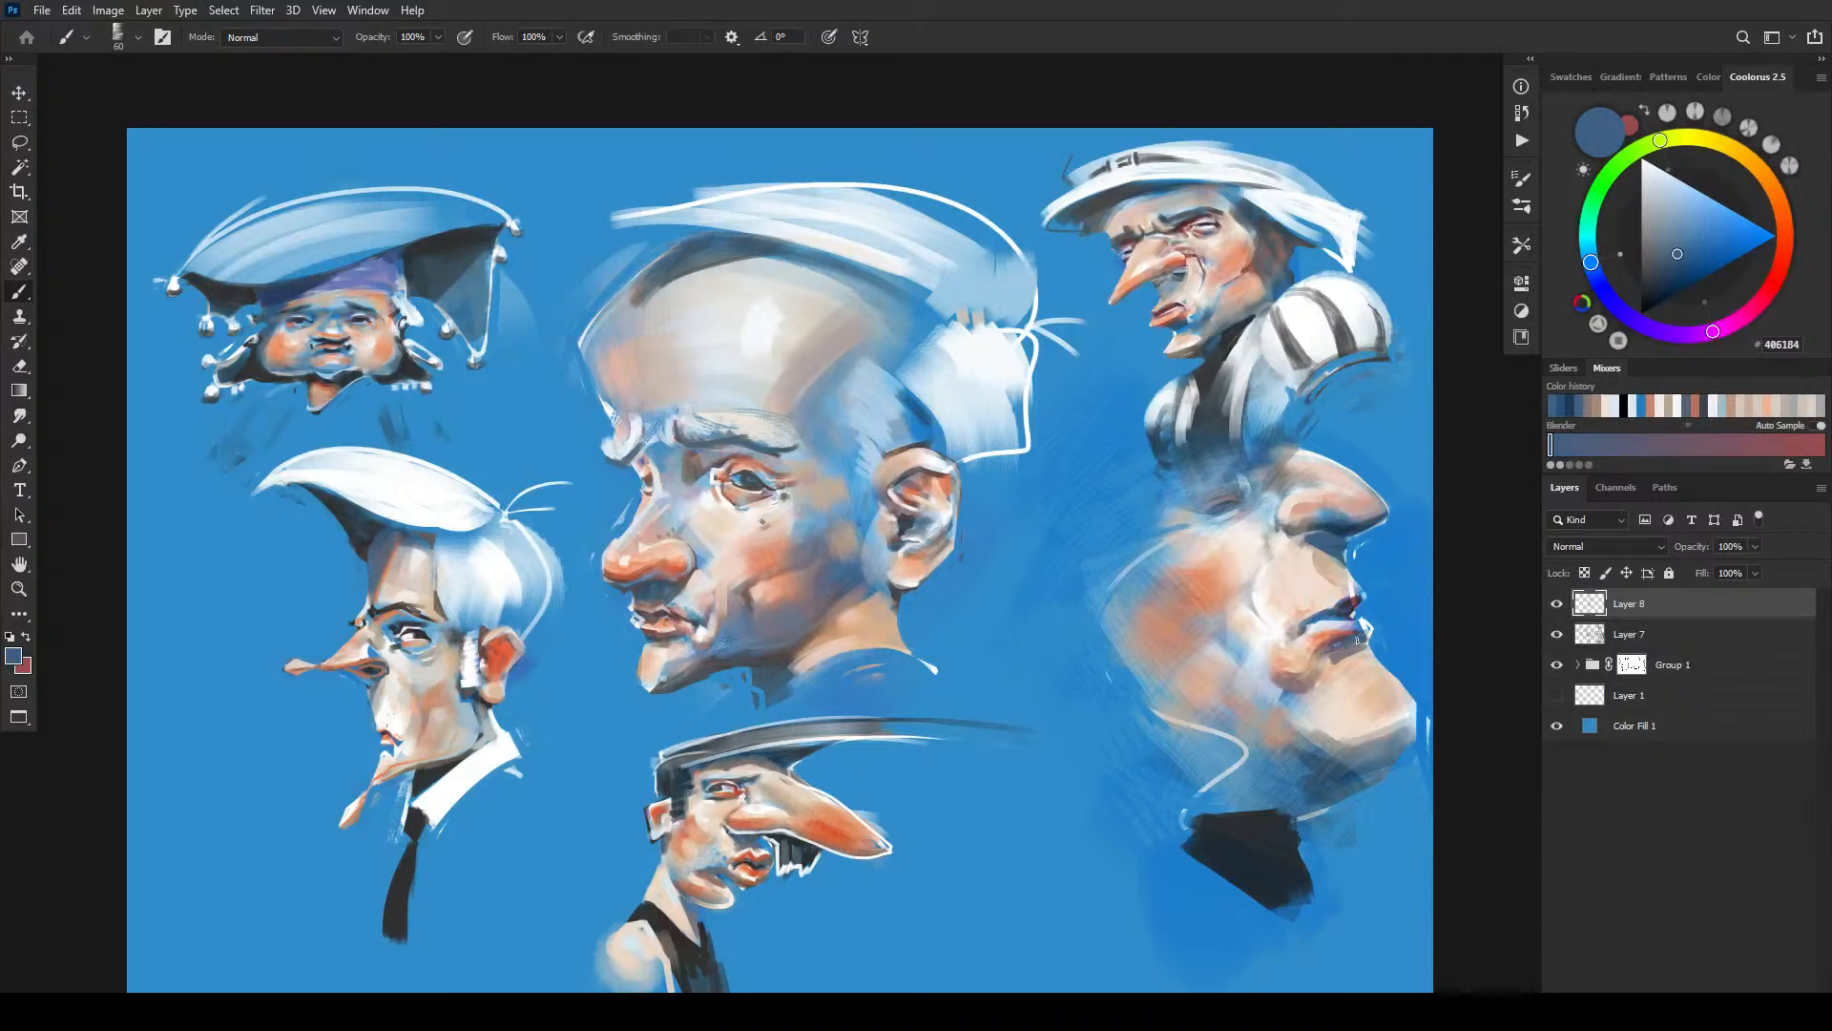
- Shade the underside of the large right-hand head's chin with slate blue at 100 pixels, then blend it with sampled dusty pink
{"action": "key", "text": "bracketright"}
{"action": "key", "text": "bracketright"}
{"action": "key", "text": "bracketright"}
{"action": "key", "text": "bracketright"}
{"action": "left_click_drag", "start_coordinate": [1407, 735], "coordinate": [1342, 754]}
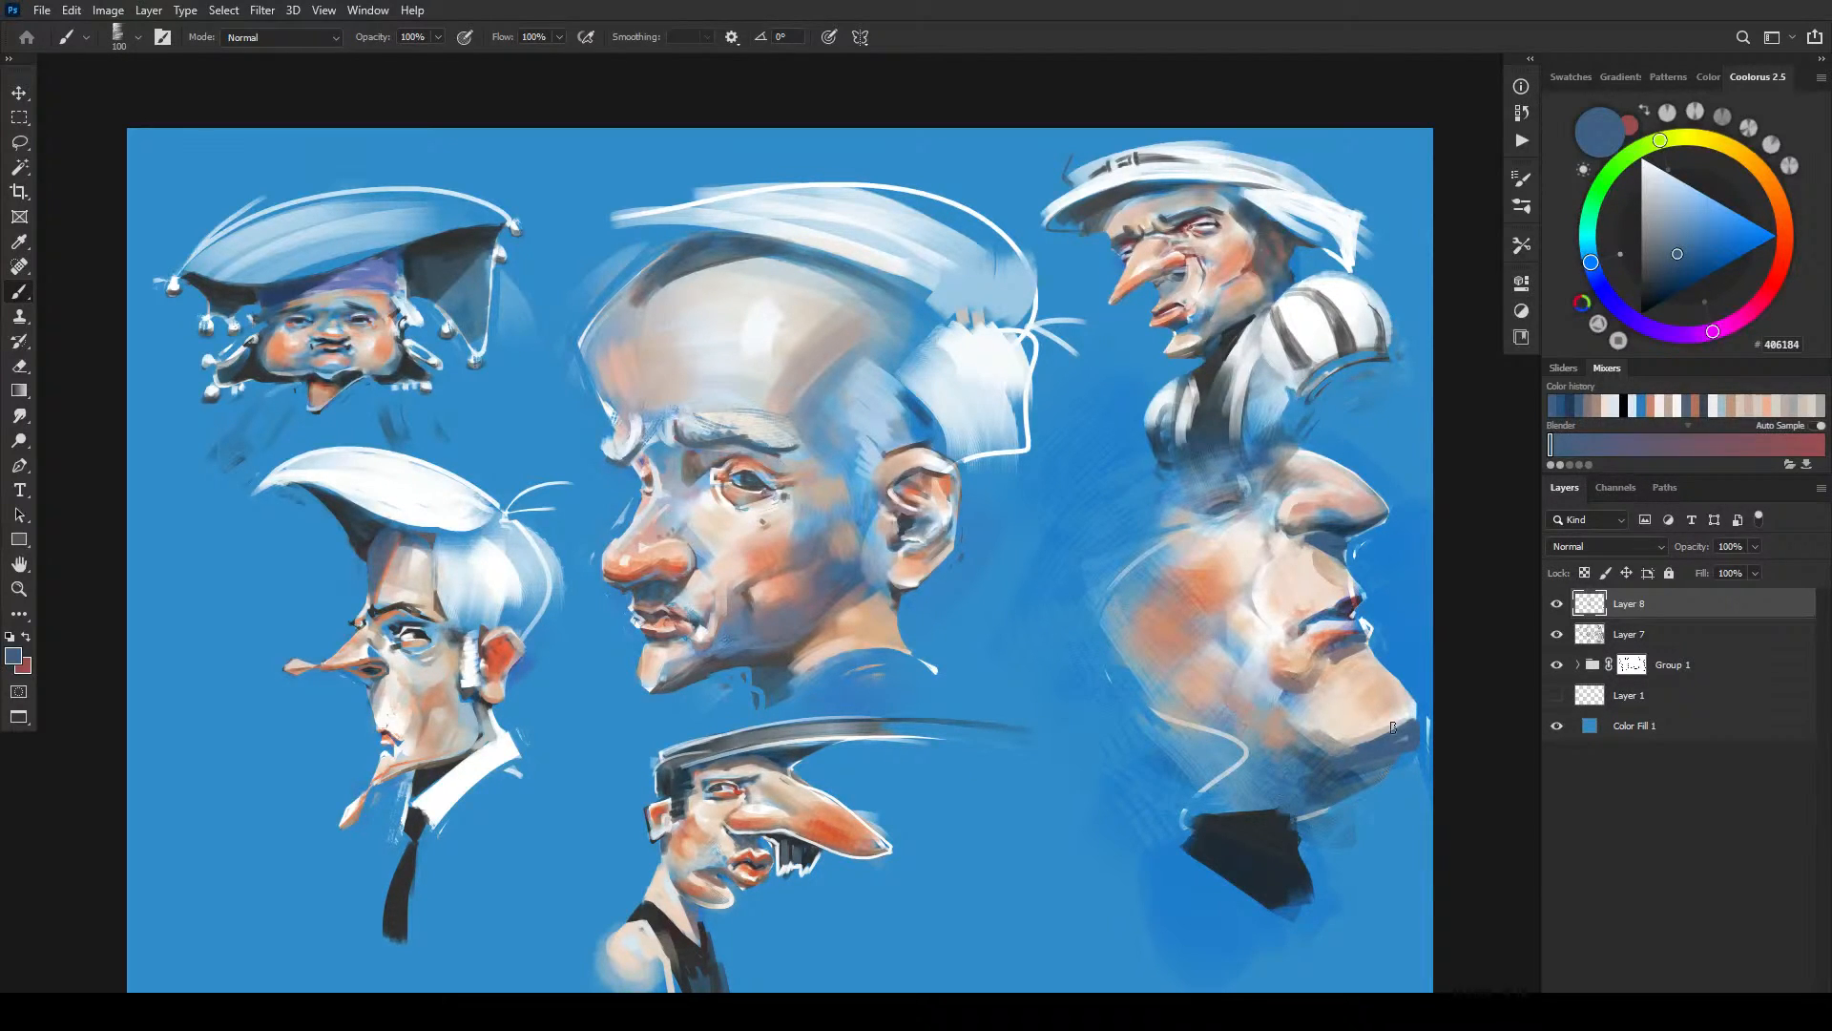
{"action": "mouse_move", "coordinate": [1414, 727]}
{"action": "left_mouse_down"}
{"action": "mouse_move", "coordinate": [1341, 758]}
{"action": "mouse_move", "coordinate": [1355, 753]}
{"action": "left_mouse_up"}
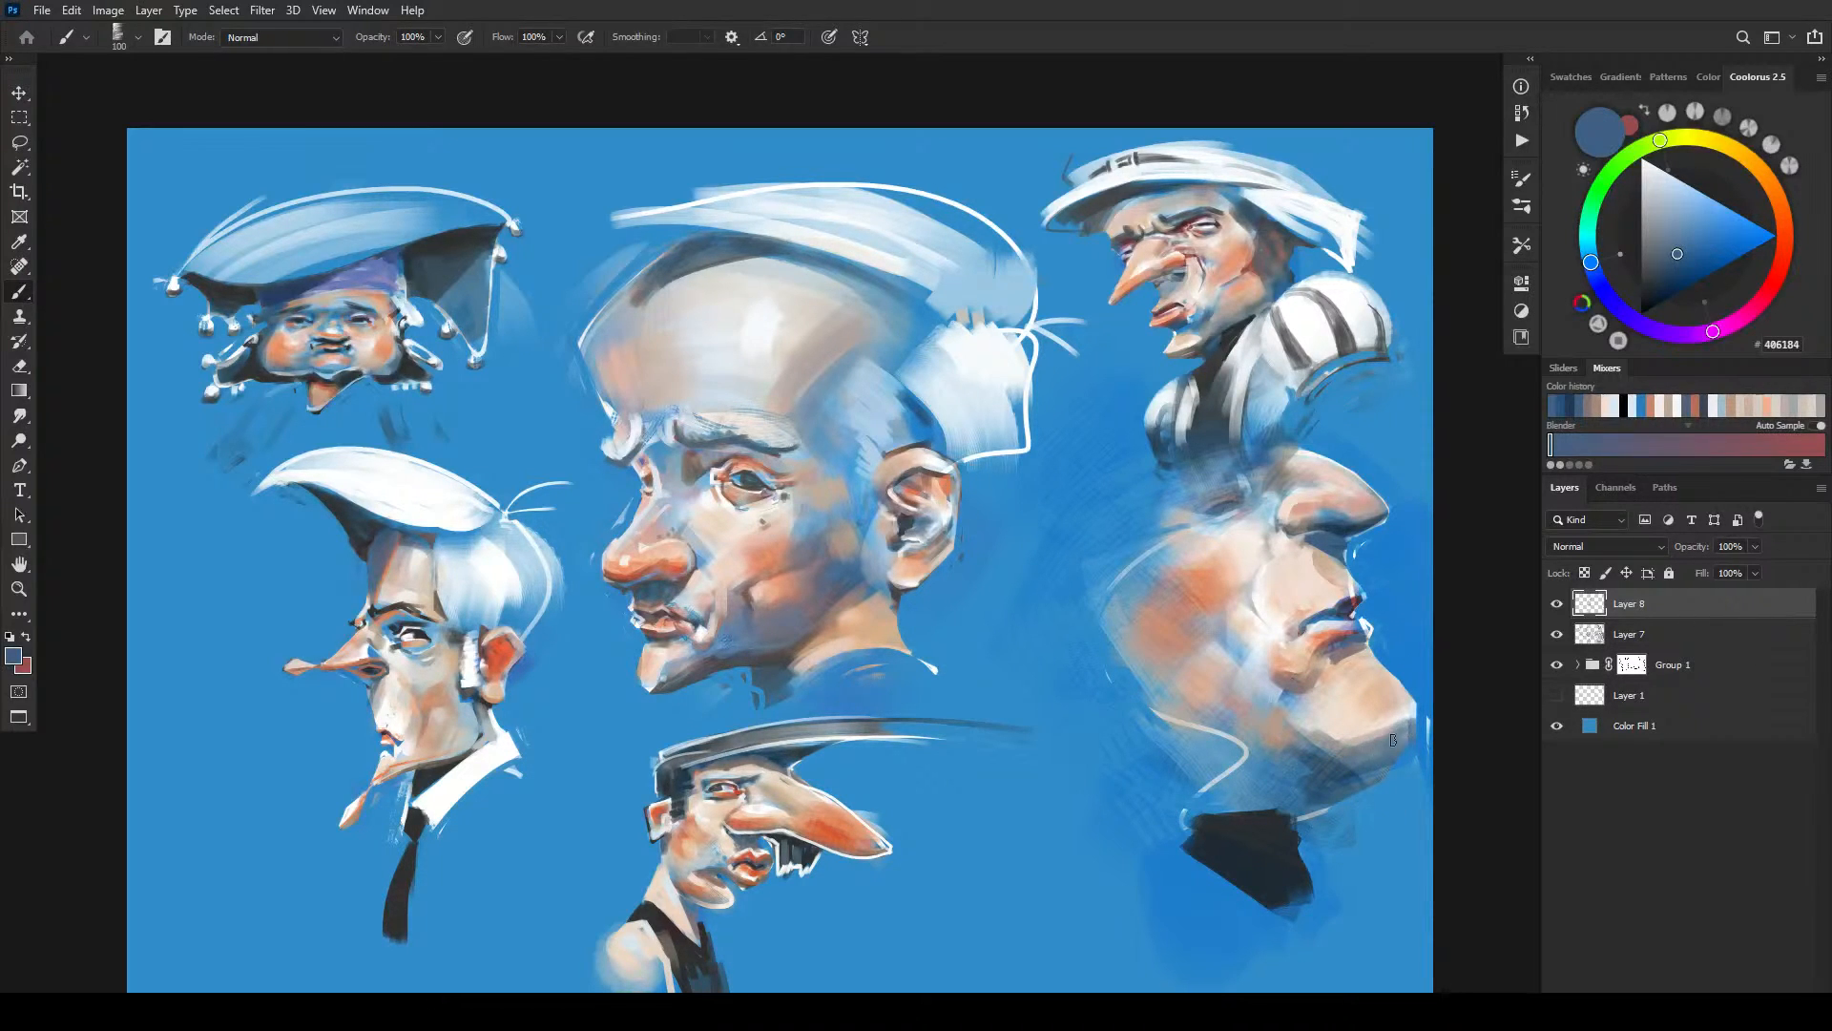
{"action": "left_click", "coordinate": [1322, 512], "text": "alt"}
{"action": "left_click_drag", "start_coordinate": [1401, 733], "coordinate": [1367, 761]}
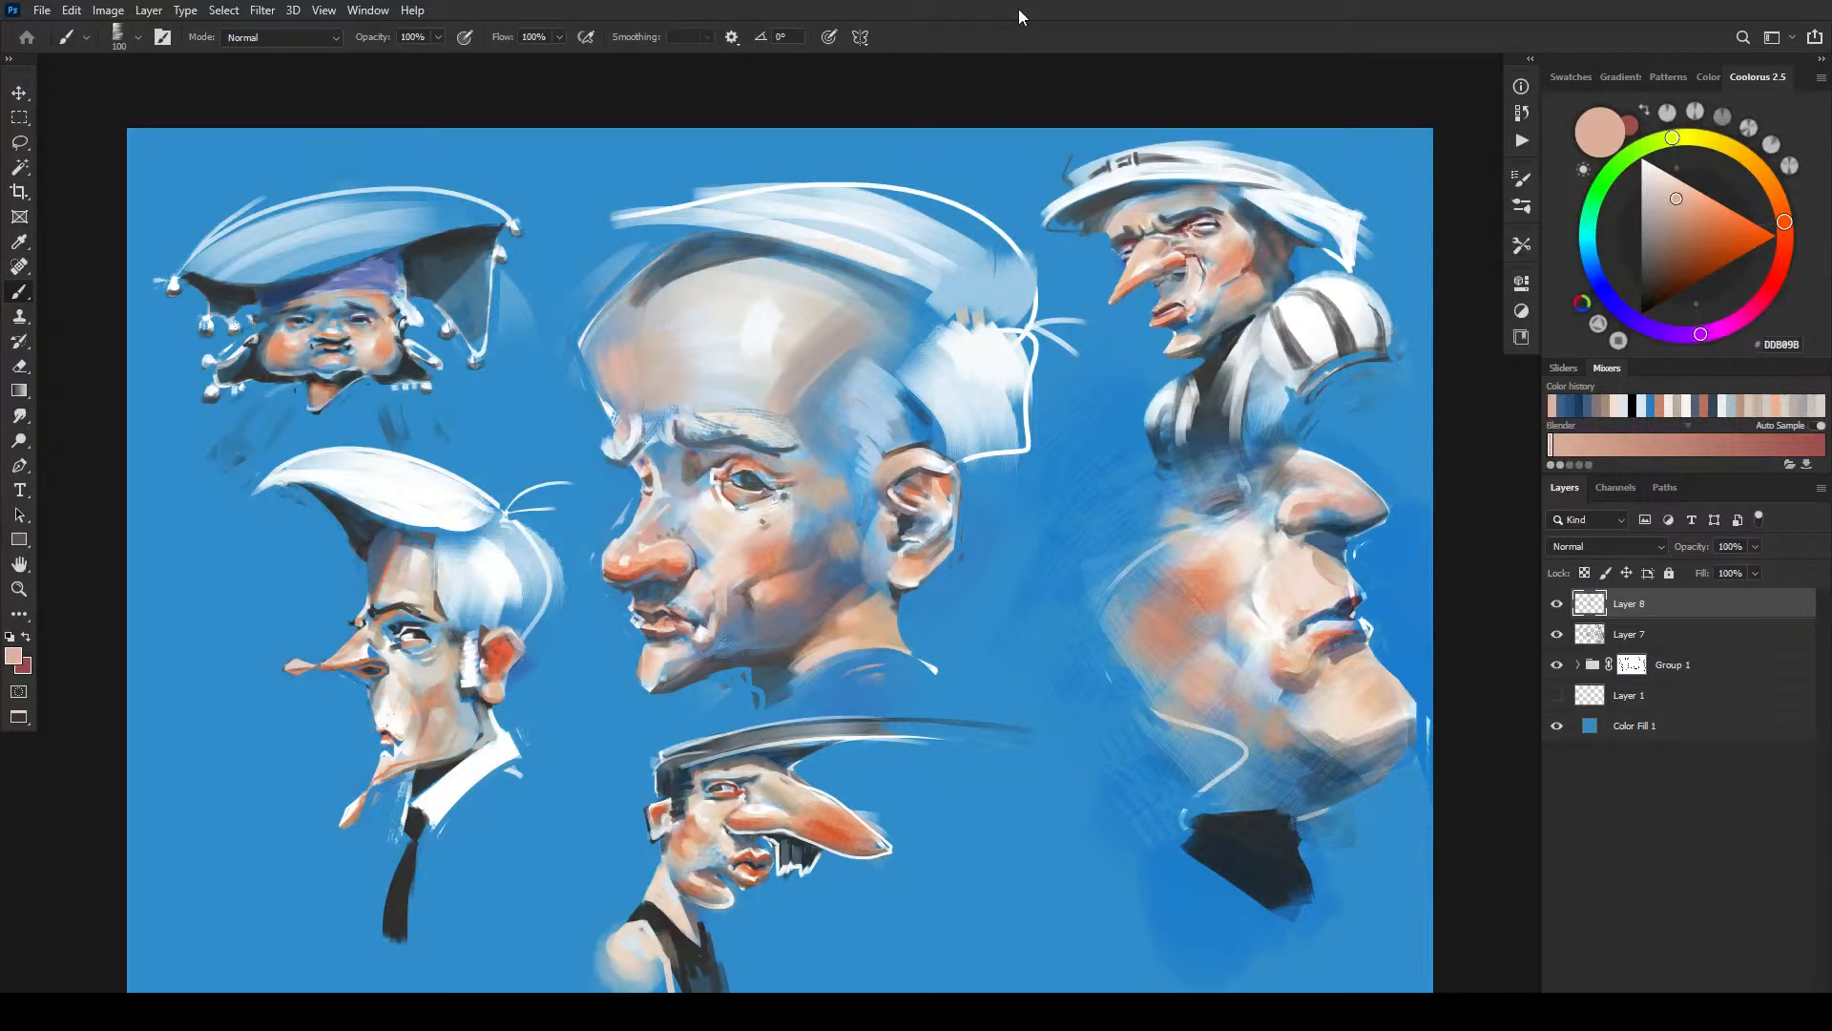
- Repaint the eye area beside the large right-hand head's nose bridge with sampled terracotta and pale blue-greys at 100 pixels
{"action": "left_click_drag", "start_coordinate": [784, 635], "coordinate": [749, 599]}
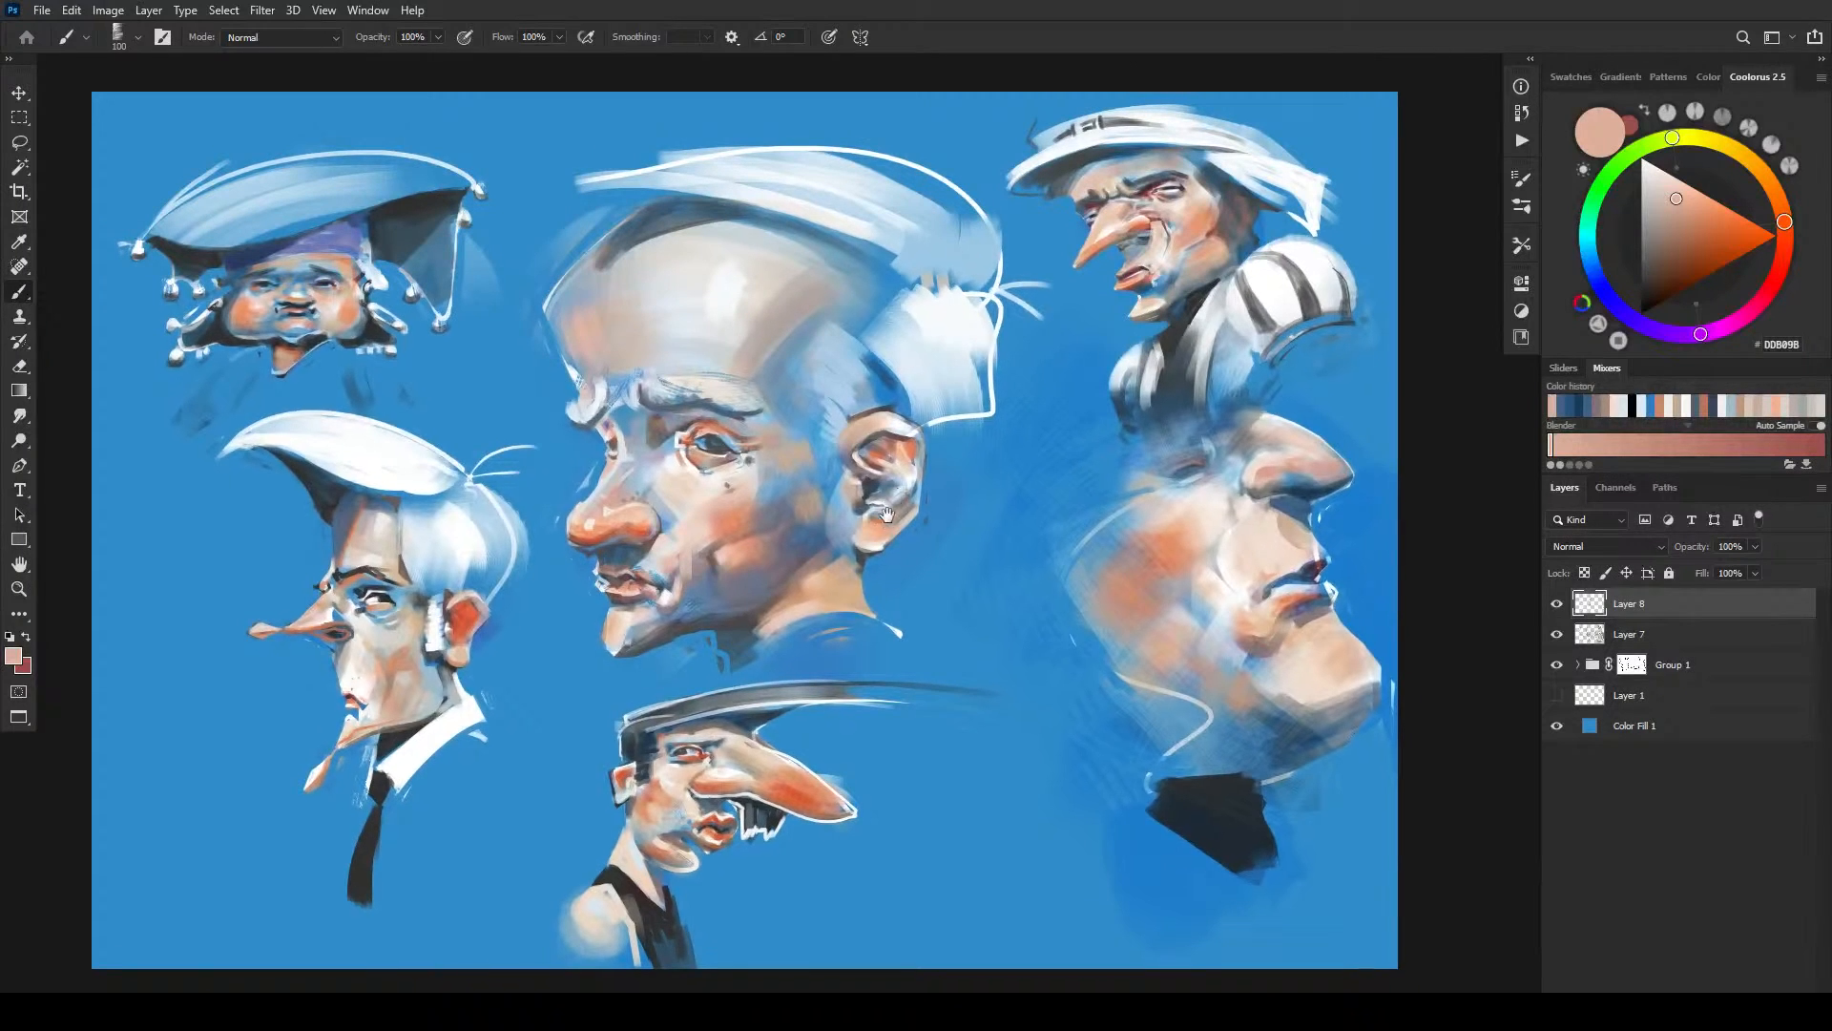
{"action": "left_click_drag", "start_coordinate": [892, 521], "coordinate": [850, 481]}
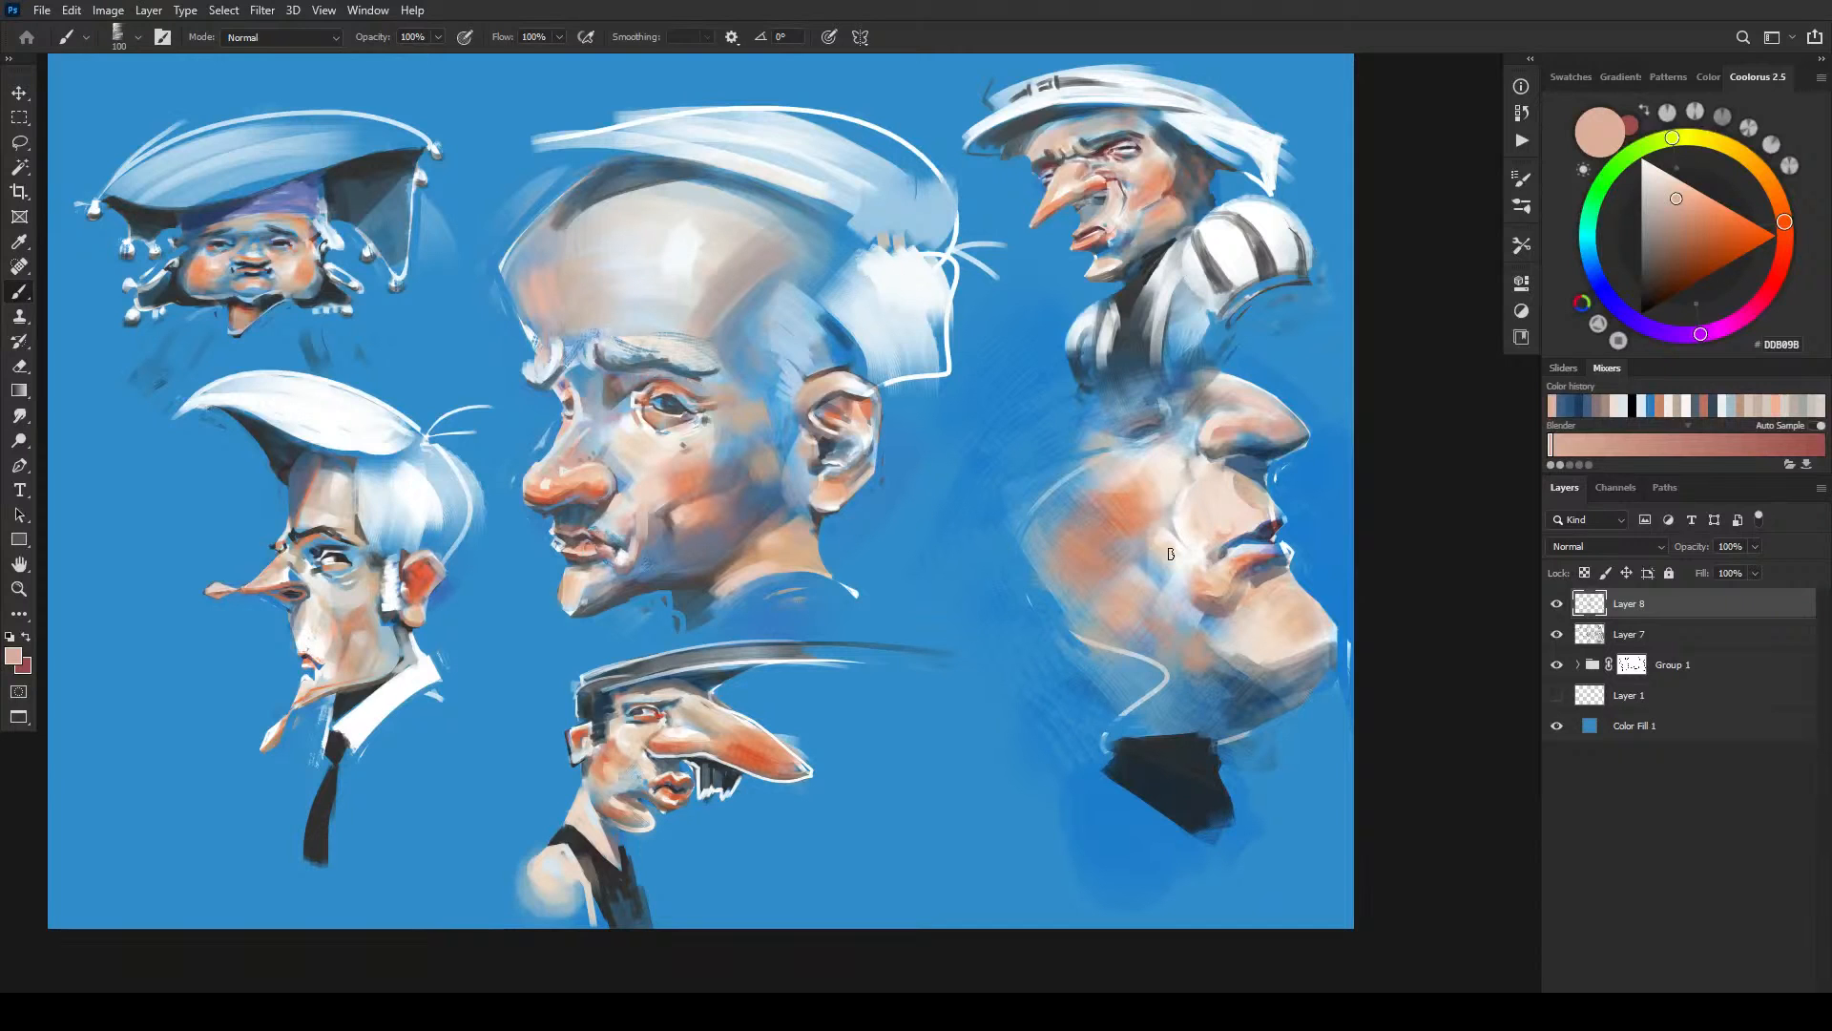
{"action": "left_click", "coordinate": [1082, 510], "text": "alt"}
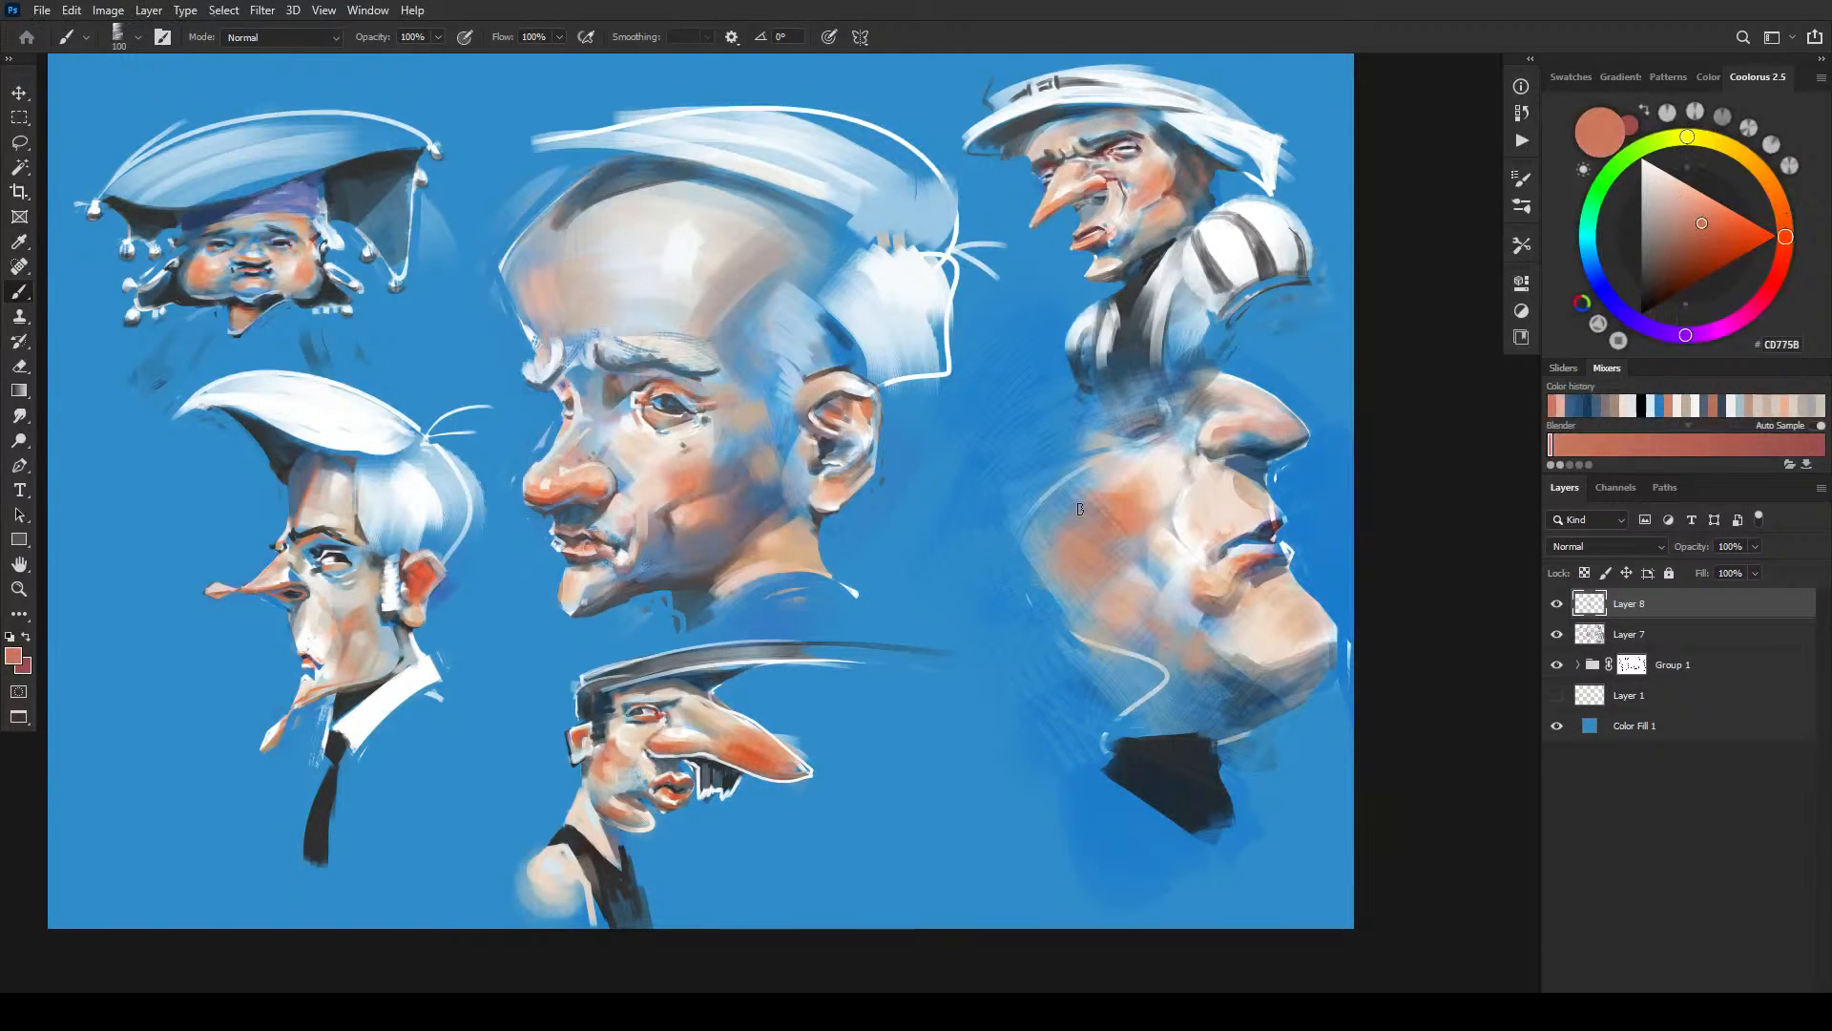
{"action": "left_click", "coordinate": [1183, 434], "text": "alt"}
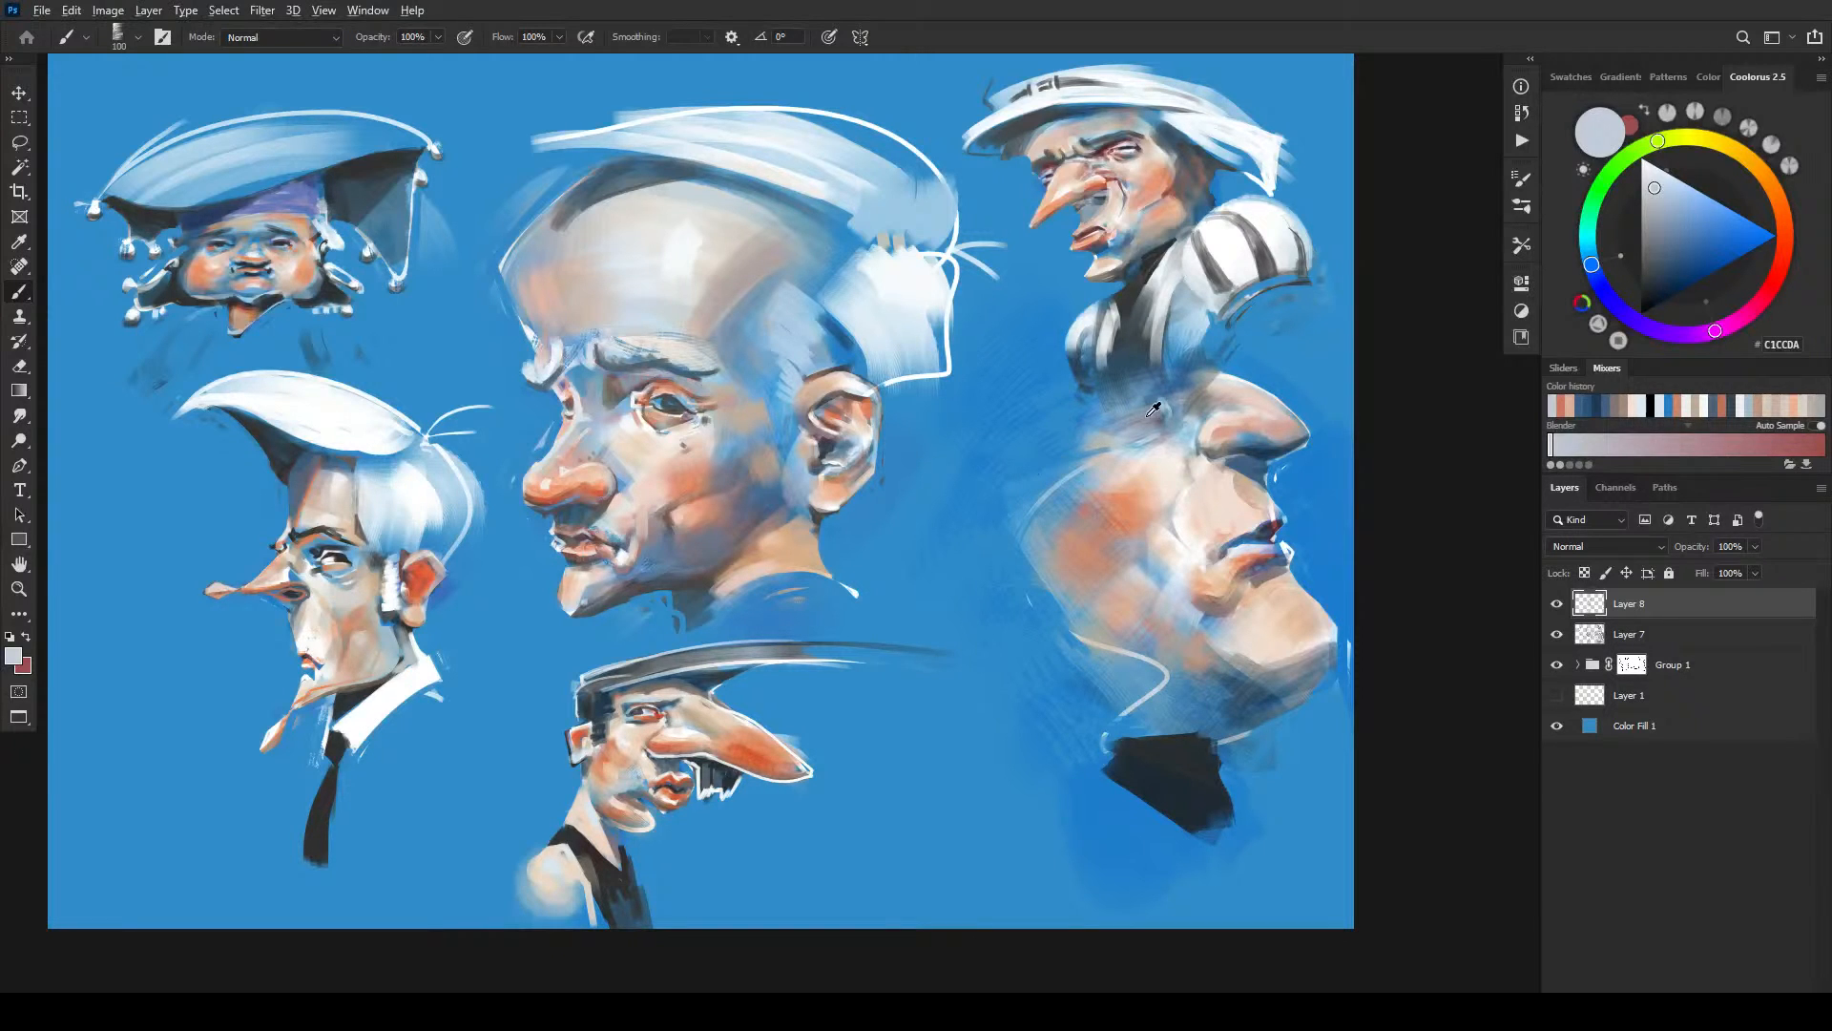
{"action": "left_click", "coordinate": [1142, 420], "text": "alt"}
{"action": "left_click", "coordinate": [1155, 439], "text": "alt"}
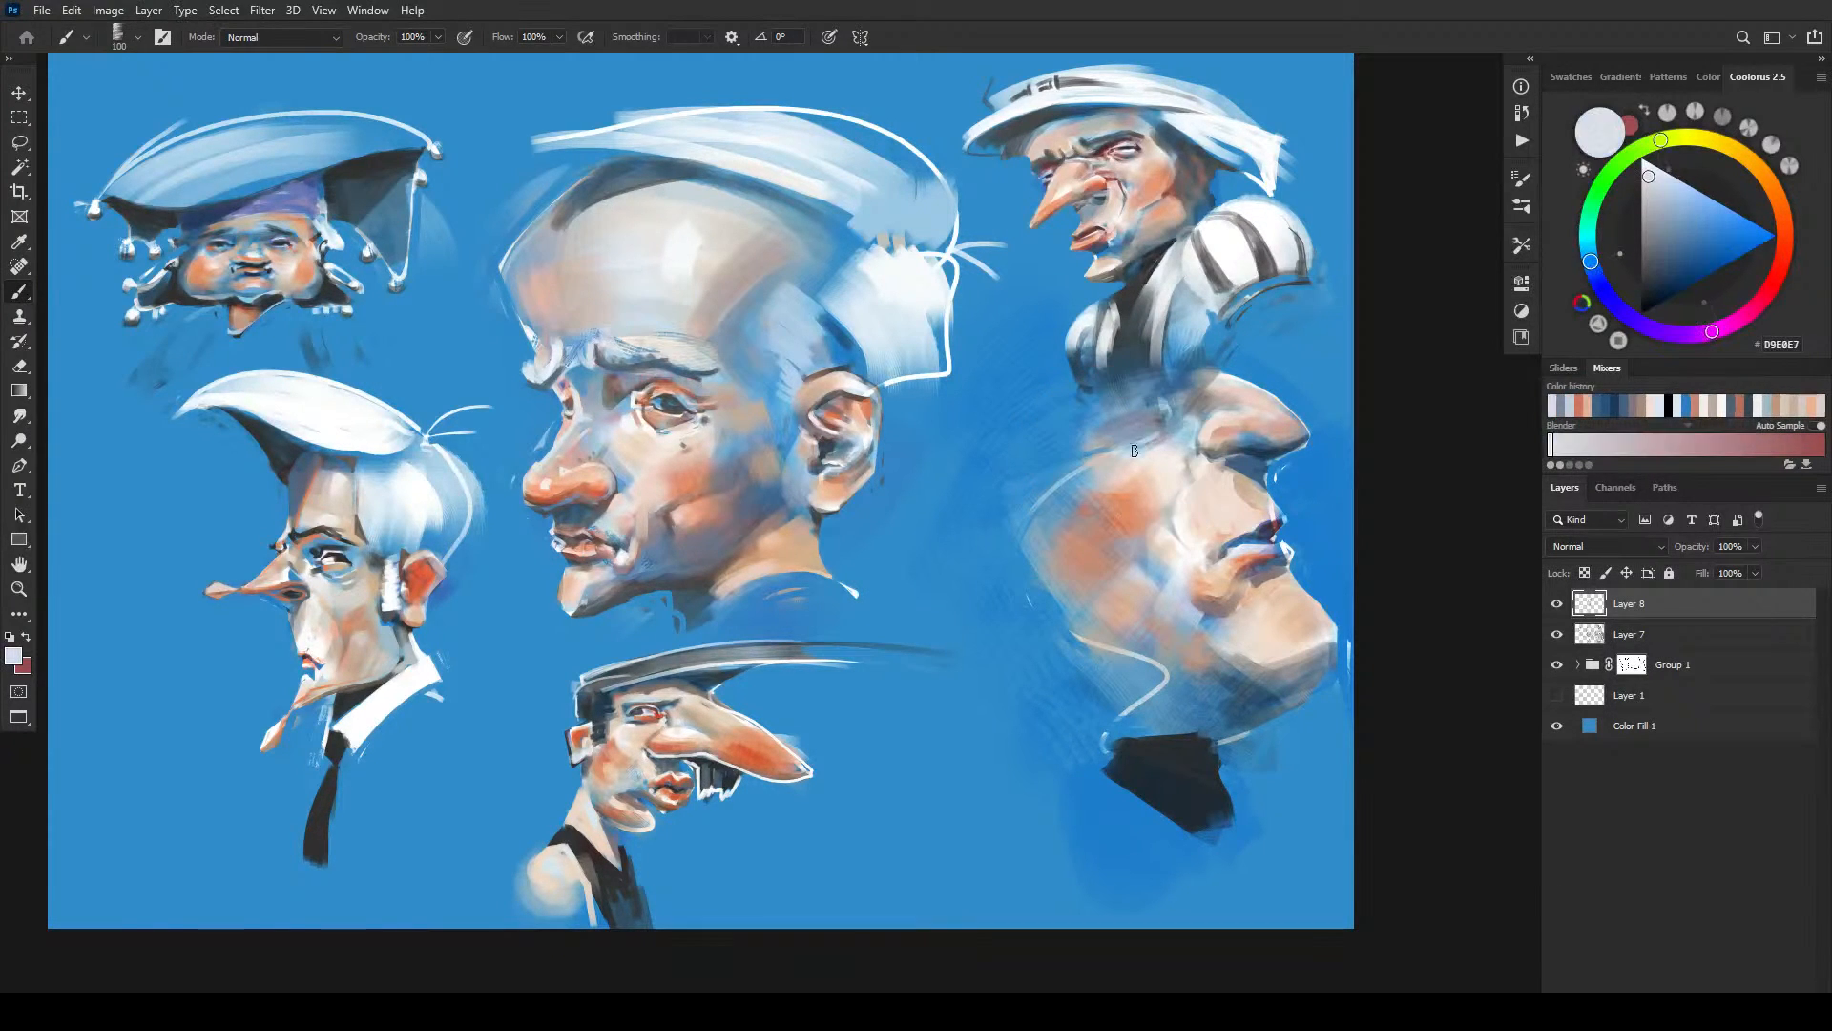
- Build up the large right-hand head's brow and forehead edge with sampled mid grey and warm light grey, enlarging the brush to 250 pixels
{"action": "left_click", "coordinate": [1196, 414], "text": "alt"}
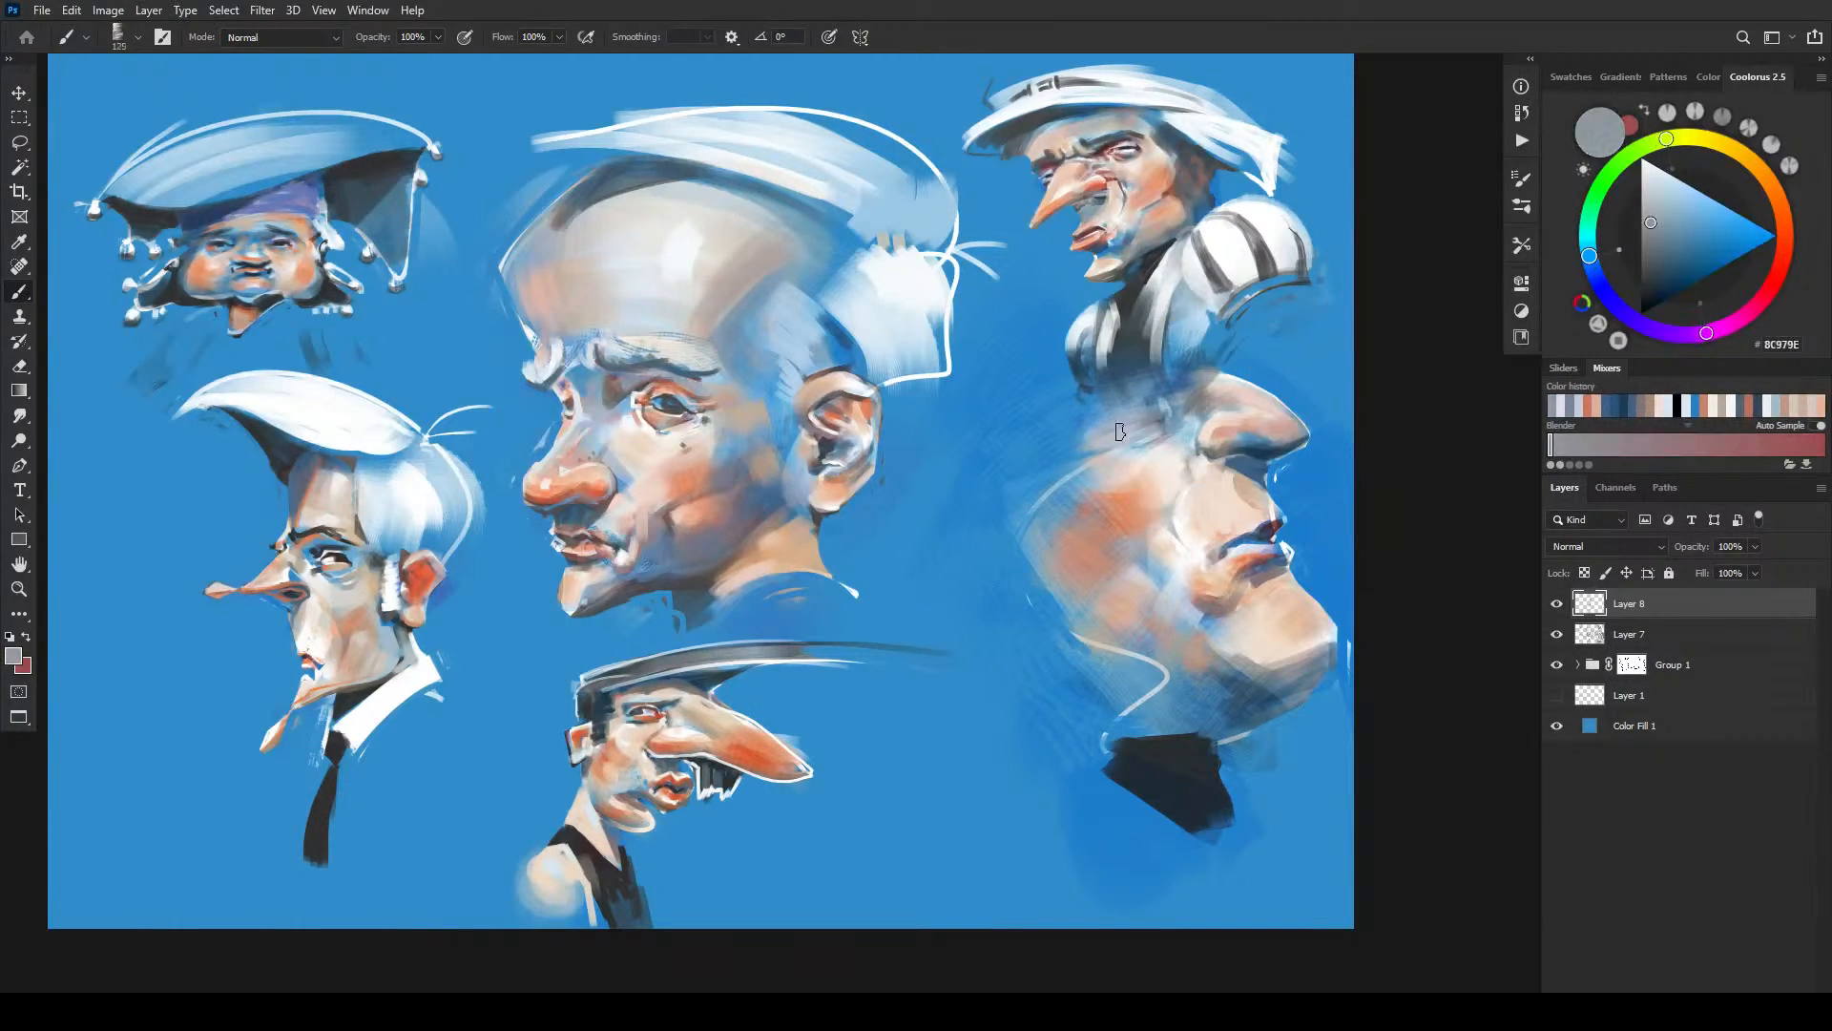
{"action": "left_click_drag", "start_coordinate": [1095, 431], "coordinate": [1079, 441]}
{"action": "key", "text": "bracketleft"}
{"action": "key", "text": "bracketleft"}
{"action": "left_click", "coordinate": [1097, 462], "text": "alt"}
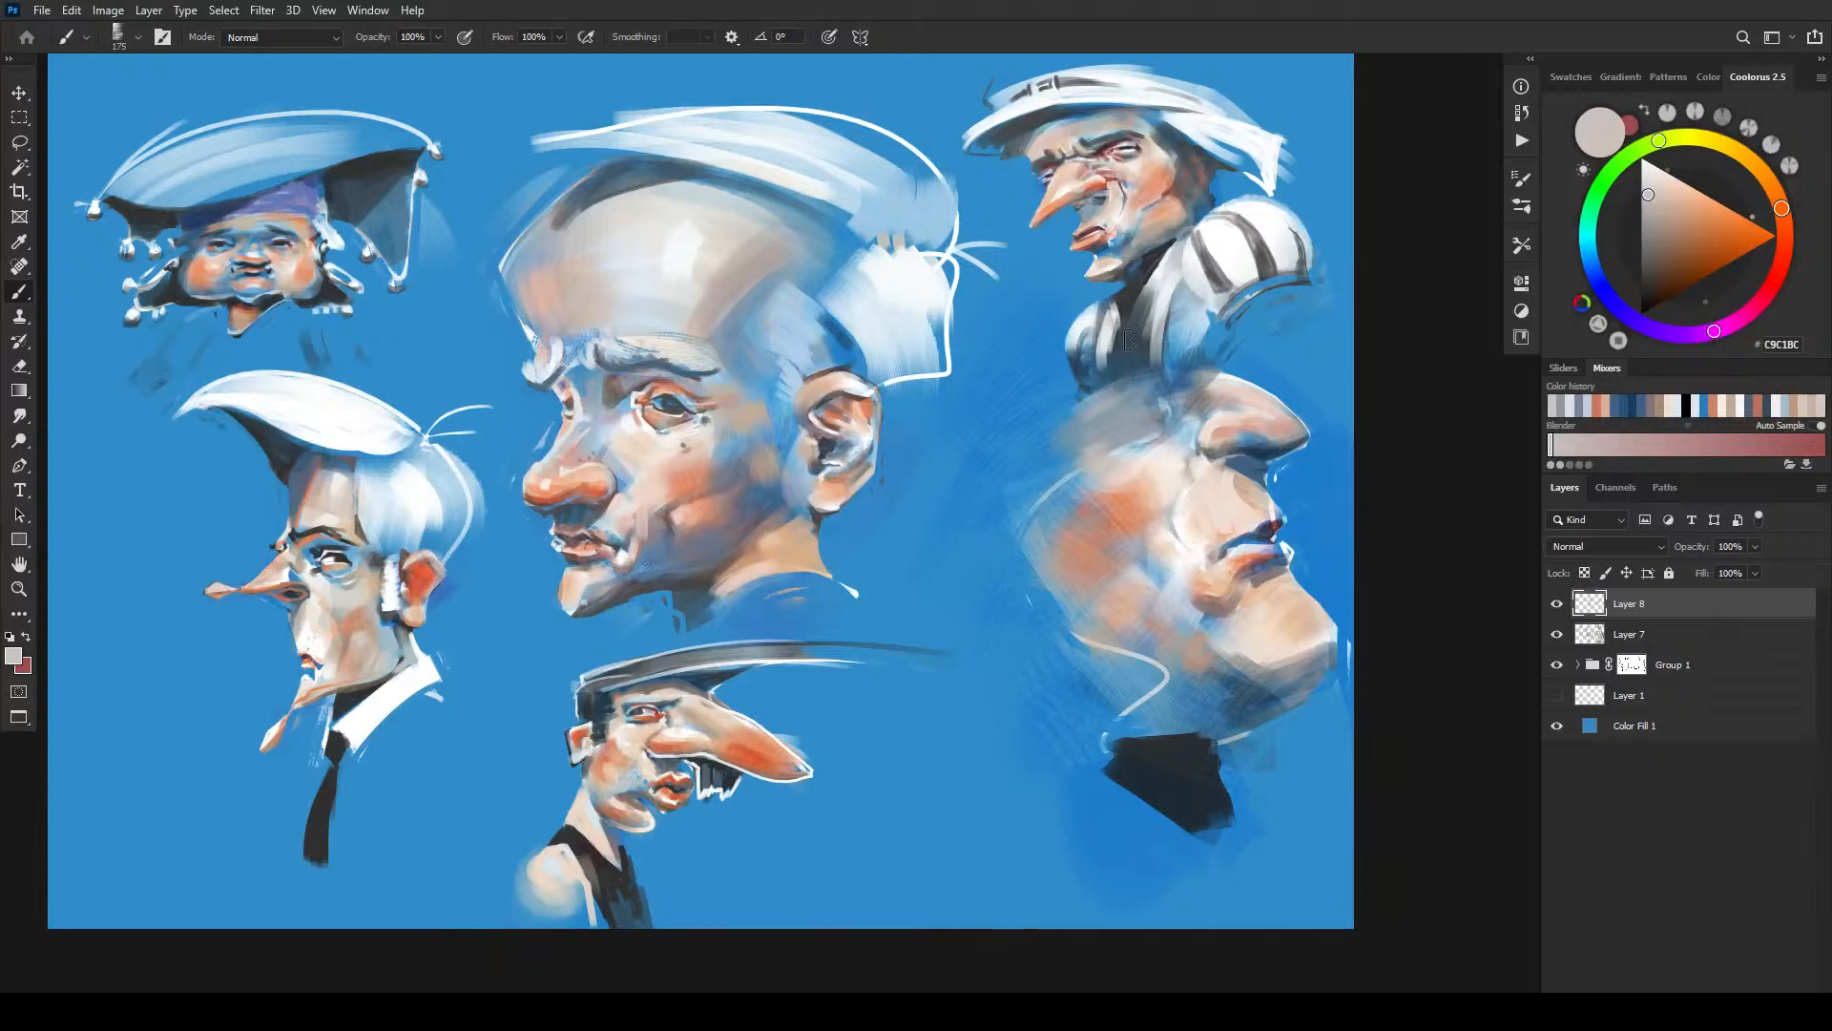
{"action": "left_click_drag", "start_coordinate": [1110, 375], "coordinate": [1063, 431]}
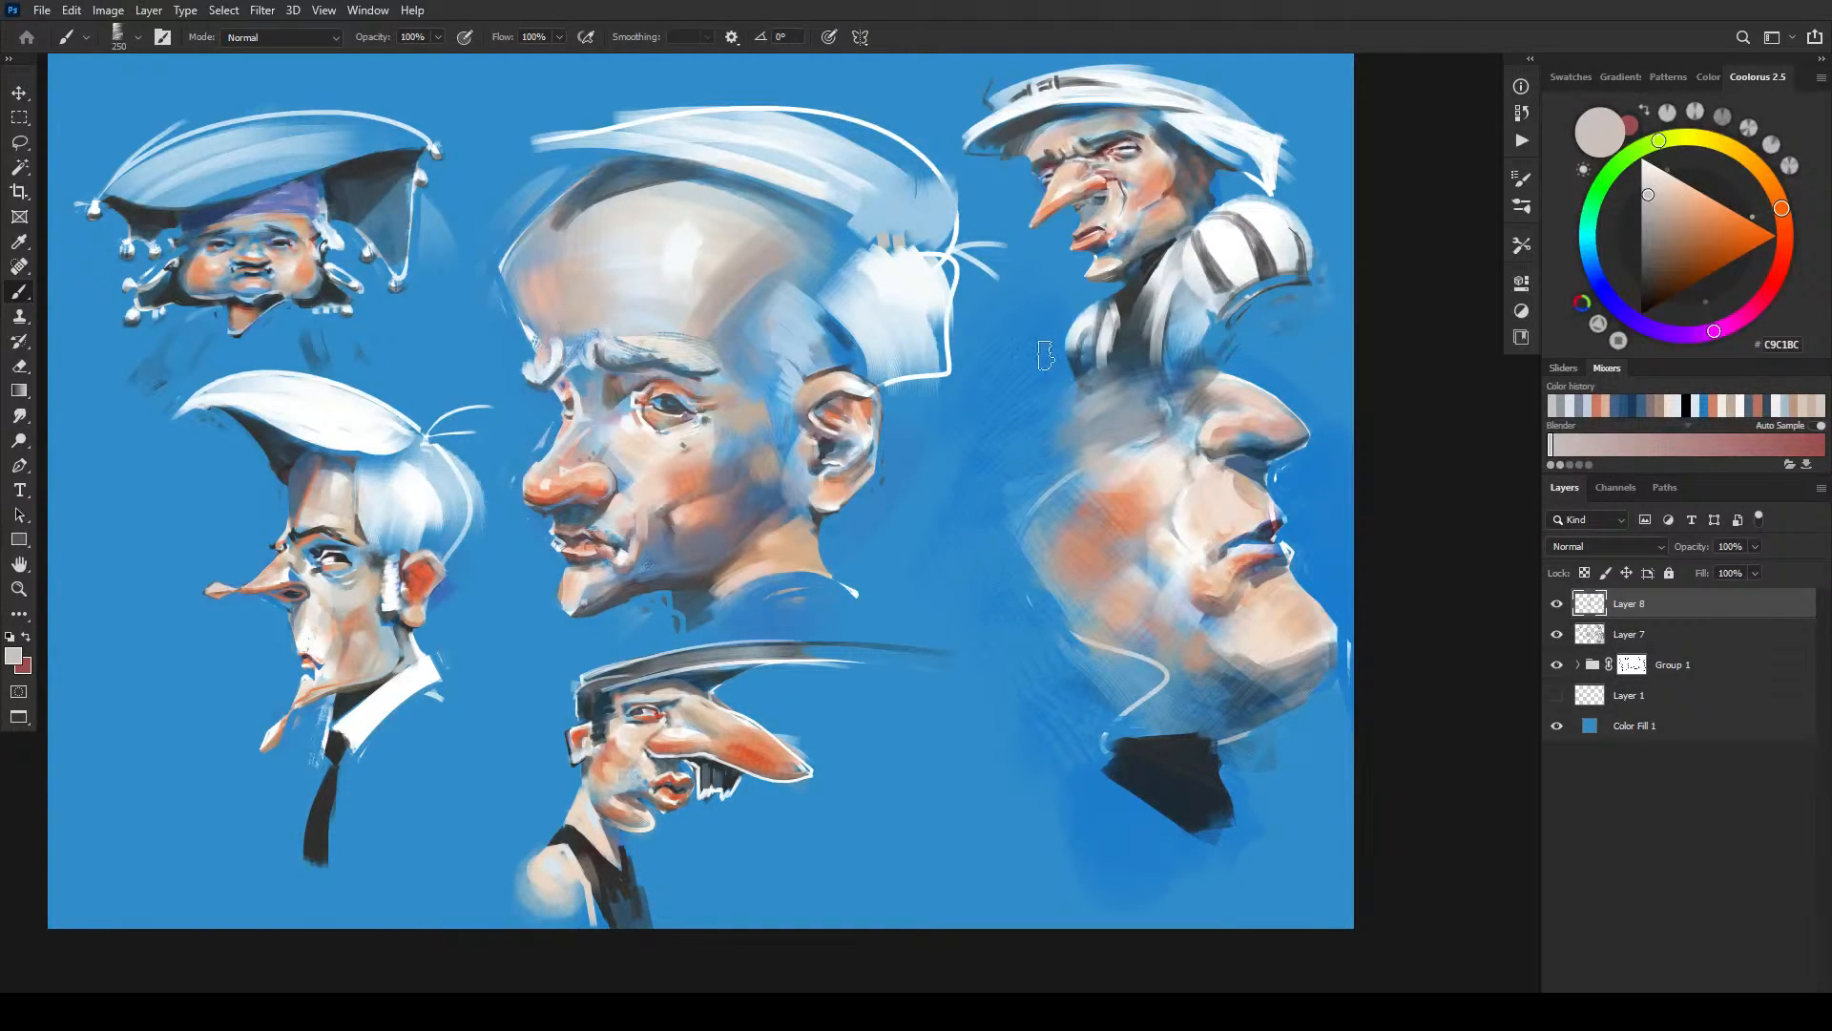
- Touch up the small upper-right head's mouth area with sampled near-white and dark maroon at 20 pixels
{"action": "key", "text": "bracketleft"}
{"action": "key", "text": "bracketleft"}
{"action": "key", "text": "bracketleft"}
{"action": "key", "text": "bracketleft"}
{"action": "key", "text": "bracketleft"}
{"action": "key", "text": "bracketleft"}
{"action": "key", "text": "bracketleft"}
{"action": "key", "text": "bracketleft"}
{"action": "key", "text": "bracketleft"}
{"action": "left_click", "coordinate": [1122, 262], "text": "alt"}
{"action": "key", "text": "bracketleft"}
{"action": "key", "text": "bracketleft"}
{"action": "key", "text": "bracketleft"}
{"action": "key", "text": "bracketleft"}
{"action": "key", "text": "bracketleft"}
{"action": "key", "text": "bracketleft"}
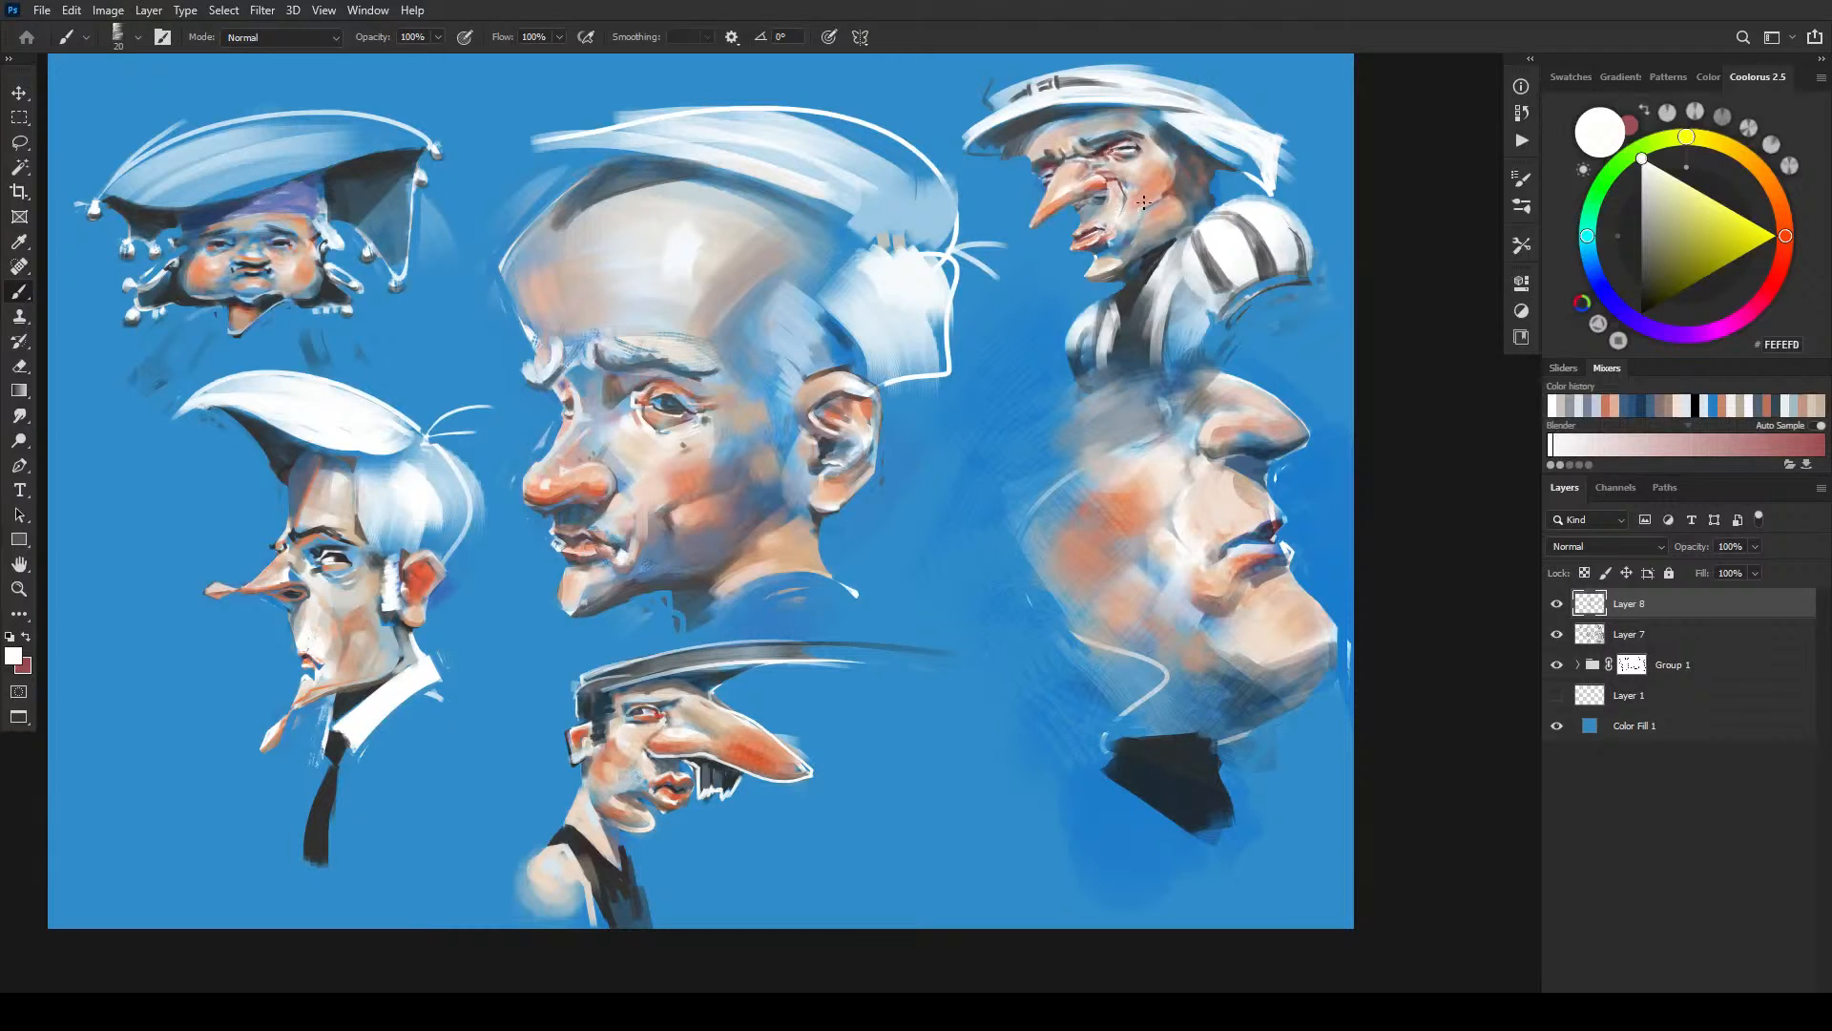
{"action": "left_click", "coordinate": [1101, 230], "text": "alt"}
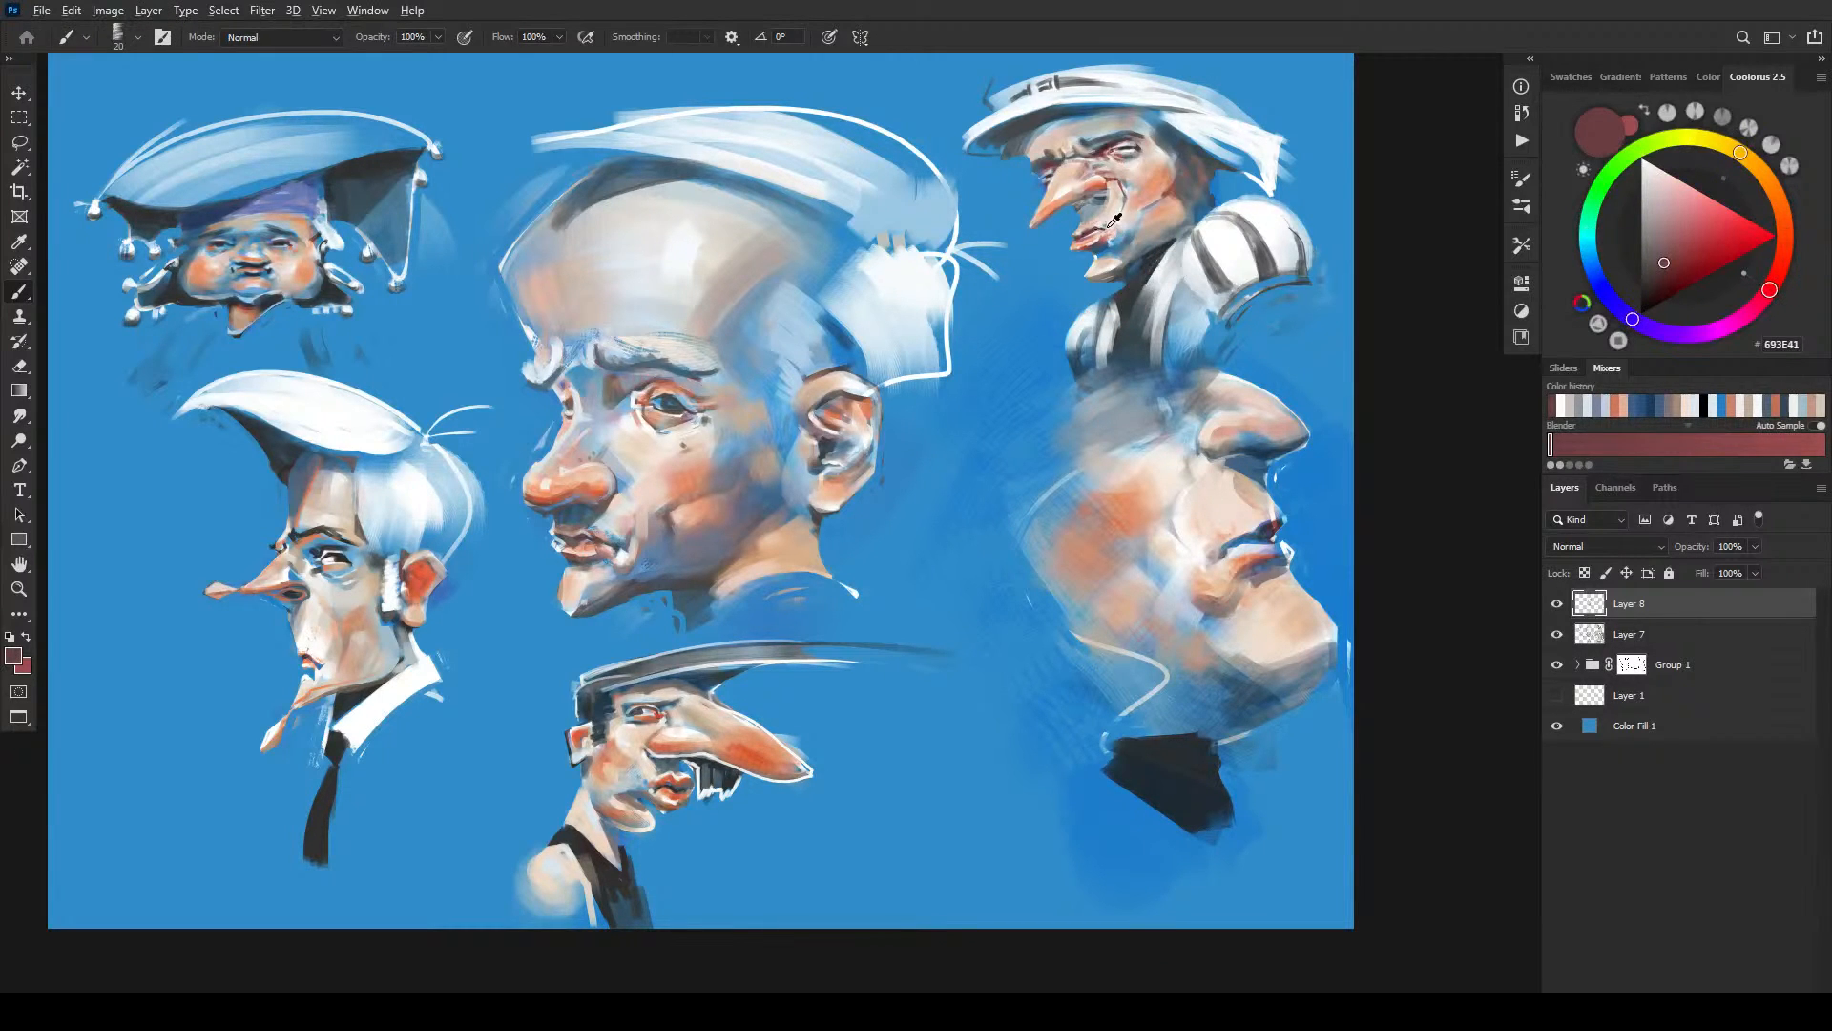
- Lighten the skin around the small upper-right head's mouth corner with sampled off-white and peach at 45 pixels
{"action": "left_click", "coordinate": [1111, 227], "text": "alt"}
{"action": "key", "text": "bracketright"}
{"action": "key", "text": "bracketright"}
{"action": "key", "text": "bracketright"}
{"action": "key", "text": "bracketright"}
{"action": "key", "text": "bracketright"}
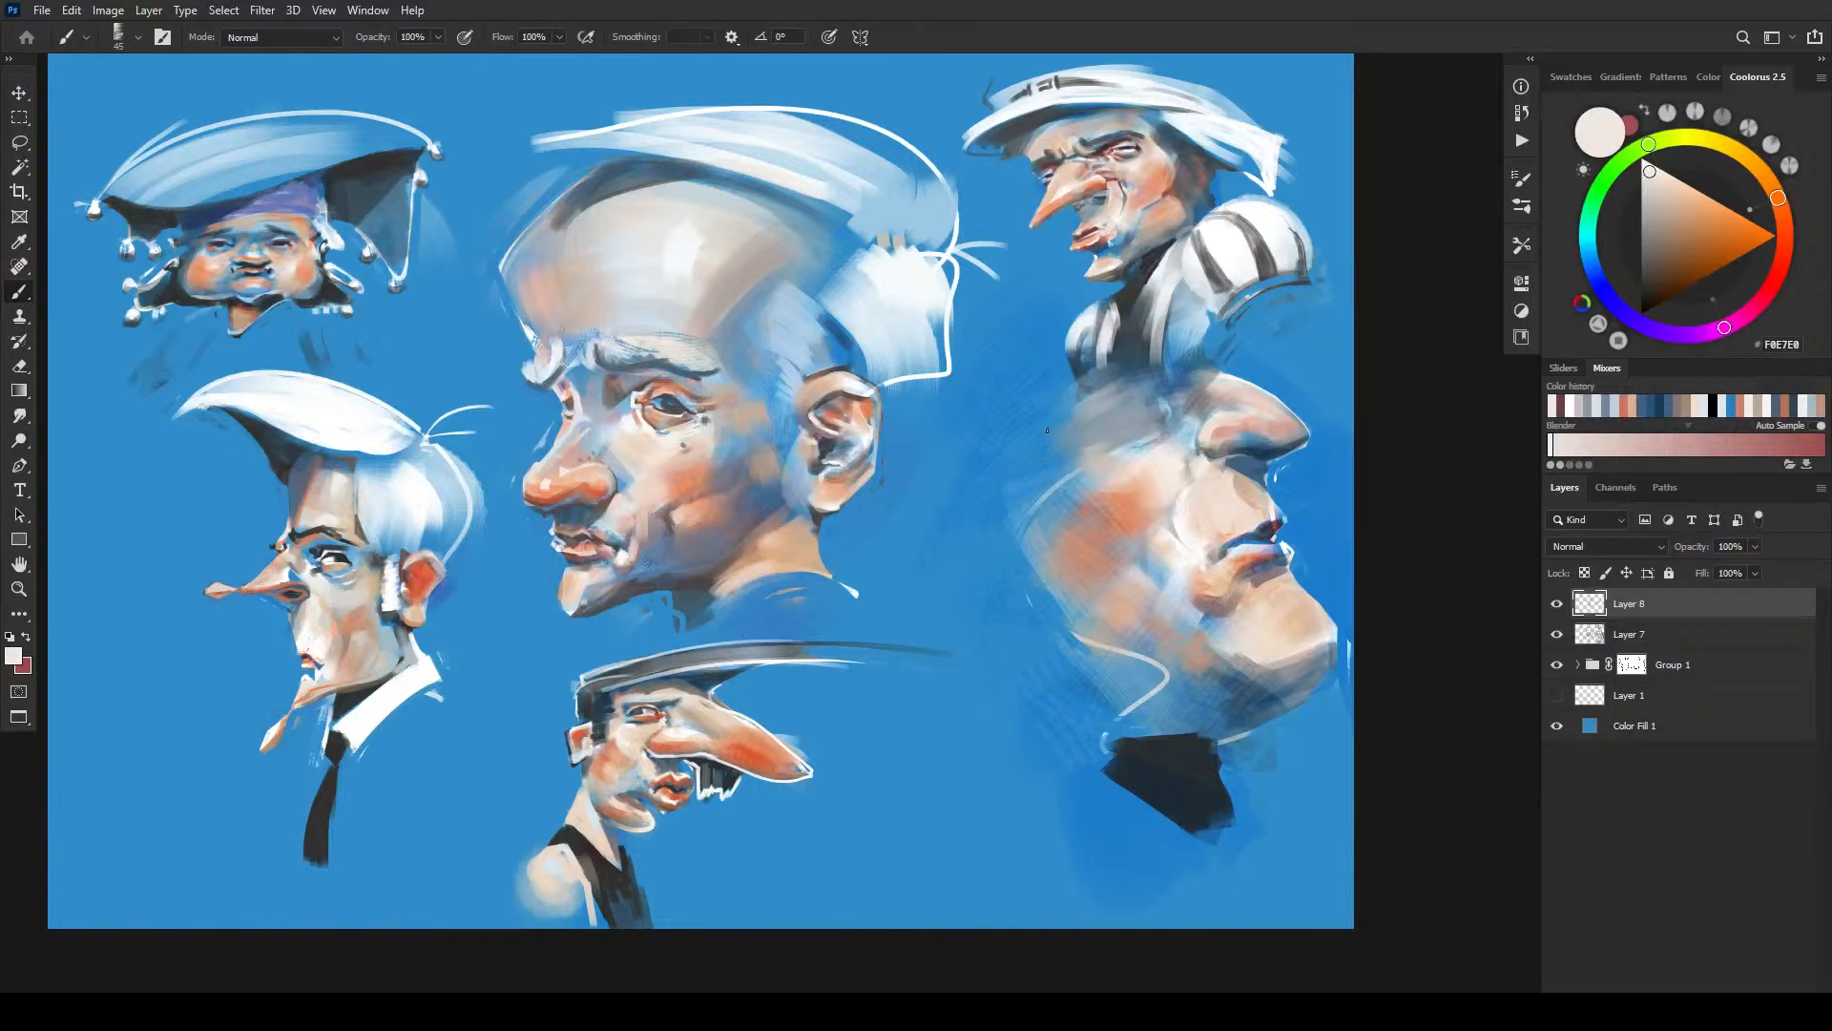
{"action": "left_click", "coordinate": [1108, 231], "text": "alt"}
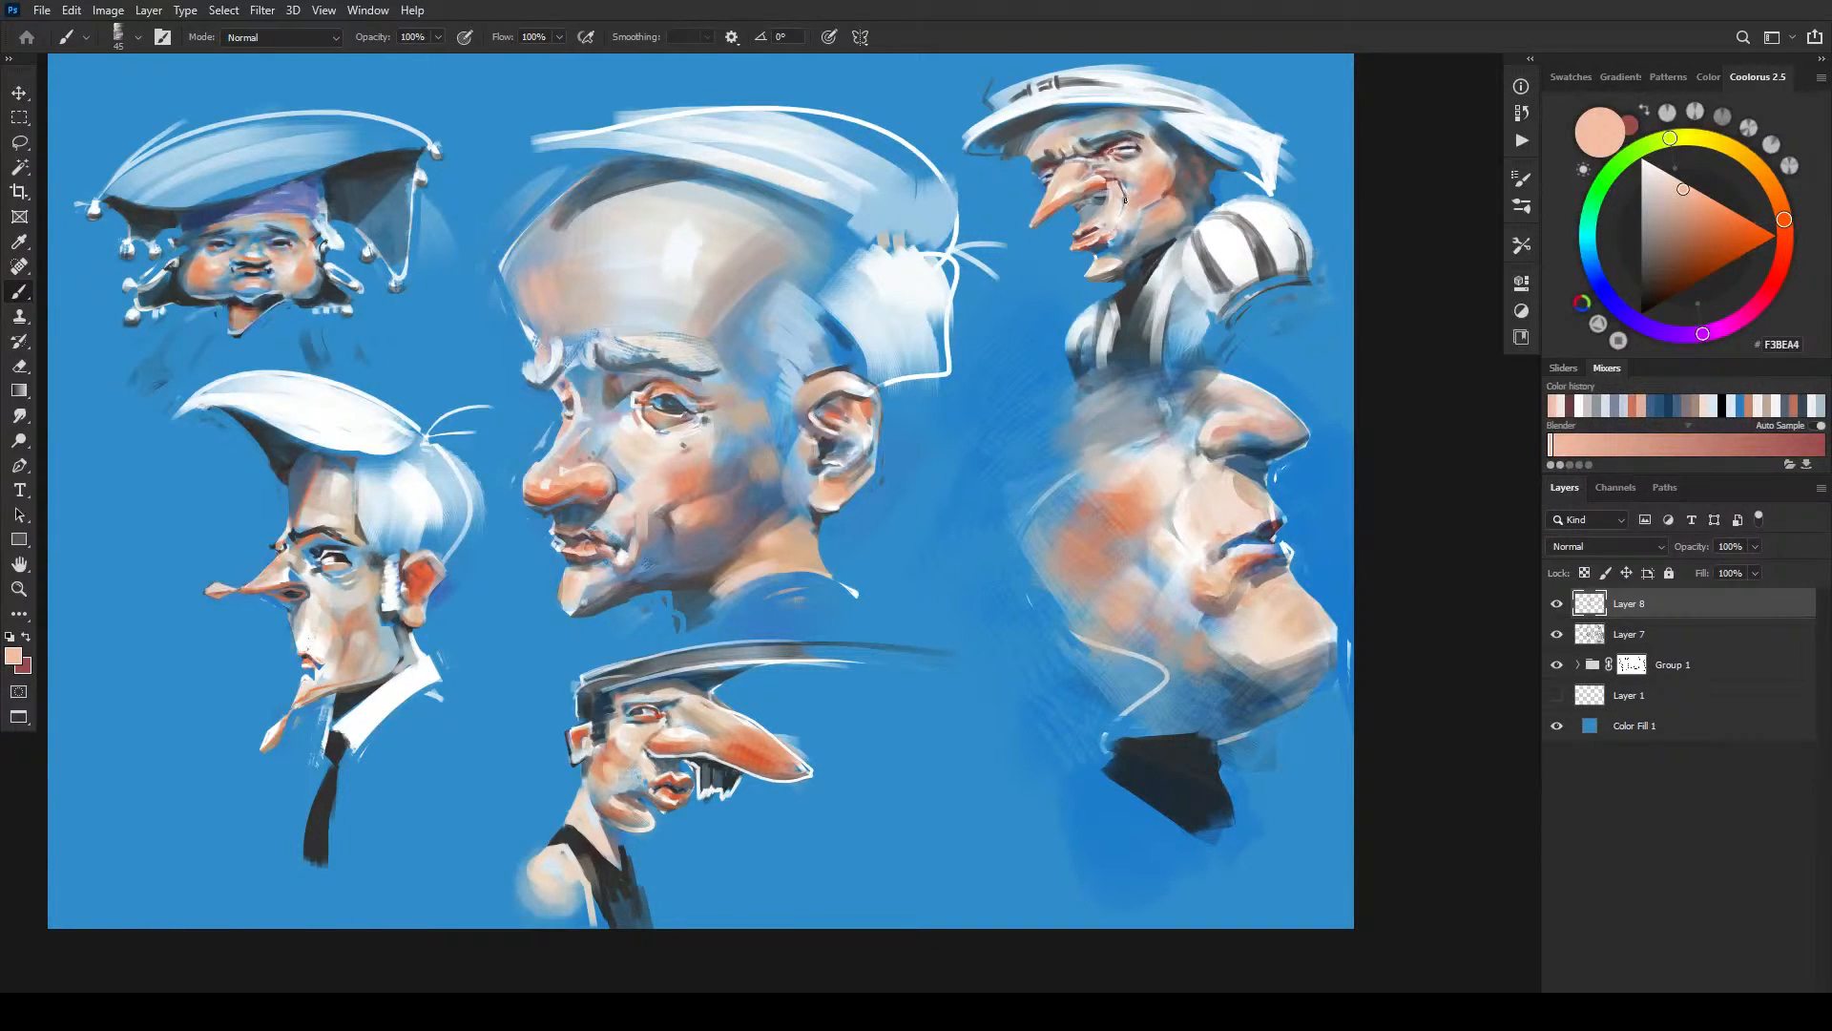
- Refine the small upper-right head's lips and mouth corner with sampled maroon, pink, off-white and light blue at 20 pixels
{"action": "left_click", "coordinate": [1109, 229], "text": "alt"}
{"action": "key", "text": "bracketleft"}
{"action": "key", "text": "bracketleft"}
{"action": "key", "text": "bracketleft"}
{"action": "key", "text": "bracketleft"}
{"action": "key", "text": "bracketleft"}
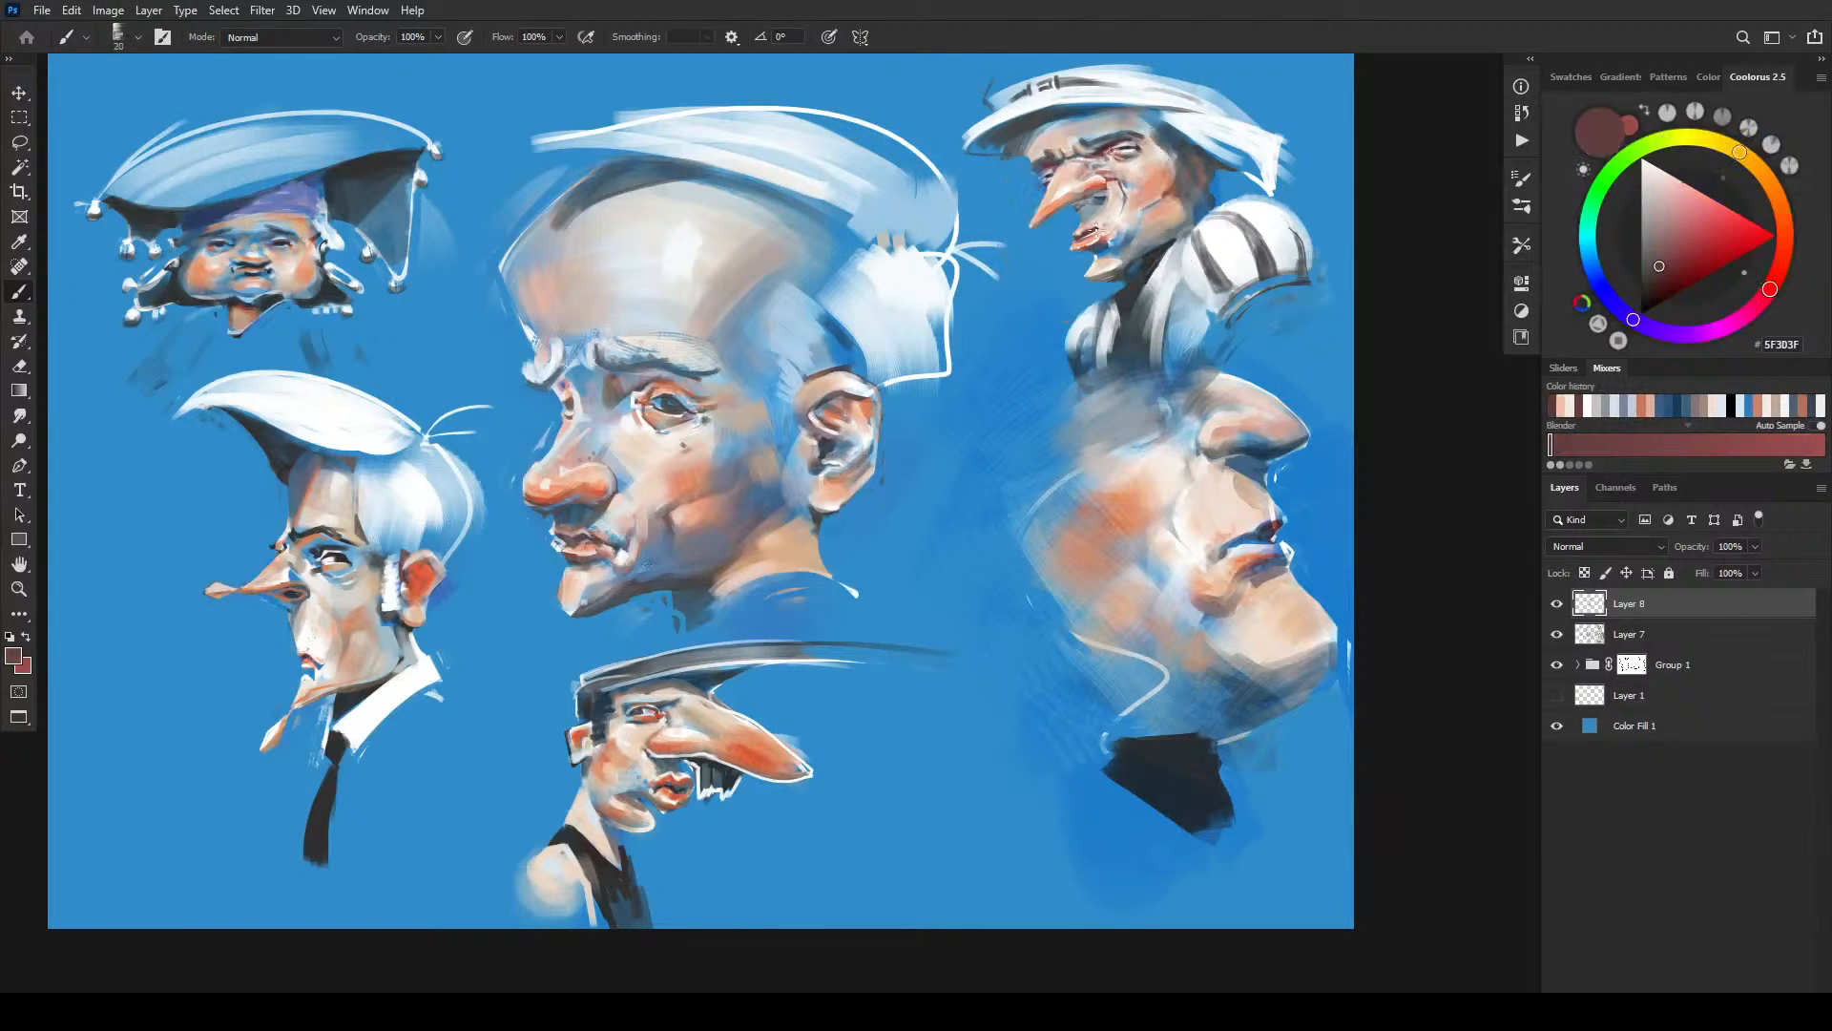
{"action": "left_click", "coordinate": [1105, 230], "text": "alt"}
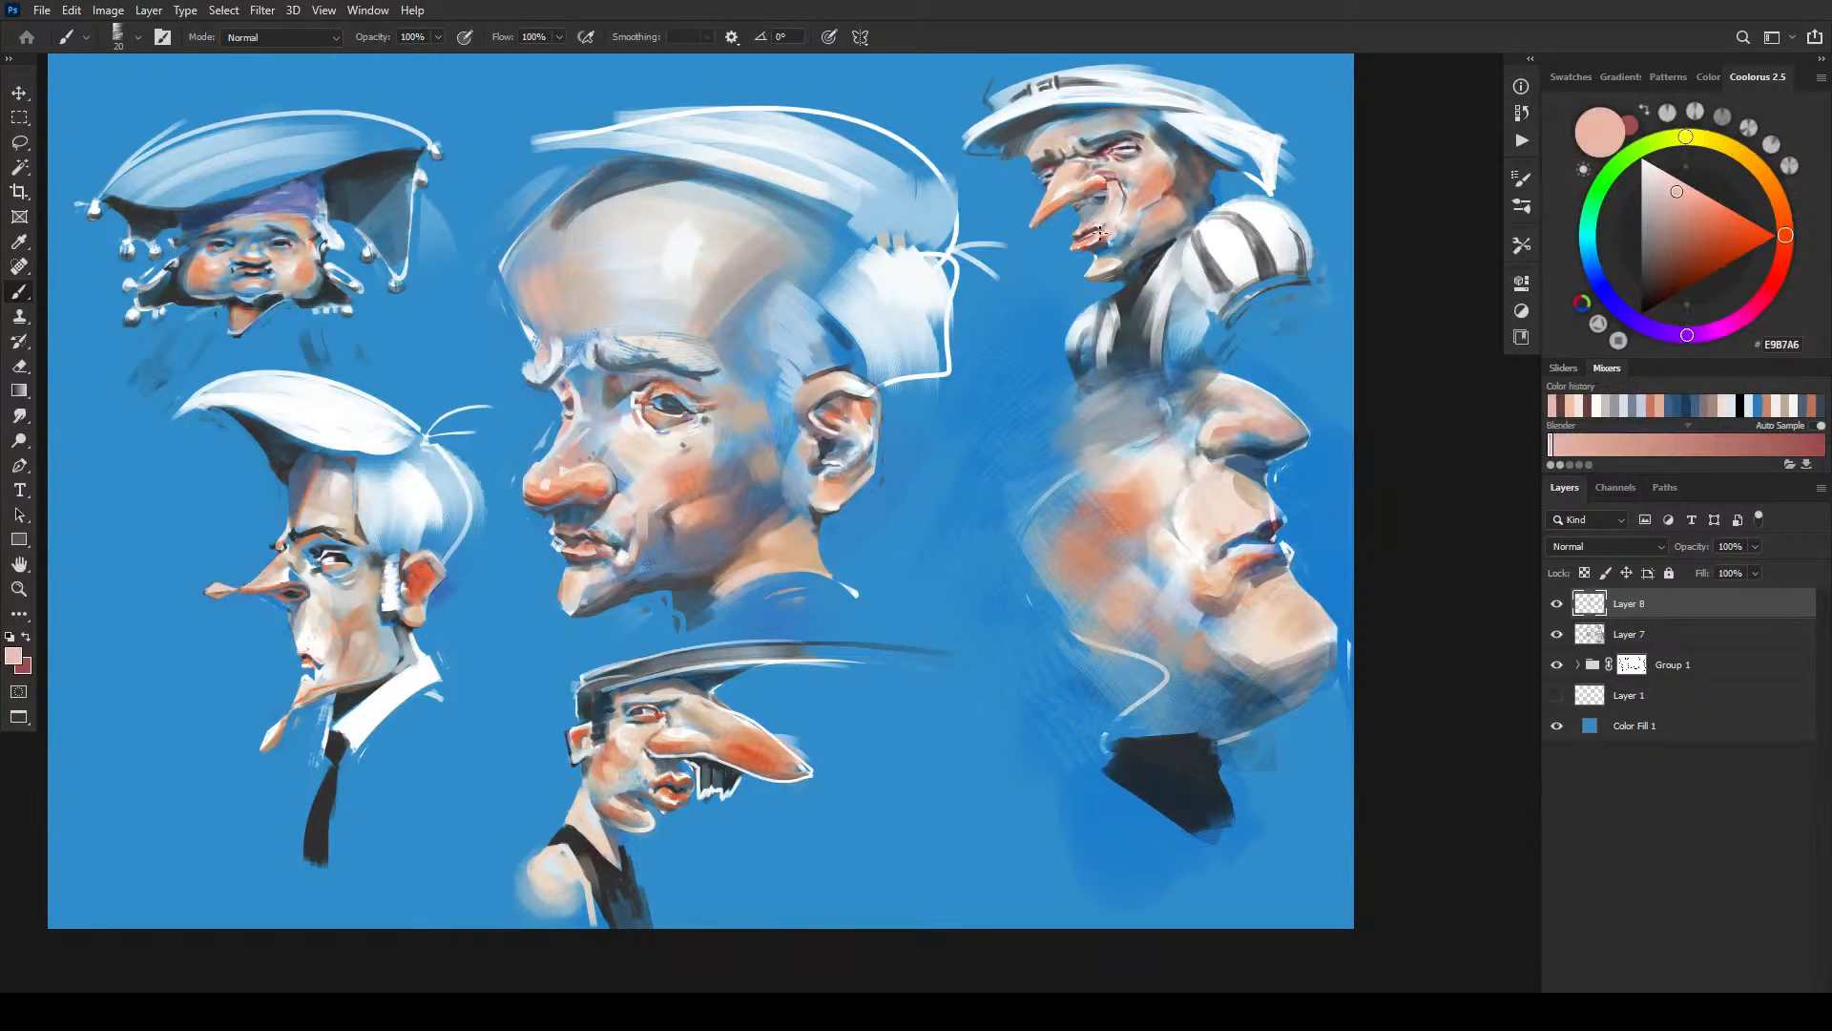
{"action": "left_click", "coordinate": [1105, 220], "text": "alt"}
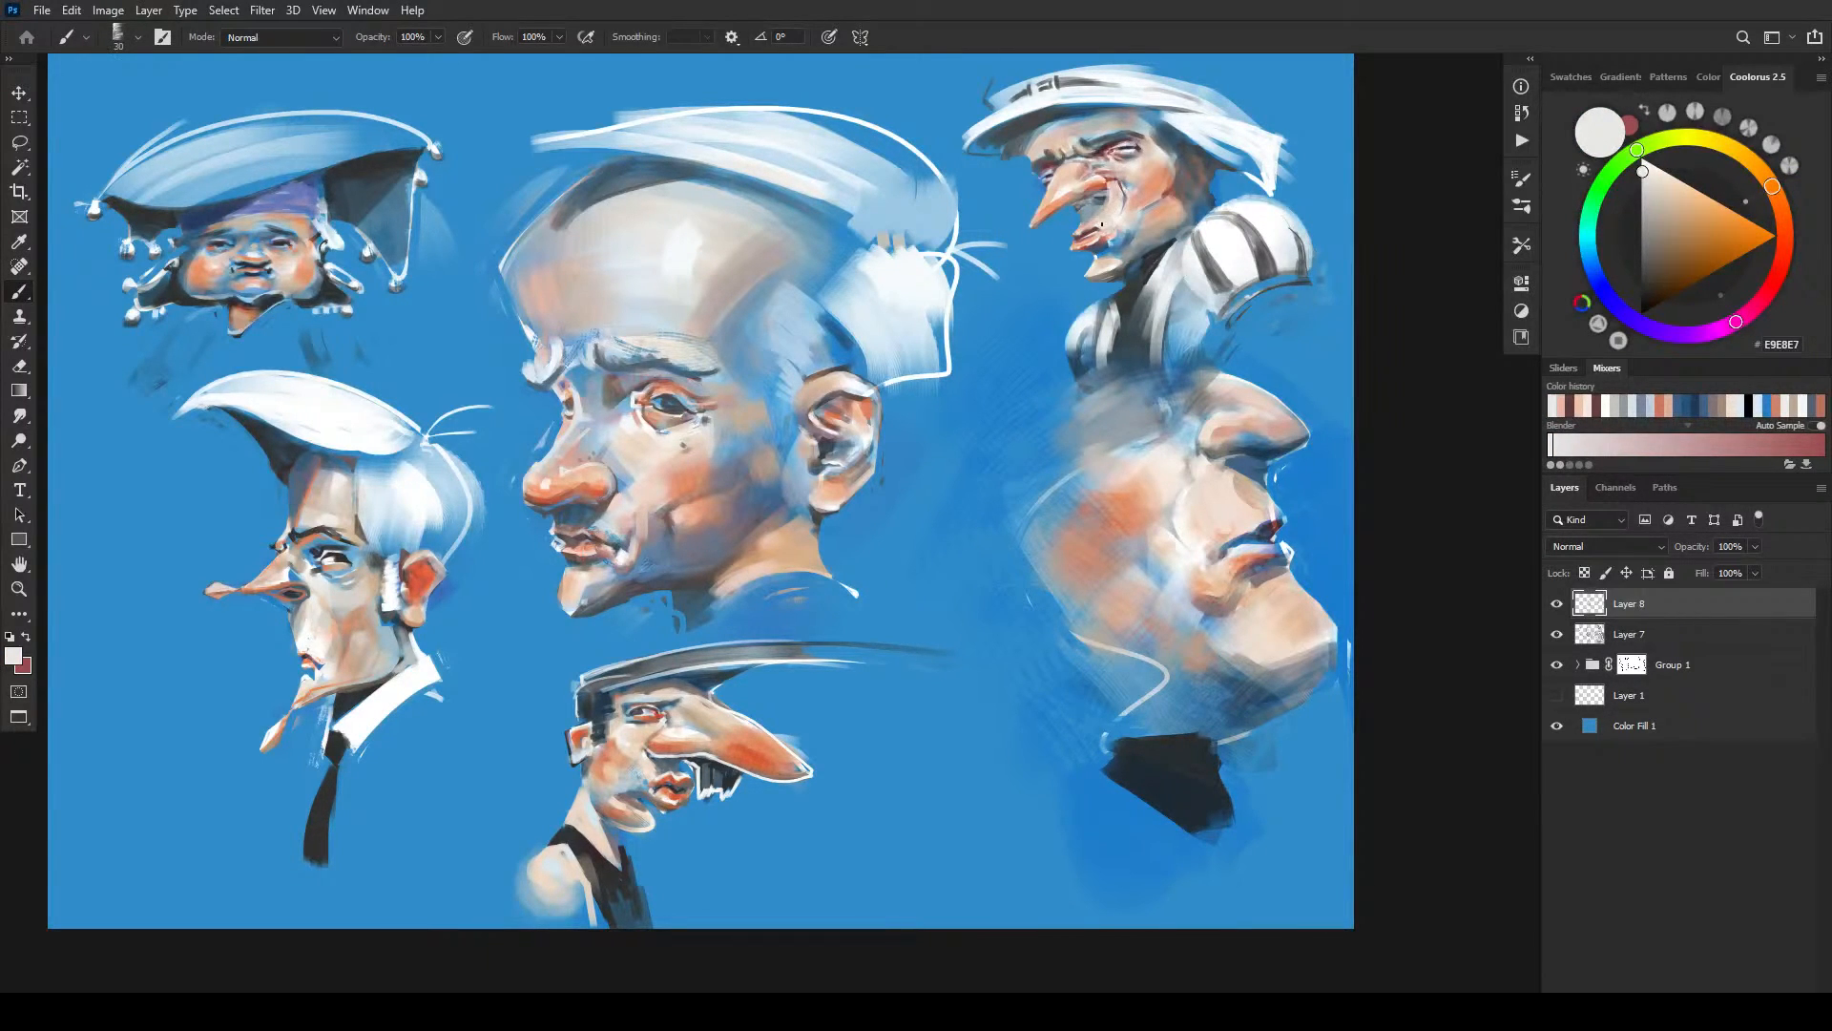
{"action": "left_click", "coordinate": [1106, 226], "text": "alt"}
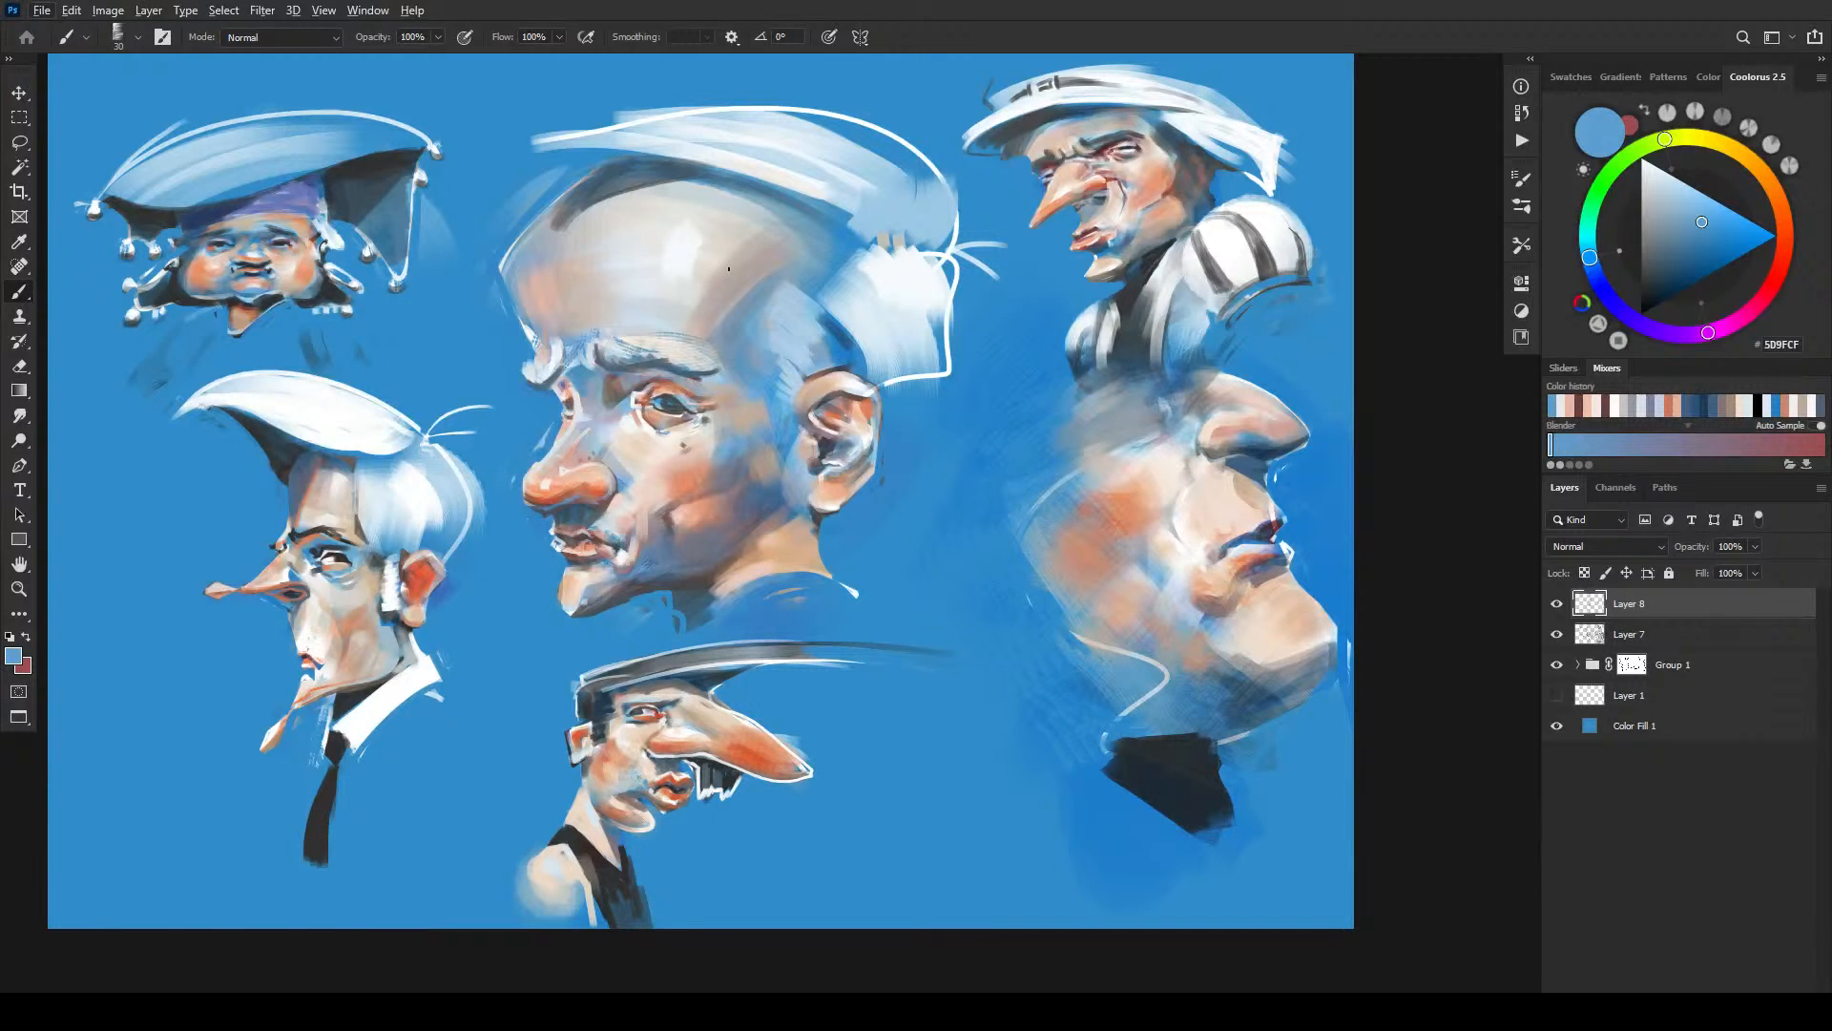
- Brighten the small upper-right head's lower cheek with sampled whites and pale blue-grey, enlarging the brush from 20 to 125 pixels
{"action": "left_click", "coordinate": [1119, 212], "text": "alt"}
{"action": "key", "text": "["}
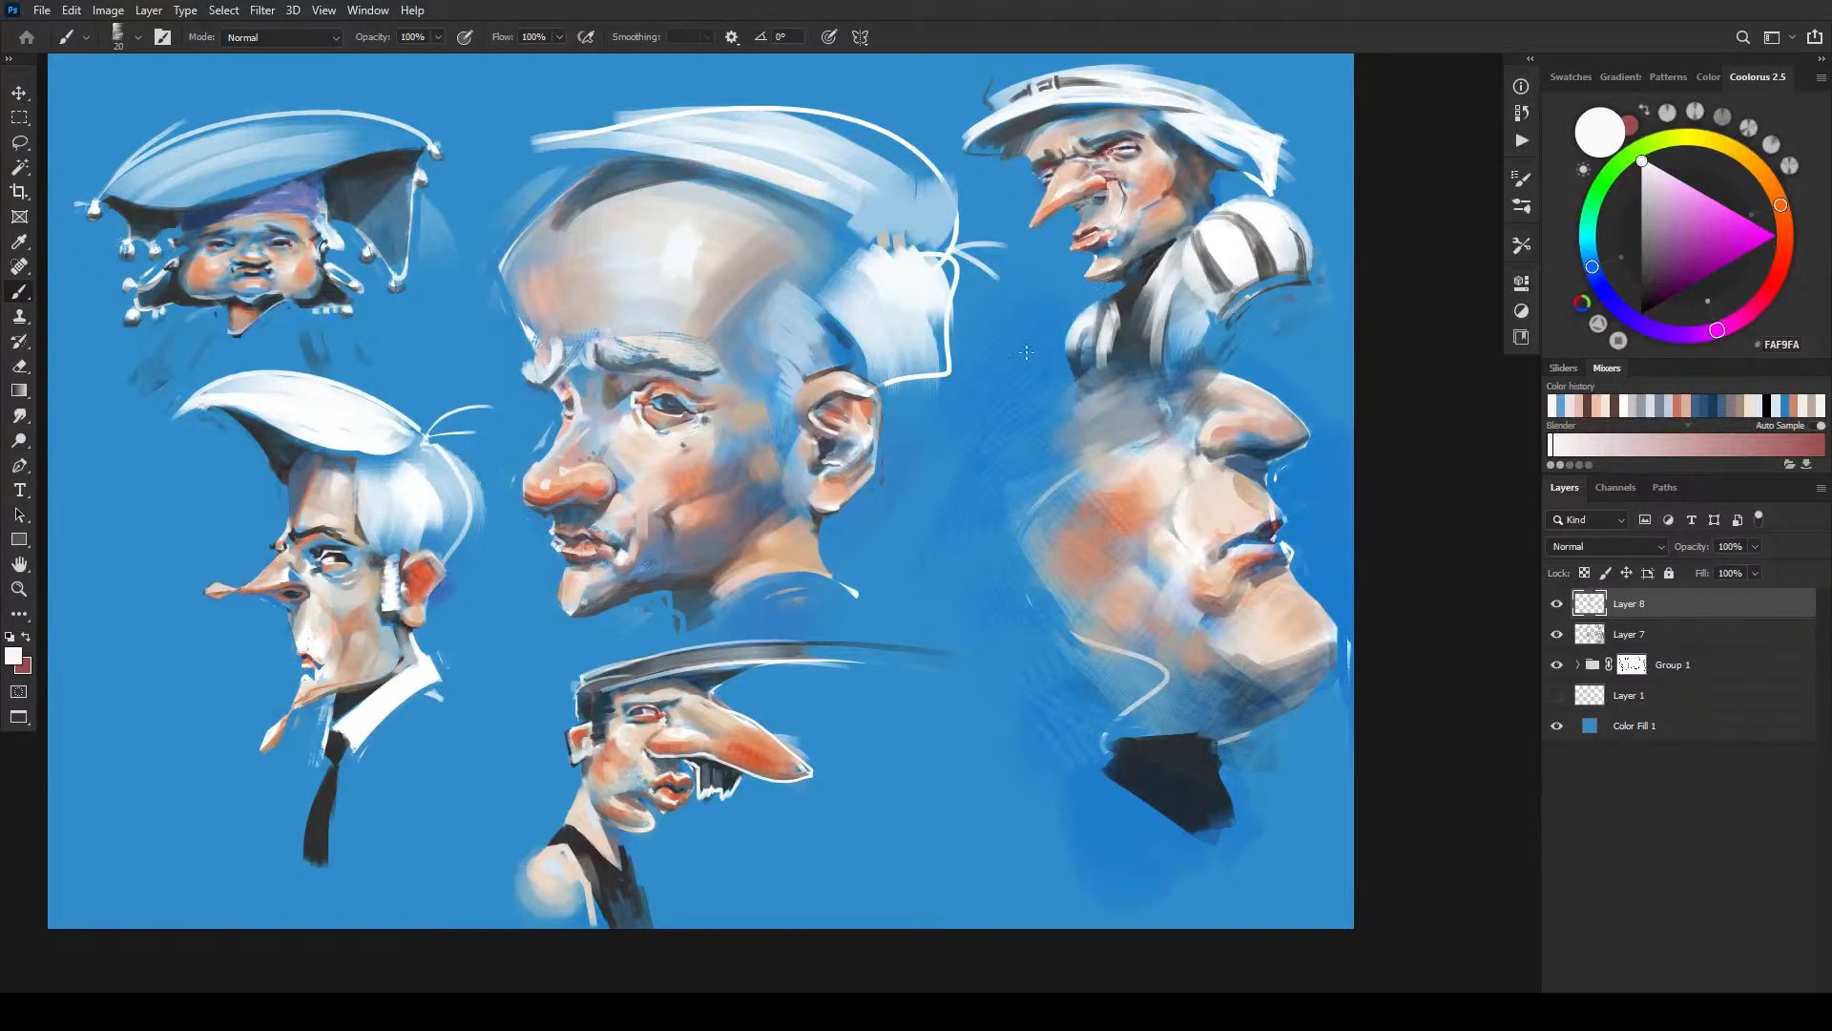
{"action": "left_click", "coordinate": [1120, 221], "text": "alt"}
{"action": "key", "text": "]"}
{"action": "key", "text": "]"}
{"action": "key", "text": "]"}
{"action": "key", "text": "]"}
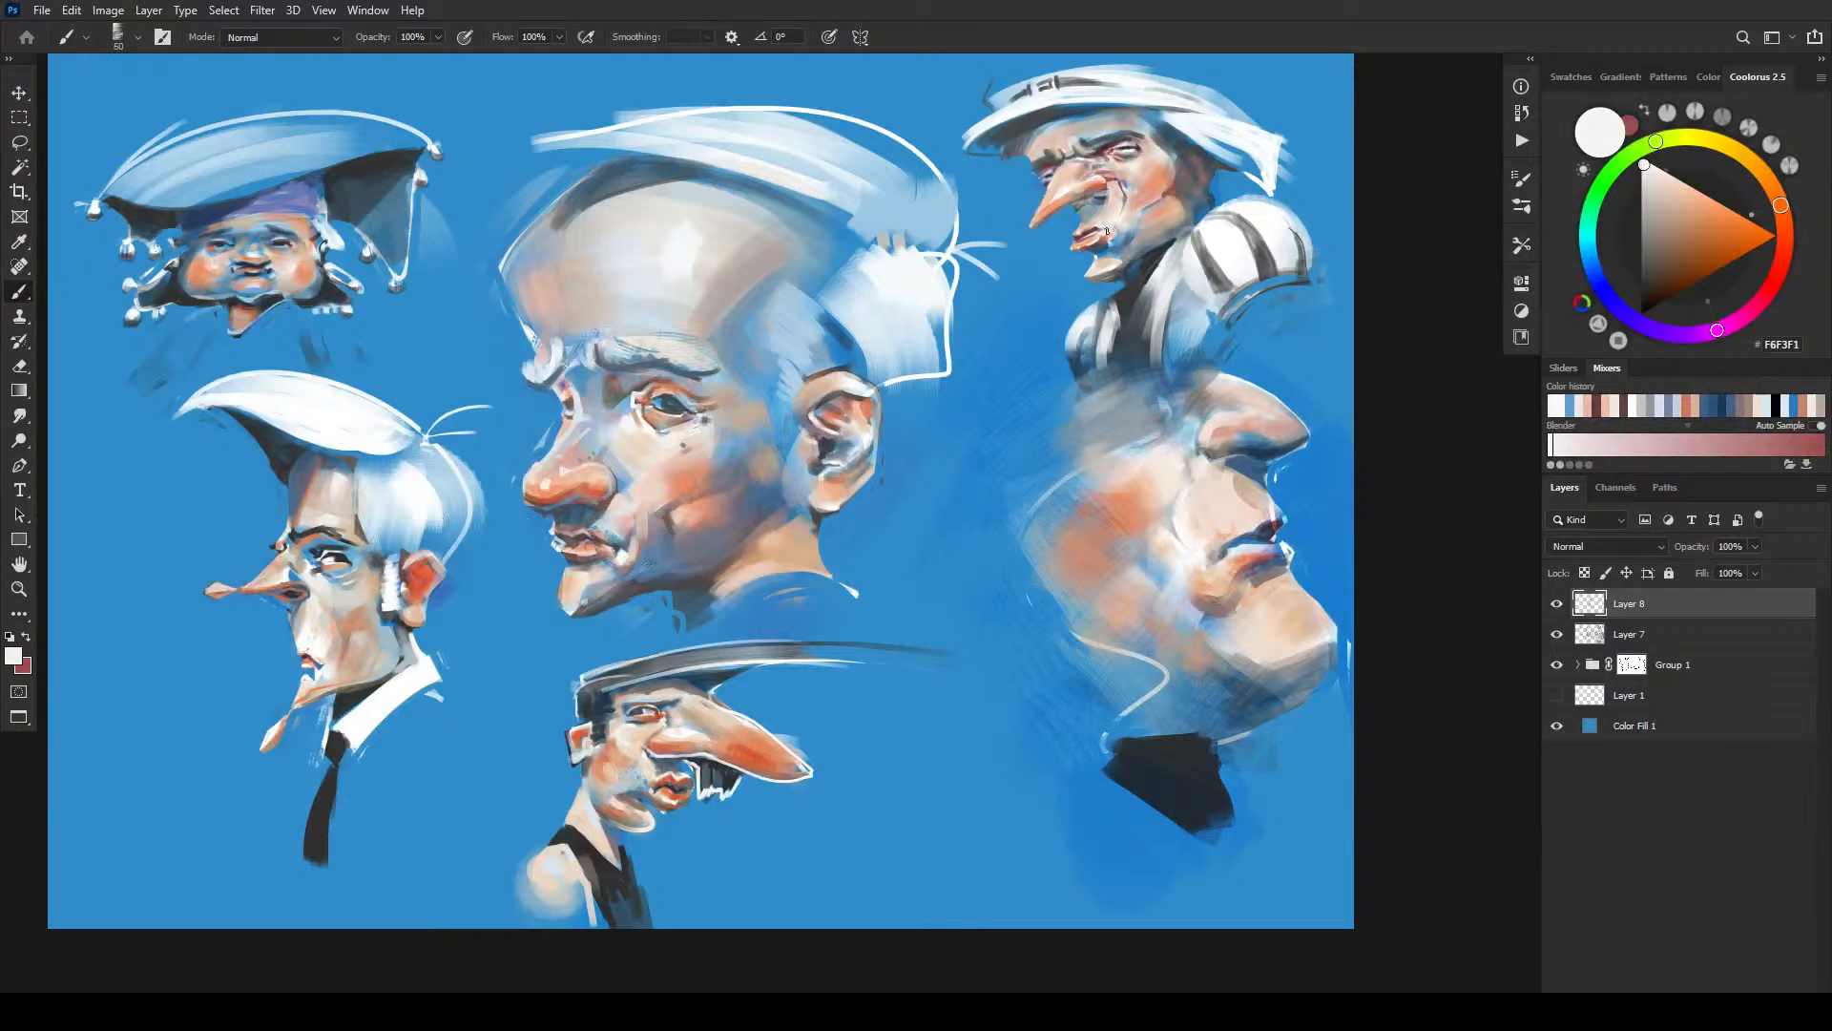
{"action": "key", "text": "]"}
{"action": "key", "text": "]"}
{"action": "key", "text": "]"}
{"action": "key", "text": "]"}
{"action": "key", "text": "]"}
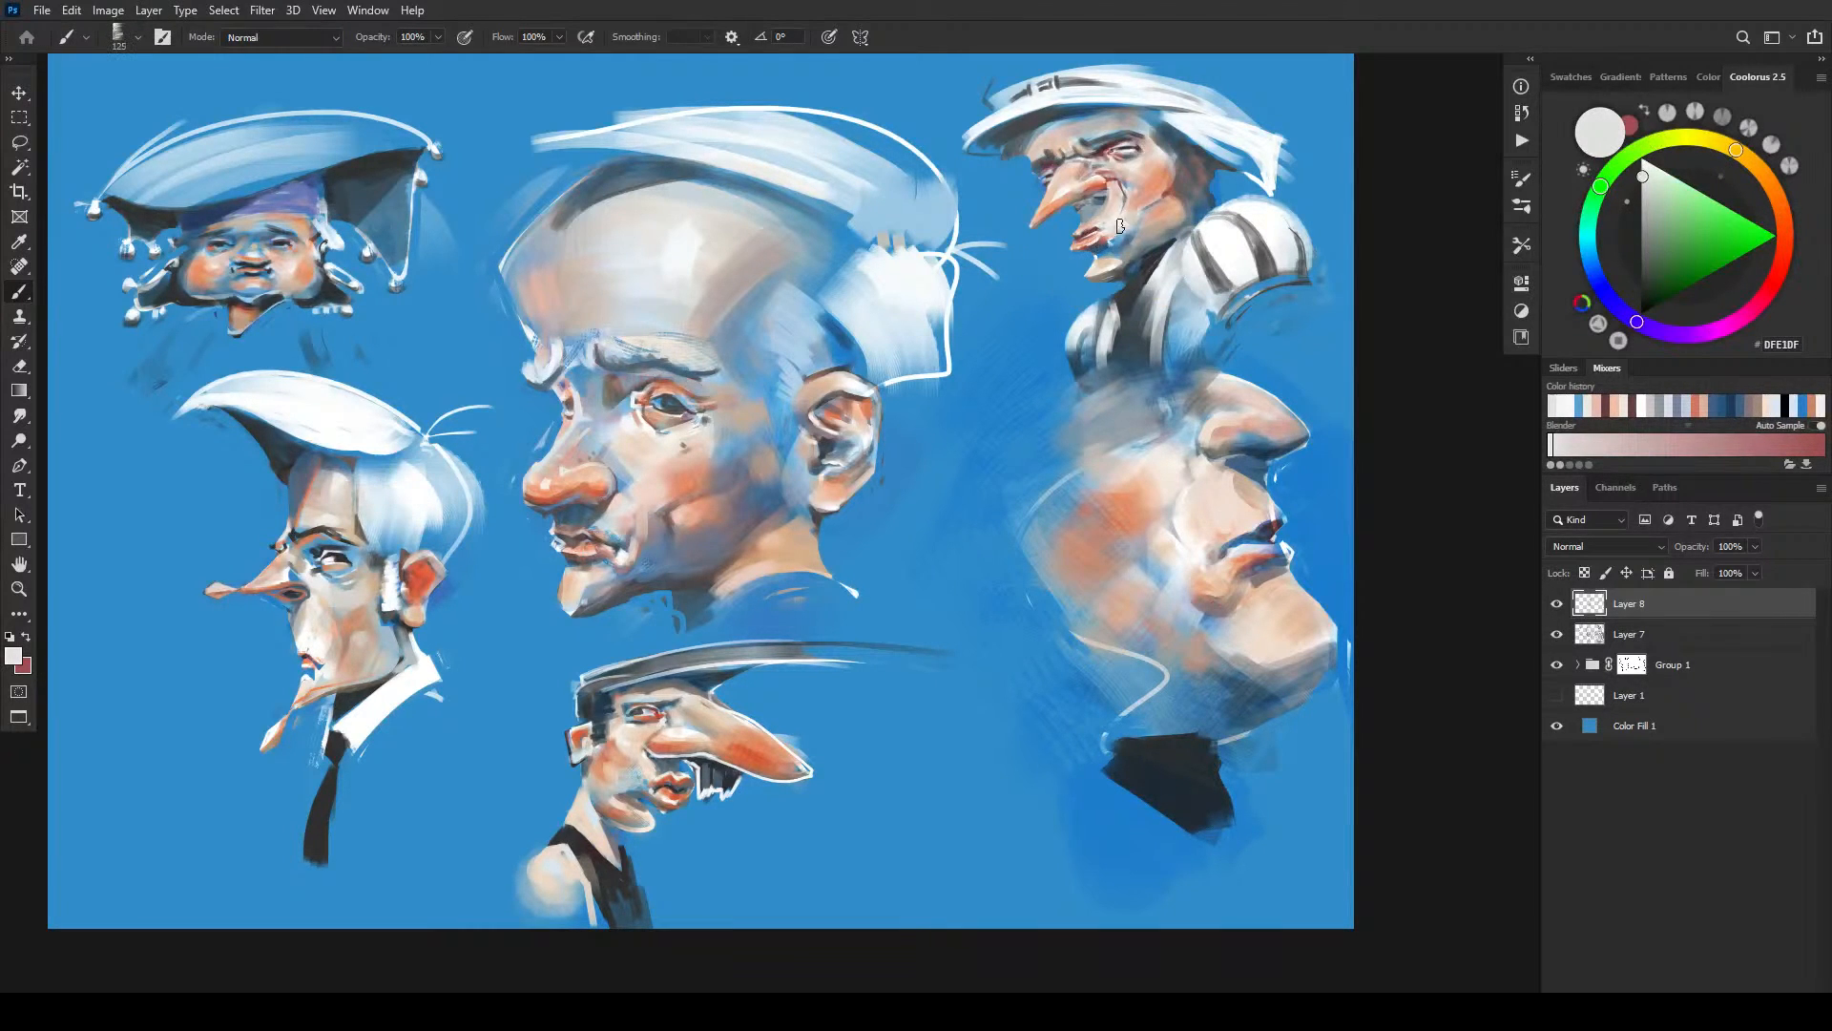
{"action": "left_click", "coordinate": [1105, 233], "text": "alt"}
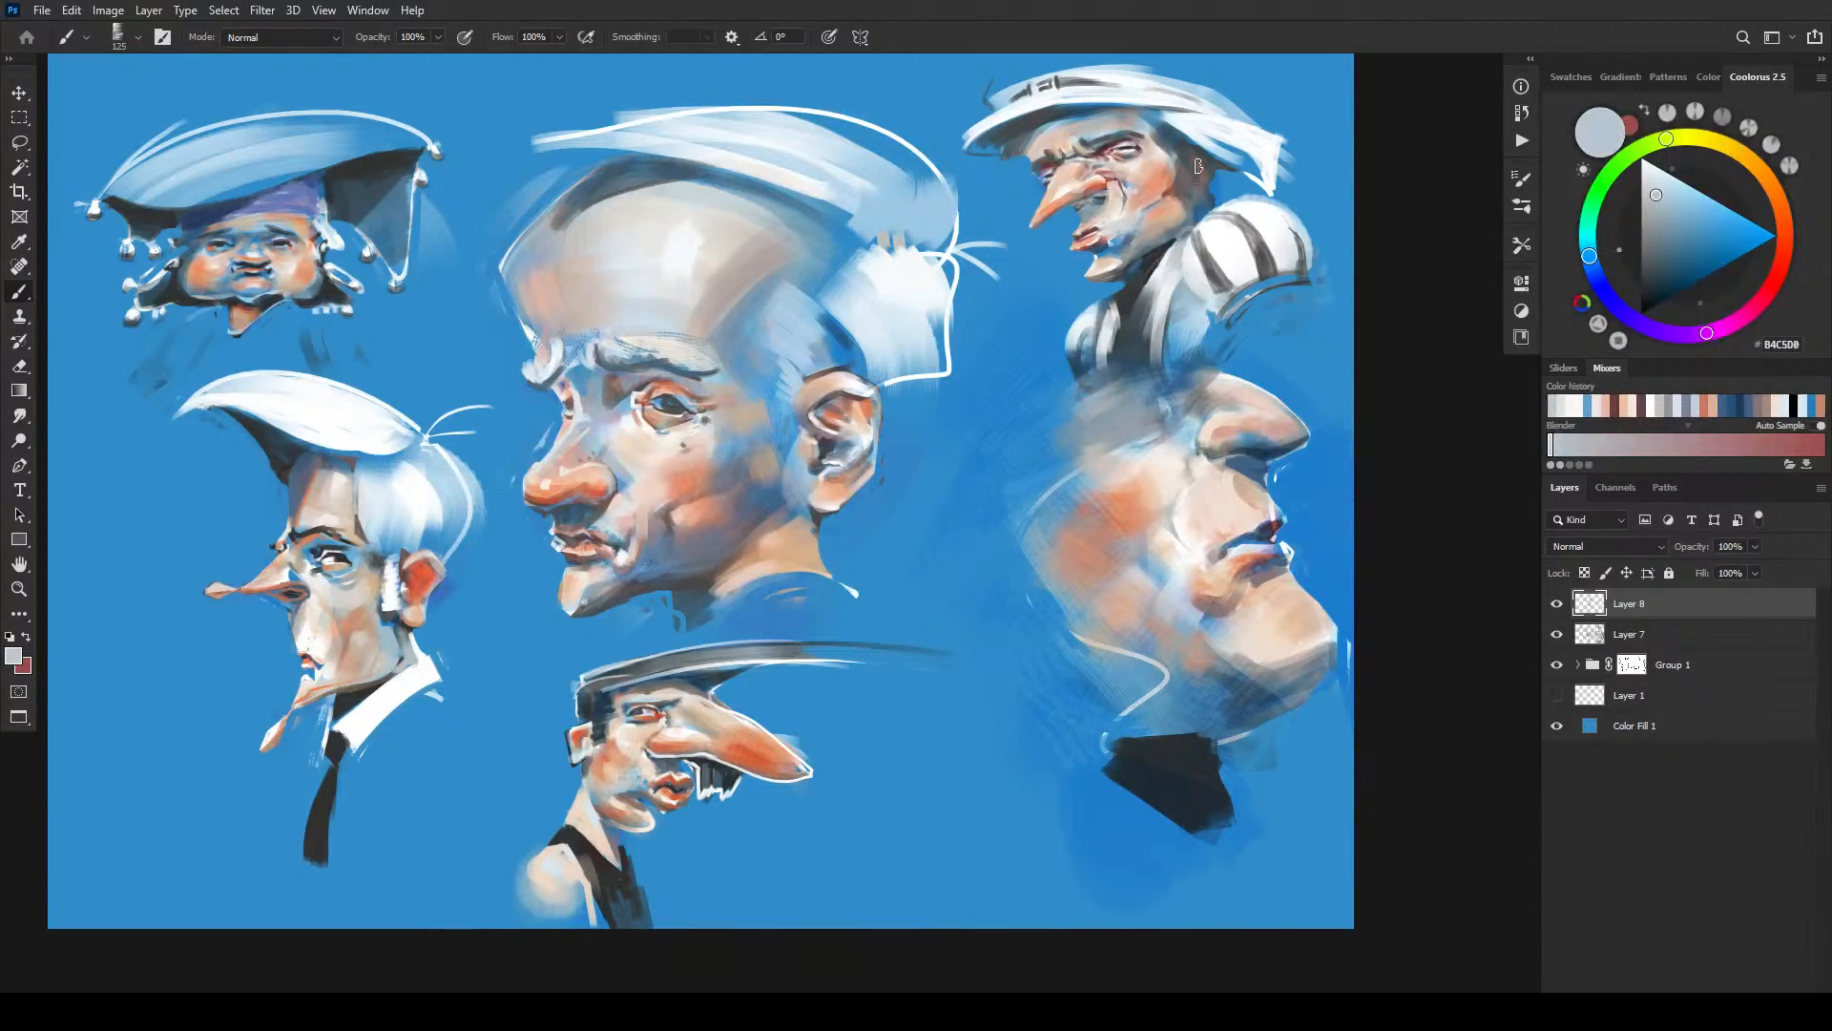
- Redefine the small upper-right head's lips and chin with sampled mauve, peach, dark red and pale blue at 25 pixels
{"action": "key", "text": "bracketleft"}
{"action": "key", "text": "bracketleft"}
{"action": "left_click", "coordinate": [1105, 227], "text": "alt"}
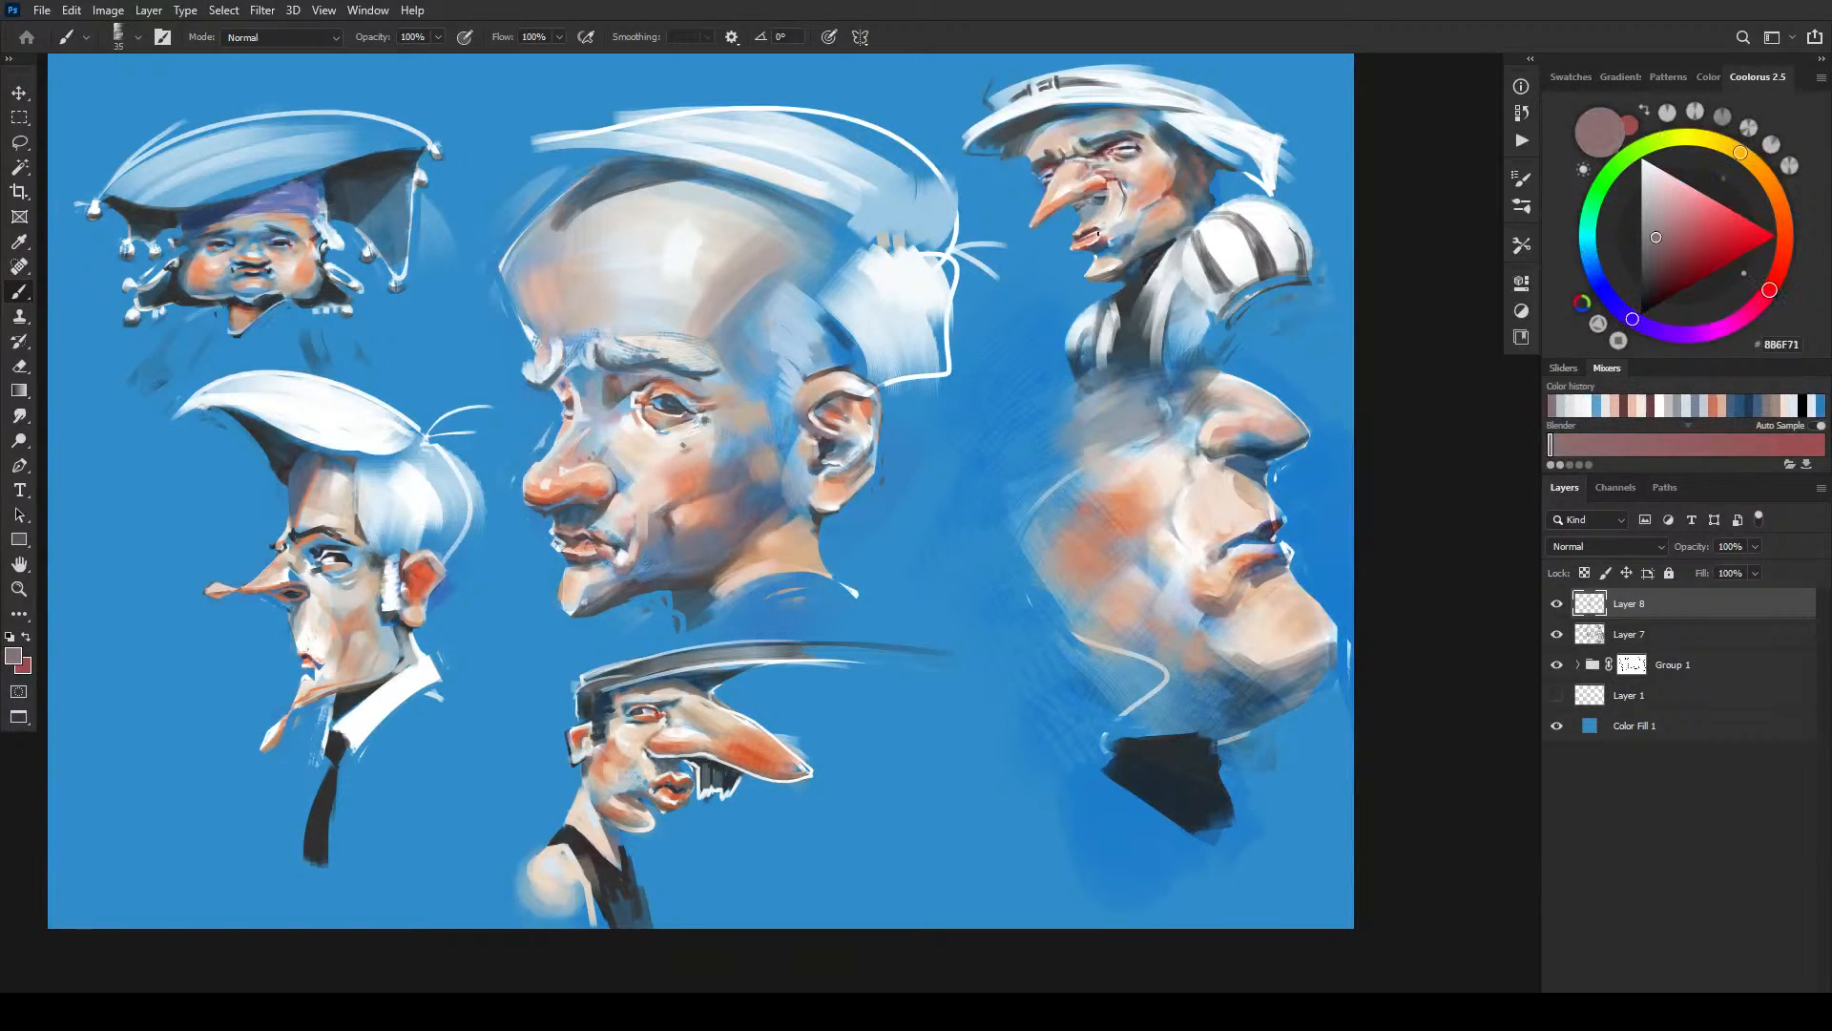
{"action": "left_click", "coordinate": [1108, 225], "text": "alt"}
{"action": "left_click", "coordinate": [1107, 227], "text": "alt"}
{"action": "left_click", "coordinate": [1105, 226], "text": "alt"}
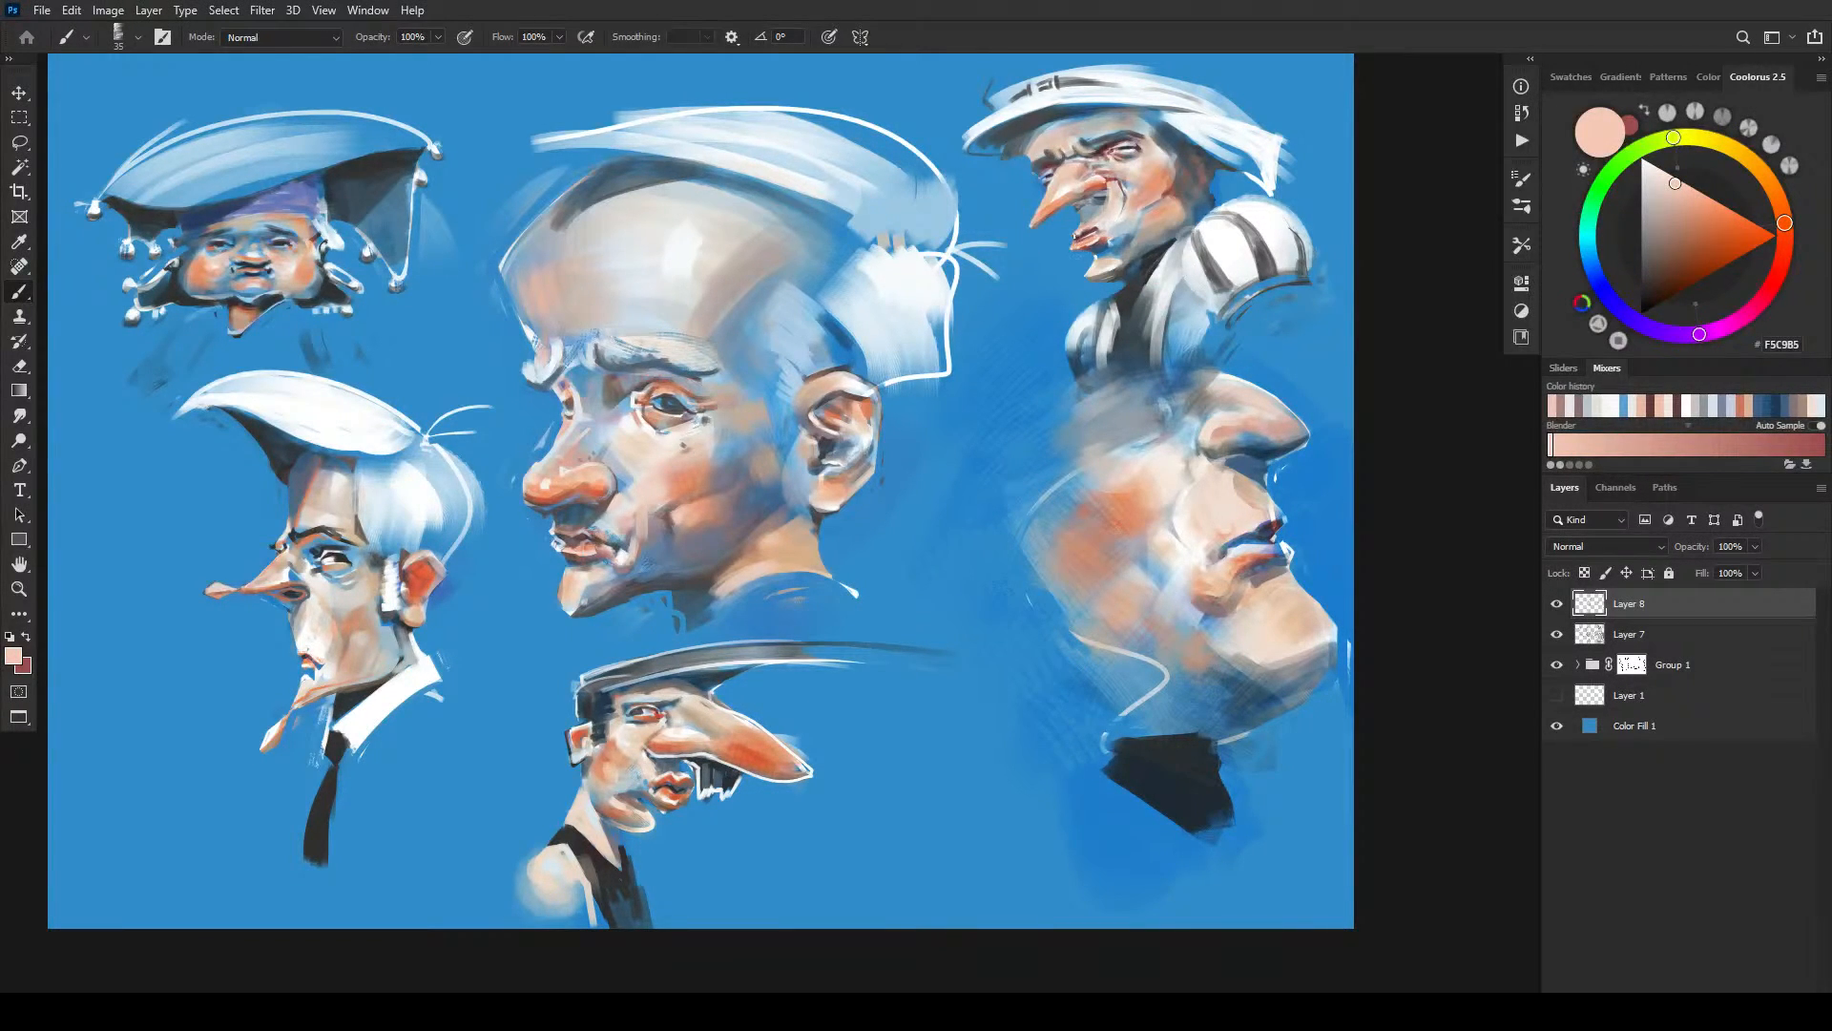
{"action": "left_click", "coordinate": [1093, 232], "text": "alt"}
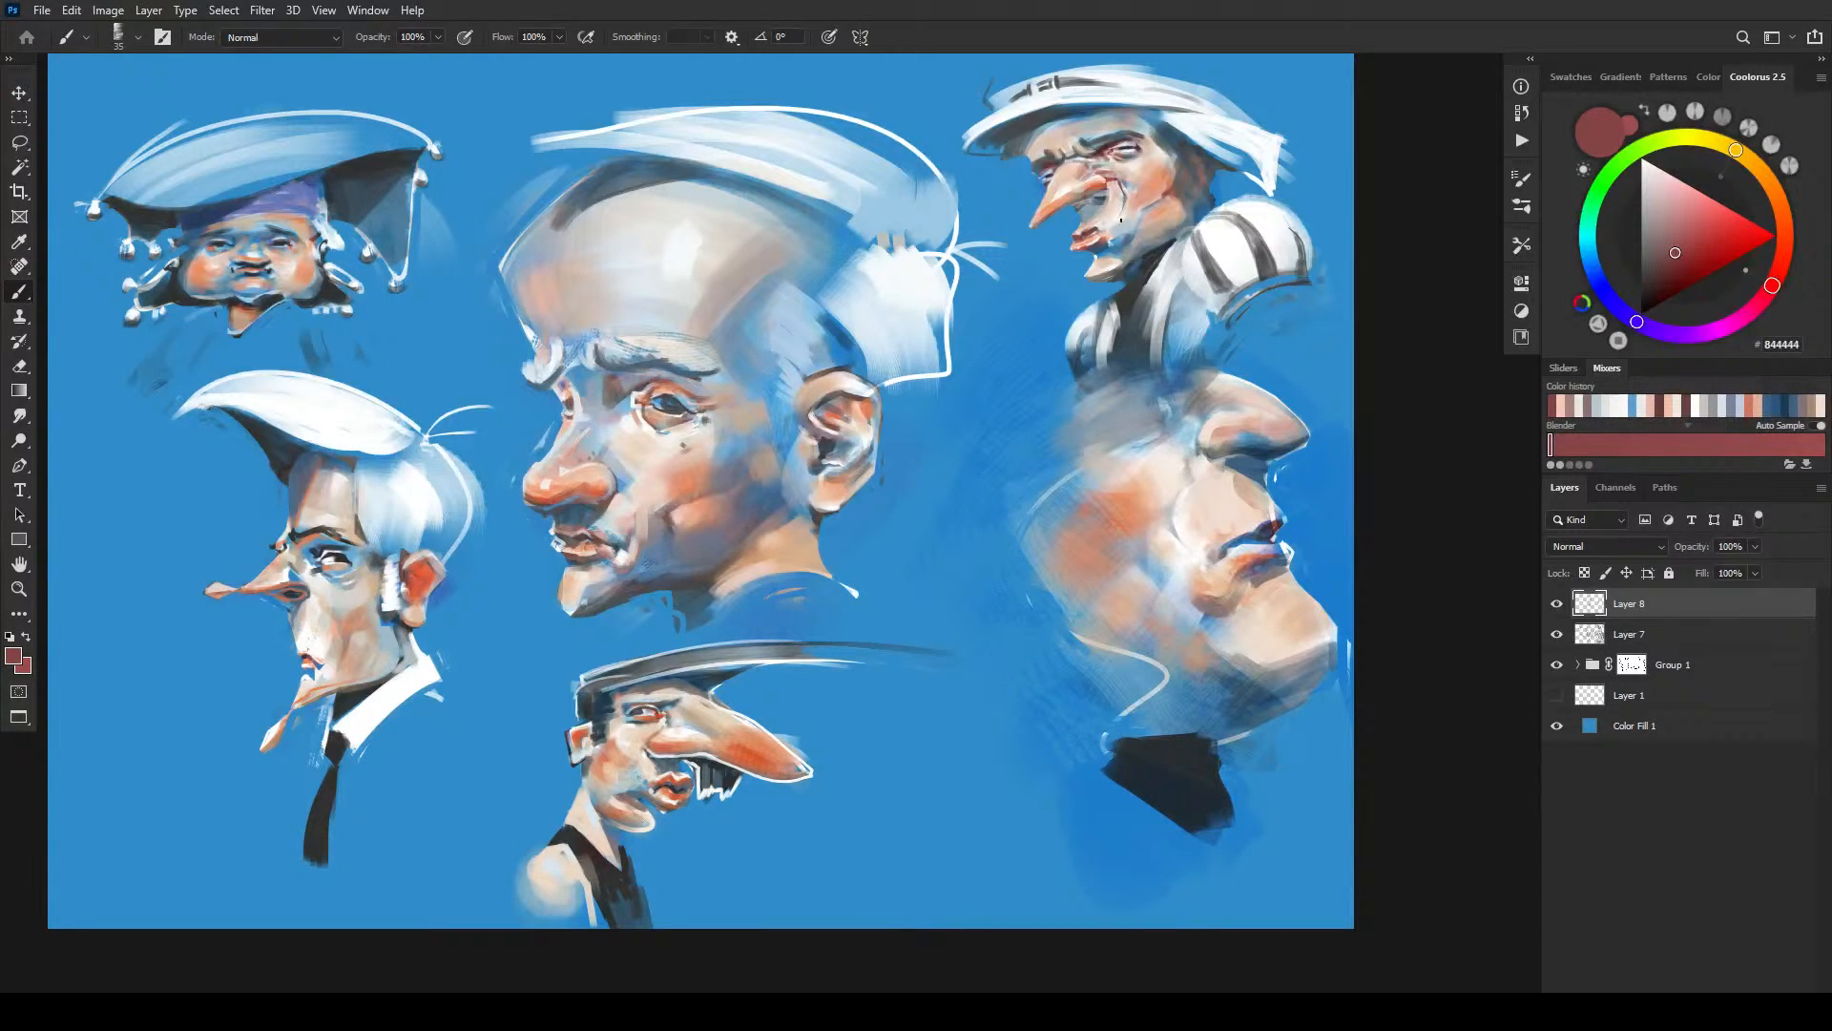
{"action": "left_click", "coordinate": [1102, 251], "text": "alt"}
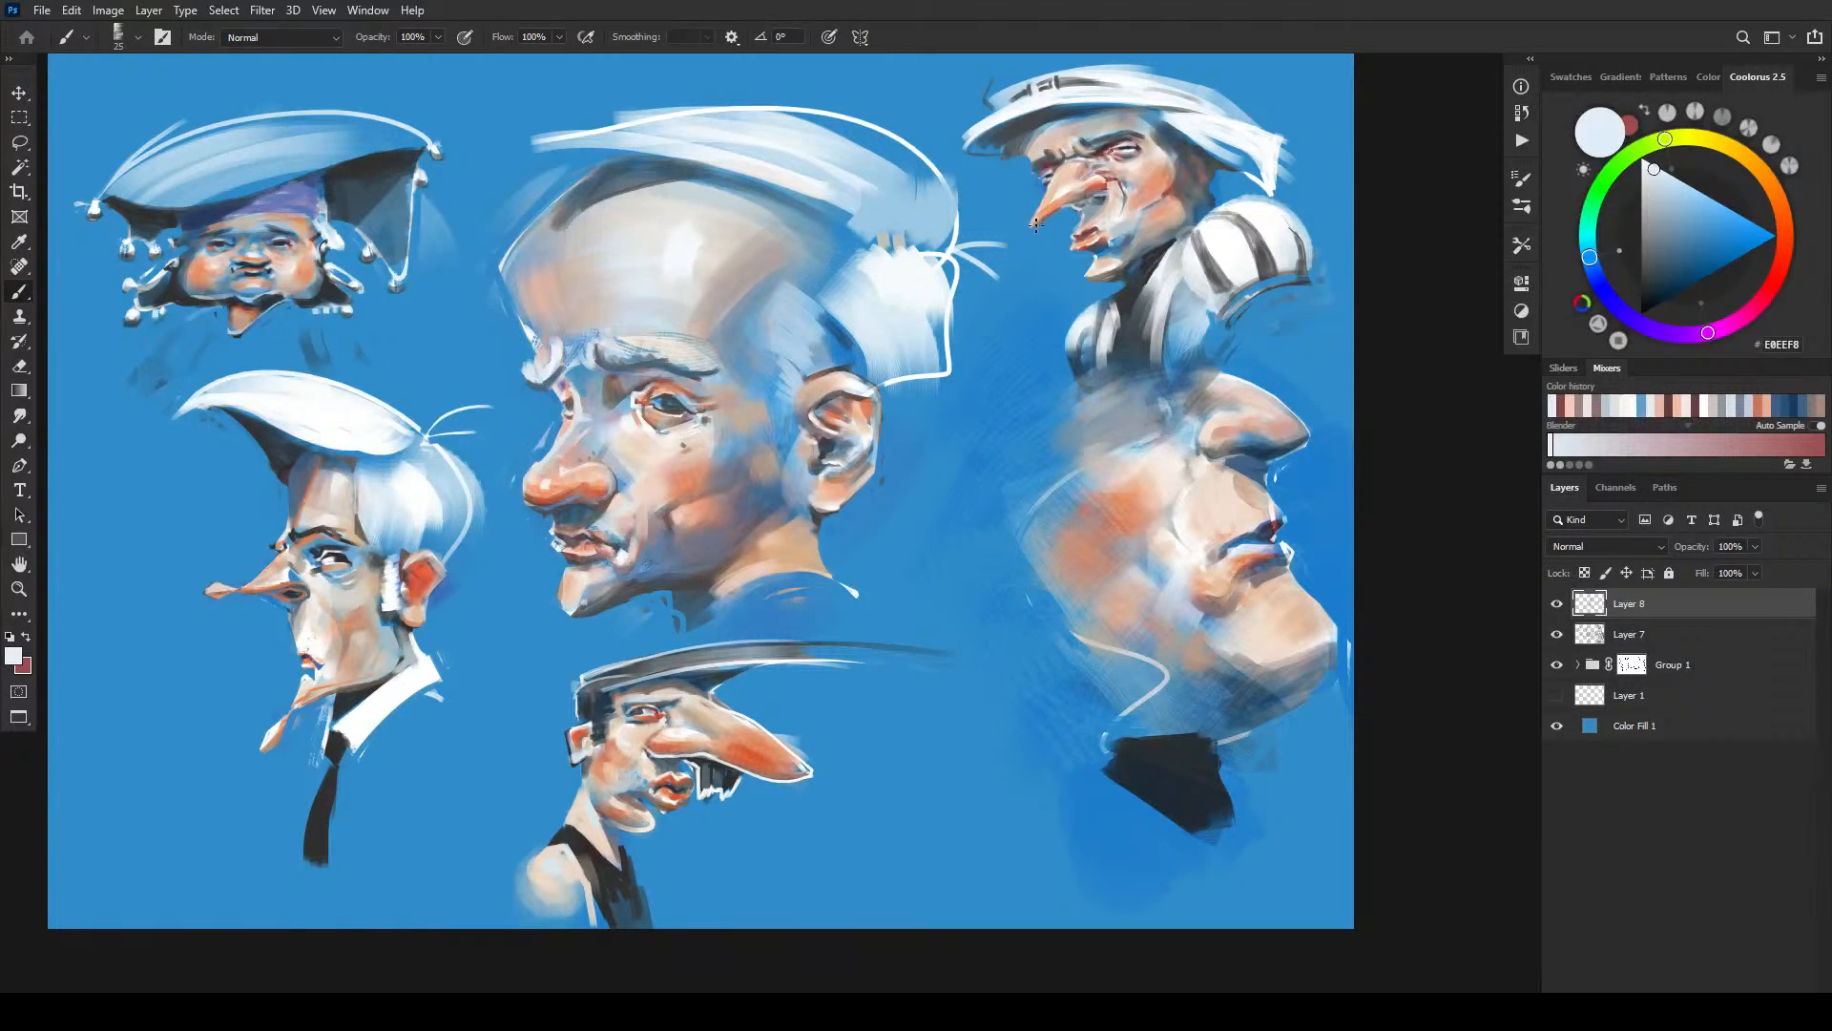
- Paint the area between the small upper-right head's nose and upper lip with sampled grey and blue at about 50 pixels
{"action": "key", "text": "bracketright"}
{"action": "key", "text": "bracketright"}
{"action": "key", "text": "bracketright"}
{"action": "left_click", "coordinate": [1083, 202], "text": "alt"}
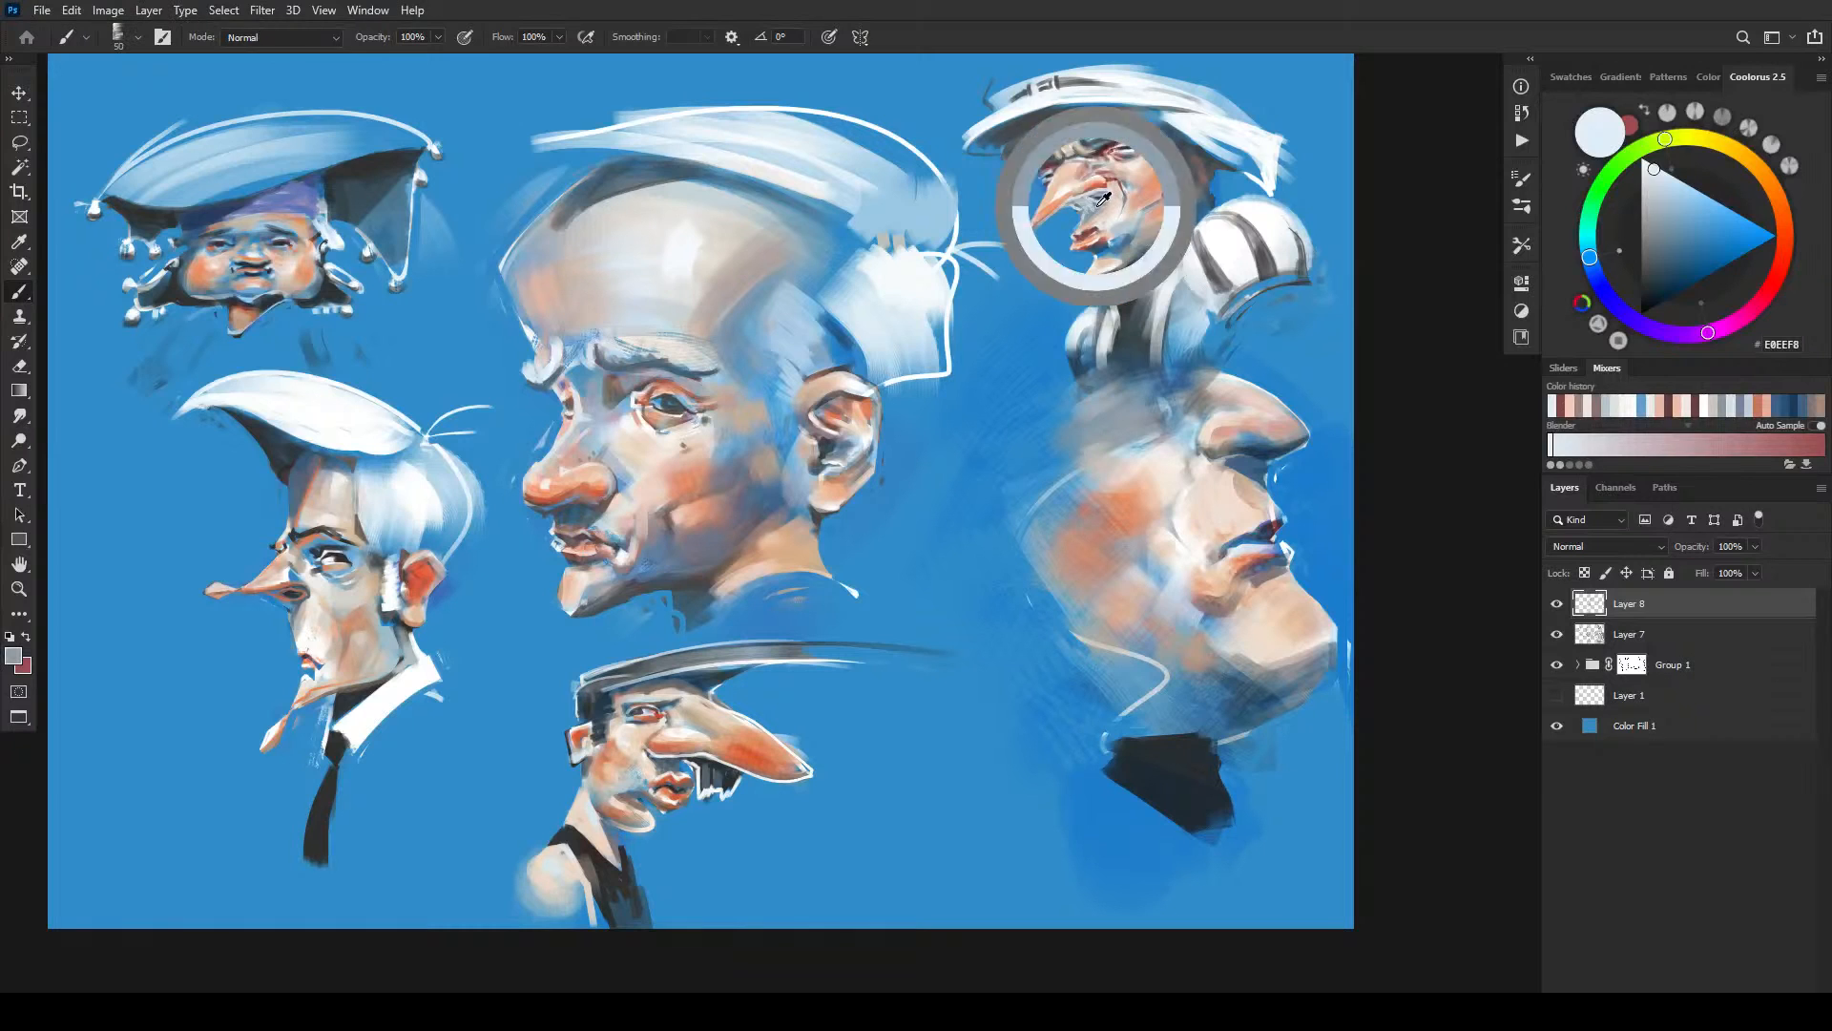
{"action": "left_click", "coordinate": [1089, 188], "text": "alt"}
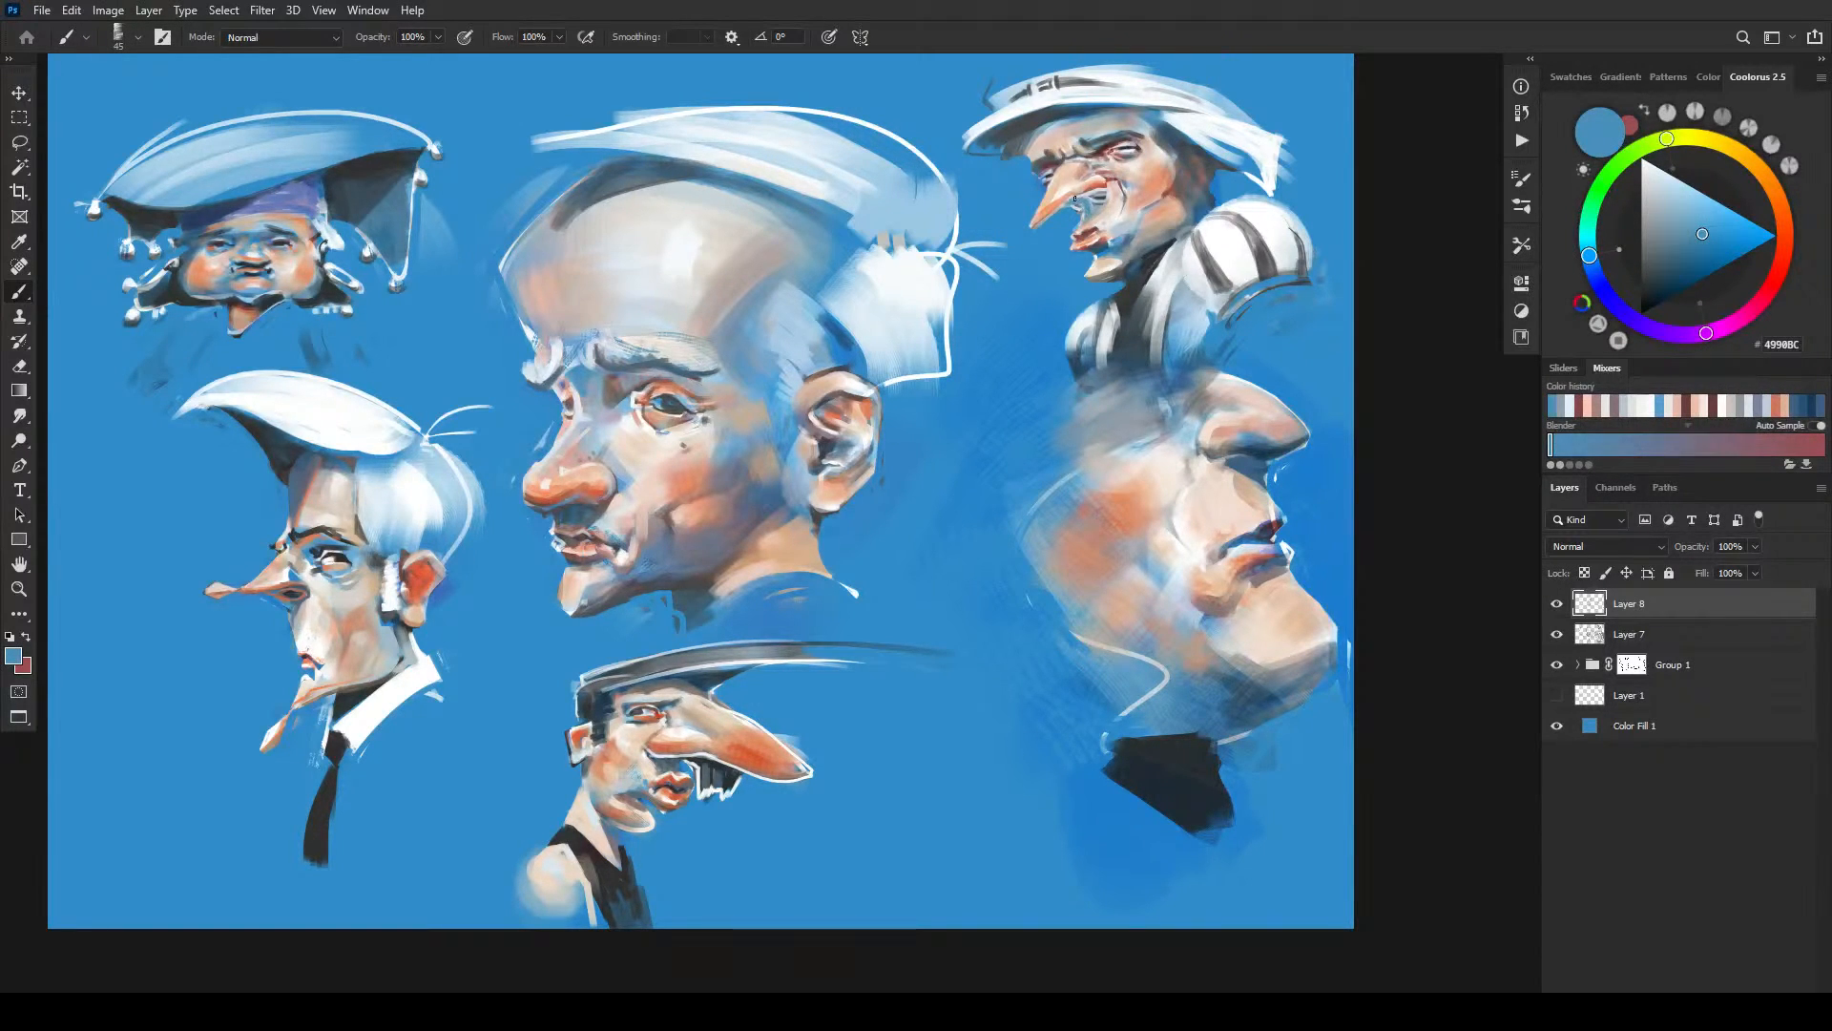
- Detail the small upper-right head's nostril area with sampled steel blue, reducing the brush to 15 pixels
{"action": "key", "text": "bracketleft"}
{"action": "key", "text": "bracketleft"}
{"action": "key", "text": "bracketleft"}
{"action": "left_click", "coordinate": [1100, 196], "text": "alt"}
{"action": "key", "text": "bracketleft"}
{"action": "key", "text": "bracketleft"}
{"action": "key", "text": "bracketleft"}
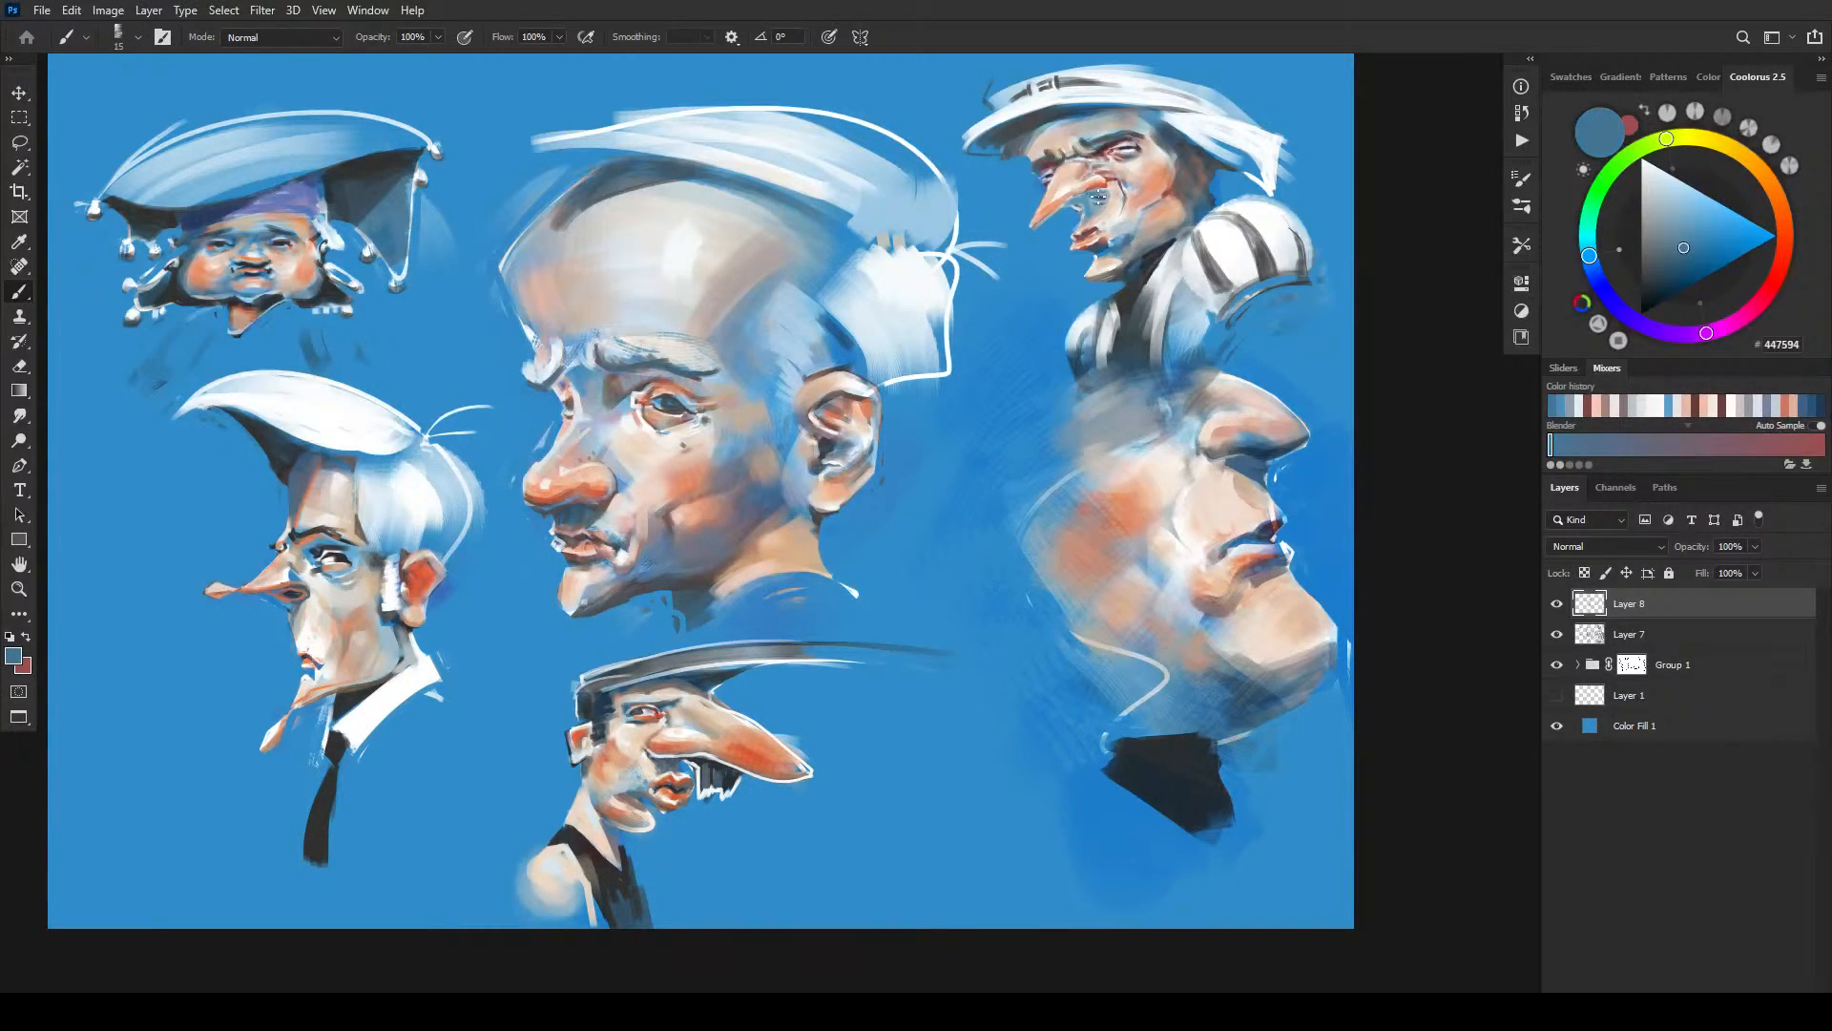
- Darken the shadow under the small upper-right head's nostril with sampled dark slate, enlarging the brush to 40 pixels
{"action": "key", "text": "bracketright"}
{"action": "key", "text": "bracketright"}
{"action": "left_click", "coordinate": [1098, 195], "text": "alt"}
{"action": "key", "text": "bracketright"}
{"action": "key", "text": "bracketright"}
{"action": "key", "text": "bracketright"}
{"action": "key", "text": "bracketright"}
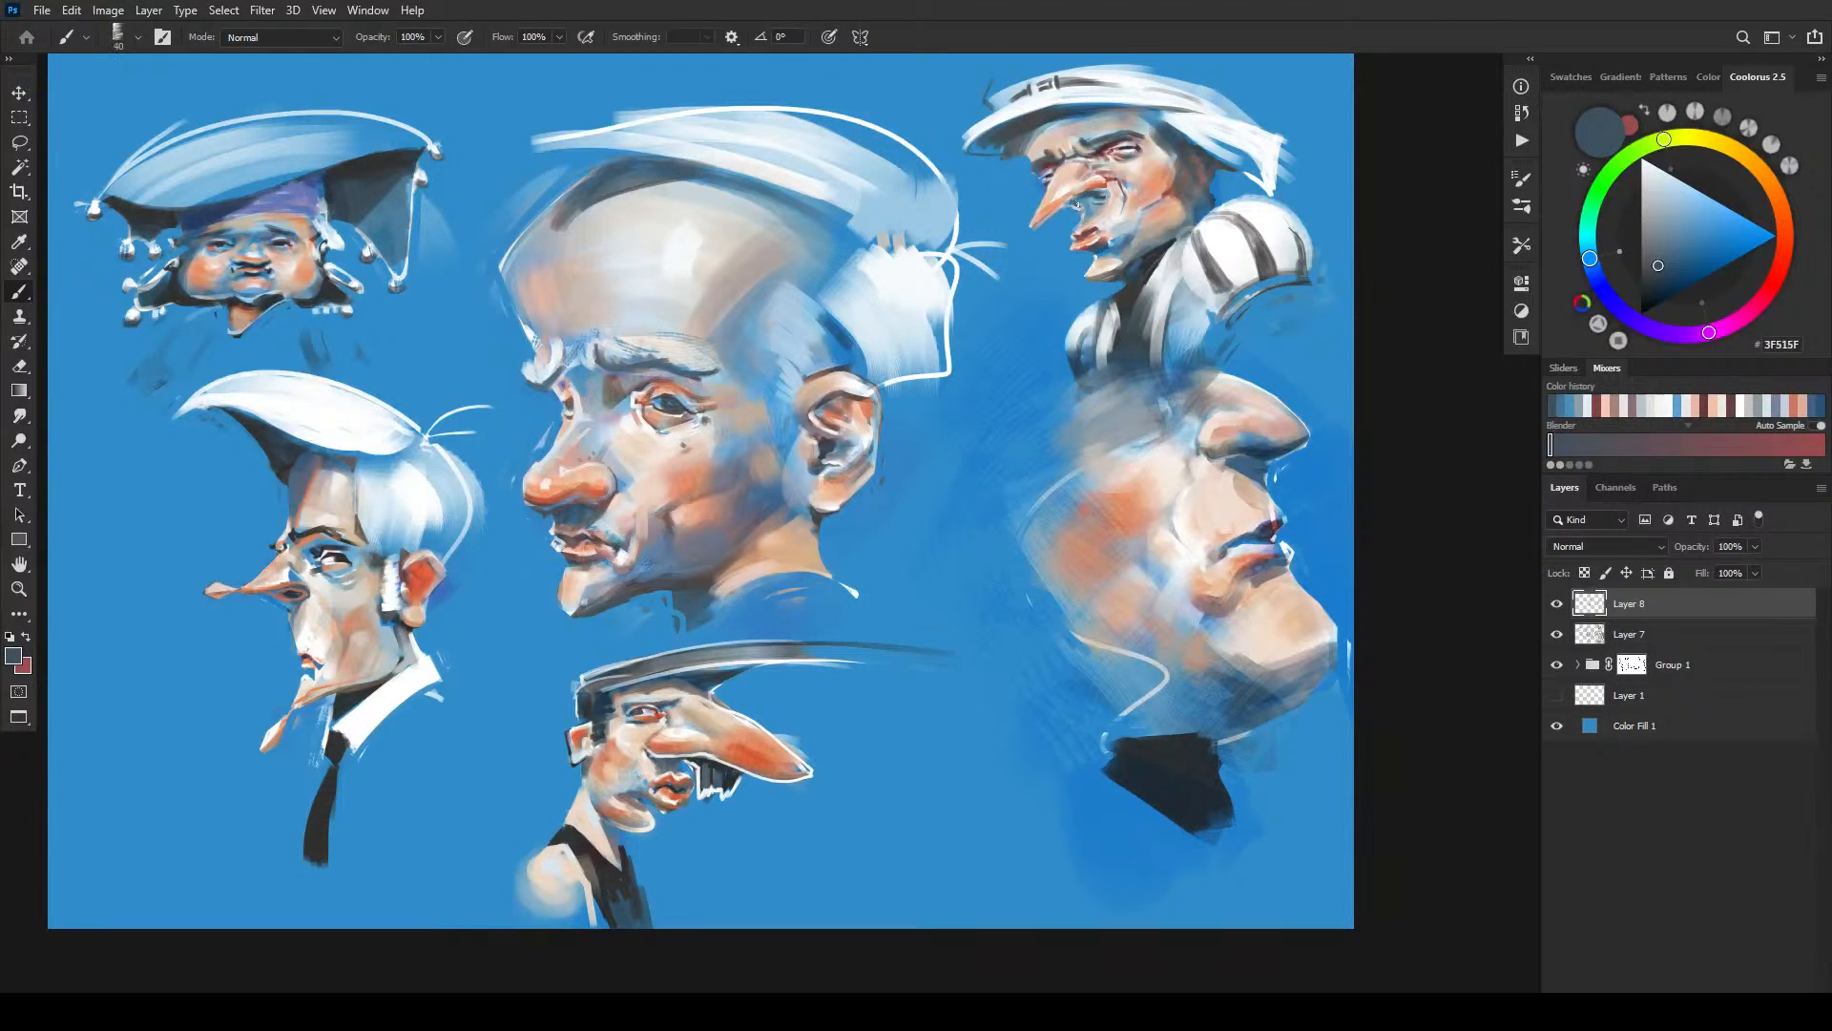
- Rework the underside of the small upper-right head's long nose with sampled light blue and terracotta at 40 pixels
{"action": "left_click", "coordinate": [1084, 203], "text": "alt"}
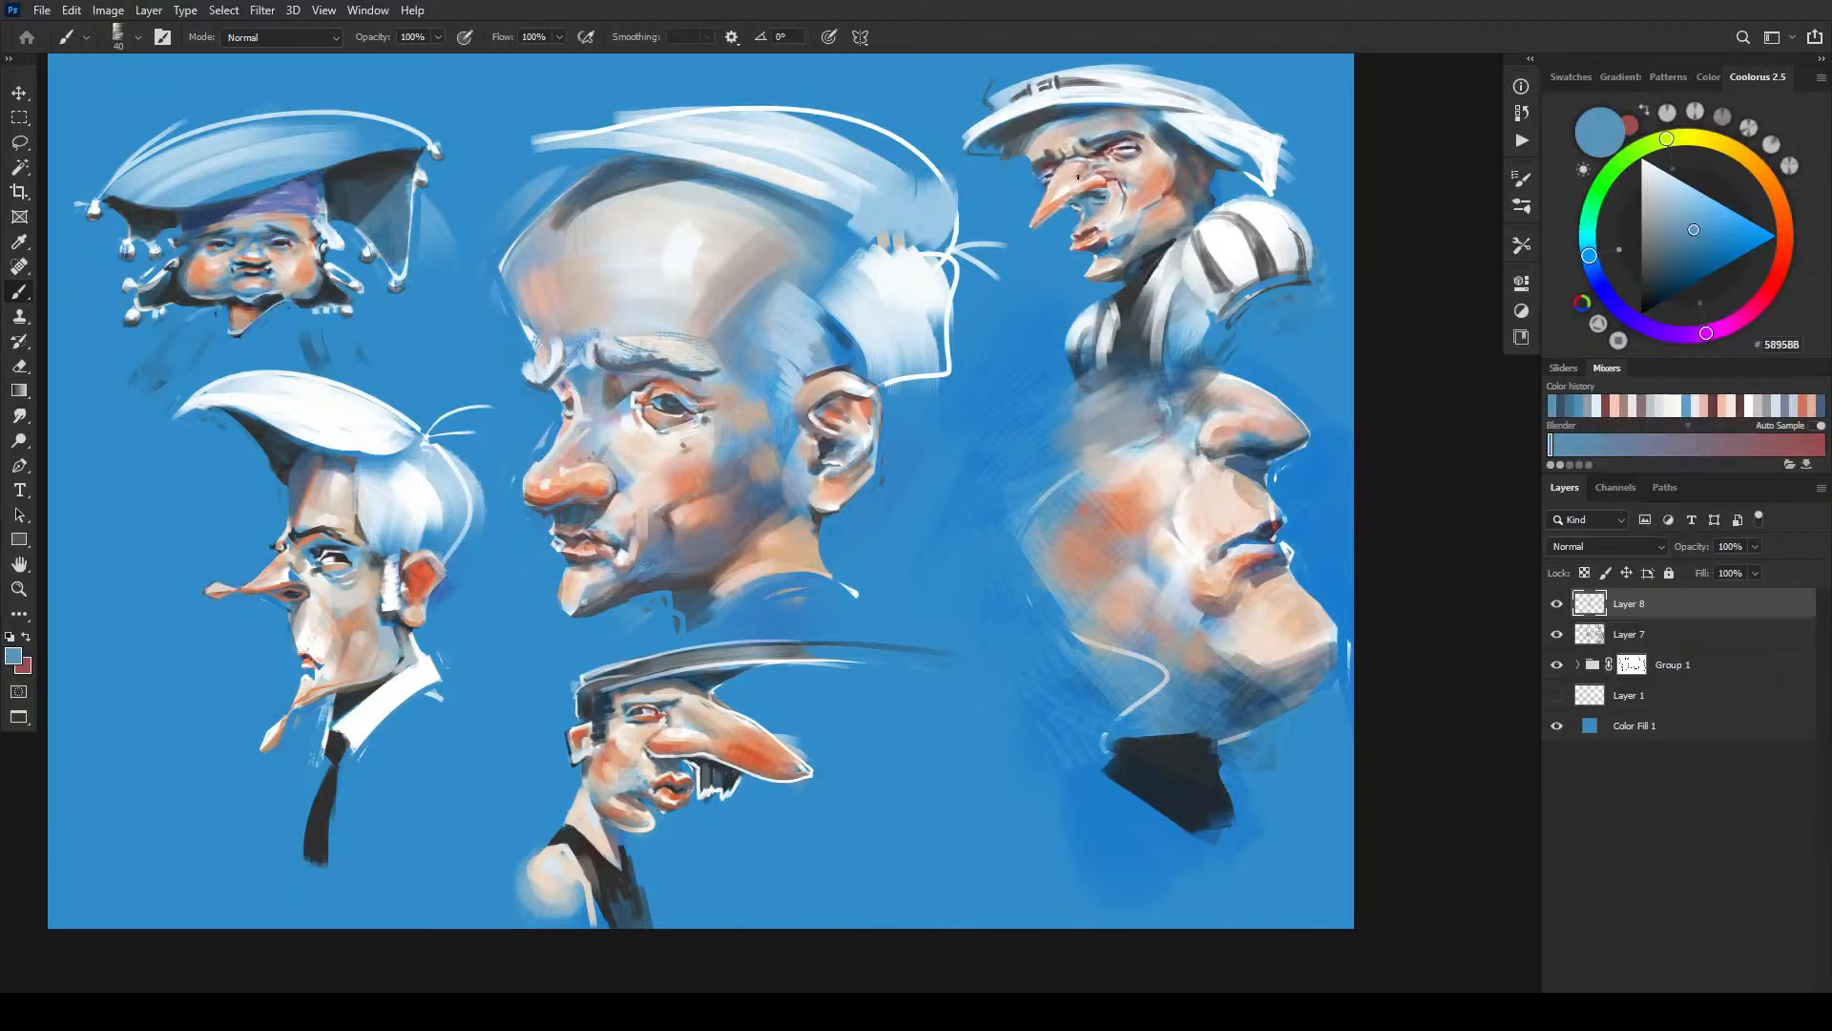
{"action": "left_click", "coordinate": [1059, 208], "text": "alt"}
{"action": "left_click", "coordinate": [1081, 193], "text": "alt"}
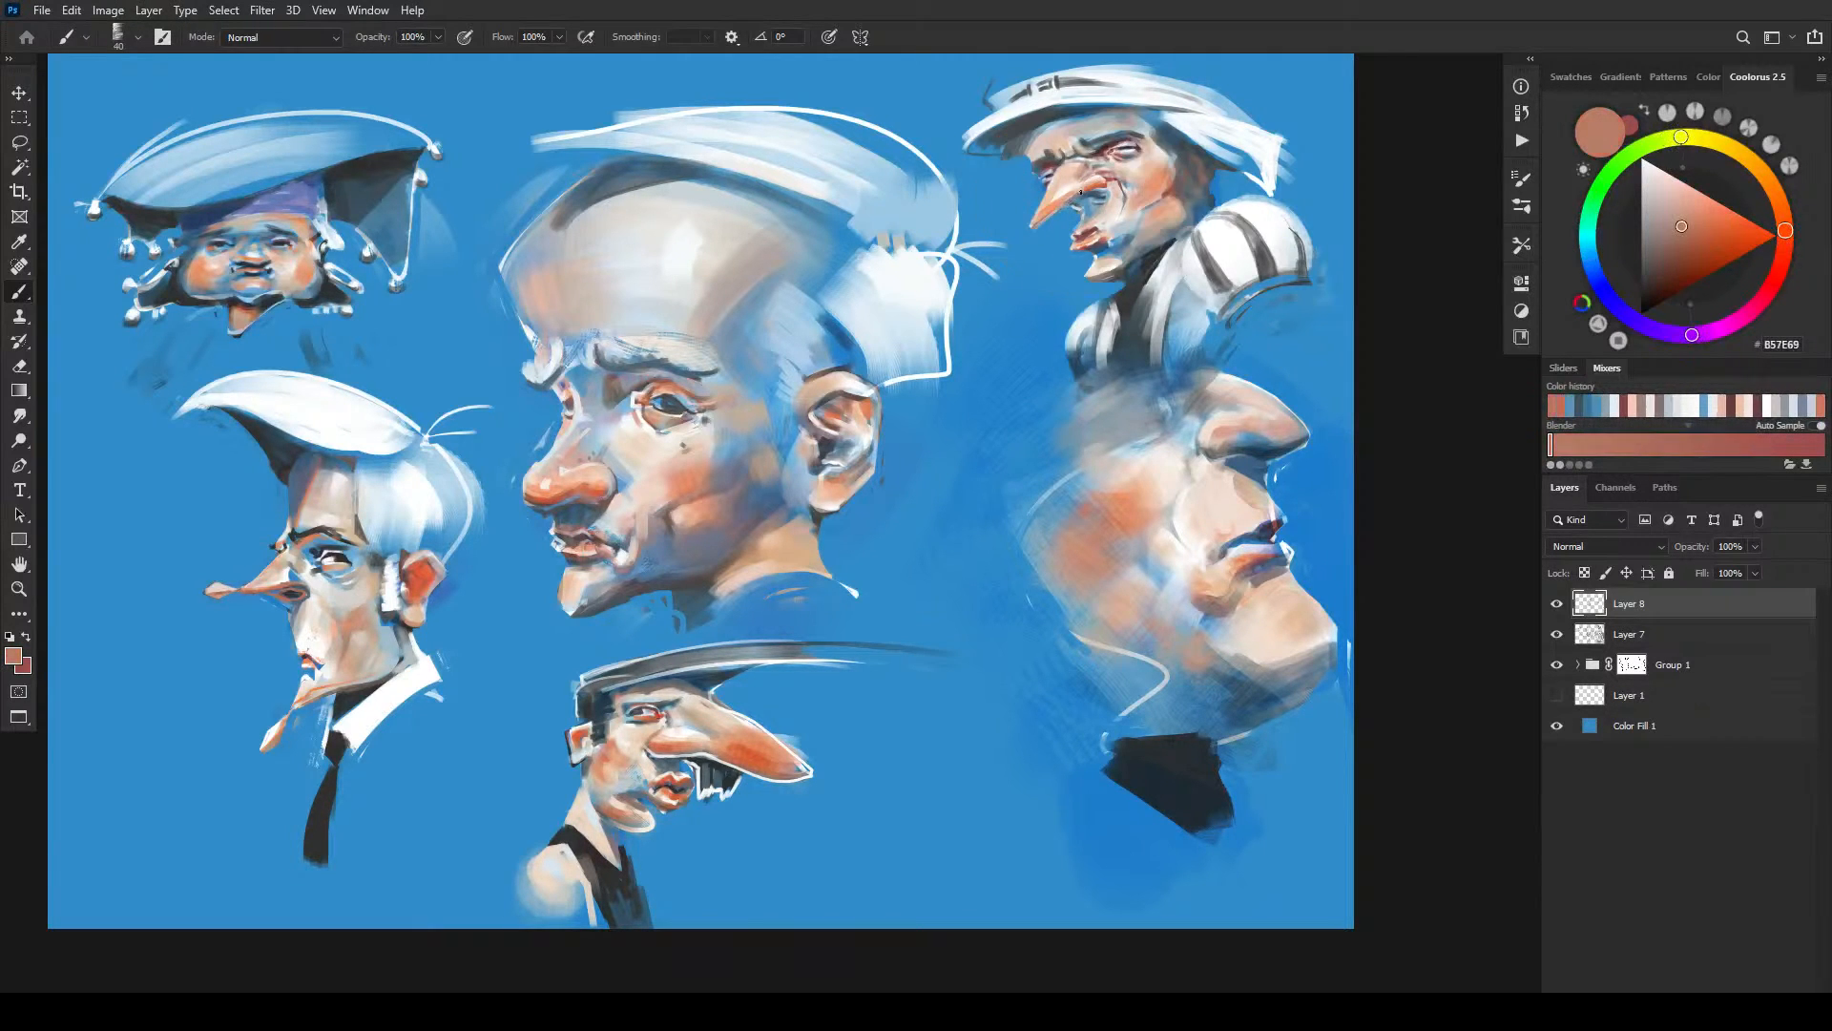
- Refine the area around the small upper-right head's nostril and smile line with sampled salmon, dusty pink and steel blue at 30 pixels
{"action": "left_click", "coordinate": [1104, 182], "text": "alt"}
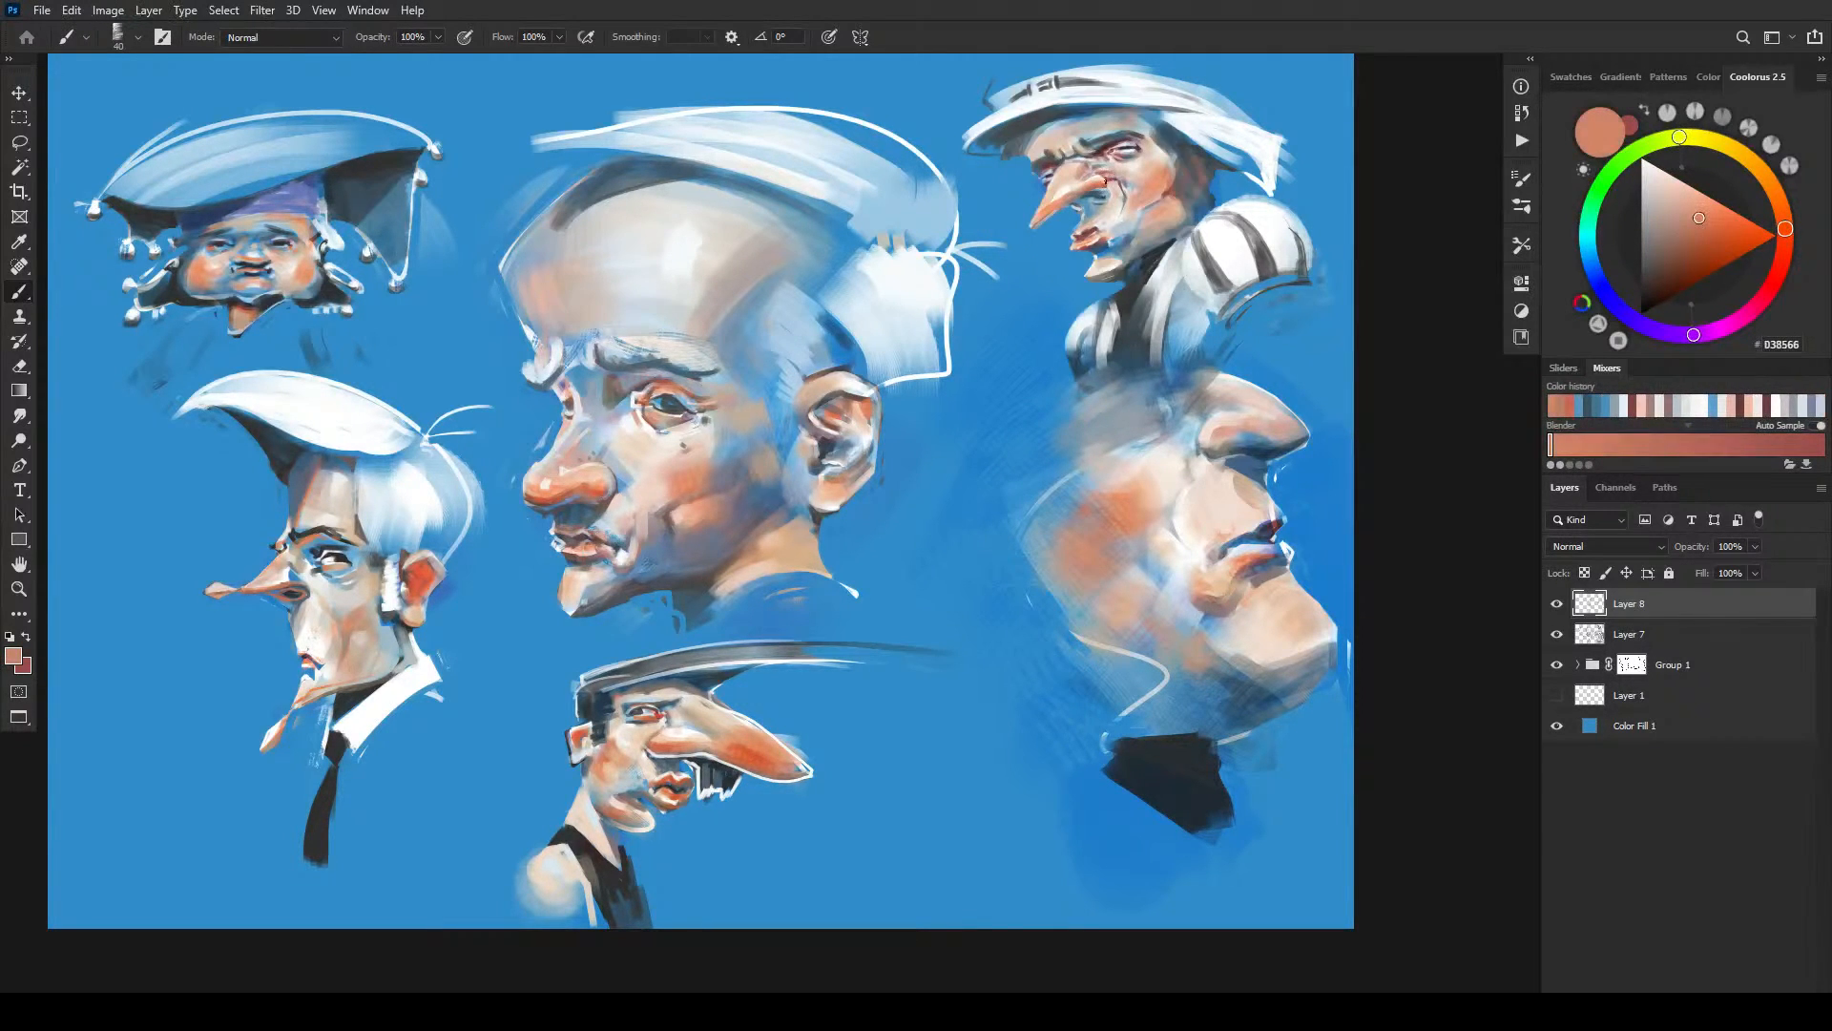
{"action": "left_click", "coordinate": [1085, 186], "text": "alt"}
{"action": "key", "text": "bracketleft"}
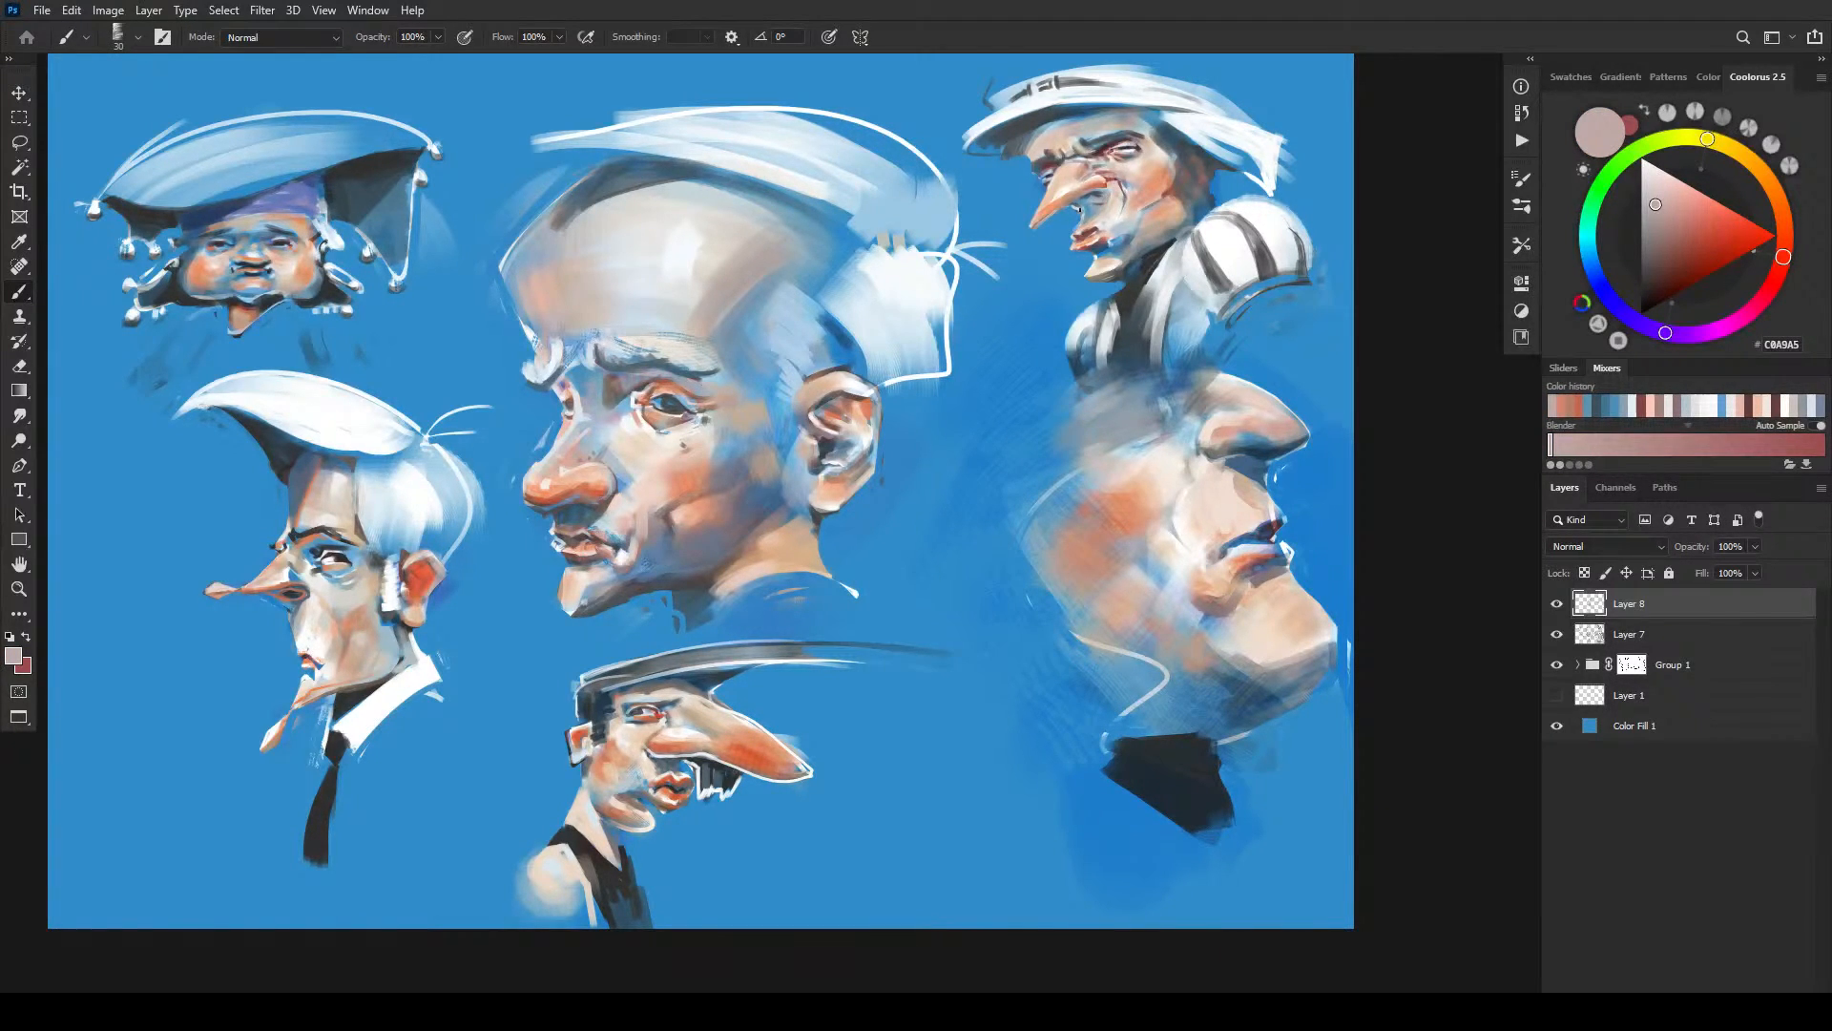
{"action": "left_click", "coordinate": [1105, 202], "text": "alt"}
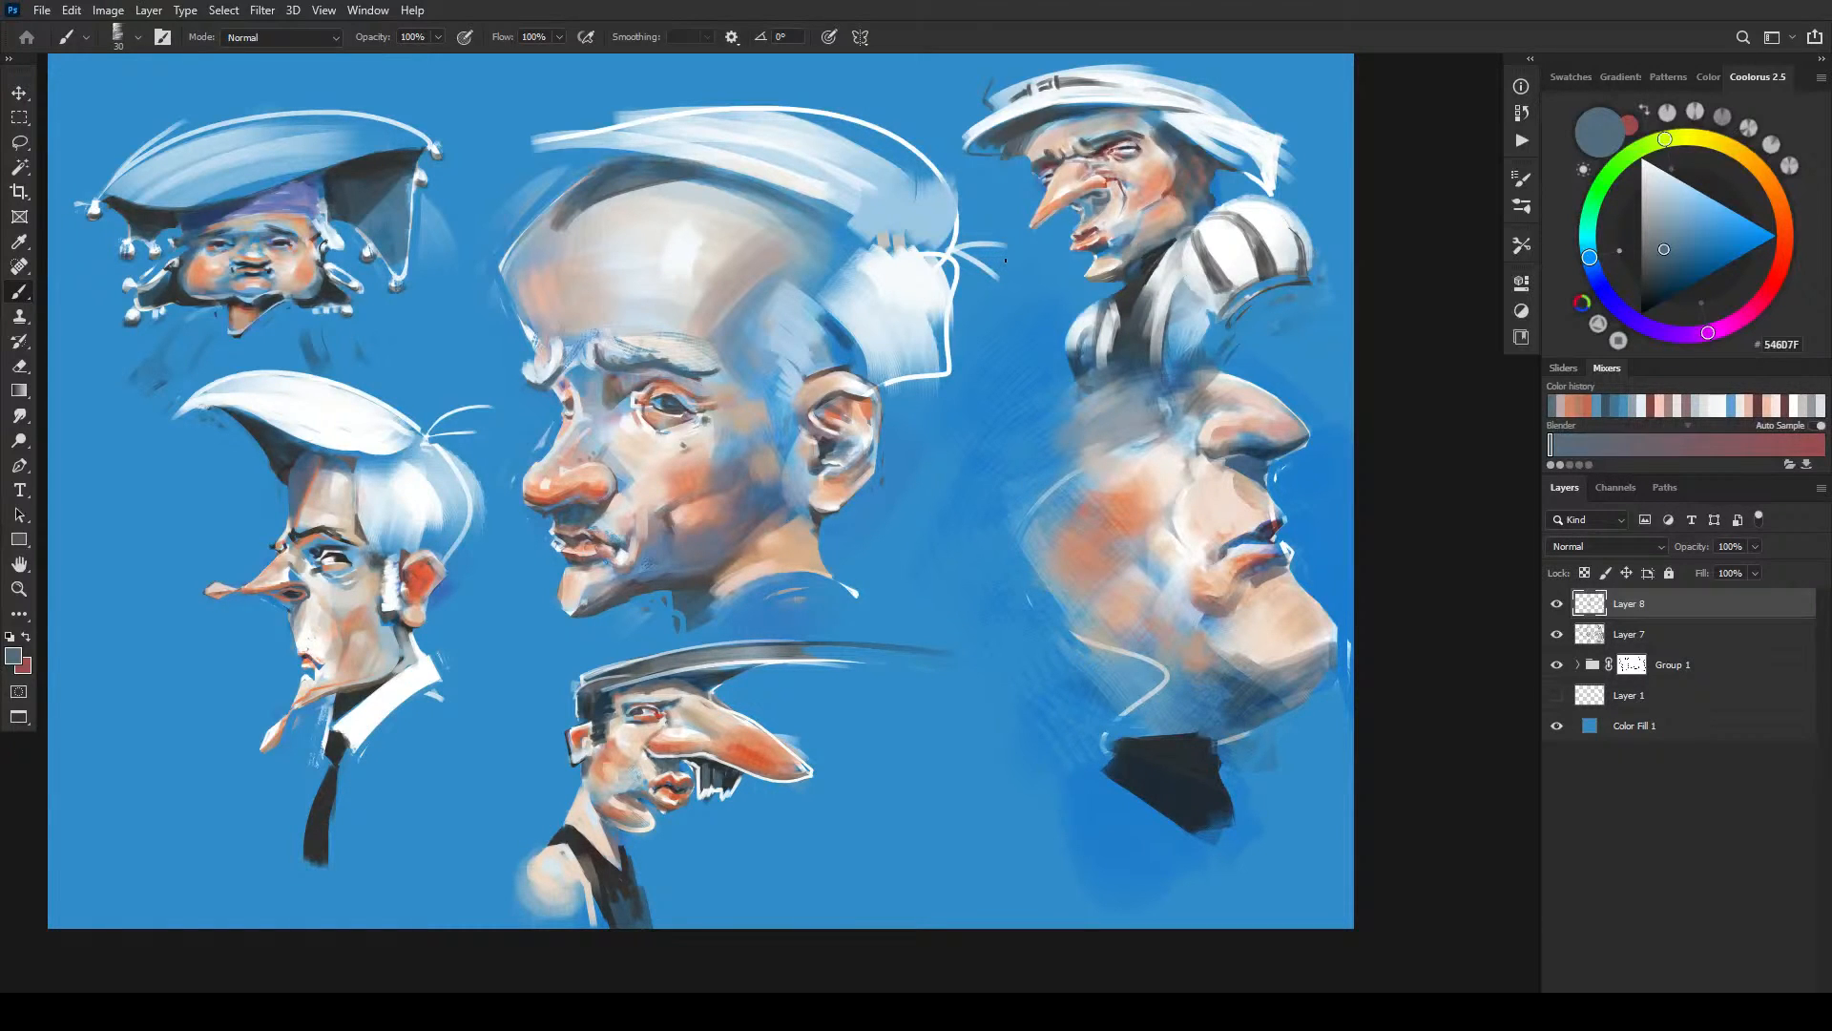
- Touch up the small upper-right head's brow and eye area with sampled light blue and background blue at about 45 pixels
{"action": "left_click", "coordinate": [1042, 155], "text": "alt"}
{"action": "key", "text": "bracketright"}
{"action": "key", "text": "bracketright"}
{"action": "key", "text": "bracketright"}
{"action": "left_click", "coordinate": [1111, 131], "text": "alt"}
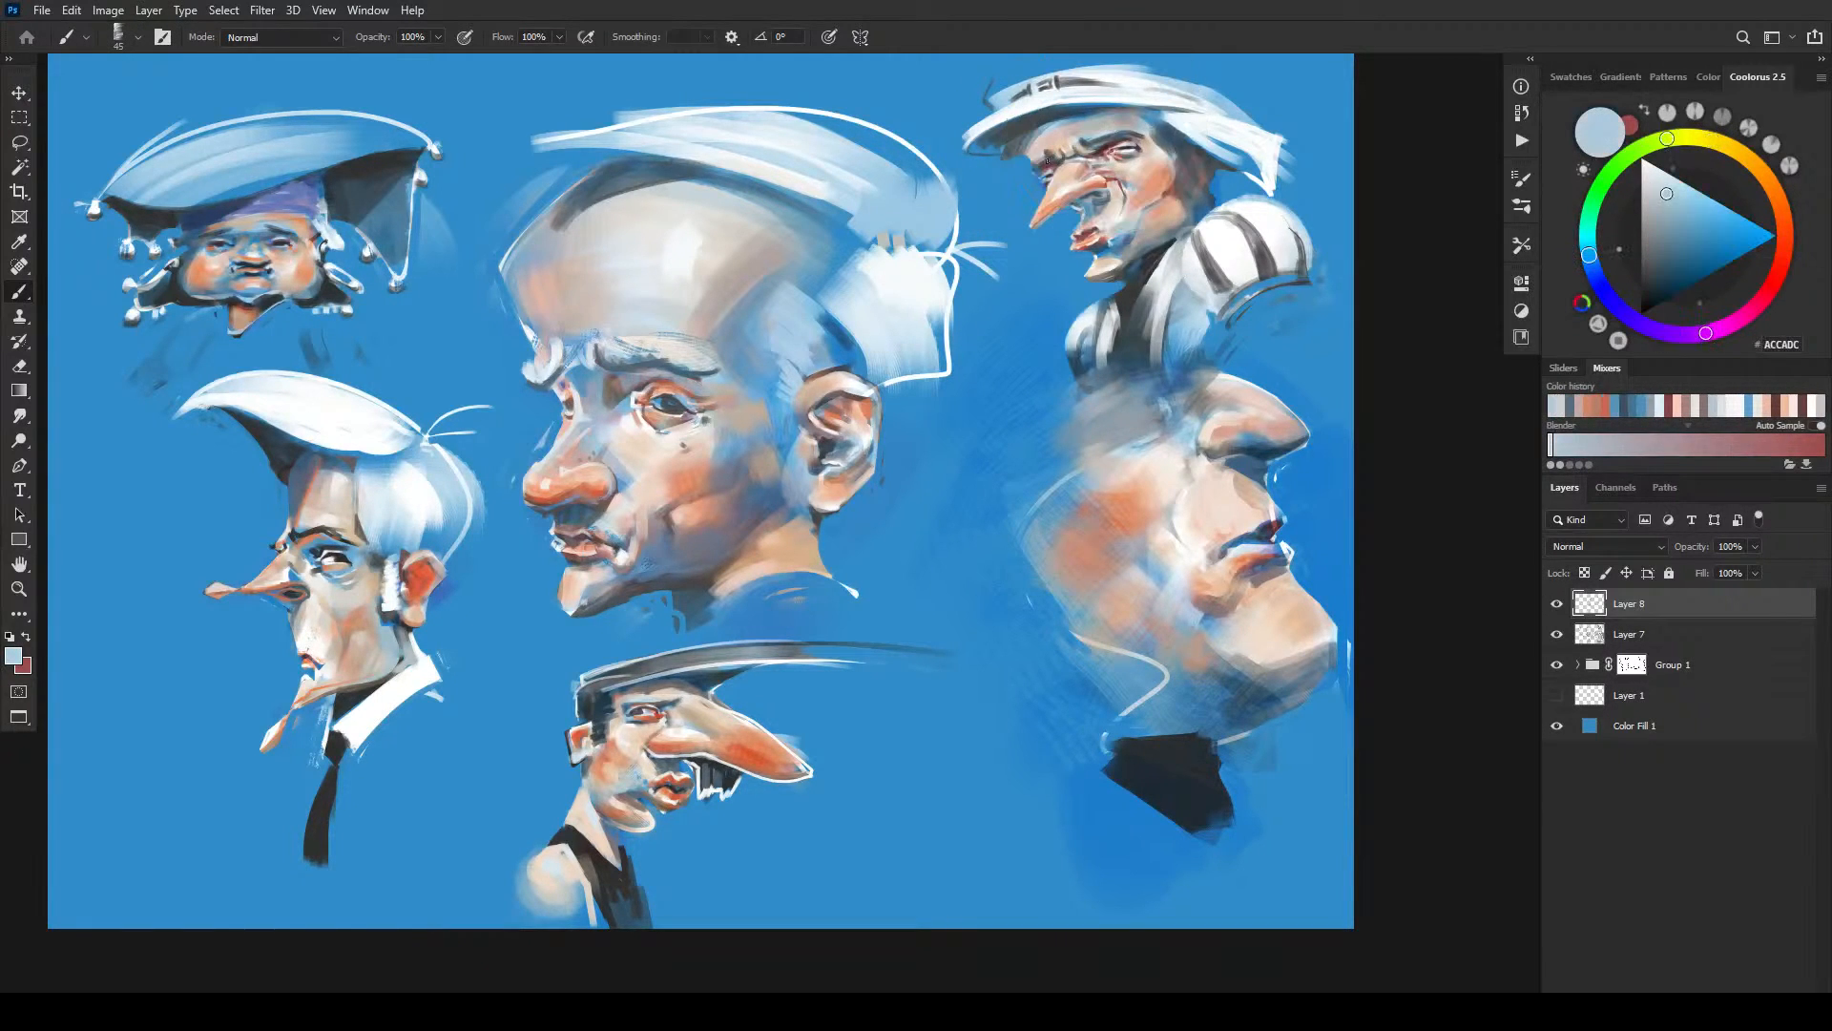
{"action": "left_click", "coordinate": [1078, 135], "text": "alt"}
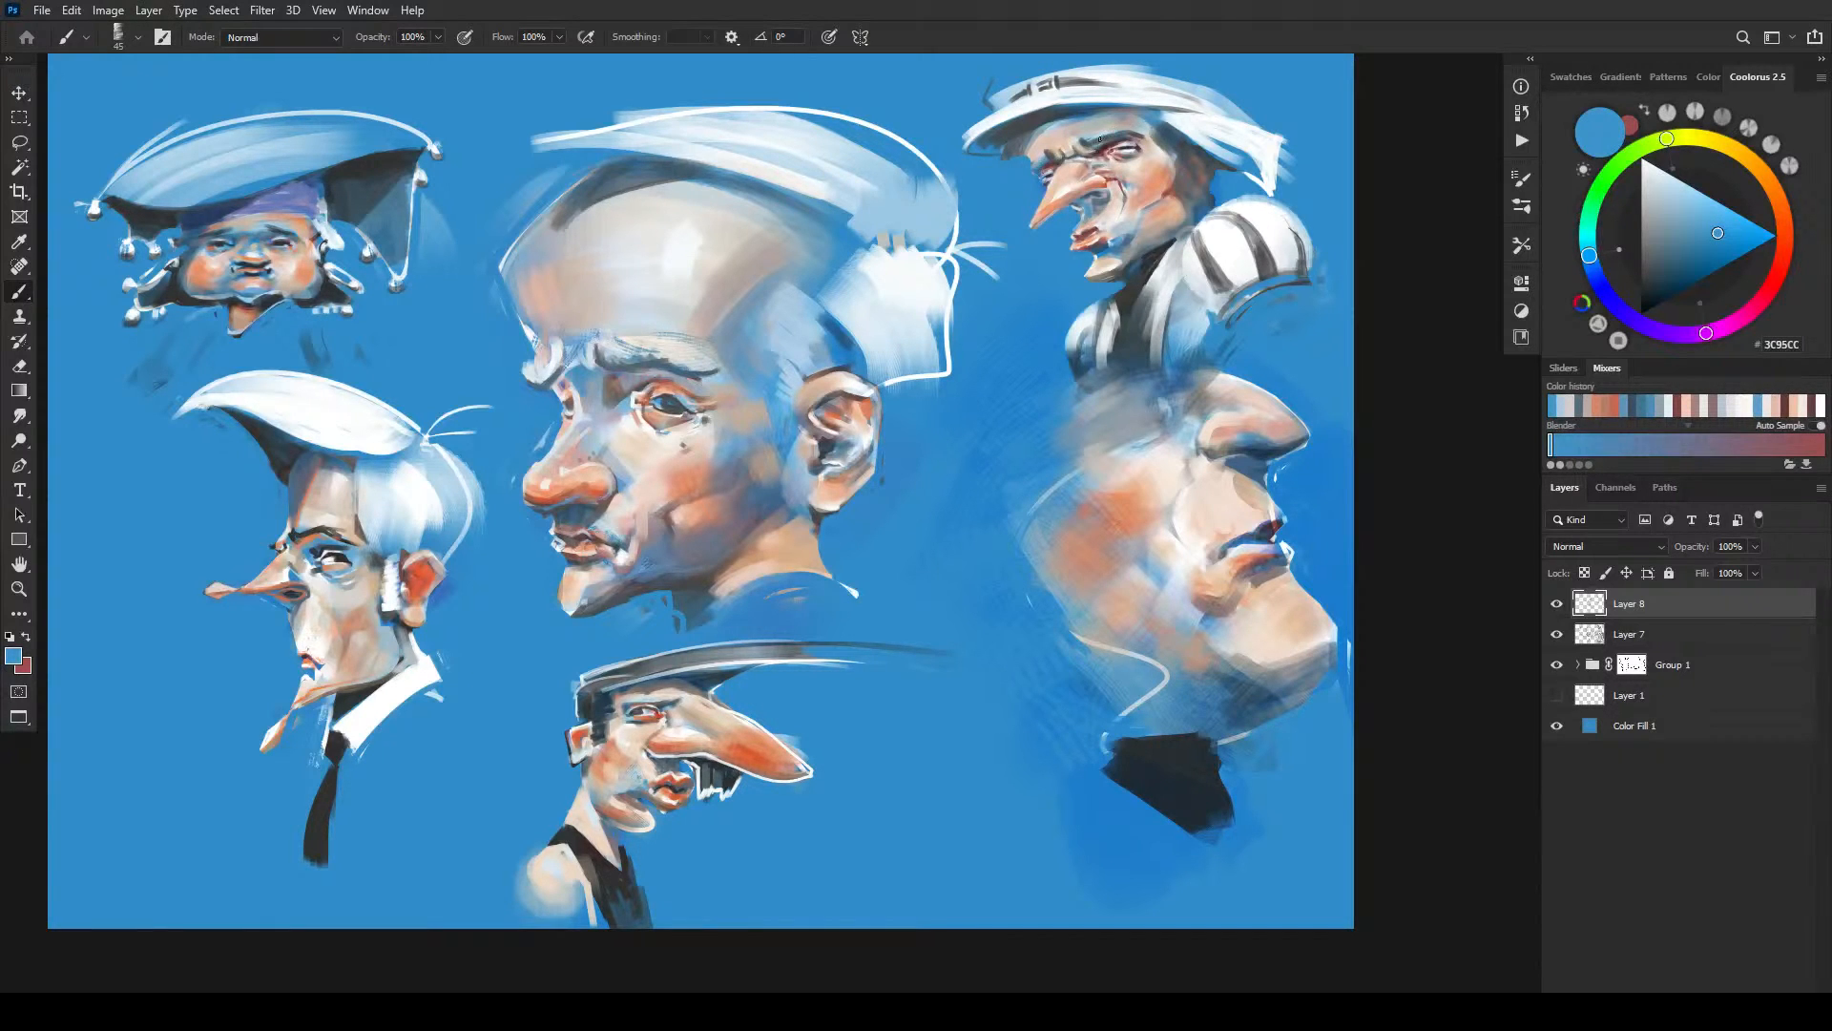
- Model the bridge of the small upper-right head's nose with sampled warm grey and grey-blue, reducing the brush to 25 pixels
{"action": "key", "text": "bracketleft"}
{"action": "key", "text": "bracketleft"}
{"action": "key", "text": "bracketleft"}
{"action": "key", "text": "bracketleft"}
{"action": "key", "text": "bracketleft"}
{"action": "key", "text": "bracketright"}
{"action": "left_click", "coordinate": [1065, 163], "text": "alt"}
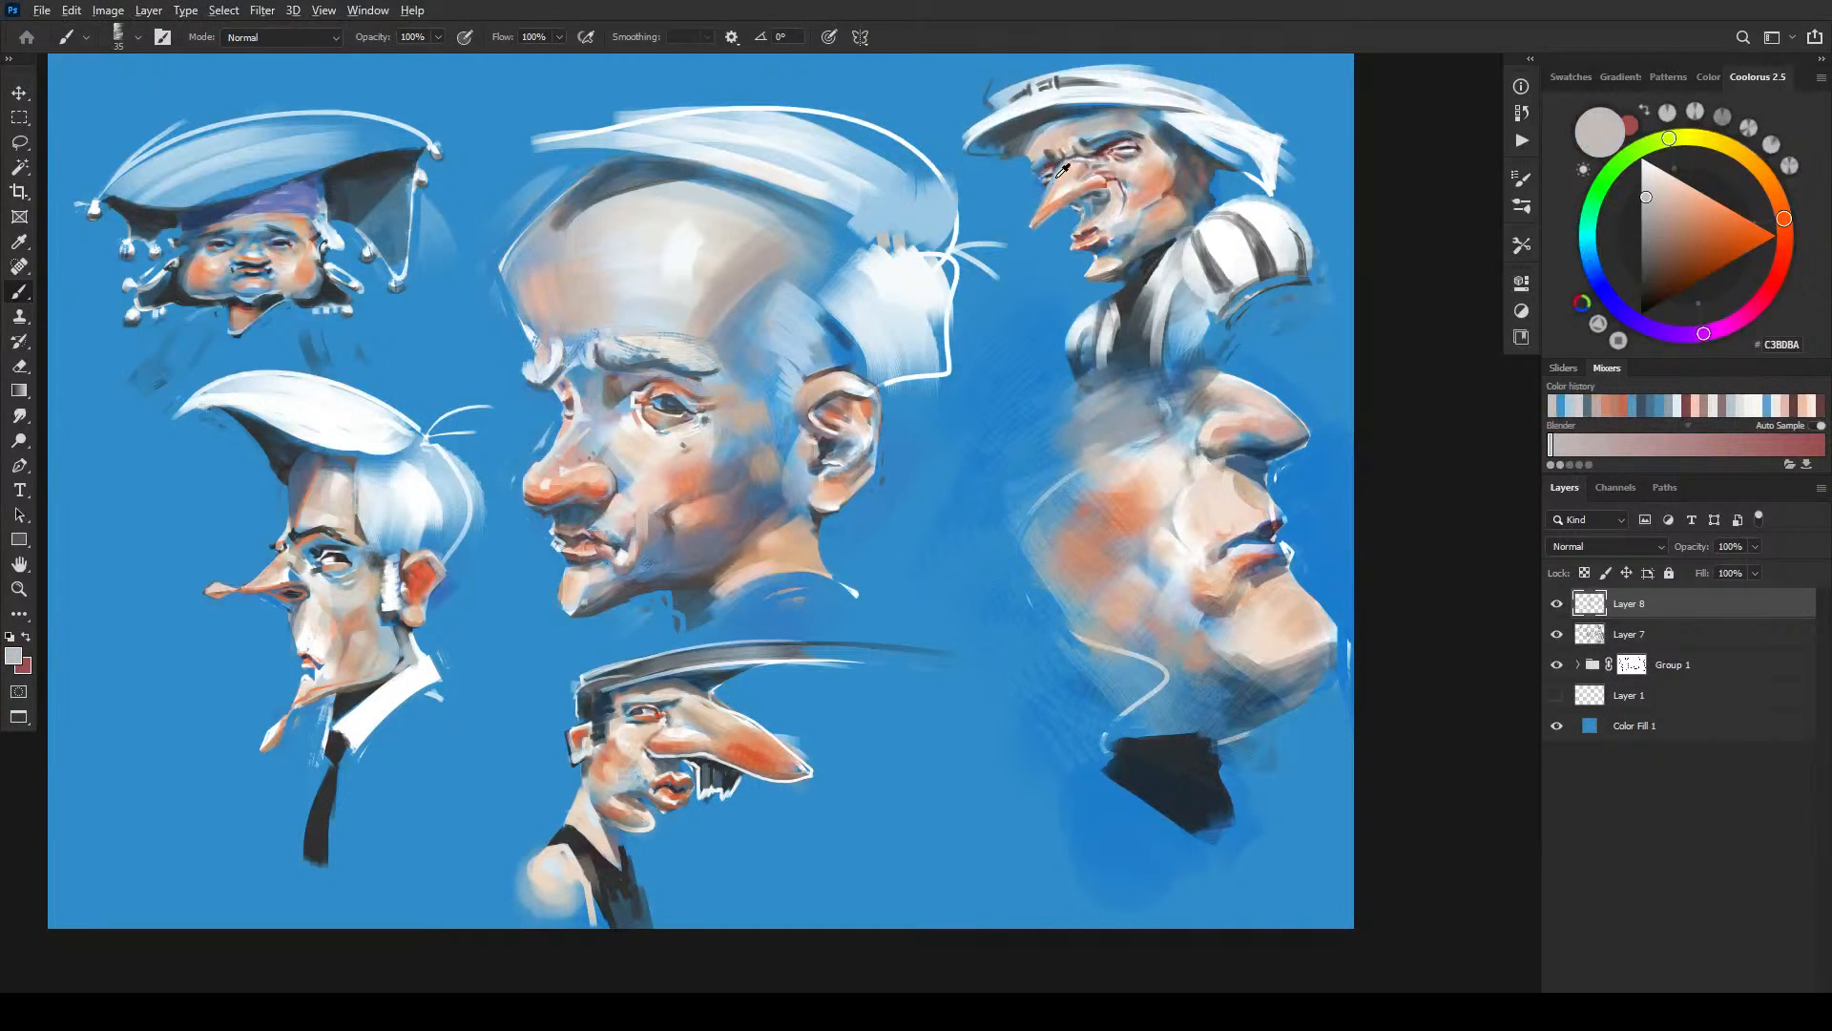
{"action": "left_click", "coordinate": [1048, 191], "text": "alt"}
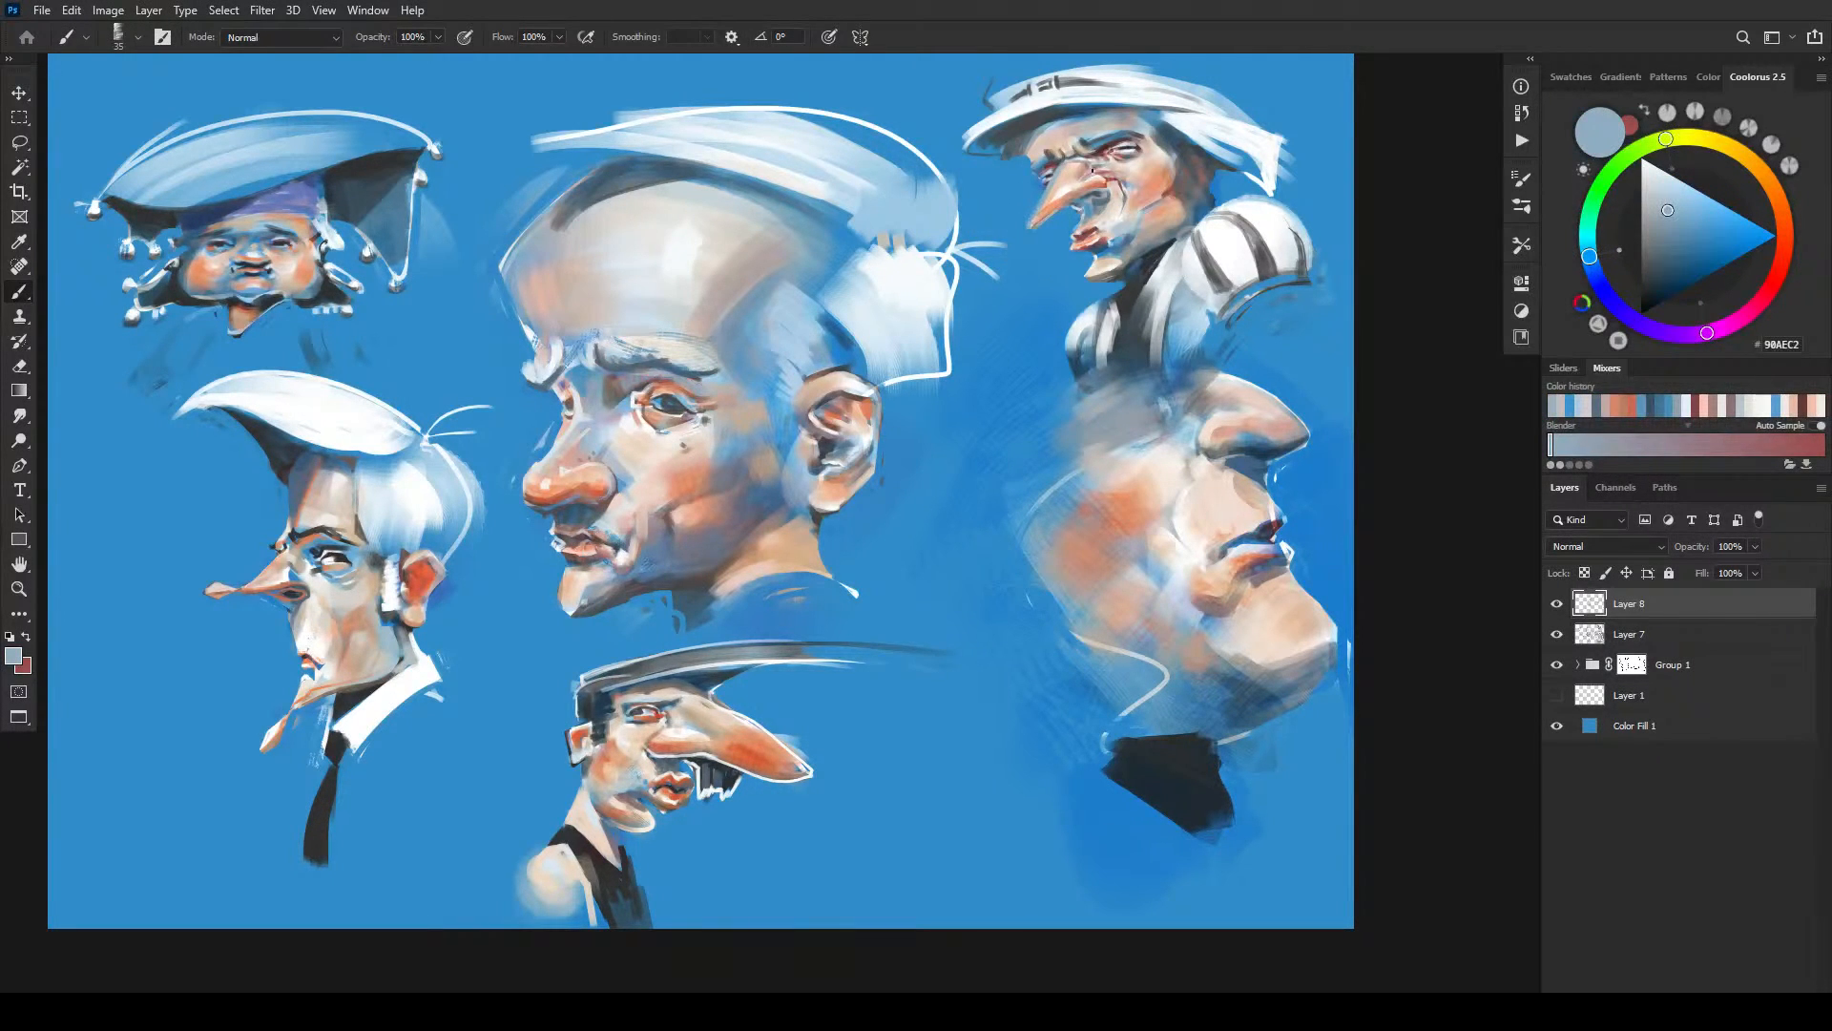
- Highlight the small upper-right head's nose with sampled pale peach and stroke orange F1956A towards its tip at 15 pixels
{"action": "left_click", "coordinate": [1062, 186], "text": "alt"}
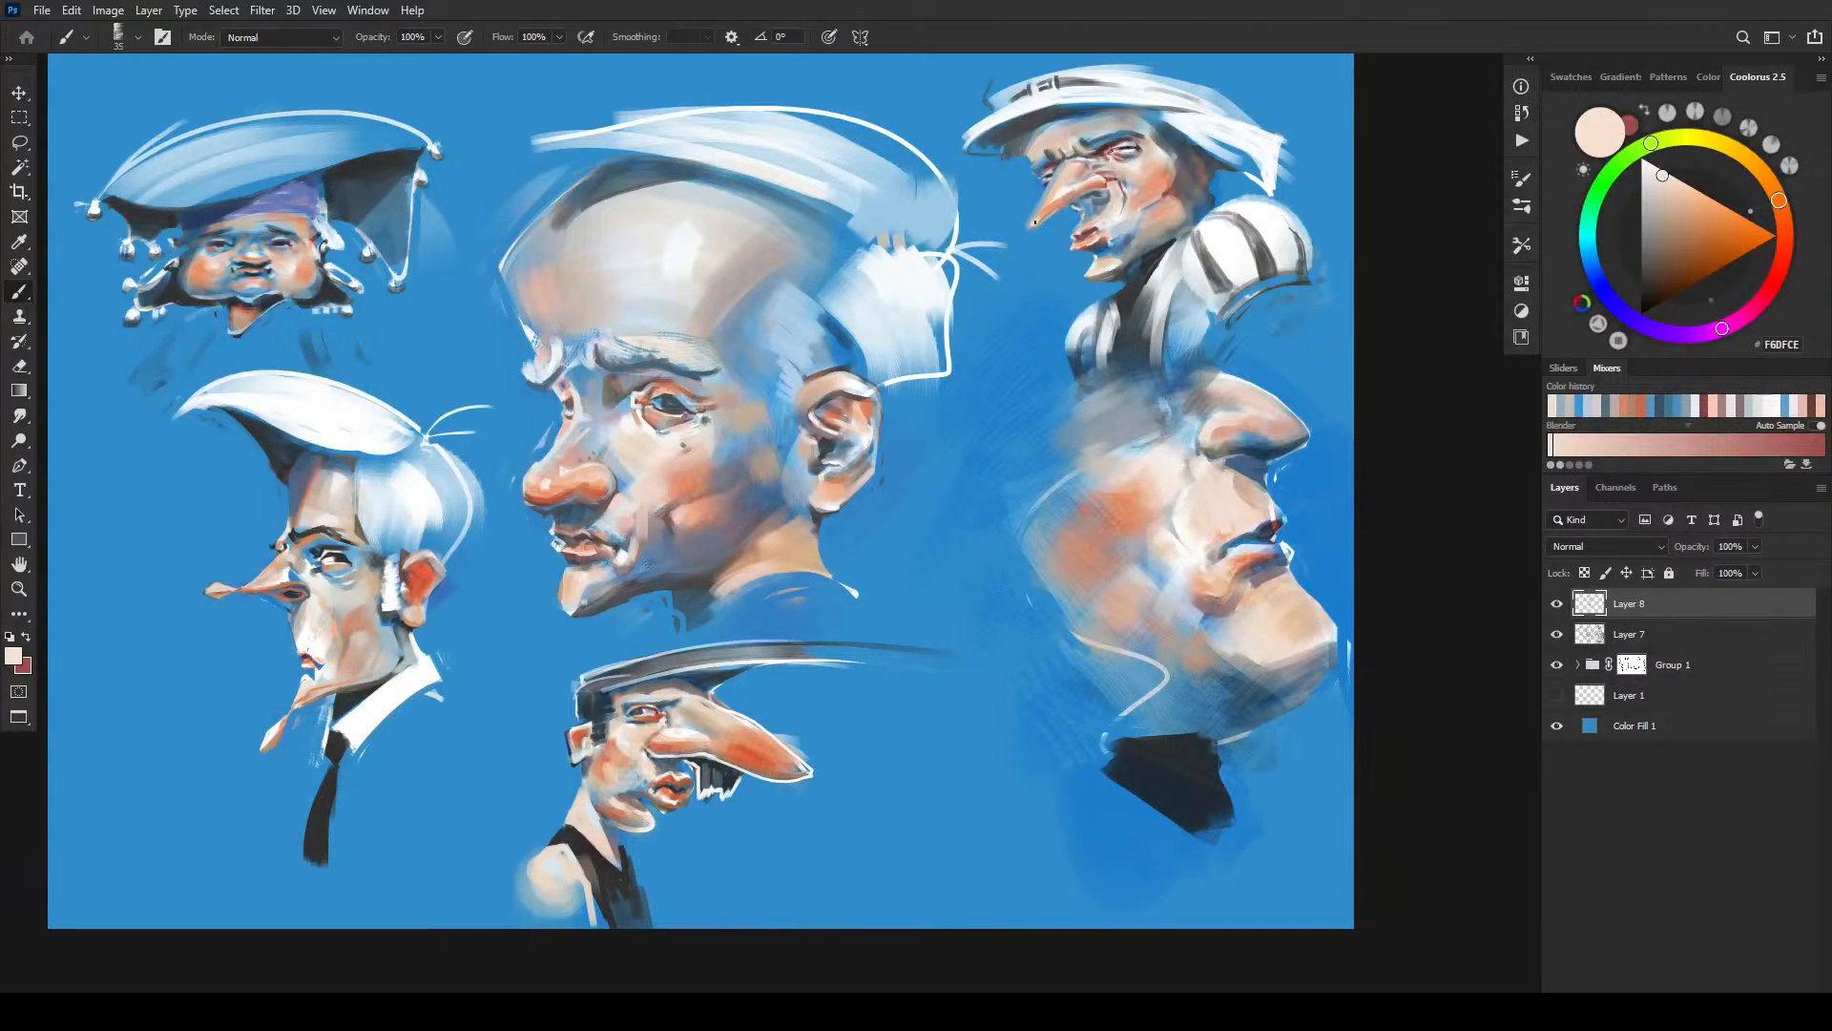
{"action": "left_click", "coordinate": [1055, 196], "text": "alt"}
{"action": "key", "text": "bracketleft"}
{"action": "key", "text": "bracketleft"}
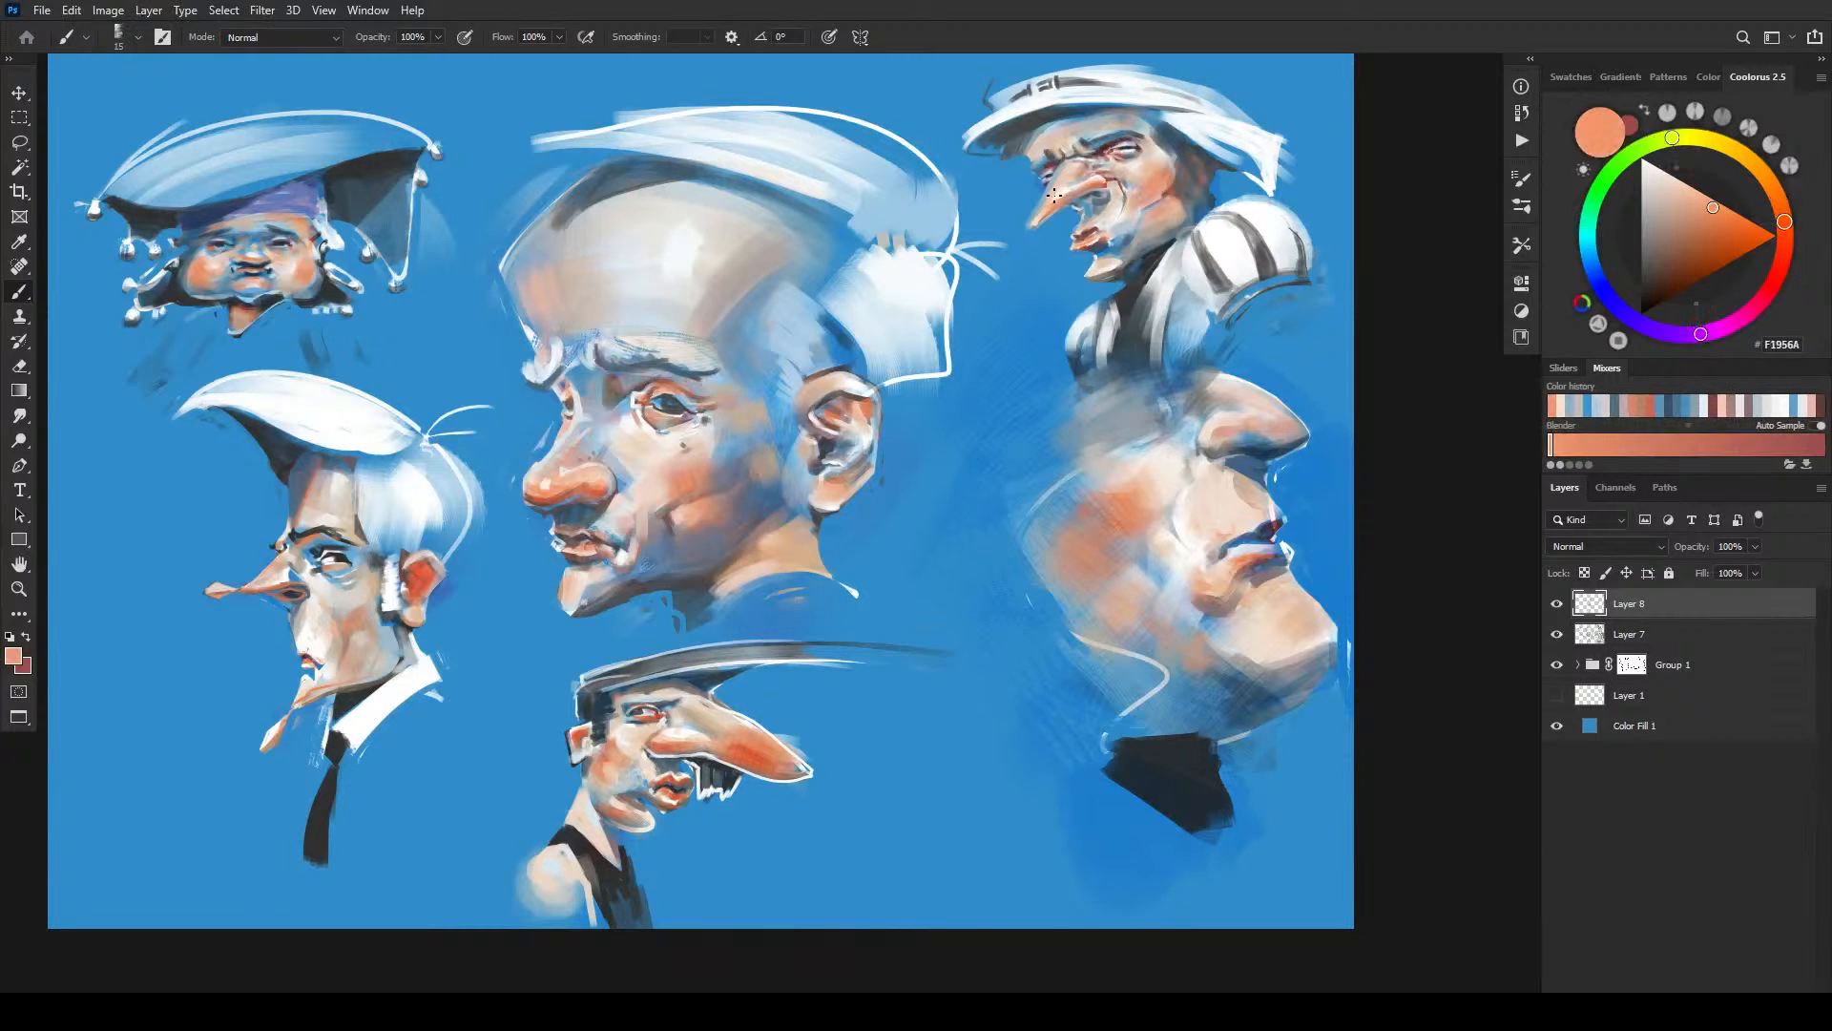
{"action": "left_click_drag", "start_coordinate": [1051, 209], "coordinate": [1034, 225]}
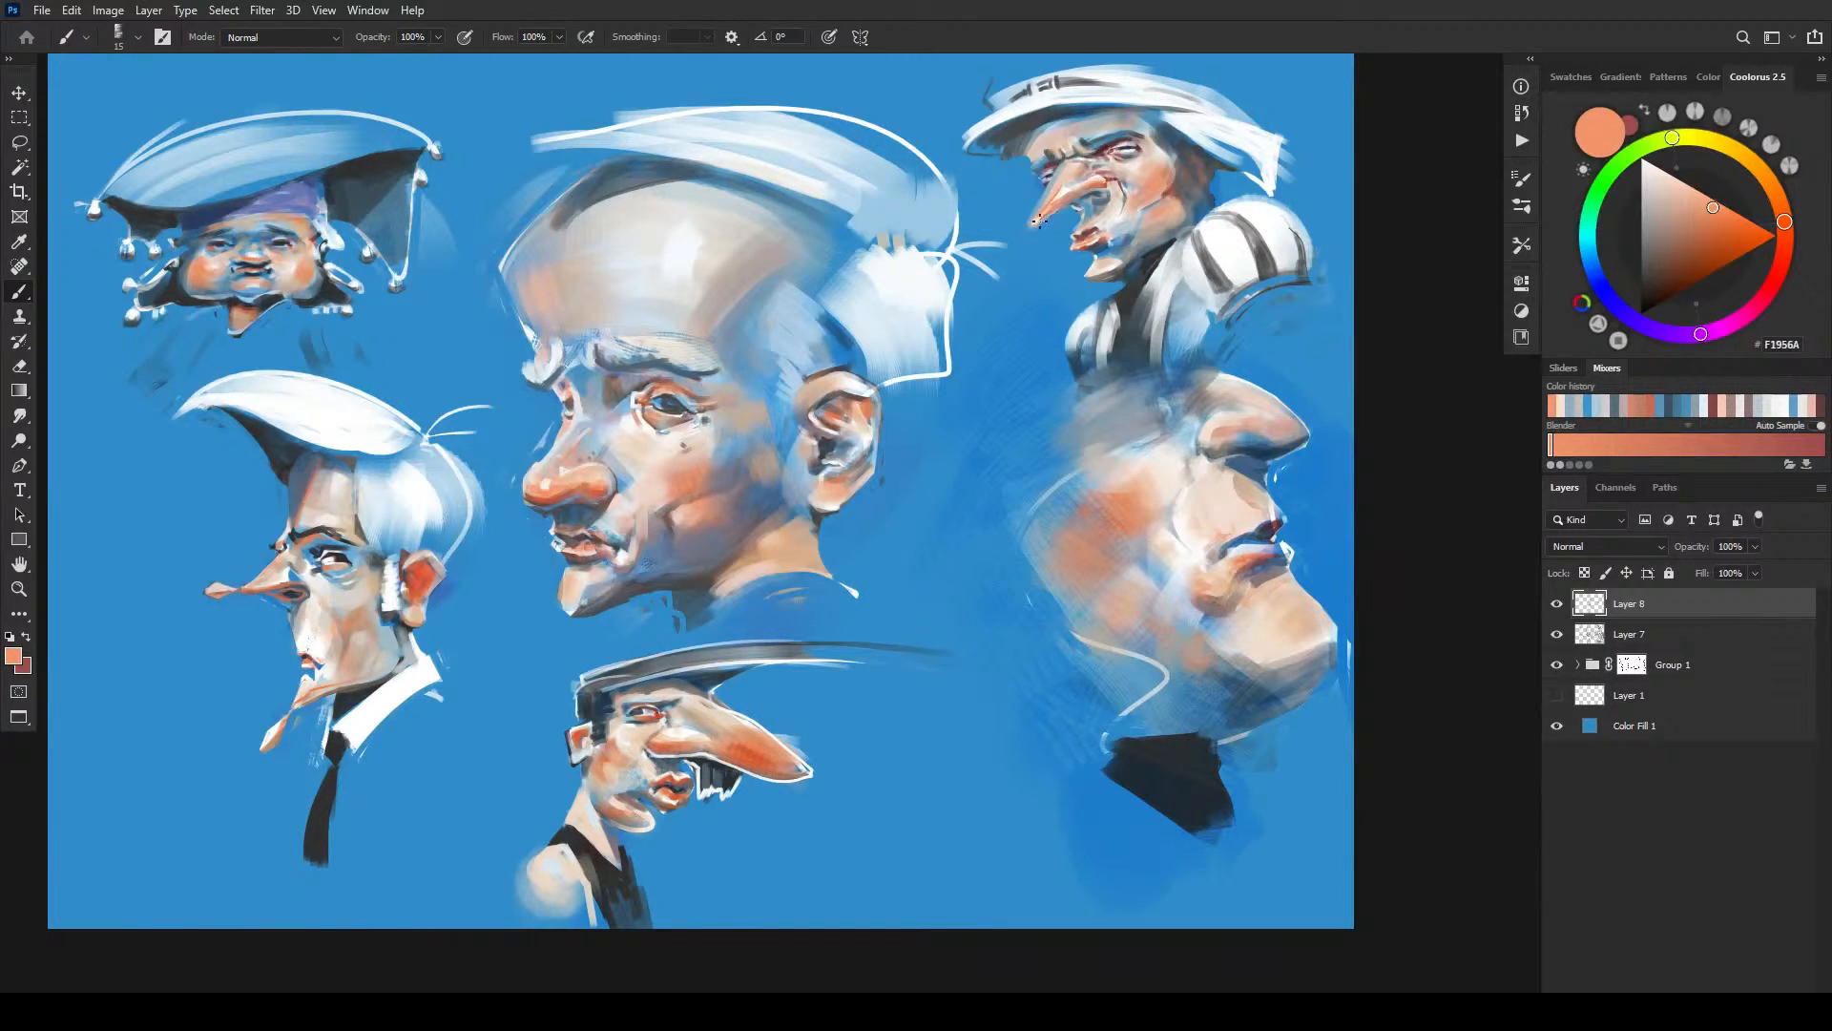
- Clean up around the small upper-right head's nose tip with sampled grey-blue and medium blue, using a larger brush
{"action": "left_click", "coordinate": [1127, 181], "text": "alt"}
{"action": "key", "text": "bracketright"}
{"action": "key", "text": "bracketright"}
{"action": "key", "text": "bracketright"}
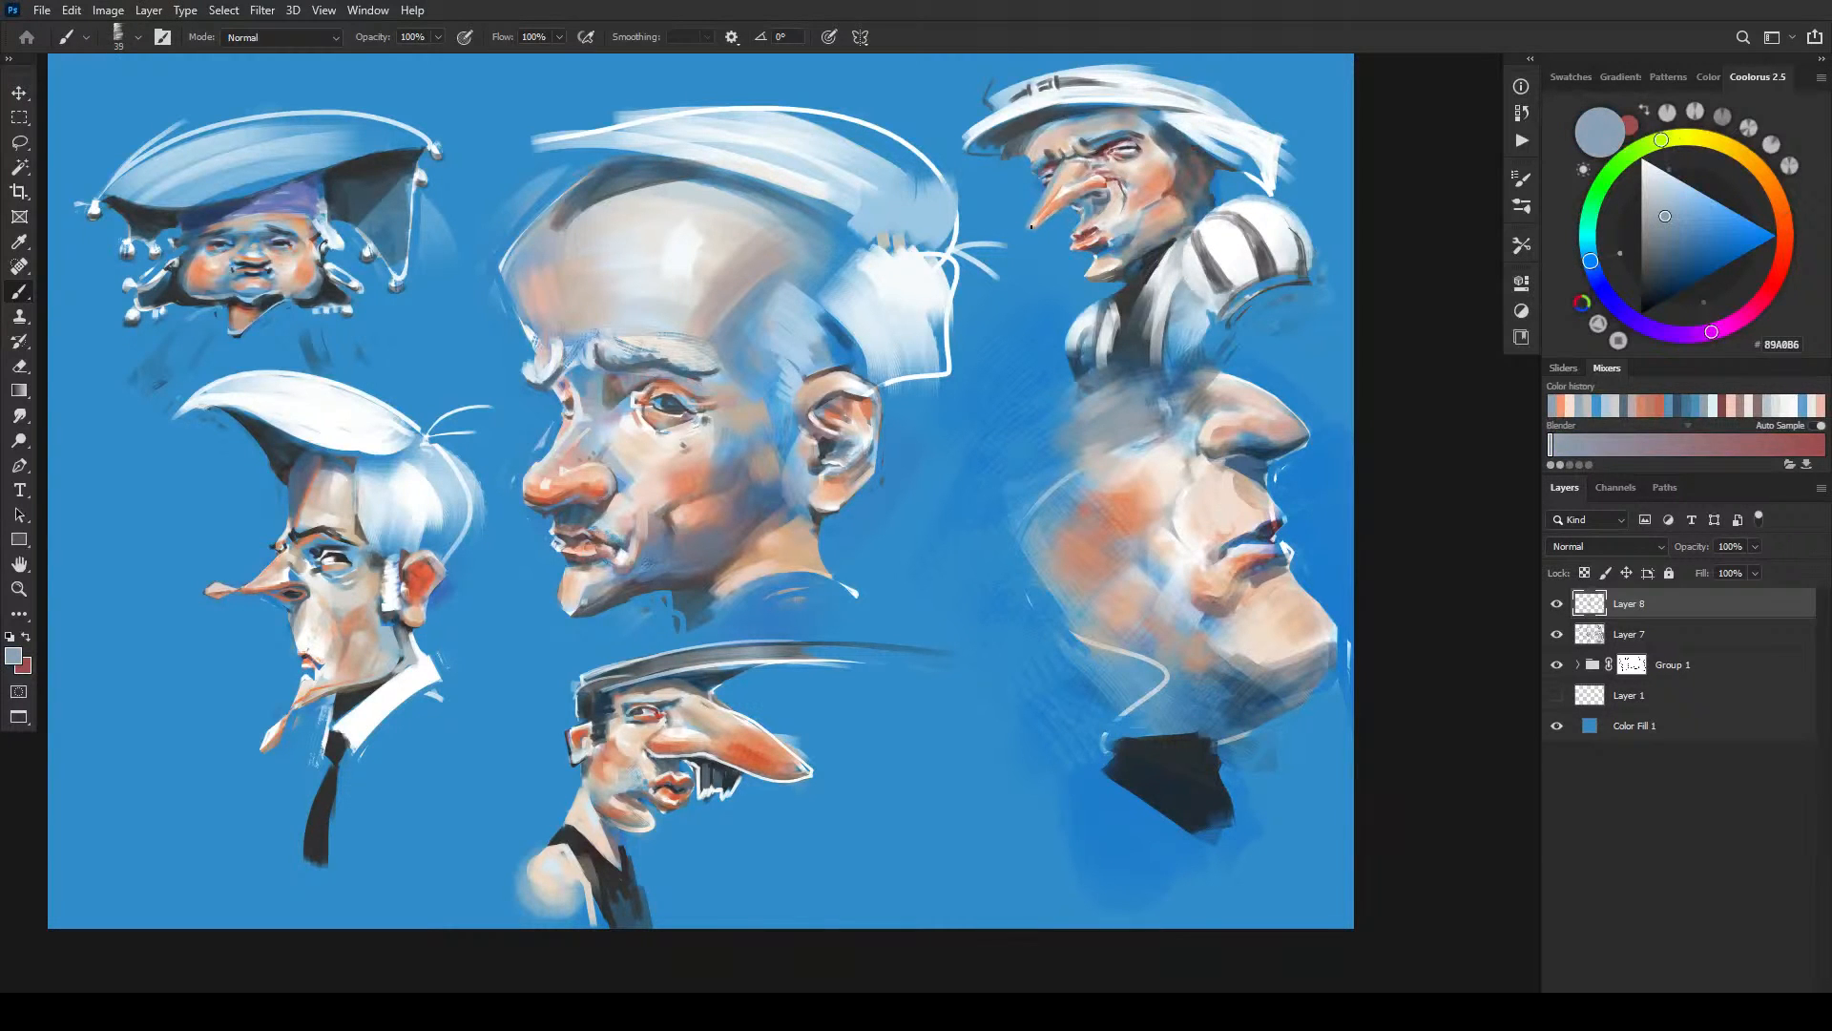
{"action": "left_click", "coordinate": [1112, 138], "text": "alt"}
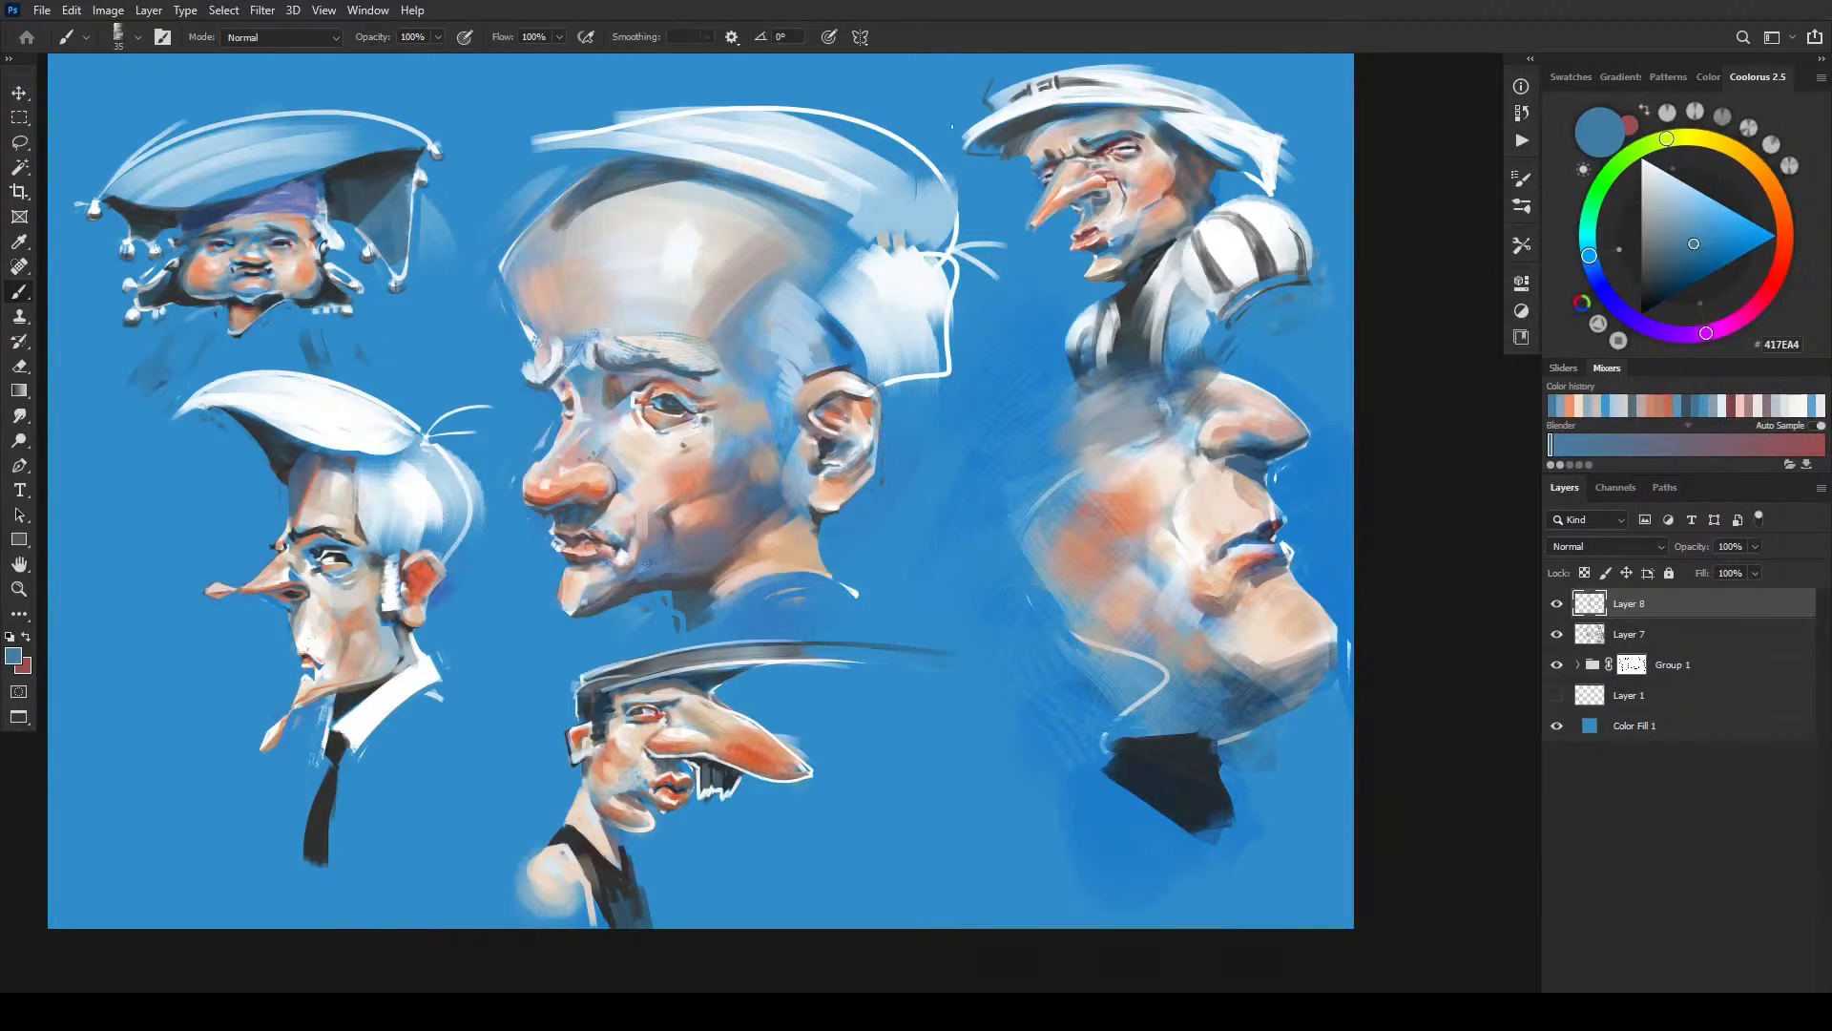
- Dab a dark red 894948 accent on the tip of the small upper-right head's nose with a 20-pixel brush
{"action": "key", "text": "ctrl+plus"}
{"action": "key", "text": "ctrl+plus"}
{"action": "key", "text": "ctrl+plus"}
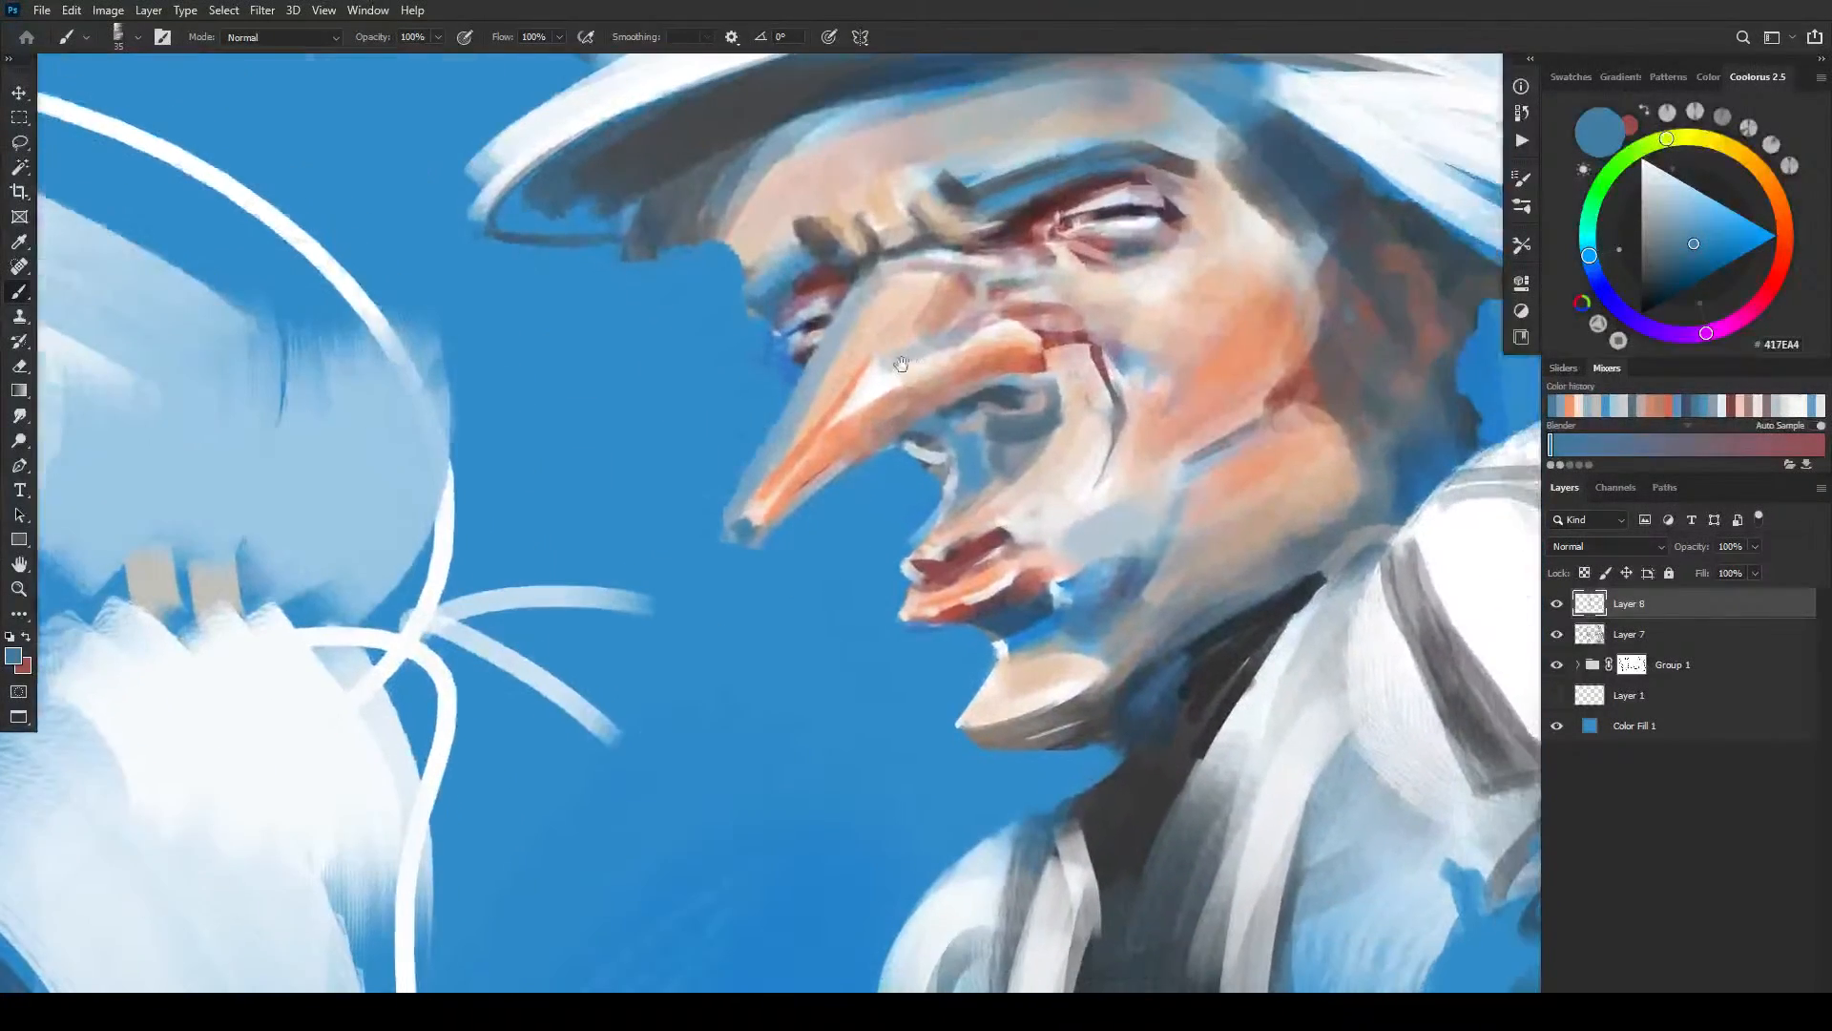
{"action": "left_click", "coordinate": [1090, 326], "text": "alt"}
{"action": "key", "text": "bracketleft"}
{"action": "key", "text": "bracketleft"}
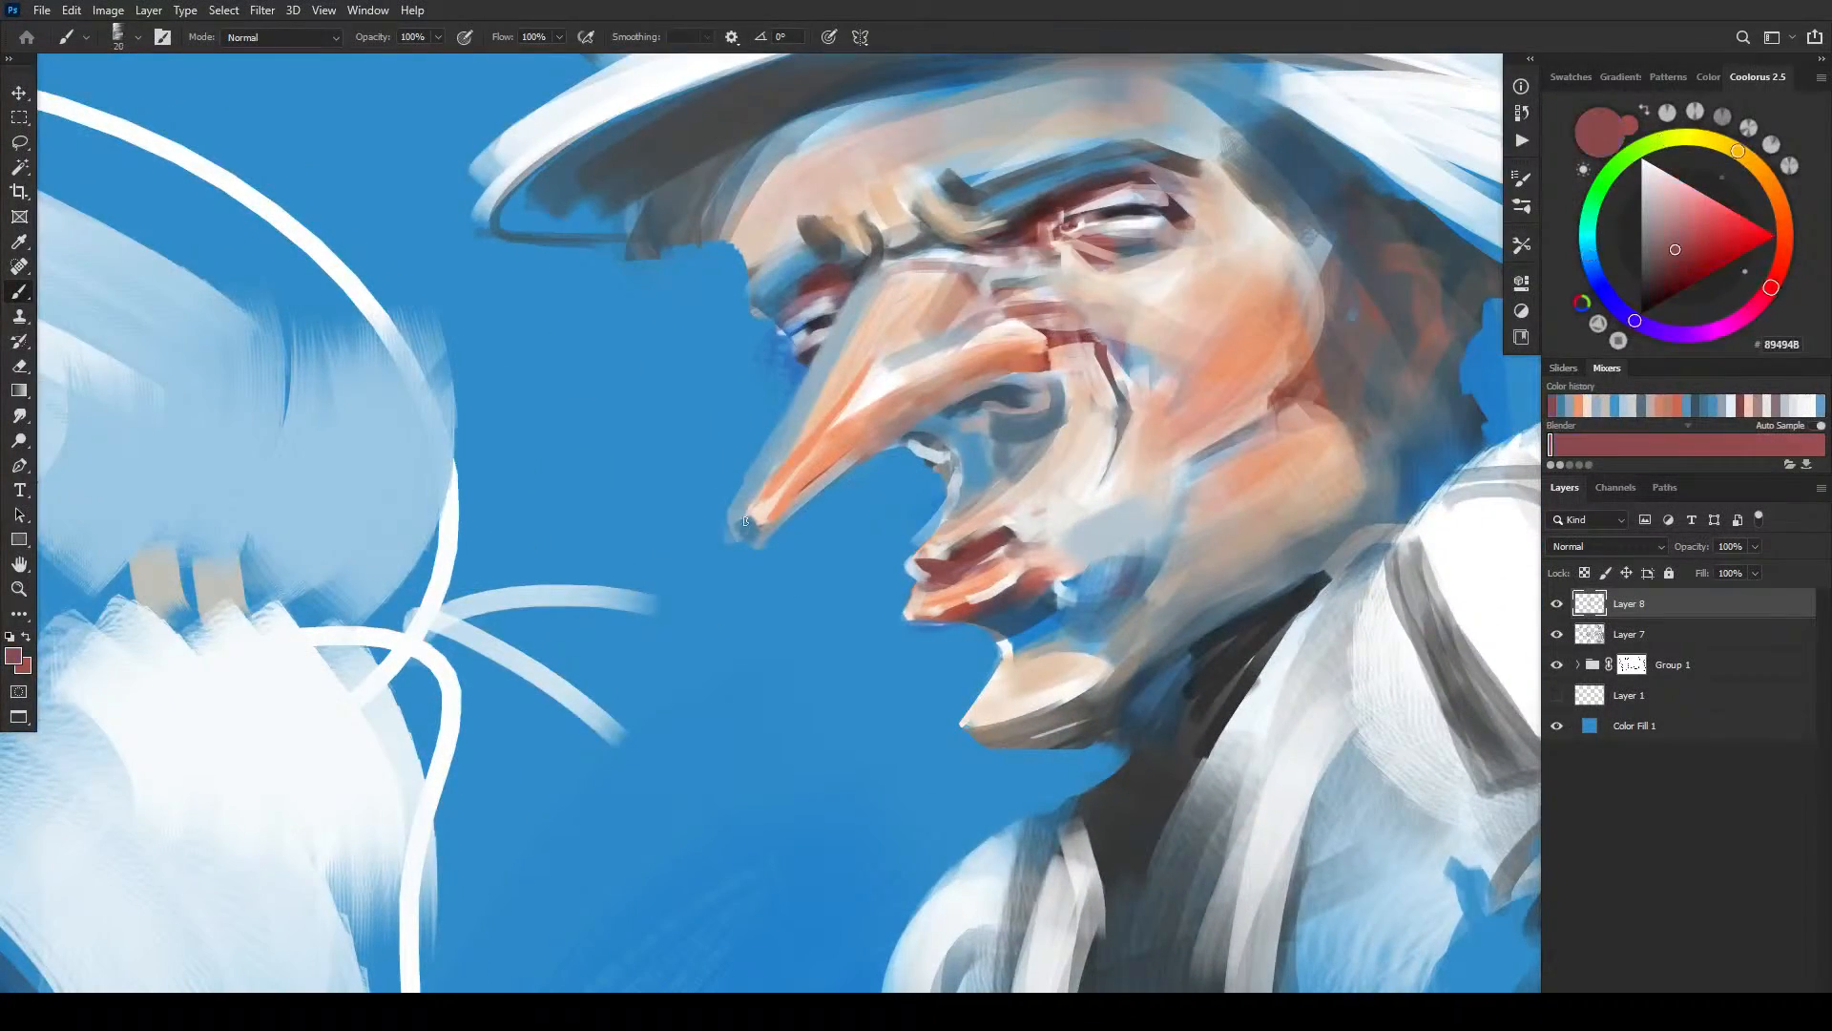
{"action": "left_click", "coordinate": [748, 531]}
{"action": "key", "text": "bracketleft"}
- Stroke sampled lip red along the underside and upper edge of the small upper-right head's nose at 15 pixels
{"action": "left_click", "coordinate": [957, 599], "text": "alt"}
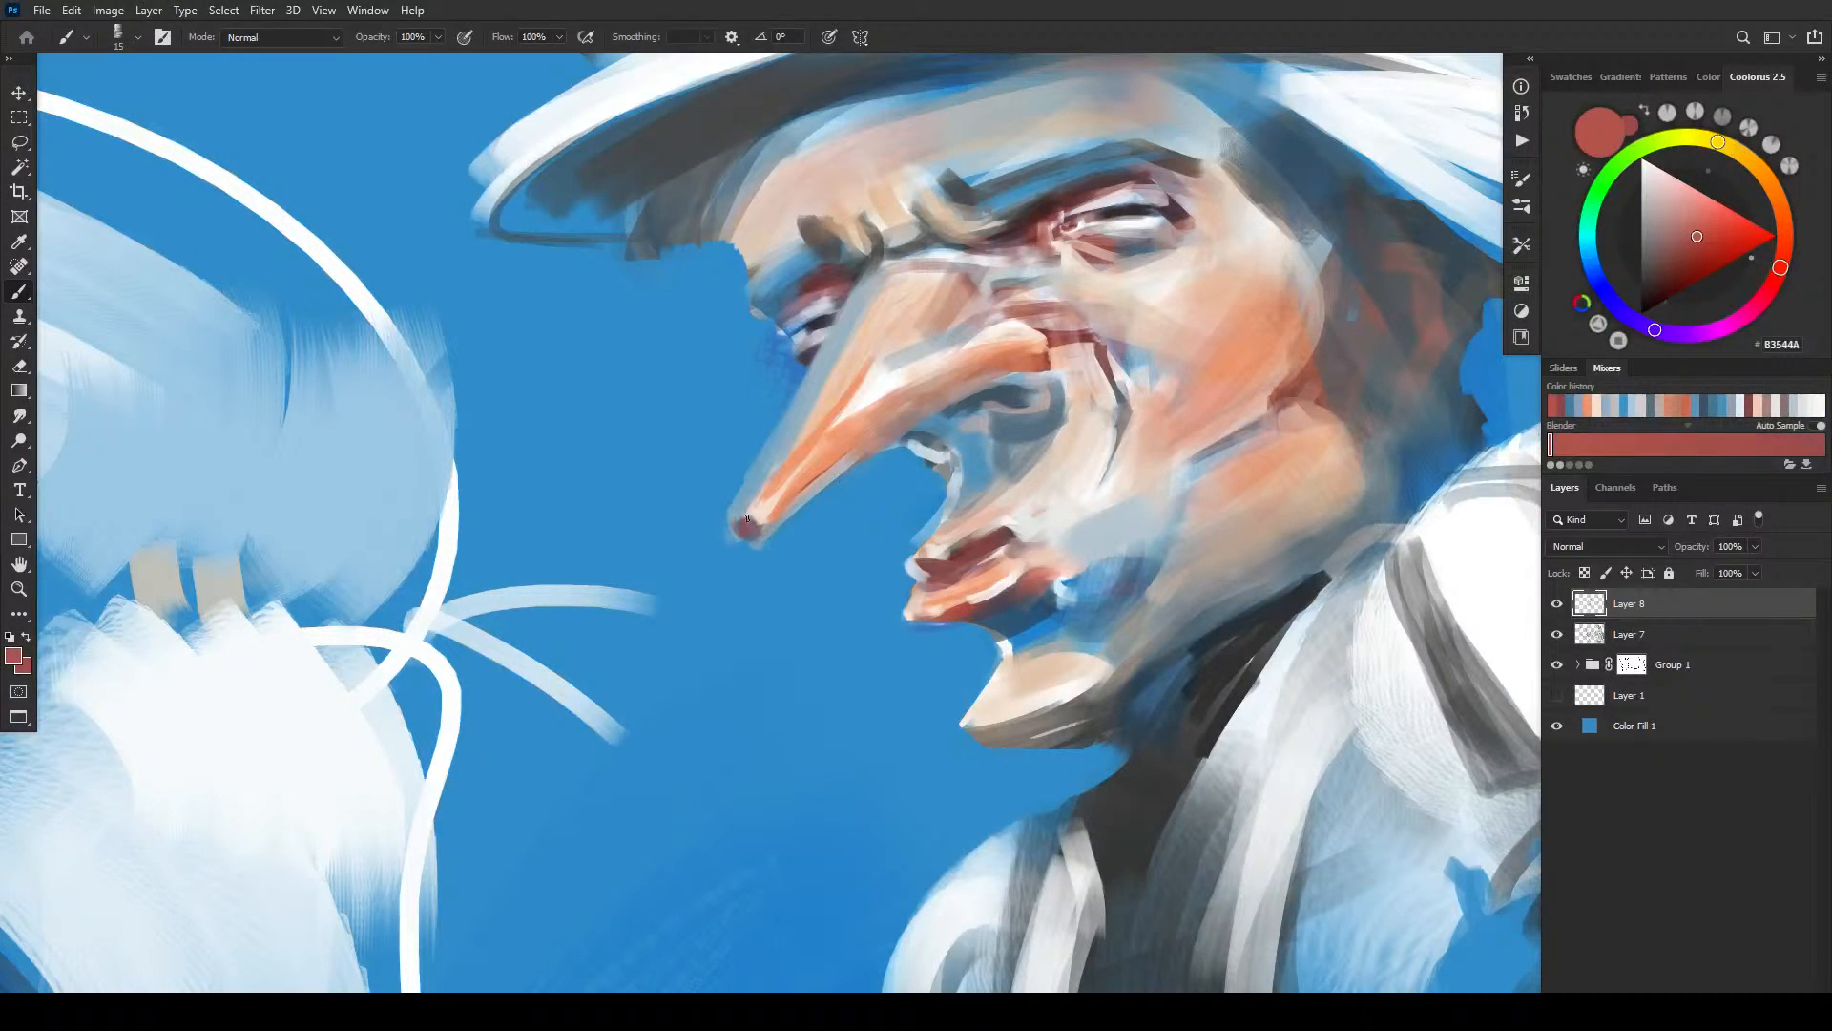
{"action": "left_click_drag", "start_coordinate": [754, 527], "coordinate": [886, 405]}
{"action": "left_click_drag", "start_coordinate": [761, 510], "coordinate": [899, 309]}
- Paint sampled peach EAC6B1 along the ridge of the small upper-right head's nose with a larger brush, then reduce it for the tip
{"action": "left_click", "coordinate": [902, 332], "text": "alt"}
{"action": "key", "text": "]"}
{"action": "key", "text": "]"}
{"action": "key", "text": "]"}
{"action": "key", "text": "]"}
{"action": "key", "text": "]"}
{"action": "mouse_move", "coordinate": [878, 372]}
{"action": "left_mouse_down"}
{"action": "mouse_move", "coordinate": [832, 407]}
{"action": "mouse_move", "coordinate": [893, 333]}
{"action": "mouse_move", "coordinate": [789, 471]}
{"action": "left_mouse_up"}
{"action": "key", "text": "bracketleft"}
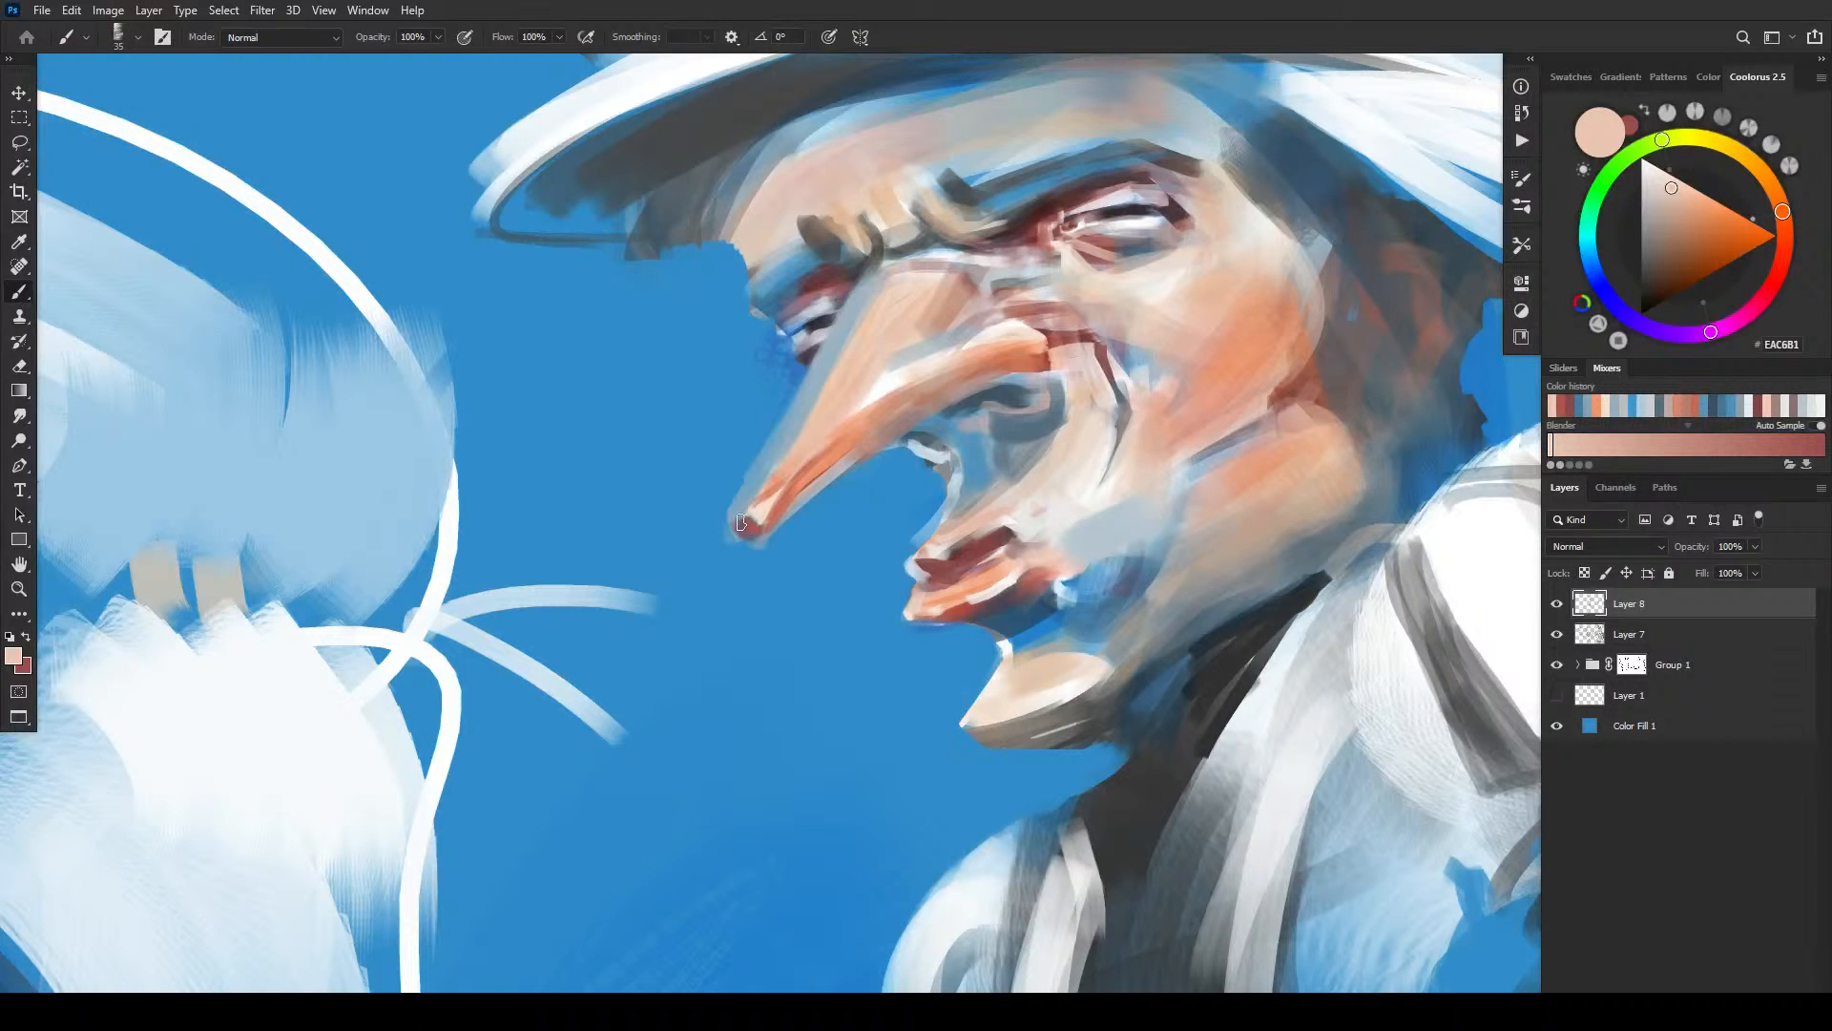
{"action": "key", "text": "bracketleft"}
{"action": "key", "text": "bracketleft"}
- Outline the small upper-right head's profile from forehead to nose tip and from upper lip to chin in sampled light blue at 15 pixels
{"action": "left_click", "coordinate": [792, 318], "text": "alt"}
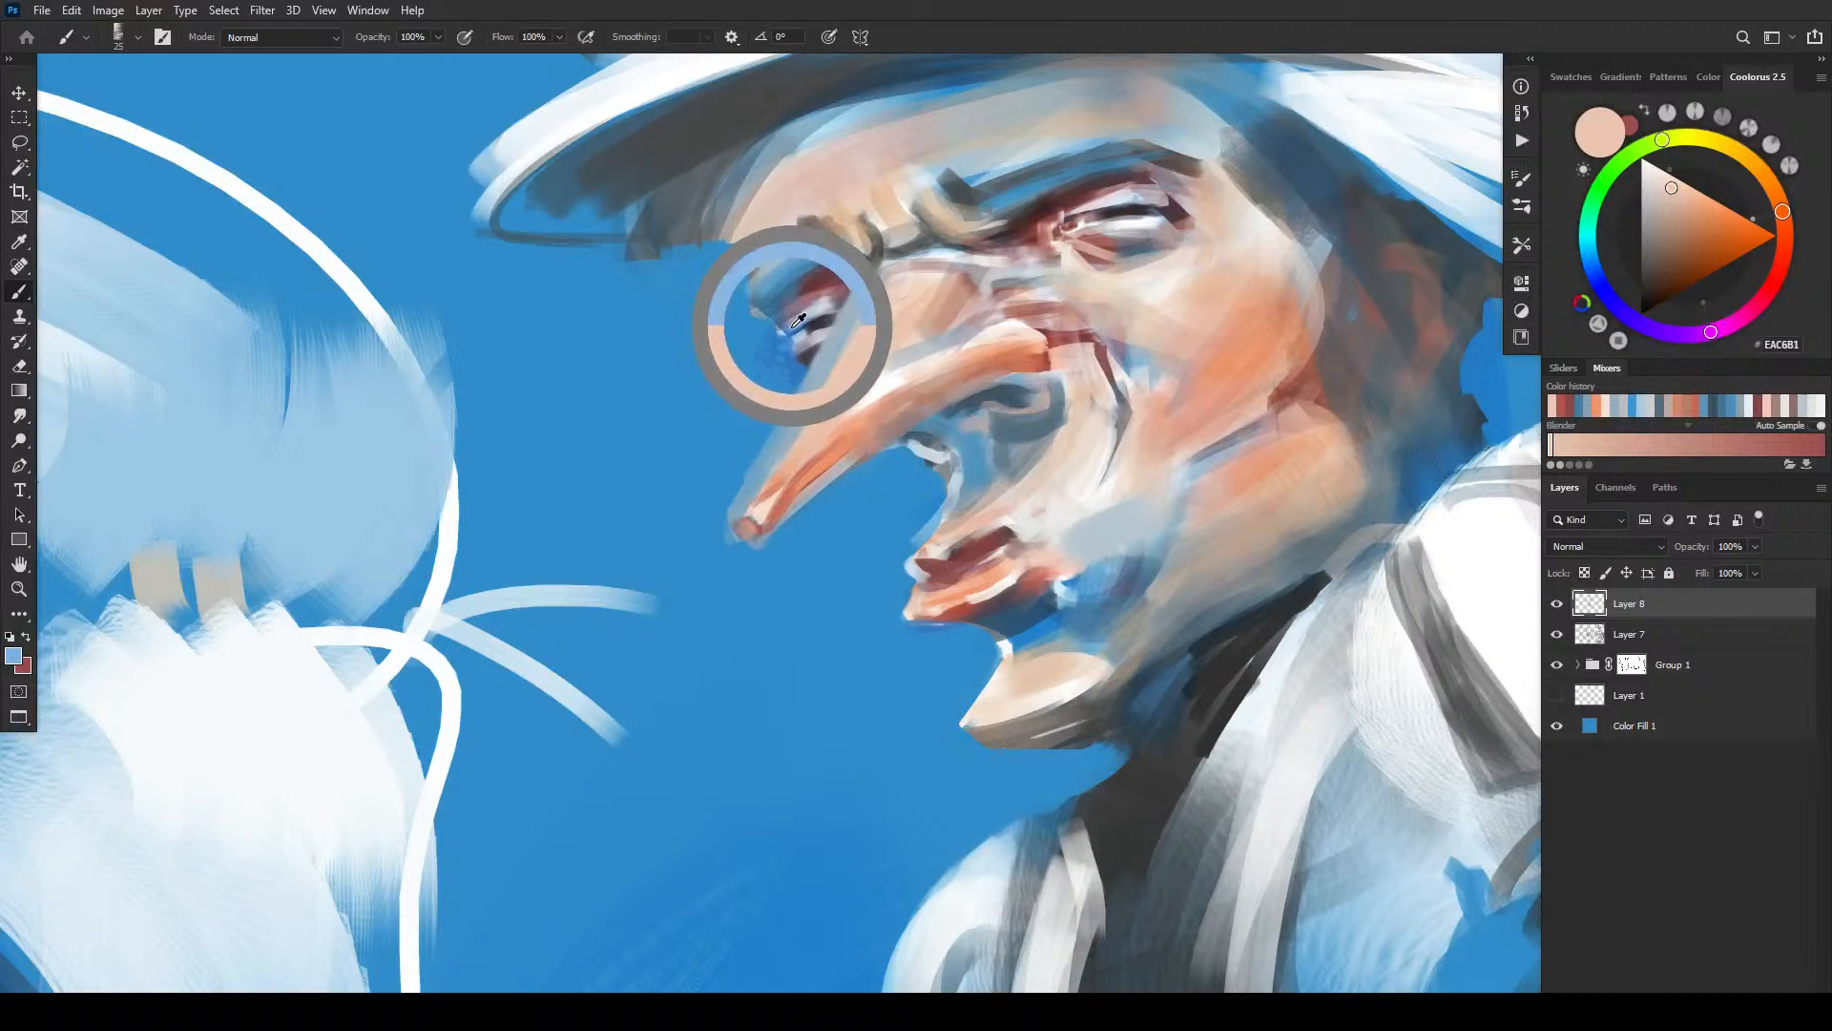
{"action": "key", "text": "bracketleft"}
{"action": "key", "text": "bracketleft"}
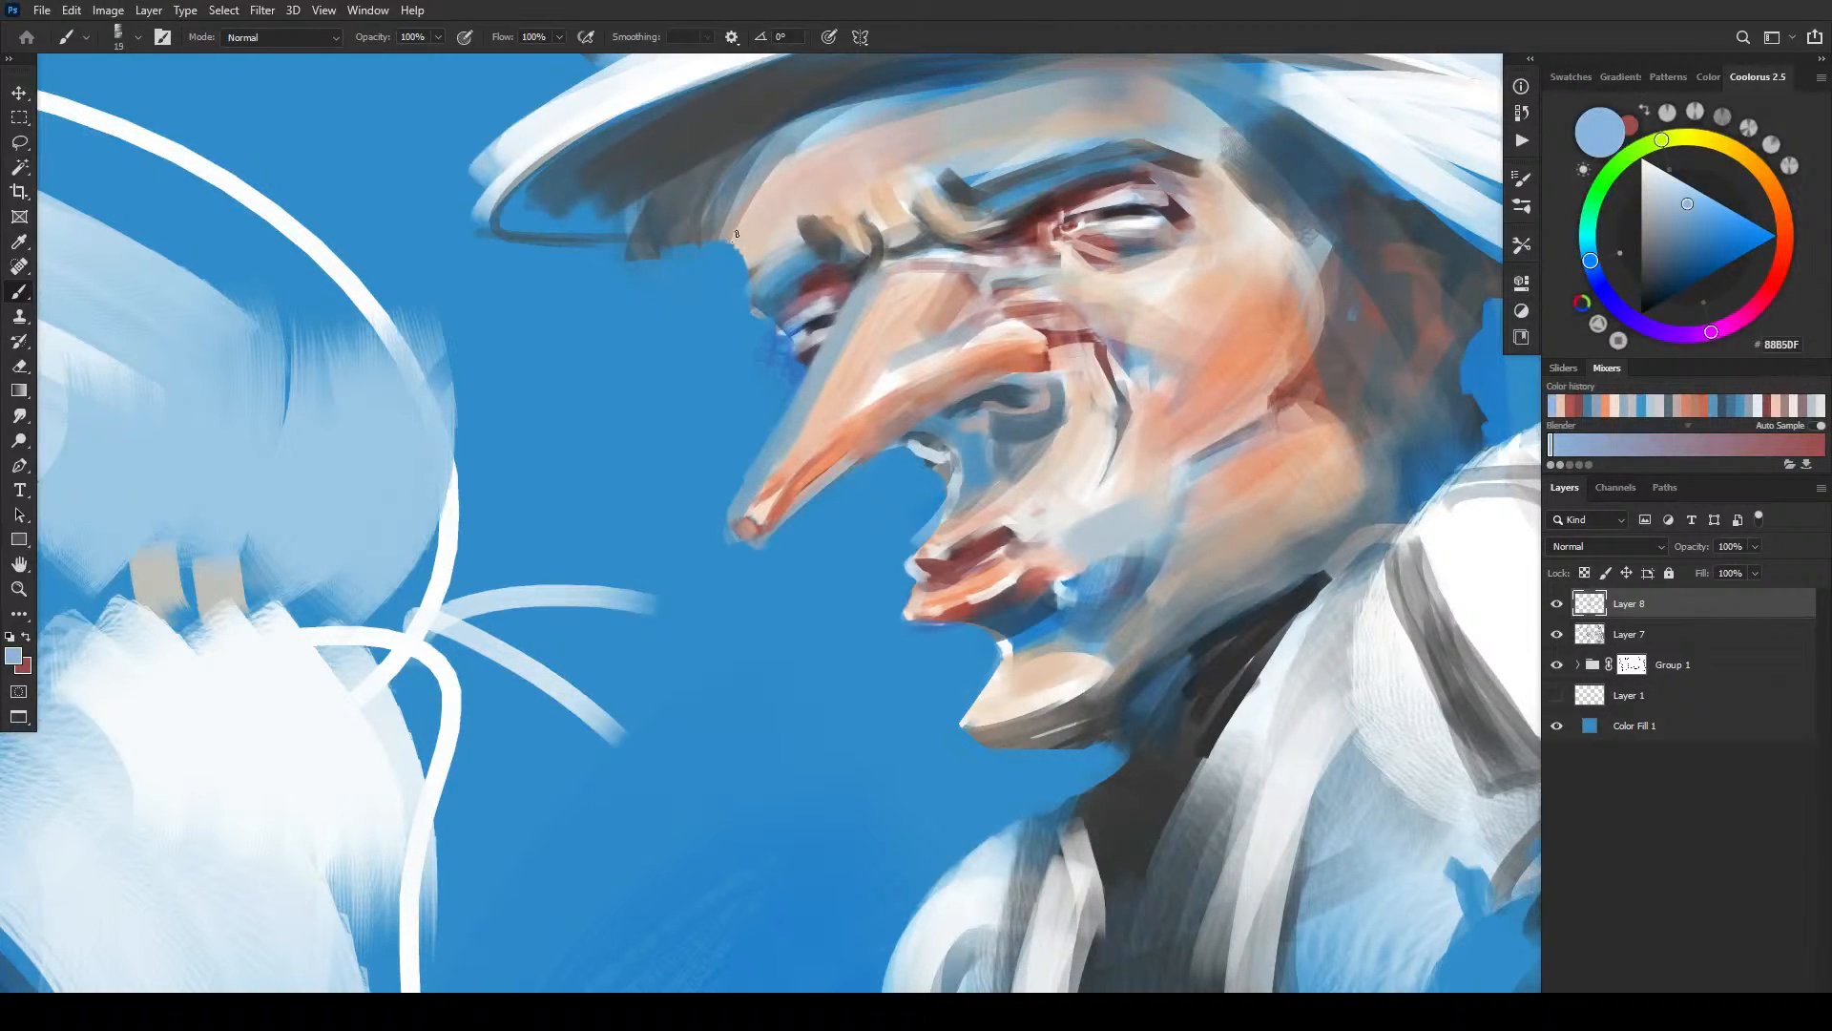
{"action": "mouse_move", "coordinate": [733, 241]}
{"action": "left_mouse_down"}
{"action": "mouse_move", "coordinate": [748, 310]}
{"action": "mouse_move", "coordinate": [780, 315]}
{"action": "mouse_move", "coordinate": [801, 378]}
{"action": "mouse_move", "coordinate": [837, 315]}
{"action": "mouse_move", "coordinate": [749, 544]}
{"action": "left_mouse_up"}
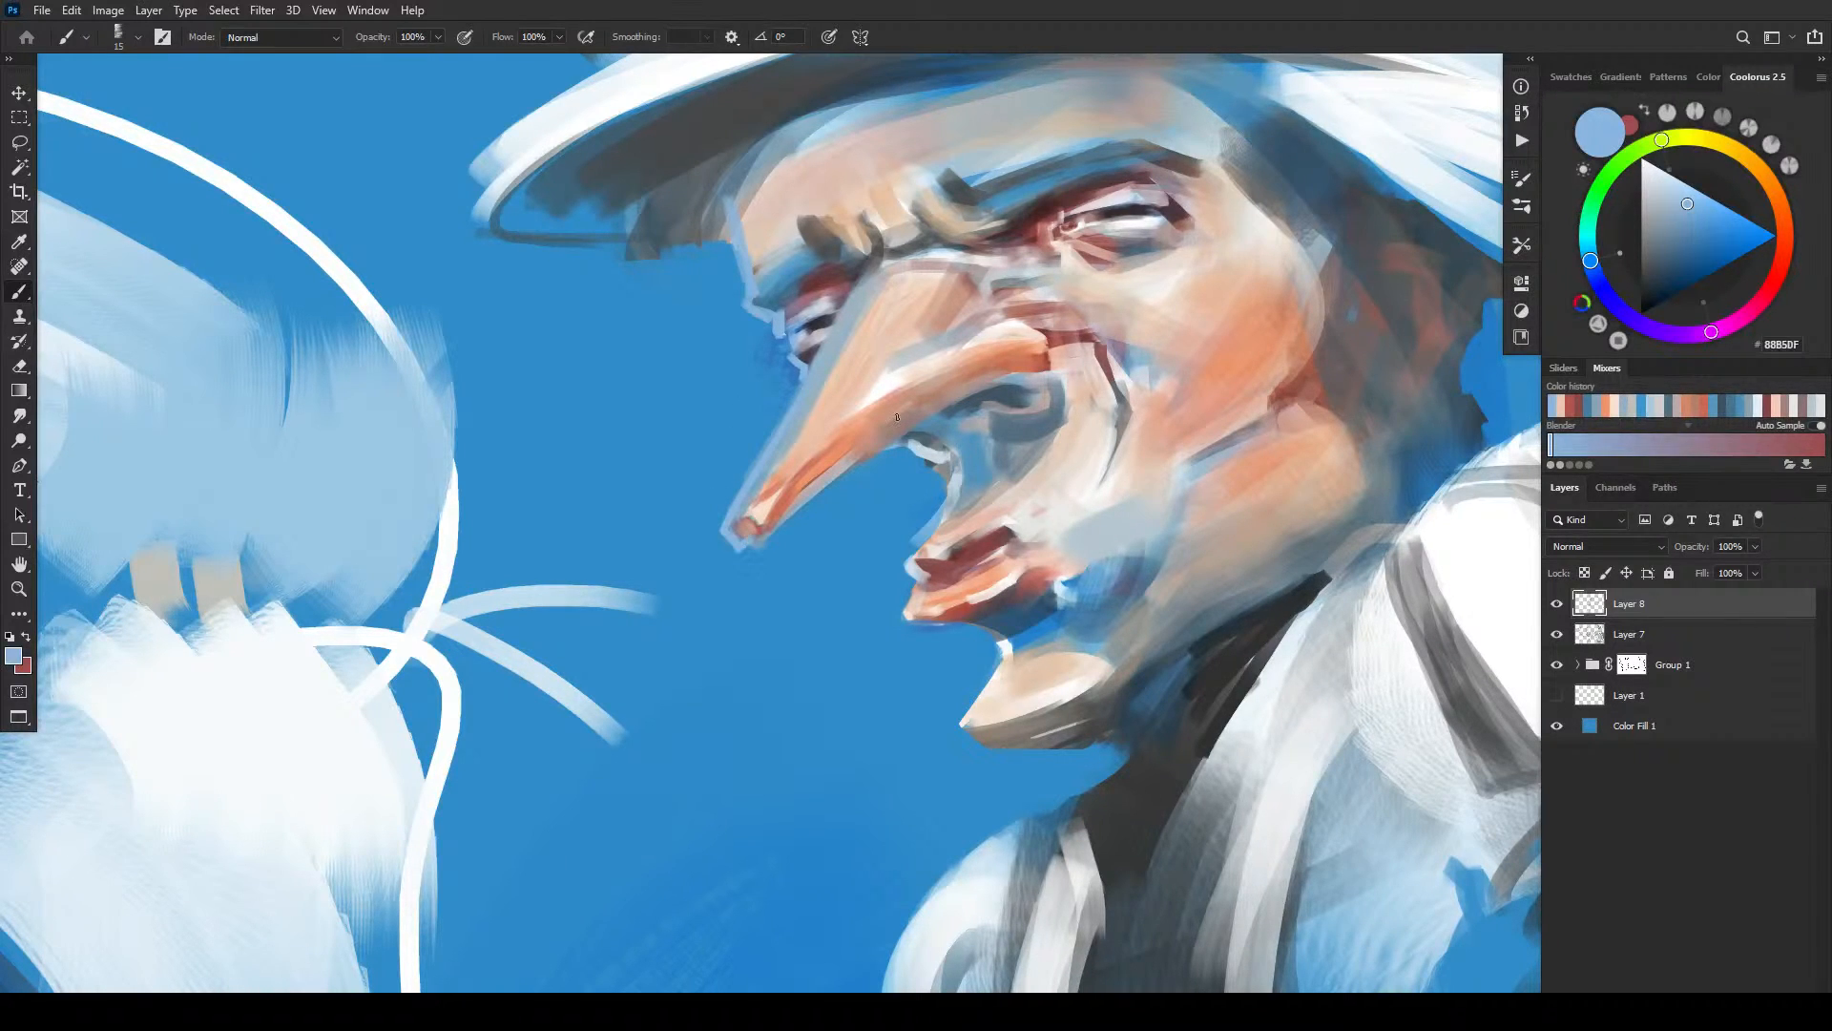
{"action": "mouse_move", "coordinate": [917, 456]}
{"action": "left_mouse_down"}
{"action": "mouse_move", "coordinate": [952, 442]}
{"action": "mouse_move", "coordinate": [951, 490]}
{"action": "mouse_move", "coordinate": [954, 445]}
{"action": "mouse_move", "coordinate": [950, 493]}
{"action": "mouse_move", "coordinate": [910, 553]}
{"action": "mouse_move", "coordinate": [933, 577]}
{"action": "mouse_move", "coordinate": [912, 574]}
{"action": "mouse_move", "coordinate": [916, 621]}
{"action": "mouse_move", "coordinate": [1015, 619]}
{"action": "mouse_move", "coordinate": [944, 625]}
{"action": "mouse_move", "coordinate": [1006, 641]}
{"action": "mouse_move", "coordinate": [961, 726]}
{"action": "mouse_move", "coordinate": [1085, 752]}
{"action": "left_mouse_up"}
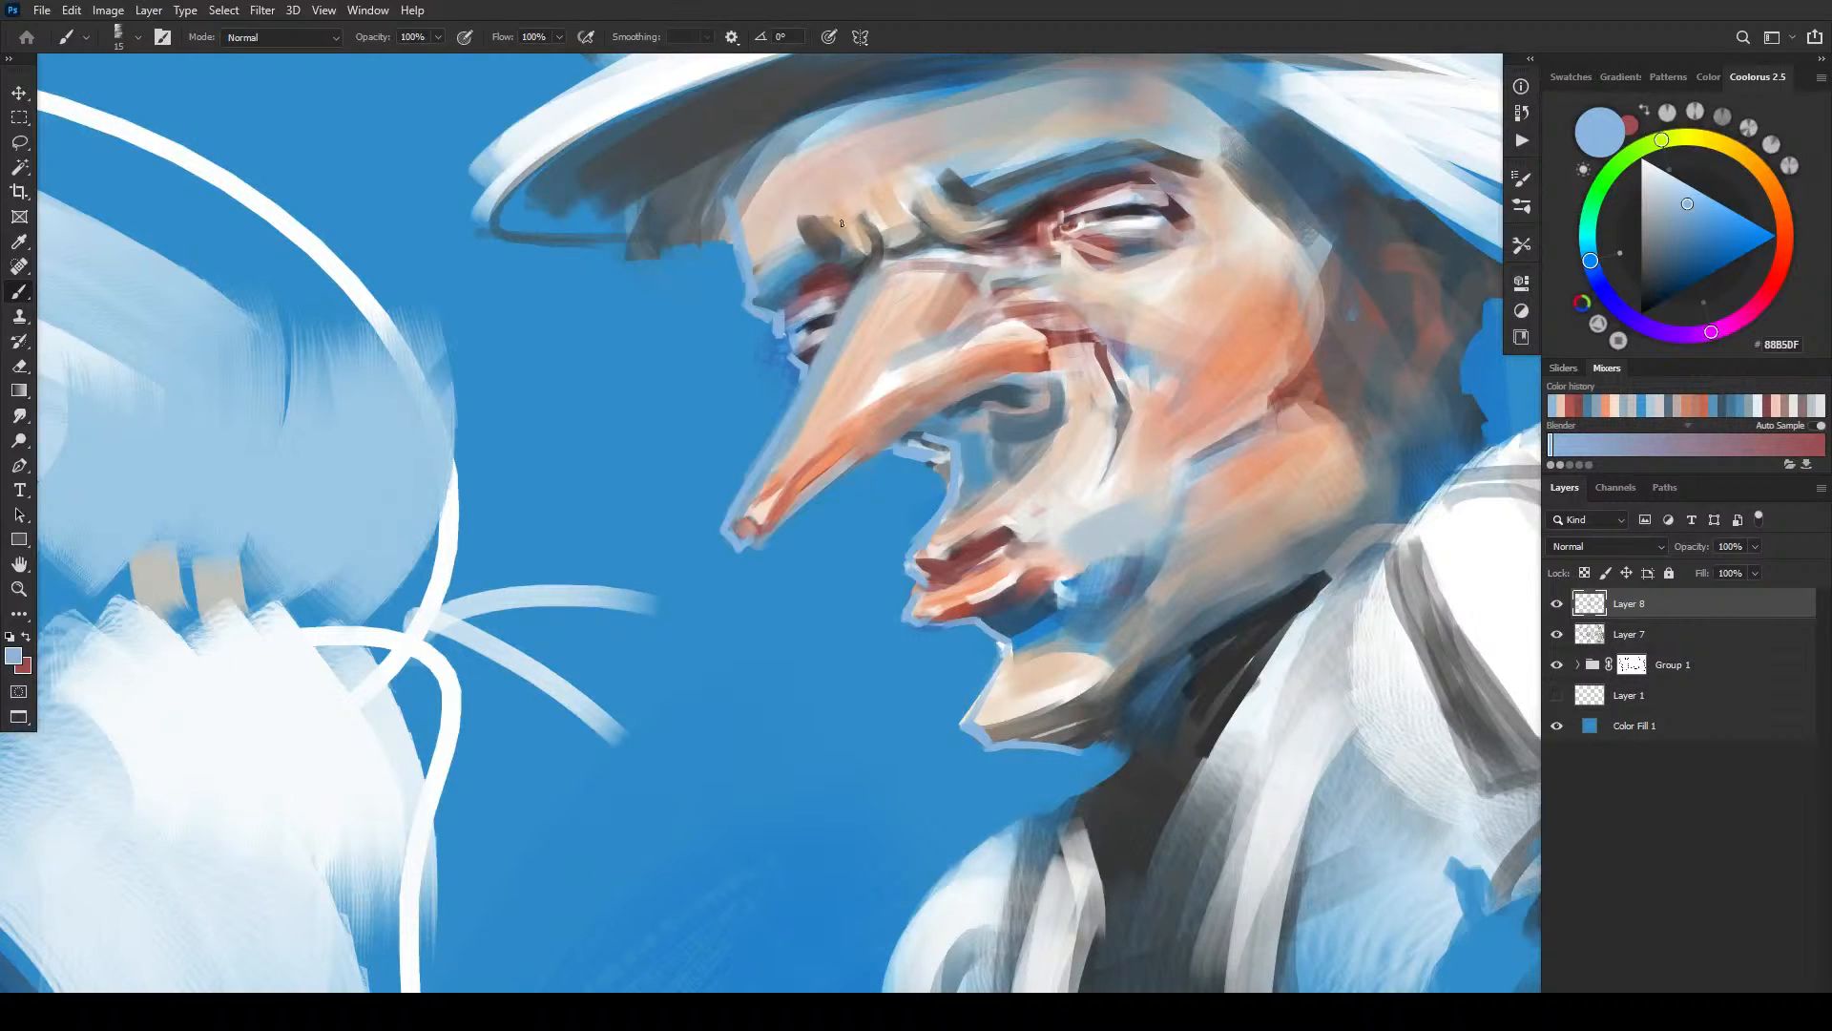
- Add light blue accents to the small upper-right head's brow creases and near eye, varying the brush size
{"action": "mouse_move", "coordinate": [863, 213]}
{"action": "left_mouse_down"}
{"action": "mouse_move", "coordinate": [880, 247]}
{"action": "mouse_move", "coordinate": [866, 216]}
{"action": "mouse_move", "coordinate": [931, 227]}
{"action": "mouse_move", "coordinate": [913, 187]}
{"action": "mouse_move", "coordinate": [942, 233]}
{"action": "mouse_move", "coordinate": [945, 181]}
{"action": "left_mouse_up"}
{"action": "key", "text": "bracketright"}
{"action": "key", "text": "bracketright"}
{"action": "key", "text": "bracketright"}
{"action": "key", "text": "bracketright"}
{"action": "left_click_drag", "start_coordinate": [1078, 229], "coordinate": [1094, 233]}
{"action": "key", "text": "bracketleft"}
{"action": "key", "text": "bracketleft"}
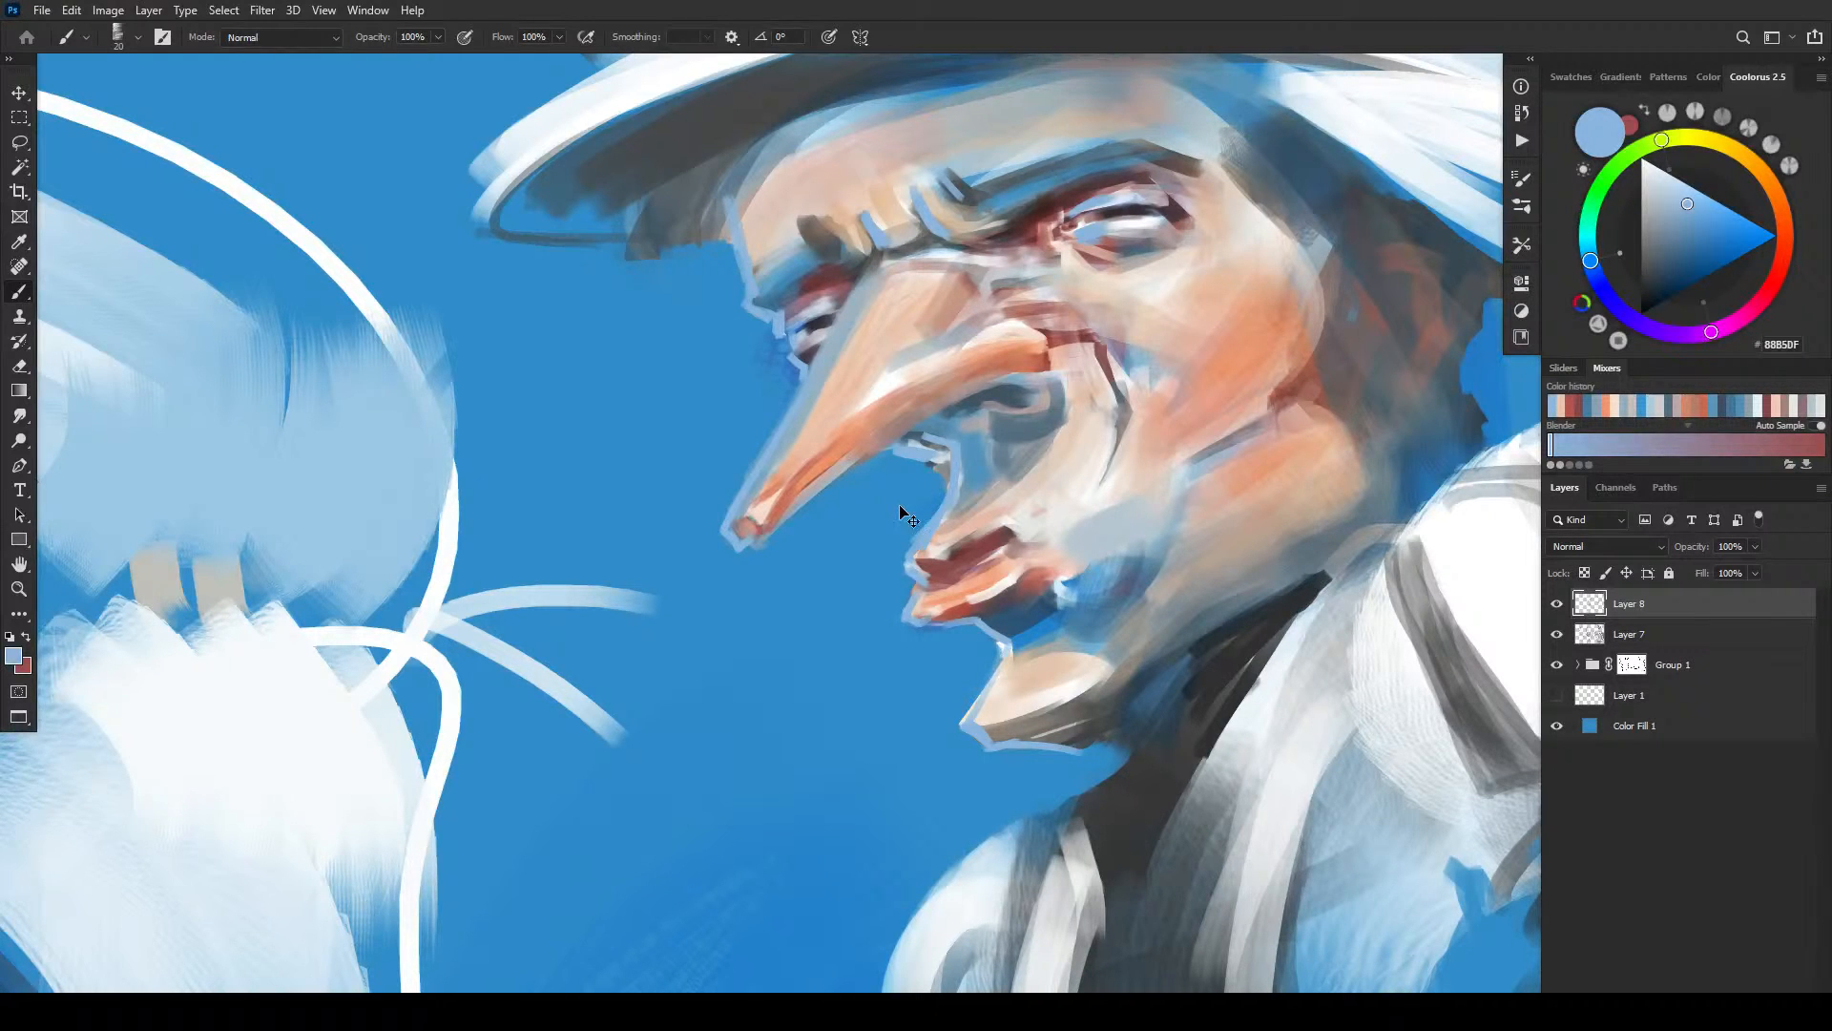
- Review the whole sheet of caricature heads from a distance and compare their finish
{"action": "key", "text": "ctrl+minus"}
{"action": "key", "text": "ctrl+minus"}
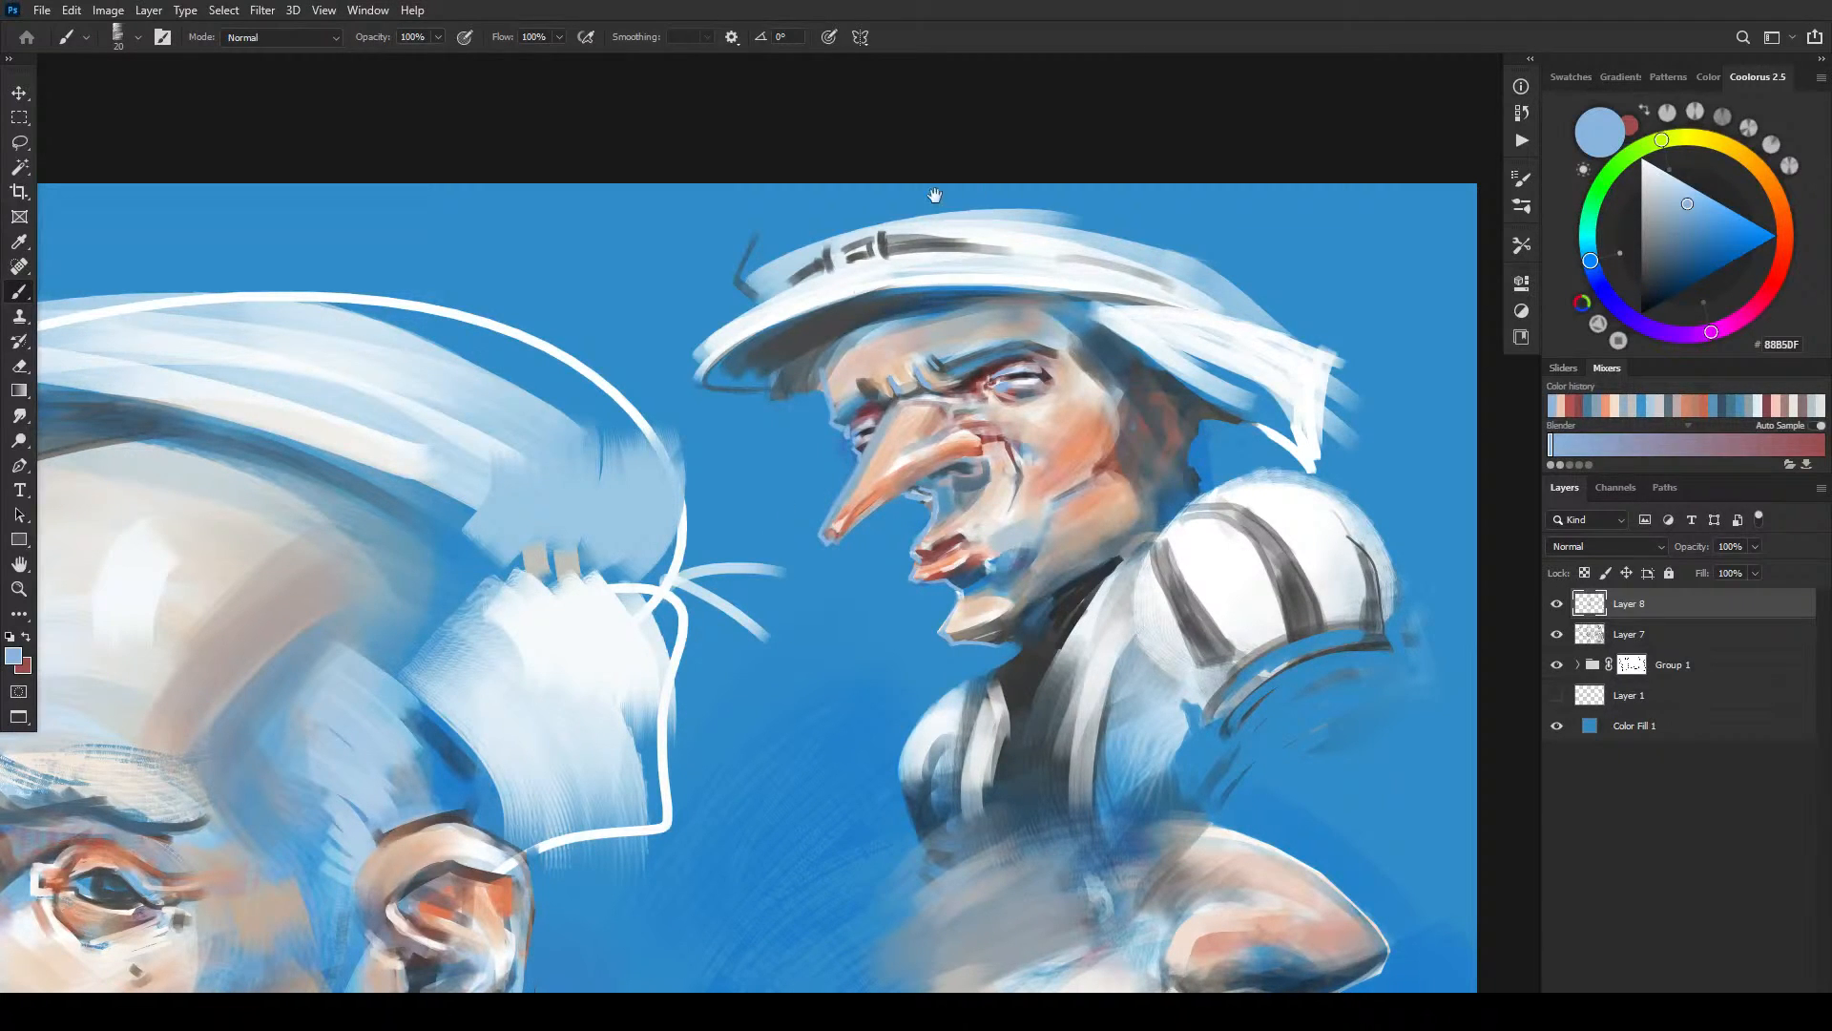
{"action": "left_click_drag", "start_coordinate": [675, 494], "coordinate": [846, 412]}
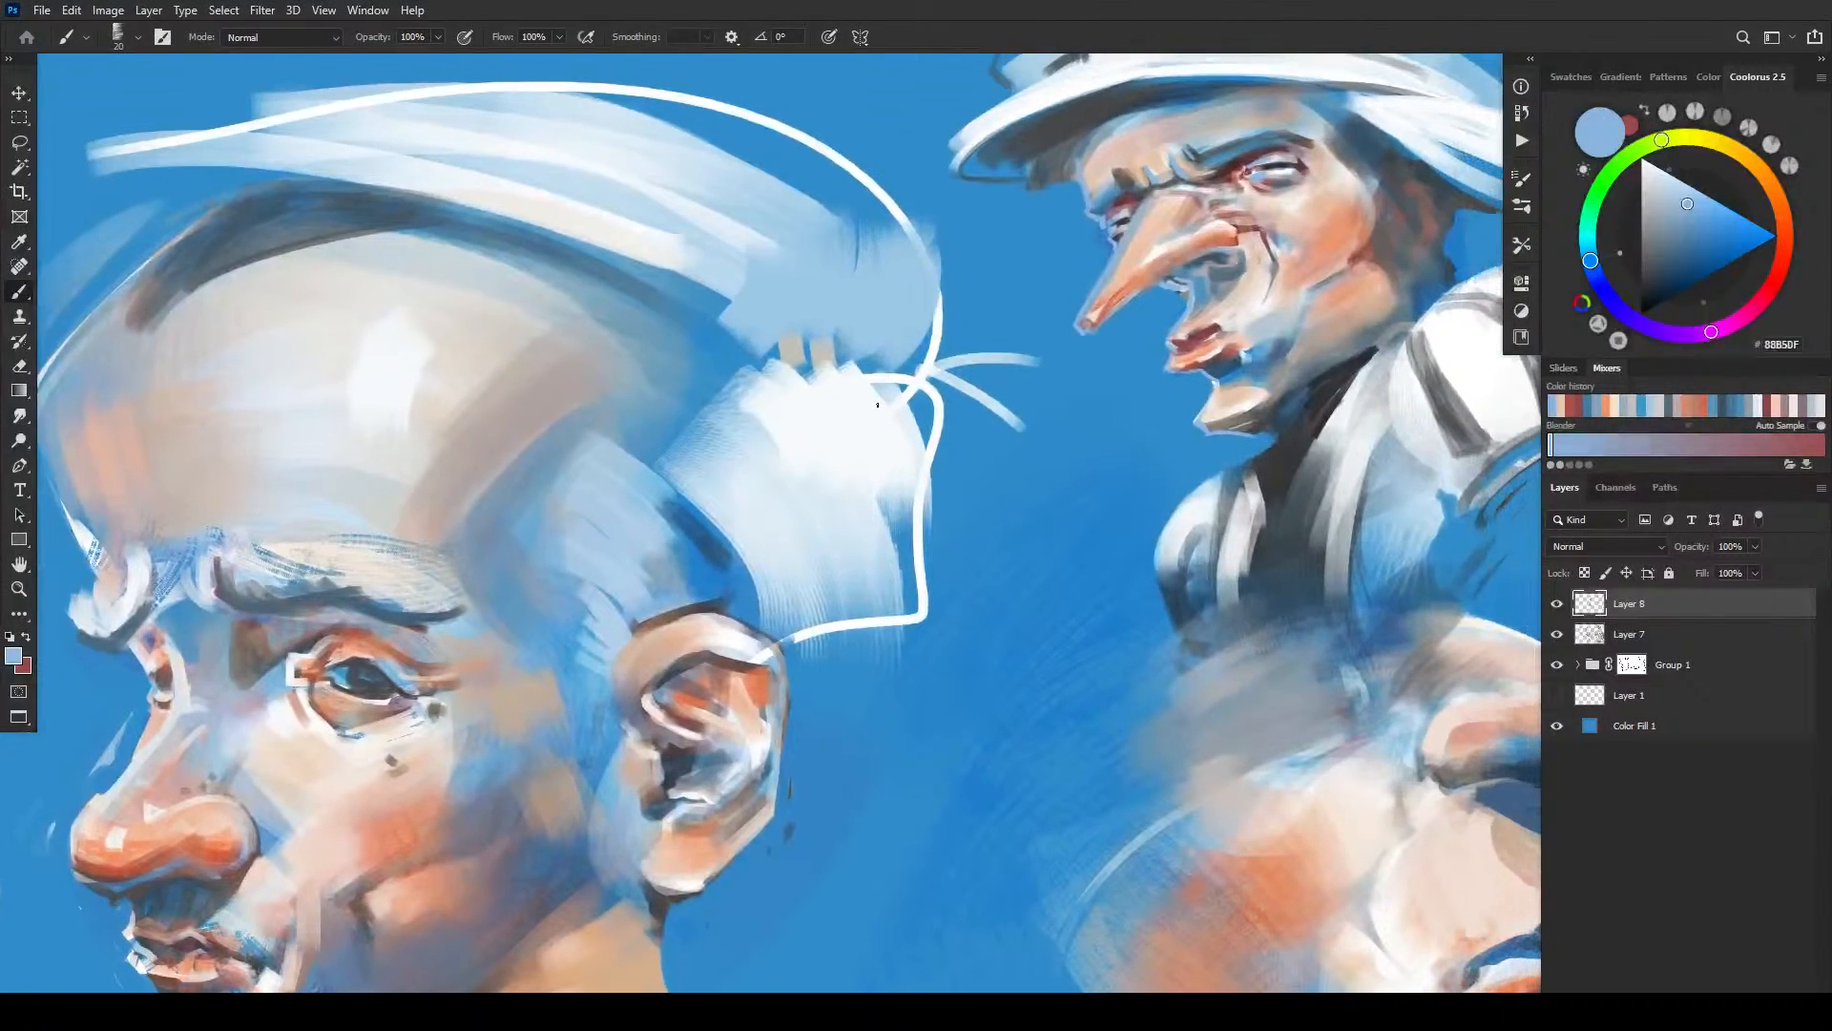
{"action": "key", "text": "ctrl+minus"}
{"action": "key", "text": "ctrl+minus"}
{"action": "key", "text": "ctrl+minus"}
{"action": "key", "text": "ctrl+minus"}
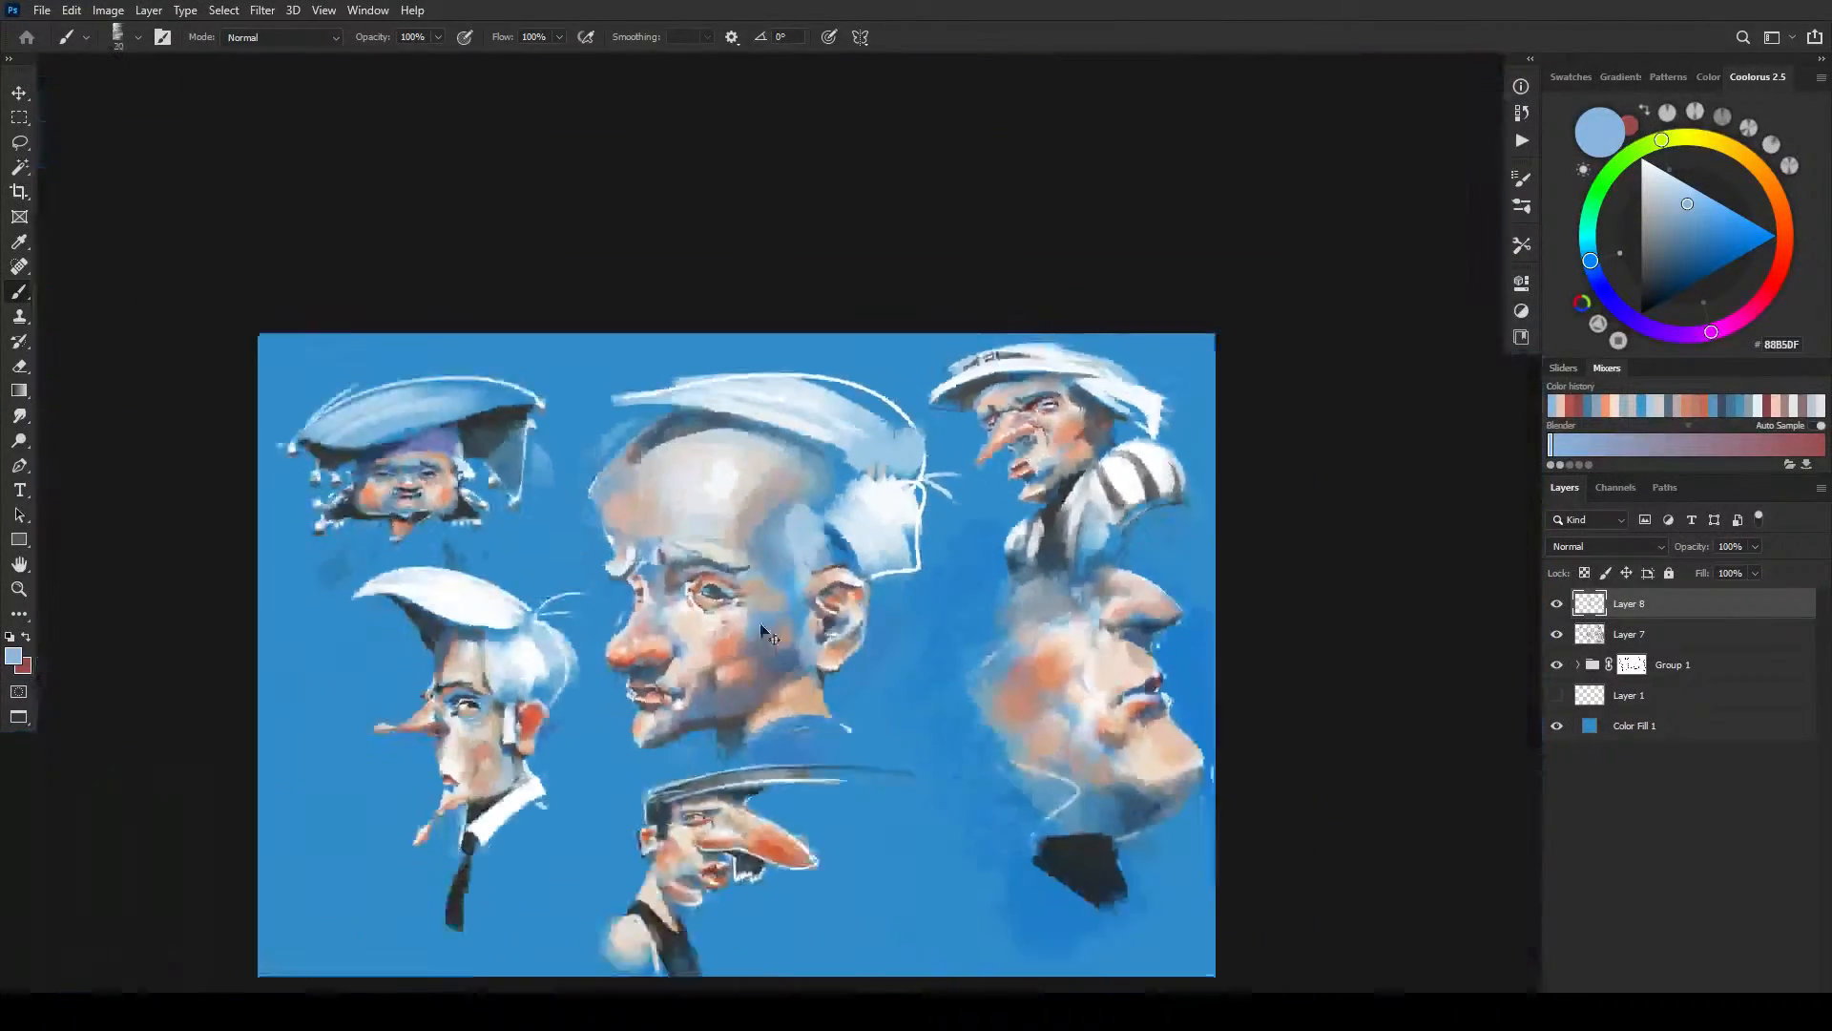
{"action": "key", "text": "ctrl+minus"}
{"action": "key", "text": "ctrl+plus"}
{"action": "key", "text": "ctrl+plus"}
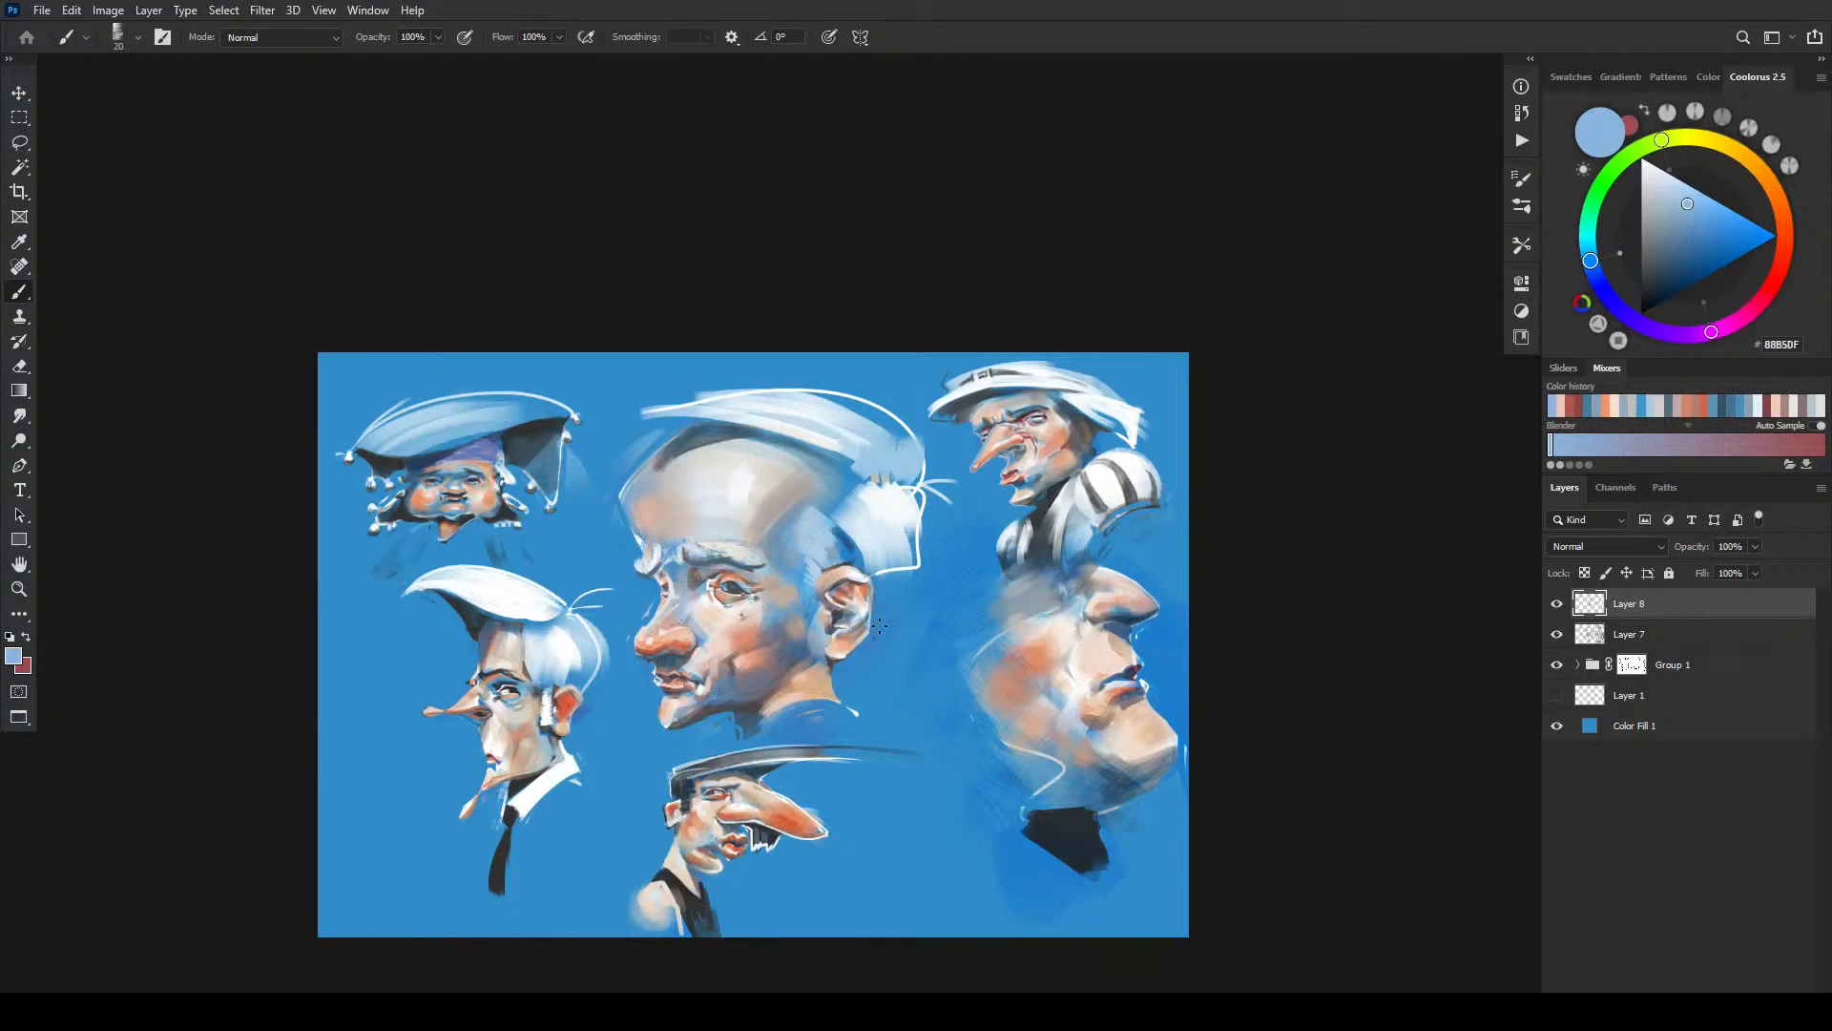
{"action": "key", "text": "ctrl+plus"}
{"action": "key", "text": "ctrl+plus"}
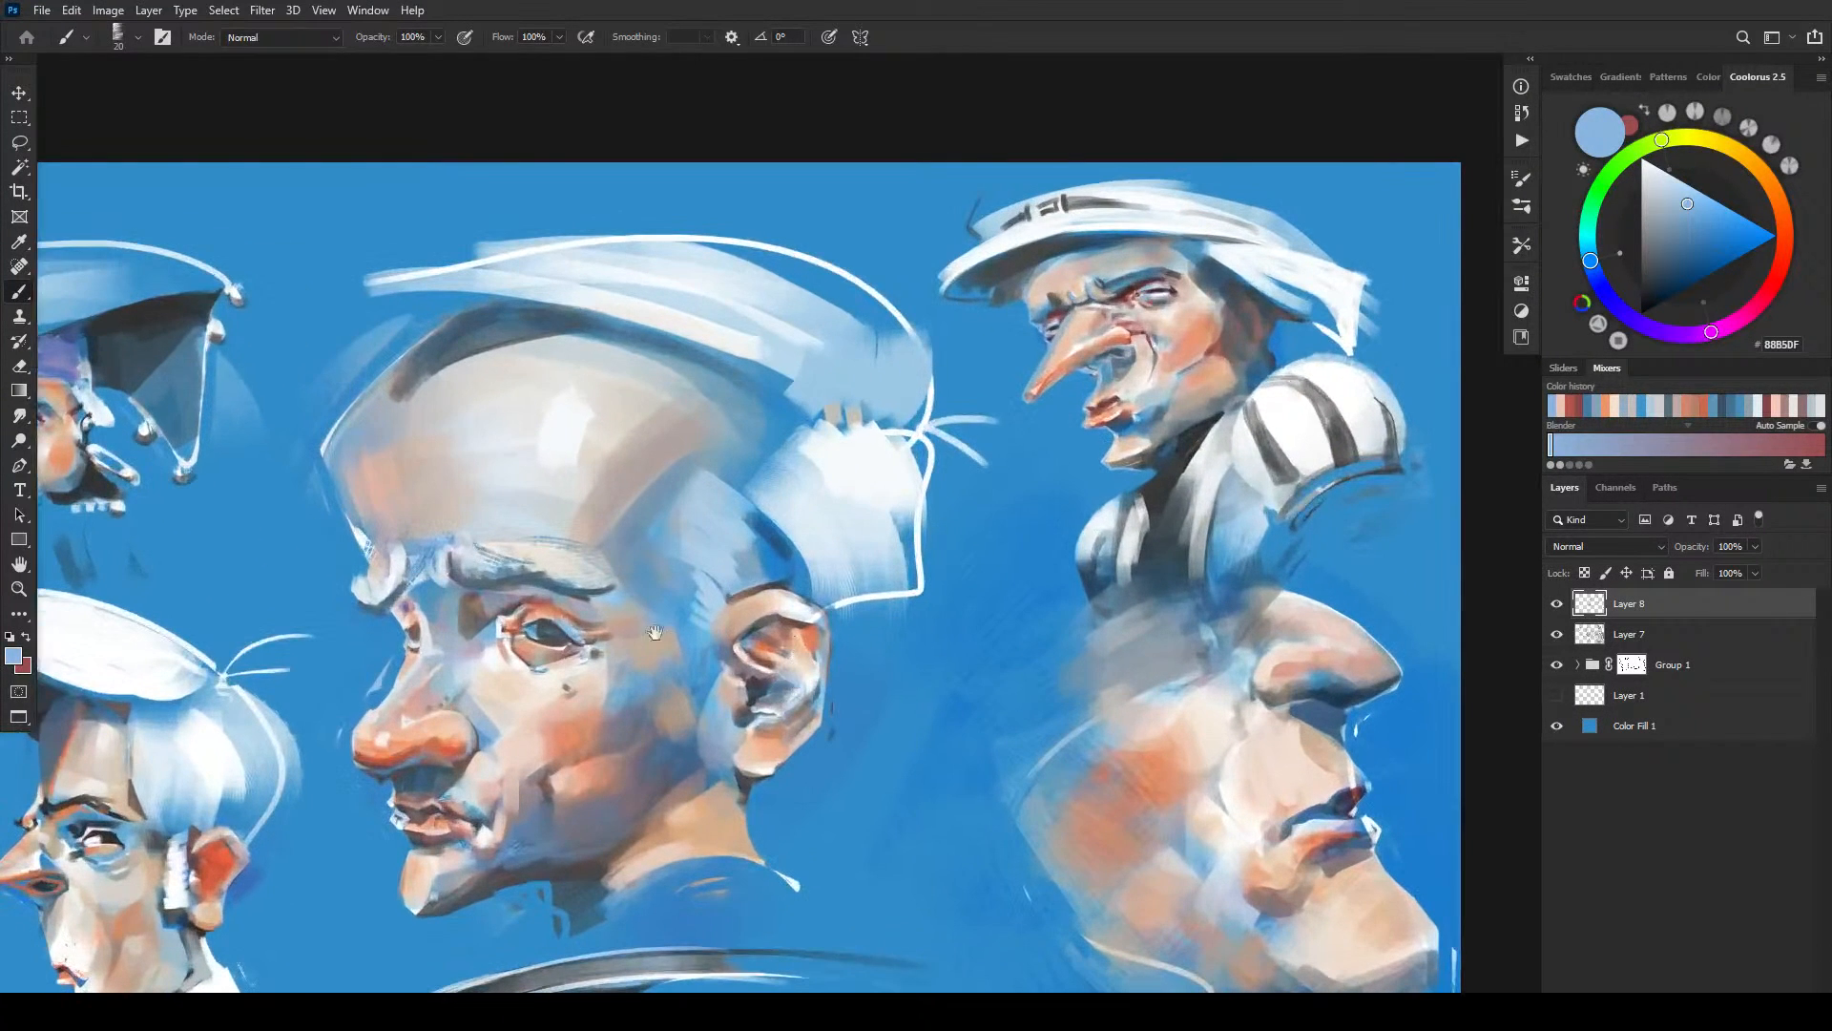
- Darken the large central head's pupil with near-black 212121 and add a light grey E0E0E0 highlight to the eye
{"action": "left_click_drag", "start_coordinate": [634, 648], "coordinate": [843, 527]}
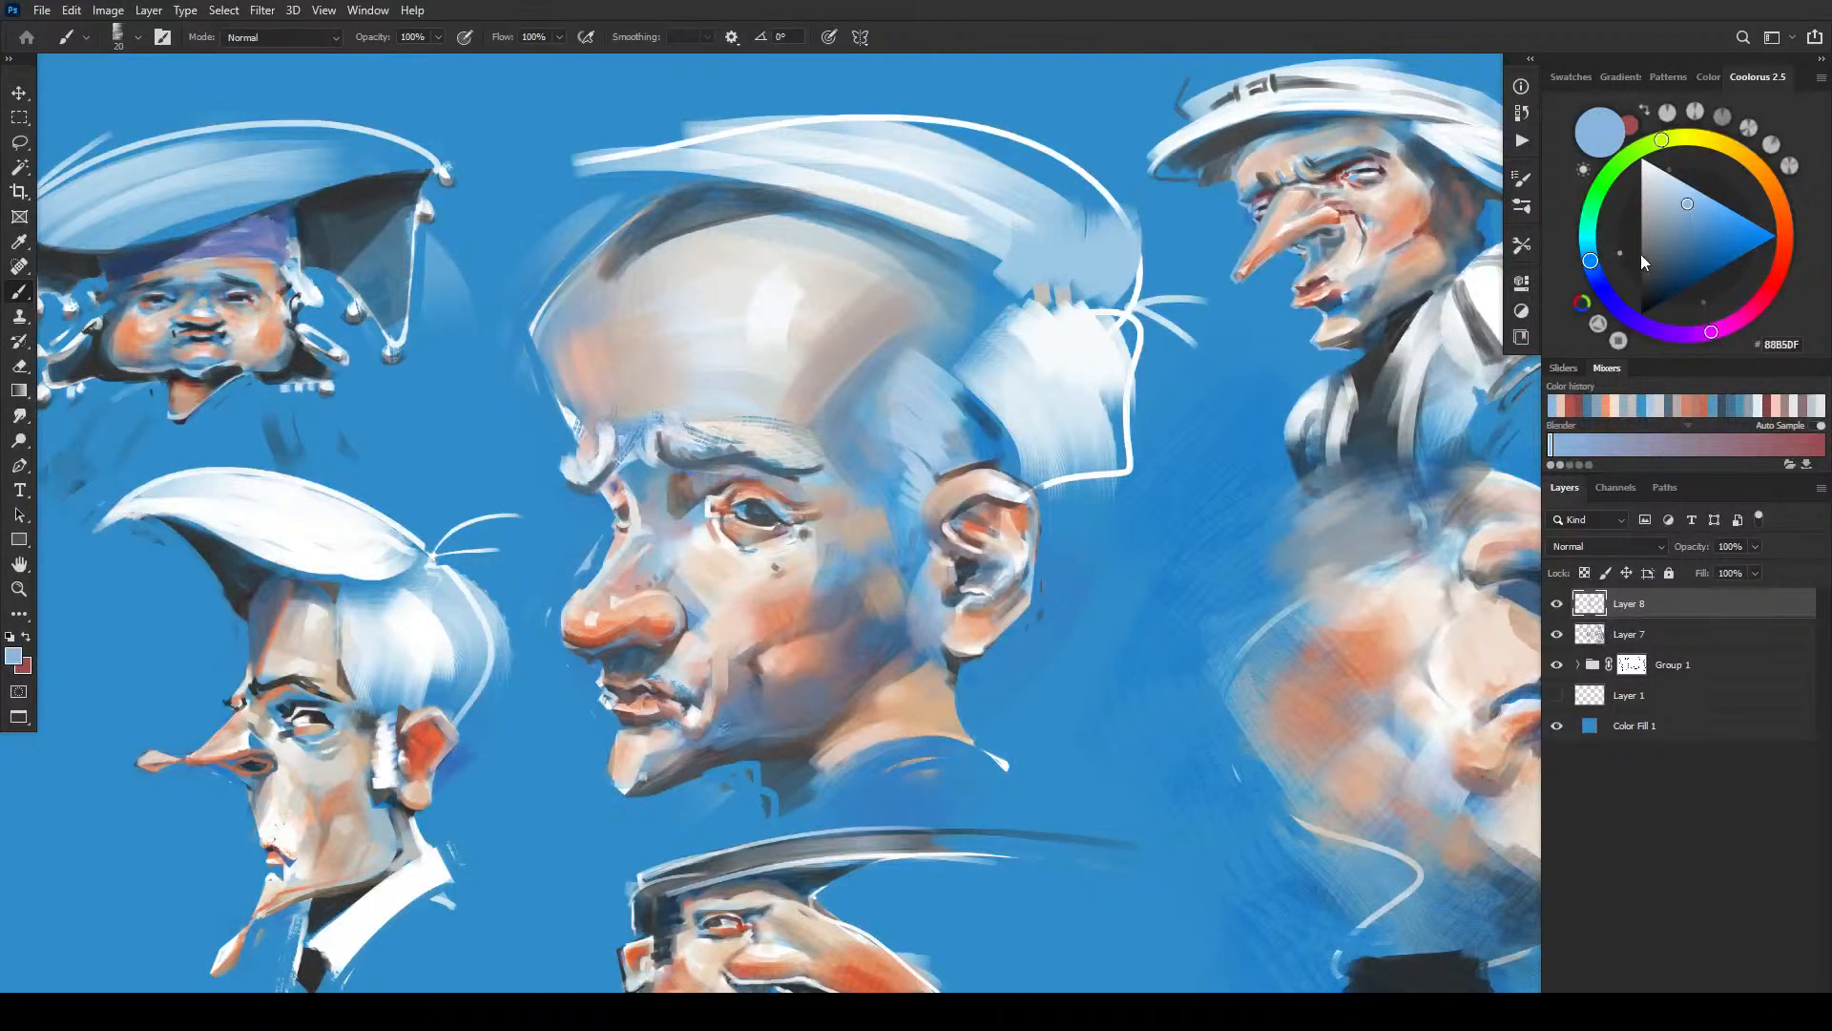
{"action": "left_click", "coordinate": [1653, 295]}
{"action": "left_click_drag", "start_coordinate": [1653, 297], "coordinate": [1641, 294]}
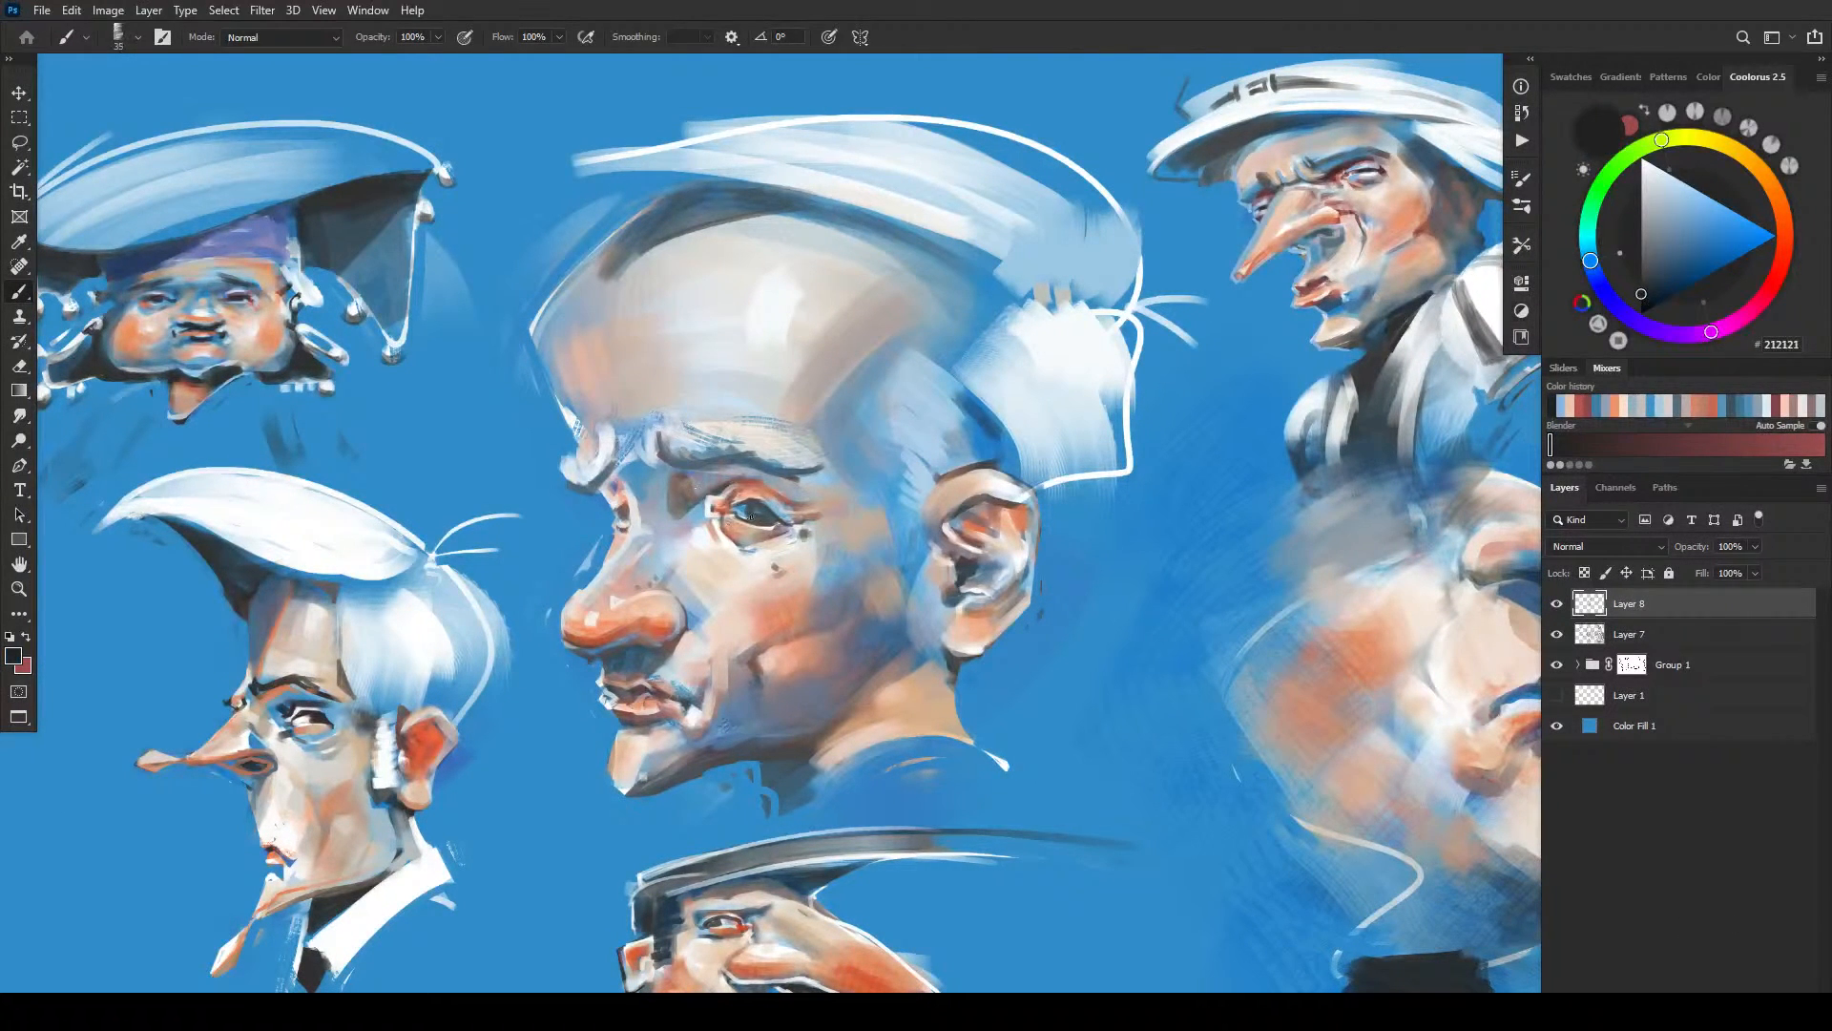
{"action": "left_click_drag", "start_coordinate": [755, 514], "coordinate": [752, 514]}
{"action": "left_click", "coordinate": [1641, 176]}
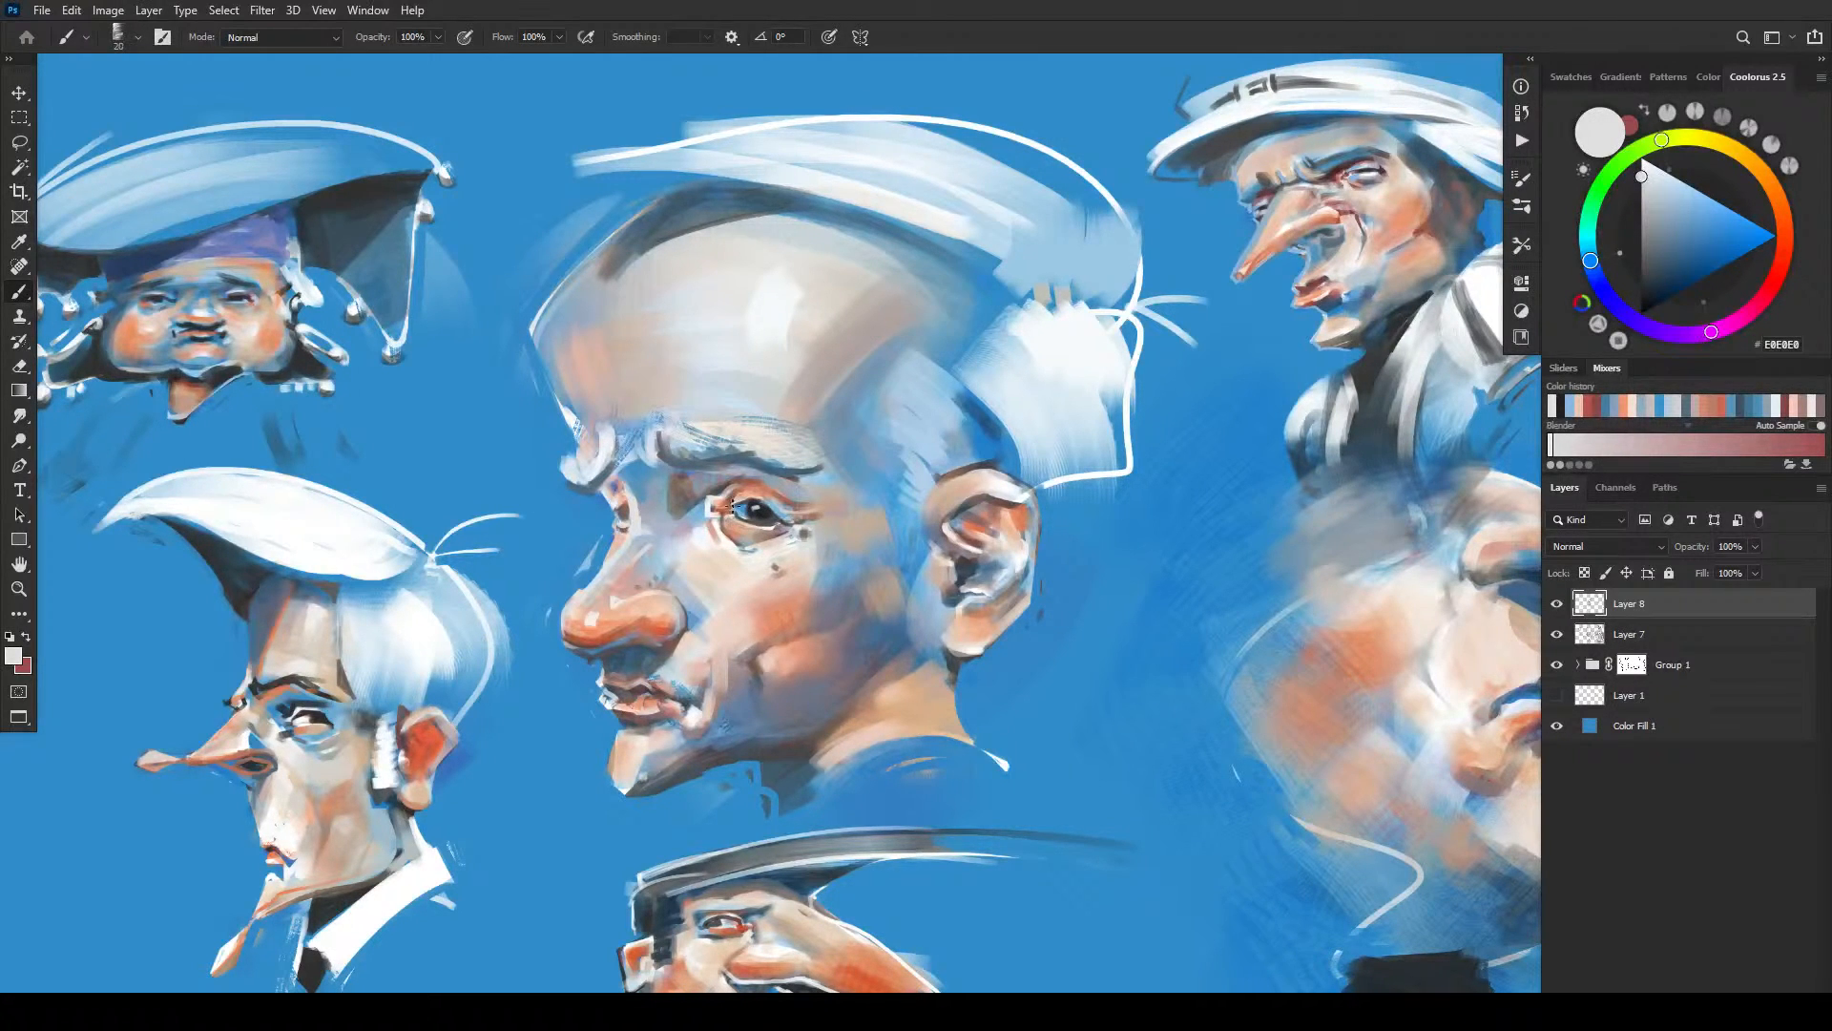
{"action": "key", "text": "]"}
- Refine the large central head's facial details with sampled red, slate grey and near-black at 25 pixels
{"action": "left_click", "coordinate": [593, 637], "text": "alt"}
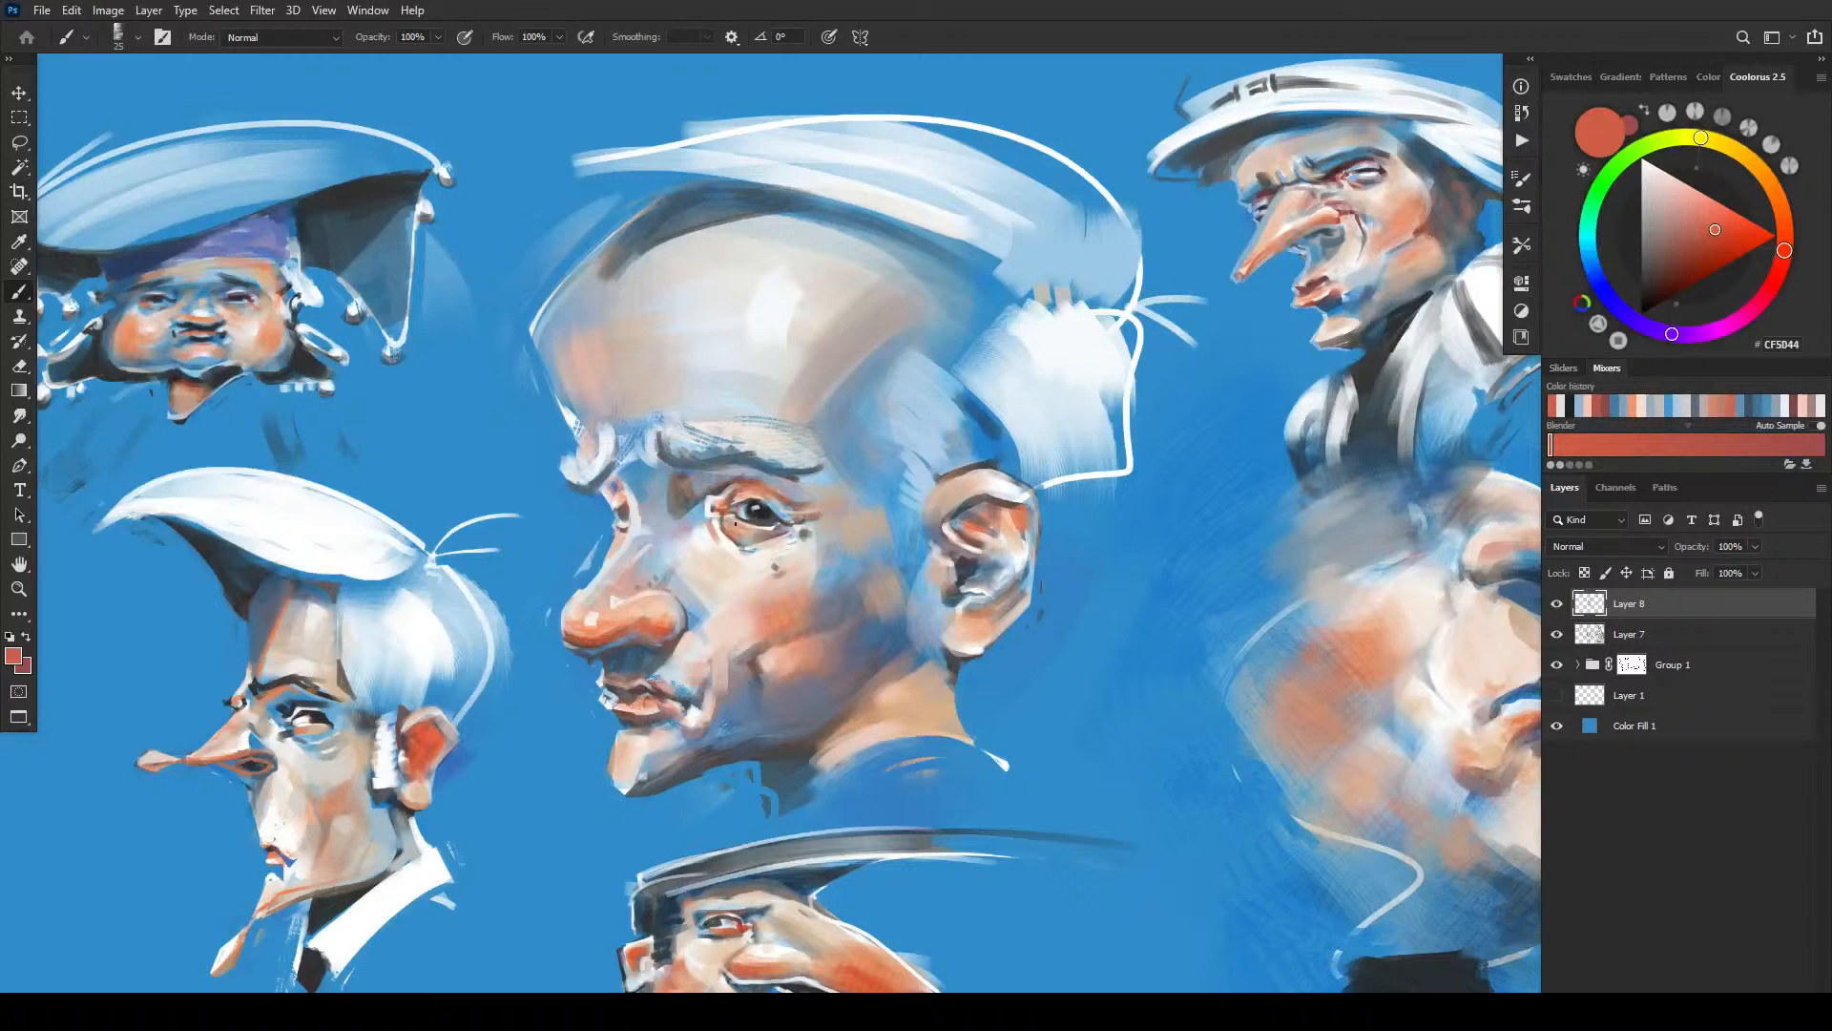
{"action": "left_click", "coordinate": [849, 593], "text": "alt"}
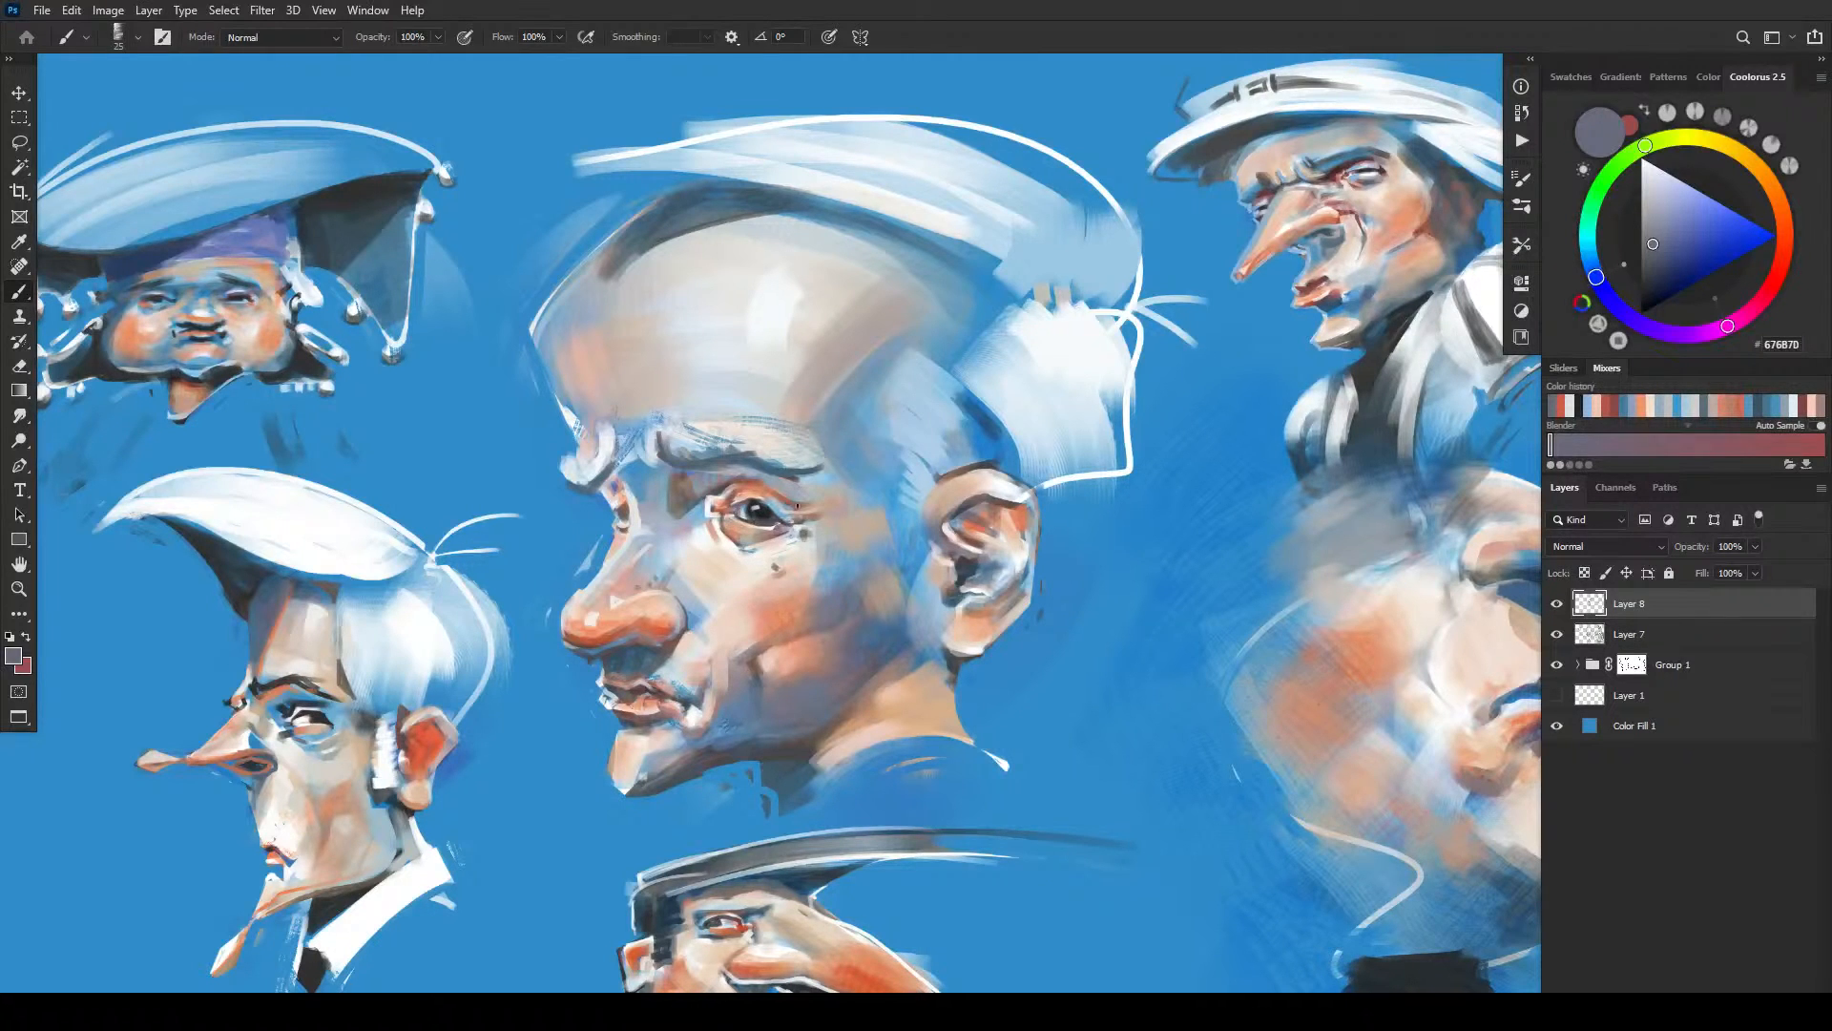
{"action": "left_click", "coordinate": [753, 506], "text": "alt"}
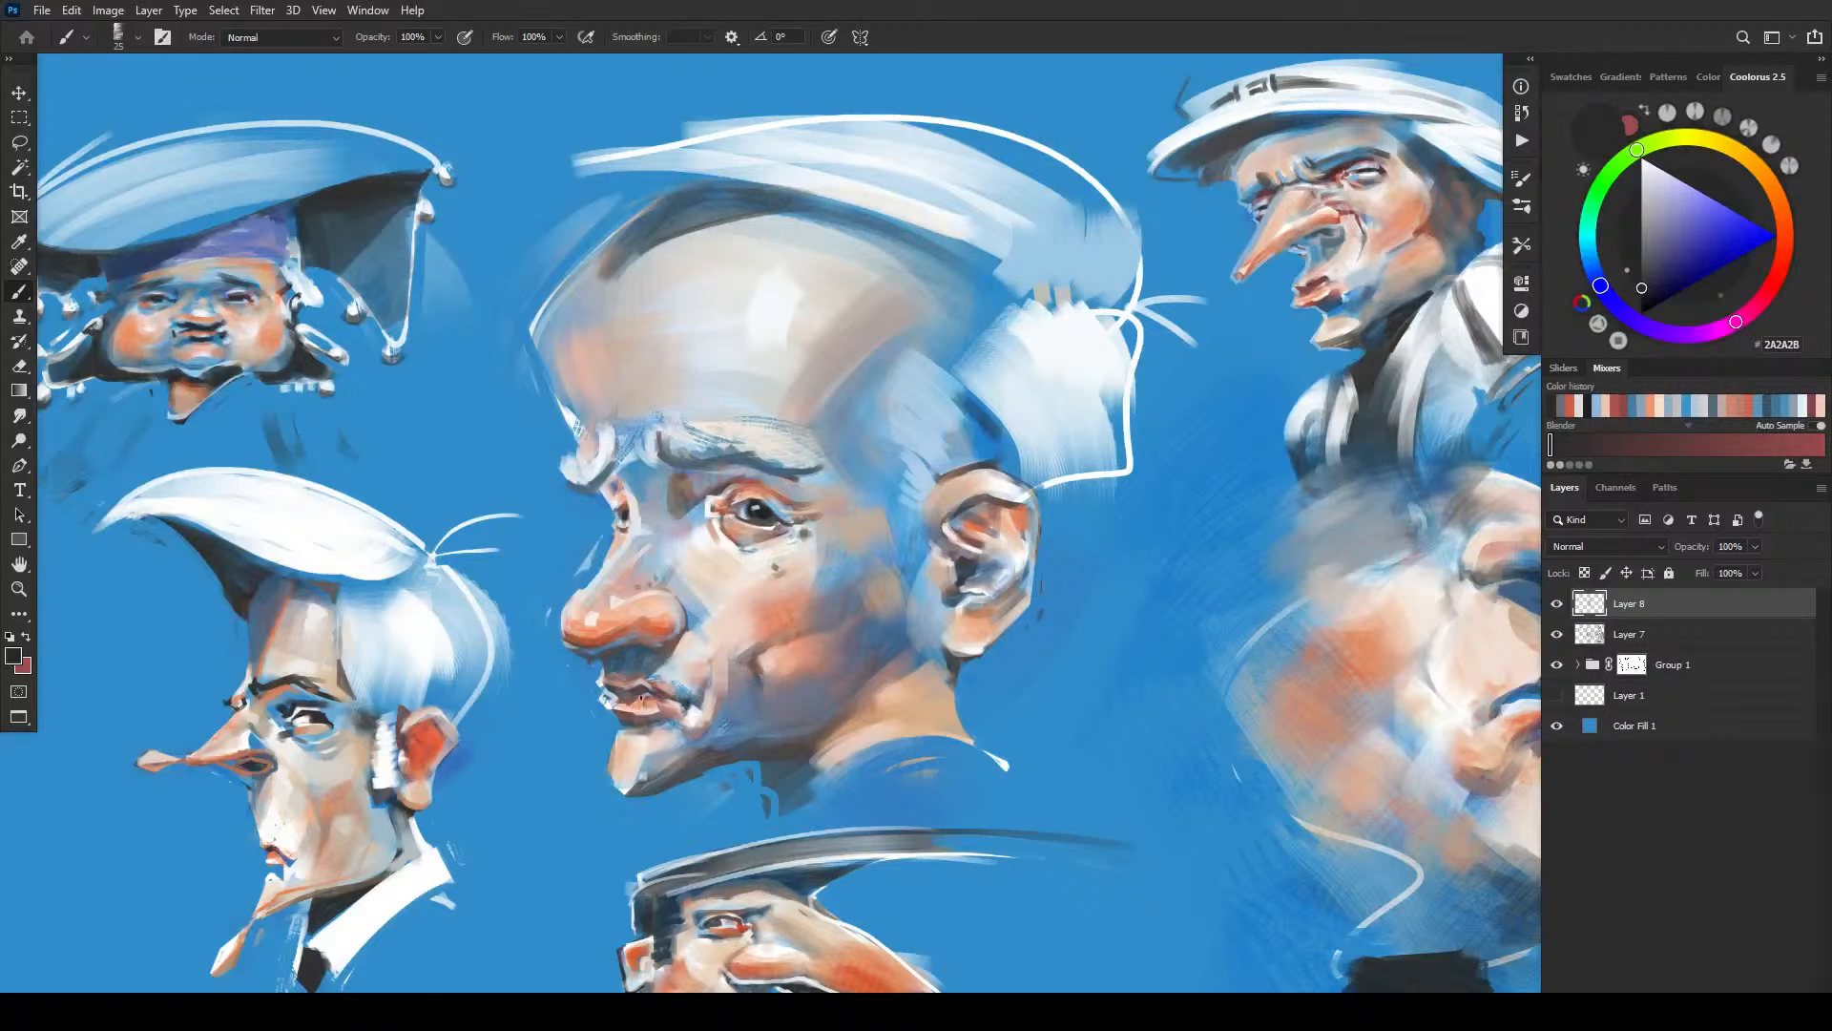
- Shade the large central head's rear cheek in front of the ear with sampled blue, enlarging the brush to about 150 pixels
{"action": "left_click_drag", "start_coordinate": [599, 711], "coordinate": [815, 540]}
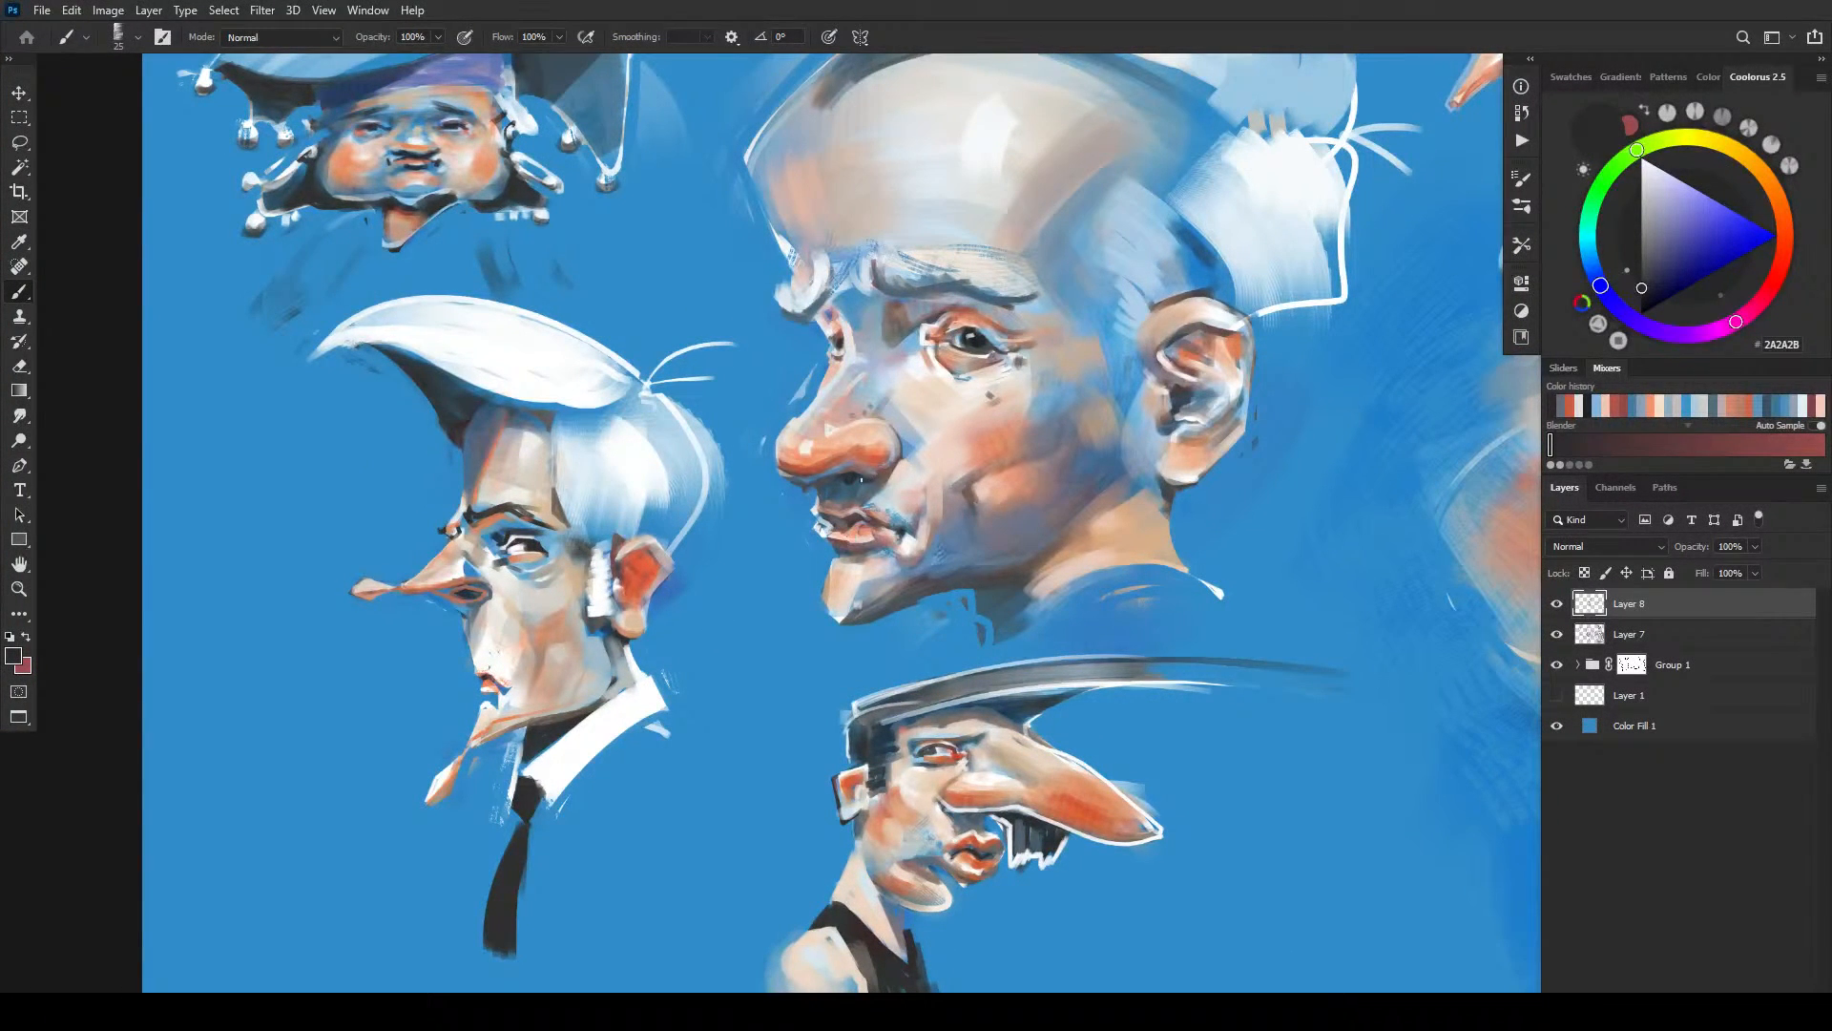
{"action": "key", "text": "bracketright"}
{"action": "key", "text": "bracketright"}
{"action": "key", "text": "bracketright"}
{"action": "key", "text": "bracketright"}
{"action": "key", "text": "bracketleft"}
{"action": "key", "text": "bracketleft"}
{"action": "key", "text": "bracketright"}
{"action": "key", "text": "bracketright"}
{"action": "key", "text": "bracketright"}
{"action": "key", "text": "bracketright"}
{"action": "left_click", "coordinate": [1127, 442], "text": "alt"}
{"action": "key", "text": "bracketright"}
{"action": "key", "text": "bracketright"}
{"action": "key", "text": "bracketright"}
{"action": "key", "text": "bracketright"}
{"action": "key", "text": "bracketright"}
{"action": "key", "text": "bracketright"}
{"action": "key", "text": "bracketright"}
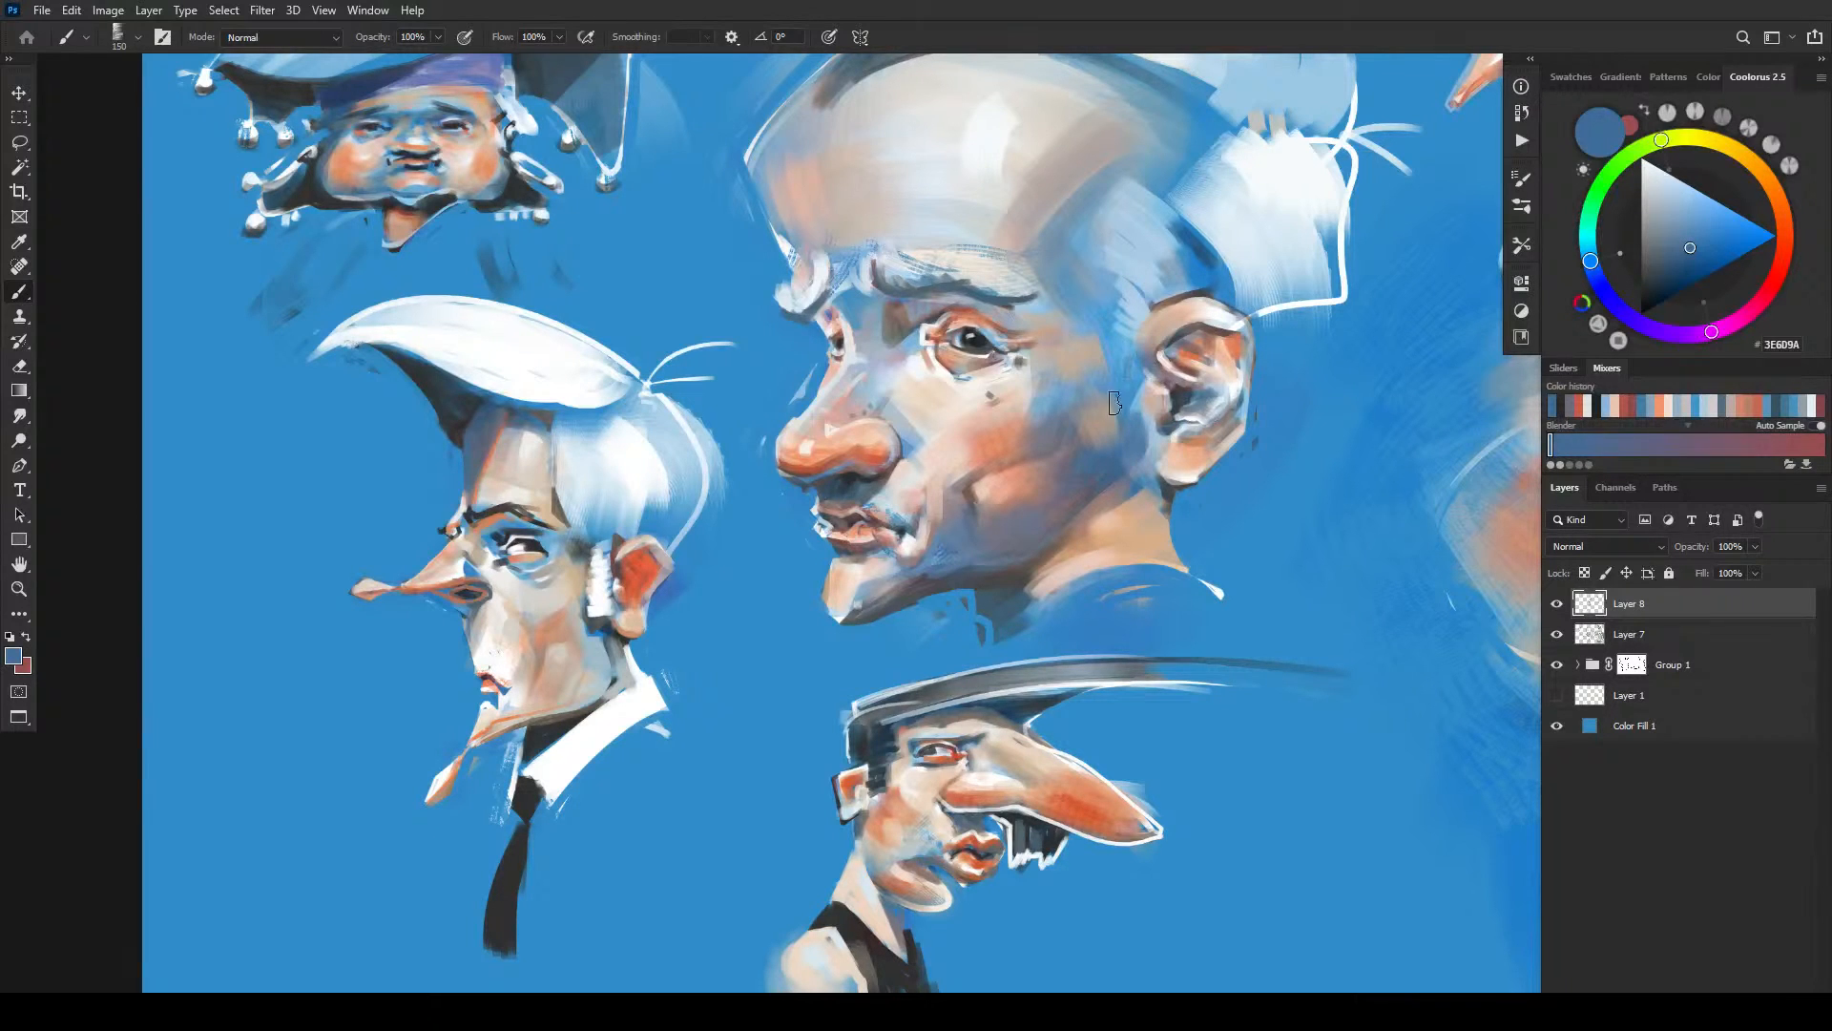
- Blend the large central head's rear cheek in front of the ear with sampled grey 9EA09A and blue 486E96
{"action": "left_click", "coordinate": [1109, 437], "text": "alt"}
{"action": "key", "text": "bracketleft"}
{"action": "key", "text": "bracketleft"}
{"action": "key", "text": "bracketleft"}
{"action": "key", "text": "bracketleft"}
{"action": "key", "text": "bracketleft"}
{"action": "key", "text": "bracketleft"}
{"action": "key", "text": "bracketleft"}
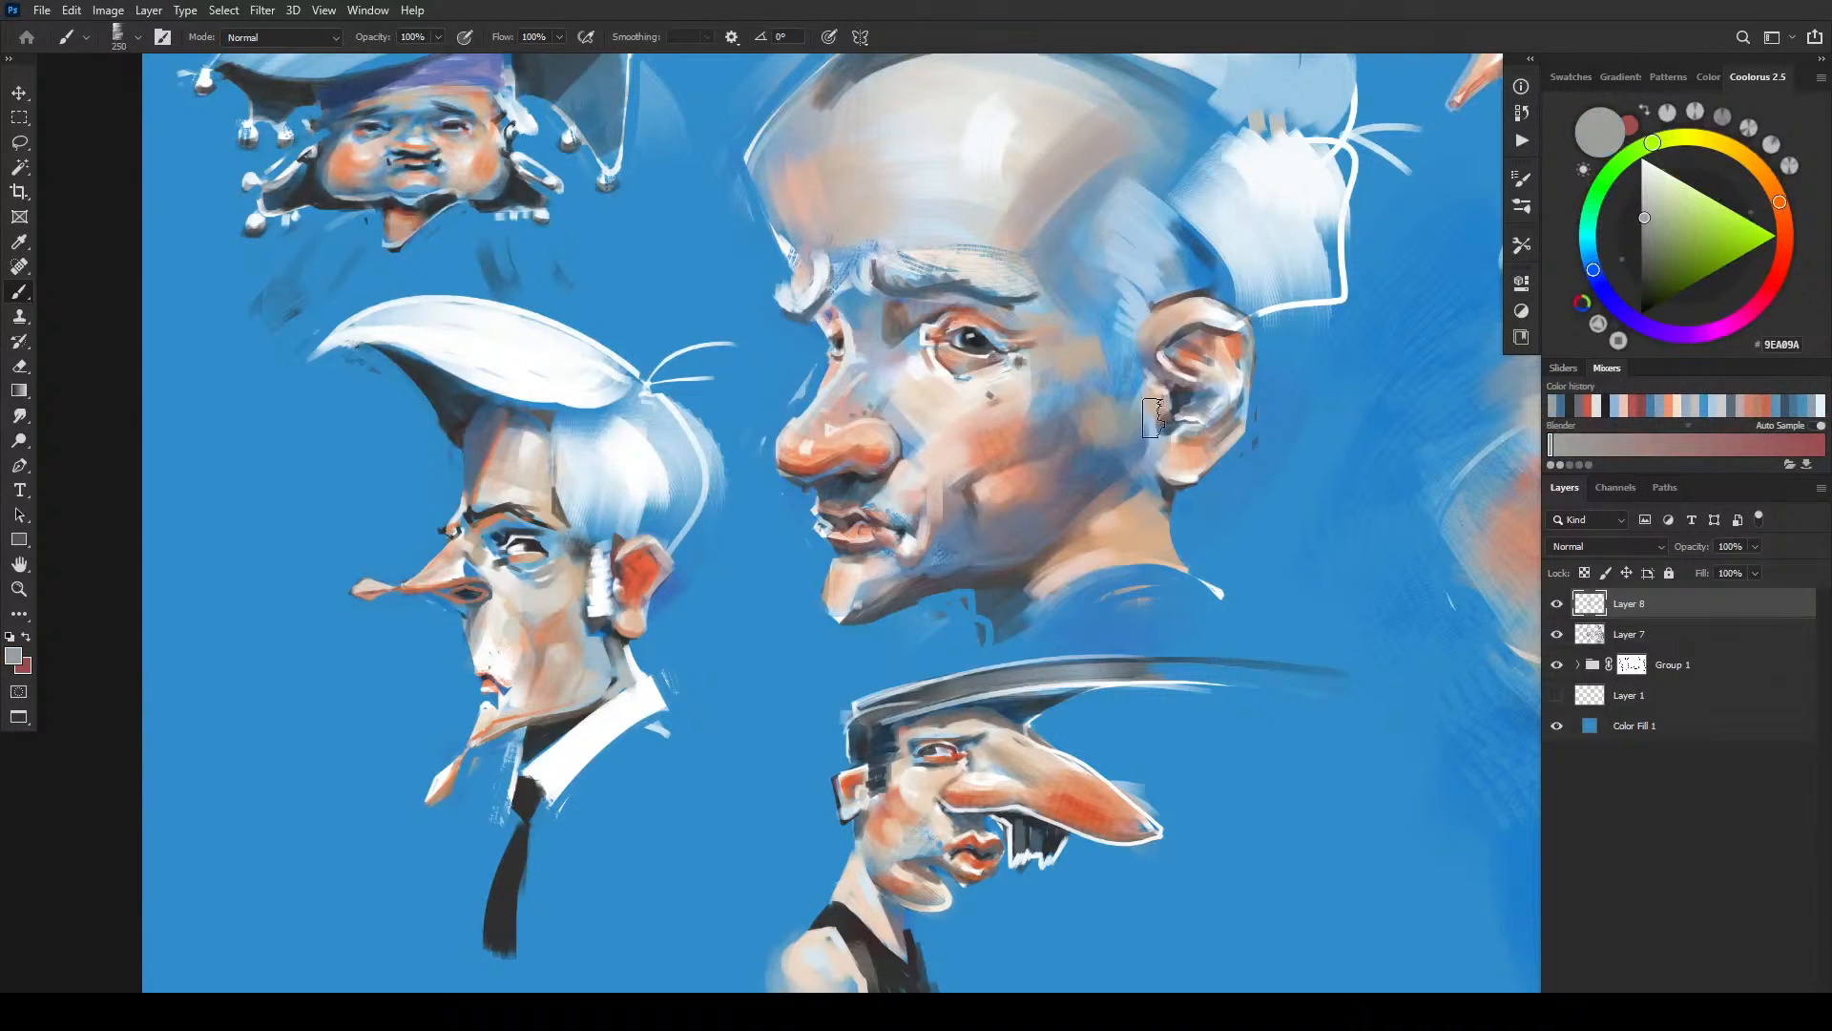
{"action": "left_click", "coordinate": [1126, 439], "text": "alt"}
{"action": "key", "text": "bracketright"}
{"action": "key", "text": "bracketright"}
{"action": "key", "text": "bracketright"}
{"action": "key", "text": "bracketright"}
{"action": "key", "text": "bracketright"}
{"action": "key", "text": "bracketright"}
{"action": "key", "text": "bracketright"}
{"action": "key", "text": "bracketright"}
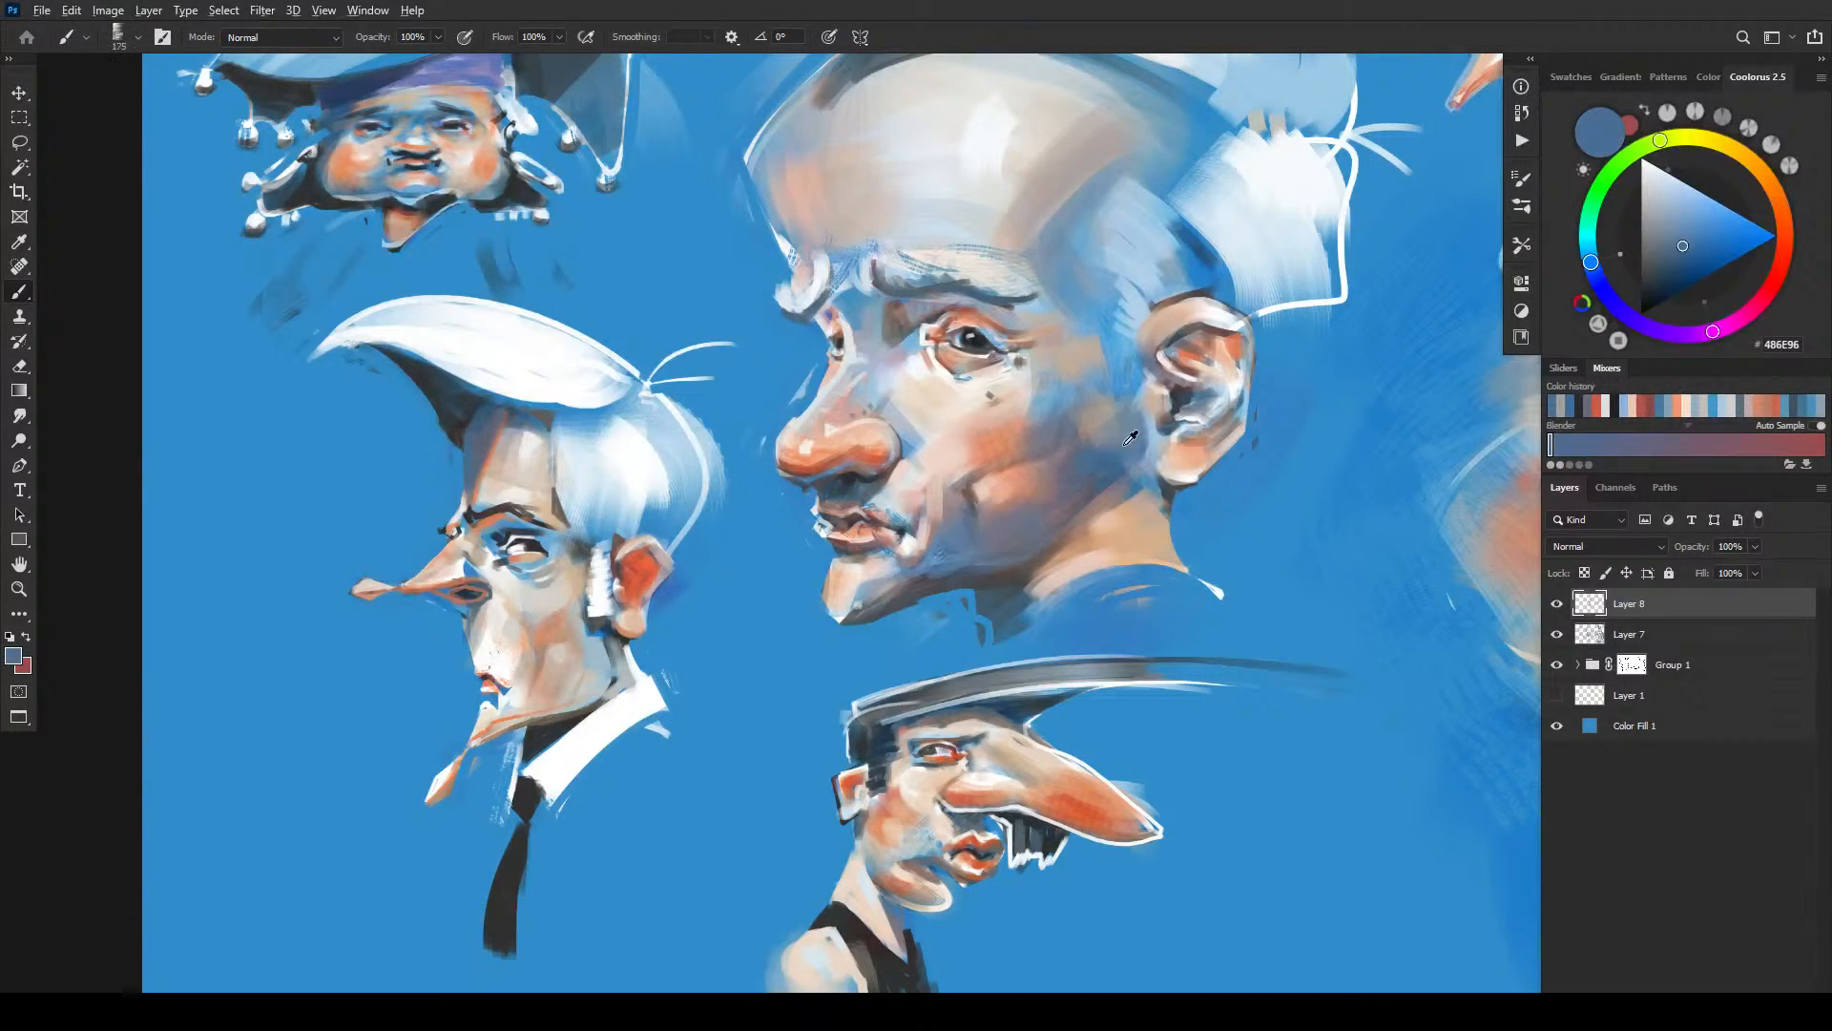
{"action": "left_click_drag", "start_coordinate": [1107, 421], "coordinate": [1108, 391]}
- Refine the underside of the large central head's nose with sampled reddish brown 8D554E, using a much smaller brush
{"action": "key", "text": "bracketleft"}
{"action": "key", "text": "bracketleft"}
{"action": "key", "text": "bracketleft"}
{"action": "key", "text": "bracketleft"}
{"action": "key", "text": "bracketleft"}
{"action": "key", "text": "bracketleft"}
{"action": "key", "text": "bracketleft"}
{"action": "key", "text": "bracketleft"}
{"action": "key", "text": "bracketleft"}
{"action": "key", "text": "bracketleft"}
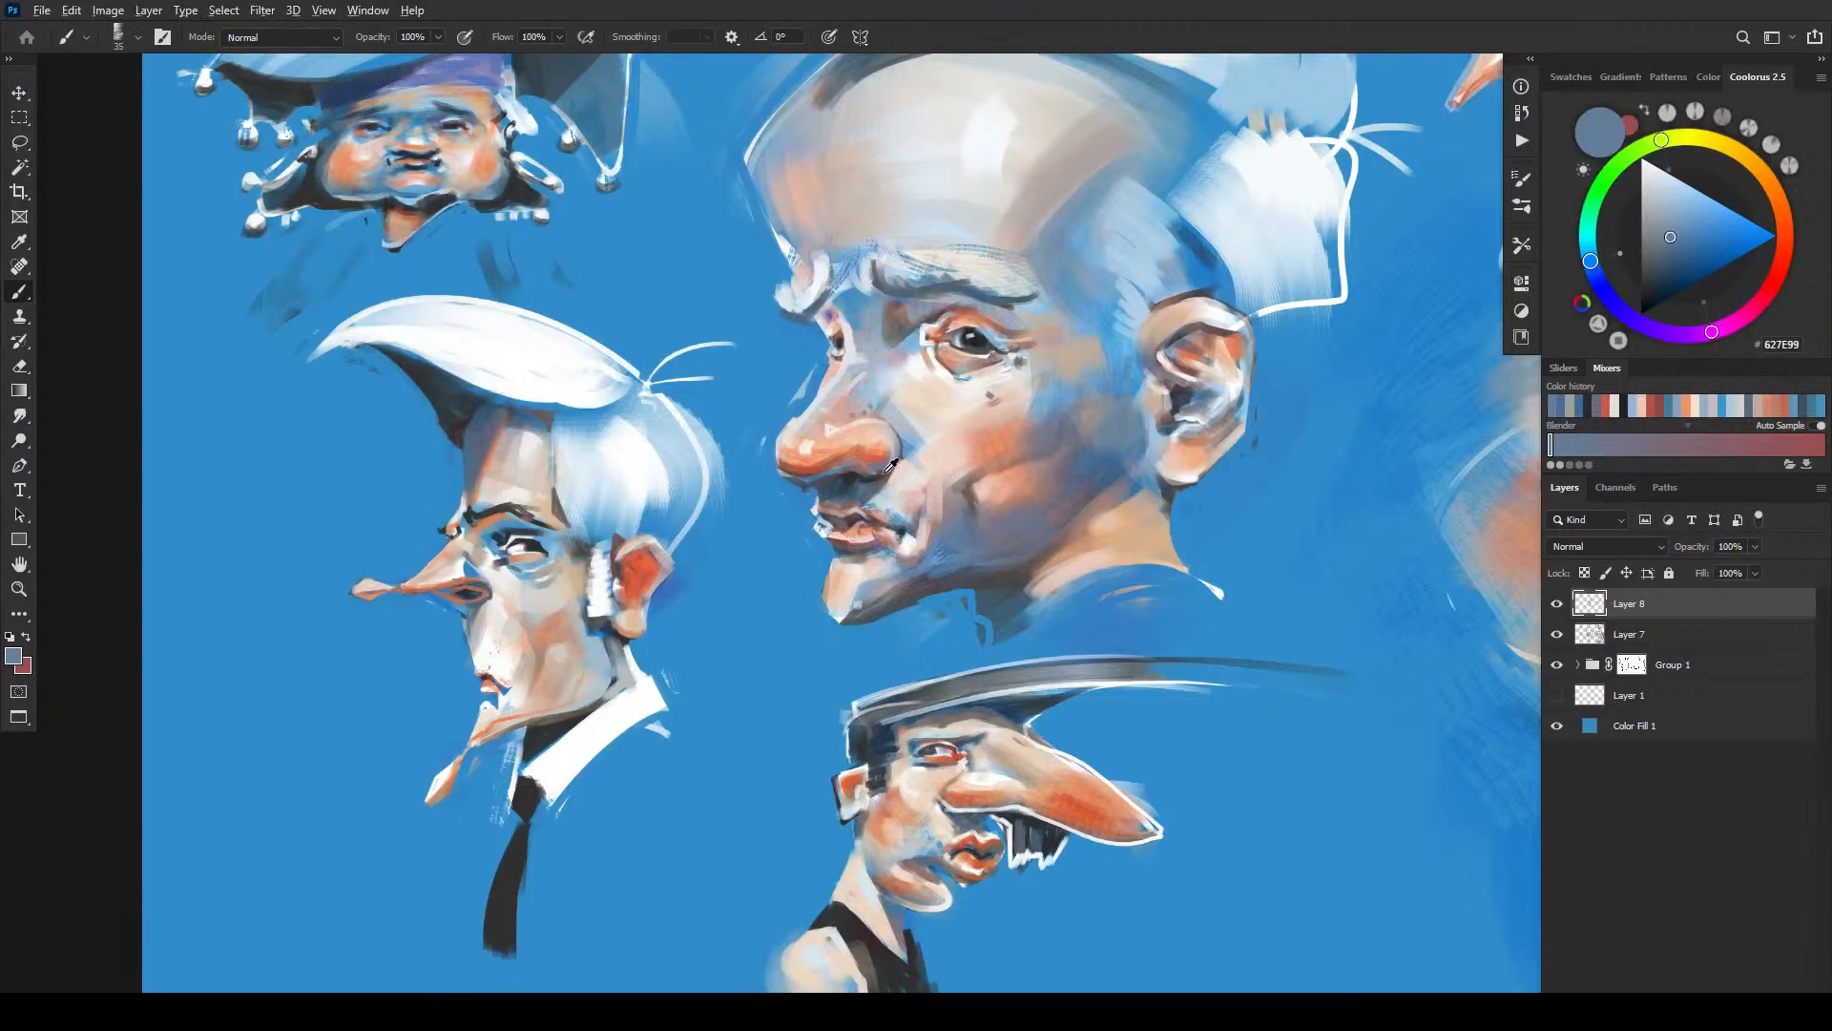
{"action": "left_click", "coordinate": [863, 466], "text": "alt"}
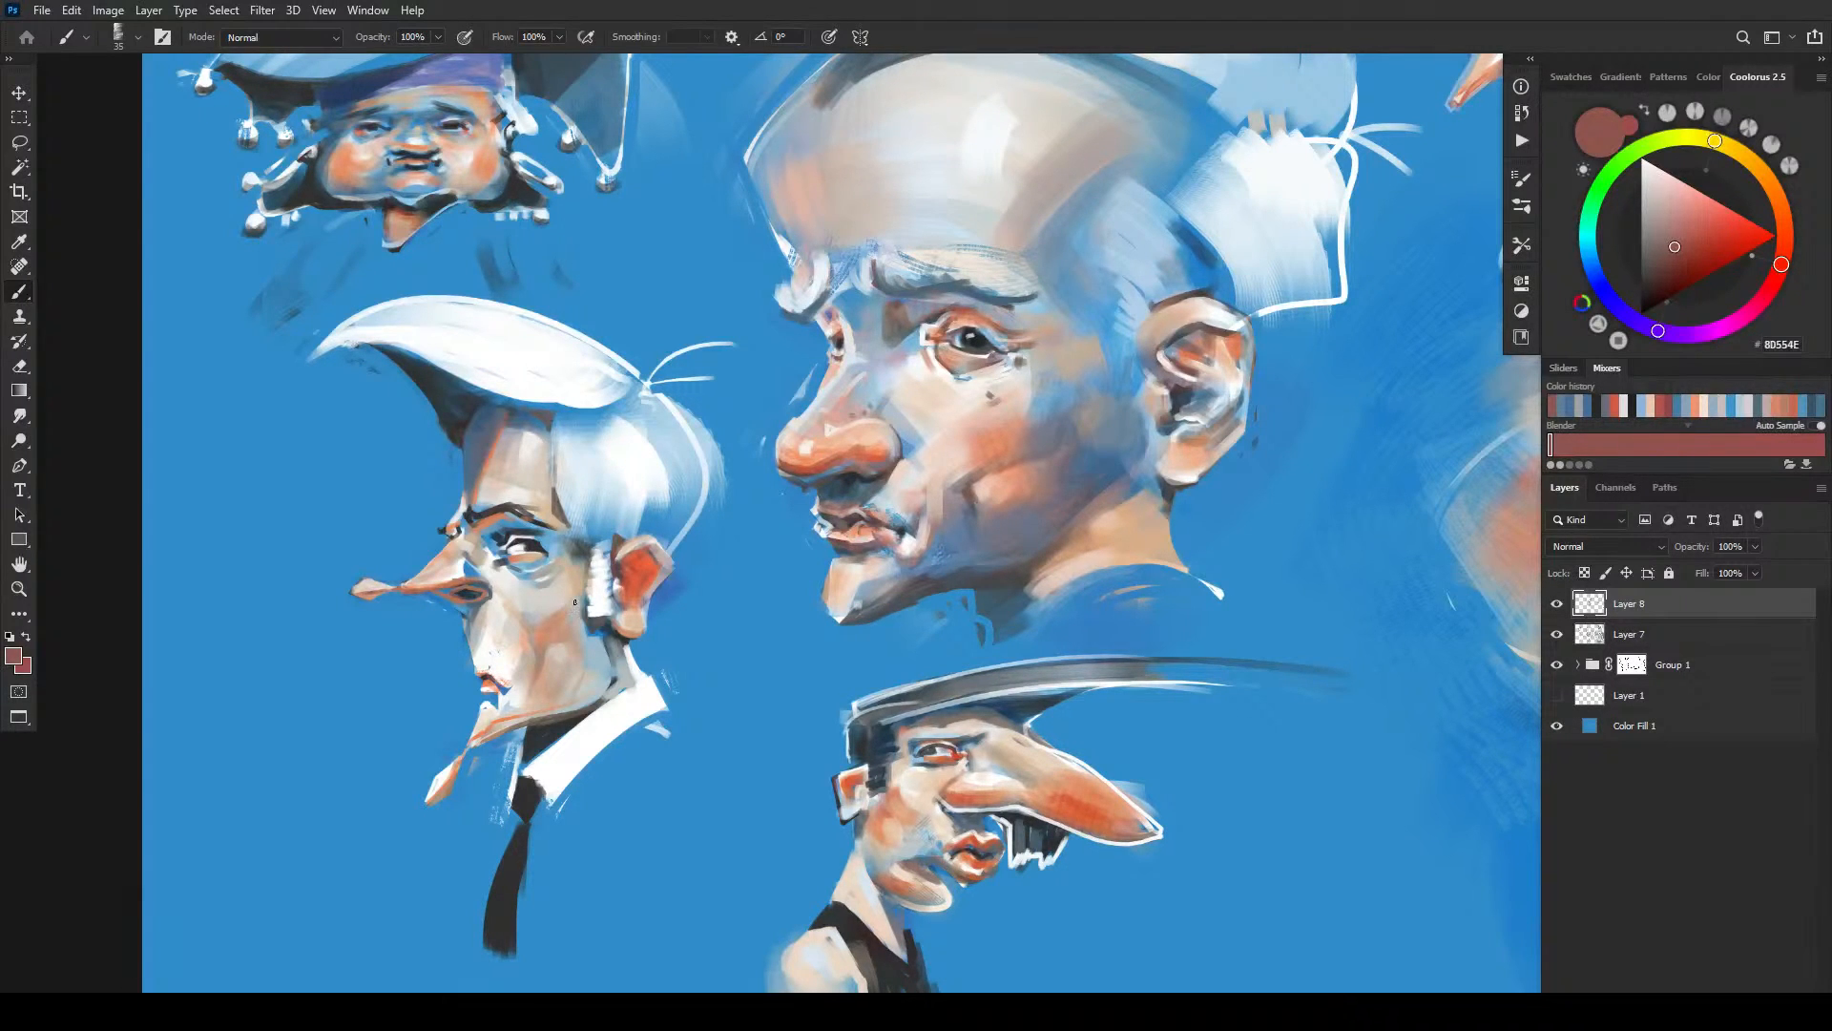
- Add a white layer mask to Layer 7 and make Layer 8 the active painting layer again
{"action": "left_click_drag", "start_coordinate": [721, 642], "coordinate": [668, 453]}
{"action": "left_click_drag", "start_coordinate": [621, 528], "coordinate": [622, 543]}
{"action": "left_click", "coordinate": [1634, 665]}
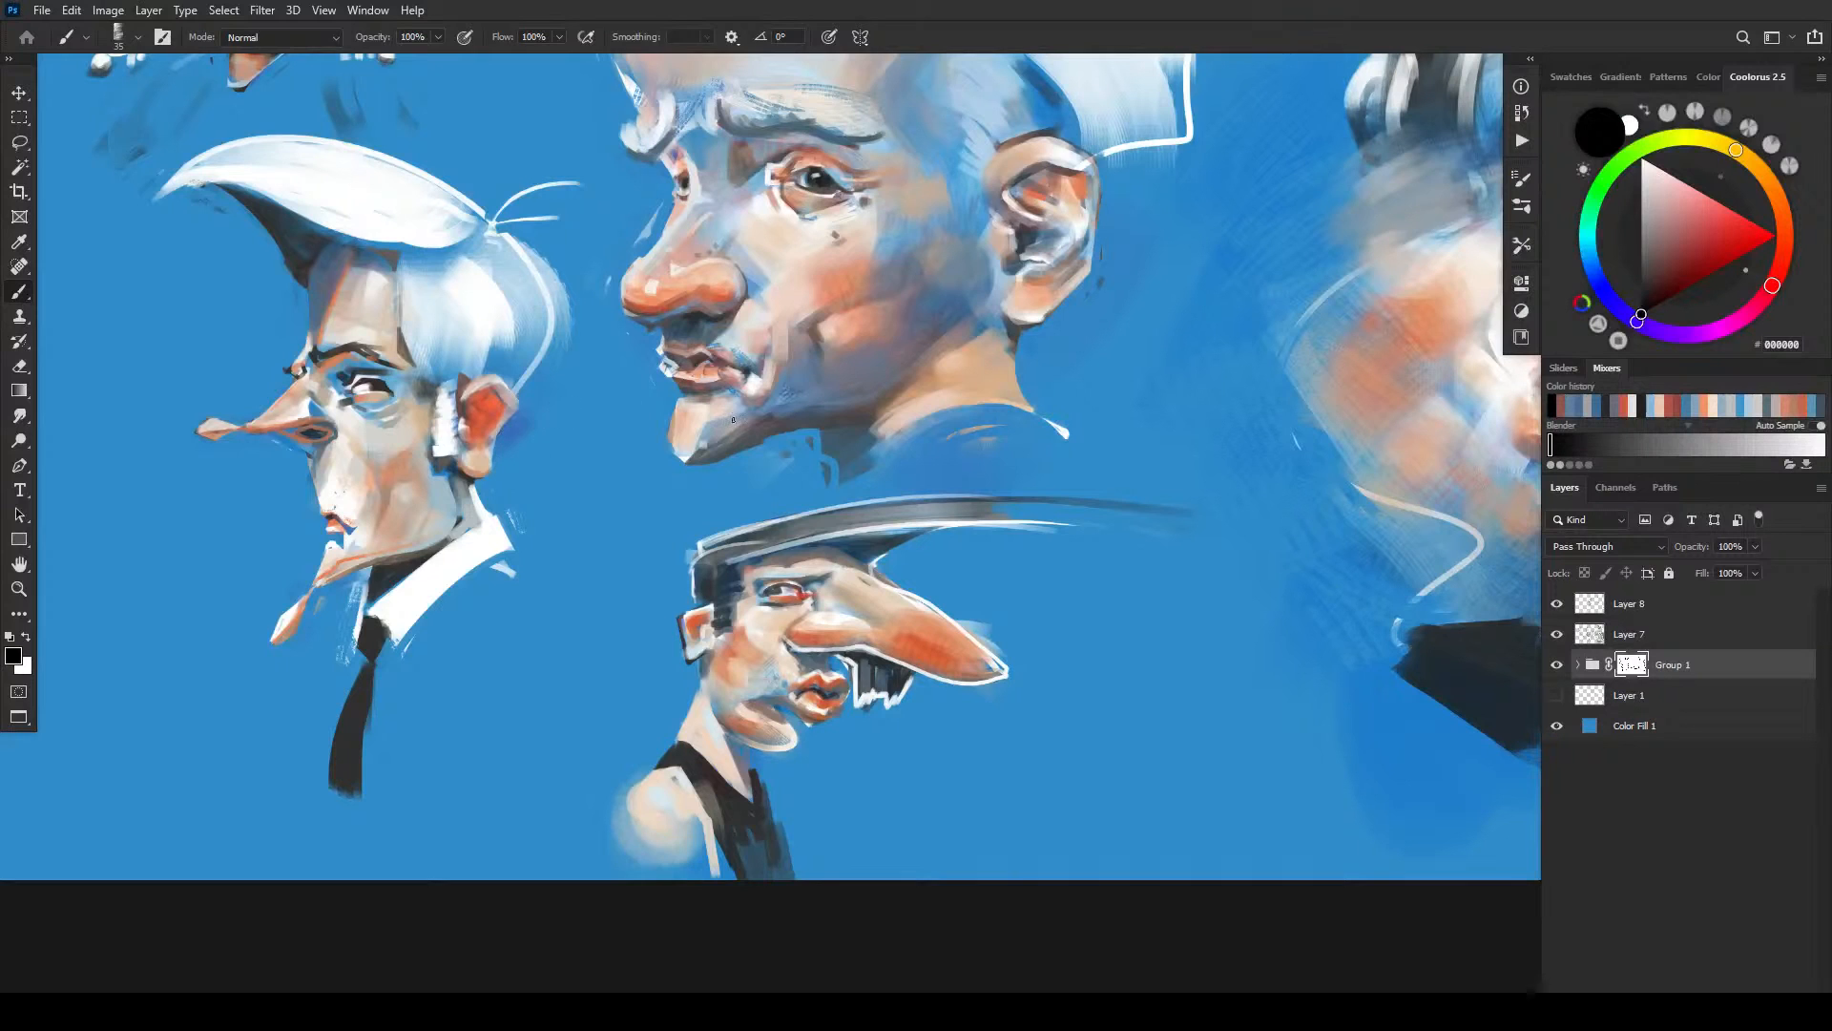
{"action": "left_click", "coordinate": [1612, 637]}
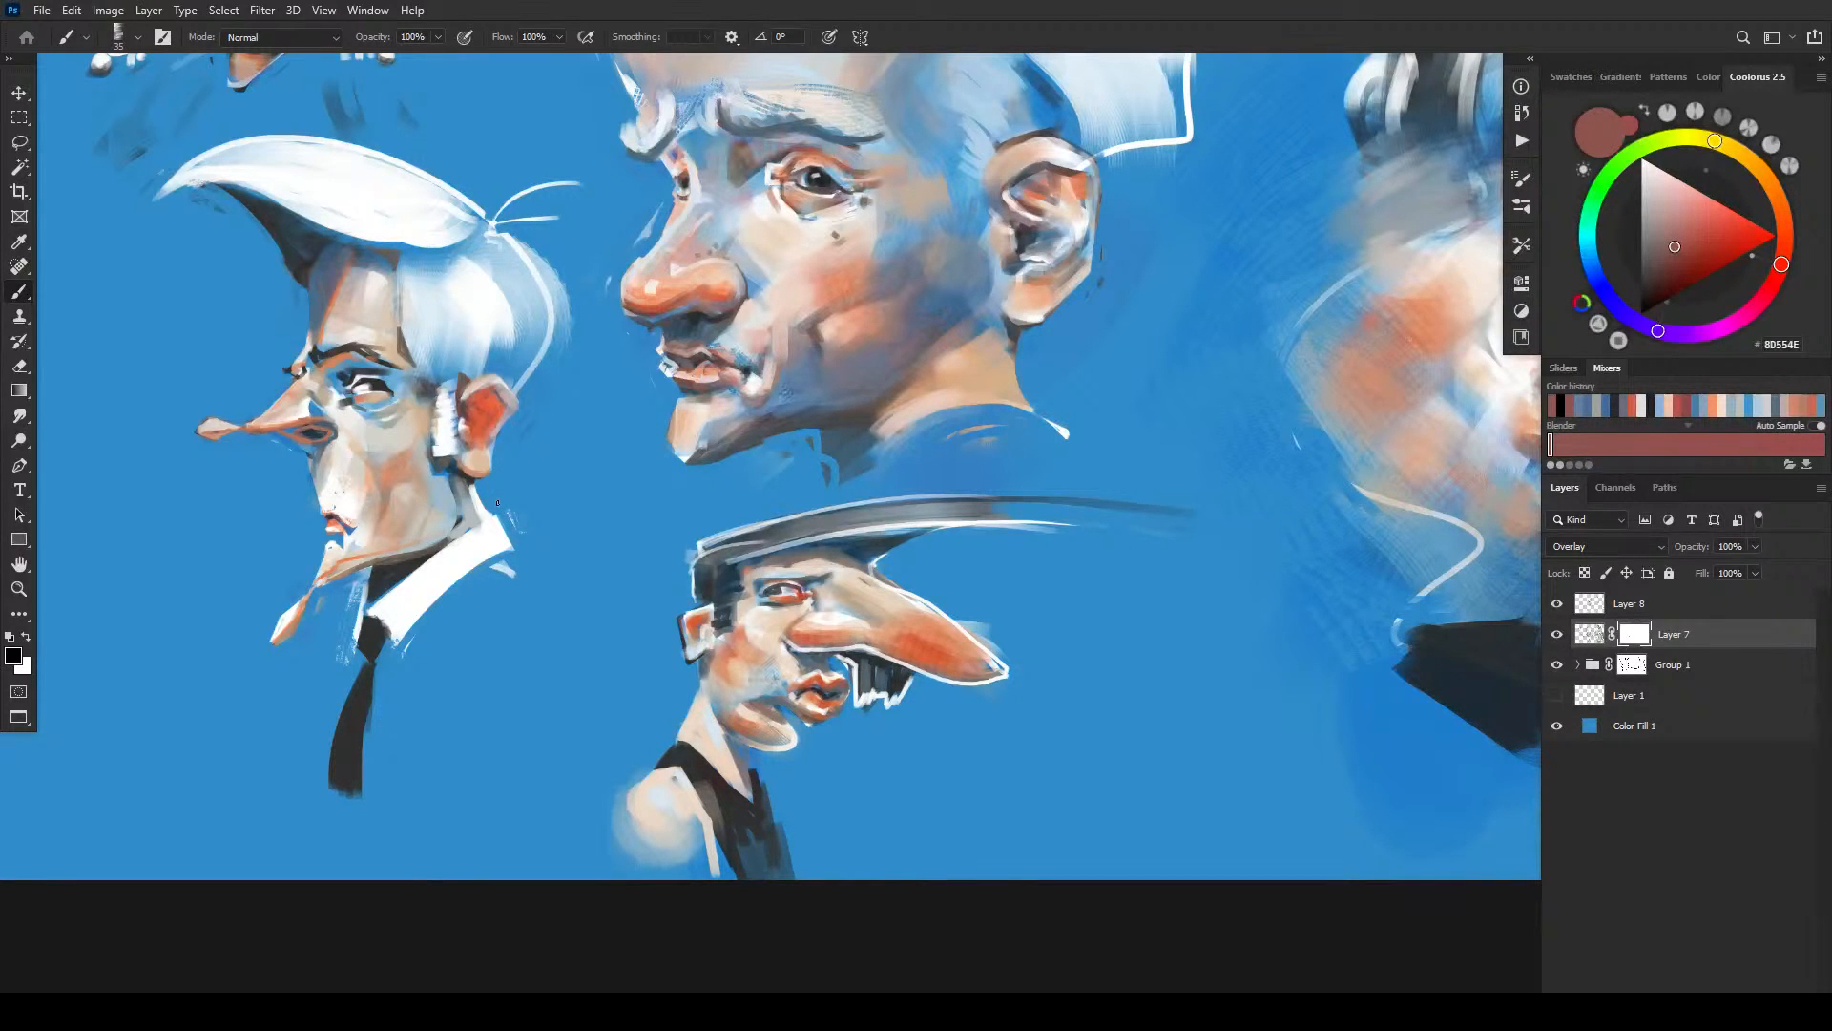
{"action": "mouse_move", "coordinate": [528, 435]}
{"action": "left_mouse_down"}
{"action": "mouse_move", "coordinate": [630, 591]}
{"action": "mouse_move", "coordinate": [894, 785]}
{"action": "left_mouse_up"}
{"action": "left_click_drag", "start_coordinate": [891, 362], "coordinate": [923, 498]}
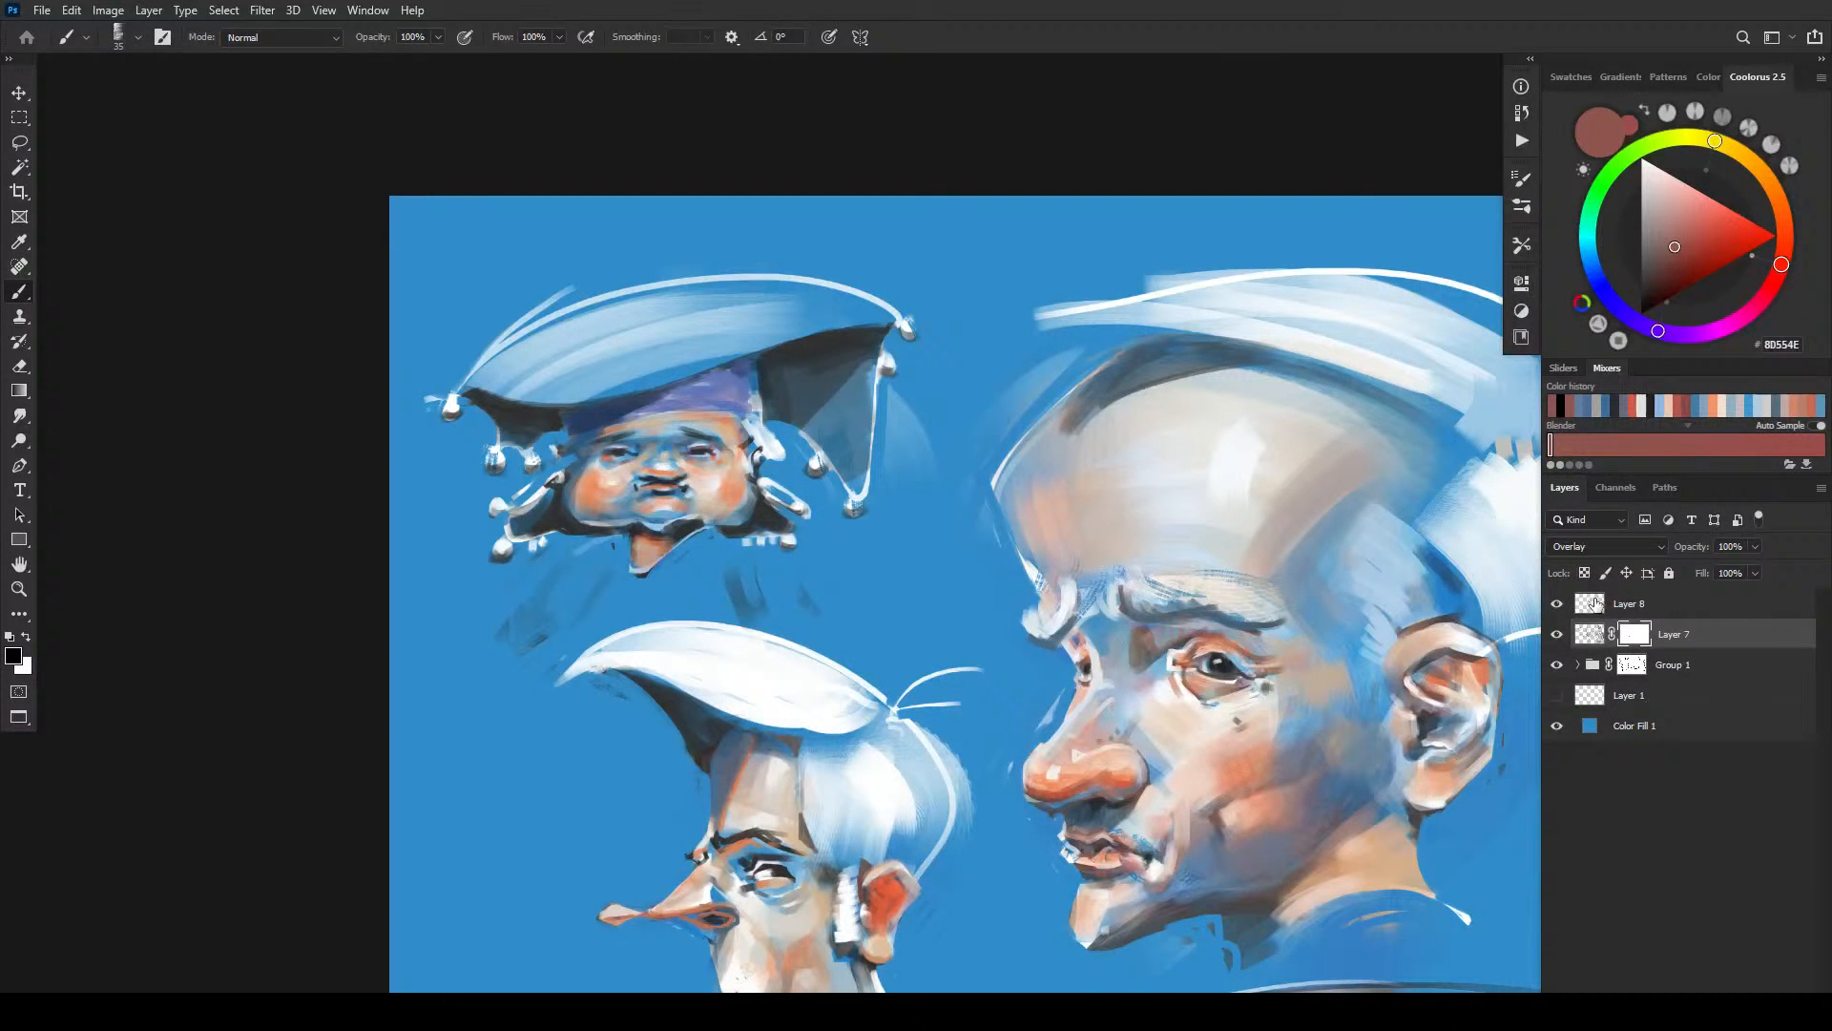
{"action": "left_click", "coordinate": [1597, 605]}
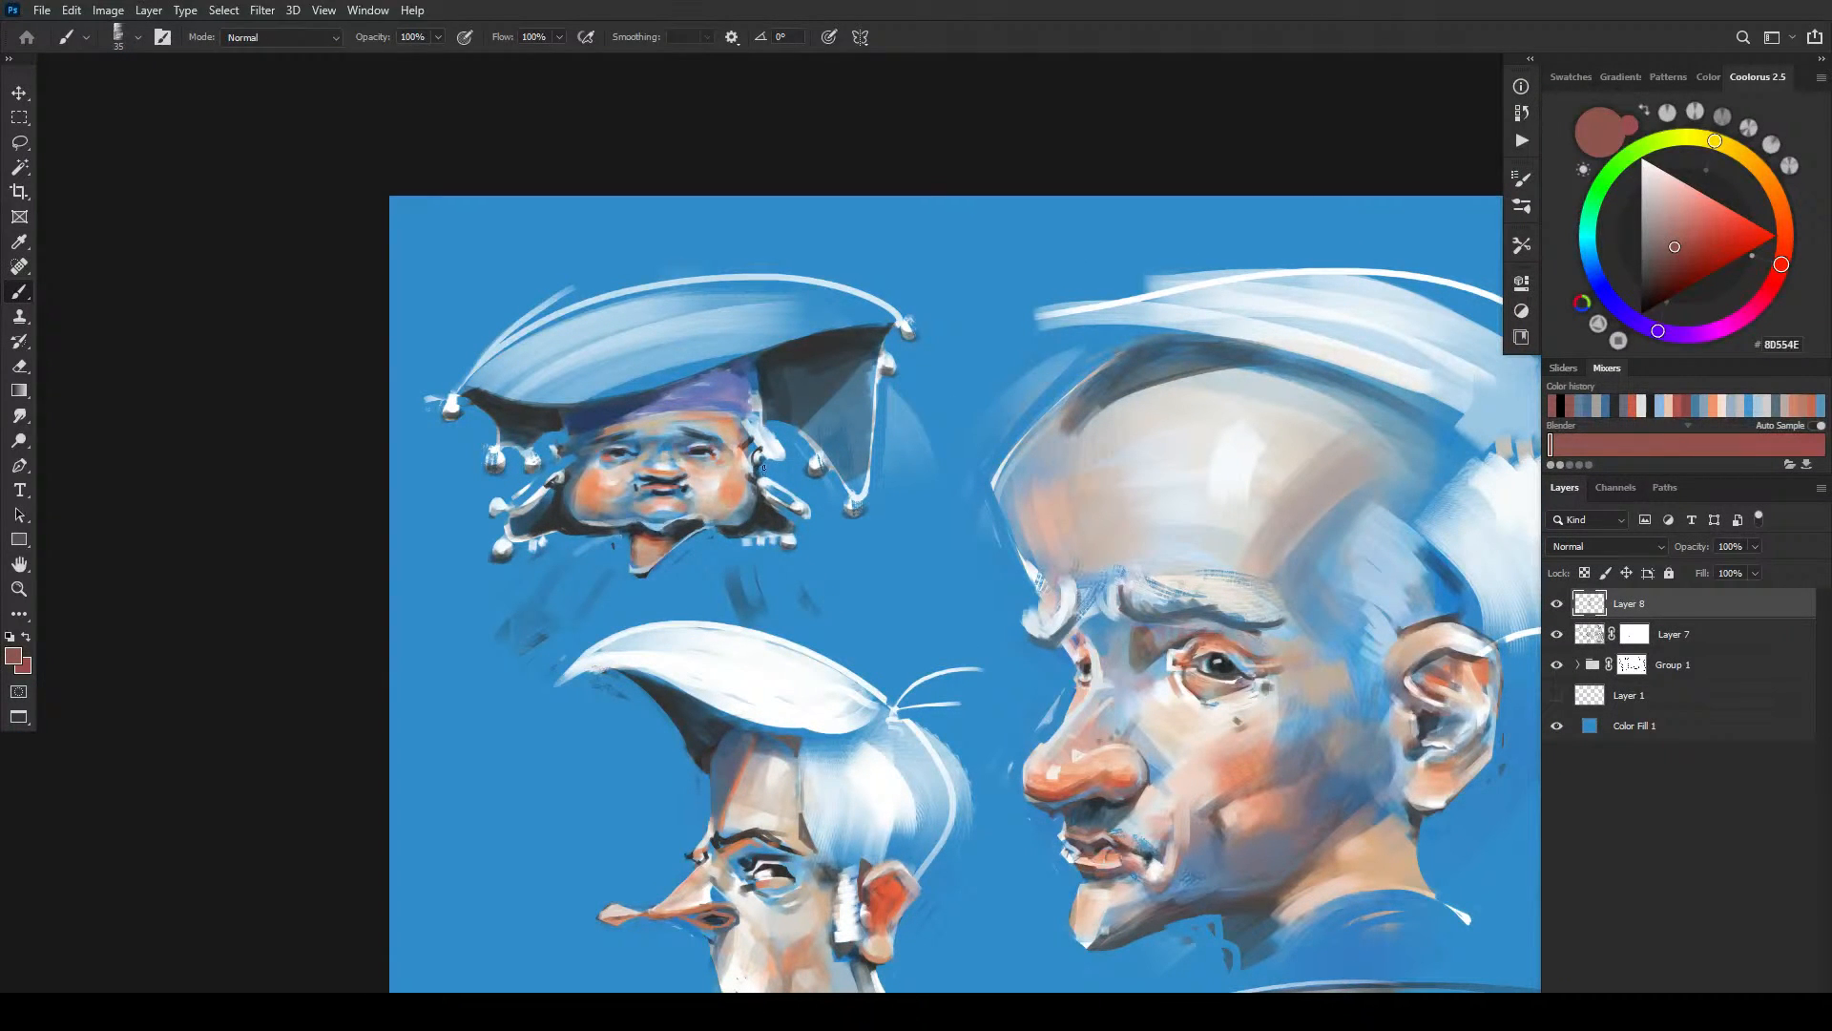
- Model the forehead and brows of the small head in the bell-trimmed hat with muted brown 977D68, using a small brush
{"action": "key", "text": "bracketleft"}
{"action": "left_click_drag", "start_coordinate": [710, 636], "coordinate": [744, 626]}
{"action": "left_click", "coordinate": [759, 462], "text": "alt"}
{"action": "left_click", "coordinate": [1666, 235]}
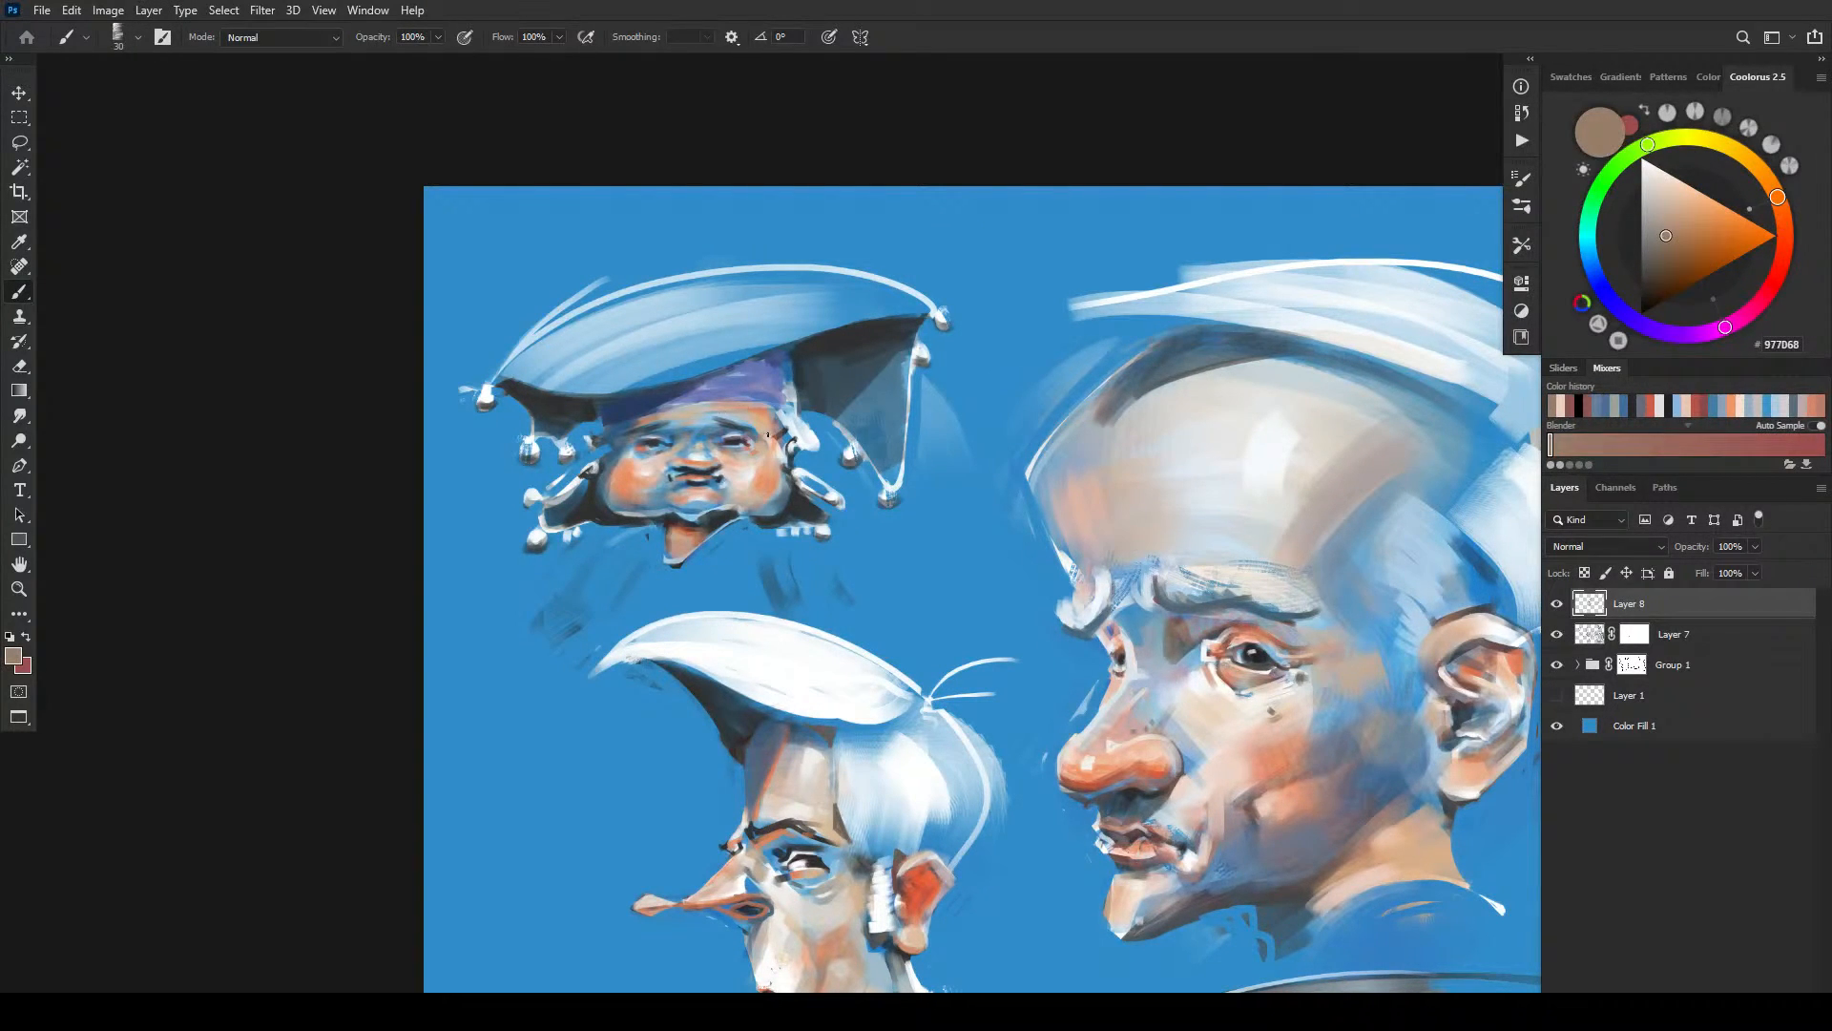
{"action": "key", "text": "bracketleft"}
{"action": "key", "text": "bracketleft"}
{"action": "left_click_drag", "start_coordinate": [677, 421], "coordinate": [702, 422]}
{"action": "key", "text": "bracketright"}
{"action": "key", "text": "bracketright"}
{"action": "key", "text": "bracketright"}
{"action": "key", "text": "bracketright"}
{"action": "key", "text": "bracketleft"}
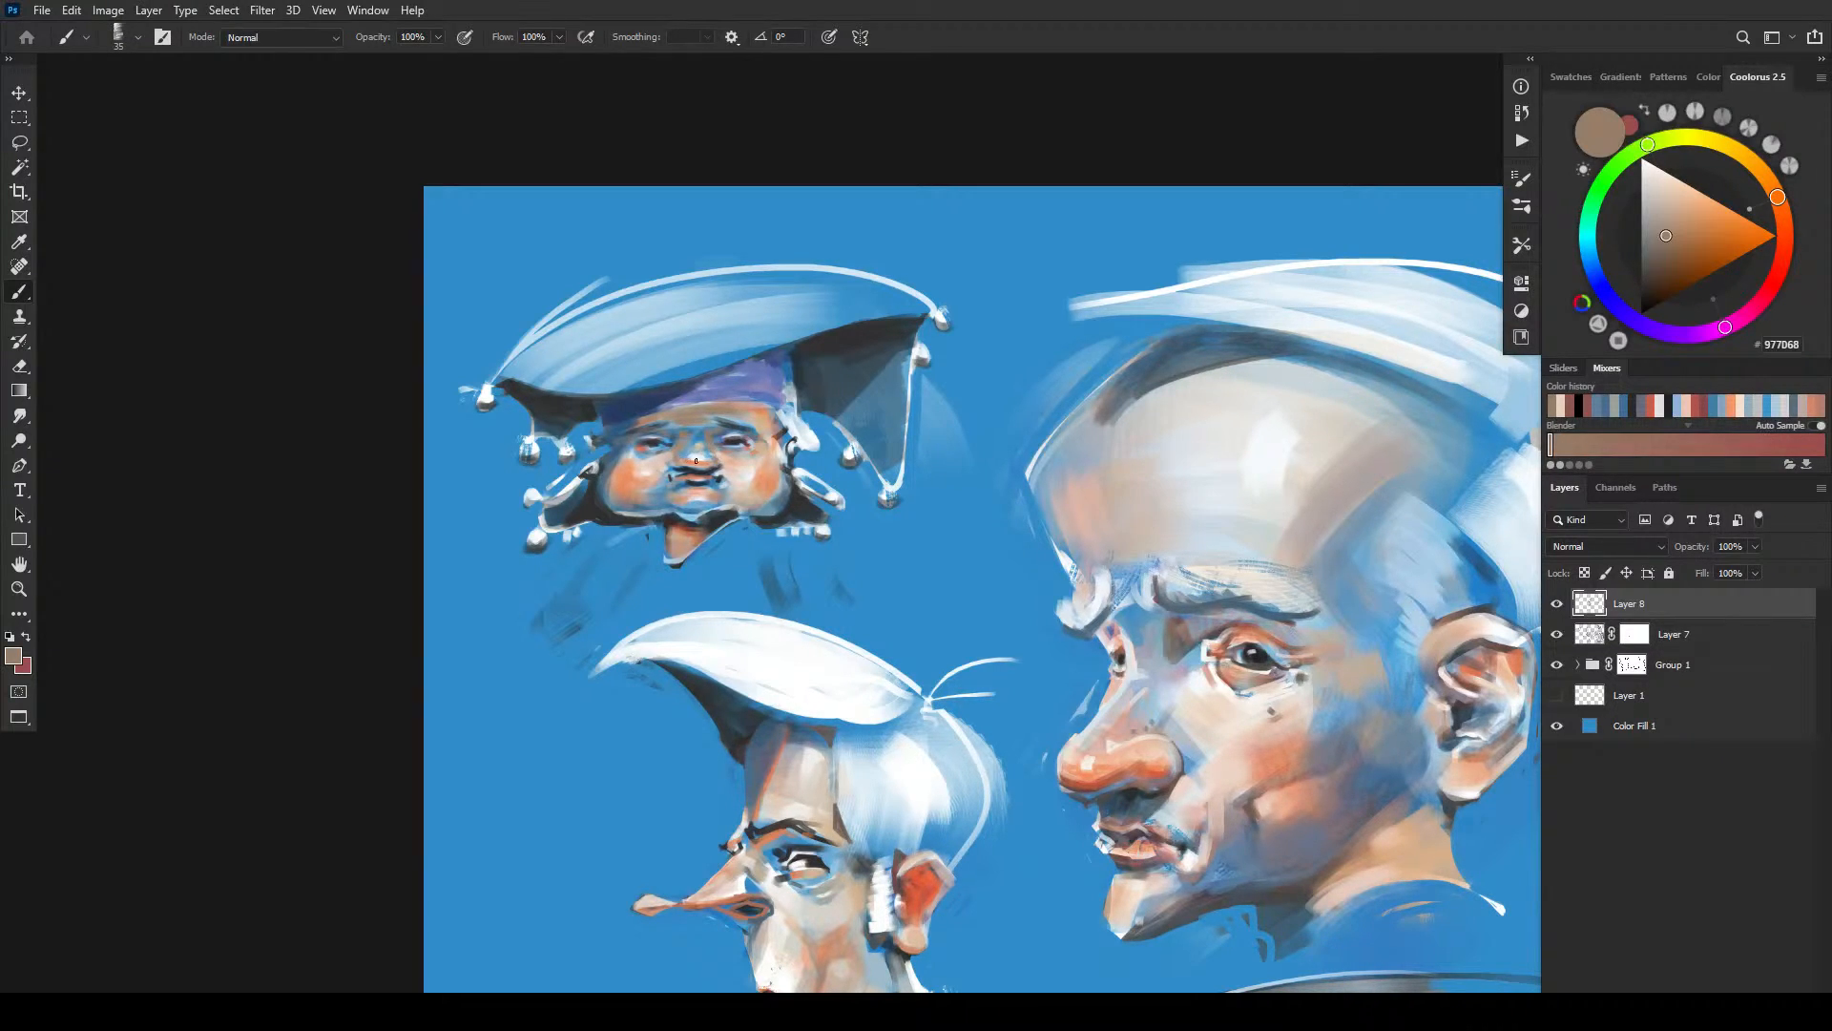
- Soften the small bell-hatted head's face with a sampled pale warm grey, enlarging the brush to about 125 pixels
{"action": "key", "text": "bracketleft"}
{"action": "key", "text": "bracketright"}
{"action": "key", "text": "bracketright"}
{"action": "key", "text": "bracketright"}
{"action": "key", "text": "bracketright"}
{"action": "key", "text": "bracketright"}
{"action": "key", "text": "bracketright"}
{"action": "key", "text": "bracketright"}
{"action": "key", "text": "bracketright"}
{"action": "key", "text": "bracketright"}
{"action": "key", "text": "bracketright"}
{"action": "key", "text": "bracketright"}
{"action": "key", "text": "bracketright"}
{"action": "key", "text": "bracketright"}
{"action": "left_click", "coordinate": [703, 463], "text": "alt"}
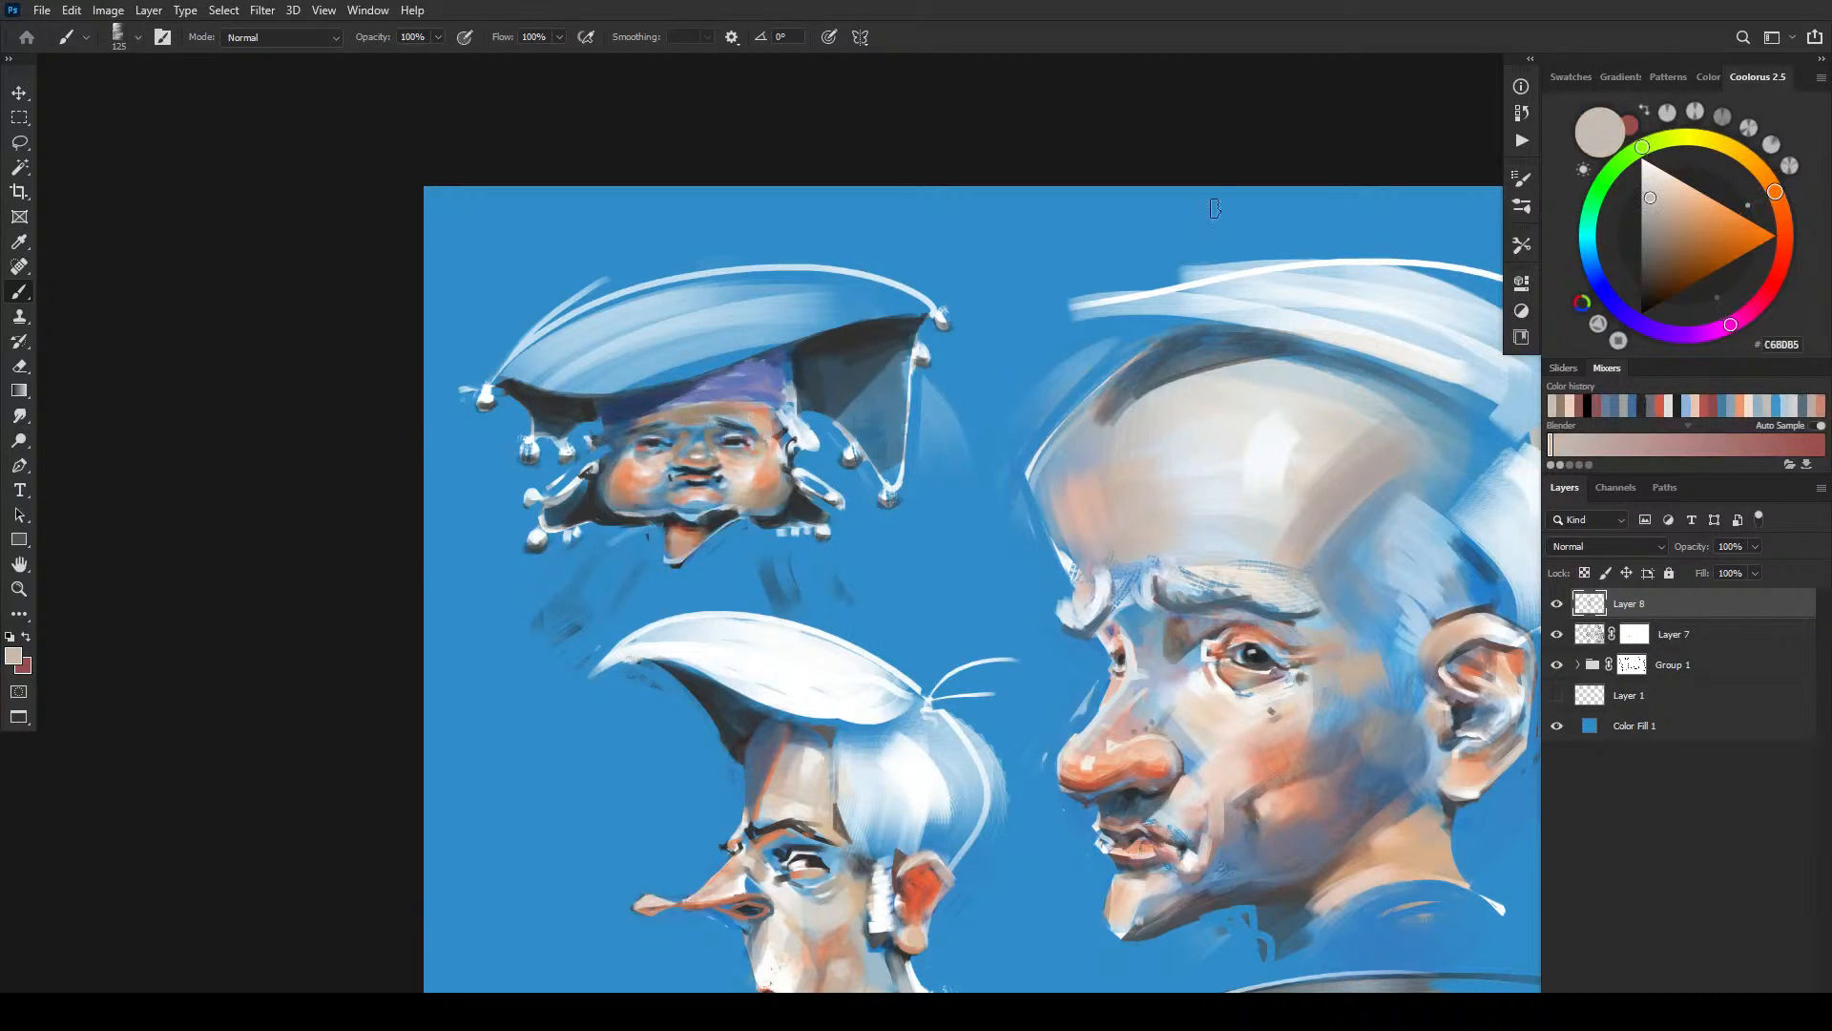
- Shade the small bell-hatted head's cheek with dark taupe 7D6E60 at about 30 pixels
{"action": "left_click", "coordinate": [1656, 246]}
{"action": "key", "text": "bracketleft"}
{"action": "key", "text": "bracketleft"}
{"action": "key", "text": "bracketleft"}
{"action": "key", "text": "bracketleft"}
{"action": "key", "text": "bracketleft"}
{"action": "key", "text": "bracketleft"}
{"action": "key", "text": "bracketleft"}
{"action": "key", "text": "bracketleft"}
{"action": "key", "text": "bracketleft"}
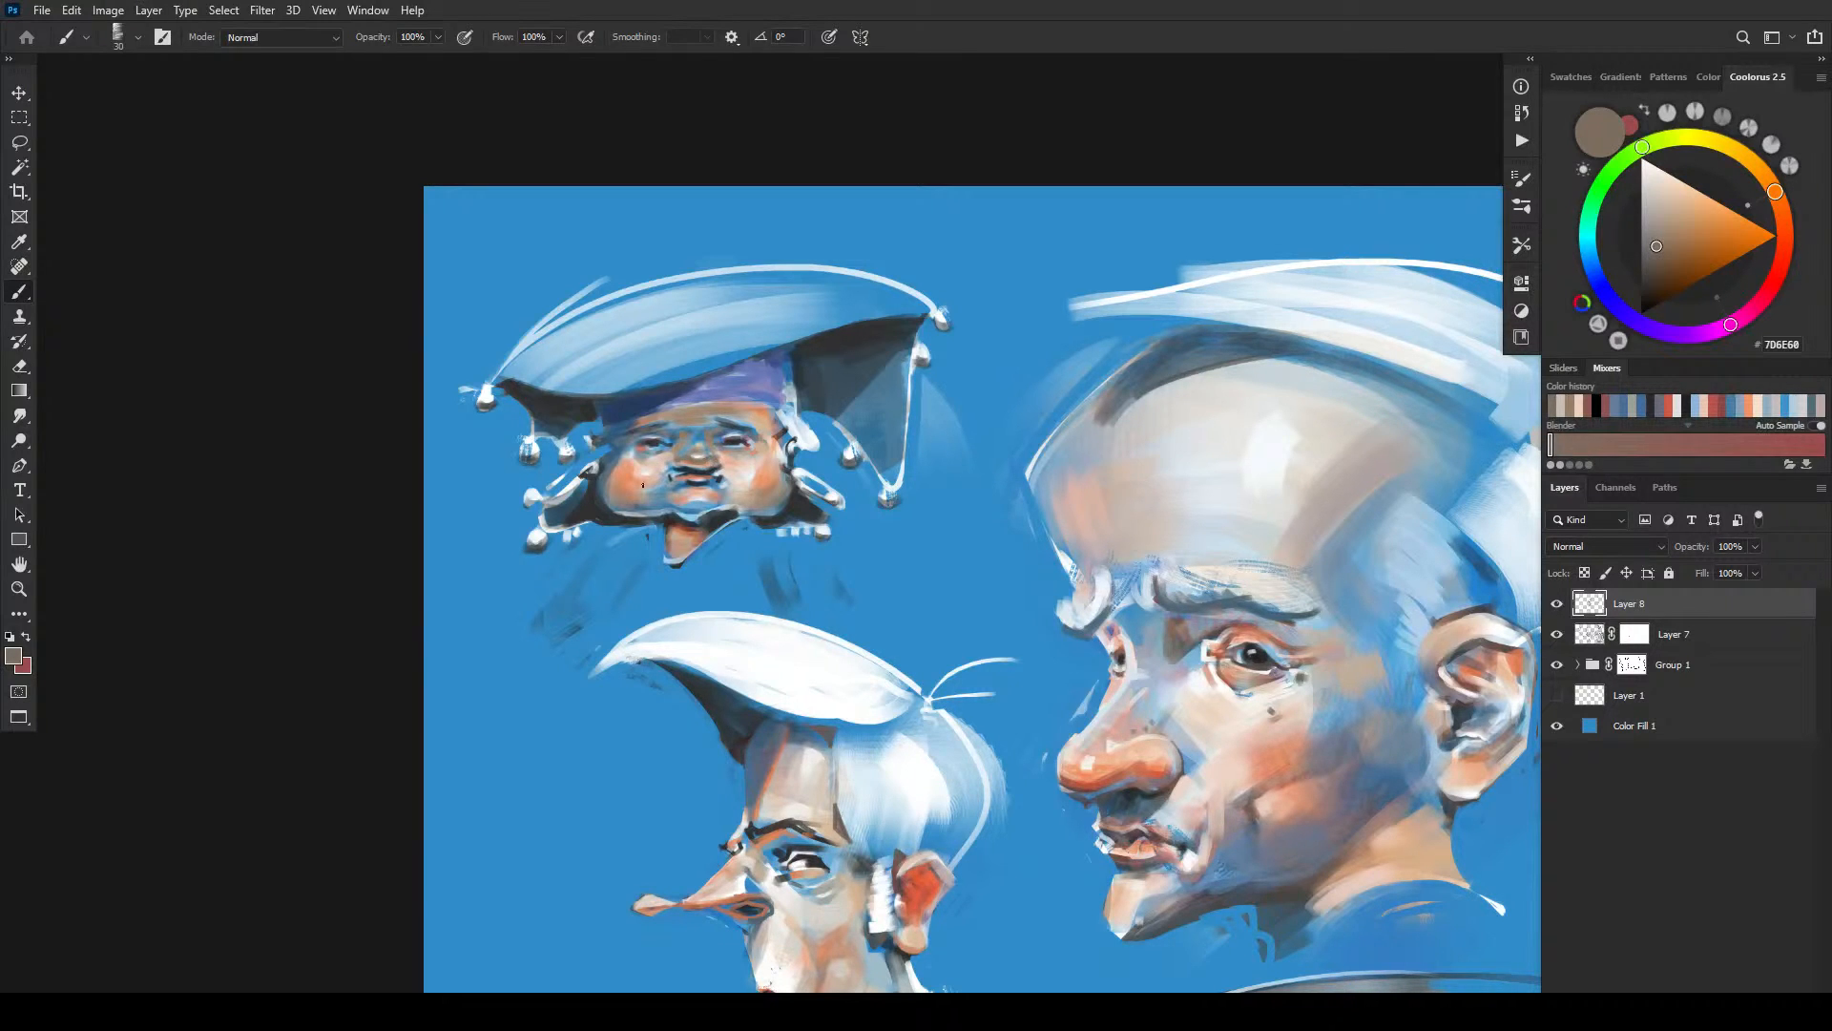
- Shift the paint to a warm reddish brown 83533B and deepen the small bell-hatted head's cheek and jaw shadows
{"action": "mouse_move", "coordinate": [1757, 305]}
{"action": "left_mouse_down"}
{"action": "mouse_move", "coordinate": [1738, 320]}
{"action": "mouse_move", "coordinate": [1778, 273]}
{"action": "mouse_move", "coordinate": [1783, 224]}
{"action": "left_mouse_up"}
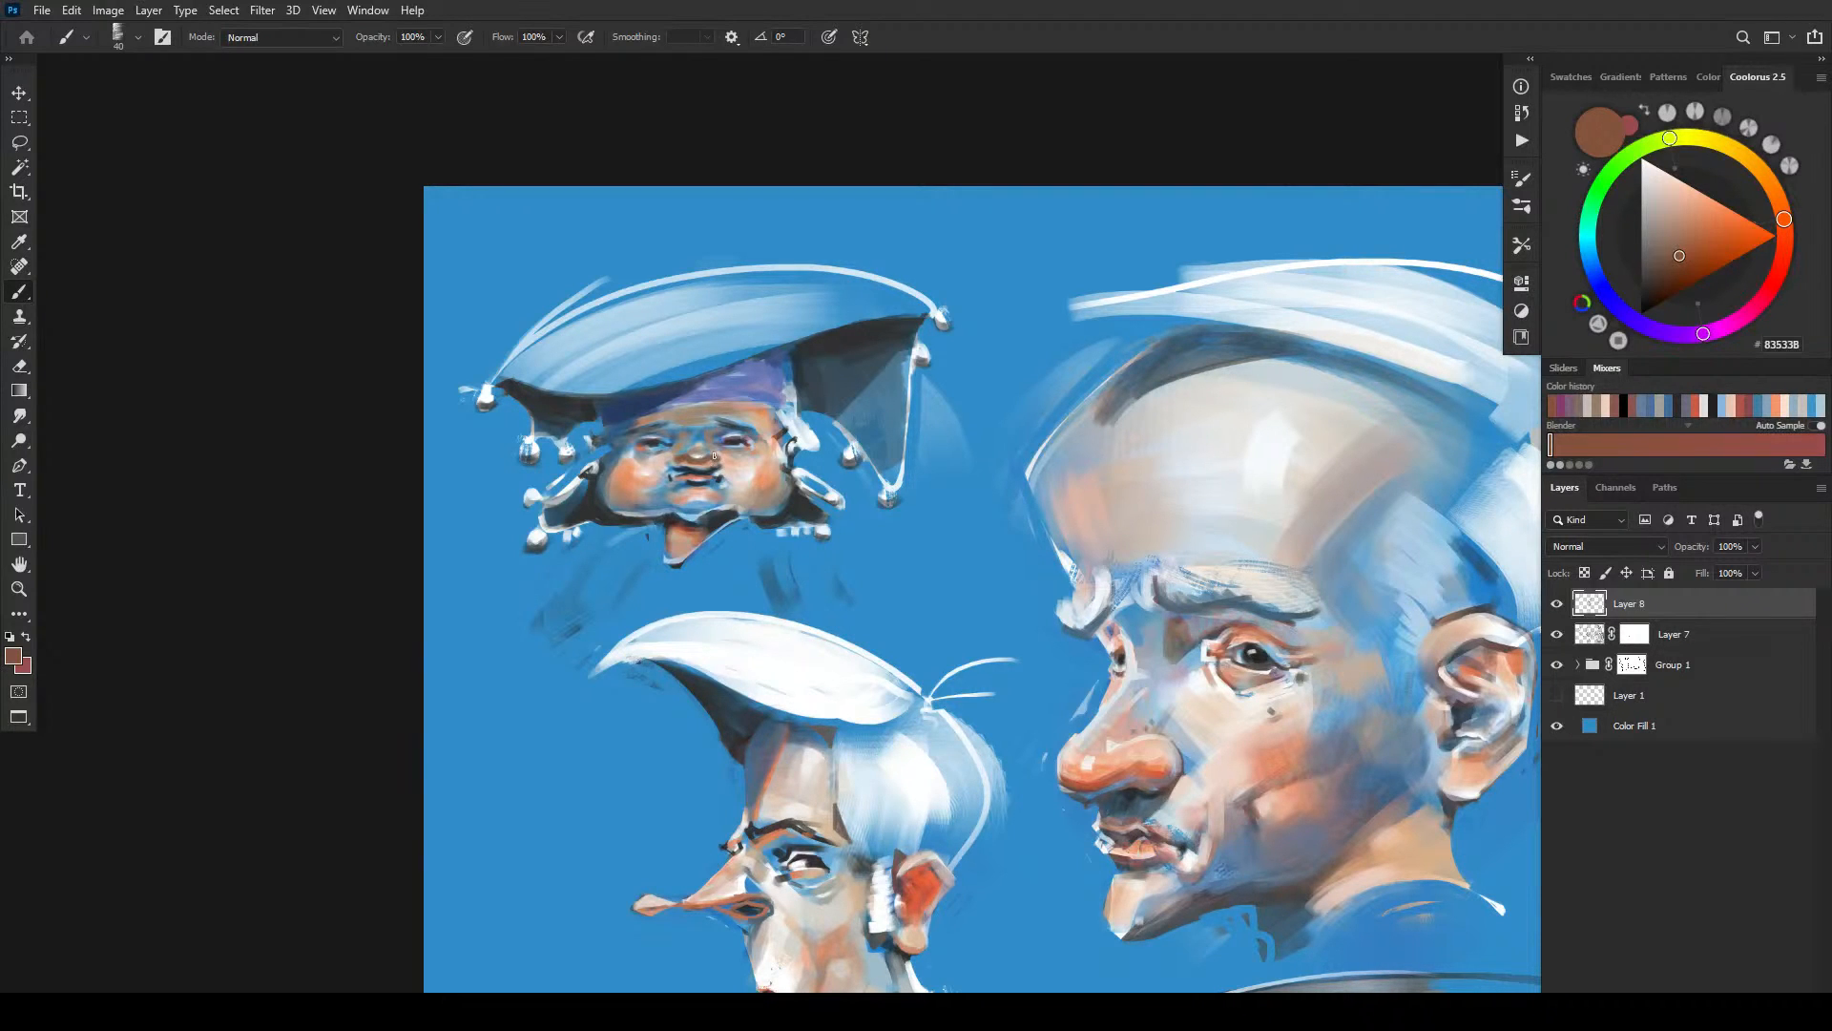
{"action": "key", "text": "bracketright"}
{"action": "key", "text": "bracketright"}
{"action": "key", "text": "bracketright"}
{"action": "key", "text": "bracketright"}
{"action": "key", "text": "bracketright"}
{"action": "left_click_drag", "start_coordinate": [777, 481], "coordinate": [744, 497]}
{"action": "key", "text": "bracketleft"}
{"action": "key", "text": "bracketleft"}
{"action": "key", "text": "bracketleft"}
{"action": "key", "text": "bracketleft"}
{"action": "key", "text": "bracketleft"}
{"action": "key", "text": "bracketleft"}
{"action": "key", "text": "bracketleft"}
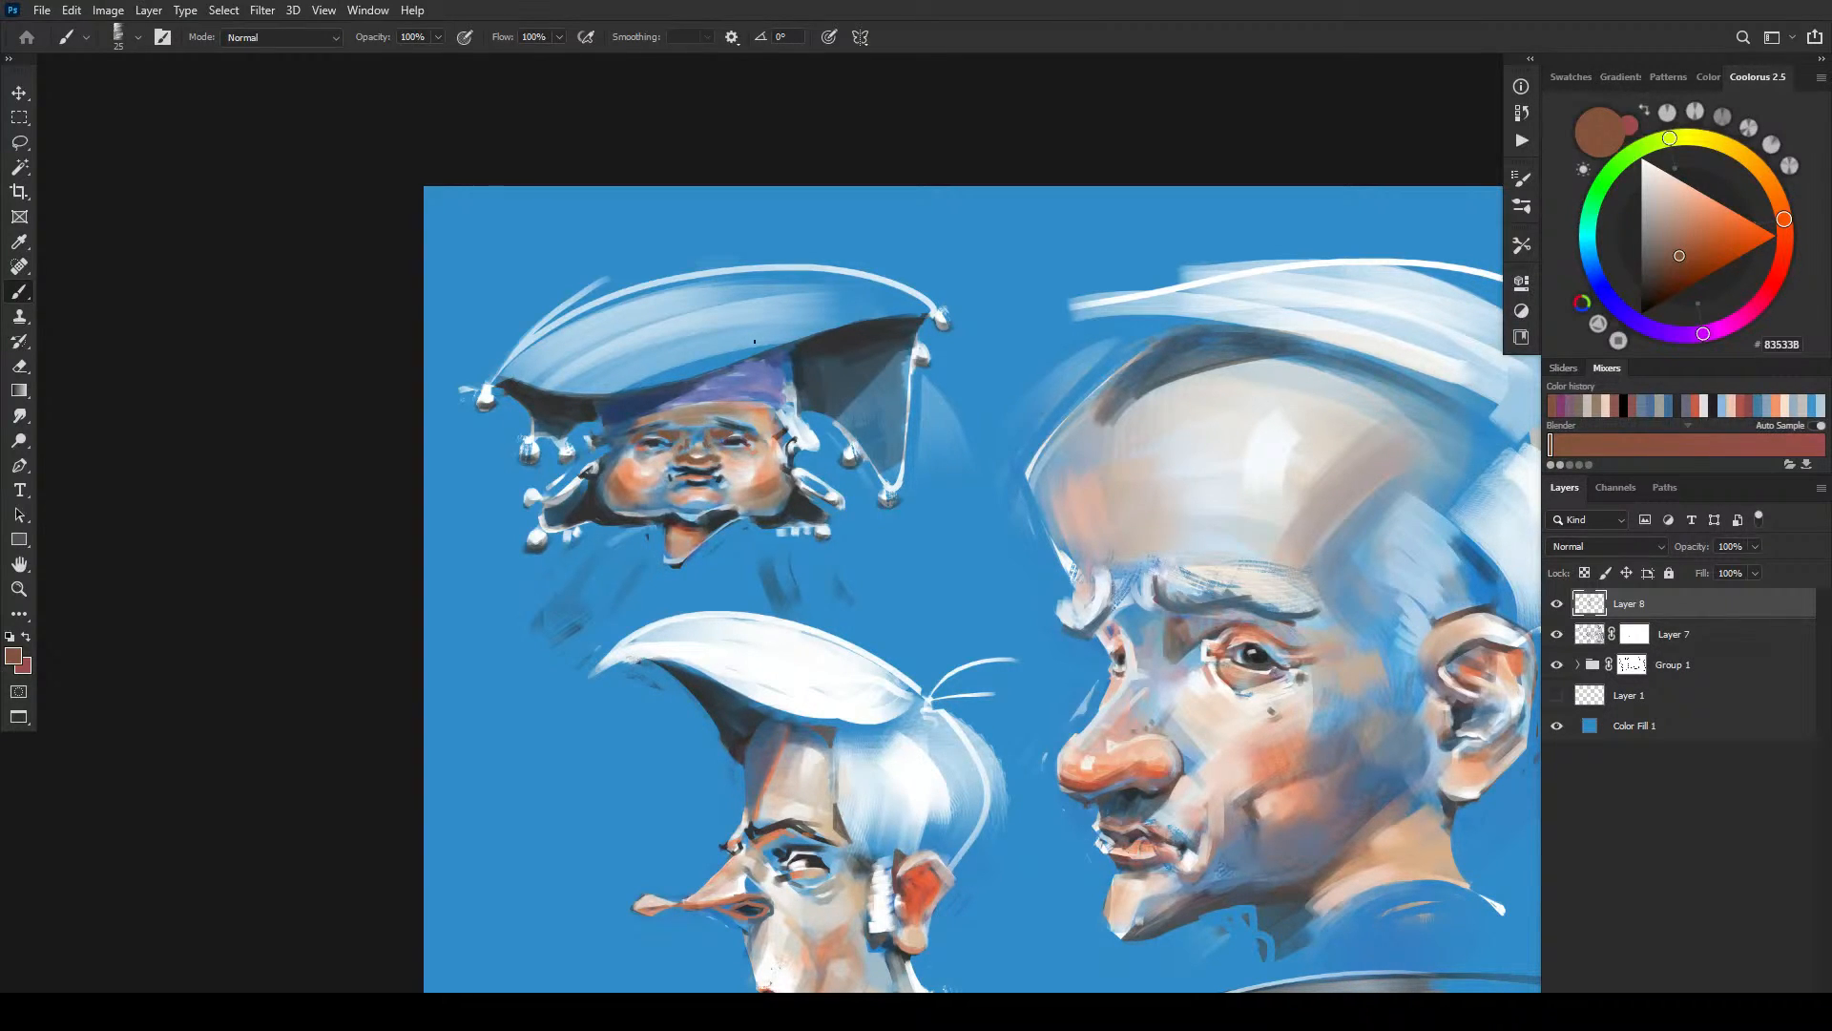
- Model the small bell-hatted head's nose with sampled peach EFAF92 at about 40 pixels
{"action": "left_click", "coordinate": [762, 455], "text": "alt"}
{"action": "key", "text": "bracketright"}
{"action": "key", "text": "bracketright"}
{"action": "key", "text": "bracketright"}
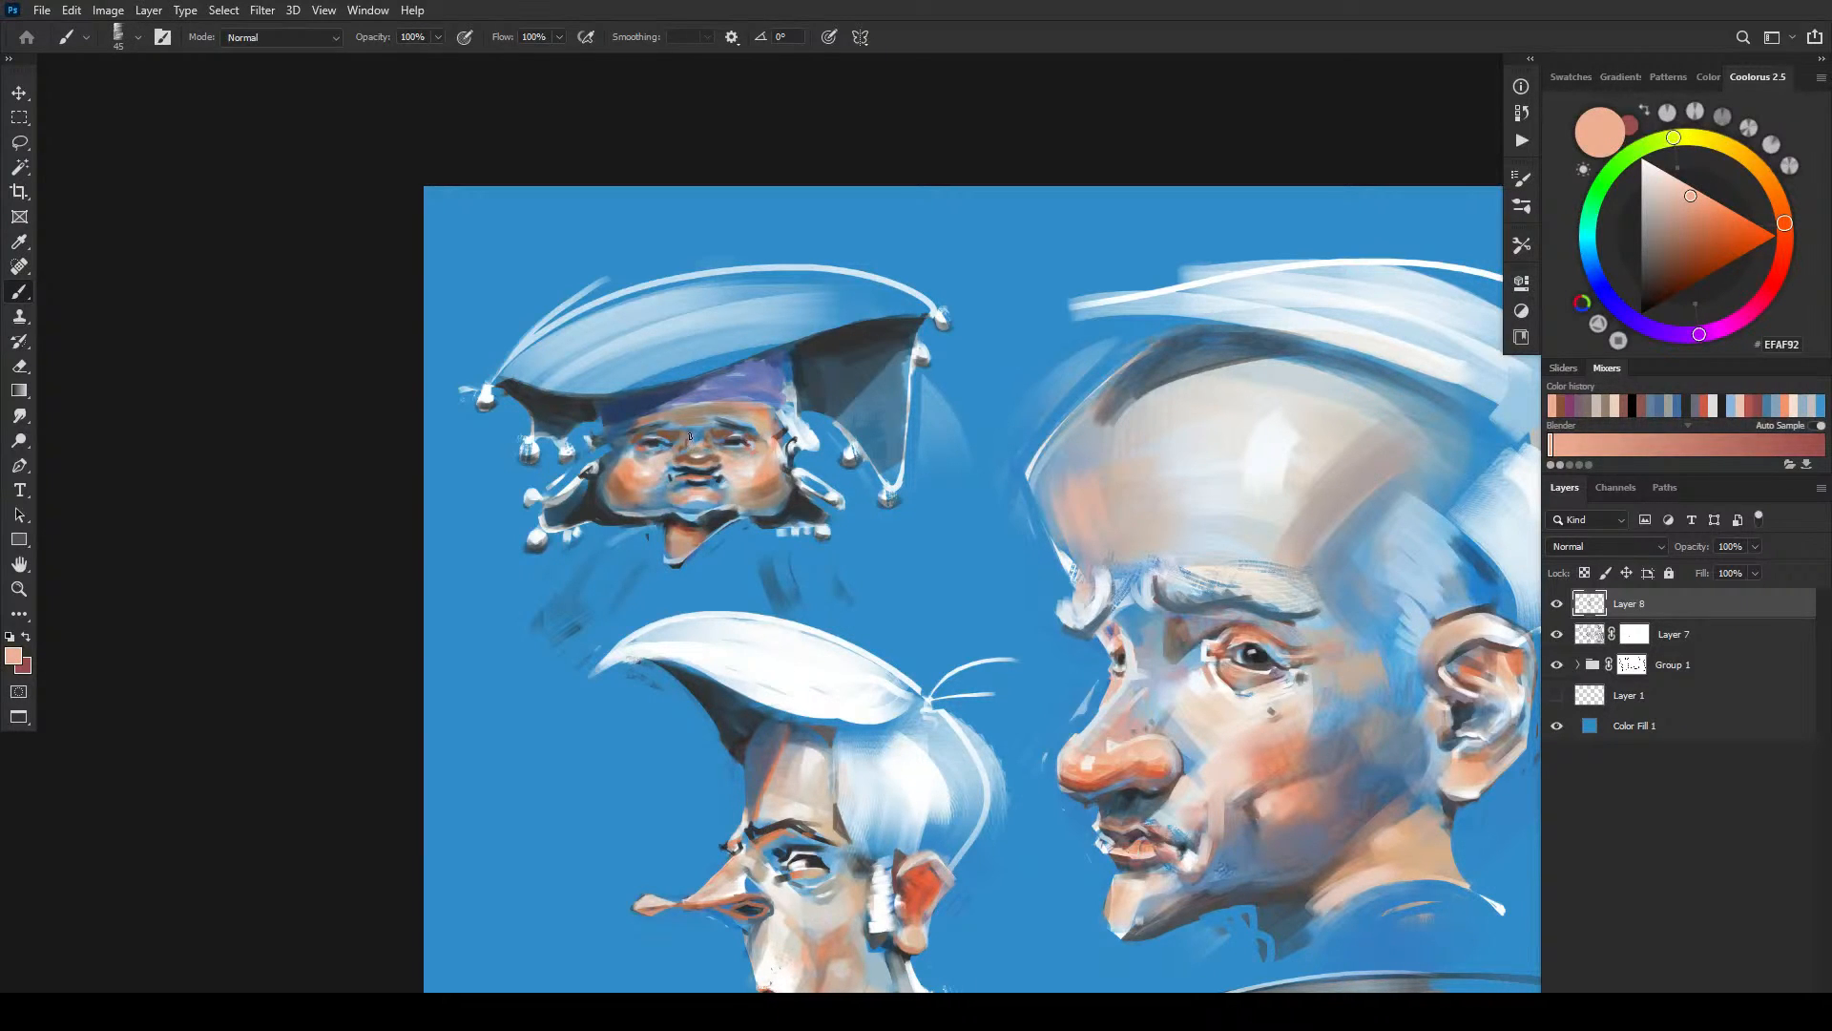
{"action": "key", "text": "bracketleft"}
{"action": "left_click_drag", "start_coordinate": [688, 452], "coordinate": [679, 462]}
{"action": "key", "text": "bracketleft"}
{"action": "key", "text": "bracketleft"}
{"action": "key", "text": "bracketleft"}
{"action": "key", "text": "bracketleft"}
{"action": "key", "text": "bracketleft"}
- Warm the small bell-hatted head's cheeks and nose with sampled orange E98B5F, using a fine brush of varying size
{"action": "left_click", "coordinate": [632, 468], "text": "alt"}
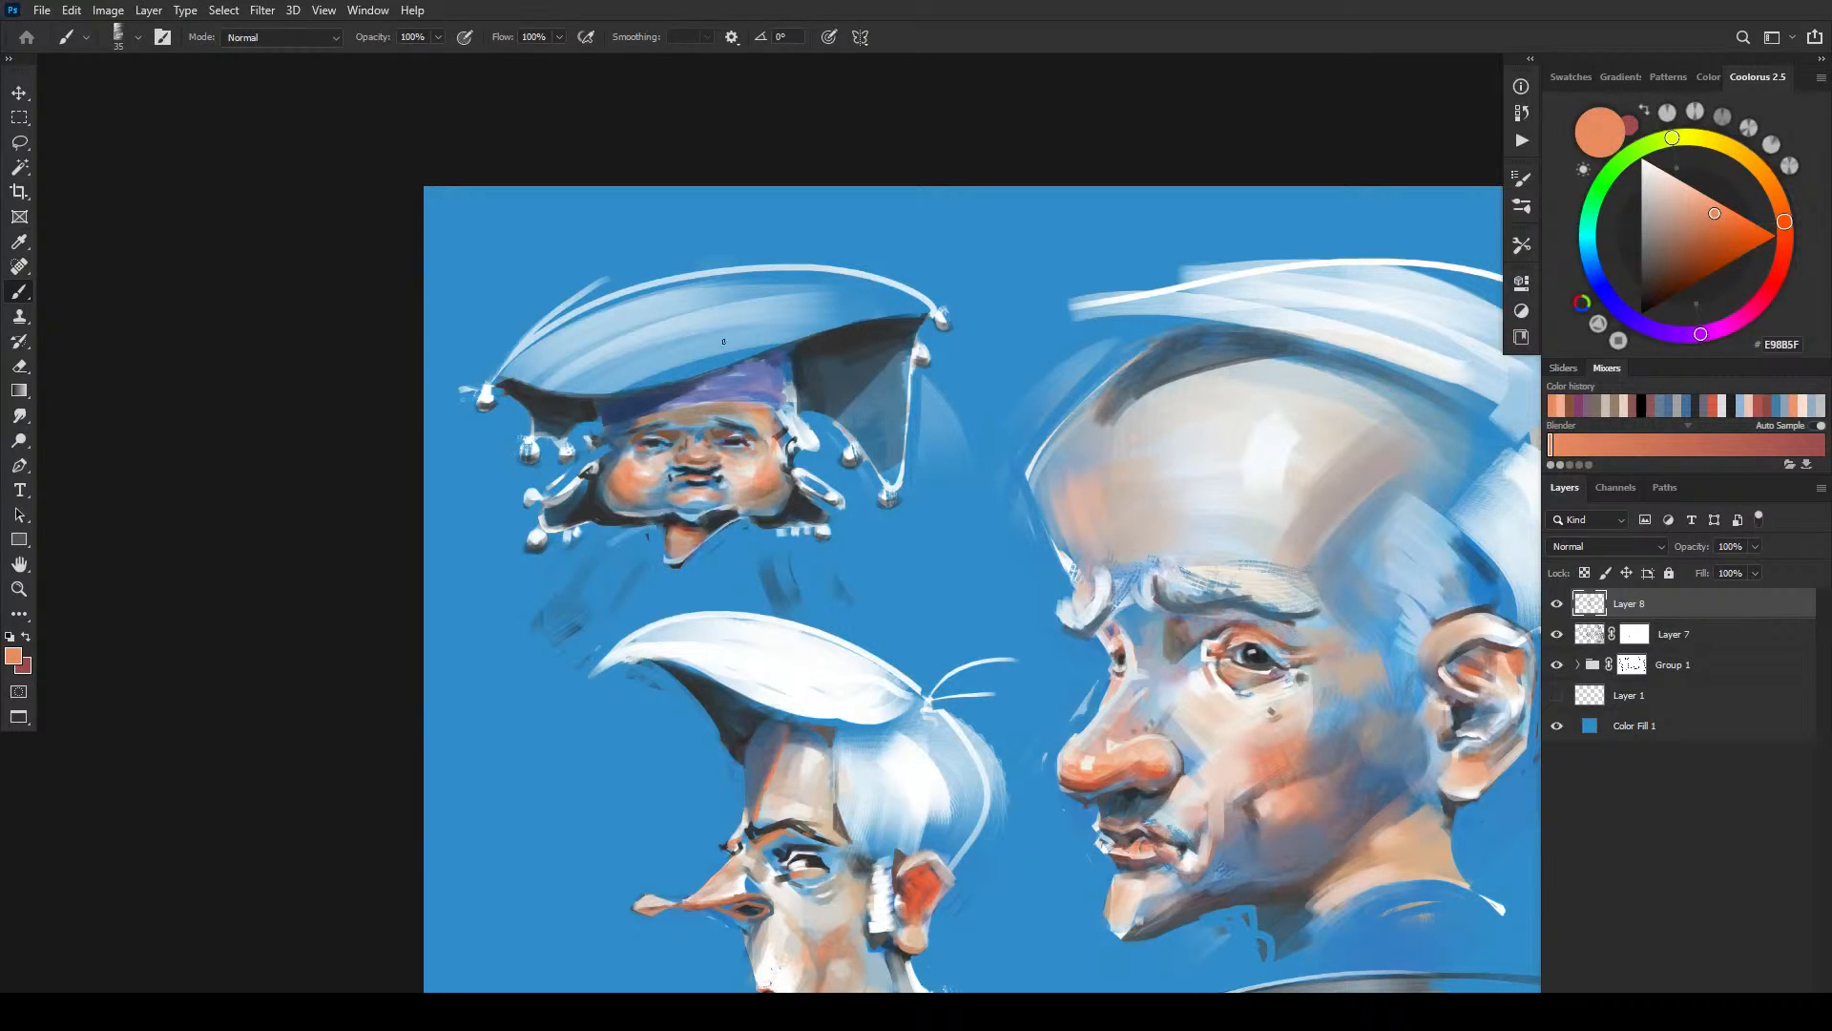
{"action": "key", "text": "bracketleft"}
{"action": "key", "text": "bracketleft"}
{"action": "key", "text": "bracketright"}
{"action": "key", "text": "bracketleft"}
{"action": "key", "text": "bracketleft"}
{"action": "key", "text": "bracketleft"}
{"action": "key", "text": "bracketright"}
{"action": "key", "text": "bracketleft"}
{"action": "key", "text": "bracketright"}
{"action": "key", "text": "bracketright"}
{"action": "key", "text": "bracketright"}
{"action": "key", "text": "bracketright"}
{"action": "key", "text": "bracketright"}
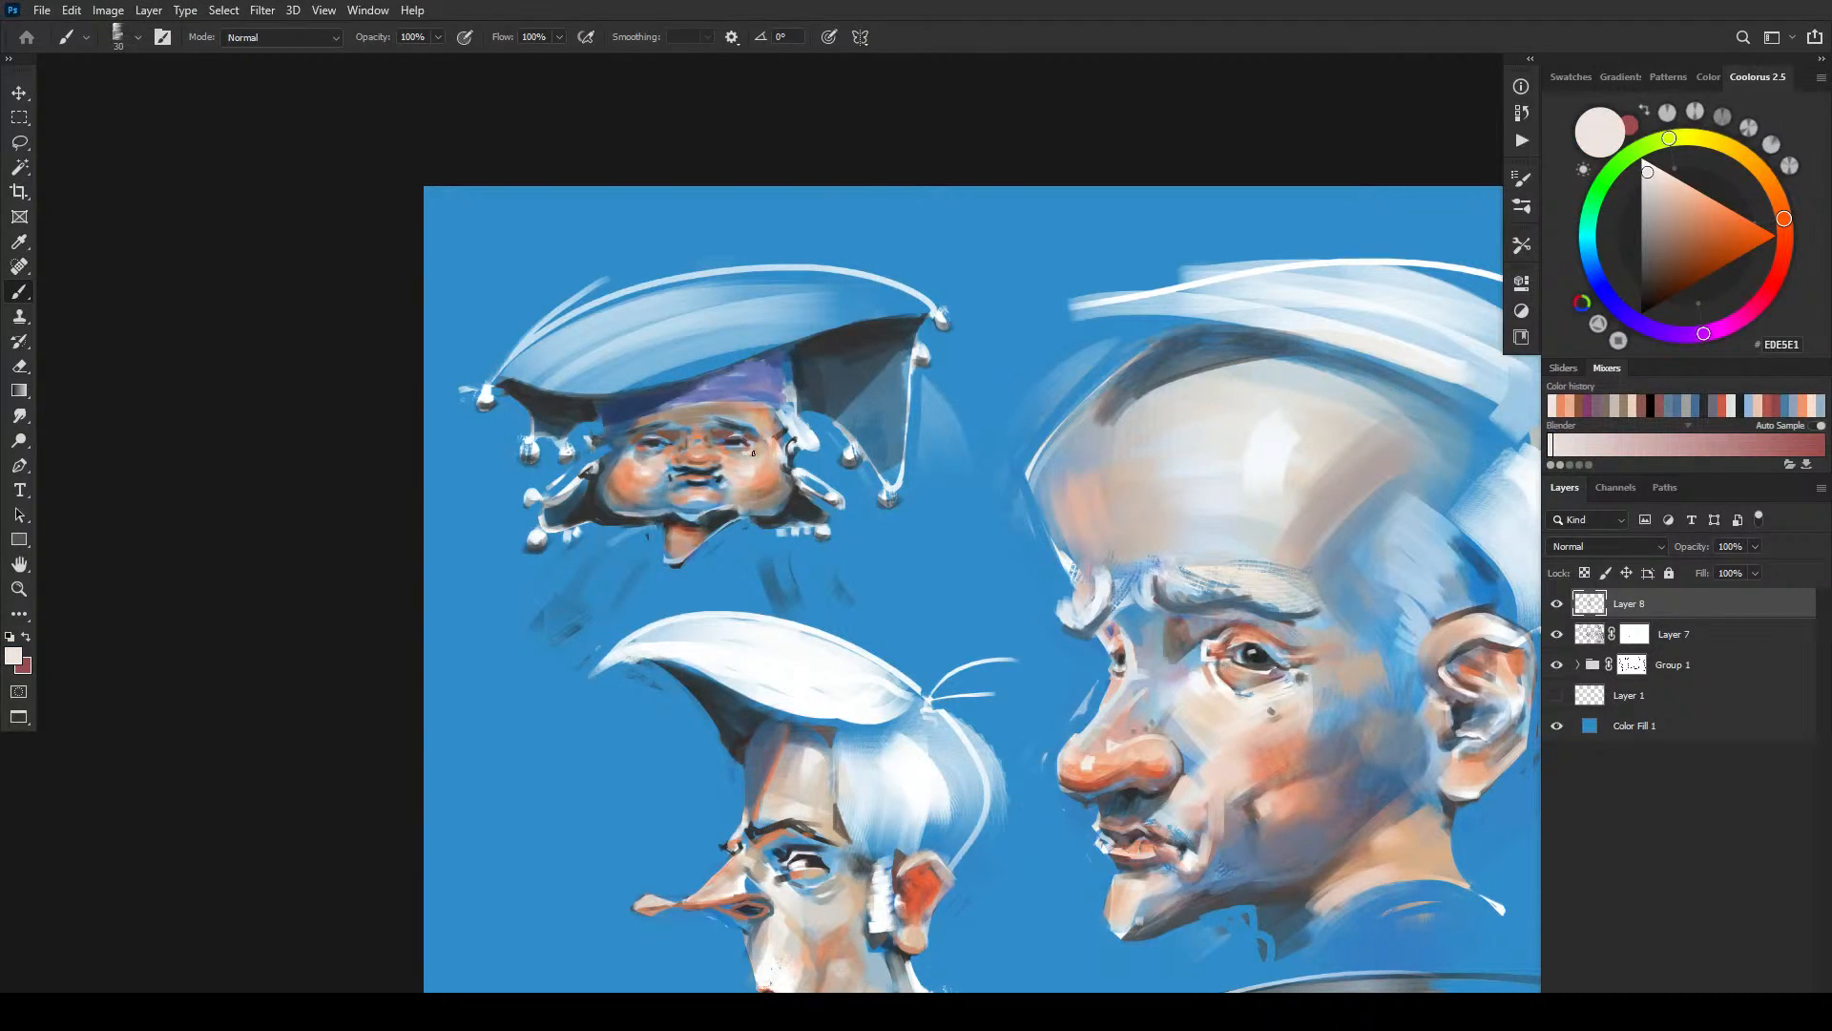
- Add near-white EDE5E1 highlights around the small bell-hatted head's mouth with a fine brush
{"action": "key", "text": "bracketleft"}
{"action": "key", "text": "bracketleft"}
{"action": "key", "text": "bracketleft"}
{"action": "key", "text": "bracketright"}
{"action": "key", "text": "bracketleft"}
{"action": "key", "text": "bracketleft"}
{"action": "key", "text": "bracketleft"}
{"action": "key", "text": "bracketright"}
{"action": "key", "text": "bracketright"}
{"action": "key", "text": "bracketright"}
{"action": "key", "text": "bracketright"}
{"action": "key", "text": "bracketleft"}
{"action": "key", "text": "bracketleft"}
- Refine the small bell-hatted head's cheeks and mouth area with sampled orange, blue 5D9AC2, brown 9D7760 and pale greys at 25 pixels
{"action": "left_click", "coordinate": [753, 495], "text": "alt"}
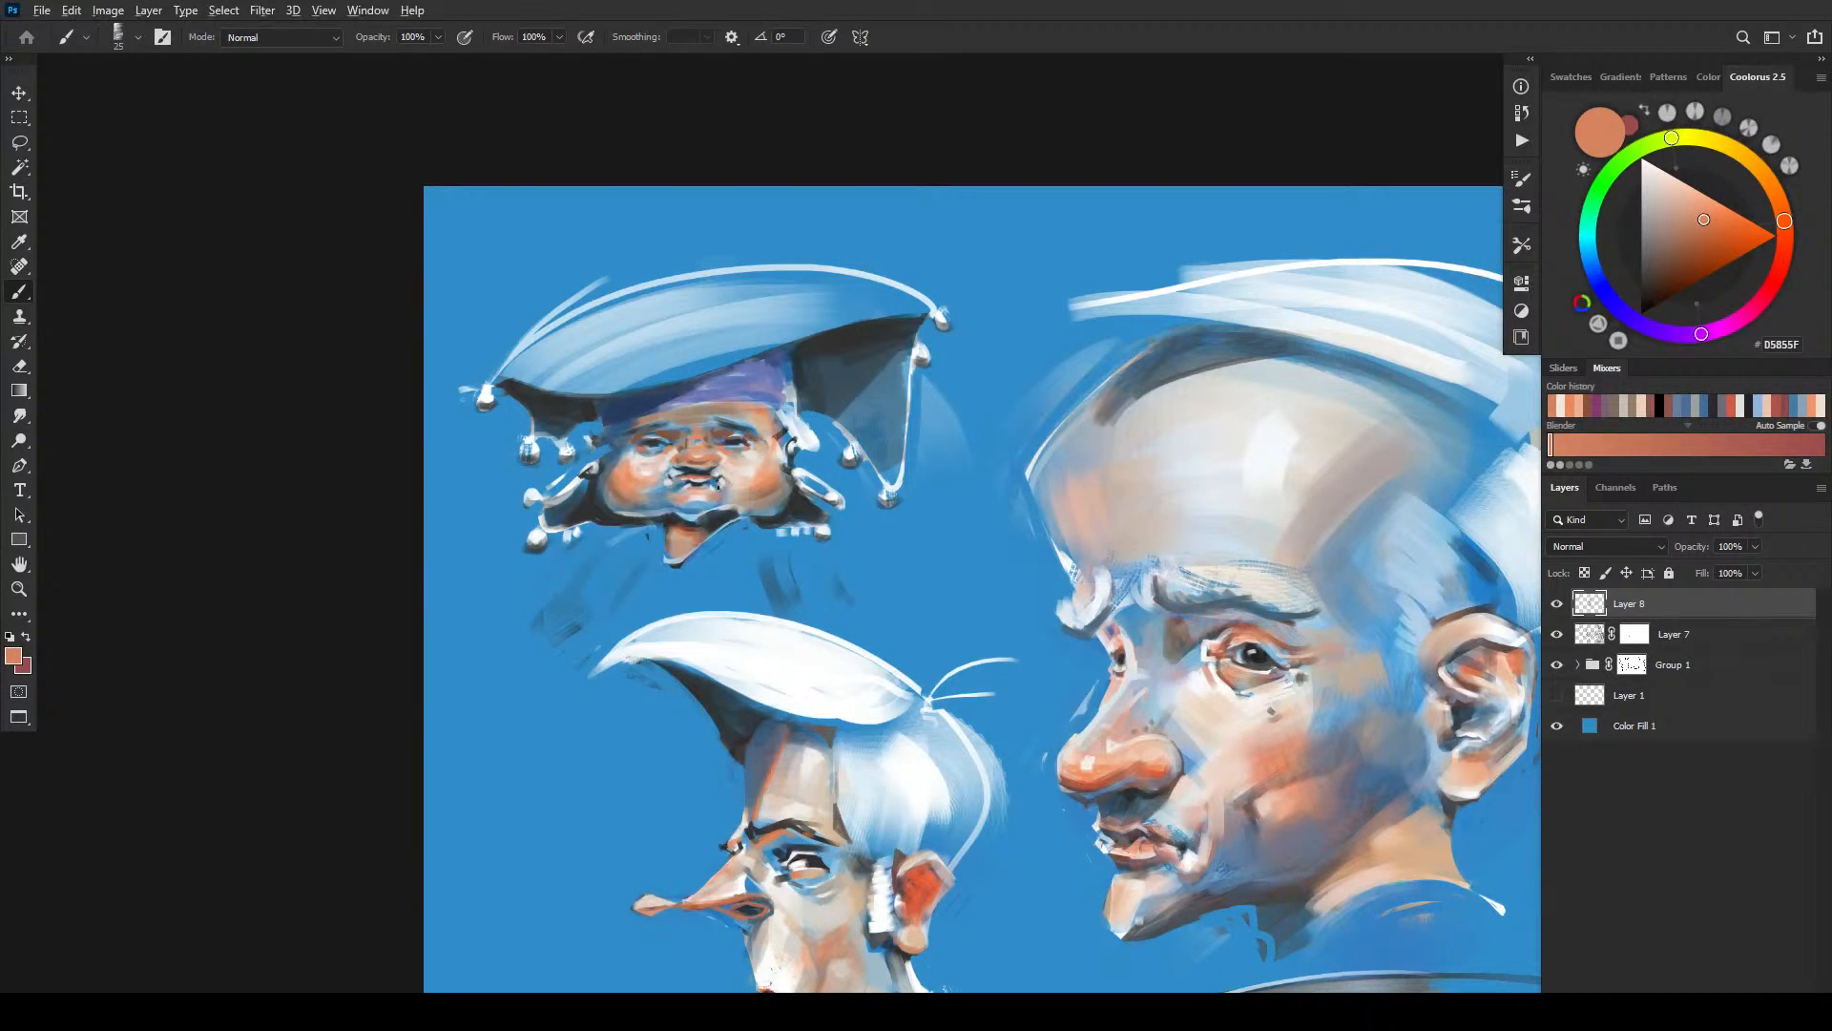
{"action": "left_click", "coordinate": [716, 485], "text": "alt"}
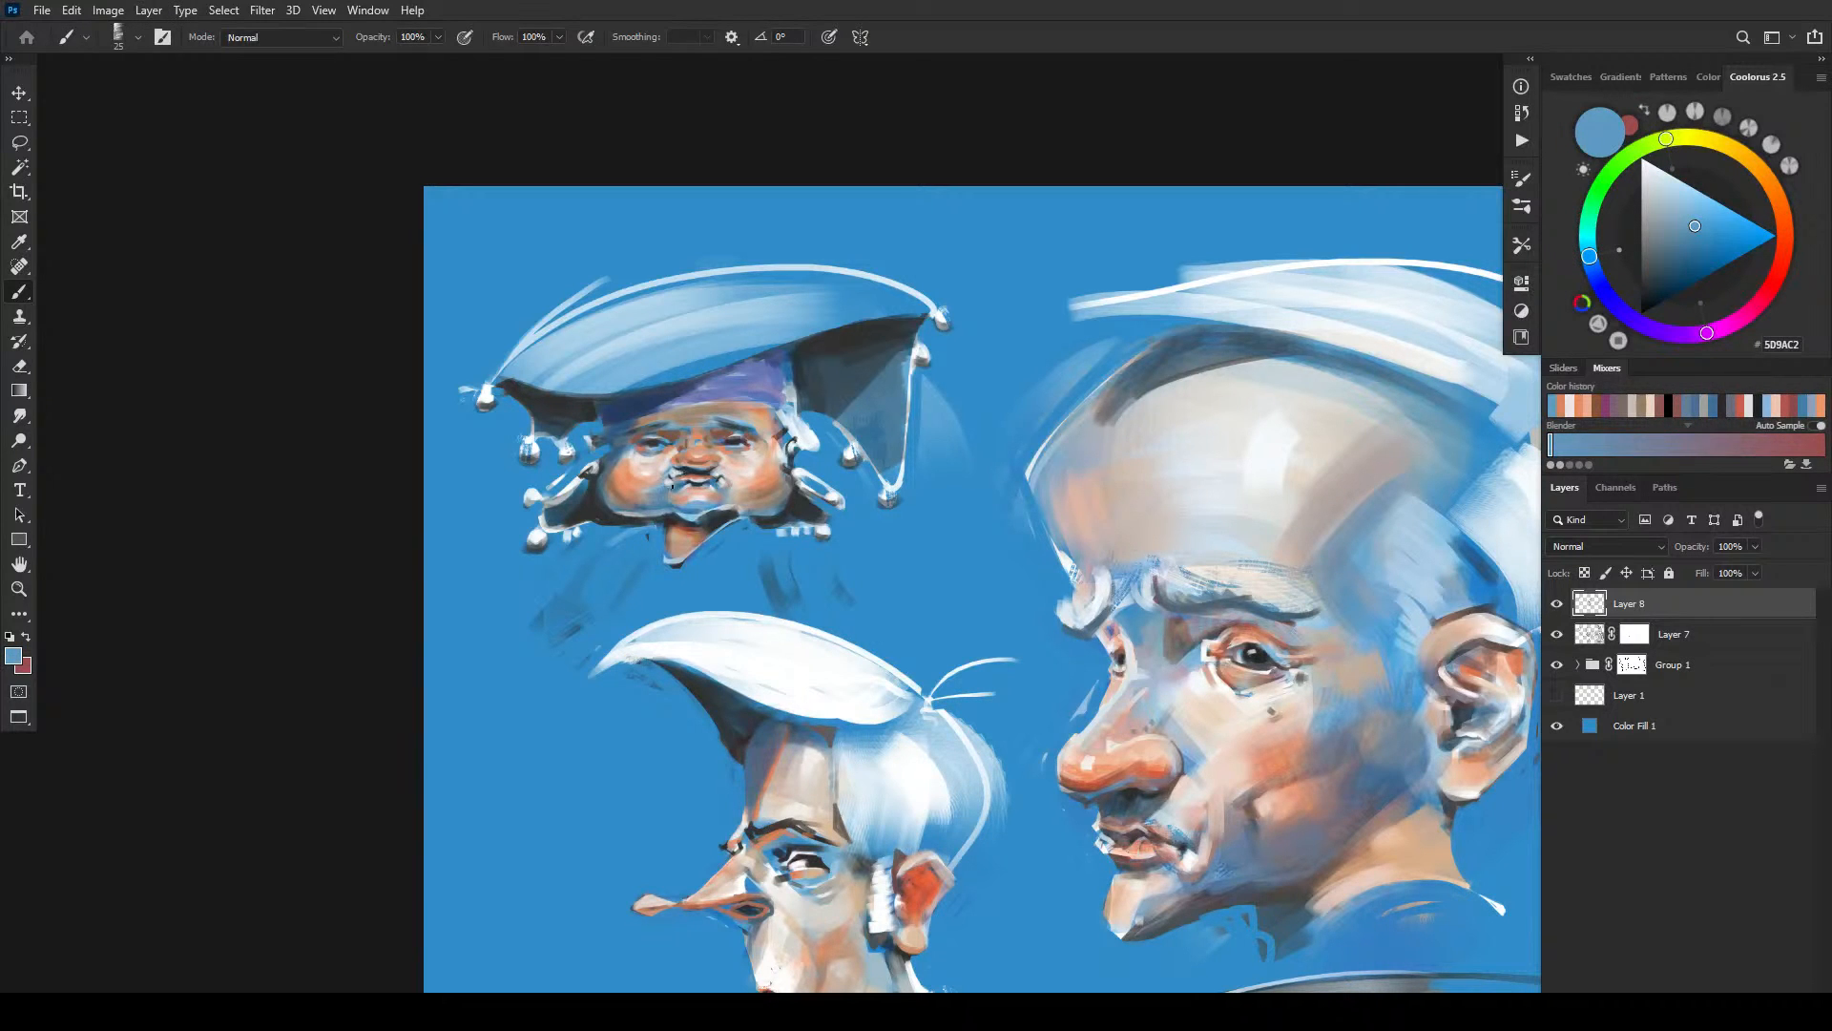
{"action": "left_click", "coordinate": [784, 481], "text": "alt"}
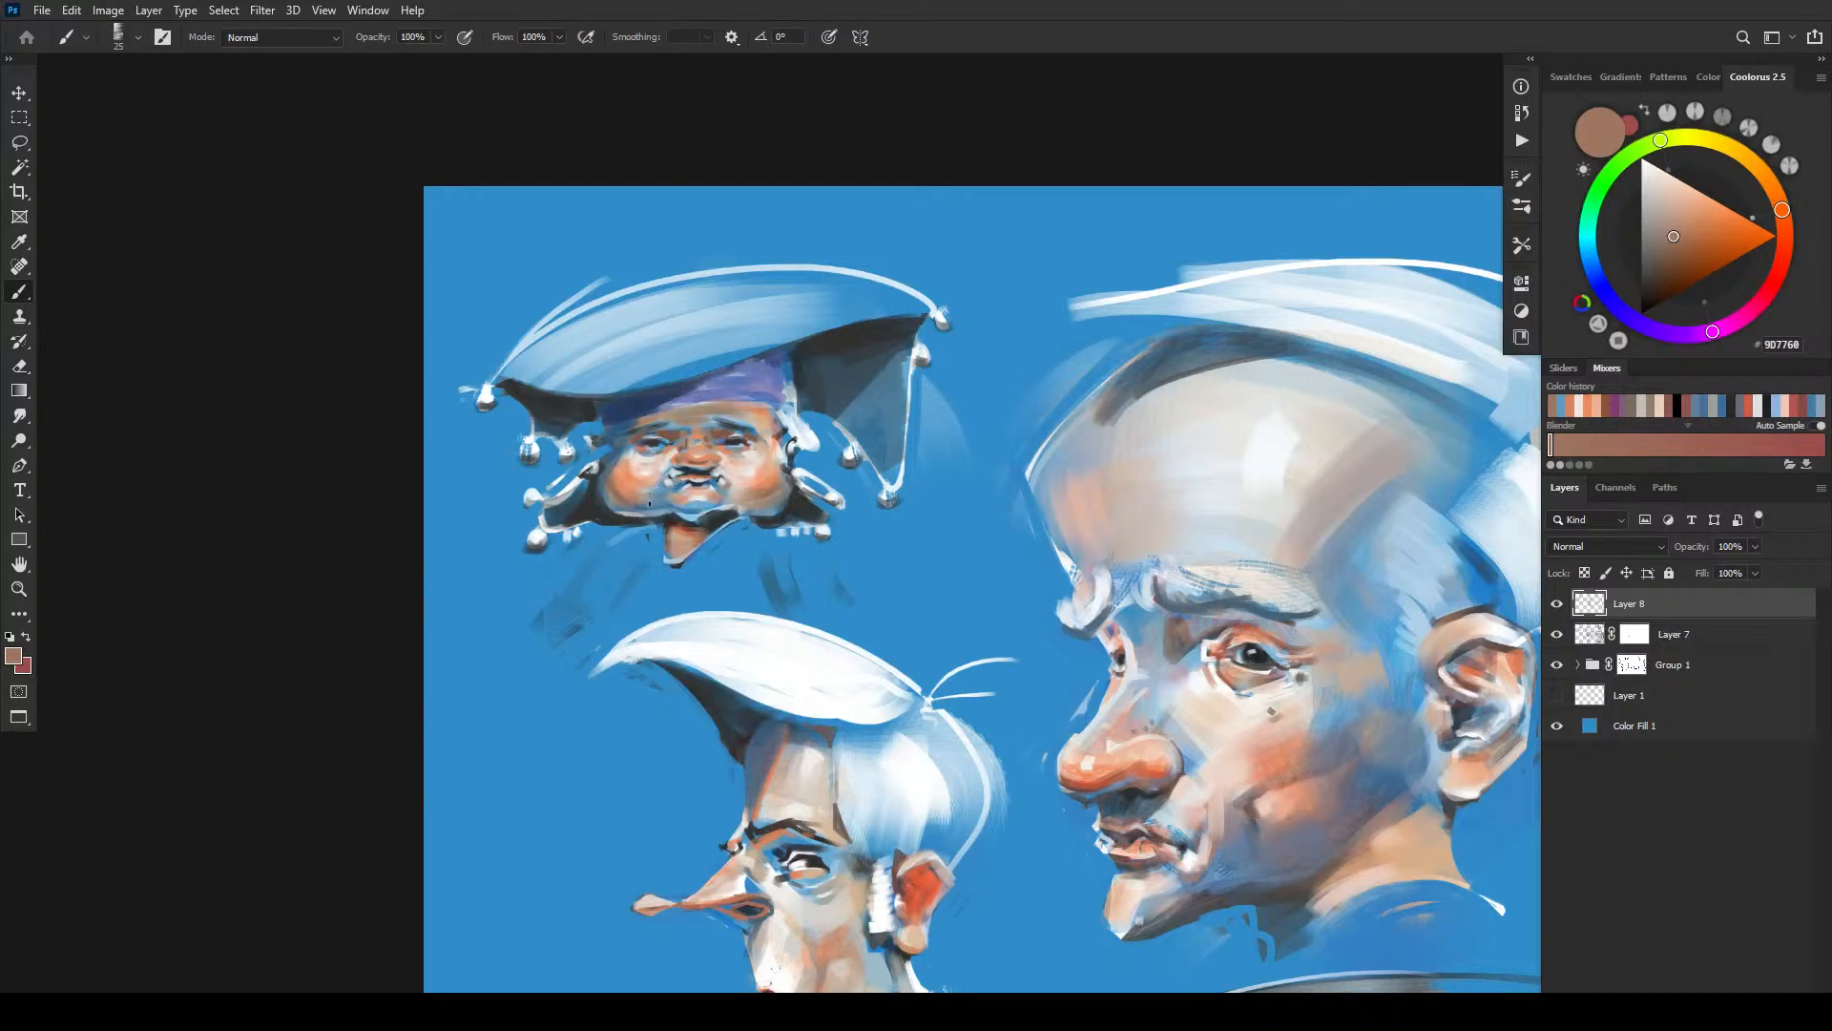
{"action": "left_click", "coordinate": [657, 491], "text": "alt"}
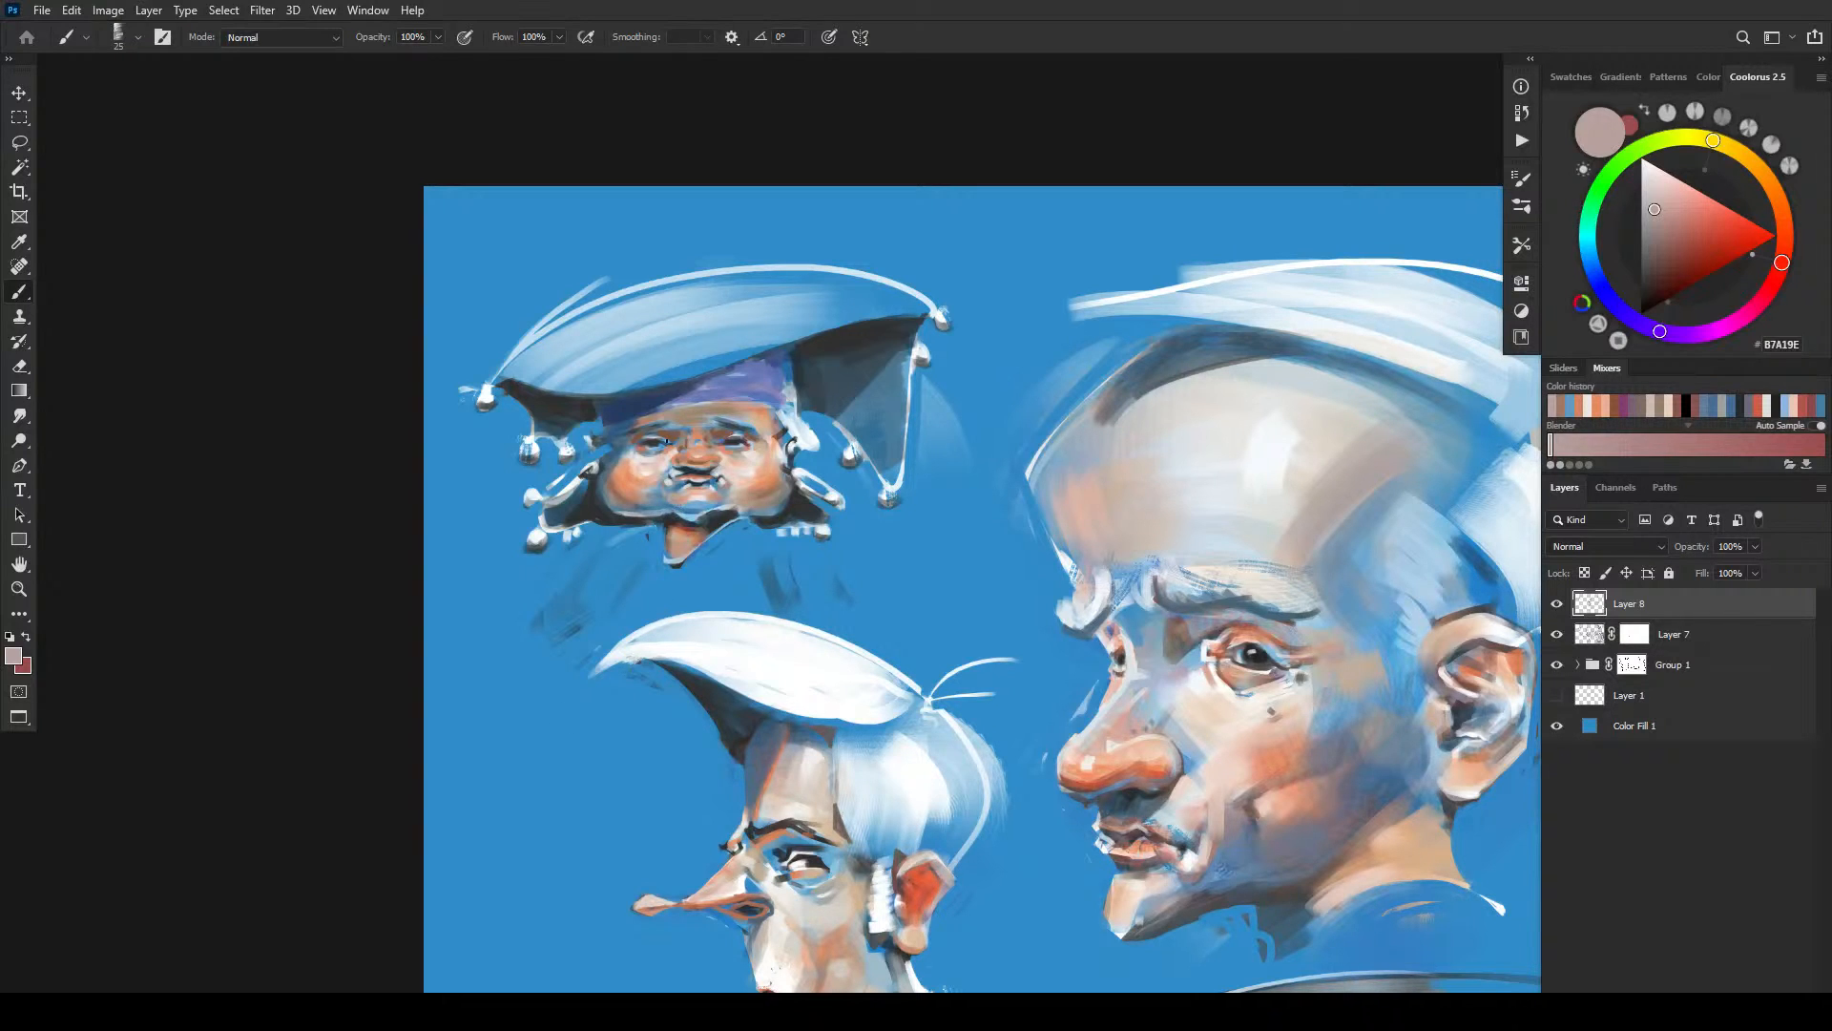
{"action": "left_click", "coordinate": [672, 469], "text": "alt"}
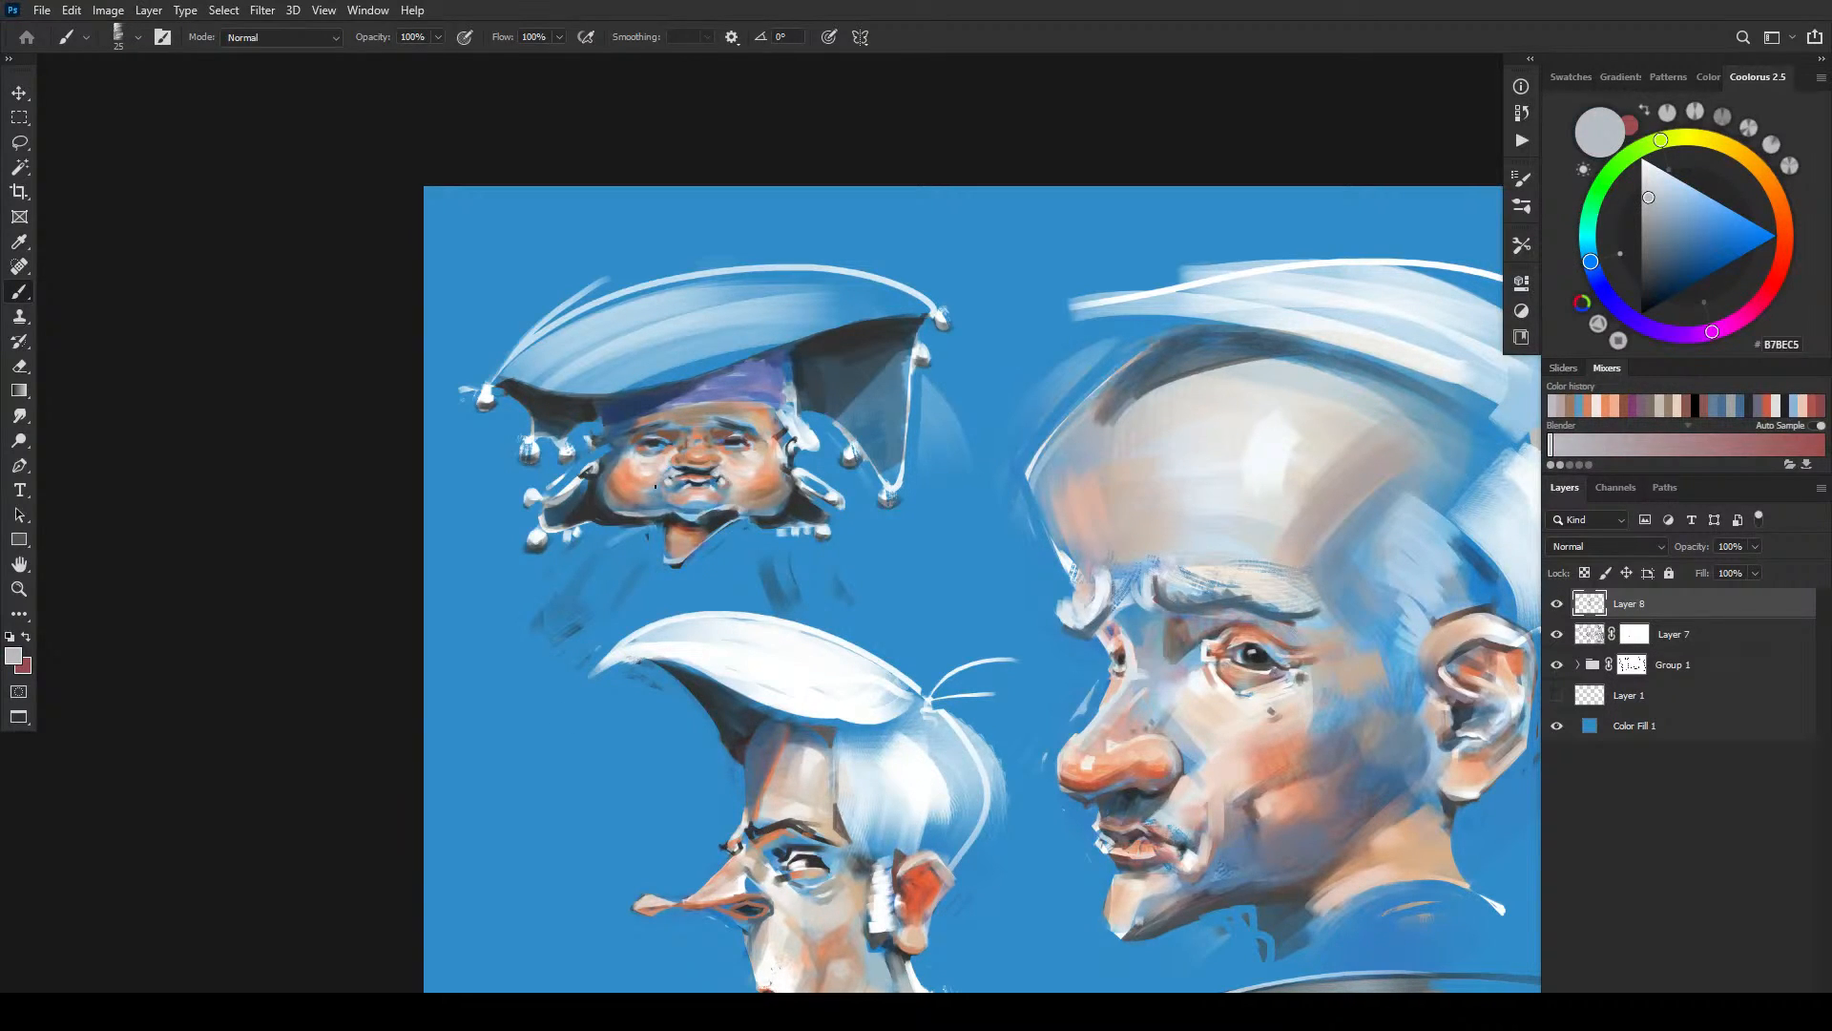
{"action": "left_click", "coordinate": [649, 455], "text": "alt"}
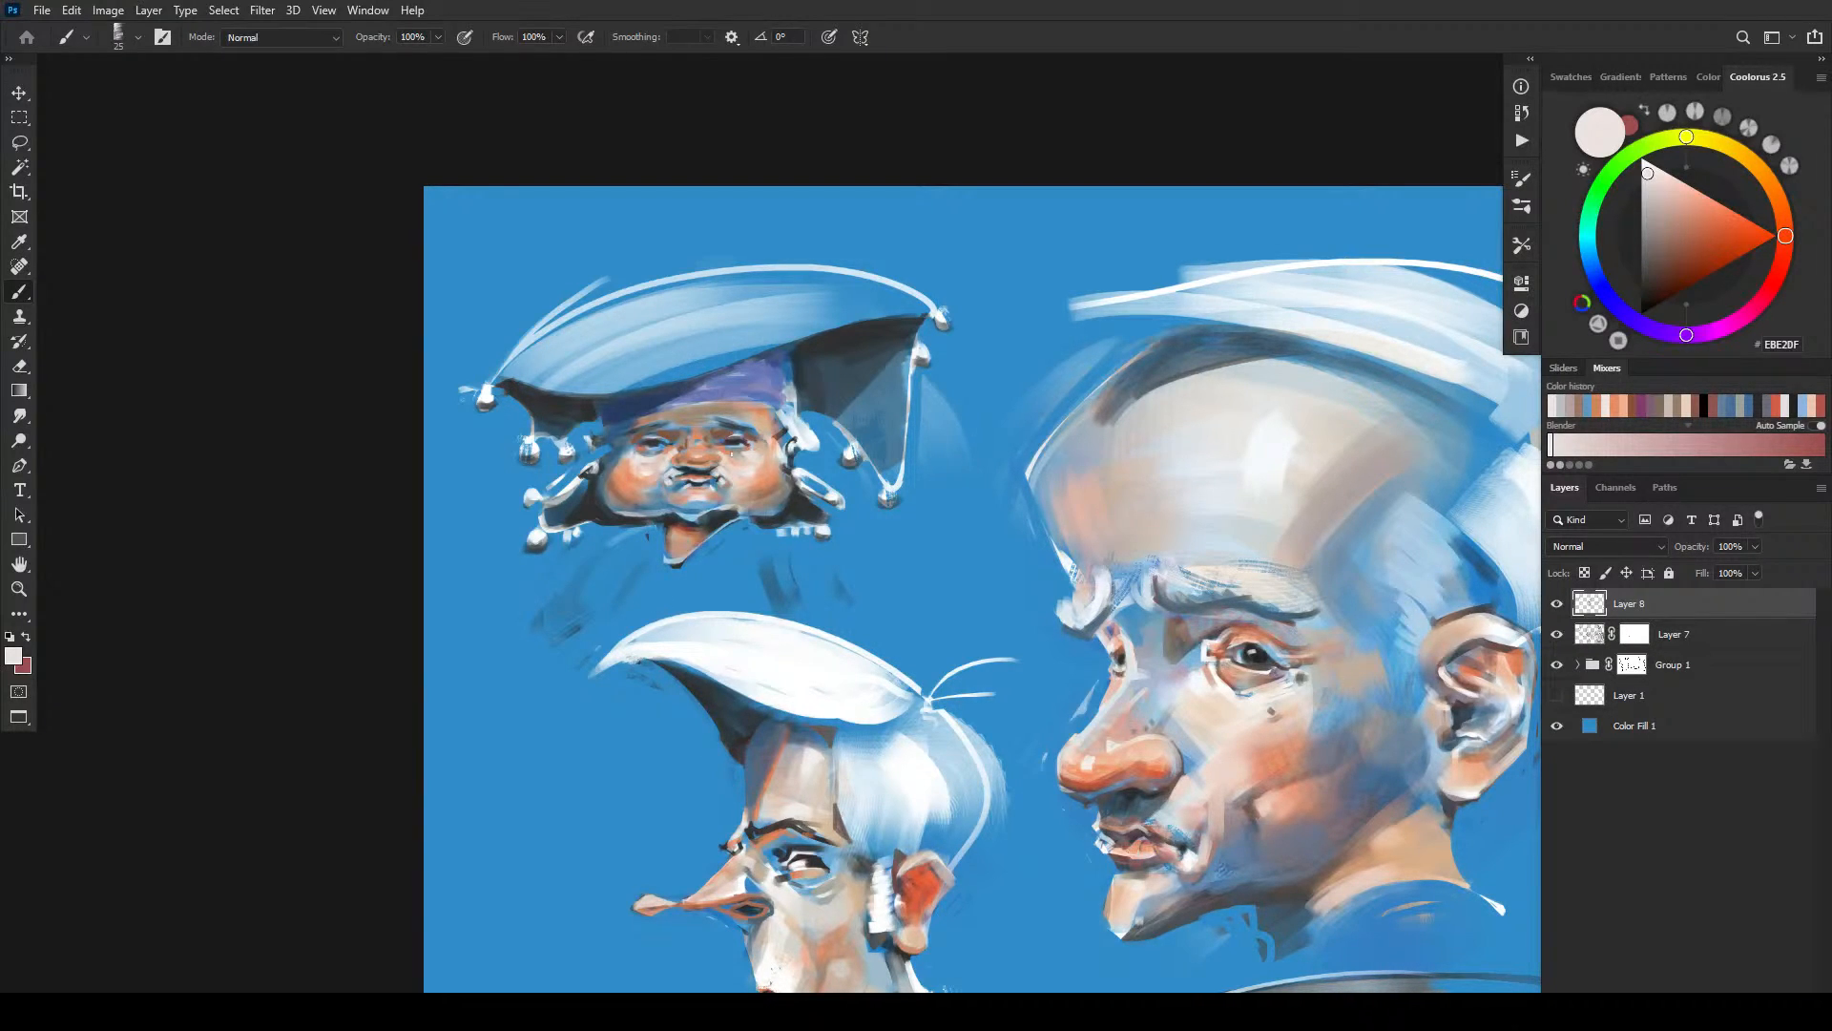
- Define the small bell-hatted head's eye and brow area with sampled brown 815641 and muted pink C78E76 at 25 pixels
{"action": "key", "text": "bracketleft"}
{"action": "key", "text": "bracketleft"}
{"action": "left_click", "coordinate": [647, 434], "text": "alt"}
{"action": "key", "text": "bracketright"}
{"action": "key", "text": "bracketright"}
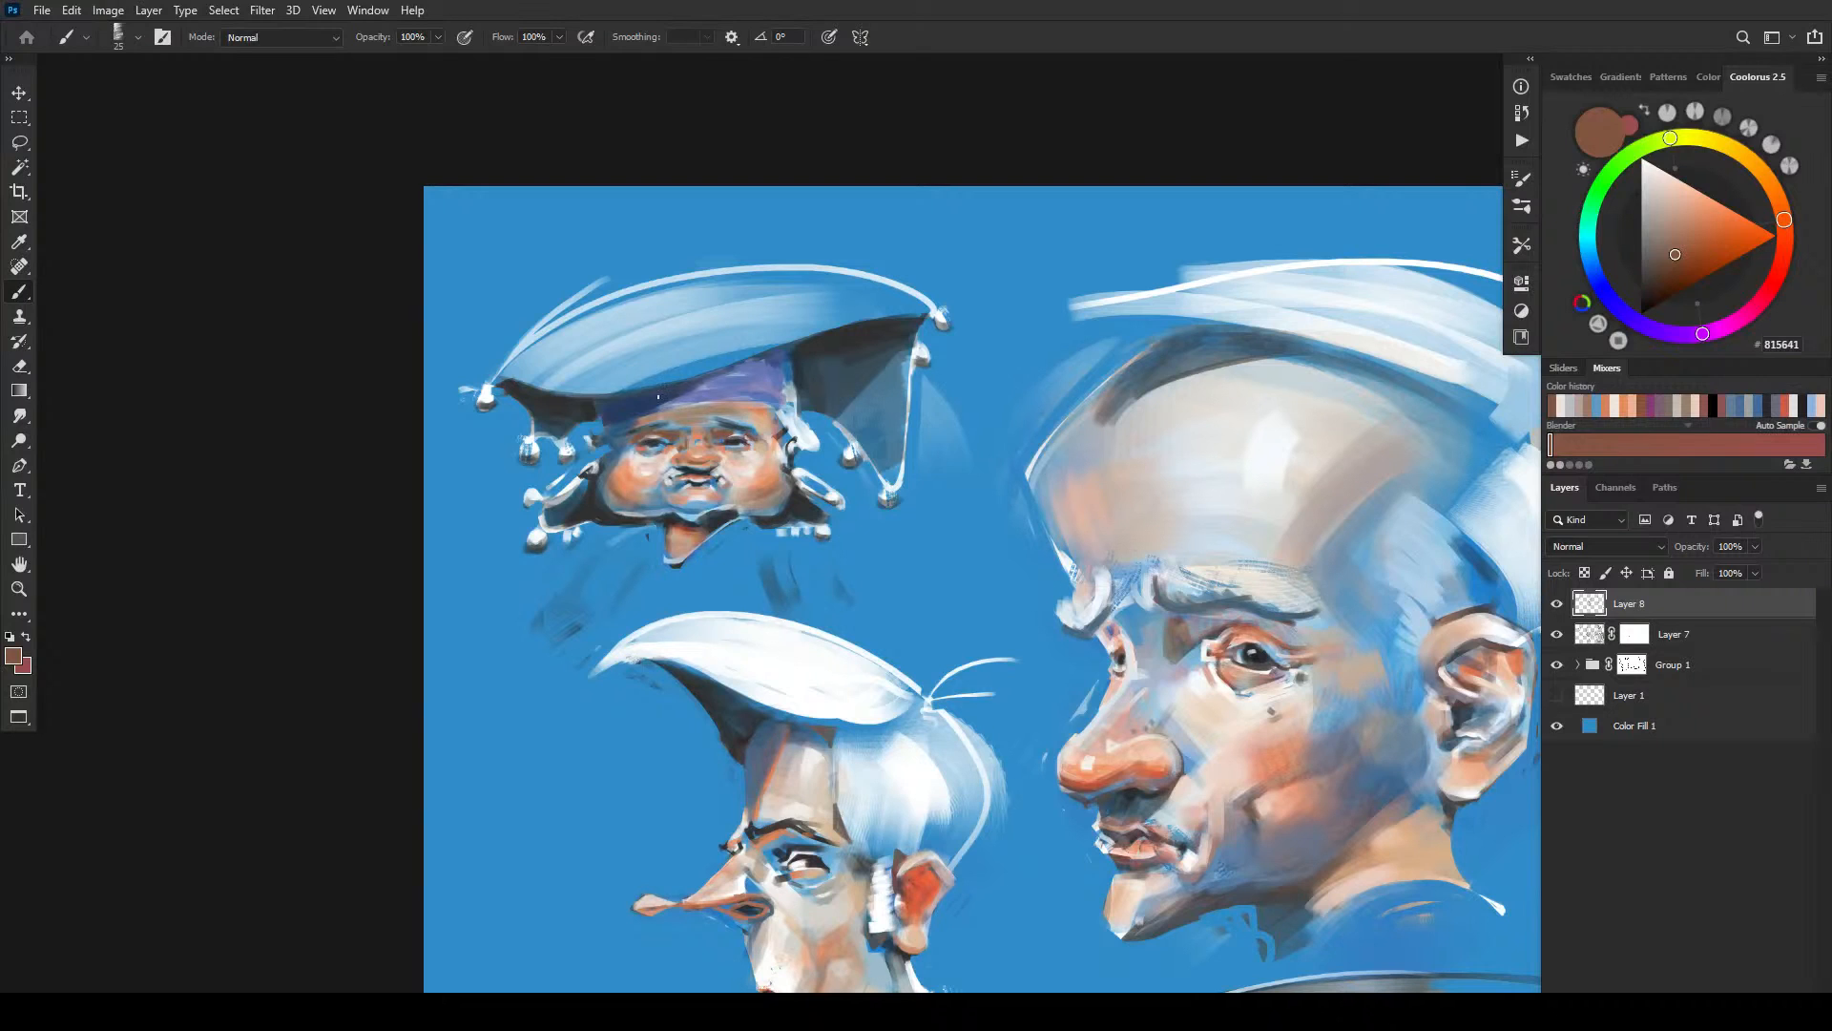
{"action": "left_click", "coordinate": [663, 434], "text": "alt"}
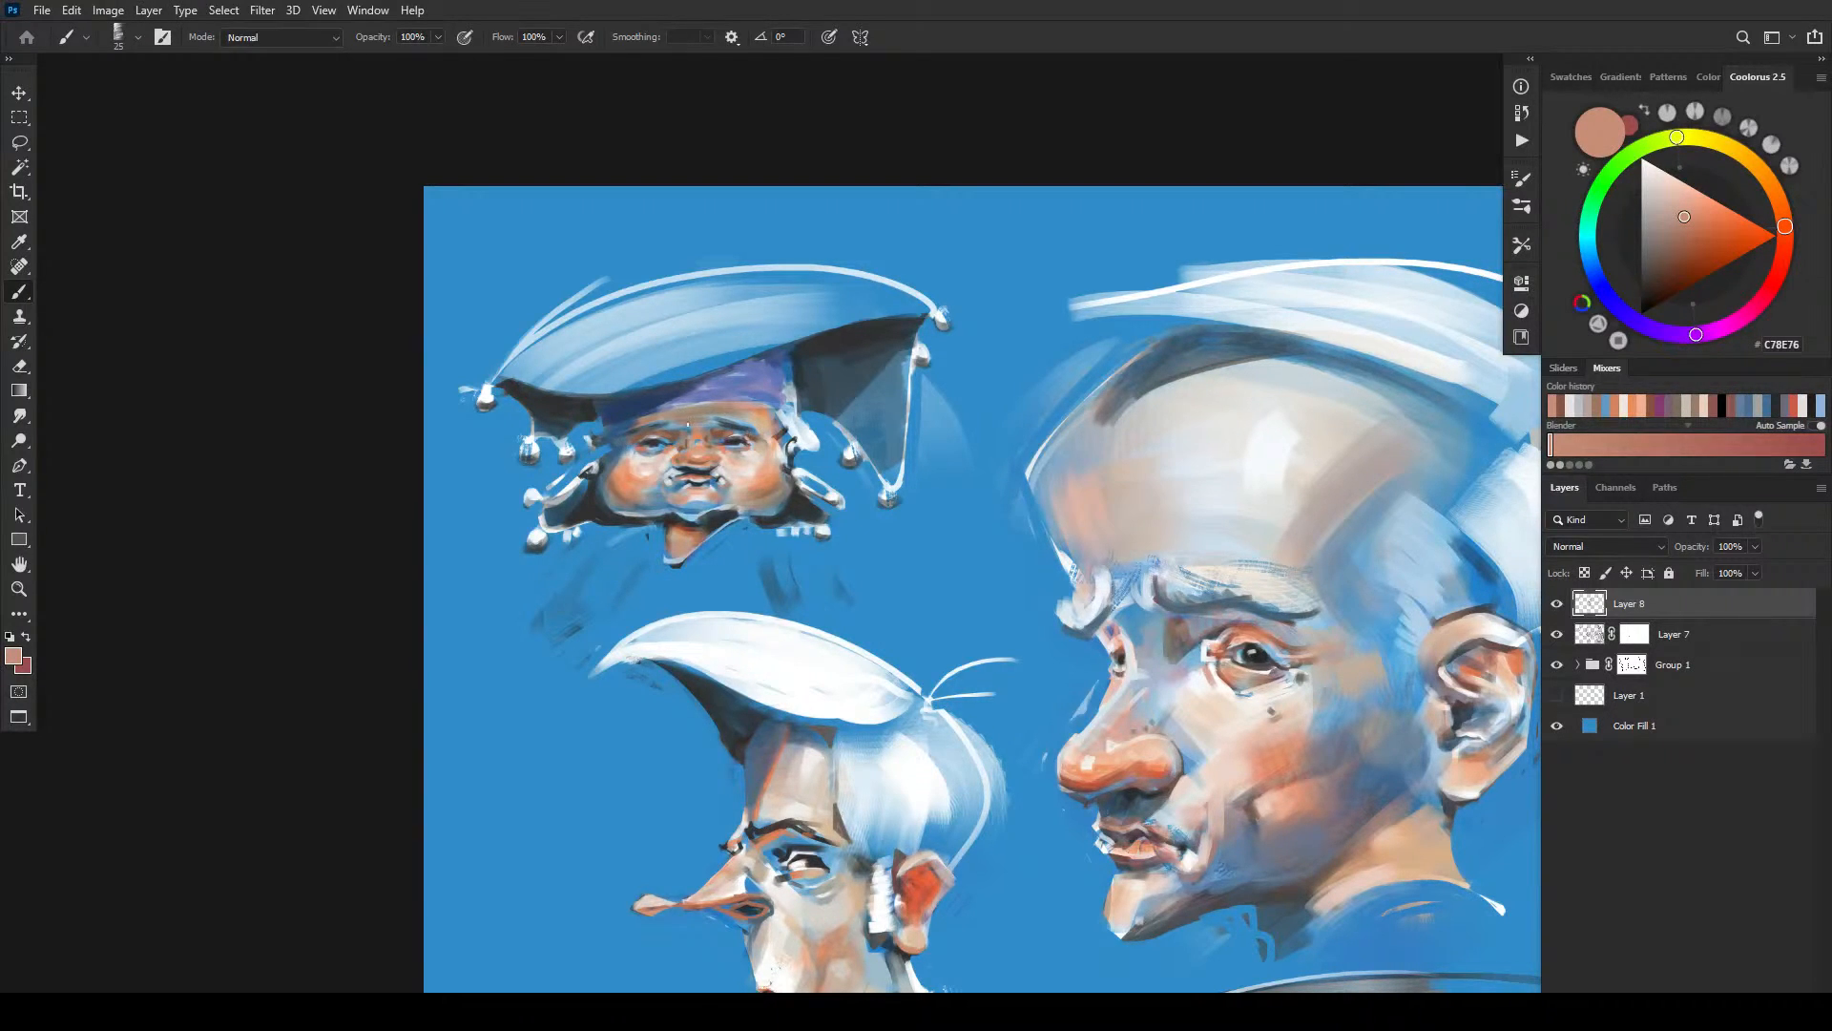
- Build up the small bell-hatted head's forehead below the purple band with sampled tan D8AC88 and pale beige tones
{"action": "key", "text": "bracketright"}
{"action": "key", "text": "bracketright"}
{"action": "left_click", "coordinate": [751, 417], "text": "alt"}
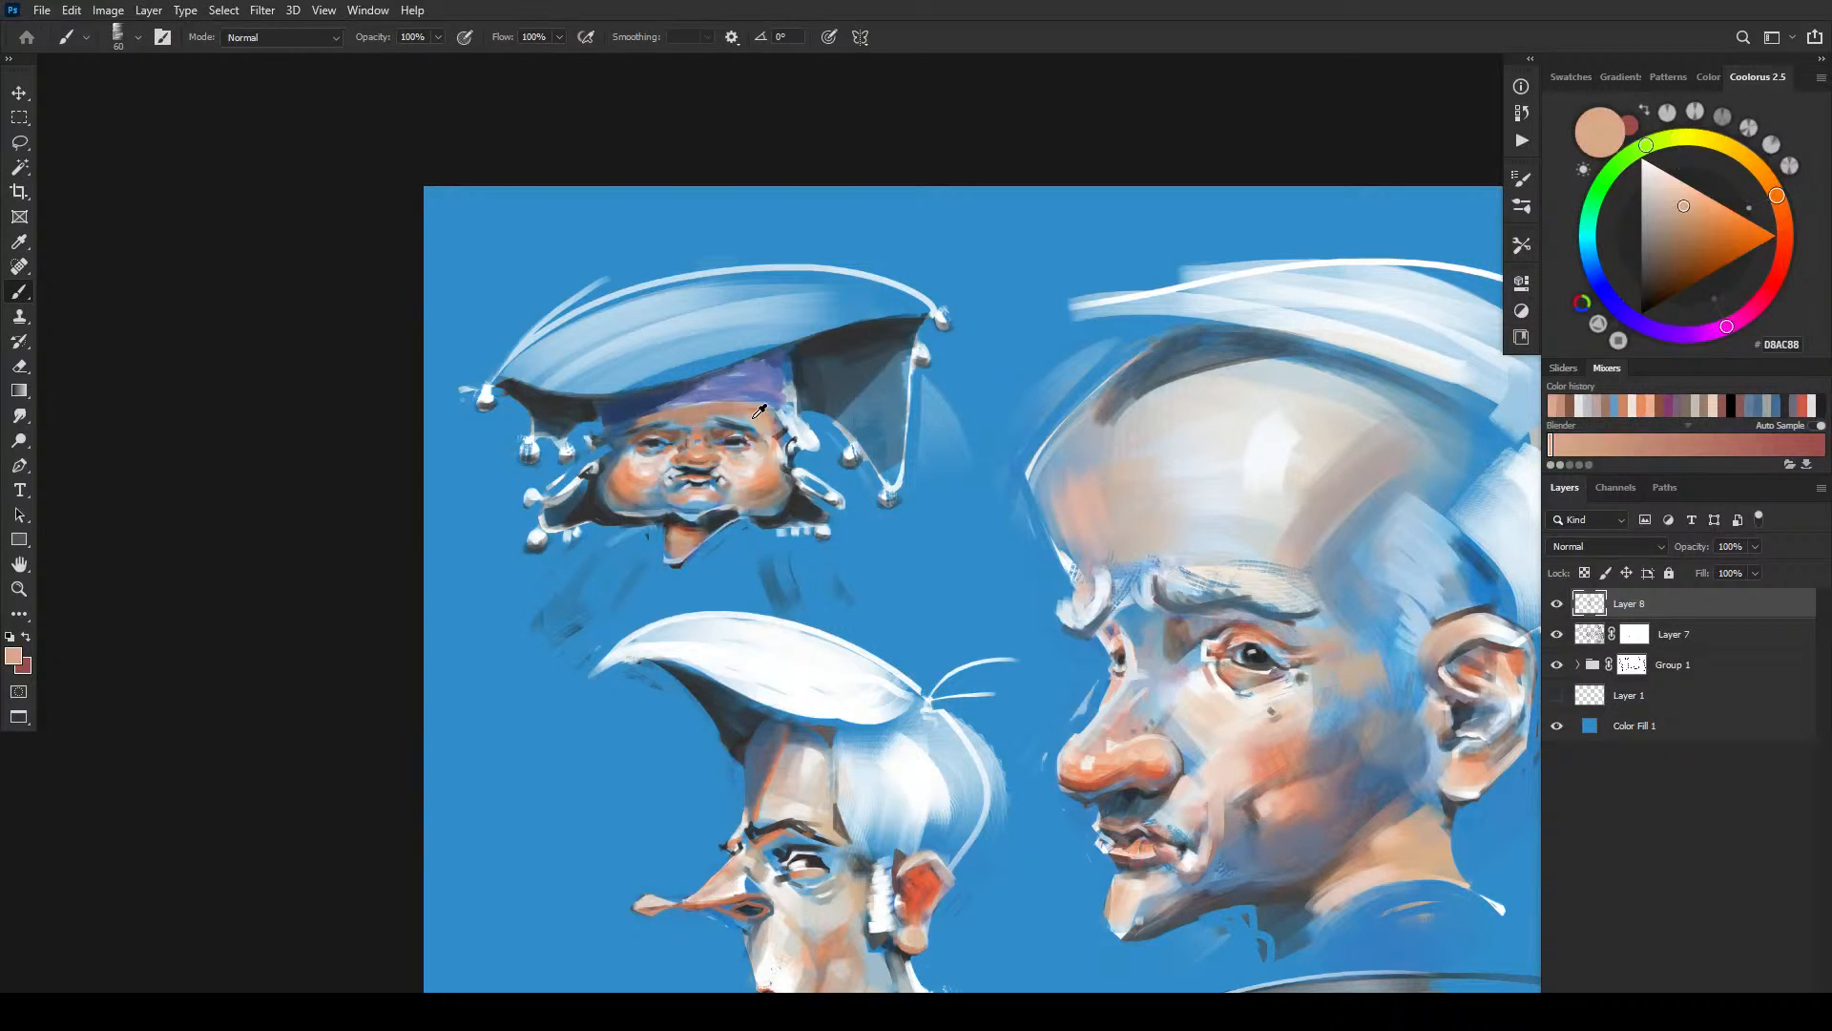
{"action": "left_click", "coordinate": [750, 415], "text": "alt"}
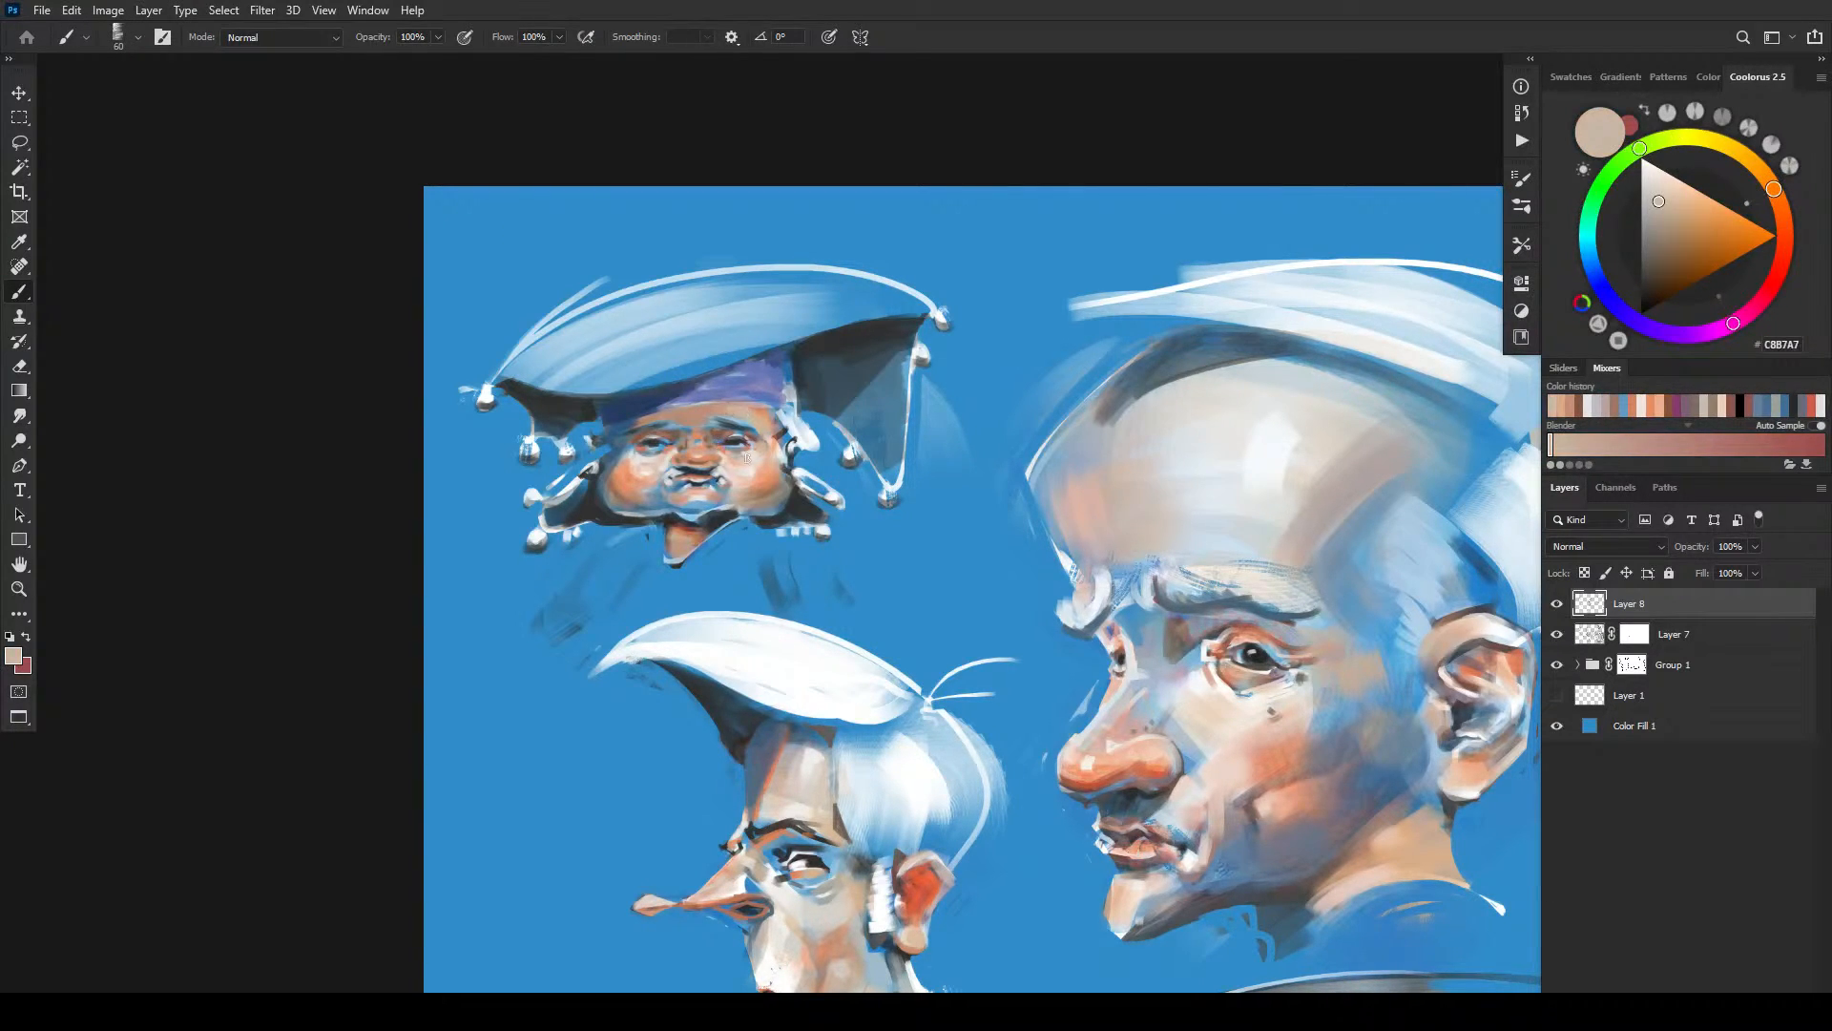
{"action": "left_click", "coordinate": [753, 420], "text": "alt"}
{"action": "key", "text": "bracketleft"}
{"action": "key", "text": "bracketleft"}
{"action": "key", "text": "bracketleft"}
{"action": "key", "text": "bracketleft"}
{"action": "key", "text": "bracketleft"}
{"action": "left_click_drag", "start_coordinate": [645, 421], "coordinate": [749, 410]}
- Touch up the small bell-hatted head's face with sampled near-white EEE5E1 at about 45 pixels
{"action": "key", "text": "bracketleft"}
{"action": "key", "text": "bracketleft"}
{"action": "key", "text": "bracketleft"}
{"action": "key", "text": "bracketleft"}
{"action": "key", "text": "bracketleft"}
{"action": "key", "text": "bracketright"}
{"action": "key", "text": "bracketright"}
{"action": "key", "text": "bracketright"}
{"action": "key", "text": "bracketright"}
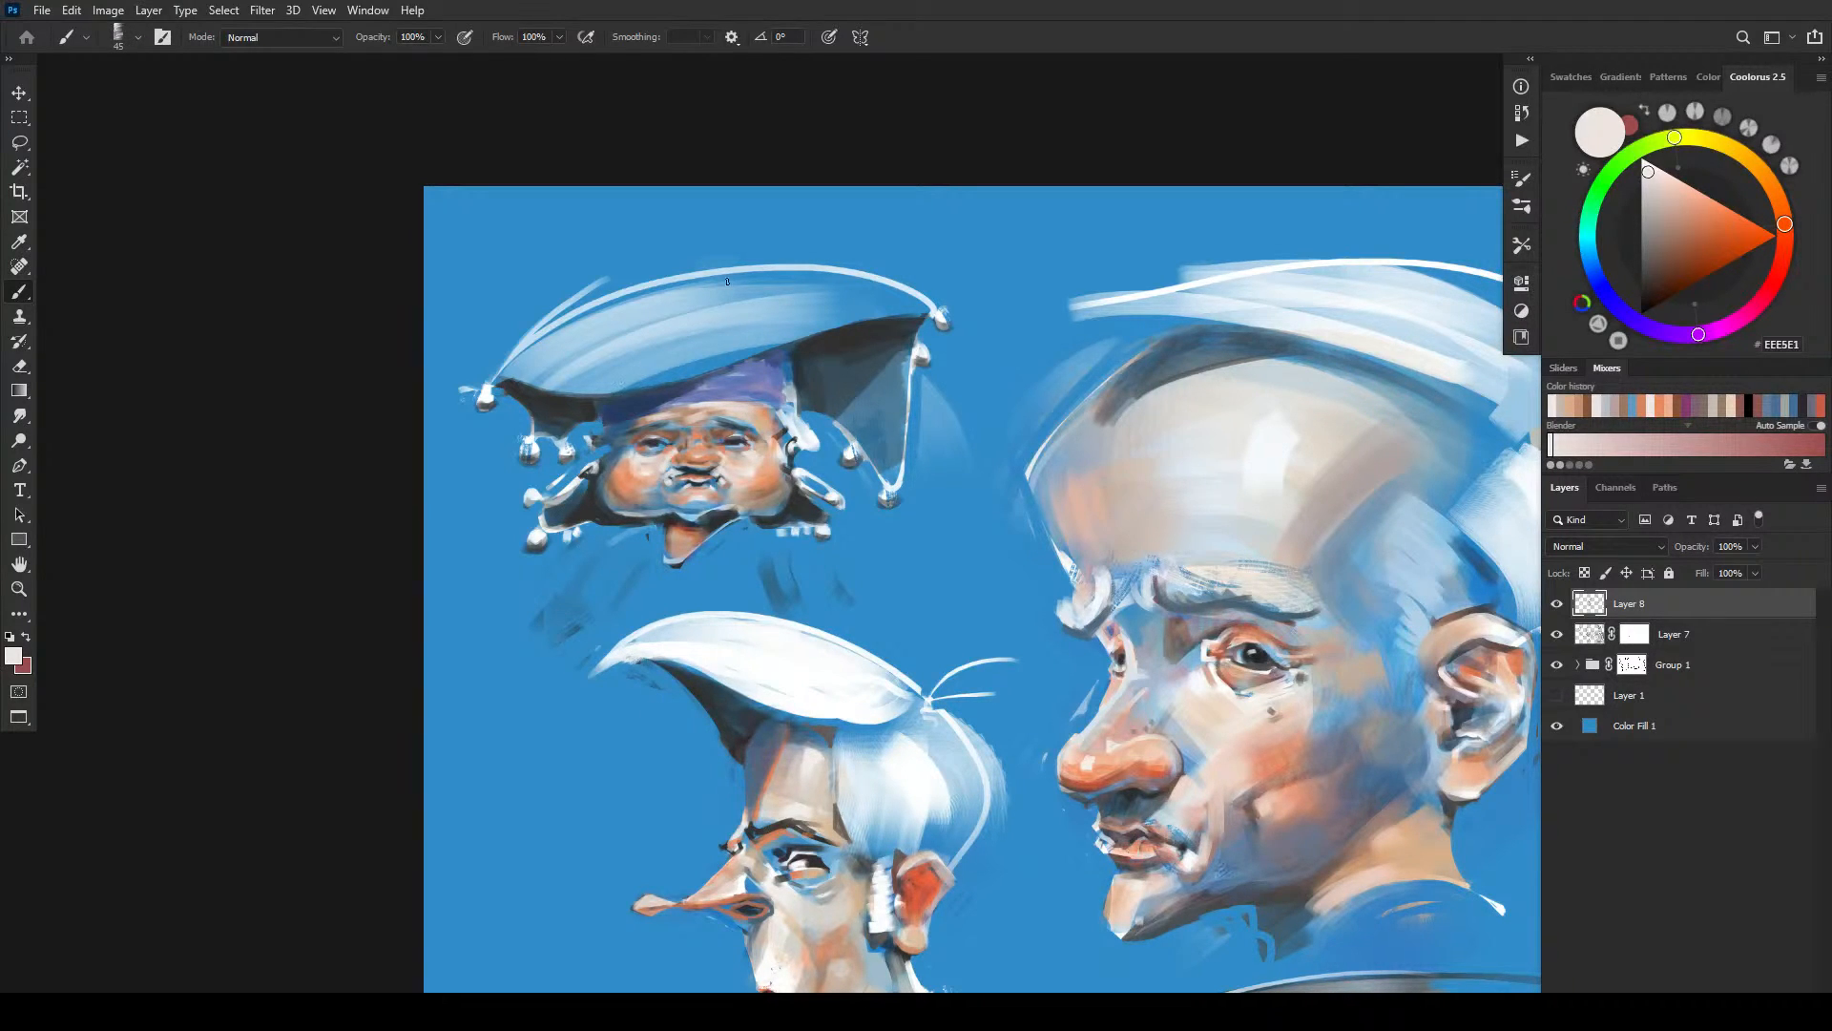
{"action": "key", "text": "bracketleft"}
- Sharpen the dark accents at the small bell-hatted head's mouth with sampled near-black 262D36 at 10 pixels
{"action": "left_click", "coordinate": [688, 471], "text": "alt"}
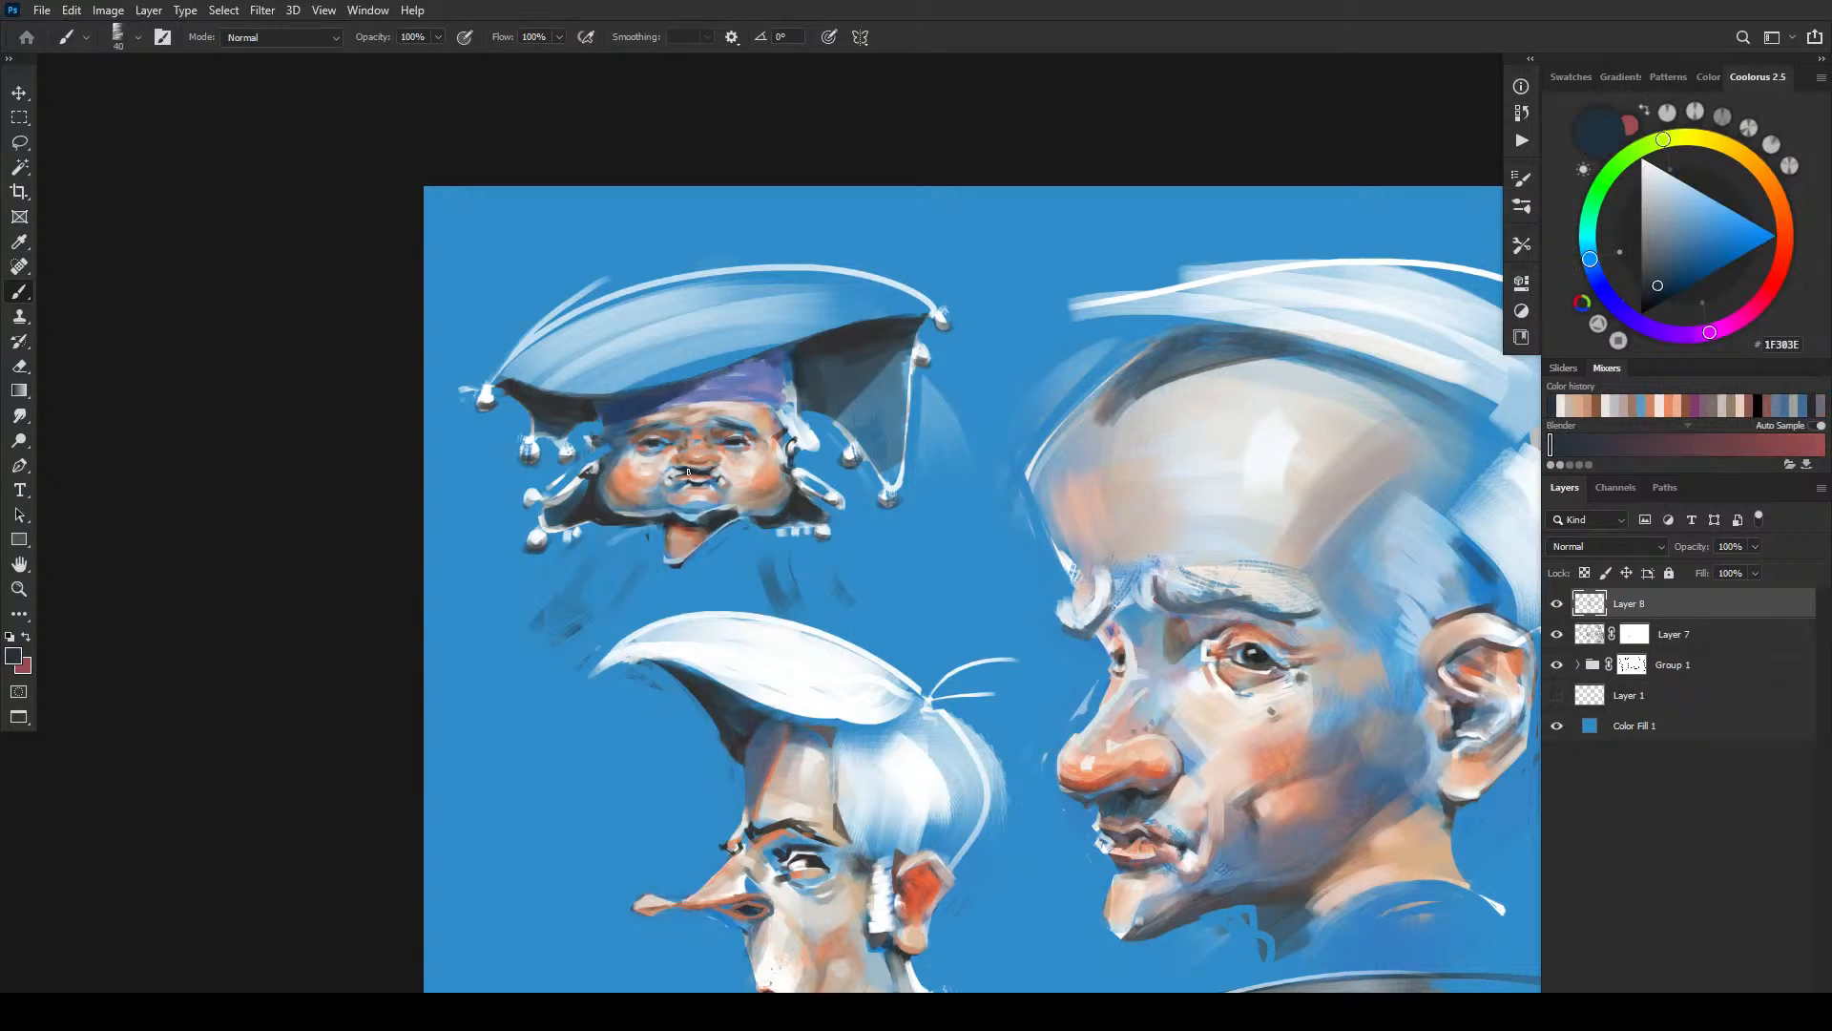
{"action": "key", "text": "ctrl+plus"}
{"action": "key", "text": "ctrl+plus"}
{"action": "key", "text": "ctrl+plus"}
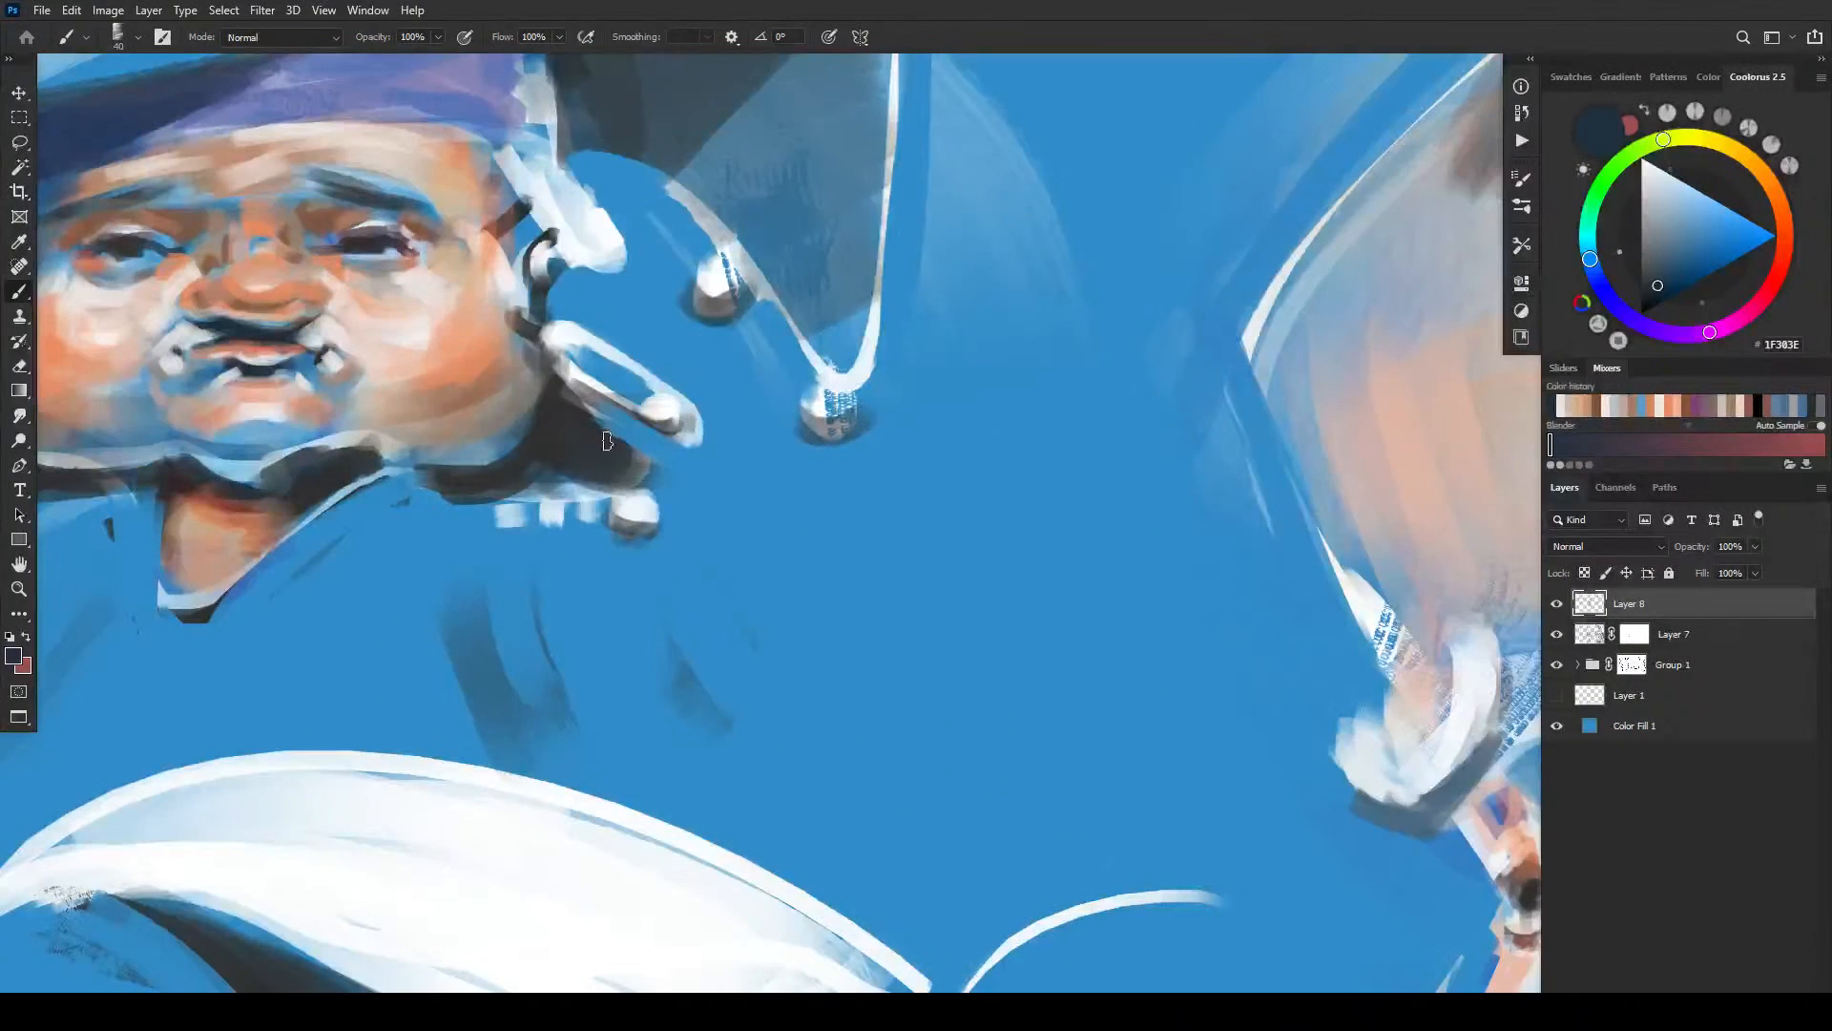
{"action": "mouse_move", "coordinate": [604, 436]}
{"action": "left_mouse_down"}
{"action": "mouse_move", "coordinate": [848, 552]}
{"action": "mouse_move", "coordinate": [1058, 566]}
{"action": "left_mouse_up"}
{"action": "key", "text": "bracketleft"}
{"action": "key", "text": "bracketleft"}
{"action": "key", "text": "bracketleft"}
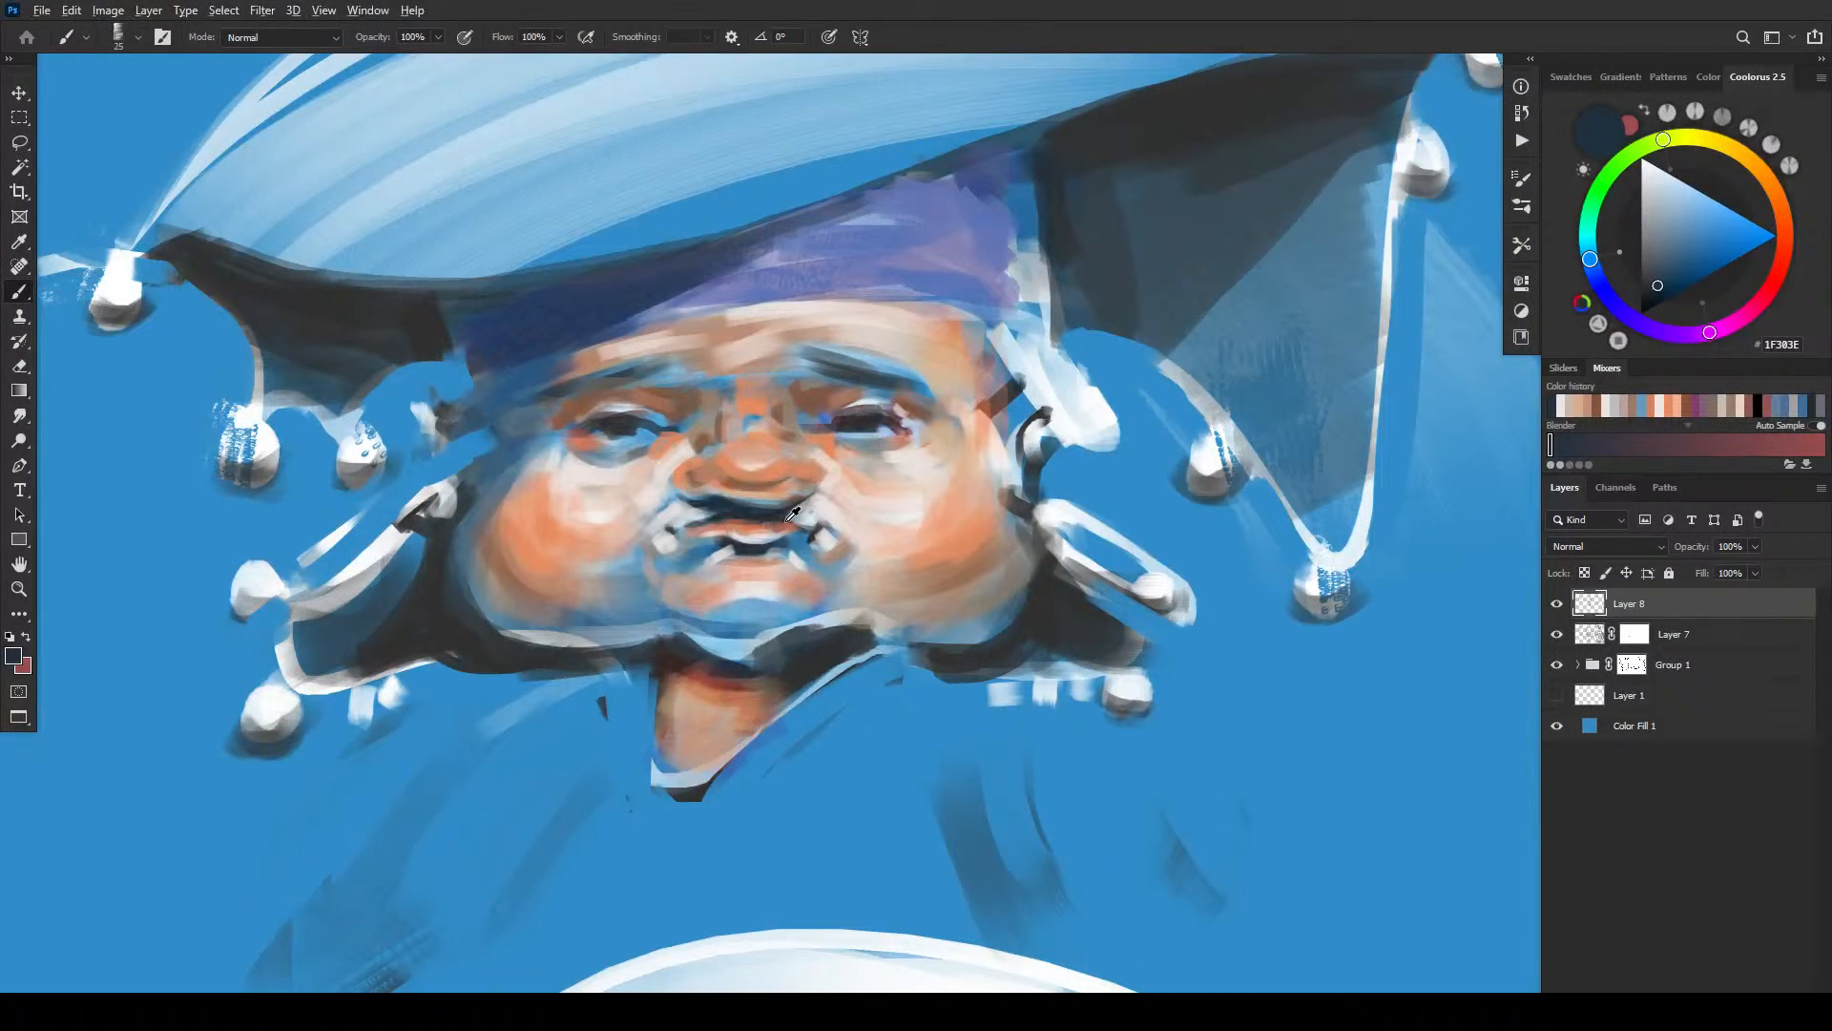
{"action": "left_click", "coordinate": [785, 516], "text": "alt"}
{"action": "key", "text": "bracketleft"}
{"action": "key", "text": "bracketleft"}
{"action": "key", "text": "bracketleft"}
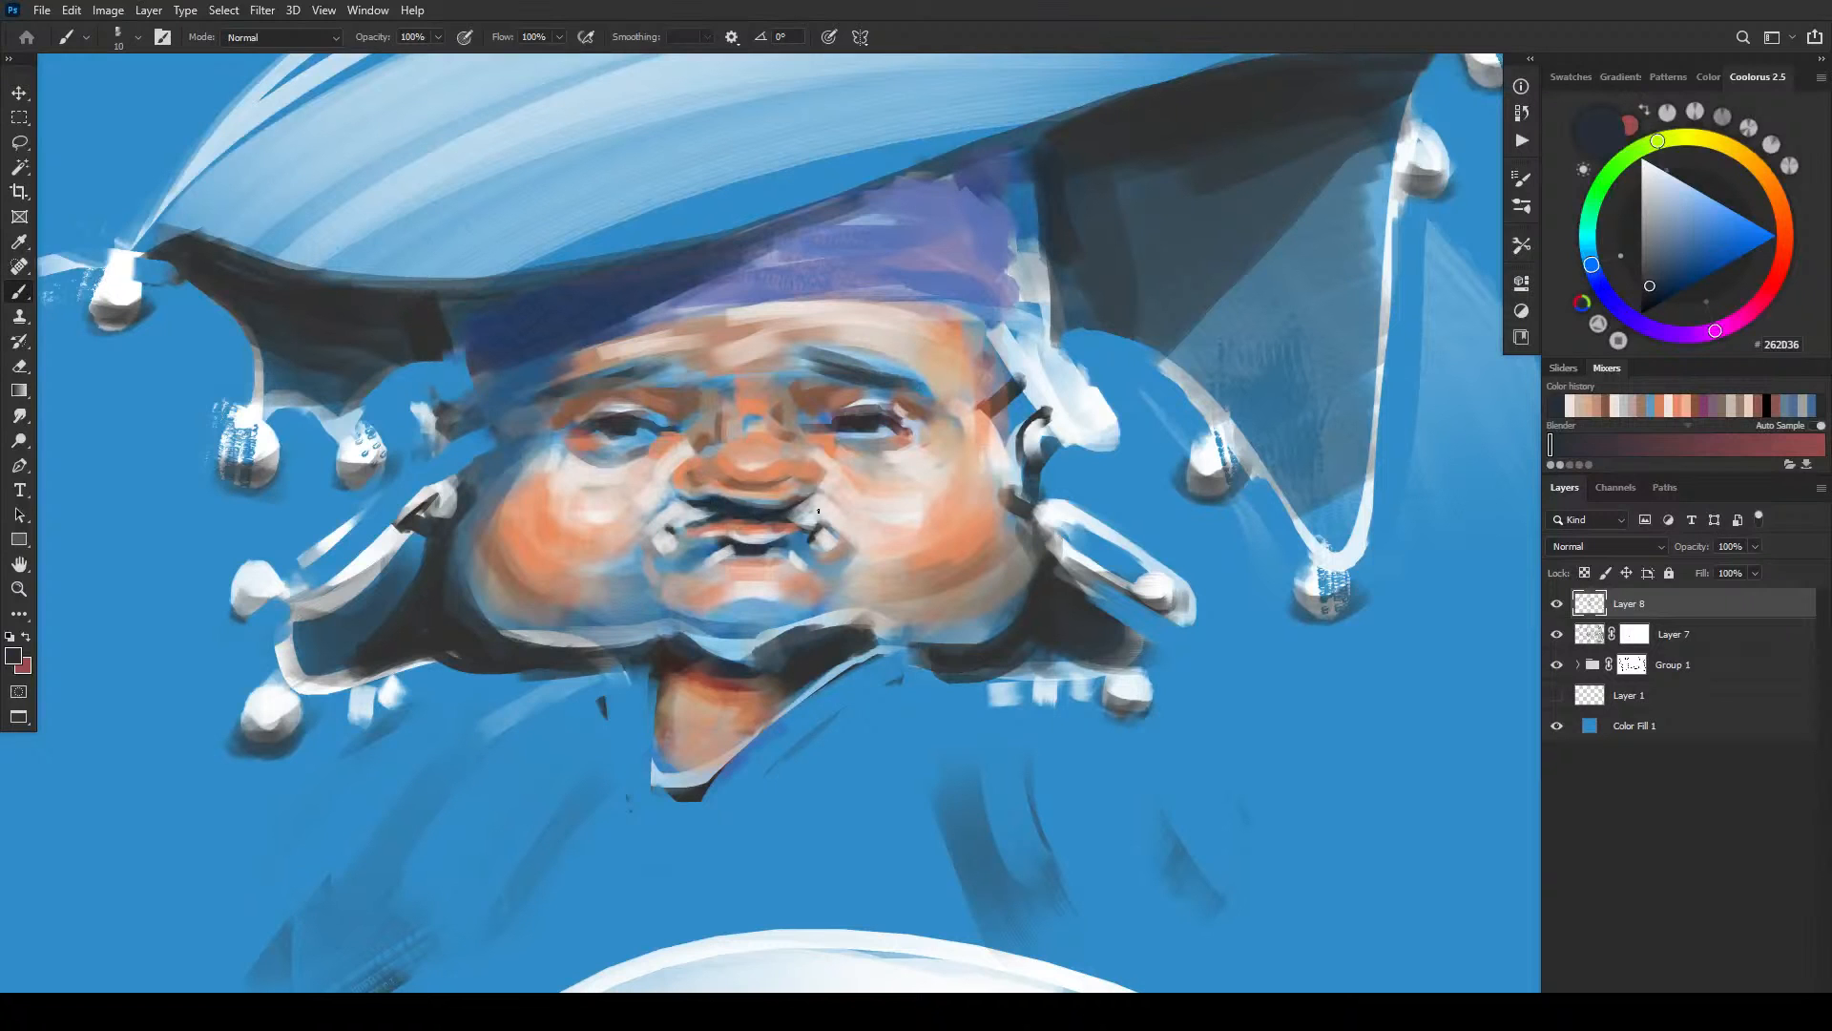
- Refine the upper lip and the area below the nose with sampled browns 735147 and 69514A and pale blue A8BCD2 at 10 pixels
{"action": "left_click", "coordinate": [781, 509], "text": "alt"}
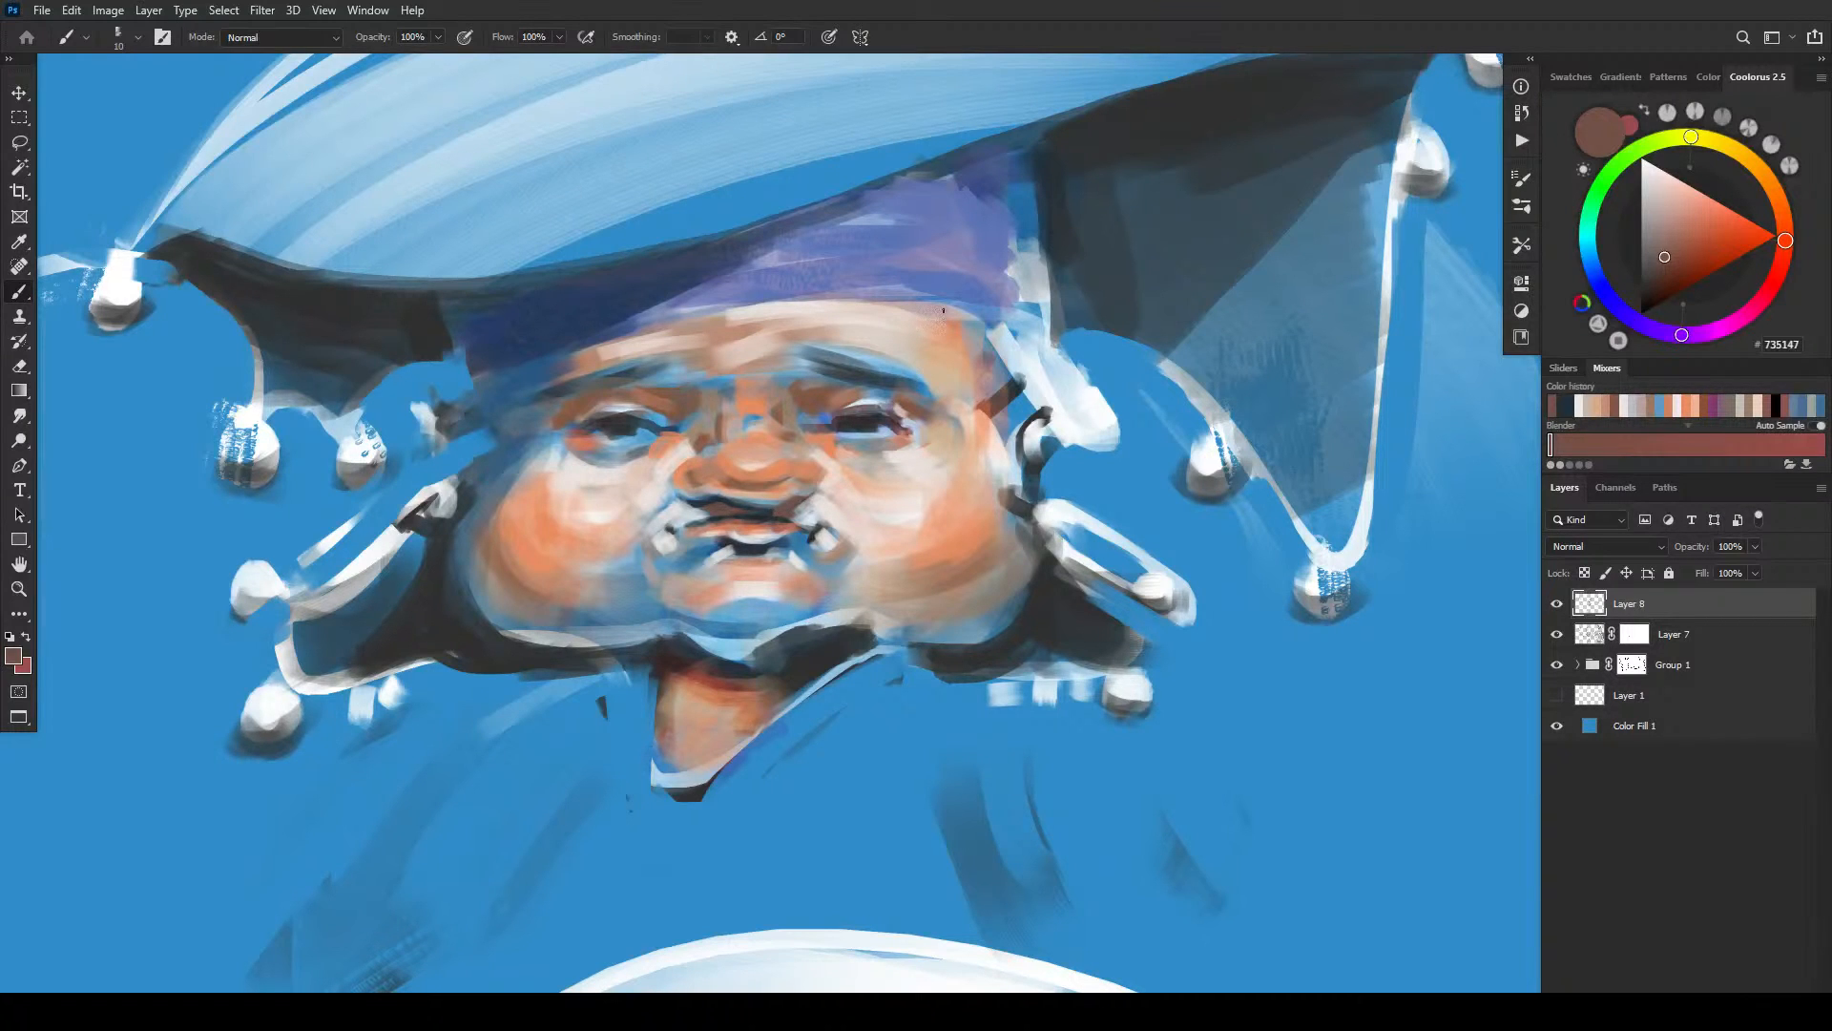
{"action": "left_click", "coordinate": [766, 501], "text": "alt"}
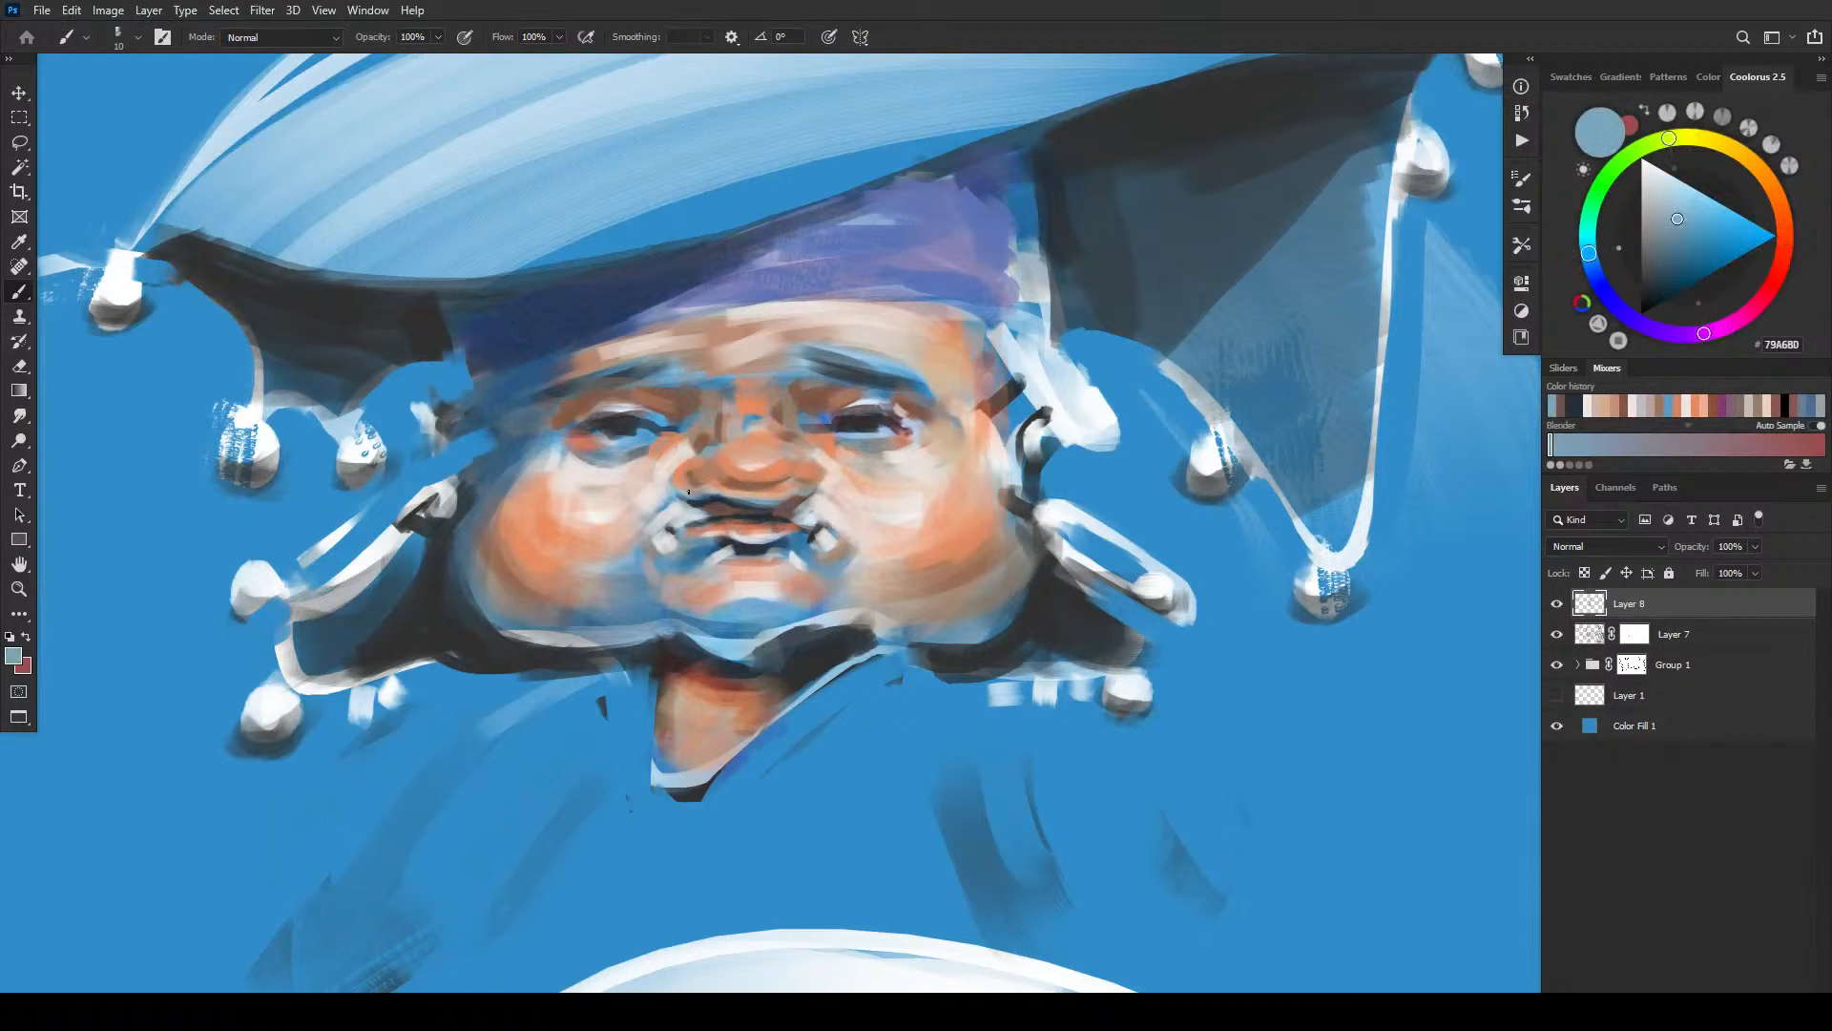
{"action": "left_click", "coordinate": [711, 492], "text": "alt"}
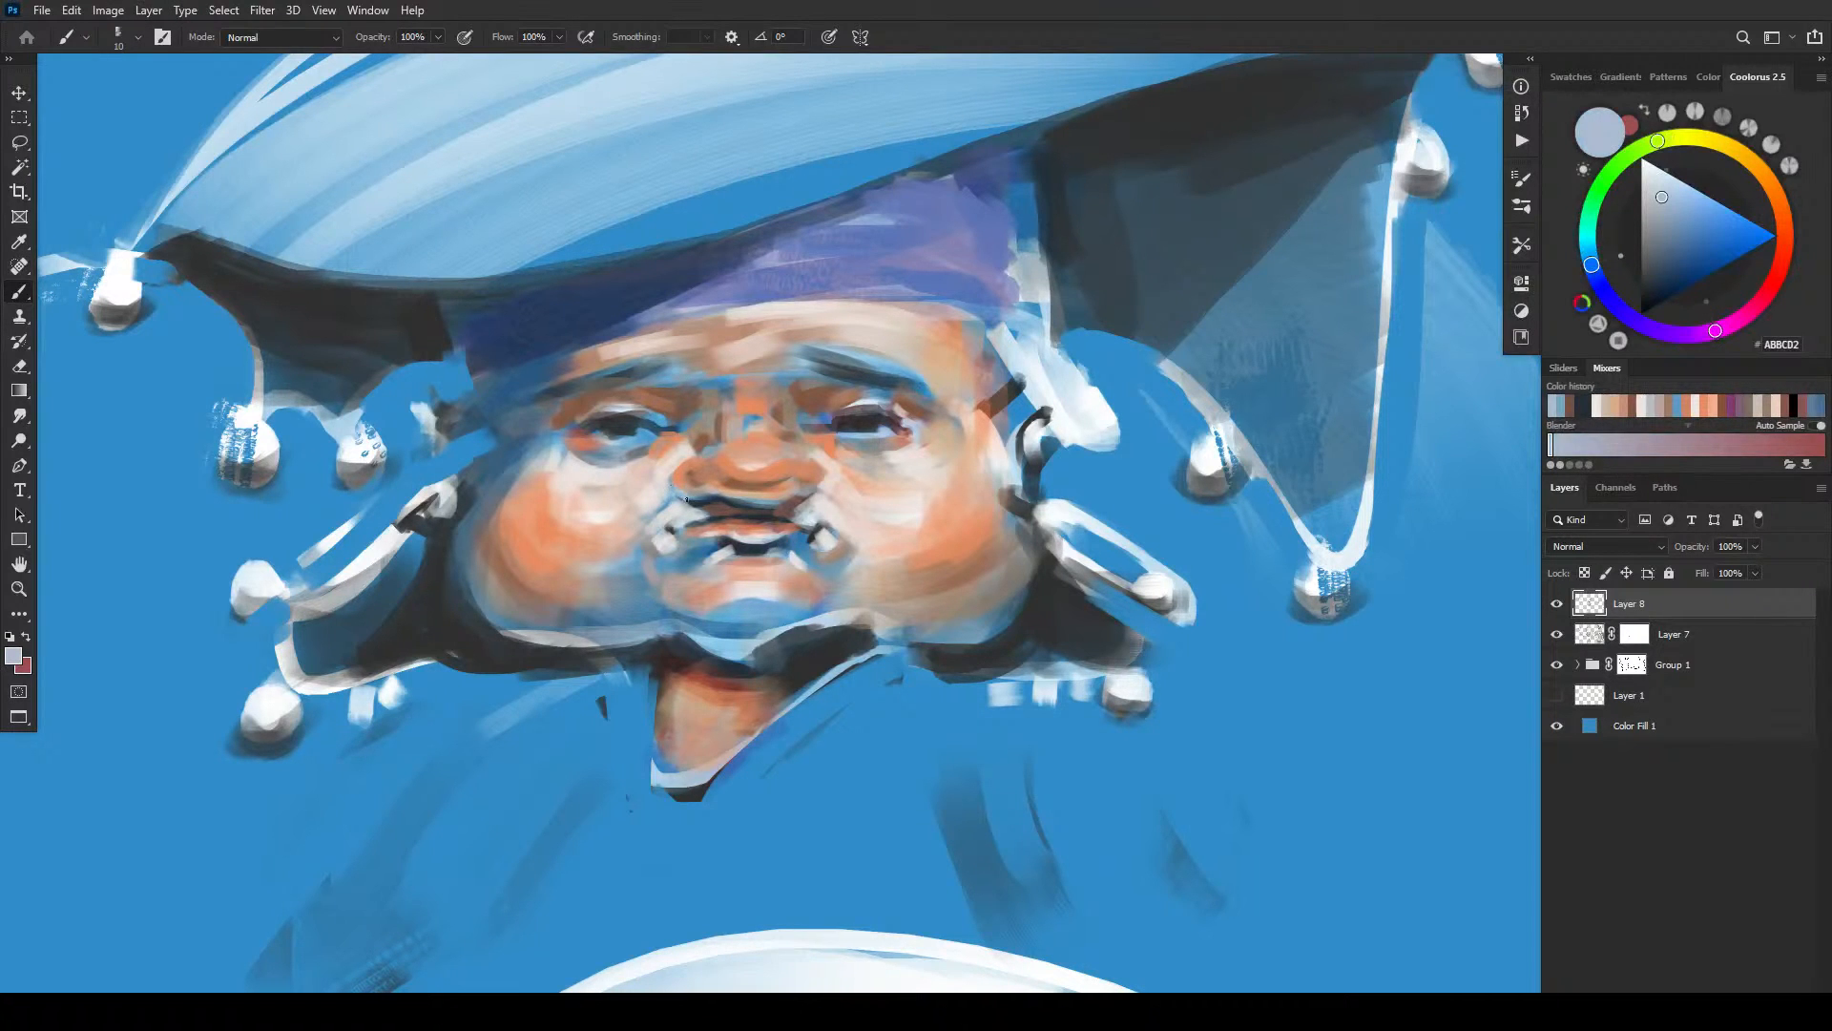
{"action": "left_click_drag", "start_coordinate": [744, 503], "coordinate": [801, 494]}
{"action": "left_click", "coordinate": [780, 498], "text": "alt"}
{"action": "left_click_drag", "start_coordinate": [696, 503], "coordinate": [714, 497]}
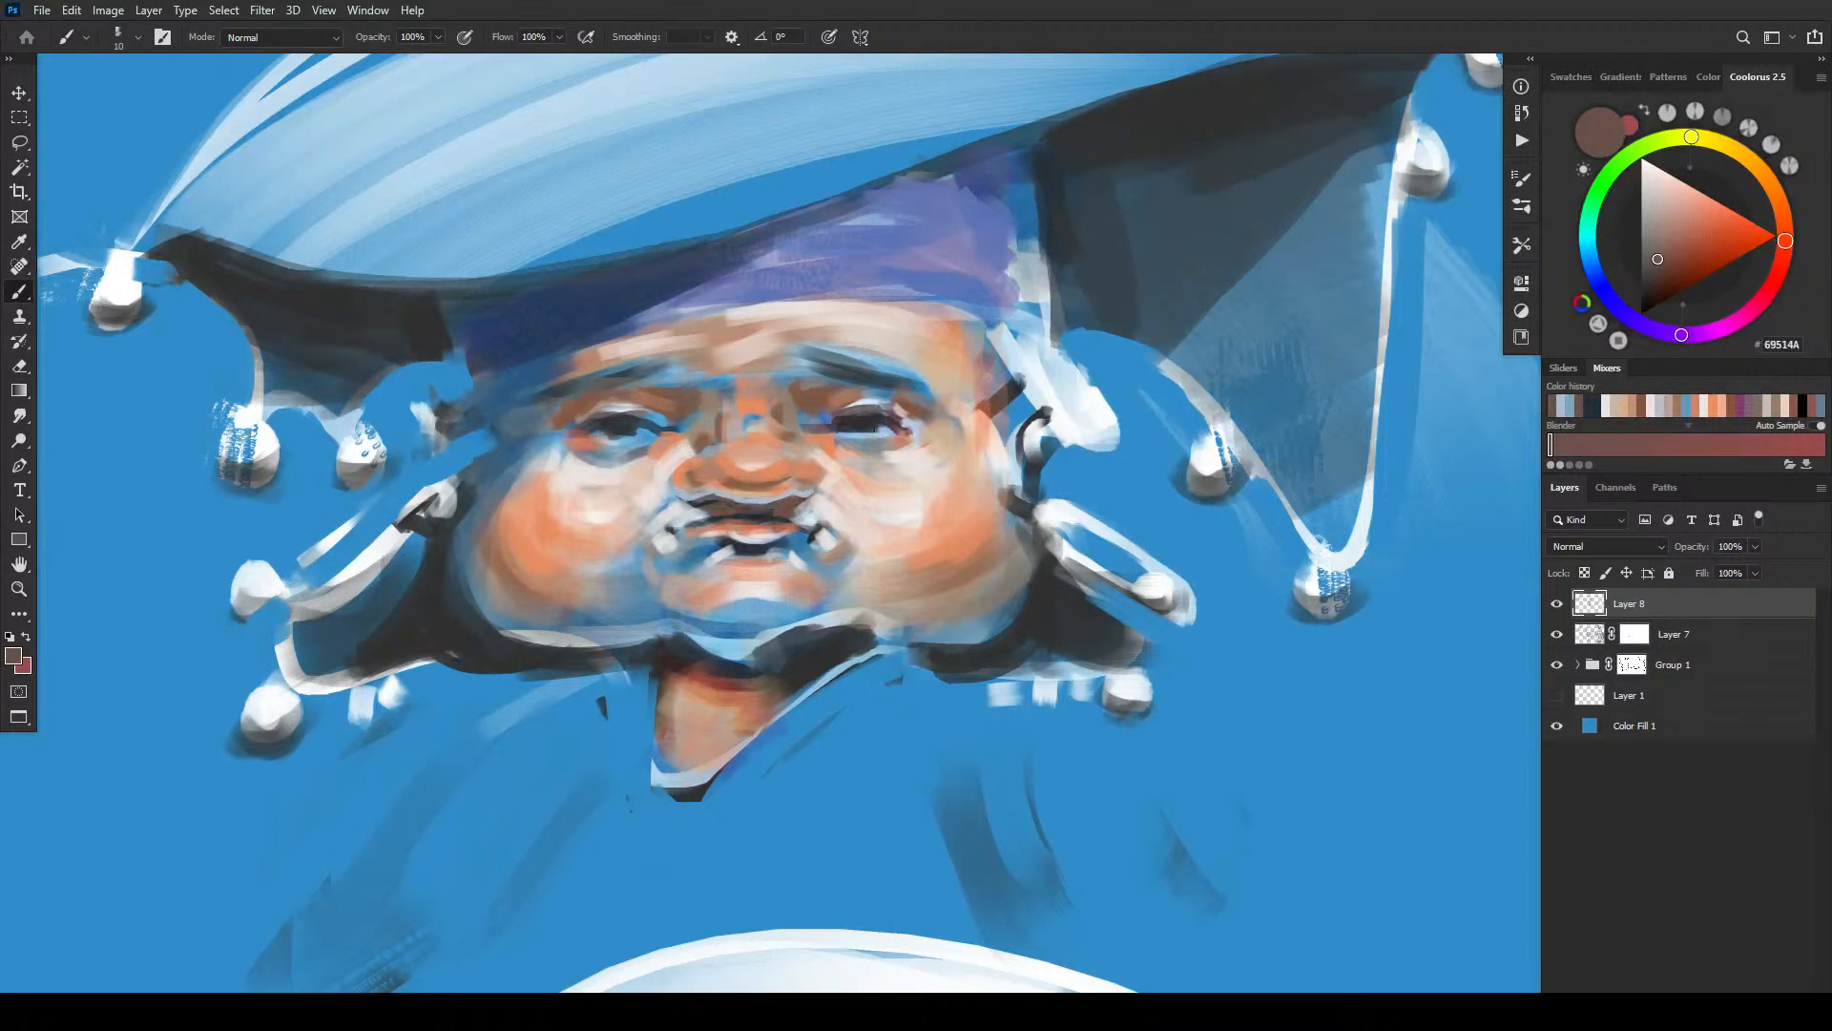
{"action": "left_click", "coordinate": [805, 516], "text": "alt"}
{"action": "mouse_move", "coordinate": [802, 512]}
{"action": "left_mouse_down"}
{"action": "mouse_move", "coordinate": [697, 510]}
{"action": "mouse_move", "coordinate": [766, 518]}
{"action": "mouse_move", "coordinate": [711, 519]}
{"action": "mouse_move", "coordinate": [750, 518]}
{"action": "left_mouse_up"}
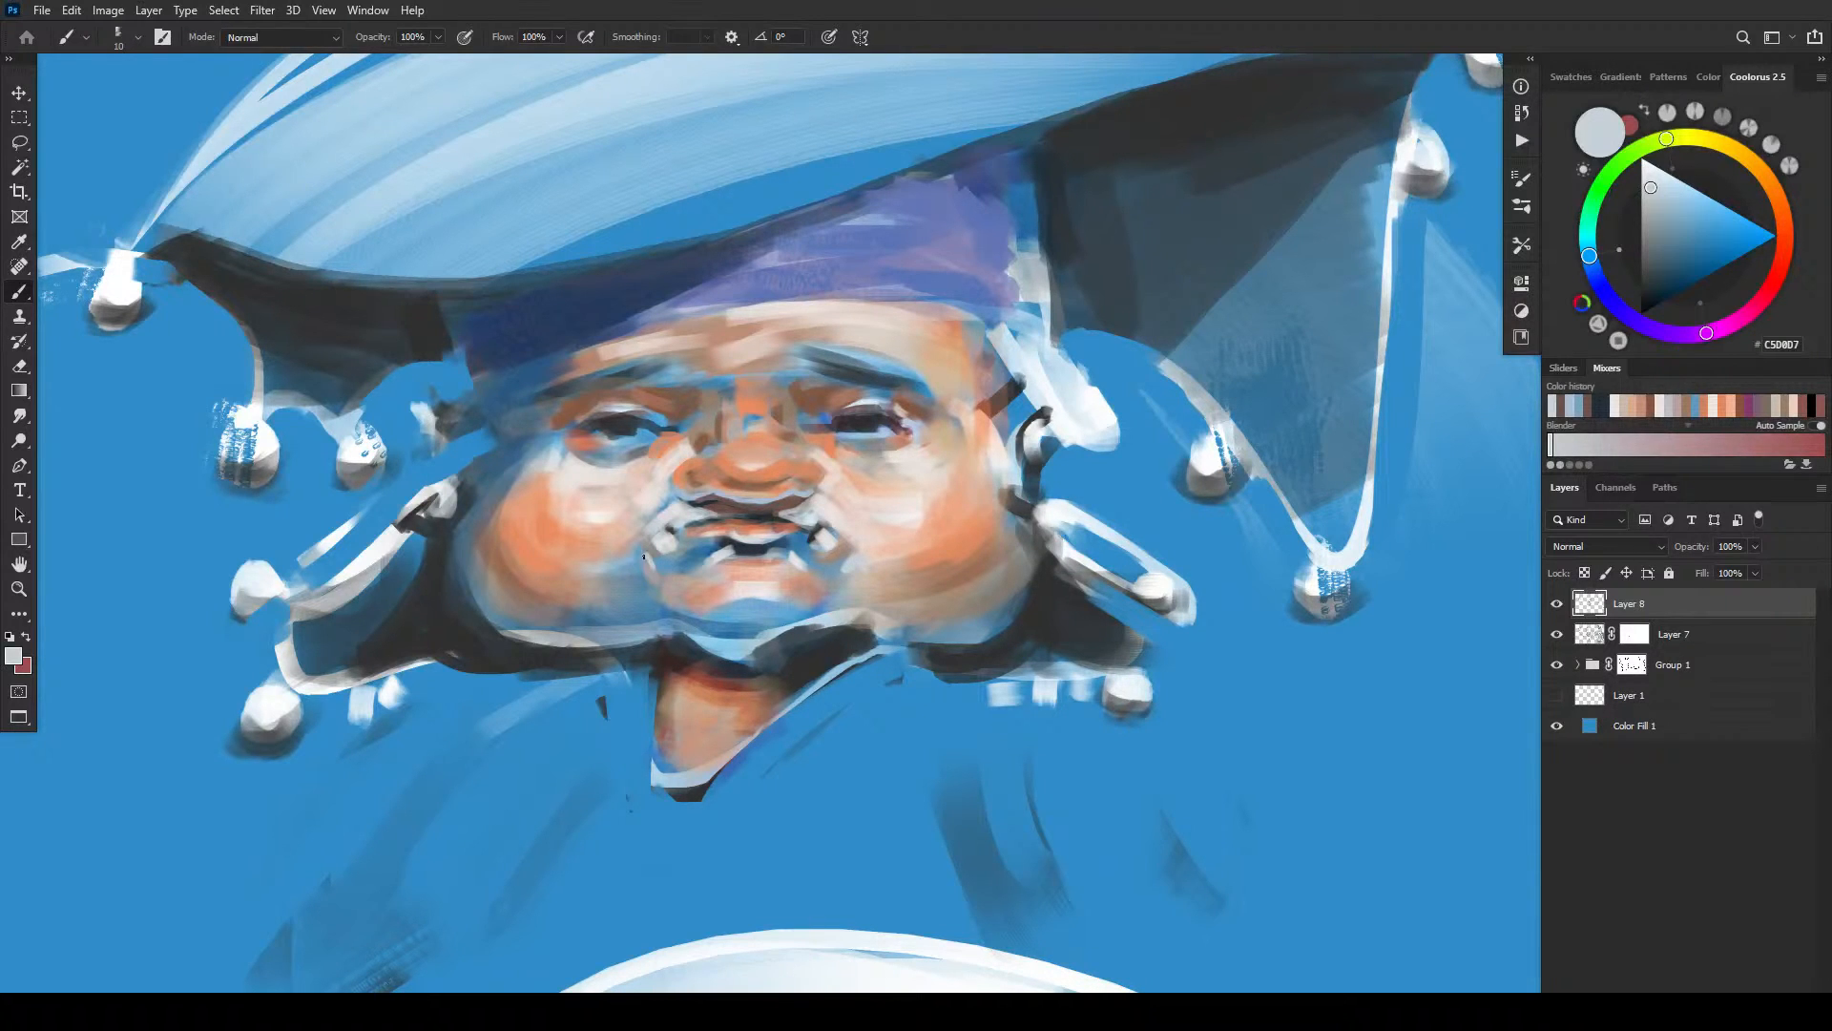
- Soften the lower cheek beside the mouth corner with sampled pink D9AE9D and pale grey C6CFD5 at 45 to 50 pixels
{"action": "key", "text": "bracketright"}
{"action": "key", "text": "bracketright"}
{"action": "key", "text": "bracketright"}
{"action": "left_click", "coordinate": [631, 553], "text": "alt"}
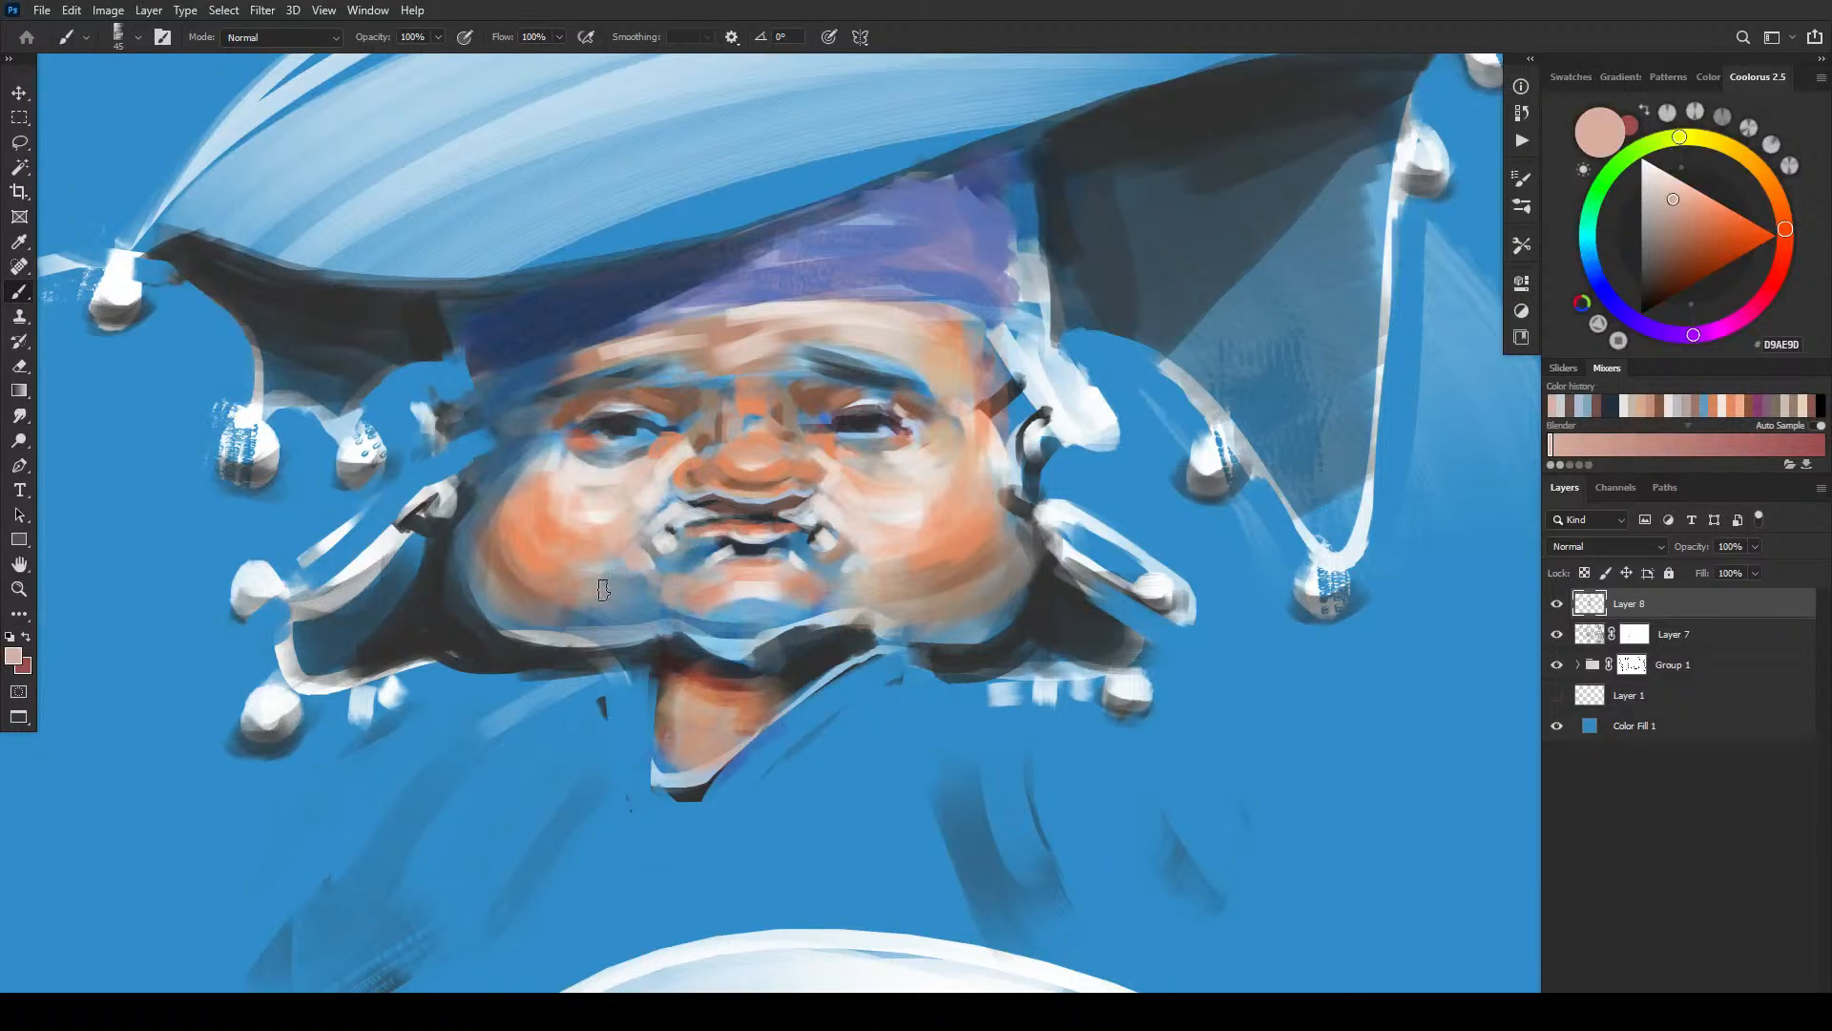
{"action": "key", "text": "bracketright"}
{"action": "left_click", "coordinate": [635, 561], "text": "alt"}
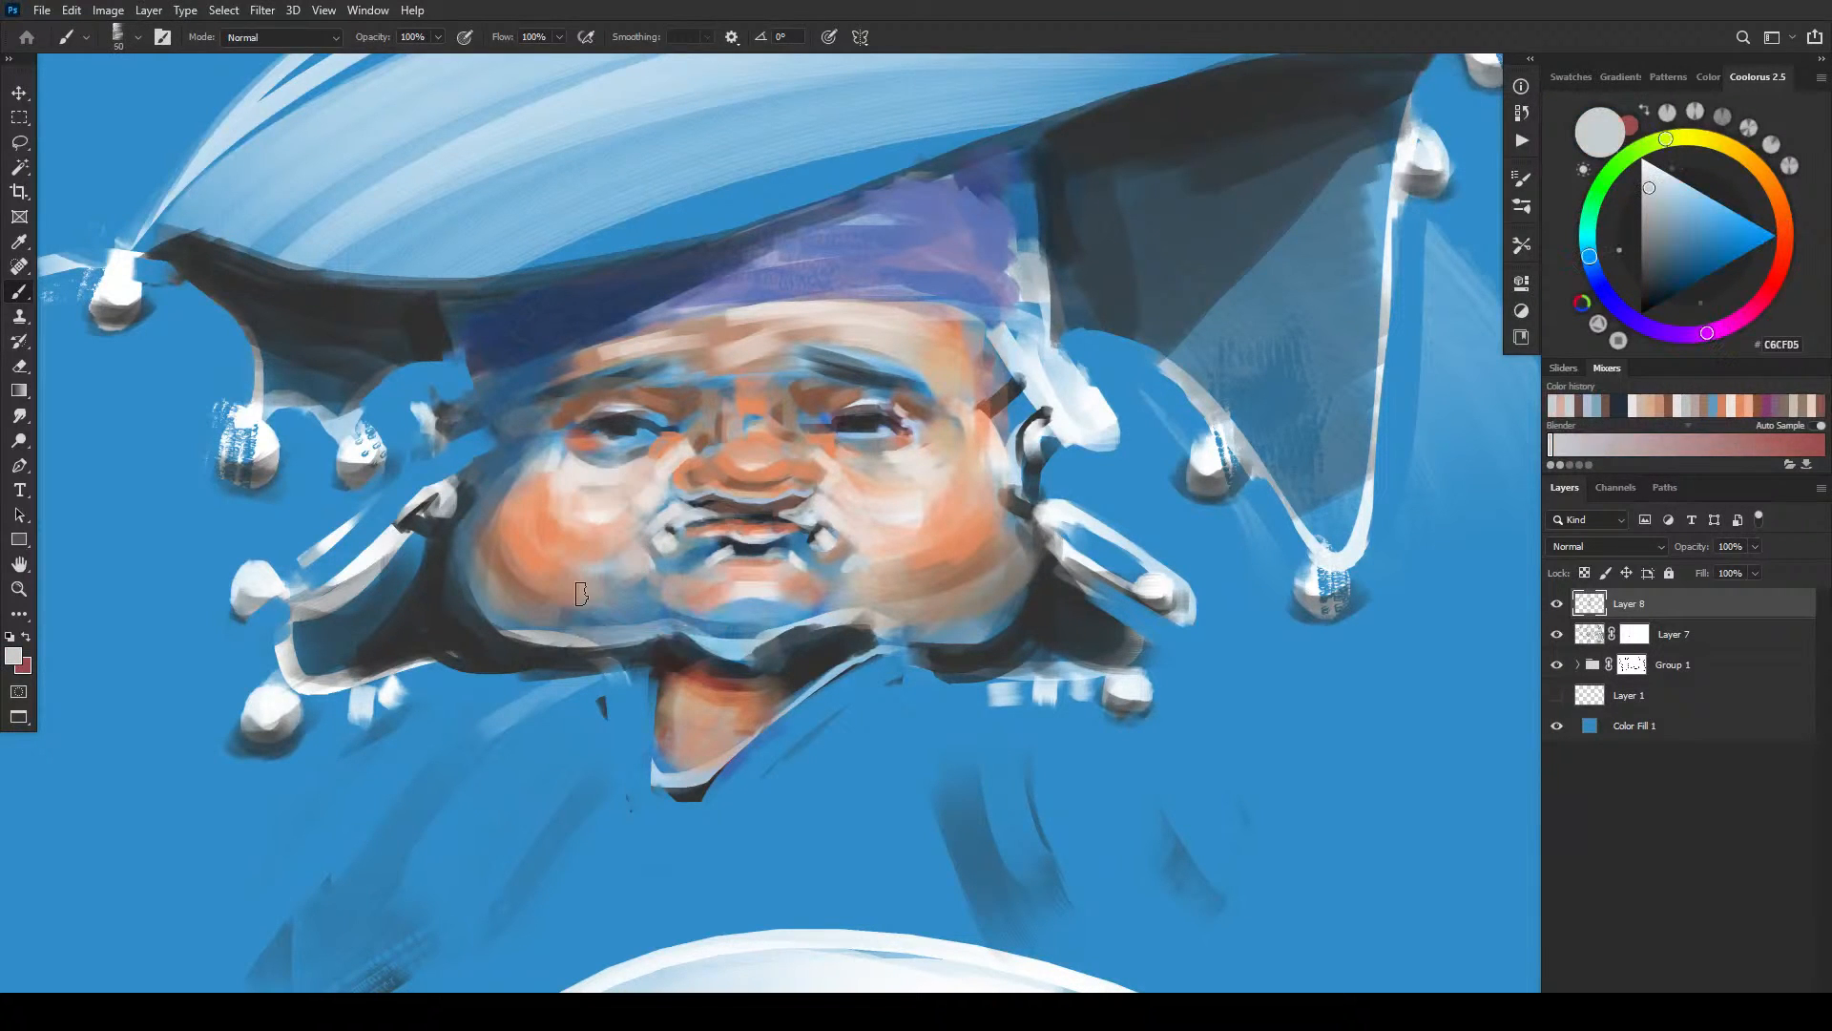
- Model the folds on both sides of the chin with sampled grey 86949F, blue 6588A2 and pale pink CFBEB9 at 15 pixels
{"action": "key", "text": "bracketleft"}
{"action": "key", "text": "bracketleft"}
{"action": "key", "text": "bracketleft"}
{"action": "left_click", "coordinate": [839, 576], "text": "alt"}
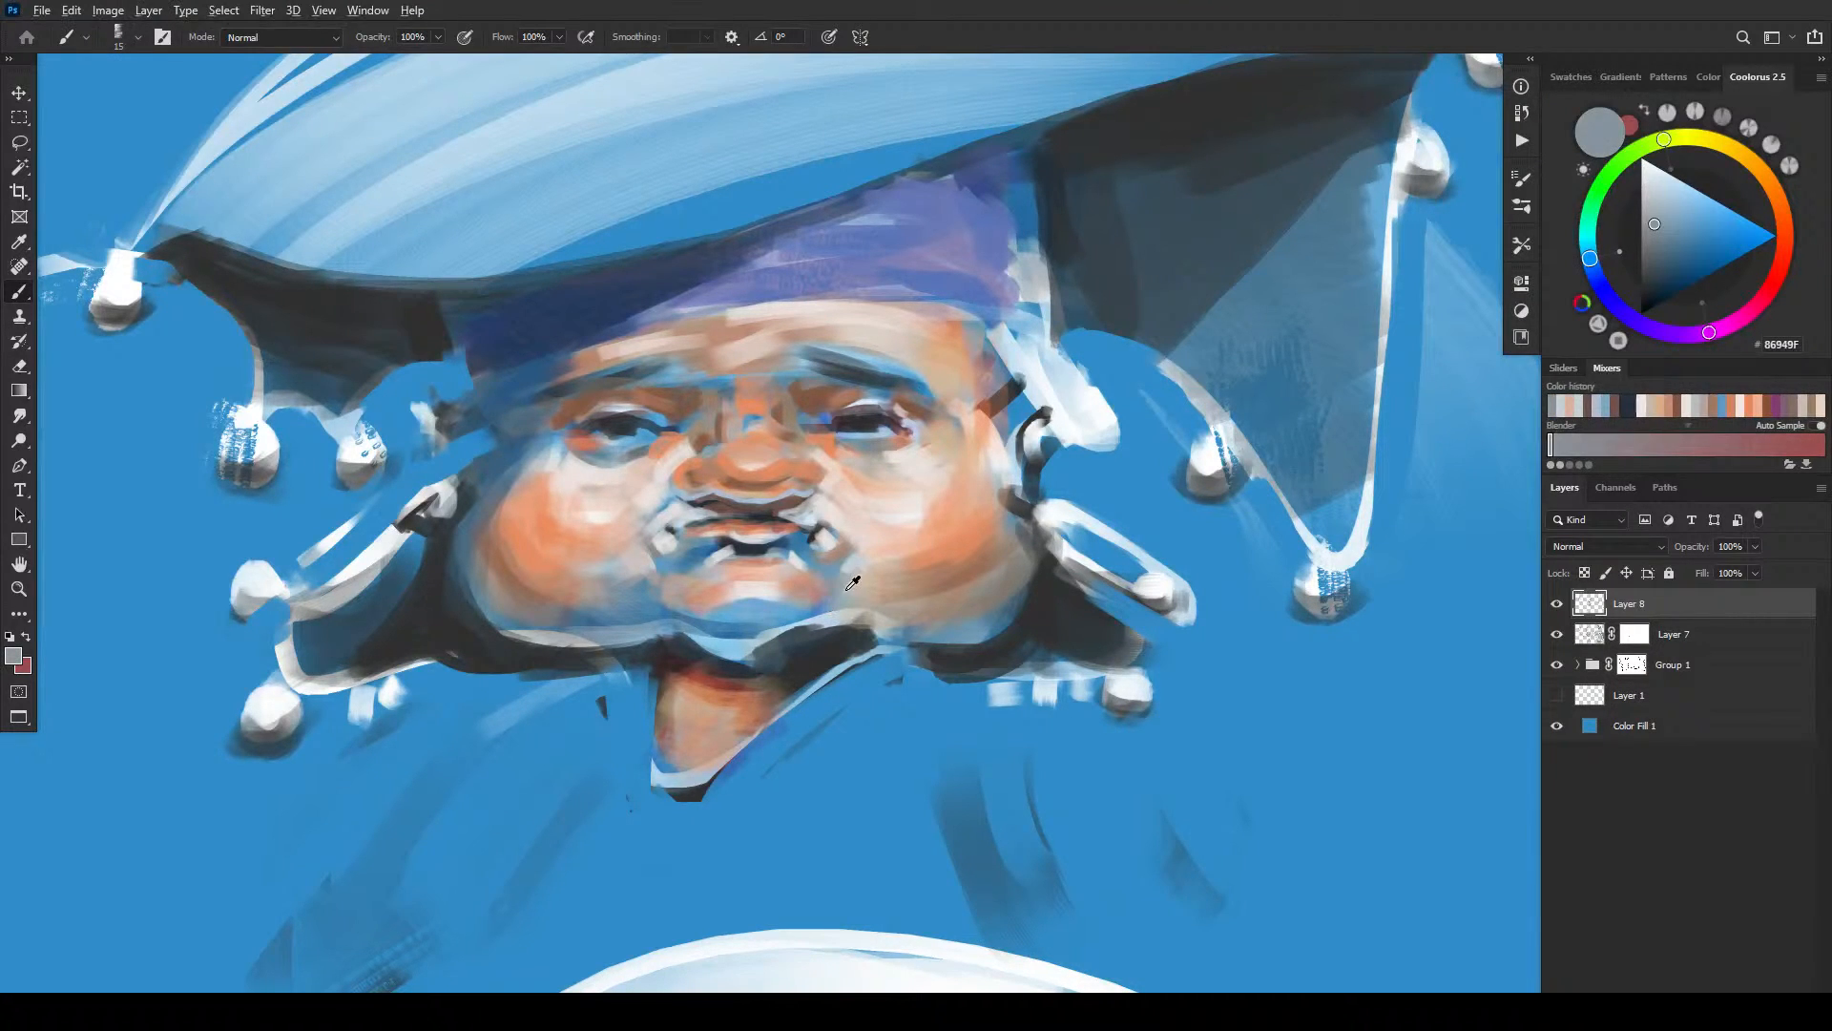
{"action": "left_click", "coordinate": [831, 585], "text": "alt"}
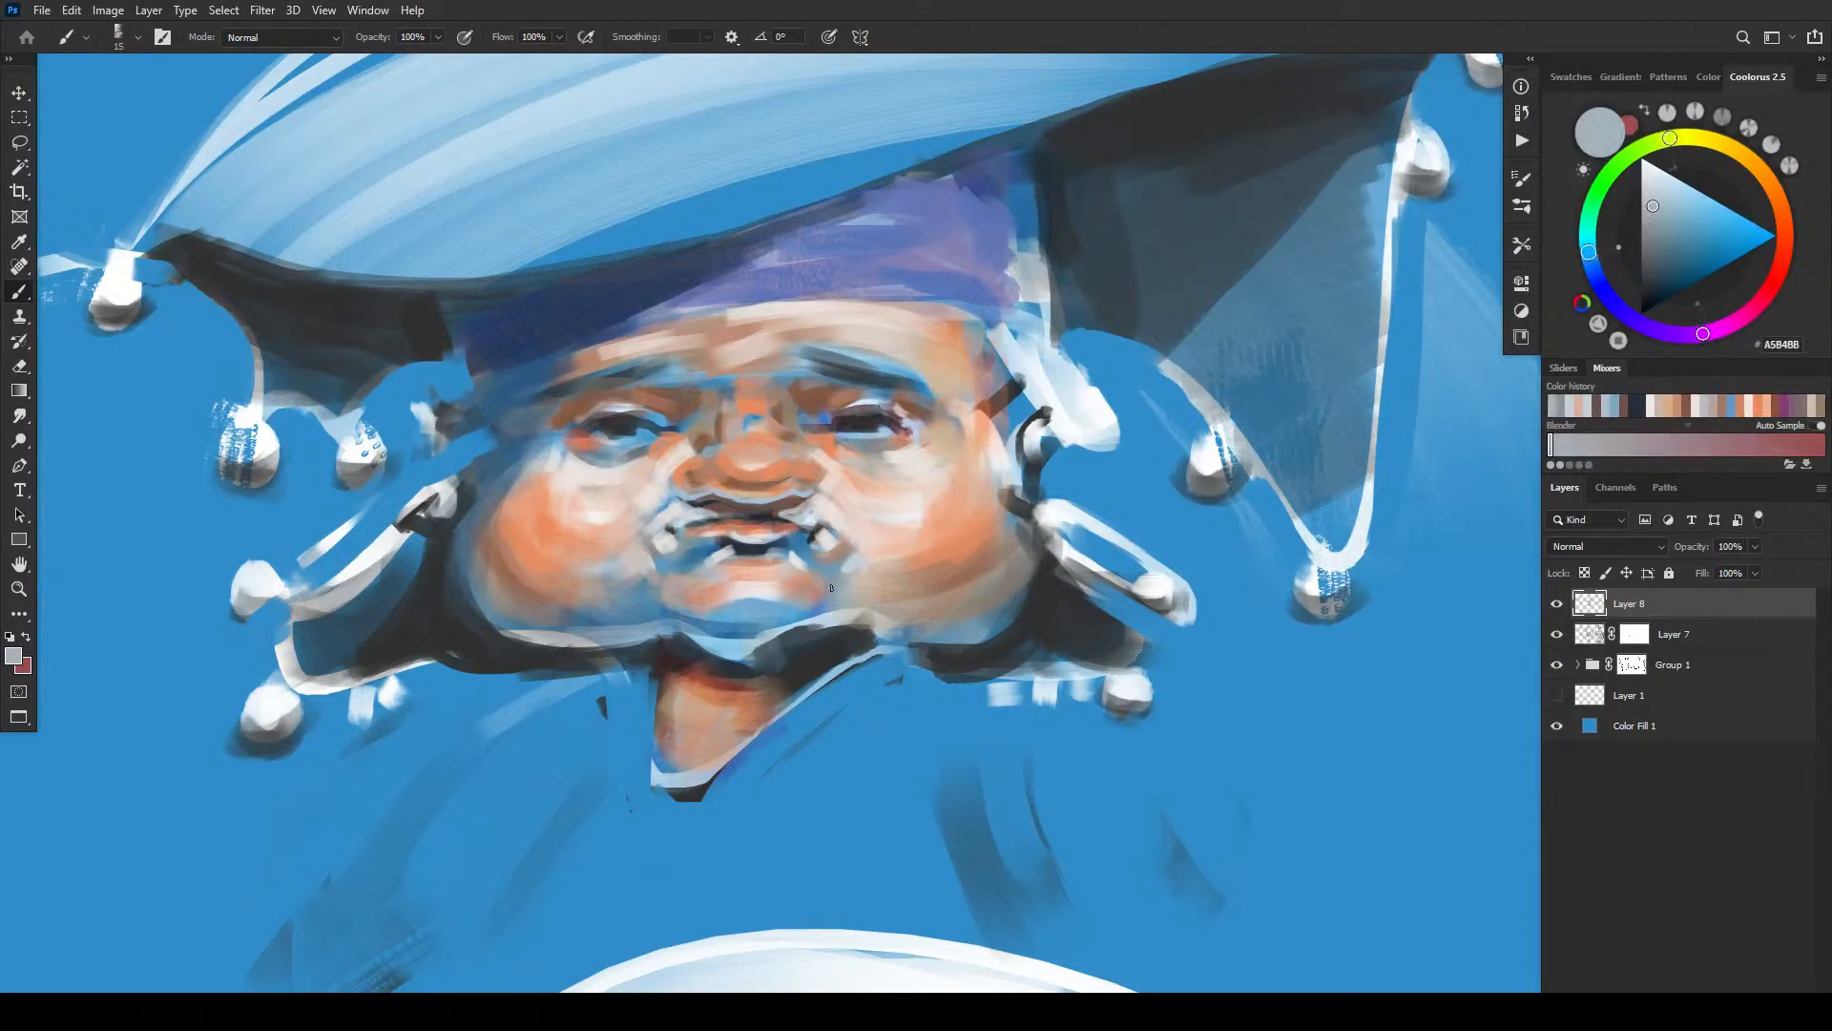
{"action": "left_click", "coordinate": [668, 595], "text": "alt"}
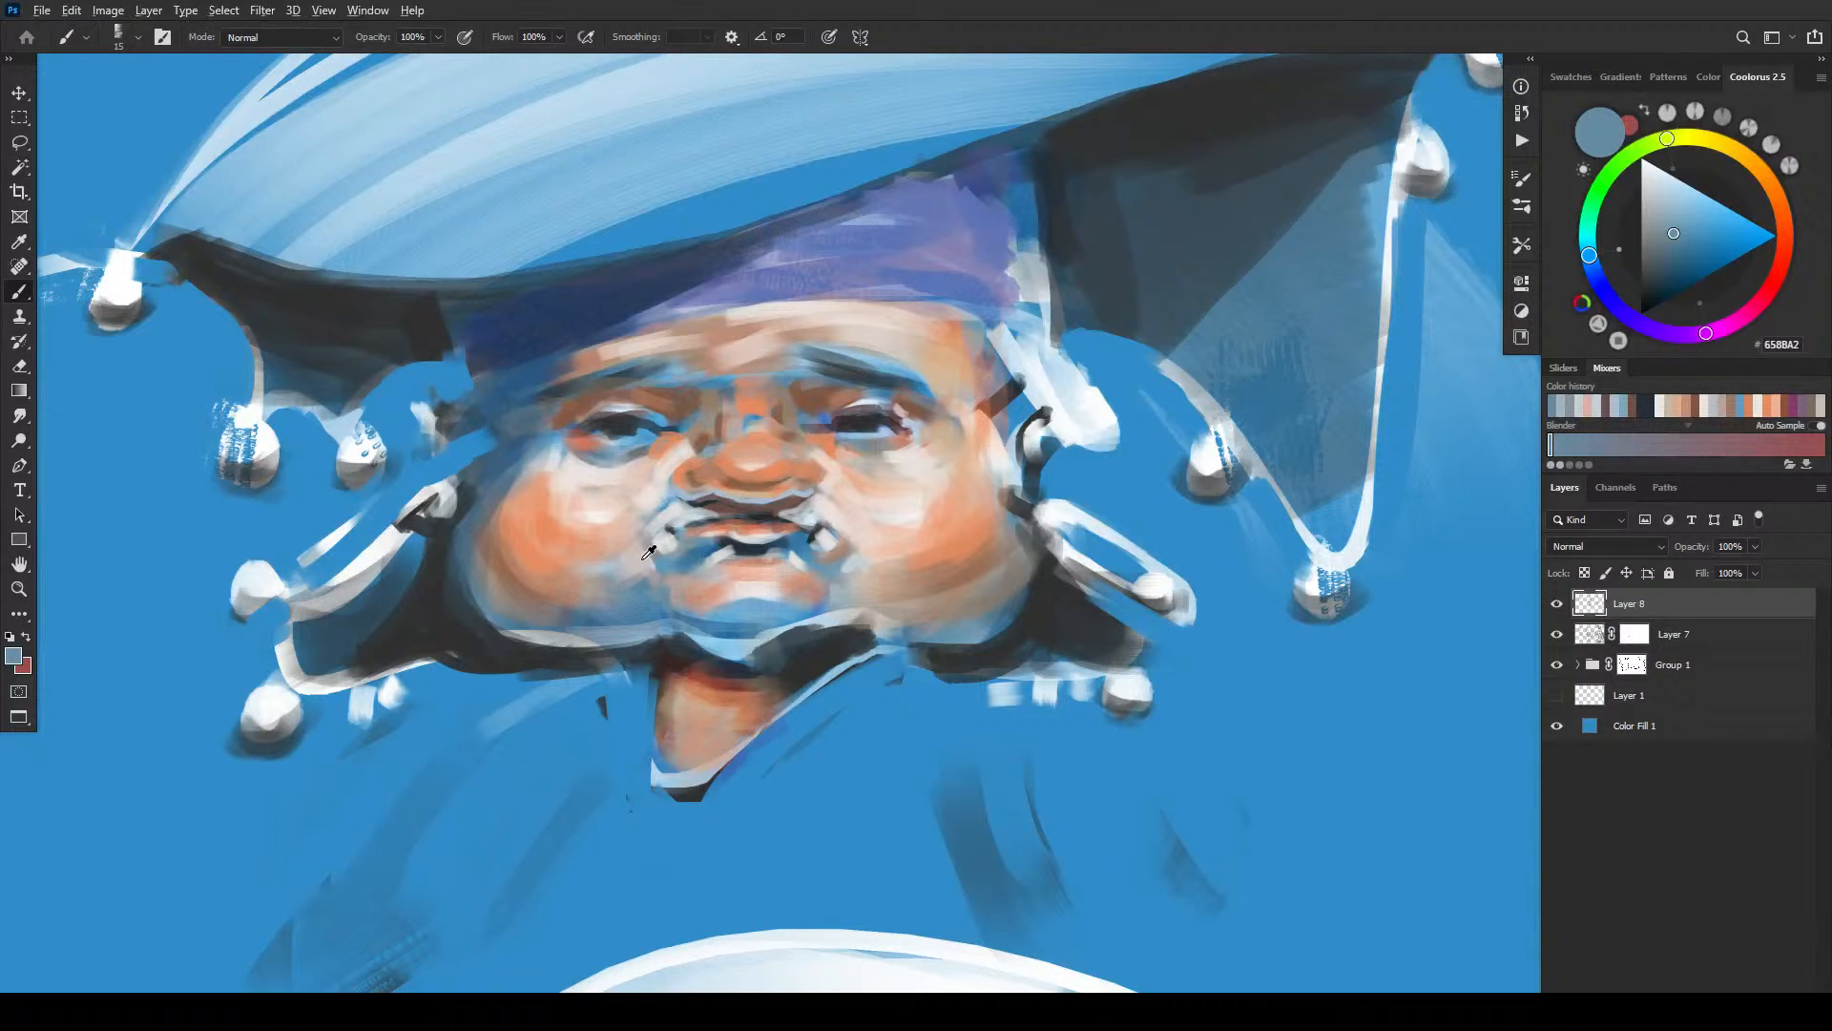
{"action": "left_click", "coordinate": [670, 592], "text": "alt"}
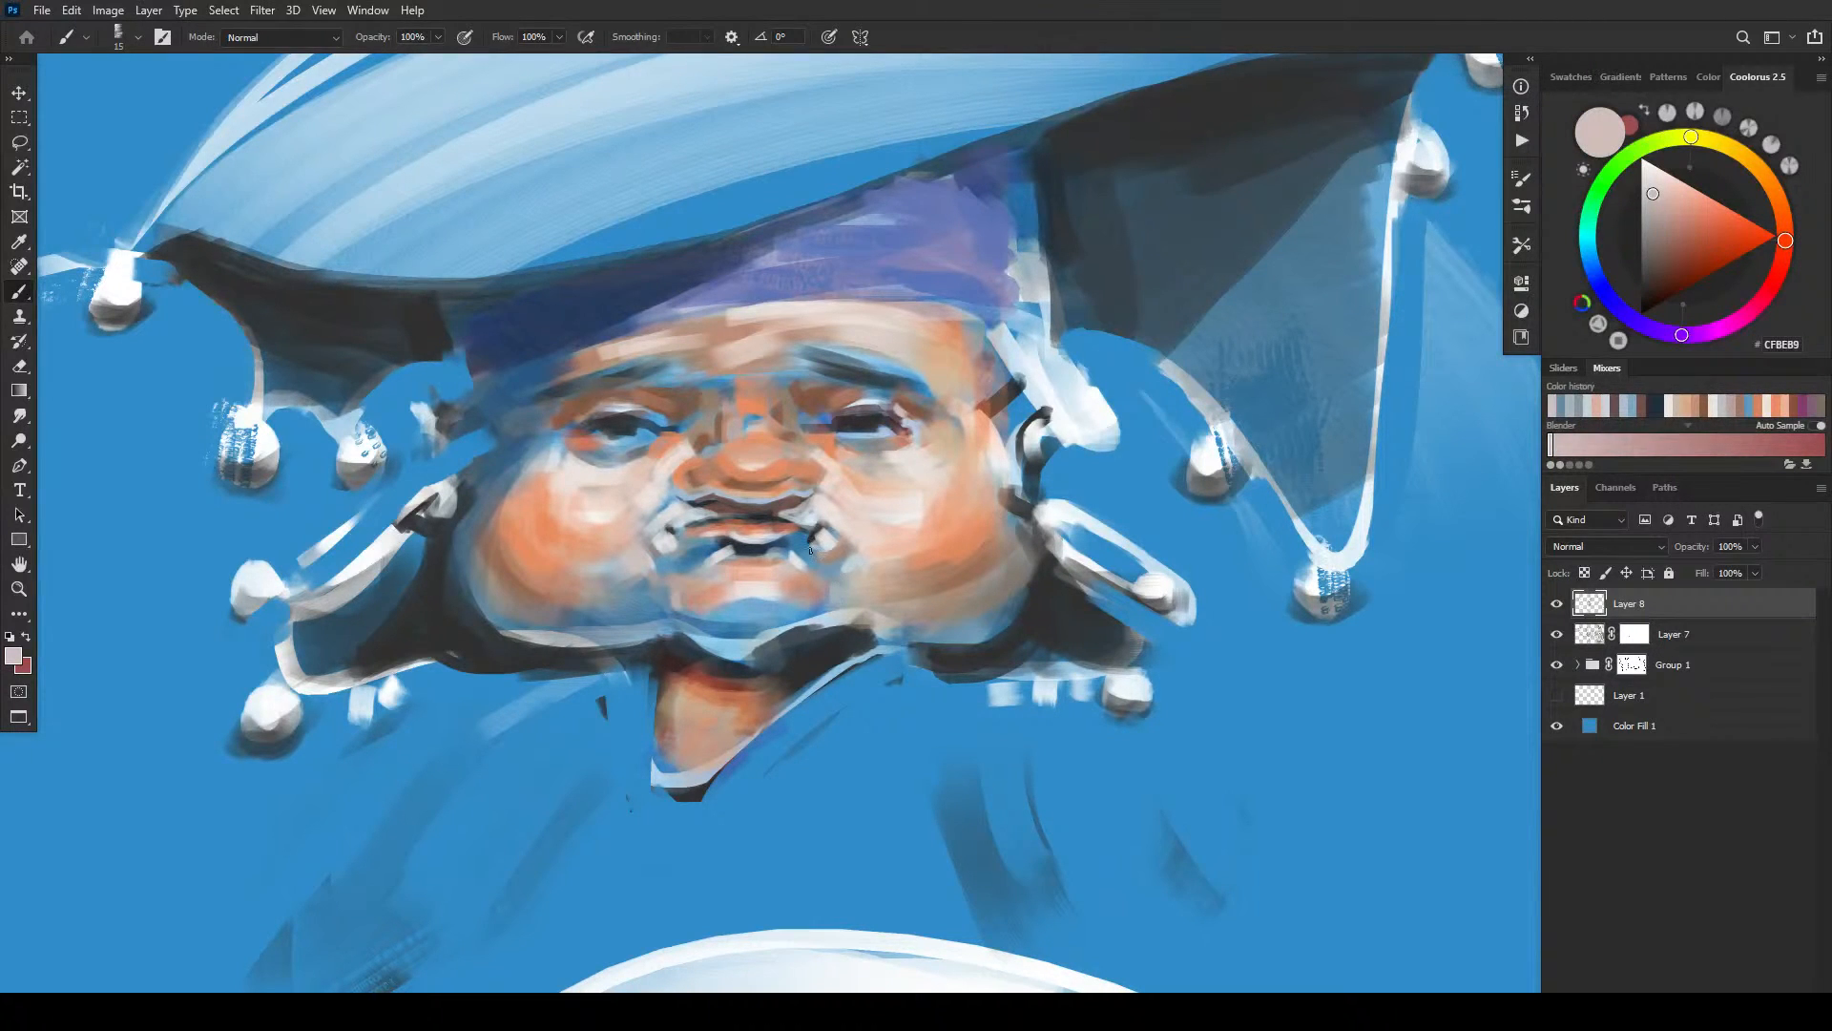
{"action": "left_click", "coordinate": [680, 594], "text": "alt"}
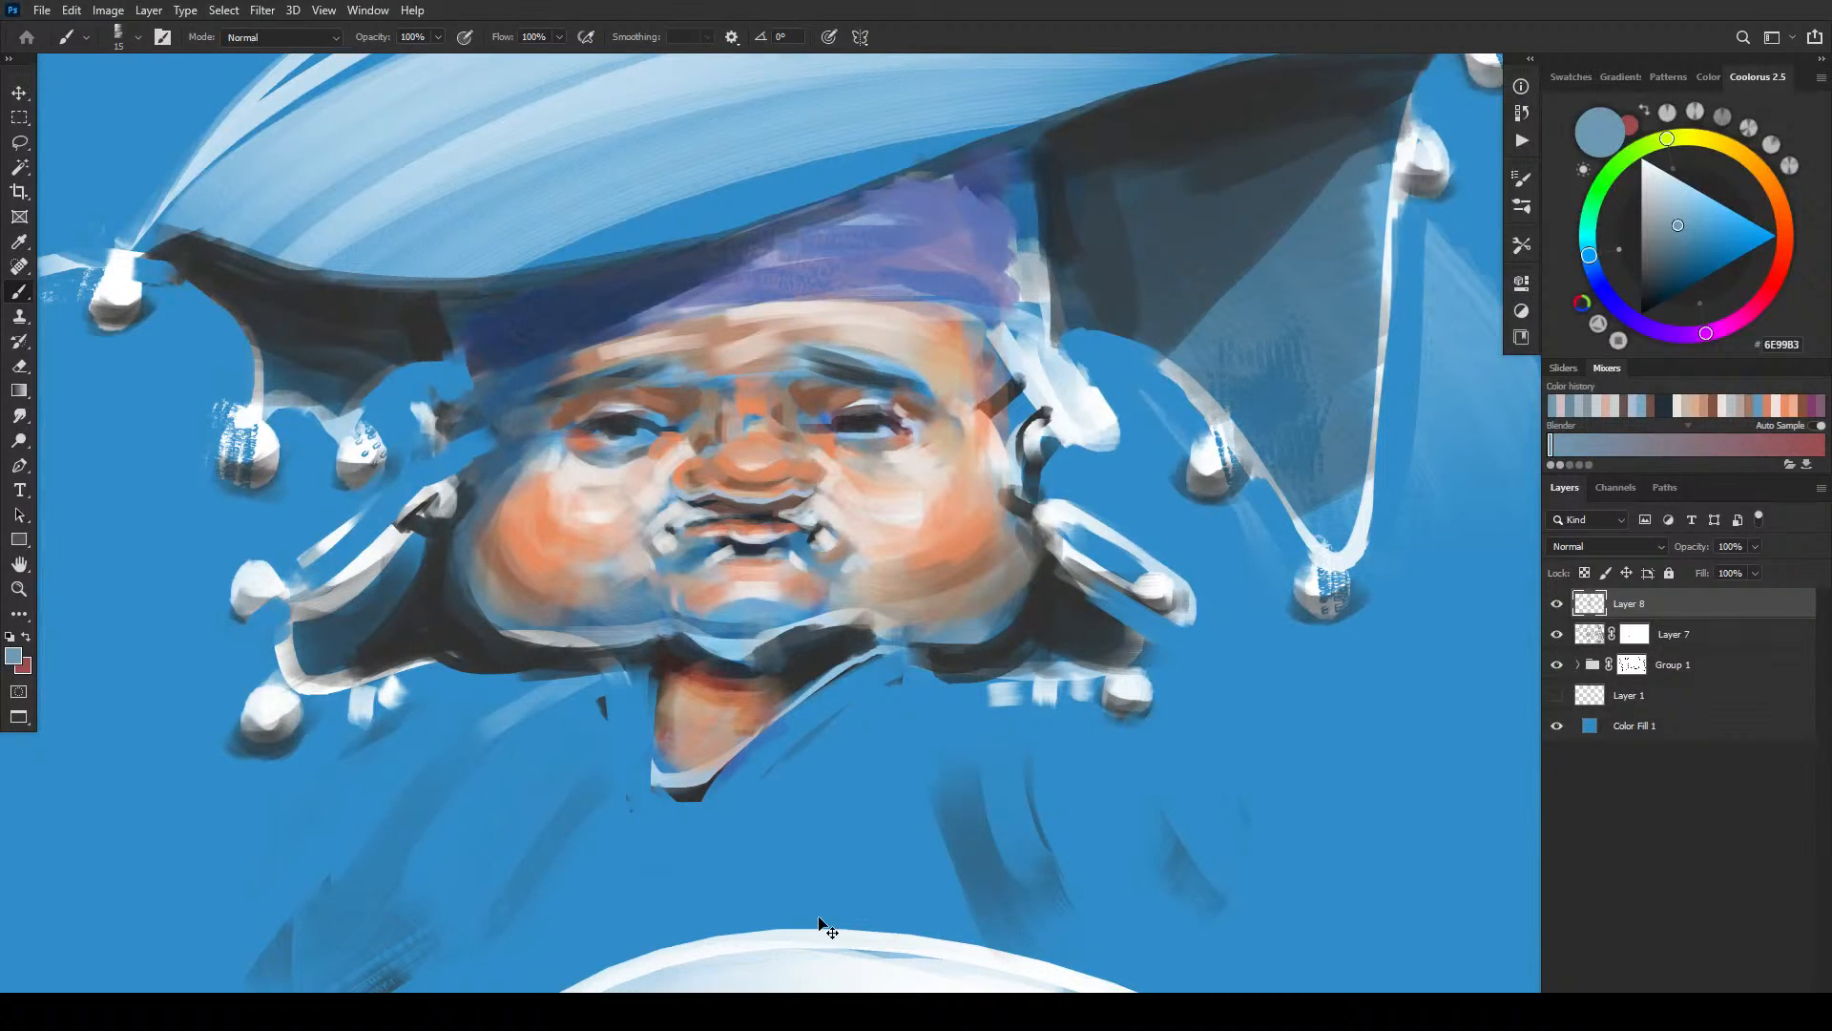
- Examine the small bell-hatted head at reduced size against the other caricature heads
{"action": "key", "text": "ctrl+minus"}
{"action": "key", "text": "ctrl+minus"}
{"action": "key", "text": "ctrl+minus"}
{"action": "key", "text": "ctrl+minus"}
{"action": "key", "text": "ctrl+minus"}
{"action": "key", "text": "ctrl+minus"}
{"action": "scroll", "coordinate": [907, 534], "scroll_direction": "up", "scroll_amount": 6}
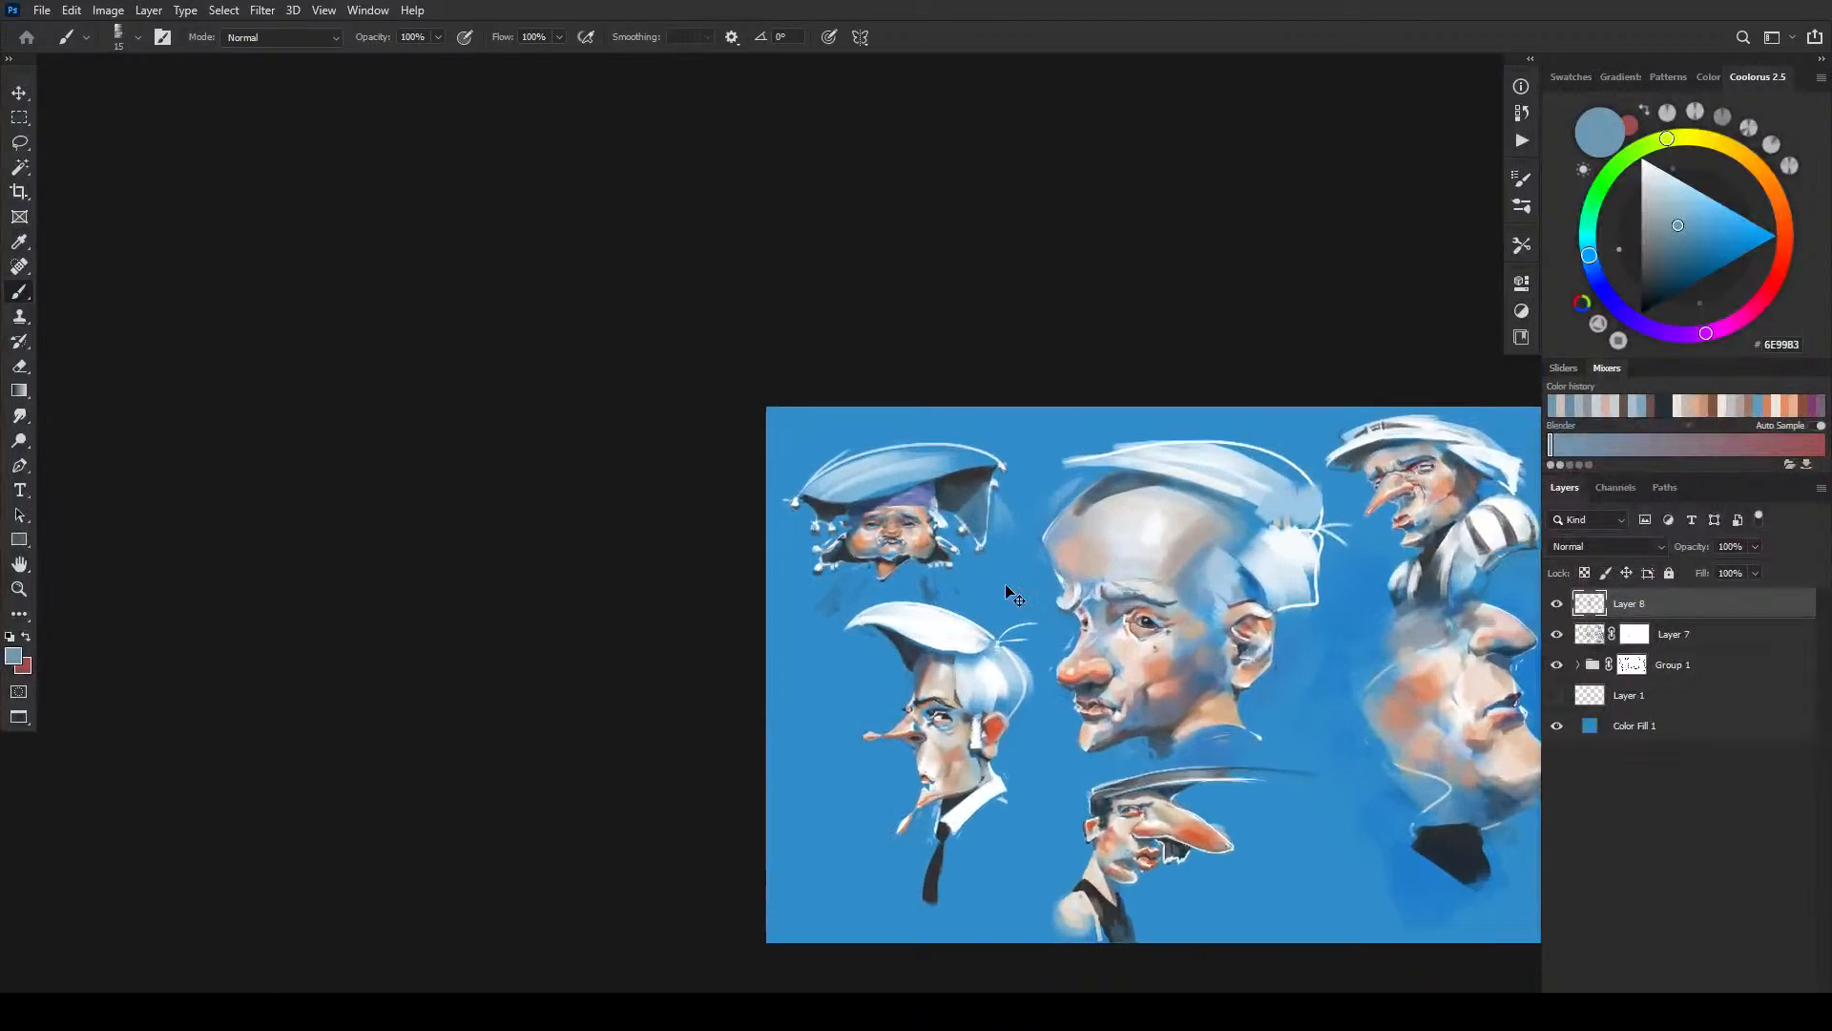
{"action": "scroll", "coordinate": [810, 657], "scroll_direction": "up", "scroll_amount": 3}
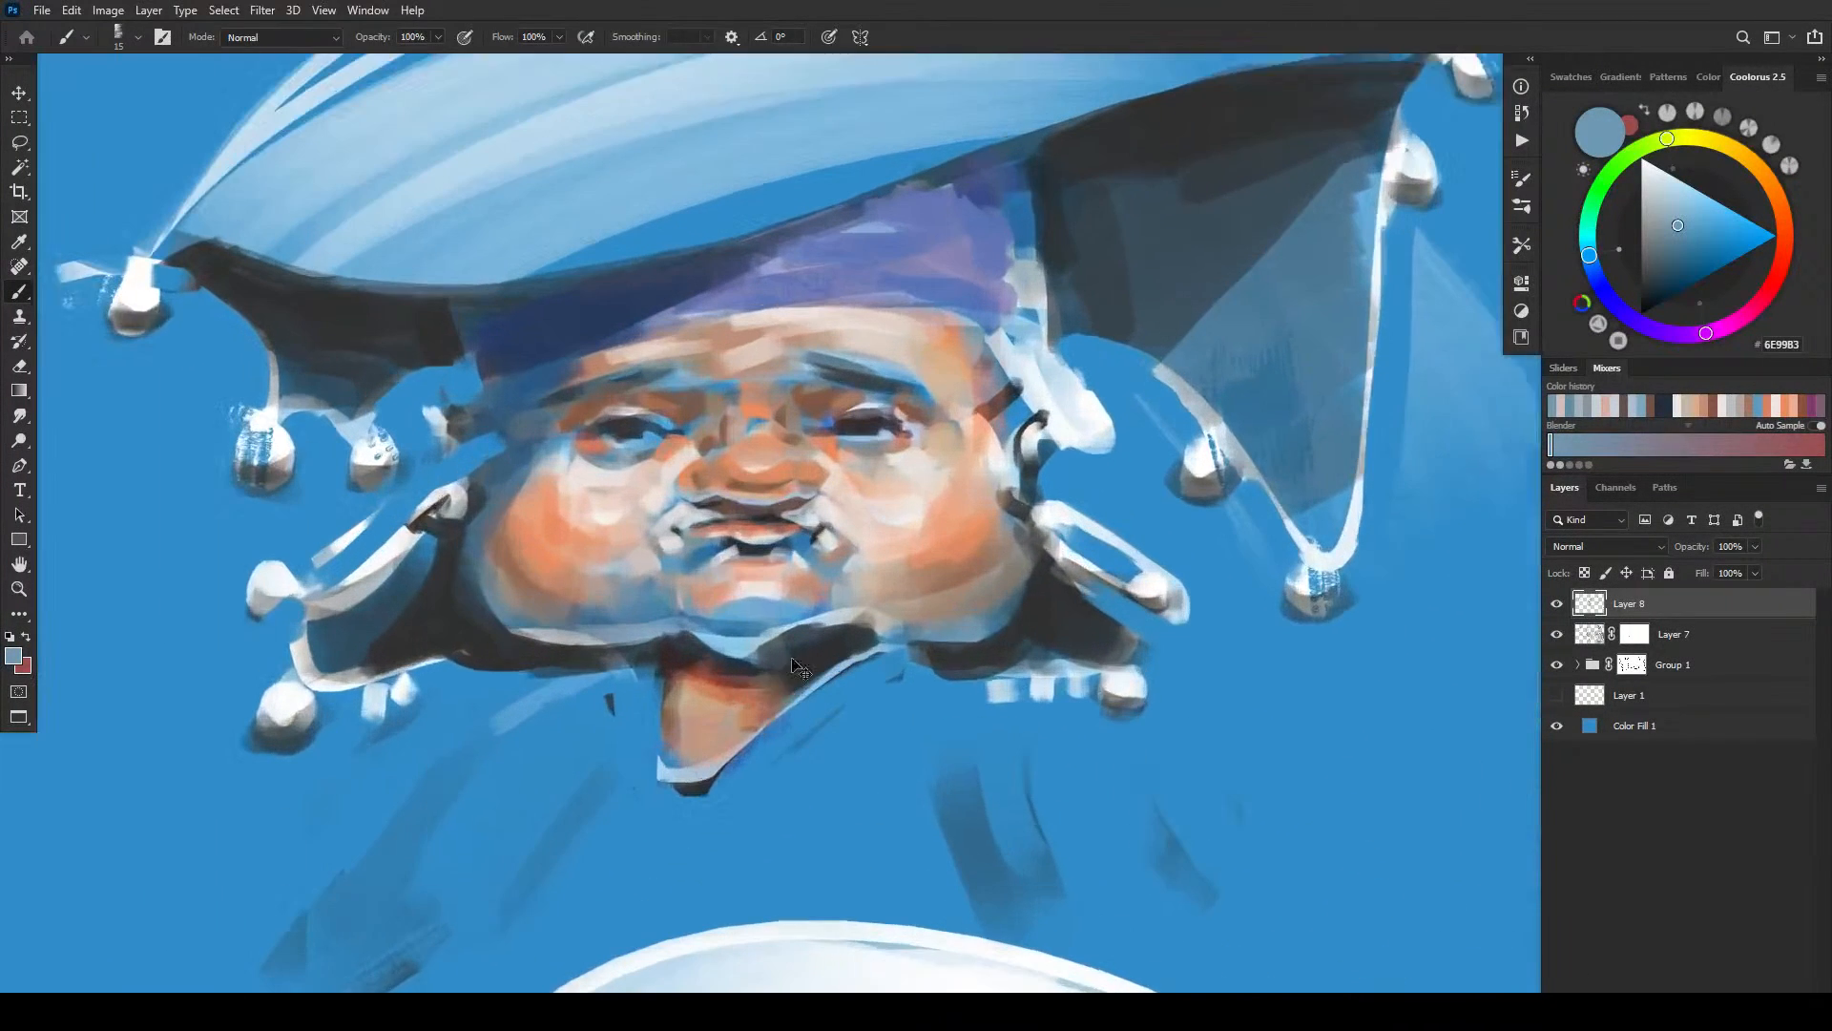
- Define the underside of the chin against the collar with sampled blues 477EA5 and 52799F and dark slate 3F4B54 at 15 pixels
{"action": "left_click", "coordinate": [778, 620], "text": "alt"}
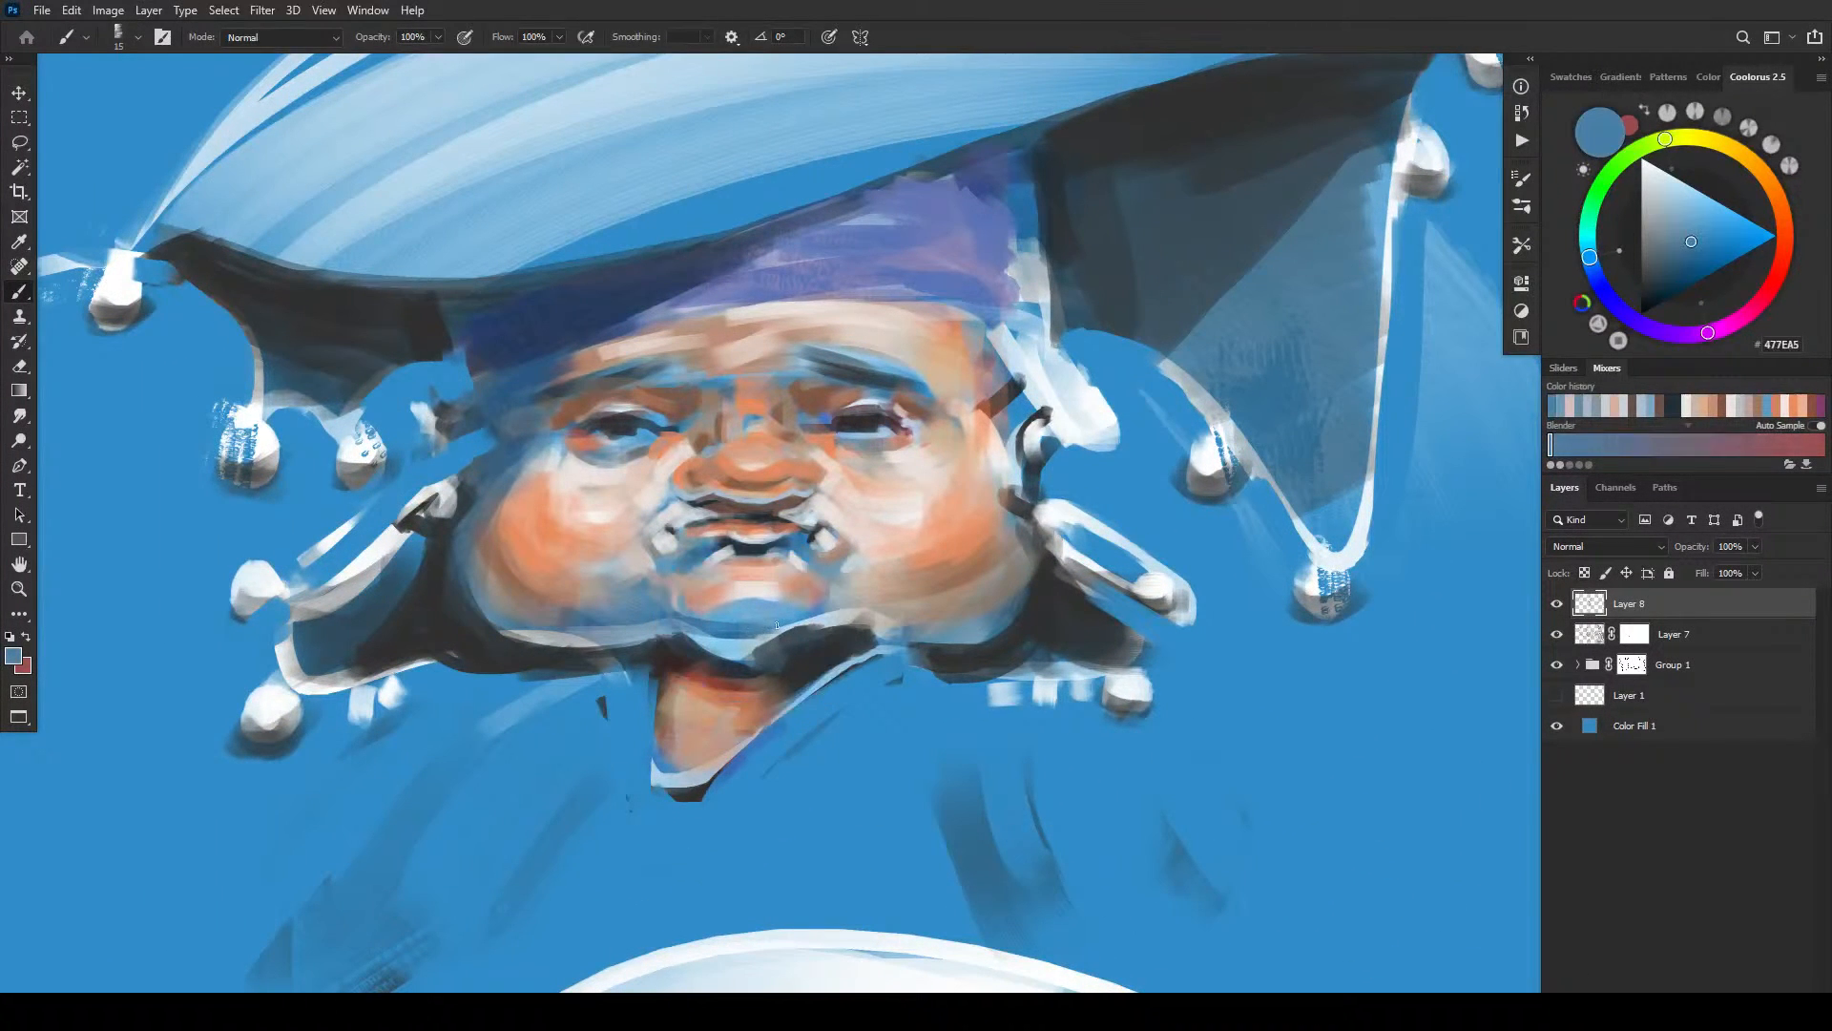
{"action": "left_click", "coordinate": [776, 634], "text": "alt"}
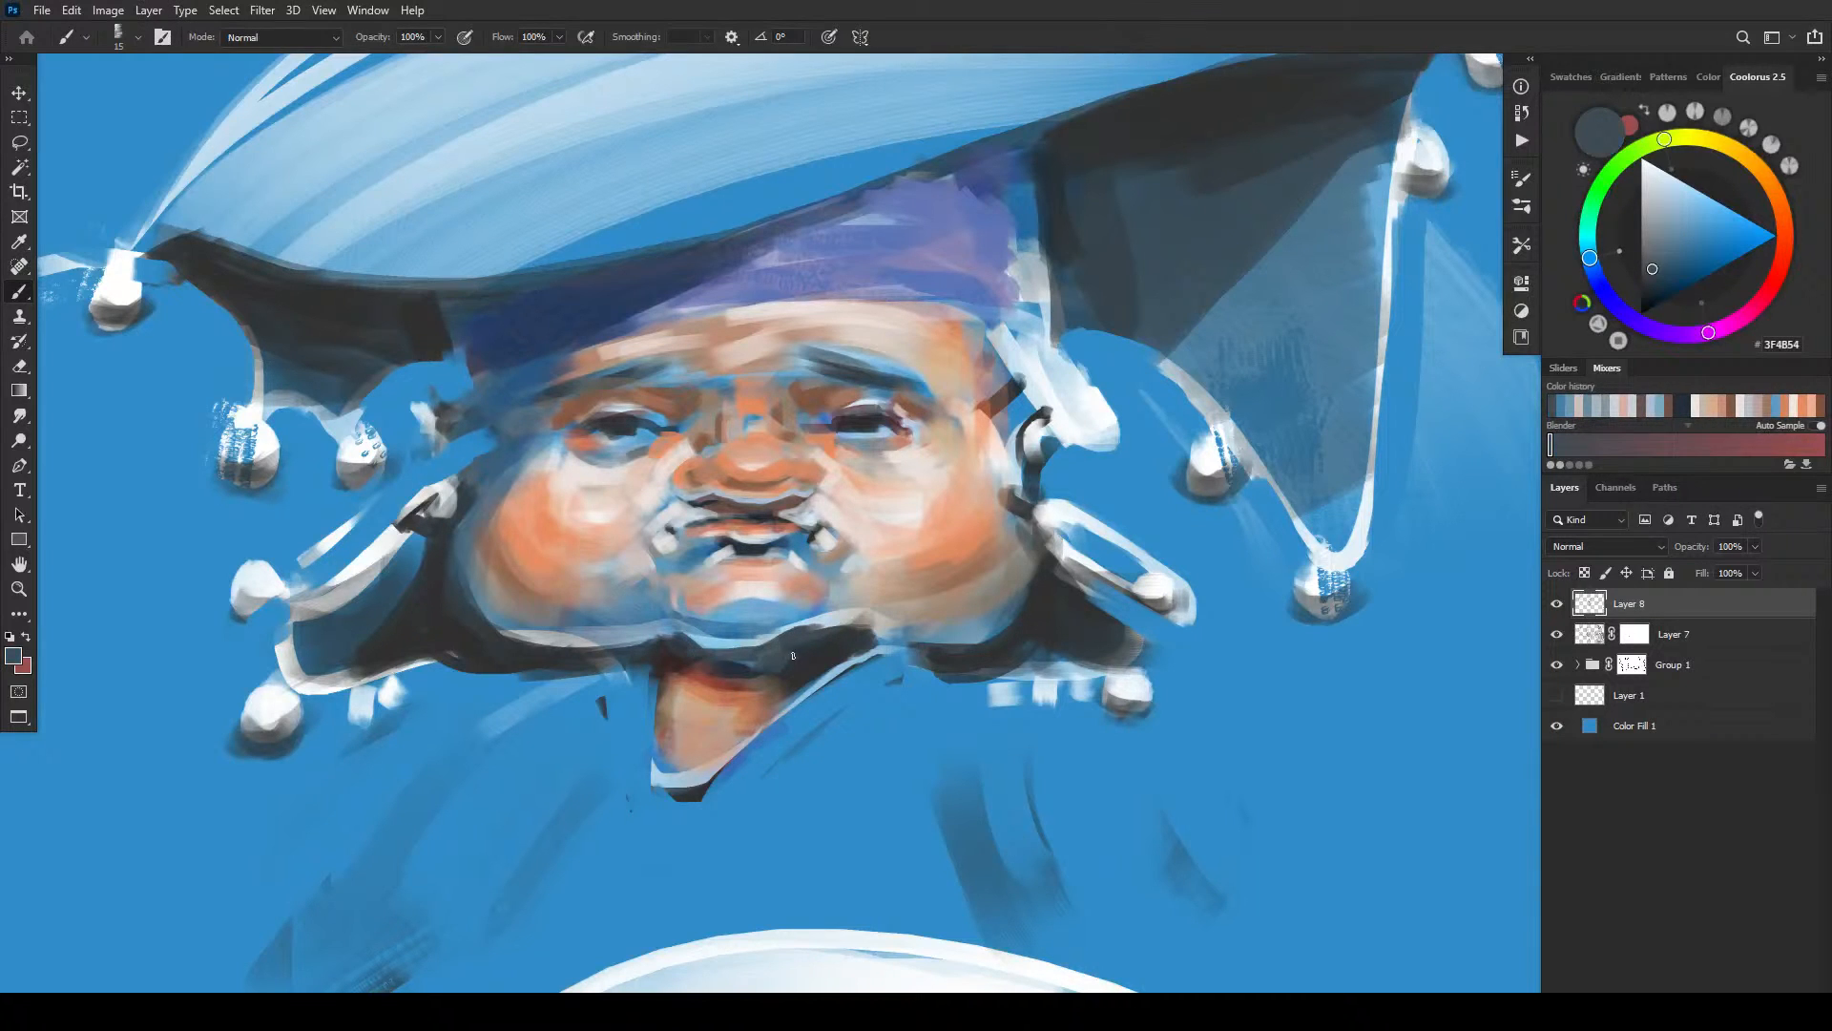
{"action": "left_click_drag", "start_coordinate": [706, 649], "coordinate": [678, 643]}
{"action": "left_click", "coordinate": [683, 630], "text": "alt"}
{"action": "left_click", "coordinate": [660, 615], "text": "alt"}
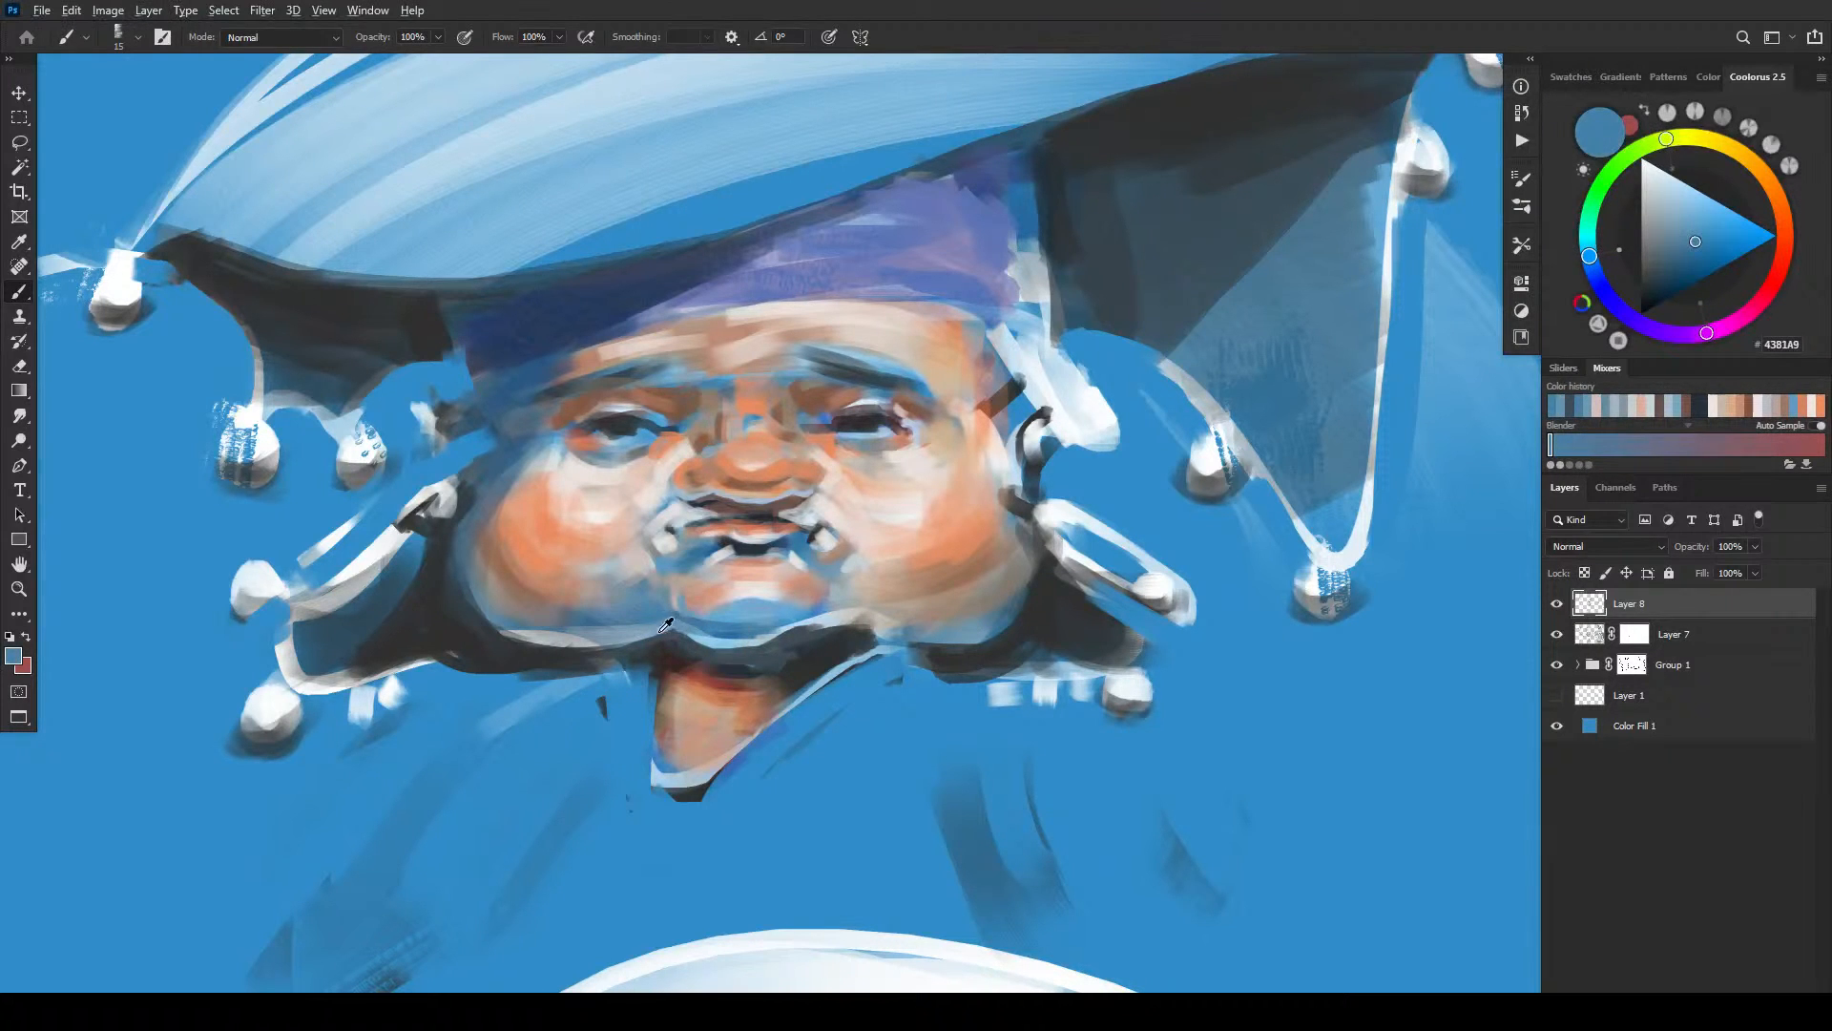
{"action": "left_click", "coordinate": [674, 621], "text": "alt"}
{"action": "left_click", "coordinate": [700, 617], "text": "alt"}
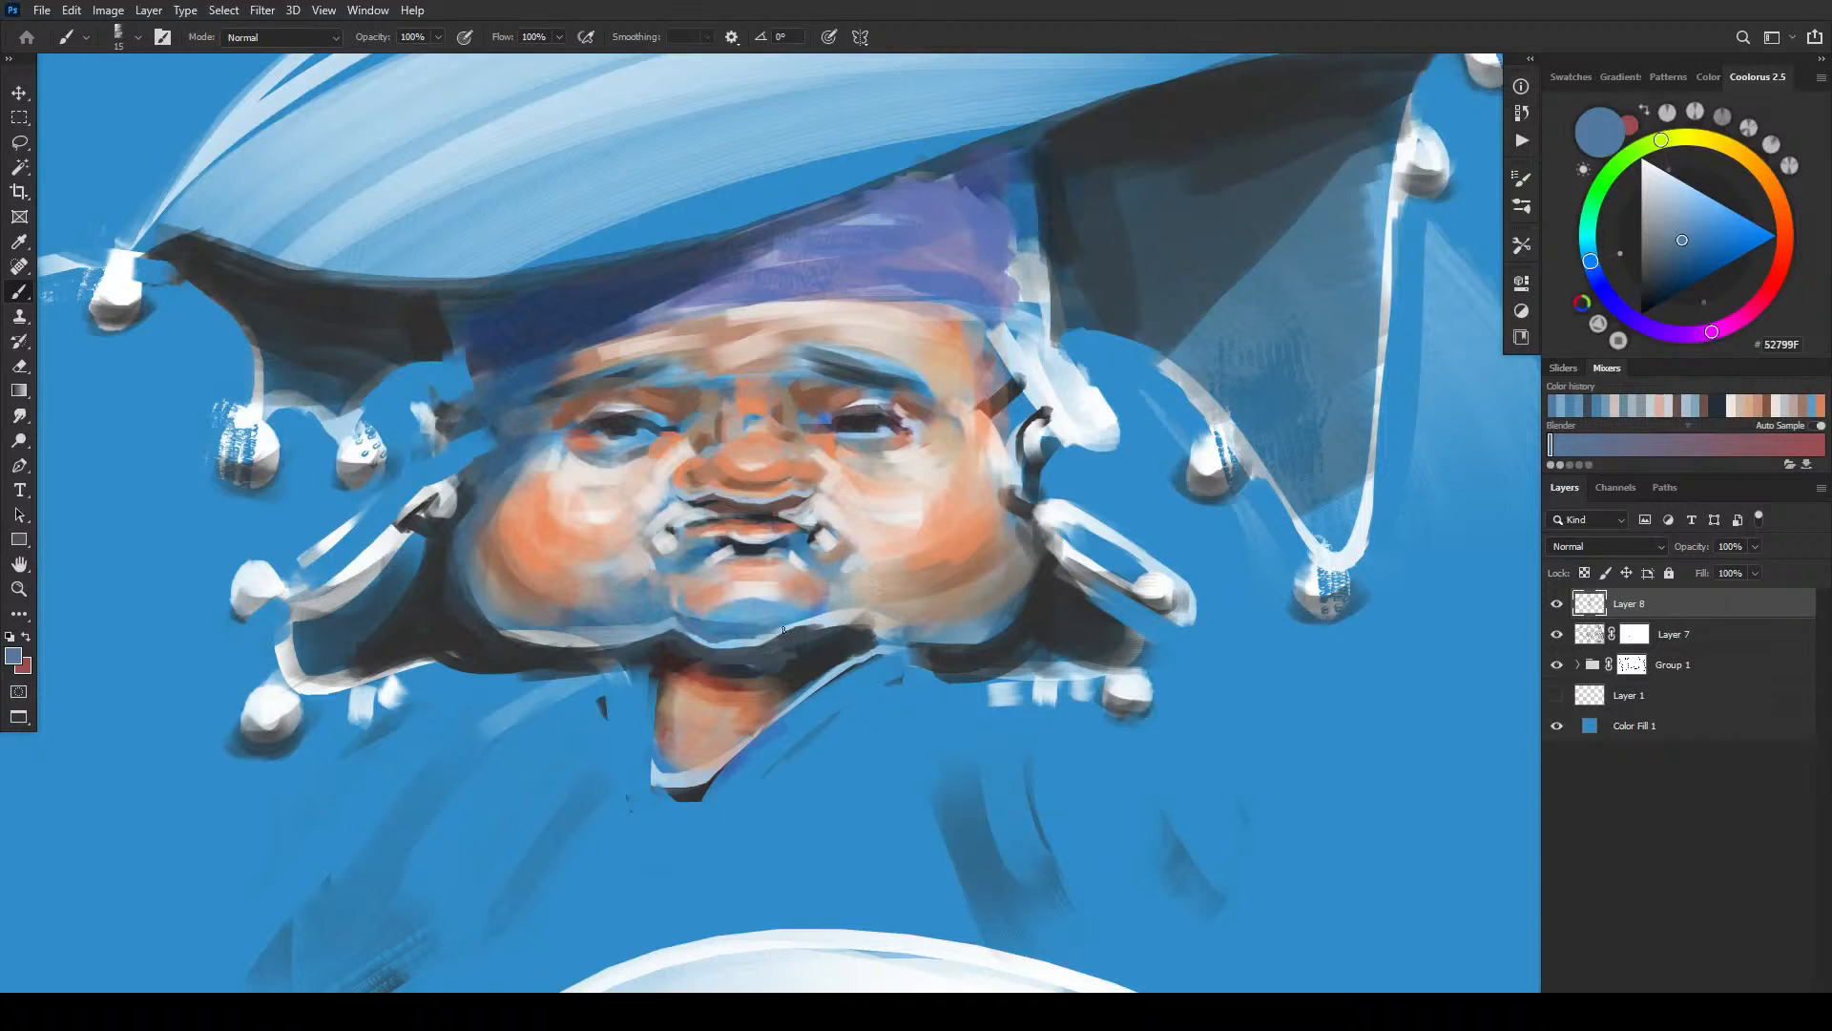
- Paint the light rim along the chin's lower edge with sampled pale blues BED5EB and AAC8D7, backed by dark slate 3E4A53
{"action": "left_click", "coordinate": [838, 613], "text": "alt"}
{"action": "left_click", "coordinate": [826, 611], "text": "alt"}
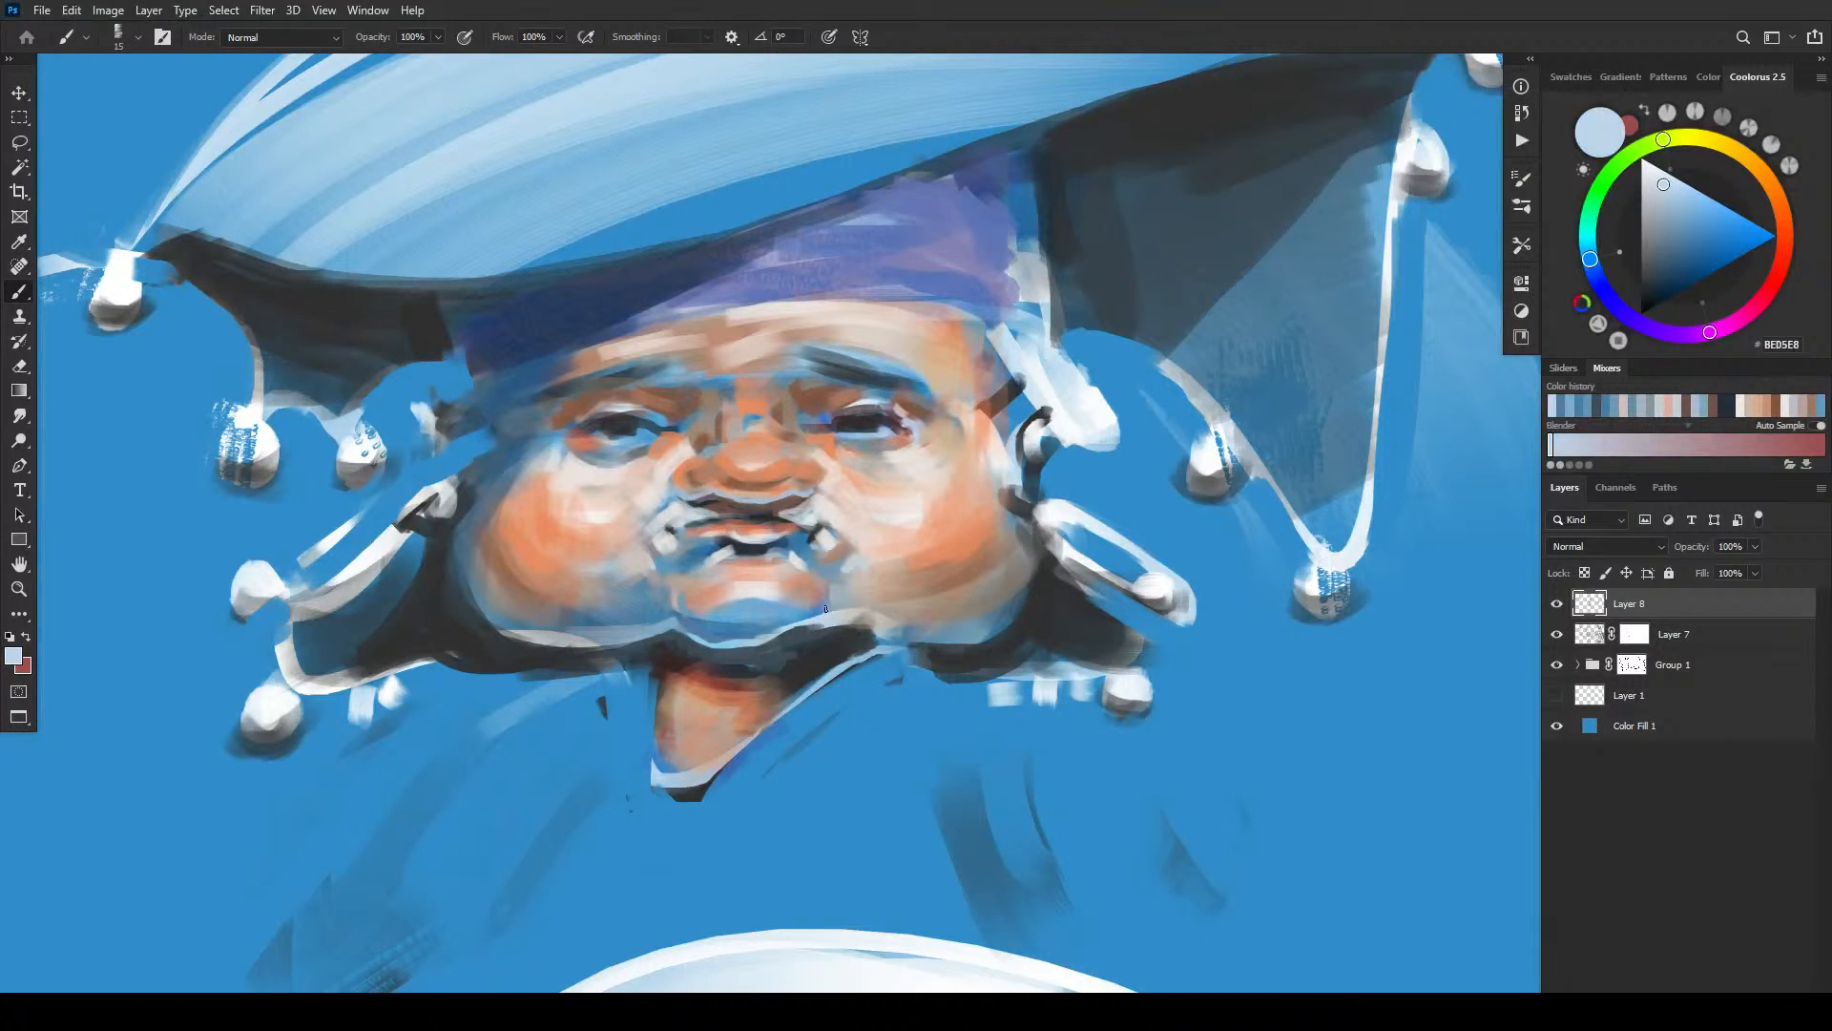
{"action": "left_click", "coordinate": [822, 606], "text": "alt"}
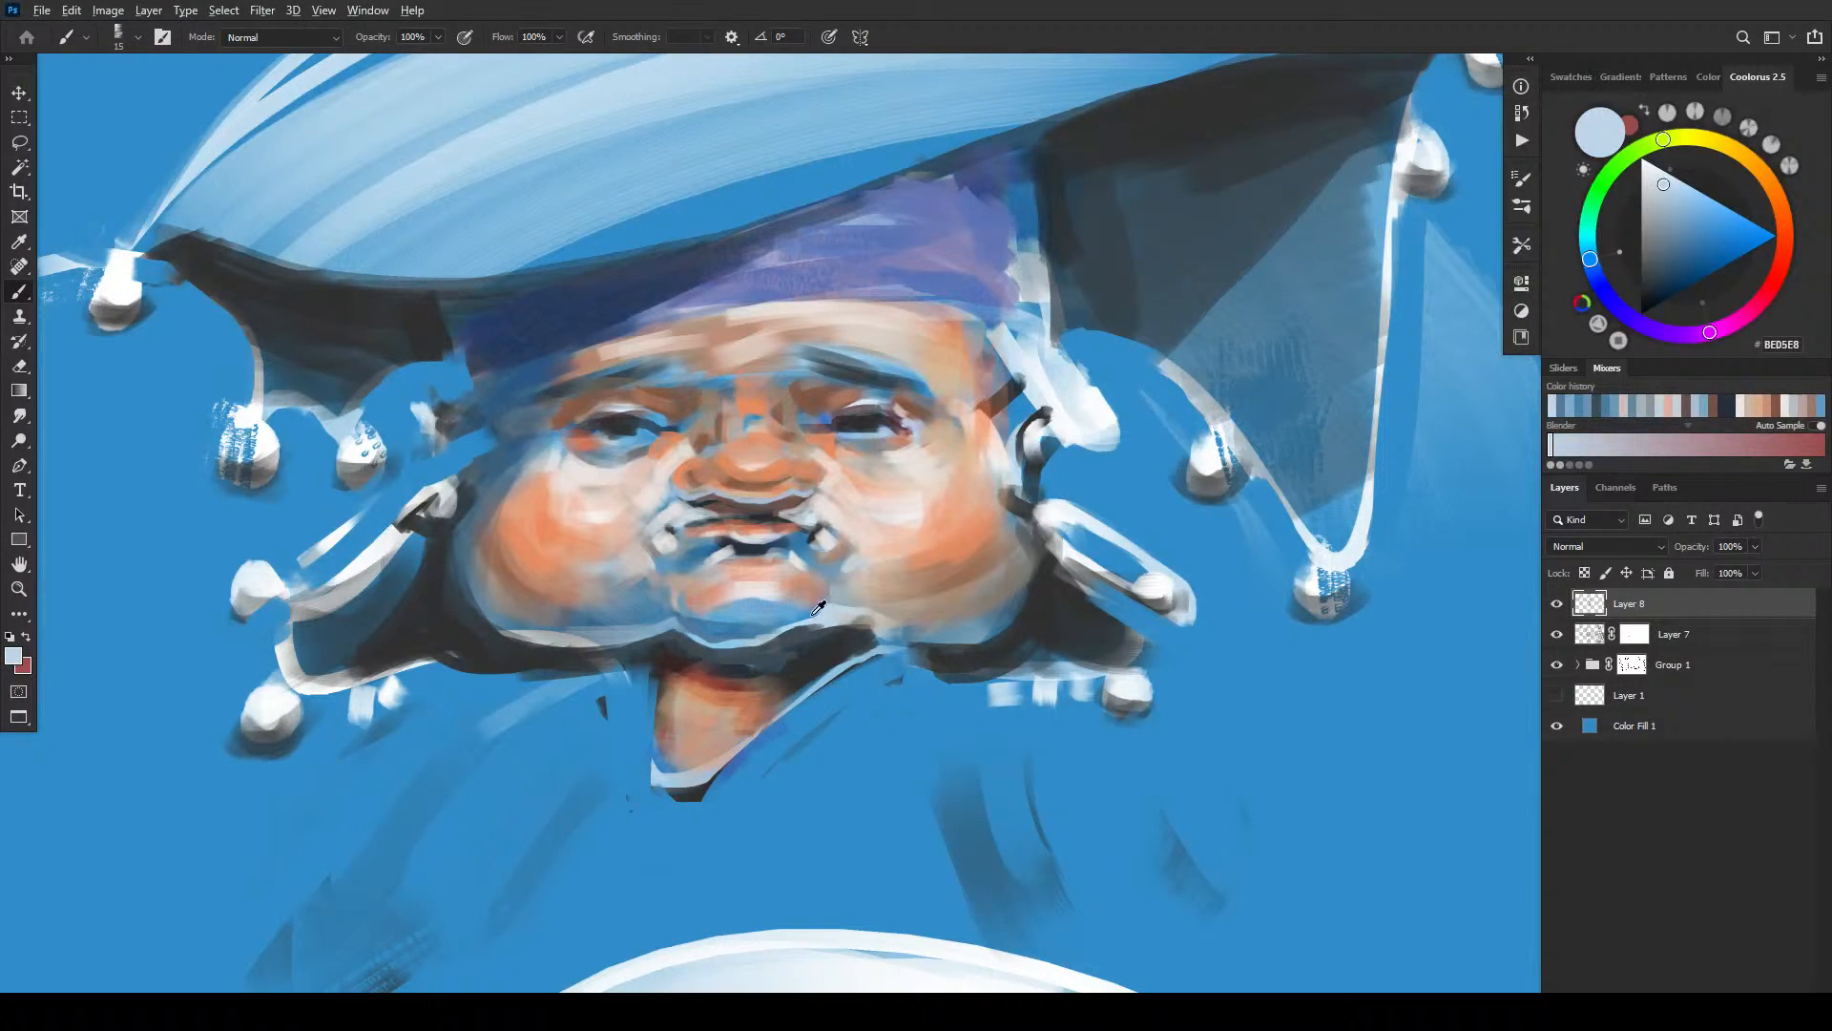
{"action": "left_click", "coordinate": [768, 638], "text": "alt"}
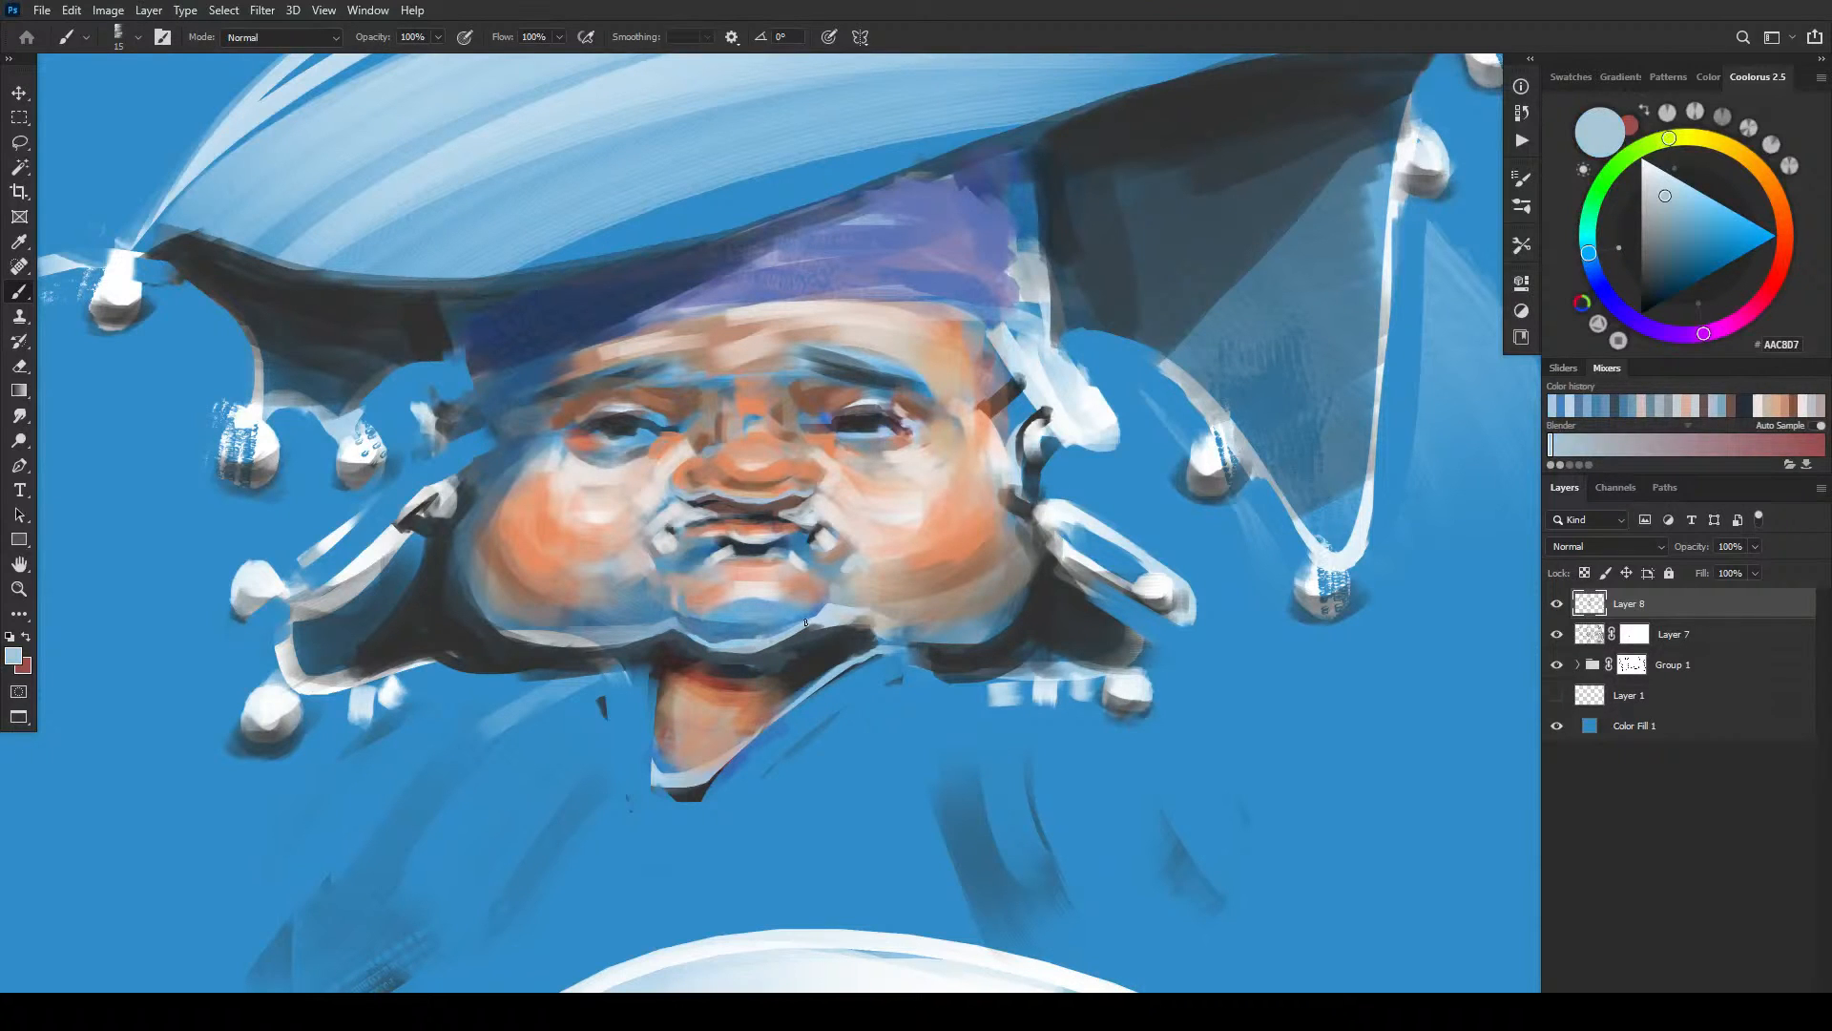
{"action": "left_click", "coordinate": [802, 637], "text": "alt"}
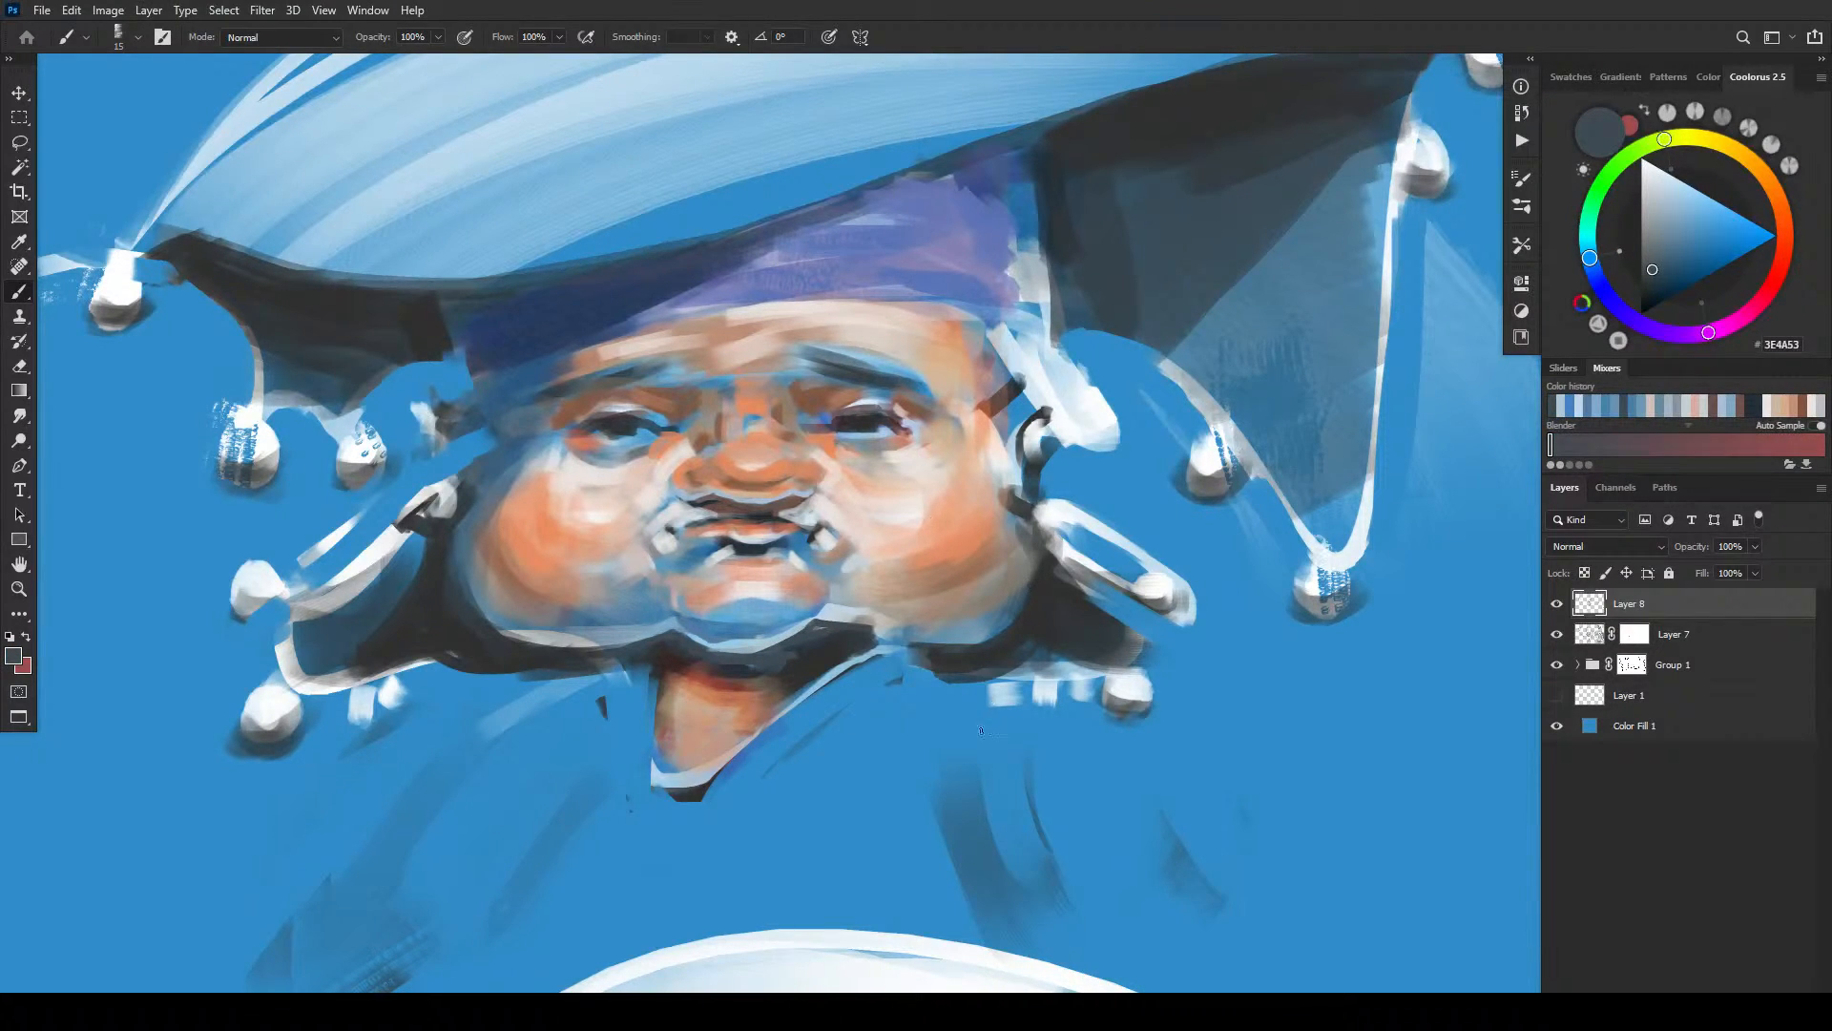
- Shape the lower edges of both cheeks with sampled pale grey C1CCD4, warm grey A69C91 and blue 497B9B at 20 pixels
{"action": "left_click", "coordinate": [867, 613], "text": "alt"}
{"action": "key", "text": "bracketright"}
{"action": "left_click", "coordinate": [950, 630], "text": "alt"}
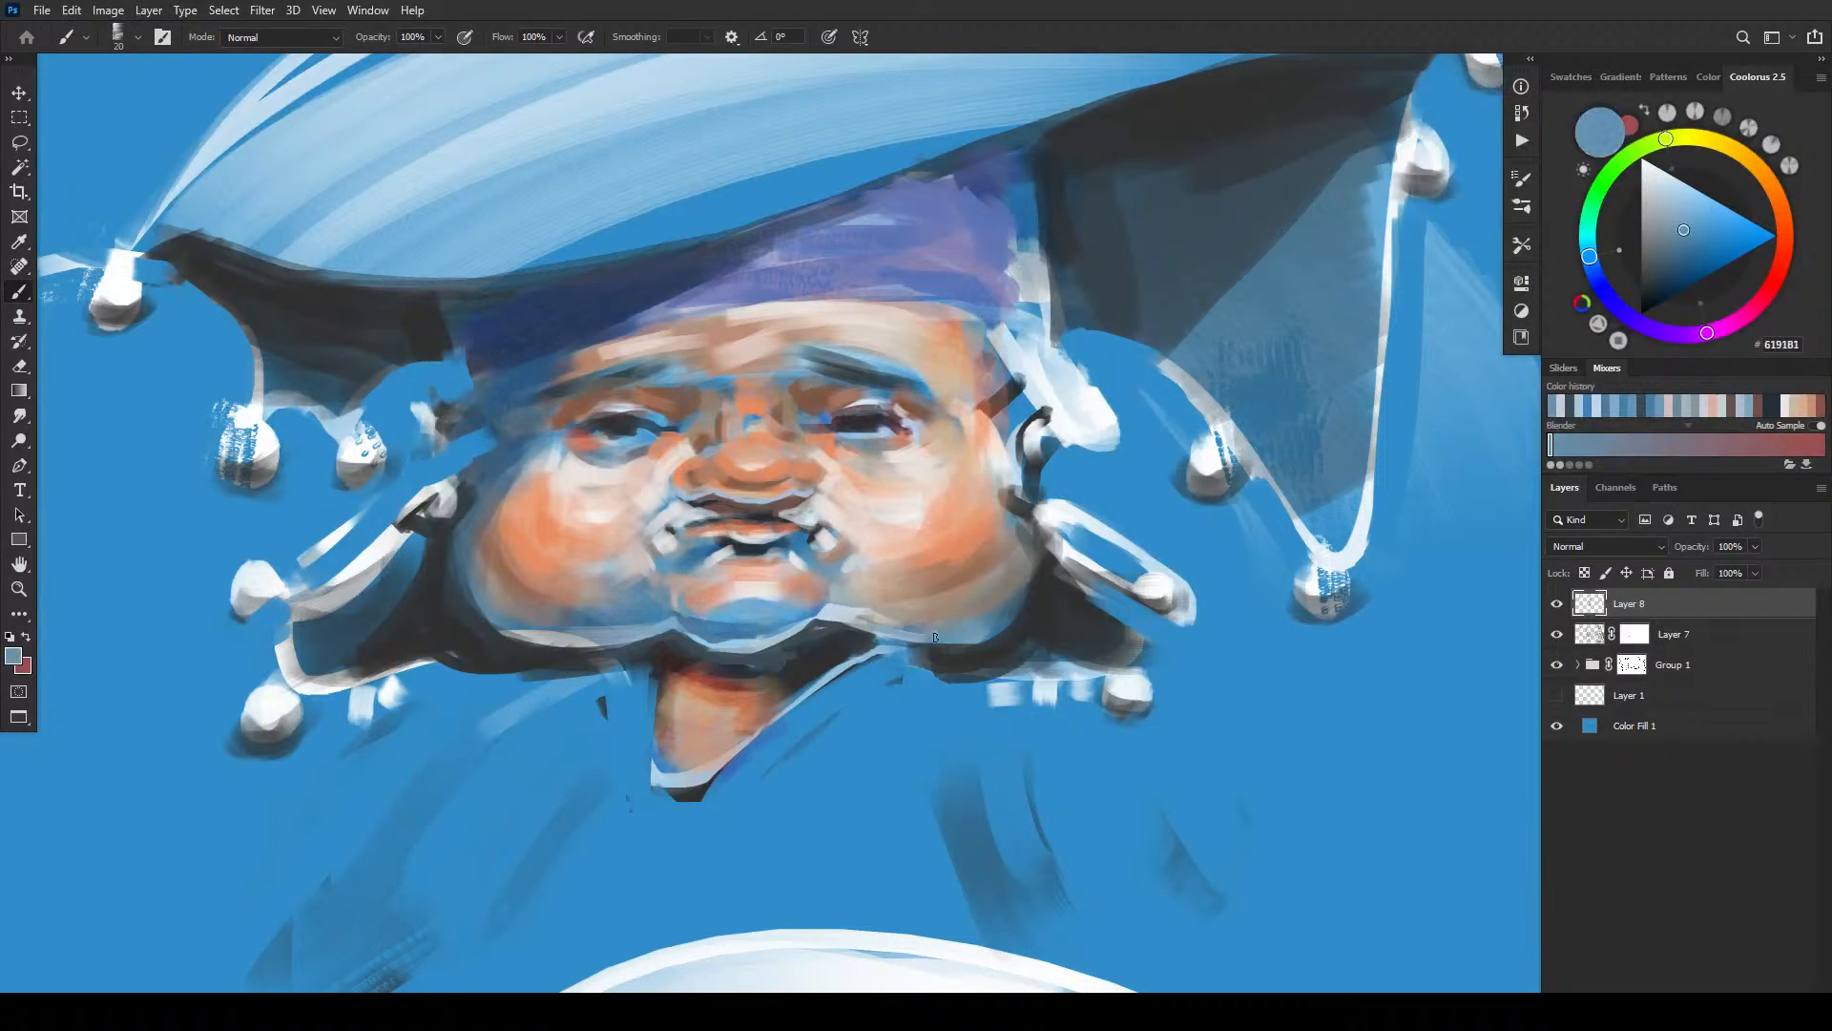
{"action": "left_click_drag", "start_coordinate": [855, 622], "coordinate": [929, 637]}
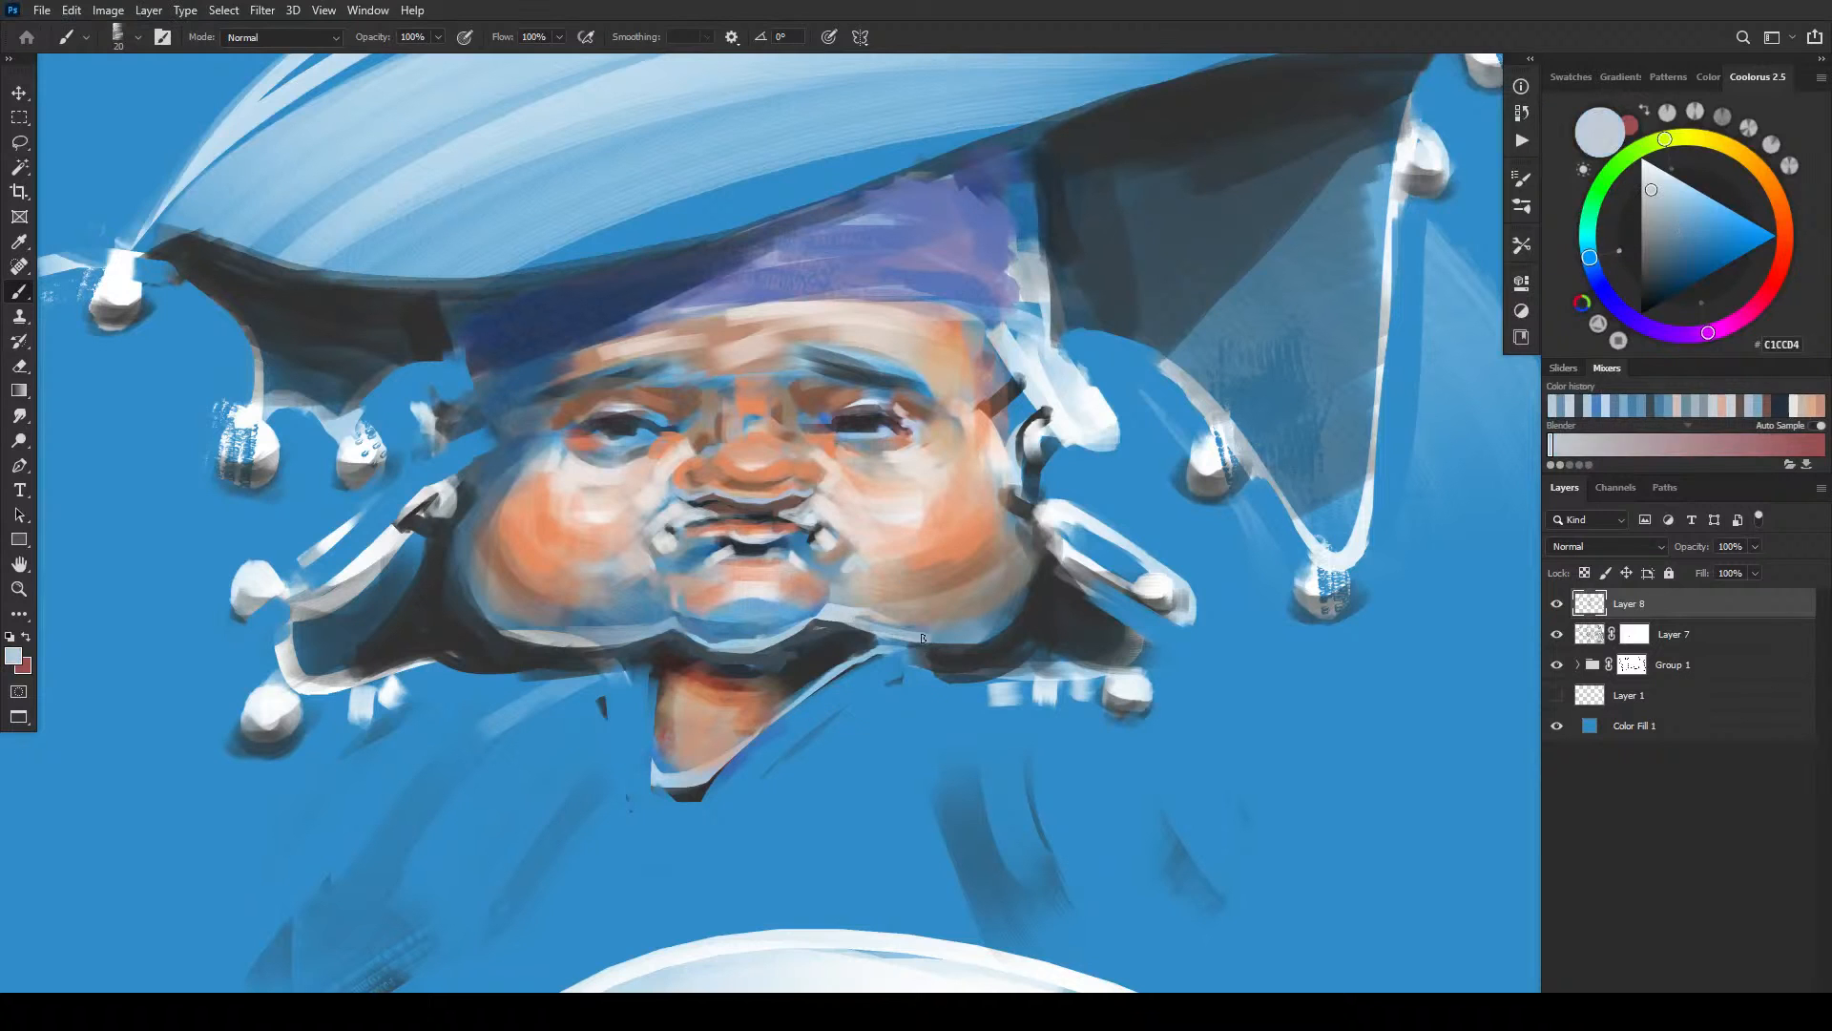
{"action": "left_click", "coordinate": [942, 633], "text": "alt"}
{"action": "left_click", "coordinate": [876, 612], "text": "alt"}
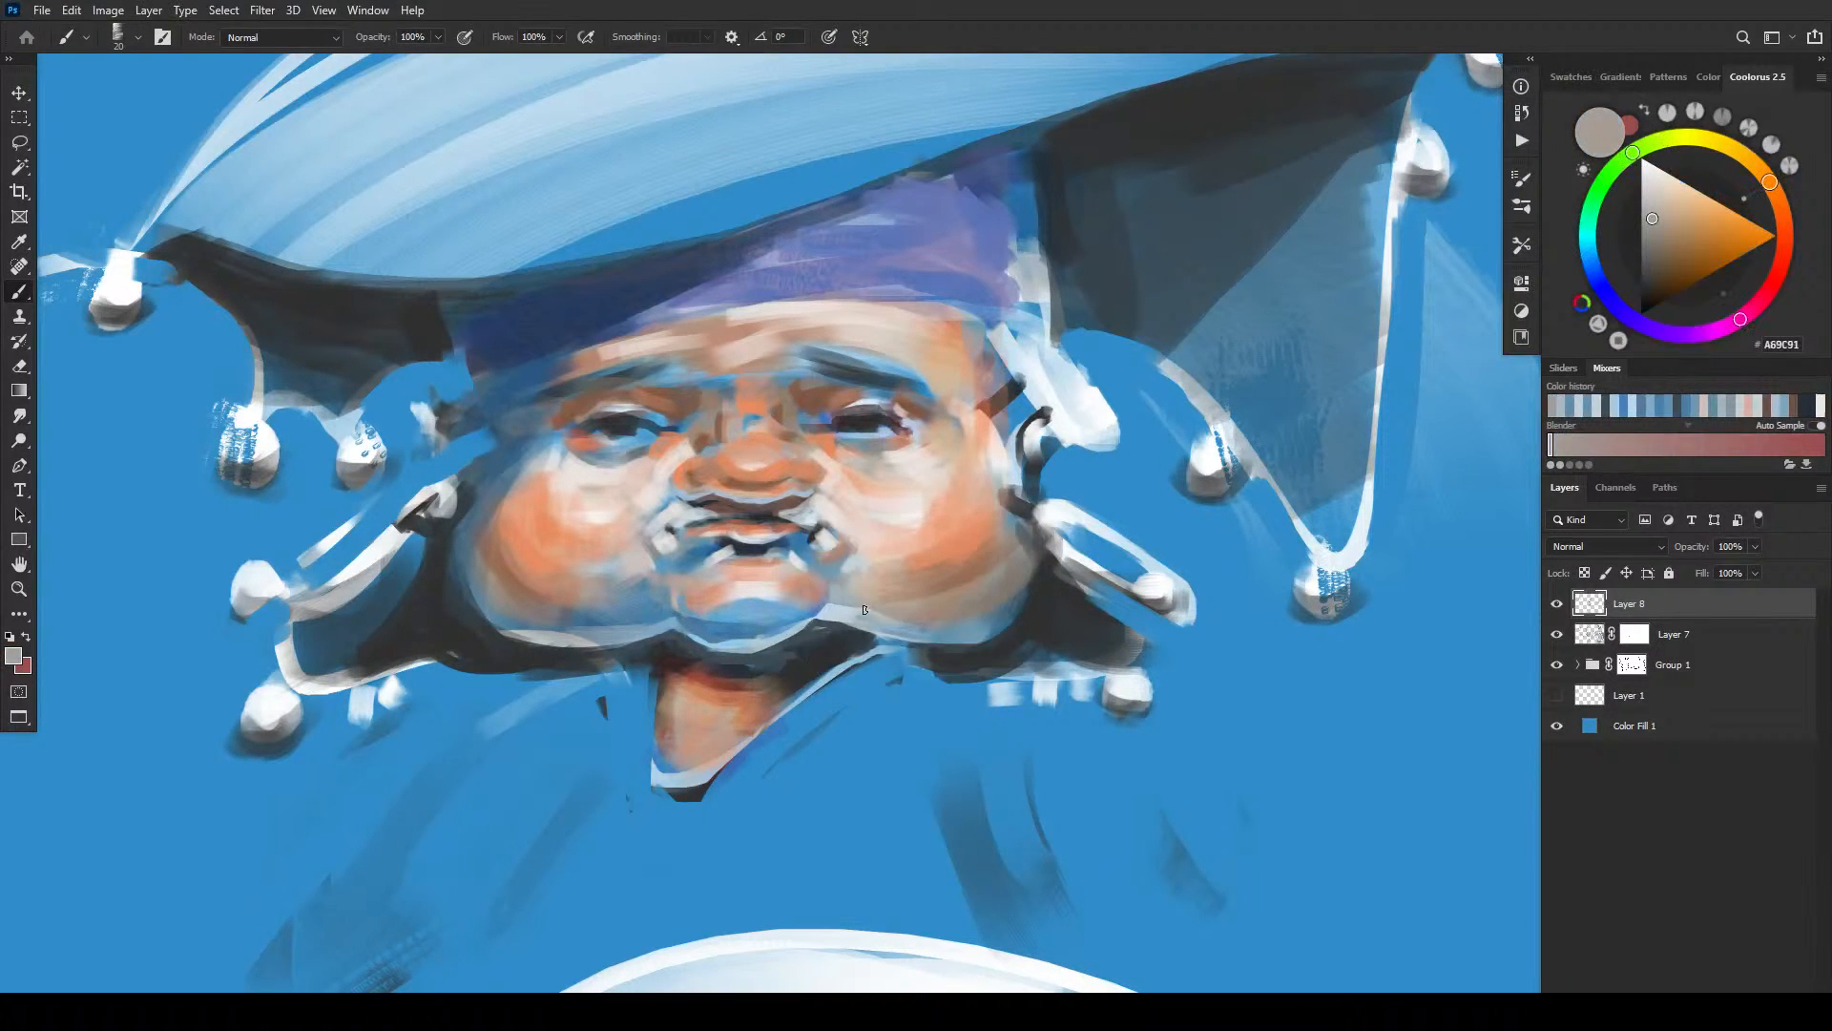
{"action": "left_click", "coordinate": [568, 616], "text": "alt"}
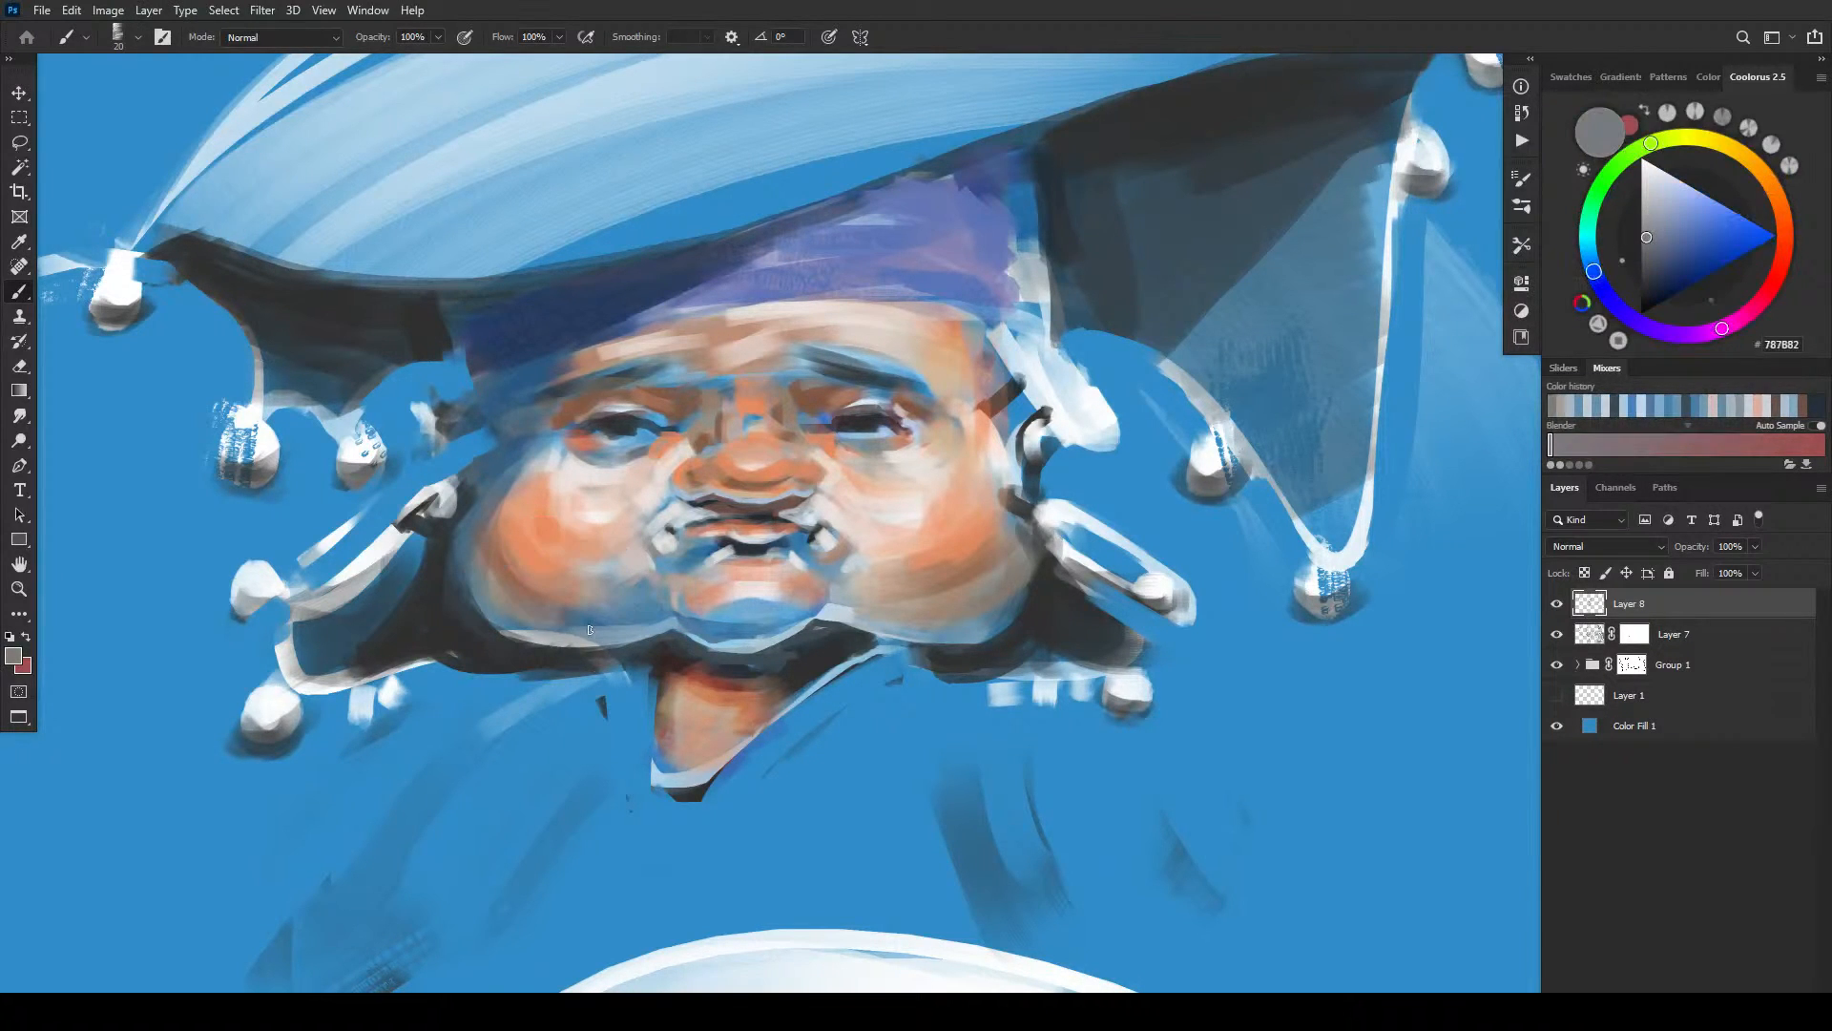
{"action": "left_click", "coordinate": [520, 622], "text": "alt"}
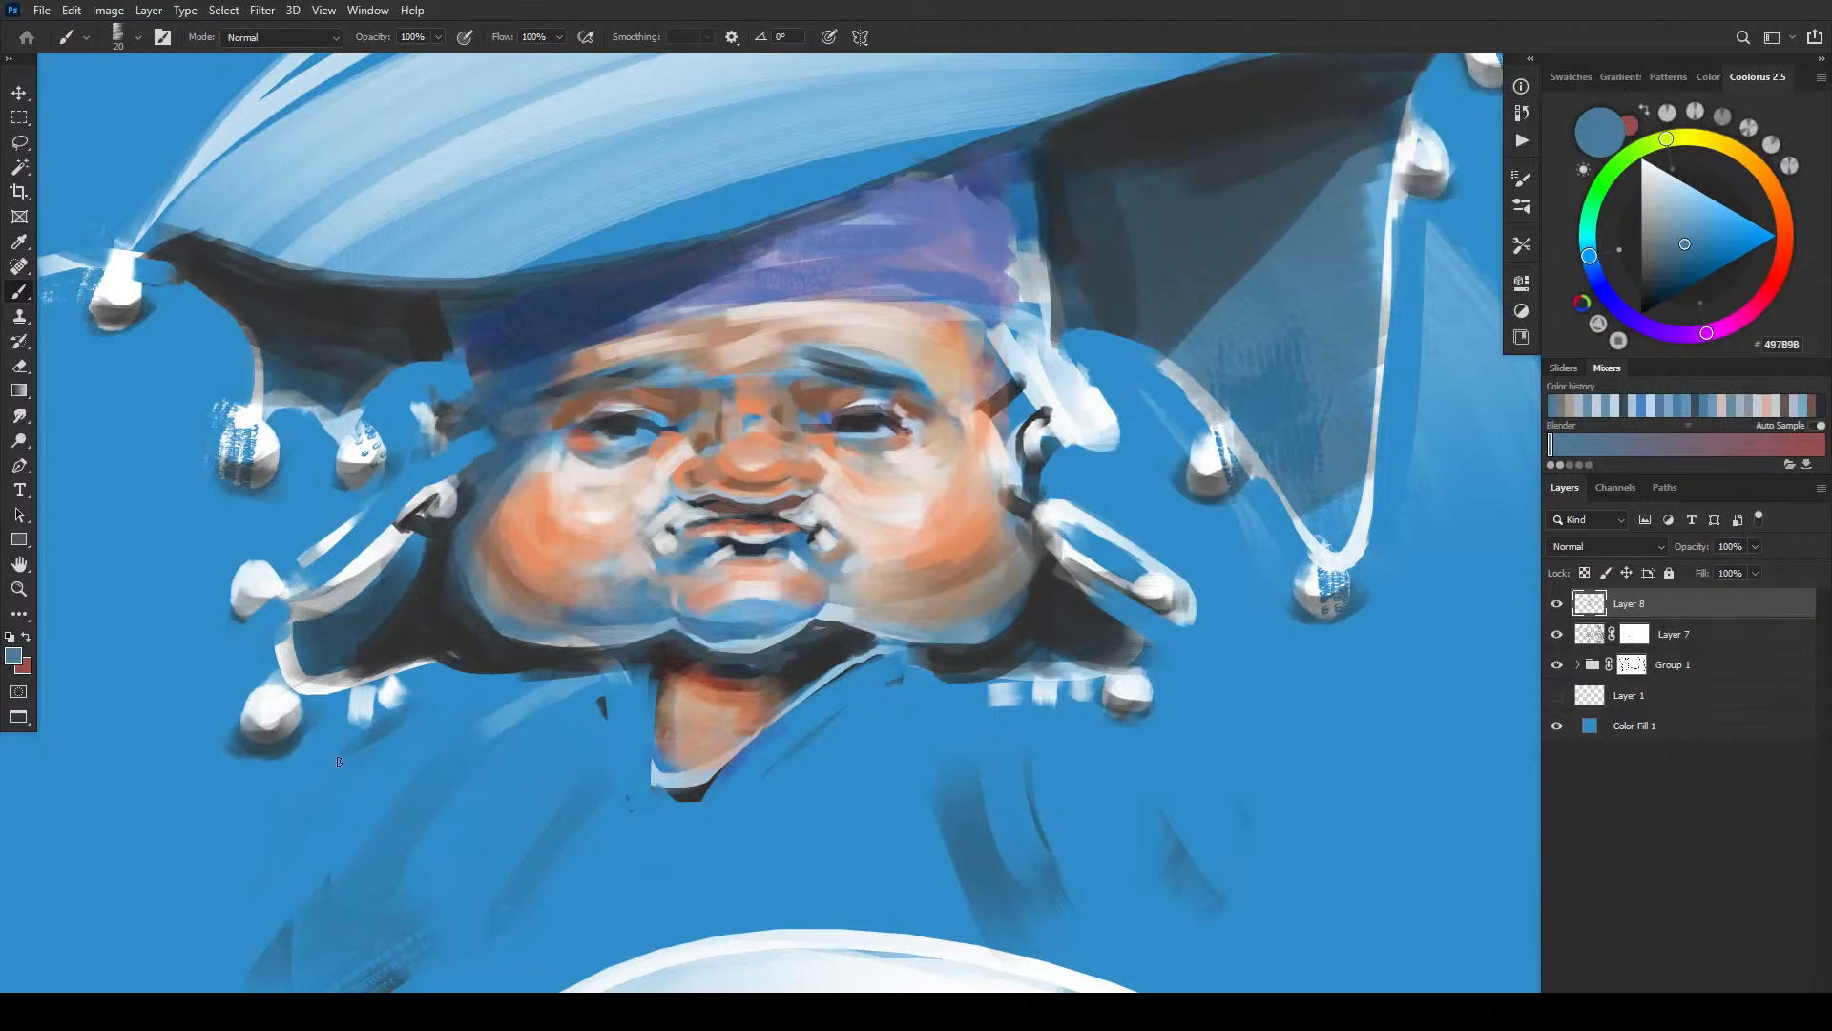
- Detail both eyes and lower lids with a 9-pixel brush in sampled pale beige E5D2C8, grey 88868C and slate 525766
{"action": "key", "text": "bracketleft"}
{"action": "key", "text": "bracketleft"}
{"action": "left_click", "coordinate": [678, 458], "text": "alt"}
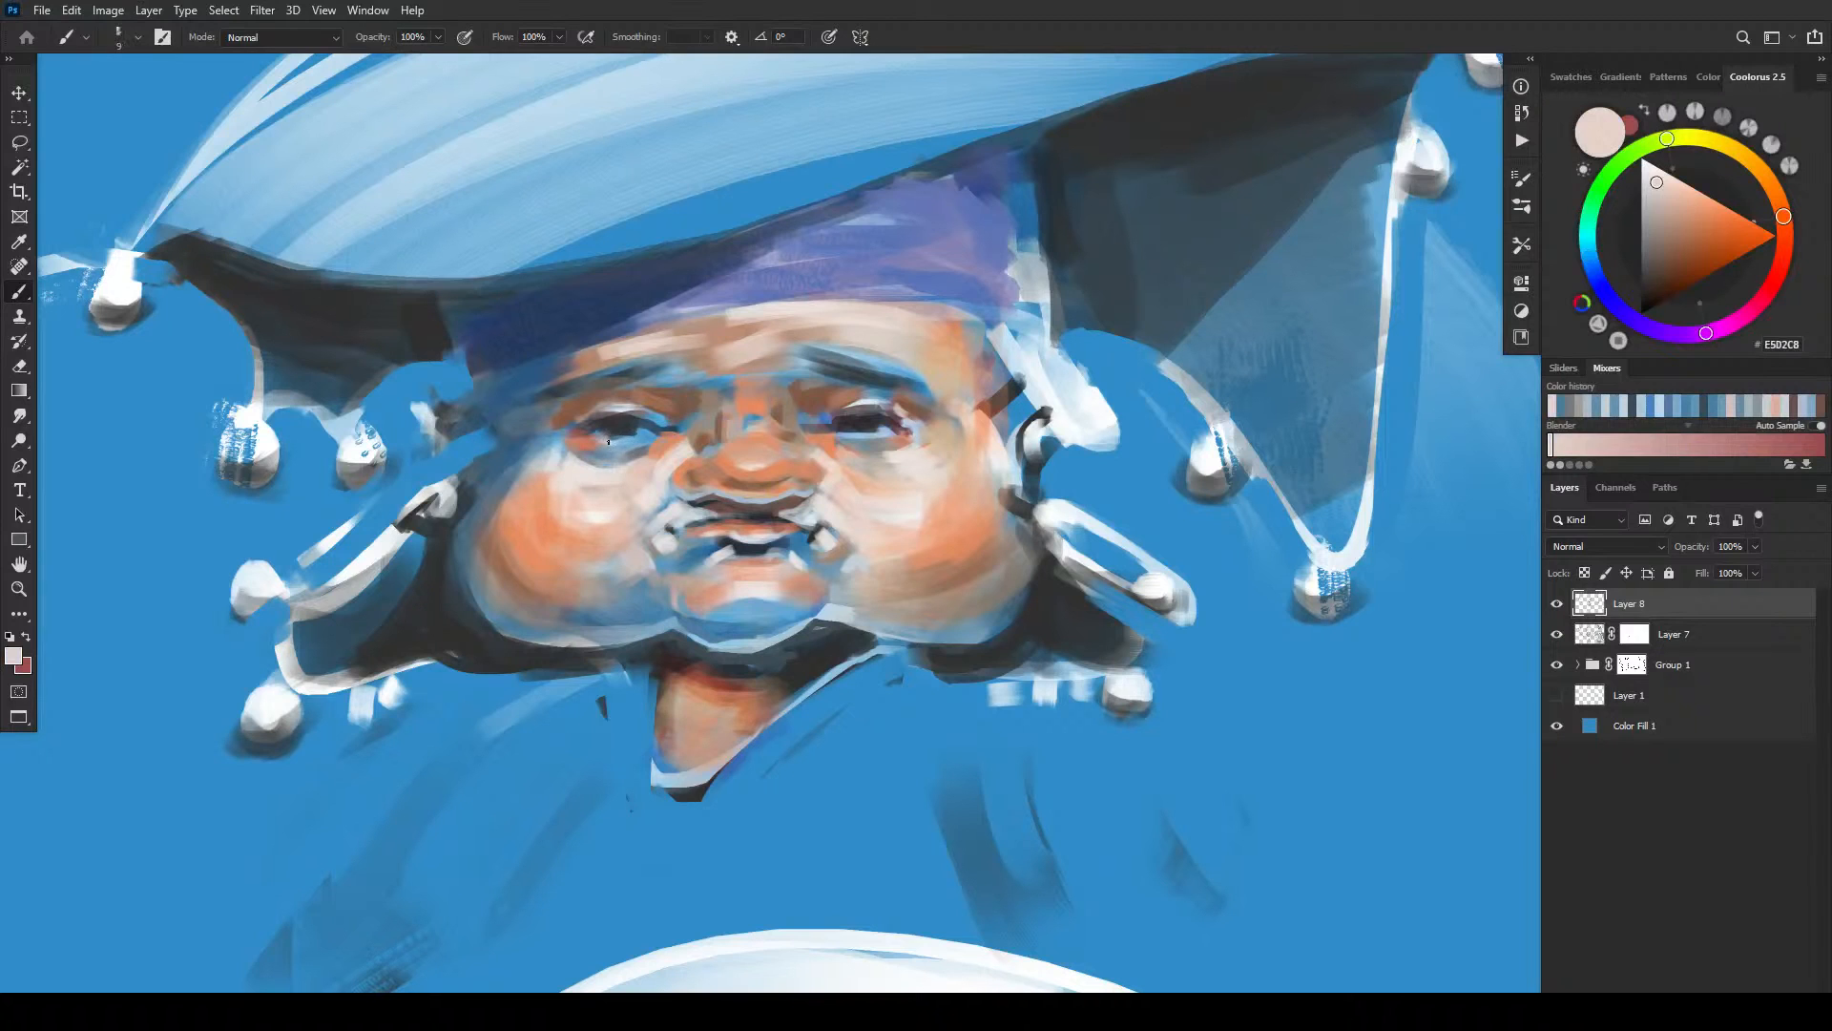
{"action": "left_click_drag", "start_coordinate": [639, 432], "coordinate": [646, 431]}
{"action": "left_click_drag", "start_coordinate": [639, 439], "coordinate": [653, 437]}
{"action": "left_click", "coordinate": [871, 441], "text": "alt"}
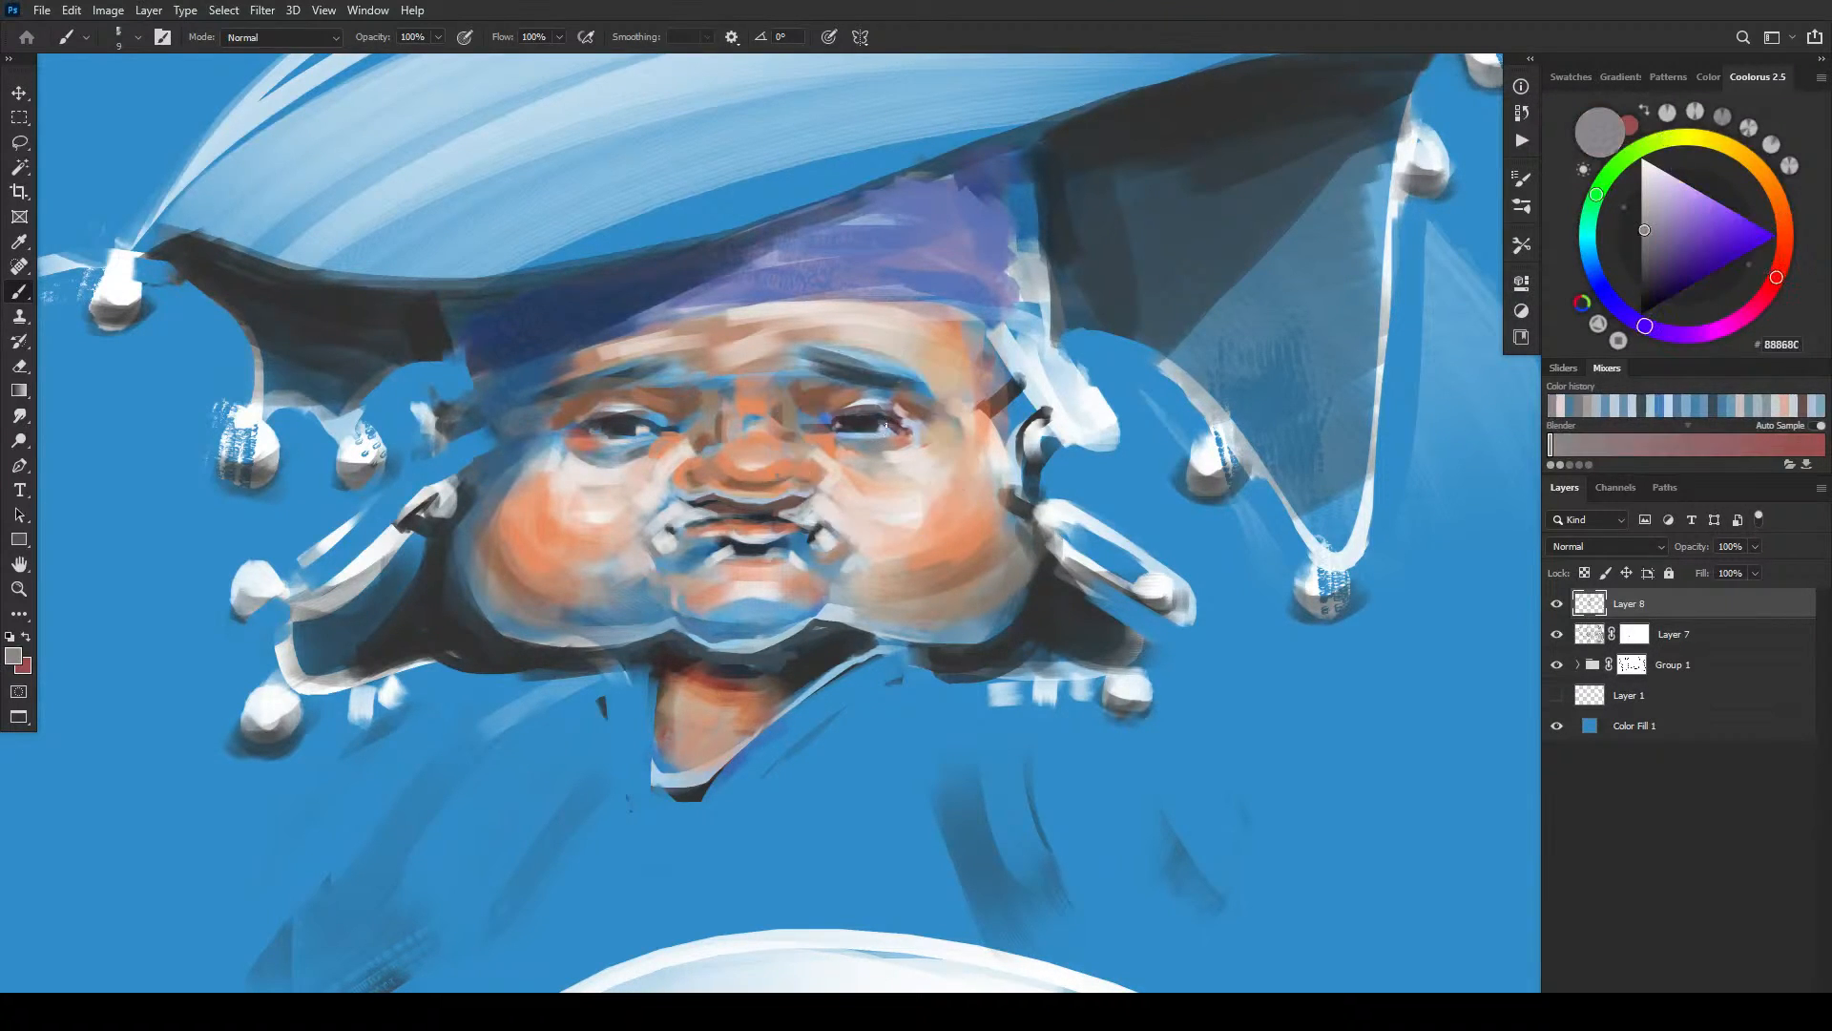
{"action": "left_click_drag", "start_coordinate": [653, 423], "coordinate": [667, 430]}
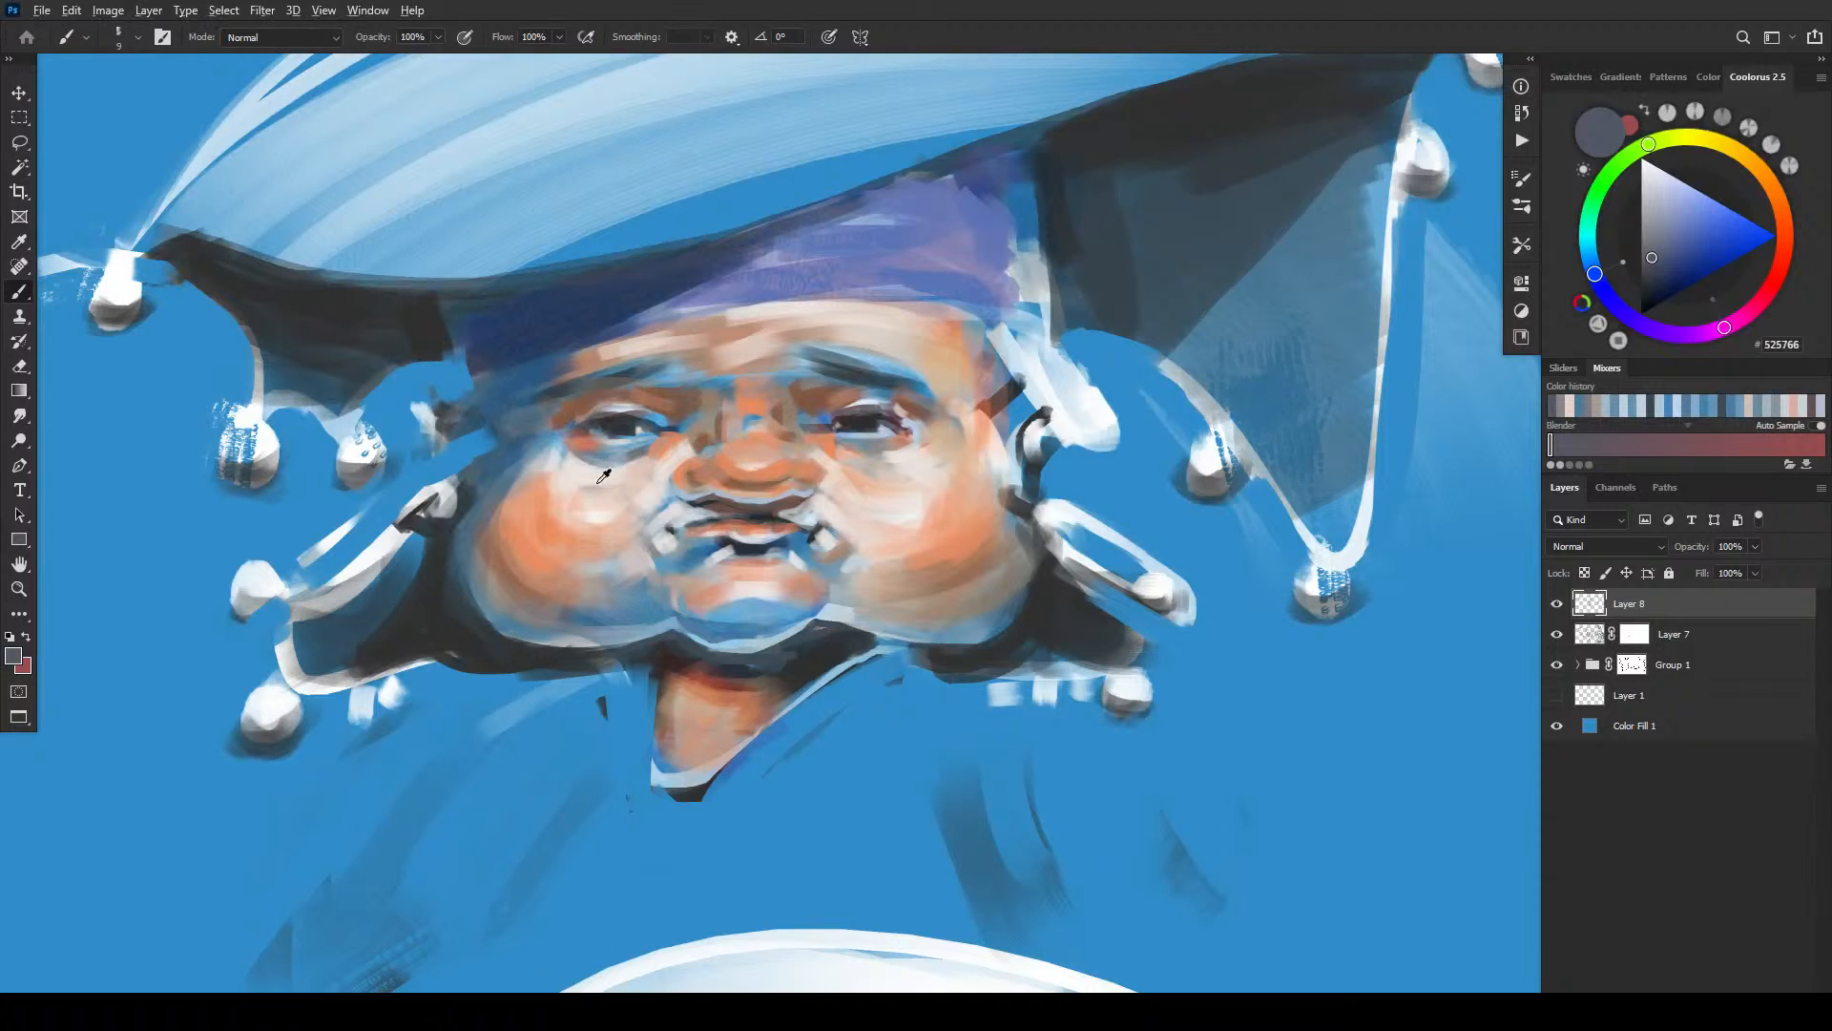
- Add a near-white catchlight to the pupil of the right-hand eye and sample light blue 58A4D8 for the eye area
{"action": "left_click", "coordinate": [392, 530], "text": "alt"}
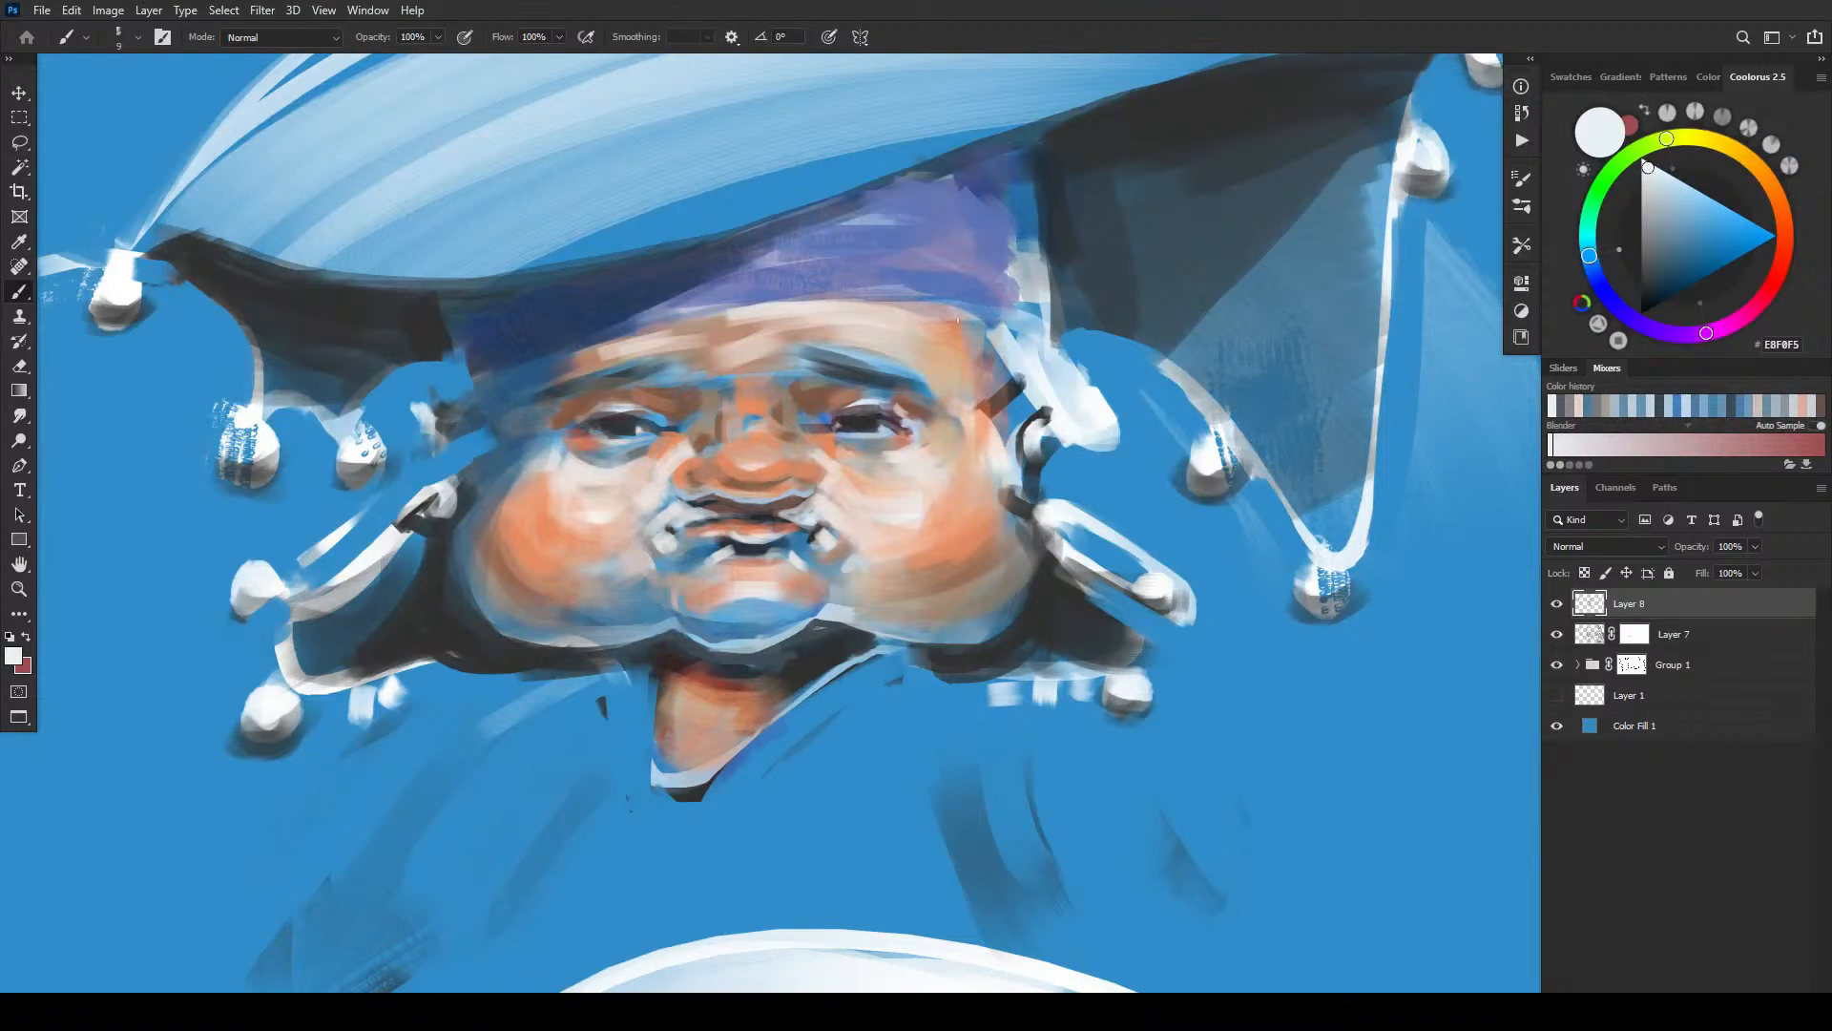
{"action": "left_click_drag", "start_coordinate": [872, 422], "coordinate": [865, 423]}
{"action": "left_click", "coordinate": [634, 410], "text": "alt"}
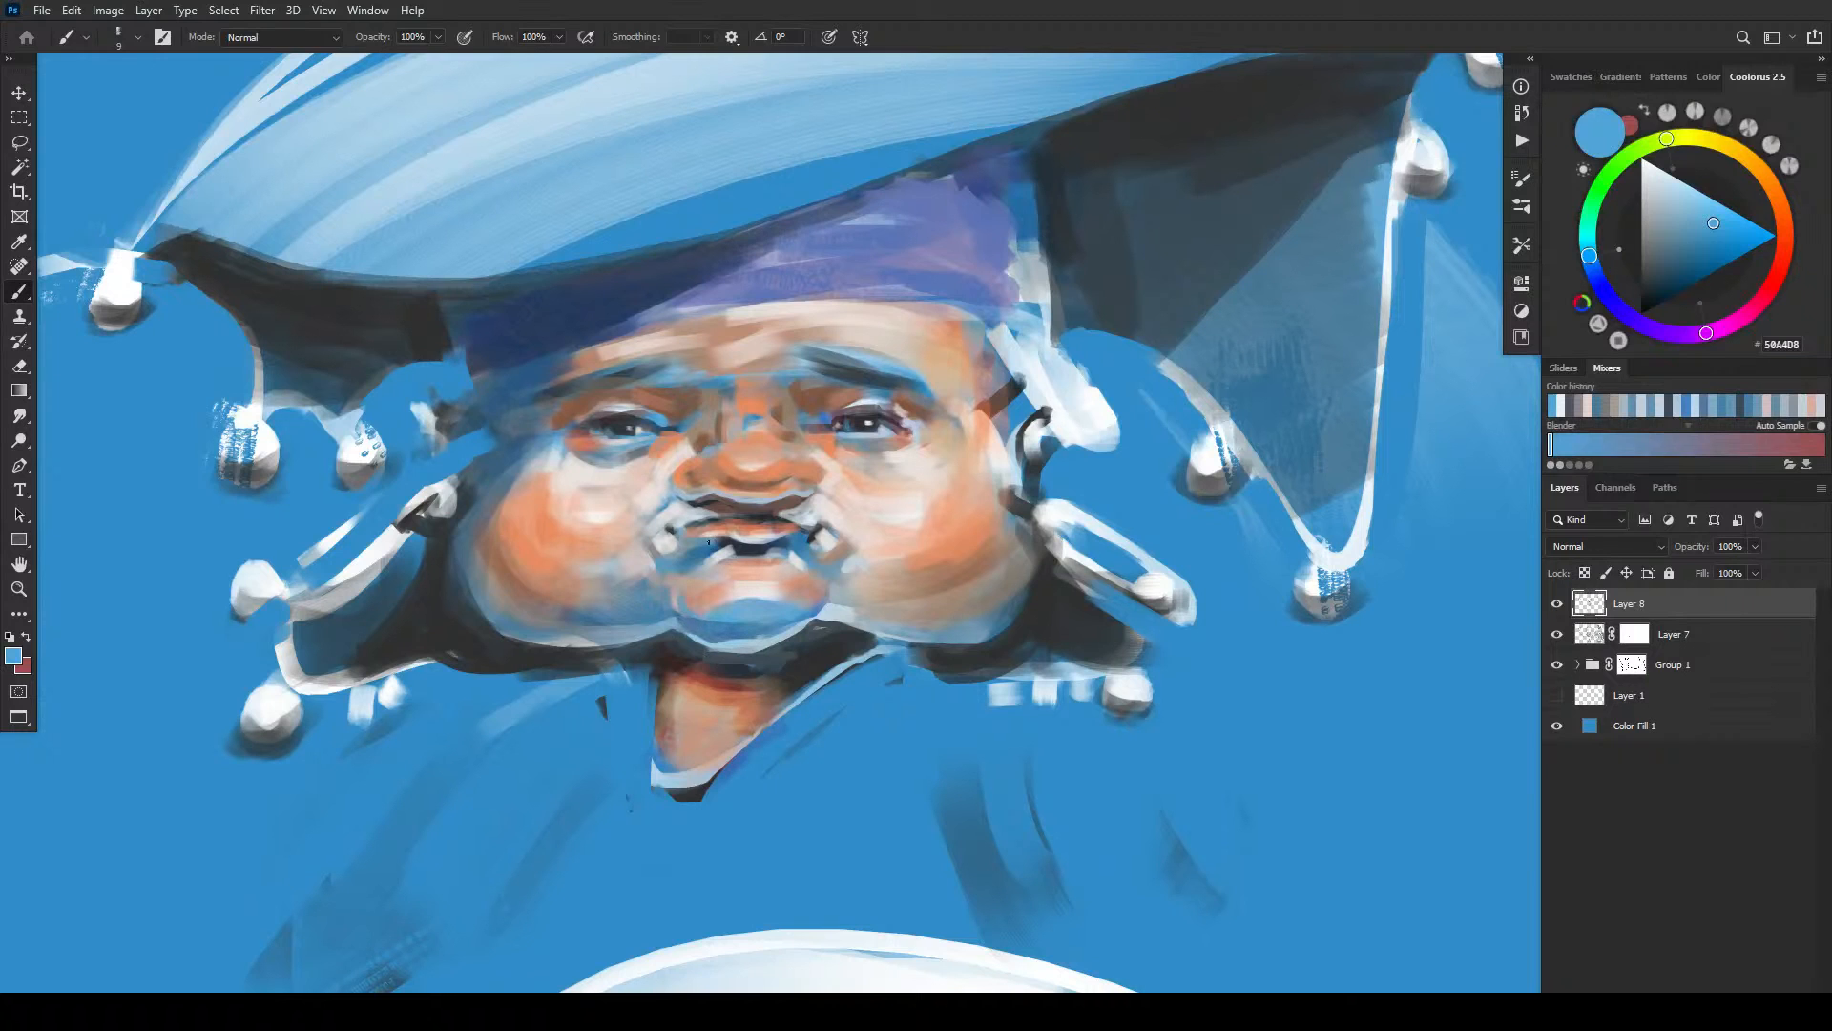
- Redden the outer corner and lower lid of the right-hand eye with vivid red CA3E1C
{"action": "left_click", "coordinate": [1784, 247]}
{"action": "left_click", "coordinate": [1728, 240]}
{"action": "left_click", "coordinate": [1733, 244]}
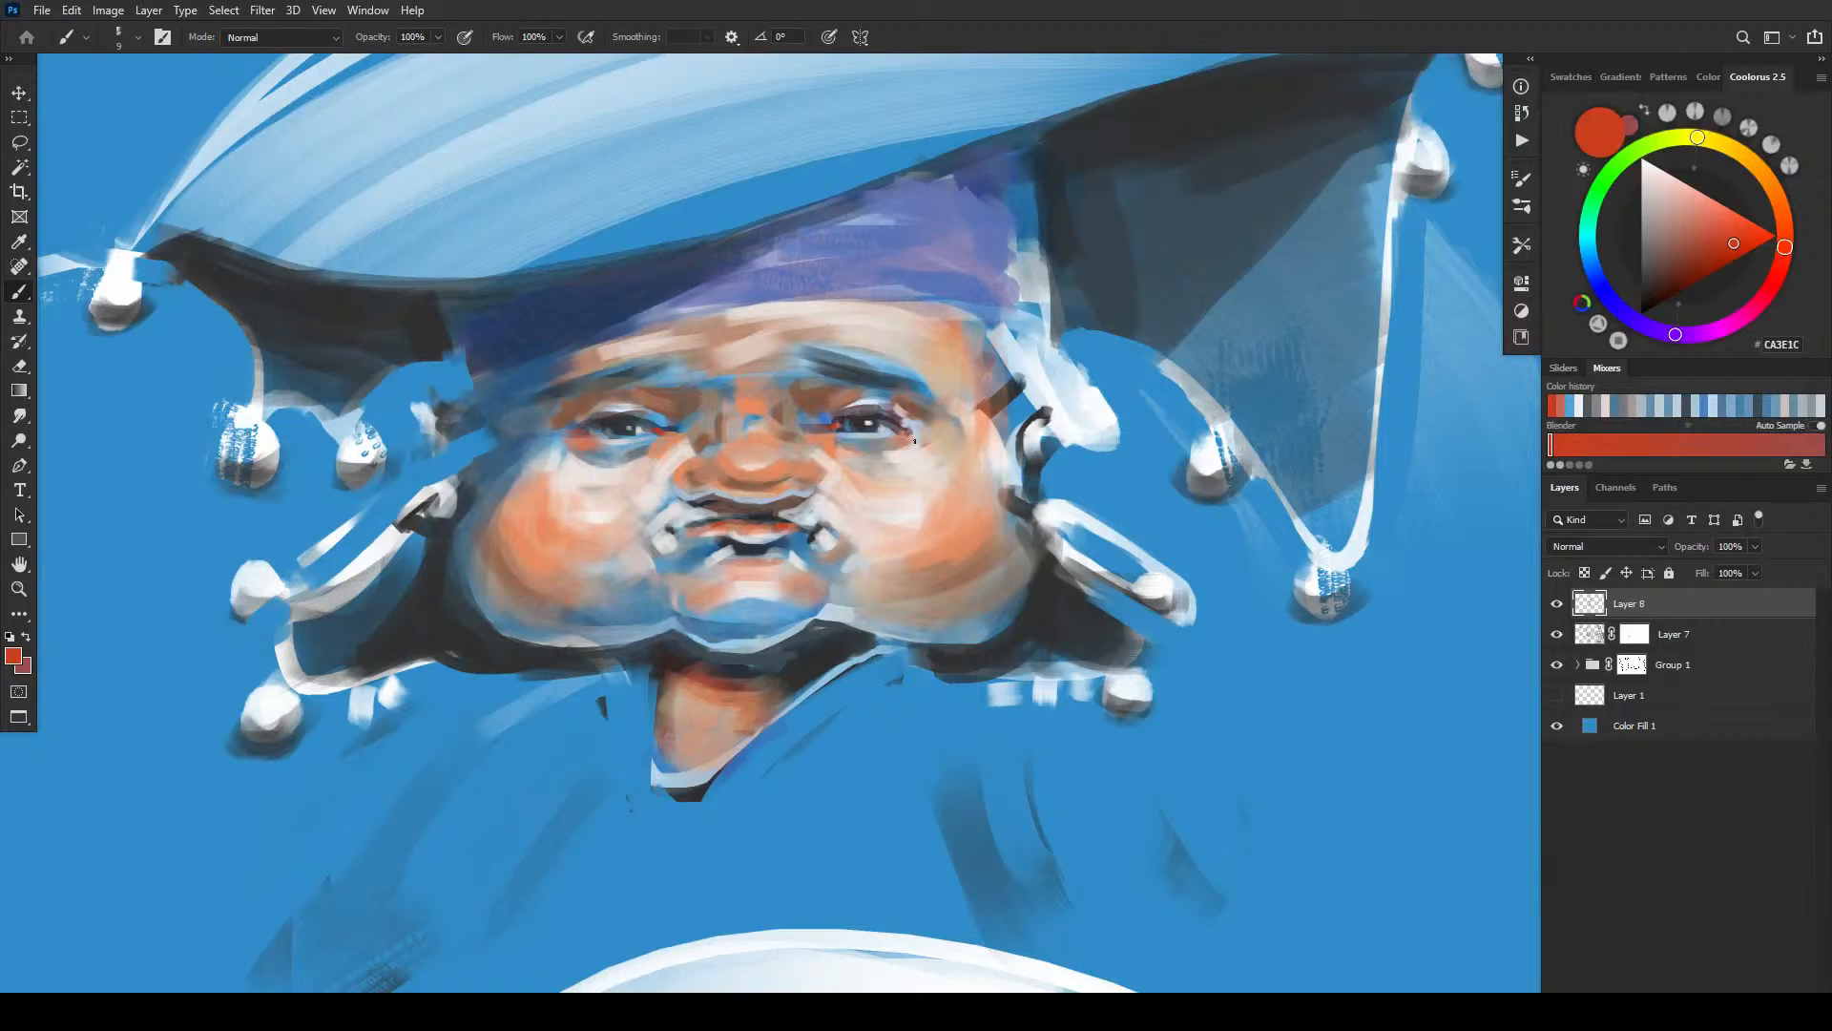
{"action": "left_click_drag", "start_coordinate": [899, 443], "coordinate": [913, 438]}
- Refine the nostrils and nose bridge with sampled grey 979997, pale beige E6D4CC and salmon DD9470
{"action": "left_click", "coordinate": [812, 490], "text": "alt"}
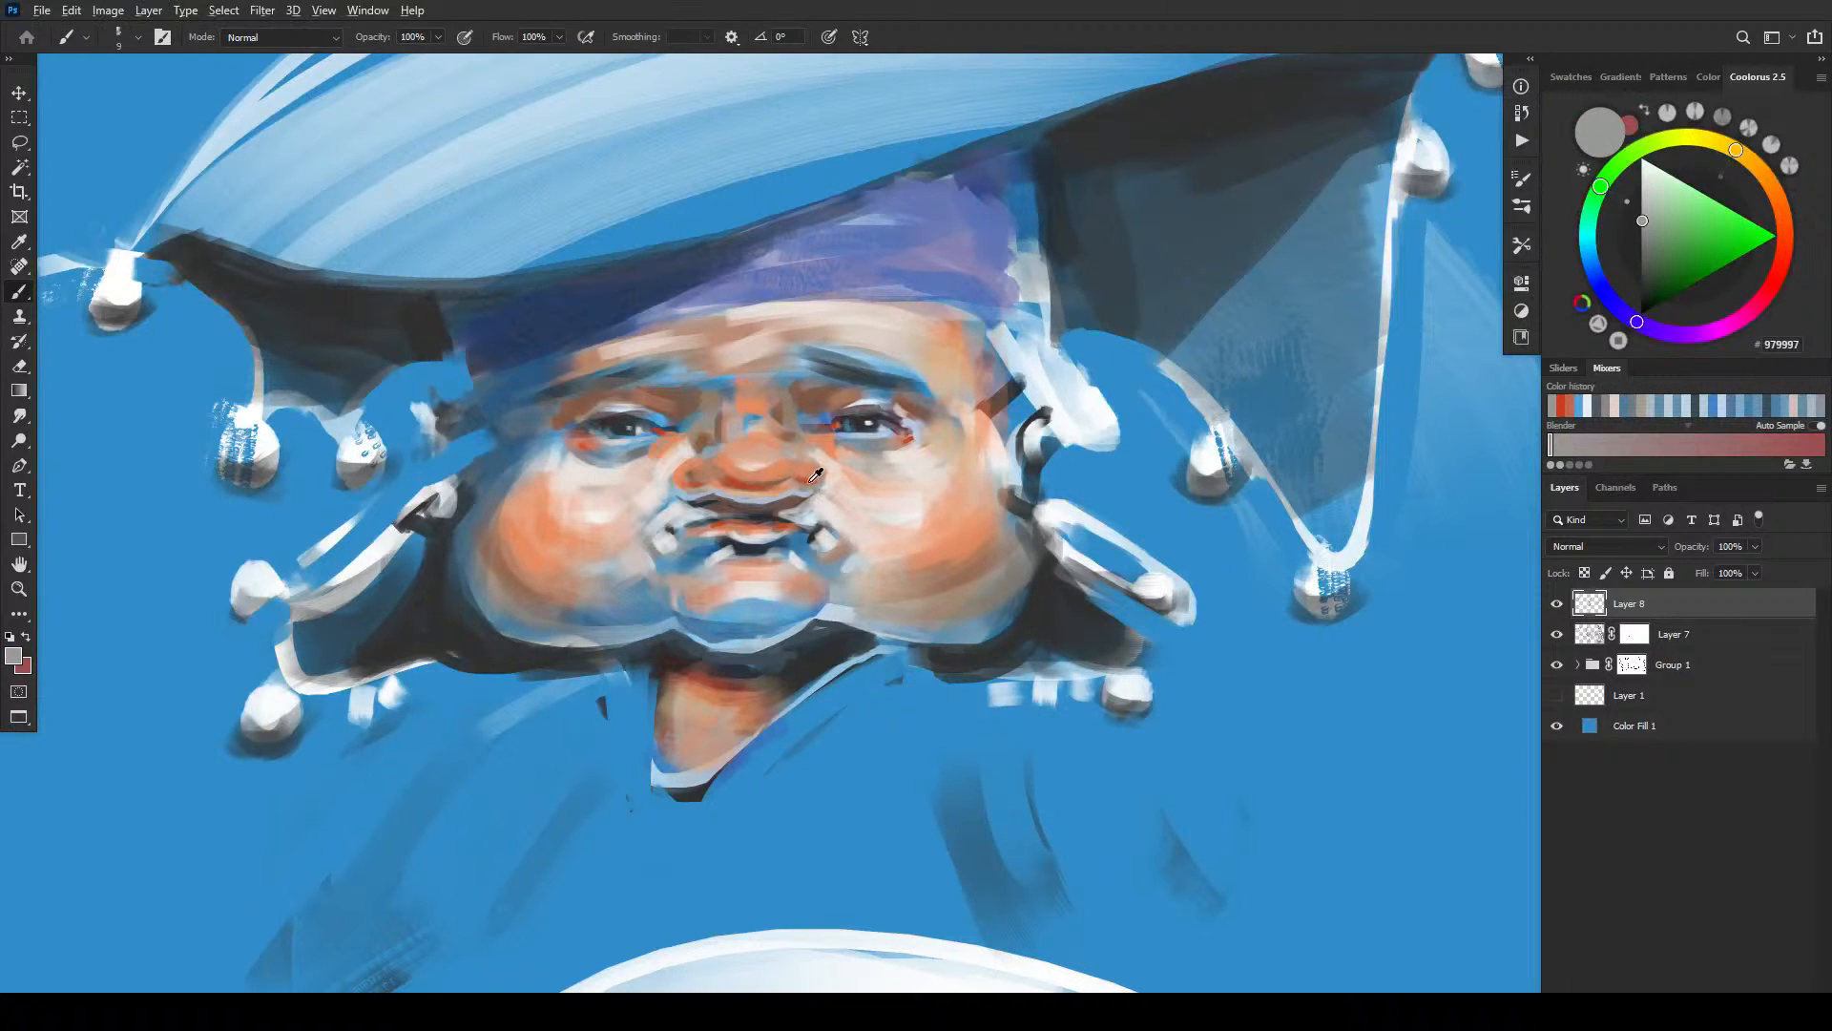
{"action": "left_click", "coordinate": [819, 485], "text": "alt"}
{"action": "left_click", "coordinate": [670, 471], "text": "alt"}
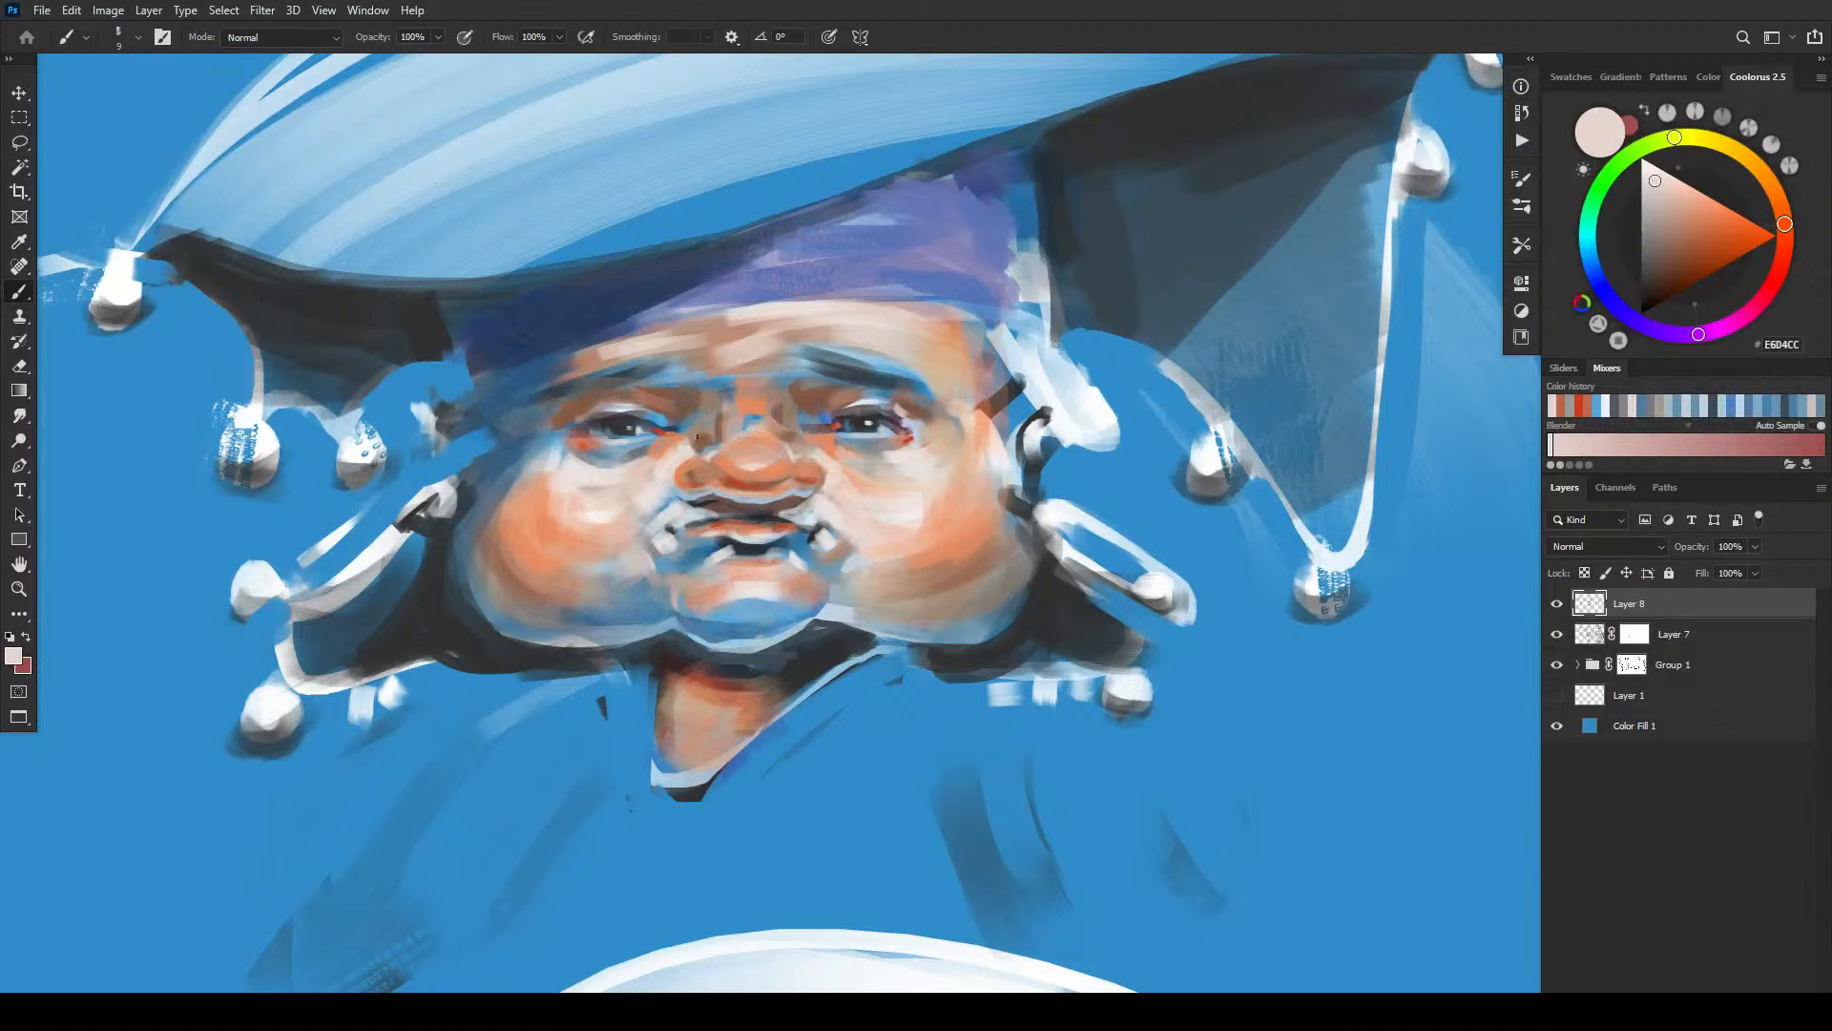
{"action": "left_click", "coordinate": [723, 416], "text": "alt"}
{"action": "left_click", "coordinate": [782, 410], "text": "alt"}
{"action": "left_click", "coordinate": [750, 425], "text": "alt"}
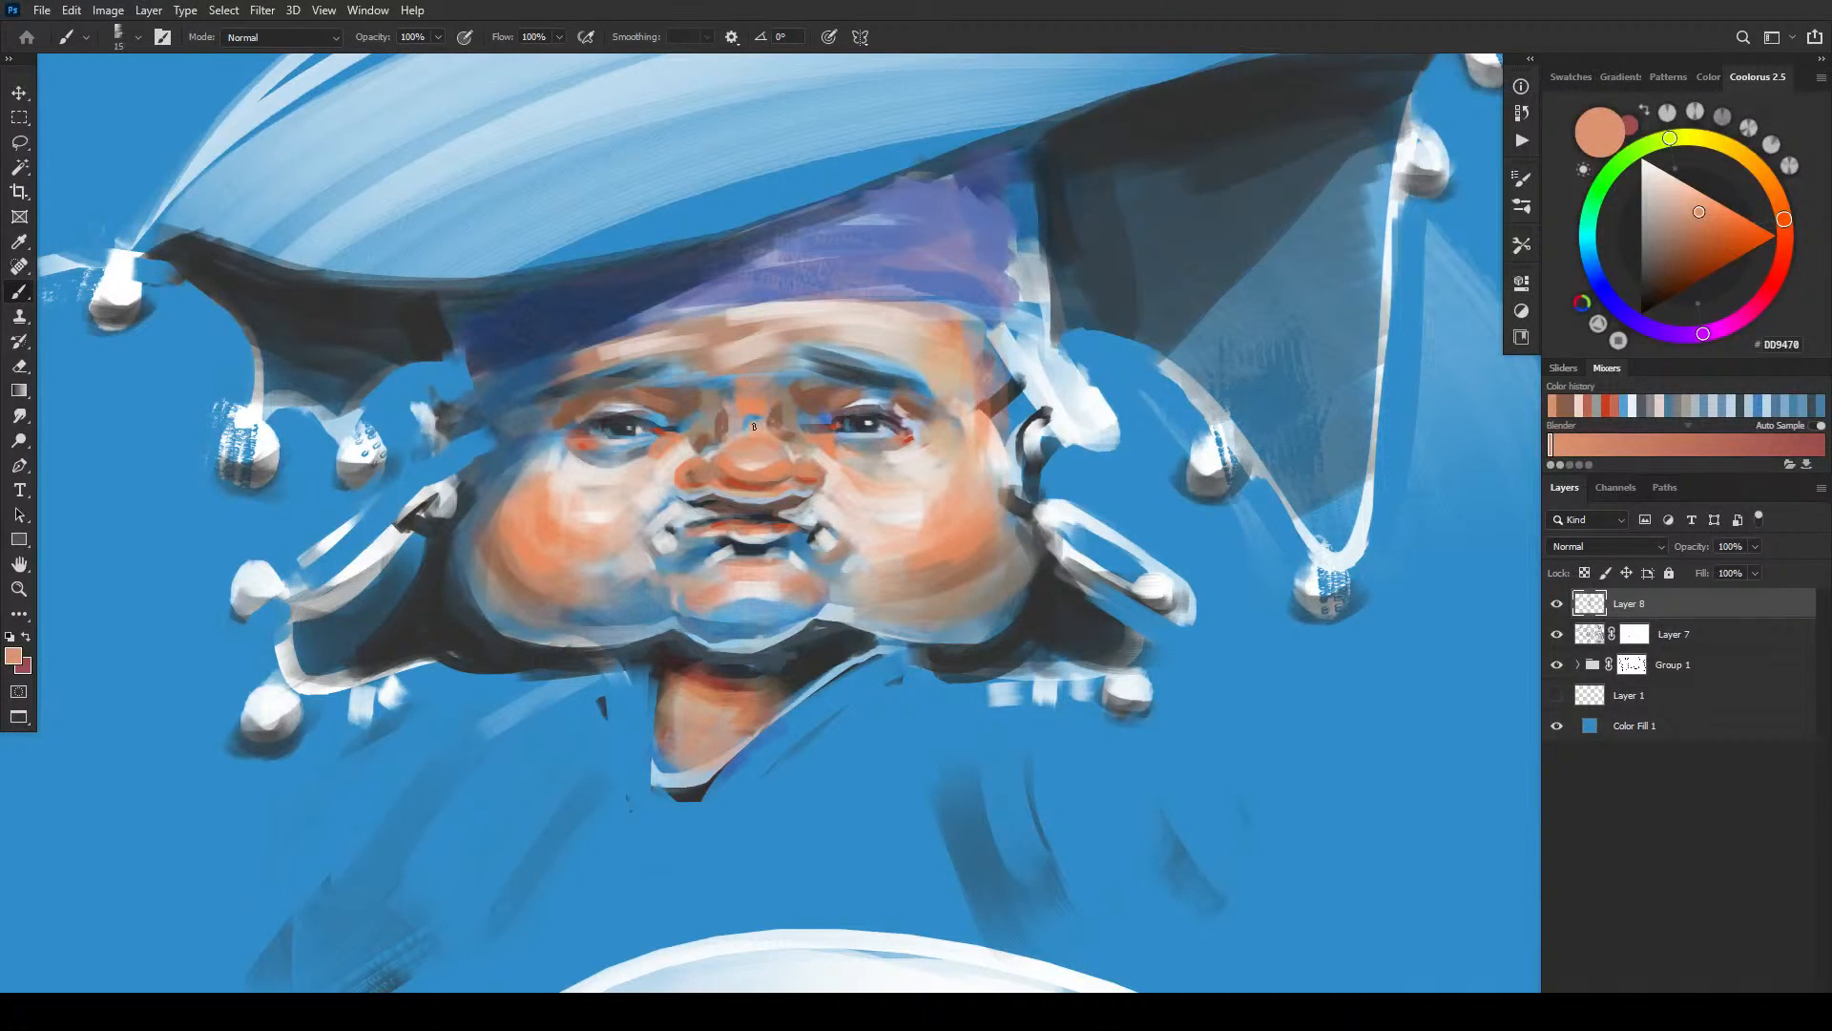
- Work the inner brow ends above the nose bridge with sampled slate 63717F and red C64121, enlarging the brush to 25 pixels
{"action": "left_click", "coordinate": [744, 396], "text": "alt"}
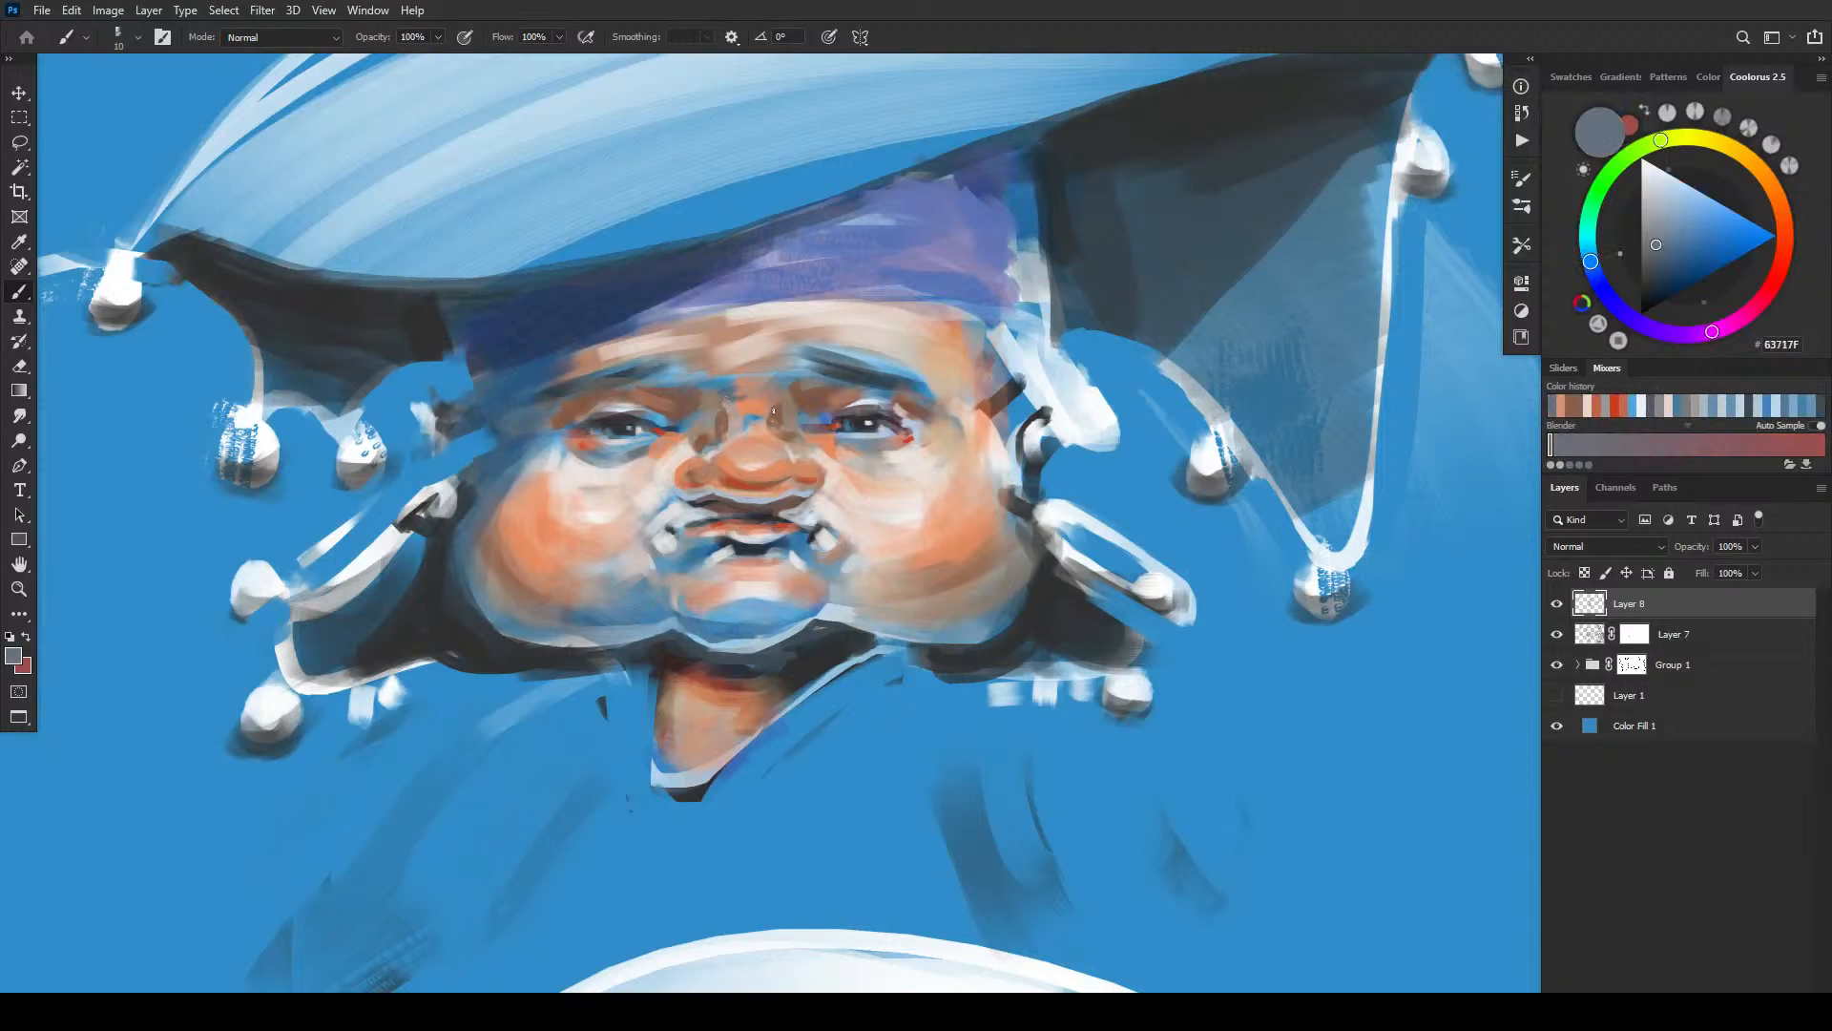
{"action": "key", "text": "bracketright"}
{"action": "mouse_move", "coordinate": [808, 349]}
{"action": "left_mouse_down"}
{"action": "mouse_move", "coordinate": [786, 364]}
{"action": "mouse_move", "coordinate": [813, 383]}
{"action": "mouse_move", "coordinate": [774, 380]}
{"action": "left_mouse_up"}
{"action": "left_click", "coordinate": [789, 364], "text": "alt"}
{"action": "left_click", "coordinate": [778, 365], "text": "alt"}
{"action": "key", "text": "bracketright"}
{"action": "key", "text": "bracketright"}
{"action": "left_click", "coordinate": [843, 418], "text": "alt"}
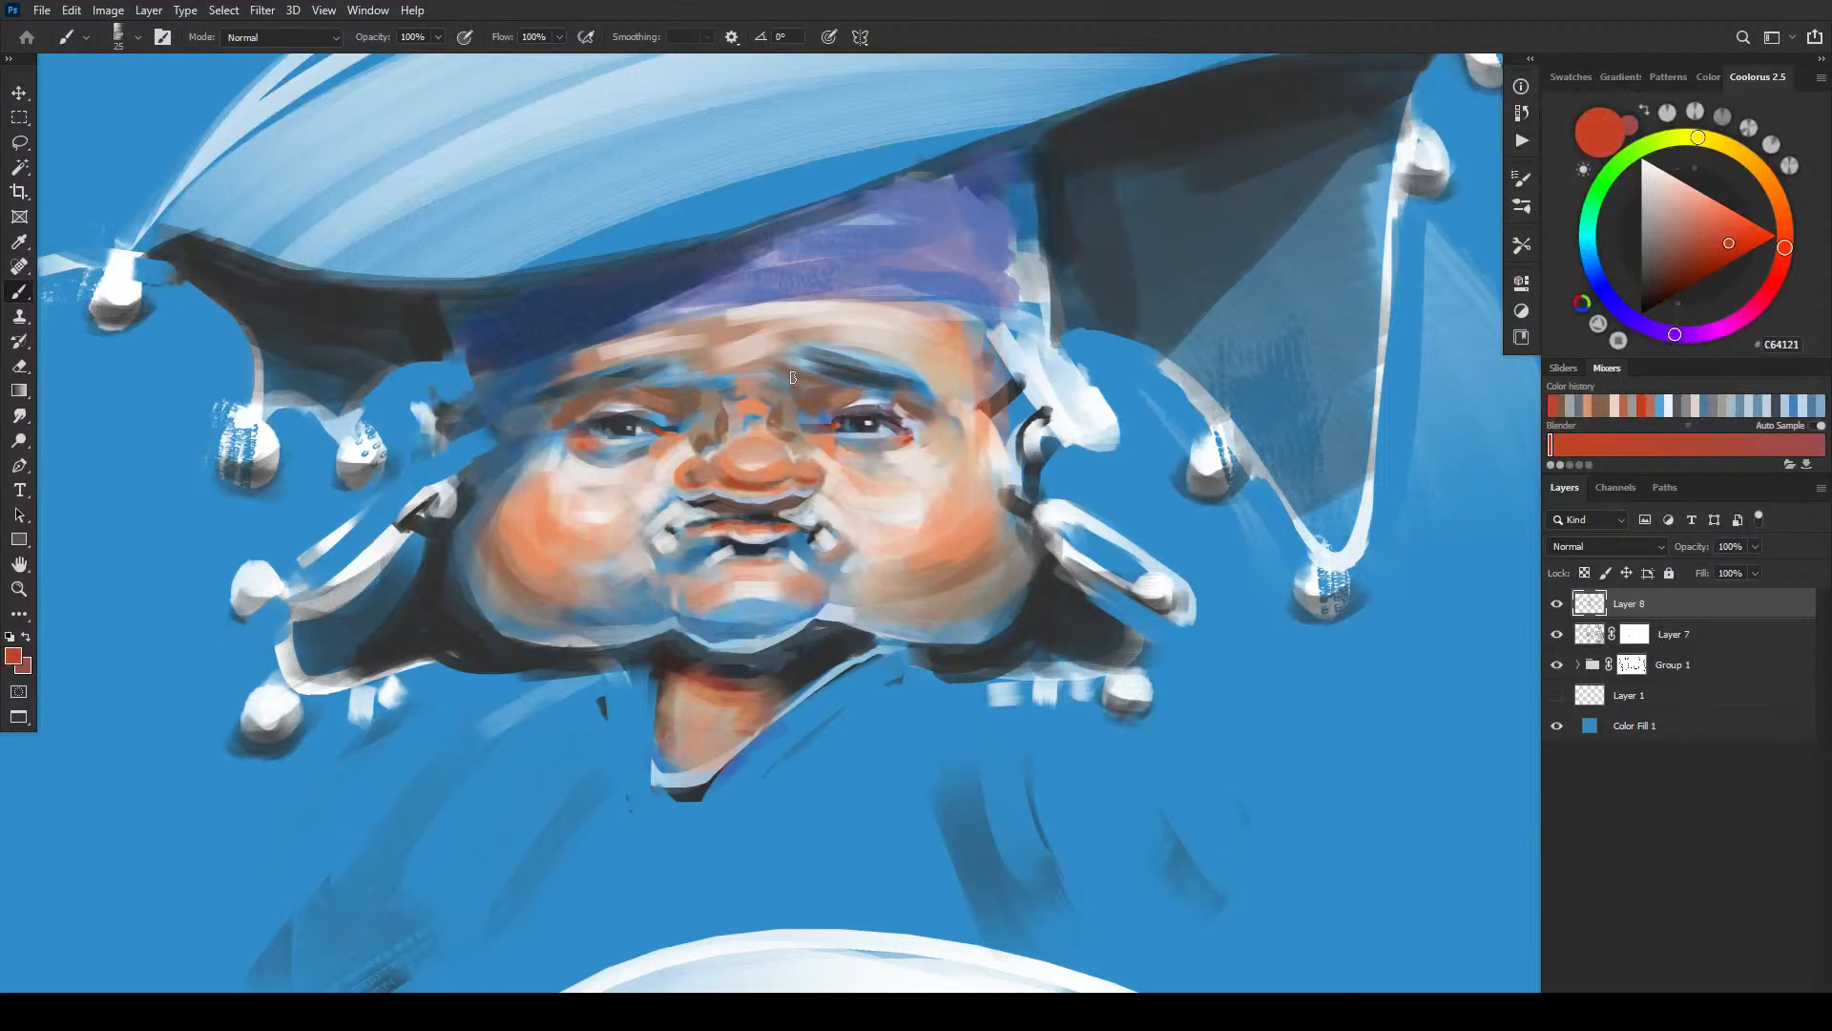
{"action": "mouse_move", "coordinate": [694, 379]}
{"action": "left_mouse_down"}
{"action": "mouse_move", "coordinate": [731, 359]}
{"action": "mouse_move", "coordinate": [812, 375]}
{"action": "left_mouse_up"}
- Touch up the brow area with sampled brown 815540 and blue 3179A7, using a smaller brush for the blue
{"action": "left_click", "coordinate": [815, 401], "text": "alt"}
{"action": "left_click", "coordinate": [918, 381], "text": "alt"}
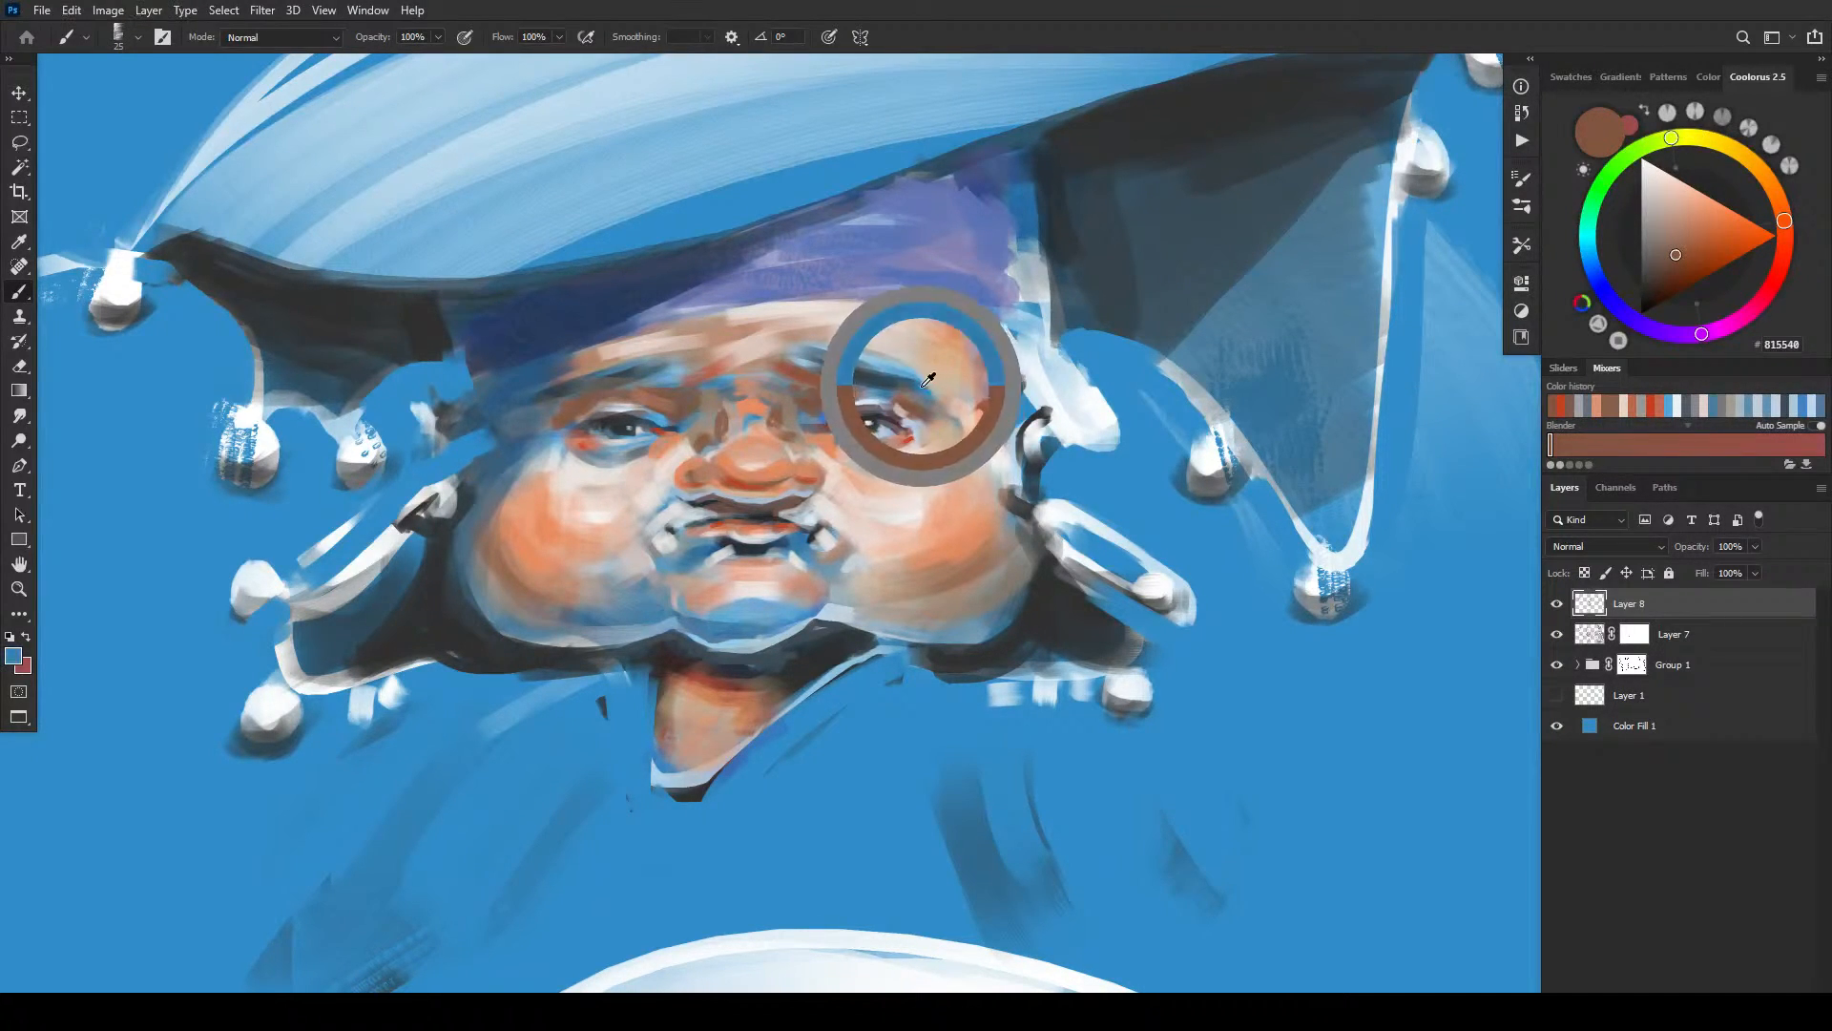
{"action": "key", "text": "bracketleft"}
{"action": "key", "text": "bracketleft"}
{"action": "key", "text": "bracketleft"}
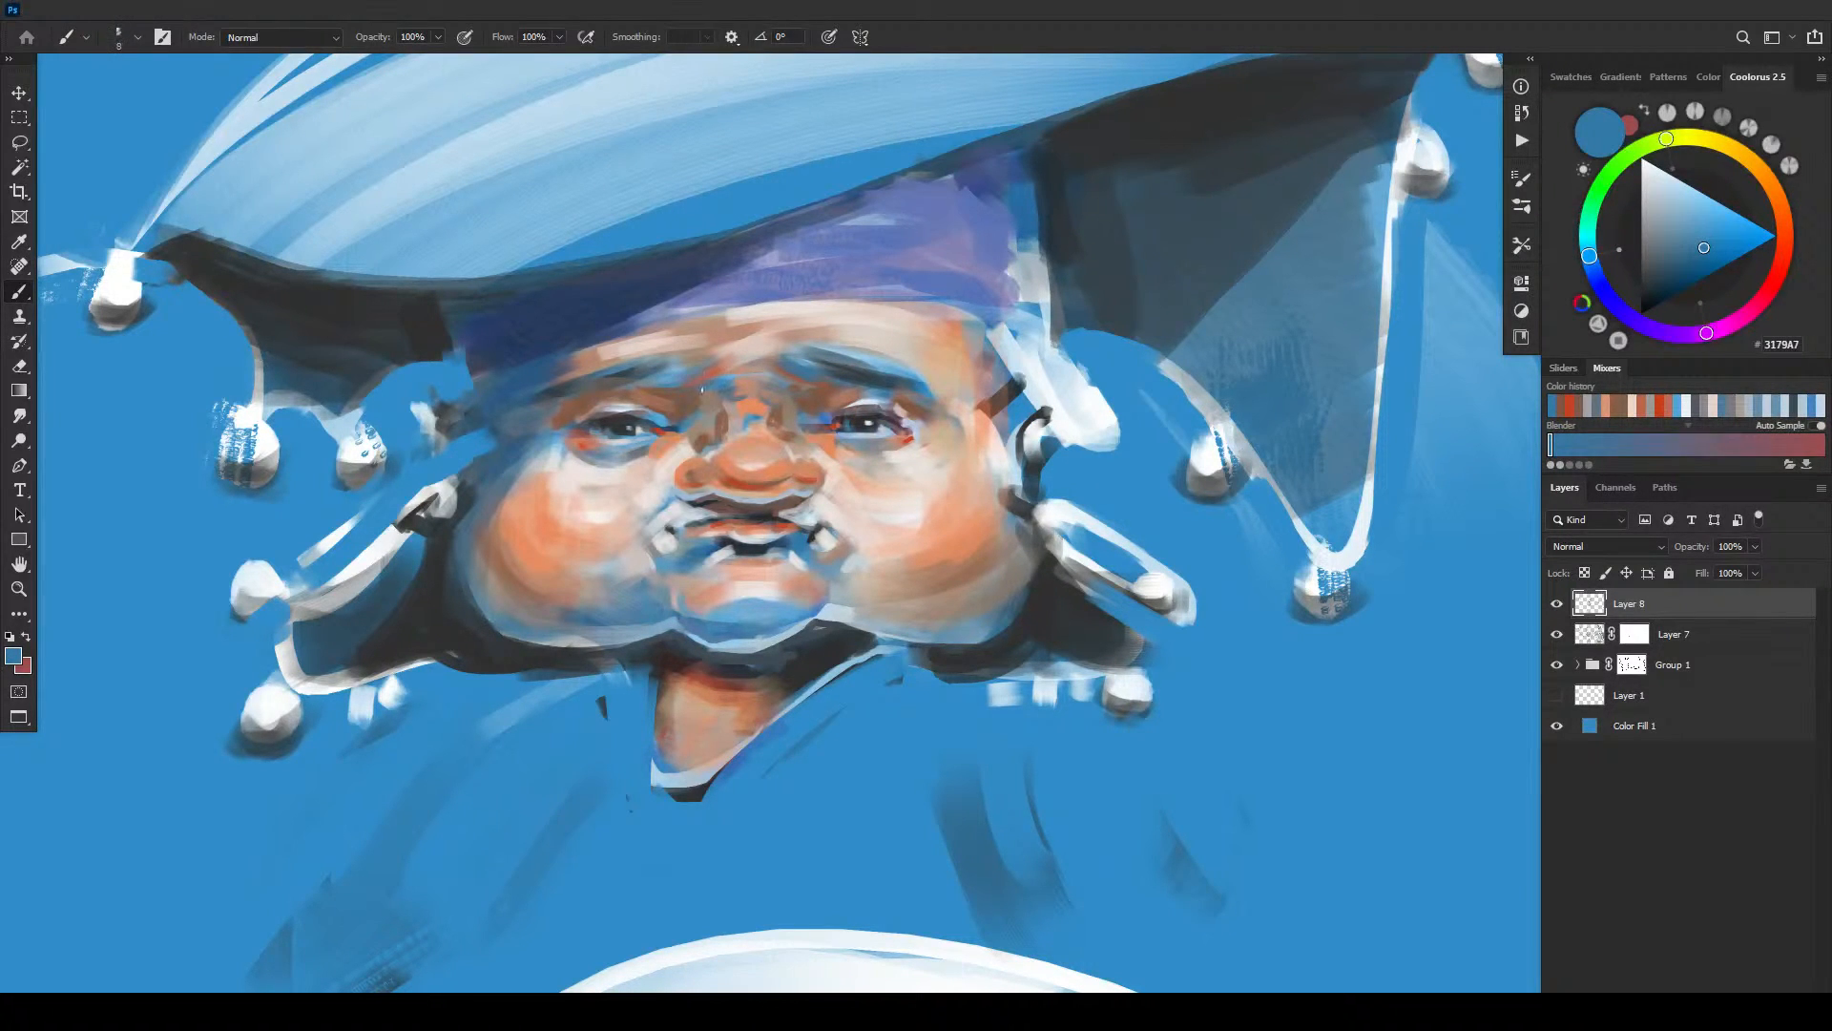
- Detail the inner eye corners beside the nose with sampled orange E18D65 and pale pink-beige E7D8D2 at 15 pixels
{"action": "left_click", "coordinate": [697, 401], "text": "alt"}
{"action": "key", "text": "bracketright"}
{"action": "left_click", "coordinate": [678, 424], "text": "alt"}
{"action": "key", "text": "bracketright"}
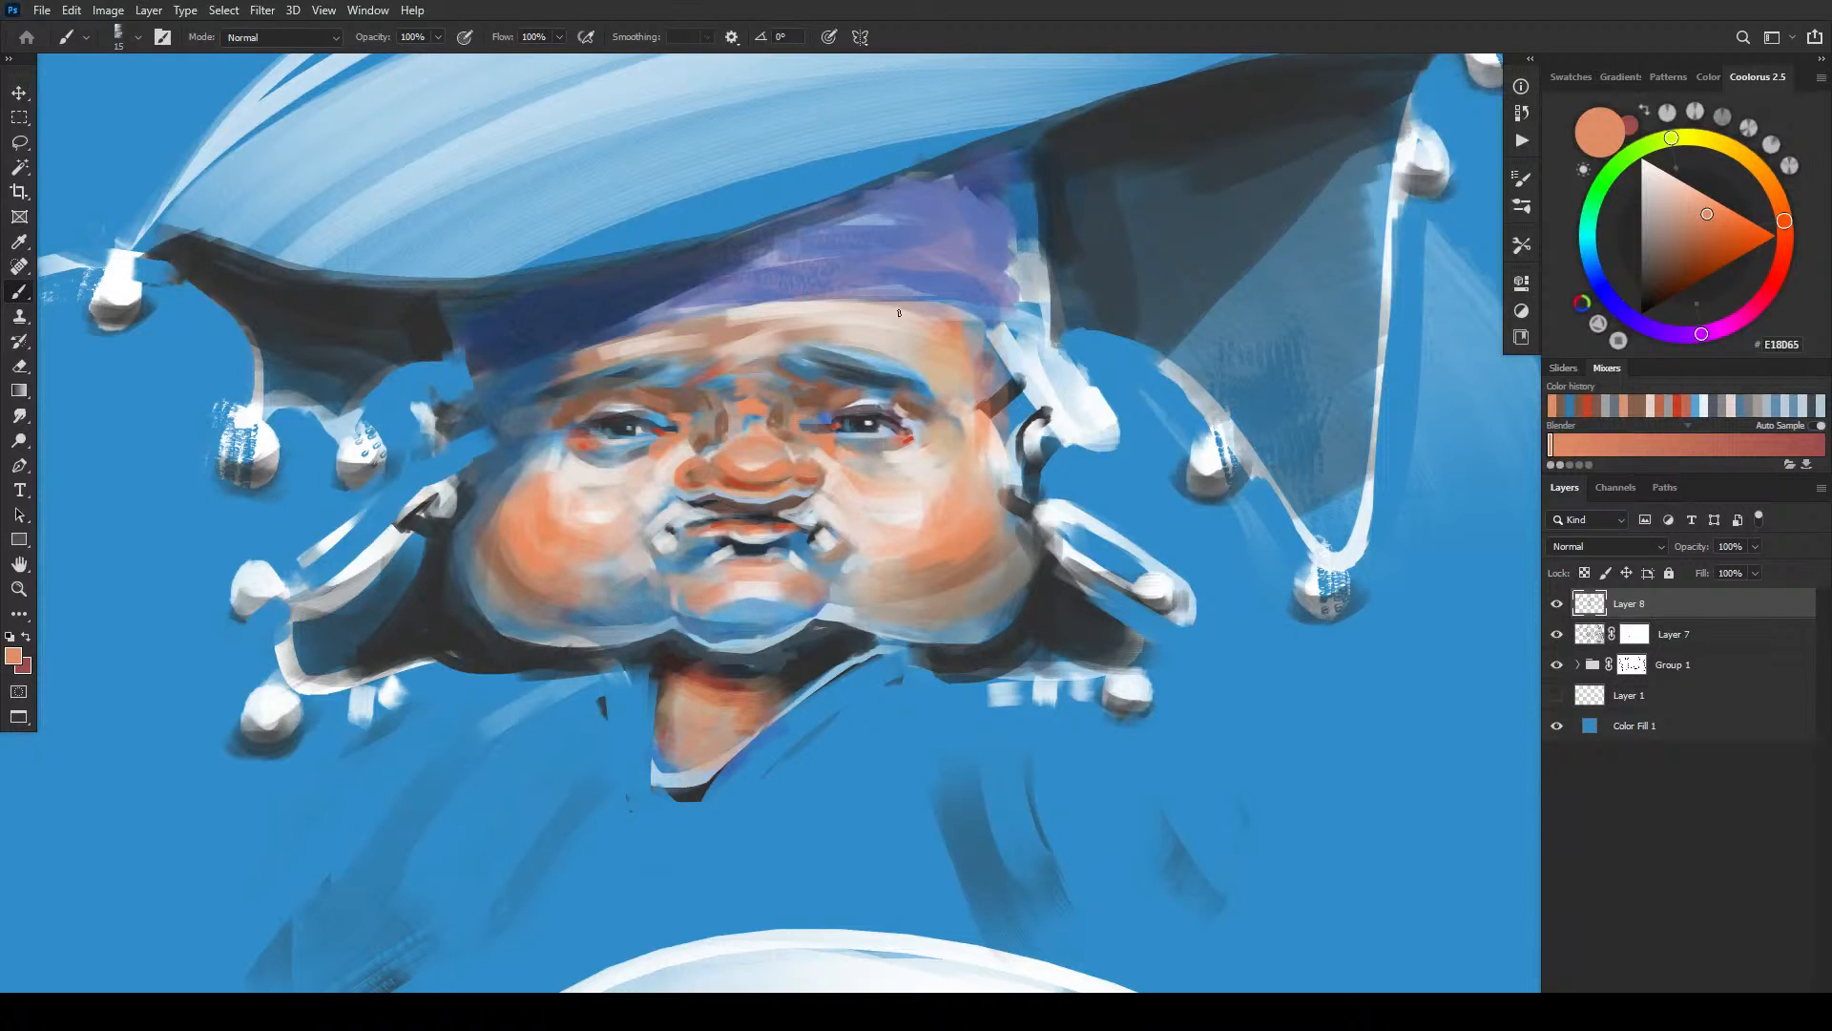
{"action": "left_click", "coordinate": [876, 498], "text": "alt"}
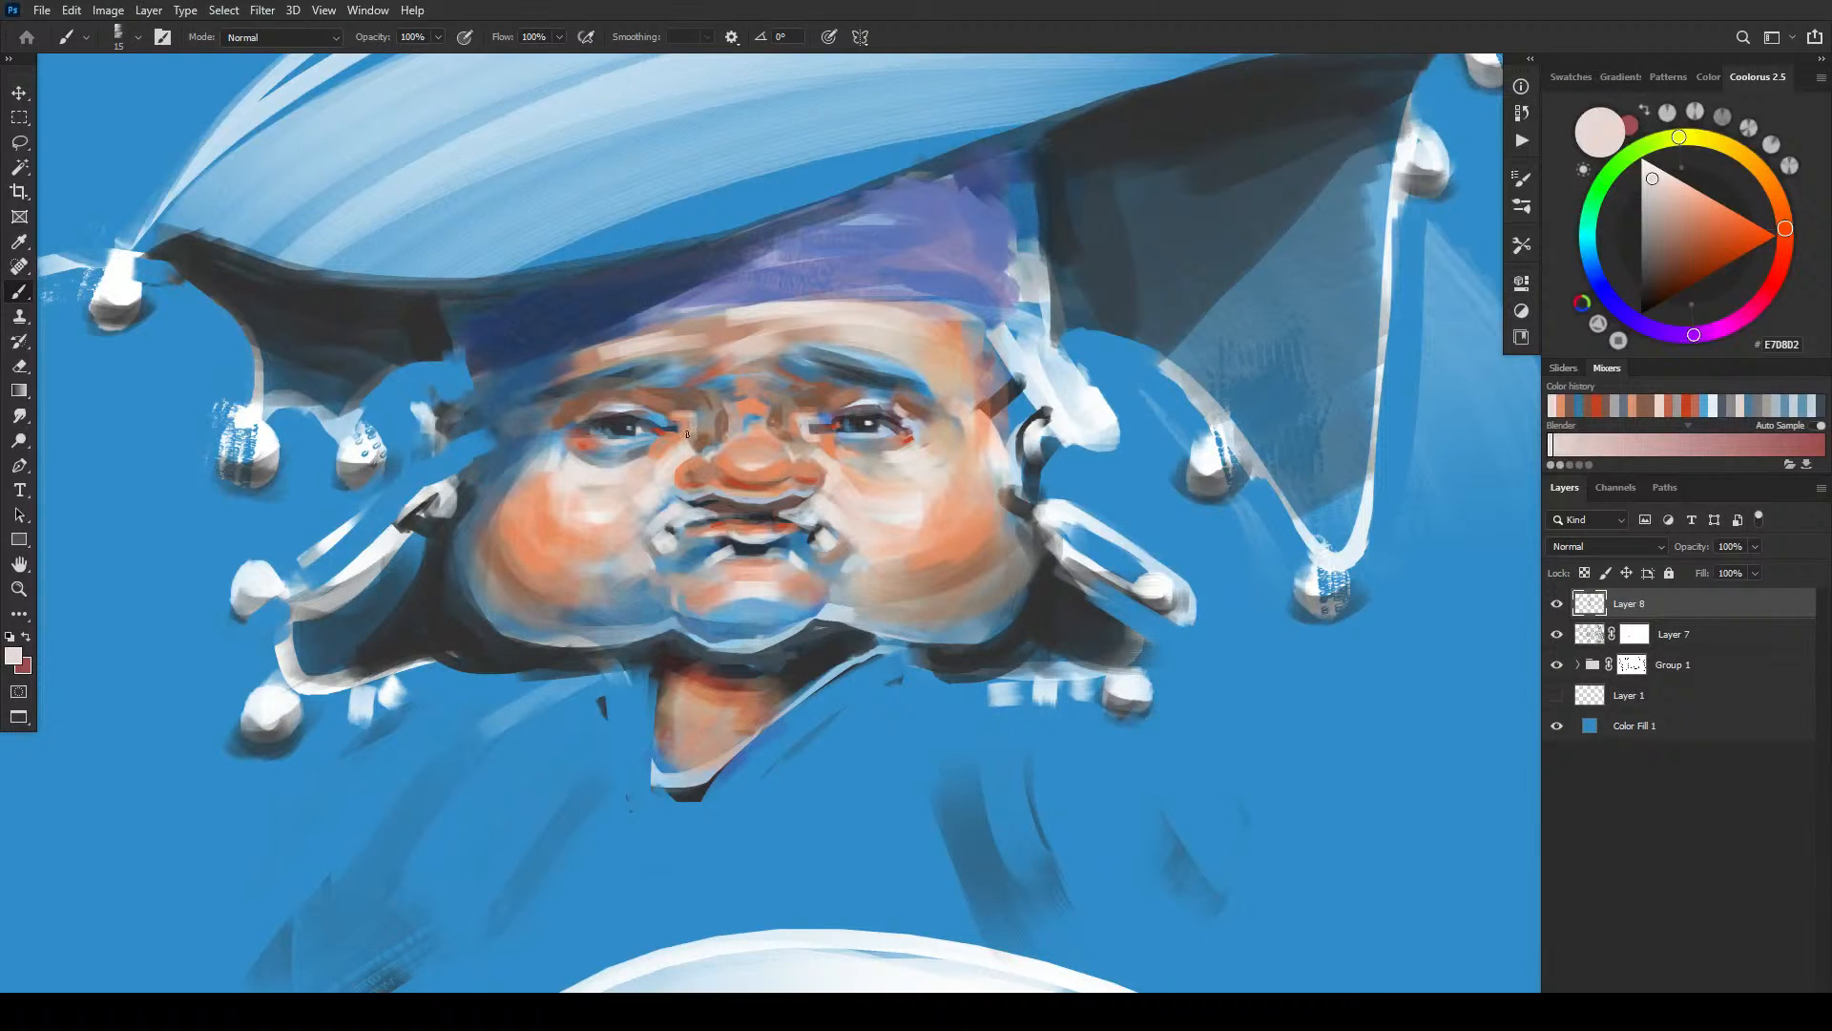
{"action": "left_click_drag", "start_coordinate": [663, 438], "coordinate": [678, 435]}
- Model the centre of the forehead with sampled grey A9A1A2, pale beiges D8BFB4 and CFB9B1 and a muted tan at 25 pixels
{"action": "key", "text": "bracketright"}
{"action": "left_click", "coordinate": [769, 362], "text": "alt"}
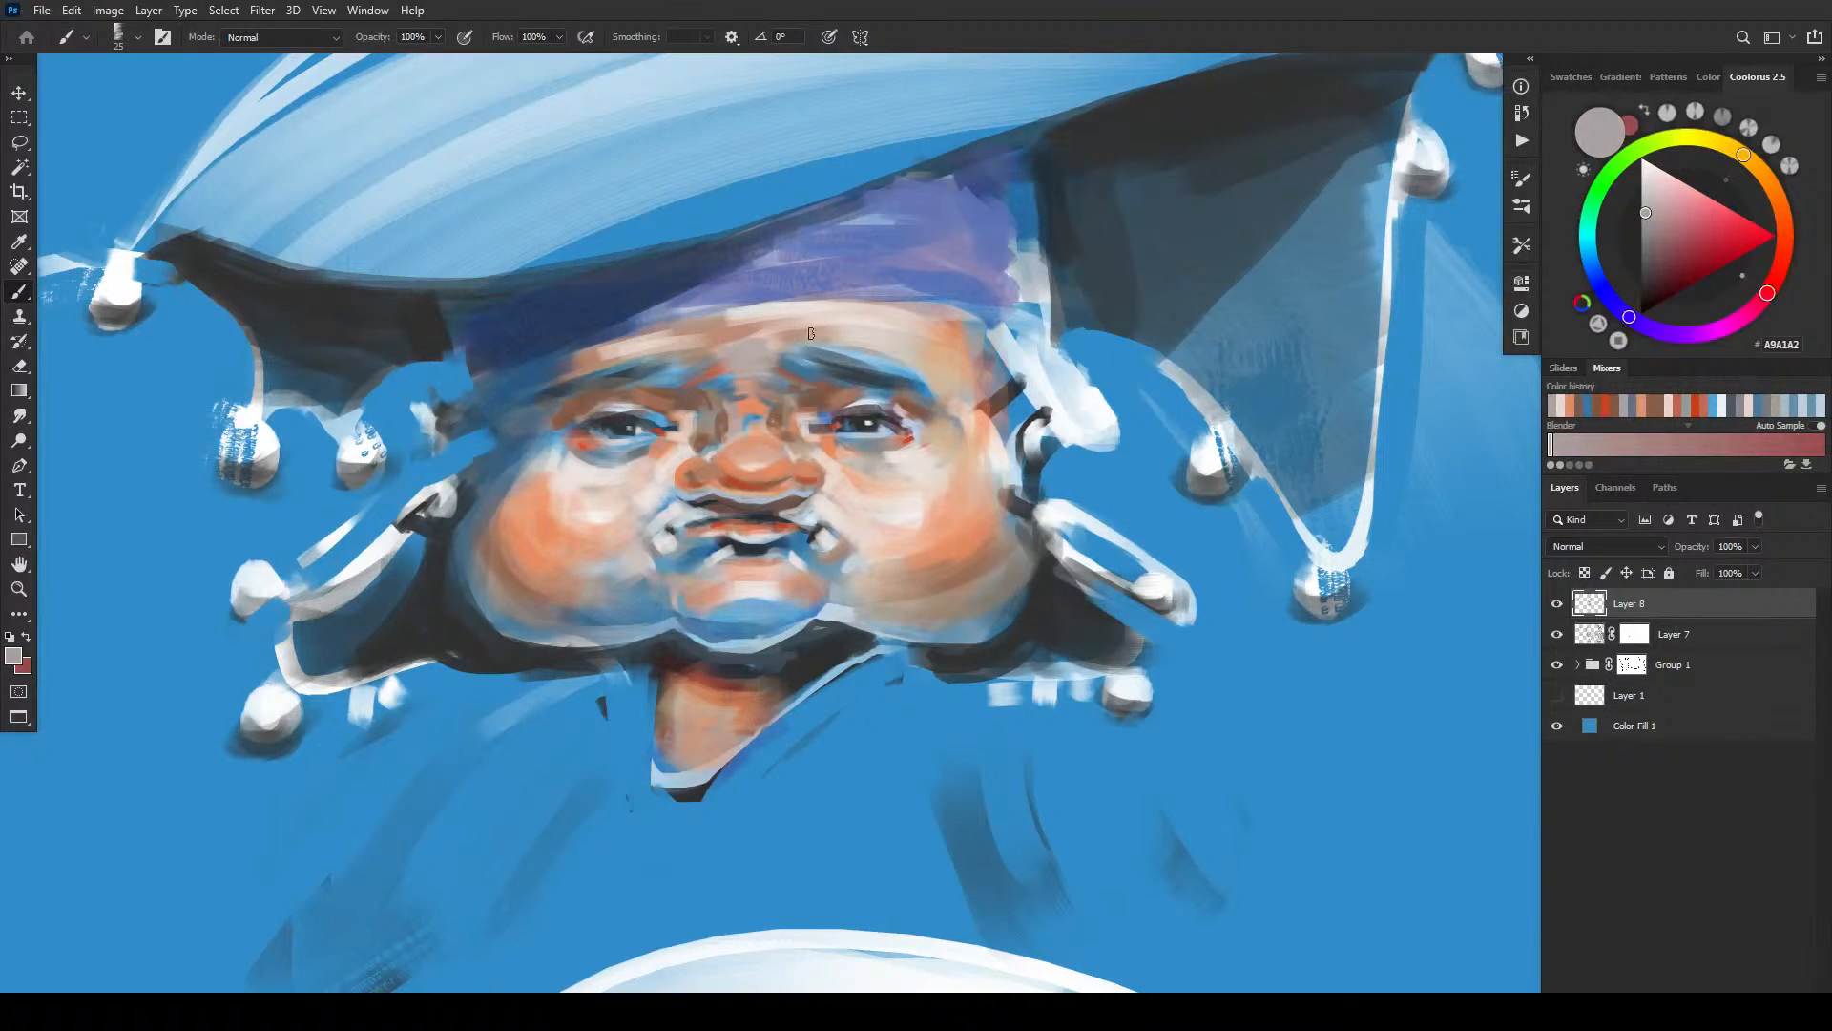
{"action": "left_click", "coordinate": [770, 343], "text": "alt"}
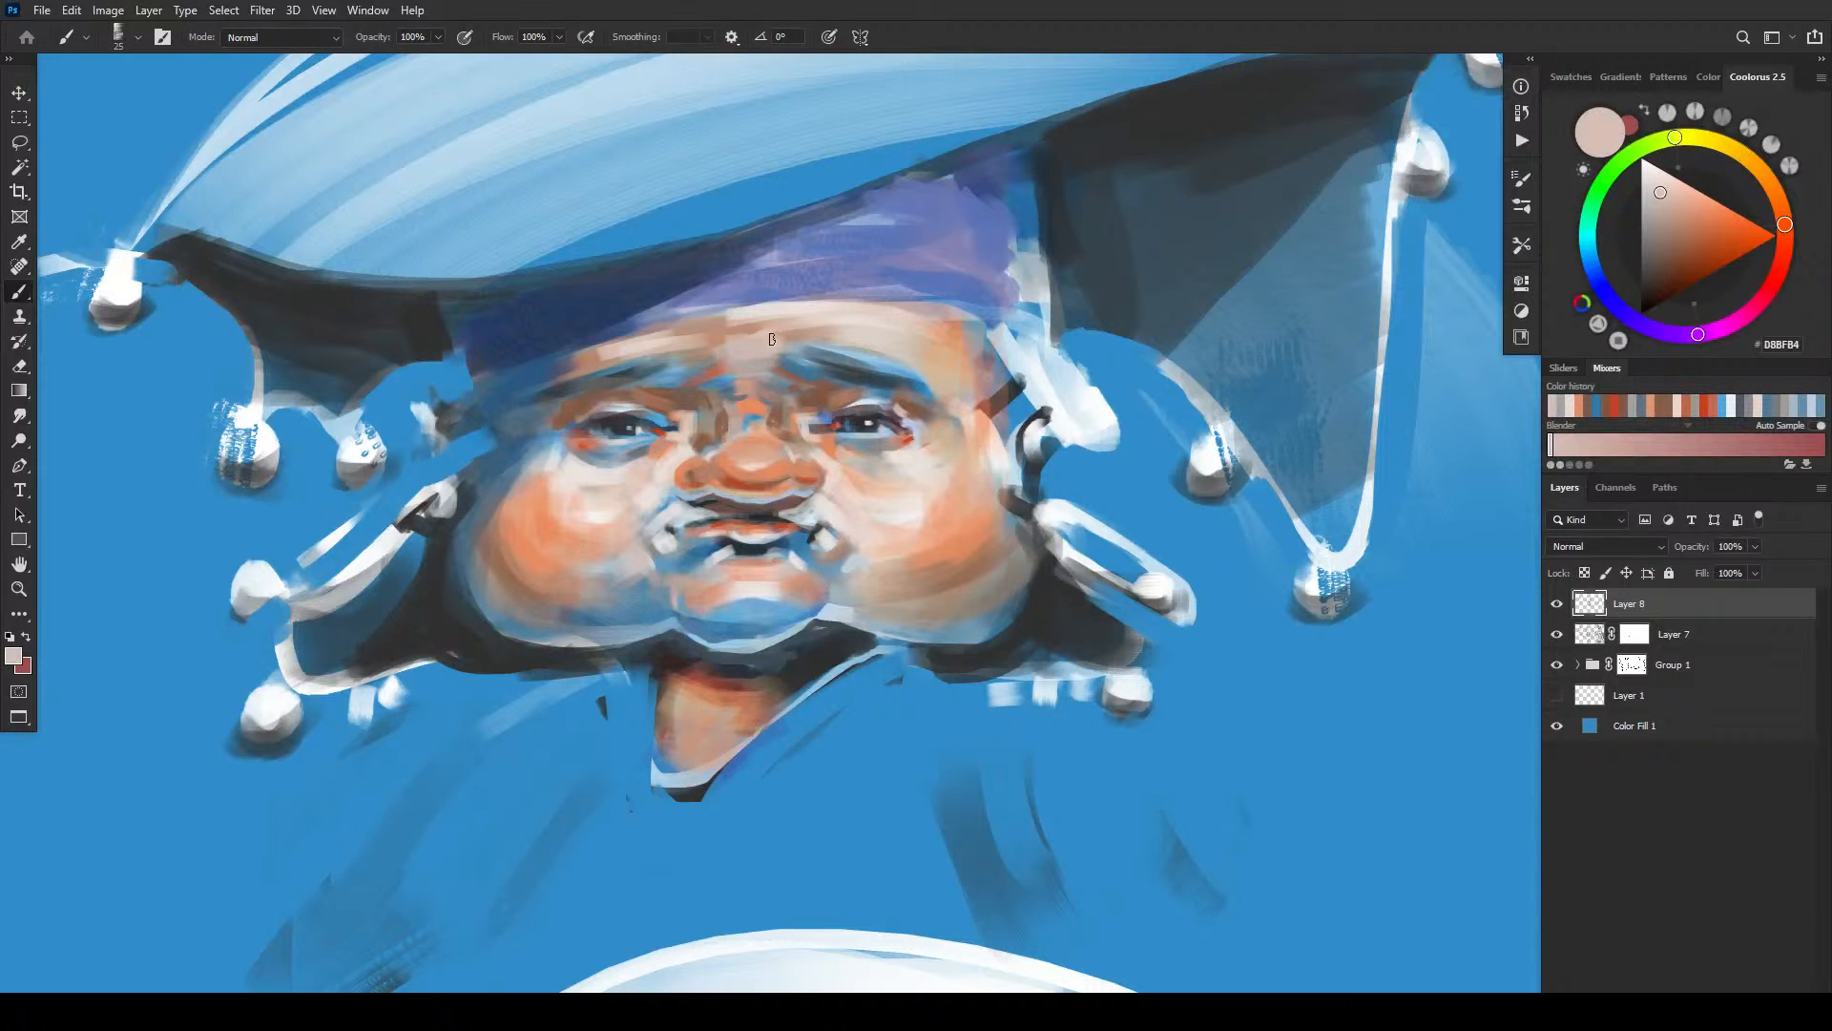
{"action": "left_click", "coordinate": [740, 341], "text": "alt"}
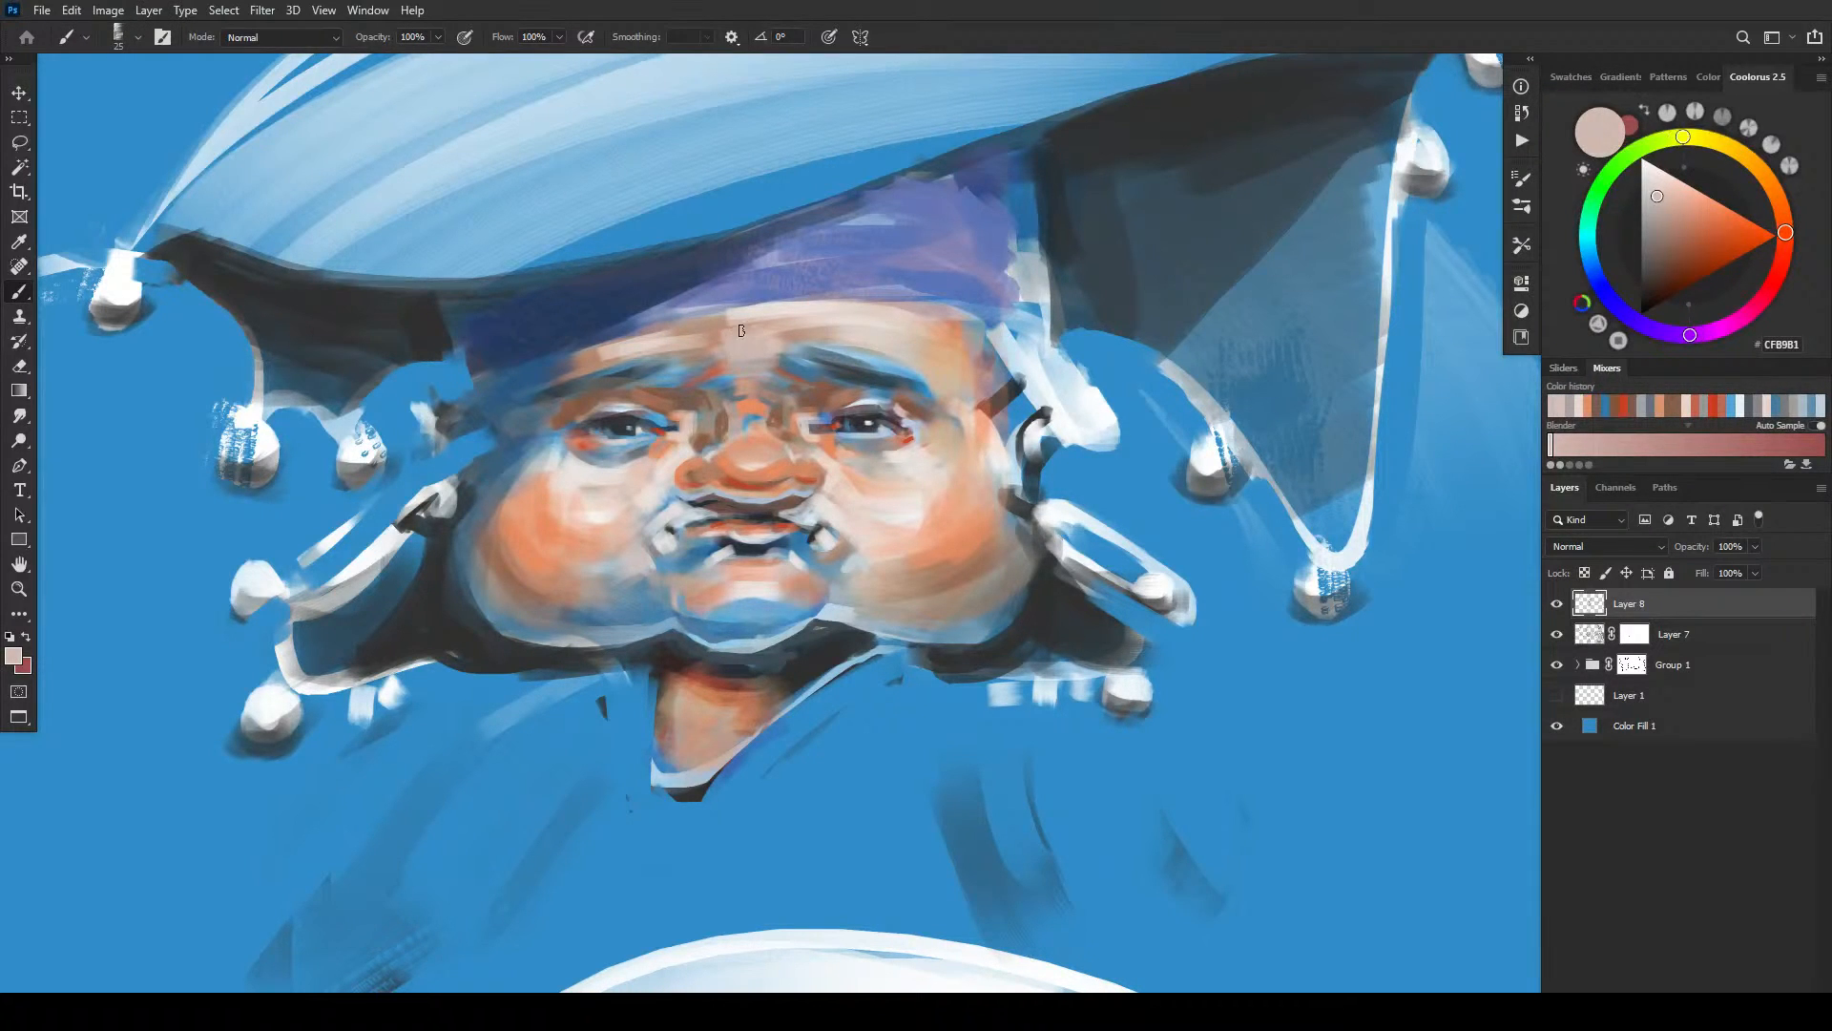
{"action": "left_click", "coordinate": [717, 342], "text": "alt"}
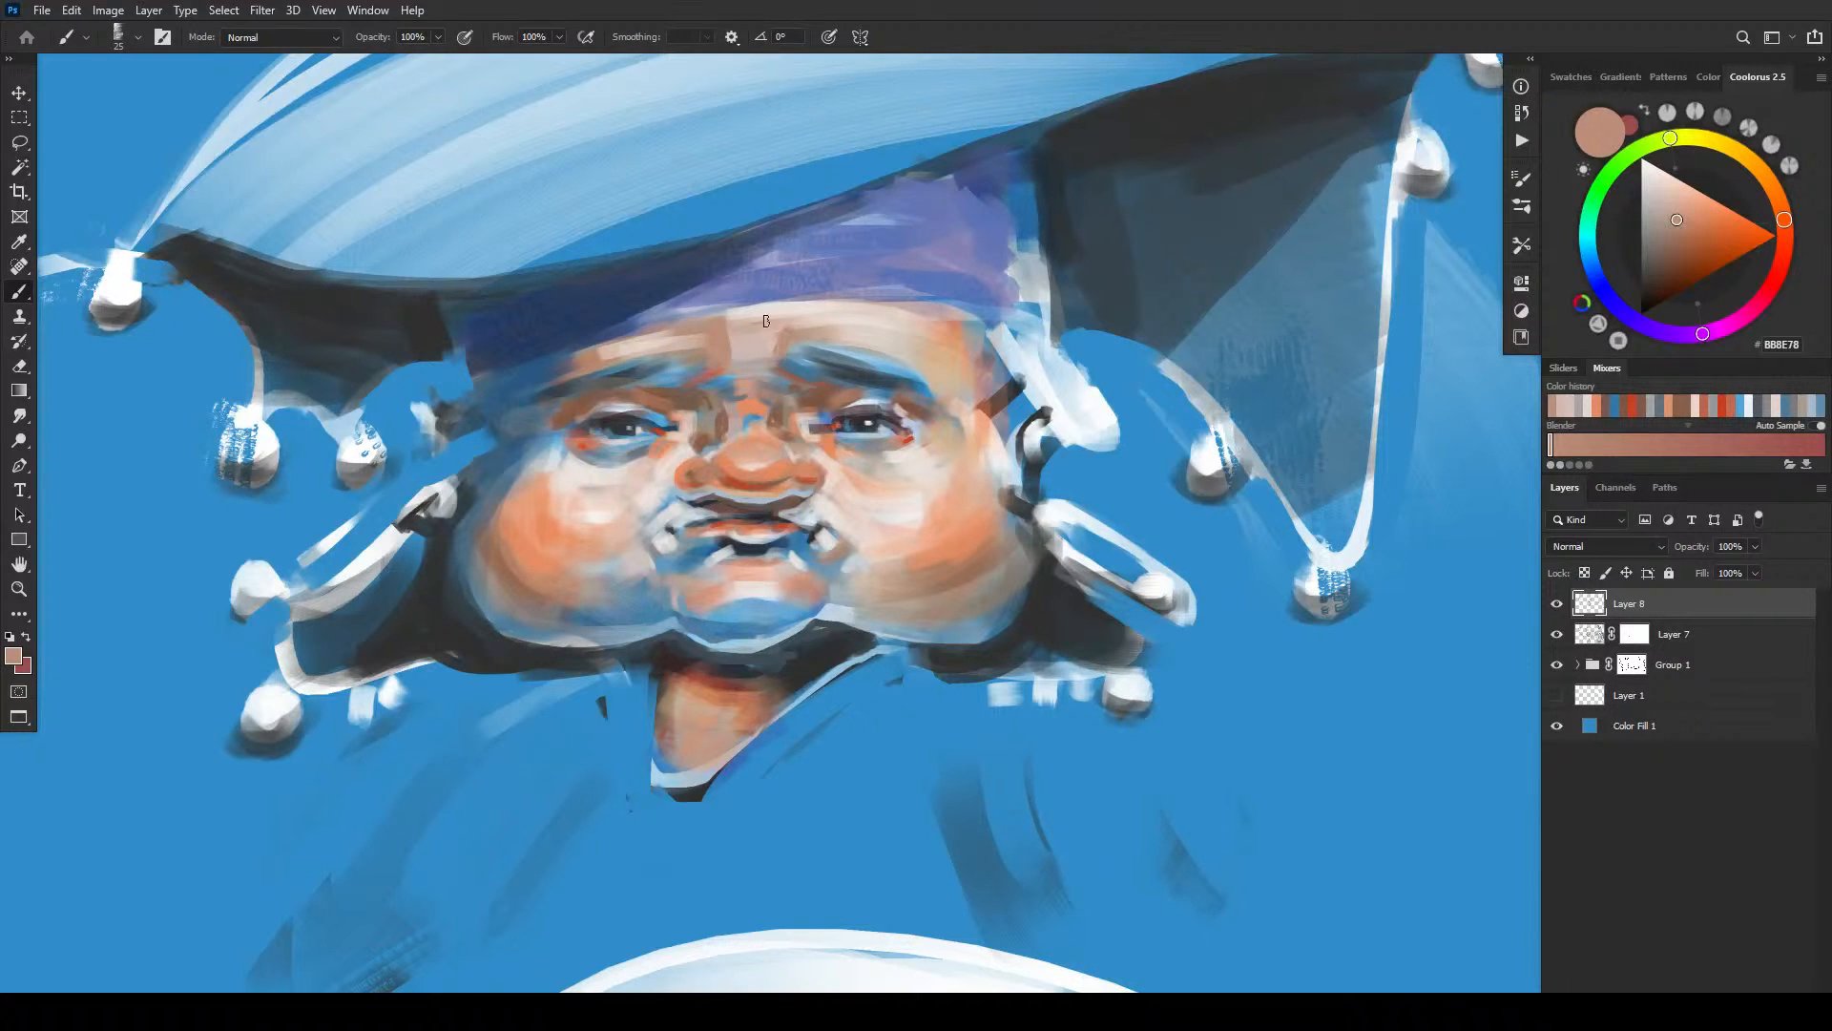
{"action": "left_click", "coordinate": [753, 344], "text": "alt"}
{"action": "left_click", "coordinate": [774, 339], "text": "alt"}
{"action": "left_click_drag", "start_coordinate": [779, 325], "coordinate": [768, 350]}
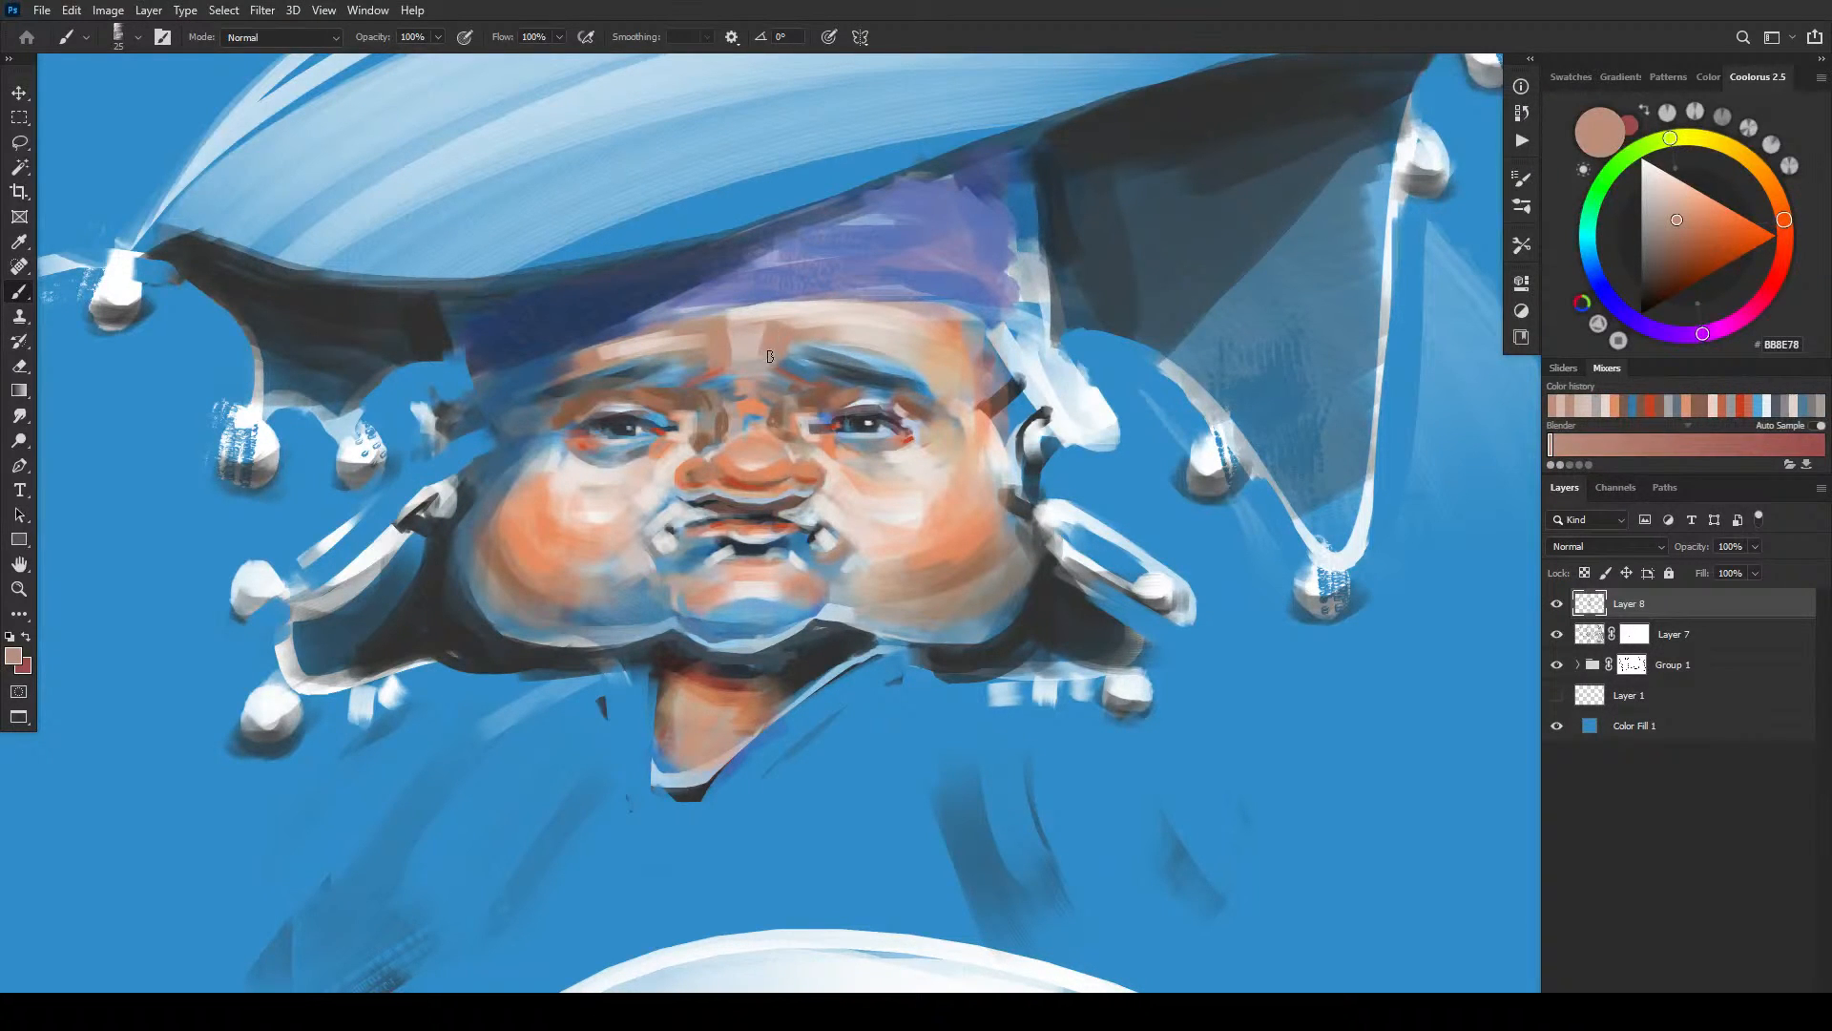
- Lighten the forehead just above the right-hand brow's inner end with sampled beiges C09A88 and DFCDC4
{"action": "left_click", "coordinate": [754, 335], "text": "alt"}
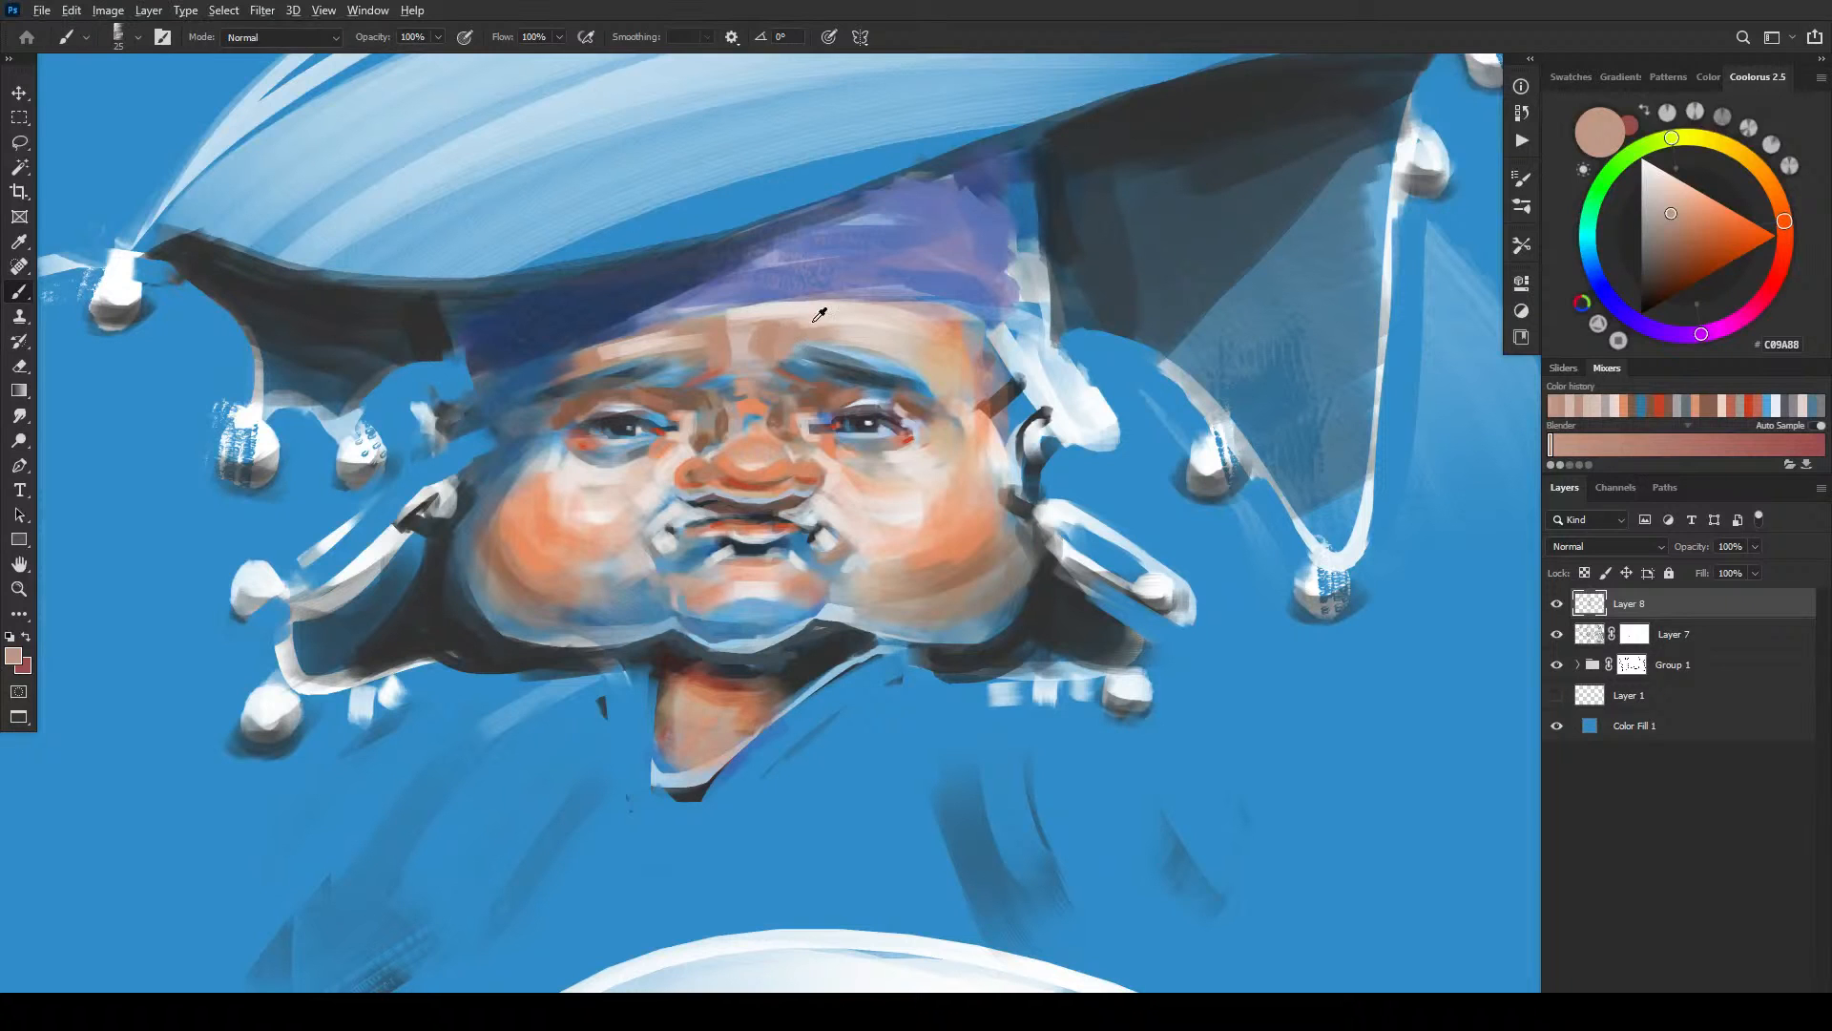
{"action": "left_click", "coordinate": [815, 315], "text": "alt"}
{"action": "left_click_drag", "start_coordinate": [800, 343], "coordinate": [815, 364]}
{"action": "key", "text": "bracketright"}
{"action": "key", "text": "bracketright"}
{"action": "key", "text": "bracketright"}
{"action": "key", "text": "bracketright"}
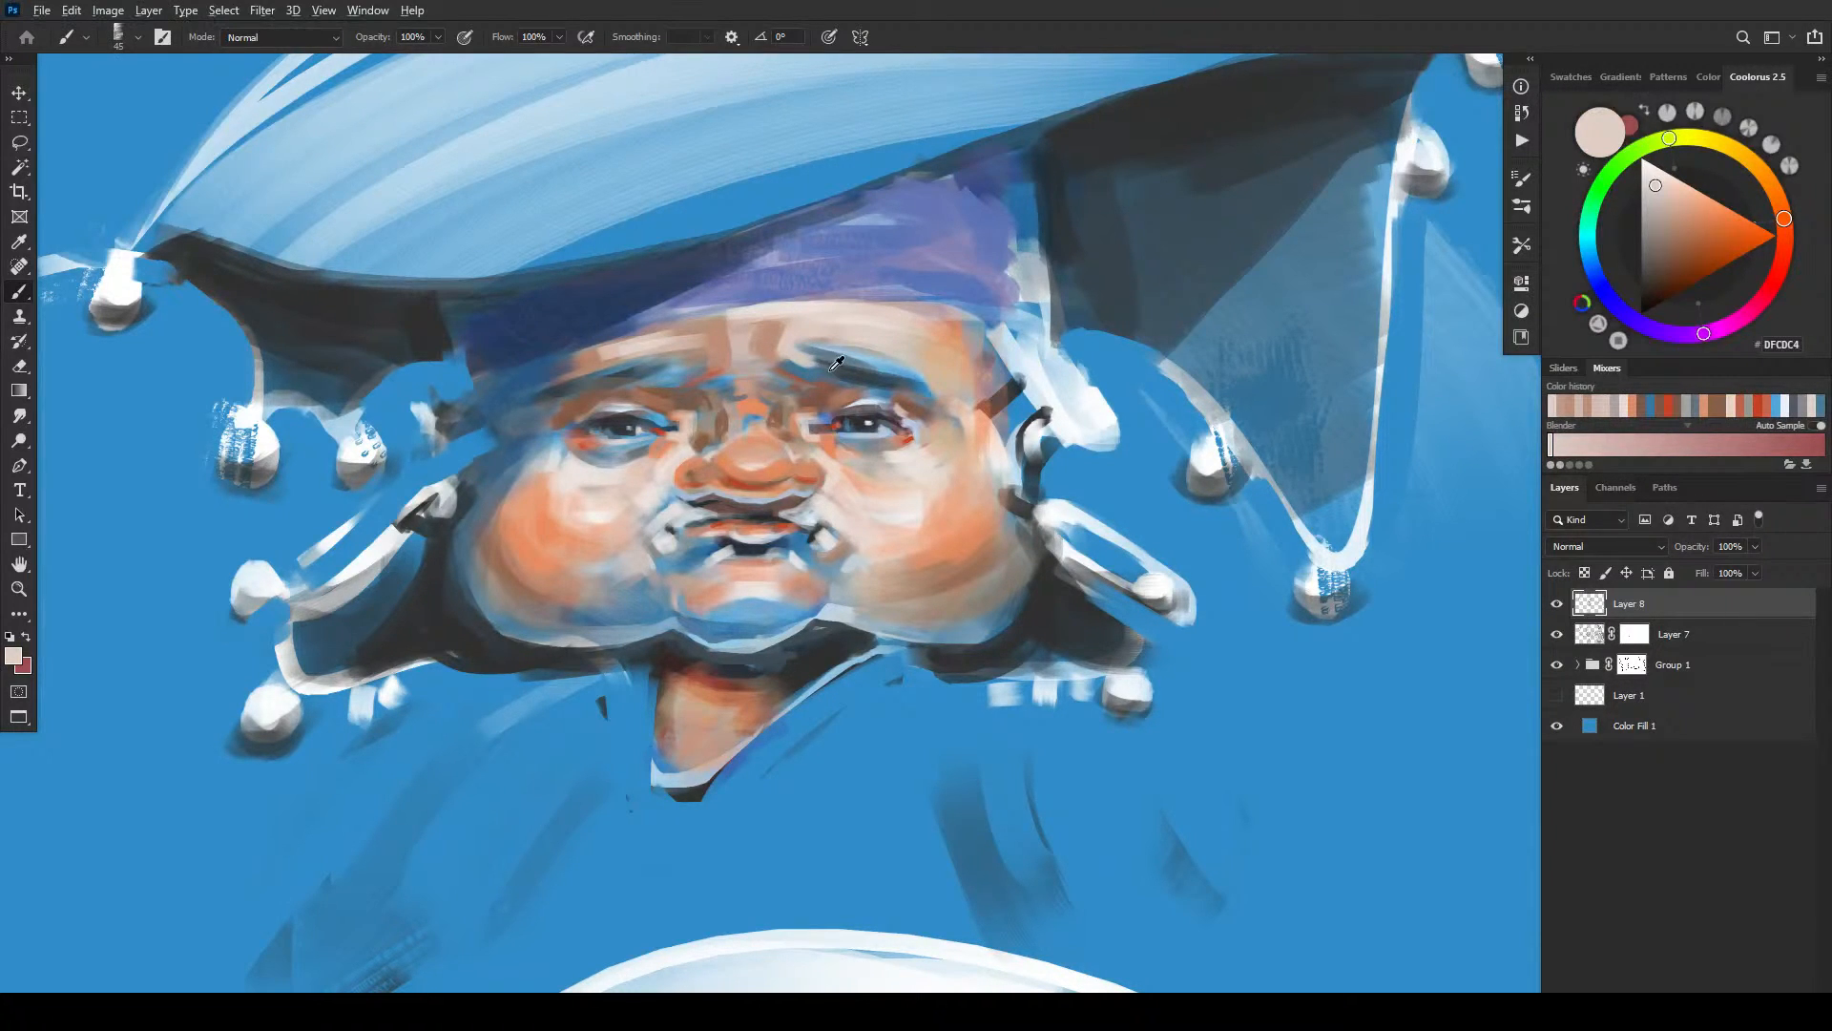
- Refine the inner end of the right-hand brow with sampled slate 747781 and pale beige DDC9C0 at 20 pixels
{"action": "left_click", "coordinate": [933, 404], "text": "alt"}
{"action": "key", "text": "bracketleft"}
{"action": "key", "text": "bracketleft"}
{"action": "key", "text": "bracketleft"}
{"action": "key", "text": "bracketleft"}
{"action": "key", "text": "bracketleft"}
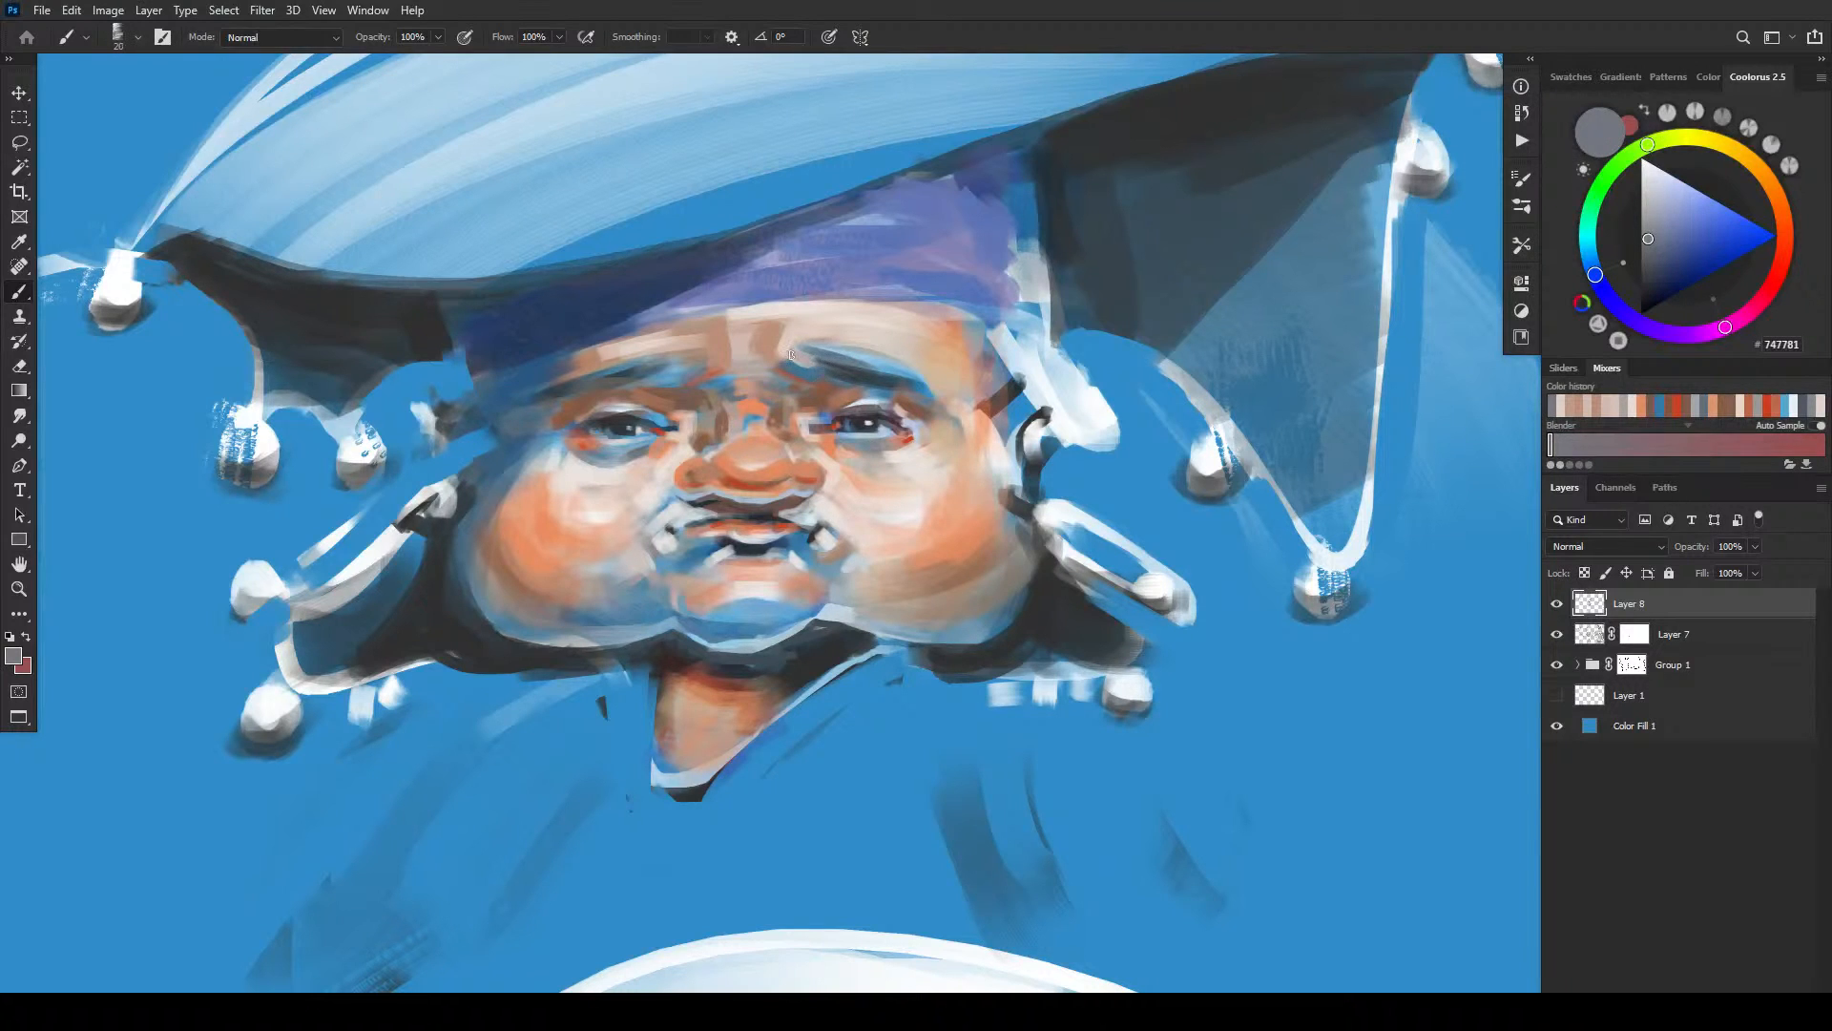
{"action": "left_click", "coordinate": [790, 340], "text": "alt"}
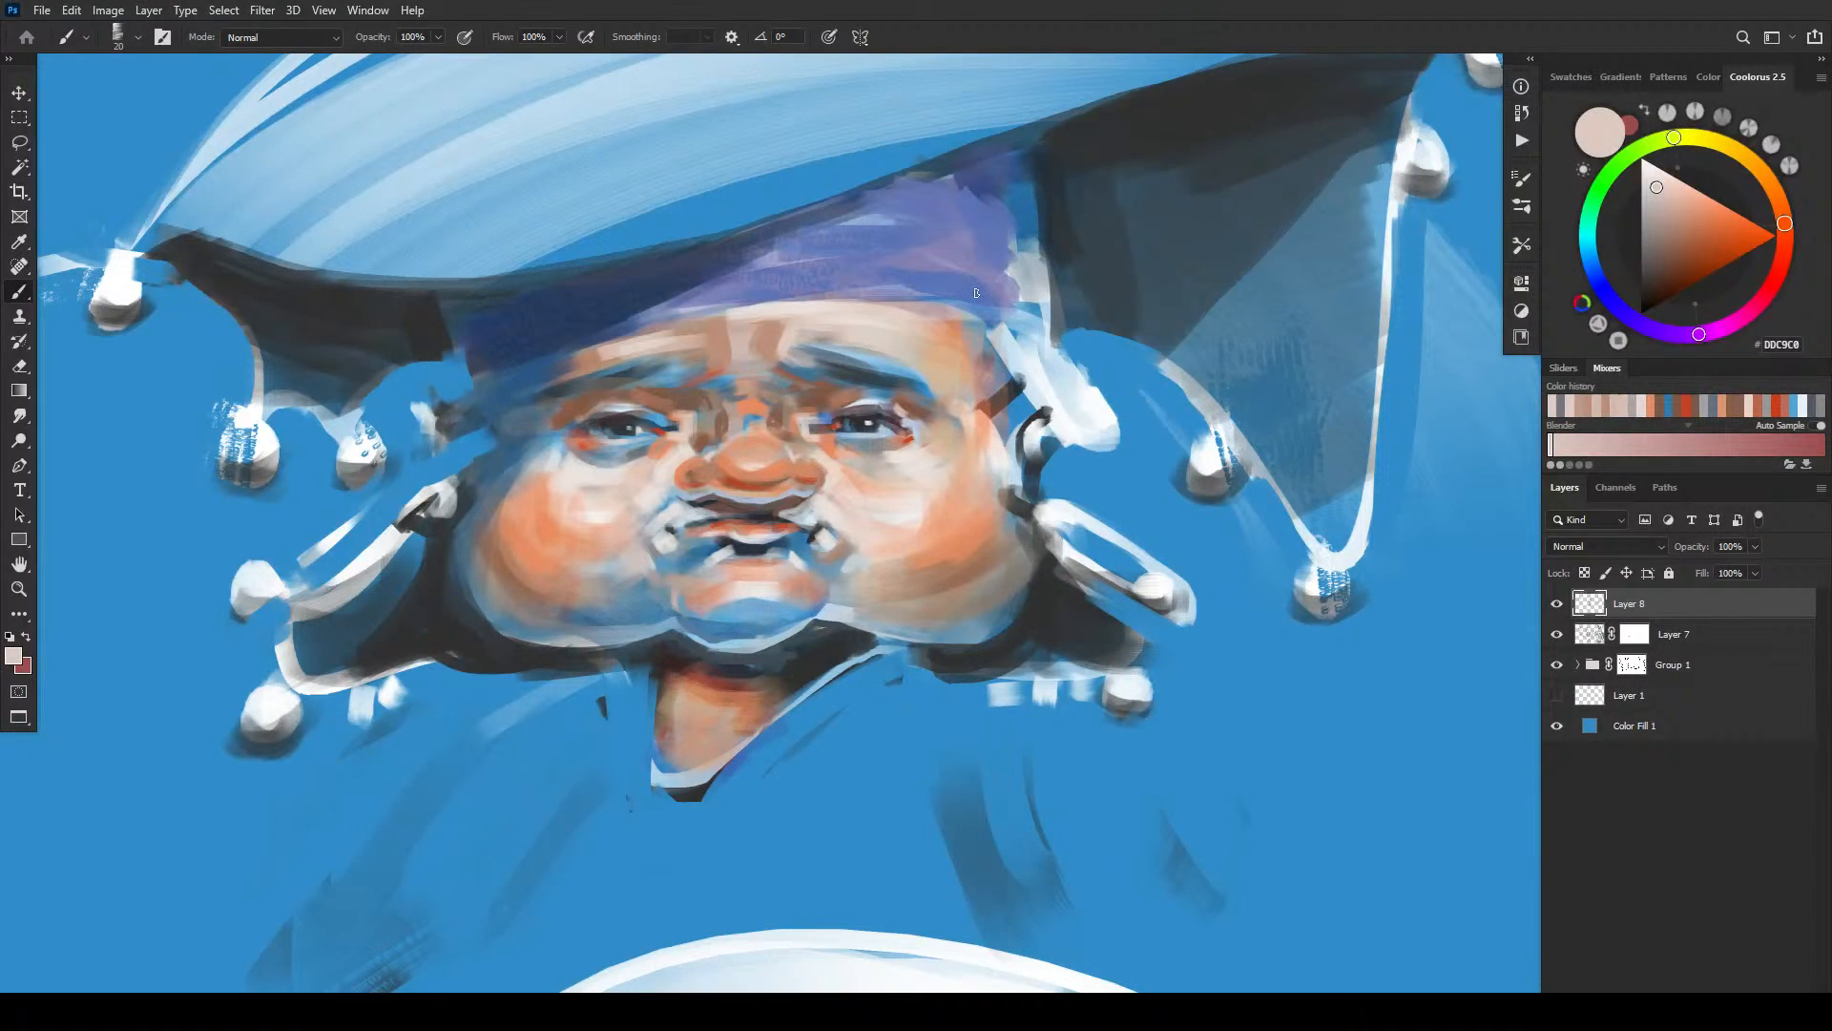
- Blend the vertical frown furrows with a sampled muted tan at 7 pixels and beige C9AC9F at 40 pixels
{"action": "left_click", "coordinate": [772, 334], "text": "alt"}
{"action": "key", "text": "bracketleft"}
{"action": "key", "text": "bracketleft"}
{"action": "key", "text": "bracketleft"}
{"action": "key", "text": "bracketleft"}
{"action": "key", "text": "bracketleft"}
{"action": "key", "text": "bracketleft"}
{"action": "key", "text": "bracketleft"}
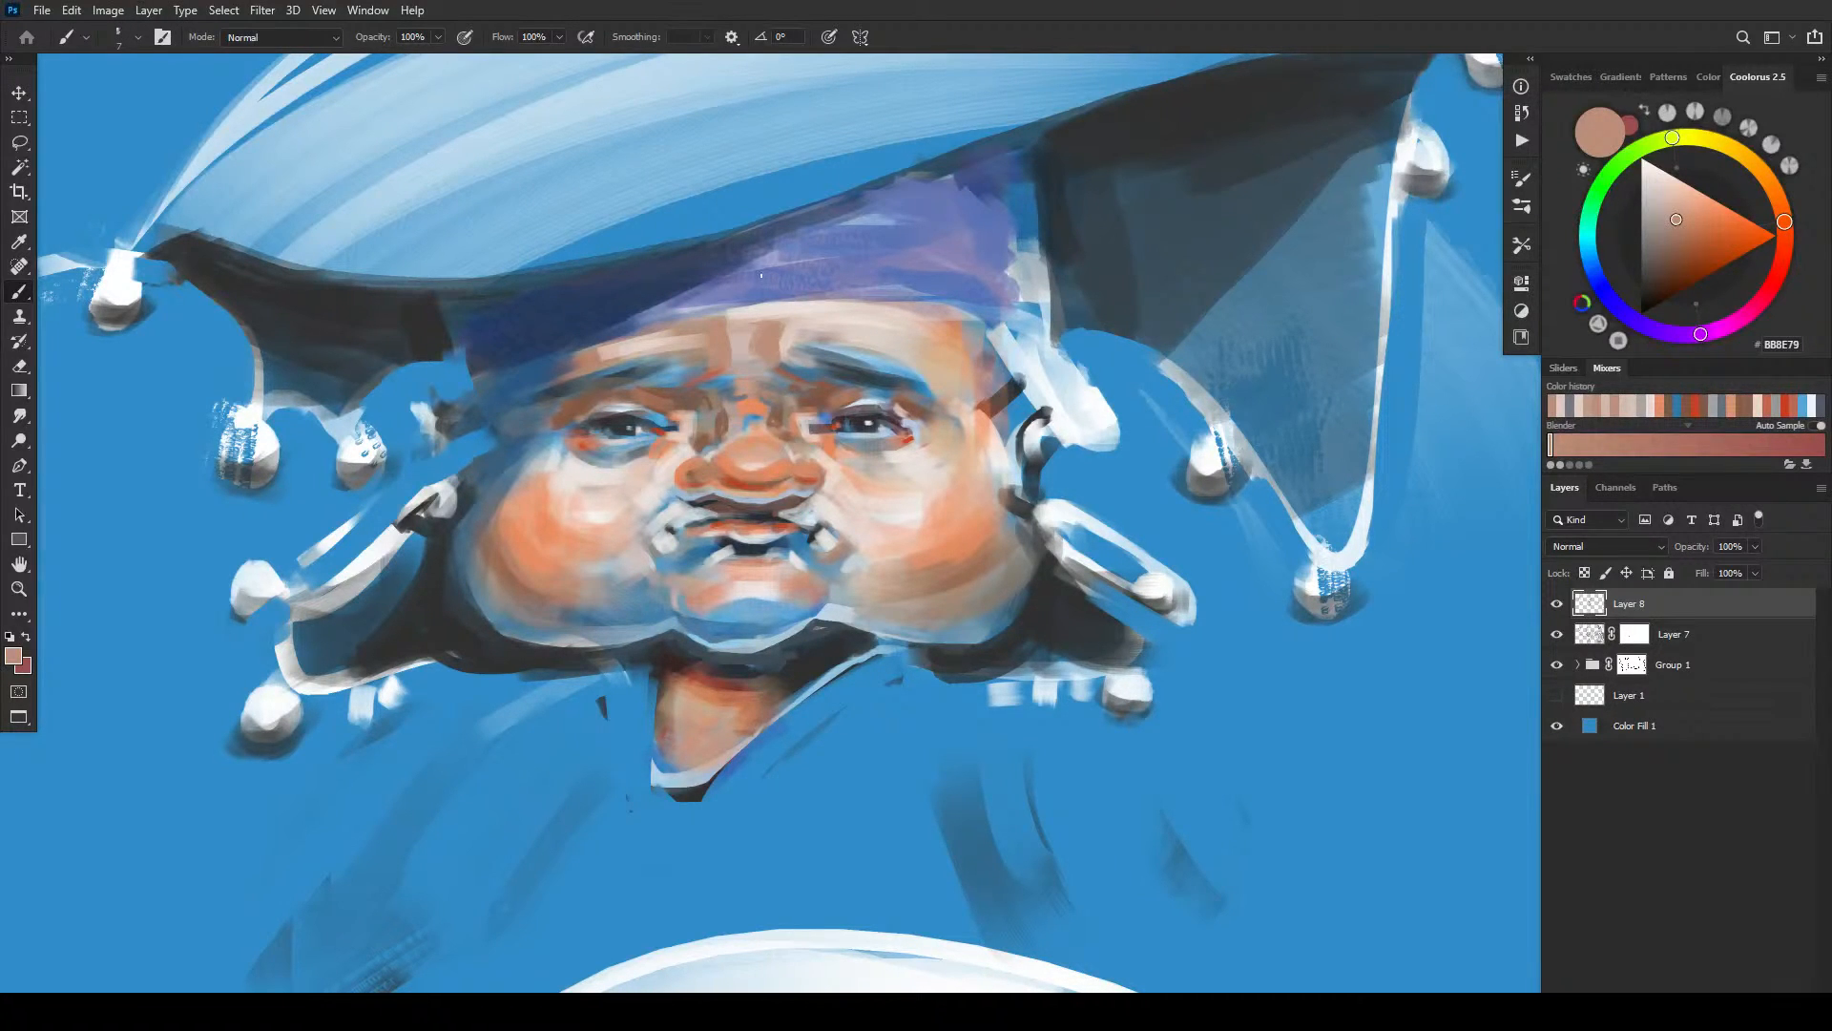
{"action": "left_click", "coordinate": [752, 334], "text": "alt"}
{"action": "key", "text": "bracketright"}
{"action": "key", "text": "bracketright"}
{"action": "key", "text": "bracketright"}
{"action": "key", "text": "bracketright"}
{"action": "key", "text": "bracketright"}
{"action": "key", "text": "bracketright"}
{"action": "key", "text": "bracketright"}
{"action": "key", "text": "bracketright"}
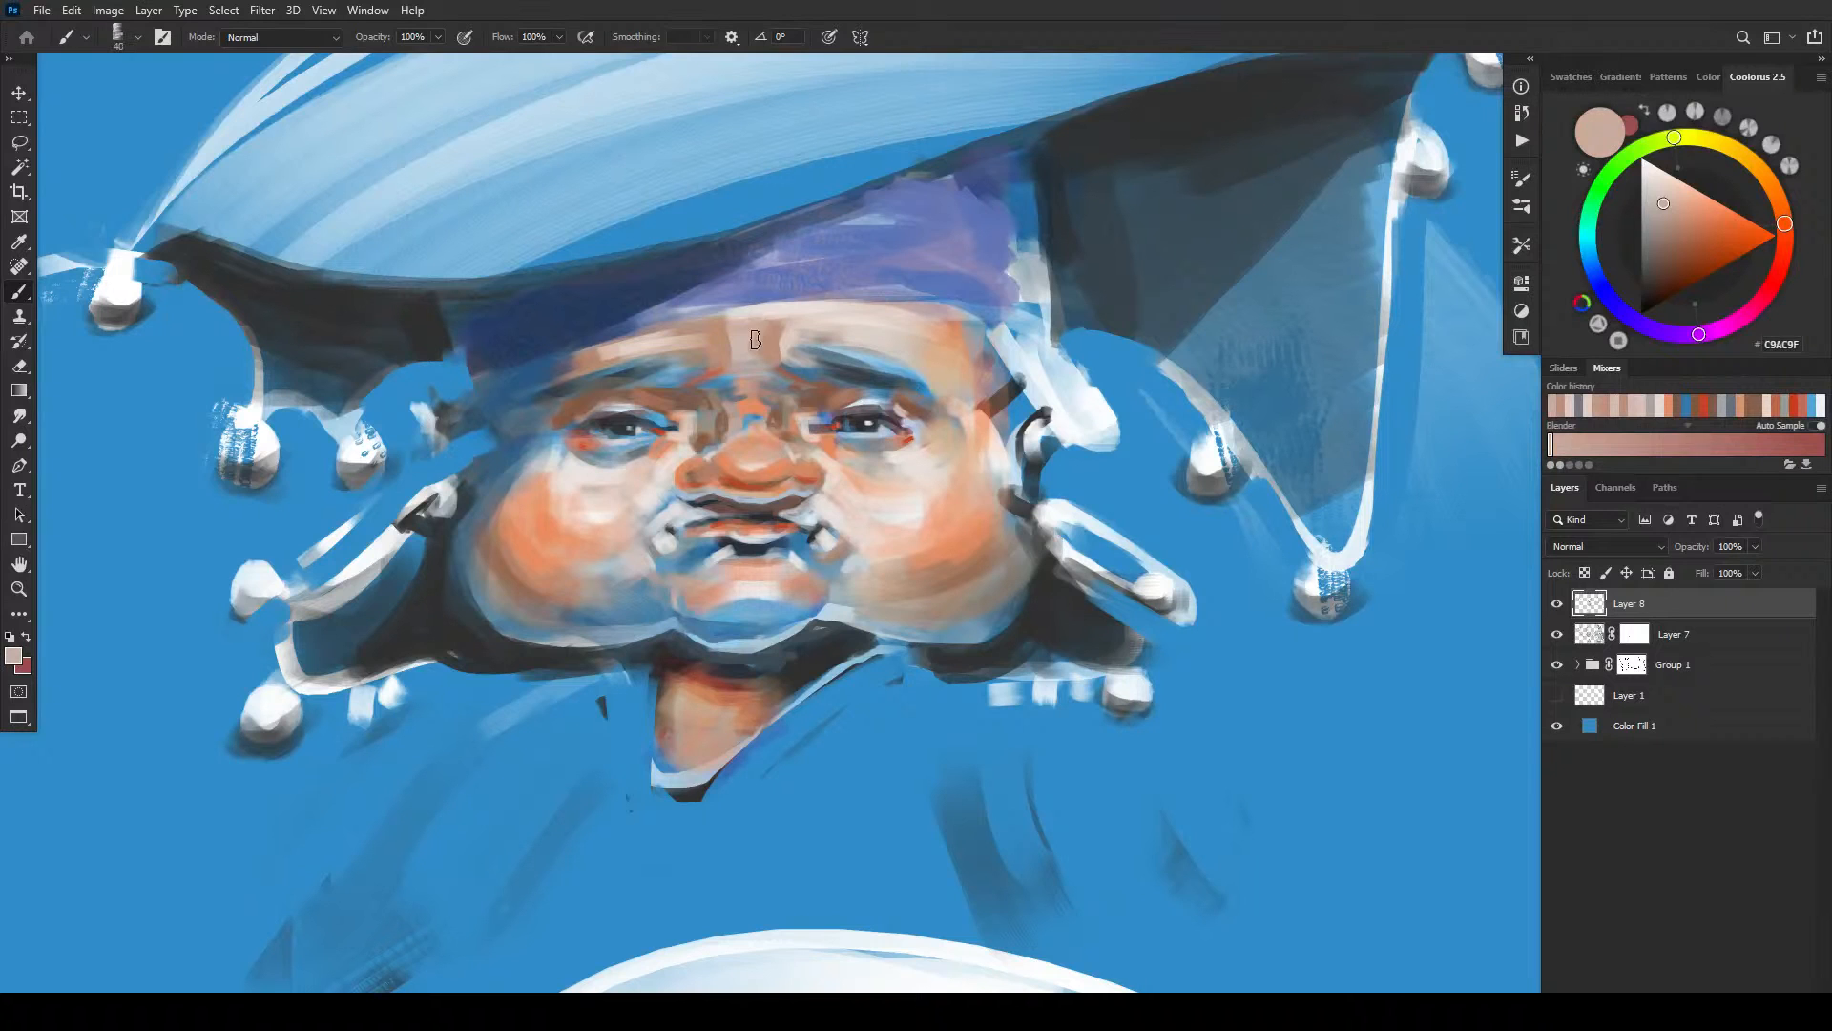
- Define the light crease between the furrows with sampled near-white E9E1DE at 15 pixels and tan C19B89 at 25 pixels
{"action": "left_click", "coordinate": [754, 325], "text": "alt"}
{"action": "key", "text": "bracketleft"}
{"action": "key", "text": "bracketleft"}
{"action": "key", "text": "bracketleft"}
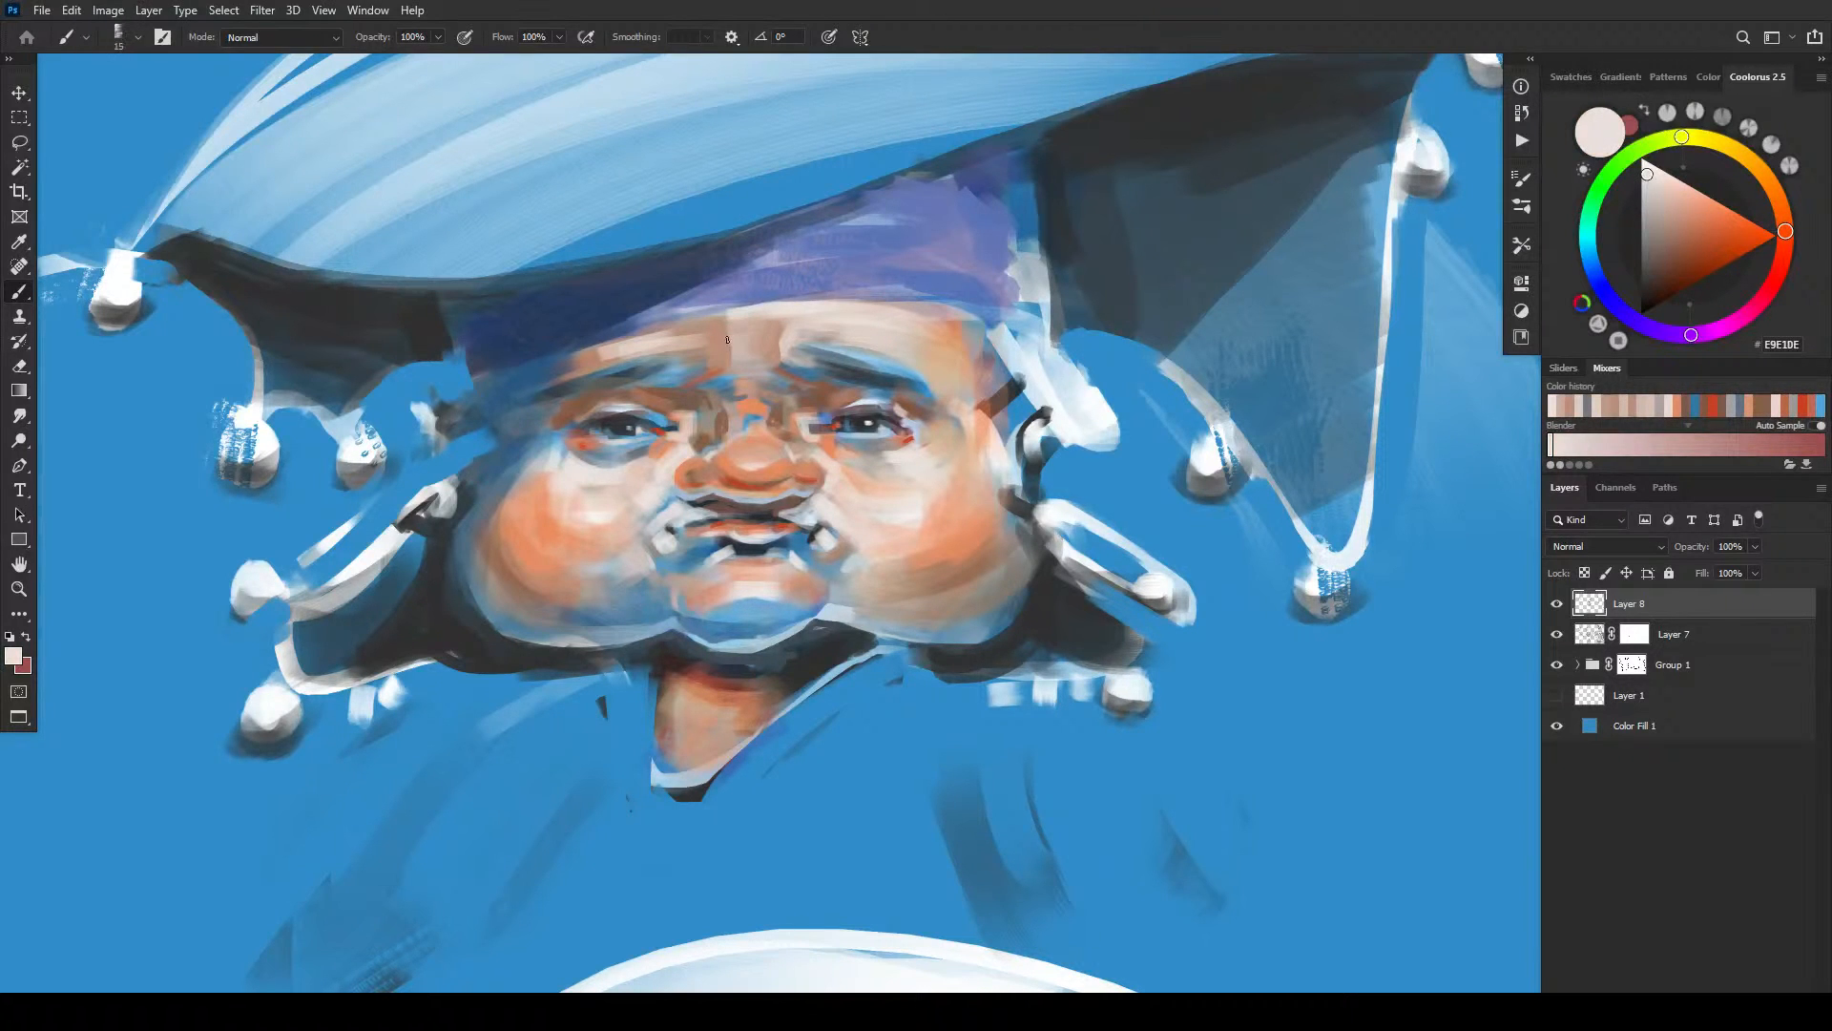
{"action": "key", "text": "bracketleft"}
{"action": "key", "text": "bracketleft"}
{"action": "left_click", "coordinate": [735, 342], "text": "alt"}
{"action": "key", "text": "bracketright"}
{"action": "key", "text": "bracketright"}
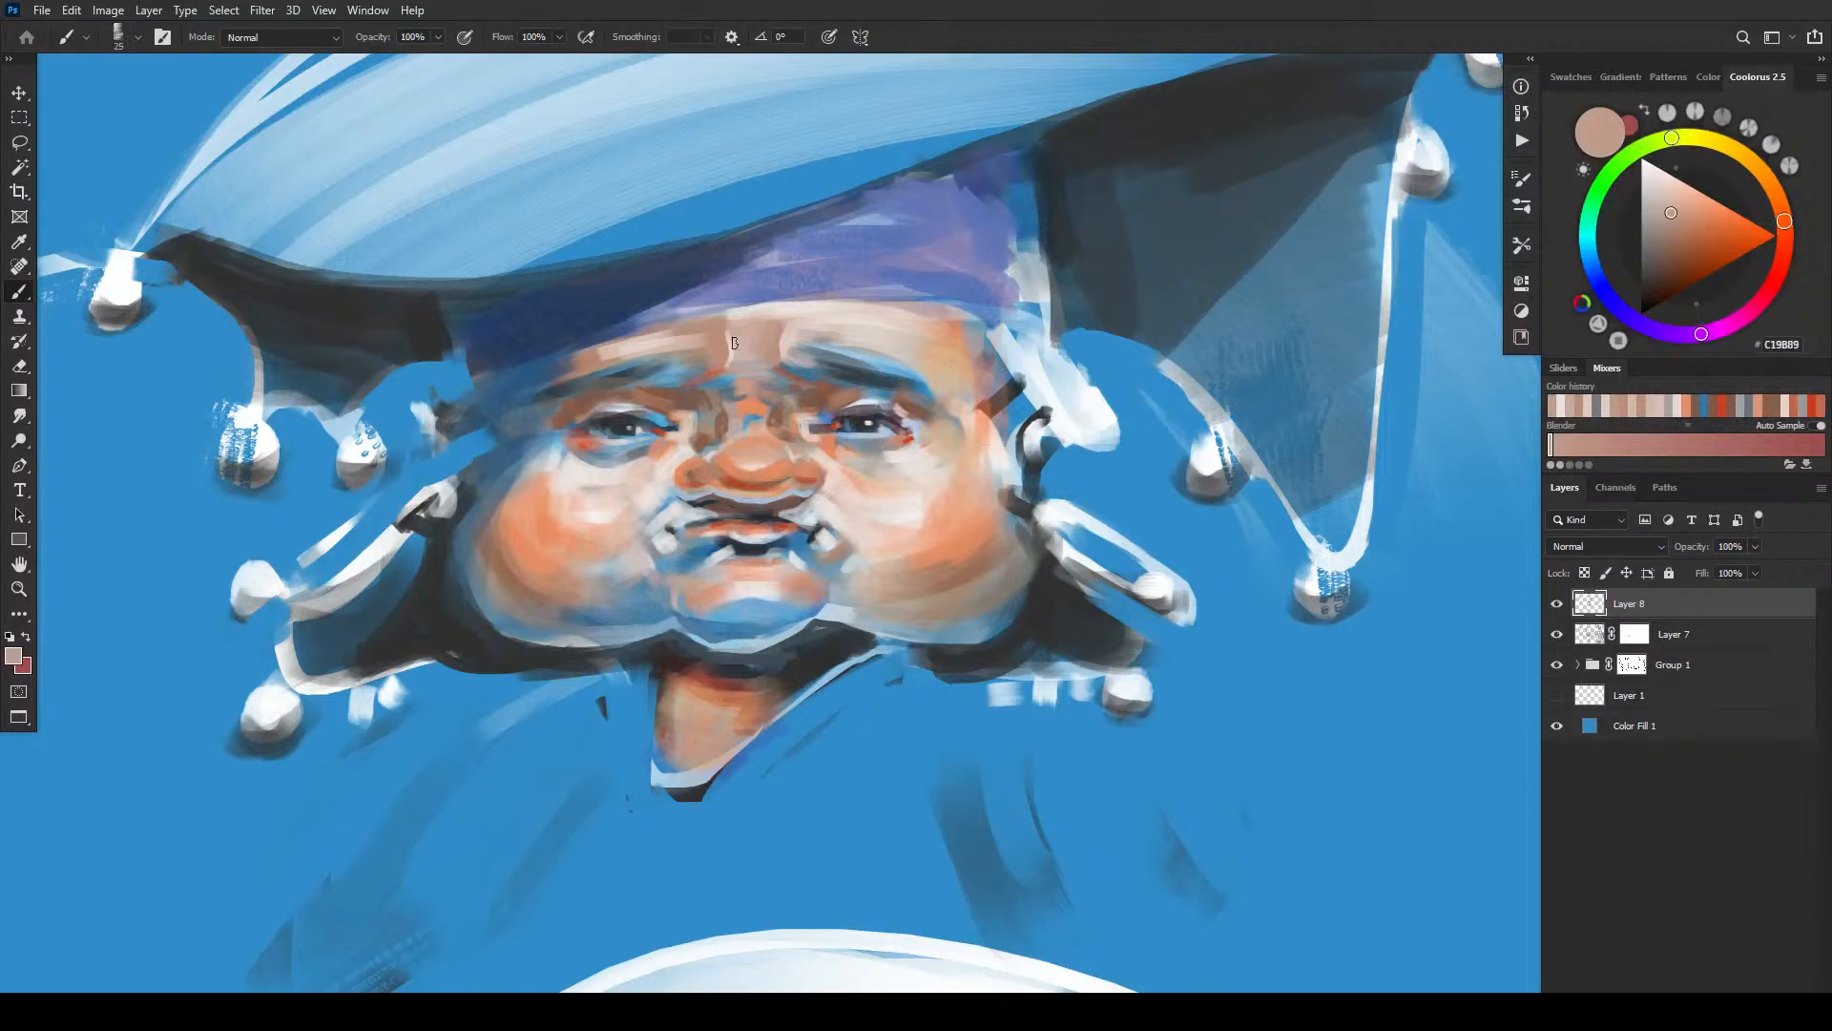
- Brighten the middle of the forehead with sampled pale beige D9C5BC at 30 pixels and near-white E8DEDA at 60 pixels
{"action": "left_click", "coordinate": [749, 326], "text": "alt"}
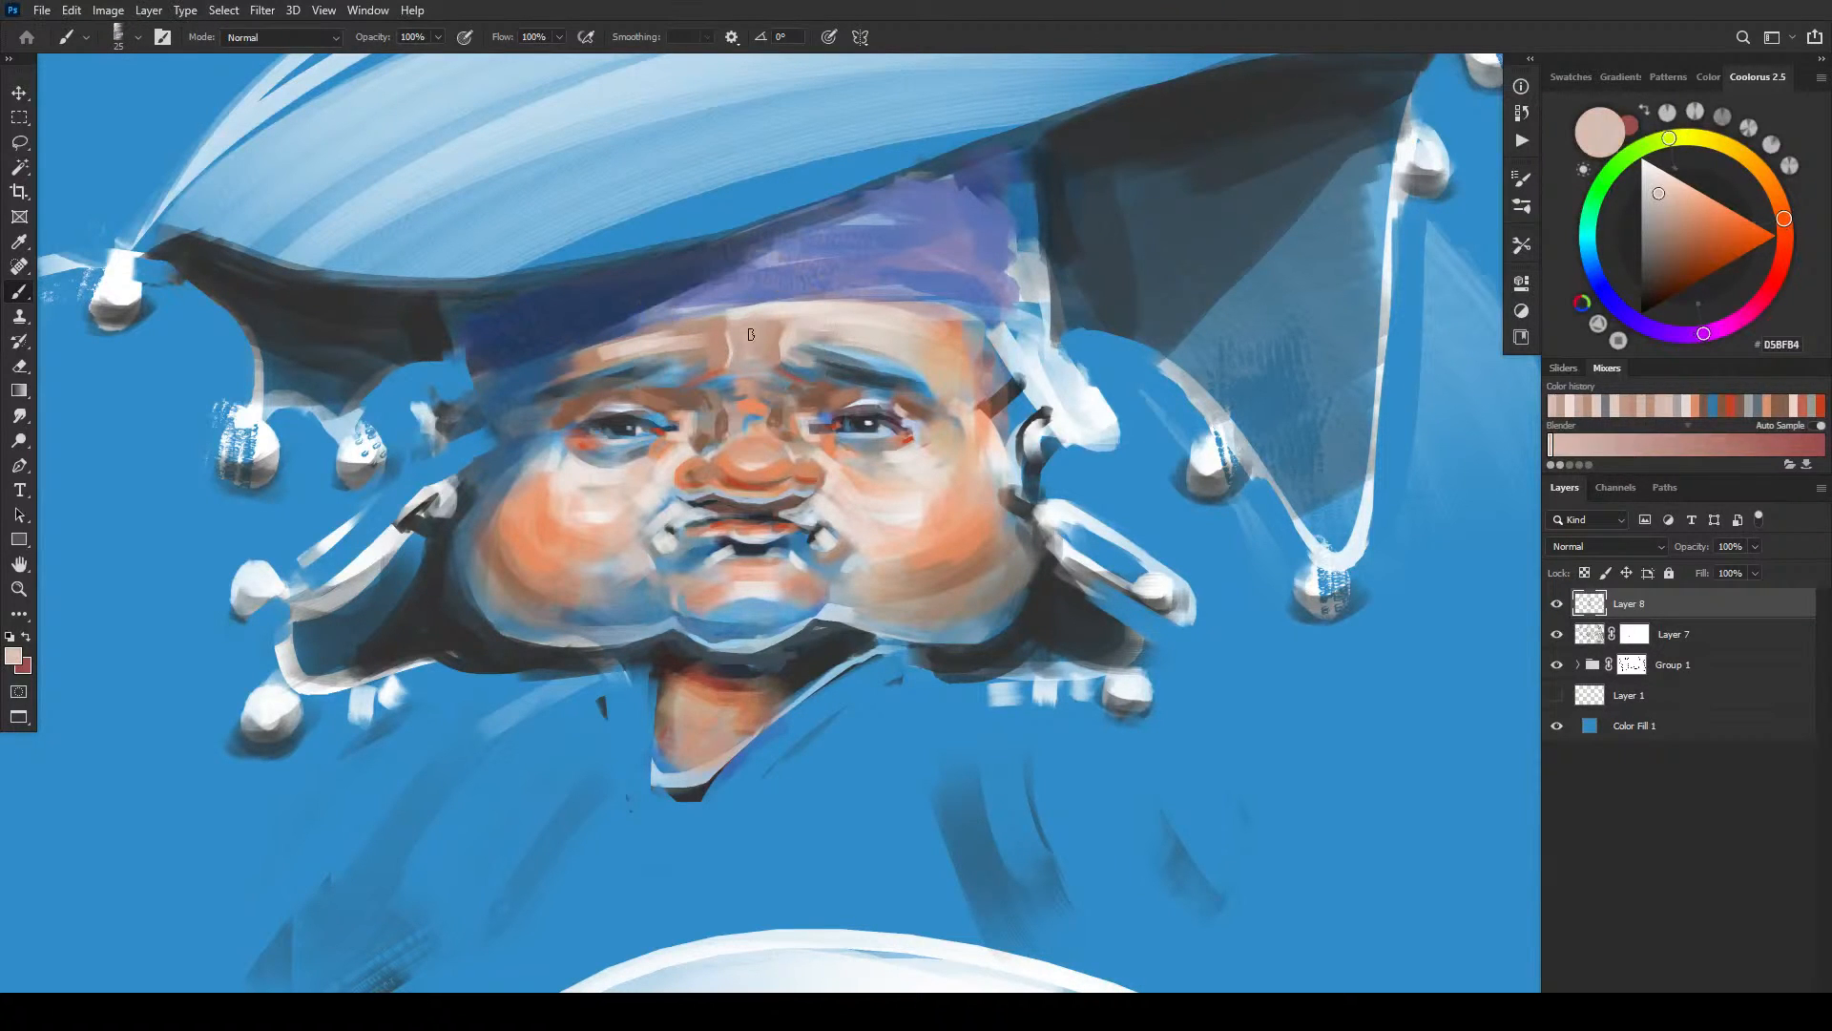
{"action": "key", "text": "bracketright"}
{"action": "left_click", "coordinate": [737, 340], "text": "alt"}
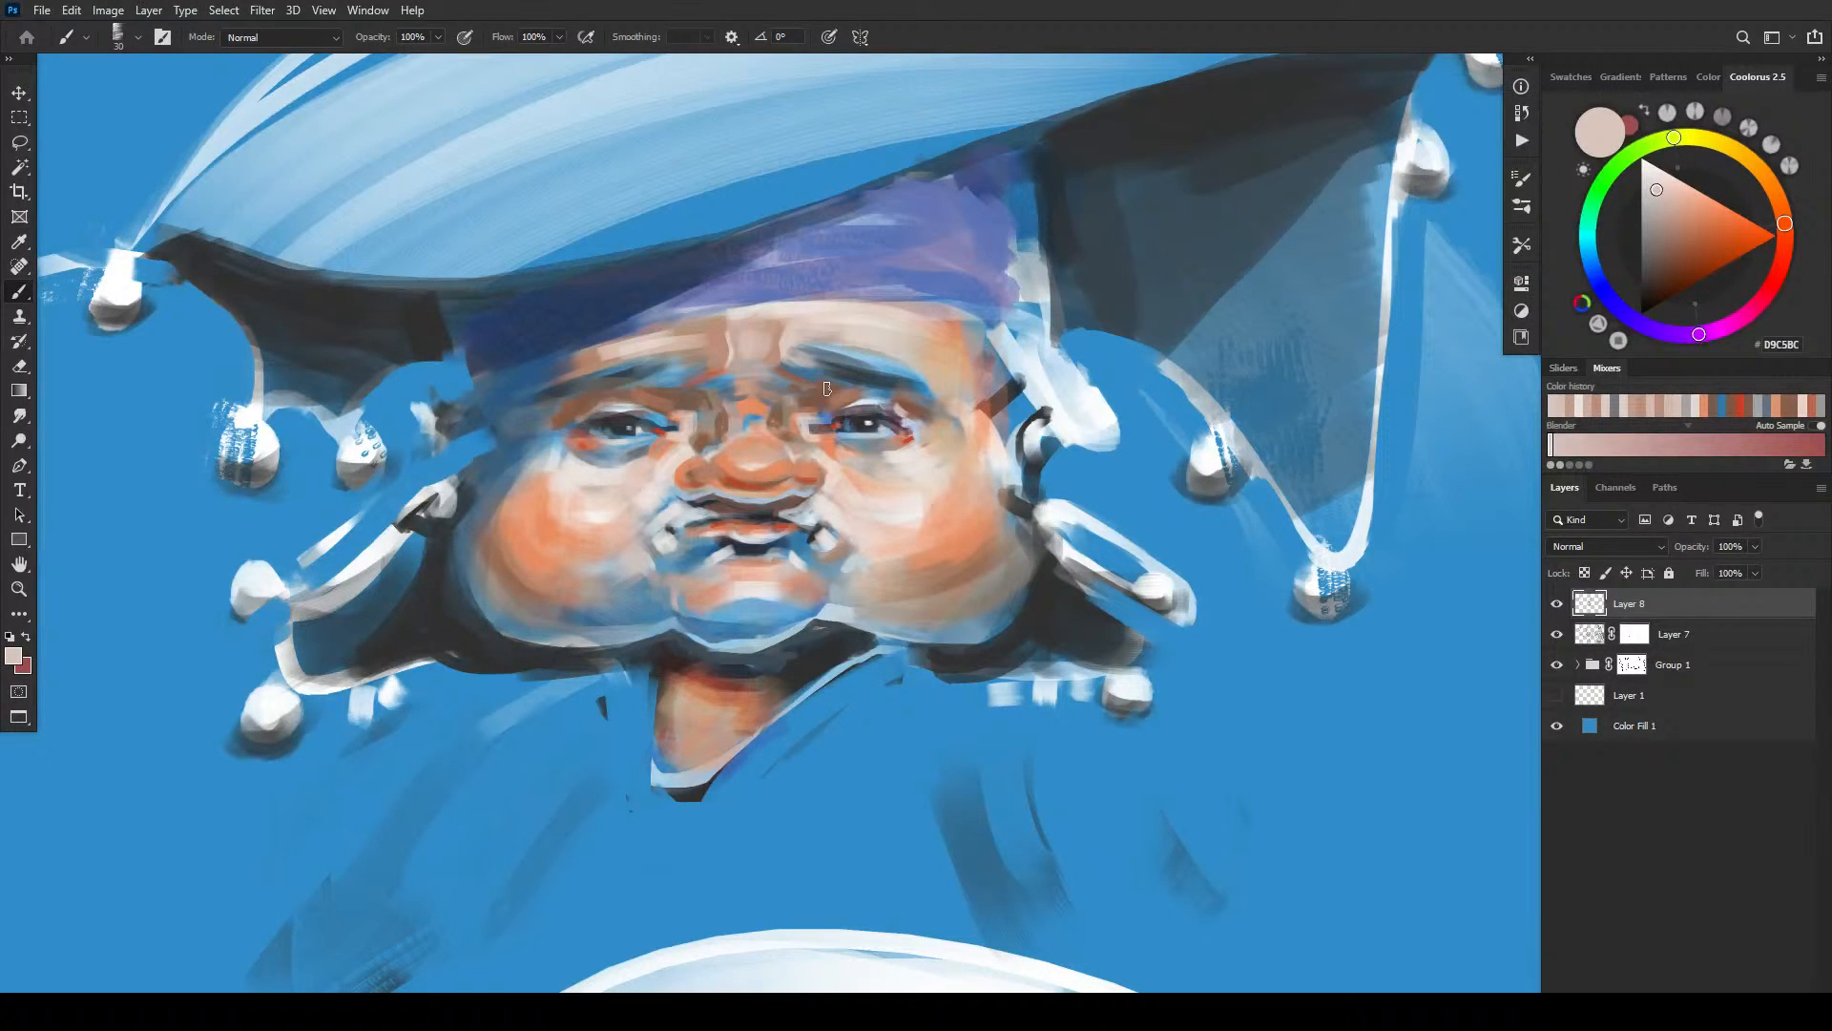
{"action": "left_click", "coordinate": [781, 307], "text": "alt"}
{"action": "key", "text": "bracketright"}
{"action": "key", "text": "bracketright"}
{"action": "key", "text": "bracketright"}
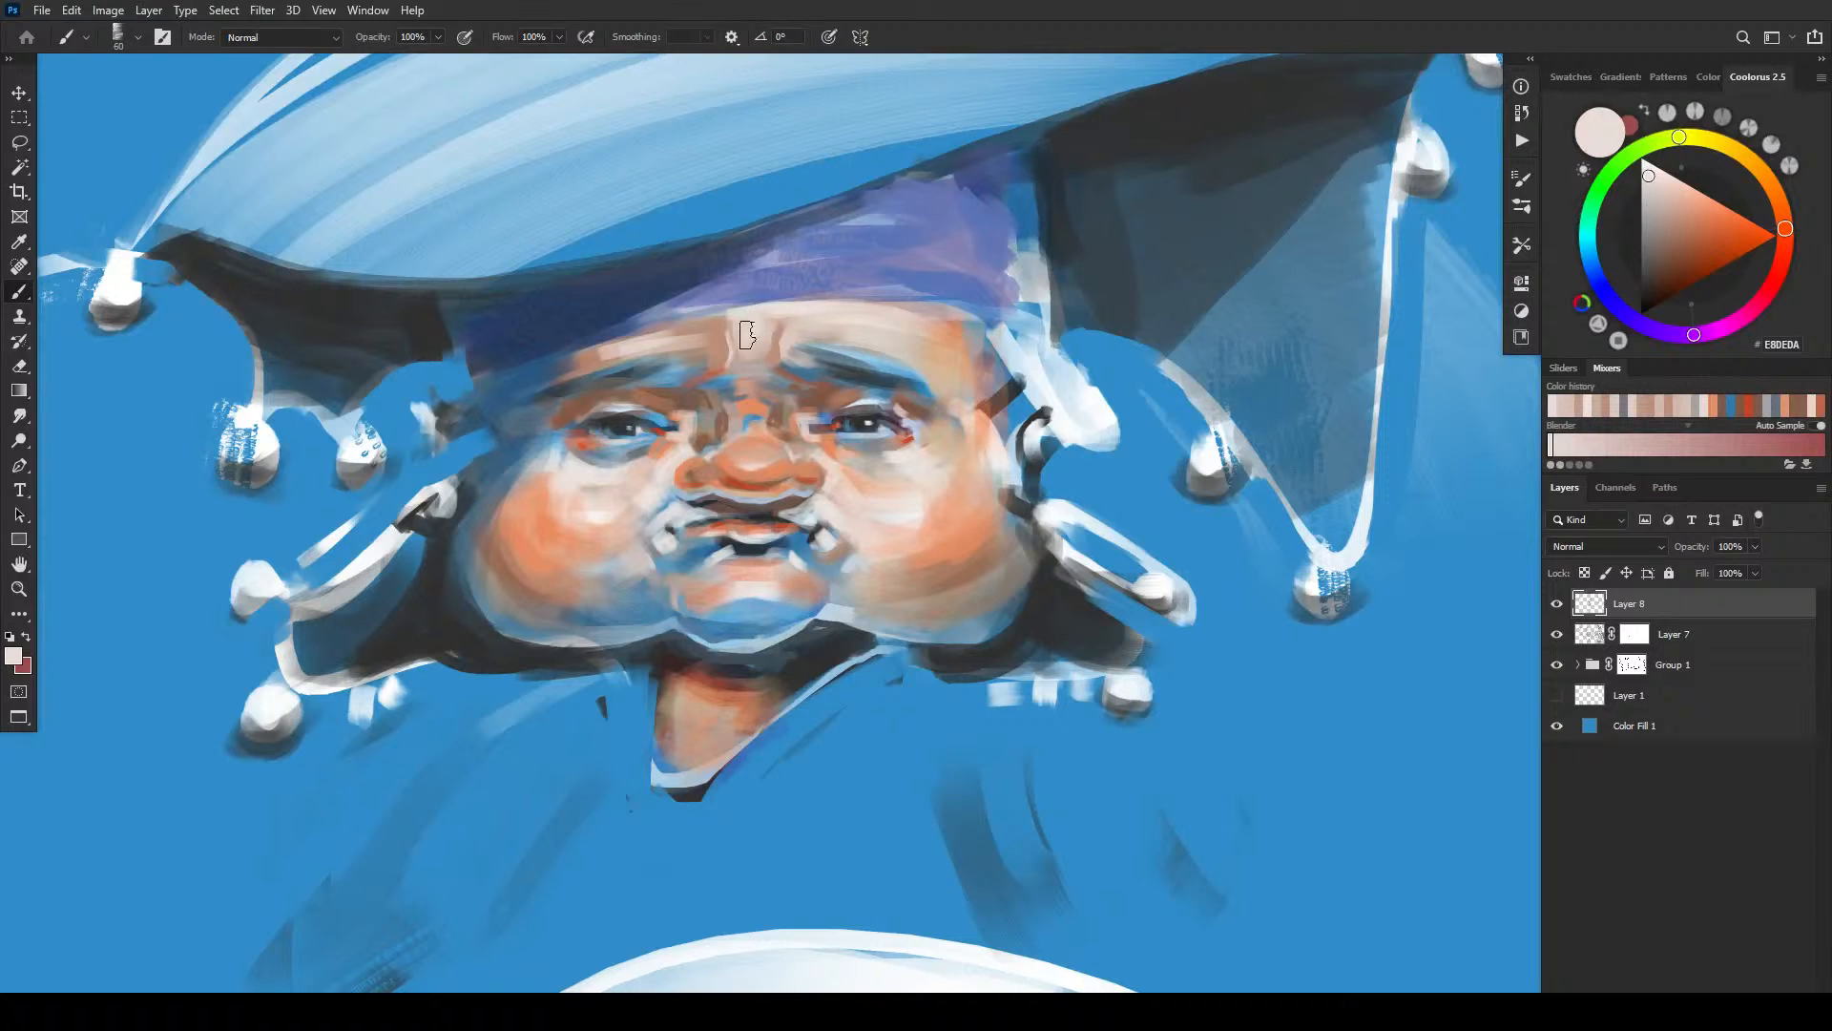
- Warm the skin between the brows with sampled peach D89876, reducing the brush to 40 pixels and smaller
{"action": "left_click", "coordinate": [747, 334], "text": "alt"}
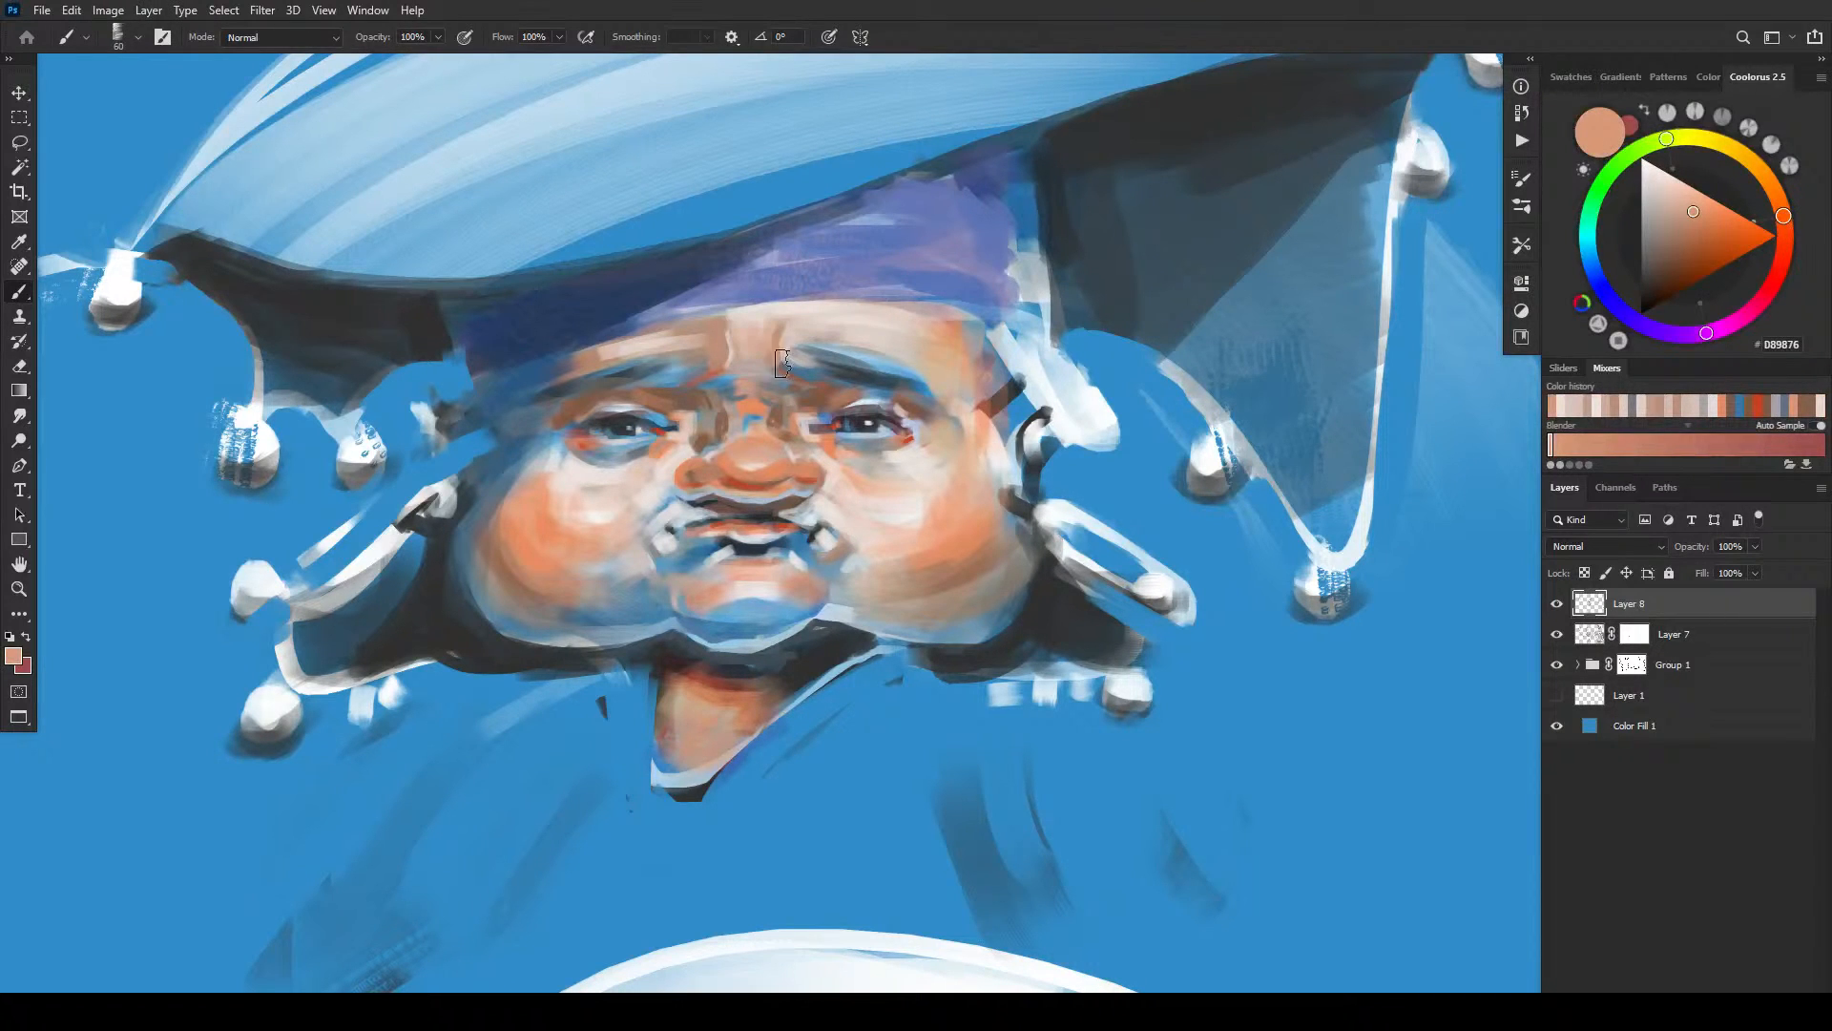
{"action": "key", "text": "bracketleft"}
{"action": "key", "text": "bracketleft"}
{"action": "key", "text": "bracketleft"}
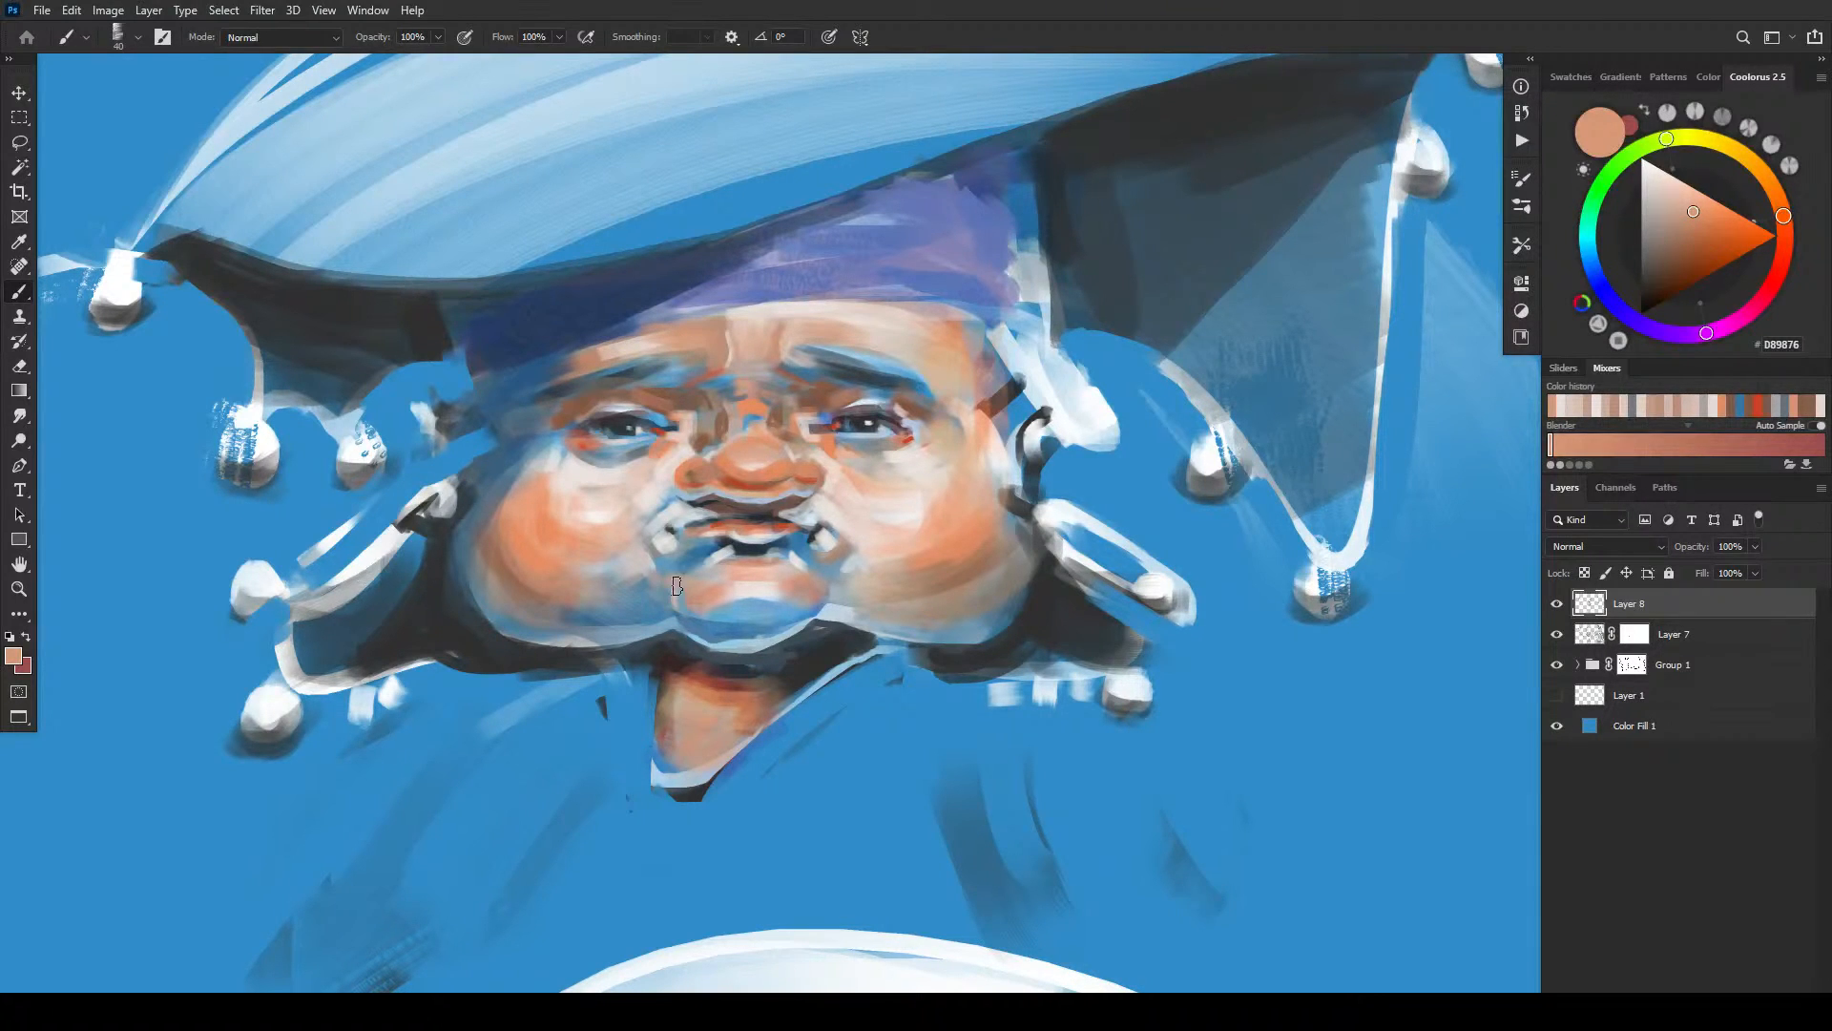
{"action": "key", "text": "bracketleft"}
{"action": "key", "text": "bracketleft"}
- Paint the light frown fold above the nose bridge with sampled pale beige E3D8D3 and peach D9AD96 at about 20 pixels
{"action": "left_click", "coordinate": [756, 369], "text": "alt"}
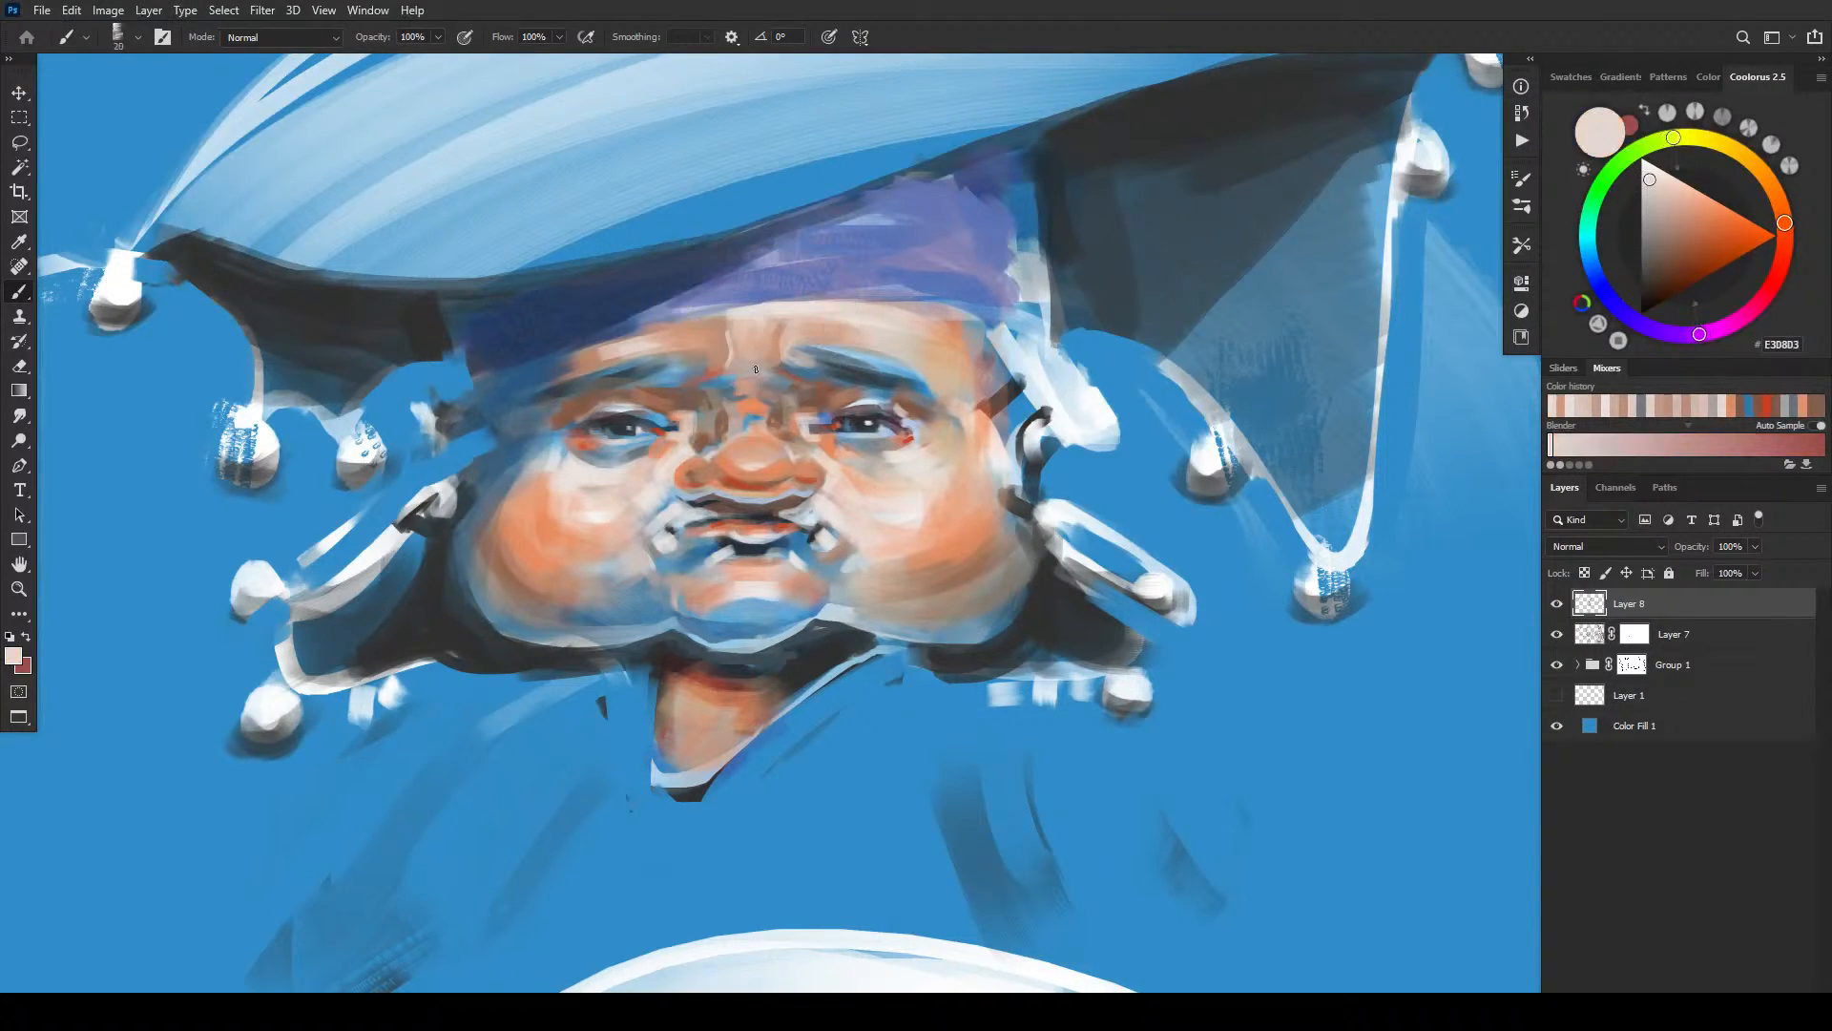
{"action": "left_click_drag", "start_coordinate": [745, 372], "coordinate": [763, 372]}
{"action": "left_click", "coordinate": [771, 363], "text": "alt"}
{"action": "mouse_move", "coordinate": [767, 360]}
{"action": "left_mouse_down"}
{"action": "mouse_move", "coordinate": [744, 357]}
{"action": "mouse_move", "coordinate": [778, 347]}
{"action": "left_mouse_up"}
{"action": "key", "text": "bracketright"}
{"action": "key", "text": "bracketright"}
{"action": "key", "text": "bracketright"}
{"action": "left_click", "coordinate": [748, 342], "text": "alt"}
{"action": "key", "text": "bracketleft"}
{"action": "key", "text": "bracketleft"}
{"action": "key", "text": "bracketleft"}
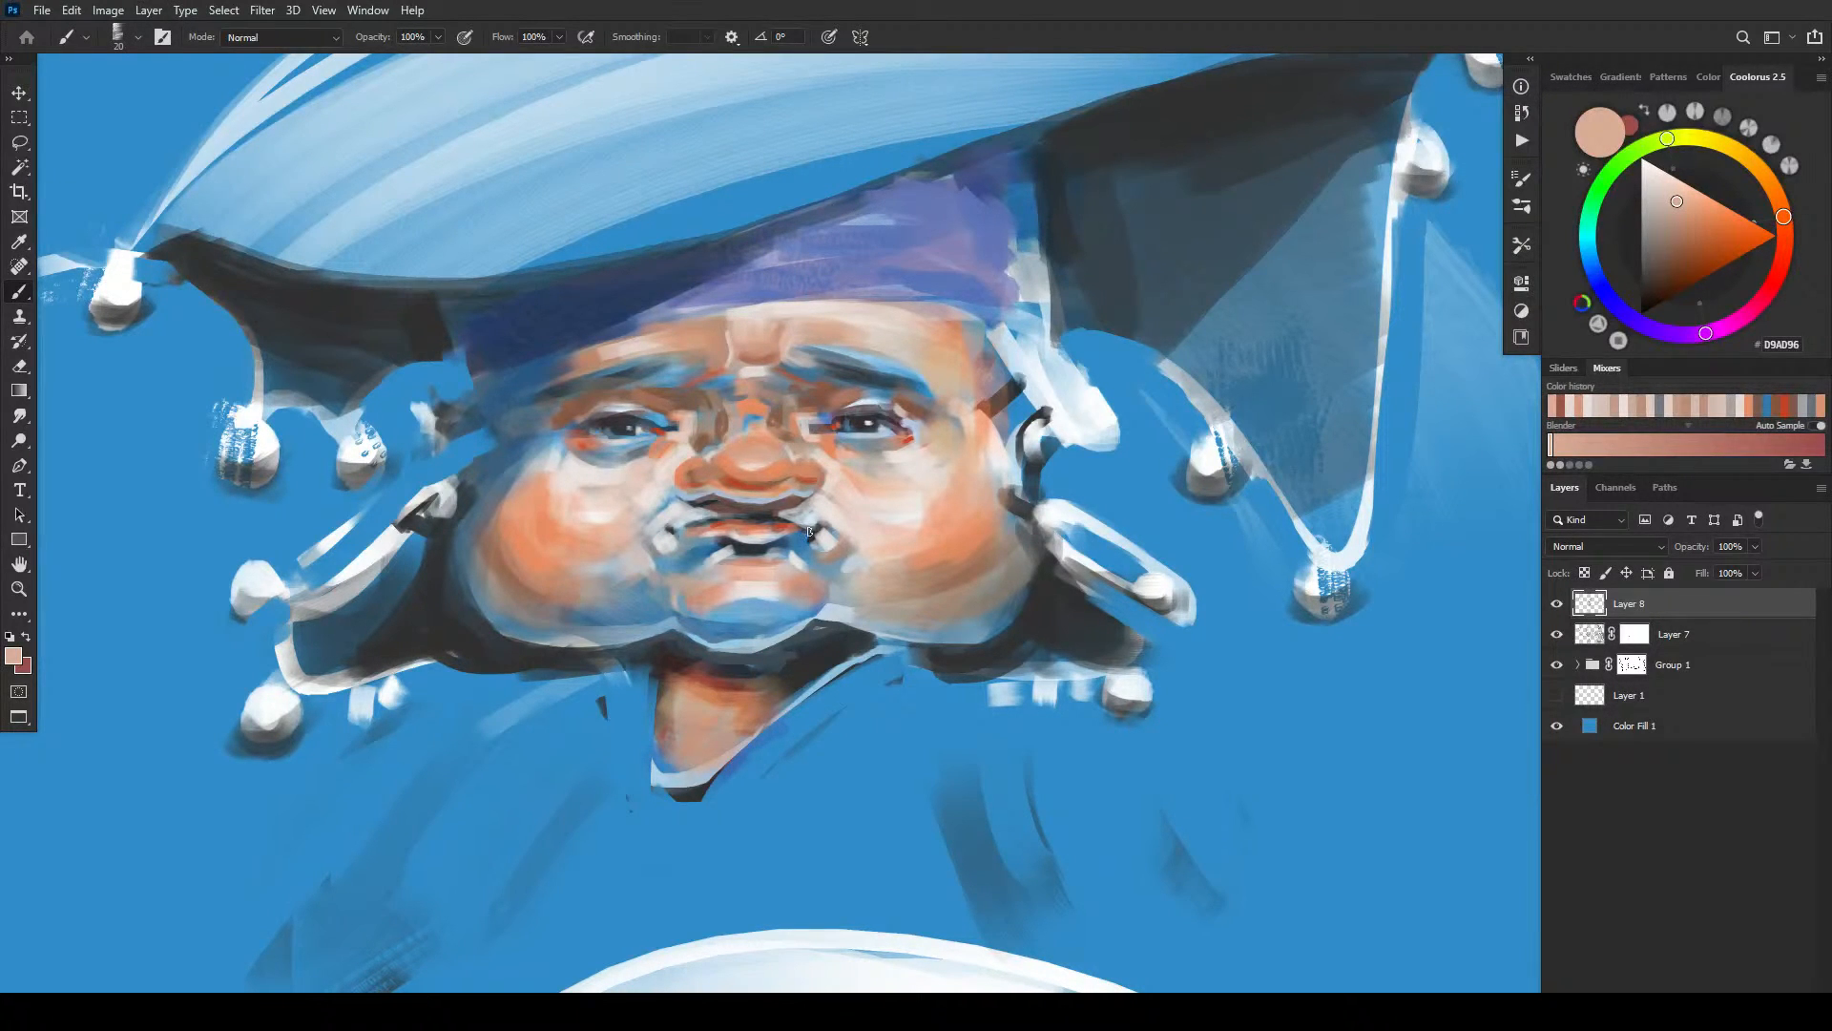
- Soften both sides of the nose bridge with sampled warm grey 938E84 and pale greys CCC3BC and DDD0C8
{"action": "left_click", "coordinate": [698, 429], "text": "alt"}
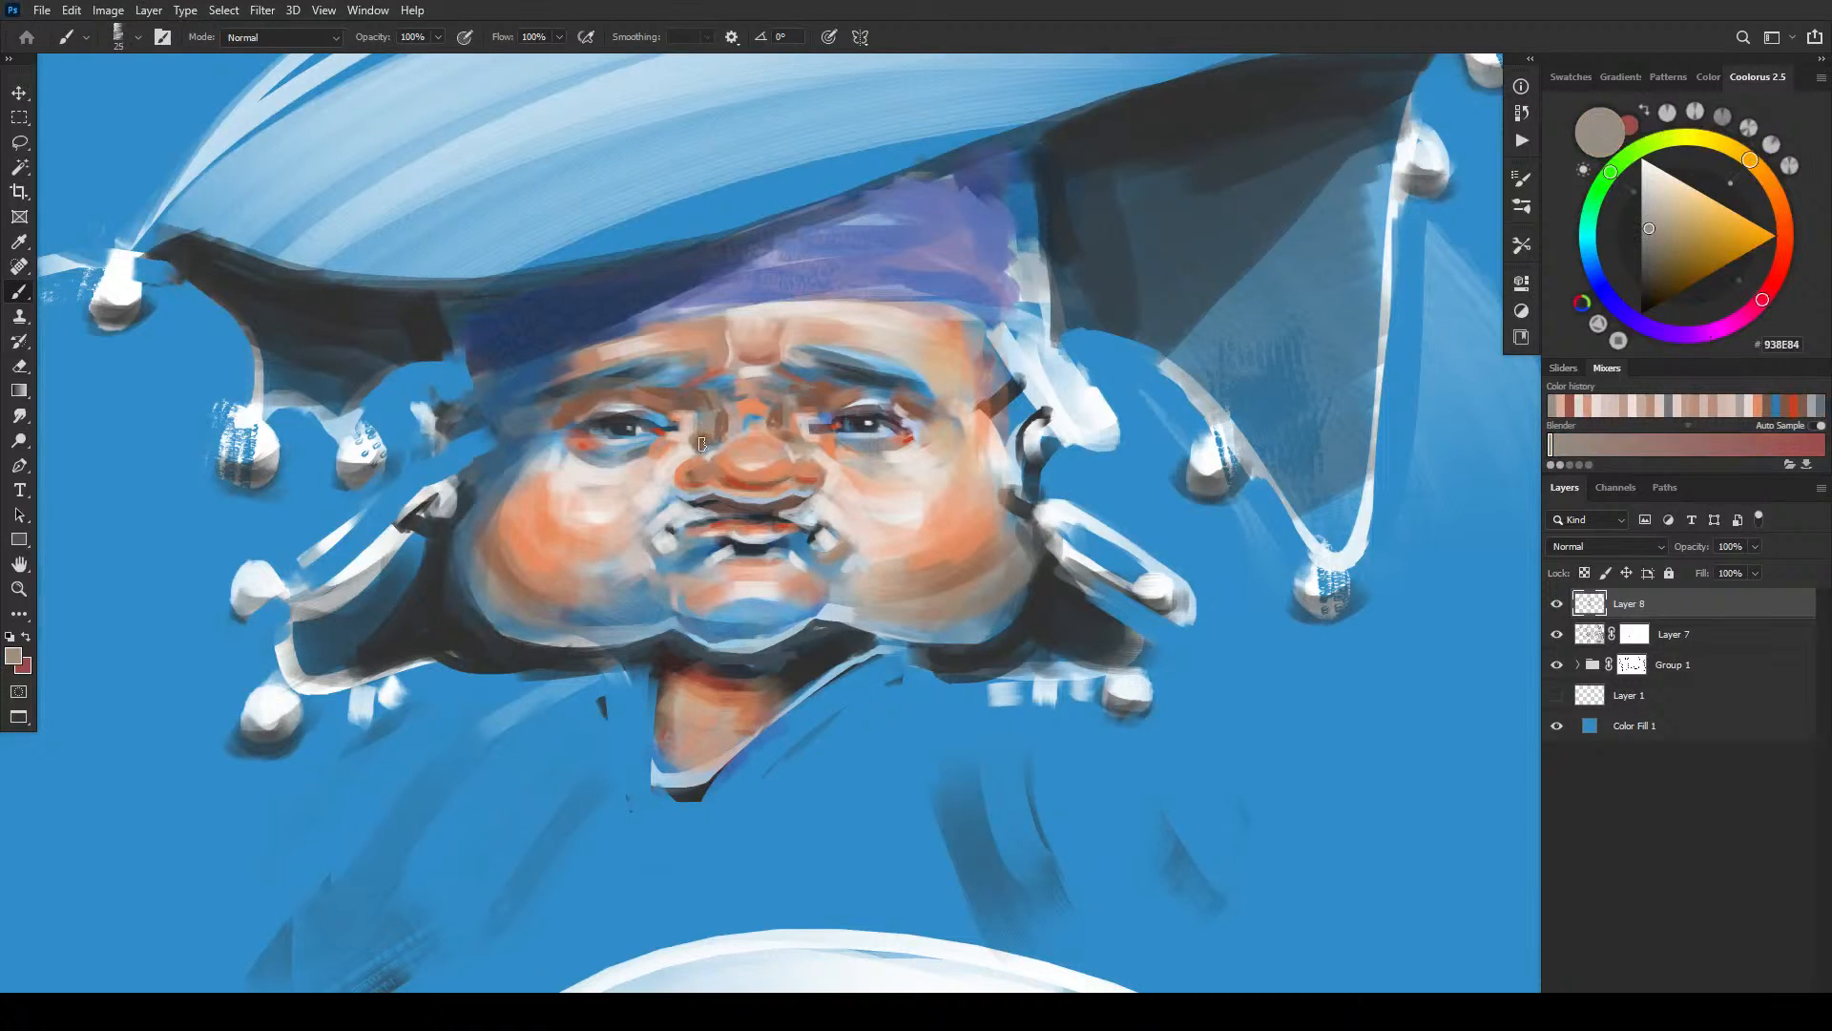
{"action": "key", "text": "bracketright"}
{"action": "key", "text": "bracketright"}
{"action": "left_click", "coordinate": [694, 444], "text": "alt"}
{"action": "key", "text": "bracketleft"}
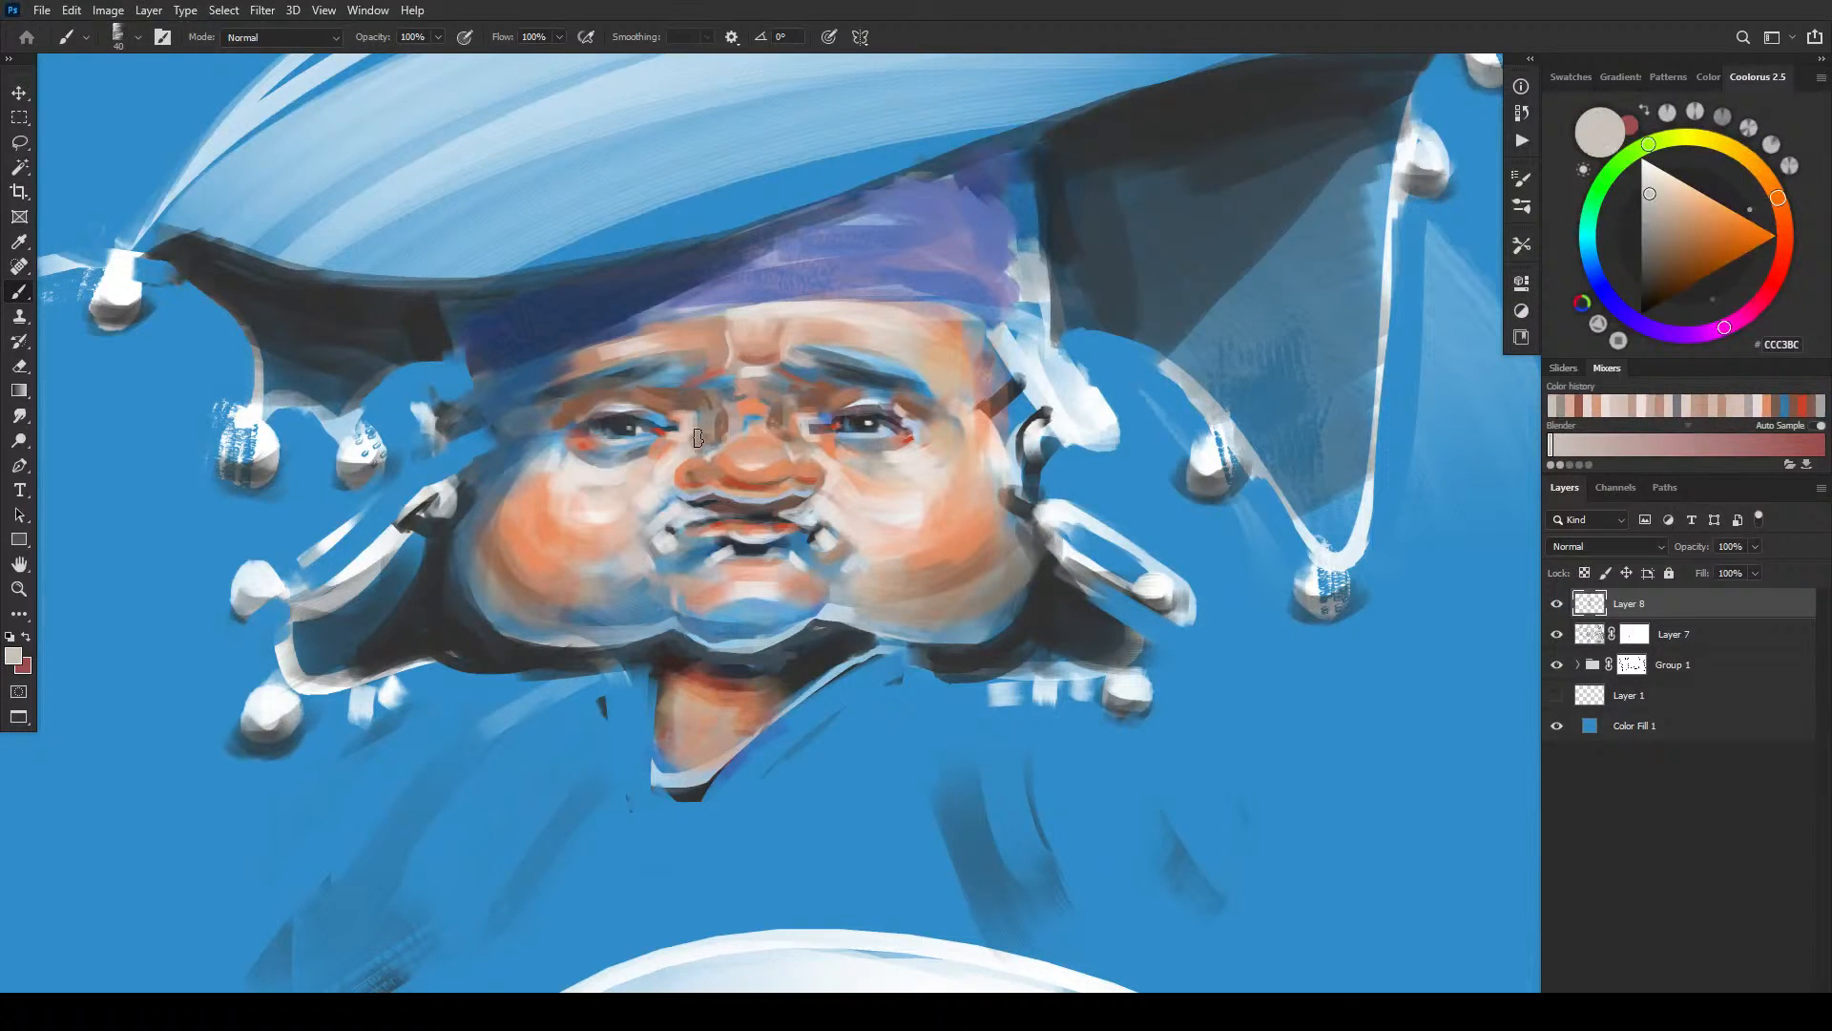
{"action": "left_click_drag", "start_coordinate": [803, 449], "coordinate": [790, 436]}
{"action": "left_click", "coordinate": [807, 427], "text": "alt"}
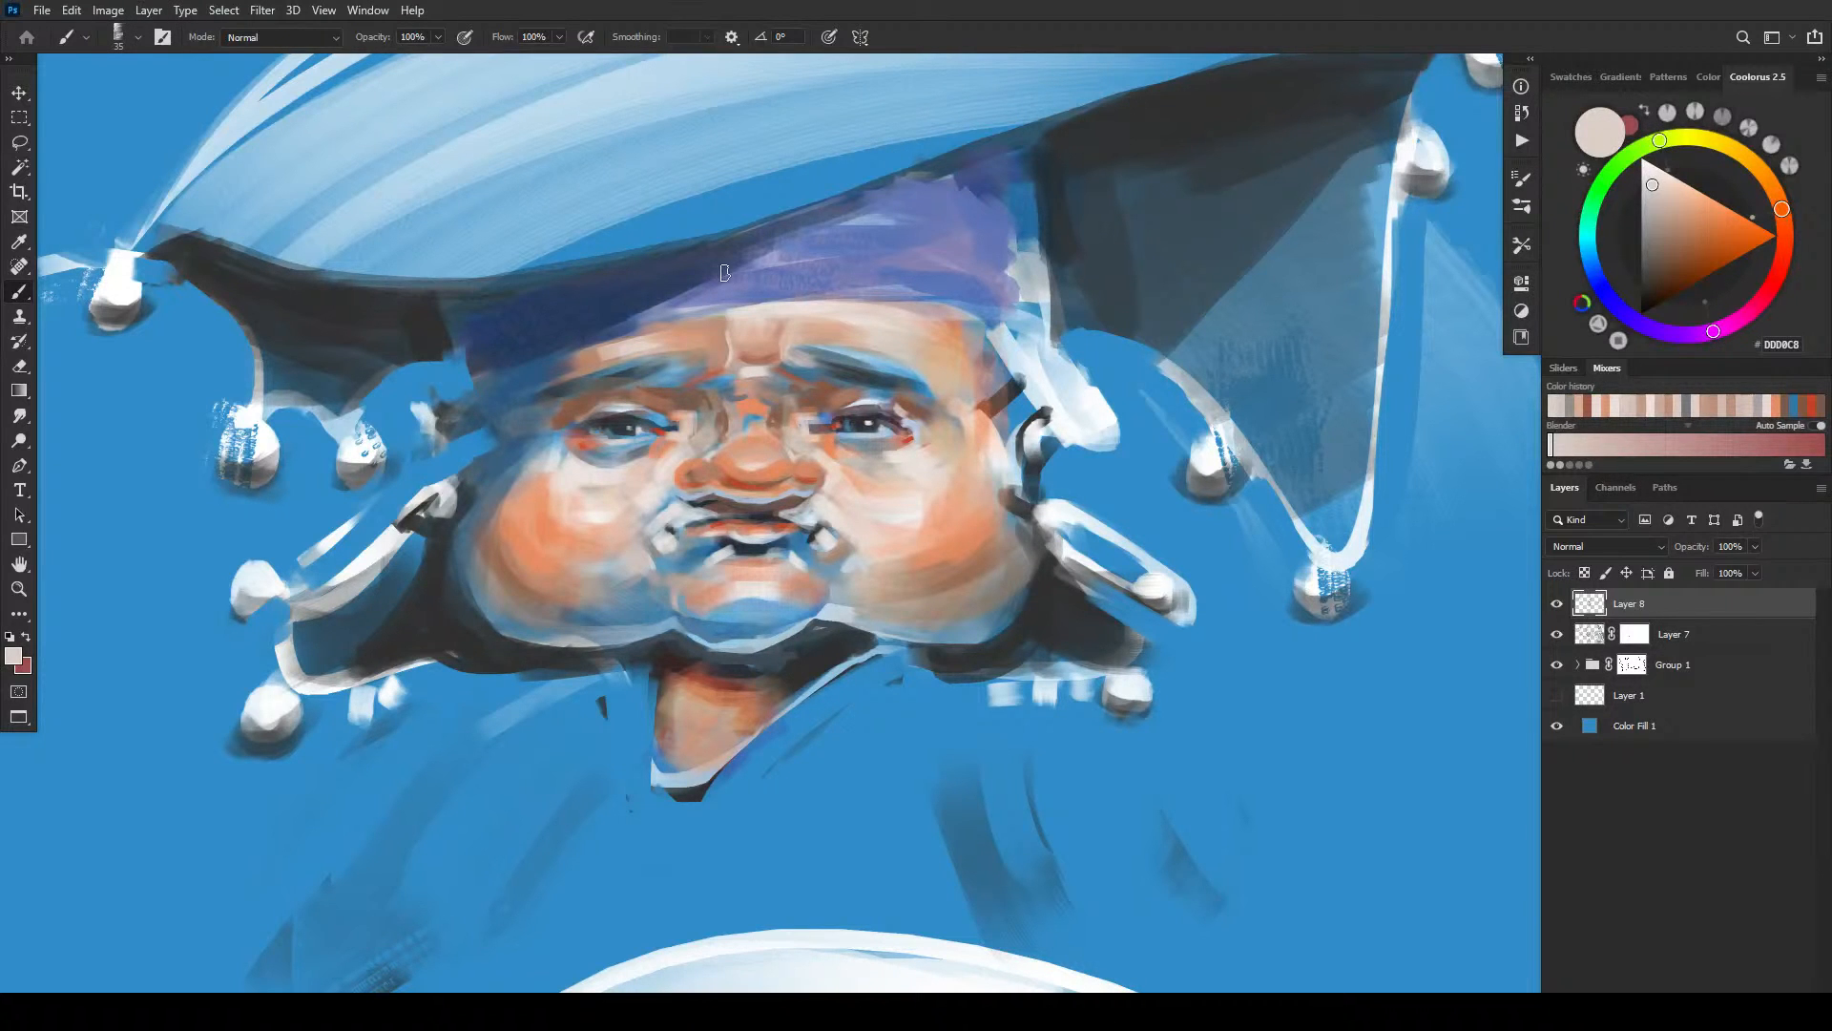
- Rework the small bell-hatted head's cheeks, eye area and brow with sampled pale pink E7C7BA, orange E3936E and off-white E8DFDA
{"action": "scroll", "coordinate": [725, 273], "scroll_direction": "down", "scroll_amount": 5}
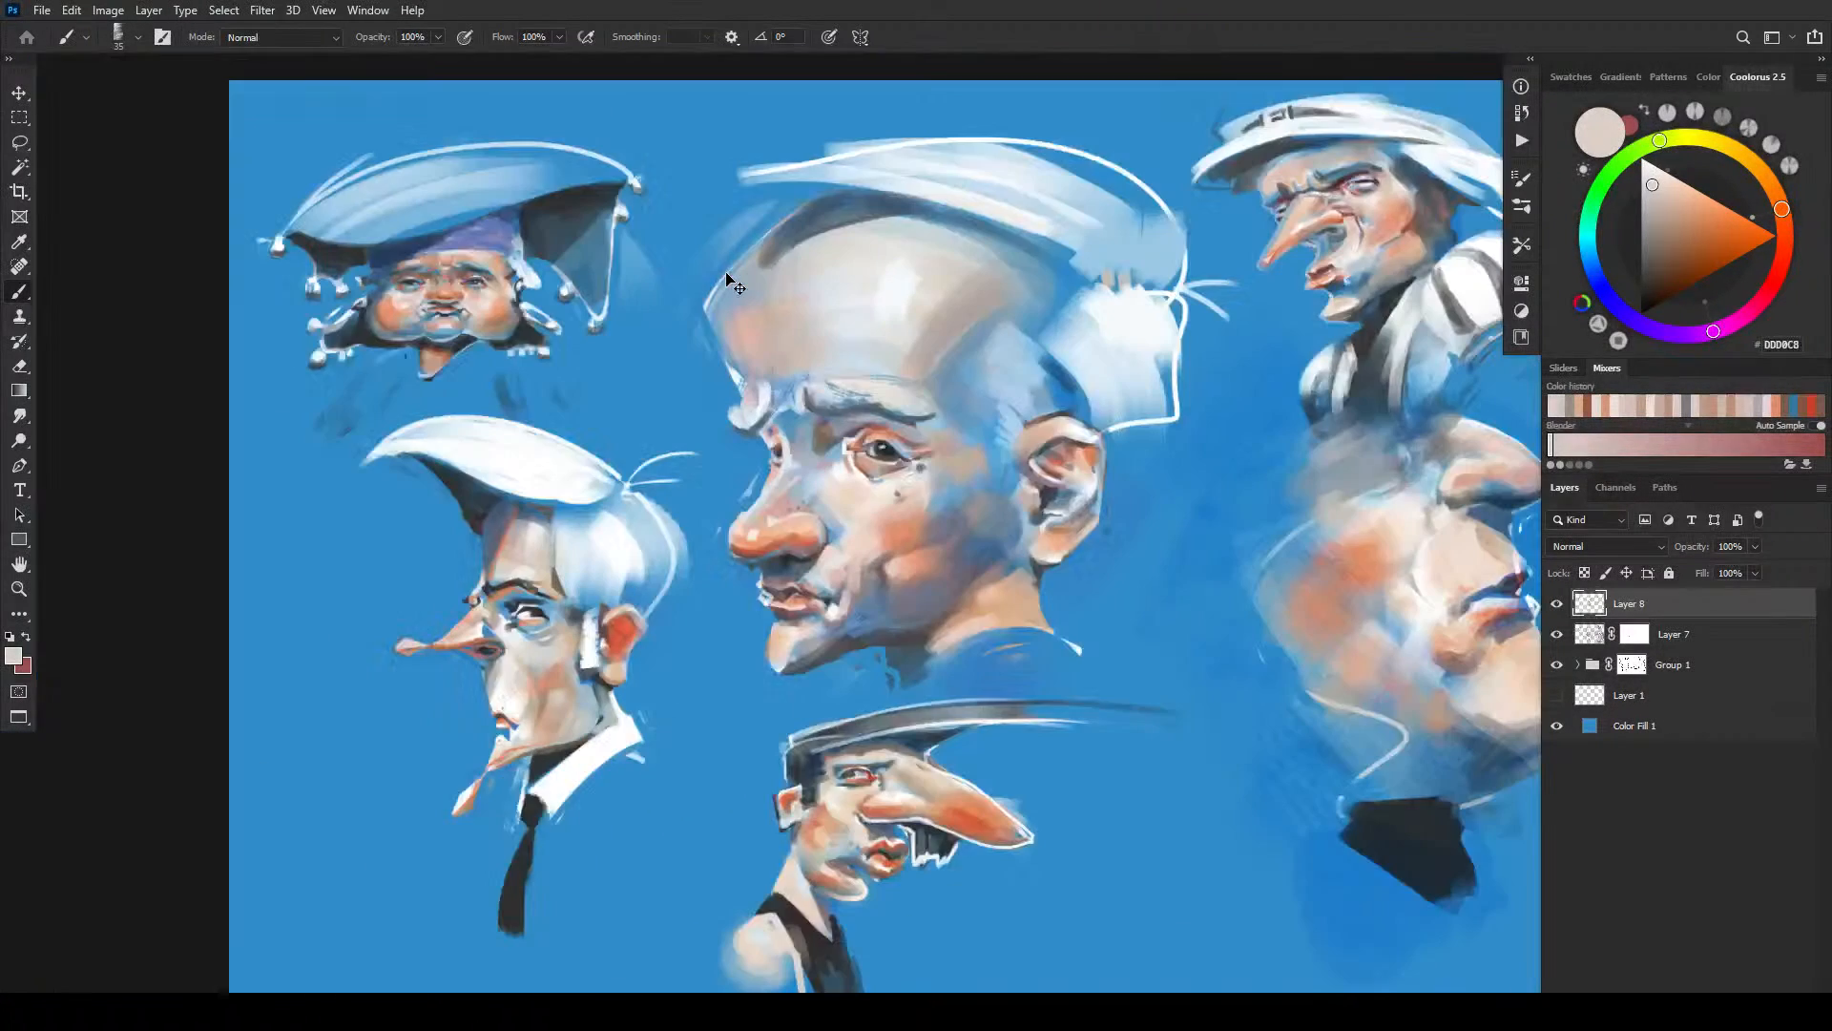
{"action": "scroll", "coordinate": [766, 425], "scroll_direction": "up", "scroll_amount": 3}
{"action": "left_click_drag", "start_coordinate": [599, 322], "coordinate": [761, 461]}
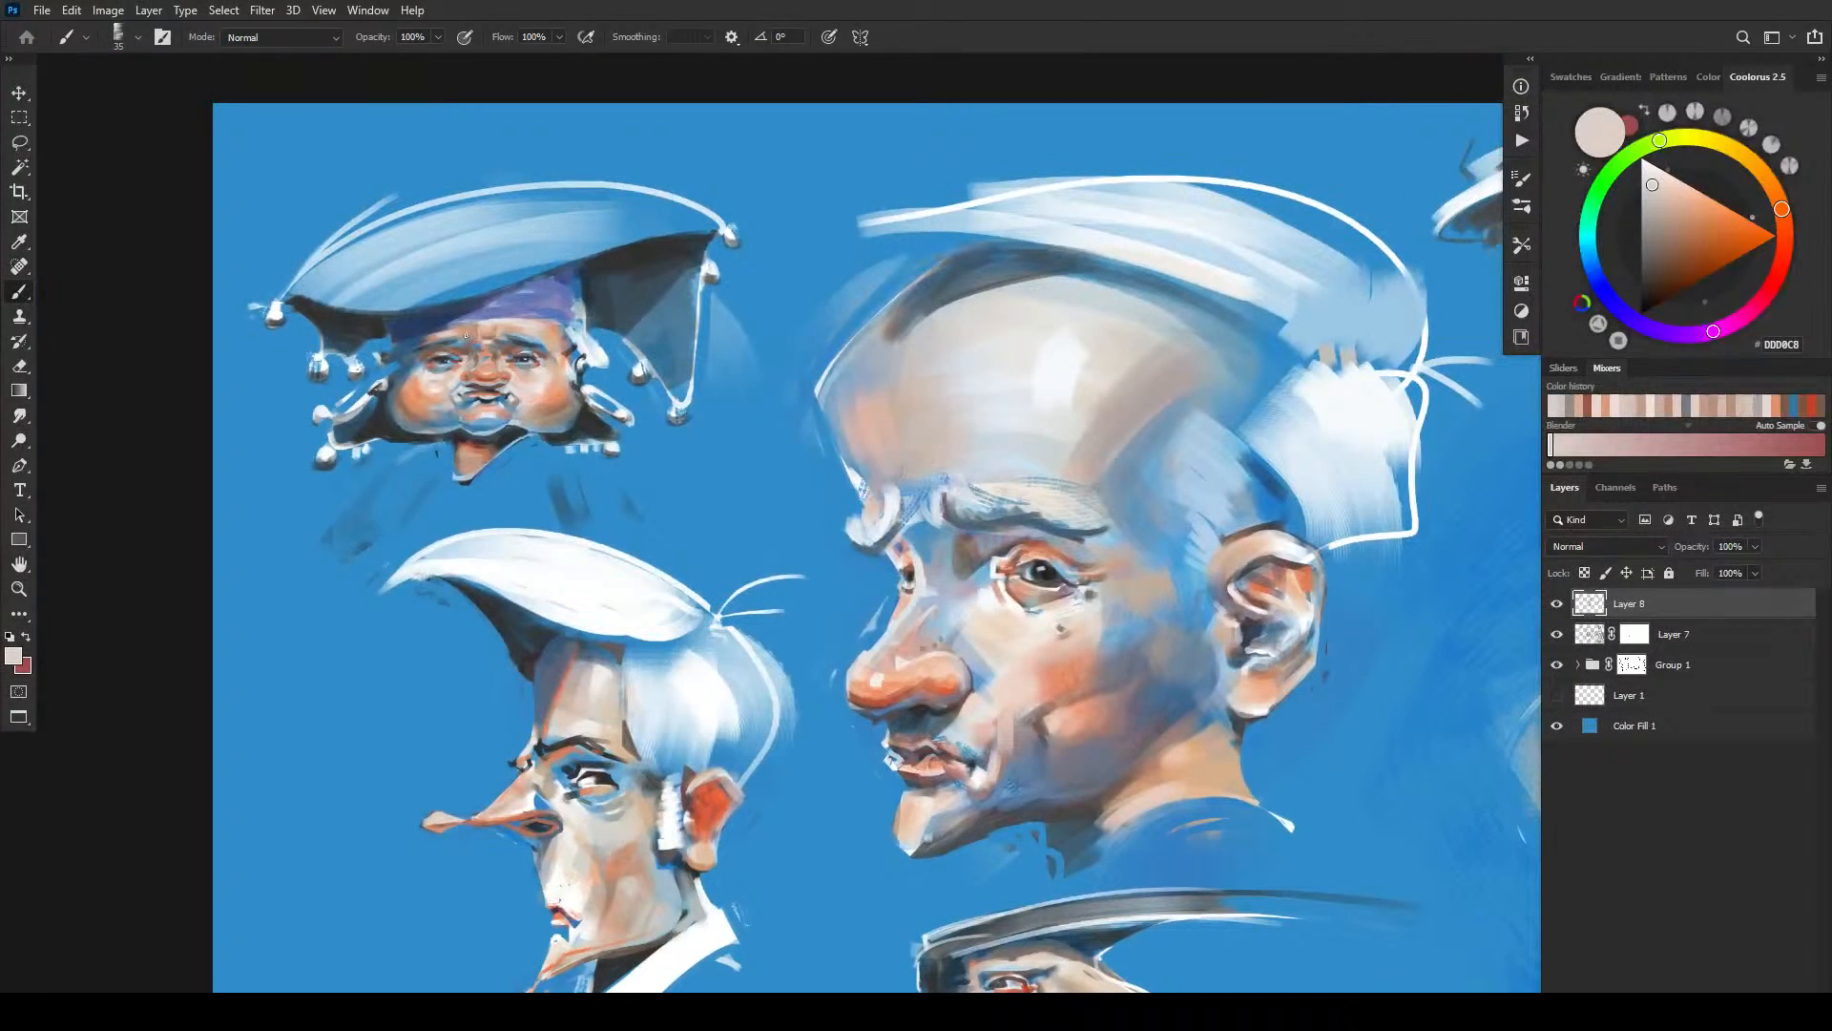
{"action": "left_click", "coordinate": [454, 375], "text": "alt"}
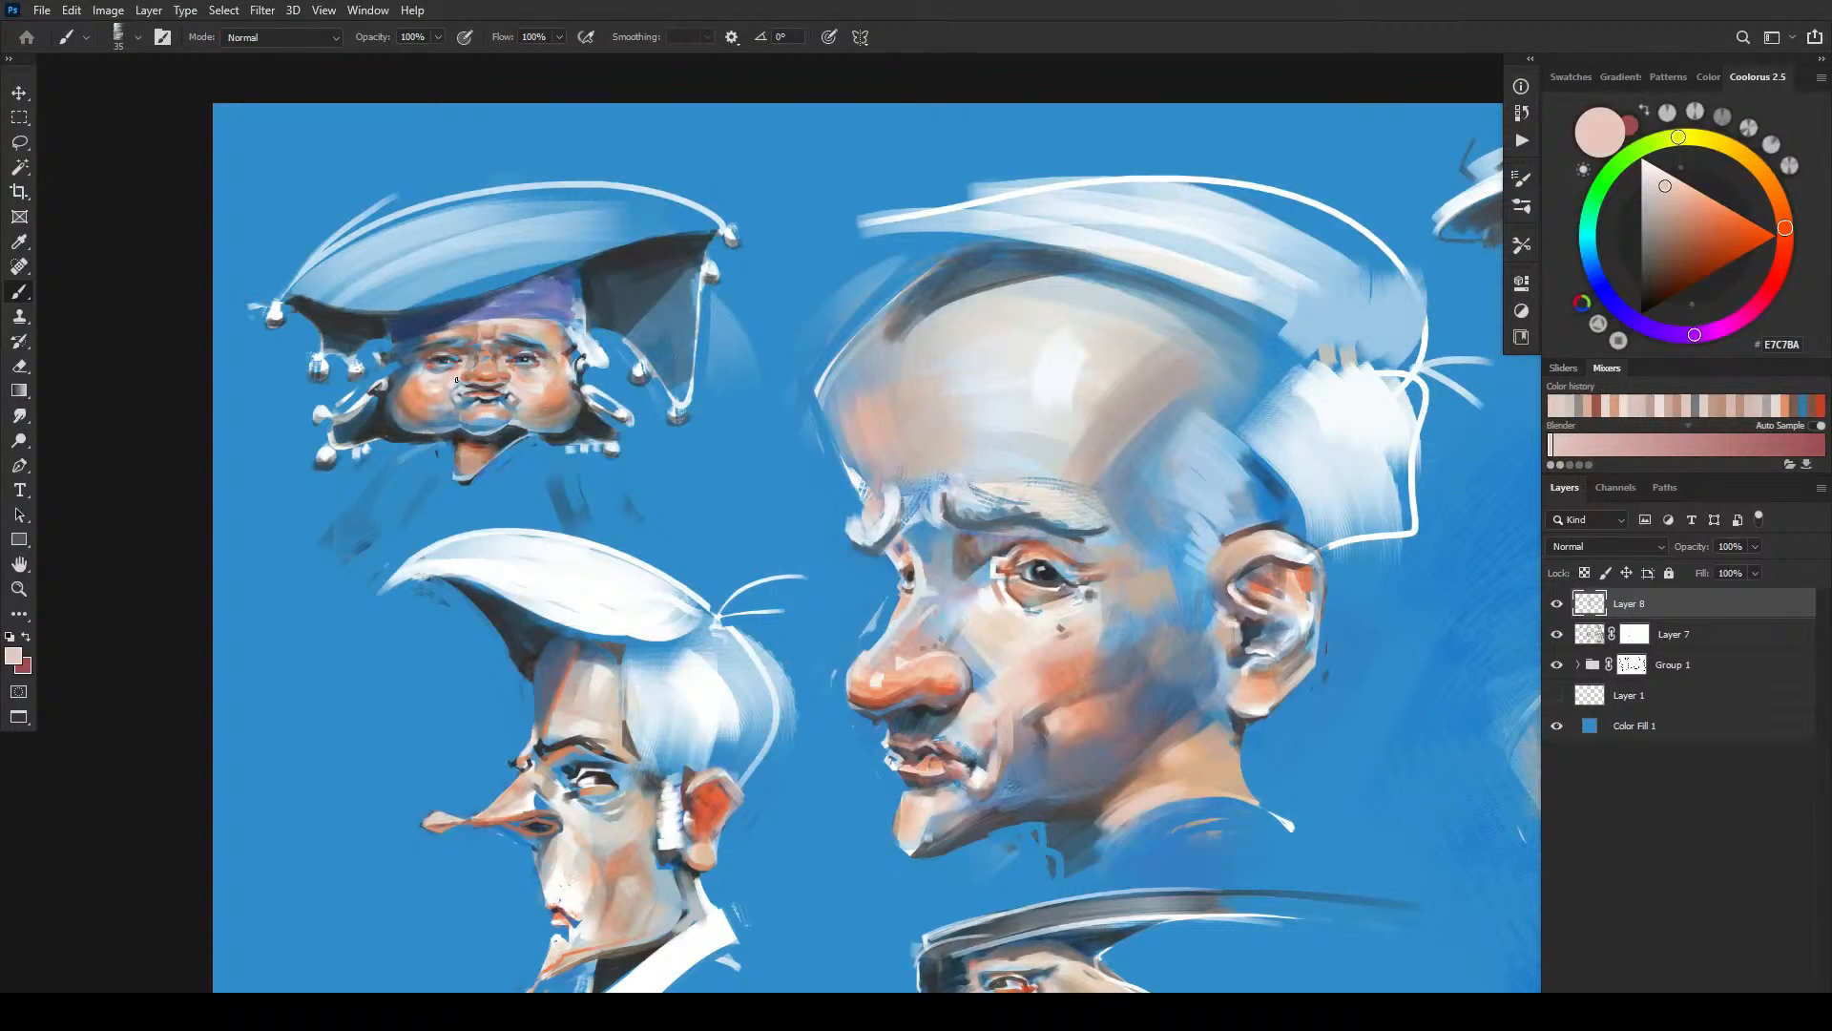
{"action": "left_click", "coordinate": [507, 369], "text": "alt"}
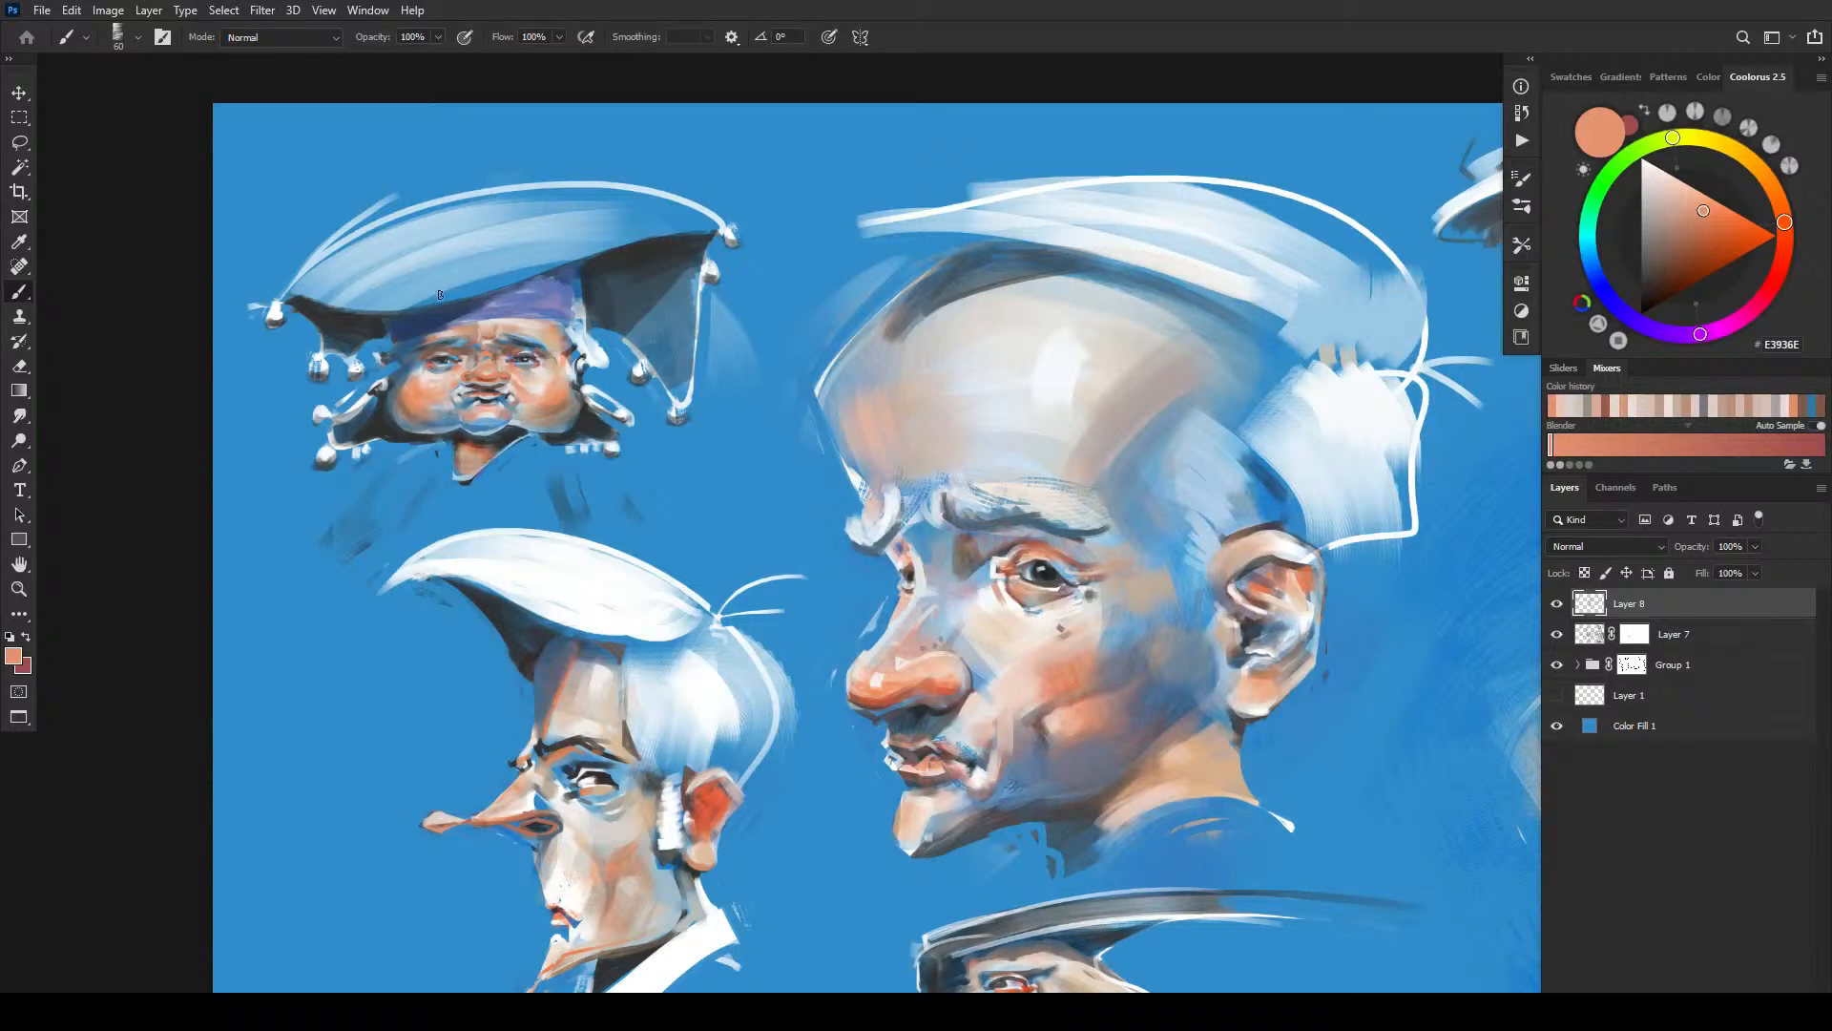
{"action": "left_click", "coordinate": [503, 341], "text": "alt"}
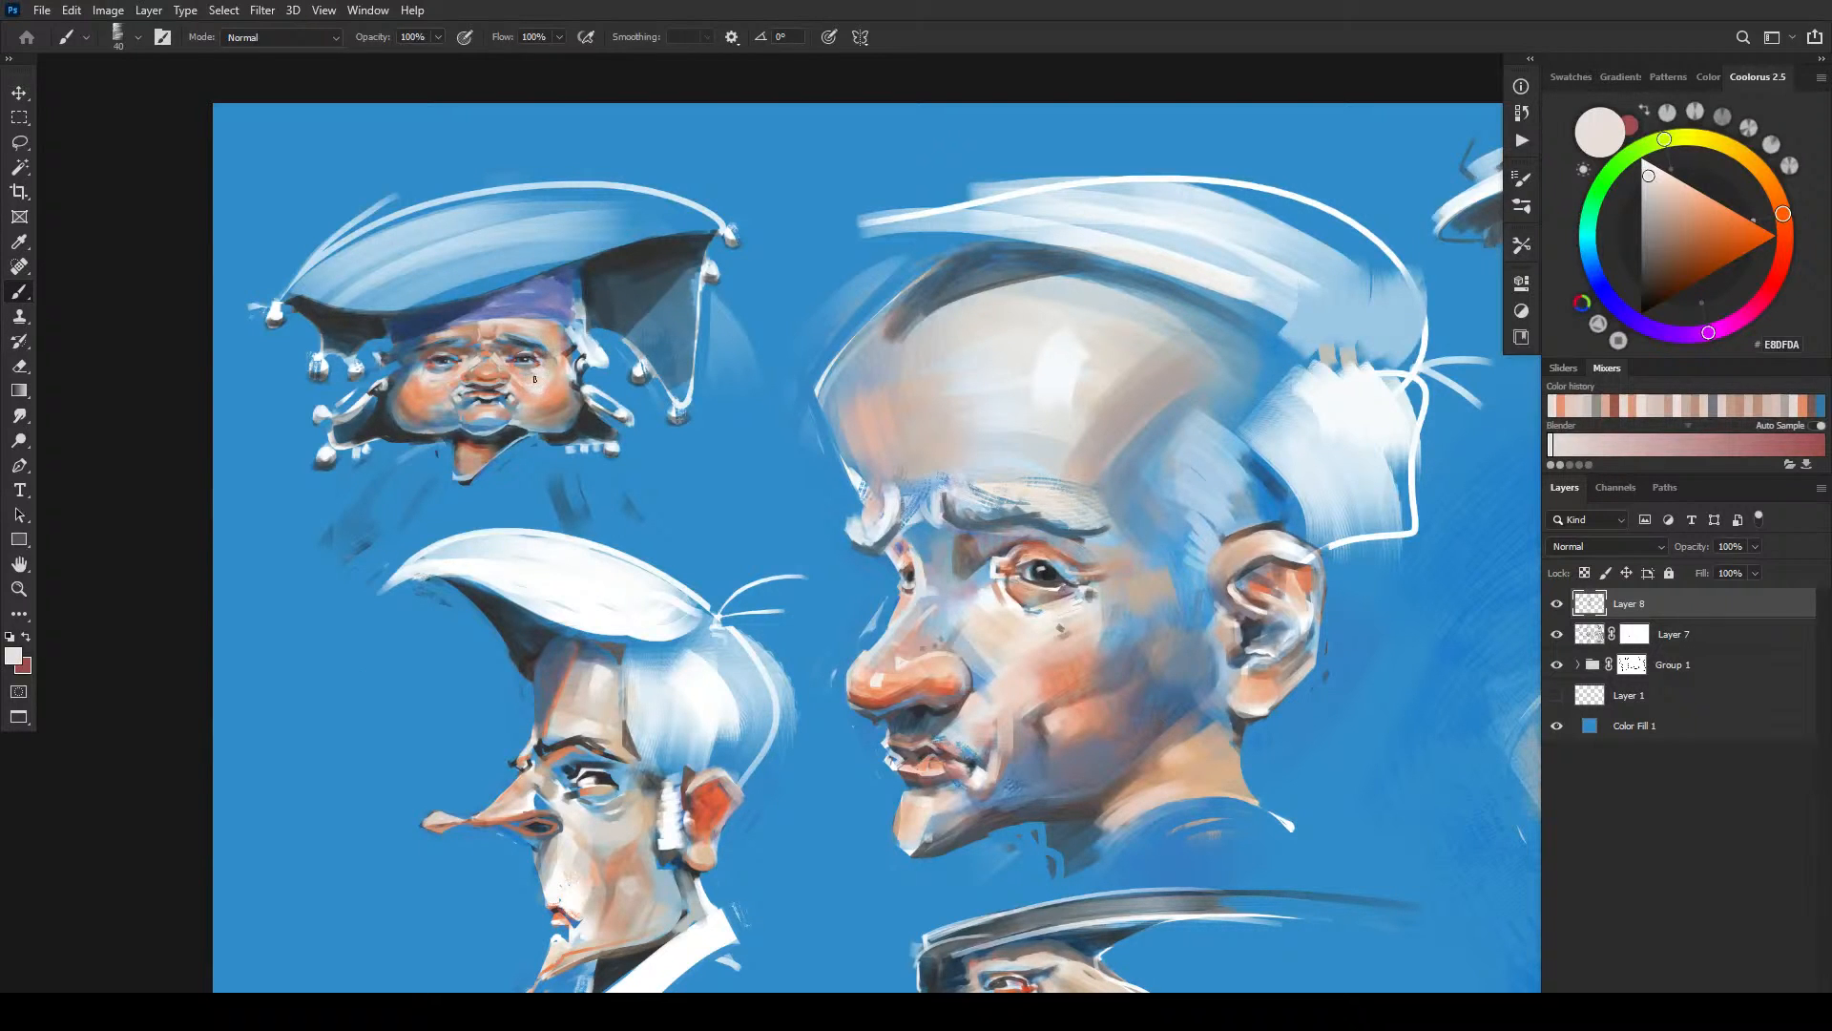
- Refine the bell-hatted head's cheeks and under-eye skin with sampled peach E6AB8B, pale pink ECD2C5 and peach E5A688, using a smaller brush
{"action": "left_click", "coordinate": [463, 386], "text": "alt"}
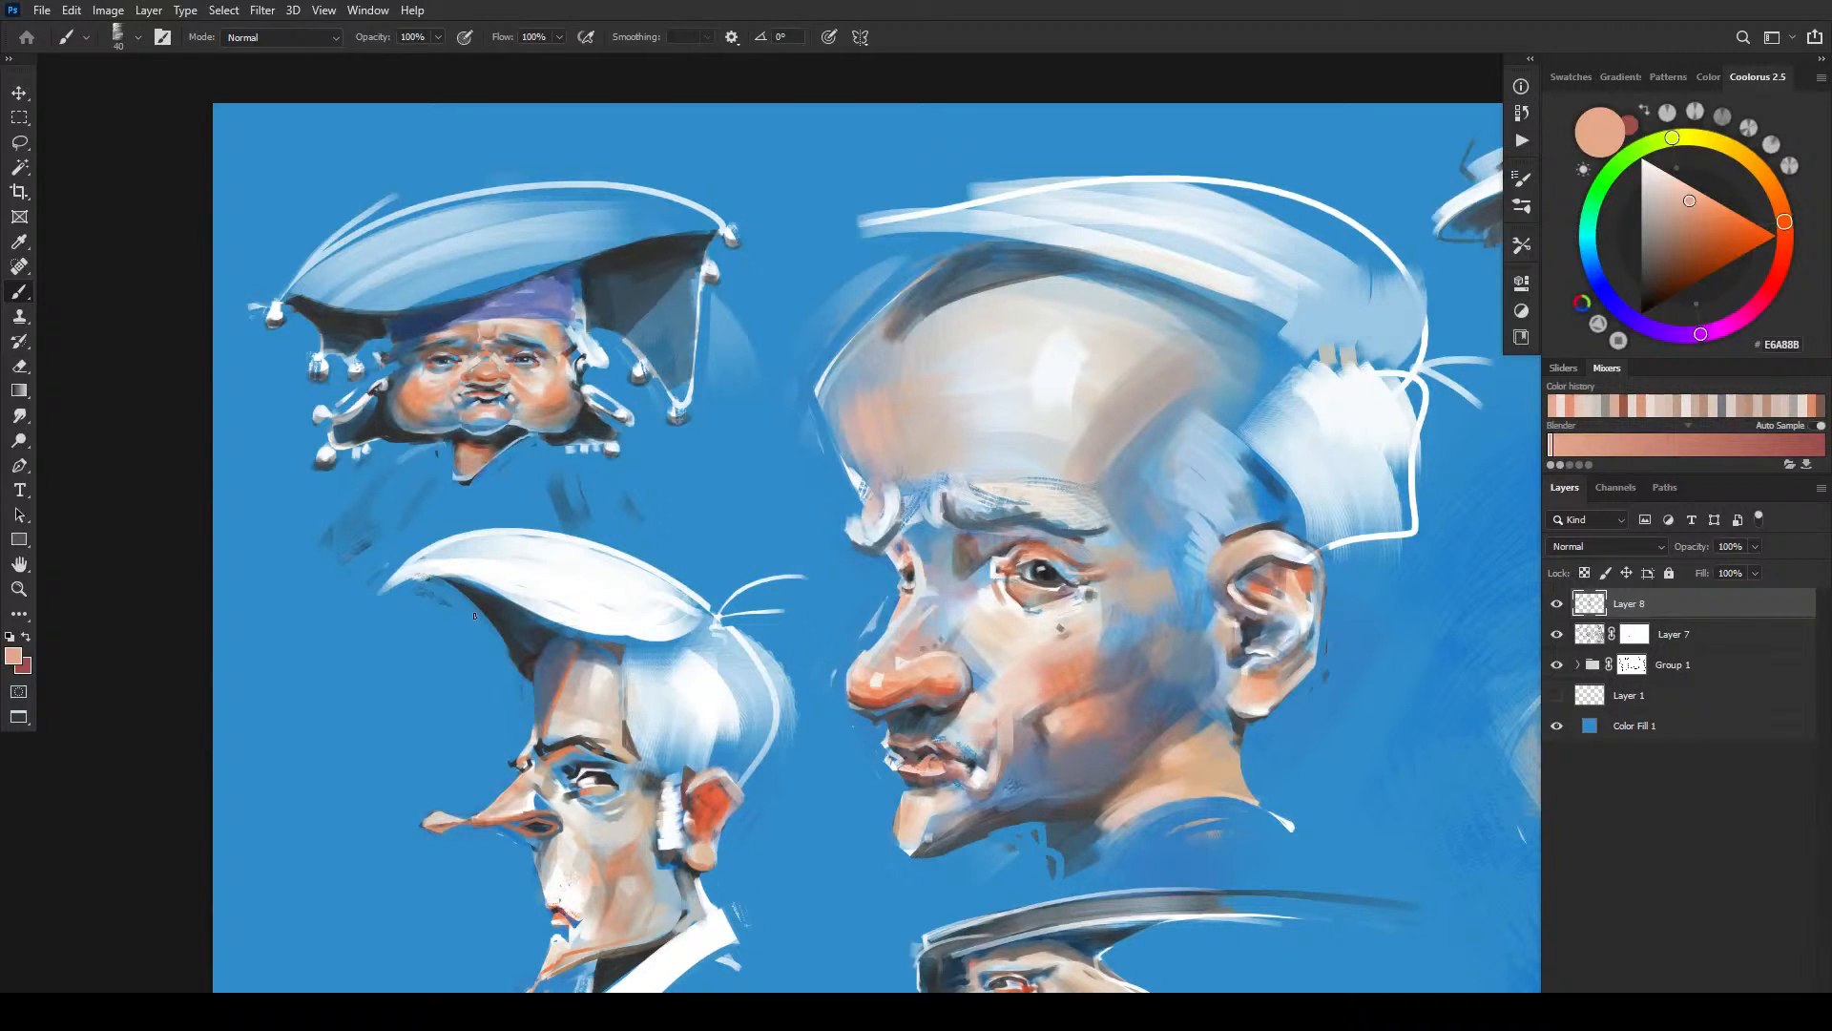
{"action": "key", "text": "bracketleft"}
{"action": "left_click", "coordinate": [513, 381], "text": "alt"}
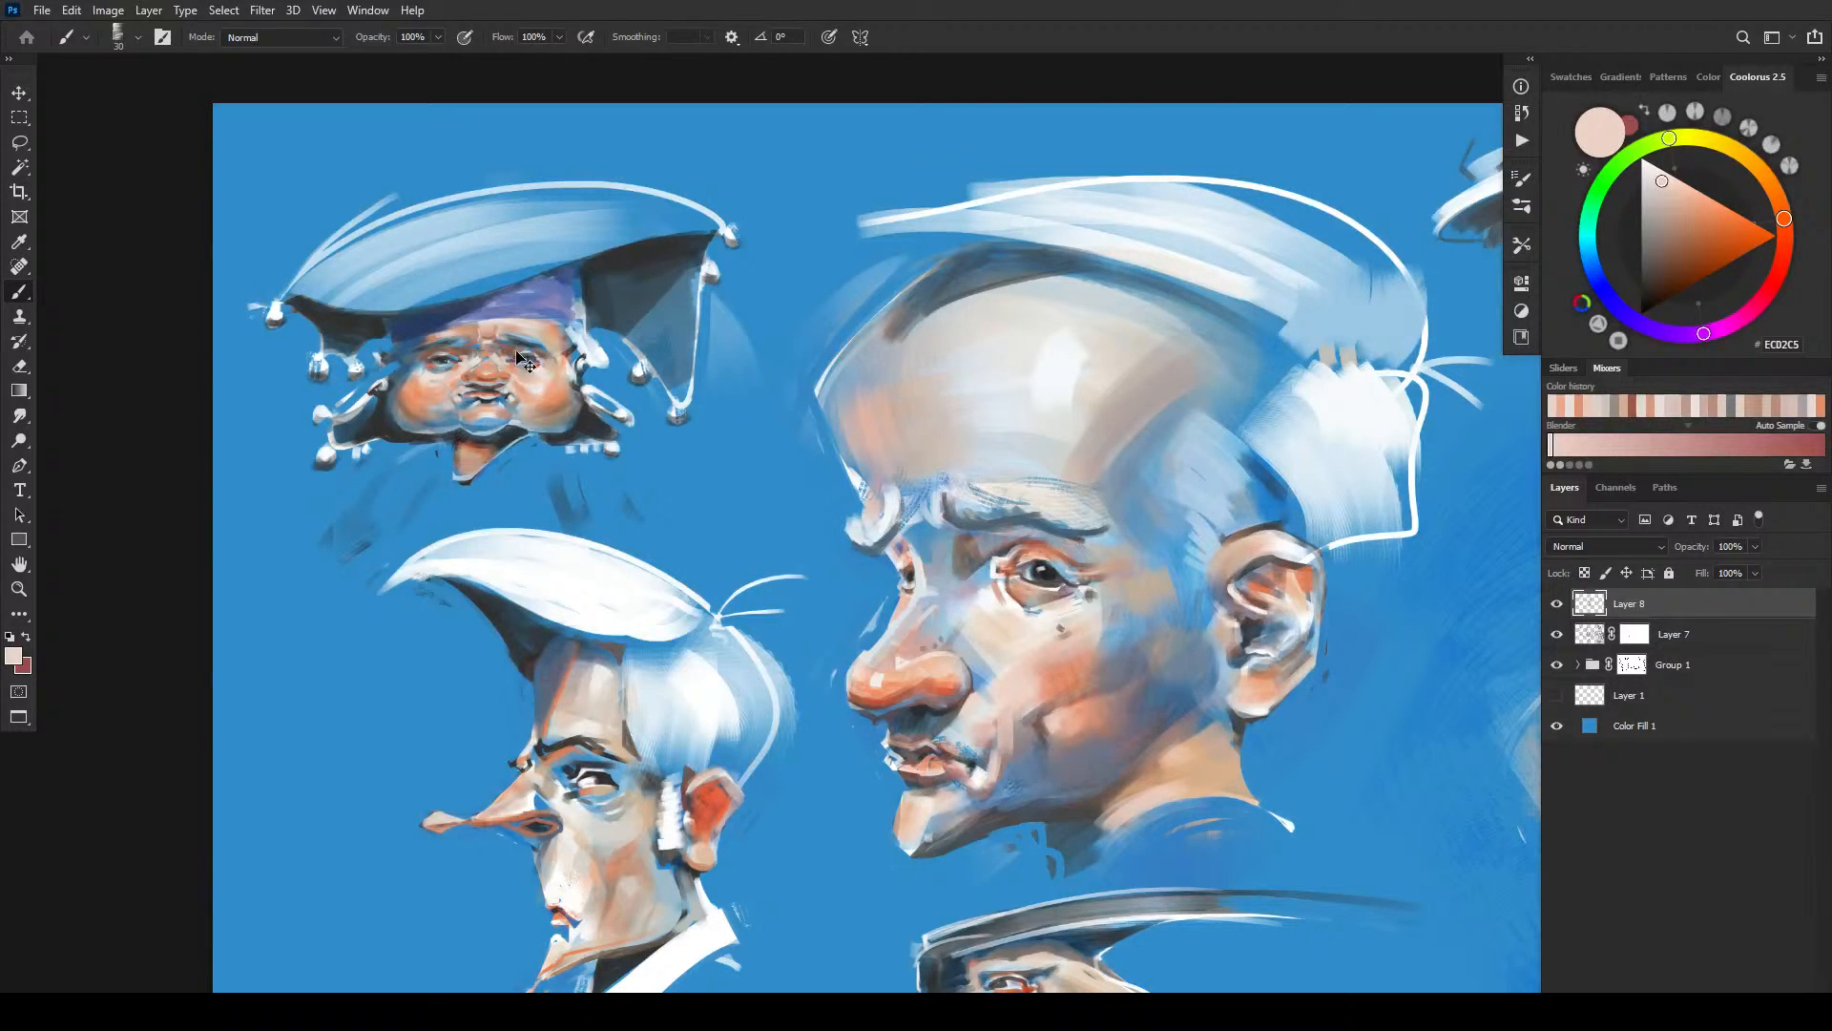
{"action": "left_click", "coordinate": [517, 385], "text": "alt"}
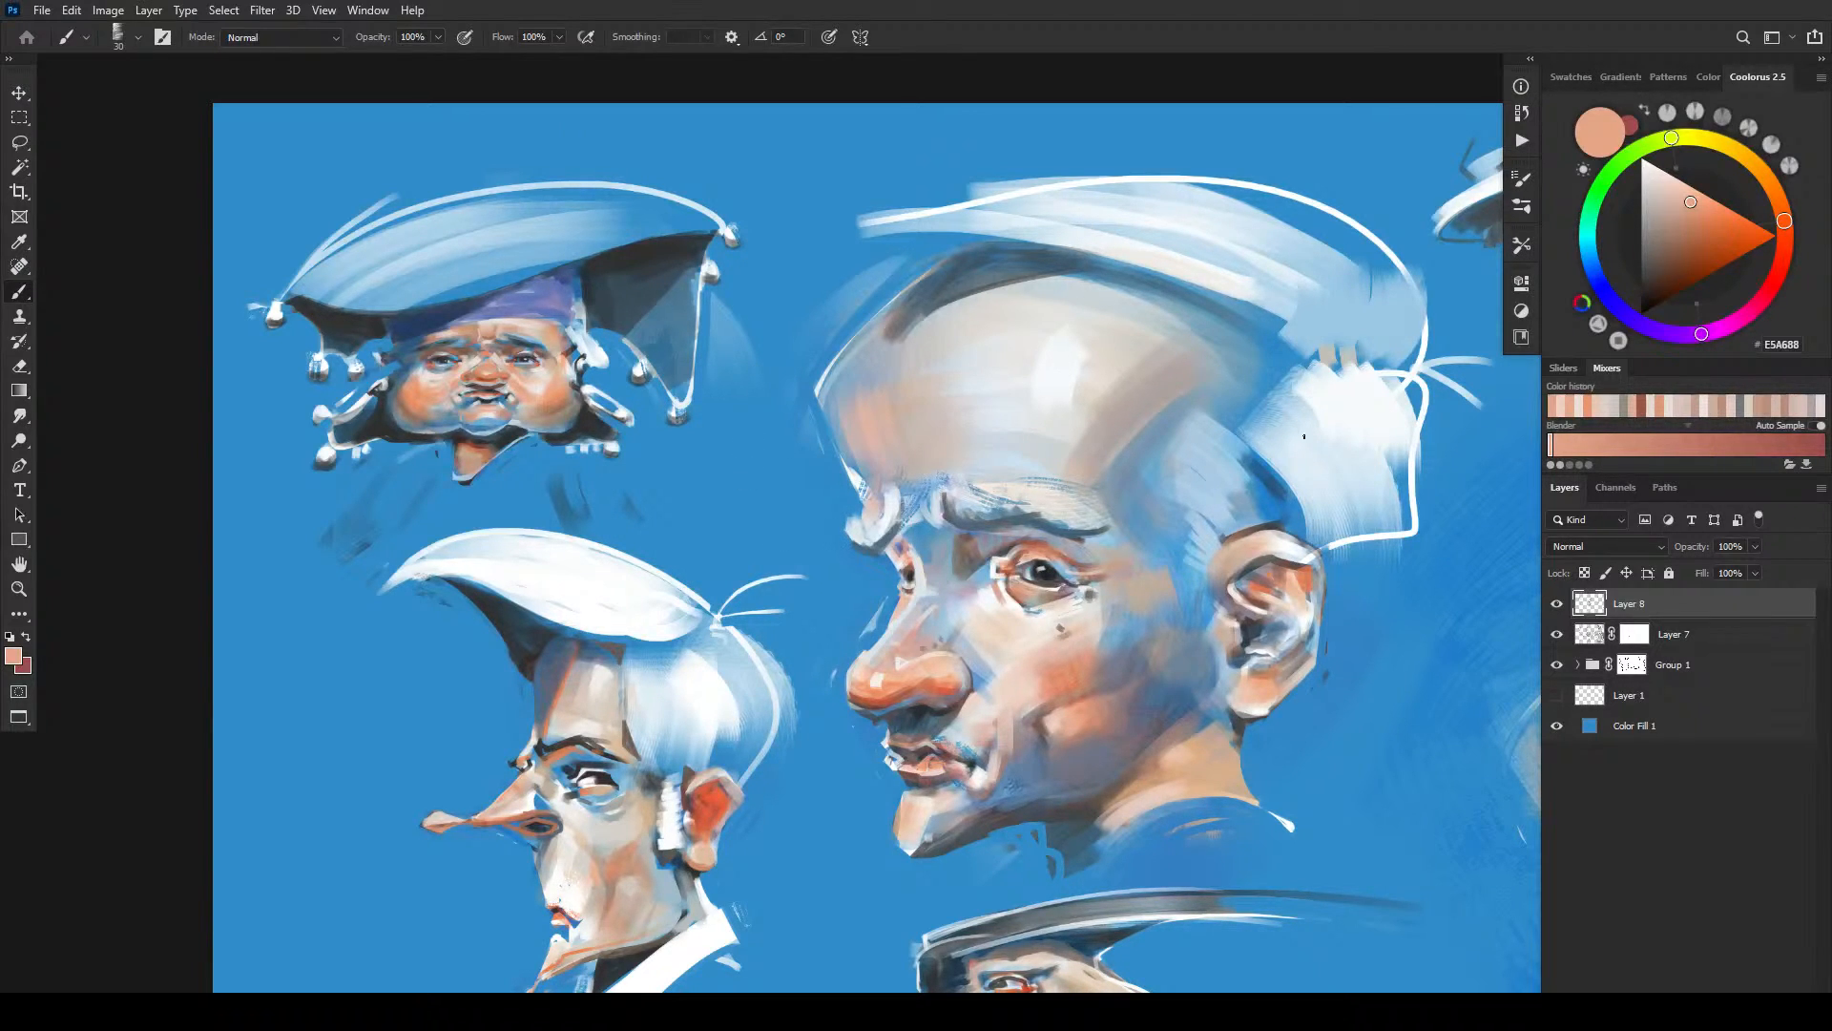
- Add a new layer above Layer 8, set its blend mode to Multiply and choose dark brown 583525
{"action": "key", "text": "ctrl+shift+alt+n"}
{"action": "left_click", "coordinate": [1584, 547]}
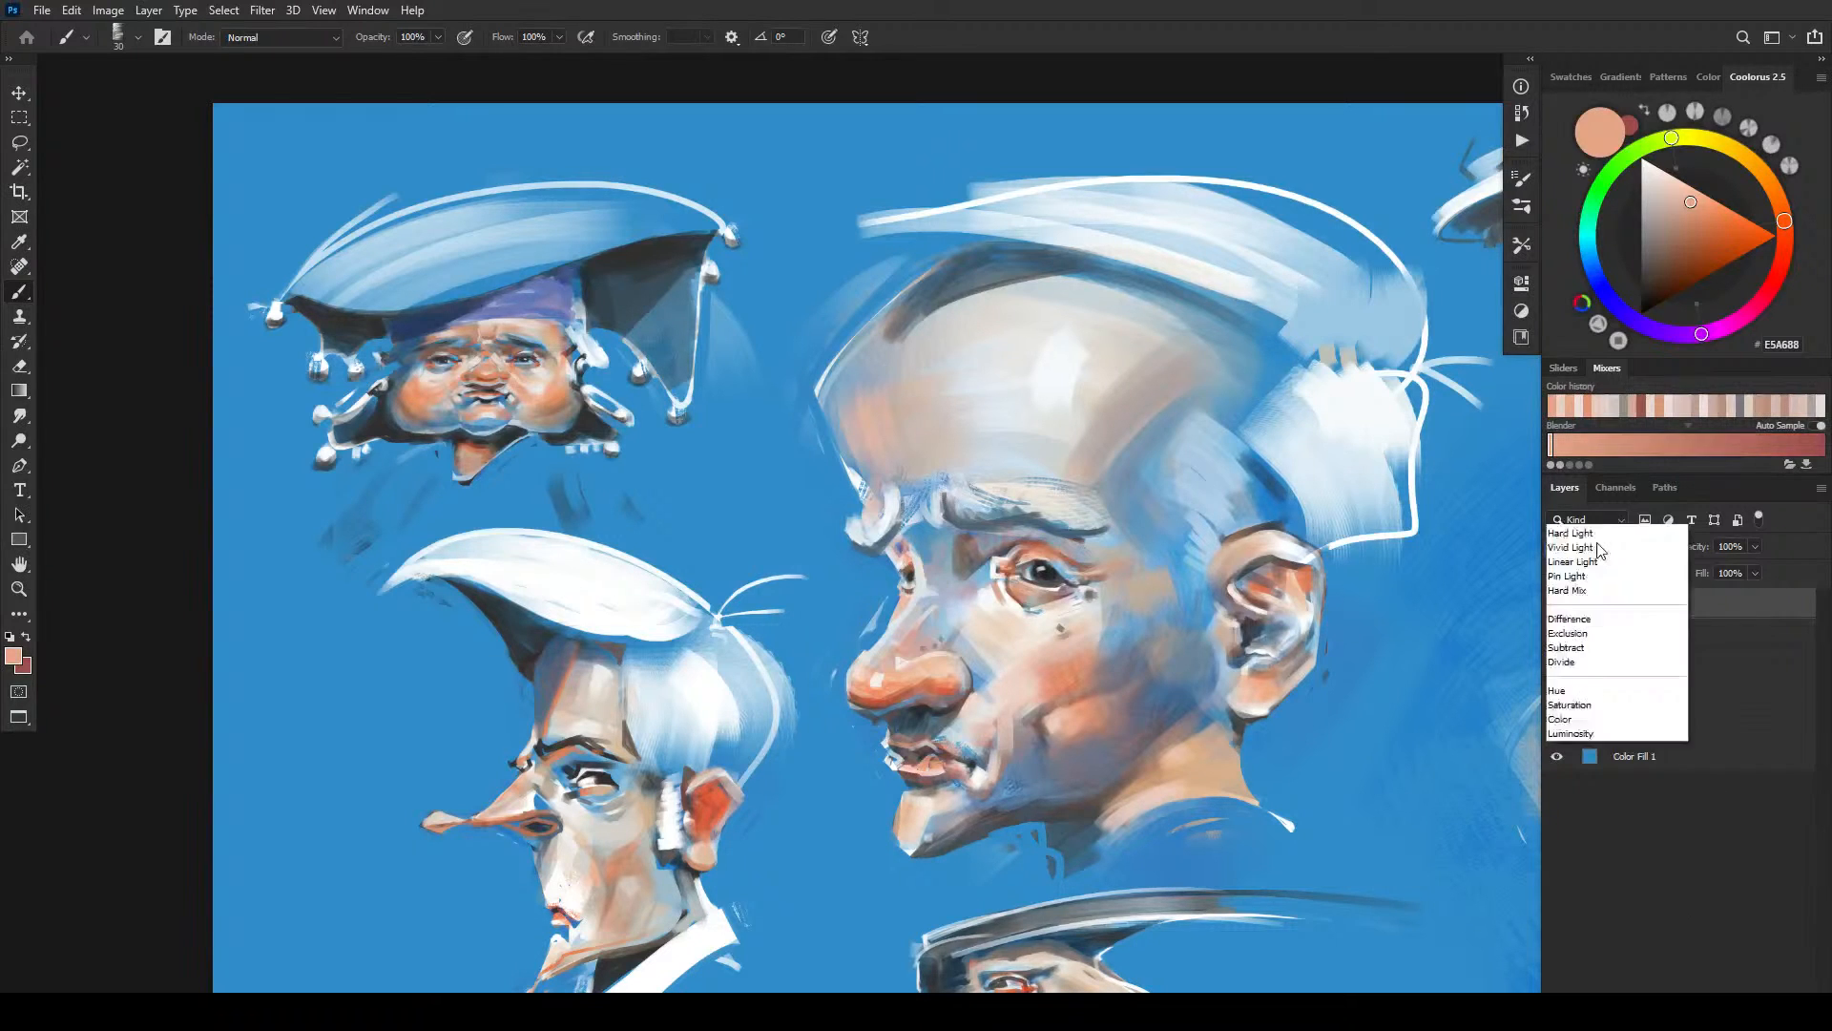
{"action": "left_click", "coordinate": [1610, 597]}
{"action": "left_click", "coordinate": [1668, 276]}
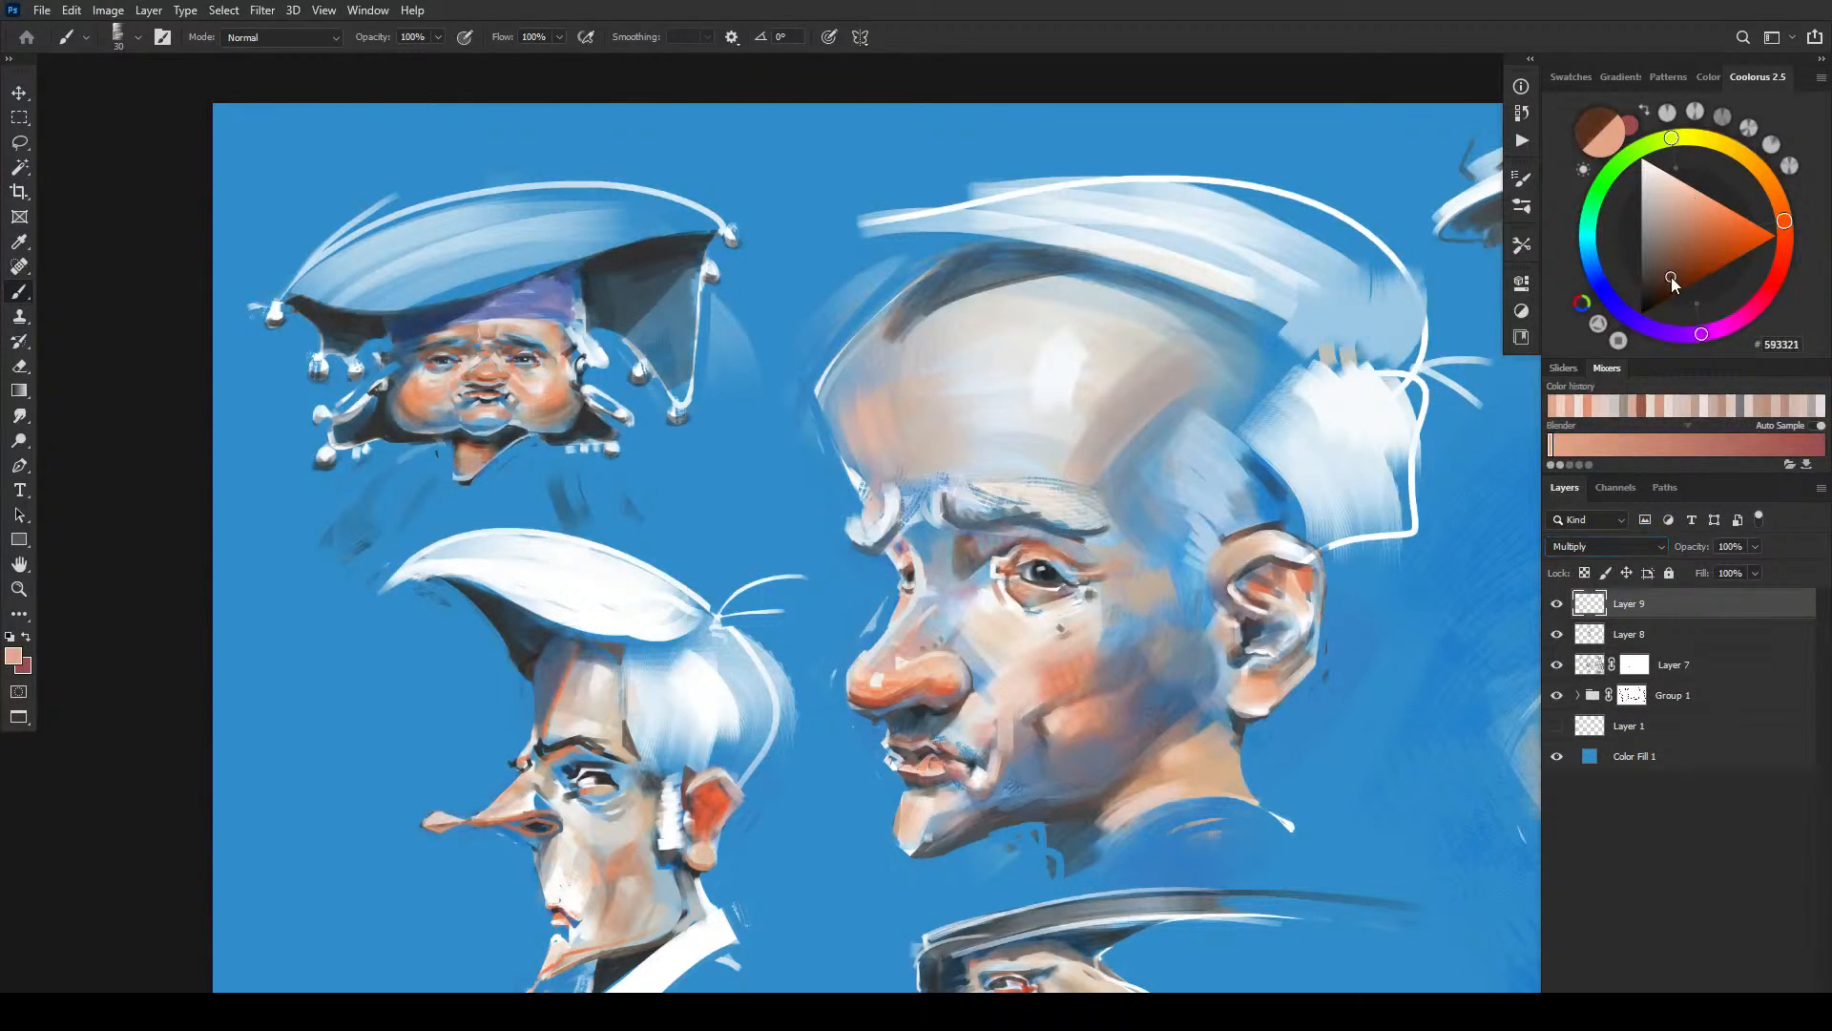
- Tint the bell hat's large crown and the long flap beside the face with dark brown on Layer 9
{"action": "left_click_drag", "start_coordinate": [387, 264], "coordinate": [580, 199]}
{"action": "key", "text": "]"}
{"action": "key", "text": "]"}
{"action": "key", "text": "]"}
{"action": "key", "text": "]"}
{"action": "mouse_move", "coordinate": [463, 216]}
{"action": "left_mouse_down"}
{"action": "mouse_move", "coordinate": [318, 286]}
{"action": "mouse_move", "coordinate": [510, 221]}
{"action": "mouse_move", "coordinate": [371, 296]}
{"action": "mouse_move", "coordinate": [541, 244]}
{"action": "mouse_move", "coordinate": [418, 259]}
{"action": "mouse_move", "coordinate": [571, 210]}
{"action": "mouse_move", "coordinate": [497, 208]}
{"action": "mouse_move", "coordinate": [321, 277]}
{"action": "mouse_move", "coordinate": [667, 221]}
{"action": "mouse_move", "coordinate": [466, 242]}
{"action": "mouse_move", "coordinate": [680, 229]}
{"action": "mouse_move", "coordinate": [530, 251]}
{"action": "mouse_move", "coordinate": [670, 238]}
{"action": "mouse_move", "coordinate": [503, 222]}
{"action": "mouse_move", "coordinate": [617, 205]}
{"action": "mouse_move", "coordinate": [513, 205]}
{"action": "mouse_move", "coordinate": [675, 218]}
{"action": "mouse_move", "coordinate": [602, 200]}
{"action": "mouse_move", "coordinate": [701, 229]}
{"action": "mouse_move", "coordinate": [468, 216]}
{"action": "left_mouse_up"}
{"action": "key", "text": "["}
{"action": "key", "text": "["}
{"action": "key", "text": "["}
{"action": "mouse_move", "coordinate": [609, 271]}
{"action": "left_mouse_down"}
{"action": "mouse_move", "coordinate": [582, 313]}
{"action": "mouse_move", "coordinate": [586, 271]}
{"action": "mouse_move", "coordinate": [664, 319]}
{"action": "mouse_move", "coordinate": [614, 295]}
{"action": "mouse_move", "coordinate": [646, 315]}
{"action": "mouse_move", "coordinate": [646, 266]}
{"action": "mouse_move", "coordinate": [695, 411]}
{"action": "left_mouse_up"}
- Tint the bell hat's short flap and the crown's outer edge dark brown at about 200 pixels
{"action": "key", "text": "]"}
{"action": "key", "text": "]"}
{"action": "key", "text": "]"}
{"action": "key", "text": "]"}
{"action": "key", "text": "["}
{"action": "key", "text": "["}
{"action": "left_click_drag", "start_coordinate": [335, 331], "coordinate": [328, 351]}
{"action": "left_click_drag", "start_coordinate": [290, 286], "coordinate": [421, 185]}
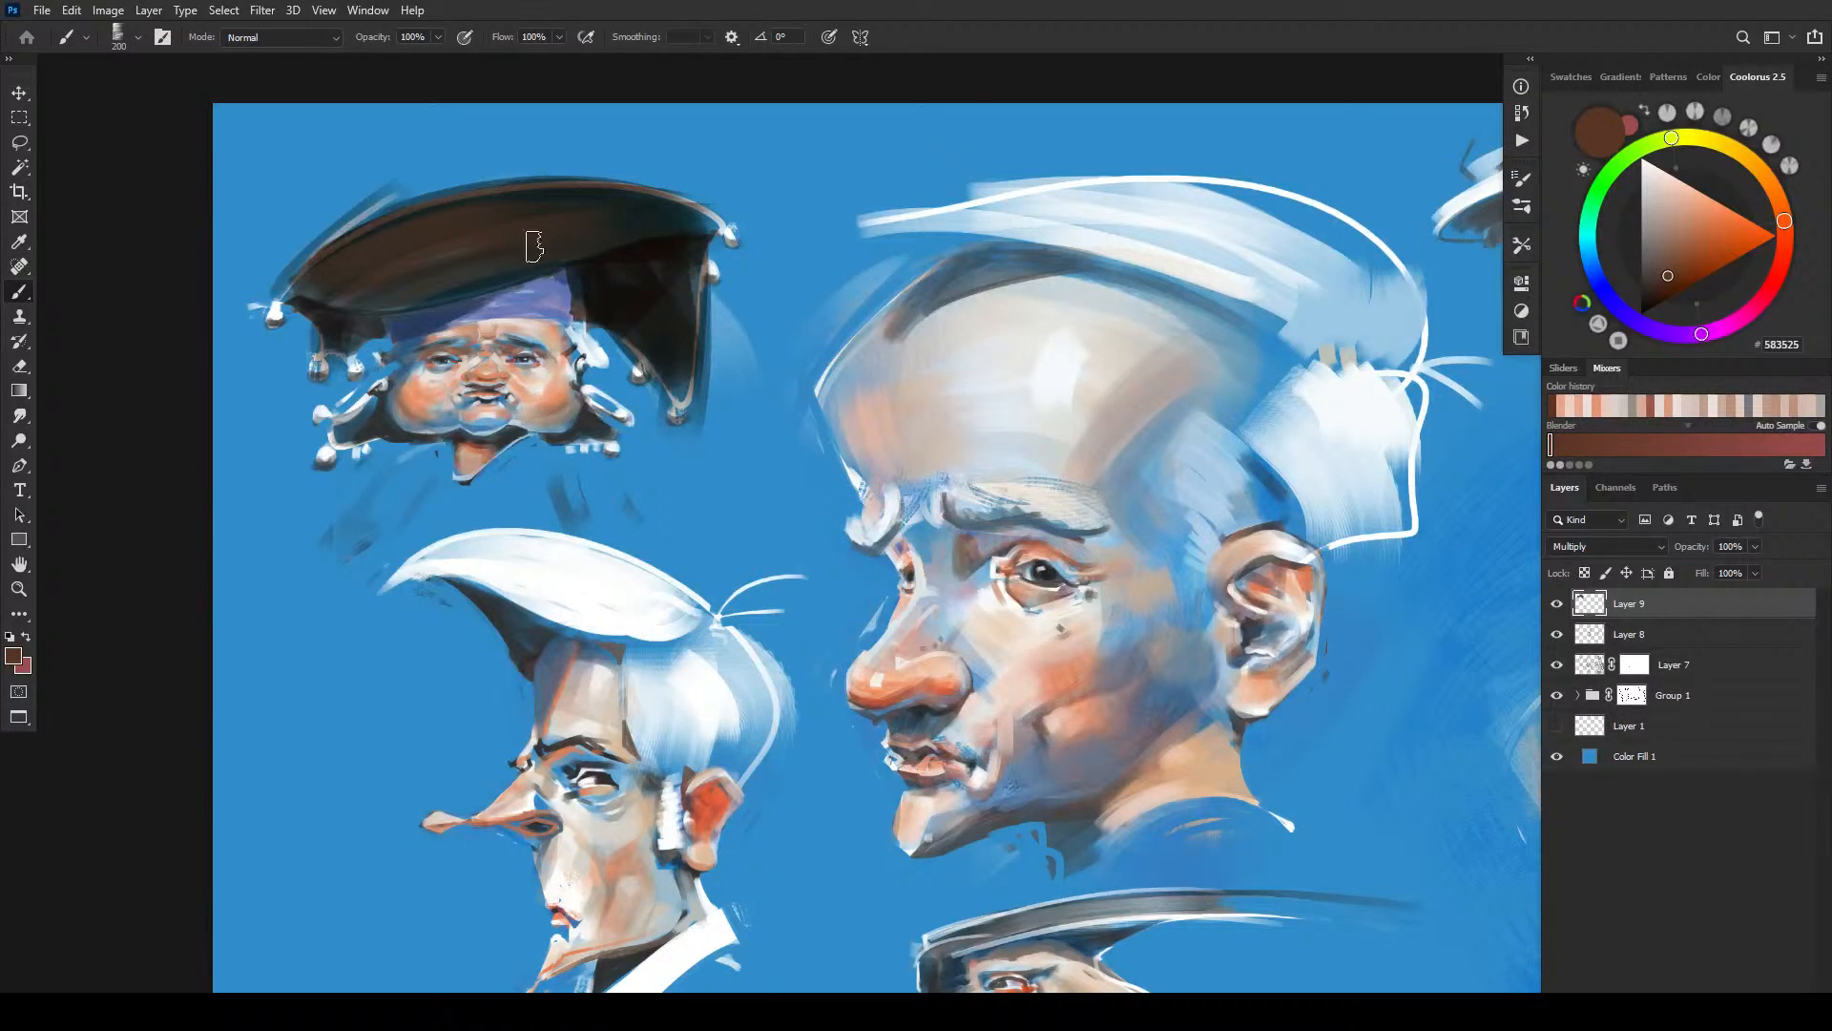
- Darken the lower collar flaps and the cords beside the bell-hatted face with brown, reducing the brush to 125 pixels
{"action": "key", "text": "["}
{"action": "mouse_move", "coordinate": [368, 401]}
{"action": "left_mouse_down"}
{"action": "mouse_move", "coordinate": [341, 434]}
{"action": "mouse_move", "coordinate": [379, 430]}
{"action": "left_mouse_up"}
{"action": "mouse_move", "coordinate": [613, 449]}
{"action": "left_mouse_down"}
{"action": "mouse_move", "coordinate": [574, 446]}
{"action": "mouse_move", "coordinate": [615, 448]}
{"action": "left_mouse_up"}
{"action": "key", "text": "["}
{"action": "key", "text": "["}
{"action": "left_click_drag", "start_coordinate": [577, 330], "coordinate": [625, 404]}
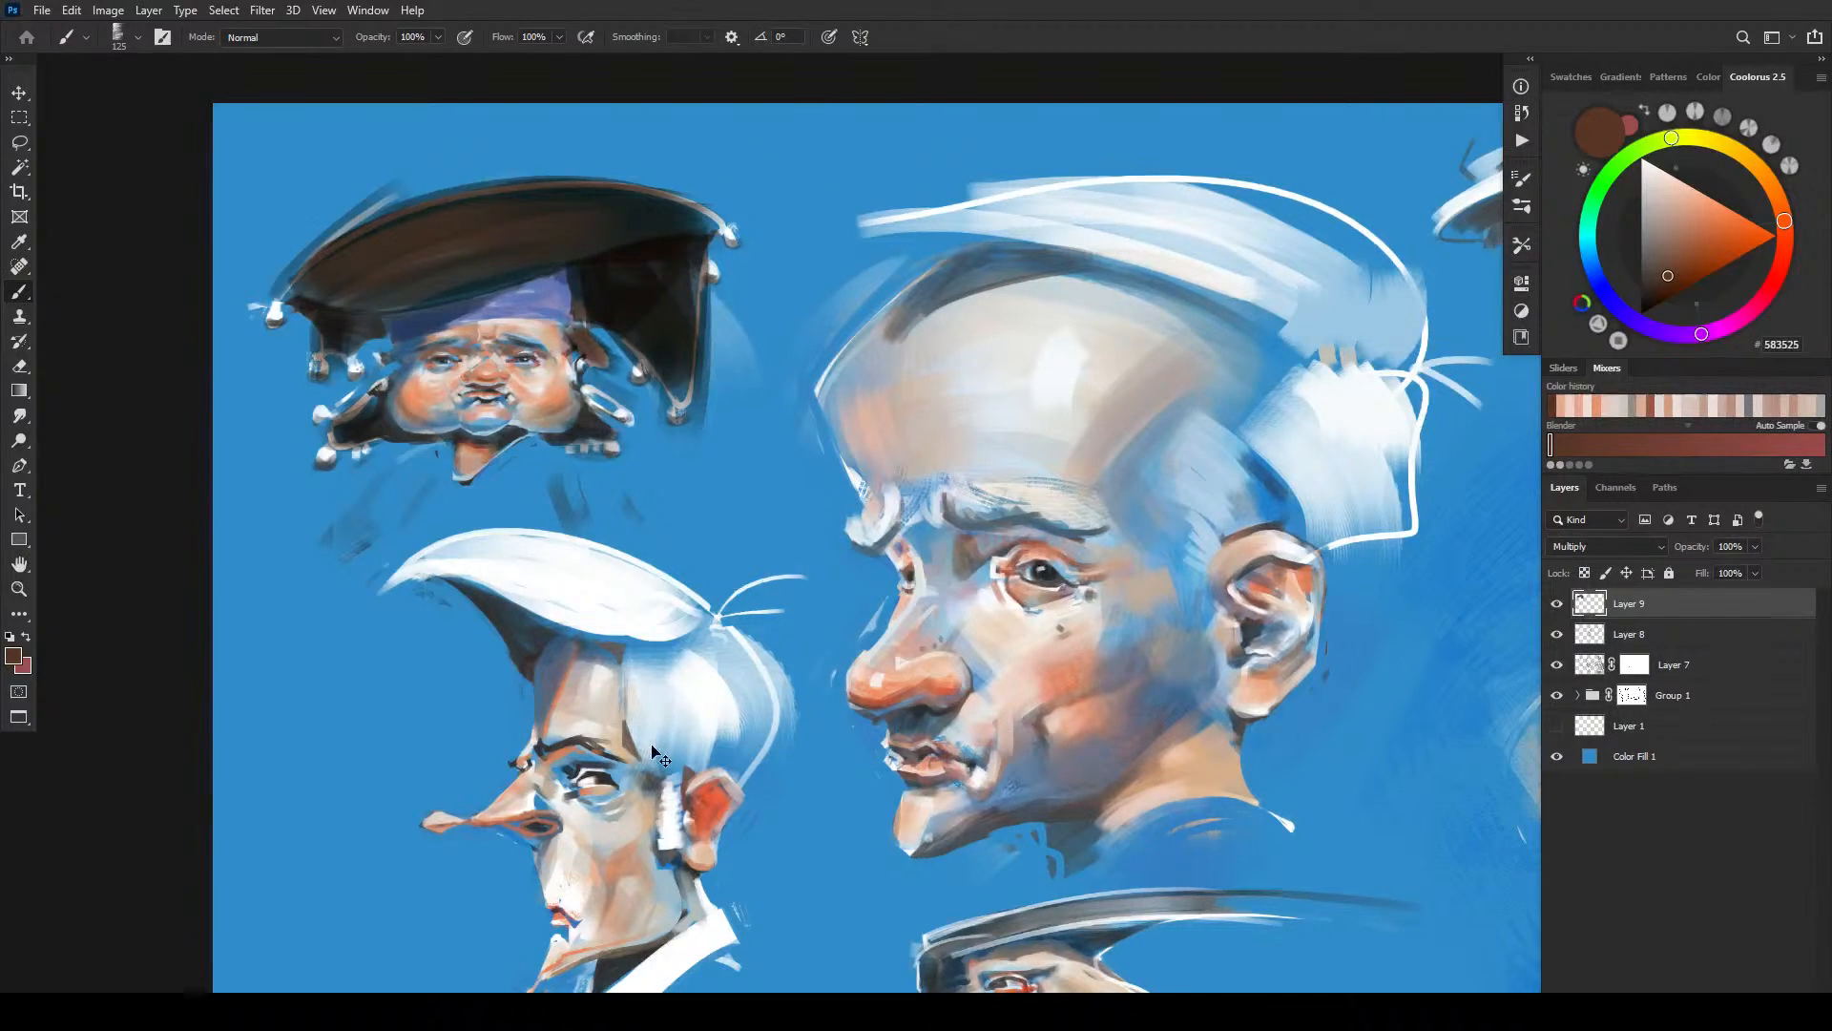
- Tint the flat hat brim and the hair beneath it on the lower long-nosed head with dark brown
{"action": "scroll", "coordinate": [793, 653], "scroll_direction": "down", "scroll_amount": 5}
{"action": "scroll", "coordinate": [916, 541], "scroll_direction": "up", "scroll_amount": 1}
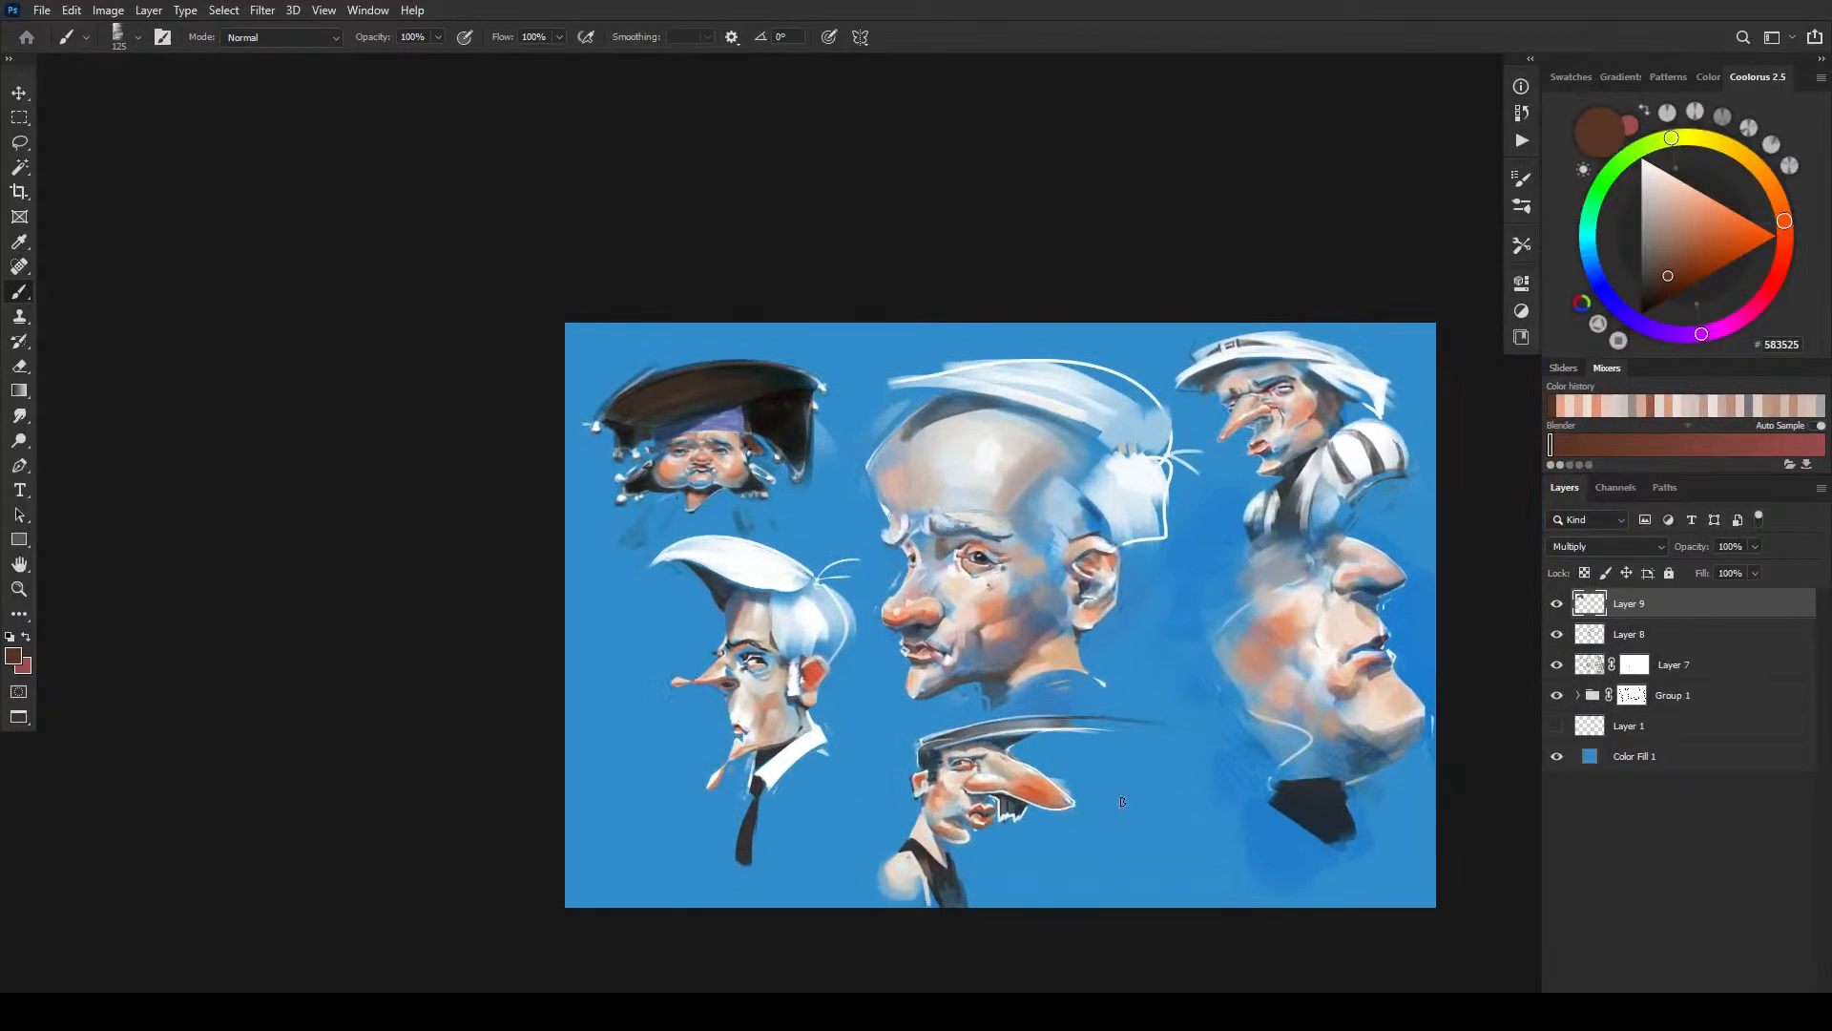
{"action": "left_click_drag", "start_coordinate": [922, 740], "coordinate": [1074, 722]}
{"action": "left_click_drag", "start_coordinate": [923, 750], "coordinate": [930, 760]}
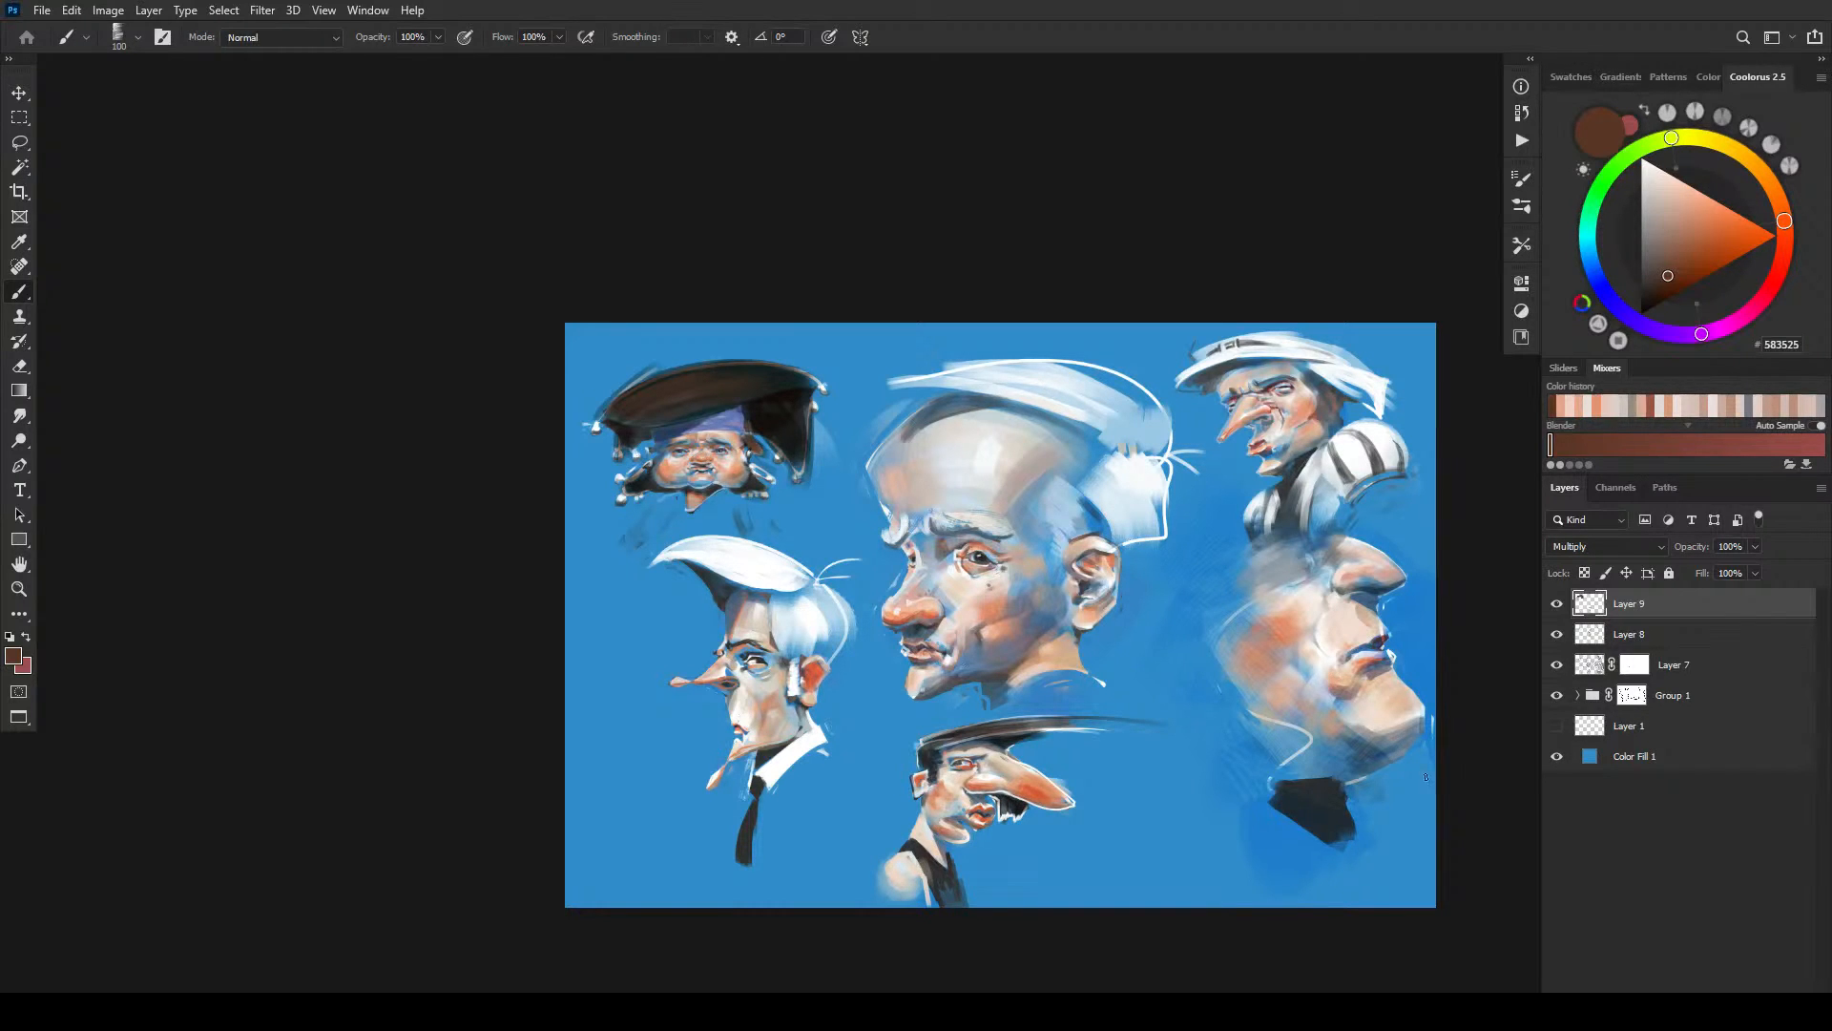
- Tint the hair behind and in front of the capped hook-nosed head brown, enlarging the brush to 175 pixels
{"action": "key", "text": "bracketleft"}
{"action": "key", "text": "bracketleft"}
{"action": "key", "text": "bracketleft"}
{"action": "key", "text": "bracketright"}
{"action": "mouse_move", "coordinate": [1310, 369]}
{"action": "left_mouse_down"}
{"action": "mouse_move", "coordinate": [1367, 376]}
{"action": "mouse_move", "coordinate": [1321, 370]}
{"action": "mouse_move", "coordinate": [1369, 396]}
{"action": "mouse_move", "coordinate": [1319, 370]}
{"action": "mouse_move", "coordinate": [1359, 396]}
{"action": "mouse_move", "coordinate": [1353, 372]}
{"action": "mouse_move", "coordinate": [1373, 377]}
{"action": "mouse_move", "coordinate": [1299, 364]}
{"action": "mouse_move", "coordinate": [1398, 397]}
{"action": "mouse_move", "coordinate": [1361, 388]}
{"action": "mouse_move", "coordinate": [1368, 405]}
{"action": "mouse_move", "coordinate": [1298, 364]}
{"action": "mouse_move", "coordinate": [1381, 397]}
{"action": "left_mouse_up"}
{"action": "key", "text": "bracketright"}
{"action": "key", "text": "bracketright"}
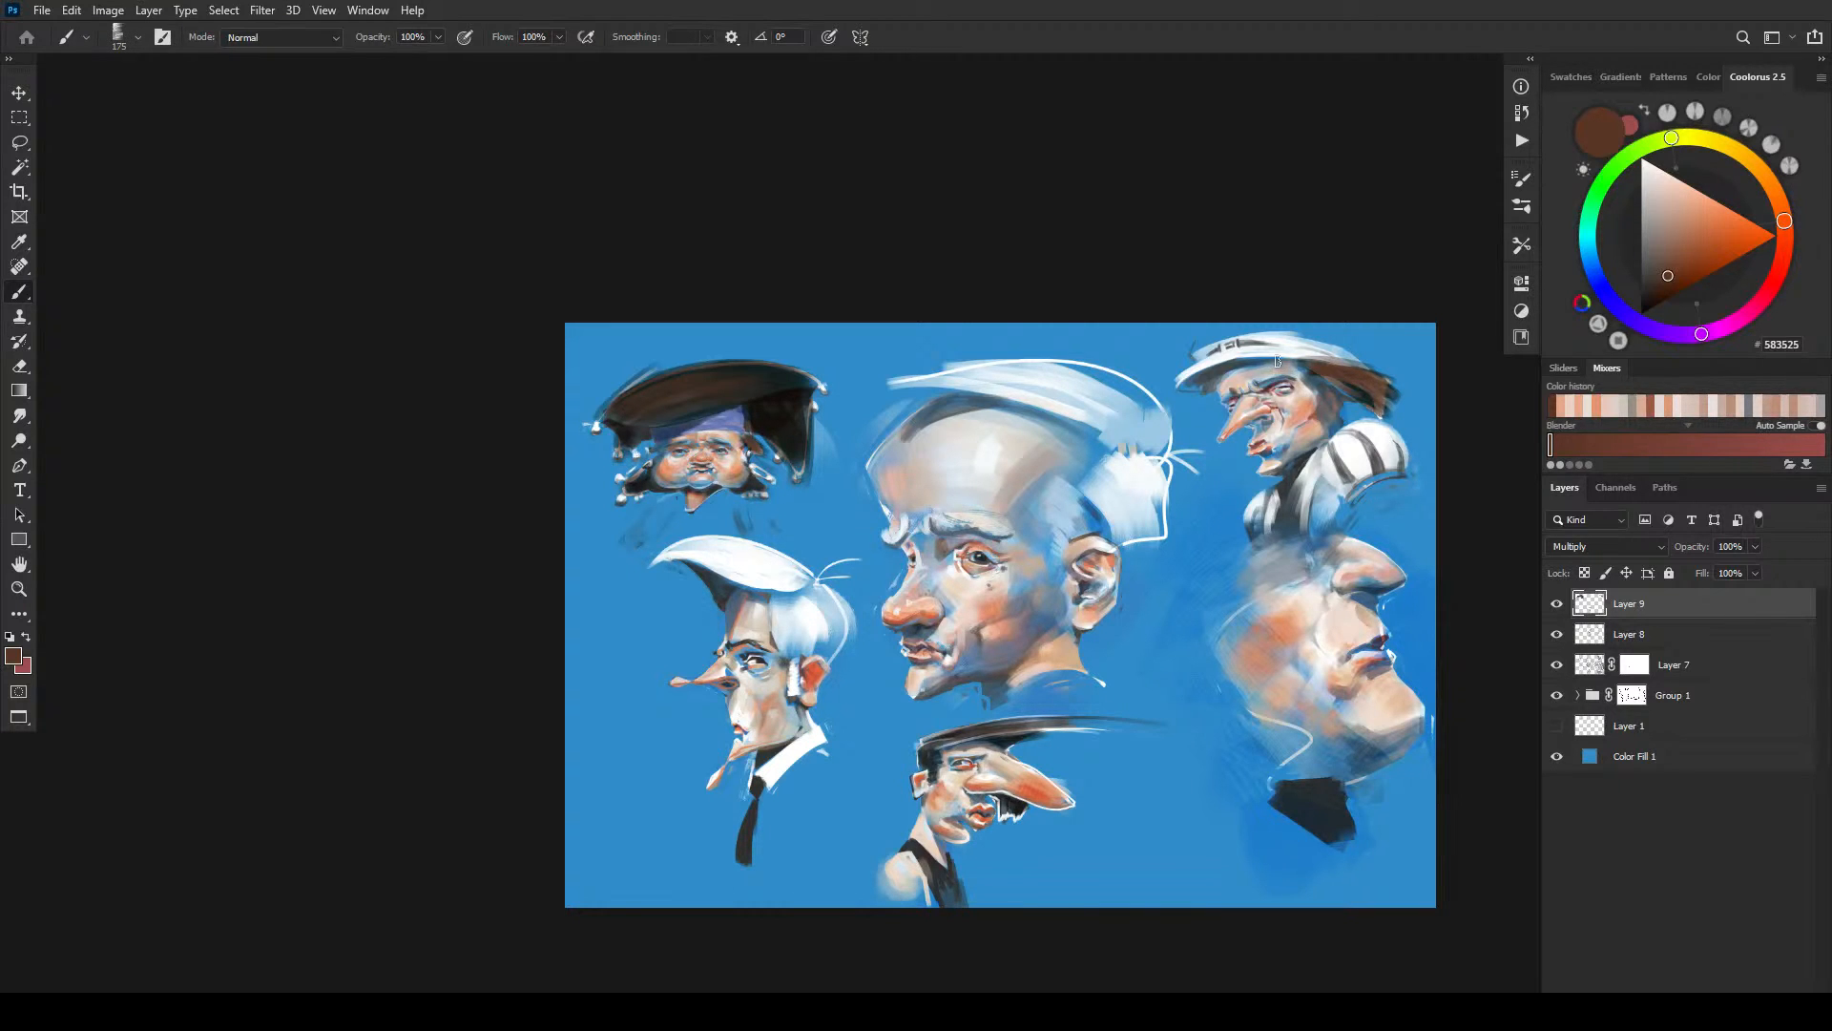
{"action": "mouse_move", "coordinate": [1217, 400]}
{"action": "left_mouse_down"}
{"action": "mouse_move", "coordinate": [1200, 449]}
{"action": "mouse_move", "coordinate": [1220, 403]}
{"action": "mouse_move", "coordinate": [1208, 448]}
{"action": "mouse_move", "coordinate": [1219, 426]}
{"action": "mouse_move", "coordinate": [1244, 439]}
{"action": "mouse_move", "coordinate": [1214, 456]}
{"action": "mouse_move", "coordinate": [1246, 441]}
{"action": "mouse_move", "coordinate": [1230, 483]}
{"action": "mouse_move", "coordinate": [1206, 480]}
{"action": "left_mouse_up"}
- Tint the large bald head's ponytail and combed-over hair with brown, enlarging the brush up to 600 pixels
{"action": "mouse_move", "coordinate": [1214, 433]}
{"action": "left_mouse_down"}
{"action": "mouse_move", "coordinate": [1114, 504]}
{"action": "mouse_move", "coordinate": [1116, 547]}
{"action": "left_mouse_up"}
{"action": "key", "text": "bracketright"}
{"action": "key", "text": "bracketright"}
{"action": "key", "text": "bracketright"}
{"action": "key", "text": "bracketright"}
{"action": "key", "text": "bracketright"}
{"action": "key", "text": "bracketright"}
{"action": "key", "text": "bracketright"}
{"action": "key", "text": "bracketright"}
{"action": "mouse_move", "coordinate": [1106, 480]}
{"action": "left_mouse_down"}
{"action": "mouse_move", "coordinate": [1135, 542]}
{"action": "mouse_move", "coordinate": [1165, 525]}
{"action": "left_mouse_up"}
{"action": "mouse_move", "coordinate": [1128, 439]}
{"action": "left_mouse_down"}
{"action": "mouse_move", "coordinate": [1094, 412]}
{"action": "mouse_move", "coordinate": [1135, 396]}
{"action": "mouse_move", "coordinate": [1111, 410]}
{"action": "mouse_move", "coordinate": [1045, 386]}
{"action": "left_mouse_up"}
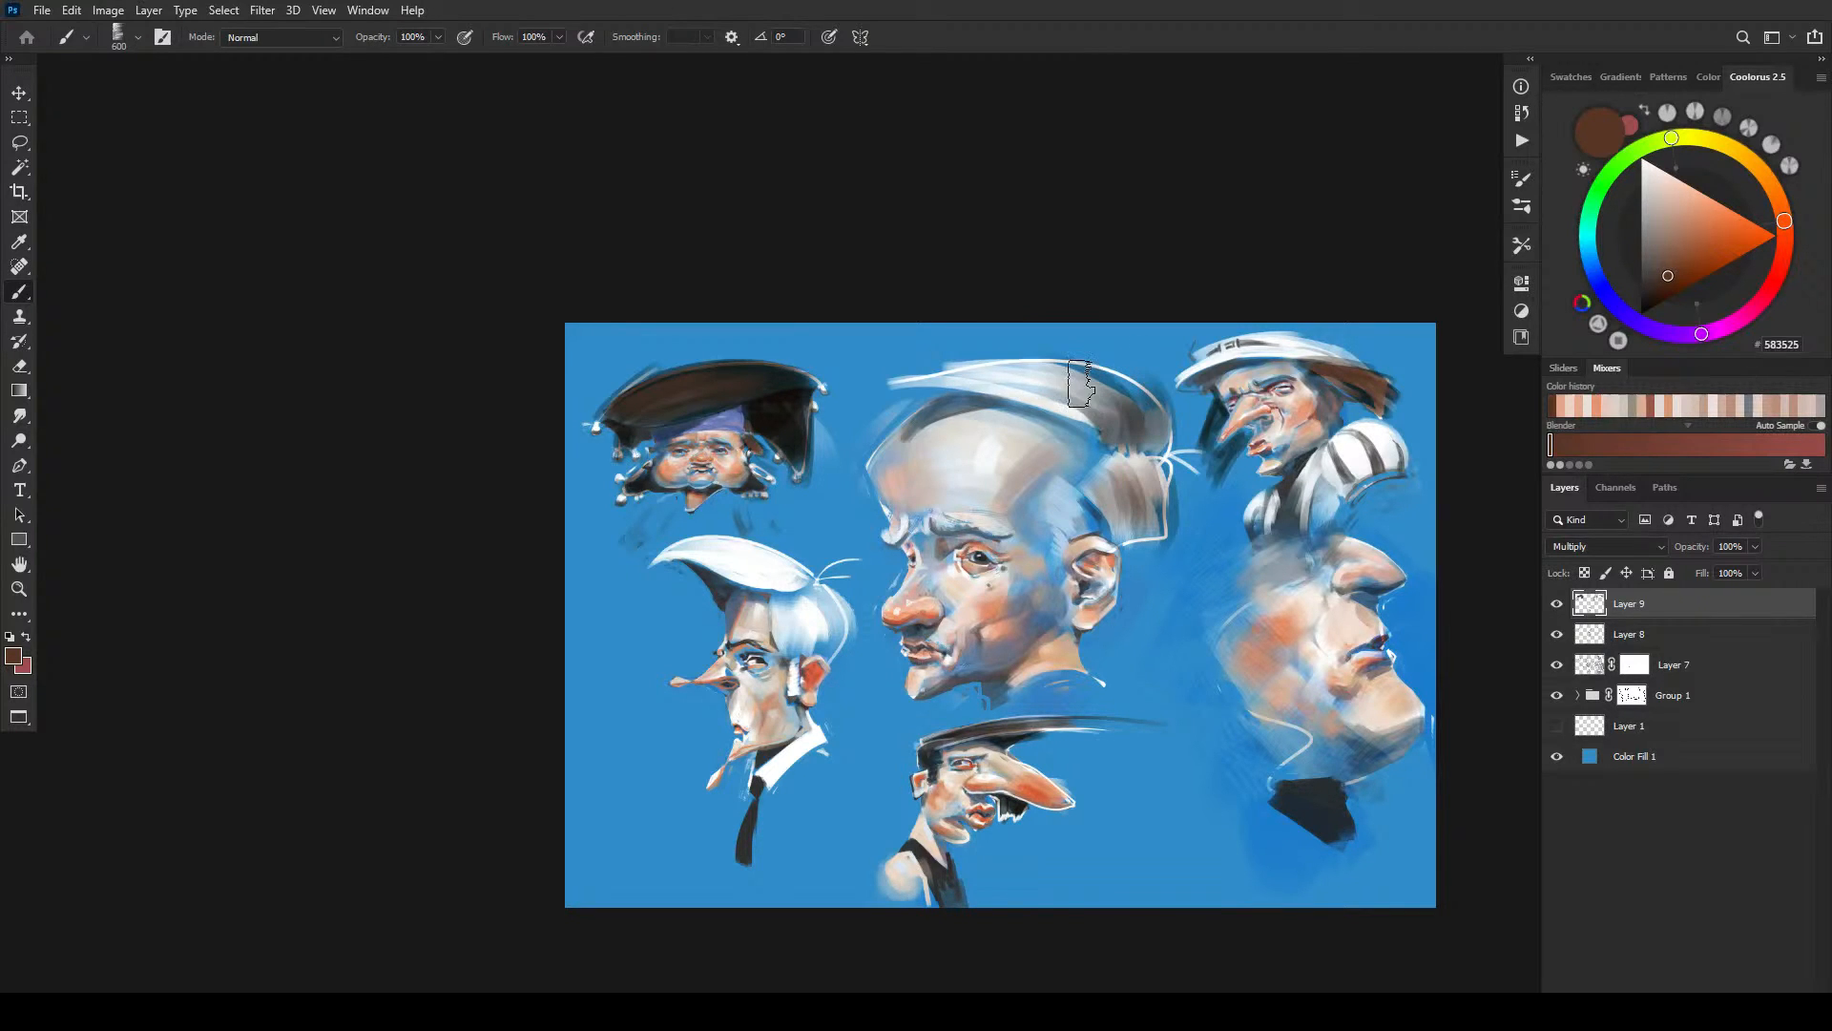
- Add brown streaks along the large head's combed-over hair from its front tip to the tie at 200 pixels
{"action": "key", "text": "bracketleft"}
{"action": "key", "text": "bracketleft"}
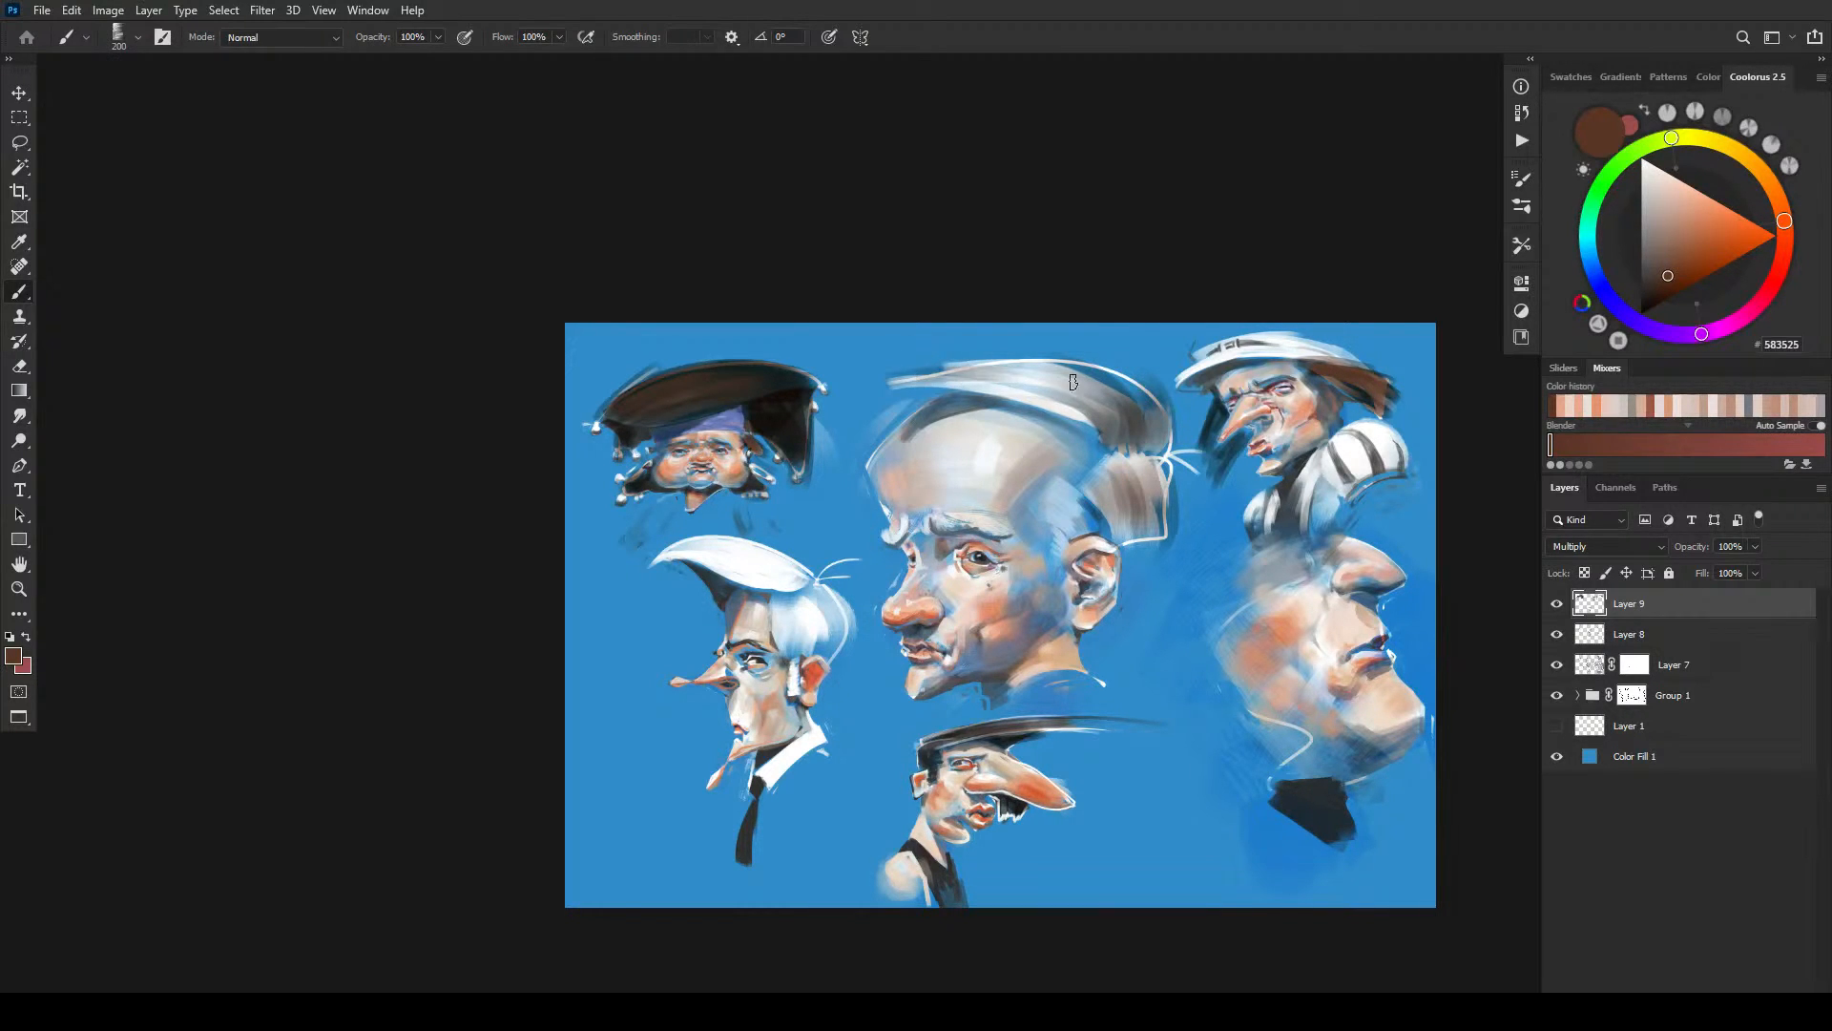
{"action": "mouse_move", "coordinate": [927, 380]}
{"action": "left_mouse_down"}
{"action": "mouse_move", "coordinate": [1090, 384]}
{"action": "mouse_move", "coordinate": [1012, 382]}
{"action": "left_mouse_up"}
{"action": "mouse_move", "coordinate": [1113, 434]}
{"action": "left_mouse_down"}
{"action": "mouse_move", "coordinate": [1055, 383]}
{"action": "mouse_move", "coordinate": [1019, 396]}
{"action": "mouse_move", "coordinate": [1132, 393]}
{"action": "left_mouse_up"}
{"action": "key", "text": "bracketright"}
{"action": "key", "text": "bracketright"}
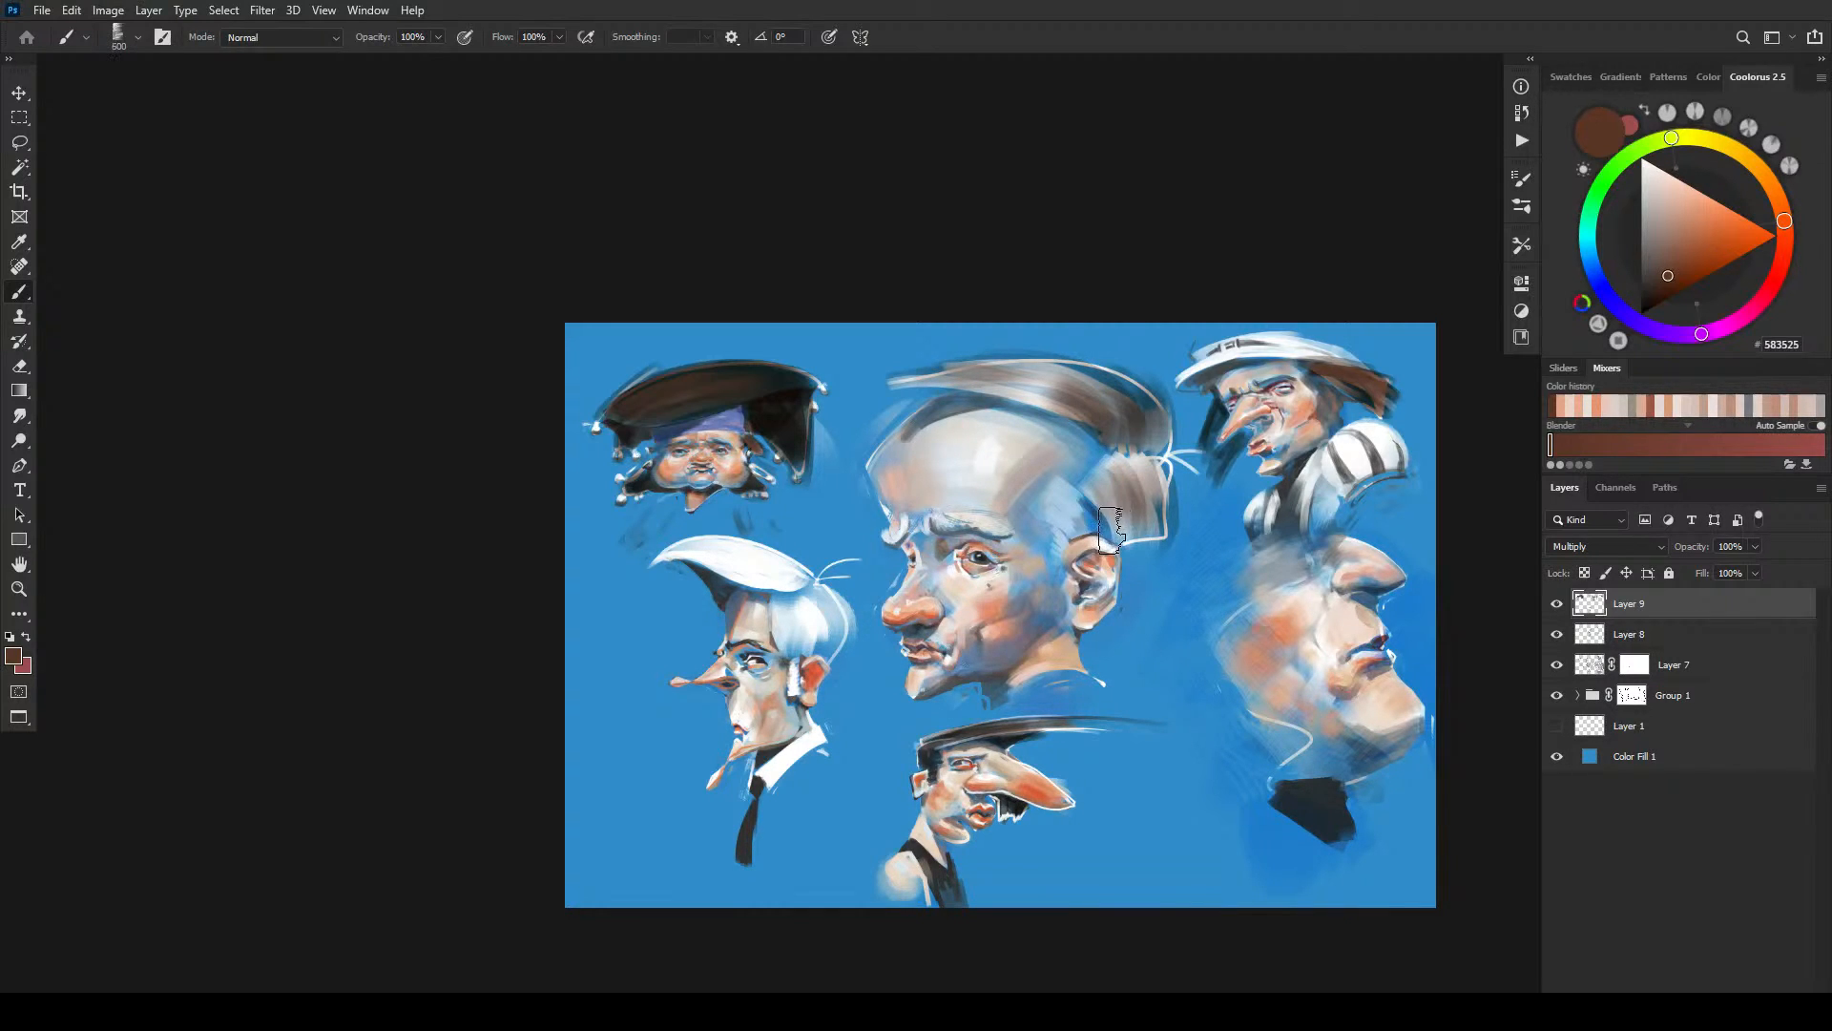
- Darken the large head's ponytail and the hair above the ear with brown, reducing the brush to 300 pixels
{"action": "key", "text": "bracketleft"}
{"action": "key", "text": "bracketleft"}
{"action": "mouse_move", "coordinate": [1123, 531]}
{"action": "left_mouse_down"}
{"action": "mouse_move", "coordinate": [1121, 482]}
{"action": "mouse_move", "coordinate": [1150, 497]}
{"action": "mouse_move", "coordinate": [1139, 477]}
{"action": "left_mouse_up"}
{"action": "key", "text": "bracketleft"}
{"action": "key", "text": "bracketleft"}
{"action": "key", "text": "bracketleft"}
{"action": "key", "text": "bracketright"}
{"action": "left_click_drag", "start_coordinate": [1075, 515], "coordinate": [1093, 531]}
{"action": "mouse_move", "coordinate": [1073, 494]}
{"action": "left_mouse_down"}
{"action": "mouse_move", "coordinate": [1097, 525]}
{"action": "mouse_move", "coordinate": [1067, 498]}
{"action": "left_mouse_up"}
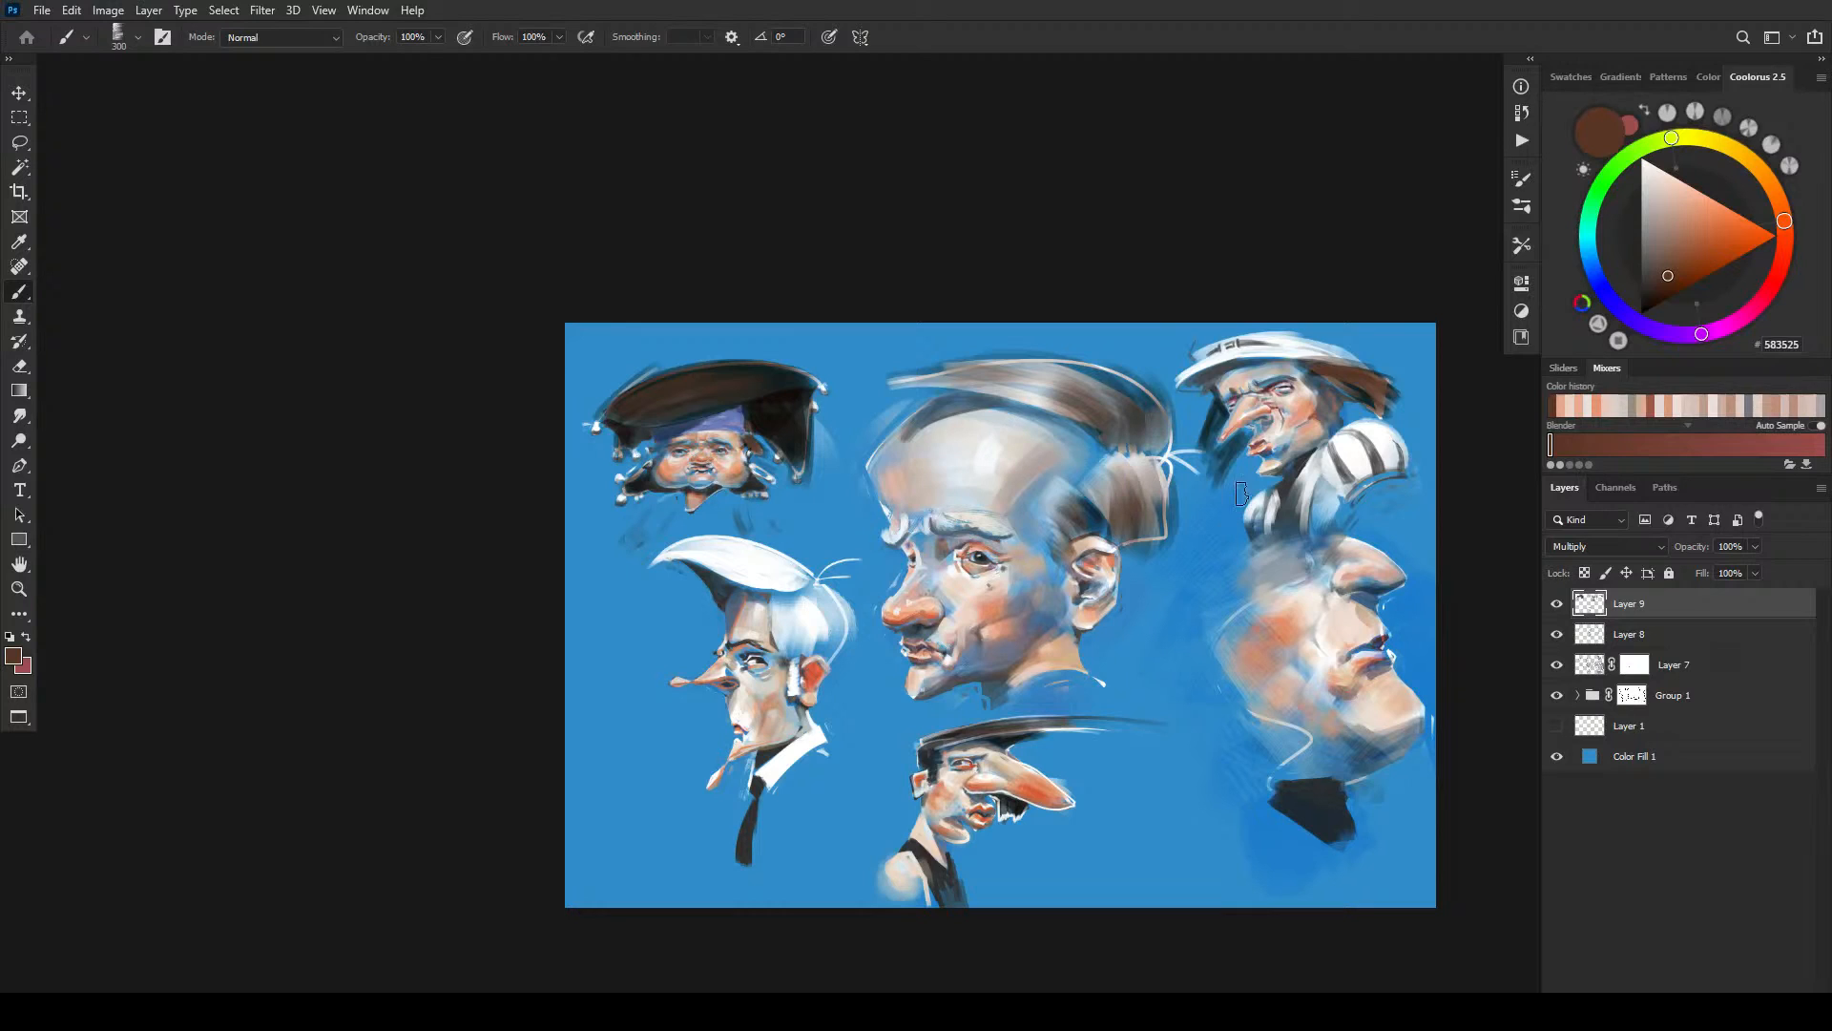
- Darken the hair in front of the capped head's chin with brown, reducing the brush to 70 pixels
{"action": "key", "text": "bracketleft"}
{"action": "left_click_drag", "start_coordinate": [1245, 439], "coordinate": [1229, 470]}
{"action": "key", "text": "bracketleft"}
{"action": "key", "text": "bracketleft"}
{"action": "key", "text": "bracketleft"}
{"action": "key", "text": "bracketleft"}
{"action": "key", "text": "bracketleft"}
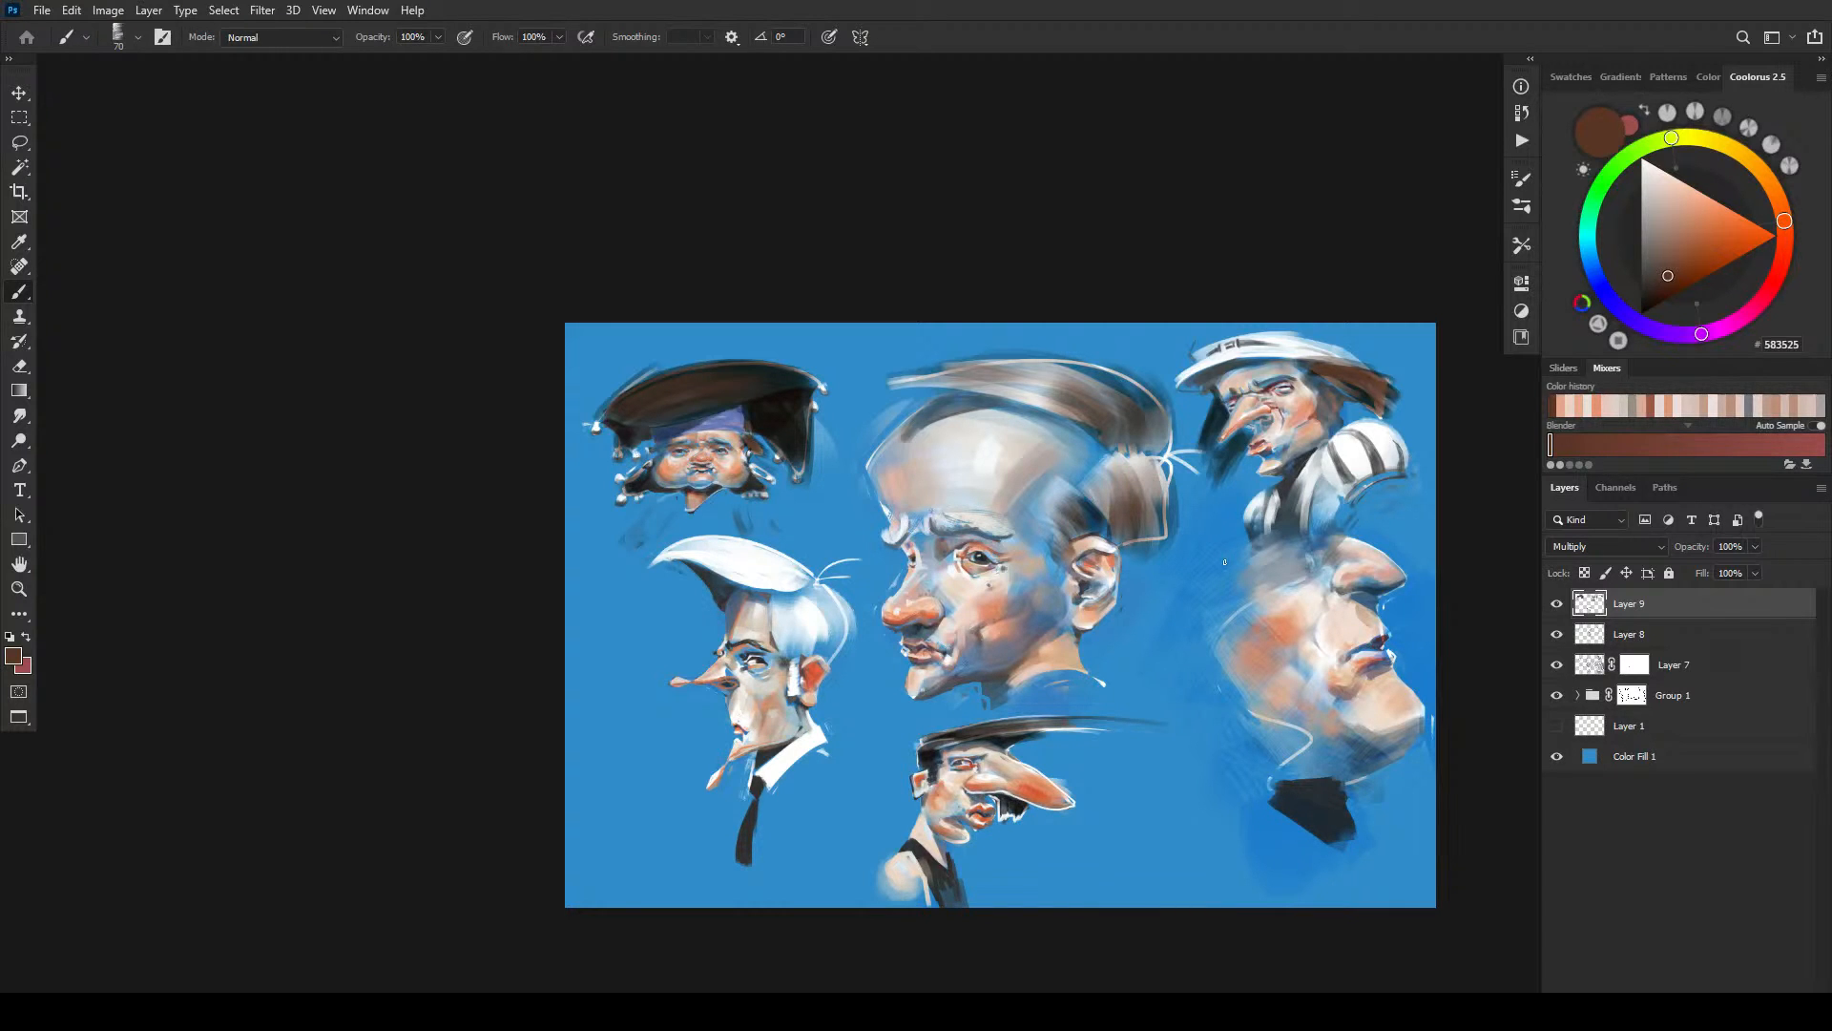
- Tint the side hair of the white-haired head with the black tie in brown, enlarging the brush to 200 pixels
{"action": "key", "text": "bracketright"}
{"action": "key", "text": "bracketright"}
{"action": "key", "text": "bracketright"}
{"action": "key", "text": "bracketright"}
{"action": "key", "text": "bracketright"}
{"action": "key", "text": "bracketright"}
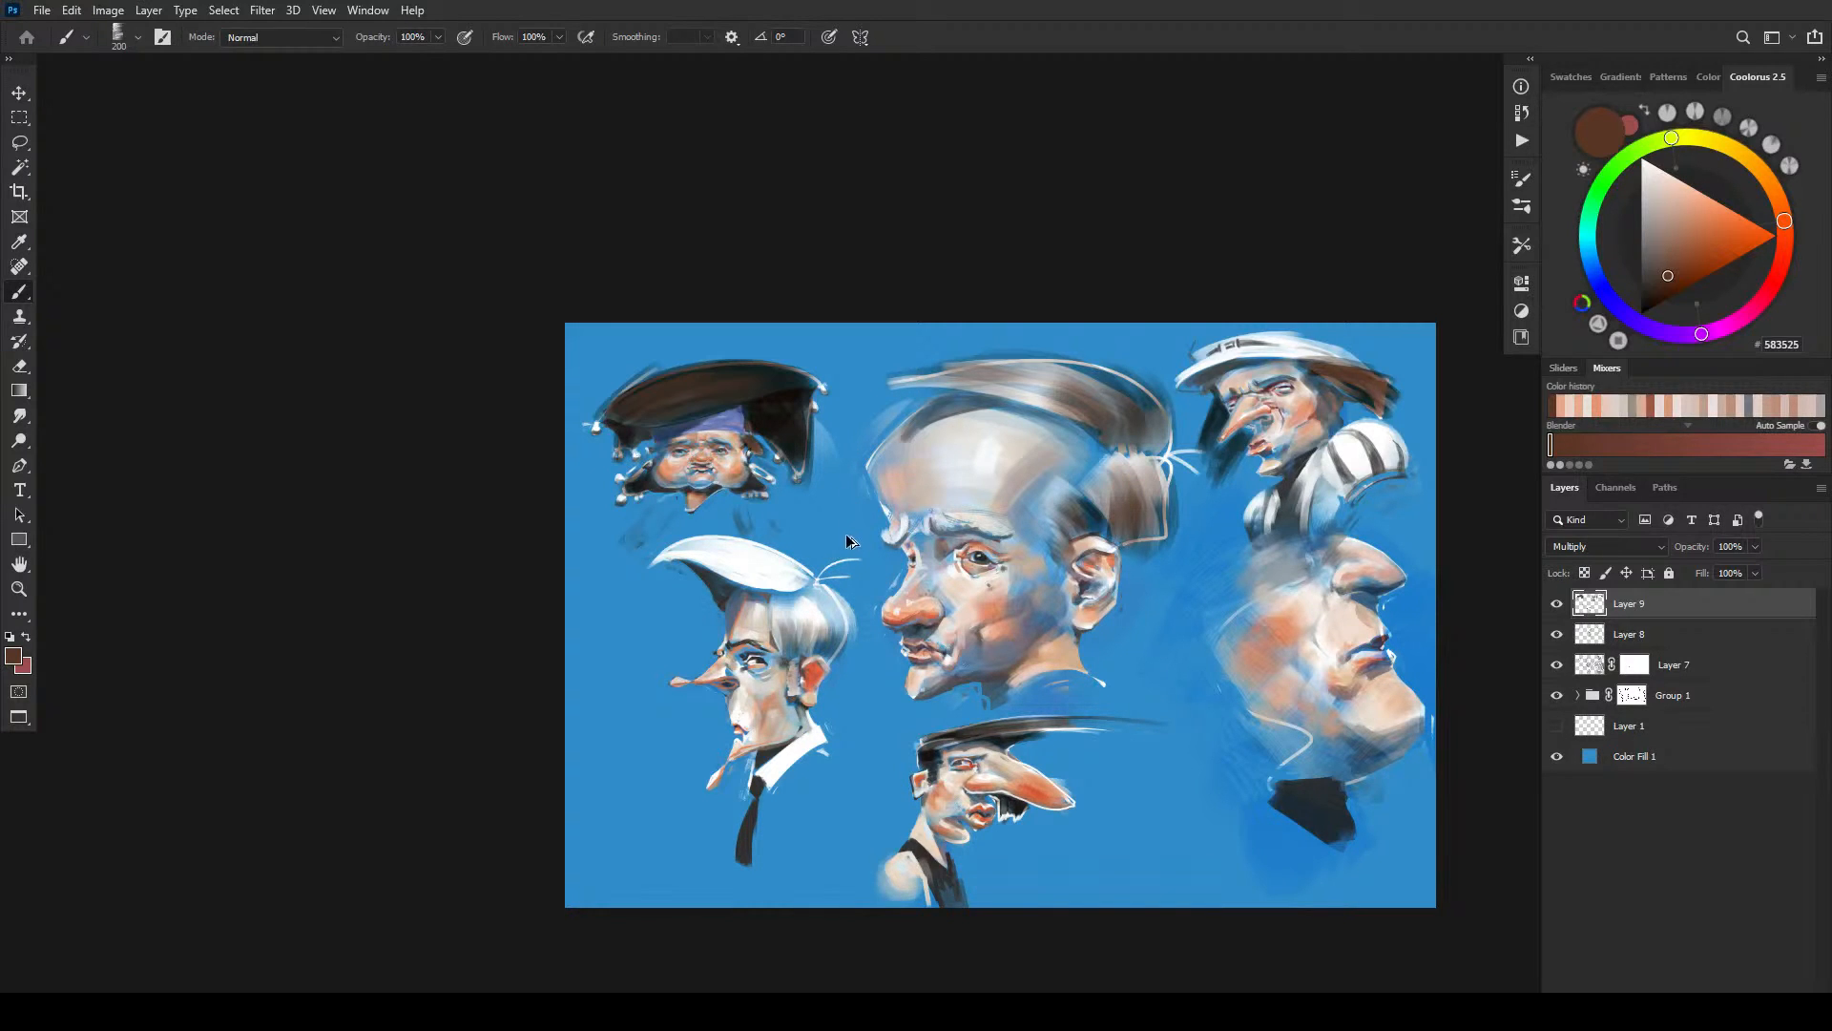
- Tint the white-haired head's back hair and sweeping quiff brown, enlarging the brush to 600 pixels
{"action": "key", "text": "bracketright"}
{"action": "left_click_drag", "start_coordinate": [803, 618], "coordinate": [831, 605]}
{"action": "left_click_drag", "start_coordinate": [659, 561], "coordinate": [724, 551]}
{"action": "left_click_drag", "start_coordinate": [667, 558], "coordinate": [739, 559]}
{"action": "key", "text": "bracketright"}
{"action": "key", "text": "bracketright"}
{"action": "key", "text": "bracketright"}
{"action": "key", "text": "bracketright"}
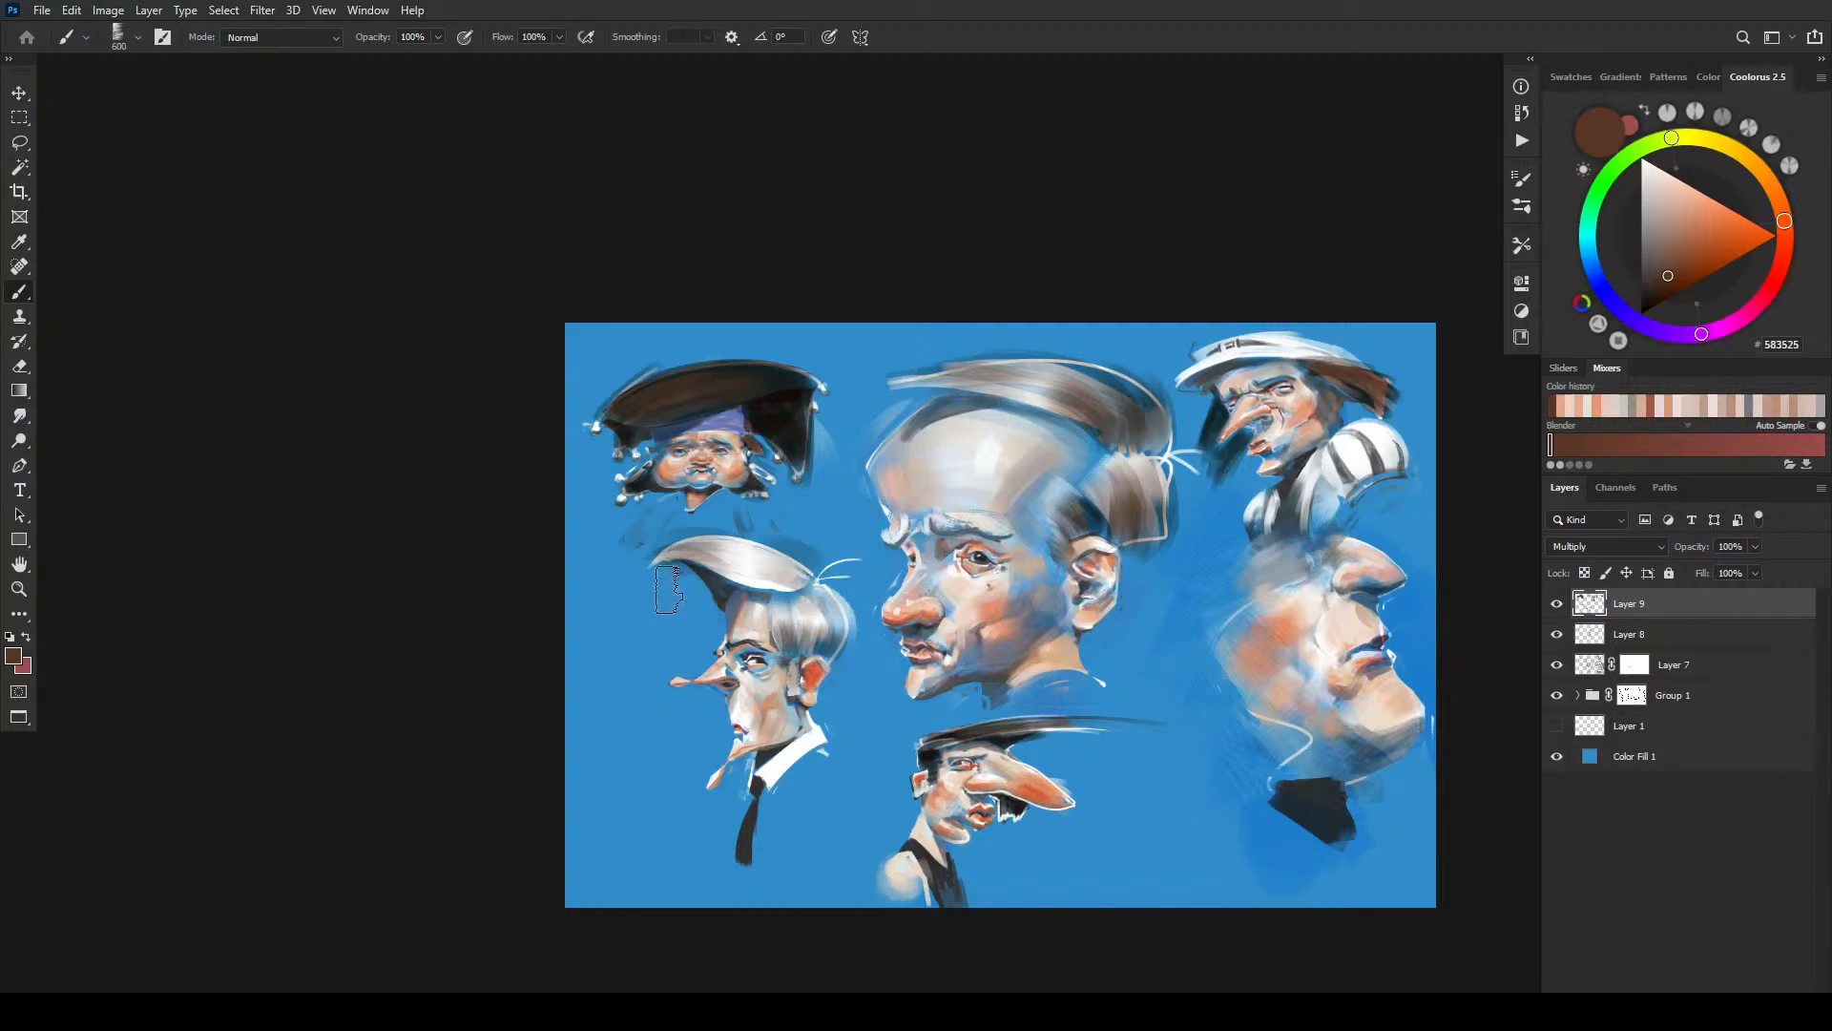
- Darken the tied strands behind the quiff with brown, using a much smaller brush
{"action": "key", "text": "bracketleft"}
{"action": "key", "text": "bracketleft"}
{"action": "key", "text": "bracketleft"}
{"action": "key", "text": "bracketleft"}
{"action": "key", "text": "bracketleft"}
{"action": "key", "text": "bracketleft"}
{"action": "key", "text": "bracketleft"}
{"action": "key", "text": "bracketleft"}
{"action": "key", "text": "bracketleft"}
{"action": "key", "text": "bracketleft"}
{"action": "left_click_drag", "start_coordinate": [818, 581], "coordinate": [847, 575]}
- Erase the brown tint over the tied strands behind the quiff and in front of the capped head's chin
{"action": "key", "text": "e"}
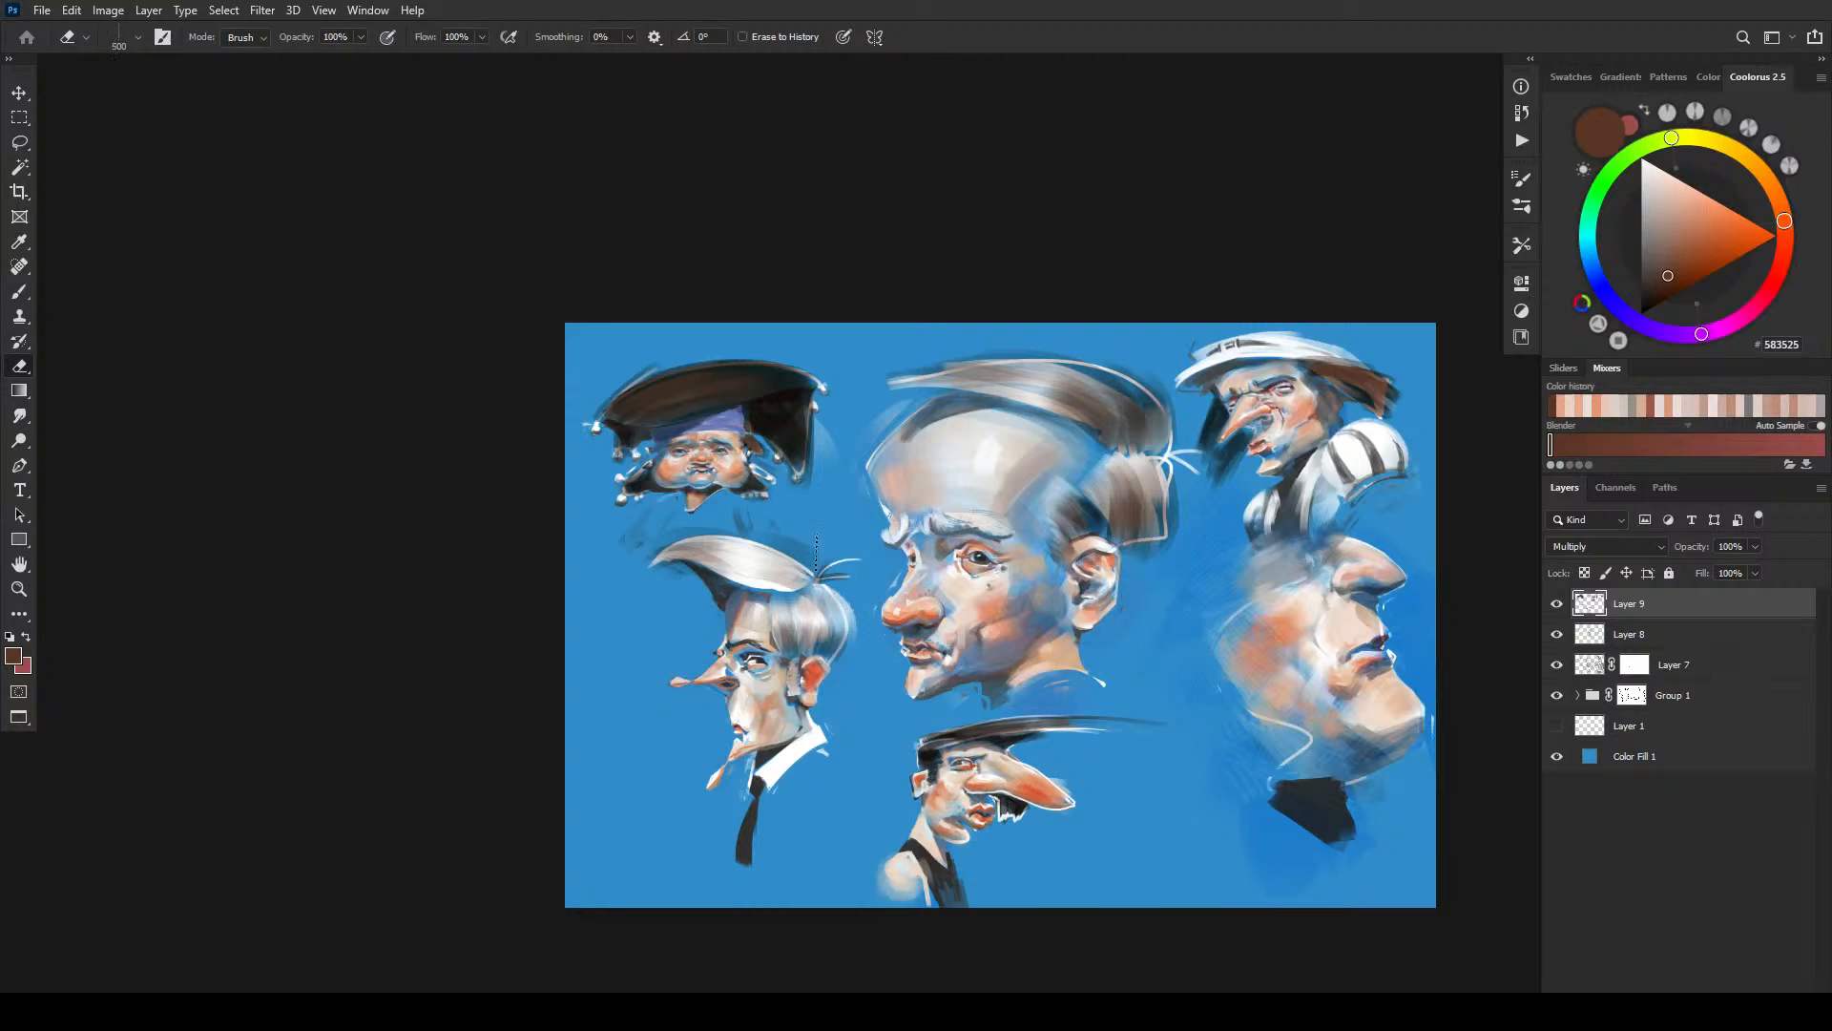
{"action": "left_click_drag", "start_coordinate": [820, 564], "coordinate": [836, 568]}
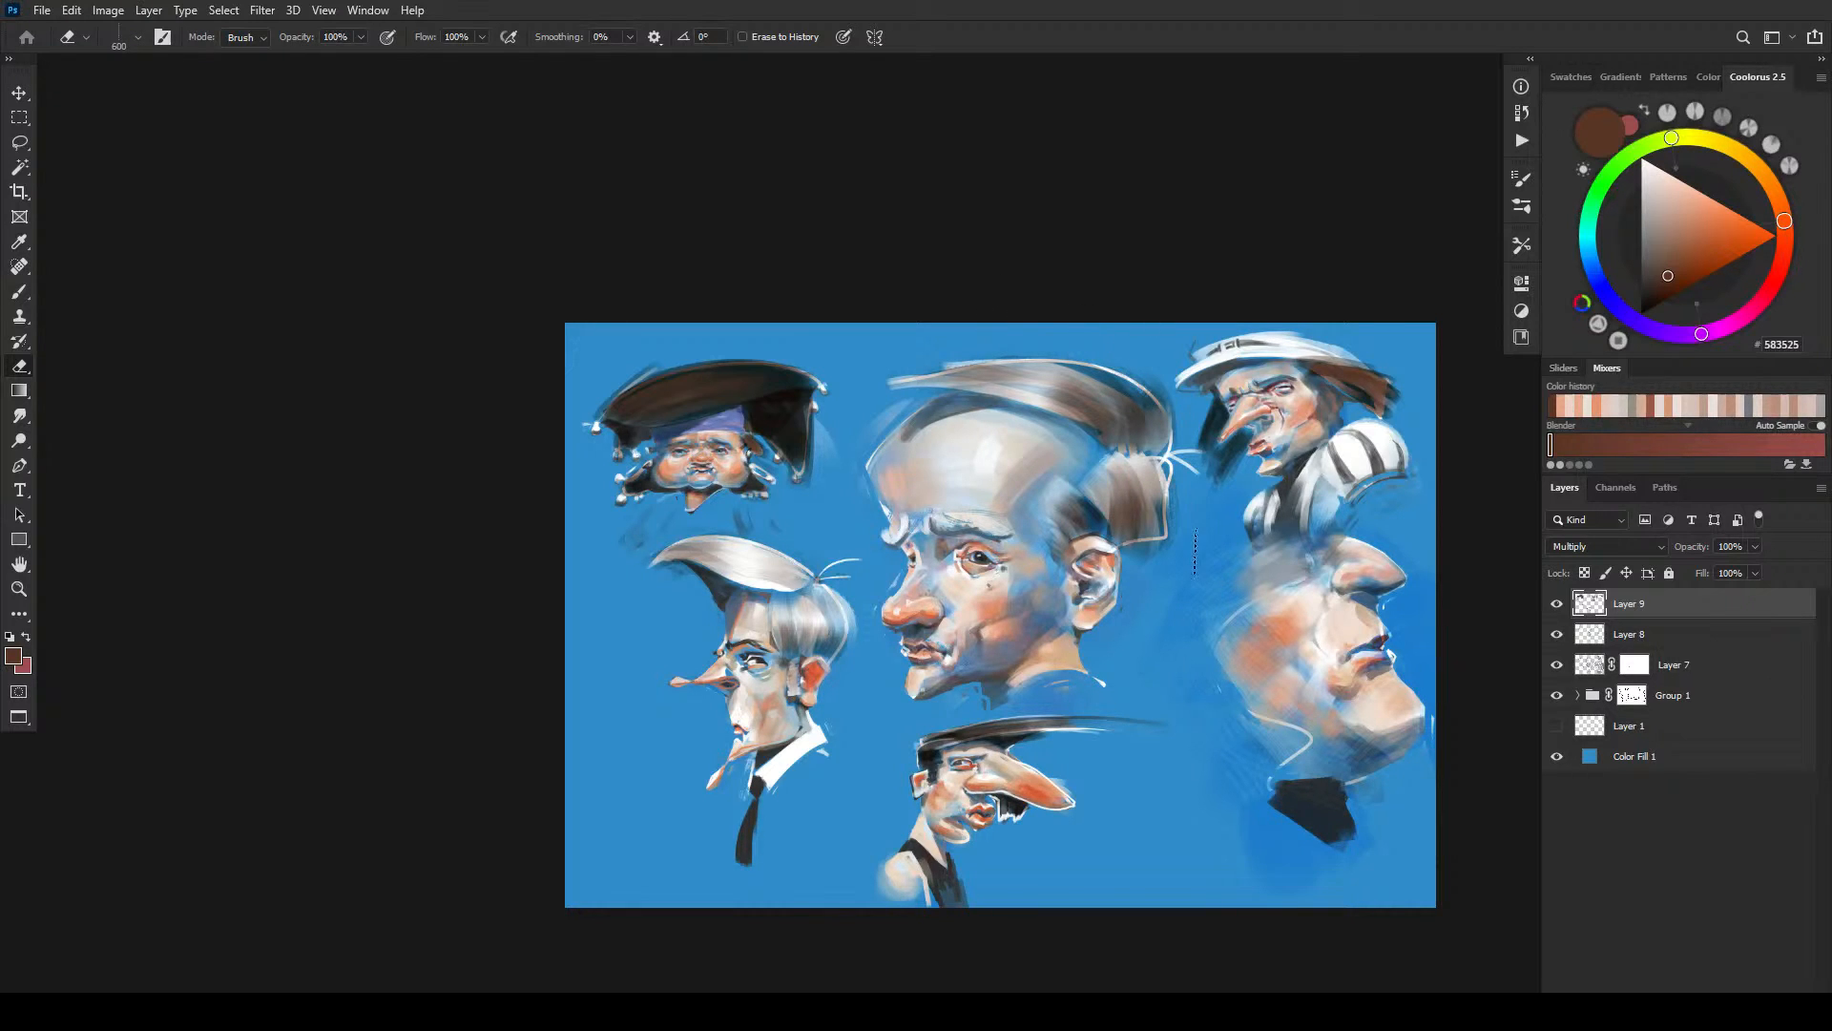
{"action": "mouse_move", "coordinate": [1244, 426]}
{"action": "left_mouse_down"}
{"action": "mouse_move", "coordinate": [1216, 496]}
{"action": "mouse_move", "coordinate": [1247, 412]}
{"action": "mouse_move", "coordinate": [1203, 467]}
{"action": "mouse_move", "coordinate": [1206, 420]}
{"action": "mouse_move", "coordinate": [1196, 487]}
{"action": "mouse_move", "coordinate": [1207, 408]}
{"action": "mouse_move", "coordinate": [1219, 396]}
{"action": "mouse_move", "coordinate": [1214, 496]}
{"action": "left_mouse_up"}
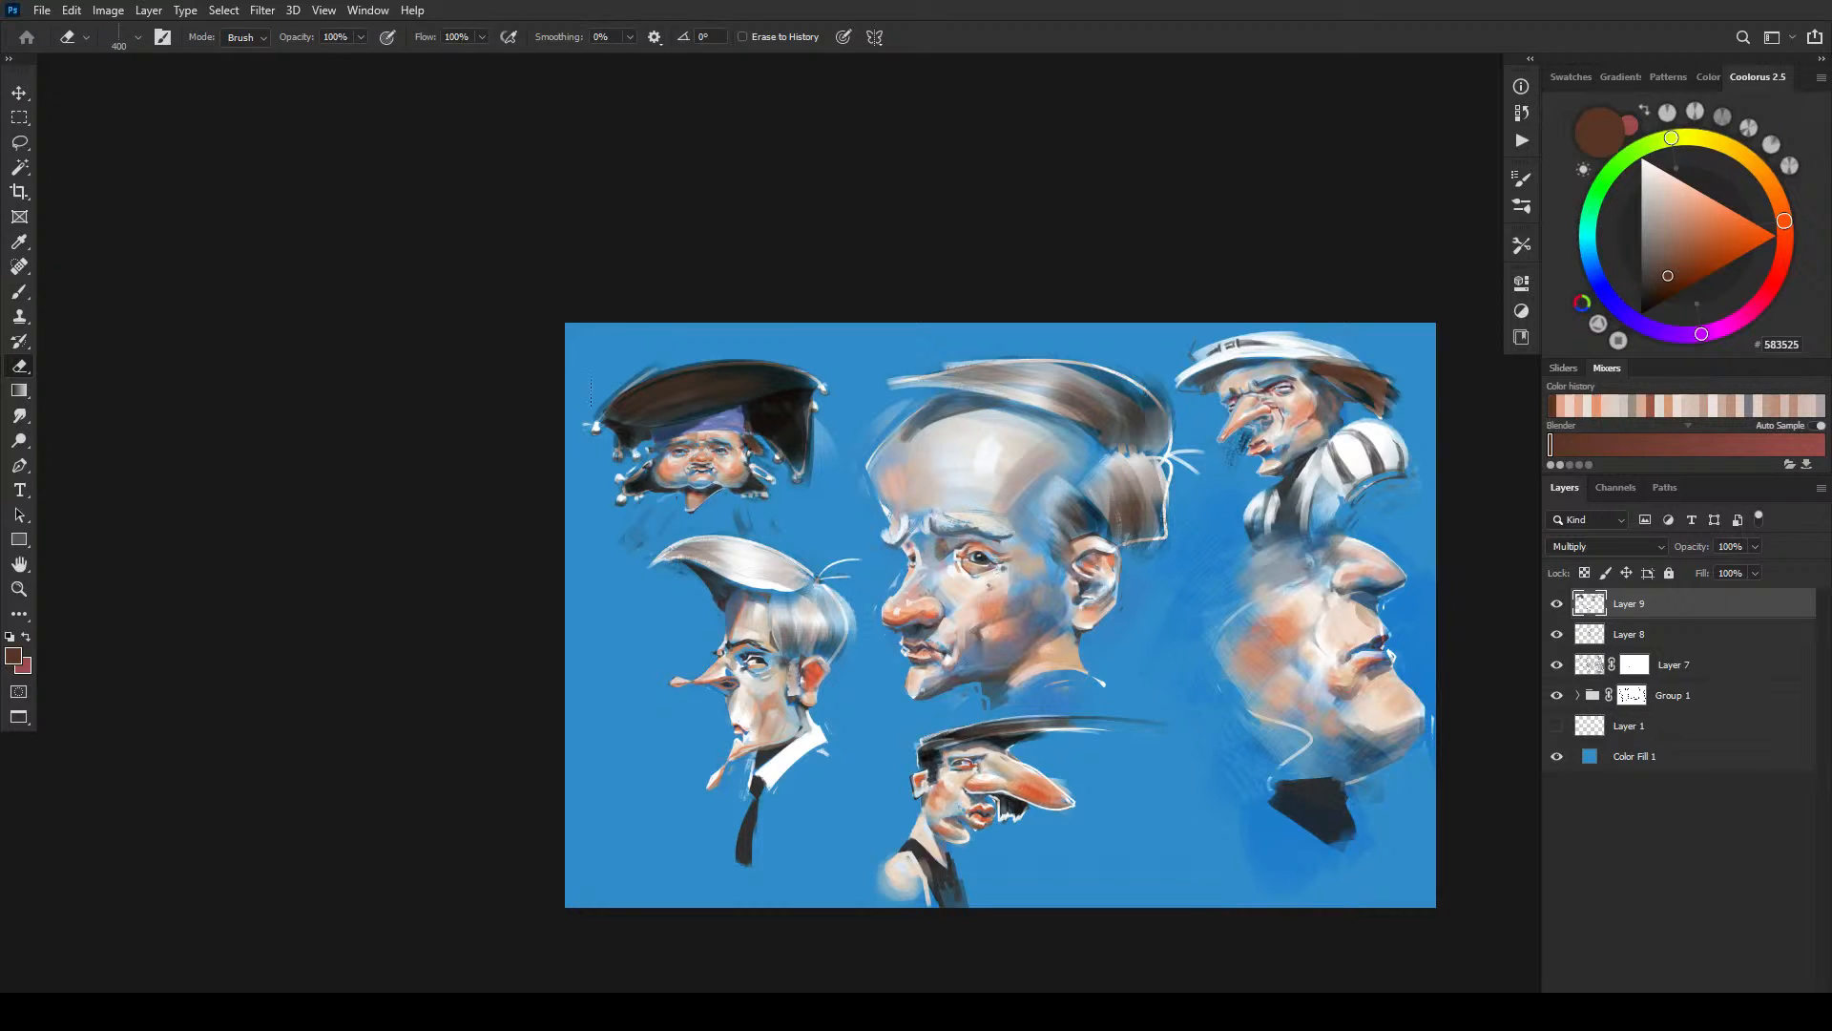
{"action": "mouse_move", "coordinate": [594, 399]}
{"action": "left_mouse_down"}
{"action": "mouse_move", "coordinate": [673, 372]}
{"action": "mouse_move", "coordinate": [659, 411]}
{"action": "mouse_move", "coordinate": [715, 381]}
{"action": "mouse_move", "coordinate": [668, 420]}
{"action": "mouse_move", "coordinate": [851, 382]}
{"action": "left_mouse_up"}
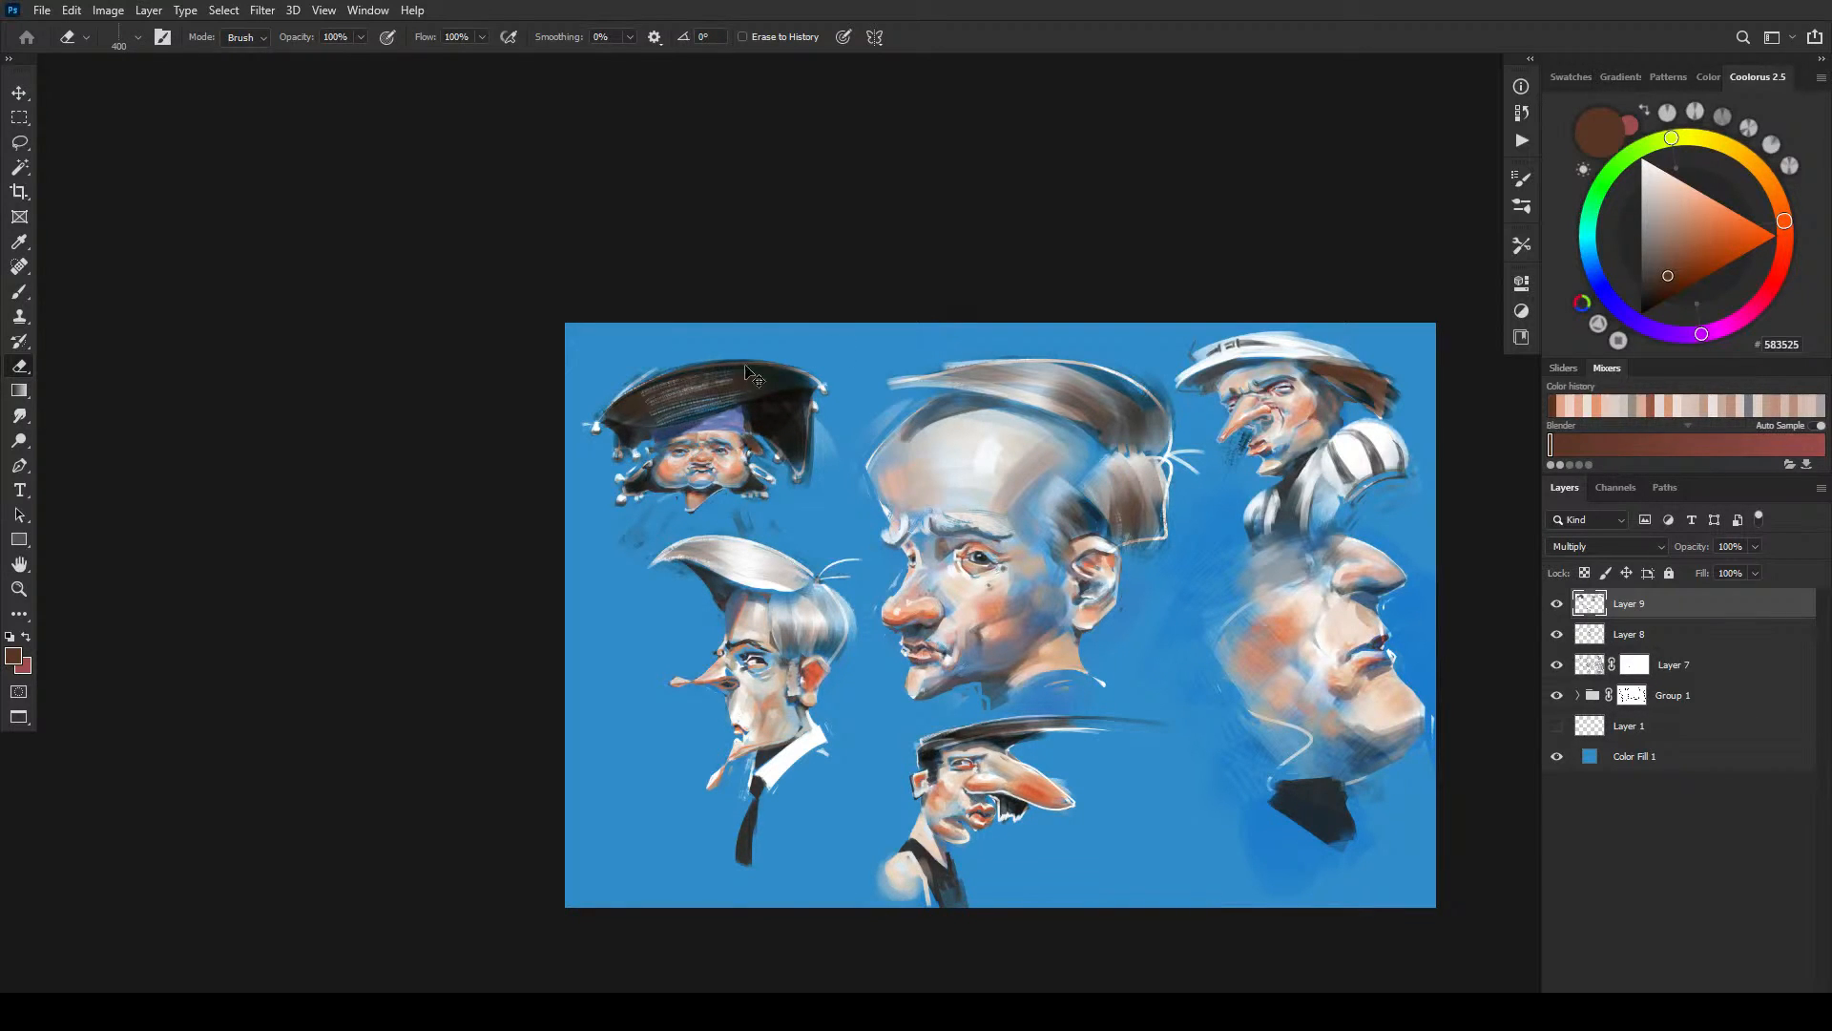
{"action": "key", "text": "ctrl+z"}
{"action": "key", "text": "ctrl+z"}
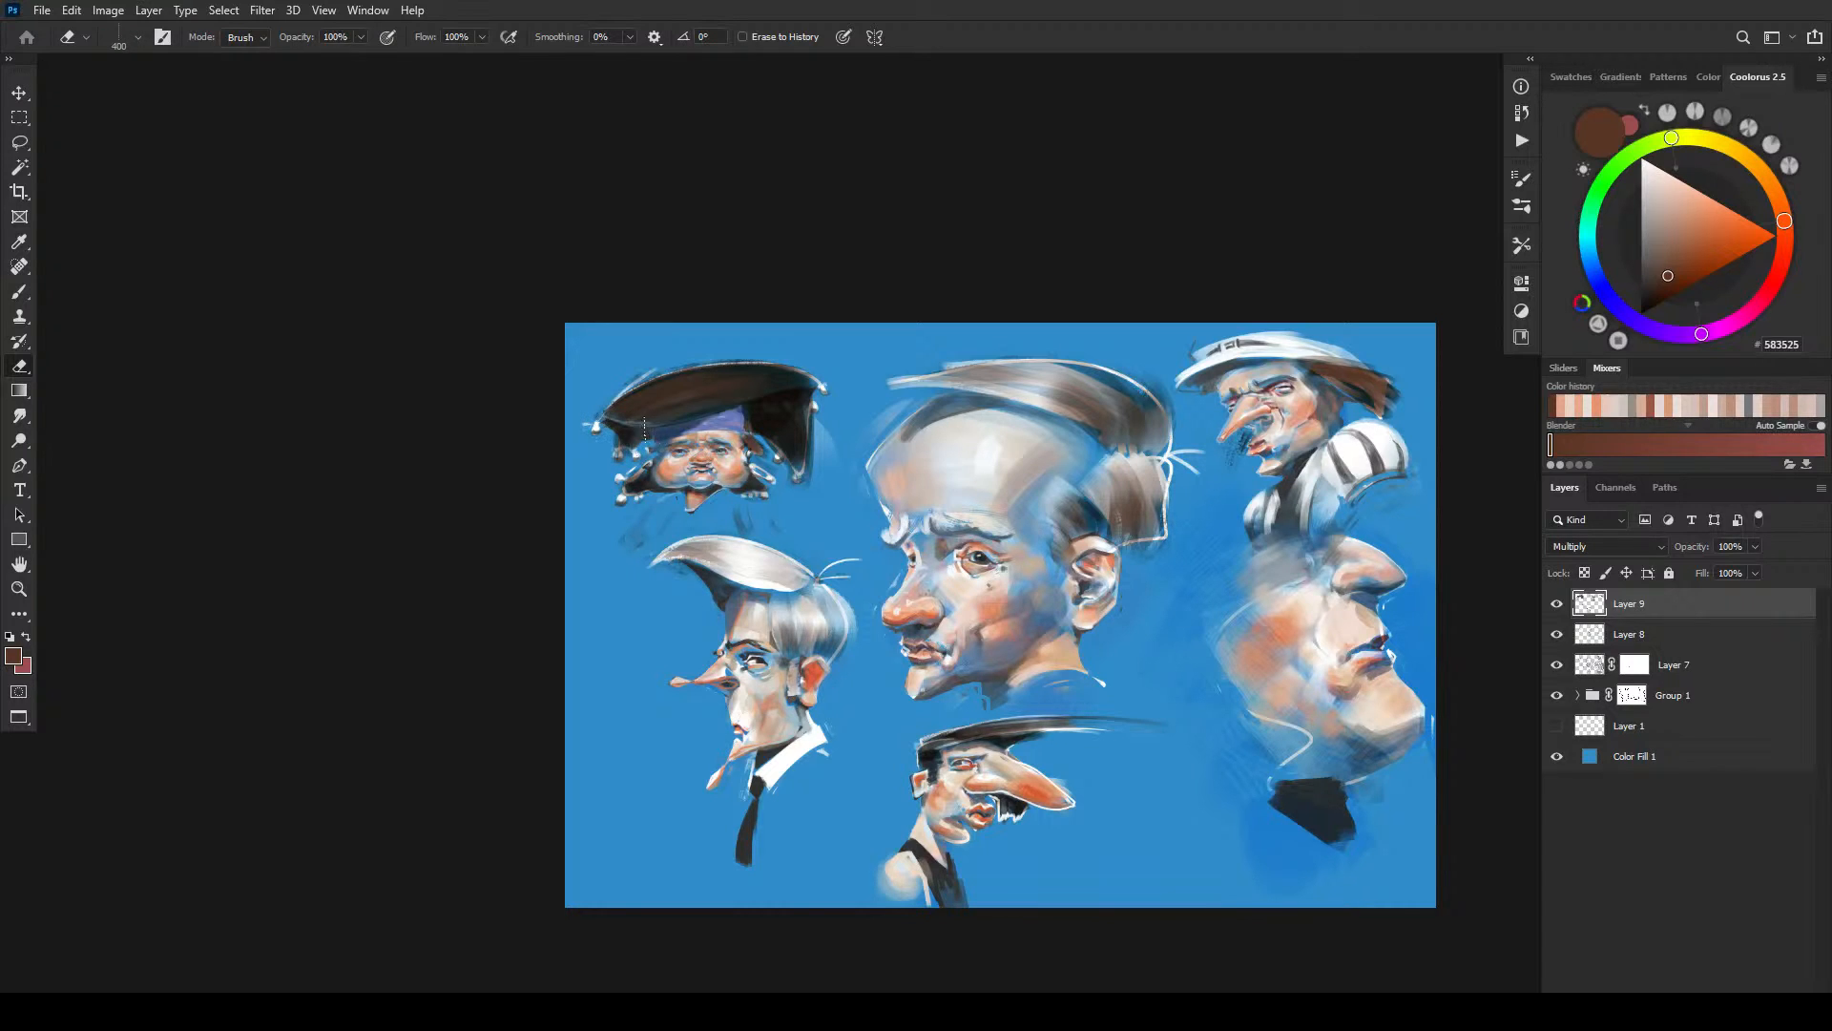
- Erase the brown spill around the bell hat's outline and lighten part of its crown with the 400-pixel eraser
{"action": "left_click_drag", "start_coordinate": [812, 462], "coordinate": [826, 463]}
{"action": "left_click_drag", "start_coordinate": [820, 365], "coordinate": [778, 352]}
{"action": "mouse_move", "coordinate": [683, 393]}
{"action": "left_mouse_down"}
{"action": "mouse_move", "coordinate": [654, 426]}
{"action": "mouse_move", "coordinate": [690, 401]}
{"action": "left_mouse_up"}
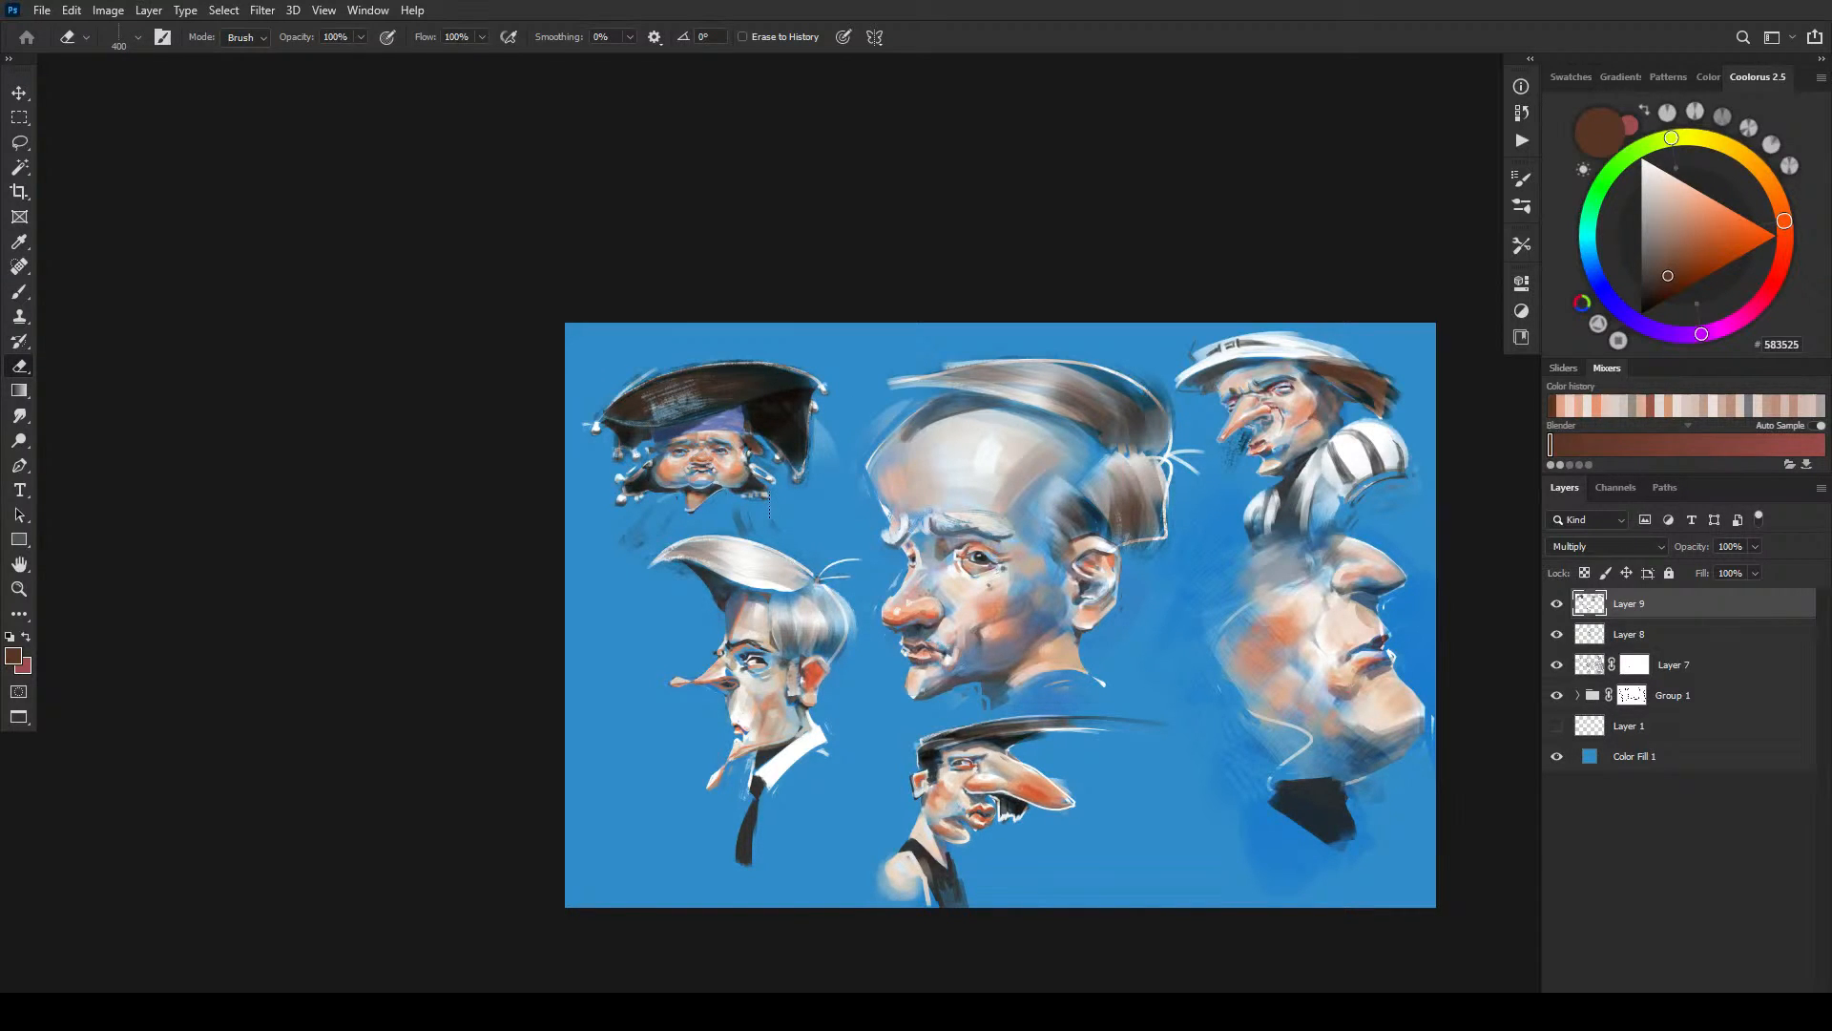
- Repaint brown over the lightened part of the bell hat's crown with an enlarged brush
{"action": "key", "text": "b"}
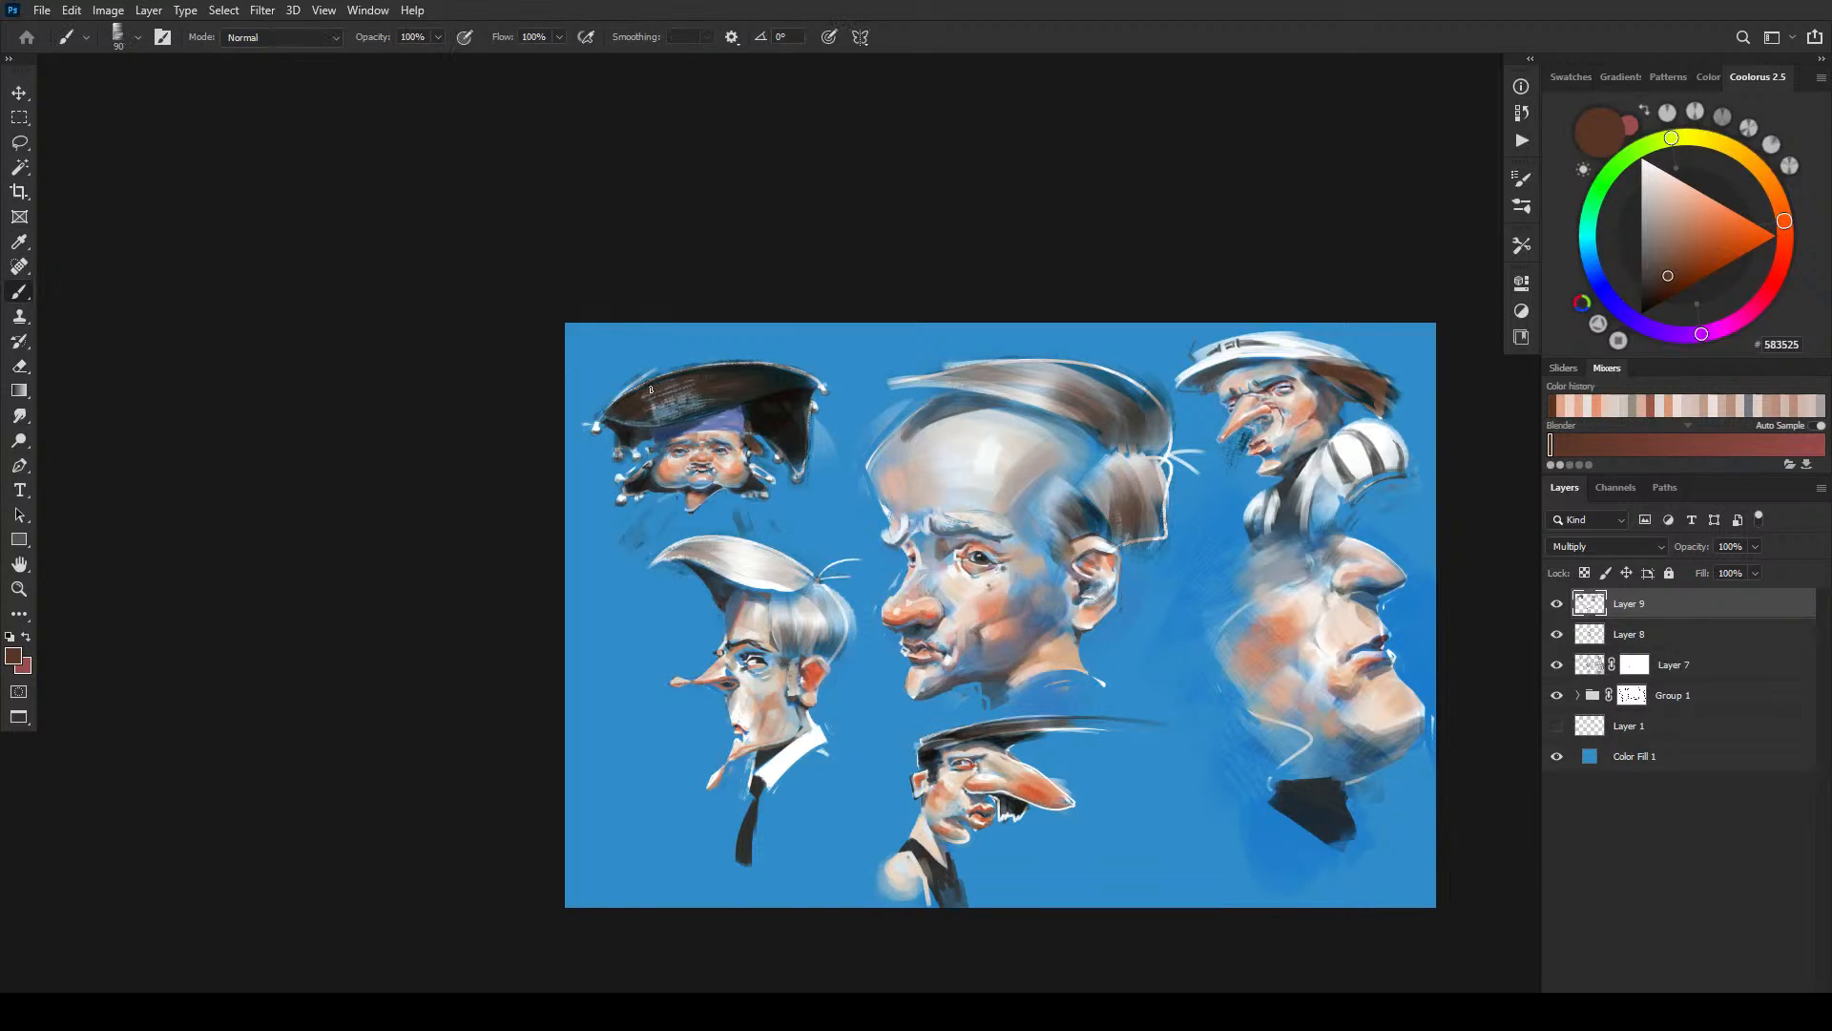
{"action": "key", "text": "]"}
{"action": "key", "text": "]"}
{"action": "key", "text": "]"}
{"action": "key", "text": "]"}
{"action": "key", "text": "]"}
{"action": "mouse_move", "coordinate": [655, 414]}
{"action": "left_mouse_down"}
{"action": "mouse_move", "coordinate": [684, 403]}
{"action": "mouse_move", "coordinate": [641, 405]}
{"action": "mouse_move", "coordinate": [693, 398]}
{"action": "left_mouse_up"}
- Tint the hook-nosed head's cap brim brown and block in a rounded crown above it at 125 pixels
{"action": "key", "text": "bracketleft"}
{"action": "key", "text": "bracketleft"}
{"action": "key", "text": "bracketleft"}
{"action": "key", "text": "bracketleft"}
{"action": "key", "text": "bracketleft"}
{"action": "key", "text": "bracketright"}
{"action": "key", "text": "bracketright"}
{"action": "key", "text": "bracketright"}
{"action": "key", "text": "bracketright"}
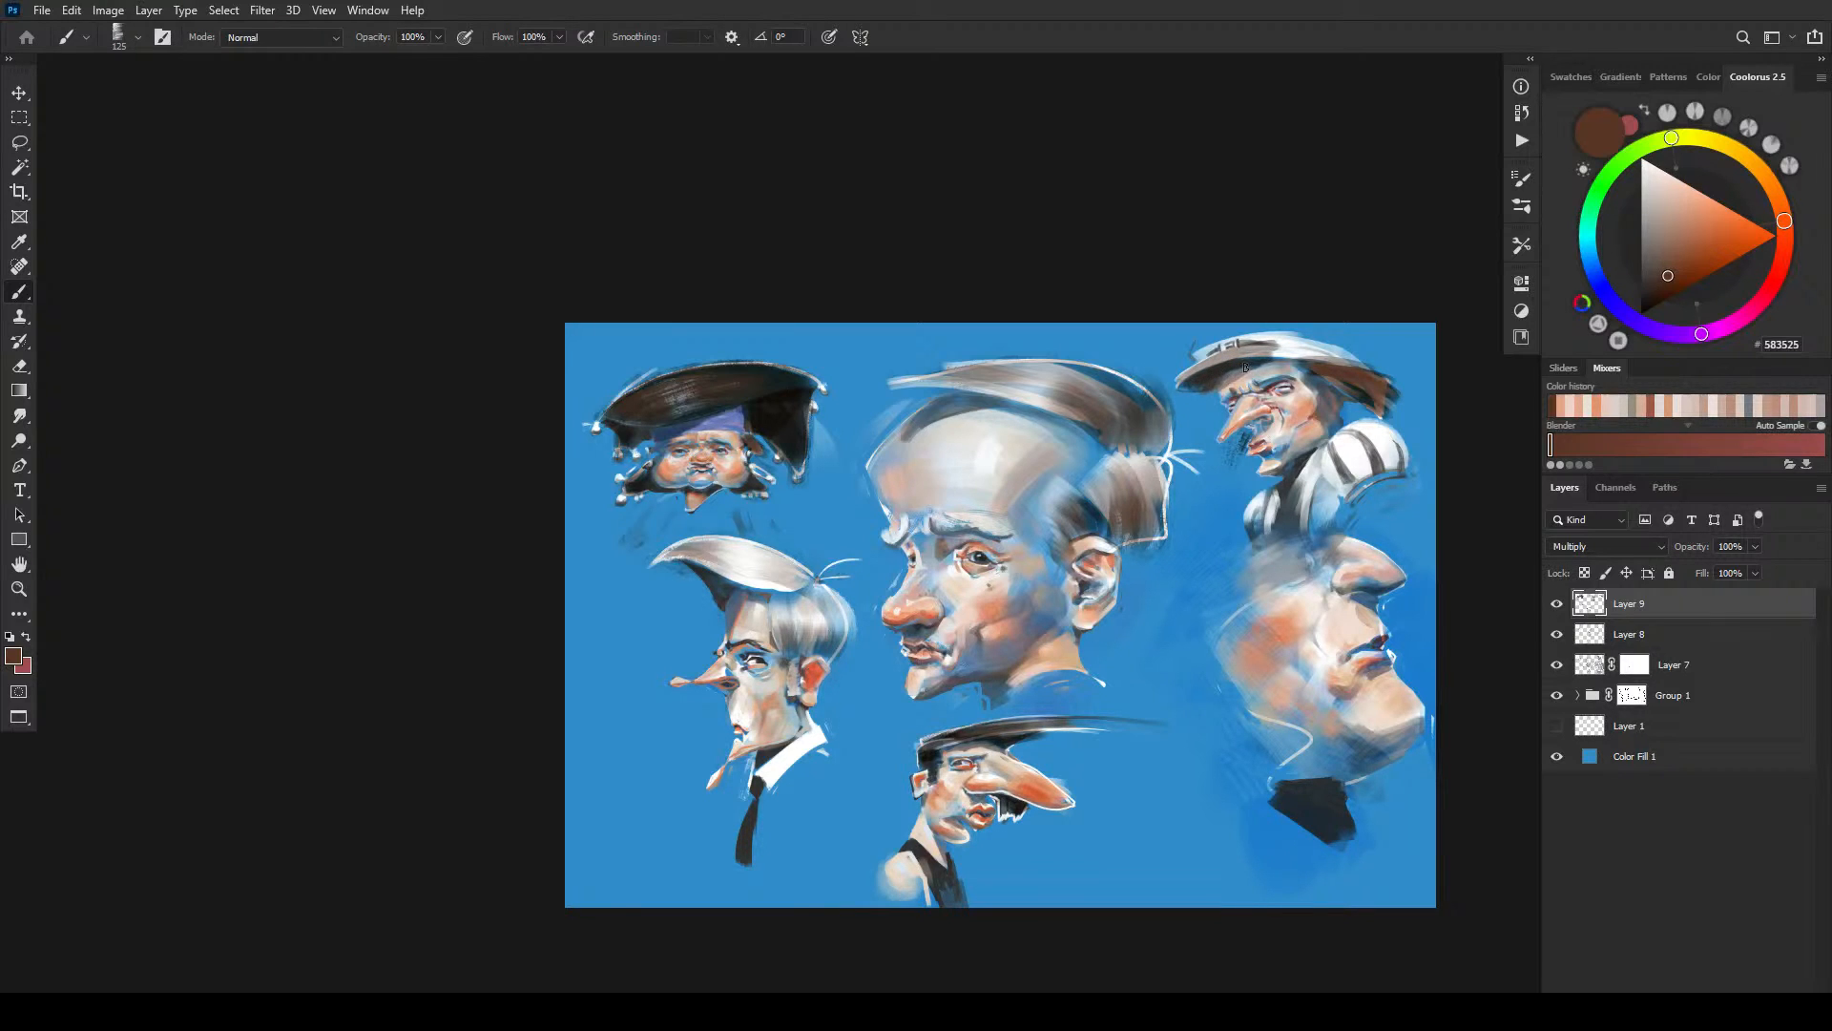
{"action": "mouse_move", "coordinate": [1275, 349]}
{"action": "left_mouse_down"}
{"action": "mouse_move", "coordinate": [1309, 353]}
{"action": "mouse_move", "coordinate": [1197, 356]}
{"action": "mouse_move", "coordinate": [1283, 333]}
{"action": "mouse_move", "coordinate": [1231, 330]}
{"action": "mouse_move", "coordinate": [1306, 336]}
{"action": "mouse_move", "coordinate": [1210, 326]}
{"action": "mouse_move", "coordinate": [1326, 330]}
{"action": "mouse_move", "coordinate": [1275, 340]}
{"action": "mouse_move", "coordinate": [1355, 364]}
{"action": "mouse_move", "coordinate": [1328, 336]}
{"action": "mouse_move", "coordinate": [1343, 343]}
{"action": "left_mouse_up"}
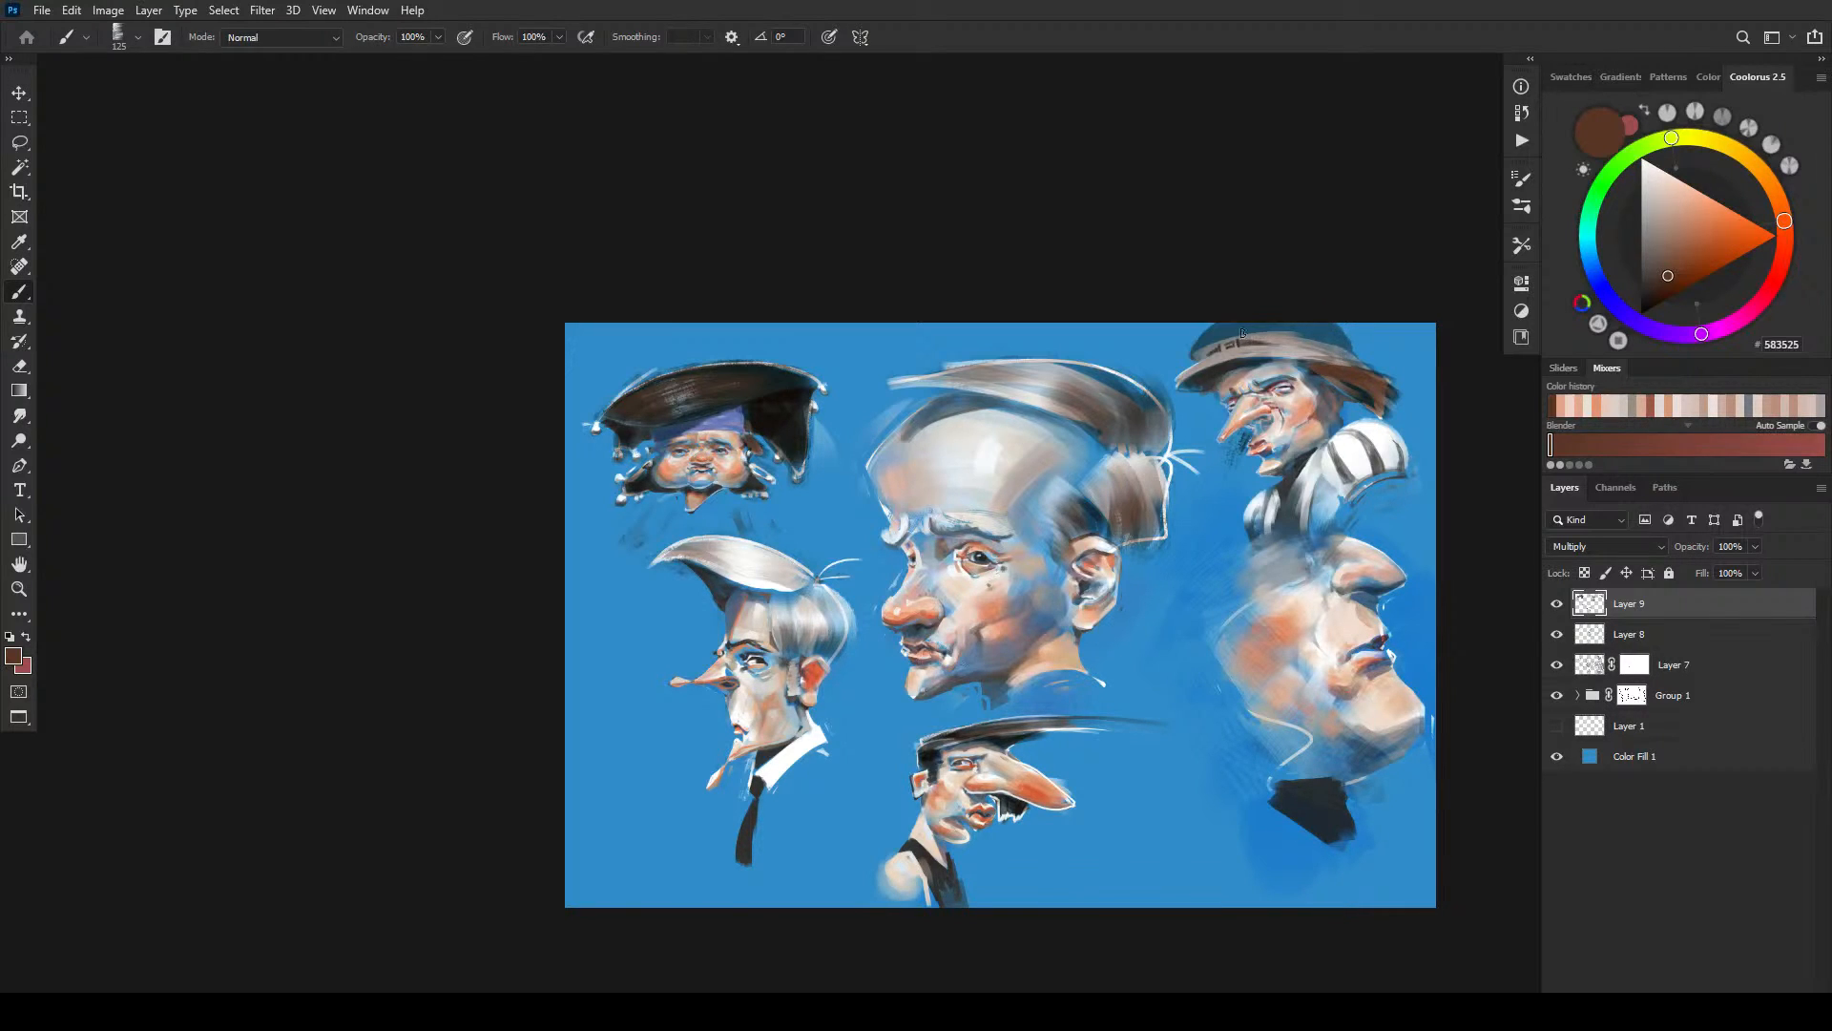
- Fill the cap's crown with light grey E0E0E0 on Layer 8, beneath the brown tint
{"action": "left_click", "coordinate": [1696, 639]}
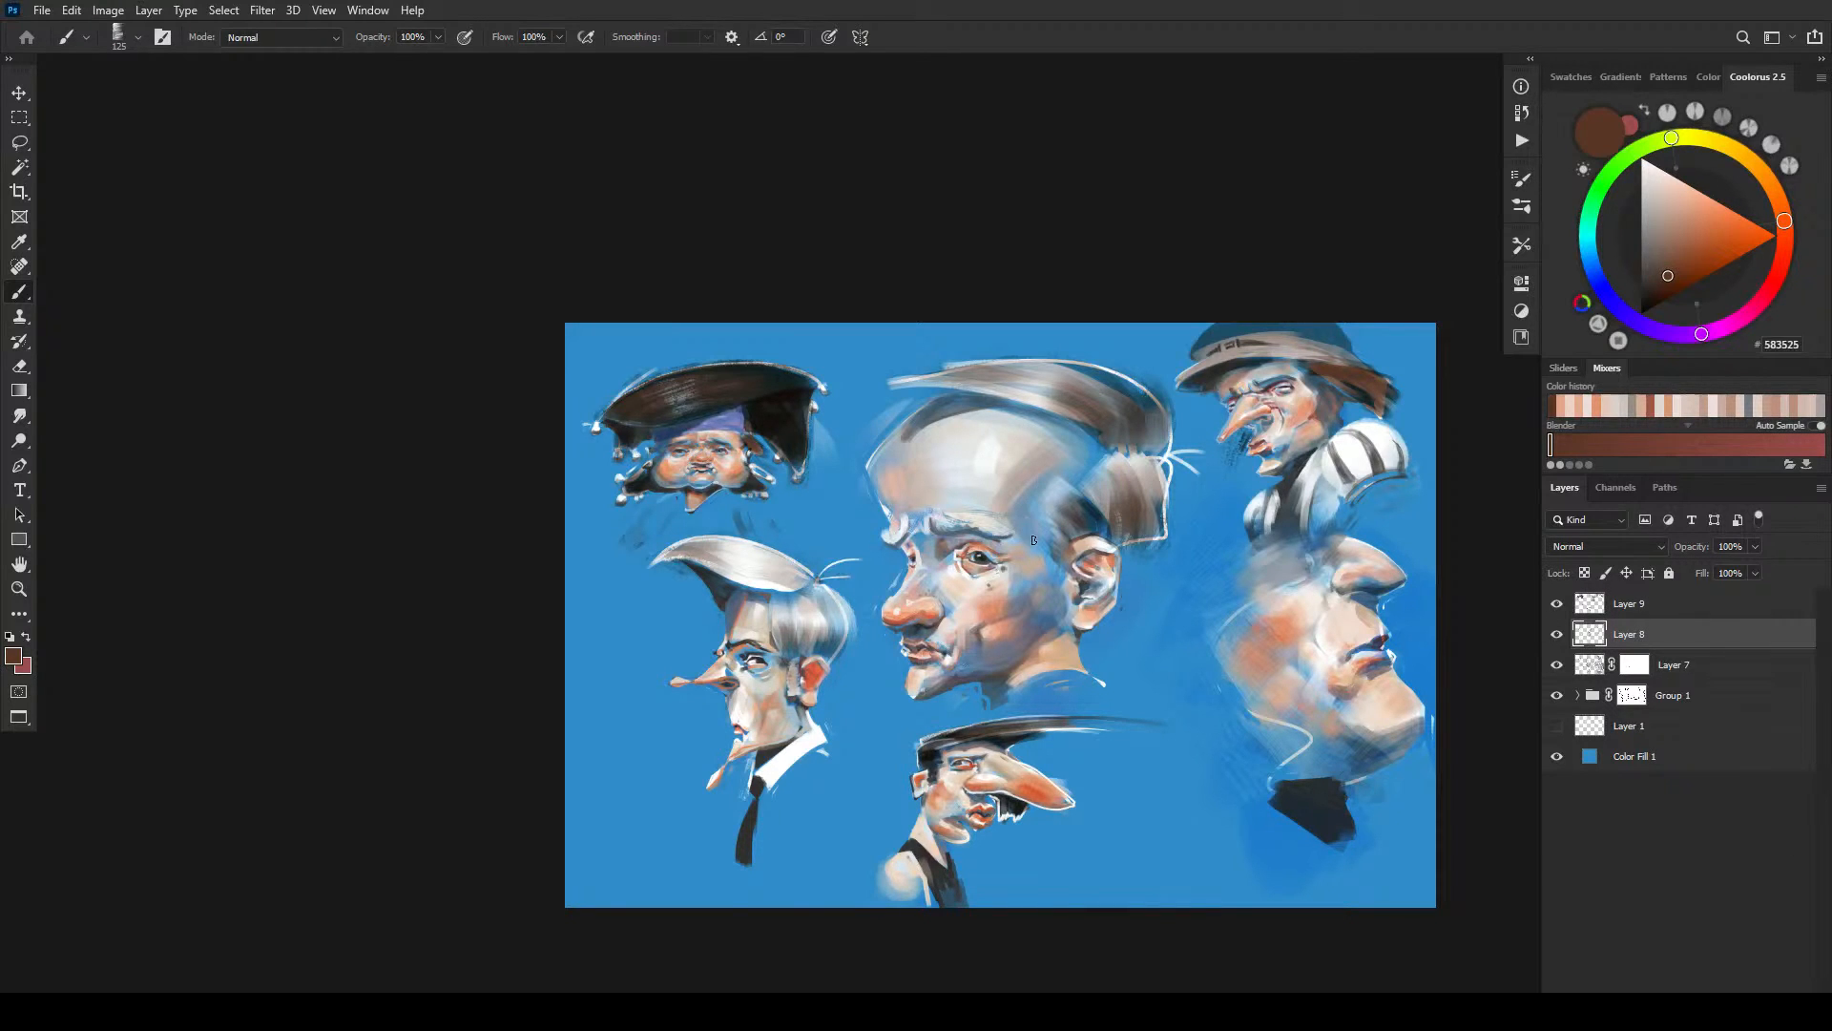
{"action": "key", "text": "x"}
{"action": "left_click", "coordinate": [1656, 210]}
{"action": "left_click_drag", "start_coordinate": [1657, 208], "coordinate": [1601, 184]}
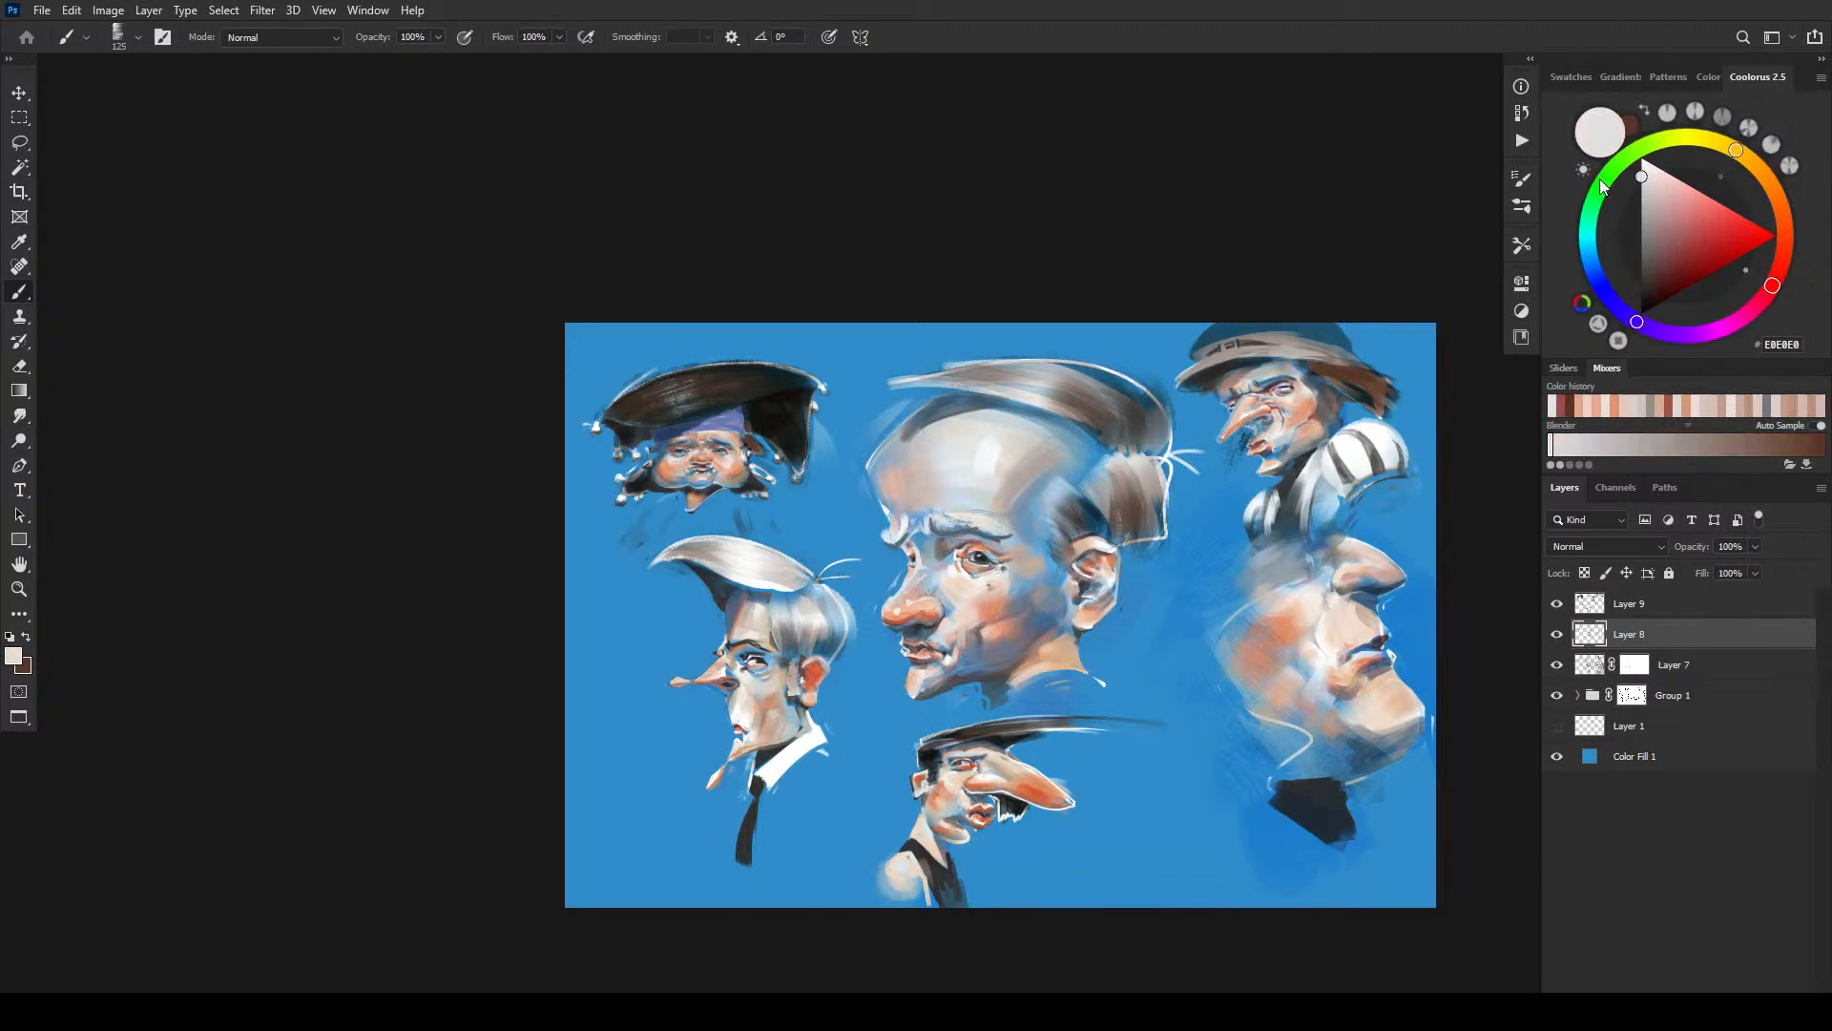
{"action": "mouse_move", "coordinate": [1204, 345]}
{"action": "left_mouse_down"}
{"action": "mouse_move", "coordinate": [1232, 318]}
{"action": "mouse_move", "coordinate": [1191, 356]}
{"action": "mouse_move", "coordinate": [1284, 323]}
{"action": "mouse_move", "coordinate": [1239, 322]}
{"action": "mouse_move", "coordinate": [1349, 353]}
{"action": "left_mouse_up"}
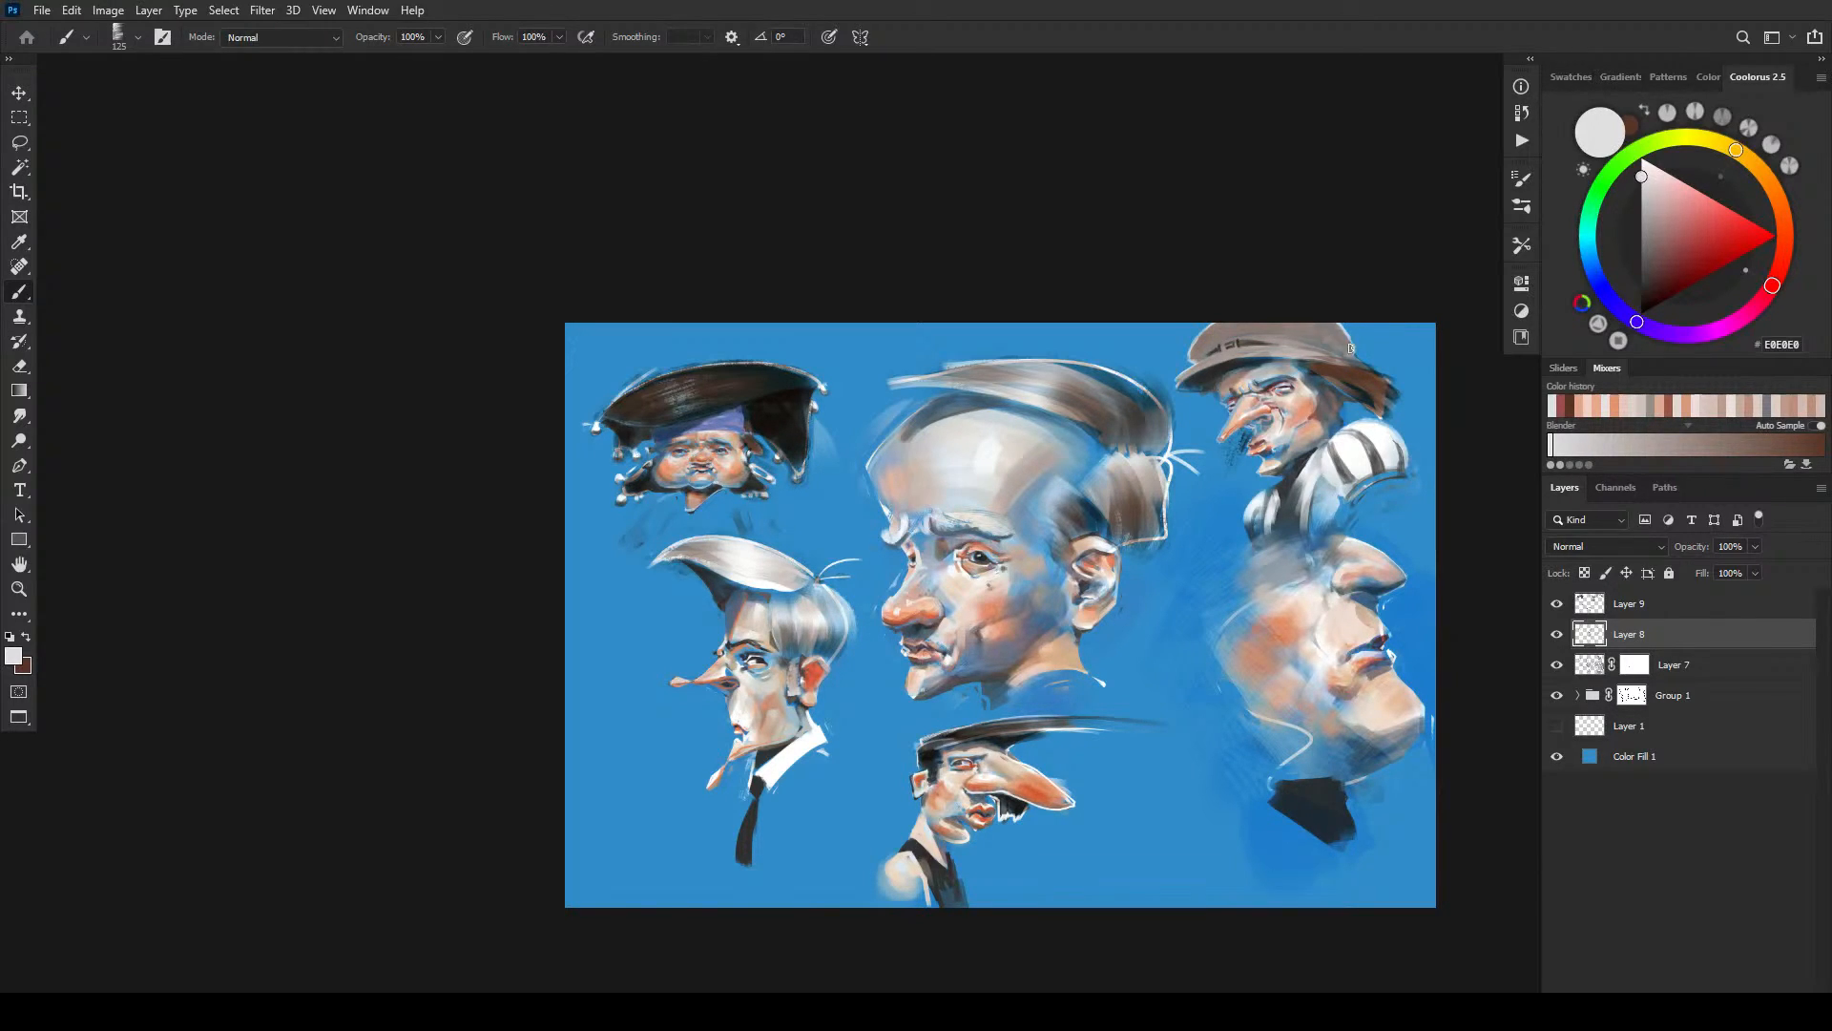
- Refine the cap's brim edge in light grey with a smaller brush and add a new layer above Layer 8
{"action": "key", "text": "bracketleft"}
{"action": "key", "text": "bracketleft"}
{"action": "key", "text": "bracketleft"}
{"action": "key", "text": "bracketleft"}
{"action": "key", "text": "ctrl+shift+alt+n"}
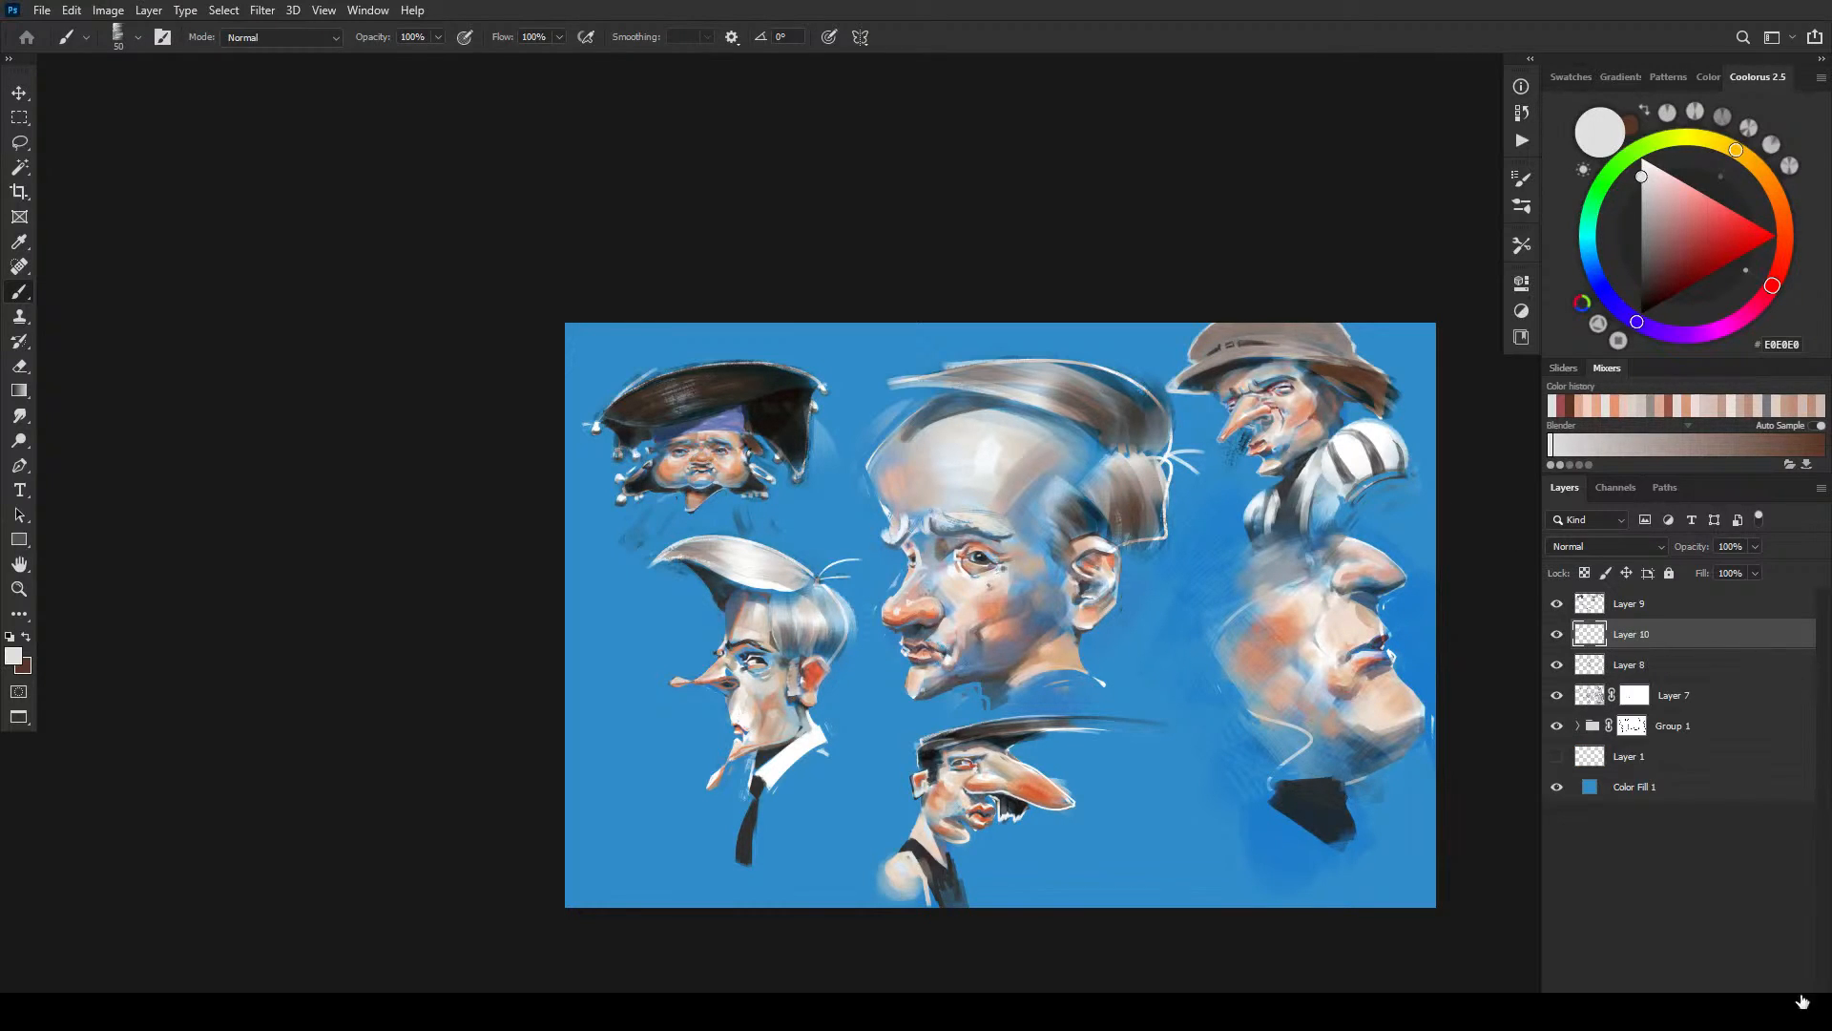
- Brush brown 583525 over the hook-nosed head's cap brim and crown on Layer 10 with a small brush
{"action": "key", "text": "x"}
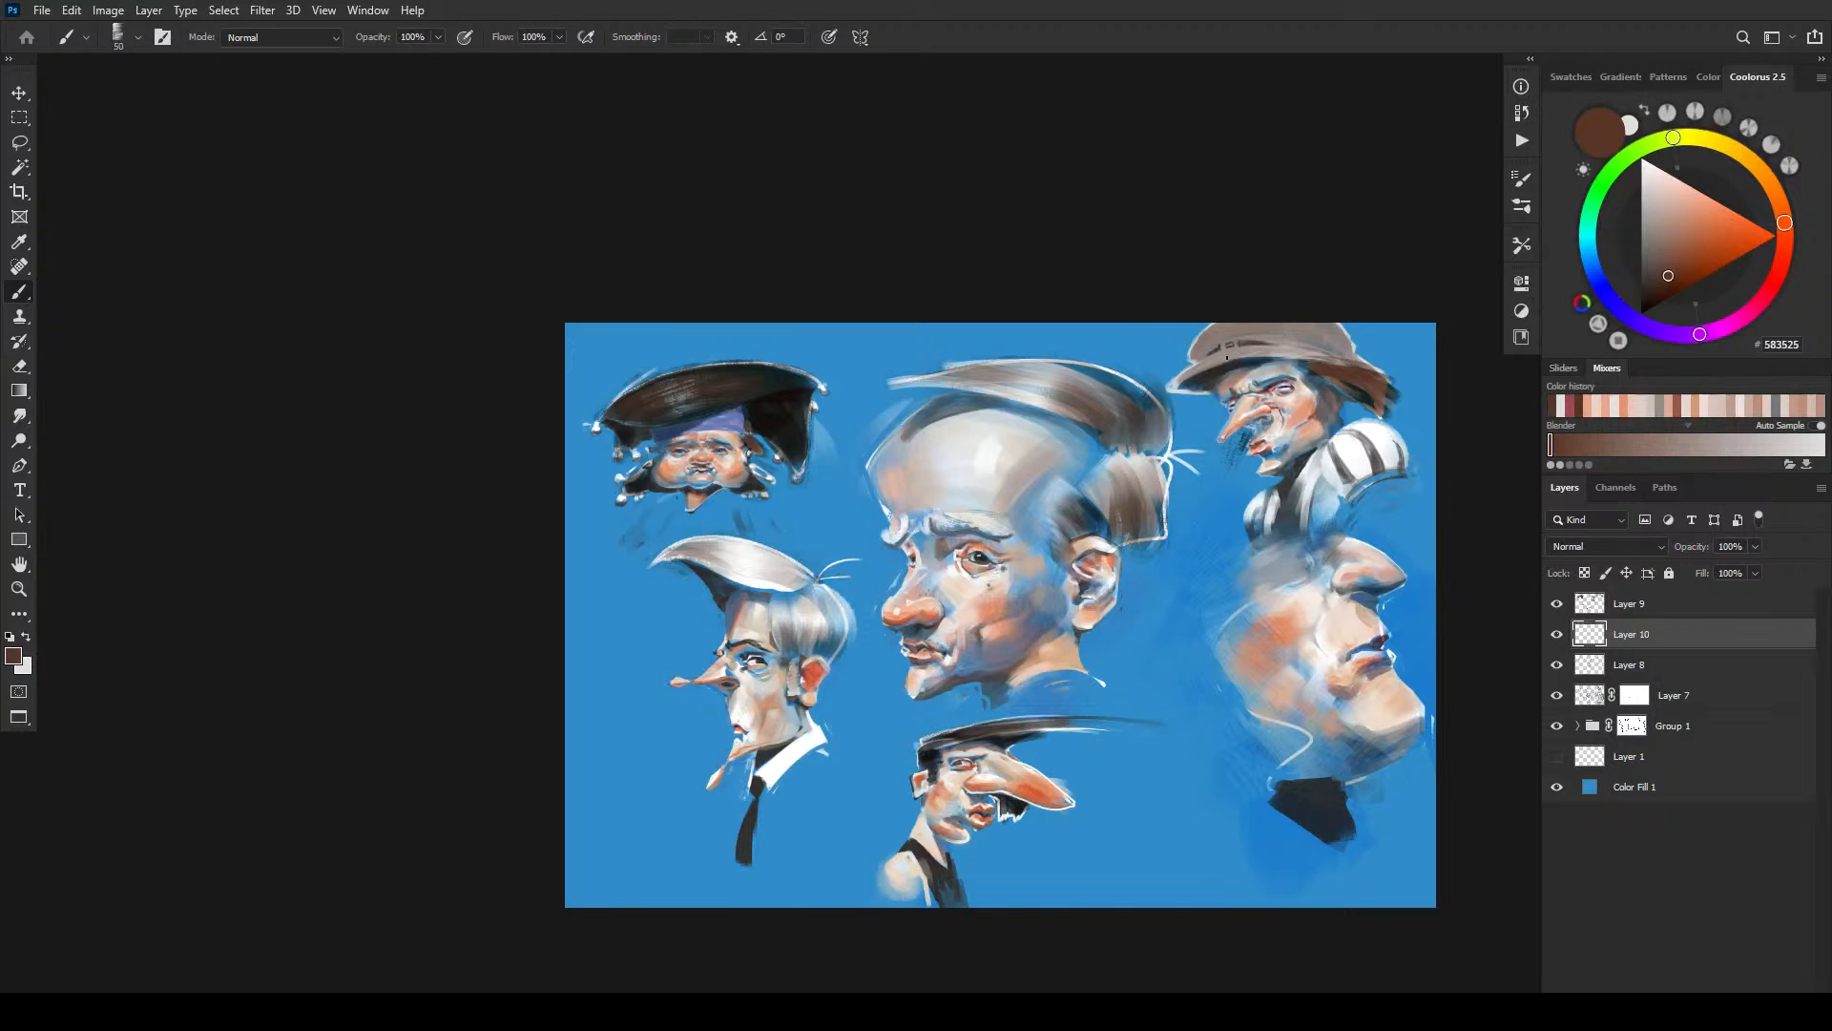
{"action": "key", "text": "bracketright"}
{"action": "key", "text": "bracketright"}
{"action": "key", "text": "bracketright"}
{"action": "key", "text": "bracketright"}
{"action": "key", "text": "bracketleft"}
{"action": "key", "text": "bracketleft"}
{"action": "key", "text": "bracketleft"}
{"action": "key", "text": "bracketleft"}
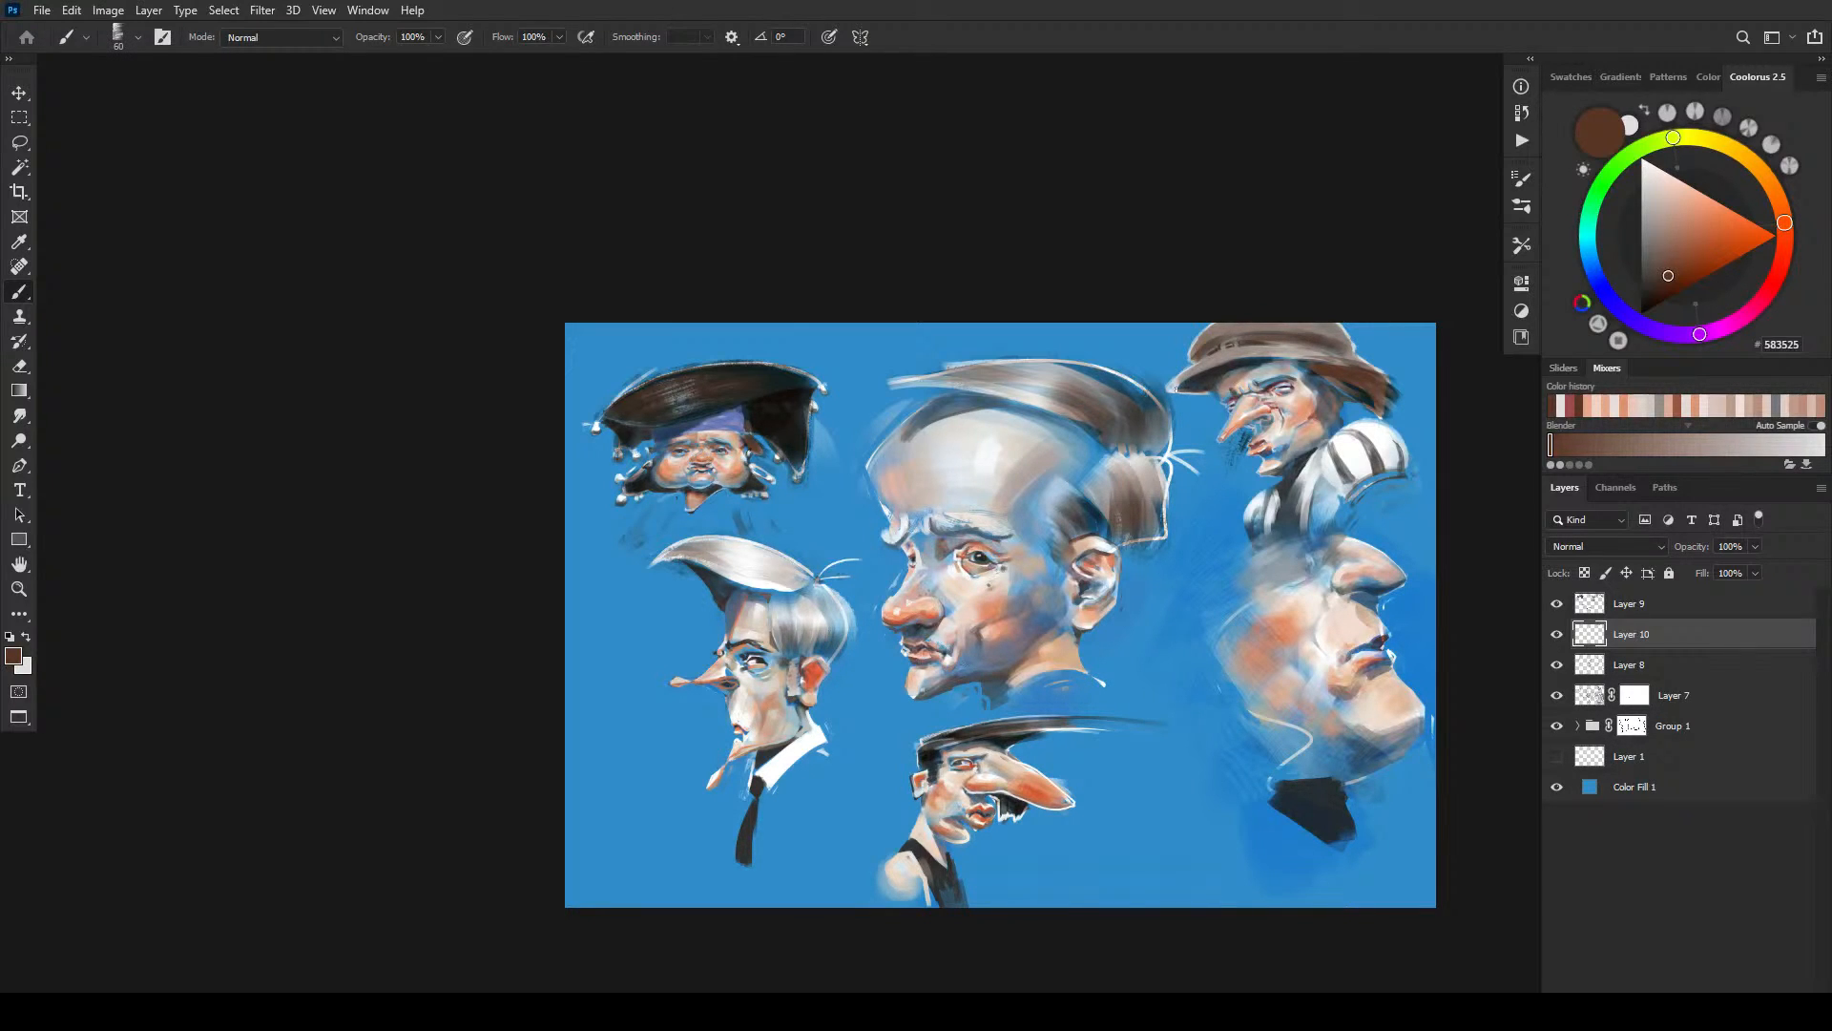
{"action": "left_click_drag", "start_coordinate": [1182, 388], "coordinate": [1319, 363]}
{"action": "mouse_move", "coordinate": [1344, 353]}
{"action": "left_mouse_down"}
{"action": "mouse_move", "coordinate": [1265, 343]}
{"action": "mouse_move", "coordinate": [1352, 347]}
{"action": "mouse_move", "coordinate": [1252, 330]}
{"action": "mouse_move", "coordinate": [1346, 346]}
{"action": "mouse_move", "coordinate": [1294, 335]}
{"action": "mouse_move", "coordinate": [1335, 327]}
{"action": "mouse_move", "coordinate": [1221, 319]}
{"action": "mouse_move", "coordinate": [1301, 338]}
{"action": "mouse_move", "coordinate": [1231, 329]}
{"action": "left_mouse_up"}
- Darken the cap's crown with a broad brown stroke using a 175-pixel brush
{"action": "key", "text": "bracketright"}
{"action": "key", "text": "bracketright"}
{"action": "key", "text": "bracketright"}
{"action": "key", "text": "bracketright"}
{"action": "left_click_drag", "start_coordinate": [1322, 339], "coordinate": [1248, 331]}
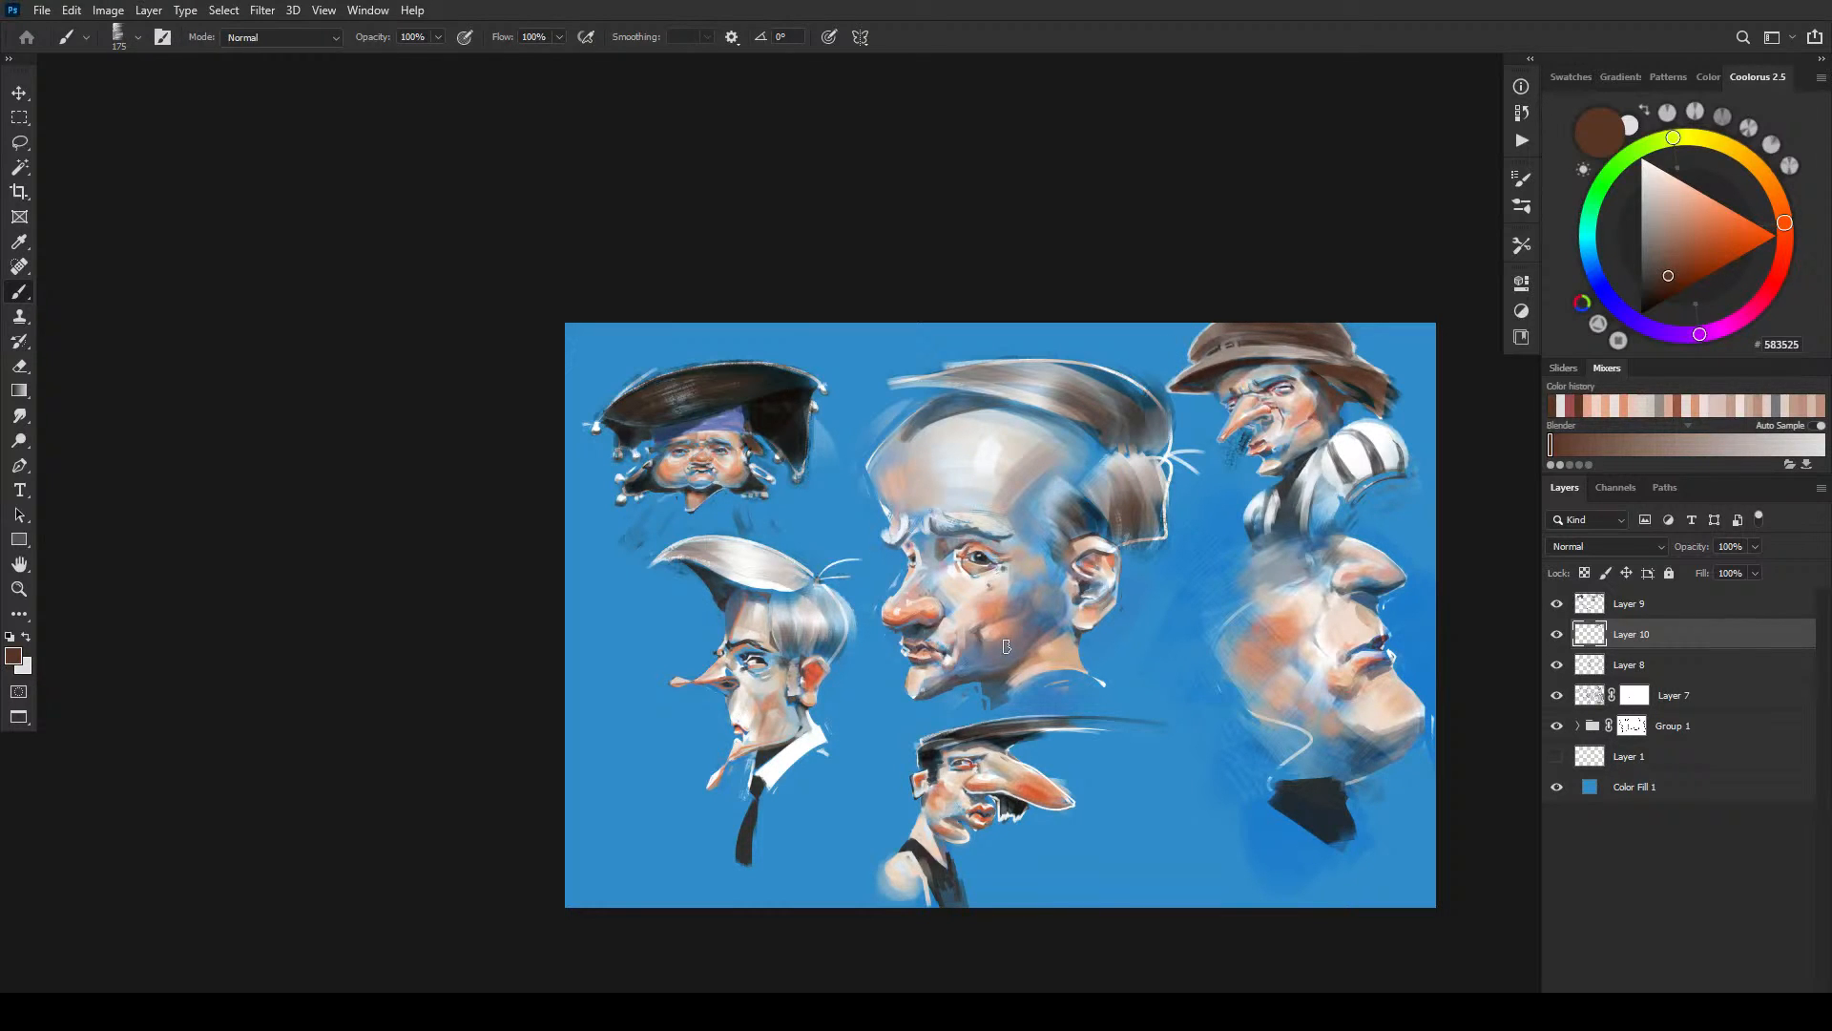
- Switch to the Multiply Layer 9 and deepen the brown shadow on the hook-nosed head's face beneath the brim
{"action": "key", "text": "bracketleft"}
{"action": "key", "text": "bracketleft"}
{"action": "key", "text": "bracketleft"}
{"action": "key", "text": "bracketleft"}
{"action": "key", "text": "alt+bracketright"}
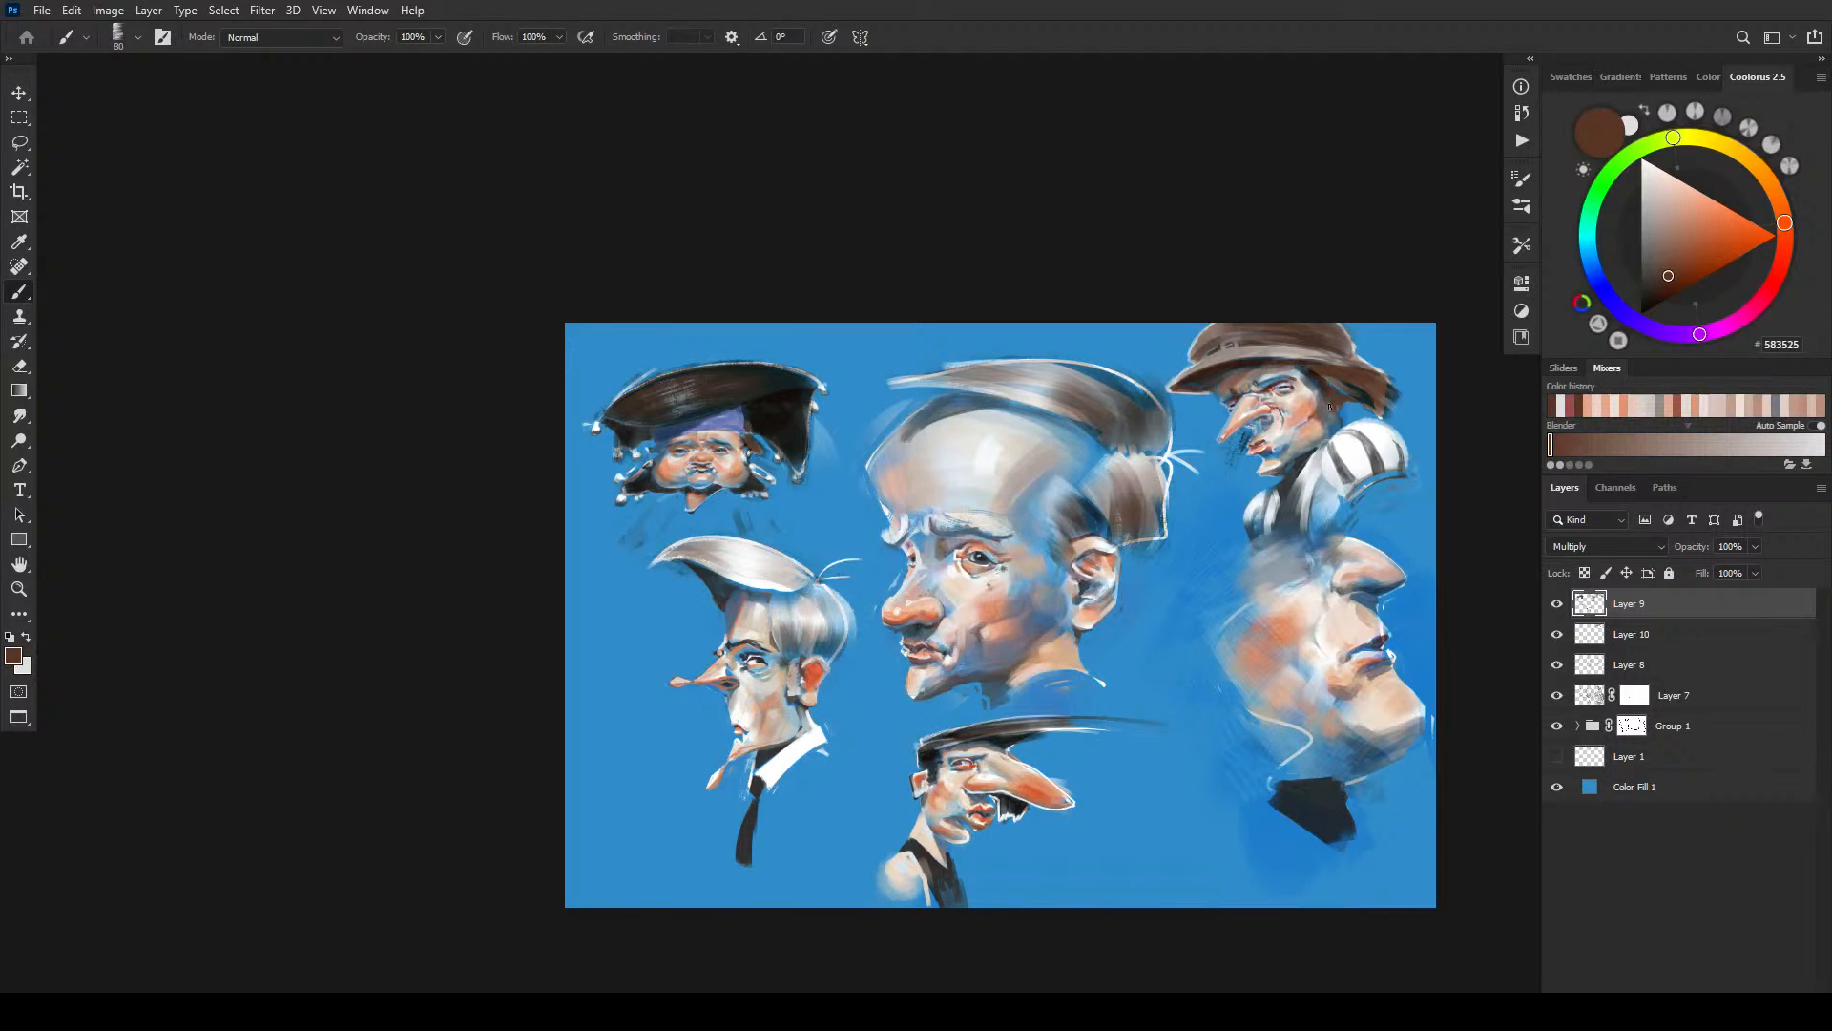
{"action": "key", "text": "bracketright"}
{"action": "key", "text": "bracketright"}
{"action": "key", "text": "bracketright"}
{"action": "key", "text": "bracketright"}
{"action": "key", "text": "bracketright"}
{"action": "key", "text": "bracketright"}
{"action": "key", "text": "bracketleft"}
{"action": "key", "text": "bracketleft"}
{"action": "key", "text": "bracketleft"}
{"action": "key", "text": "bracketleft"}
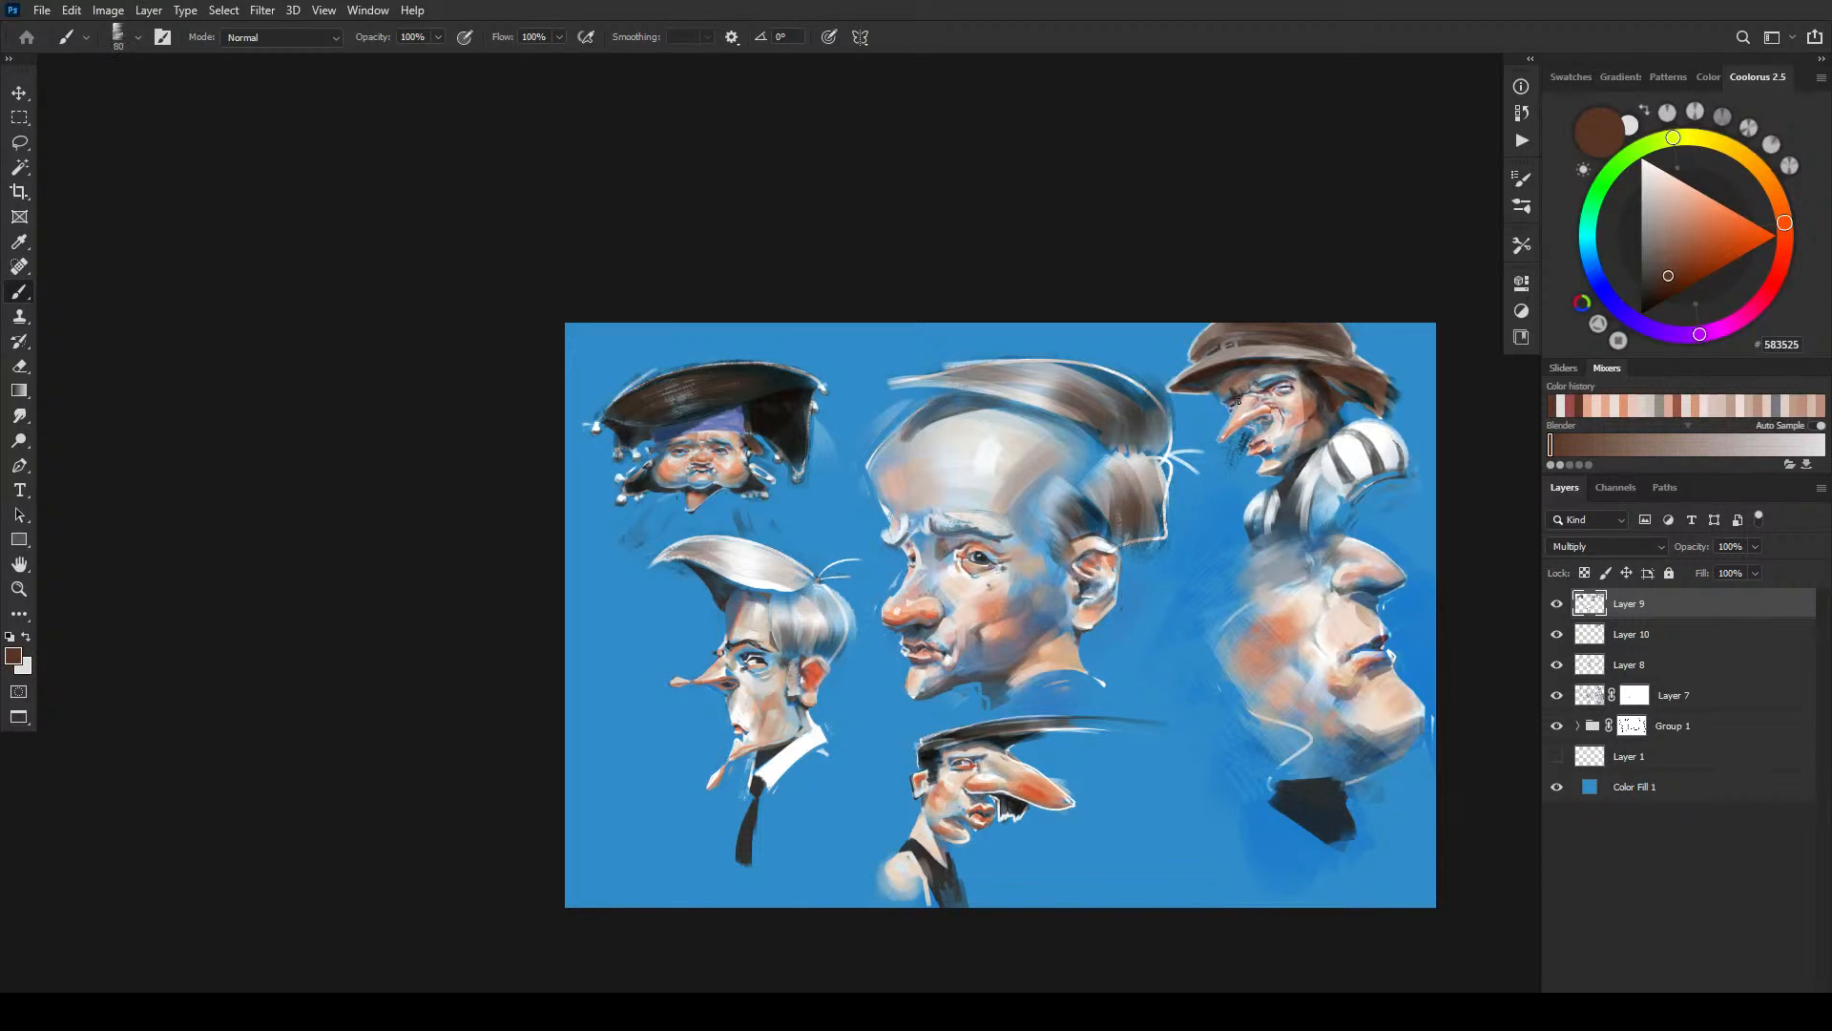
{"action": "left_click_drag", "start_coordinate": [1259, 372], "coordinate": [1259, 396]}
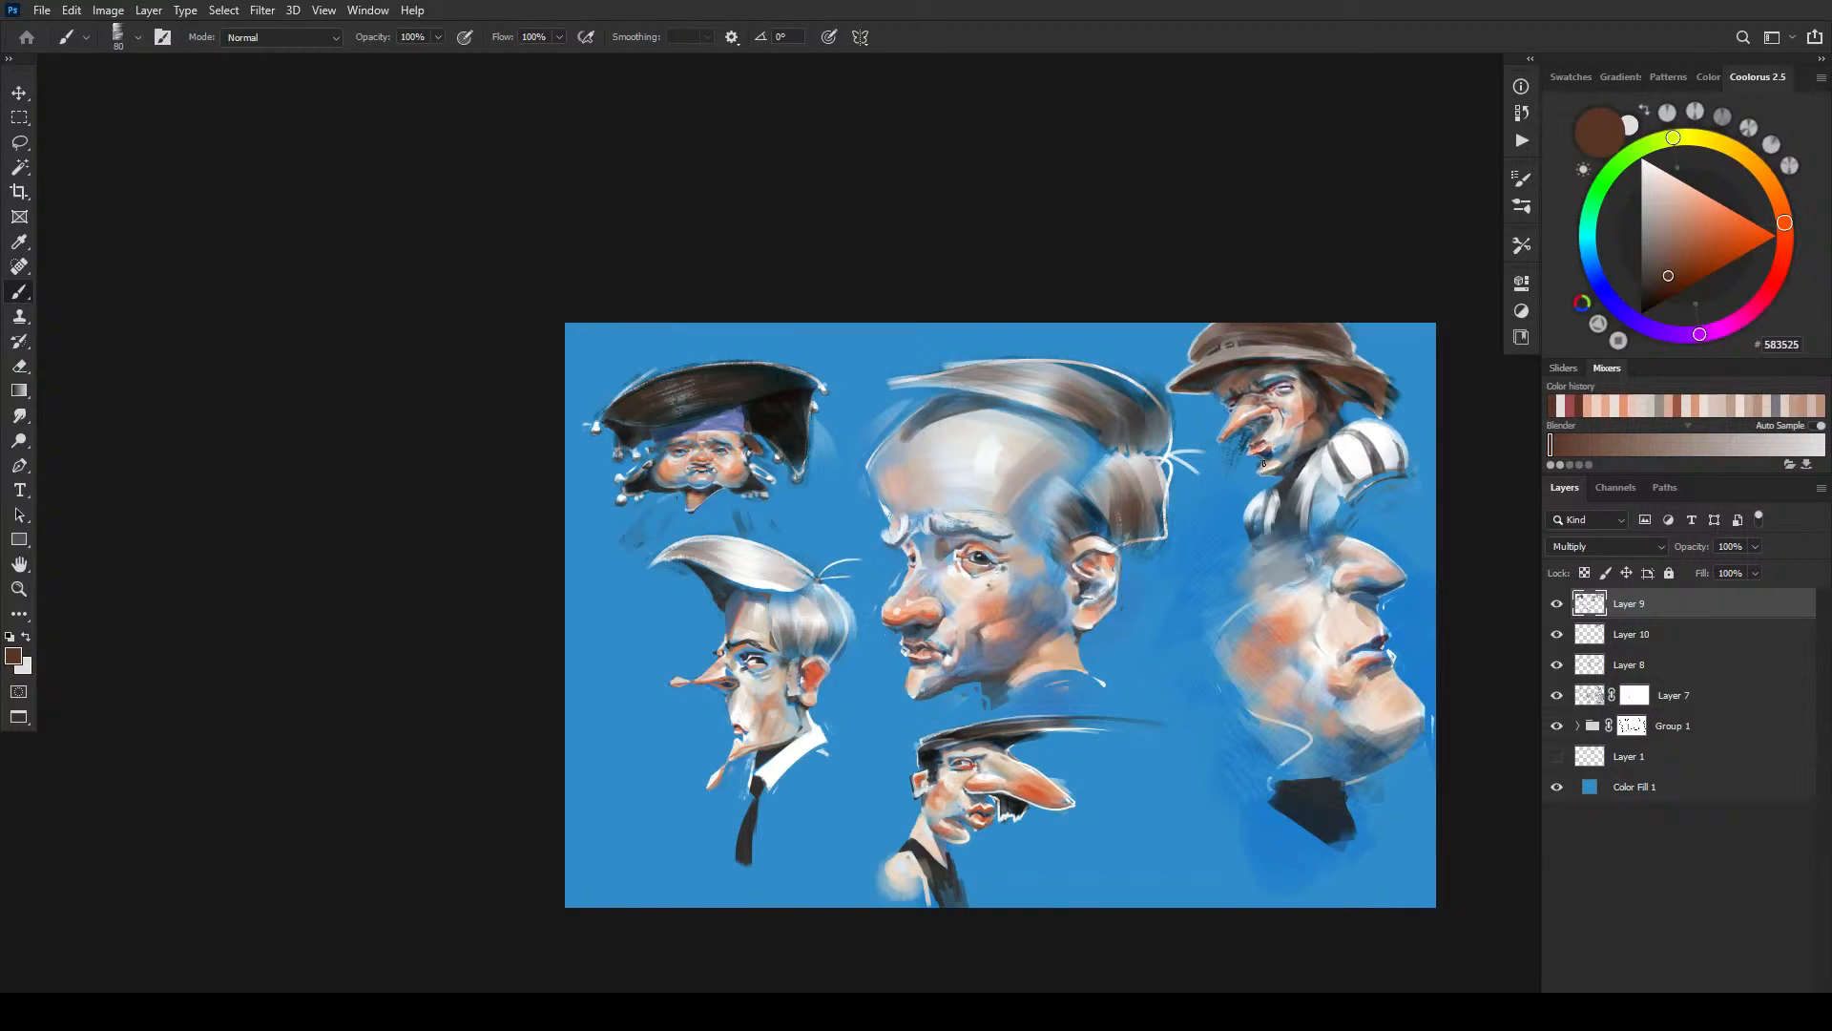
- Tint the hook-nosed head's striped garment and puffed sleeve brown with a brush enlarged up to 300 pixels
{"action": "key", "text": "bracketright"}
{"action": "key", "text": "bracketright"}
{"action": "key", "text": "bracketright"}
{"action": "key", "text": "bracketright"}
{"action": "key", "text": "bracketright"}
{"action": "key", "text": "bracketright"}
{"action": "mouse_move", "coordinate": [1293, 500]}
{"action": "left_mouse_down"}
{"action": "mouse_move", "coordinate": [1256, 532]}
{"action": "mouse_move", "coordinate": [1277, 493]}
{"action": "mouse_move", "coordinate": [1251, 525]}
{"action": "mouse_move", "coordinate": [1280, 498]}
{"action": "mouse_move", "coordinate": [1243, 687]}
{"action": "mouse_move", "coordinate": [1316, 492]}
{"action": "mouse_move", "coordinate": [1311, 526]}
{"action": "mouse_move", "coordinate": [1301, 485]}
{"action": "mouse_move", "coordinate": [1304, 539]}
{"action": "mouse_move", "coordinate": [1327, 452]}
{"action": "mouse_move", "coordinate": [1365, 502]}
{"action": "mouse_move", "coordinate": [1349, 477]}
{"action": "mouse_move", "coordinate": [1394, 472]}
{"action": "mouse_move", "coordinate": [1339, 454]}
{"action": "mouse_move", "coordinate": [1379, 481]}
{"action": "mouse_move", "coordinate": [1341, 536]}
{"action": "left_mouse_up"}
{"action": "key", "text": "bracketright"}
{"action": "key", "text": "bracketright"}
{"action": "key", "text": "bracketright"}
{"action": "key", "text": "bracketleft"}
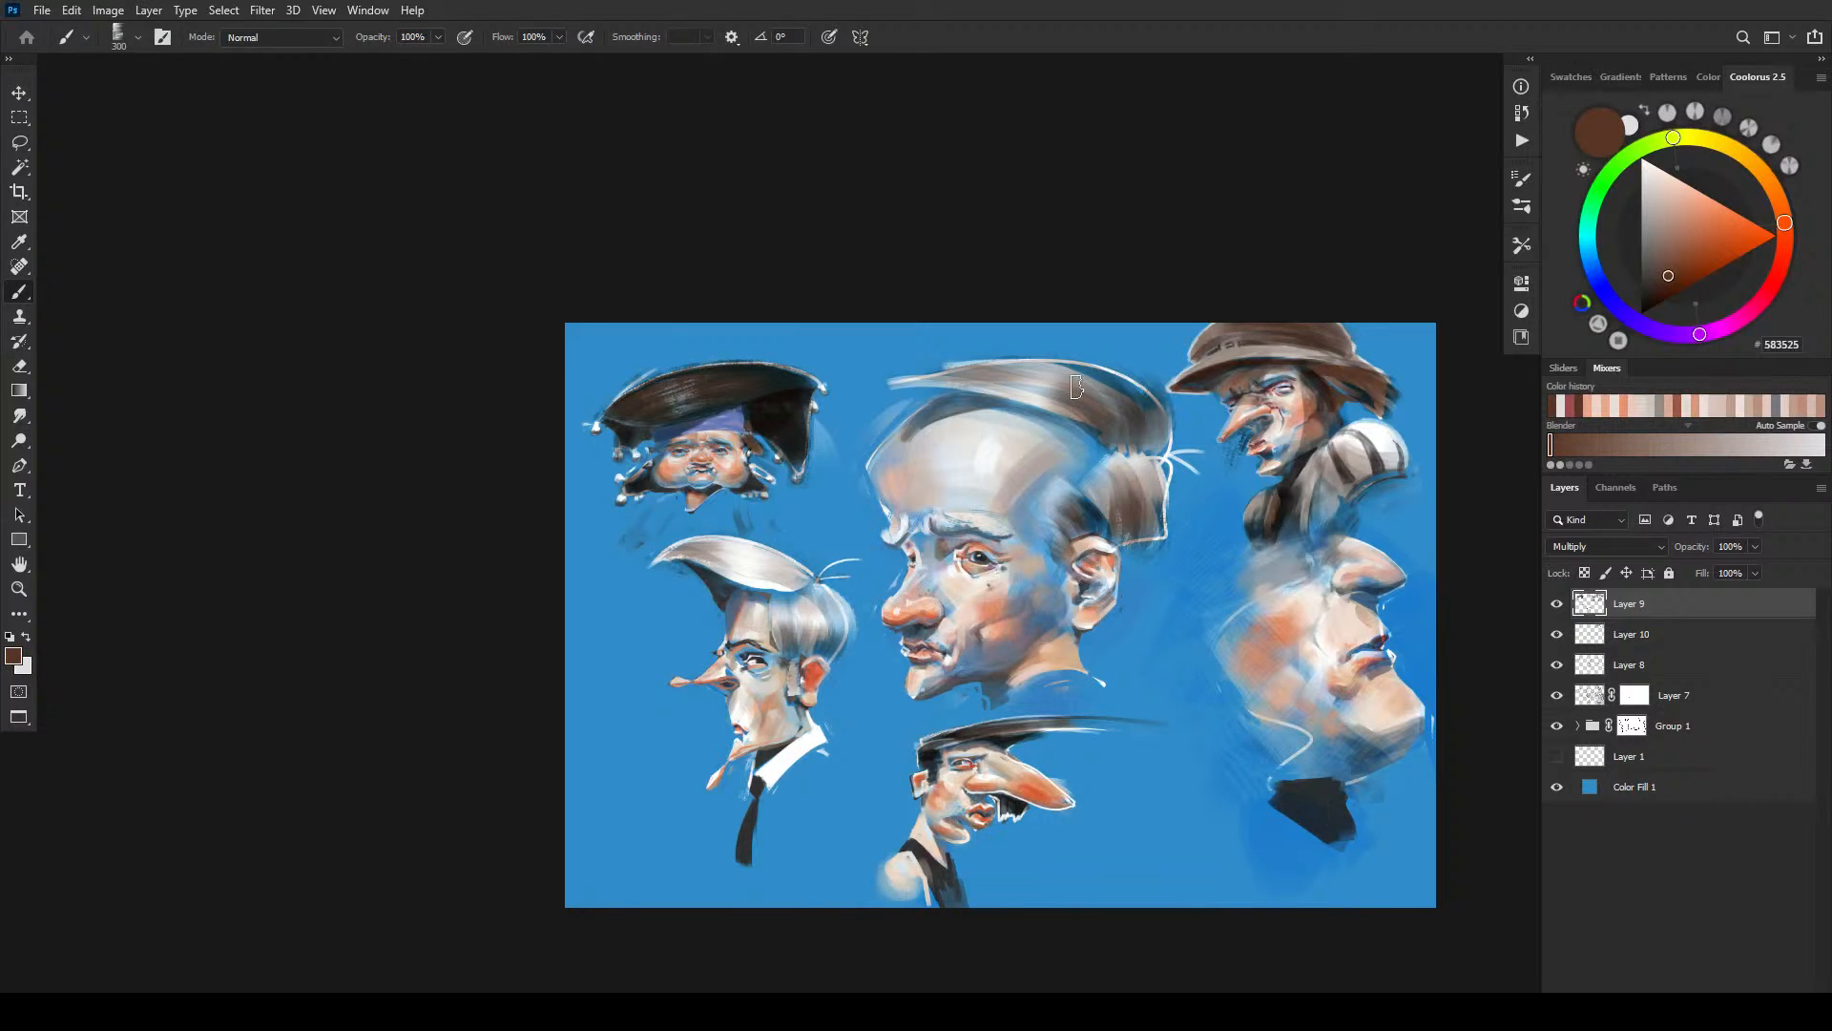
- Erase excess brown tint around the hook-nosed face with a 175-pixel eraser
{"action": "key", "text": "e"}
{"action": "key", "text": "bracketleft"}
{"action": "key", "text": "bracketleft"}
{"action": "key", "text": "bracketleft"}
{"action": "key", "text": "bracketleft"}
{"action": "left_click_drag", "start_coordinate": [1243, 432], "coordinate": [1243, 446]}
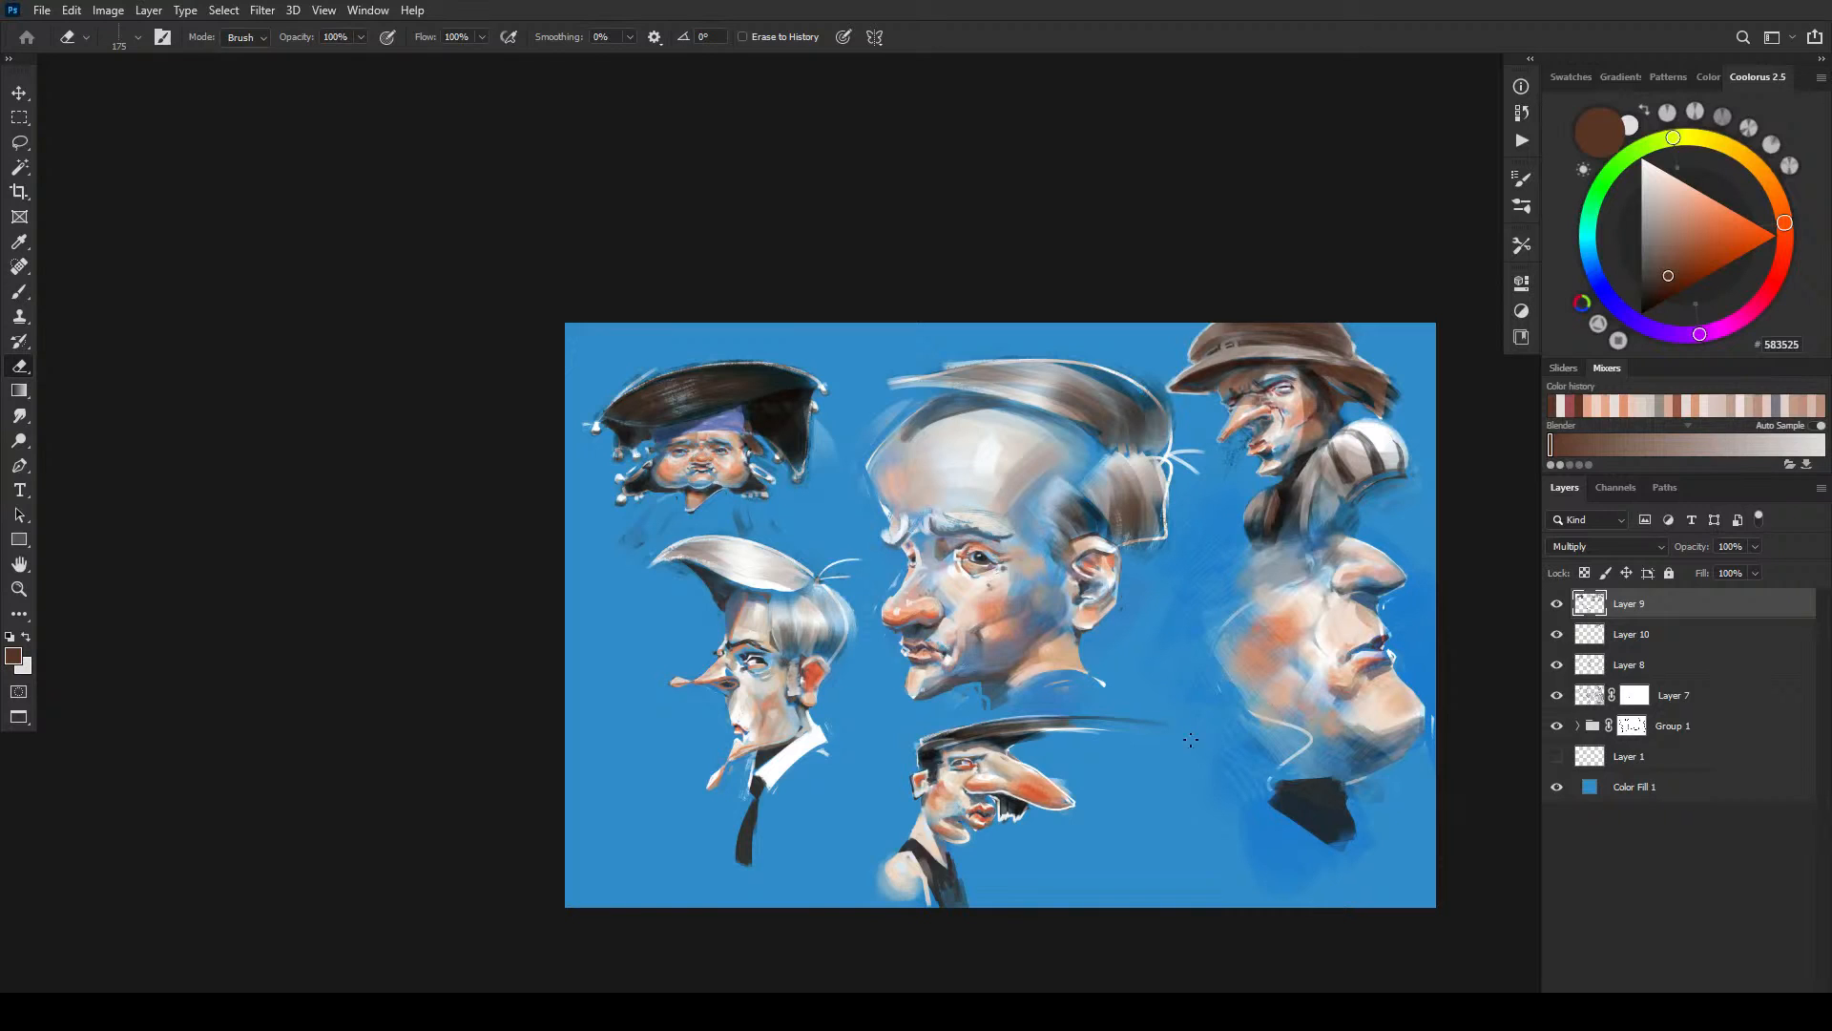
- Return to the brush with dark grey 292929 and add a new layer above Layer 9 for the pointed-nose head
{"action": "key", "text": "b"}
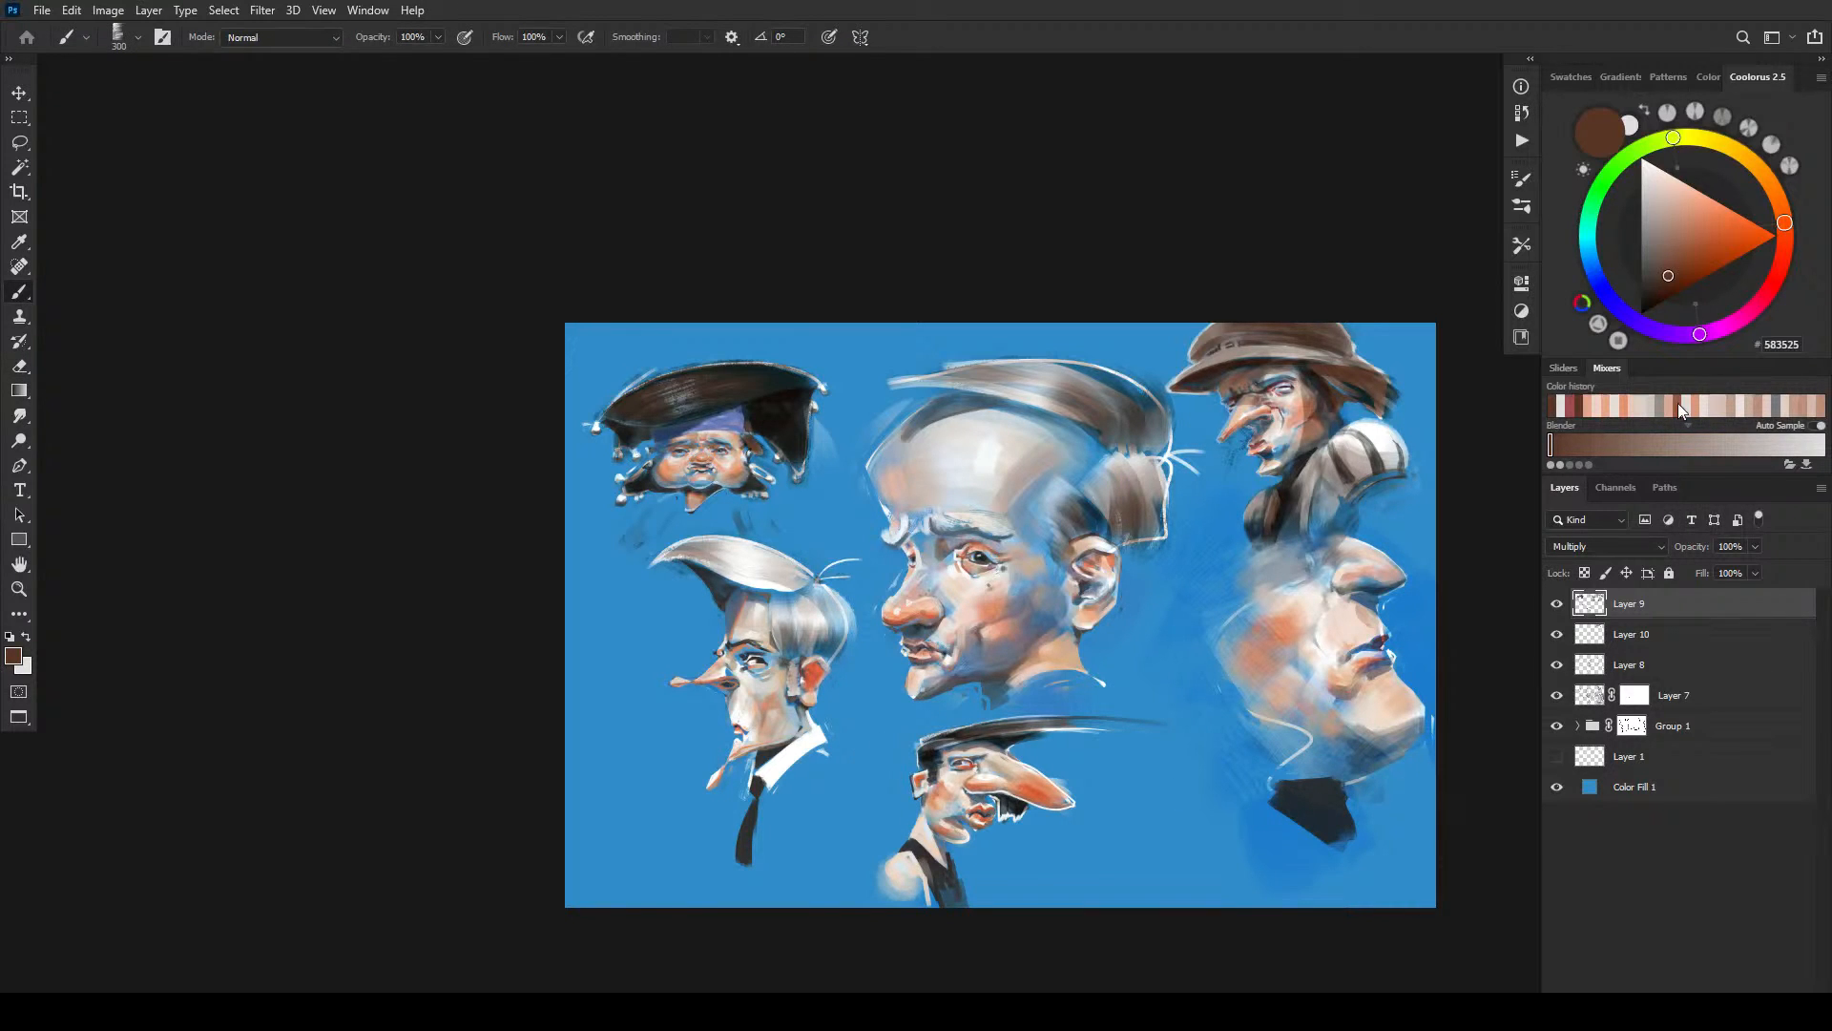
{"action": "left_click_drag", "start_coordinate": [1663, 291], "coordinate": [1603, 324]}
{"action": "key", "text": "ctrl+shift+alt+n"}
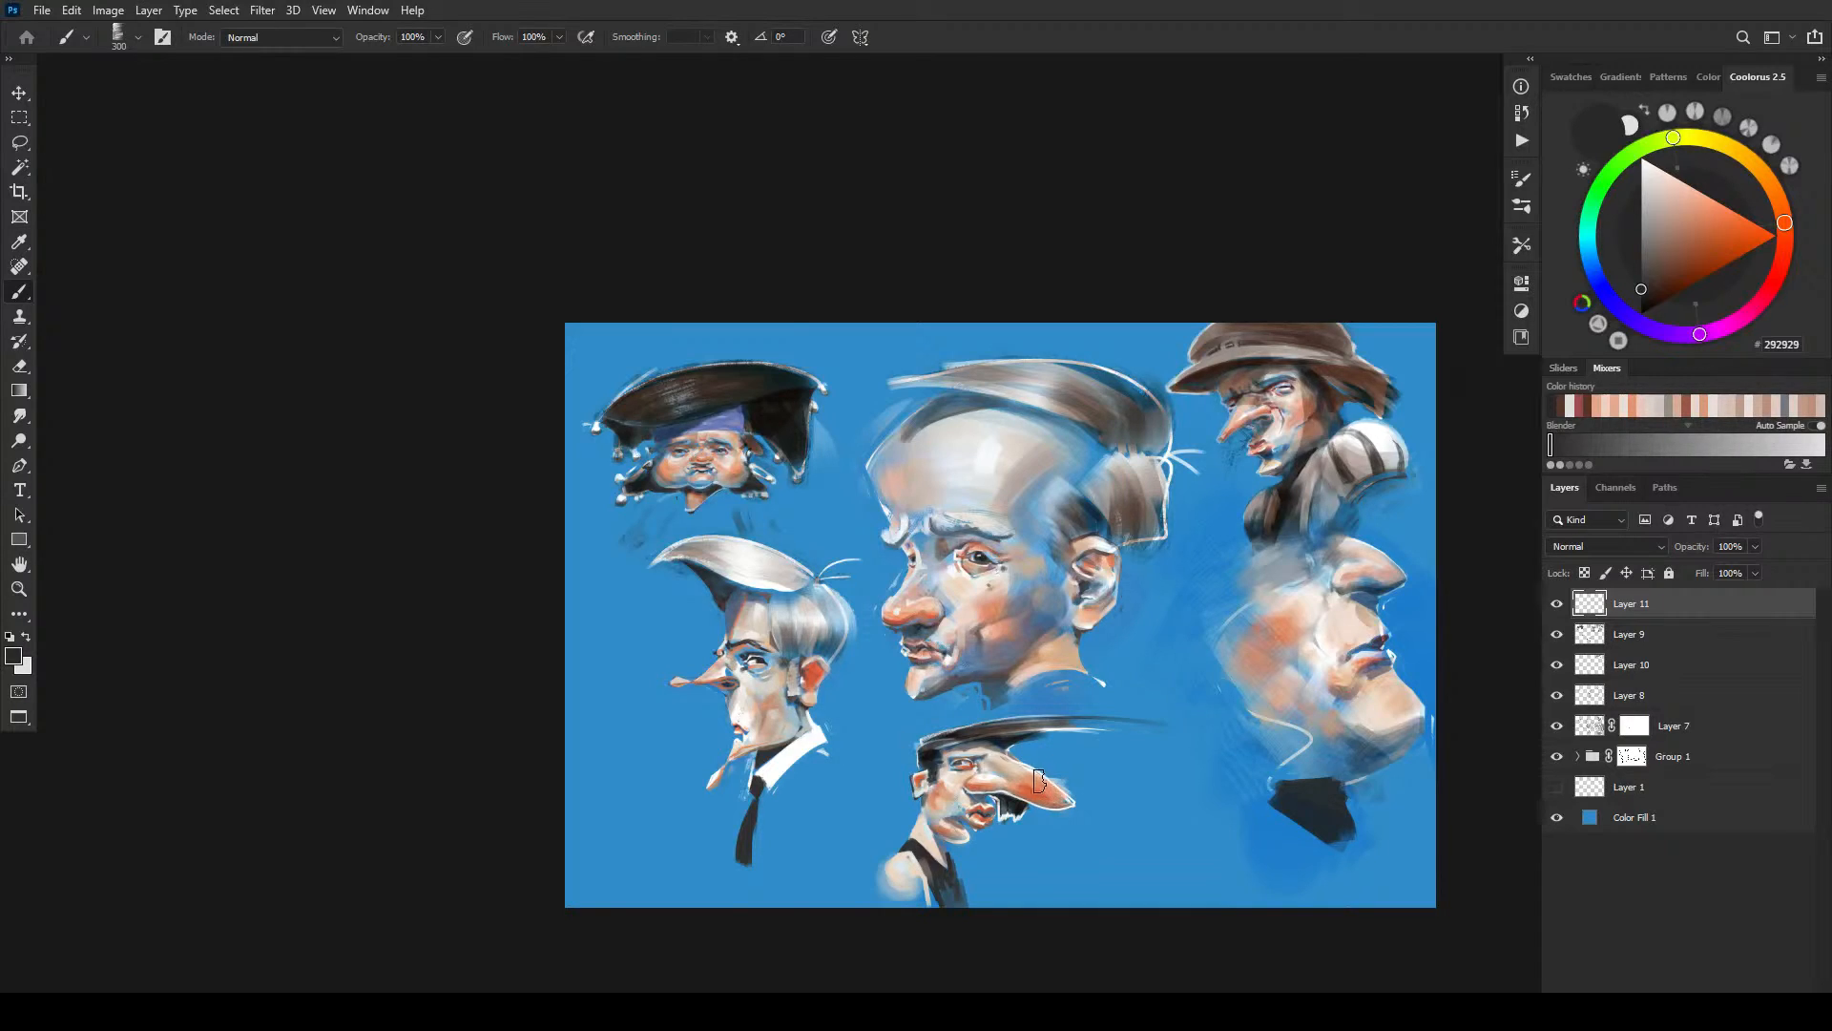
{"action": "key", "text": "ctrl+plus"}
{"action": "key", "text": "ctrl+plus"}
{"action": "key", "text": "ctrl+plus"}
{"action": "key", "text": "ctrl+plus"}
{"action": "key", "text": "ctrl+plus"}
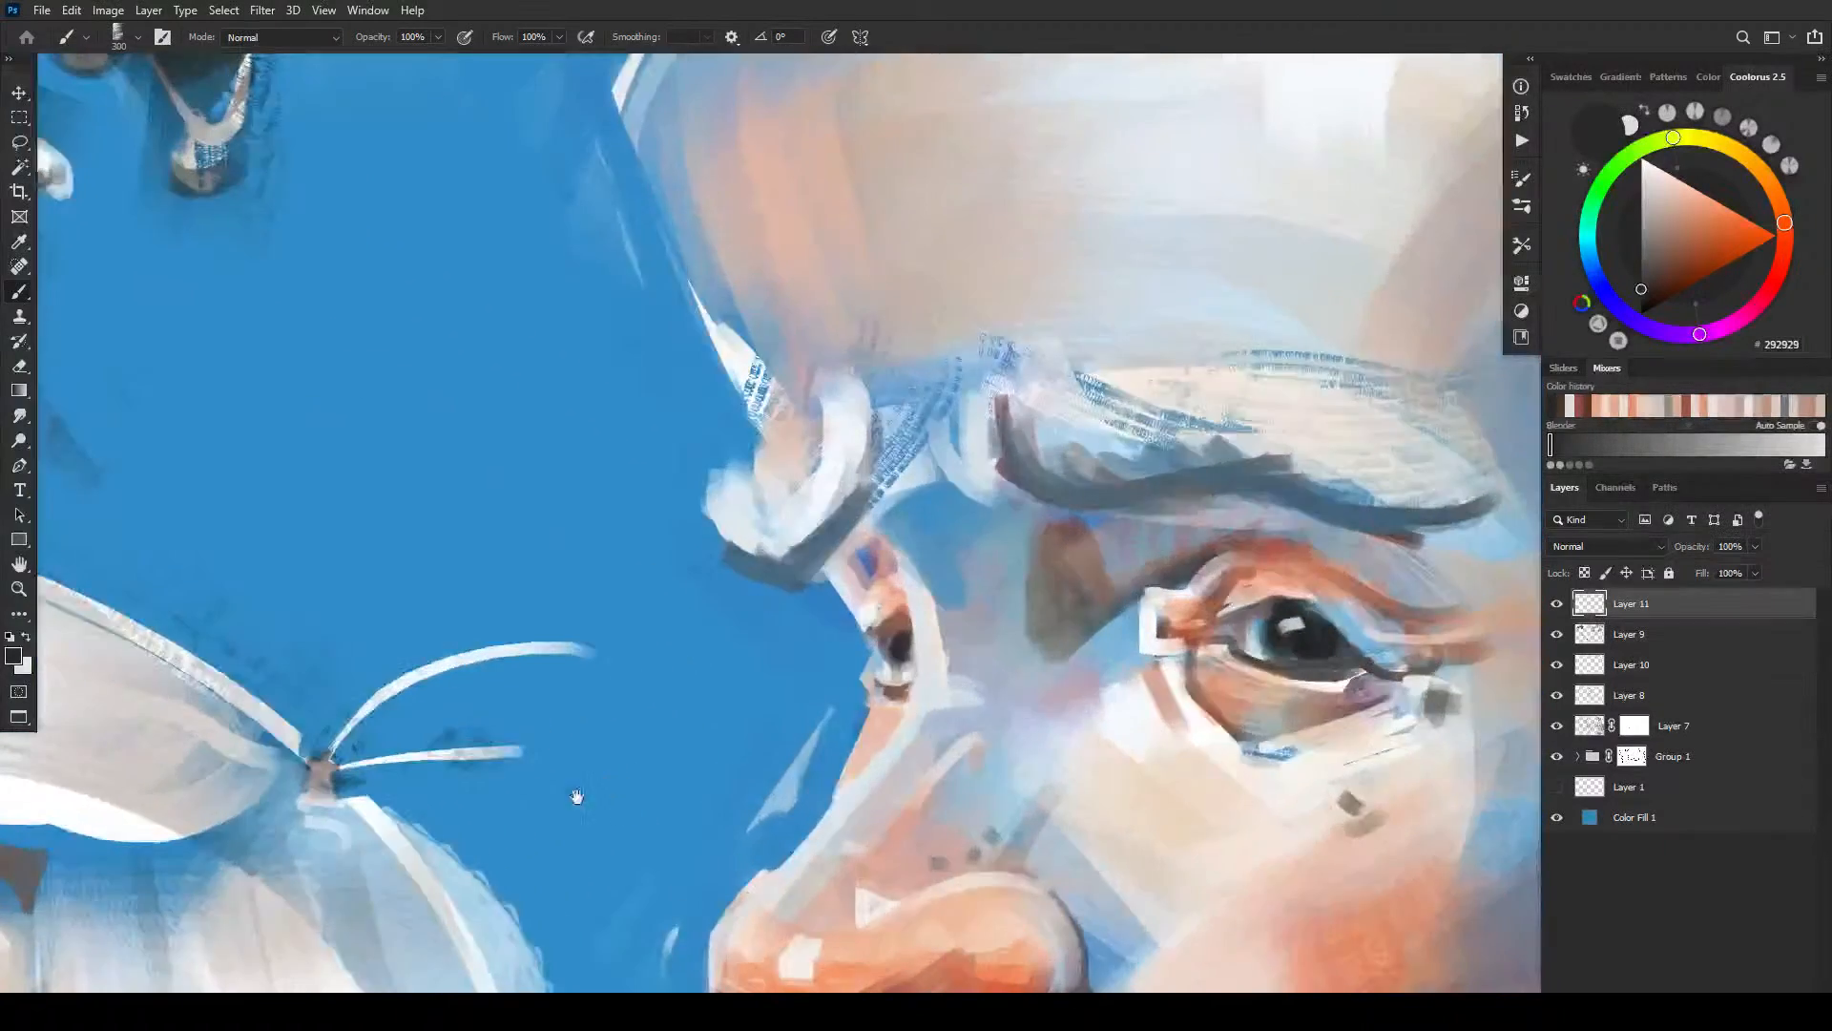
{"action": "left_click_drag", "start_coordinate": [577, 798], "coordinate": [932, 503]}
- Refine the pointed-nose head's eye with a reduced brush, adding ear-sampled red E95838 at its inner corner with a 9-pixel brush
{"action": "key", "text": "bracketleft"}
{"action": "key", "text": "bracketleft"}
{"action": "key", "text": "bracketleft"}
{"action": "key", "text": "bracketleft"}
{"action": "key", "text": "bracketleft"}
{"action": "key", "text": "bracketleft"}
{"action": "key", "text": "bracketleft"}
{"action": "key", "text": "bracketleft"}
{"action": "key", "text": "bracketleft"}
{"action": "key", "text": "bracketleft"}
{"action": "key", "text": "bracketleft"}
{"action": "key", "text": "bracketleft"}
{"action": "key", "text": "bracketleft"}
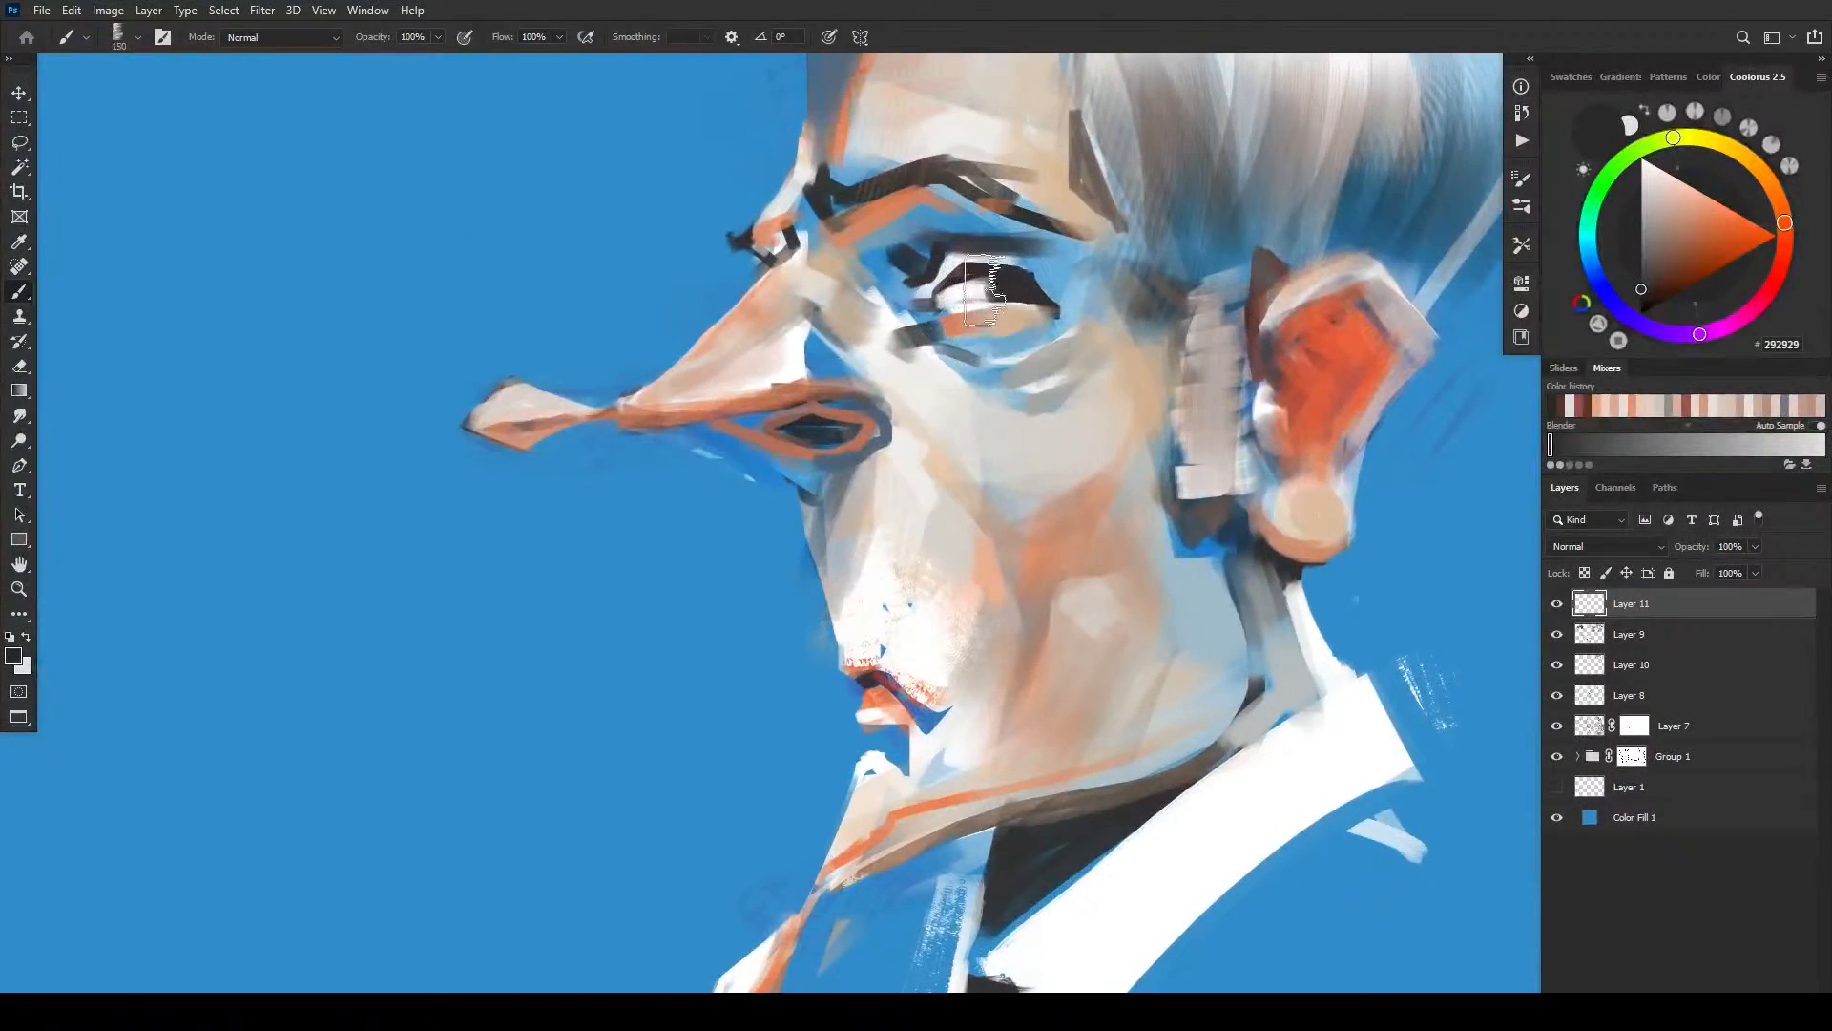
{"action": "key", "text": "bracketleft"}
{"action": "left_click", "coordinate": [1286, 303], "text": "alt"}
{"action": "key", "text": "bracketleft"}
{"action": "key", "text": "bracketleft"}
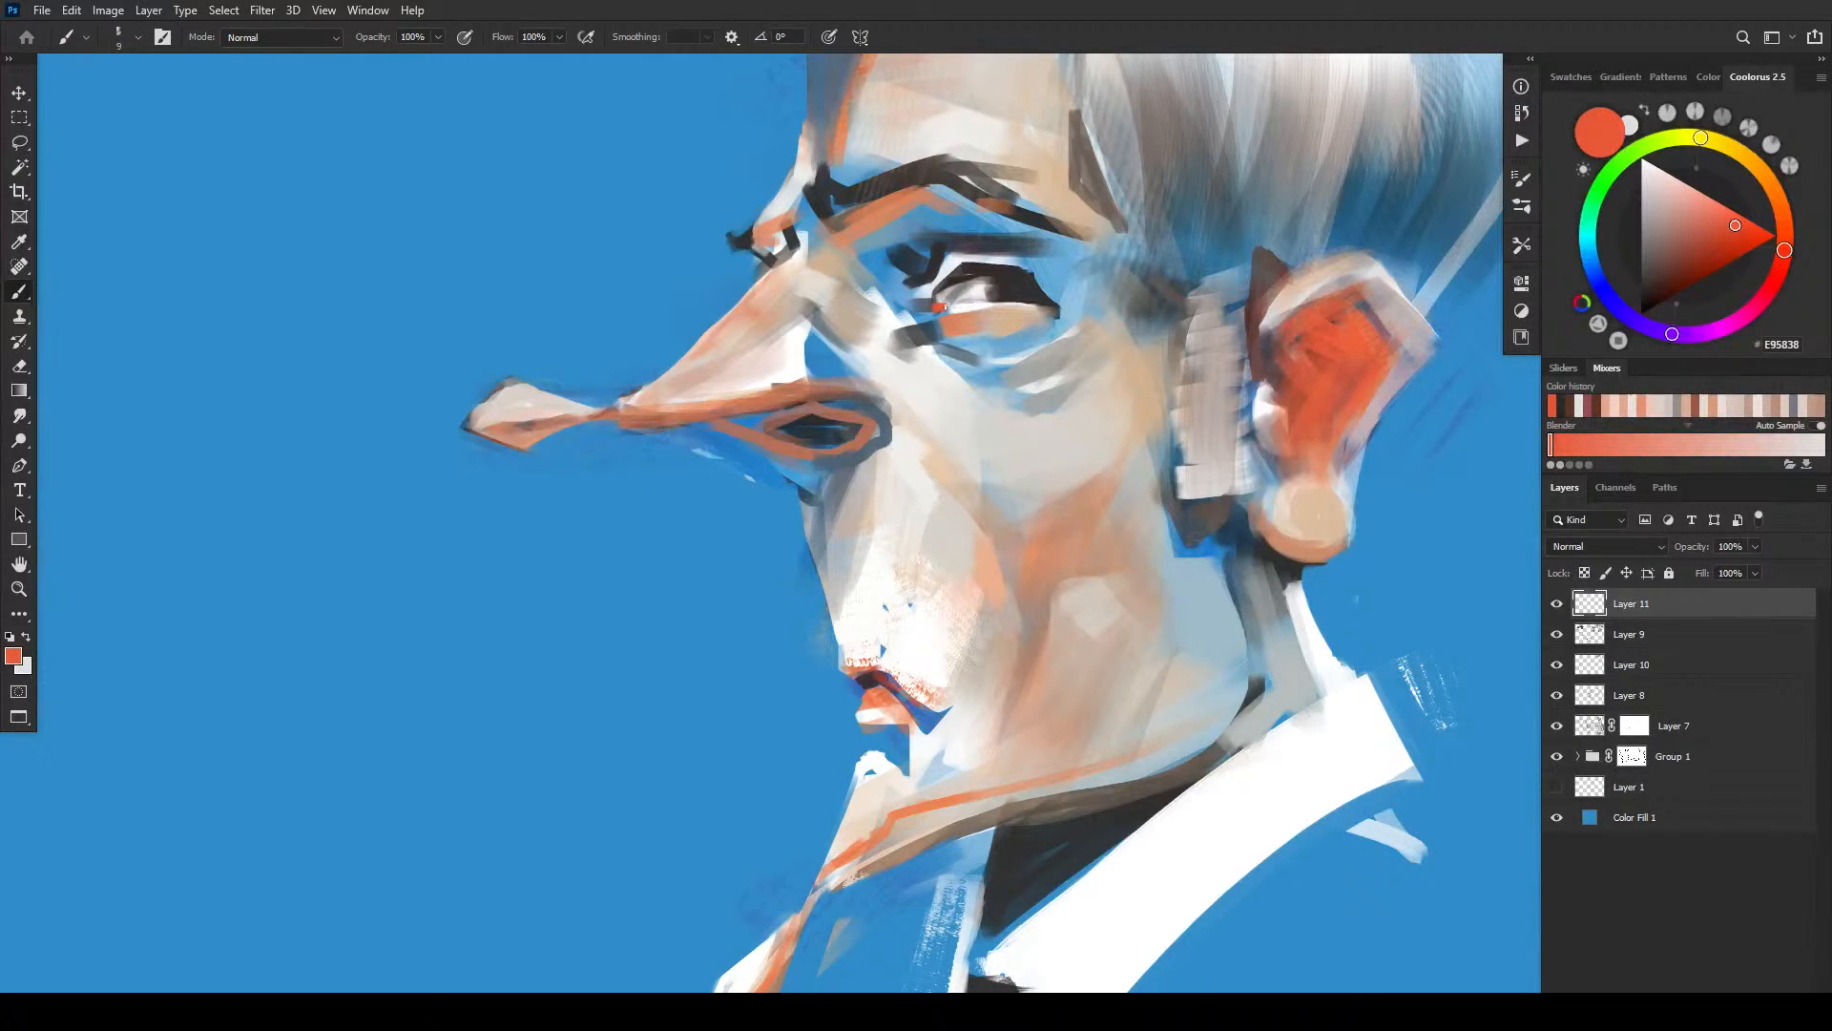
- Define the eye's upper lid with sampled dark 554545 and an orange skin tone from the lower lid
{"action": "left_click", "coordinate": [947, 286], "text": "alt"}
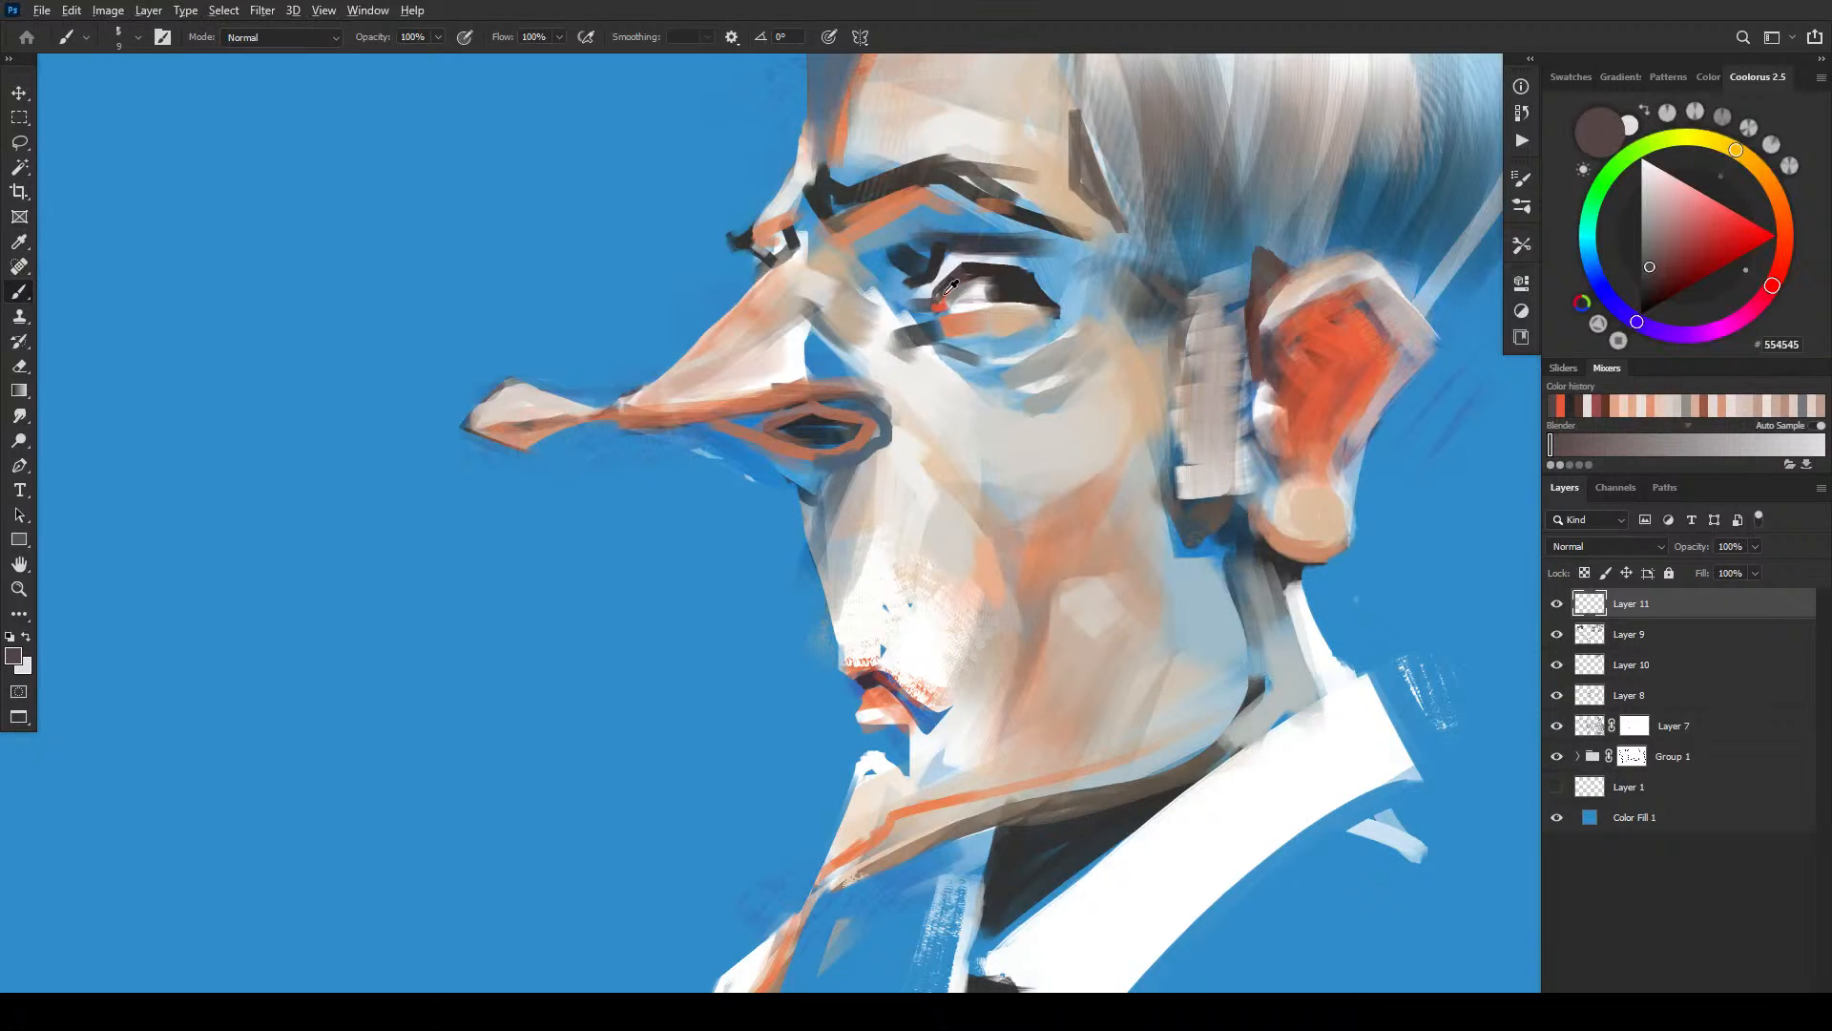
{"action": "left_click", "coordinate": [977, 323], "text": "alt"}
{"action": "key", "text": "bracketright"}
{"action": "key", "text": "bracketright"}
{"action": "key", "text": "bracketright"}
{"action": "key", "text": "bracketright"}
{"action": "key", "text": "bracketleft"}
{"action": "key", "text": "bracketleft"}
{"action": "key", "text": "bracketleft"}
{"action": "left_click_drag", "start_coordinate": [950, 263], "coordinate": [935, 290]}
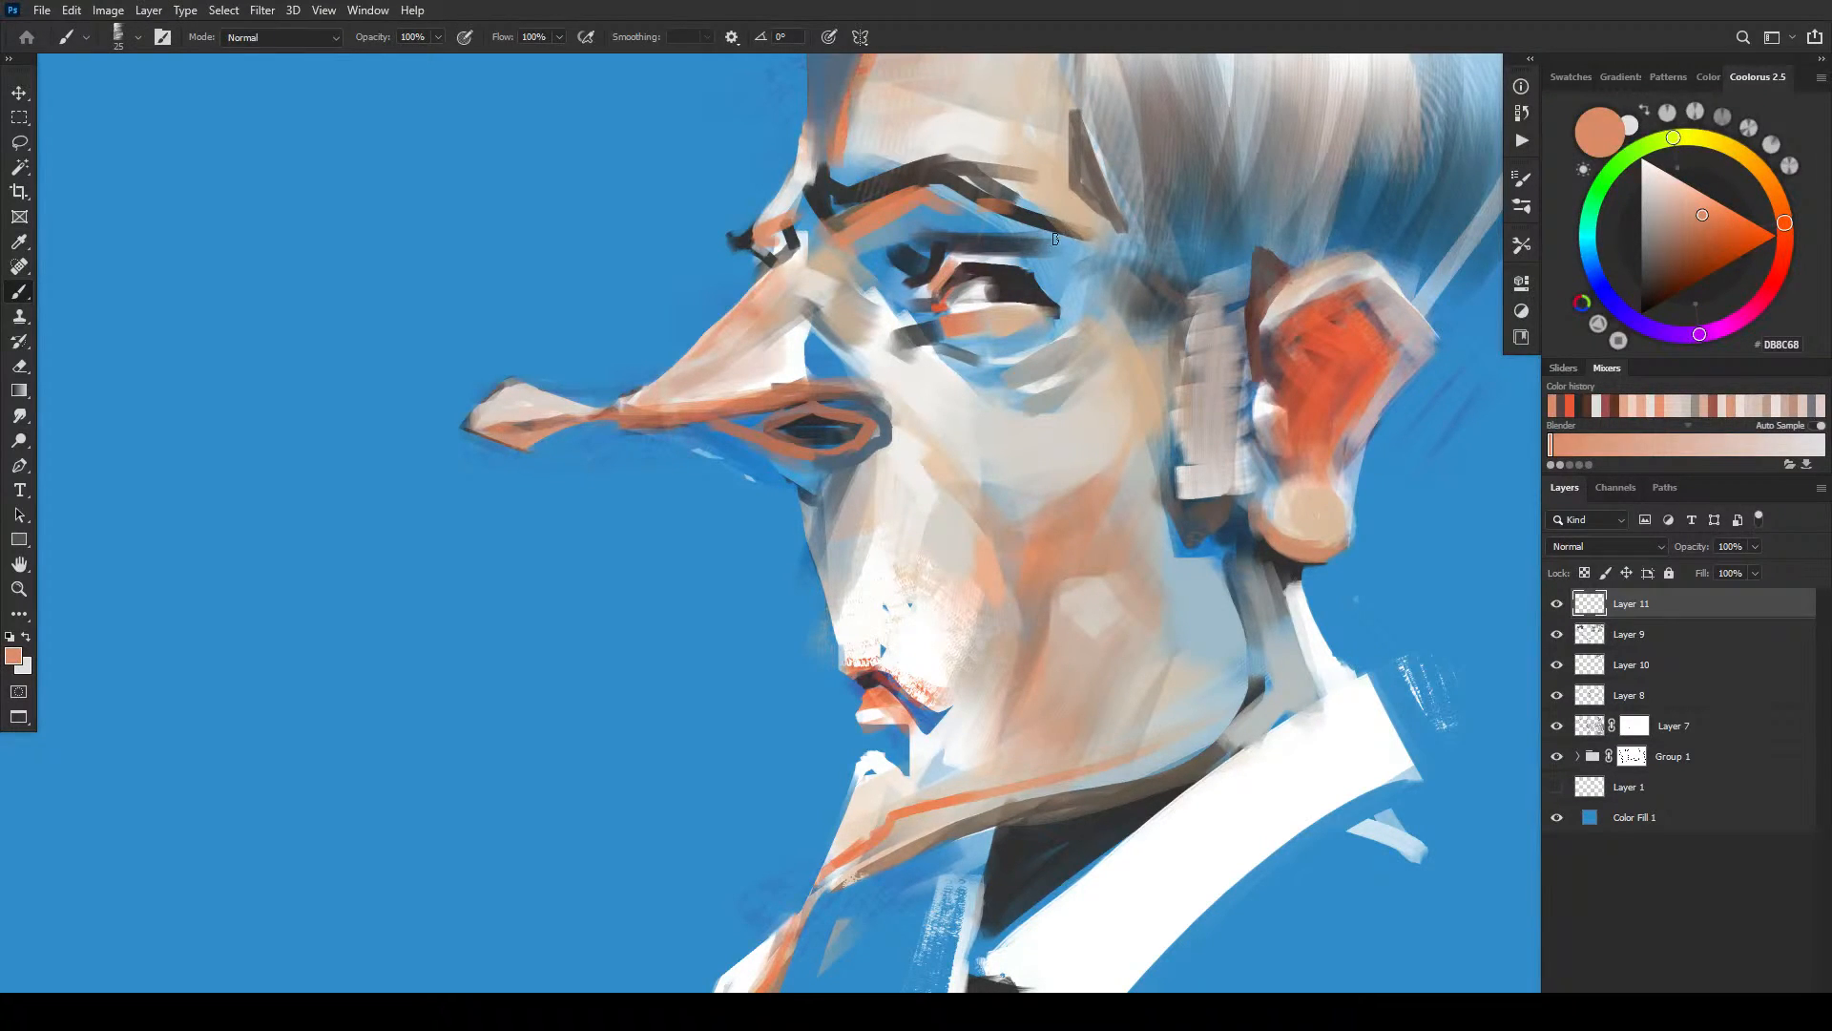
- Blend the cheek beside the nostril and below the eye with sampled light skin tones up to F0EDEB at 20 pixels
{"action": "key", "text": "ctrl+minus"}
{"action": "key", "text": "ctrl+minus"}
{"action": "key", "text": "ctrl+minus"}
{"action": "key", "text": "ctrl+minus"}
{"action": "key", "text": "ctrl+minus"}
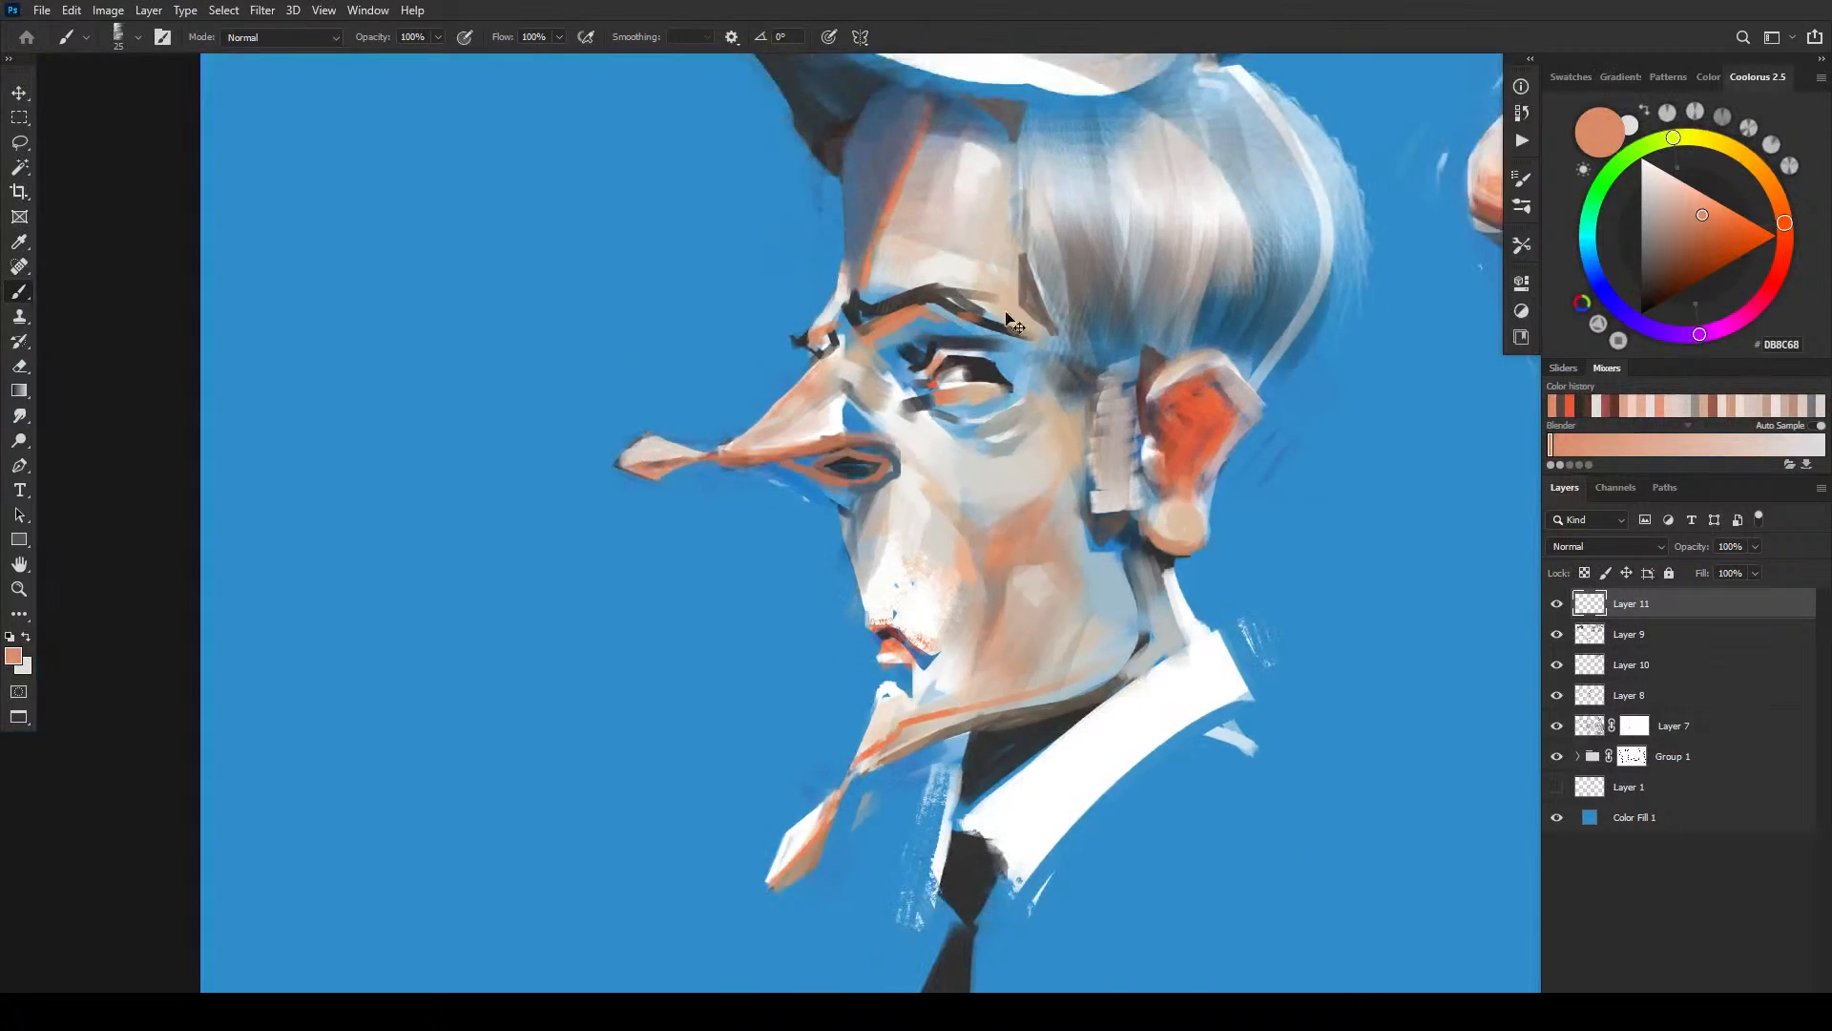
{"action": "scroll", "coordinate": [914, 498], "scroll_direction": "up", "scroll_amount": 5}
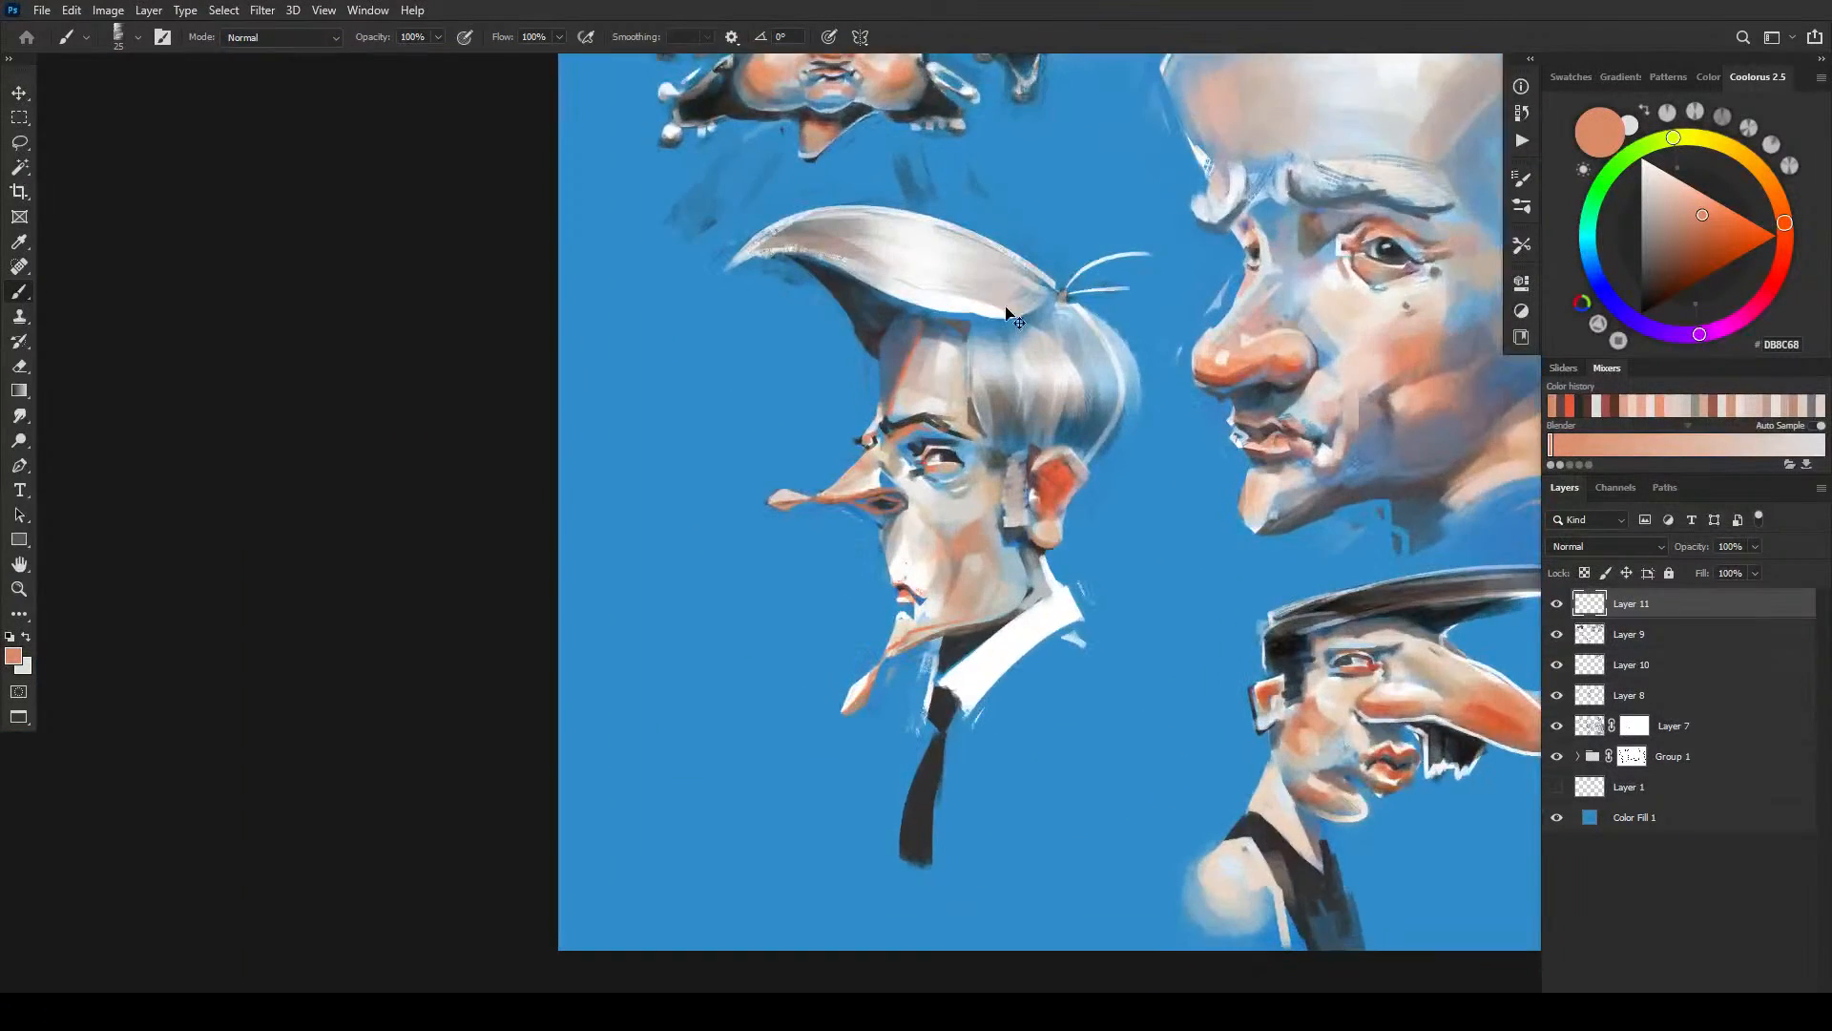
{"action": "key", "text": "bracketleft"}
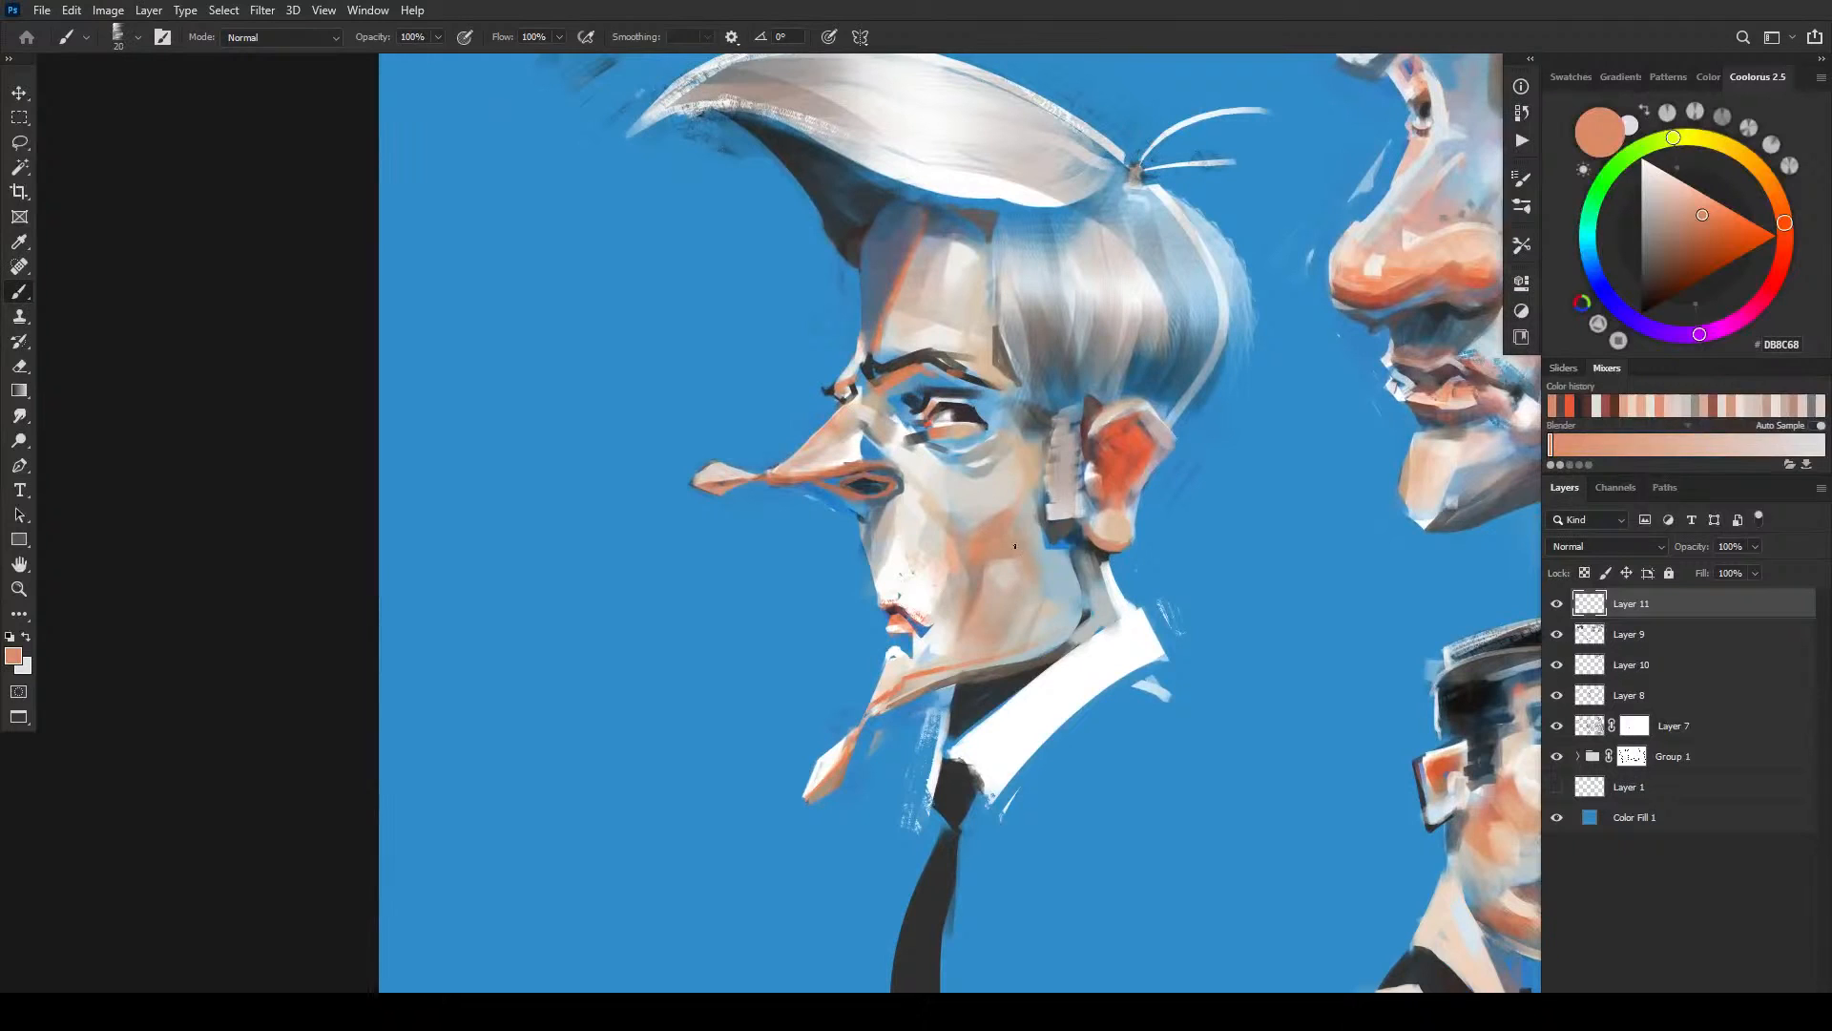
{"action": "left_click", "coordinate": [1004, 562], "text": "alt"}
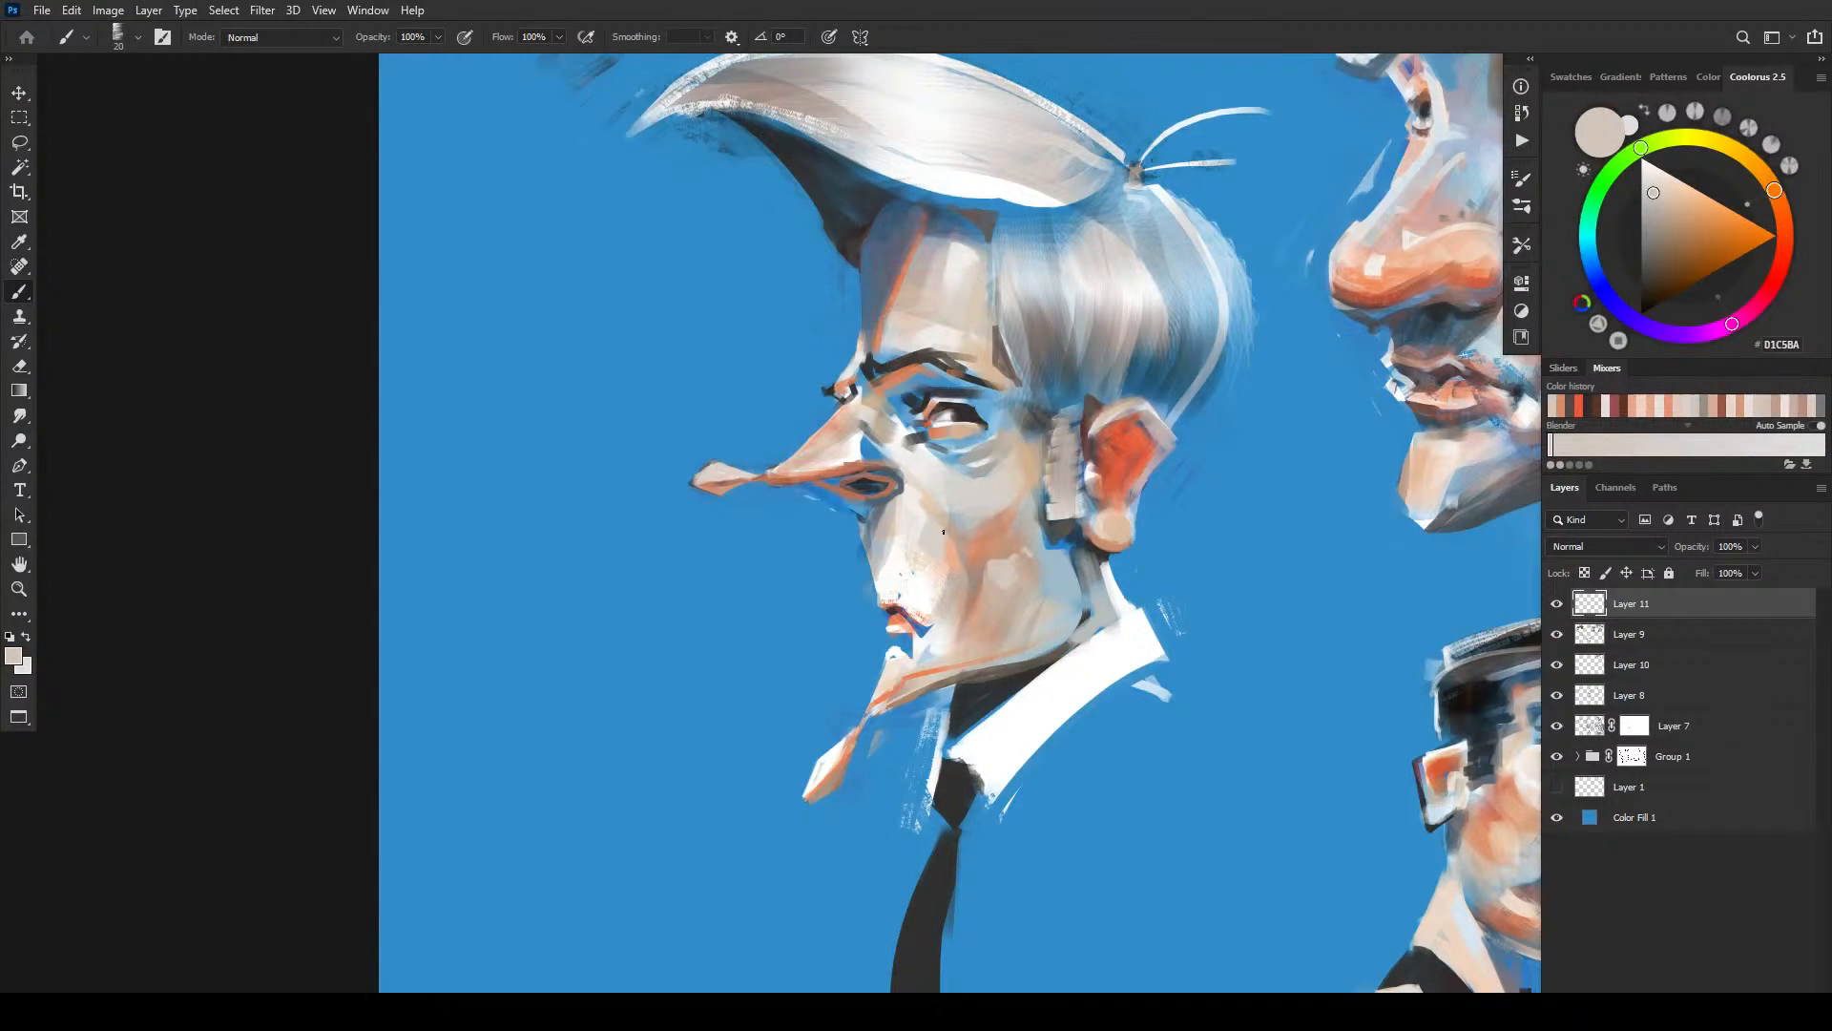
{"action": "left_click", "coordinate": [933, 520], "text": "alt"}
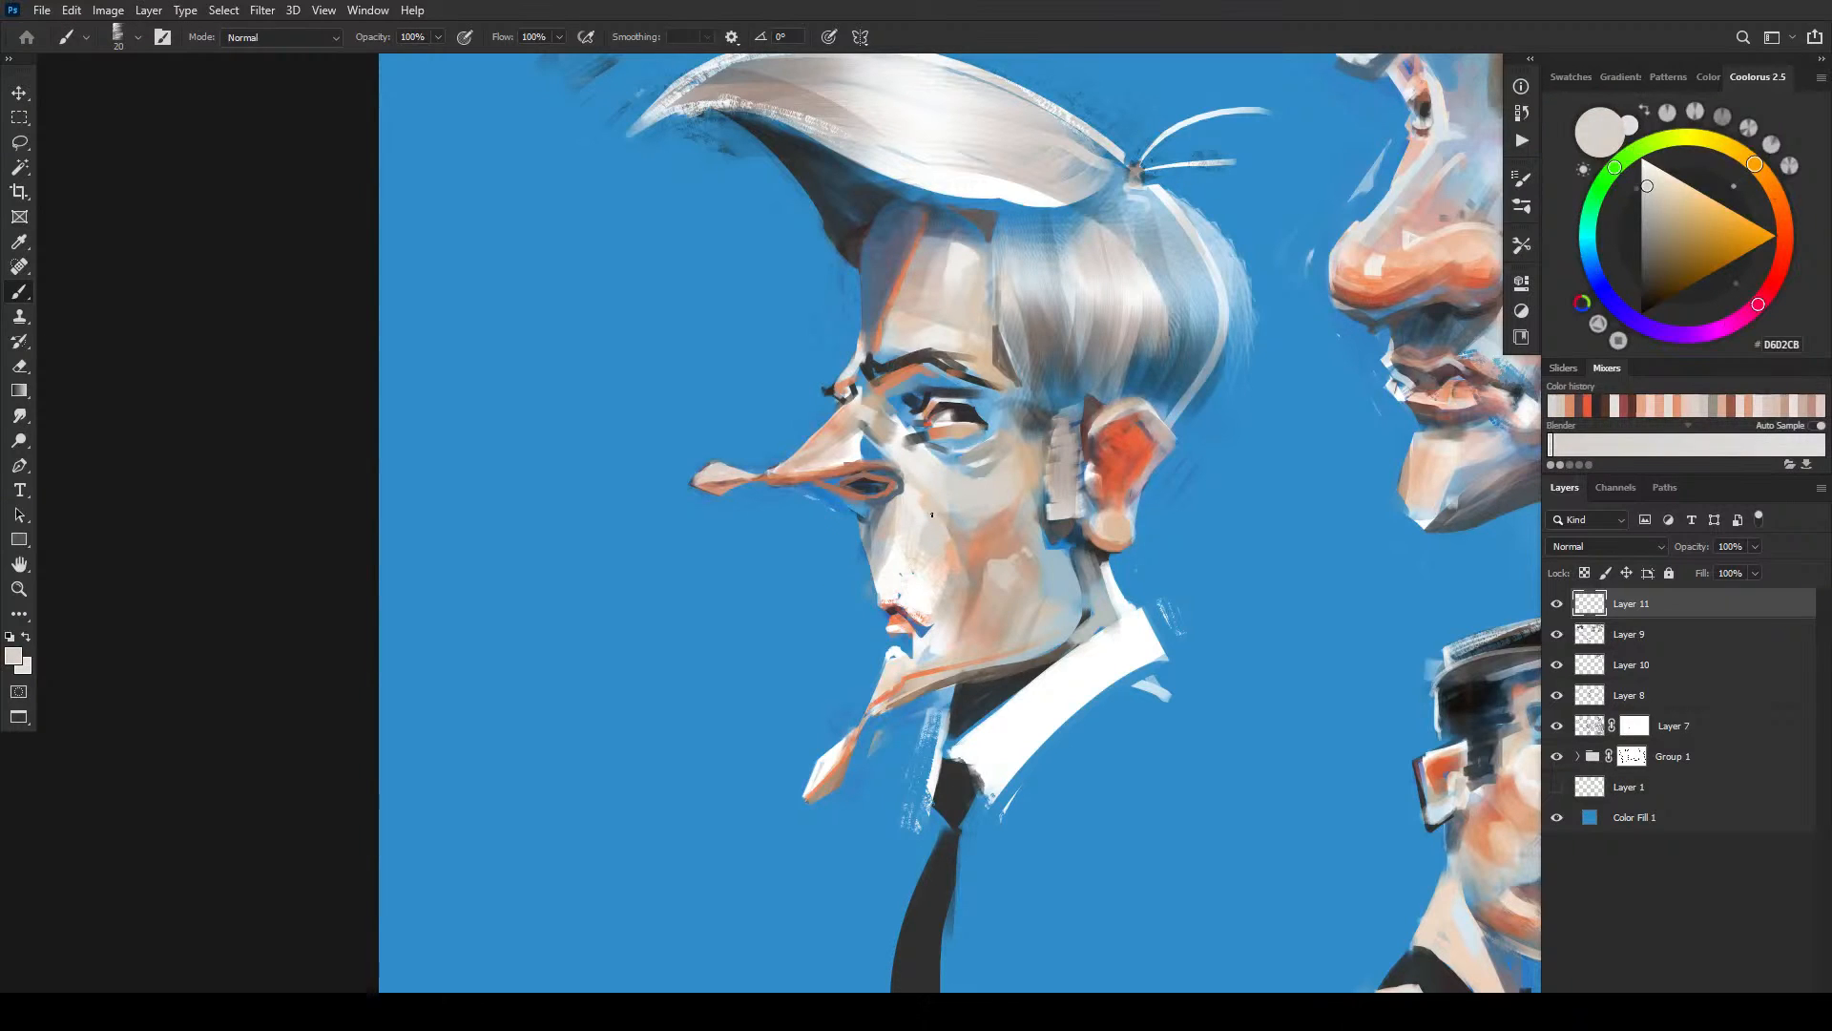
{"action": "left_click", "coordinate": [935, 526], "text": "alt"}
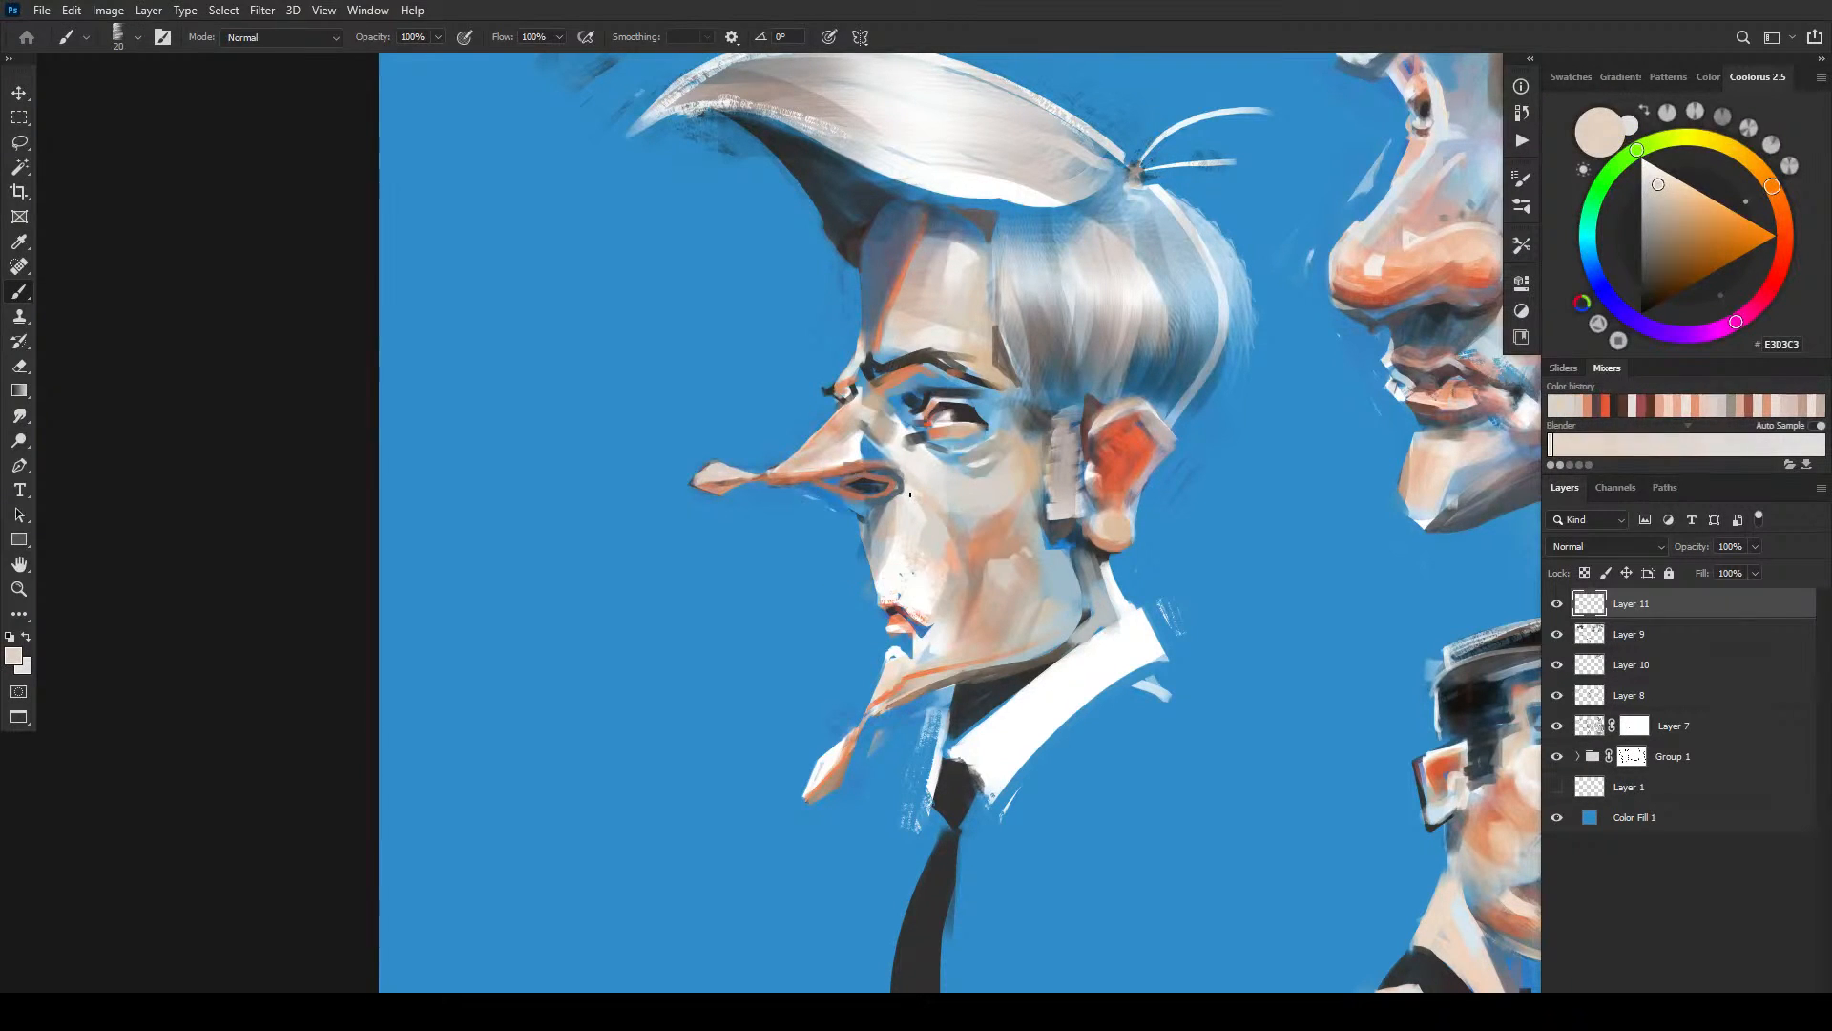
{"action": "left_click", "coordinate": [927, 521], "text": "alt"}
{"action": "left_click_drag", "start_coordinate": [913, 492], "coordinate": [938, 518]}
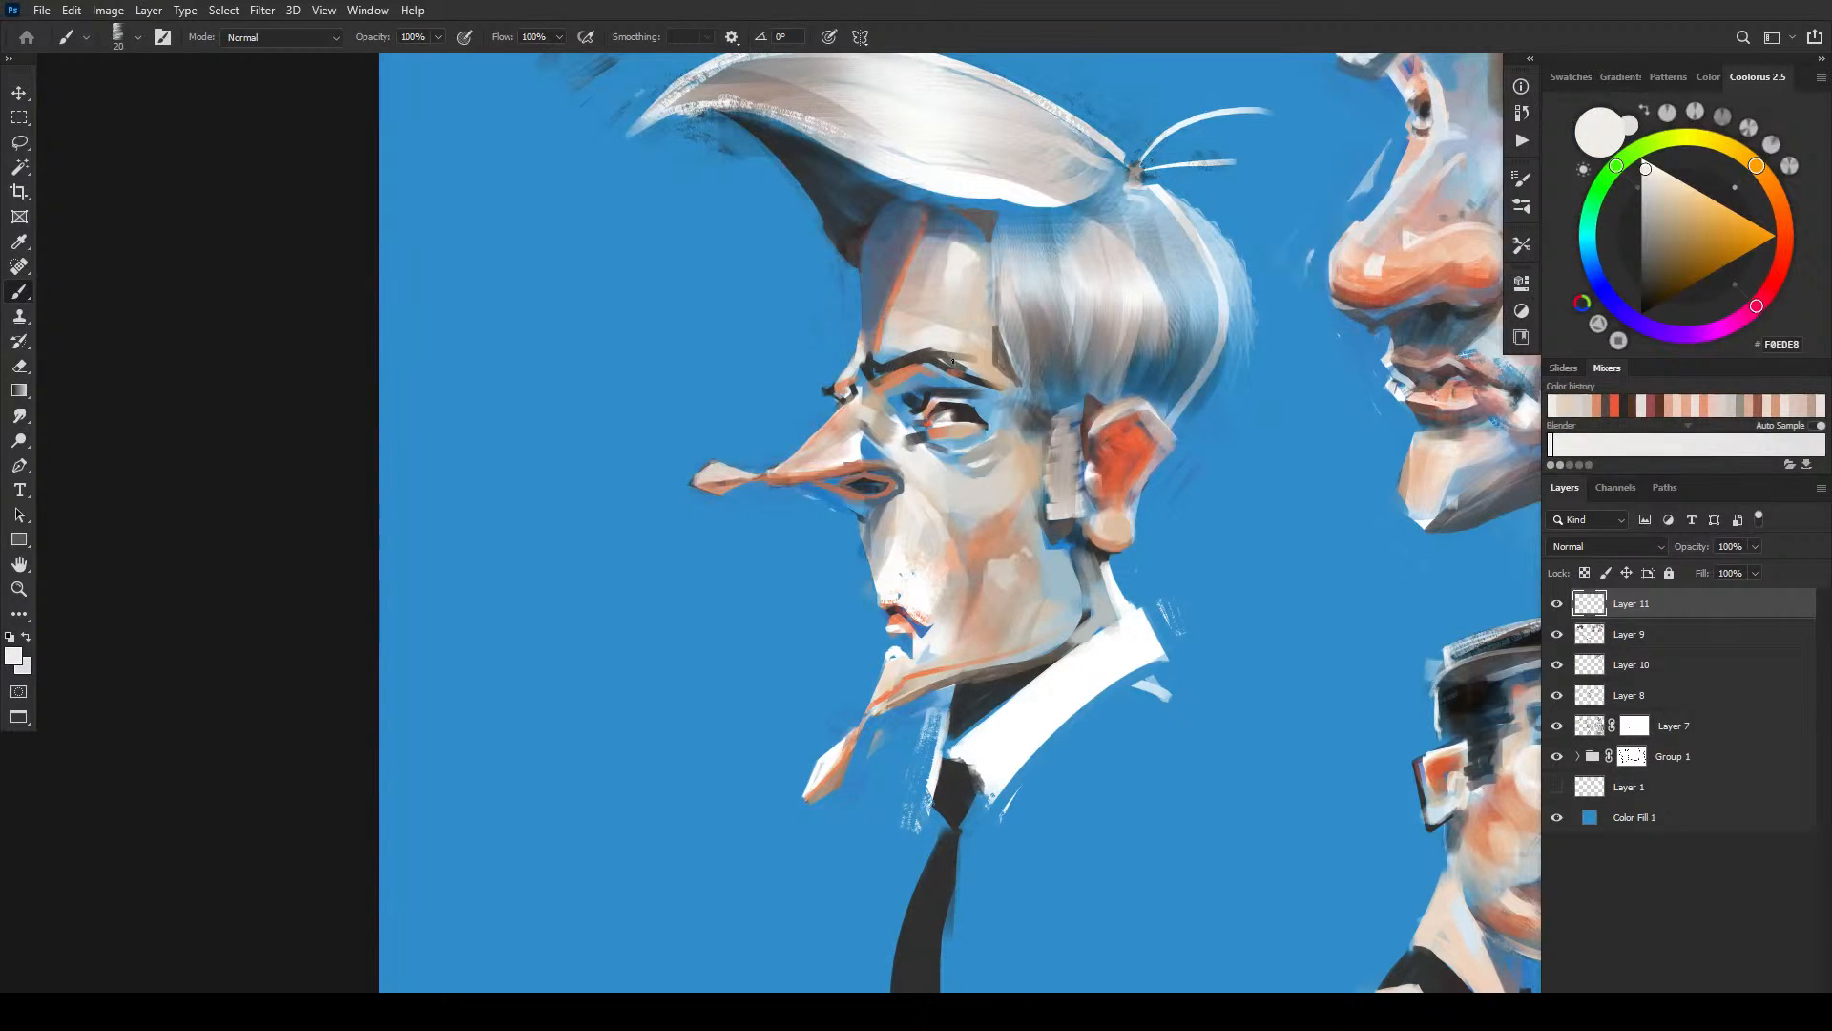
{"action": "left_click_drag", "start_coordinate": [926, 448], "coordinate": [950, 467]}
- Soften the pointed-nose head's facial planes with sampled tan C59276 and off-white E5E4E0 using a larger brush
{"action": "left_click", "coordinate": [1009, 504], "text": "alt"}
{"action": "key", "text": "bracketright"}
{"action": "key", "text": "bracketright"}
{"action": "key", "text": "bracketright"}
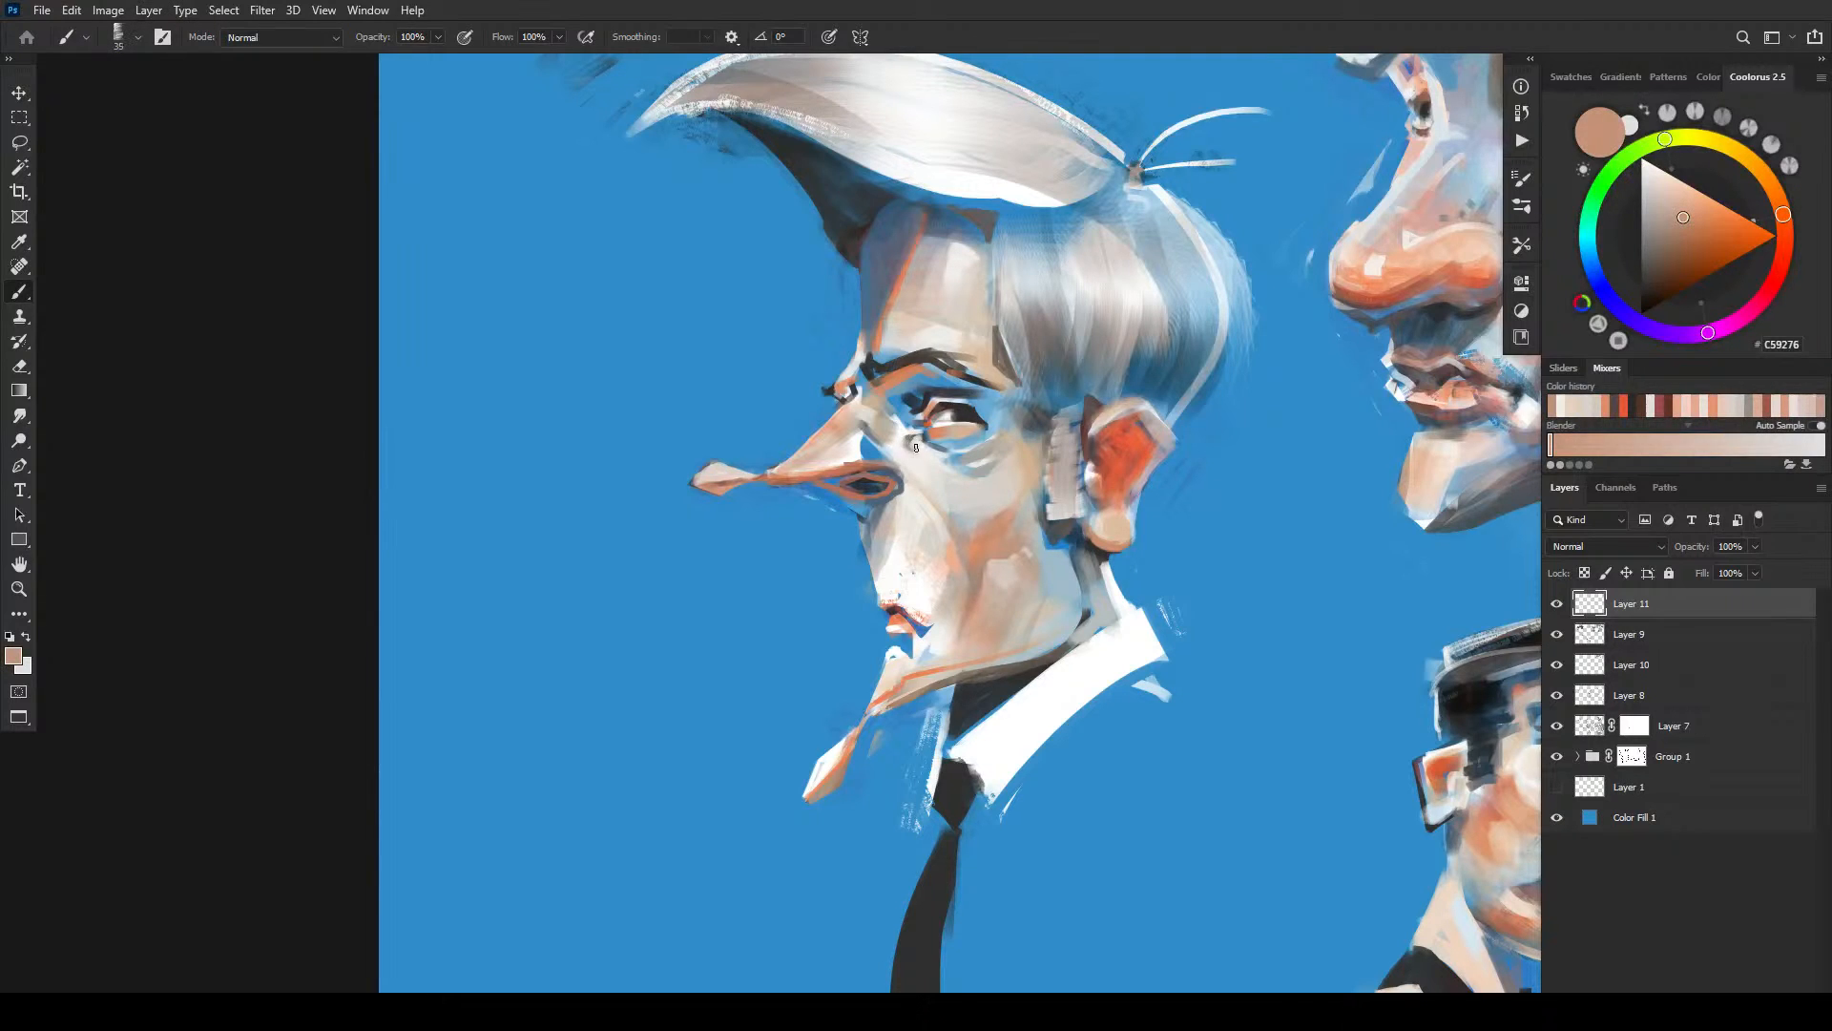
{"action": "key", "text": "bracketright"}
{"action": "key", "text": "bracketright"}
{"action": "key", "text": "bracketright"}
{"action": "key", "text": "bracketright"}
{"action": "key", "text": "bracketright"}
{"action": "key", "text": "bracketright"}
{"action": "left_click", "coordinate": [937, 462], "text": "alt"}
{"action": "key", "text": "bracketleft"}
{"action": "key", "text": "bracketleft"}
{"action": "key", "text": "bracketleft"}
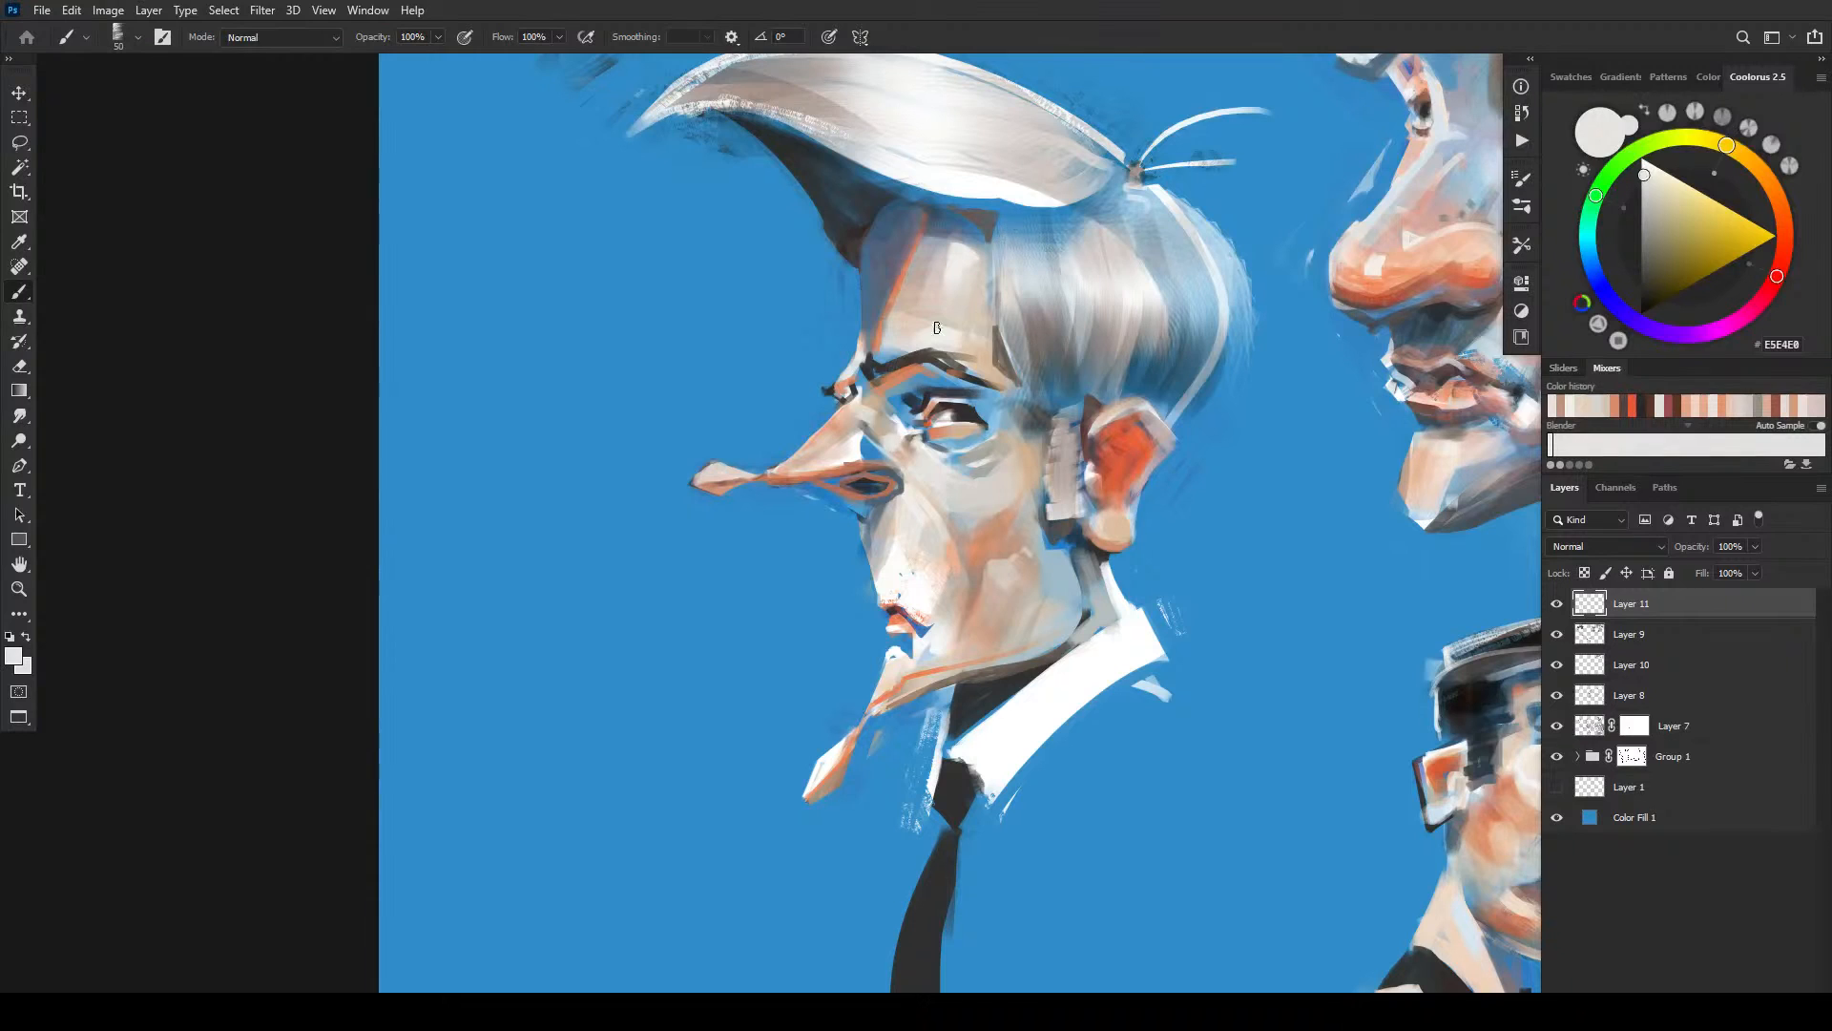
- Refine the long nose's bridge at 15 pixels with sampled skin tones, including CF896A and CF9981, and off-white F4F4F2
{"action": "key", "text": "bracketleft"}
{"action": "key", "text": "bracketleft"}
{"action": "key", "text": "bracketleft"}
{"action": "key", "text": "bracketleft"}
{"action": "key", "text": "bracketleft"}
{"action": "key", "text": "bracketleft"}
{"action": "key", "text": "bracketleft"}
{"action": "left_click", "coordinate": [779, 470], "text": "alt"}
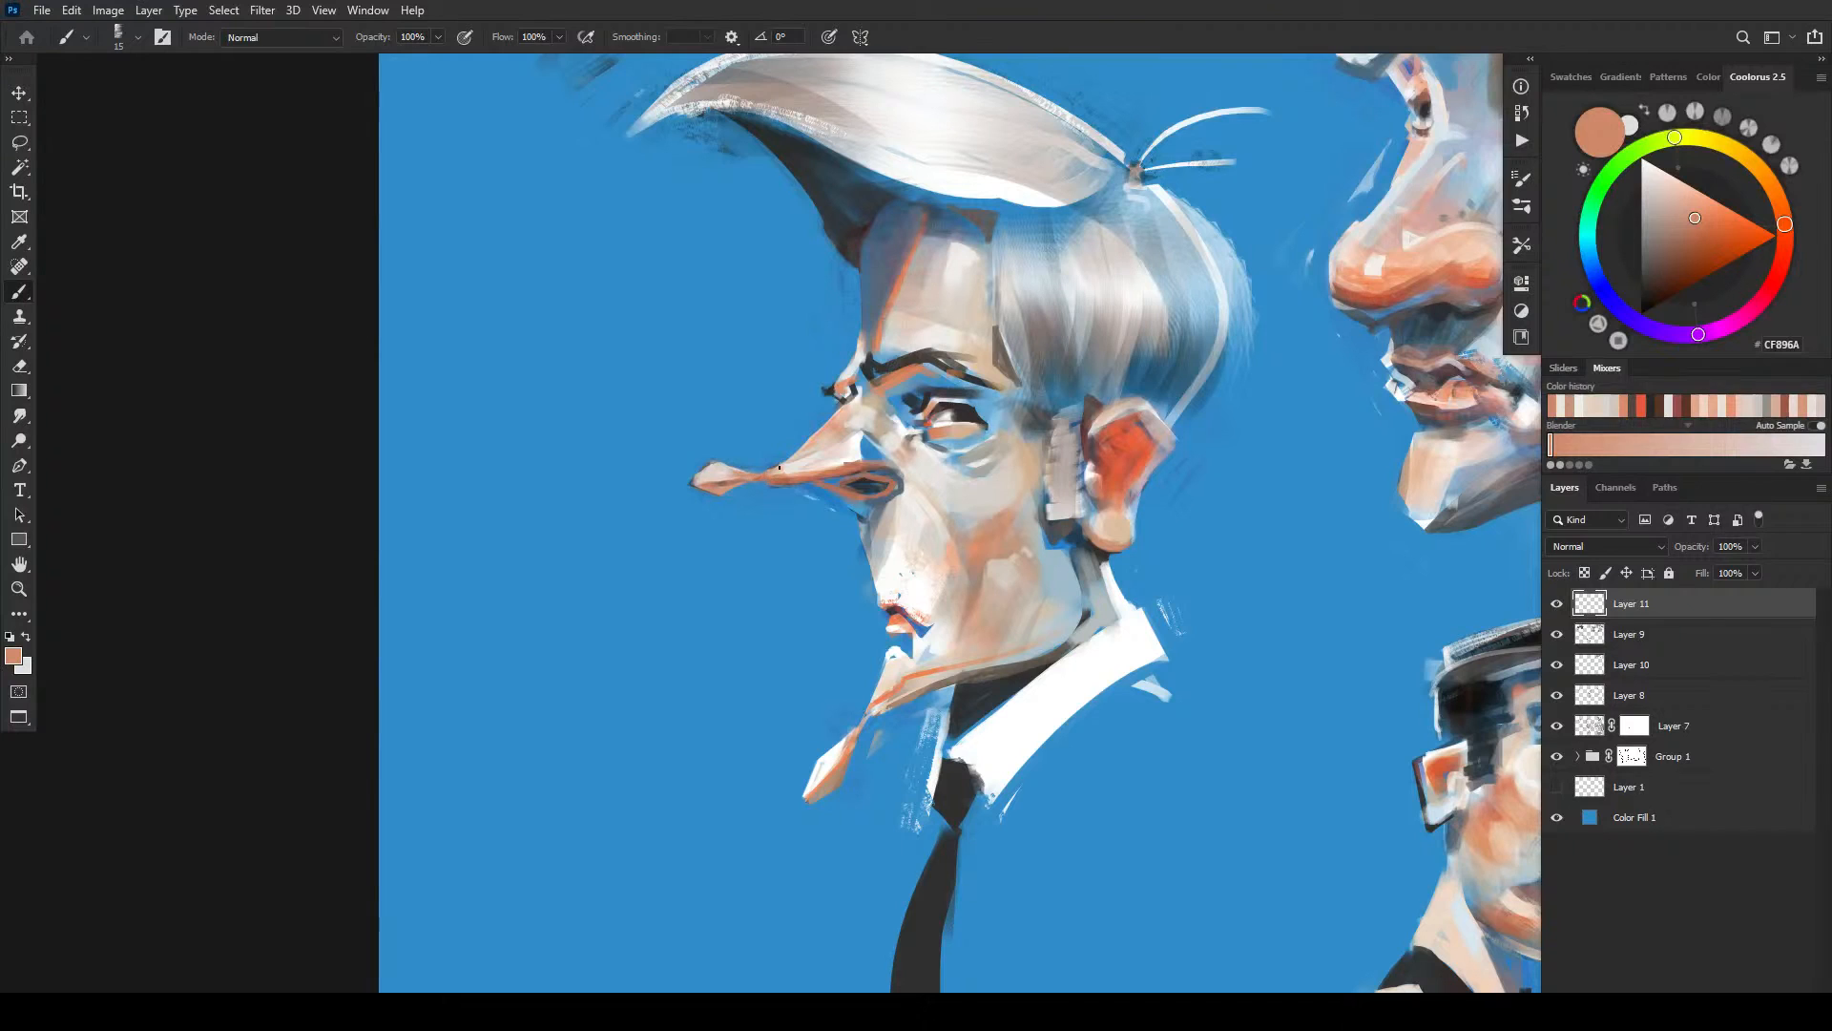
{"action": "left_click", "coordinate": [799, 458], "text": "alt"}
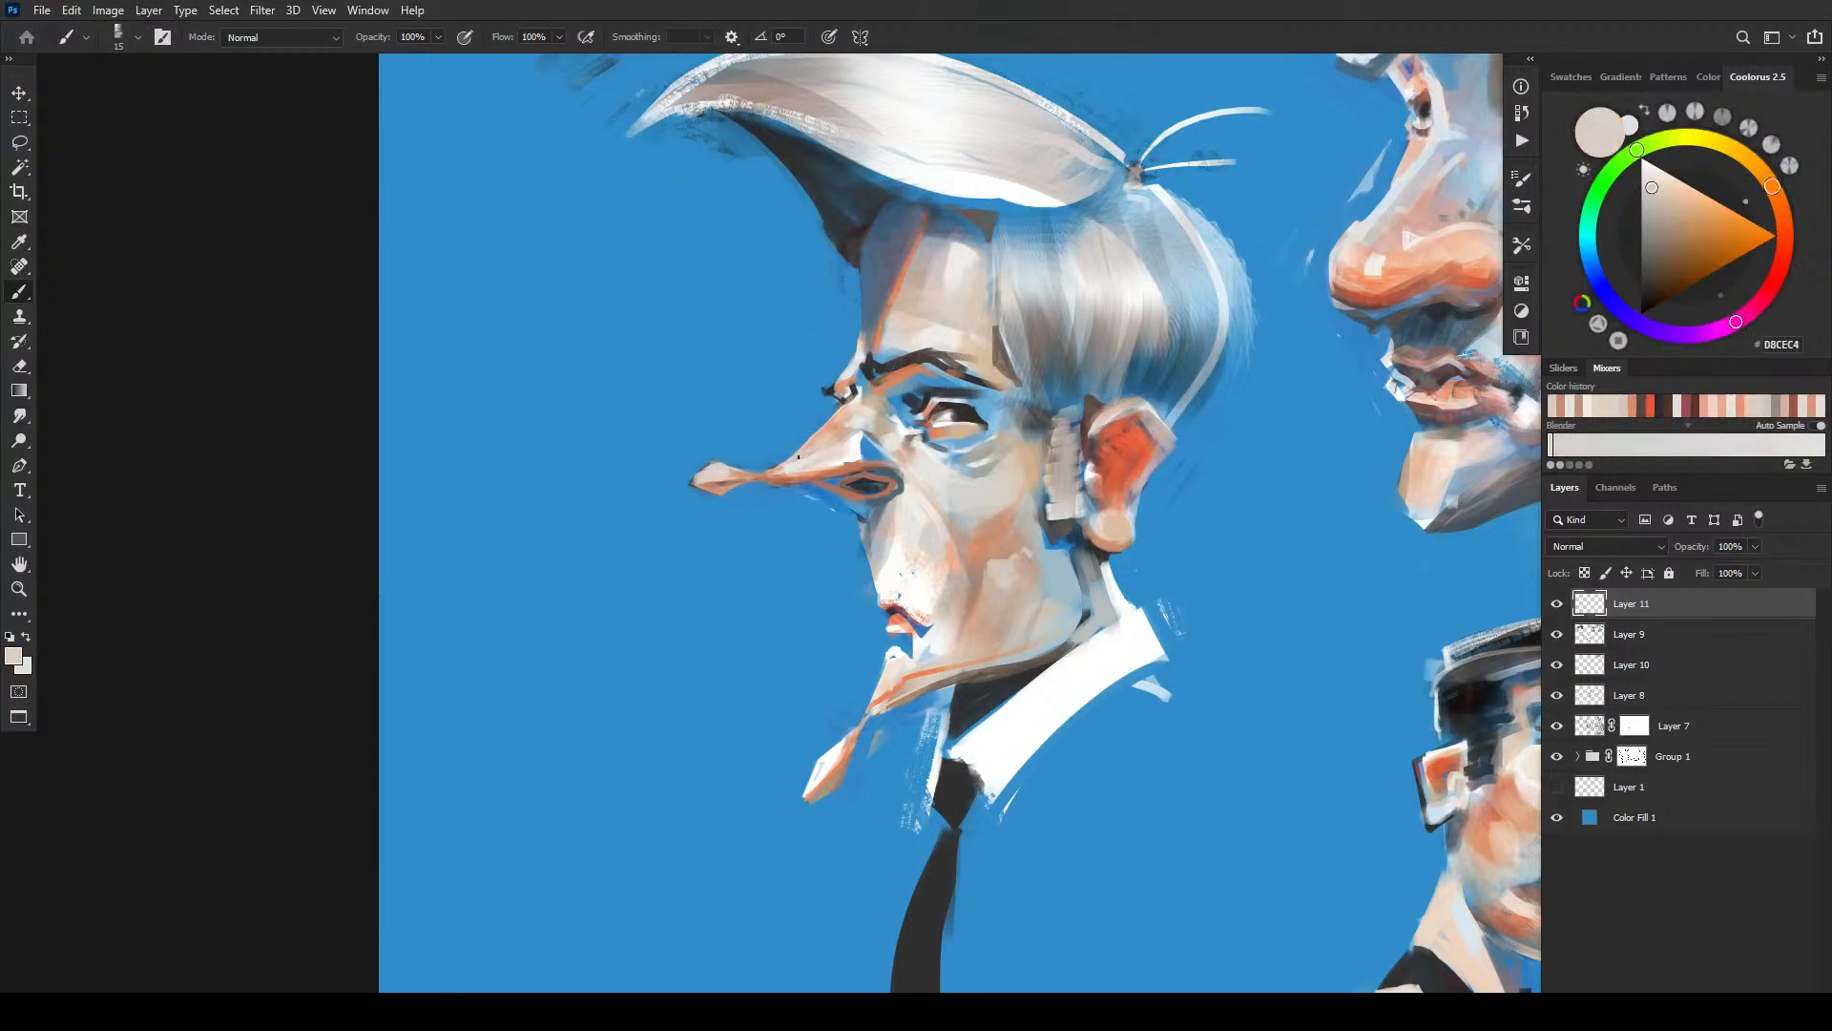
{"action": "left_click", "coordinate": [784, 466], "text": "alt"}
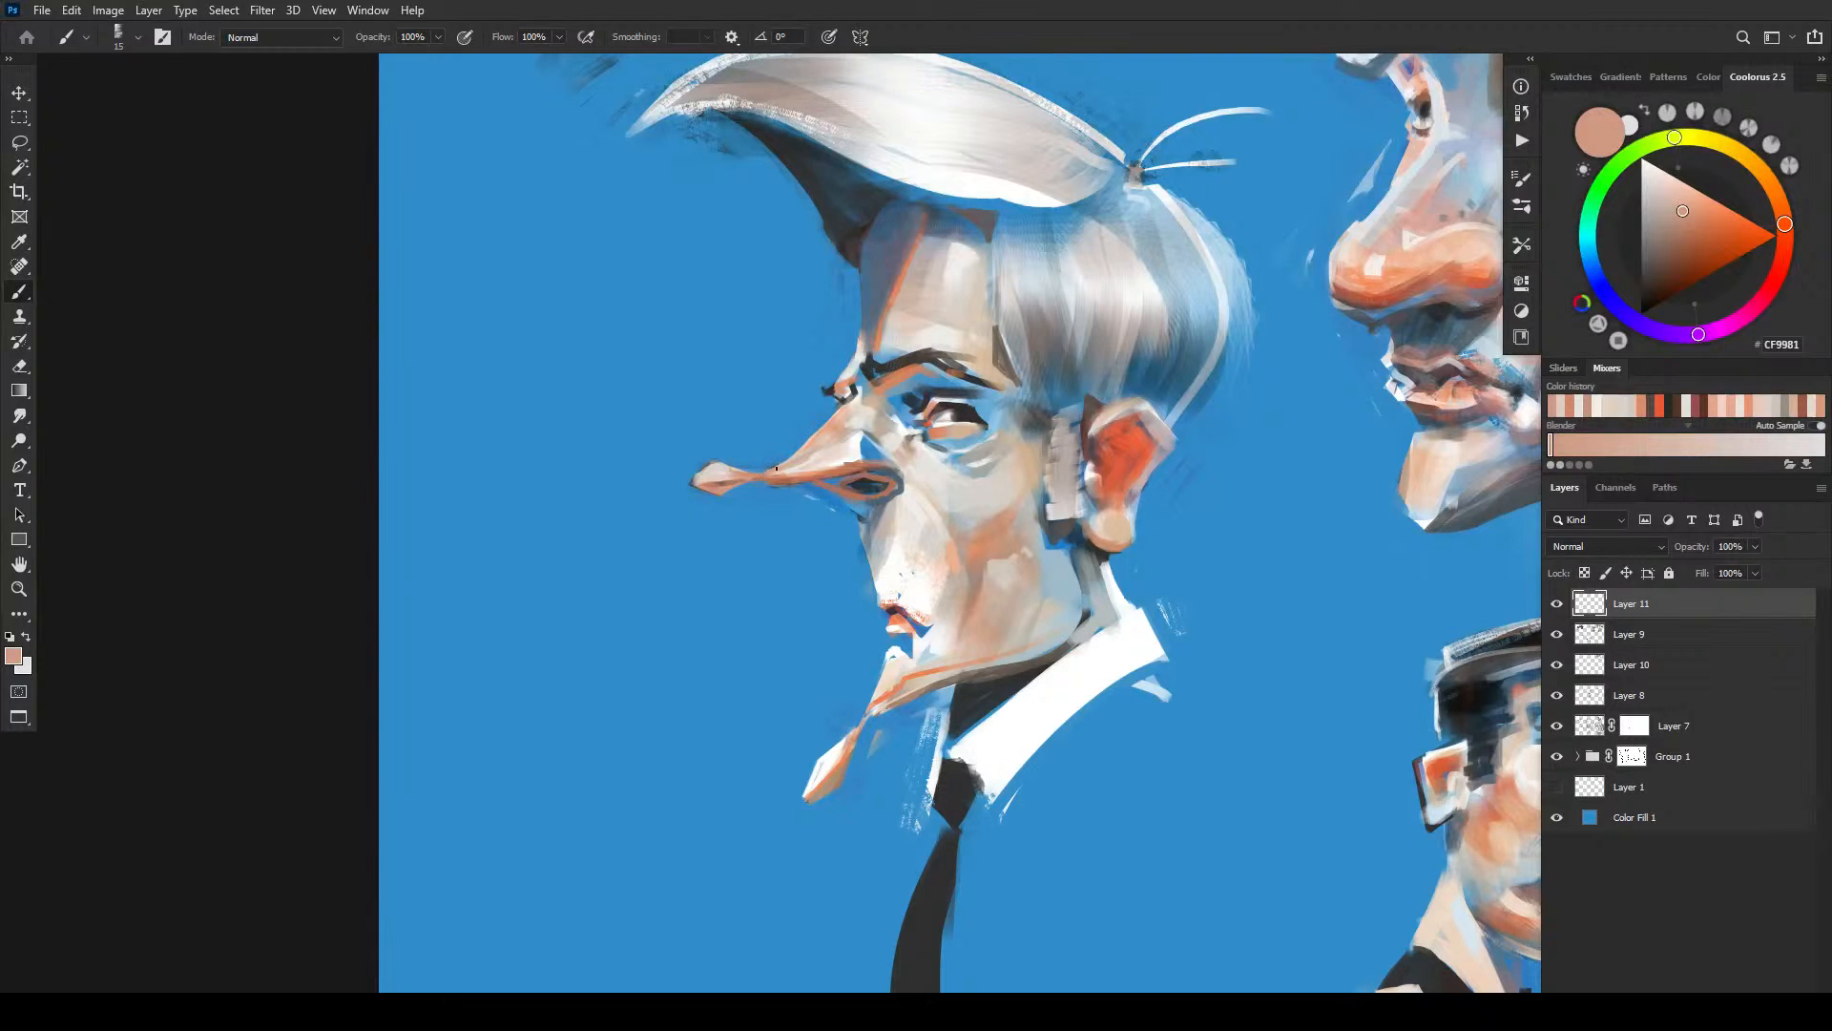
{"action": "left_click", "coordinate": [864, 448], "text": "alt"}
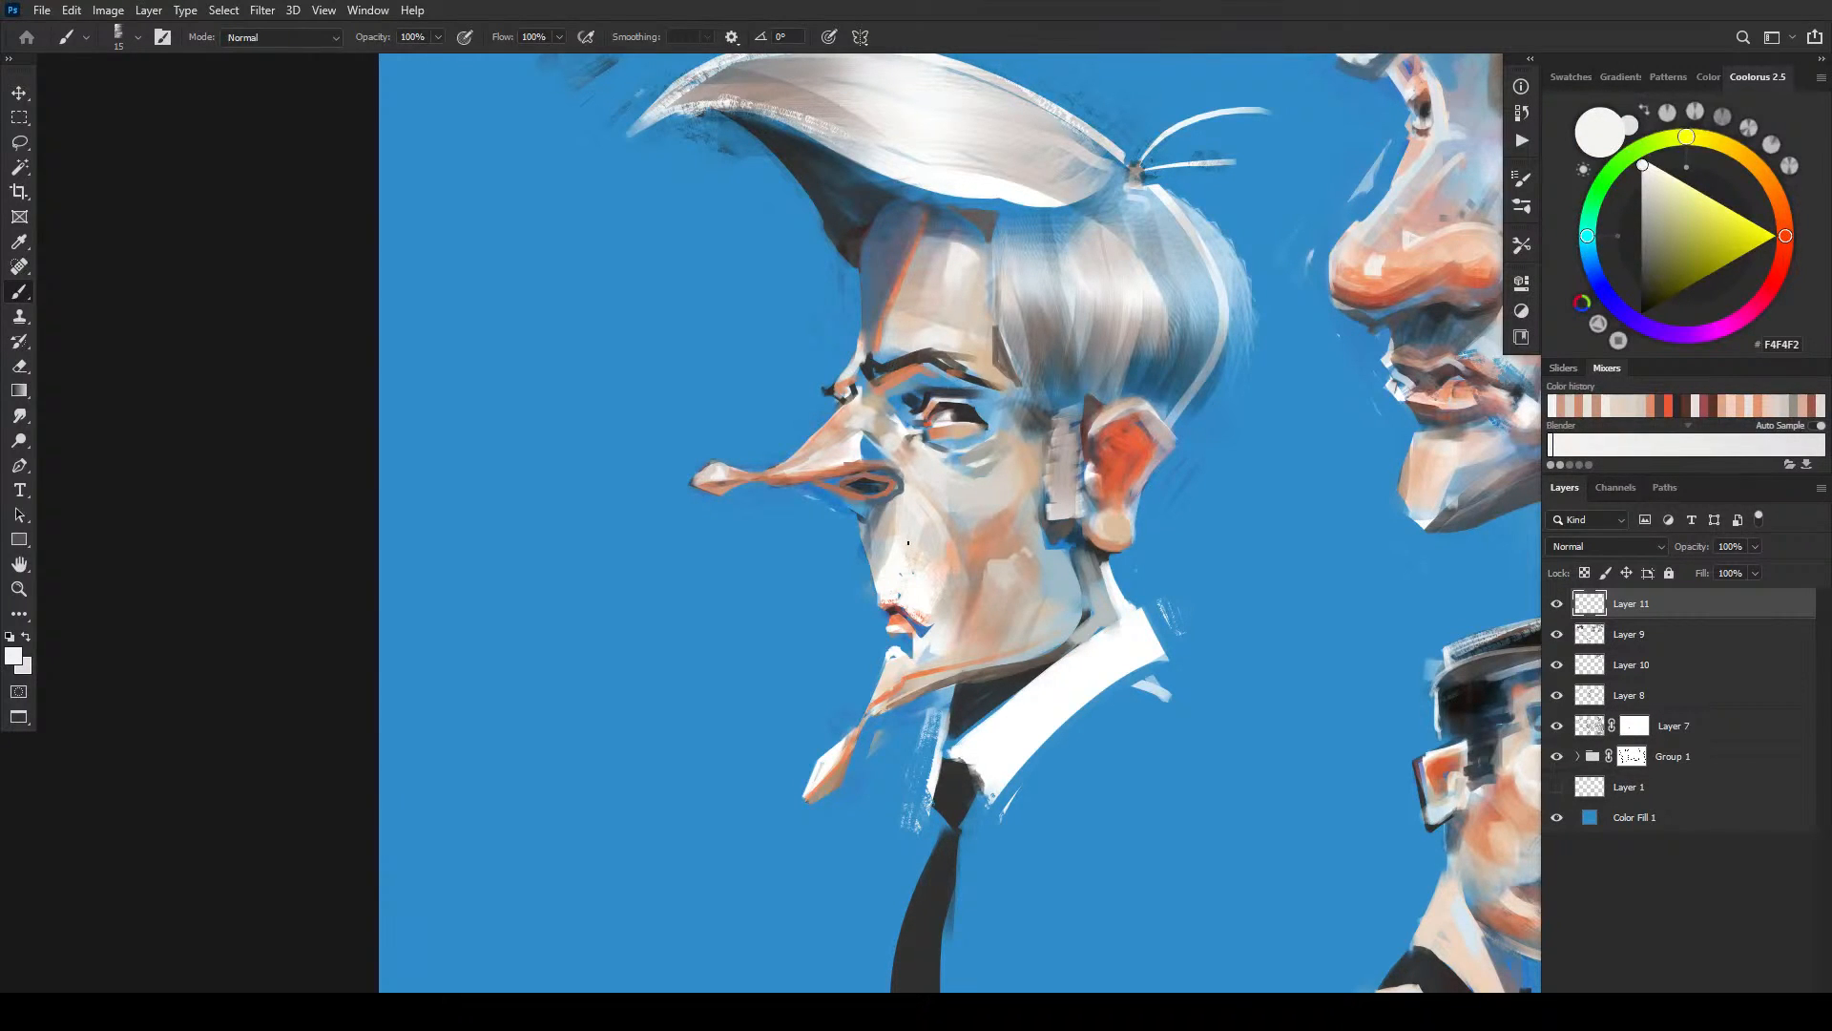
- Extend the nose's pointed tip with grey B4A9A6 and orange D17F5A, and trim its outline with background blue 318DC9
{"action": "left_click", "coordinate": [703, 483], "text": "alt"}
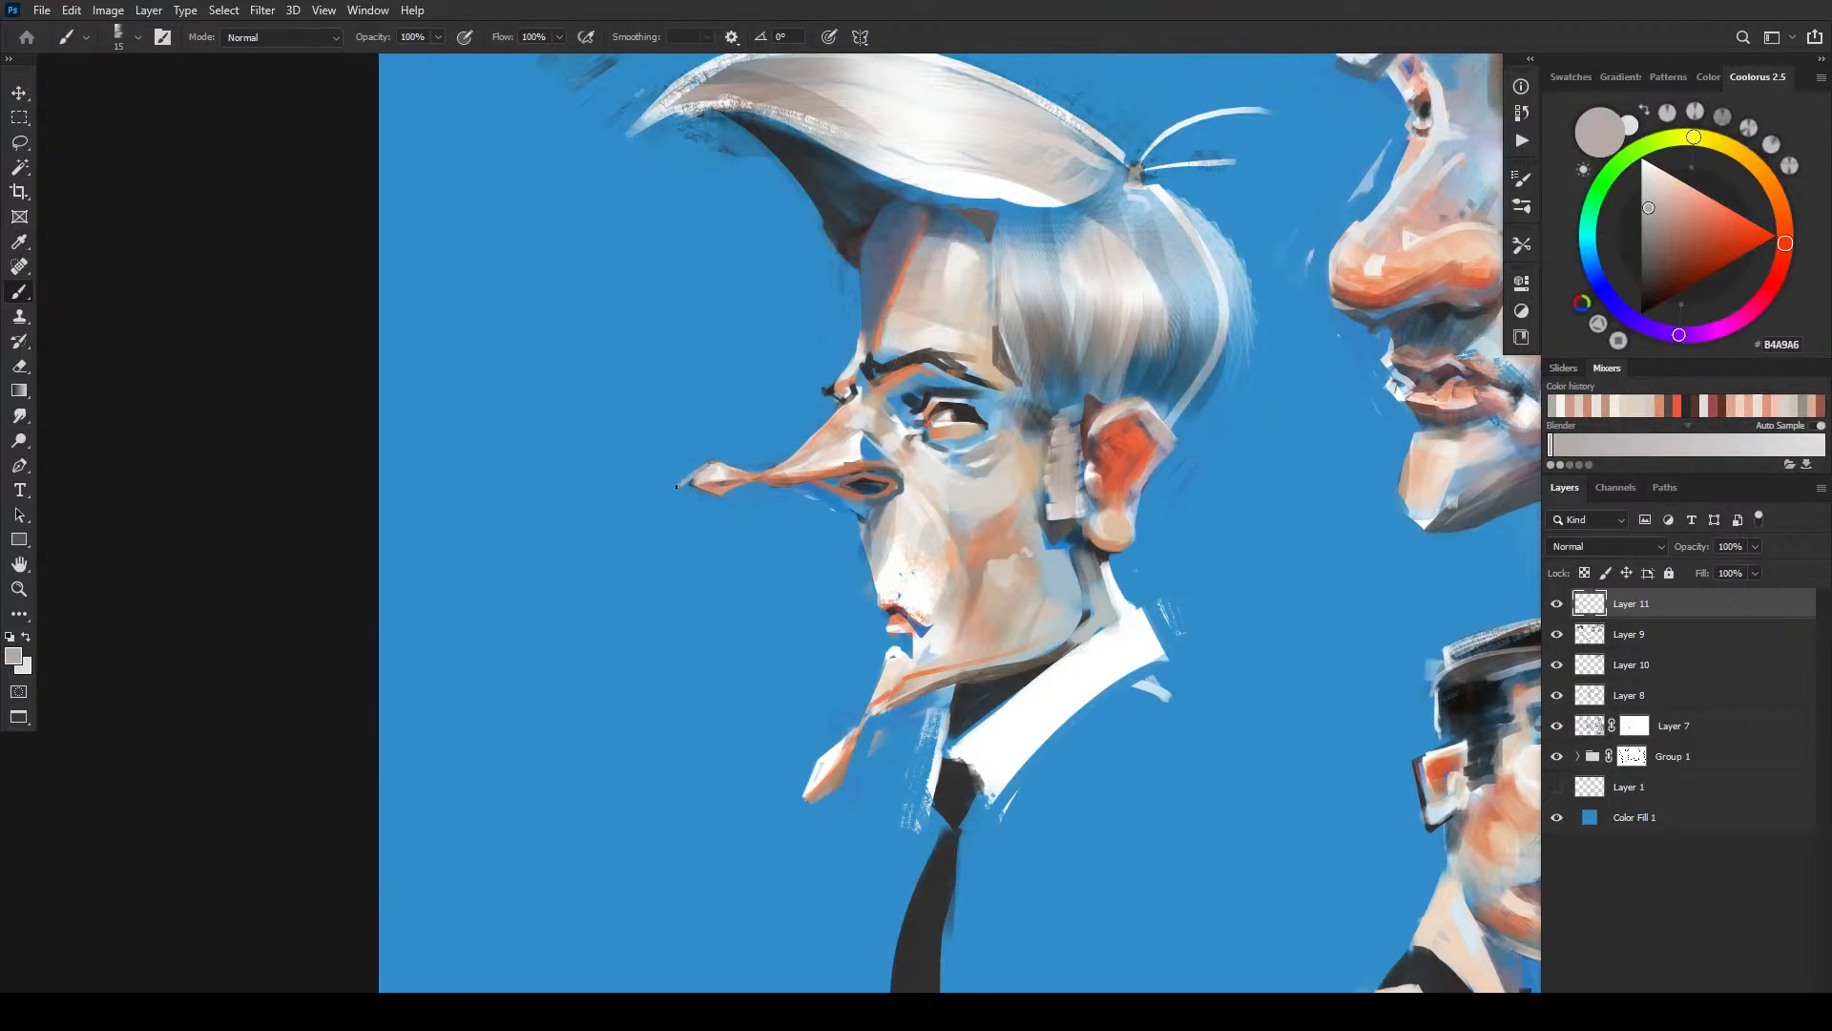
{"action": "left_click", "coordinate": [706, 480], "text": "alt"}
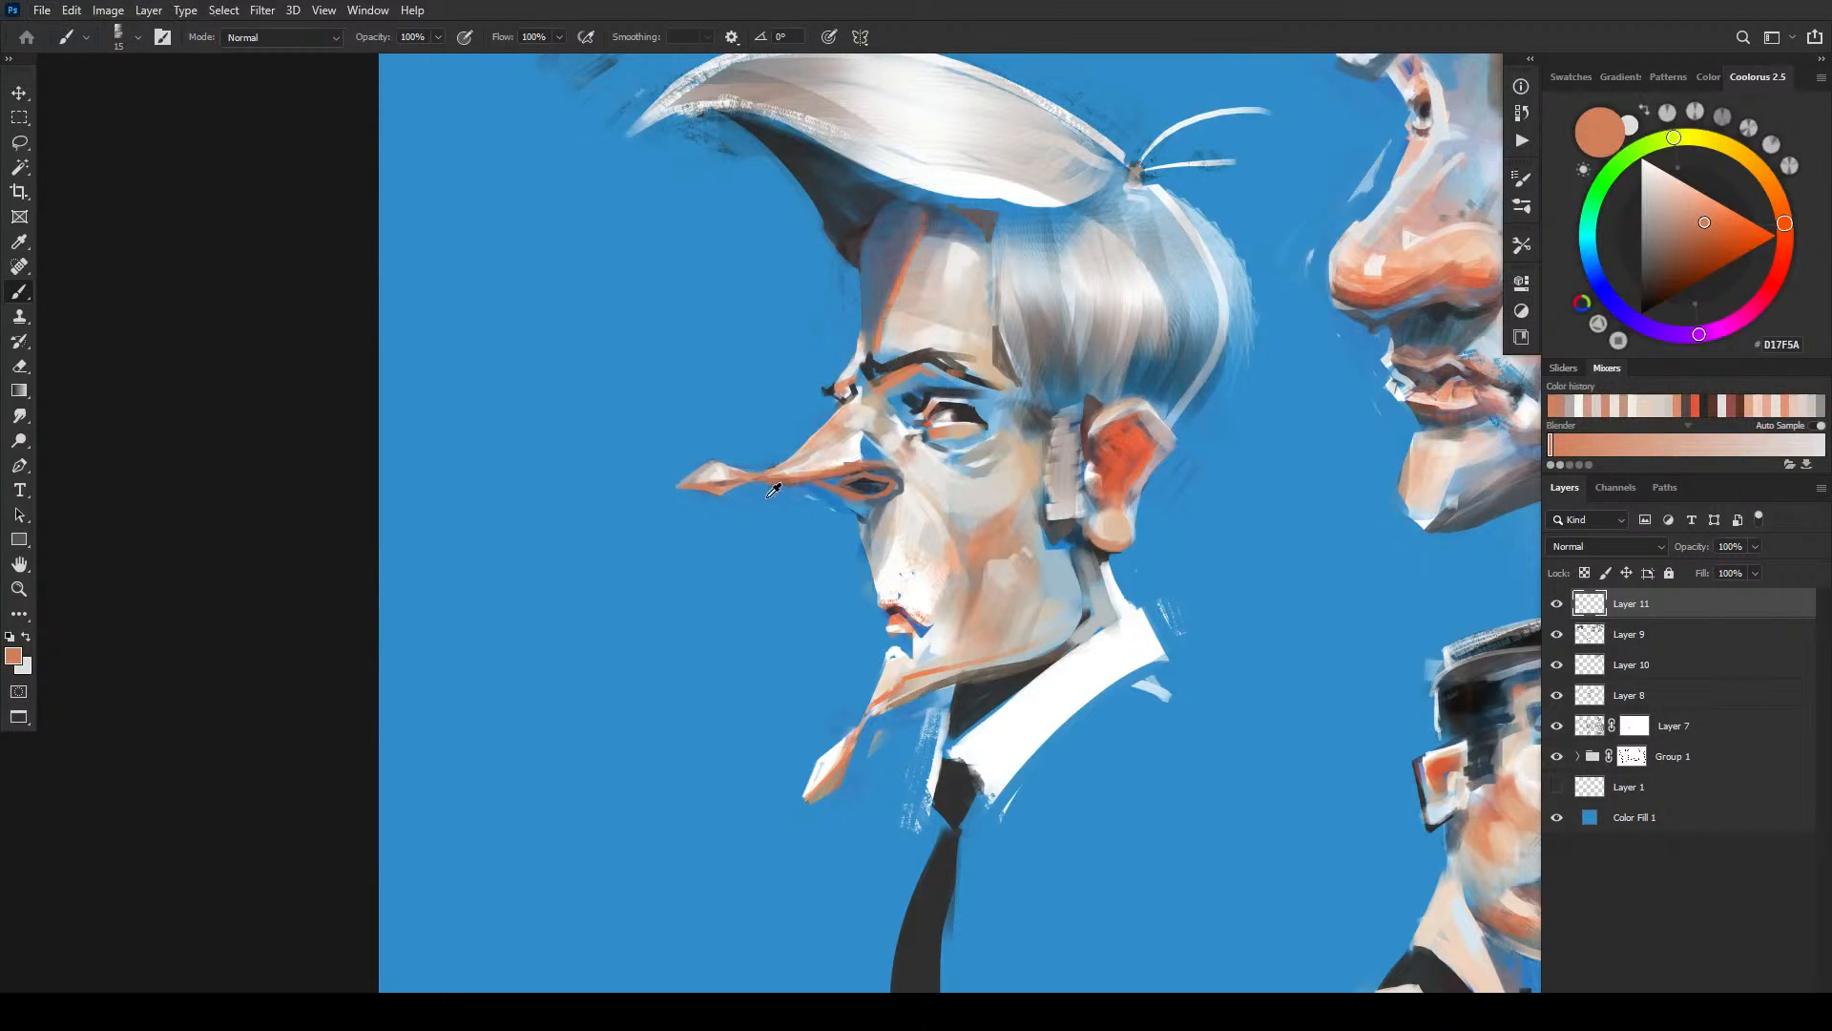
{"action": "left_click", "coordinate": [736, 465], "text": "alt"}
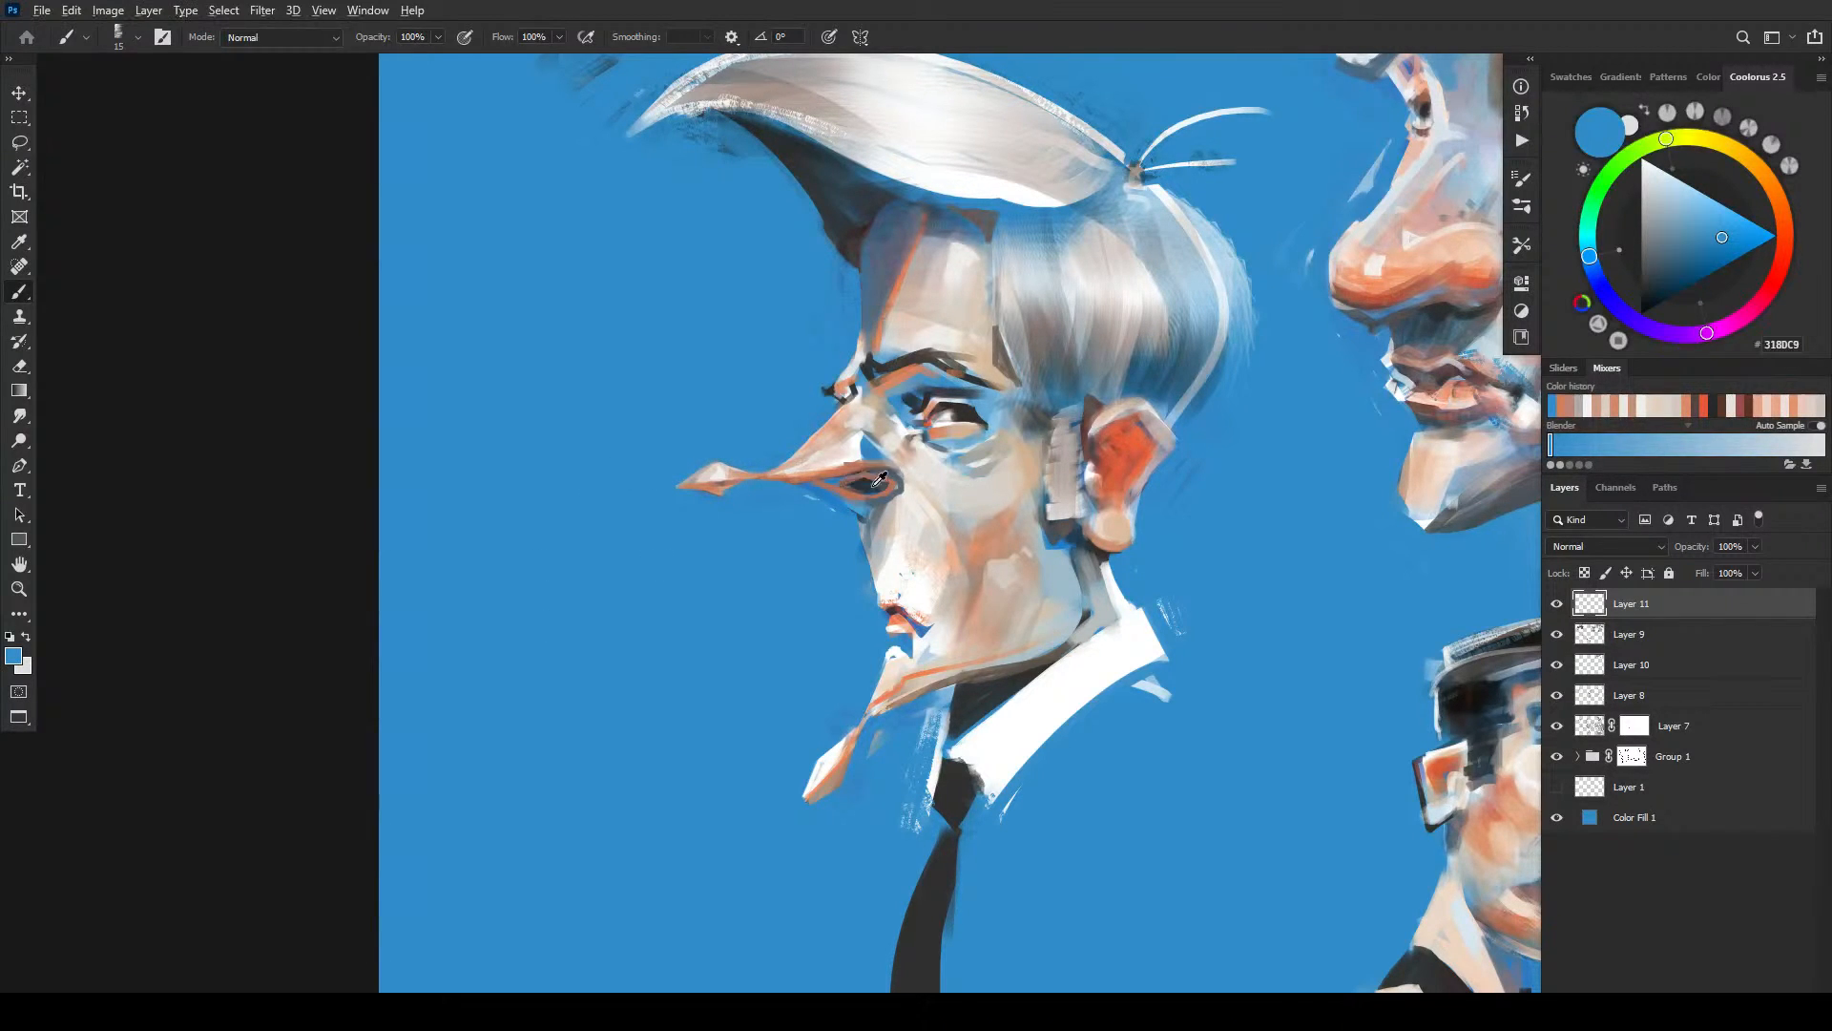
- Shade the pointed nose's nostril and underside with sampled brown A07165, dark 26323E and muted blues including 757F96 and 4F7FA1
{"action": "left_click", "coordinate": [802, 486], "text": "alt"}
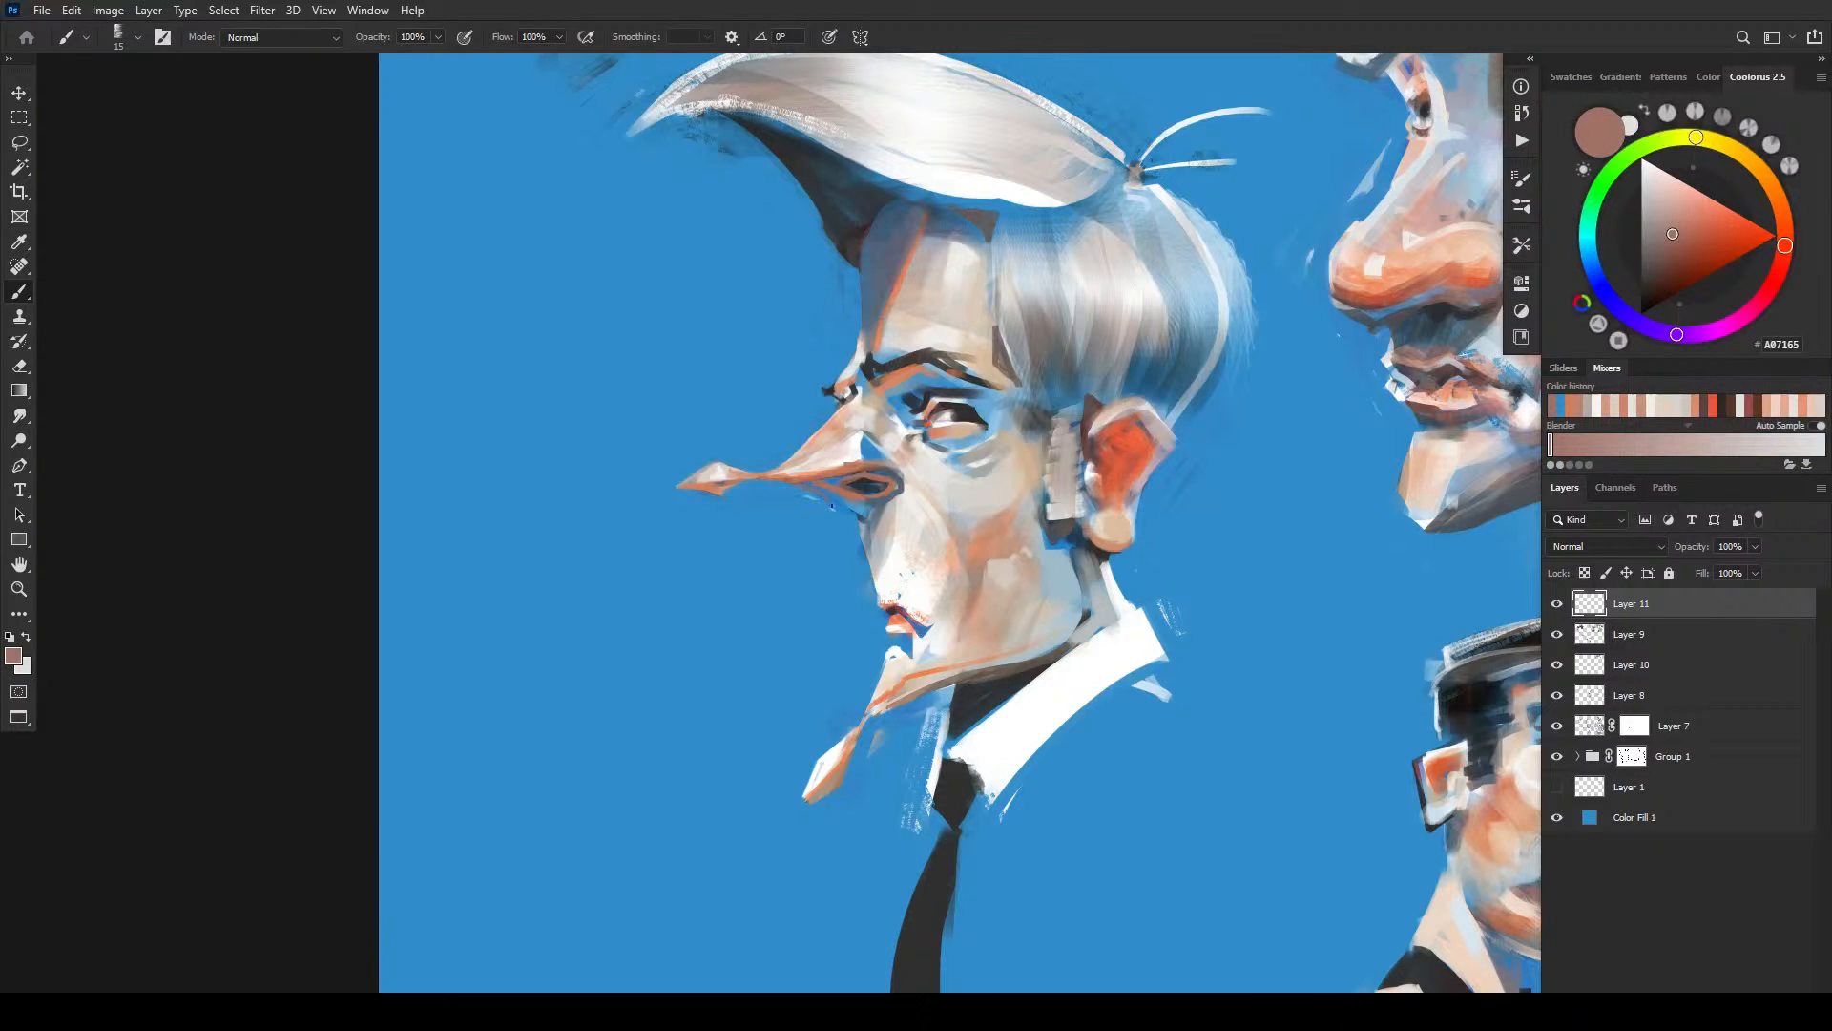
{"action": "left_click", "coordinate": [867, 484], "text": "alt"}
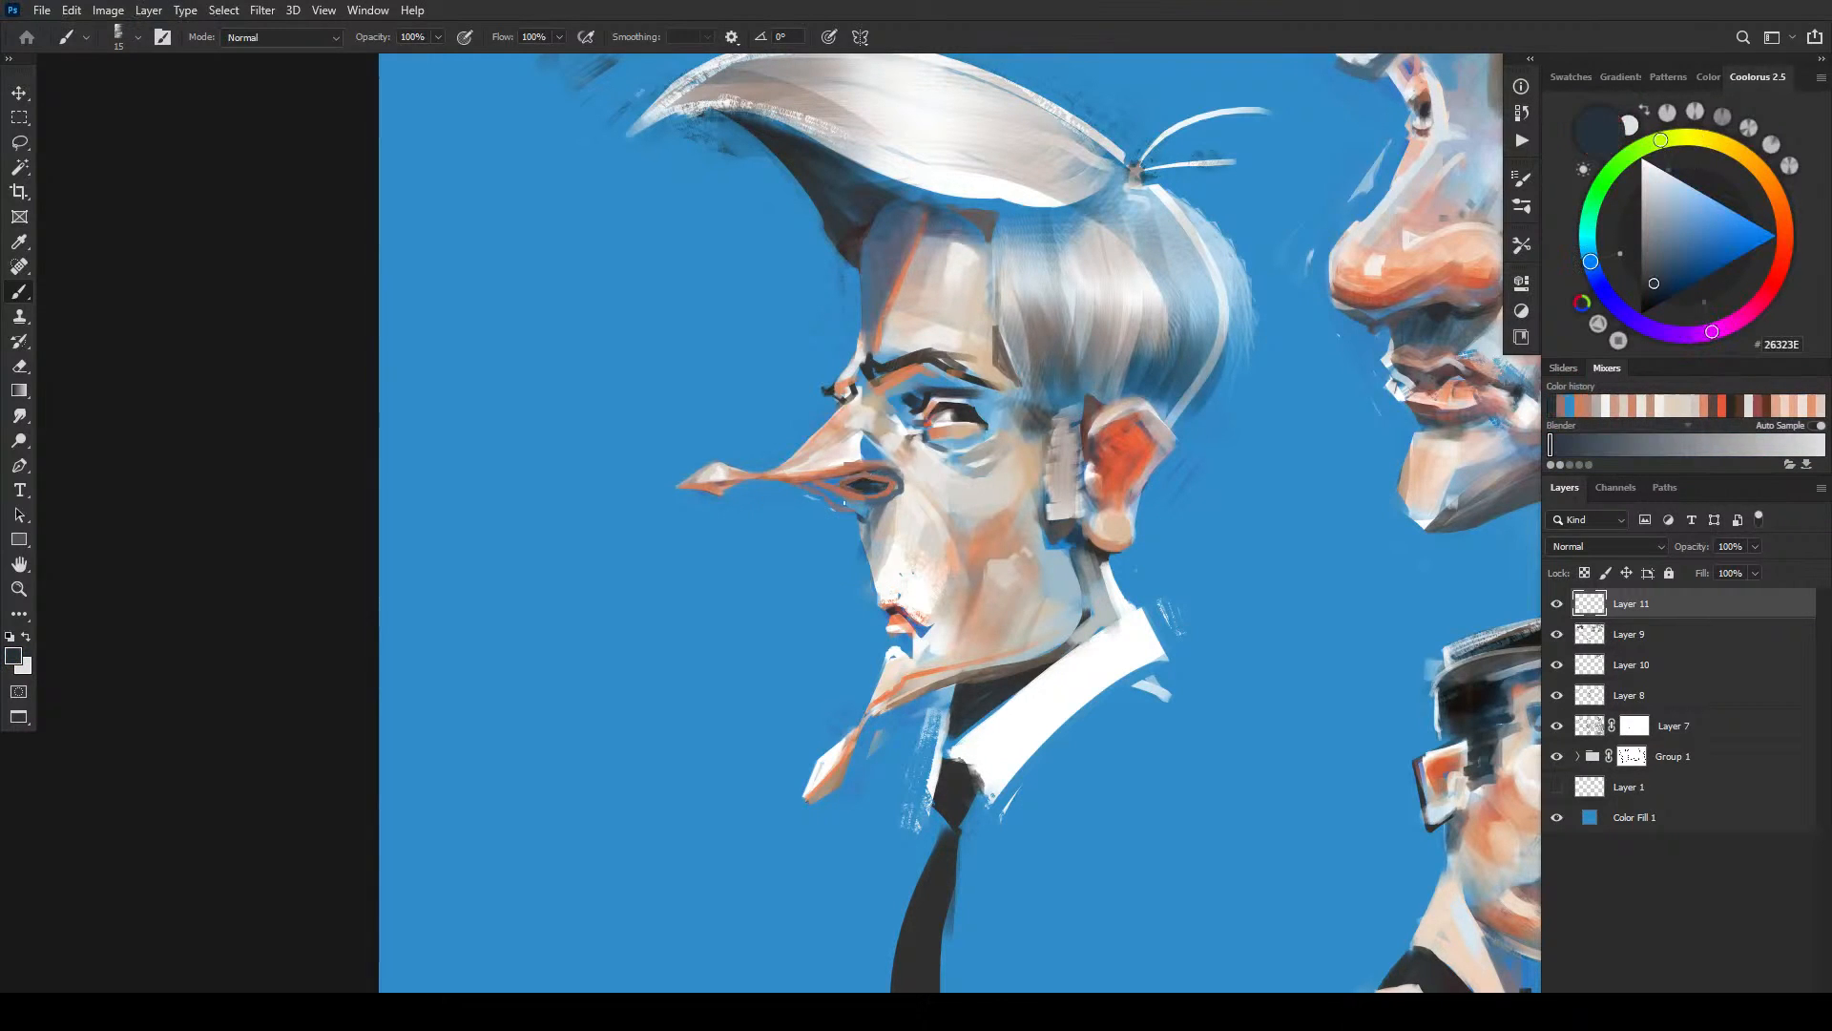
{"action": "left_click", "coordinate": [859, 494], "text": "alt"}
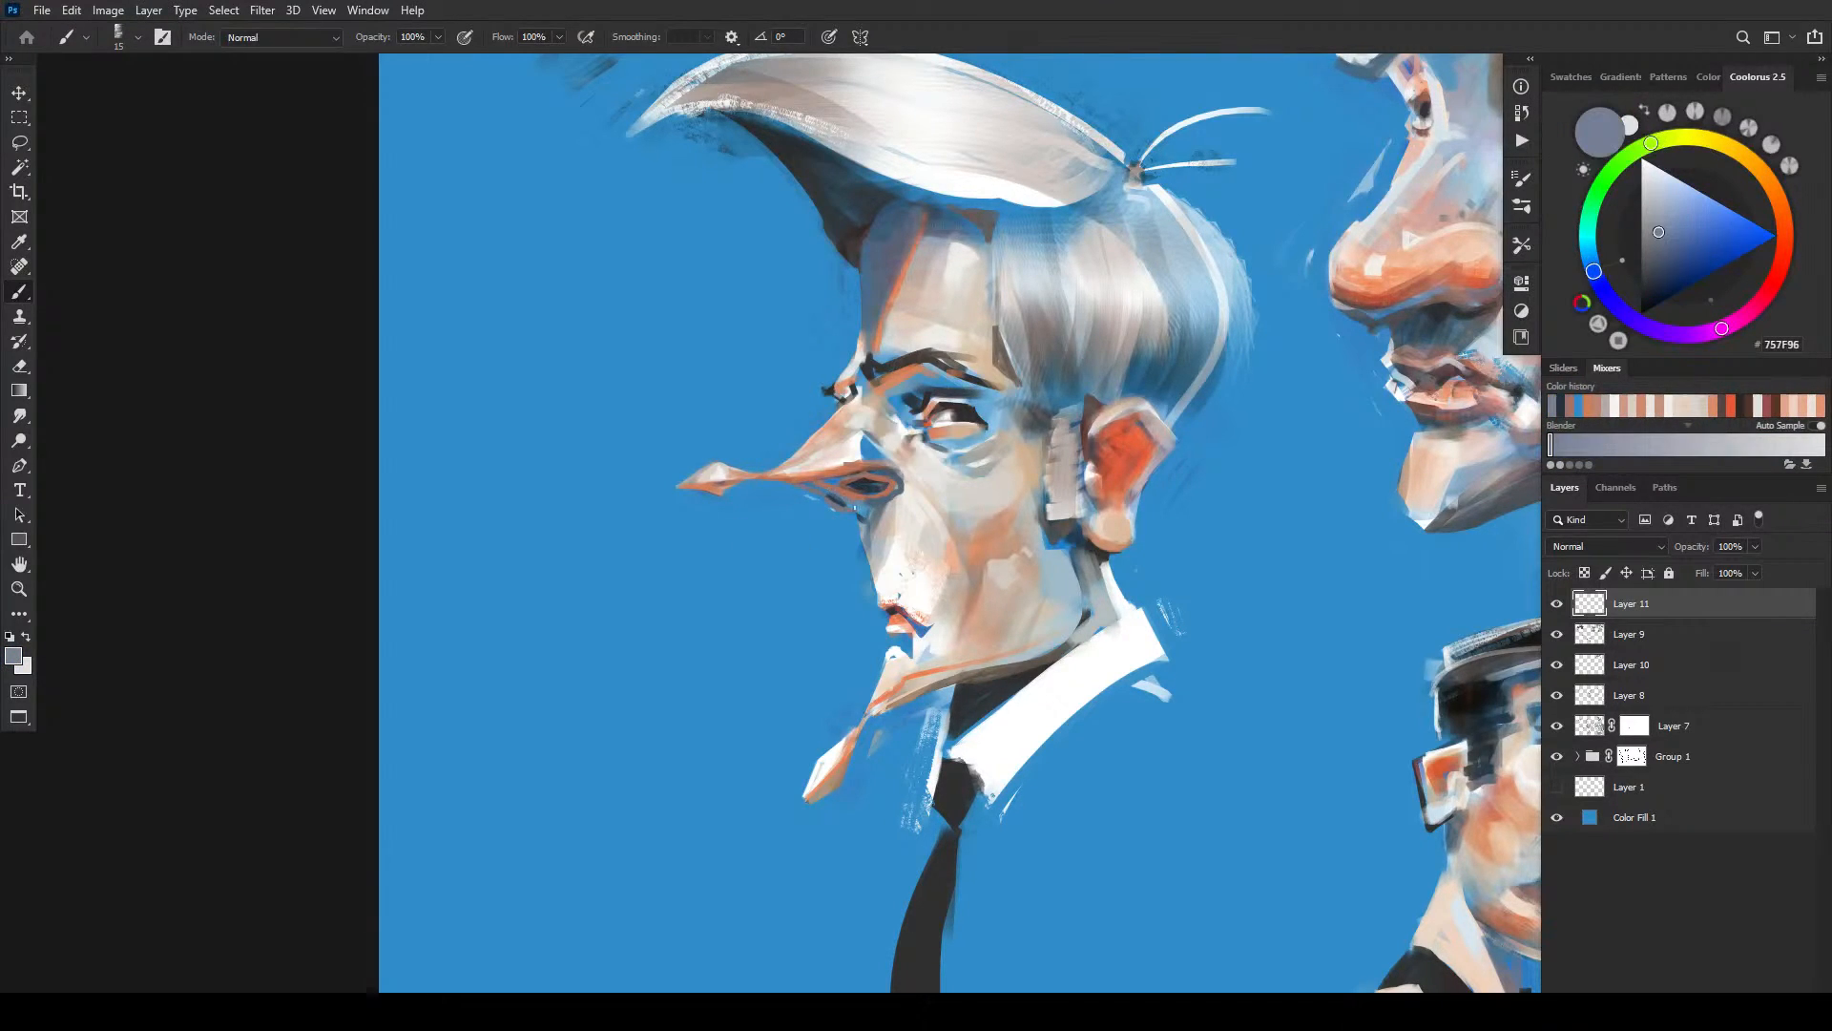
{"action": "left_click", "coordinate": [879, 509], "text": "alt"}
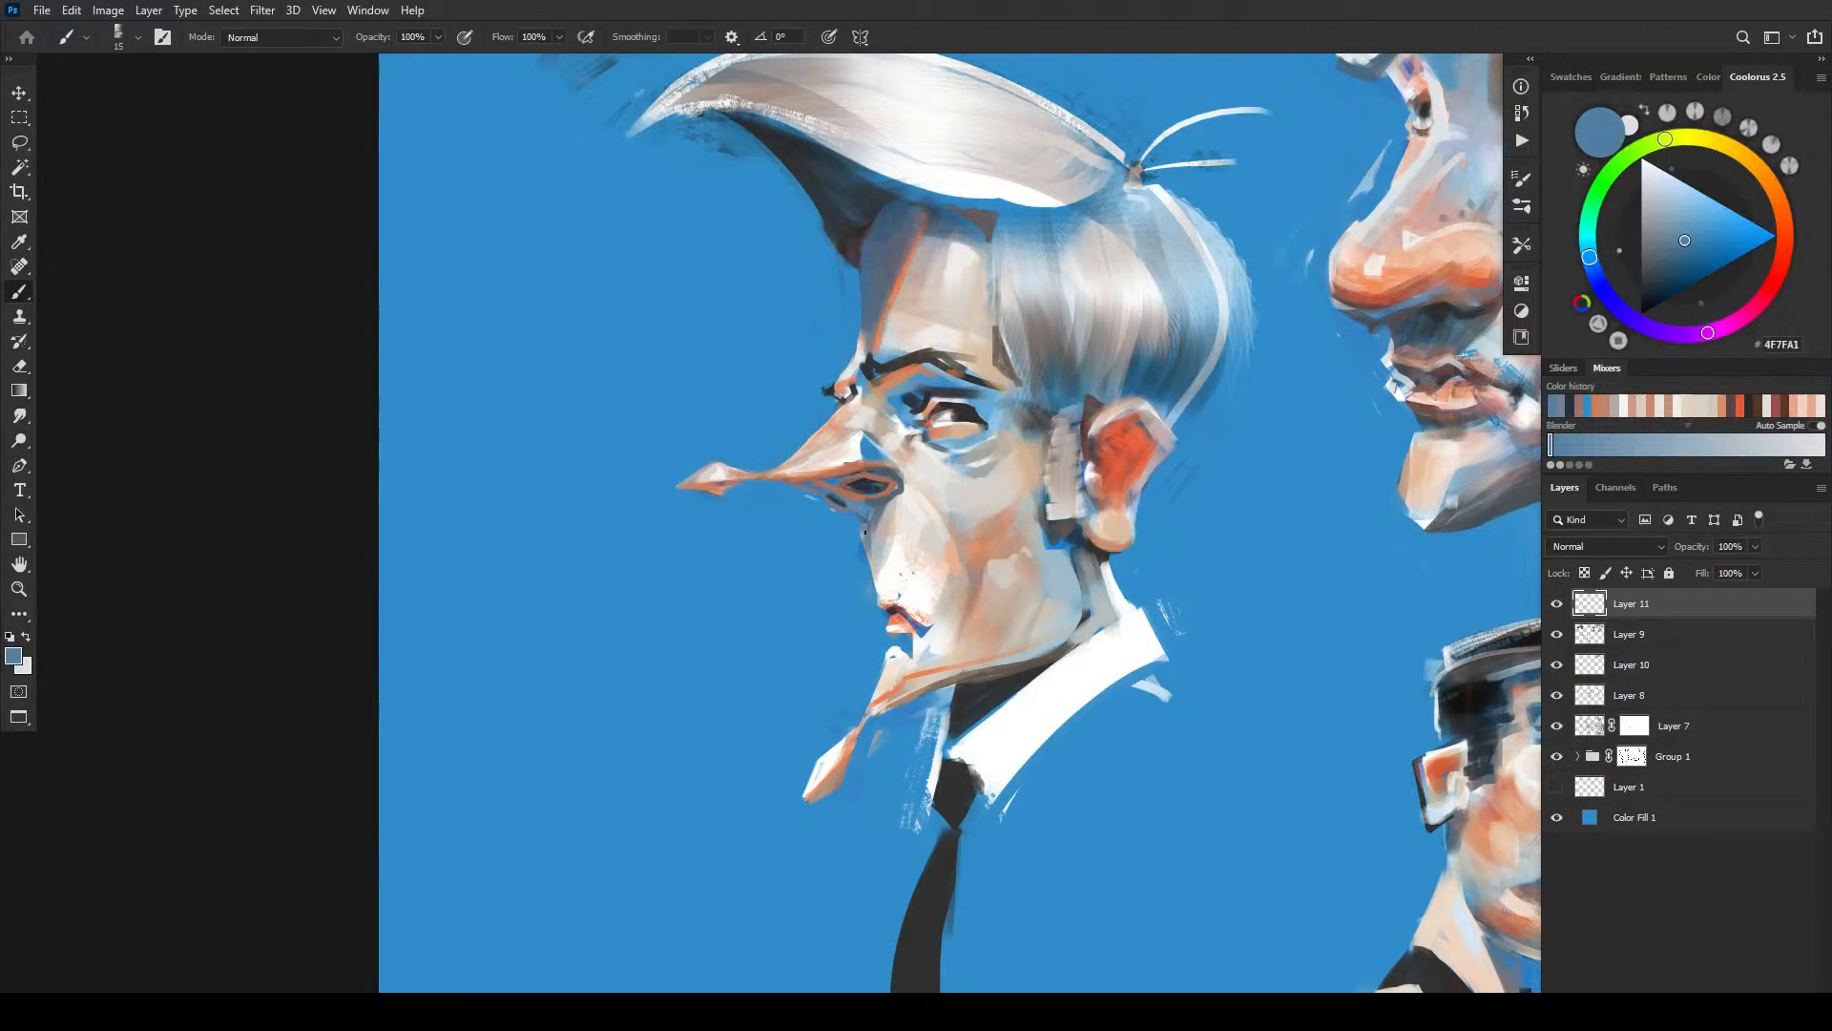
{"action": "left_click", "coordinate": [864, 506], "text": "alt"}
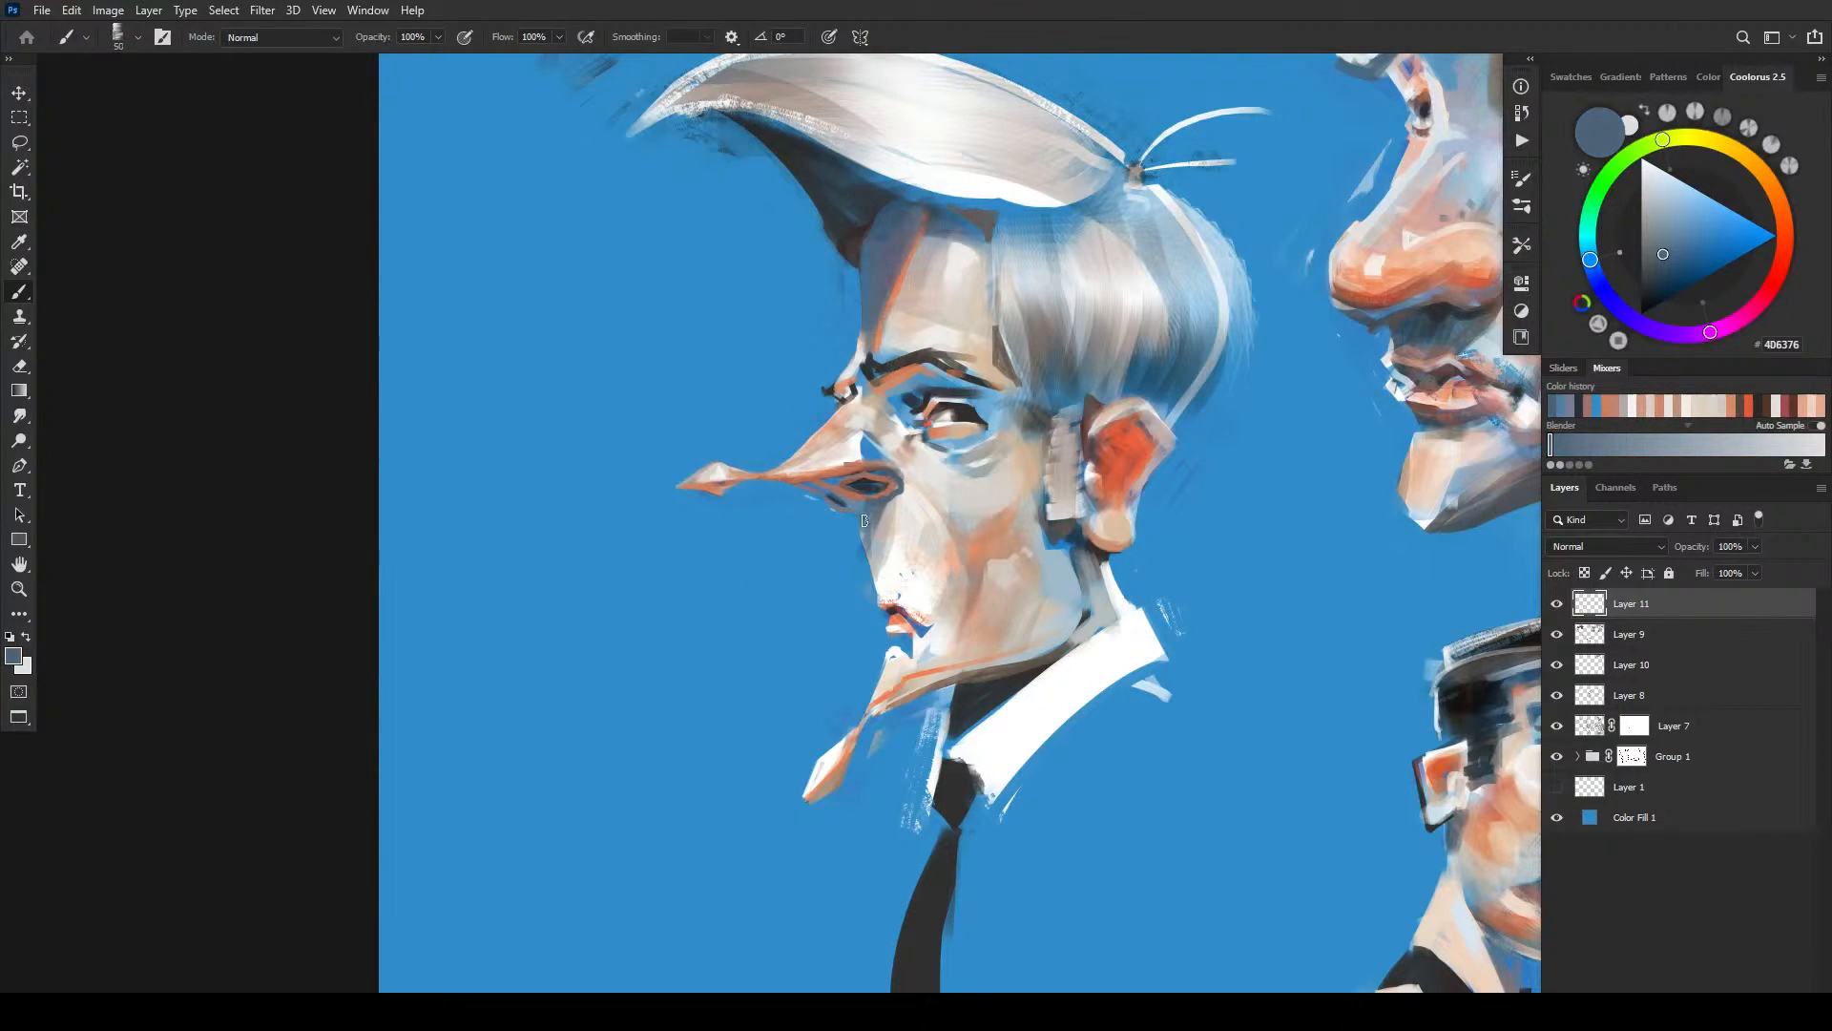
- Sharpen the pointed-nose head's lips with a smaller brush, using sampled blue on the upper lip and white FFFFFE along the lower edge
{"action": "key", "text": "bracketleft"}
{"action": "key", "text": "bracketleft"}
{"action": "left_click", "coordinate": [891, 611], "text": "alt"}
{"action": "left_click", "coordinate": [918, 615], "text": "alt"}
{"action": "key", "text": "bracketleft"}
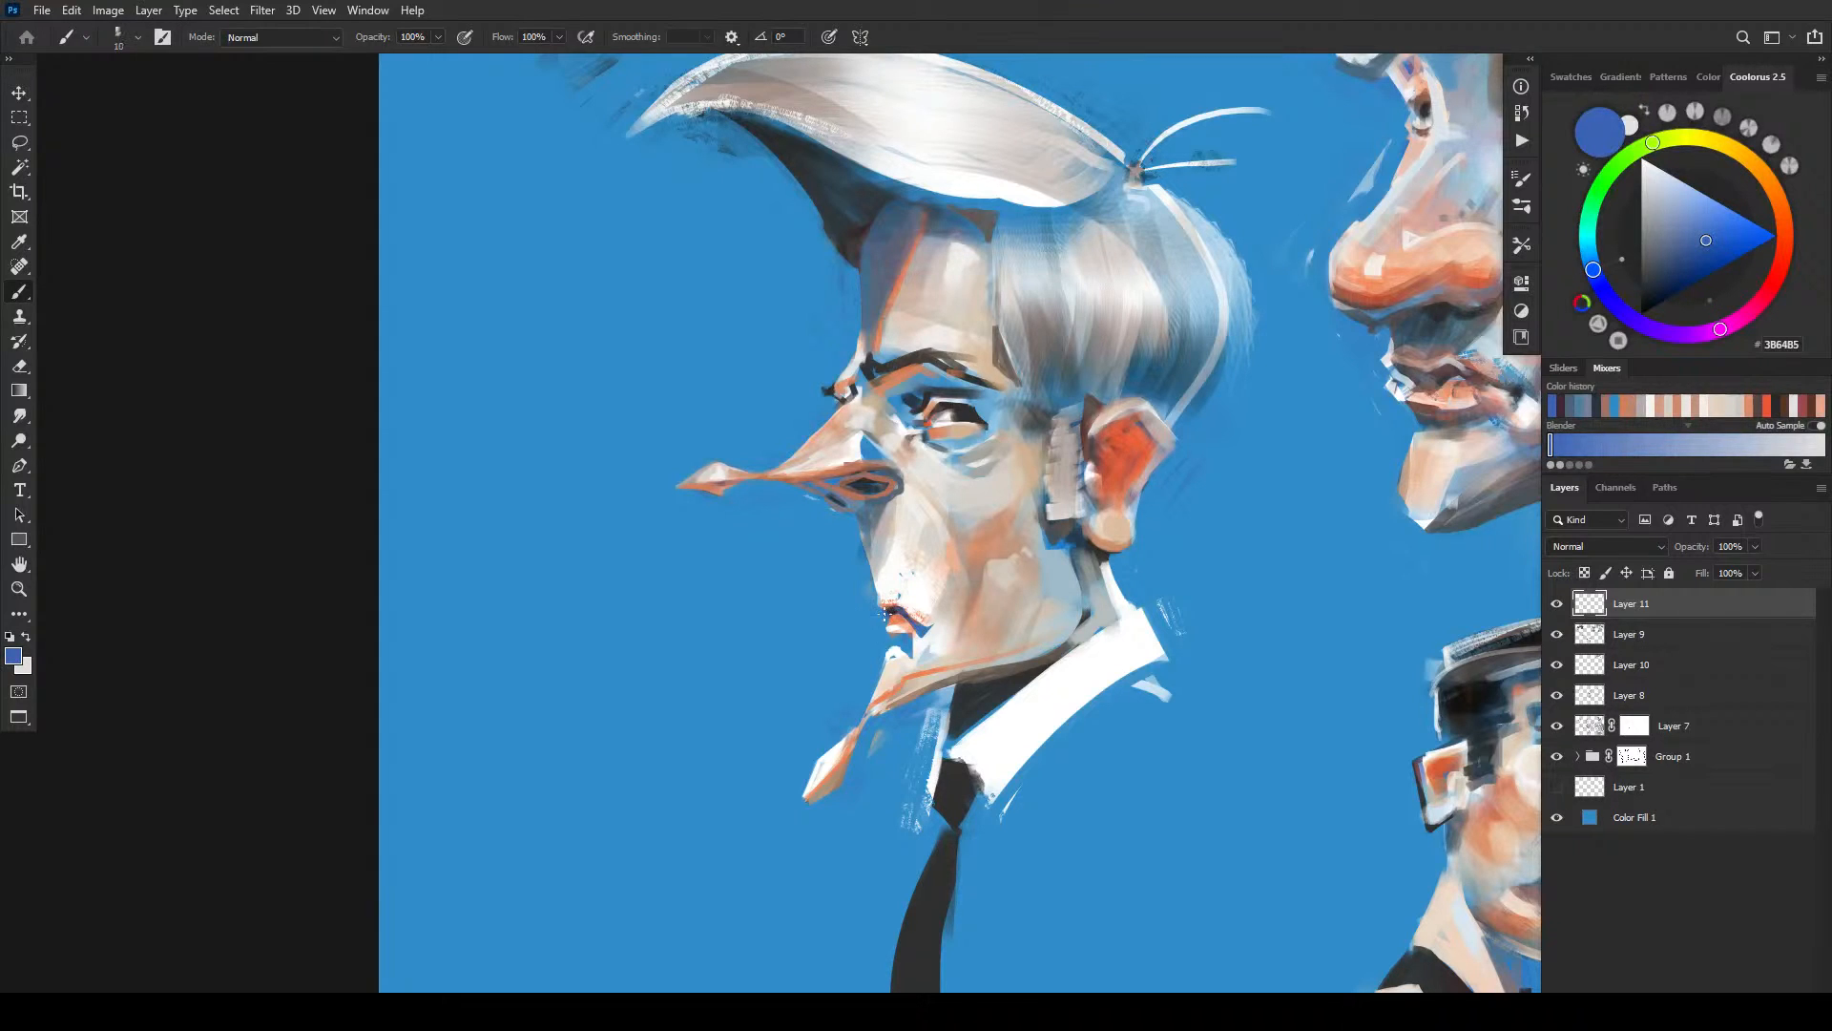
{"action": "left_click_drag", "start_coordinate": [886, 613], "coordinate": [898, 608]}
{"action": "left_click", "coordinate": [894, 591], "text": "alt"}
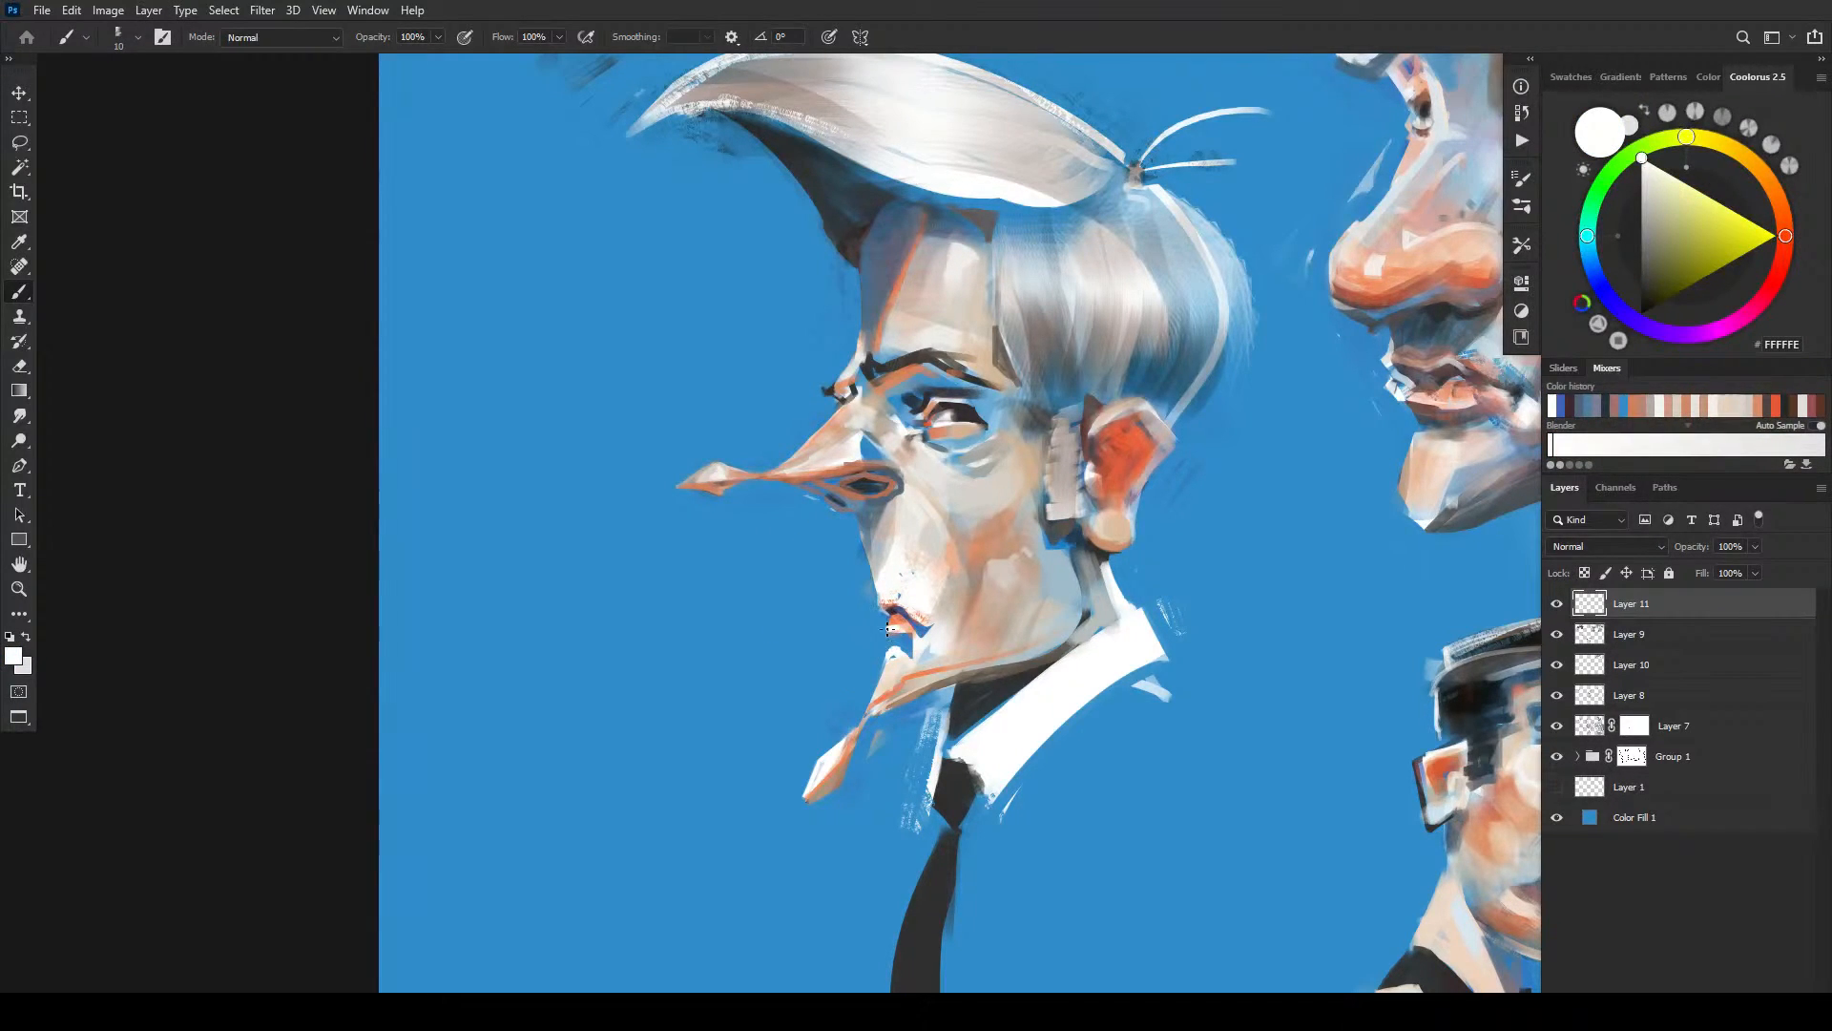
{"action": "left_click_drag", "start_coordinate": [887, 635], "coordinate": [892, 650]}
- Blend the area around the mouth and below the nostril with sampled 7C88B7, D1A791 and grey-blue 9FBCCA
{"action": "key", "text": "bracketright"}
{"action": "key", "text": "bracketright"}
{"action": "key", "text": "bracketright"}
{"action": "left_click", "coordinate": [913, 618], "text": "alt"}
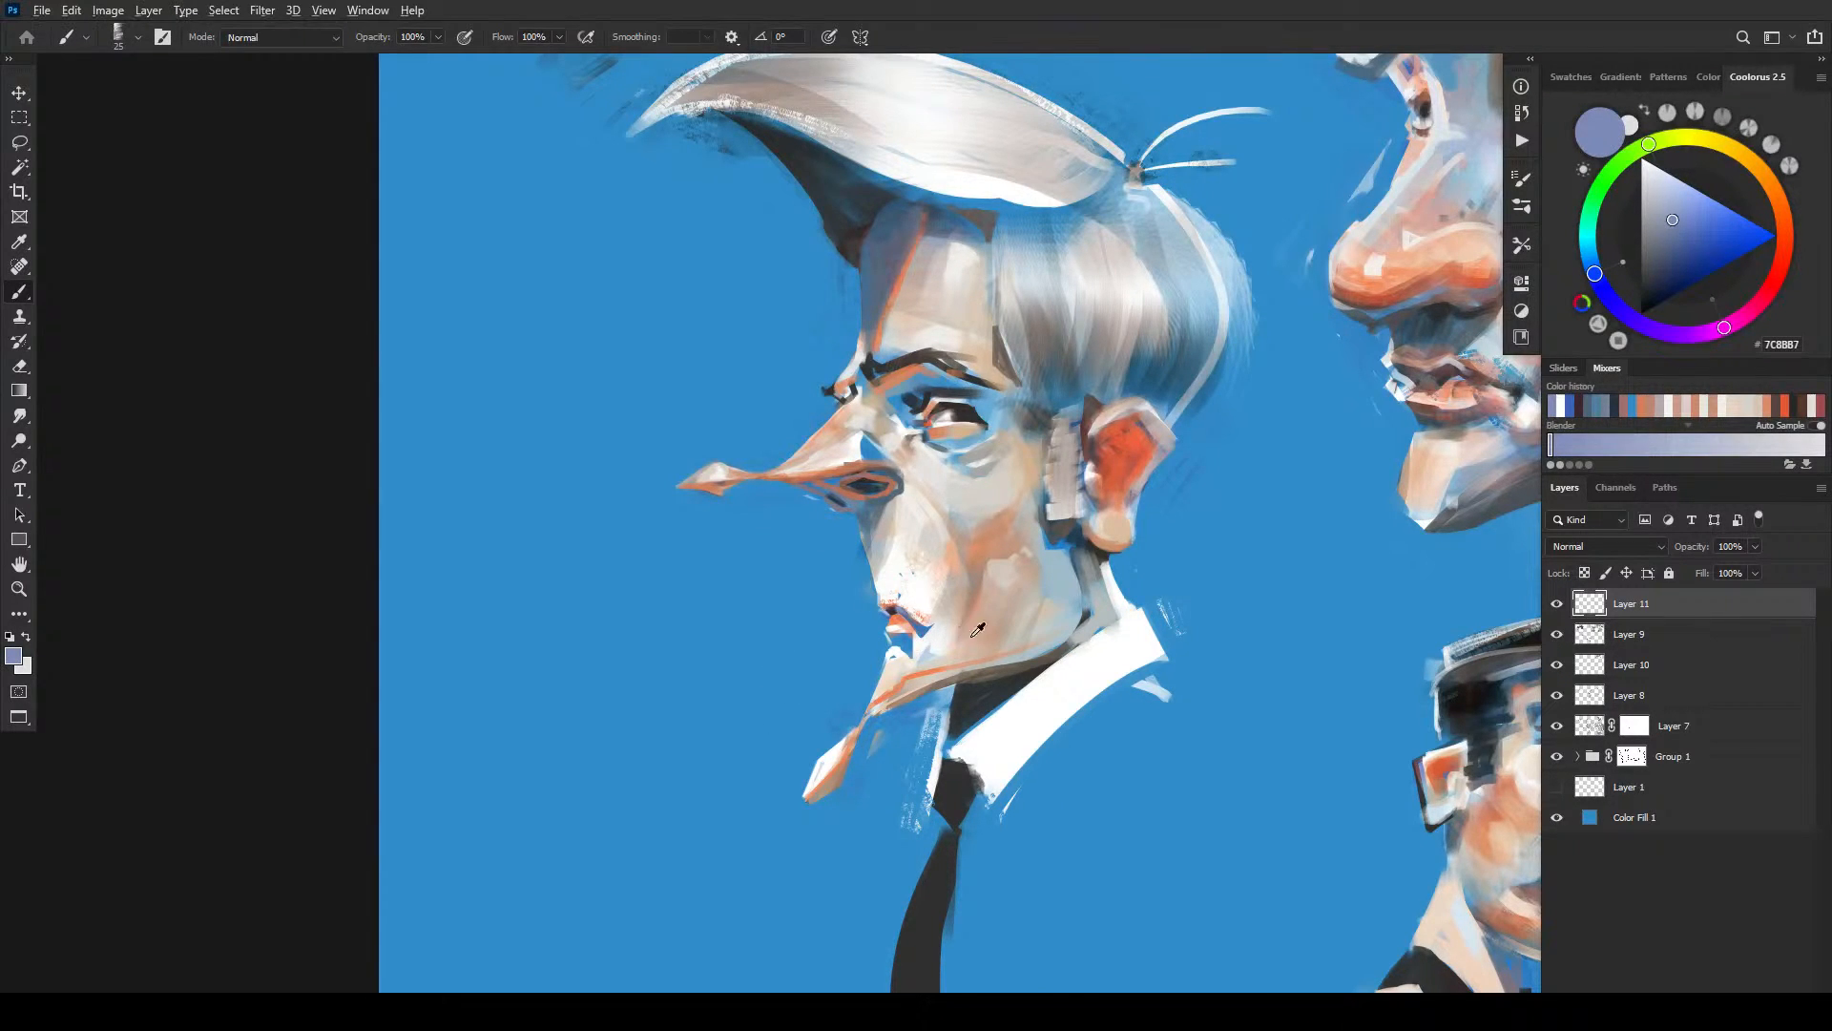
{"action": "left_click", "coordinate": [979, 630], "text": "alt"}
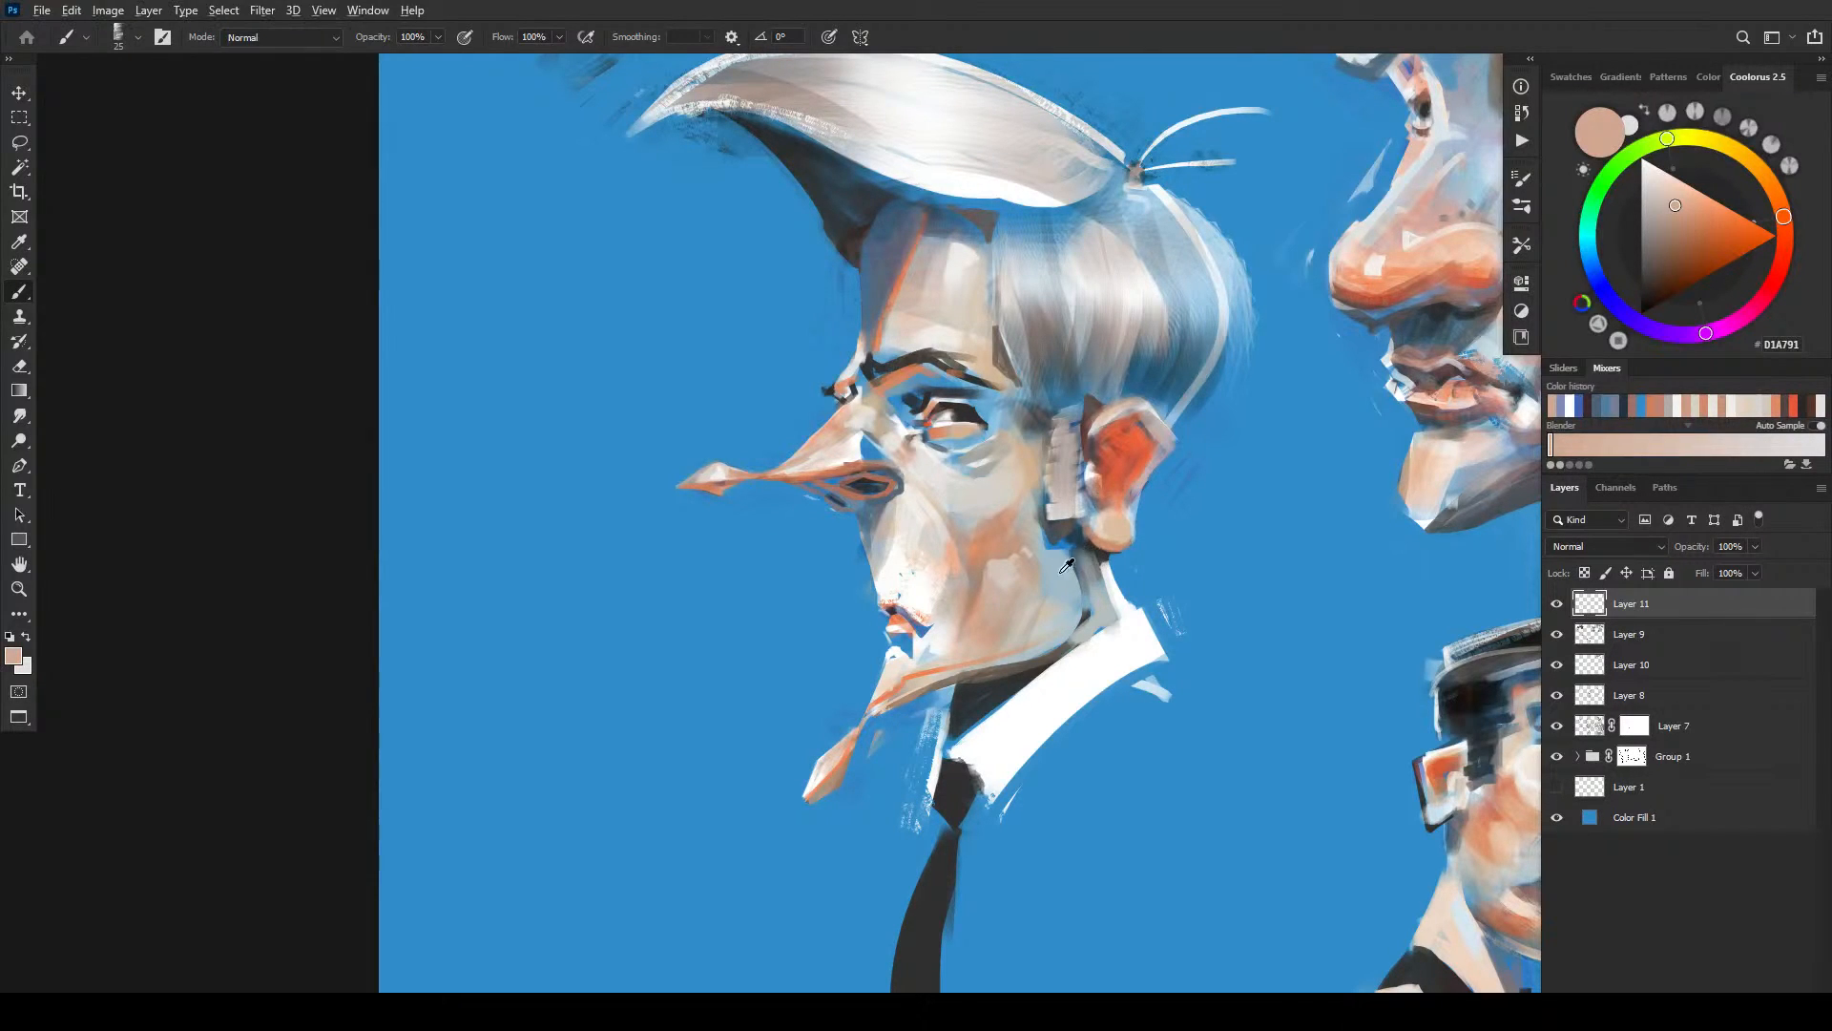
{"action": "left_click", "coordinate": [954, 613], "text": "alt"}
{"action": "key", "text": "bracketleft"}
{"action": "key", "text": "bracketleft"}
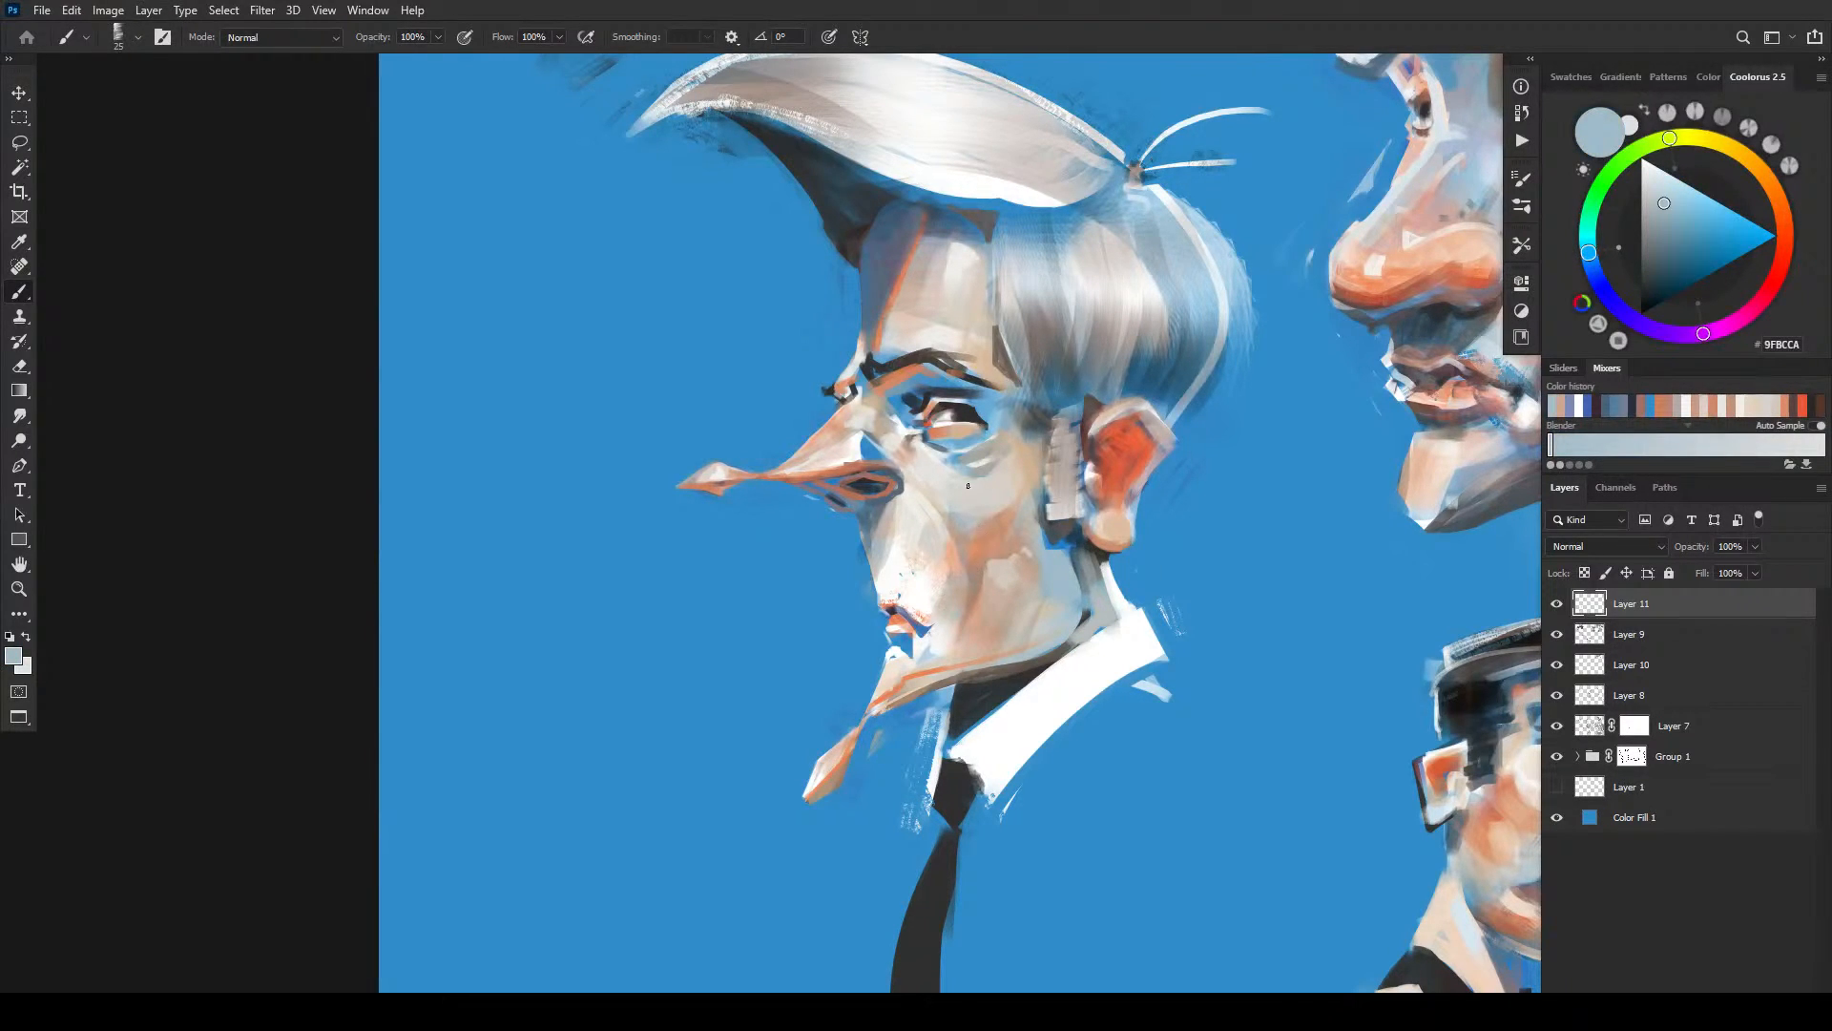
{"action": "left_click_drag", "start_coordinate": [900, 492], "coordinate": [889, 553]}
{"action": "left_click_drag", "start_coordinate": [871, 509], "coordinate": [864, 572]}
- Mix light blue 8ACAF4 and line the pointed-nose head's front forehead contour with it using a fine brush
{"action": "left_click", "coordinate": [1001, 397], "text": "alt"}
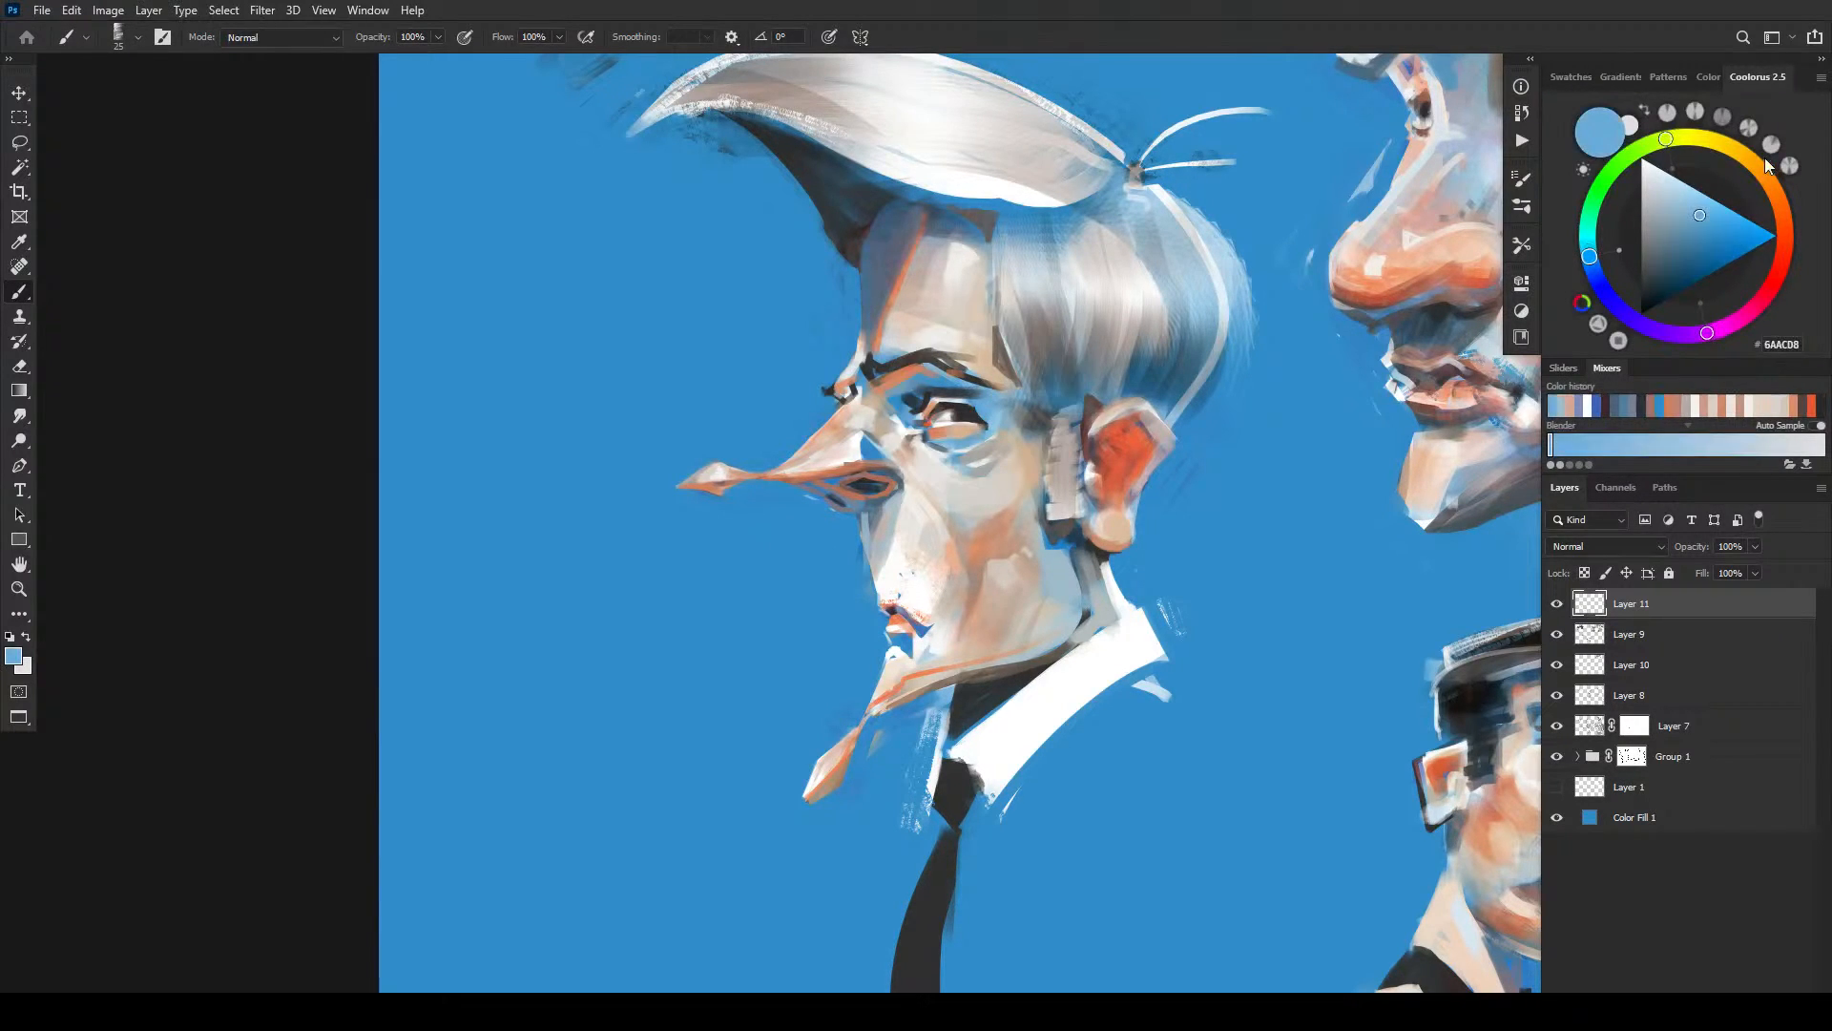
{"action": "left_click_drag", "start_coordinate": [1712, 209], "coordinate": [1697, 197]}
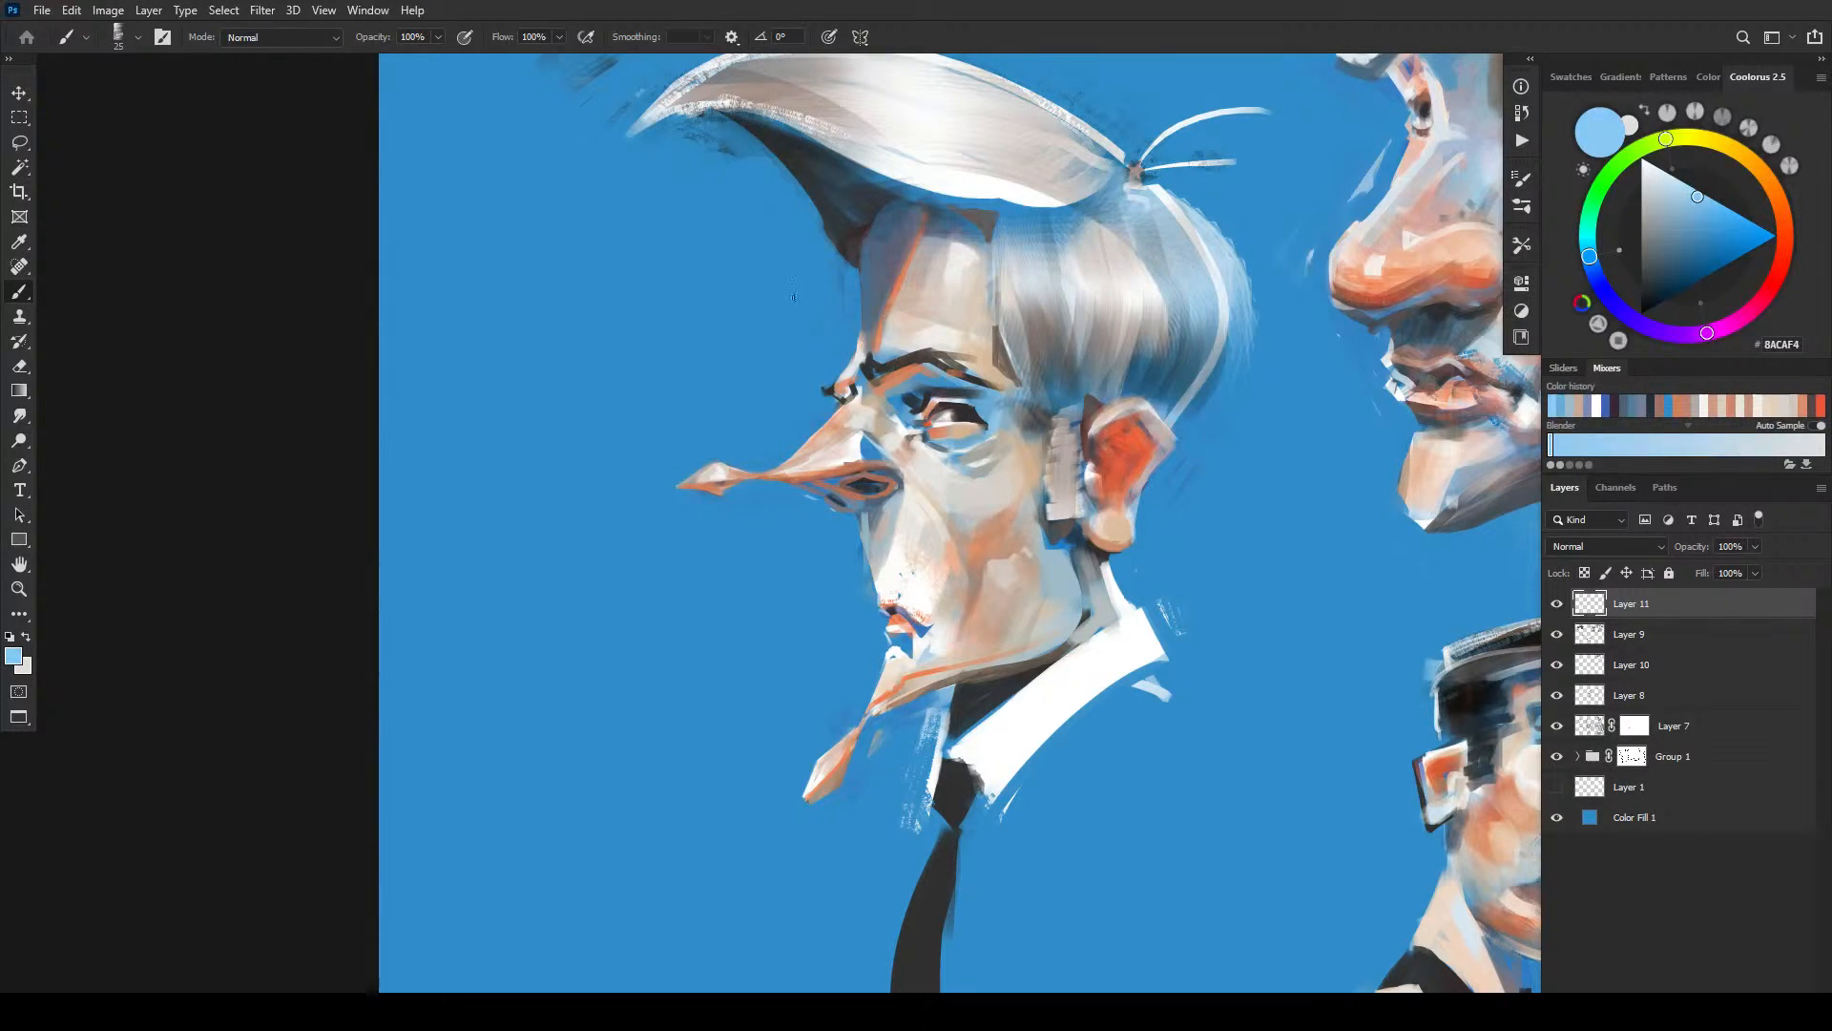
{"action": "key", "text": "bracketleft"}
{"action": "key", "text": "bracketleft"}
{"action": "mouse_move", "coordinate": [861, 247]}
{"action": "left_mouse_down"}
{"action": "mouse_move", "coordinate": [875, 211]}
{"action": "mouse_move", "coordinate": [862, 334]}
{"action": "left_mouse_up"}
{"action": "key", "text": "bracketright"}
{"action": "left_click_drag", "start_coordinate": [865, 216], "coordinate": [874, 209]}
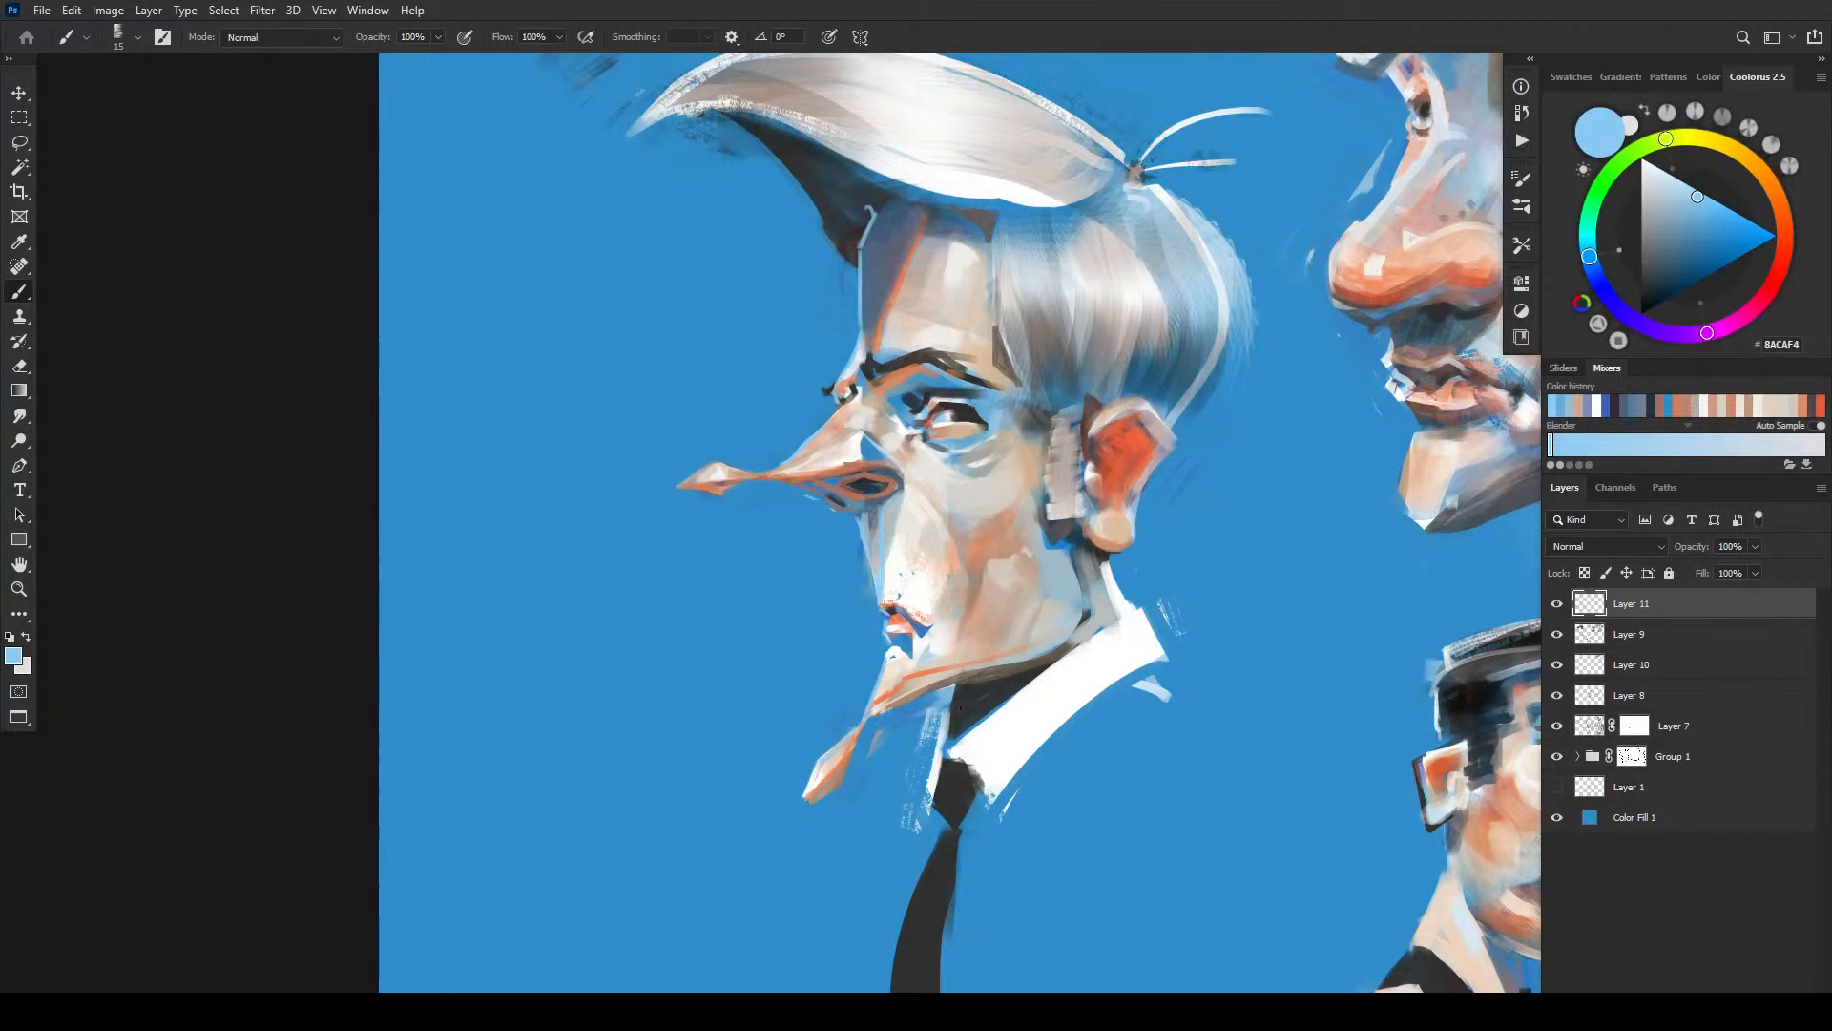
- Rim the neck, tie and swept-up quiff in light blue, adding curled hair ends and extending the chin tip
{"action": "left_click_drag", "start_coordinate": [953, 687], "coordinate": [952, 726]}
{"action": "left_click_drag", "start_coordinate": [947, 790], "coordinate": [892, 981]}
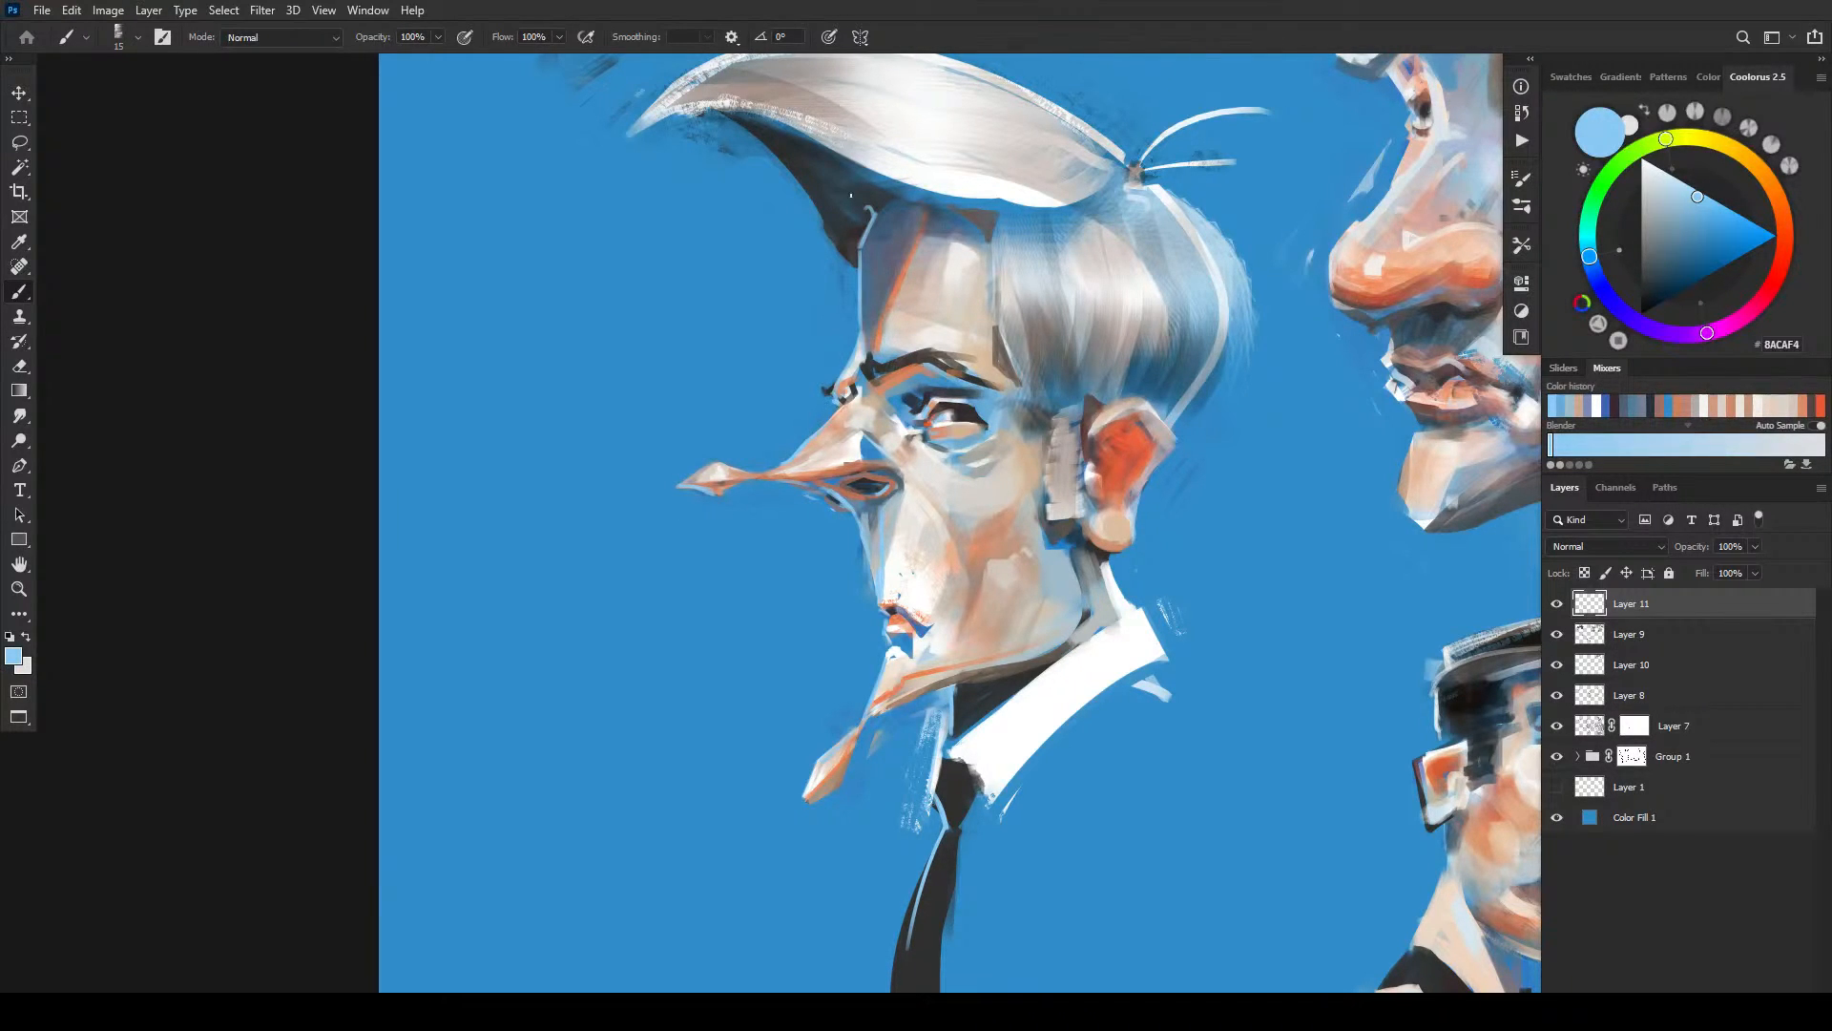
{"action": "mouse_move", "coordinate": [857, 270]}
{"action": "left_mouse_down"}
{"action": "mouse_move", "coordinate": [803, 180]}
{"action": "mouse_move", "coordinate": [821, 221]}
{"action": "mouse_move", "coordinate": [727, 116]}
{"action": "mouse_move", "coordinate": [795, 176]}
{"action": "mouse_move", "coordinate": [751, 130]}
{"action": "mouse_move", "coordinate": [660, 116]}
{"action": "mouse_move", "coordinate": [622, 143]}
{"action": "left_mouse_up"}
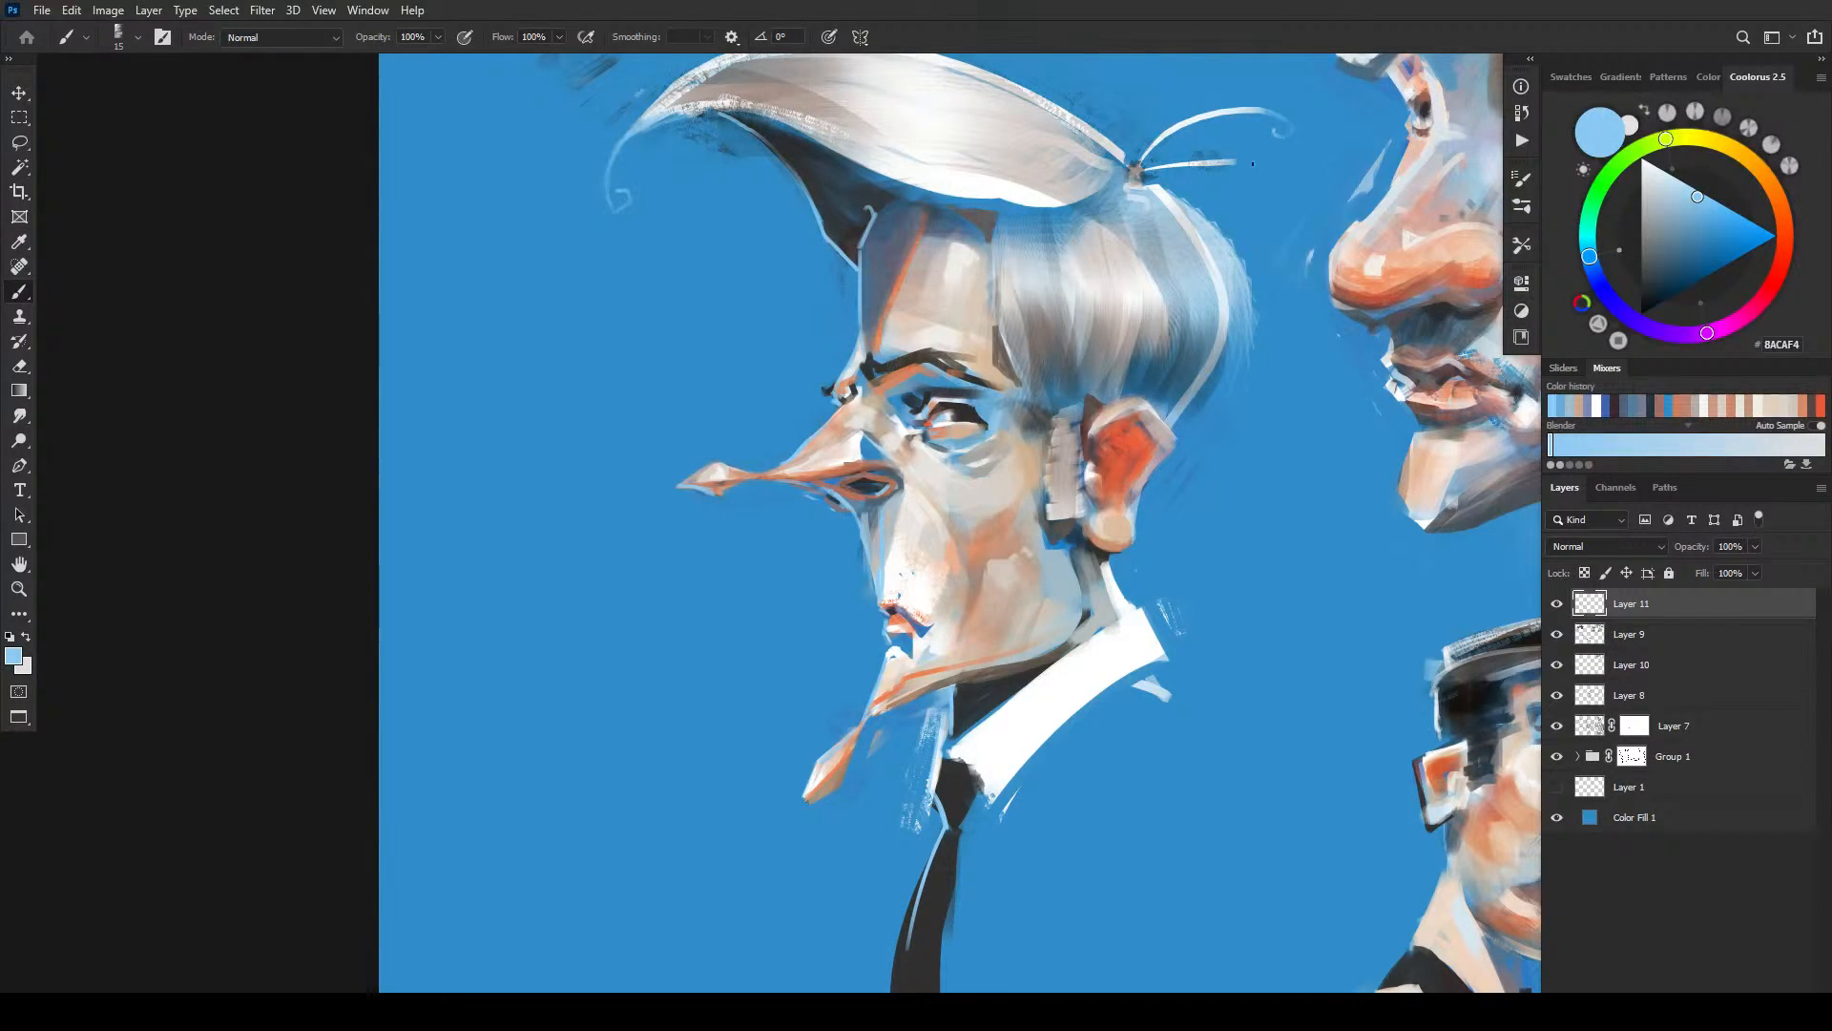
{"action": "left_click_drag", "start_coordinate": [1241, 168], "coordinate": [1235, 182]}
{"action": "left_click_drag", "start_coordinate": [810, 776], "coordinate": [794, 804]}
- Add light blue accent strokes along the temple hair, the sideburn and the front of the brow
{"action": "mouse_move", "coordinate": [999, 225]}
{"action": "left_mouse_down"}
{"action": "mouse_move", "coordinate": [996, 331]}
{"action": "mouse_move", "coordinate": [1003, 242]}
{"action": "mouse_move", "coordinate": [1010, 340]}
{"action": "mouse_move", "coordinate": [1001, 328]}
{"action": "mouse_move", "coordinate": [1038, 397]}
{"action": "left_mouse_up"}
{"action": "left_click_drag", "start_coordinate": [1012, 336], "coordinate": [1027, 374]}
{"action": "left_click_drag", "start_coordinate": [1032, 382], "coordinate": [1044, 405]}
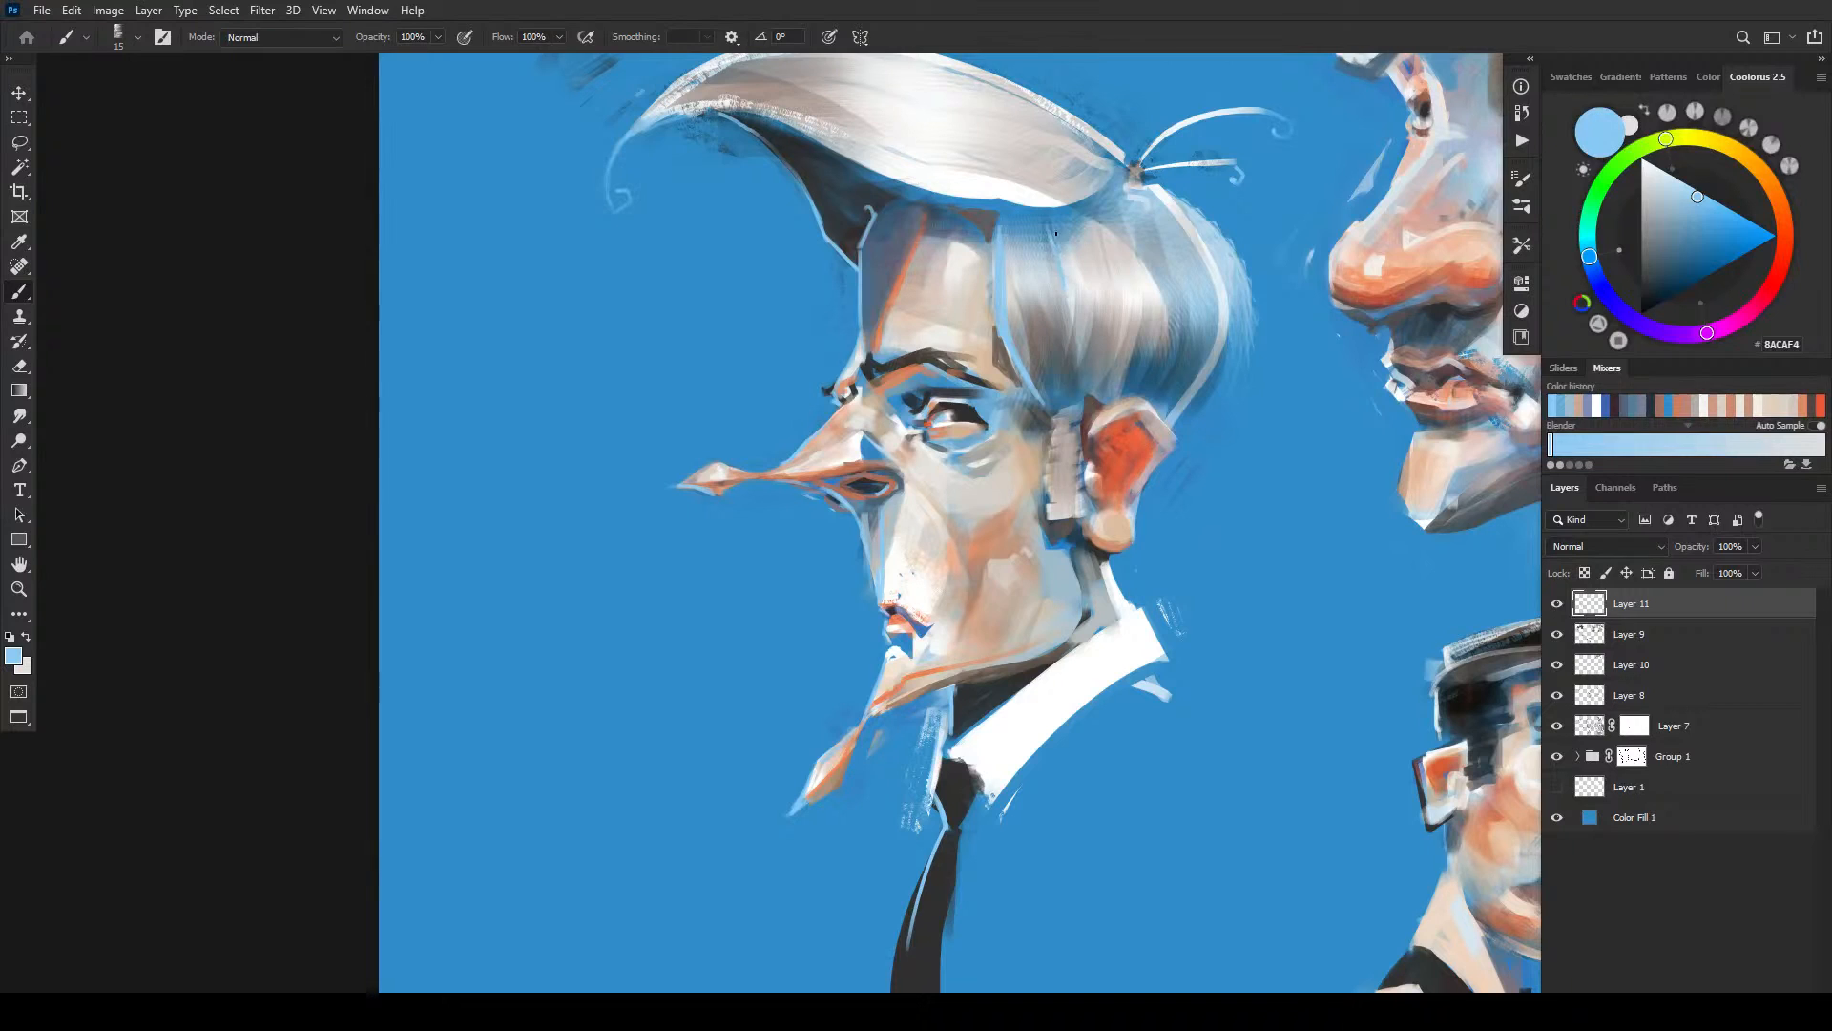
{"action": "left_click_drag", "start_coordinate": [1066, 342], "coordinate": [1059, 528]}
{"action": "left_click_drag", "start_coordinate": [860, 364], "coordinate": [861, 382]}
{"action": "left_click_drag", "start_coordinate": [853, 380], "coordinate": [855, 396]}
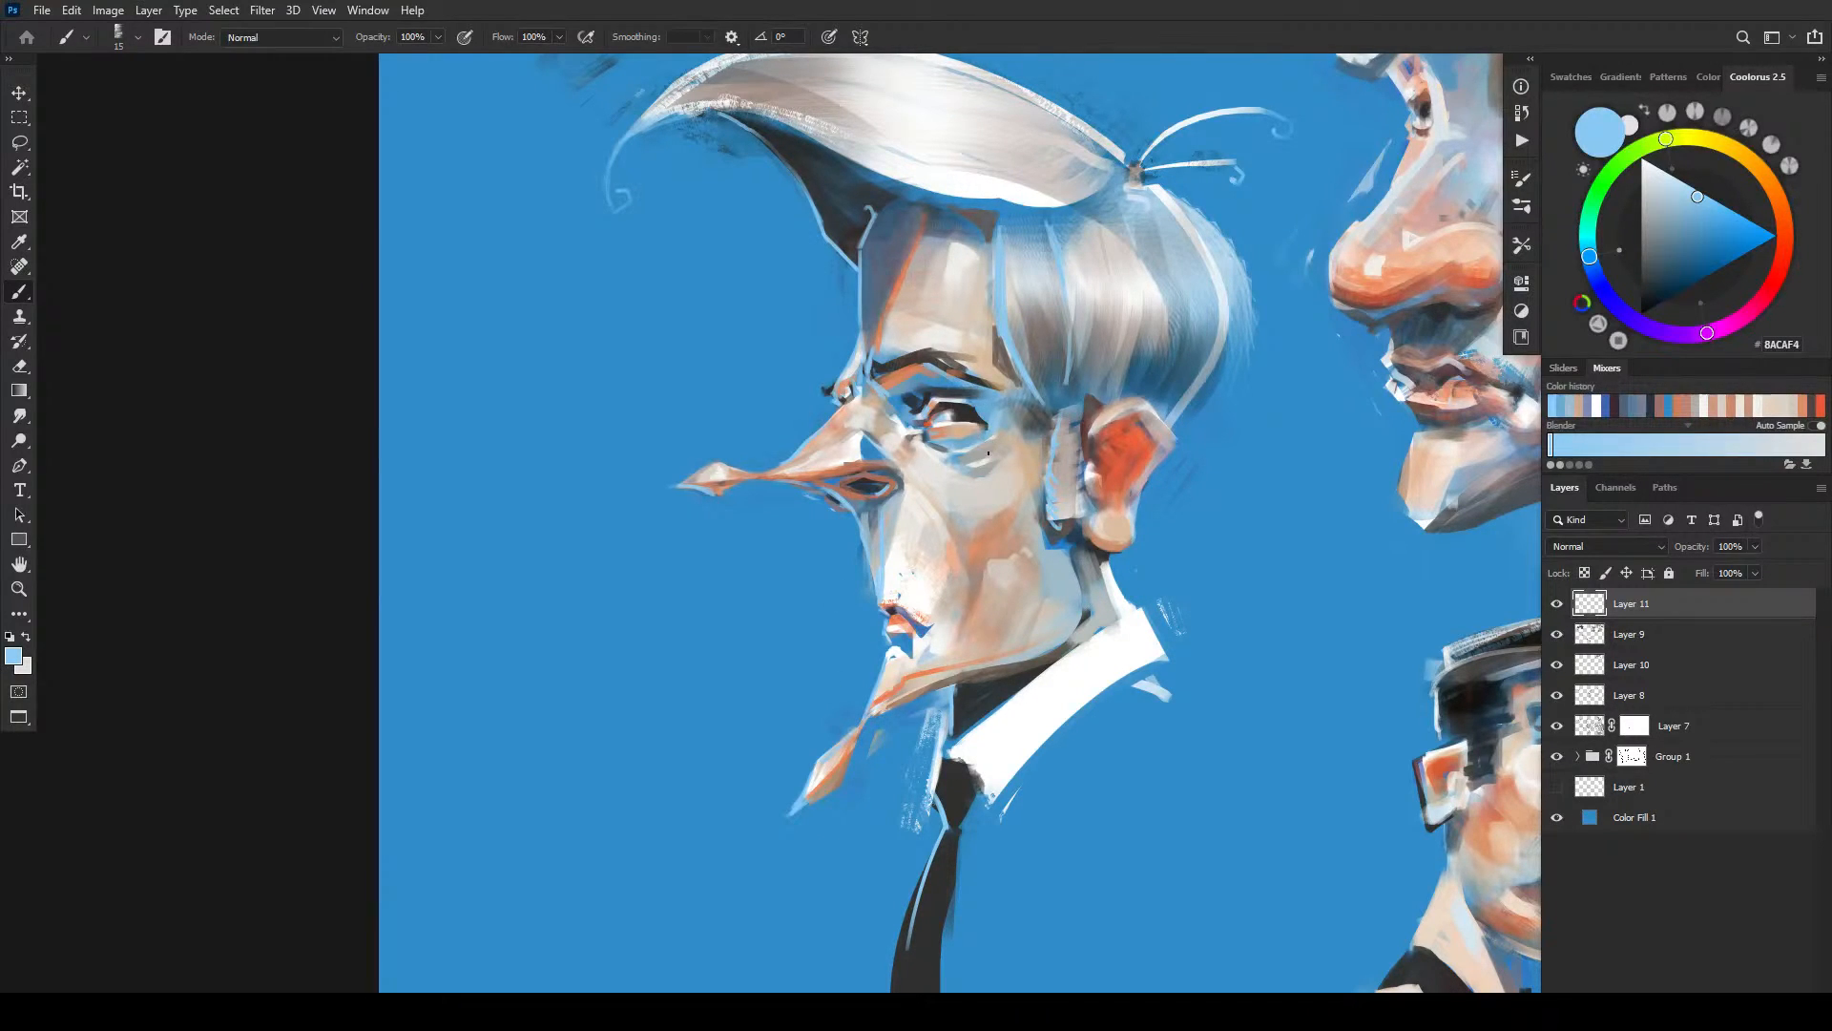
{"action": "key", "text": "x"}
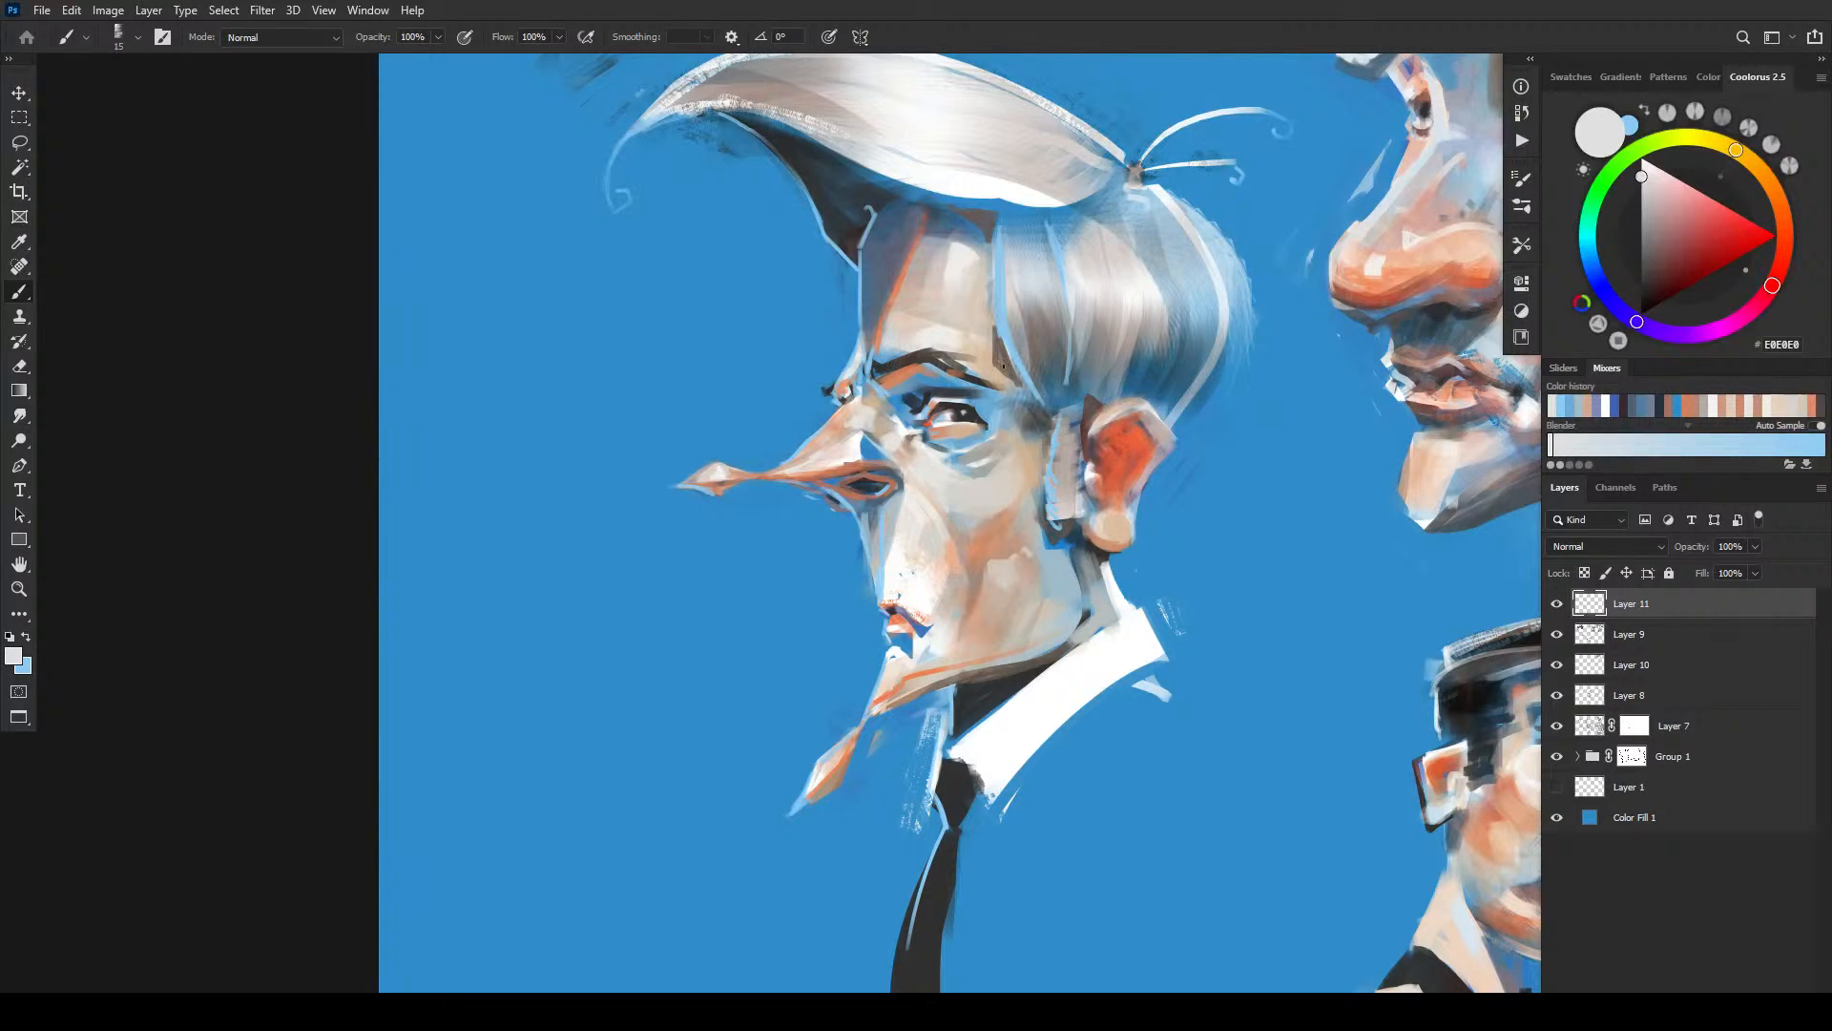
- Compare the pointed-nose head with the whole sheet of caricatures from afar and up close
{"action": "key", "text": "ctrl+minus"}
{"action": "key", "text": "ctrl+minus"}
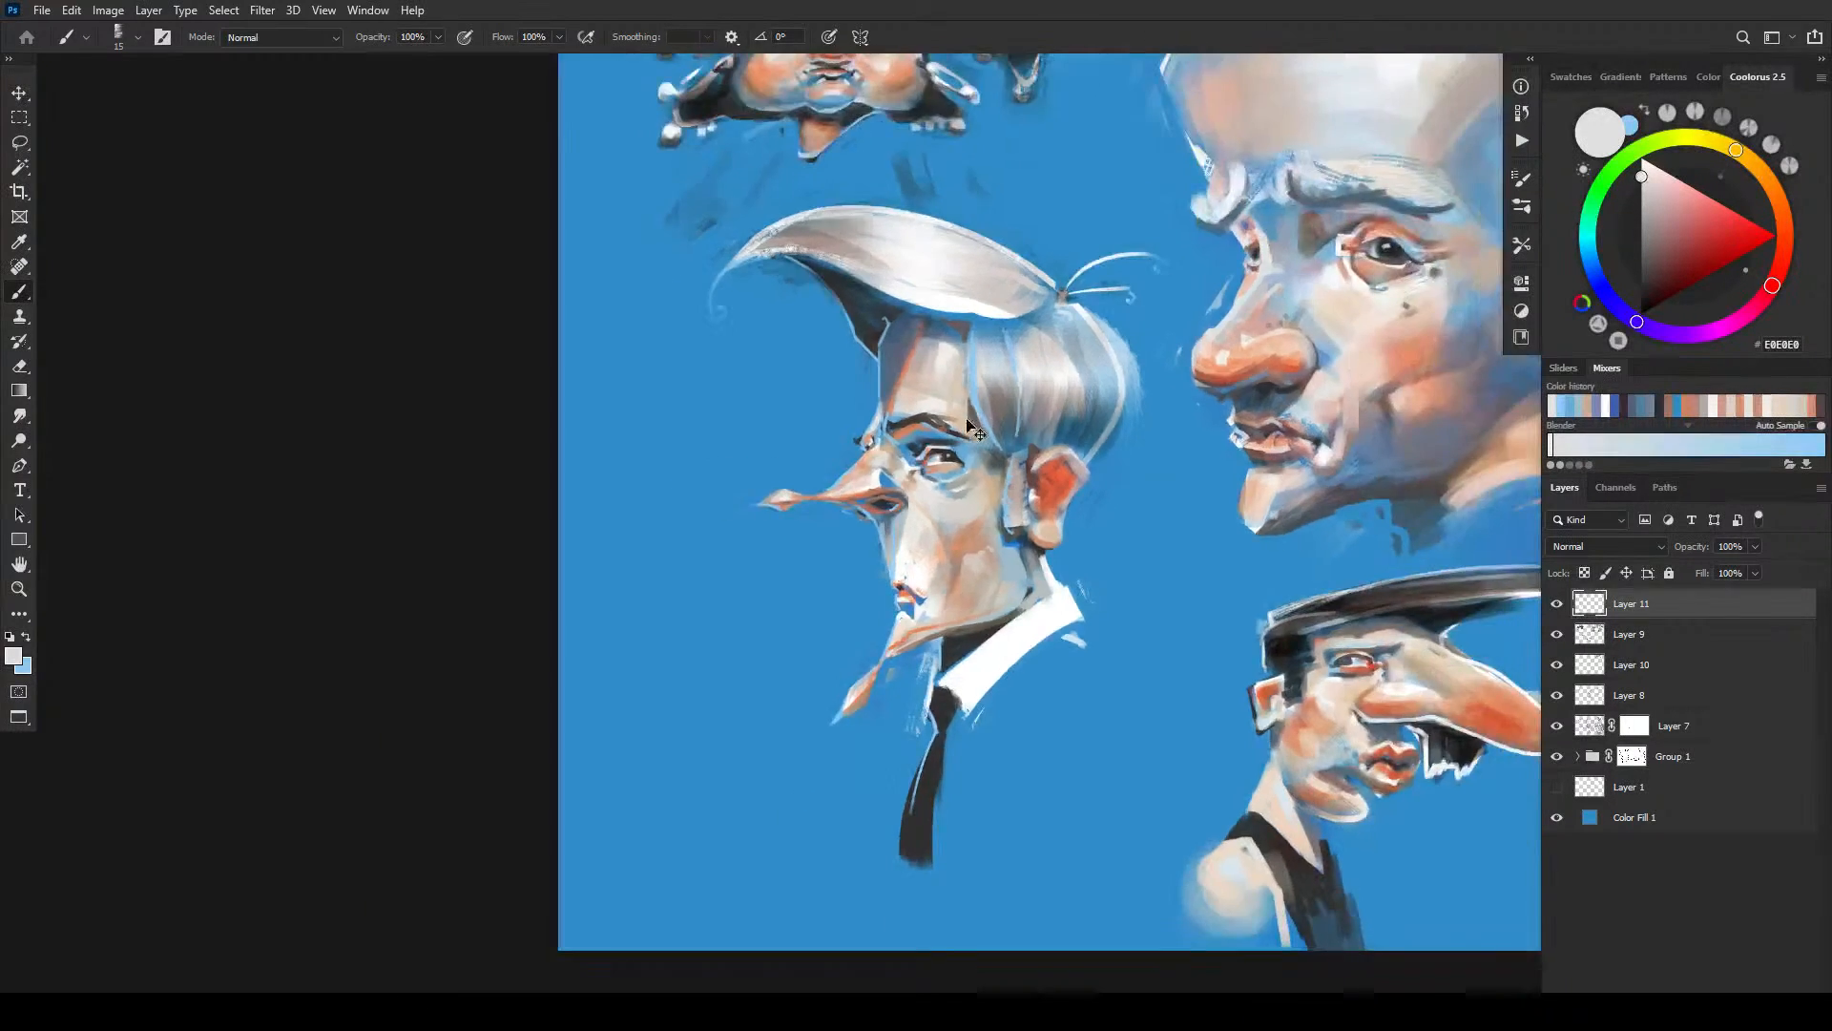
{"action": "key", "text": "ctrl+minus"}
{"action": "key", "text": "ctrl+minus"}
{"action": "key", "text": "ctrl+minus"}
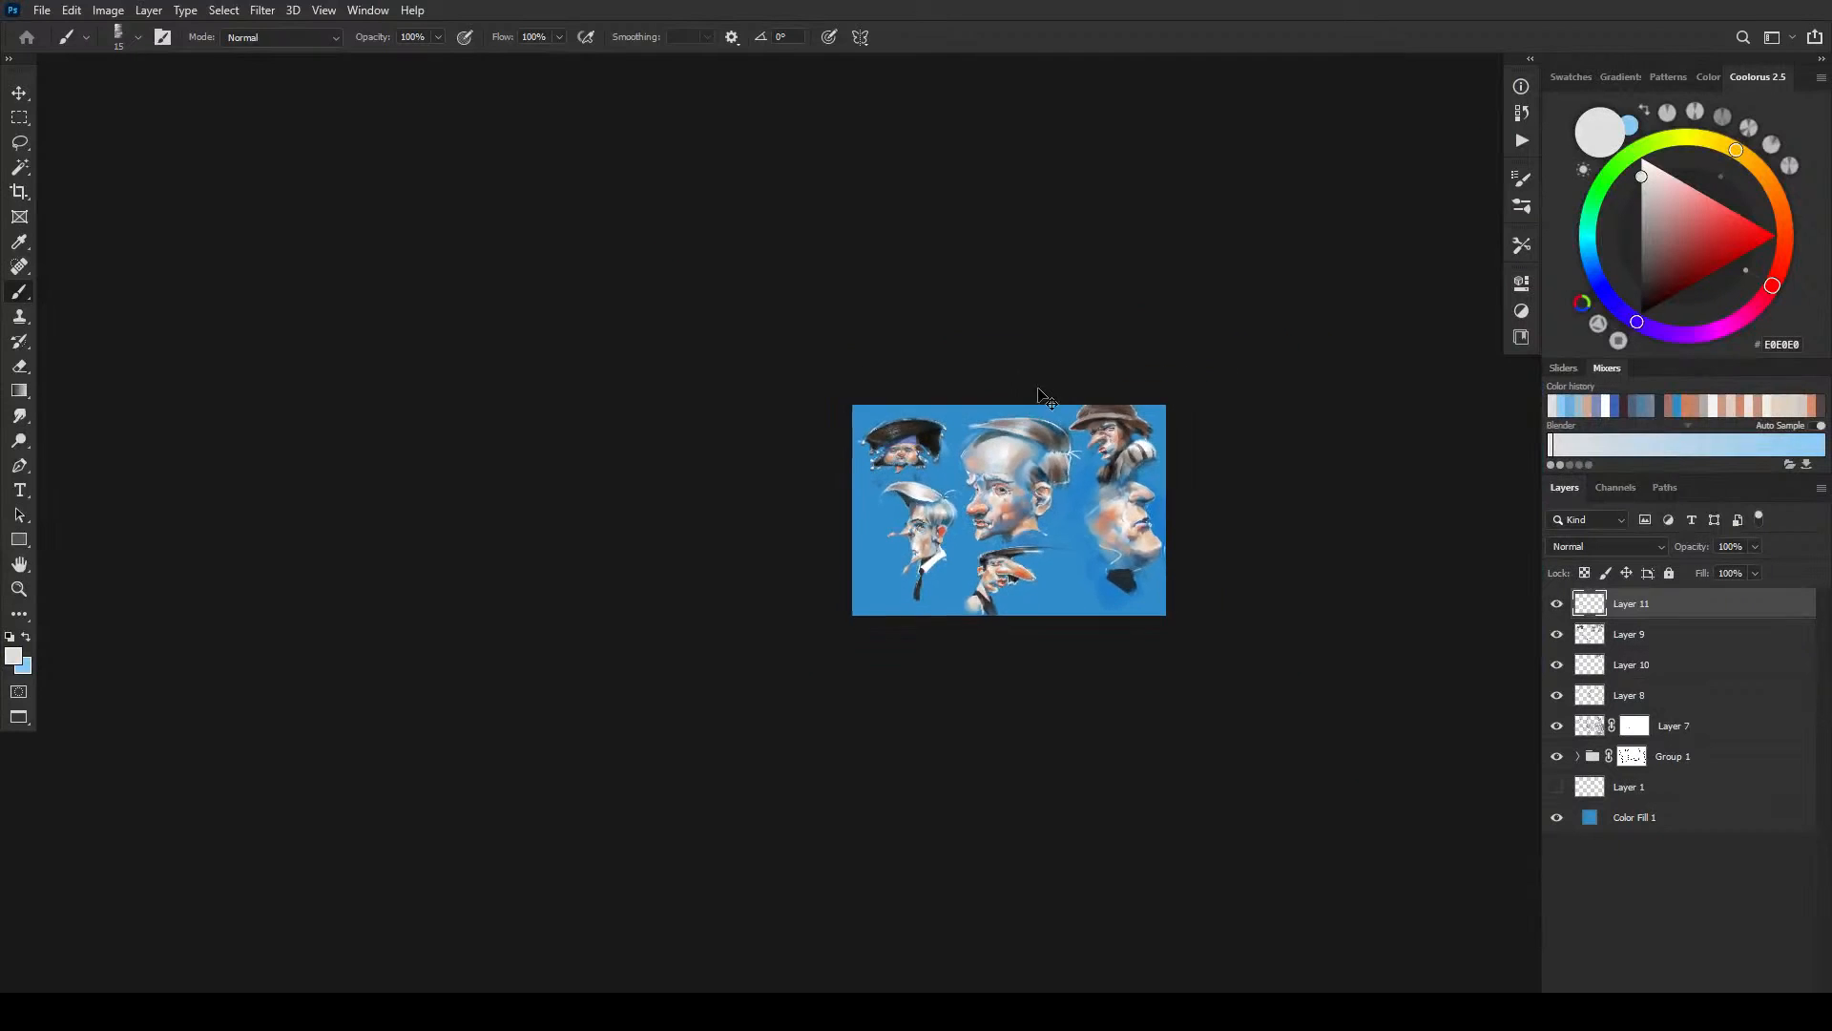
{"action": "key", "text": "ctrl+plus"}
{"action": "key", "text": "ctrl+plus"}
{"action": "key", "text": "ctrl+plus"}
{"action": "key", "text": "ctrl+plus"}
{"action": "key", "text": "ctrl+plus"}
{"action": "key", "text": "ctrl+plus"}
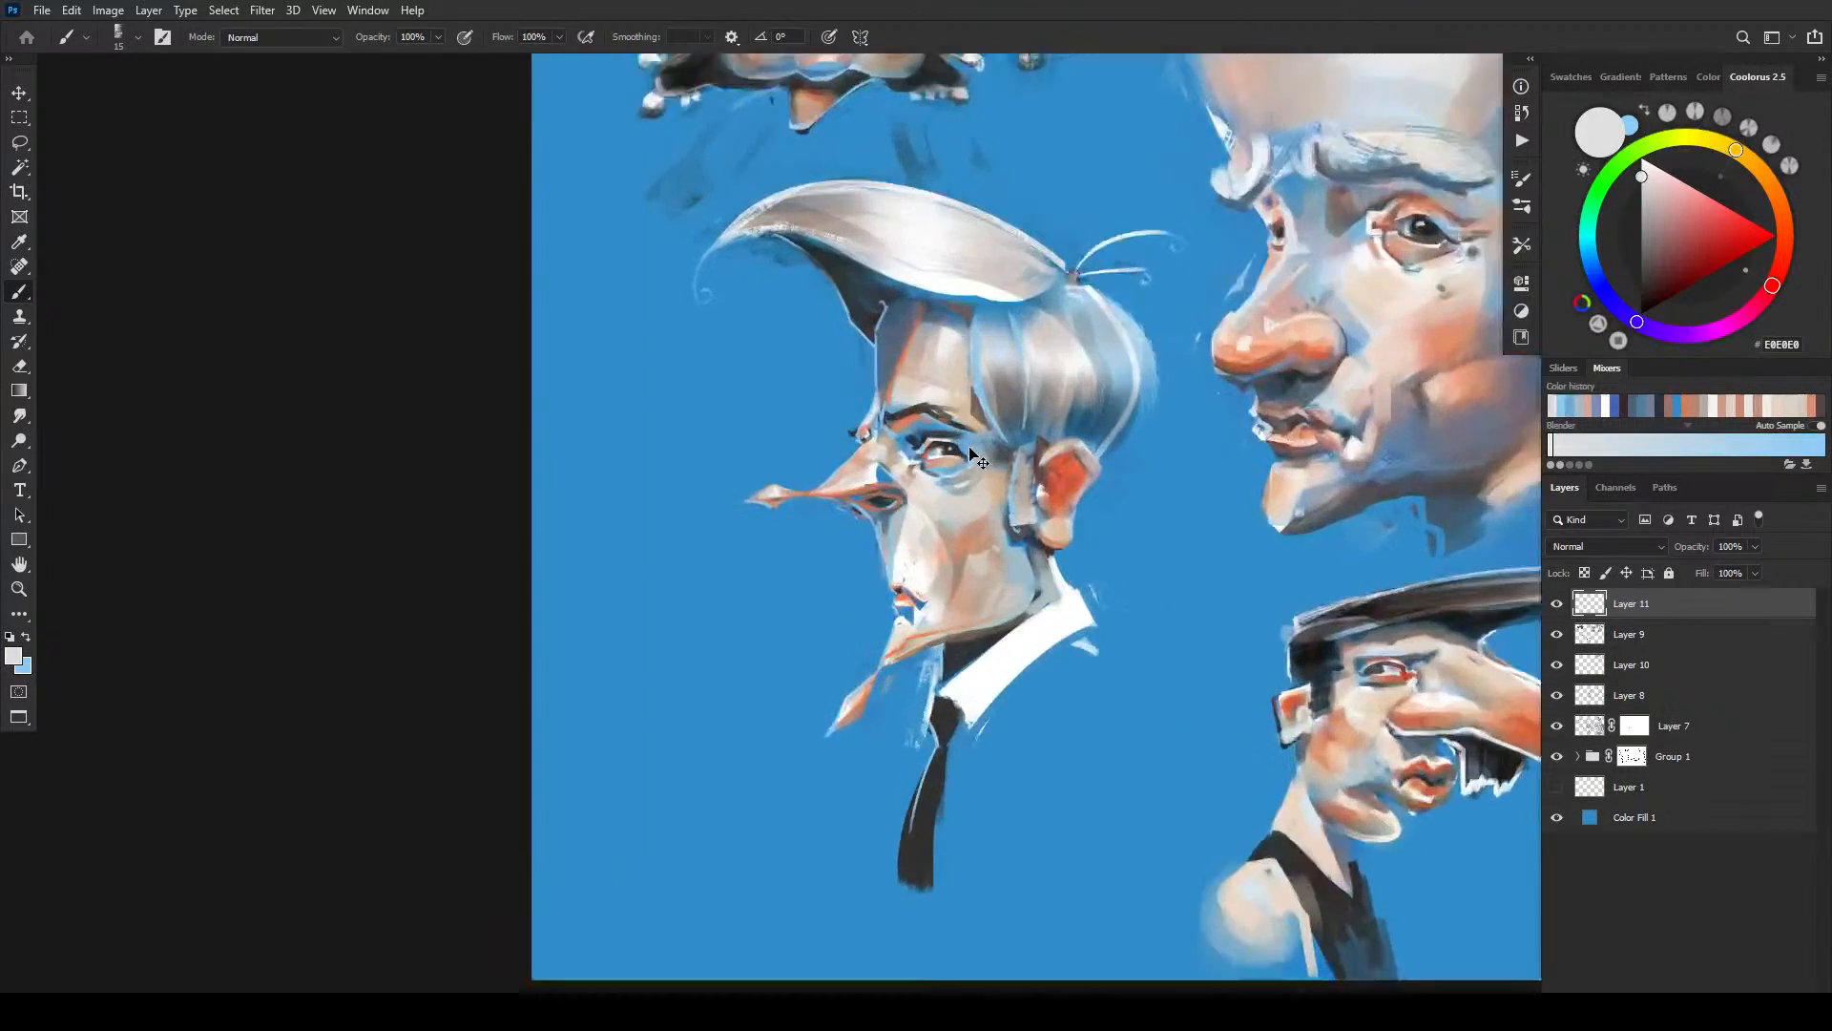
{"action": "key", "text": "ctrl+minus"}
{"action": "key", "text": "ctrl+minus"}
{"action": "key", "text": "ctrl+minus"}
{"action": "key", "text": "ctrl+minus"}
{"action": "key", "text": "ctrl+minus"}
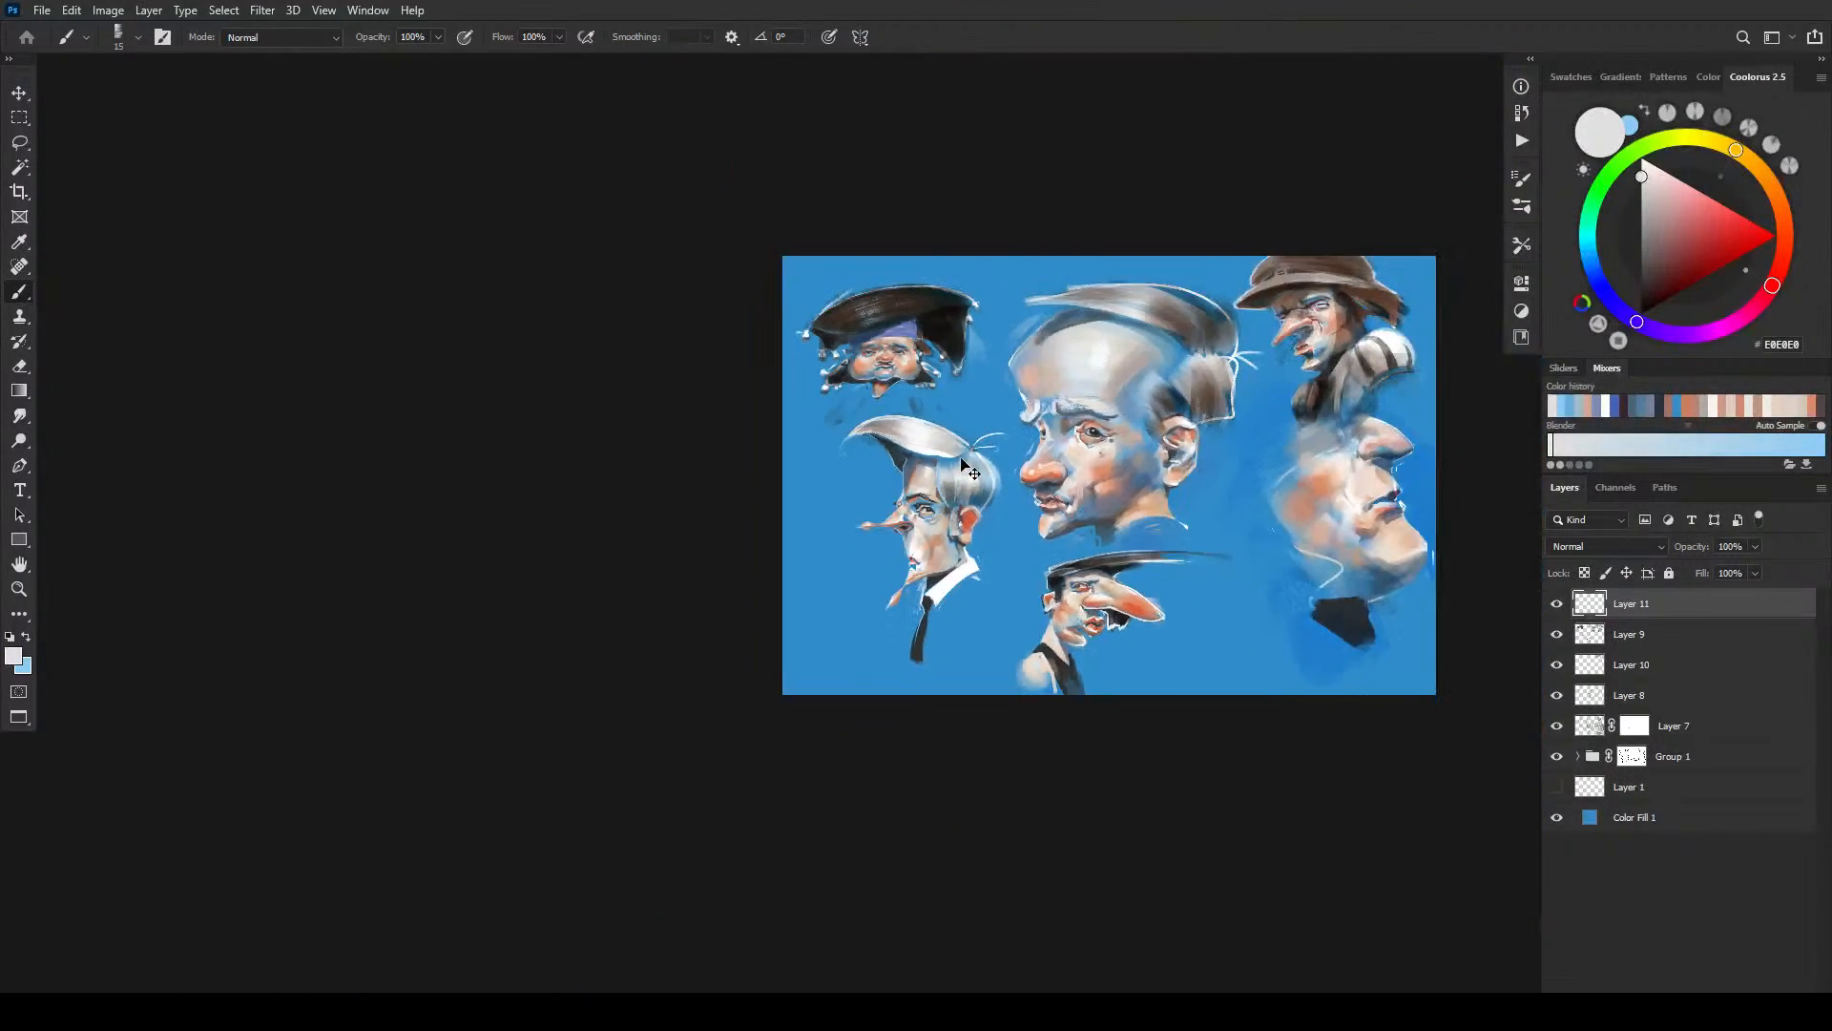
{"action": "key", "text": "ctrl+plus"}
{"action": "key", "text": "ctrl+plus"}
{"action": "key", "text": "ctrl+plus"}
{"action": "key", "text": "ctrl+plus"}
{"action": "key", "text": "ctrl+plus"}
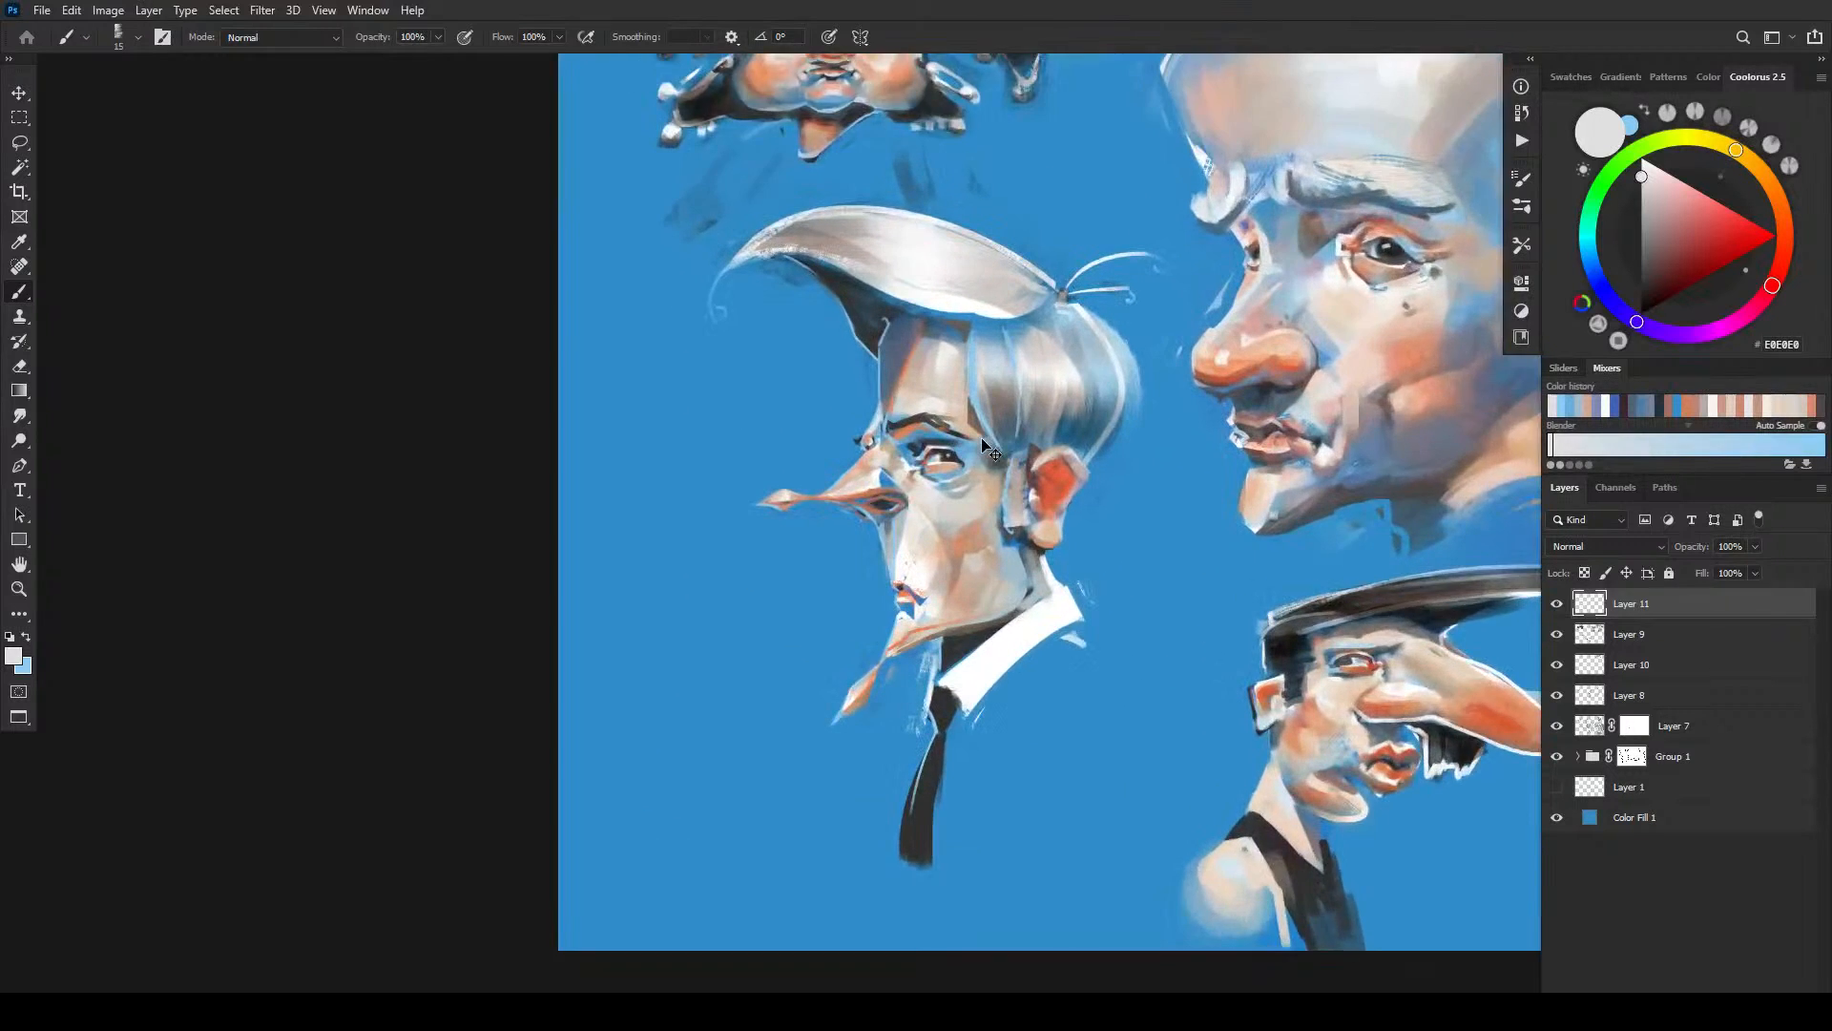
- On a new layer, rim the long-nosed capped head's back, neck, shoulder and hair under the nose with light blue 8ACAF4
{"action": "key", "text": "ctrl+minus"}
{"action": "mouse_move", "coordinate": [1378, 467]}
{"action": "left_mouse_down"}
{"action": "mouse_move", "coordinate": [970, 548]}
{"action": "mouse_move", "coordinate": [1014, 660]}
{"action": "mouse_move", "coordinate": [976, 606]}
{"action": "mouse_move", "coordinate": [947, 487]}
{"action": "mouse_move", "coordinate": [954, 503]}
{"action": "left_mouse_up"}
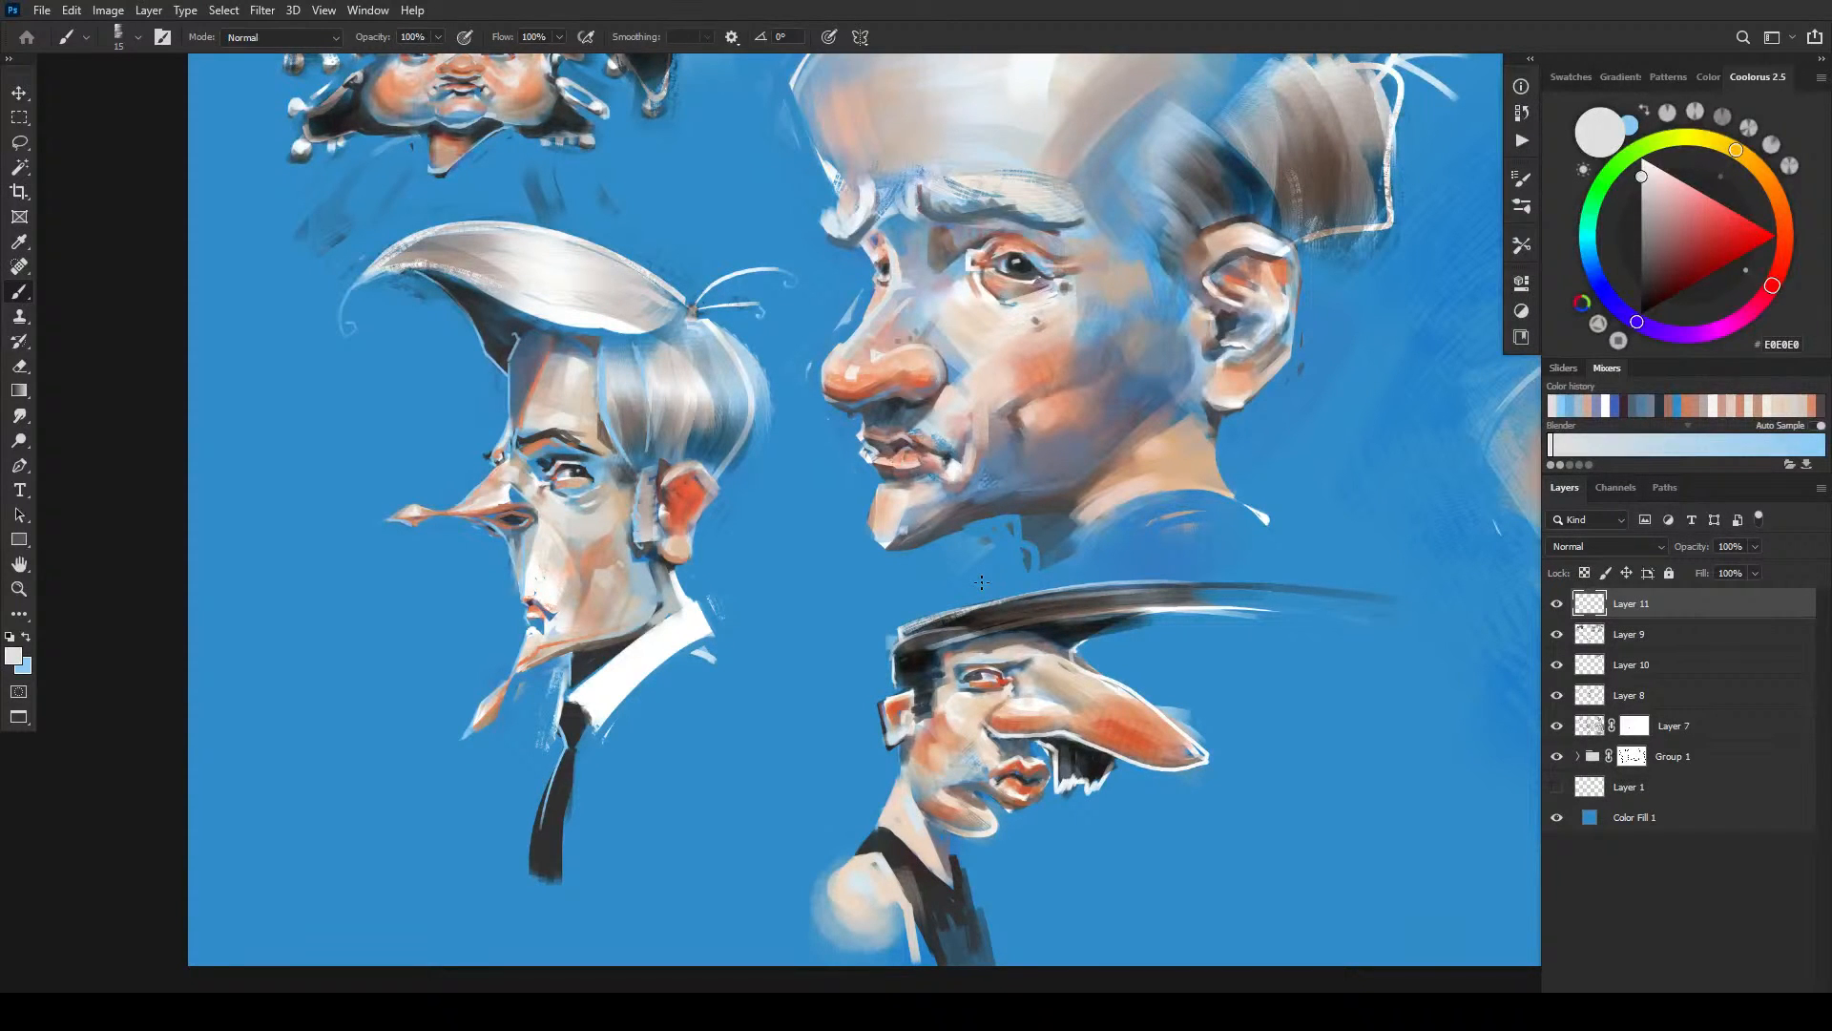
{"action": "left_click", "coordinate": [893, 699], "text": "alt"}
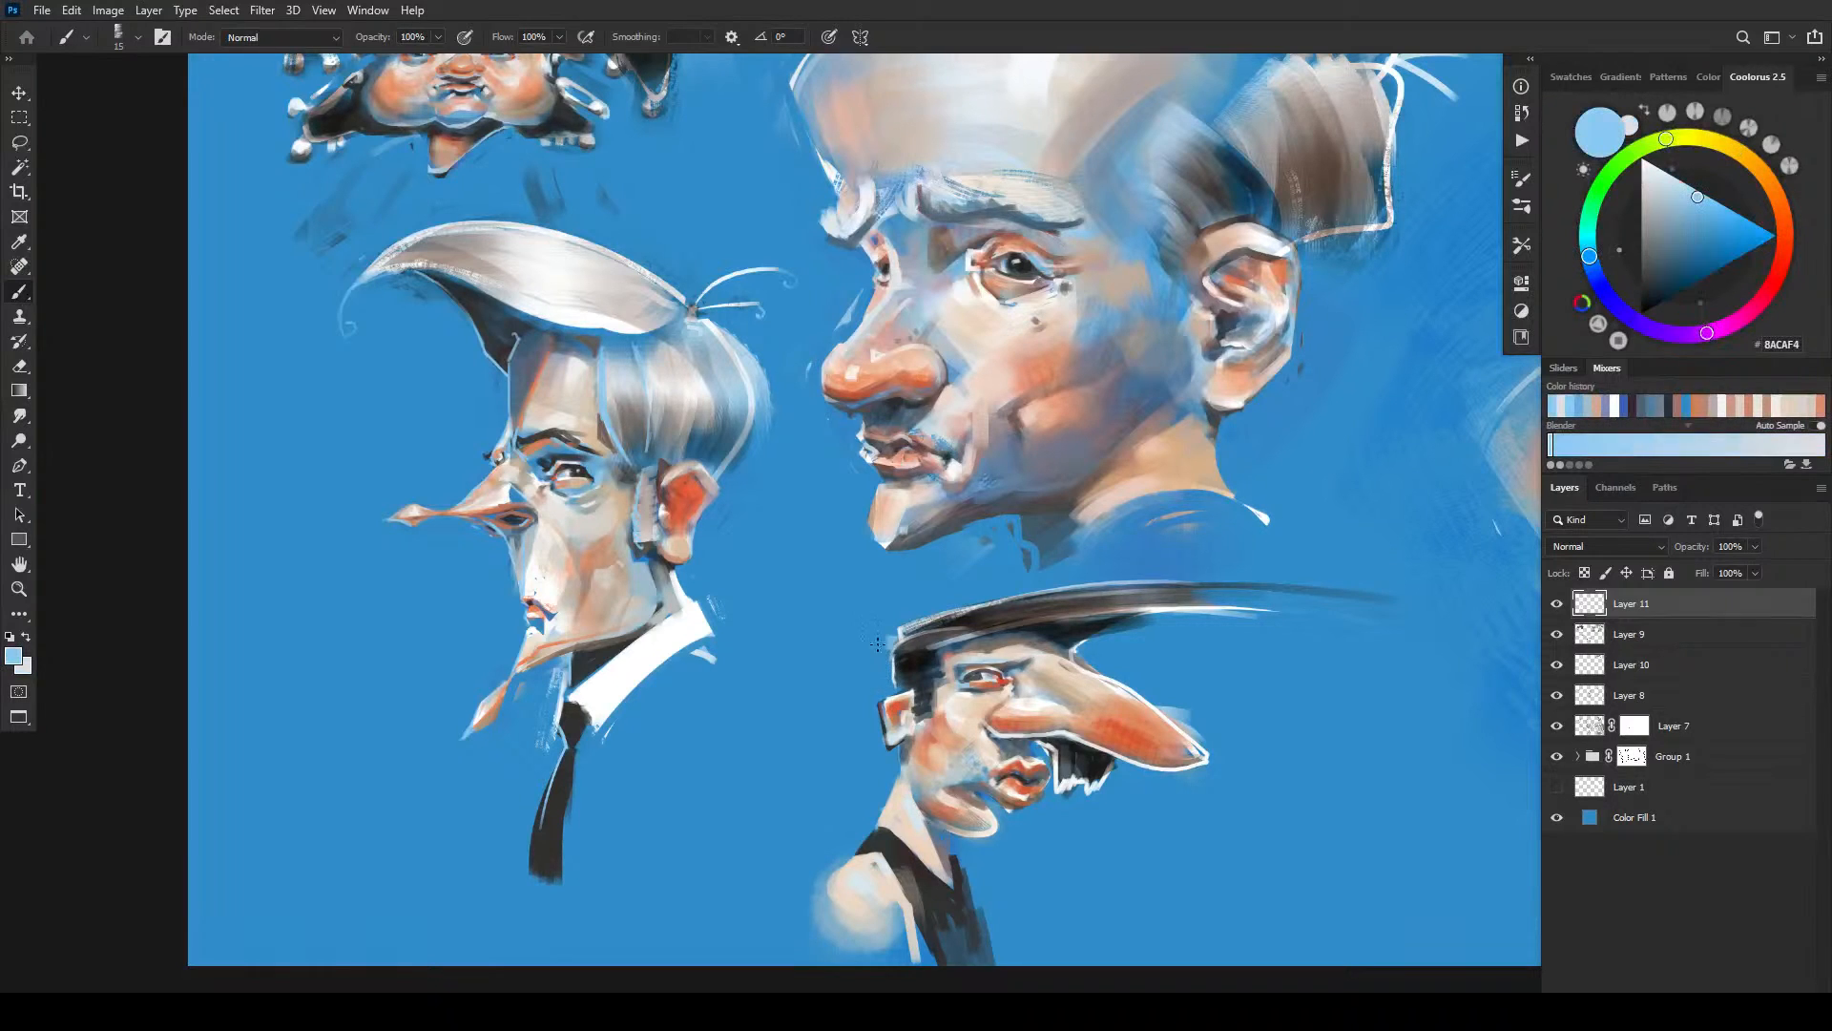
{"action": "left_click", "coordinate": [1795, 1002]}
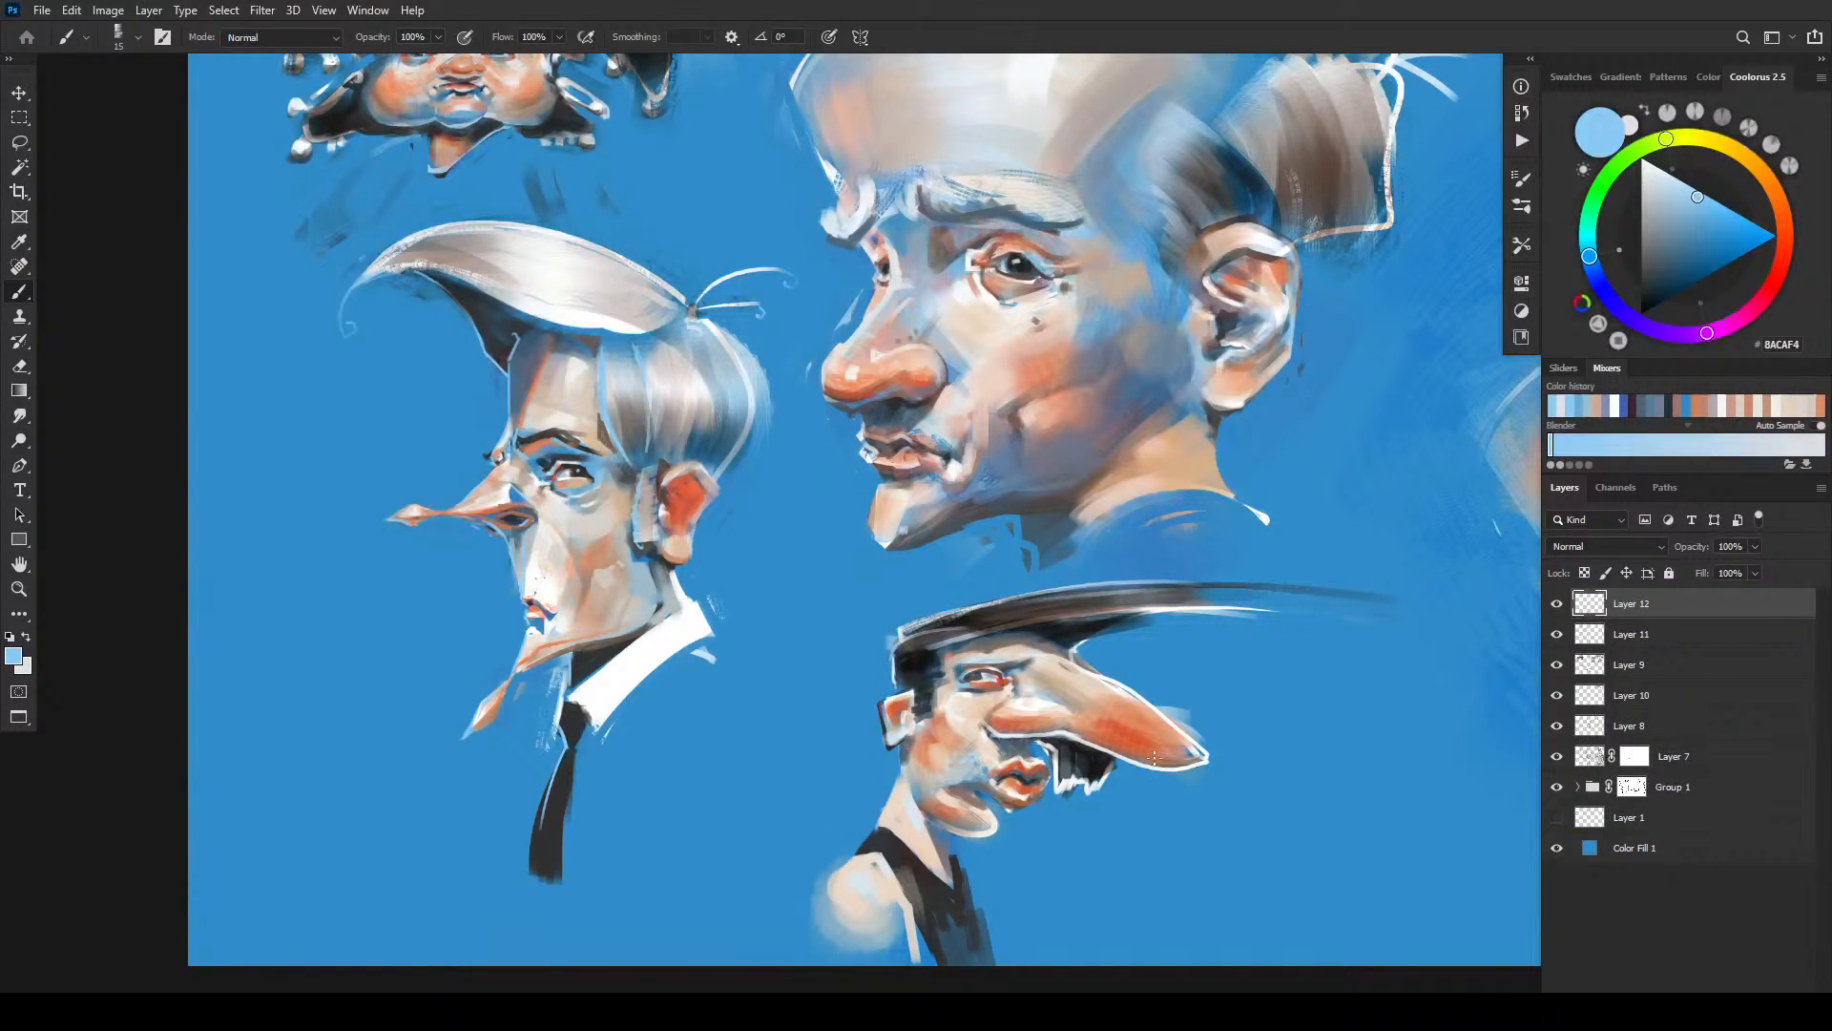
{"action": "key", "text": "bracketright"}
{"action": "key", "text": "bracketright"}
{"action": "key", "text": "bracketright"}
{"action": "mouse_move", "coordinate": [881, 701]}
{"action": "left_mouse_down"}
{"action": "mouse_move", "coordinate": [889, 748]}
{"action": "mouse_move", "coordinate": [796, 820]}
{"action": "mouse_move", "coordinate": [859, 854]}
{"action": "mouse_move", "coordinate": [816, 906]}
{"action": "left_mouse_up"}
{"action": "left_click_drag", "start_coordinate": [868, 835], "coordinate": [858, 854]}
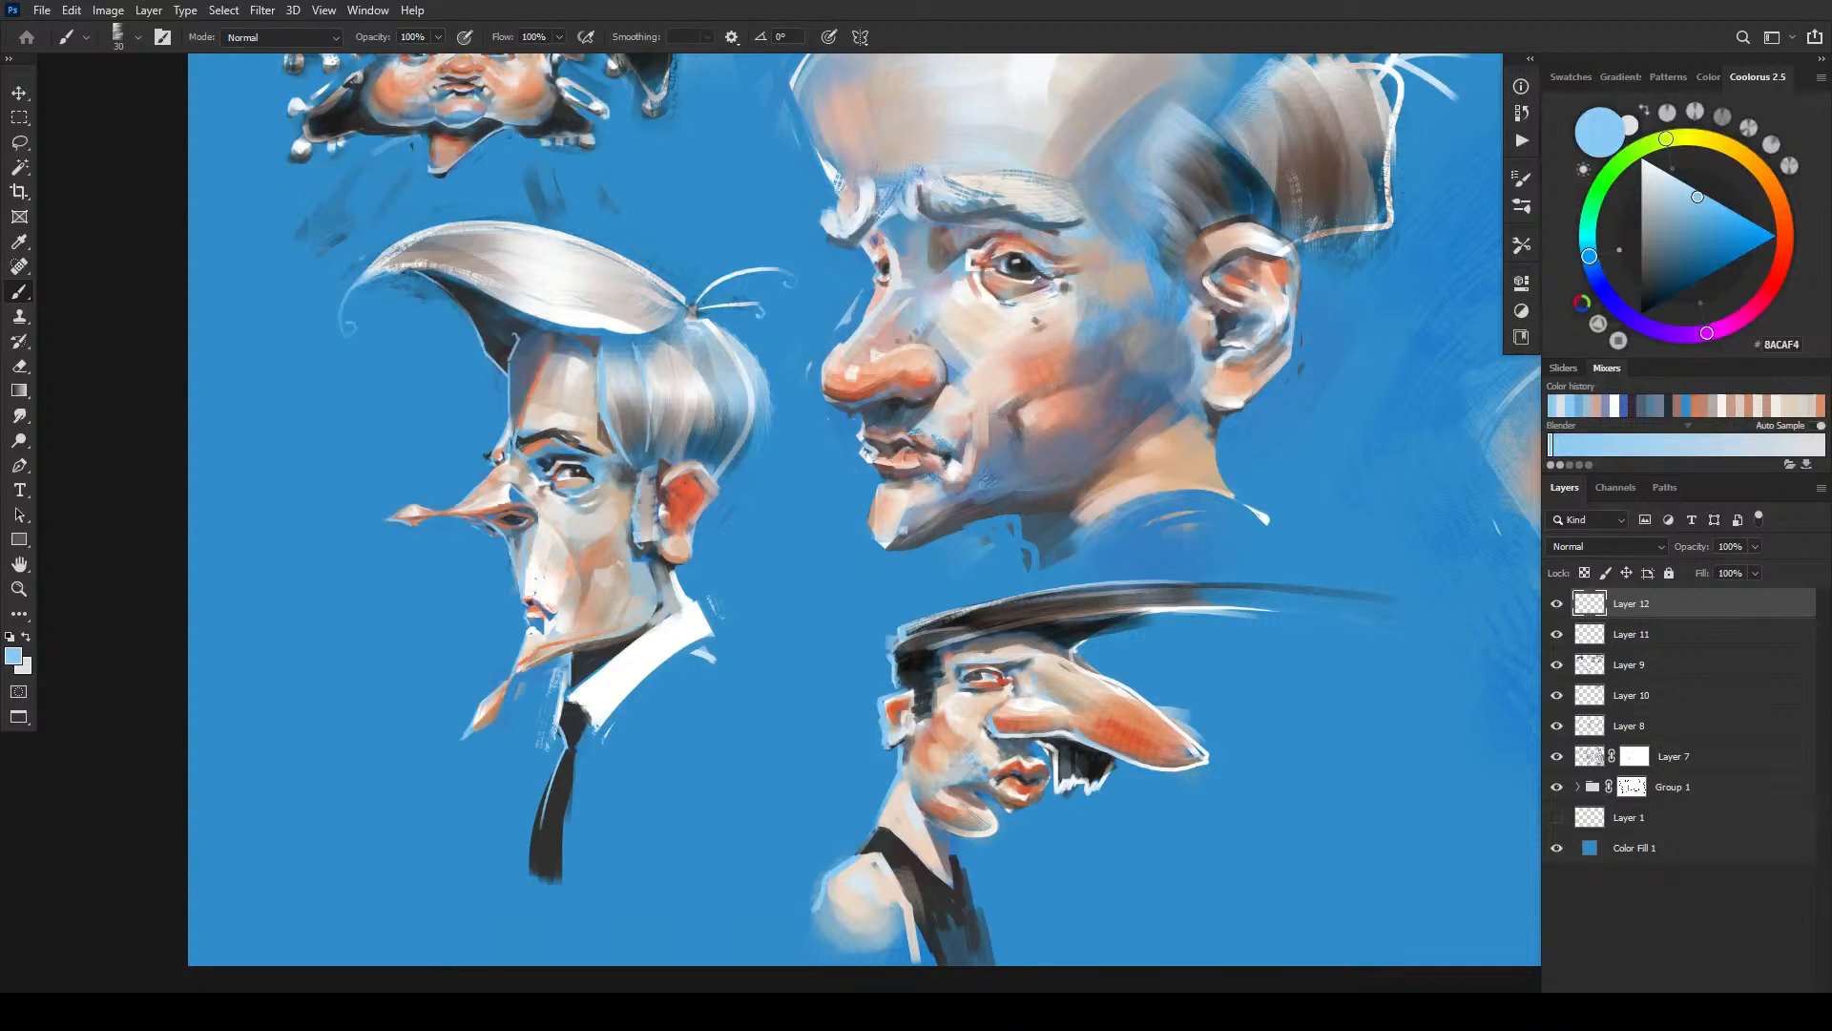
{"action": "left_click_drag", "start_coordinate": [1040, 744], "coordinate": [1055, 792]}
- Accent the small wide-hatted head with light blue 8ACAF4 and touch up beside its headband with darks 283239 and 15100F
{"action": "left_click_drag", "start_coordinate": [538, 658], "coordinate": [653, 700]}
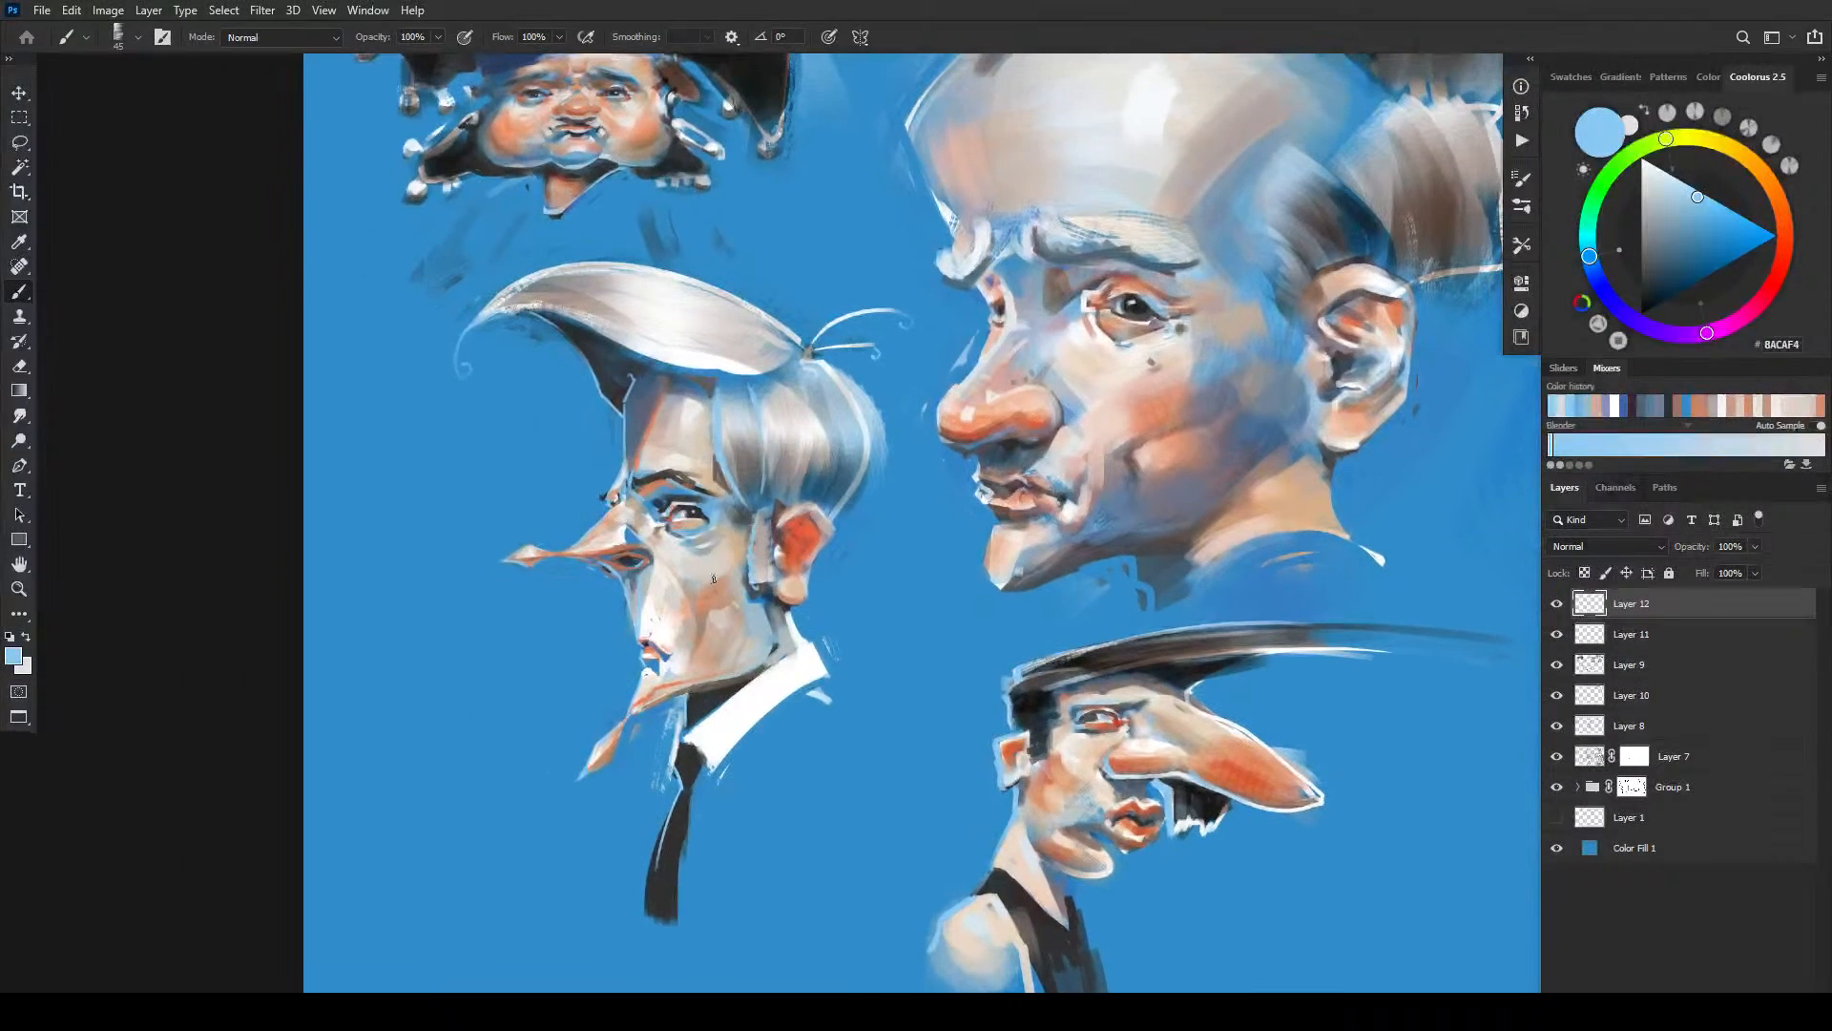
{"action": "left_click_drag", "start_coordinate": [915, 467], "coordinate": [674, 686]}
{"action": "left_click_drag", "start_coordinate": [632, 571], "coordinate": [956, 637]}
{"action": "key", "text": "bracketleft"}
{"action": "key", "text": "bracketleft"}
{"action": "key", "text": "bracketleft"}
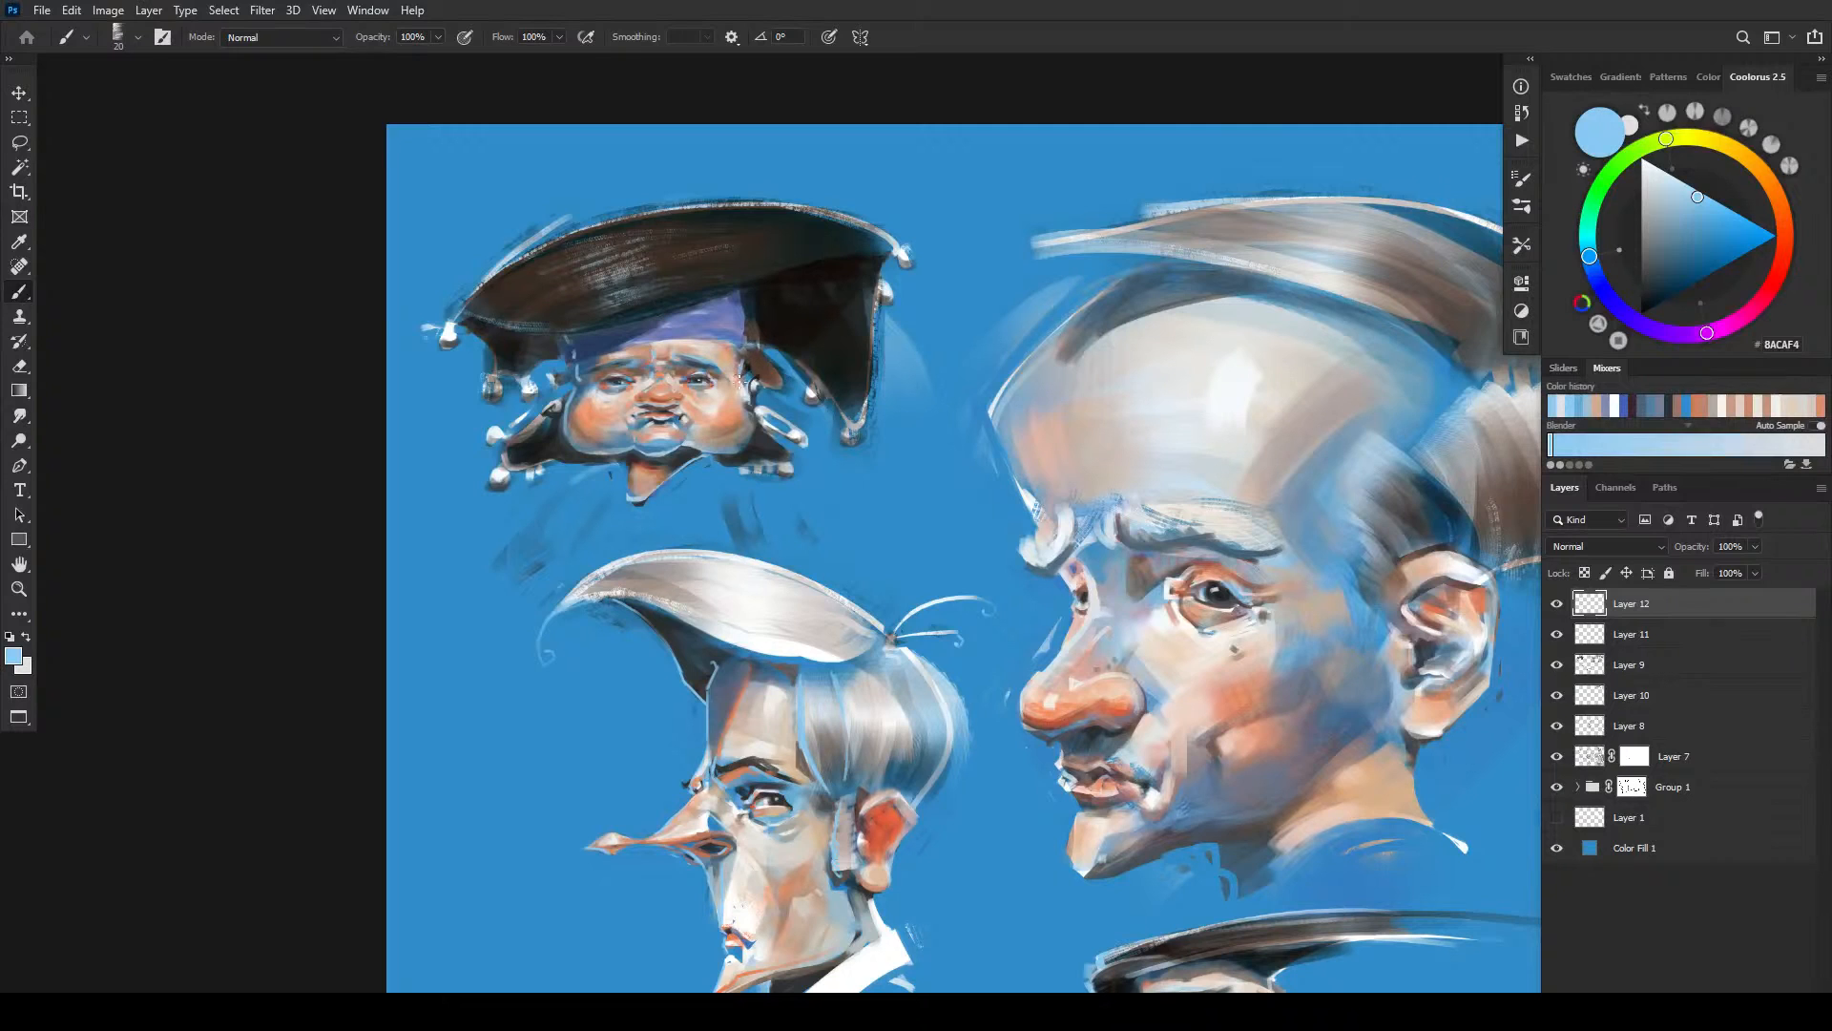
{"action": "left_click_drag", "start_coordinate": [742, 389], "coordinate": [757, 442]}
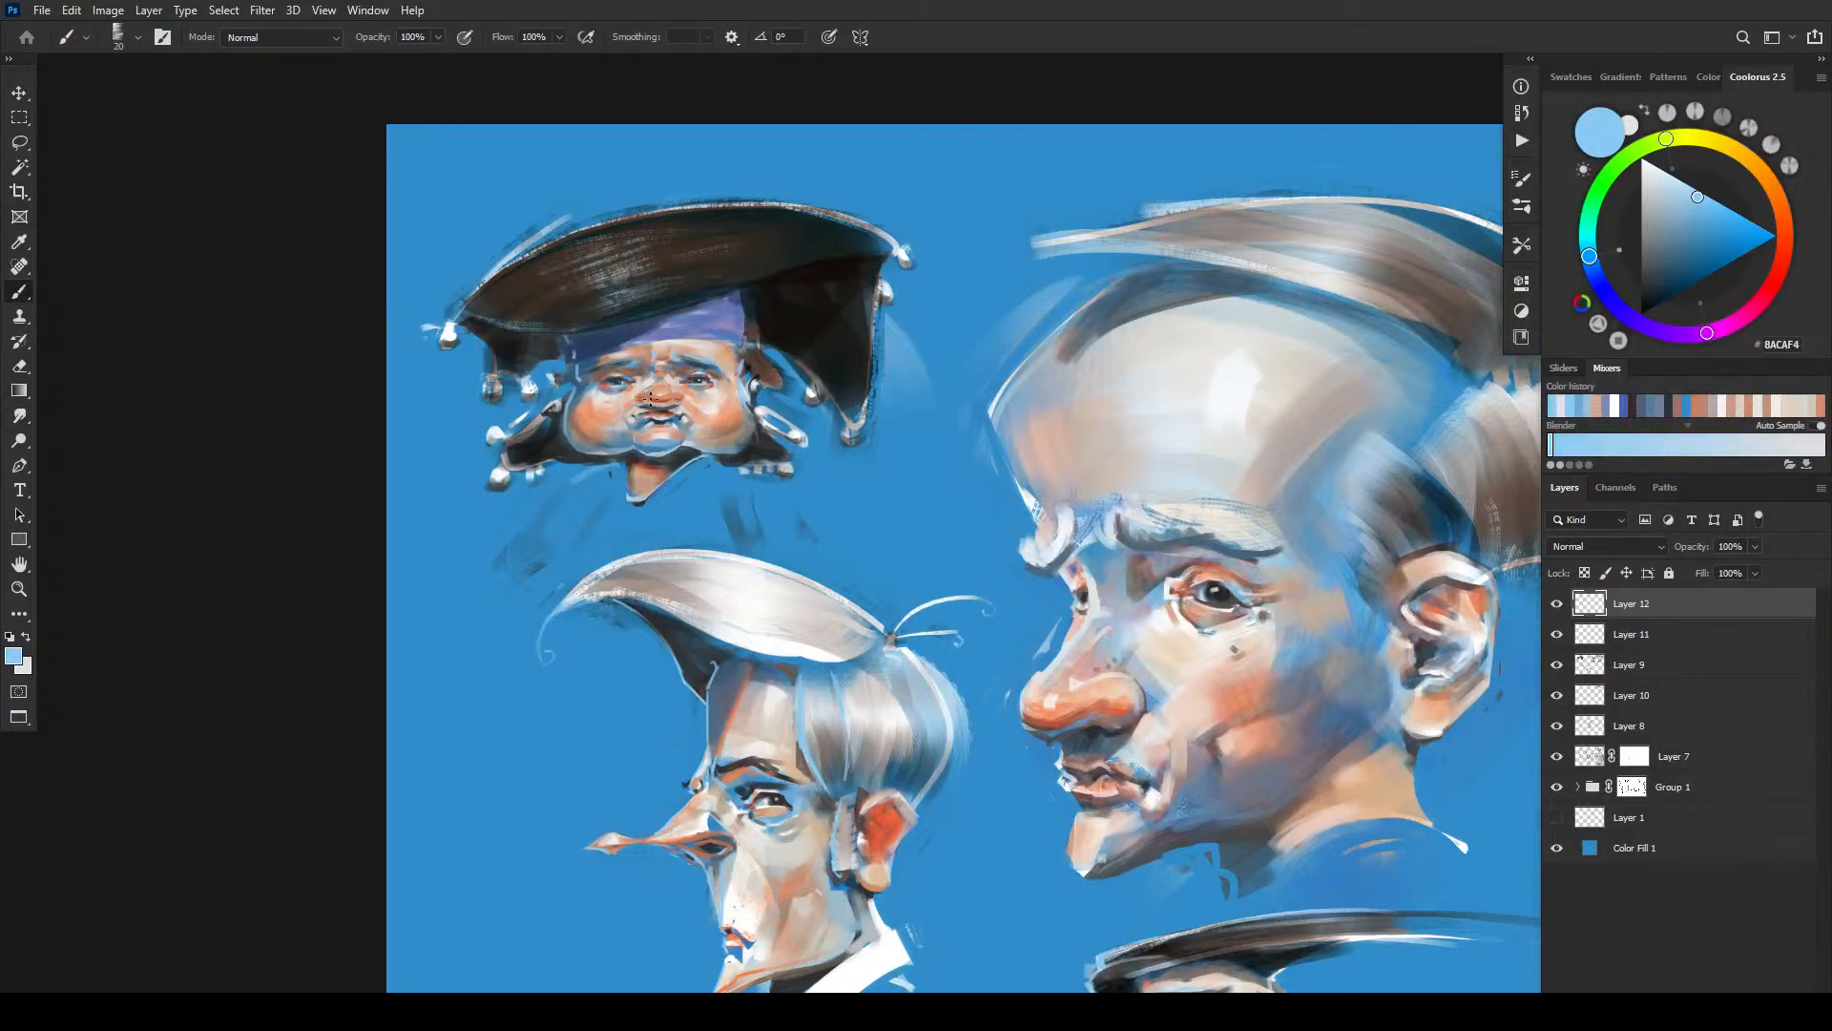
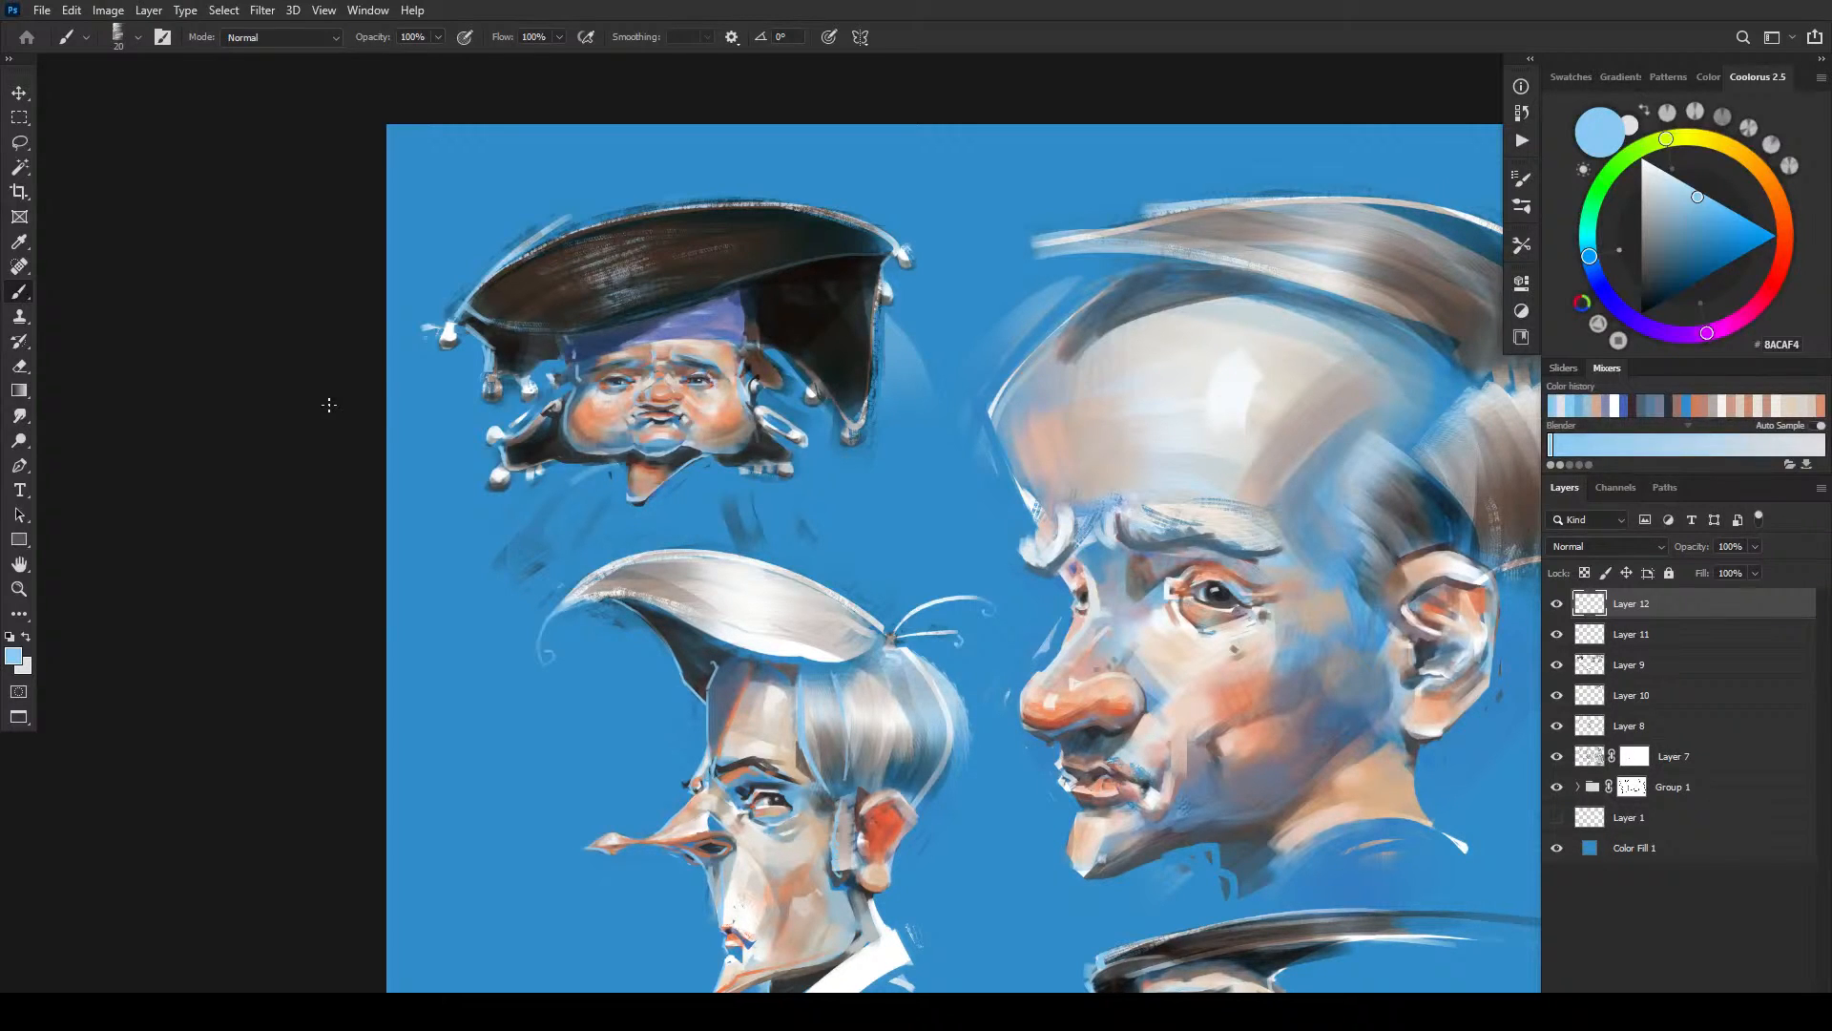
{"action": "mouse_move", "coordinate": [751, 287]}
{"action": "left_mouse_down"}
{"action": "mouse_move", "coordinate": [746, 337]}
{"action": "mouse_move", "coordinate": [769, 300]}
{"action": "left_mouse_up"}
{"action": "left_click", "coordinate": [763, 301], "text": "alt"}
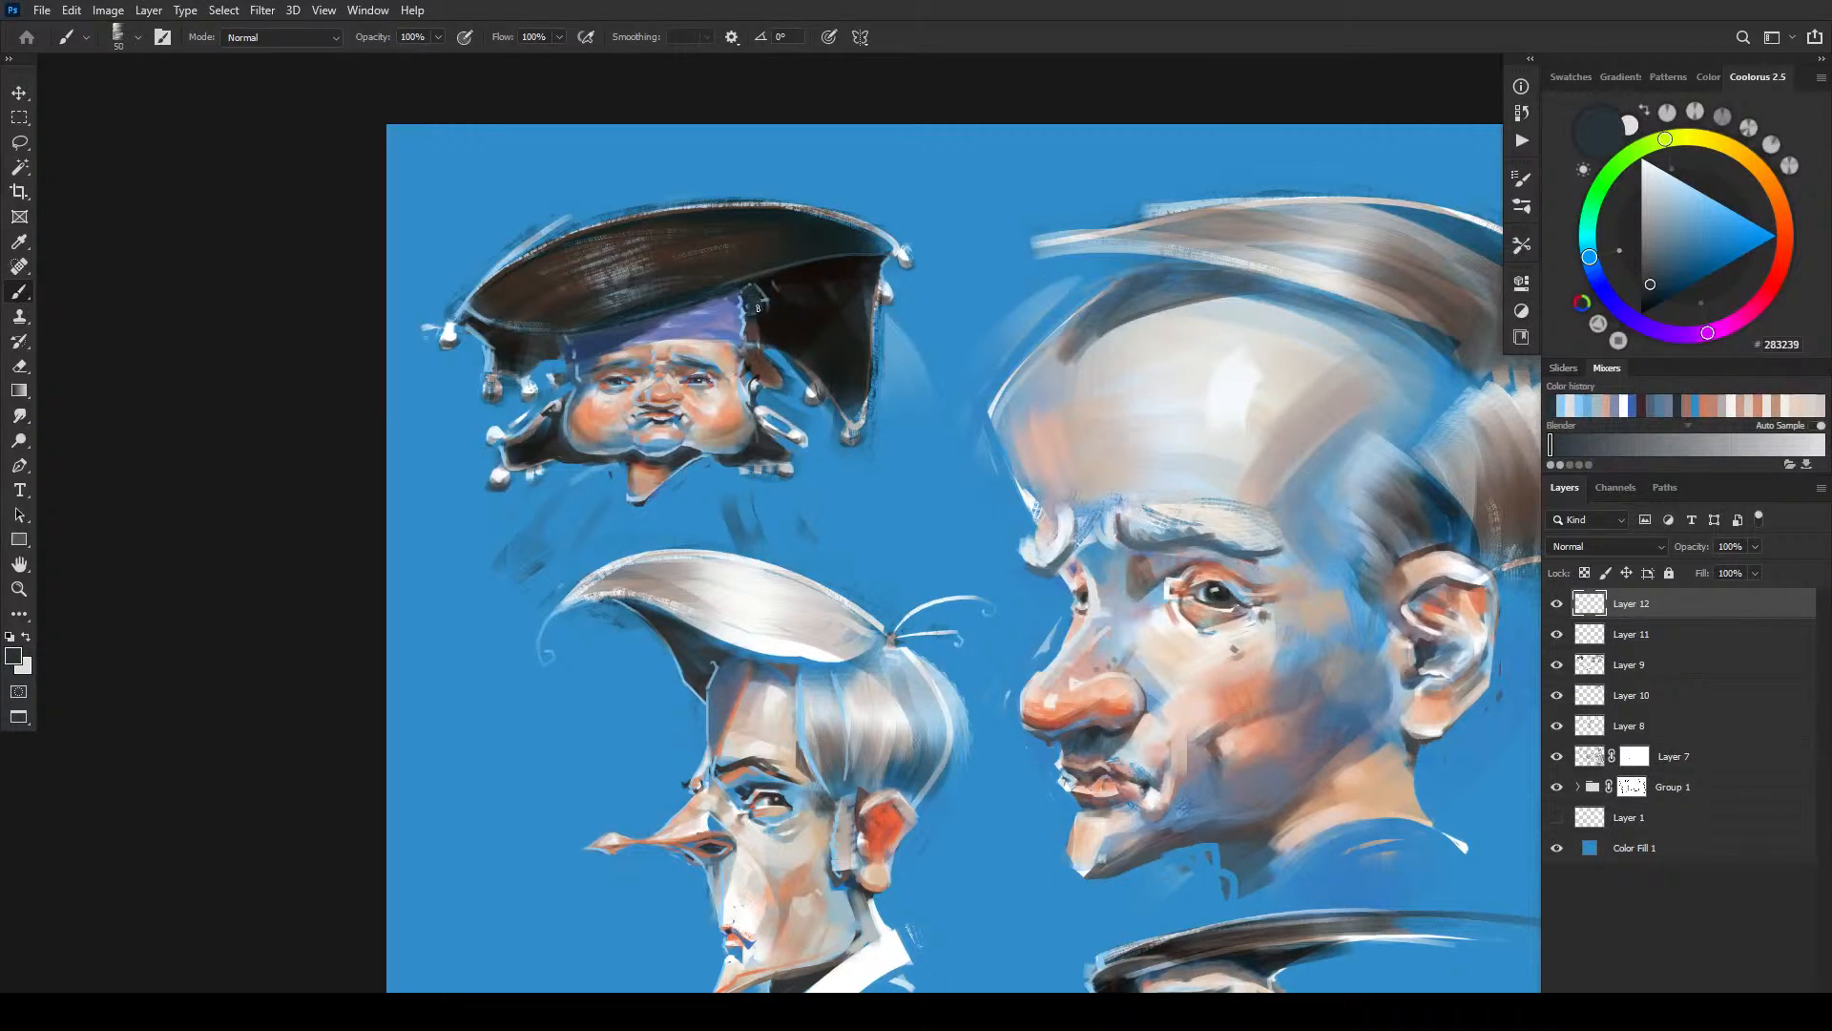
{"action": "left_click", "coordinate": [758, 308], "text": "alt"}
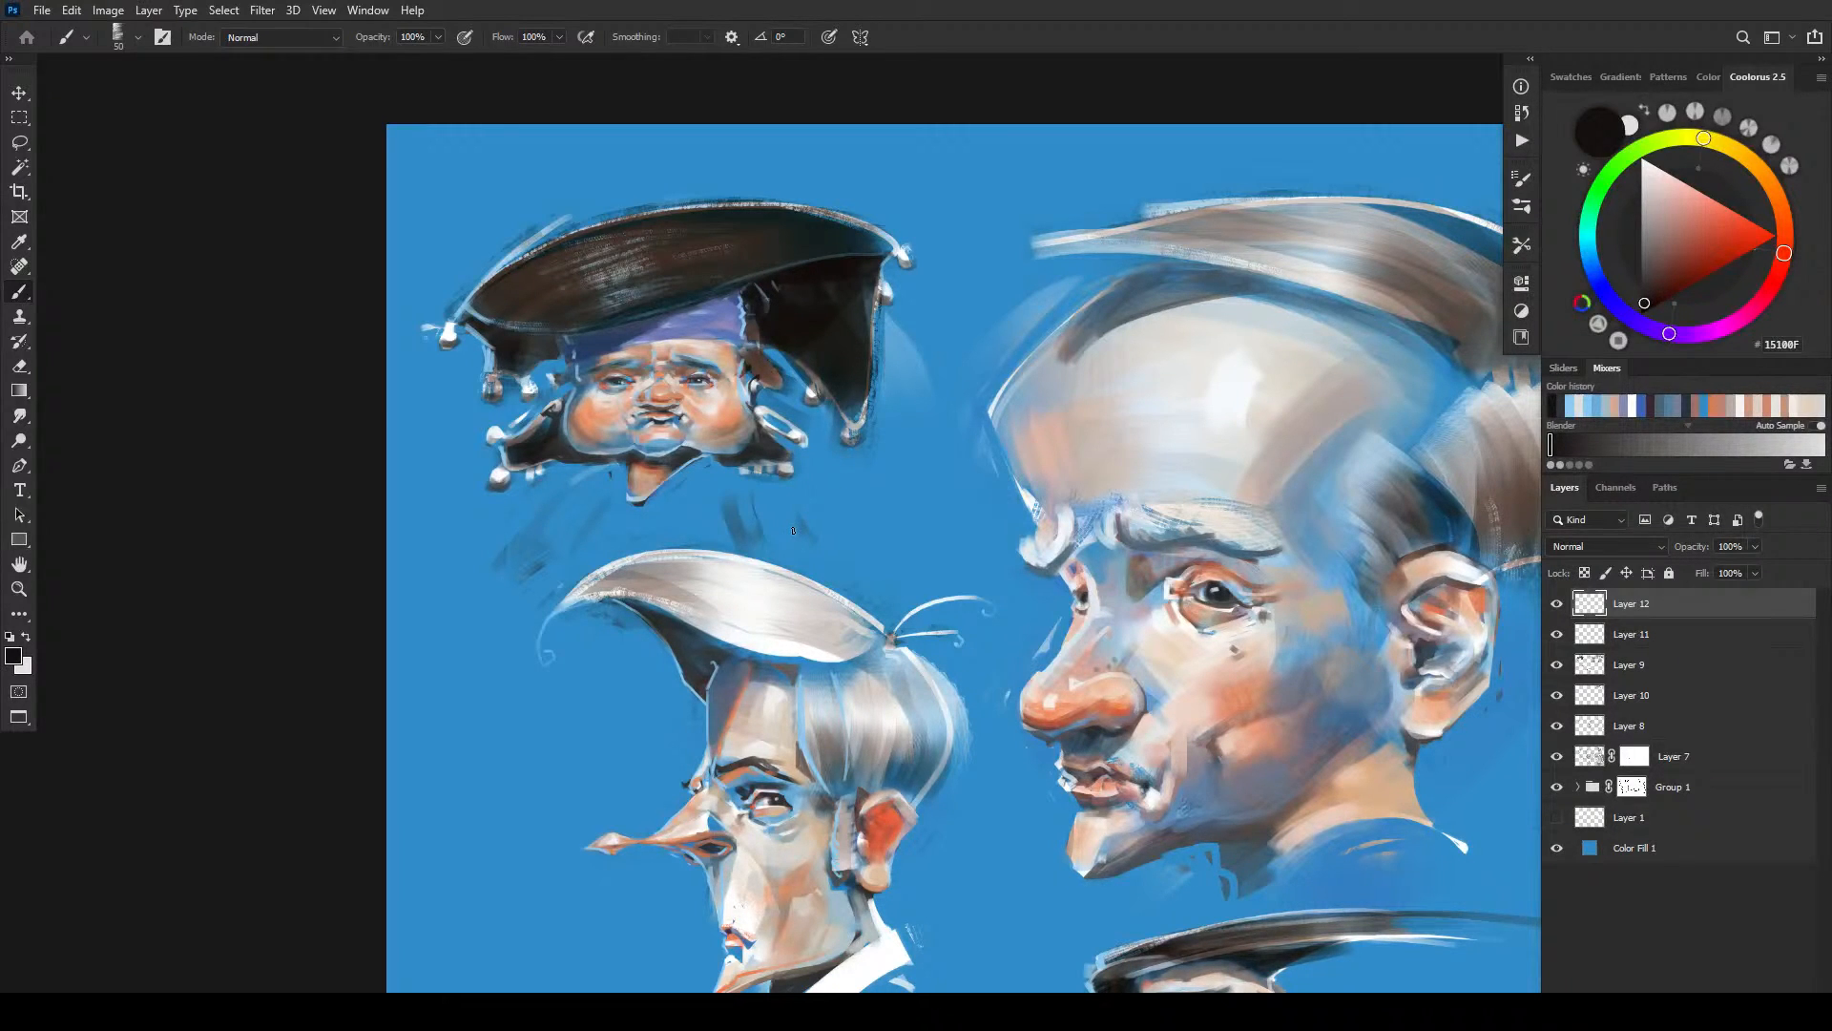
- Cool the shadow under the large profile head's nose with sampled muted blue 5E87A4
{"action": "left_click_drag", "start_coordinate": [1435, 935], "coordinate": [961, 483]}
{"action": "mouse_move", "coordinate": [1121, 315]}
{"action": "left_mouse_down"}
{"action": "mouse_move", "coordinate": [819, 600]}
{"action": "mouse_move", "coordinate": [705, 648]}
{"action": "left_mouse_up"}
{"action": "mouse_move", "coordinate": [811, 556]}
{"action": "left_mouse_down"}
{"action": "mouse_move", "coordinate": [786, 483]}
{"action": "mouse_move", "coordinate": [727, 450]}
{"action": "left_mouse_up"}
{"action": "left_click", "coordinate": [1005, 418], "text": "alt"}
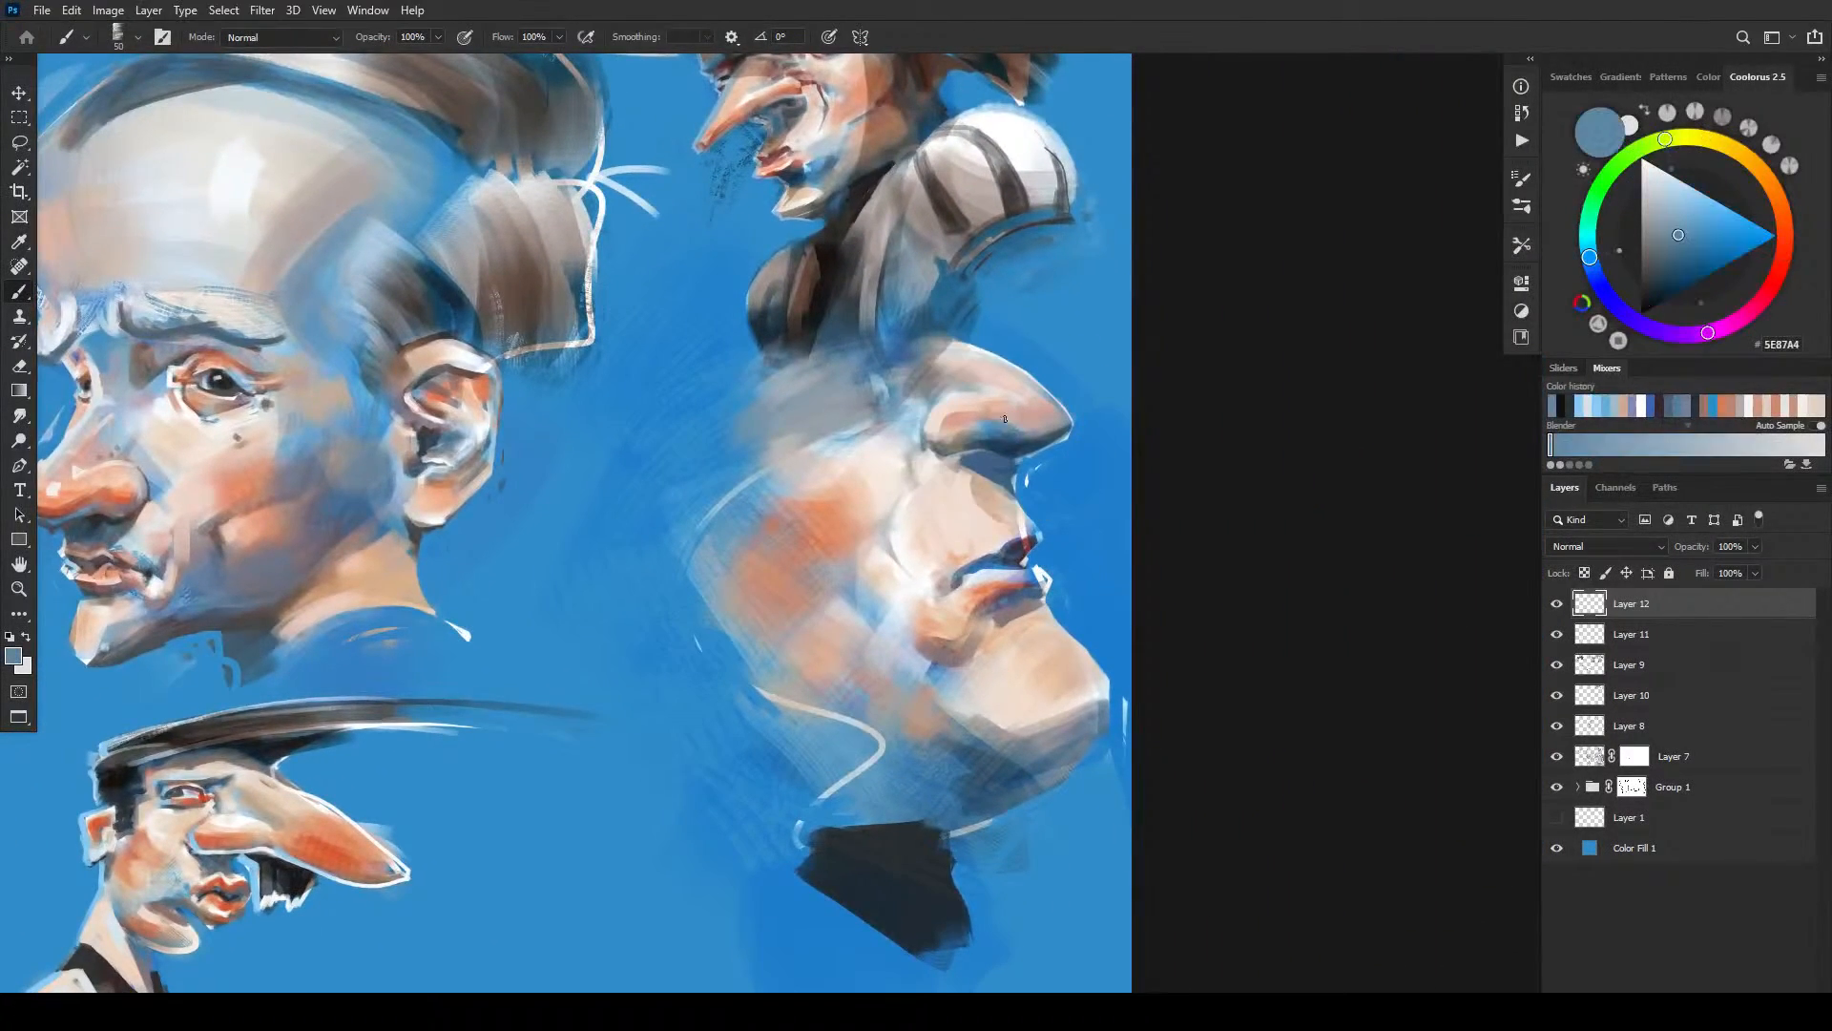
{"action": "left_click_drag", "start_coordinate": [938, 443], "coordinate": [947, 450]}
- Add light blue A4CBED accents around the brown-hatted head's brow and front eye, and sample dark grey 484949 from the hat's shadow
{"action": "left_click_drag", "start_coordinate": [785, 280], "coordinate": [953, 567]}
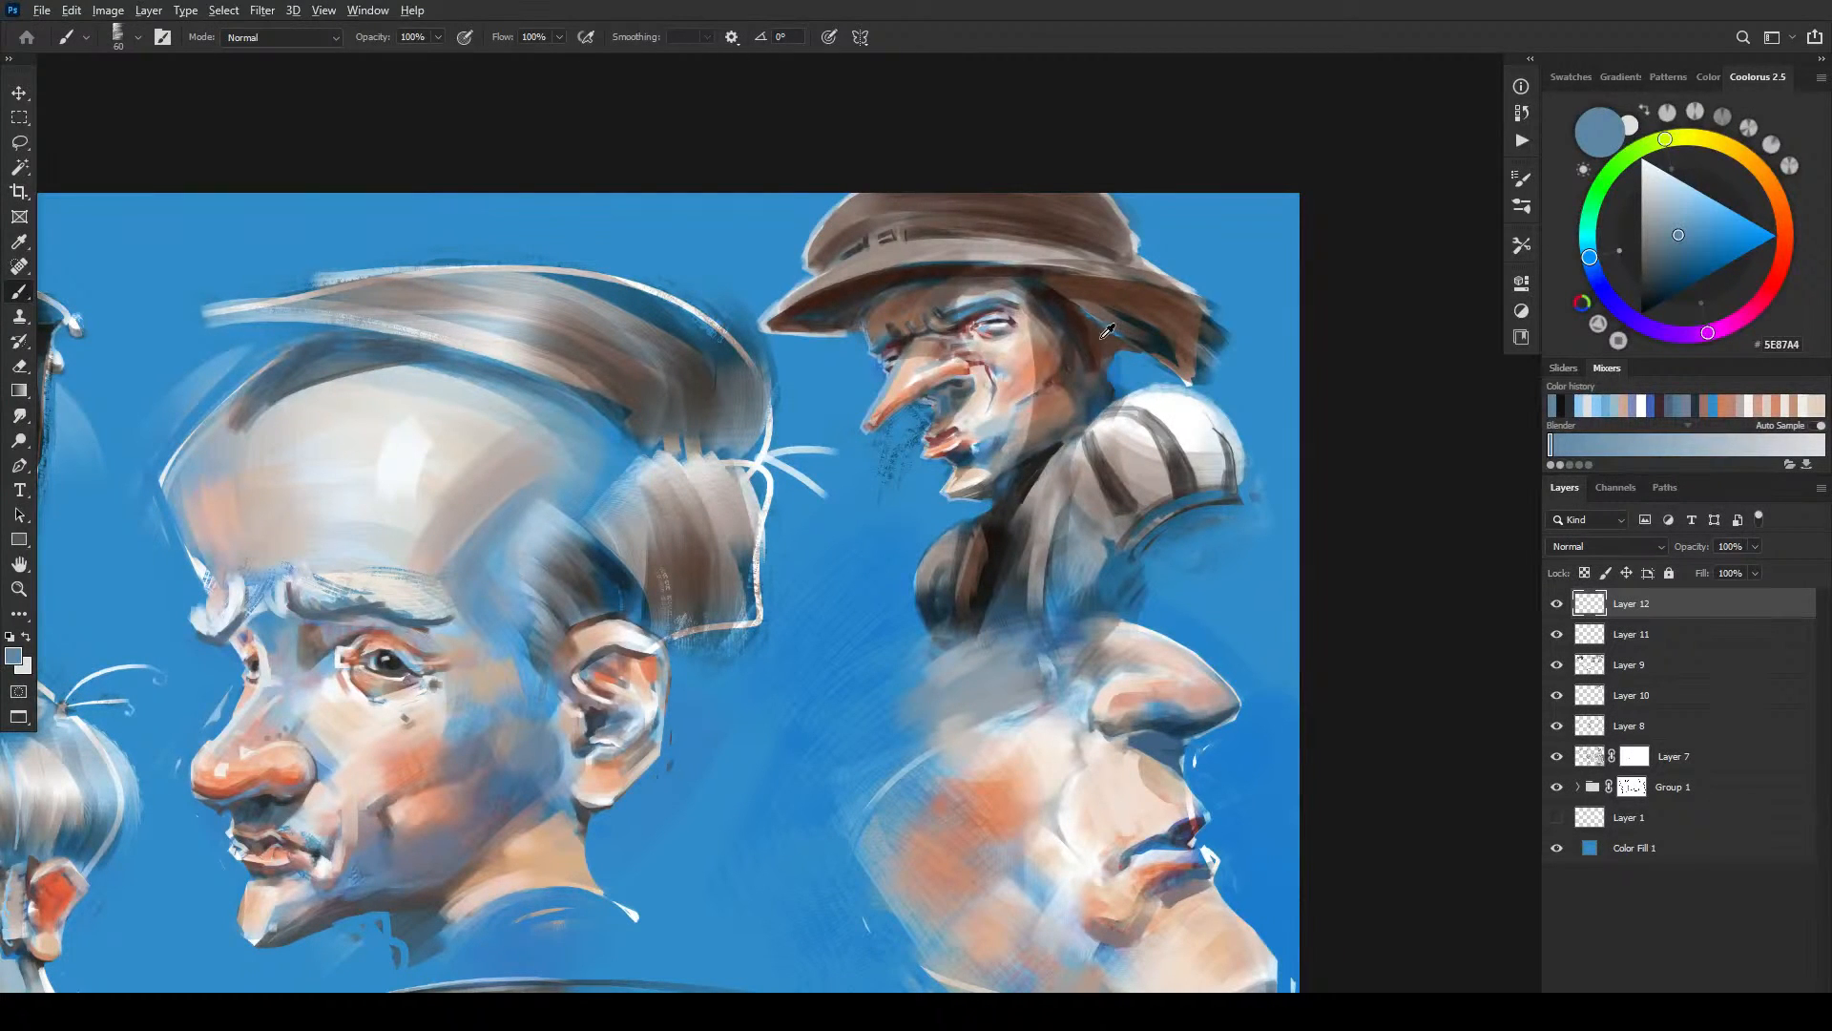
{"action": "left_click", "coordinate": [1046, 388], "text": "alt"}
{"action": "left_click", "coordinate": [1680, 200]}
{"action": "left_click", "coordinate": [1680, 192]}
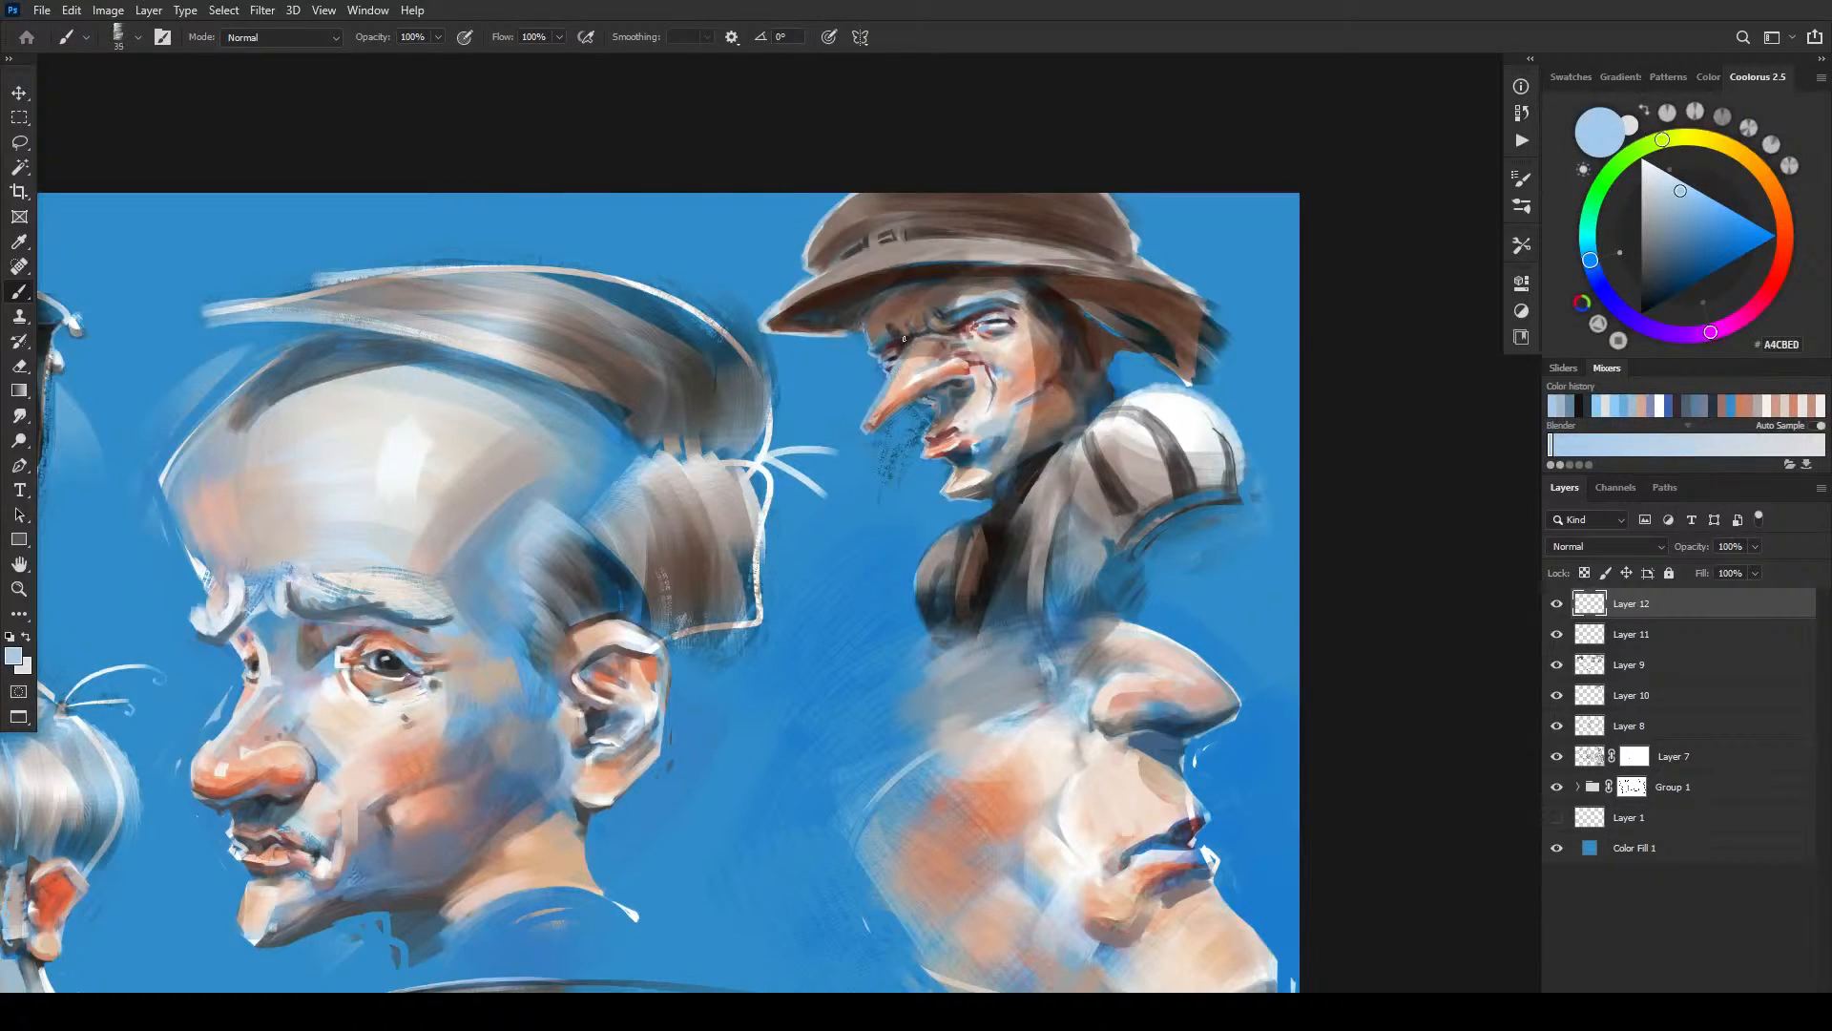
{"action": "left_click", "coordinate": [894, 330]}
{"action": "left_click_drag", "start_coordinate": [864, 304], "coordinate": [873, 345]}
{"action": "left_click", "coordinate": [859, 317], "text": "alt"}
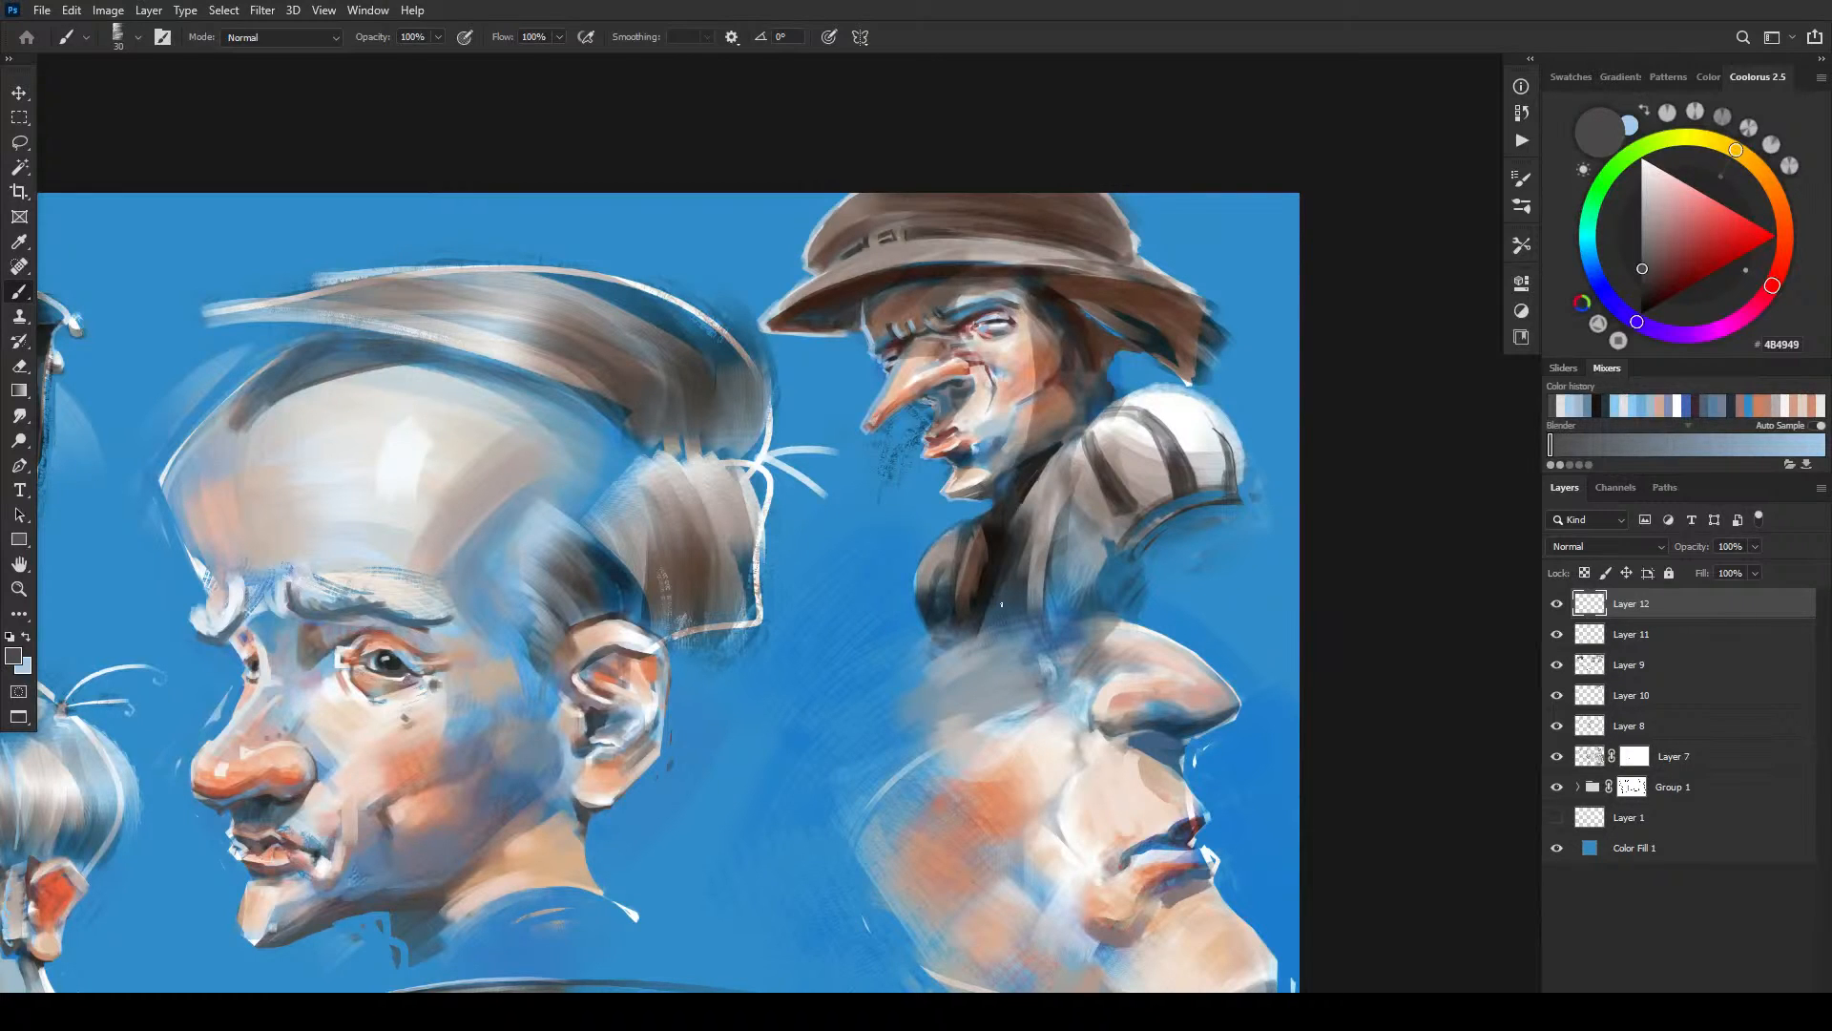
- Paint light blue (A4CBED) edge accents around the mouth, chin and dark shoulder of the character in the brimmed hat
{"action": "key", "text": "bracketleft"}
{"action": "key", "text": "x"}
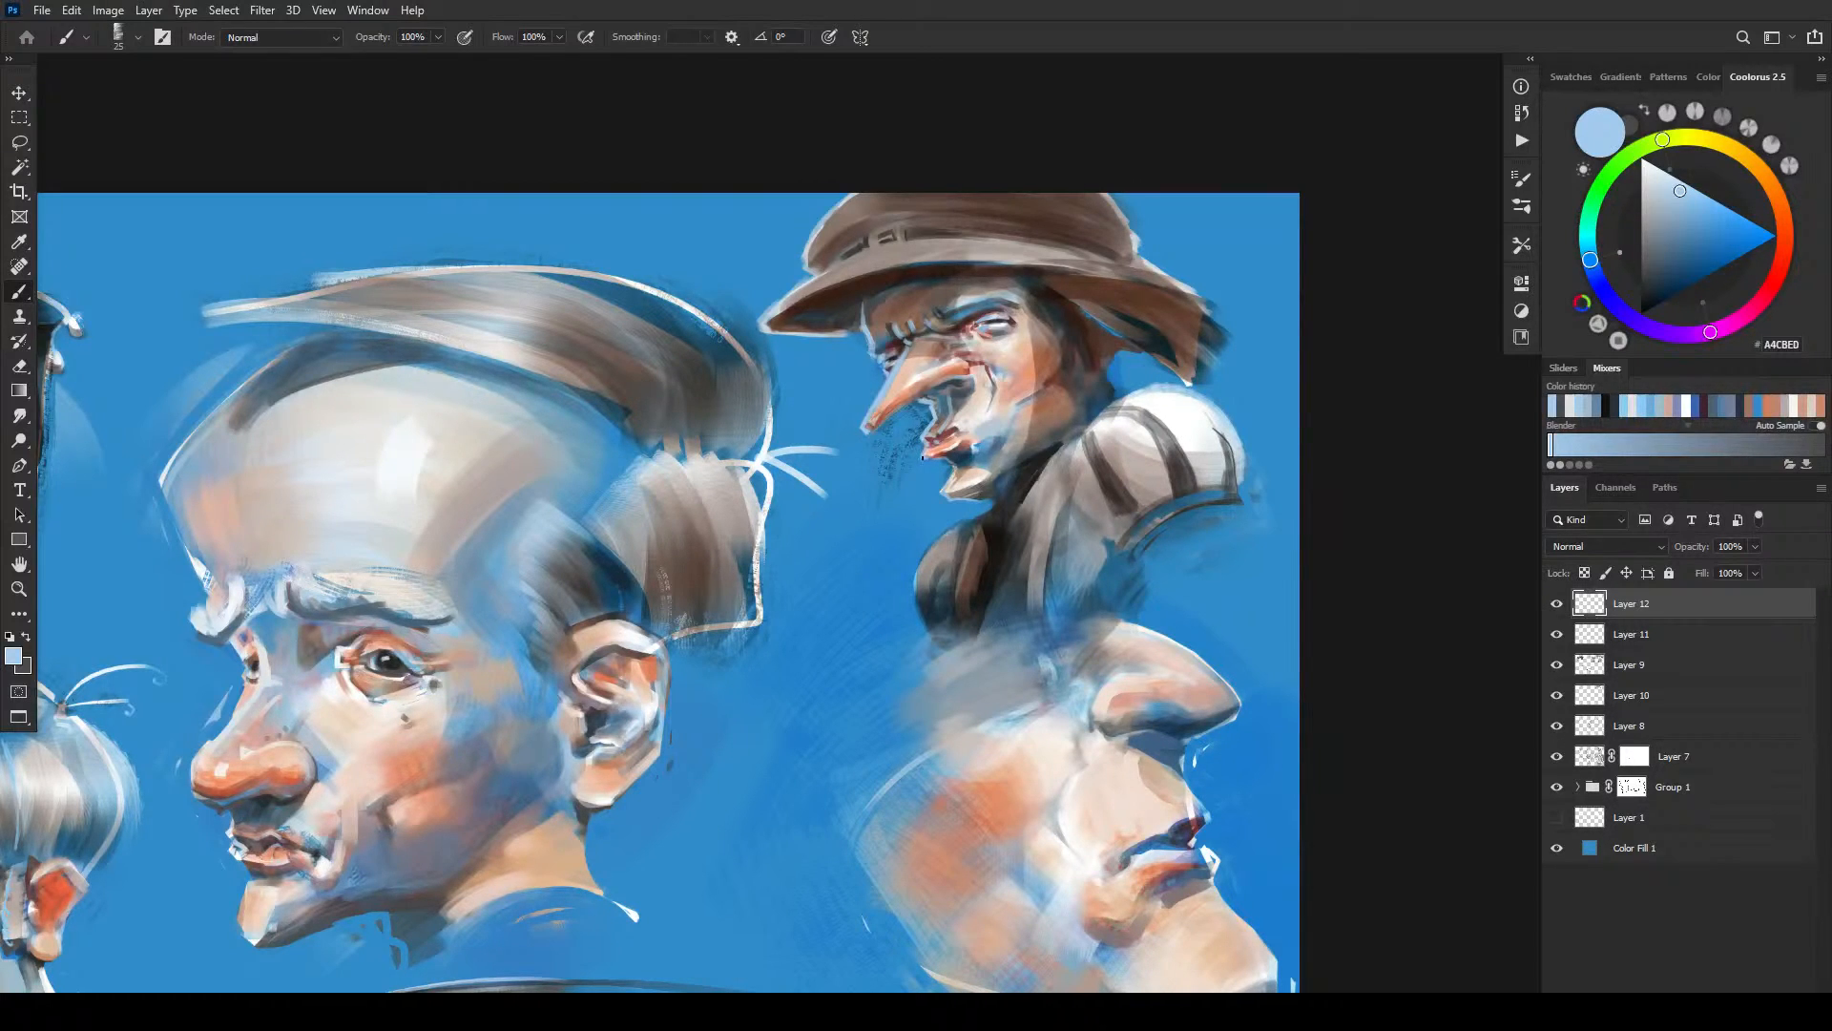
{"action": "left_click_drag", "start_coordinate": [955, 465], "coordinate": [943, 489]}
{"action": "mouse_move", "coordinate": [970, 522]}
{"action": "left_mouse_down"}
{"action": "mouse_move", "coordinate": [925, 552]}
{"action": "mouse_move", "coordinate": [906, 615]}
{"action": "left_mouse_up"}
{"action": "key", "text": "e"}
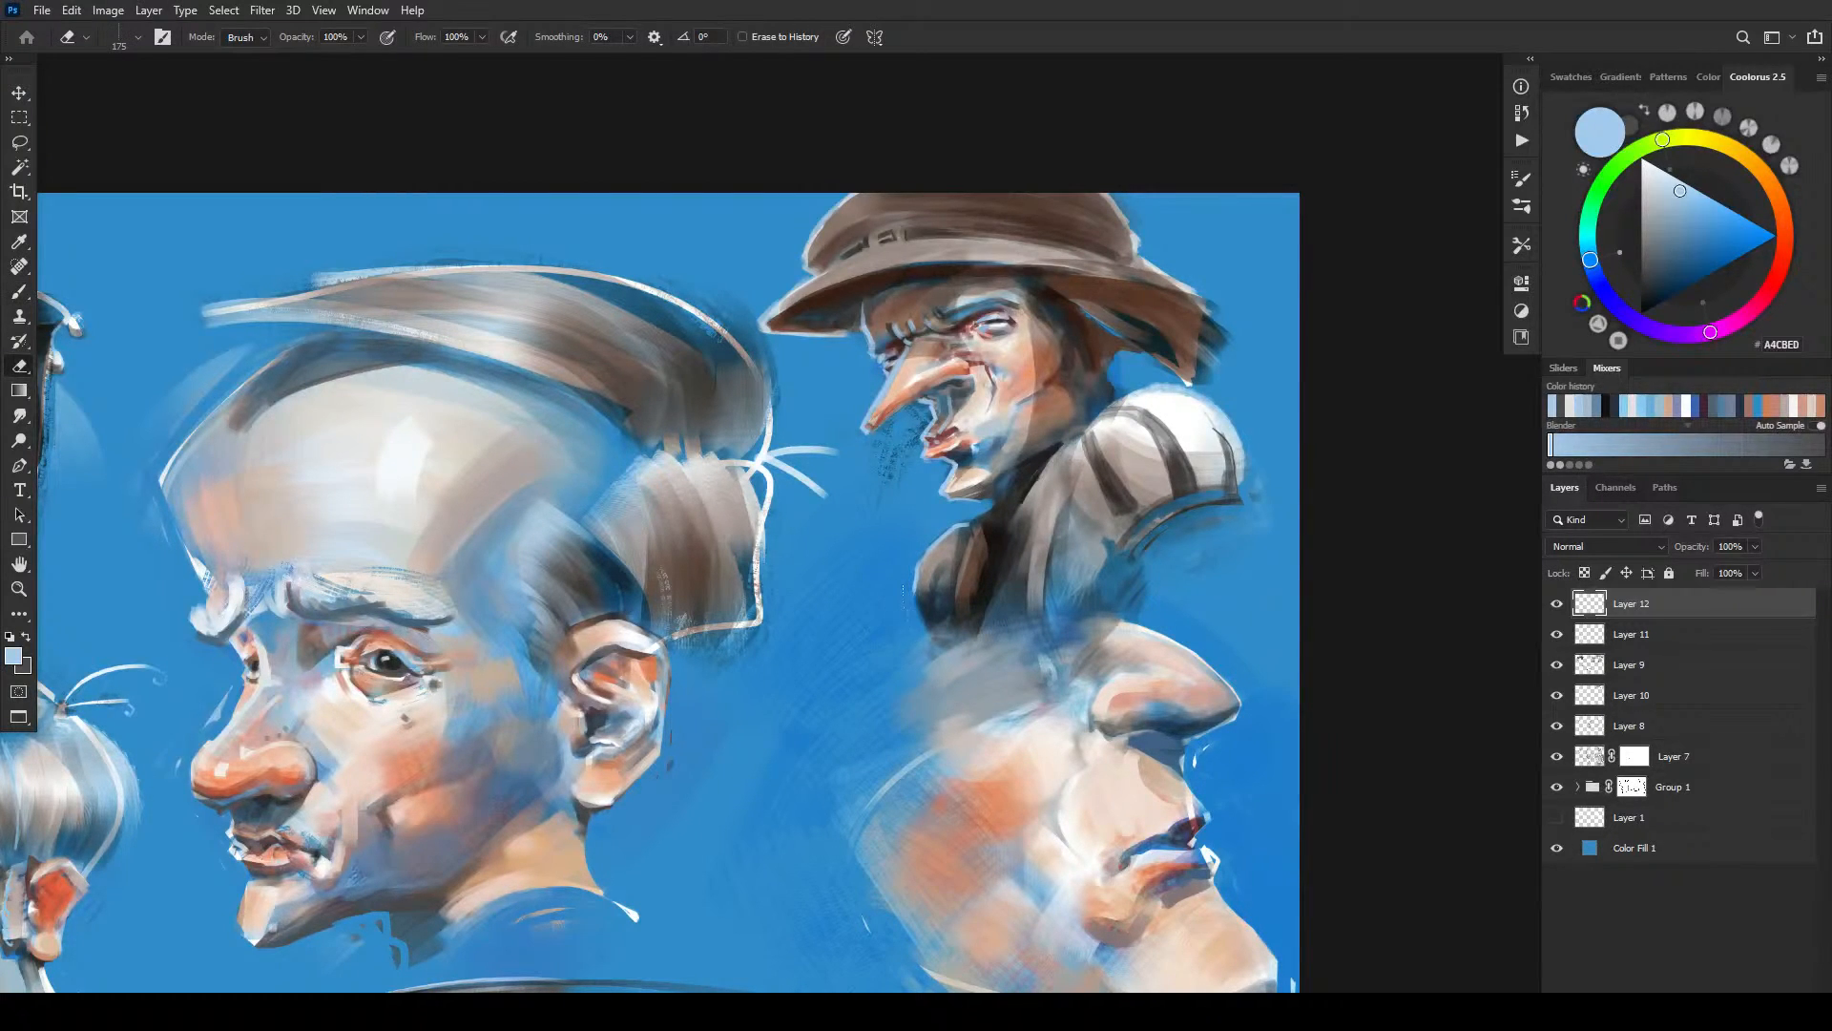
- Continue the light blue edge lines along the puffed sleeve and the front brim of the hat
{"action": "key", "text": "b"}
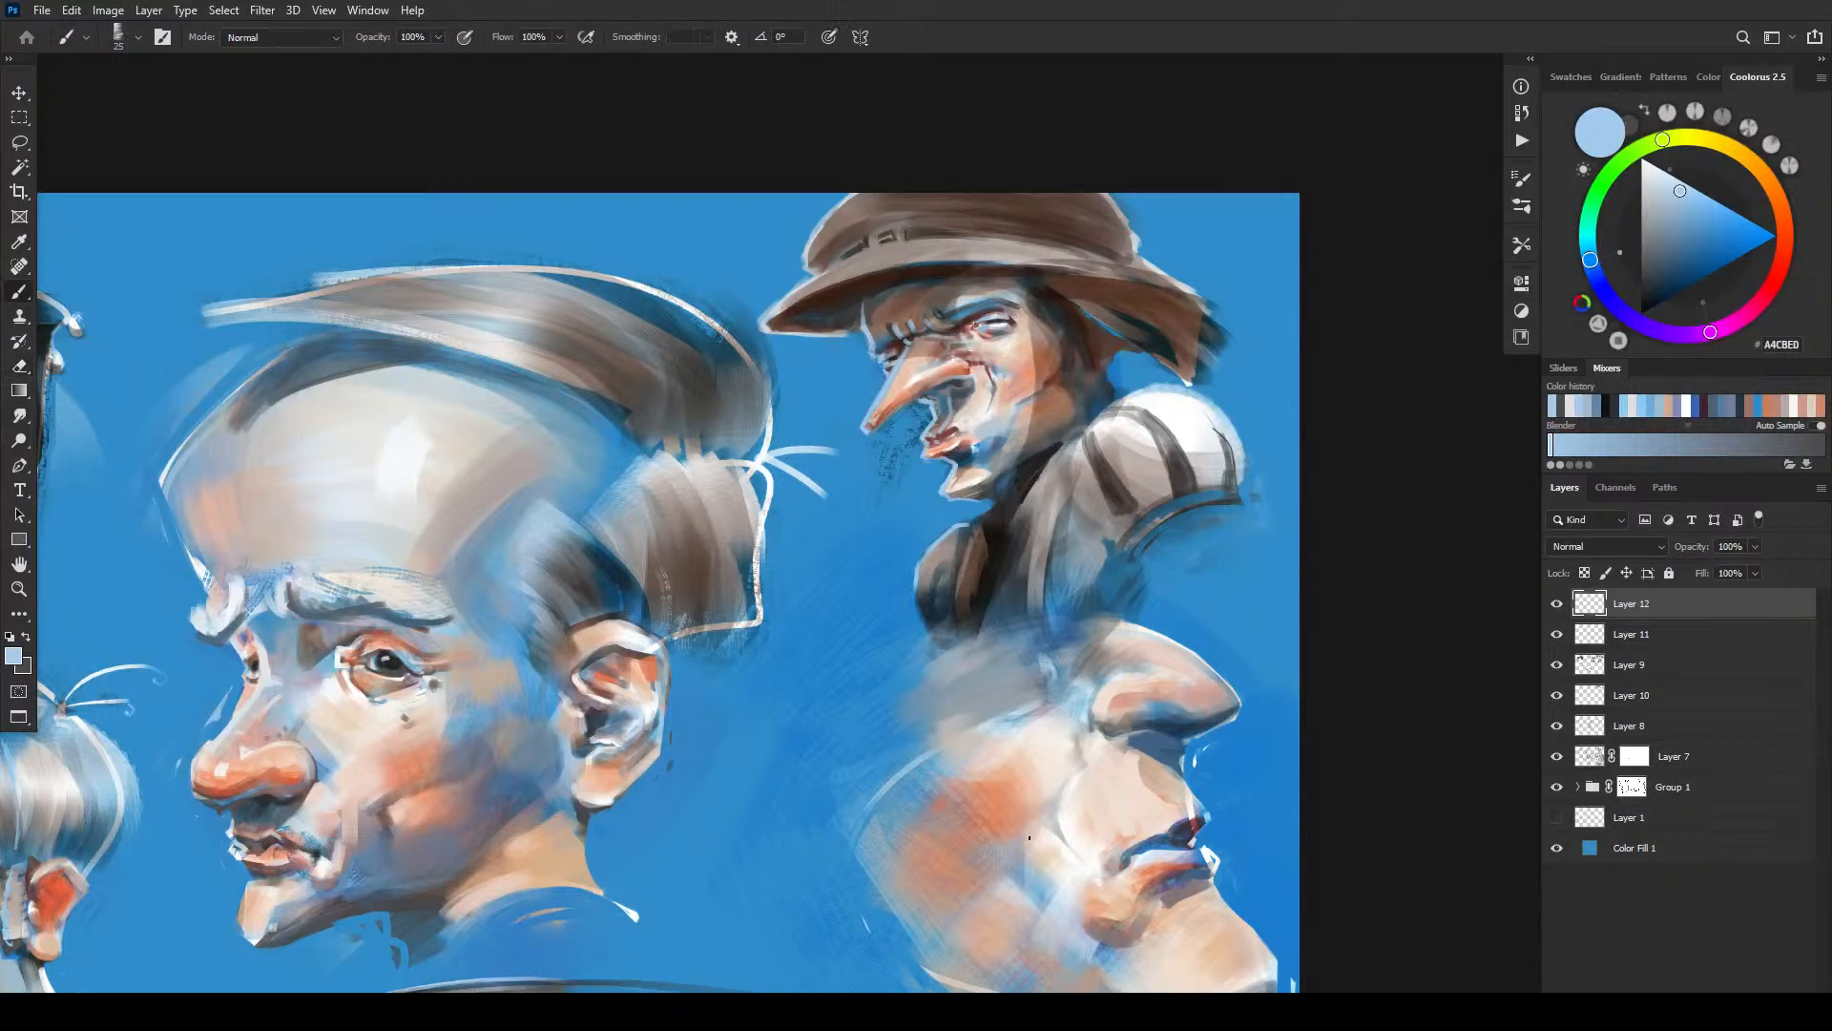
{"action": "left_click_drag", "start_coordinate": [958, 543], "coordinate": [938, 600]}
{"action": "left_click_drag", "start_coordinate": [1071, 464], "coordinate": [1079, 505]}
{"action": "left_click_drag", "start_coordinate": [761, 329], "coordinate": [870, 265]}
{"action": "left_click_drag", "start_coordinate": [770, 323], "coordinate": [911, 259]}
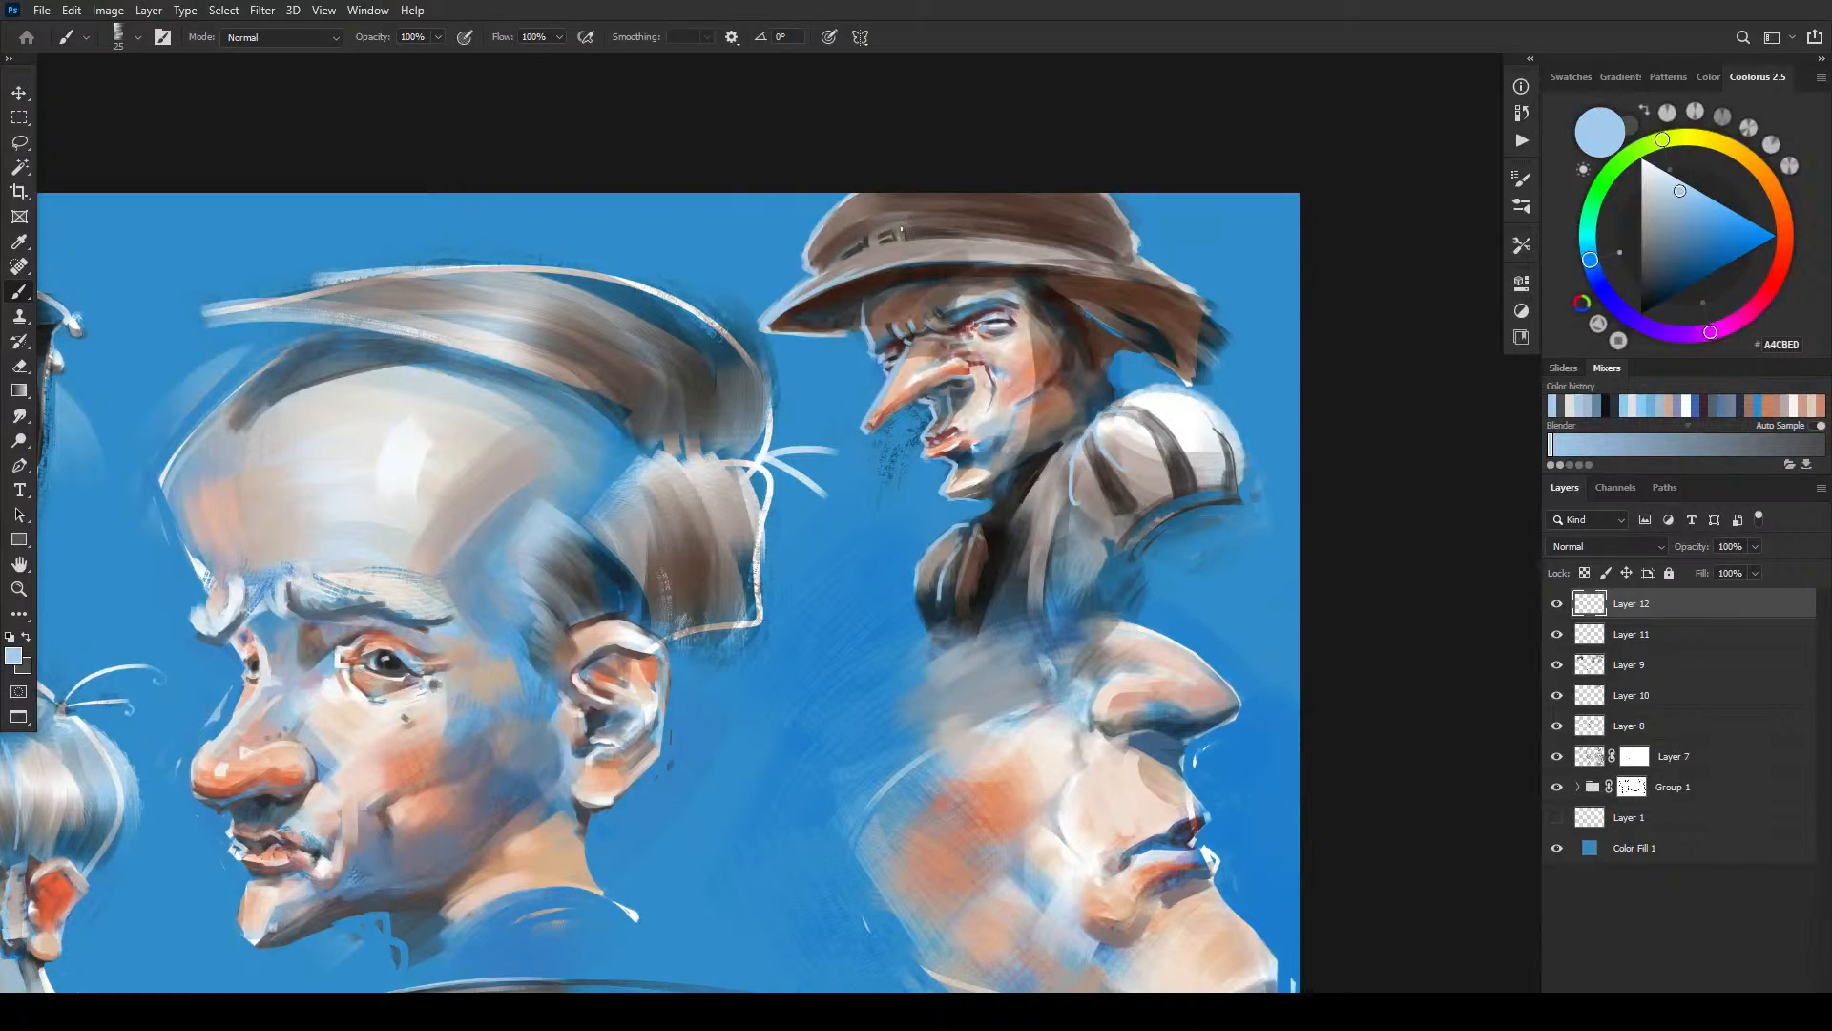
- Outline the hat buckle in light blue and begin coloring it with dark olive-yellow (78672A)
{"action": "left_click_drag", "start_coordinate": [867, 236], "coordinate": [895, 235]}
{"action": "left_click", "coordinate": [1704, 138]}
{"action": "left_click_drag", "start_coordinate": [1679, 249], "coordinate": [1683, 264]}
{"action": "left_click", "coordinate": [1730, 146]}
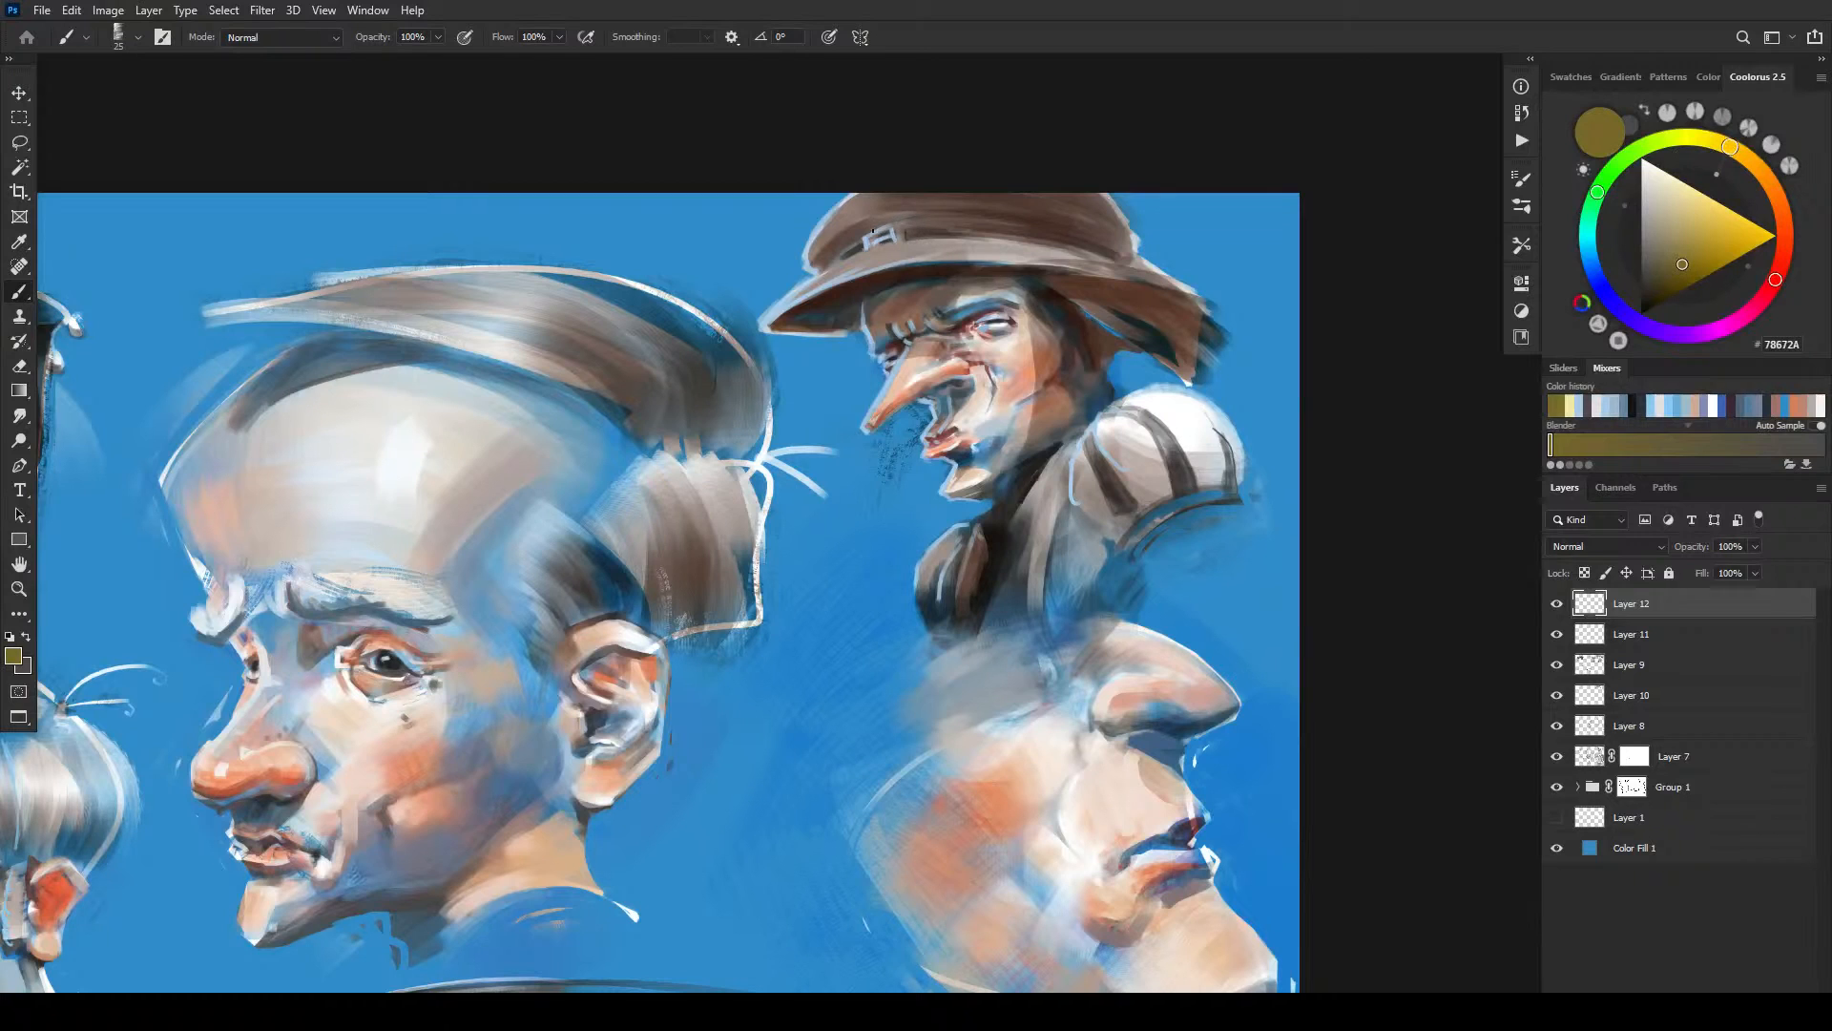
- Color the hat buckle's frame with gold (BD9E48) and a deeper orange-gold (A7792A)
{"action": "left_click", "coordinate": [1694, 232]}
{"action": "left_click_drag", "start_coordinate": [1695, 232], "coordinate": [1703, 234]}
{"action": "left_click", "coordinate": [1739, 152]}
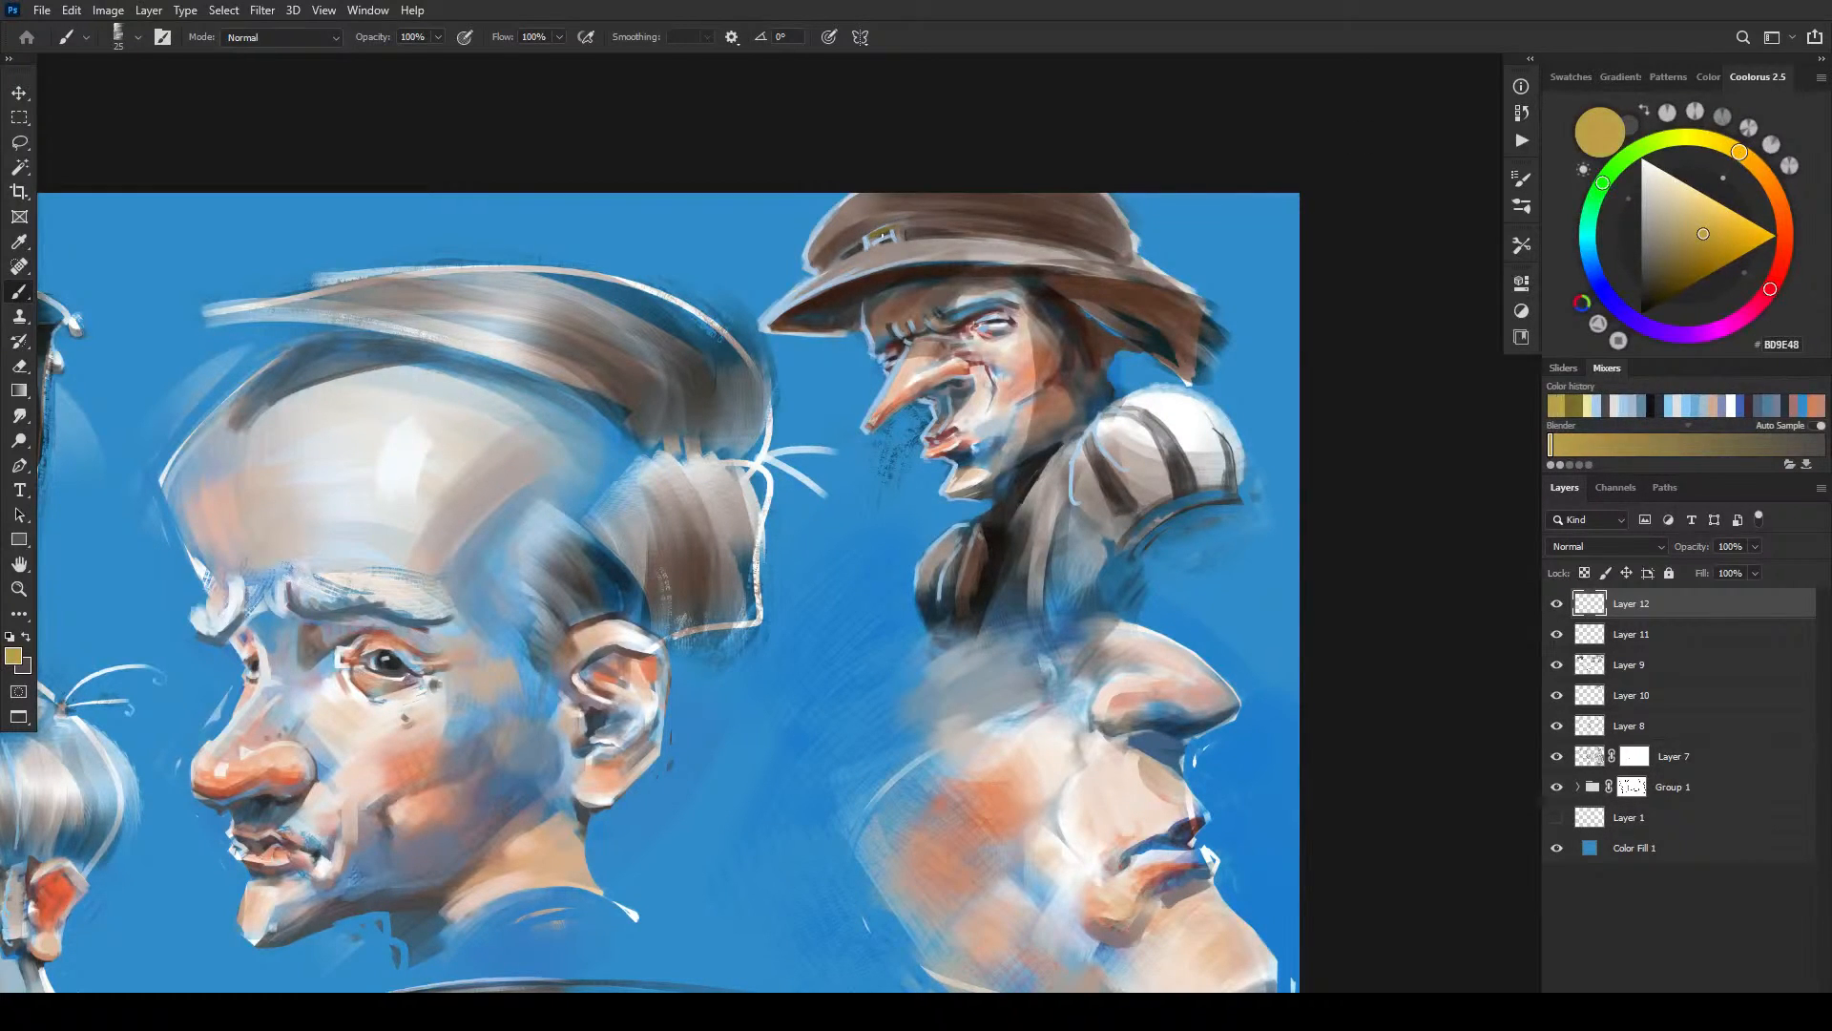
{"action": "left_click_drag", "start_coordinate": [870, 233], "coordinate": [871, 232]}
{"action": "left_click", "coordinate": [1708, 250]}
{"action": "left_click", "coordinate": [1755, 165]}
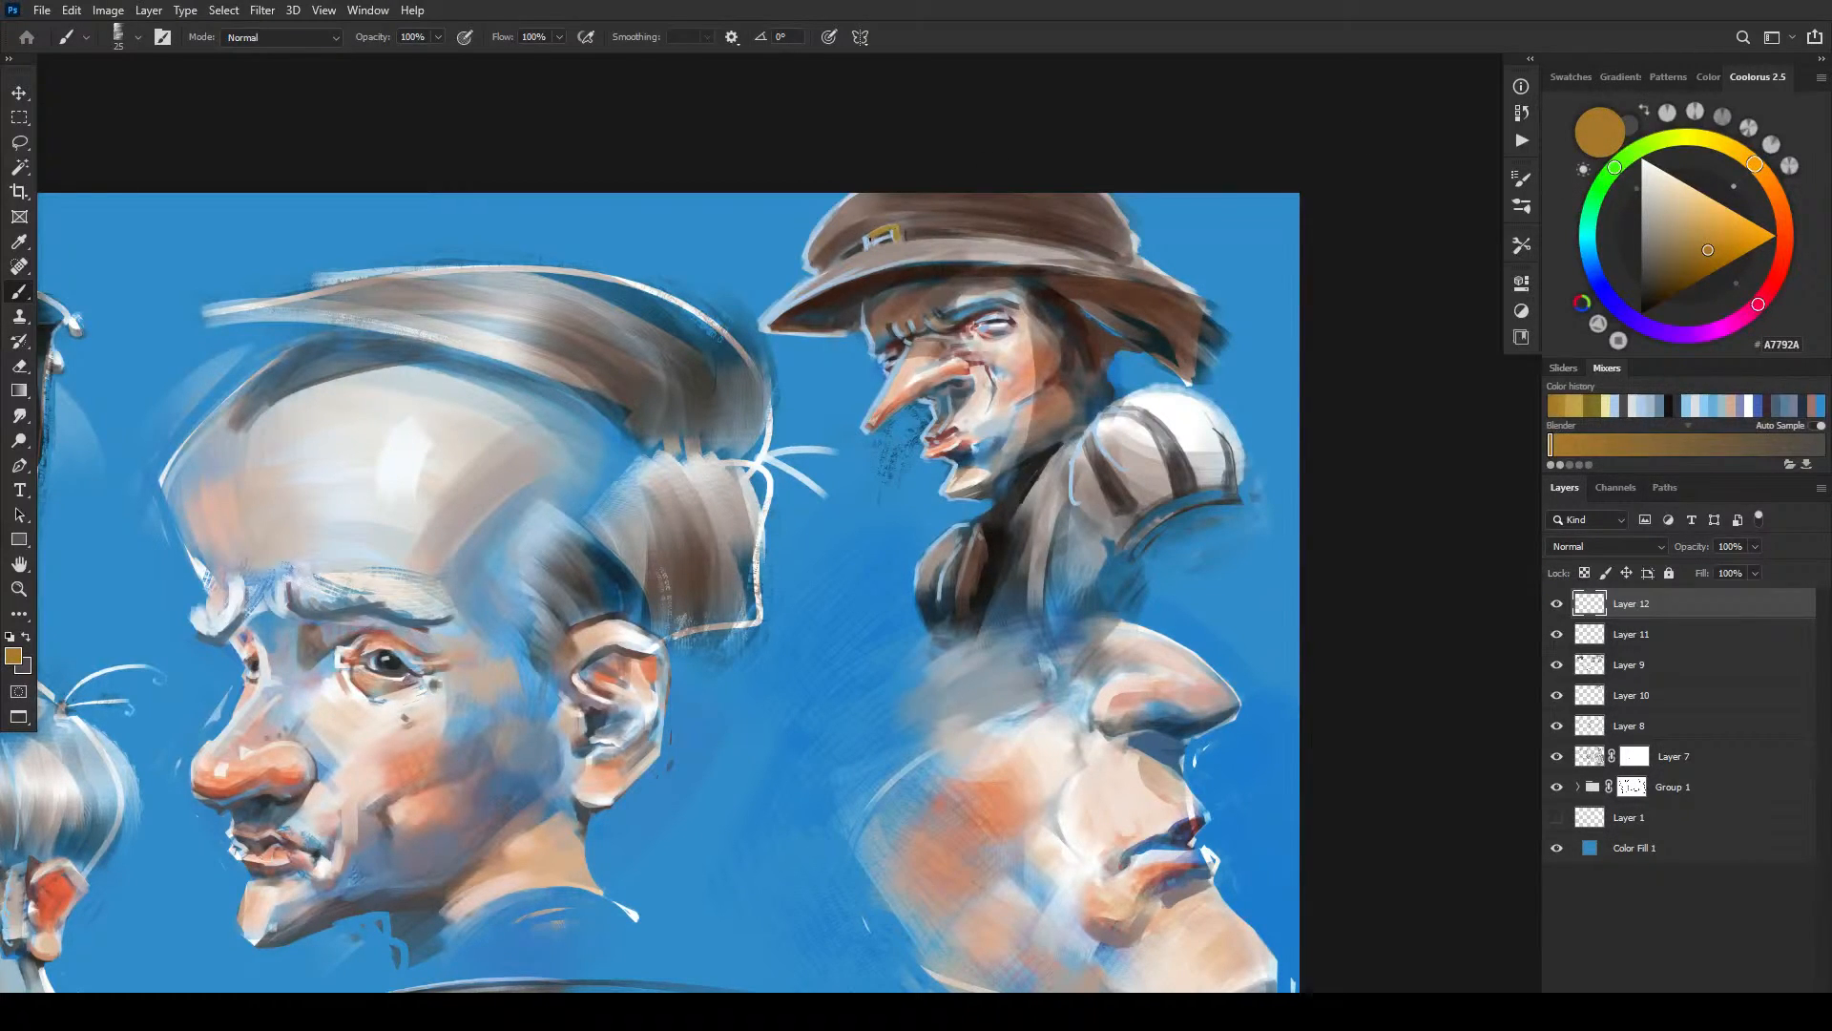
{"action": "left_click_drag", "start_coordinate": [885, 241], "coordinate": [884, 239]}
- Paint fine teal (327A79) and dark teal (18403F) reflections on the hat buckle with a smaller brush
{"action": "left_click", "coordinate": [1592, 239]}
{"action": "left_click_drag", "start_coordinate": [1700, 233], "coordinate": [1679, 261]}
{"action": "key", "text": "bracketleft"}
{"action": "key", "text": "bracketleft"}
{"action": "key", "text": "bracketleft"}
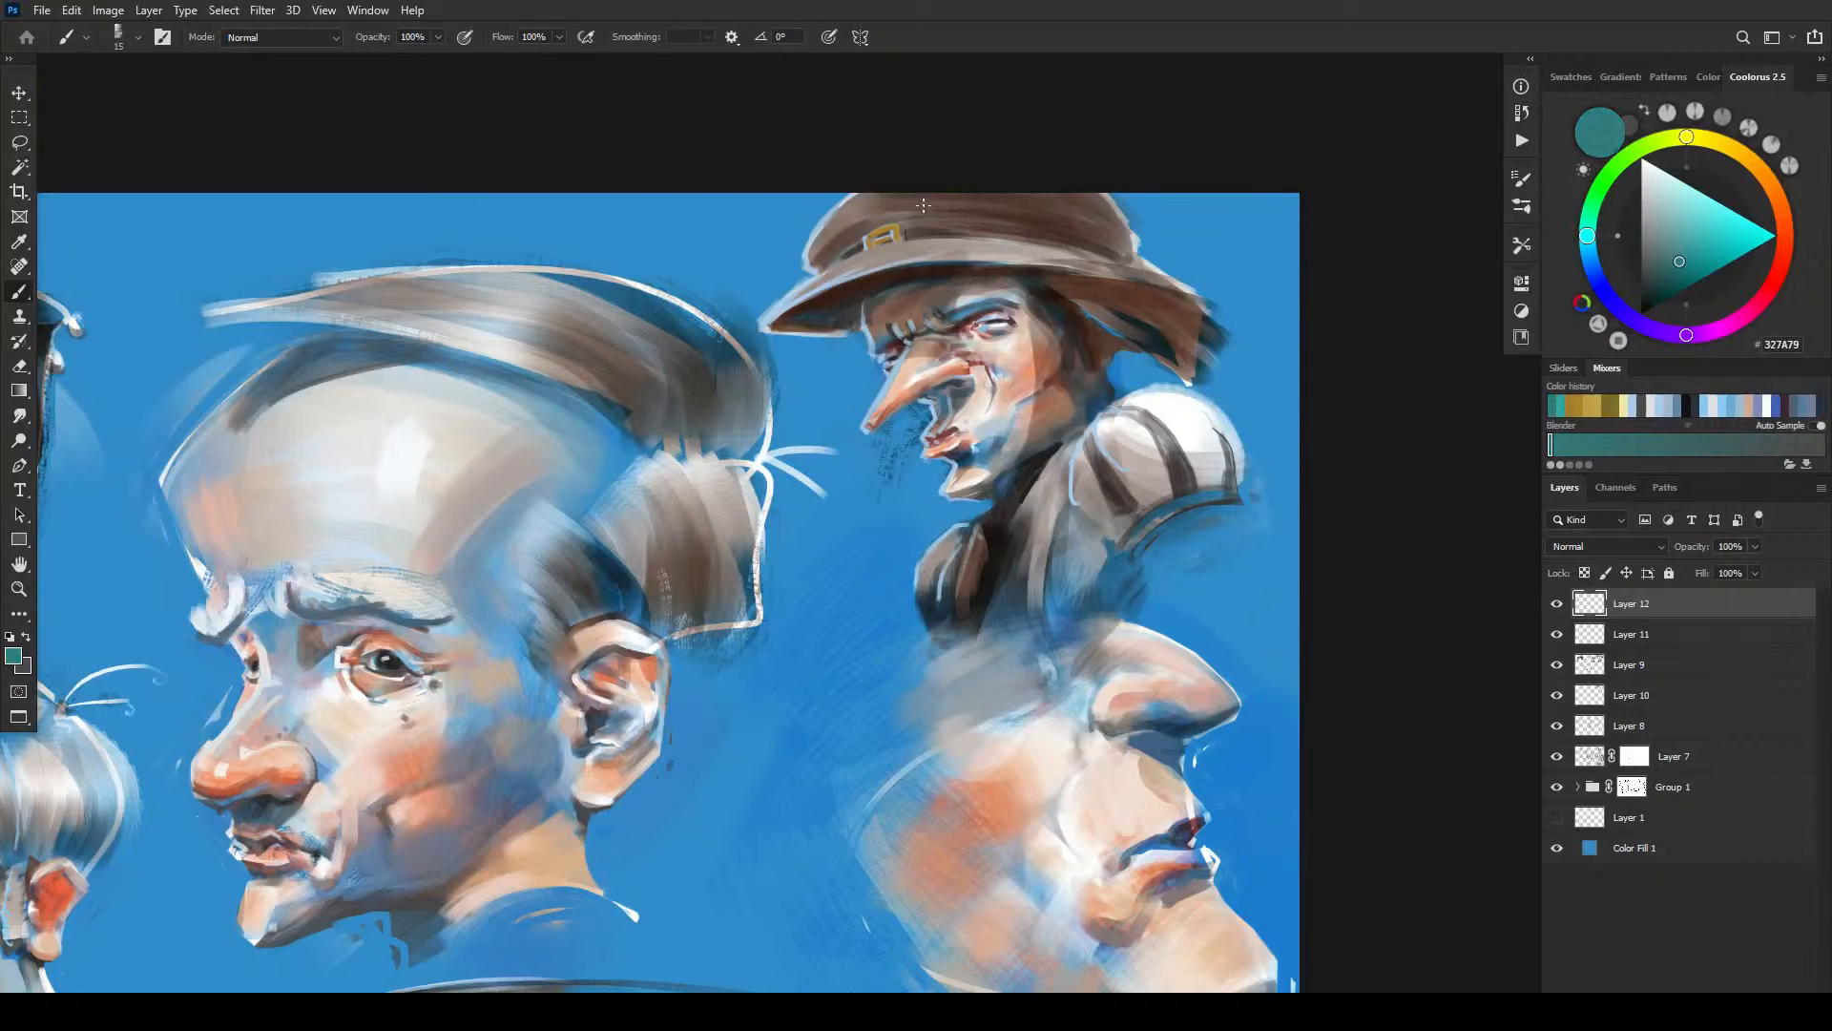
{"action": "left_click_drag", "start_coordinate": [882, 233], "coordinate": [869, 238]}
{"action": "key", "text": "bracketright"}
{"action": "left_click", "coordinate": [1662, 287]}
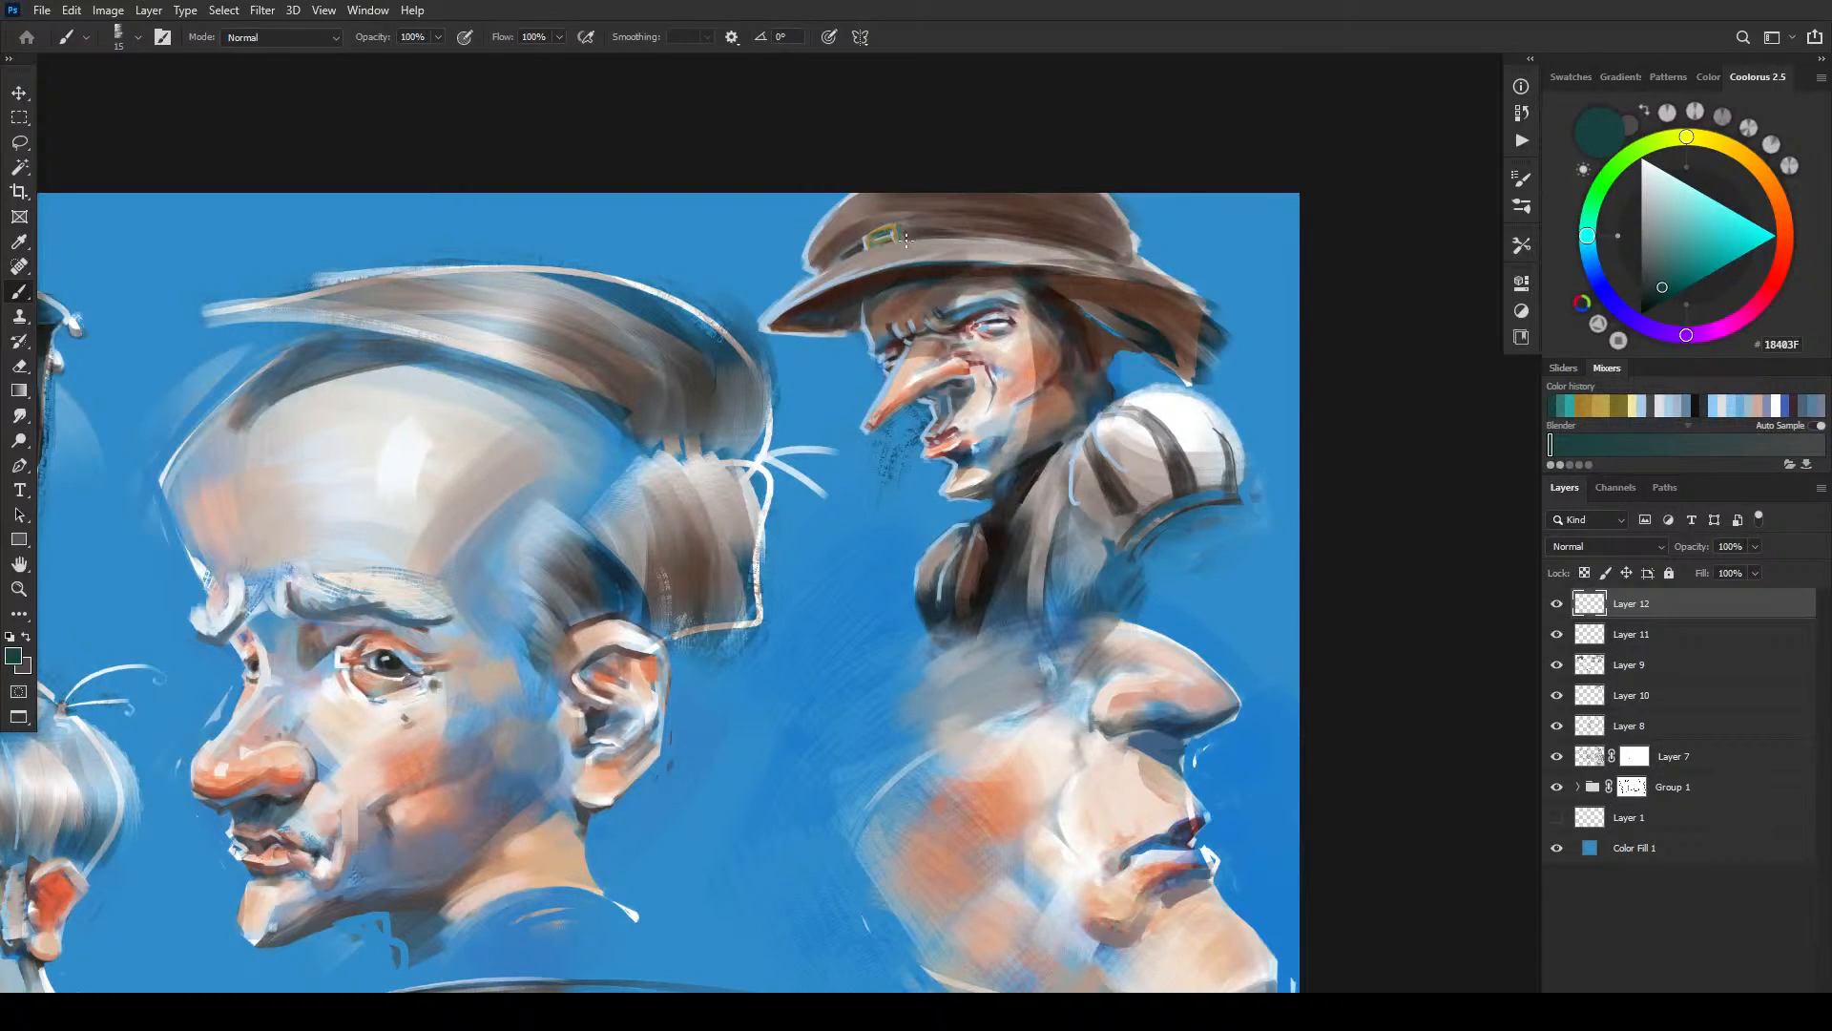
- Paint the dark hat band on both sides of the buckle using sampled dark grey and a larger brush
{"action": "key", "text": "bracketright"}
{"action": "key", "text": "bracketright"}
{"action": "left_click", "coordinate": [858, 246], "text": "alt"}
{"action": "left_click_drag", "start_coordinate": [863, 241], "coordinate": [844, 255]}
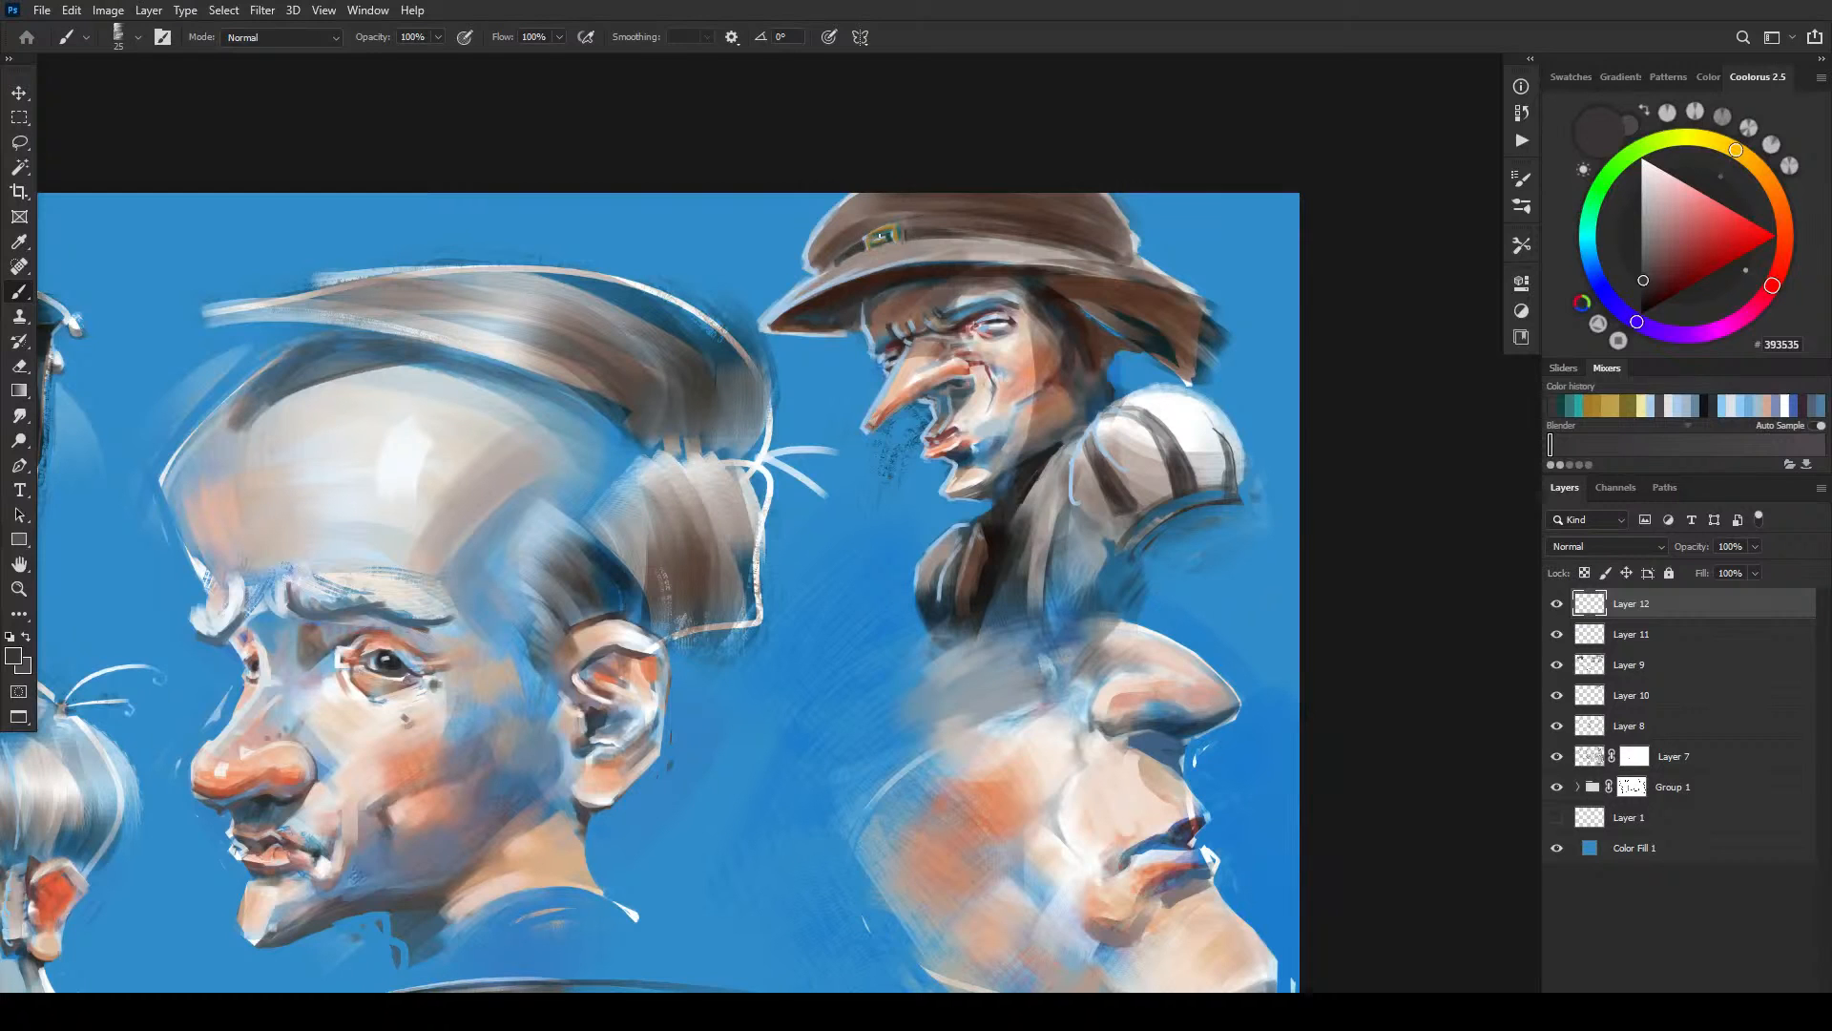
{"action": "key", "text": "bracketright"}
{"action": "left_click_drag", "start_coordinate": [930, 228], "coordinate": [979, 235]}
- Add pale yellow (E5D86E) highlights to the hat buckle with a smaller brush
{"action": "left_click_drag", "start_coordinate": [1736, 150], "coordinate": [1710, 140]}
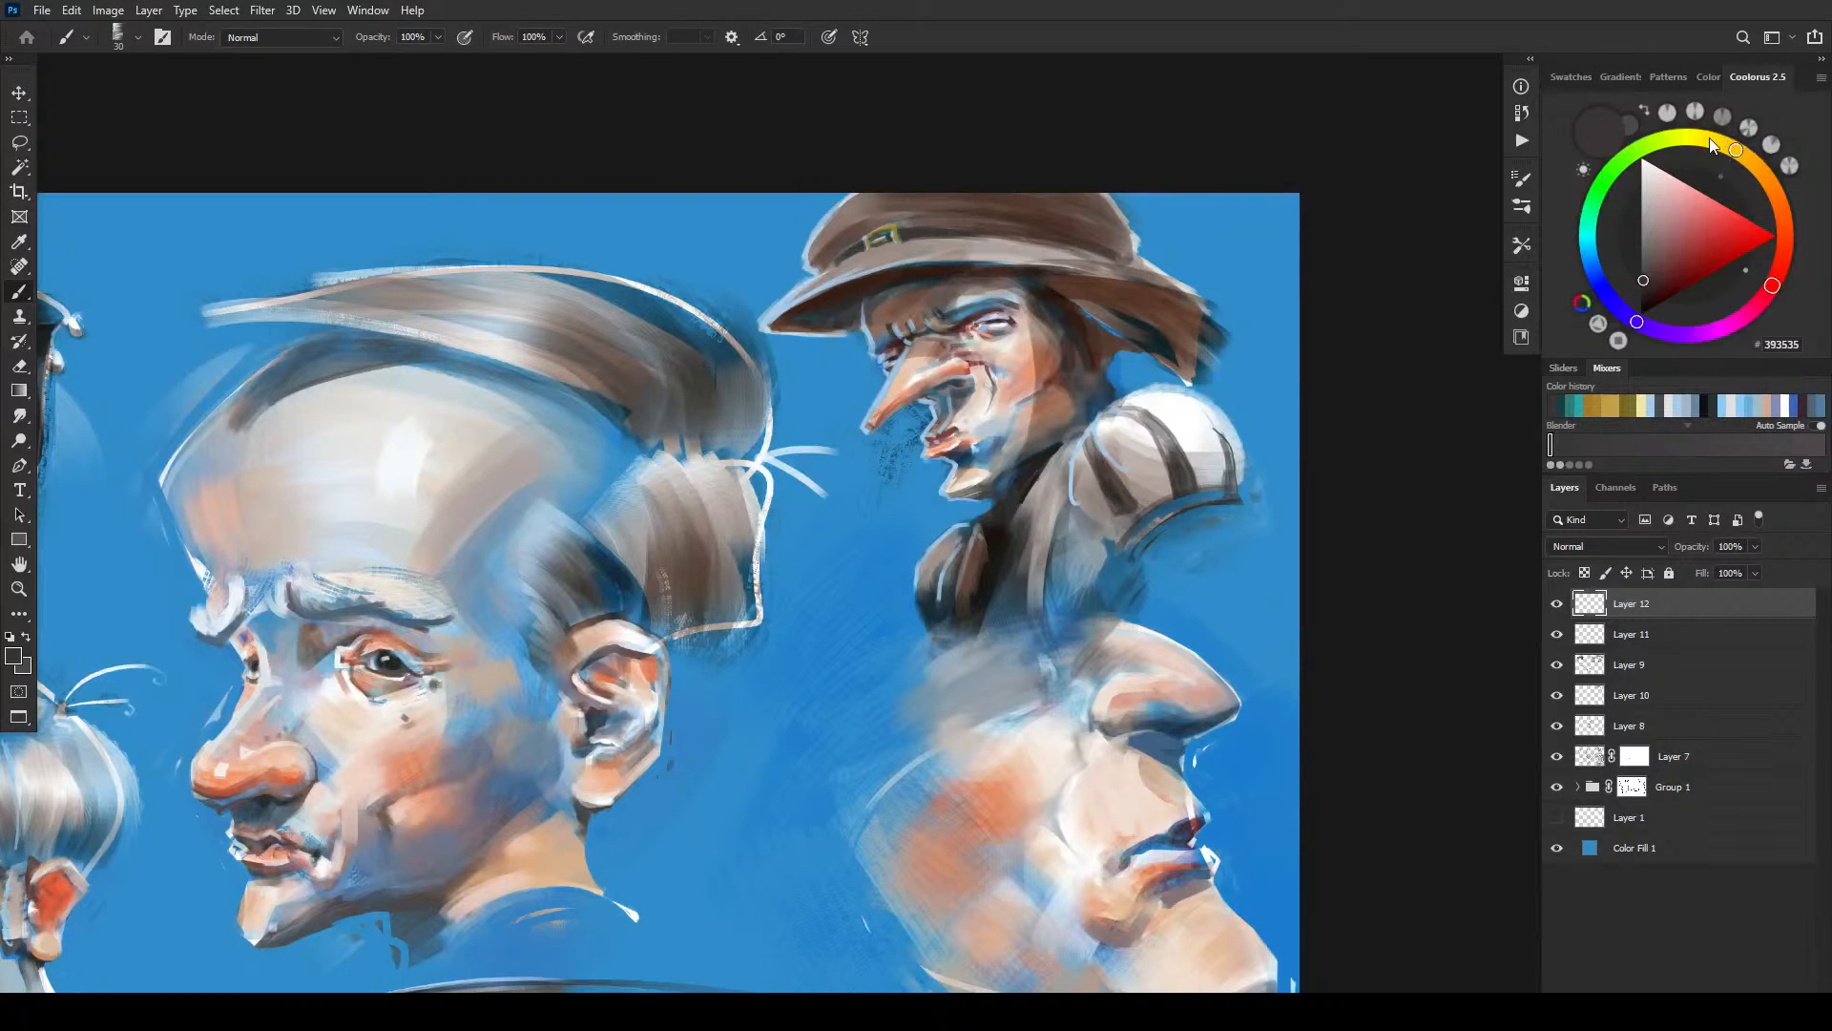
{"action": "left_click", "coordinate": [1705, 210]}
{"action": "key", "text": "bracketleft"}
{"action": "key", "text": "bracketleft"}
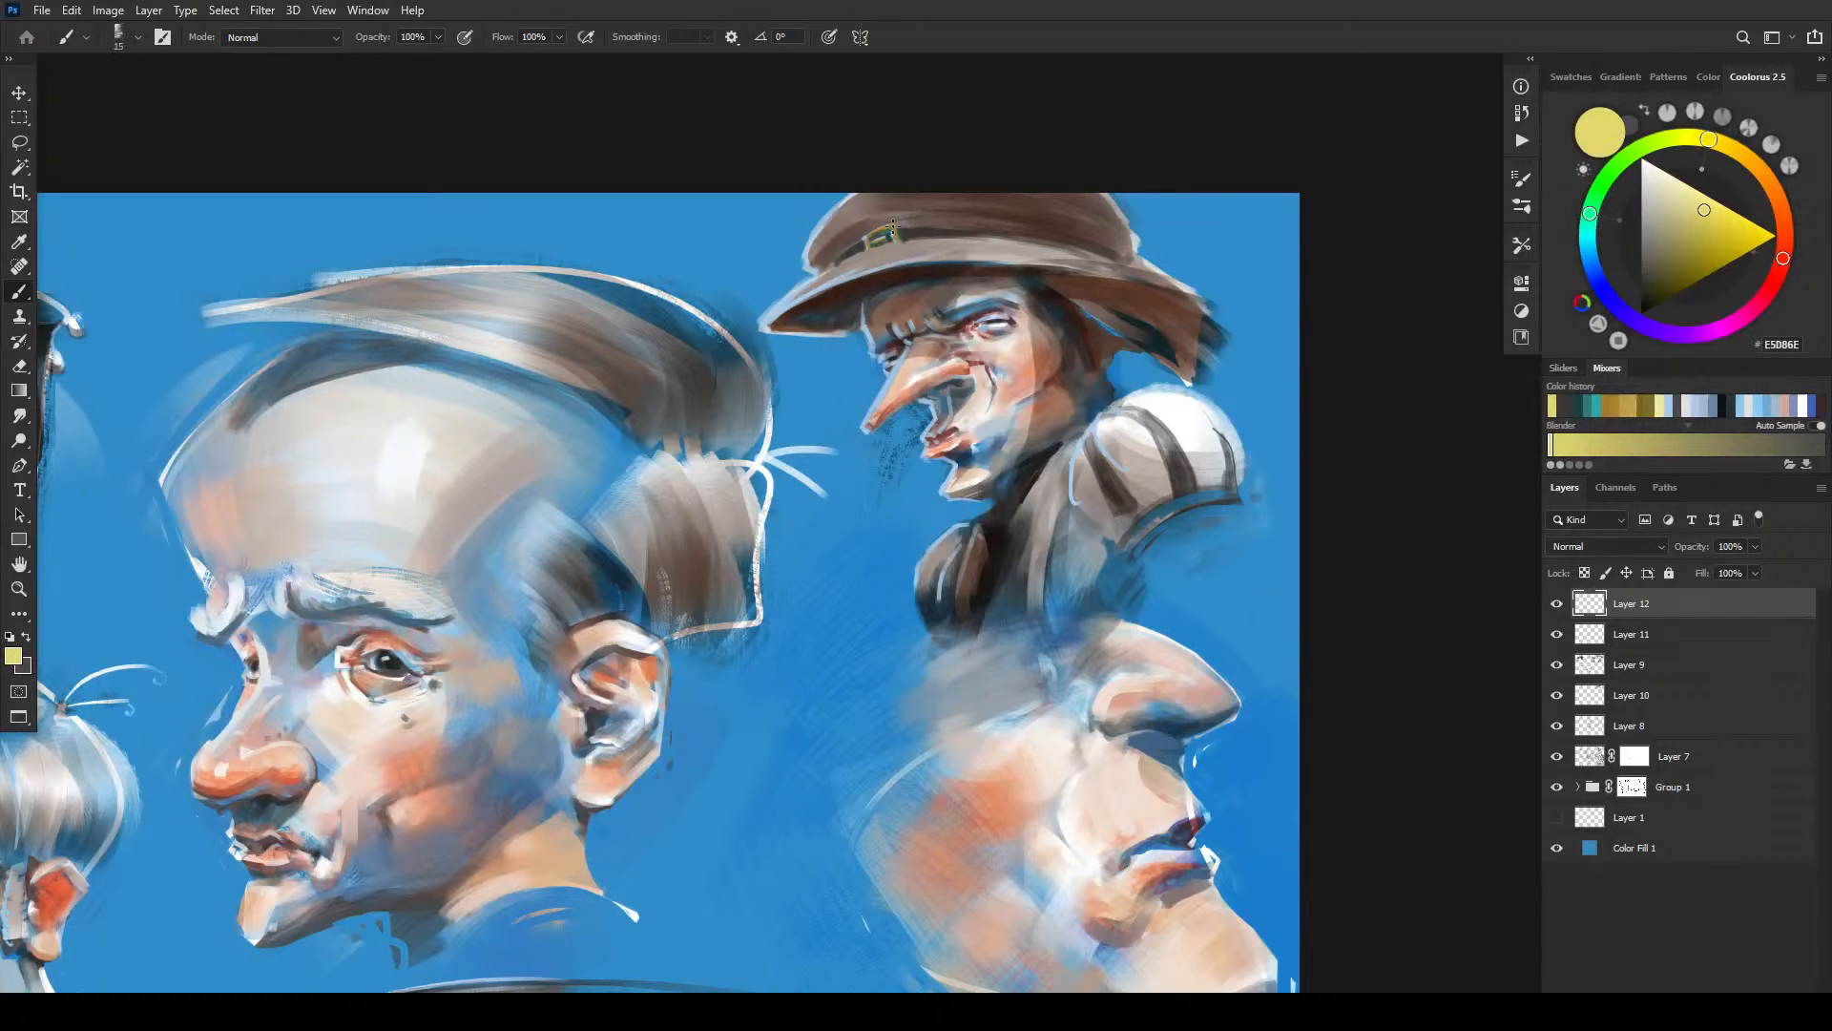
{"action": "left_click_drag", "start_coordinate": [867, 240], "coordinate": [885, 233]}
- Mix a dark red (6C1F02) accent color, and extend the hat band past the buckle with sampled dark grey
{"action": "left_click", "coordinate": [1698, 281]}
{"action": "left_click", "coordinate": [1787, 232]}
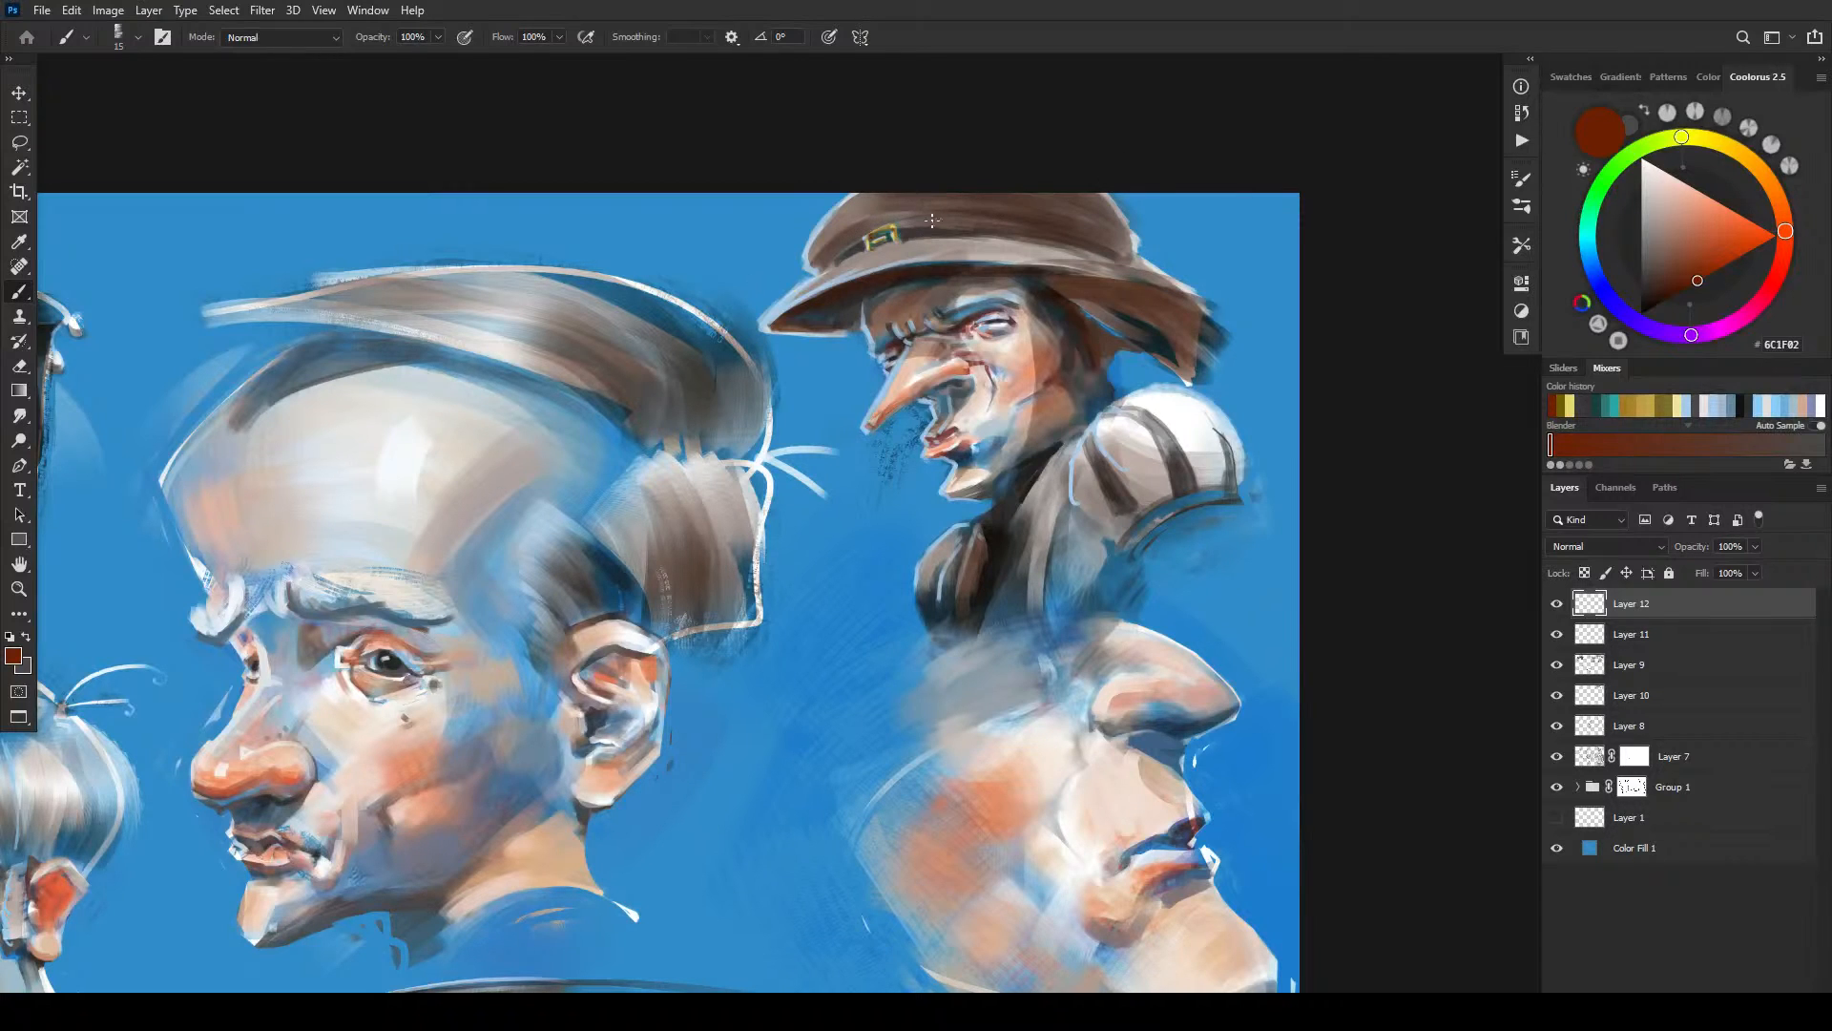
{"action": "left_click", "coordinate": [911, 228], "text": "alt"}
{"action": "left_click_drag", "start_coordinate": [897, 229], "coordinate": [962, 232]}
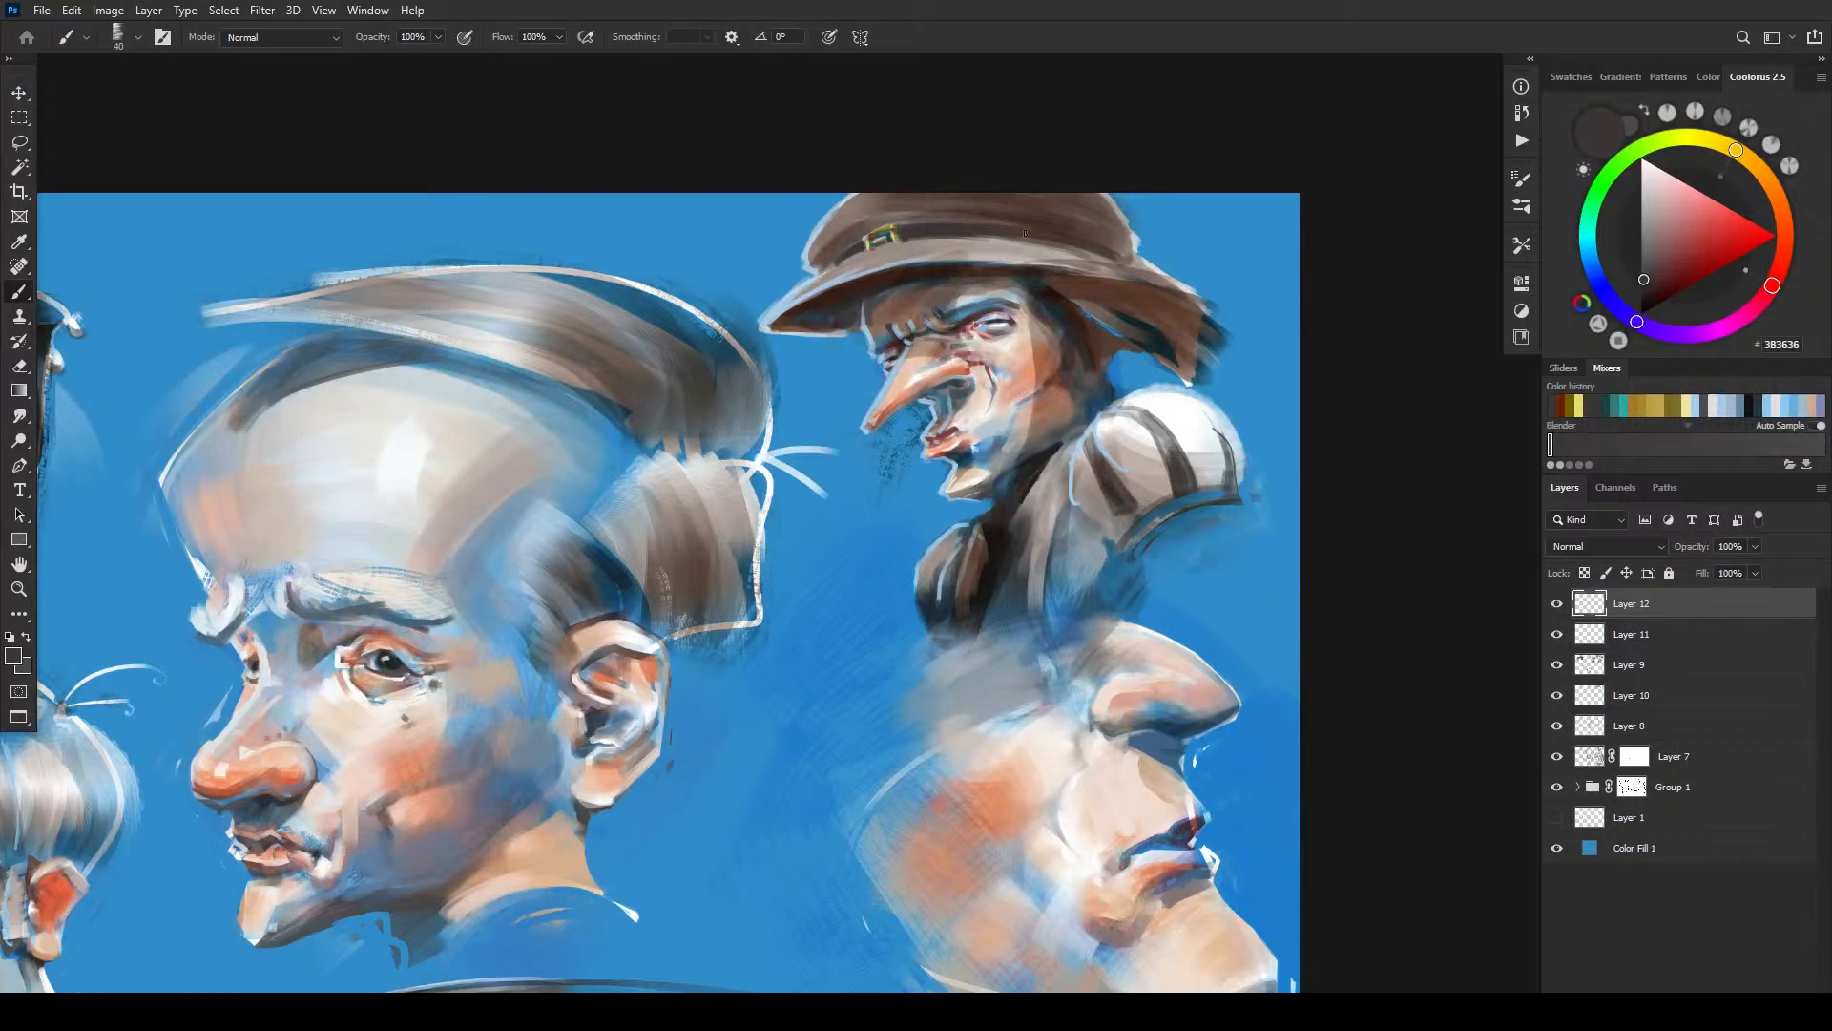
- Brighten the front brim of the hat with a pale warm tone and darken its underside with sampled dark brown
{"action": "left_click", "coordinate": [987, 254], "text": "alt"}
{"action": "left_click", "coordinate": [1669, 200]}
{"action": "left_click", "coordinate": [1651, 209]}
{"action": "left_click_drag", "start_coordinate": [1654, 203], "coordinate": [1656, 187]}
{"action": "mouse_move", "coordinate": [911, 253]}
{"action": "left_mouse_down"}
{"action": "mouse_move", "coordinate": [784, 306]}
{"action": "mouse_move", "coordinate": [909, 257]}
{"action": "mouse_move", "coordinate": [830, 280]}
{"action": "mouse_move", "coordinate": [1044, 257]}
{"action": "mouse_move", "coordinate": [871, 266]}
{"action": "mouse_move", "coordinate": [1022, 256]}
{"action": "mouse_move", "coordinate": [956, 245]}
{"action": "mouse_move", "coordinate": [1041, 256]}
{"action": "mouse_move", "coordinate": [849, 282]}
{"action": "mouse_move", "coordinate": [769, 326]}
{"action": "mouse_move", "coordinate": [843, 319]}
{"action": "mouse_move", "coordinate": [767, 331]}
{"action": "mouse_move", "coordinate": [856, 334]}
{"action": "left_mouse_up"}
{"action": "left_click", "coordinate": [914, 266], "text": "alt"}
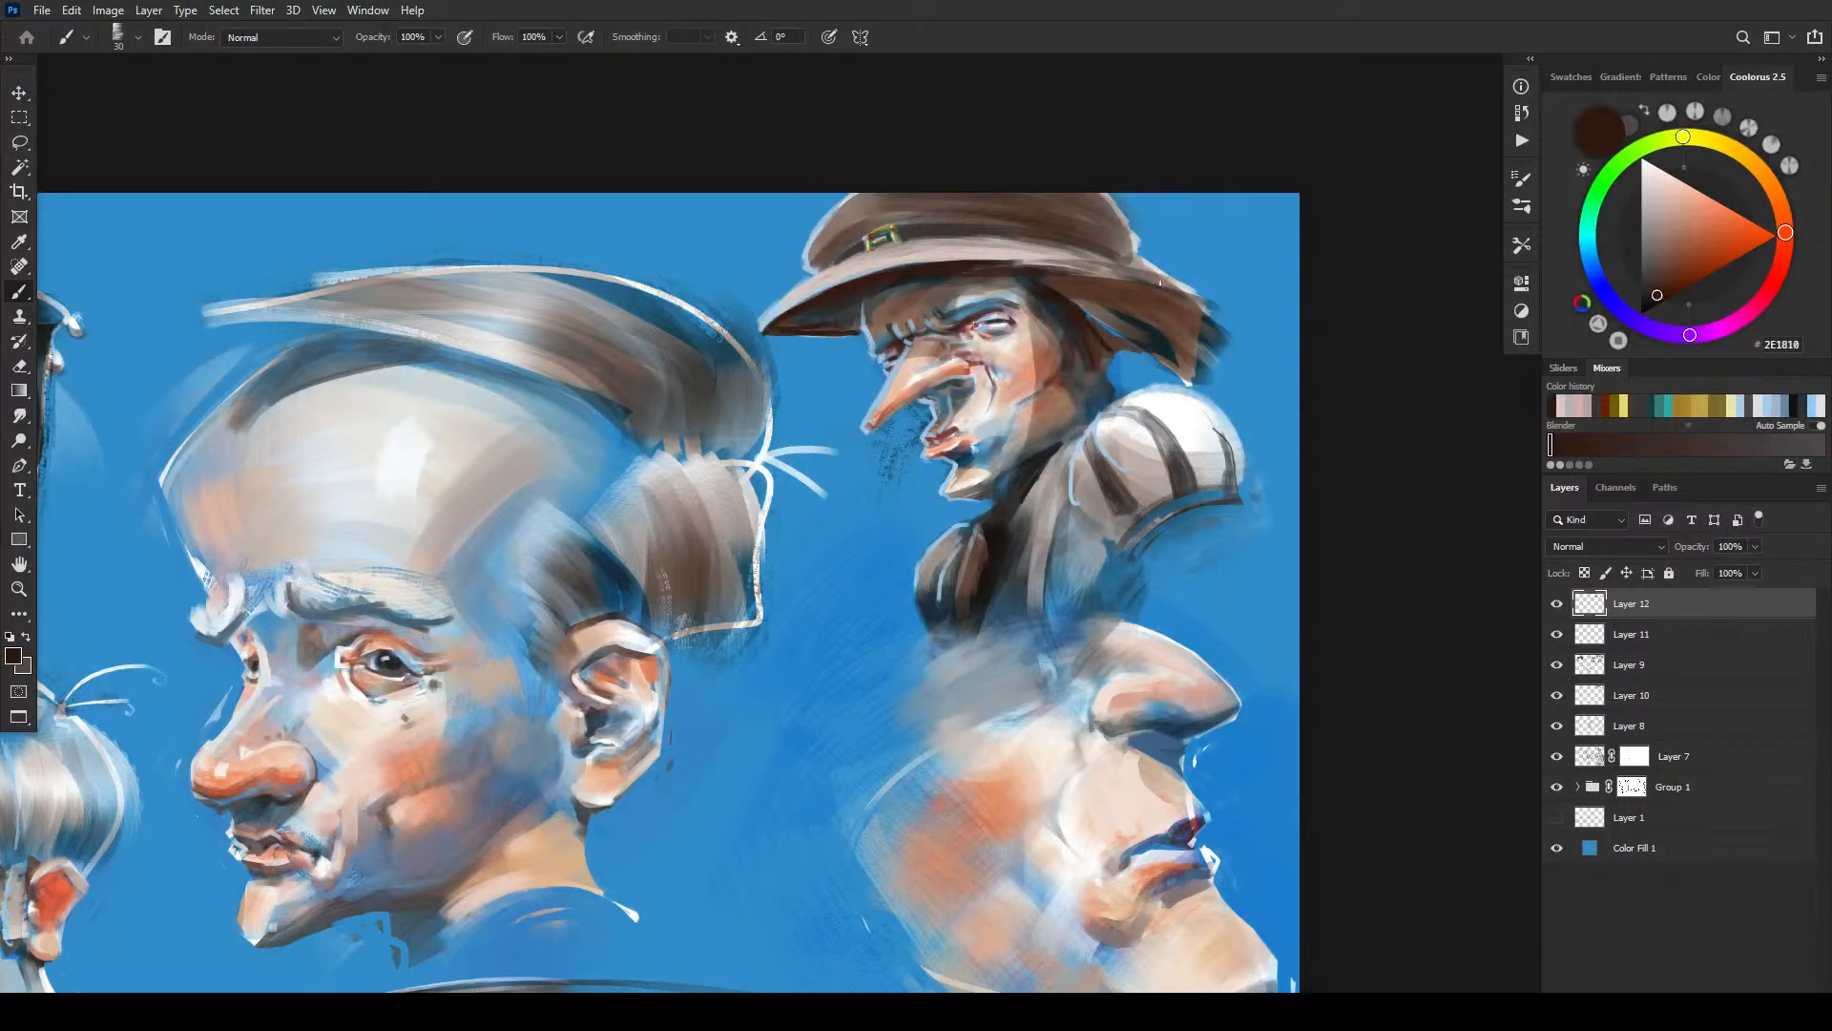
- Rework the rear brim and the hair tips beneath it with strokes of sampled brown and light grey
{"action": "left_click", "coordinate": [1099, 298], "text": "alt"}
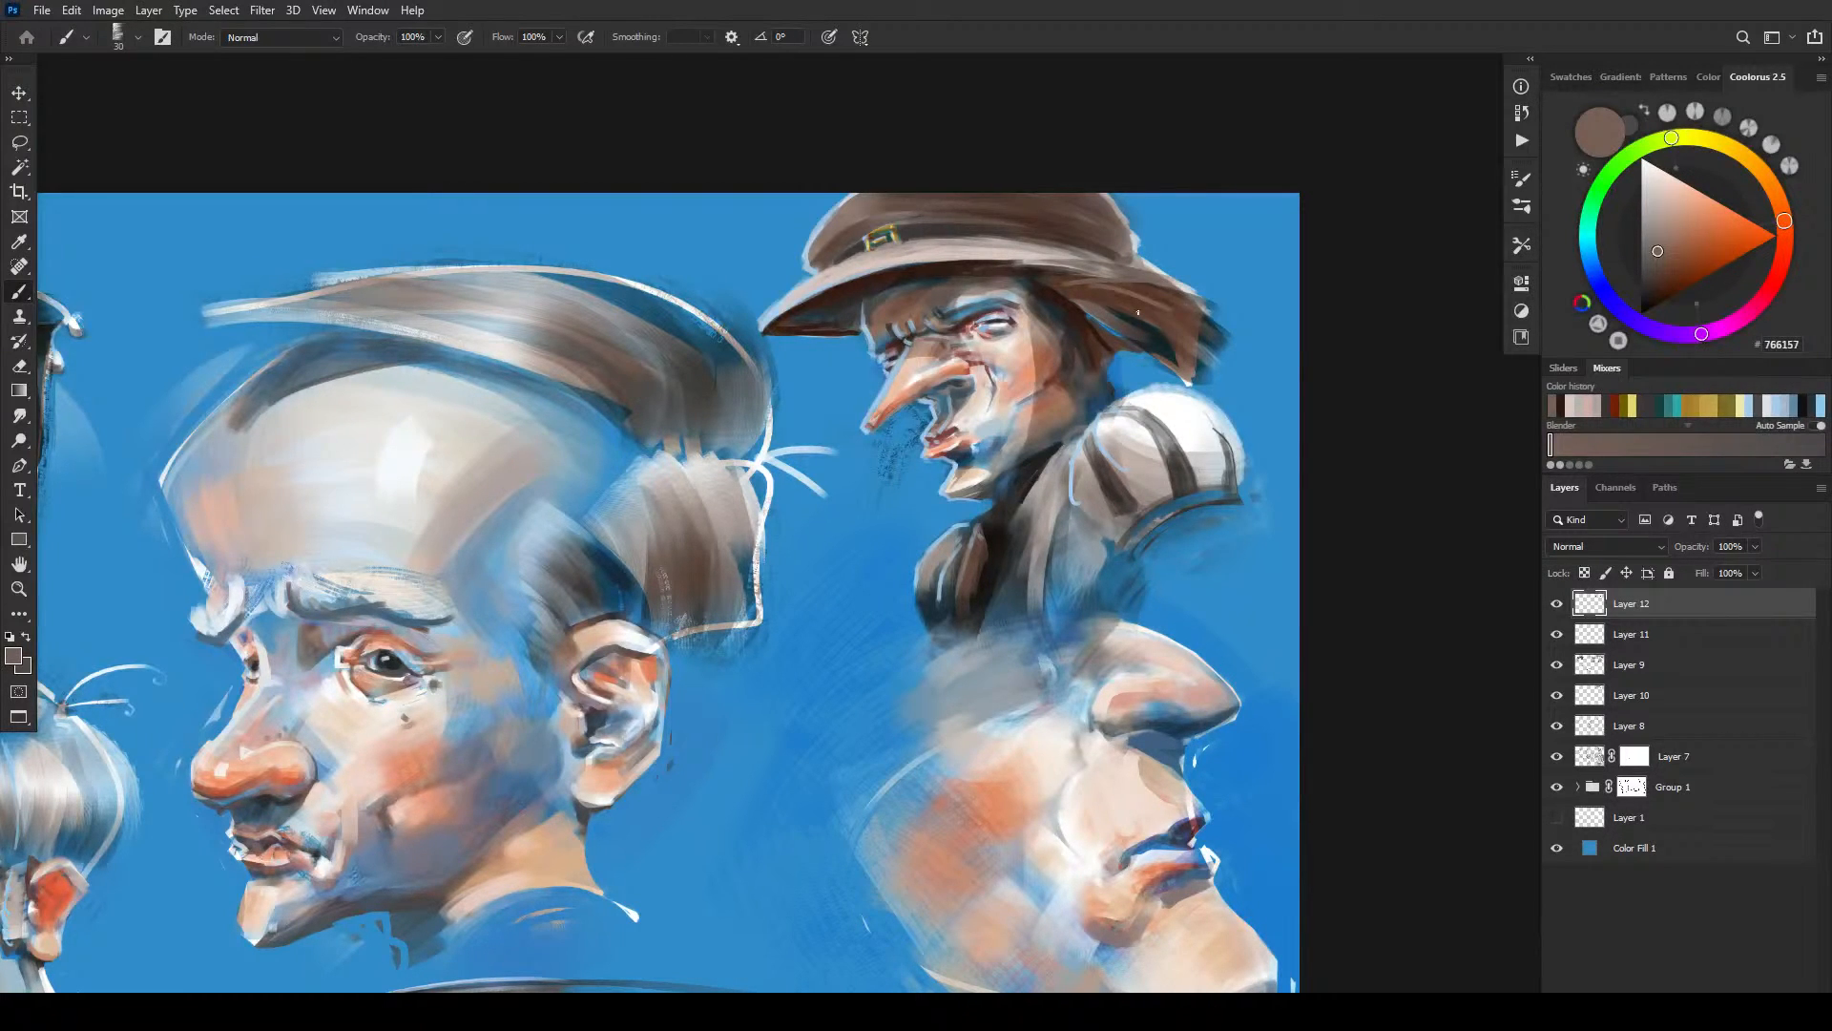
{"action": "left_click", "coordinate": [1193, 283], "text": "alt"}
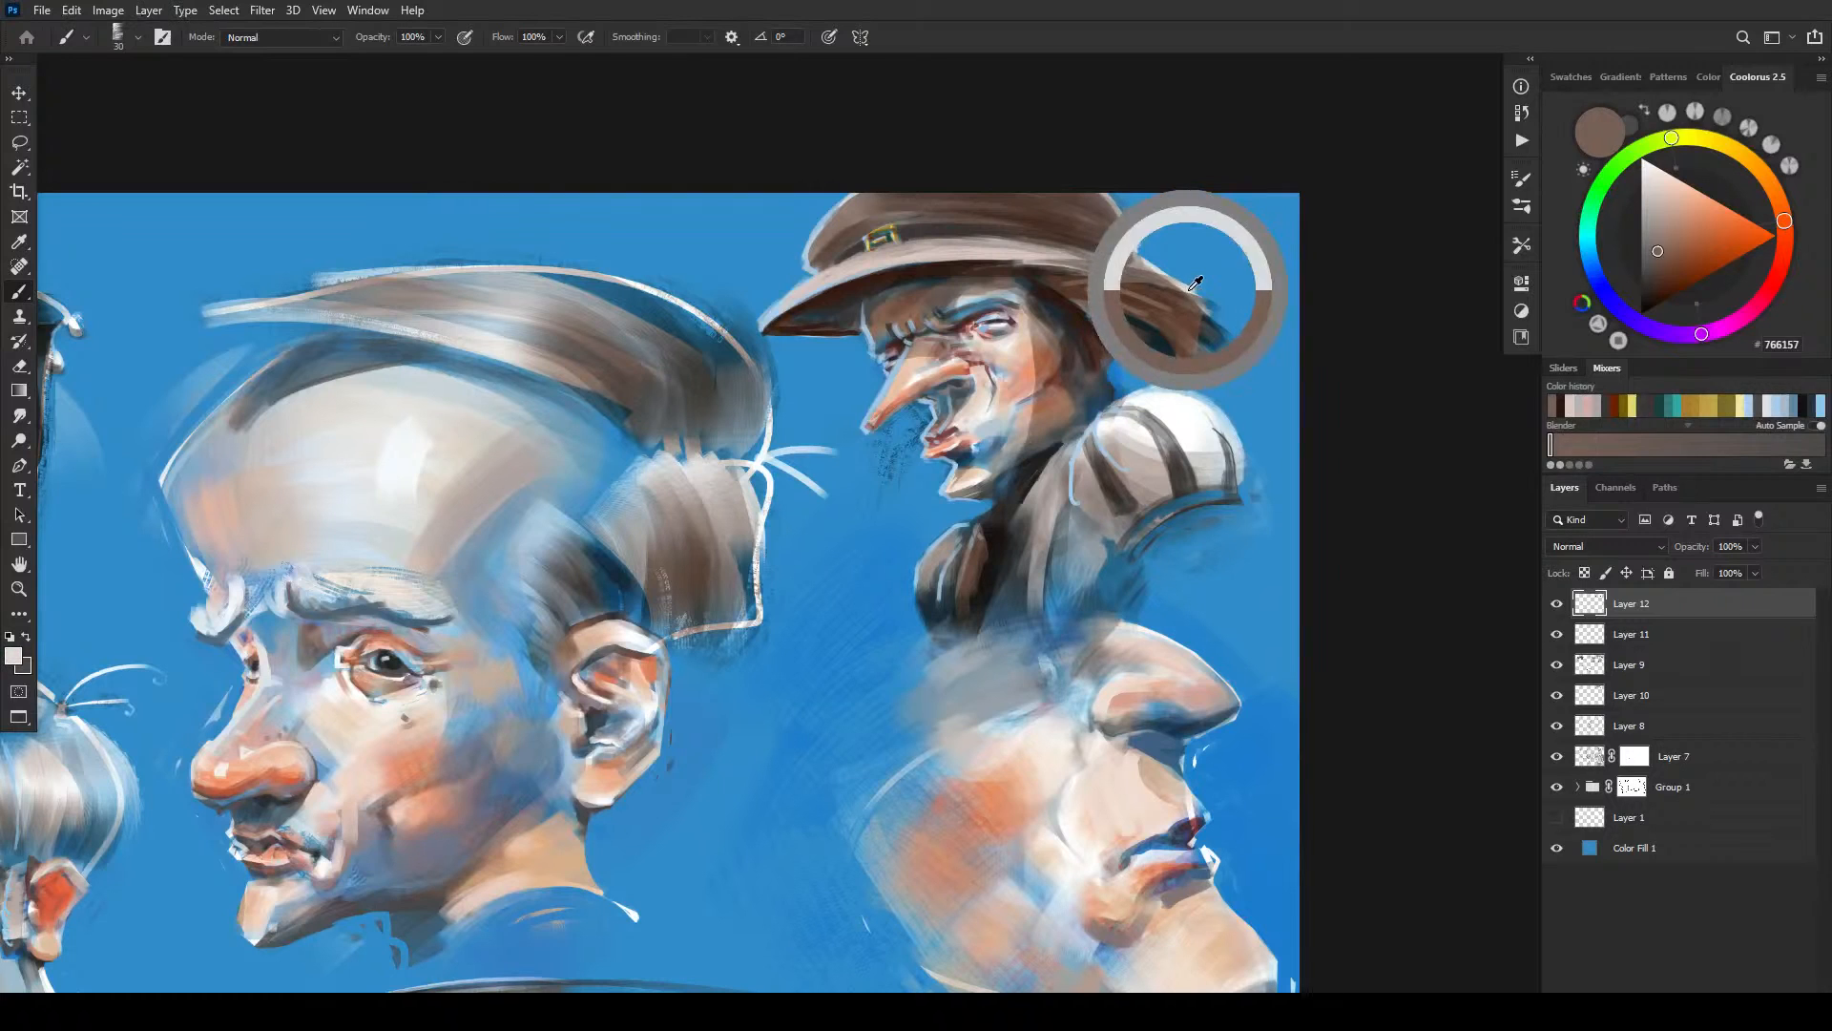
{"action": "mouse_move", "coordinate": [1193, 278]}
{"action": "left_mouse_down"}
{"action": "mouse_move", "coordinate": [1222, 280]}
{"action": "mouse_move", "coordinate": [1217, 336]}
{"action": "left_mouse_up"}
{"action": "left_click_drag", "start_coordinate": [1090, 315], "coordinate": [1210, 391]}
{"action": "mouse_move", "coordinate": [1210, 380]}
{"action": "left_mouse_down"}
{"action": "mouse_move", "coordinate": [1216, 305]}
{"action": "mouse_move", "coordinate": [1158, 274]}
{"action": "mouse_move", "coordinate": [1205, 286]}
{"action": "mouse_move", "coordinate": [1199, 322]}
{"action": "mouse_move", "coordinate": [1136, 289]}
{"action": "mouse_move", "coordinate": [1209, 294]}
{"action": "mouse_move", "coordinate": [1210, 343]}
{"action": "left_mouse_up"}
- Paint larger dark blue-green hair strands below the rear brim and beside the character's mouth and chin
{"action": "left_click", "coordinate": [1213, 312], "text": "alt"}
{"action": "left_click", "coordinate": [1178, 303], "text": "alt"}
{"action": "left_click", "coordinate": [1160, 327], "text": "alt"}
{"action": "key", "text": "]"}
{"action": "key", "text": "]"}
{"action": "key", "text": "]"}
{"action": "key", "text": "]"}
{"action": "mouse_move", "coordinate": [1107, 301]}
{"action": "left_mouse_down"}
{"action": "mouse_move", "coordinate": [1198, 378]}
{"action": "mouse_move", "coordinate": [1217, 351]}
{"action": "left_mouse_up"}
{"action": "mouse_move", "coordinate": [924, 408]}
{"action": "left_mouse_down"}
{"action": "mouse_move", "coordinate": [872, 492]}
{"action": "mouse_move", "coordinate": [883, 456]}
{"action": "mouse_move", "coordinate": [871, 473]}
{"action": "mouse_move", "coordinate": [918, 426]}
{"action": "mouse_move", "coordinate": [885, 506]}
{"action": "mouse_move", "coordinate": [905, 514]}
{"action": "mouse_move", "coordinate": [906, 488]}
{"action": "left_mouse_up"}
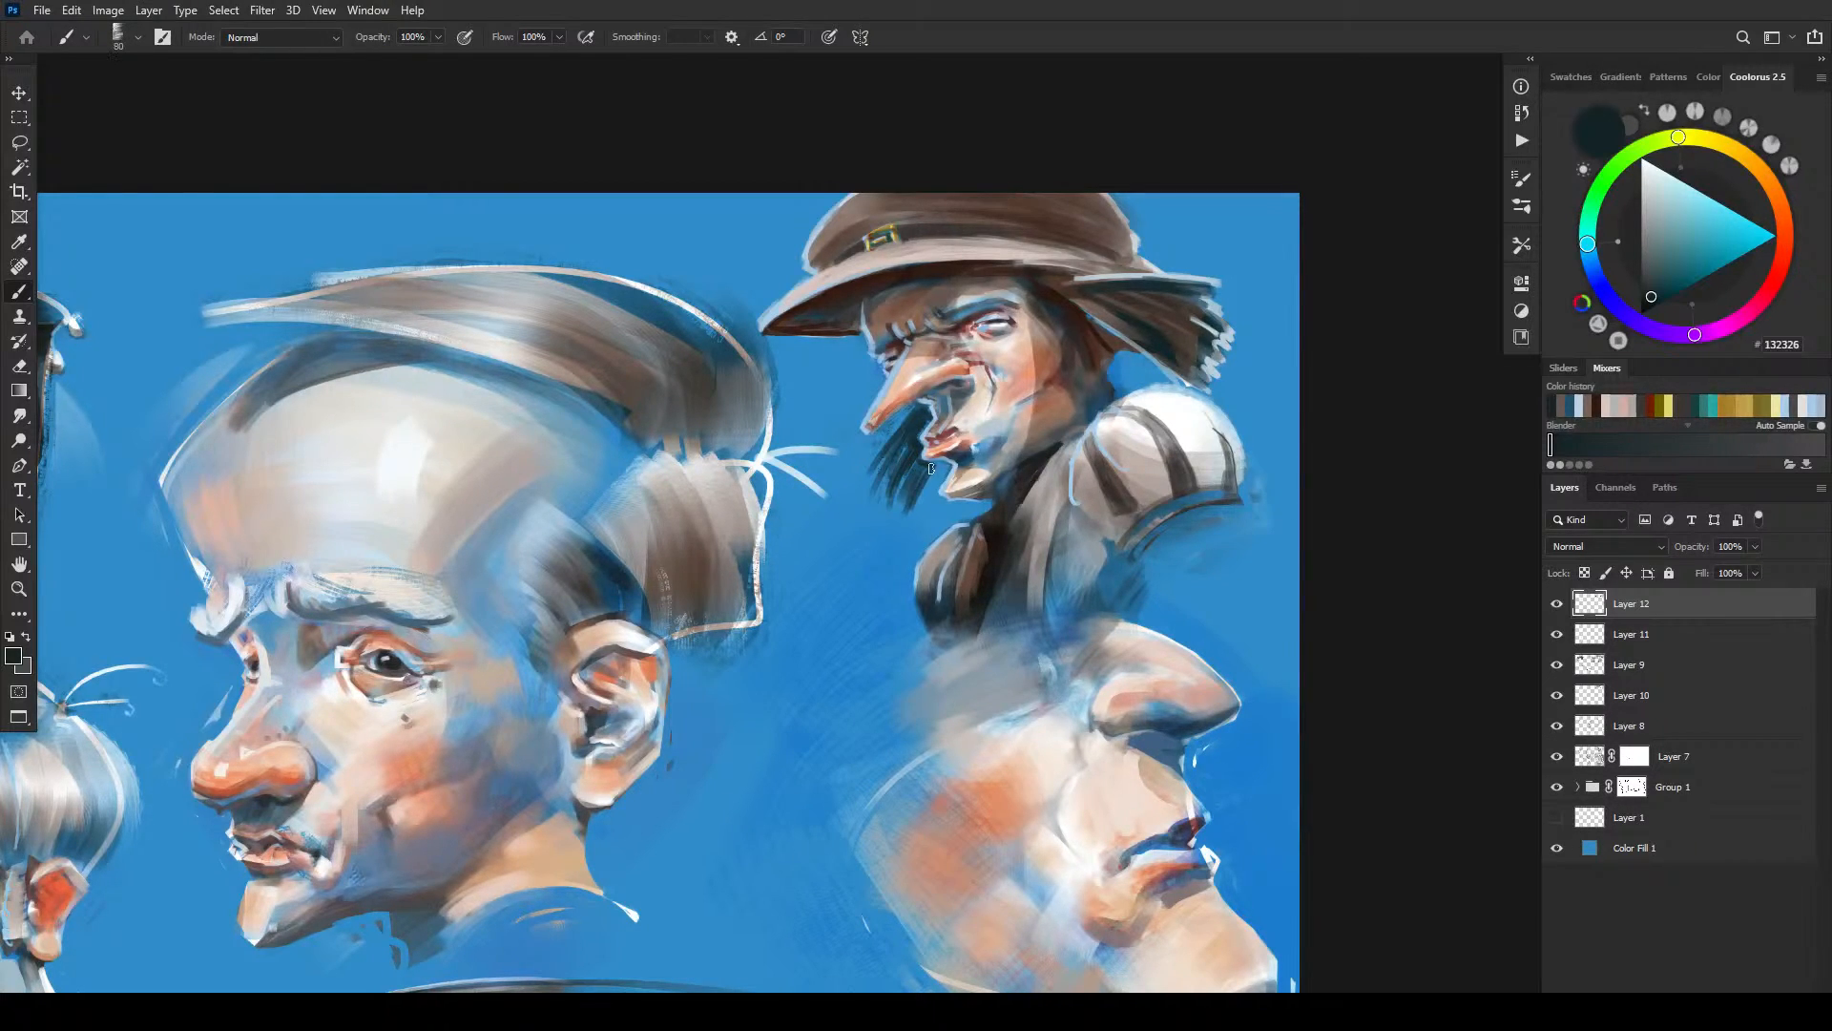
- Add thin light grey-blue strands and dark touches to the hair hanging beside the mouth and chin
{"action": "key", "text": "bracketleft"}
{"action": "key", "text": "bracketleft"}
{"action": "key", "text": "bracketleft"}
{"action": "left_click", "coordinate": [1110, 276], "text": "alt"}
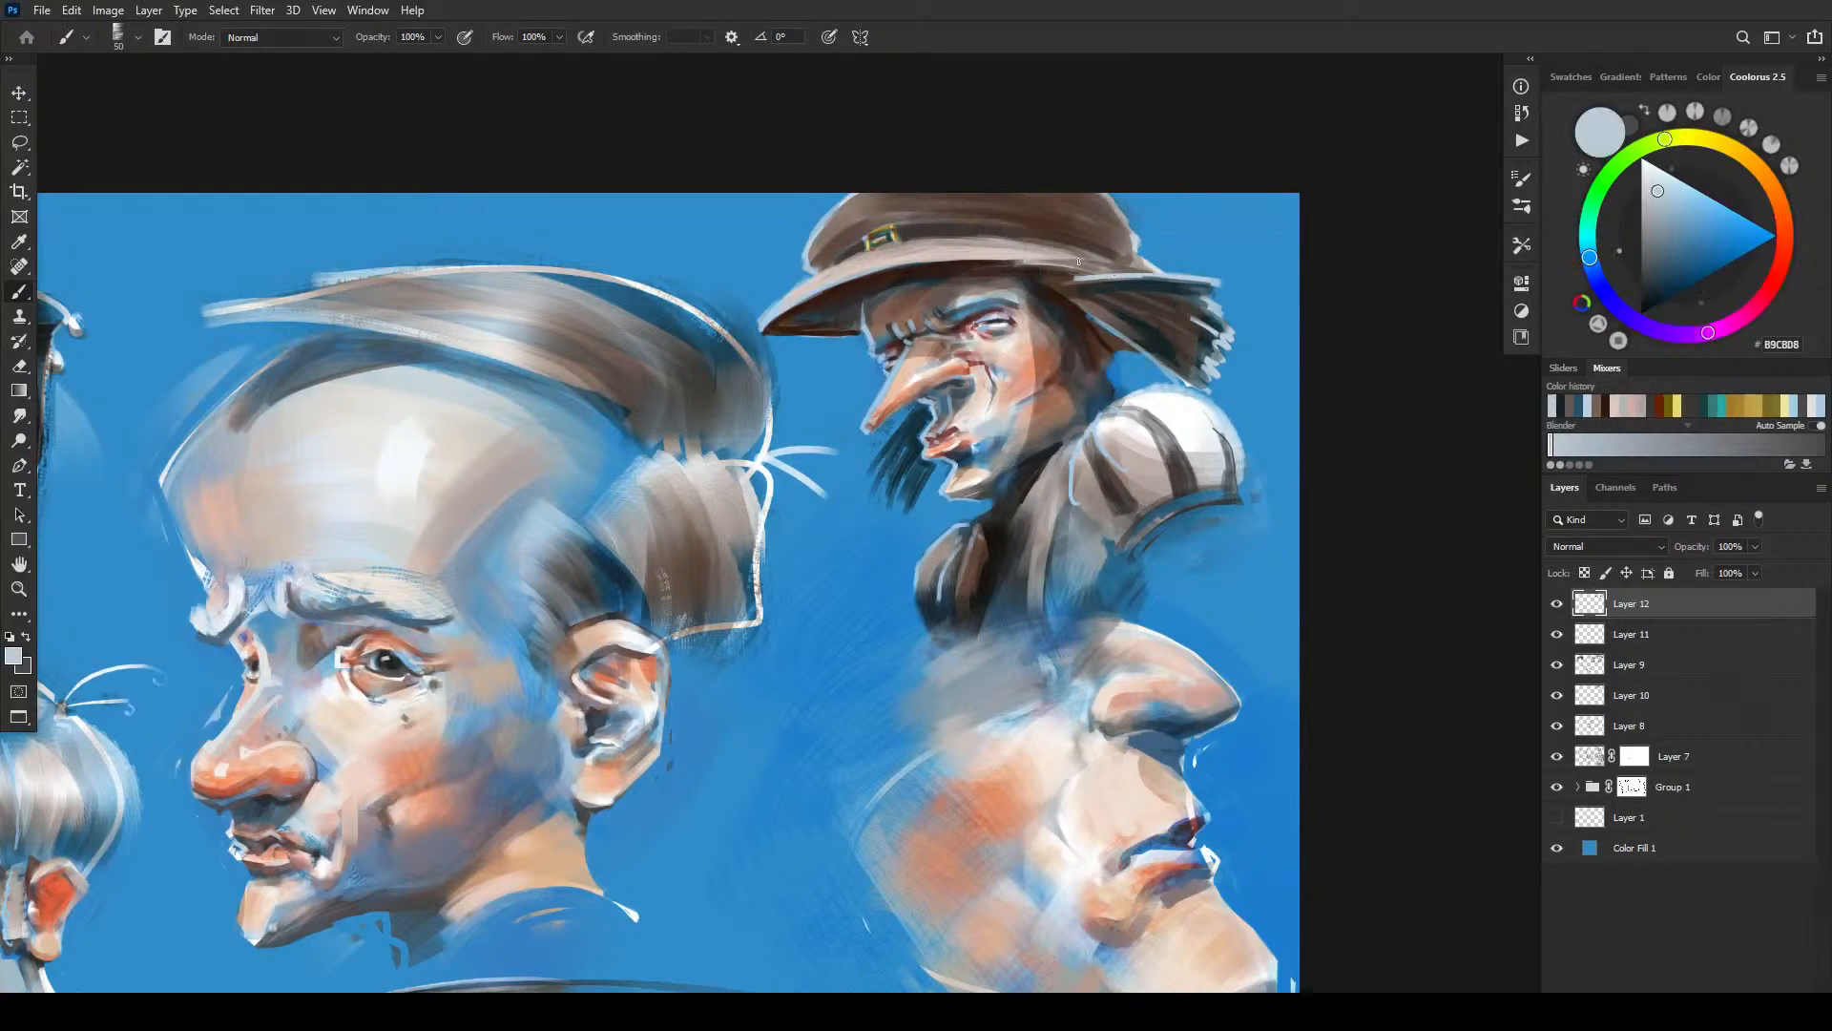
{"action": "mouse_move", "coordinate": [905, 402]}
{"action": "left_mouse_down"}
{"action": "mouse_move", "coordinate": [865, 472]}
{"action": "mouse_move", "coordinate": [882, 457]}
{"action": "mouse_move", "coordinate": [867, 494]}
{"action": "mouse_move", "coordinate": [879, 475]}
{"action": "mouse_move", "coordinate": [875, 495]}
{"action": "mouse_move", "coordinate": [906, 511]}
{"action": "mouse_move", "coordinate": [901, 543]}
{"action": "mouse_move", "coordinate": [933, 466]}
{"action": "mouse_move", "coordinate": [921, 515]}
{"action": "left_mouse_up"}
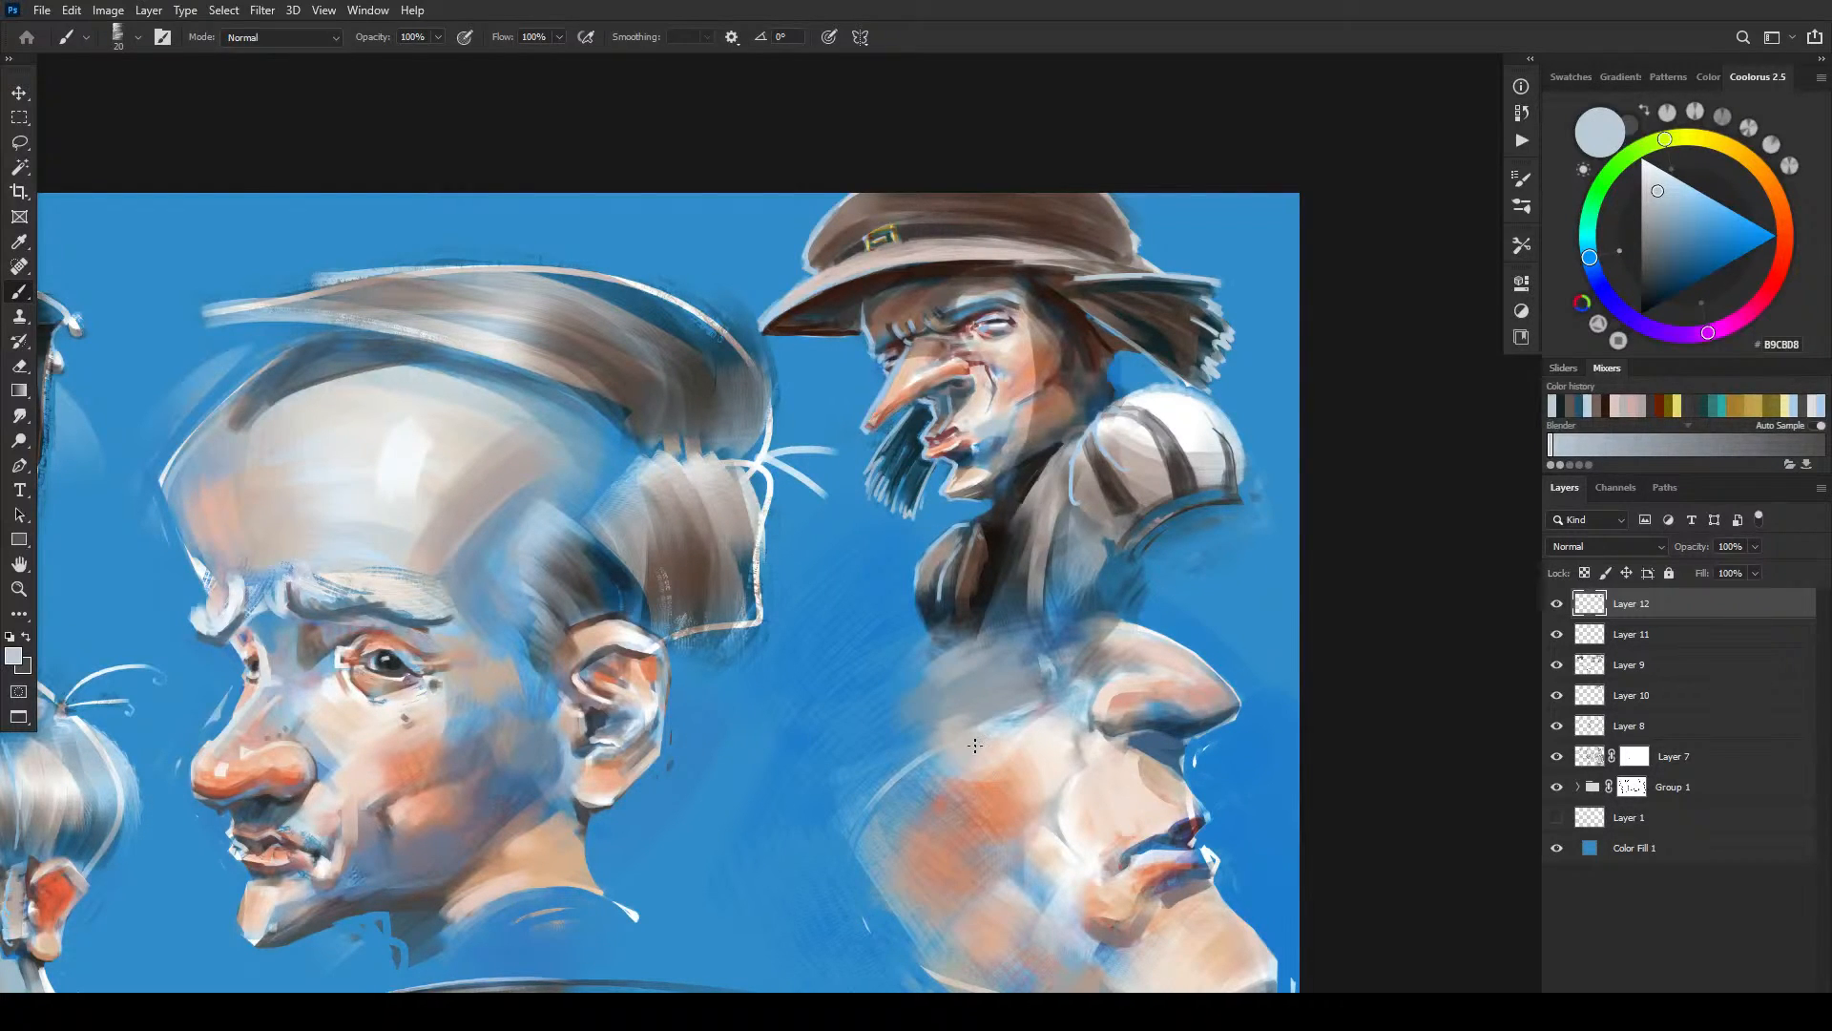
{"action": "left_click", "coordinate": [922, 444], "text": "alt"}
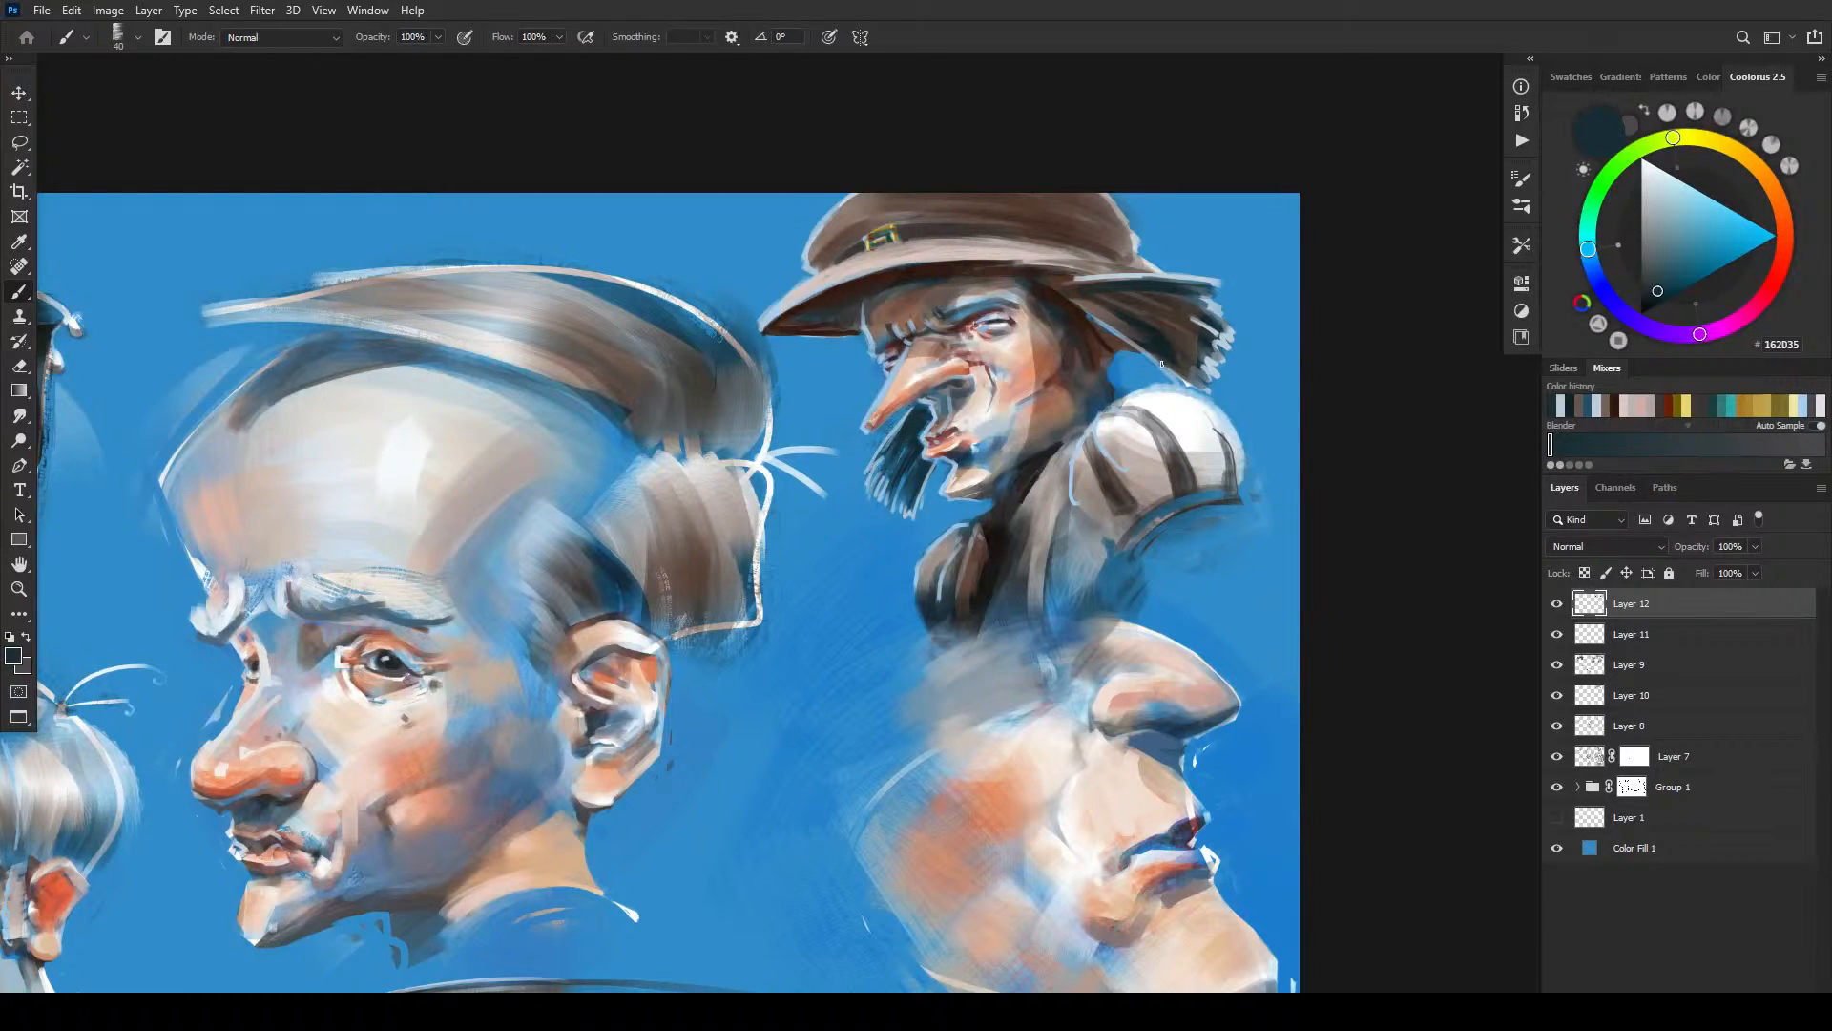
- Blend the rear brim of the hat into the hair below it using sampled hat browns
{"action": "left_click", "coordinate": [1108, 280], "text": "alt"}
{"action": "left_click_drag", "start_coordinate": [1081, 280], "coordinate": [1157, 282]}
{"action": "left_click", "coordinate": [1078, 275], "text": "alt"}
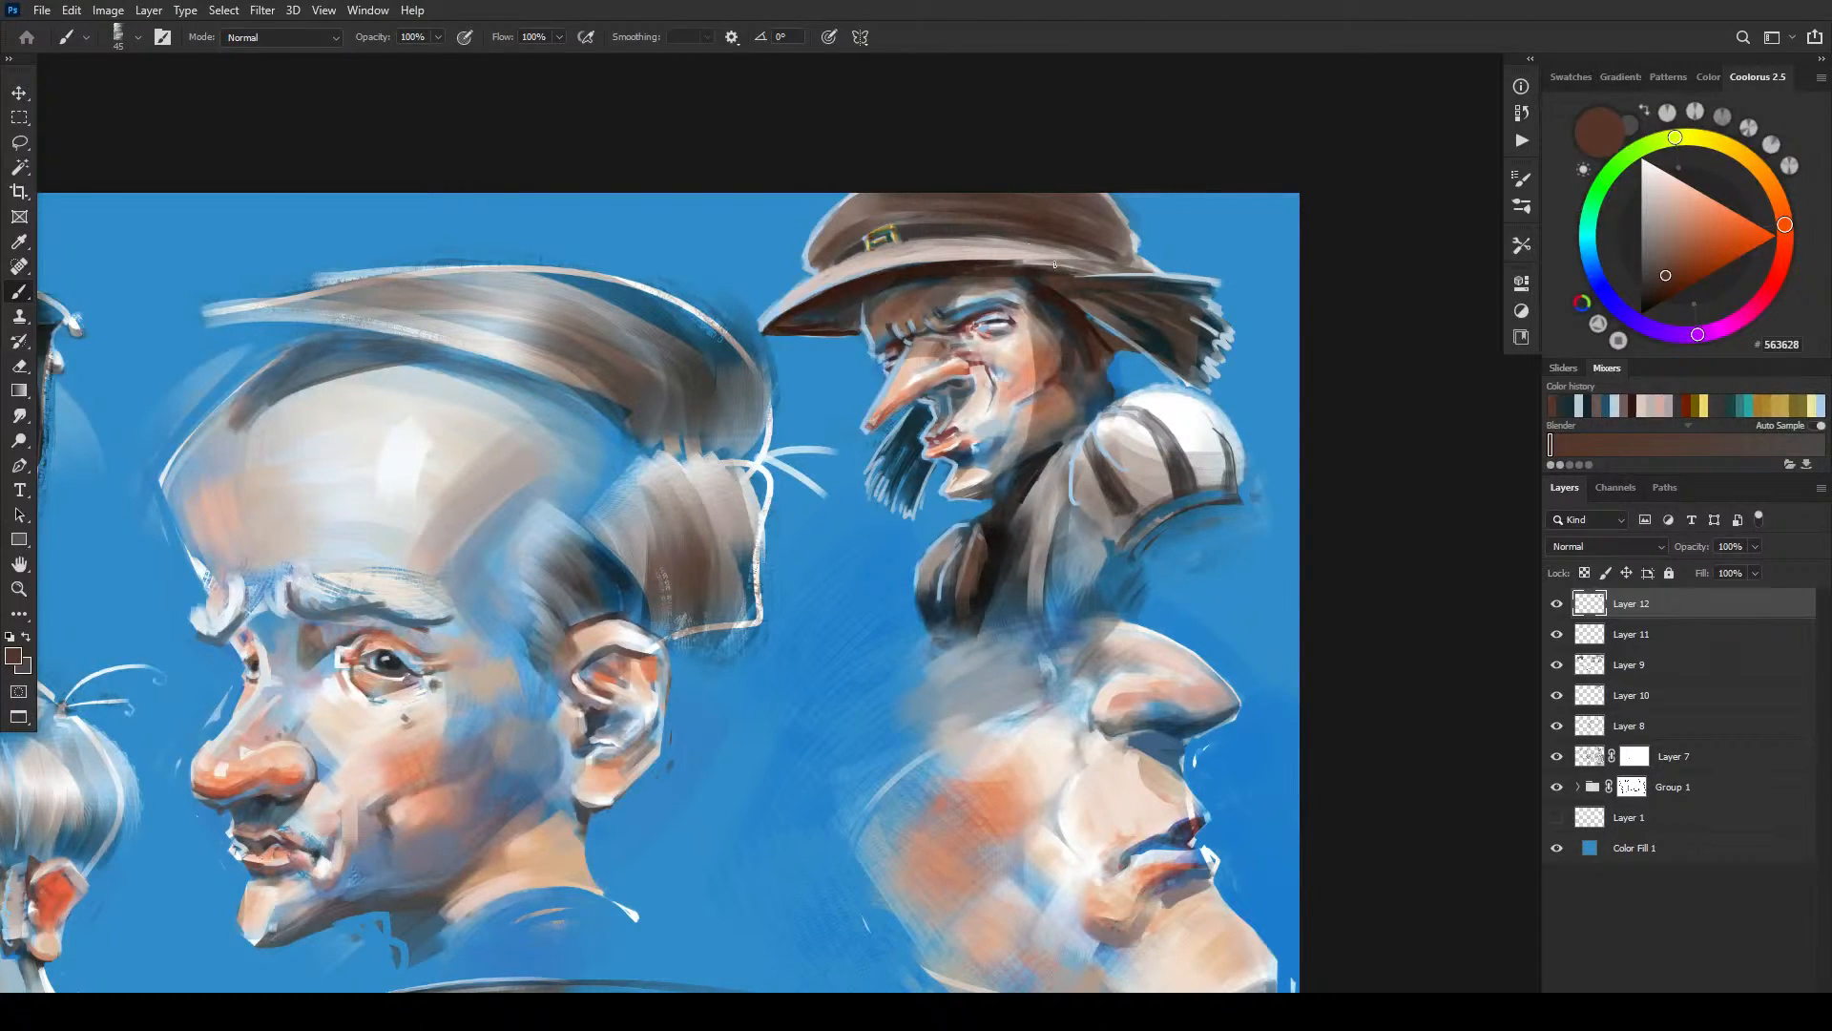
- Shade the forehead beneath the hat brim with sampled dark blue-grey and grey-brown using a large brush
{"action": "left_click", "coordinate": [1015, 274], "text": "alt"}
{"action": "key", "text": "bracketright"}
{"action": "key", "text": "bracketright"}
{"action": "key", "text": "bracketright"}
{"action": "key", "text": "bracketright"}
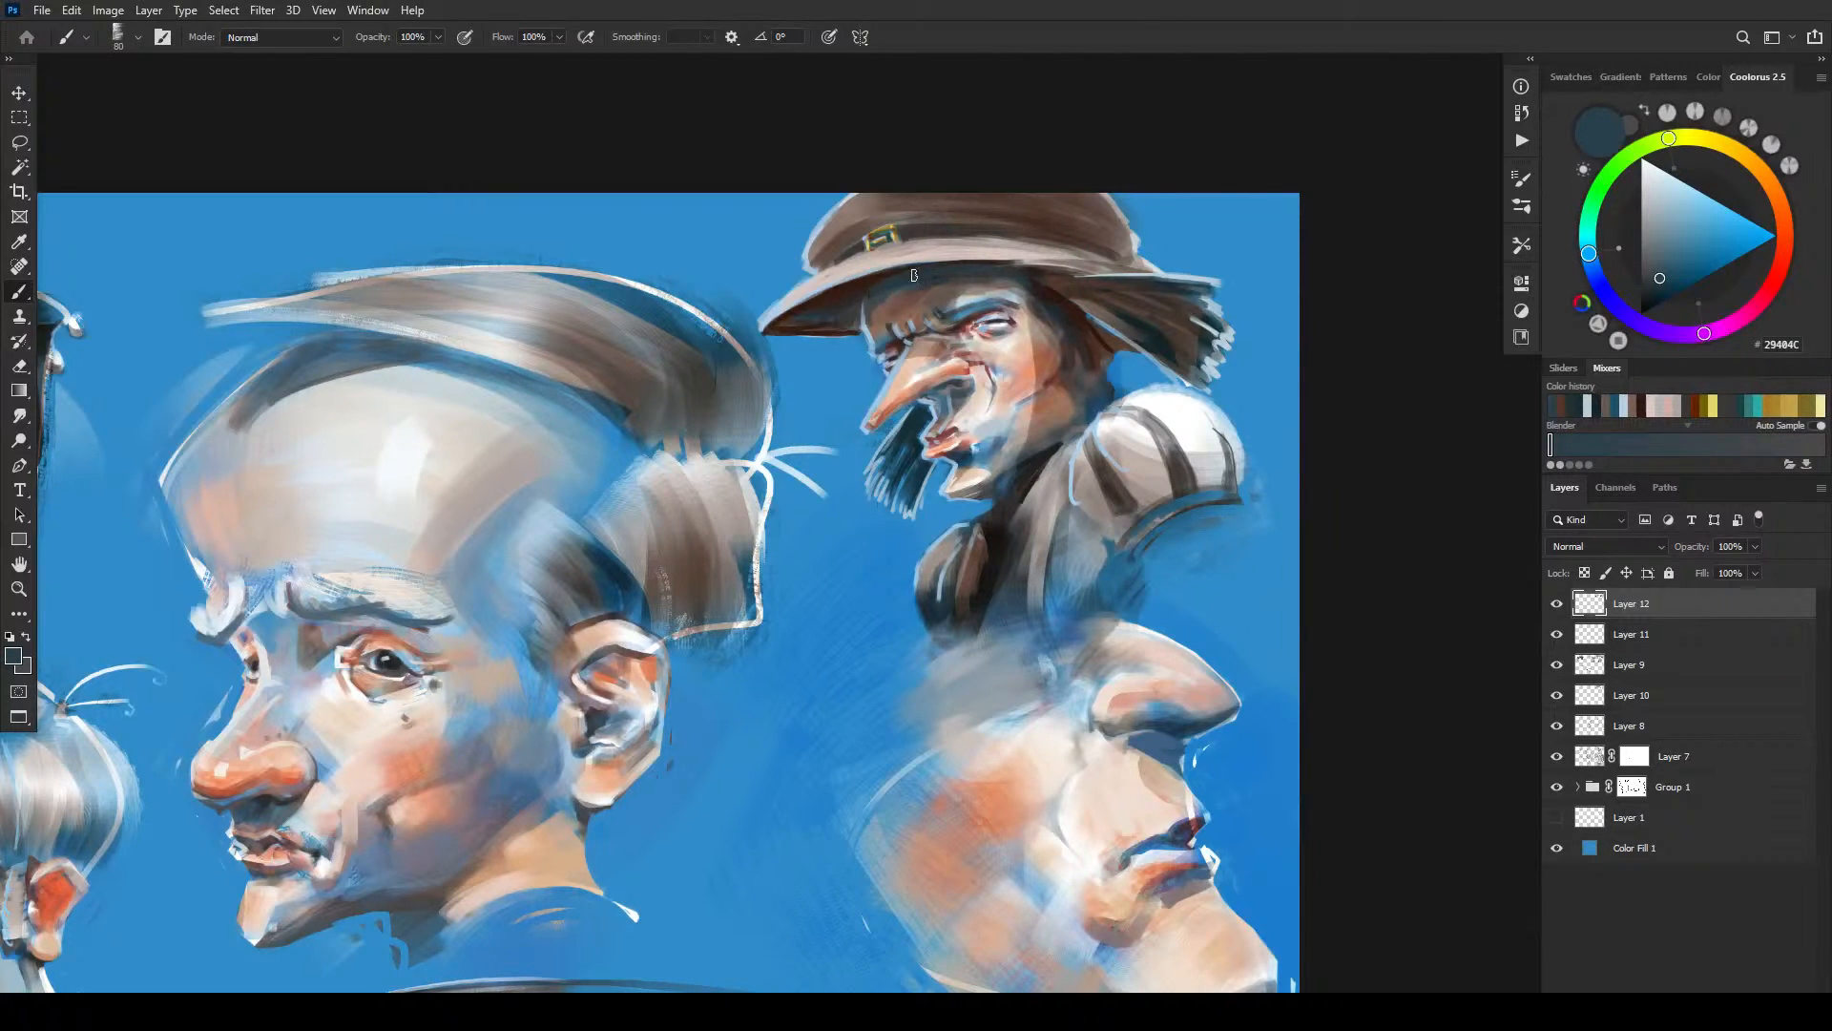
{"action": "left_click", "coordinate": [952, 286], "text": "alt"}
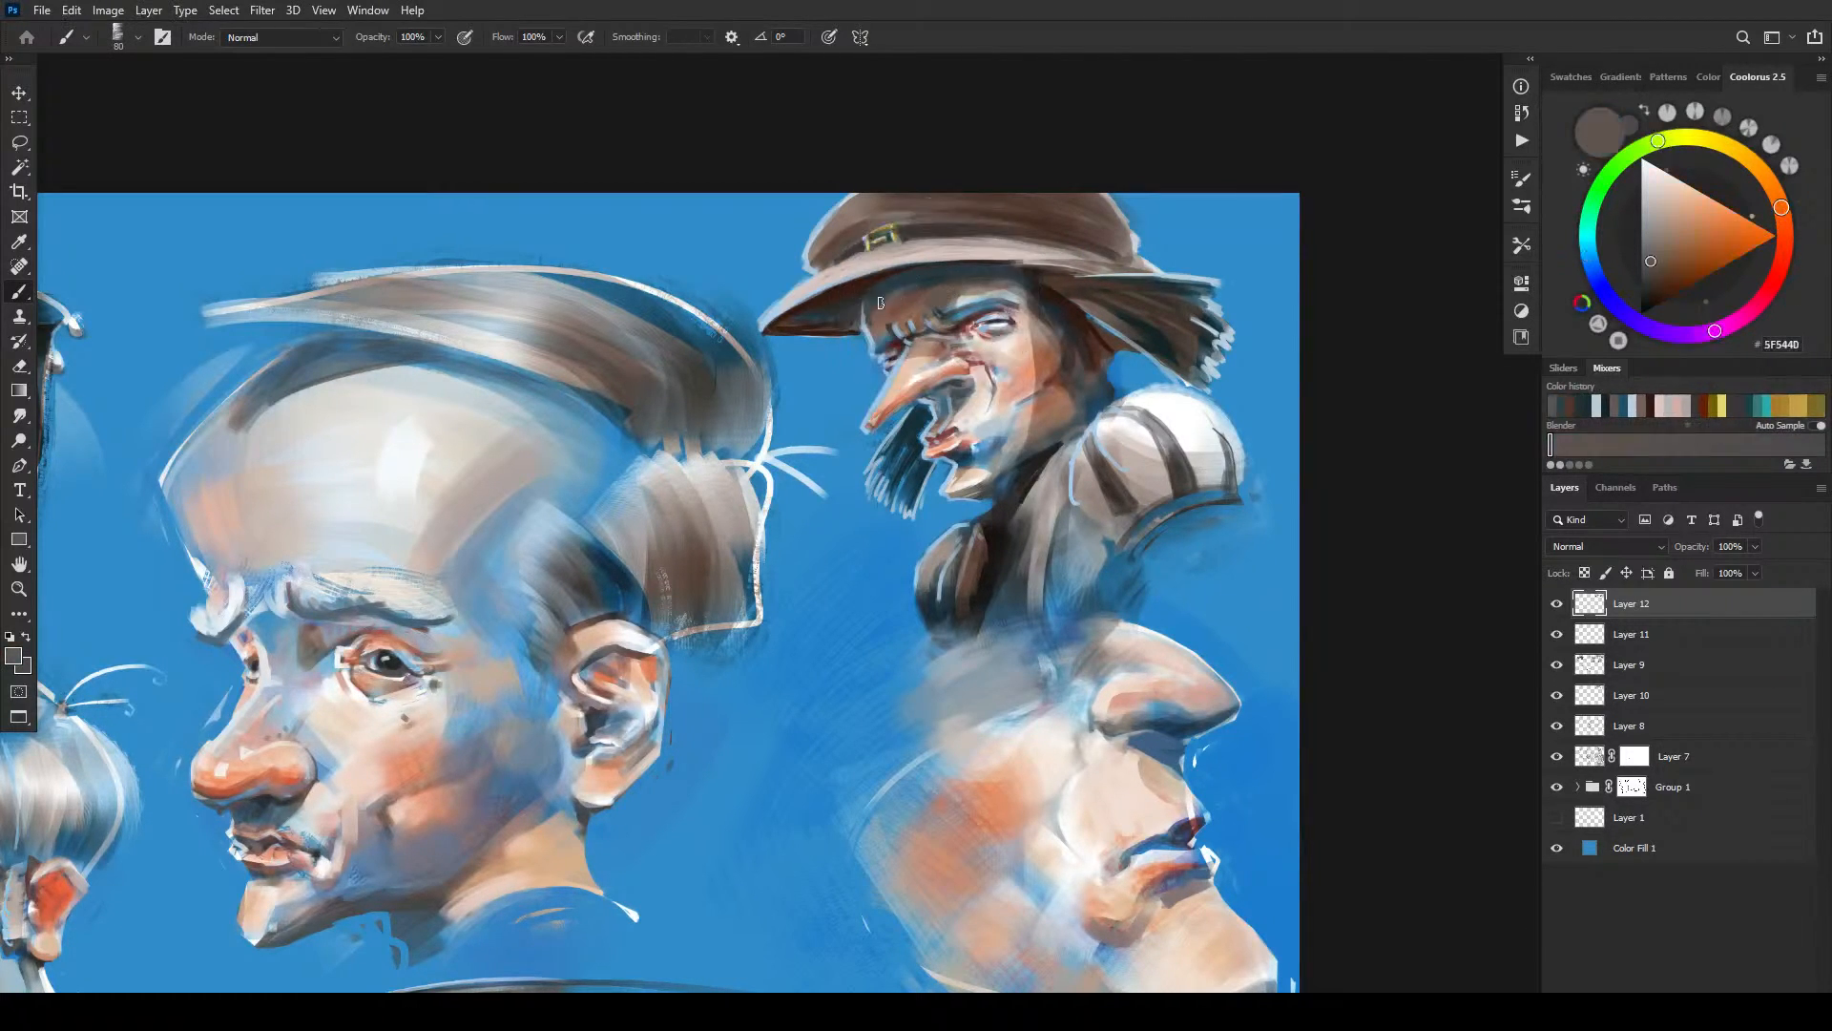
{"action": "key", "text": "bracketleft"}
- Deepen the underside of the front brim with sampled dark browns and a smaller brush
{"action": "left_click", "coordinate": [863, 289], "text": "alt"}
{"action": "key", "text": "bracketleft"}
{"action": "key", "text": "bracketleft"}
{"action": "key", "text": "bracketleft"}
{"action": "key", "text": "bracketleft"}
{"action": "key", "text": "bracketleft"}
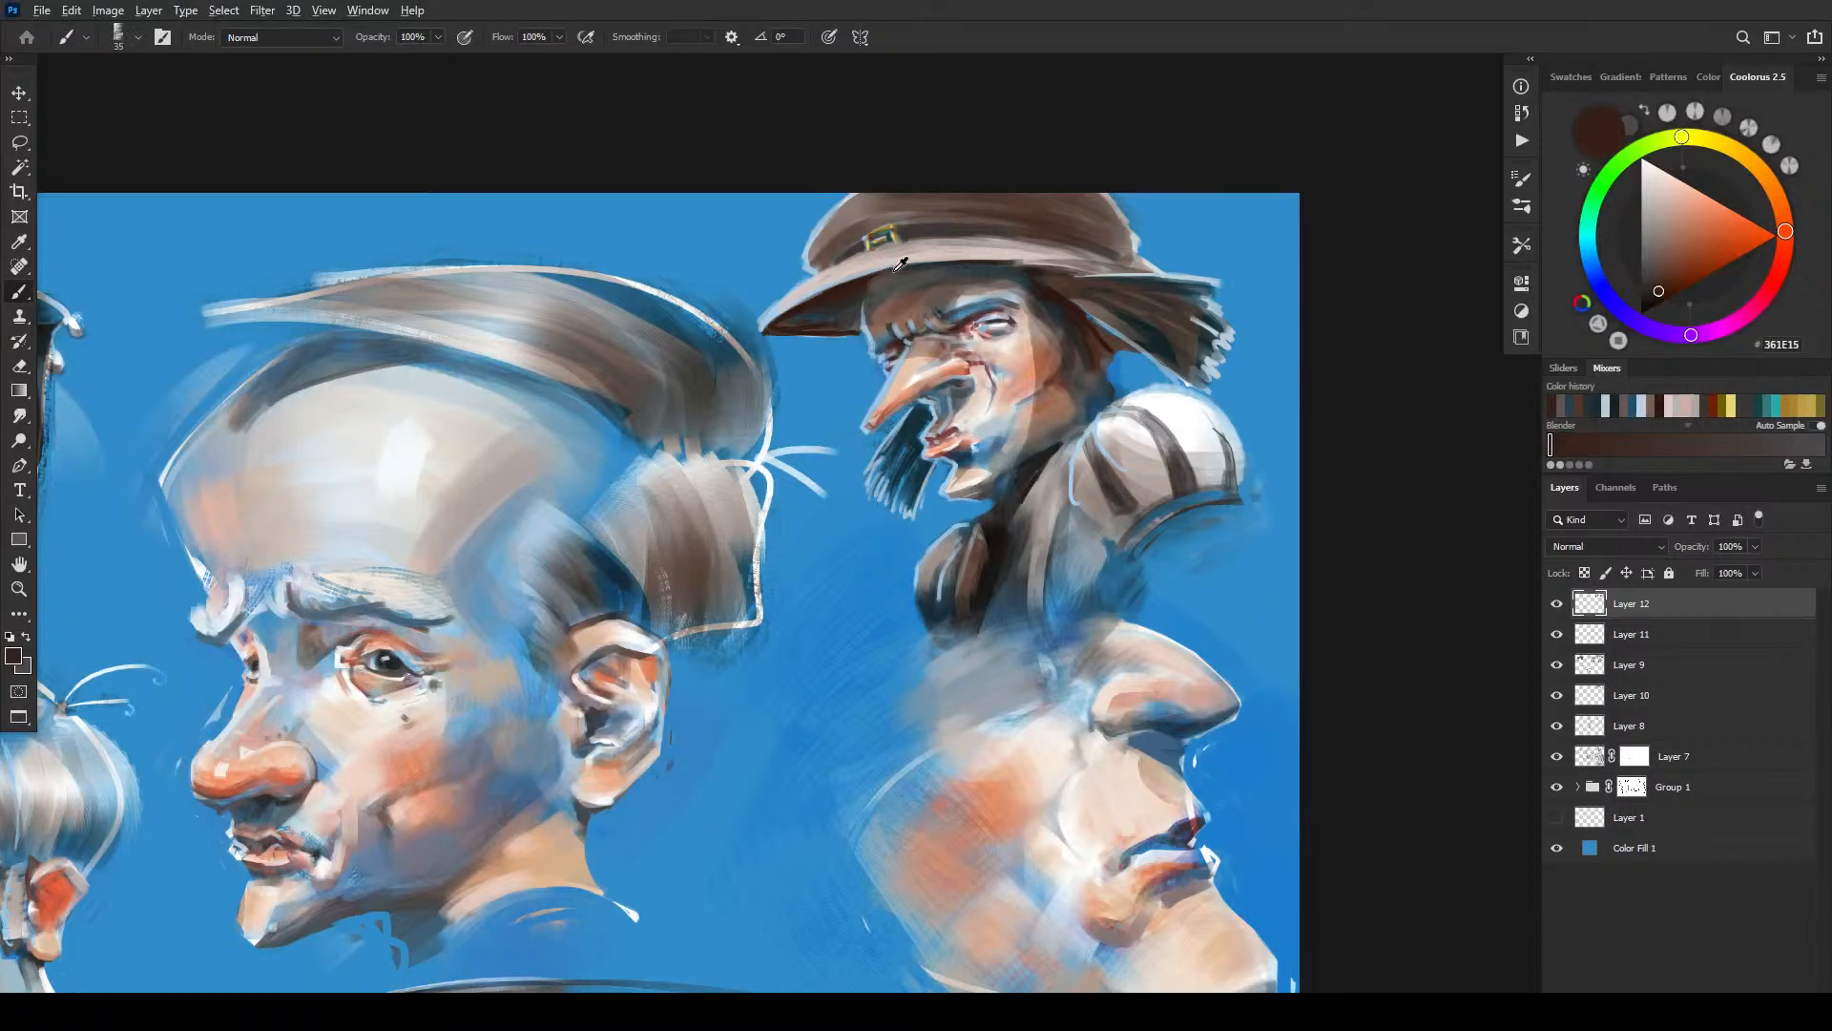
{"action": "left_click", "coordinate": [872, 278], "text": "alt"}
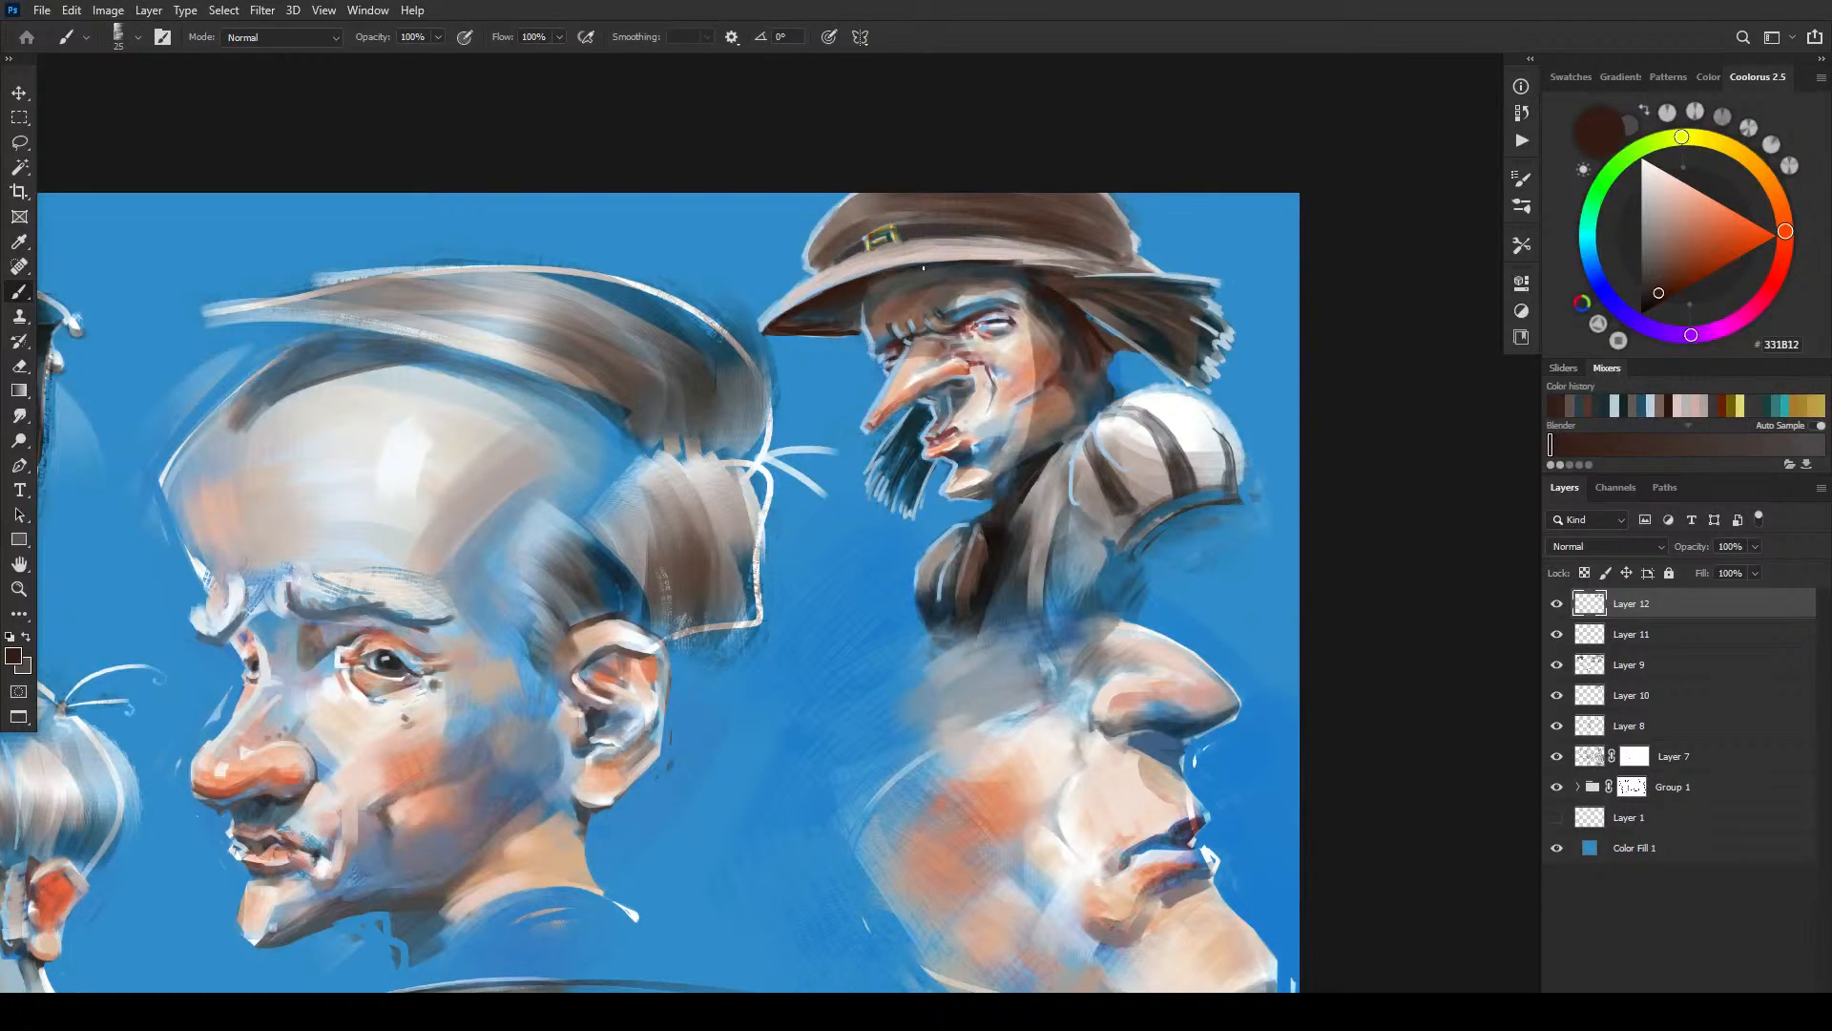
- Refine the dark brim line above the face and touch up the front brim edge with sampled brown and pale pink
{"action": "left_click", "coordinate": [1045, 270], "text": "alt"}
{"action": "key", "text": "bracketleft"}
{"action": "key", "text": "bracketleft"}
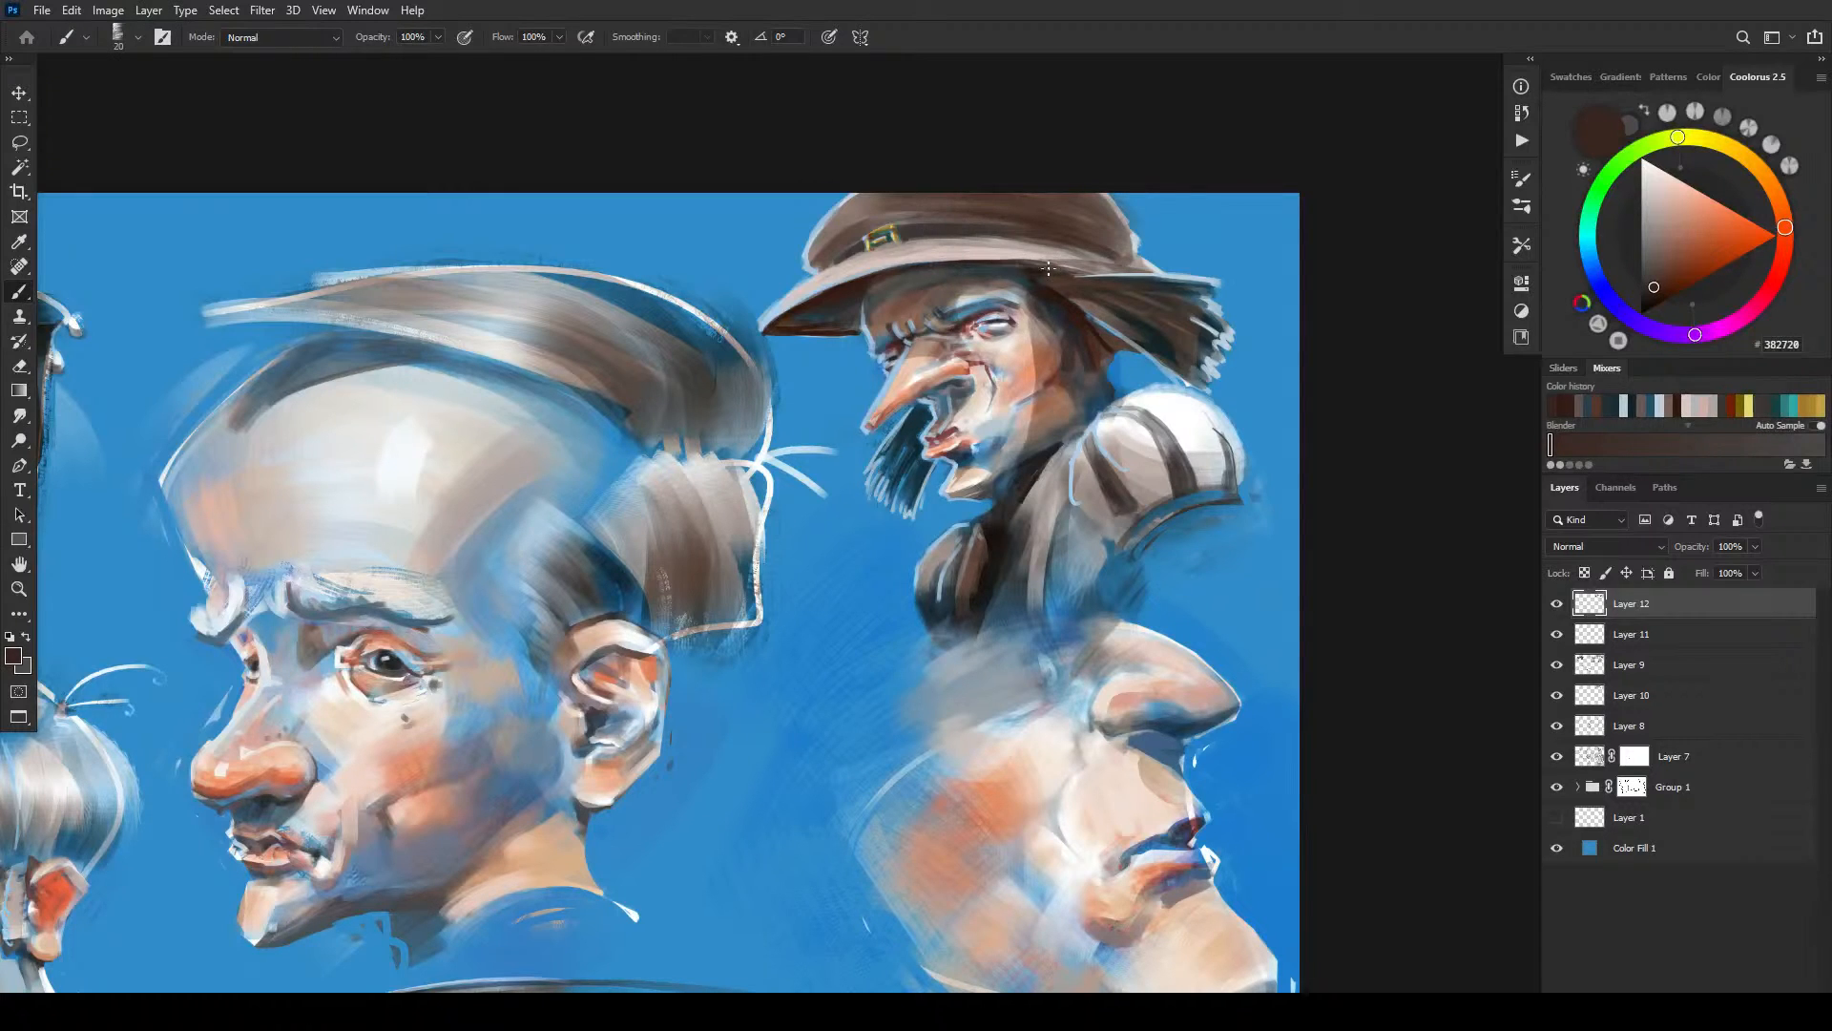
{"action": "left_click", "coordinate": [1017, 257], "text": "alt"}
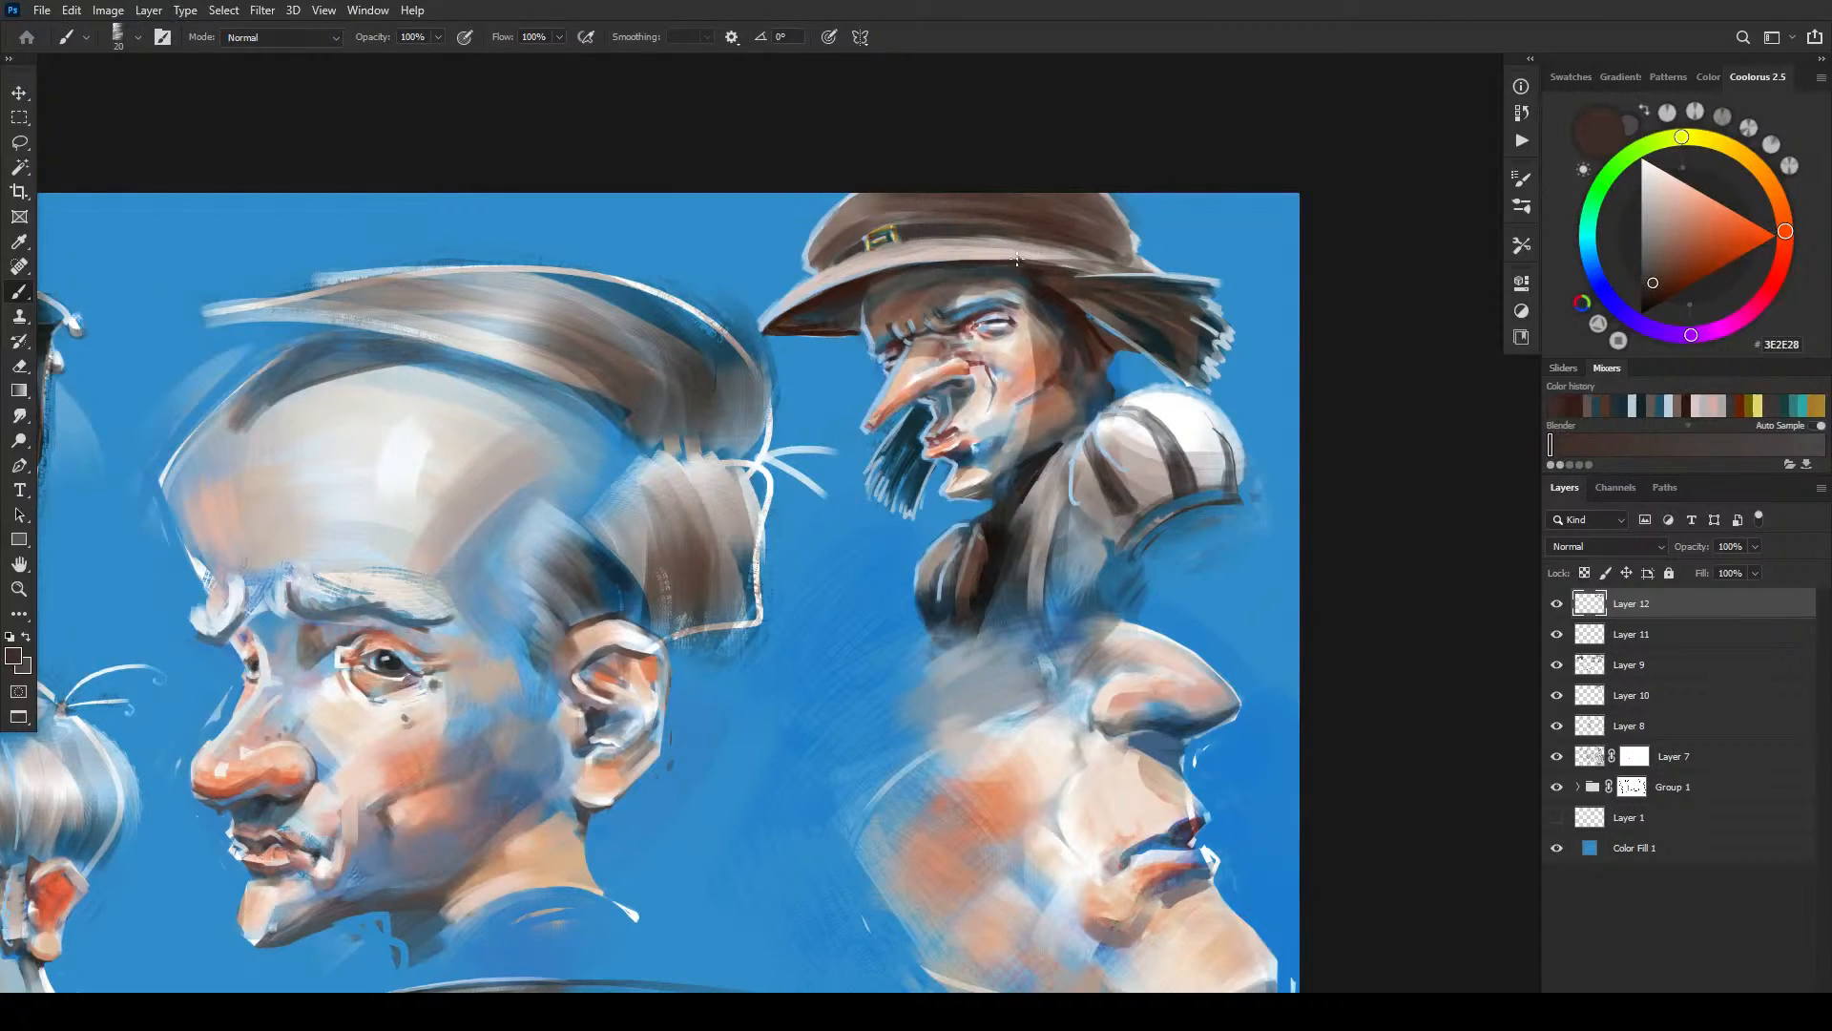
{"action": "left_click_drag", "start_coordinate": [792, 292], "coordinate": [799, 303]}
{"action": "left_click", "coordinate": [810, 283], "text": "alt"}
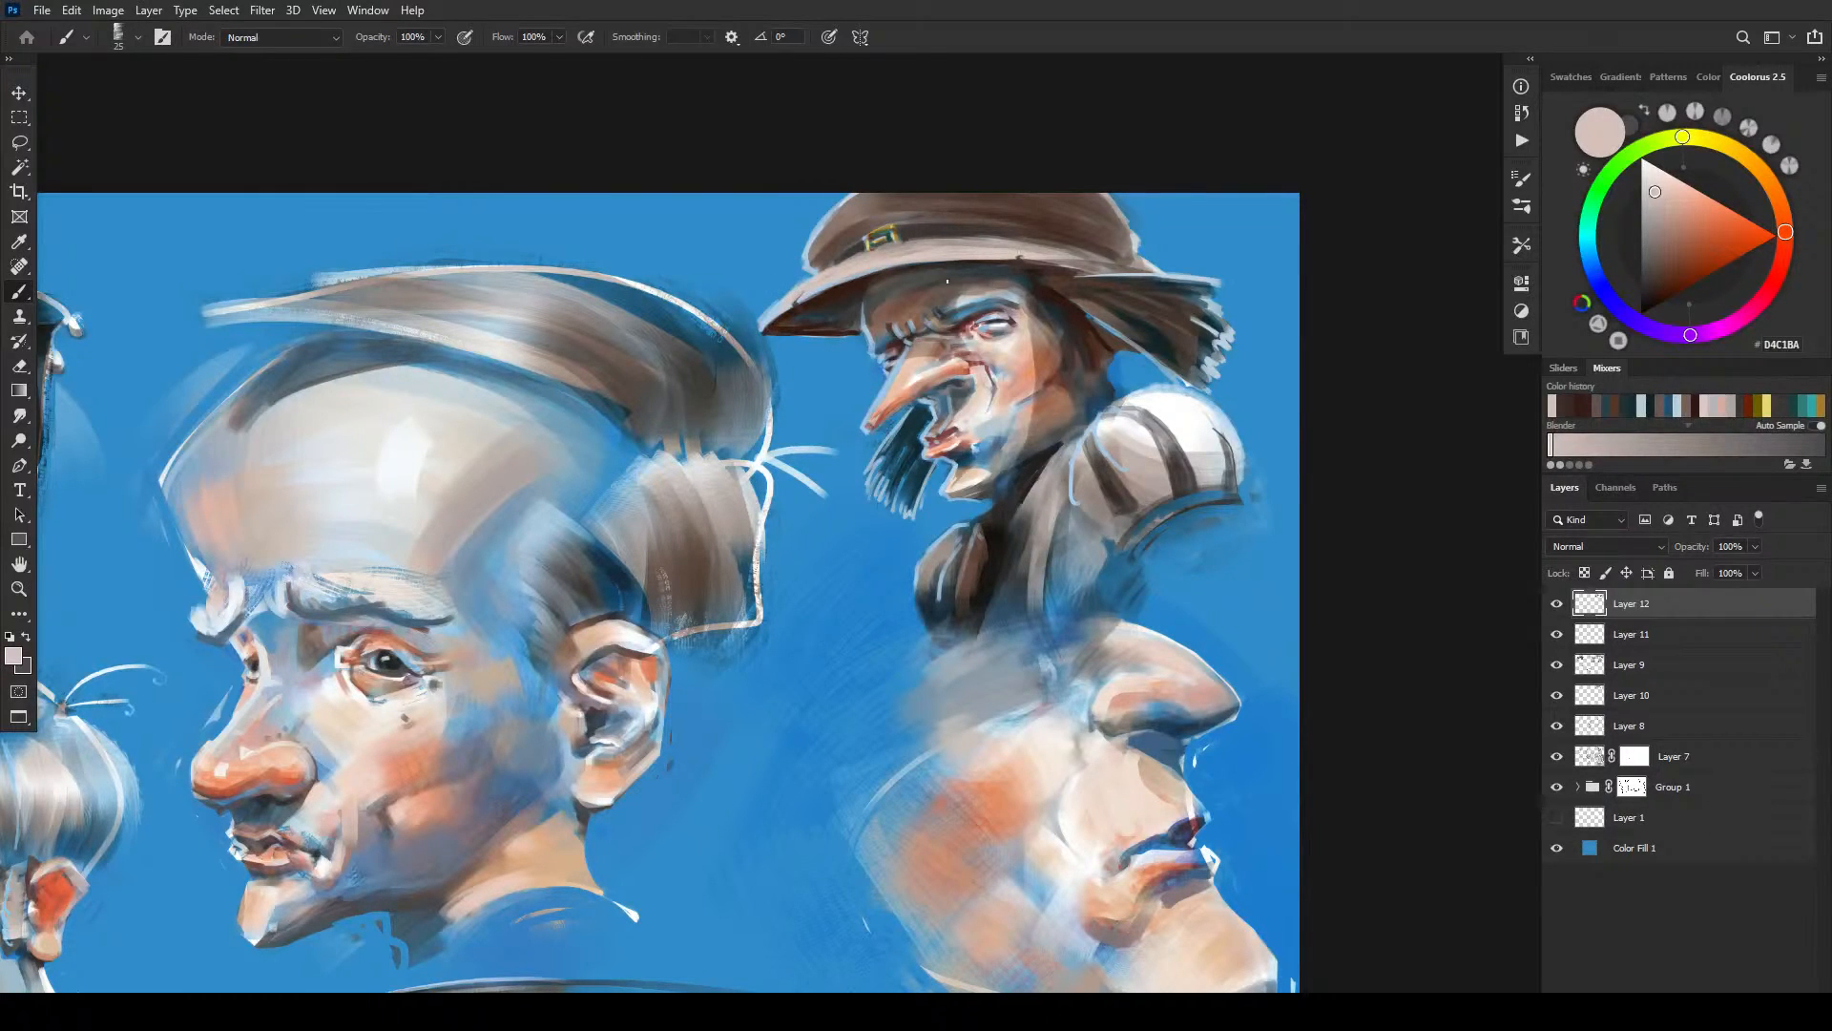
- Smooth the shading of the hat's crown with larger strokes of sampled light and dark browns
{"action": "left_click", "coordinate": [906, 221], "text": "alt"}
{"action": "key", "text": "bracketright"}
{"action": "left_click", "coordinate": [858, 212], "text": "alt"}
{"action": "key", "text": "bracketright"}
{"action": "key", "text": "bracketright"}
{"action": "key", "text": "bracketright"}
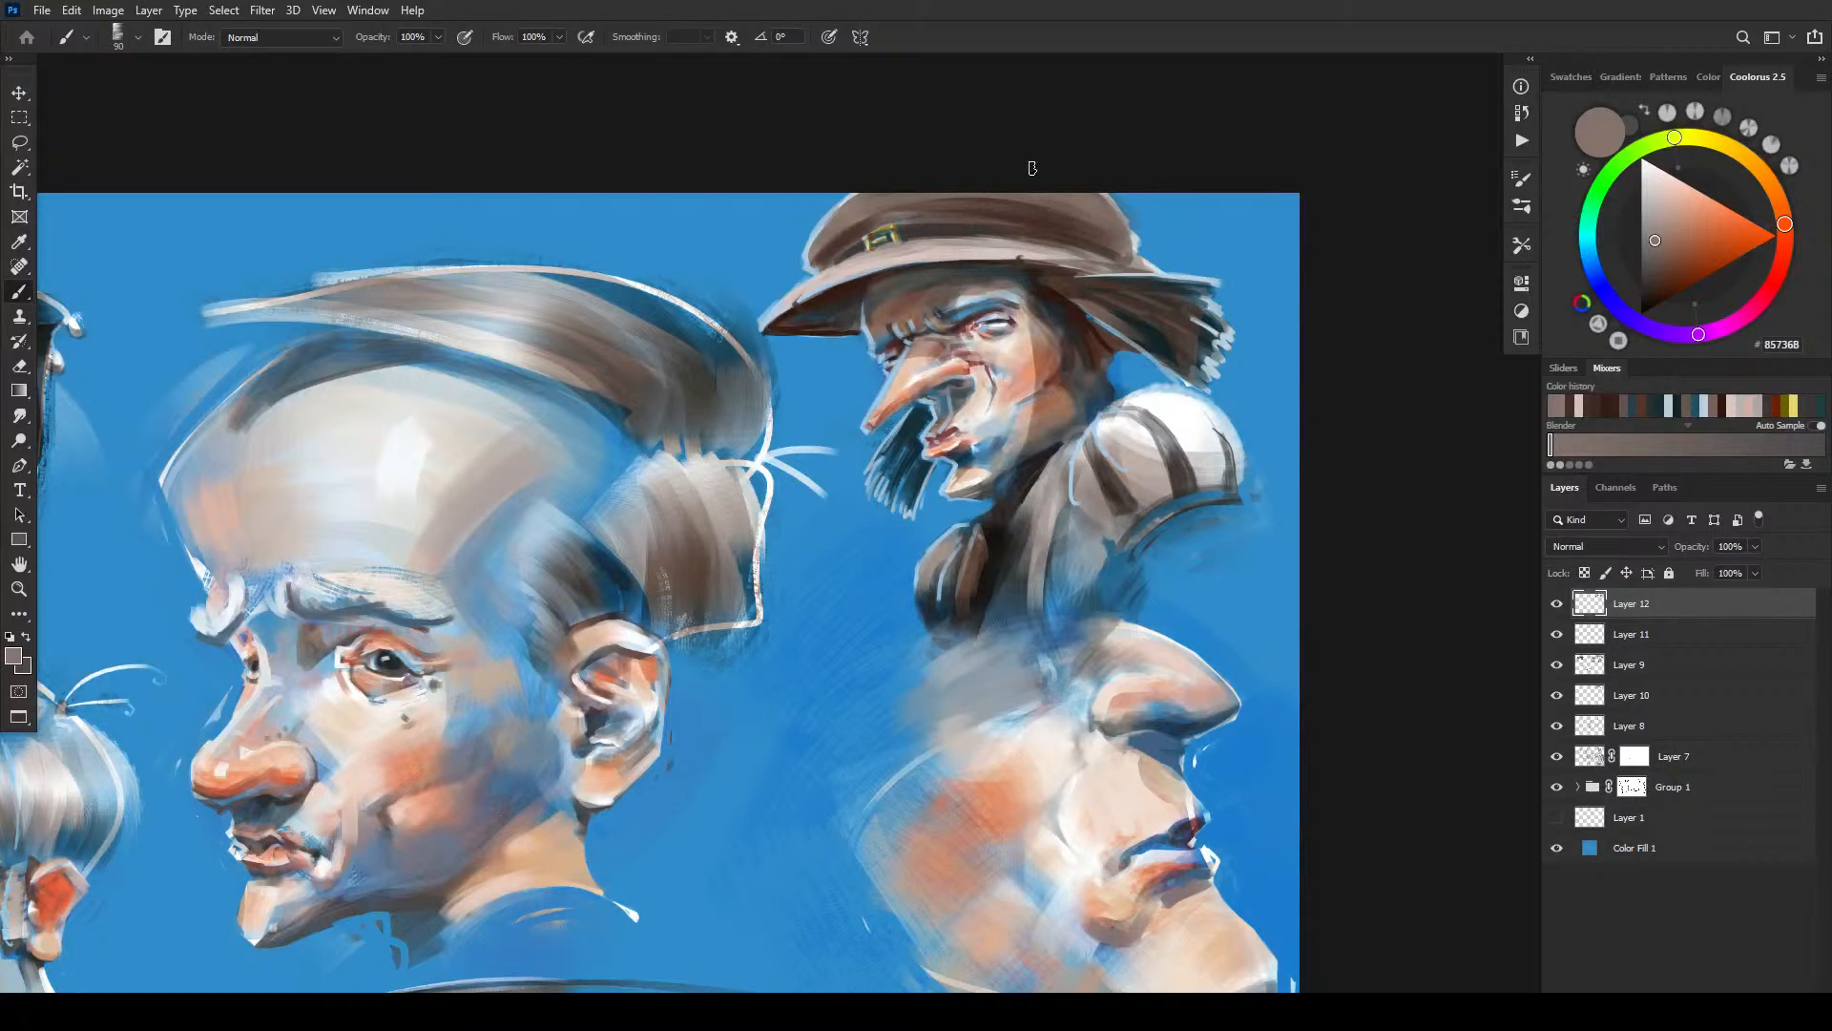
{"action": "left_click", "coordinate": [982, 207], "text": "alt"}
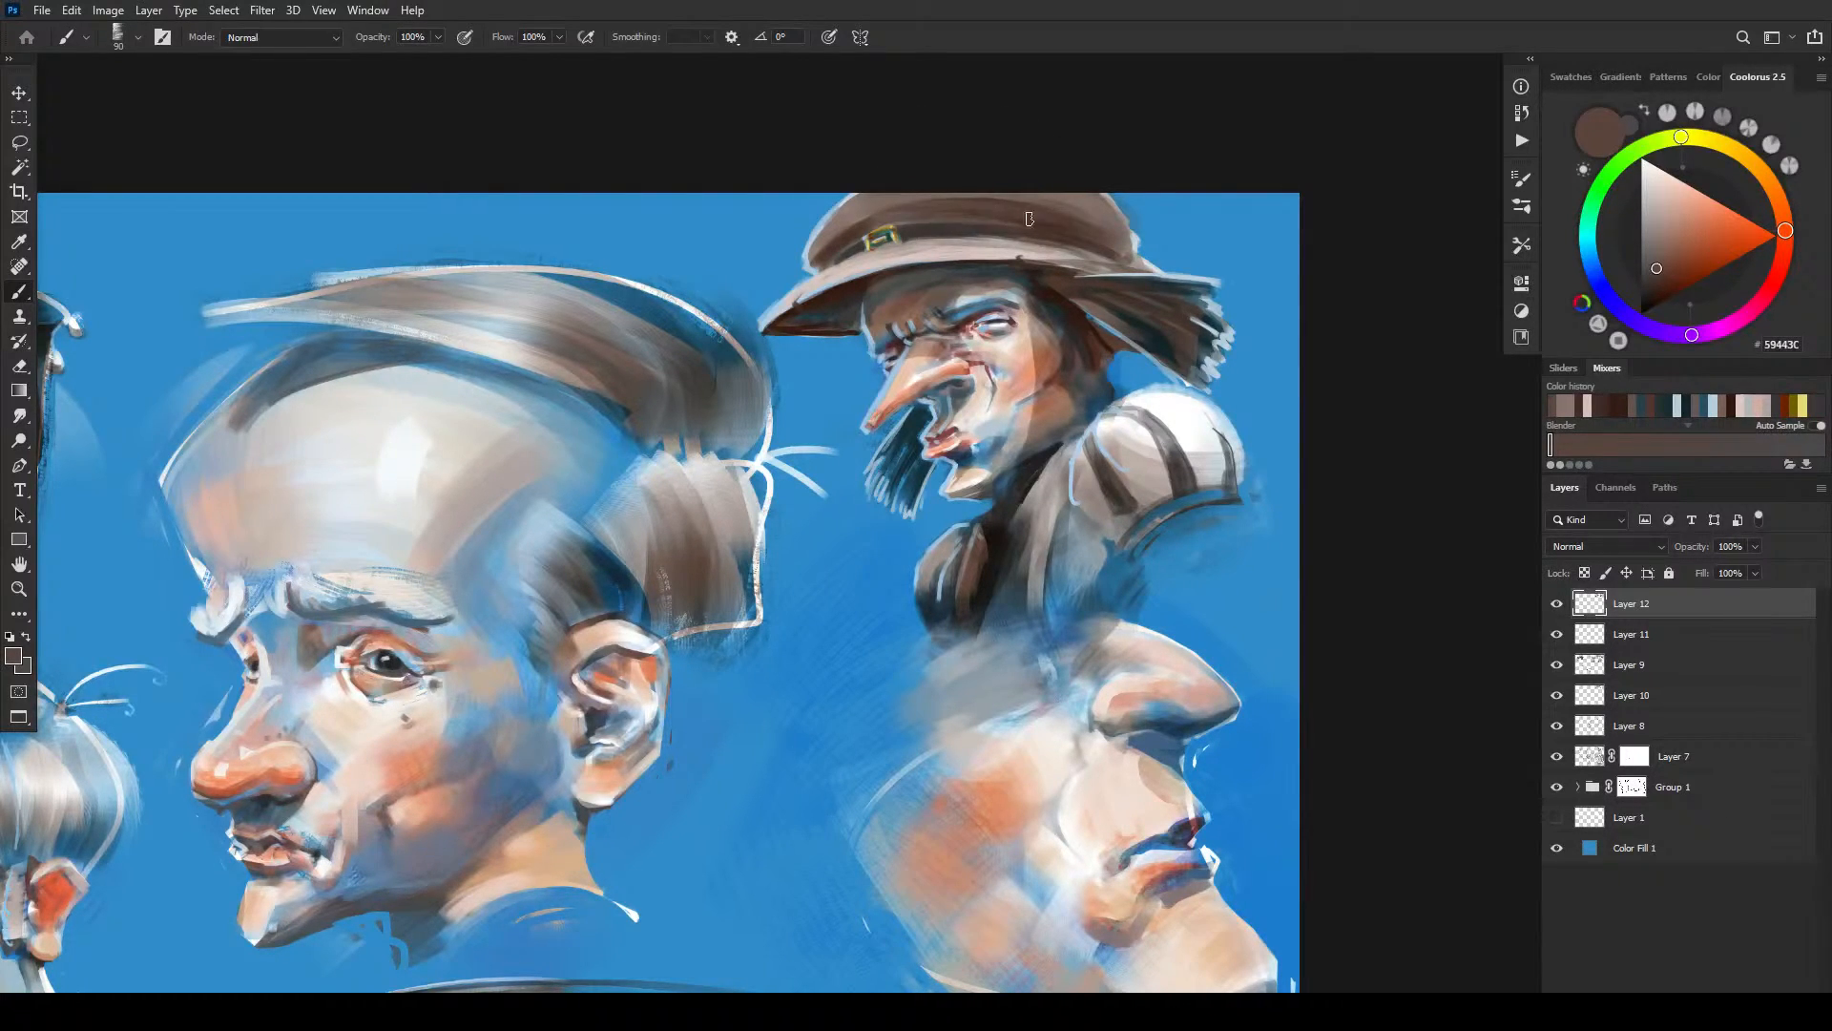
{"action": "left_click", "coordinate": [907, 220], "text": "alt"}
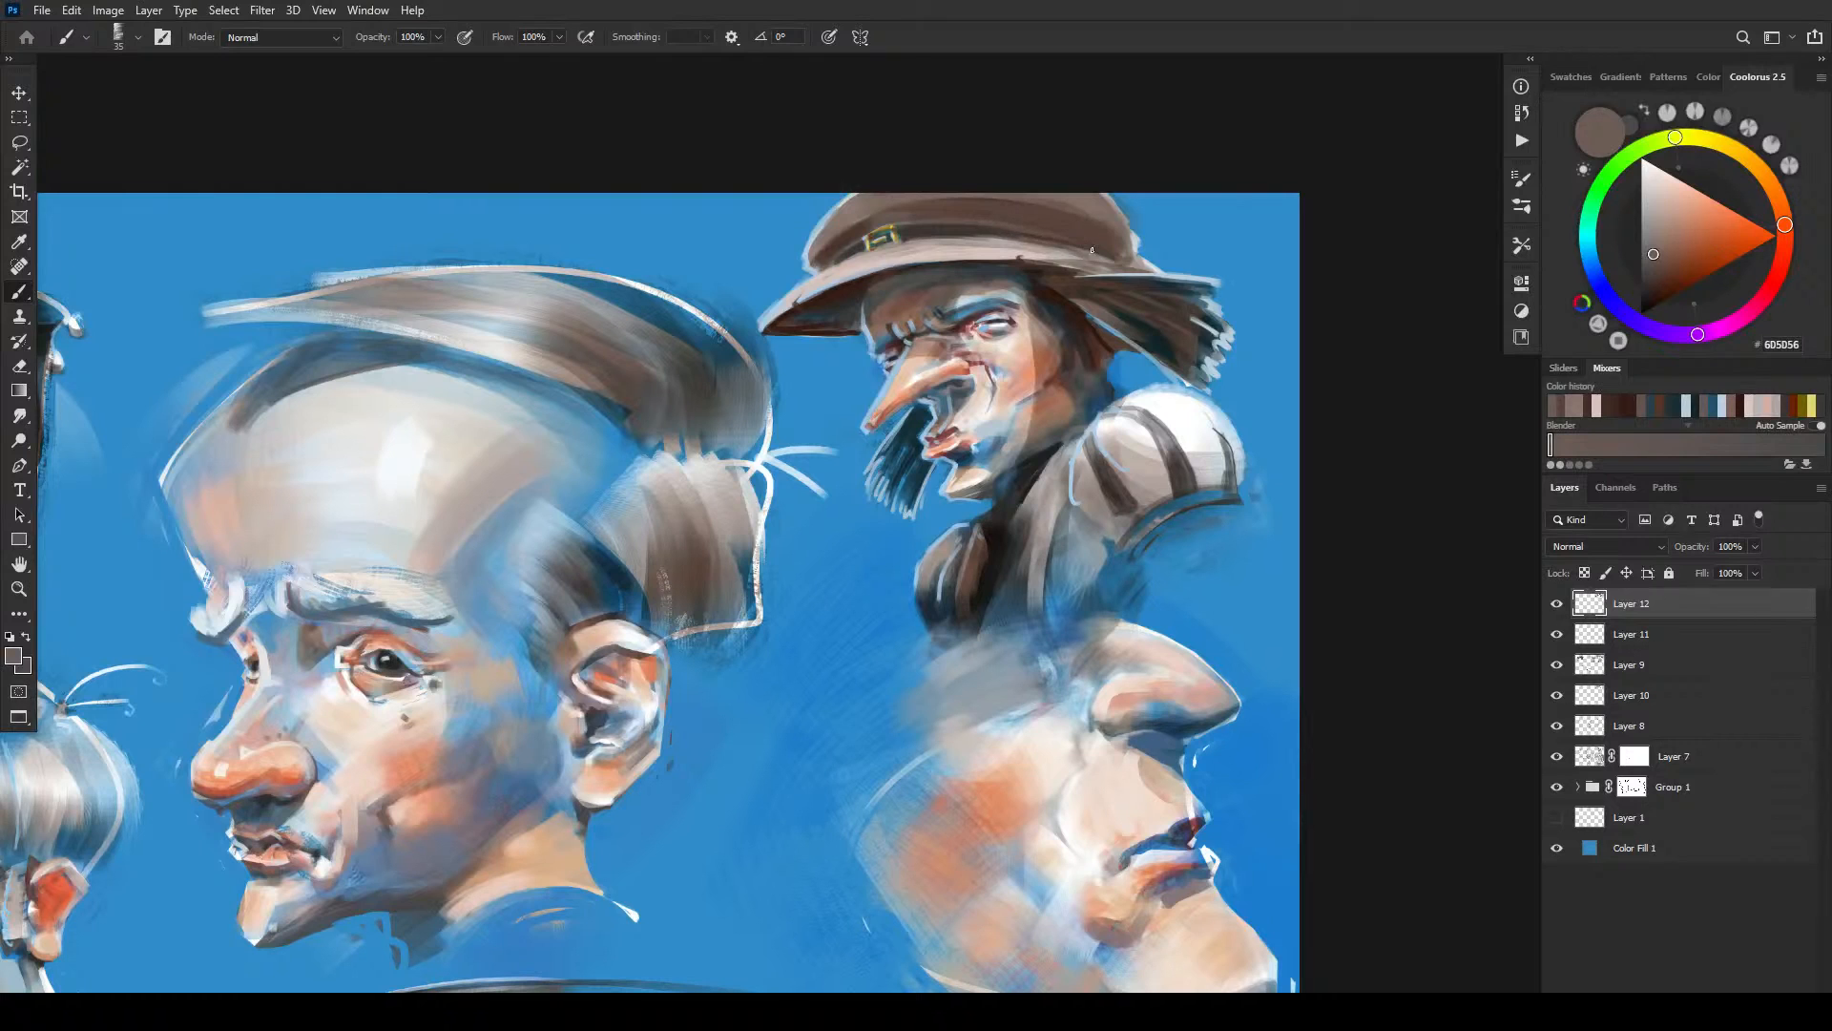
- Clean up the outline of the hat's crown and front brim with the sampled background blue
{"action": "left_click", "coordinate": [1176, 227], "text": "alt"}
{"action": "left_click_drag", "start_coordinate": [1134, 247], "coordinate": [1136, 262]}
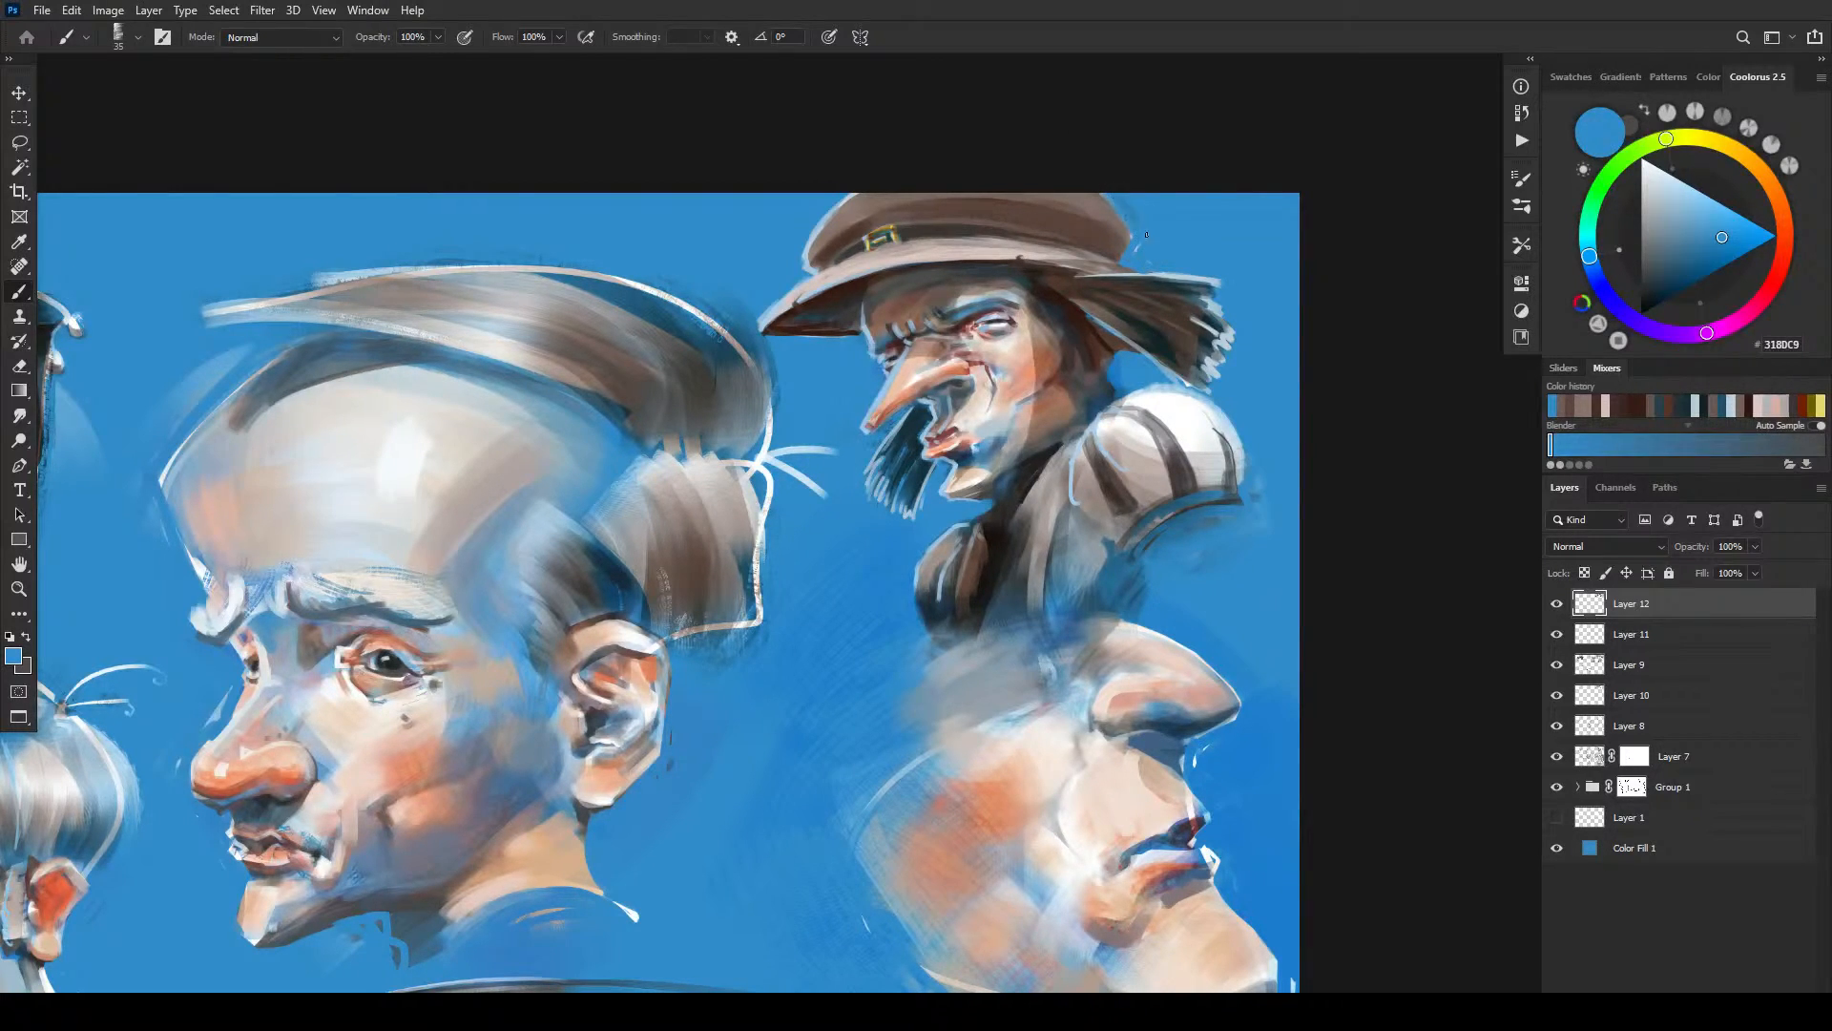
{"action": "left_click_drag", "start_coordinate": [804, 245], "coordinate": [852, 192]}
{"action": "left_click_drag", "start_coordinate": [799, 283], "coordinate": [762, 327]}
- Touch up the edge of the puffed sleeve with sampled grey-beige
{"action": "left_click", "coordinate": [1075, 493], "text": "alt"}
{"action": "left_click_drag", "start_coordinate": [1072, 472], "coordinate": [1072, 488]}
{"action": "left_click_drag", "start_coordinate": [790, 669], "coordinate": [877, 703]}
{"action": "left_click_drag", "start_coordinate": [908, 628], "coordinate": [919, 620]}
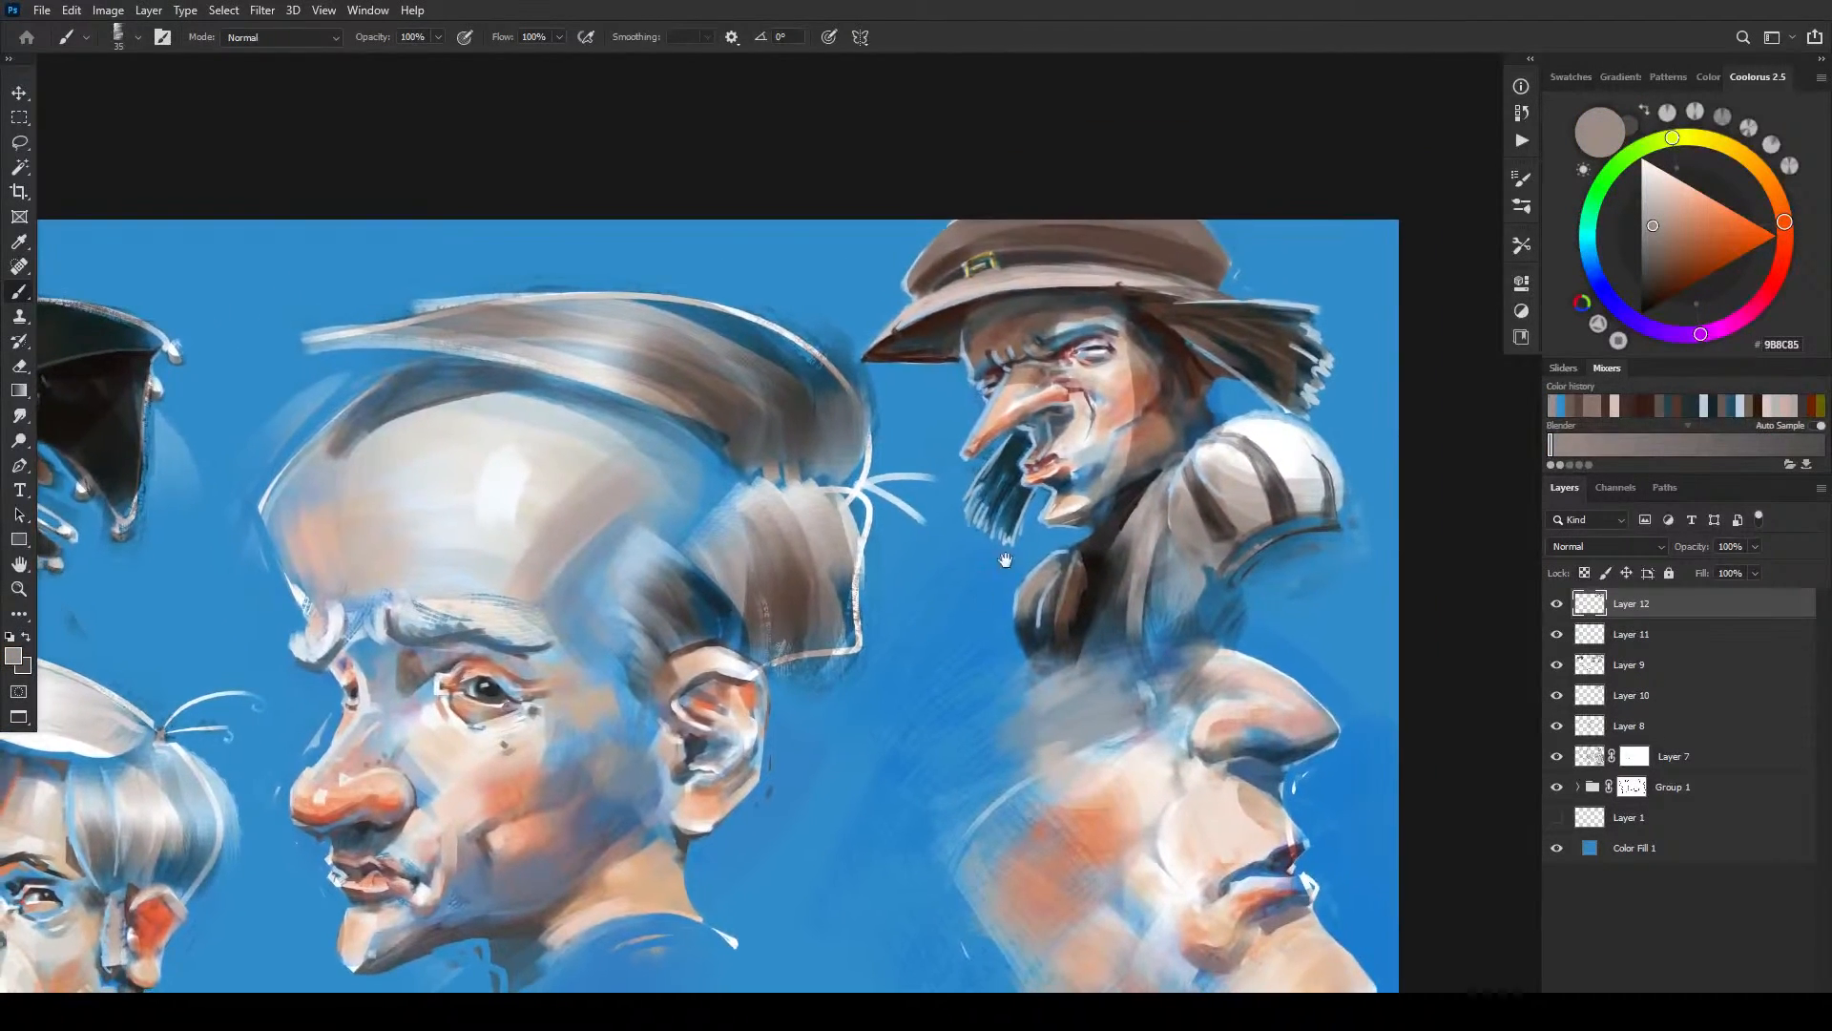
{"action": "mouse_move", "coordinate": [666, 667]}
{"action": "left_mouse_down"}
{"action": "mouse_move", "coordinate": [996, 386]}
{"action": "mouse_move", "coordinate": [1055, 531]}
{"action": "mouse_move", "coordinate": [1027, 523]}
{"action": "left_mouse_up"}
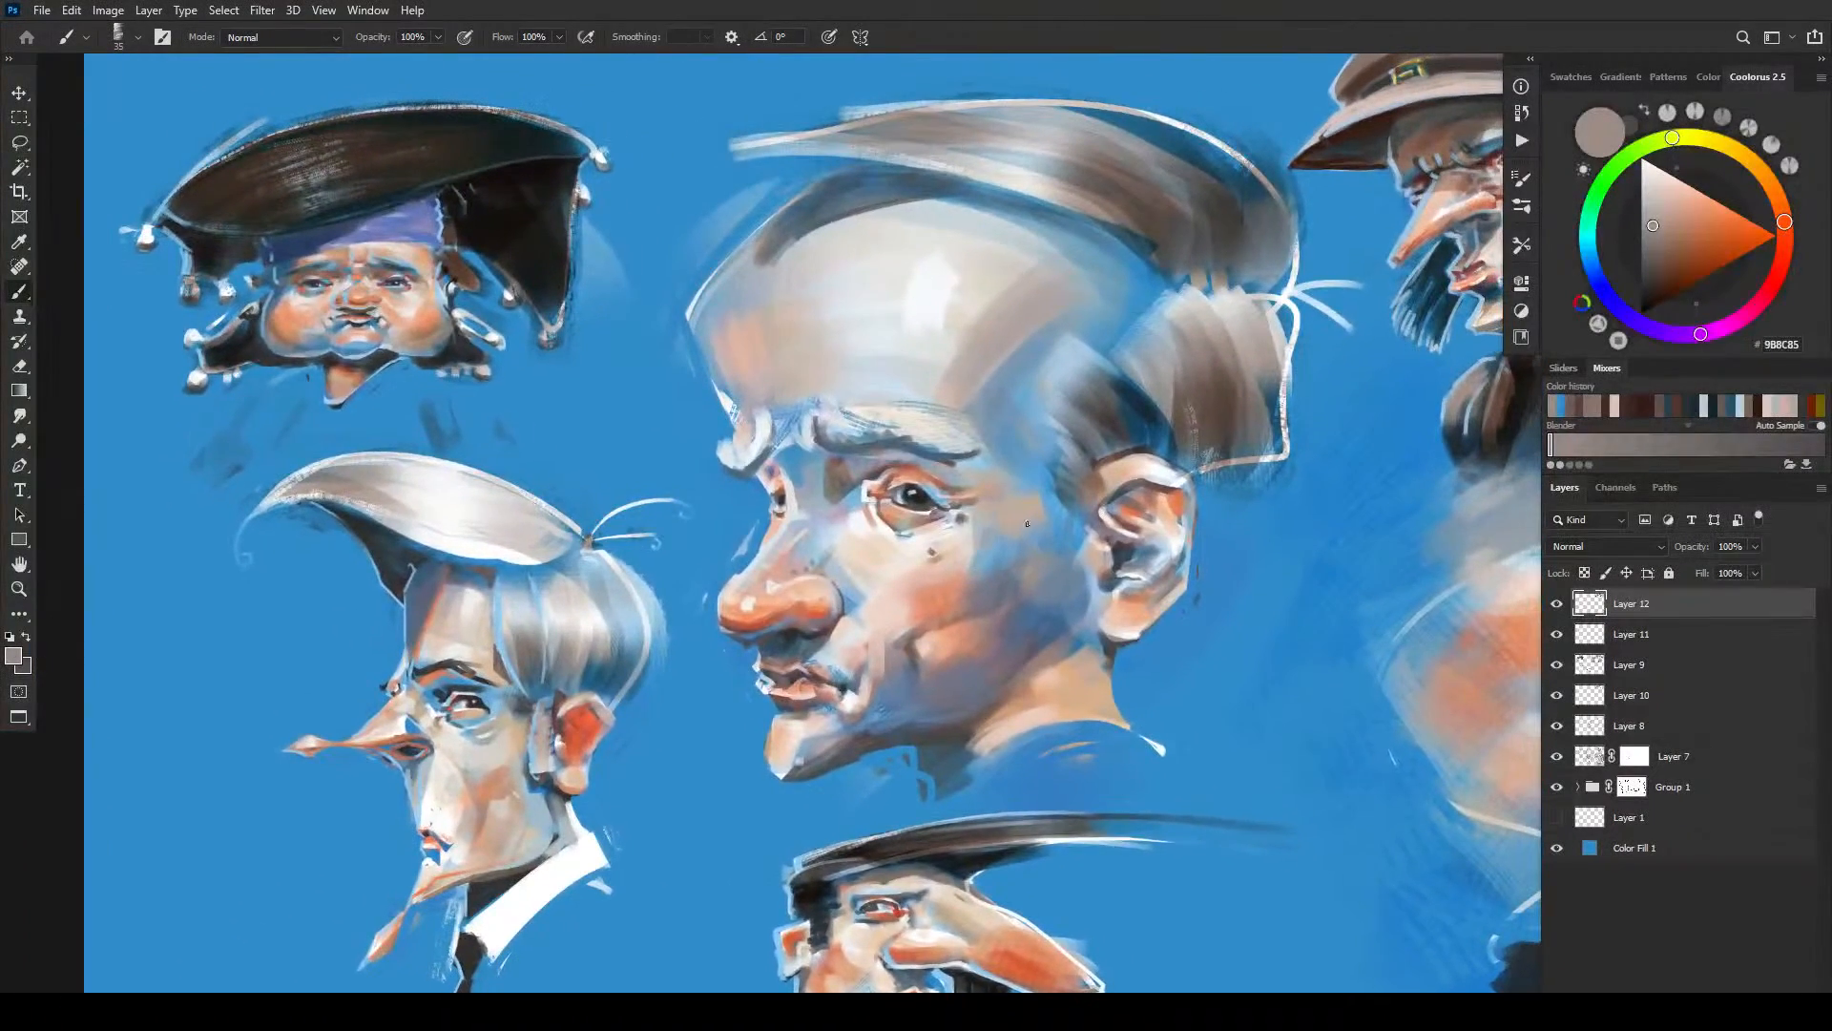
- Warm up the cheek of the large bald head with a sampled skin tone and a stronger orange
{"action": "left_click", "coordinate": [955, 580], "text": "alt"}
{"action": "left_click", "coordinate": [1726, 226]}
{"action": "key", "text": "bracketright"}
{"action": "key", "text": "bracketright"}
{"action": "key", "text": "bracketright"}
{"action": "key", "text": "bracketright"}
{"action": "key", "text": "bracketright"}
{"action": "key", "text": "bracketright"}
{"action": "key", "text": "bracketright"}
{"action": "key", "text": "bracketright"}
{"action": "key", "text": "bracketleft"}
{"action": "key", "text": "bracketleft"}
{"action": "key", "text": "bracketleft"}
{"action": "key", "text": "bracketleft"}
{"action": "key", "text": "bracketleft"}
{"action": "key", "text": "bracketleft"}
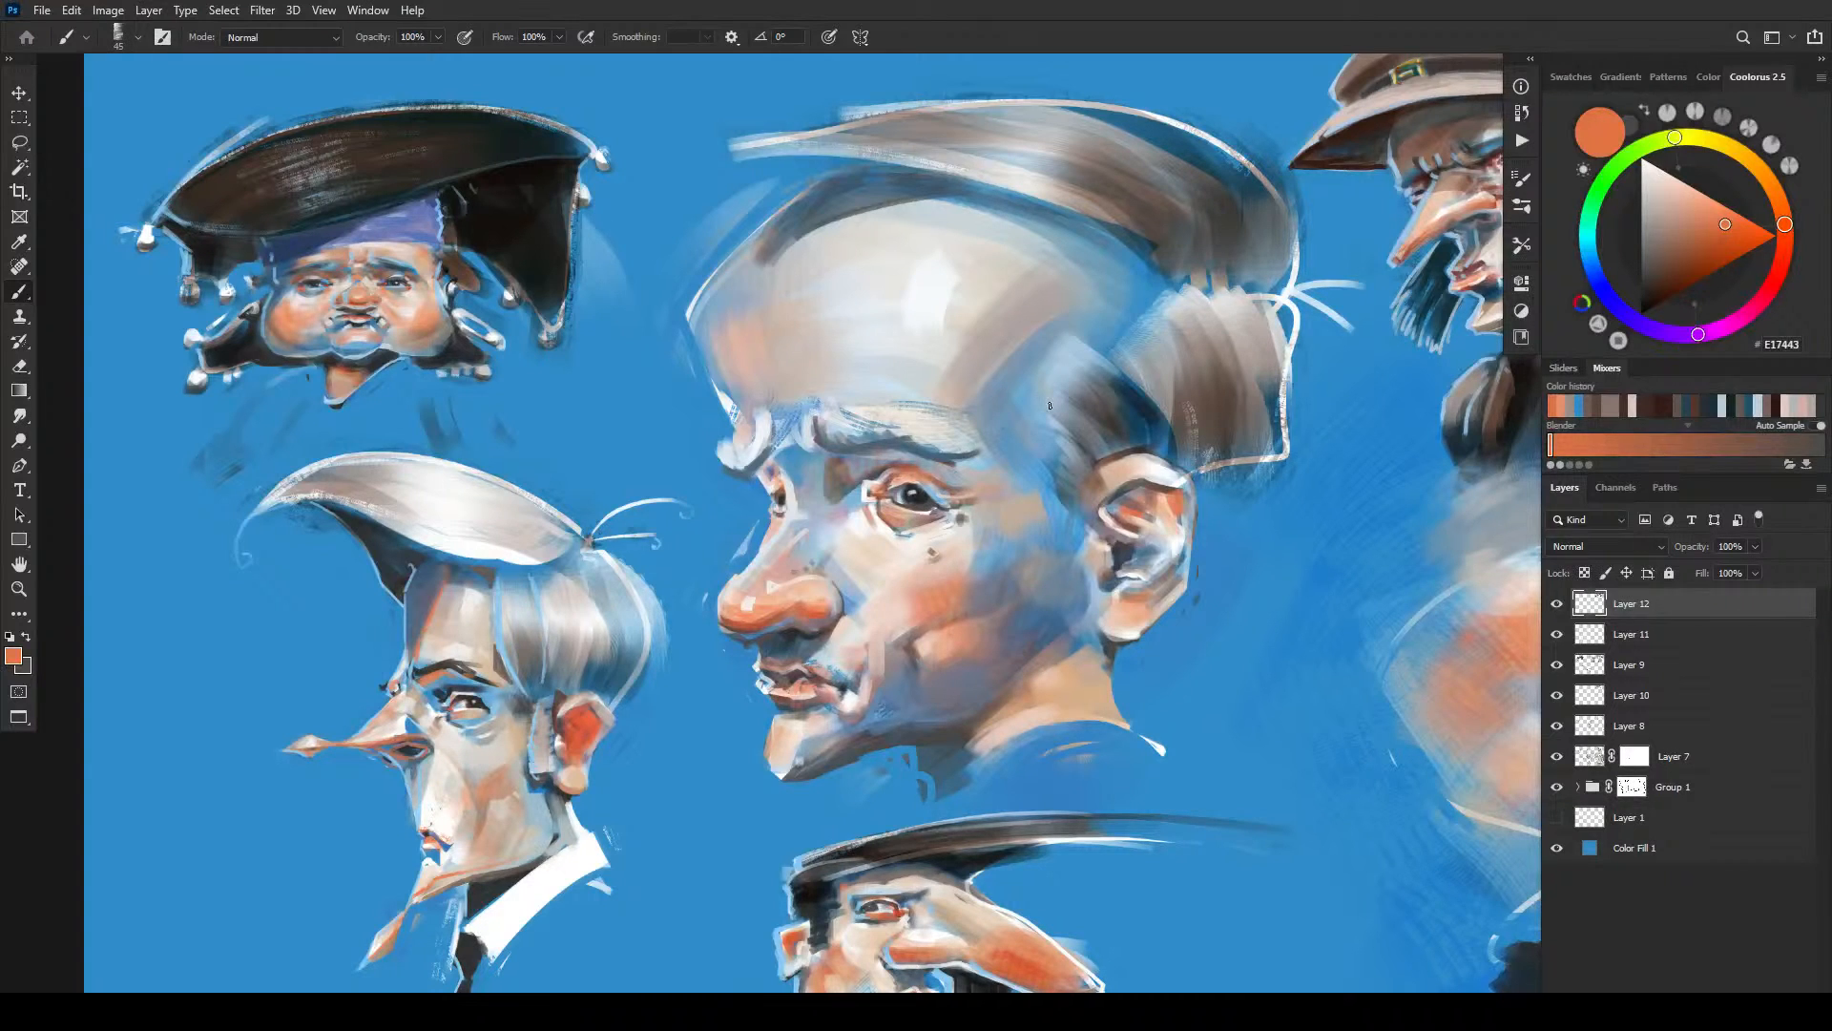
- Lighten the nose bridge and the area below the inner eye corner with sampled pale blue, near-white and grey-lavender
{"action": "left_click", "coordinate": [862, 530], "text": "alt"}
{"action": "key", "text": "bracketright"}
{"action": "key", "text": "bracketright"}
{"action": "key", "text": "bracketright"}
{"action": "key", "text": "bracketright"}
{"action": "left_click", "coordinate": [820, 539], "text": "alt"}
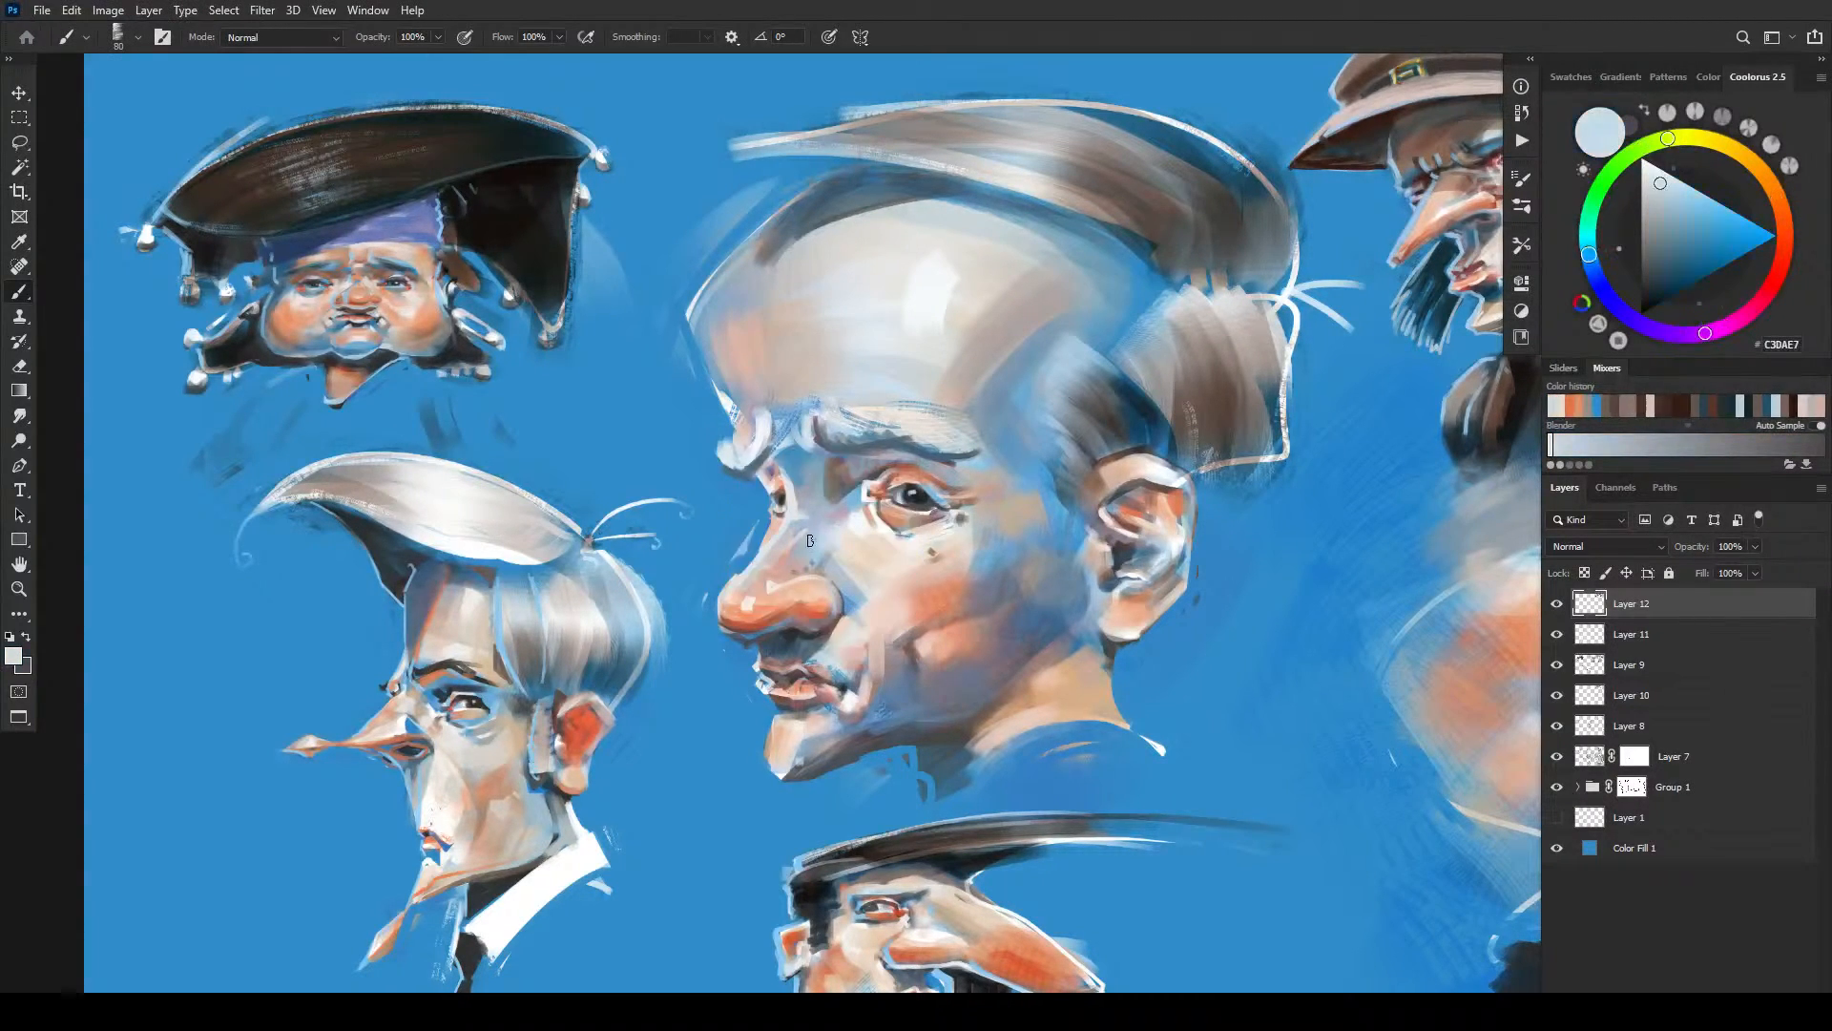
{"action": "mouse_move", "coordinate": [821, 513]}
{"action": "left_mouse_down"}
{"action": "mouse_move", "coordinate": [839, 485]}
{"action": "mouse_move", "coordinate": [829, 504]}
{"action": "left_mouse_up"}
{"action": "left_click", "coordinate": [873, 514], "text": "alt"}
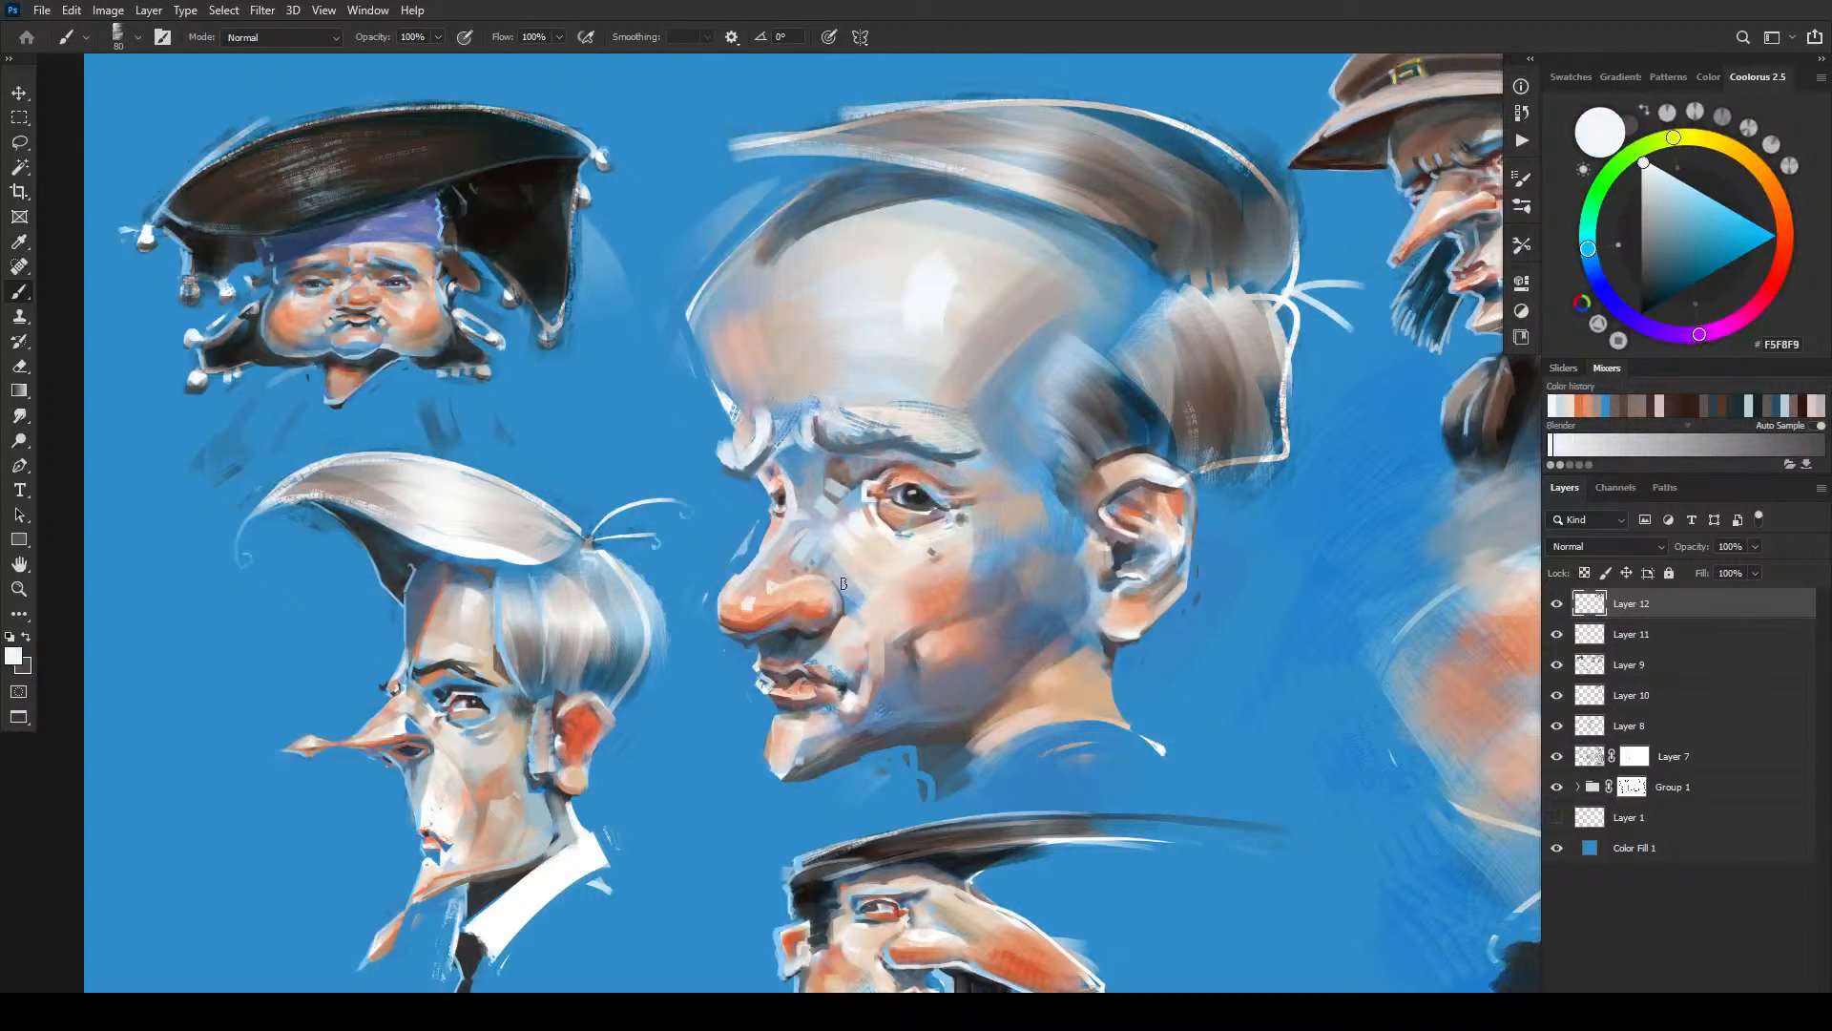
{"action": "left_click", "coordinate": [843, 578], "text": "alt"}
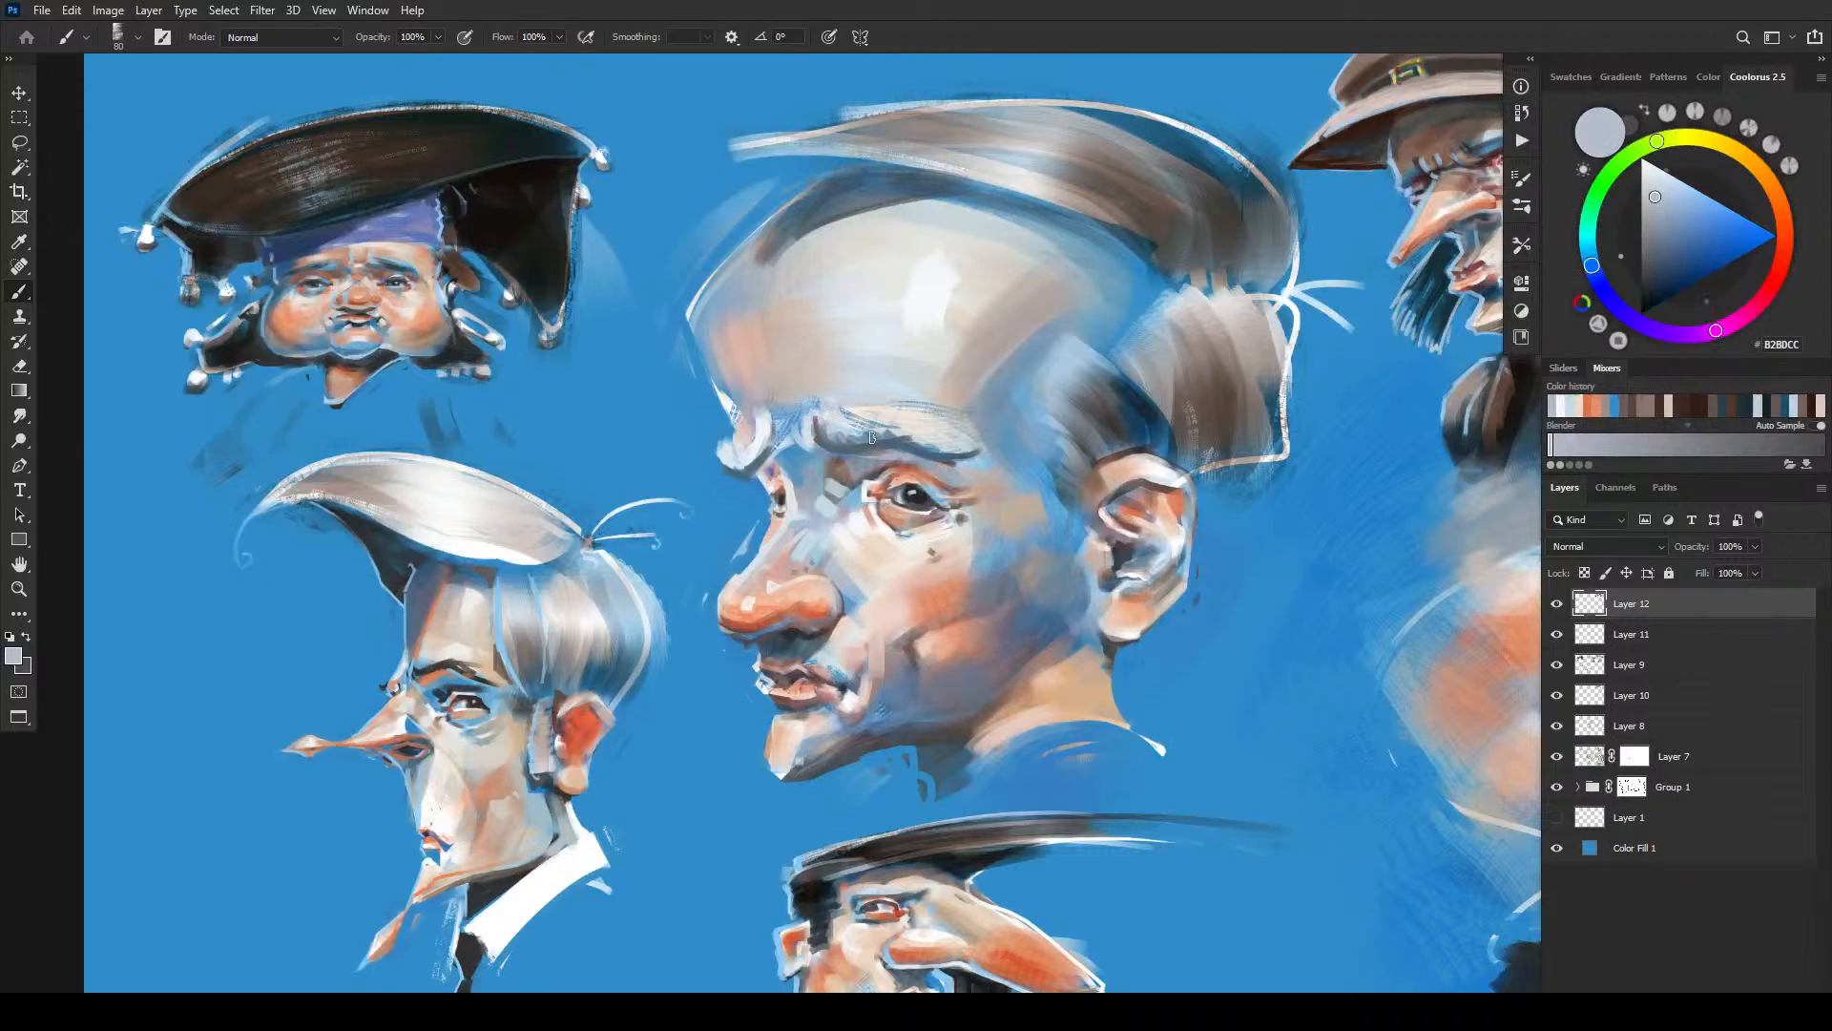
- Rework the inner corner and upper lid of the bald man's eye with sampled pink, dark purple-grey and grey-brown
{"action": "left_click", "coordinate": [873, 507], "text": "alt"}
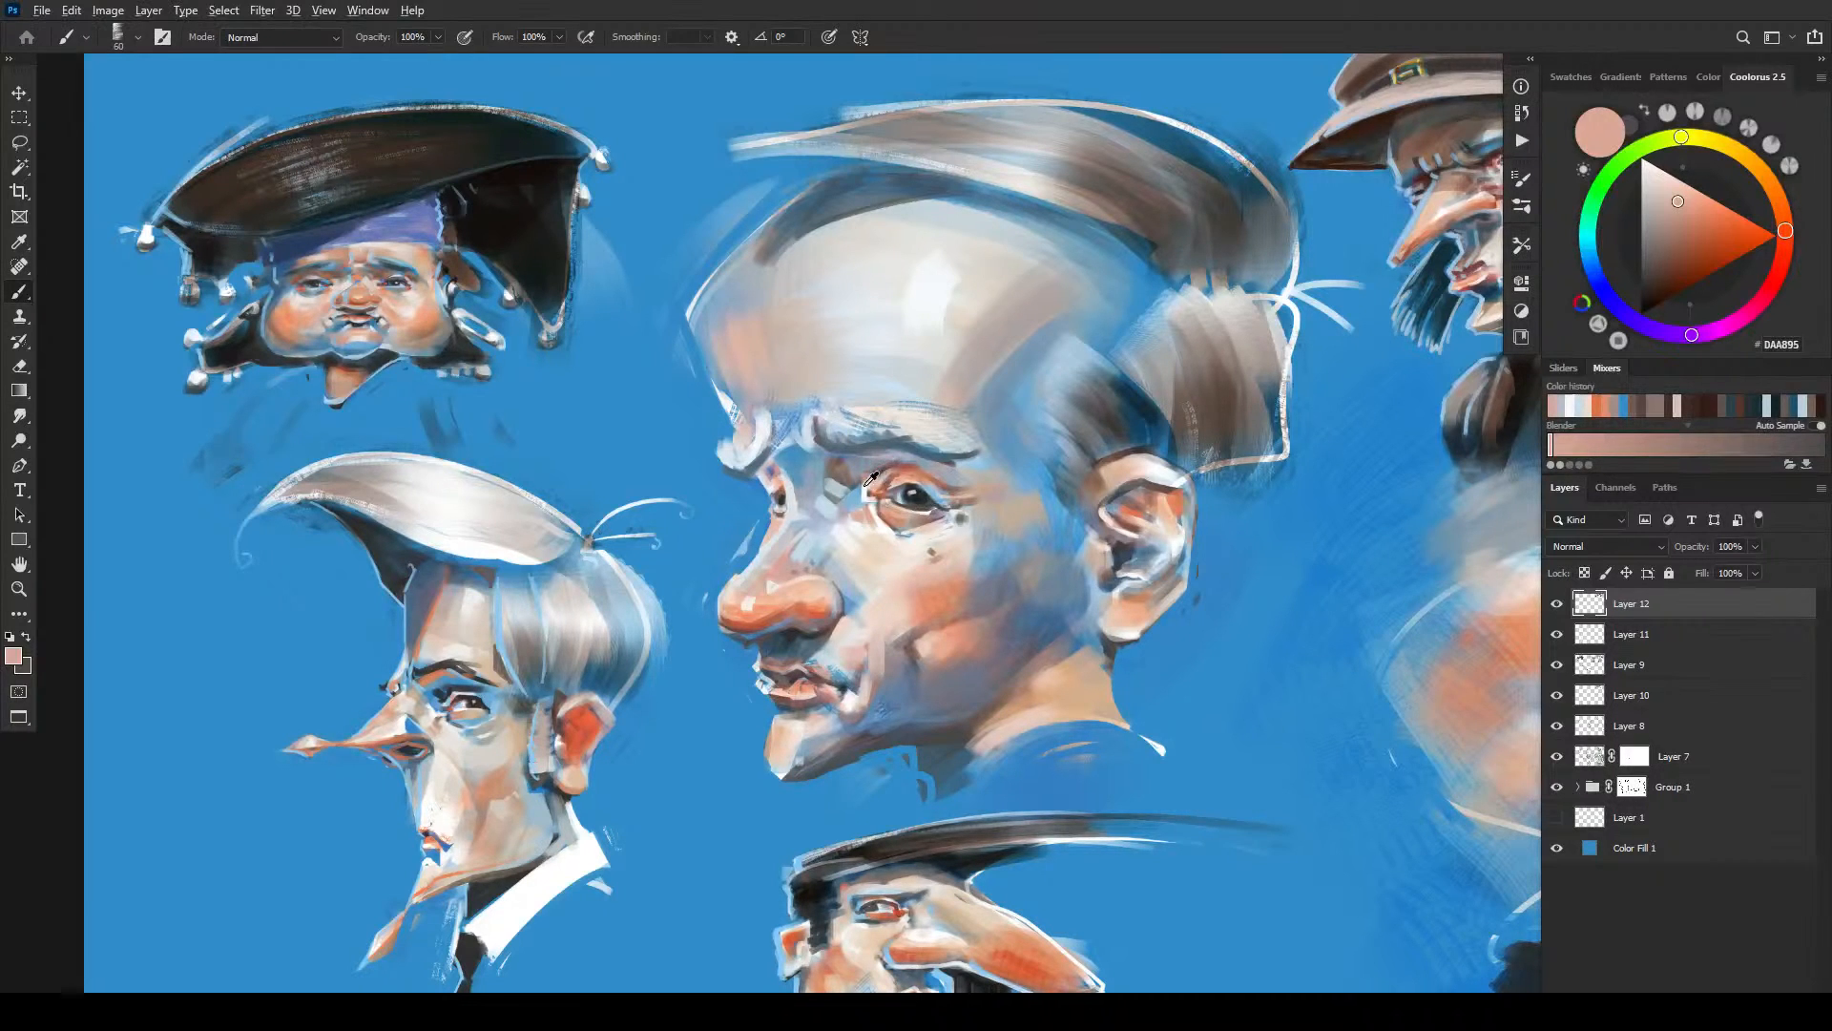
{"action": "left_click", "coordinate": [876, 481], "text": "alt"}
{"action": "left_click", "coordinate": [881, 470], "text": "alt"}
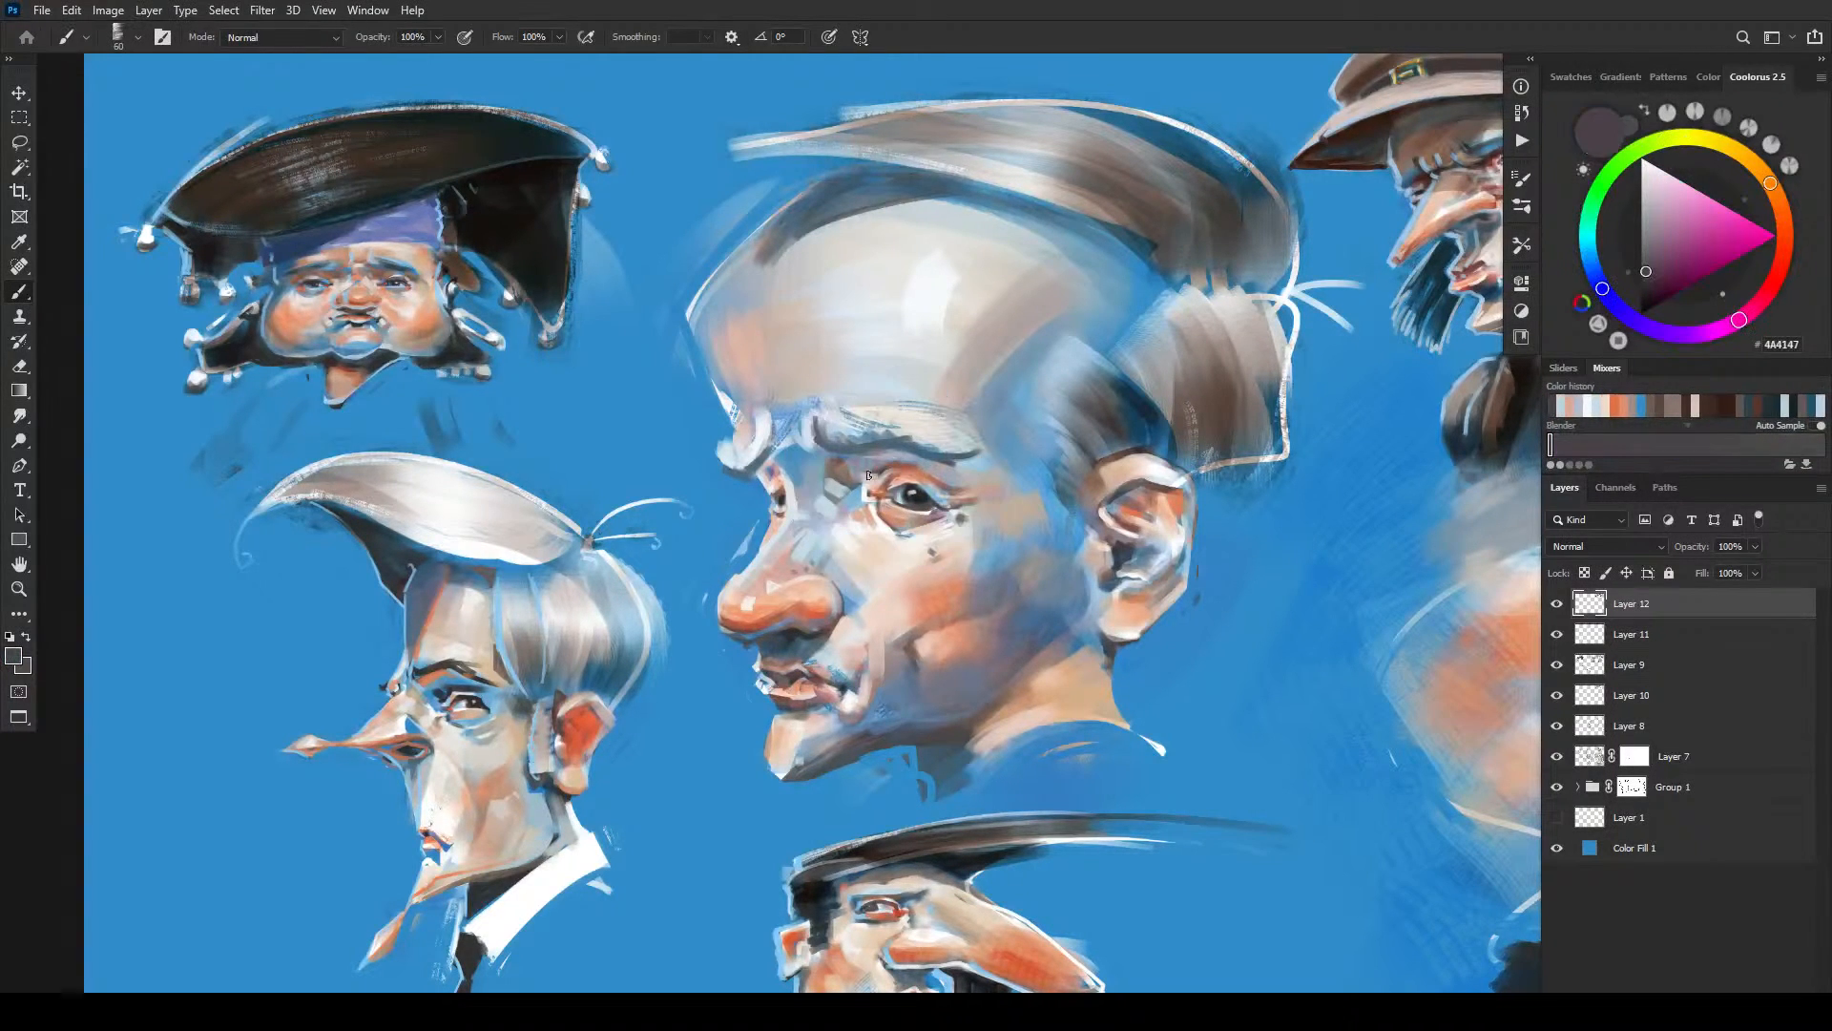
{"action": "left_click", "coordinate": [862, 482], "text": "alt"}
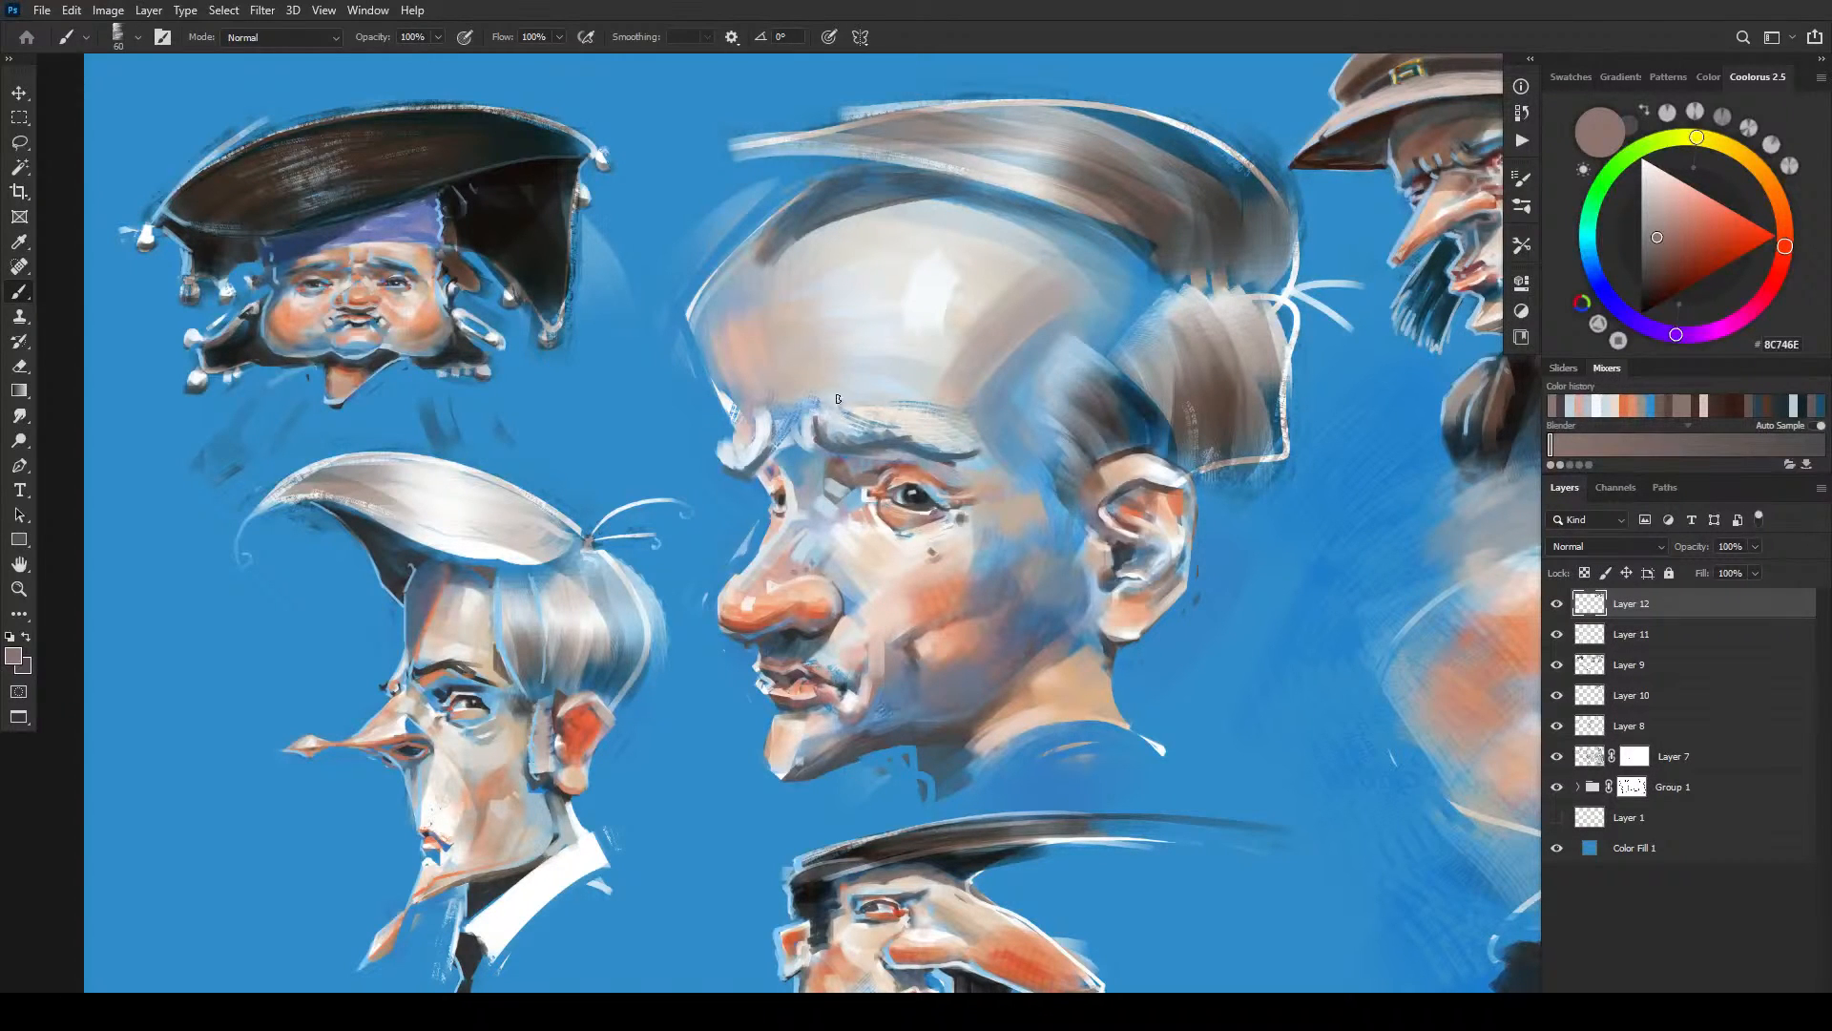
{"action": "key", "text": "bracketleft"}
{"action": "key", "text": "bracketleft"}
{"action": "key", "text": "bracketleft"}
- Paint fine highlights at the bald man's inner eye corner with sampled off-white, dusty pink and white
{"action": "left_click", "coordinate": [880, 500], "text": "alt"}
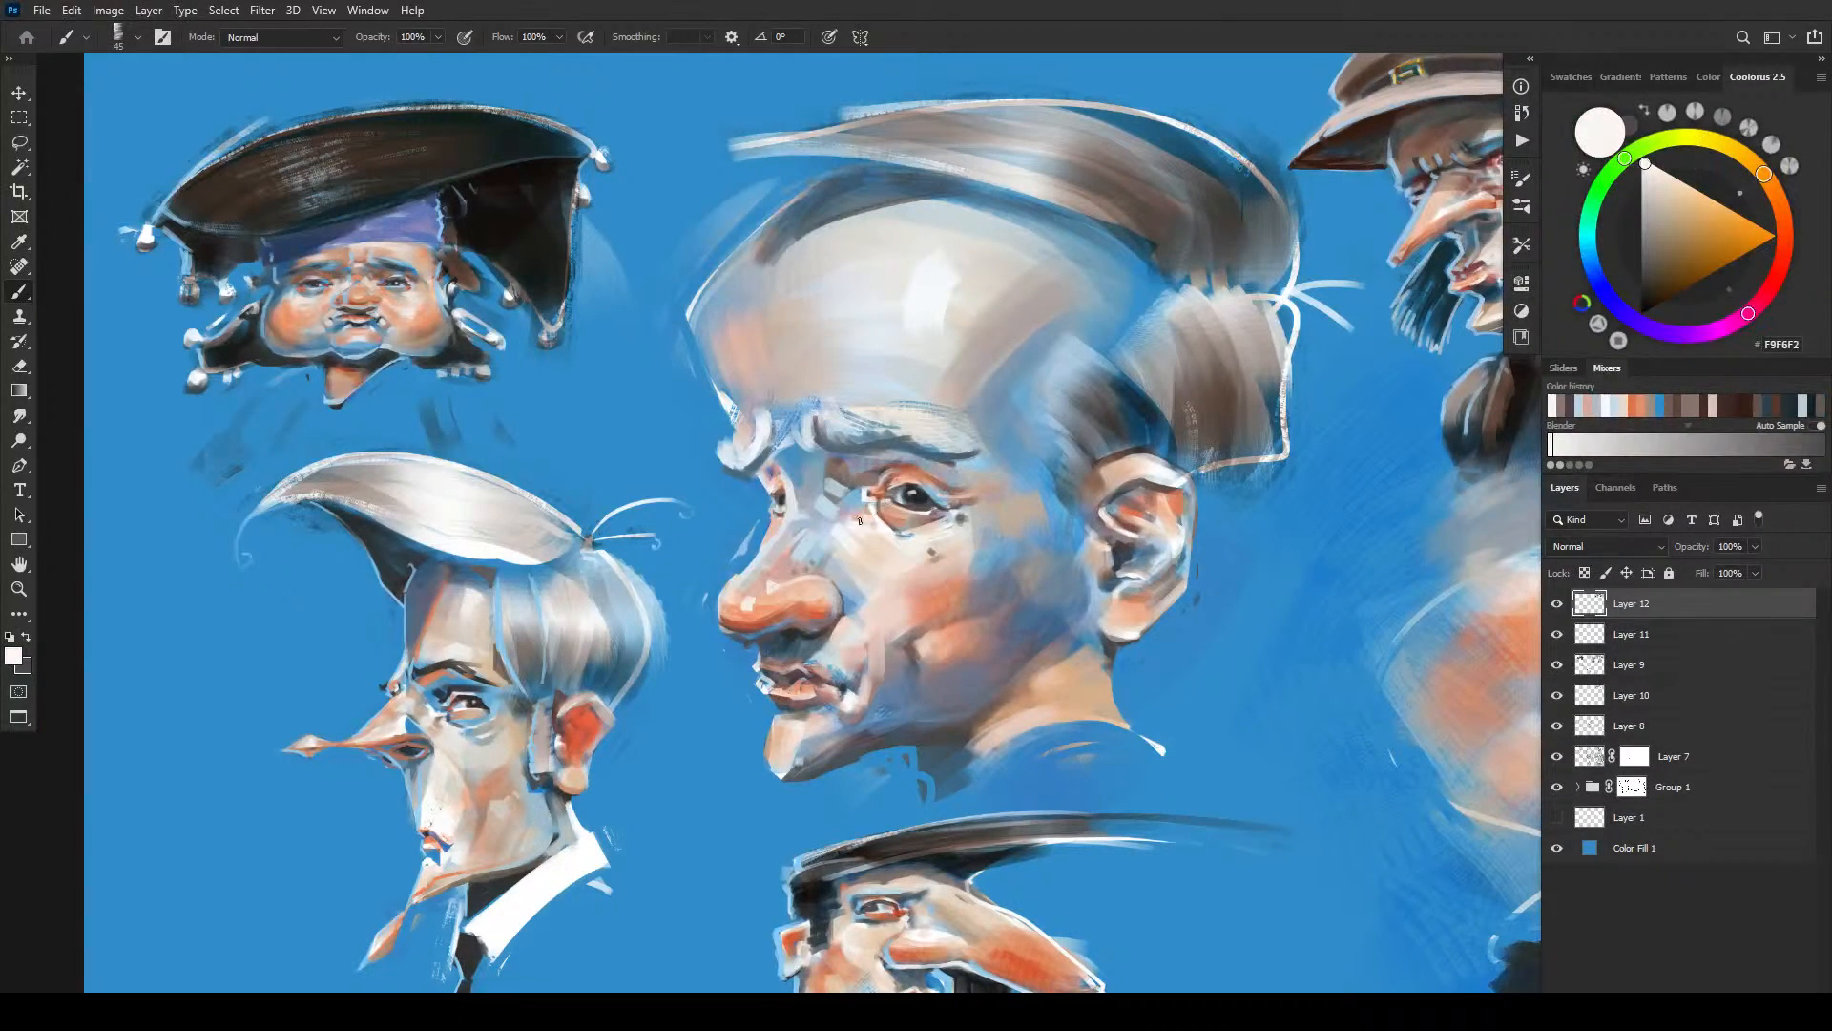
{"action": "key", "text": "bracketleft"}
{"action": "key", "text": "bracketleft"}
{"action": "key", "text": "bracketleft"}
{"action": "left_click", "coordinate": [863, 514], "text": "alt"}
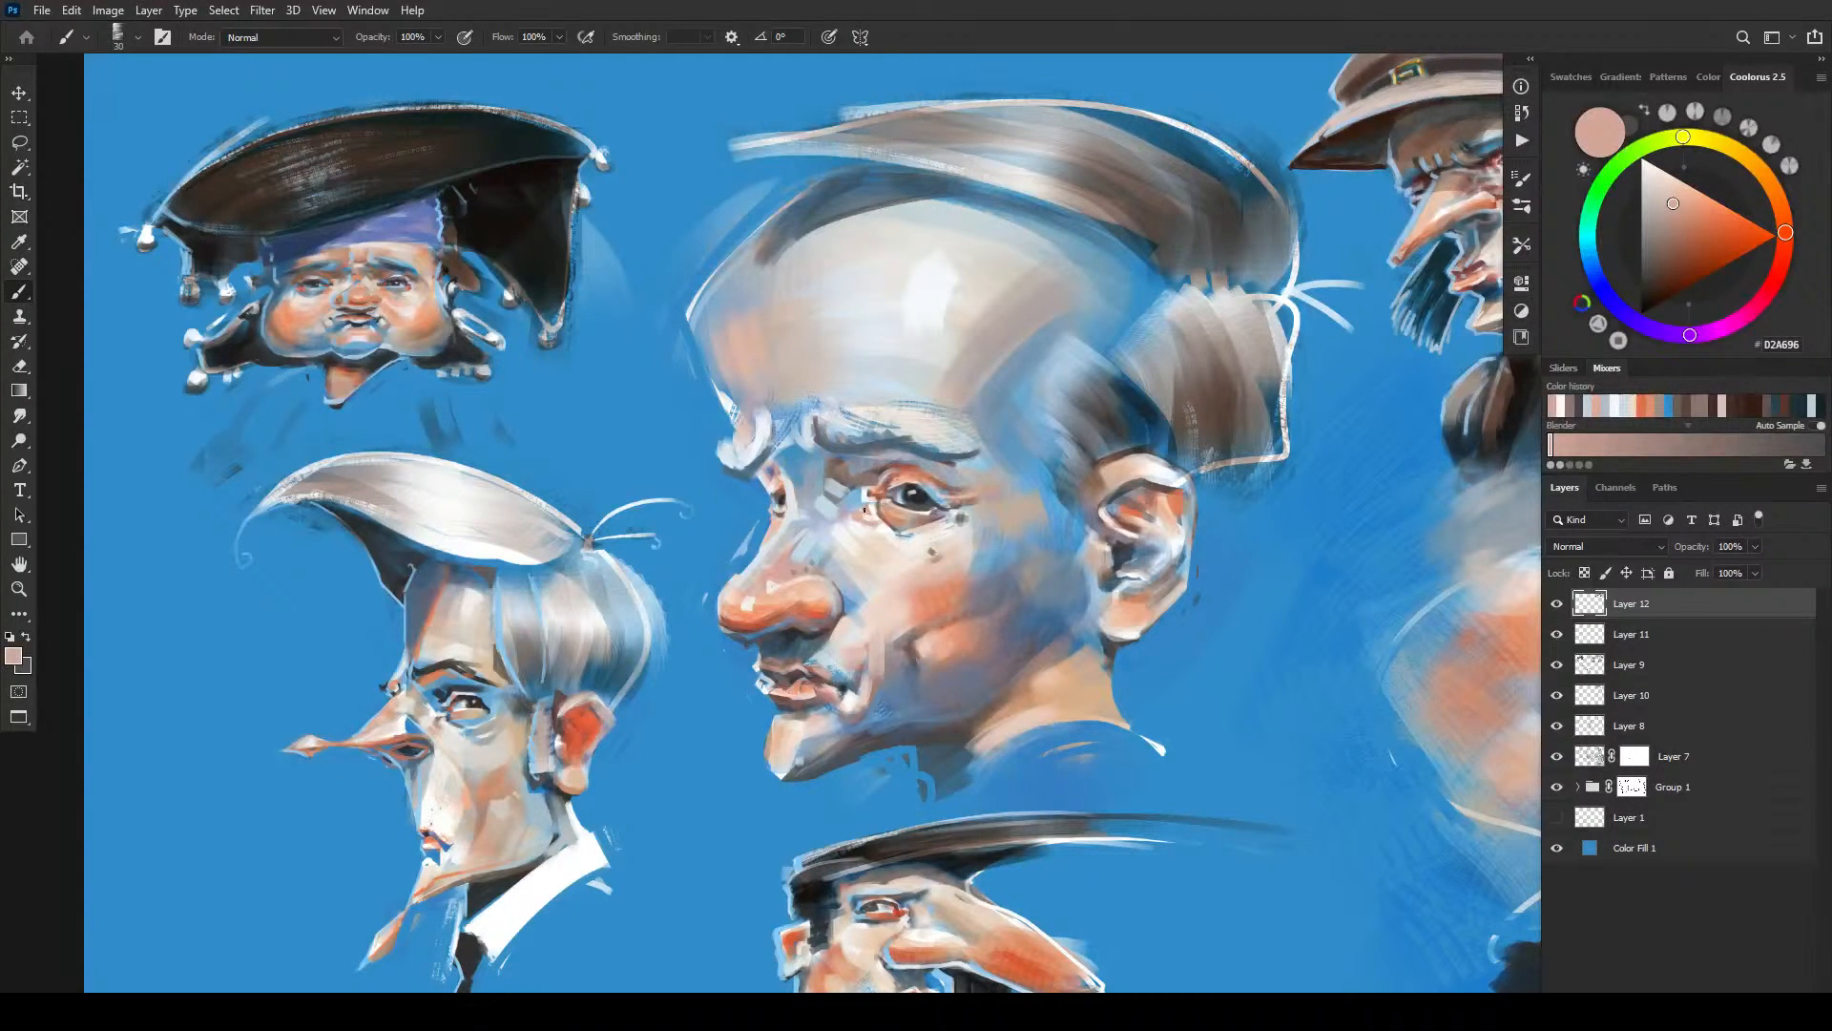
{"action": "left_click_drag", "start_coordinate": [875, 509], "coordinate": [863, 510]}
{"action": "left_click", "coordinate": [868, 496], "text": "alt"}
{"action": "key", "text": "bracketright"}
{"action": "key", "text": "bracketright"}
{"action": "key", "text": "bracketright"}
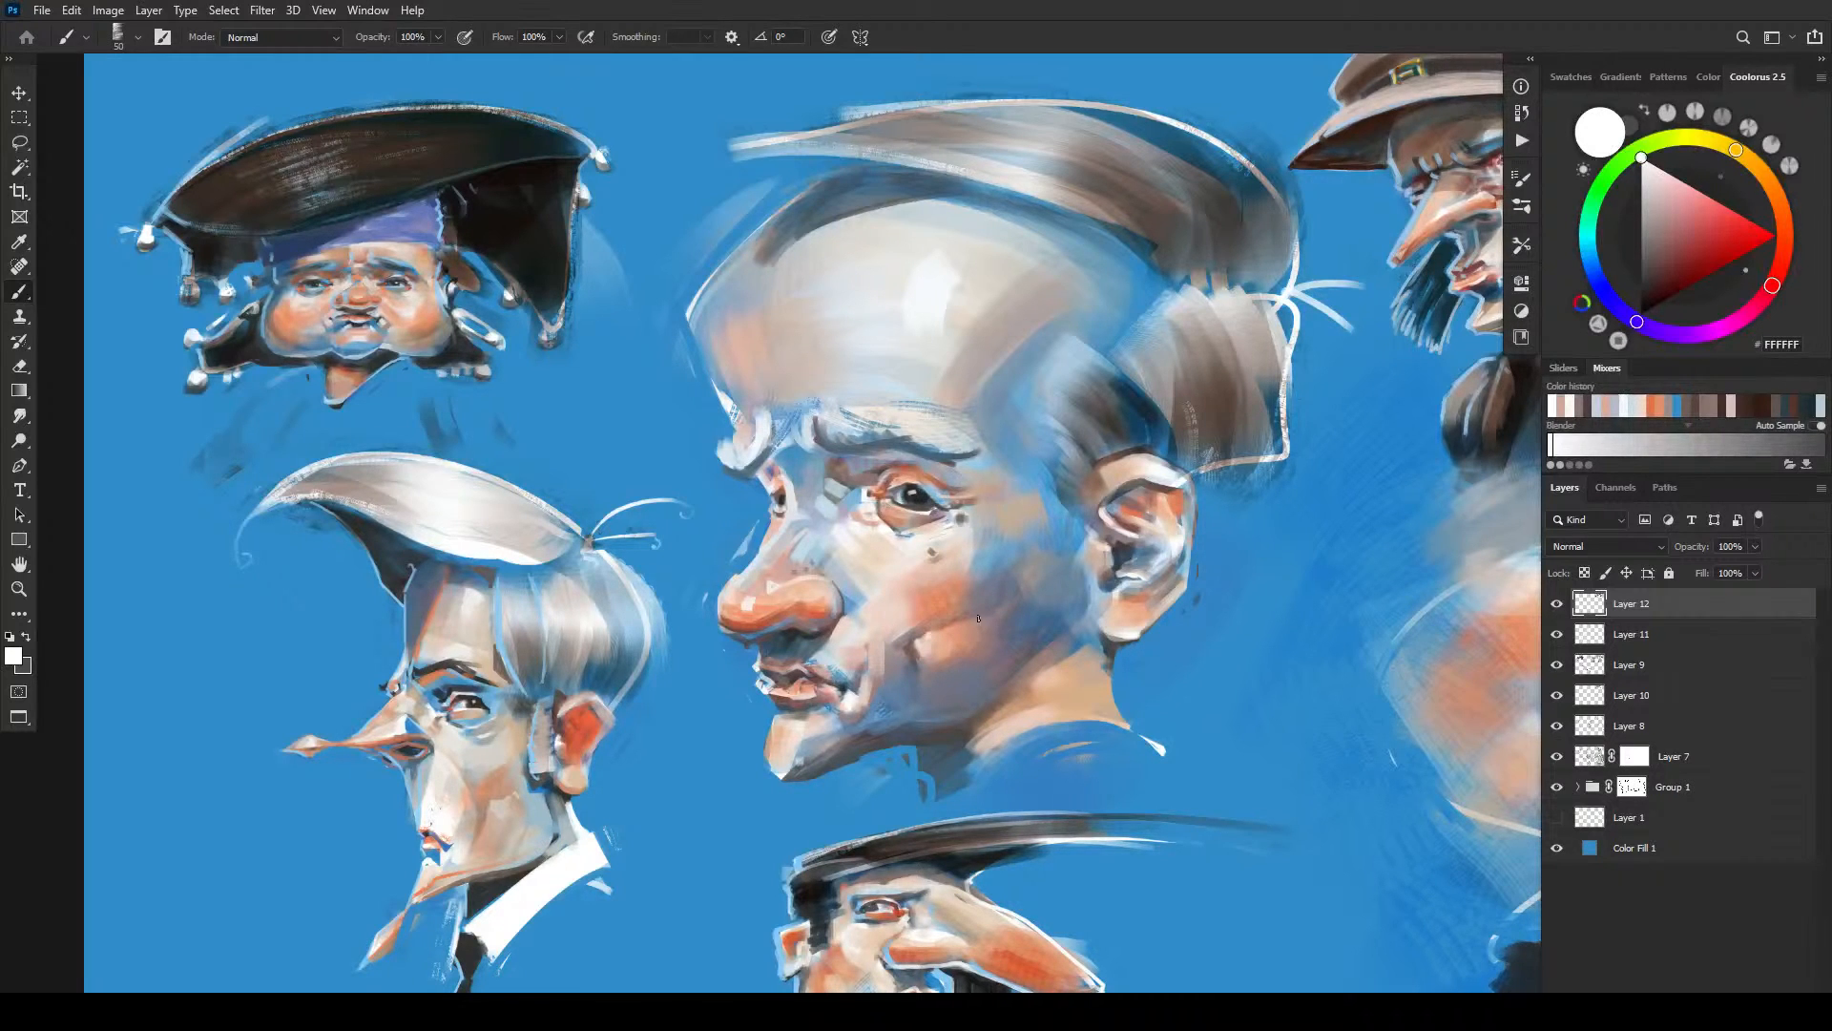
- Soften the shading of the bald man's cheek with larger strokes of sampled grey
{"action": "left_click", "coordinate": [910, 649], "text": "alt"}
{"action": "key", "text": "bracketright"}
{"action": "key", "text": "bracketright"}
{"action": "key", "text": "bracketright"}
{"action": "key", "text": "bracketright"}
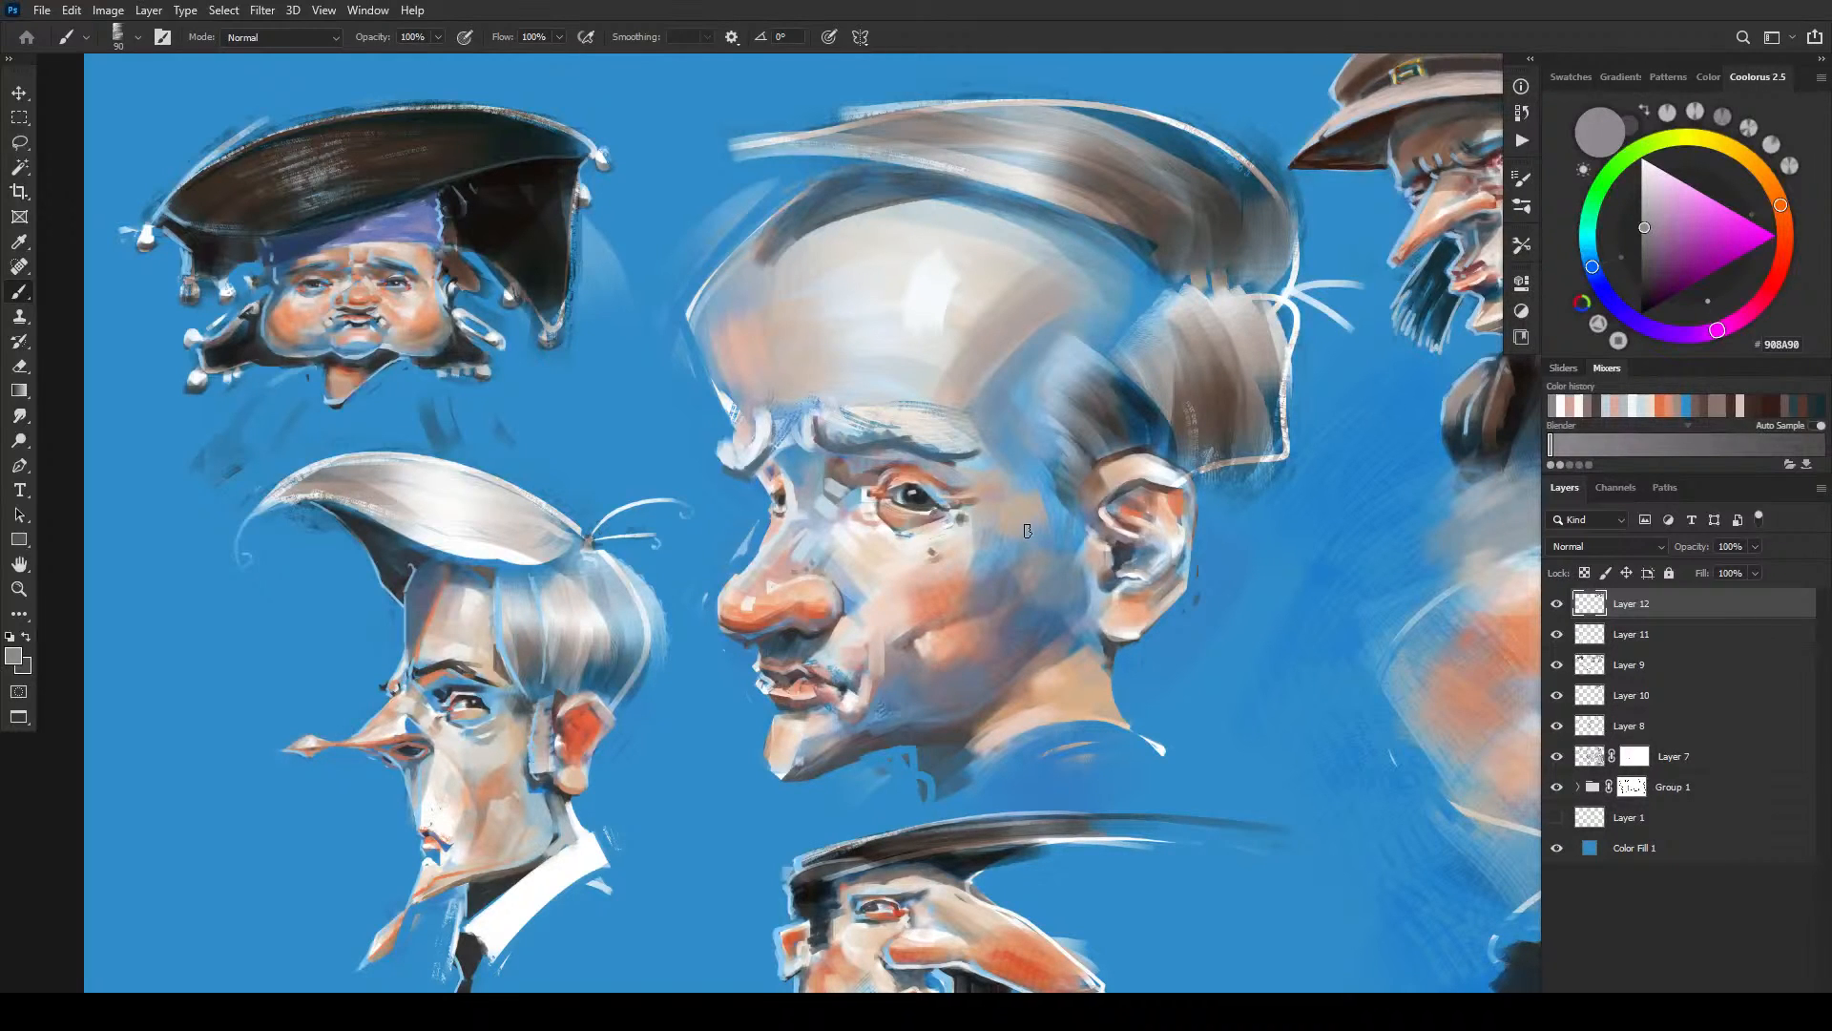
- Refine the hairline along the front of the bald man's forehead with sampled blue-grey and a smaller brush
{"action": "key", "text": "bracketleft"}
{"action": "key", "text": "bracketleft"}
{"action": "key", "text": "bracketleft"}
{"action": "key", "text": "bracketleft"}
{"action": "left_click", "coordinate": [758, 257], "text": "alt"}
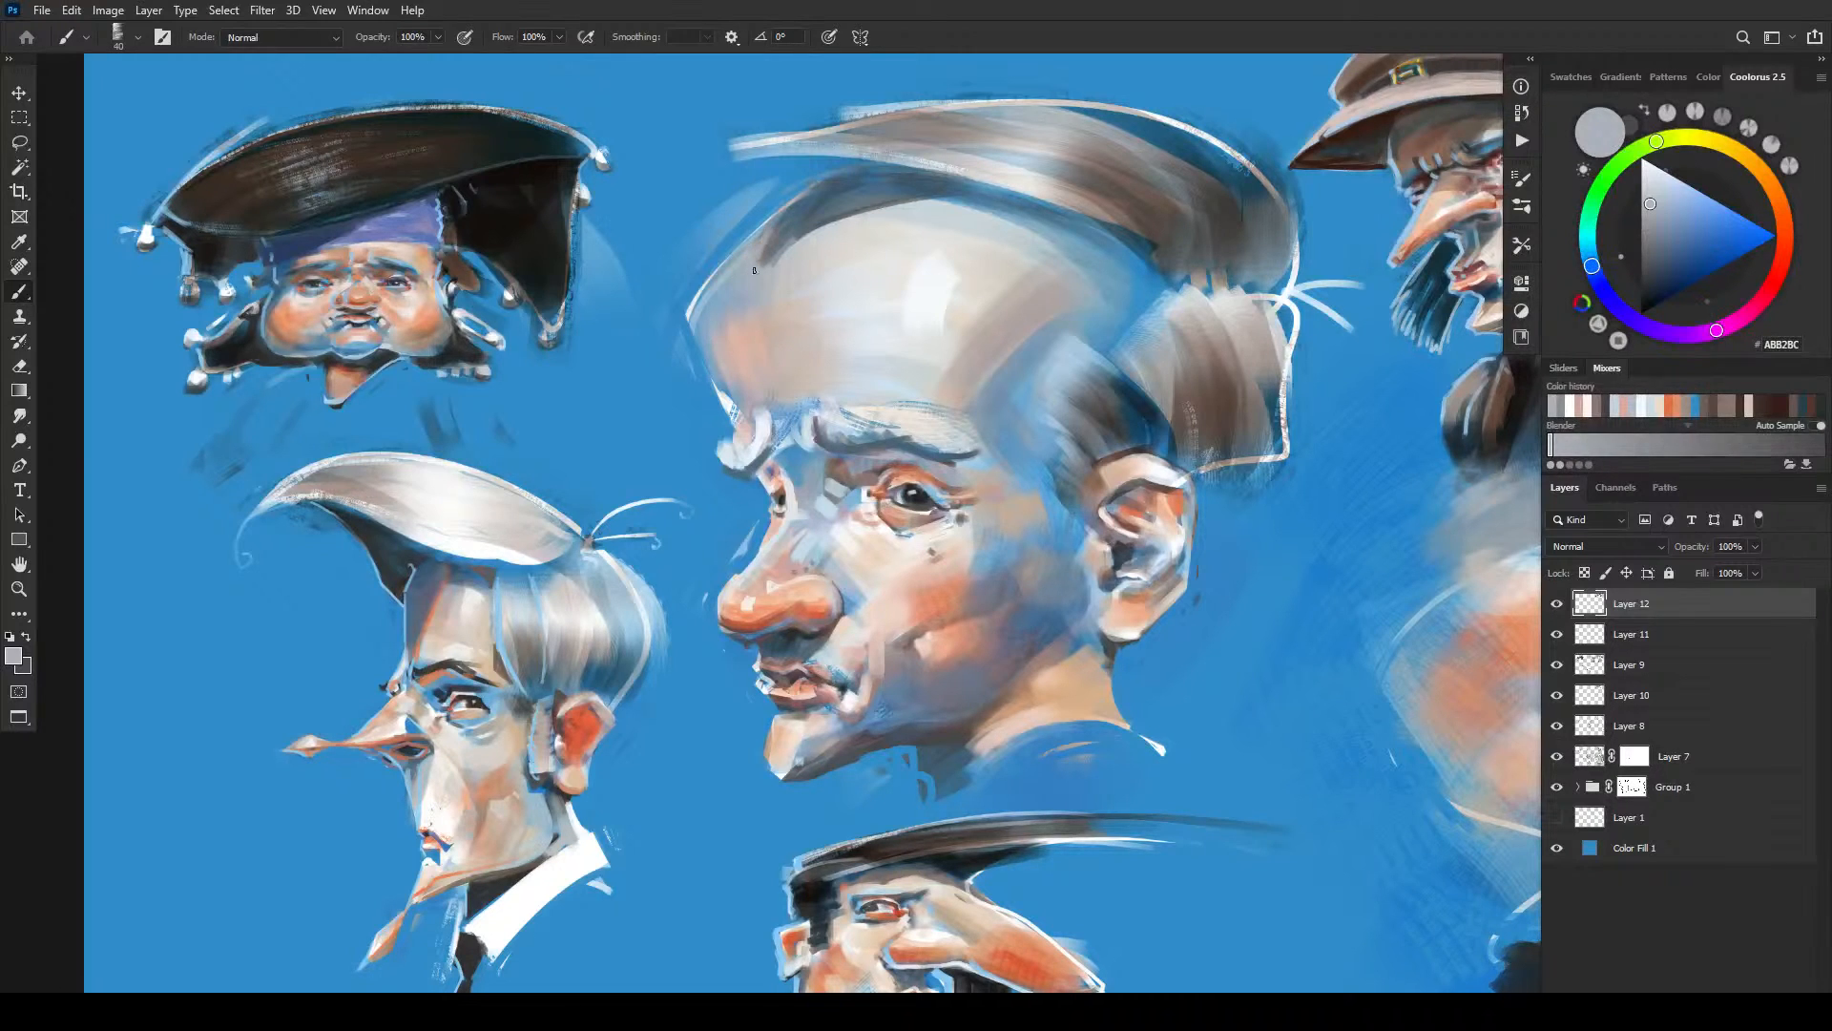
{"action": "left_click_drag", "start_coordinate": [811, 214], "coordinate": [761, 280]}
{"action": "left_click_drag", "start_coordinate": [830, 220], "coordinate": [844, 215]}
- Block in a parrot's head, body and long tail in olive green beside the bald man's neck
{"action": "left_click_drag", "start_coordinate": [1650, 149], "coordinate": [1634, 154]}
{"action": "left_click_drag", "start_coordinate": [1704, 234], "coordinate": [1669, 256]}
{"action": "key", "text": "bracketright"}
{"action": "key", "text": "bracketright"}
{"action": "key", "text": "bracketright"}
{"action": "key", "text": "bracketright"}
{"action": "key", "text": "bracketright"}
{"action": "key", "text": "bracketright"}
{"action": "mouse_move", "coordinate": [1166, 668]}
{"action": "left_mouse_down"}
{"action": "mouse_move", "coordinate": [1226, 637]}
{"action": "mouse_move", "coordinate": [1178, 669]}
{"action": "mouse_move", "coordinate": [1197, 652]}
{"action": "mouse_move", "coordinate": [1184, 747]}
{"action": "mouse_move", "coordinate": [1149, 768]}
{"action": "mouse_move", "coordinate": [1166, 797]}
{"action": "mouse_move", "coordinate": [1149, 753]}
{"action": "mouse_move", "coordinate": [1197, 787]}
{"action": "mouse_move", "coordinate": [1216, 652]}
{"action": "mouse_move", "coordinate": [1201, 637]}
{"action": "mouse_move", "coordinate": [1231, 749]}
{"action": "mouse_move", "coordinate": [1208, 771]}
{"action": "left_mouse_up"}
{"action": "key", "text": "bracketleft"}
{"action": "key", "text": "bracketleft"}
{"action": "key", "text": "bracketleft"}
{"action": "key", "text": "bracketleft"}
{"action": "key", "text": "bracketleft"}
{"action": "key", "text": "bracketright"}
{"action": "key", "text": "bracketright"}
{"action": "key", "text": "bracketright"}
{"action": "key", "text": "bracketright"}
{"action": "left_click_drag", "start_coordinate": [1185, 828], "coordinate": [1229, 990]}
{"action": "left_click_drag", "start_coordinate": [1204, 840], "coordinate": [1229, 973]}
- Model the parrot's head and body with broad strokes of a lighter medium green
{"action": "key", "text": "bracketleft"}
{"action": "key", "text": "bracketleft"}
{"action": "left_click", "coordinate": [1691, 245]}
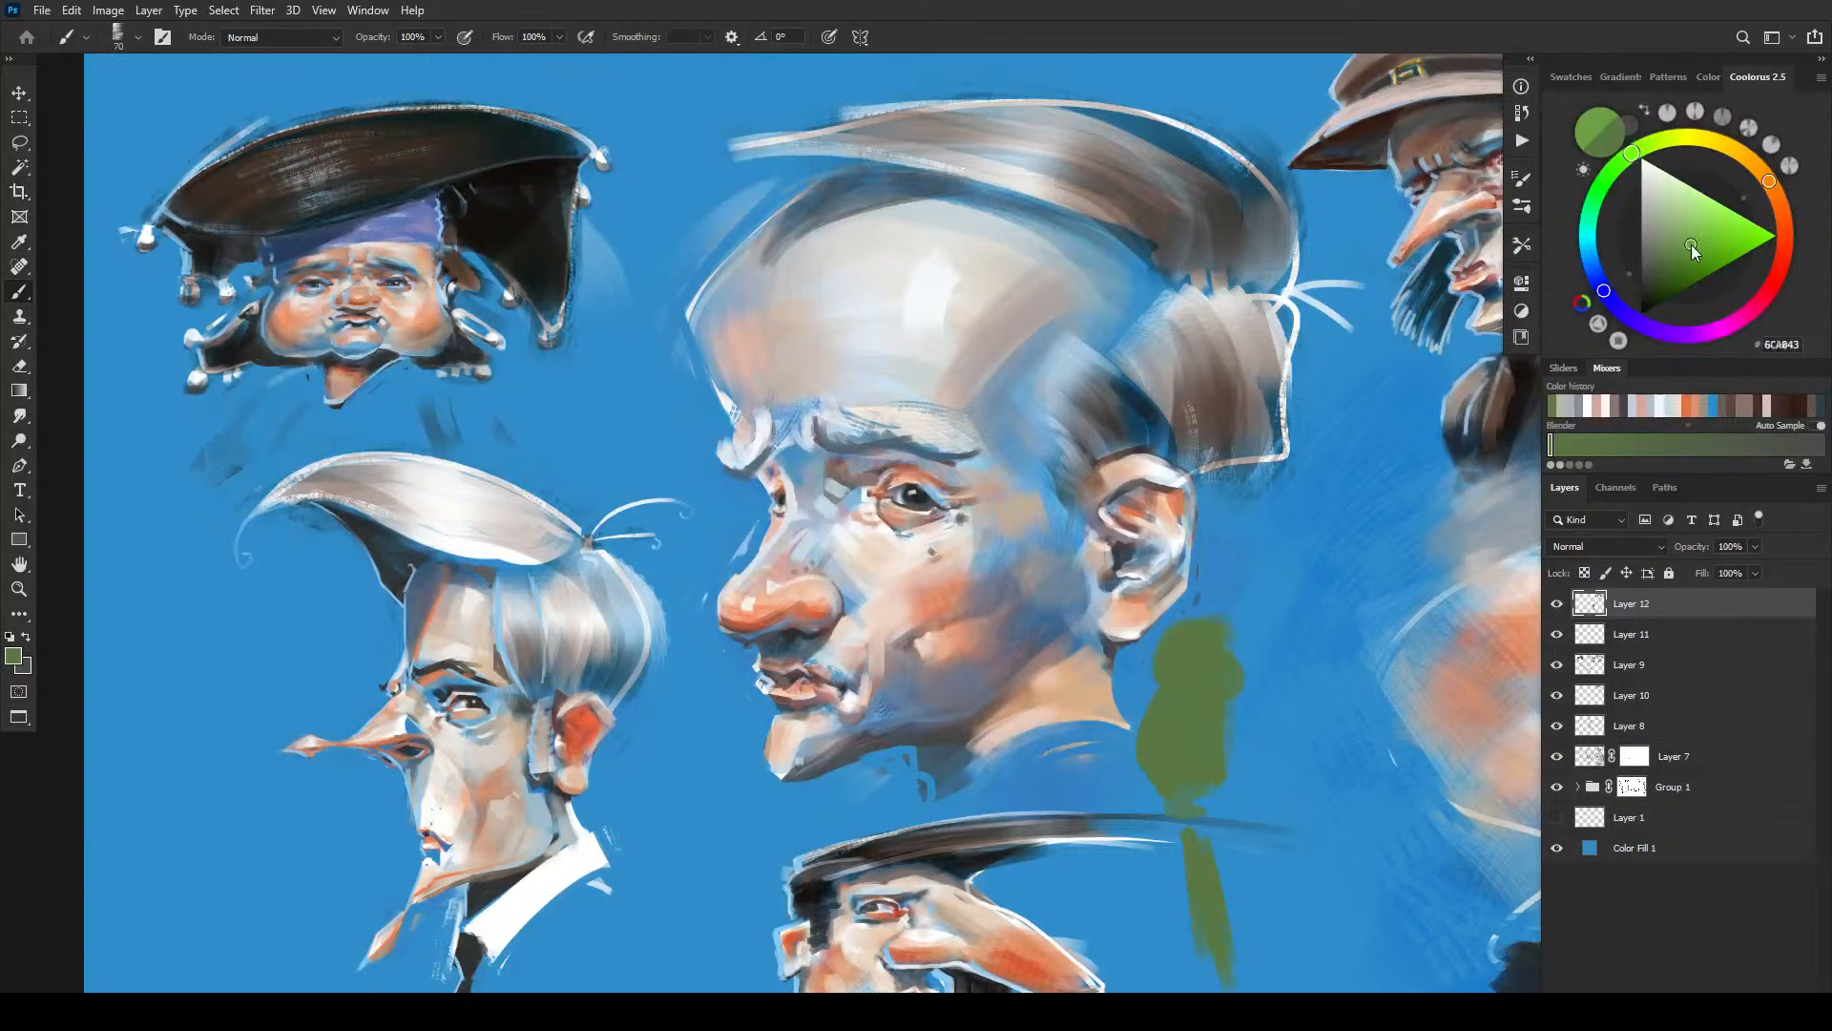
{"action": "left_click_drag", "start_coordinate": [1691, 244], "coordinate": [1686, 245]}
{"action": "key", "text": "bracketright"}
{"action": "key", "text": "bracketright"}
{"action": "key", "text": "bracketright"}
{"action": "key", "text": "bracketright"}
{"action": "key", "text": "bracketright"}
{"action": "left_click_drag", "start_coordinate": [1207, 626], "coordinate": [1197, 658]}
{"action": "key", "text": "bracketleft"}
{"action": "key", "text": "bracketright"}
{"action": "left_click_drag", "start_coordinate": [1159, 735], "coordinate": [1190, 748]}
{"action": "key", "text": "bracketright"}
{"action": "key", "text": "bracketright"}
{"action": "key", "text": "bracketright"}
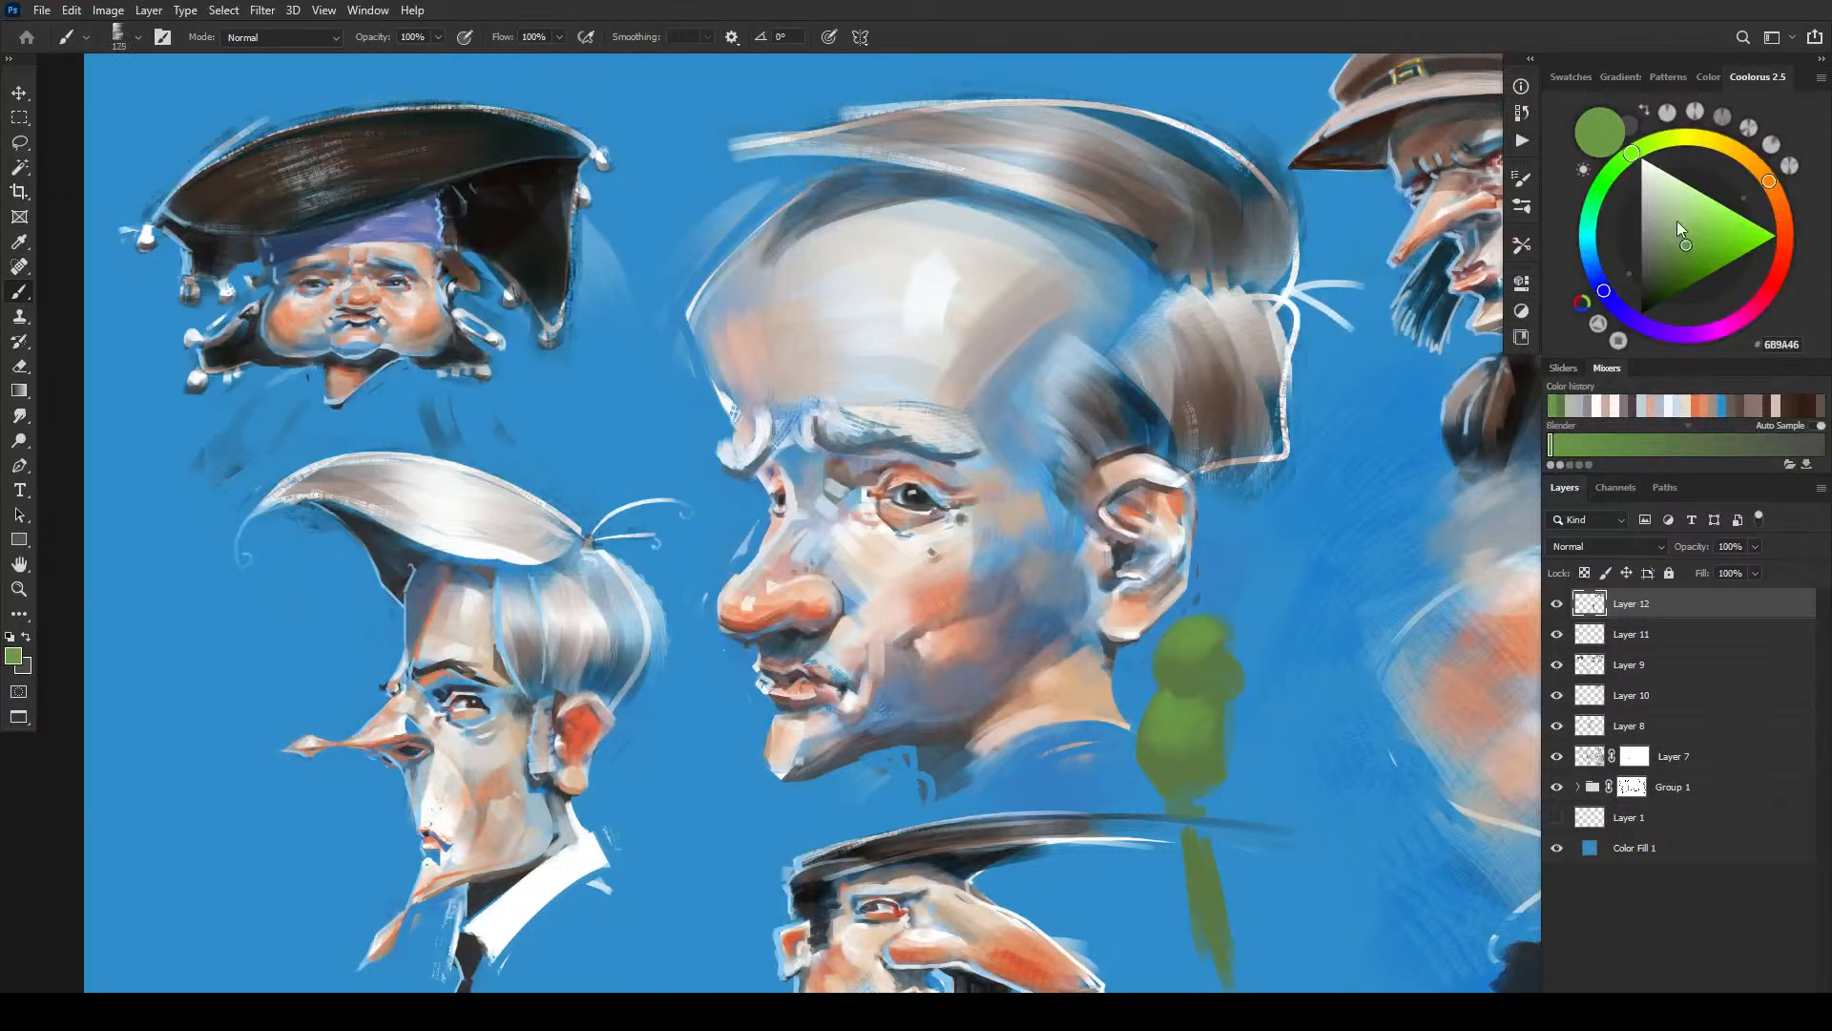
- Brighten the parrot's chest and head with pale and vivid green, blending with a sampled mid green
{"action": "left_click", "coordinate": [1678, 223]}
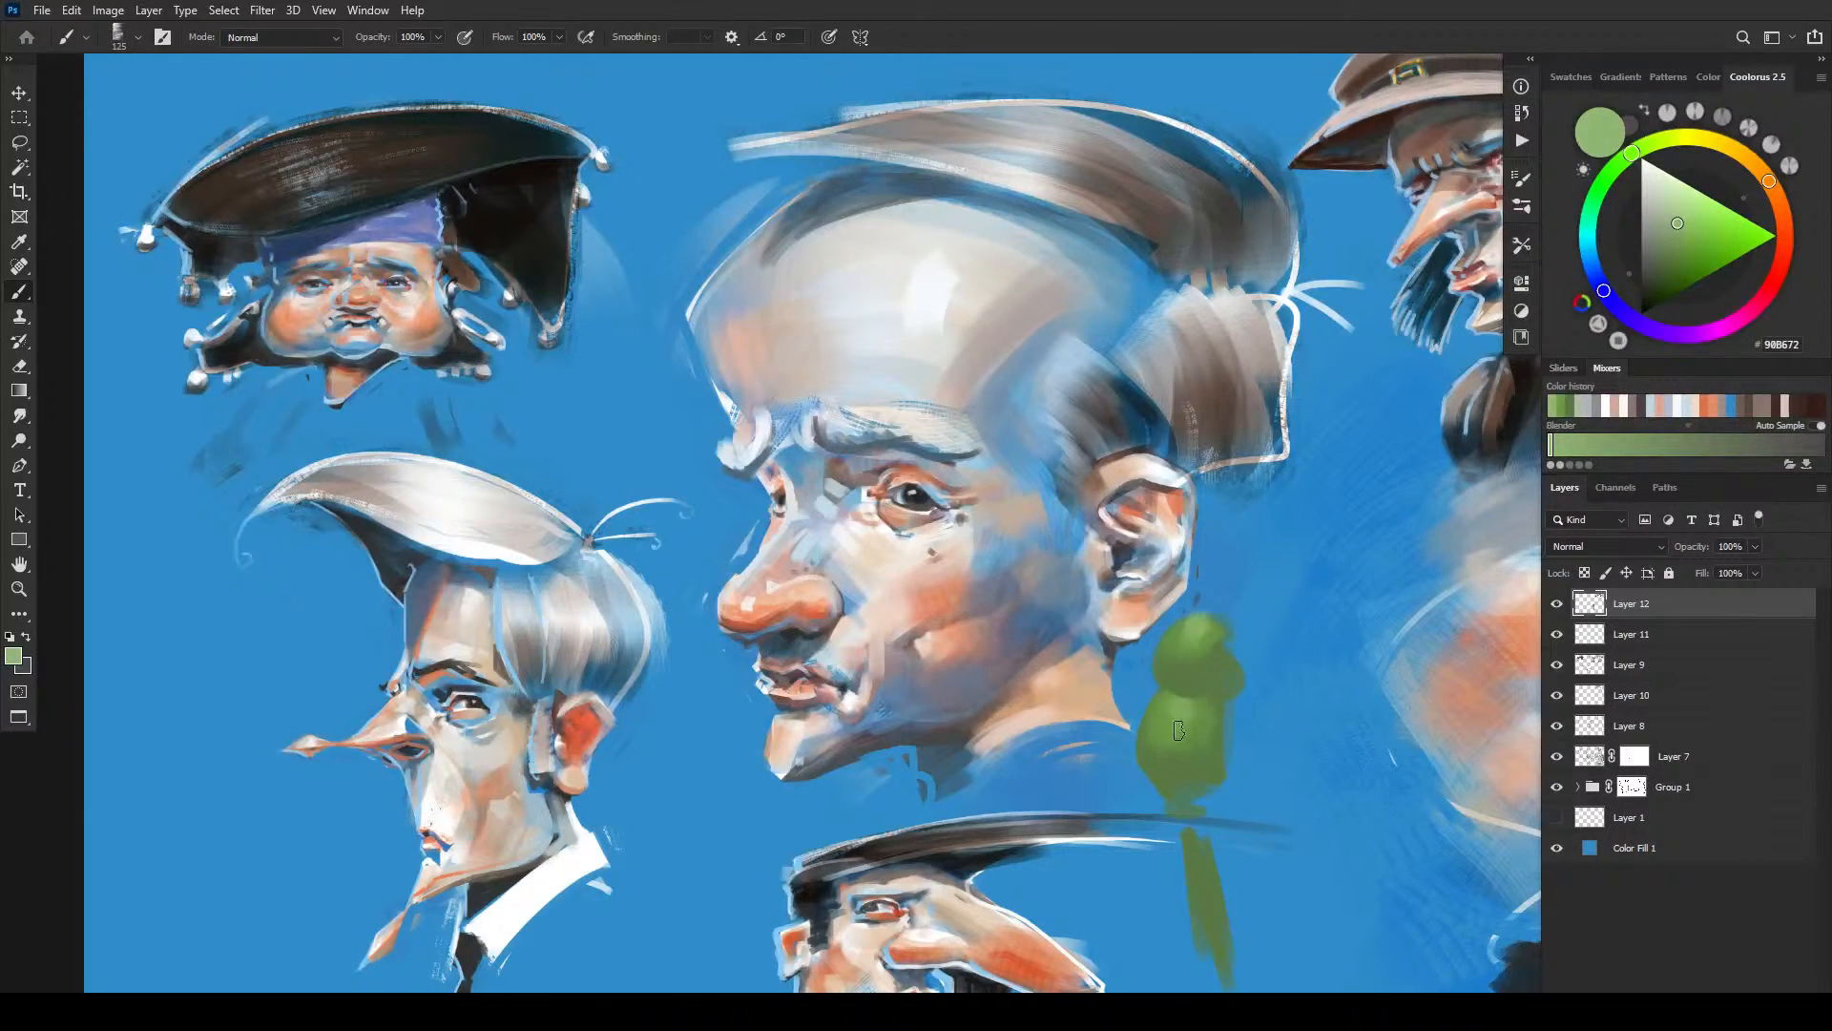
{"action": "left_click", "coordinate": [1715, 236]}
{"action": "key", "text": "bracketleft"}
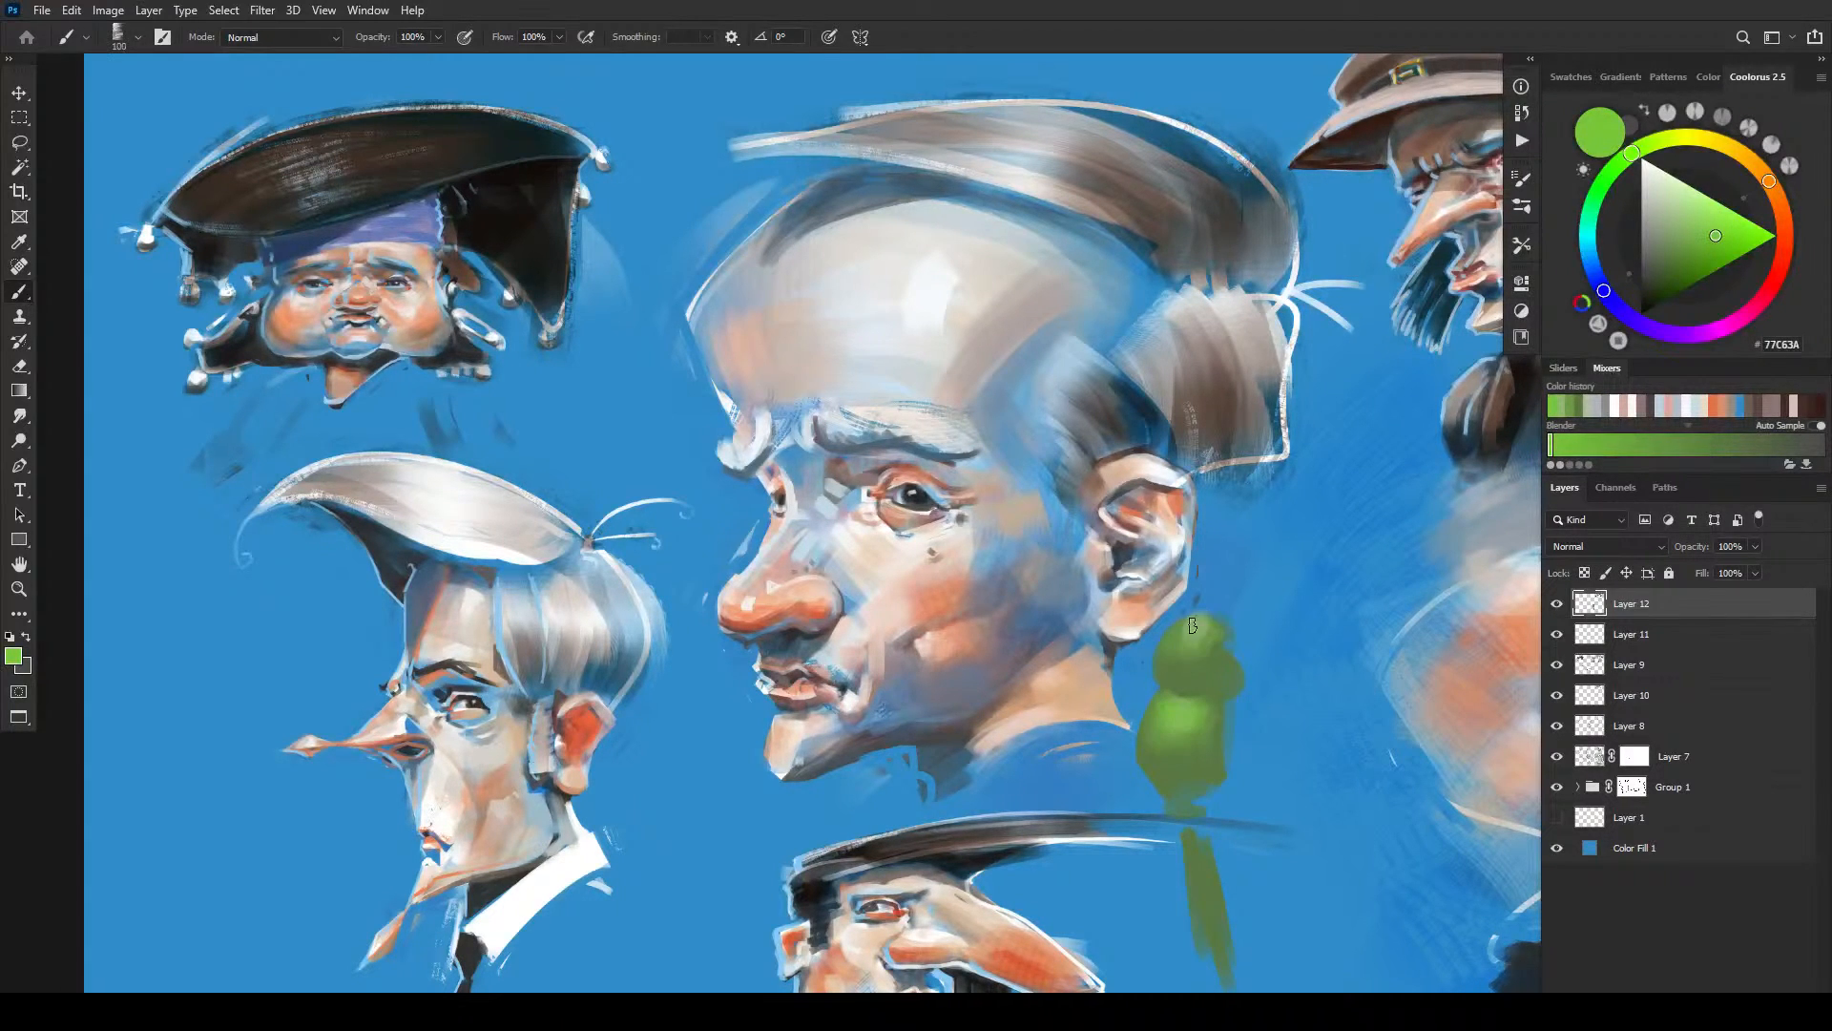
{"action": "left_click", "coordinate": [1219, 633], "text": "alt"}
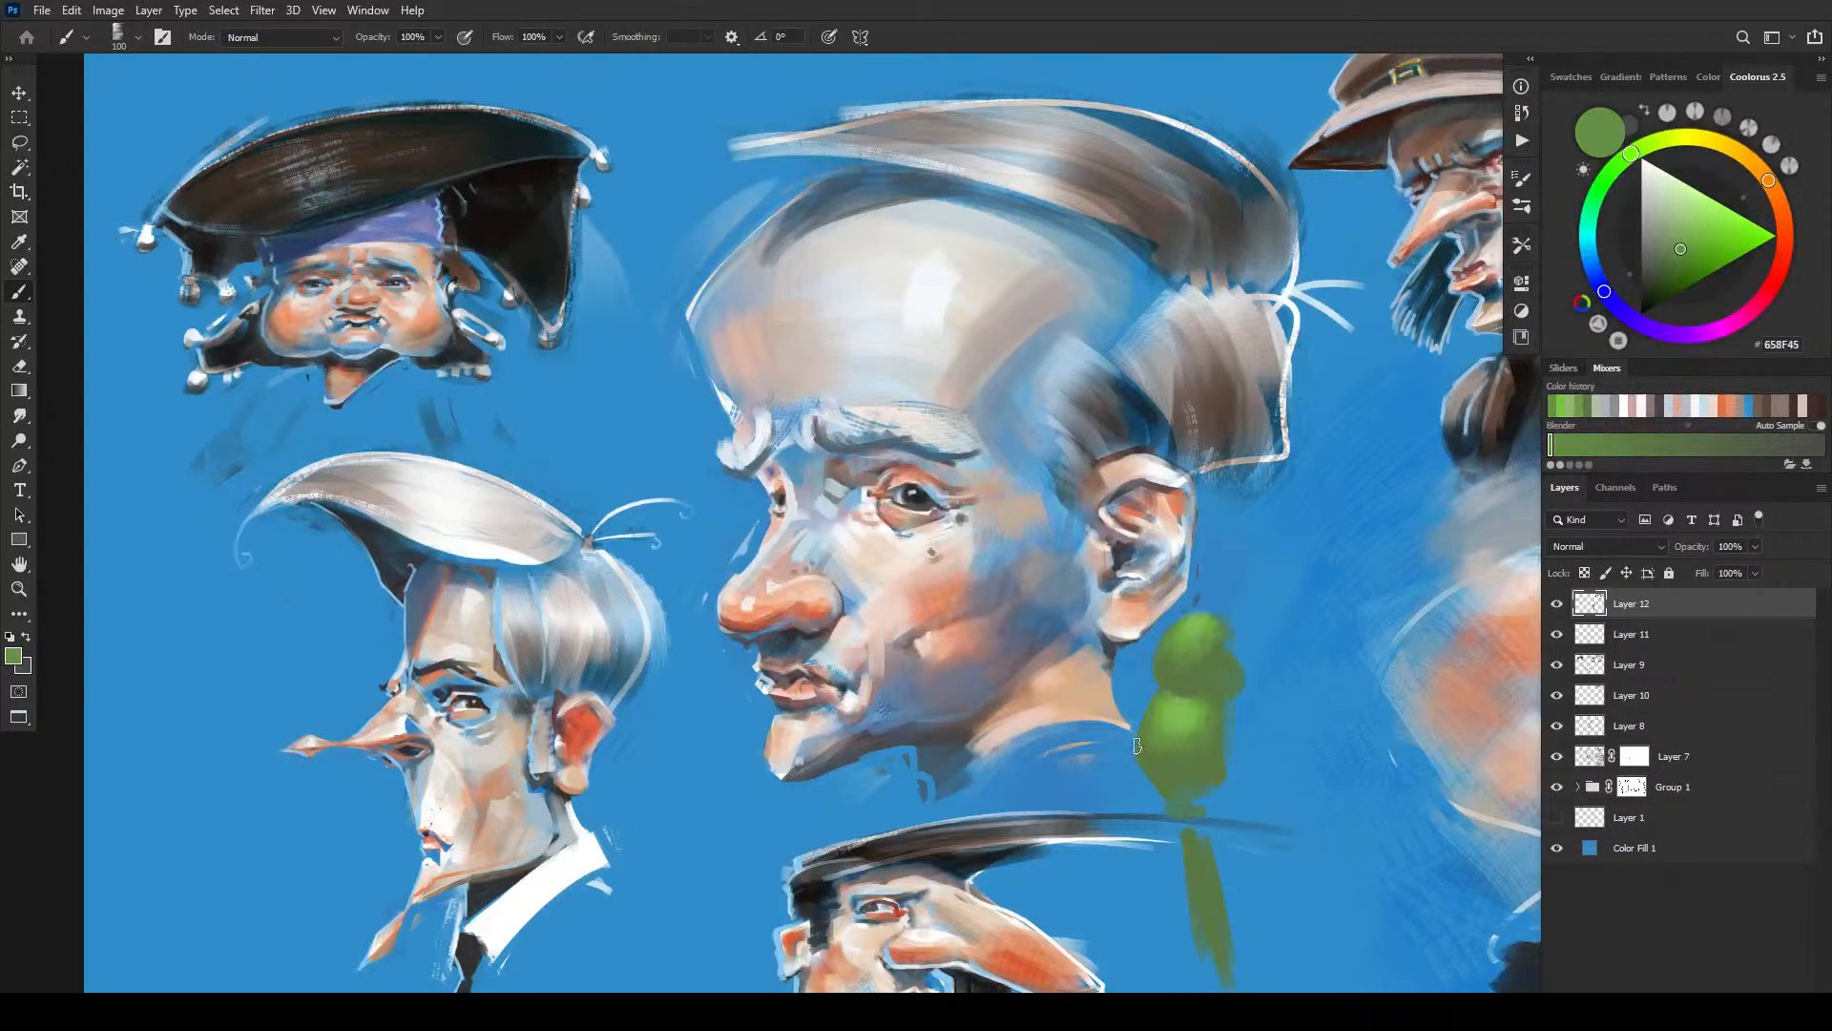
{"action": "key", "text": "bracketright"}
- Paint over the parrot's tail feathers with a large brush in a cooler, brighter green
{"action": "left_click", "coordinate": [1649, 143]}
{"action": "left_click", "coordinate": [1601, 183]}
{"action": "left_click", "coordinate": [1694, 232]}
{"action": "key", "text": "bracketright"}
{"action": "key", "text": "bracketright"}
{"action": "key", "text": "bracketright"}
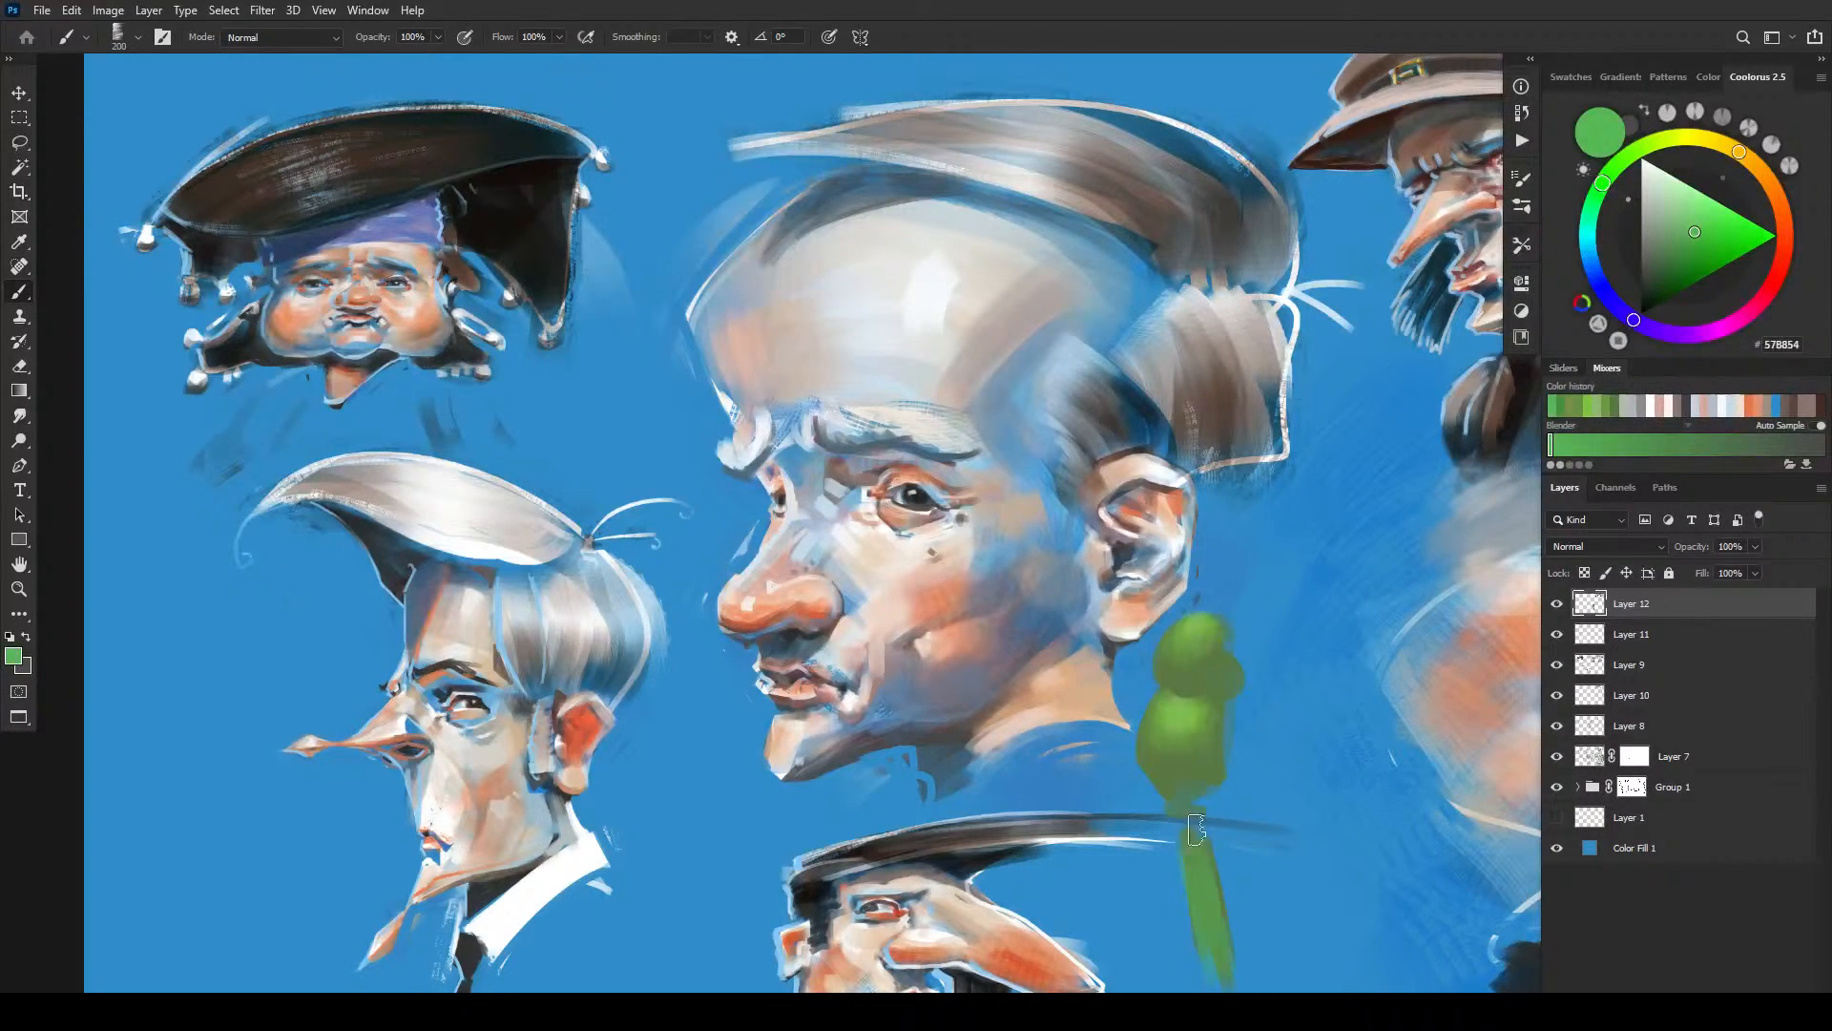
{"action": "mouse_move", "coordinate": [1234, 965]}
{"action": "left_mouse_down"}
{"action": "mouse_move", "coordinate": [1193, 849]}
{"action": "mouse_move", "coordinate": [1209, 883]}
{"action": "left_mouse_up"}
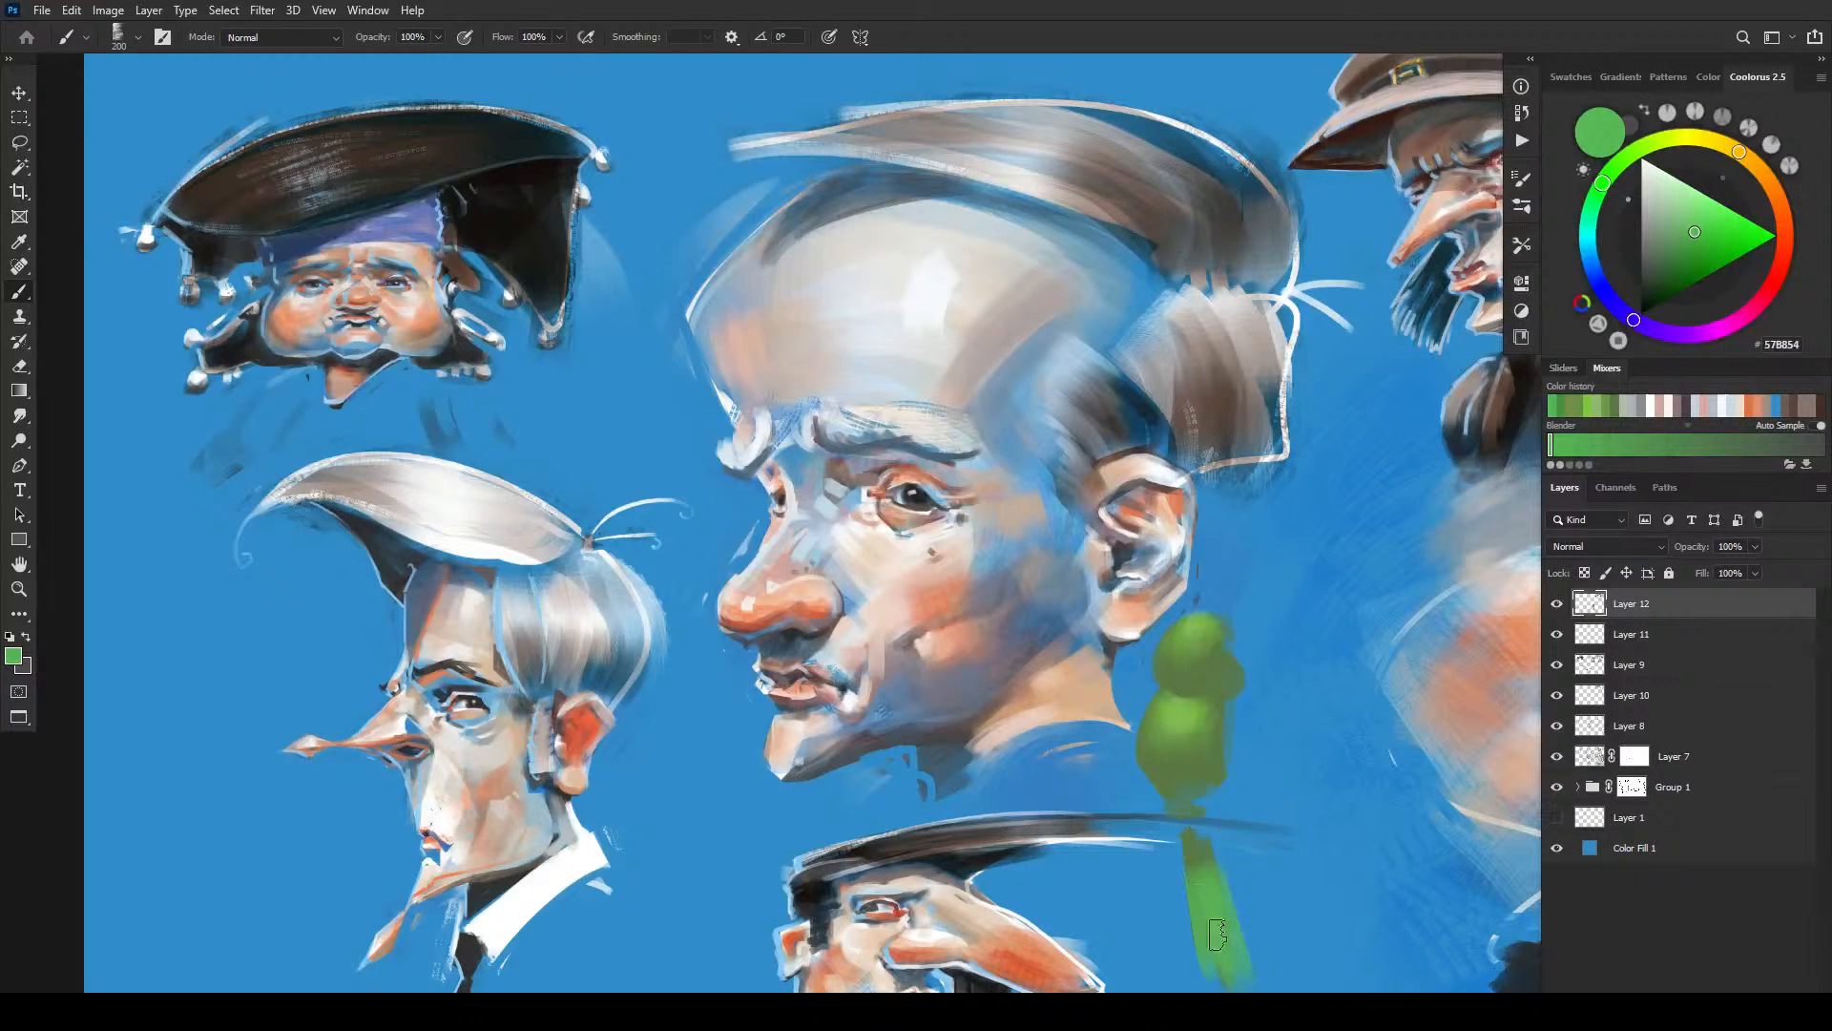
{"action": "left_click_drag", "start_coordinate": [1224, 971], "coordinate": [1190, 859]}
{"action": "key", "text": "bracketleft"}
{"action": "key", "text": "bracketleft"}
{"action": "key", "text": "bracketleft"}
{"action": "key", "text": "bracketleft"}
{"action": "key", "text": "bracketleft"}
- Paint the parrot's beak in yellow (#DCD259) with a small brush
{"action": "left_click", "coordinate": [1701, 138]}
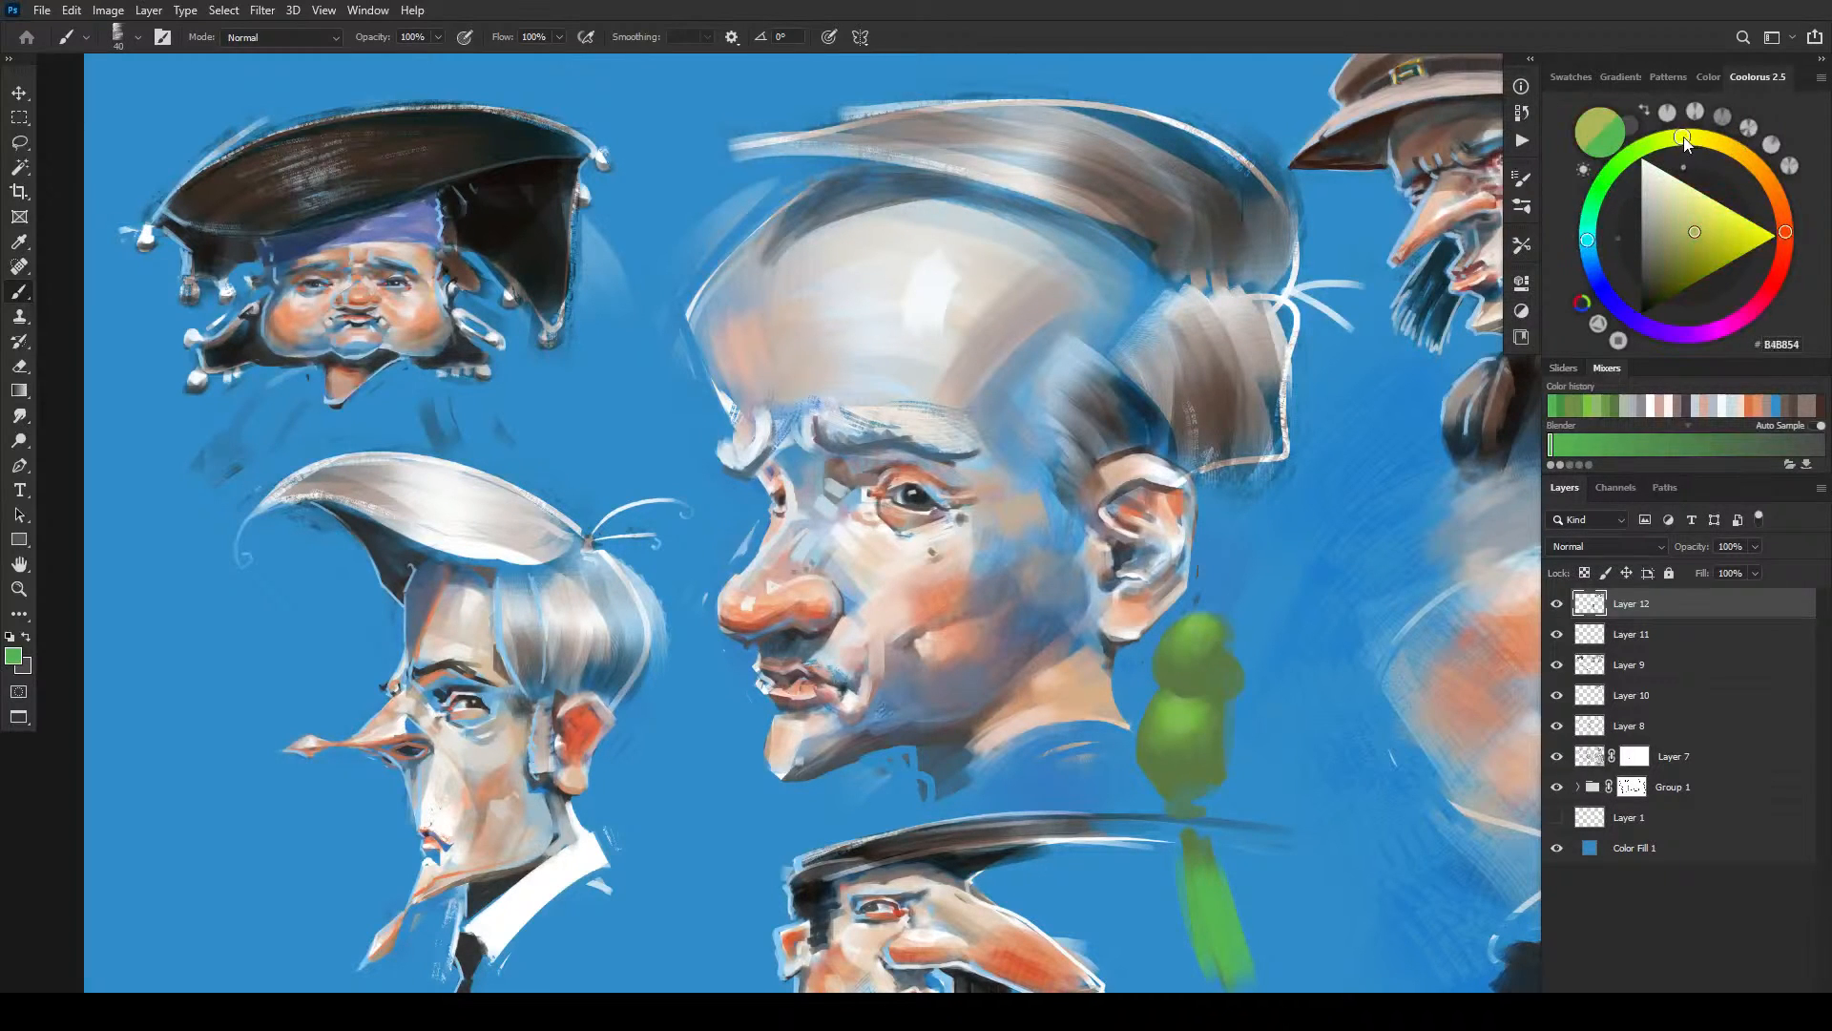
{"action": "left_click", "coordinate": [1711, 219]}
{"action": "key", "text": "bracketleft"}
{"action": "key", "text": "bracketleft"}
{"action": "key", "text": "bracketright"}
{"action": "key", "text": "bracketright"}
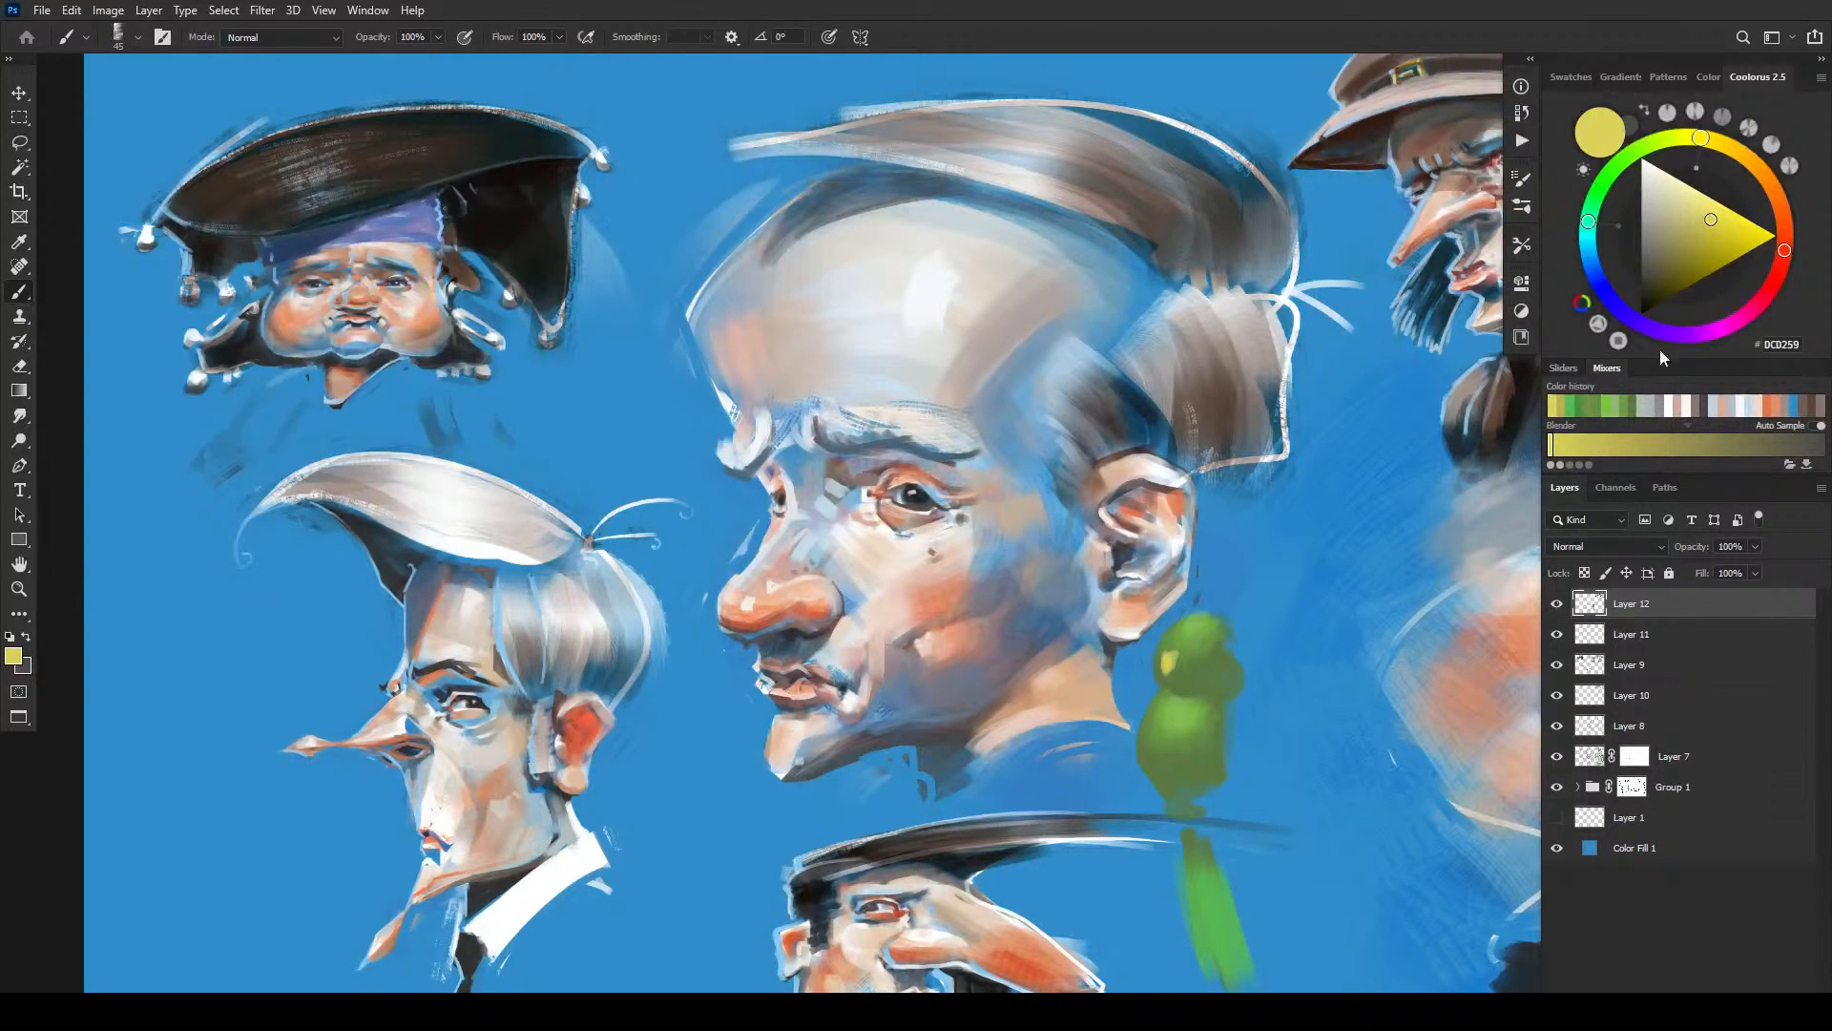
- Shade around the parrot's beak with dark green and touch up its edge with sampled lighter greens
{"action": "left_click", "coordinate": [1206, 656], "text": "alt"}
{"action": "left_click_drag", "start_coordinate": [1674, 279], "coordinate": [1660, 285]}
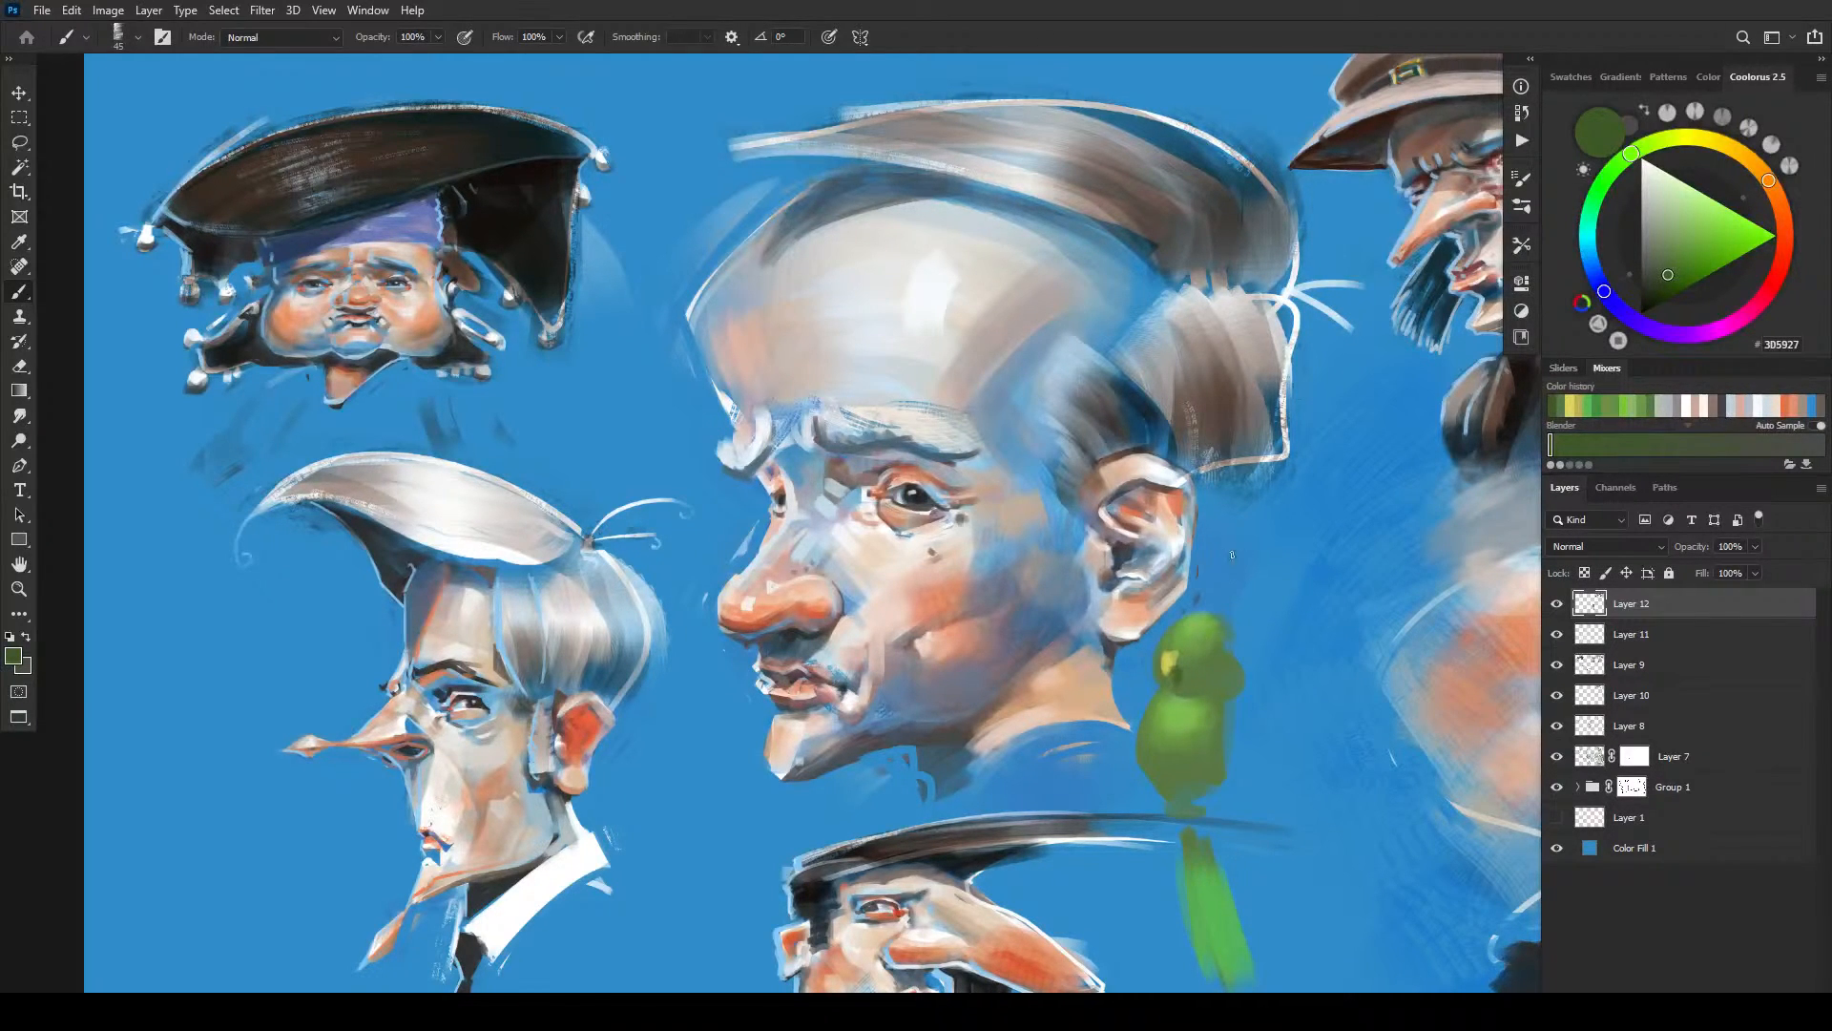
{"action": "key", "text": "bracketleft"}
{"action": "left_click", "coordinate": [1168, 649], "text": "alt"}
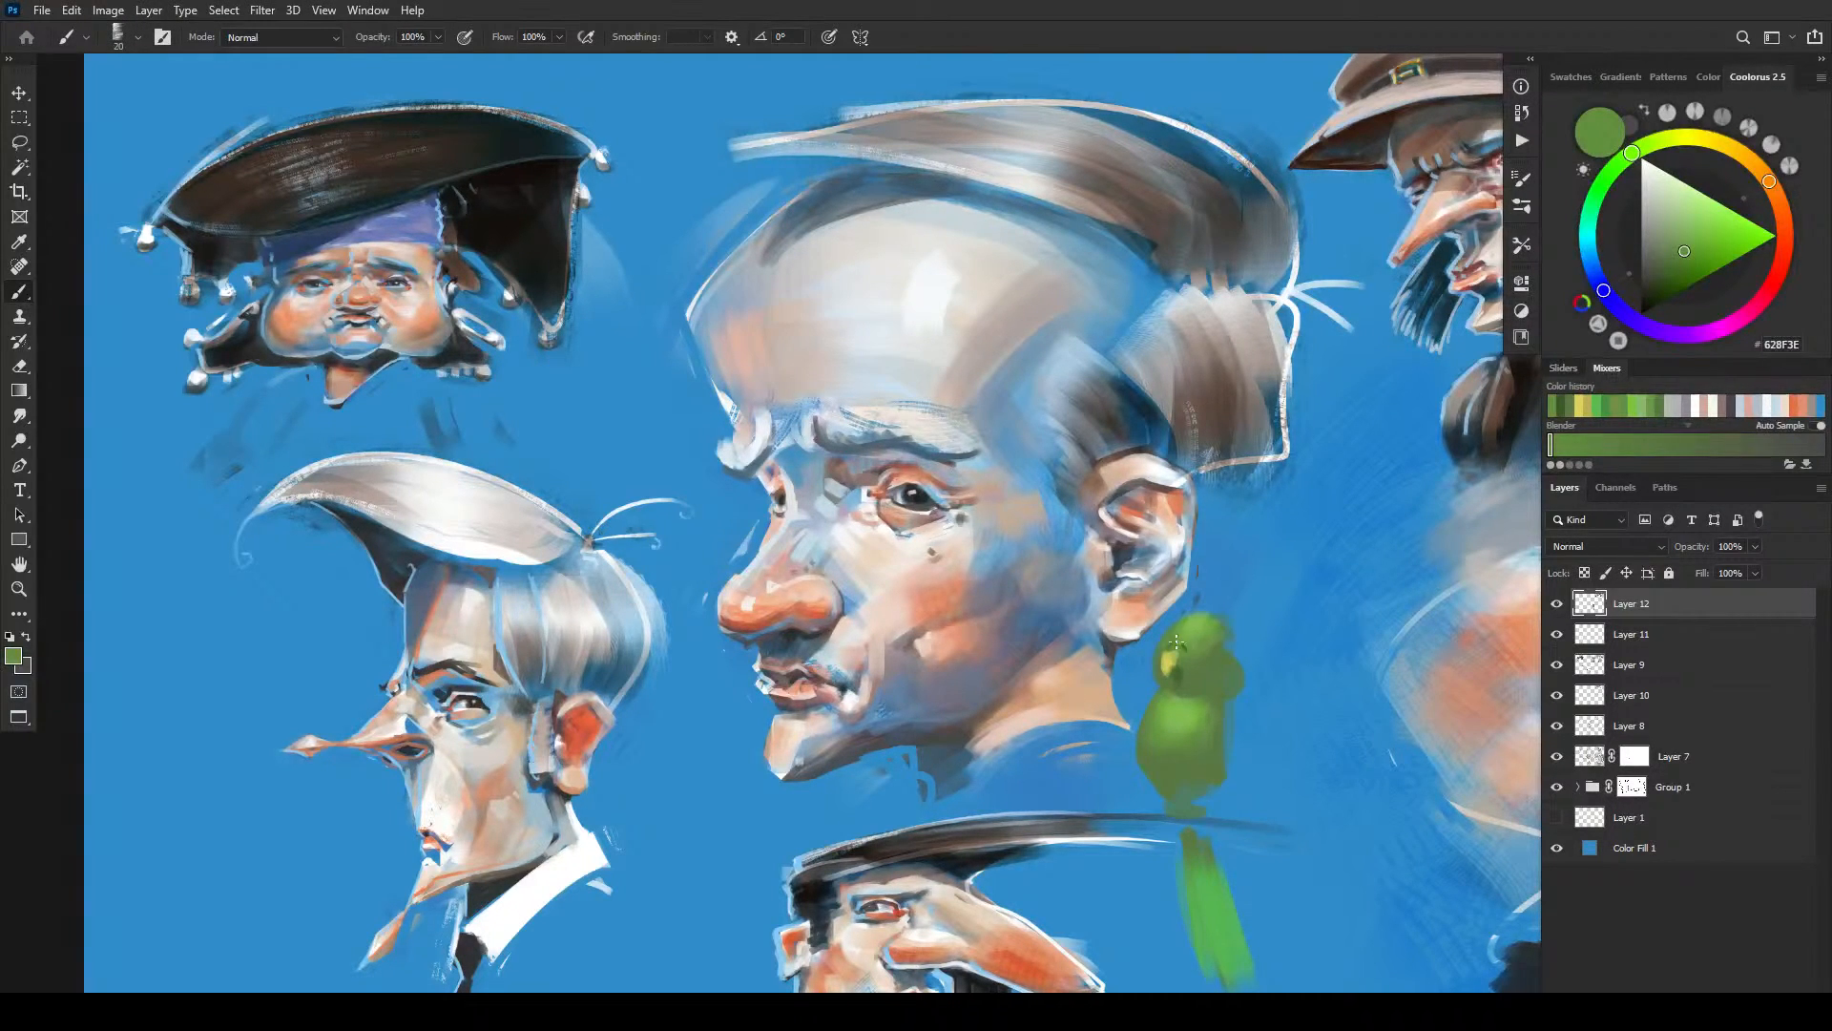
{"action": "left_click", "coordinate": [1184, 652], "text": "alt"}
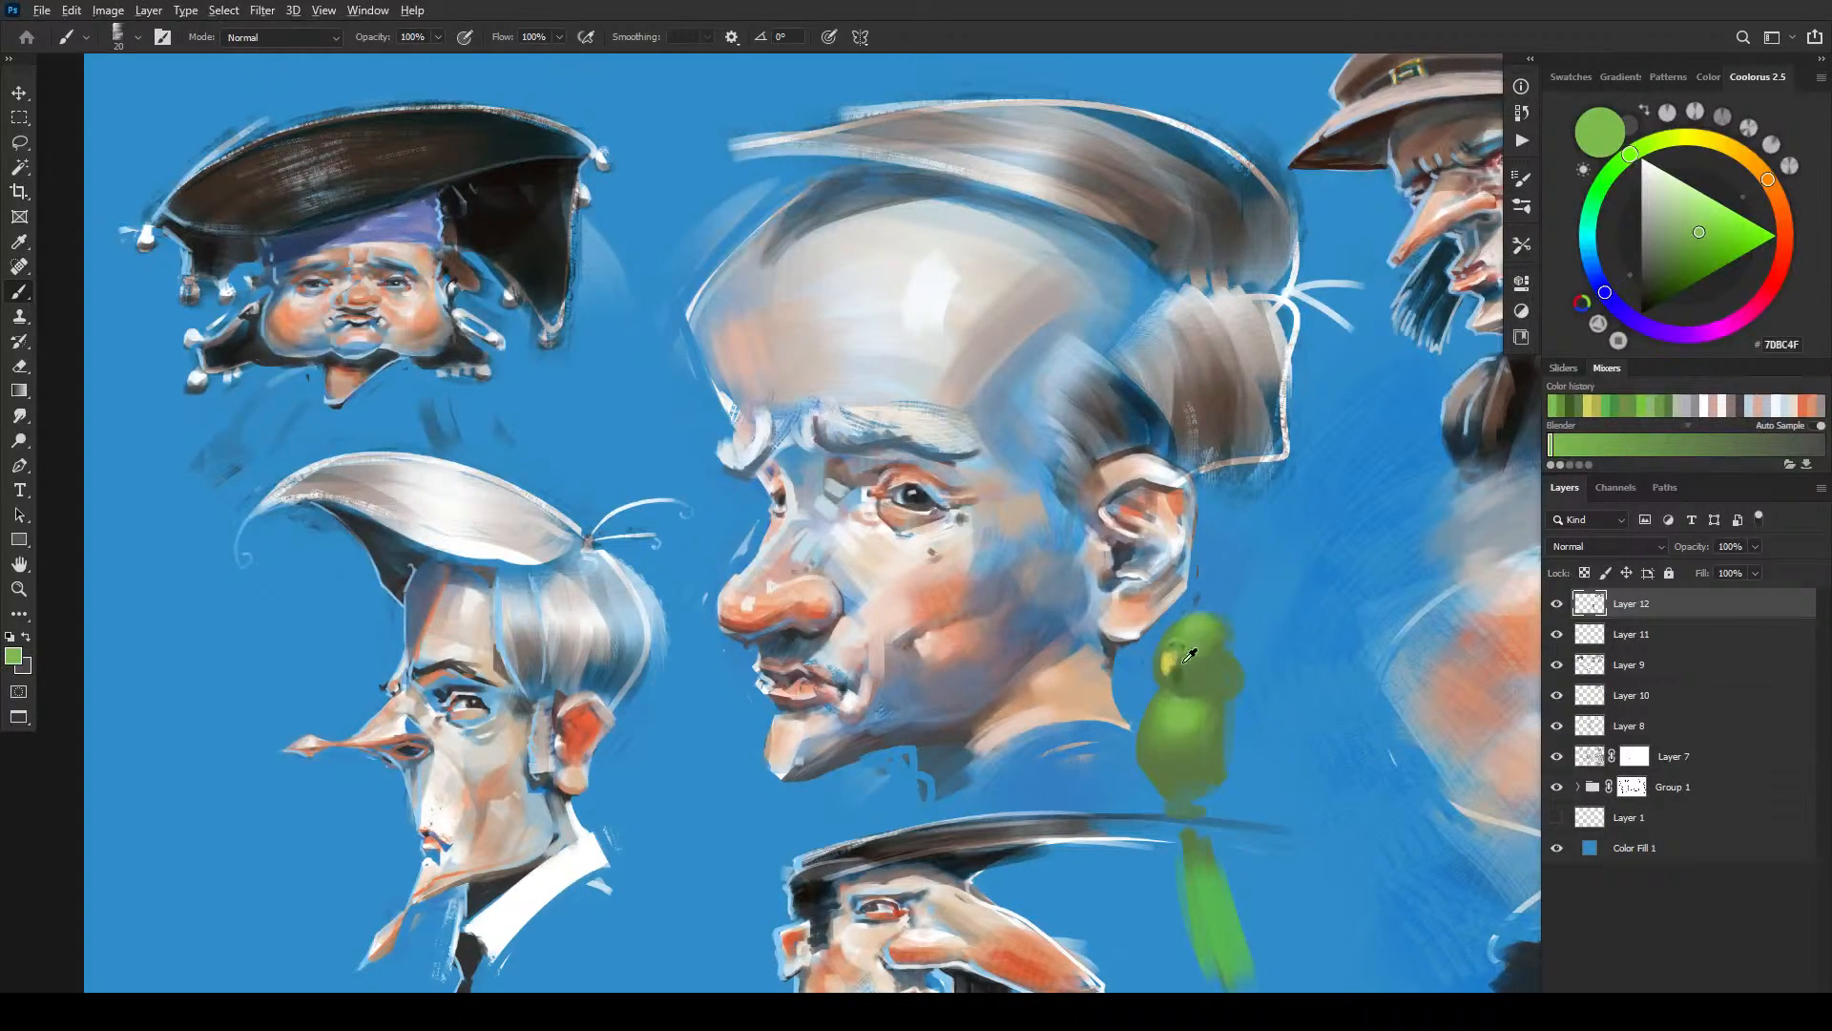
- Add a pale yellow (#E7E875) highlight to the parrot's beak
{"action": "left_click", "coordinate": [1685, 136]}
{"action": "left_click", "coordinate": [1705, 208]}
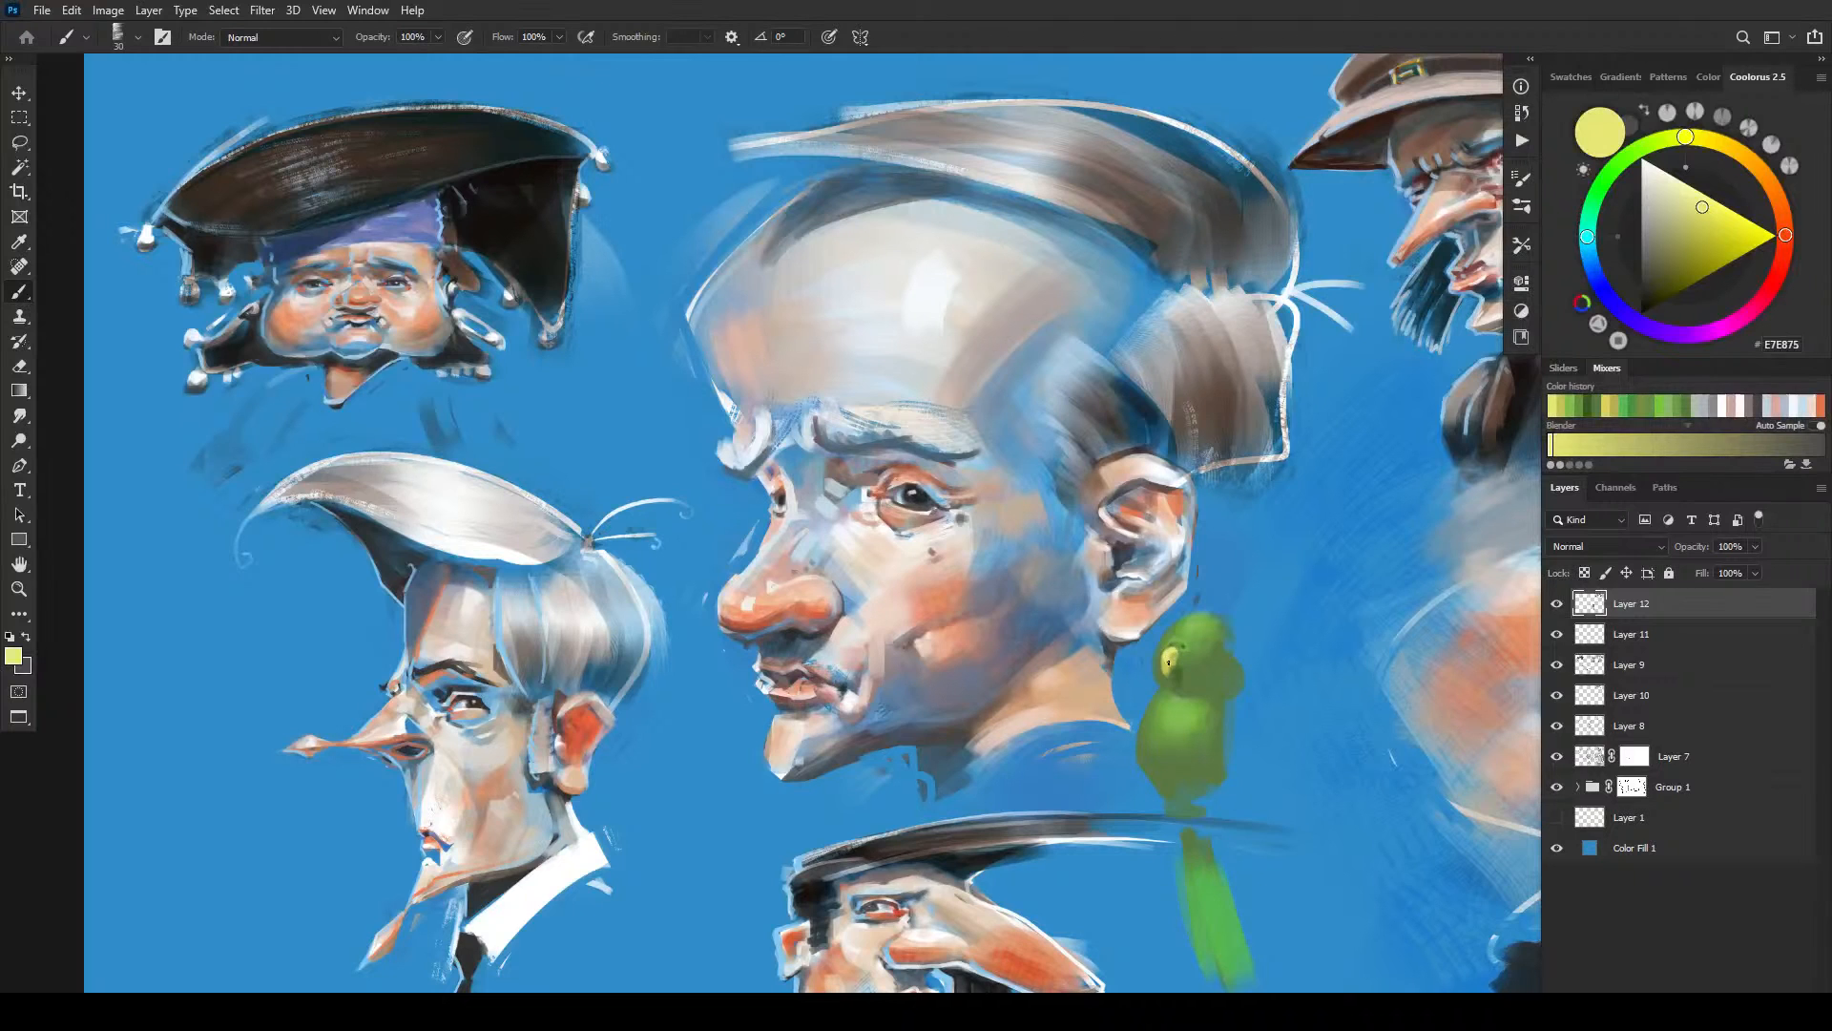
{"action": "key", "text": "bracketleft"}
- Refine the parrot's face, cere and brow around the beak with sampled dark and light greens
{"action": "left_click", "coordinate": [1179, 652], "text": "alt"}
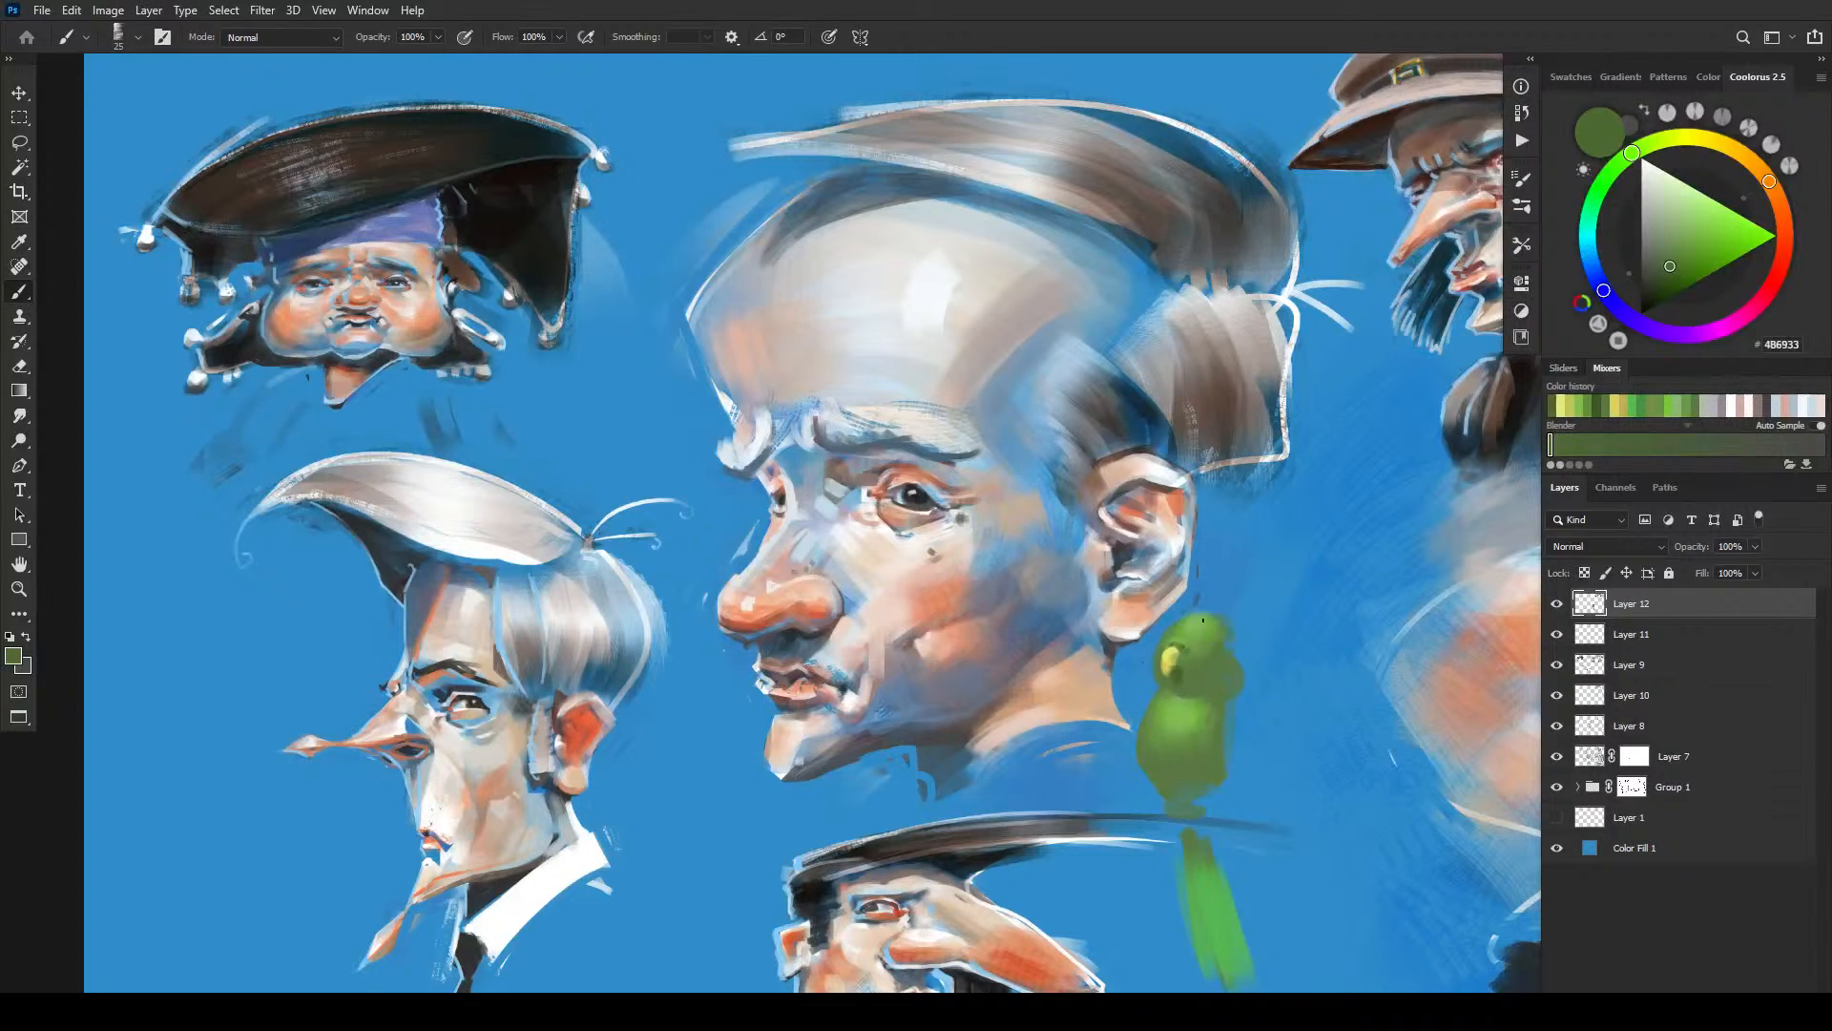
{"action": "left_click", "coordinate": [1181, 652], "text": "alt"}
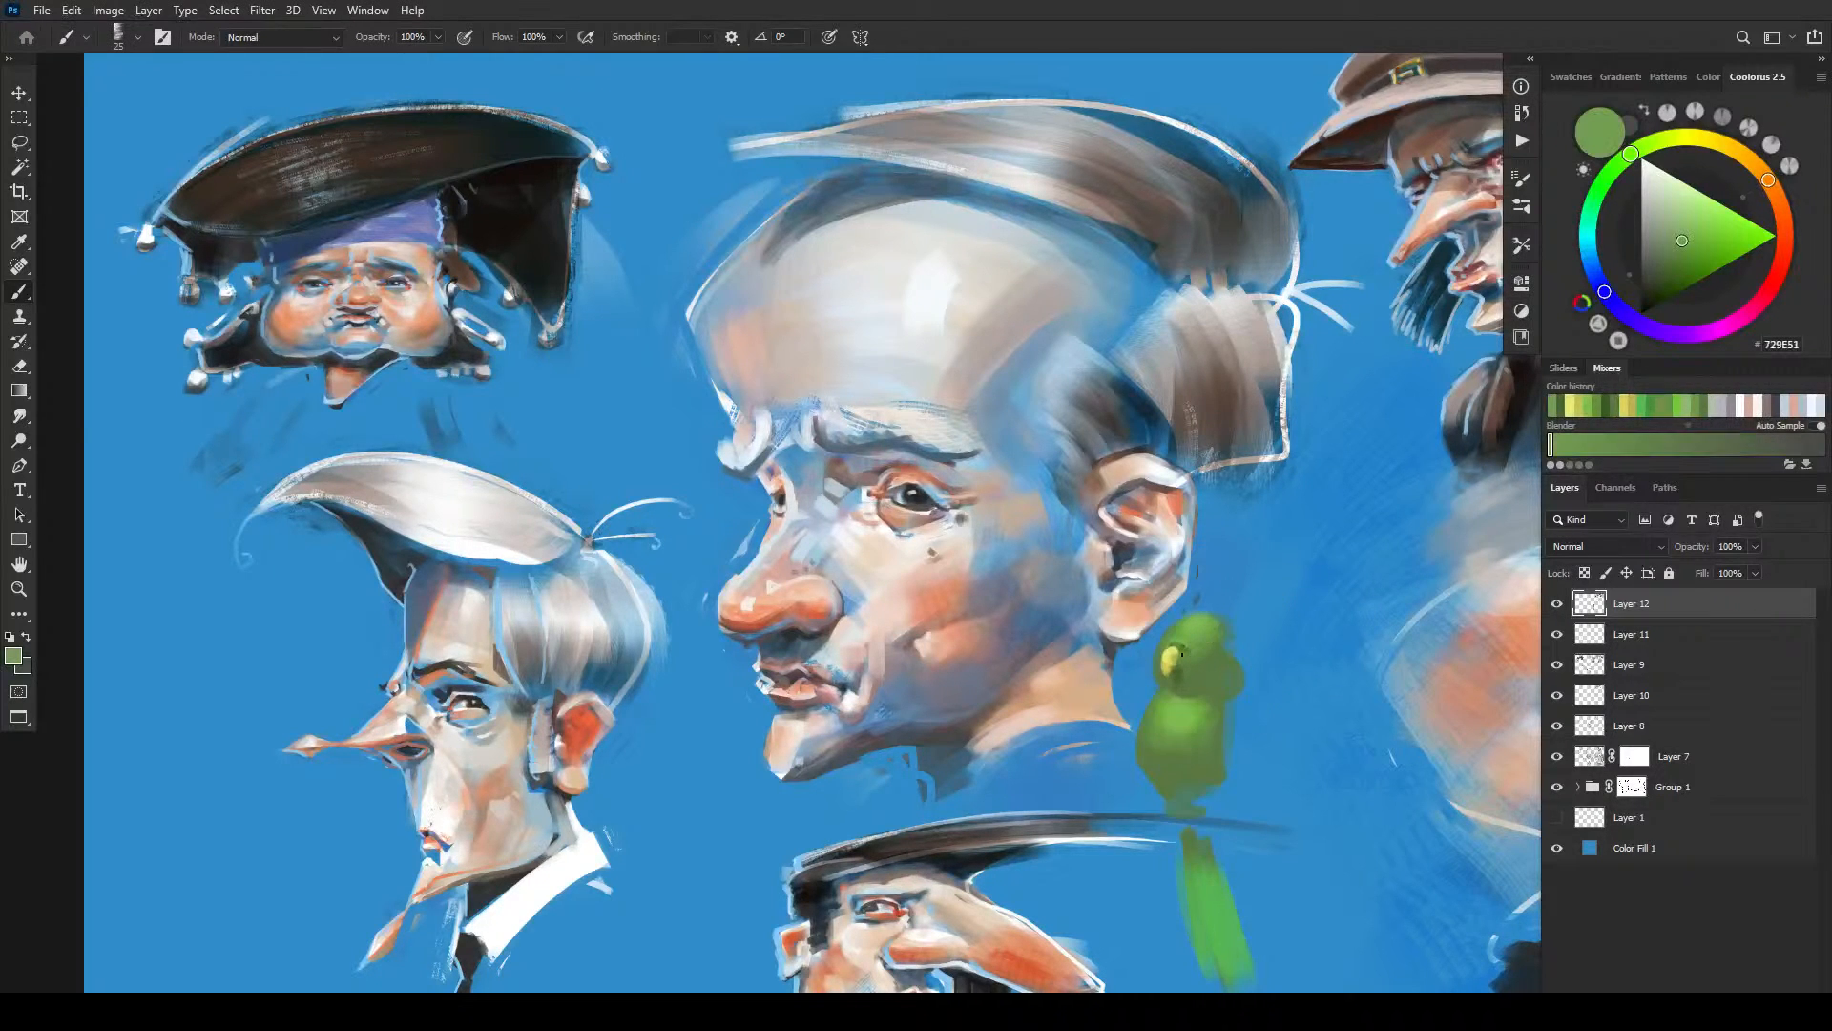
{"action": "left_click", "coordinate": [1188, 657], "text": "alt"}
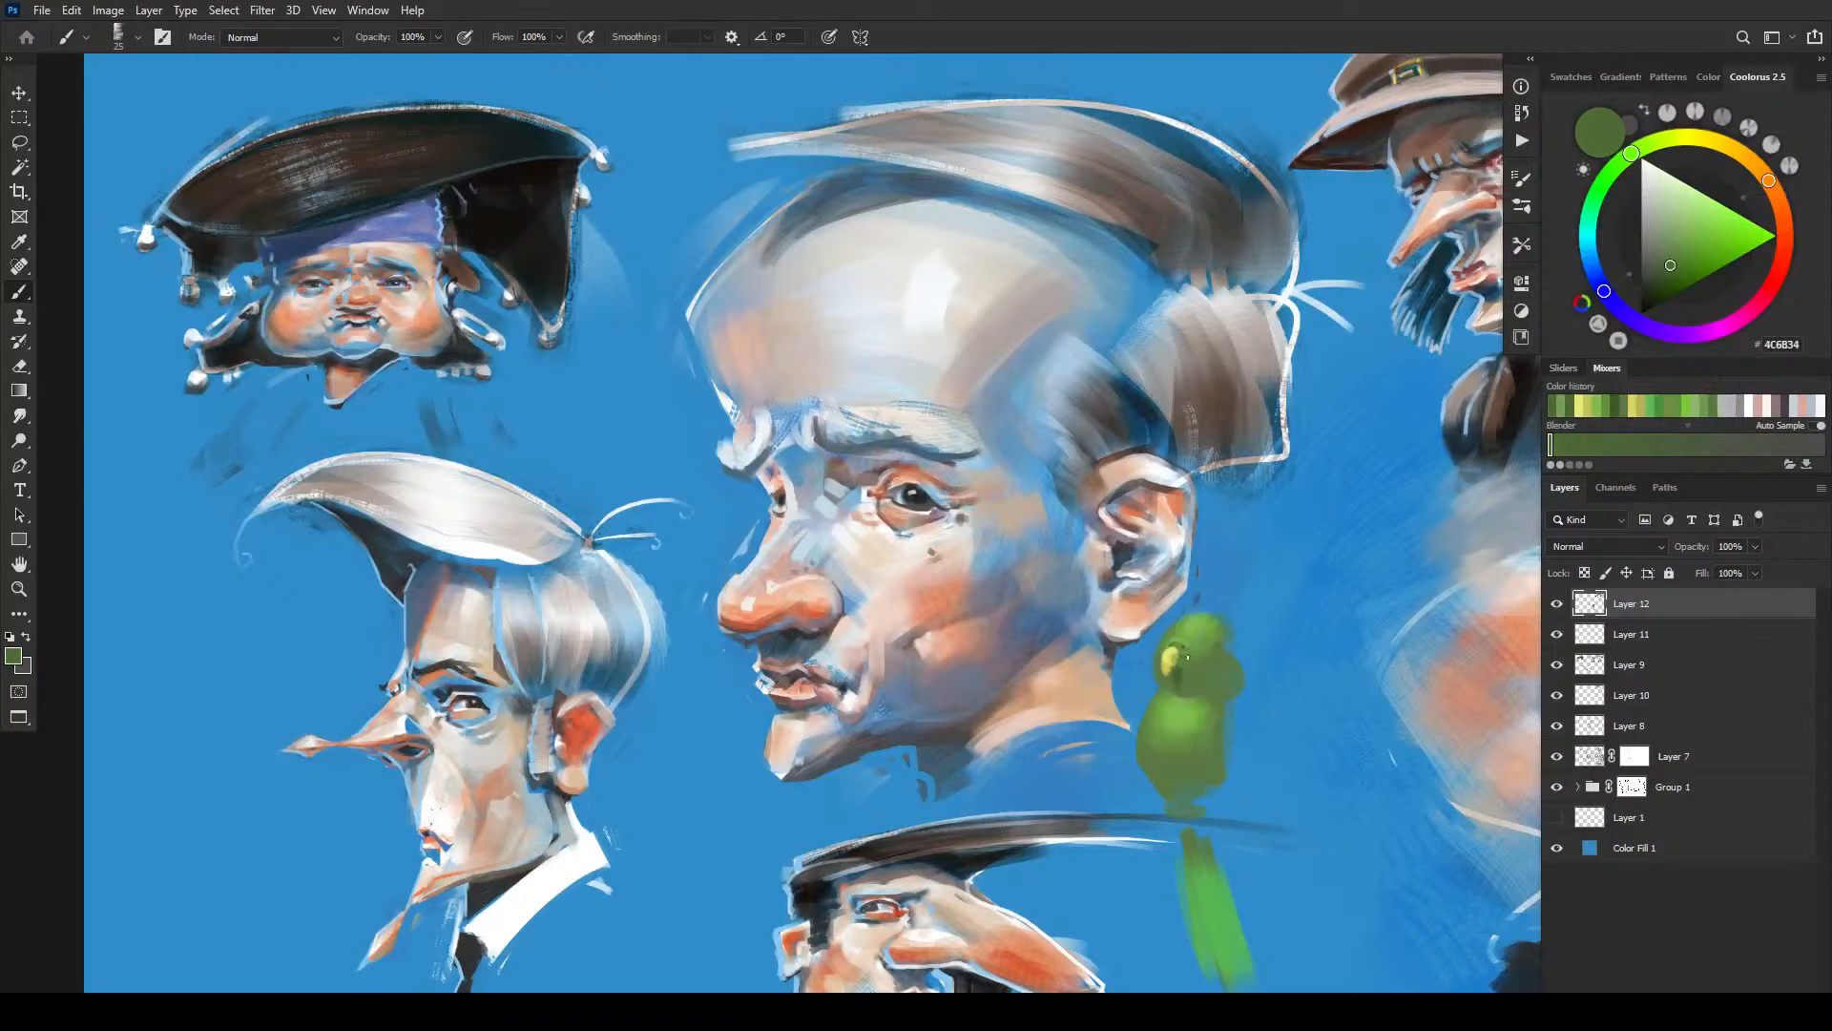
{"action": "left_click", "coordinate": [1179, 643], "text": "alt"}
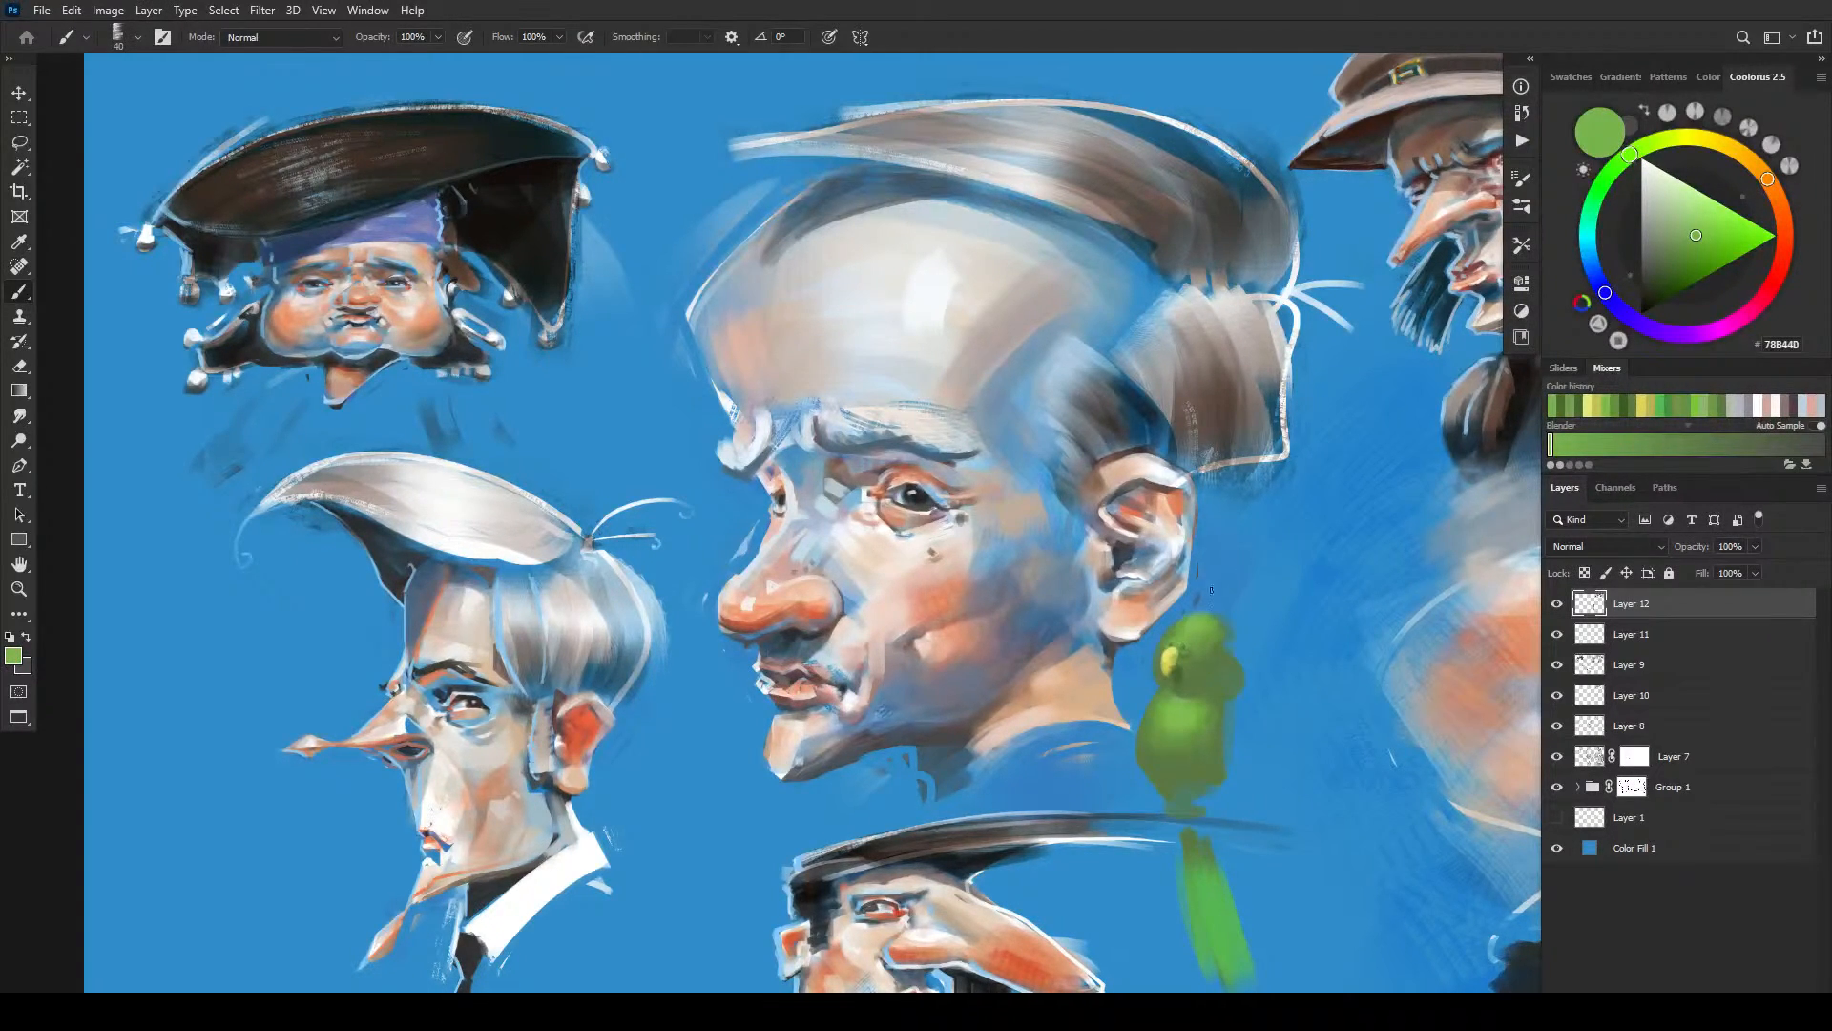
{"action": "left_click", "coordinate": [1197, 655], "text": "alt"}
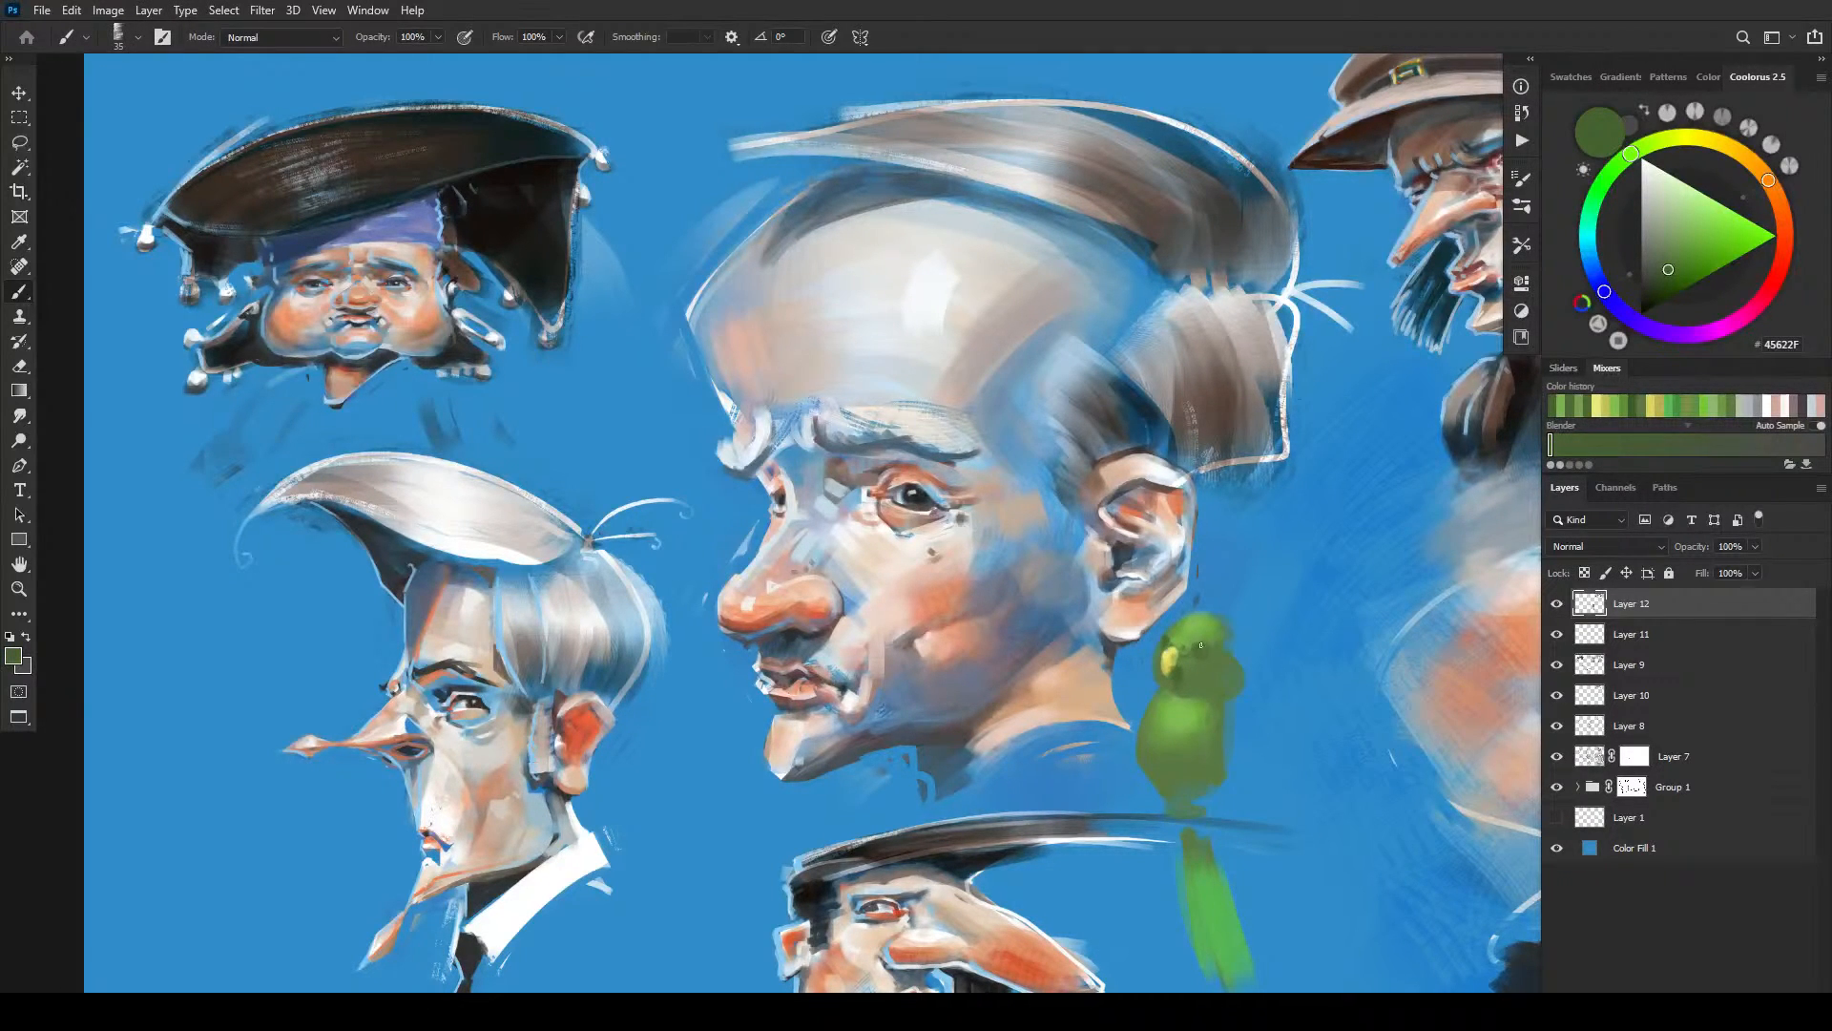
{"action": "left_click", "coordinate": [1220, 653], "text": "alt"}
{"action": "key", "text": "bracketleft"}
{"action": "key", "text": "bracketleft"}
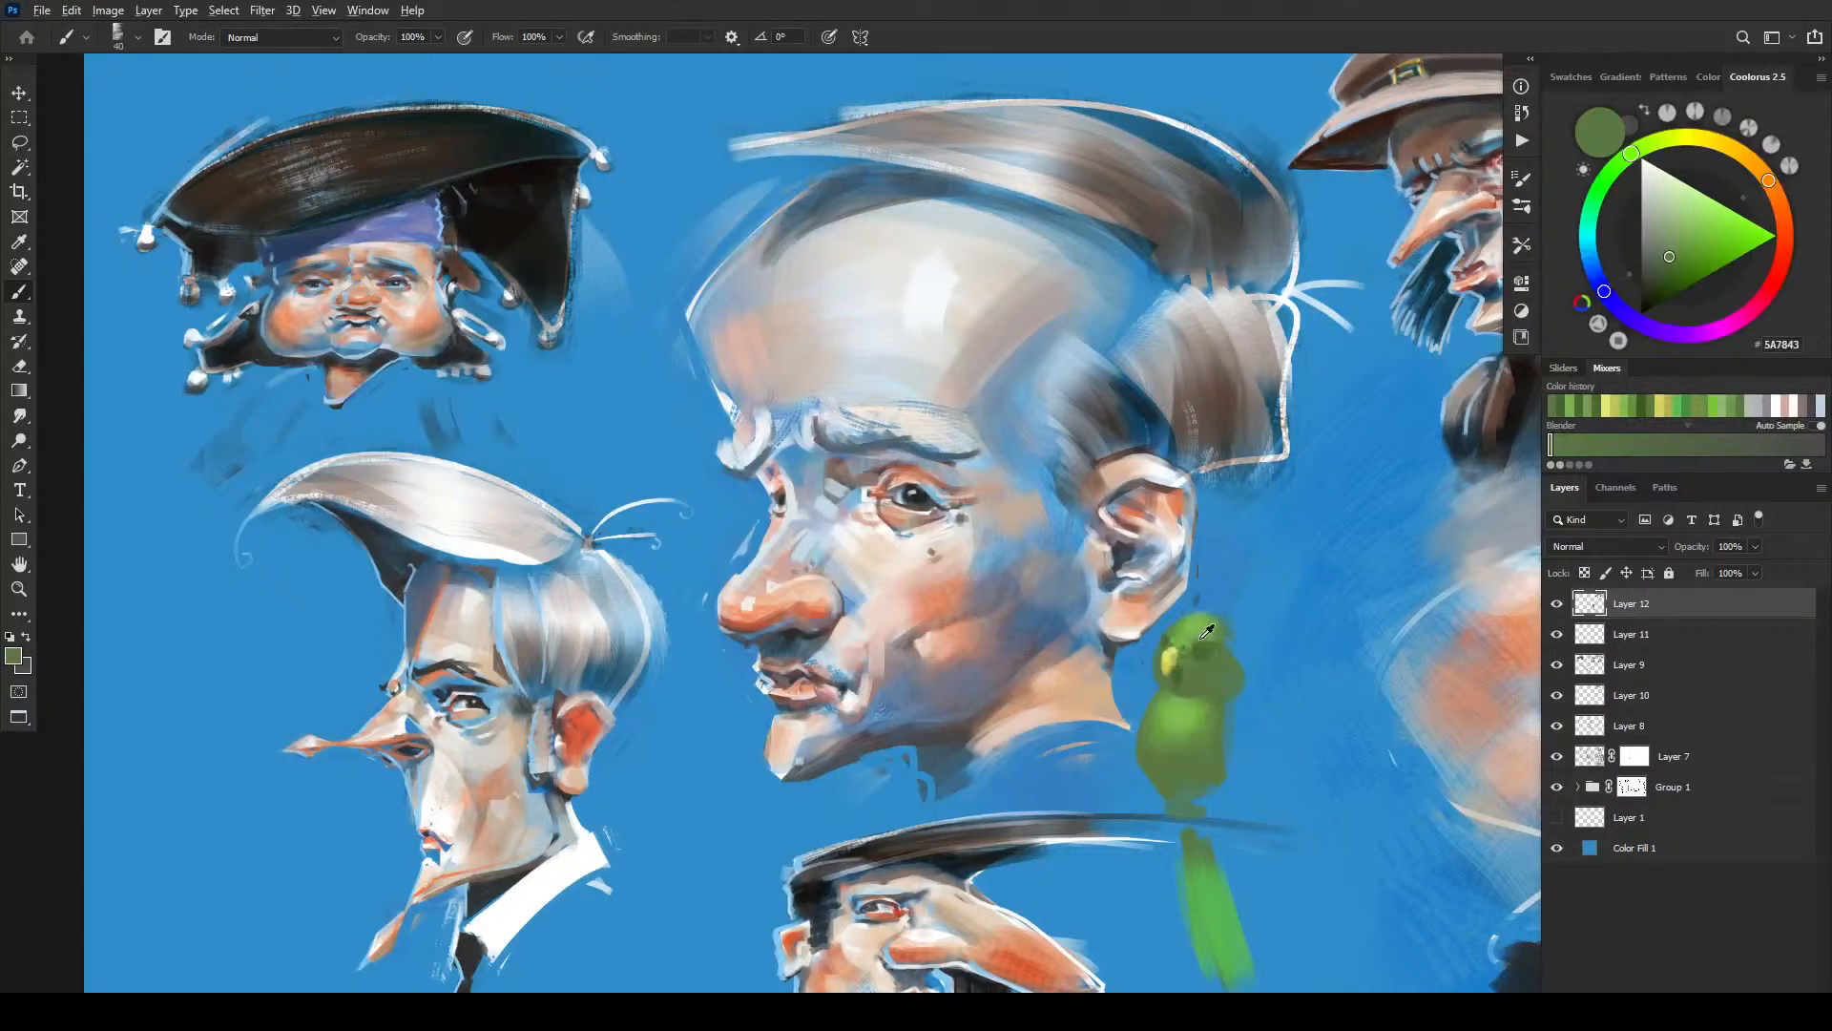
{"action": "left_click", "coordinate": [1199, 668], "text": "alt"}
{"action": "key", "text": "bracketright"}
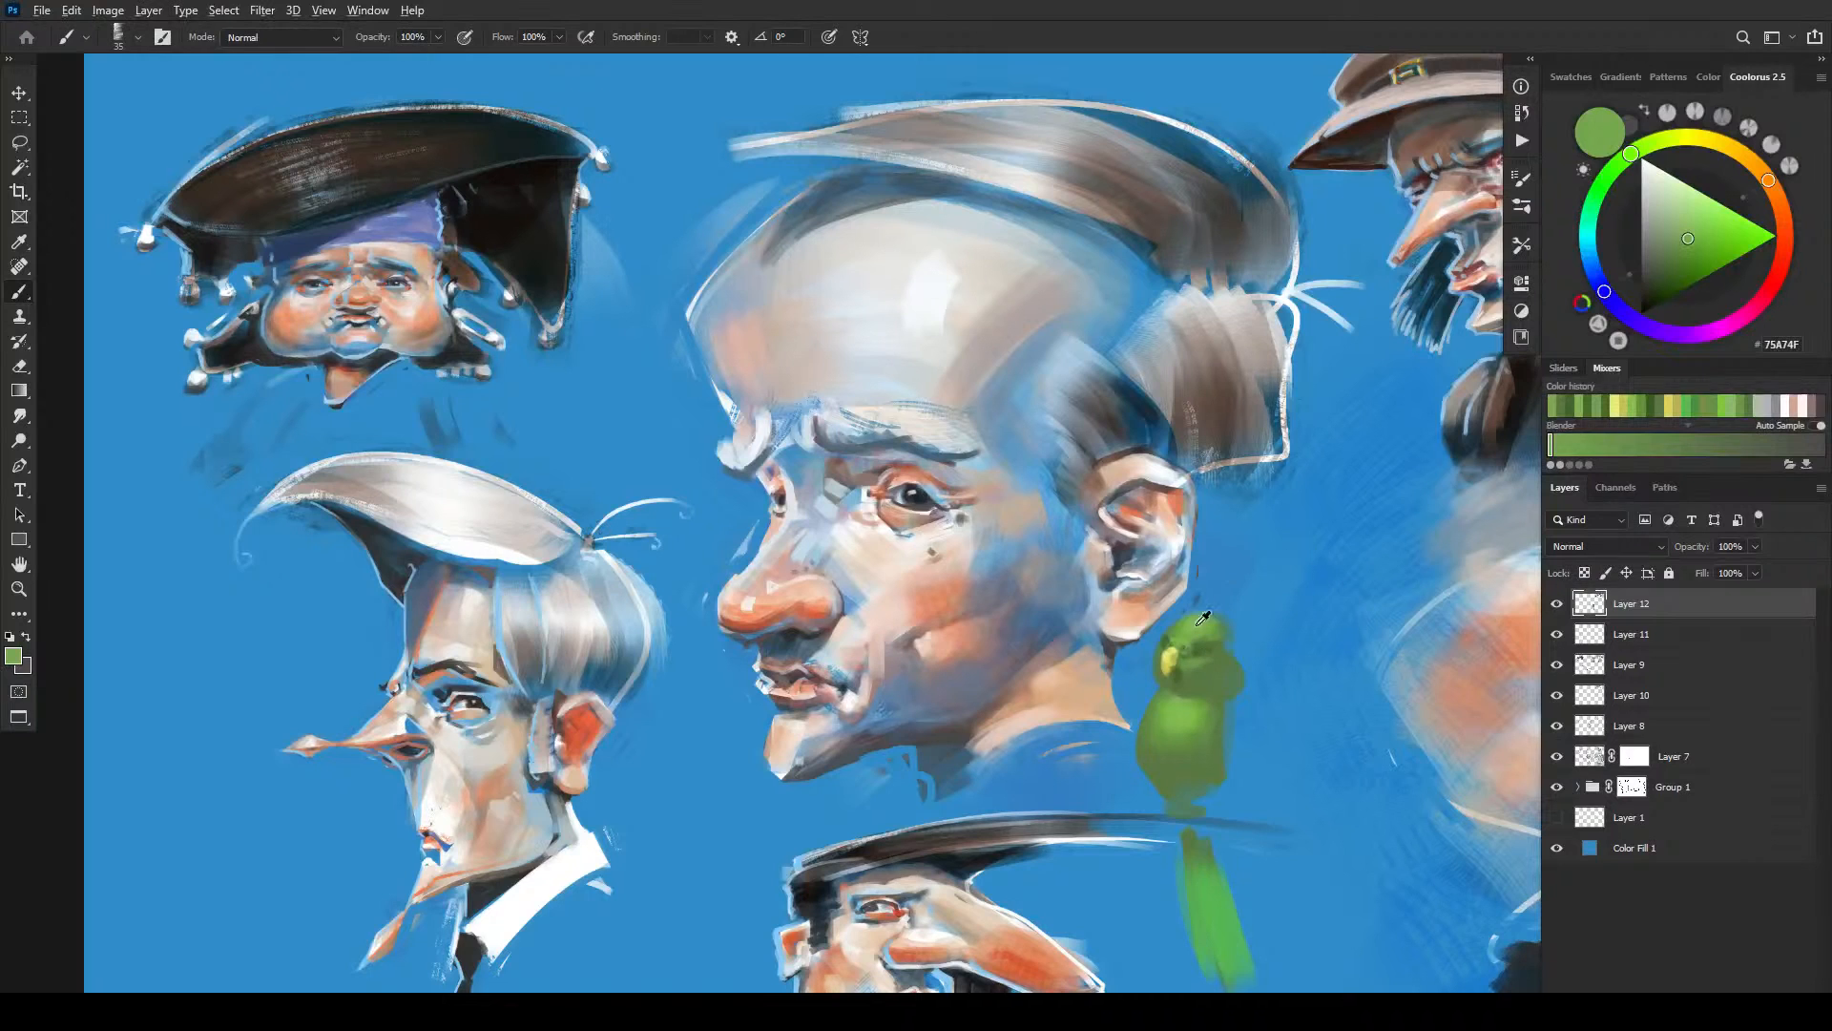
- Try to mark the parrot's eye with a smaller brush in near-black sampled from the bald man's pupil
{"action": "left_click", "coordinate": [914, 494], "text": "alt"}
{"action": "key", "text": "bracketleft"}
{"action": "key", "text": "bracketleft"}
{"action": "key", "text": "bracketleft"}
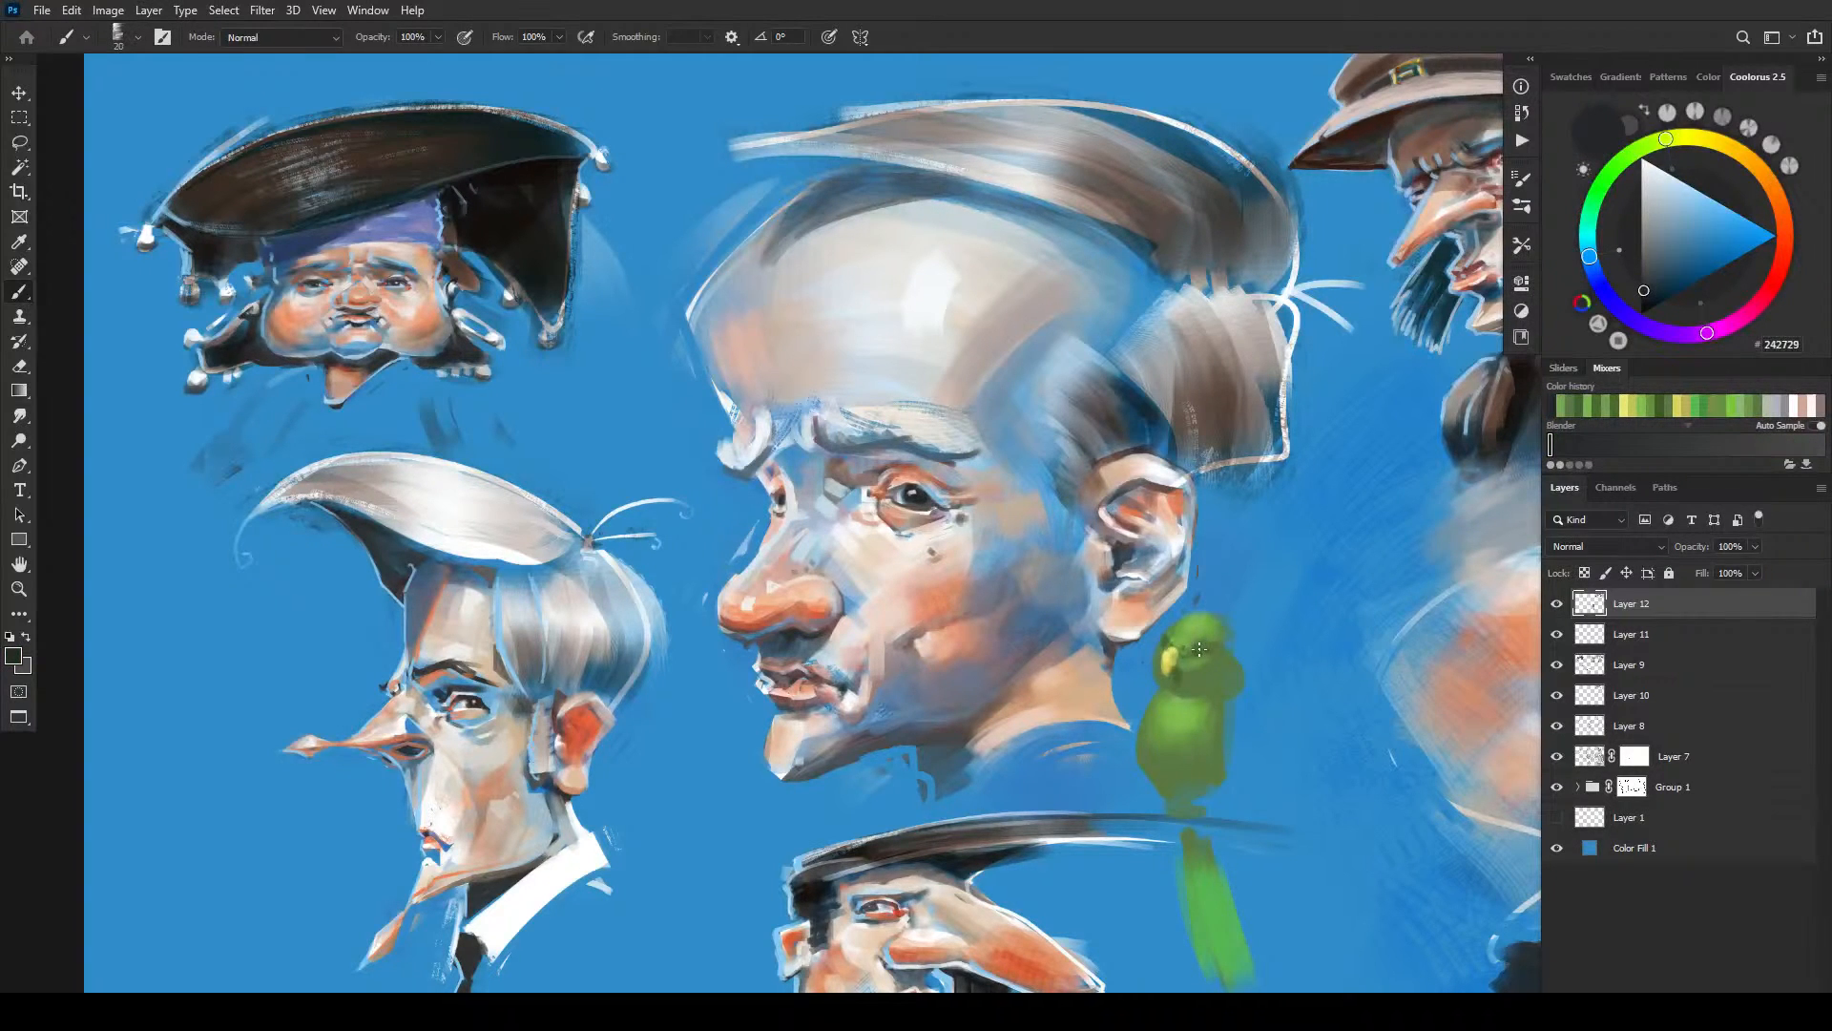
{"action": "left_click_drag", "start_coordinate": [1196, 651], "coordinate": [1200, 646]}
- Undo the latest strokes on the parrot's face, including the dark eye mark
{"action": "key", "text": "ctrl+plus"}
{"action": "key", "text": "ctrl+plus"}
{"action": "key", "text": "ctrl+plus"}
{"action": "key", "text": "ctrl+plus"}
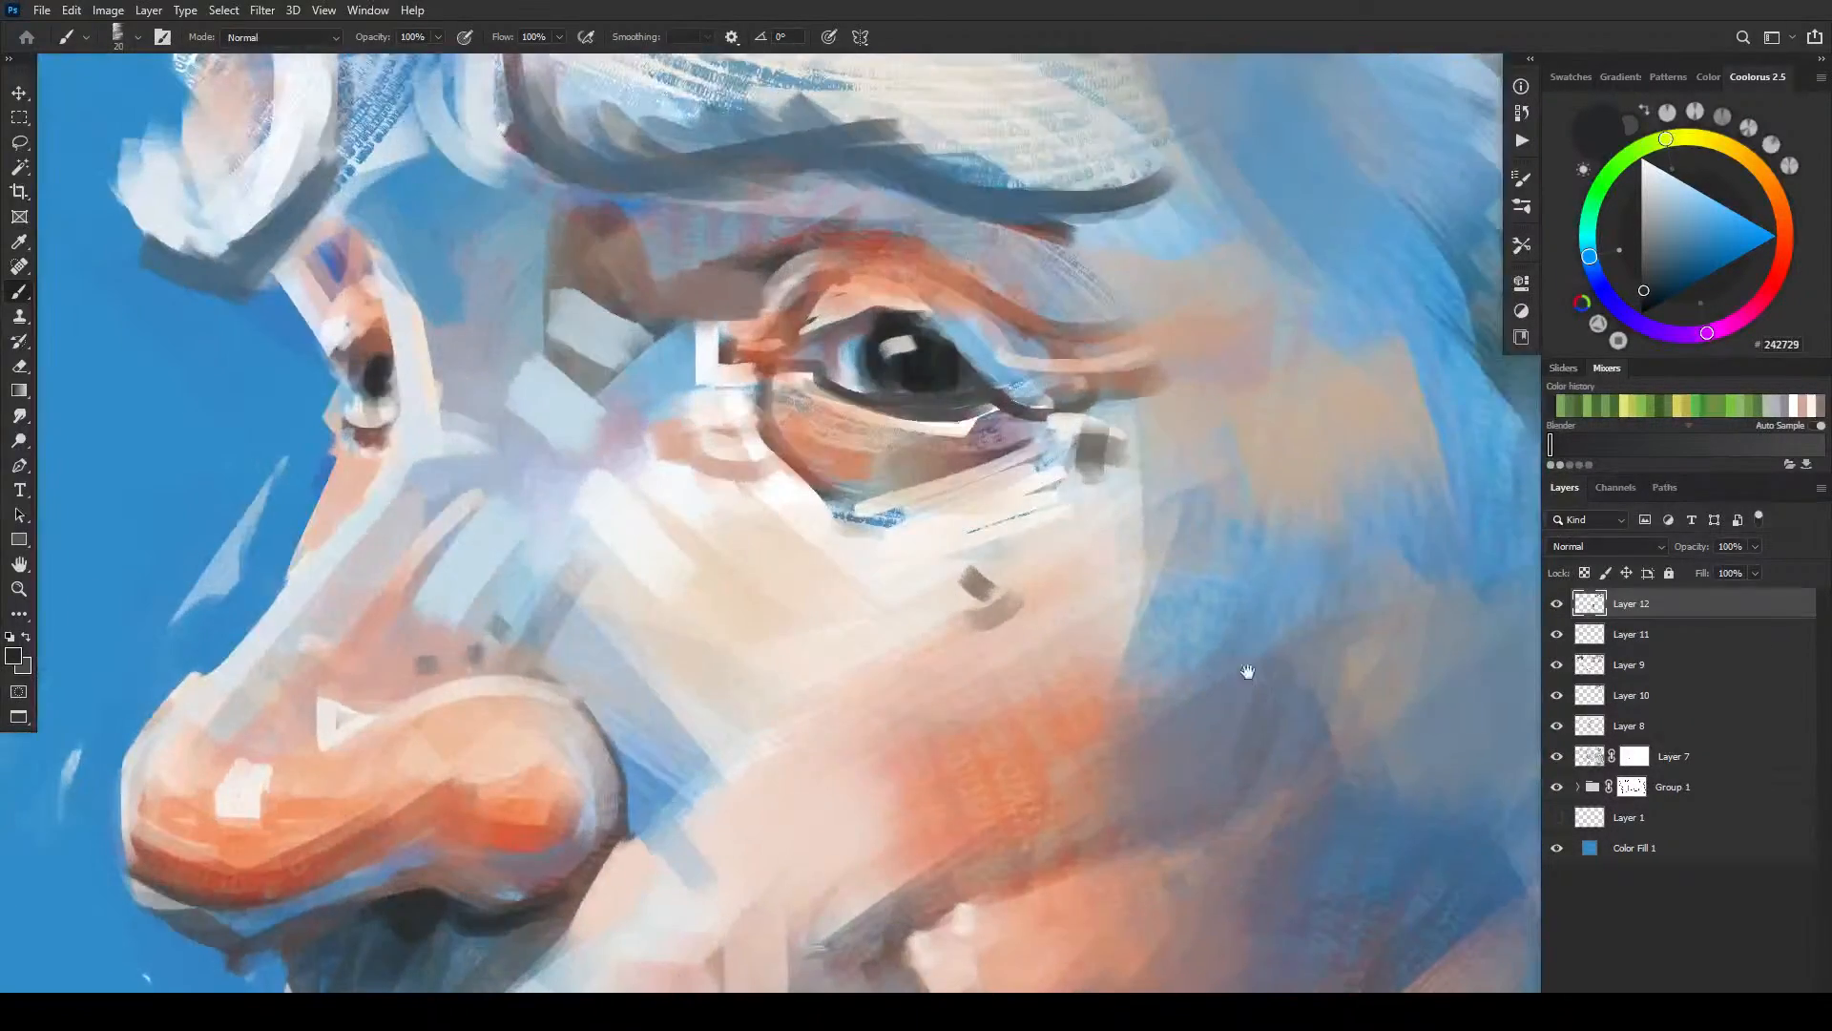
{"action": "left_click_drag", "start_coordinate": [1248, 671], "coordinate": [904, 540]}
{"action": "left_click_drag", "start_coordinate": [1215, 622], "coordinate": [985, 586]}
{"action": "key", "text": "ctrl+z"}
{"action": "key", "text": "ctrl+z"}
{"action": "key", "text": "ctrl+z"}
{"action": "key", "text": "ctrl+z"}
{"action": "key", "text": "ctrl+z"}
{"action": "key", "text": "ctrl+z"}
{"action": "key", "text": "ctrl+z"}
- Draw two small round near-black eyes on either side of the parrot's beak with a finer brush
{"action": "key", "text": "bracketleft"}
{"action": "key", "text": "bracketleft"}
{"action": "key", "text": "bracketleft"}
{"action": "mouse_move", "coordinate": [971, 578]}
{"action": "left_mouse_down"}
{"action": "mouse_move", "coordinate": [987, 586]}
{"action": "mouse_move", "coordinate": [969, 572]}
{"action": "left_mouse_up"}
{"action": "left_click_drag", "start_coordinate": [862, 549], "coordinate": [860, 565]}
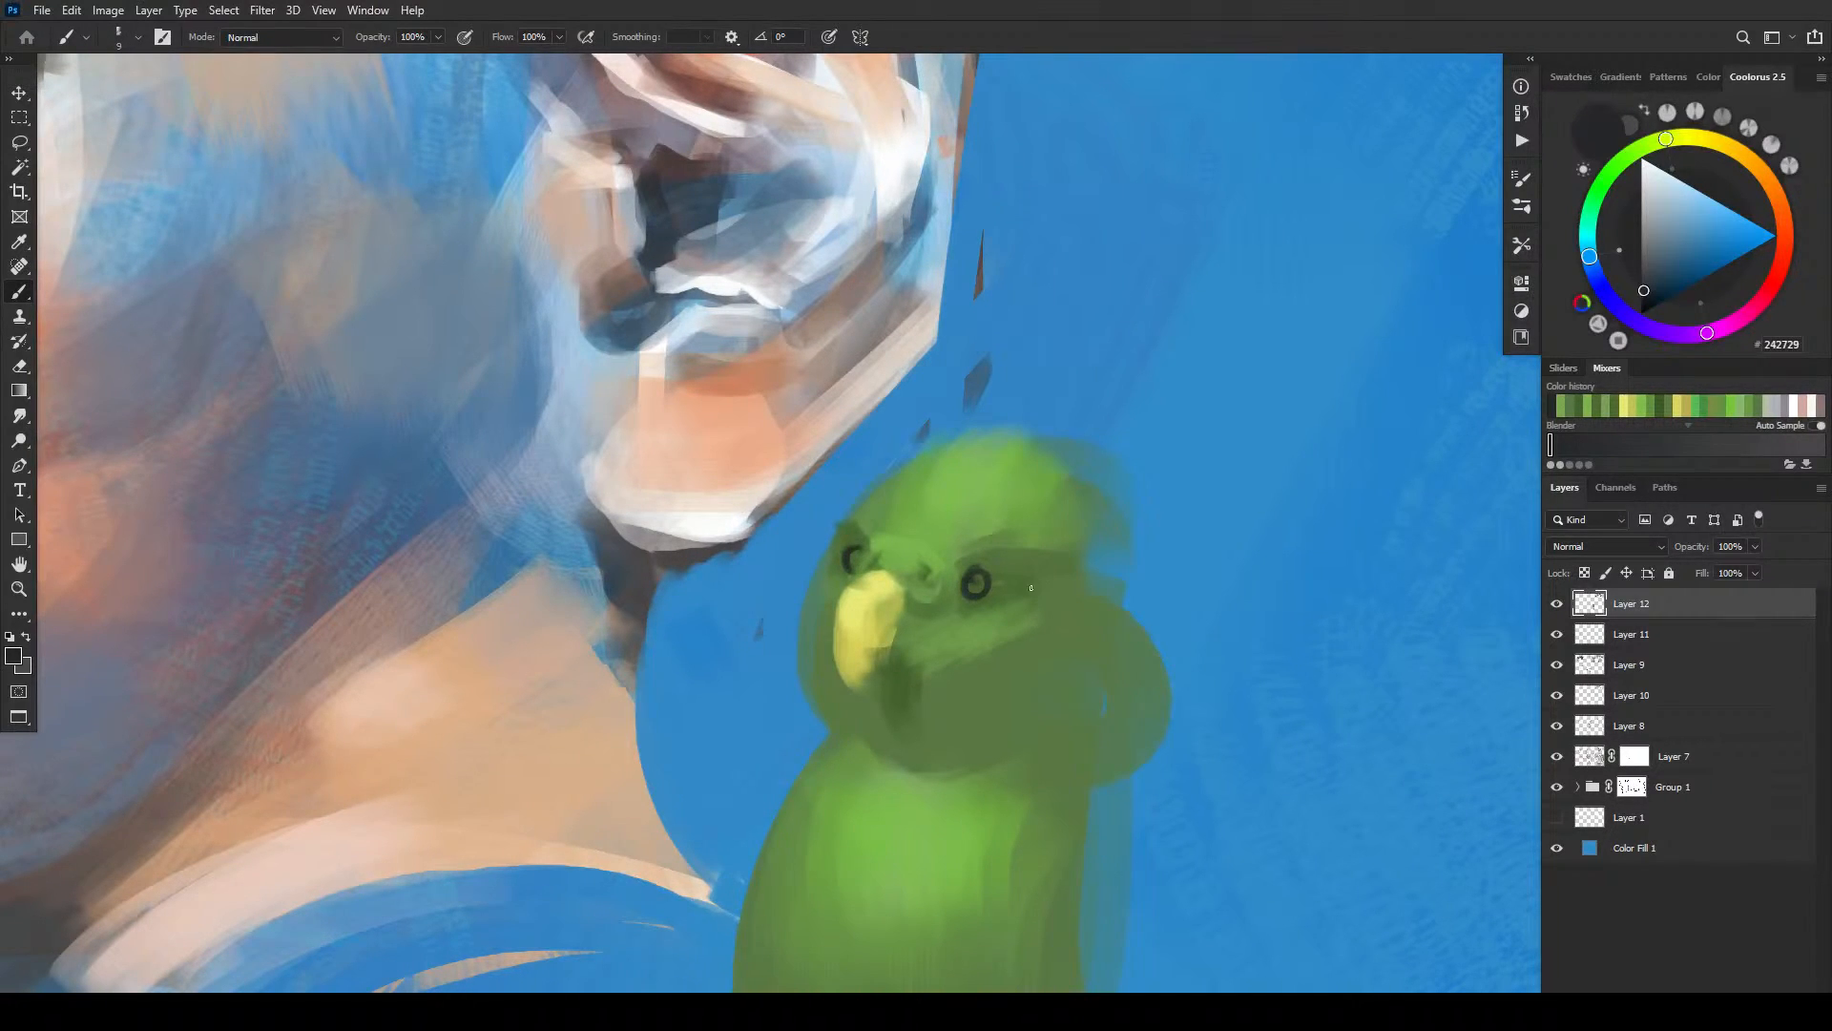
- Undo the parrot's latest eye strokes and redraw both near-black eyes, placing the one beside the cheek farther from the beak
{"action": "key", "text": "ctrl+z"}
{"action": "key", "text": "ctrl+z"}
{"action": "key", "text": "ctrl+z"}
{"action": "mouse_move", "coordinate": [1029, 562]}
{"action": "left_mouse_down"}
{"action": "mouse_move", "coordinate": [1008, 571]}
{"action": "mouse_move", "coordinate": [1035, 602]}
{"action": "mouse_move", "coordinate": [1036, 563]}
{"action": "left_mouse_up"}
{"action": "left_click_drag", "start_coordinate": [850, 537], "coordinate": [845, 553]}
{"action": "mouse_move", "coordinate": [1005, 582]}
{"action": "left_mouse_down"}
{"action": "mouse_move", "coordinate": [1018, 598]}
{"action": "mouse_move", "coordinate": [1049, 572]}
{"action": "mouse_move", "coordinate": [1002, 593]}
{"action": "left_mouse_up"}
{"action": "key", "text": "bracketright"}
{"action": "left_click_drag", "start_coordinate": [850, 562], "coordinate": [850, 572]}
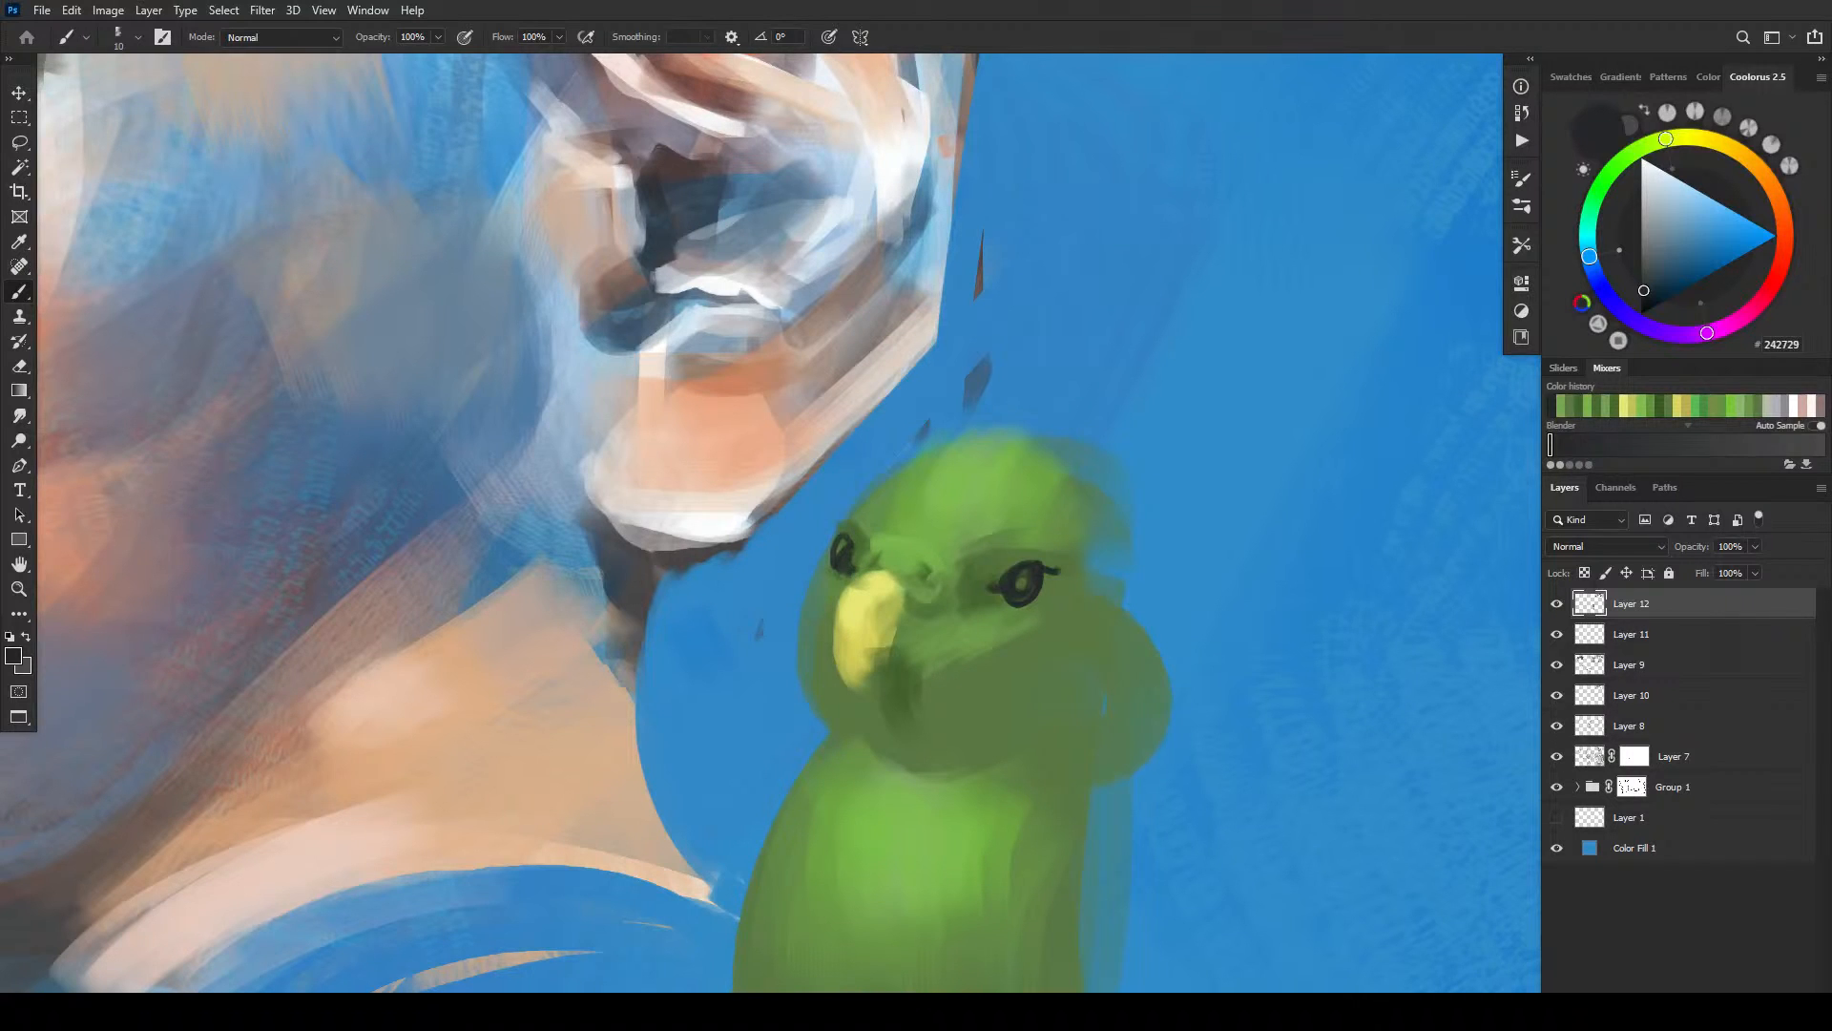
- Add small light grey reflections inside both of the parrot's eyes
{"action": "left_click", "coordinate": [1641, 197]}
{"action": "left_click_drag", "start_coordinate": [1022, 581], "coordinate": [1030, 573]}
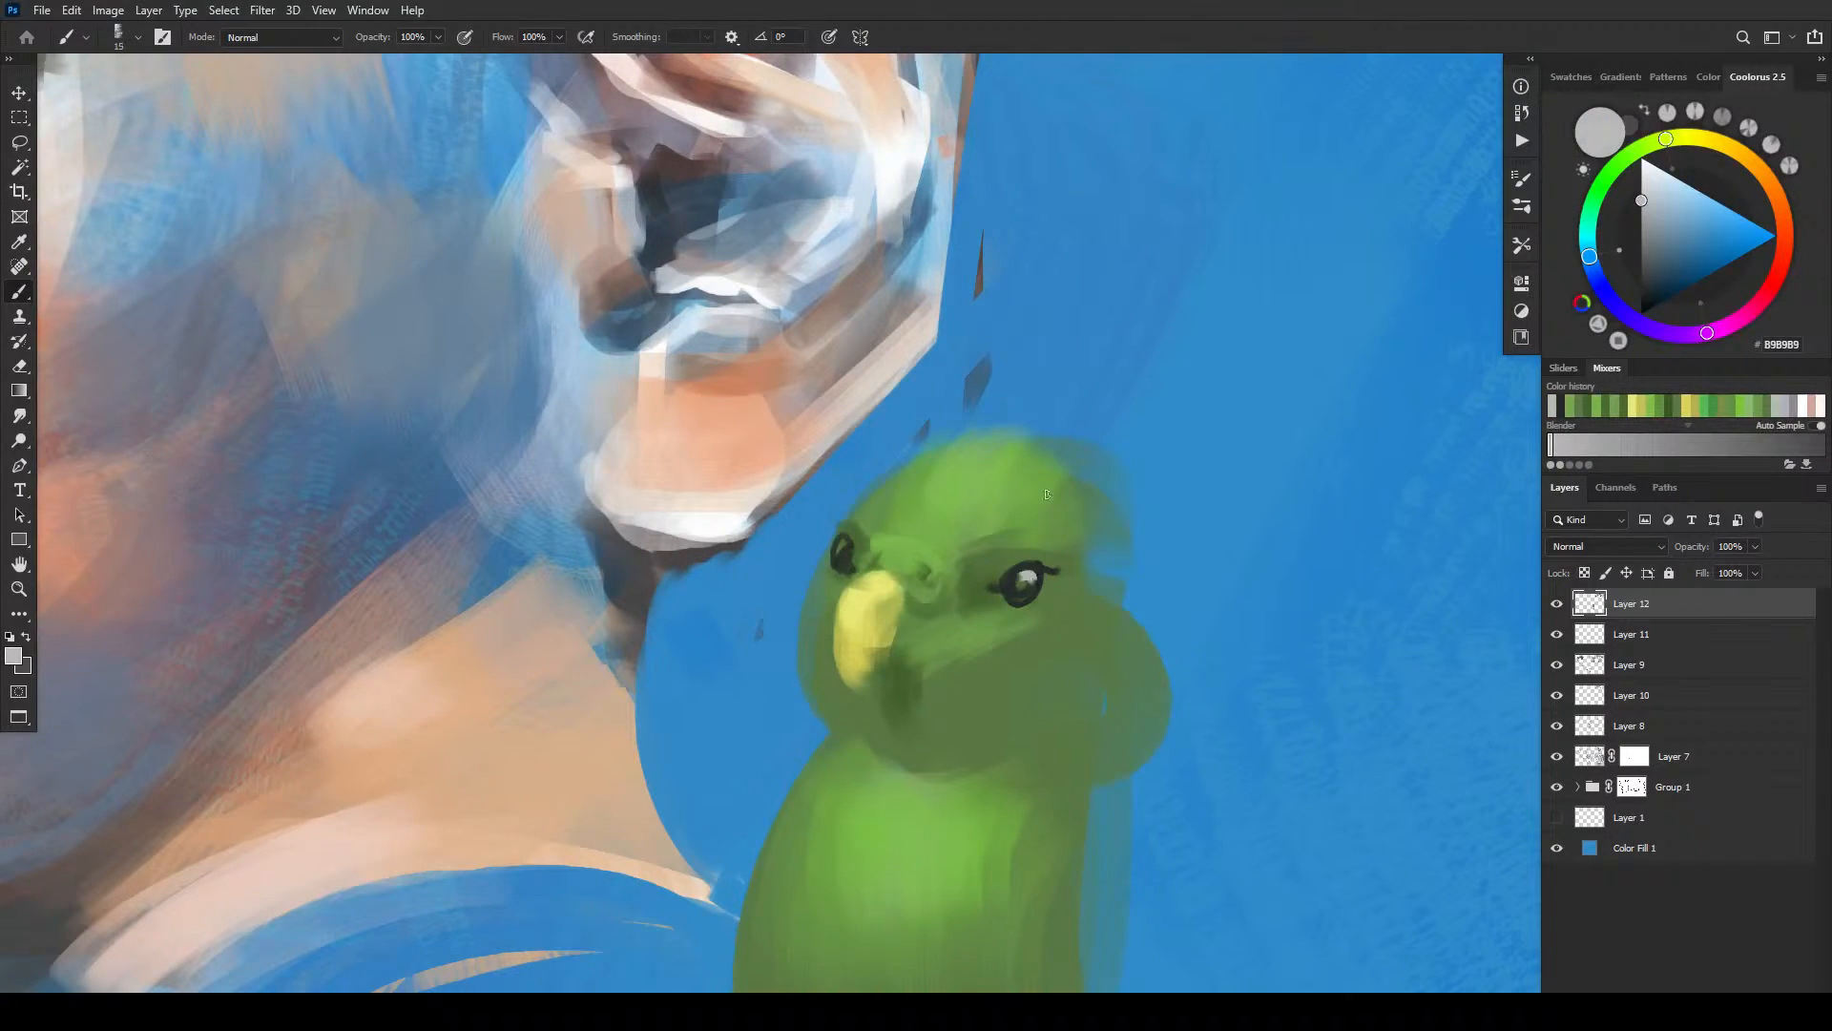
{"action": "left_click", "coordinate": [844, 551]}
- Refine the eyelids and the area around the parrot's cere with sampled greens and dark green 384931
{"action": "left_click", "coordinate": [1040, 527], "text": "alt"}
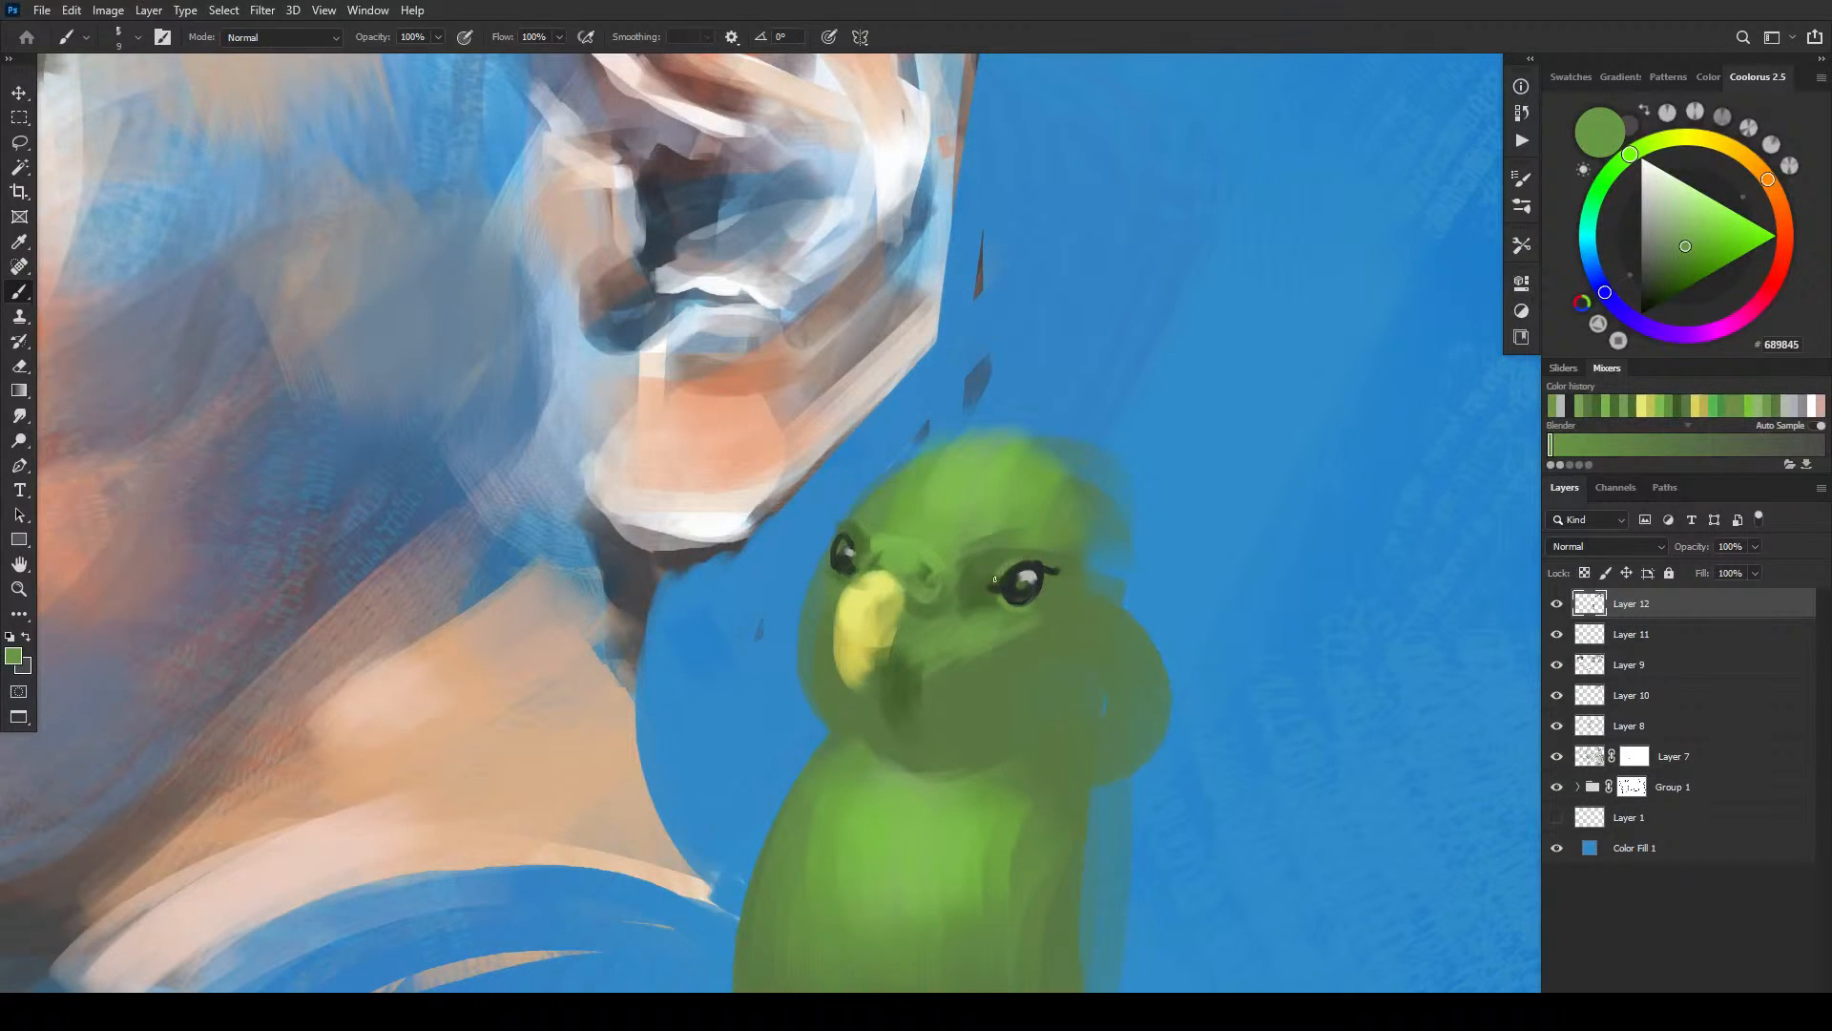
{"action": "left_click_drag", "start_coordinate": [849, 542], "coordinate": [855, 548]}
{"action": "left_click", "coordinate": [923, 599], "text": "alt"}
{"action": "left_click_drag", "start_coordinate": [1712, 224], "coordinate": [1656, 283]}
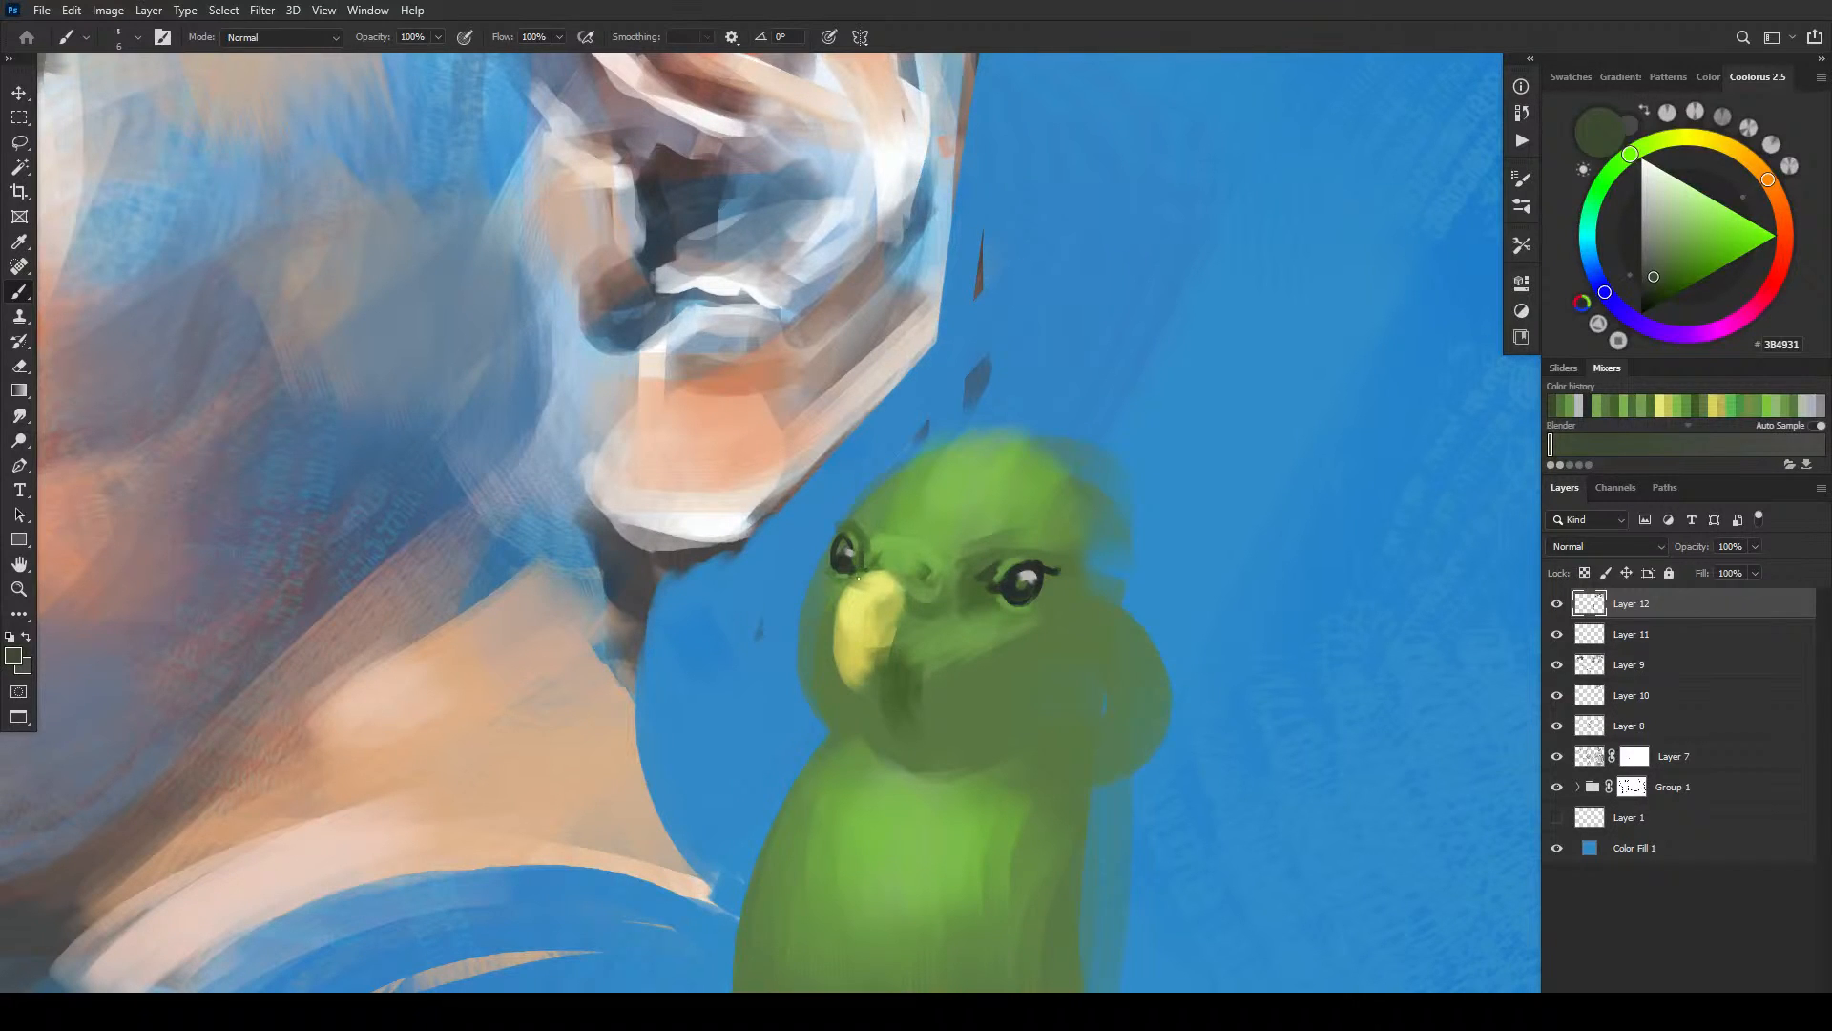
{"action": "left_click", "coordinate": [878, 549], "text": "alt"}
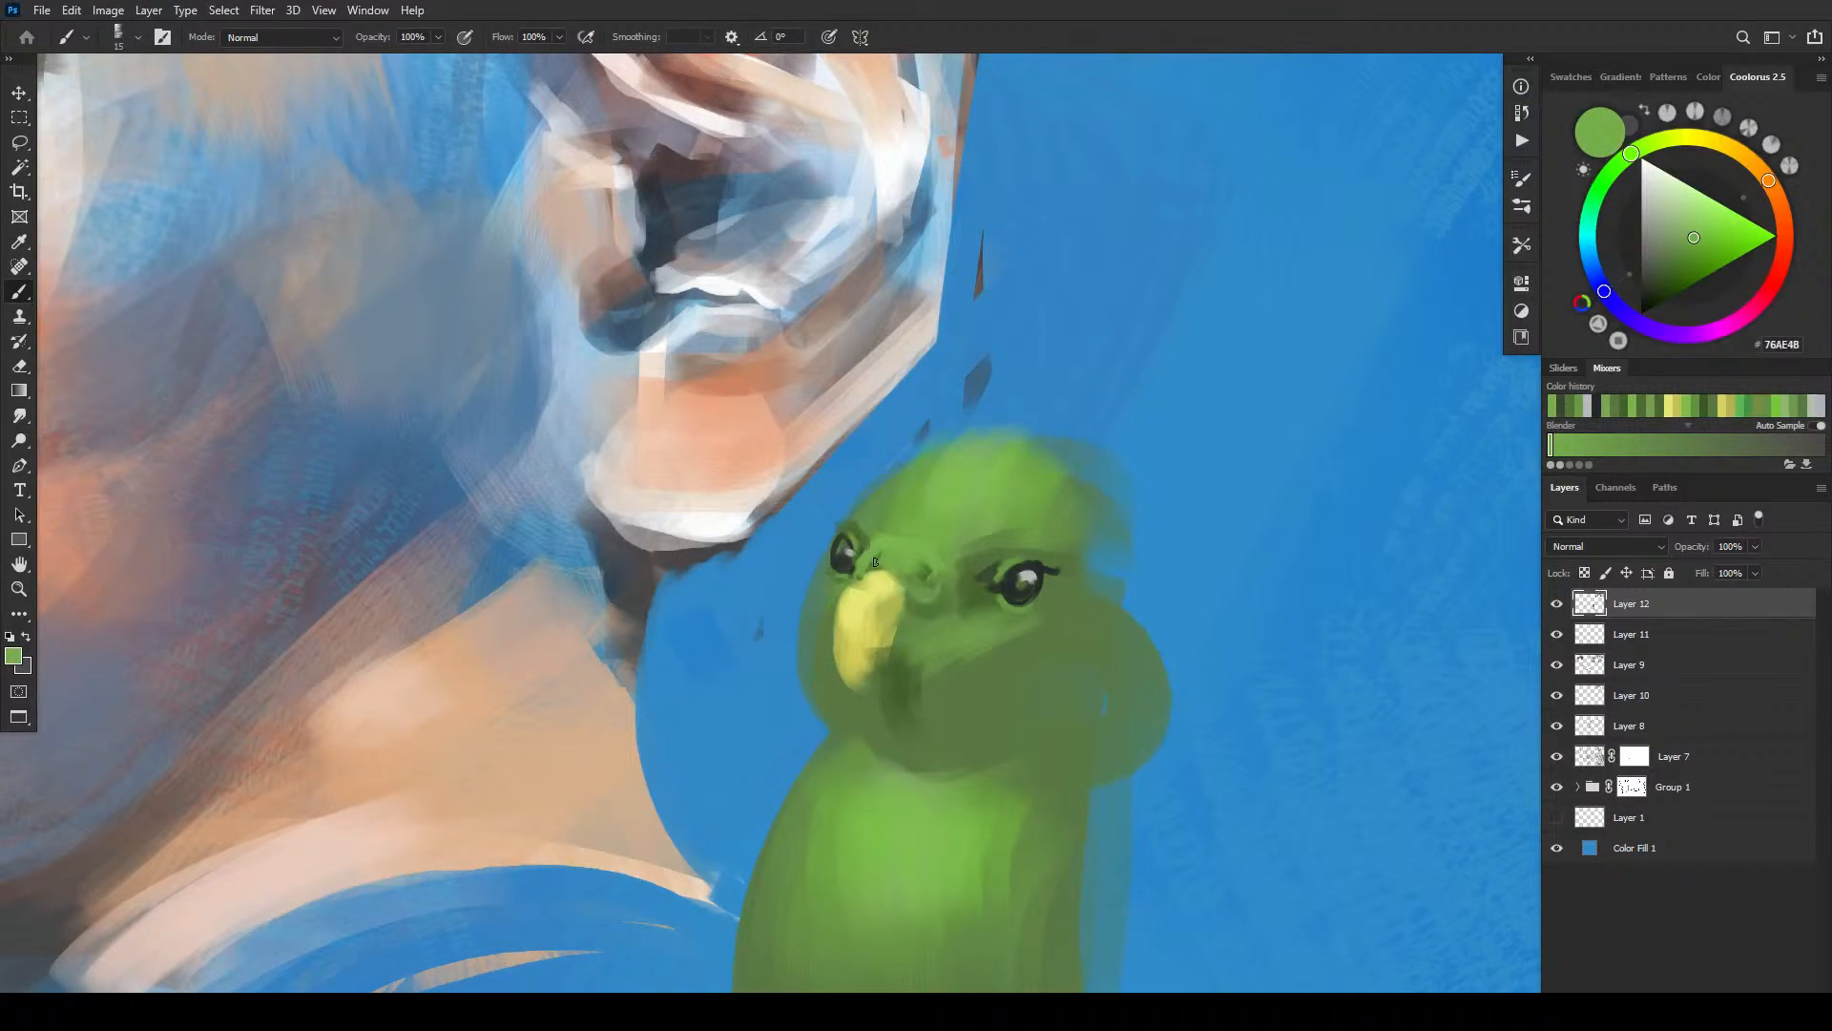
{"action": "key", "text": "bracketleft"}
{"action": "key", "text": "bracketleft"}
{"action": "key", "text": "bracketleft"}
{"action": "left_click", "coordinate": [971, 578], "text": "alt"}
- Paint yellow mouth corners extending from both sides of the parrot's beak with colour sampled from the beak
{"action": "left_click", "coordinate": [871, 603], "text": "alt"}
{"action": "key", "text": "bracketright"}
{"action": "key", "text": "bracketright"}
{"action": "mouse_move", "coordinate": [923, 640]}
{"action": "left_mouse_down"}
{"action": "mouse_move", "coordinate": [958, 646]}
{"action": "mouse_move", "coordinate": [957, 664]}
{"action": "mouse_move", "coordinate": [831, 634]}
{"action": "left_mouse_up"}
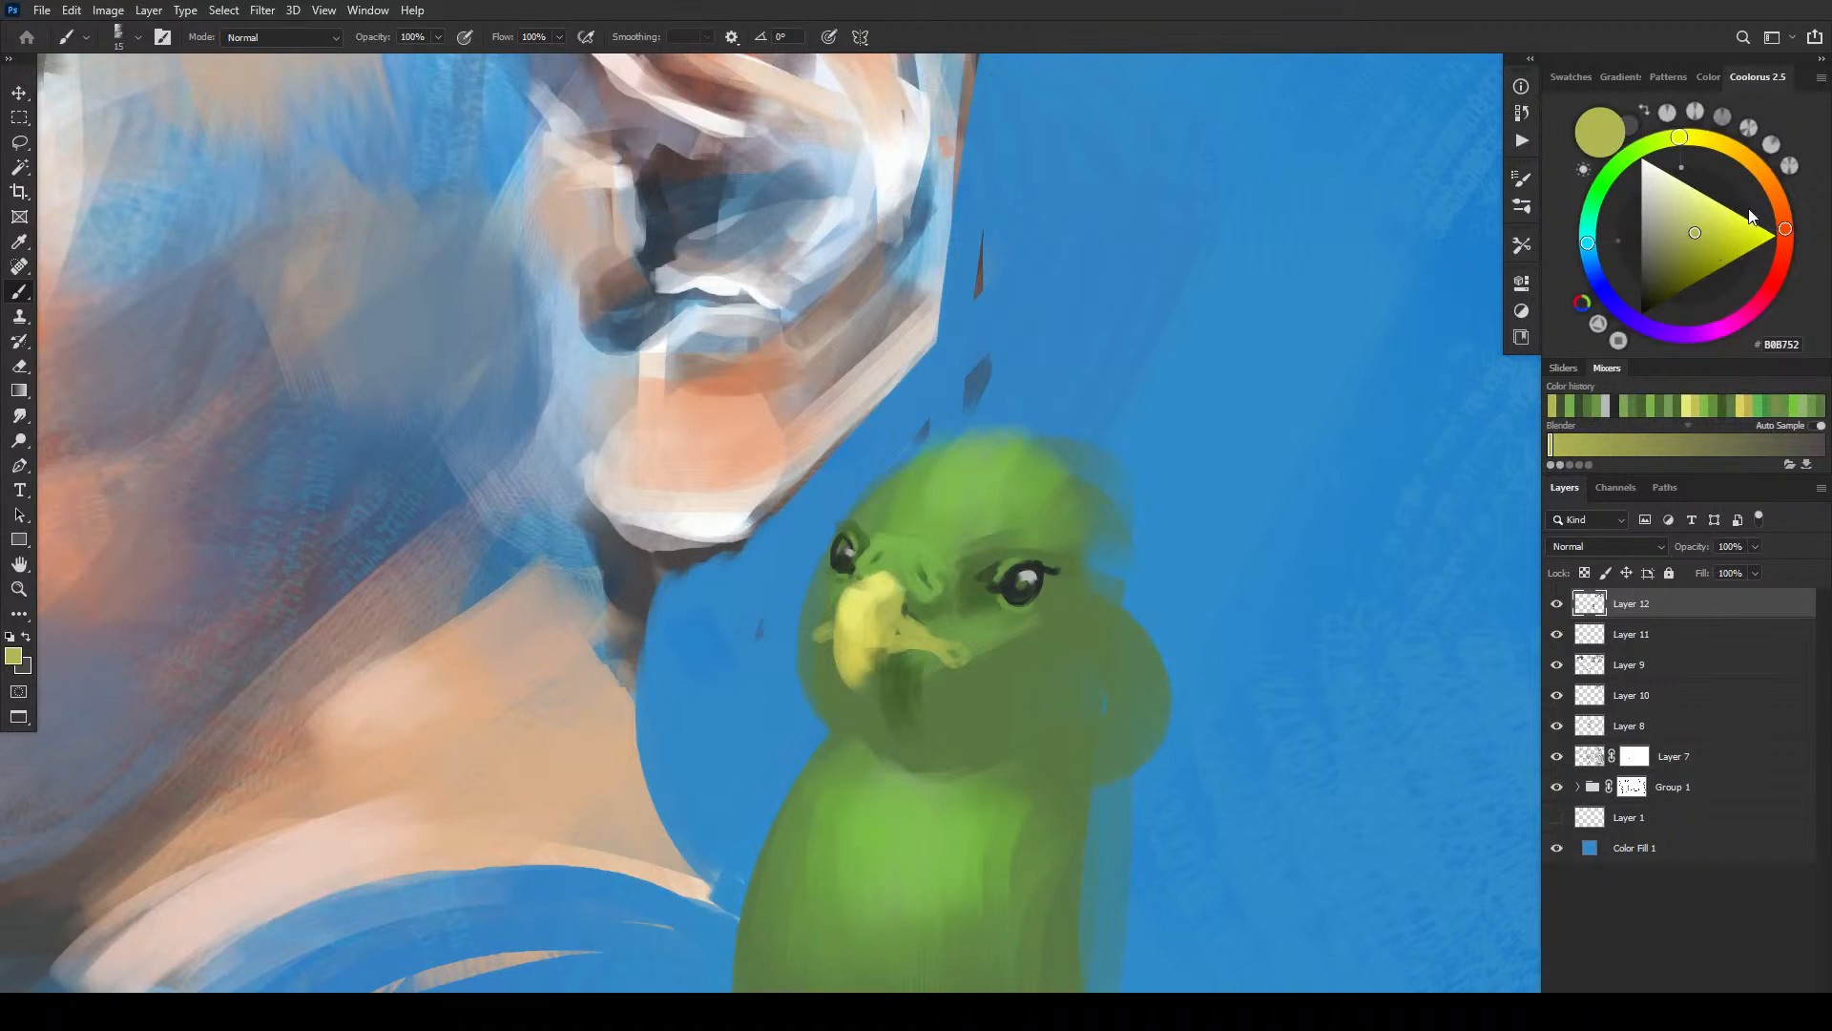
- Shift the yellow to a warmer golden tone and shade the side and hooked tip of the parrot's beak
{"action": "left_click", "coordinate": [1713, 136]}
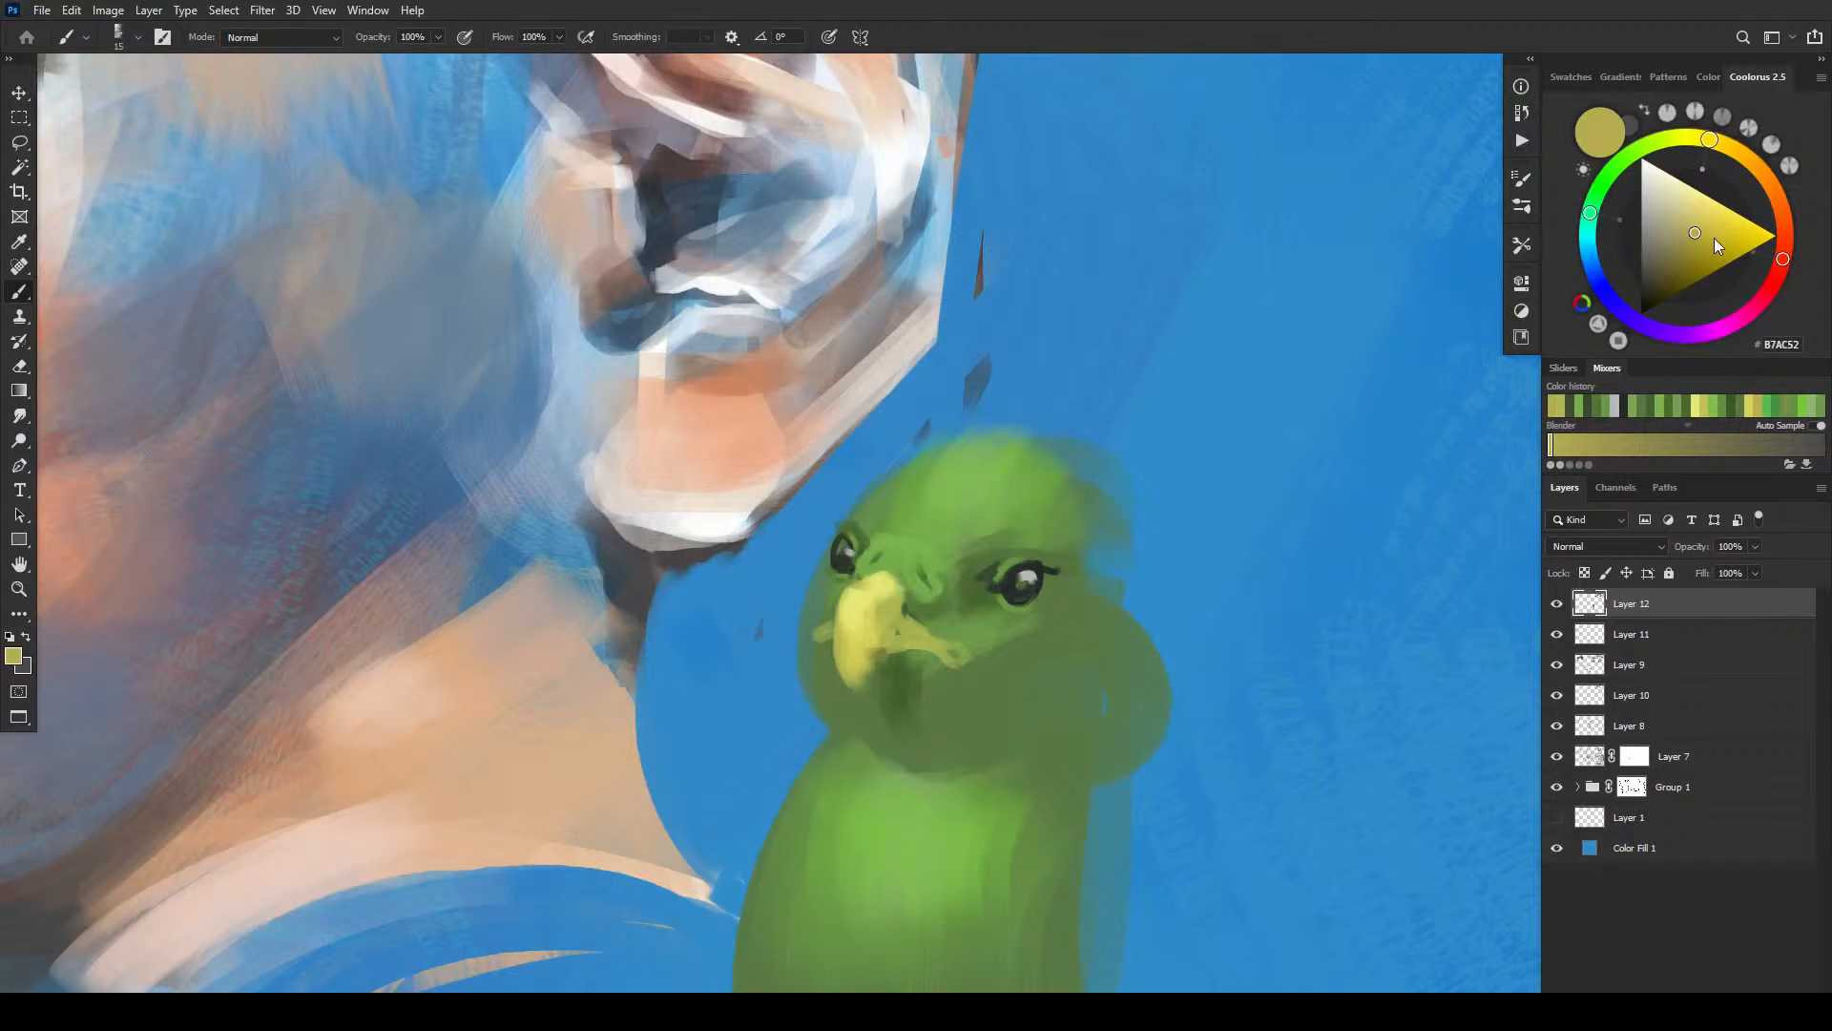
{"action": "left_click", "coordinate": [1721, 145]}
{"action": "key", "text": "bracketleft"}
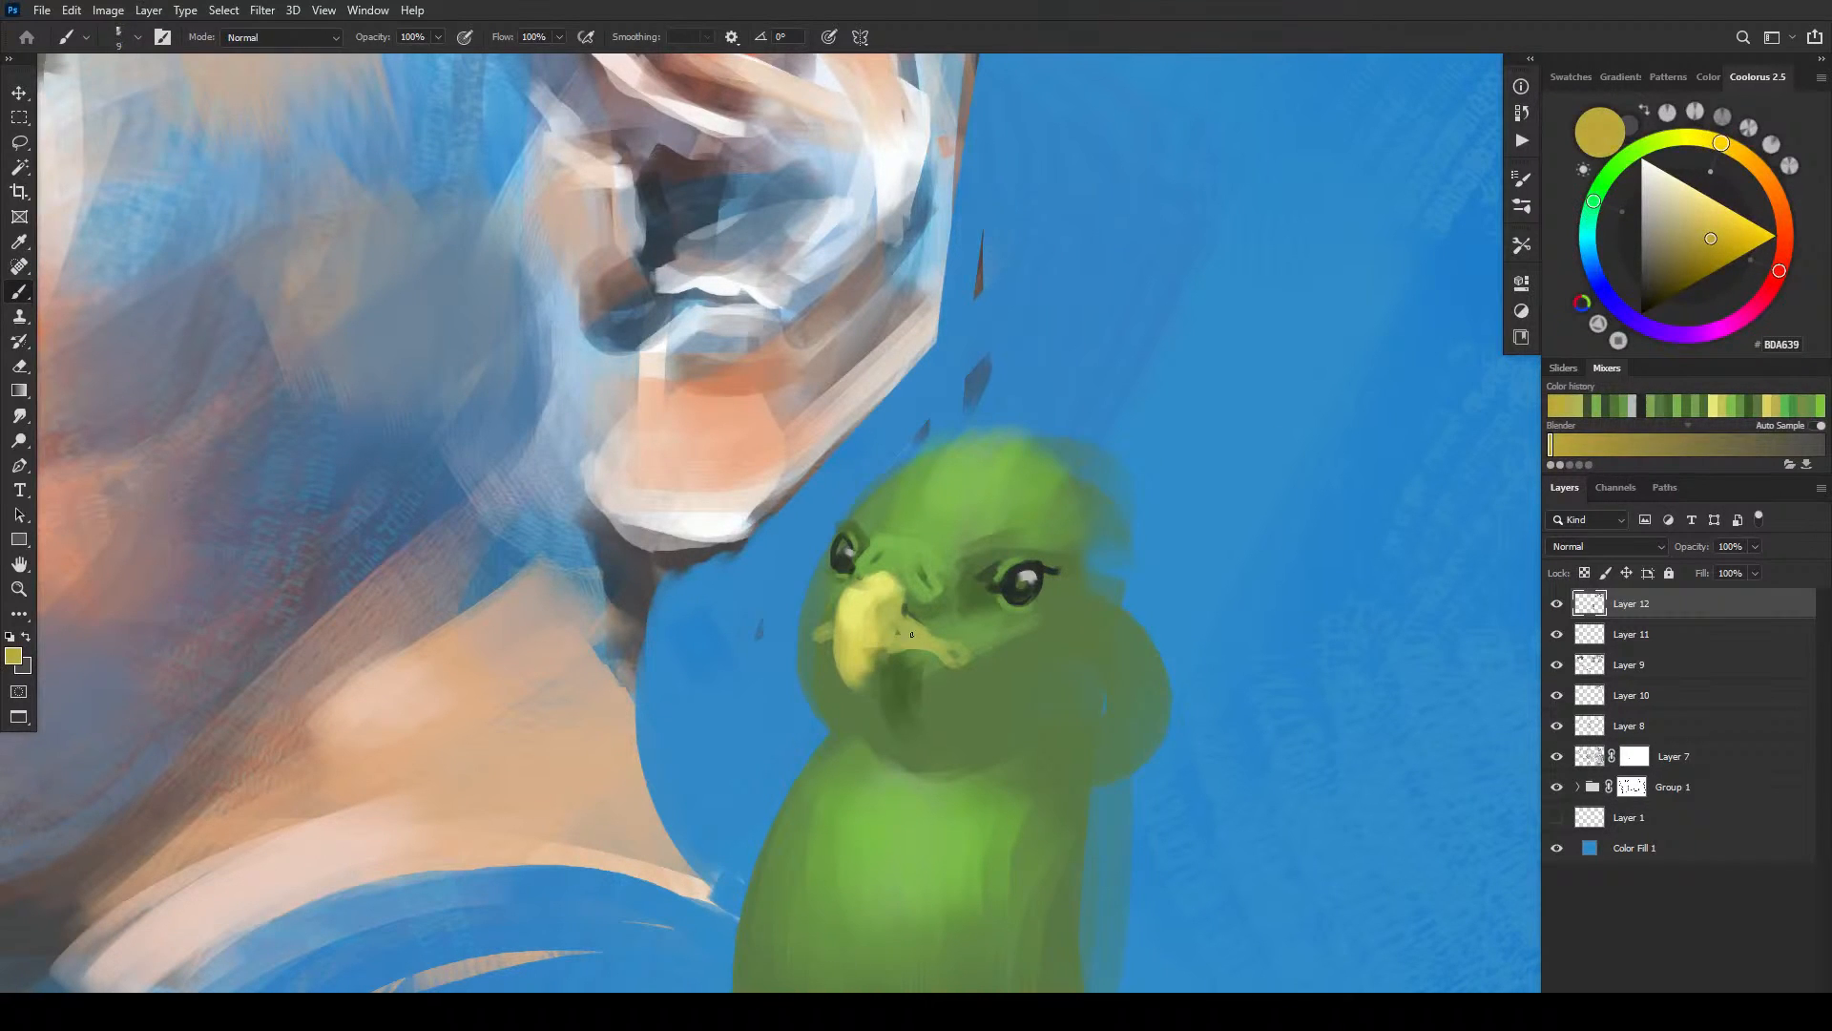
{"action": "key", "text": "bracketright"}
{"action": "key", "text": "bracketright"}
{"action": "left_click_drag", "start_coordinate": [868, 678], "coordinate": [891, 639]}
- Deepen the beak's shading and define the mouth line toward the cheek in a darker olive ochre
{"action": "left_click", "coordinate": [1710, 261]}
{"action": "key", "text": "bracketright"}
{"action": "left_click", "coordinate": [875, 633], "text": "alt"}
{"action": "key", "text": "bracketleft"}
{"action": "key", "text": "bracketleft"}
{"action": "left_click", "coordinate": [1697, 252]}
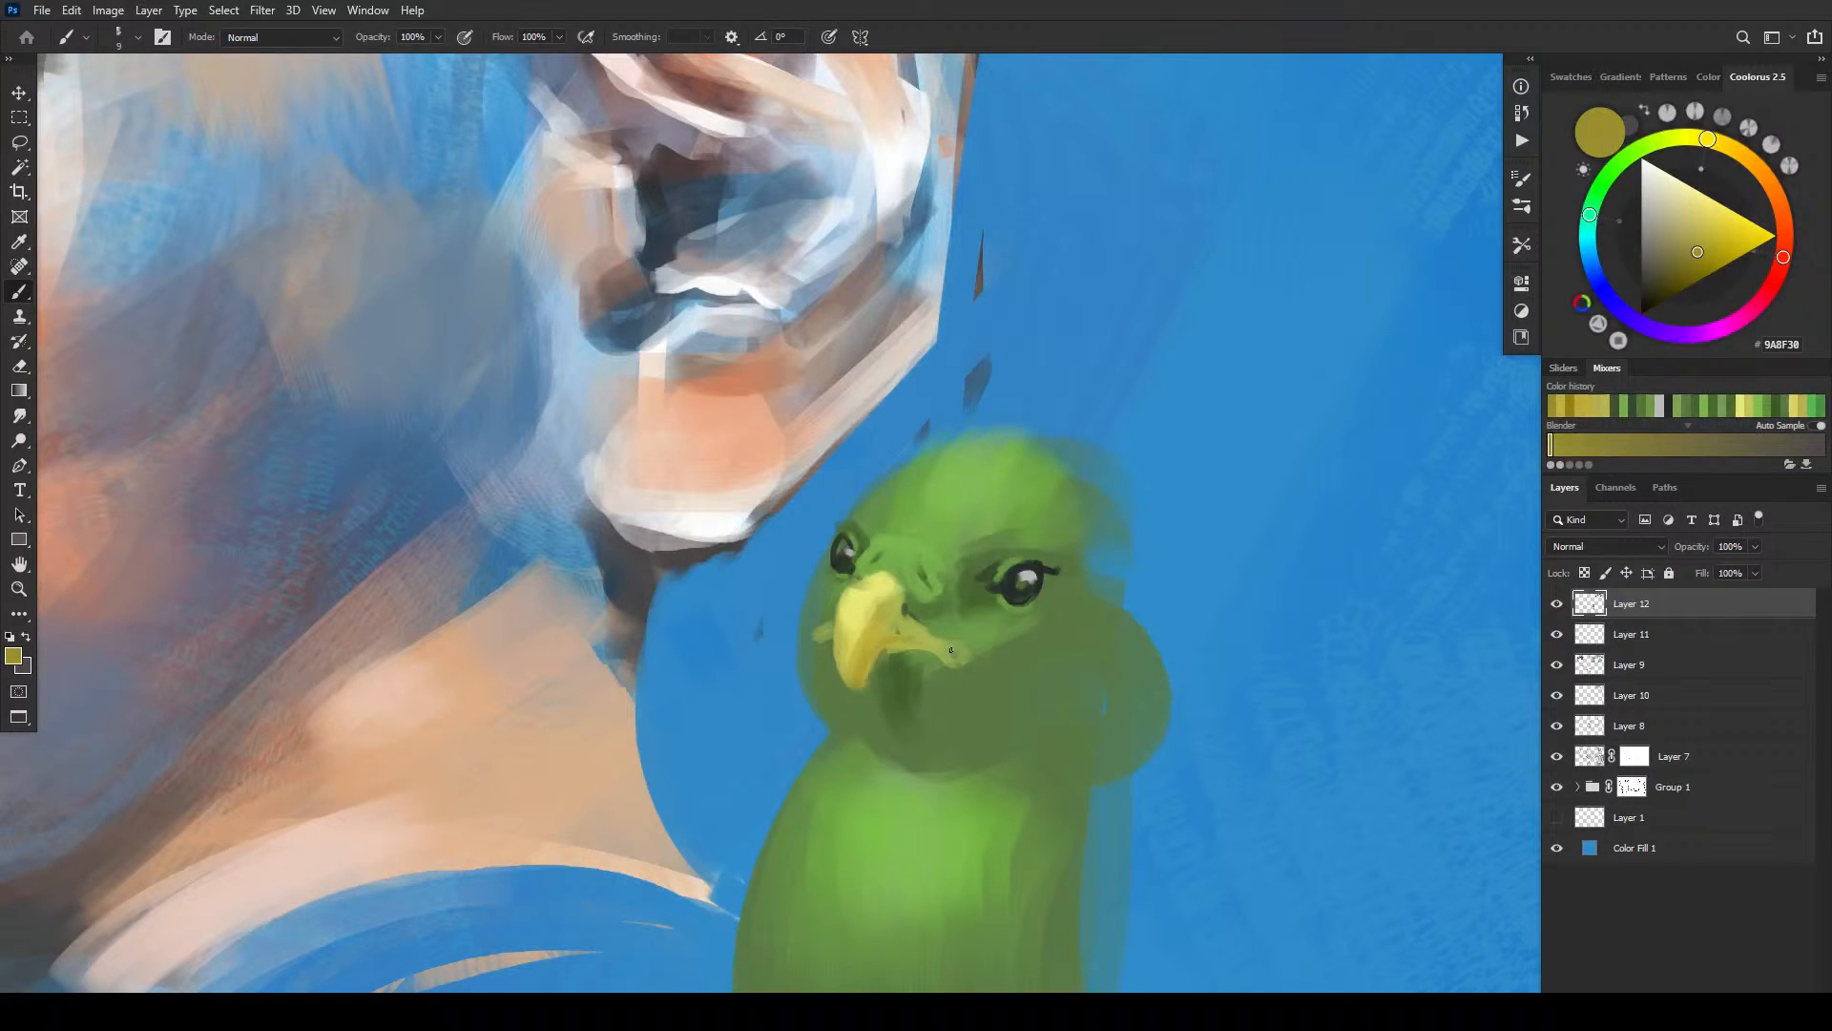
{"action": "left_click_drag", "start_coordinate": [924, 645], "coordinate": [952, 650]}
- Reshape the beak in sampled yellow and cover its long hooked tip with the surrounding green to shorten it
{"action": "left_click", "coordinate": [835, 604], "text": "alt"}
{"action": "key", "text": "bracketright"}
{"action": "key", "text": "bracketright"}
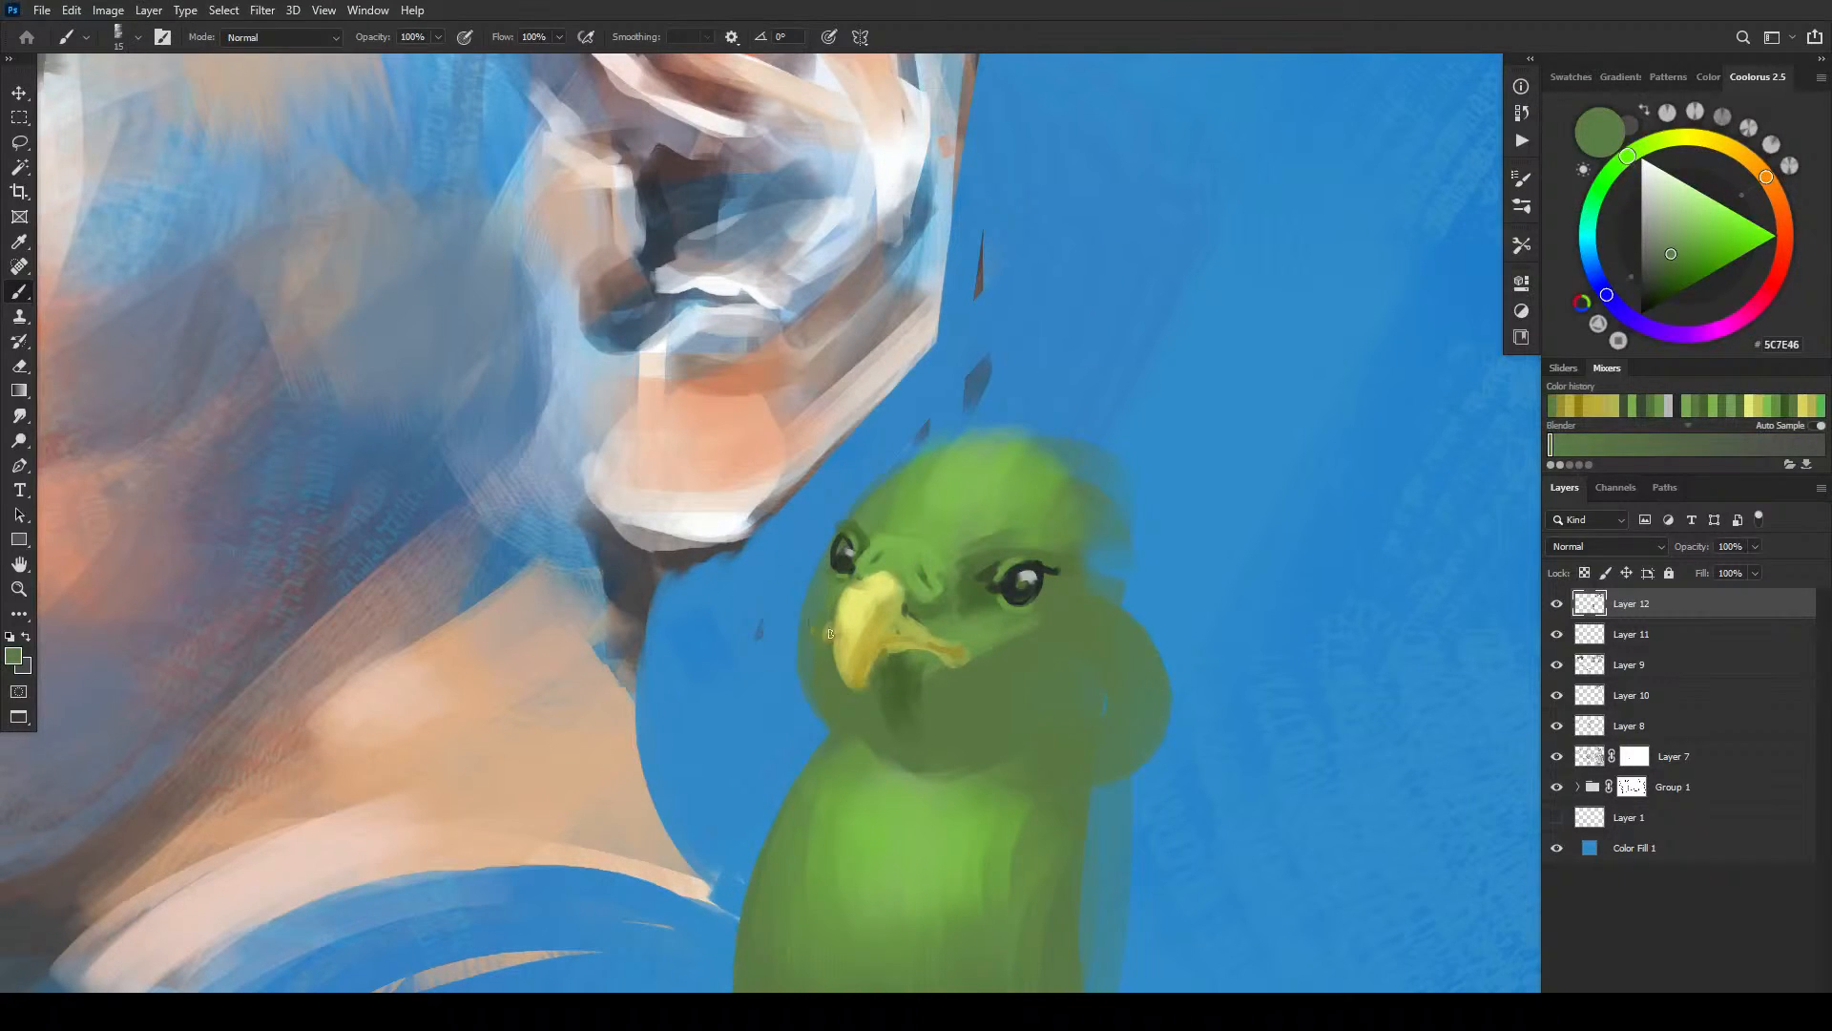
{"action": "left_click", "coordinate": [865, 585], "text": "alt"}
{"action": "mouse_move", "coordinate": [864, 585]}
{"action": "left_mouse_down"}
{"action": "mouse_move", "coordinate": [853, 683]}
{"action": "mouse_move", "coordinate": [837, 669]}
{"action": "mouse_move", "coordinate": [892, 573]}
{"action": "mouse_move", "coordinate": [851, 633]}
{"action": "mouse_move", "coordinate": [859, 655]}
{"action": "mouse_move", "coordinate": [823, 625]}
{"action": "mouse_move", "coordinate": [832, 664]}
{"action": "mouse_move", "coordinate": [880, 657]}
{"action": "left_mouse_up"}
{"action": "left_click", "coordinate": [875, 697], "text": "alt"}
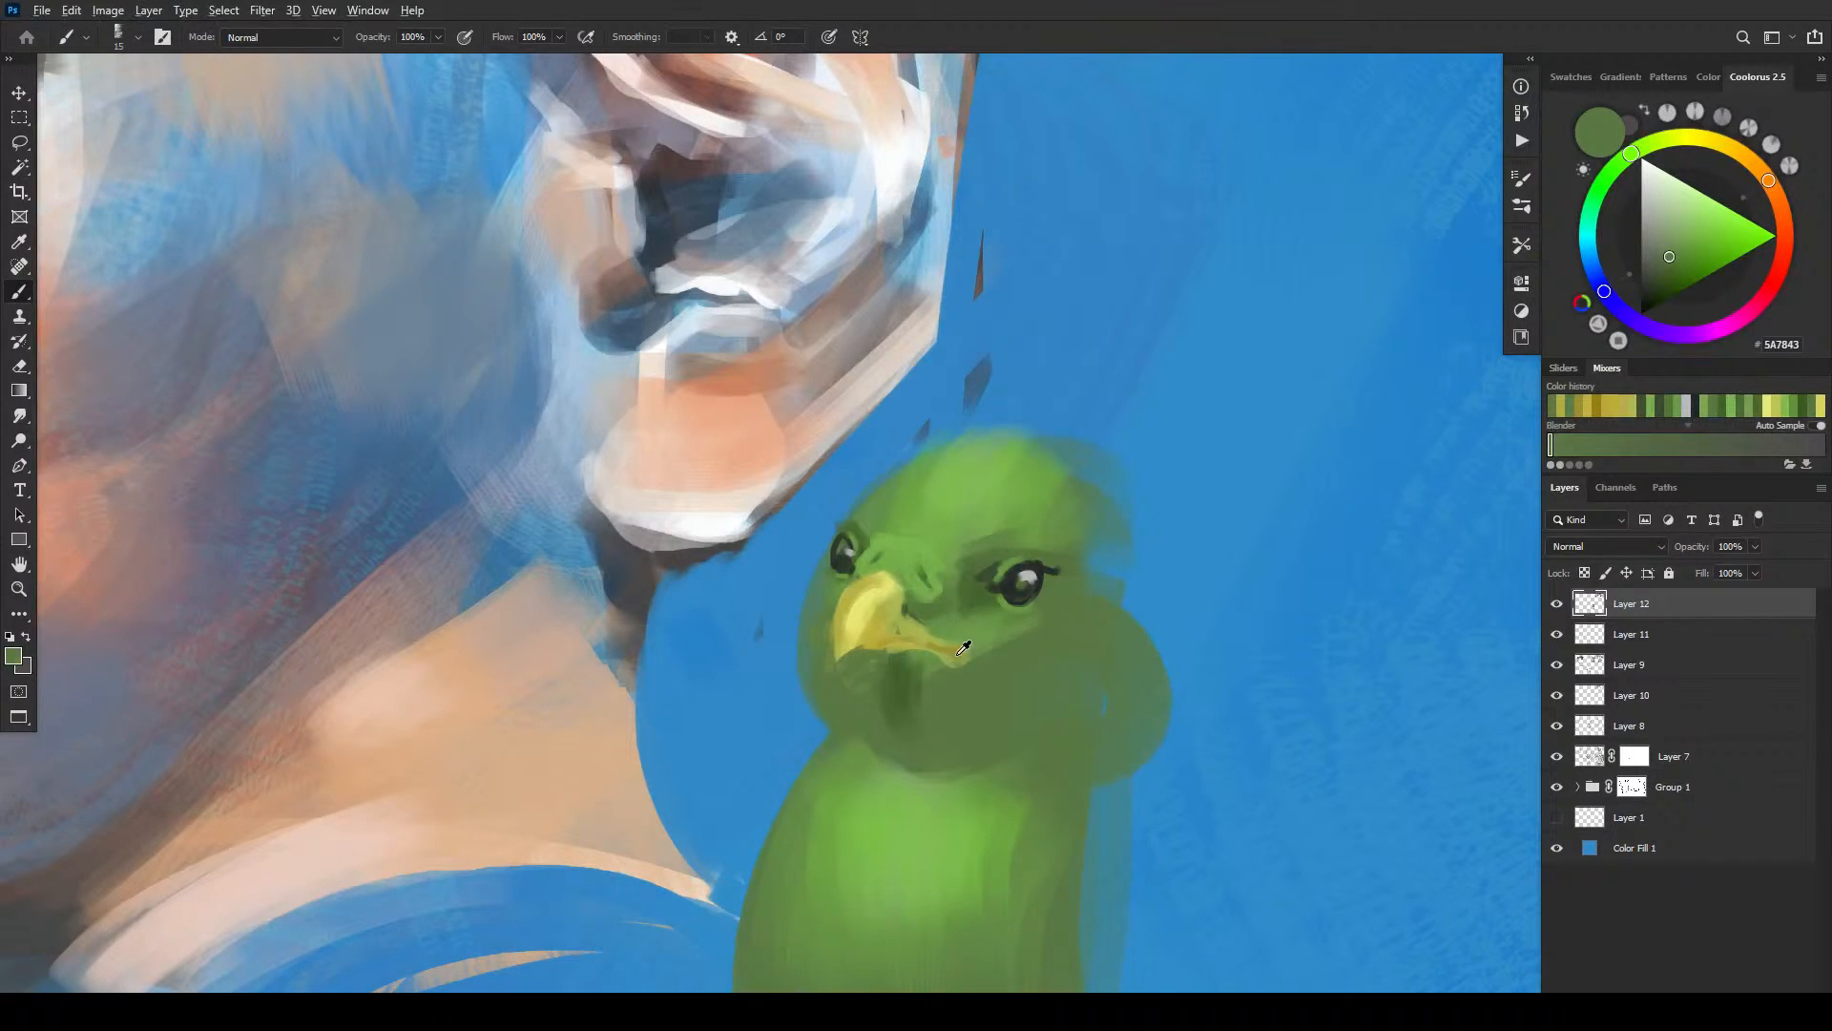
- Broaden the beak's outer side and define its lower edge with sampled olive and yellow tones
{"action": "left_click", "coordinate": [871, 644], "text": "alt"}
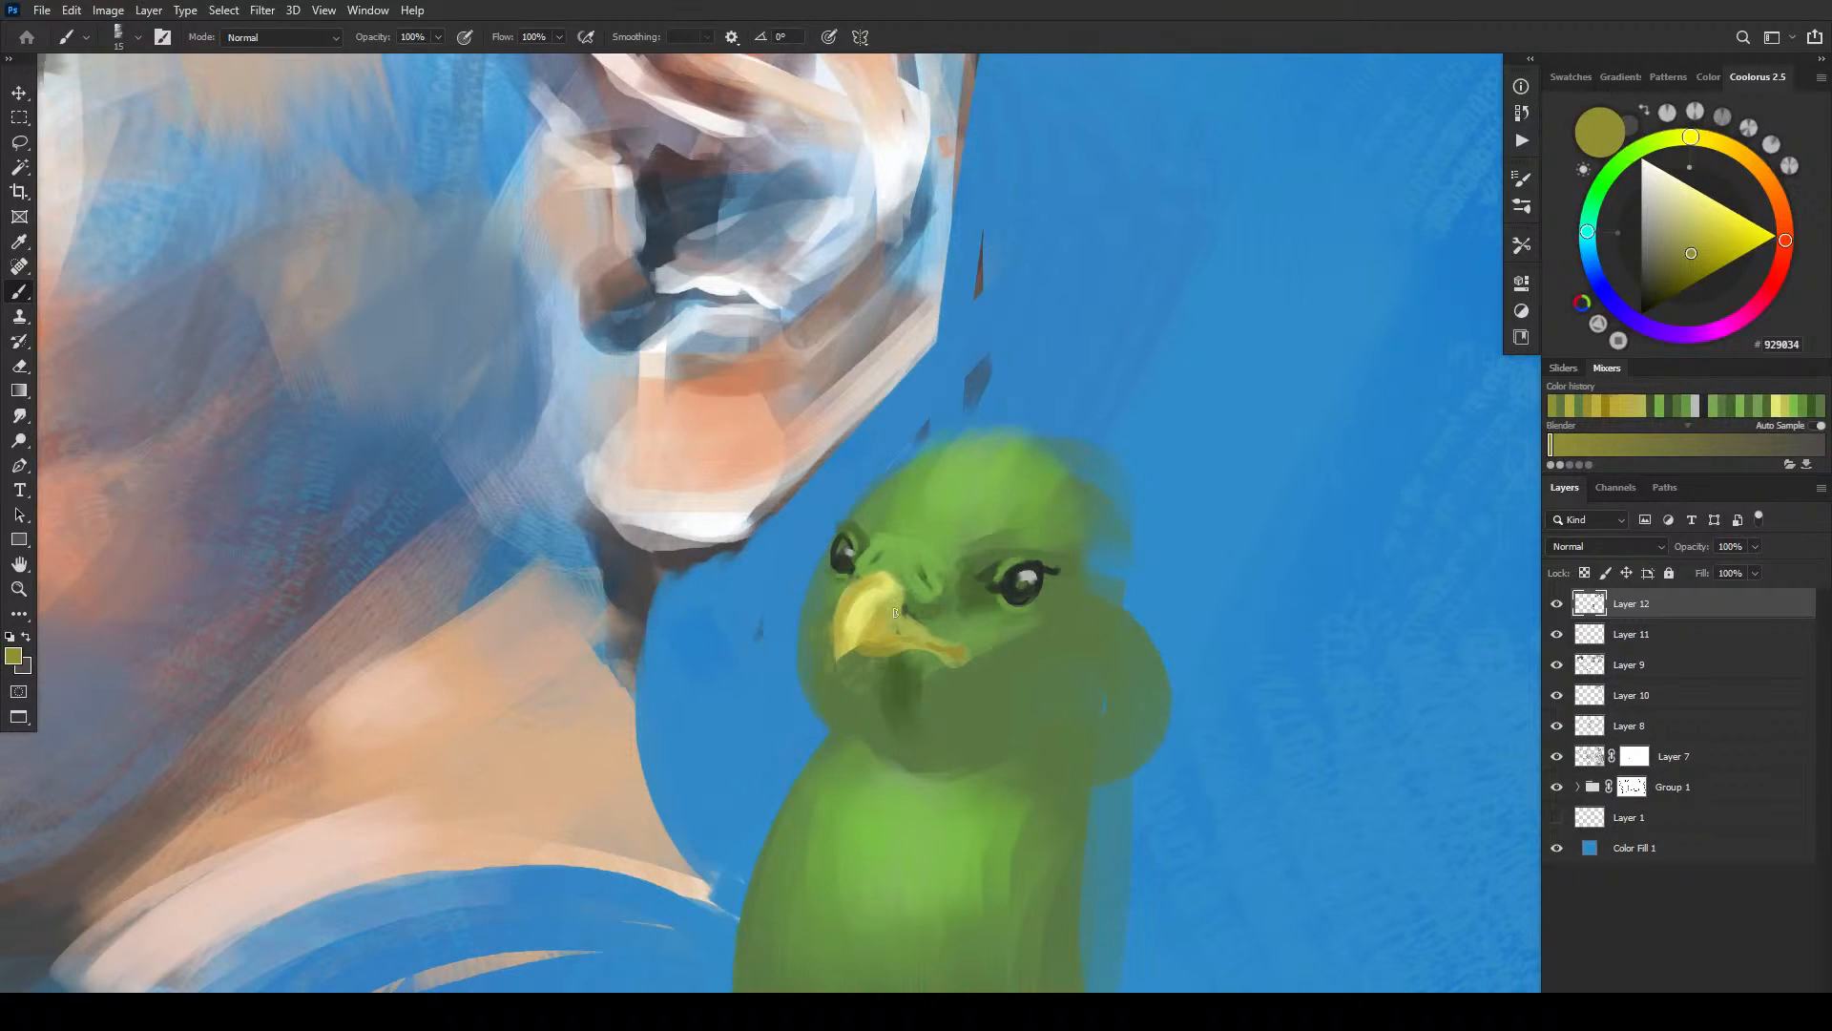
{"action": "key", "text": "bracketleft"}
{"action": "key", "text": "bracketleft"}
{"action": "key", "text": "bracketright"}
{"action": "key", "text": "bracketright"}
{"action": "left_click", "coordinate": [844, 638], "text": "alt"}
{"action": "left_click_drag", "start_coordinate": [844, 639], "coordinate": [849, 608]}
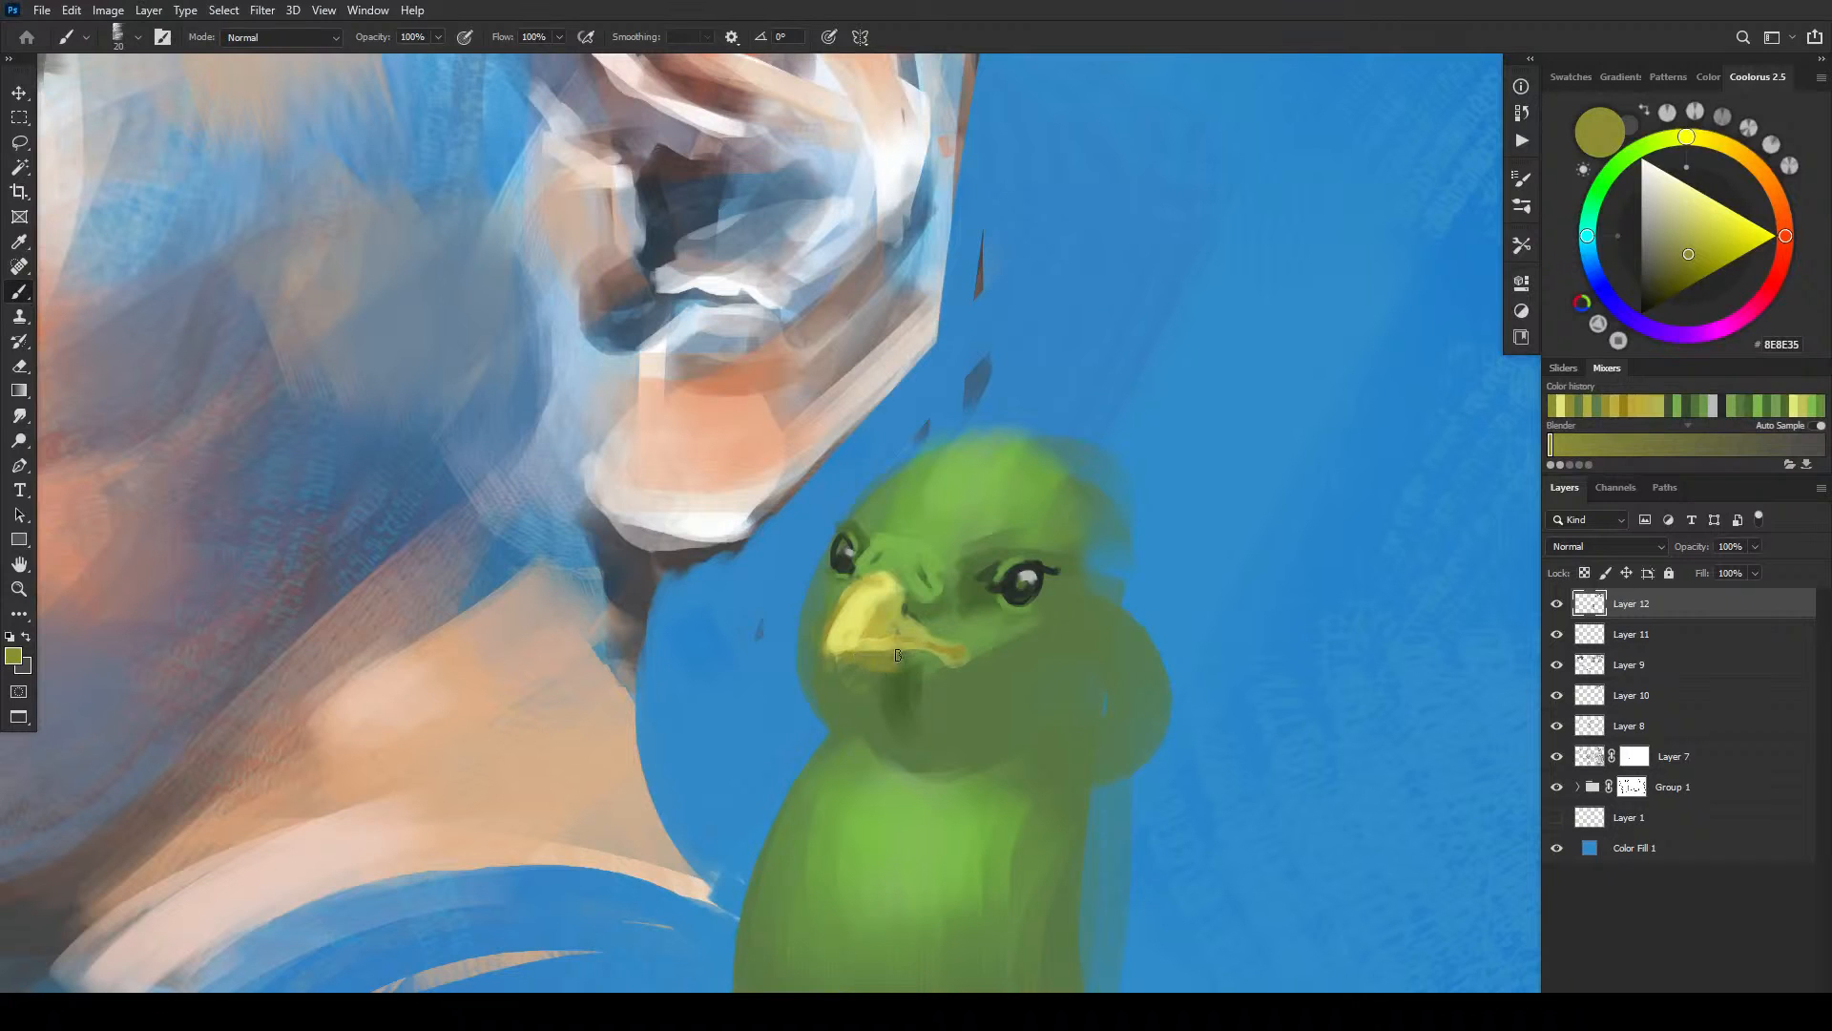
- Add a small lower mandible beneath the beak and trim the beak's outer contour with sampled green
{"action": "left_click", "coordinate": [870, 649], "text": "alt"}
{"action": "left_click", "coordinate": [836, 672], "text": "alt"}
{"action": "left_click_drag", "start_coordinate": [829, 660], "coordinate": [845, 660]}
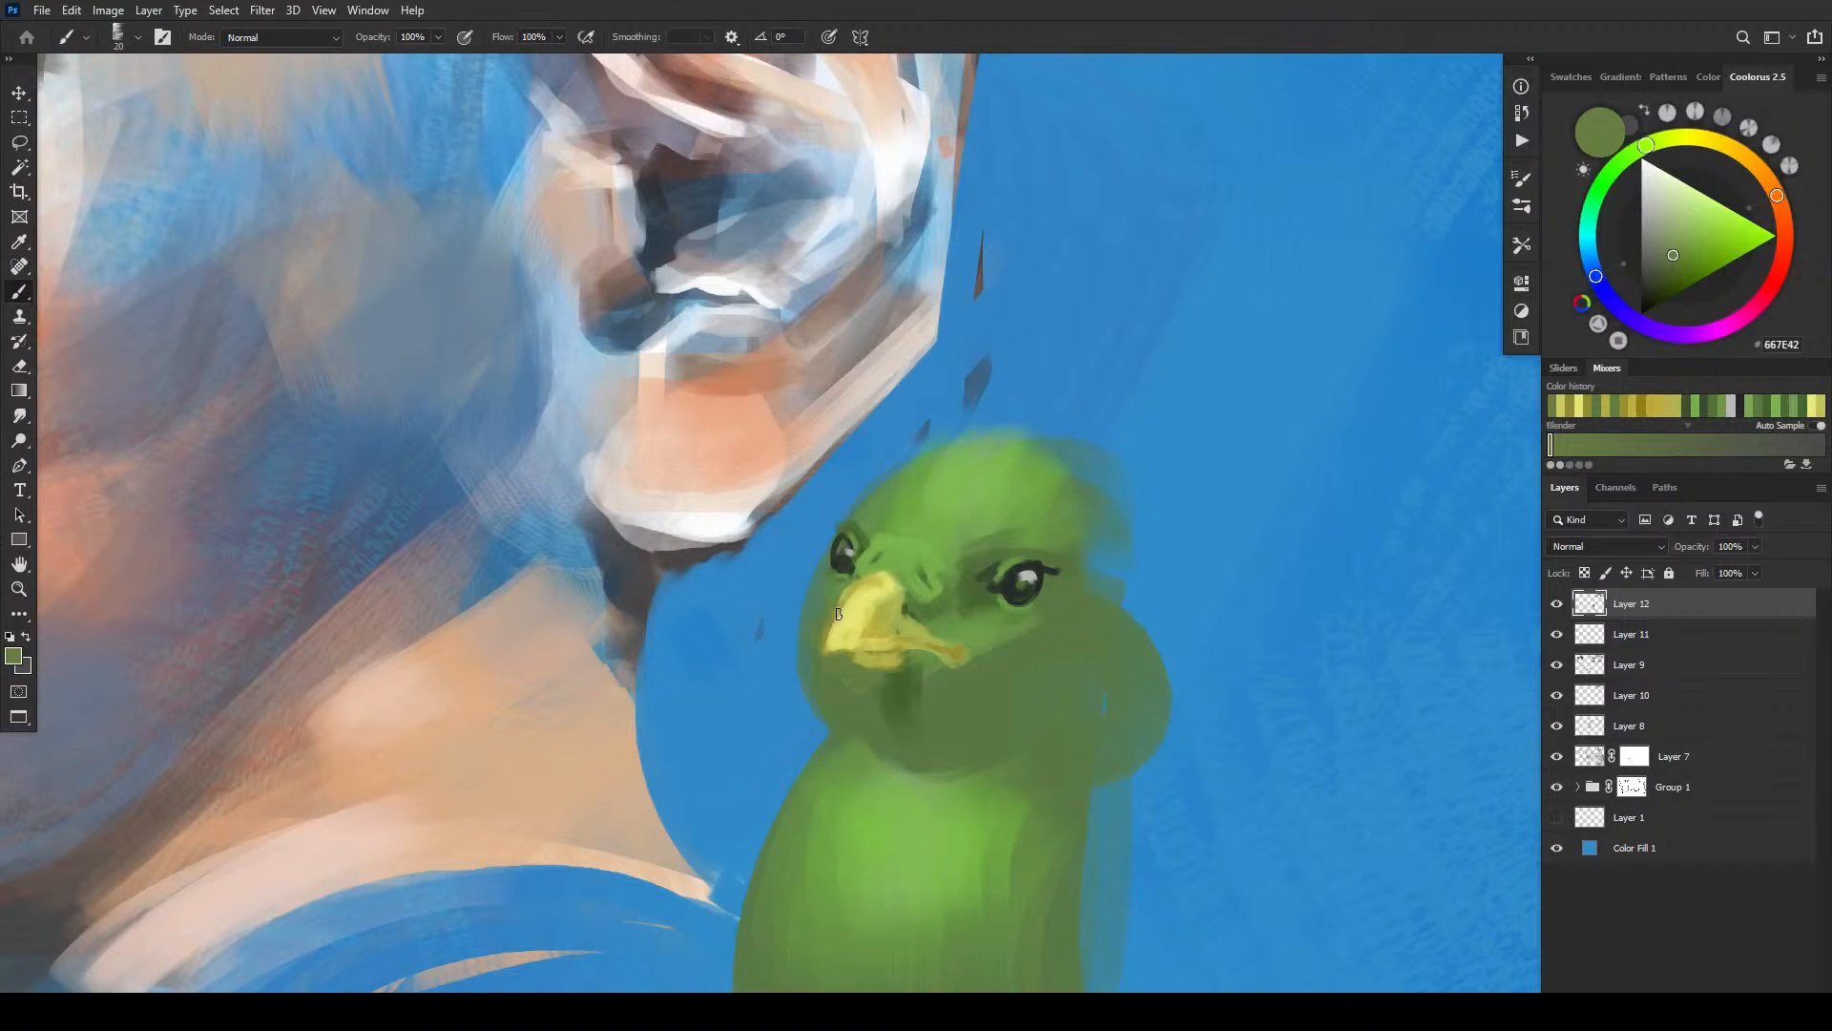
{"action": "left_click", "coordinate": [859, 583], "text": "alt"}
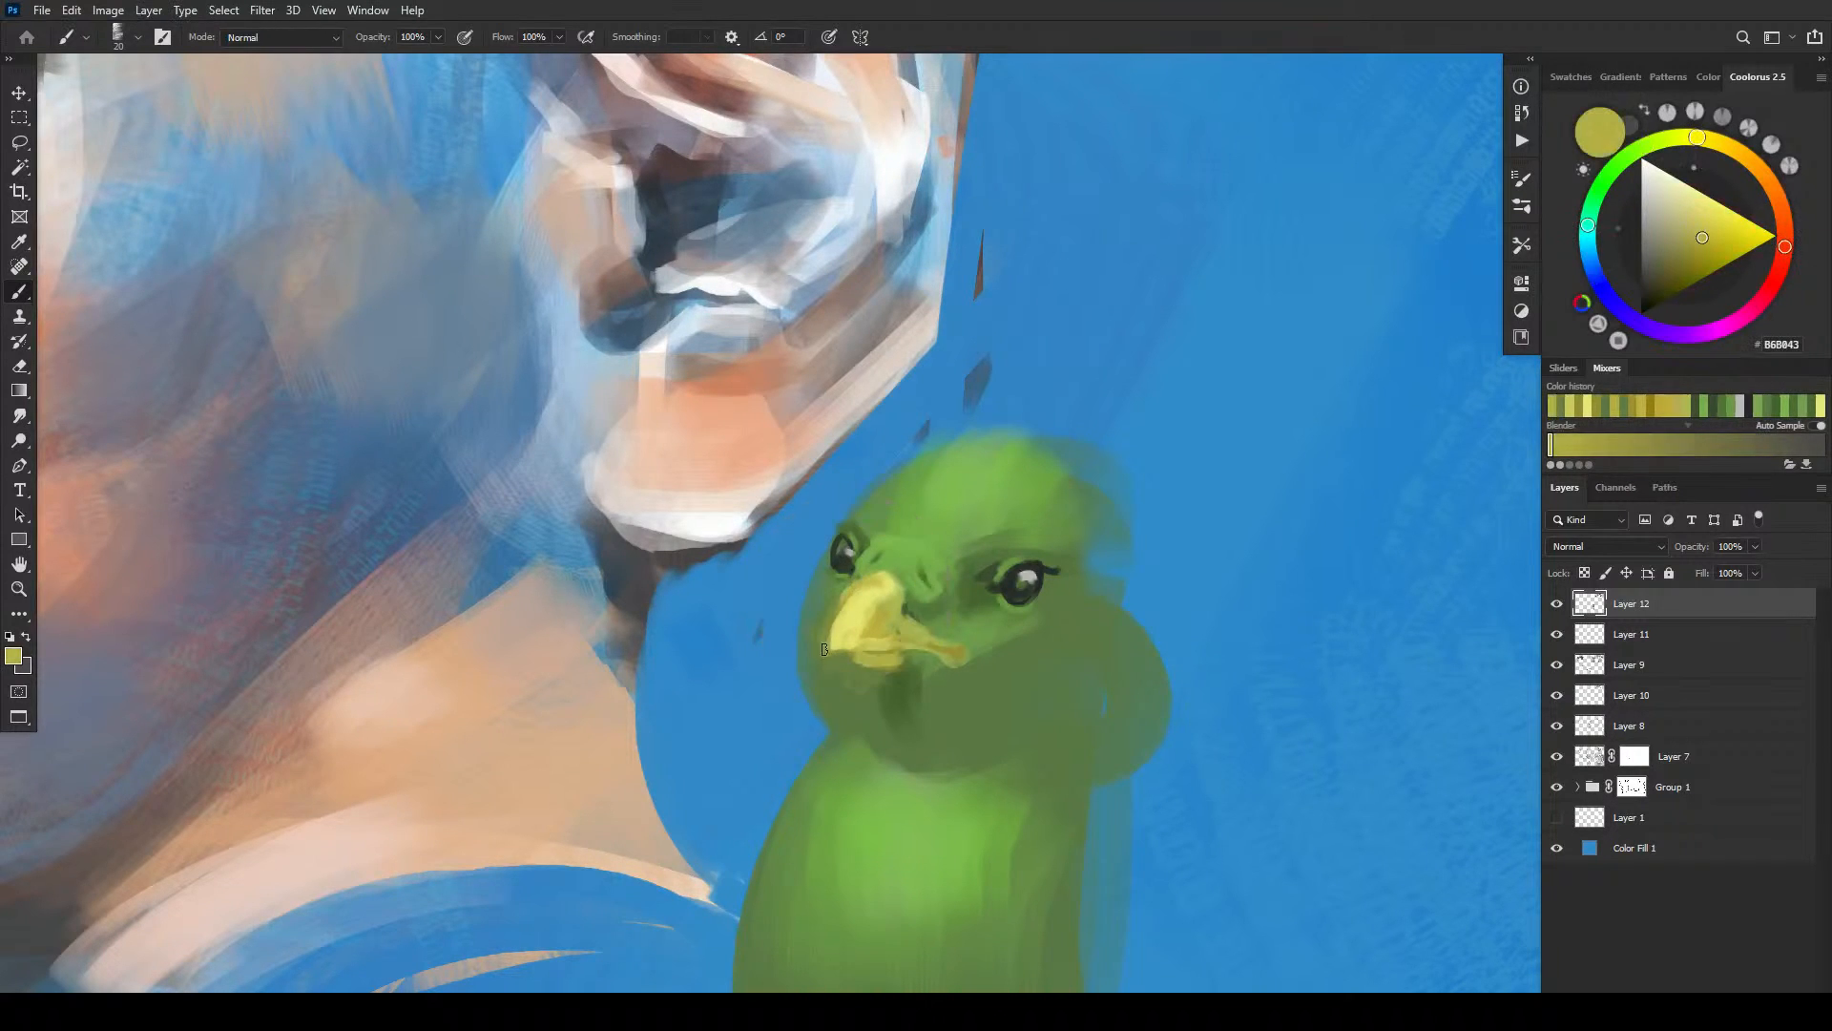
{"action": "left_click", "coordinate": [836, 594], "text": "alt"}
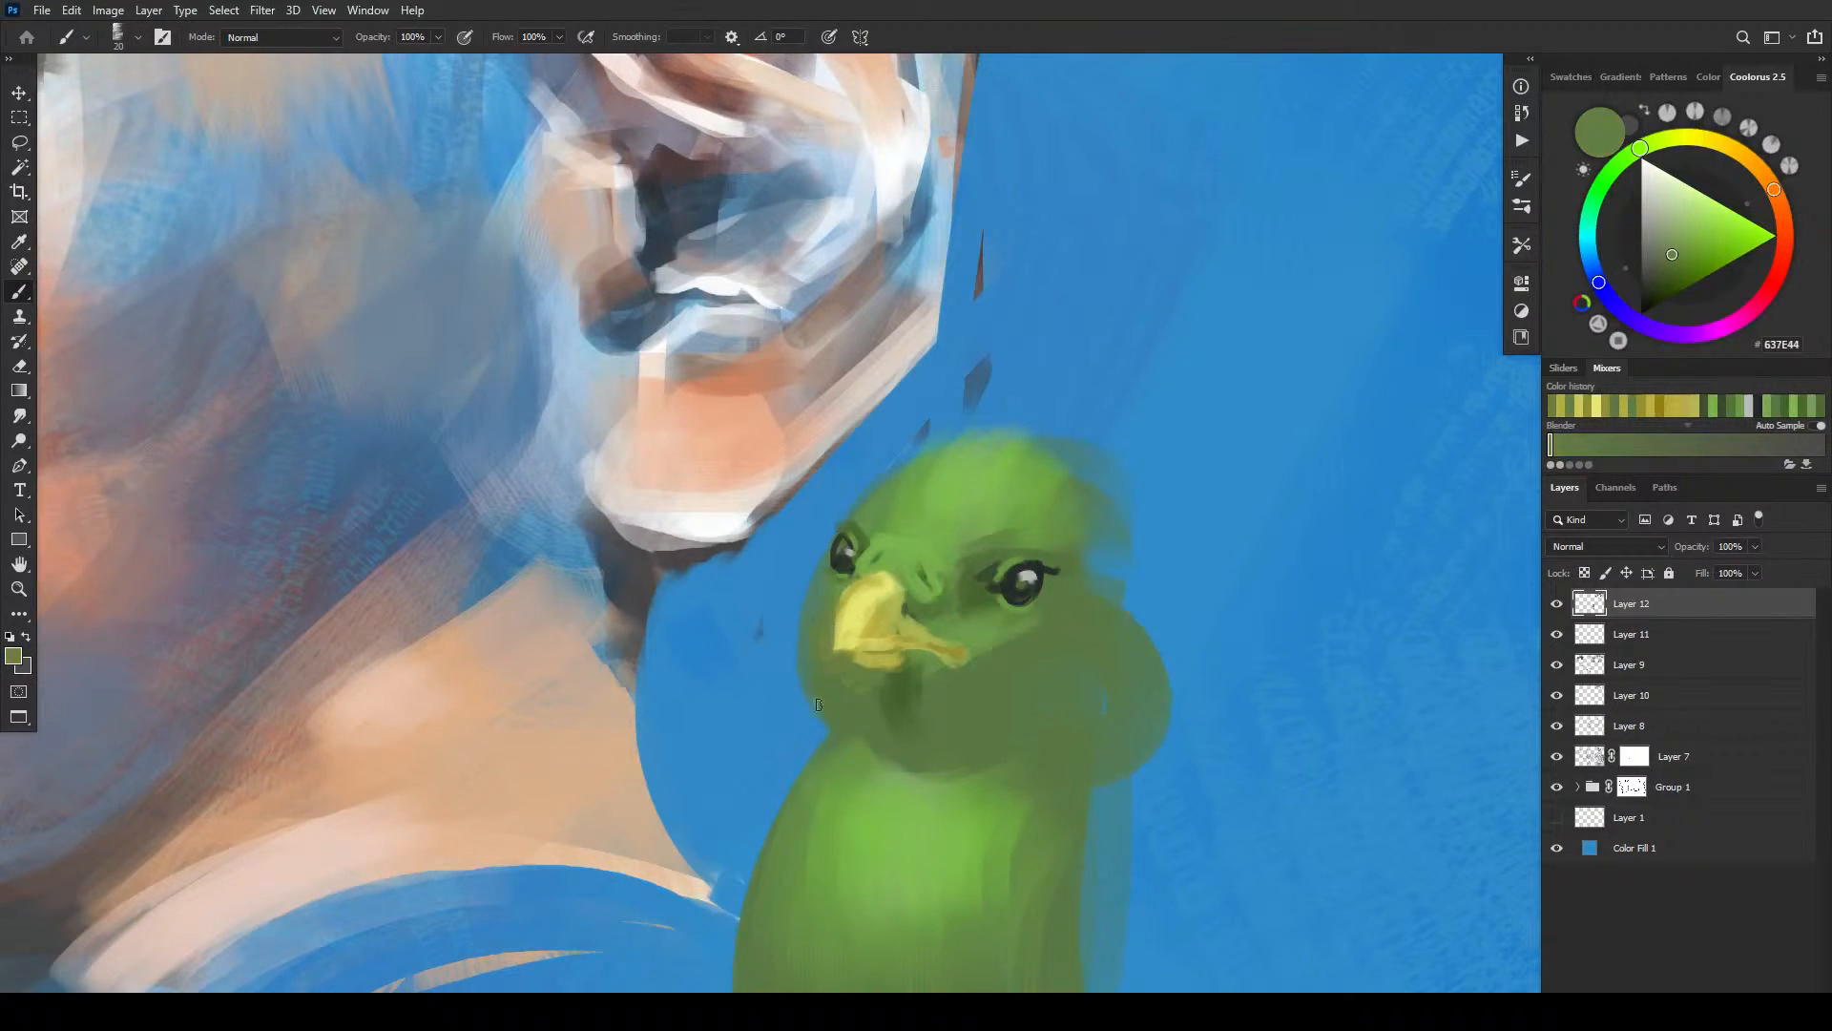
- Sharpen the end of the parrot's mouth corner with a finer brush, using sampled yellow and green
{"action": "key", "text": "bracketleft"}
{"action": "key", "text": "bracketleft"}
{"action": "key", "text": "bracketleft"}
{"action": "left_click", "coordinate": [930, 657], "text": "alt"}
{"action": "left_click", "coordinate": [964, 655], "text": "alt"}
{"action": "key", "text": "bracketright"}
{"action": "key", "text": "bracketright"}
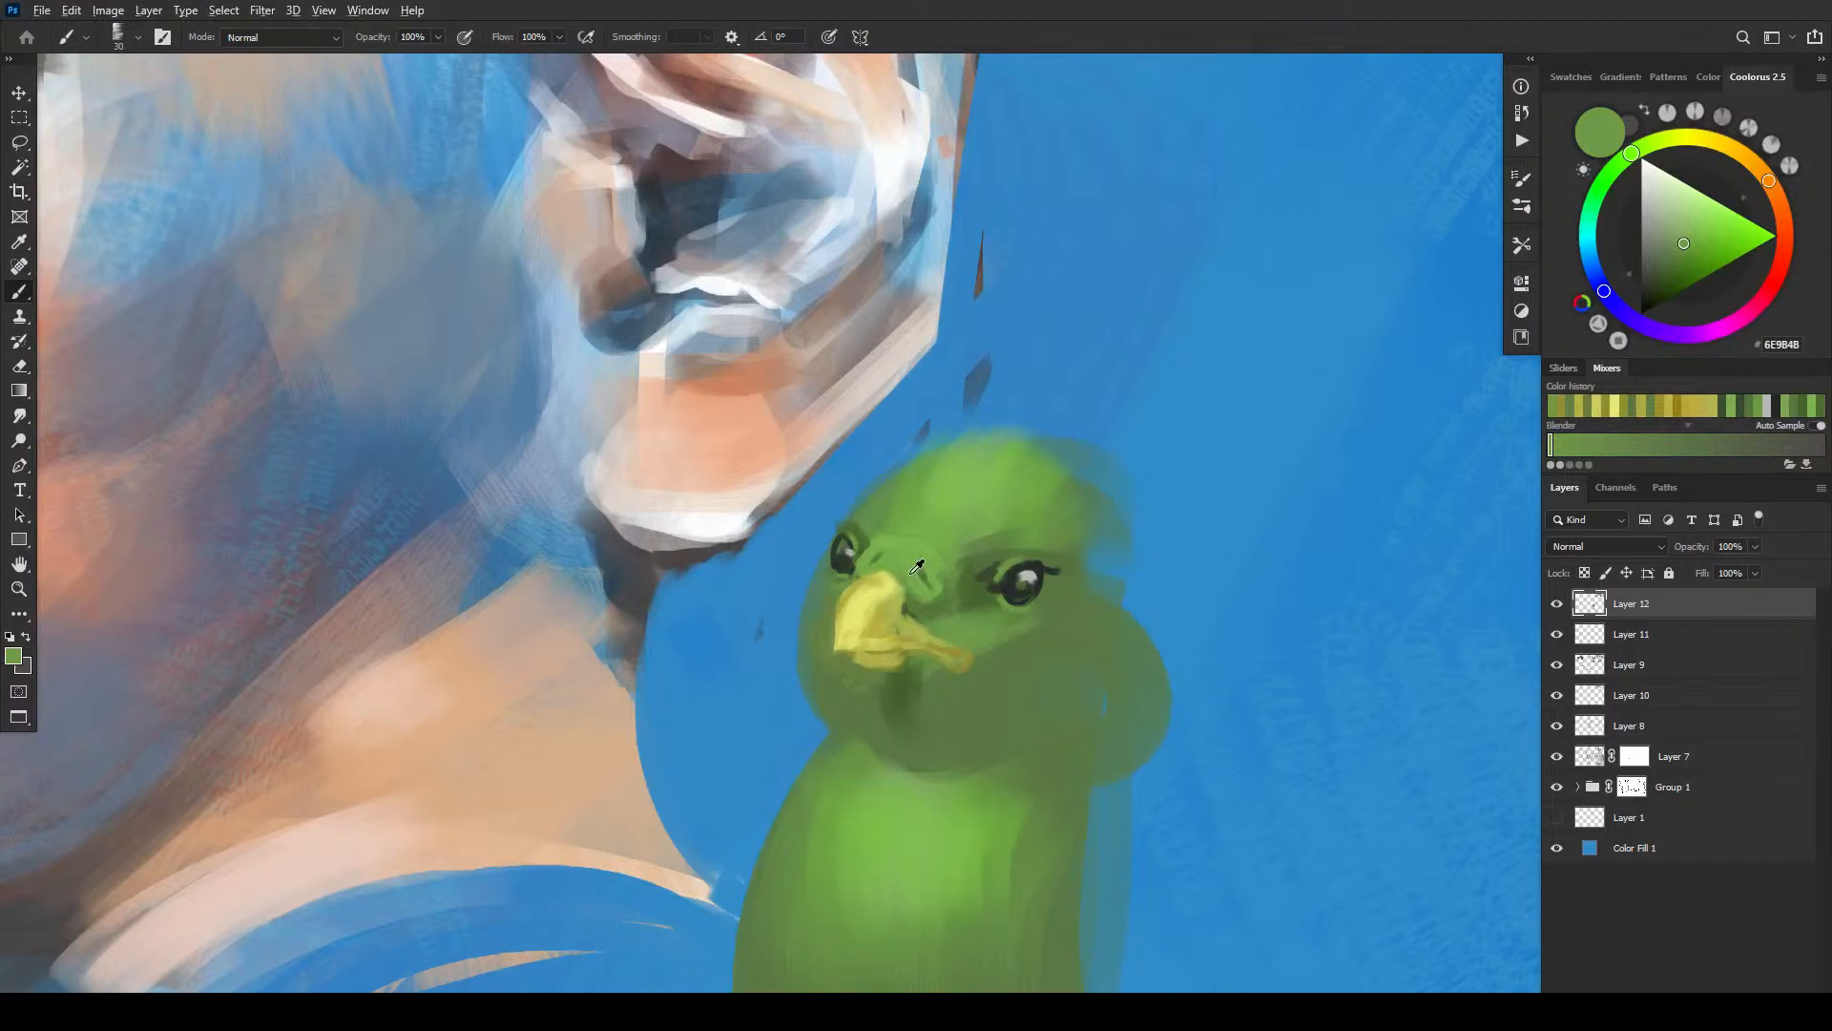
- Lighten the parrot's cheeks on both sides of the beak with light green sampled beside the cere
{"action": "left_click", "coordinate": [940, 565], "text": "alt"}
{"action": "key", "text": "bracketleft"}
{"action": "key", "text": "bracketleft"}
{"action": "key", "text": "bracketleft"}
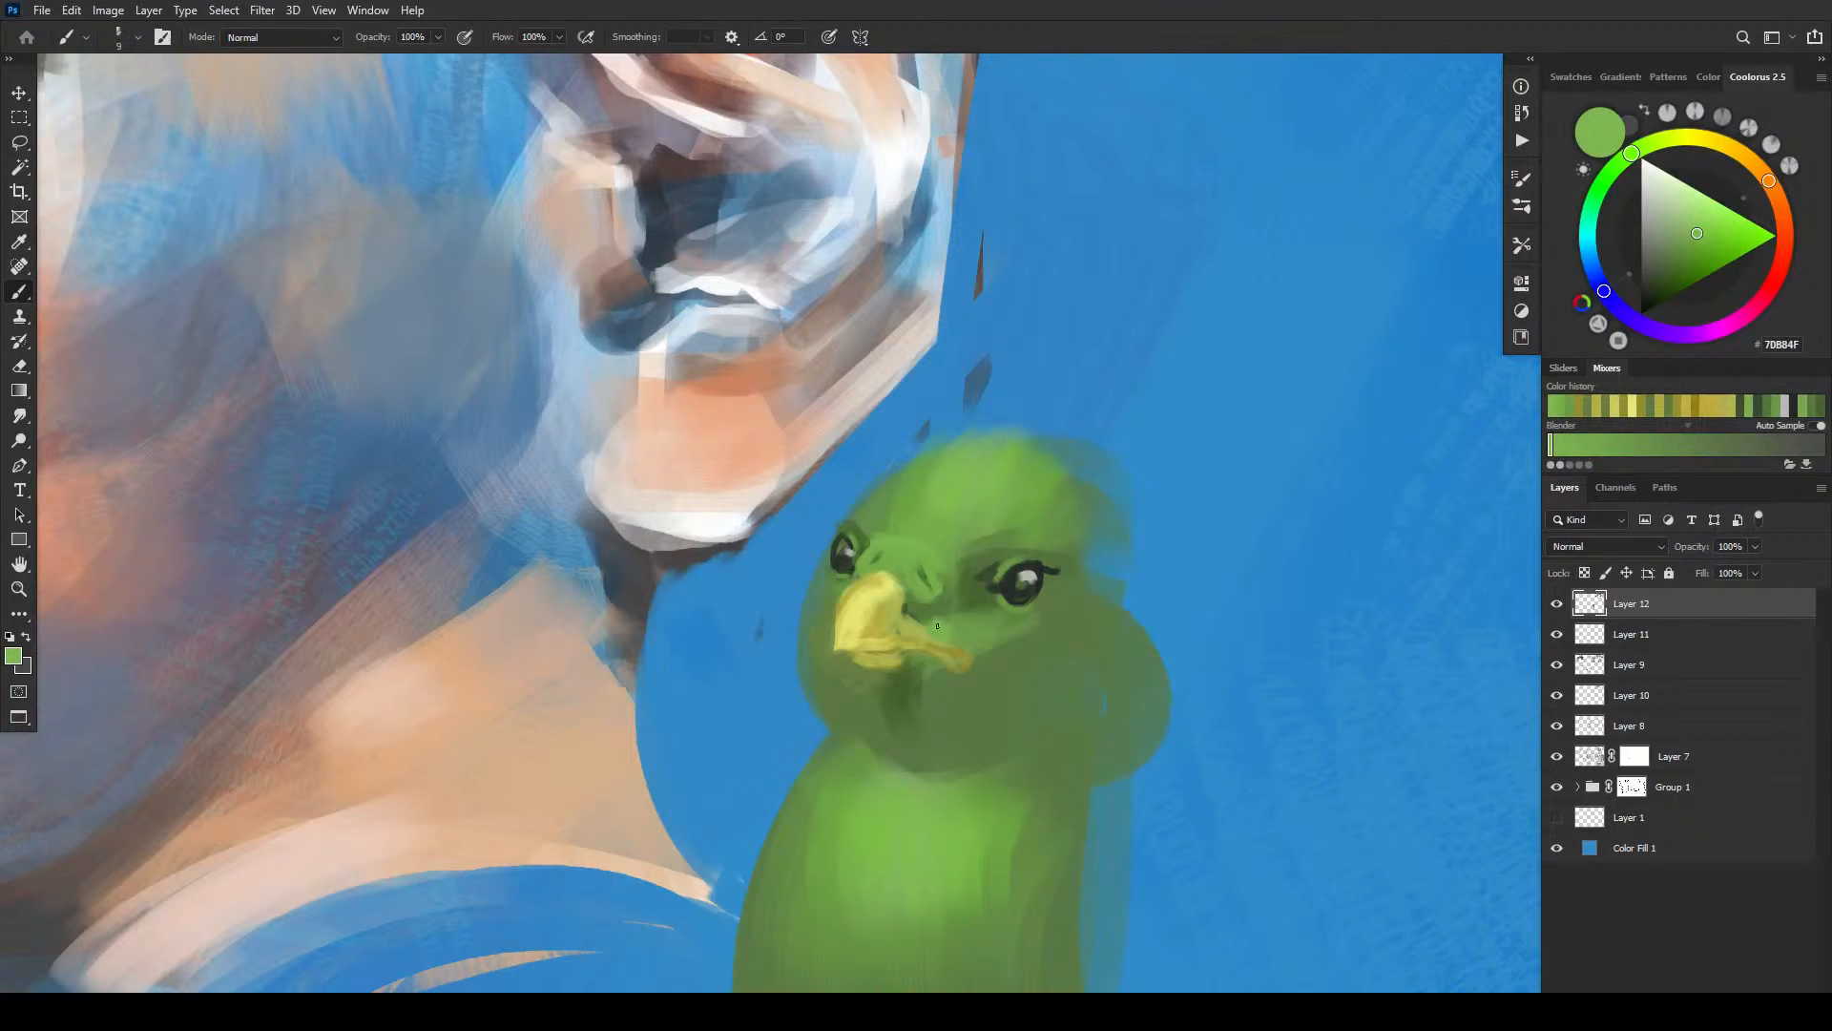
{"action": "key", "text": "bracketright"}
{"action": "key", "text": "bracketright"}
{"action": "key", "text": "bracketright"}
{"action": "key", "text": "bracketright"}
{"action": "left_click_drag", "start_coordinate": [952, 611], "coordinate": [983, 620]}
{"action": "key", "text": "bracketright"}
{"action": "key", "text": "bracketright"}
{"action": "key", "text": "bracketleft"}
{"action": "key", "text": "bracketleft"}
{"action": "key", "text": "bracketleft"}
{"action": "key", "text": "bracketright"}
{"action": "key", "text": "bracketright"}
{"action": "left_click_drag", "start_coordinate": [824, 587], "coordinate": [830, 655]}
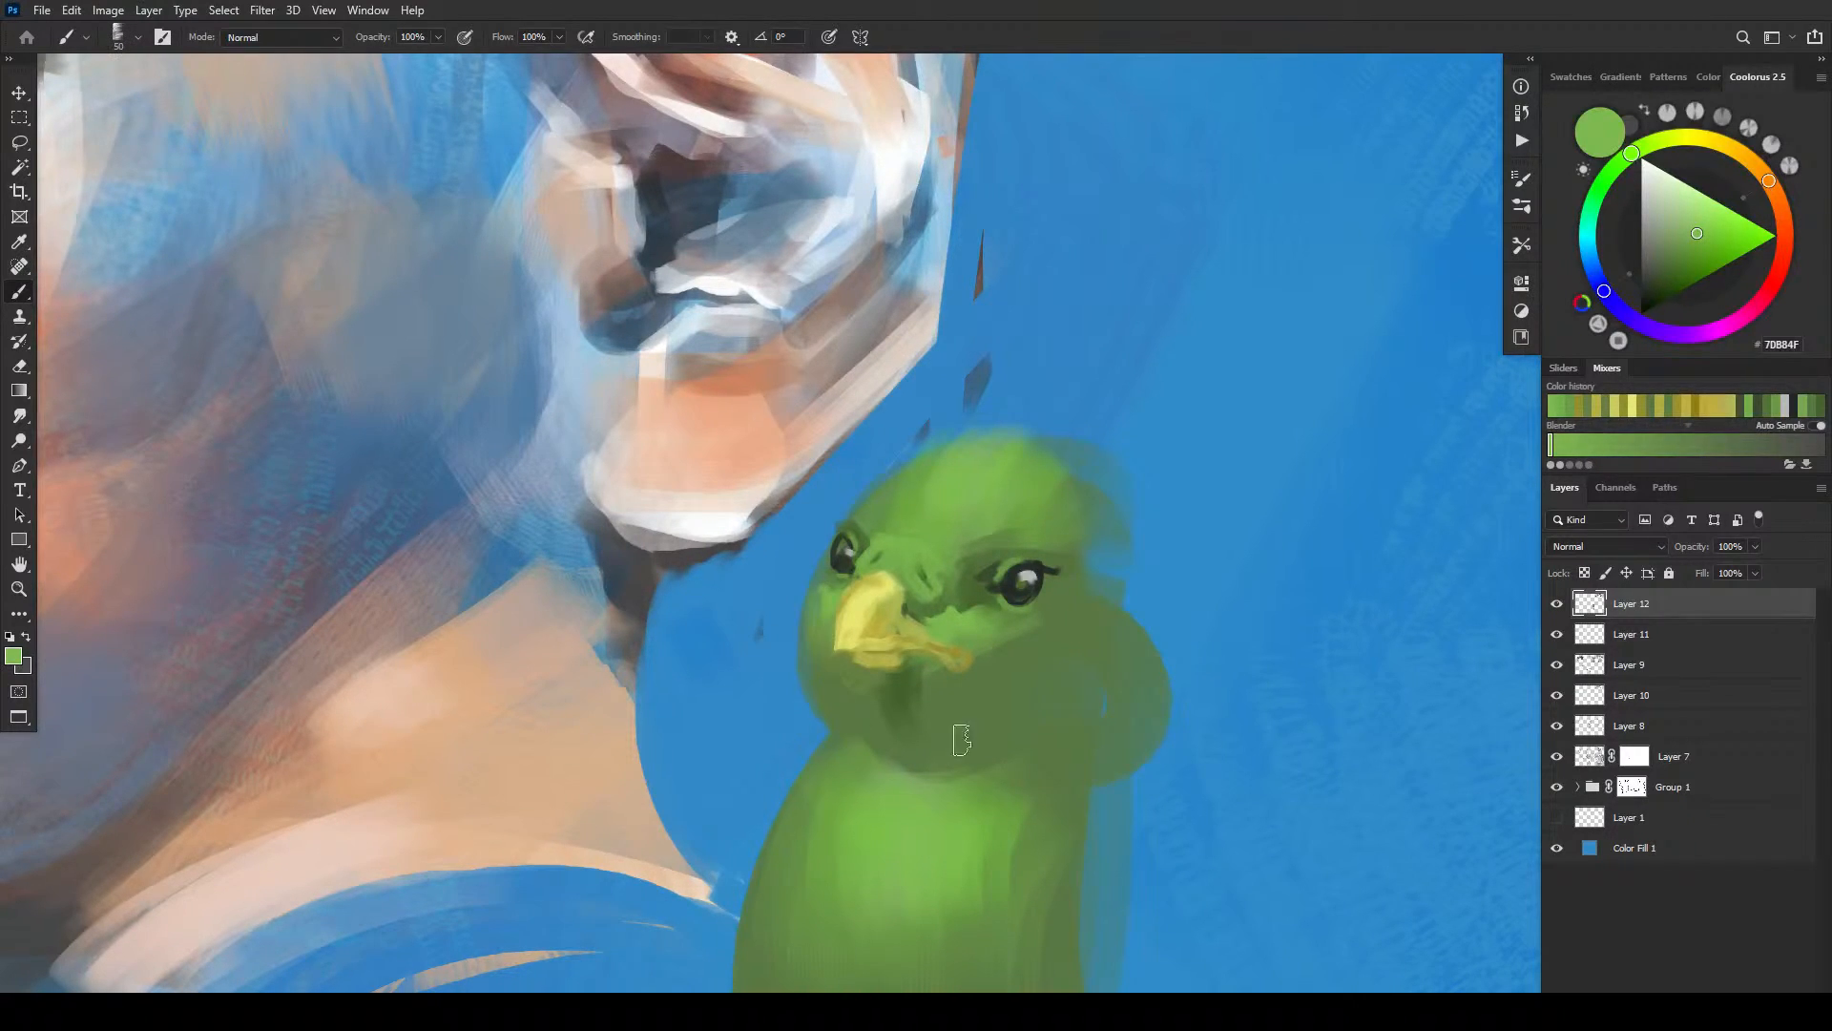
- Paint a pointed feather crest at the back of the parrot's head with light and dark sampled greens
{"action": "key", "text": "bracketleft"}
{"action": "mouse_move", "coordinate": [1057, 408]}
{"action": "left_mouse_down"}
{"action": "mouse_move", "coordinate": [1016, 432]}
{"action": "mouse_move", "coordinate": [1040, 403]}
{"action": "mouse_move", "coordinate": [1047, 463]}
{"action": "mouse_move", "coordinate": [1076, 443]}
{"action": "mouse_move", "coordinate": [1132, 299]}
{"action": "mouse_move", "coordinate": [1059, 491]}
{"action": "mouse_move", "coordinate": [1061, 582]}
{"action": "mouse_move", "coordinate": [1079, 583]}
{"action": "mouse_move", "coordinate": [1076, 422]}
{"action": "mouse_move", "coordinate": [1092, 523]}
{"action": "left_mouse_up"}
{"action": "key", "text": "bracketright"}
{"action": "key", "text": "bracketright"}
{"action": "key", "text": "bracketright"}
{"action": "key", "text": "bracketright"}
{"action": "key", "text": "bracketright"}
{"action": "left_click", "coordinate": [1027, 454], "text": "alt"}
{"action": "key", "text": "bracketleft"}
{"action": "key", "text": "bracketleft"}
{"action": "left_click", "coordinate": [1072, 574], "text": "alt"}
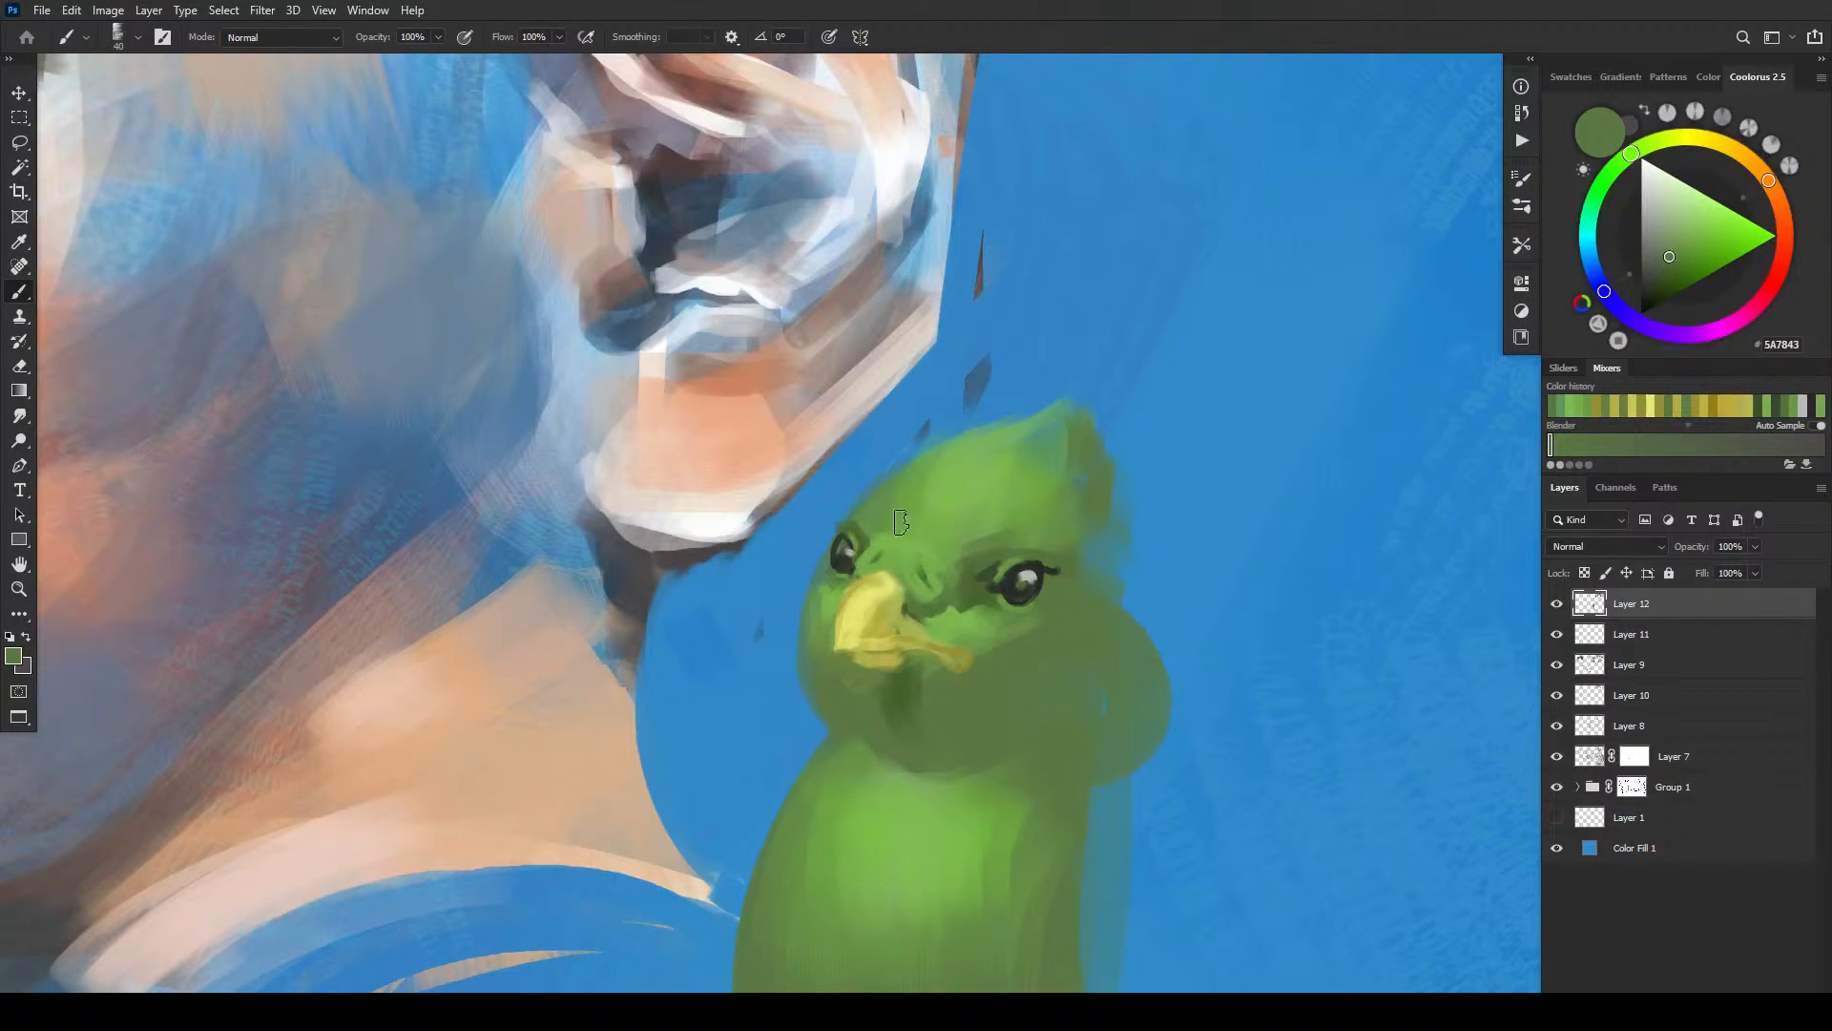
- Darken the shadows under the mouth line, around the nostril and around the eye with dark green 496733
{"action": "key", "text": "bracketleft"}
{"action": "left_click", "coordinate": [906, 681], "text": "alt"}
{"action": "key", "text": "bracketleft"}
{"action": "key", "text": "bracketleft"}
{"action": "key", "text": "bracketright"}
{"action": "left_click_drag", "start_coordinate": [912, 666], "coordinate": [975, 663]}
{"action": "key", "text": "bracketleft"}
{"action": "key", "text": "bracketleft"}
{"action": "key", "text": "bracketleft"}
{"action": "key", "text": "bracketleft"}
{"action": "key", "text": "bracketleft"}
{"action": "key", "text": "bracketleft"}
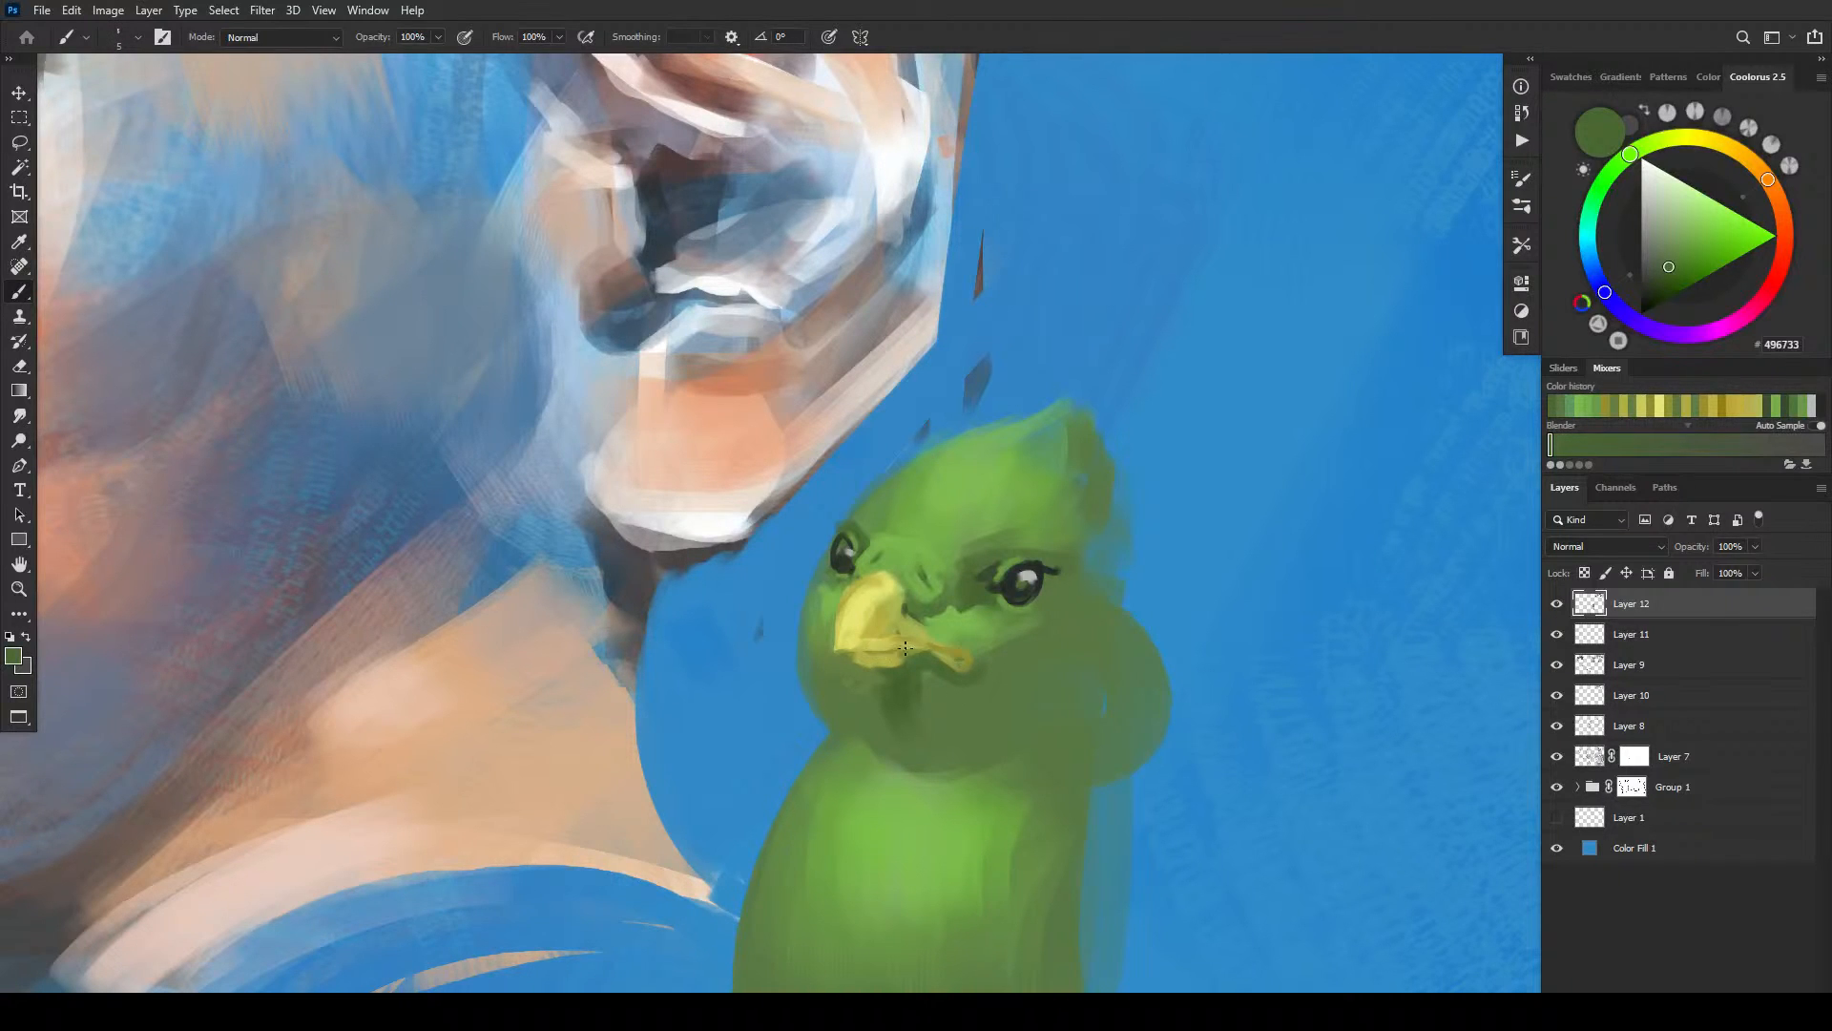
{"action": "mouse_move", "coordinate": [908, 609]}
{"action": "left_mouse_down"}
{"action": "mouse_move", "coordinate": [1039, 600]}
{"action": "mouse_move", "coordinate": [986, 601]}
{"action": "mouse_move", "coordinate": [1040, 604]}
{"action": "left_mouse_up"}
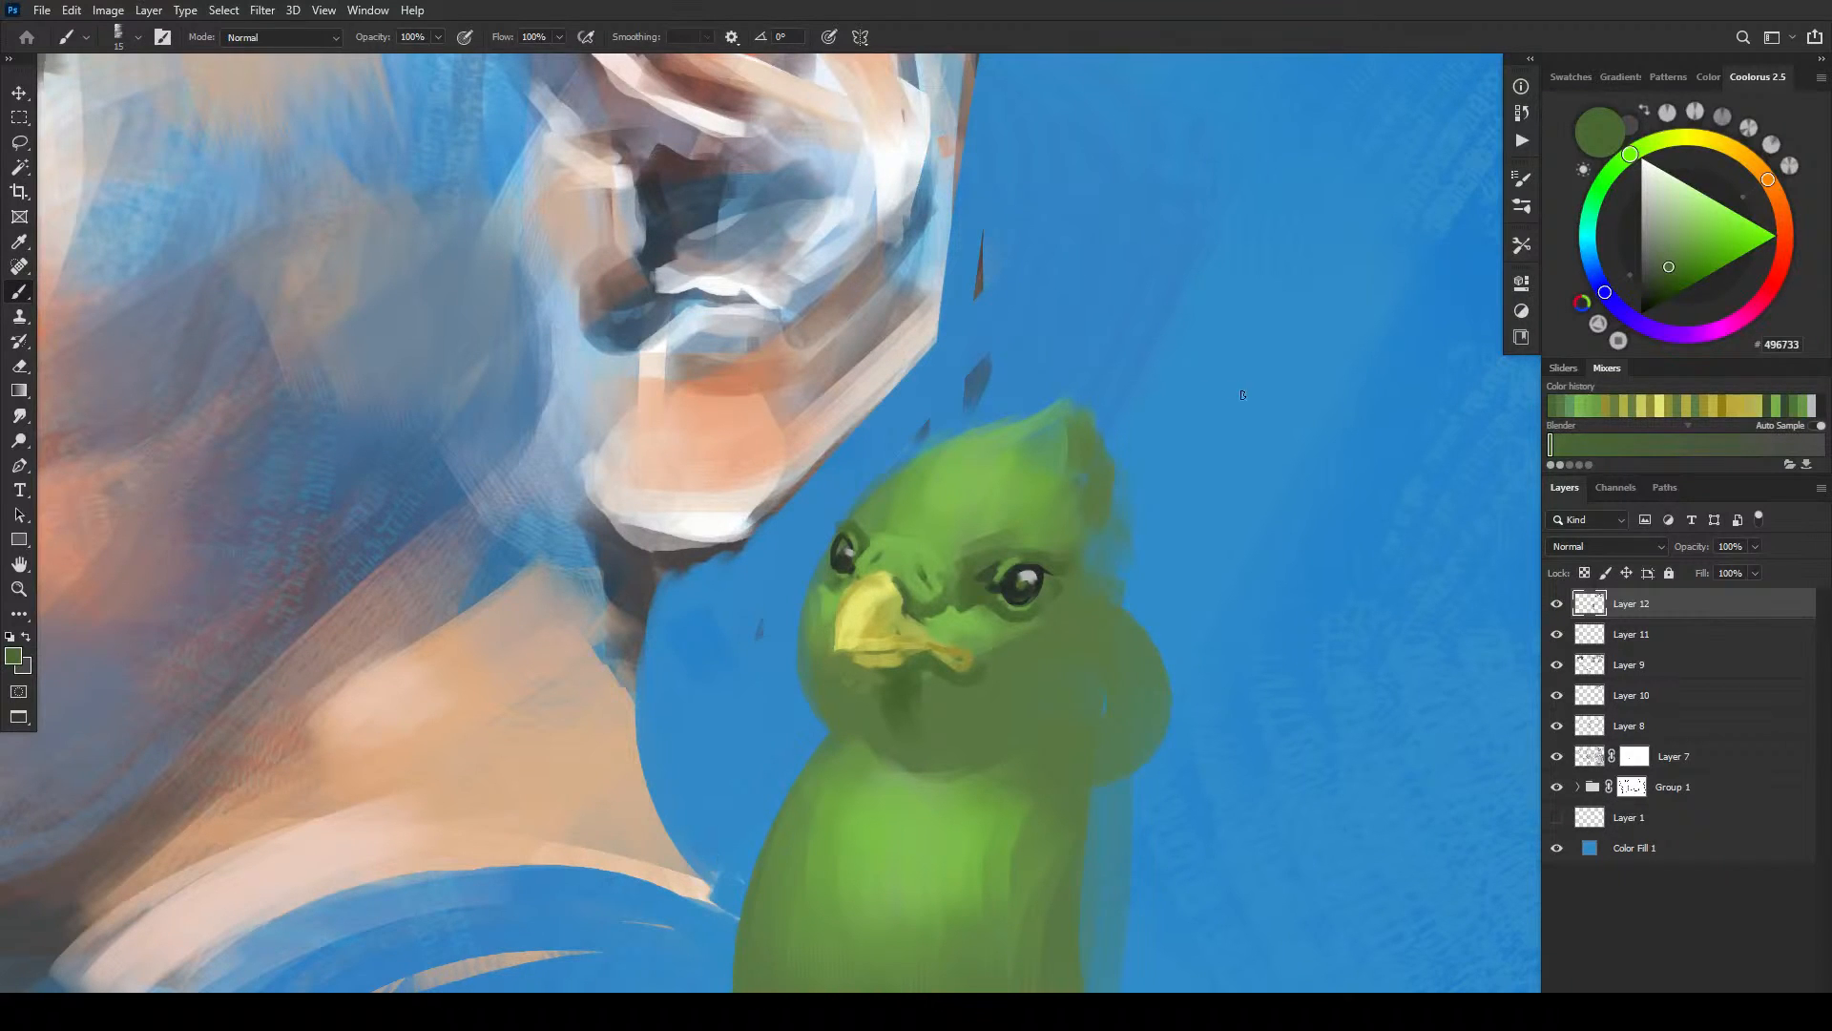
- Erase the green bulge protruding from the side of the parrot's head and neck
{"action": "key", "text": "ctrl+0"}
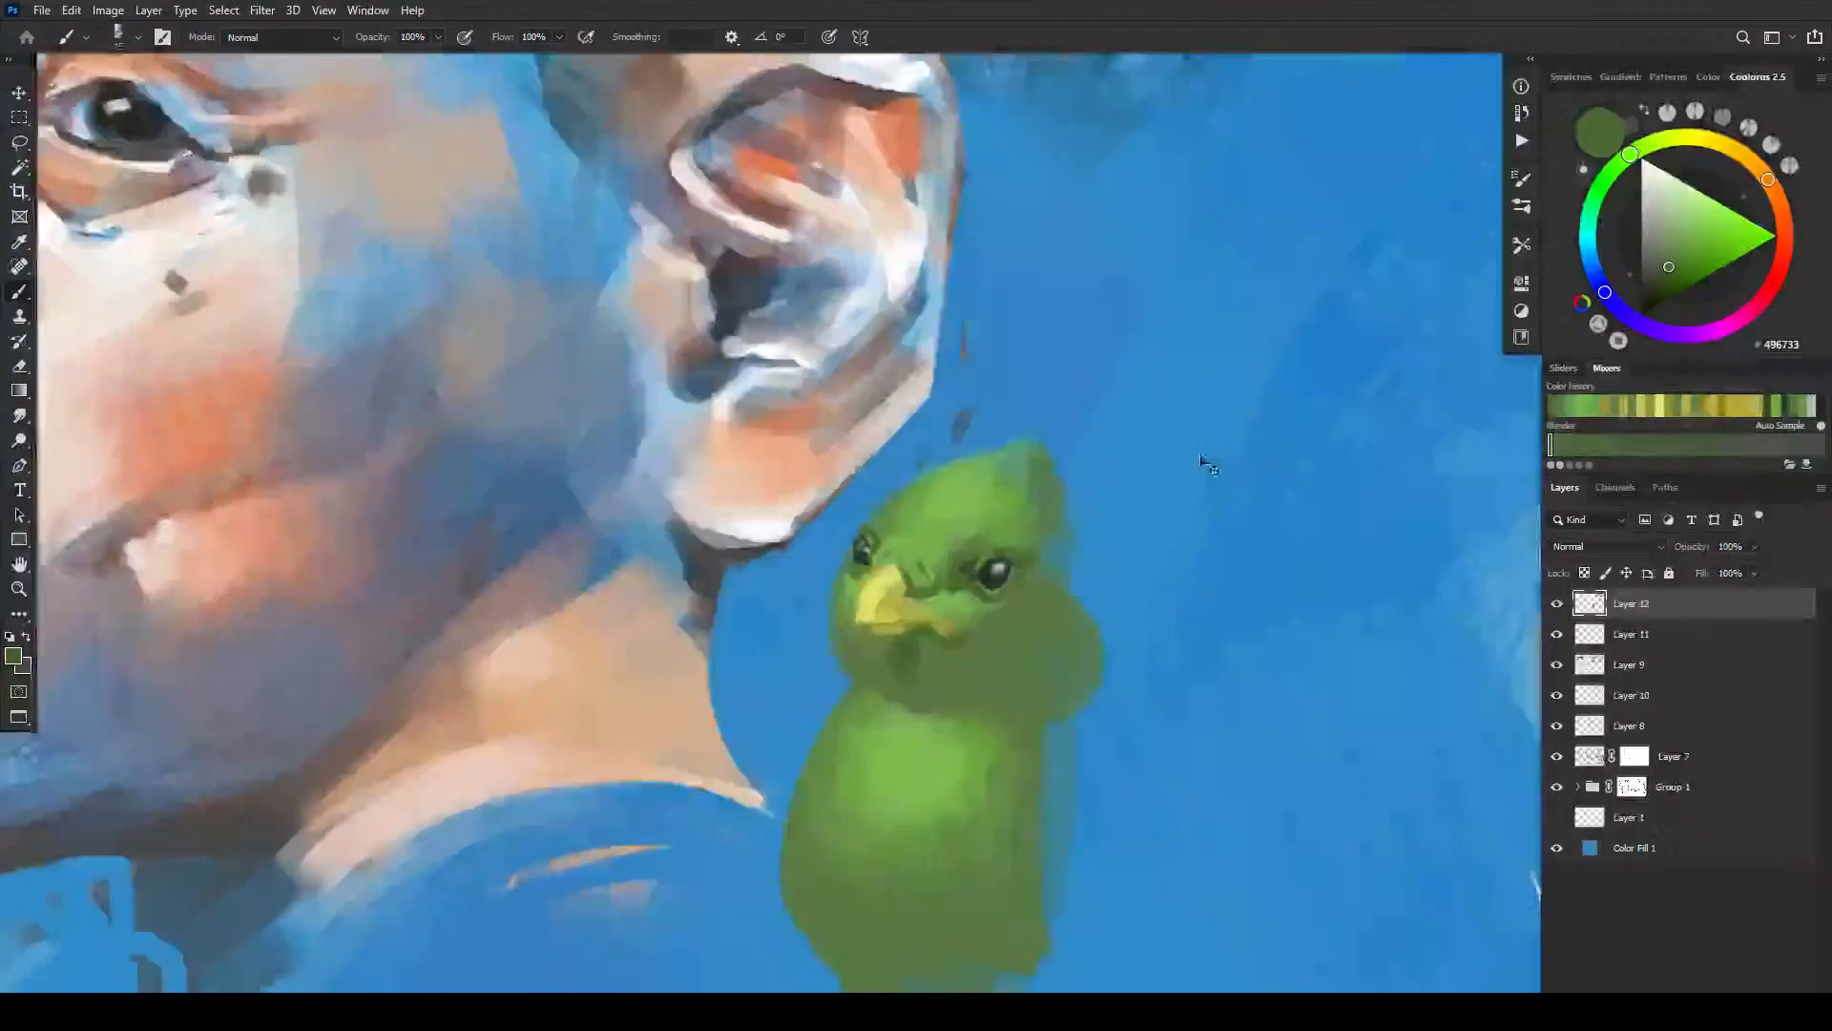
{"action": "key", "text": "ctrl+minus"}
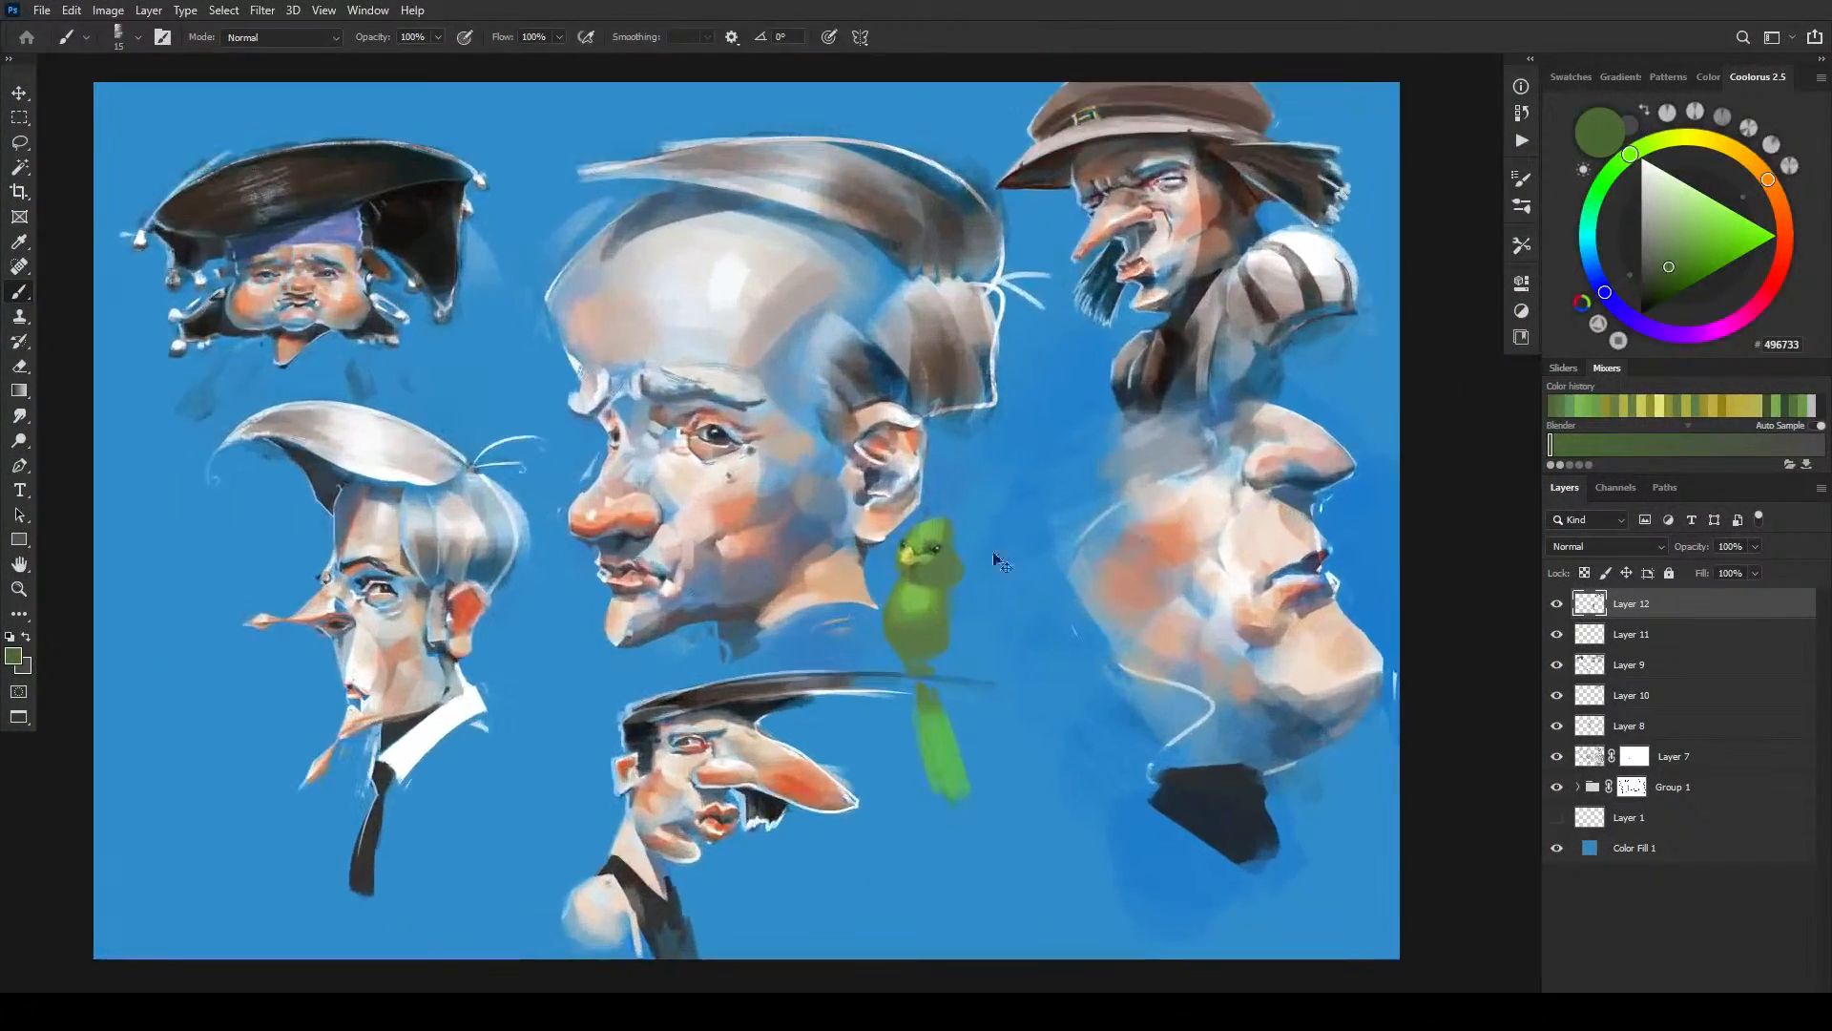
{"action": "scroll", "coordinate": [998, 558], "scroll_direction": "up", "scroll_amount": 3}
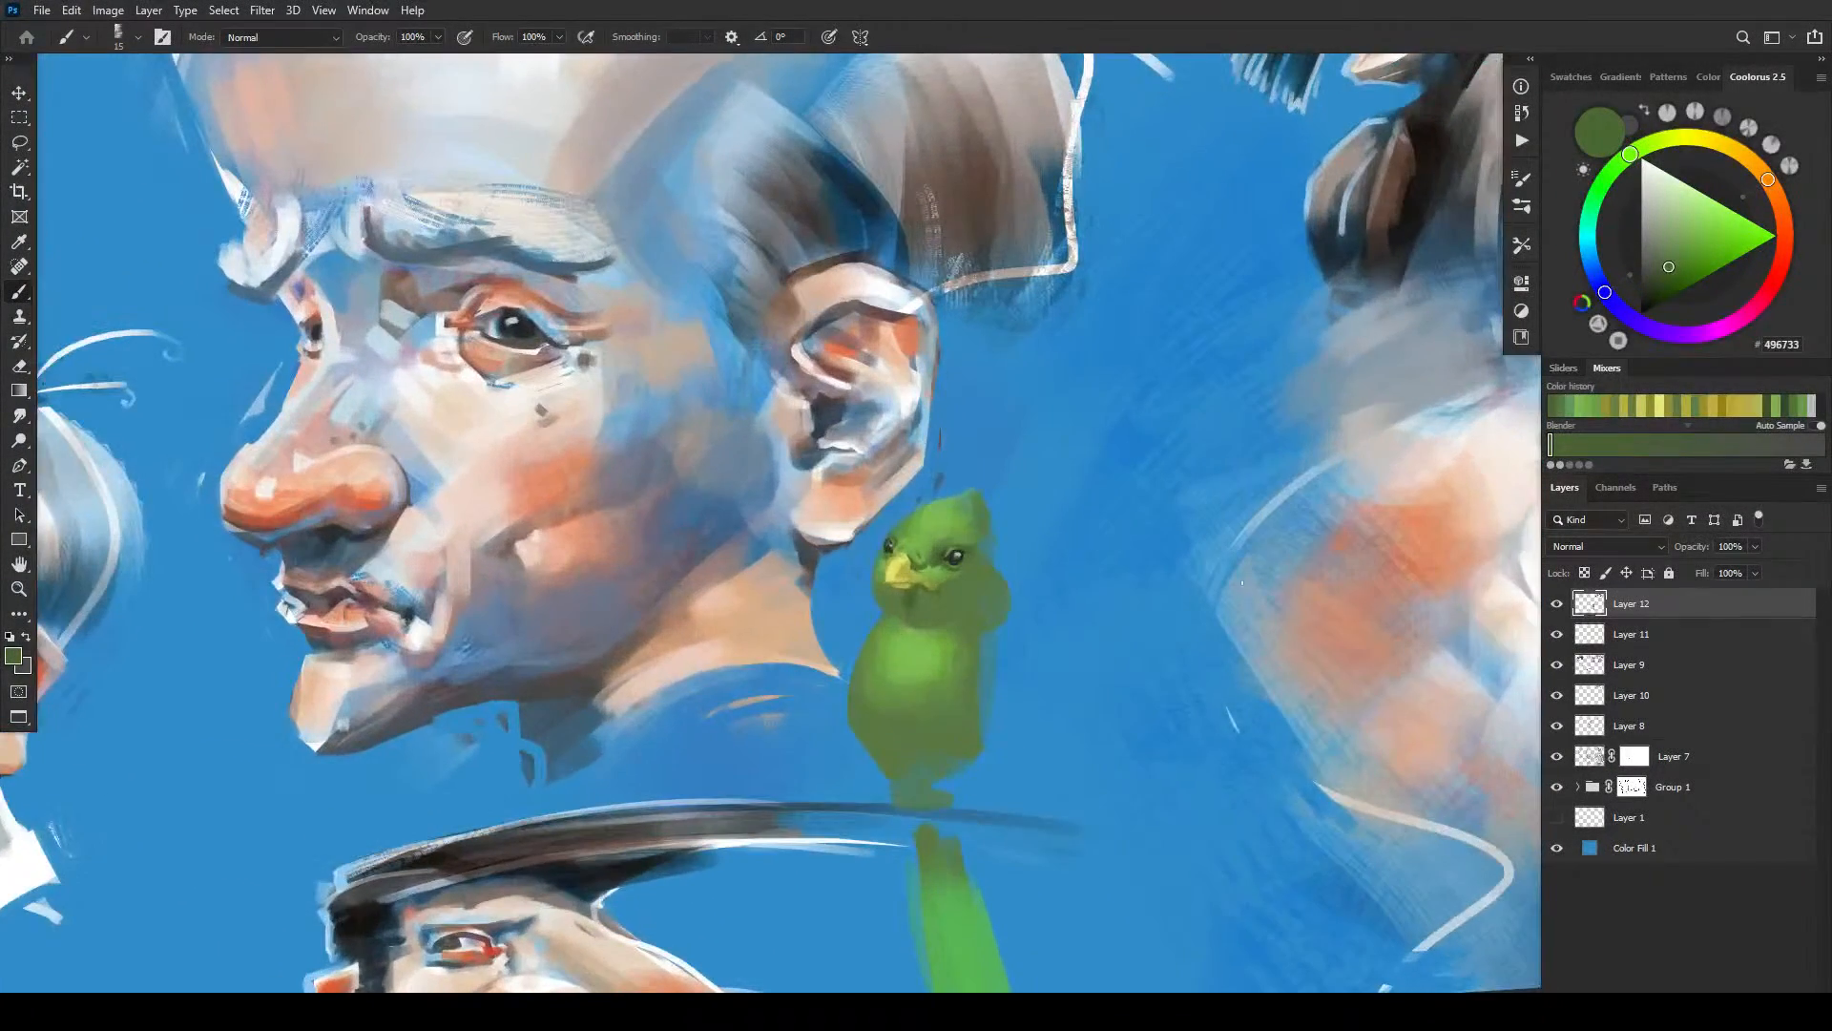
{"action": "key", "text": "e"}
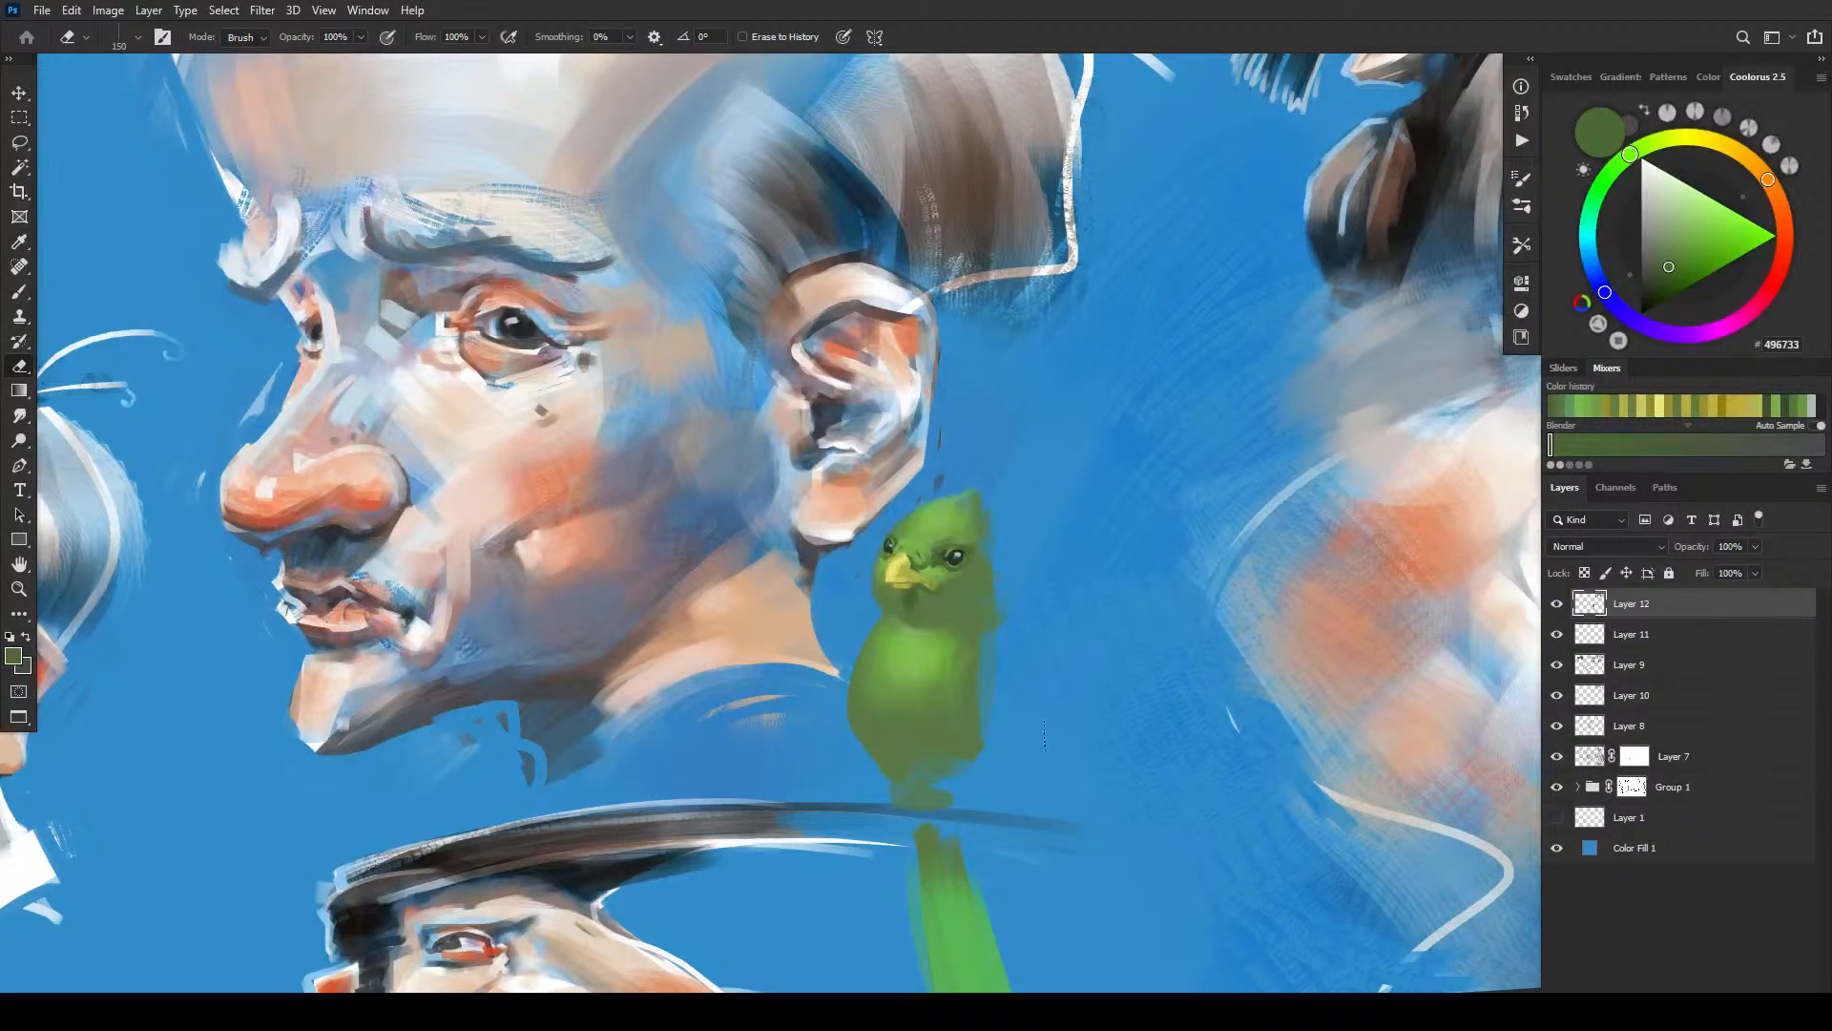
- Extend the parrot's back and folded wing down to an angular lower edge with sampled green 597846
{"action": "key", "text": "b"}
{"action": "left_click", "coordinate": [990, 645], "text": "alt"}
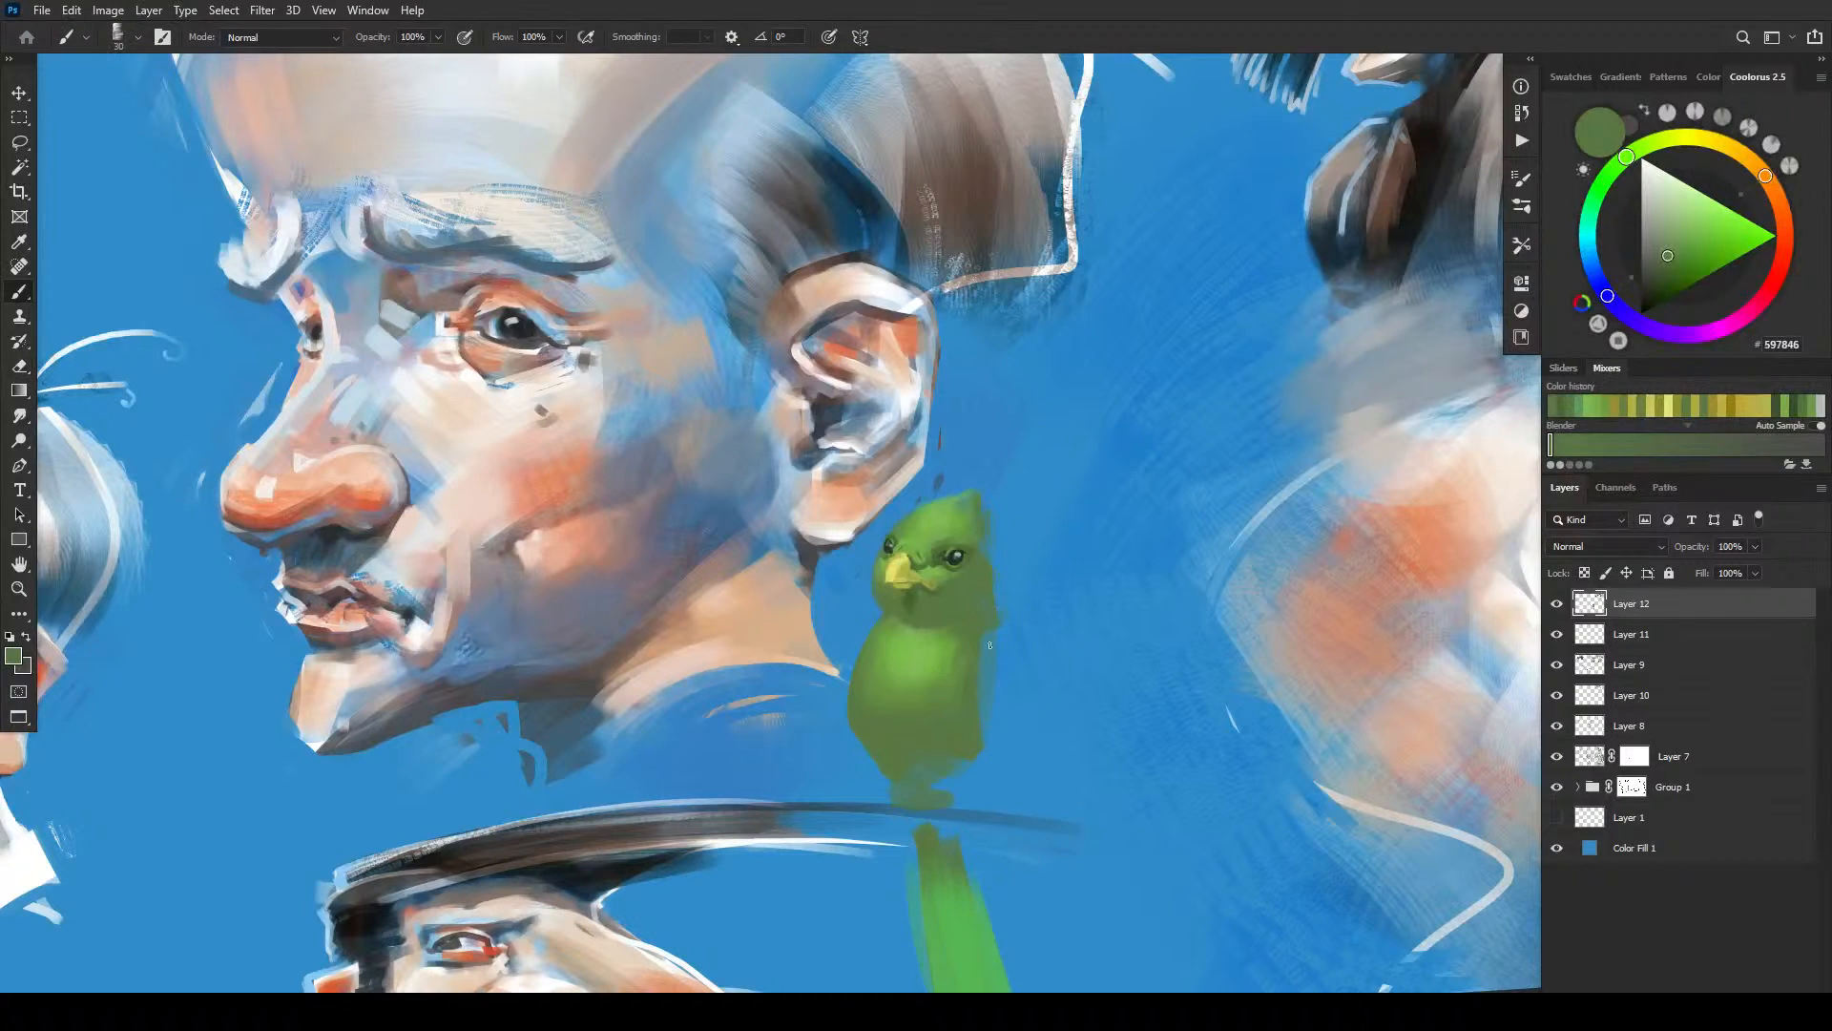
{"action": "left_click_drag", "start_coordinate": [992, 716], "coordinate": [996, 742]}
{"action": "key", "text": "bracketright"}
{"action": "key", "text": "bracketright"}
{"action": "key", "text": "bracketright"}
{"action": "key", "text": "bracketright"}
{"action": "key", "text": "bracketright"}
{"action": "left_click_drag", "start_coordinate": [990, 640], "coordinate": [1007, 747]}
{"action": "mouse_move", "coordinate": [992, 685]}
{"action": "left_mouse_down"}
{"action": "mouse_move", "coordinate": [984, 775]}
{"action": "mouse_move", "coordinate": [1006, 748]}
{"action": "mouse_move", "coordinate": [965, 773]}
{"action": "mouse_move", "coordinate": [962, 806]}
{"action": "mouse_move", "coordinate": [935, 778]}
{"action": "left_mouse_up"}
{"action": "key", "text": "bracketleft"}
{"action": "key", "text": "bracketleft"}
{"action": "key", "text": "bracketleft"}
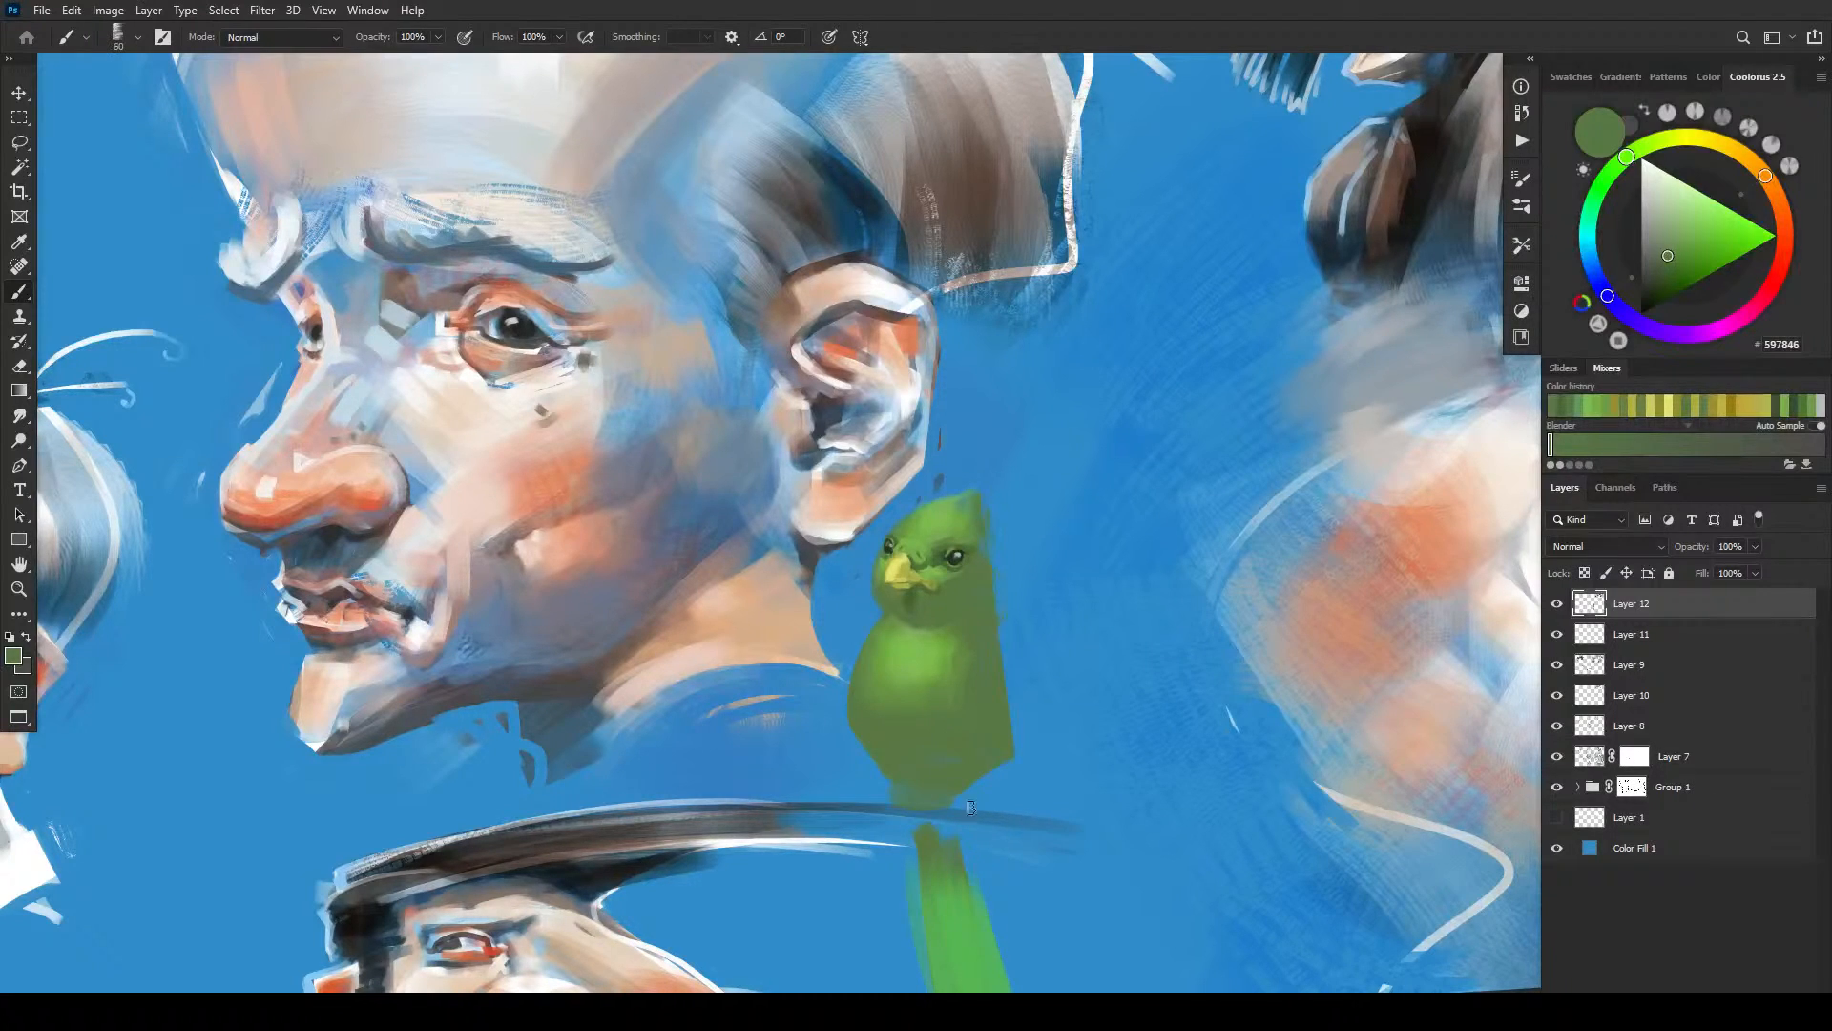
- Check how the parrot reads within the whole composition of caricature heads
{"action": "scroll", "coordinate": [1010, 523], "scroll_direction": "down", "scroll_amount": 10}
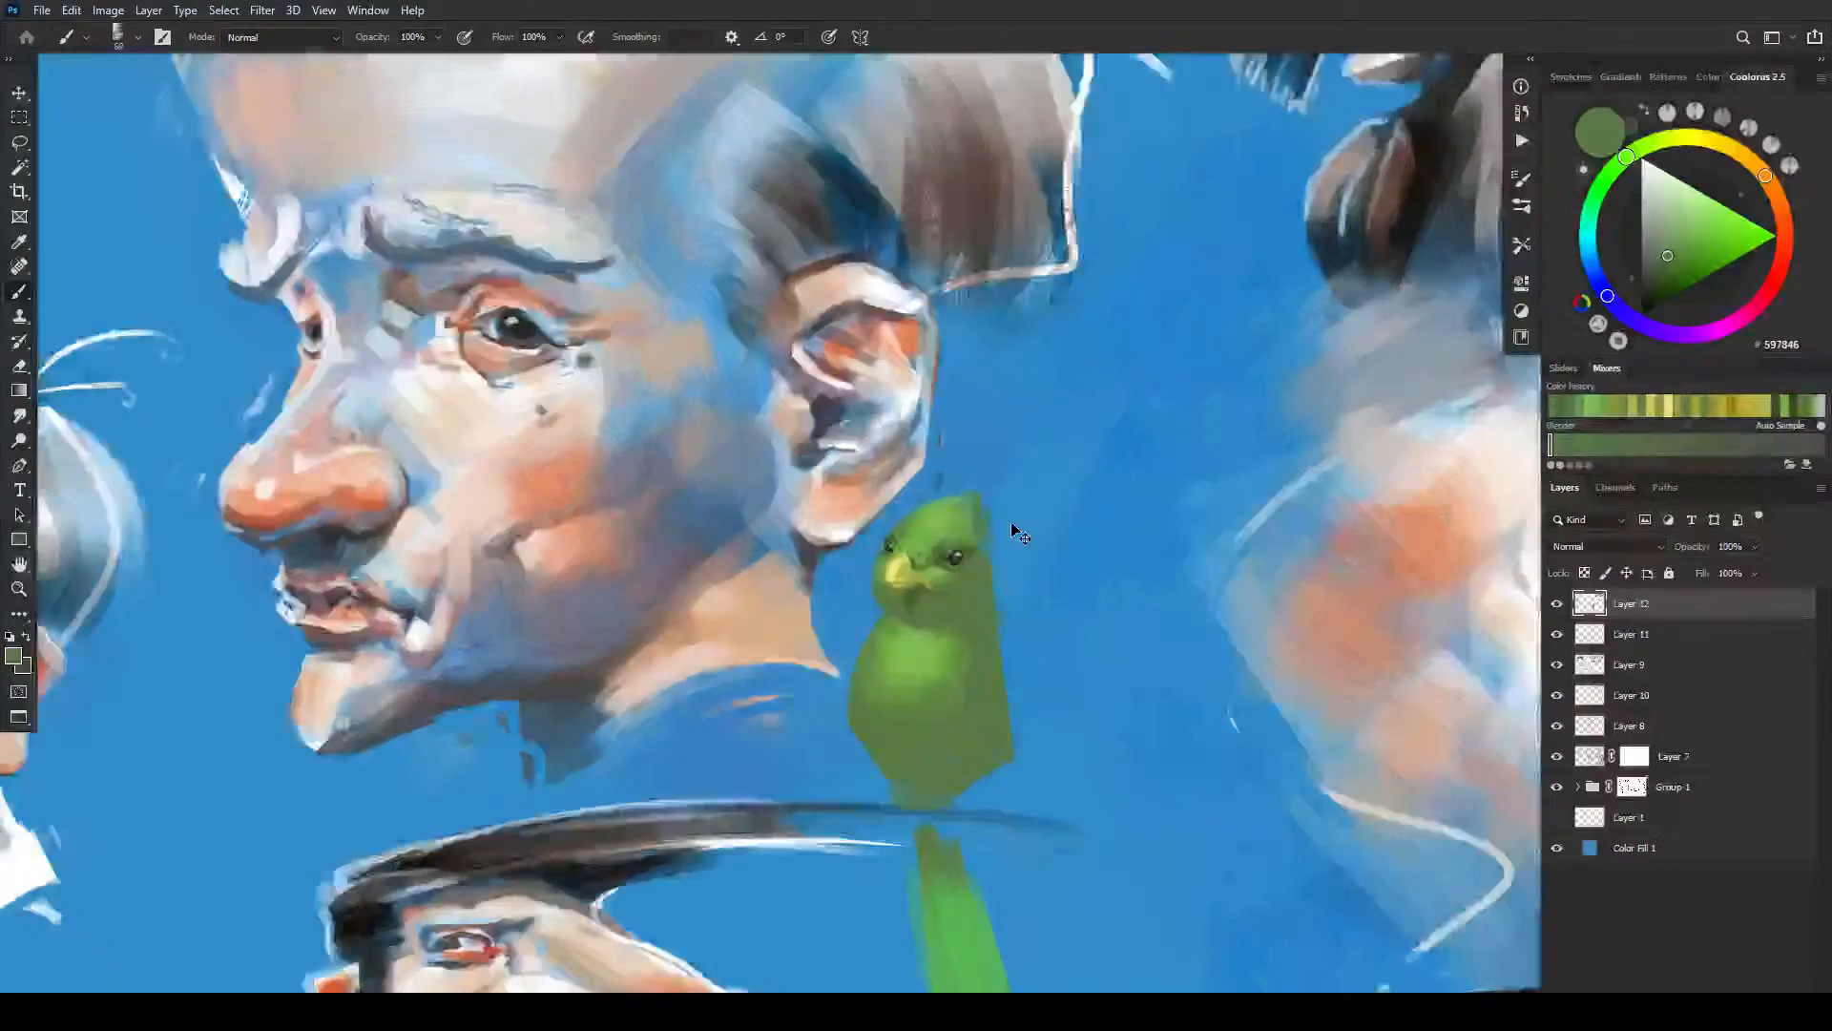
{"action": "key", "text": "ctrl+minus"}
{"action": "key", "text": "ctrl+plus"}
{"action": "key", "text": "ctrl+plus"}
{"action": "key", "text": "ctrl+plus"}
{"action": "key", "text": "ctrl+plus"}
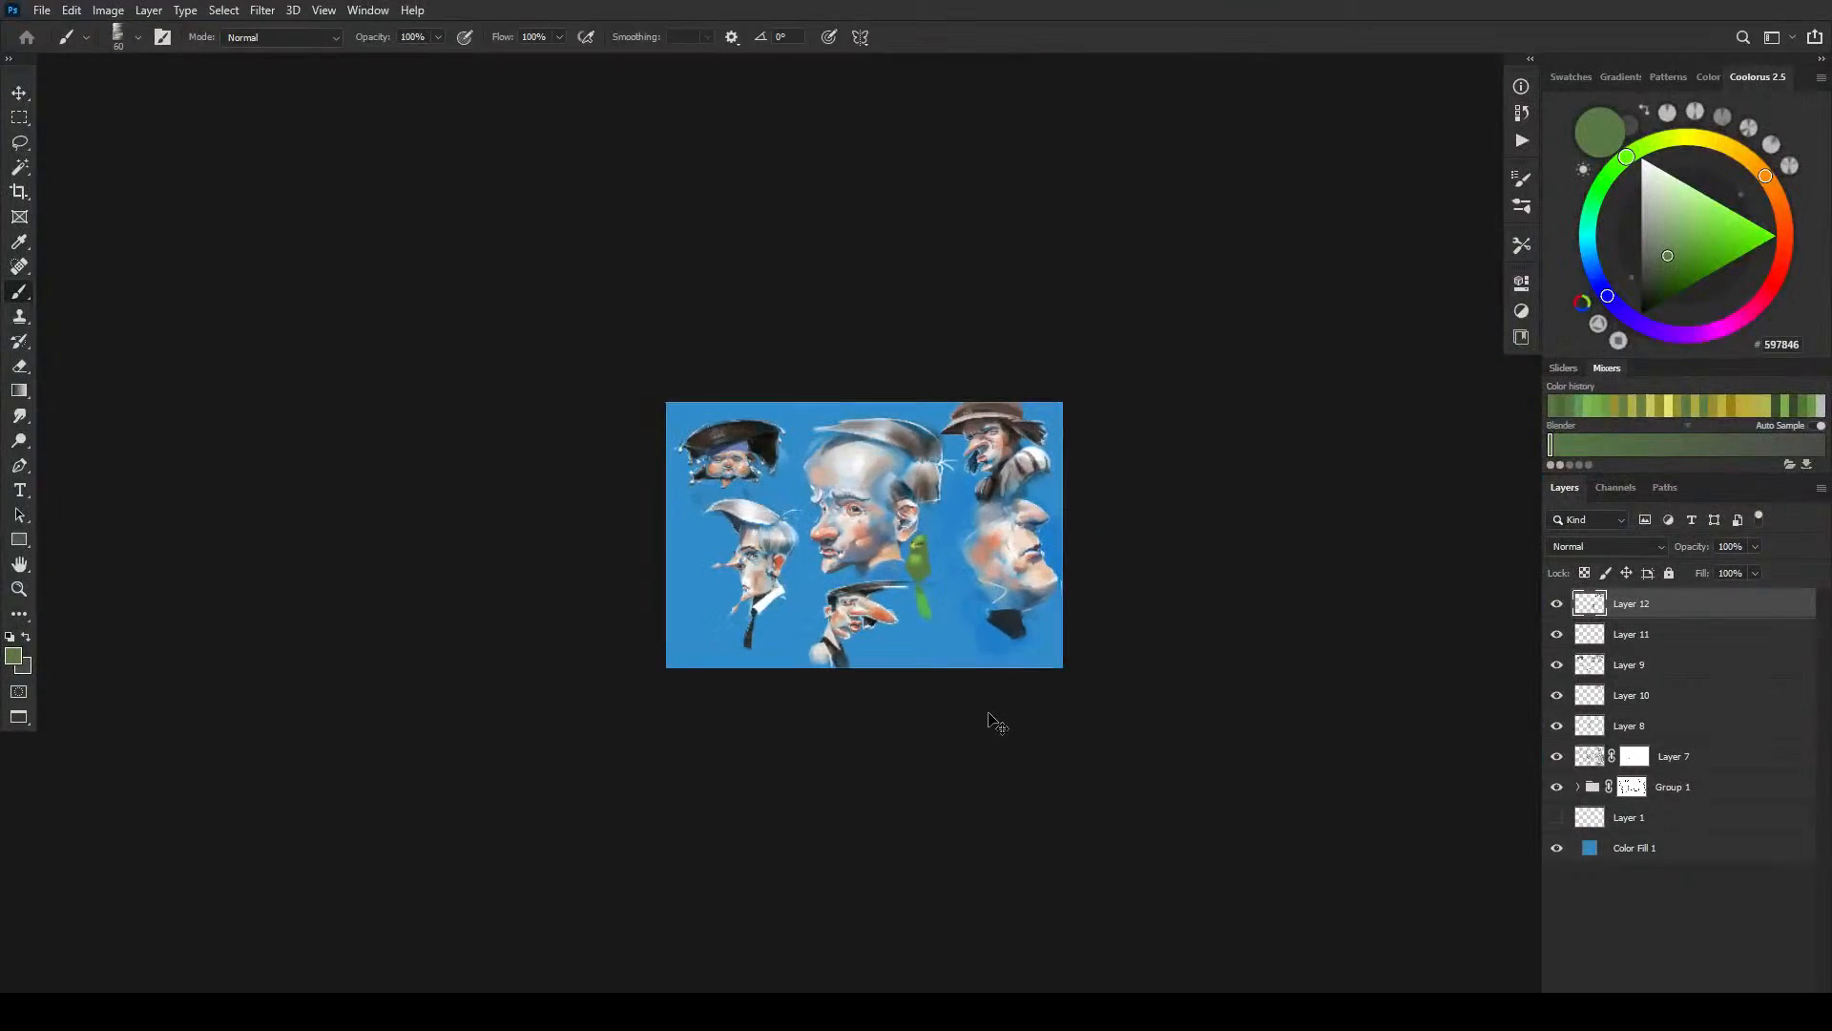
{"action": "key", "text": "ctrl+plus"}
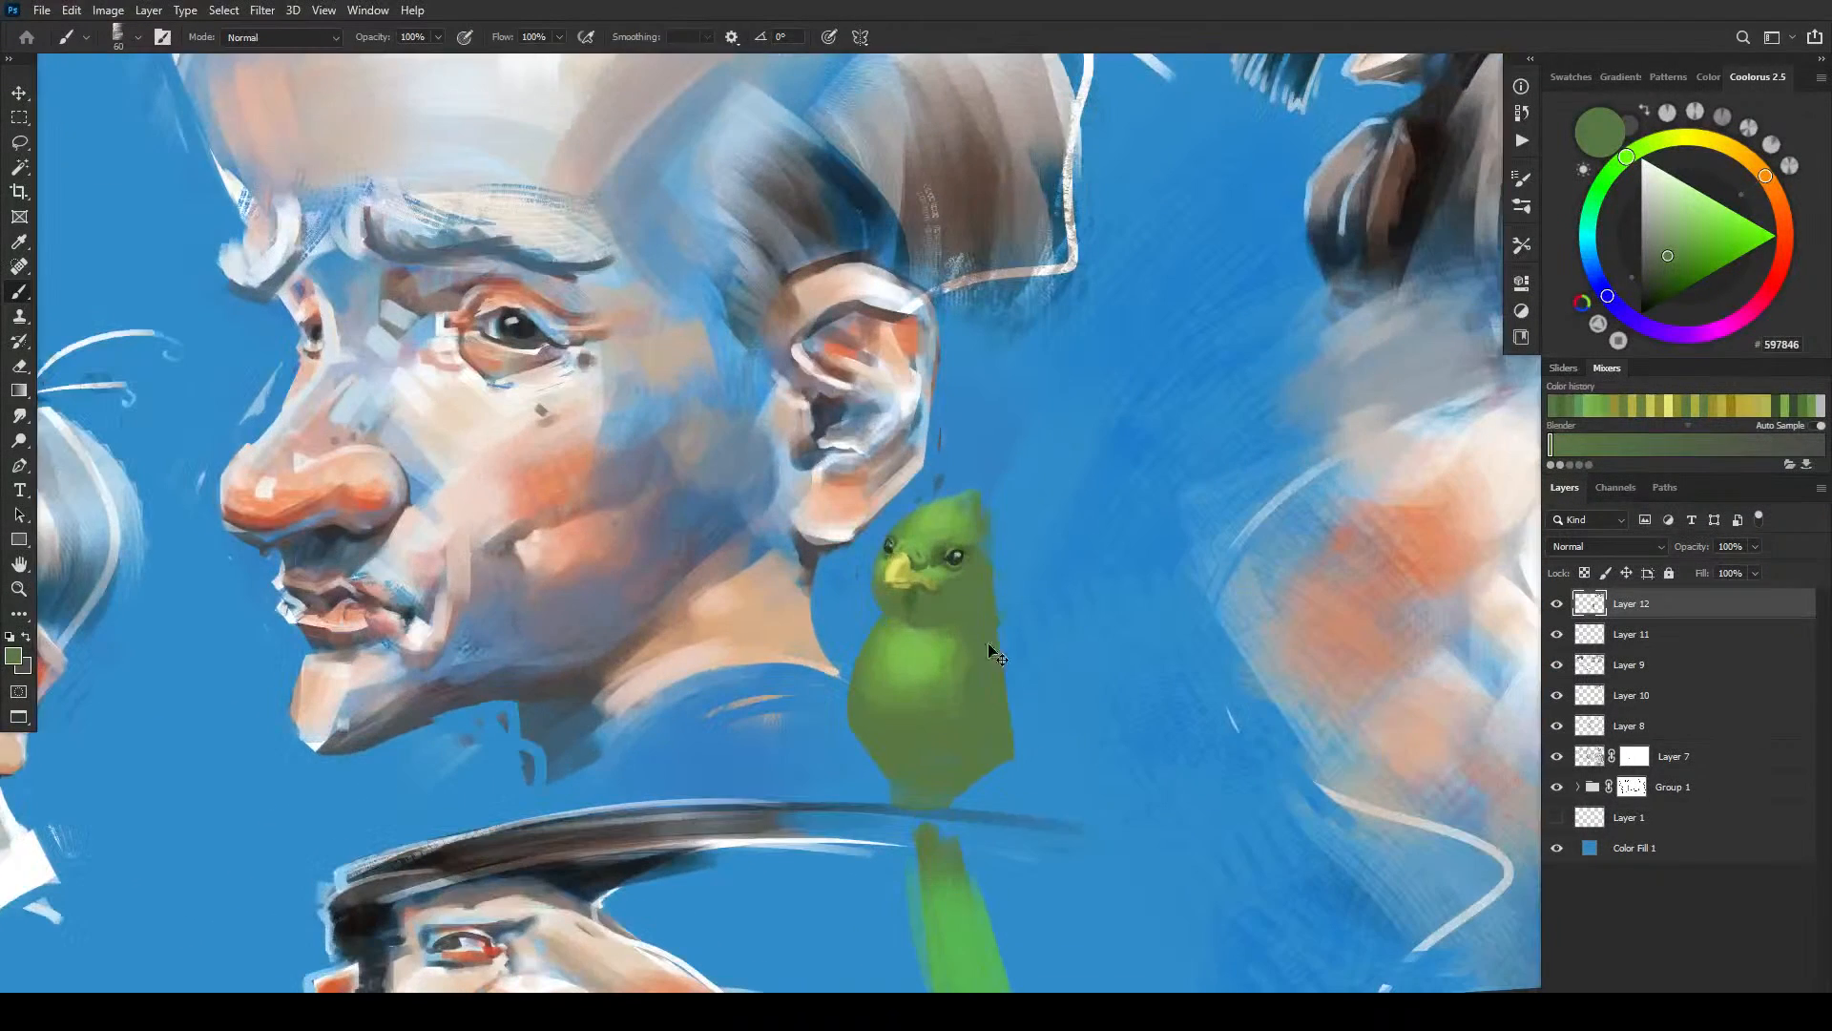
- Create a new layer above the parrot layer and sample dark green 4C6738 from the parrot's cheek
{"action": "left_click", "coordinate": [1661, 280]}
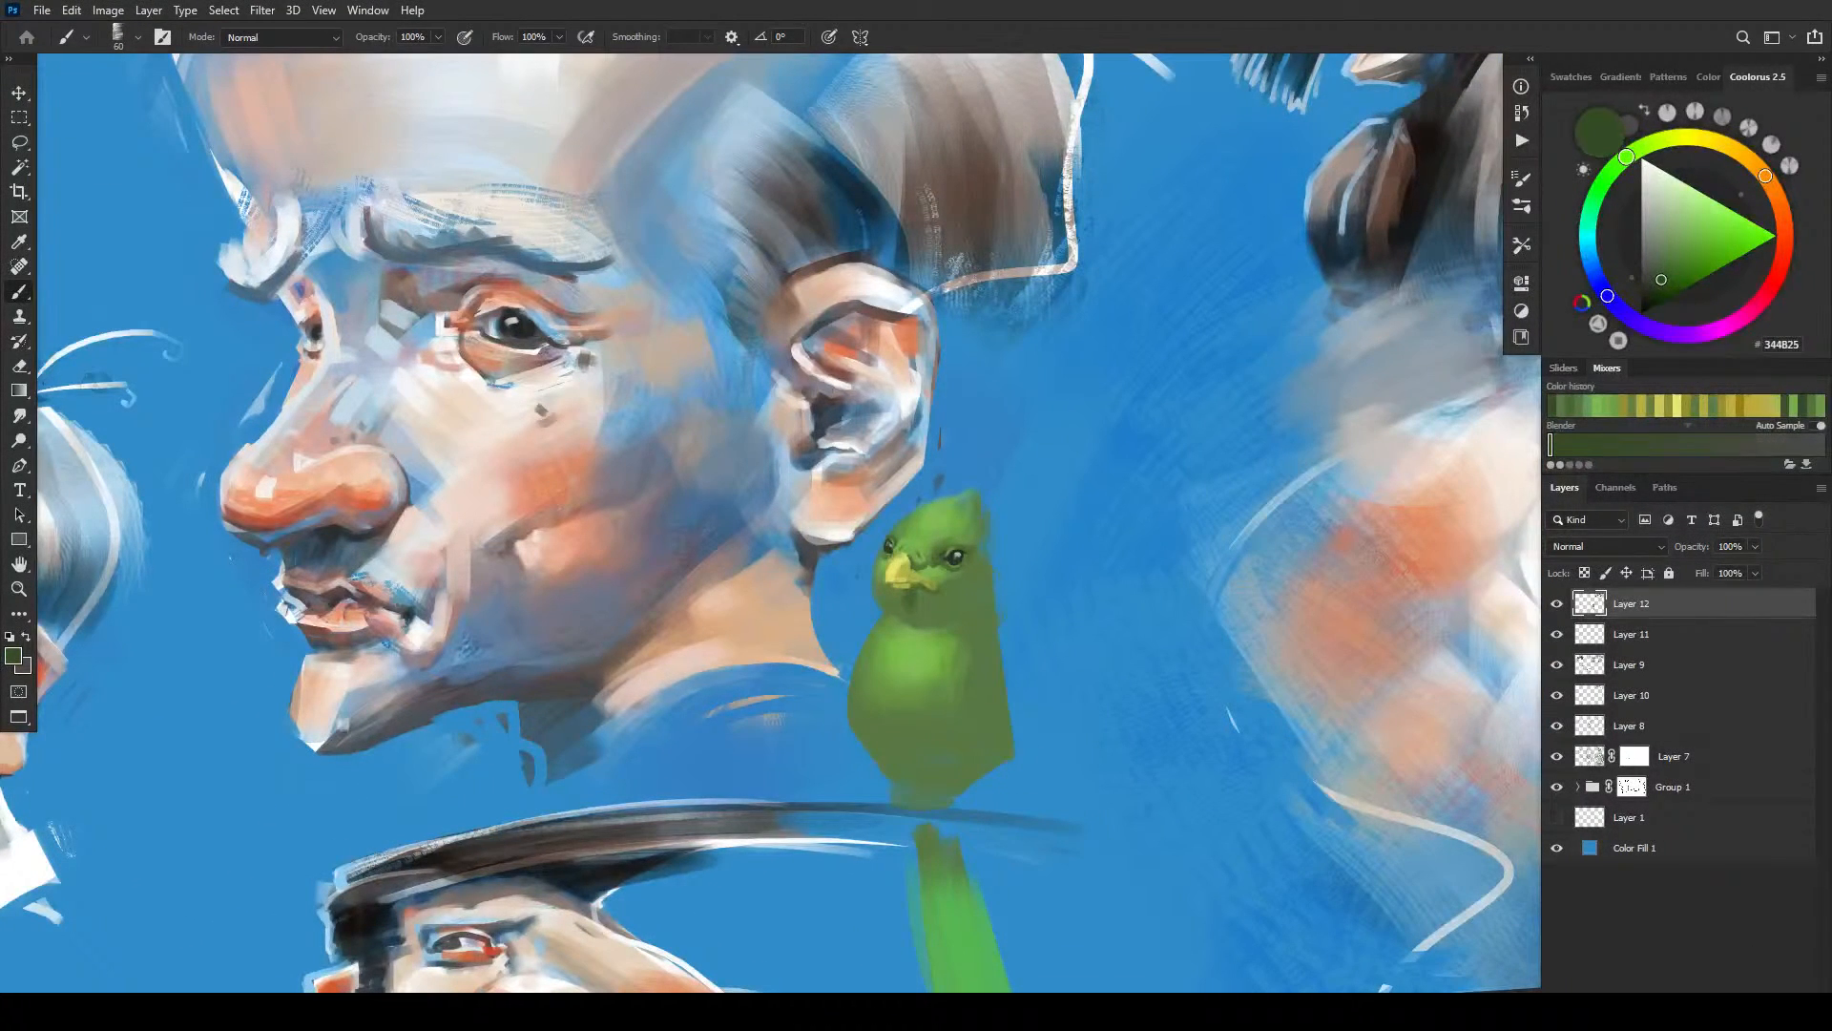
{"action": "key", "text": "ctrl+shift+alt+n"}
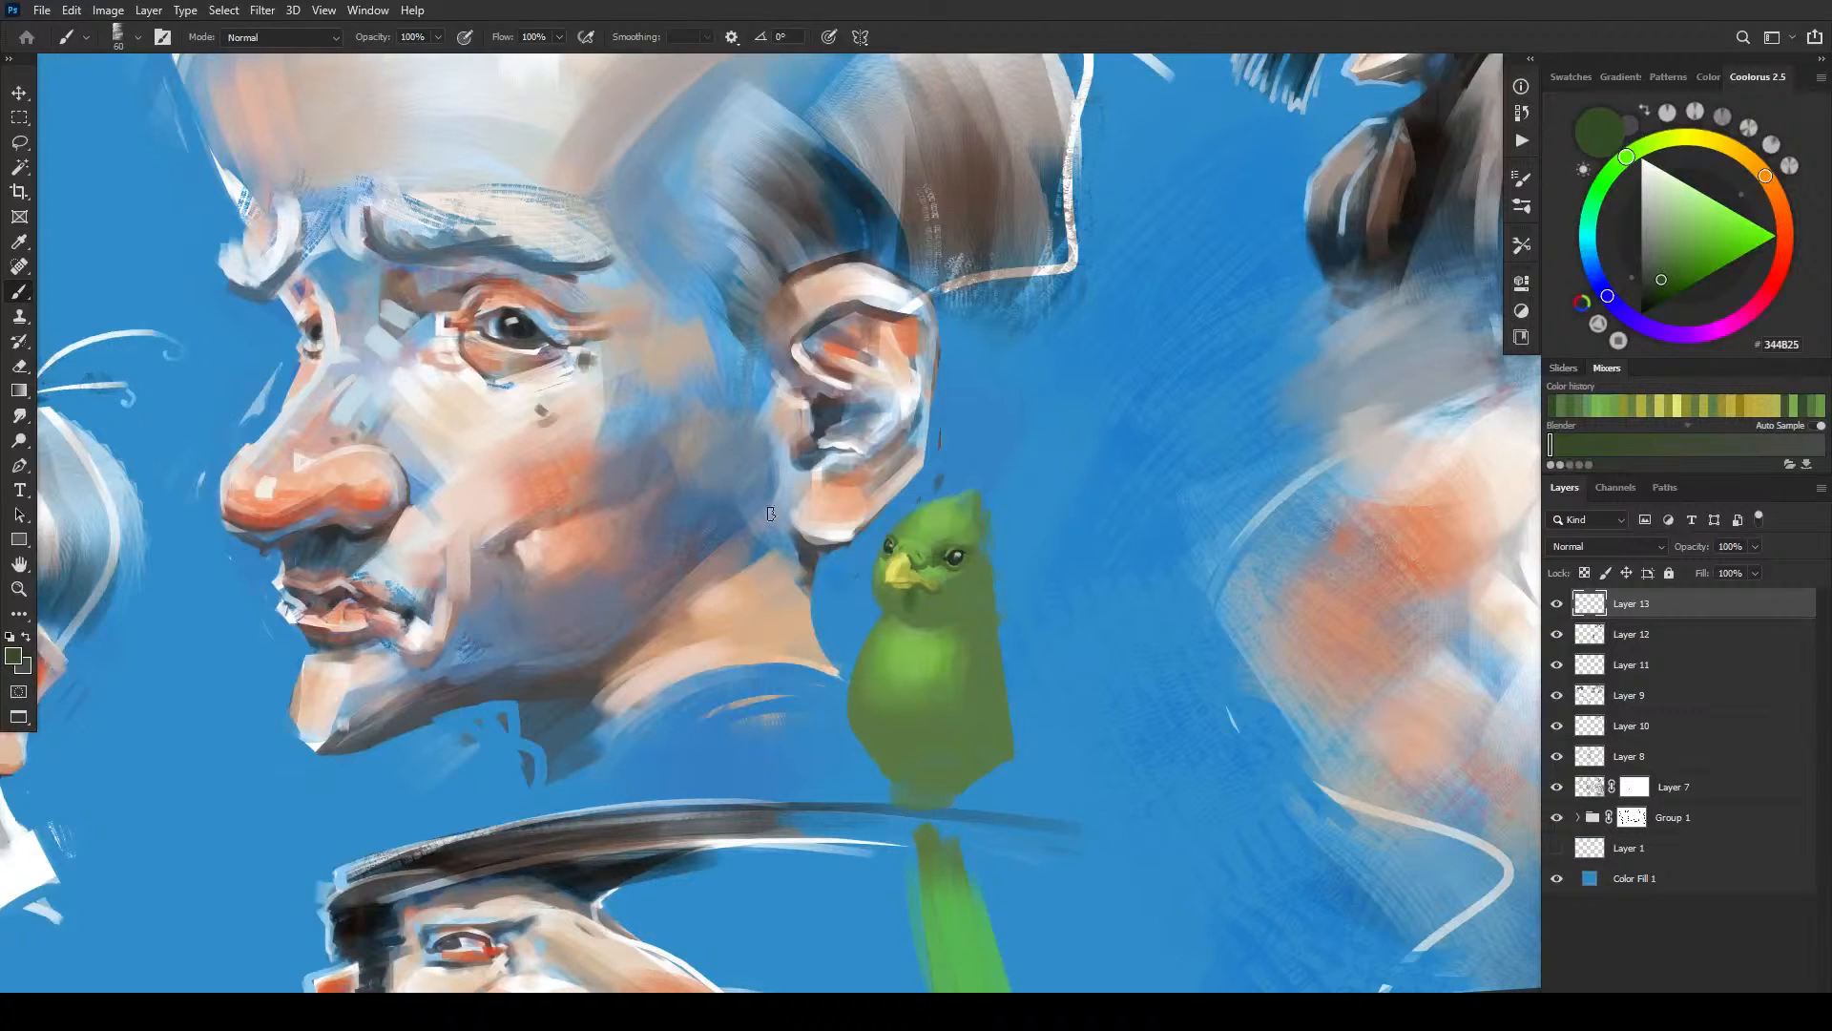
{"action": "left_click", "coordinate": [972, 582], "text": "alt"}
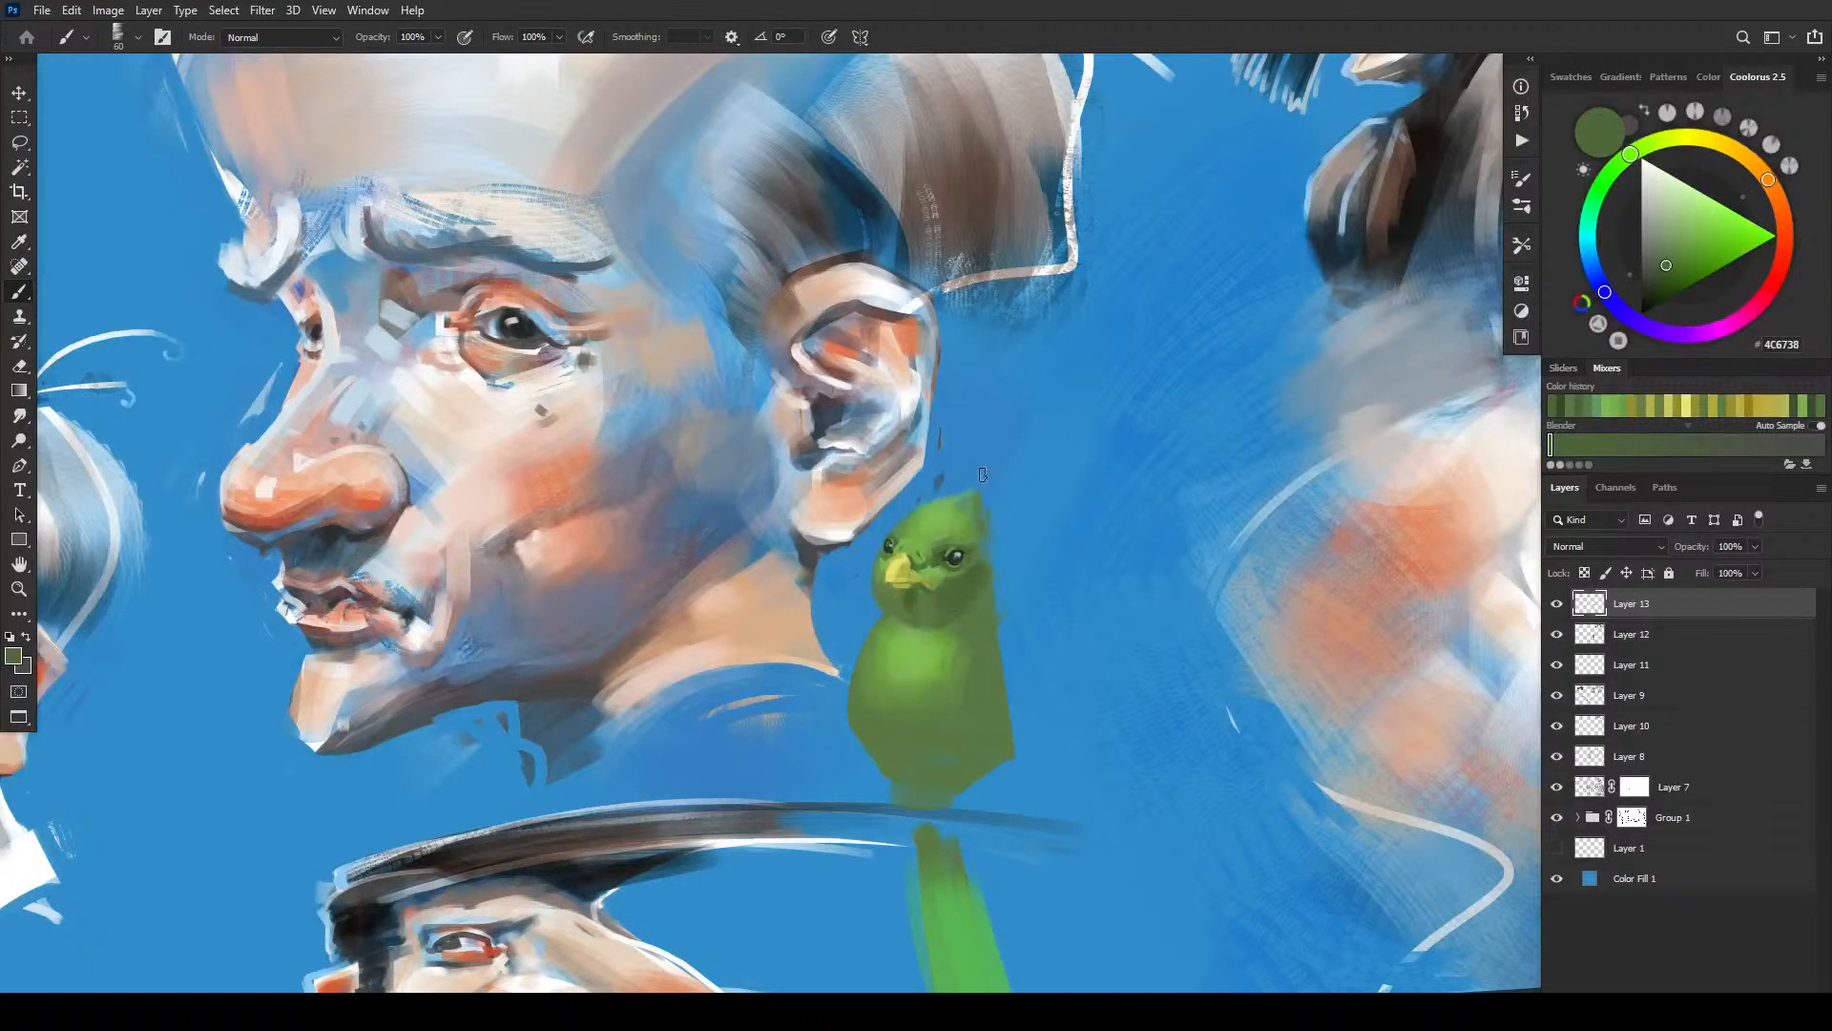
- Shade the back of the parrot's head and crest with sampled greens 4C6738 and 638048
{"action": "key", "text": "bracketright"}
{"action": "key", "text": "bracketright"}
{"action": "key", "text": "bracketright"}
{"action": "key", "text": "bracketright"}
{"action": "key", "text": "bracketright"}
{"action": "key", "text": "bracketright"}
{"action": "key", "text": "bracketright"}
{"action": "key", "text": "bracketright"}
{"action": "key", "text": "bracketleft"}
{"action": "key", "text": "bracketleft"}
{"action": "key", "text": "bracketleft"}
{"action": "key", "text": "bracketleft"}
{"action": "key", "text": "bracketleft"}
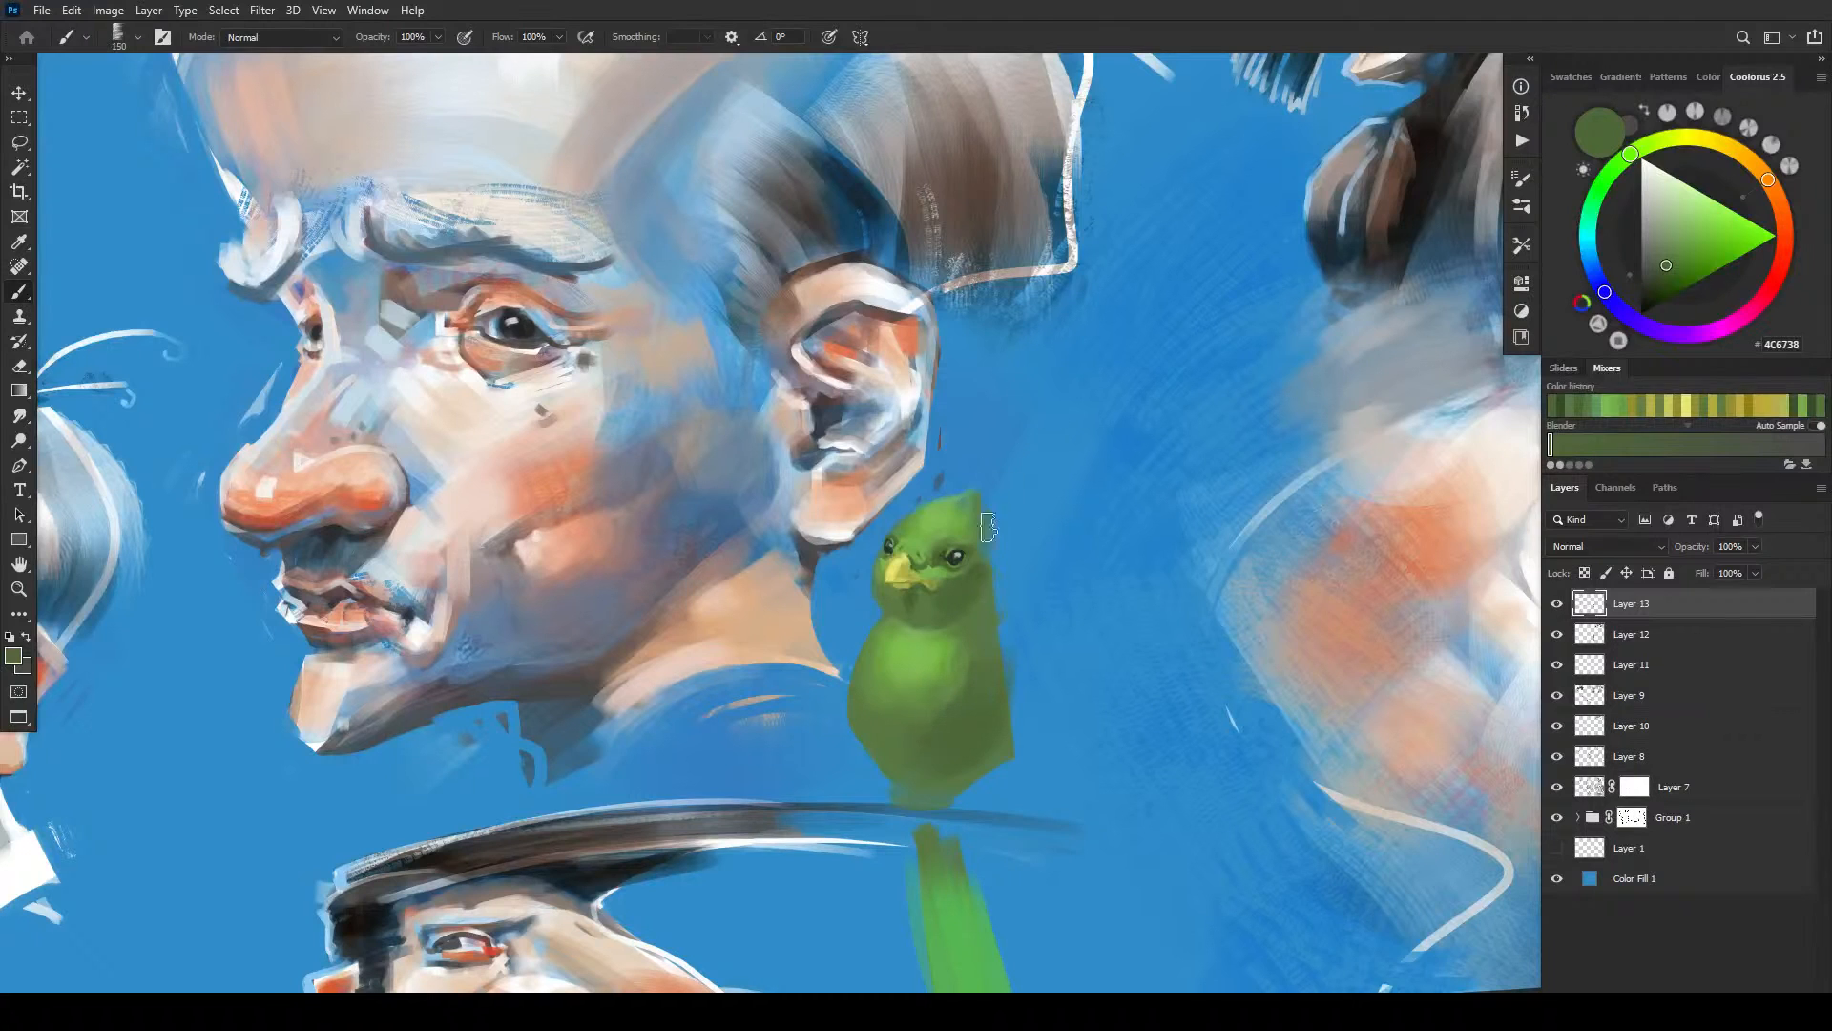
{"action": "key", "text": "bracketleft"}
{"action": "key", "text": "bracketleft"}
{"action": "key", "text": "bracketleft"}
{"action": "key", "text": "bracketleft"}
{"action": "key", "text": "bracketleft"}
{"action": "key", "text": "bracketleft"}
{"action": "key", "text": "bracketright"}
{"action": "left_click", "coordinate": [957, 515], "text": "alt"}
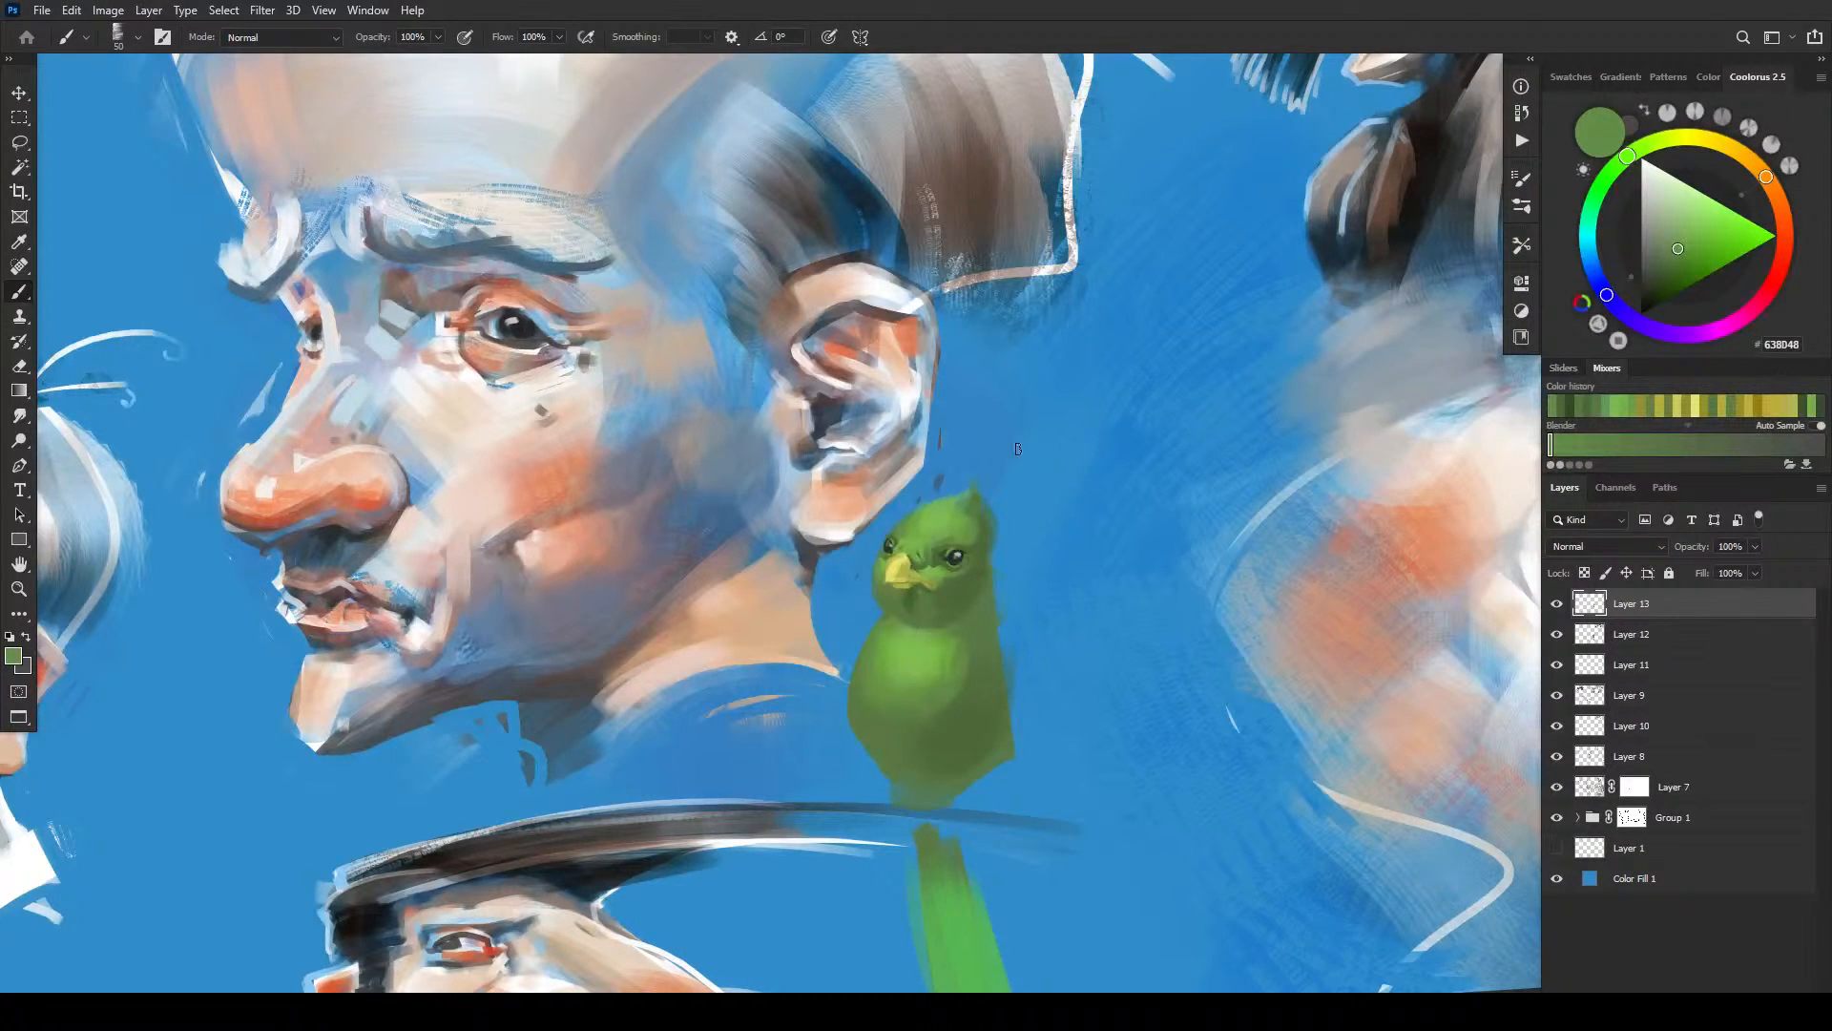
- Clip the new shading layer to the parrot layer directly below it
{"action": "key", "text": "e"}
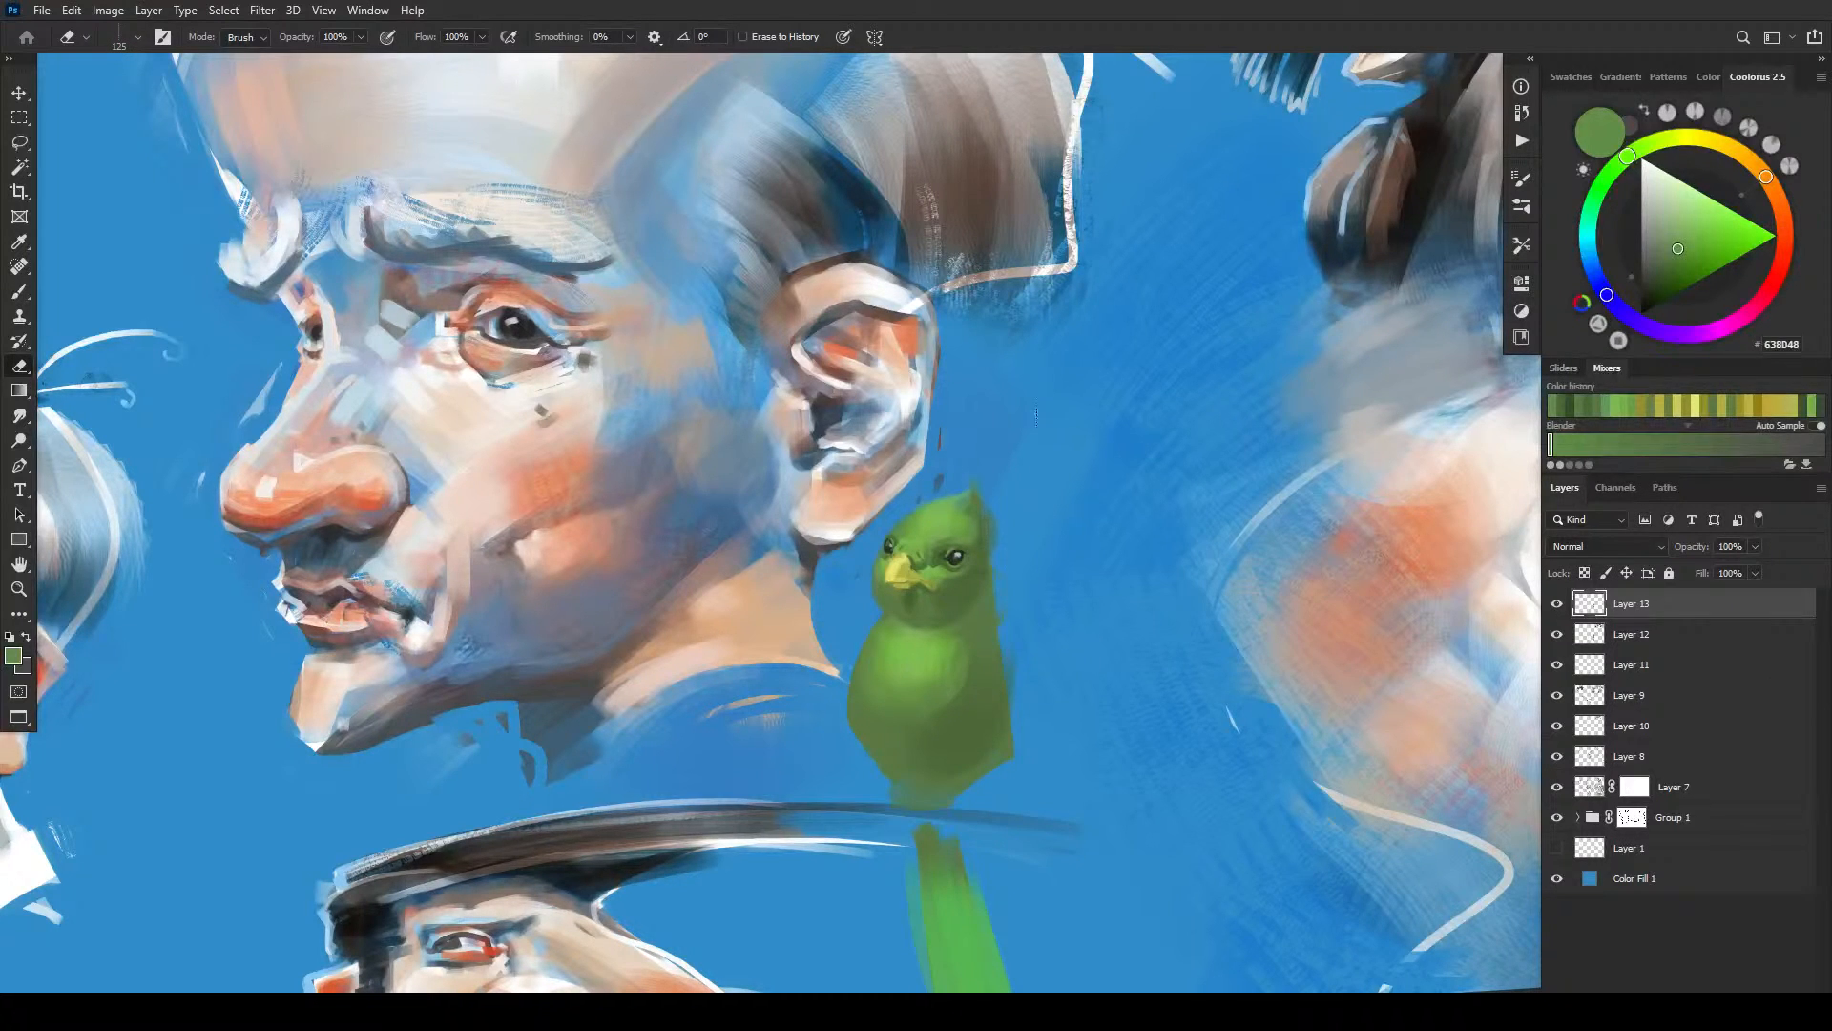
{"action": "left_click", "coordinate": [1678, 618], "text": "alt"}
{"action": "key", "text": "b"}
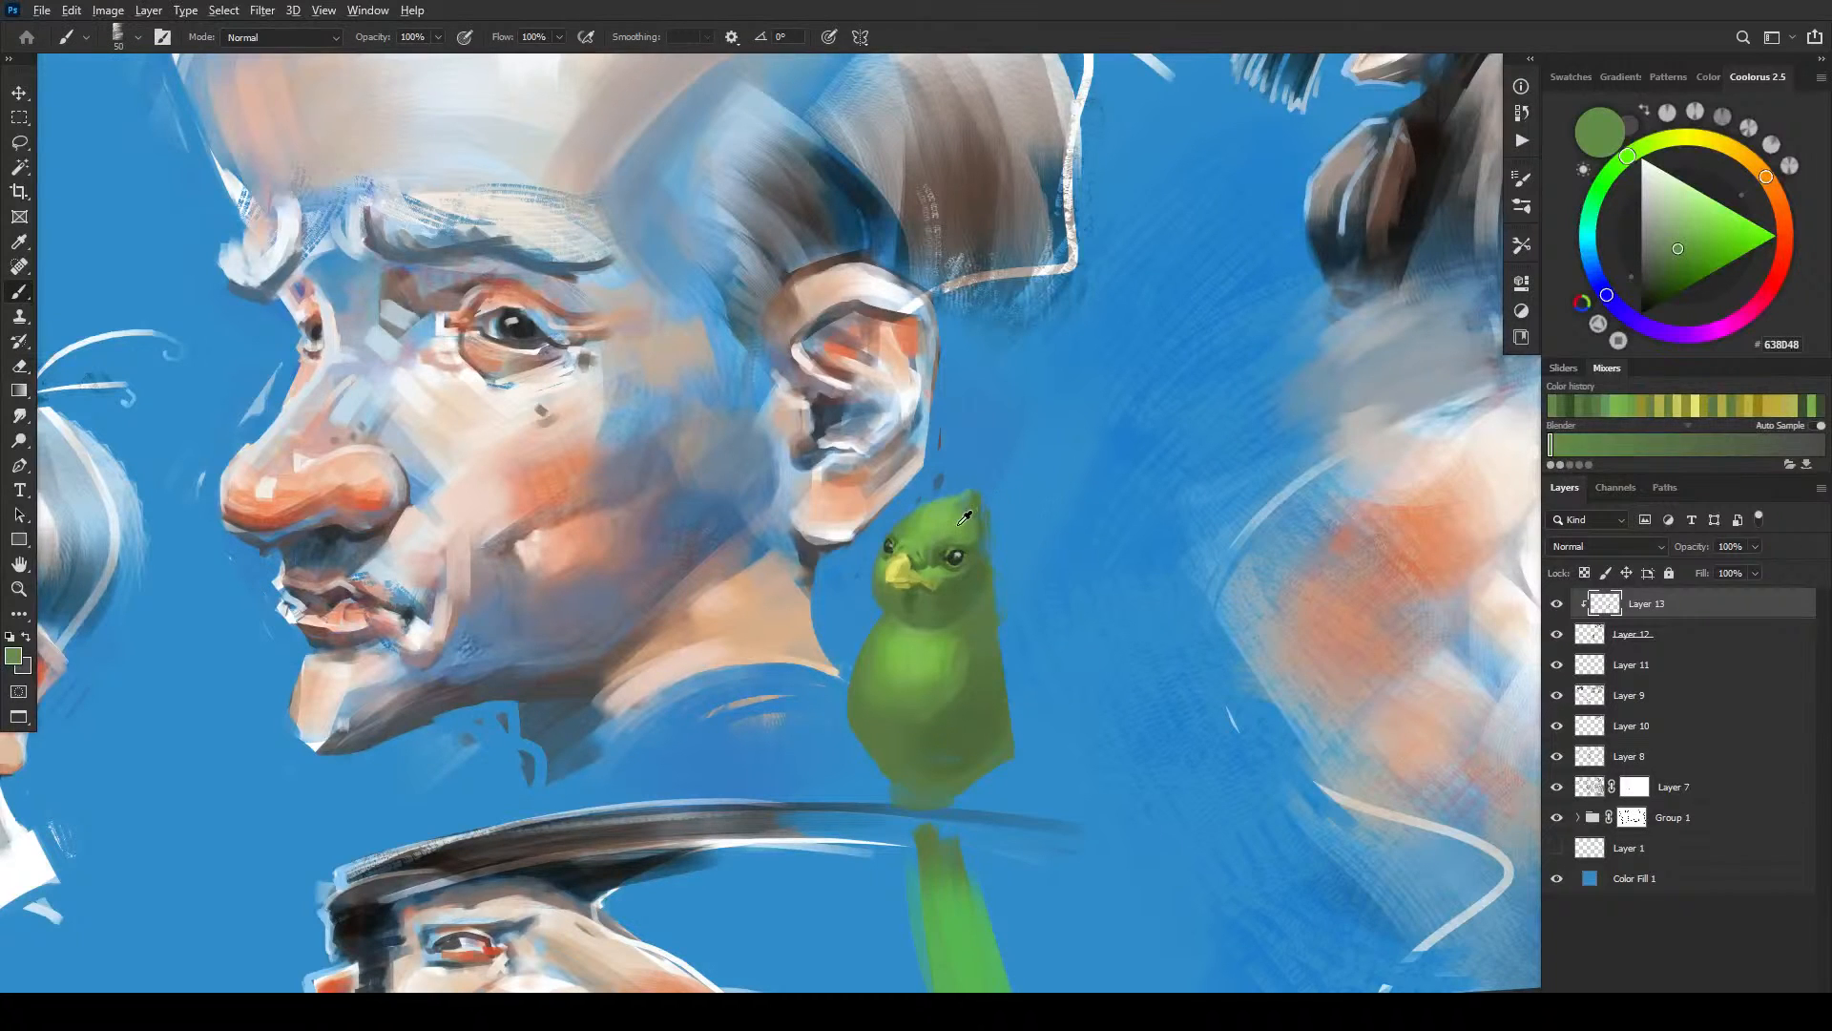
- Touch up the crest and the cheek below the eye with sampled greens 74AA49, 5A7843 and 486738
{"action": "left_click", "coordinate": [961, 516], "text": "alt"}
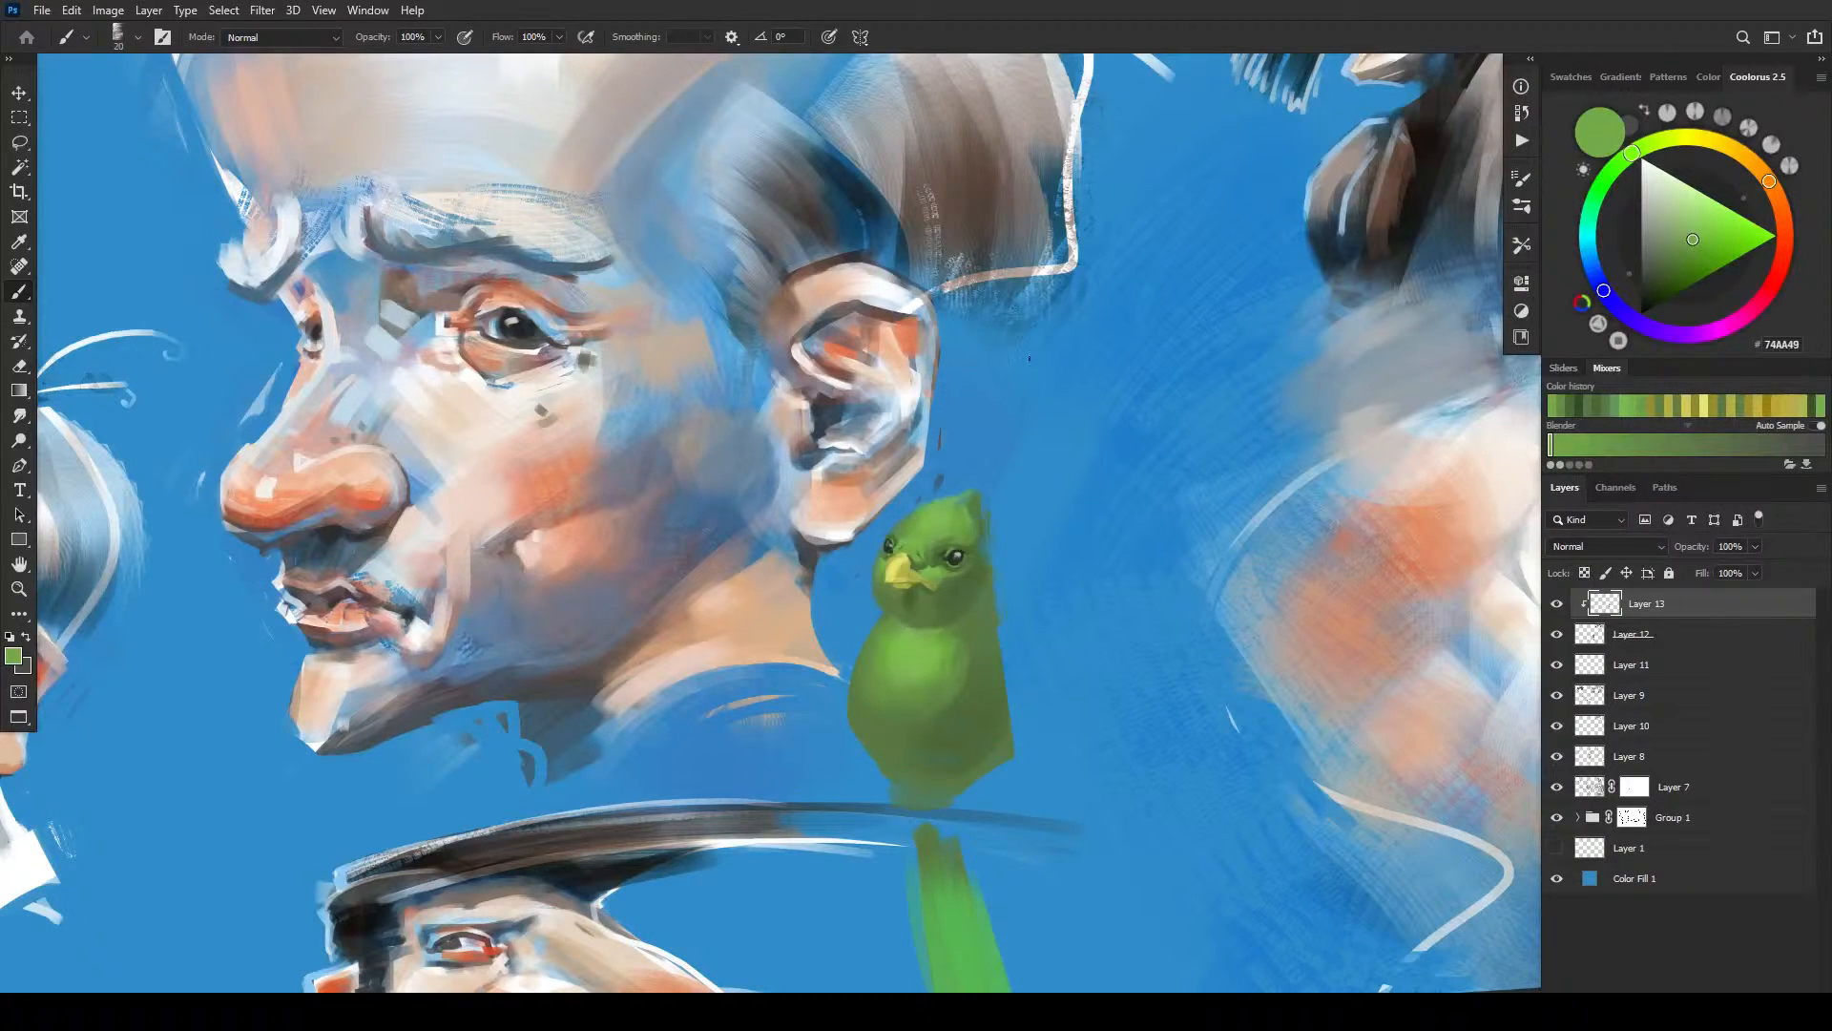
{"action": "left_click", "coordinate": [933, 597], "text": "alt"}
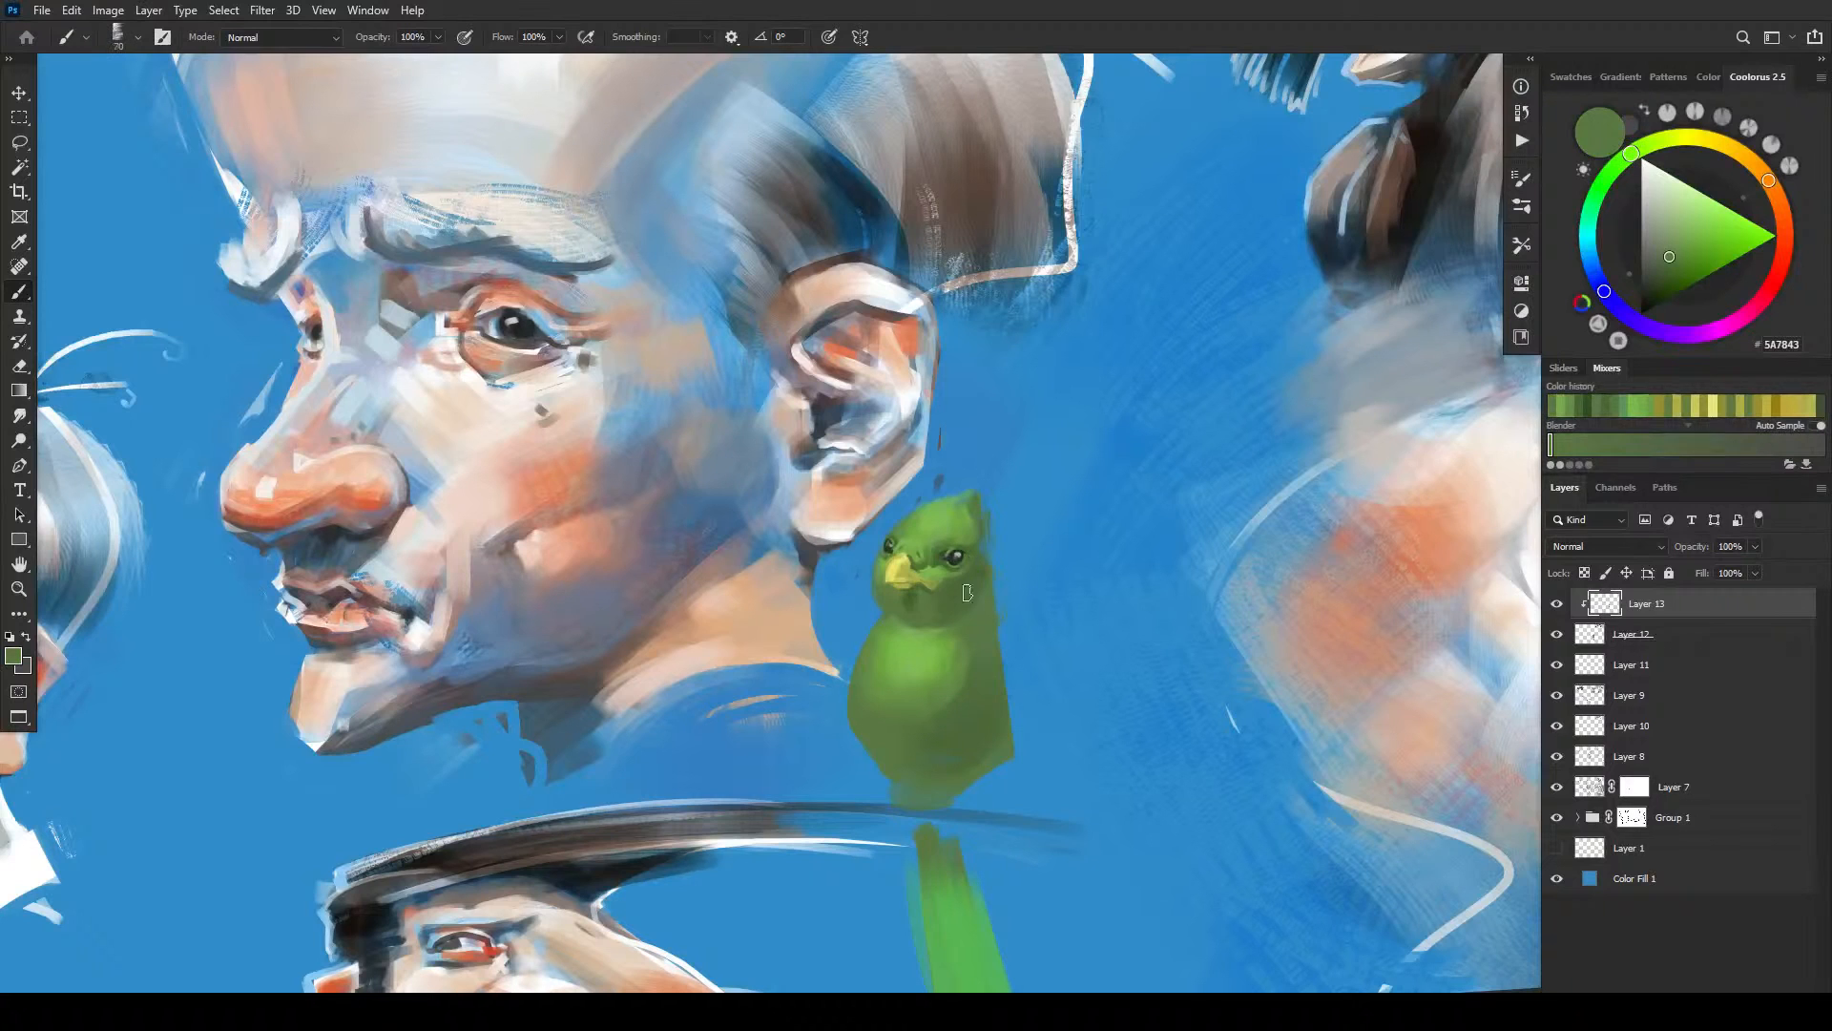
{"action": "left_click", "coordinate": [948, 605], "text": "alt"}
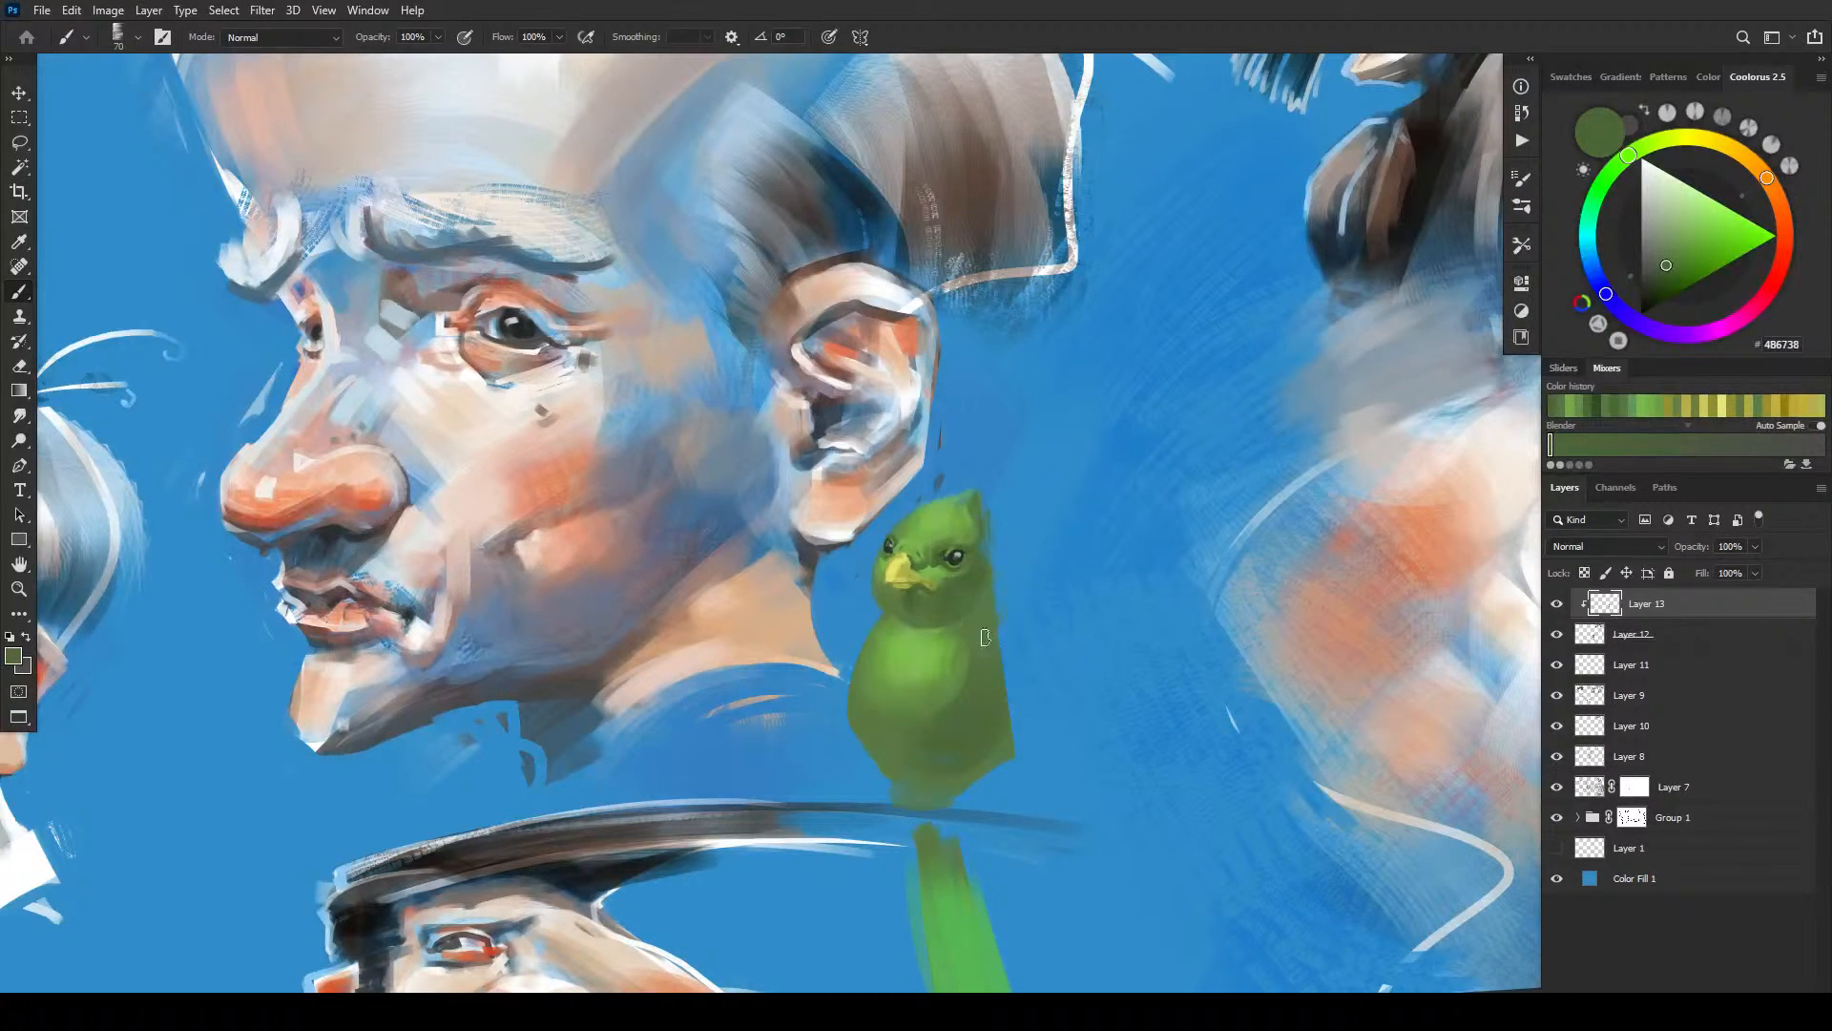
- Darken the parrot's flank beside the belly with a larger brush and rework the lower belly with sampled green 688444
{"action": "key", "text": "bracketright"}
{"action": "key", "text": "bracketright"}
{"action": "mouse_move", "coordinate": [977, 652]}
{"action": "left_mouse_down"}
{"action": "mouse_move", "coordinate": [924, 724]}
{"action": "mouse_move", "coordinate": [960, 685]}
{"action": "left_mouse_up"}
{"action": "left_click", "coordinate": [935, 689], "text": "alt"}
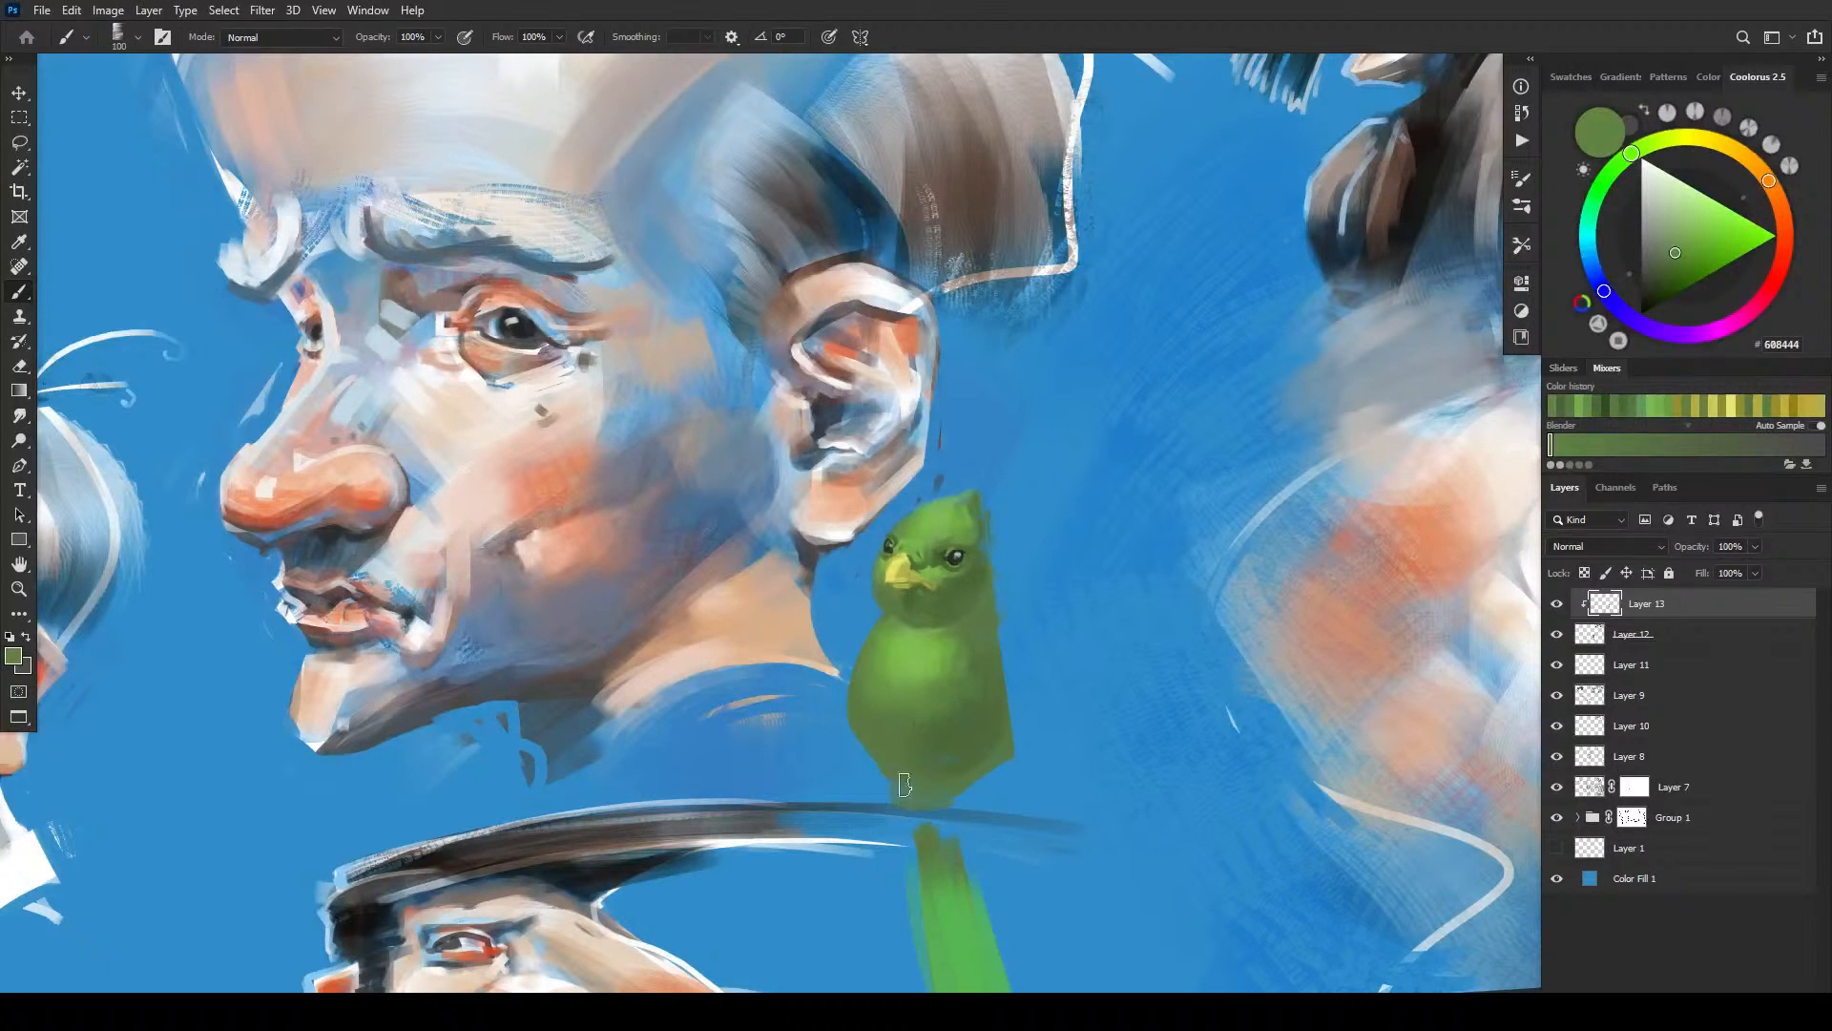
- Paint a soft shadow between the belly and the folded wing with dark greens 3A4E2C and 2A4A14
{"action": "left_click", "coordinate": [949, 714], "text": "alt"}
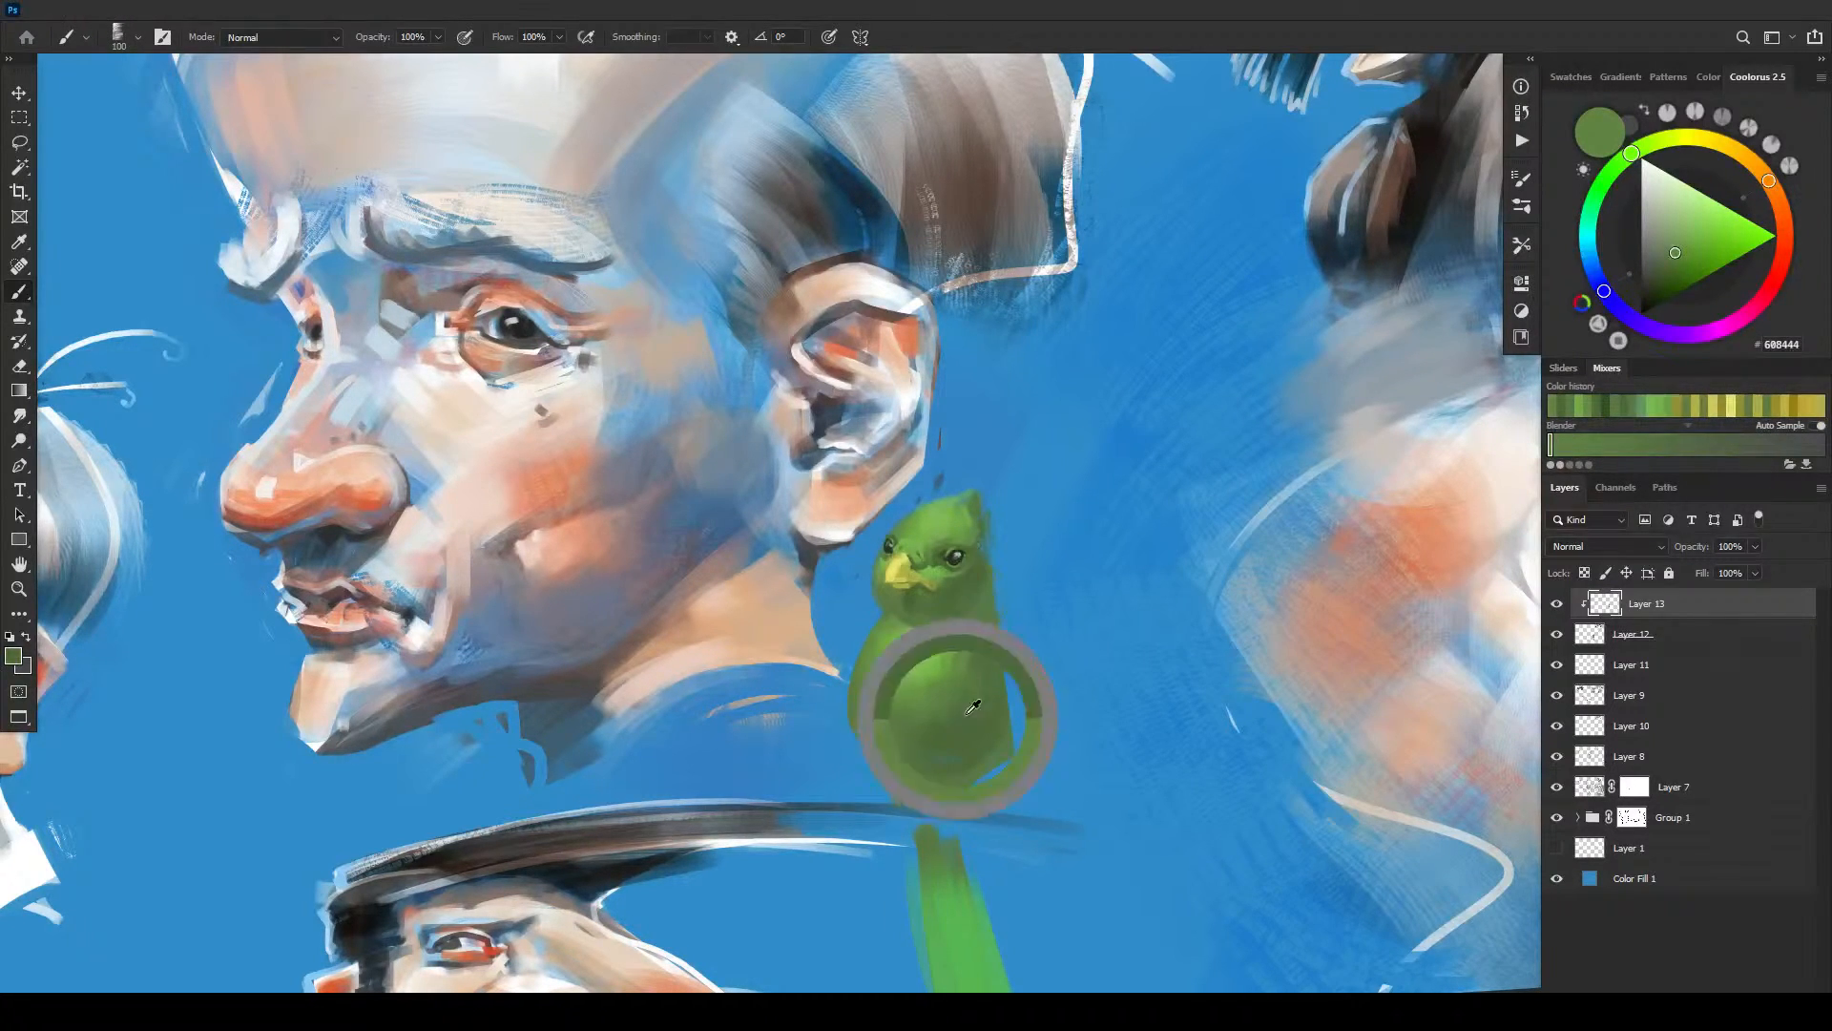
{"action": "left_click", "coordinate": [1660, 277]}
{"action": "key", "text": "bracketright"}
{"action": "key", "text": "bracketright"}
{"action": "key", "text": "bracketright"}
{"action": "left_click_drag", "start_coordinate": [948, 728], "coordinate": [979, 693]}
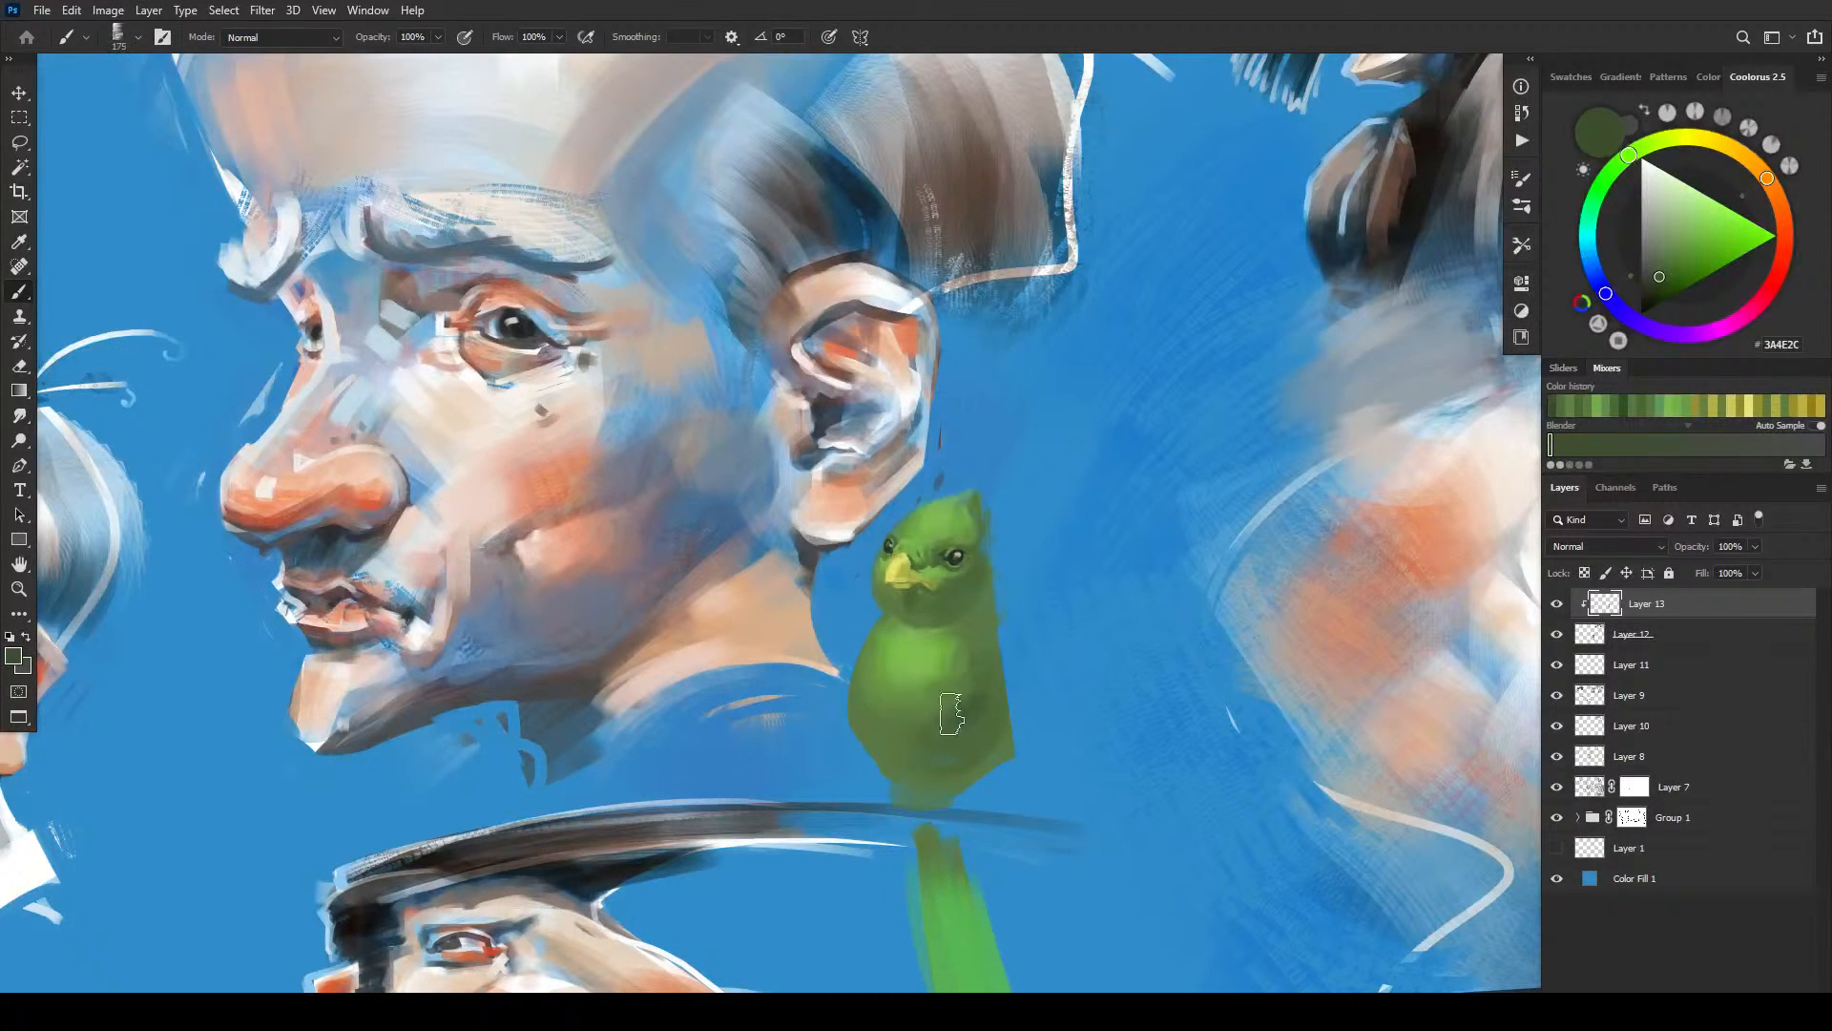
{"action": "left_click", "coordinate": [1670, 284]}
{"action": "mouse_move", "coordinate": [954, 687]}
{"action": "left_mouse_down"}
{"action": "mouse_move", "coordinate": [940, 730]}
{"action": "mouse_move", "coordinate": [985, 697]}
{"action": "left_mouse_up"}
- Deepen the shadows at the back of the parrot's head and crest with dark green 2A4A14
{"action": "key", "text": "bracketleft"}
{"action": "key", "text": "bracketleft"}
{"action": "key", "text": "bracketleft"}
{"action": "key", "text": "bracketleft"}
{"action": "key", "text": "bracketleft"}
{"action": "key", "text": "bracketleft"}
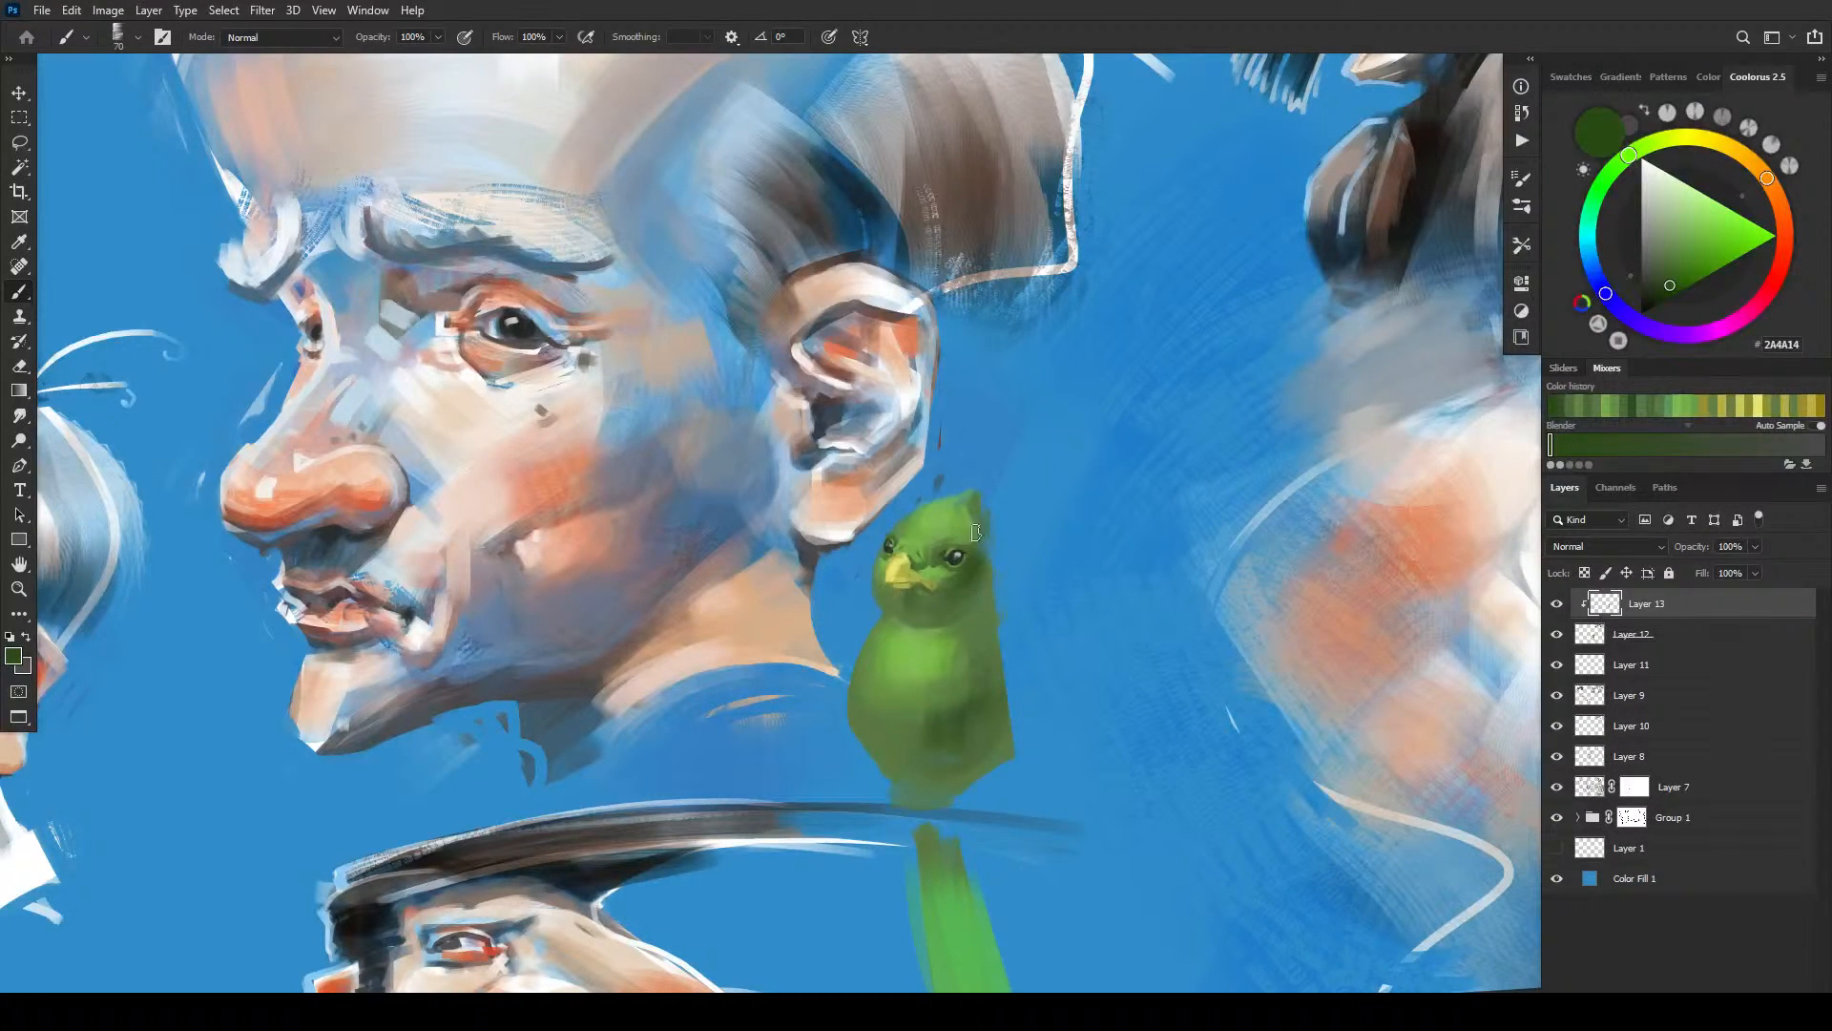
{"action": "key", "text": "bracketright"}
{"action": "key", "text": "bracketright"}
{"action": "key", "text": "bracketright"}
{"action": "key", "text": "bracketright"}
- Smudge the shading from the neck up into the crest and down along the belly and wing
{"action": "key", "text": "r"}
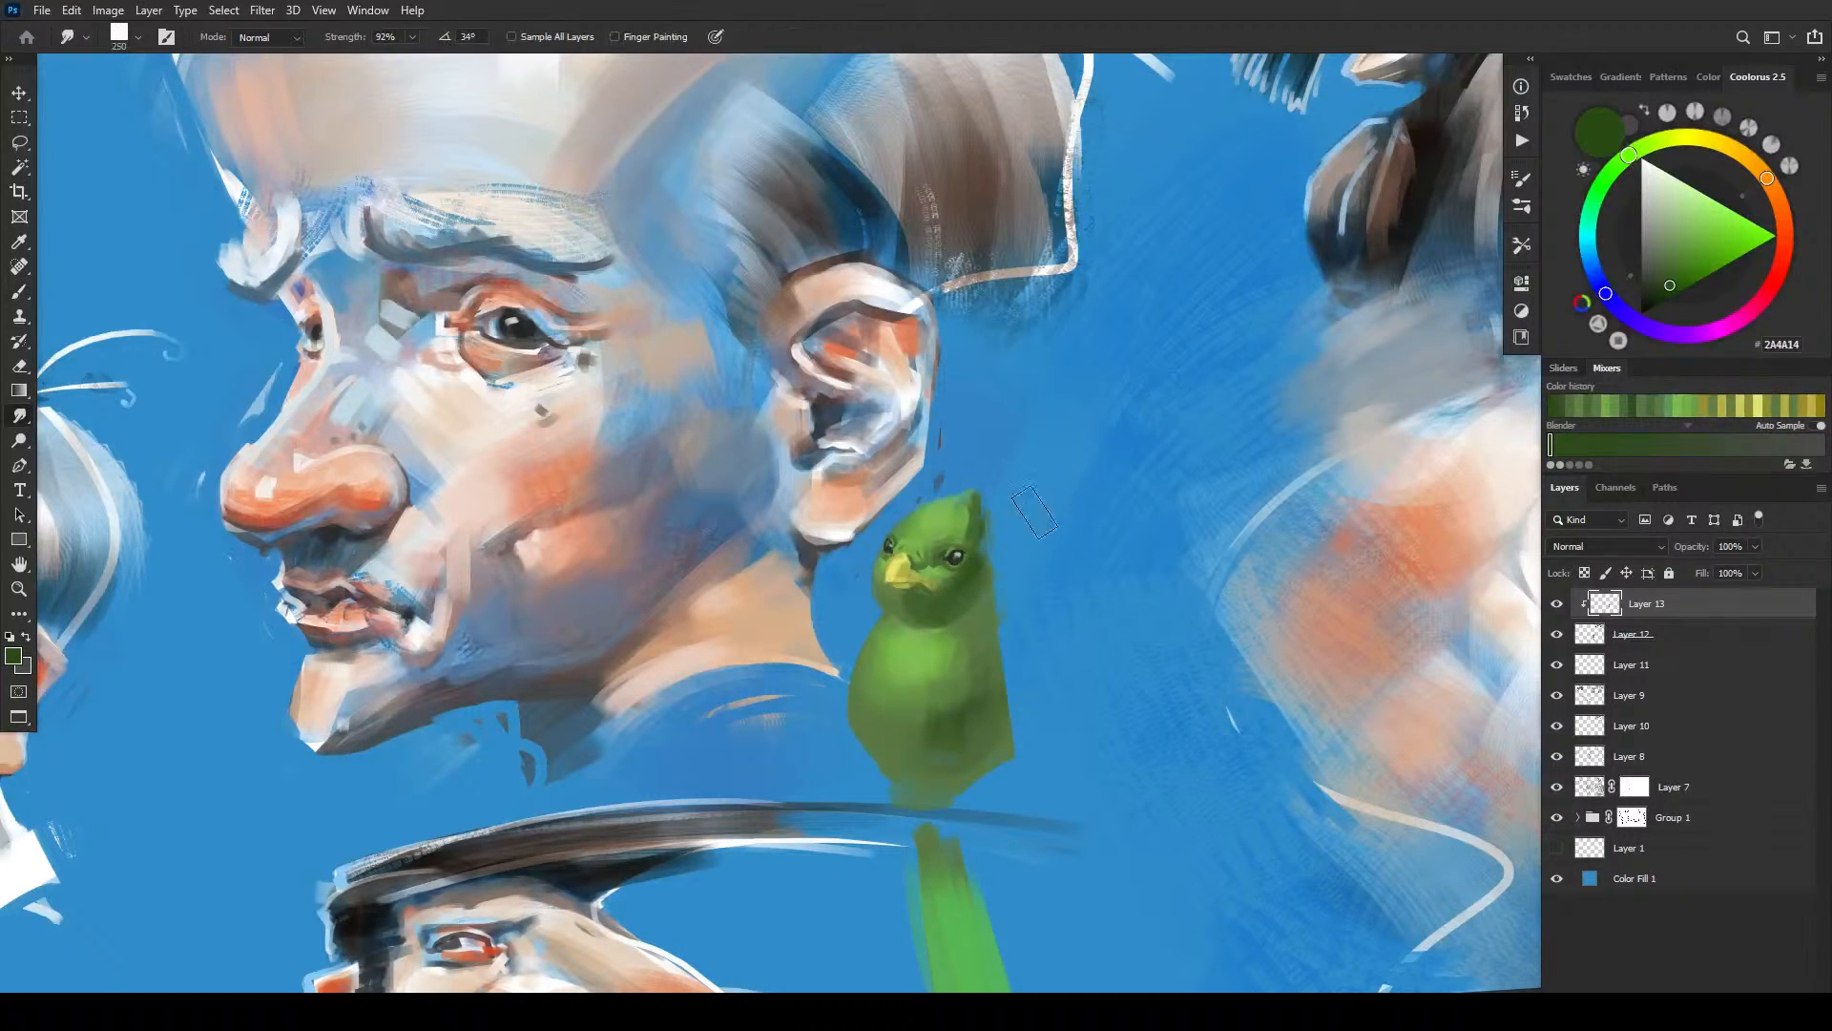
{"action": "mouse_move", "coordinate": [929, 616]}
{"action": "left_mouse_down"}
{"action": "mouse_move", "coordinate": [973, 591]}
{"action": "mouse_move", "coordinate": [934, 610]}
{"action": "mouse_move", "coordinate": [981, 588]}
{"action": "mouse_move", "coordinate": [994, 519]}
{"action": "mouse_move", "coordinate": [983, 588]}
{"action": "mouse_move", "coordinate": [990, 497]}
{"action": "mouse_move", "coordinate": [999, 514]}
{"action": "mouse_move", "coordinate": [965, 485]}
{"action": "mouse_move", "coordinate": [1037, 454]}
{"action": "mouse_move", "coordinate": [994, 604]}
{"action": "mouse_move", "coordinate": [974, 467]}
{"action": "mouse_move", "coordinate": [1036, 531]}
{"action": "mouse_move", "coordinate": [970, 519]}
{"action": "mouse_move", "coordinate": [1027, 493]}
{"action": "mouse_move", "coordinate": [982, 497]}
{"action": "left_mouse_up"}
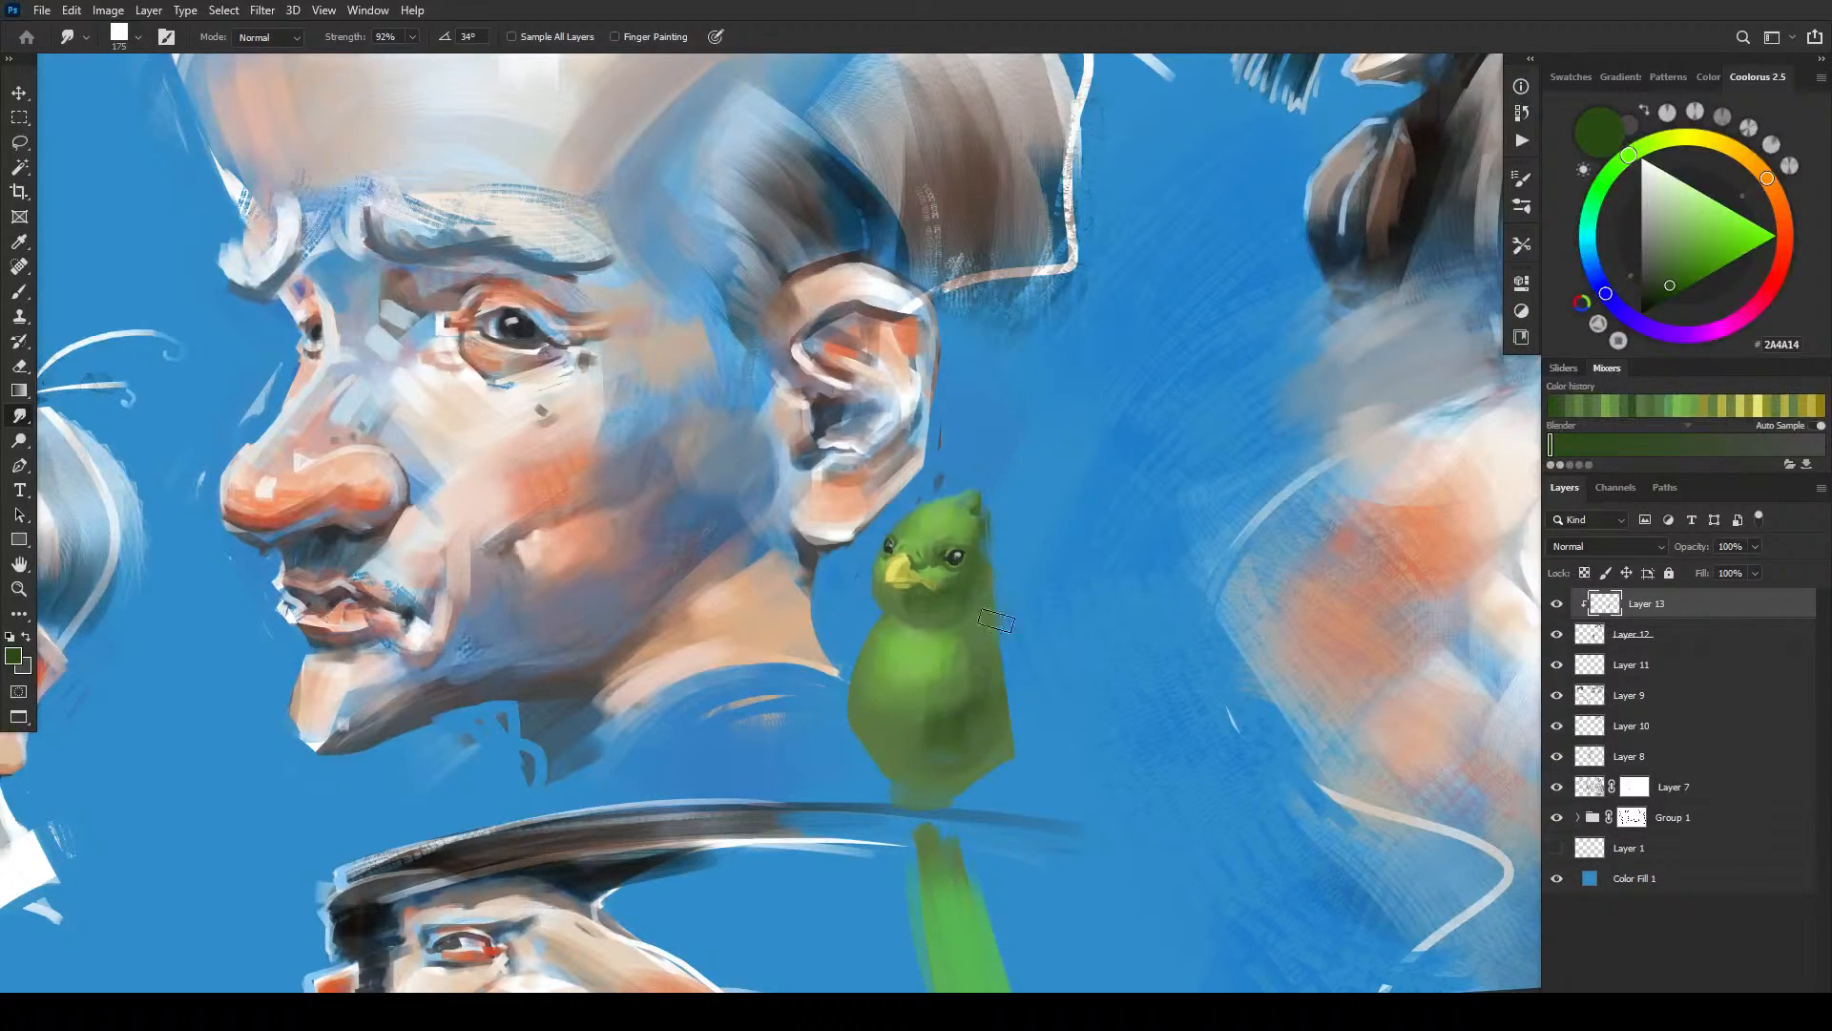
{"action": "mouse_move", "coordinate": [971, 597]}
{"action": "left_mouse_down"}
{"action": "mouse_move", "coordinate": [912, 612]}
{"action": "mouse_move", "coordinate": [938, 616]}
{"action": "mouse_move", "coordinate": [916, 592]}
{"action": "mouse_move", "coordinate": [935, 610]}
{"action": "mouse_move", "coordinate": [949, 590]}
{"action": "mouse_move", "coordinate": [920, 616]}
{"action": "mouse_move", "coordinate": [950, 616]}
{"action": "mouse_move", "coordinate": [932, 623]}
{"action": "mouse_move", "coordinate": [964, 628]}
{"action": "mouse_move", "coordinate": [990, 673]}
{"action": "mouse_move", "coordinate": [989, 629]}
{"action": "mouse_move", "coordinate": [958, 646]}
{"action": "mouse_move", "coordinate": [991, 684]}
{"action": "mouse_move", "coordinate": [992, 664]}
{"action": "mouse_move", "coordinate": [1003, 705]}
{"action": "mouse_move", "coordinate": [961, 730]}
{"action": "mouse_move", "coordinate": [974, 647]}
{"action": "mouse_move", "coordinate": [975, 697]}
{"action": "mouse_move", "coordinate": [991, 698]}
{"action": "mouse_move", "coordinate": [957, 653]}
{"action": "mouse_move", "coordinate": [918, 717]}
{"action": "mouse_move", "coordinate": [960, 684]}
{"action": "mouse_move", "coordinate": [888, 738]}
{"action": "mouse_move", "coordinate": [973, 779]}
{"action": "left_mouse_up"}
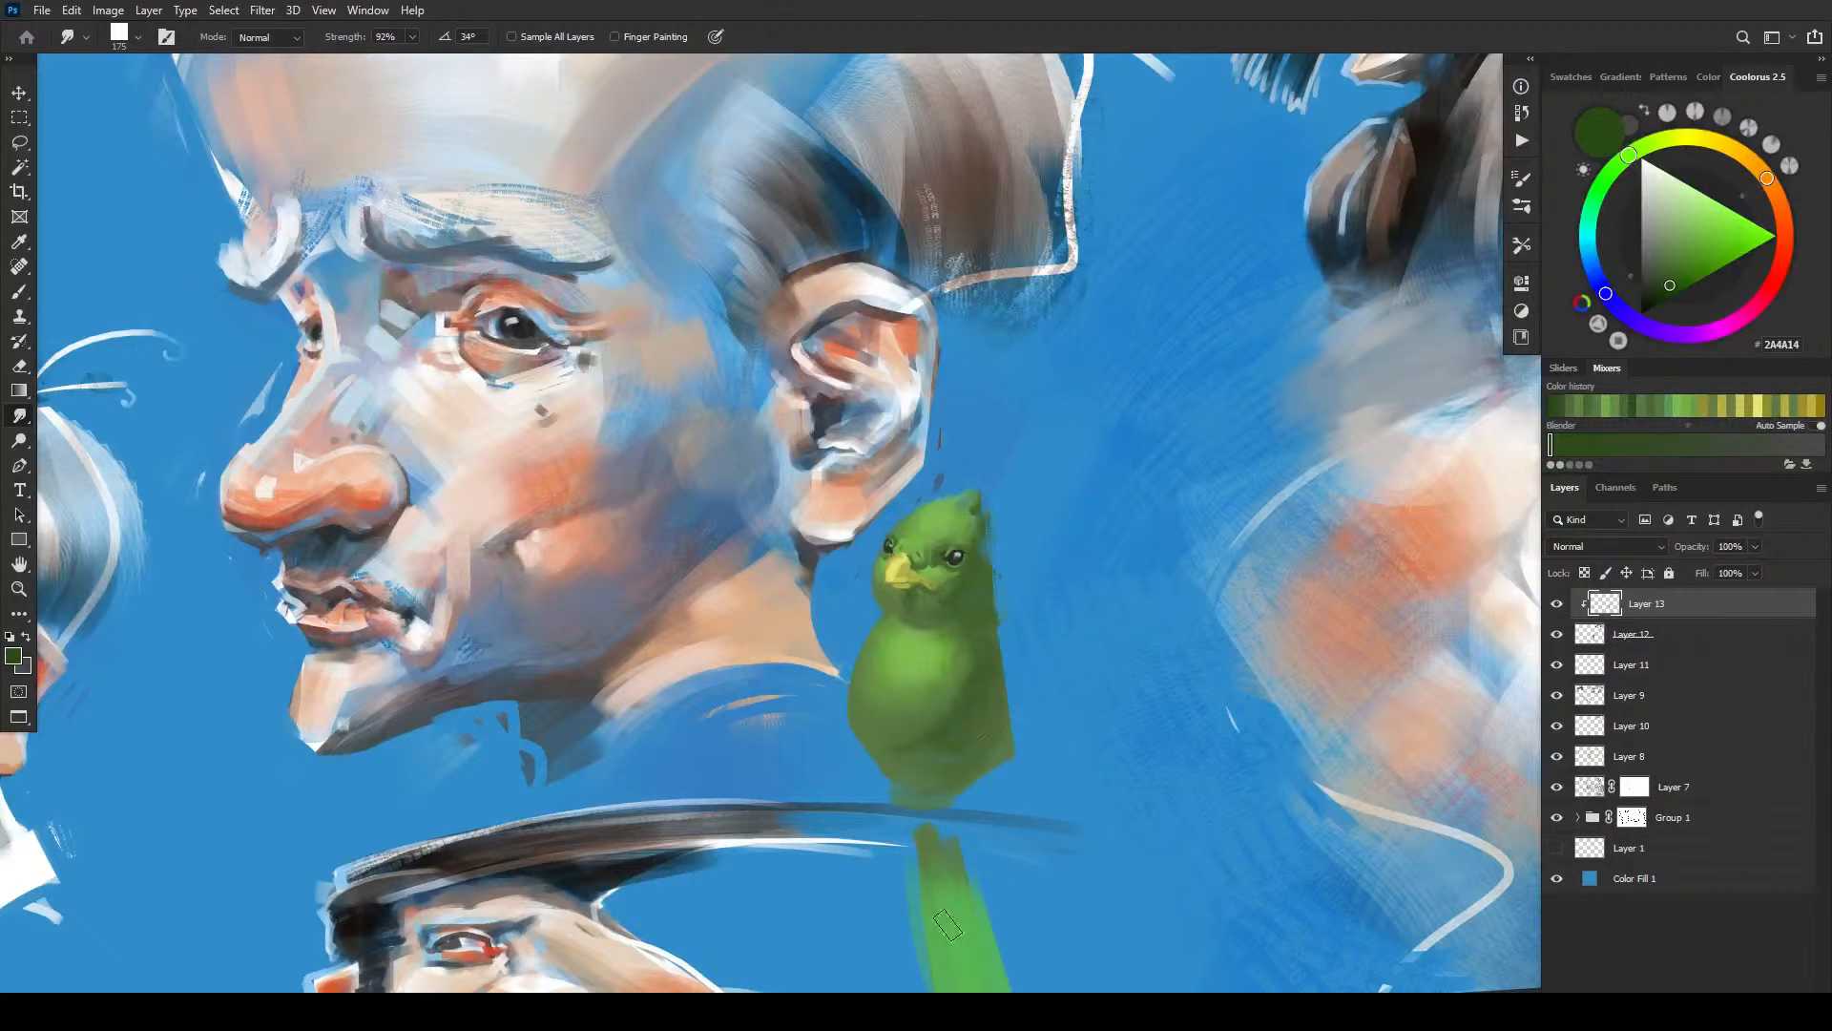
- Smudge the belly's outer edge and darken the upper end of the tail with dark green 2A4A14
{"action": "mouse_move", "coordinate": [950, 840]}
{"action": "left_mouse_down"}
{"action": "mouse_move", "coordinate": [970, 879]}
{"action": "mouse_move", "coordinate": [910, 825]}
{"action": "mouse_move", "coordinate": [964, 866]}
{"action": "left_mouse_up"}
{"action": "key", "text": "bracketleft"}
{"action": "key", "text": "bracketleft"}
{"action": "key", "text": "bracketleft"}
{"action": "left_click_drag", "start_coordinate": [849, 712], "coordinate": [869, 746]}
{"action": "key", "text": "b"}
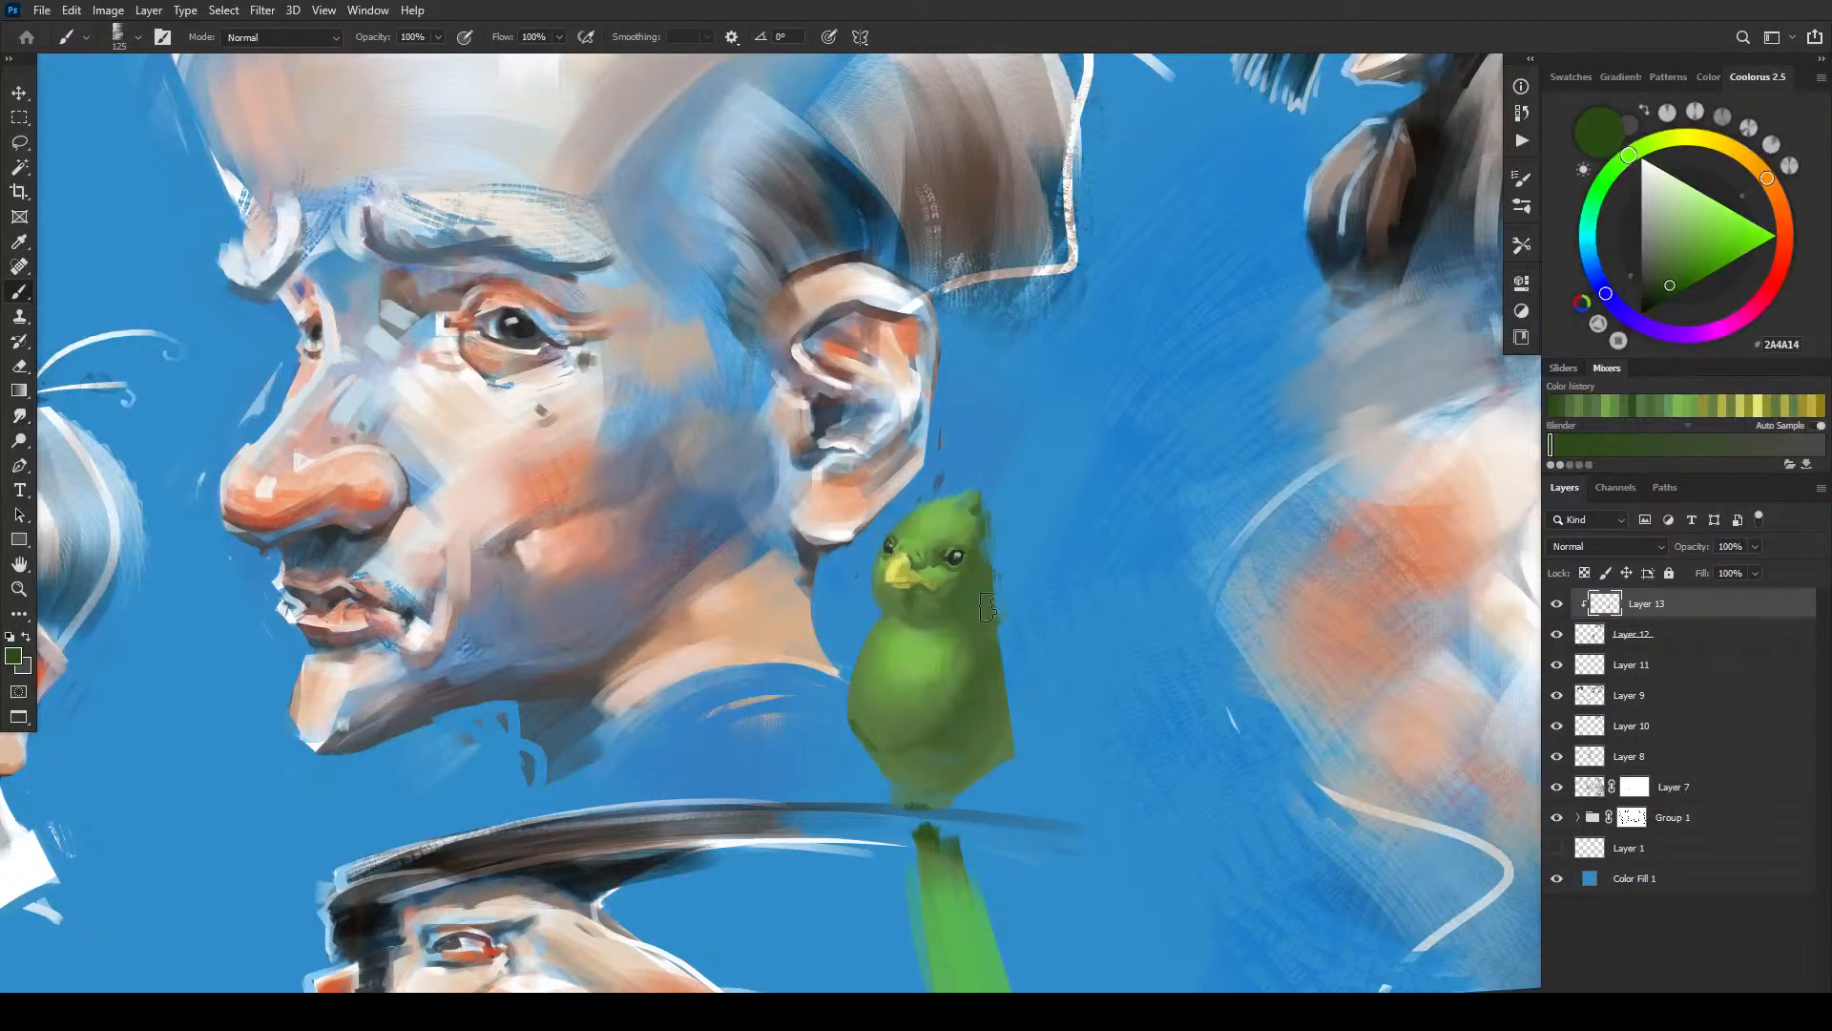
- Add a brown 87542D accent to the parrot's beak with a smaller brush
{"action": "left_click", "coordinate": [920, 565], "text": "alt"}
{"action": "left_click", "coordinate": [1689, 258]}
{"action": "left_click", "coordinate": [1778, 199]}
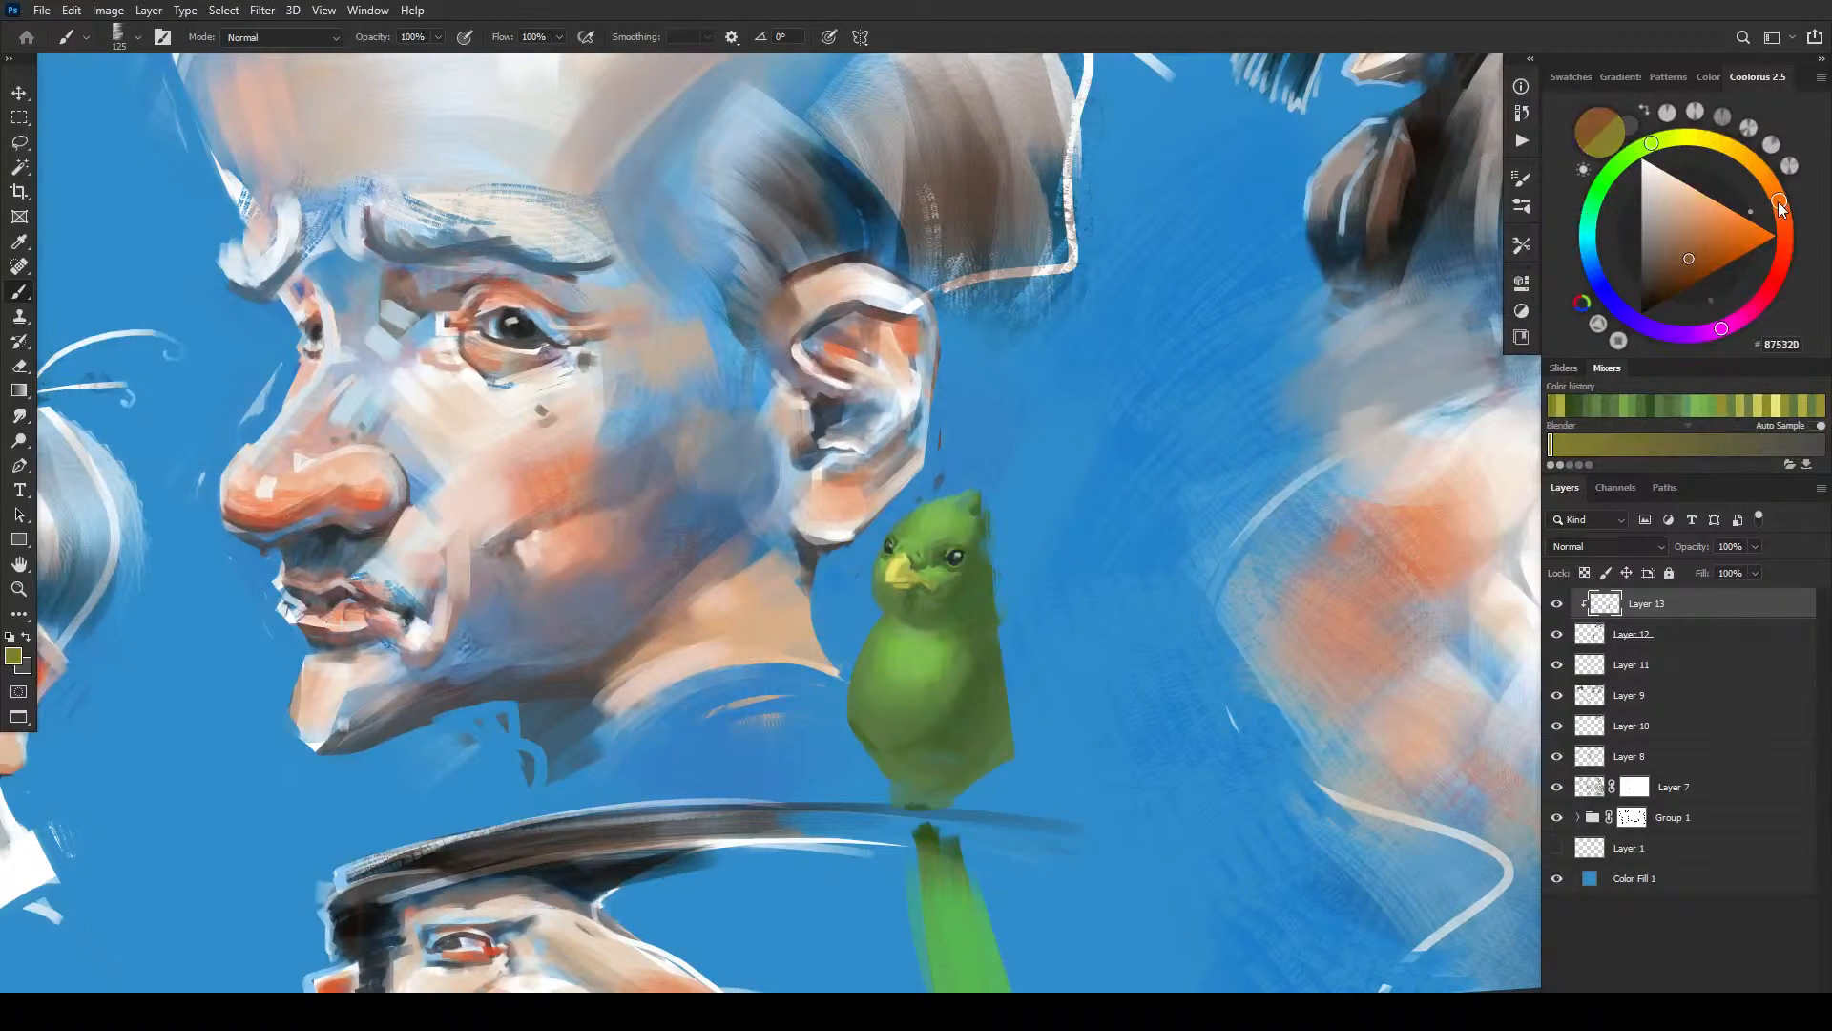
{"action": "key", "text": "bracketleft"}
{"action": "key", "text": "bracketleft"}
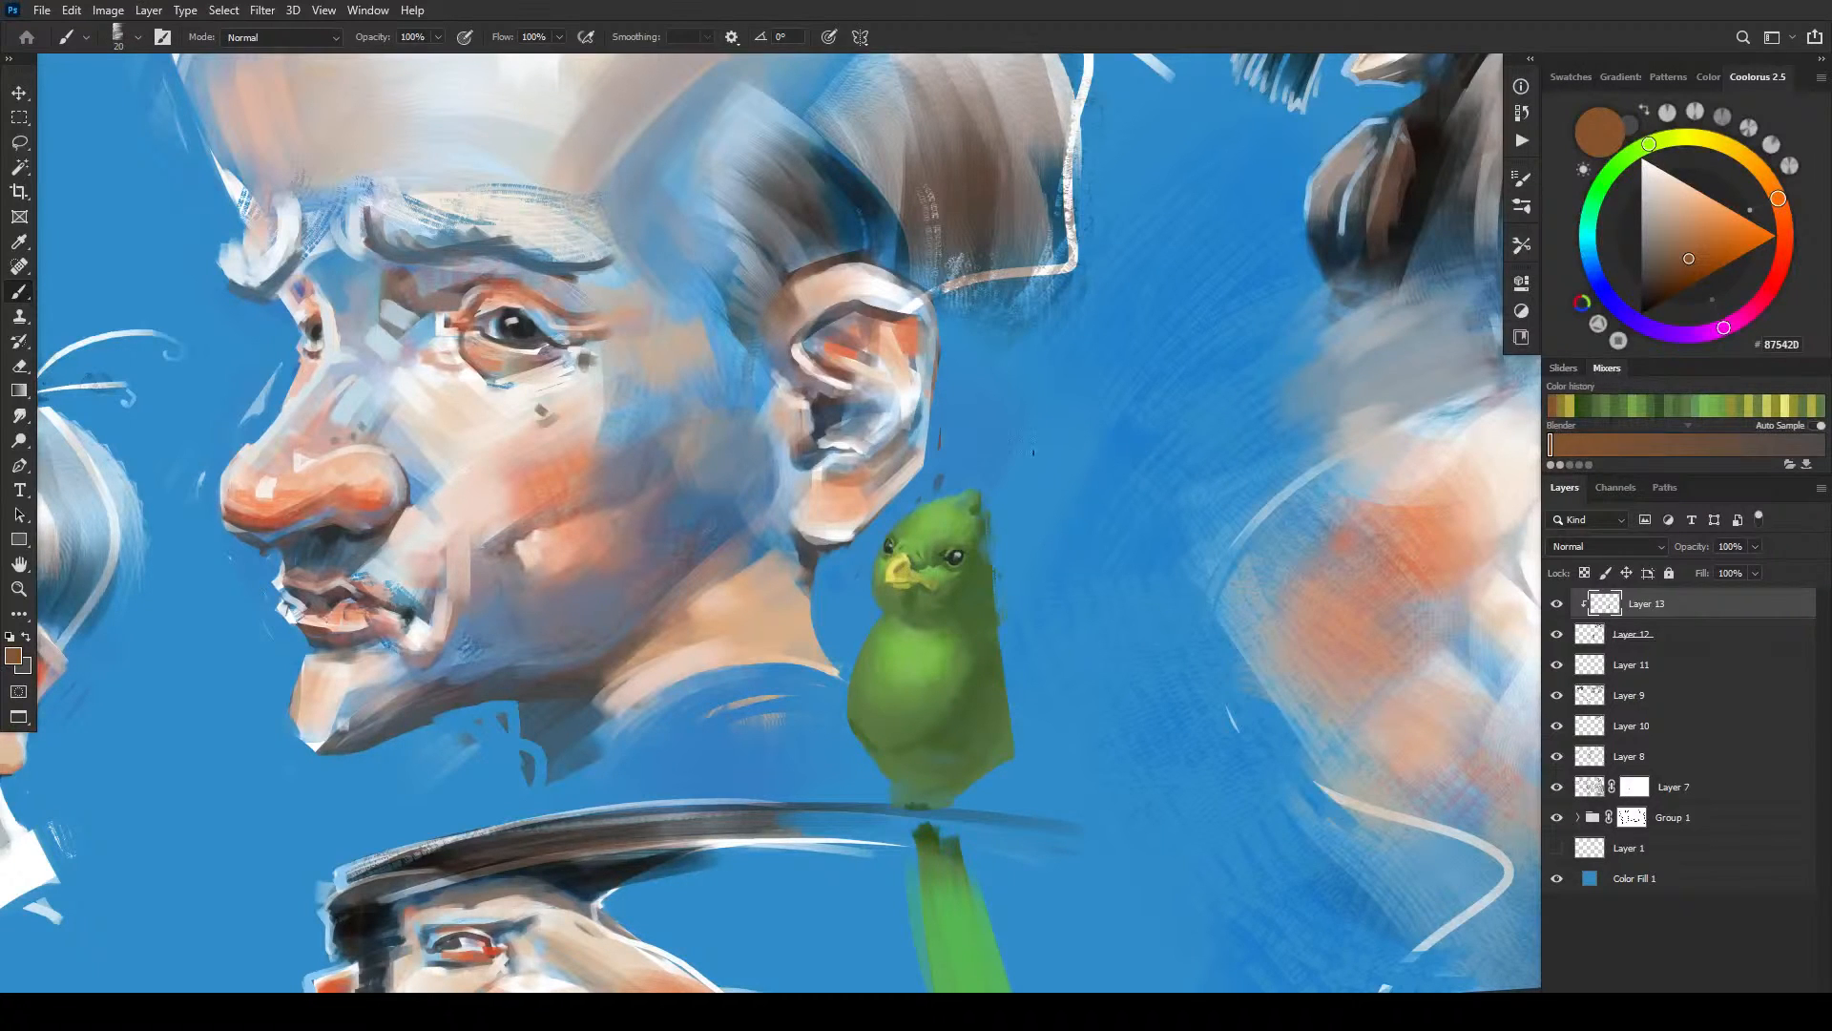
- Warm up the side of the beak with orange tones C67D45, F7B888 and golden yellow FFCA58
{"action": "left_click", "coordinate": [1710, 232]}
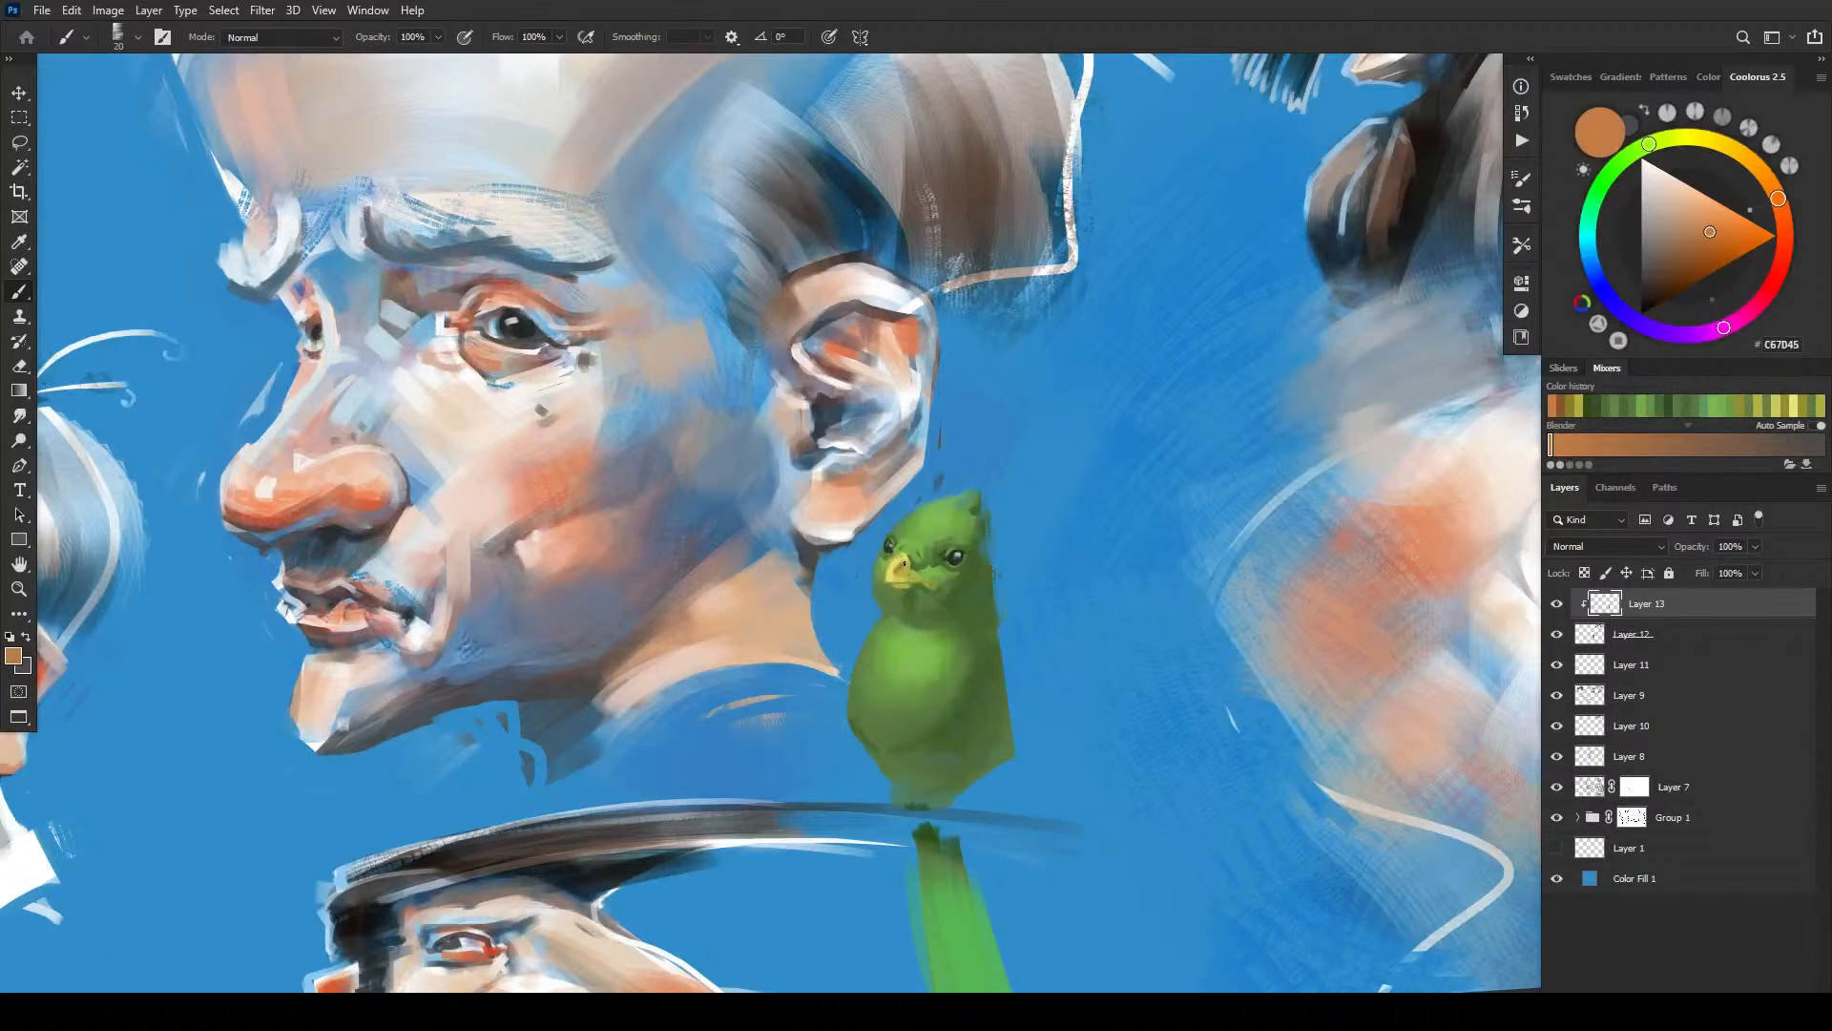
{"action": "left_click", "coordinate": [1700, 198]}
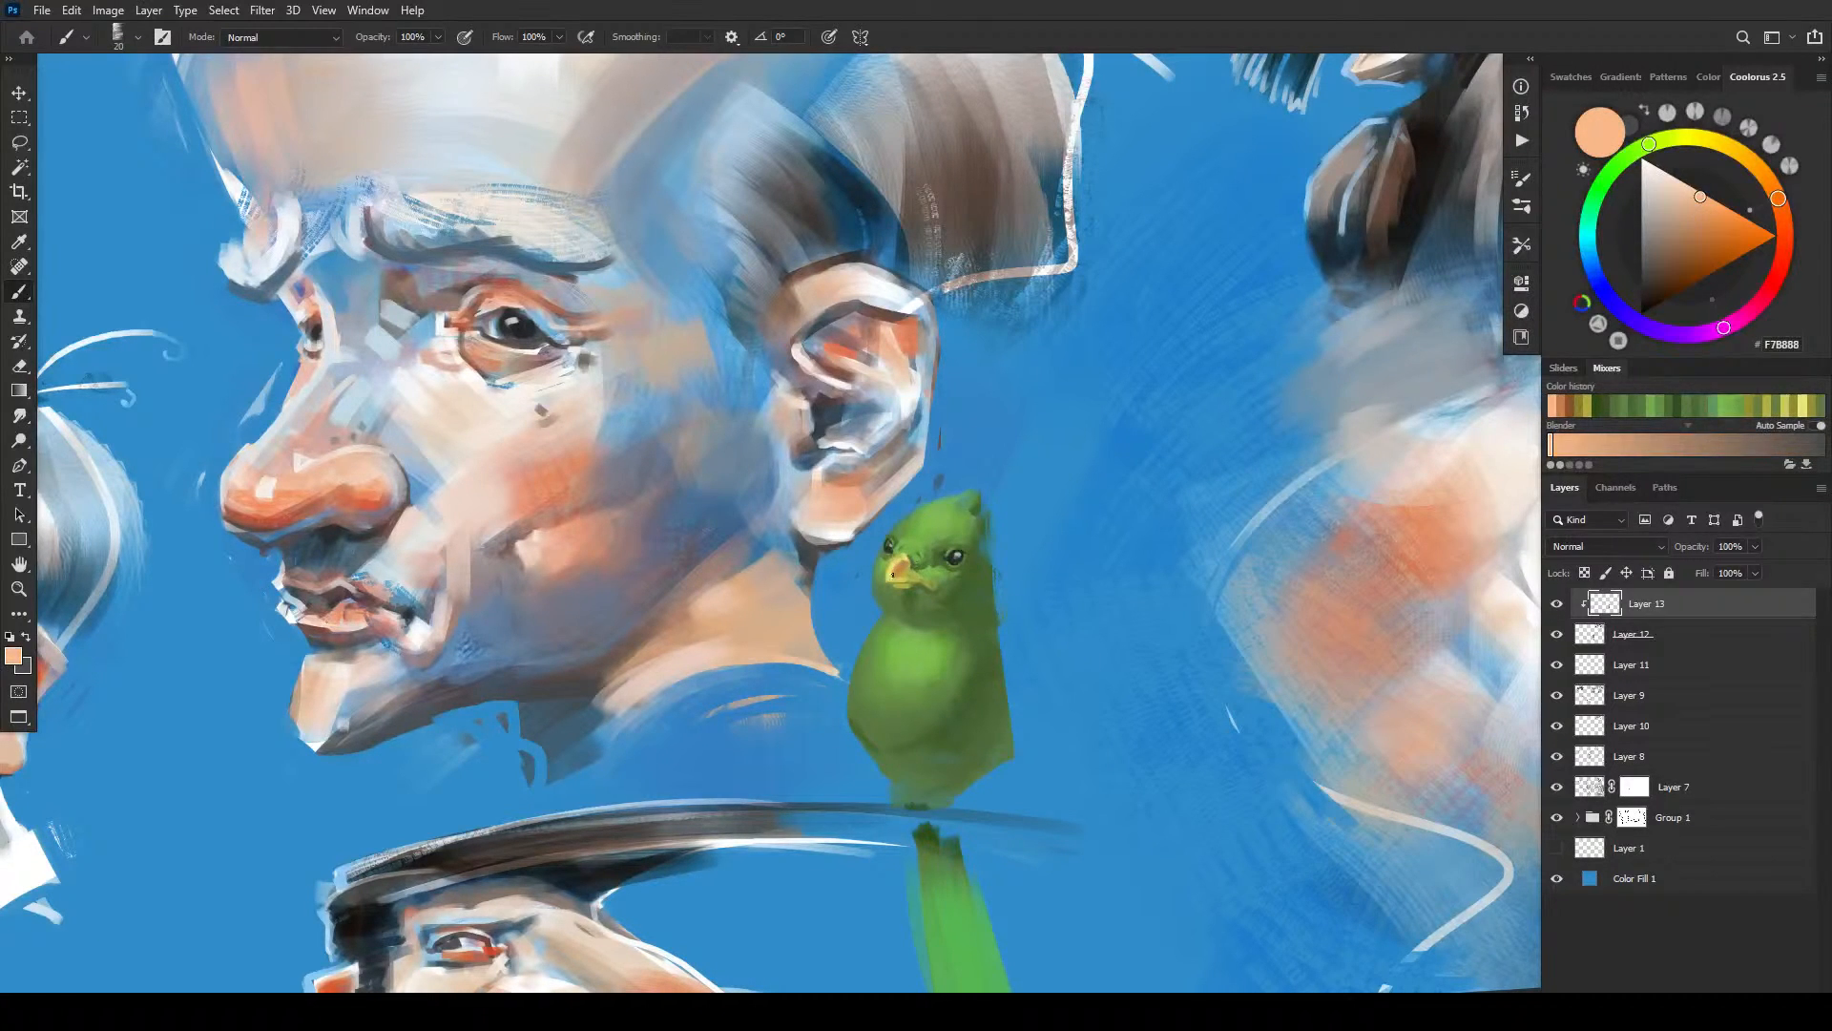
{"action": "left_click", "coordinate": [1760, 166]}
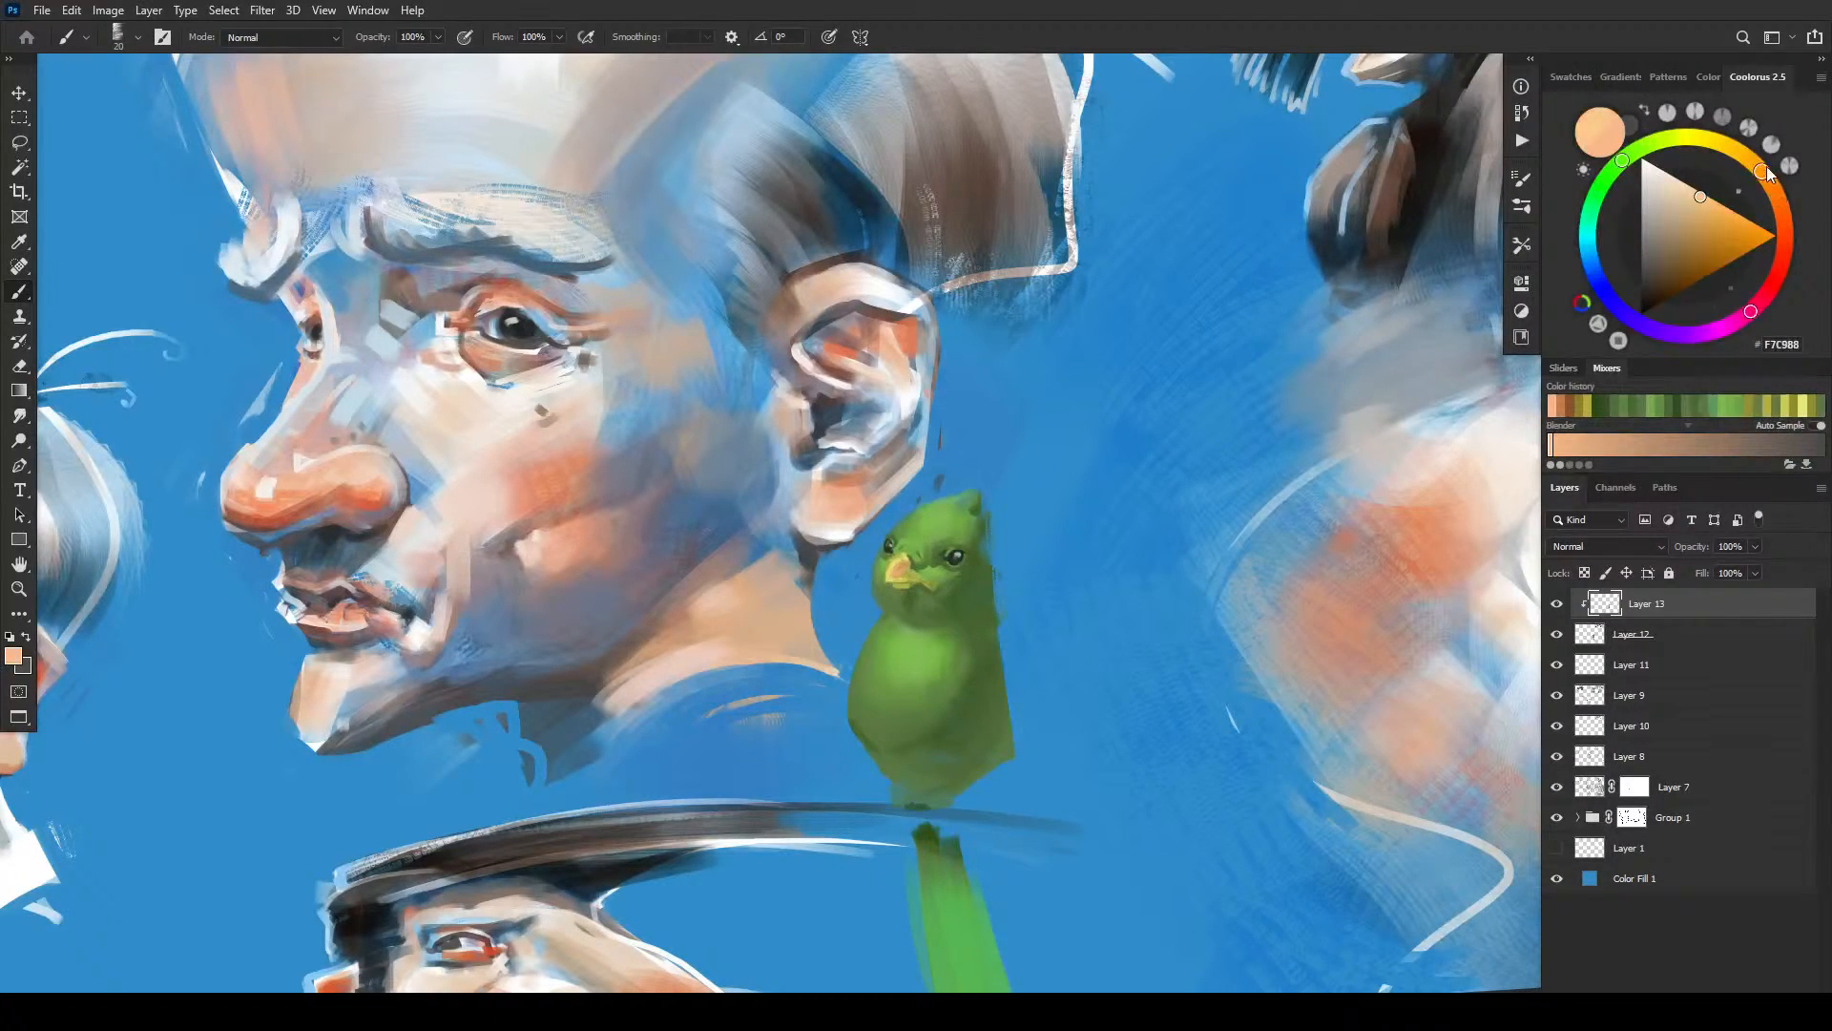
{"action": "left_click", "coordinate": [1729, 208]}
{"action": "left_click", "coordinate": [1750, 156]}
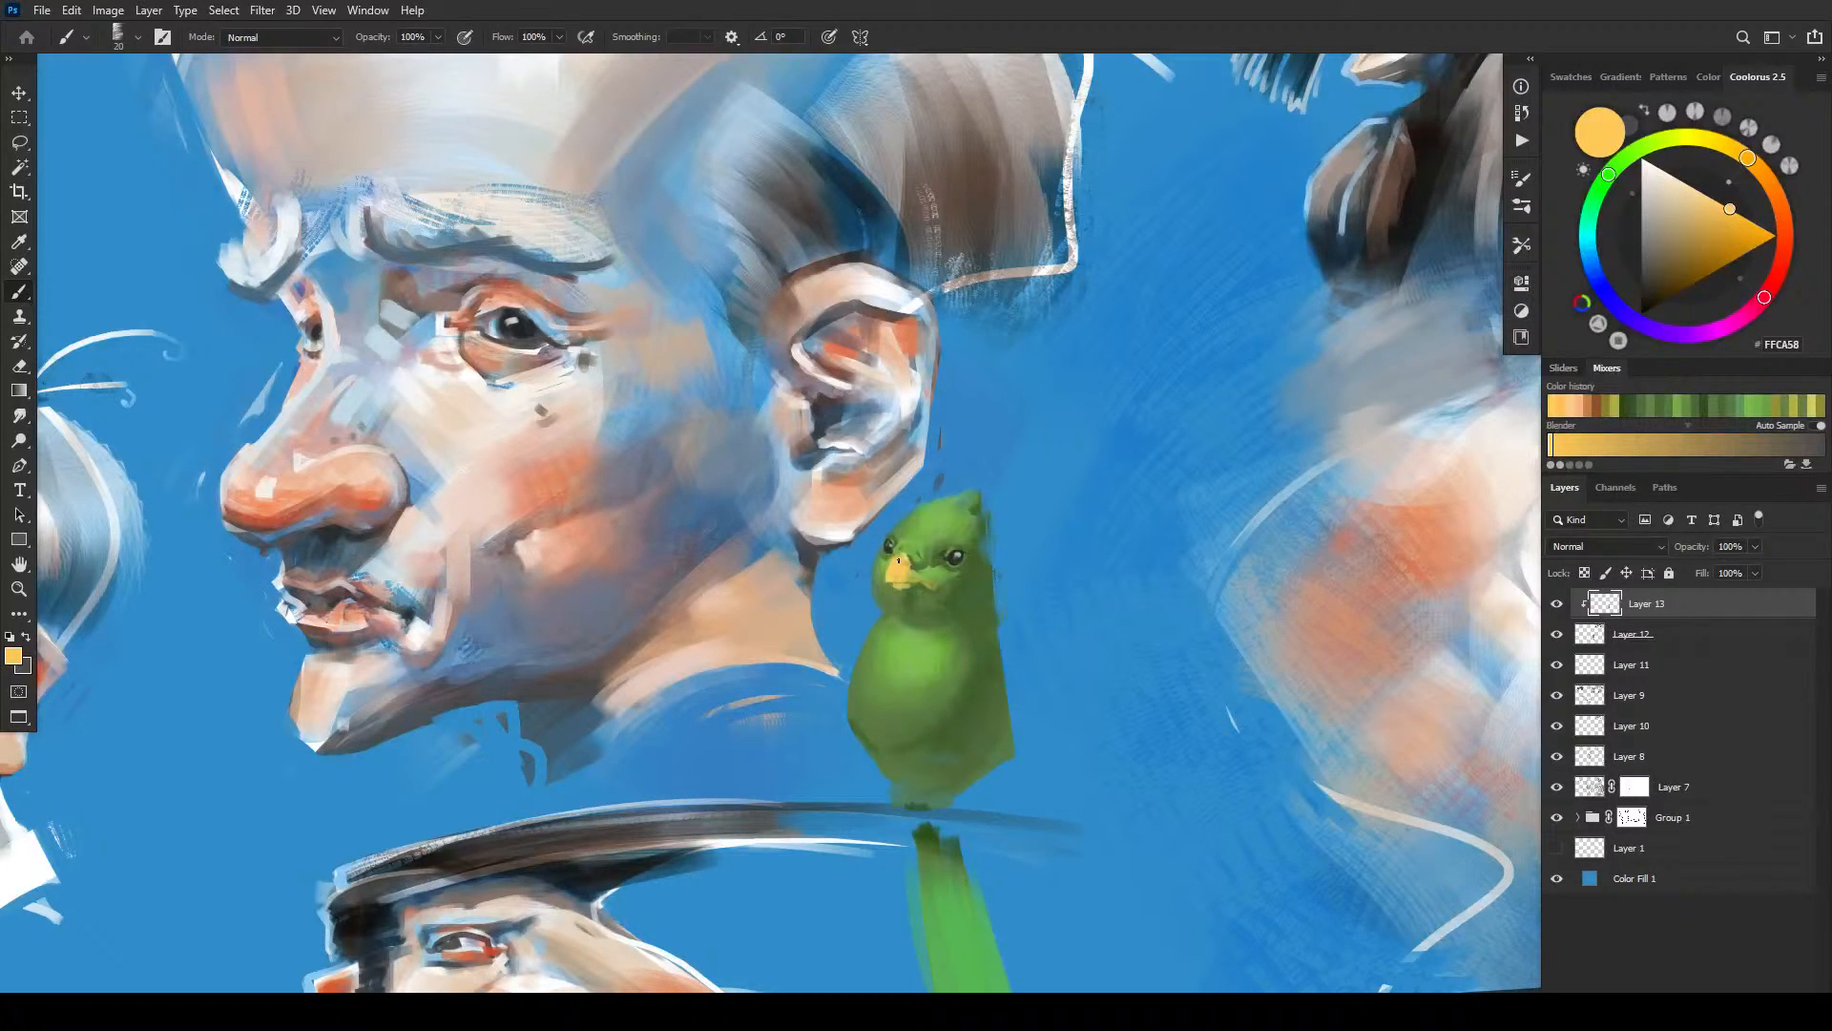
- Highlight the beak's ridge and base with pale yellows DCE271 and EFED99
{"action": "left_click", "coordinate": [905, 555], "text": "alt"}
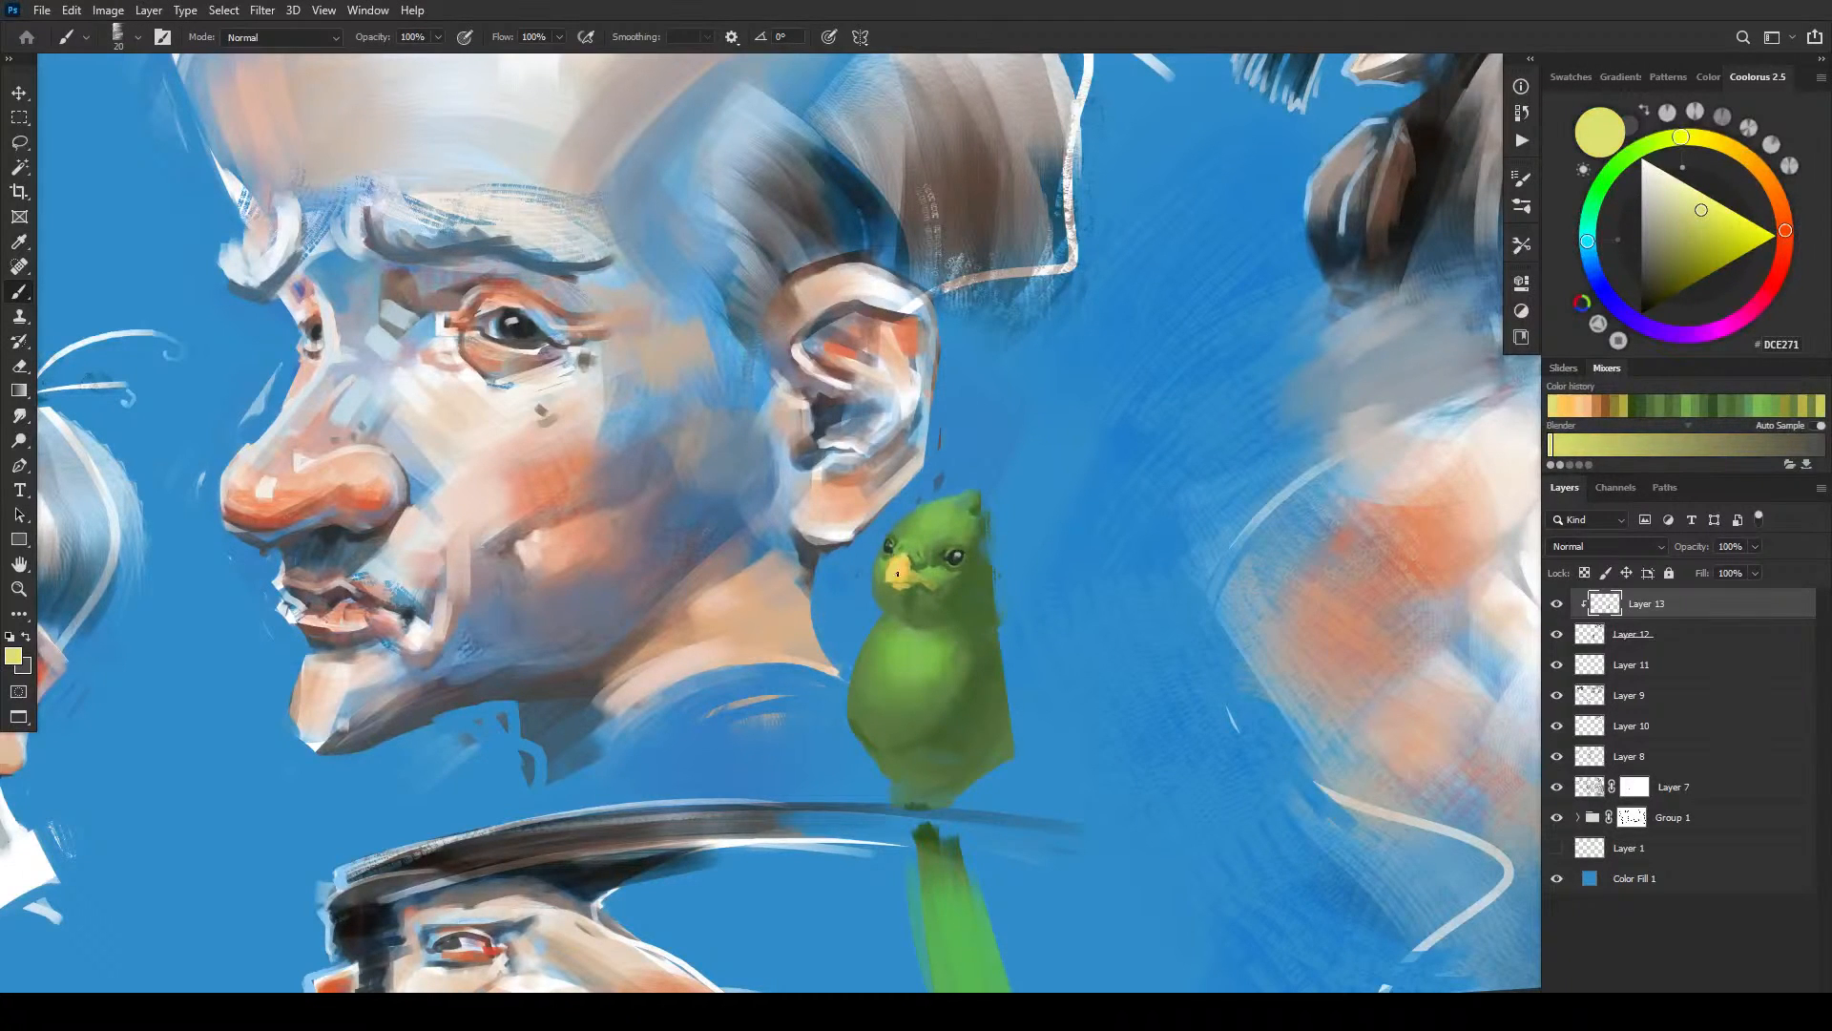
{"action": "left_click", "coordinate": [1686, 134]}
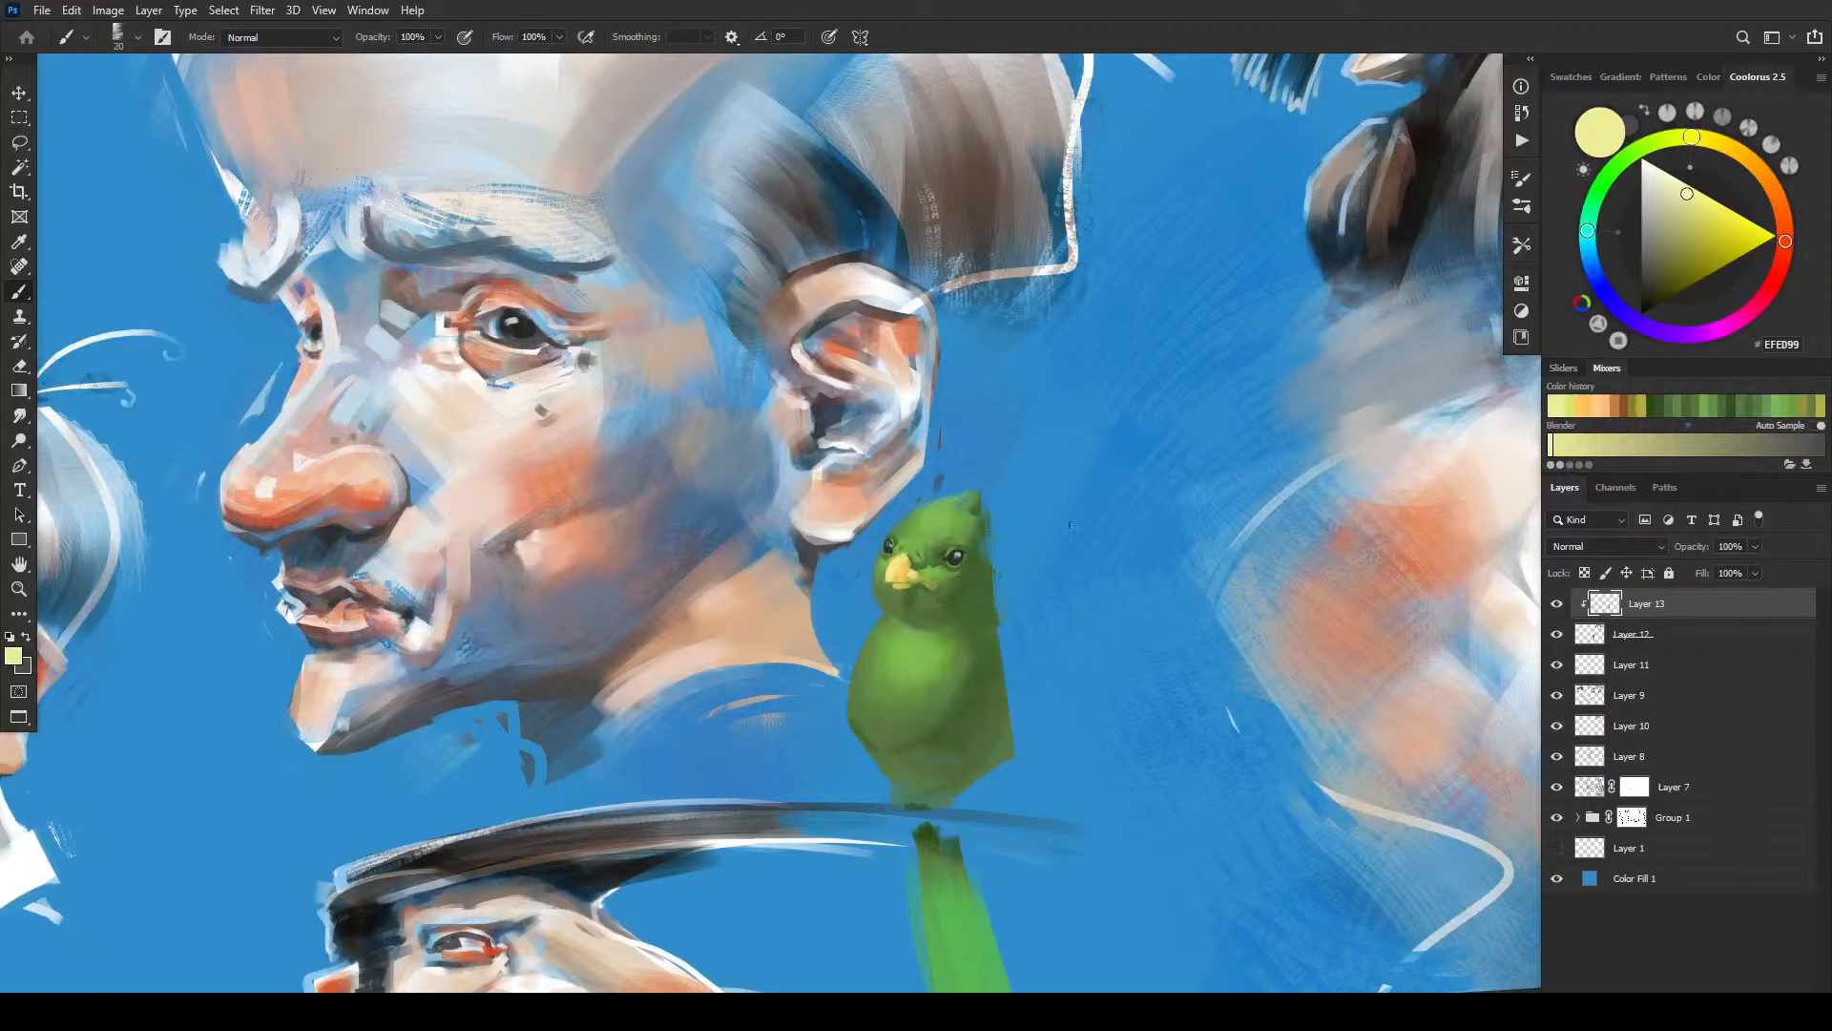
{"action": "scroll", "coordinate": [1050, 603], "scroll_direction": "down", "scroll_amount": 10}
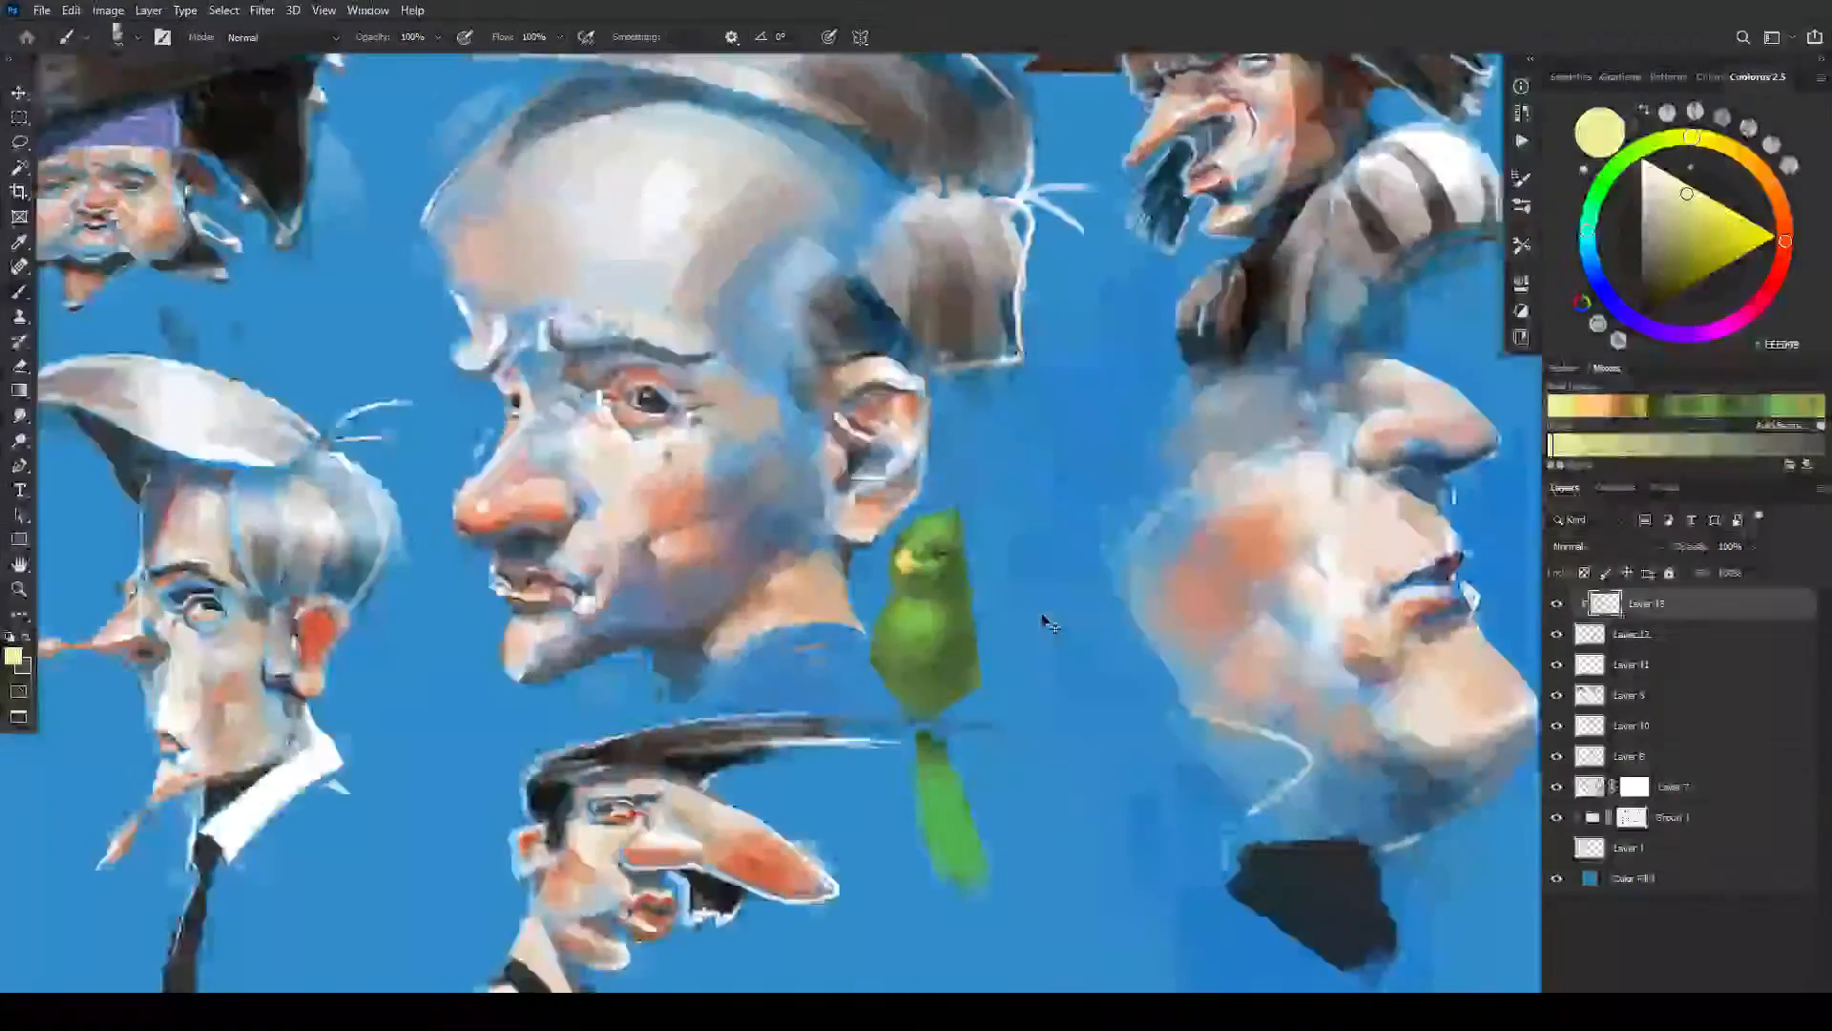
- Shade the beak's edge next to the face with olive tones A7A33D and 767326
{"action": "scroll", "coordinate": [1038, 670], "scroll_direction": "up", "scroll_amount": 10}
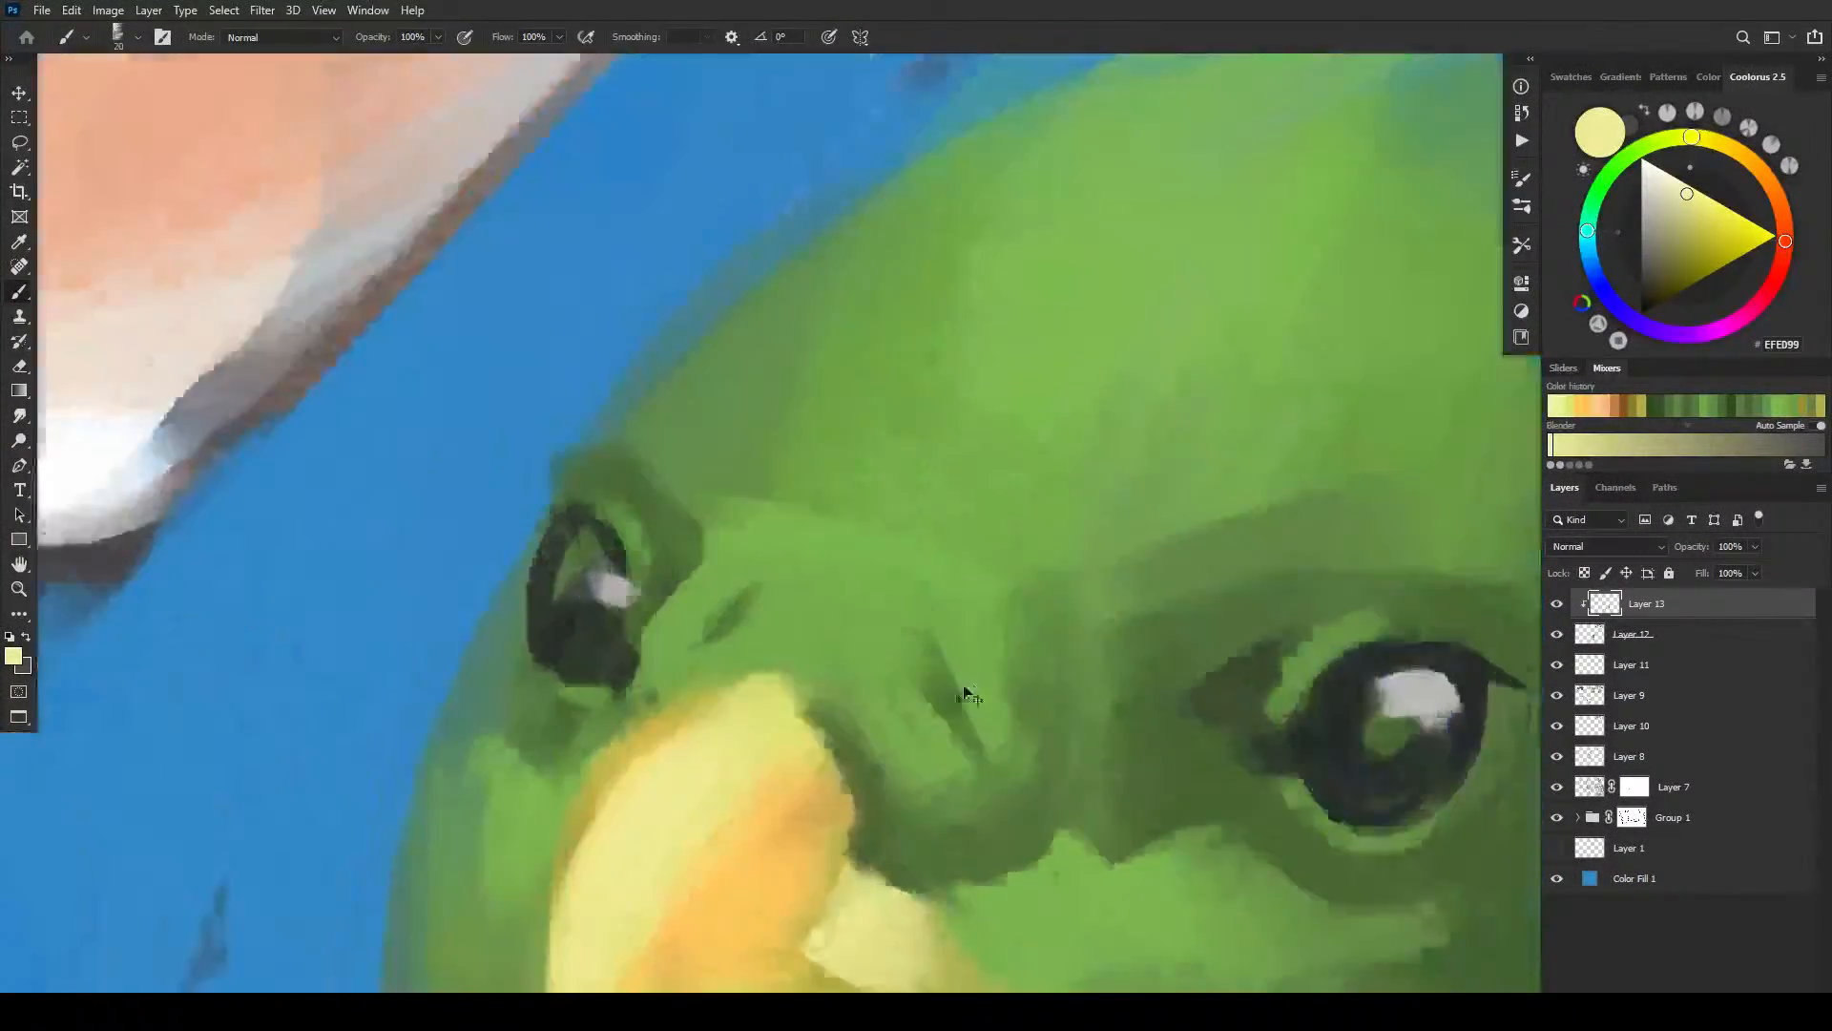
{"action": "key", "text": "ctrl+plus"}
{"action": "left_click_drag", "start_coordinate": [828, 840], "coordinate": [859, 666]}
{"action": "left_click", "coordinate": [491, 458], "text": "alt"}
{"action": "key", "text": "bracketleft"}
{"action": "left_click_drag", "start_coordinate": [860, 428], "coordinate": [889, 391]}
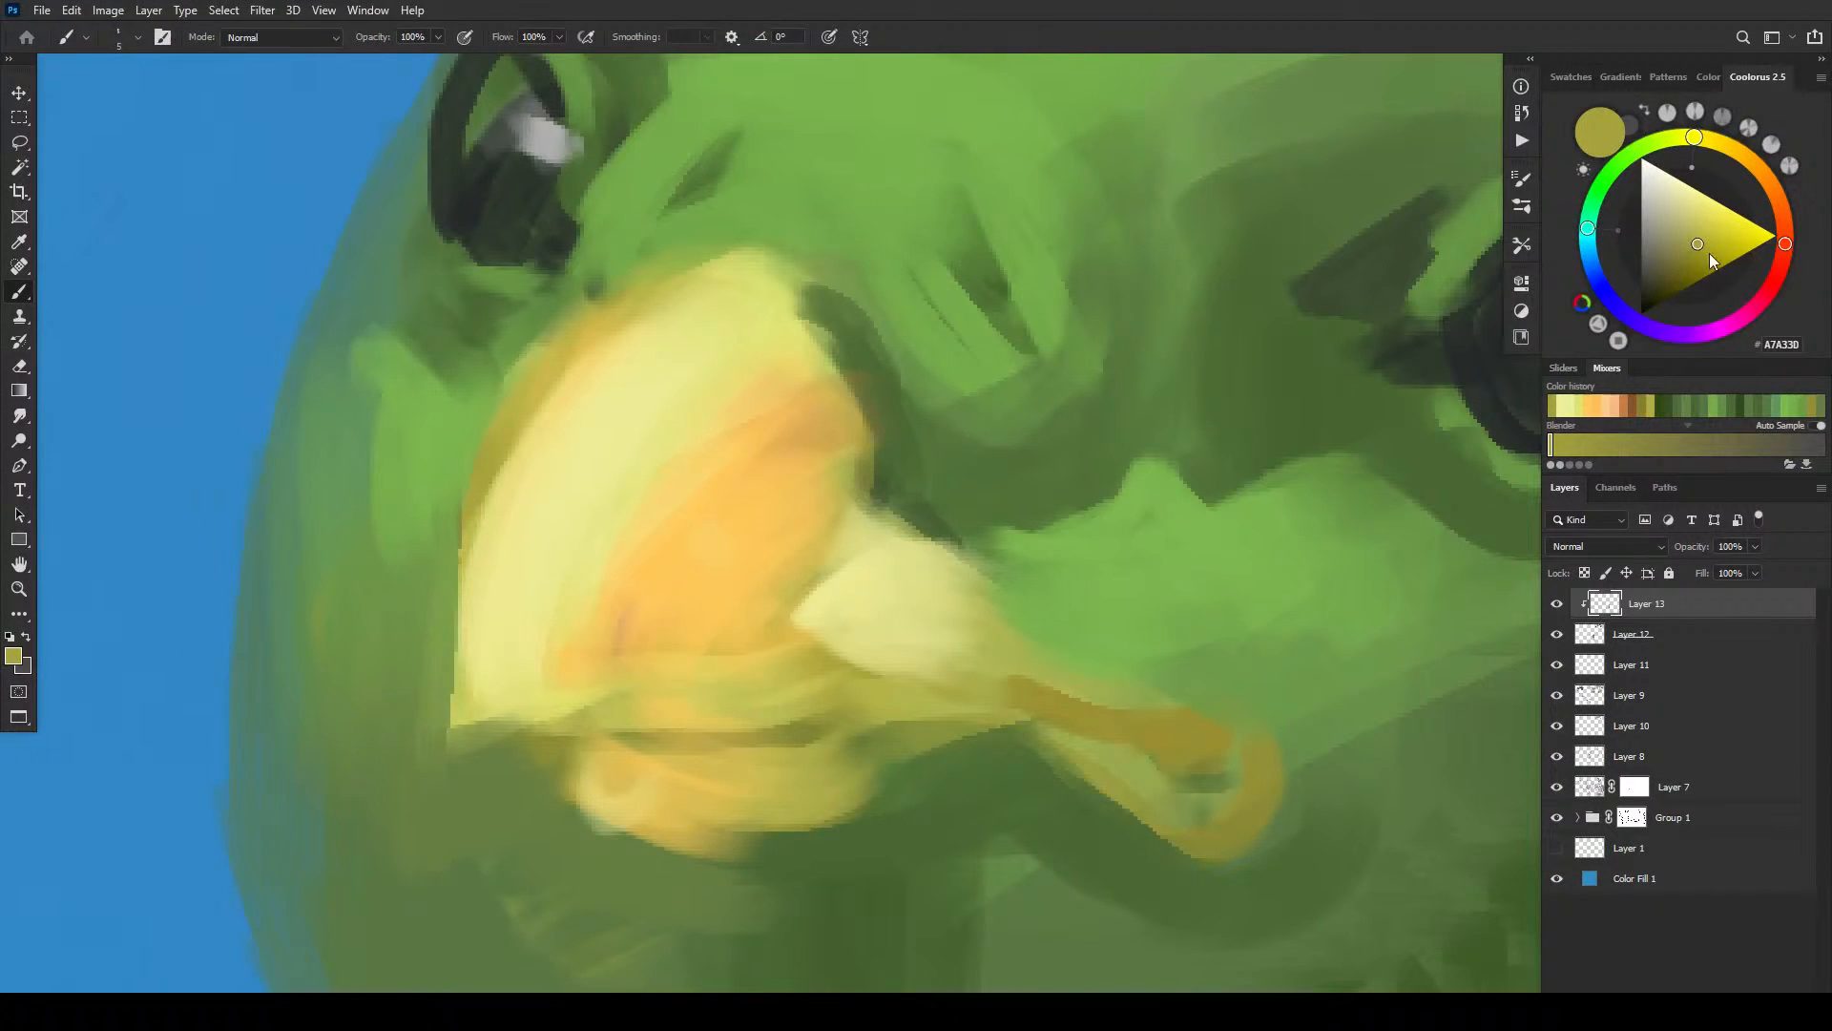
{"action": "left_click_drag", "start_coordinate": [1709, 254], "coordinate": [1654, 269]}
{"action": "left_click_drag", "start_coordinate": [864, 441], "coordinate": [858, 496]}
{"action": "left_click_drag", "start_coordinate": [826, 347], "coordinate": [803, 326]}
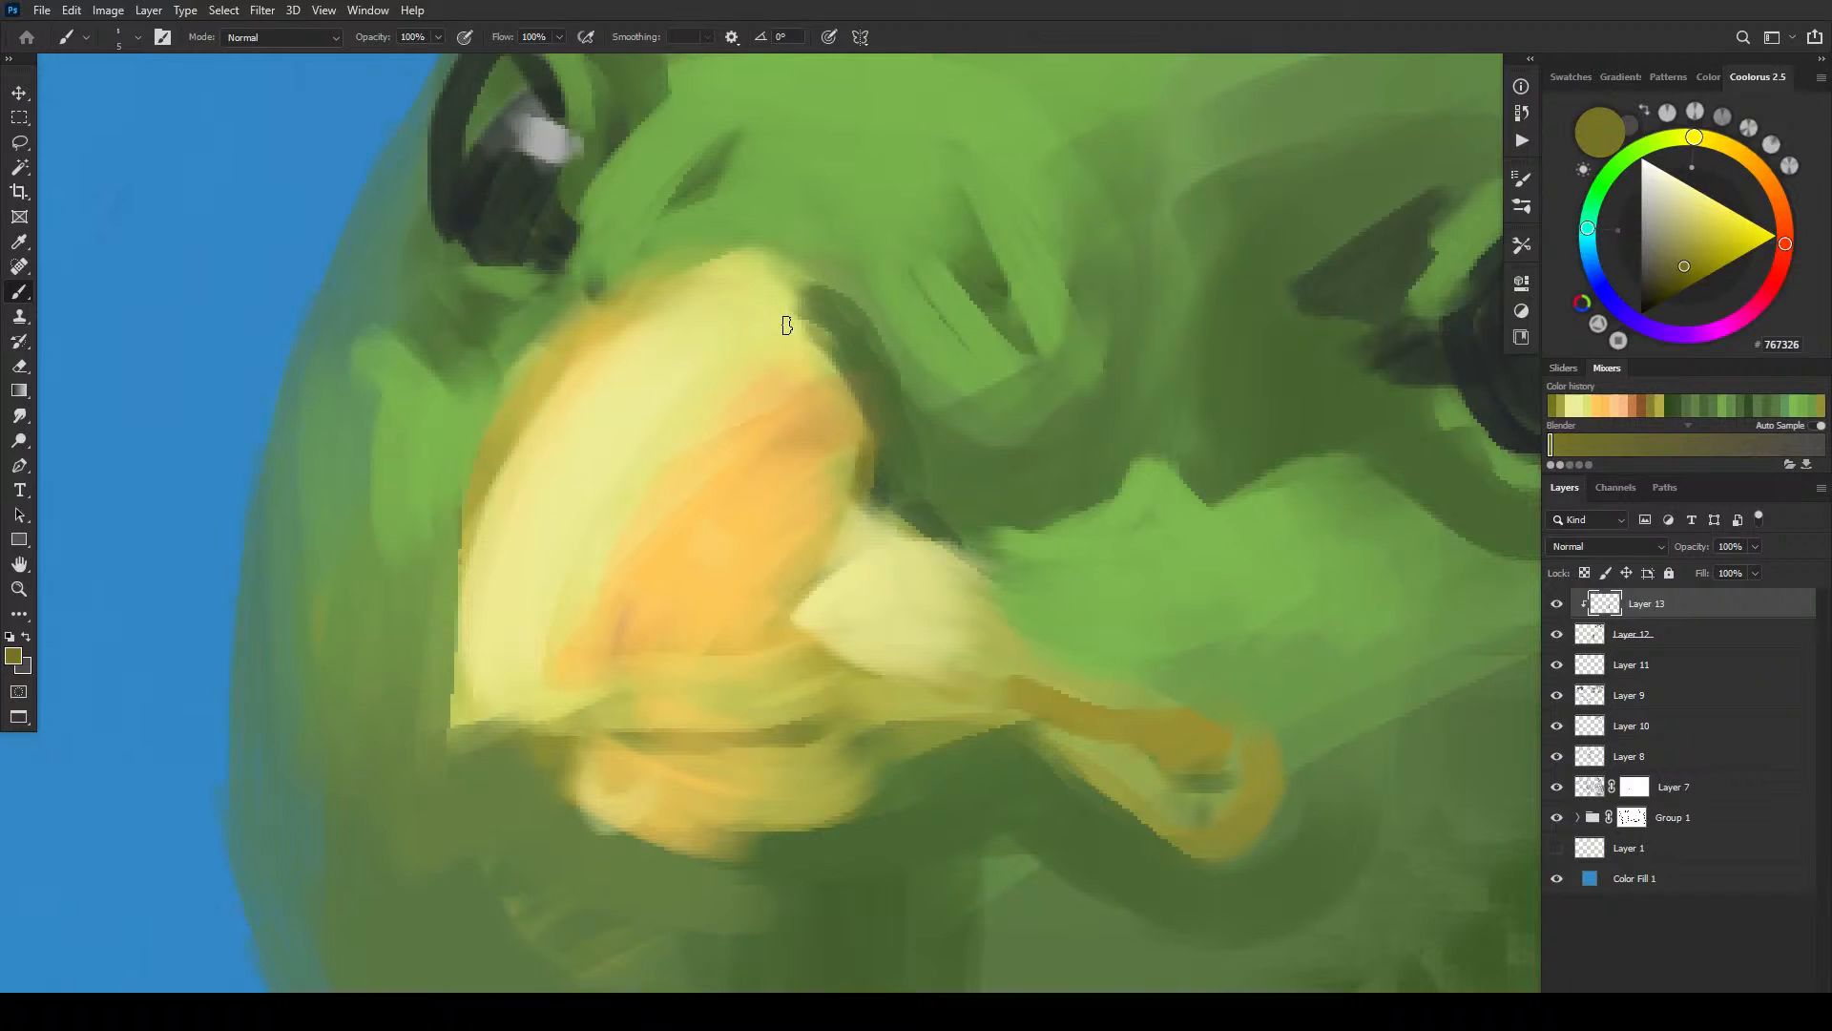
- Paint an olive 767326 shadow across the orange side of the beak, above the pale patch at its base
{"action": "left_click_drag", "start_coordinate": [853, 505], "coordinate": [796, 565]}
{"action": "key", "text": "bracketright"}
{"action": "key", "text": "bracketright"}
{"action": "key", "text": "bracketright"}
{"action": "key", "text": "bracketright"}
{"action": "key", "text": "bracketright"}
{"action": "key", "text": "bracketright"}
{"action": "left_click_drag", "start_coordinate": [852, 477], "coordinate": [788, 546]}
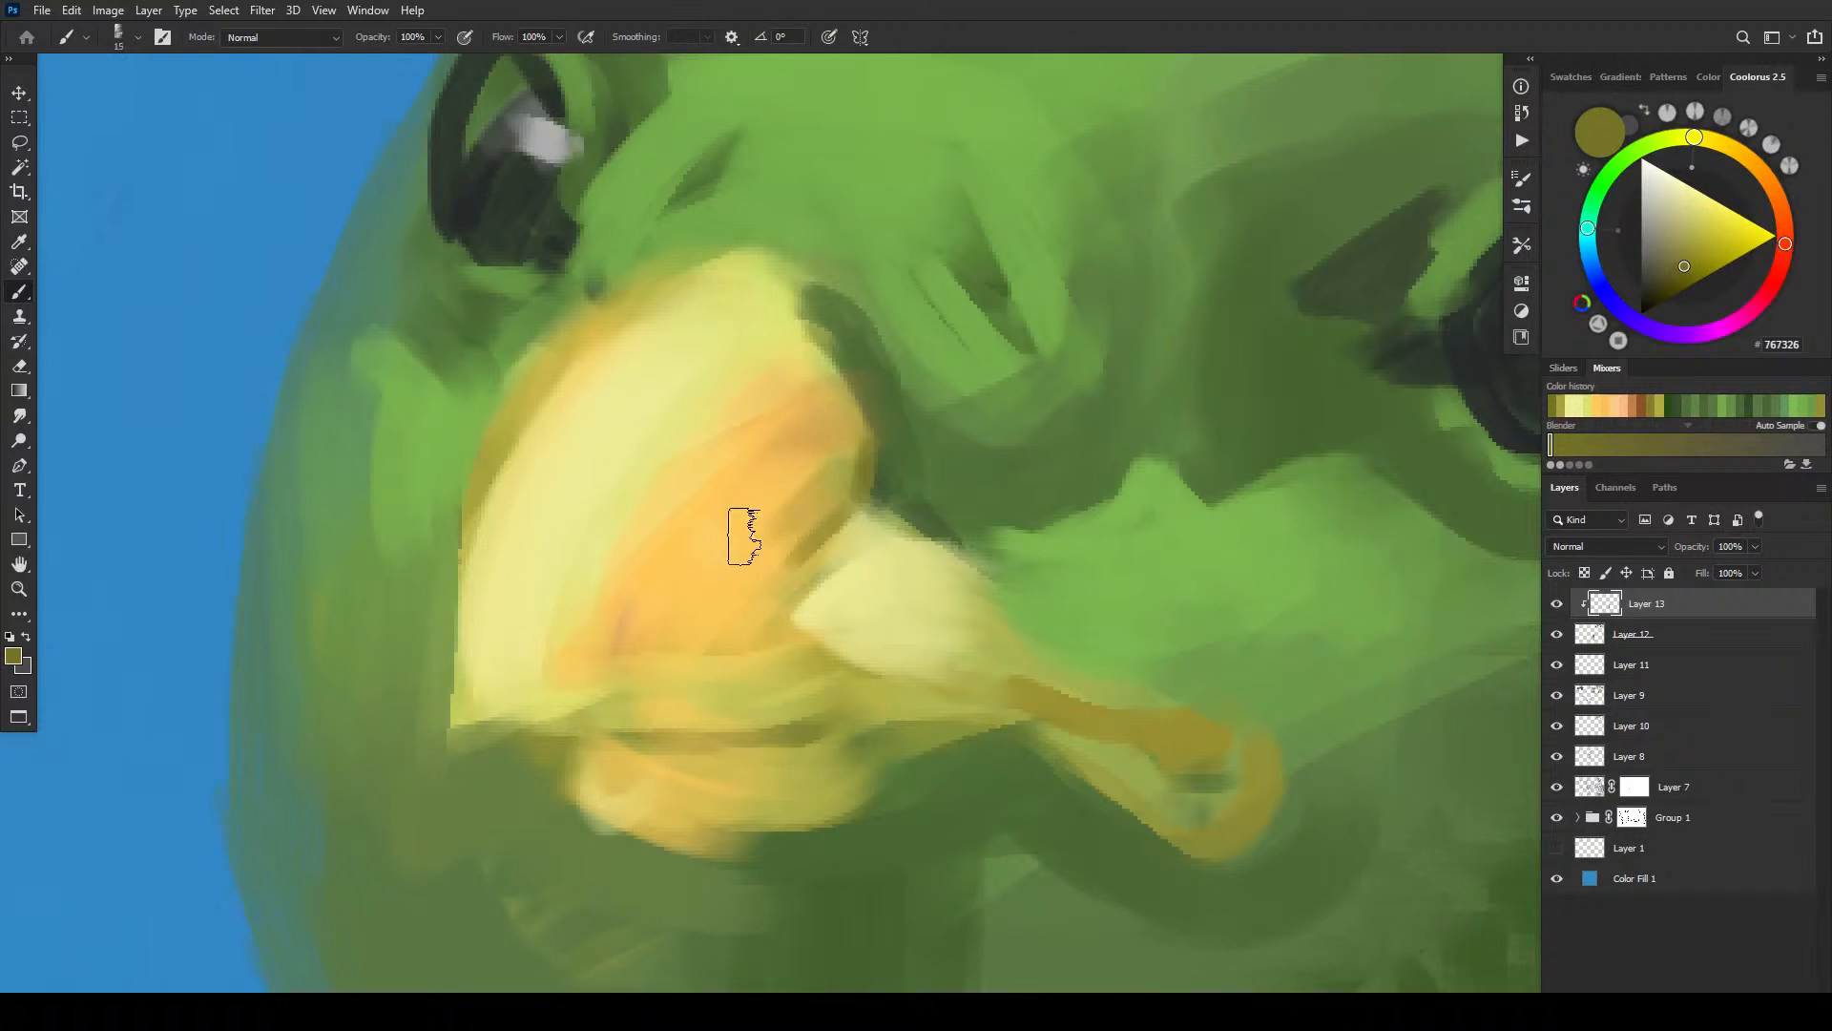
- Define the mouth line between the upper and lower beak with a fine olive 767326 stroke
{"action": "key", "text": "bracketleft"}
{"action": "key", "text": "bracketleft"}
{"action": "key", "text": "bracketleft"}
{"action": "key", "text": "bracketleft"}
{"action": "key", "text": "bracketleft"}
{"action": "key", "text": "bracketleft"}
{"action": "left_click_drag", "start_coordinate": [829, 731], "coordinate": [880, 714]}
- Shade the rear of the lower beak and the outer mouth corner with olive 767326
{"action": "key", "text": "bracketright"}
{"action": "key", "text": "bracketright"}
{"action": "key", "text": "bracketright"}
{"action": "key", "text": "bracketright"}
{"action": "key", "text": "bracketright"}
{"action": "key", "text": "bracketright"}
{"action": "key", "text": "bracketright"}
{"action": "key", "text": "bracketright"}
{"action": "key", "text": "bracketright"}
{"action": "key", "text": "bracketright"}
{"action": "key", "text": "bracketleft"}
{"action": "key", "text": "bracketleft"}
{"action": "key", "text": "bracketleft"}
{"action": "key", "text": "bracketleft"}
{"action": "key", "text": "bracketleft"}
{"action": "key", "text": "bracketleft"}
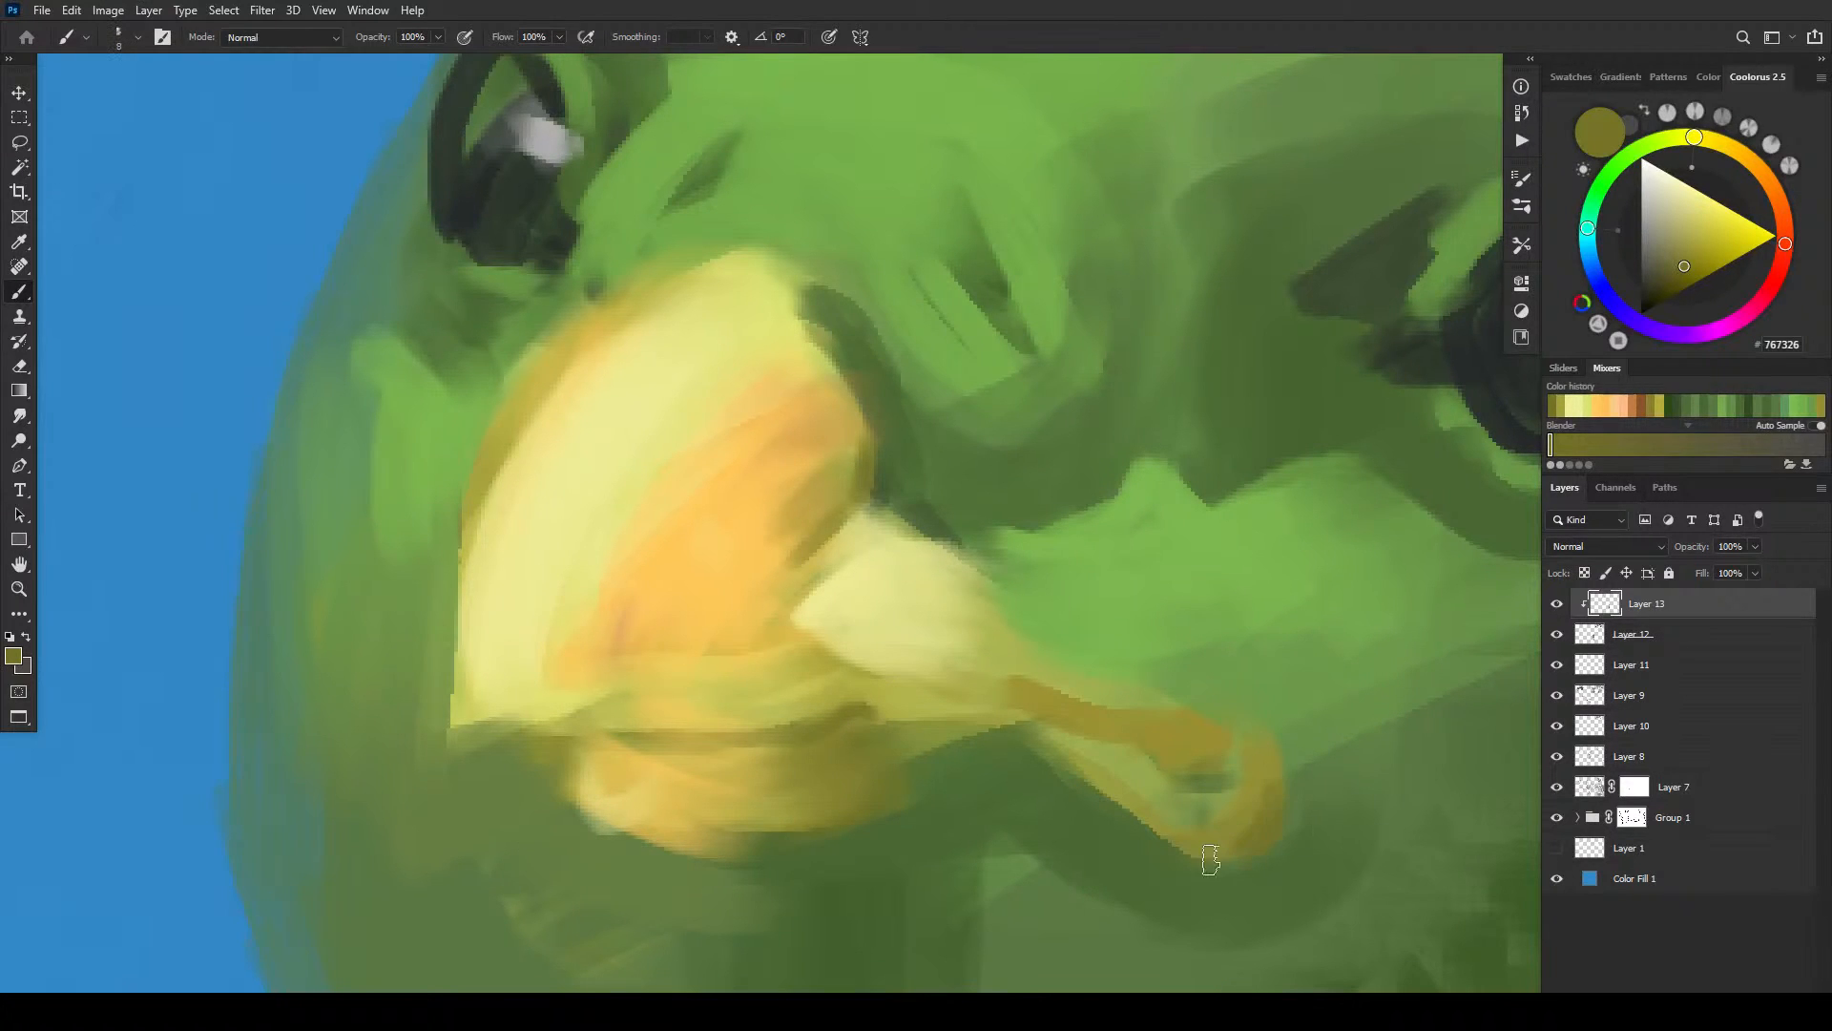
- Darken the lower tip of the upper beak with short olive 767326 strokes
{"action": "key", "text": "bracketleft"}
{"action": "key", "text": "bracketleft"}
{"action": "key", "text": "bracketright"}
{"action": "key", "text": "bracketright"}
{"action": "mouse_move", "coordinate": [462, 703]}
{"action": "left_mouse_down"}
{"action": "mouse_move", "coordinate": [564, 703]}
{"action": "mouse_move", "coordinate": [506, 705]}
{"action": "mouse_move", "coordinate": [580, 598]}
{"action": "left_mouse_up"}
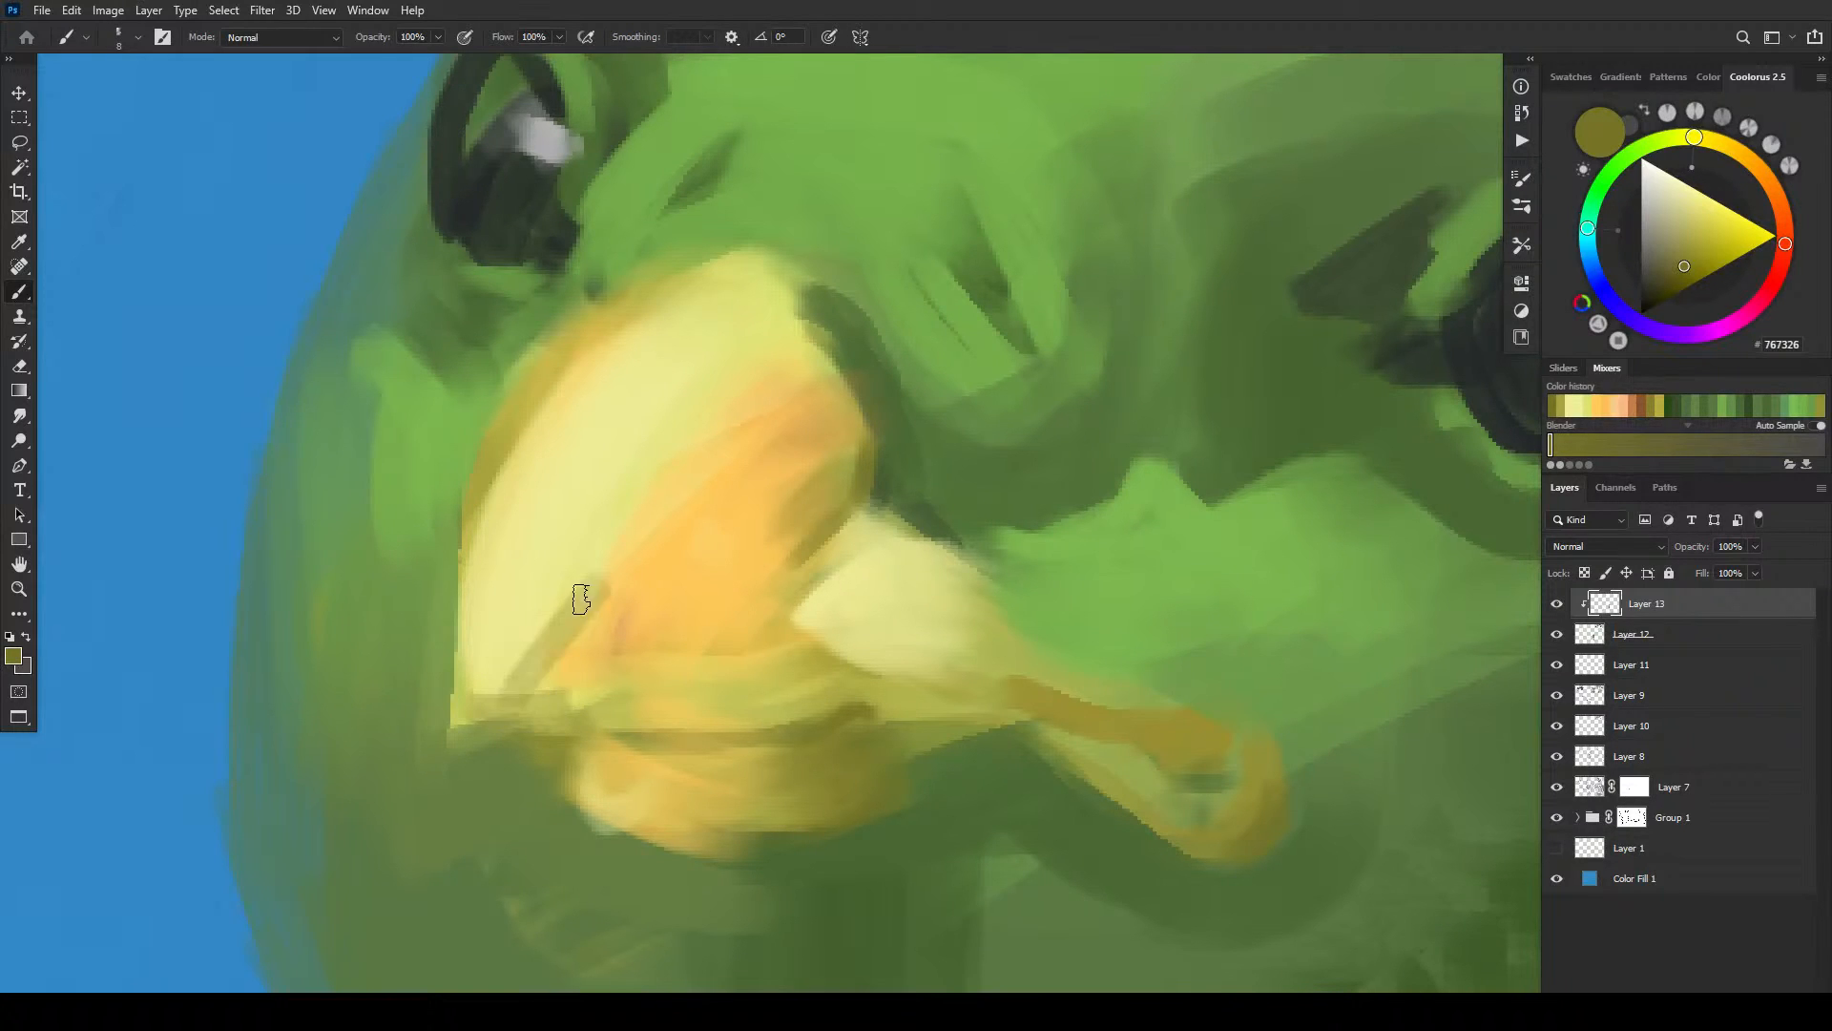
{"action": "left_click_drag", "start_coordinate": [500, 687], "coordinate": [613, 567]}
{"action": "mouse_move", "coordinate": [527, 701]}
{"action": "left_mouse_down"}
{"action": "mouse_move", "coordinate": [557, 631]}
{"action": "mouse_move", "coordinate": [575, 667]}
{"action": "mouse_move", "coordinate": [620, 638]}
{"action": "left_mouse_up"}
{"action": "left_click_drag", "start_coordinate": [561, 713], "coordinate": [624, 682]}
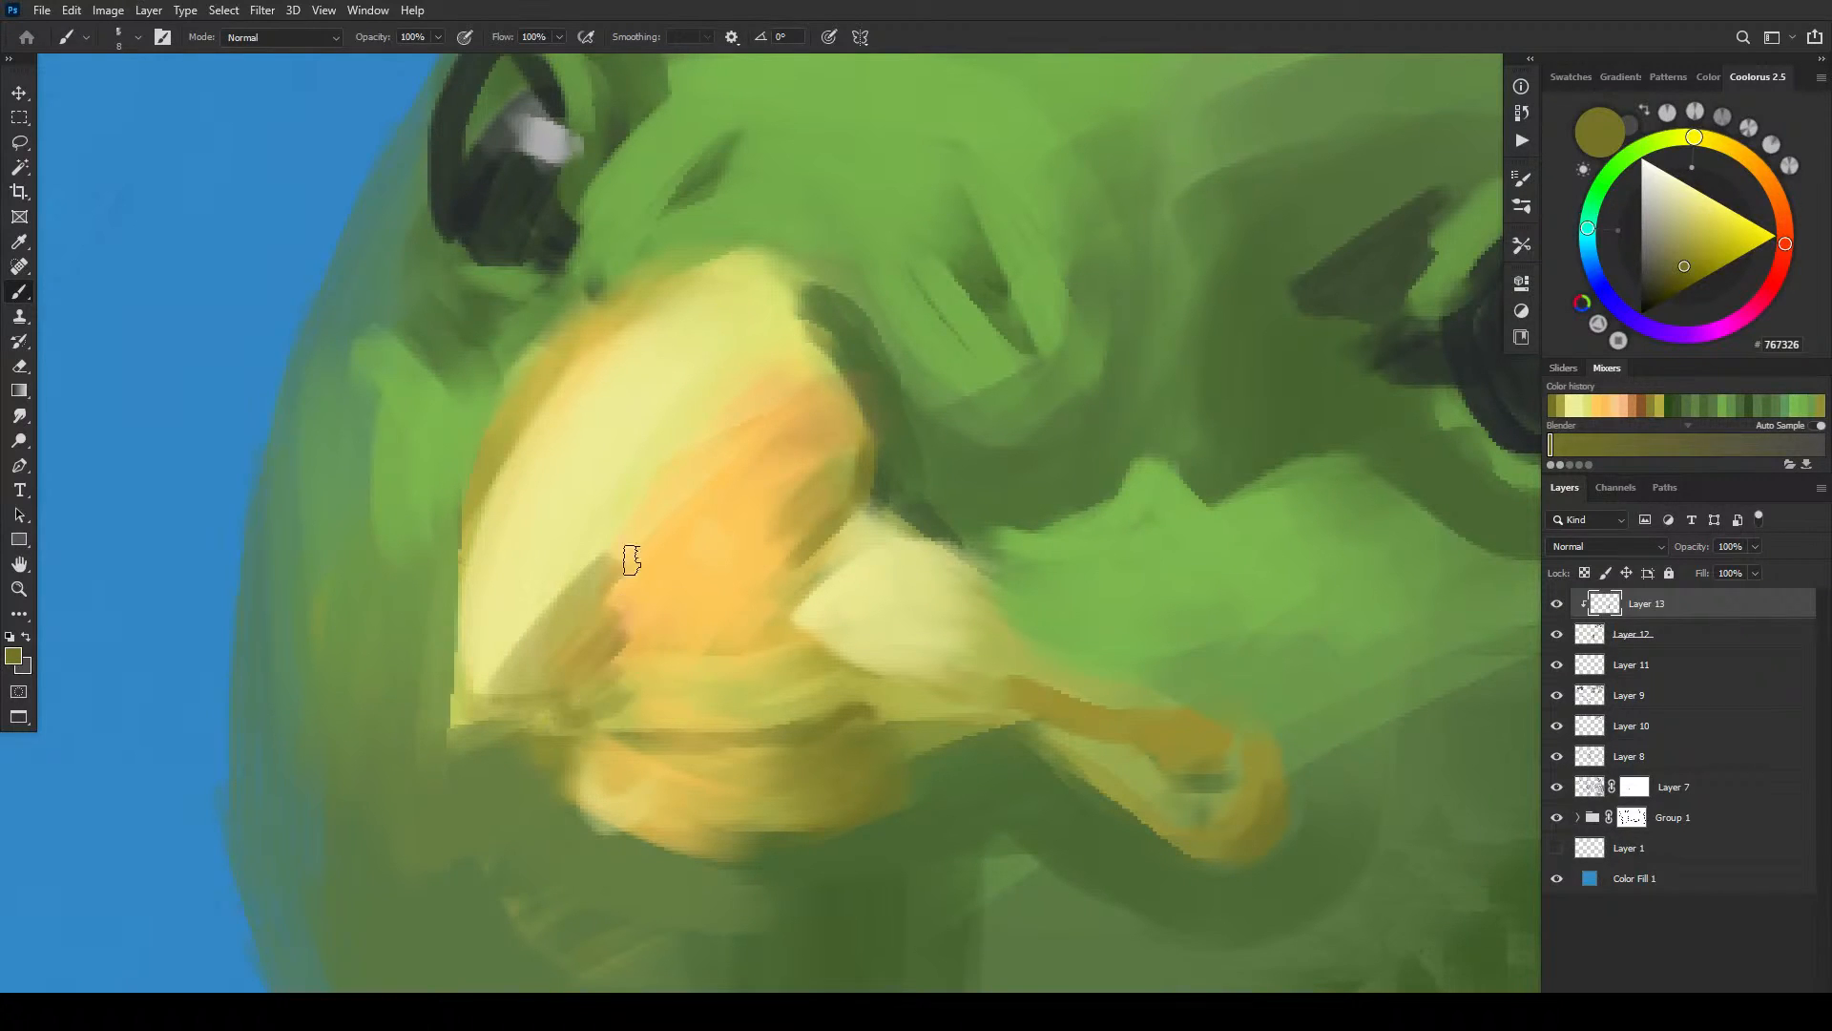
- Blend the shadow at the upper beak's tip with sampled golden yellow CEB84C
{"action": "left_click", "coordinate": [601, 349], "text": "alt"}
{"action": "left_click_drag", "start_coordinate": [610, 658], "coordinate": [523, 705]}
{"action": "mouse_move", "coordinate": [619, 694]}
{"action": "left_mouse_down"}
{"action": "mouse_move", "coordinate": [581, 704]}
{"action": "mouse_move", "coordinate": [611, 710]}
{"action": "left_mouse_up"}
{"action": "key", "text": "bracketright"}
{"action": "key", "text": "bracketright"}
{"action": "key", "text": "bracketright"}
{"action": "mouse_move", "coordinate": [612, 639]}
{"action": "left_mouse_down"}
{"action": "mouse_move", "coordinate": [588, 700]}
{"action": "mouse_move", "coordinate": [593, 685]}
{"action": "left_mouse_up"}
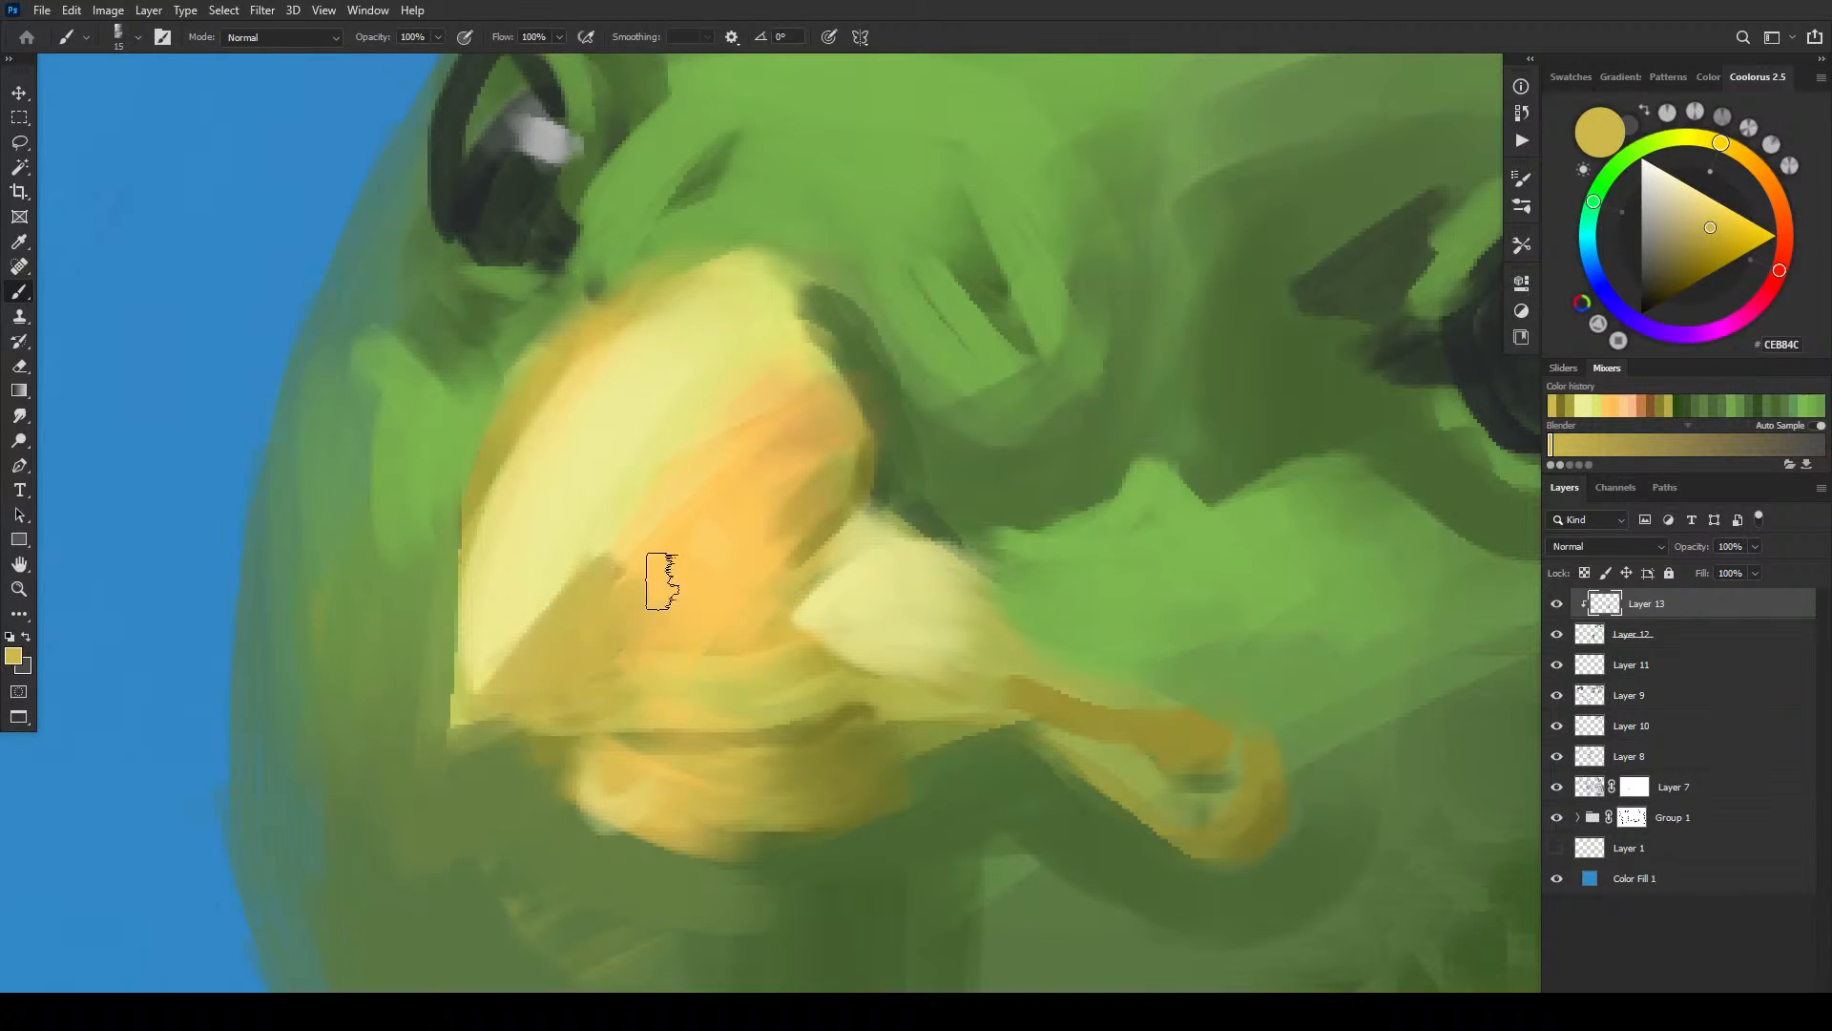
- Blend the upper beak's highlight border and front edge with sampled warm yellows F8D771 and F6C059
{"action": "left_click", "coordinate": [679, 504], "text": "alt"}
{"action": "key", "text": "bracketleft"}
{"action": "key", "text": "bracketleft"}
{"action": "key", "text": "bracketleft"}
{"action": "key", "text": "bracketleft"}
{"action": "key", "text": "bracketleft"}
{"action": "key", "text": "bracketleft"}
{"action": "left_click_drag", "start_coordinate": [483, 689], "coordinate": [602, 570]}
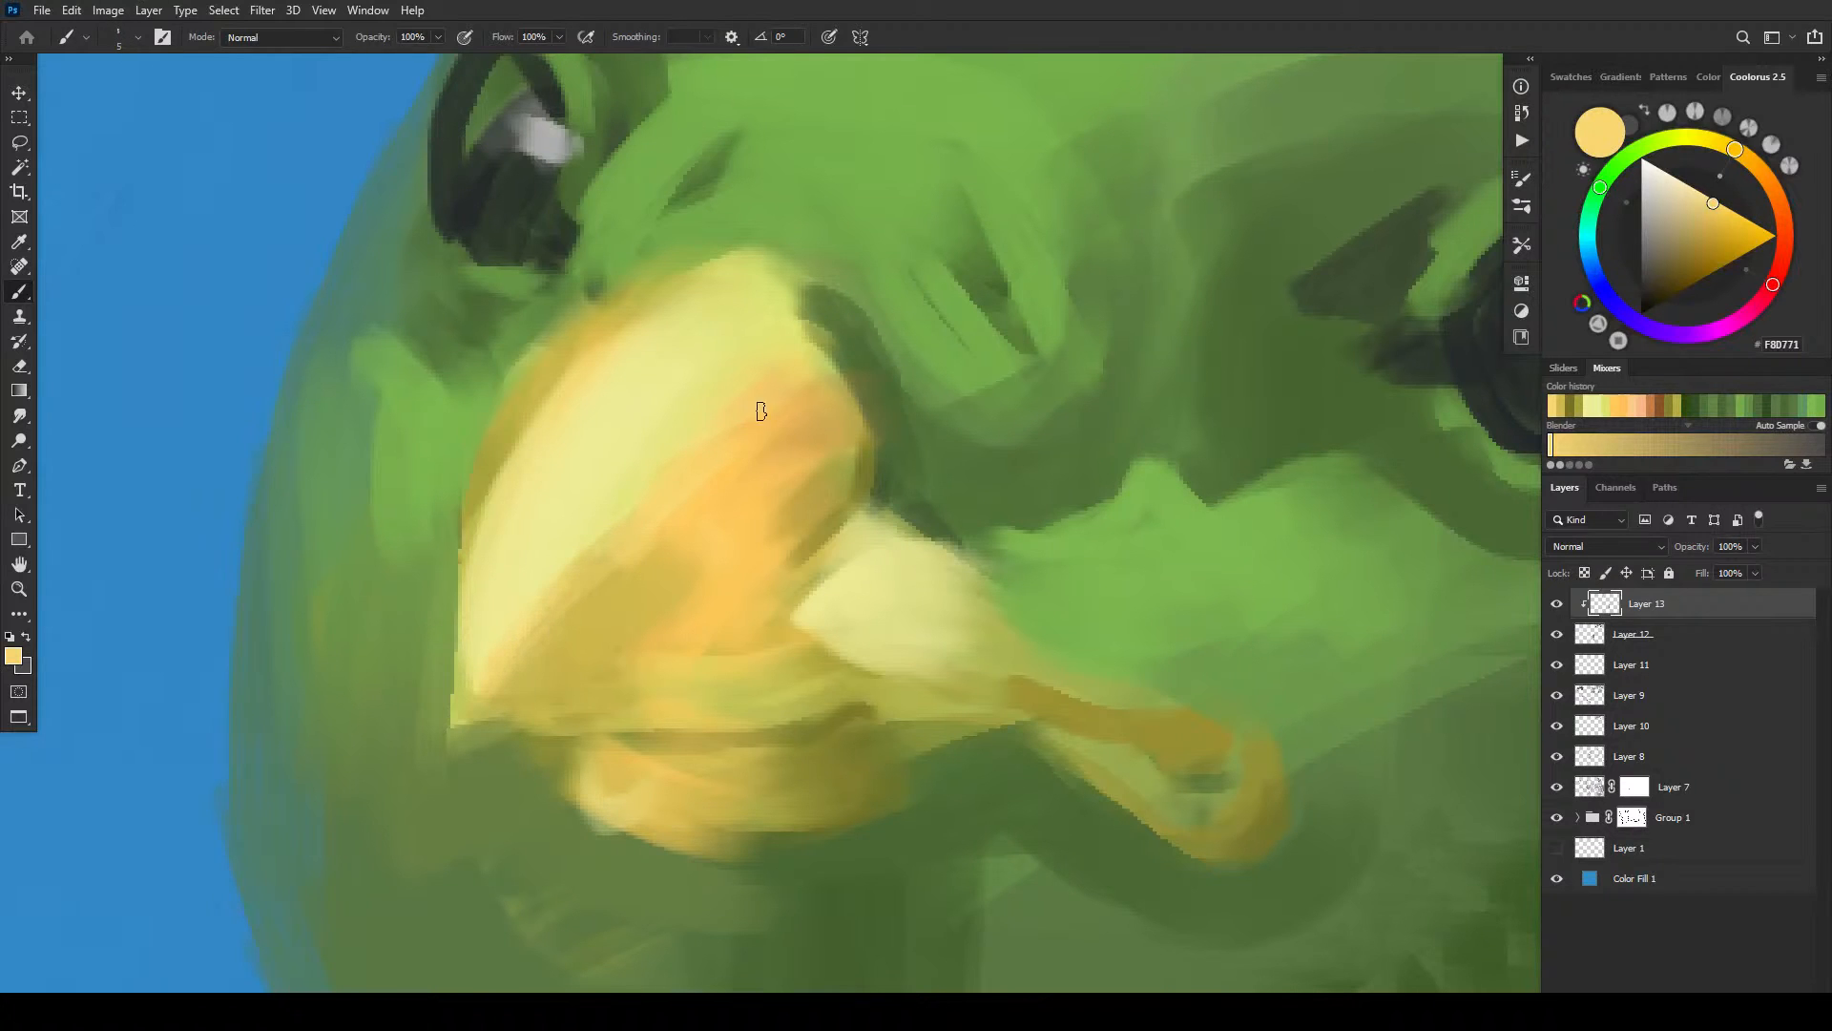
{"action": "left_click", "coordinate": [732, 458], "text": "alt"}
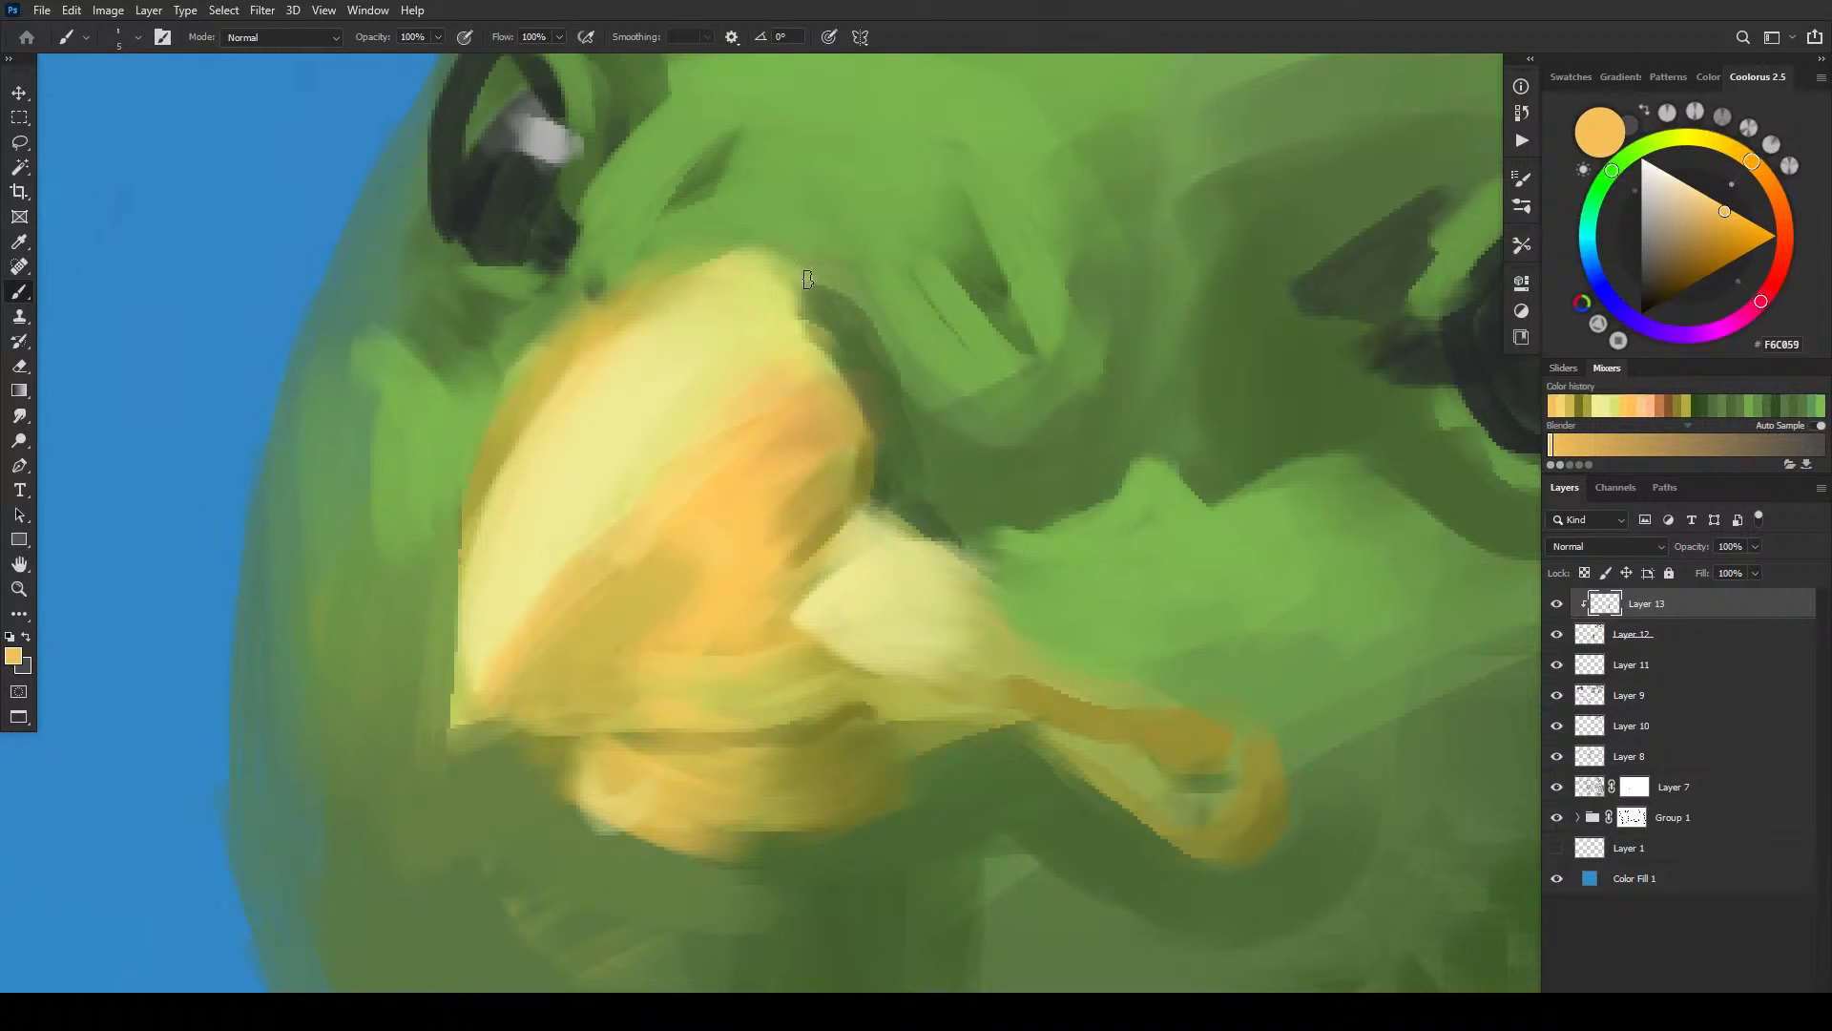
{"action": "mouse_move", "coordinate": [495, 532]}
{"action": "left_mouse_down"}
{"action": "mouse_move", "coordinate": [470, 574]}
{"action": "mouse_move", "coordinate": [468, 648]}
{"action": "left_mouse_up"}
- Blend the pale patch at the mouth corner into the beak with sampled yellow E5D379
{"action": "key", "text": "bracketright"}
{"action": "key", "text": "bracketright"}
{"action": "key", "text": "bracketright"}
{"action": "left_click", "coordinate": [866, 620], "text": "alt"}
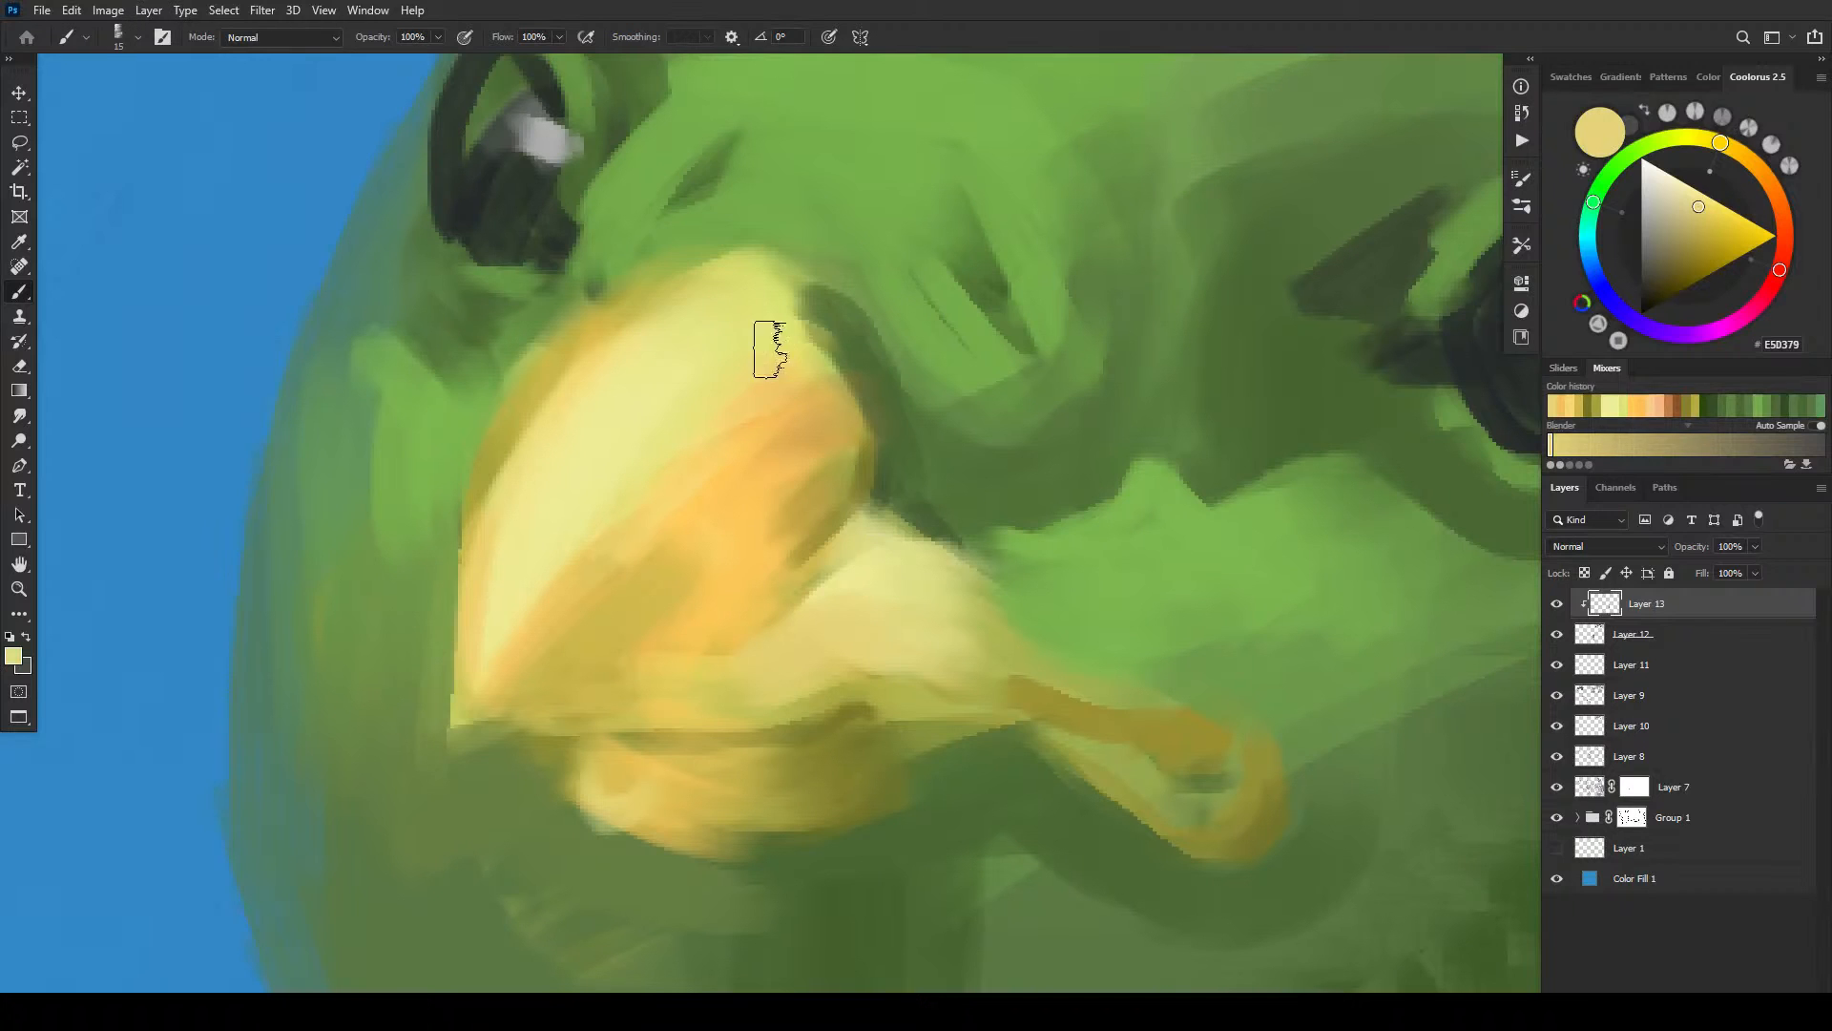
- Highlight the upper edge of the mouth corner and its rounded outer end with fine pale yellow DFE178 strokes
{"action": "left_click", "coordinate": [771, 351], "text": "alt"}
{"action": "key", "text": "bracketleft"}
{"action": "key", "text": "bracketleft"}
{"action": "key", "text": "bracketleft"}
{"action": "key", "text": "bracketleft"}
{"action": "key", "text": "bracketleft"}
{"action": "key", "text": "bracketleft"}
{"action": "key", "text": "bracketleft"}
{"action": "key", "text": "bracketleft"}
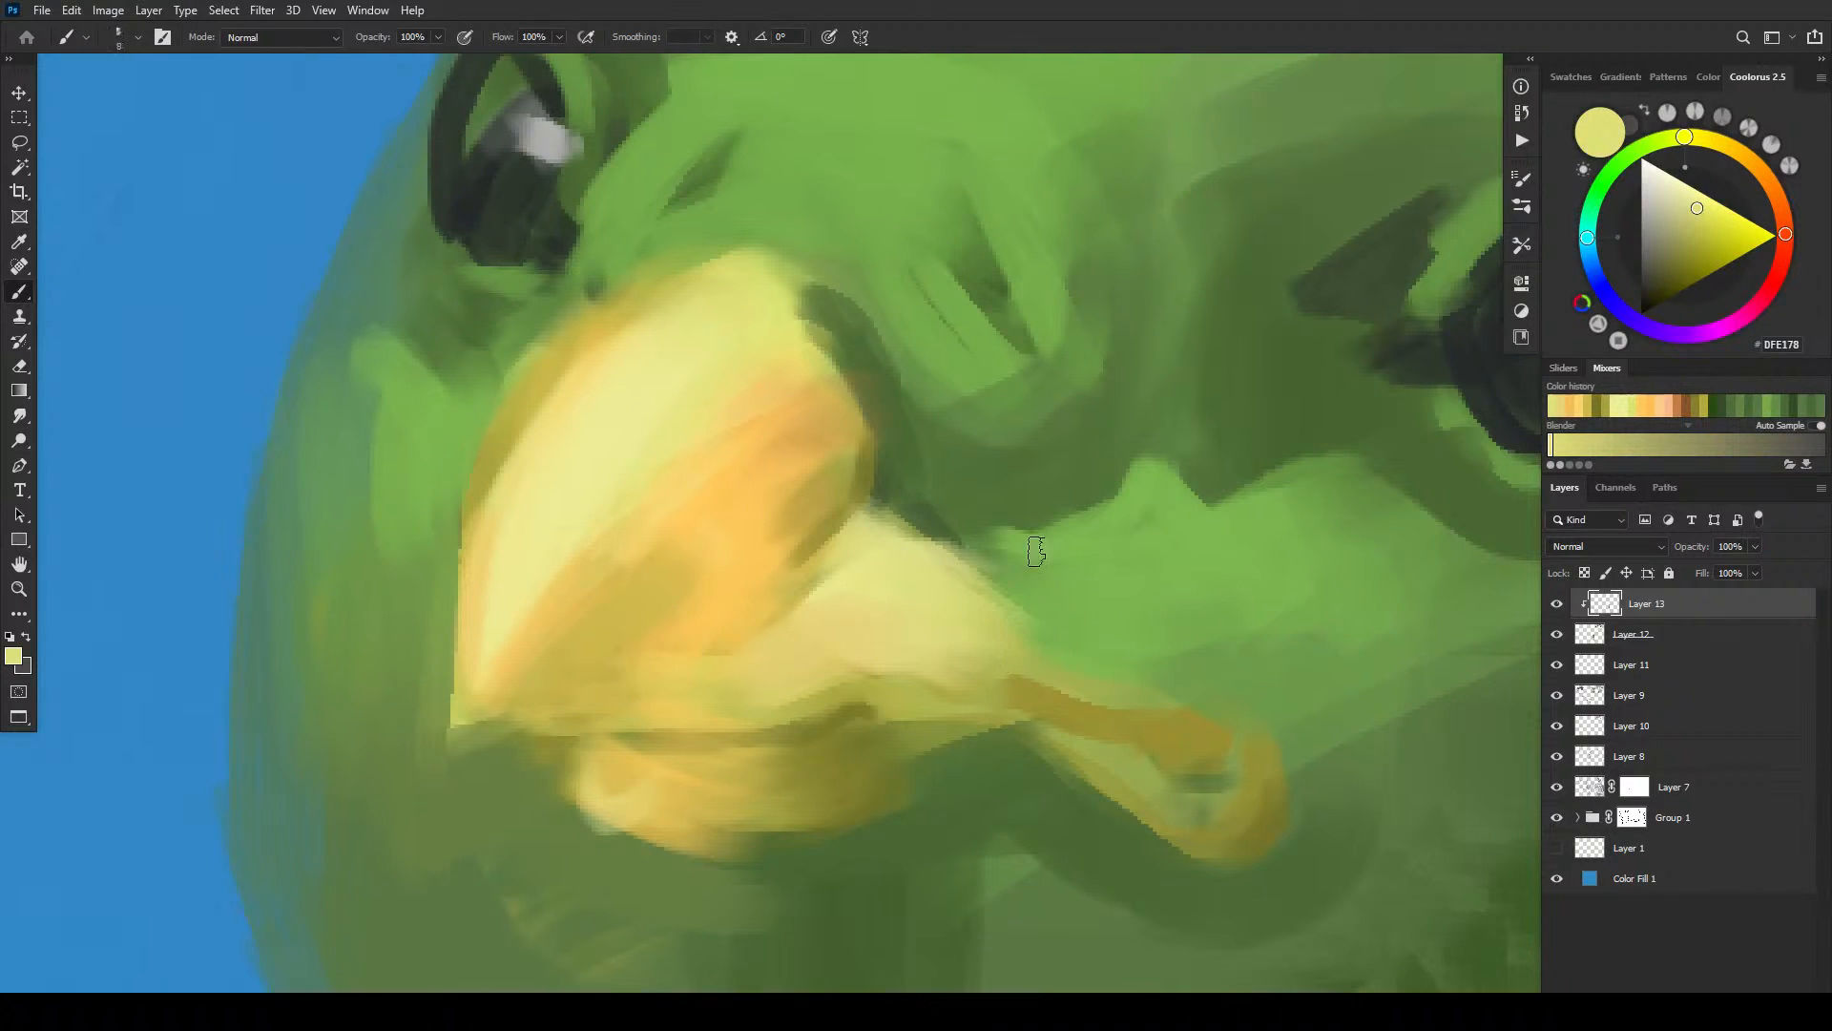
{"action": "mouse_move", "coordinate": [924, 550]}
{"action": "left_mouse_down"}
{"action": "mouse_move", "coordinate": [1039, 635]}
{"action": "mouse_move", "coordinate": [958, 568]}
{"action": "mouse_move", "coordinate": [1011, 634]}
{"action": "mouse_move", "coordinate": [977, 590]}
{"action": "mouse_move", "coordinate": [1091, 662]}
{"action": "mouse_move", "coordinate": [1020, 654]}
{"action": "mouse_move", "coordinate": [1086, 669]}
{"action": "left_mouse_up"}
{"action": "left_click_drag", "start_coordinate": [1176, 793], "coordinate": [1223, 804]}
- Lighten the lower beak's front with pale yellow DFE178 and refine its outer edge with sampled olive 8A8D36
{"action": "key", "text": "bracketright"}
{"action": "key", "text": "bracketright"}
{"action": "key", "text": "bracketright"}
{"action": "key", "text": "bracketright"}
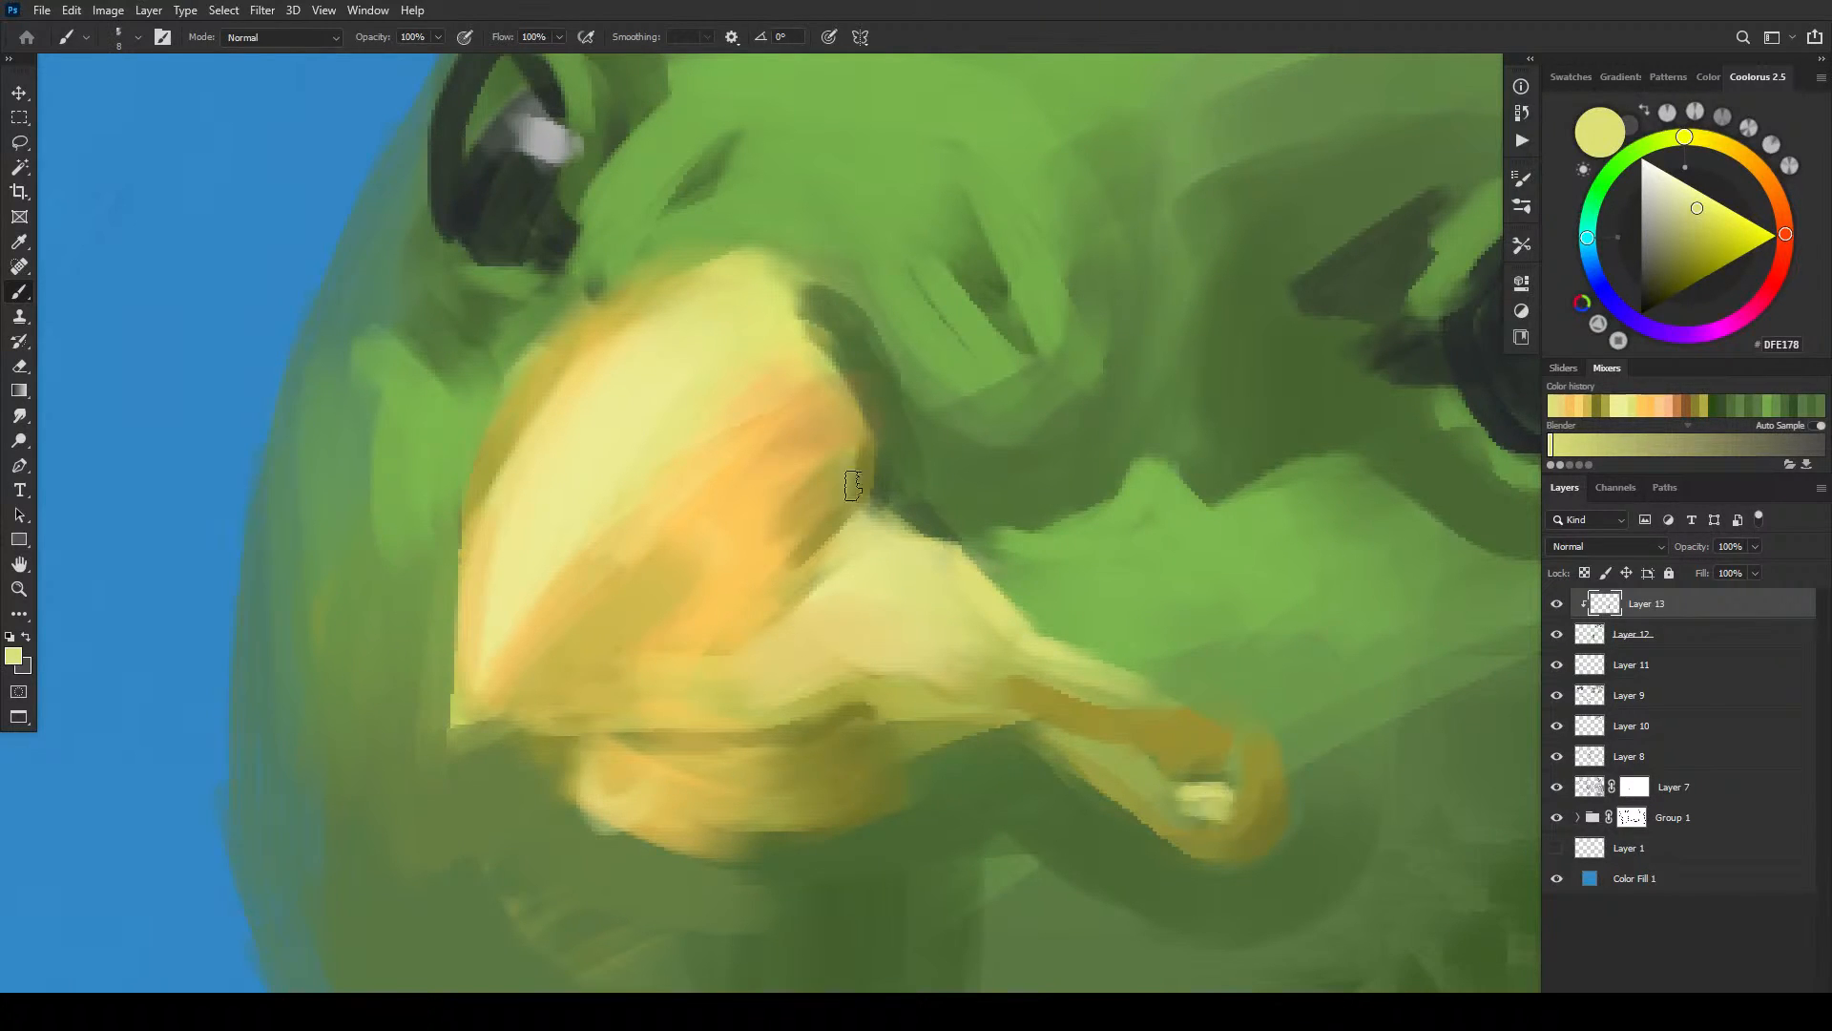
{"action": "key", "text": "bracketleft"}
{"action": "mouse_move", "coordinate": [576, 749]}
{"action": "left_mouse_down"}
{"action": "mouse_move", "coordinate": [628, 761]}
{"action": "mouse_move", "coordinate": [592, 815]}
{"action": "mouse_move", "coordinate": [668, 864]}
{"action": "left_mouse_up"}
{"action": "left_click", "coordinate": [544, 734], "text": "alt"}
{"action": "key", "text": "bracketleft"}
{"action": "key", "text": "bracketleft"}
{"action": "key", "text": "bracketleft"}
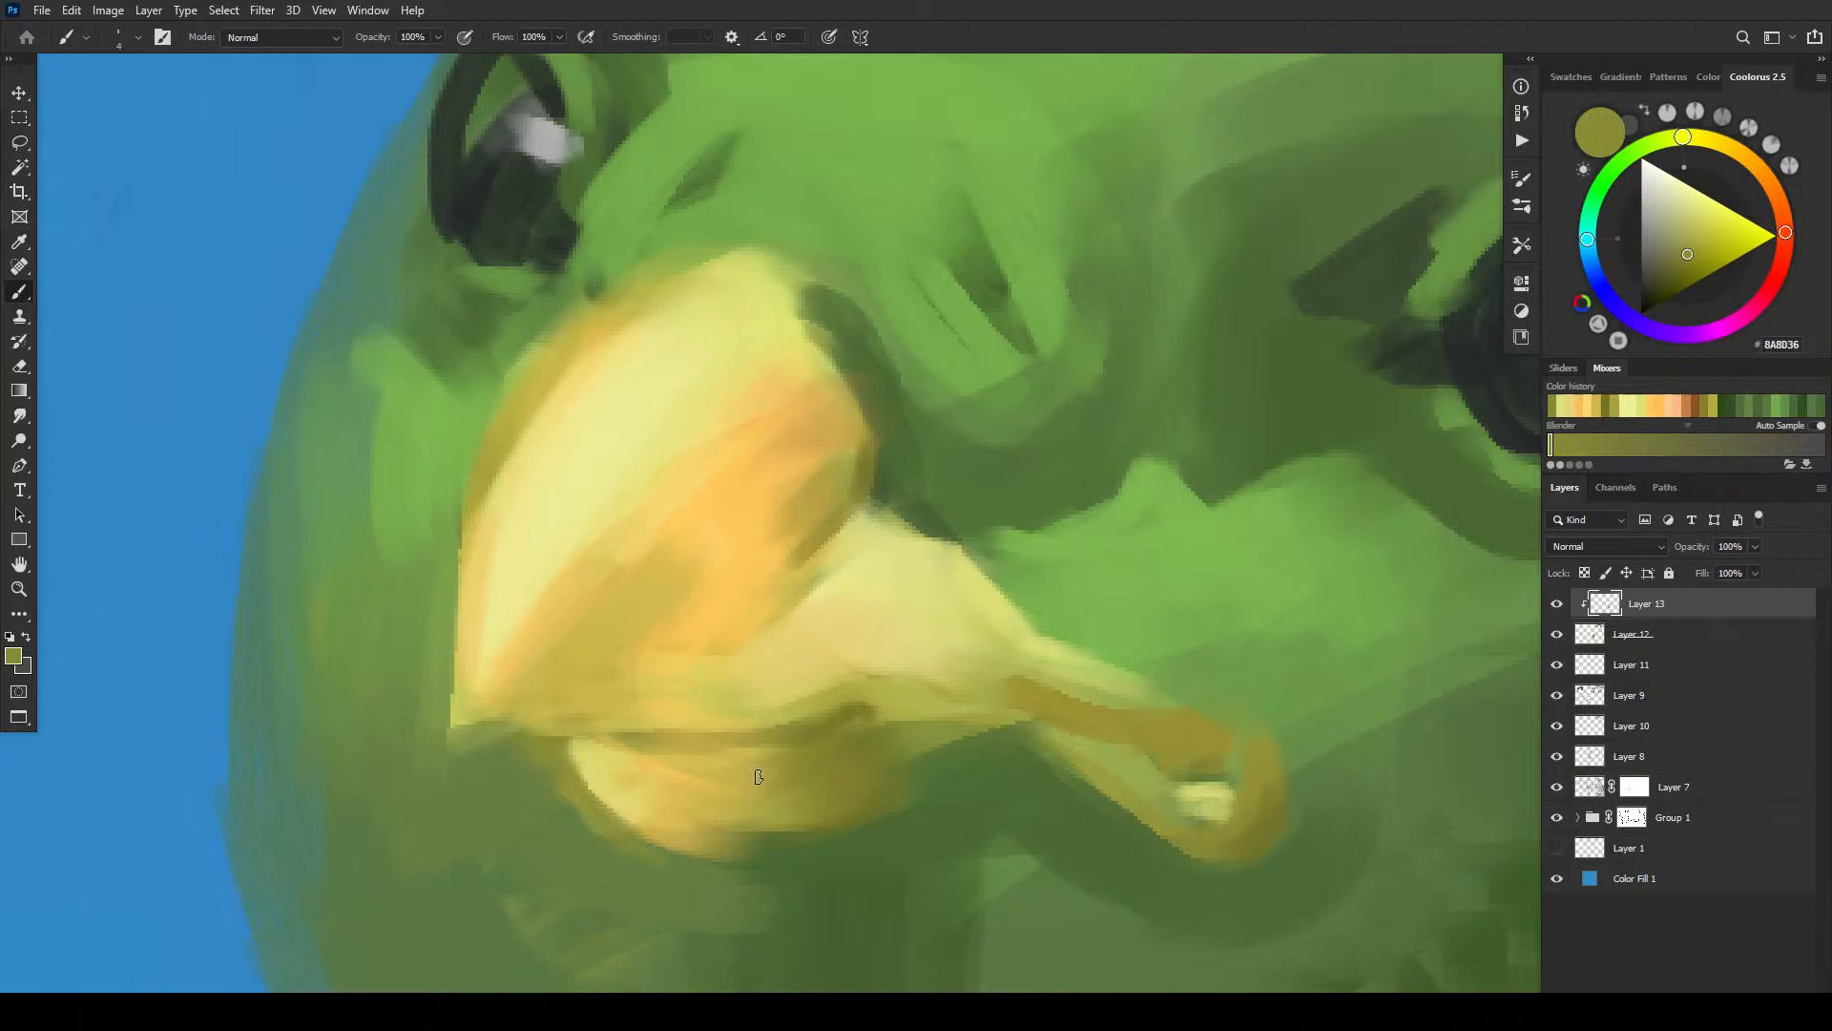
- Refine the upper beak's outer front edge with sampled green 7BB340 and olive yellow B2AE44
{"action": "left_click", "coordinate": [468, 474], "text": "alt"}
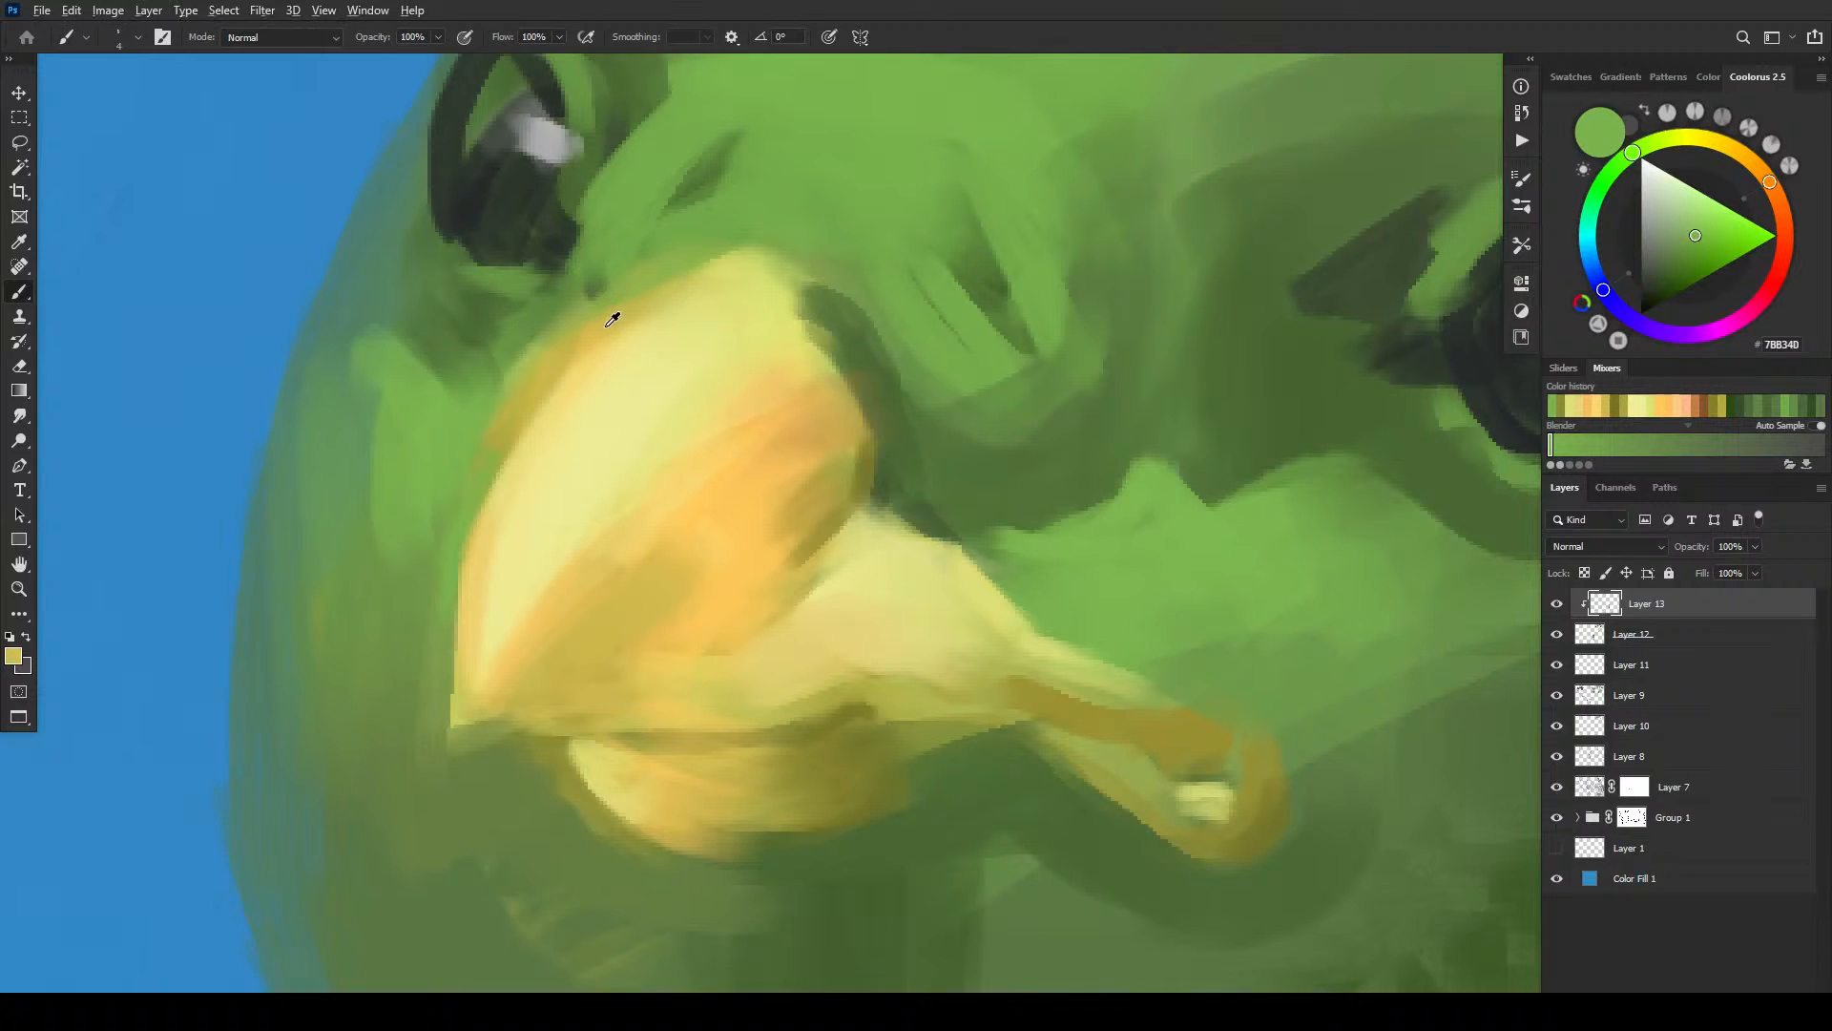
{"action": "left_click", "coordinate": [535, 427], "text": "alt"}
{"action": "left_click", "coordinate": [529, 374], "text": "alt"}
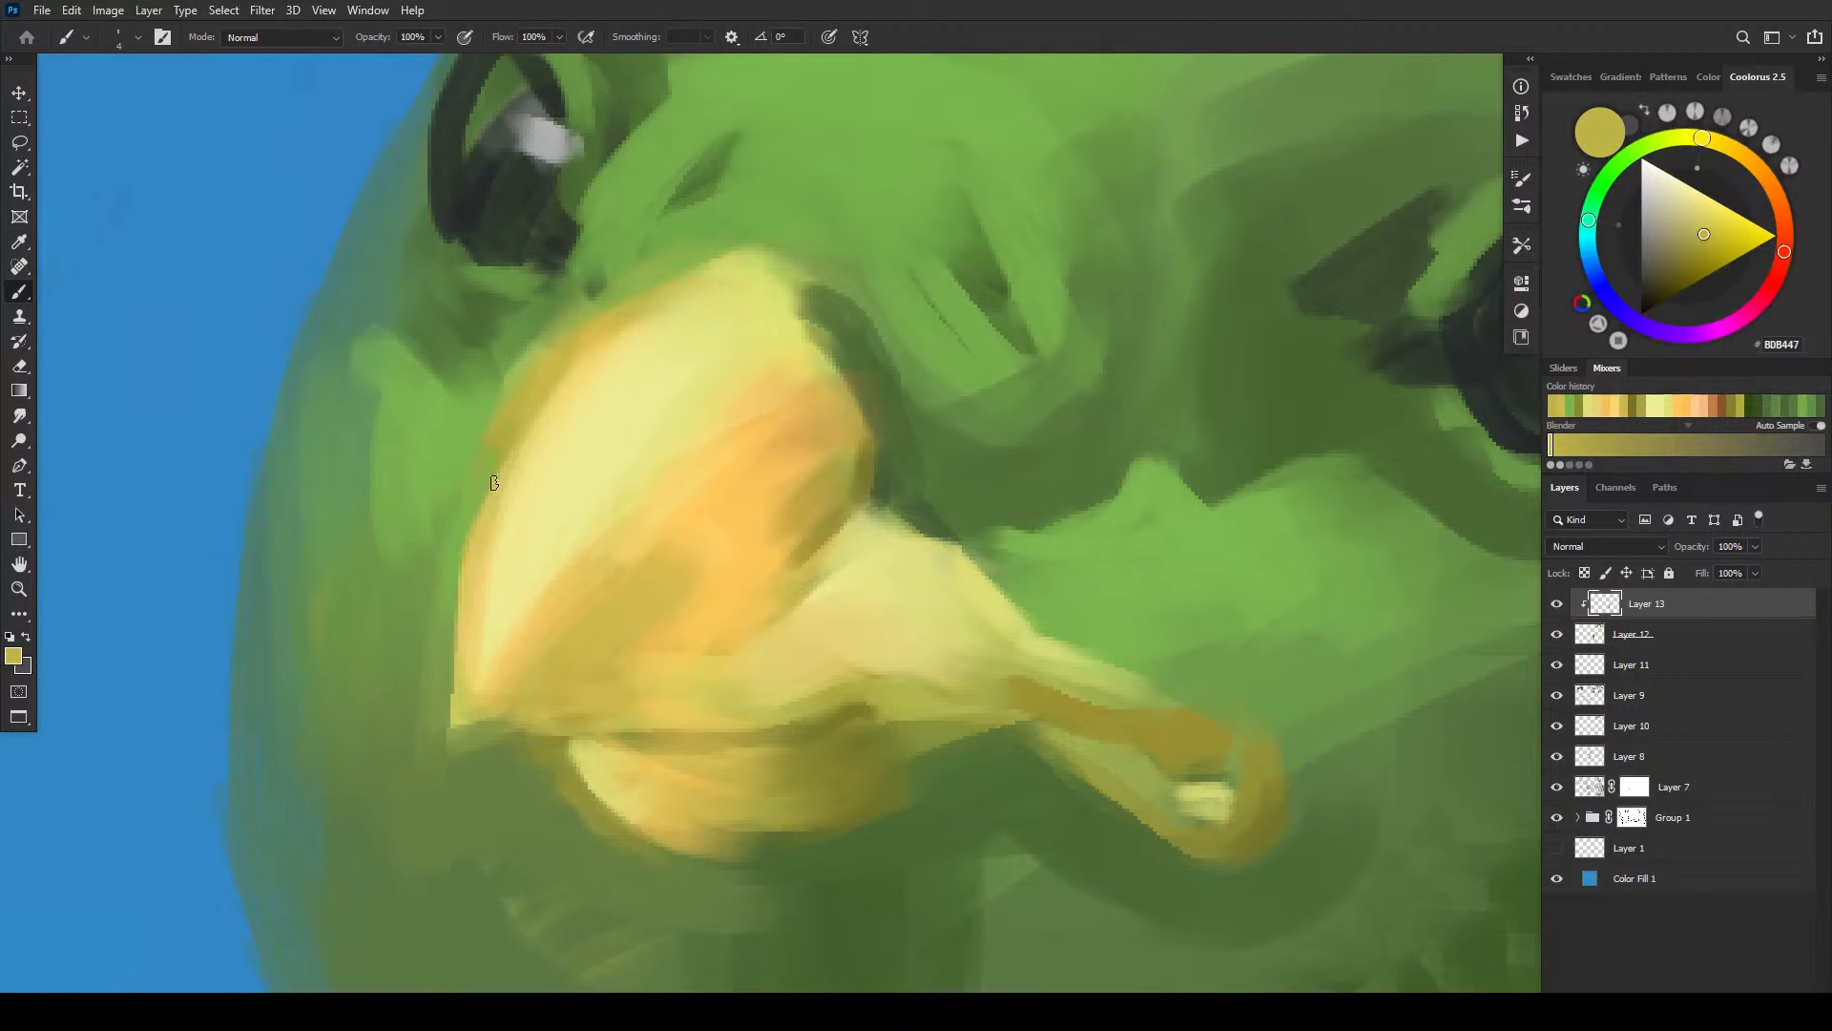
{"action": "left_click", "coordinate": [506, 425], "text": "alt"}
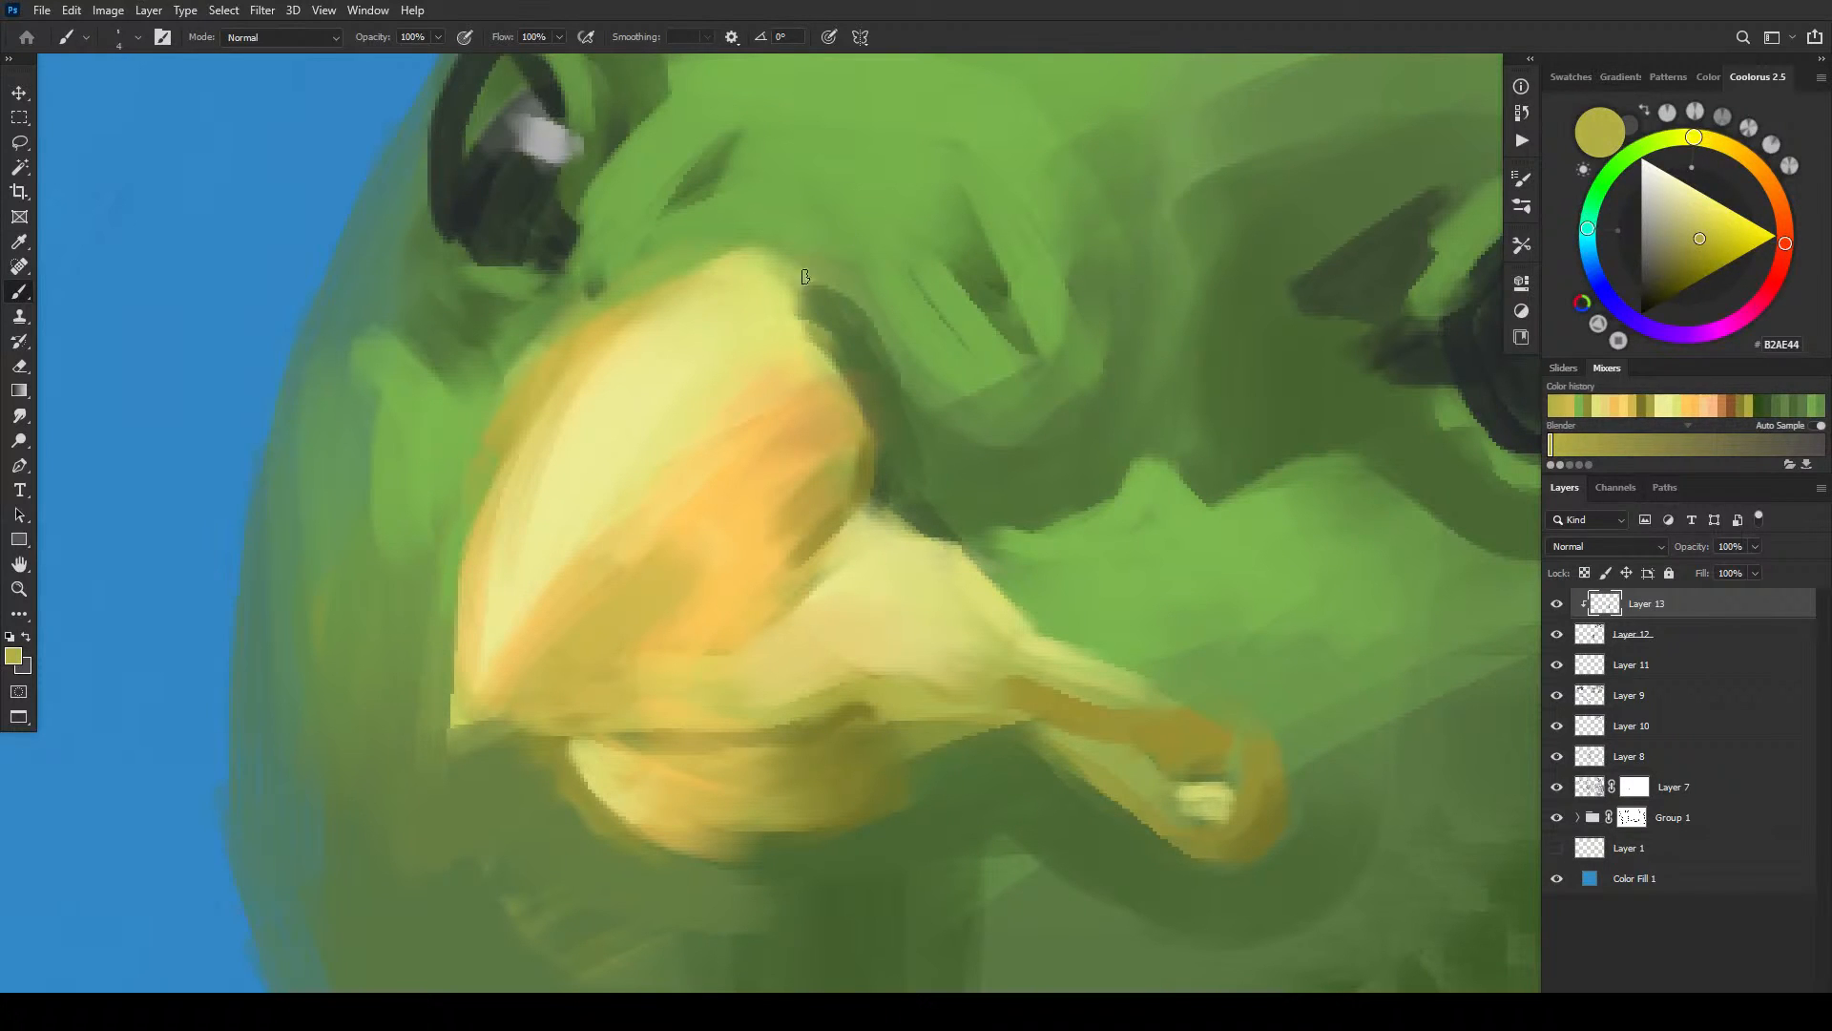
- Add small highlights to the upper beak's curve and the lower beak's front with pale cream E9E8CE
{"action": "left_click", "coordinate": [615, 447], "text": "alt"}
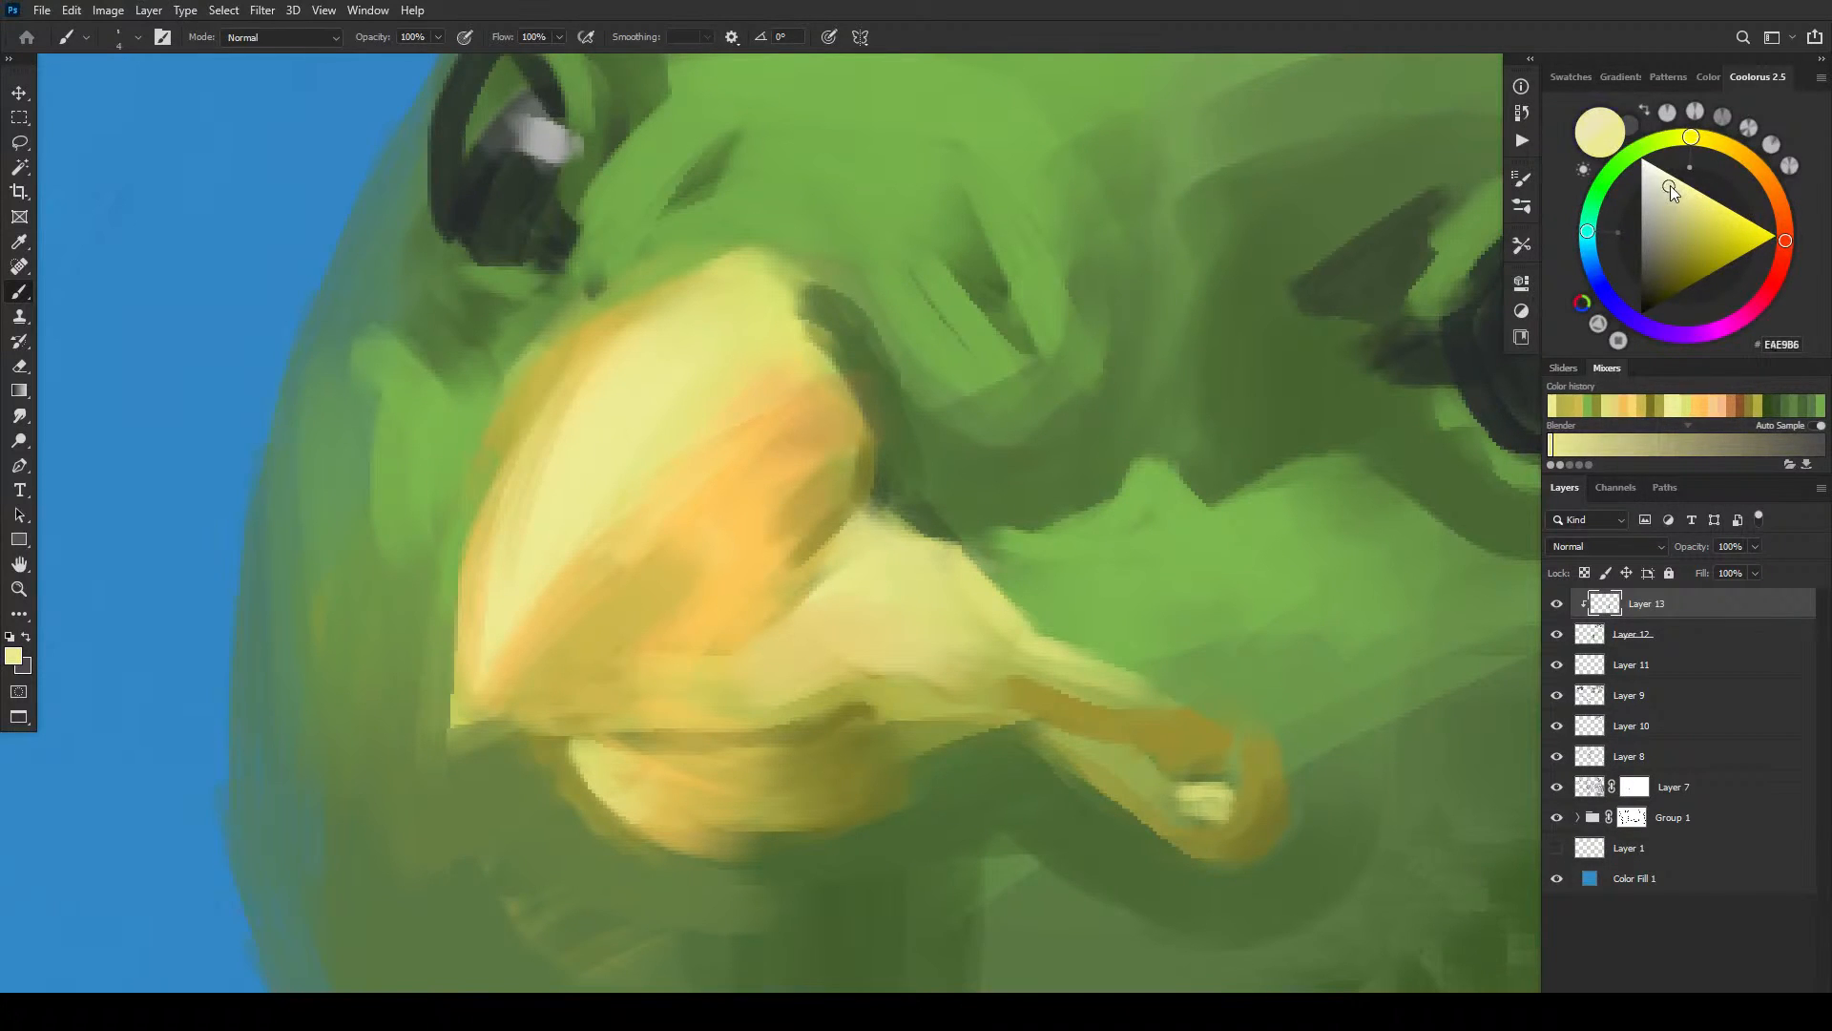
{"action": "left_click_drag", "start_coordinate": [563, 536], "coordinate": [608, 466]}
{"action": "left_click", "coordinate": [706, 379]}
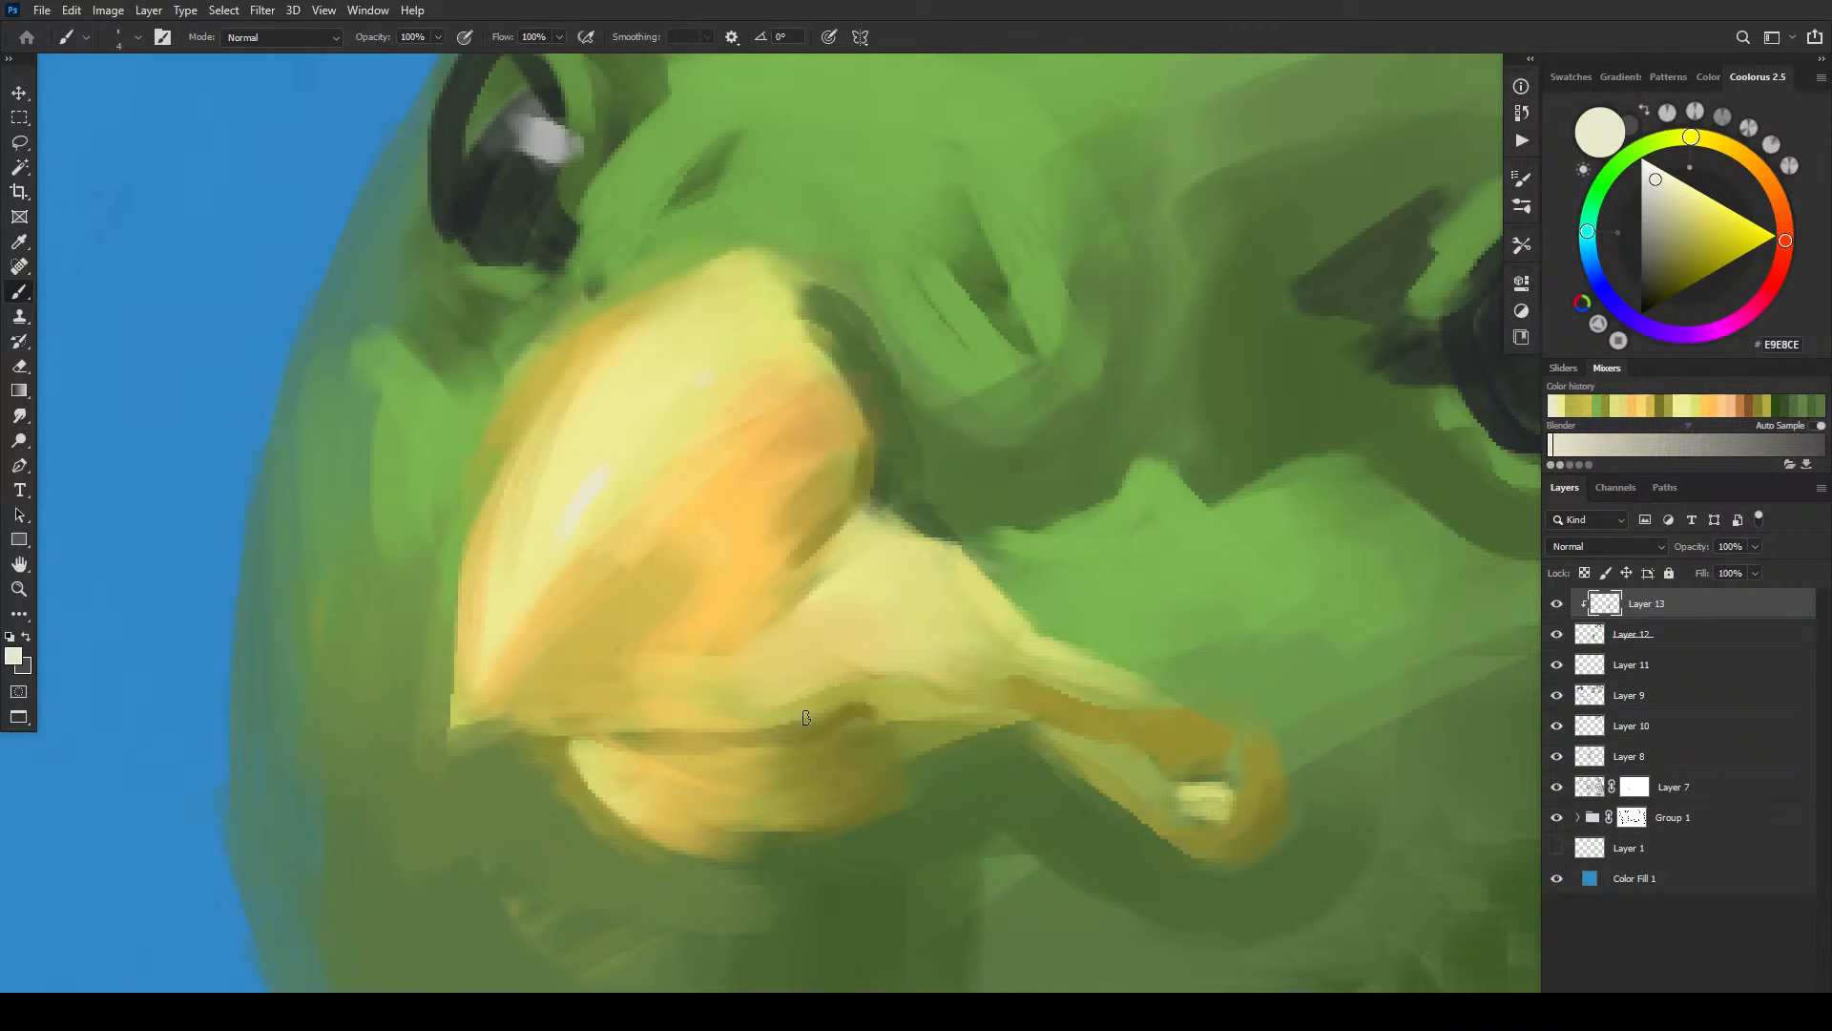
{"action": "left_click_drag", "start_coordinate": [634, 761], "coordinate": [672, 758]}
- Strengthen the upper beak's highlight and trace the front rims of both beak halves in off-white FBFAEB
{"action": "left_click_drag", "start_coordinate": [1659, 186], "coordinate": [1654, 168]}
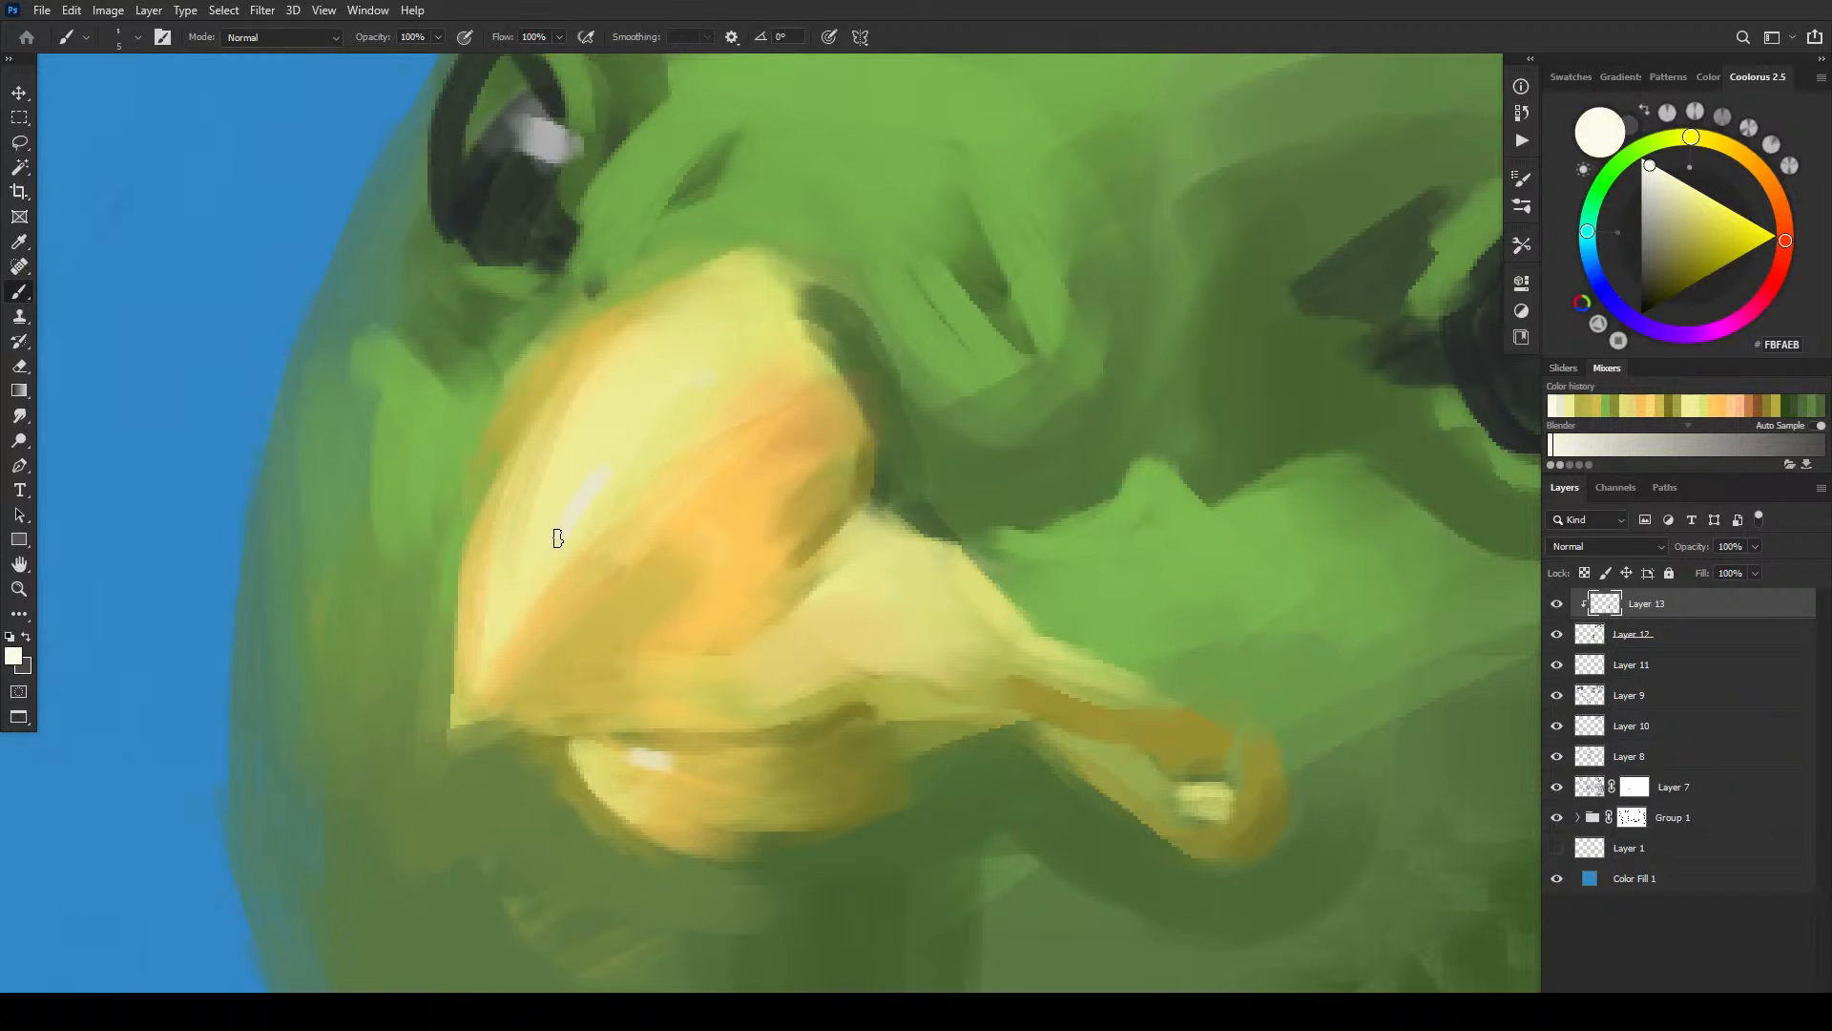
{"action": "left_click_drag", "start_coordinate": [558, 531], "coordinate": [601, 474]}
{"action": "mouse_move", "coordinate": [544, 401]}
{"action": "left_mouse_down"}
{"action": "mouse_move", "coordinate": [472, 520]}
{"action": "mouse_move", "coordinate": [456, 644]}
{"action": "left_mouse_up"}
{"action": "left_click_drag", "start_coordinate": [466, 536], "coordinate": [462, 682]}
{"action": "left_click_drag", "start_coordinate": [464, 606], "coordinate": [462, 745]}
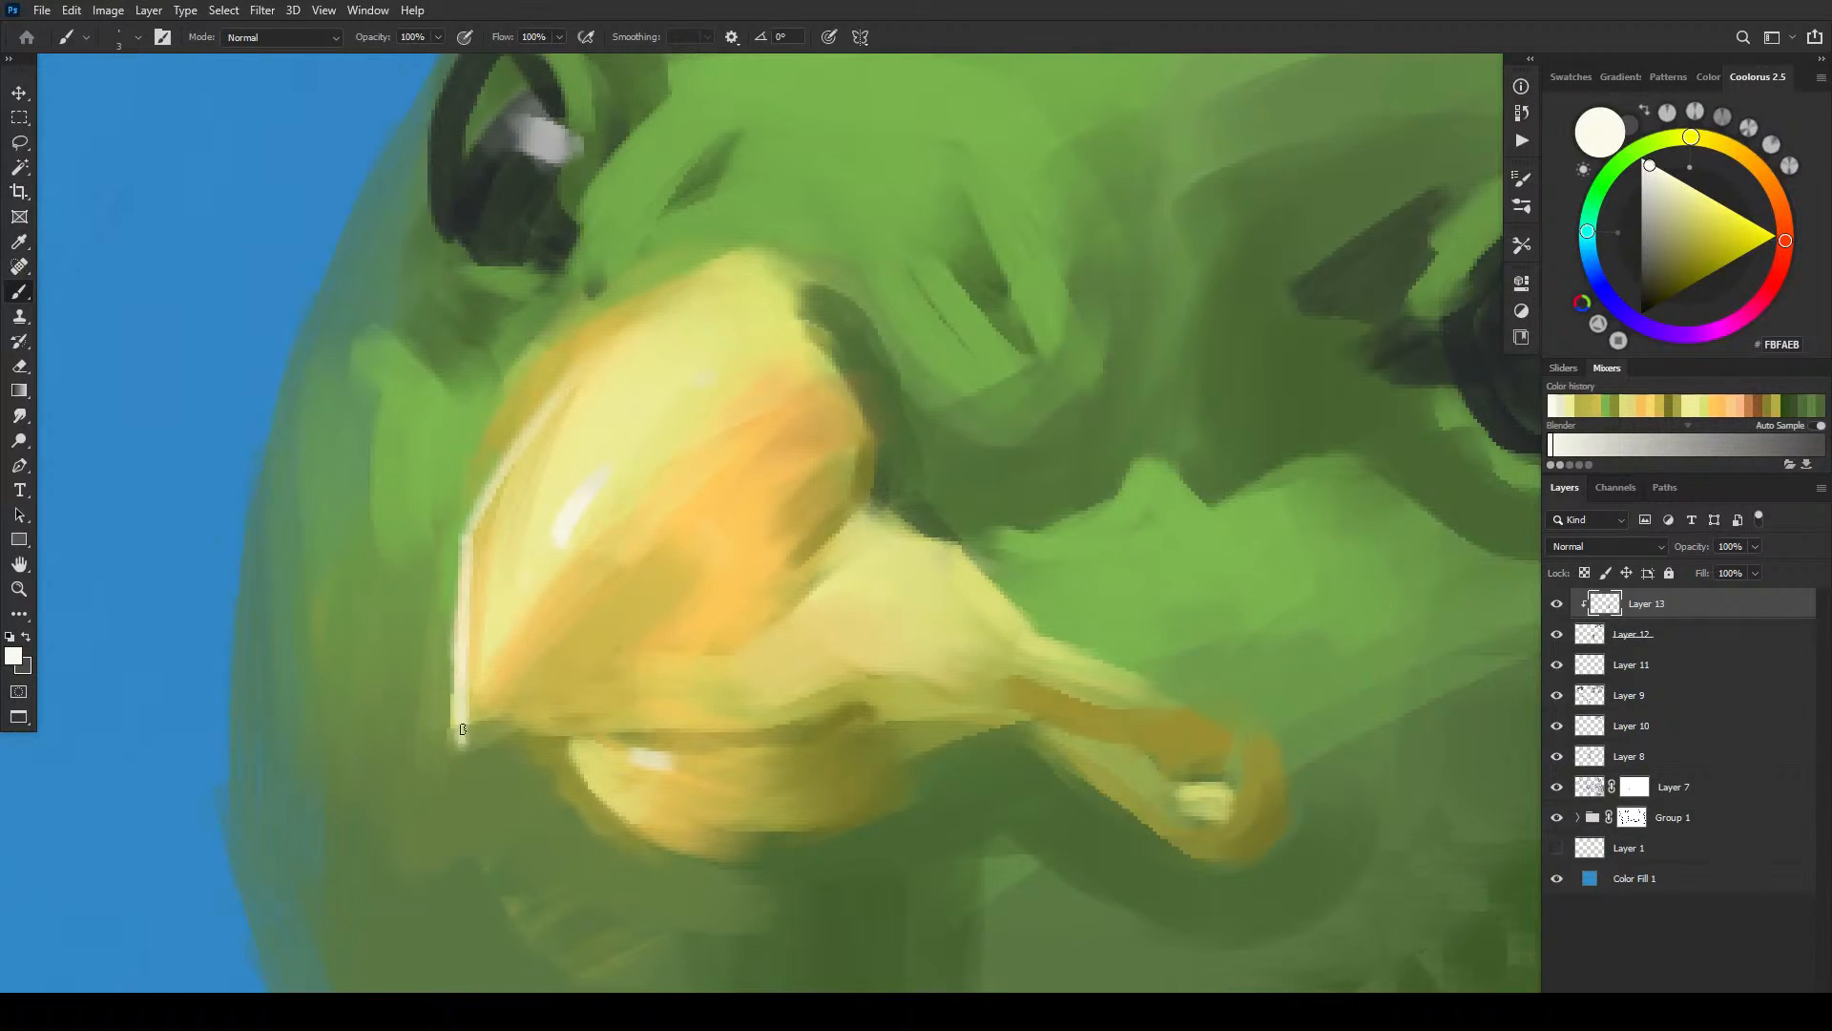
{"action": "mouse_move", "coordinate": [501, 414]}
{"action": "left_mouse_down"}
{"action": "mouse_move", "coordinate": [578, 336]}
{"action": "mouse_move", "coordinate": [568, 355]}
{"action": "mouse_move", "coordinate": [754, 245]}
{"action": "left_mouse_up"}
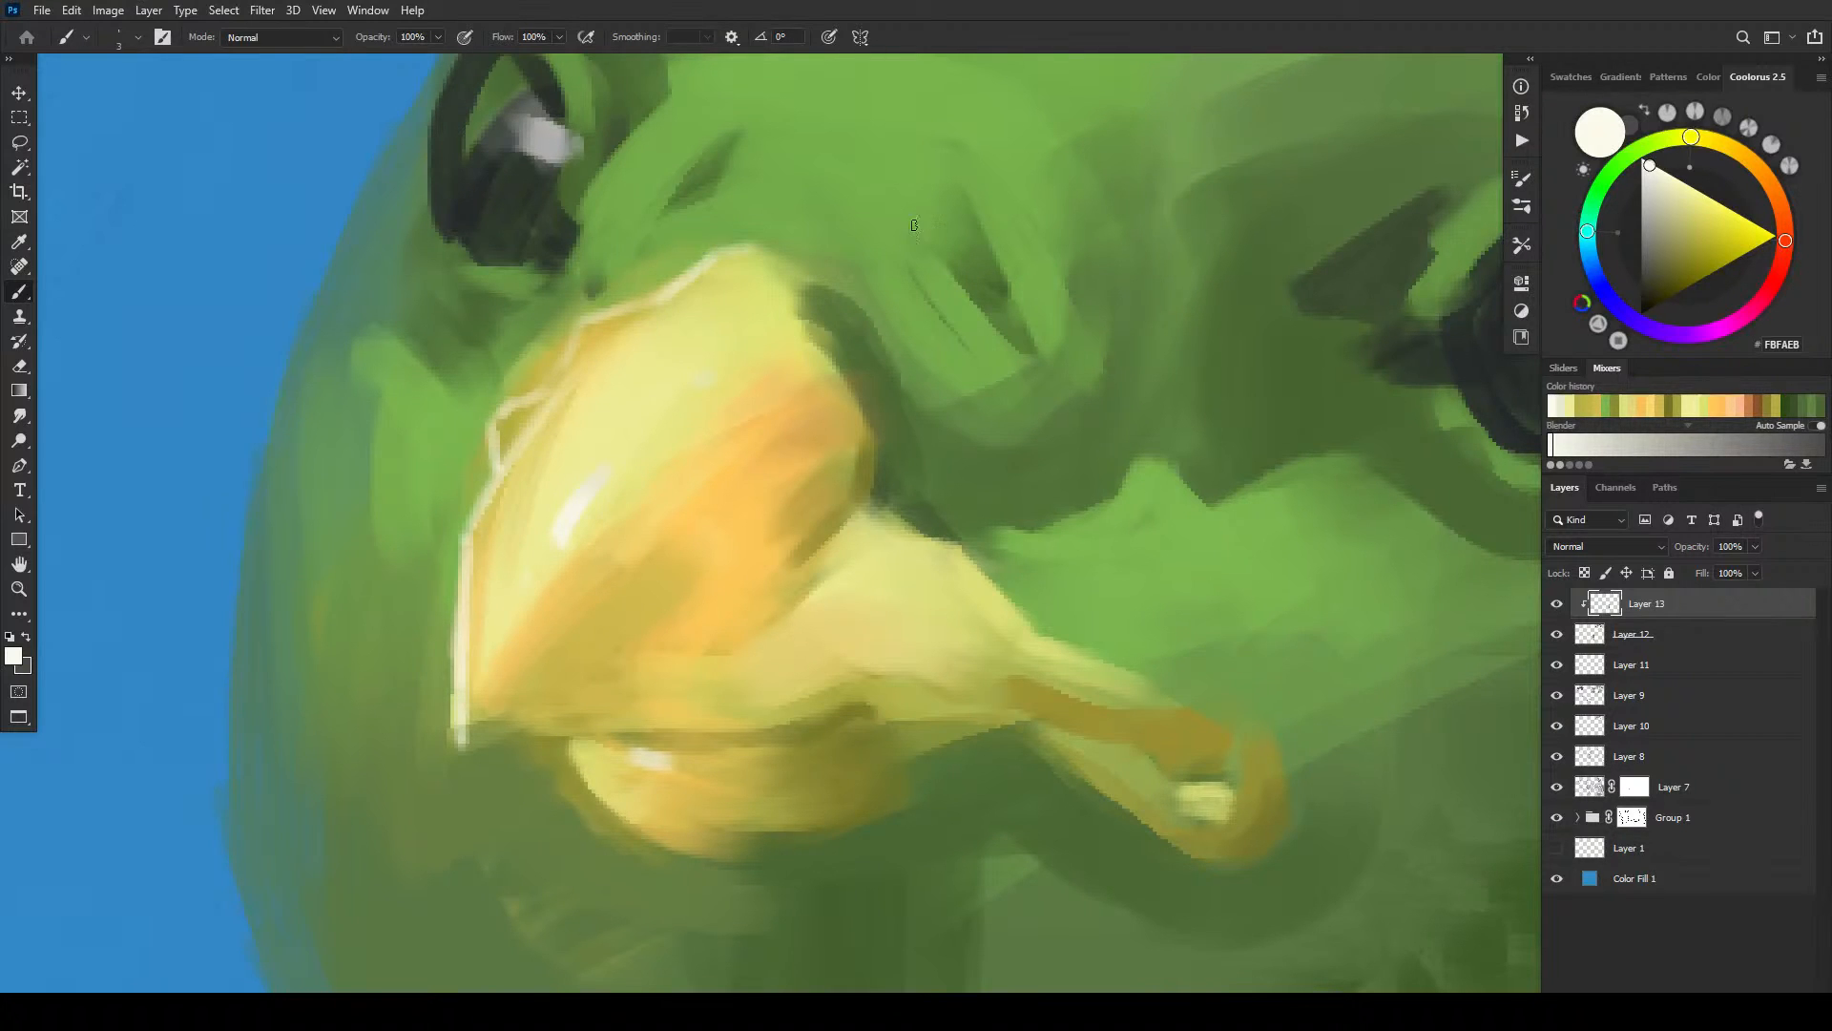
{"action": "mouse_move", "coordinate": [464, 736]}
{"action": "left_mouse_down"}
{"action": "mouse_move", "coordinate": [639, 727]}
{"action": "mouse_move", "coordinate": [573, 744]}
{"action": "mouse_move", "coordinate": [593, 816]}
{"action": "left_mouse_up"}
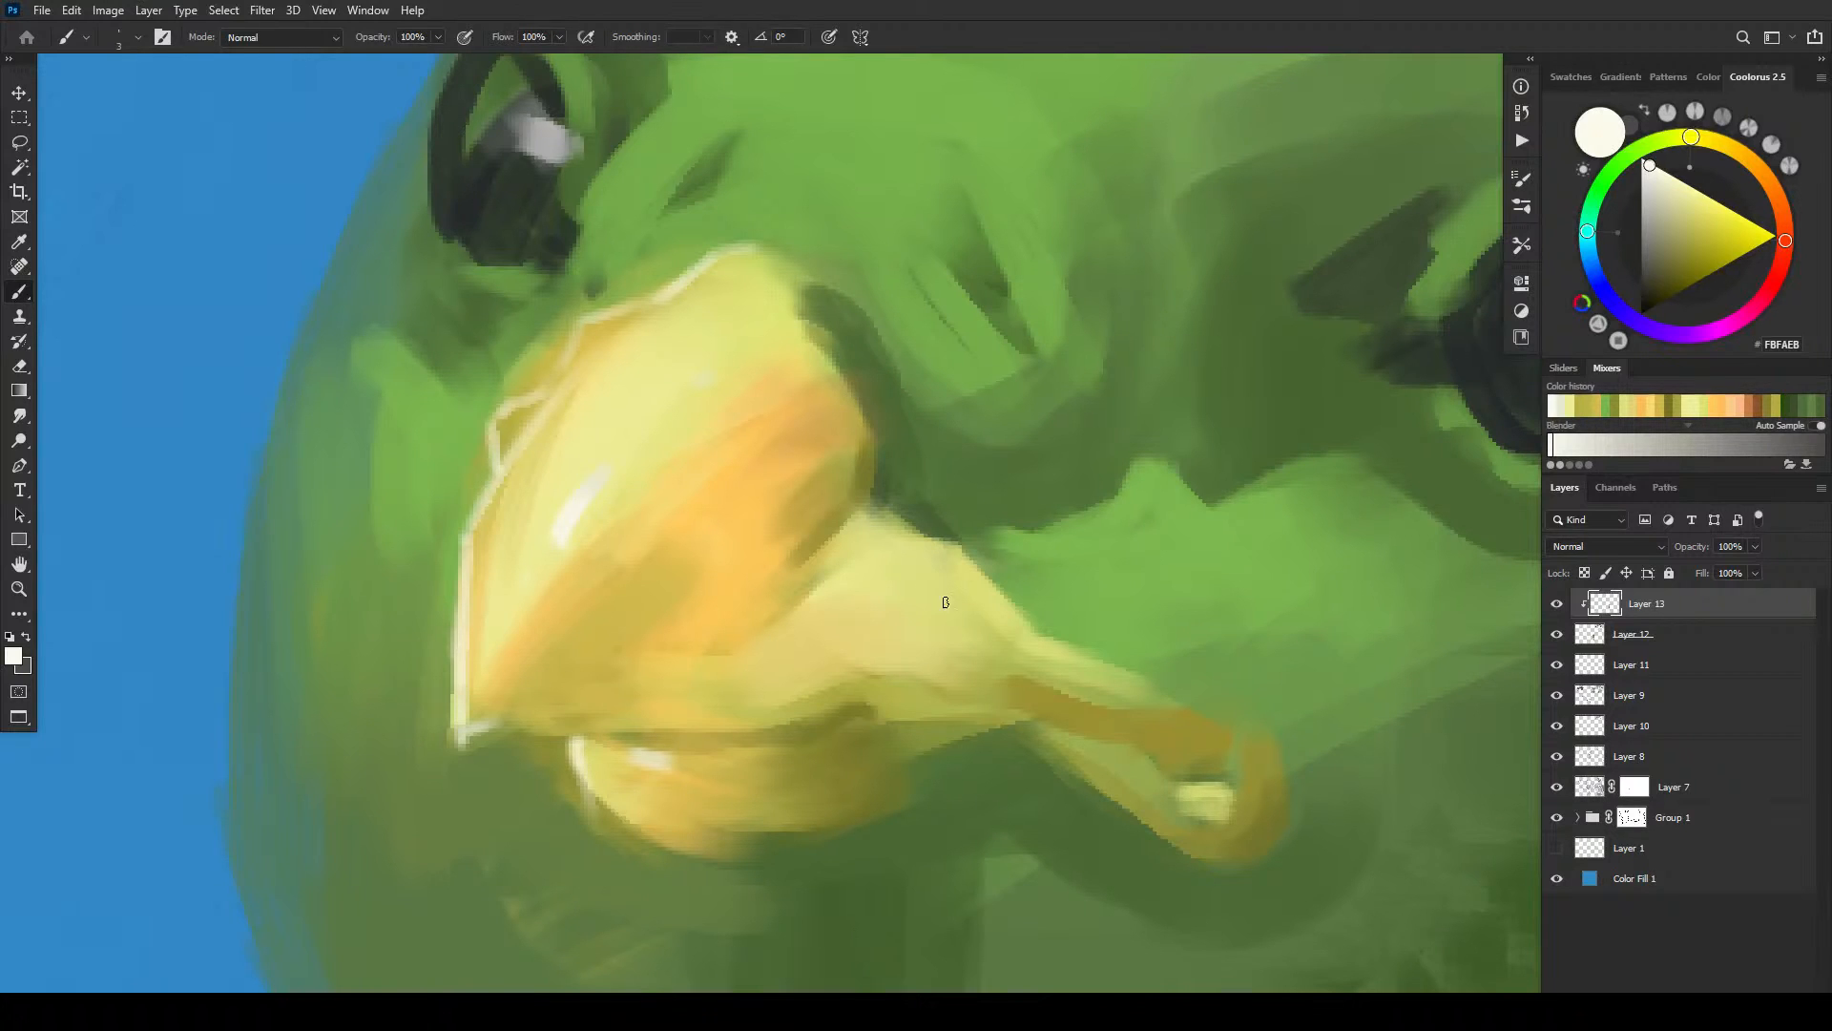
- Dab off-white FBFAEB highlights along the mouth corner's upper edge and on its rounded outer end
{"action": "left_click_drag", "start_coordinate": [904, 531], "coordinate": [951, 553]}
{"action": "key", "text": "bracketright"}
{"action": "key", "text": "bracketright"}
{"action": "key", "text": "bracketright"}
{"action": "key", "text": "bracketright"}
{"action": "key", "text": "bracketright"}
{"action": "key", "text": "bracketright"}
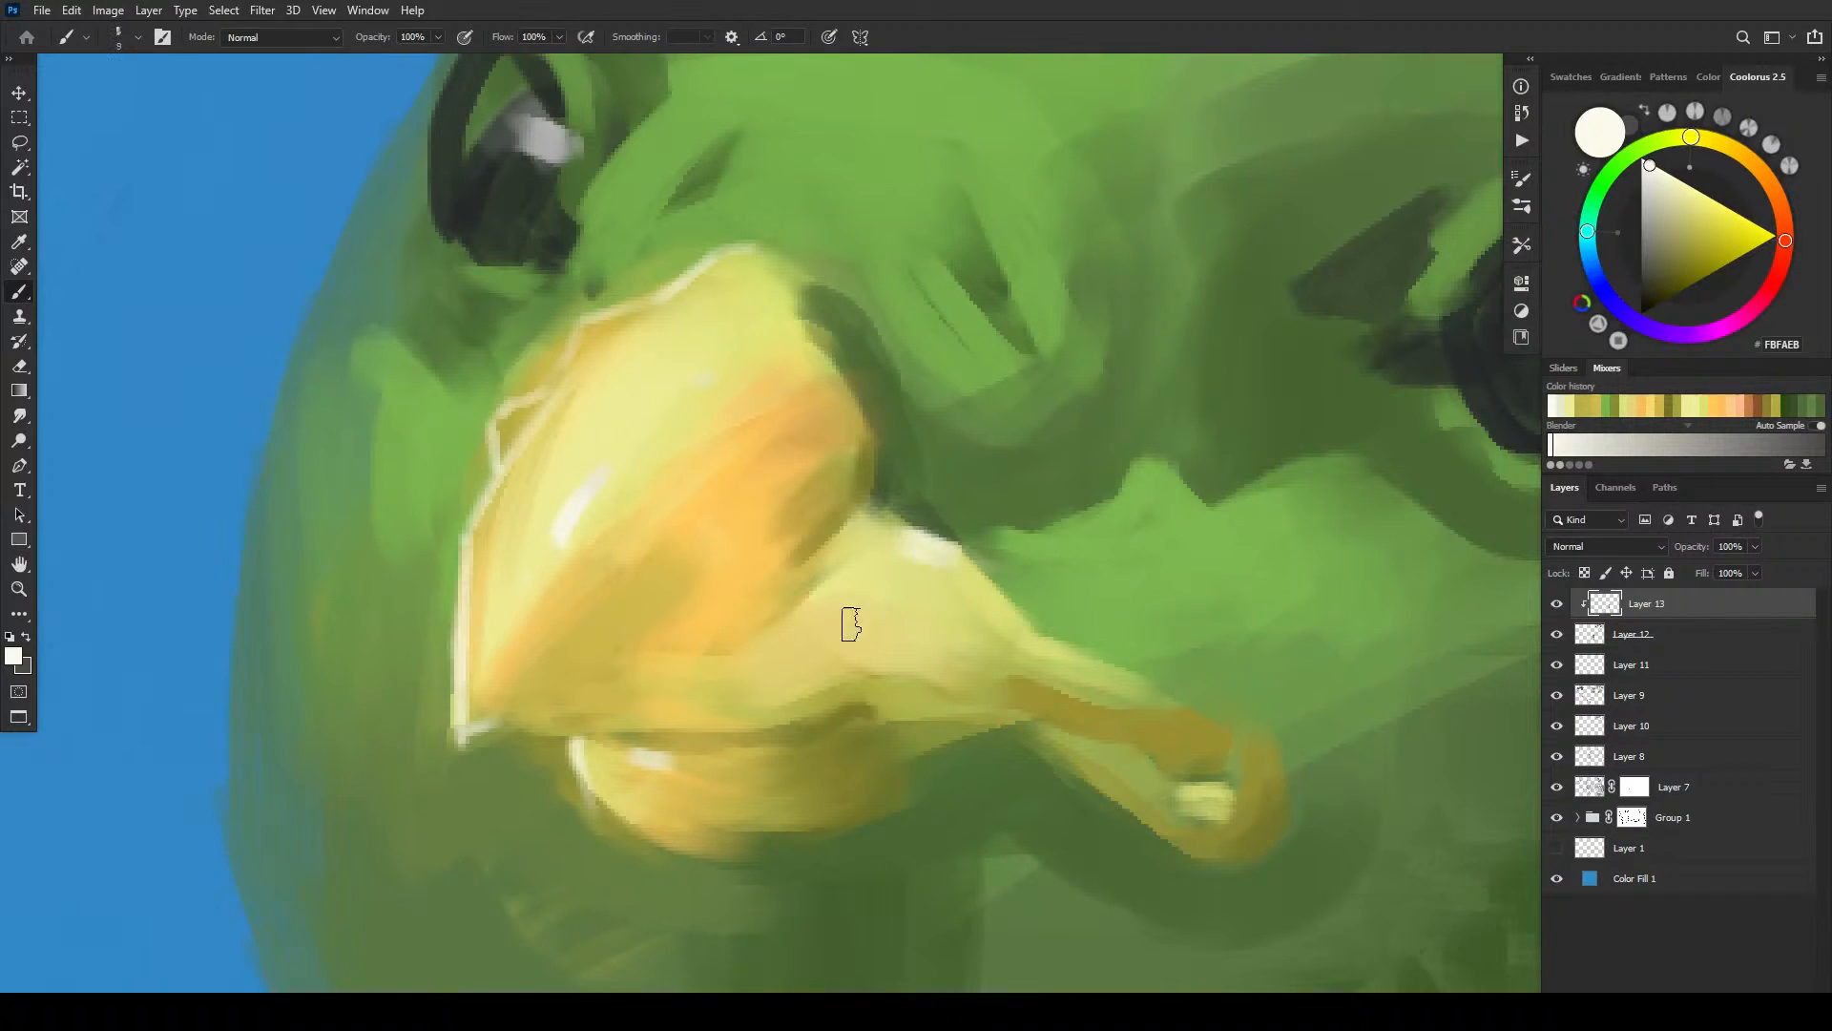
{"action": "key", "text": "bracketleft"}
{"action": "key", "text": "bracketleft"}
{"action": "key", "text": "bracketleft"}
{"action": "key", "text": "bracketleft"}
{"action": "left_click_drag", "start_coordinate": [1035, 642], "coordinate": [1097, 667]}
{"action": "key", "text": "bracketleft"}
{"action": "key", "text": "bracketleft"}
{"action": "key", "text": "bracketleft"}
{"action": "key", "text": "bracketleft"}
{"action": "key", "text": "bracketright"}
{"action": "key", "text": "bracketright"}
{"action": "key", "text": "bracketright"}
{"action": "key", "text": "bracketright"}
{"action": "key", "text": "bracketright"}
{"action": "left_click_drag", "start_coordinate": [1189, 786], "coordinate": [1225, 798]}
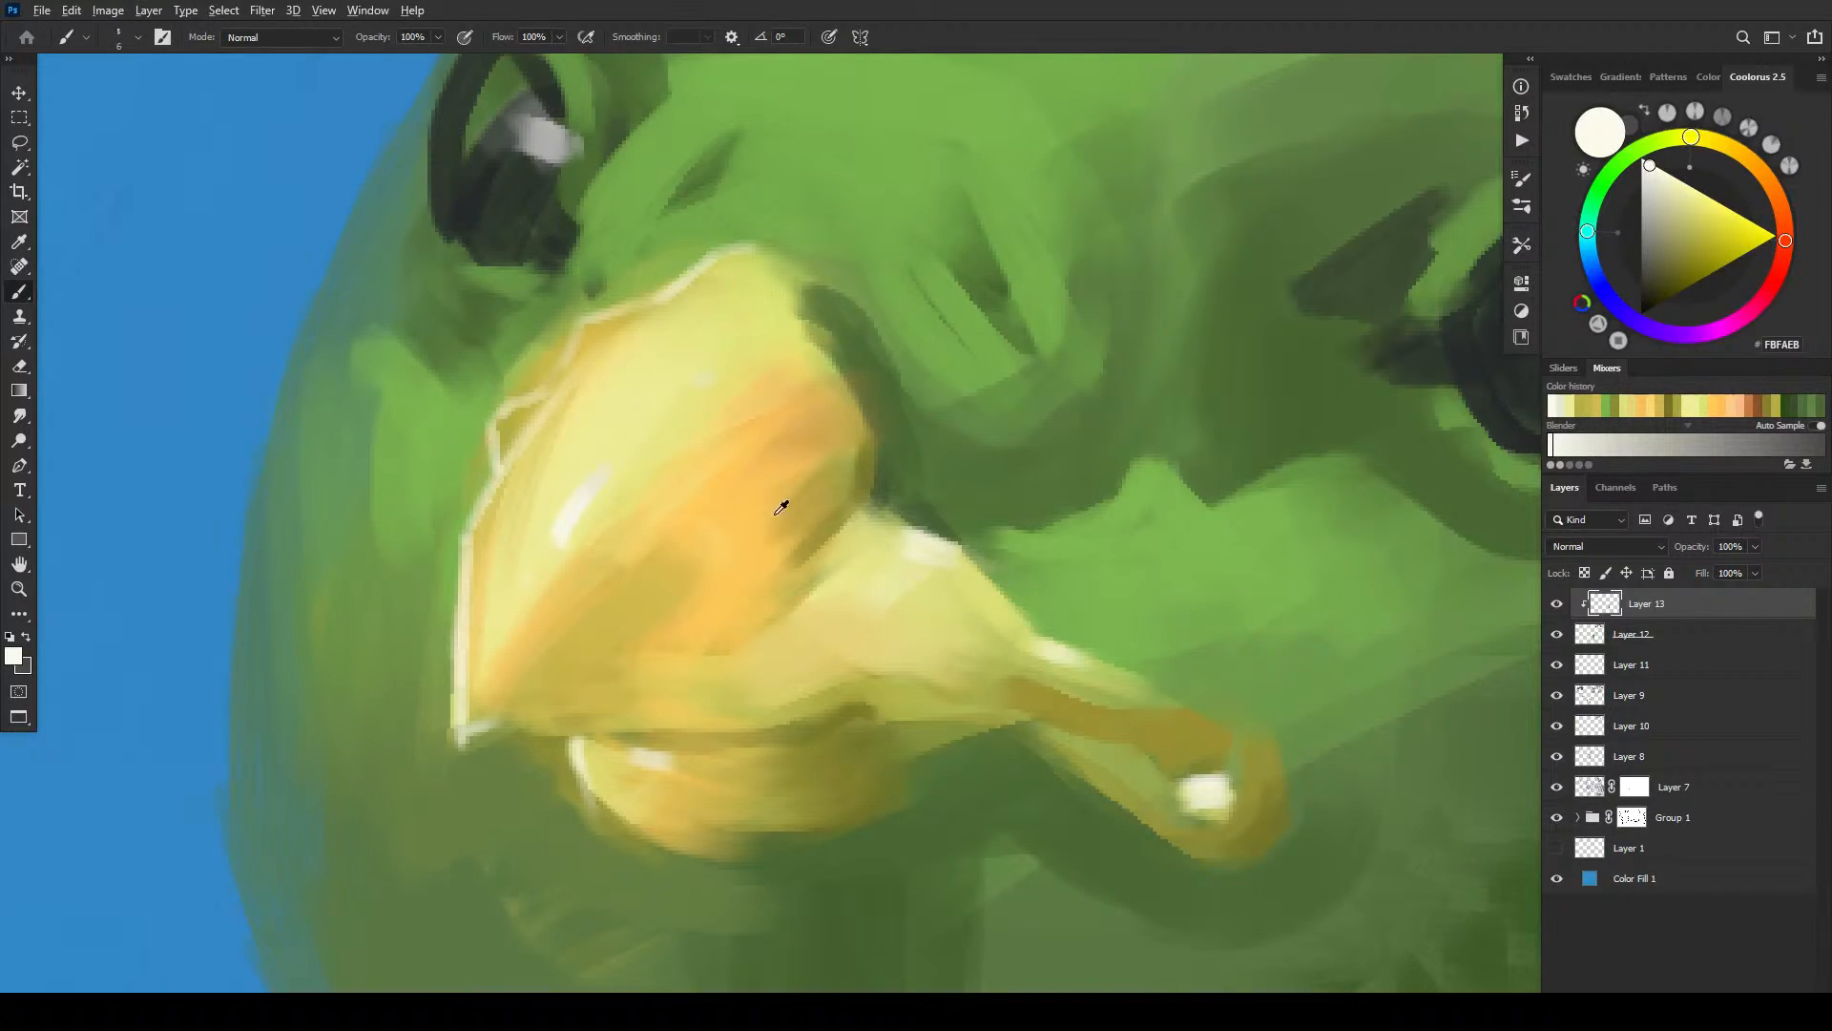
- Tone down the highlight on the mouth corner's outer end with sampled surrounding colors, including olive green 98A94F
{"action": "left_click", "coordinate": [1220, 811], "text": "alt"}
{"action": "left_click", "coordinate": [1253, 792], "text": "alt"}
{"action": "left_click", "coordinate": [1140, 774], "text": "alt"}
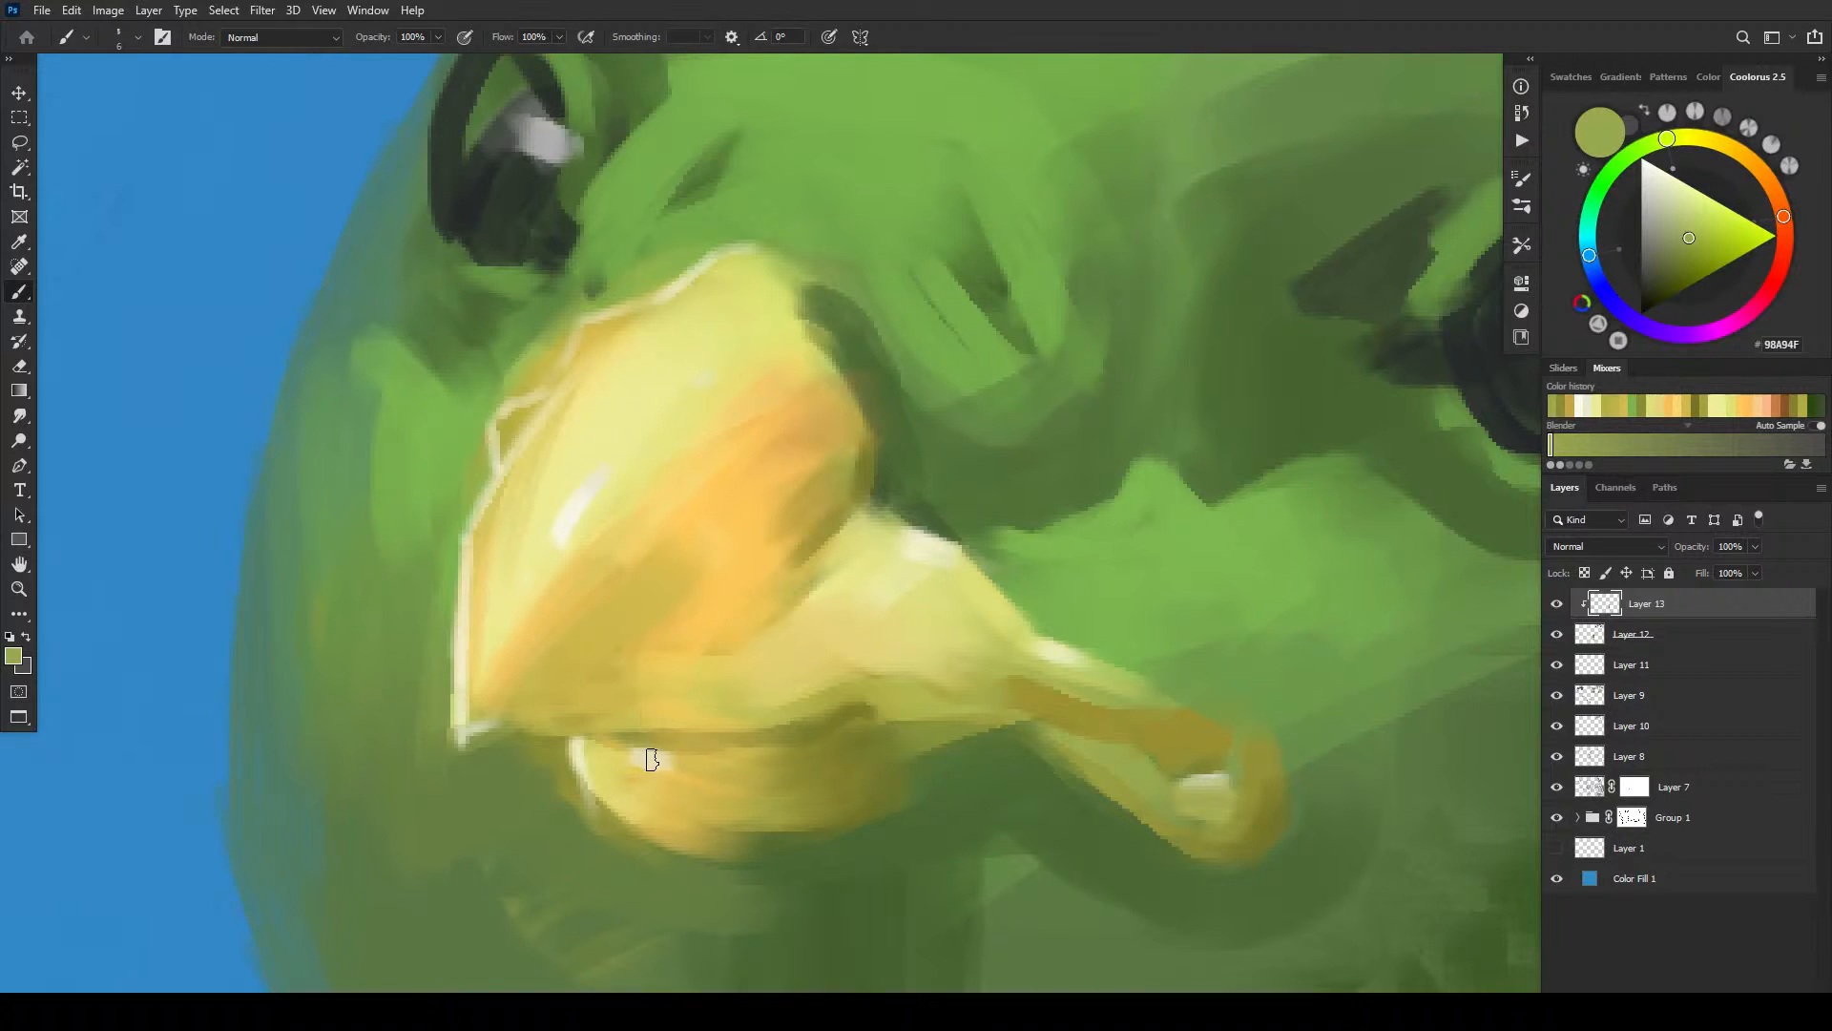
- Tidy the mouth line and the underside of the lower beak's highlight with sampled olives 9F9840 and 7A8032
{"action": "left_click", "coordinate": [764, 737], "text": "alt"}
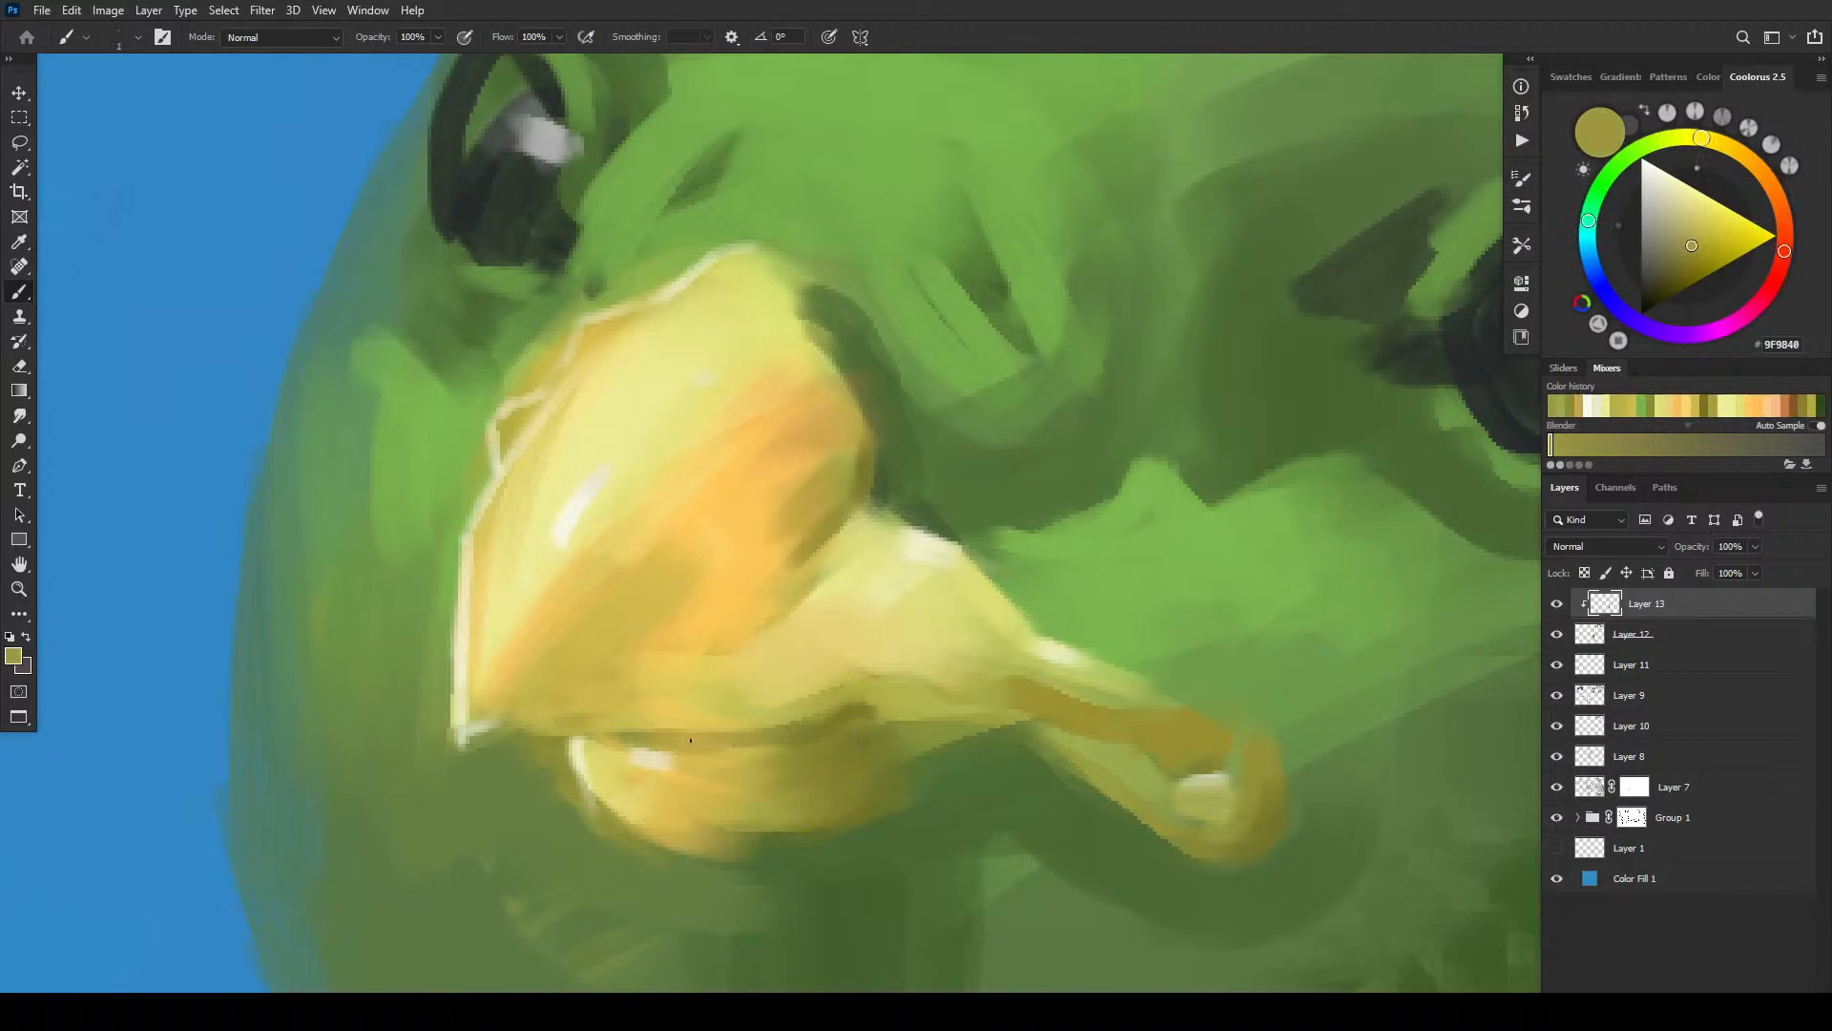
{"action": "left_click", "coordinate": [807, 722], "text": "alt"}
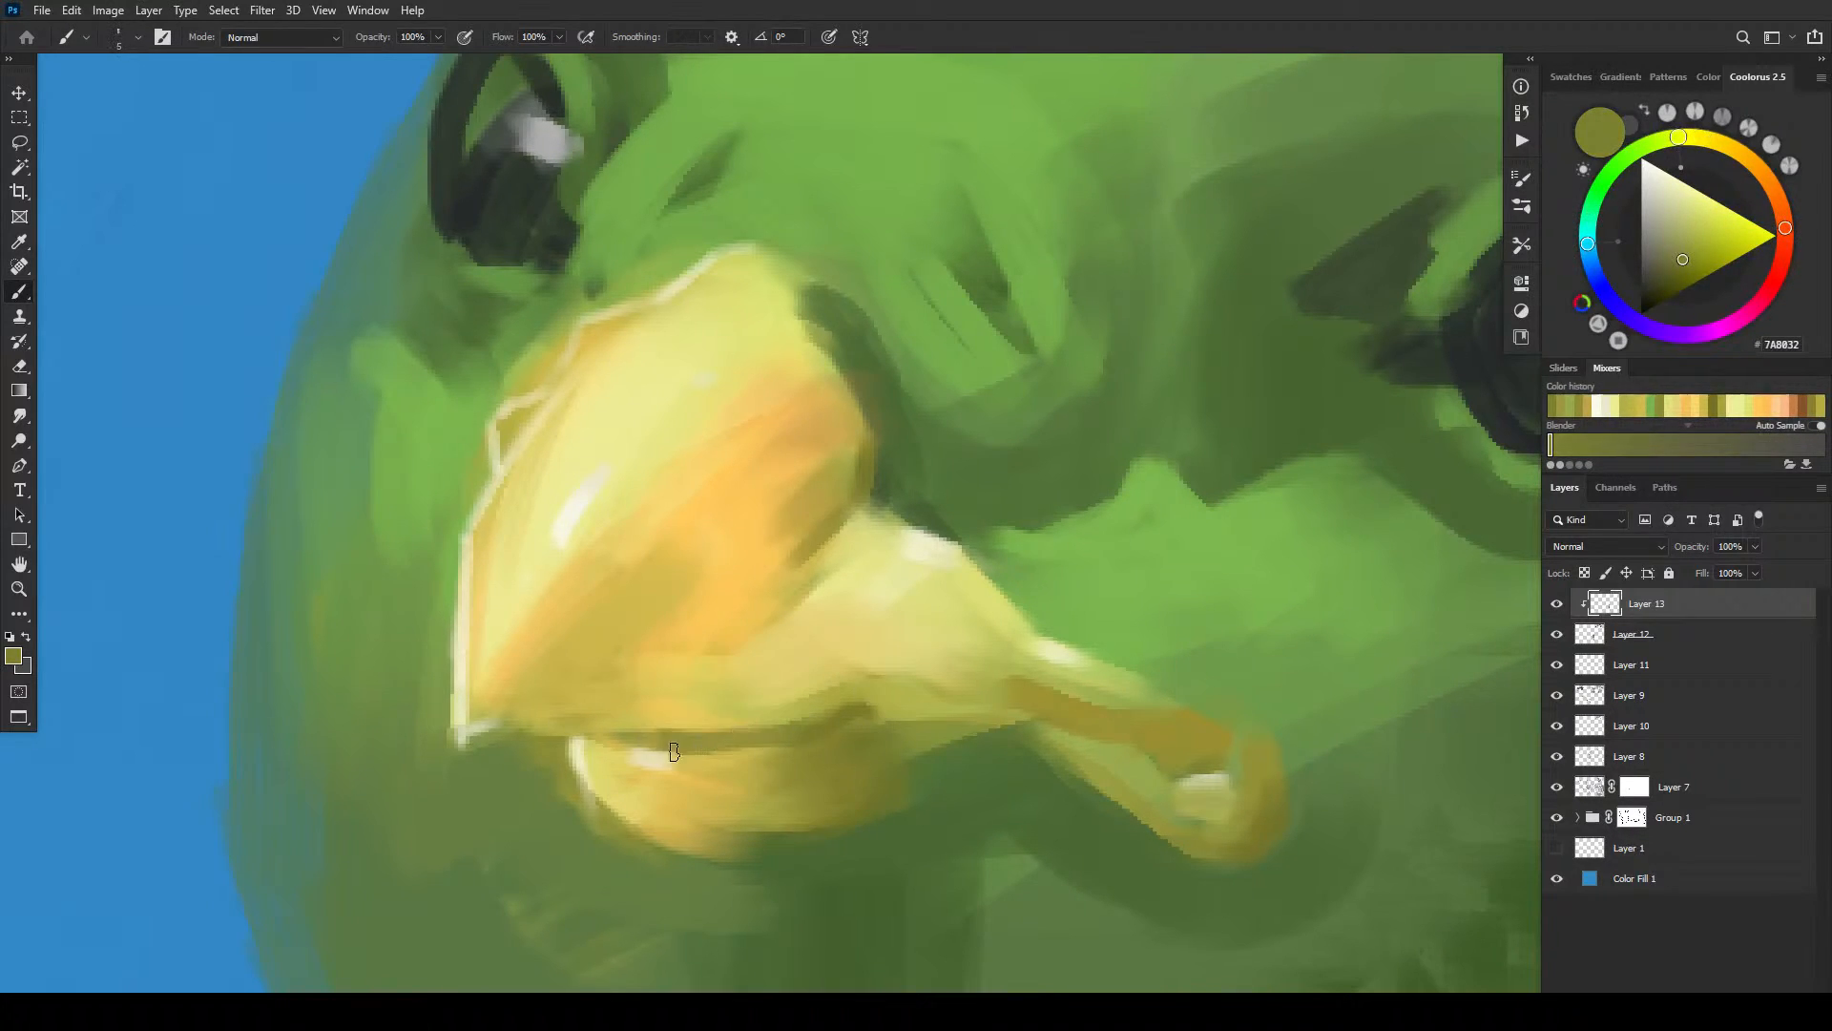
{"action": "key", "text": "bracketleft"}
{"action": "key", "text": "bracketleft"}
{"action": "left_click_drag", "start_coordinate": [644, 769], "coordinate": [709, 766]}
- Round out the upper beak's back edge beside the dark green shadow with sampled beak yellows
{"action": "key", "text": "bracketright"}
{"action": "key", "text": "bracketright"}
{"action": "key", "text": "bracketright"}
{"action": "left_click", "coordinate": [795, 323], "text": "alt"}
{"action": "key", "text": "bracketleft"}
{"action": "mouse_move", "coordinate": [802, 303]}
{"action": "left_mouse_down"}
{"action": "mouse_move", "coordinate": [817, 349]}
{"action": "mouse_move", "coordinate": [781, 286]}
{"action": "mouse_move", "coordinate": [849, 385]}
{"action": "left_mouse_up"}
{"action": "left_click", "coordinate": [841, 390], "text": "alt"}
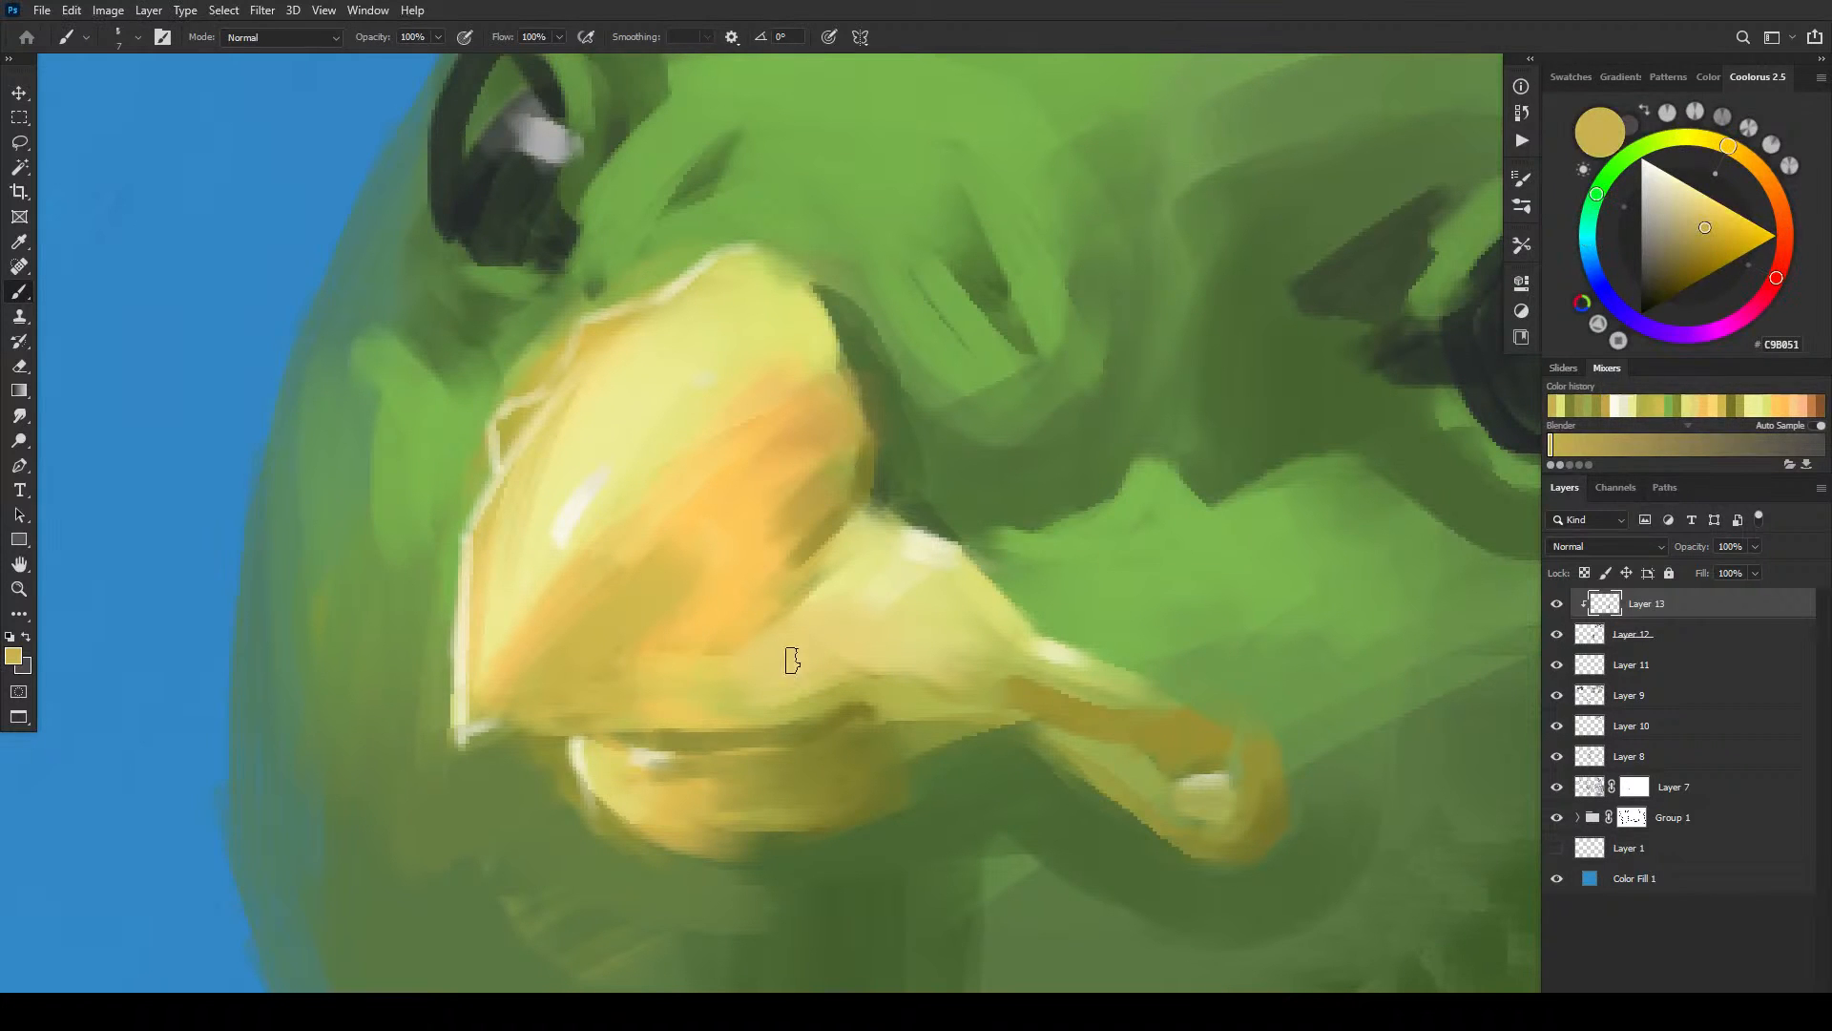
- Warm the lower part of the upper beak with sampled golden orange FDC857
{"action": "scroll", "coordinate": [782, 677], "scroll_direction": "down", "scroll_amount": 10}
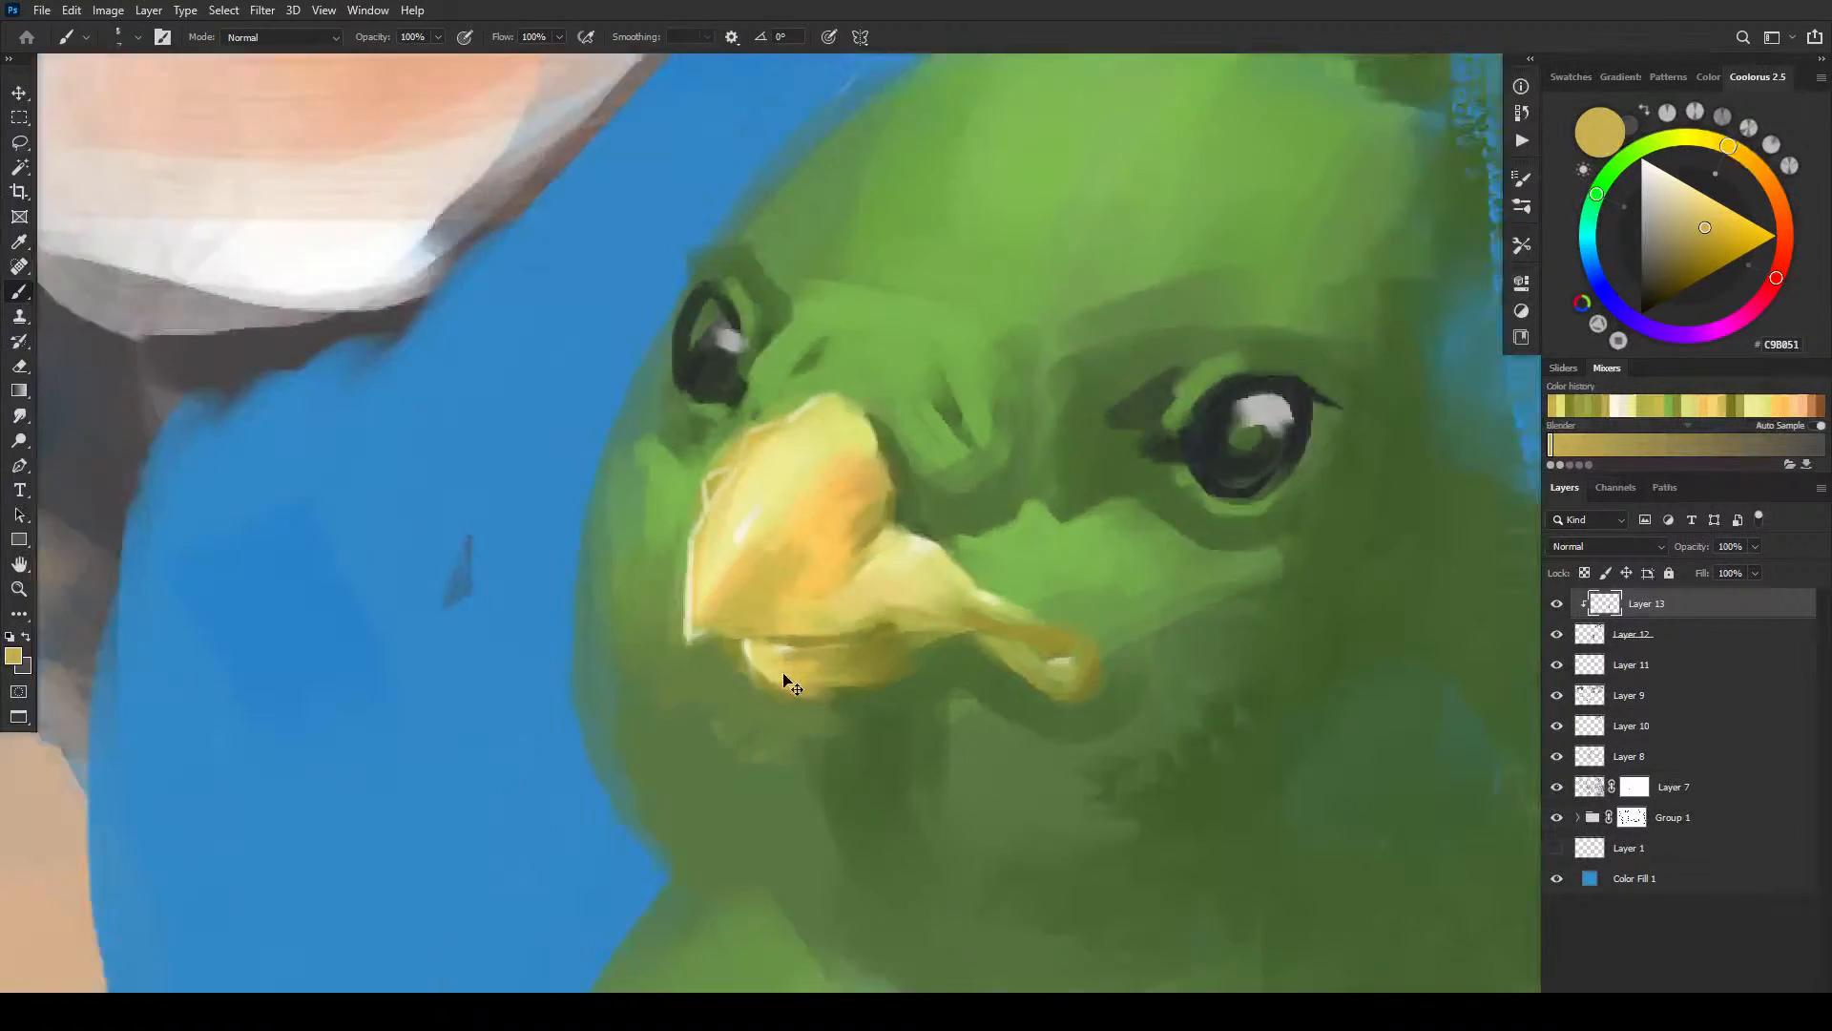
{"action": "scroll", "coordinate": [782, 672], "scroll_direction": "down", "scroll_amount": 5}
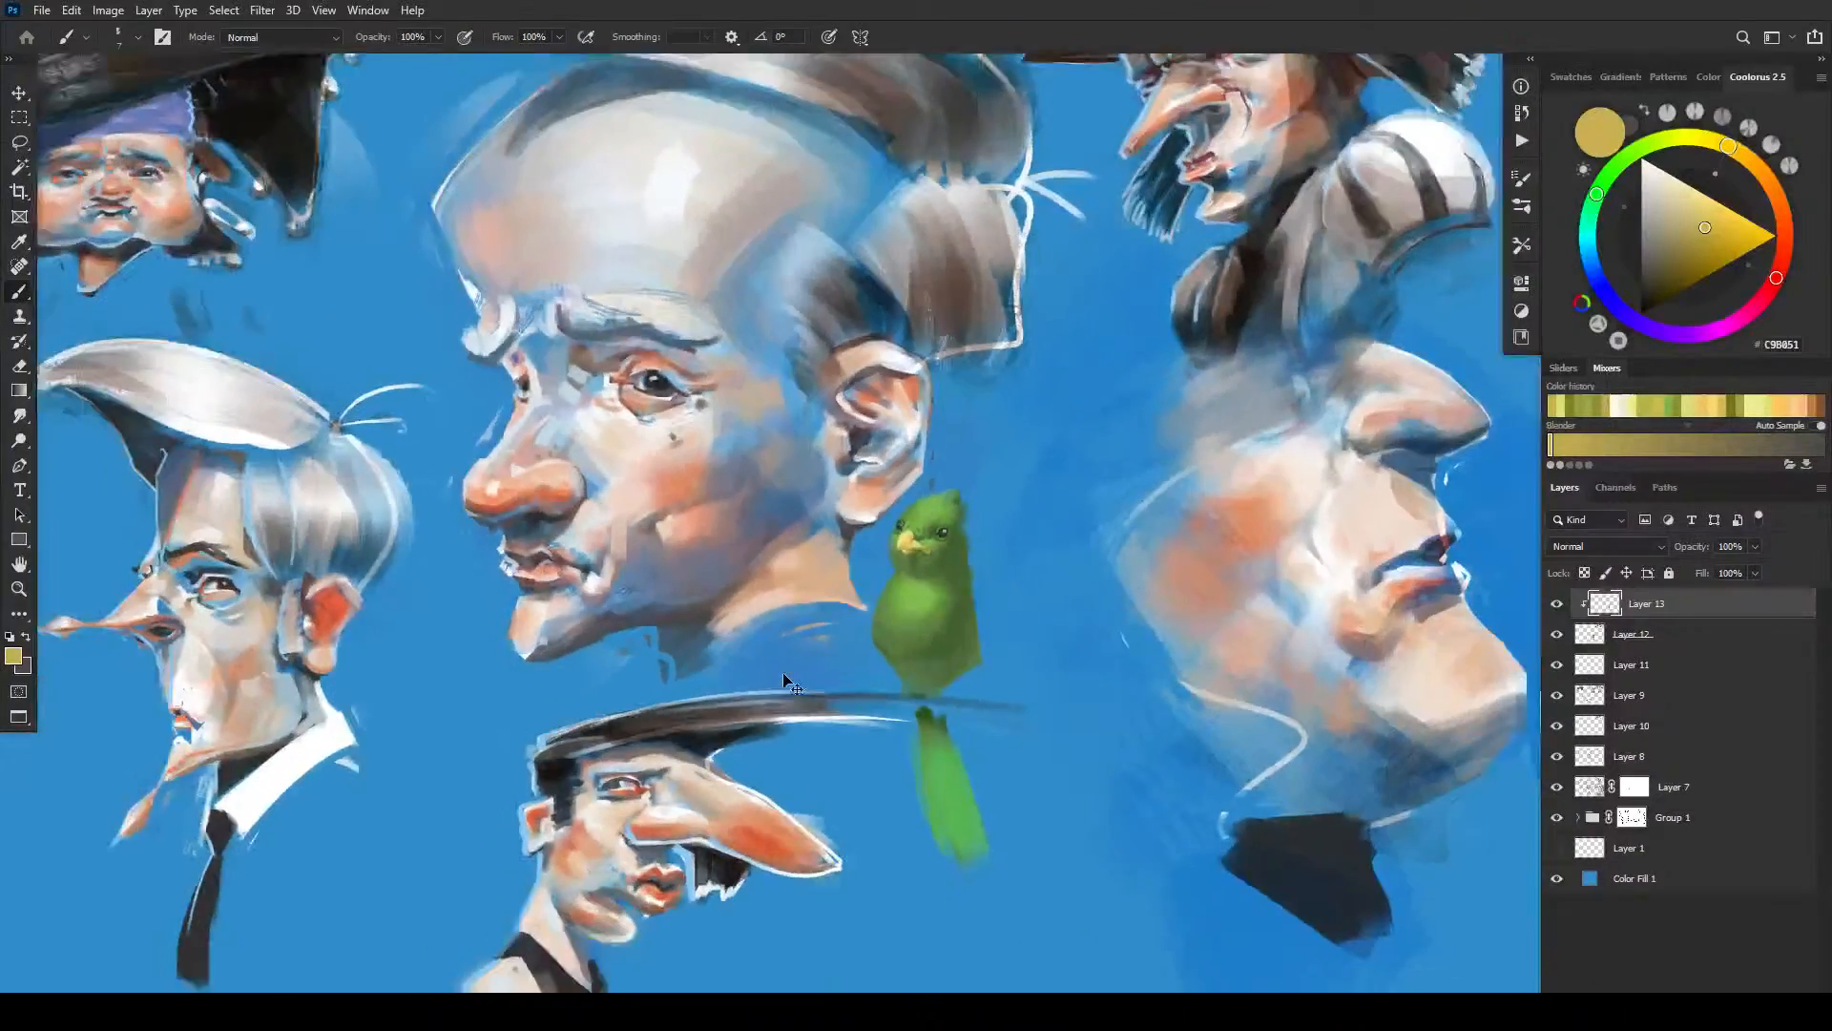
{"action": "scroll", "coordinate": [986, 600], "scroll_direction": "up", "scroll_amount": 5}
{"action": "scroll", "coordinate": [986, 599], "scroll_direction": "up", "scroll_amount": 6}
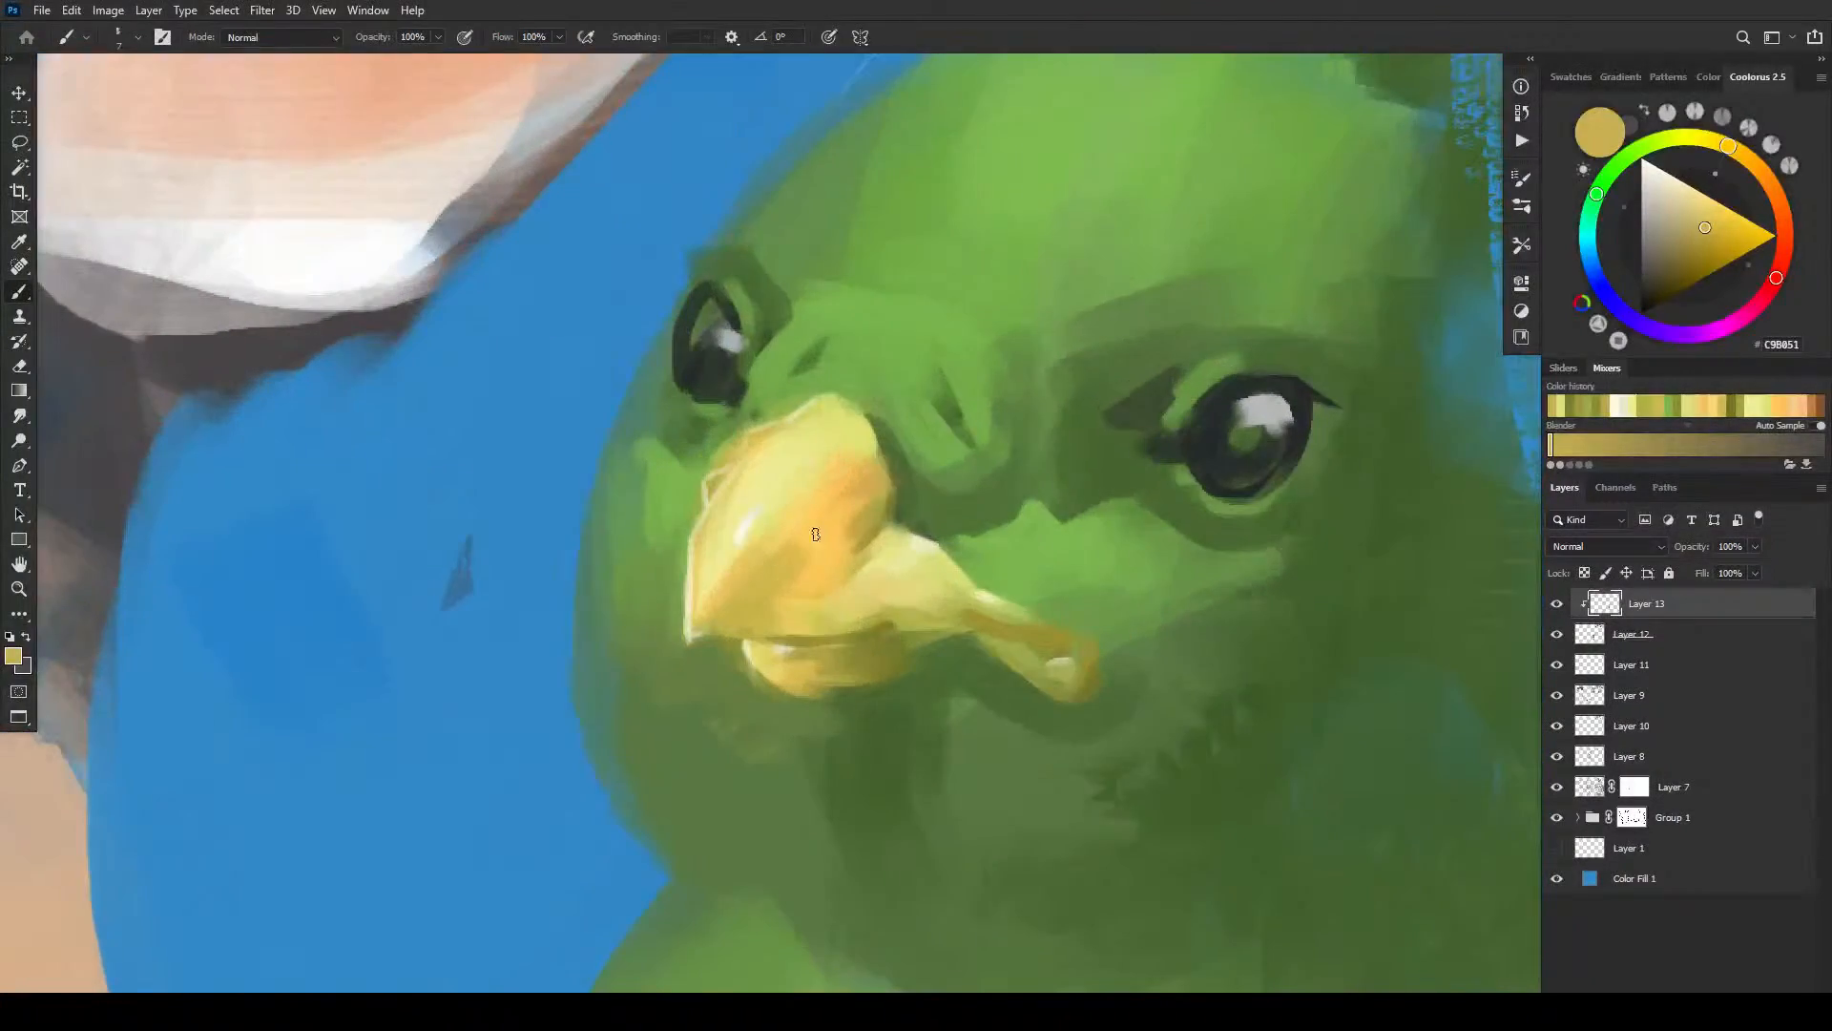
{"action": "left_click", "coordinate": [816, 537], "text": "alt"}
{"action": "key", "text": "bracketright"}
{"action": "key", "text": "bracketright"}
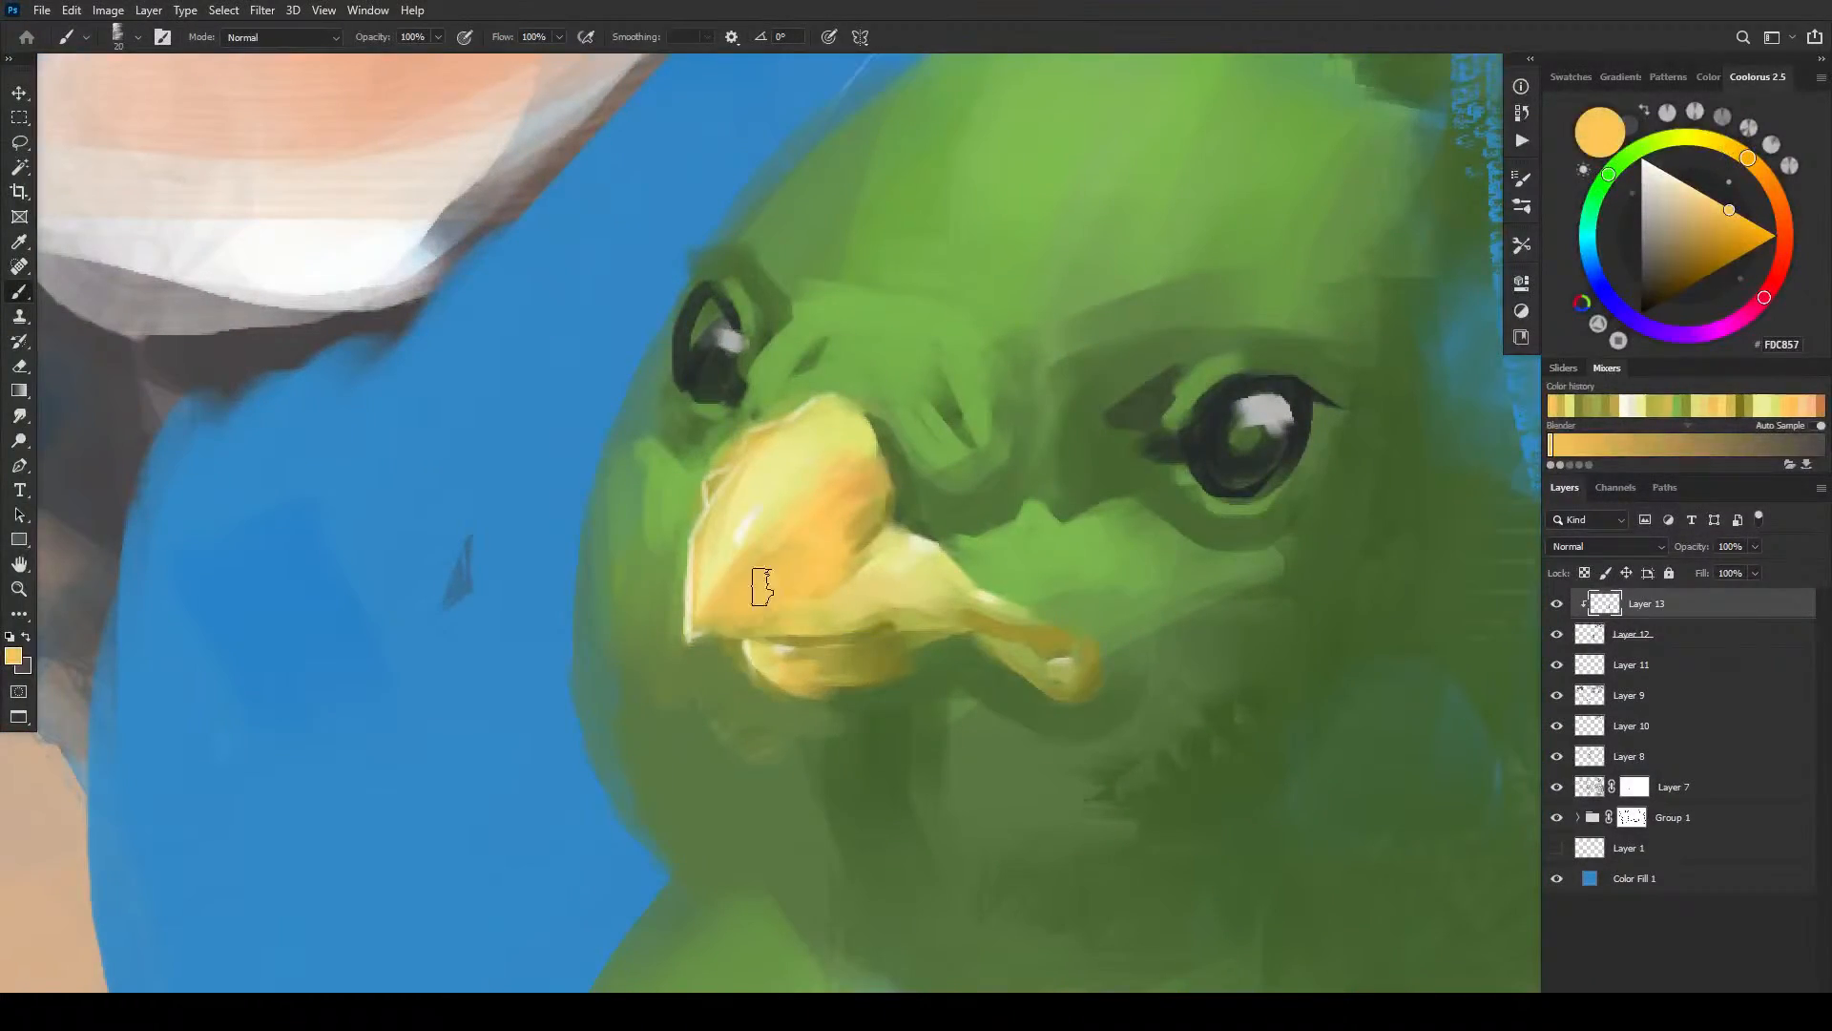
- Deepen the shadow cast by the upper beak onto the lower beak with sampled olive 858330
{"action": "left_click", "coordinate": [878, 641], "text": "alt"}
{"action": "mouse_move", "coordinate": [926, 642]}
{"action": "left_mouse_down"}
{"action": "mouse_move", "coordinate": [844, 612]}
{"action": "mouse_move", "coordinate": [762, 640]}
{"action": "mouse_move", "coordinate": [870, 631]}
{"action": "mouse_move", "coordinate": [760, 660]}
{"action": "mouse_move", "coordinate": [797, 619]}
{"action": "mouse_move", "coordinate": [936, 610]}
{"action": "mouse_move", "coordinate": [827, 660]}
{"action": "left_mouse_up"}
{"action": "left_click", "coordinate": [764, 638], "text": "alt"}
{"action": "left_click", "coordinate": [866, 644], "text": "alt"}
{"action": "key", "text": "bracketright"}
{"action": "key", "text": "bracketright"}
{"action": "key", "text": "bracketleft"}
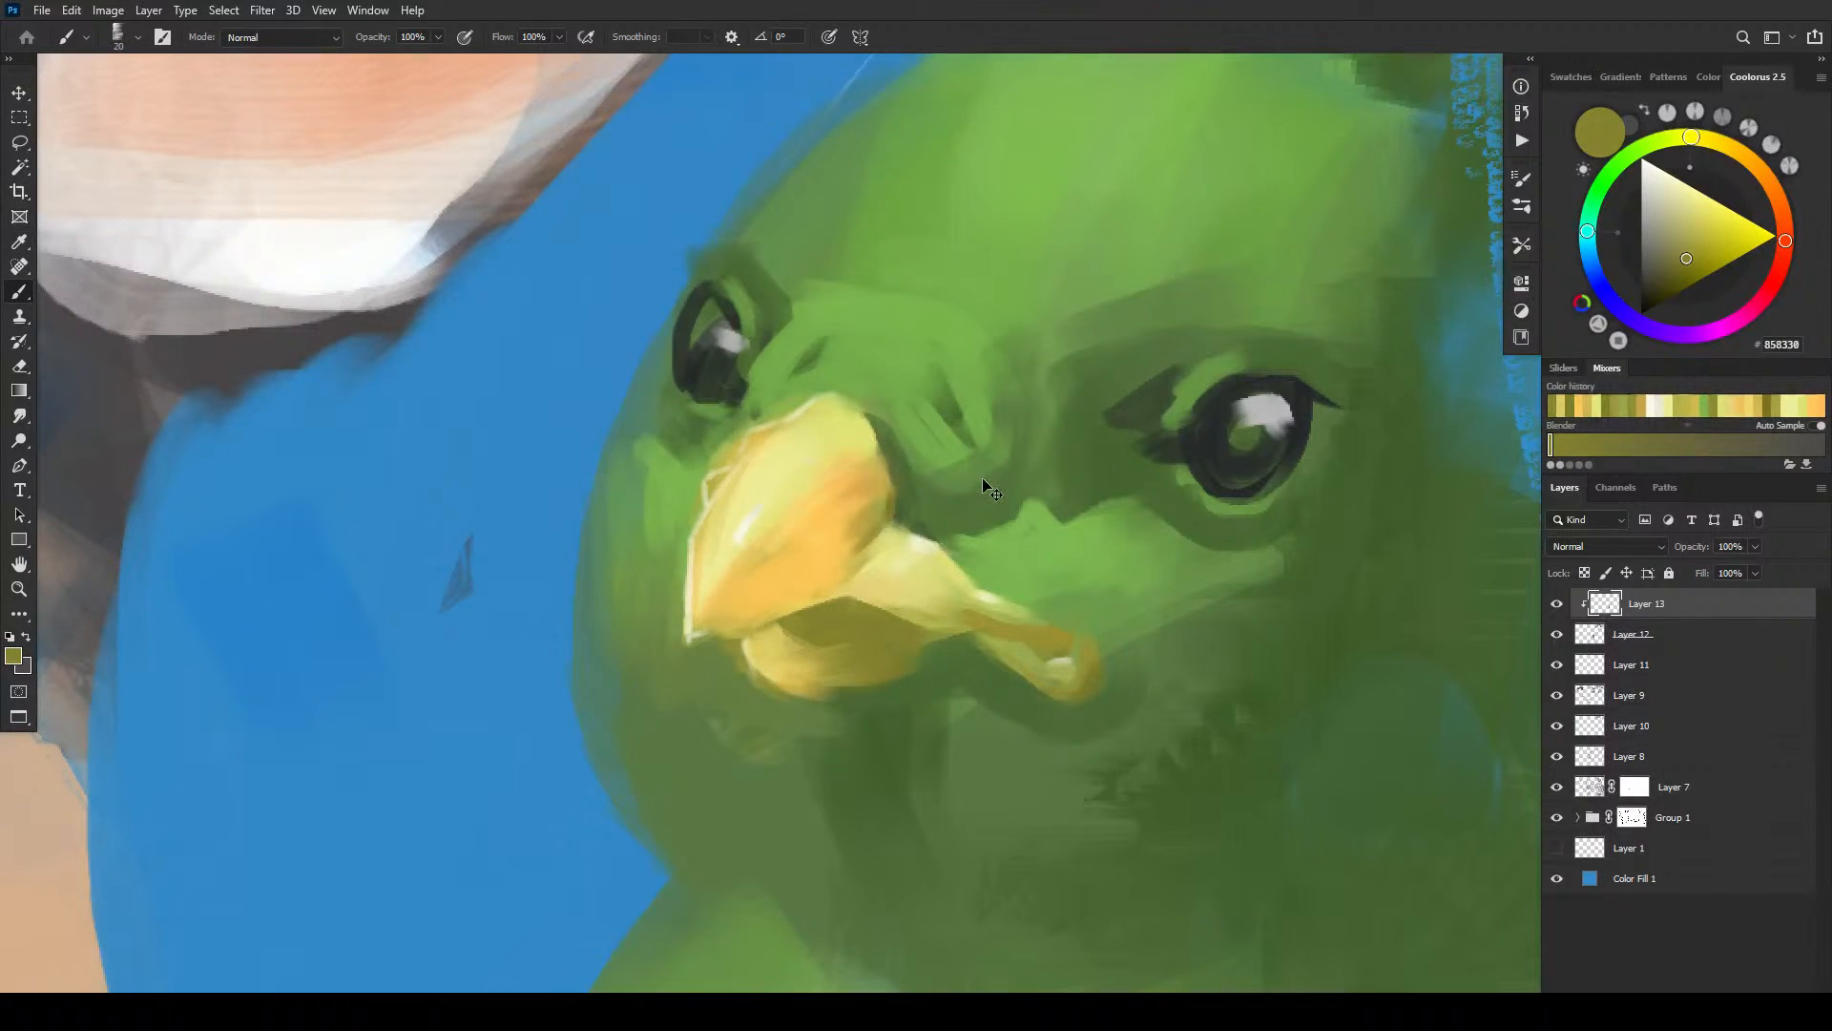
- Brighten the parrot's cheek and chin below the lower beak with sampled light green 7CB64F
{"action": "key", "text": "ctrl+minus"}
{"action": "key", "text": "ctrl+minus"}
{"action": "key", "text": "ctrl+minus"}
{"action": "key", "text": "ctrl+minus"}
{"action": "key", "text": "ctrl+minus"}
{"action": "key", "text": "ctrl+minus"}
{"action": "scroll", "coordinate": [979, 609], "scroll_direction": "down", "scroll_amount": 2}
{"action": "scroll", "coordinate": [977, 592], "scroll_direction": "up", "scroll_amount": 7}
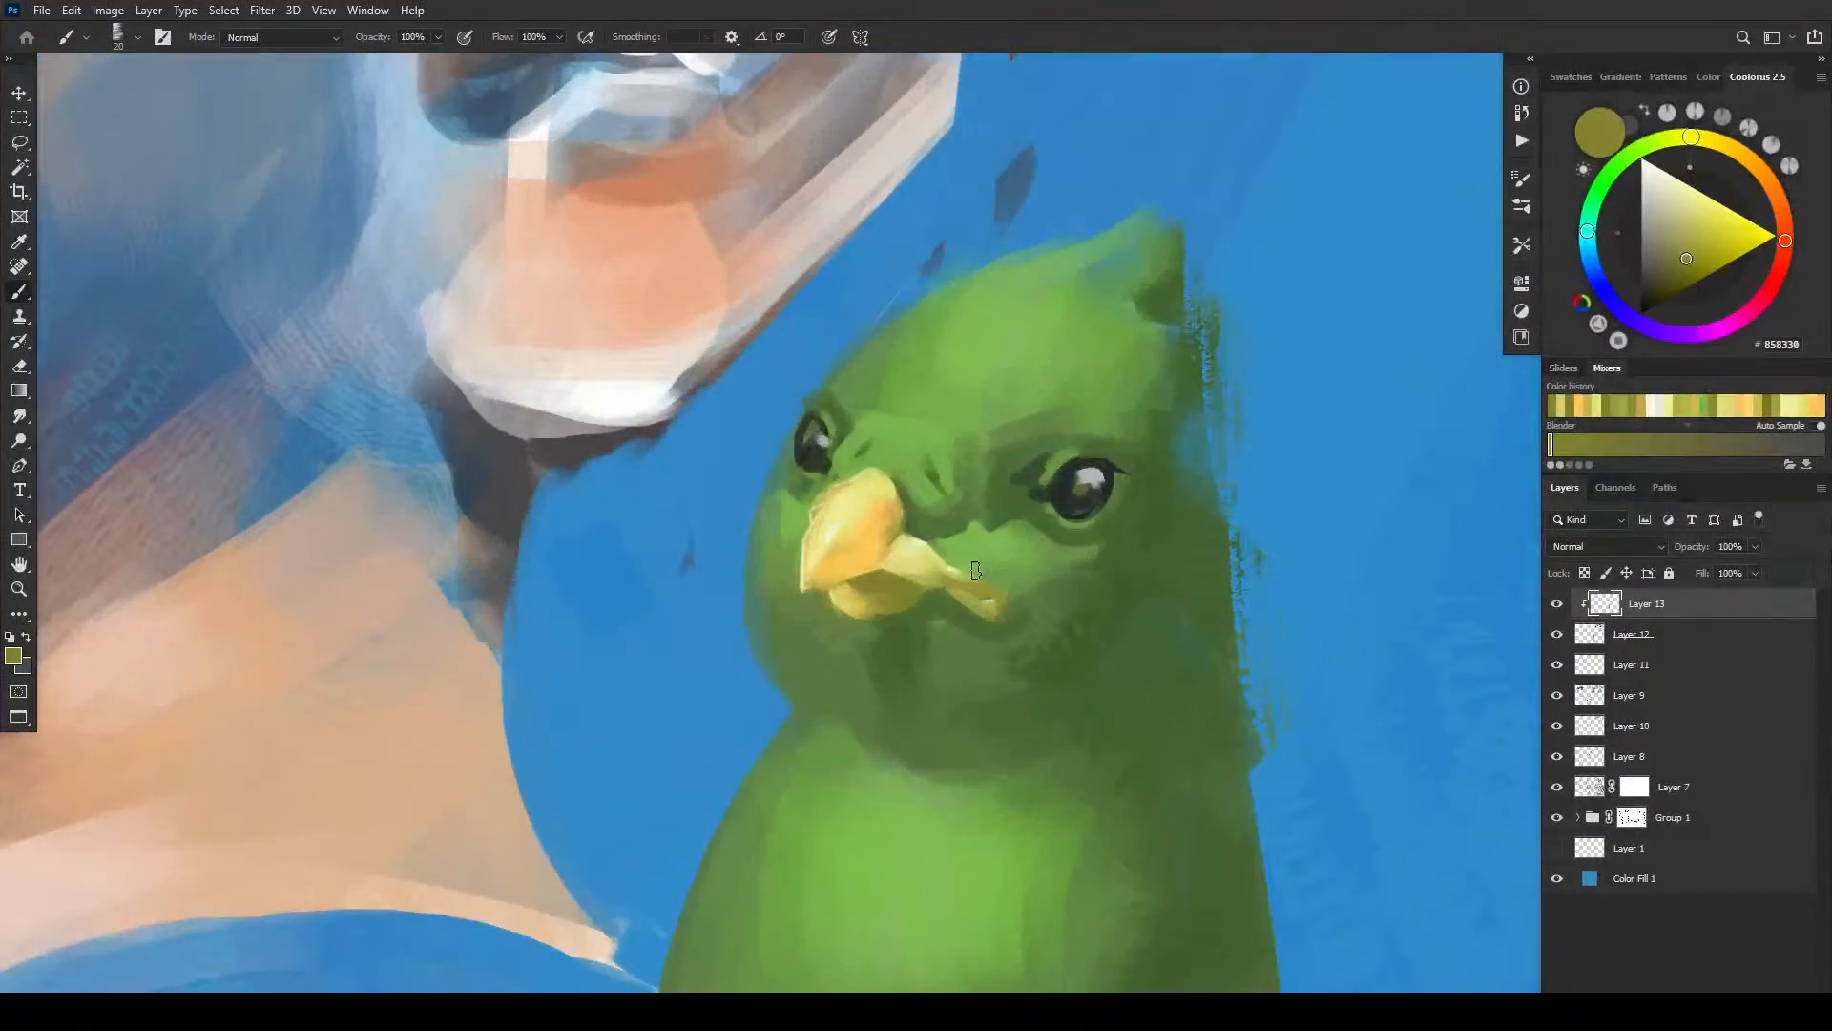
{"action": "left_click", "coordinate": [988, 541], "text": "alt"}
{"action": "key", "text": "bracketleft"}
{"action": "key", "text": "bracketleft"}
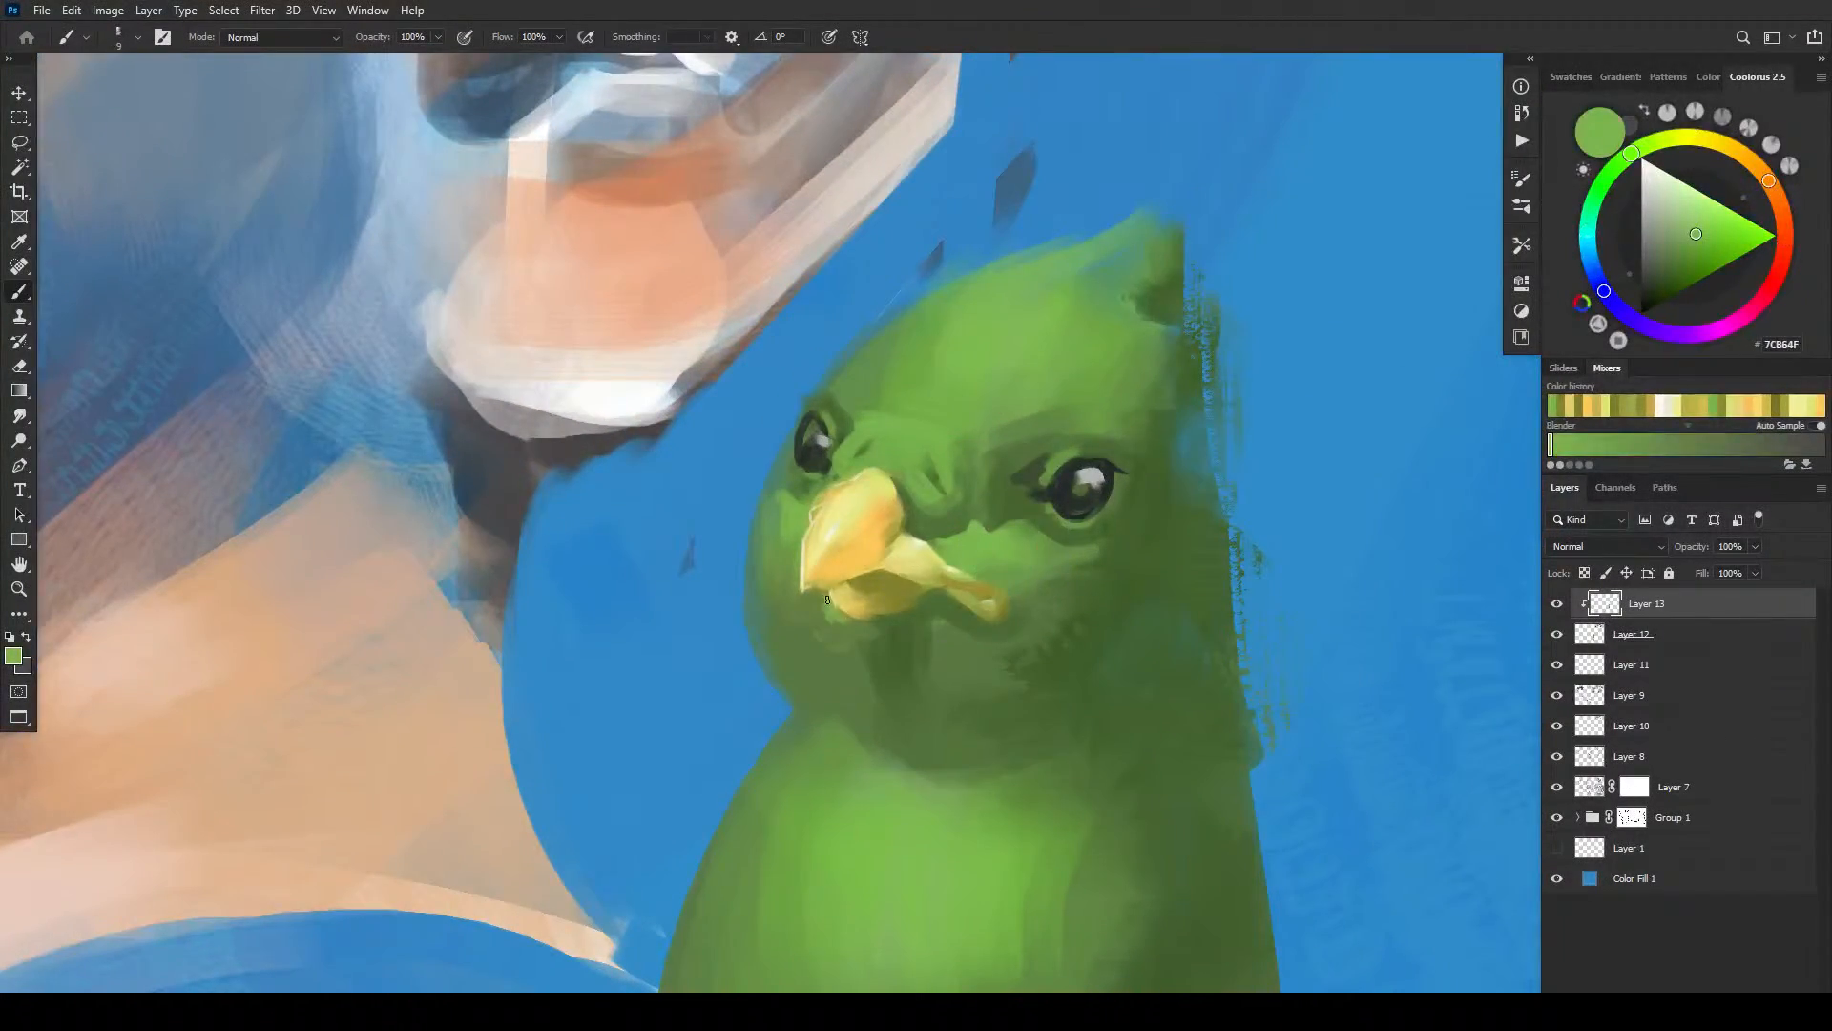
{"action": "key", "text": "bracketright"}
{"action": "key", "text": "bracketright"}
{"action": "key", "text": "bracketright"}
{"action": "key", "text": "bracketright"}
{"action": "key", "text": "bracketright"}
{"action": "key", "text": "bracketright"}
{"action": "mouse_move", "coordinate": [832, 634]}
{"action": "left_mouse_down"}
{"action": "mouse_move", "coordinate": [820, 636]}
{"action": "mouse_move", "coordinate": [878, 646]}
{"action": "mouse_move", "coordinate": [823, 641]}
{"action": "mouse_move", "coordinate": [876, 697]}
{"action": "left_mouse_up"}
{"action": "key", "text": "bracketleft"}
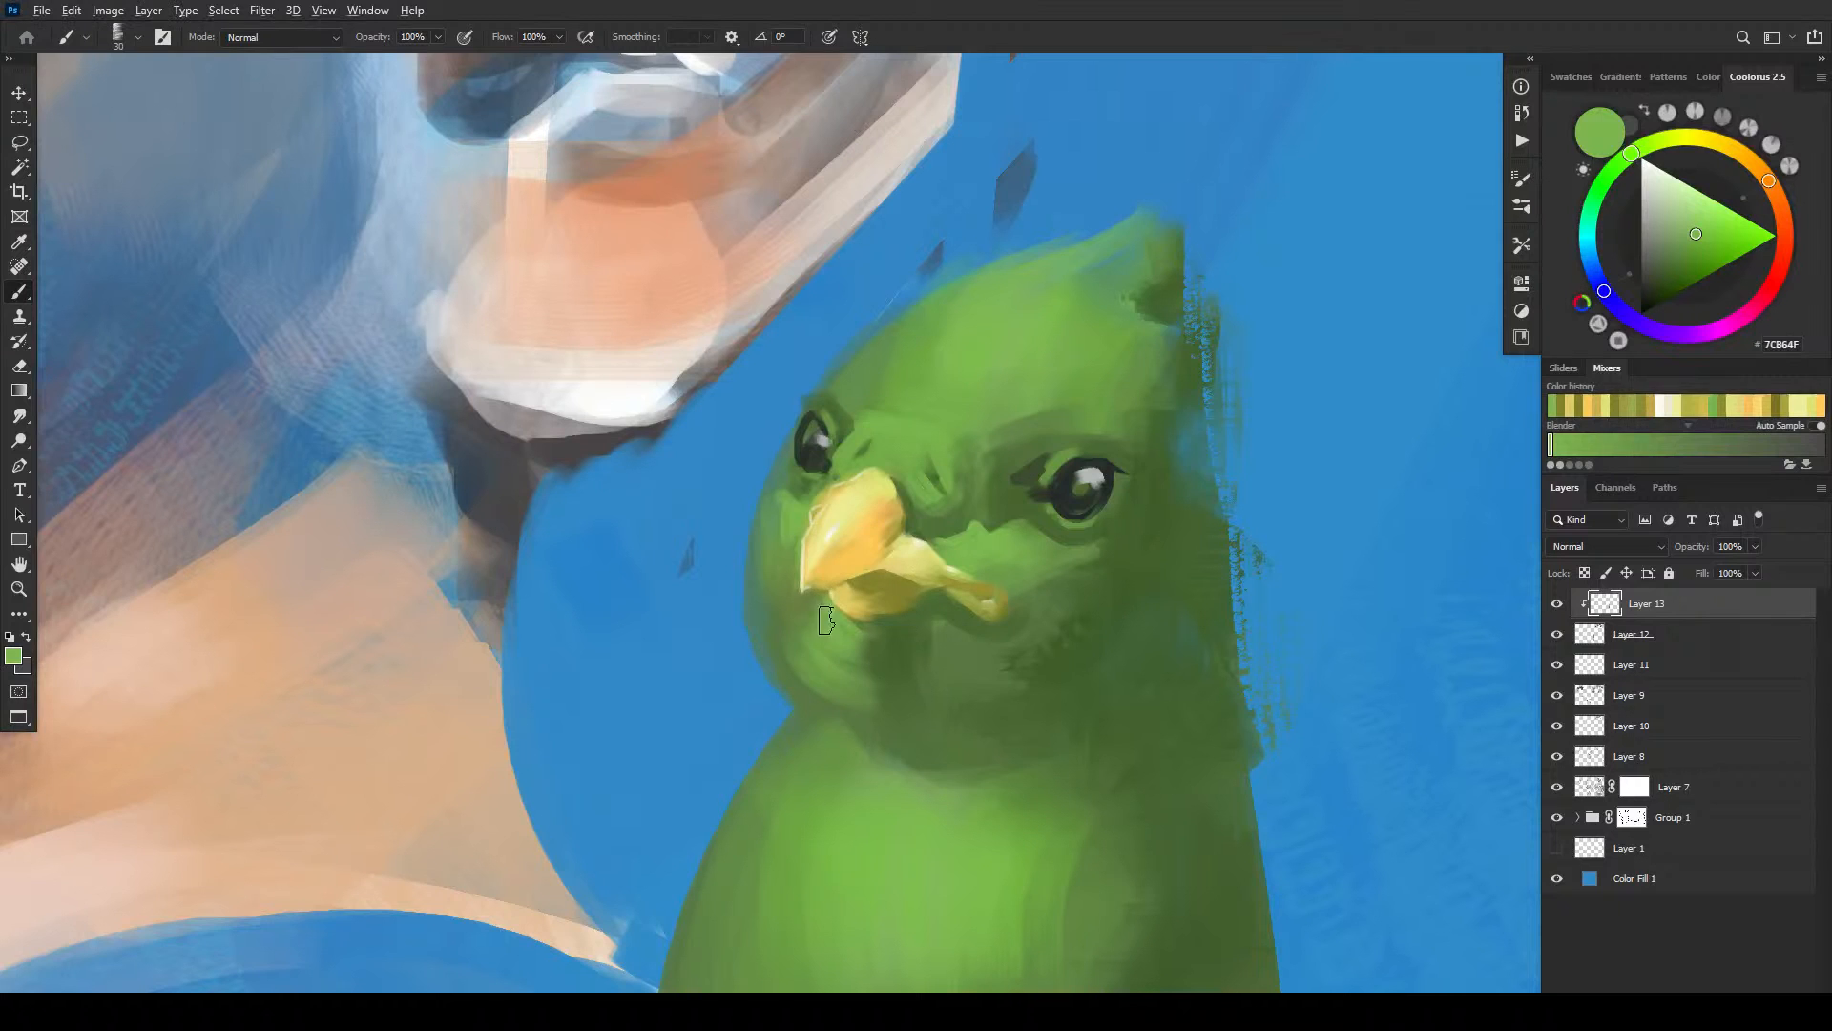
- Blend the chin and cheek below the beak with sampled greens 77AB4D and 597846
{"action": "left_click", "coordinate": [823, 612], "text": "alt"}
{"action": "key", "text": "bracketleft"}
{"action": "key", "text": "bracketleft"}
{"action": "key", "text": "bracketright"}
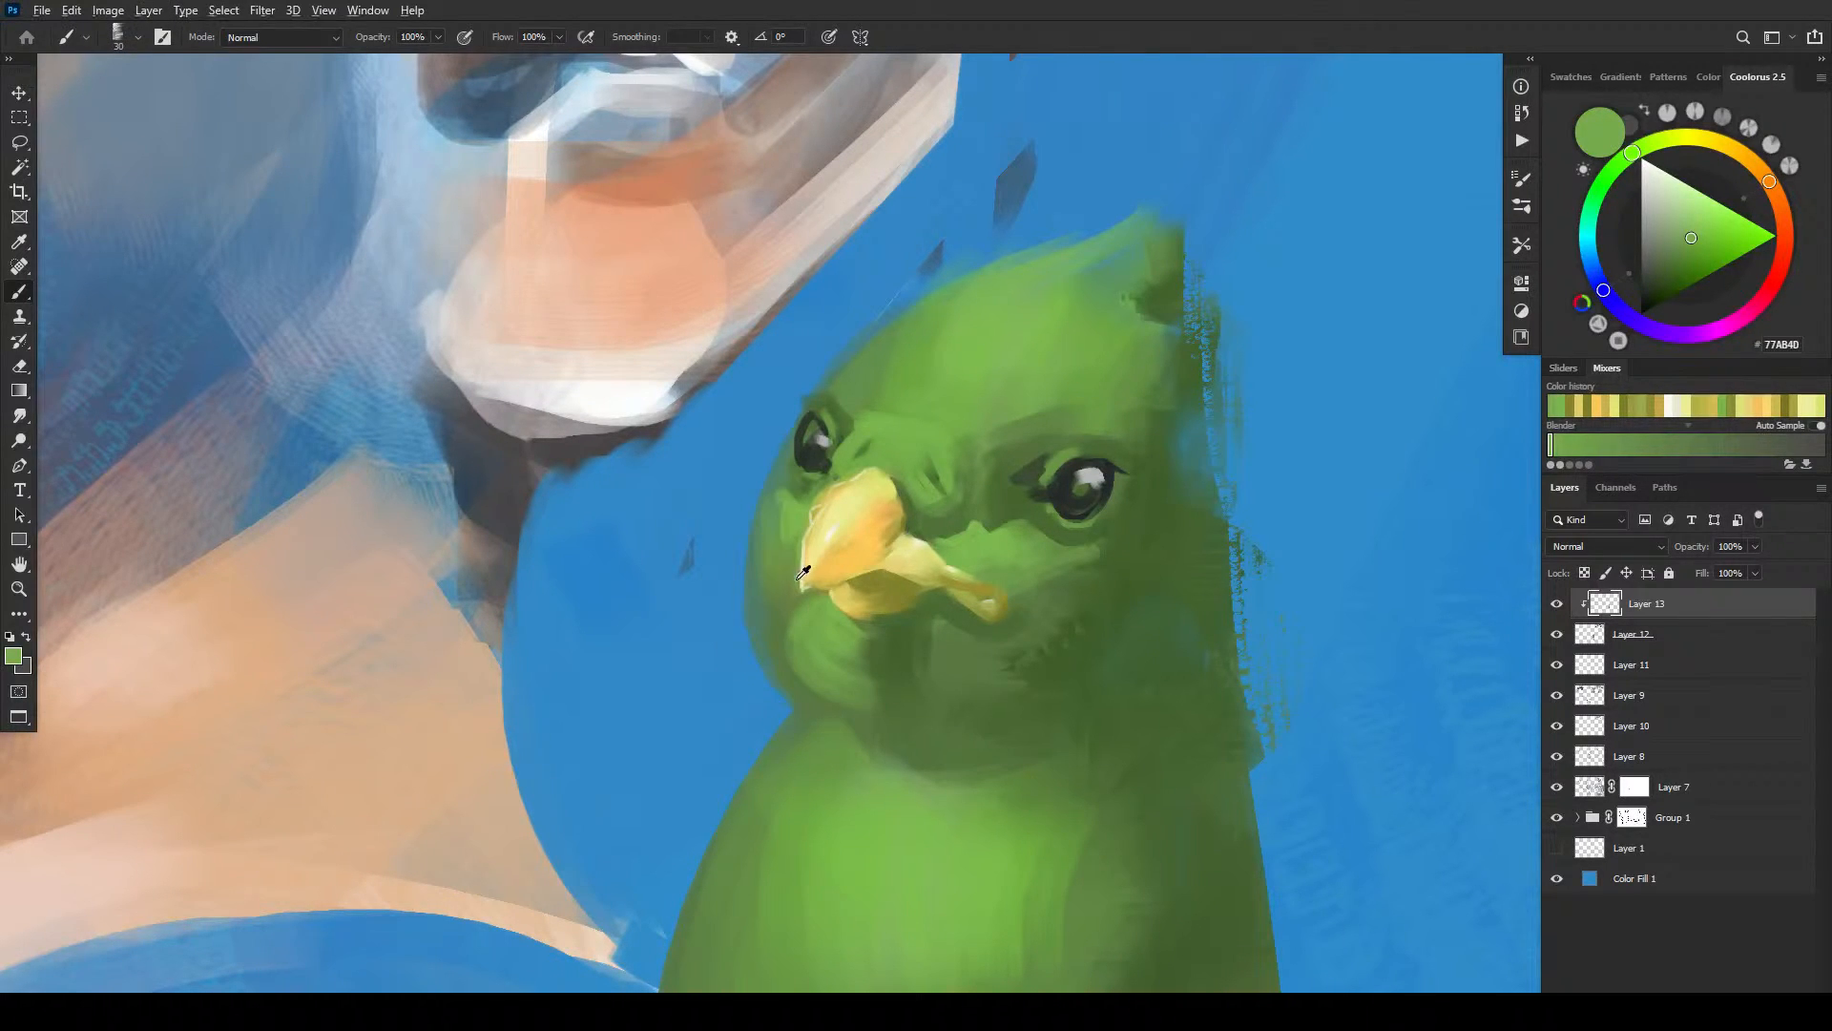
{"action": "left_click", "coordinate": [781, 625], "text": "alt"}
{"action": "key", "text": "bracketright"}
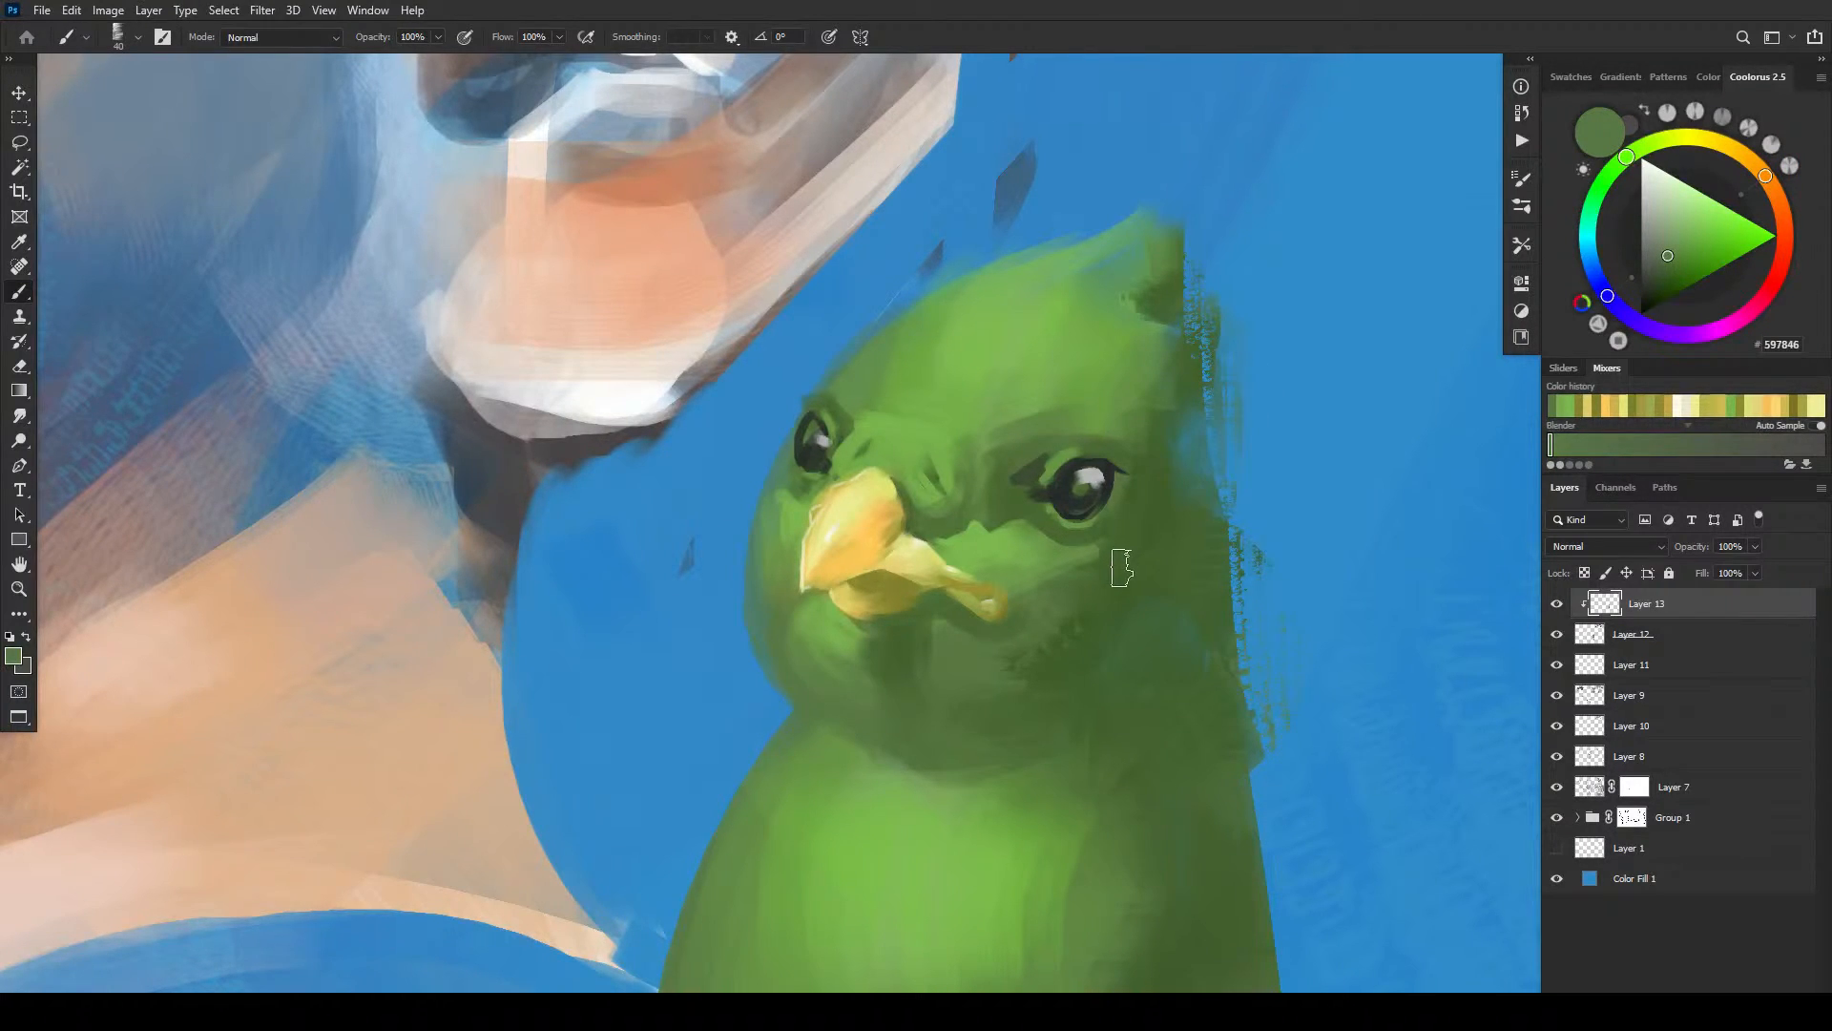
- Examine how the parrot reads within the whole composition of caricature heads and up close
{"action": "key", "text": "ctrl+minus"}
{"action": "key", "text": "ctrl+minus"}
{"action": "key", "text": "ctrl+minus"}
{"action": "key", "text": "ctrl+minus"}
{"action": "key", "text": "ctrl+minus"}
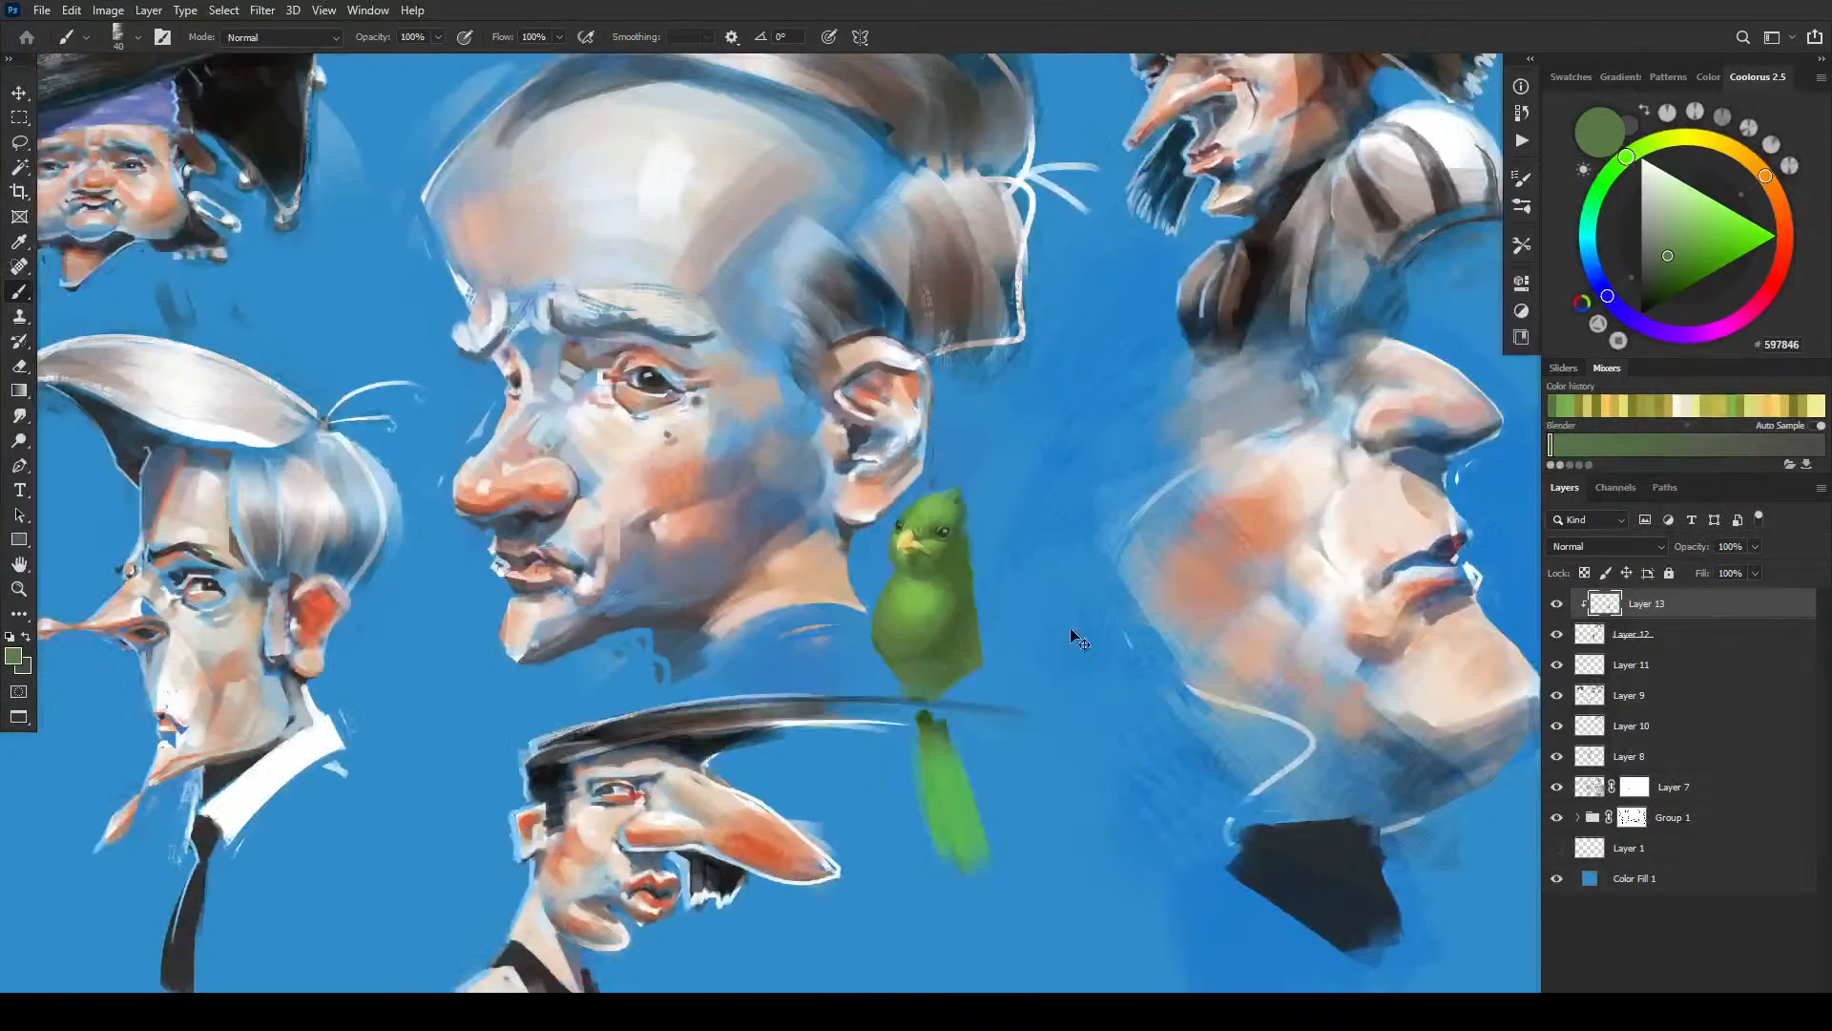
{"action": "key", "text": "ctrl+minus"}
{"action": "key", "text": "ctrl+minus"}
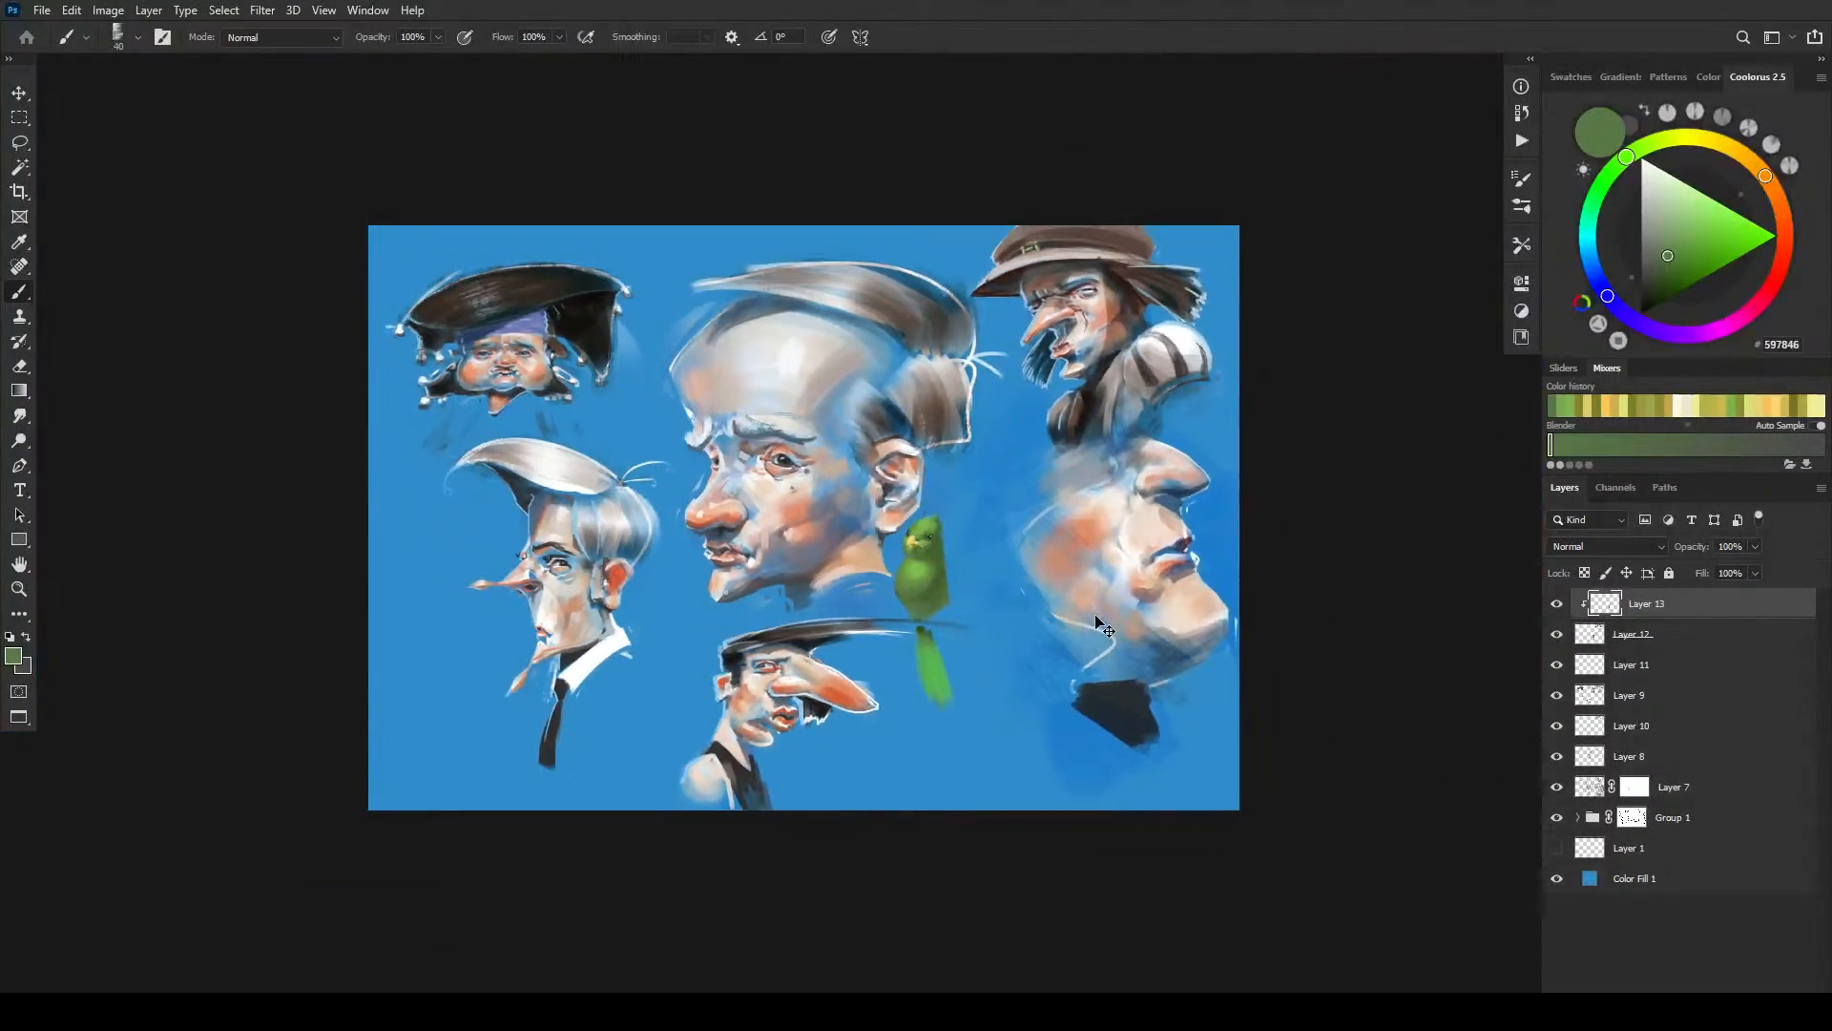
{"action": "key", "text": "ctrl+minus"}
{"action": "key", "text": "ctrl+plus"}
{"action": "key", "text": "ctrl+plus"}
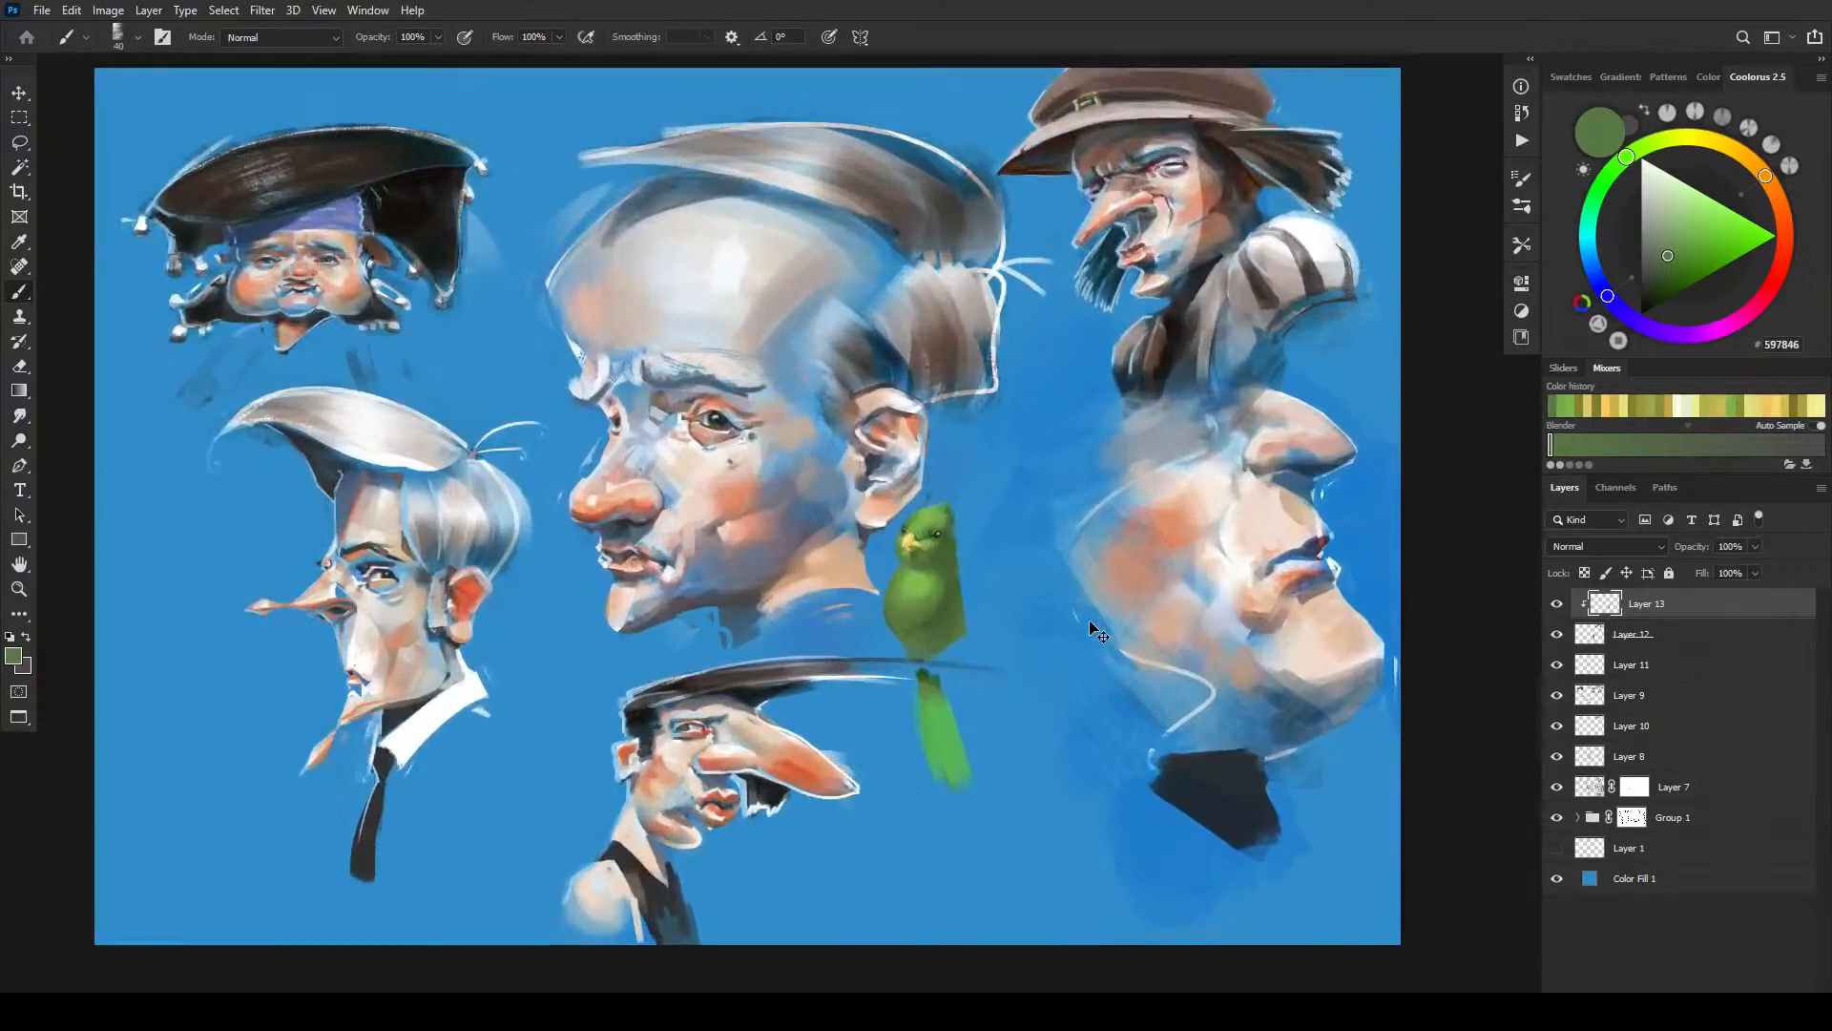
{"action": "key", "text": "ctrl+minus"}
{"action": "key", "text": "ctrl+minus"}
{"action": "key", "text": "ctrl+minus"}
{"action": "key", "text": "ctrl+plus"}
{"action": "key", "text": "ctrl+plus"}
{"action": "key", "text": "ctrl+plus"}
{"action": "key", "text": "ctrl+plus"}
{"action": "key", "text": "ctrl+plus"}
{"action": "key", "text": "ctrl+plus"}
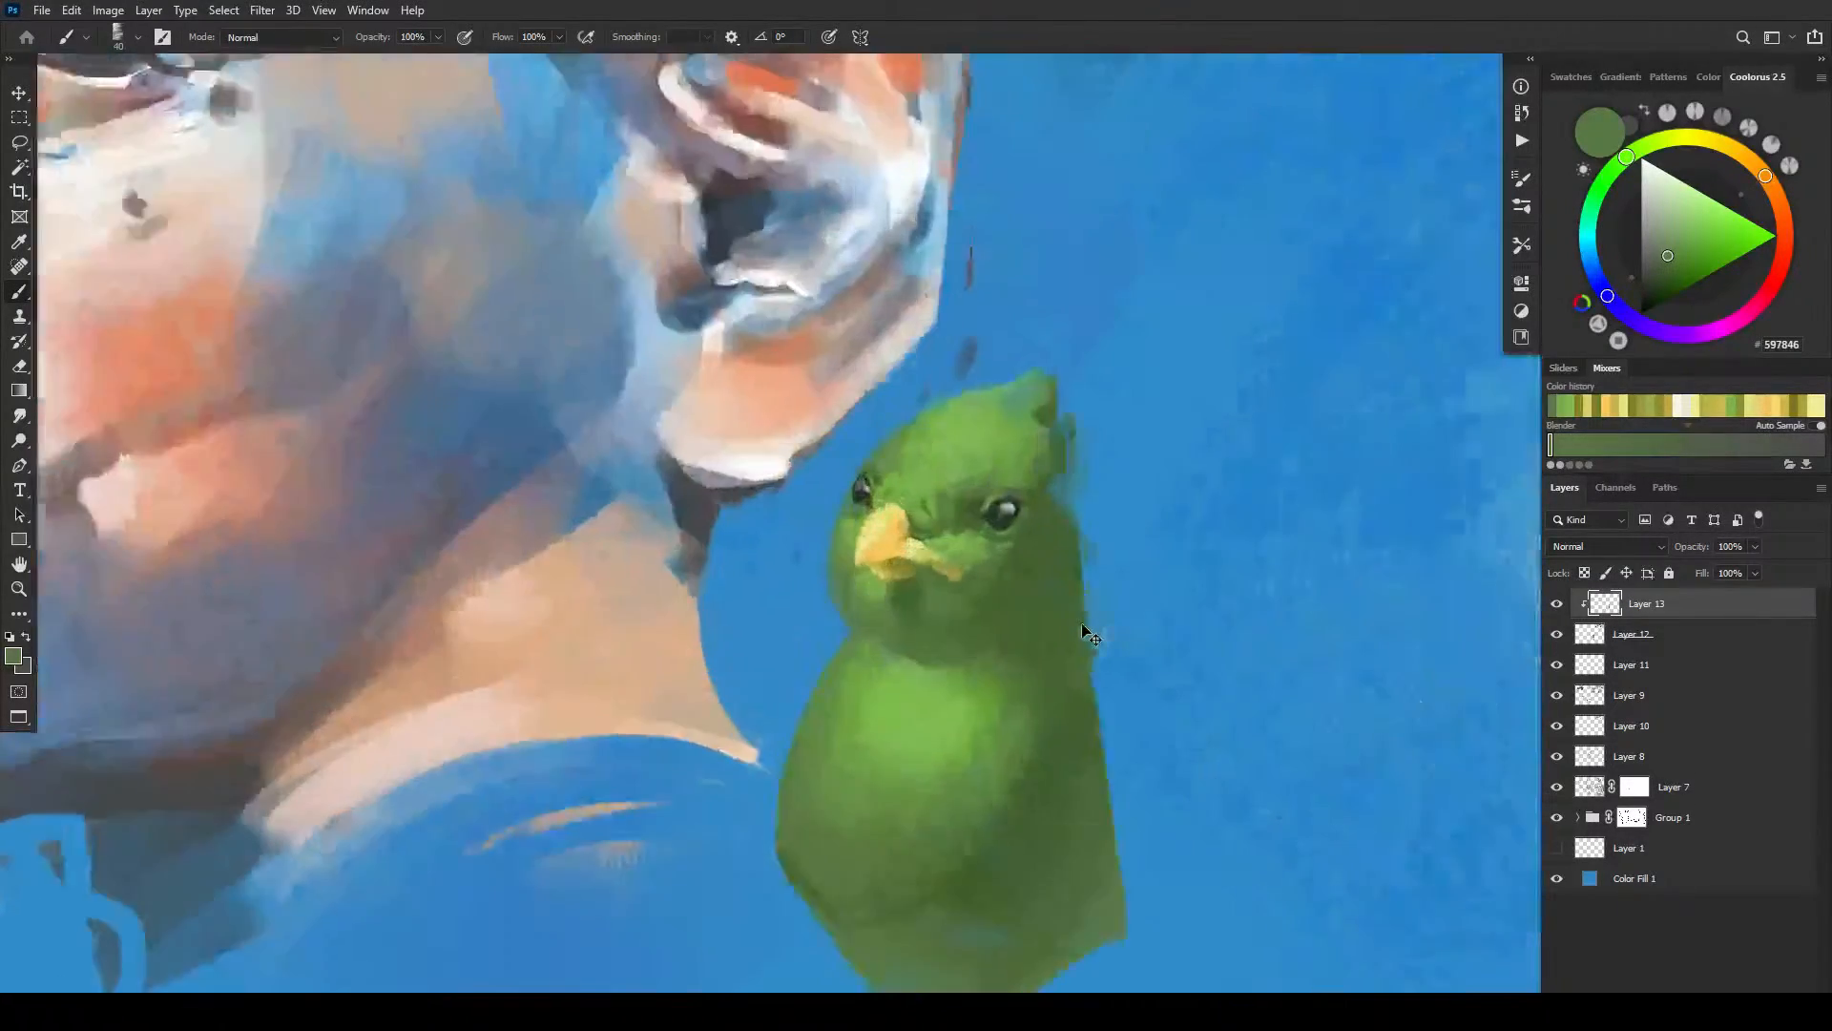
- Paint the irises of both parrot eyes dark golden brown 875E0F with a small brush
{"action": "key", "text": "ctrl+plus"}
{"action": "key", "text": "ctrl+plus"}
{"action": "left_click", "coordinate": [871, 527], "text": "alt"}
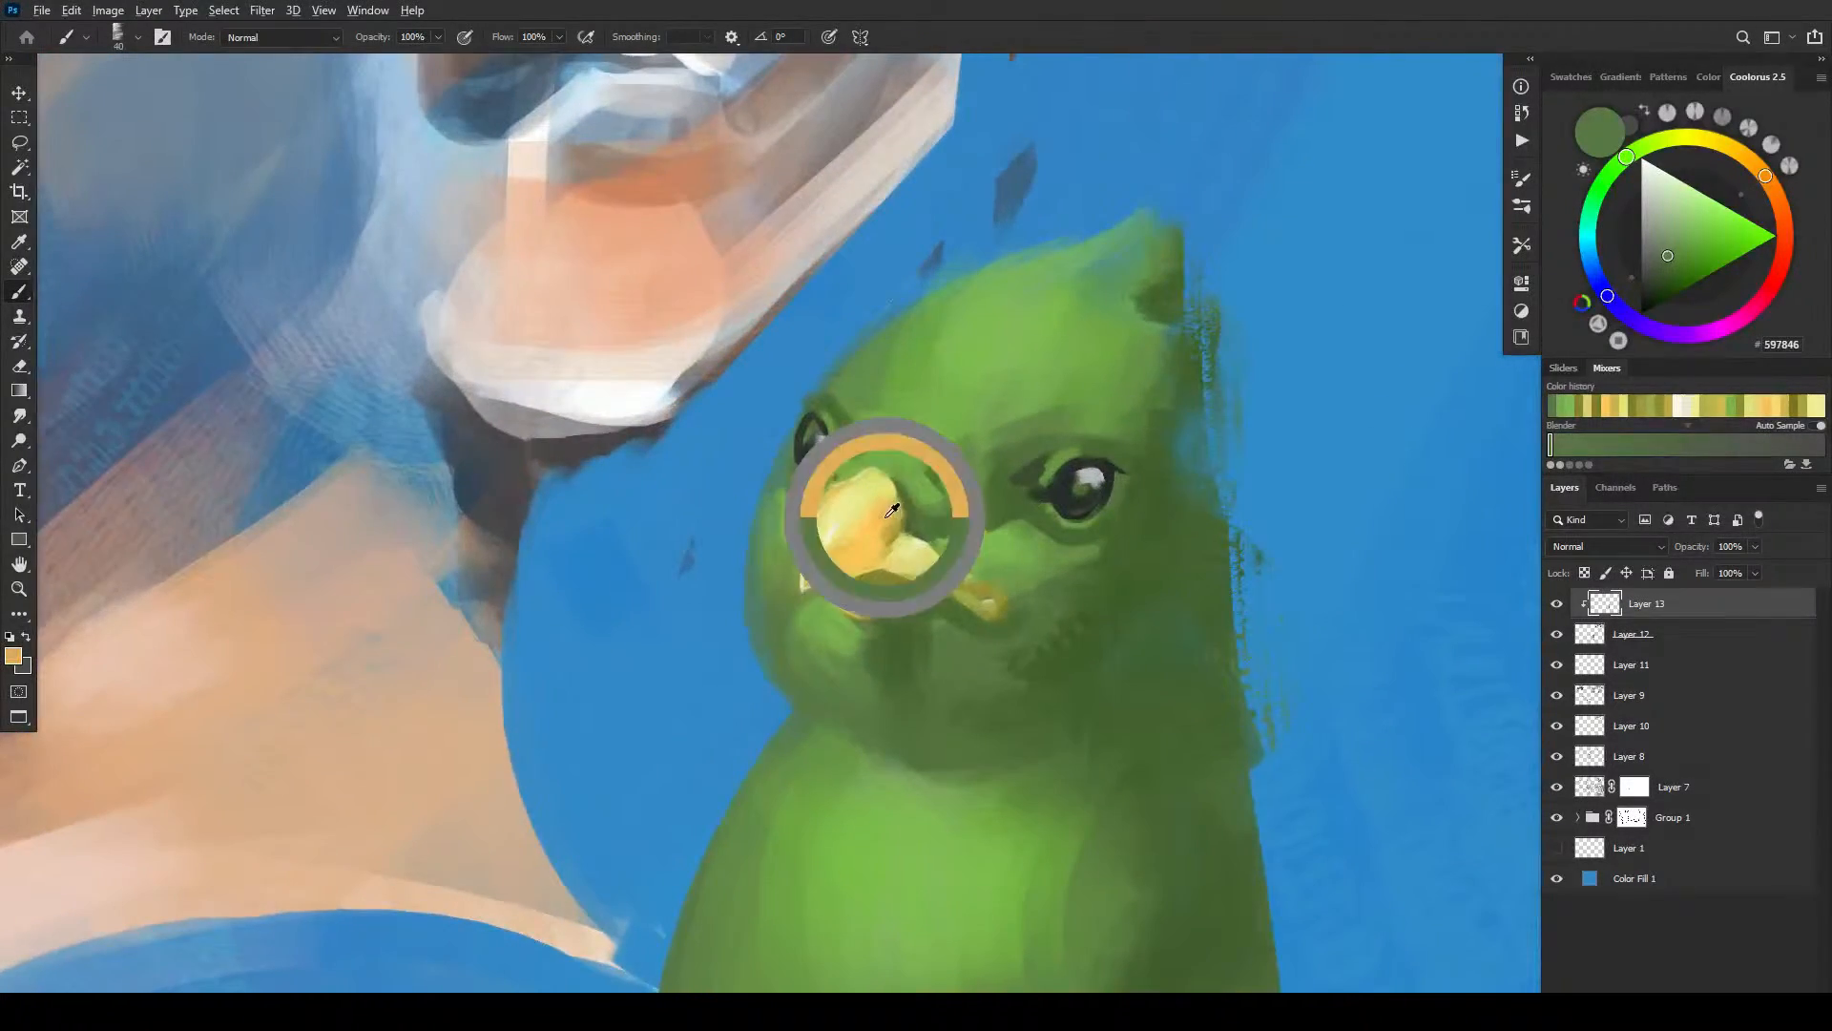
{"action": "left_click", "coordinate": [1707, 266]}
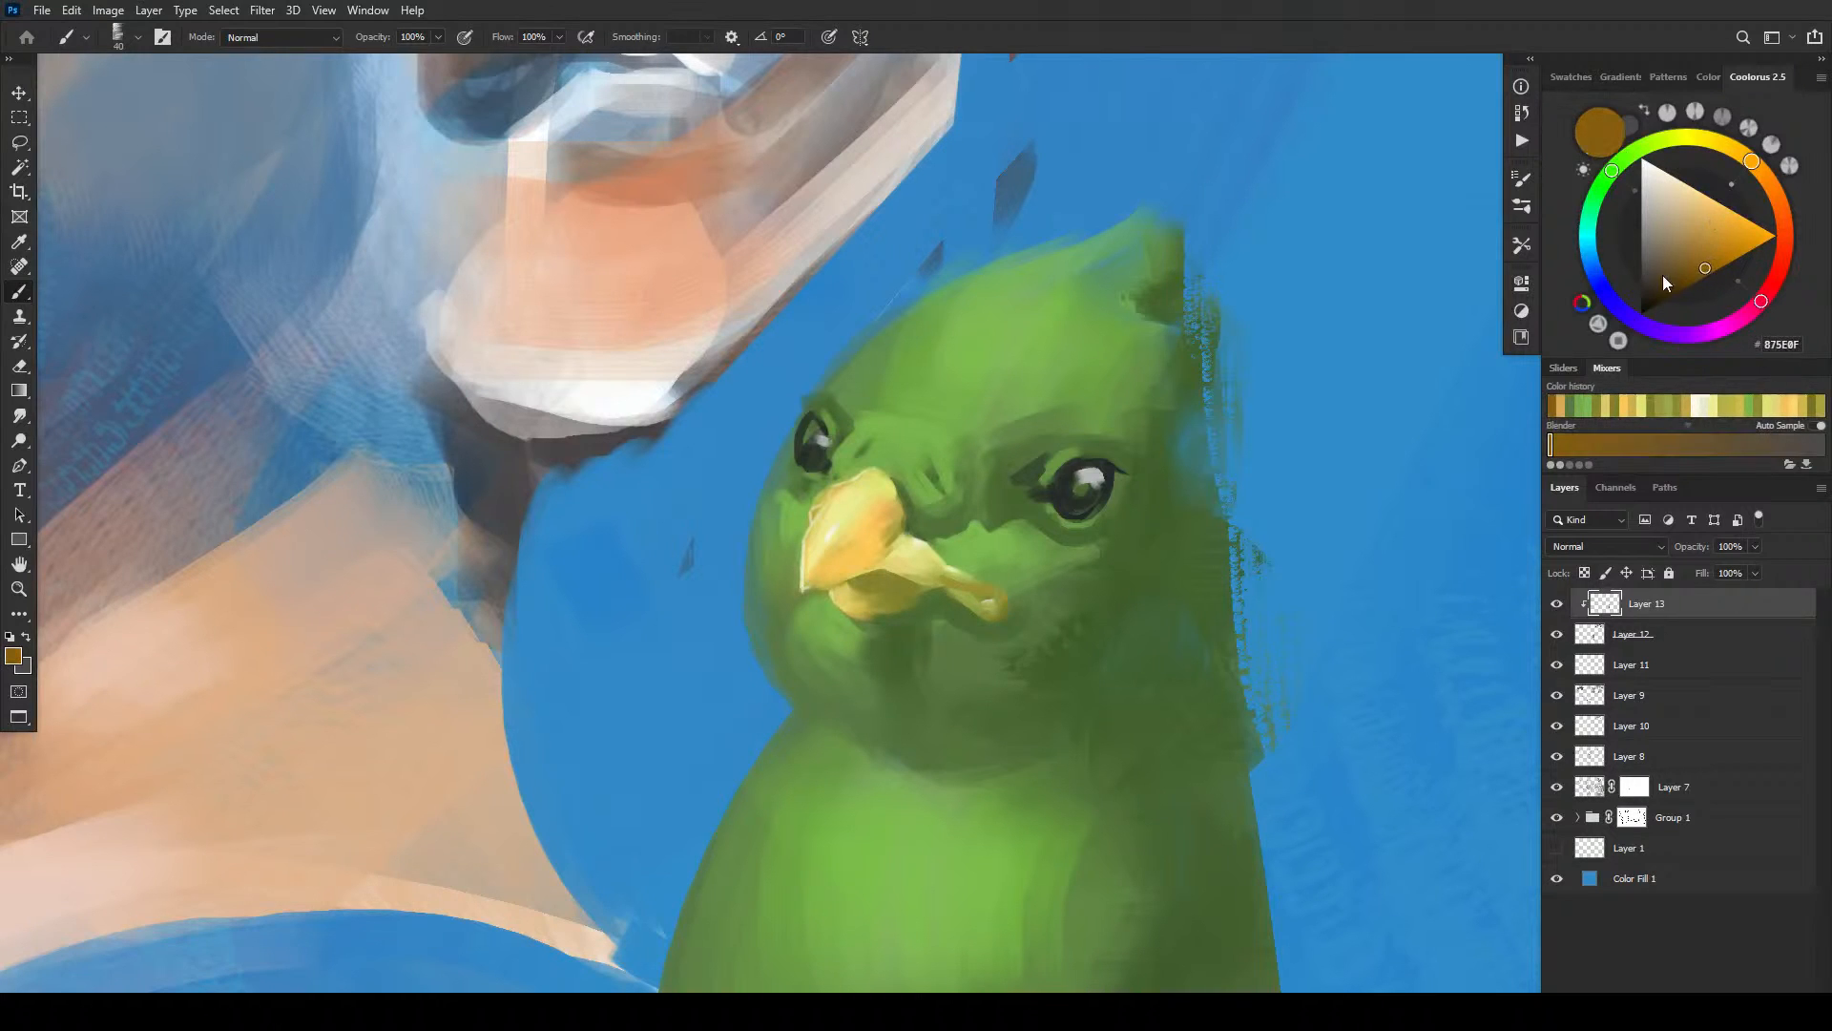
{"action": "key", "text": "bracketleft"}
{"action": "key", "text": "bracketleft"}
{"action": "key", "text": "bracketleft"}
{"action": "left_click_drag", "start_coordinate": [1071, 482], "coordinate": [1081, 504]}
{"action": "left_click_drag", "start_coordinate": [814, 443], "coordinate": [821, 460]}
- Paint the parrot's pupils near-black 050505 and brighten the irises with golden C08514
{"action": "left_click", "coordinate": [1641, 311]}
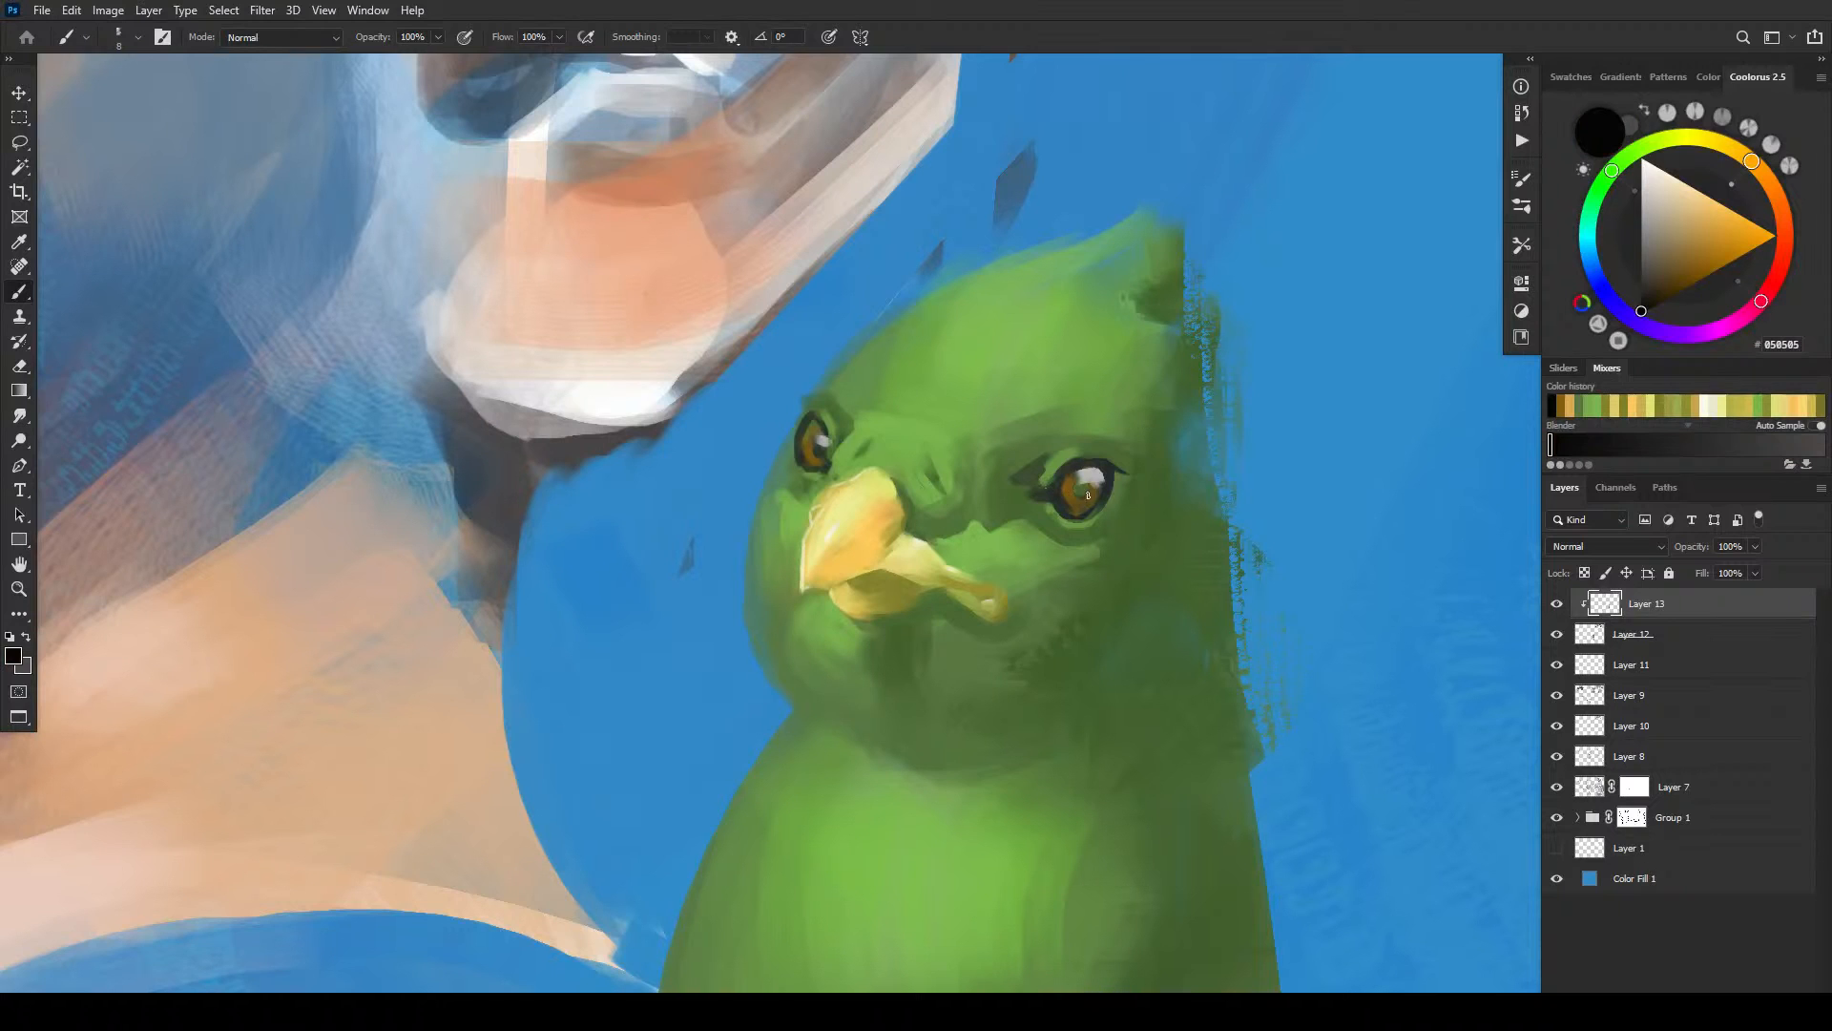
{"action": "left_click_drag", "start_coordinate": [1075, 484], "coordinate": [1087, 487]}
{"action": "left_click", "coordinate": [1733, 249]}
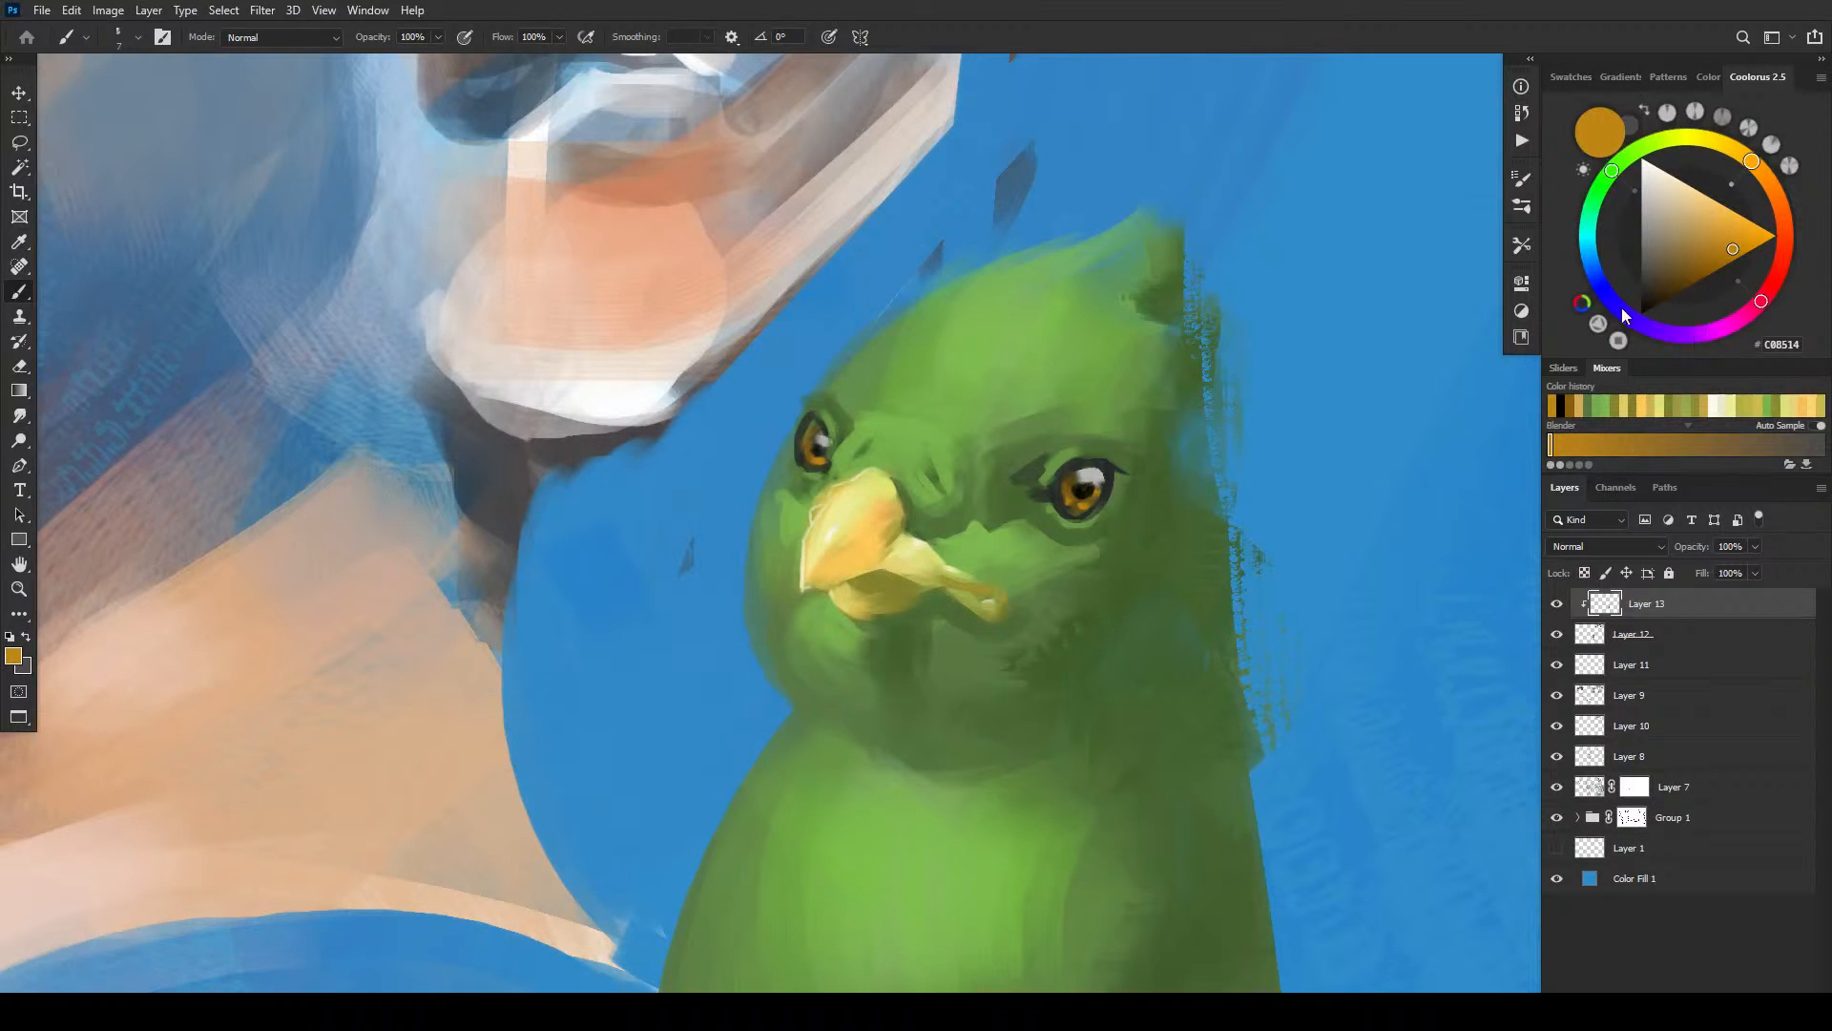
- Paint a thin rim light around the parrot's crown, face, nostril and beak edge in lightened background blue 58A5DF
{"action": "left_click", "coordinate": [1595, 277]}
{"action": "left_click", "coordinate": [970, 189], "text": "alt"}
{"action": "left_click_drag", "start_coordinate": [1721, 235], "coordinate": [1713, 218]}
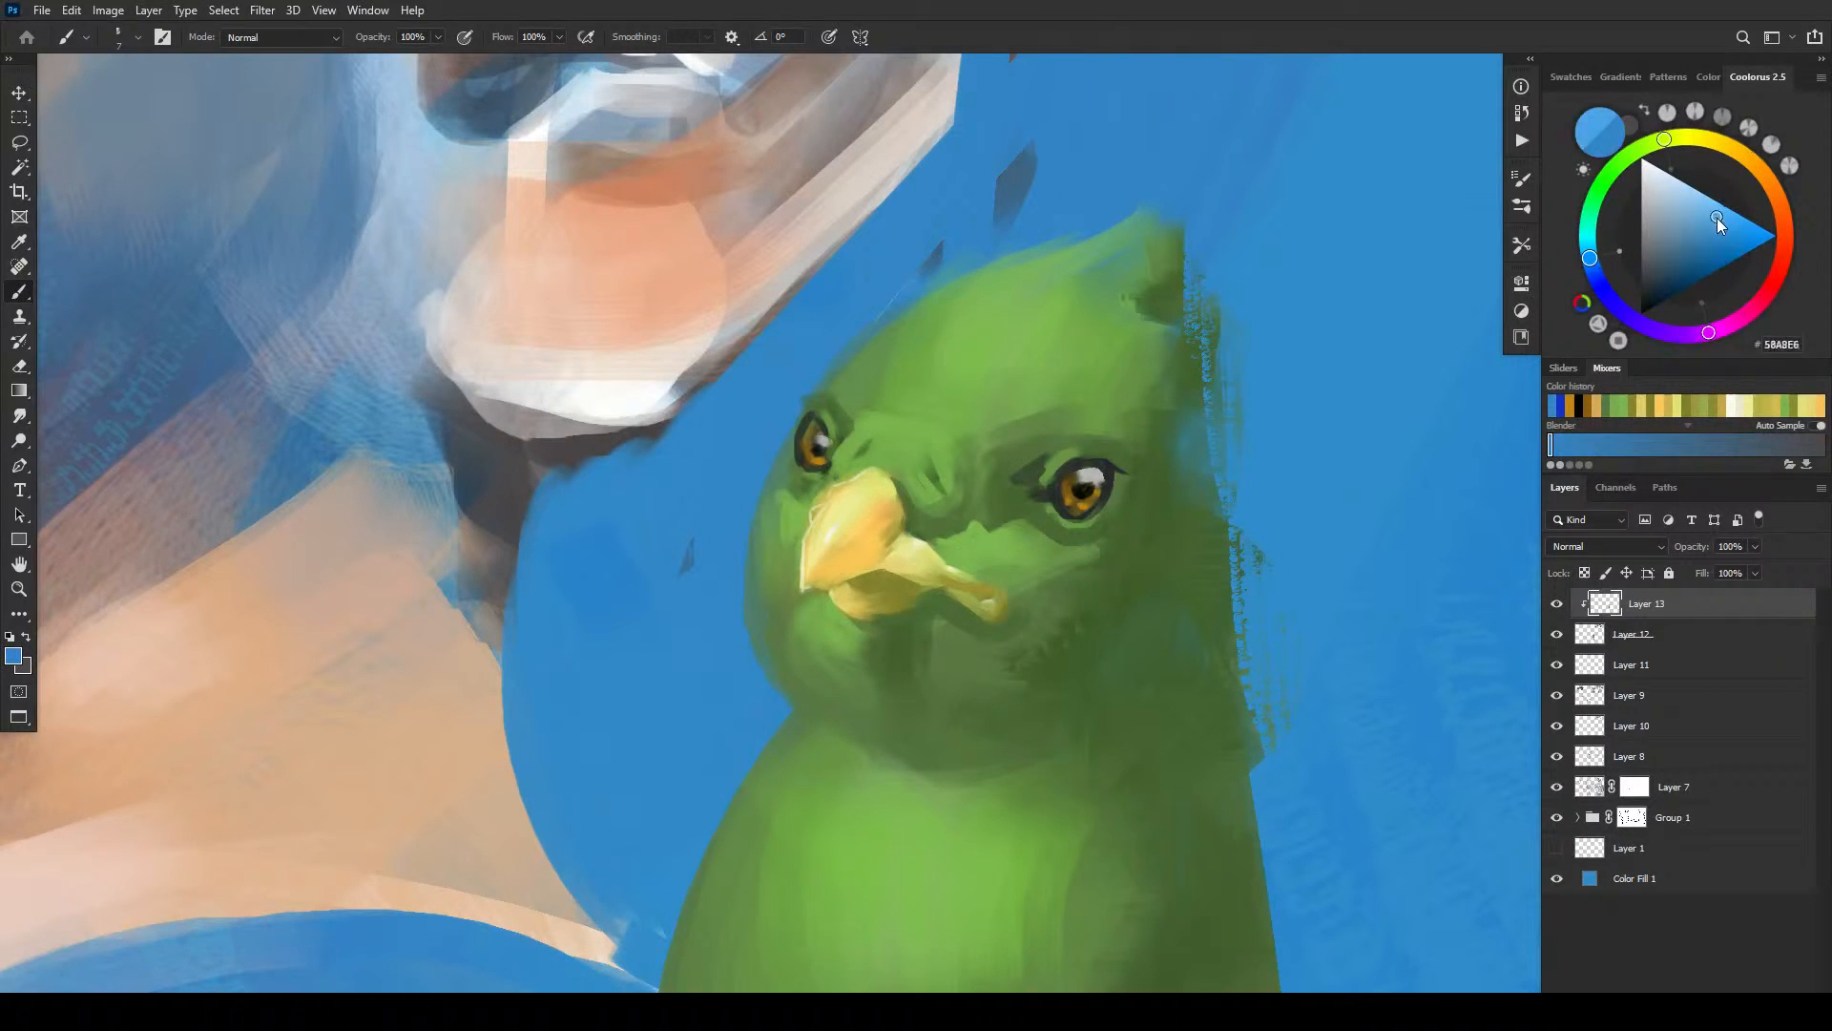
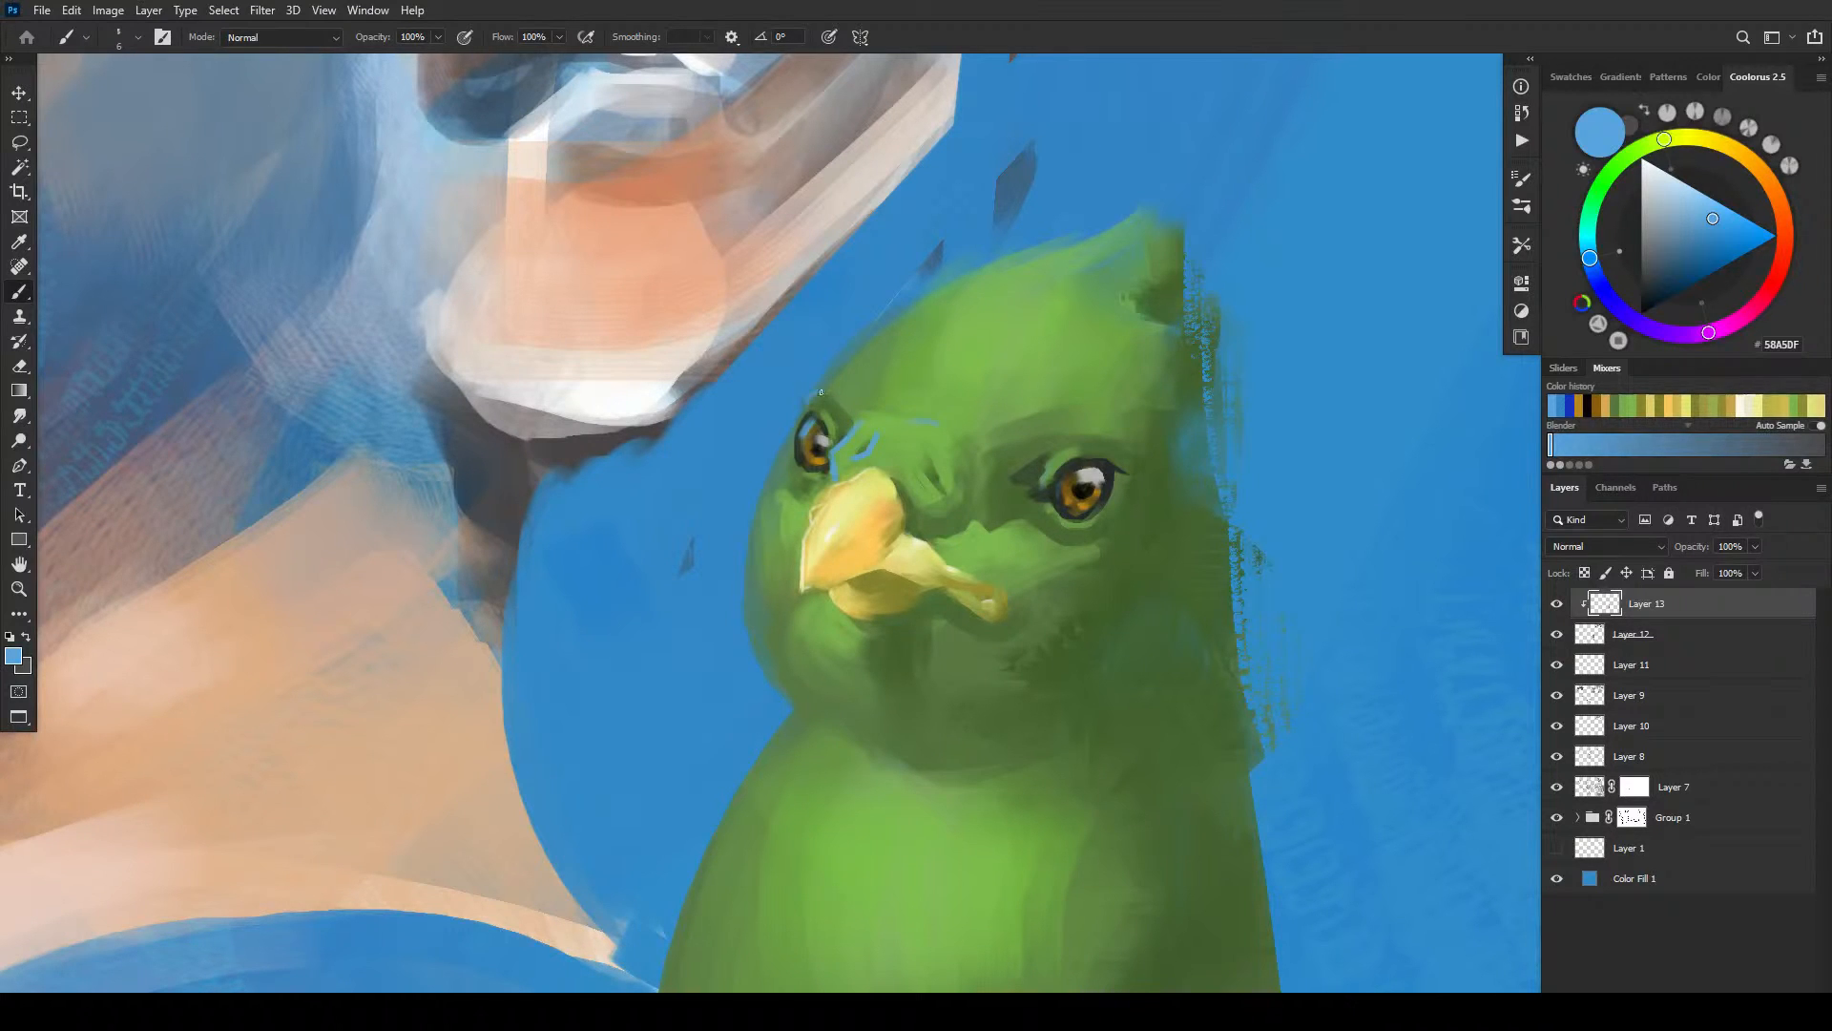
{"action": "left_click_drag", "start_coordinate": [839, 378], "coordinate": [906, 313]}
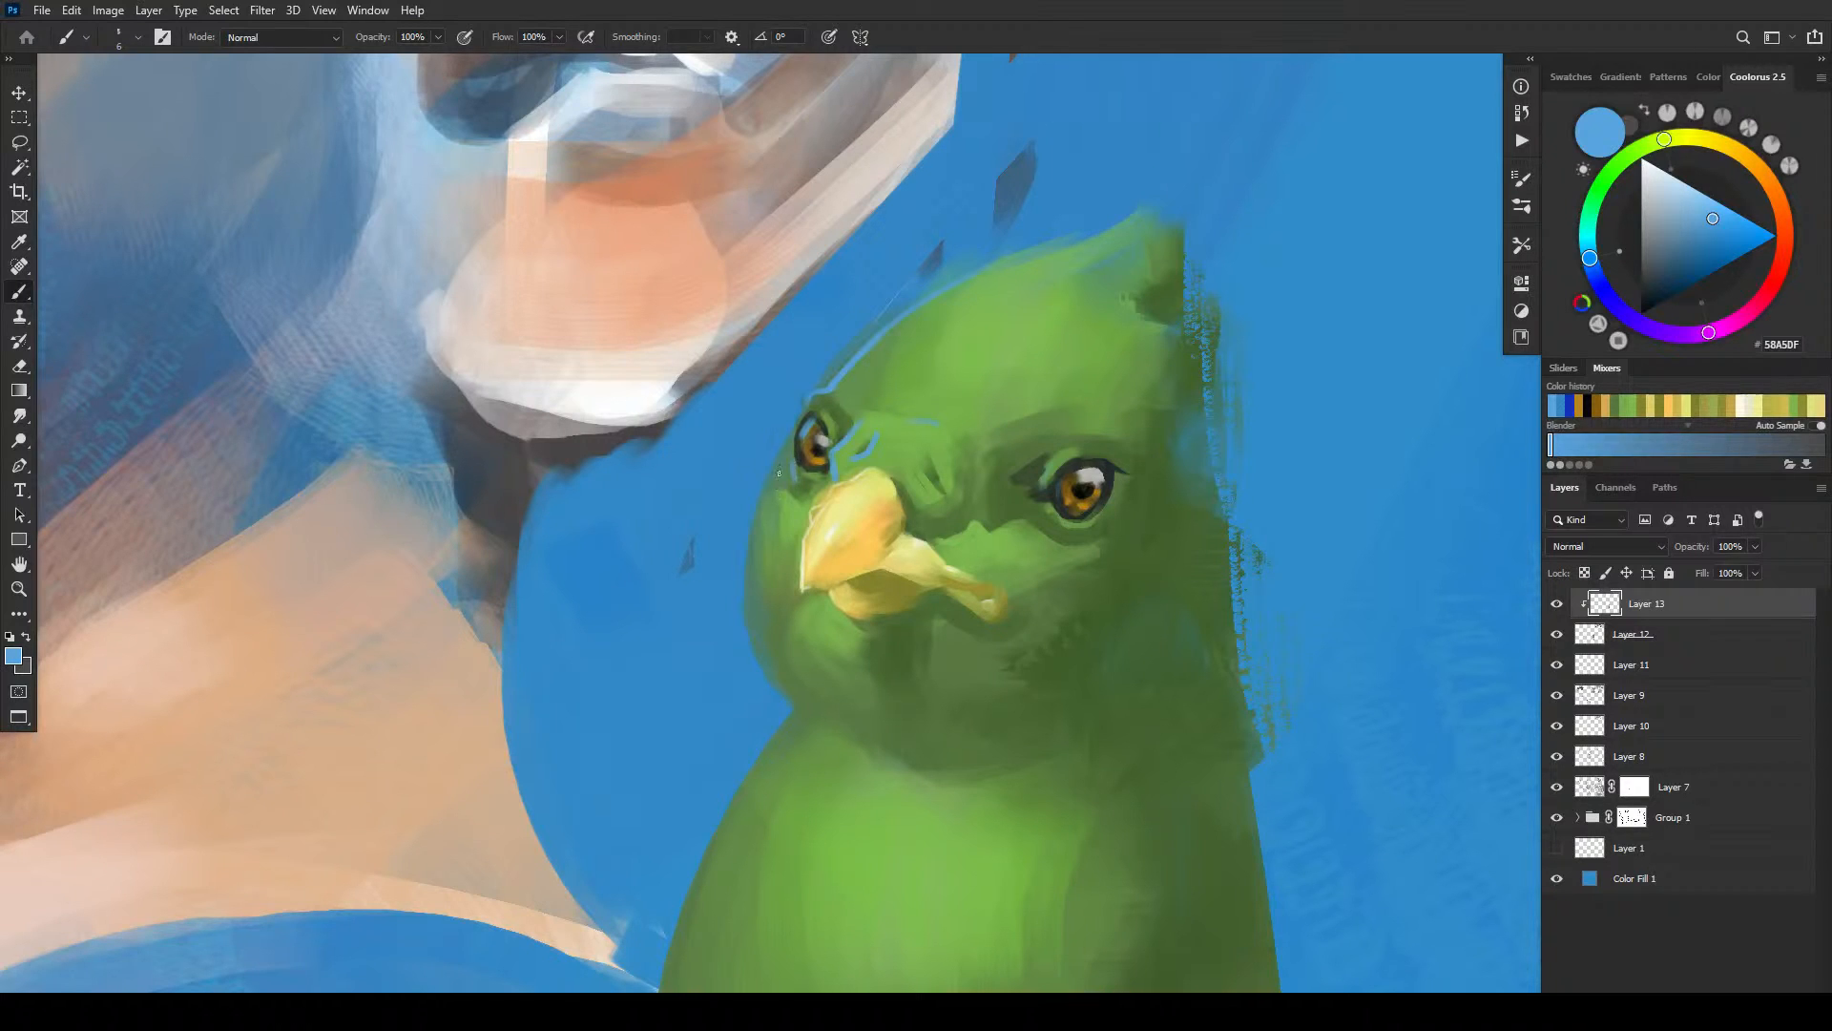
{"action": "mouse_move", "coordinate": [788, 458]}
{"action": "left_mouse_down"}
{"action": "mouse_move", "coordinate": [748, 573]}
{"action": "mouse_move", "coordinate": [754, 544]}
{"action": "mouse_move", "coordinate": [801, 720]}
{"action": "mouse_move", "coordinate": [817, 432]}
{"action": "mouse_move", "coordinate": [834, 522]}
{"action": "mouse_move", "coordinate": [831, 489]}
{"action": "mouse_move", "coordinate": [803, 581]}
{"action": "left_mouse_up"}
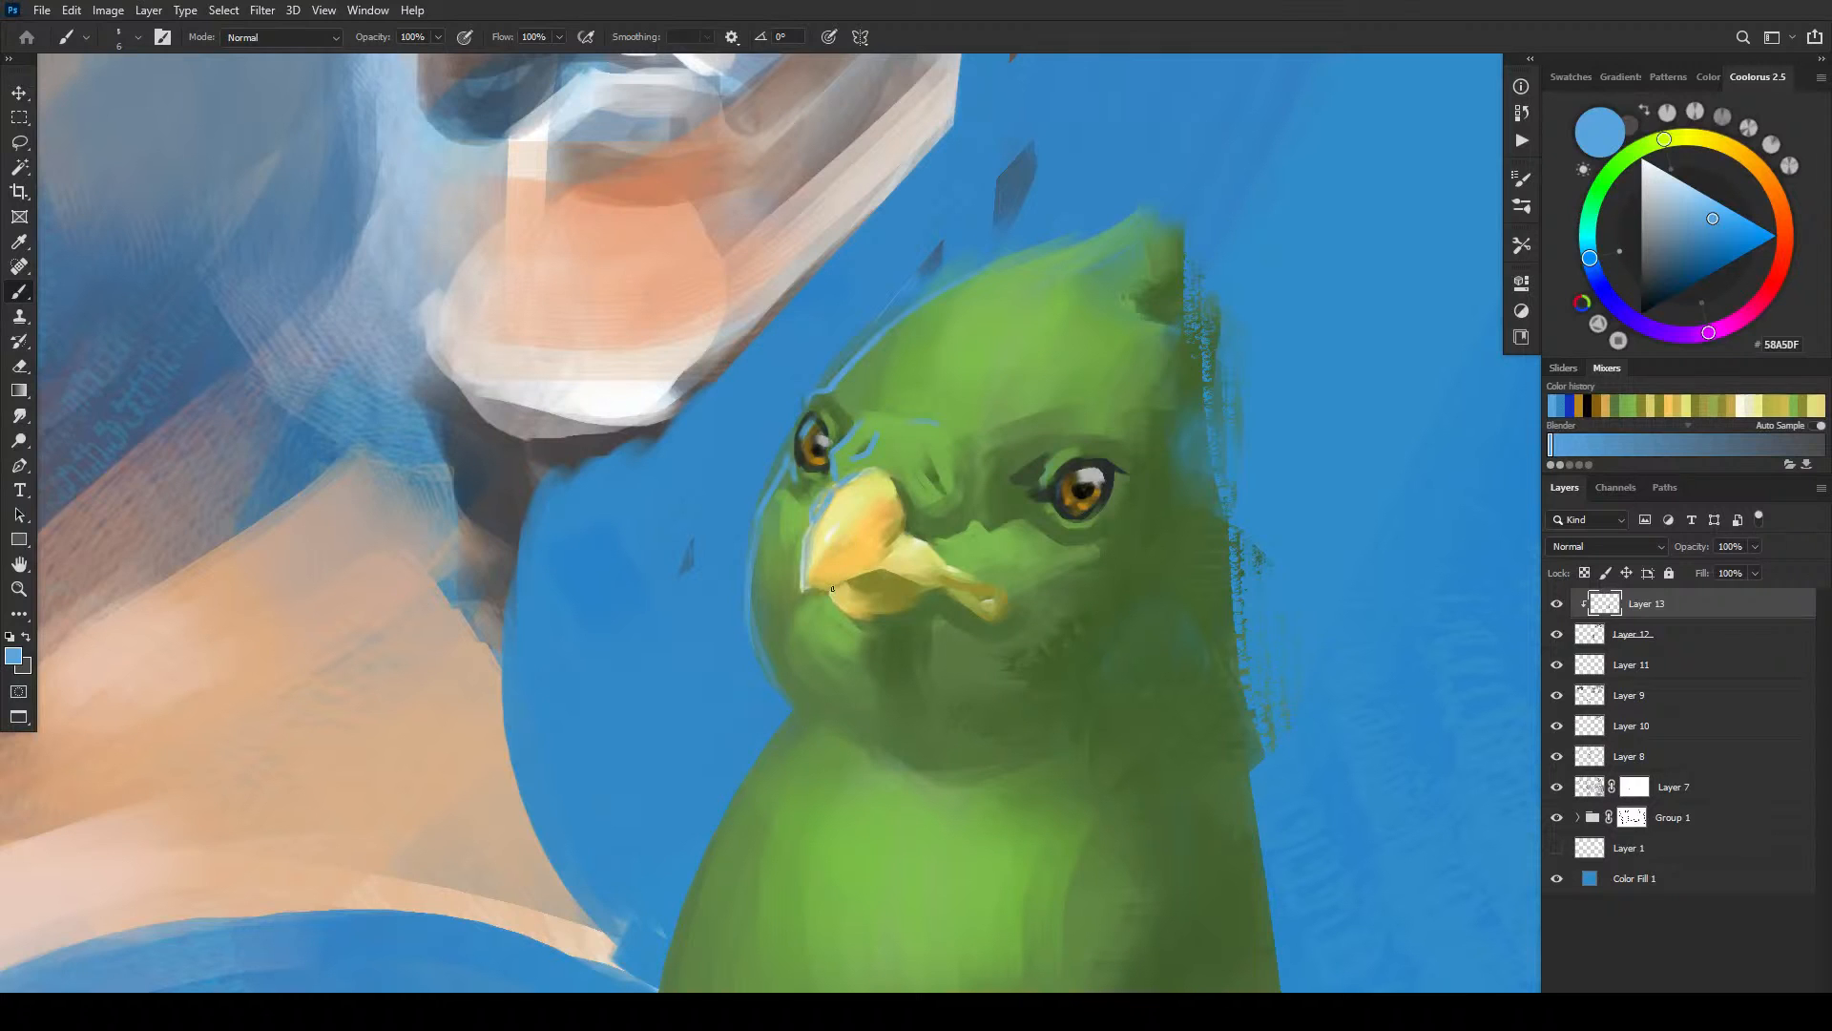
{"action": "left_click_drag", "start_coordinate": [804, 565], "coordinate": [803, 573]}
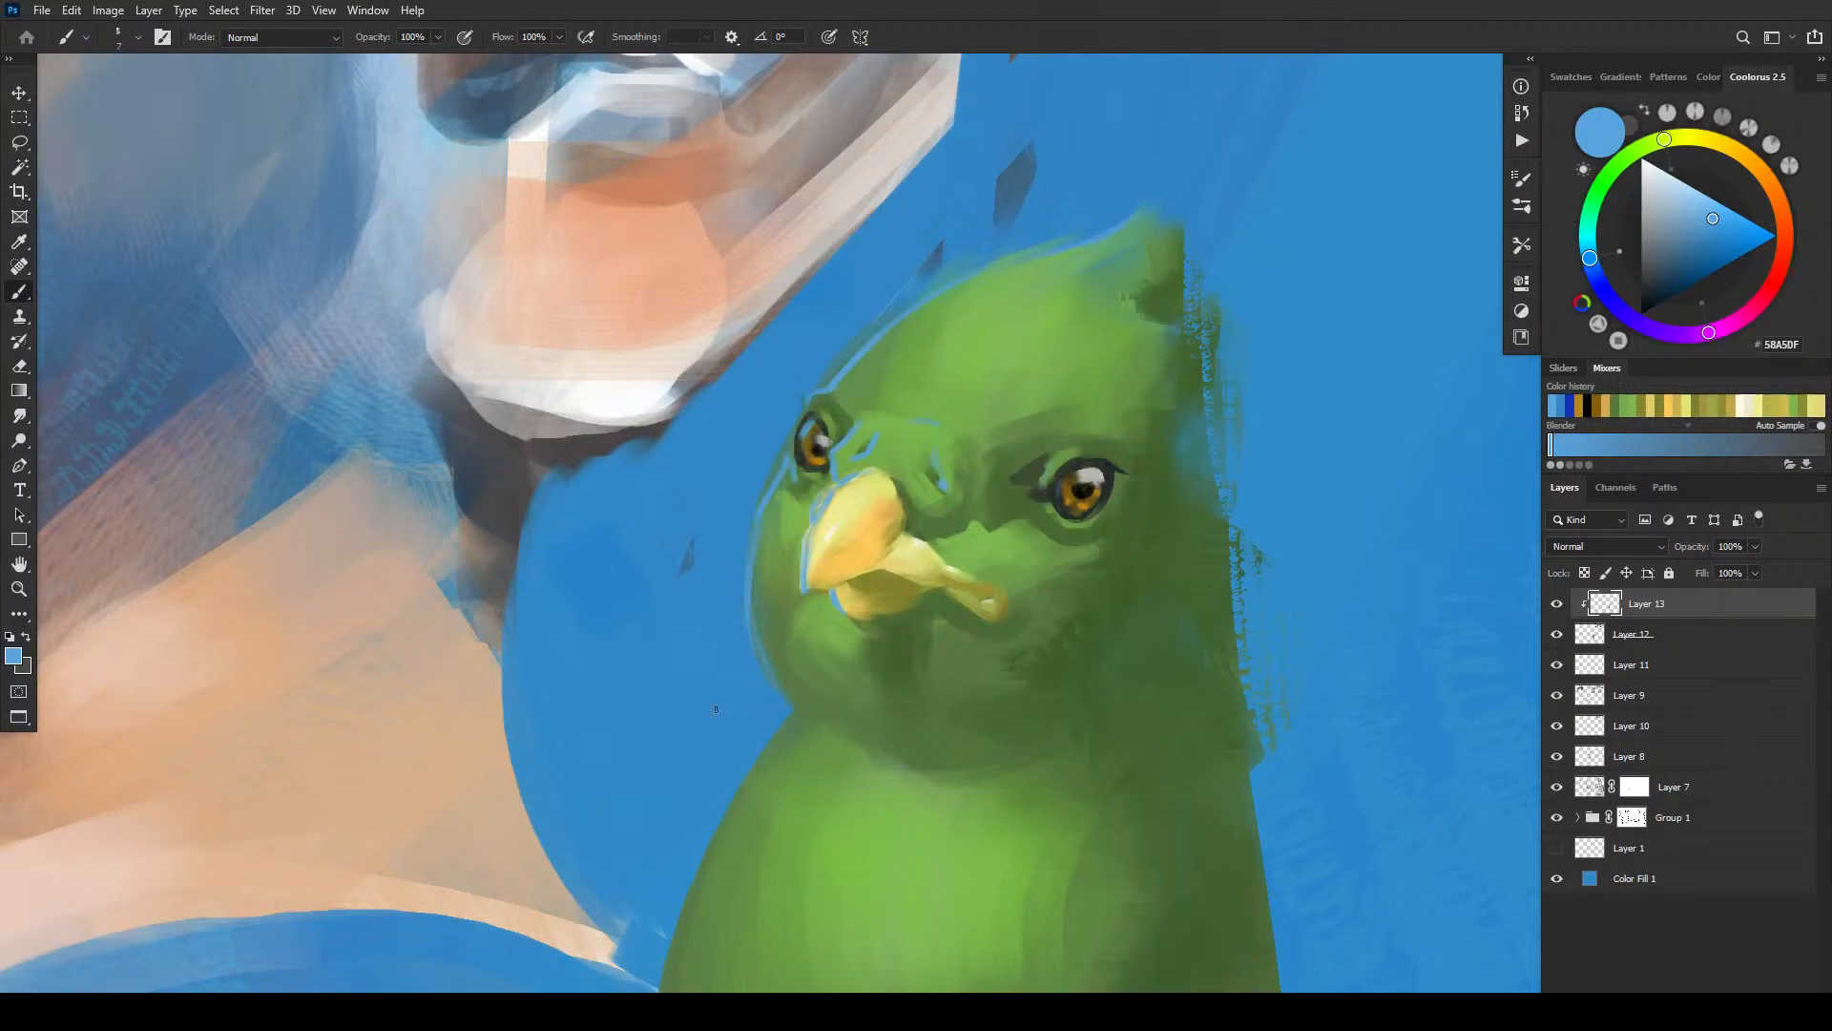
- Extend the 58A5DF blue rim light down the parrot's breast edge and around the outer side of the far eye
{"action": "key", "text": "bracketright"}
{"action": "key", "text": "bracketright"}
{"action": "left_click_drag", "start_coordinate": [800, 711], "coordinate": [685, 918]}
{"action": "key", "text": "bracketleft"}
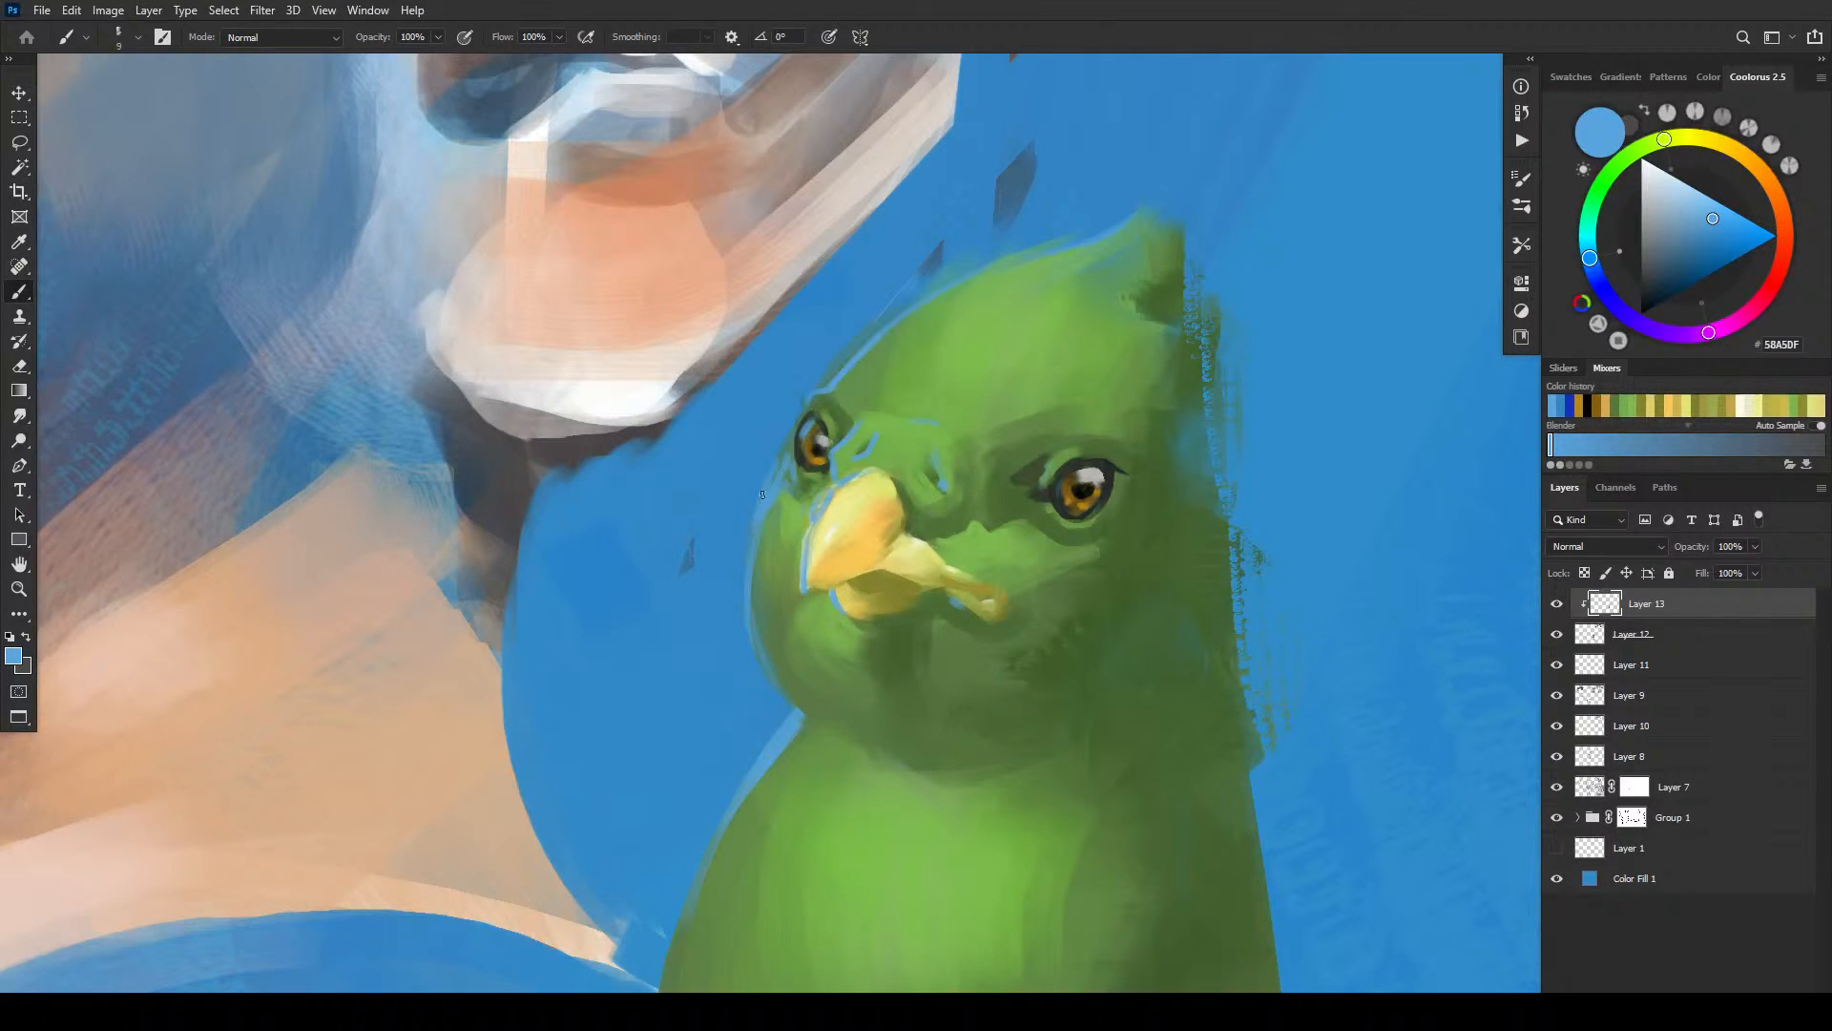
{"action": "left_click_drag", "start_coordinate": [803, 421], "coordinate": [793, 452]}
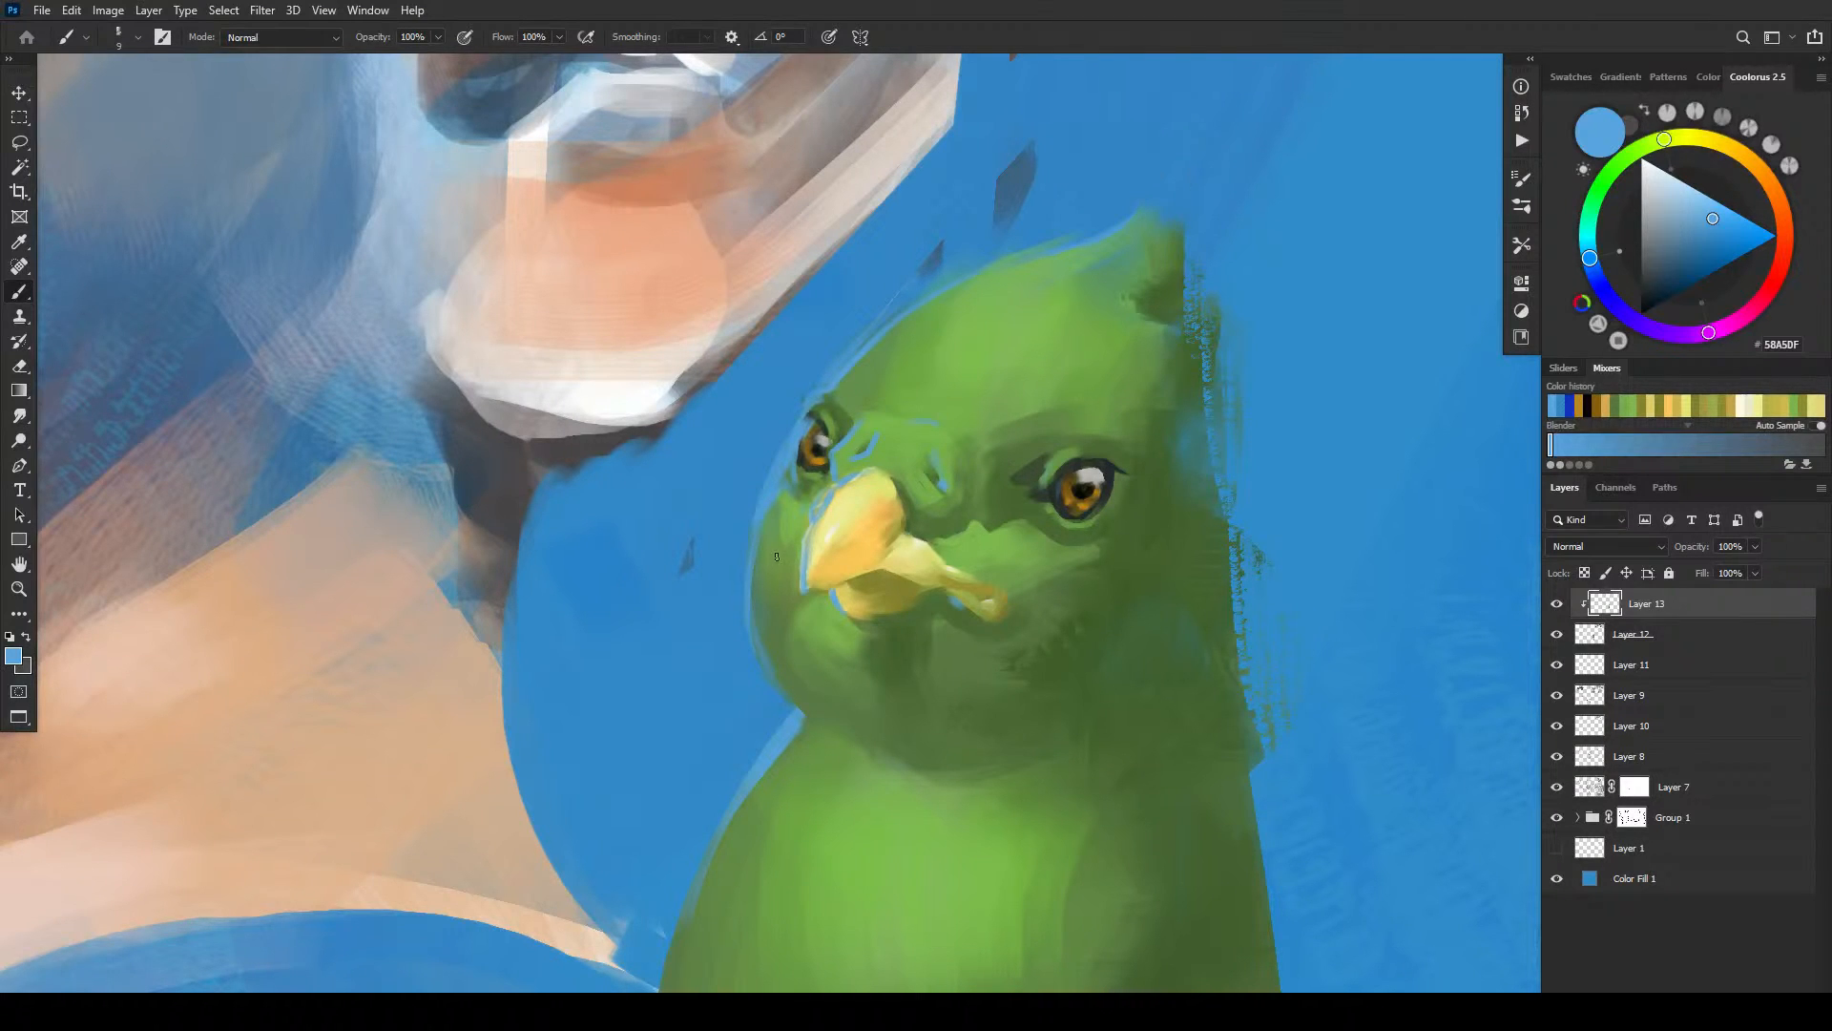
{"action": "key", "text": "bracketright"}
{"action": "key", "text": "bracketright"}
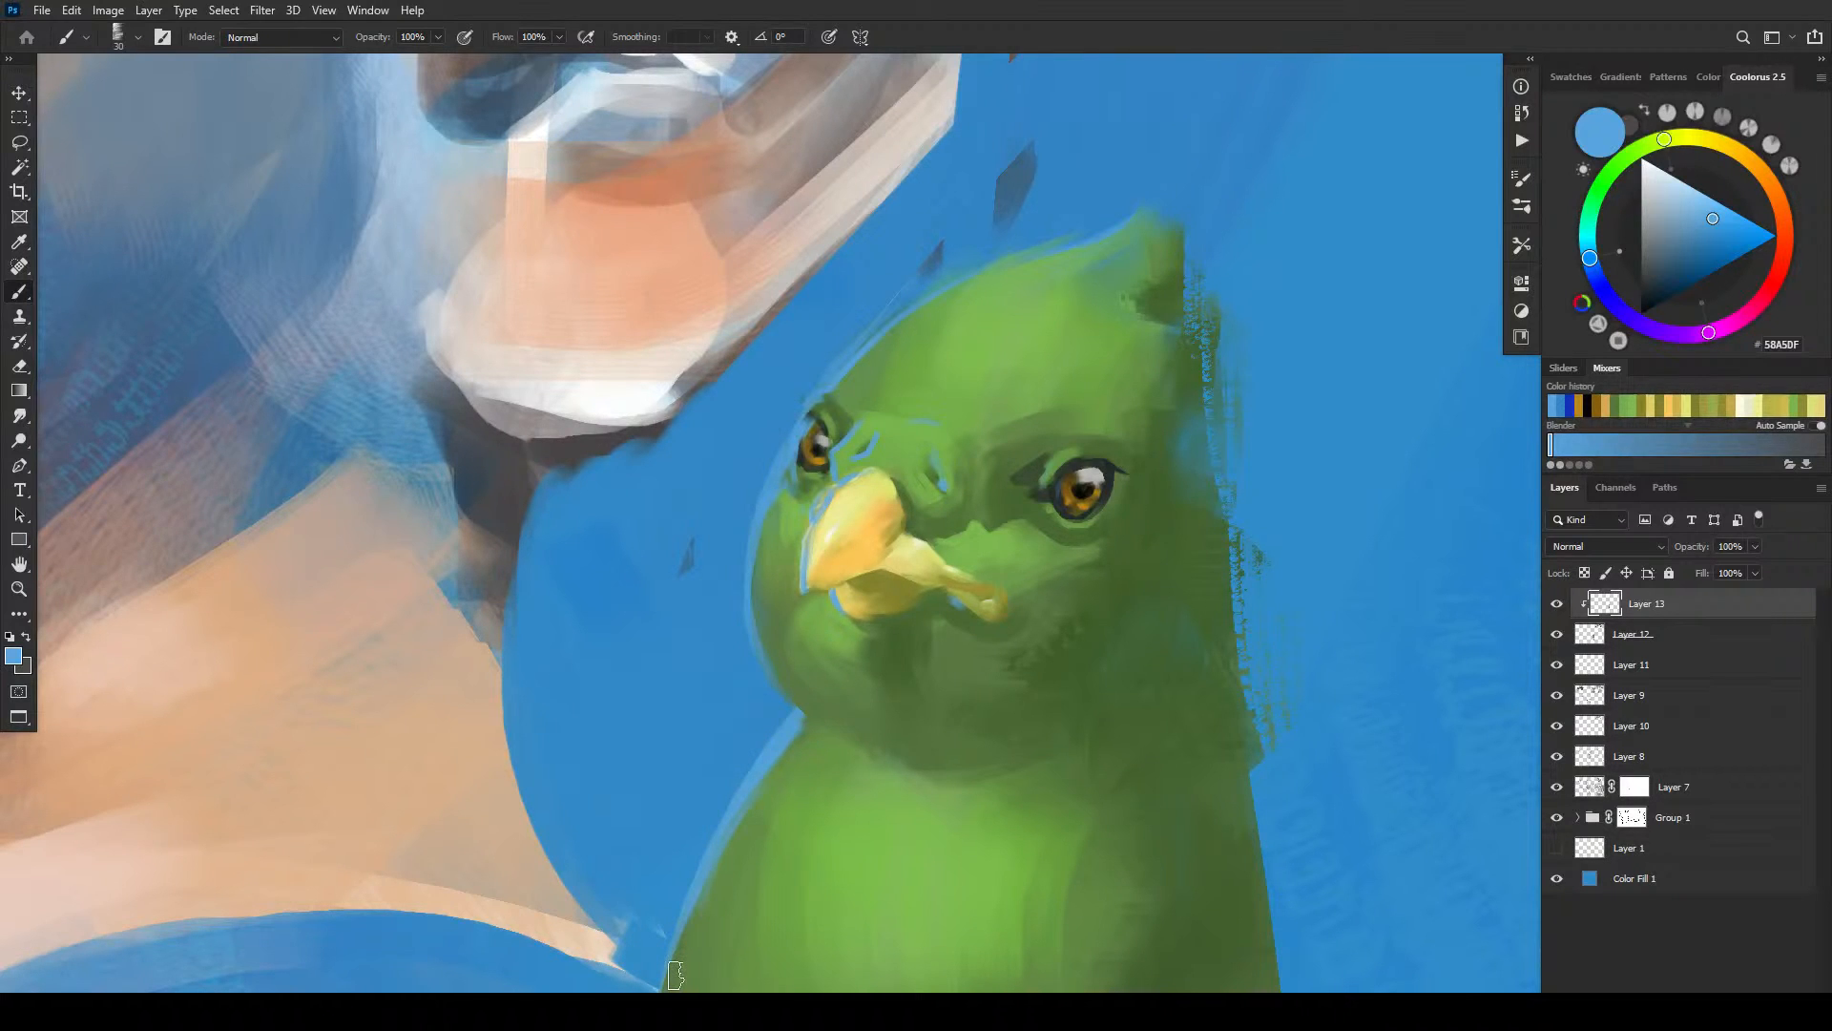
- Strengthen the reflected light on the beak's edge, the brow above it and the near upper eyelid with brighter blue 56B6FF
{"action": "left_click", "coordinate": [1732, 206]}
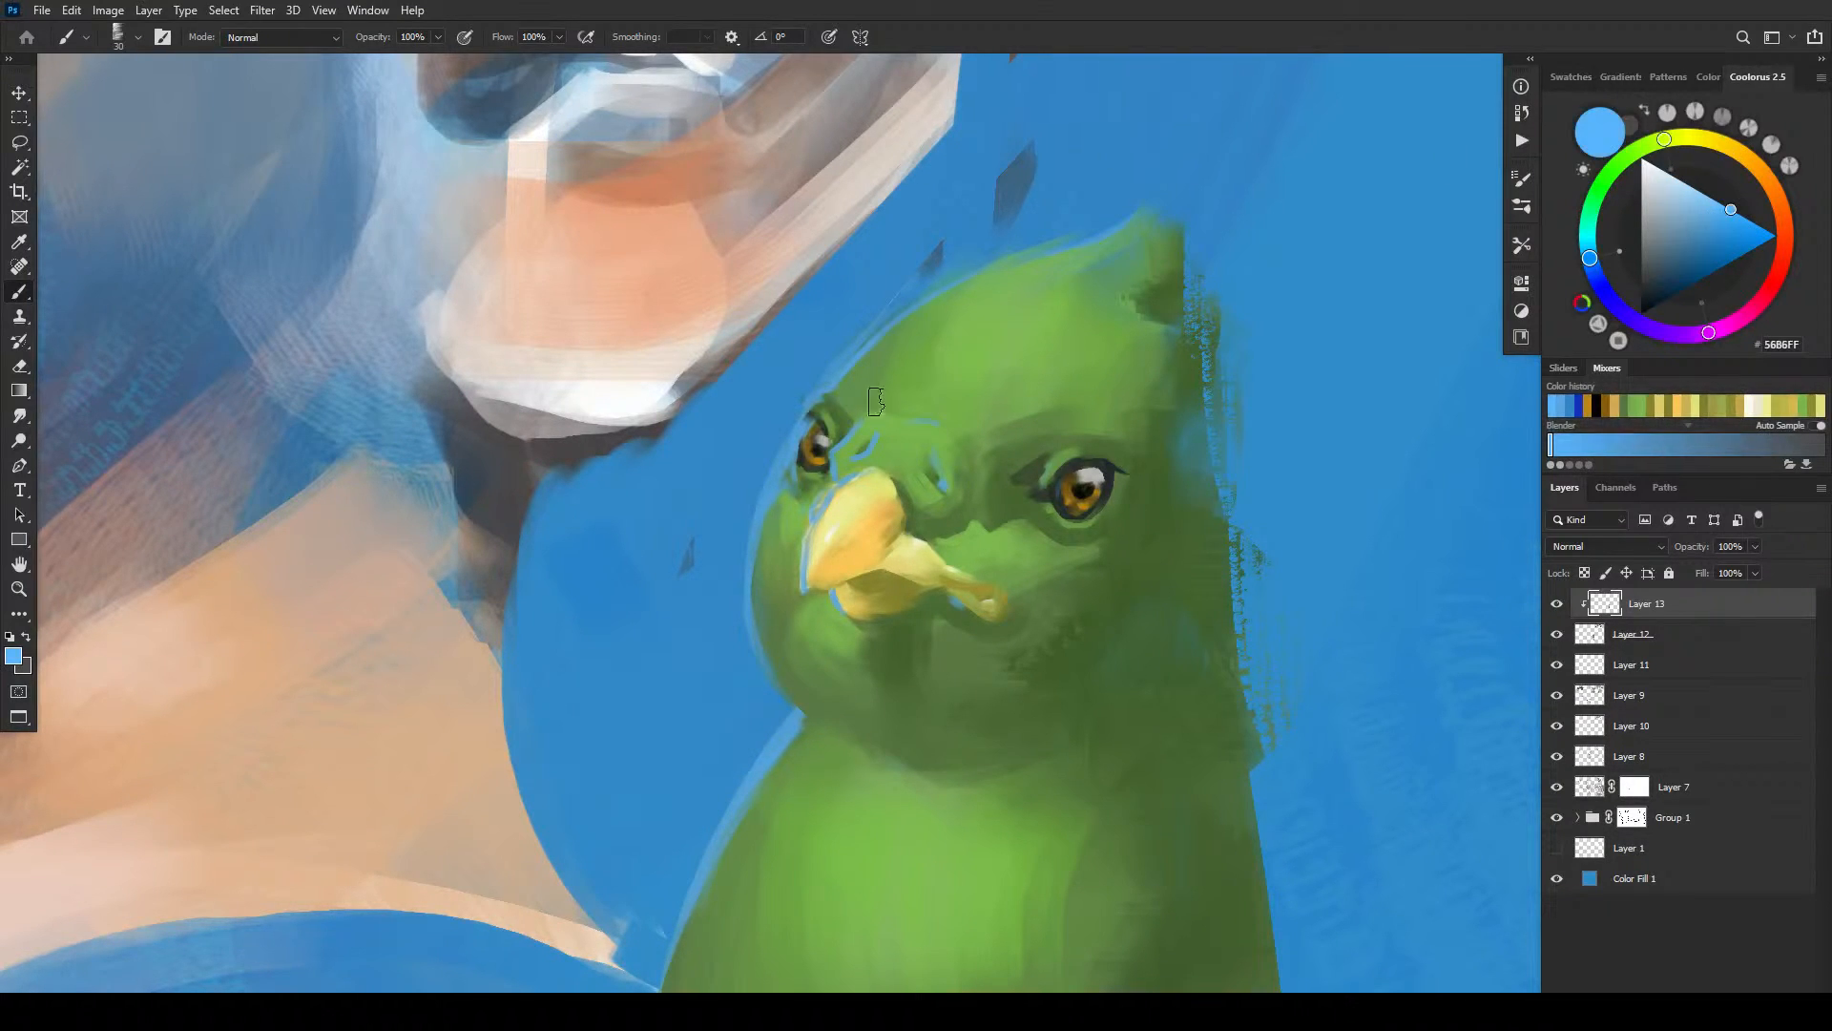
{"action": "key", "text": "bracketleft"}
{"action": "key", "text": "bracketleft"}
{"action": "key", "text": "bracketleft"}
{"action": "key", "text": "bracketleft"}
{"action": "left_click_drag", "start_coordinate": [808, 547], "coordinate": [825, 505]}
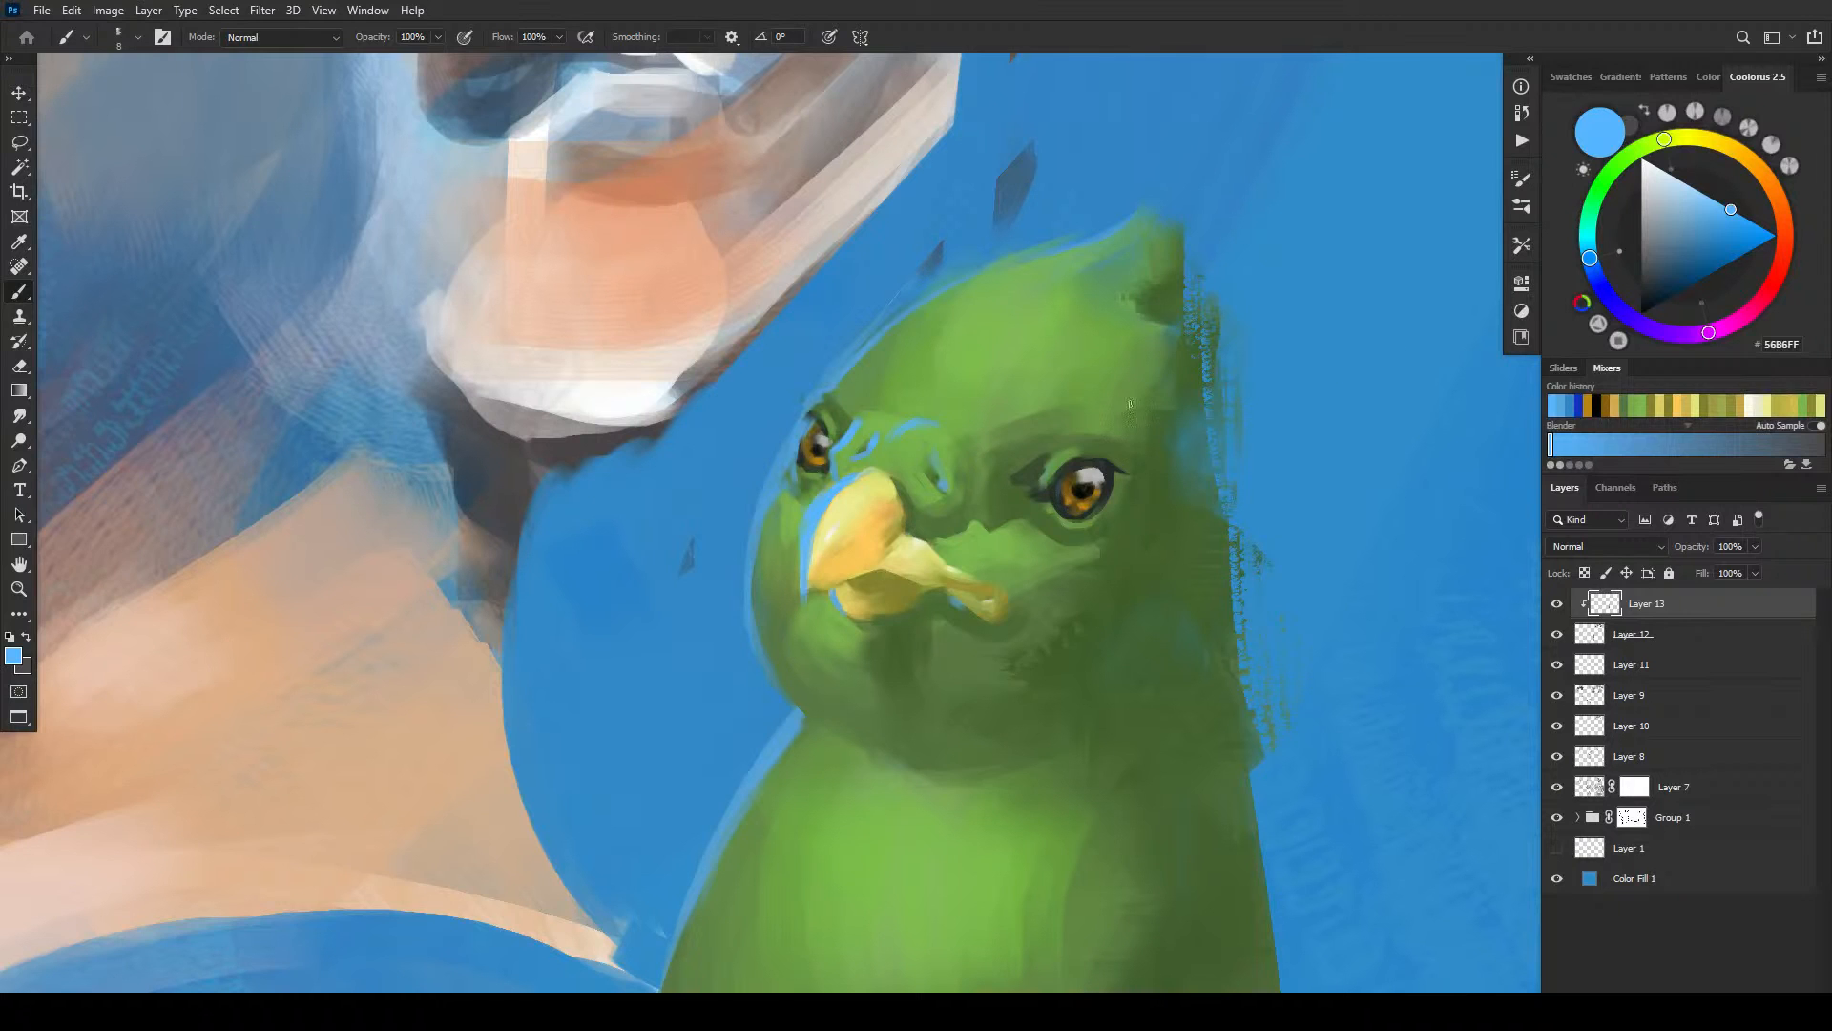
{"action": "left_click_drag", "start_coordinate": [1052, 469], "coordinate": [1097, 455]}
- Brush broader 56B6FF blue reflections onto the parrot's forehead and the cheek below the far eye
{"action": "key", "text": "bracketright"}
{"action": "key", "text": "bracketright"}
{"action": "key", "text": "bracketright"}
{"action": "key", "text": "bracketright"}
{"action": "key", "text": "bracketright"}
{"action": "key", "text": "bracketright"}
{"action": "key", "text": "bracketright"}
{"action": "left_click_drag", "start_coordinate": [990, 415], "coordinate": [1066, 392]}
{"action": "key", "text": "bracketleft"}
{"action": "key", "text": "bracketleft"}
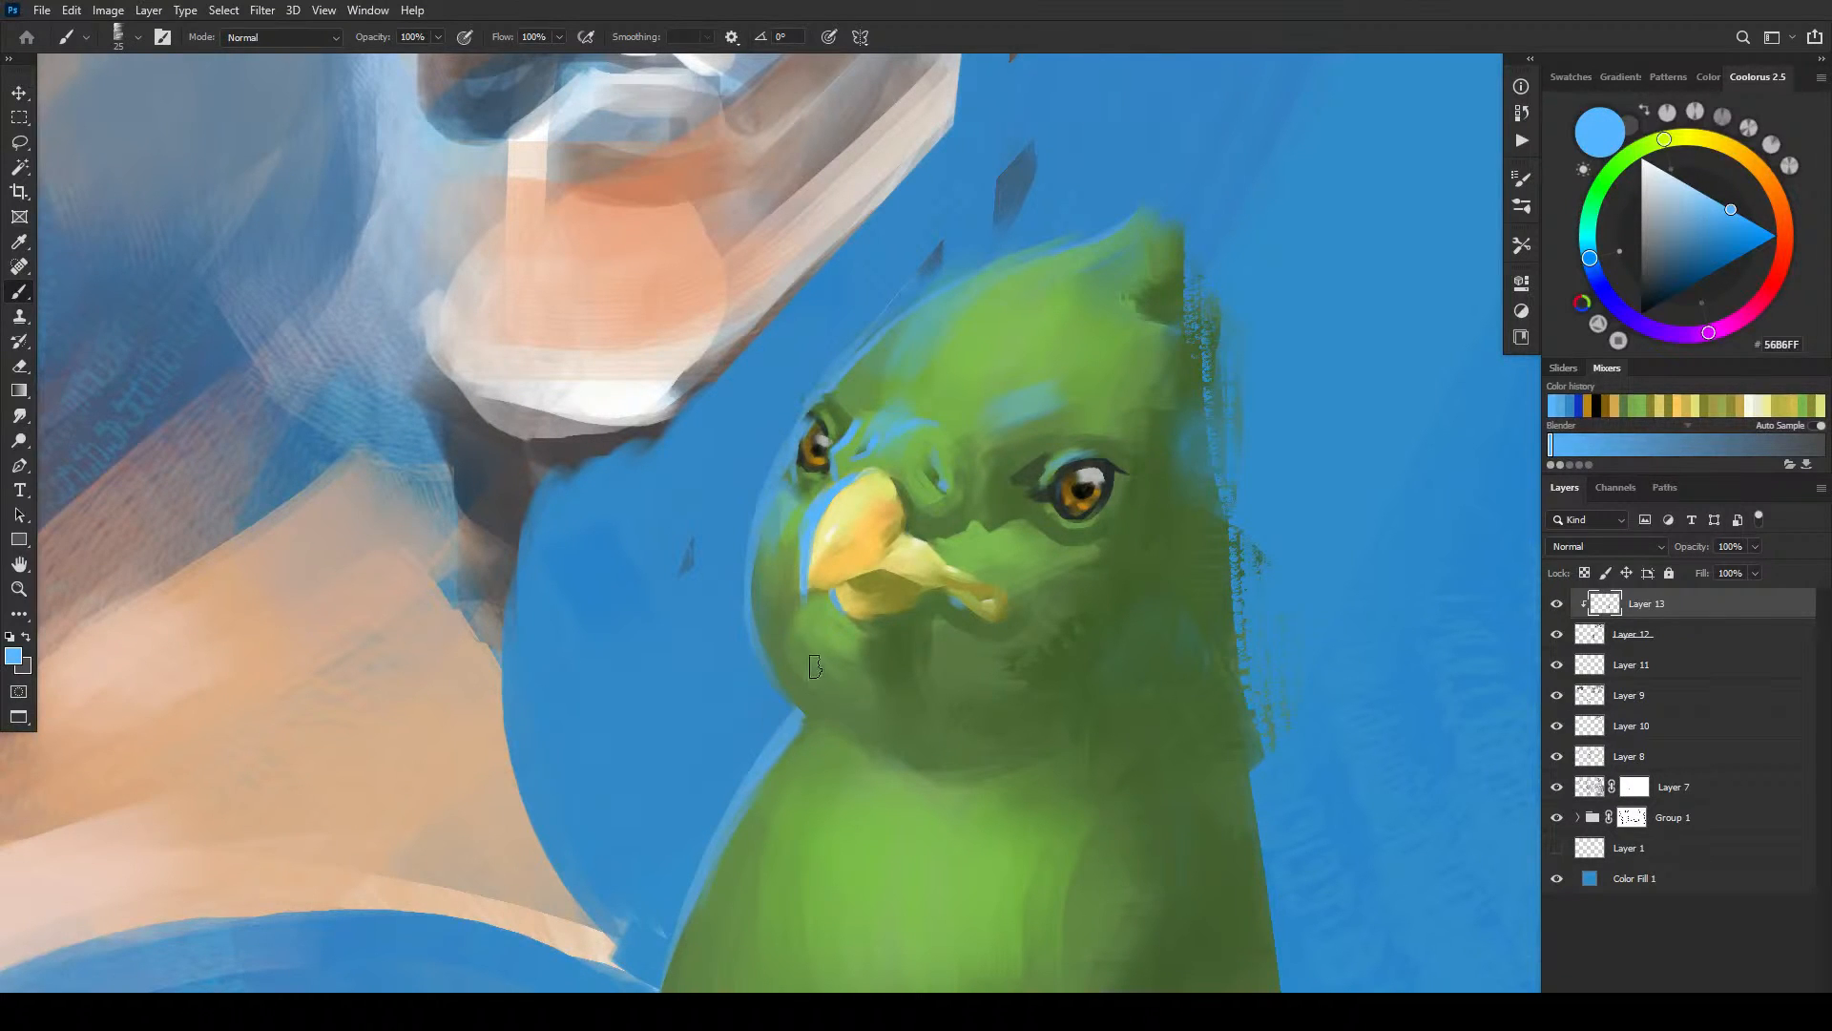
{"action": "key", "text": "bracketleft"}
- Soften the blue accents around the beak with sampled greens and yellows, adding warm reflected colour on the adjoining cheek
{"action": "left_click", "coordinate": [801, 552], "text": "alt"}
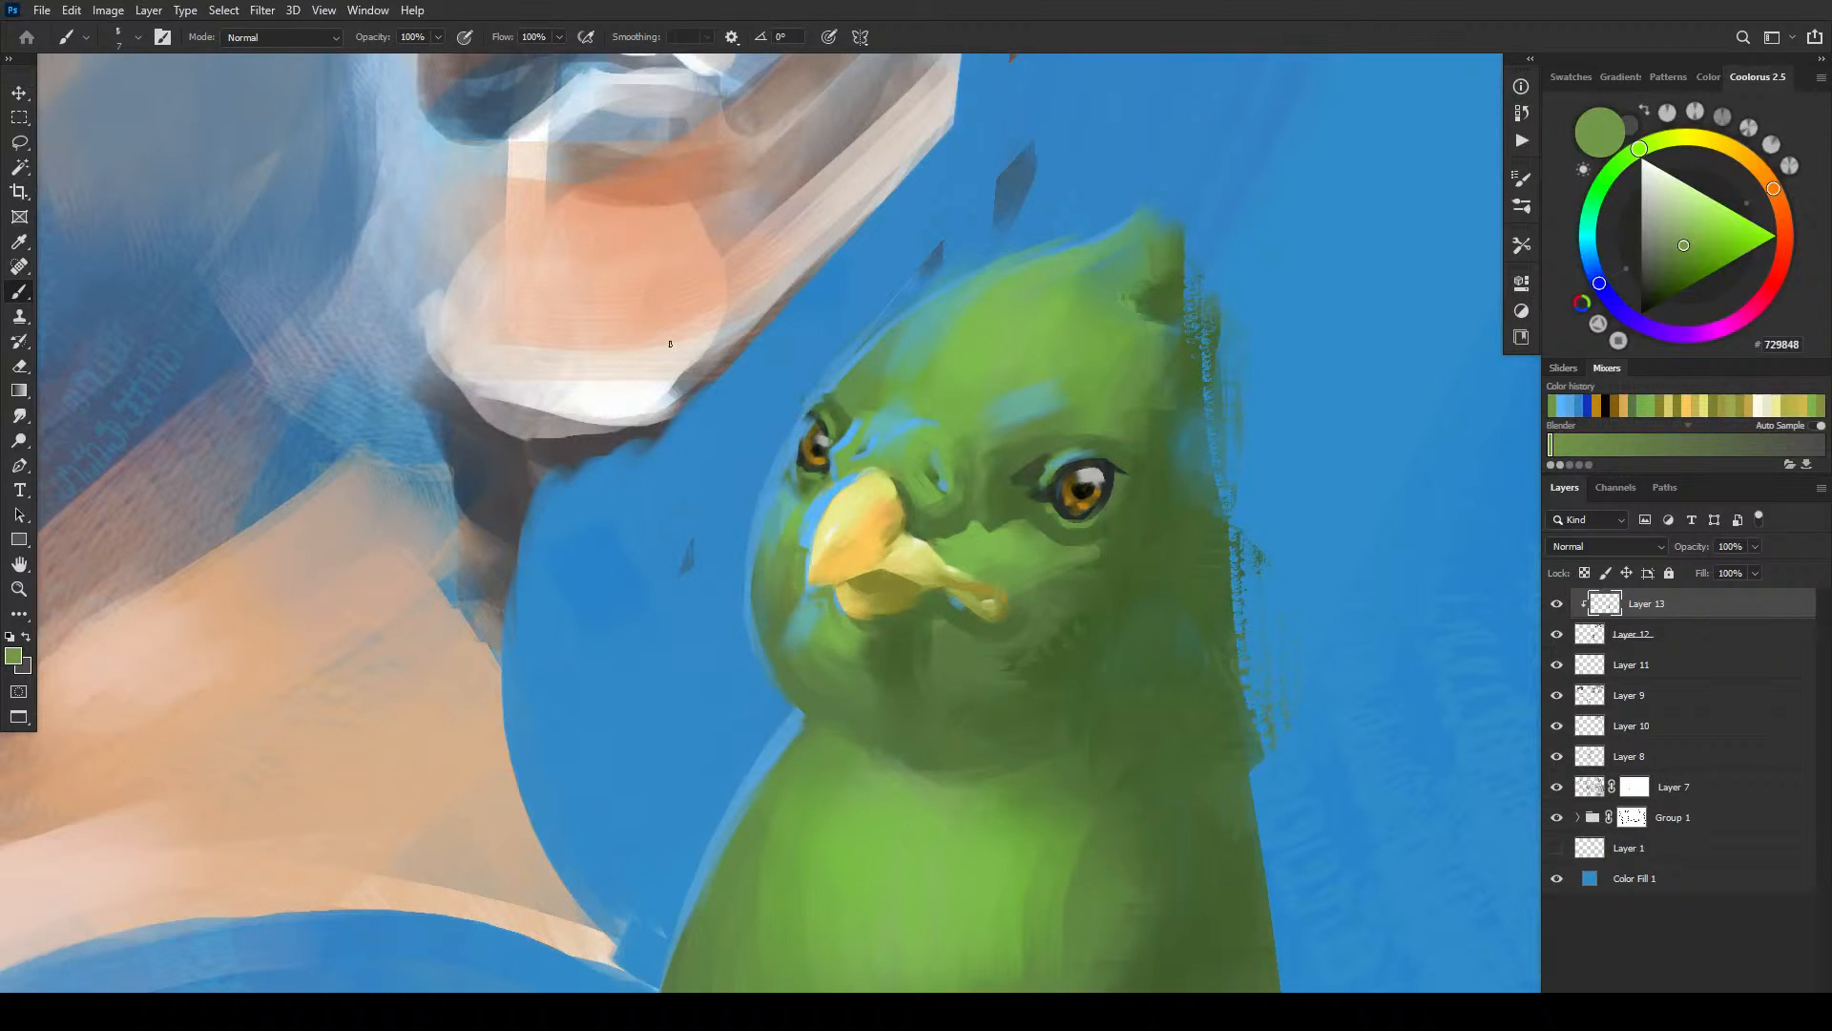
{"action": "left_click", "coordinate": [798, 528], "text": "alt"}
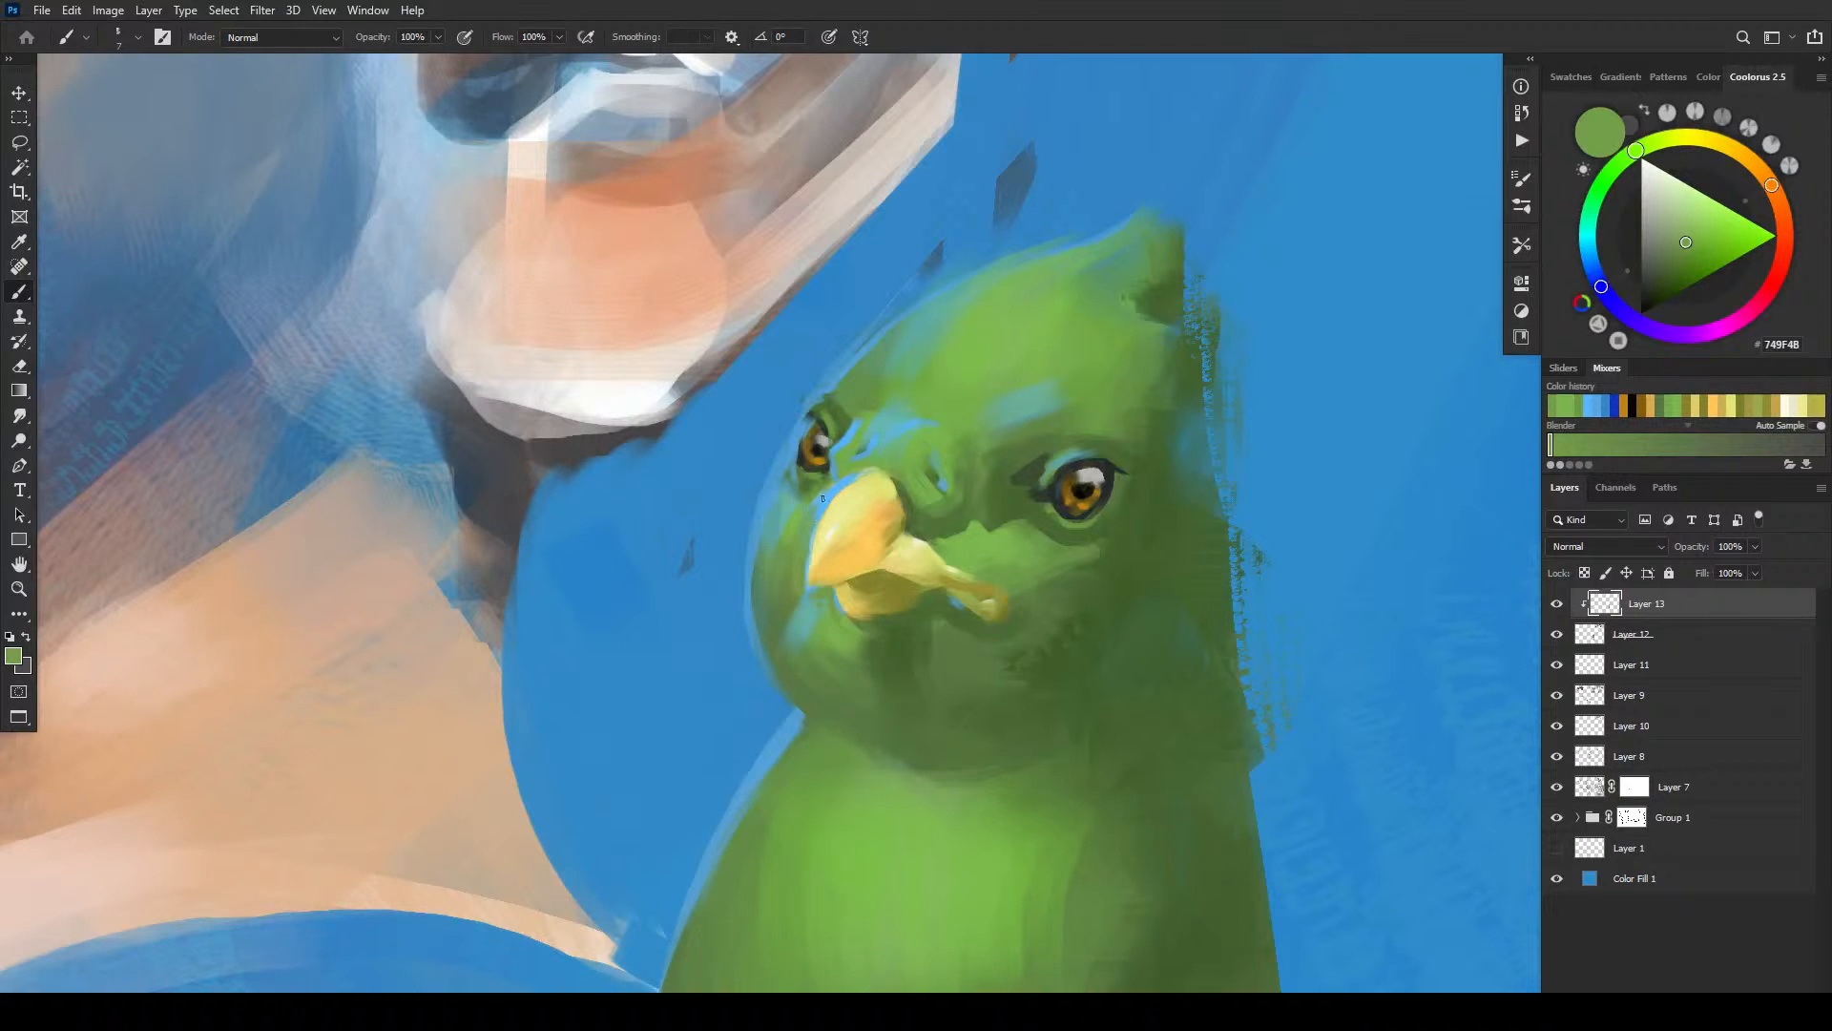
{"action": "left_click", "coordinate": [856, 480], "text": "alt"}
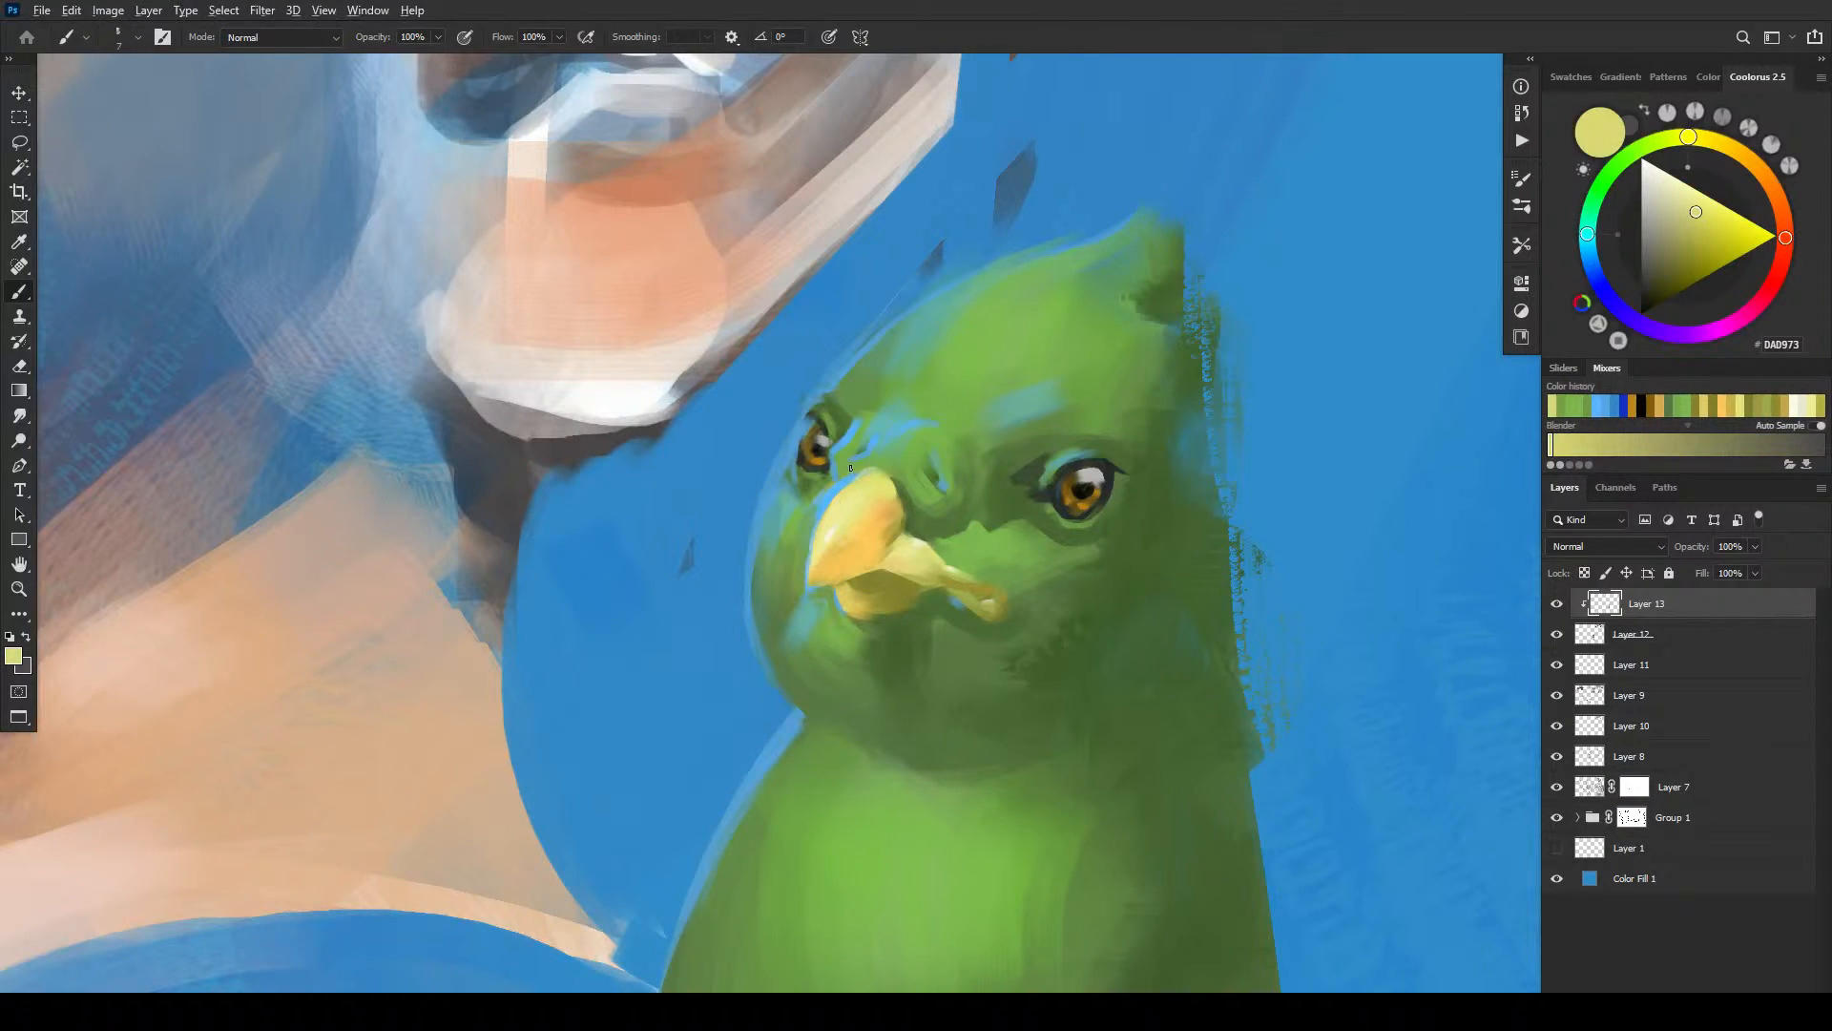
{"action": "left_click", "coordinate": [859, 467], "text": "alt"}
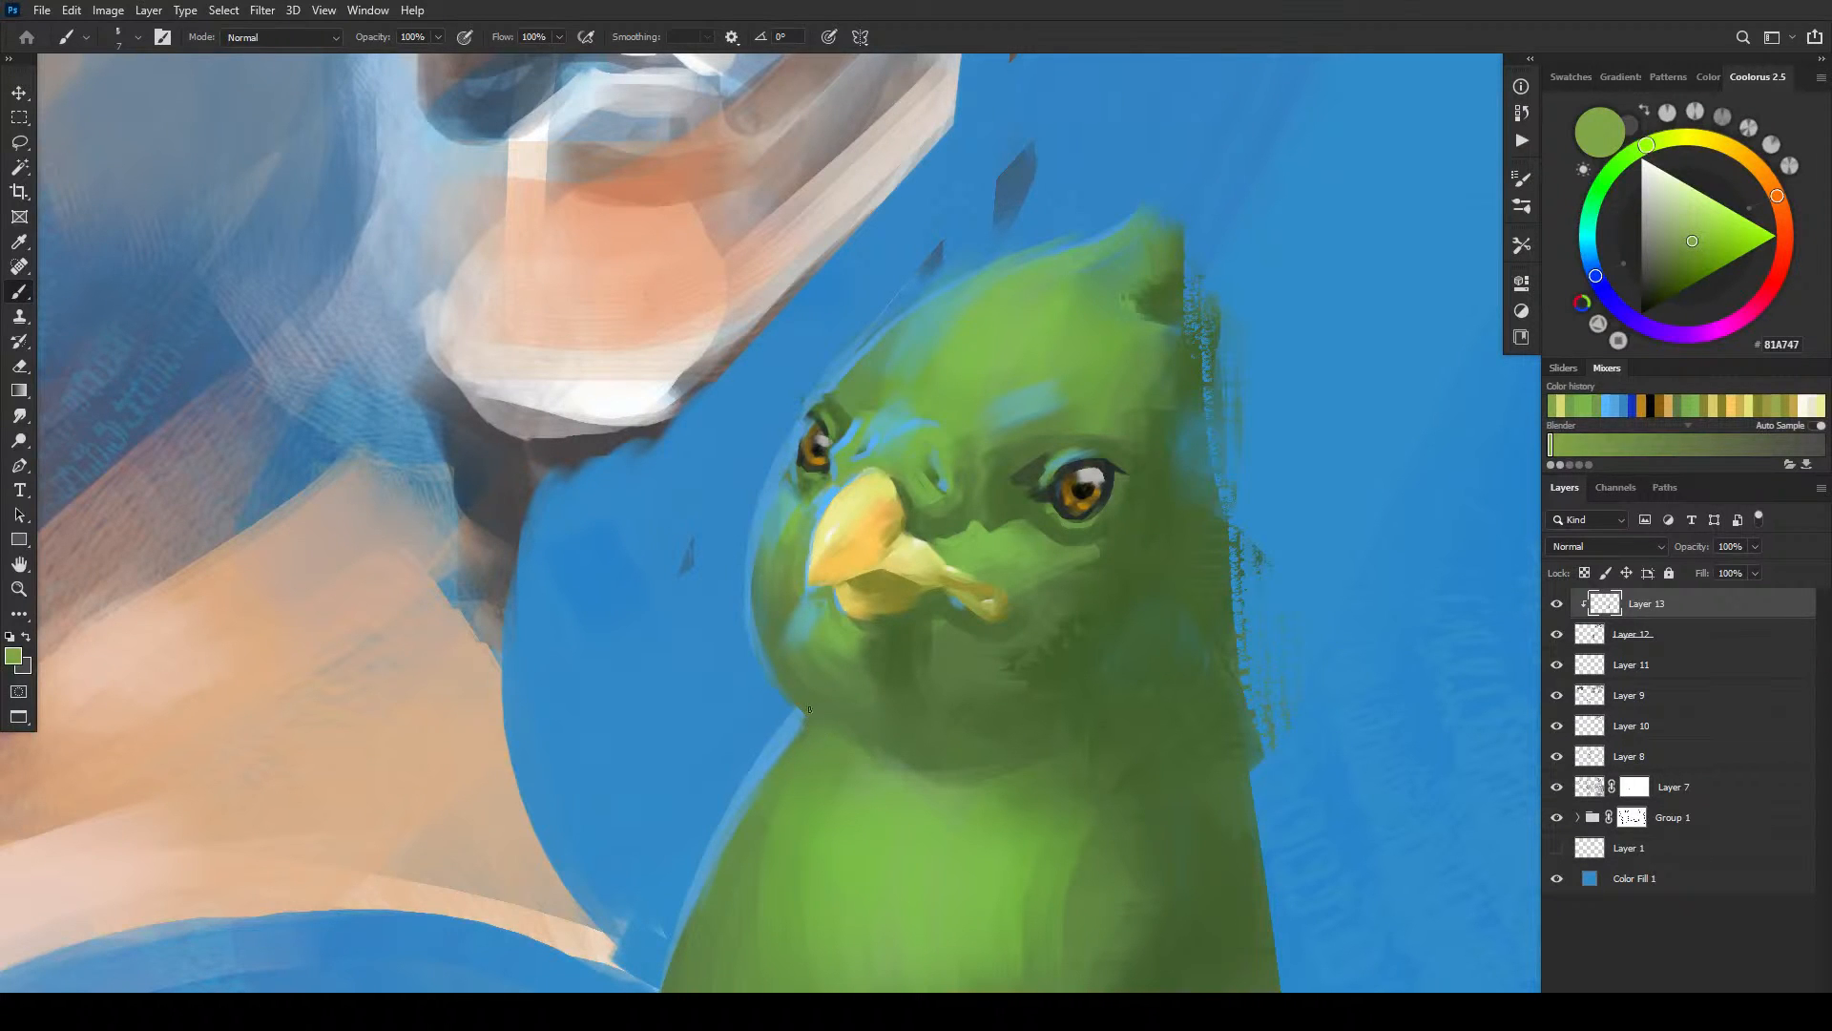
{"action": "left_click", "coordinate": [863, 577], "text": "alt"}
{"action": "left_click_drag", "start_coordinate": [805, 537], "coordinate": [808, 548]}
{"action": "left_click", "coordinate": [867, 574], "text": "alt"}
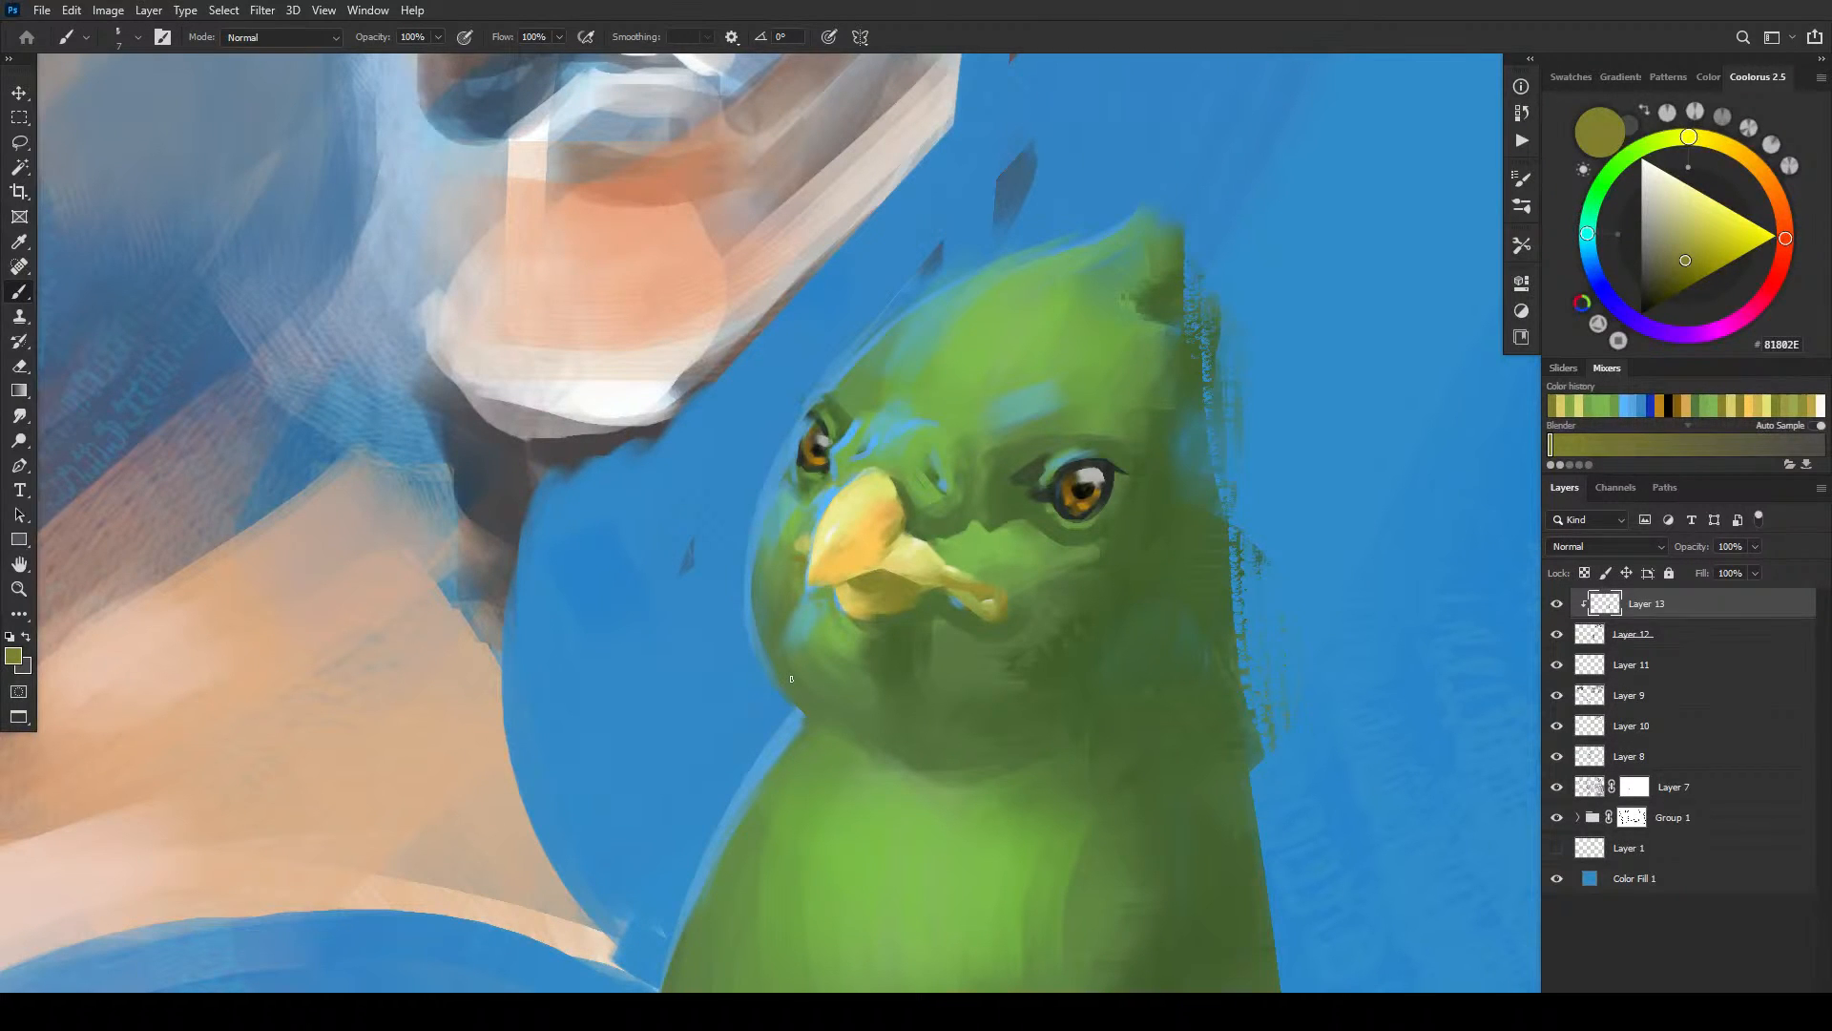
- Refine the near eye's lower lid with sampled teal 61A885 and greens, and trim its highlight with dark 292E2C
{"action": "left_click", "coordinate": [1073, 472], "text": "alt"}
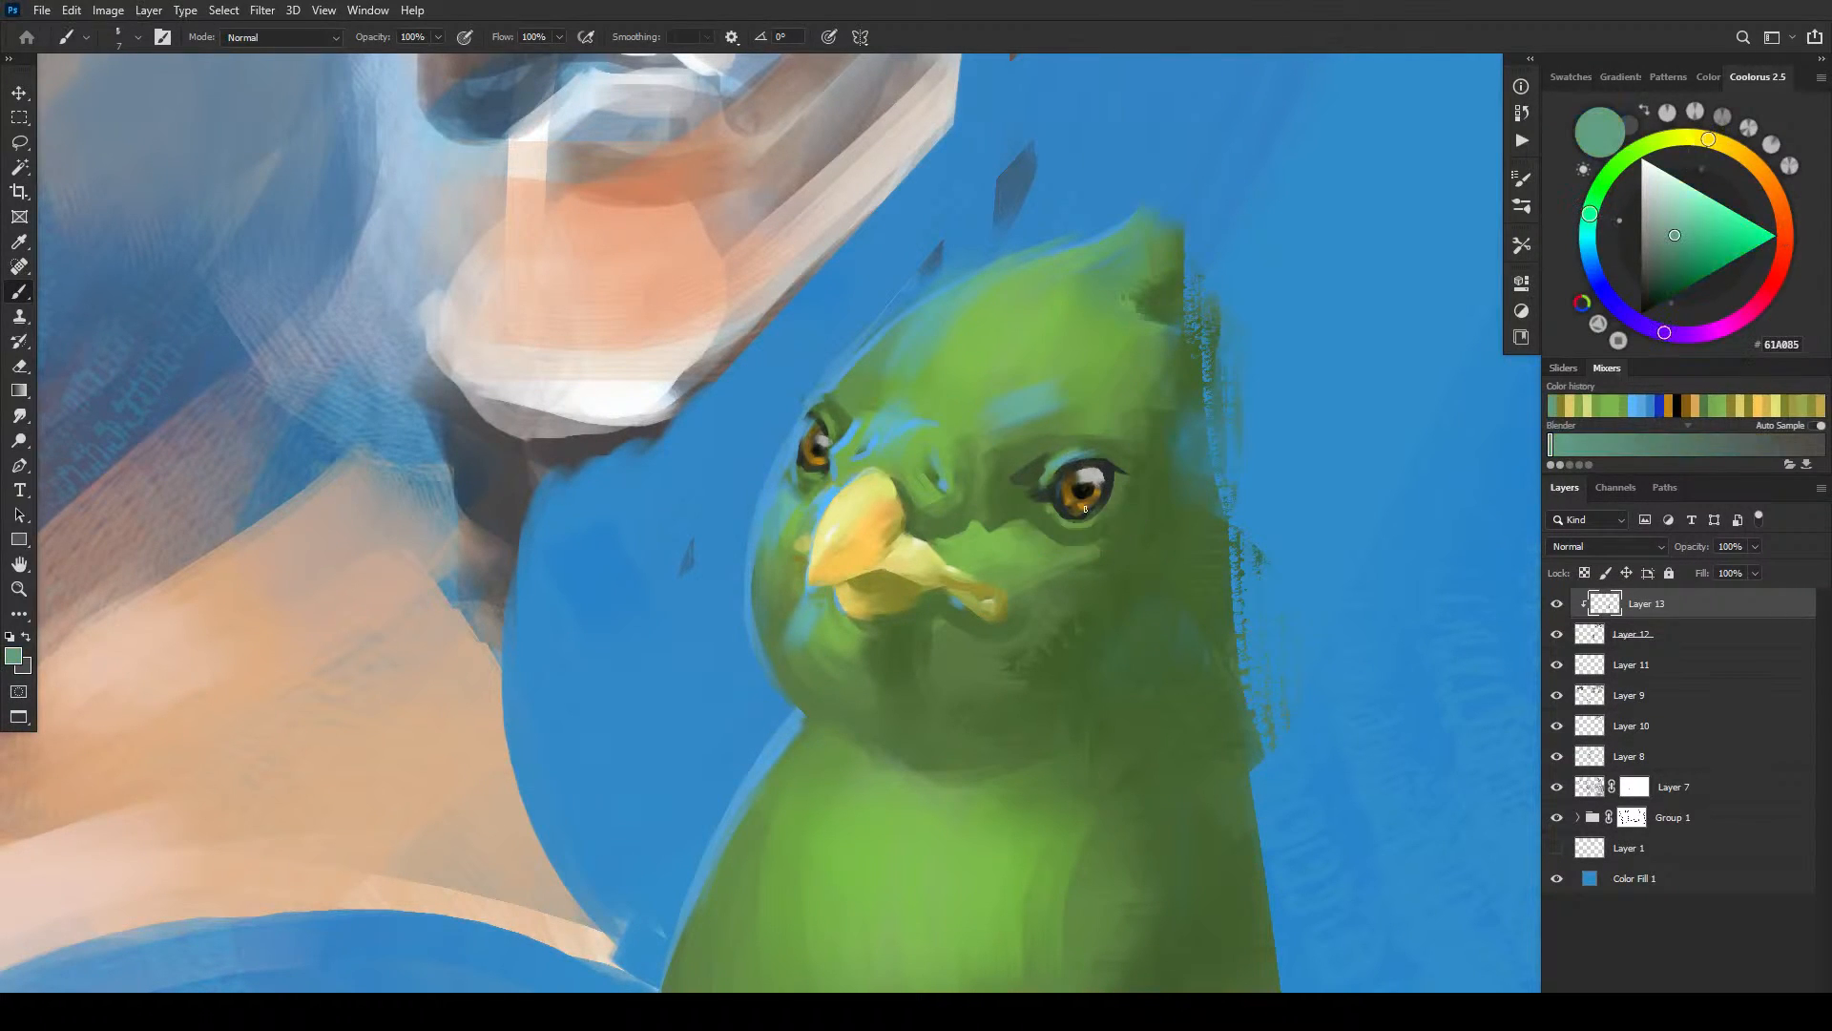
{"action": "mouse_move", "coordinate": [1069, 523]}
{"action": "left_mouse_down"}
{"action": "mouse_move", "coordinate": [1119, 493]}
{"action": "mouse_move", "coordinate": [1104, 518]}
{"action": "left_mouse_up"}
{"action": "left_click", "coordinate": [1124, 500], "text": "alt"}
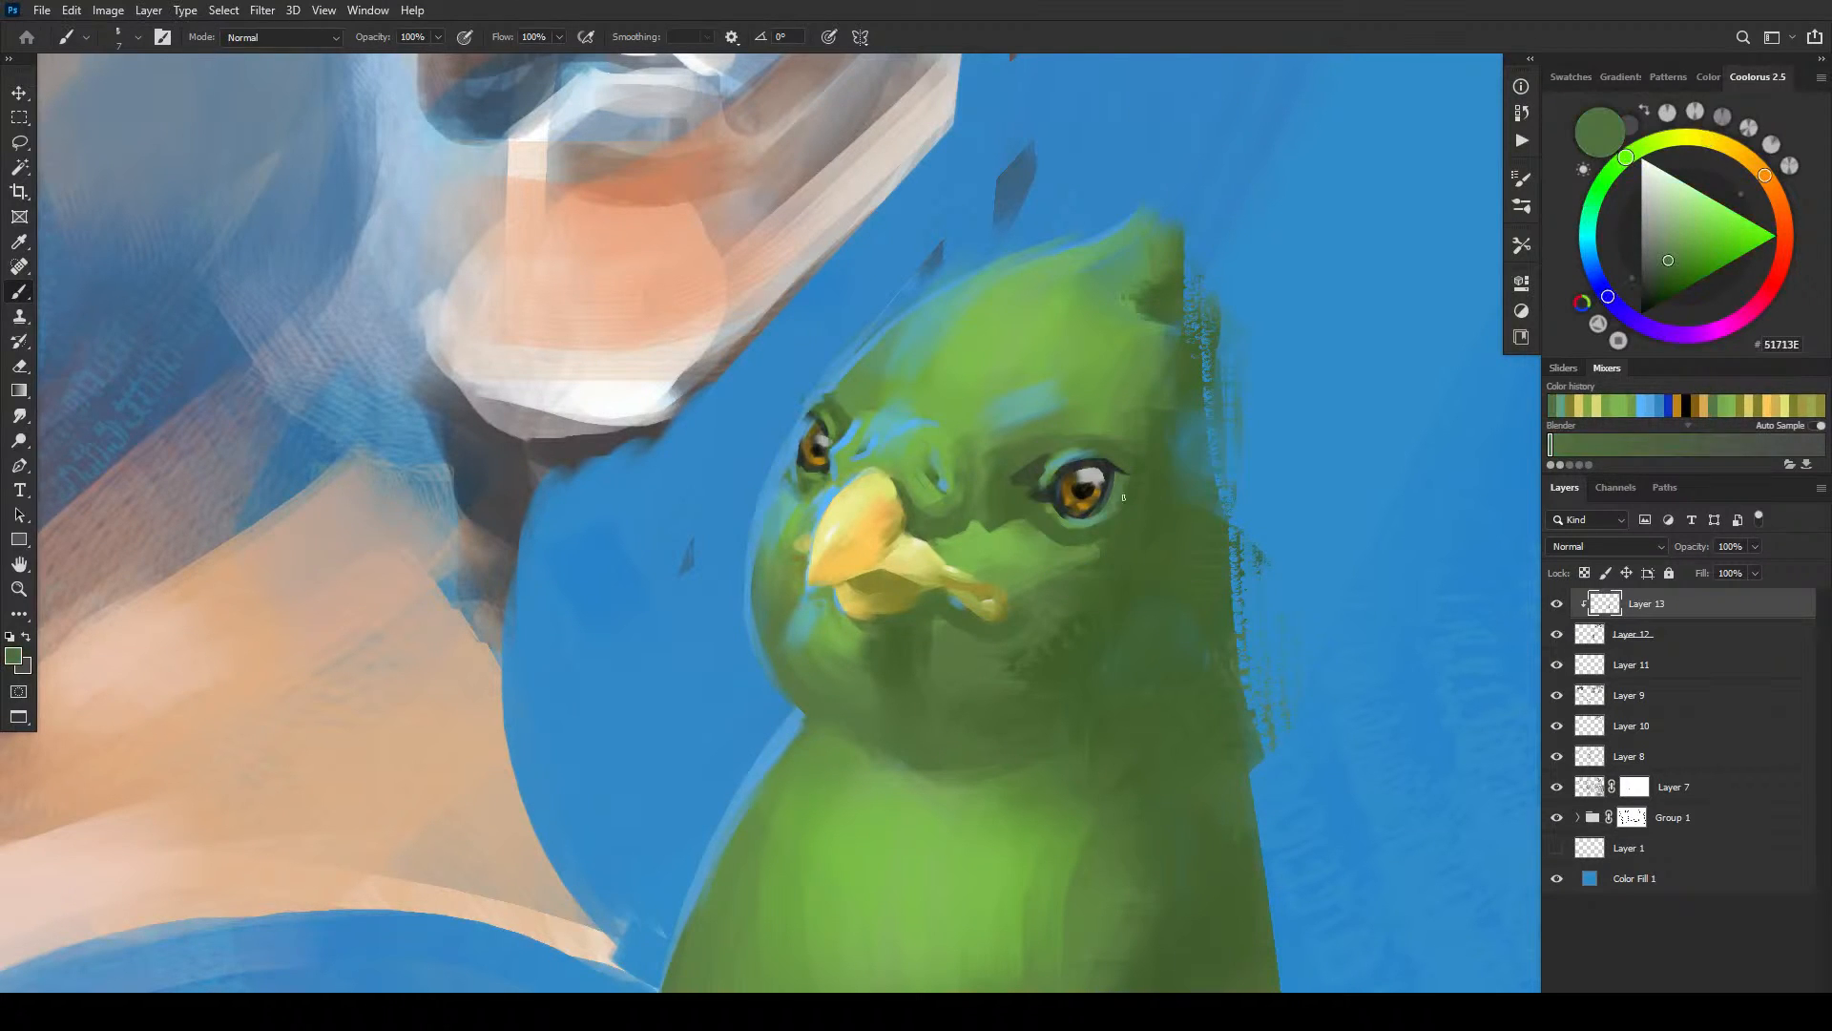
{"action": "left_click", "coordinate": [1110, 505], "text": "alt"}
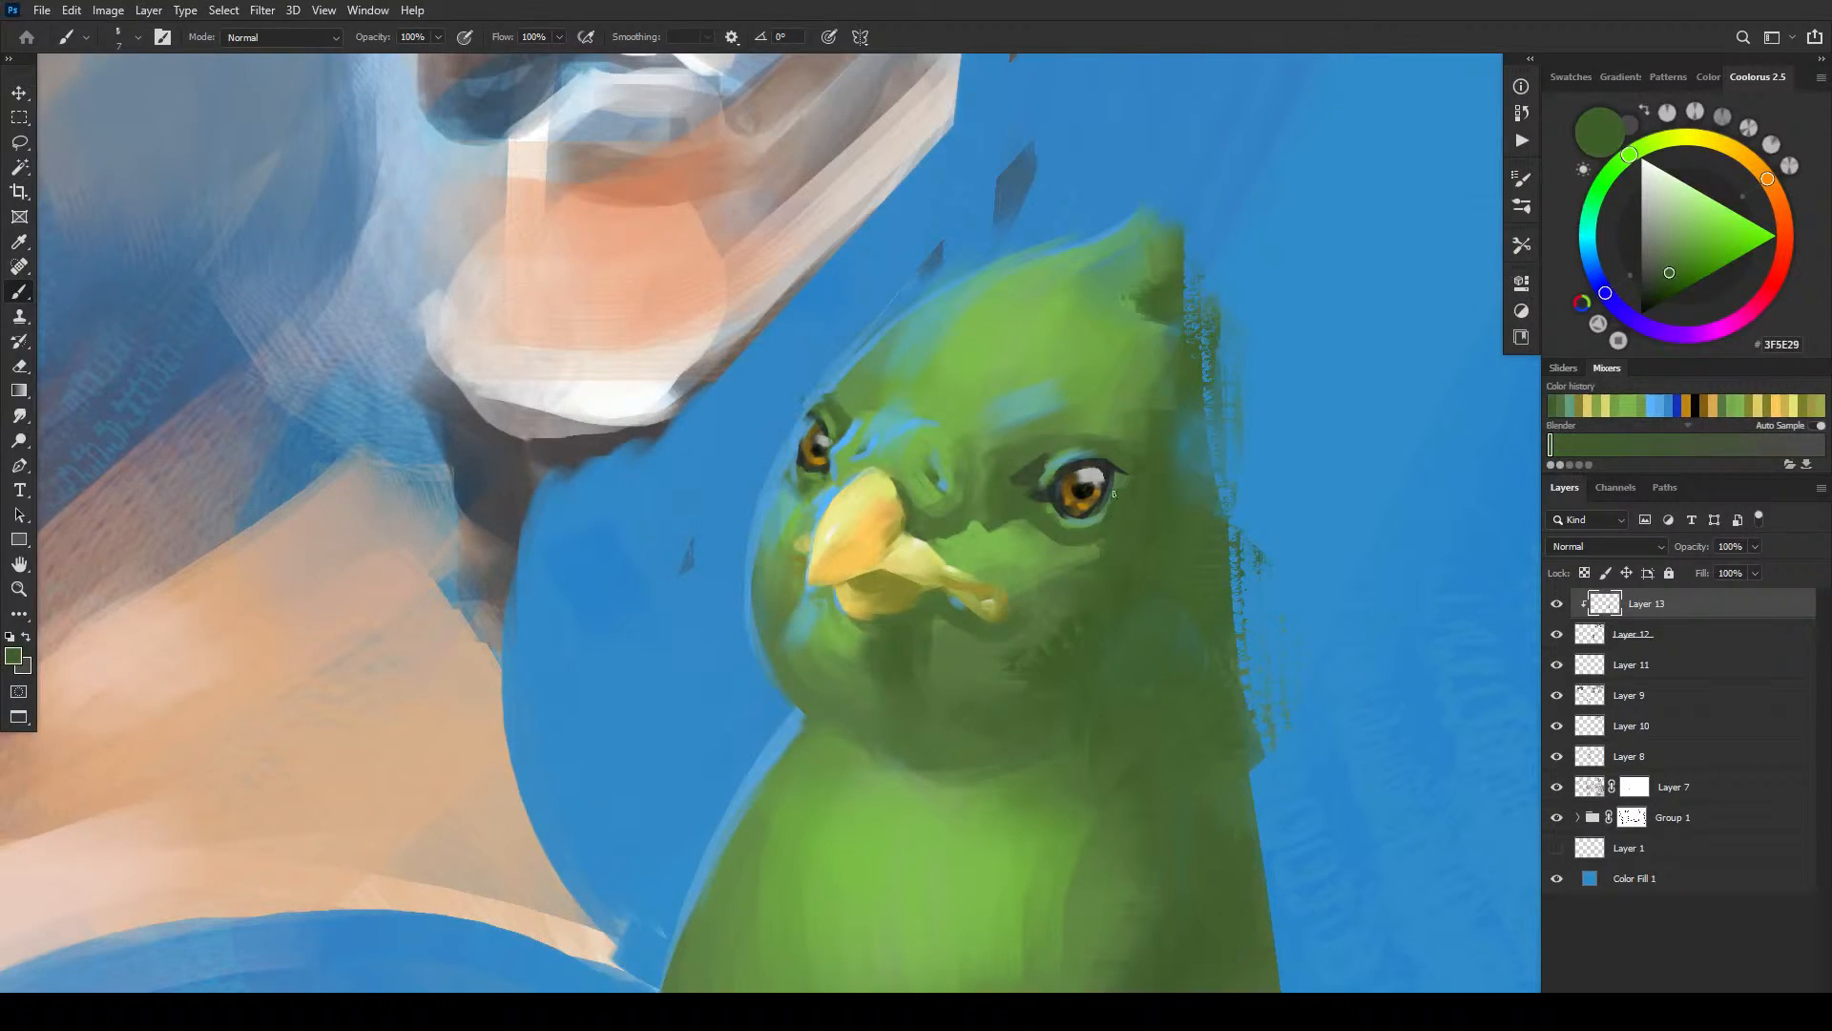
{"action": "left_click", "coordinate": [1072, 530], "text": "alt"}
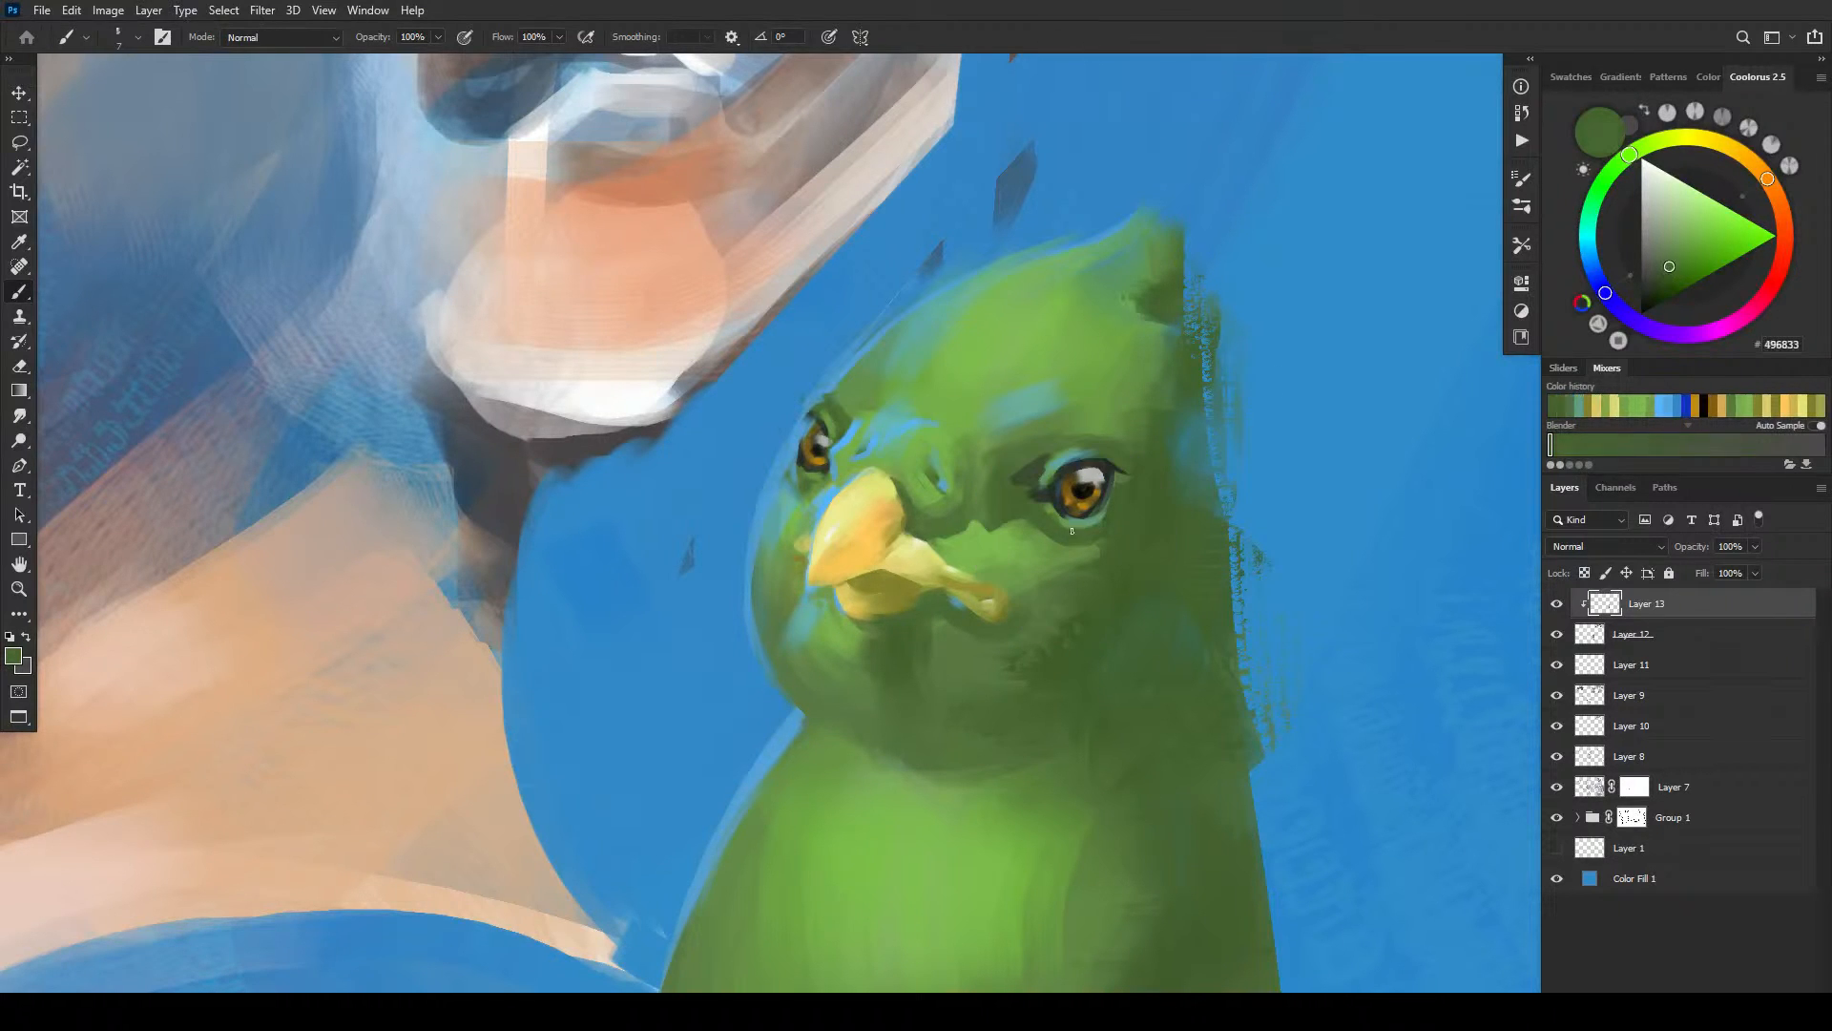
{"action": "left_click_drag", "start_coordinate": [1079, 529], "coordinate": [1104, 519]}
{"action": "left_click", "coordinate": [1102, 478], "text": "alt"}
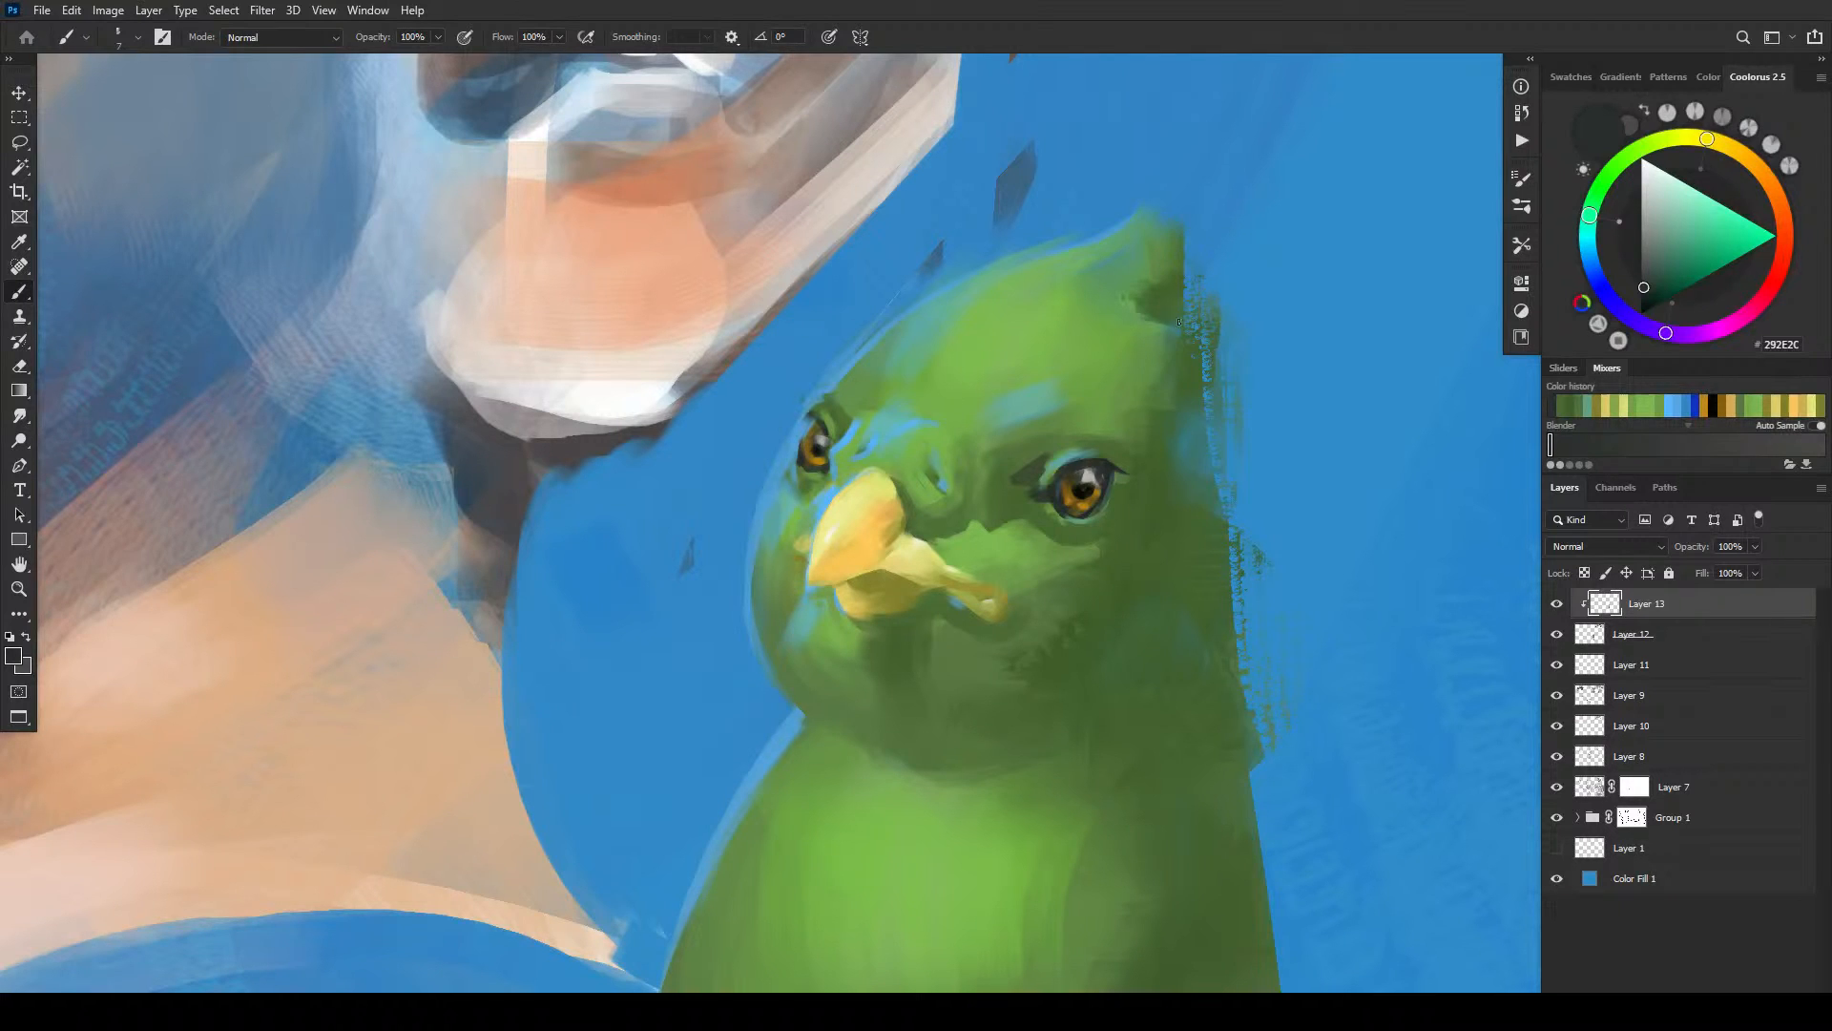
- Highlight the near eye's brow ridge and the crown's upper contour with light green B5EF89
{"action": "left_click", "coordinate": [970, 361], "text": "alt"}
{"action": "left_click", "coordinate": [1696, 197]}
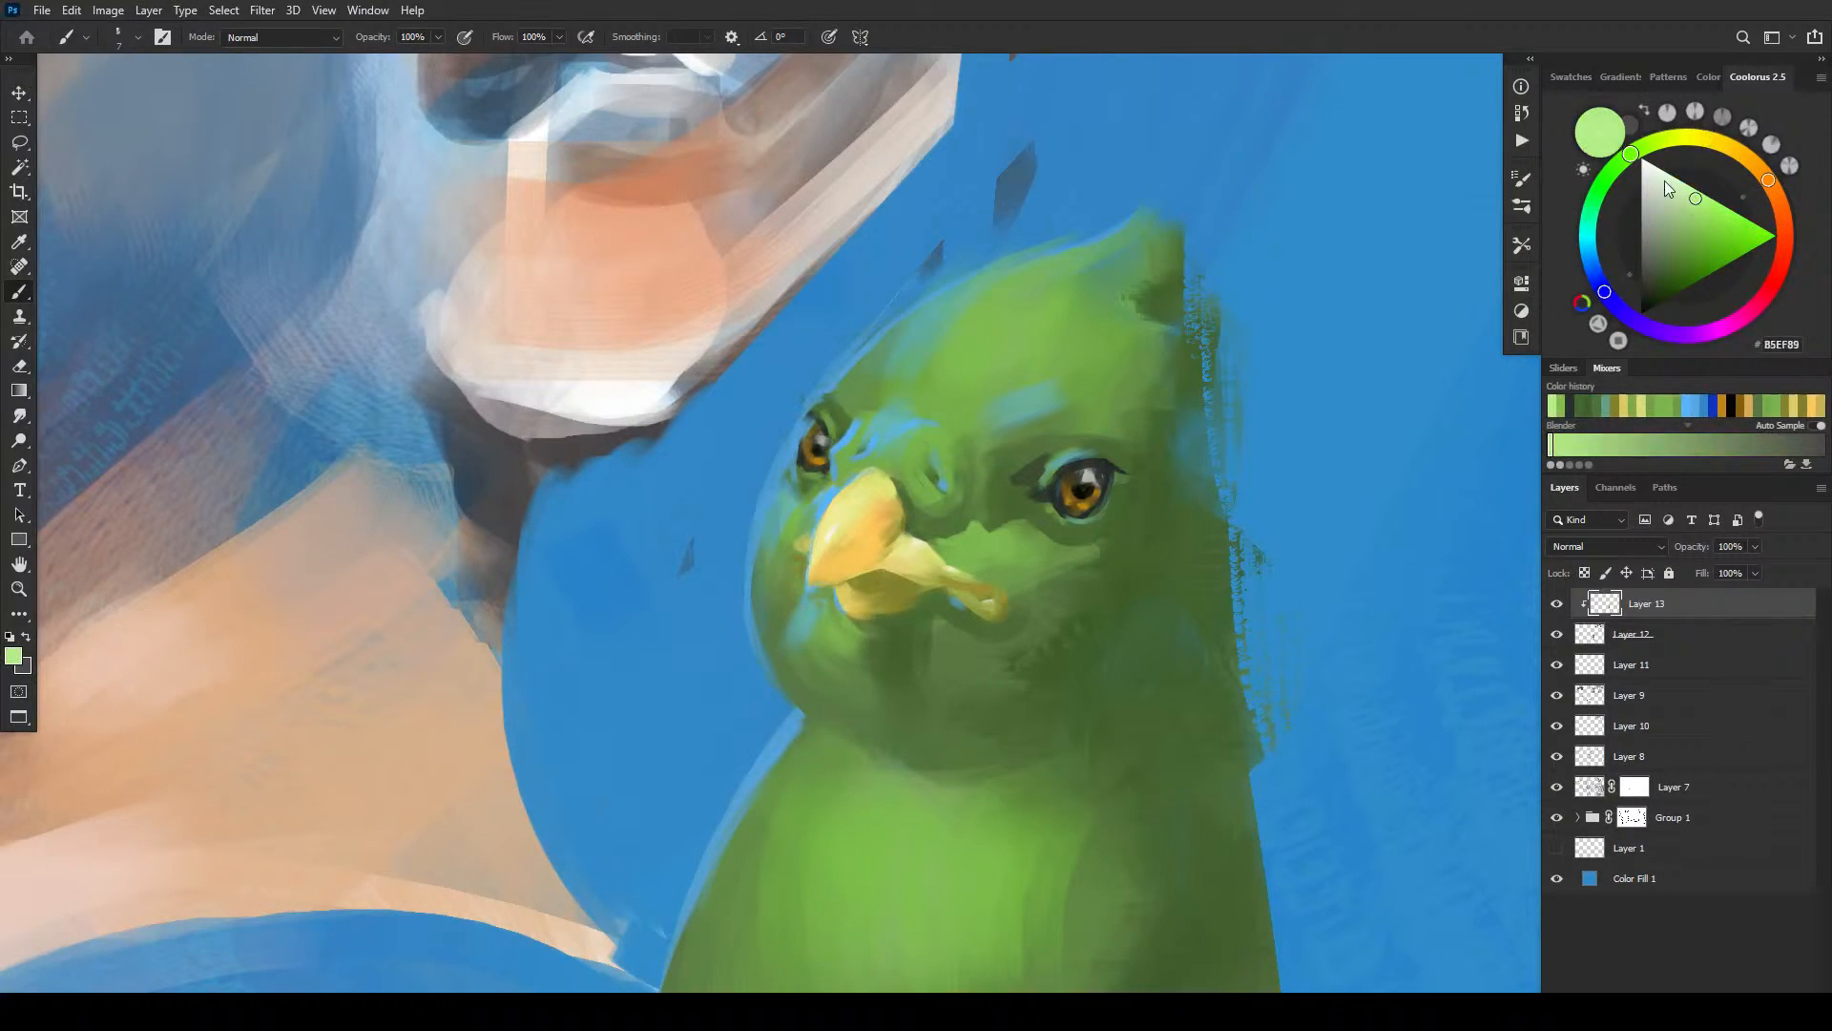
{"action": "left_click_drag", "start_coordinate": [1000, 430], "coordinate": [1073, 413]}
{"action": "left_click_drag", "start_coordinate": [1018, 264], "coordinate": [1092, 234]}
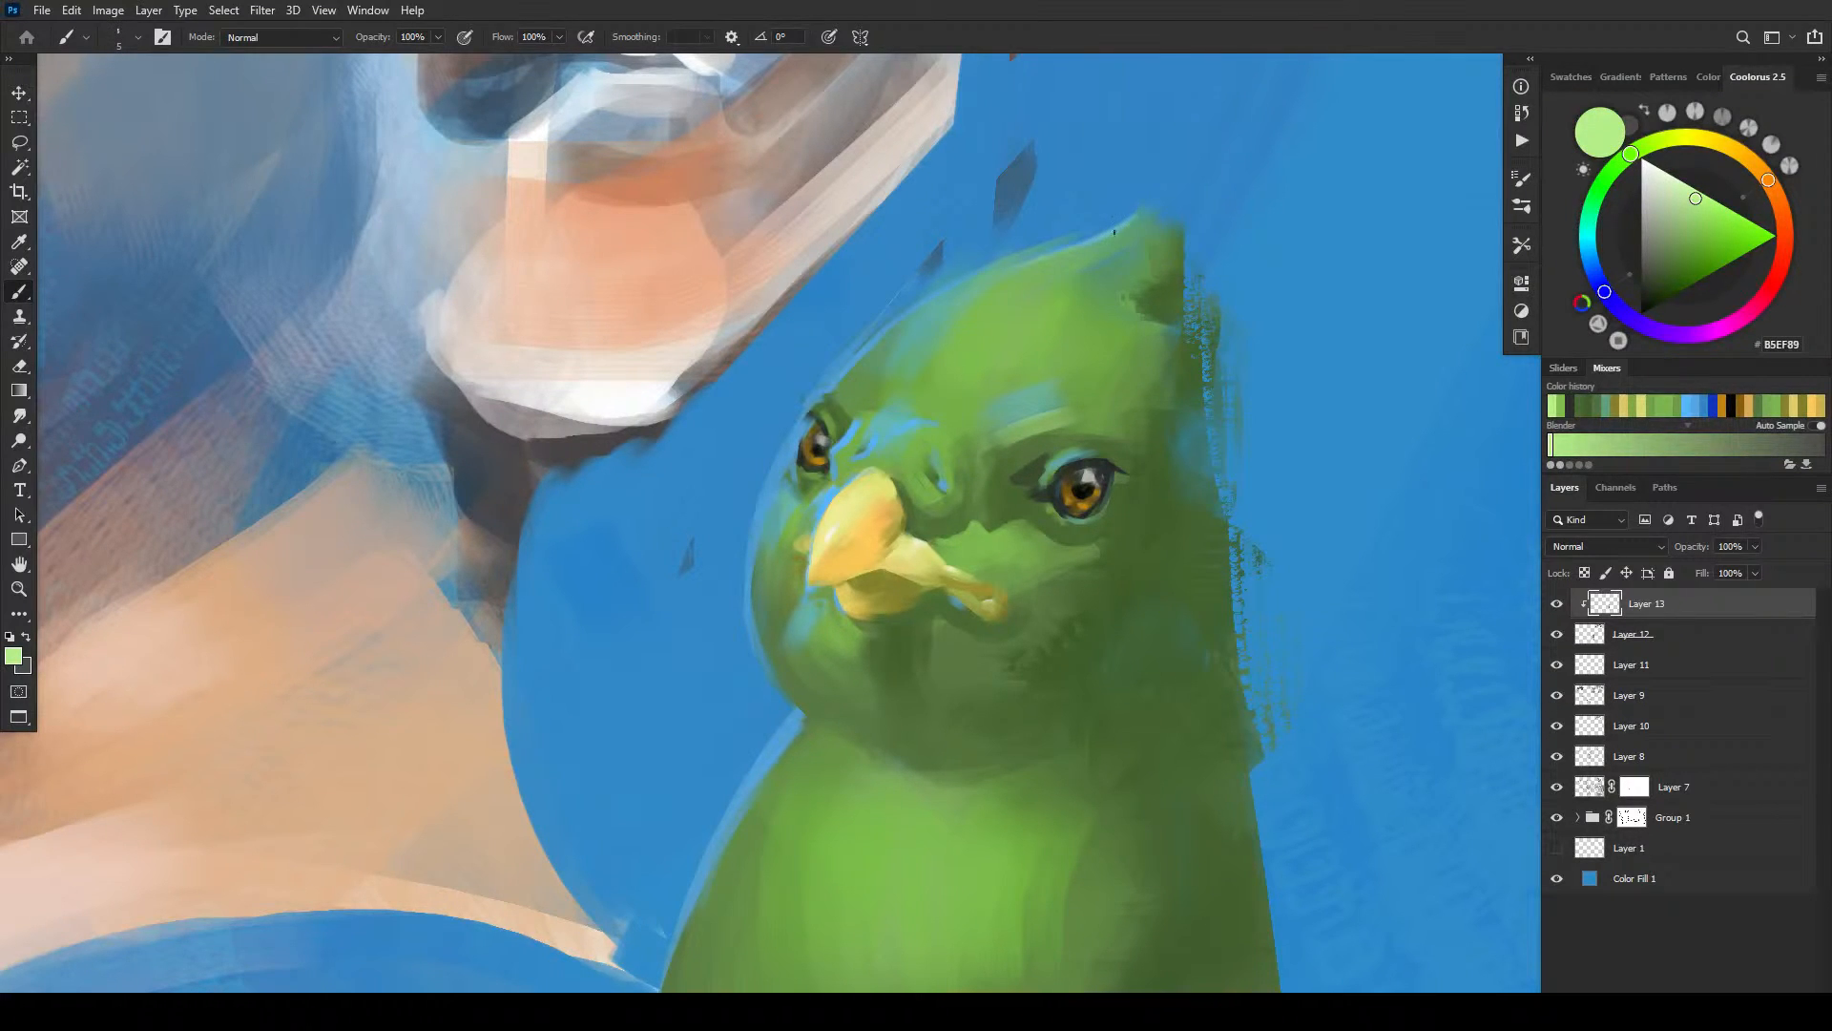
- Build up B5EF89 highlights on the parrot's forehead and the fleshy ridge above the beak
{"action": "key", "text": "bracketright"}
{"action": "key", "text": "bracketright"}
{"action": "key", "text": "bracketright"}
{"action": "mouse_move", "coordinate": [902, 412]}
{"action": "left_mouse_down"}
{"action": "mouse_move", "coordinate": [957, 402]}
{"action": "mouse_move", "coordinate": [955, 420]}
{"action": "mouse_move", "coordinate": [916, 388]}
{"action": "mouse_move", "coordinate": [977, 367]}
{"action": "mouse_move", "coordinate": [948, 322]}
{"action": "mouse_move", "coordinate": [957, 291]}
{"action": "left_mouse_up"}
{"action": "key", "text": "bracketright"}
{"action": "key", "text": "bracketleft"}
{"action": "key", "text": "bracketleft"}
{"action": "key", "text": "bracketleft"}
{"action": "key", "text": "bracketleft"}
{"action": "key", "text": "bracketleft"}
{"action": "key", "text": "bracketleft"}
{"action": "mouse_move", "coordinate": [841, 460]}
{"action": "left_mouse_down"}
{"action": "mouse_move", "coordinate": [888, 456]}
{"action": "mouse_move", "coordinate": [867, 476]}
{"action": "mouse_move", "coordinate": [900, 481]}
{"action": "mouse_move", "coordinate": [890, 462]}
{"action": "mouse_move", "coordinate": [913, 463]}
{"action": "mouse_move", "coordinate": [891, 456]}
{"action": "mouse_move", "coordinate": [915, 455]}
{"action": "mouse_move", "coordinate": [886, 433]}
{"action": "mouse_move", "coordinate": [928, 443]}
{"action": "mouse_move", "coordinate": [920, 434]}
{"action": "left_mouse_up"}
{"action": "key", "text": "bracketright"}
{"action": "key", "text": "bracketright"}
{"action": "key", "text": "bracketright"}
{"action": "key", "text": "bracketright"}
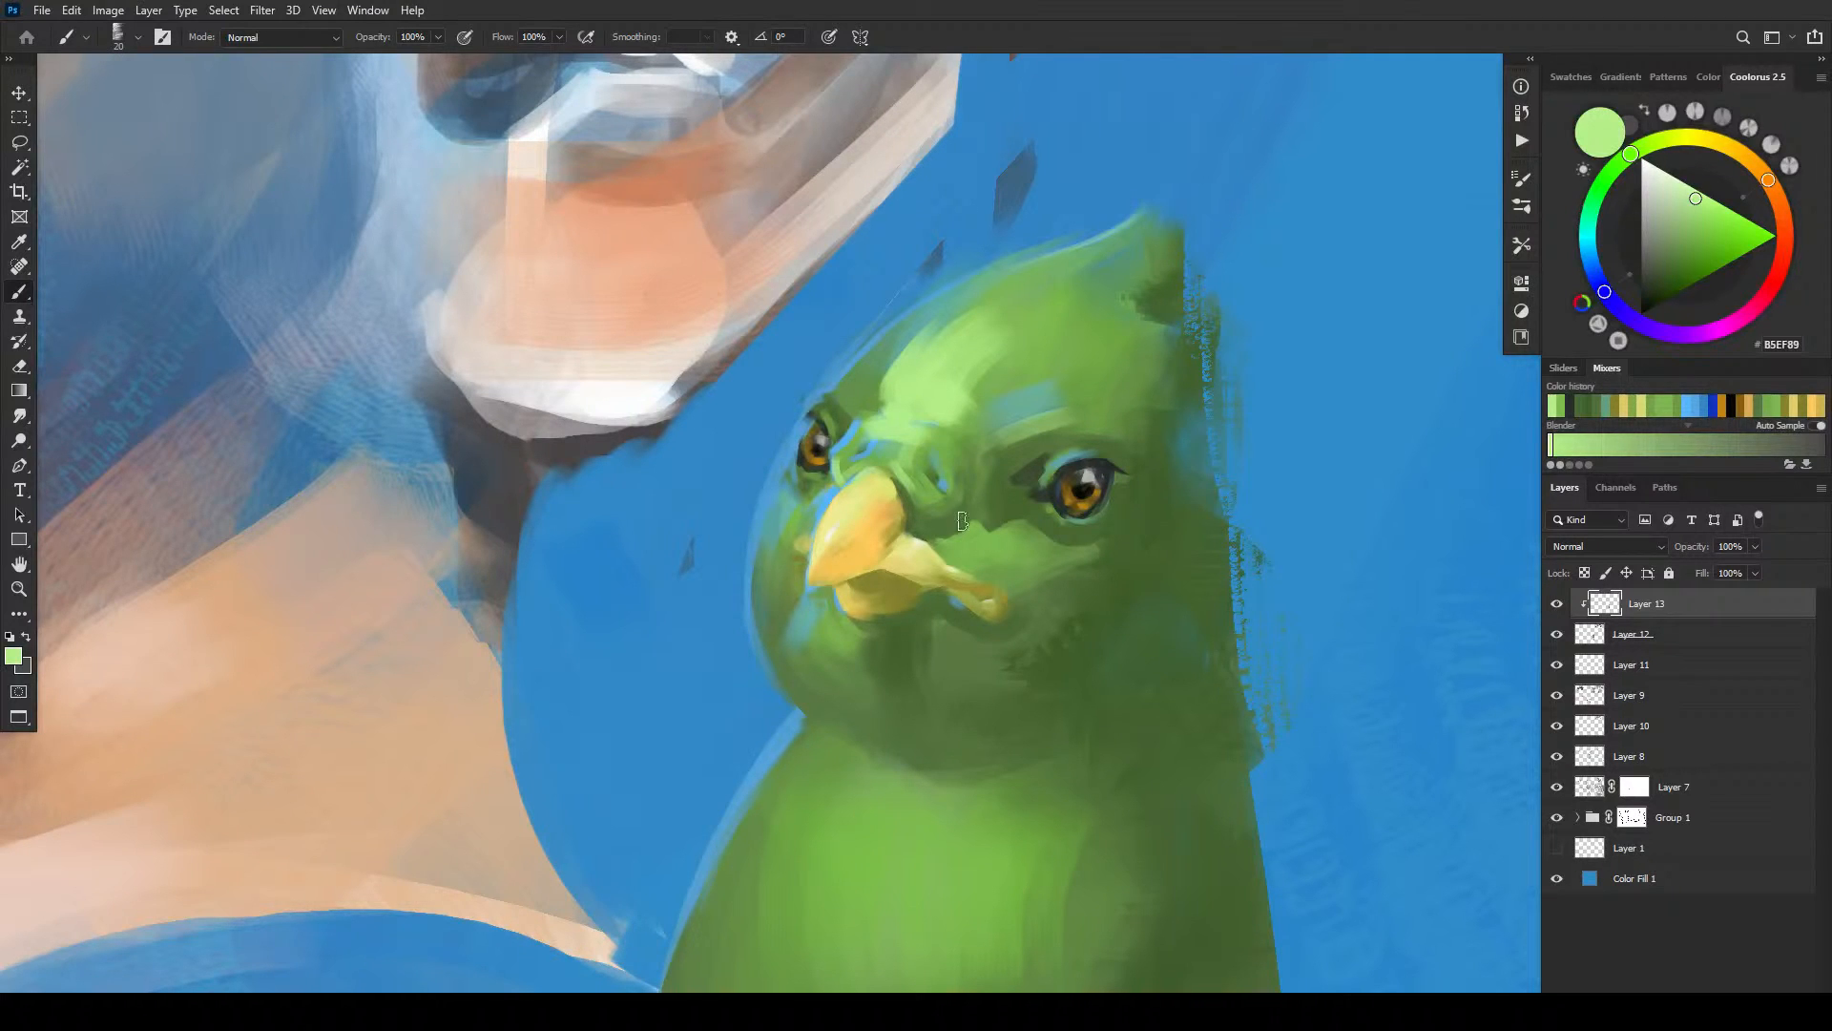
- Brush broad B5EF89 feather highlights down the parrot's upper chest with a larger brush
{"action": "key", "text": "bracketright"}
{"action": "mouse_move", "coordinate": [859, 774]}
{"action": "left_mouse_down"}
{"action": "mouse_move", "coordinate": [966, 798]}
{"action": "mouse_move", "coordinate": [878, 779]}
{"action": "mouse_move", "coordinate": [960, 763]}
{"action": "mouse_move", "coordinate": [863, 821]}
{"action": "mouse_move", "coordinate": [872, 794]}
{"action": "mouse_move", "coordinate": [829, 837]}
{"action": "left_mouse_up"}
{"action": "key", "text": "bracketright"}
{"action": "key", "text": "bracketright"}
{"action": "mouse_move", "coordinate": [860, 783]}
{"action": "left_mouse_down"}
{"action": "mouse_move", "coordinate": [821, 927]}
{"action": "mouse_move", "coordinate": [908, 827]}
{"action": "mouse_move", "coordinate": [868, 876]}
{"action": "left_mouse_up"}
{"action": "key", "text": "bracketright"}
{"action": "mouse_move", "coordinate": [918, 794]}
{"action": "left_mouse_down"}
{"action": "mouse_move", "coordinate": [899, 873]}
{"action": "mouse_move", "coordinate": [951, 878]}
{"action": "left_mouse_up"}
{"action": "left_click_drag", "start_coordinate": [981, 813], "coordinate": [1024, 938]}
{"action": "left_click_drag", "start_coordinate": [832, 785], "coordinate": [814, 854]}
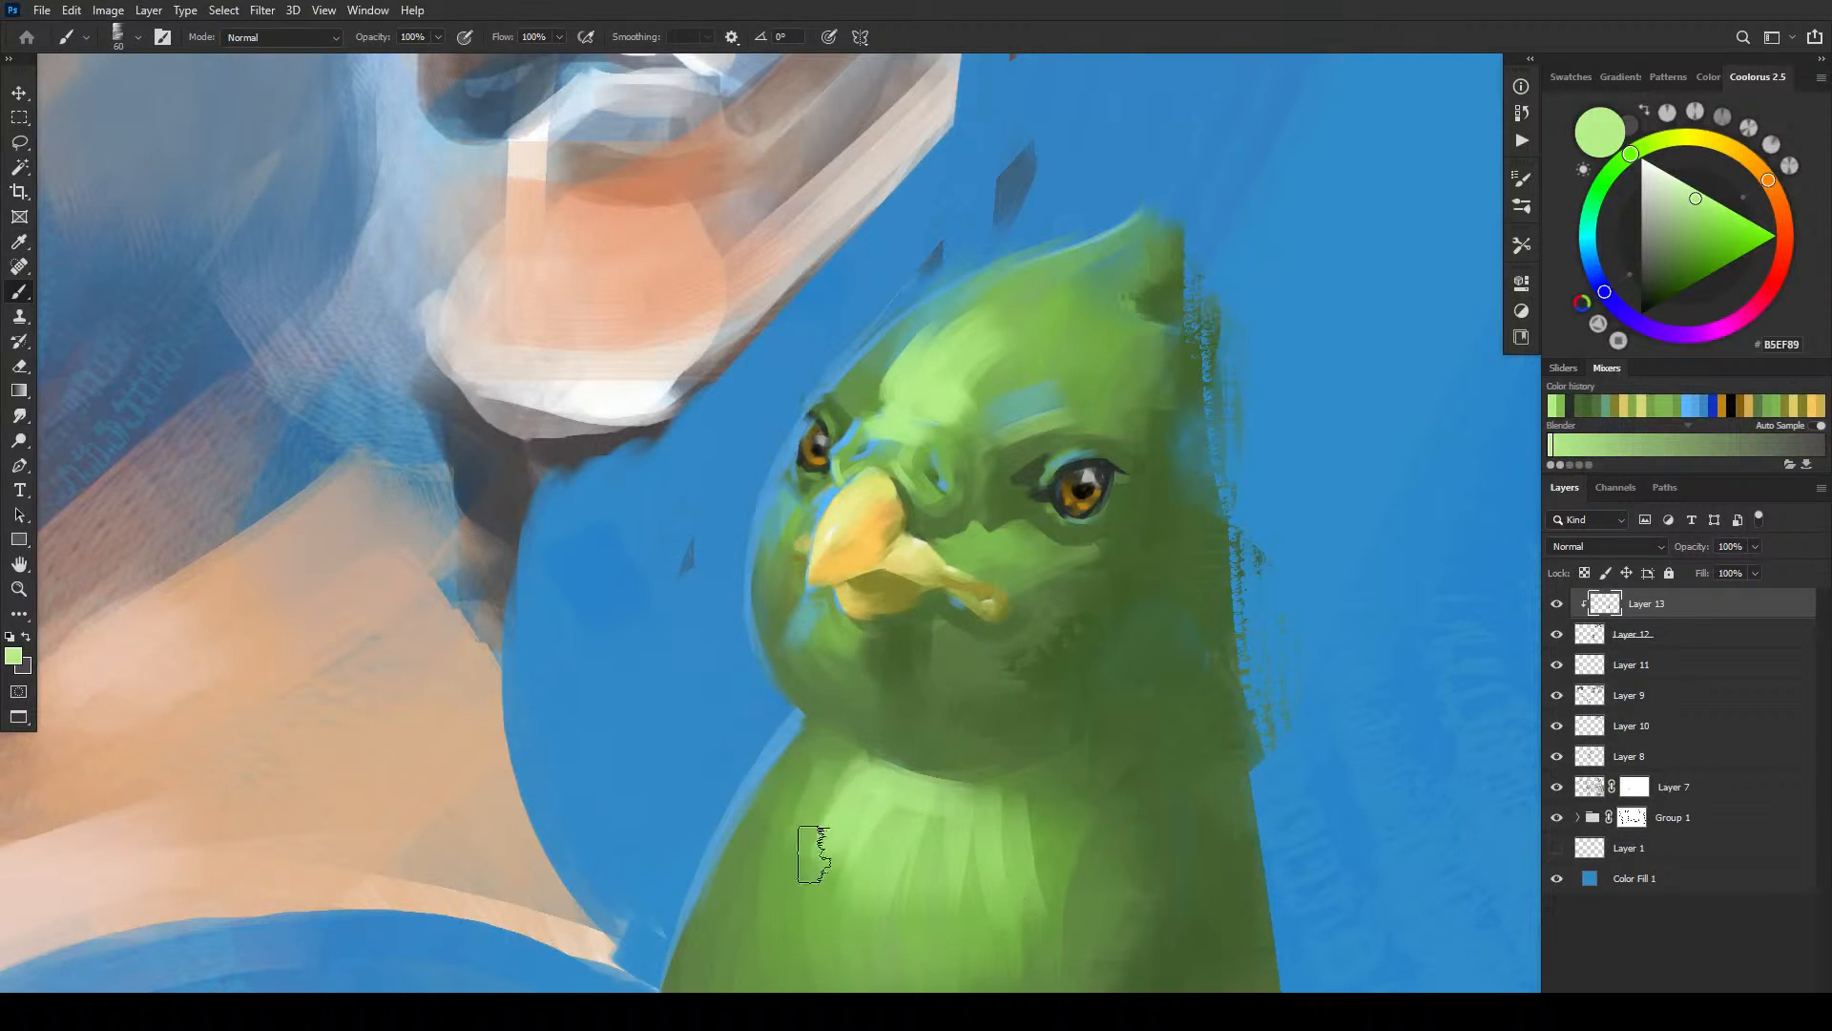
- Intensify the parrot's chest with downward strokes of saturated green 84E836
{"action": "left_click", "coordinate": [1007, 347], "text": "alt"}
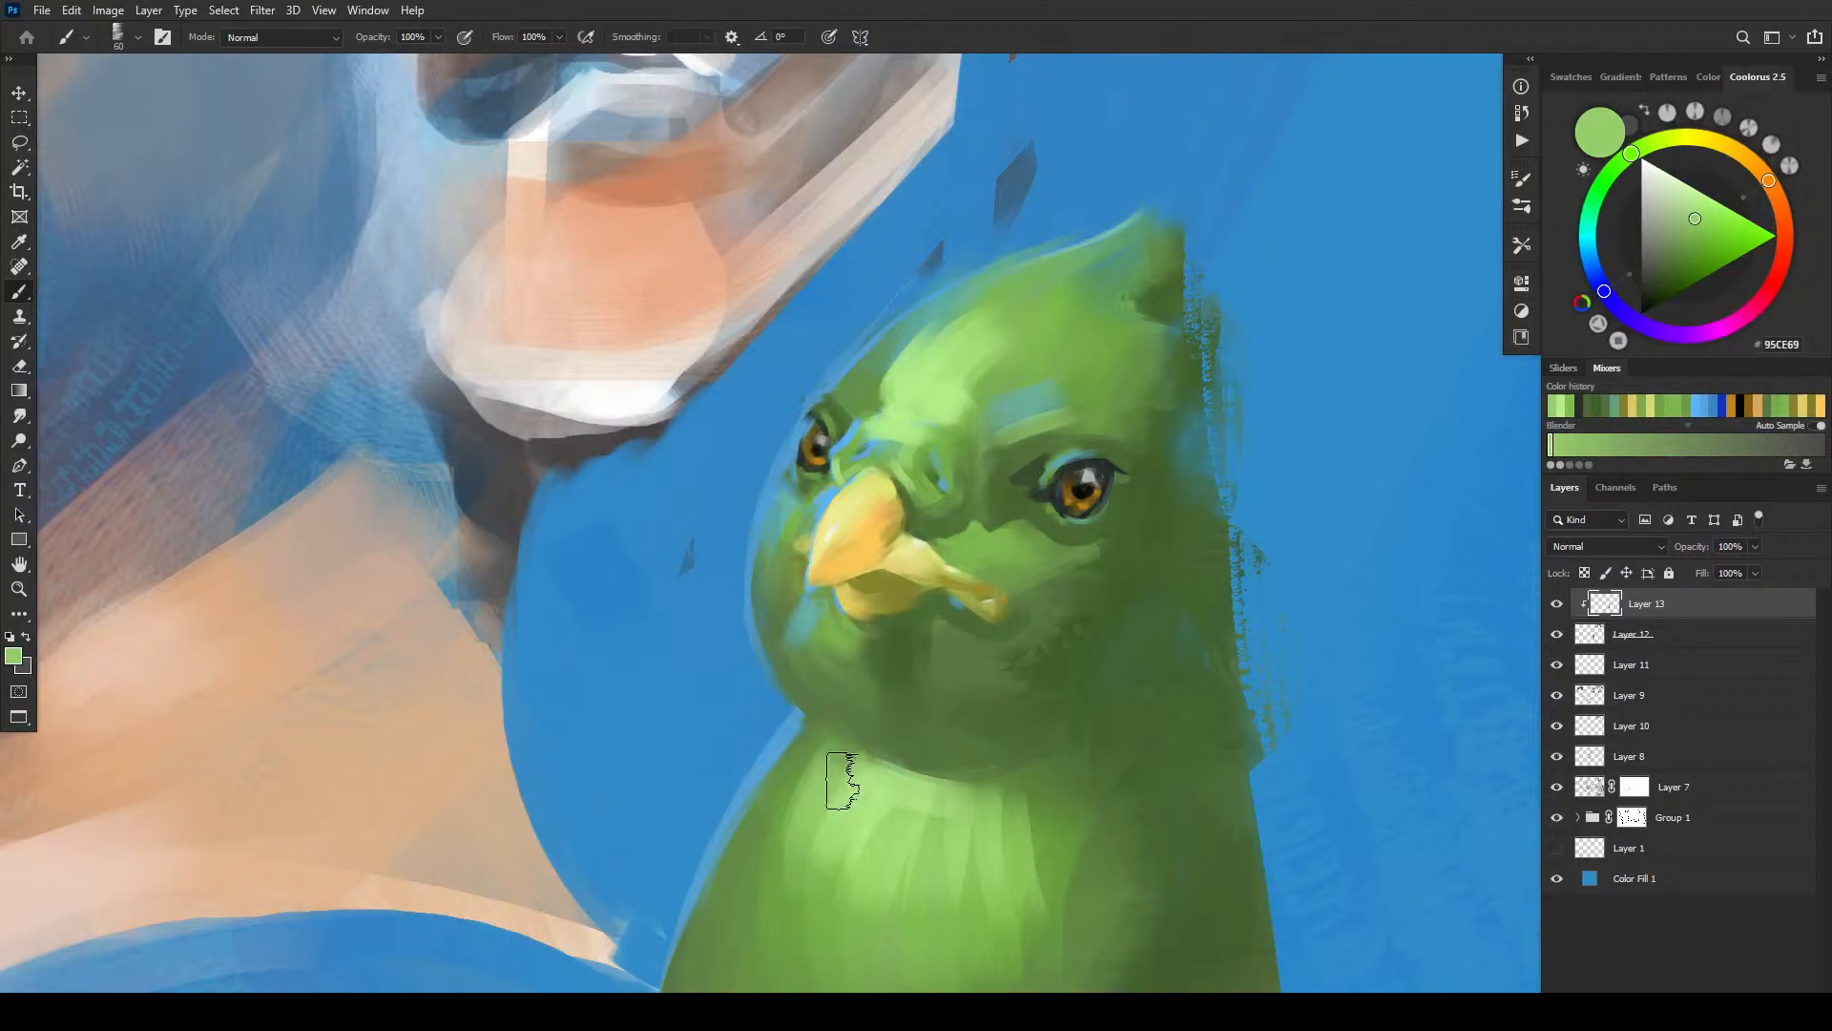
{"action": "left_click", "coordinate": [1735, 227]}
{"action": "left_click_drag", "start_coordinate": [807, 811], "coordinate": [785, 905]}
{"action": "left_click_drag", "start_coordinate": [825, 771], "coordinate": [791, 923]}
{"action": "mouse_move", "coordinate": [995, 820]}
{"action": "left_mouse_down"}
{"action": "mouse_move", "coordinate": [1002, 942]}
{"action": "mouse_move", "coordinate": [1027, 926]}
{"action": "left_mouse_up"}
- Blend saturated green 84E836 over the parrot's crown, forehead and the ridge above the beak
{"action": "key", "text": "bracketleft"}
{"action": "key", "text": "bracketleft"}
{"action": "key", "text": "bracketleft"}
{"action": "key", "text": "bracketleft"}
{"action": "key", "text": "bracketleft"}
{"action": "left_click_drag", "start_coordinate": [948, 310], "coordinate": [866, 386]}
{"action": "mouse_move", "coordinate": [1031, 291]}
{"action": "left_mouse_down"}
{"action": "mouse_move", "coordinate": [980, 382]}
{"action": "mouse_move", "coordinate": [1006, 328]}
{"action": "mouse_move", "coordinate": [985, 408]}
{"action": "mouse_move", "coordinate": [1001, 391]}
{"action": "mouse_move", "coordinate": [1061, 384]}
{"action": "left_mouse_up"}
{"action": "key", "text": "bracketleft"}
{"action": "key", "text": "bracketleft"}
{"action": "key", "text": "bracketleft"}
{"action": "key", "text": "bracketright"}
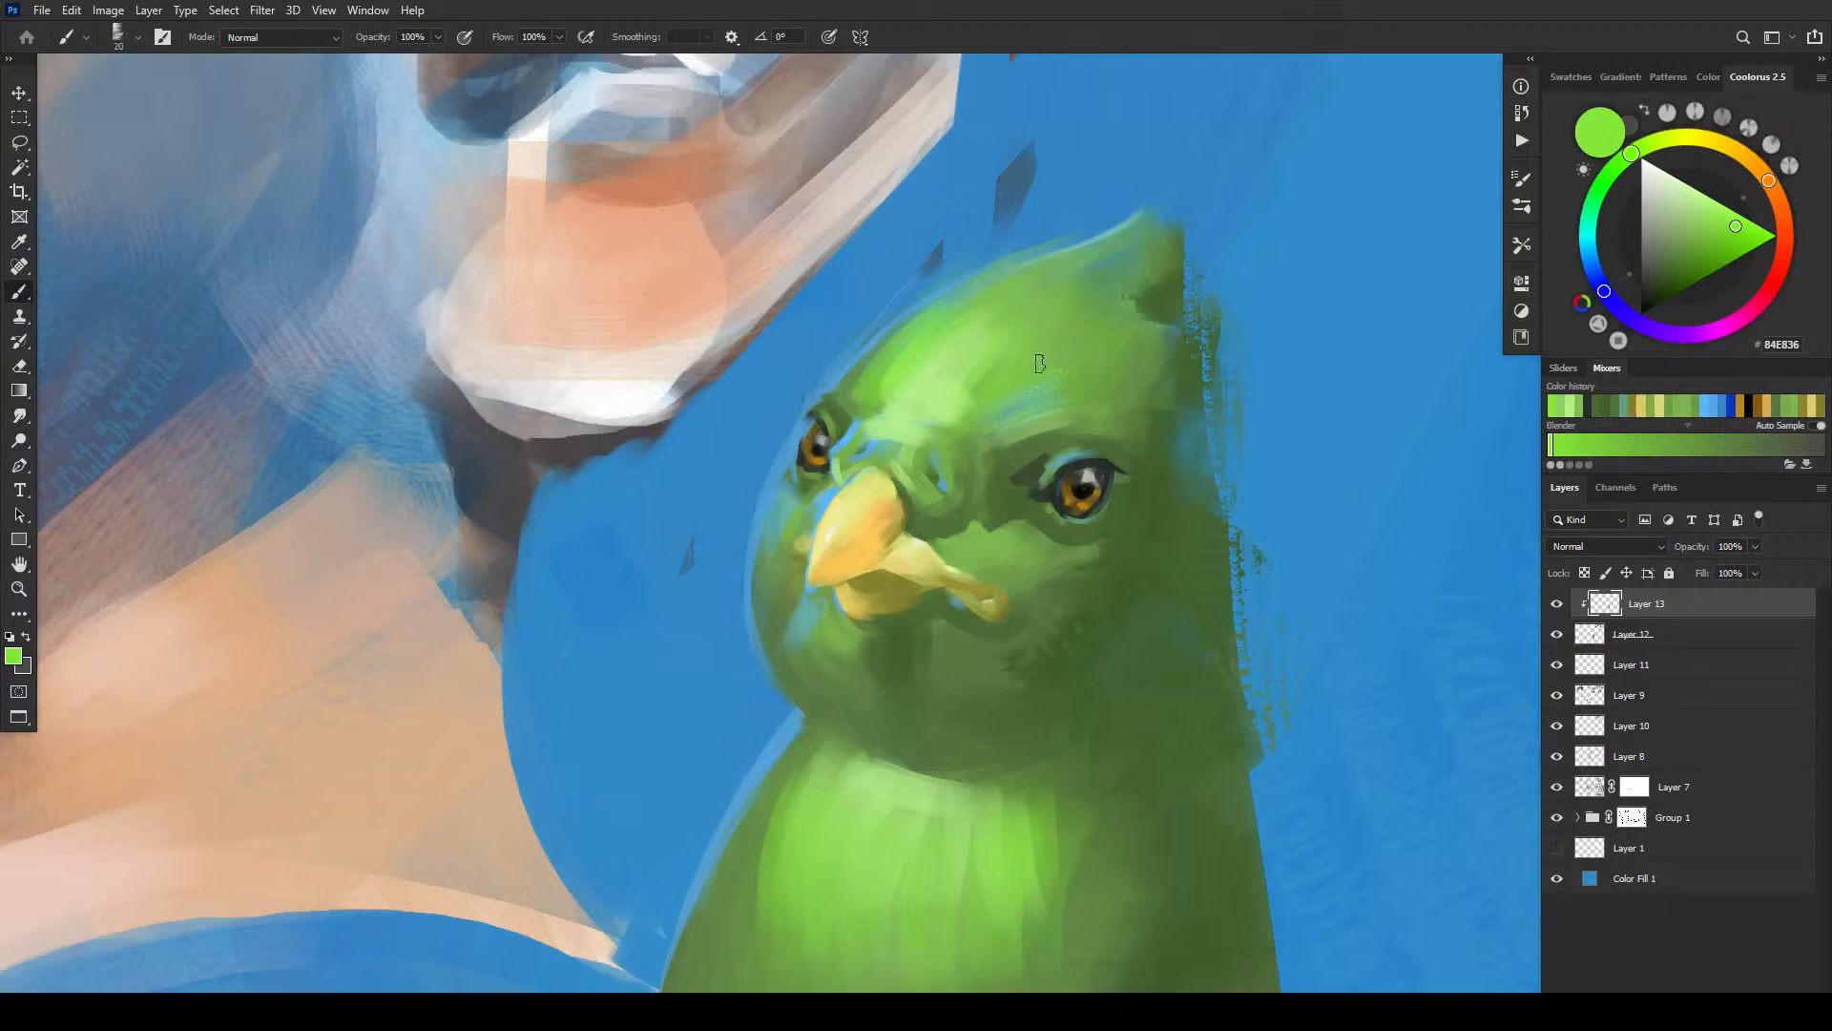
{"action": "key", "text": "bracketright"}
{"action": "key", "text": "bracketright"}
{"action": "key", "text": "bracketright"}
{"action": "key", "text": "bracketright"}
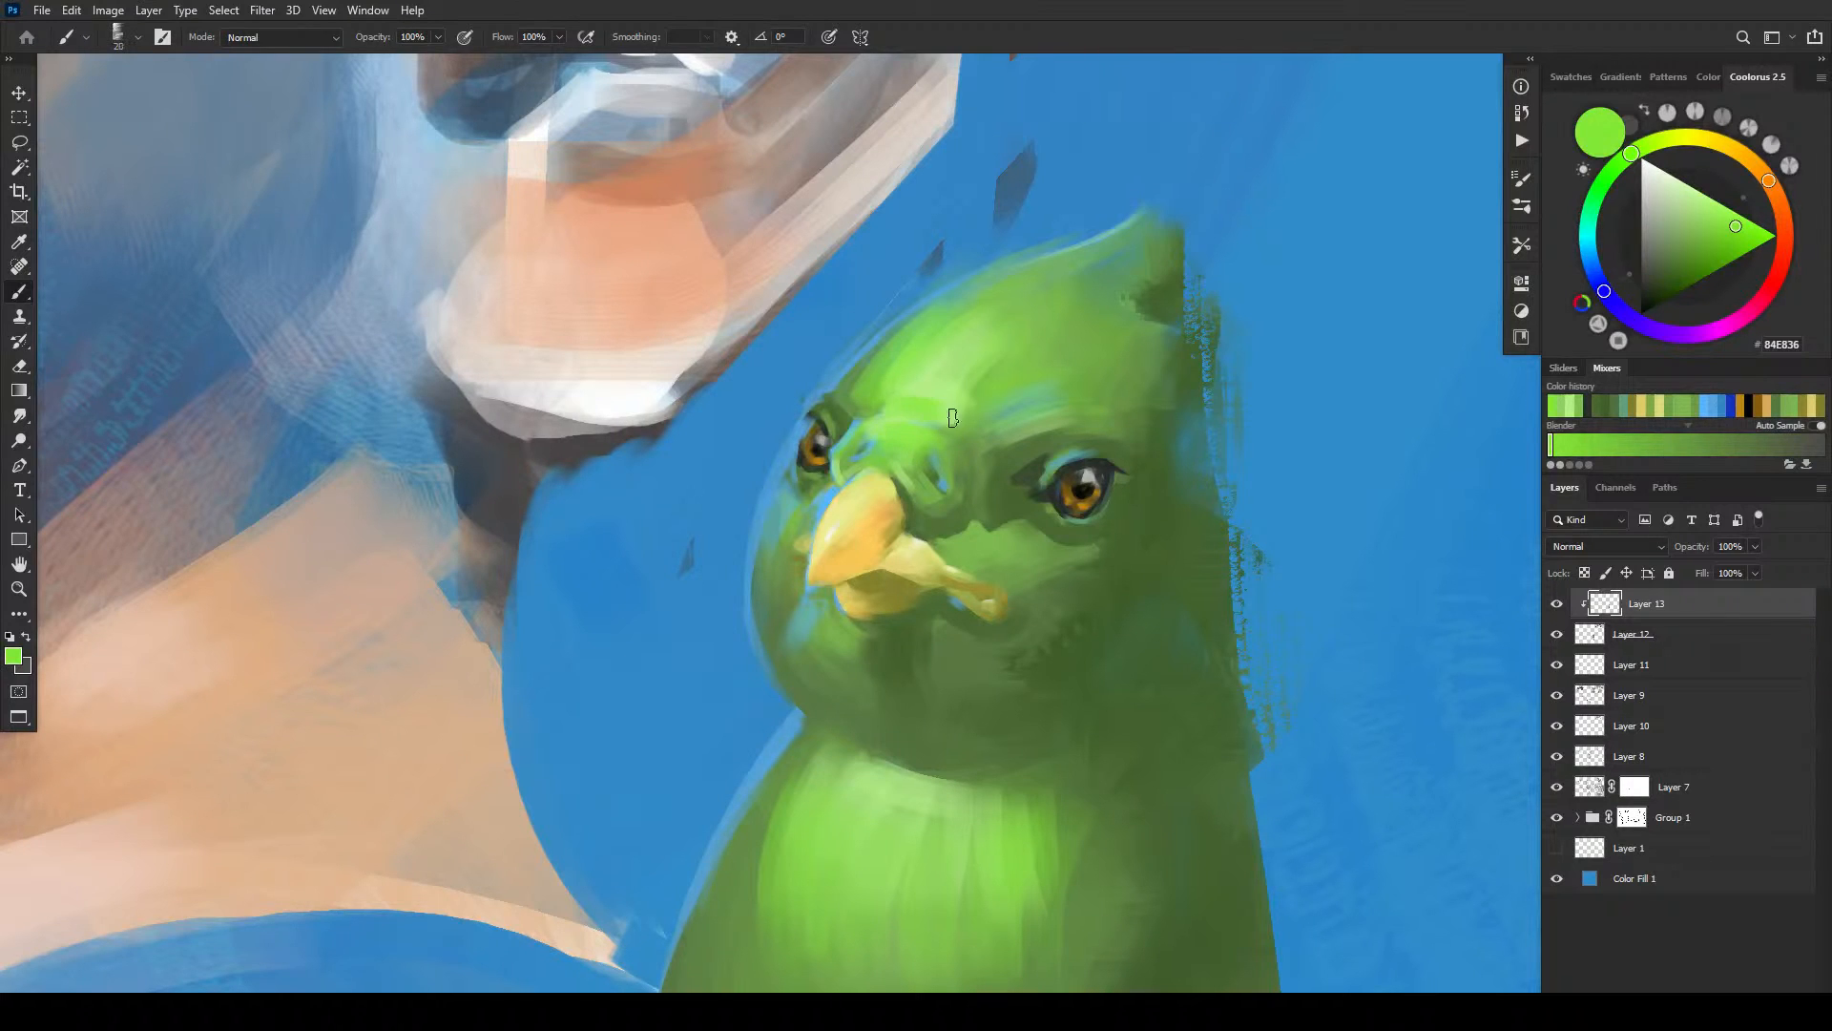
- Paint a bright green 8DE552 highlight on the parrot's cheek between the beak and the larger eye
{"action": "left_click", "coordinate": [993, 437], "text": "alt"}
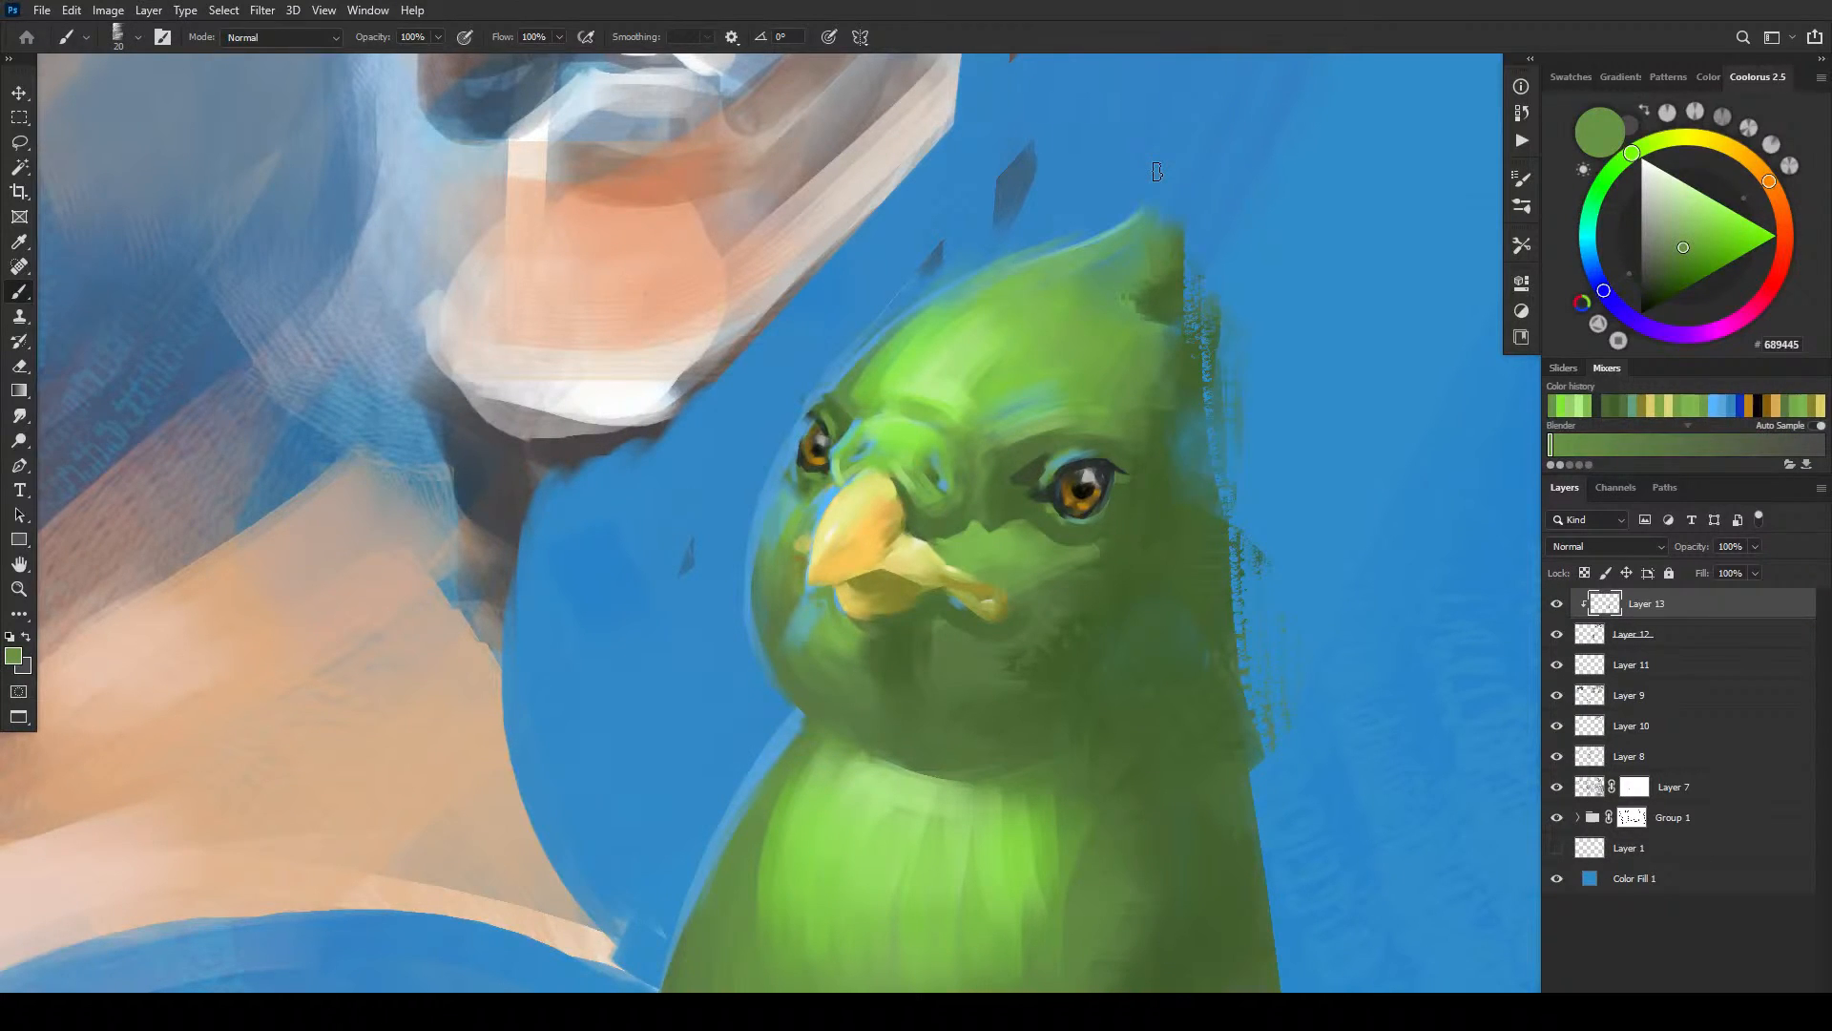
{"action": "left_click", "coordinate": [922, 345], "text": "alt"}
{"action": "key", "text": "bracketleft"}
{"action": "key", "text": "bracketleft"}
{"action": "mouse_move", "coordinate": [1000, 535]}
{"action": "left_mouse_down"}
{"action": "mouse_move", "coordinate": [1019, 534]}
{"action": "mouse_move", "coordinate": [971, 537]}
{"action": "left_mouse_up"}
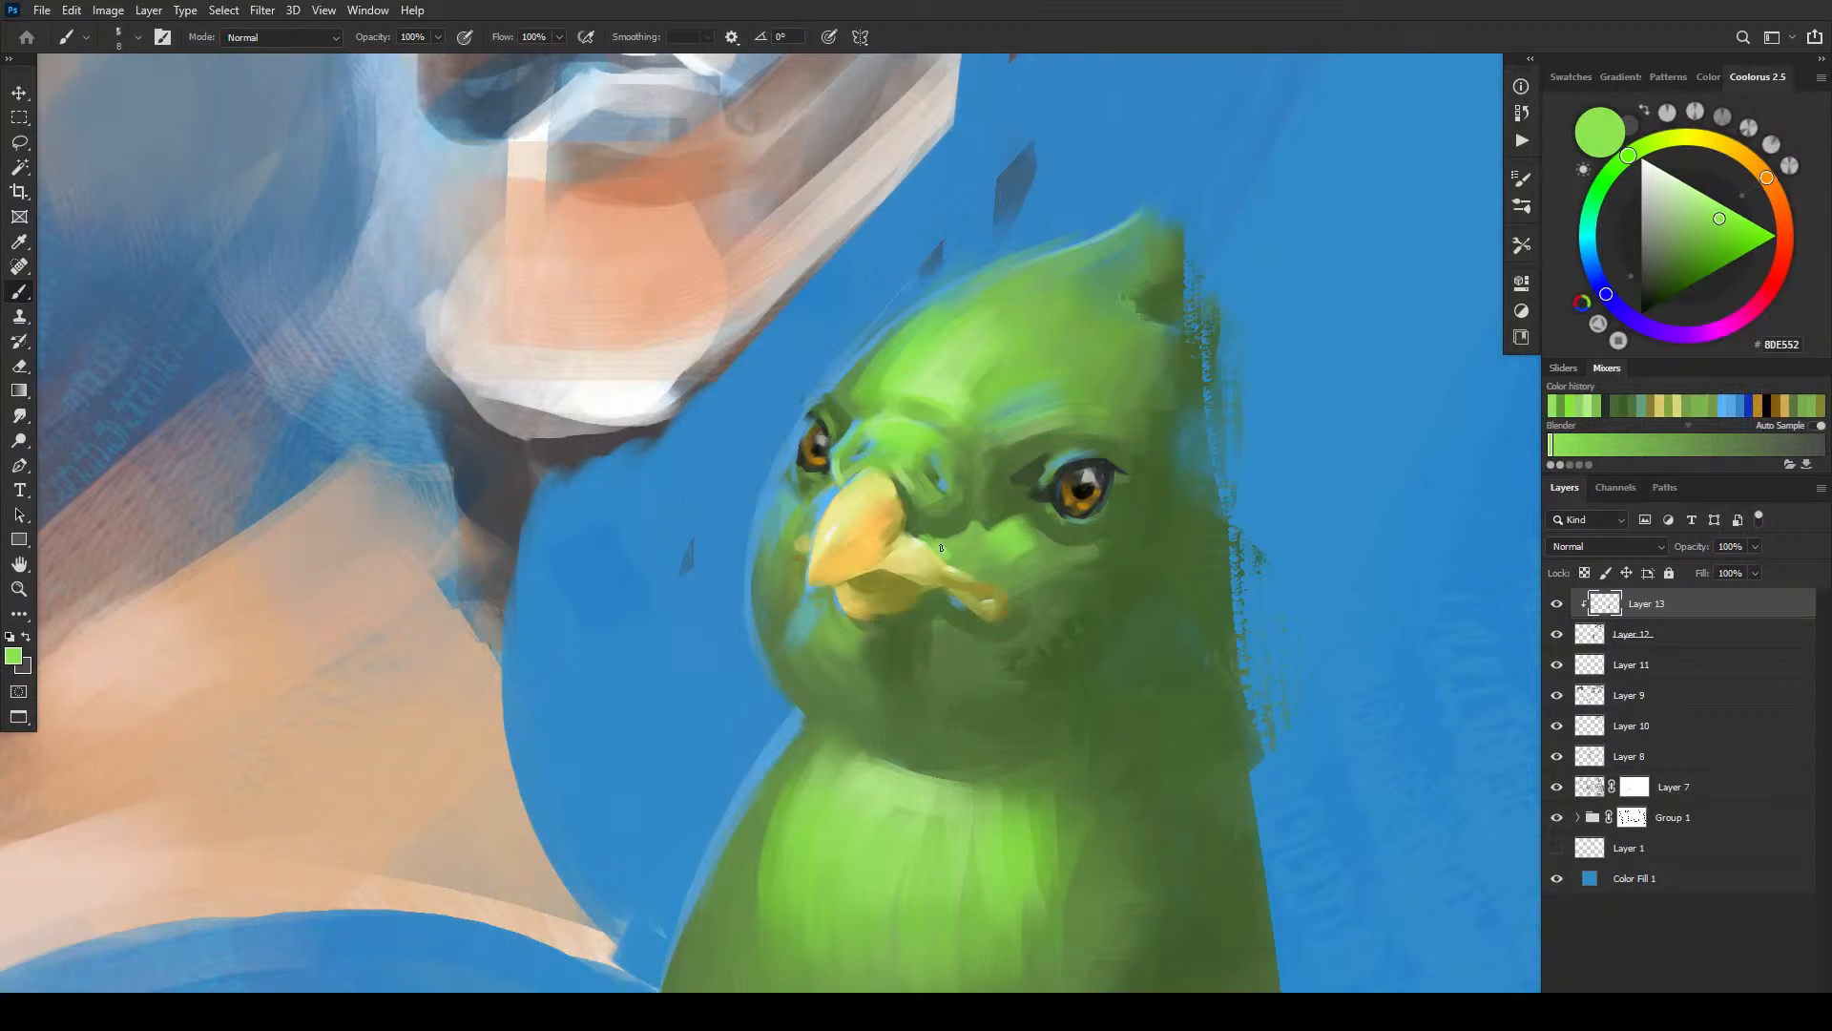
- Add fine pale green AFE983 touches along the cheek's edge beside the beak with a small brush
{"action": "key", "text": "bracketright"}
{"action": "key", "text": "bracketright"}
{"action": "left_click", "coordinate": [979, 353], "text": "alt"}
{"action": "key", "text": "bracketleft"}
{"action": "key", "text": "bracketleft"}
{"action": "key", "text": "bracketleft"}
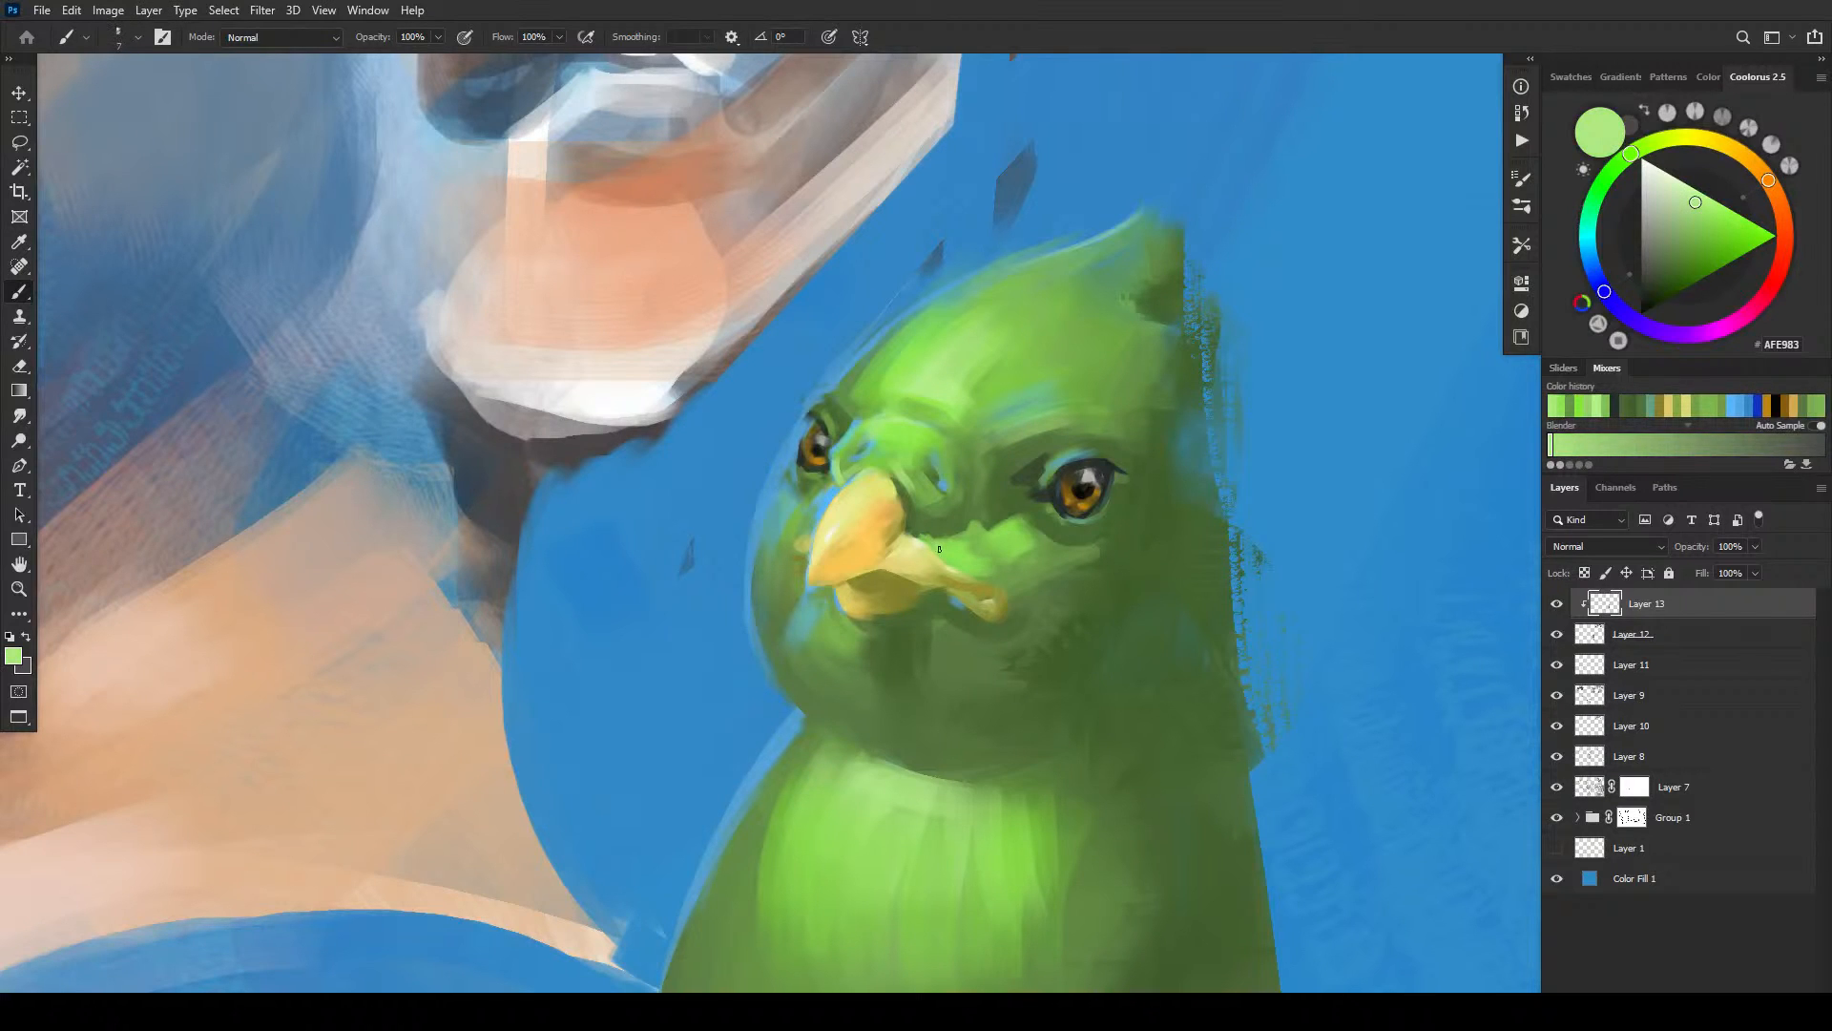
- Blend the cheek highlight downward with sampled greens 91E358, 689447 and 5D7E44 around the corner of the beak
{"action": "key", "text": "bracketright"}
{"action": "key", "text": "bracketright"}
{"action": "key", "text": "bracketright"}
{"action": "left_click", "coordinate": [973, 561], "text": "alt"}
{"action": "left_click", "coordinate": [1021, 549], "text": "alt"}
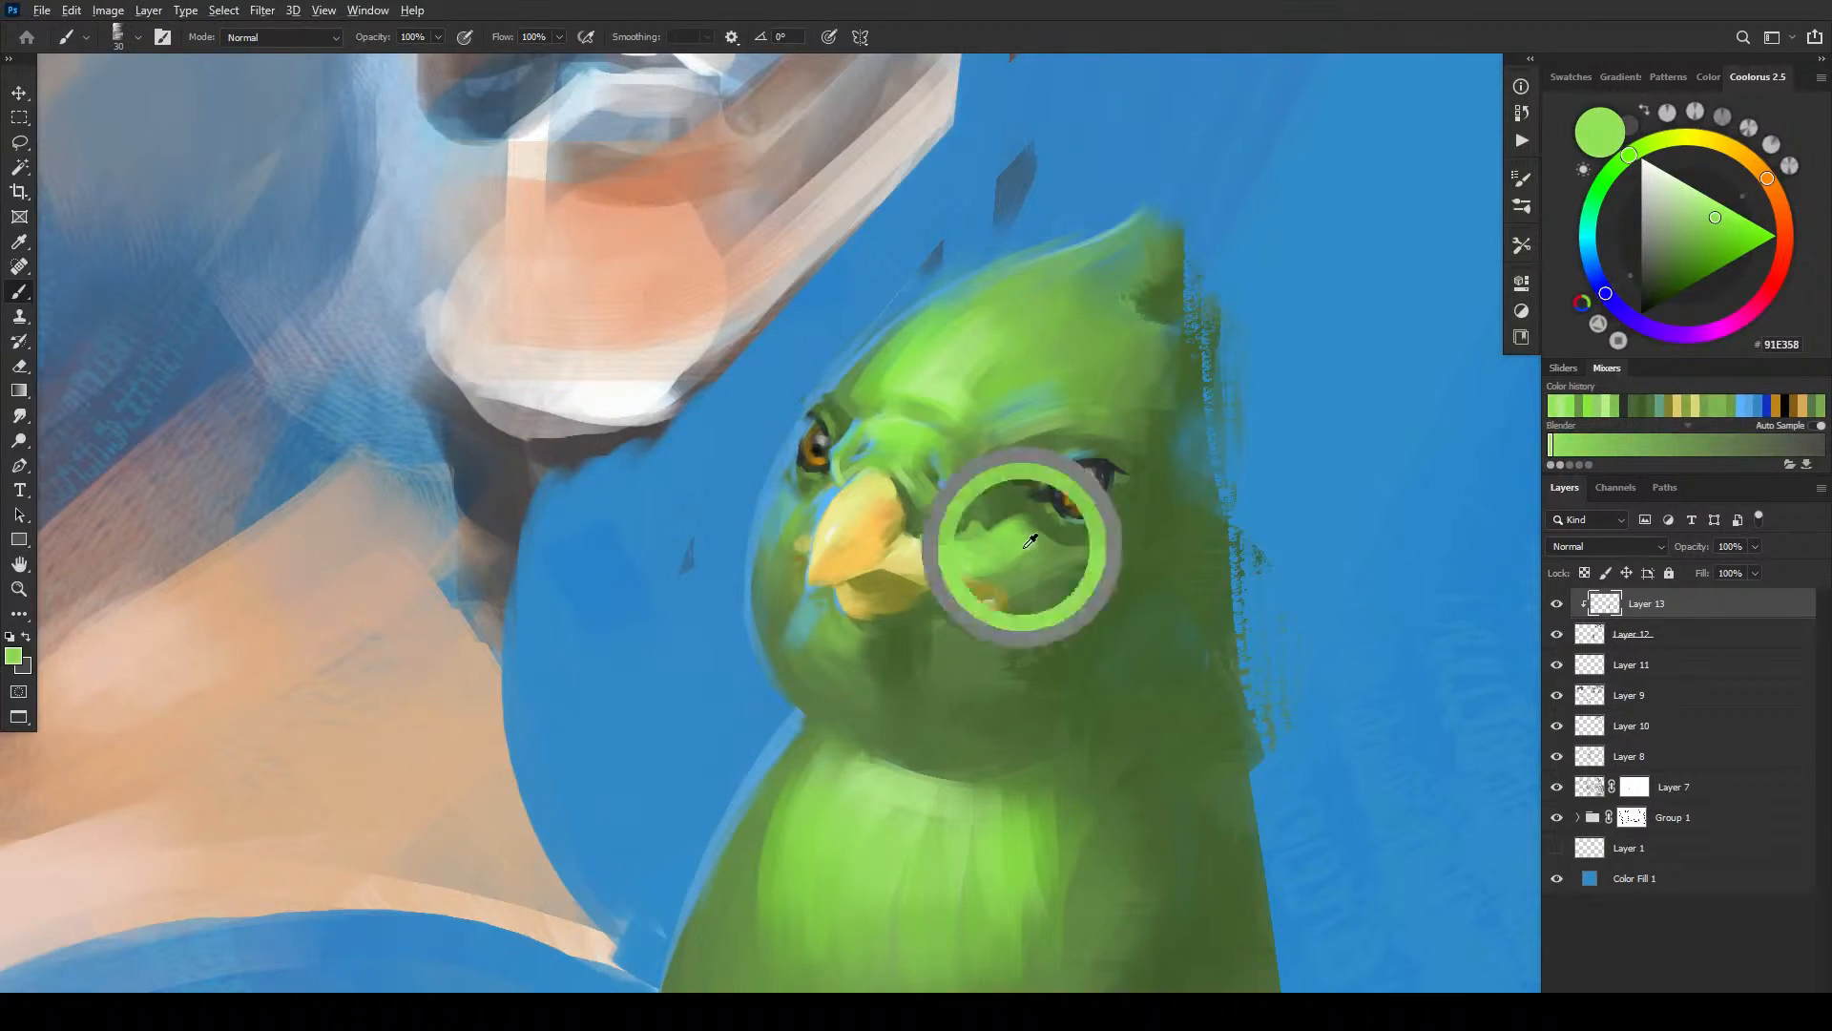
{"action": "left_click", "coordinate": [1062, 545], "text": "alt"}
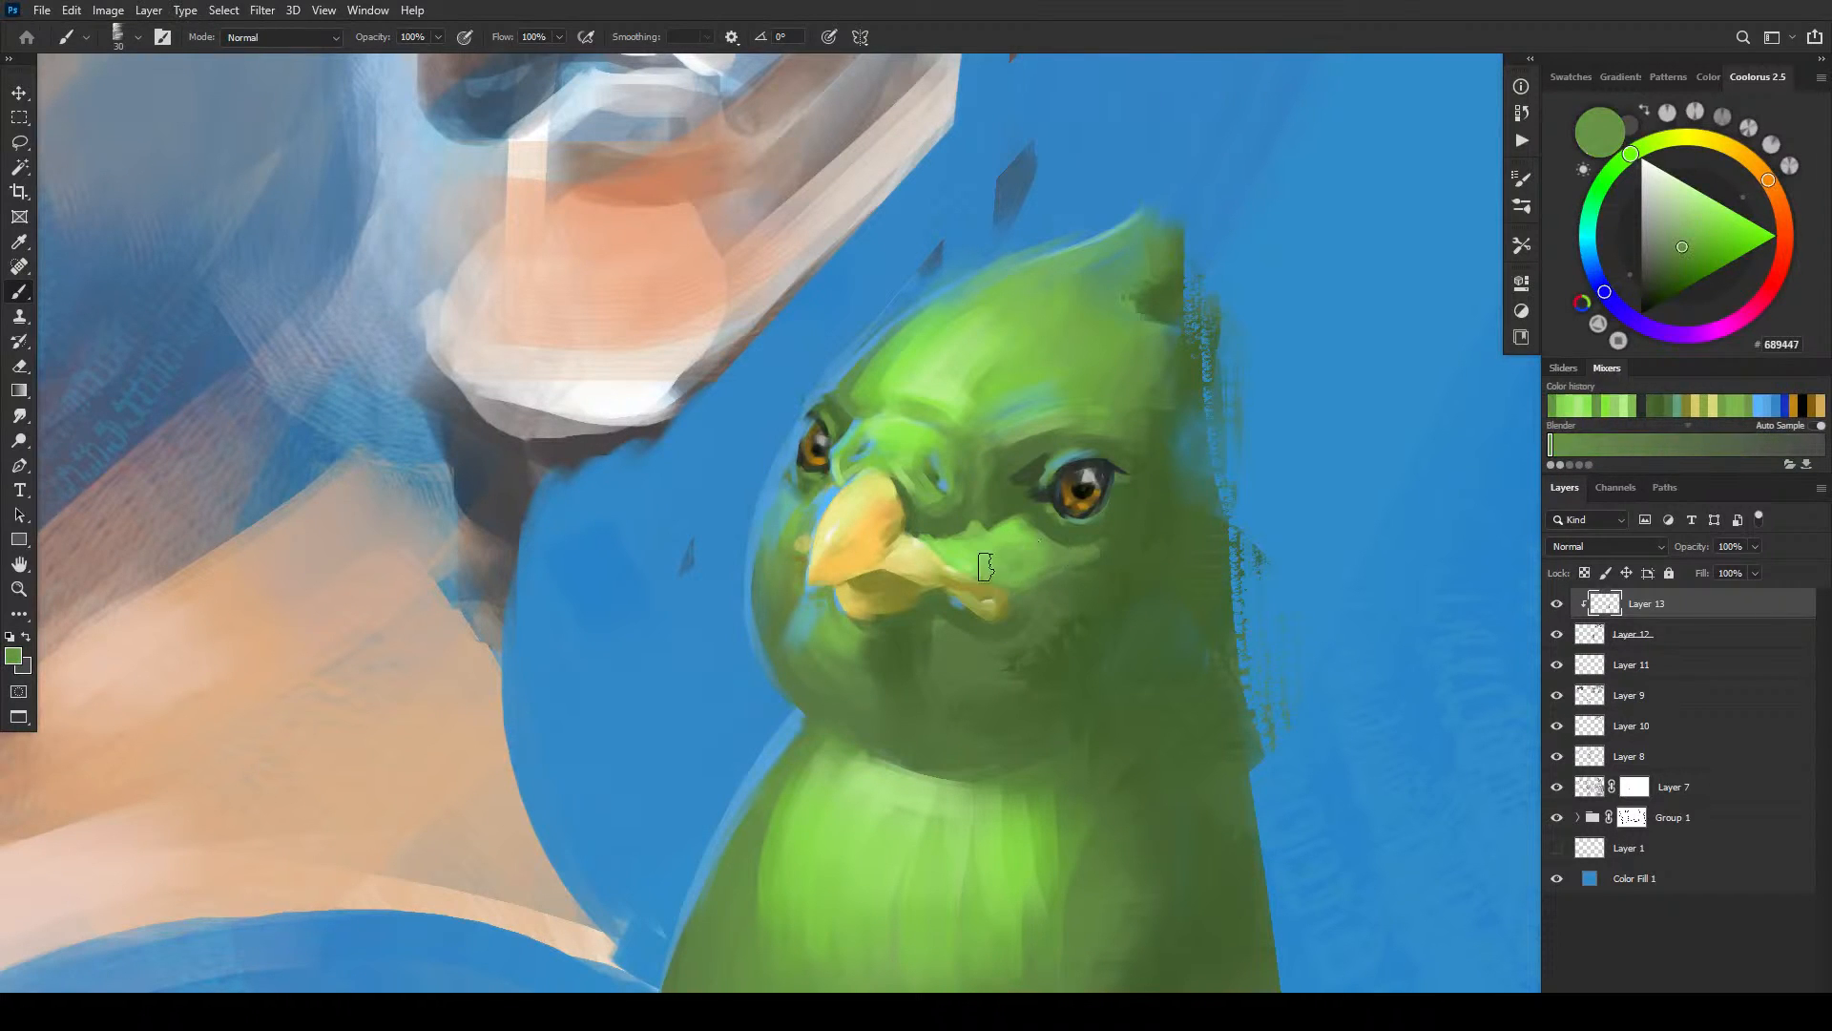
{"action": "key", "text": "bracketleft"}
{"action": "key", "text": "bracketleft"}
{"action": "key", "text": "bracketleft"}
{"action": "left_click", "coordinate": [1042, 580], "text": "alt"}
{"action": "key", "text": "bracketright"}
{"action": "key", "text": "bracketright"}
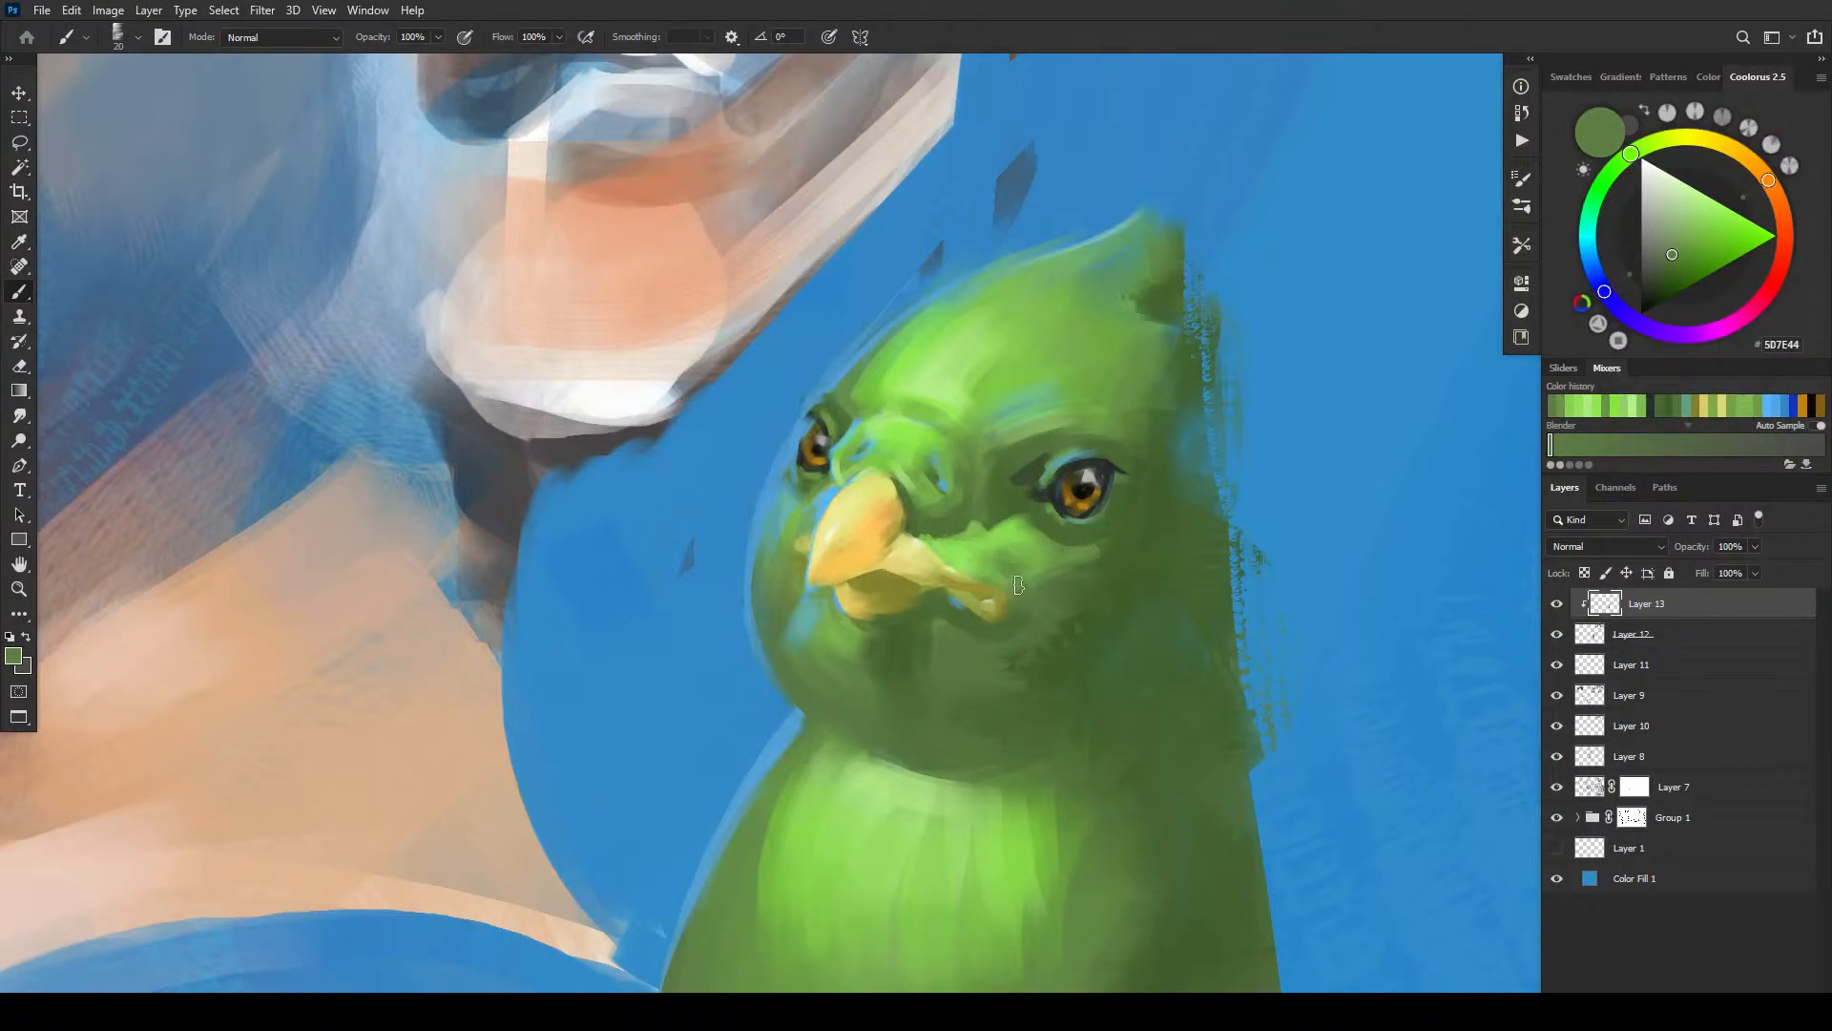
- Round out the cheek under the eye with mid green 6DA543 and light green 90DB59
{"action": "left_click", "coordinate": [1066, 579], "text": "alt"}
{"action": "key", "text": "bracketright"}
{"action": "left_click", "coordinate": [1074, 369], "text": "alt"}
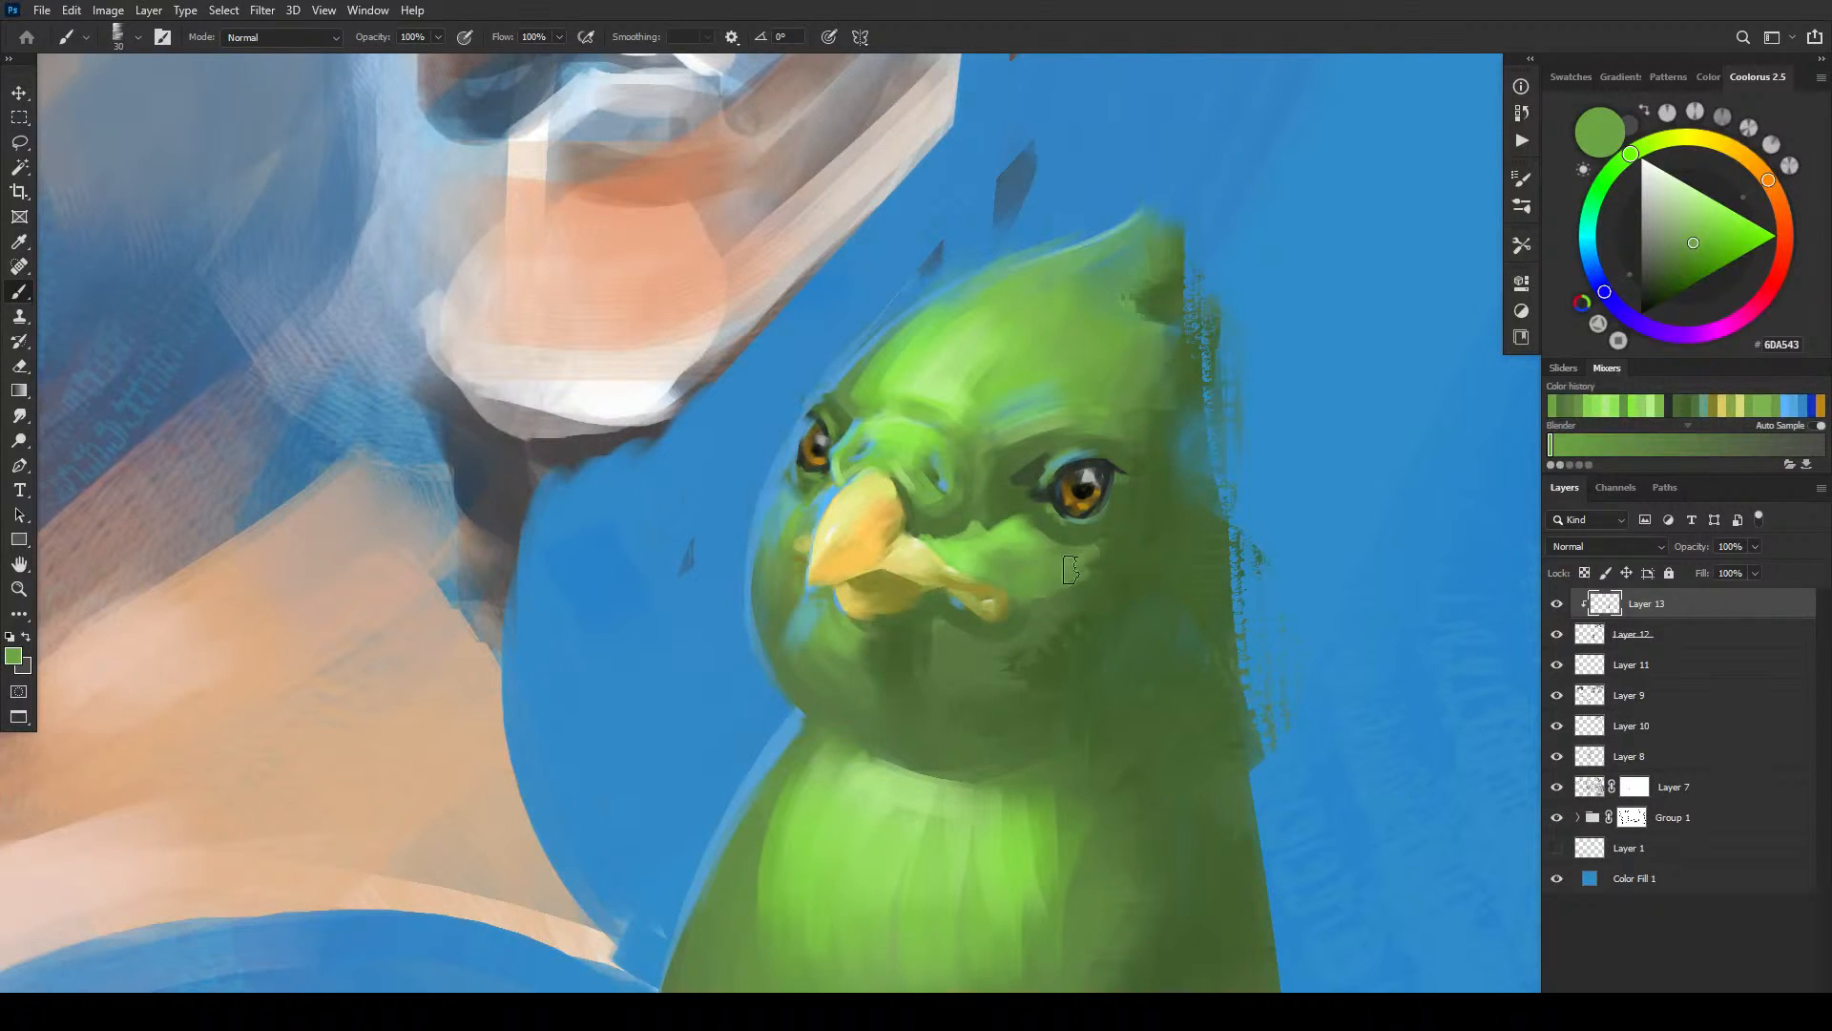
{"action": "left_click", "coordinate": [978, 549], "text": "alt"}
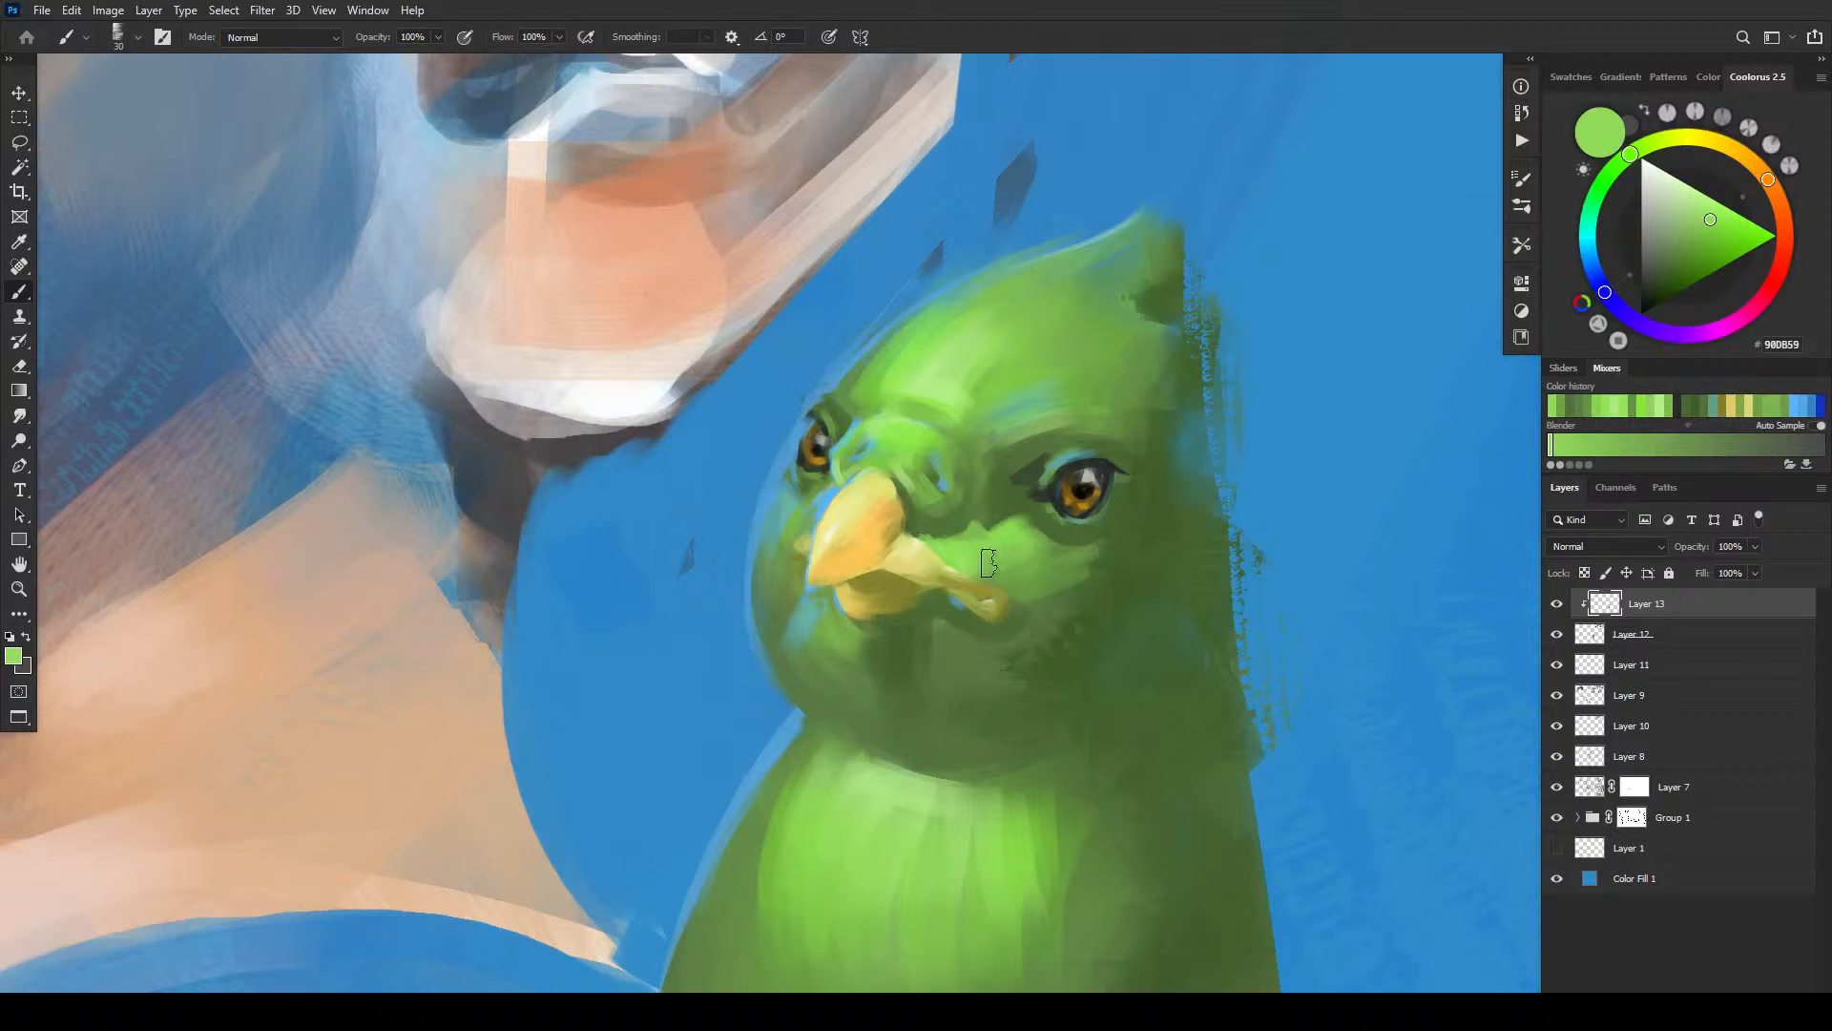
{"action": "left_click", "coordinate": [1058, 570], "text": "alt"}
{"action": "mouse_move", "coordinate": [1008, 582]}
{"action": "left_mouse_down"}
{"action": "mouse_move", "coordinate": [1072, 535]}
{"action": "mouse_move", "coordinate": [1023, 597]}
{"action": "left_mouse_up"}
- Shade the outer cheek below the eye with dark green 435E2D and soften the edge with 6A9946
{"action": "left_click", "coordinate": [1114, 580], "text": "alt"}
{"action": "left_click_drag", "start_coordinate": [1105, 539], "coordinate": [1054, 588]}
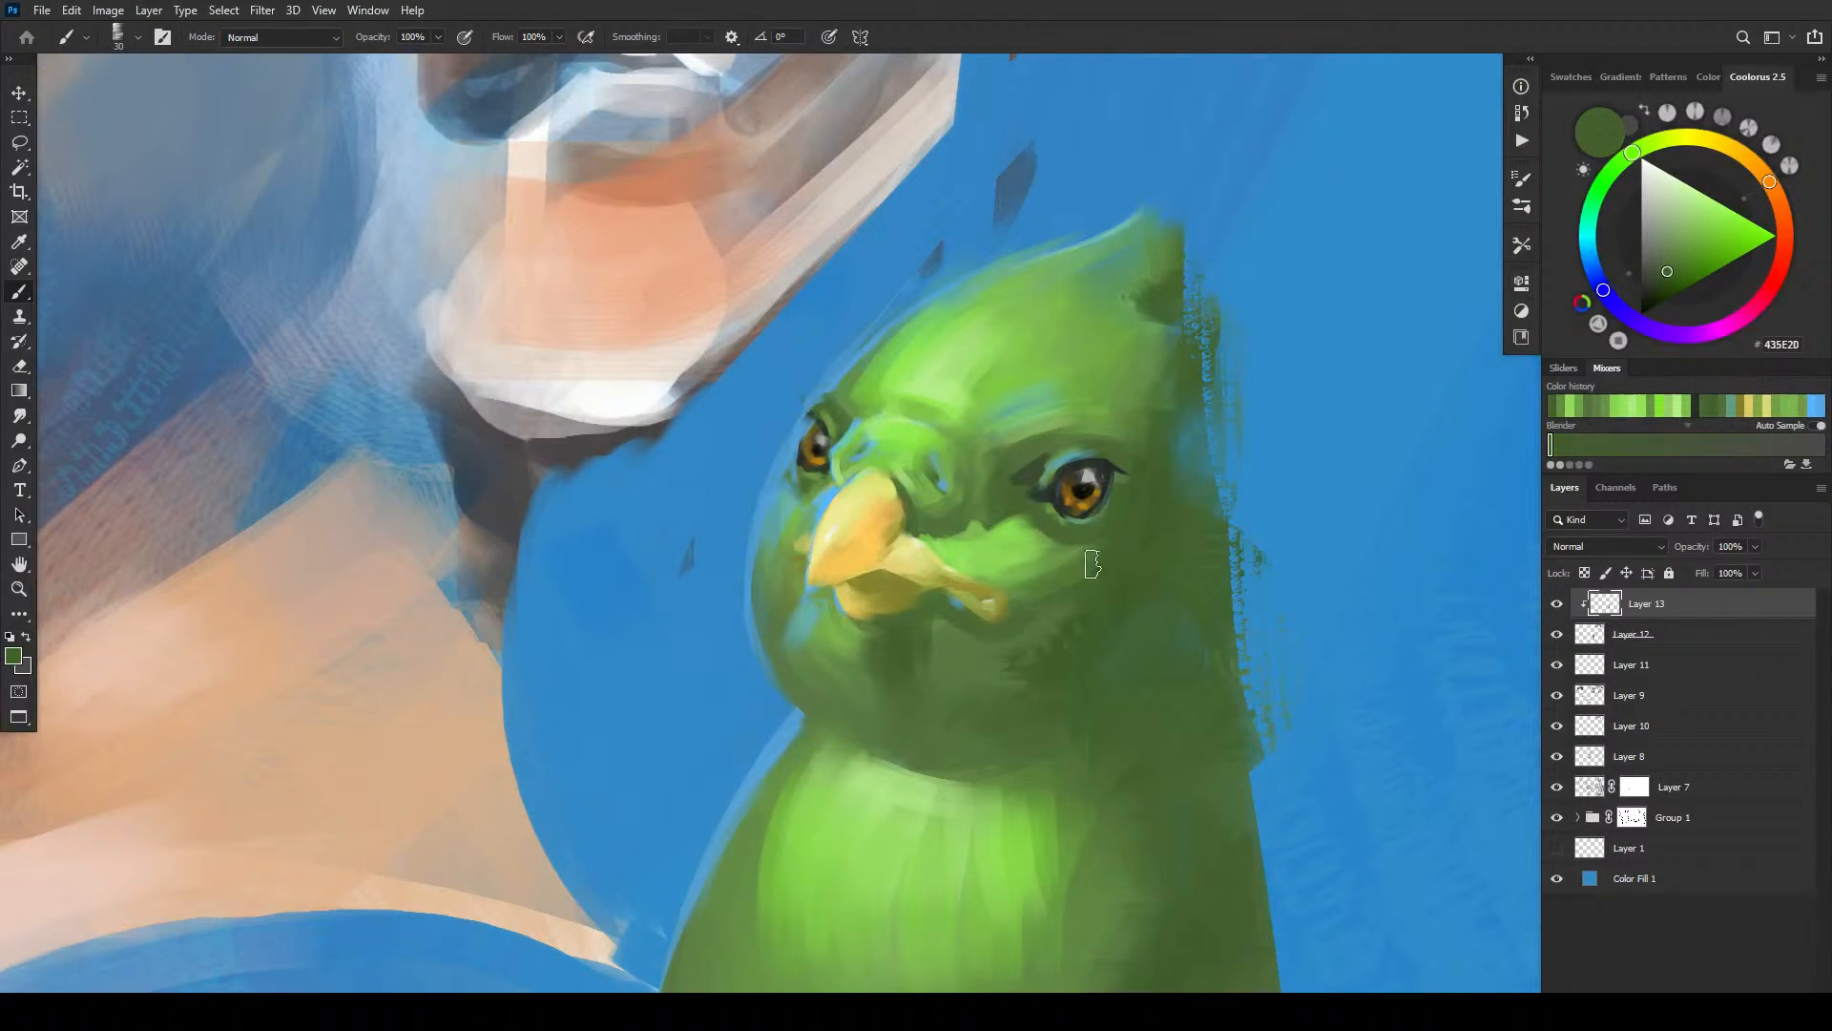
{"action": "left_click", "coordinate": [1051, 554], "text": "alt"}
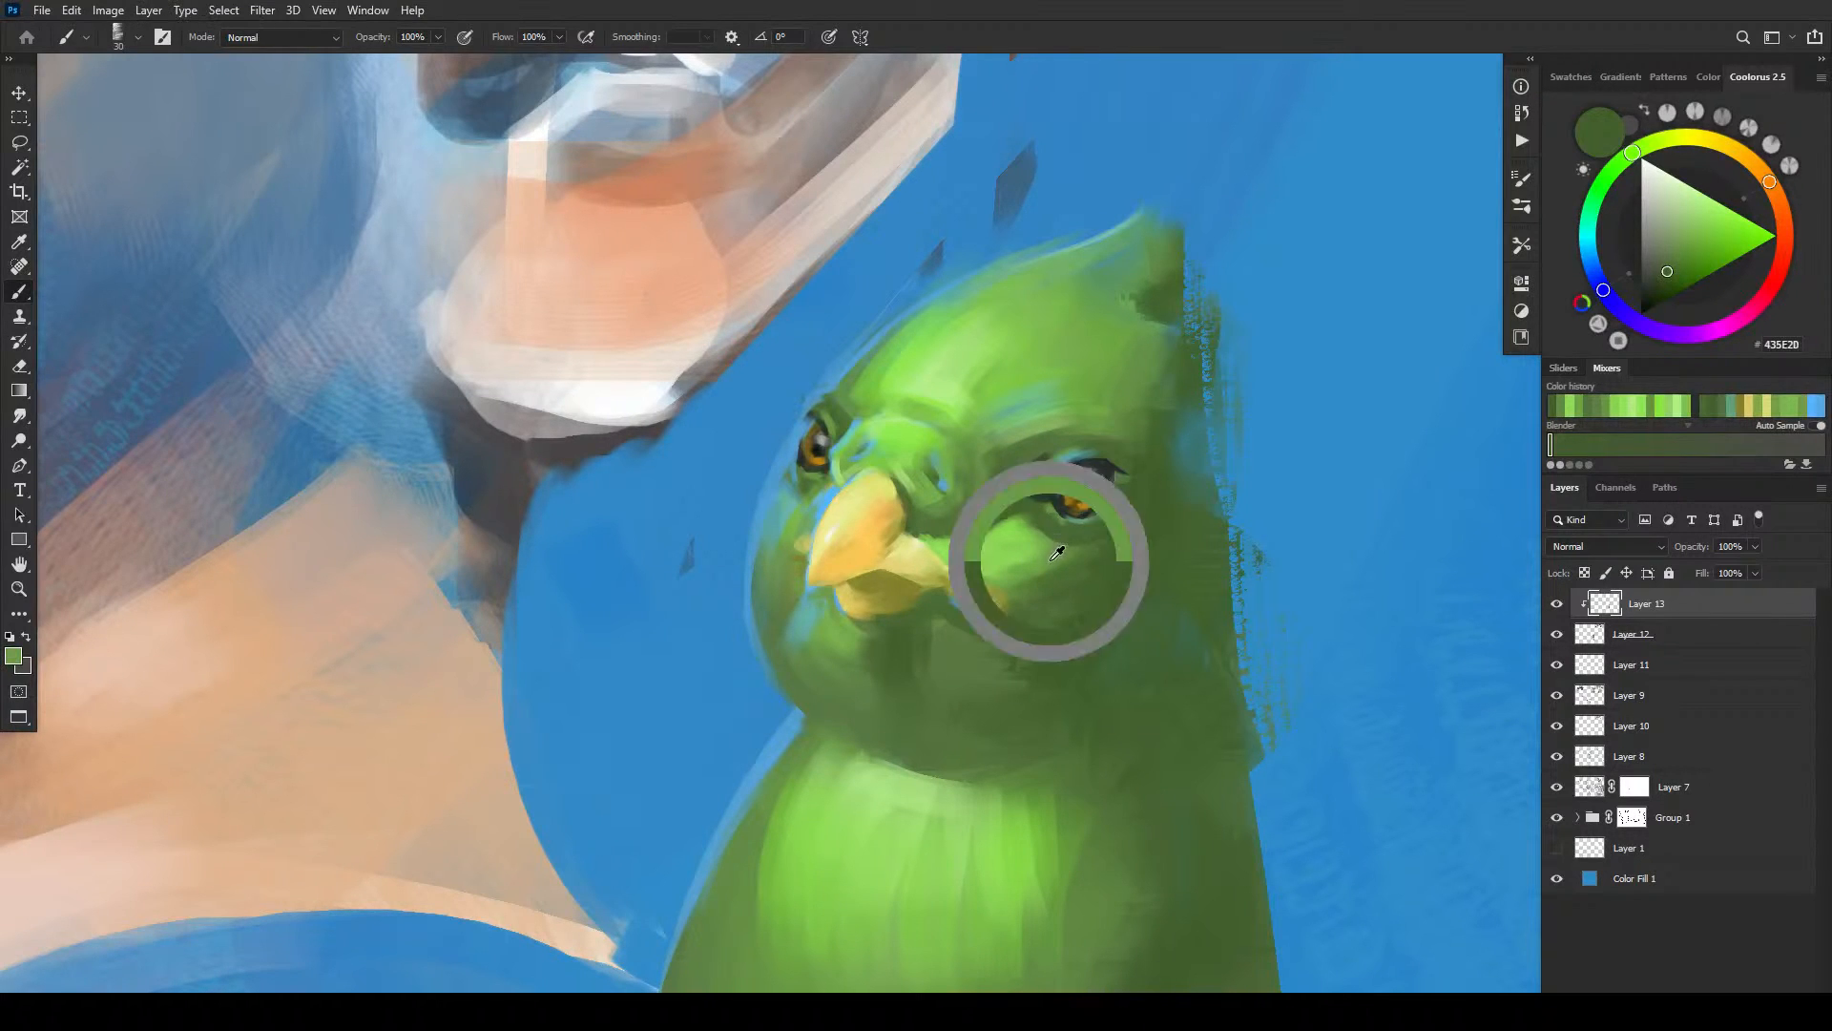
{"action": "key", "text": "bracketleft"}
{"action": "key", "text": "bracketleft"}
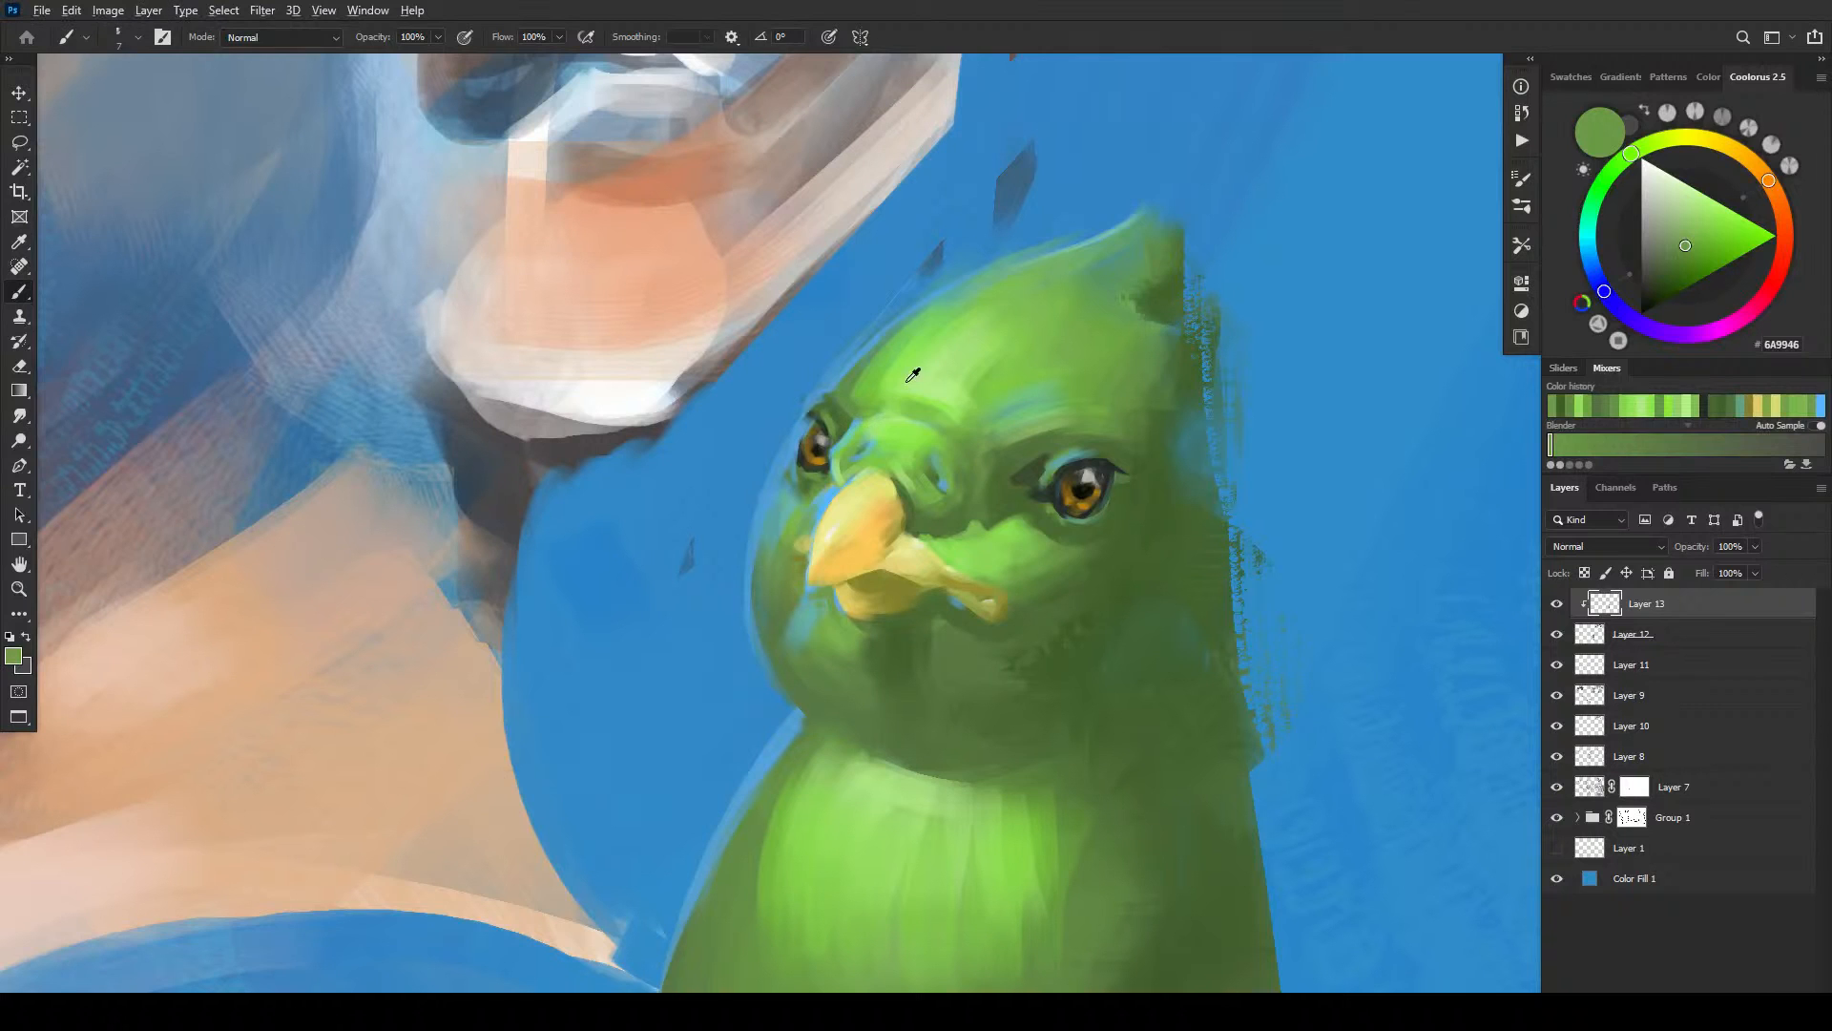
- Brush bright green 72C354 highlights onto the parrot's far cheek beneath the smaller eye
{"action": "left_click", "coordinate": [892, 408], "text": "alt"}
{"action": "left_click_drag", "start_coordinate": [817, 507], "coordinate": [780, 540]}
{"action": "key", "text": "bracketright"}
{"action": "key", "text": "bracketright"}
{"action": "key", "text": "bracketright"}
{"action": "key", "text": "bracketright"}
{"action": "key", "text": "bracketright"}
{"action": "key", "text": "bracketright"}
{"action": "key", "text": "bracketright"}
{"action": "left_click", "coordinate": [902, 353], "text": "alt"}
{"action": "key", "text": "bracketleft"}
{"action": "key", "text": "bracketleft"}
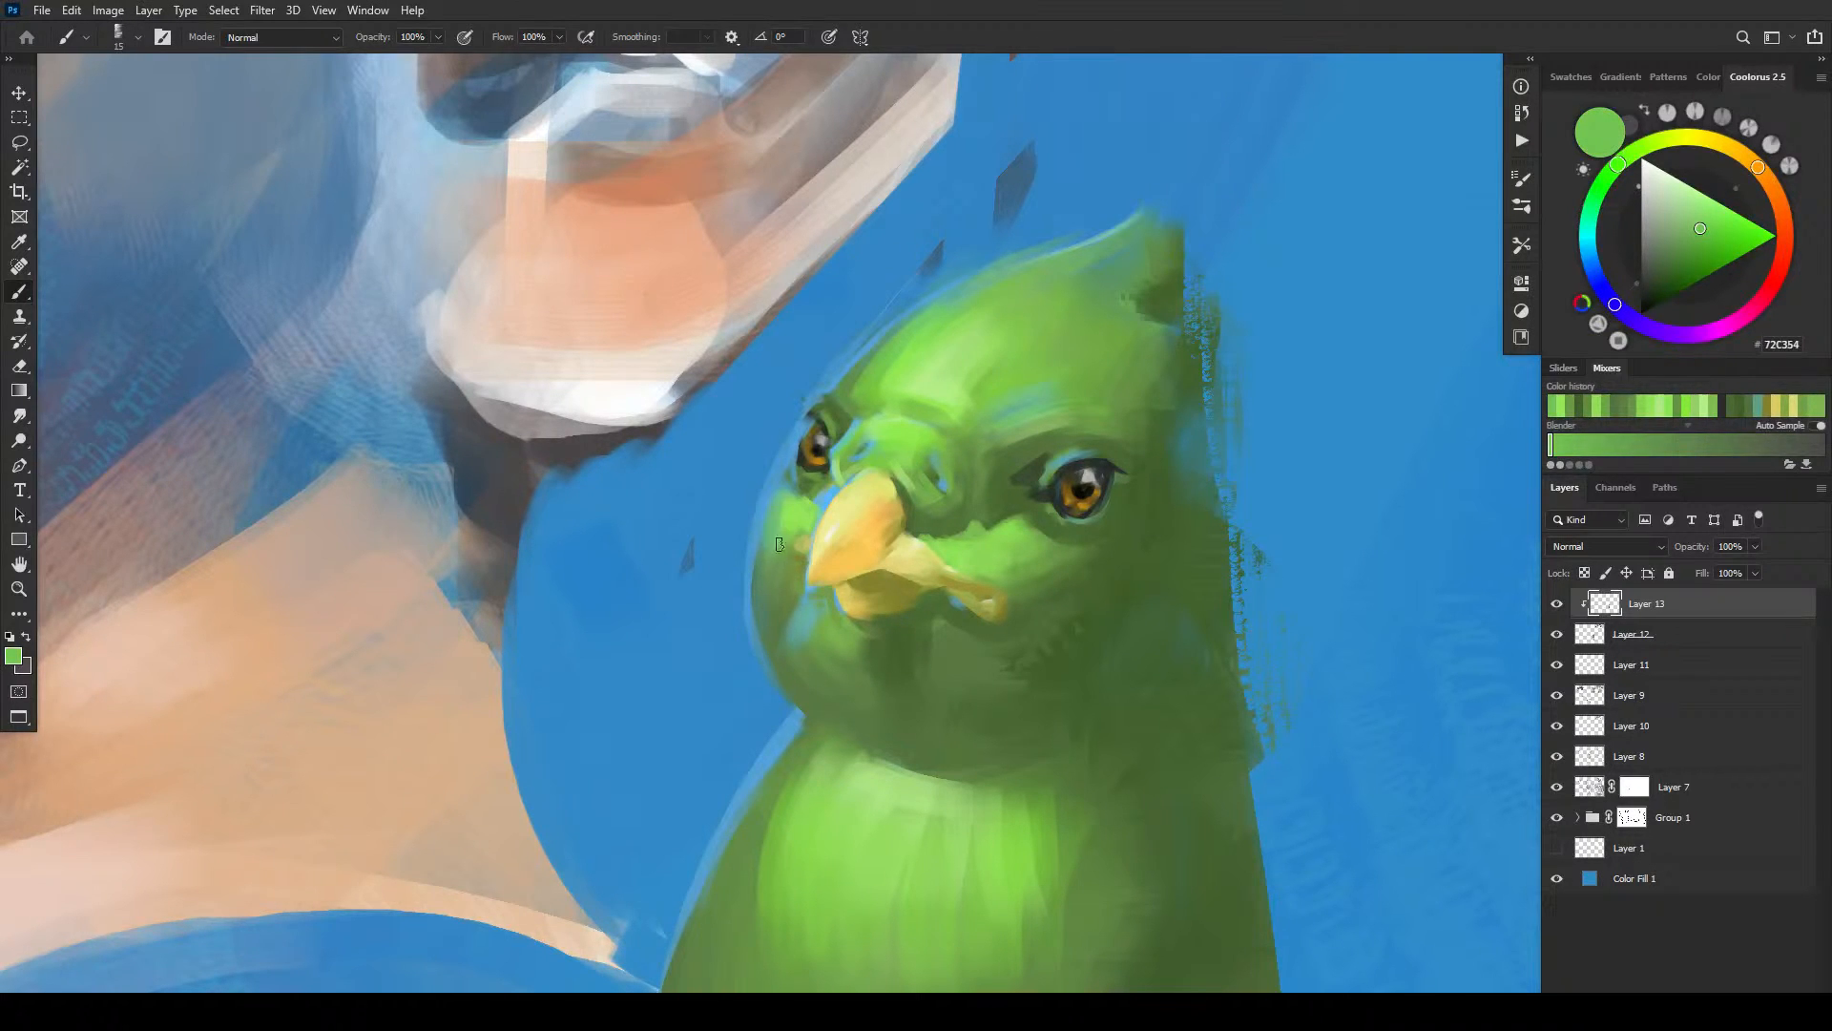
- Paint a tiny dark 3D4031 mole on the parrot's chin and refine it with surrounding greens
{"action": "key", "text": "bracketleft"}
{"action": "key", "text": "bracketleft"}
{"action": "left_click", "coordinate": [1040, 473], "text": "alt"}
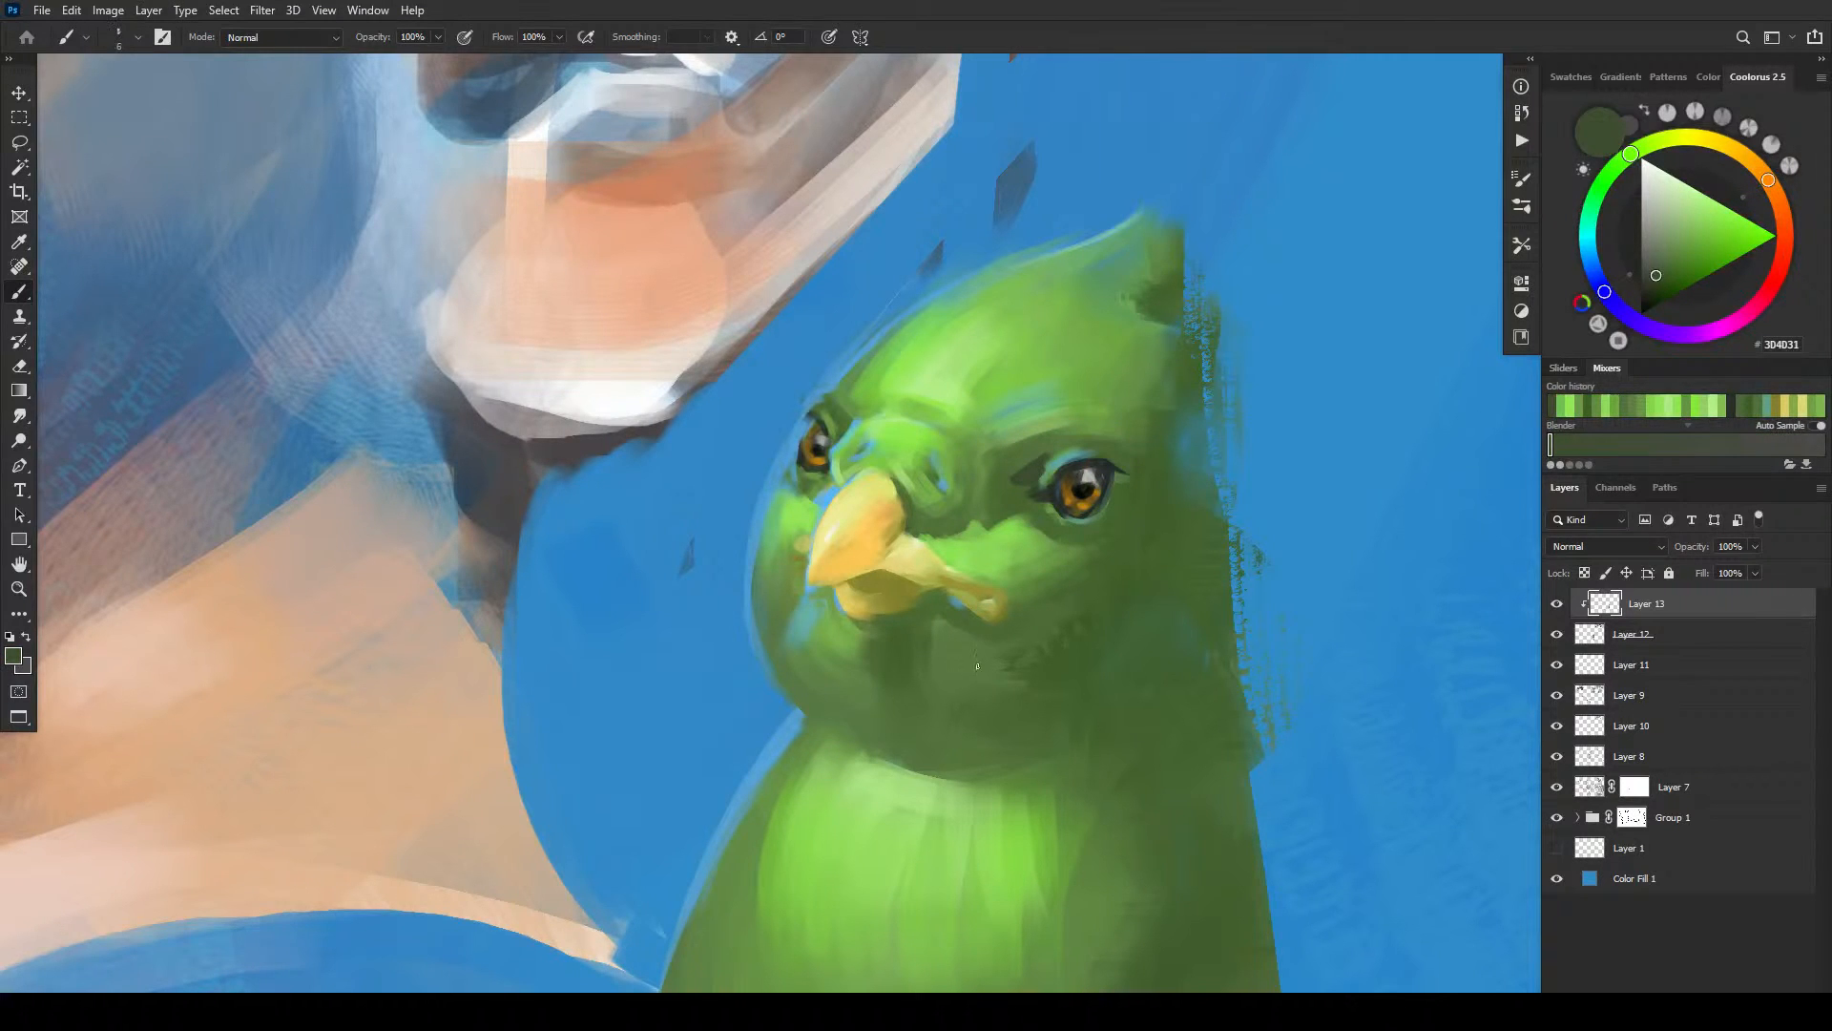
{"action": "left_click_drag", "start_coordinate": [971, 664], "coordinate": [973, 672]}
{"action": "left_click", "coordinate": [979, 695], "text": "alt"}
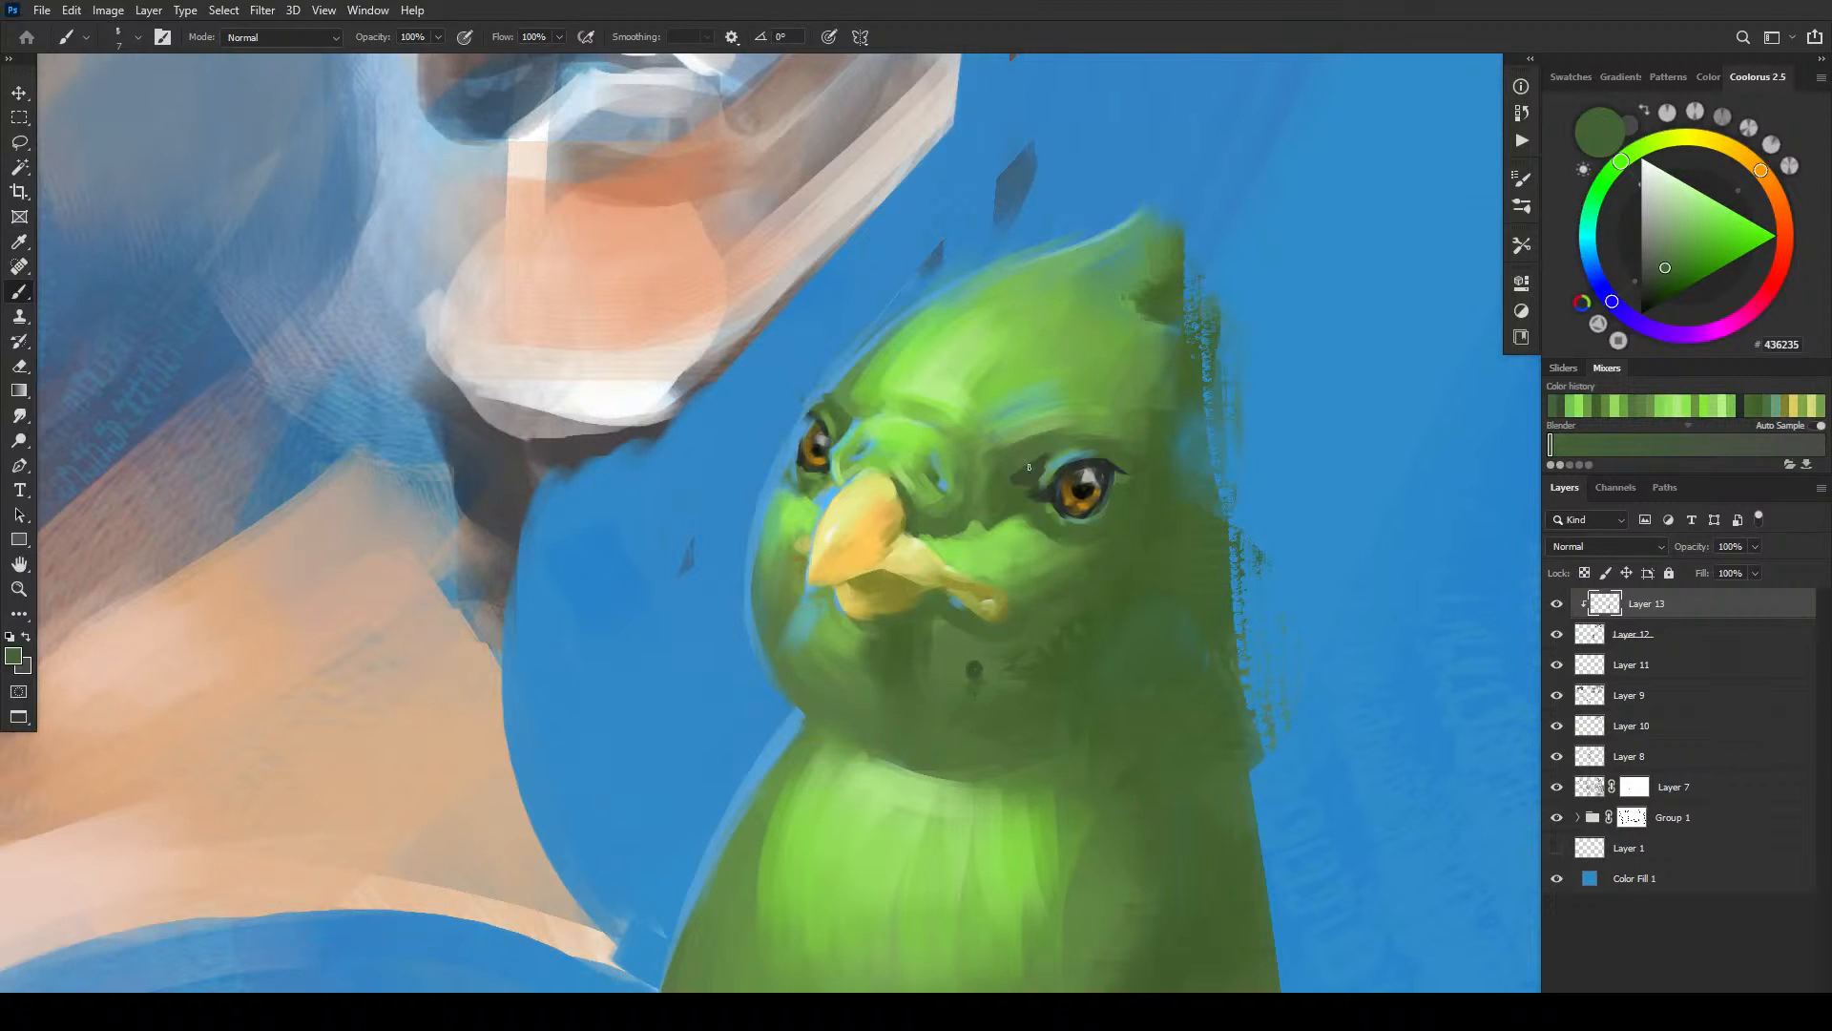
{"action": "left_click", "coordinate": [1004, 633], "text": "alt"}
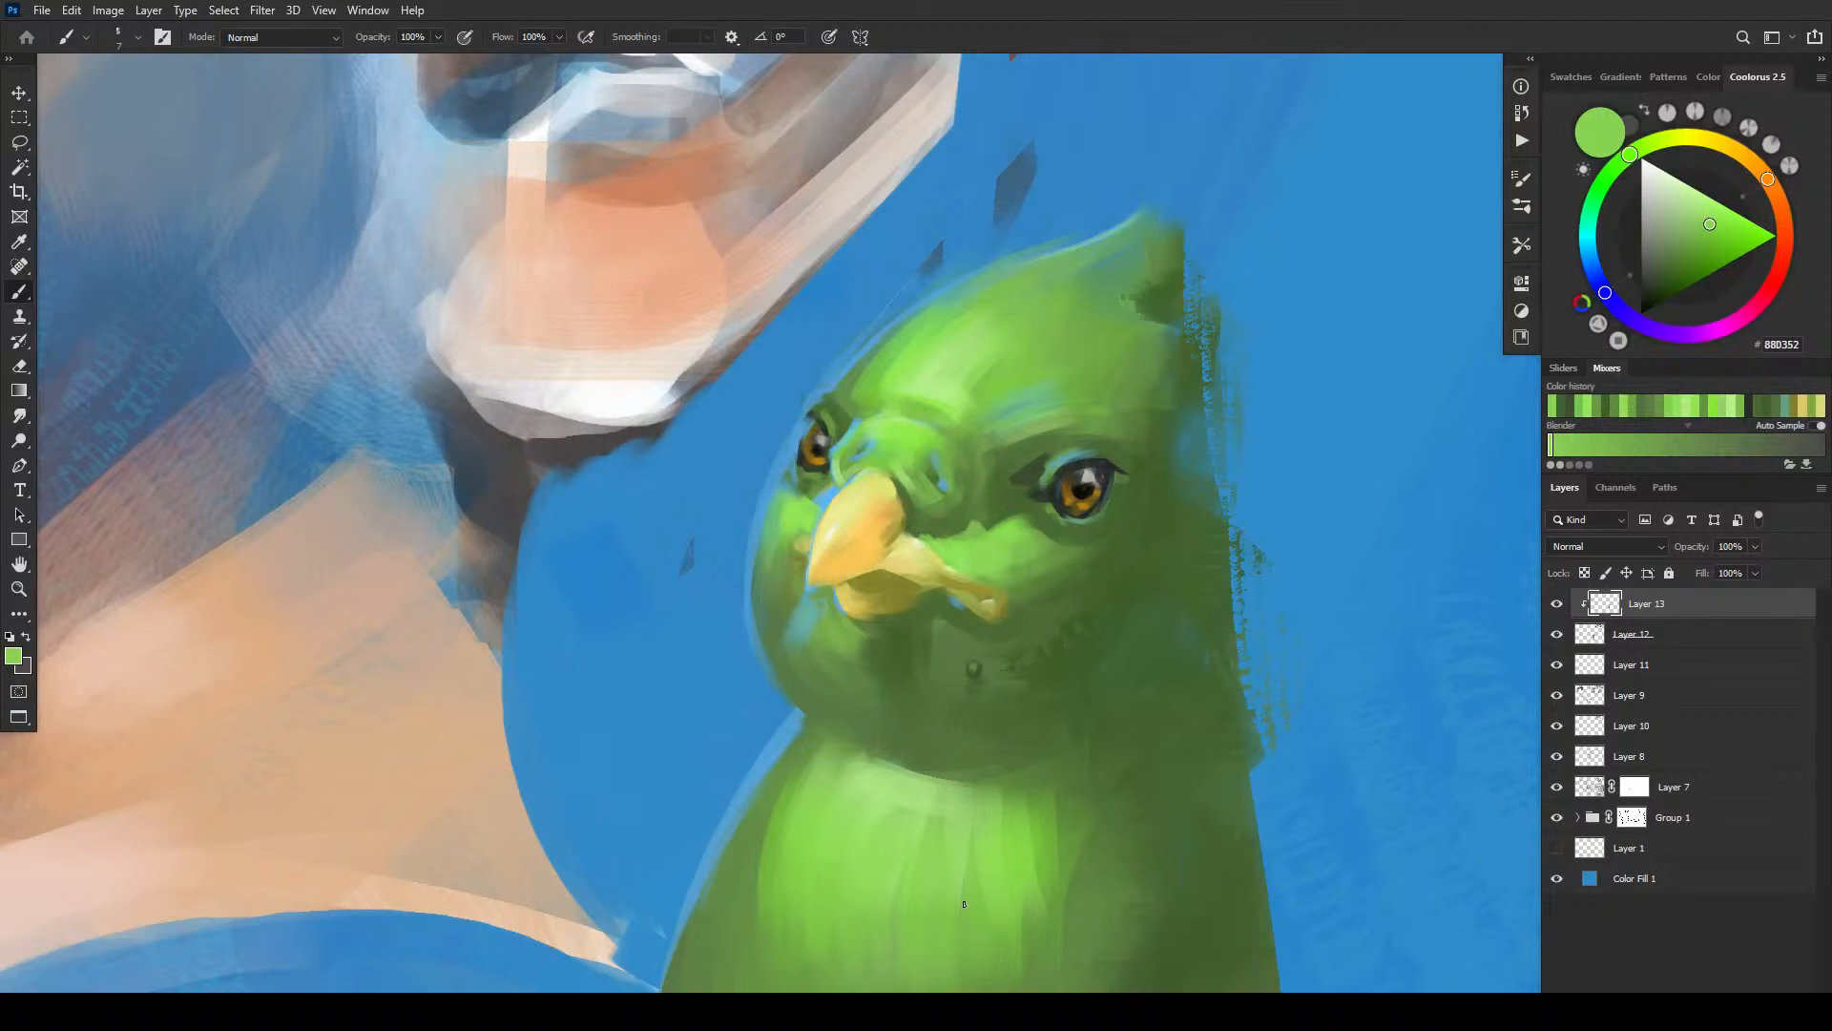
- Examine how the parrot's highlights read within the whole painting at several zoom levels
{"action": "key", "text": "ctrl+minus"}
{"action": "key", "text": "ctrl+minus"}
{"action": "key", "text": "ctrl+minus"}
{"action": "key", "text": "ctrl+minus"}
{"action": "key", "text": "ctrl+minus"}
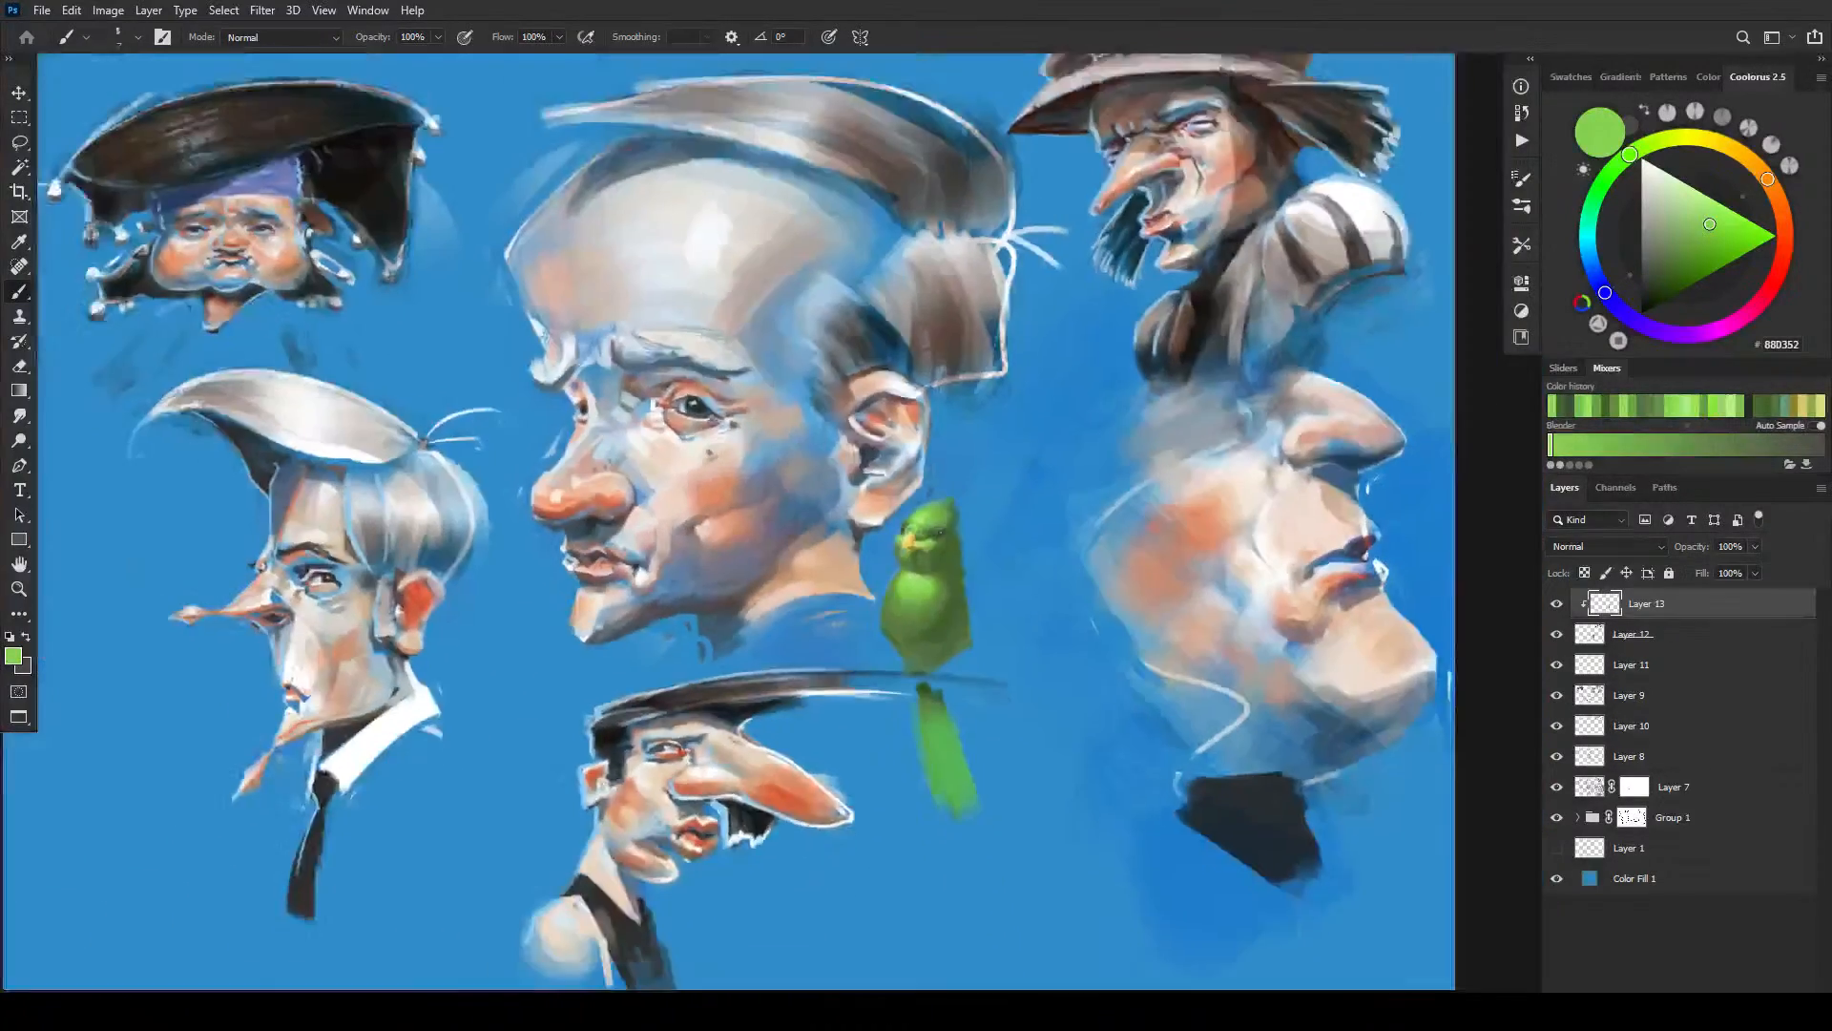
{"action": "key", "text": "ctrl+minus"}
{"action": "key", "text": "ctrl+minus"}
{"action": "key", "text": "ctrl+minus"}
{"action": "key", "text": "ctrl+minus"}
{"action": "key", "text": "ctrl+plus"}
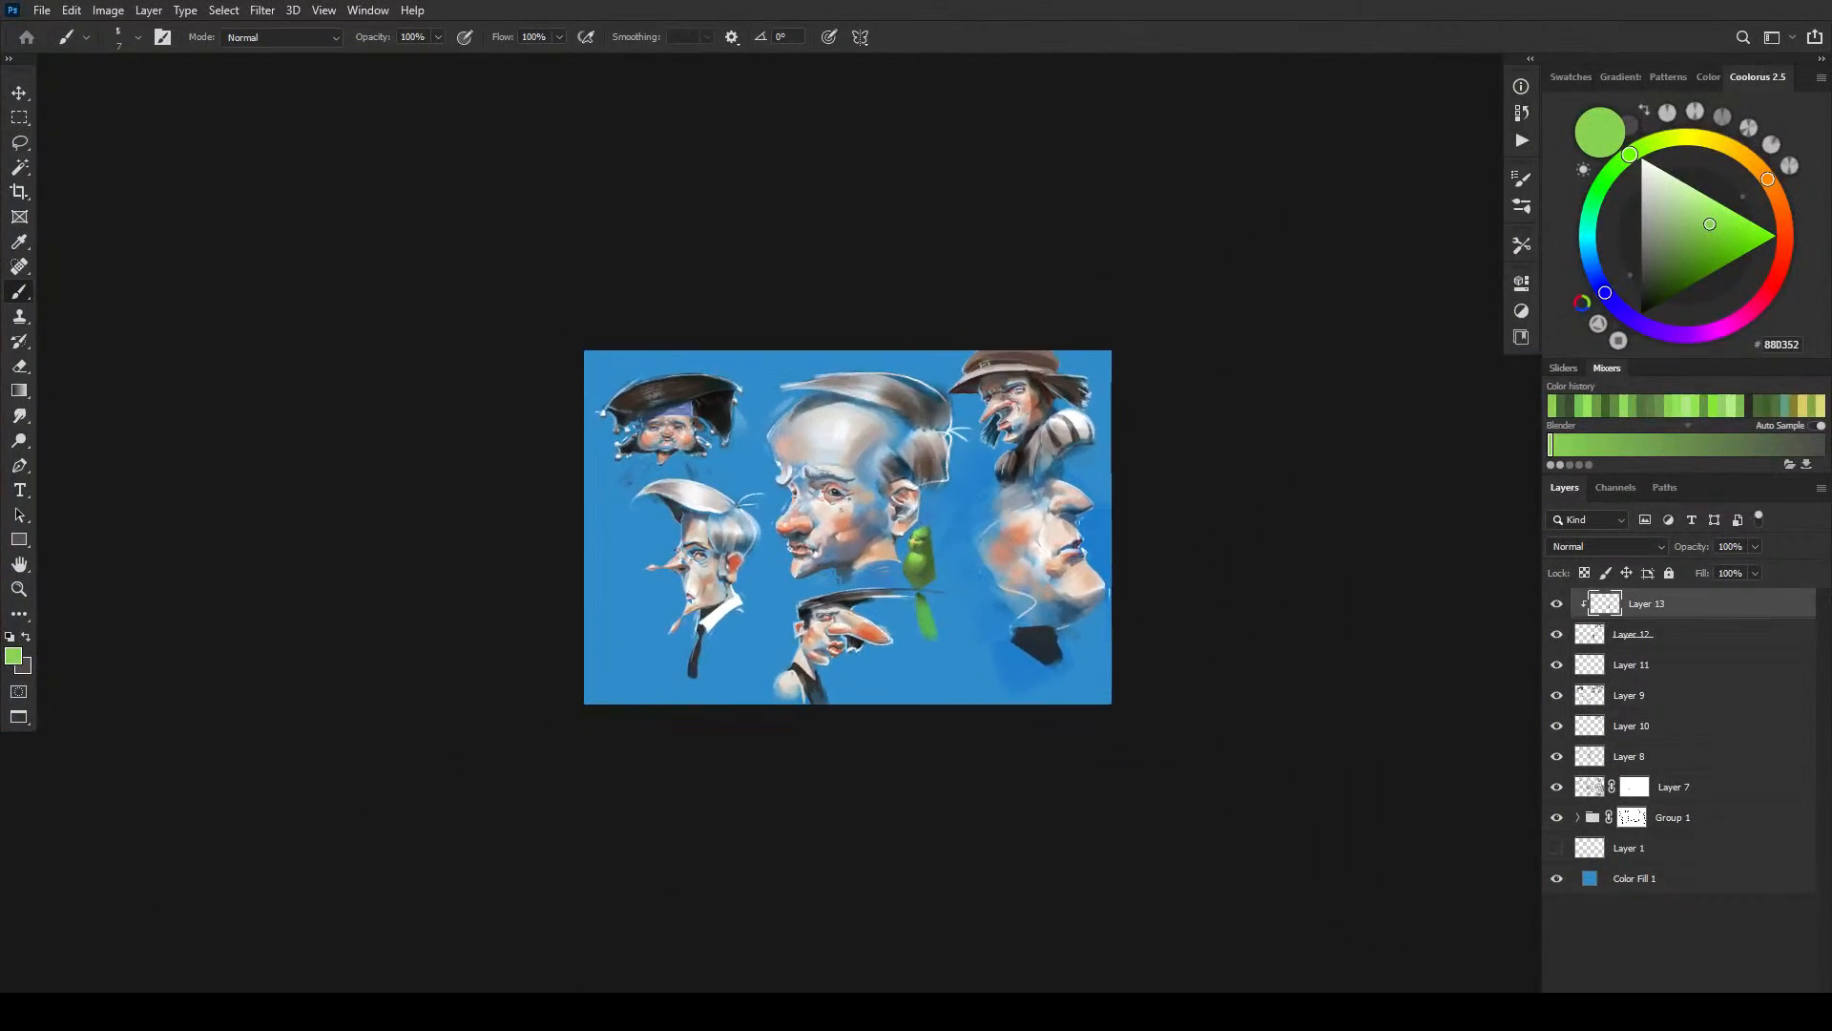
{"action": "key", "text": "ctrl+plus"}
{"action": "key", "text": "ctrl+plus"}
{"action": "key", "text": "ctrl+plus"}
{"action": "key", "text": "ctrl+minus"}
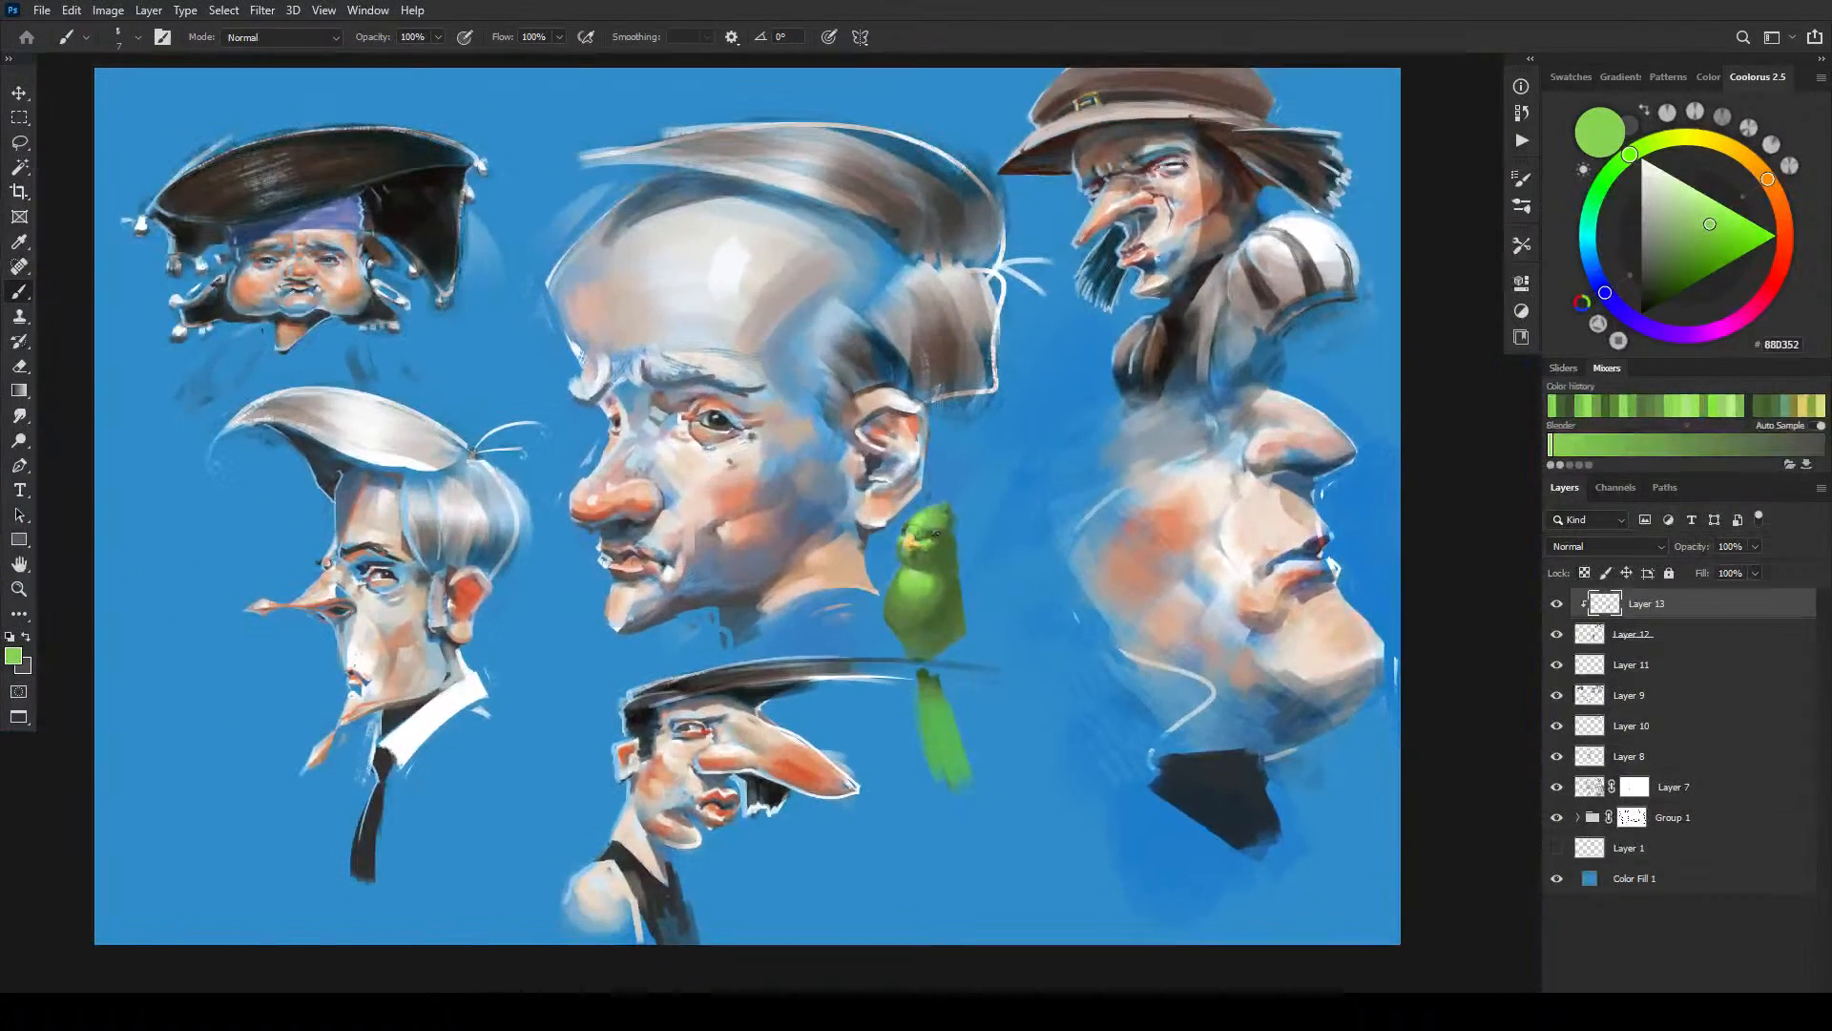
- Choose pale blue E2F7FF as the paint colour and add a new layer above the parrot layers
{"action": "left_click", "coordinate": [733, 252], "text": "alt"}
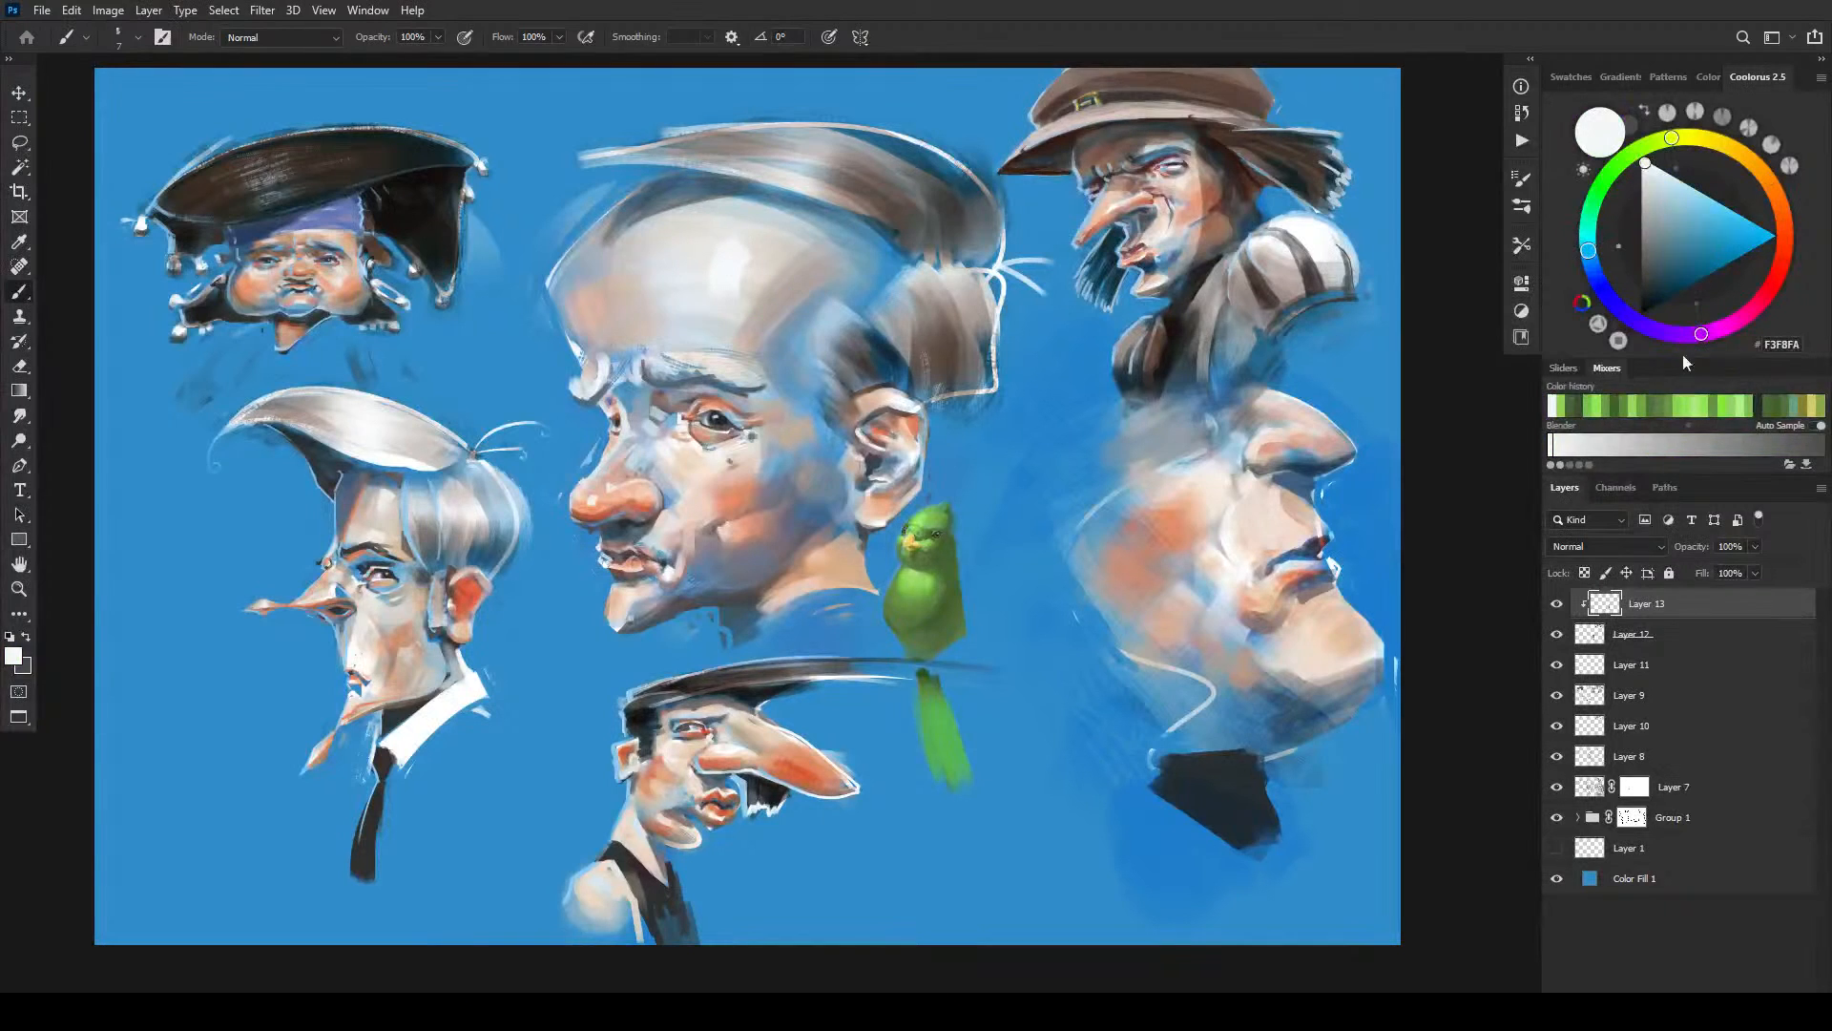
{"action": "left_click_drag", "start_coordinate": [1646, 169], "coordinate": [1652, 164]}
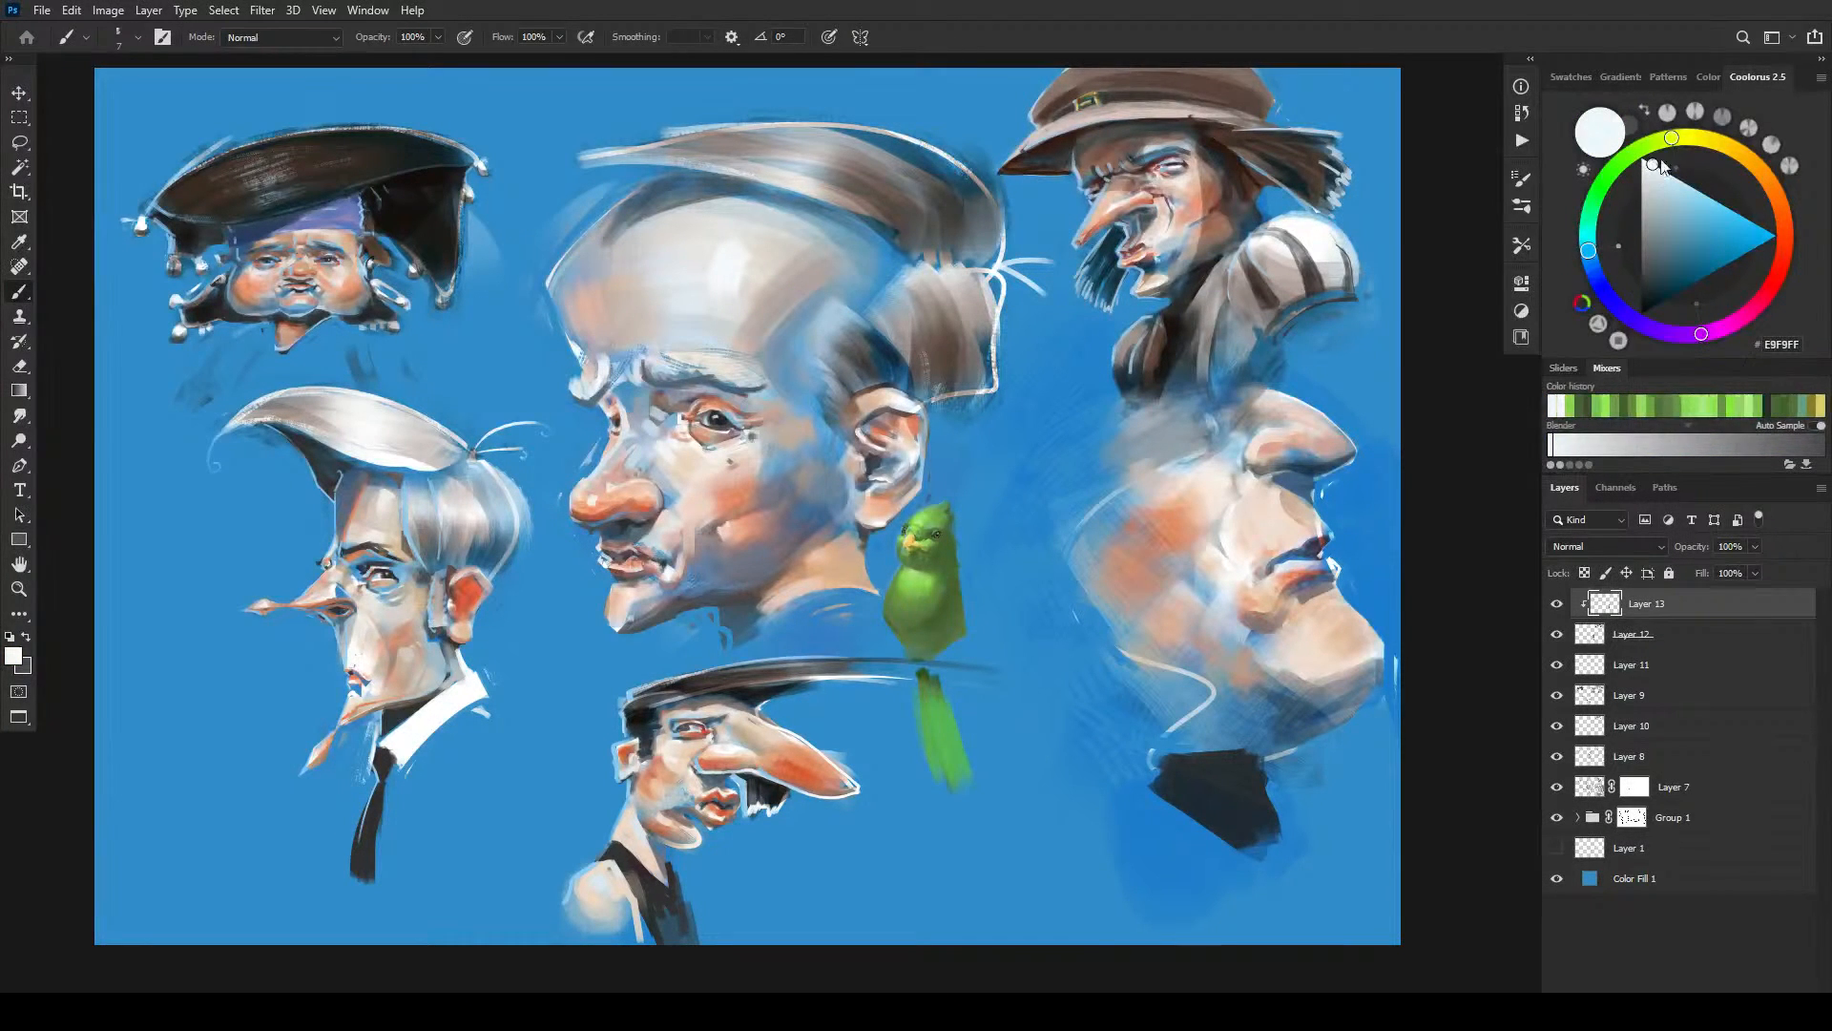
{"action": "left_click", "coordinate": [1656, 166]}
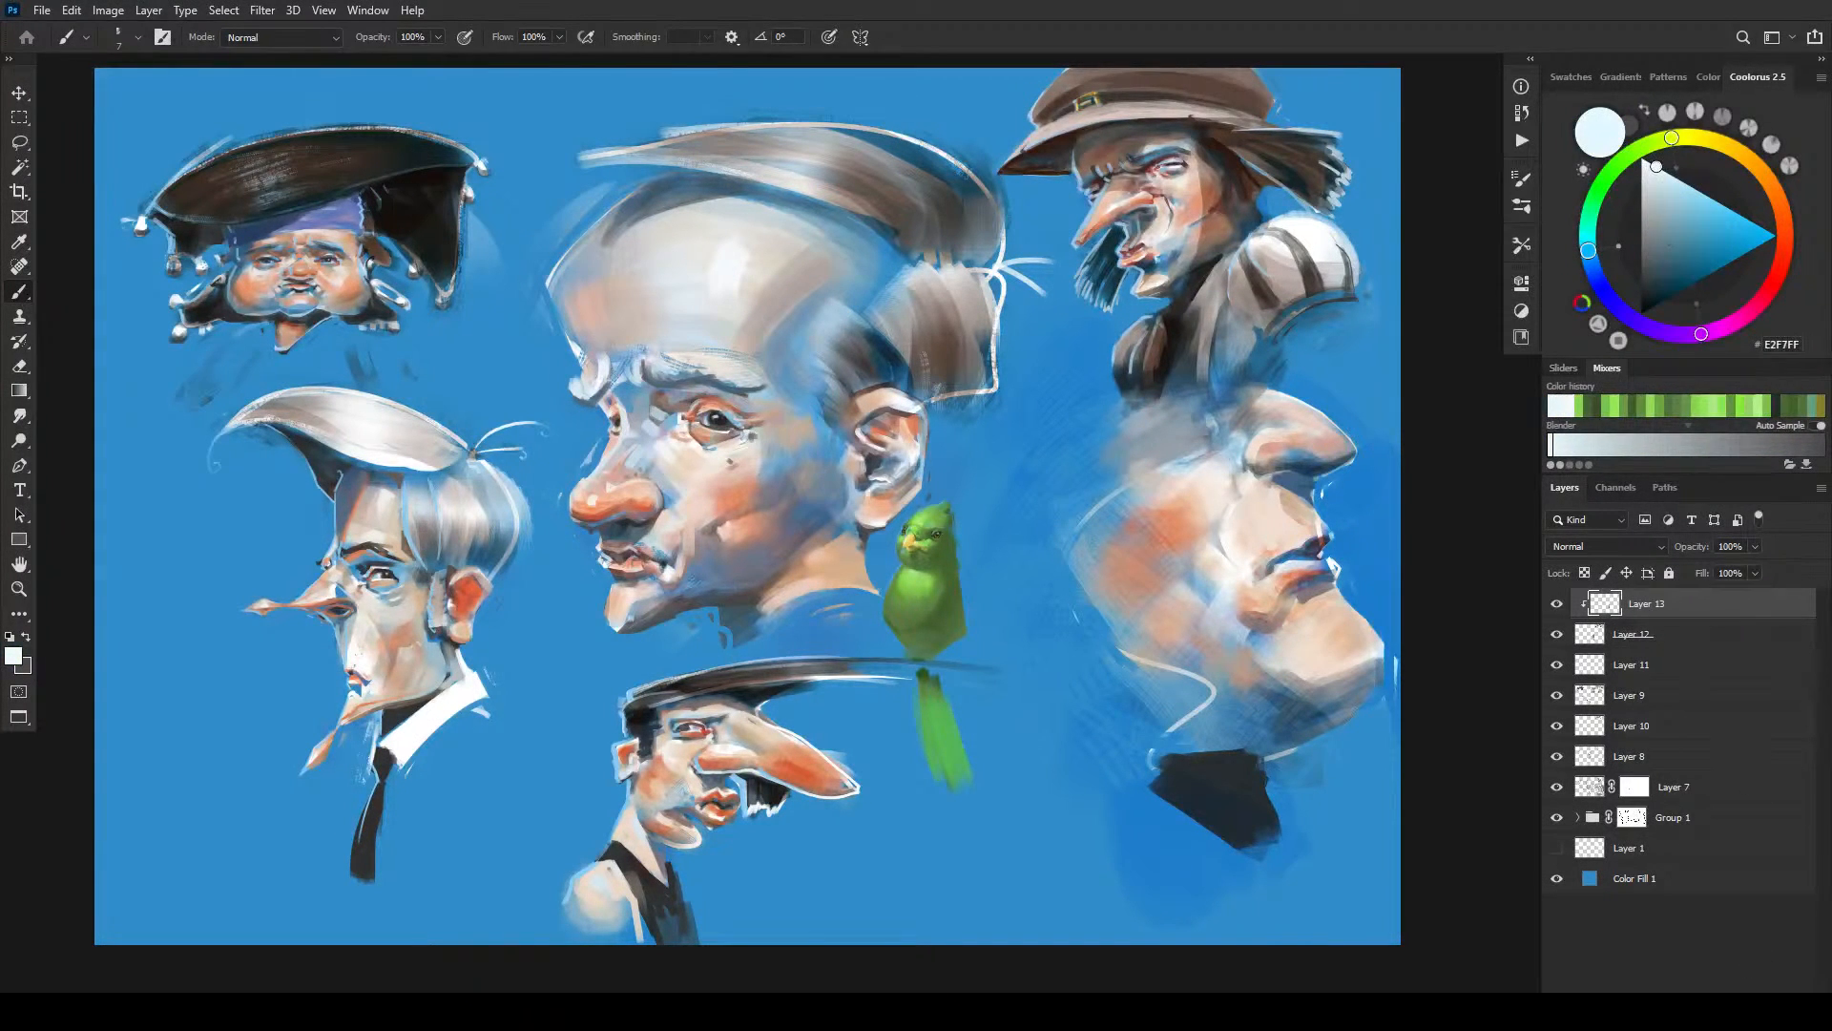
{"action": "left_click", "coordinate": [1781, 1013]}
{"action": "key", "text": "bracketright"}
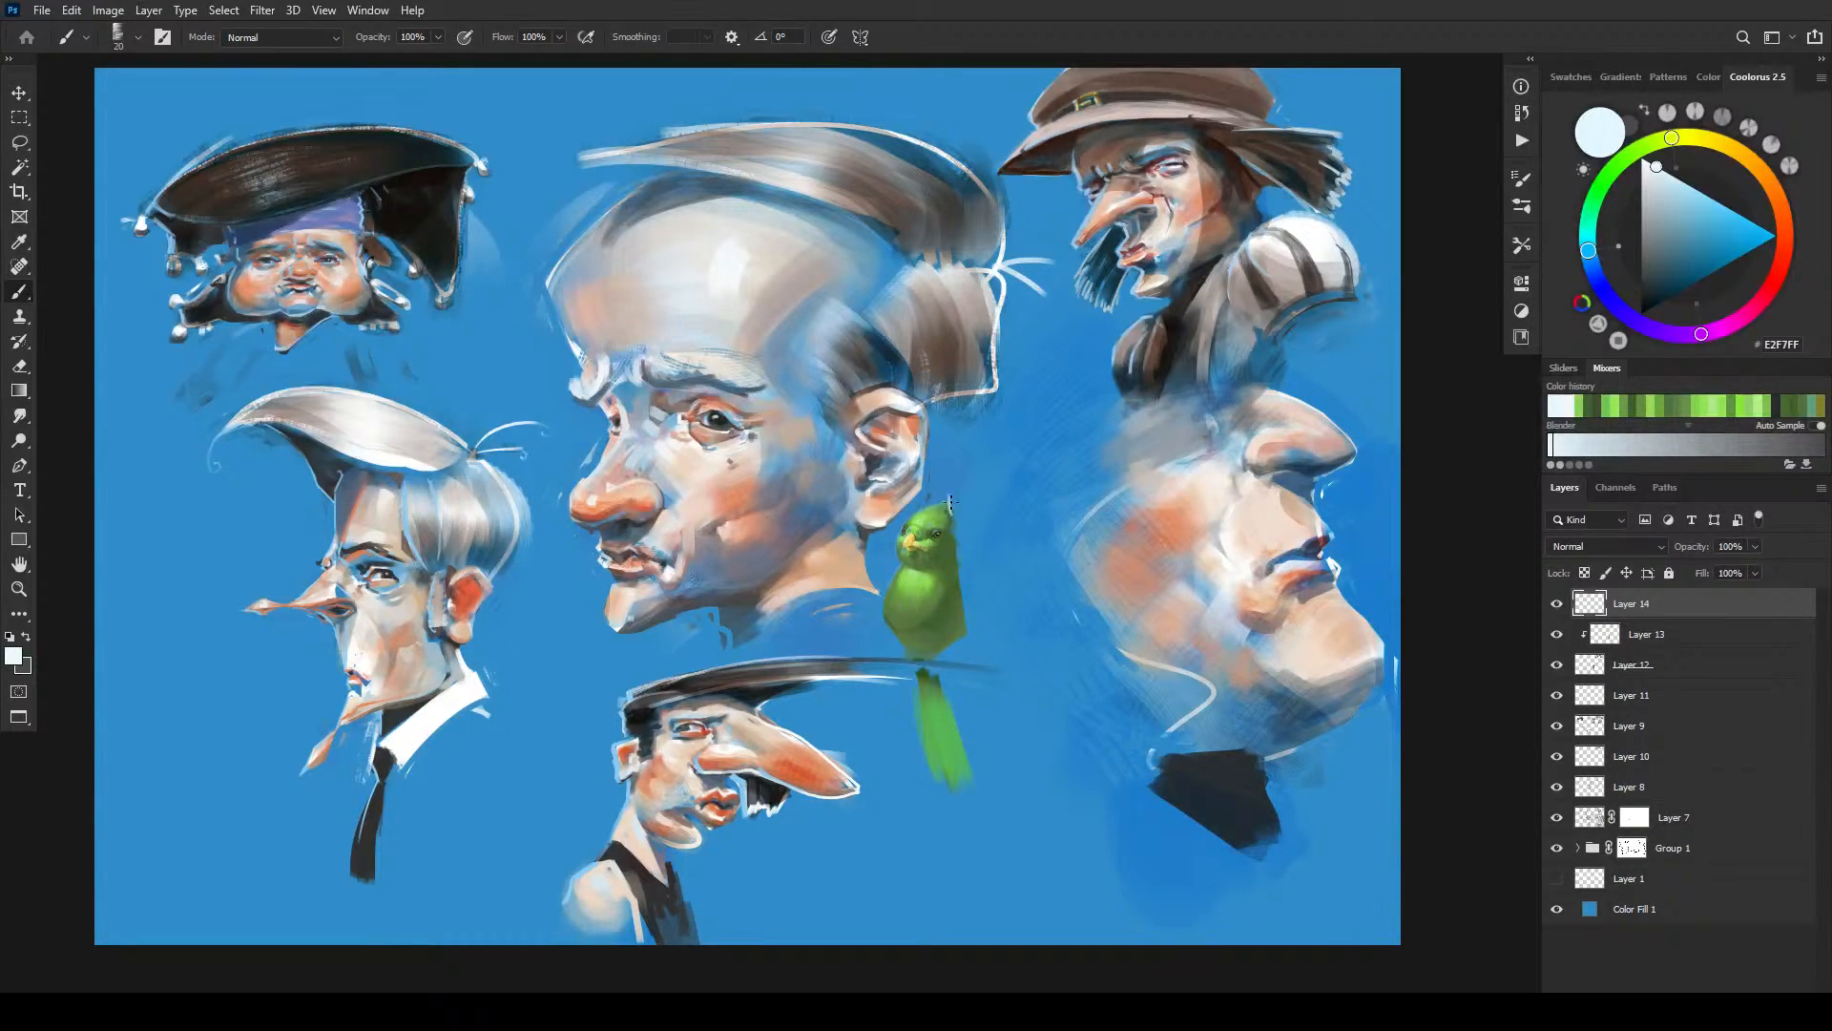
- Outline the parrot's head, body and tail with pale blue rim-light strokes and clip the layer to the parrot
{"action": "left_click_drag", "start_coordinate": [950, 515], "coordinate": [964, 622]}
{"action": "left_click_drag", "start_coordinate": [942, 693], "coordinate": [969, 768]}
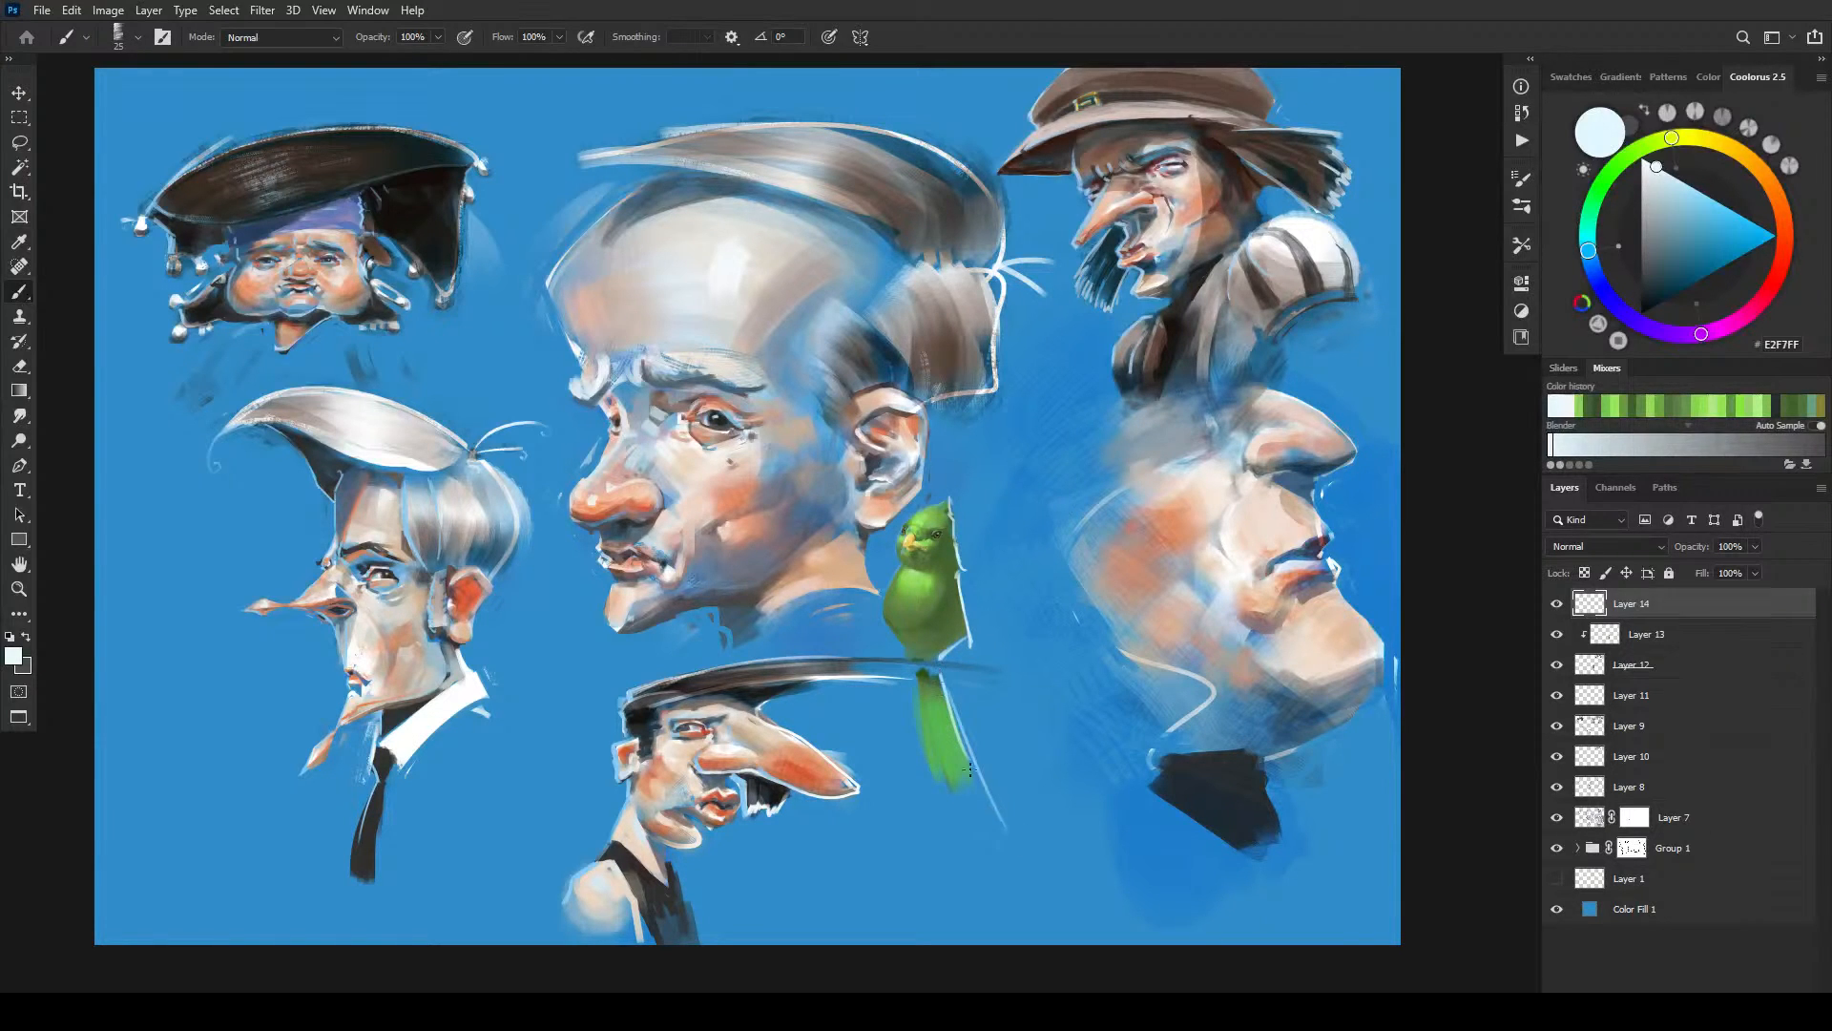
{"action": "left_click_drag", "start_coordinate": [908, 518], "coordinate": [949, 497]}
{"action": "left_click_drag", "start_coordinate": [900, 570], "coordinate": [879, 630]}
{"action": "left_click_drag", "start_coordinate": [913, 689], "coordinate": [931, 804]}
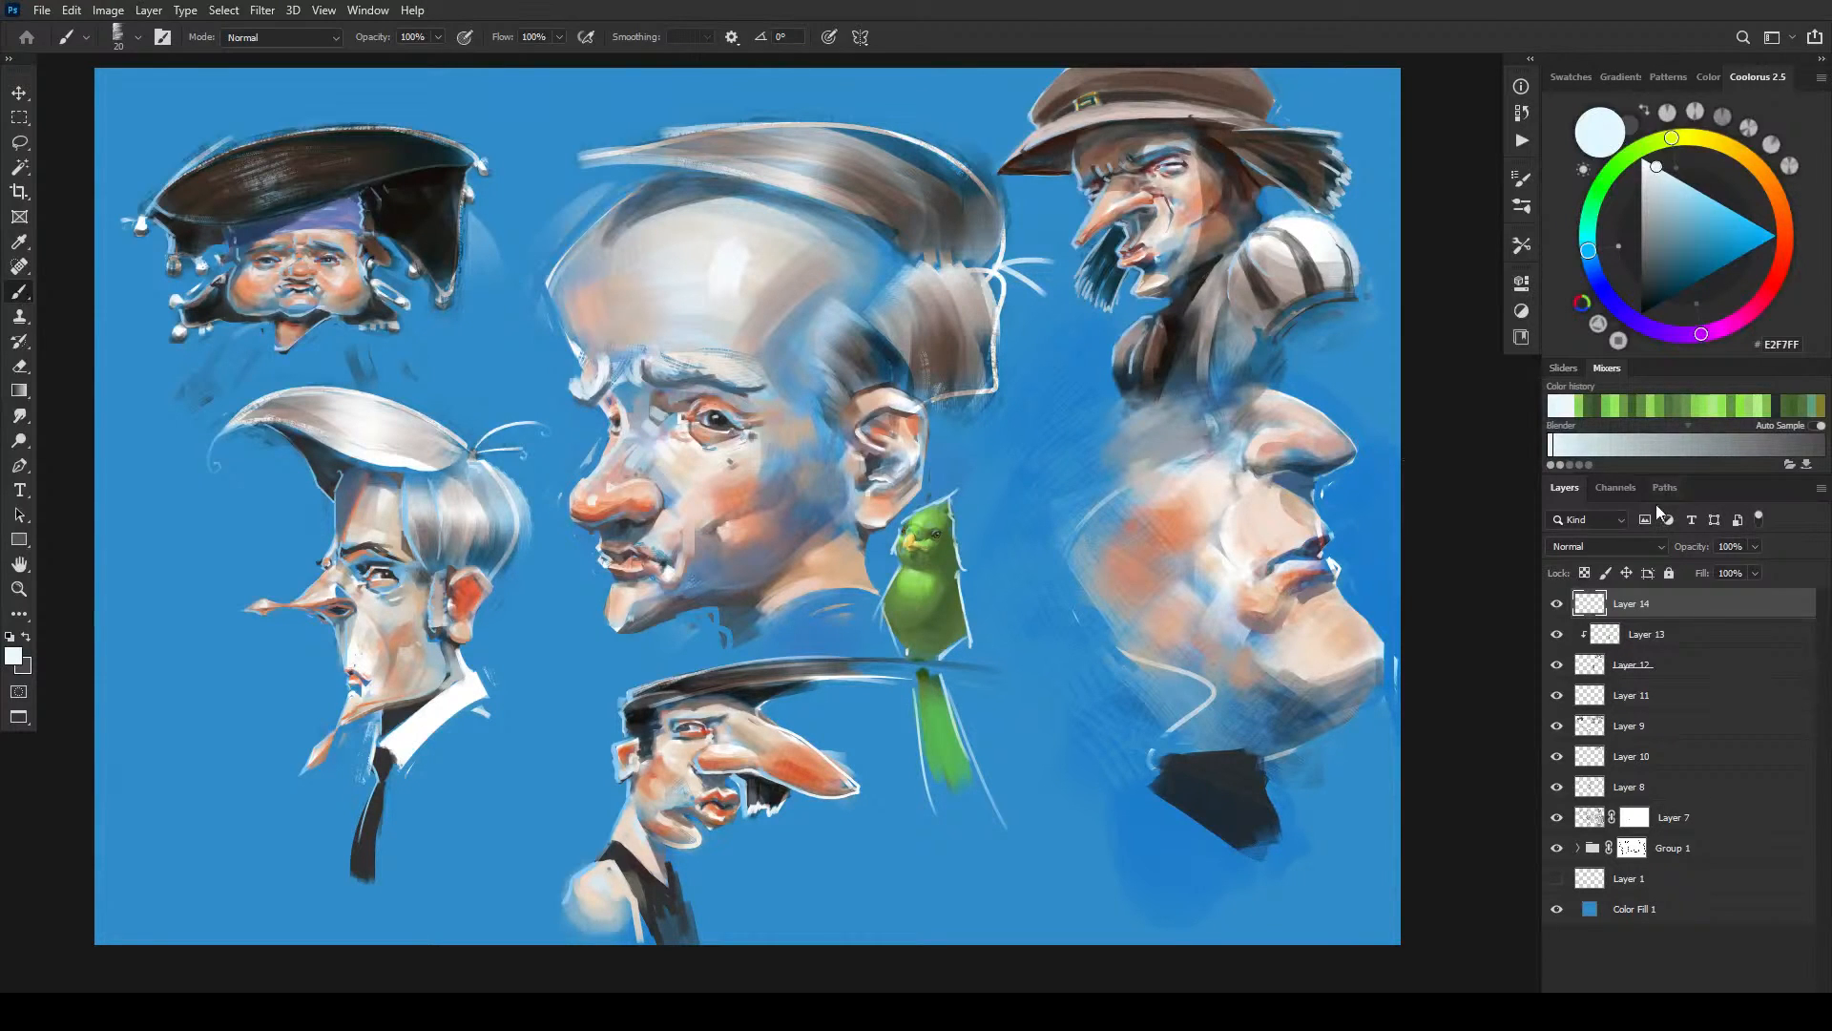
{"action": "left_click", "coordinate": [1626, 618], "text": "alt"}
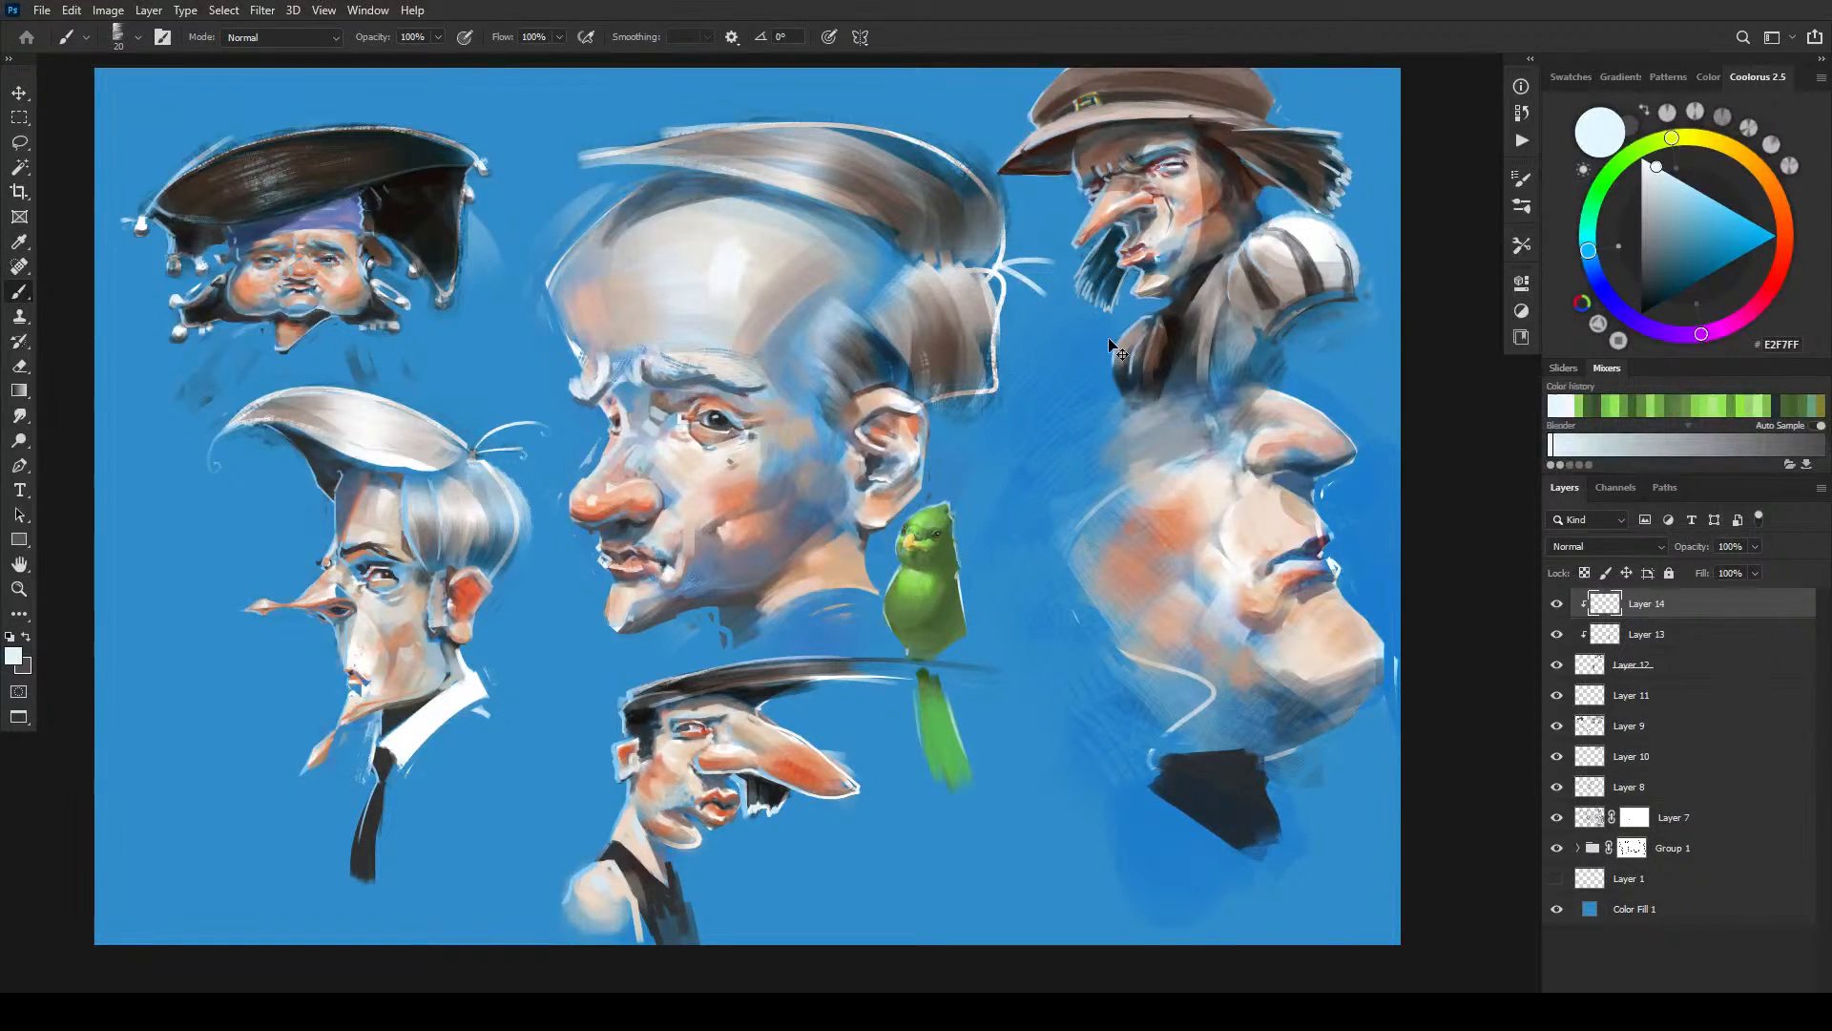
- Check the clipped rim light against the full composition, both zoomed out and close up
{"action": "key", "text": "ctrl+minus"}
{"action": "key", "text": "ctrl+minus"}
{"action": "key", "text": "ctrl+plus"}
{"action": "key", "text": "ctrl+plus"}
{"action": "key", "text": "ctrl+plus"}
{"action": "key", "text": "ctrl+plus"}
{"action": "key", "text": "ctrl+plus"}
{"action": "key", "text": "ctrl+plus"}
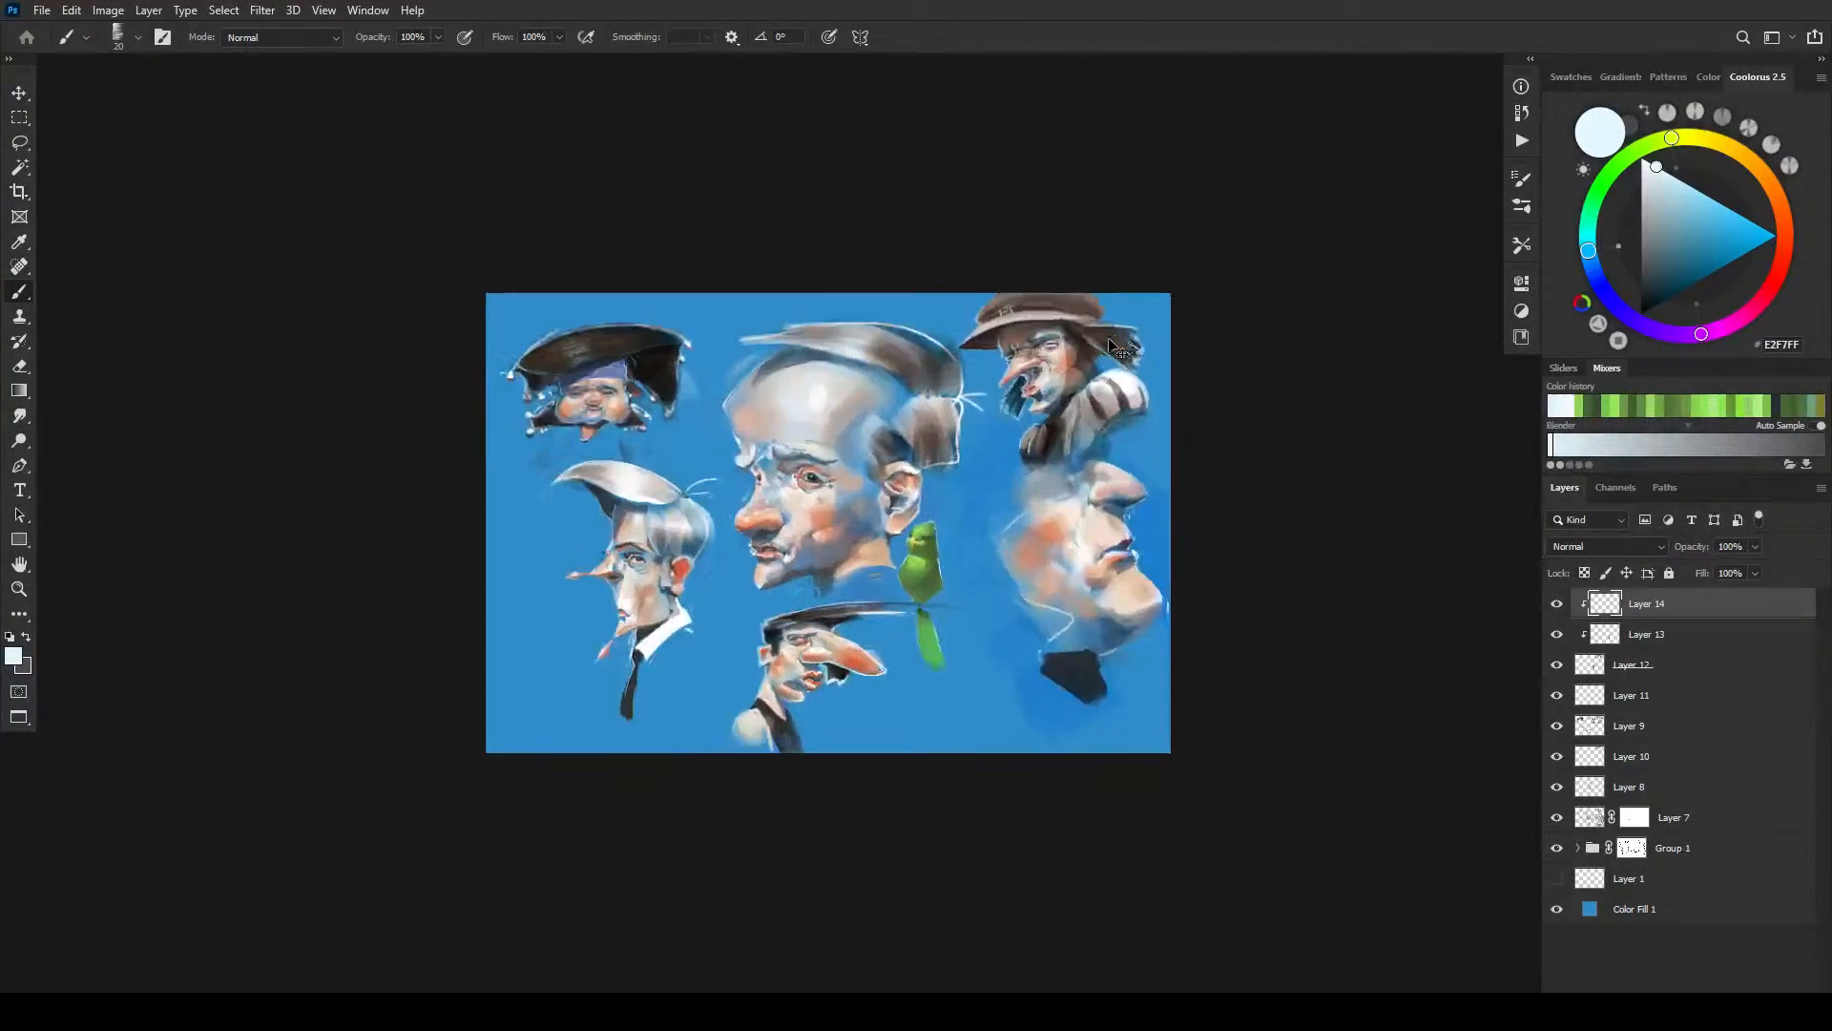
{"action": "key", "text": "ctrl+minus"}
{"action": "key", "text": "ctrl+minus"}
{"action": "key", "text": "ctrl+0"}
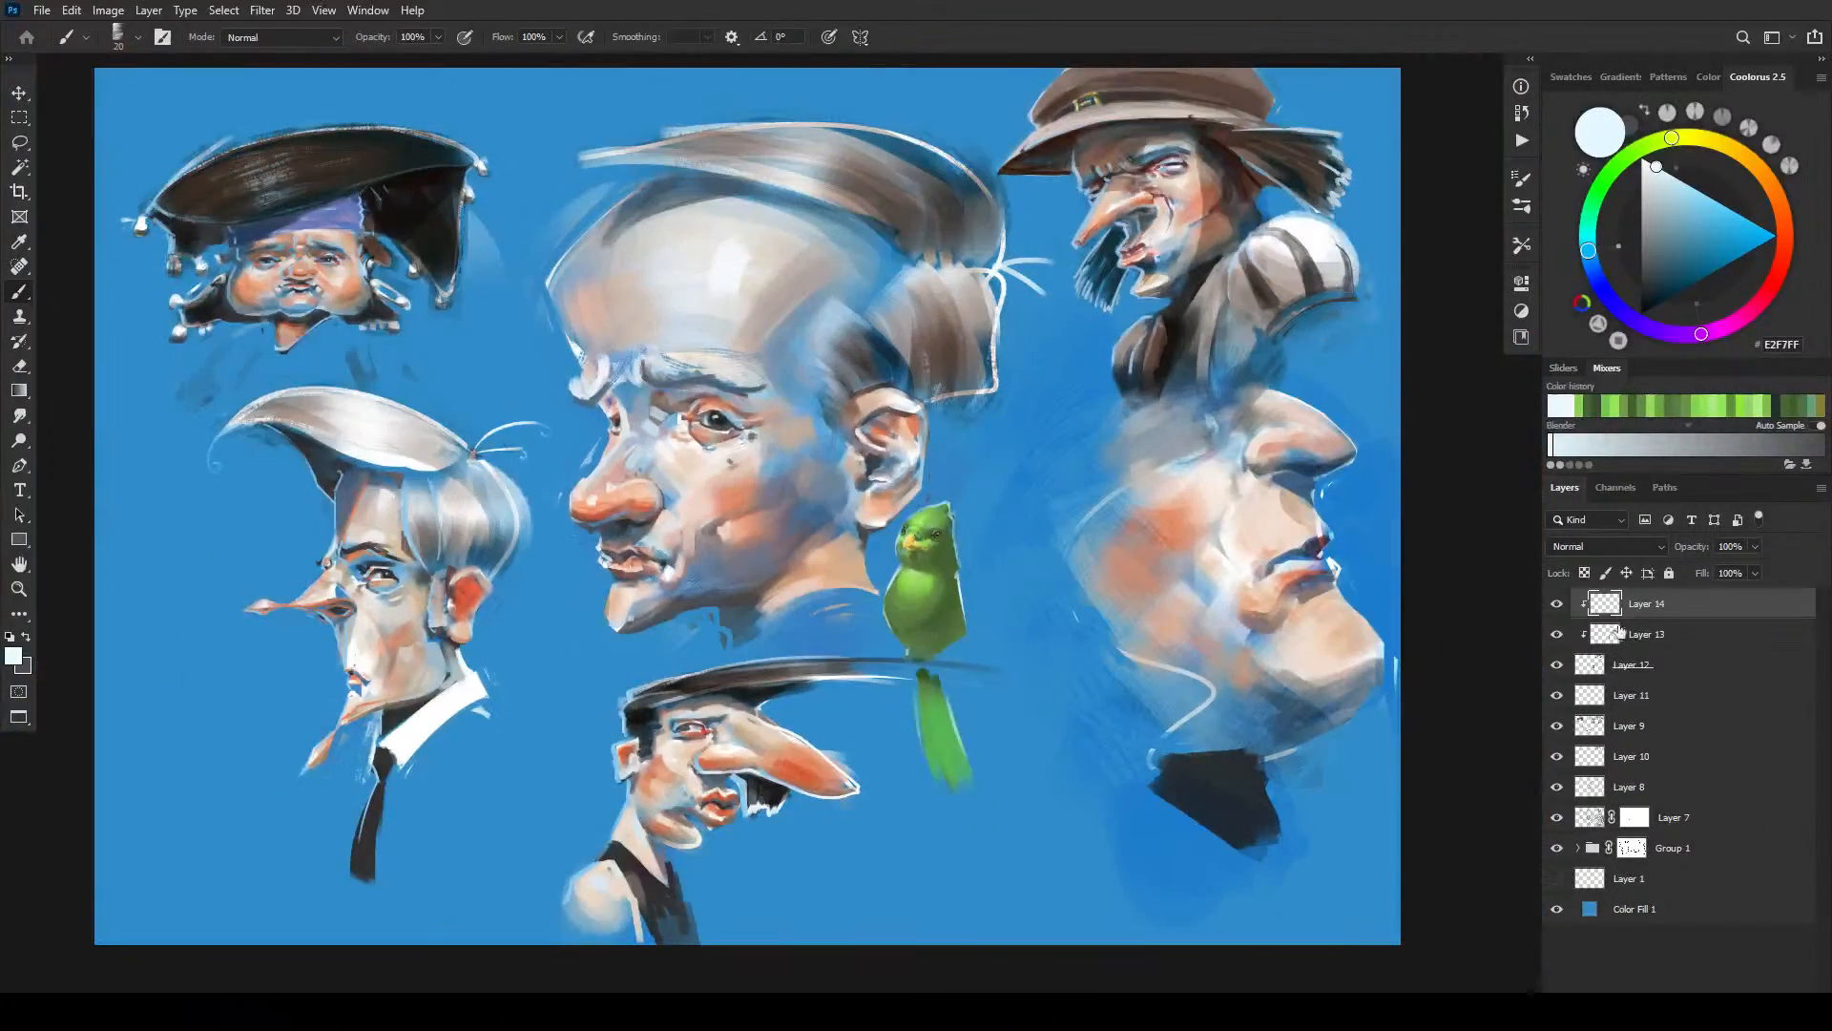
- Add another new layer clipped to the parrot and set its blend mode to Overlay
{"action": "key", "text": "ctrl+shift+alt+n"}
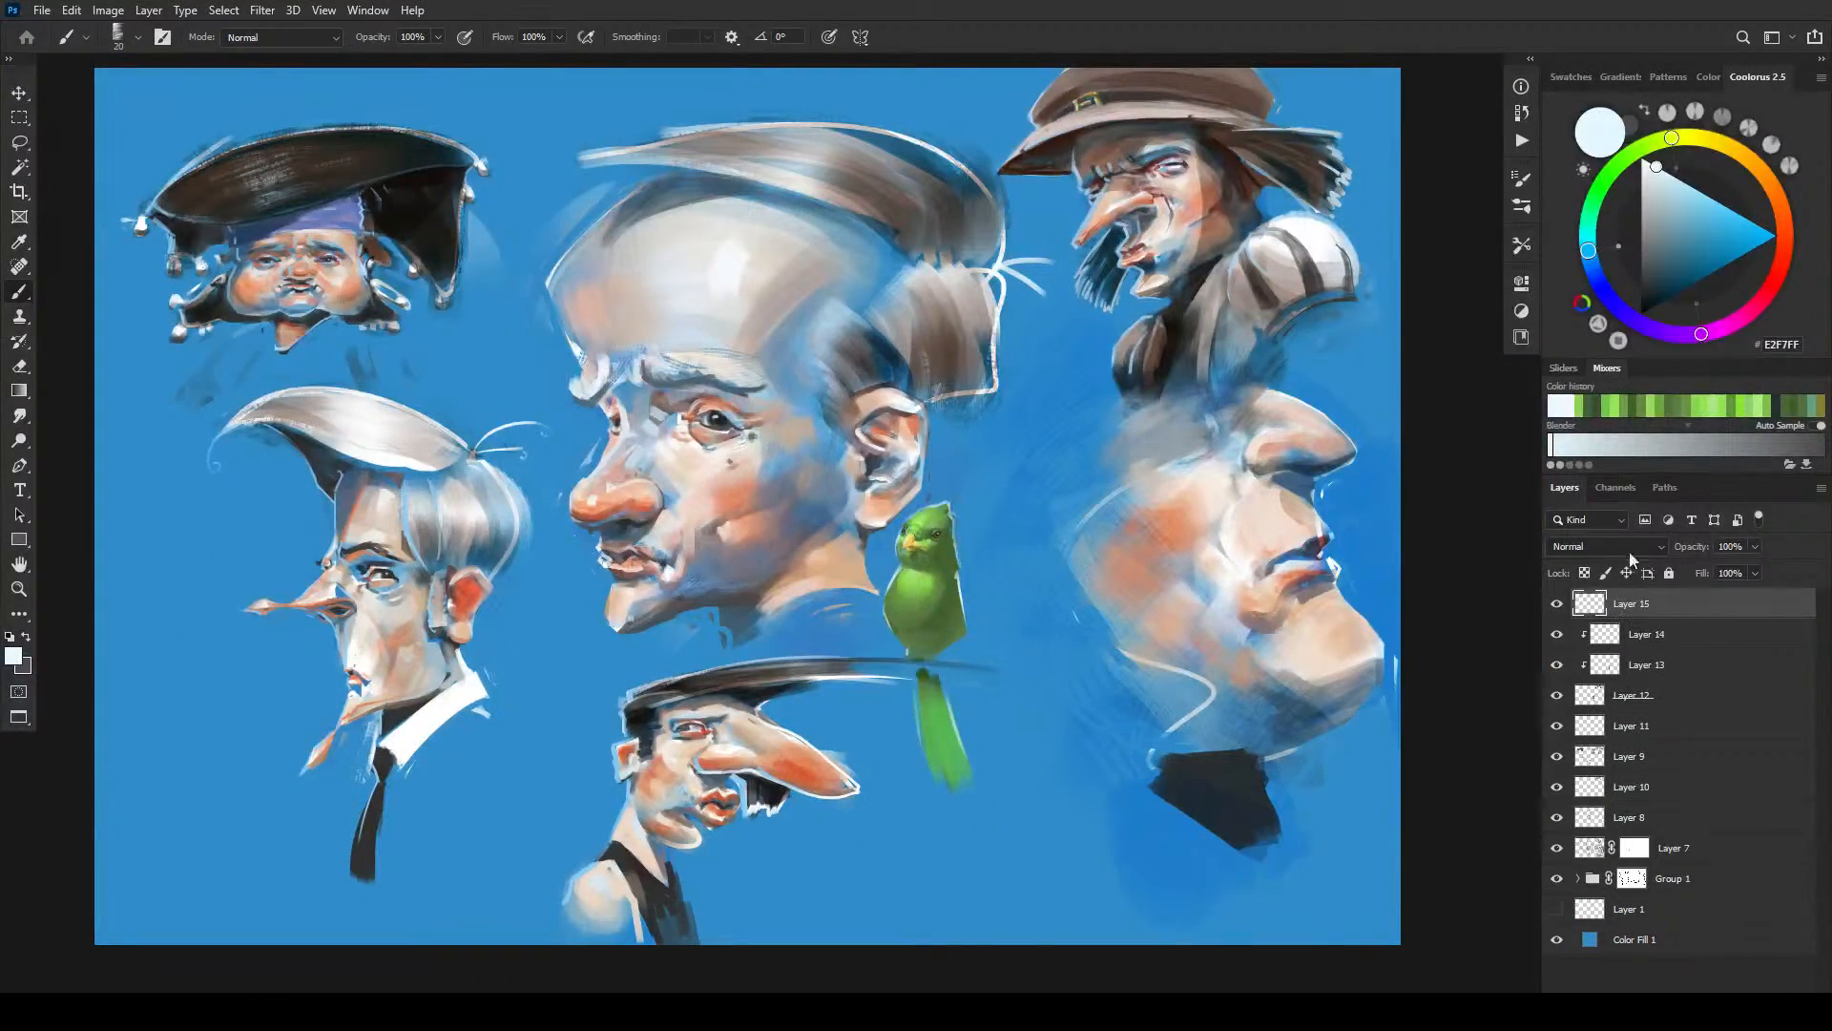
{"action": "left_click", "coordinate": [1616, 545]}
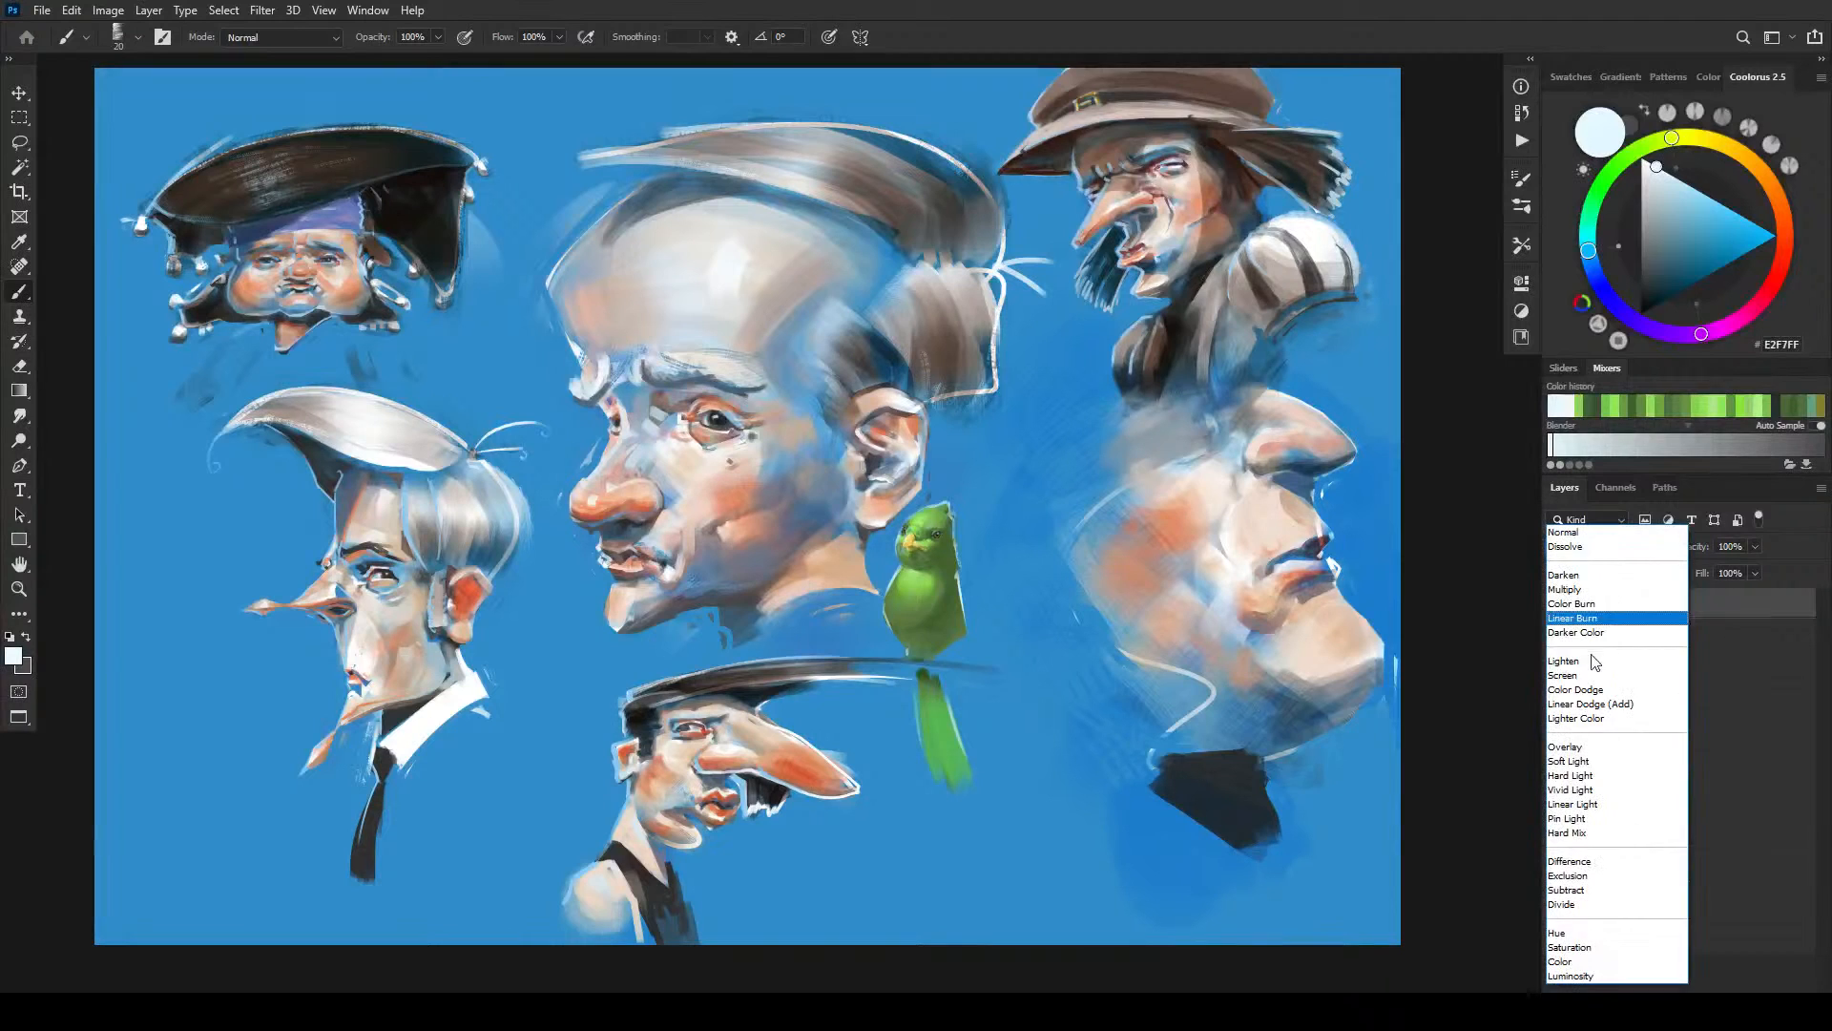
{"action": "left_click", "coordinate": [1603, 750]}
- Brush teal 44839C over the parrot's shaded side on the Overlay layer with a large brush
{"action": "left_click", "coordinate": [1687, 246]}
{"action": "key", "text": "bracketright"}
{"action": "key", "text": "bracketright"}
{"action": "key", "text": "bracketright"}
{"action": "key", "text": "bracketright"}
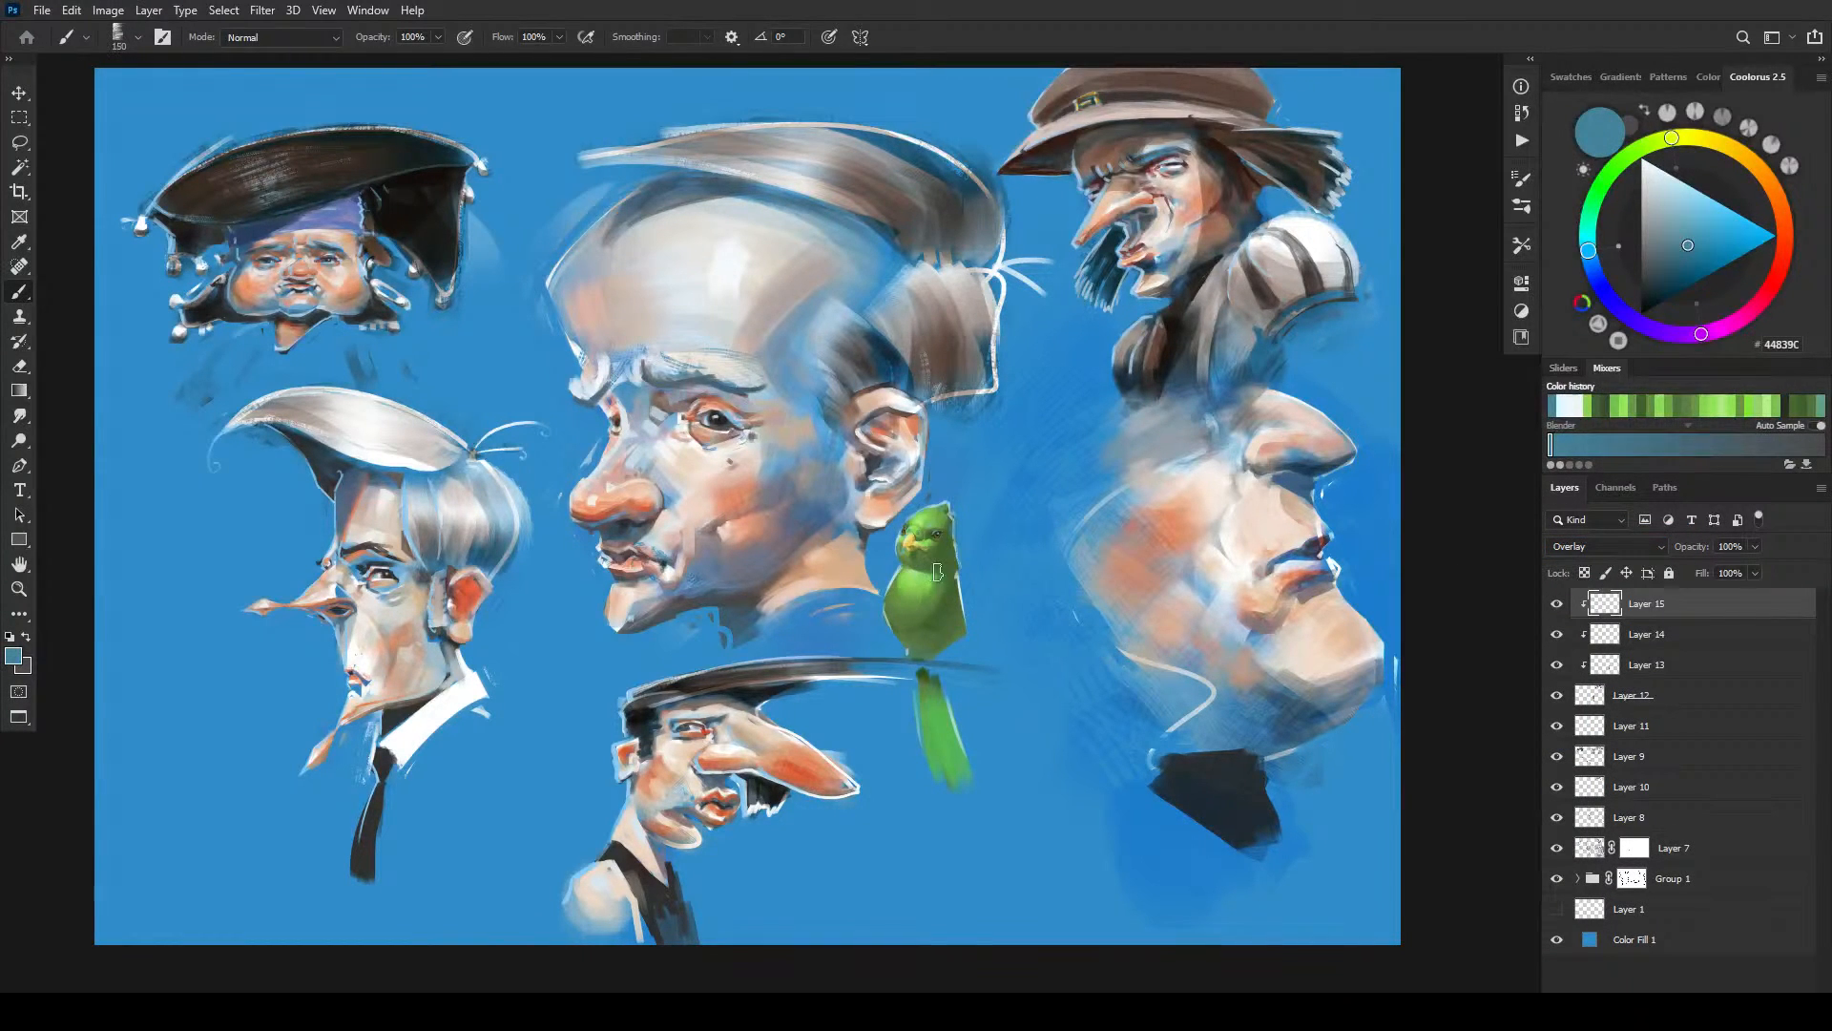
{"action": "key", "text": "bracketleft"}
{"action": "key", "text": "bracketleft"}
{"action": "key", "text": "bracketleft"}
{"action": "key", "text": "bracketright"}
{"action": "key", "text": "bracketright"}
{"action": "key", "text": "bracketright"}
{"action": "key", "text": "bracketright"}
{"action": "key", "text": "bracketright"}
{"action": "key", "text": "bracketright"}
- Warm the parrot's chest and face with soft yellow D5CD69 on the Overlay layer
{"action": "left_click", "coordinate": [1700, 218]}
{"action": "left_click", "coordinate": [1701, 139]}
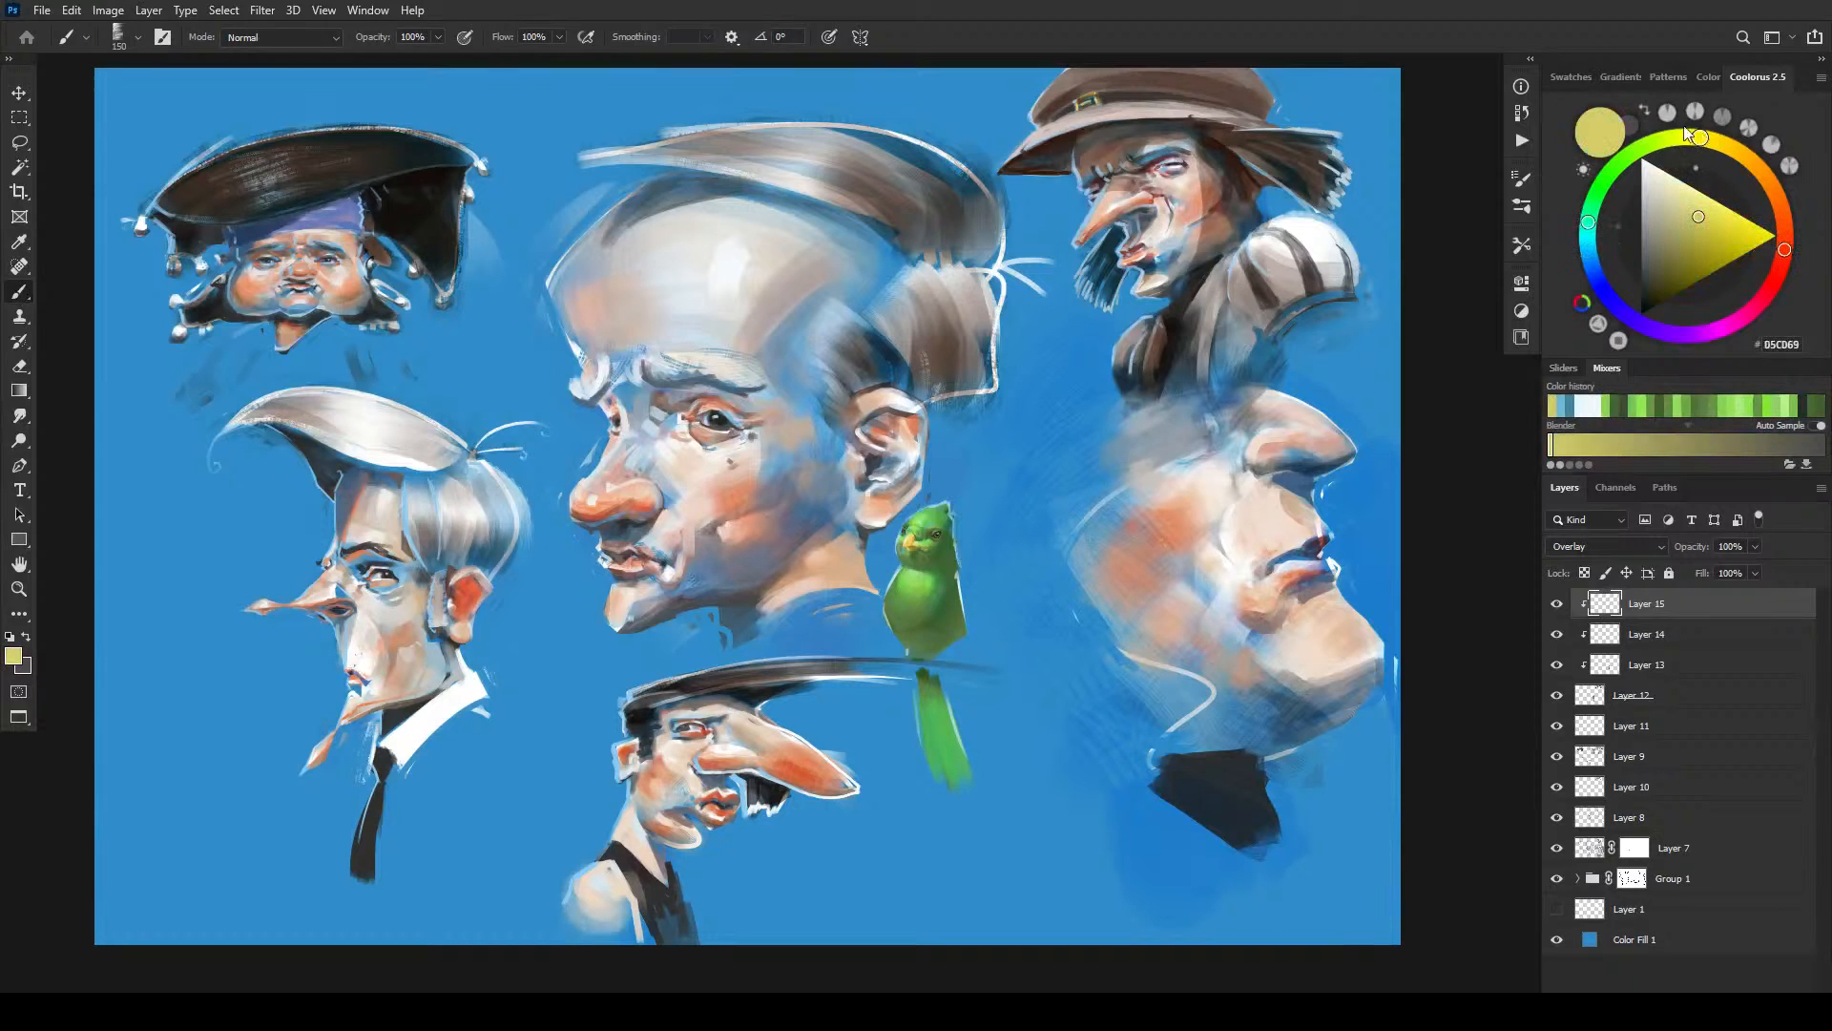
{"action": "key", "text": "bracketleft"}
{"action": "left_click_drag", "start_coordinate": [903, 608], "coordinate": [914, 593]}
{"action": "key", "text": "bracketleft"}
{"action": "key", "text": "bracketleft"}
{"action": "key", "text": "bracketleft"}
{"action": "key", "text": "bracketleft"}
{"action": "key", "text": "bracketleft"}
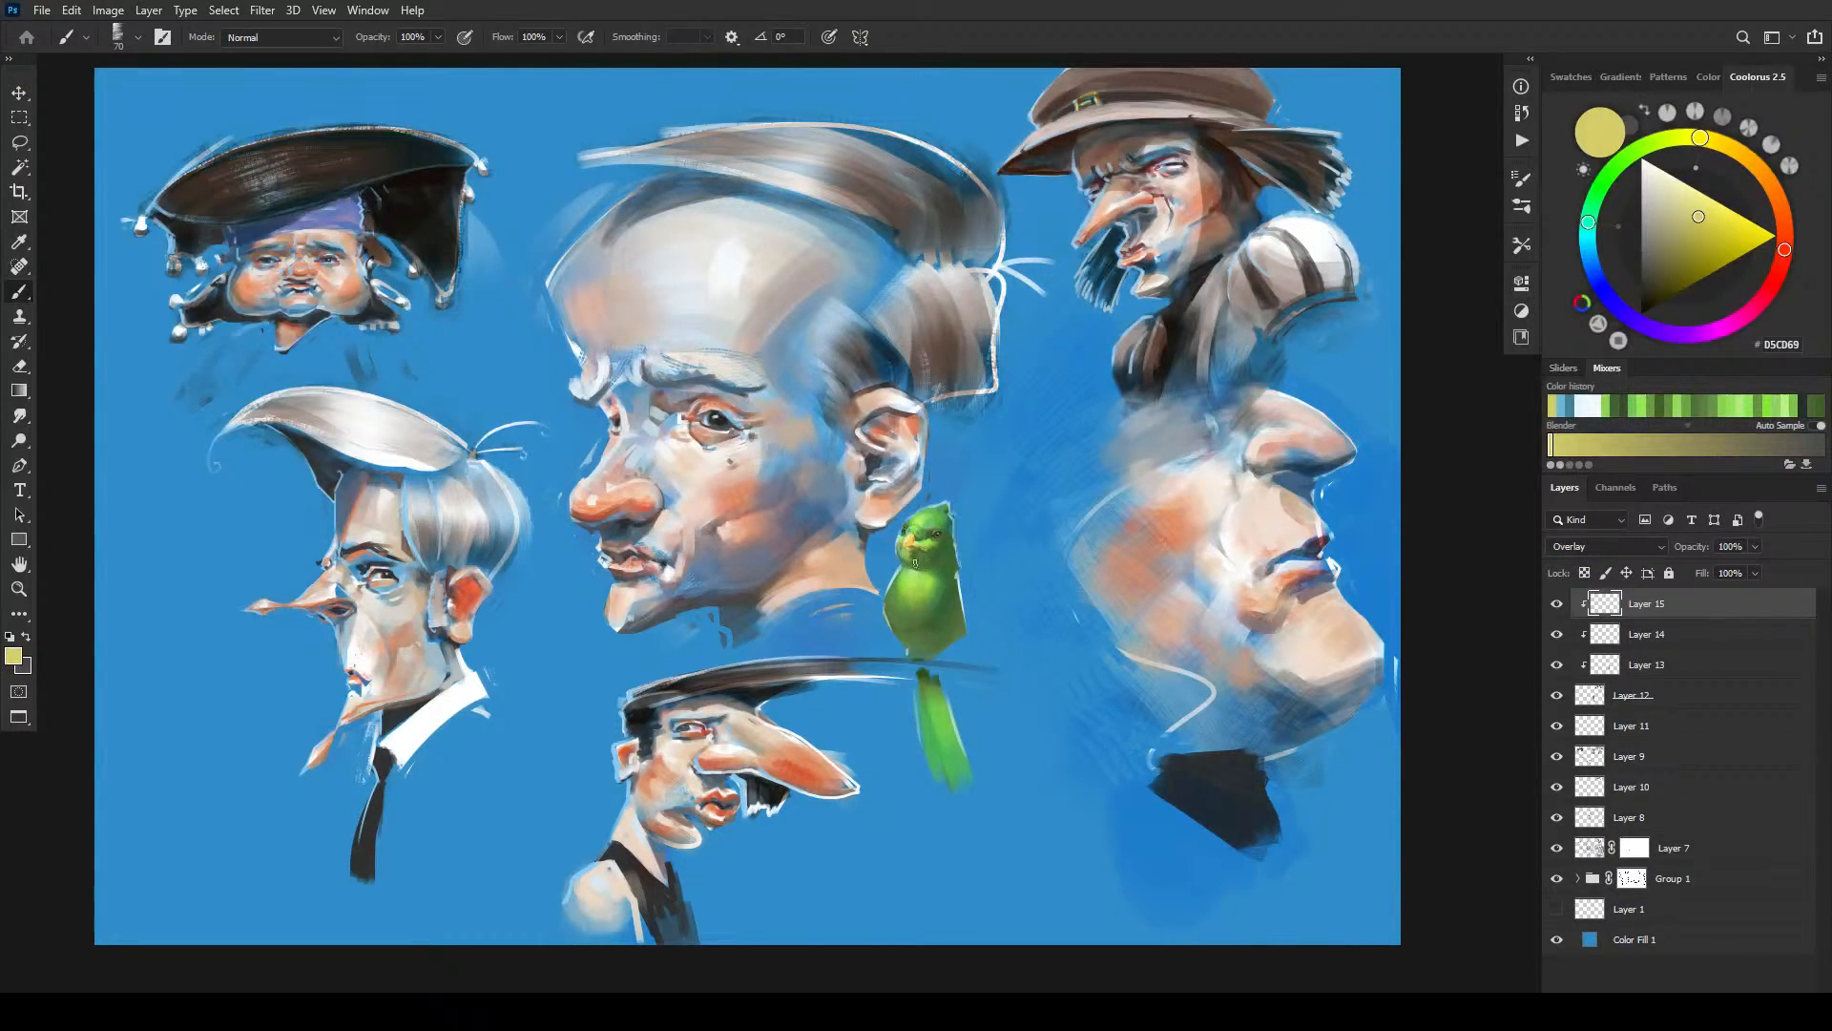
- Brush orange-brown 9E5C17 accents around the parrot's eyes and beak on the Overlay layer with a small brush
{"action": "left_click", "coordinate": [873, 527], "text": "alt"}
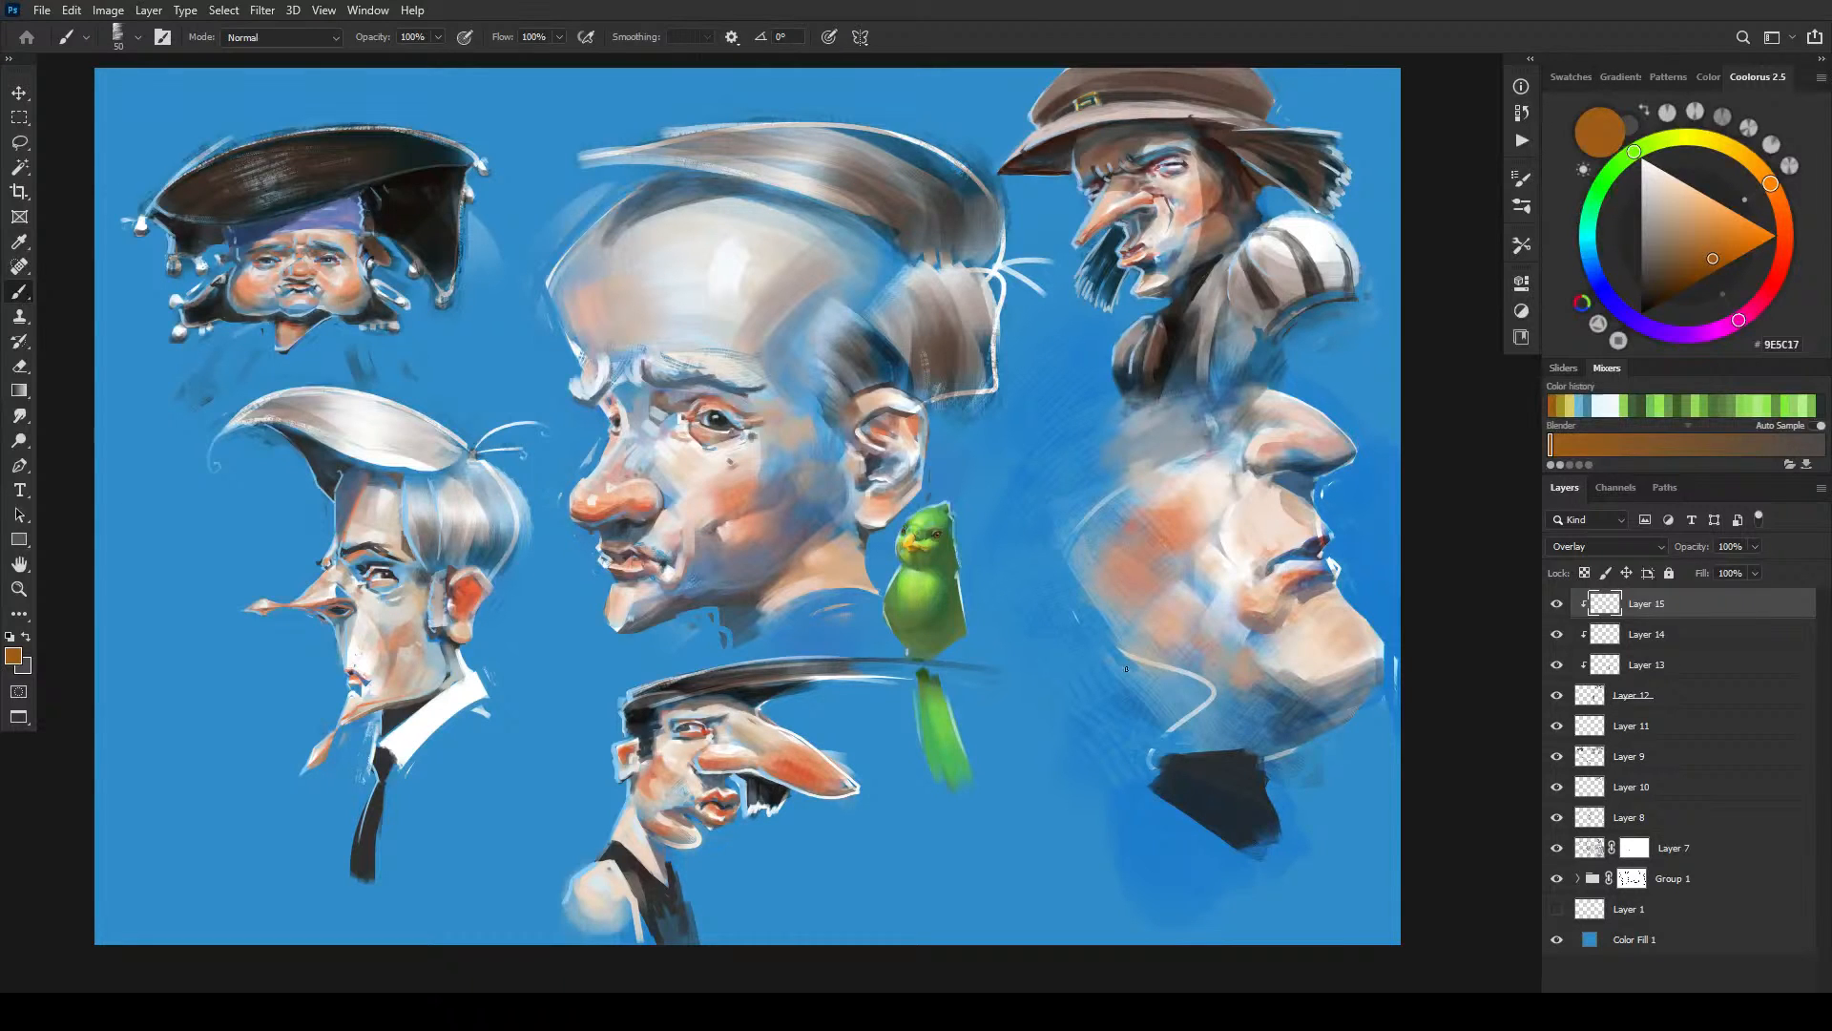
{"action": "scroll", "coordinate": [918, 542], "scroll_direction": "up", "scroll_amount": 8}
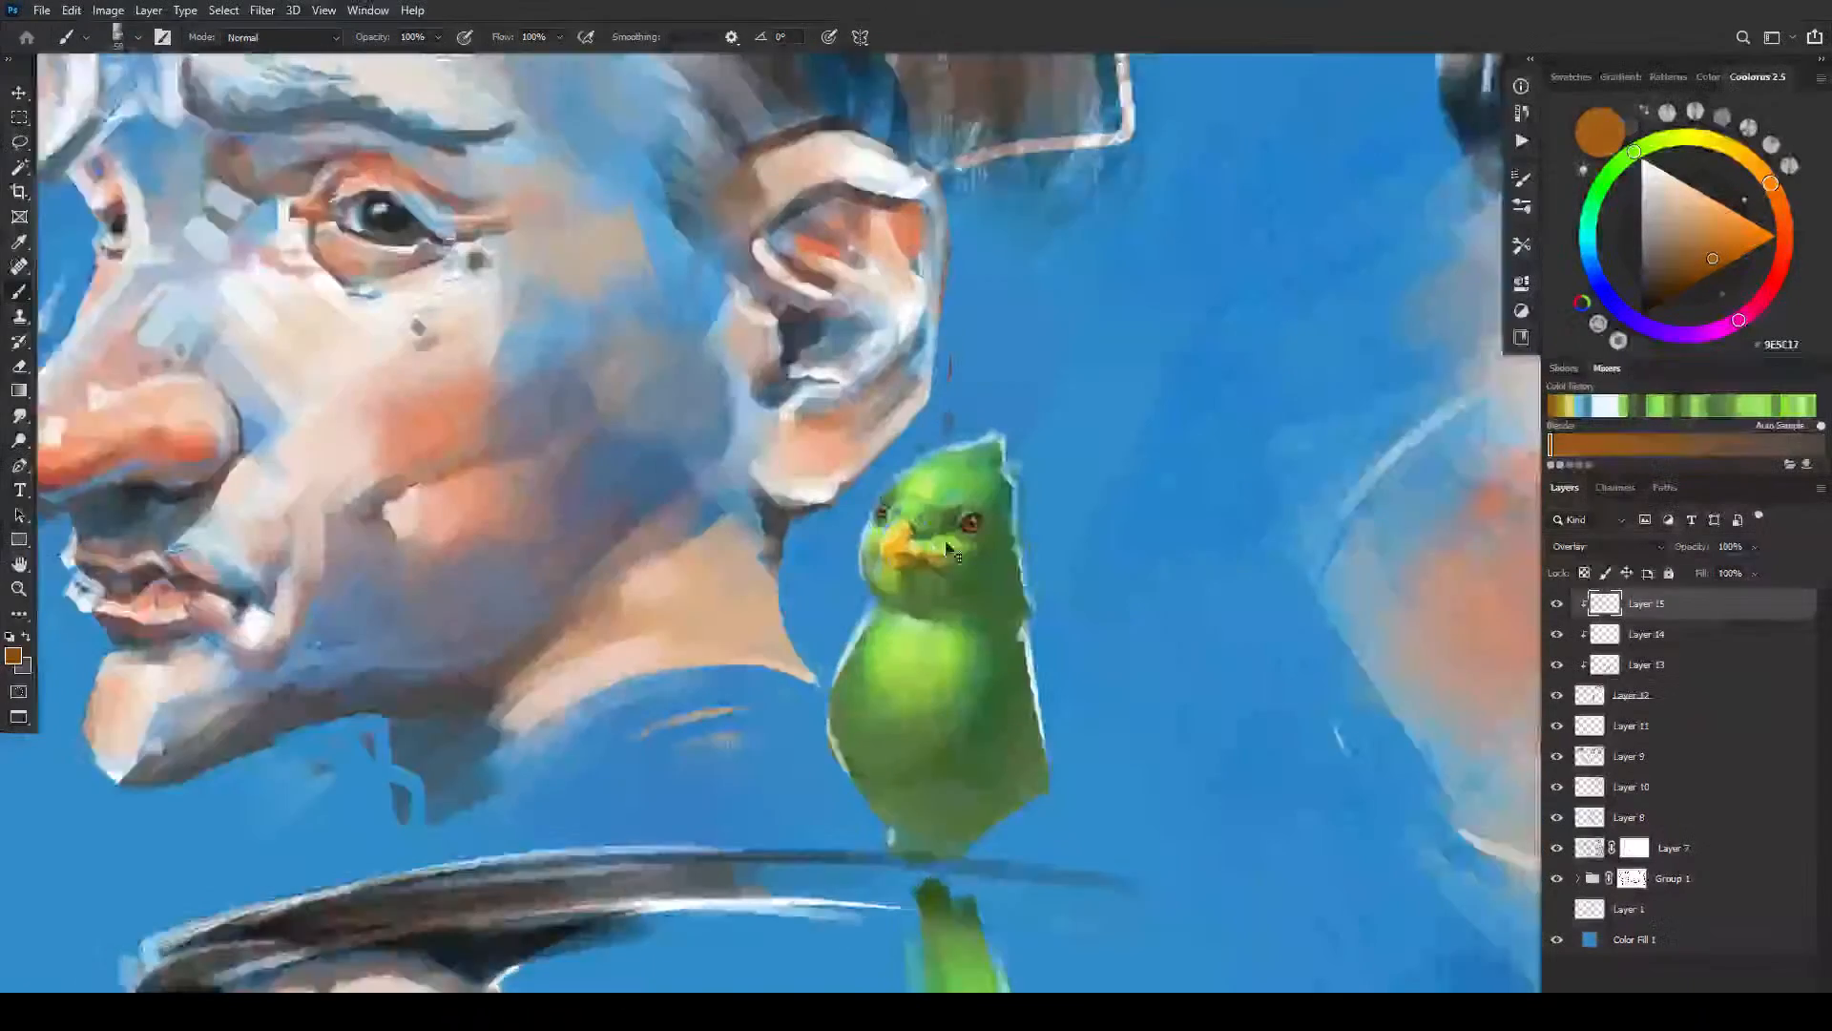
{"action": "key", "text": "bracketleft"}
{"action": "key", "text": "bracketleft"}
{"action": "key", "text": "bracketleft"}
{"action": "key", "text": "bracketleft"}
{"action": "key", "text": "bracketleft"}
{"action": "key", "text": "bracketleft"}
{"action": "key", "text": "bracketleft"}
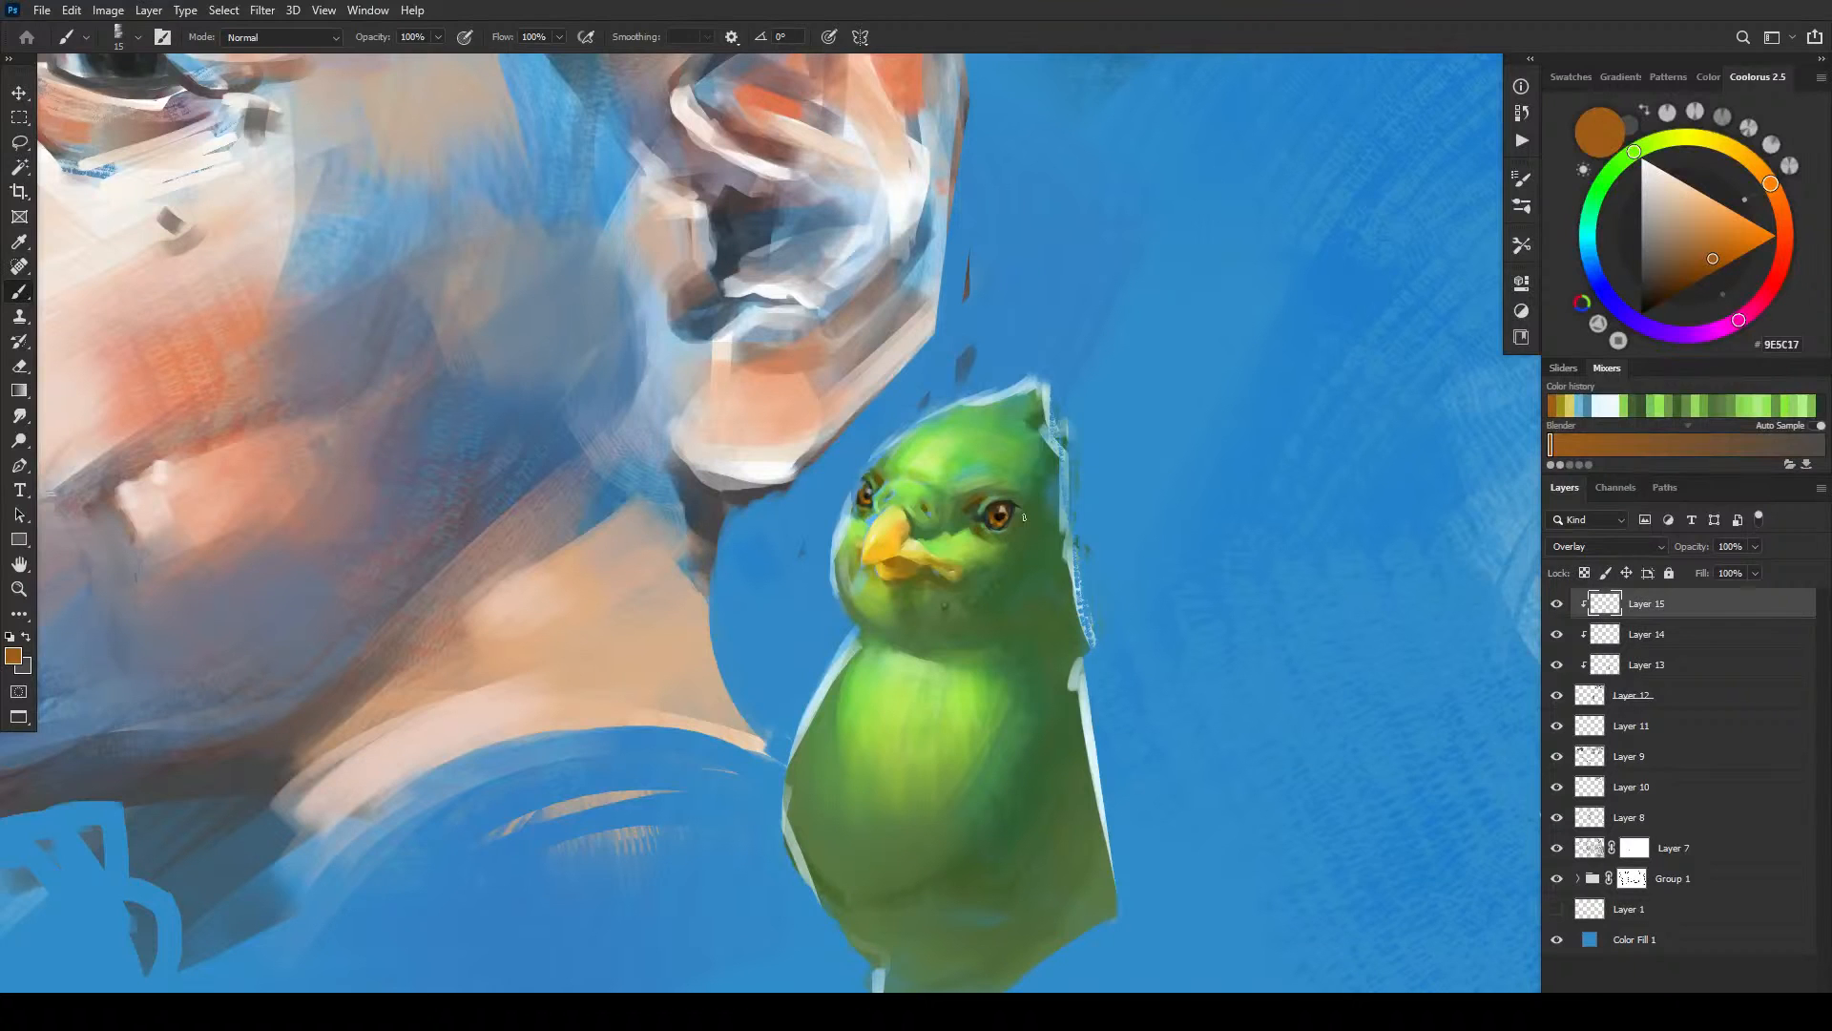
{"action": "key", "text": "bracketleft"}
- Warm the parrot's neck crease, crown tip and lower body with orange-brown 9E5C17, varying the brush size
{"action": "key", "text": "bracketright"}
{"action": "key", "text": "bracketright"}
{"action": "key", "text": "bracketright"}
{"action": "key", "text": "bracketright"}
{"action": "key", "text": "bracketright"}
{"action": "key", "text": "bracketright"}
{"action": "key", "text": "bracketright"}
{"action": "key", "text": "bracketright"}
{"action": "key", "text": "bracketright"}
{"action": "key", "text": "bracketright"}
{"action": "key", "text": "bracketright"}
{"action": "key", "text": "bracketleft"}
{"action": "key", "text": "bracketleft"}
{"action": "key", "text": "bracketleft"}
{"action": "key", "text": "bracketright"}
{"action": "key", "text": "bracketright"}
{"action": "key", "text": "bracketright"}
{"action": "key", "text": "bracketright"}
{"action": "key", "text": "bracketright"}
{"action": "key", "text": "bracketright"}
{"action": "key", "text": "bracketright"}
{"action": "key", "text": "bracketright"}
{"action": "key", "text": "bracketright"}
{"action": "key", "text": "bracketright"}
{"action": "key", "text": "bracketright"}
{"action": "mouse_move", "coordinate": [1028, 715]}
{"action": "left_mouse_down"}
{"action": "mouse_move", "coordinate": [1035, 813]}
{"action": "mouse_move", "coordinate": [851, 928]}
{"action": "left_mouse_up"}
{"action": "key", "text": "ctrl+minus"}
{"action": "key", "text": "ctrl+minus"}
{"action": "key", "text": "ctrl+minus"}
{"action": "key", "text": "ctrl+minus"}
{"action": "key", "text": "ctrl+minus"}
{"action": "key", "text": "ctrl+minus"}
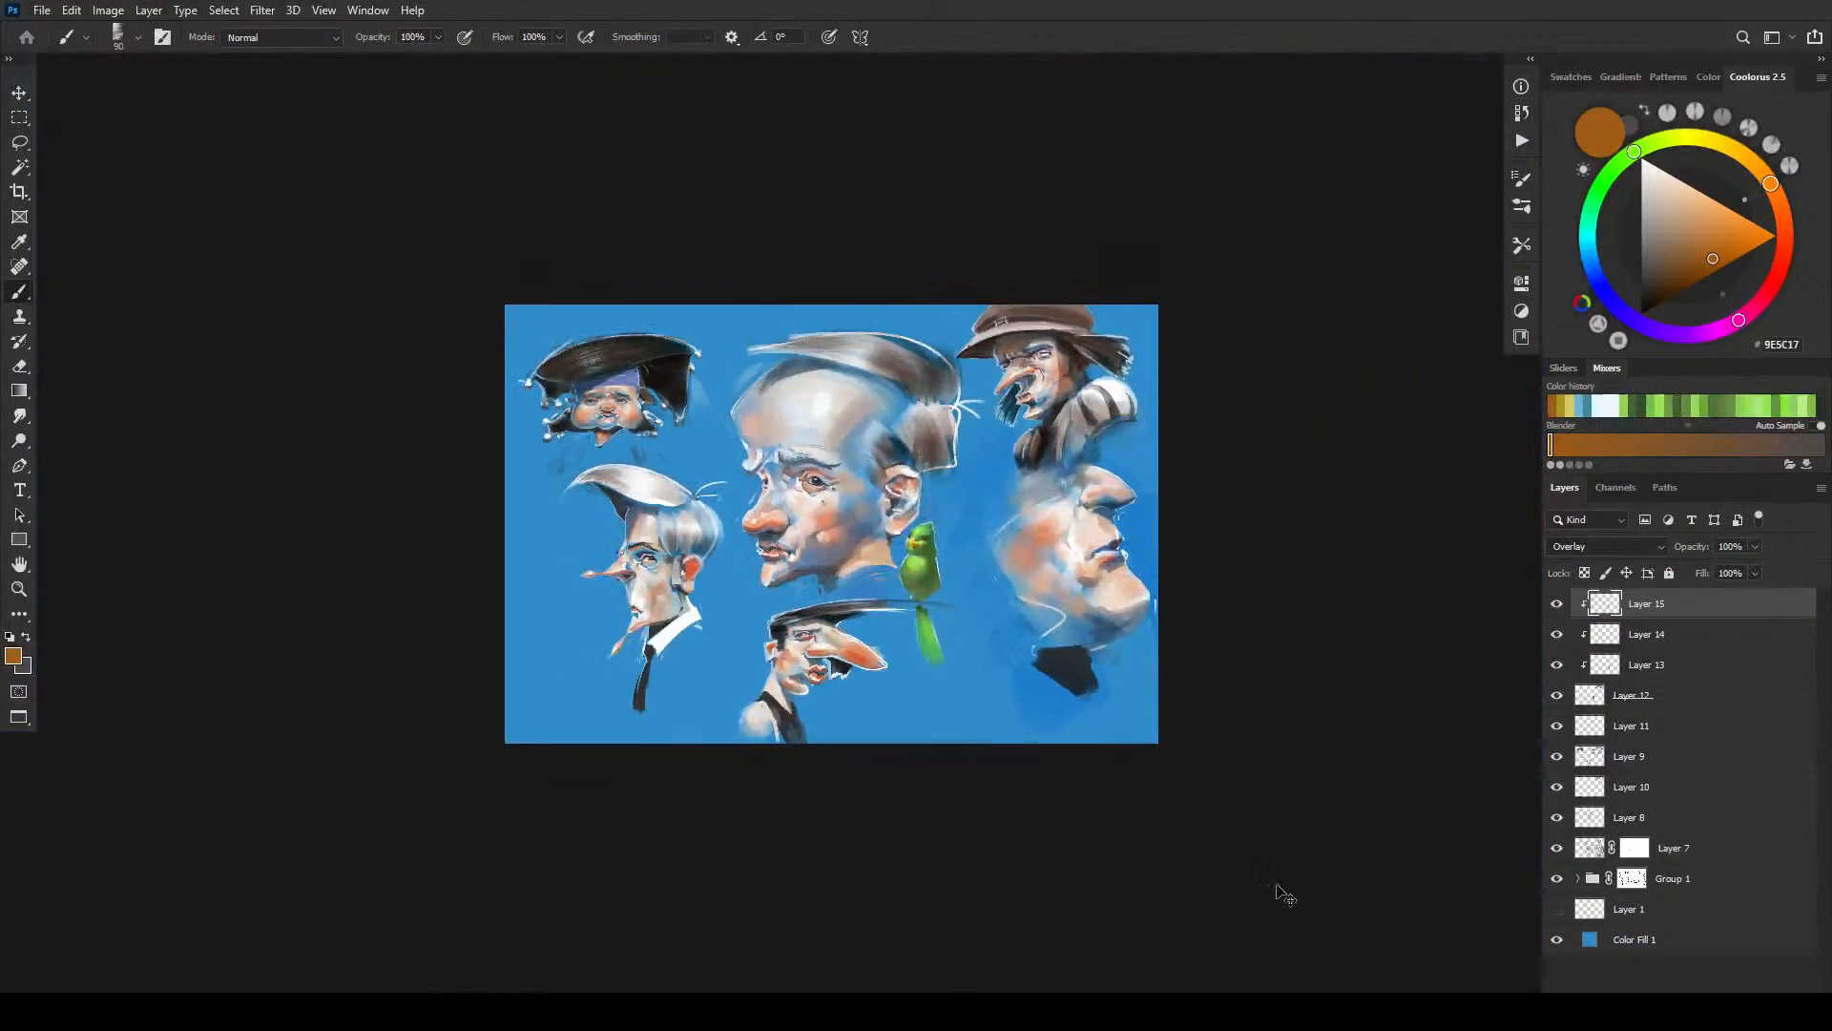
- Shade the parrot's head and body with muted blue-grey 606274 on the Overlay layer, varying the brush size
{"action": "key", "text": "ctrl+plus"}
{"action": "key", "text": "ctrl+plus"}
{"action": "key", "text": "ctrl+plus"}
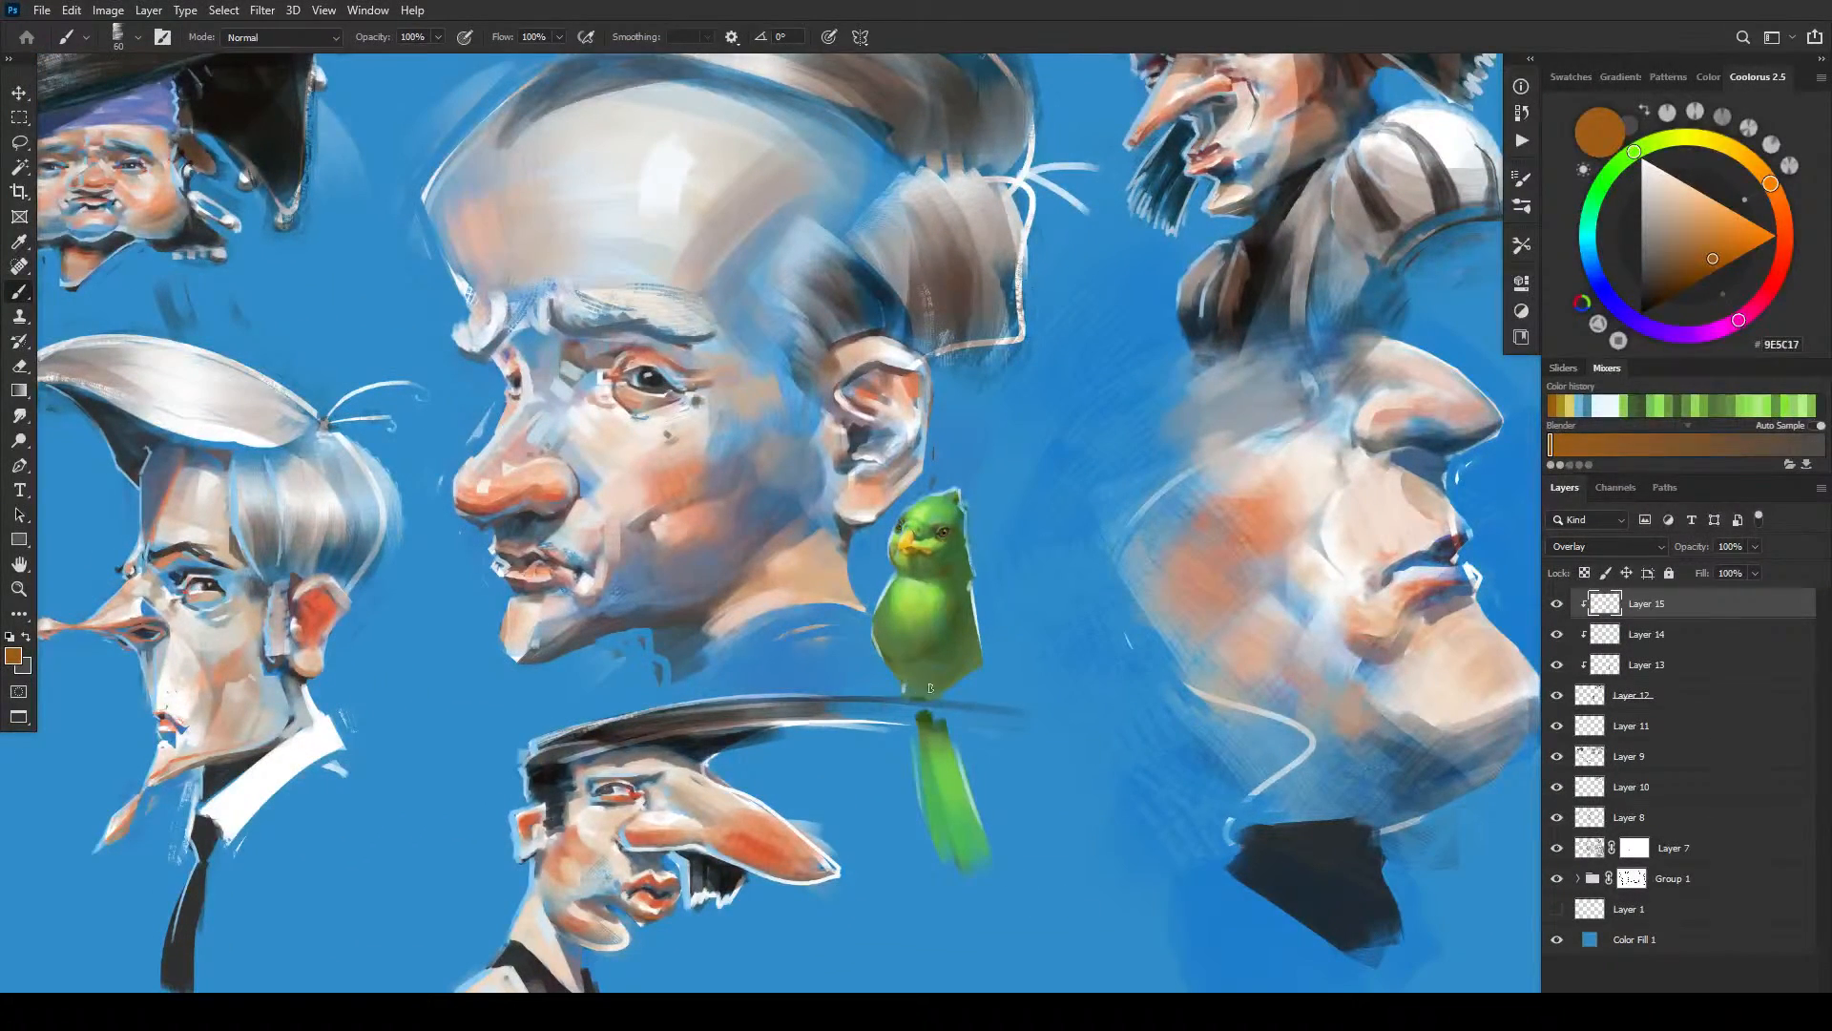
{"action": "left_click", "coordinate": [1597, 280]}
{"action": "mouse_move", "coordinate": [1649, 260]}
{"action": "left_mouse_down"}
{"action": "mouse_move", "coordinate": [1679, 254]}
{"action": "mouse_move", "coordinate": [1651, 250]}
{"action": "left_mouse_up"}
{"action": "key", "text": "bracketright"}
{"action": "key", "text": "bracketright"}
{"action": "key", "text": "bracketright"}
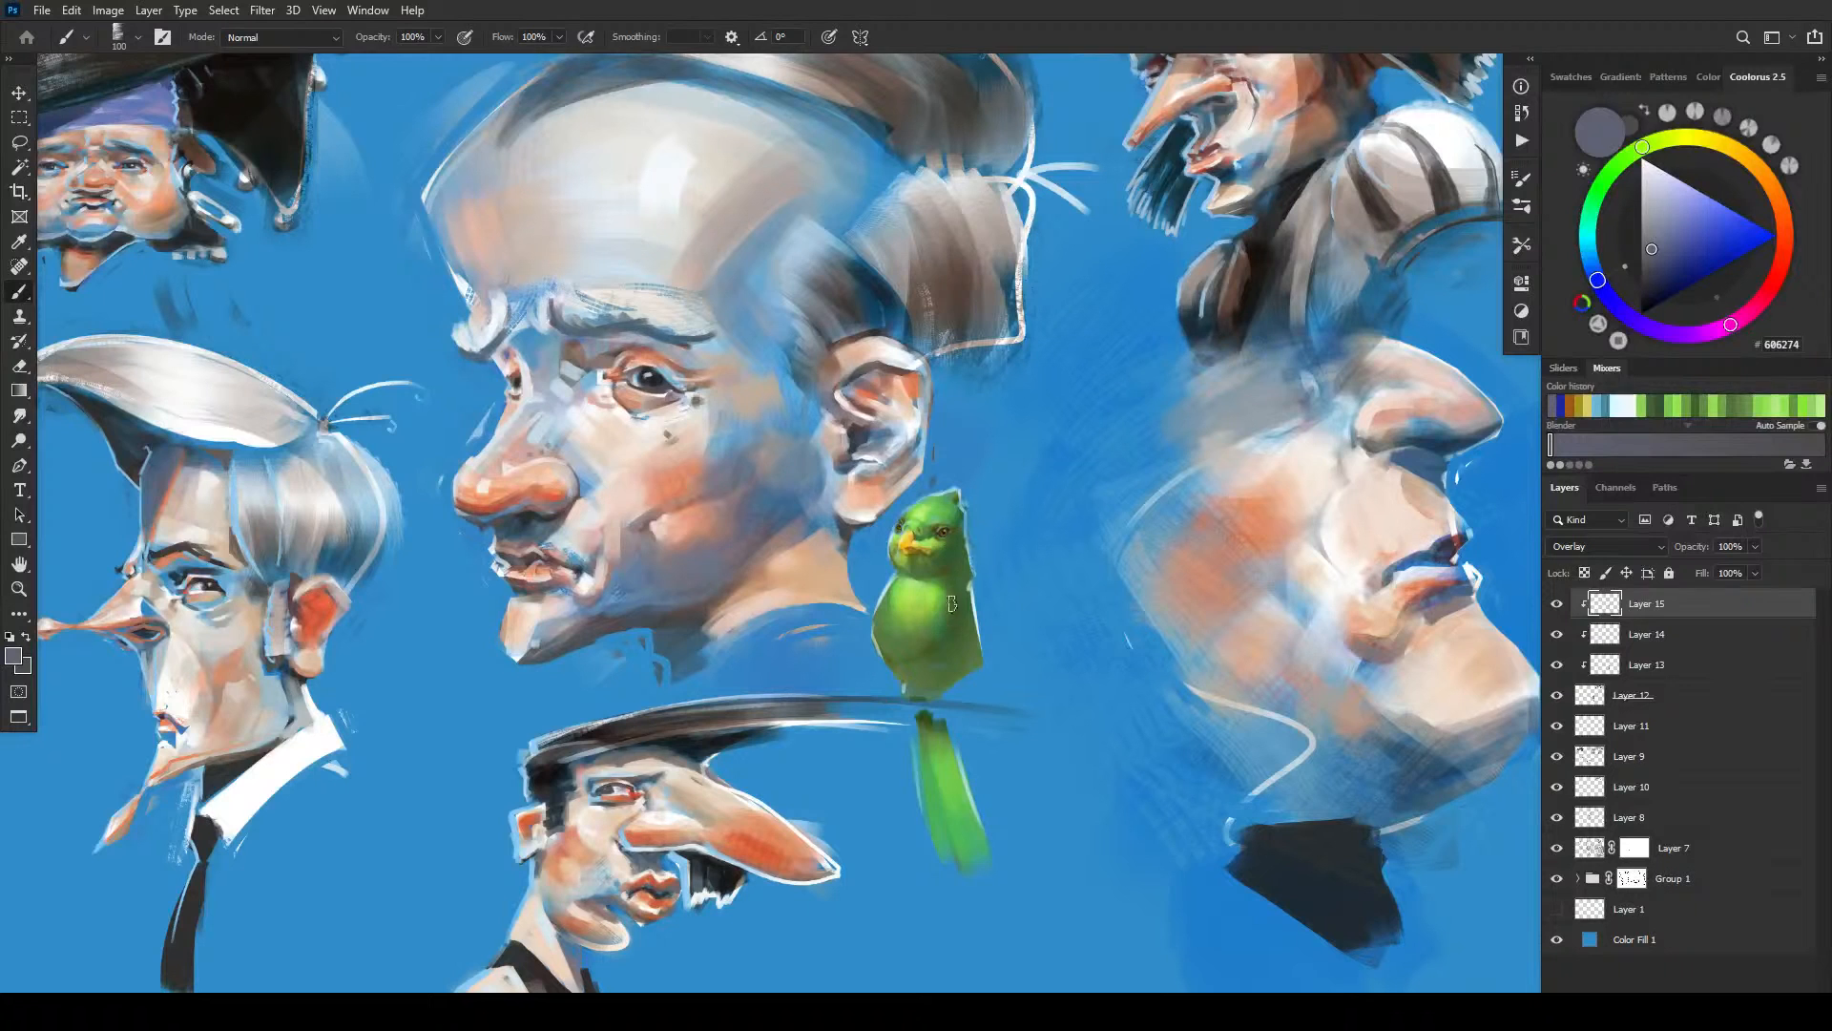
{"action": "key", "text": "bracketright"}
{"action": "key", "text": "bracketright"}
{"action": "key", "text": "bracketright"}
{"action": "key", "text": "bracketleft"}
{"action": "key", "text": "bracketleft"}
{"action": "key", "text": "bracketleft"}
{"action": "key", "text": "bracketleft"}
{"action": "key", "text": "bracketleft"}
{"action": "key", "text": "bracketleft"}
{"action": "key", "text": "bracketright"}
{"action": "key", "text": "bracketright"}
{"action": "key", "text": "bracketright"}
{"action": "key", "text": "bracketright"}
{"action": "key", "text": "bracketright"}
{"action": "key", "text": "bracketleft"}
{"action": "key", "text": "bracketleft"}
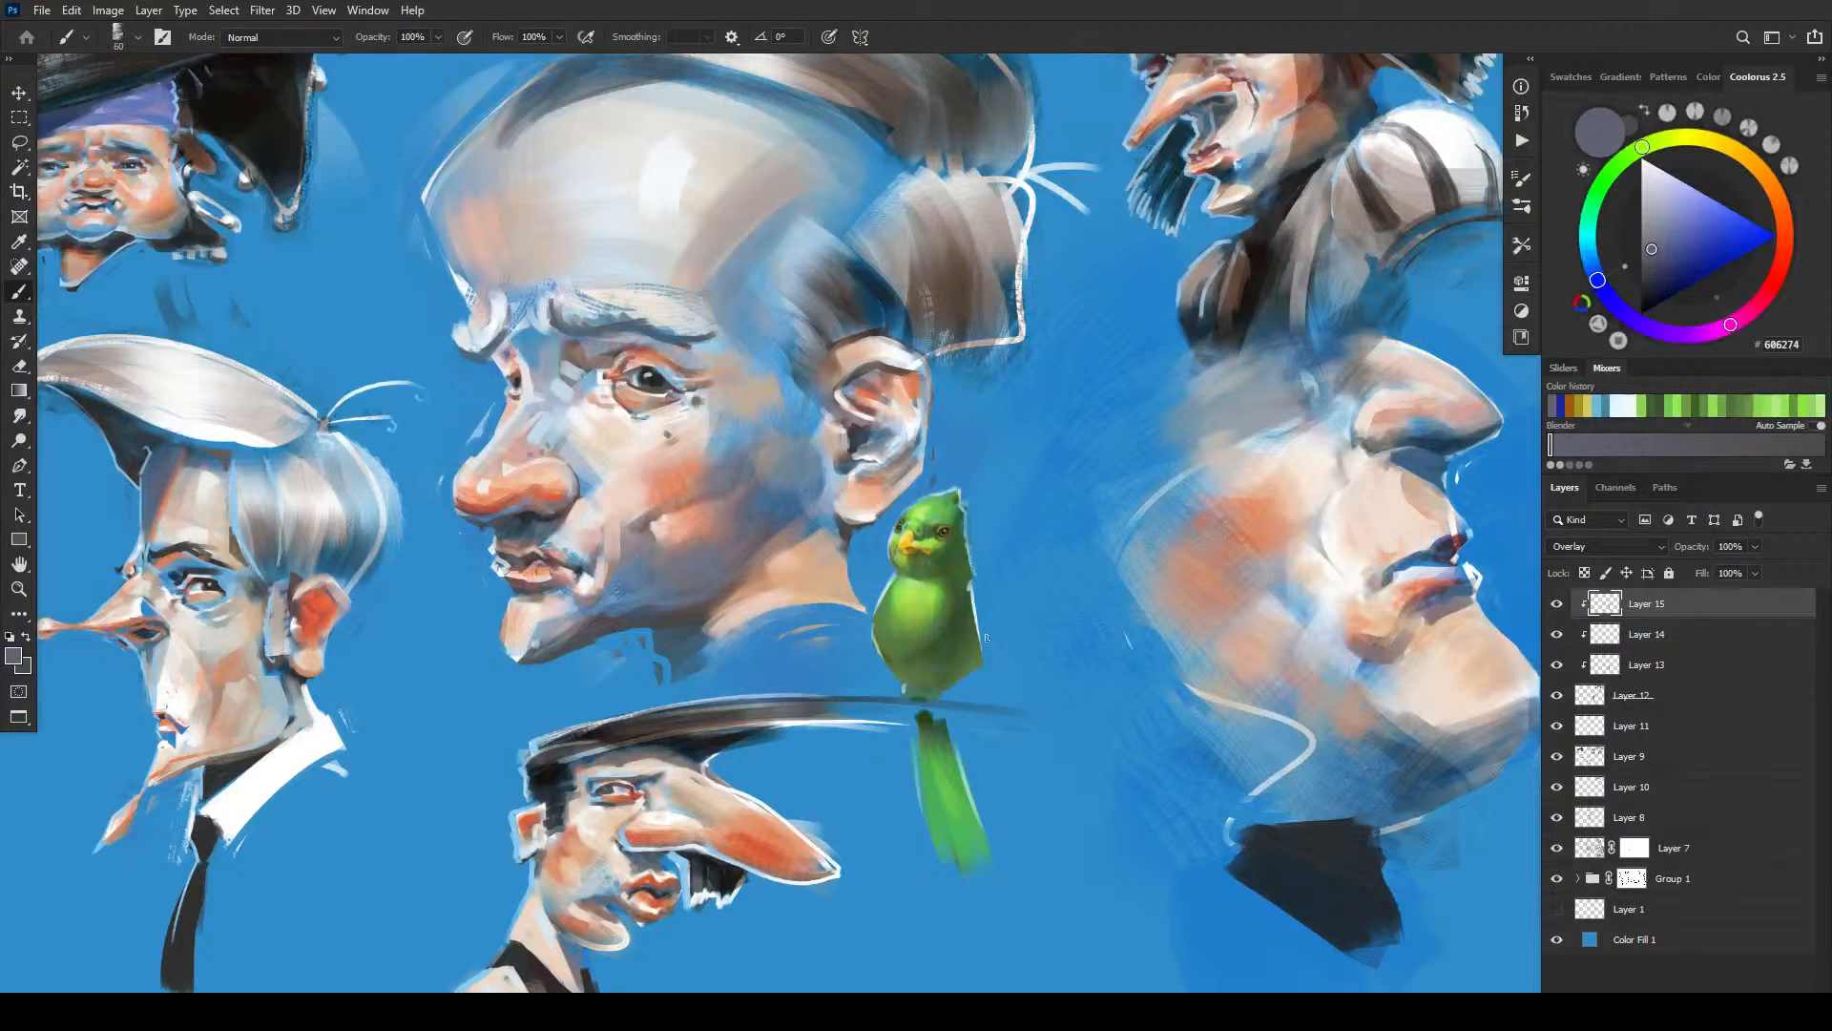
- Darken the parrot's lower body with broad blue-grey 606274 strokes, using a brush of size 300
{"action": "key", "text": "bracketright"}
{"action": "key", "text": "bracketright"}
{"action": "key", "text": "bracketright"}
{"action": "key", "text": "bracketright"}
{"action": "key", "text": "bracketright"}
{"action": "key", "text": "bracketright"}
{"action": "key", "text": "bracketright"}
{"action": "key", "text": "bracketleft"}
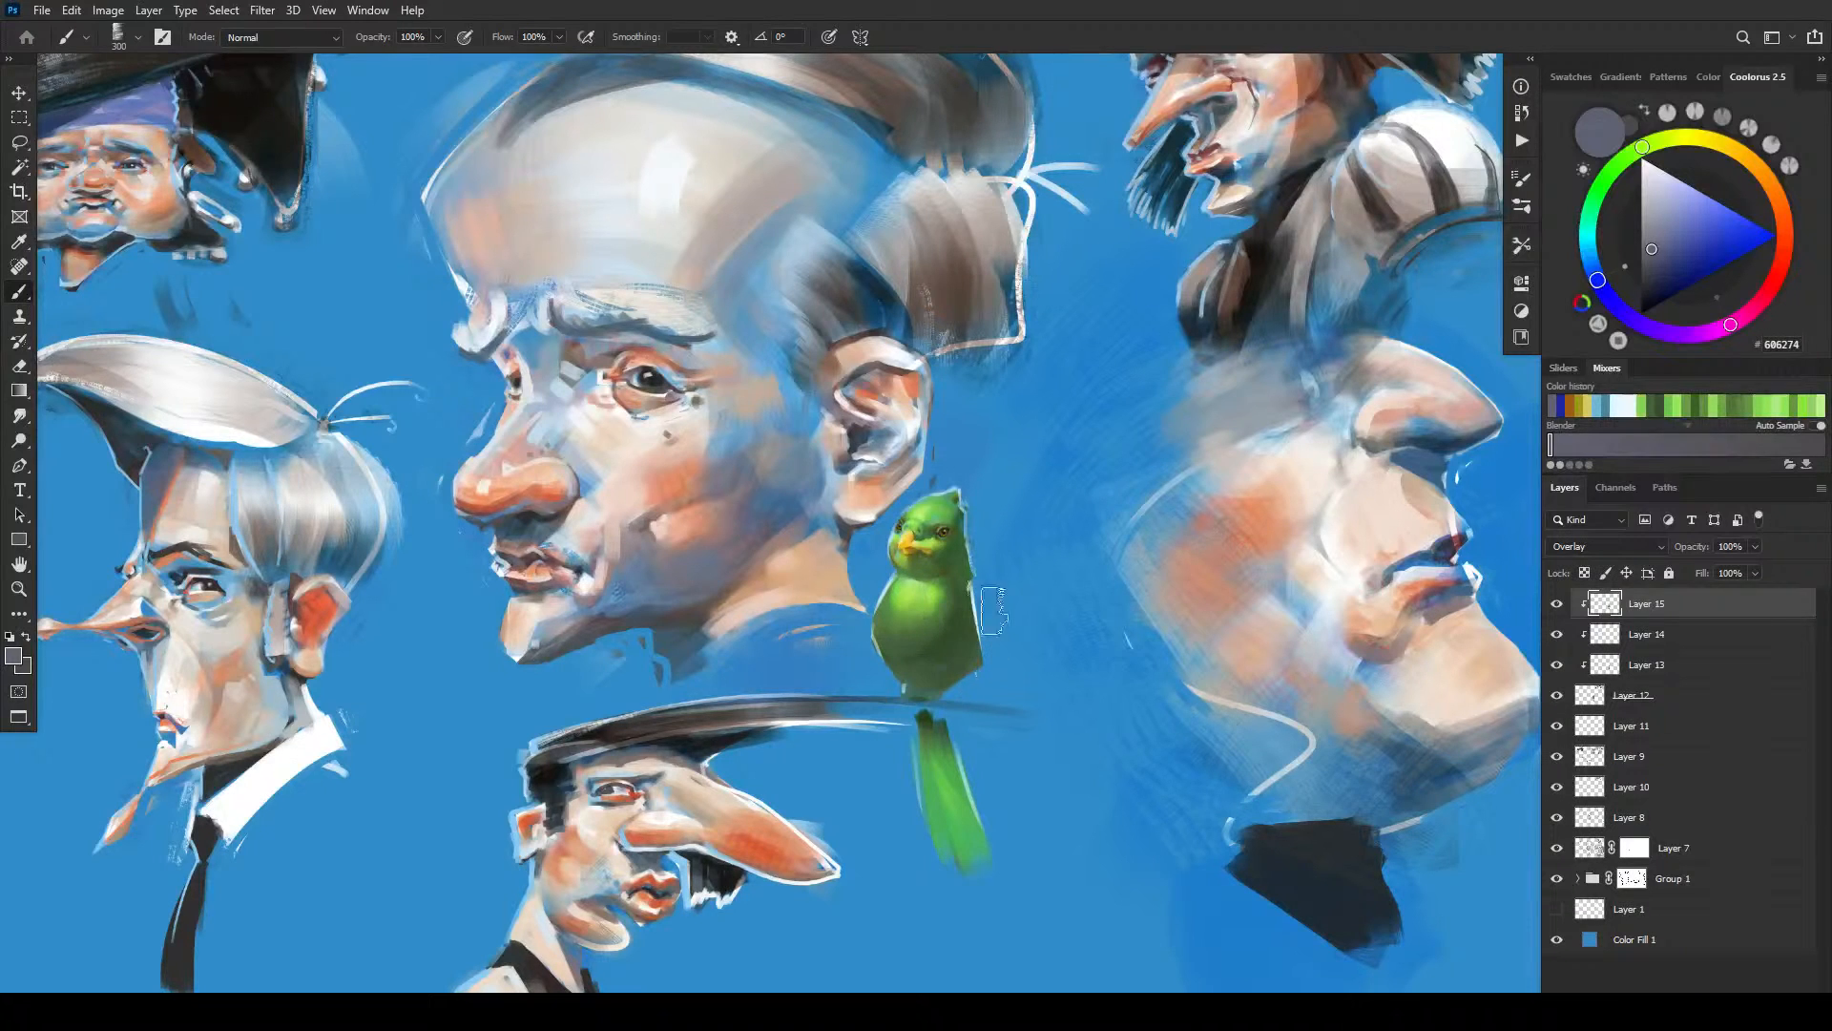
- Deepen the shadow on the parrot's lower body with dark navy 2F345A and compare it against the whole composition
{"action": "left_click", "coordinate": [1664, 271]}
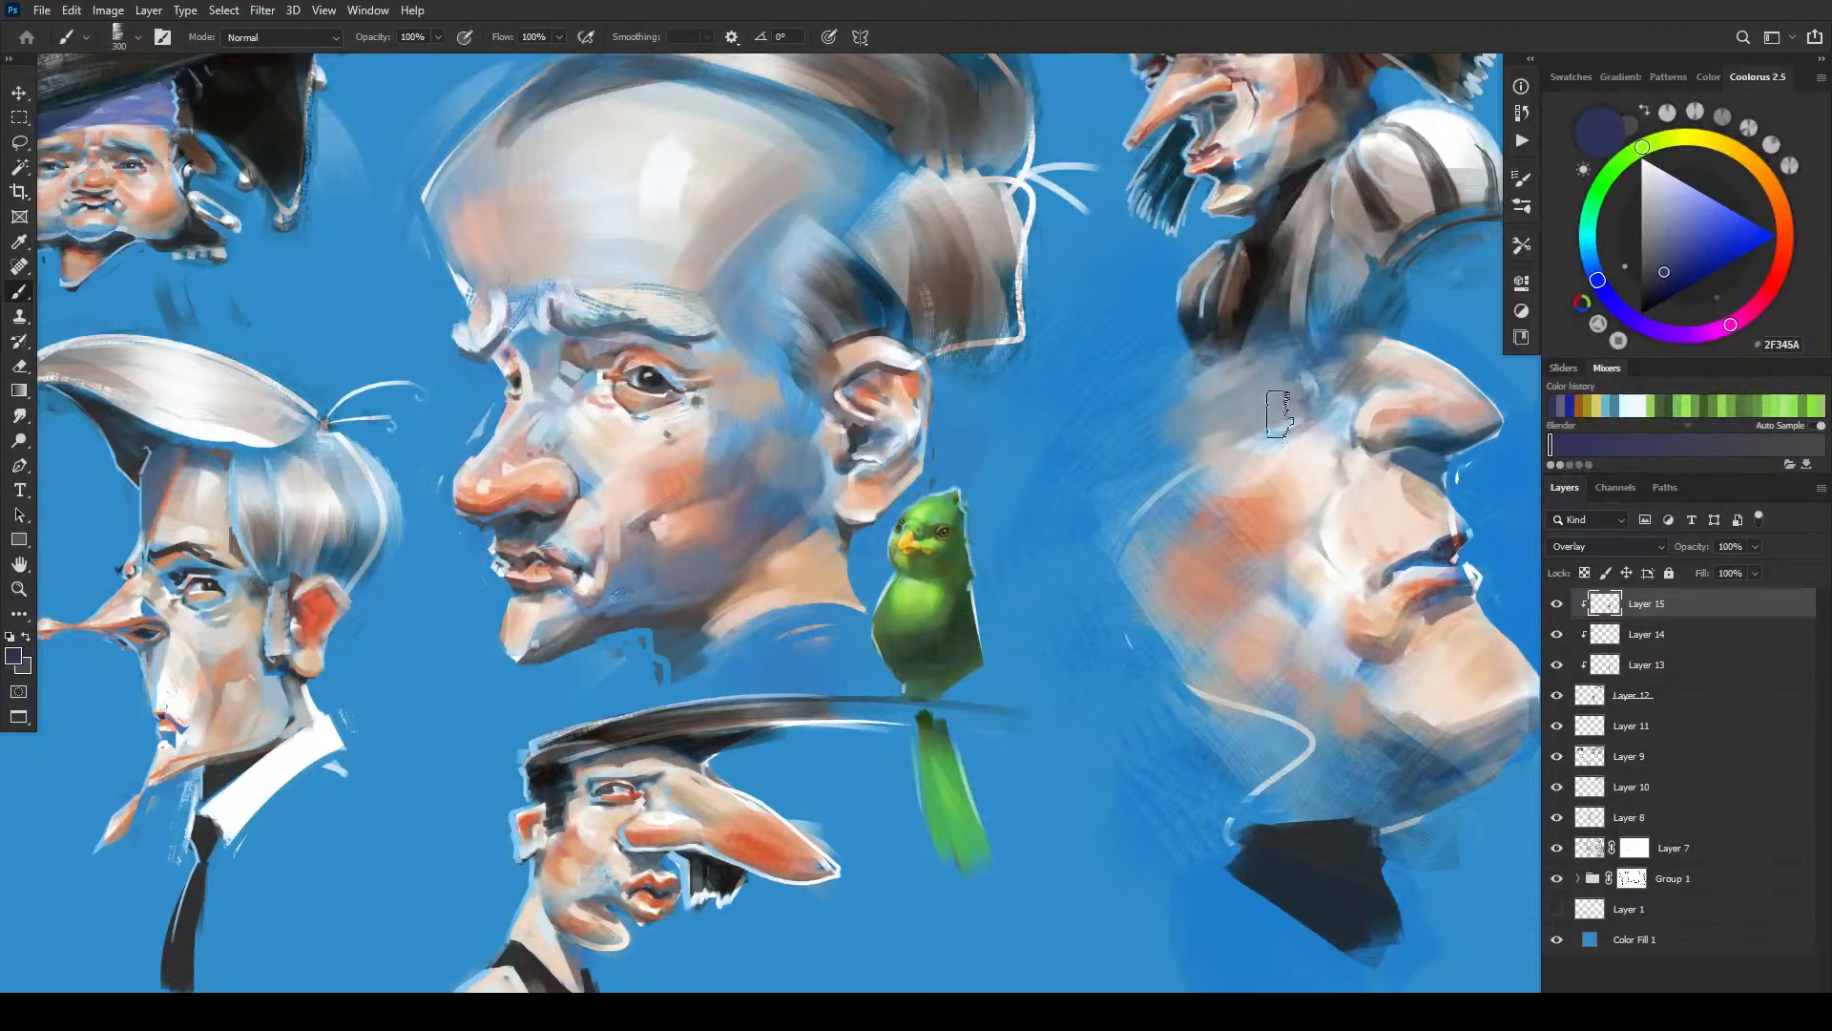
{"action": "key", "text": "ctrl+minus"}
{"action": "key", "text": "ctrl+minus"}
{"action": "key", "text": "ctrl+minus"}
{"action": "key", "text": "ctrl+minus"}
{"action": "key", "text": "ctrl+minus"}
{"action": "key", "text": "ctrl+minus"}
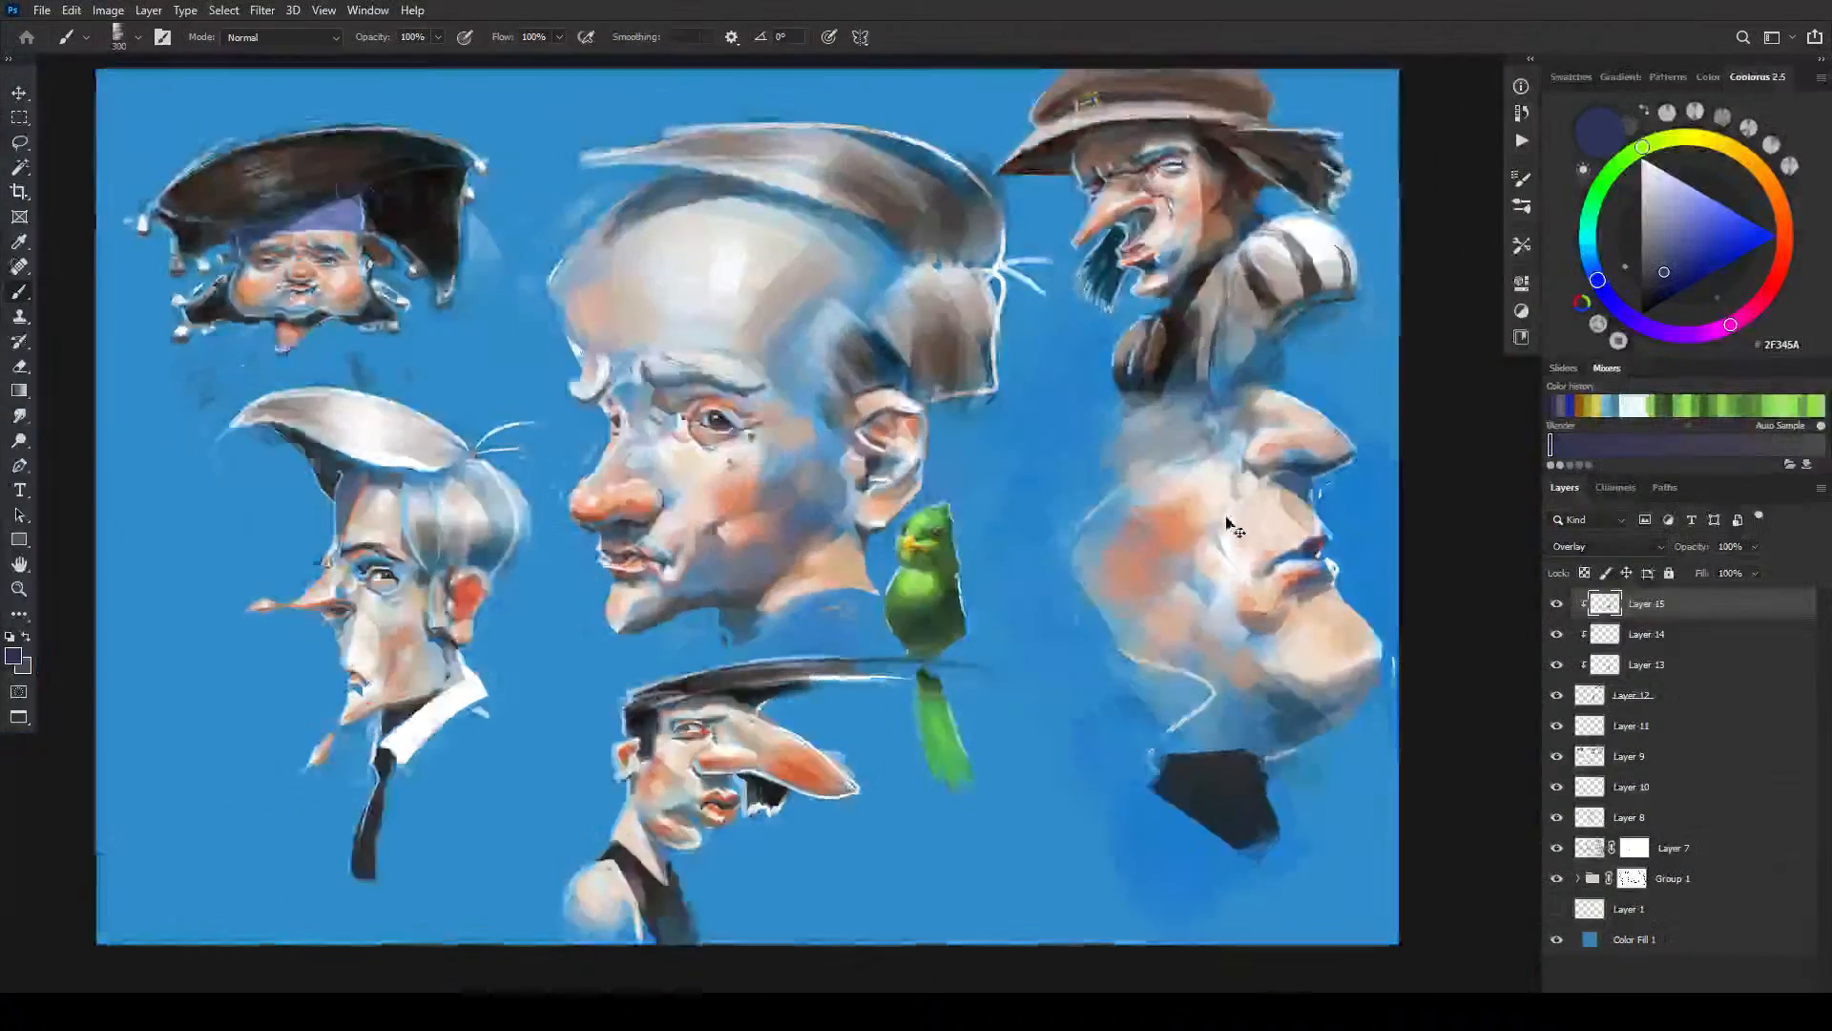
{"action": "key", "text": "ctrl+plus"}
{"action": "key", "text": "ctrl+plus"}
{"action": "key", "text": "ctrl+plus"}
{"action": "key", "text": "ctrl+plus"}
{"action": "key", "text": "ctrl+plus"}
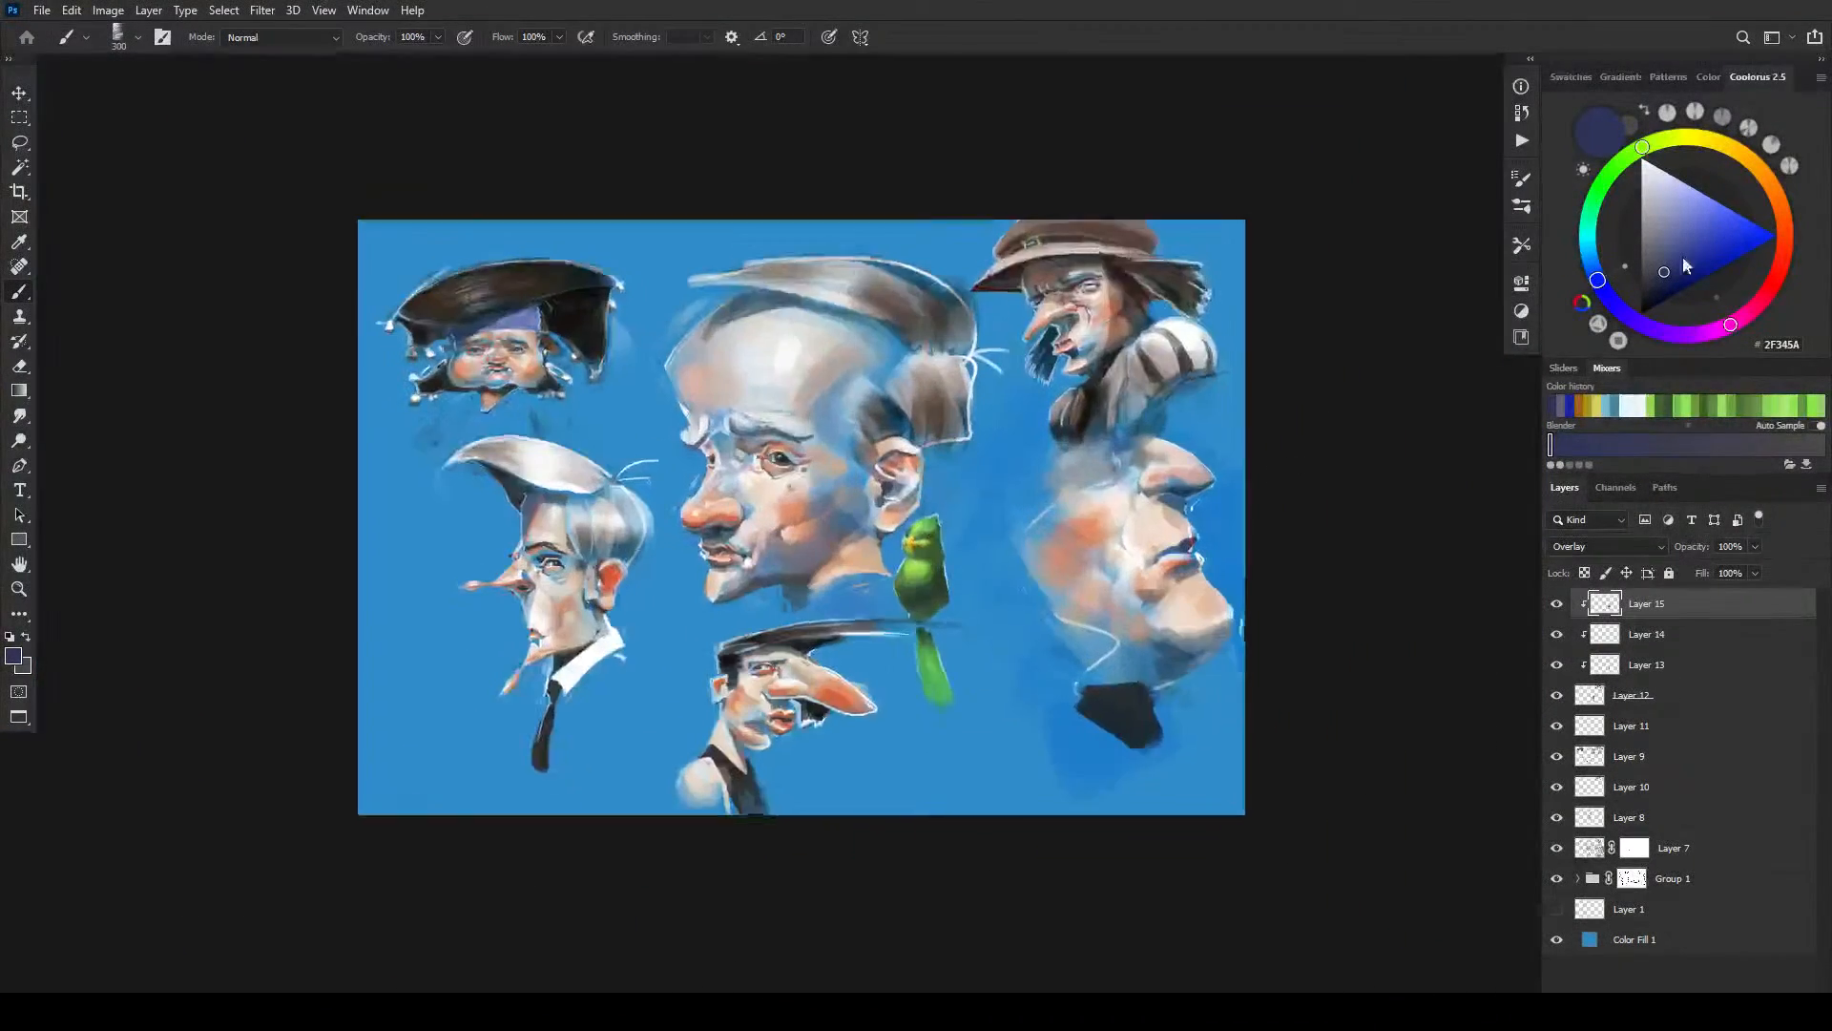
- Brush muted teal 628882 over the parrot's body with a brush of size 200
{"action": "left_click", "coordinate": [1660, 242]}
{"action": "left_click_drag", "start_coordinate": [1600, 202], "coordinate": [1589, 227]}
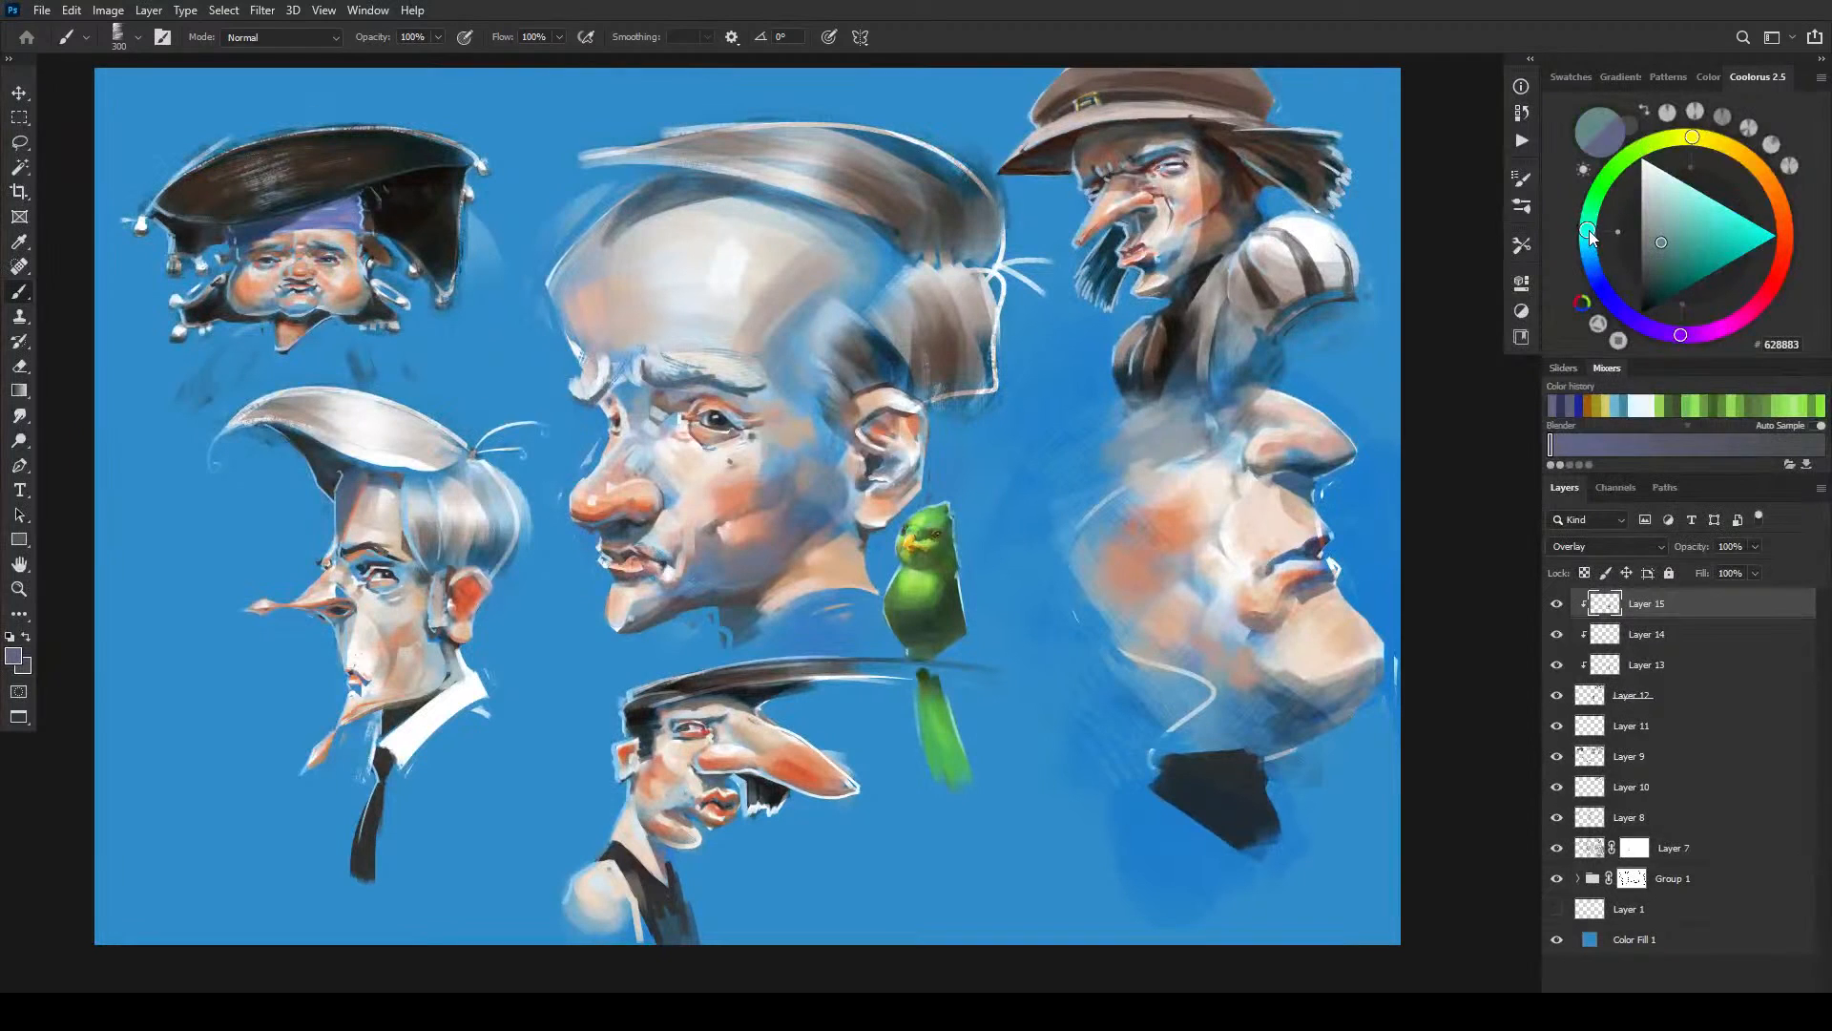
{"action": "key", "text": "bracketleft"}
{"action": "key", "text": "bracketleft"}
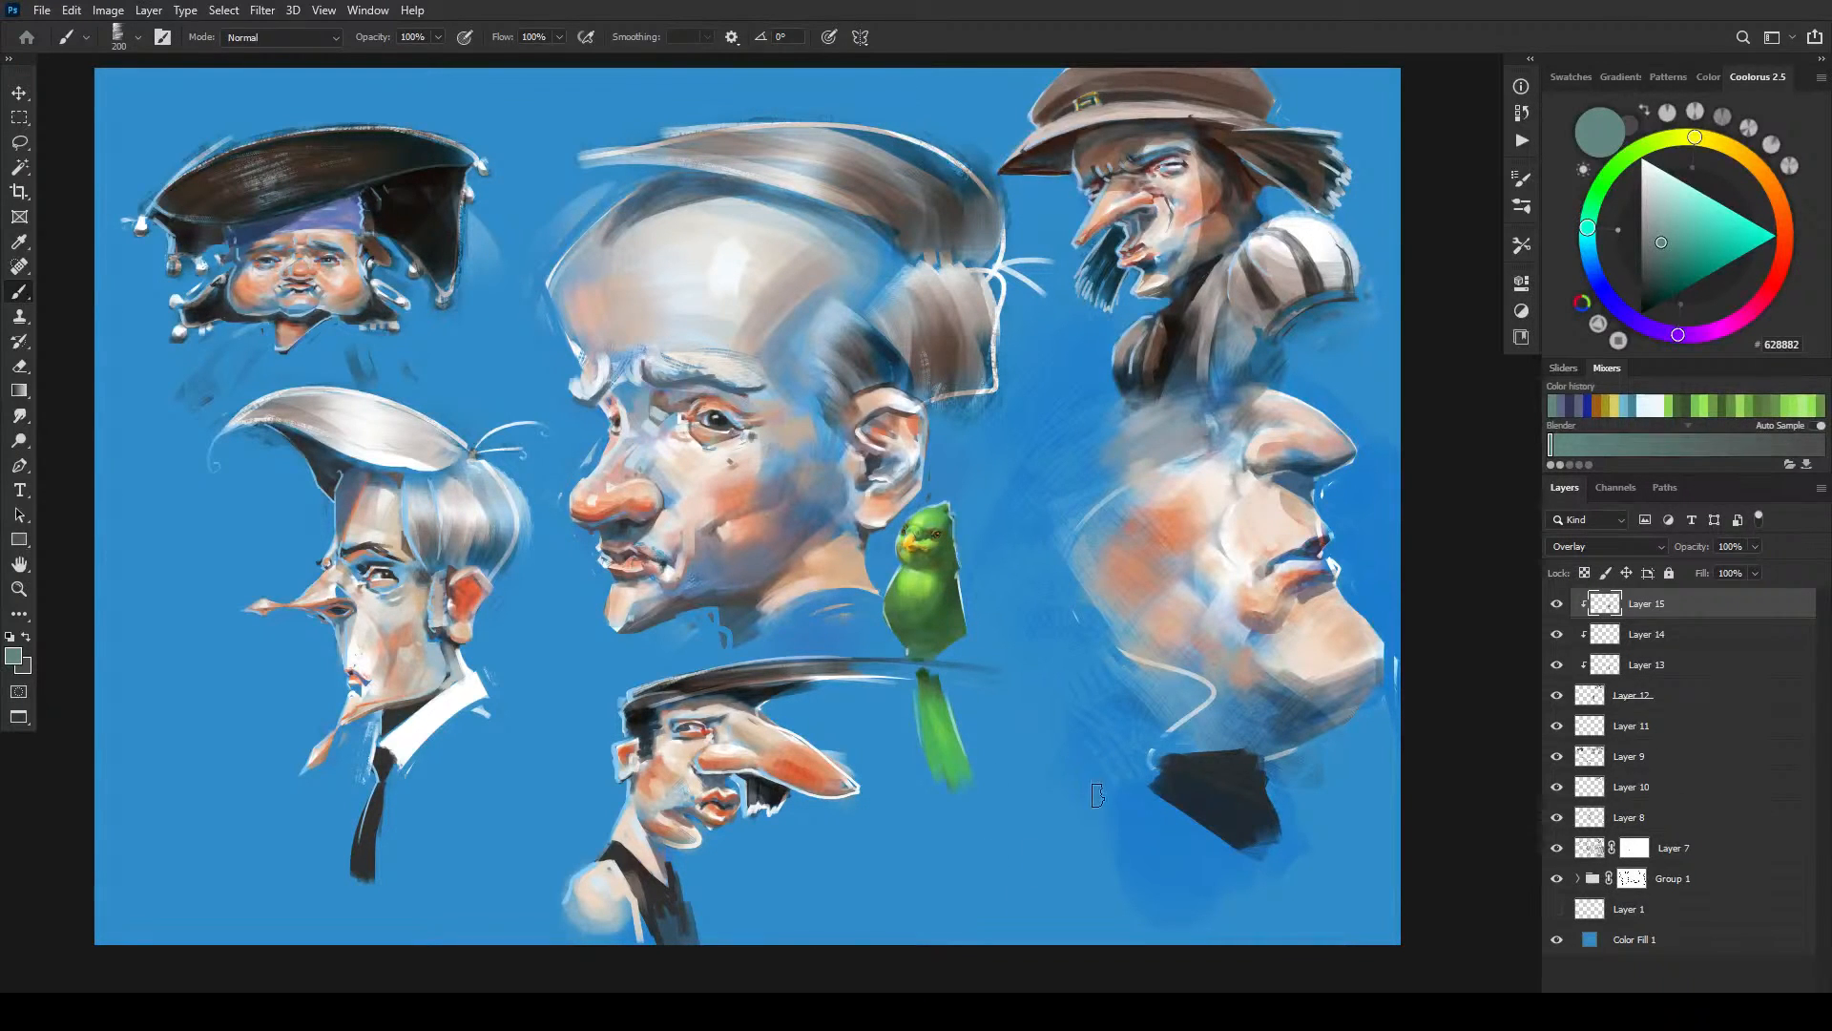
{"action": "key", "text": "ctrl+minus"}
{"action": "key", "text": "ctrl+minus"}
{"action": "key", "text": "ctrl+minus"}
{"action": "key", "text": "ctrl+plus"}
{"action": "key", "text": "ctrl+plus"}
{"action": "key", "text": "ctrl+plus"}
{"action": "key", "text": "ctrl+plus"}
{"action": "key", "text": "ctrl+plus"}
{"action": "key", "text": "ctrl+plus"}
{"action": "key", "text": "ctrl+plus"}
{"action": "key", "text": "ctrl+plus"}
{"action": "key", "text": "ctrl+plus"}
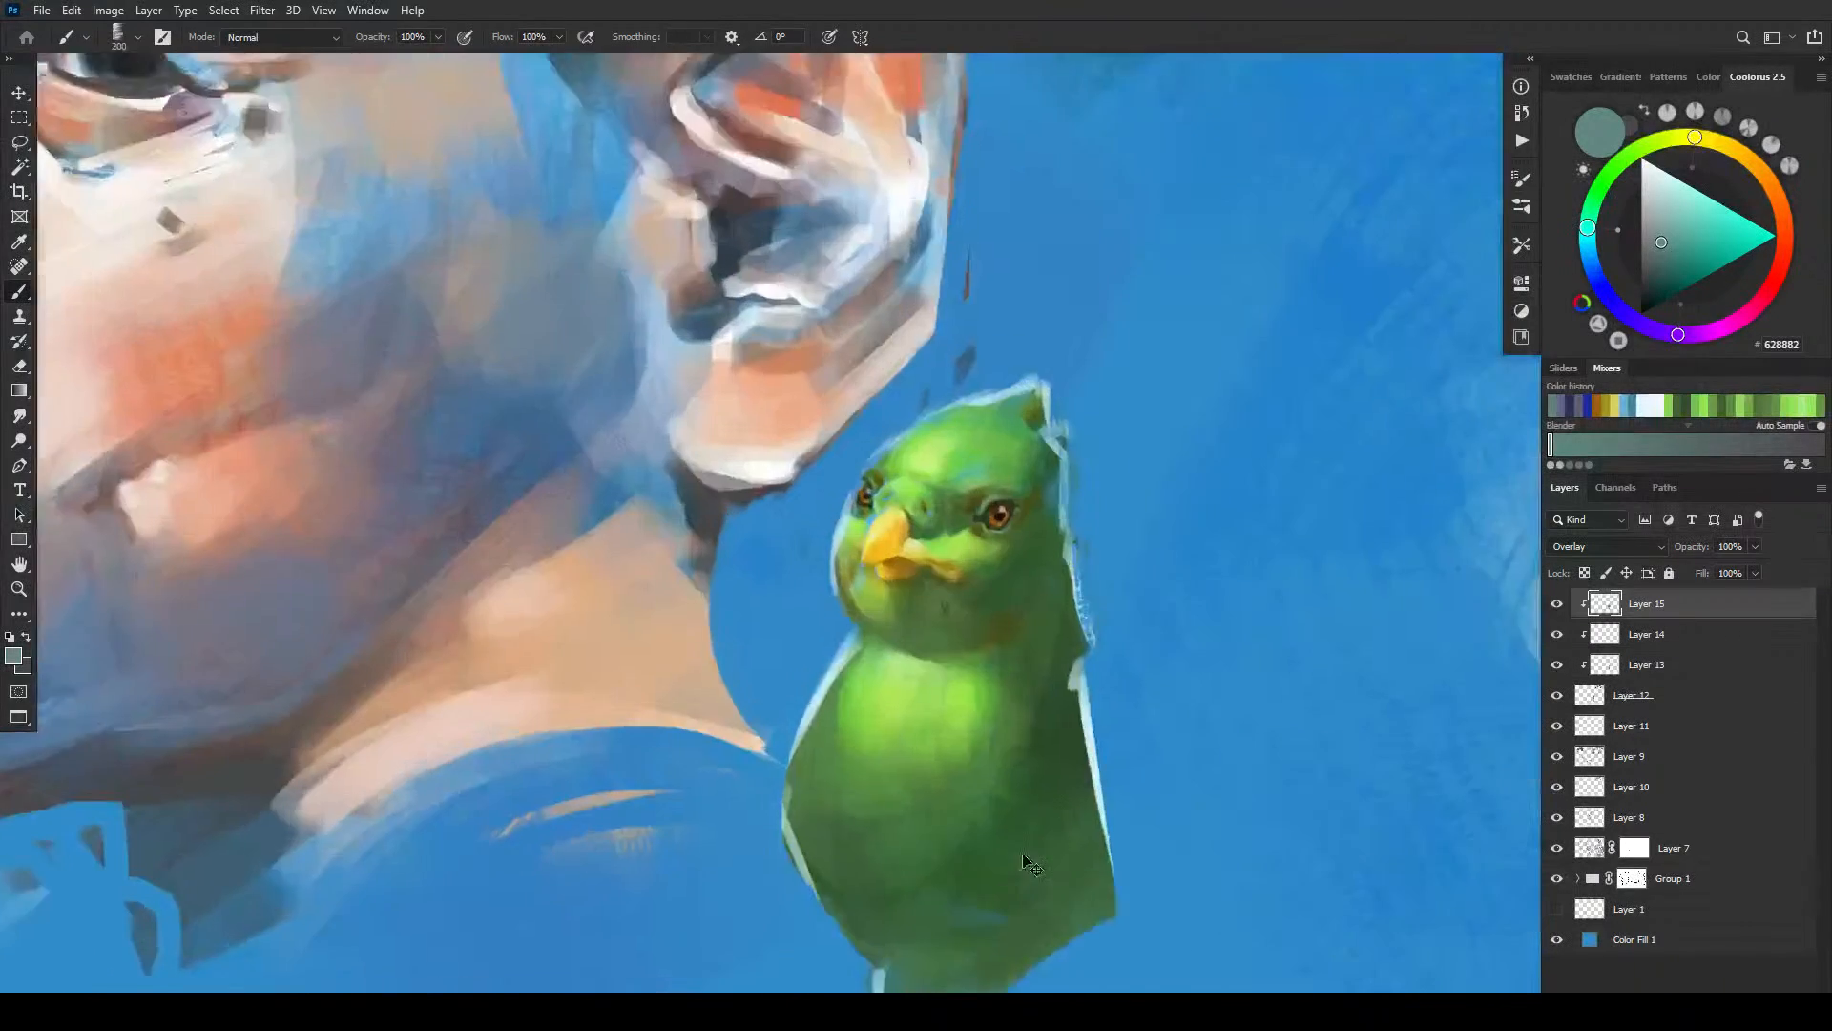
- Reduce the brush size to 25 for close-up detail work on the parrot's face
{"action": "key", "text": "["}
{"action": "key", "text": "["}
{"action": "key", "text": "["}
{"action": "key", "text": "["}
{"action": "key", "text": "["}
{"action": "key", "text": "["}
{"action": "key", "text": "["}
{"action": "key", "text": "["}
{"action": "key", "text": "["}
{"action": "key", "text": "bracketleft"}
{"action": "key", "text": "bracketleft"}
{"action": "key", "text": "bracketleft"}
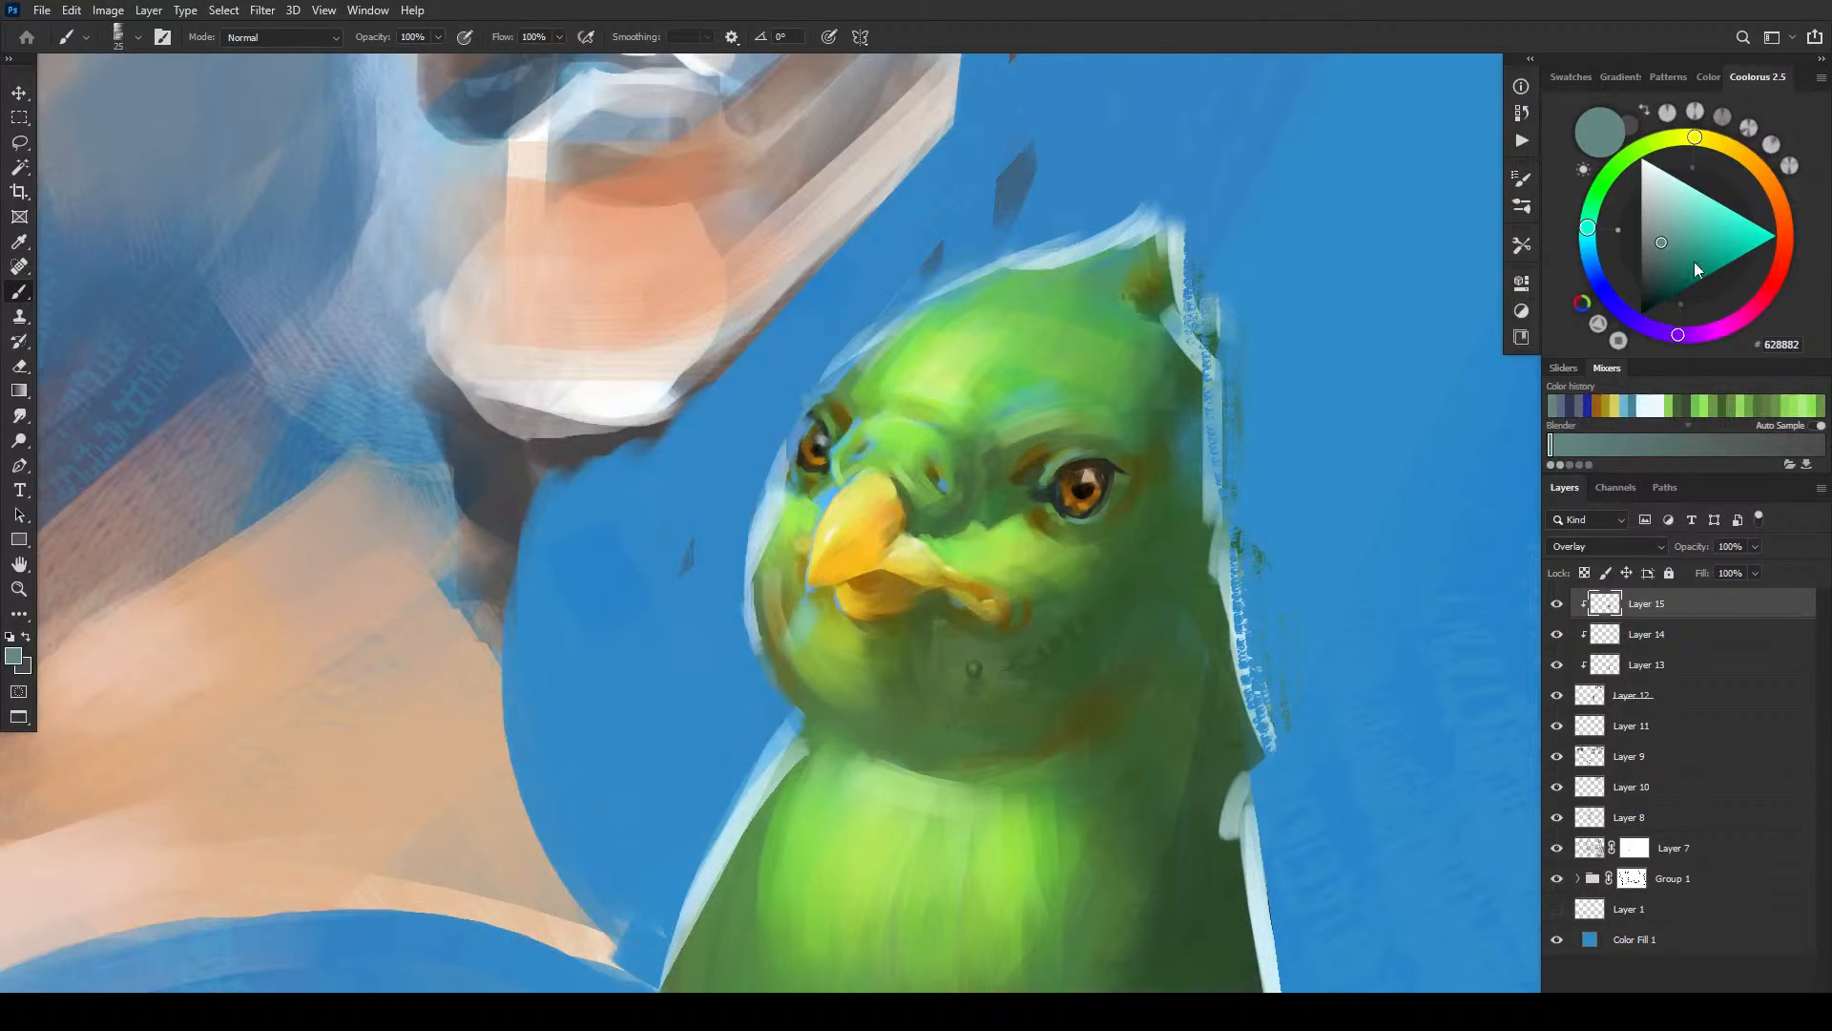
{"action": "left_click", "coordinate": [1659, 290]}
{"action": "left_click_drag", "start_coordinate": [992, 484], "coordinate": [984, 466]}
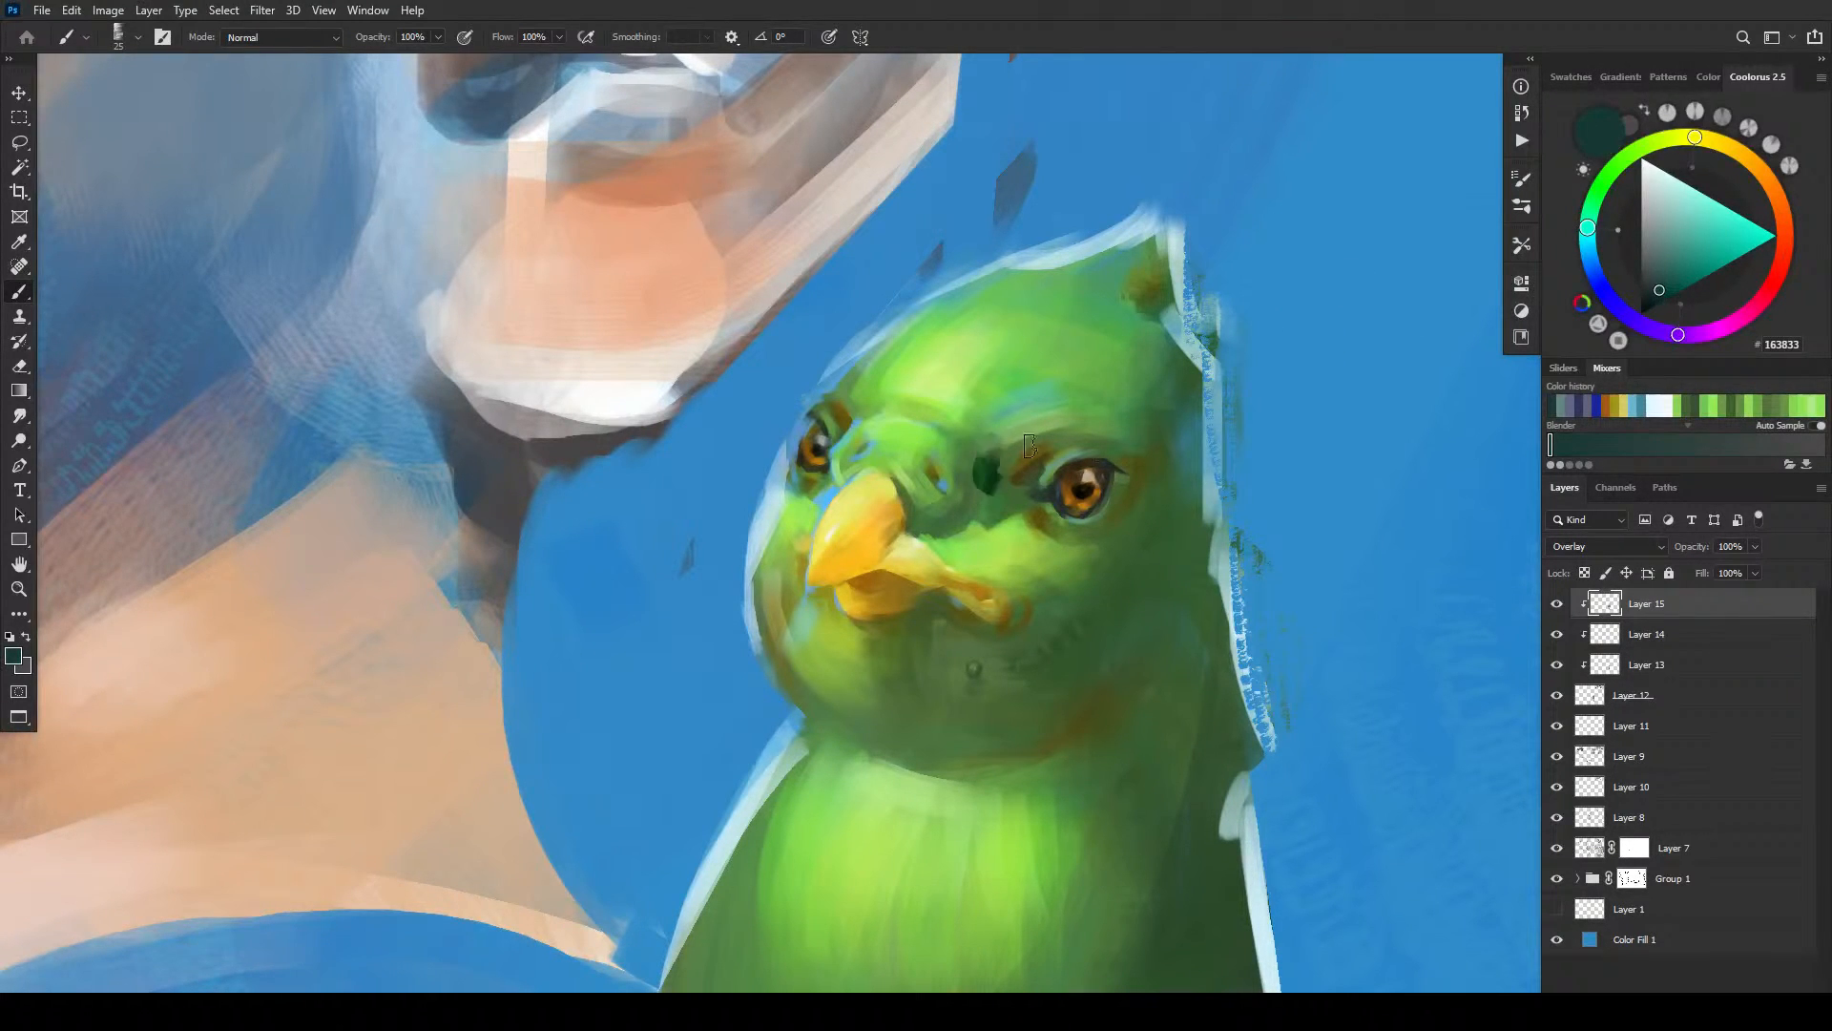
{"action": "key", "text": "ctrl+z"}
- Shade around the parrot's nostril and beside the beak with dark grey-green 3D4D4A on the Overlay layer
{"action": "left_click", "coordinate": [1650, 272]}
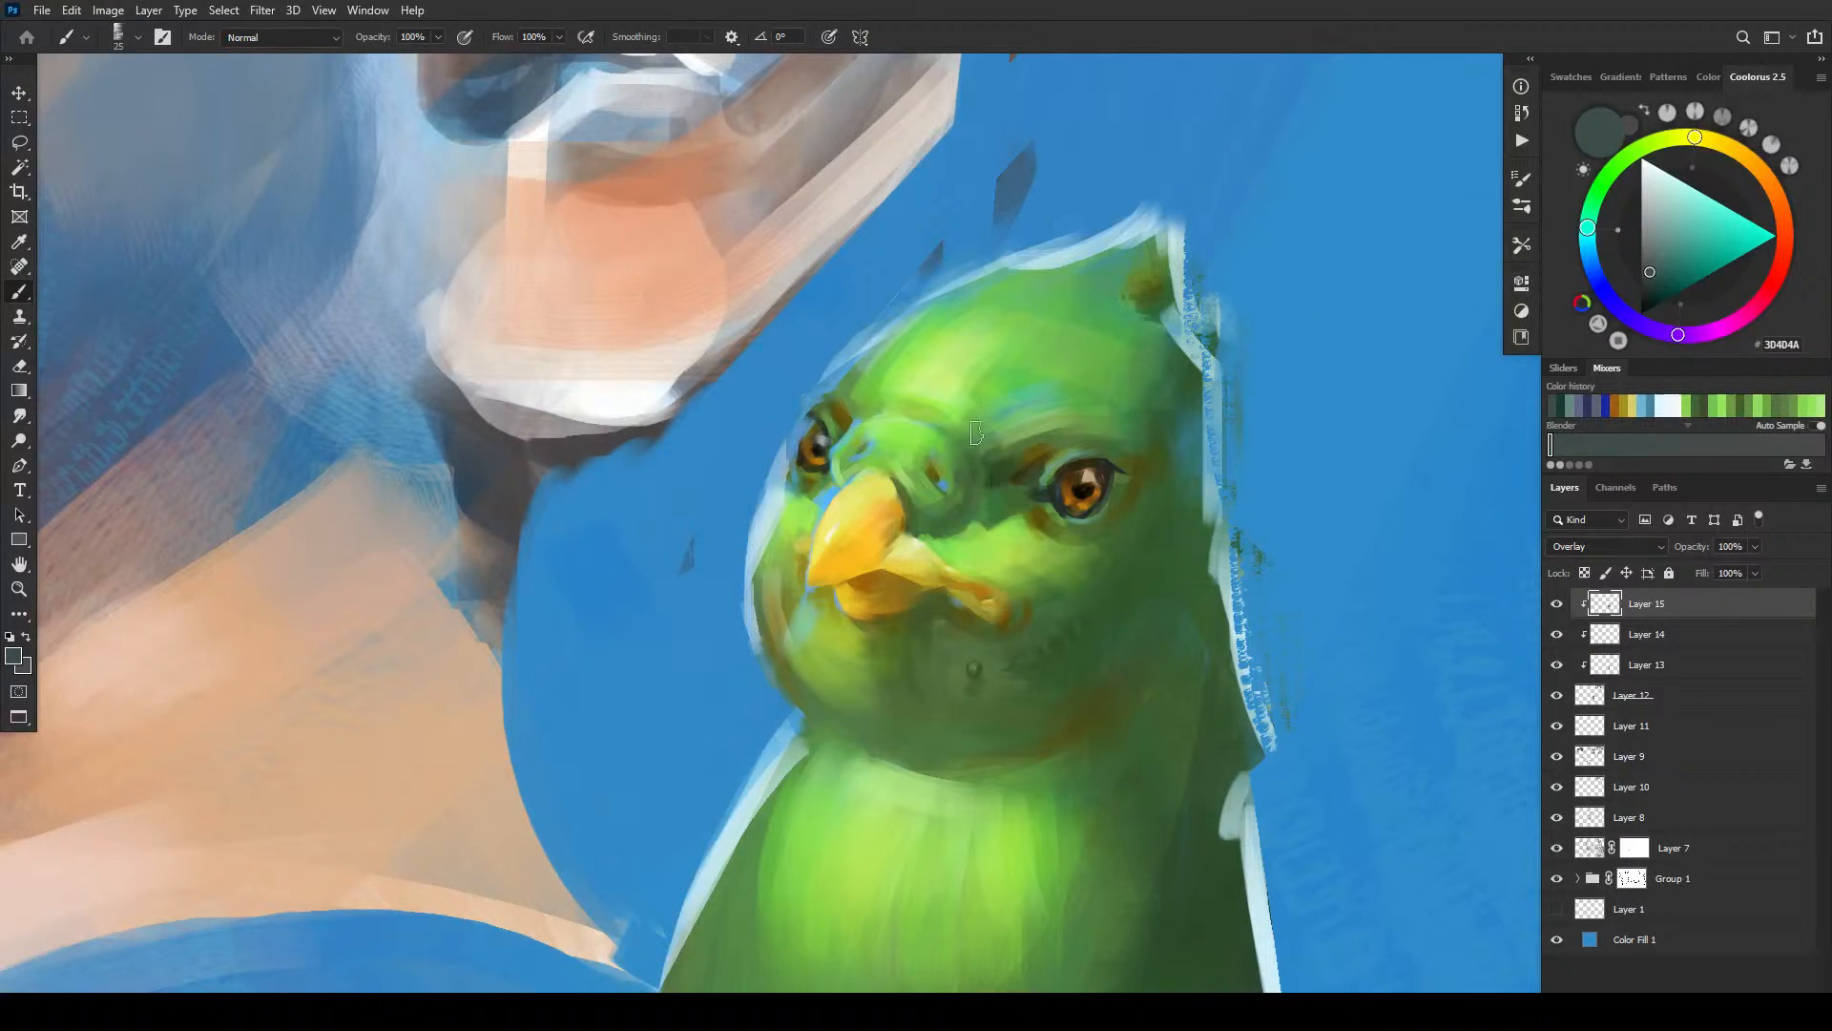
{"action": "key", "text": "bracketleft"}
{"action": "key", "text": "bracketleft"}
{"action": "key", "text": "bracketleft"}
{"action": "key", "text": "bracketleft"}
{"action": "key", "text": "bracketright"}
{"action": "key", "text": "bracketright"}
{"action": "left_click_drag", "start_coordinate": [922, 506], "coordinate": [949, 515]}
{"action": "key", "text": "bracketleft"}
{"action": "key", "text": "bracketleft"}
{"action": "key", "text": "bracketleft"}
{"action": "key", "text": "bracketright"}
{"action": "key", "text": "bracketright"}
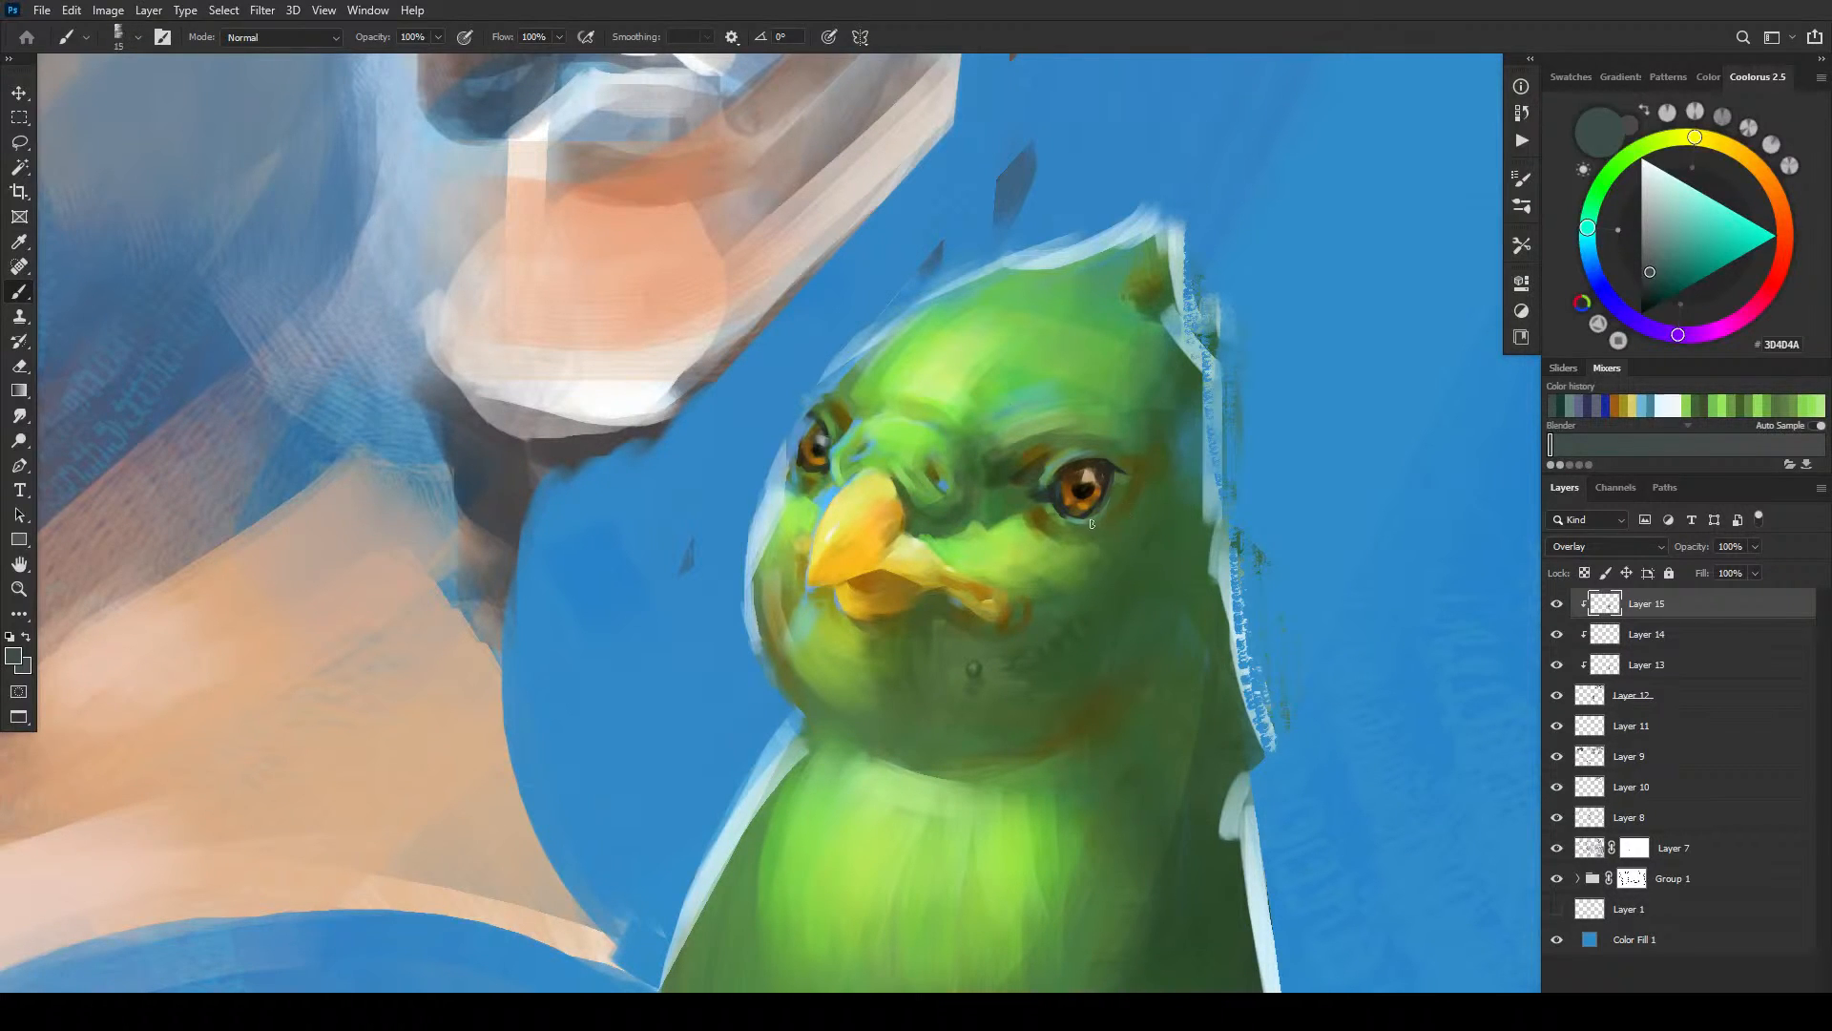
- Darken the brow and upper eyelid of the parrot's near eye with grey-green 3D4D4A
{"action": "key", "text": "bracketright"}
{"action": "left_click_drag", "start_coordinate": [1101, 448], "coordinate": [1137, 466]}
{"action": "key", "text": "bracketleft"}
{"action": "key", "text": "bracketleft"}
{"action": "key", "text": "bracketleft"}
{"action": "key", "text": "bracketleft"}
- Deepen the shadow around the corner of the parrot's beak with grey-green 3D4D4A
{"action": "key", "text": "bracketright"}
{"action": "key", "text": "bracketright"}
{"action": "key", "text": "bracketright"}
{"action": "key", "text": "bracketright"}
{"action": "left_click_drag", "start_coordinate": [1022, 605], "coordinate": [1020, 626]}
{"action": "key", "text": "bracketleft"}
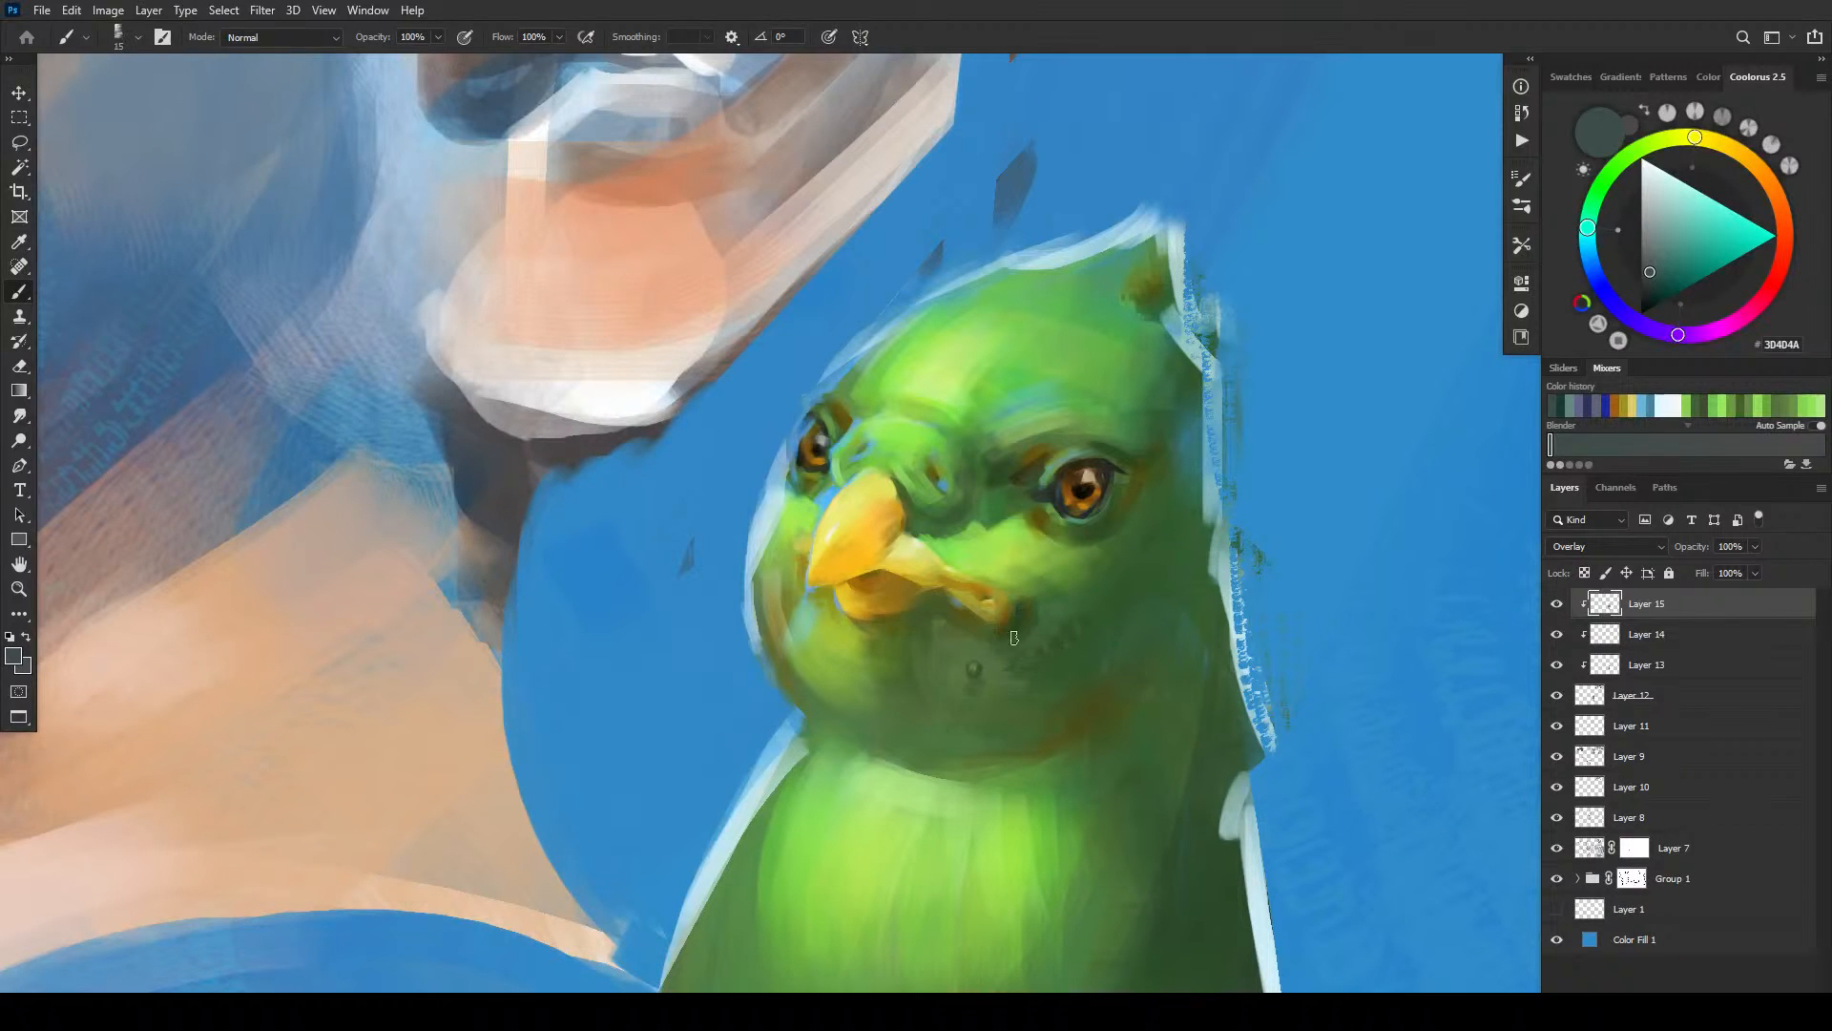
- Darken the small round spot on the parrot's chin and the cheek markings beside it with grey-green 3D4D4A
{"action": "key", "text": "bracketright"}
{"action": "key", "text": "bracketright"}
{"action": "key", "text": "bracketright"}
{"action": "key", "text": "bracketright"}
{"action": "key", "text": "bracketleft"}
{"action": "key", "text": "bracketleft"}
{"action": "key", "text": "bracketleft"}
{"action": "key", "text": "bracketleft"}
{"action": "key", "text": "bracketleft"}
{"action": "left_click", "coordinate": [972, 667]}
{"action": "key", "text": "bracketleft"}
{"action": "key", "text": "bracketleft"}
{"action": "key", "text": "bracketright"}
{"action": "key", "text": "bracketright"}
{"action": "key", "text": "bracketright"}
{"action": "key", "text": "bracketright"}
{"action": "key", "text": "bracketleft"}
{"action": "key", "text": "bracketleft"}
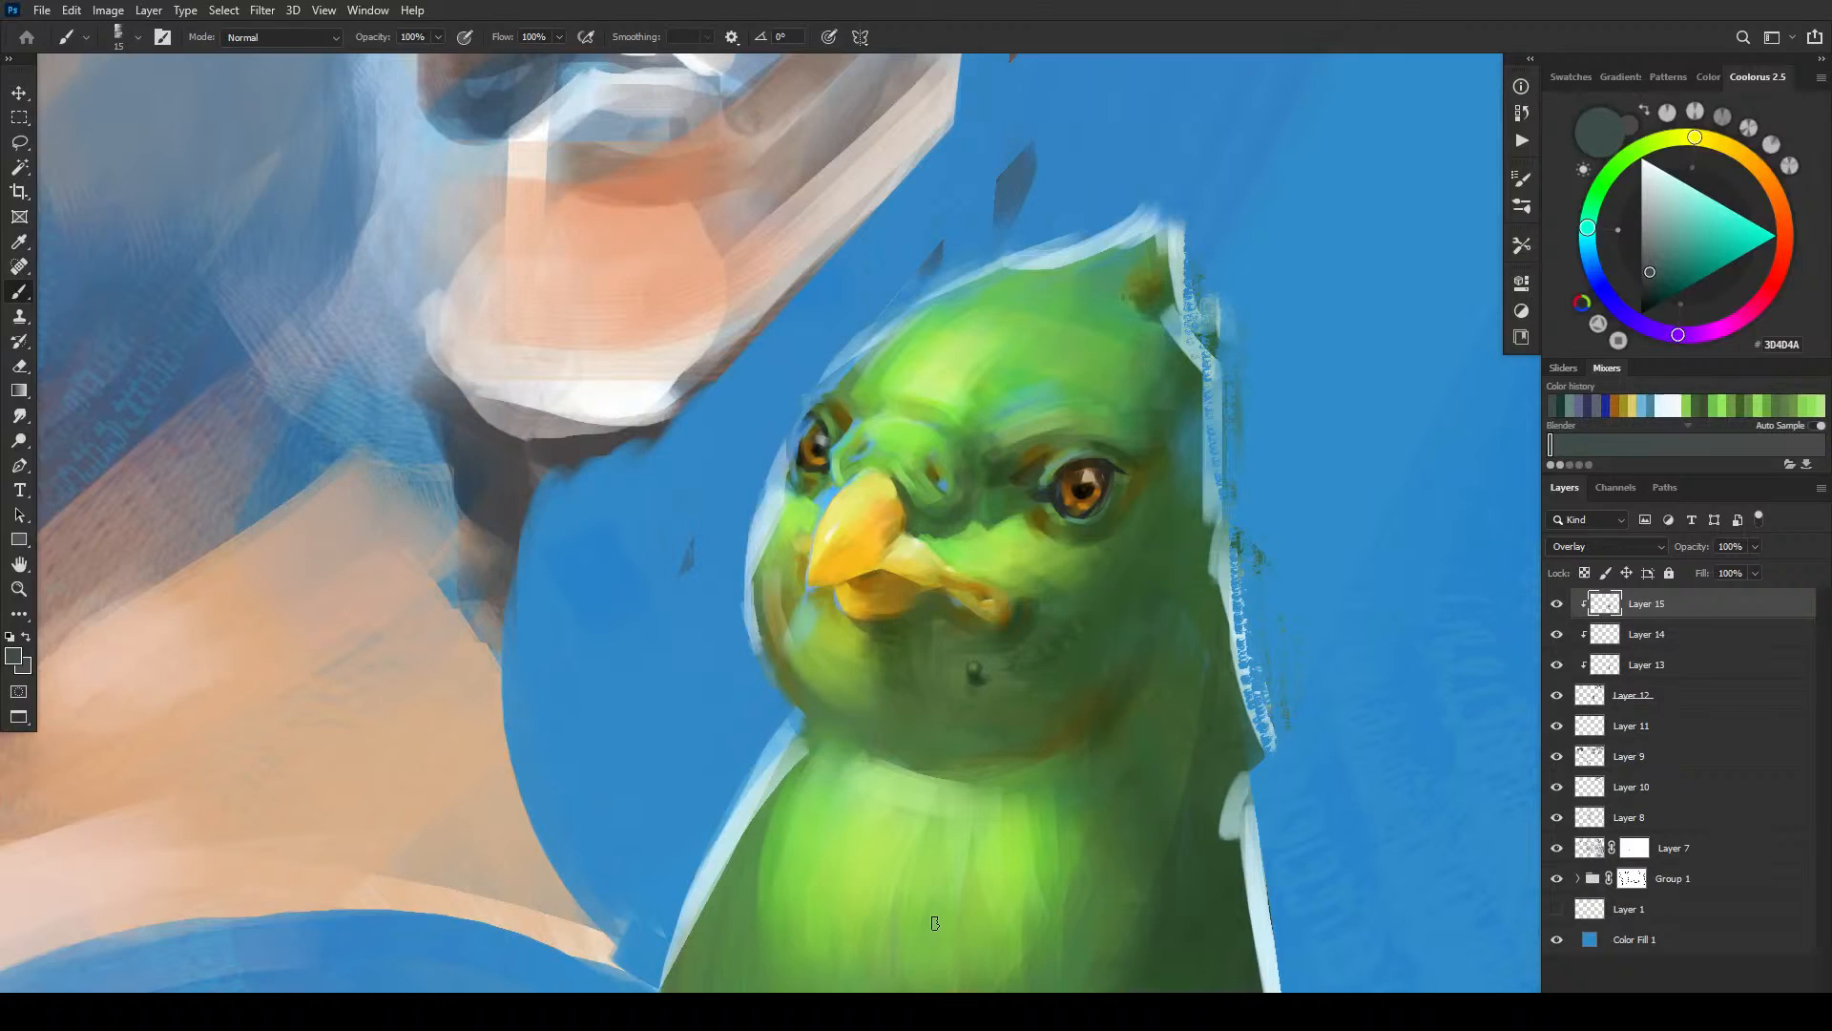
- Examine the parrot's darkened face at several magnifications and within the whole painting
{"action": "key", "text": "ctrl+minus"}
{"action": "key", "text": "ctrl+minus"}
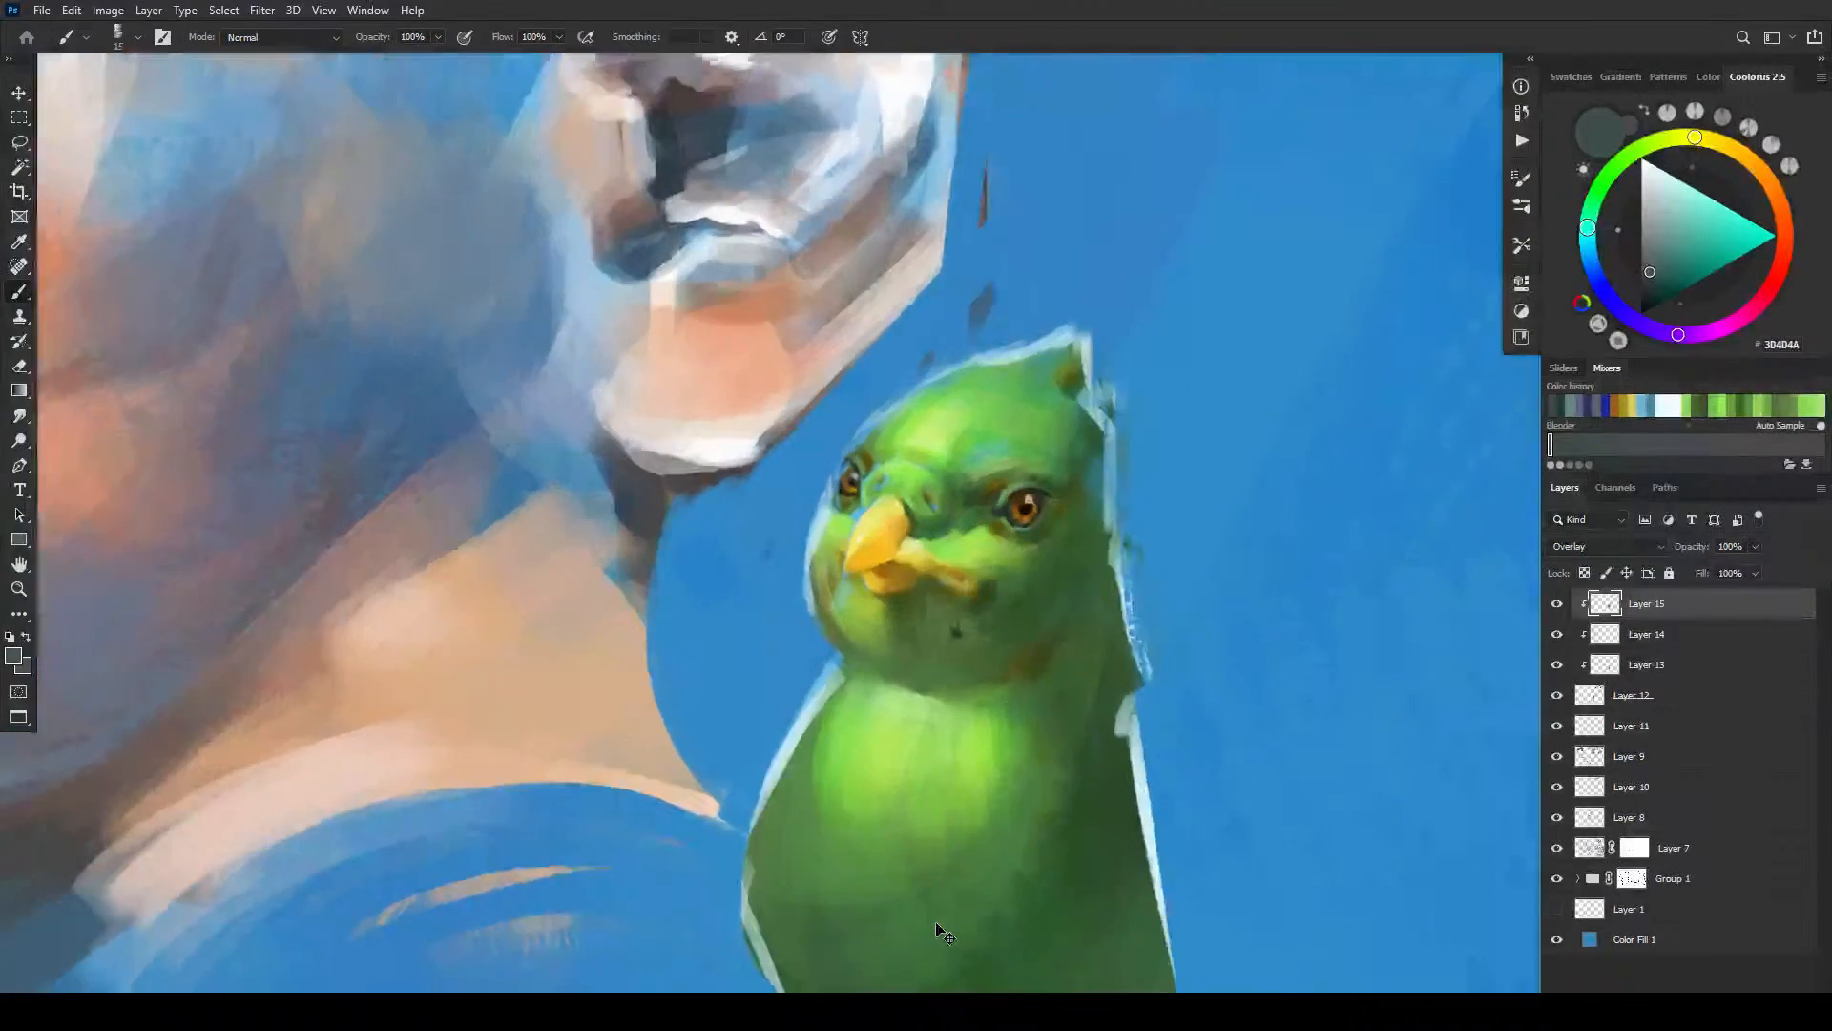
{"action": "key", "text": "ctrl+minus"}
{"action": "key", "text": "ctrl+minus"}
{"action": "key", "text": "ctrl+minus"}
{"action": "key", "text": "ctrl+minus"}
{"action": "key", "text": "ctrl+minus"}
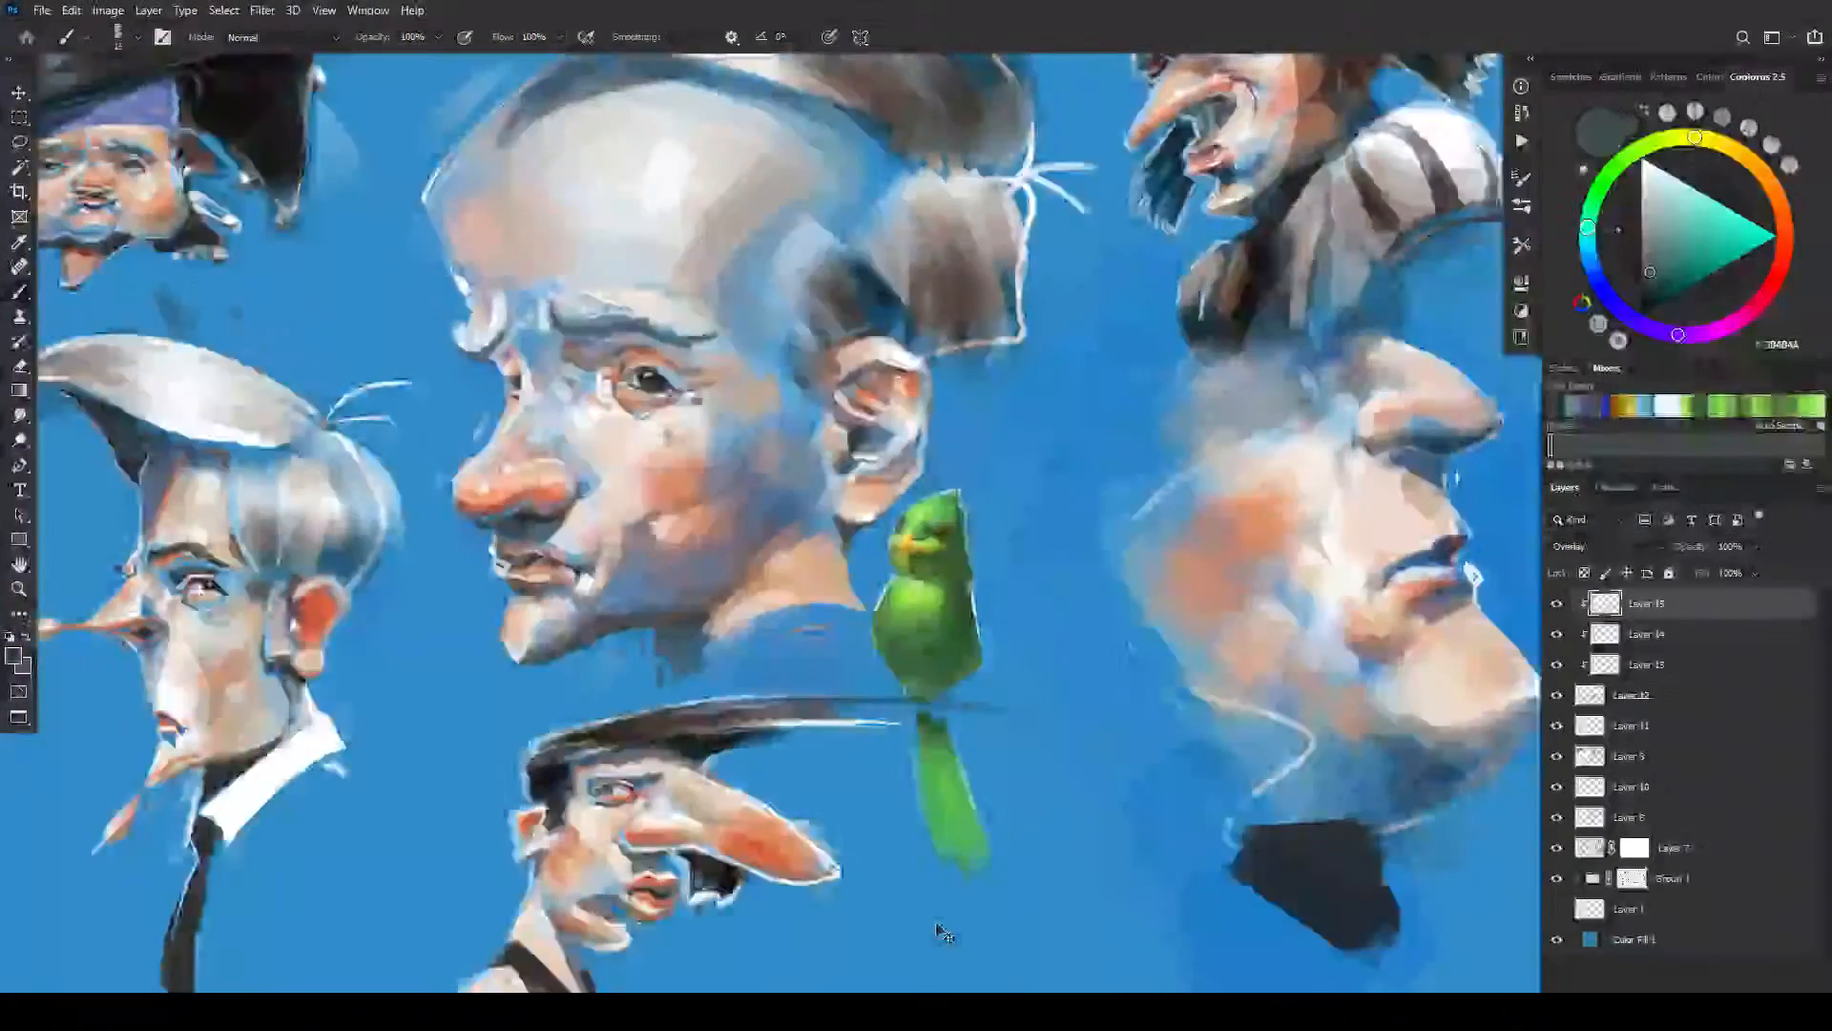
{"action": "scroll", "coordinate": [919, 620], "scroll_direction": "up", "scroll_amount": 5}
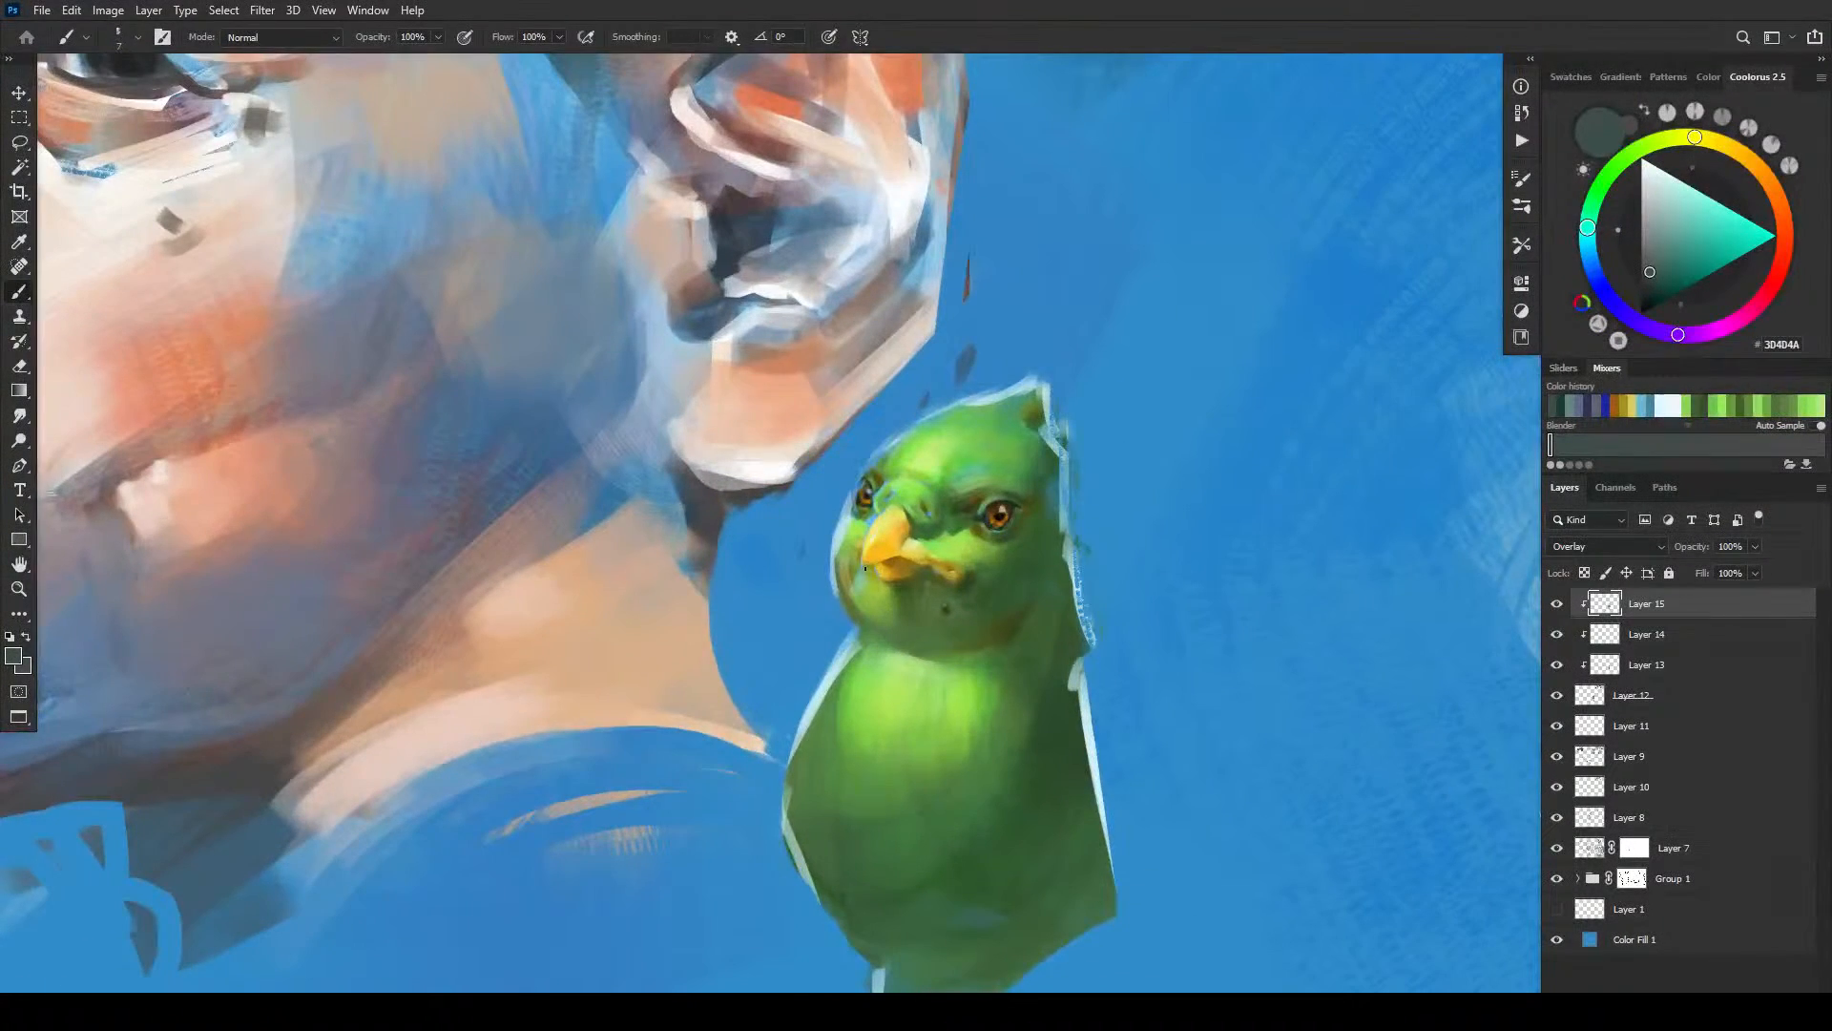
{"action": "key", "text": "bracketright"}
{"action": "key", "text": "bracketright"}
{"action": "key", "text": "bracketright"}
{"action": "key", "text": "bracketright"}
{"action": "key", "text": "ctrl+minus"}
{"action": "key", "text": "ctrl+minus"}
{"action": "key", "text": "ctrl+minus"}
{"action": "key", "text": "ctrl+minus"}
{"action": "key", "text": "ctrl+minus"}
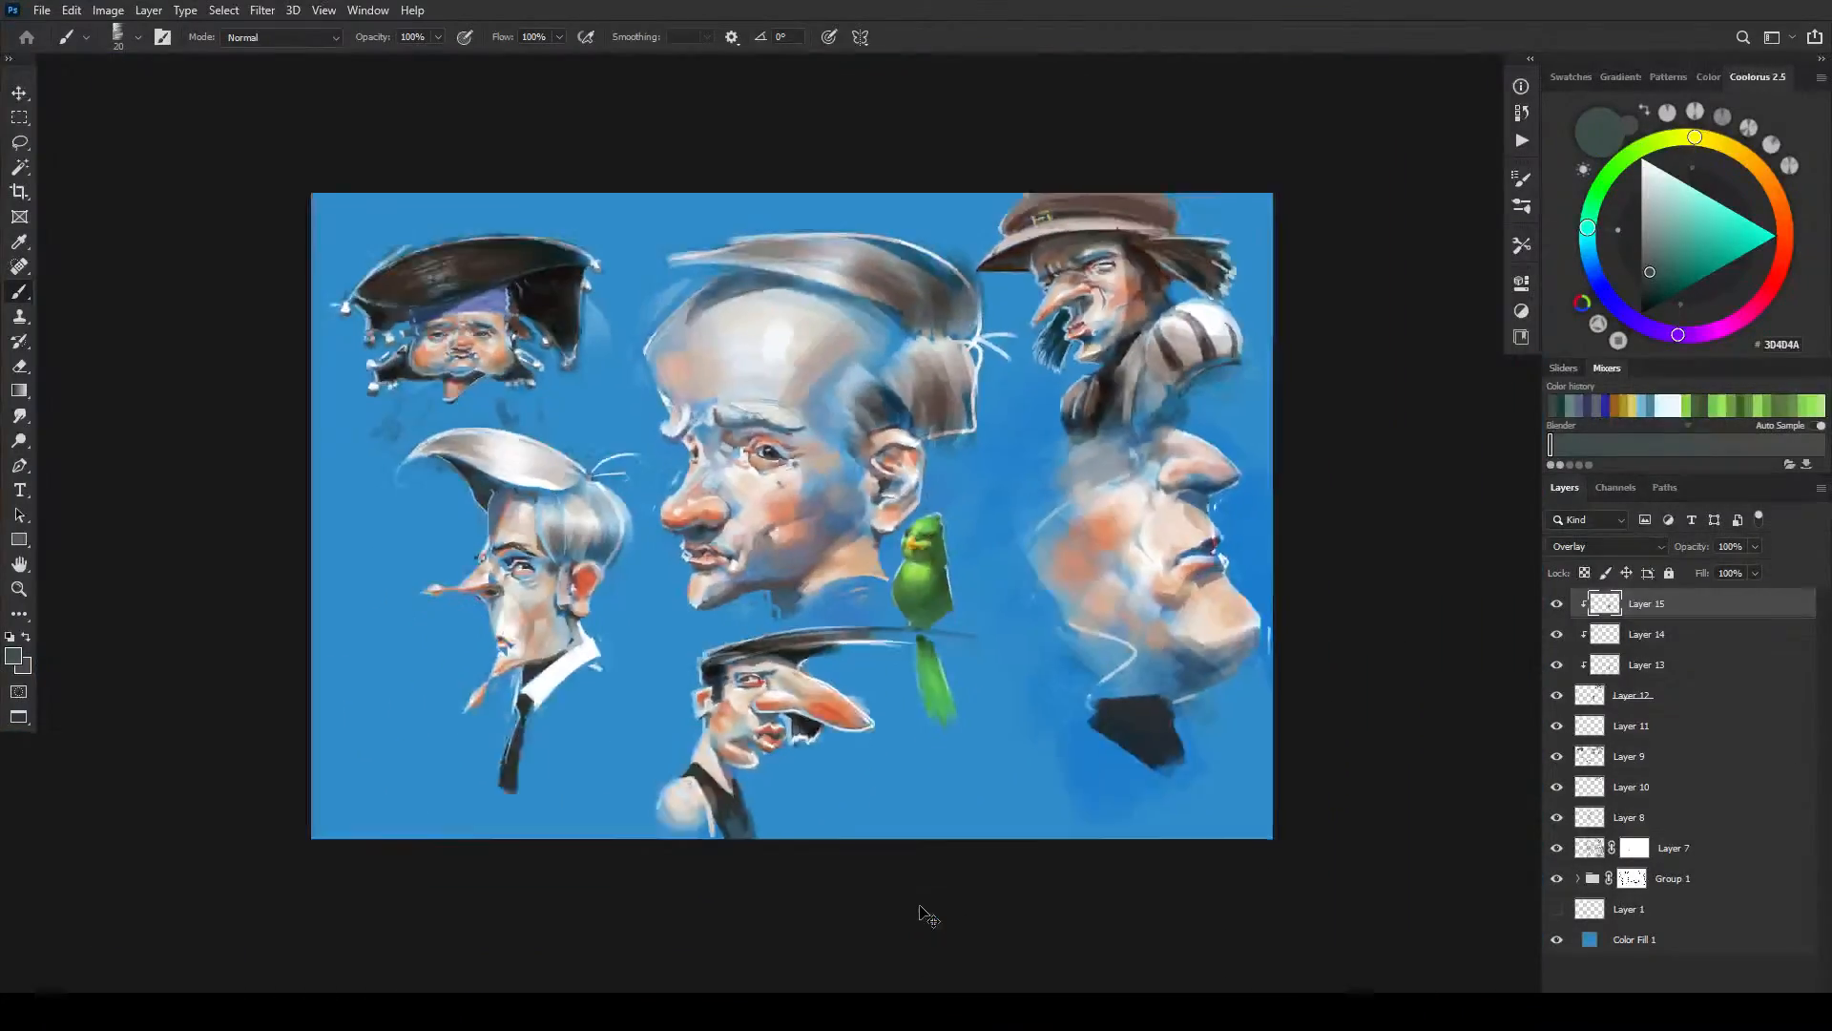
{"action": "key", "text": "ctrl+plus"}
{"action": "key", "text": "ctrl+plus"}
{"action": "key", "text": "ctrl+plus"}
{"action": "key", "text": "ctrl+plus"}
{"action": "key", "text": "ctrl+plus"}
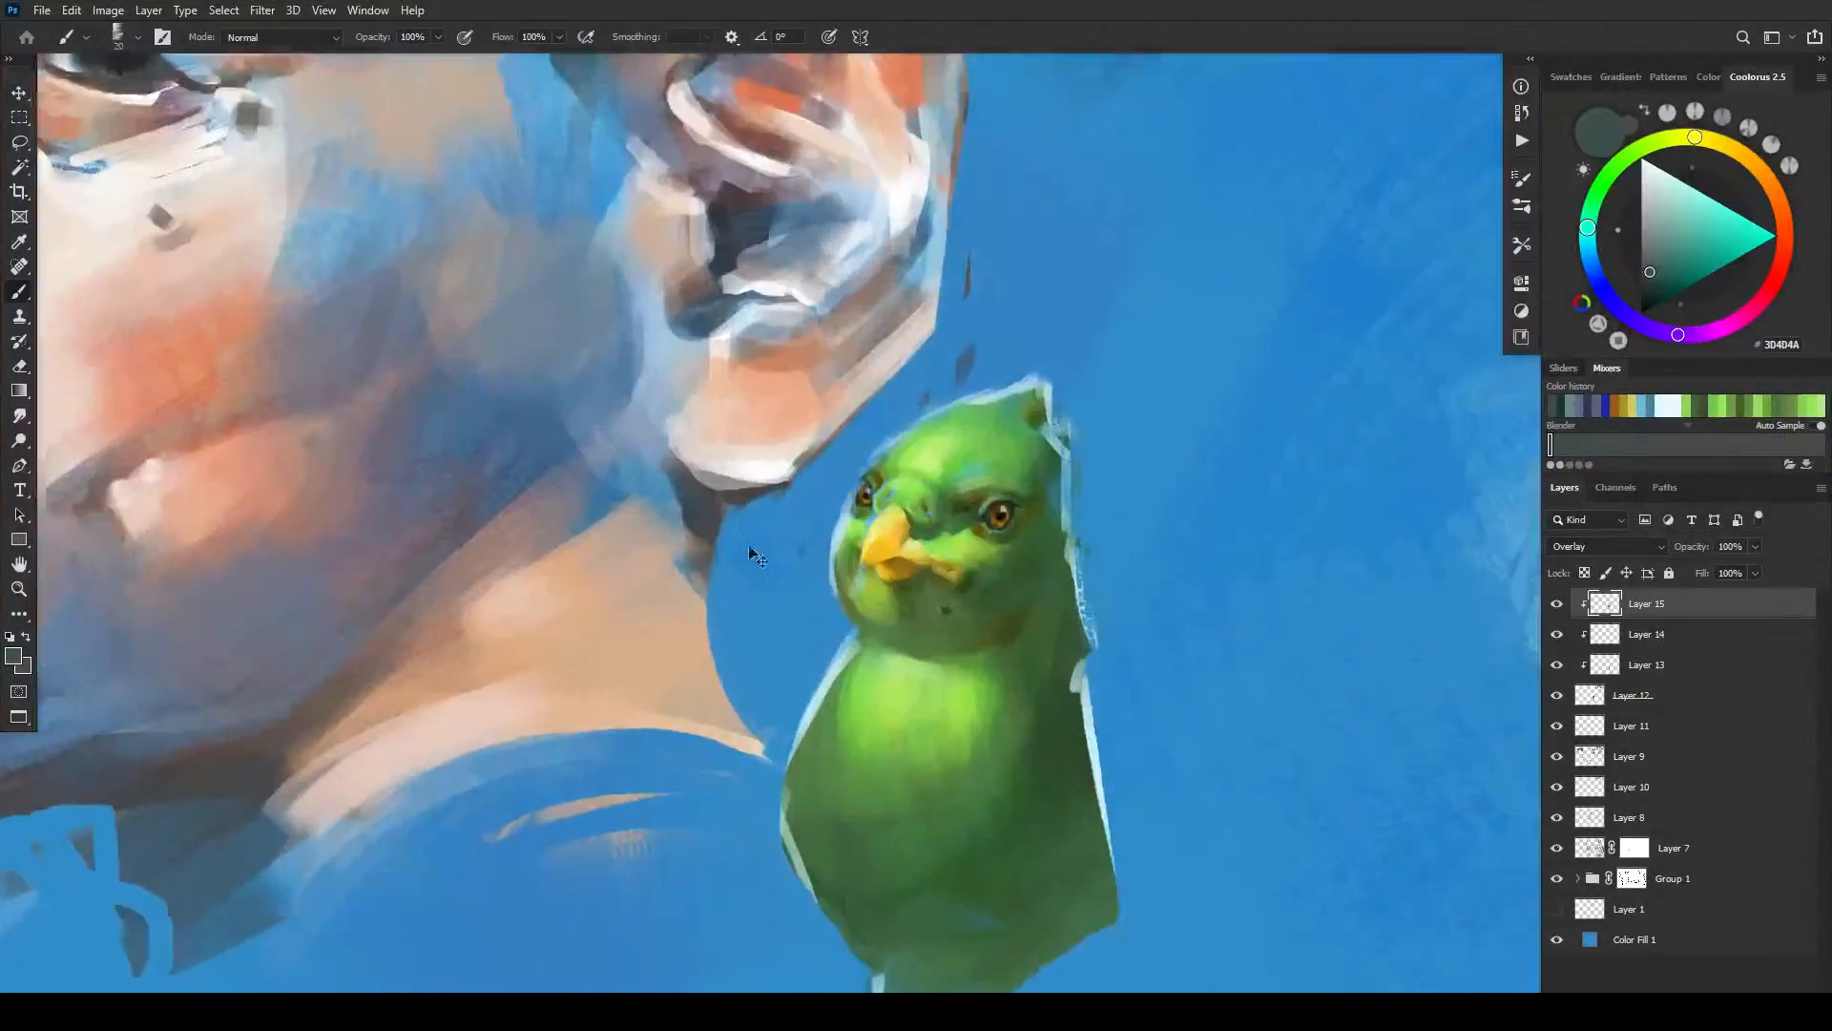
{"action": "key", "text": "ctrl+plus"}
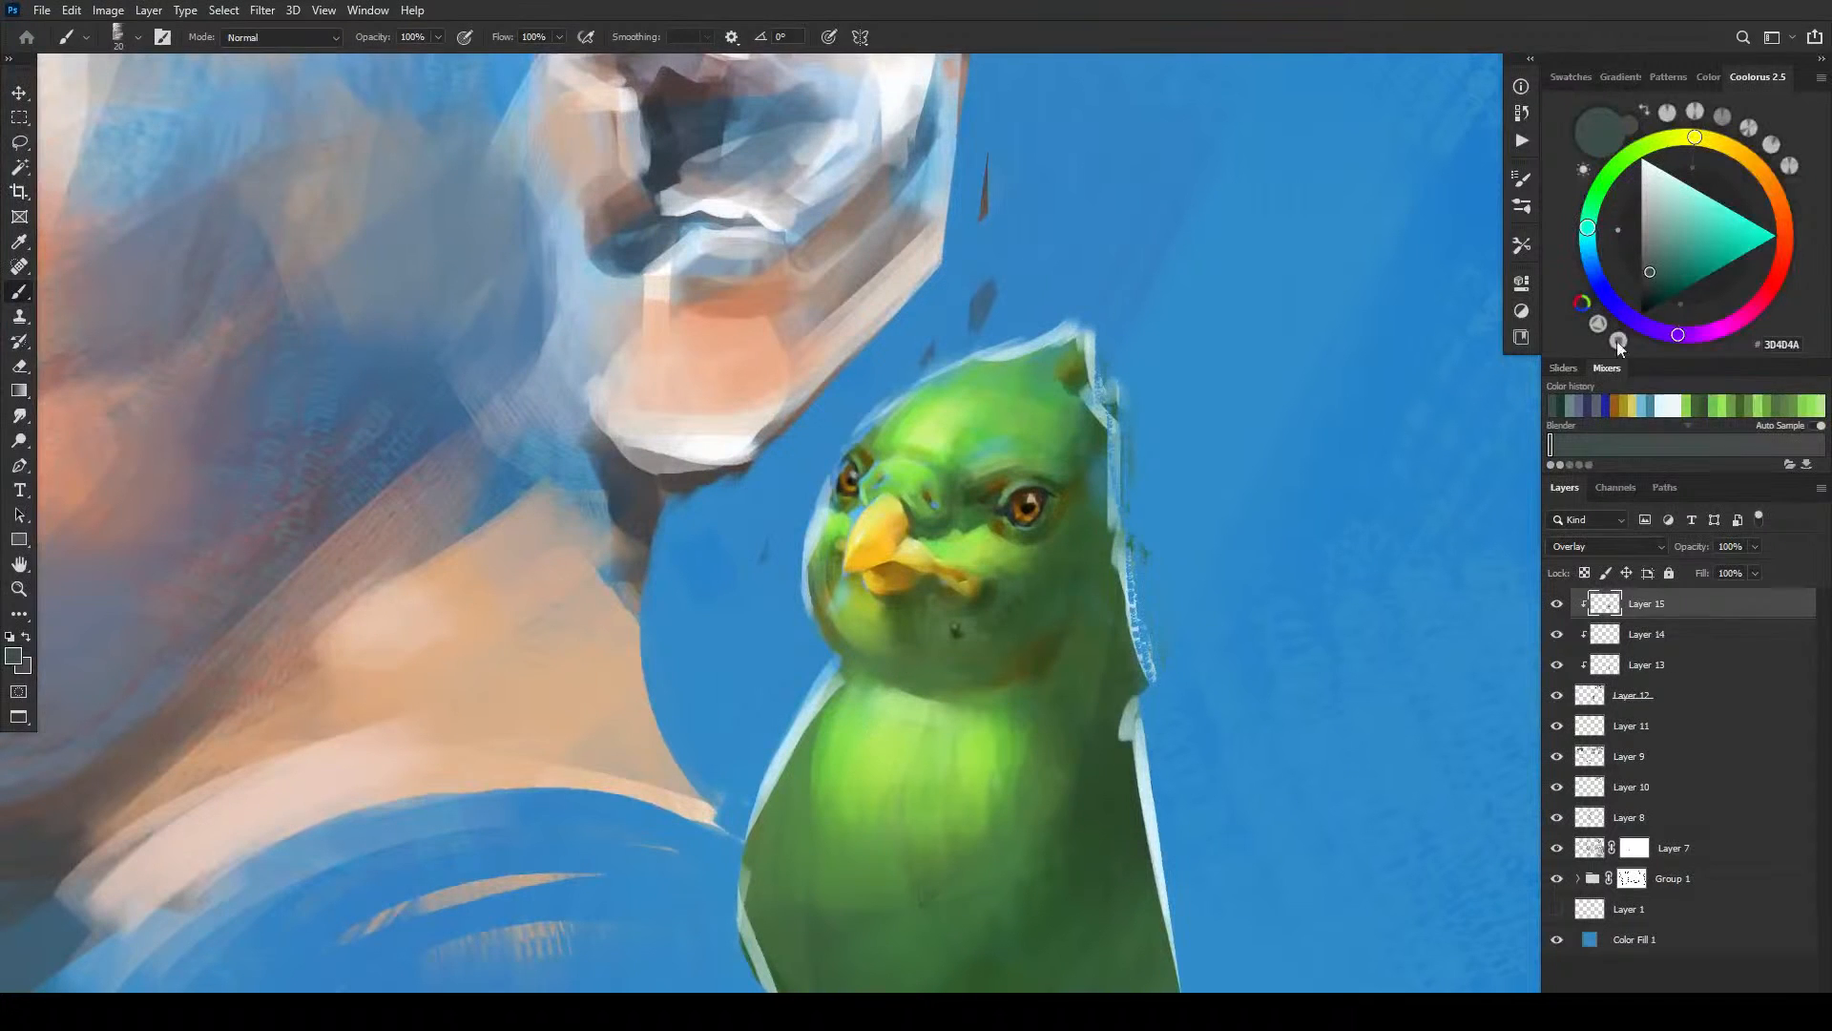
- Set the painting colour to pale mint DDFFF9 and reduce the brush size for fine highlights
{"action": "left_click_drag", "start_coordinate": [1672, 195], "coordinate": [1659, 168]}
{"action": "key", "text": "bracketleft"}
{"action": "key", "text": "bracketleft"}
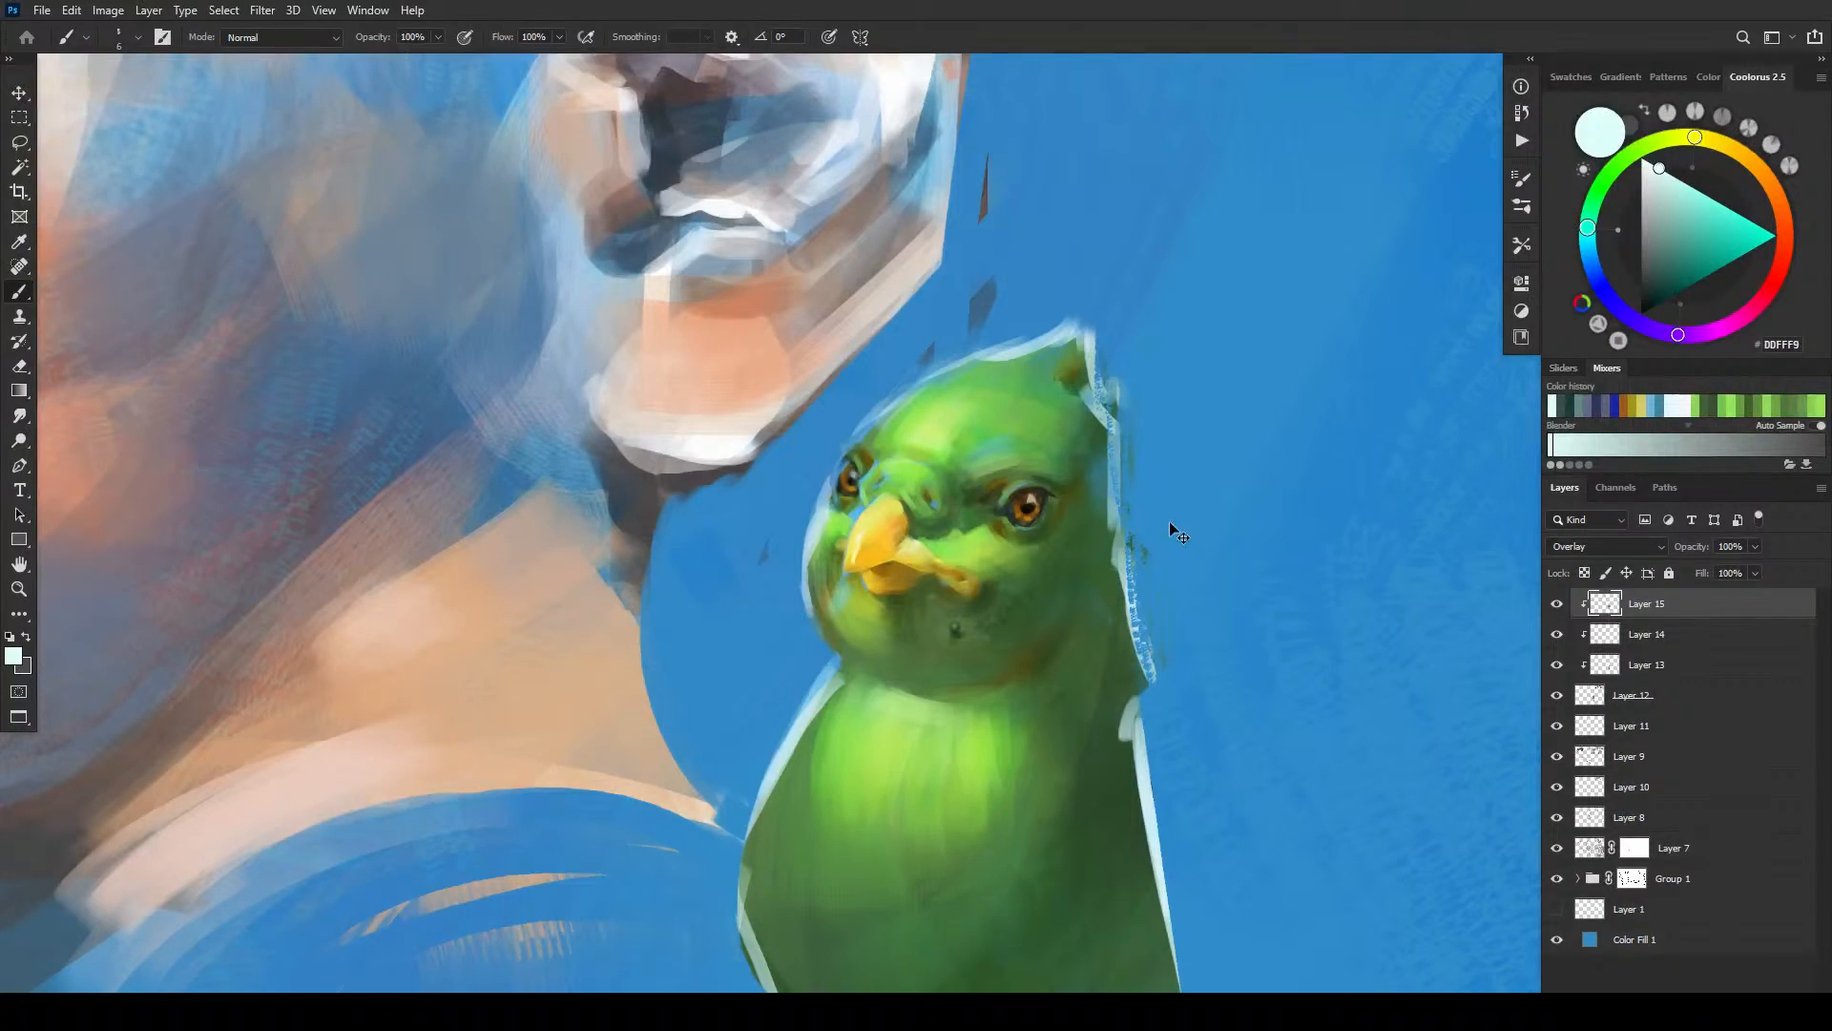
- Compare the parrot's eyes and beak up close with the surrounding caricature heads
{"action": "key", "text": "ctrl+minus"}
{"action": "key", "text": "ctrl+minus"}
{"action": "key", "text": "ctrl+minus"}
{"action": "key", "text": "ctrl+minus"}
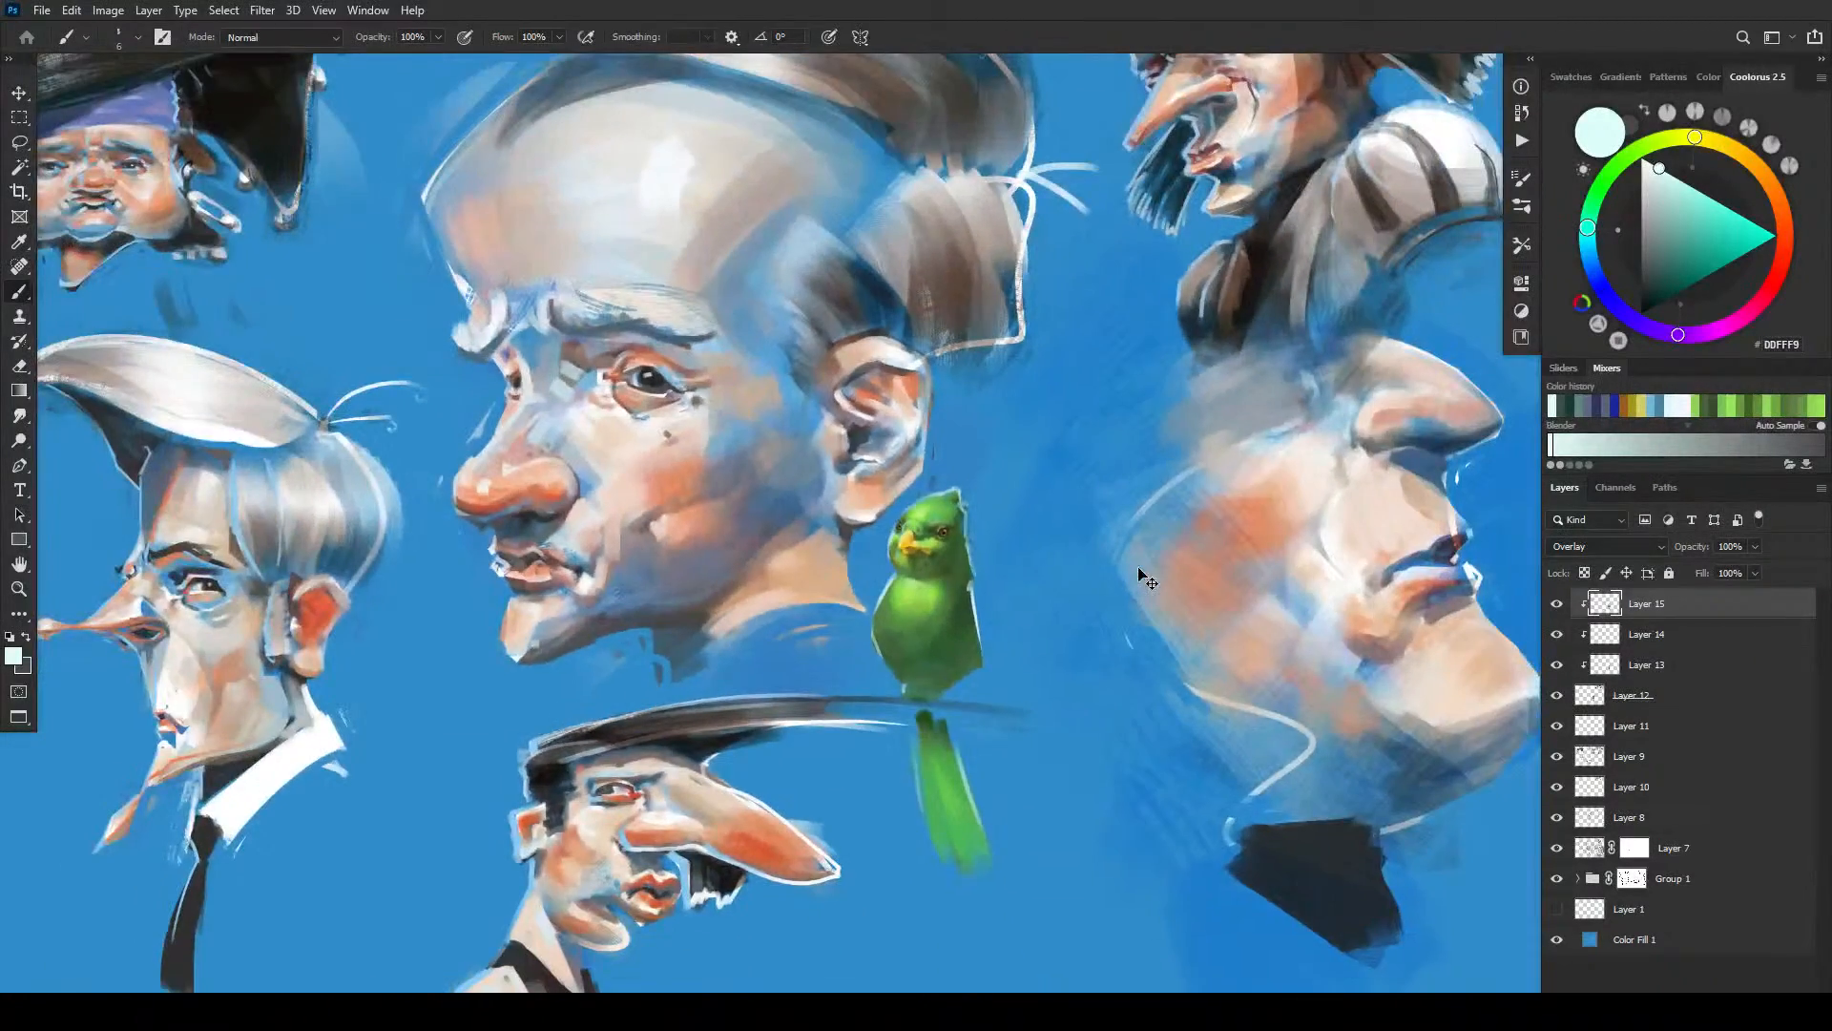
{"action": "key", "text": "ctrl+minus"}
{"action": "key", "text": "ctrl+plus"}
{"action": "key", "text": "ctrl+plus"}
{"action": "key", "text": "ctrl+plus"}
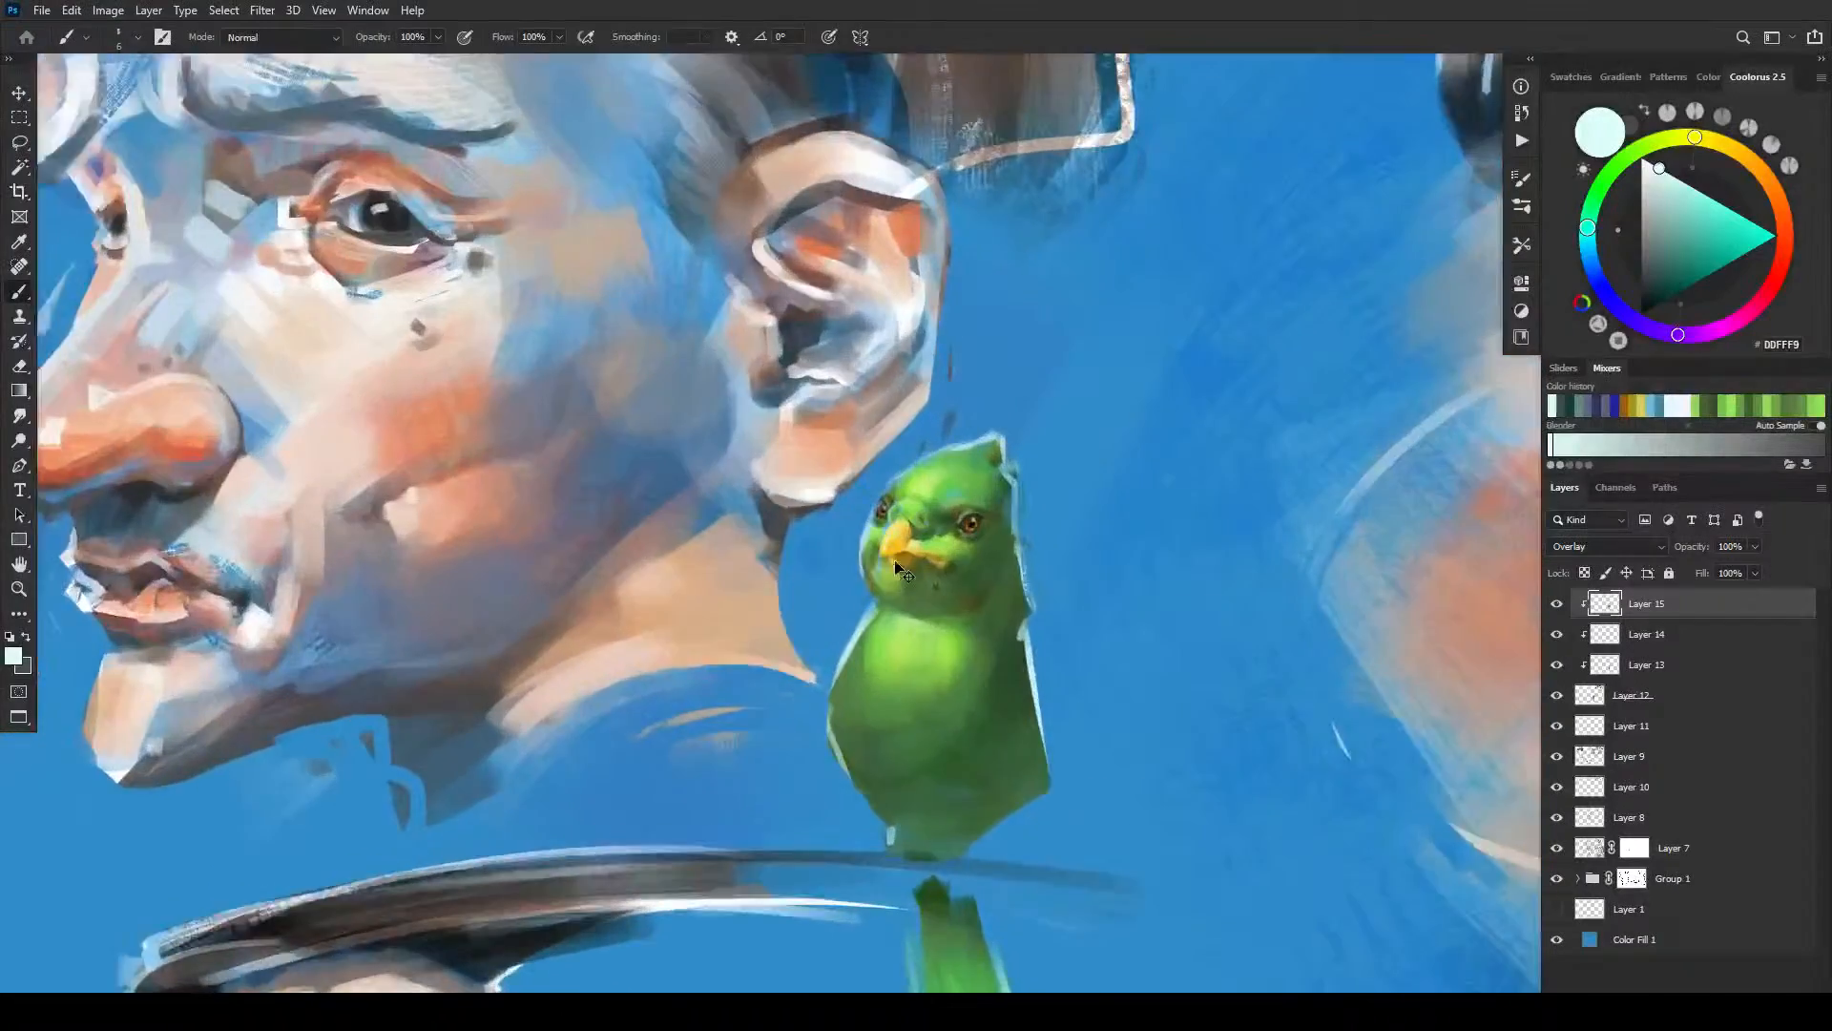
{"action": "scroll", "coordinate": [902, 570], "scroll_direction": "up", "scroll_amount": 2}
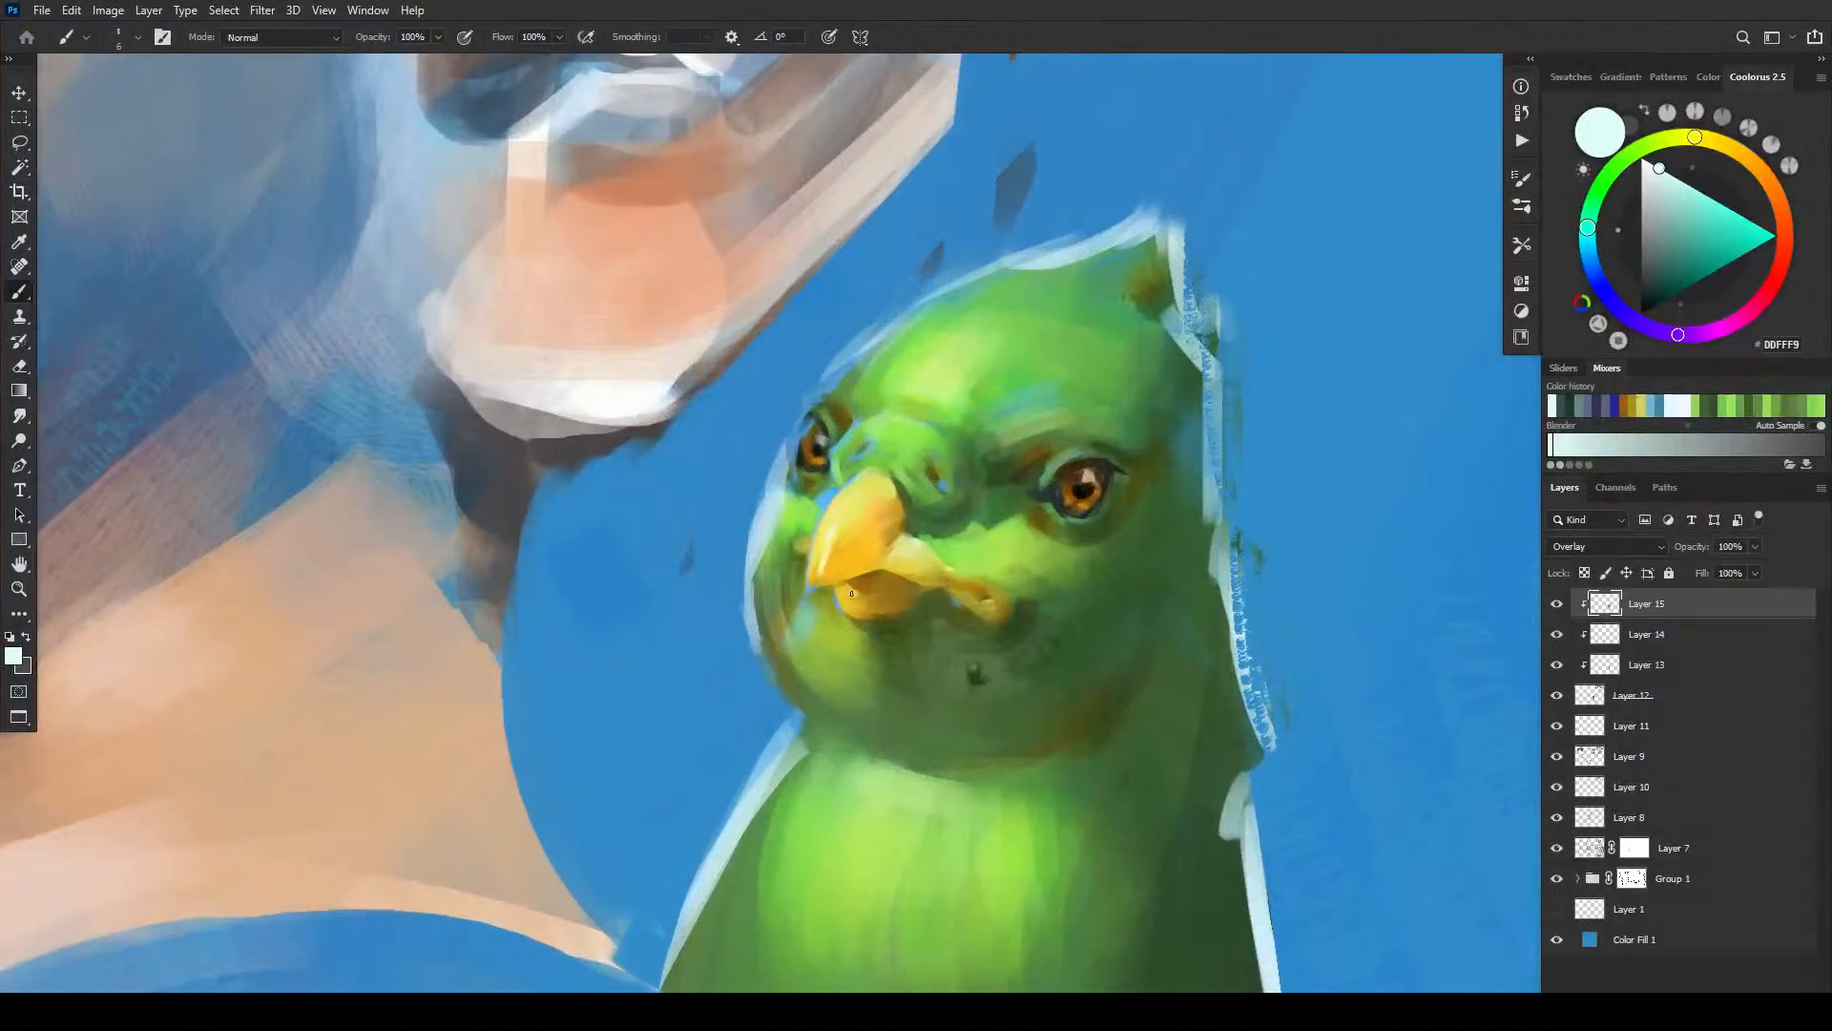
{"action": "scroll", "coordinate": [856, 593], "scroll_direction": "down", "scroll_amount": 1}
{"action": "key", "text": "ctrl+minus"}
{"action": "key", "text": "ctrl+minus"}
{"action": "key", "text": "ctrl+minus"}
{"action": "key", "text": "ctrl+minus"}
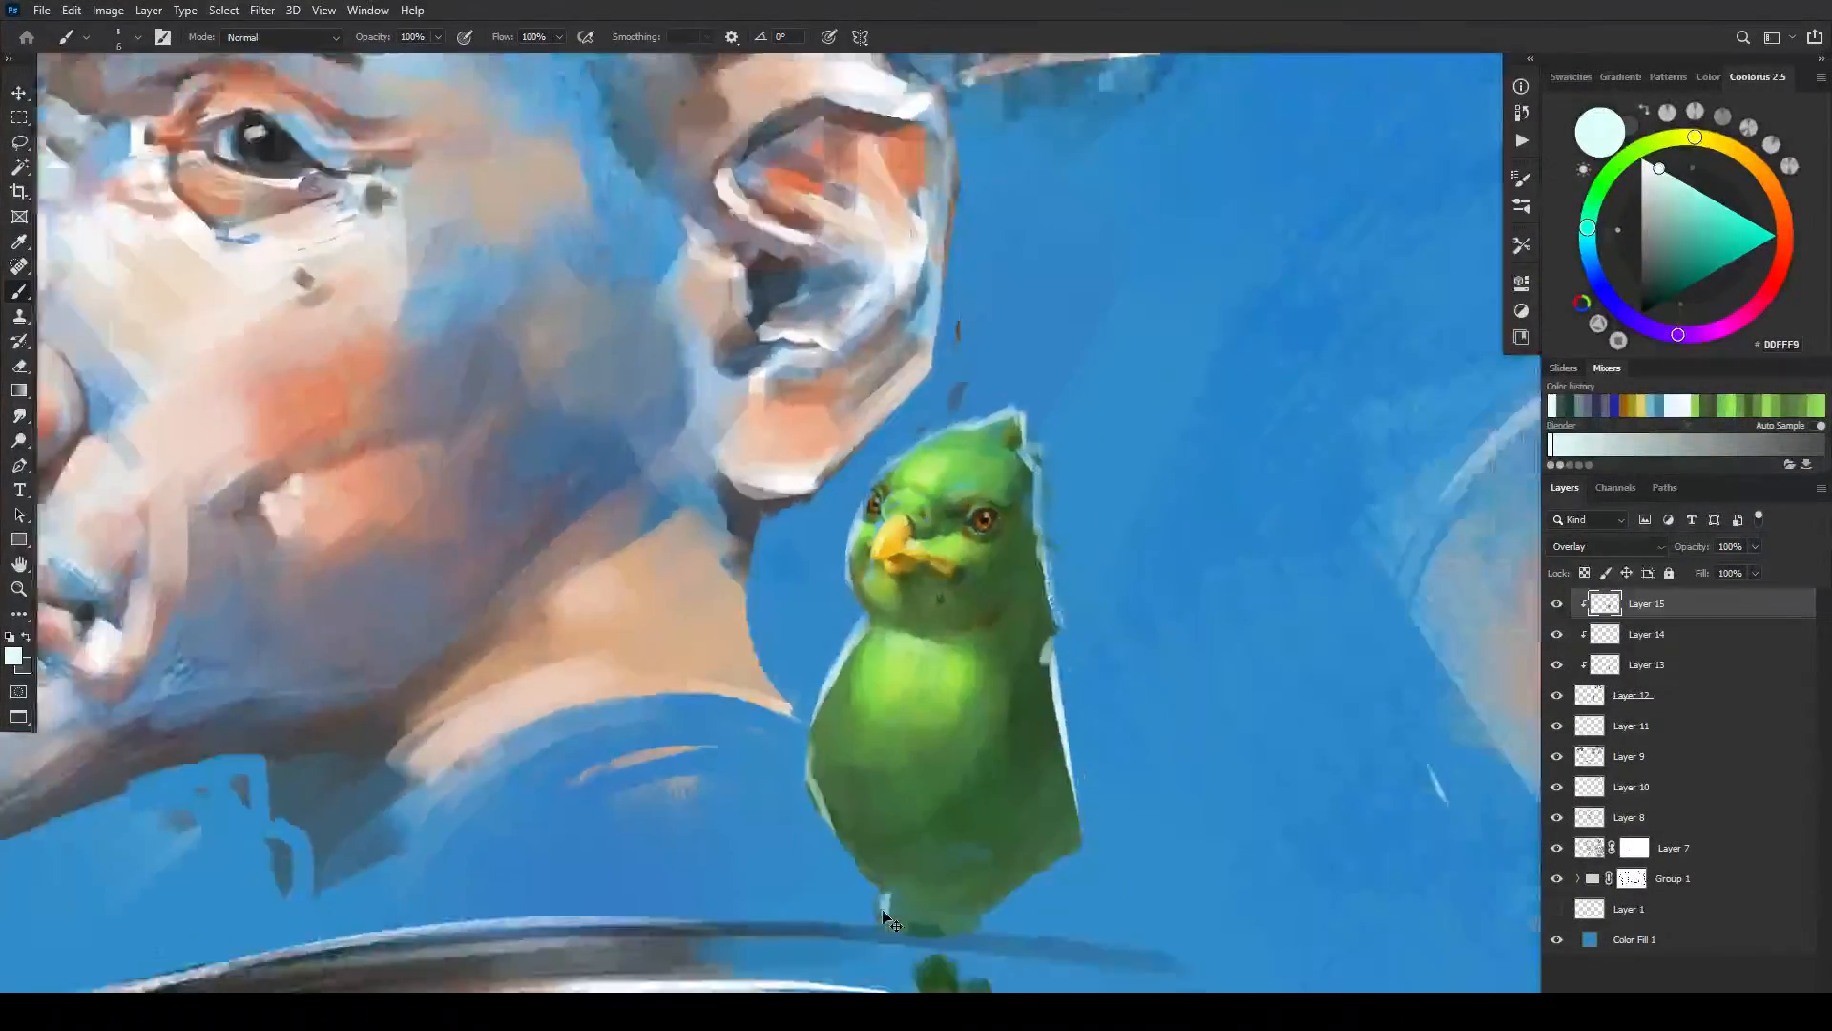
{"action": "key", "text": "ctrl+plus"}
{"action": "scroll", "coordinate": [963, 592], "scroll_direction": "up", "scroll_amount": 6}
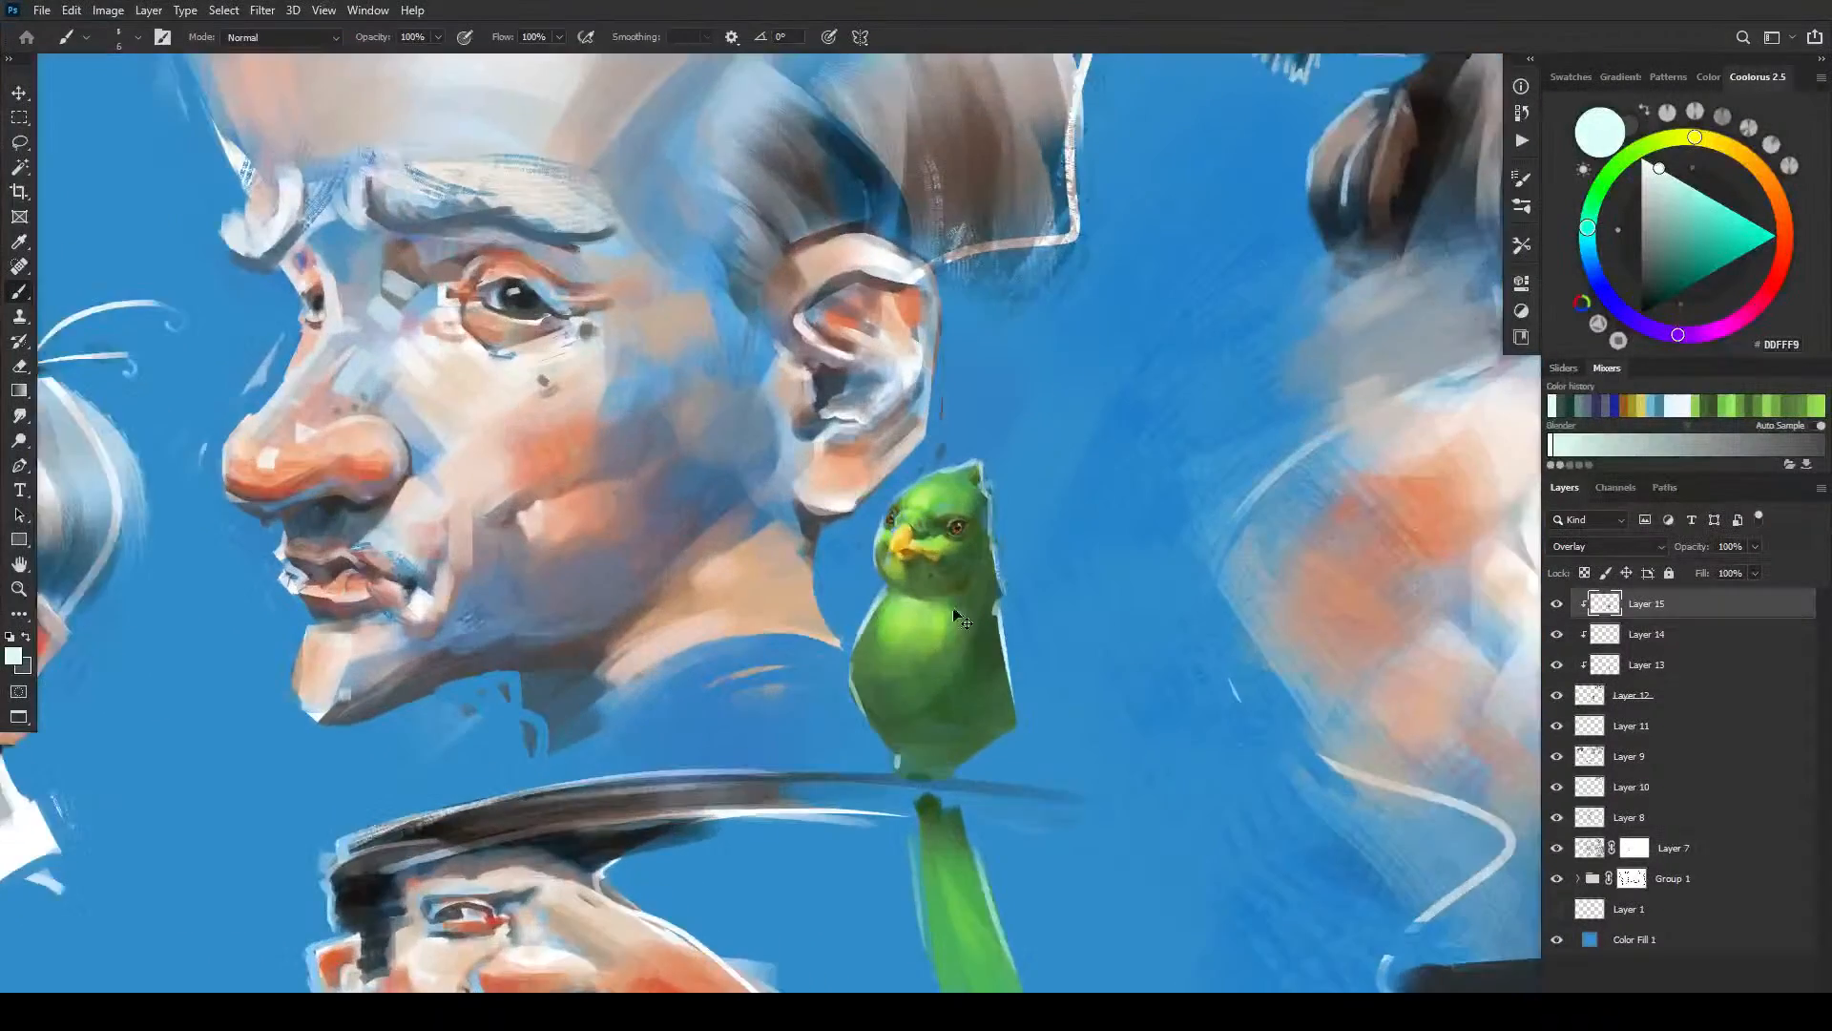
{"action": "scroll", "coordinate": [990, 611], "scroll_direction": "up", "scroll_amount": 1}
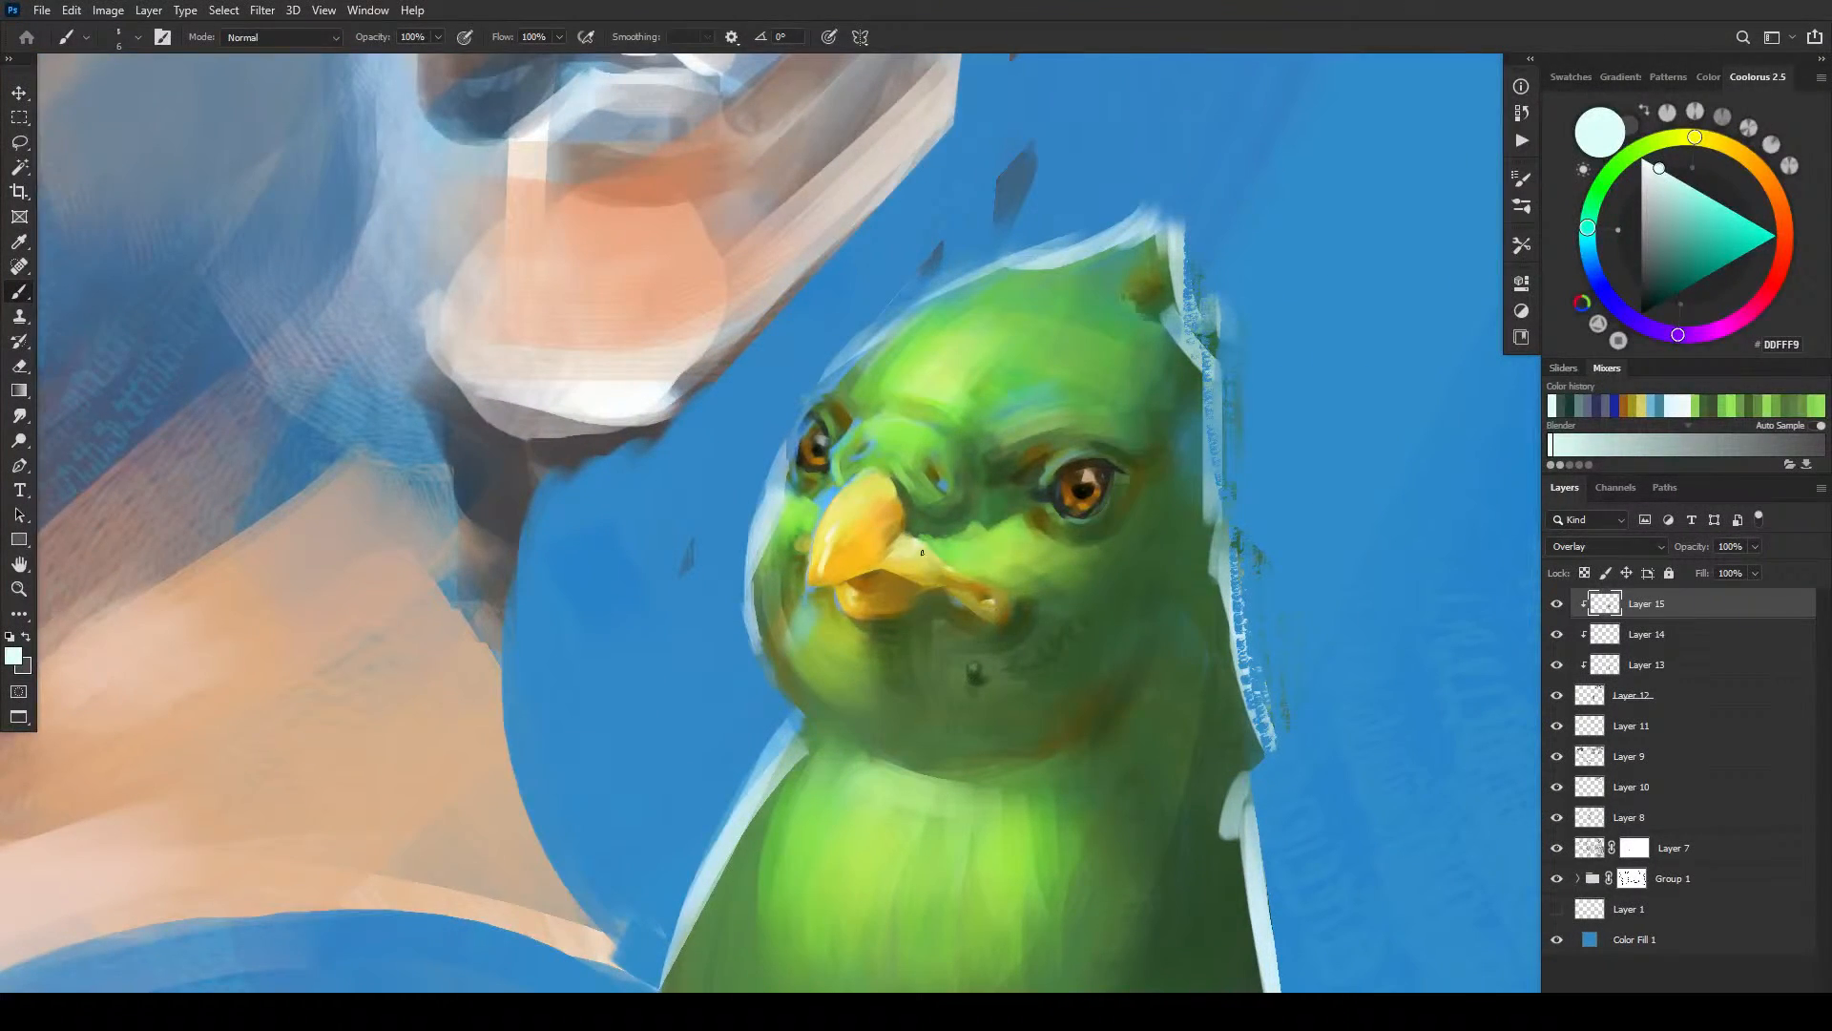
{"action": "scroll", "coordinate": [883, 854], "scroll_direction": "down", "scroll_amount": 8}
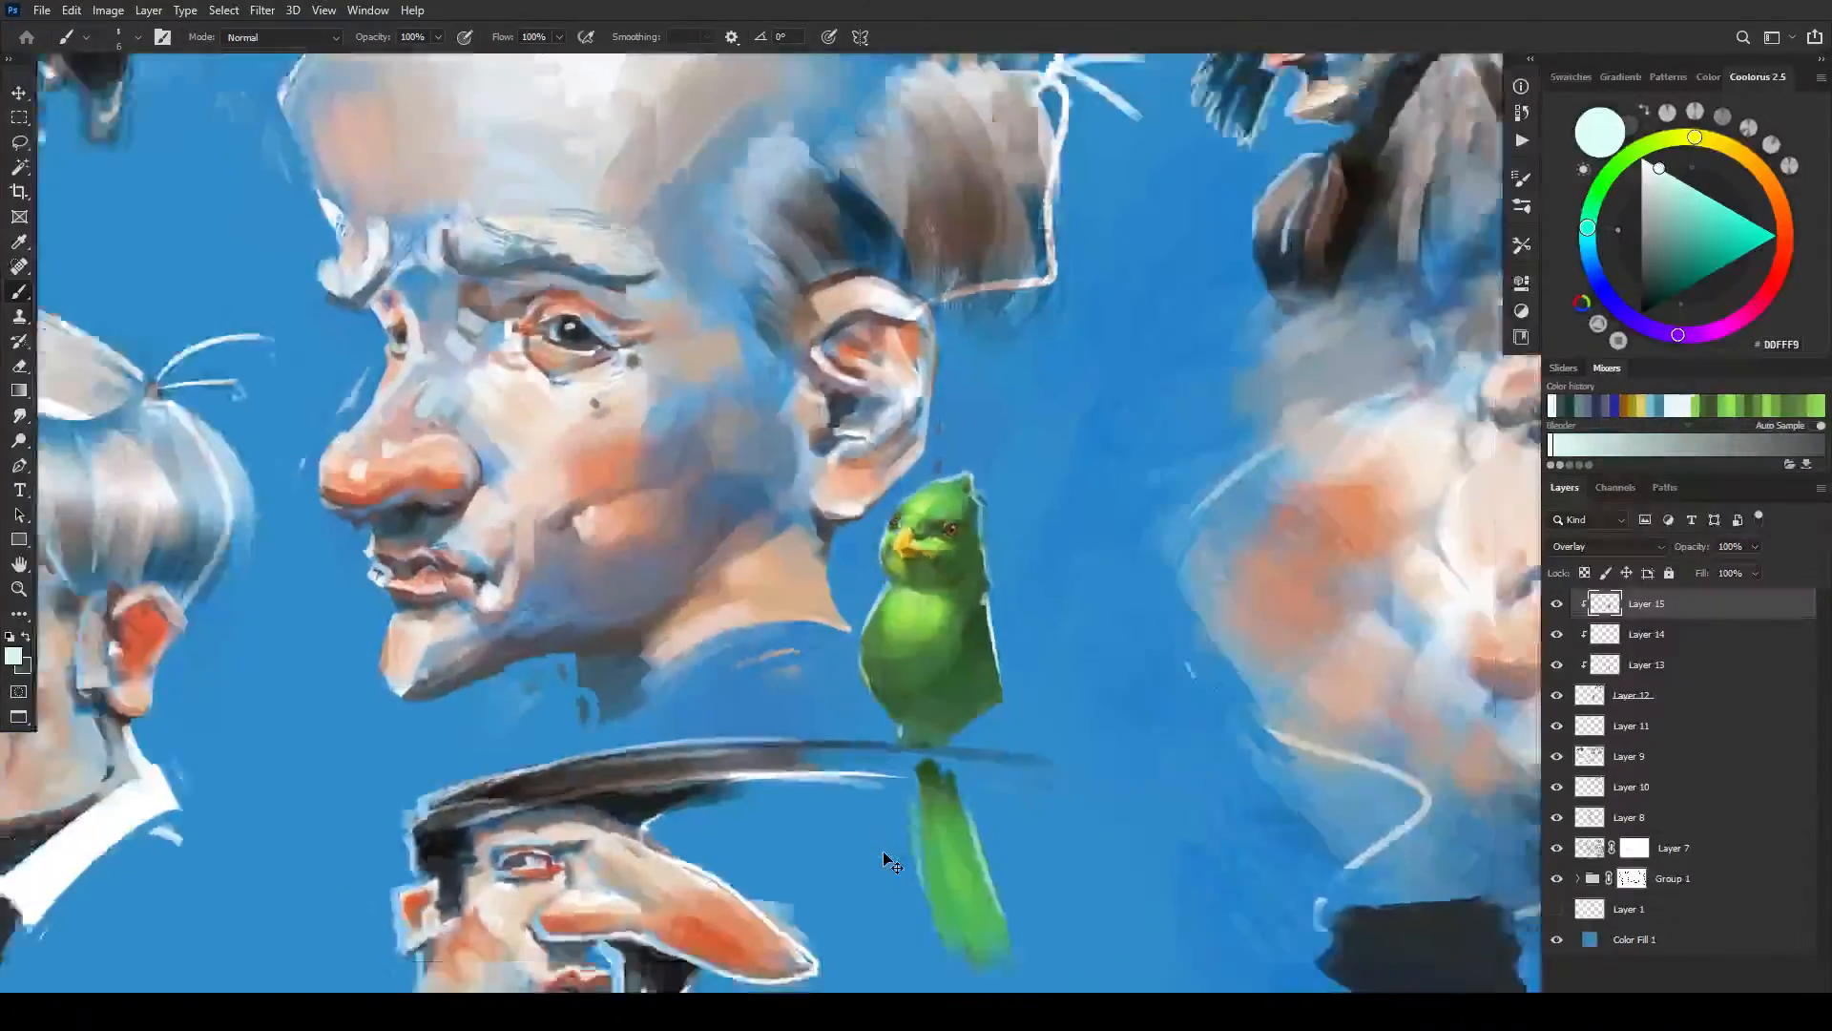
{"action": "scroll", "coordinate": [883, 859], "scroll_direction": "down", "scroll_amount": 1}
{"action": "scroll", "coordinate": [883, 859], "scroll_direction": "up", "scroll_amount": 8}
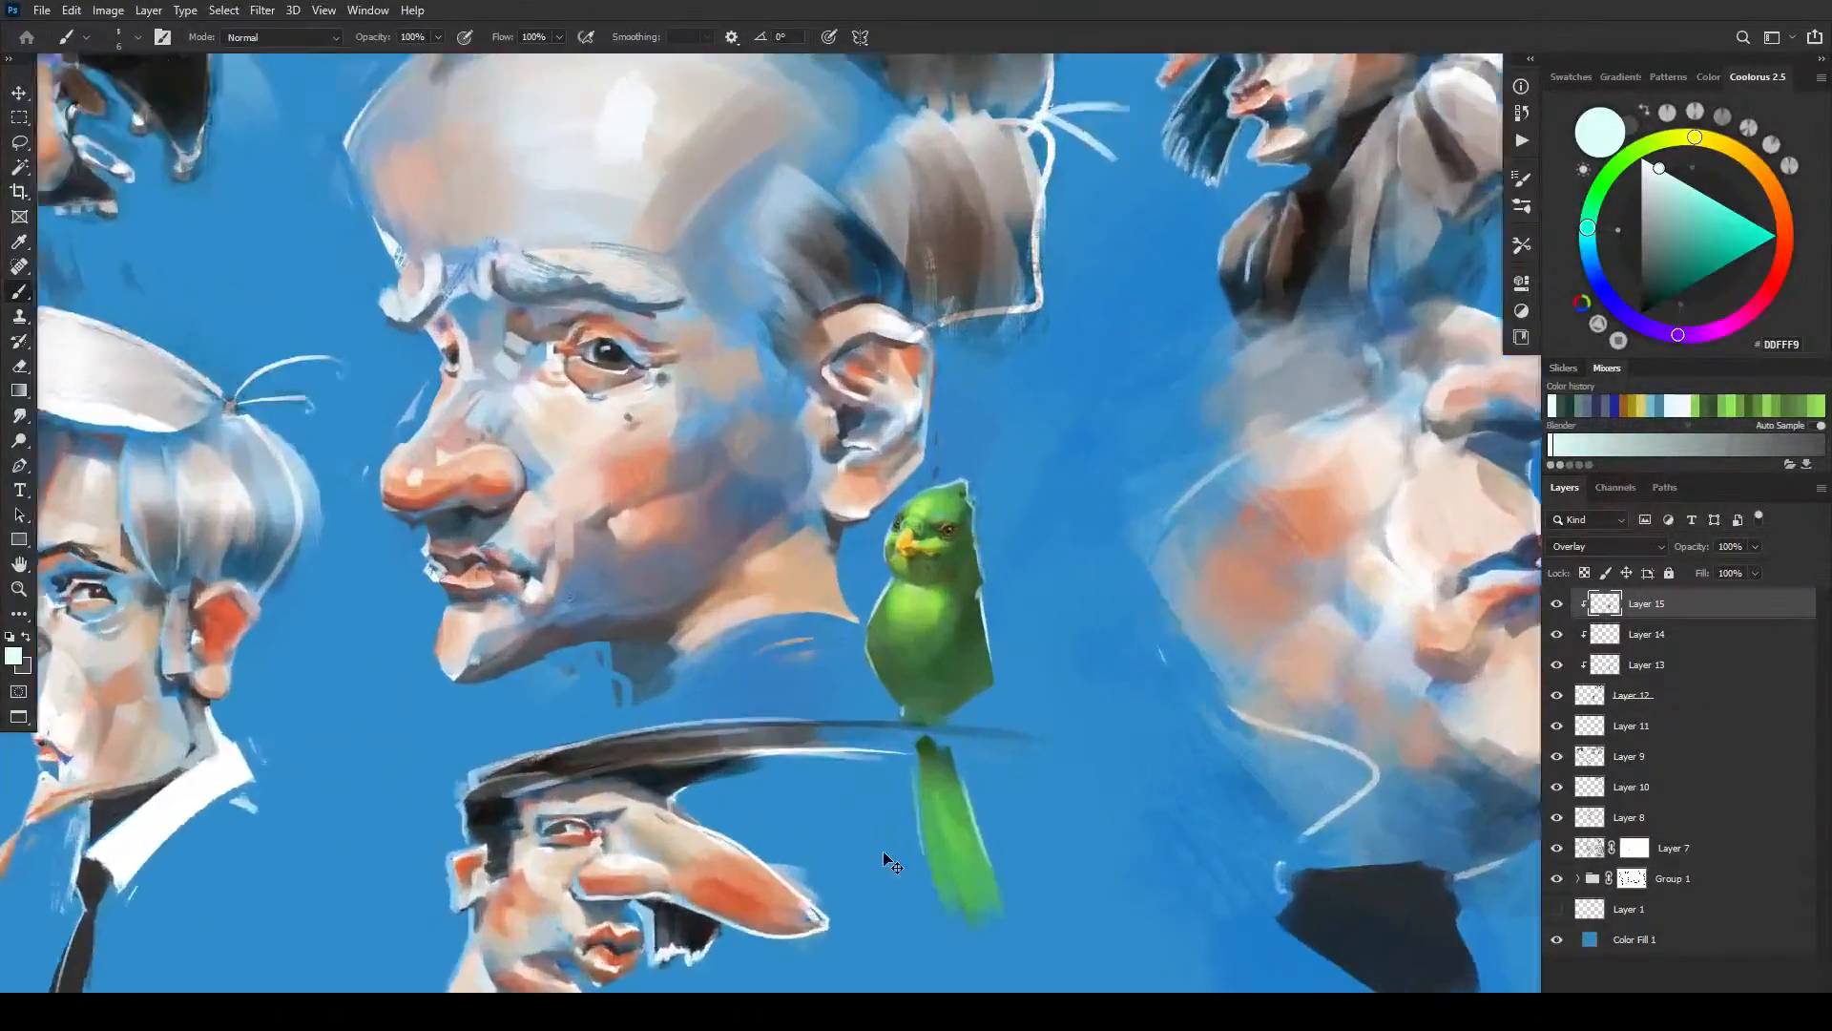
{"action": "scroll", "coordinate": [1049, 479], "scroll_direction": "up", "scroll_amount": 5}
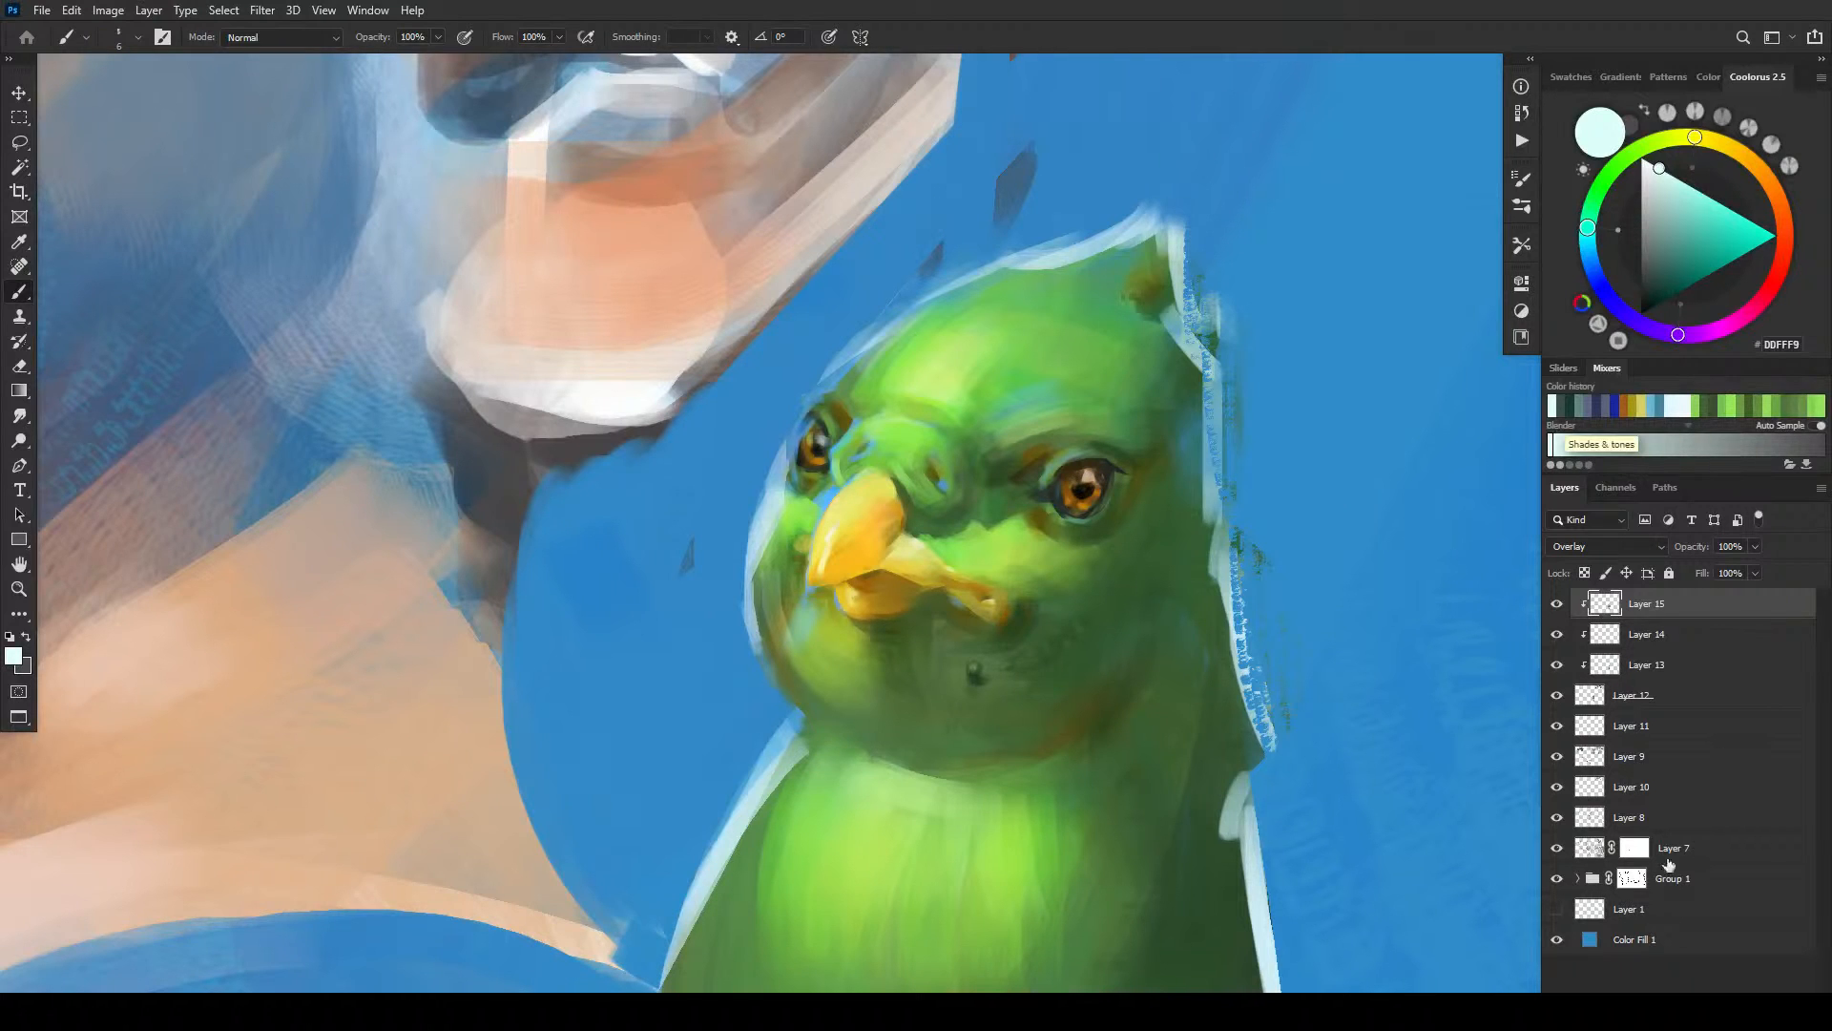
- Create a new unclipped Normal layer above the Overlay layer and set the painting colour to pale mint E4FBF7
{"action": "key", "text": "ctrl+shift+alt+n"}
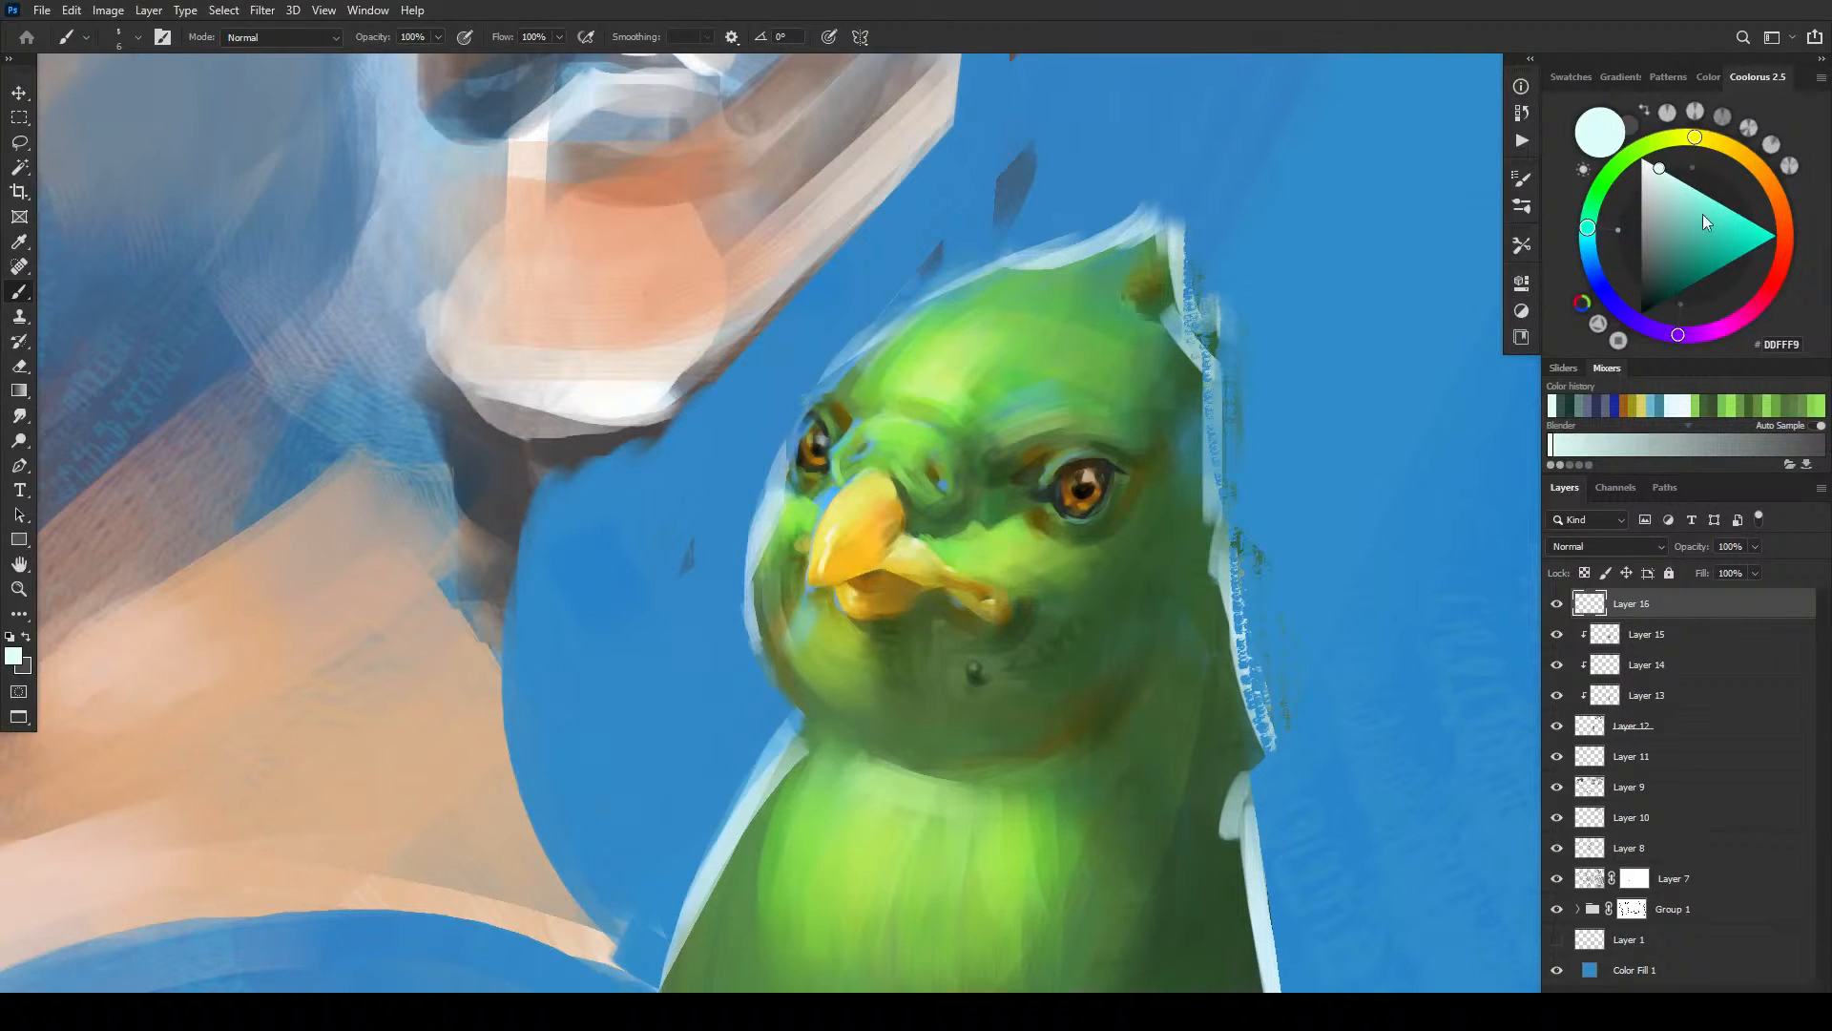
{"action": "left_click", "coordinate": [1652, 168]}
{"action": "key", "text": "ctrl+alt+g"}
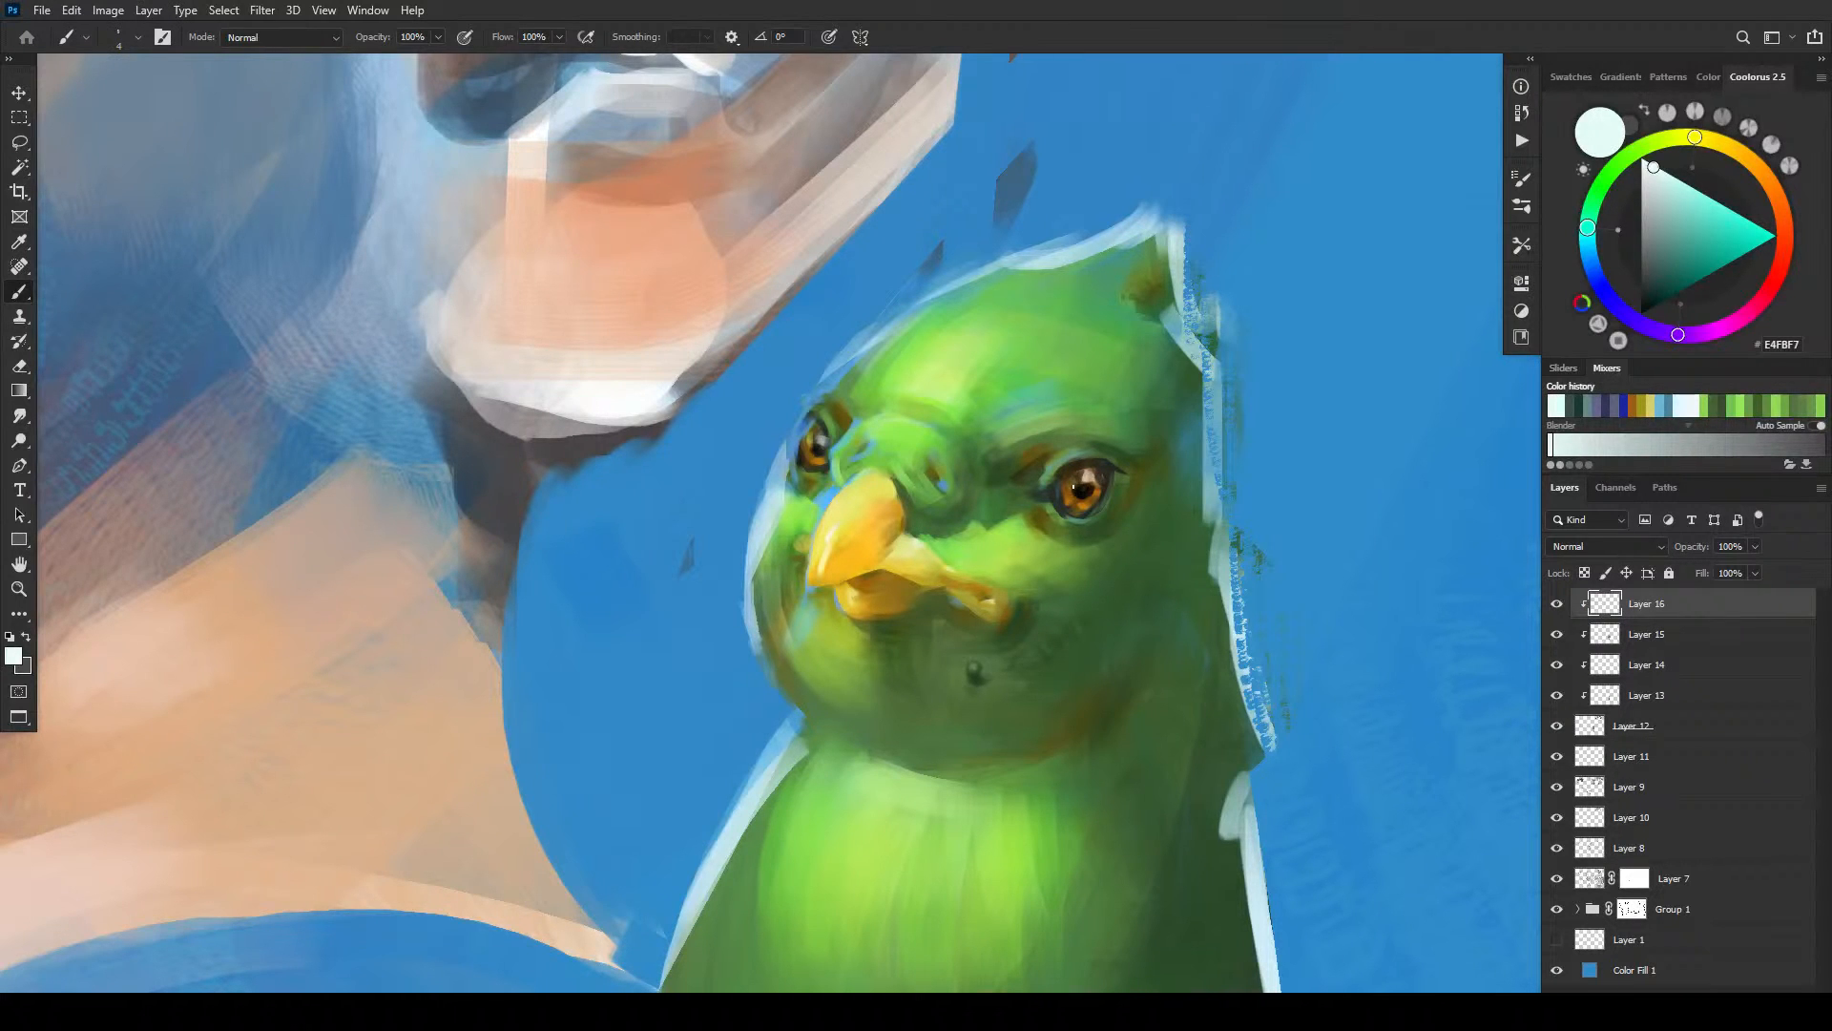
{"action": "left_click", "coordinate": [1670, 618], "text": "alt"}
- Paint small E4FBF7 highlights on the parrot's eyes and a thin wet reflection along the near eye's lower rim
{"action": "left_click_drag", "start_coordinate": [802, 463], "coordinate": [802, 445]}
{"action": "mouse_move", "coordinate": [1060, 492]}
{"action": "left_mouse_down"}
{"action": "mouse_move", "coordinate": [1066, 511]}
{"action": "mouse_move", "coordinate": [1059, 492]}
{"action": "left_mouse_up"}
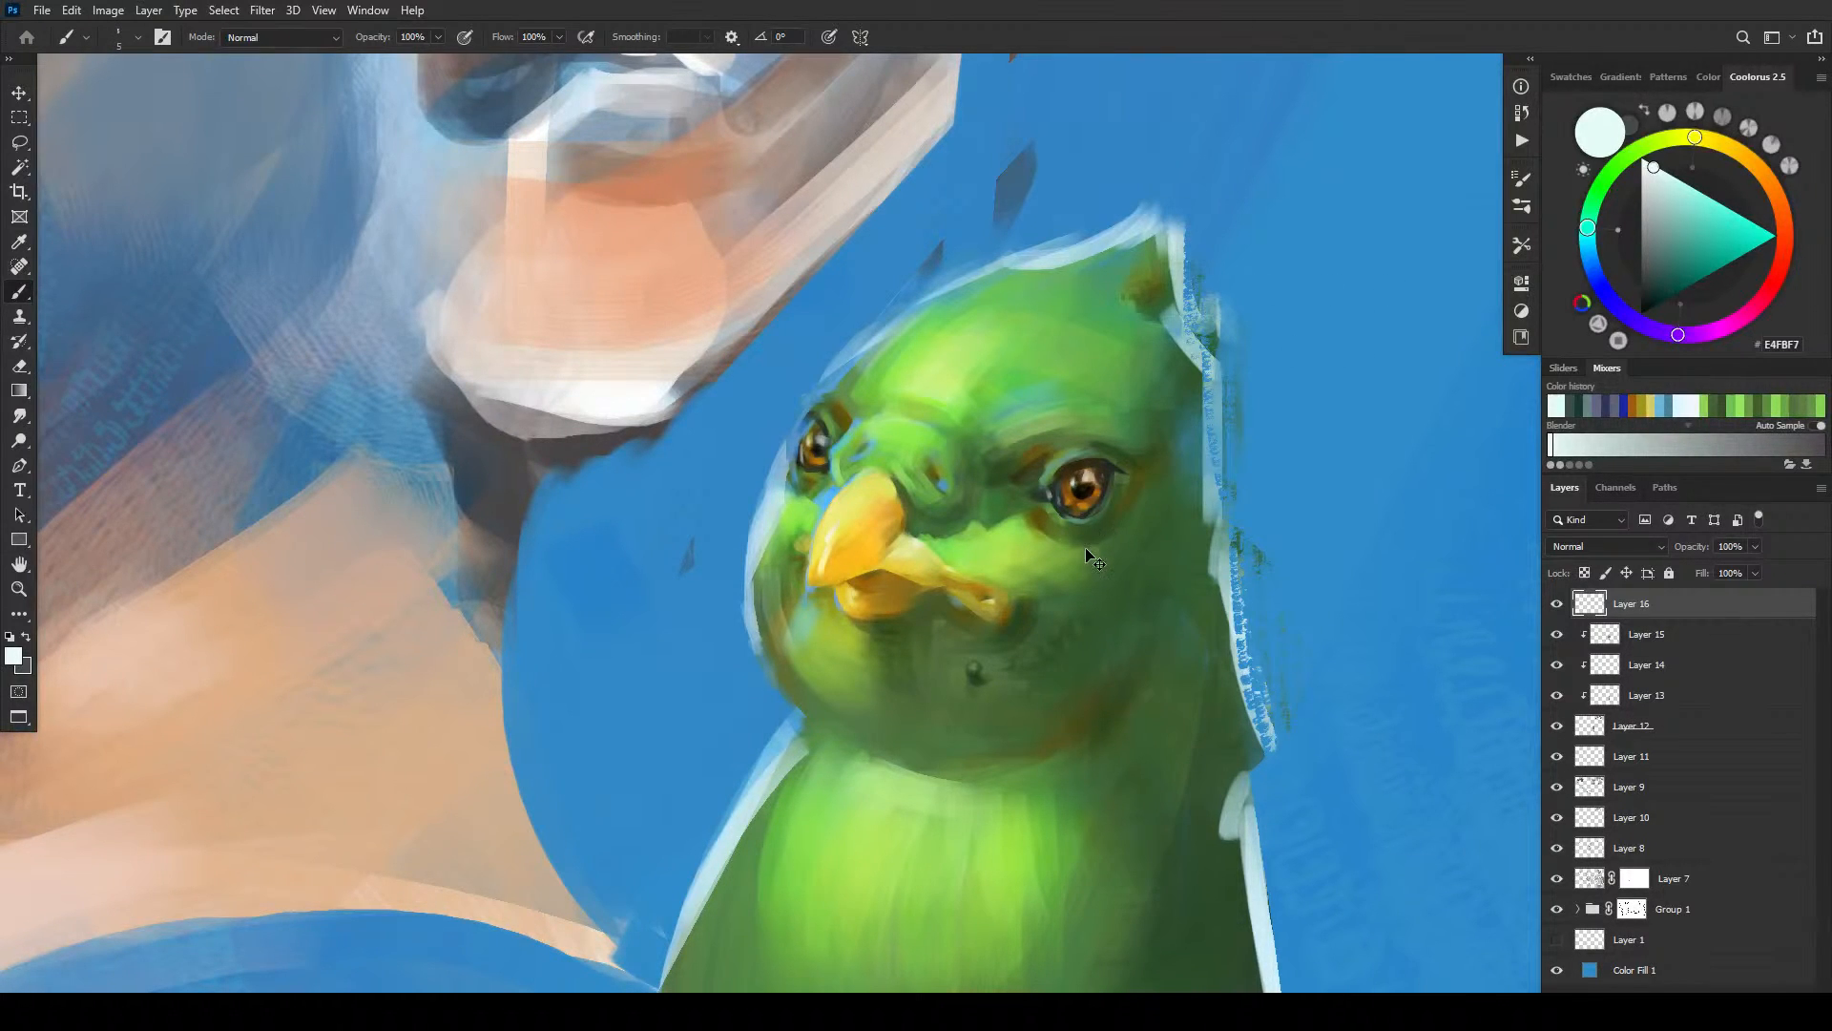
{"action": "key", "text": "ctrl+plus"}
{"action": "key", "text": "ctrl+plus"}
{"action": "left_click_drag", "start_coordinate": [954, 539], "coordinate": [519, 590]}
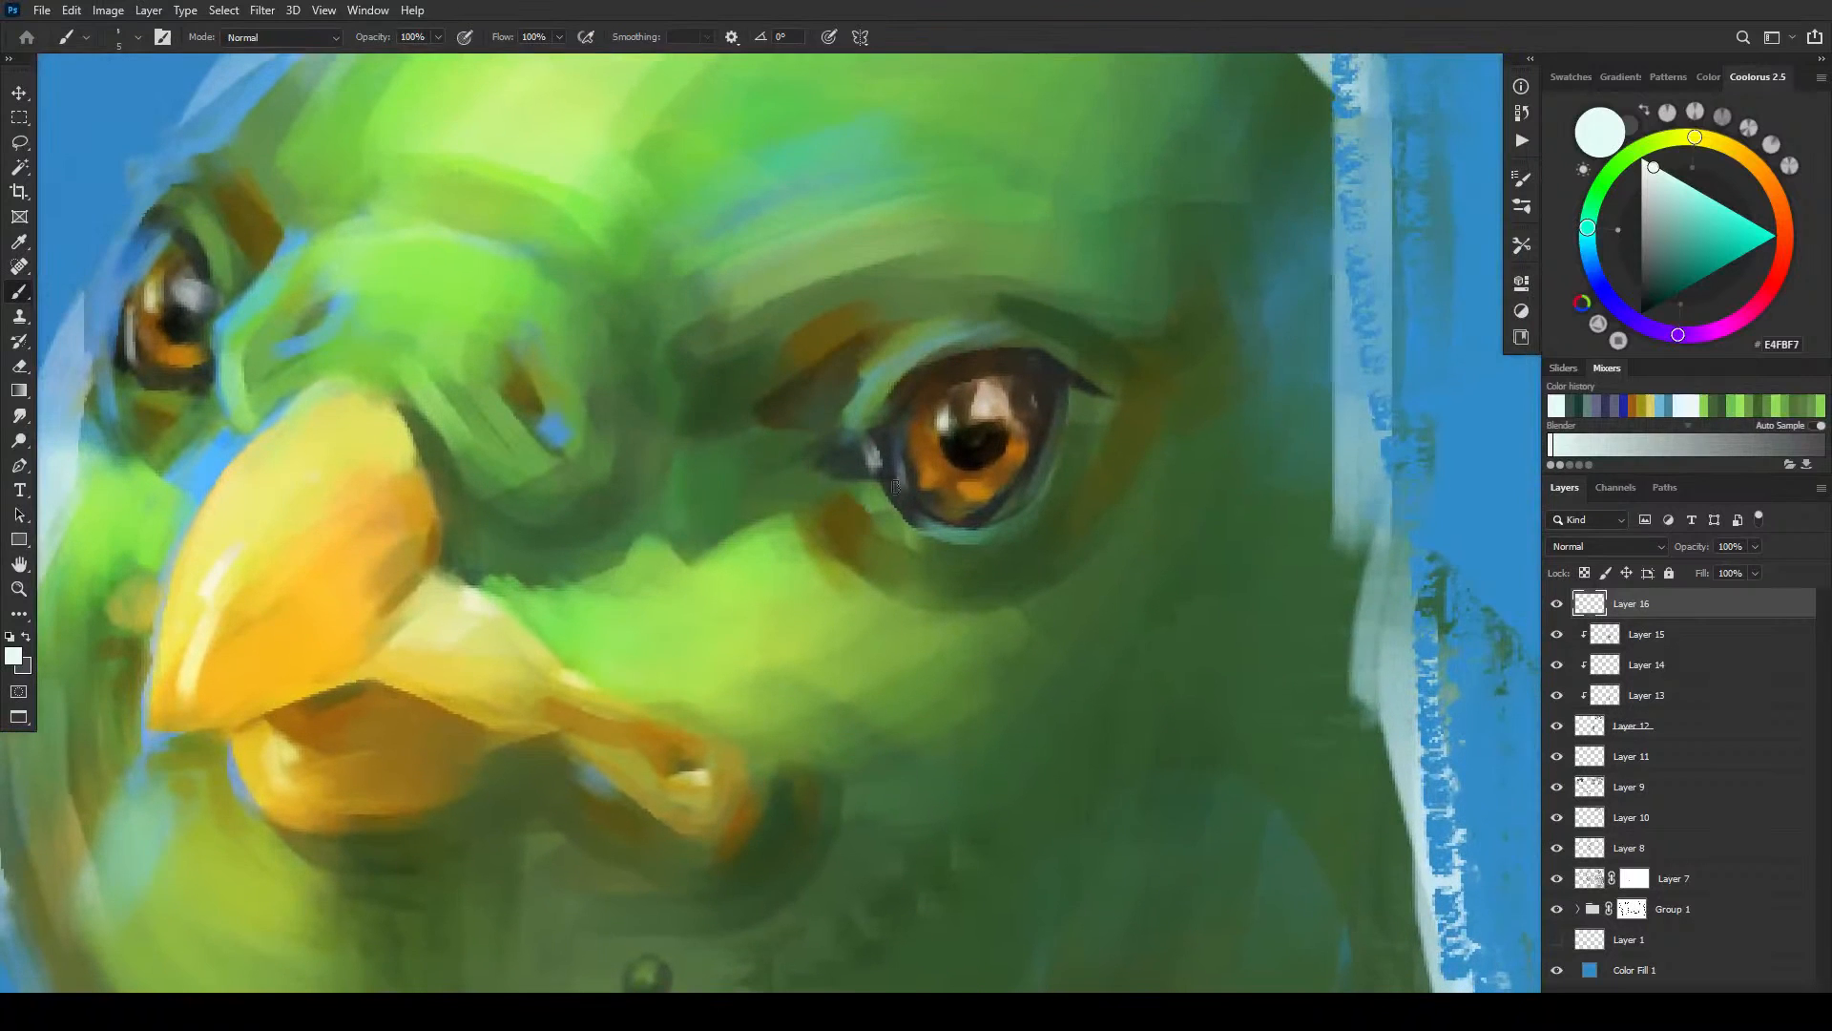
{"action": "key", "text": "bracketright"}
{"action": "key", "text": "bracketright"}
{"action": "mouse_move", "coordinate": [1045, 470]}
{"action": "left_mouse_down"}
{"action": "mouse_move", "coordinate": [1055, 436]}
{"action": "mouse_move", "coordinate": [1043, 477]}
{"action": "left_mouse_up"}
{"action": "mouse_move", "coordinate": [912, 510]}
{"action": "left_mouse_down"}
{"action": "mouse_move", "coordinate": [991, 529]}
{"action": "mouse_move", "coordinate": [963, 522]}
{"action": "mouse_move", "coordinate": [1023, 499]}
{"action": "left_mouse_up"}
{"action": "key", "text": "ctrl+z"}
{"action": "key", "text": "ctrl+z"}
{"action": "left_click_drag", "start_coordinate": [1030, 508], "coordinate": [1013, 521]}
- Add a thin E4FBF7 highlight along the lower rim of the parrot's far eye
{"action": "left_click_drag", "start_coordinate": [412, 388], "coordinate": [1003, 473]}
{"action": "mouse_move", "coordinate": [719, 460]}
{"action": "left_mouse_down"}
{"action": "mouse_move", "coordinate": [731, 479]}
{"action": "mouse_move", "coordinate": [791, 482]}
{"action": "left_mouse_up"}
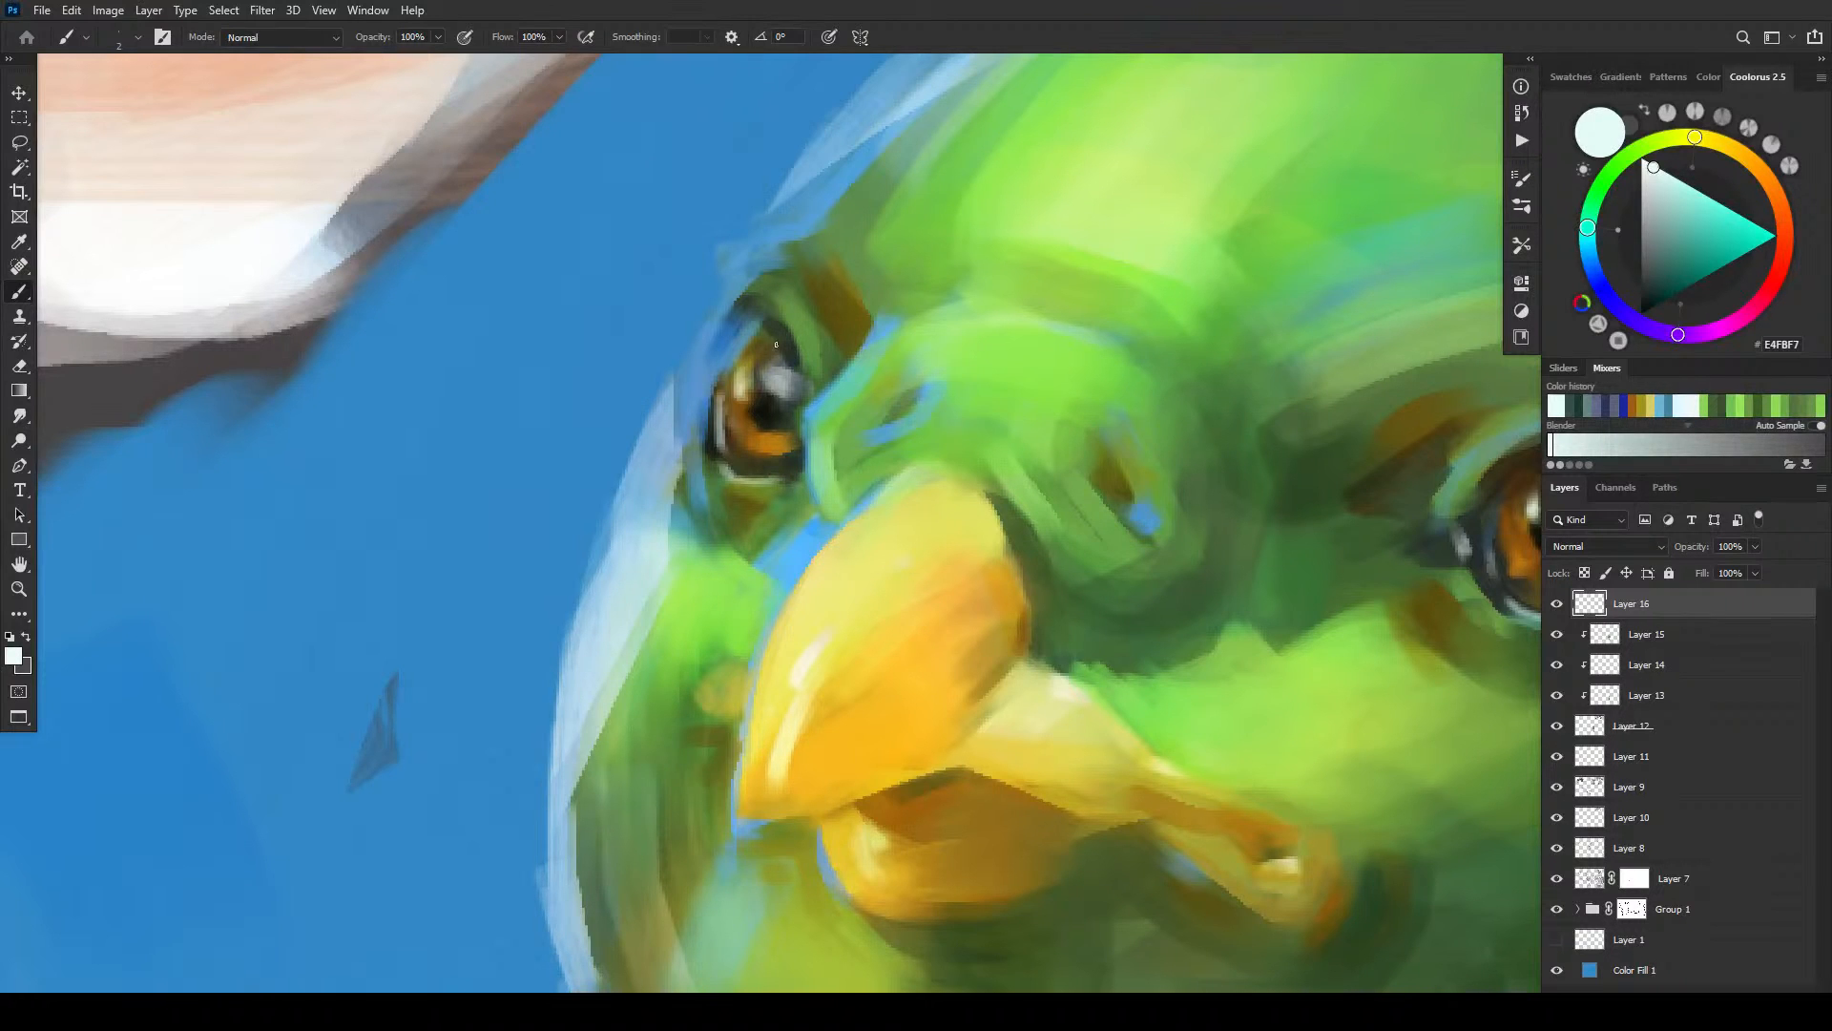
{"action": "left_click_drag", "start_coordinate": [1147, 542], "coordinate": [842, 402]}
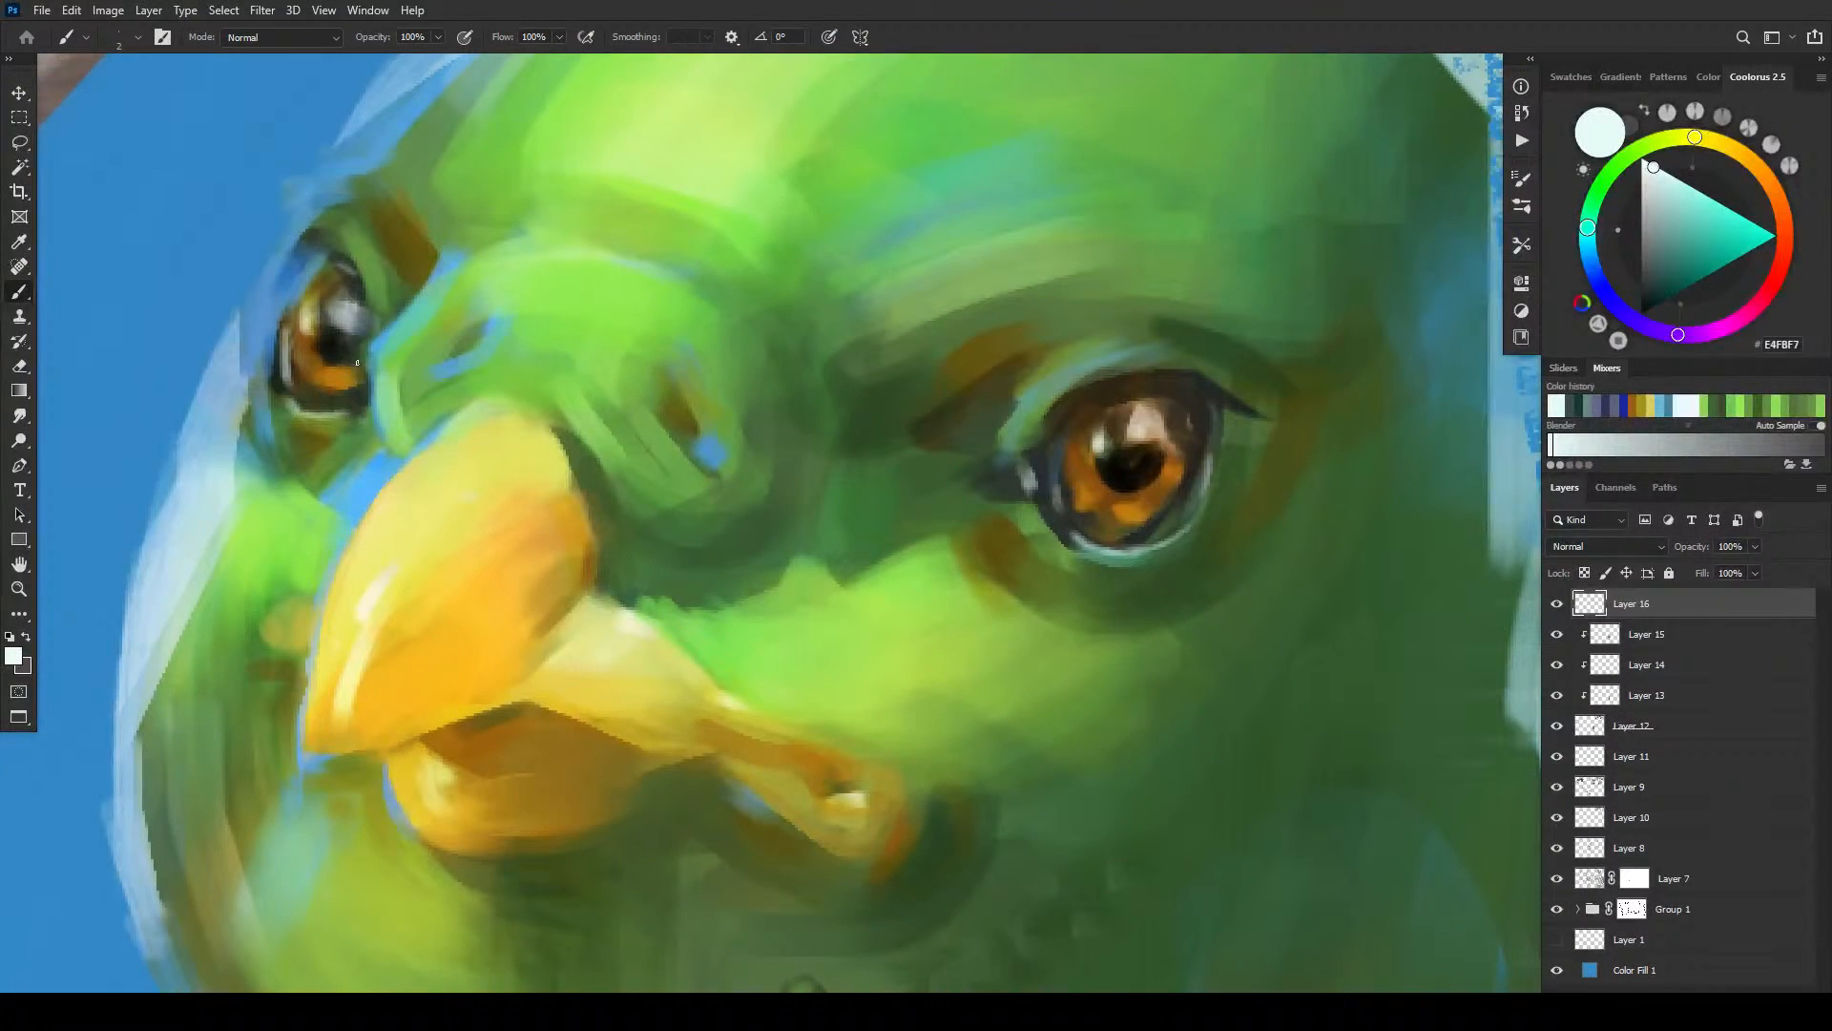
- Examine the new eye highlights at several magnifications against the neighbouring heads
{"action": "key", "text": "ctrl+minus"}
{"action": "key", "text": "ctrl+minus"}
{"action": "key", "text": "ctrl+minus"}
{"action": "key", "text": "ctrl+minus"}
{"action": "key", "text": "ctrl+minus"}
{"action": "key", "text": "ctrl+minus"}
{"action": "key", "text": "ctrl+minus"}
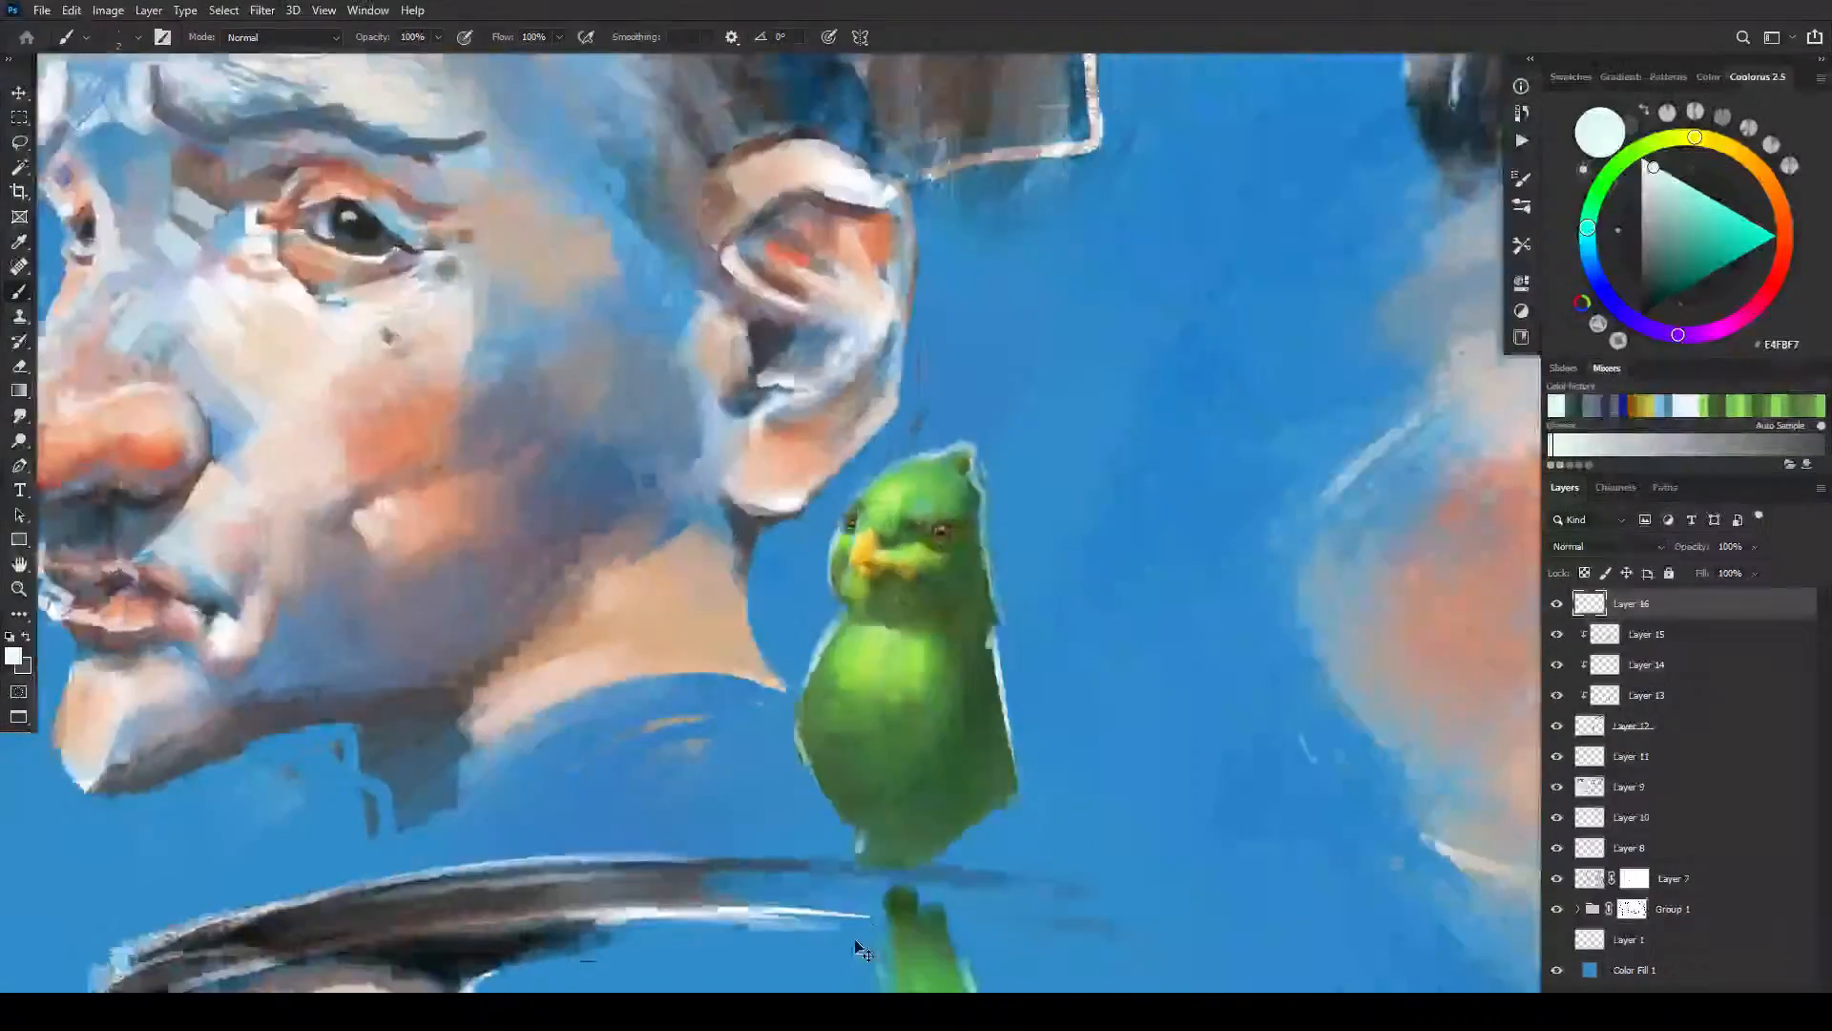
{"action": "key", "text": "ctrl+minus"}
{"action": "key", "text": "ctrl+minus"}
{"action": "key", "text": "ctrl+minus"}
{"action": "key", "text": "ctrl+plus"}
{"action": "key", "text": "ctrl+plus"}
{"action": "key", "text": "ctrl+plus"}
{"action": "key", "text": "ctrl+plus"}
{"action": "key", "text": "ctrl+plus"}
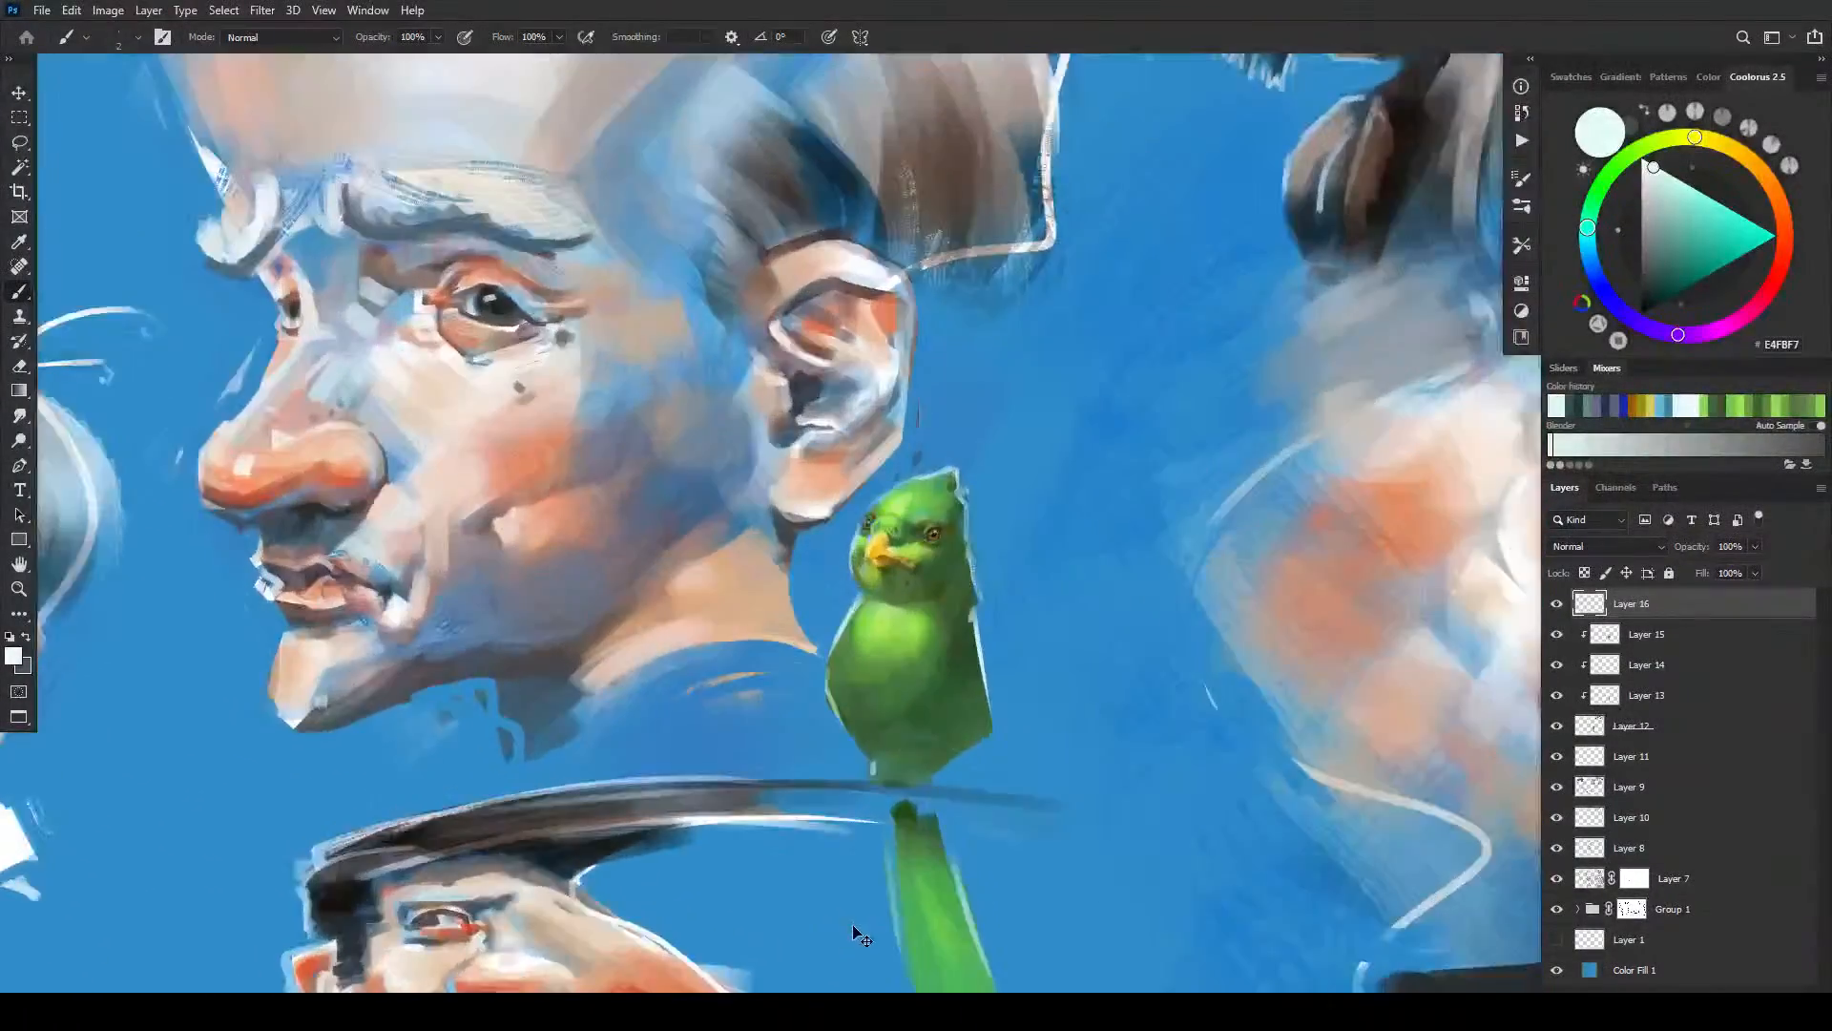
{"action": "key", "text": "ctrl+minus"}
{"action": "key", "text": "ctrl+minus"}
{"action": "key", "text": "ctrl+minus"}
{"action": "key", "text": "ctrl+minus"}
{"action": "key", "text": "ctrl+minus"}
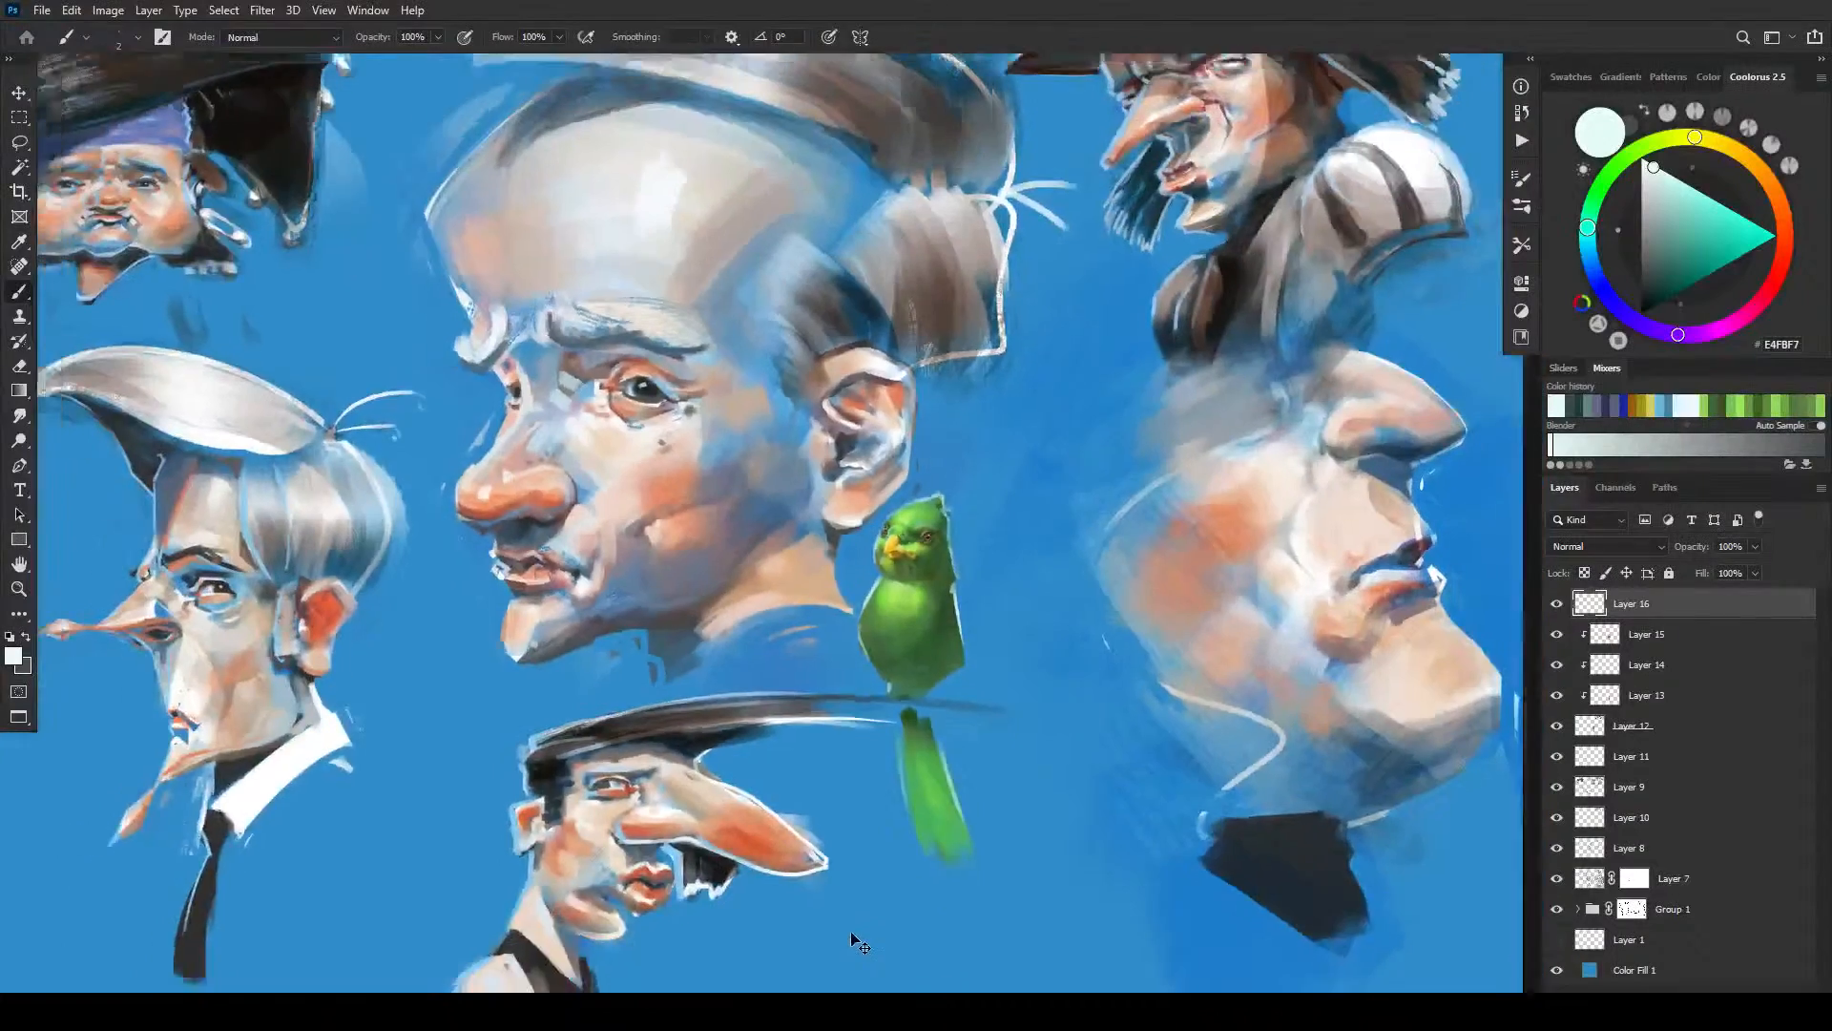
{"action": "key", "text": "ctrl+plus"}
{"action": "key", "text": "ctrl+plus"}
{"action": "key", "text": "ctrl+plus"}
{"action": "key", "text": "ctrl+plus"}
{"action": "key", "text": "ctrl+plus"}
{"action": "key", "text": "ctrl+plus"}
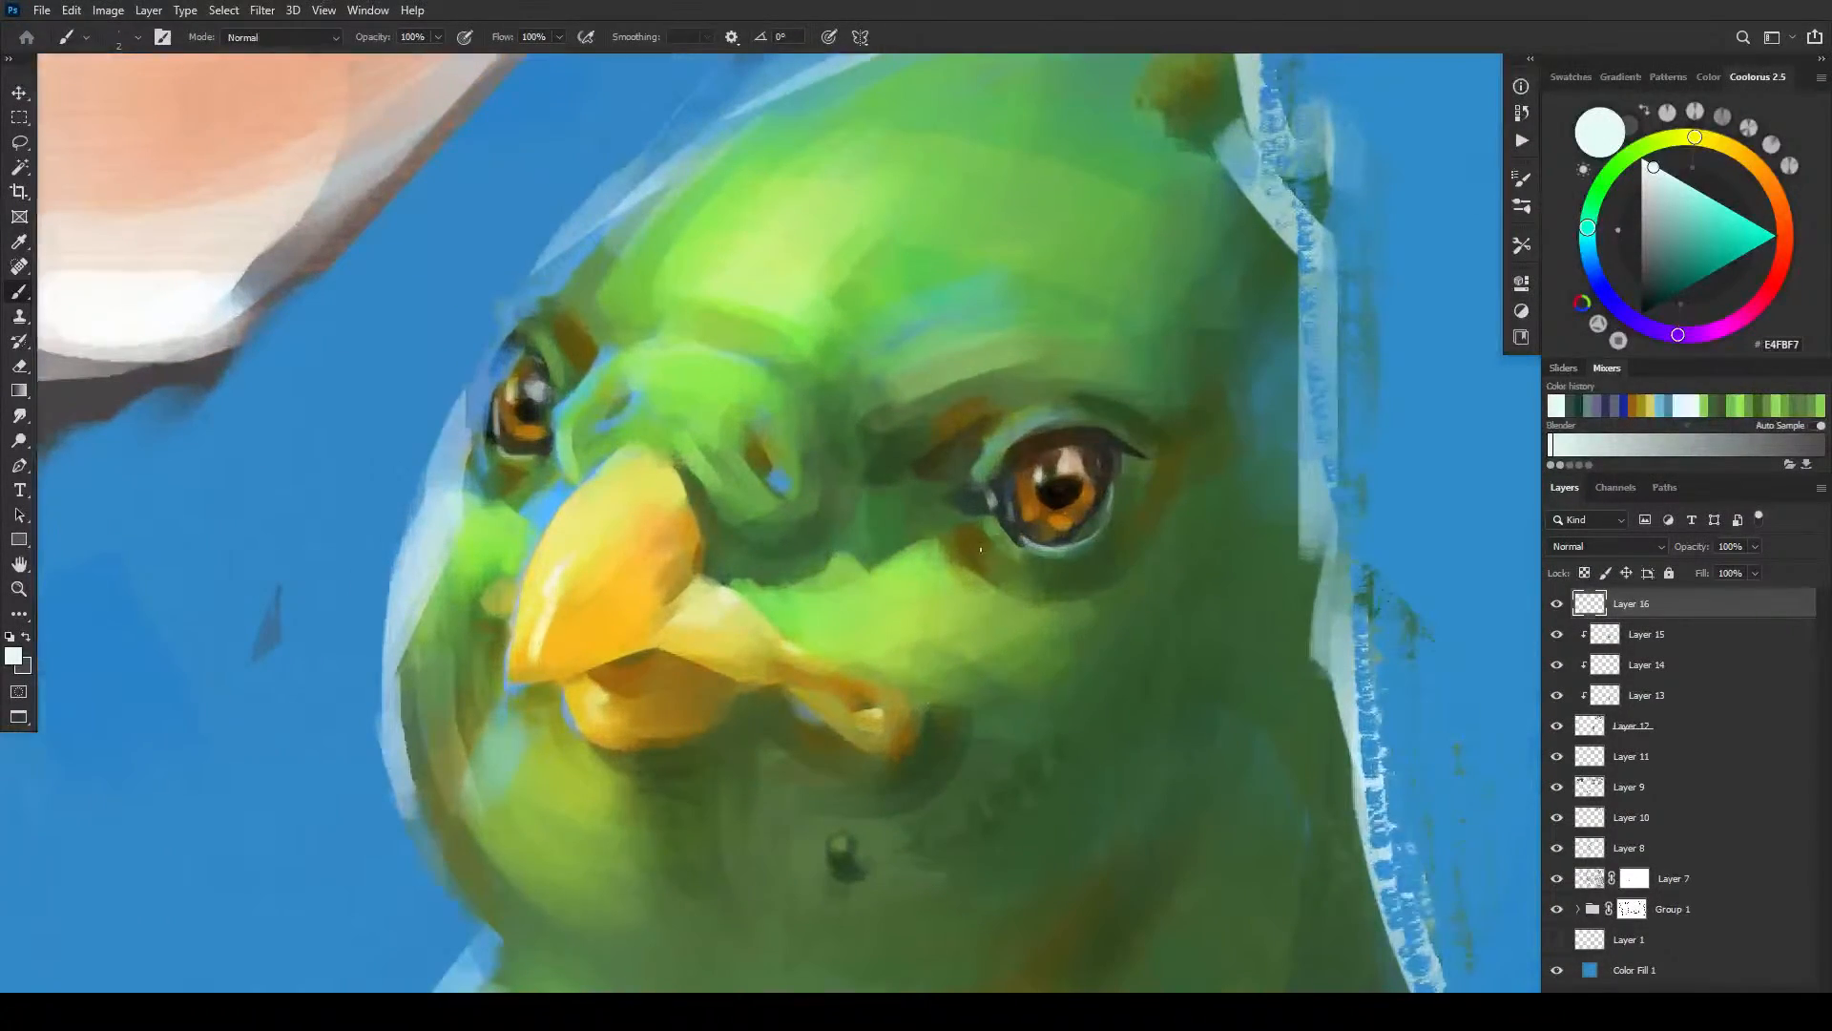
- Colour the small round spot on the parrot's chin with olive tones 595110, 8AA427 and 5A5310
{"action": "left_click", "coordinate": [973, 689], "text": "alt"}
{"action": "key", "text": "bracketright"}
{"action": "key", "text": "bracketright"}
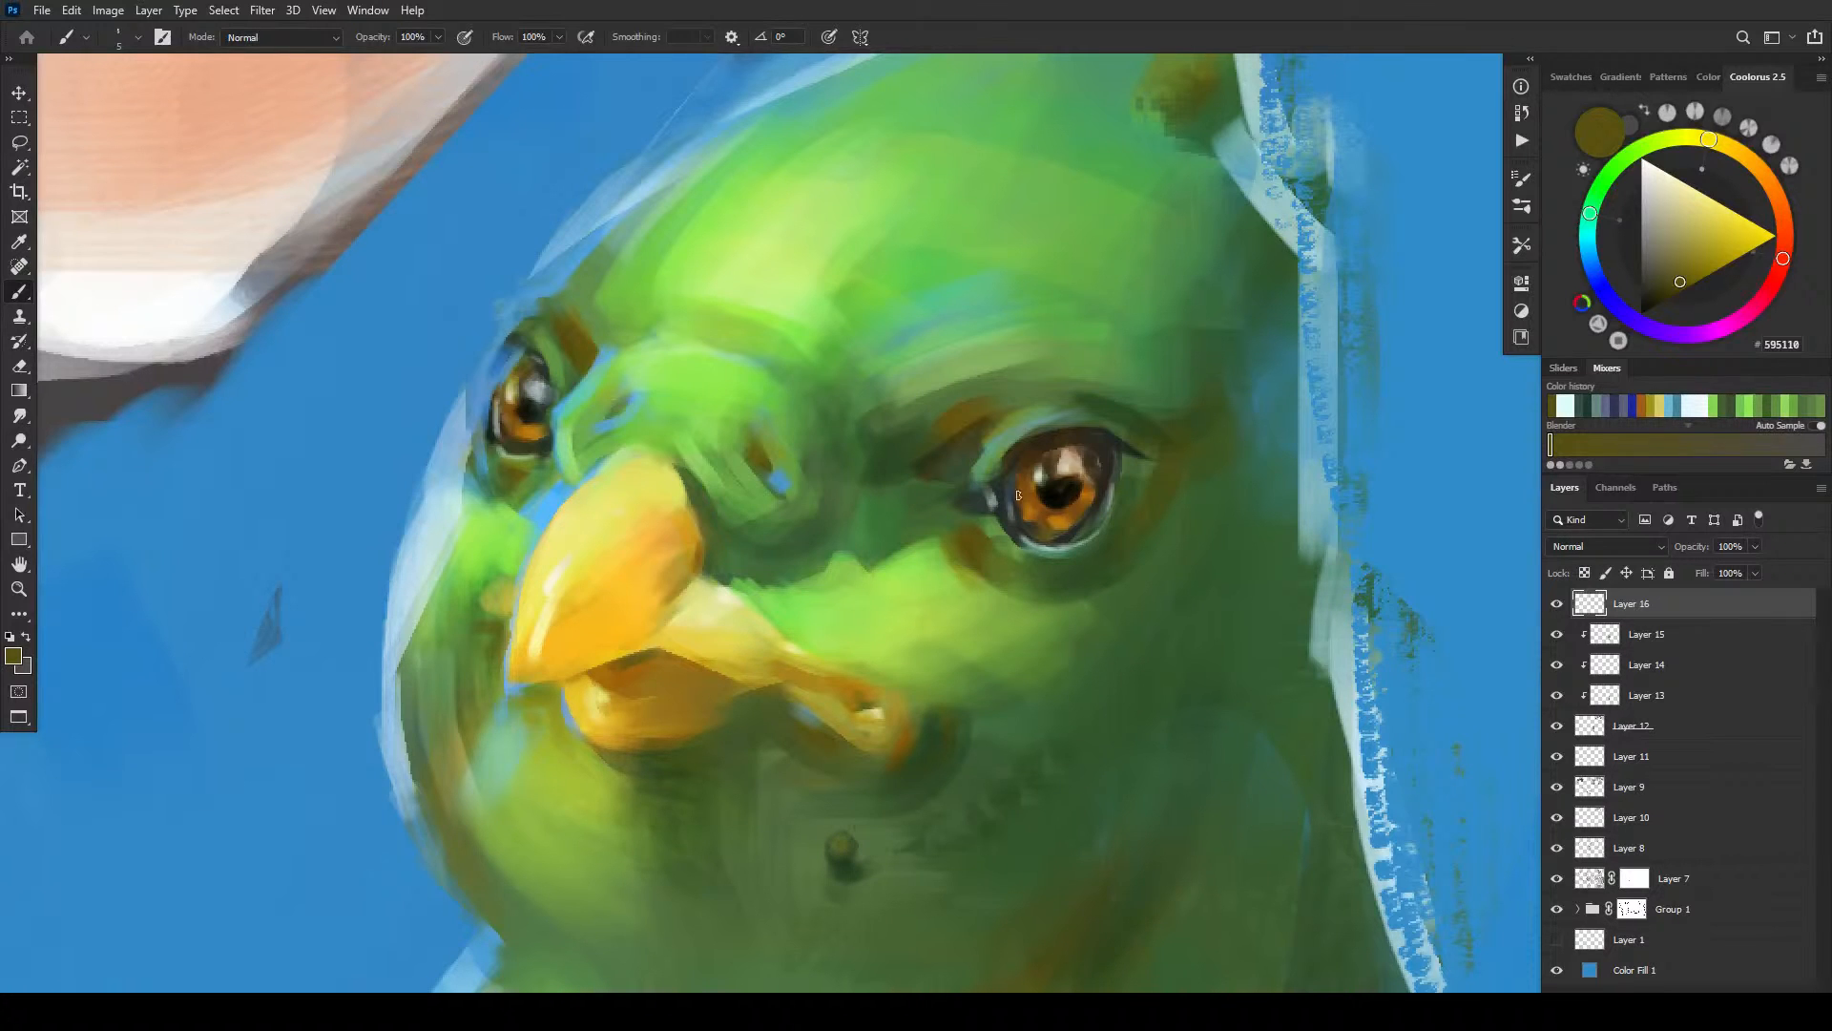
{"action": "left_click", "coordinate": [960, 728], "text": "alt"}
{"action": "left_click", "coordinate": [966, 577], "text": "alt"}
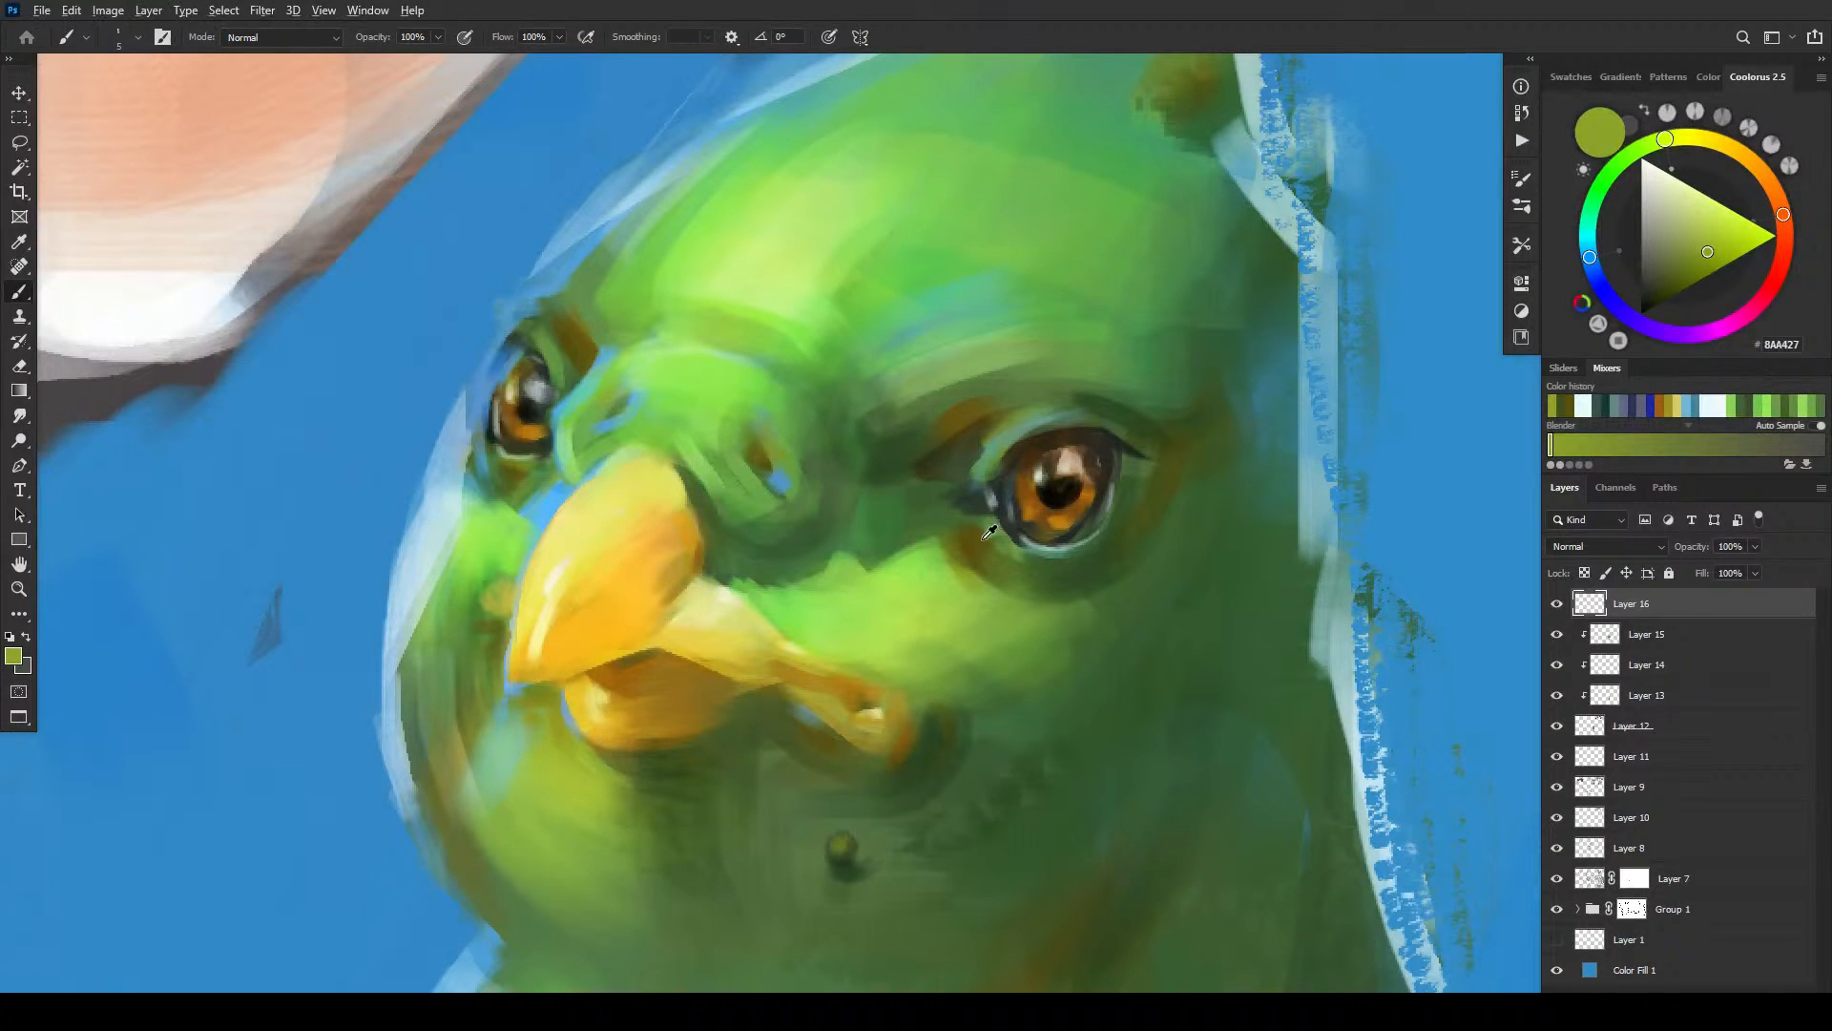
{"action": "left_click", "coordinate": [839, 845], "text": "alt"}
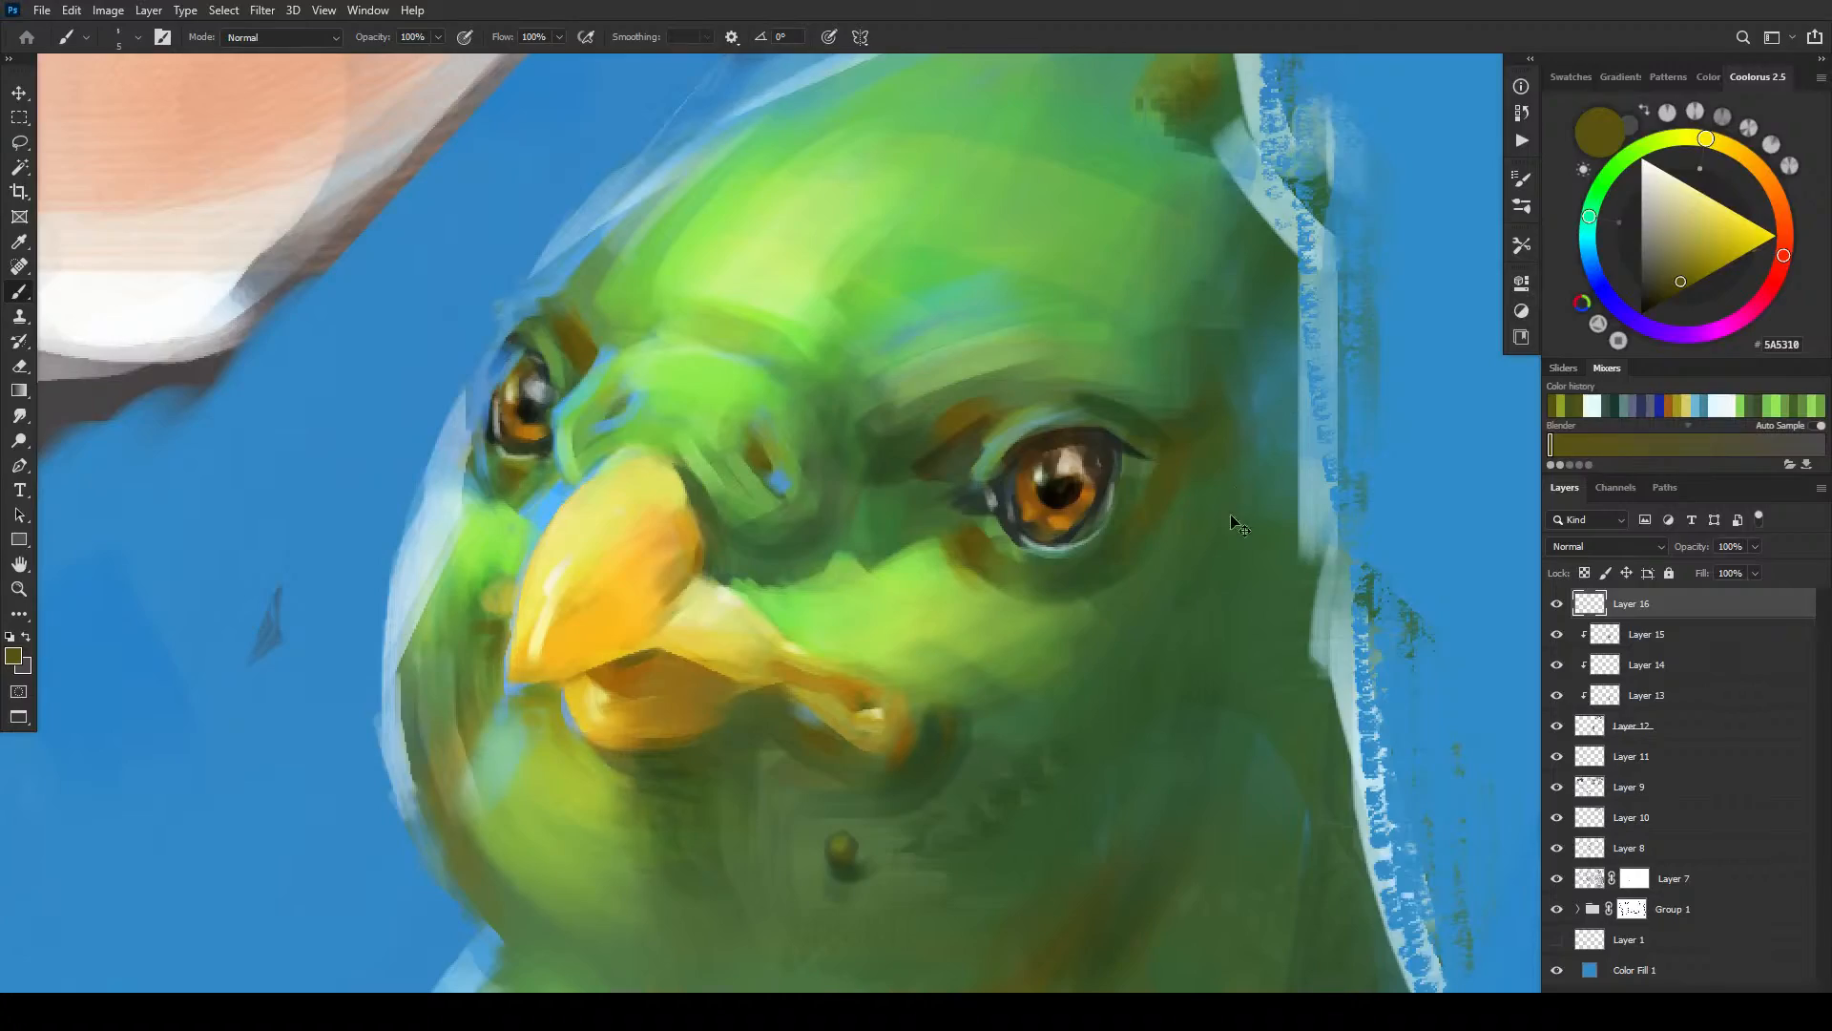
- Check the olive chin spot from a distance within the full composition and up close
{"action": "key", "text": "ctrl+minus"}
{"action": "key", "text": "ctrl+minus"}
{"action": "key", "text": "ctrl+minus"}
{"action": "key", "text": "ctrl+minus"}
{"action": "key", "text": "ctrl+minus"}
{"action": "key", "text": "ctrl+minus"}
{"action": "key", "text": "ctrl+minus"}
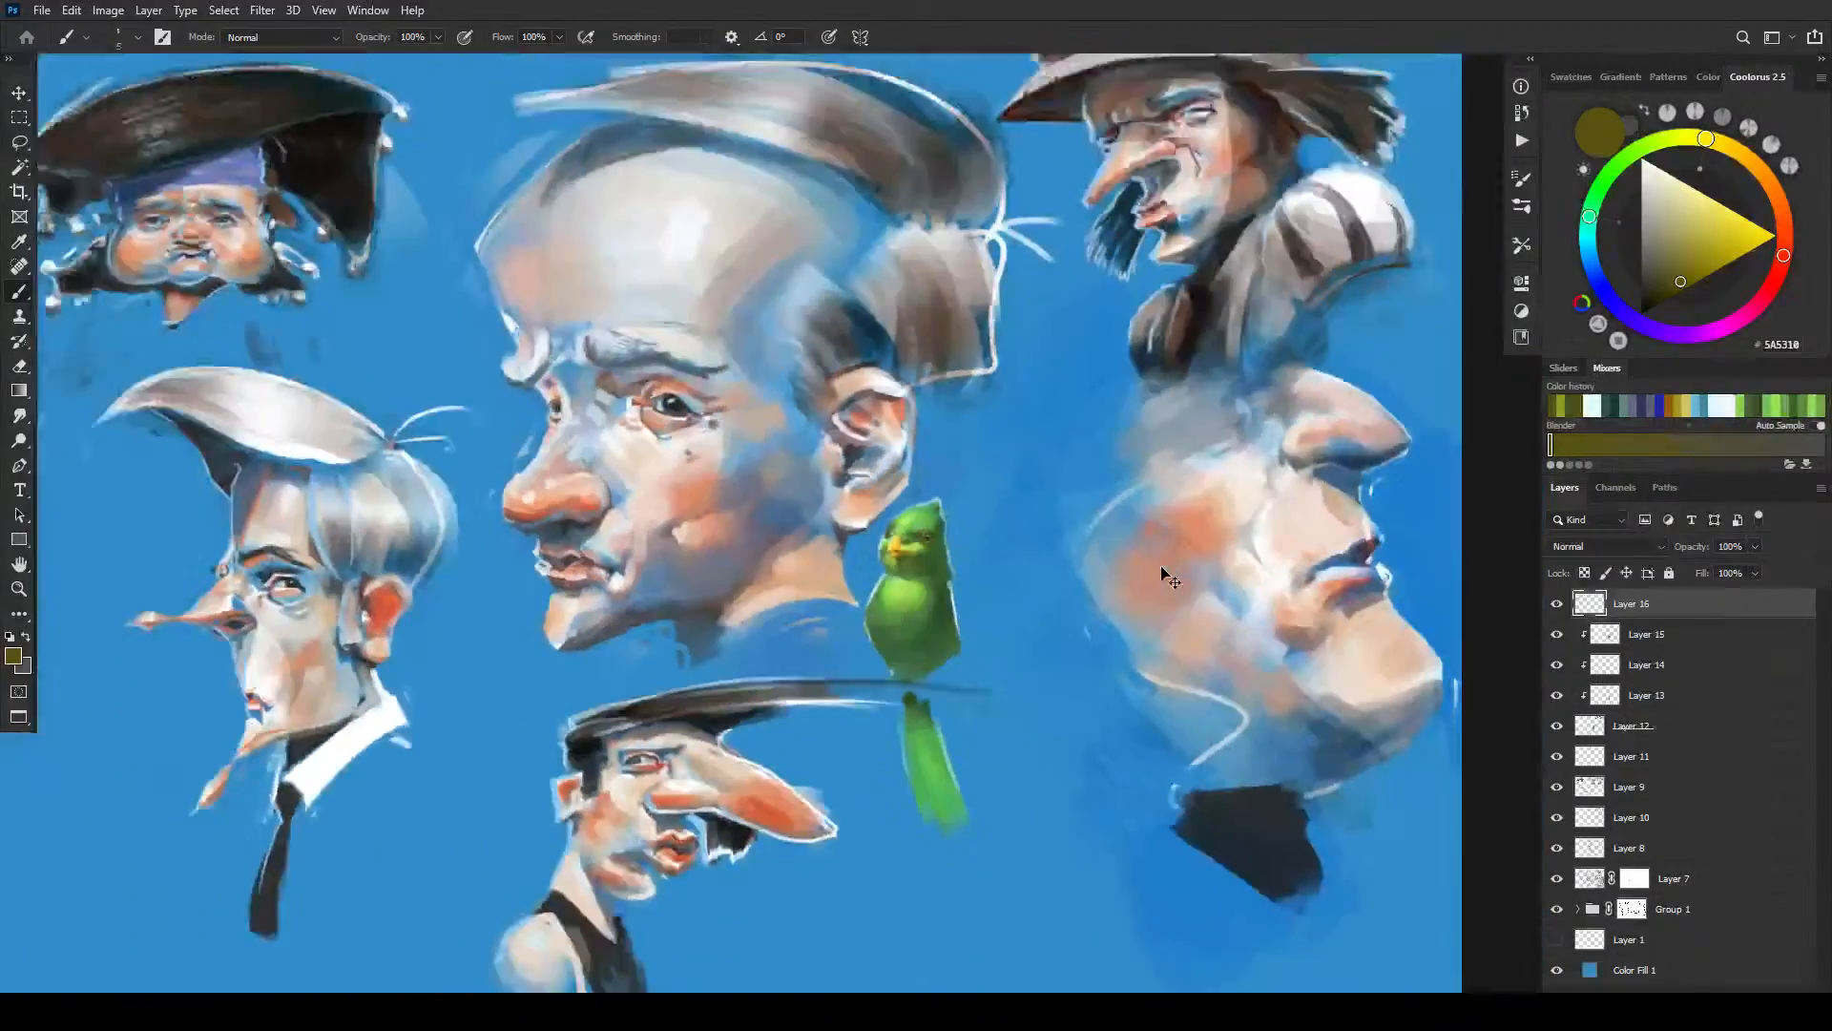
{"action": "key", "text": "ctrl+plus"}
{"action": "key", "text": "ctrl+plus"}
{"action": "key", "text": "ctrl+plus"}
{"action": "scroll", "coordinate": [935, 628], "scroll_direction": "up", "scroll_amount": 10}
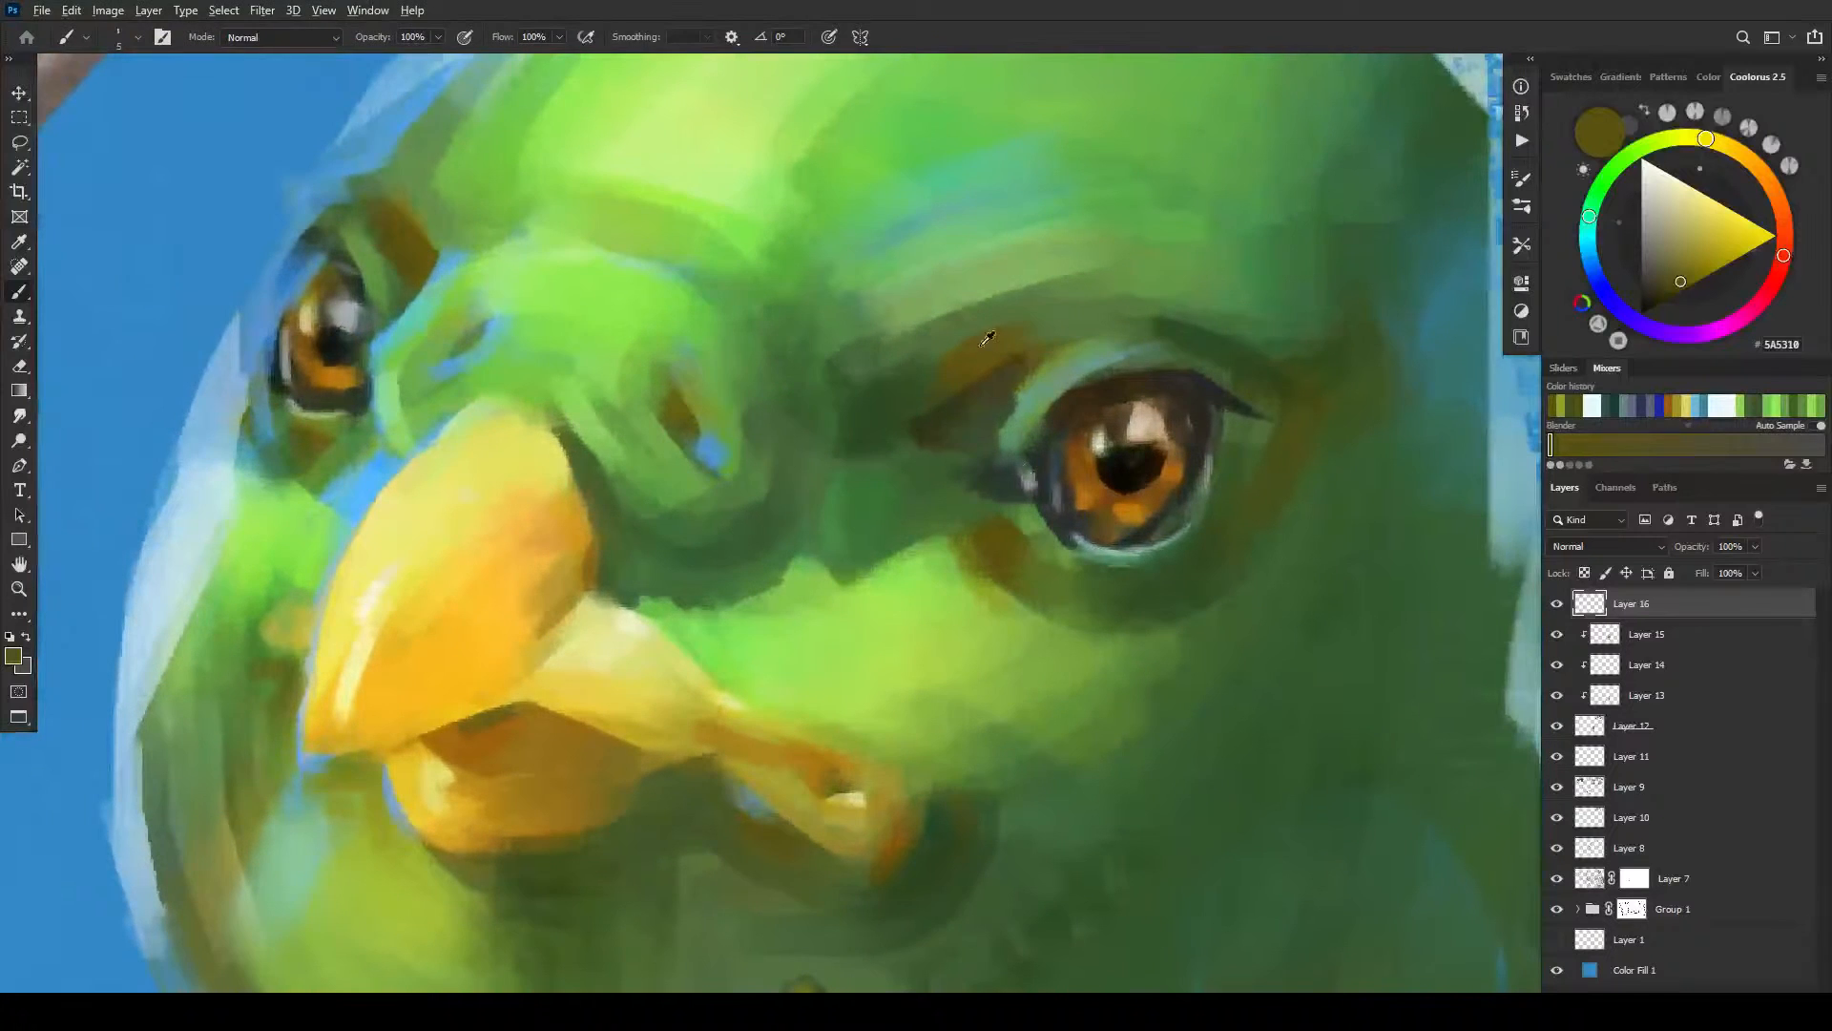
- Refine the shading of the round chin spot with sampled olive colours 635612 and 687622
{"action": "left_click", "coordinate": [983, 345], "text": "alt"}
{"action": "left_click_drag", "start_coordinate": [830, 650], "coordinate": [994, 270]}
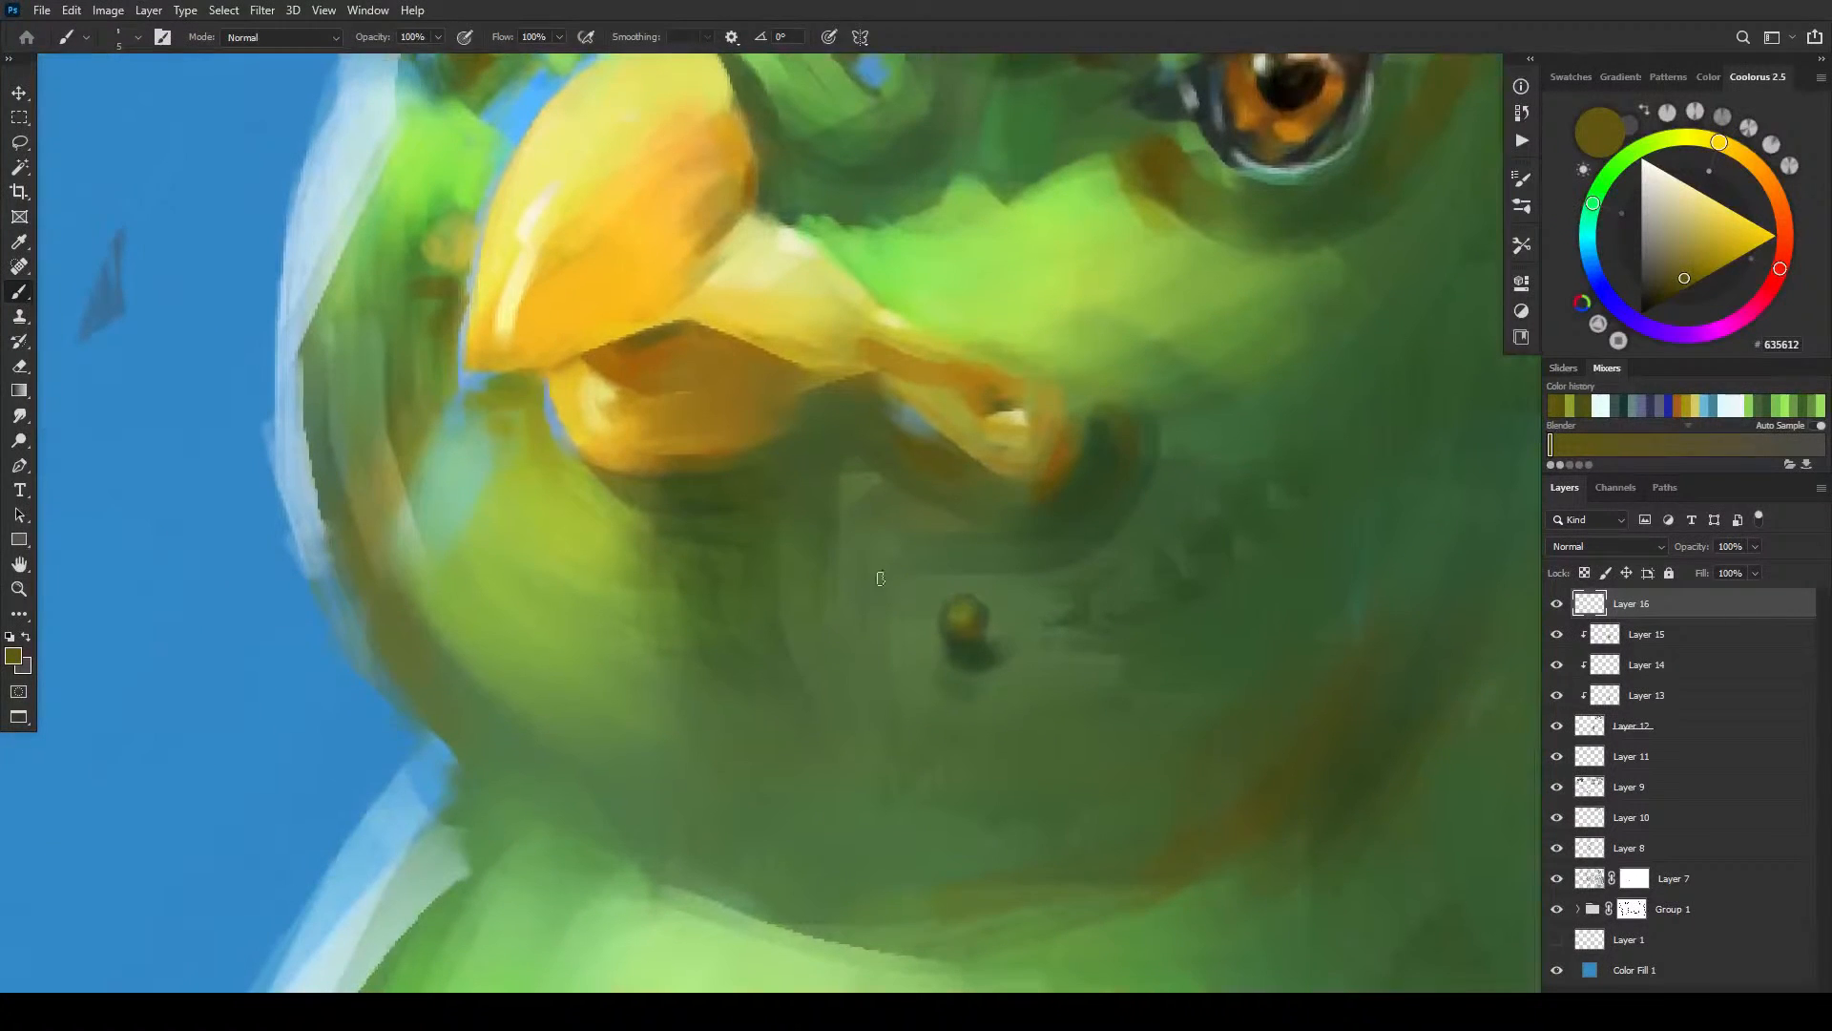
{"action": "left_click", "coordinate": [964, 612], "text": "alt"}
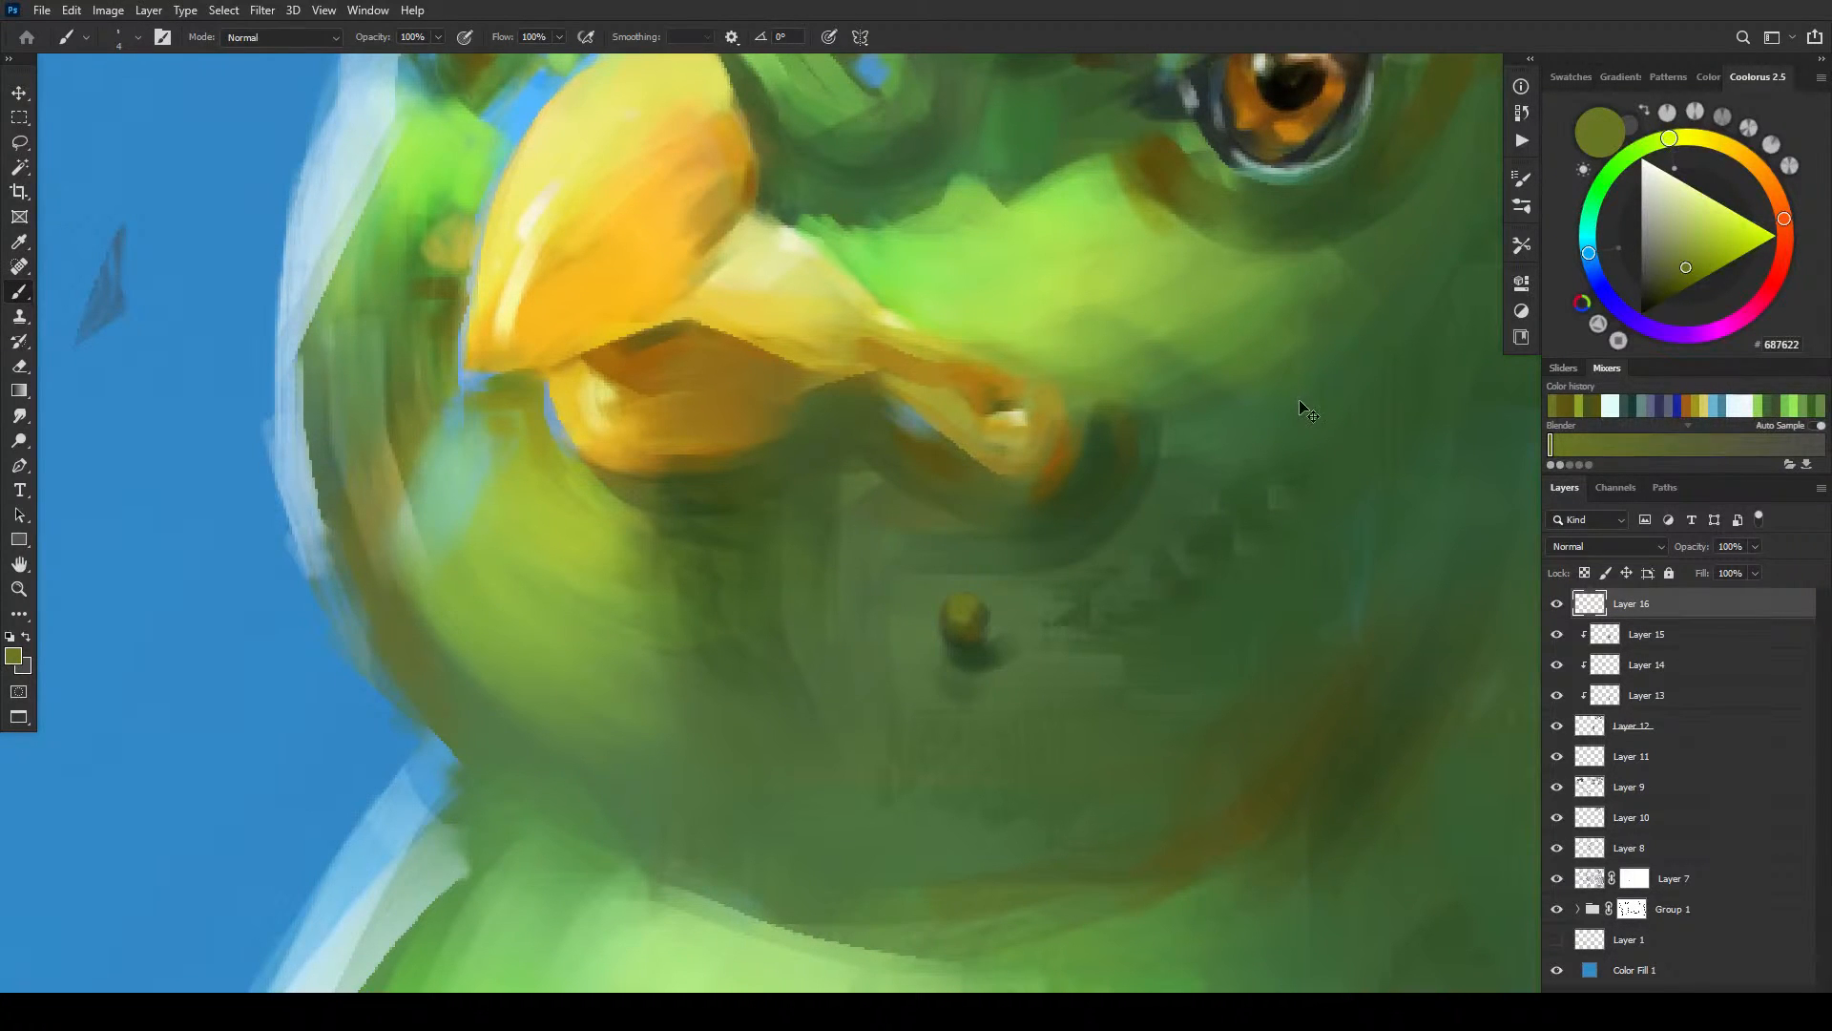
- Review the refined parrot from a distance beside the large bald head
{"action": "key", "text": "ctrl+minus"}
{"action": "key", "text": "ctrl+minus"}
{"action": "key", "text": "ctrl+minus"}
{"action": "key", "text": "ctrl+minus"}
{"action": "key", "text": "ctrl+minus"}
{"action": "key", "text": "ctrl+minus"}
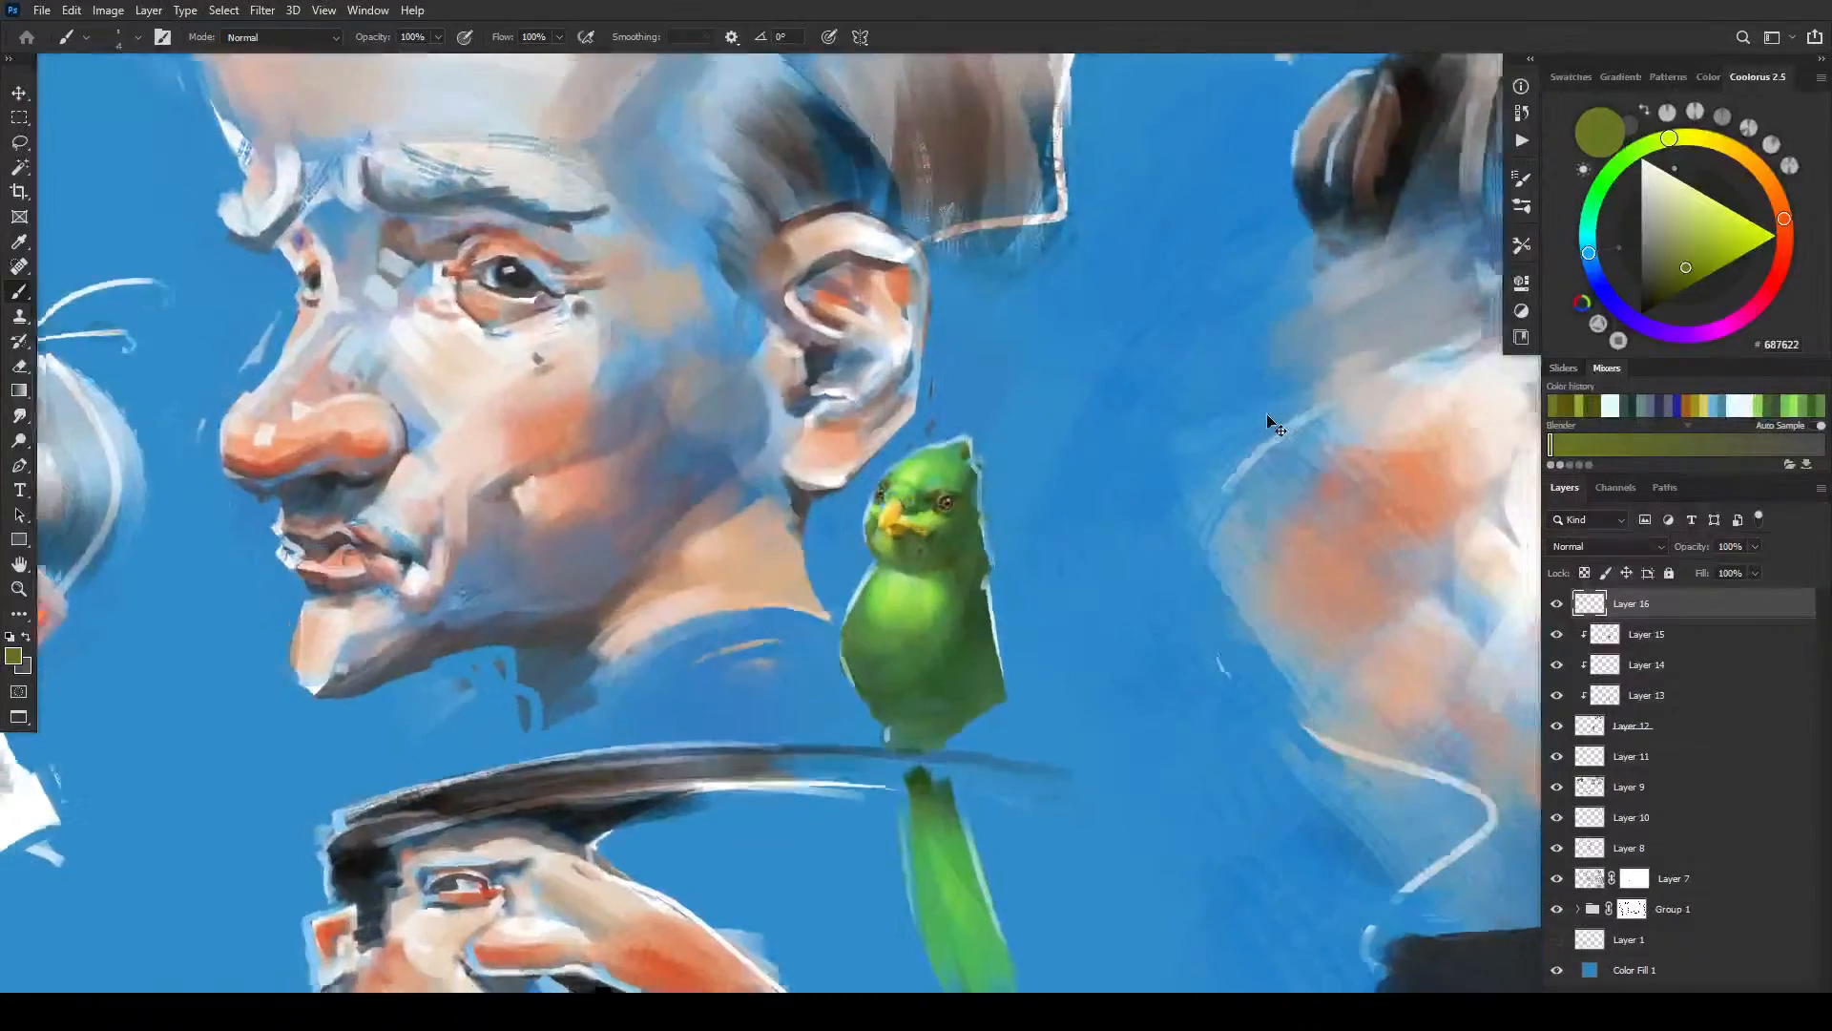
{"action": "key", "text": "ctrl+minus"}
{"action": "key", "text": "ctrl+plus"}
{"action": "key", "text": "ctrl+plus"}
{"action": "key", "text": "ctrl+plus"}
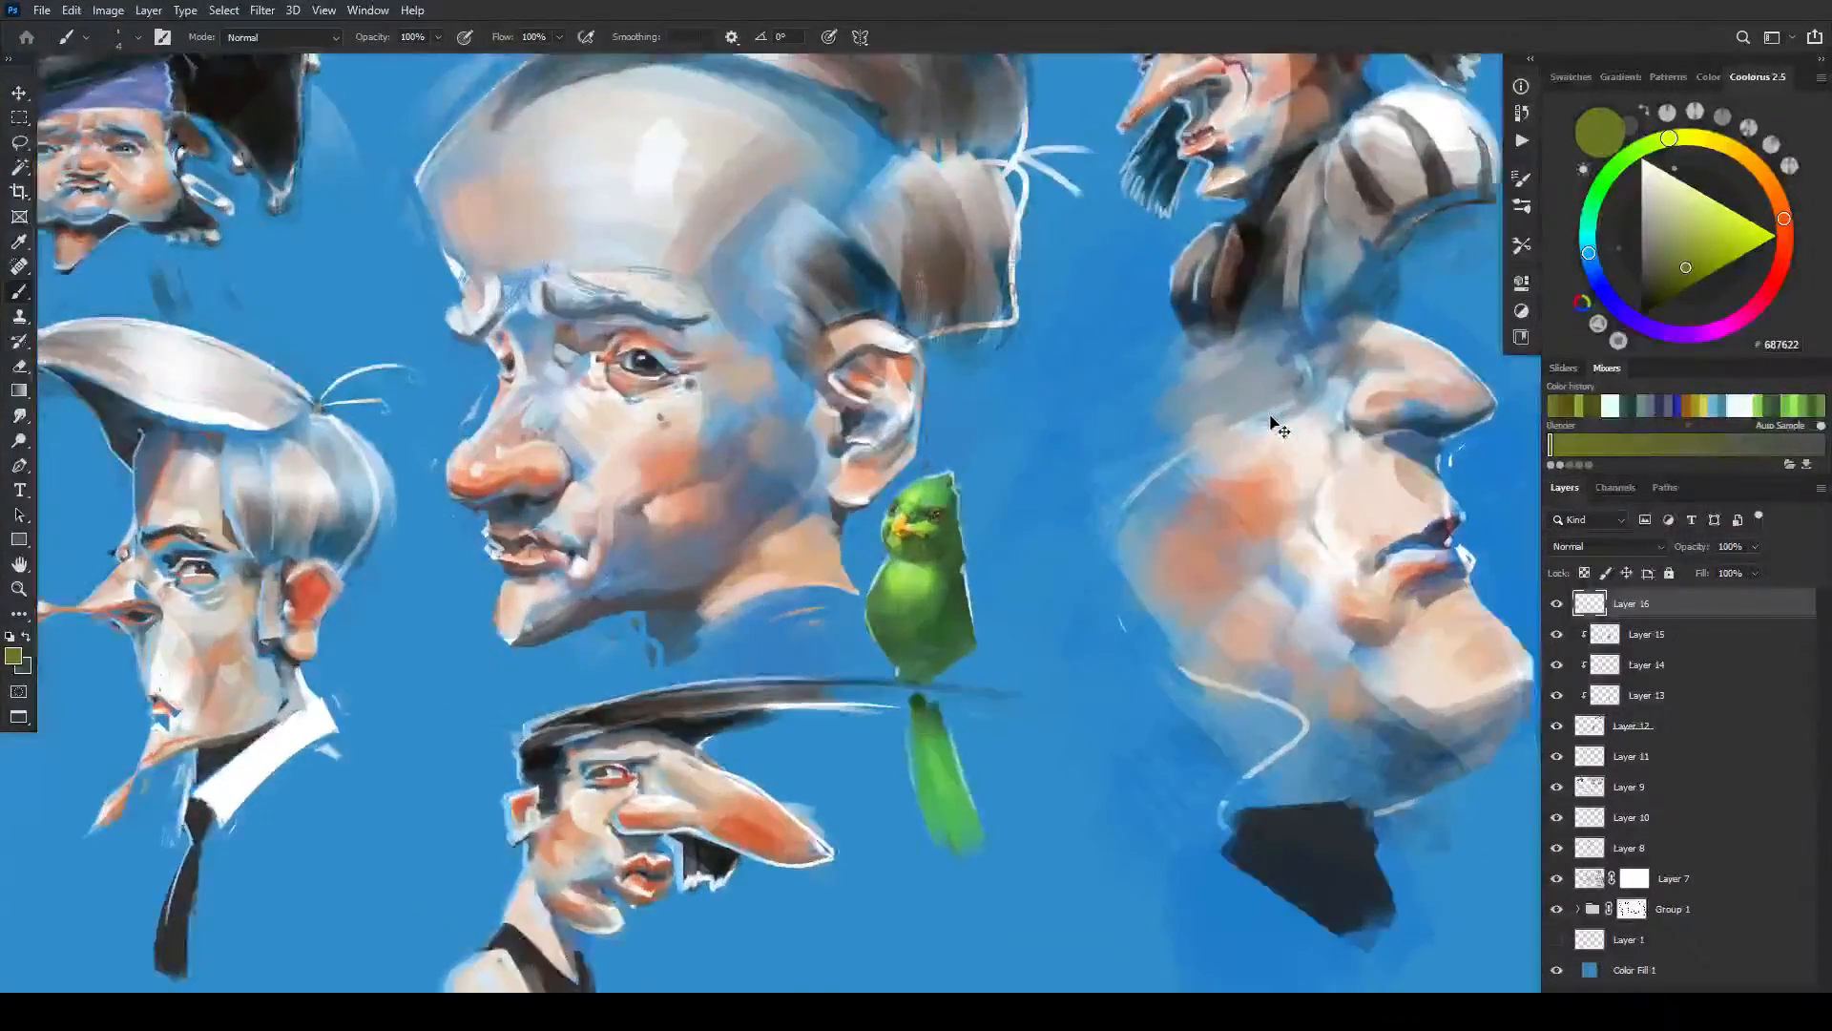
- Soften the edges of the parrot's round chin spot with sampled greens 364422 and 516B3E
{"action": "key", "text": "ctrl+plus"}
{"action": "key", "text": "ctrl+plus"}
{"action": "key", "text": "ctrl+plus"}
{"action": "key", "text": "ctrl+plus"}
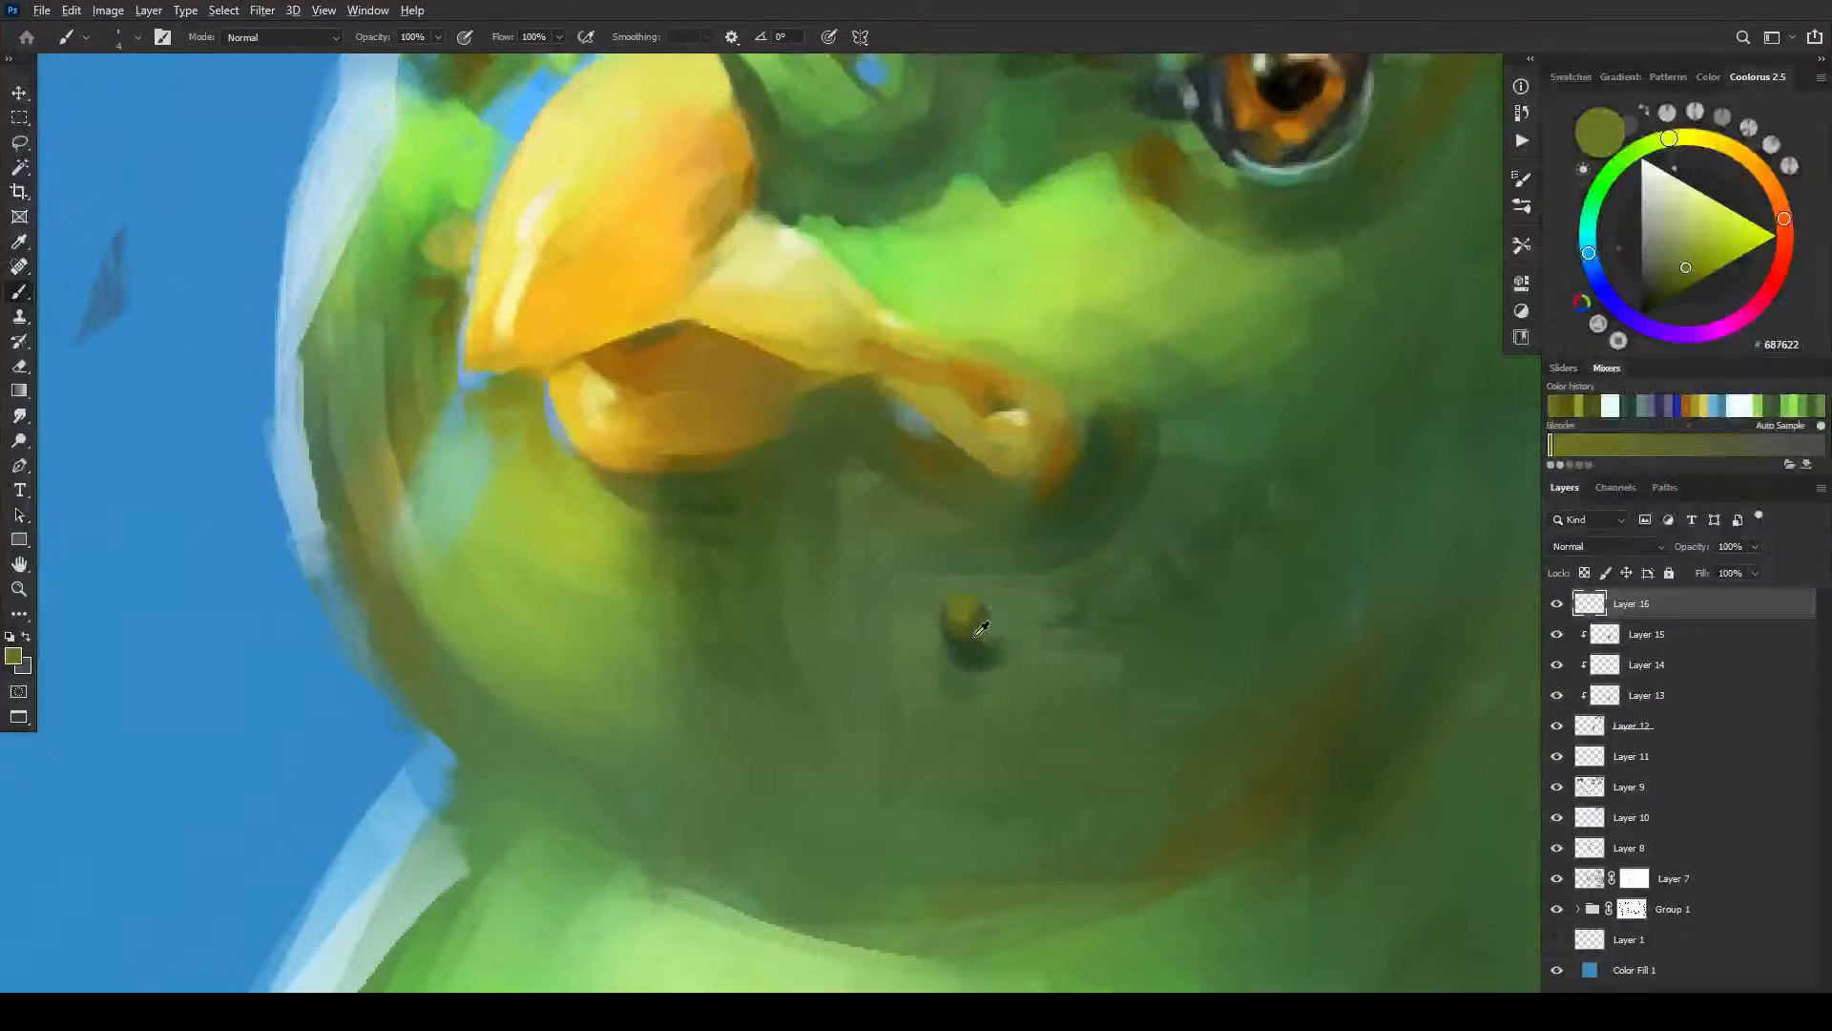
{"action": "left_click", "coordinate": [949, 624], "text": "alt"}
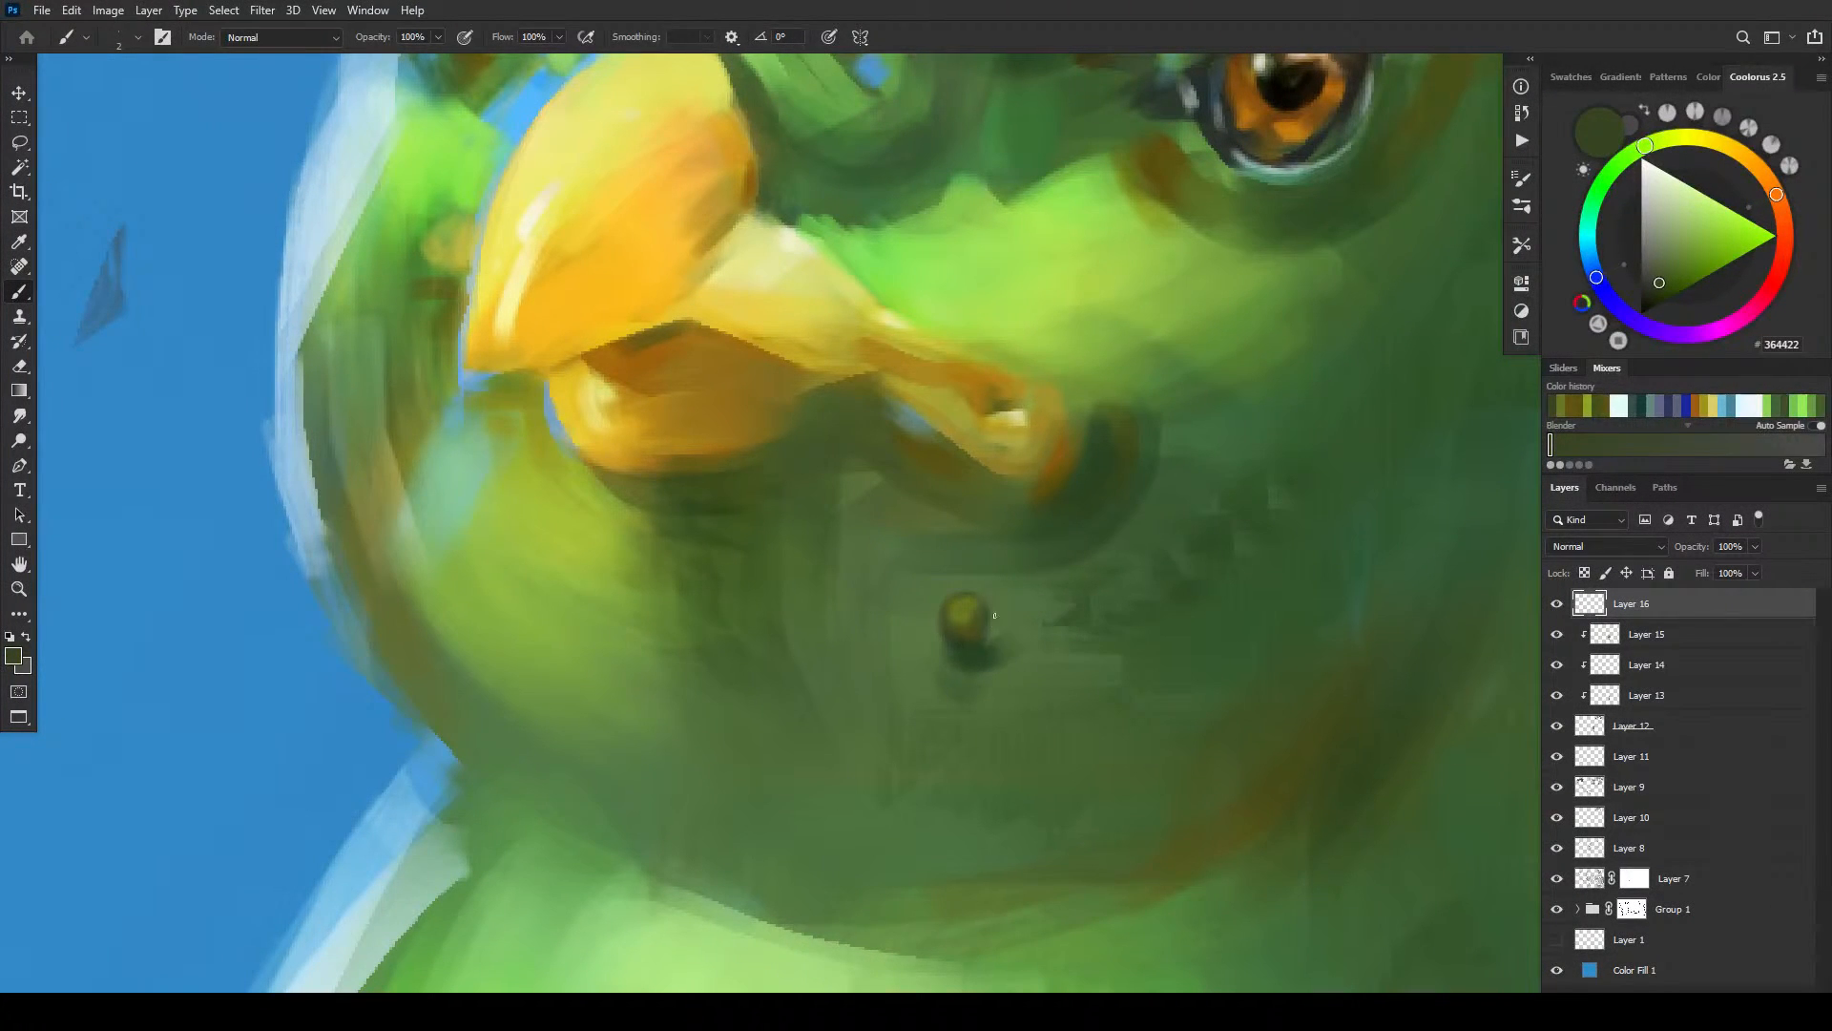
{"action": "left_click", "coordinate": [935, 631], "text": "alt"}
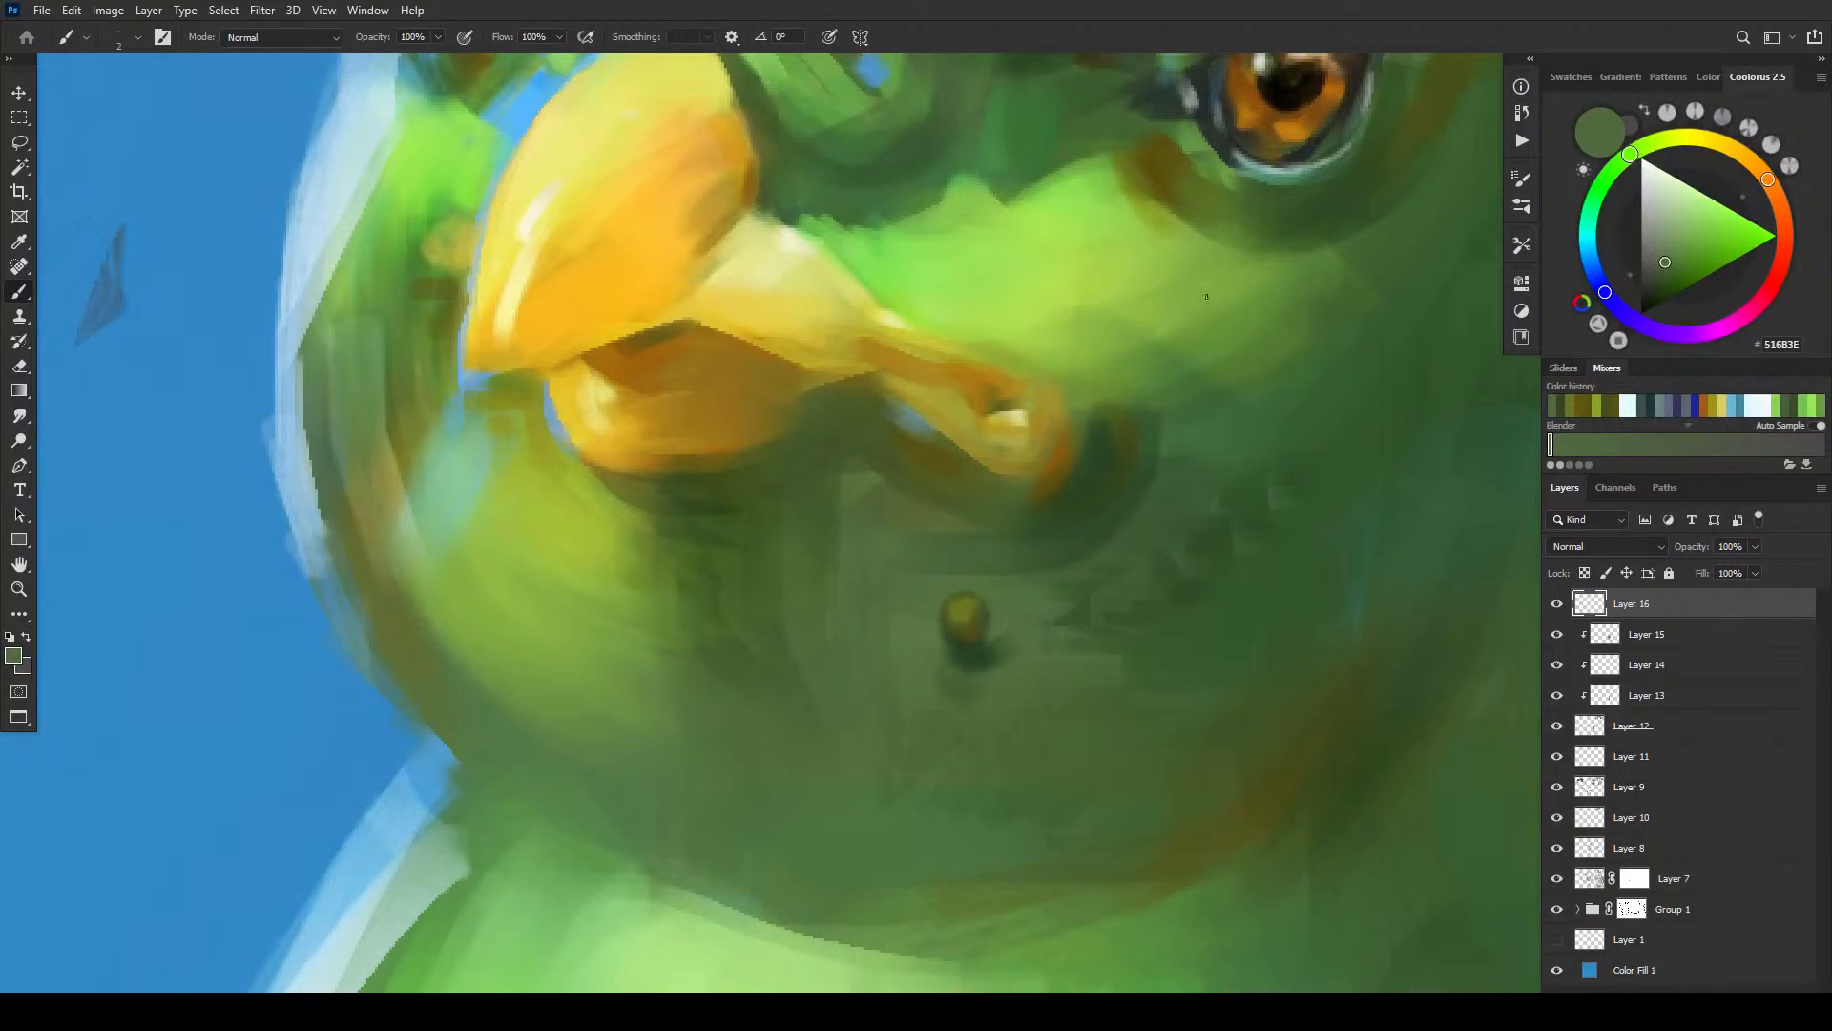
- Examine how the parrot reads from a distance within the full composition
{"action": "key", "text": "ctrl+minus"}
{"action": "key", "text": "ctrl+minus"}
{"action": "key", "text": "ctrl+minus"}
{"action": "key", "text": "ctrl+minus"}
{"action": "key", "text": "ctrl+minus"}
{"action": "key", "text": "ctrl+minus"}
{"action": "key", "text": "ctrl+minus"}
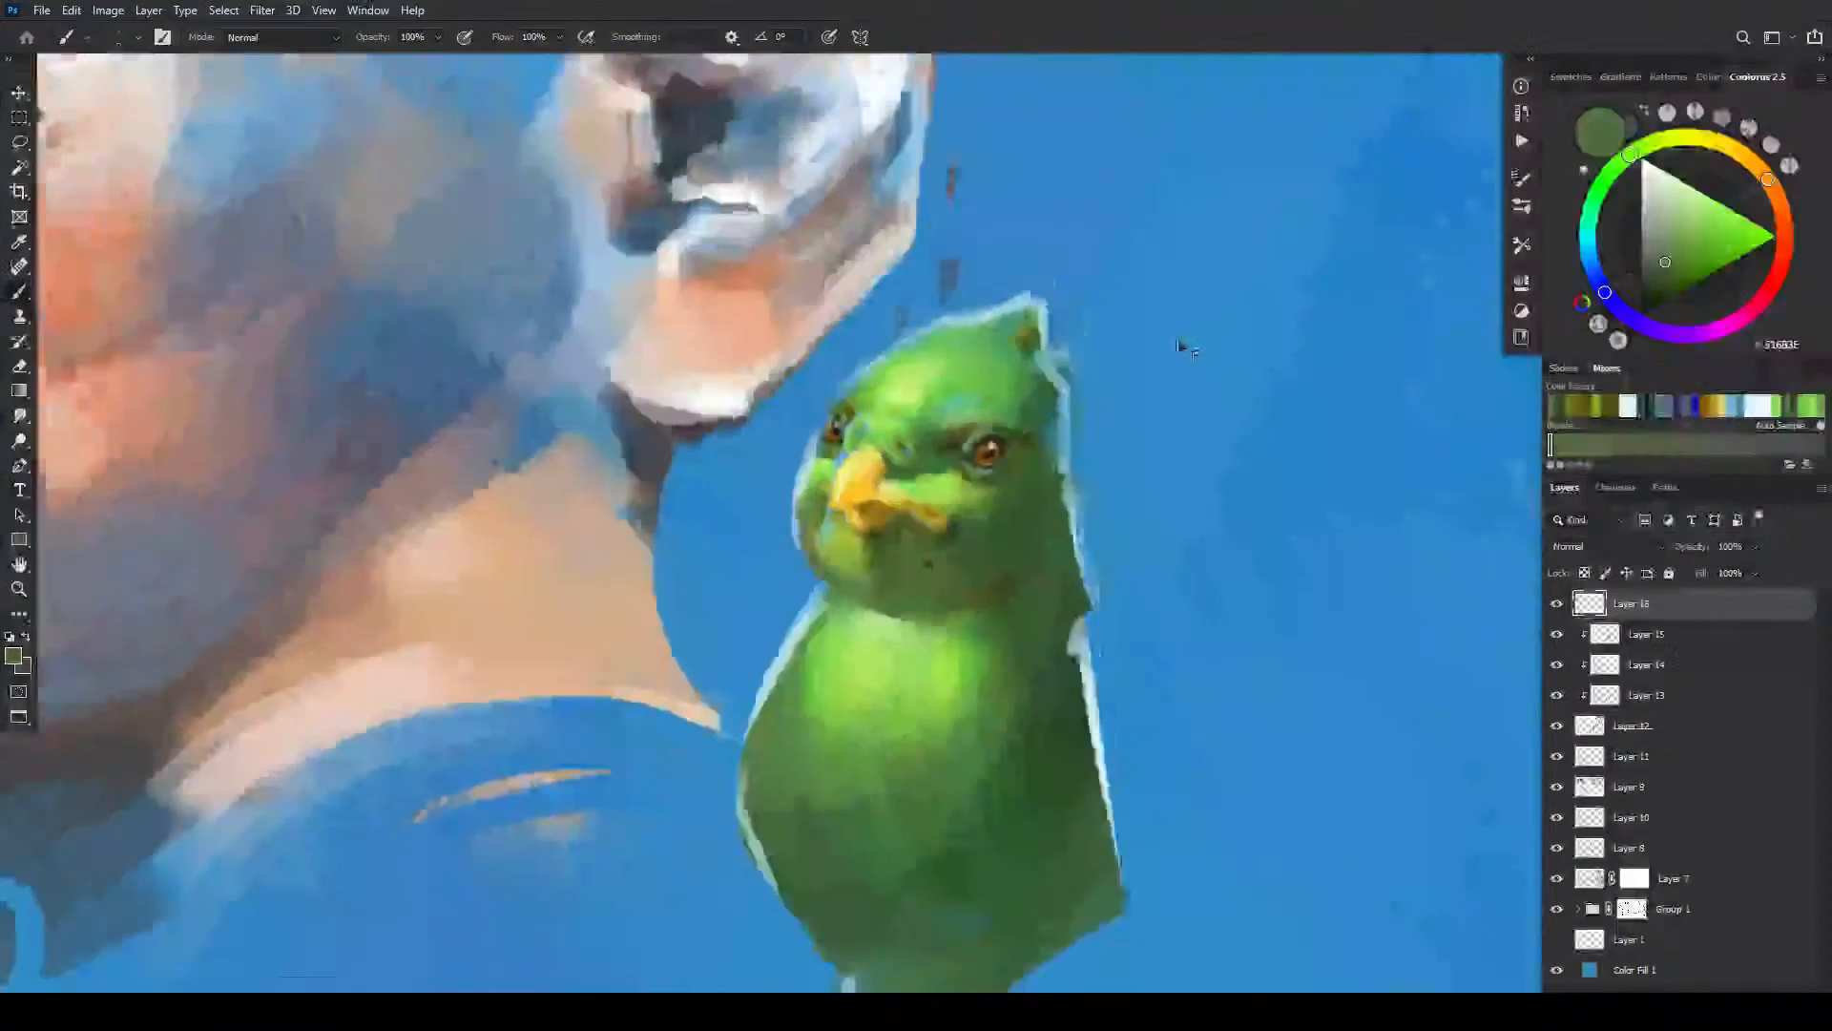
{"action": "key", "text": "ctrl+minus"}
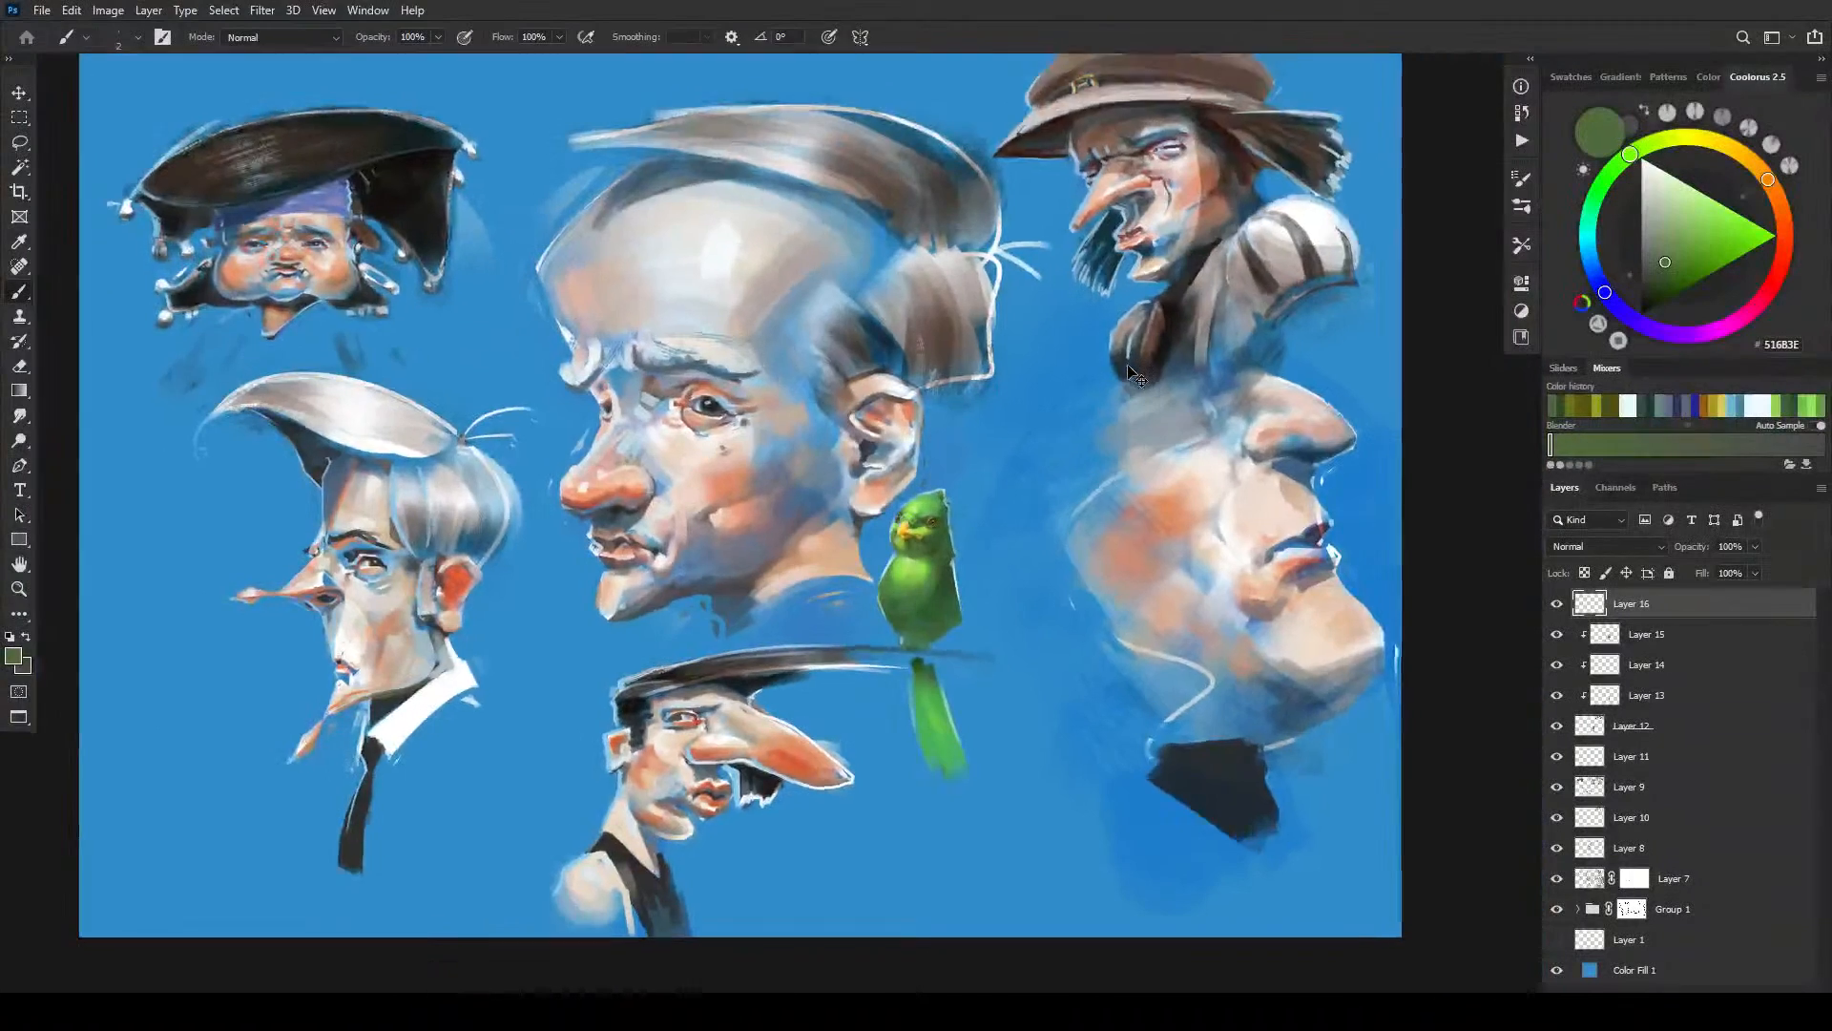
- Touch up the parrot's face with sampled dark green 32572C and yellow D8CF4F
{"action": "key", "text": "ctrl+plus"}
{"action": "key", "text": "ctrl+plus"}
{"action": "key", "text": "ctrl+plus"}
{"action": "key", "text": "ctrl+plus"}
{"action": "key", "text": "ctrl+plus"}
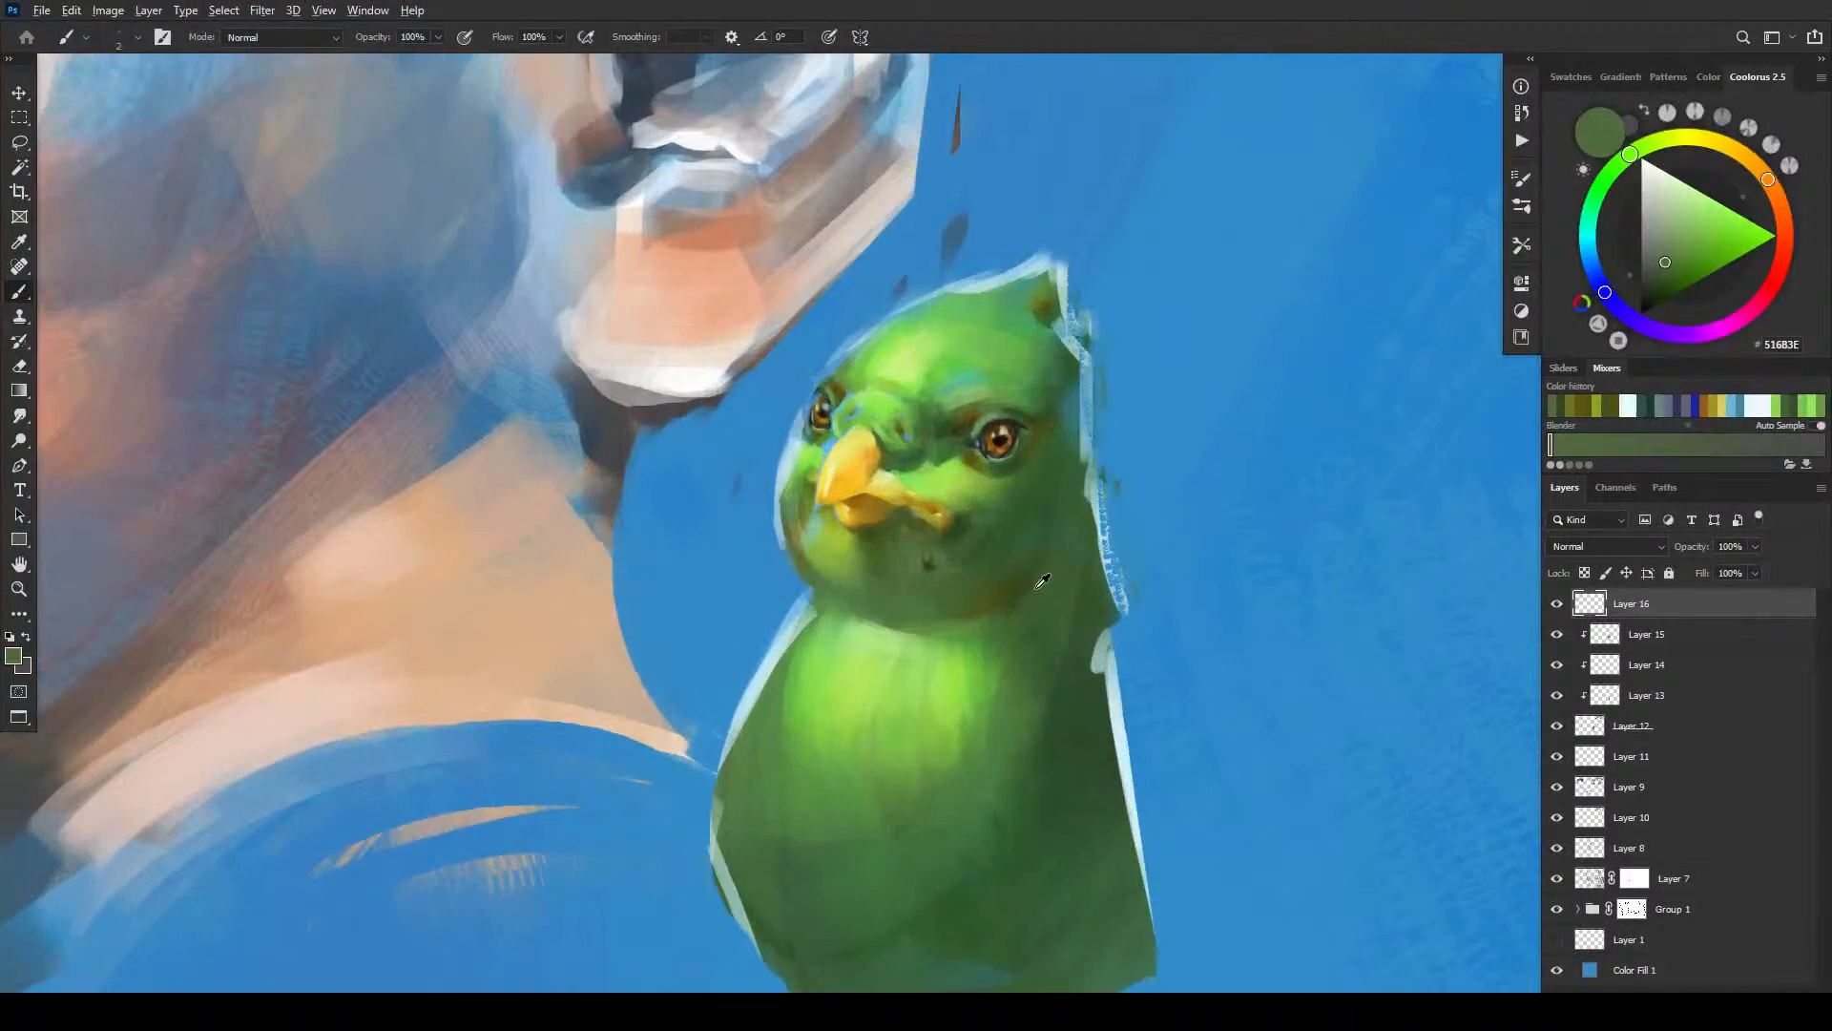
{"action": "left_click", "coordinate": [1004, 541], "text": "alt"}
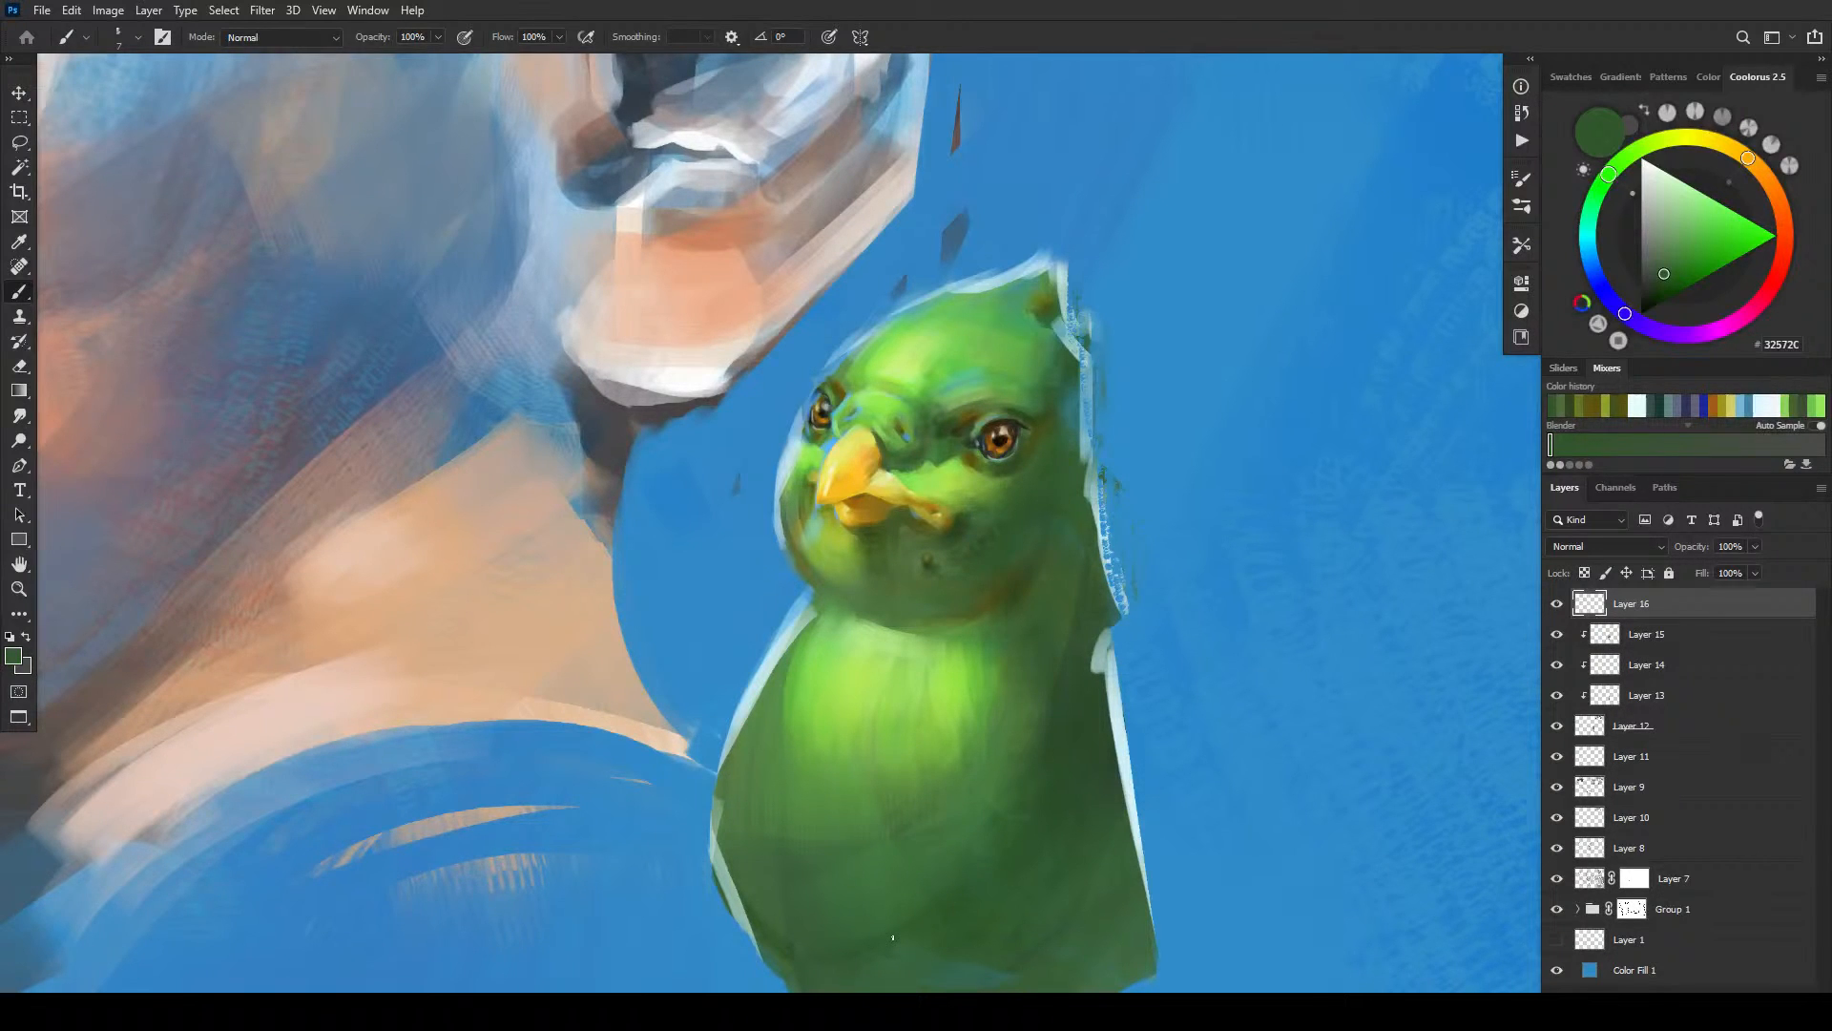
{"action": "left_click", "coordinate": [896, 491], "text": "alt"}
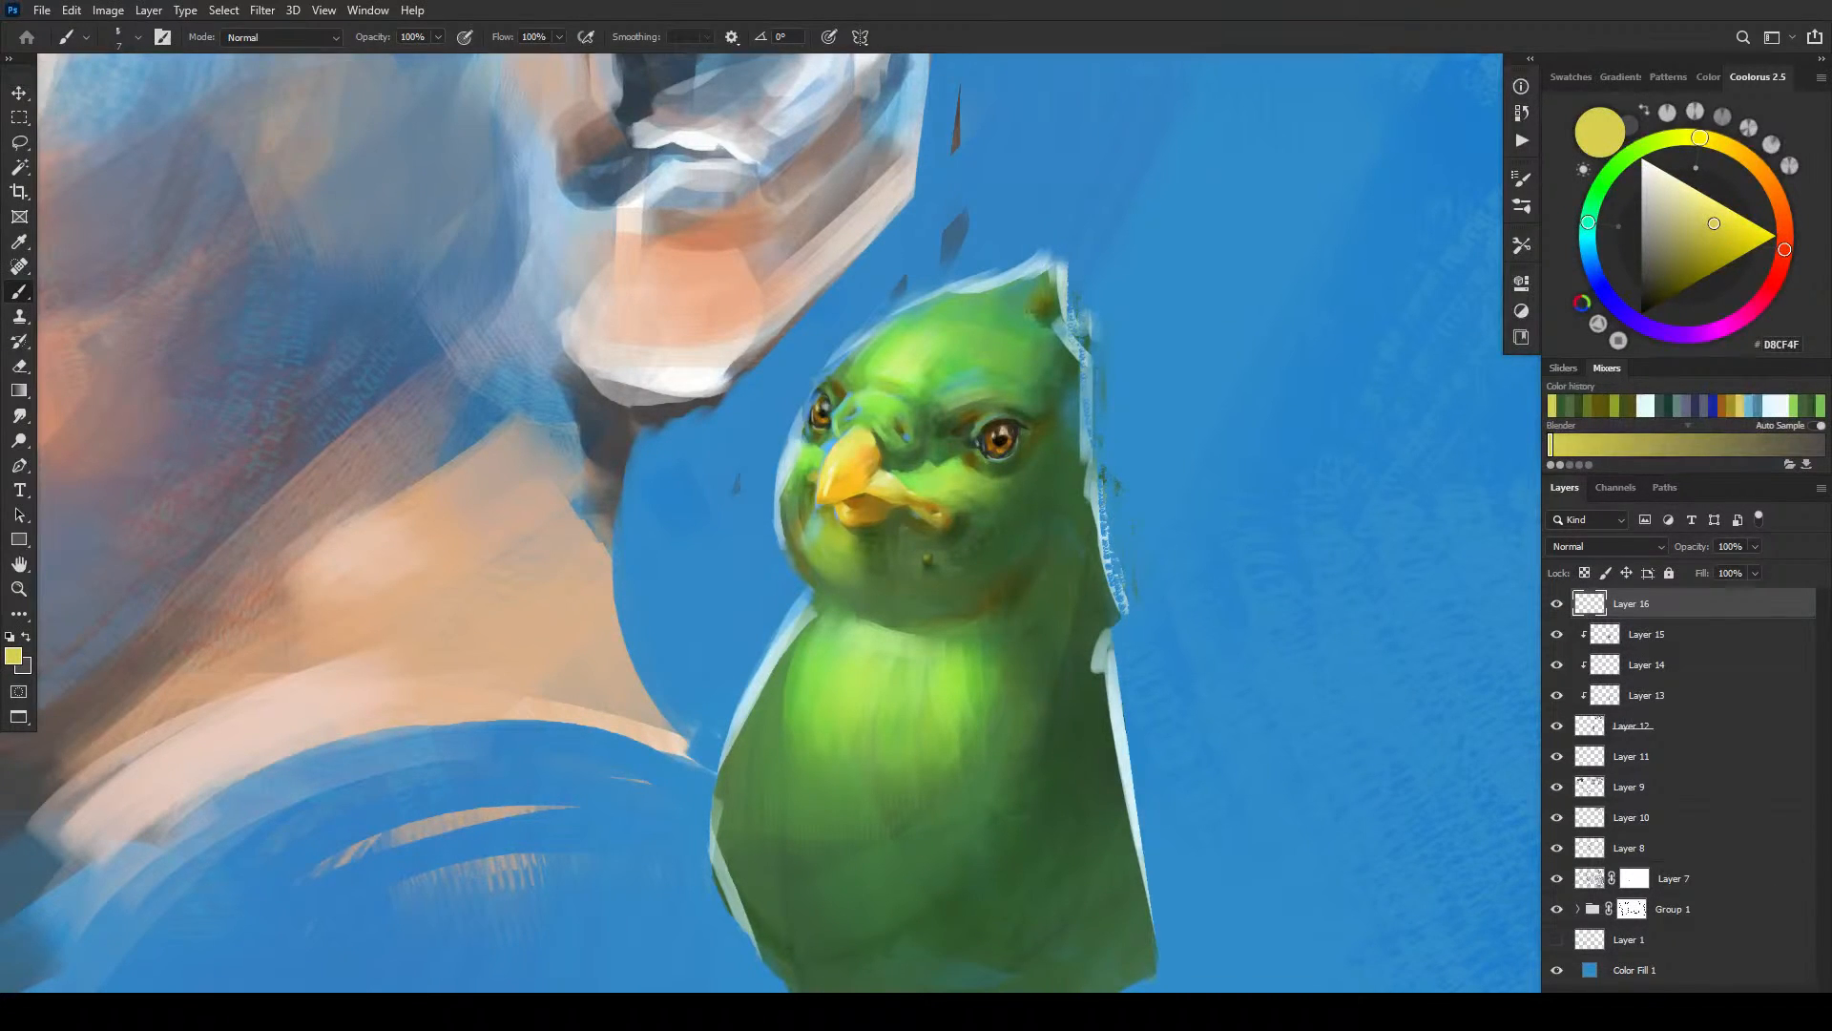
- Block in the parrot's two feet on the hat brim with an ochre brown sampled from the beak
{"action": "scroll", "coordinate": [911, 543], "scroll_direction": "down", "scroll_amount": 10}
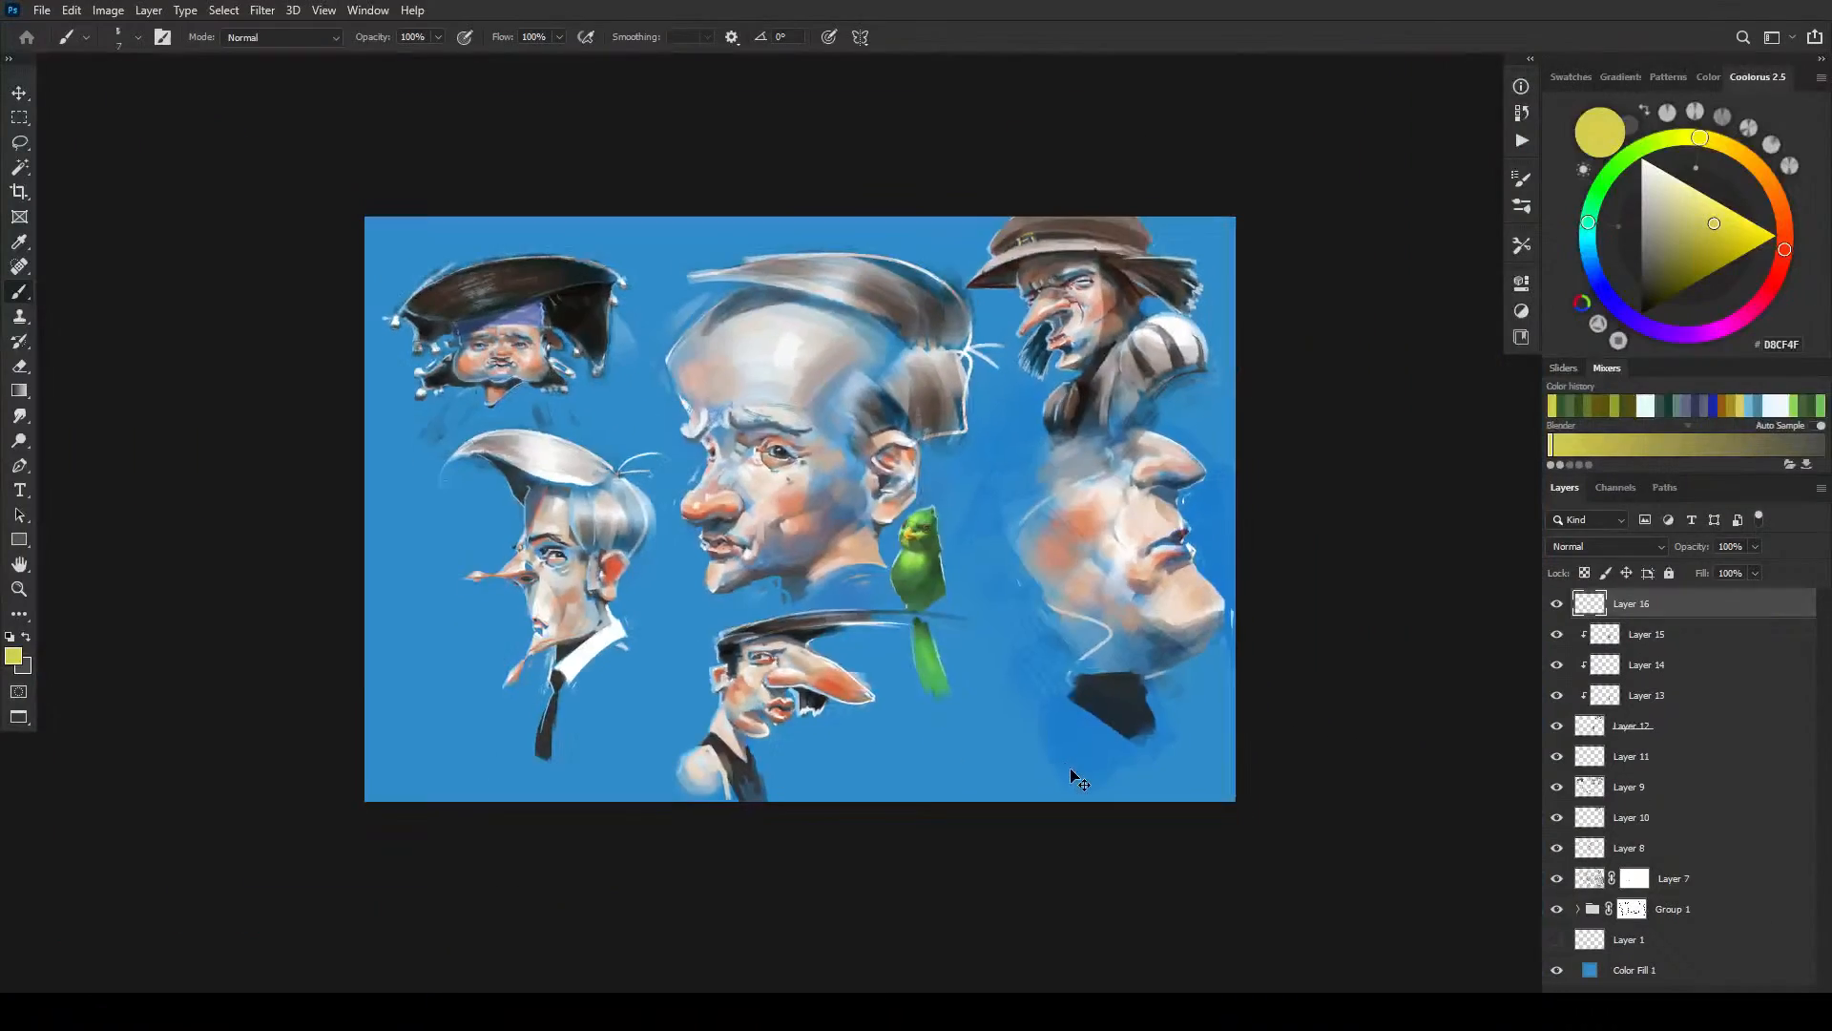
{"action": "scroll", "coordinate": [1071, 777], "scroll_direction": "up", "scroll_amount": 8}
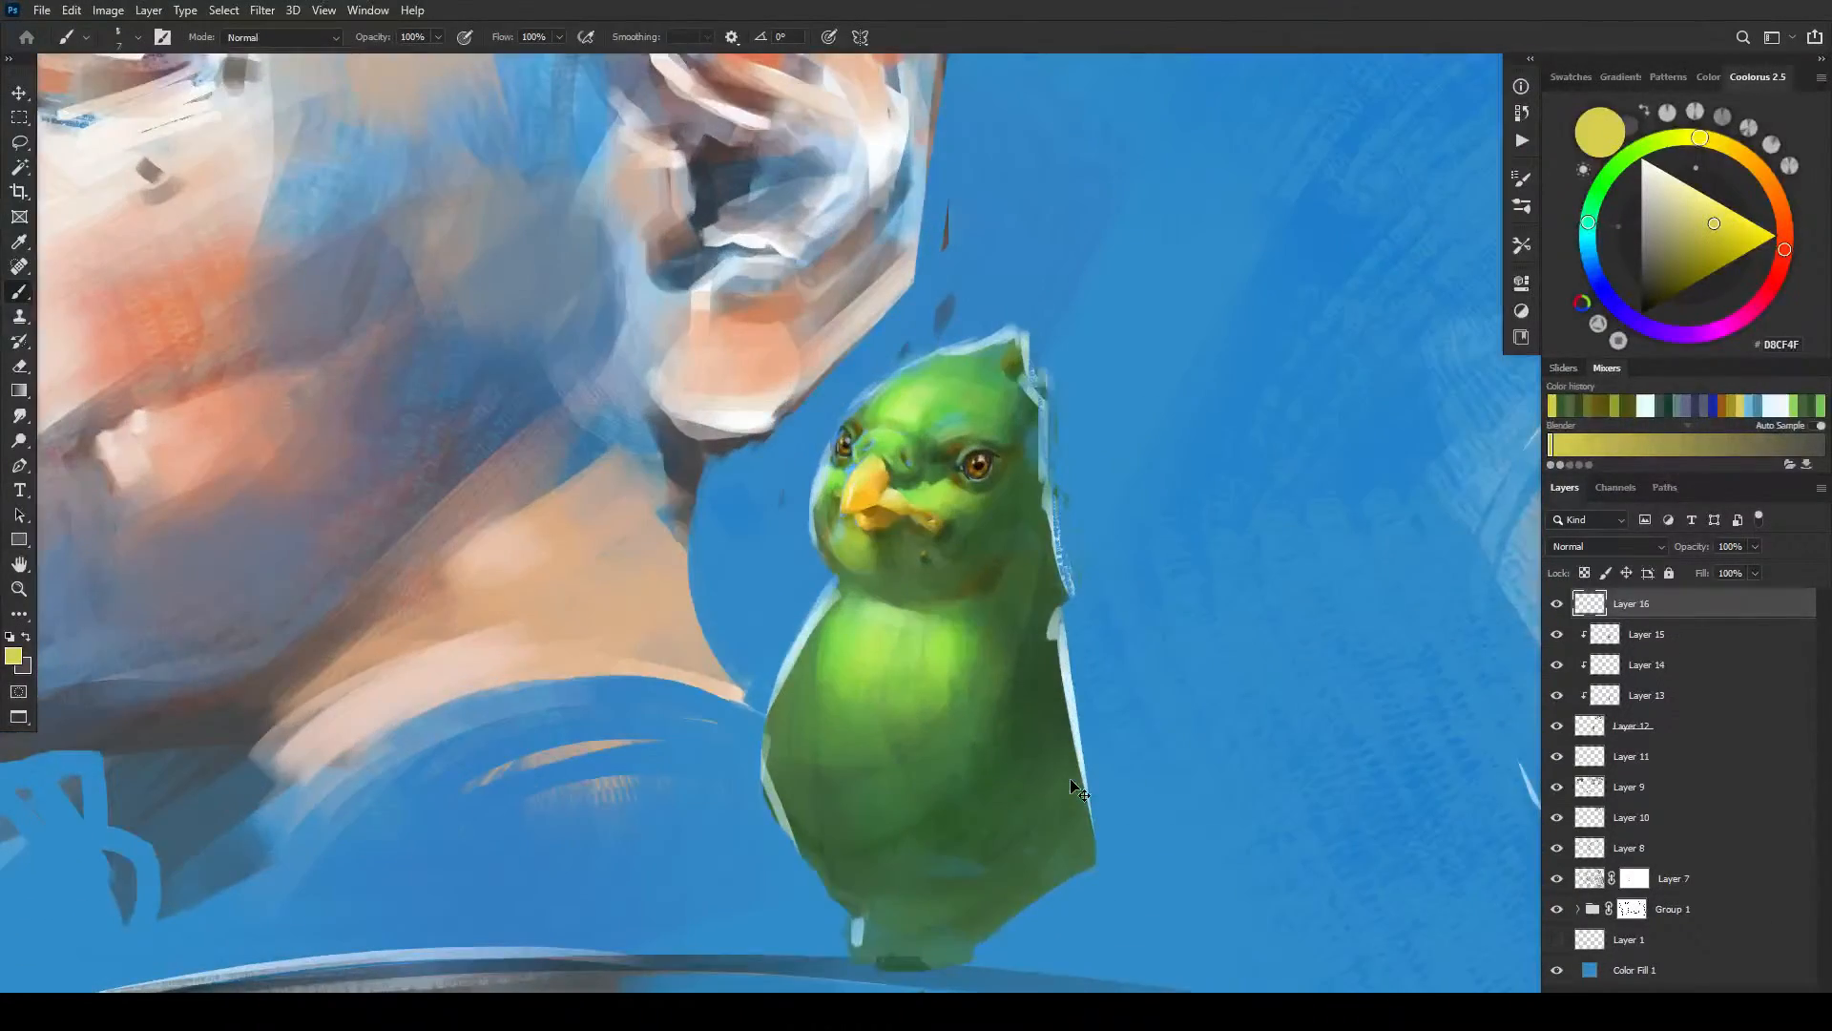
{"action": "key", "text": "ctrl+plus"}
{"action": "key", "text": "ctrl+minus"}
{"action": "left_click_drag", "start_coordinate": [950, 888], "coordinate": [833, 688]}
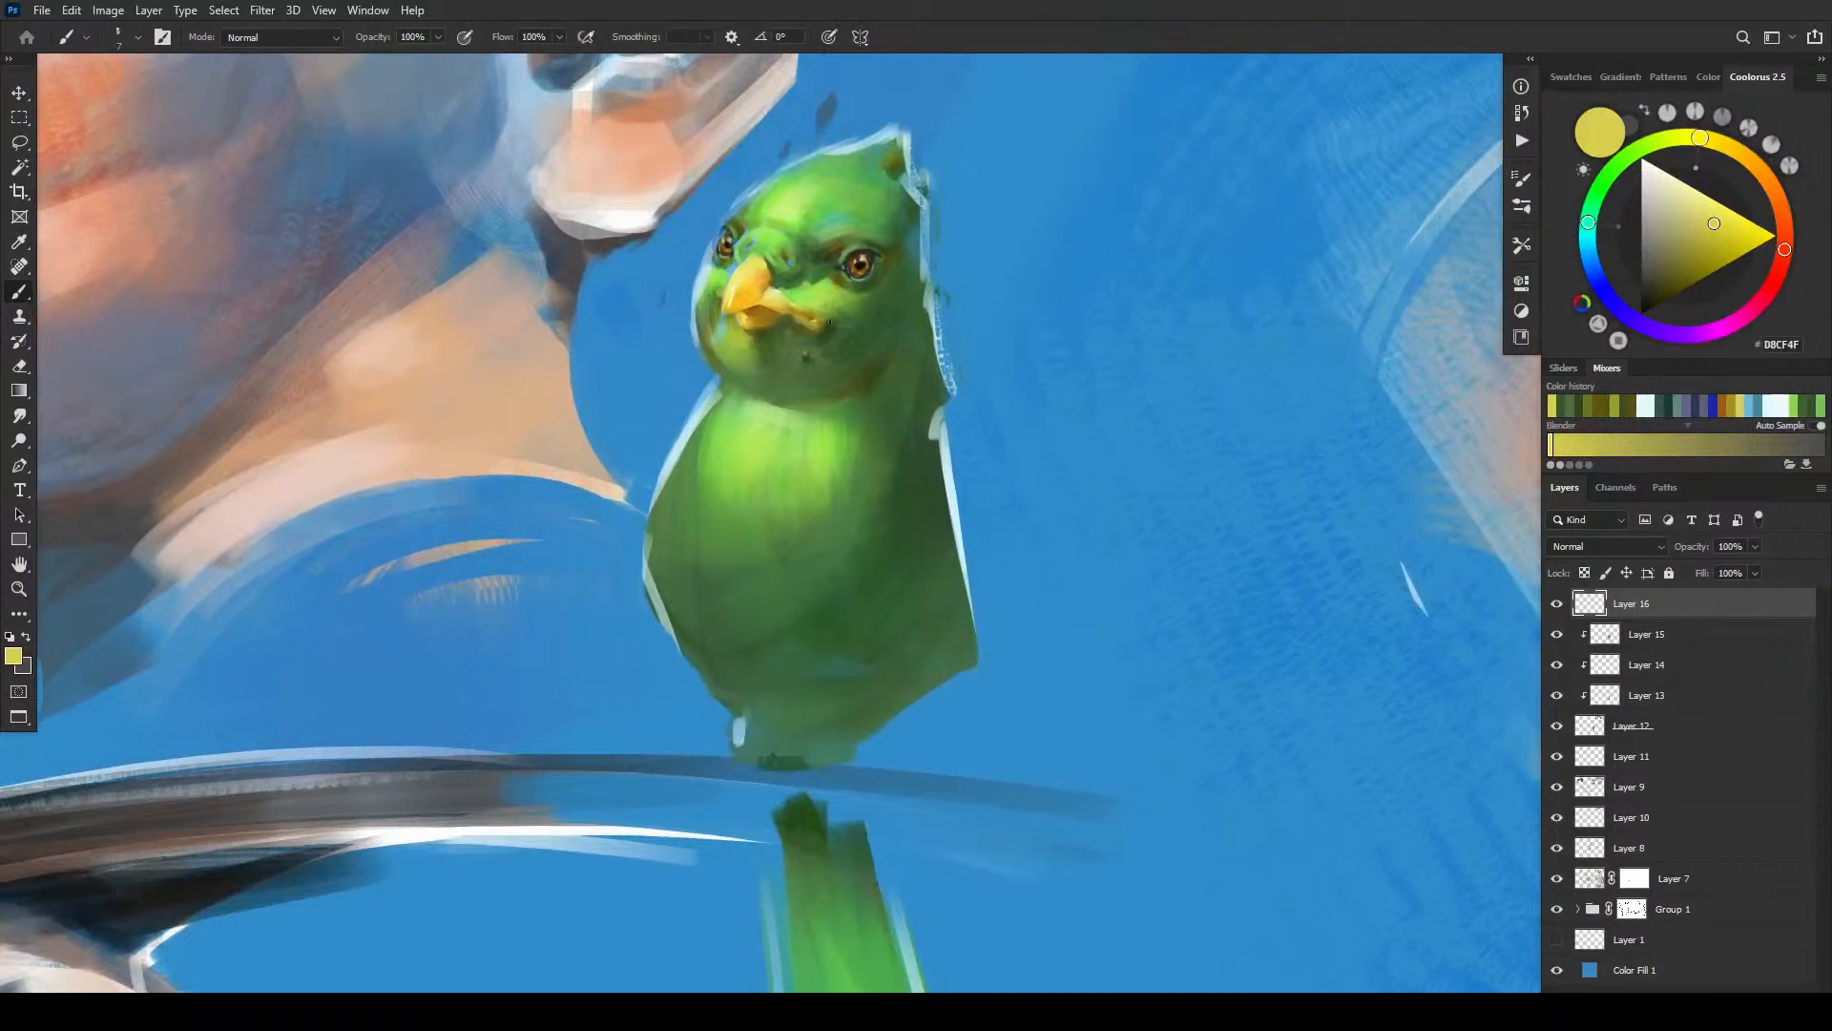
{"action": "left_click", "coordinate": [765, 295], "text": "alt"}
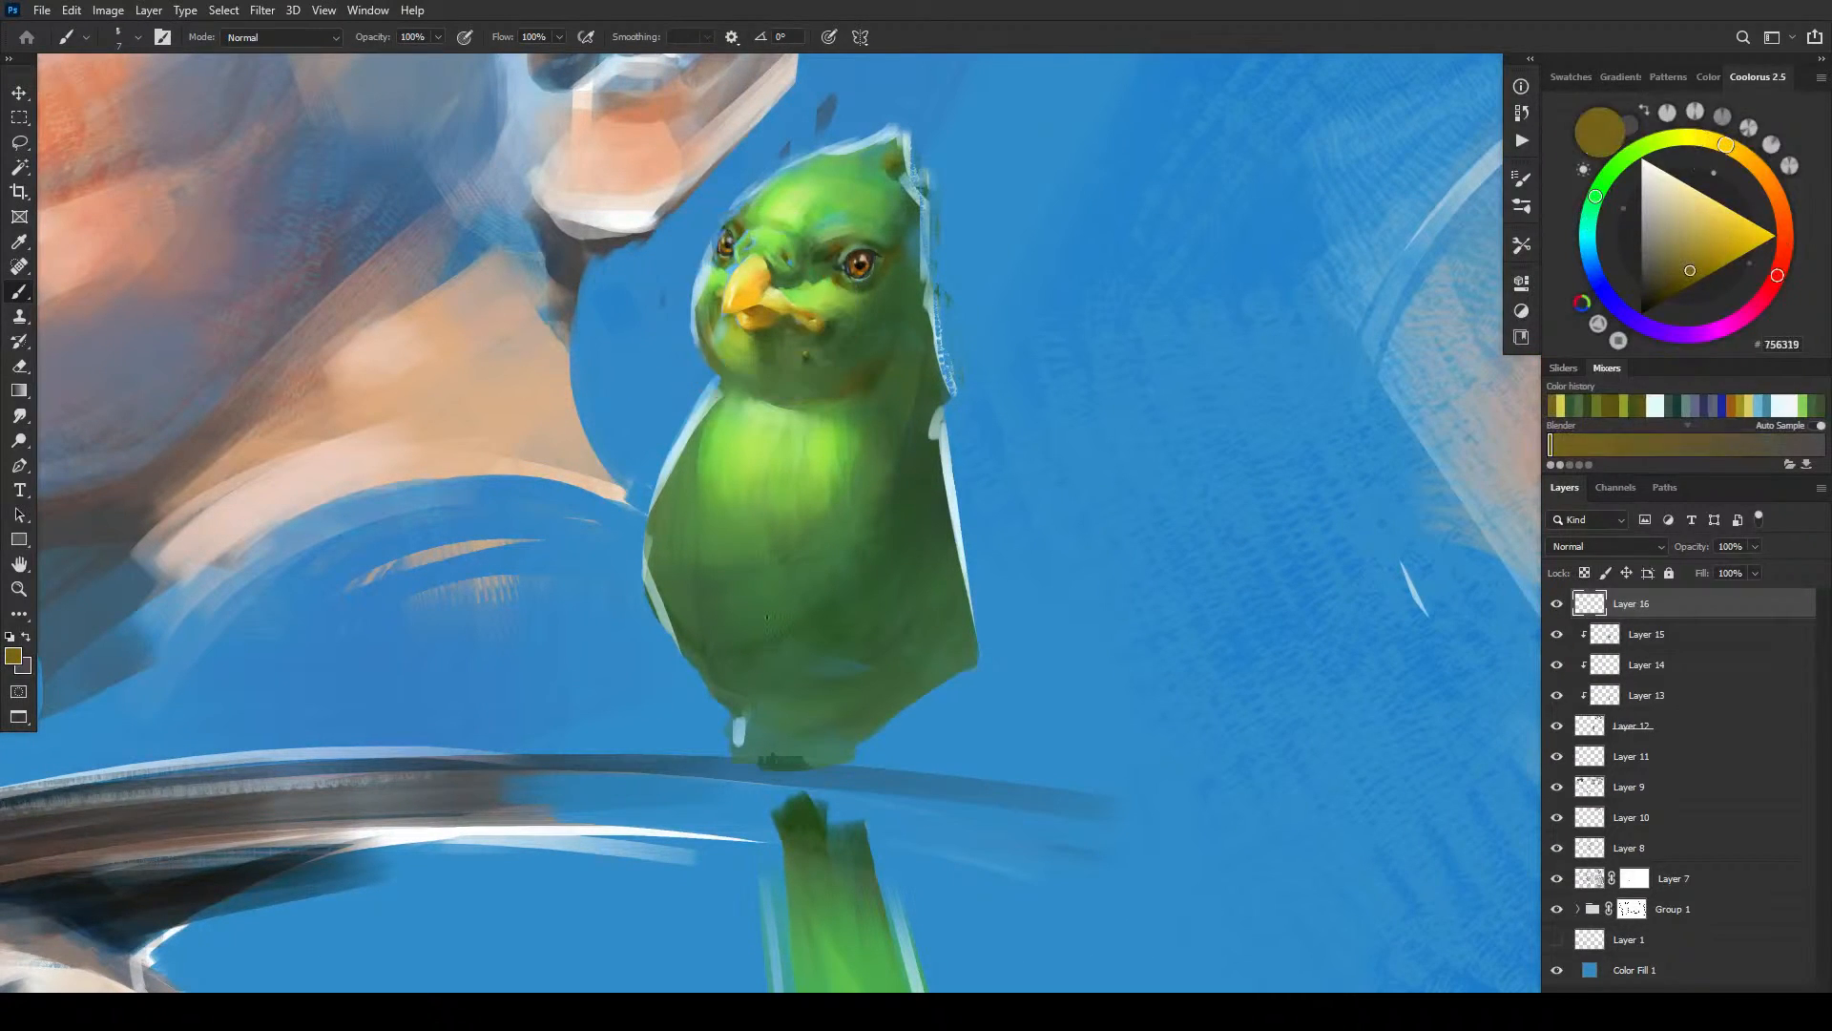
{"action": "key", "text": "bracketright"}
{"action": "key", "text": "bracketright"}
{"action": "key", "text": "bracketright"}
{"action": "mouse_move", "coordinate": [741, 754]}
{"action": "left_mouse_down"}
{"action": "mouse_move", "coordinate": [796, 786]}
{"action": "mouse_move", "coordinate": [821, 767]}
{"action": "mouse_move", "coordinate": [861, 795]}
{"action": "left_mouse_up"}
{"action": "left_click_drag", "start_coordinate": [730, 752], "coordinate": [725, 769]}
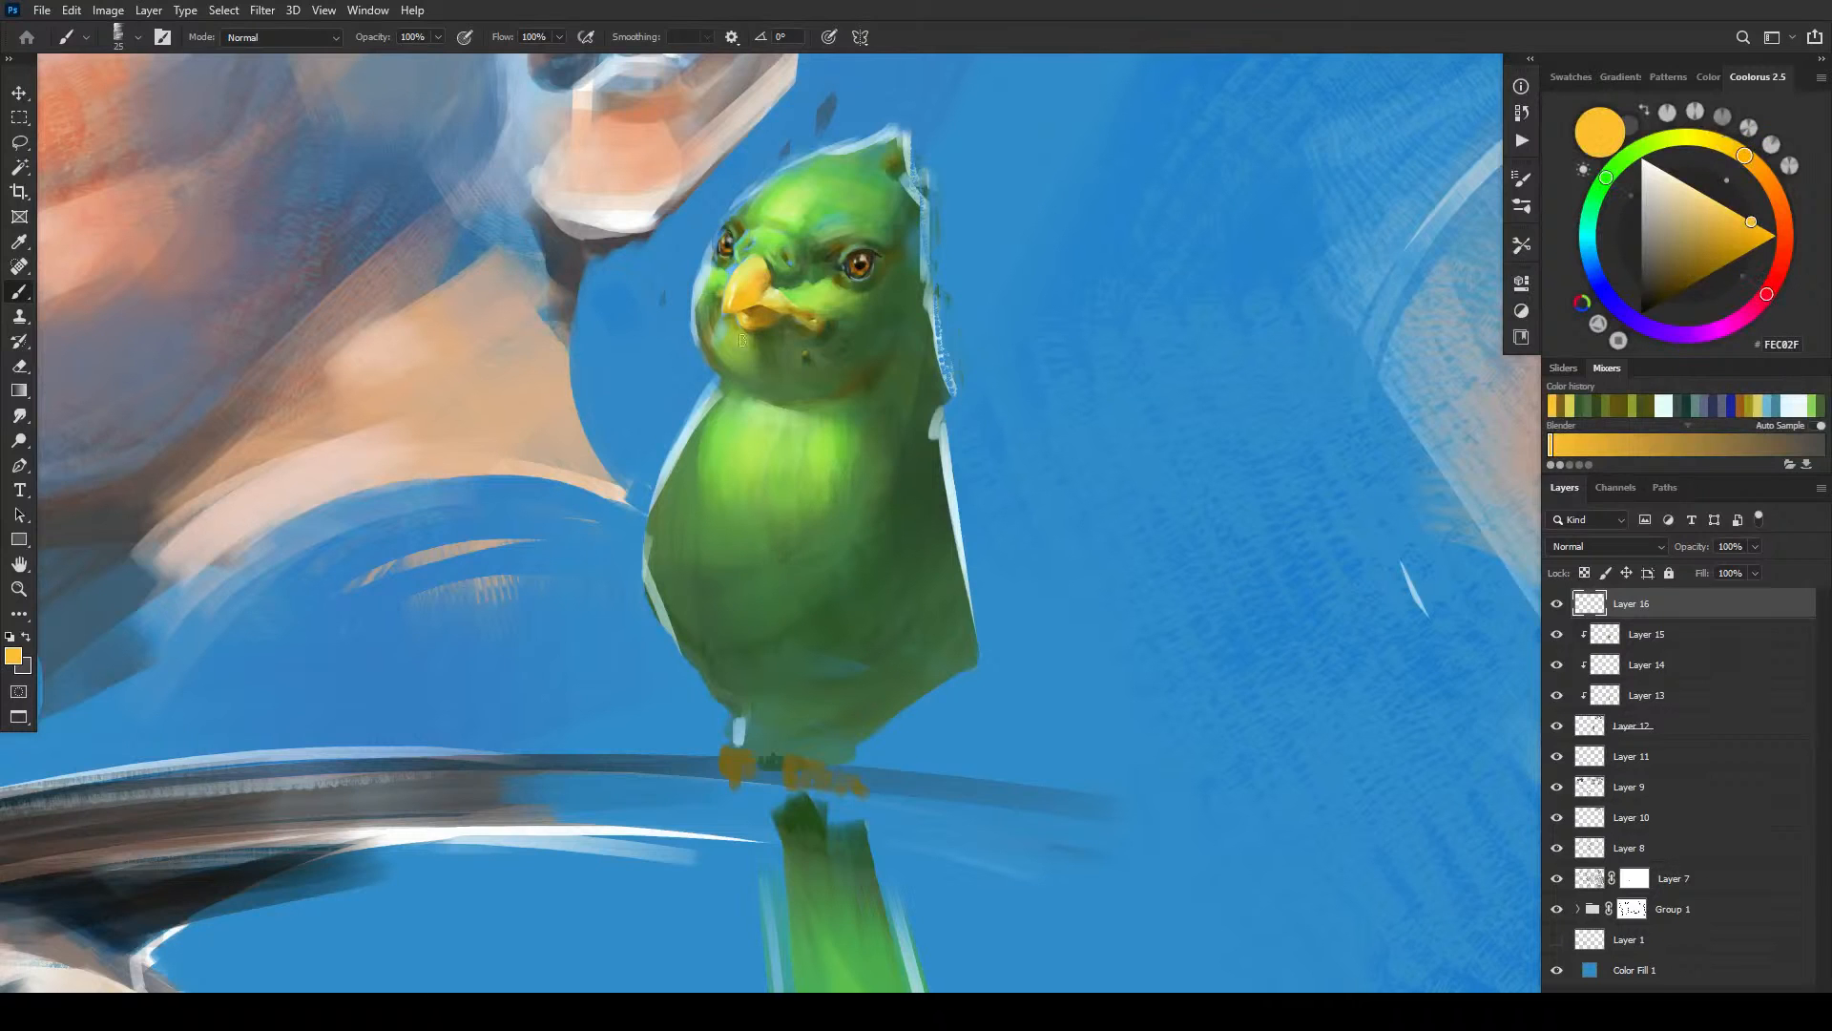
- Build up the parrot's feet with bright yellow-orange FEC02F and olive brown 6D5D19, varying the brush size
{"action": "mouse_move", "coordinate": [722, 755]}
{"action": "left_mouse_down"}
{"action": "mouse_move", "coordinate": [745, 797]}
{"action": "mouse_move", "coordinate": [734, 765]}
{"action": "mouse_move", "coordinate": [831, 759]}
{"action": "mouse_move", "coordinate": [796, 771]}
{"action": "mouse_move", "coordinate": [827, 783]}
{"action": "mouse_move", "coordinate": [728, 744]}
{"action": "mouse_move", "coordinate": [754, 762]}
{"action": "mouse_move", "coordinate": [721, 774]}
{"action": "mouse_move", "coordinate": [750, 804]}
{"action": "left_mouse_up"}
{"action": "key", "text": "bracketleft"}
{"action": "key", "text": "bracketleft"}
{"action": "key", "text": "bracketright"}
{"action": "key", "text": "bracketright"}
{"action": "key", "text": "bracketright"}
{"action": "left_click", "coordinate": [829, 318], "text": "alt"}
{"action": "key", "text": "bracketleft"}
{"action": "key", "text": "bracketleft"}
{"action": "key", "text": "bracketleft"}
{"action": "key", "text": "bracketright"}
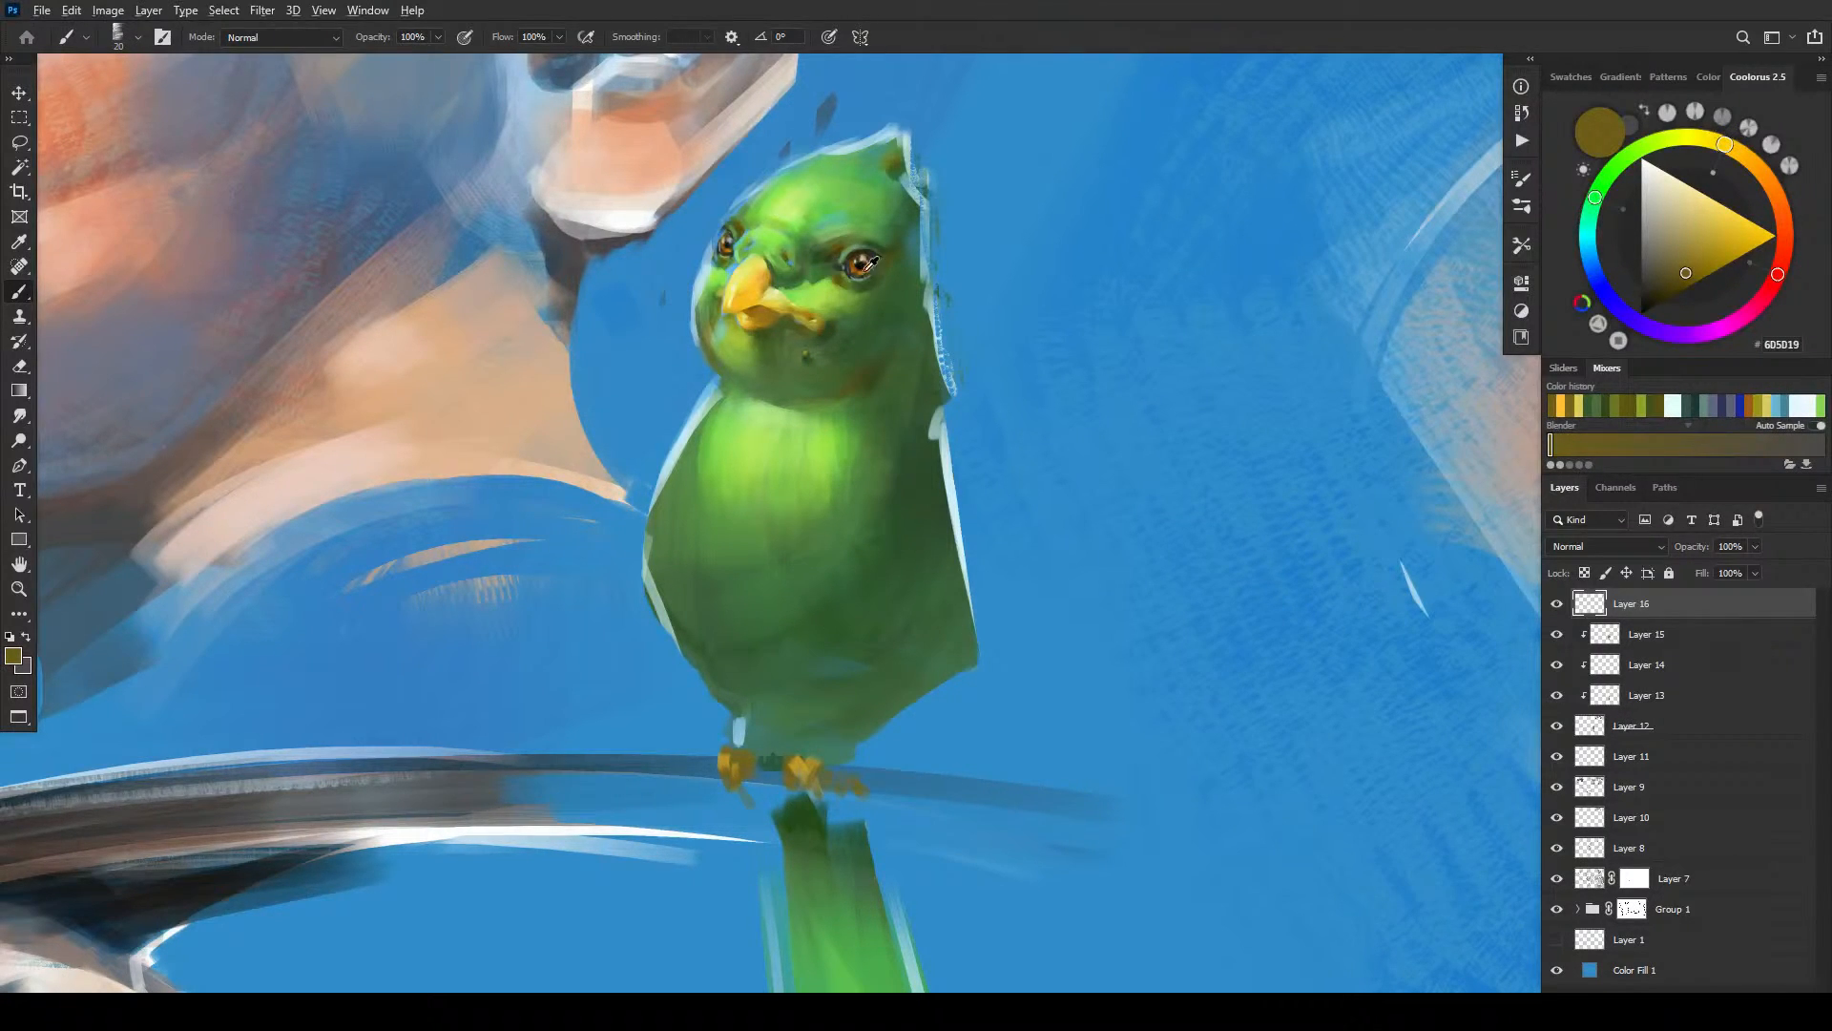
- Paint the parrot's claws in dark 303330 and accent them with pale beige C2AC94
{"action": "left_click", "coordinate": [860, 262], "text": "alt"}
{"action": "key", "text": "bracketleft"}
{"action": "mouse_move", "coordinate": [739, 802]}
{"action": "left_mouse_down"}
{"action": "mouse_move", "coordinate": [838, 806]}
{"action": "mouse_move", "coordinate": [806, 786]}
{"action": "left_mouse_up"}
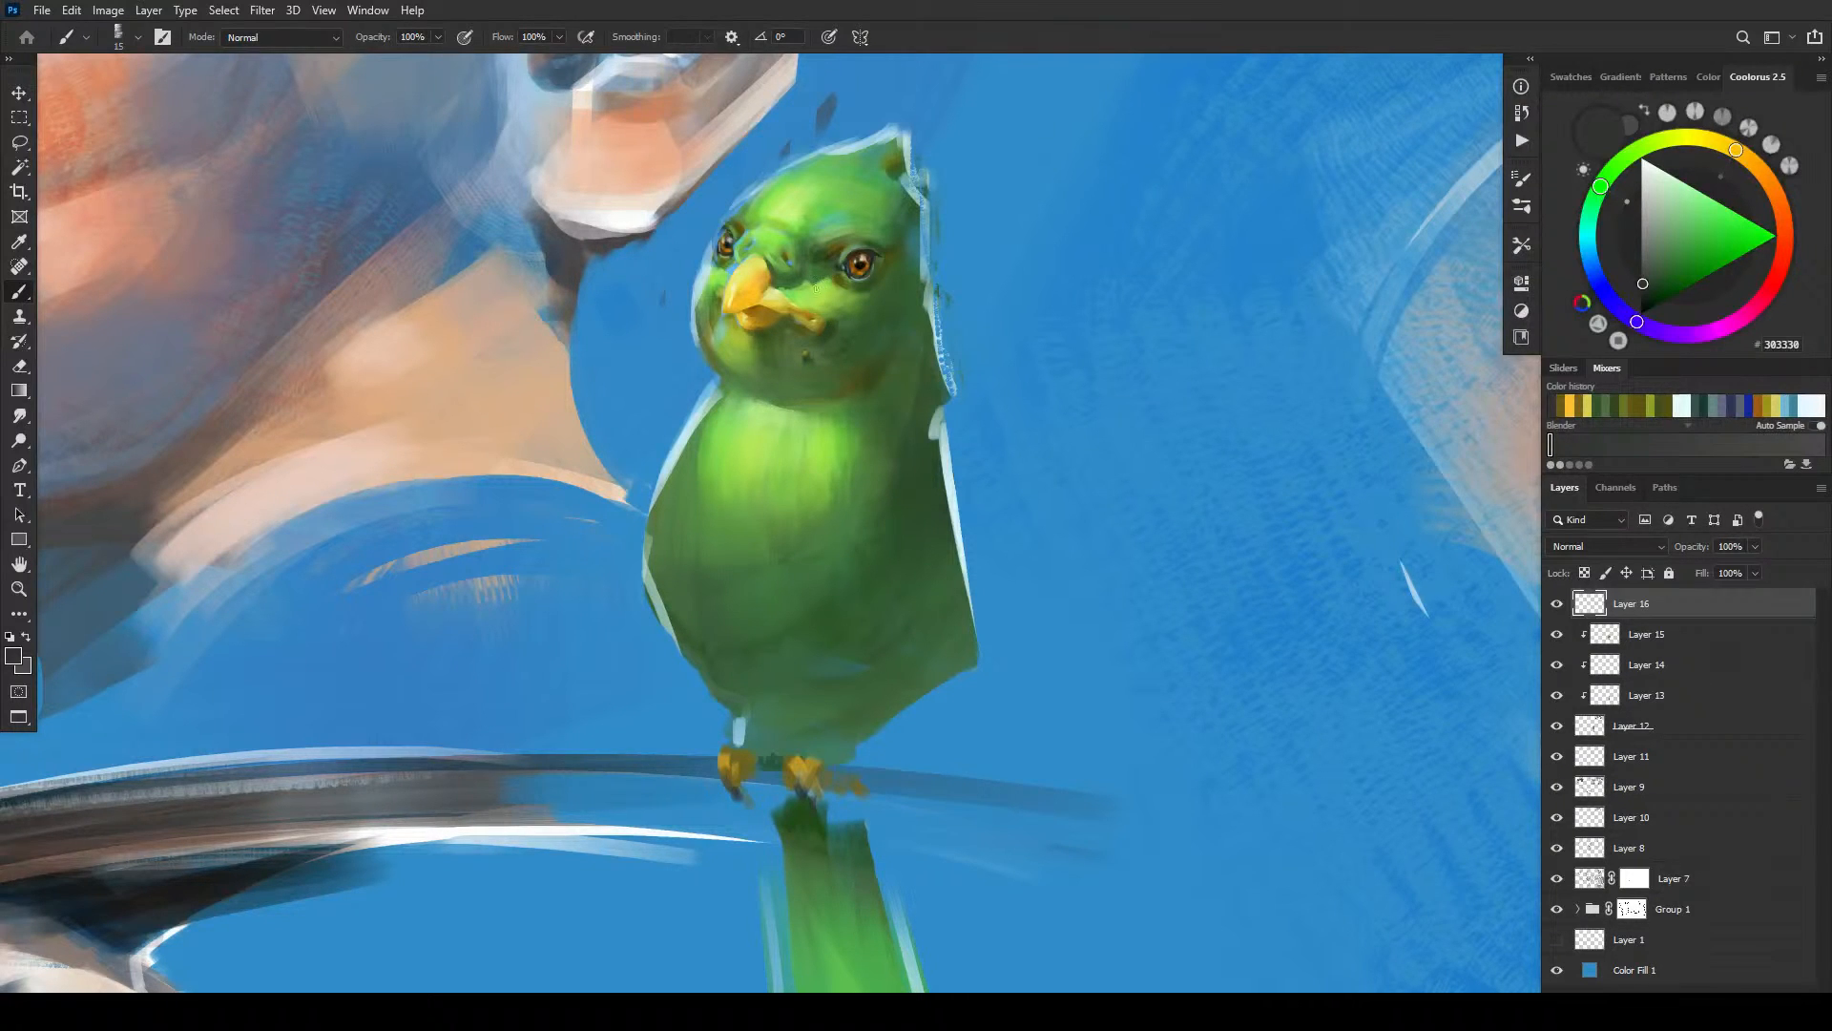
{"action": "left_click", "coordinate": [870, 250], "text": "alt"}
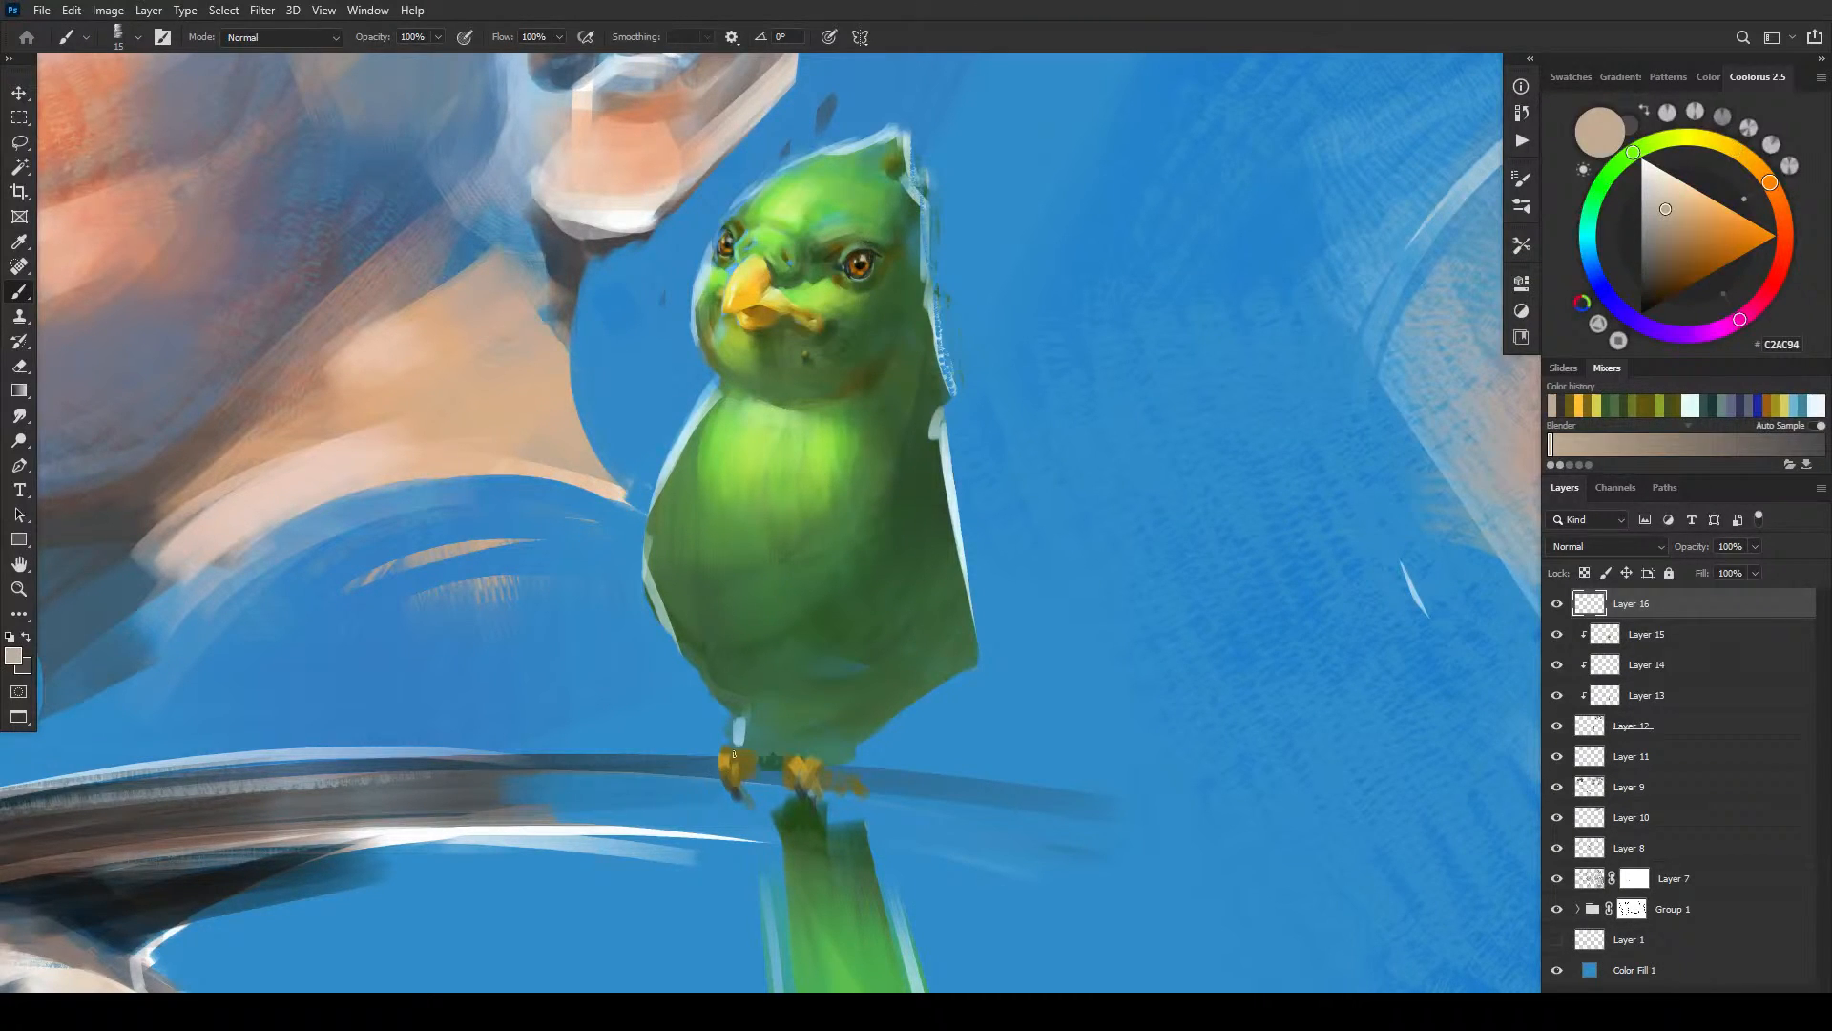
{"action": "key", "text": "bracketleft"}
- Separate and shade the toes of both parrot feet with dark olive 353C25
{"action": "left_click", "coordinate": [740, 240], "text": "alt"}
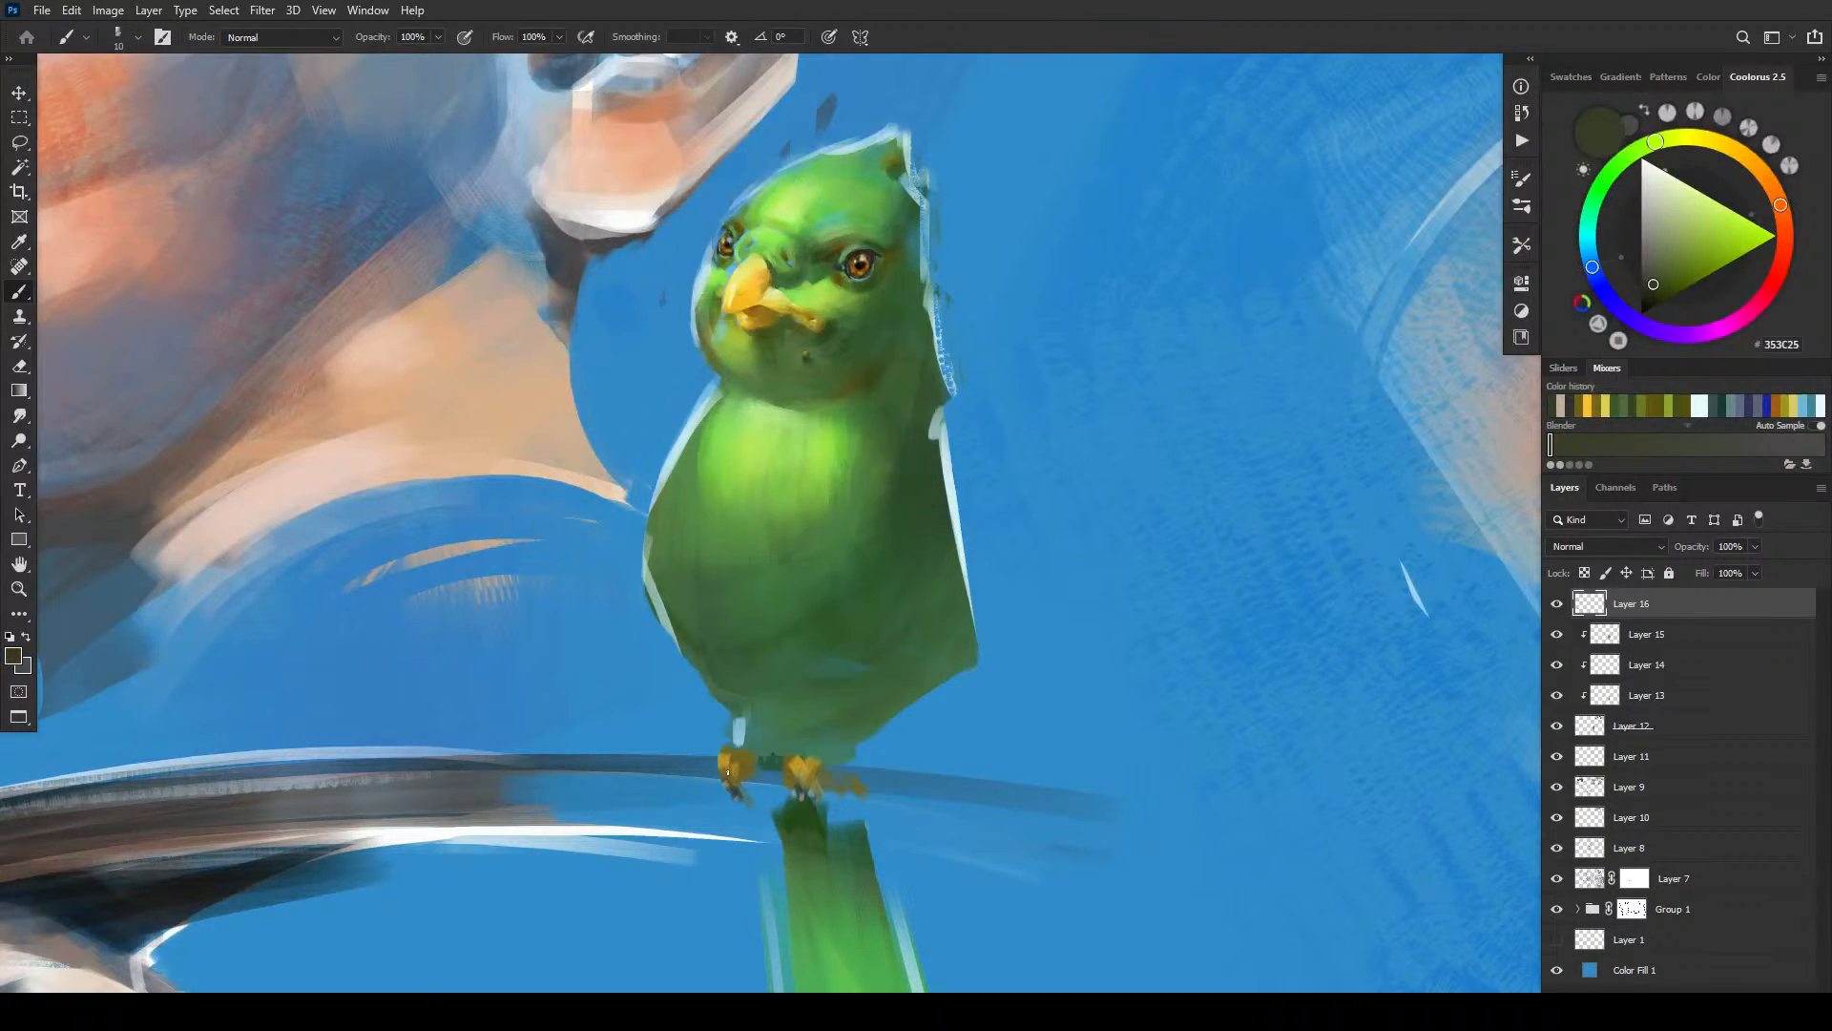
{"action": "left_click_drag", "start_coordinate": [729, 770], "coordinate": [728, 762]}
{"action": "left_click_drag", "start_coordinate": [817, 774], "coordinate": [811, 784]}
{"action": "left_click_drag", "start_coordinate": [835, 775], "coordinate": [865, 787]}
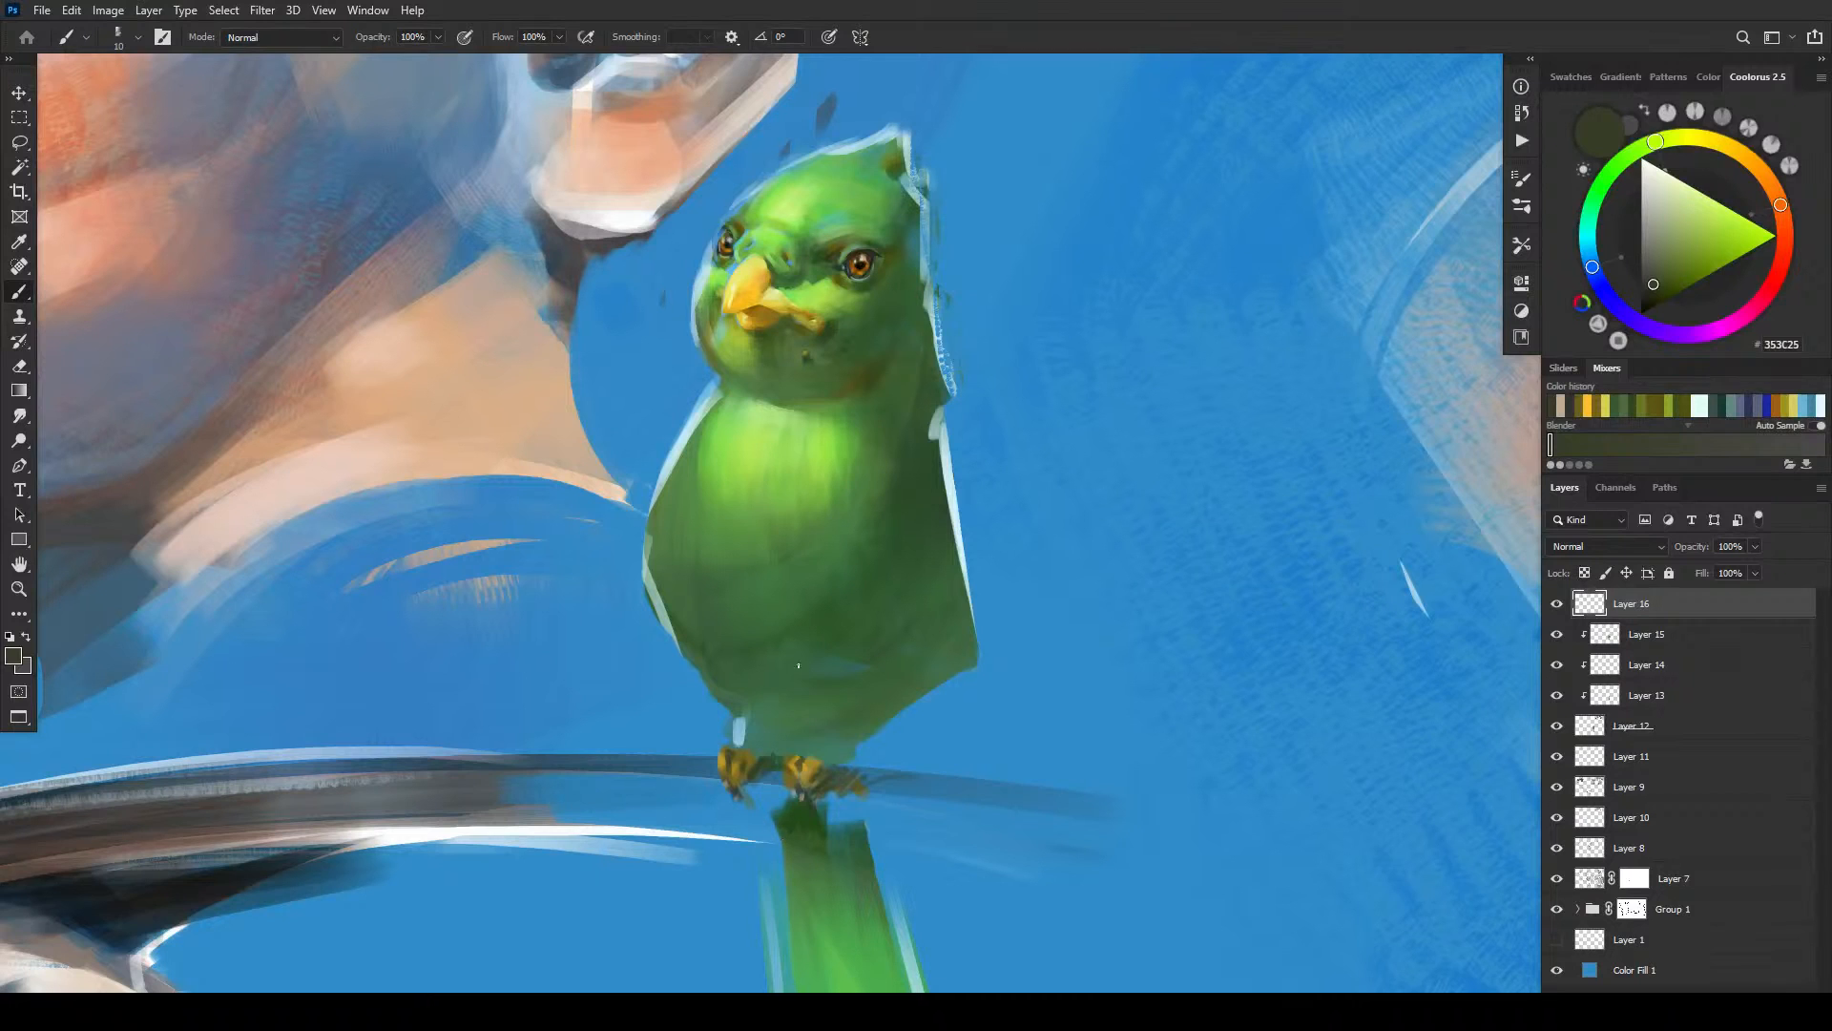
- Add light blue 8CC2DB edge accents around the parrot's feet and check them at full composition scale
{"action": "left_click", "coordinate": [728, 727], "text": "alt"}
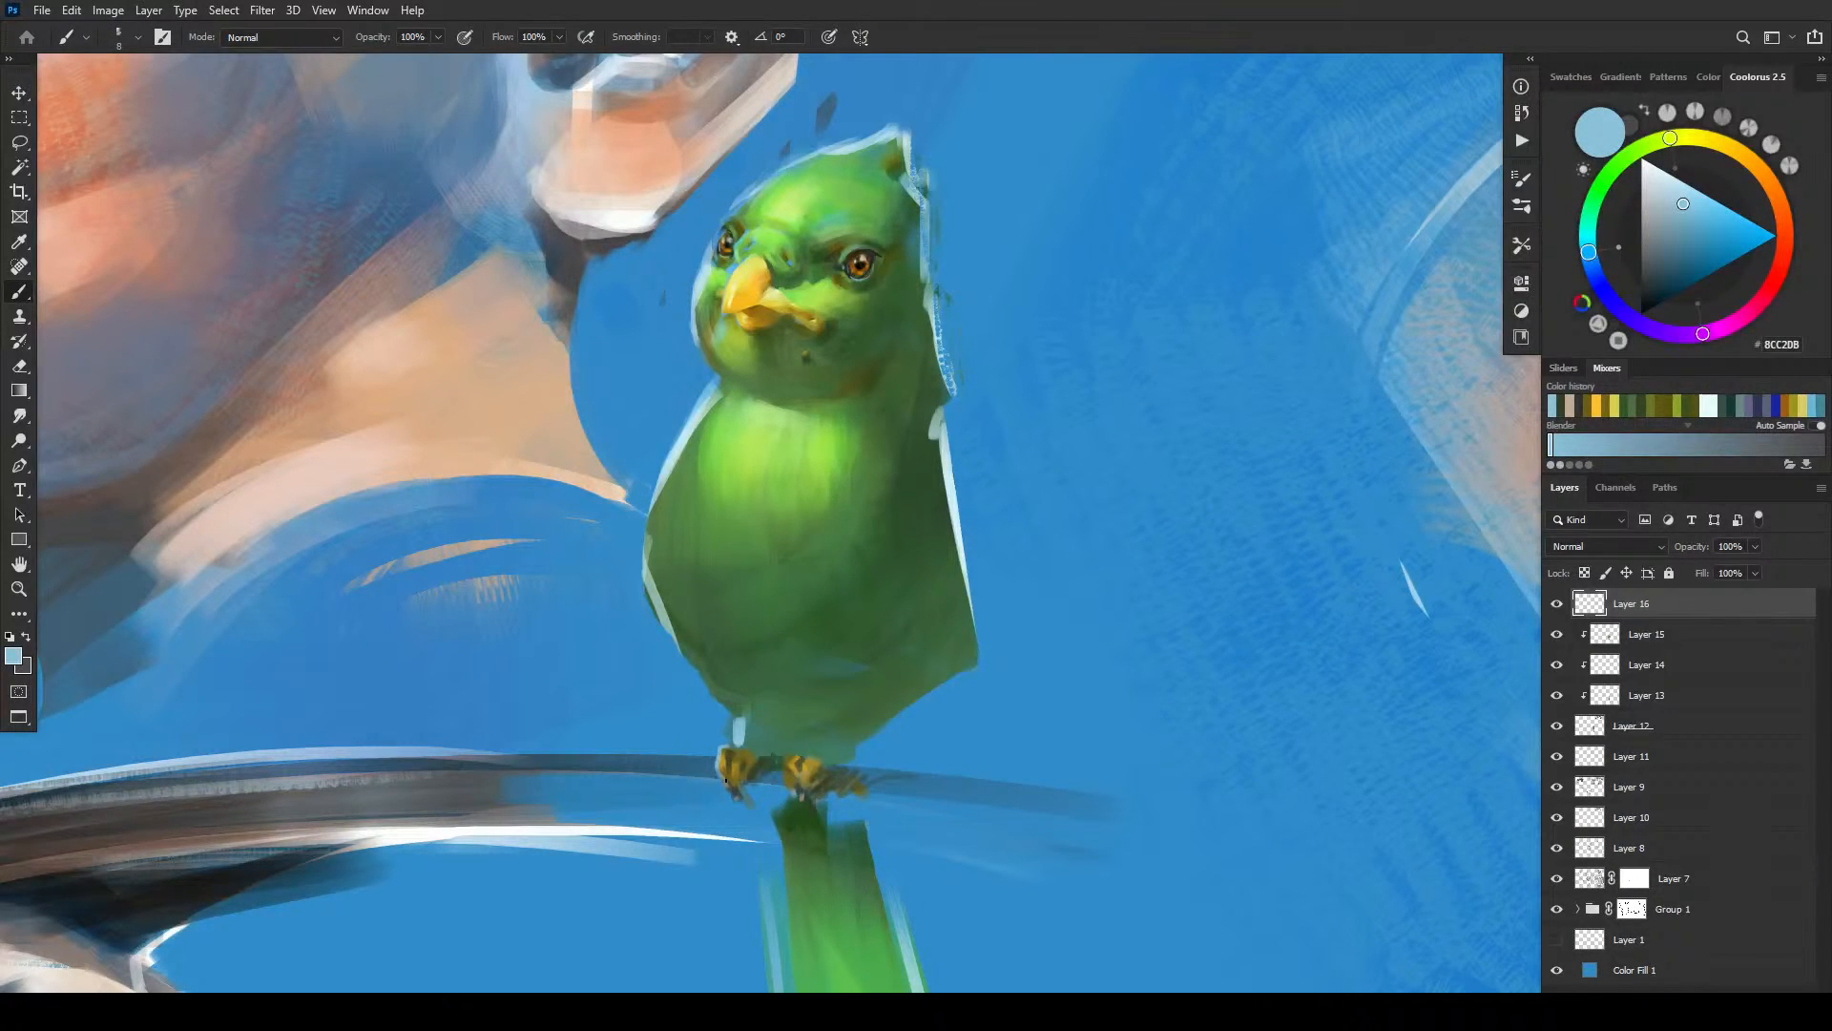
{"action": "left_click_drag", "start_coordinate": [809, 754], "coordinate": [804, 764]}
{"action": "left_click_drag", "start_coordinate": [916, 548], "coordinate": [831, 847]}
{"action": "key", "text": "ctrl+minus"}
{"action": "key", "text": "ctrl+plus"}
{"action": "key", "text": "ctrl+plus"}
{"action": "key", "text": "ctrl+plus"}
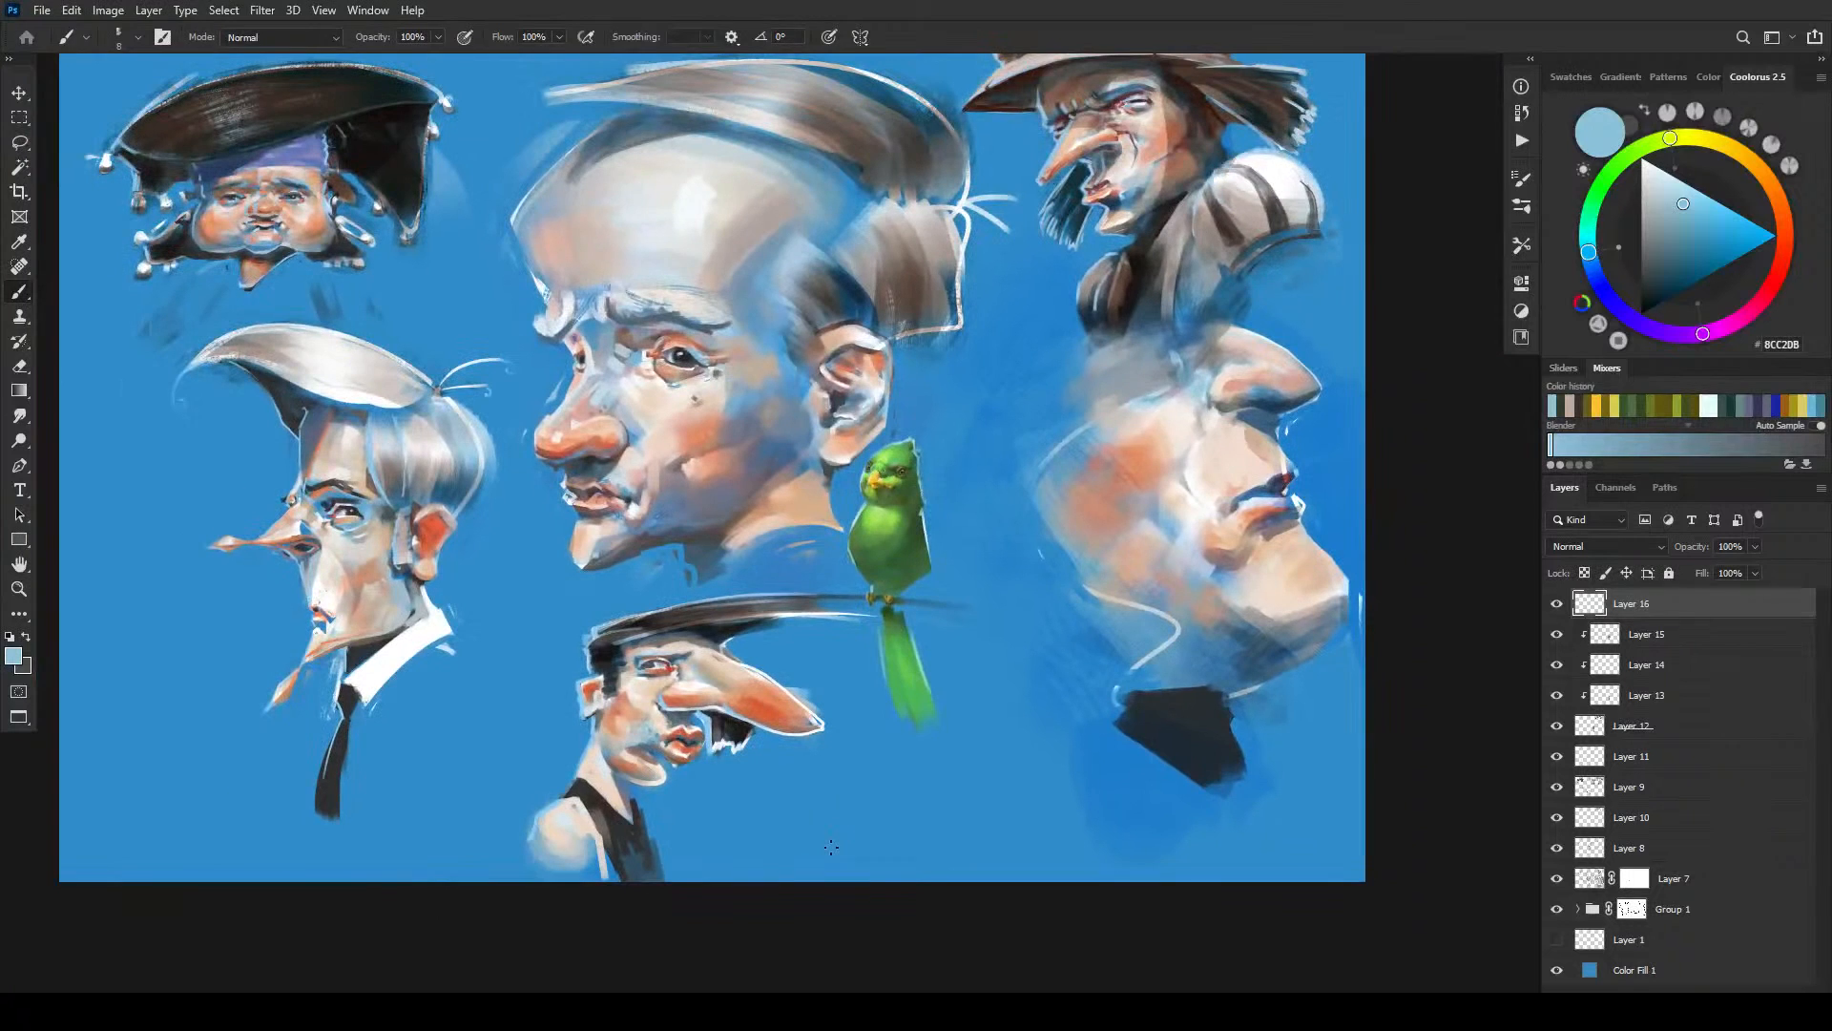
- Add a new layer above the painting and set its blend mode to Overlay
{"action": "key", "text": "space"}
{"action": "left_click_drag", "start_coordinate": [787, 601], "coordinate": [801, 685]}
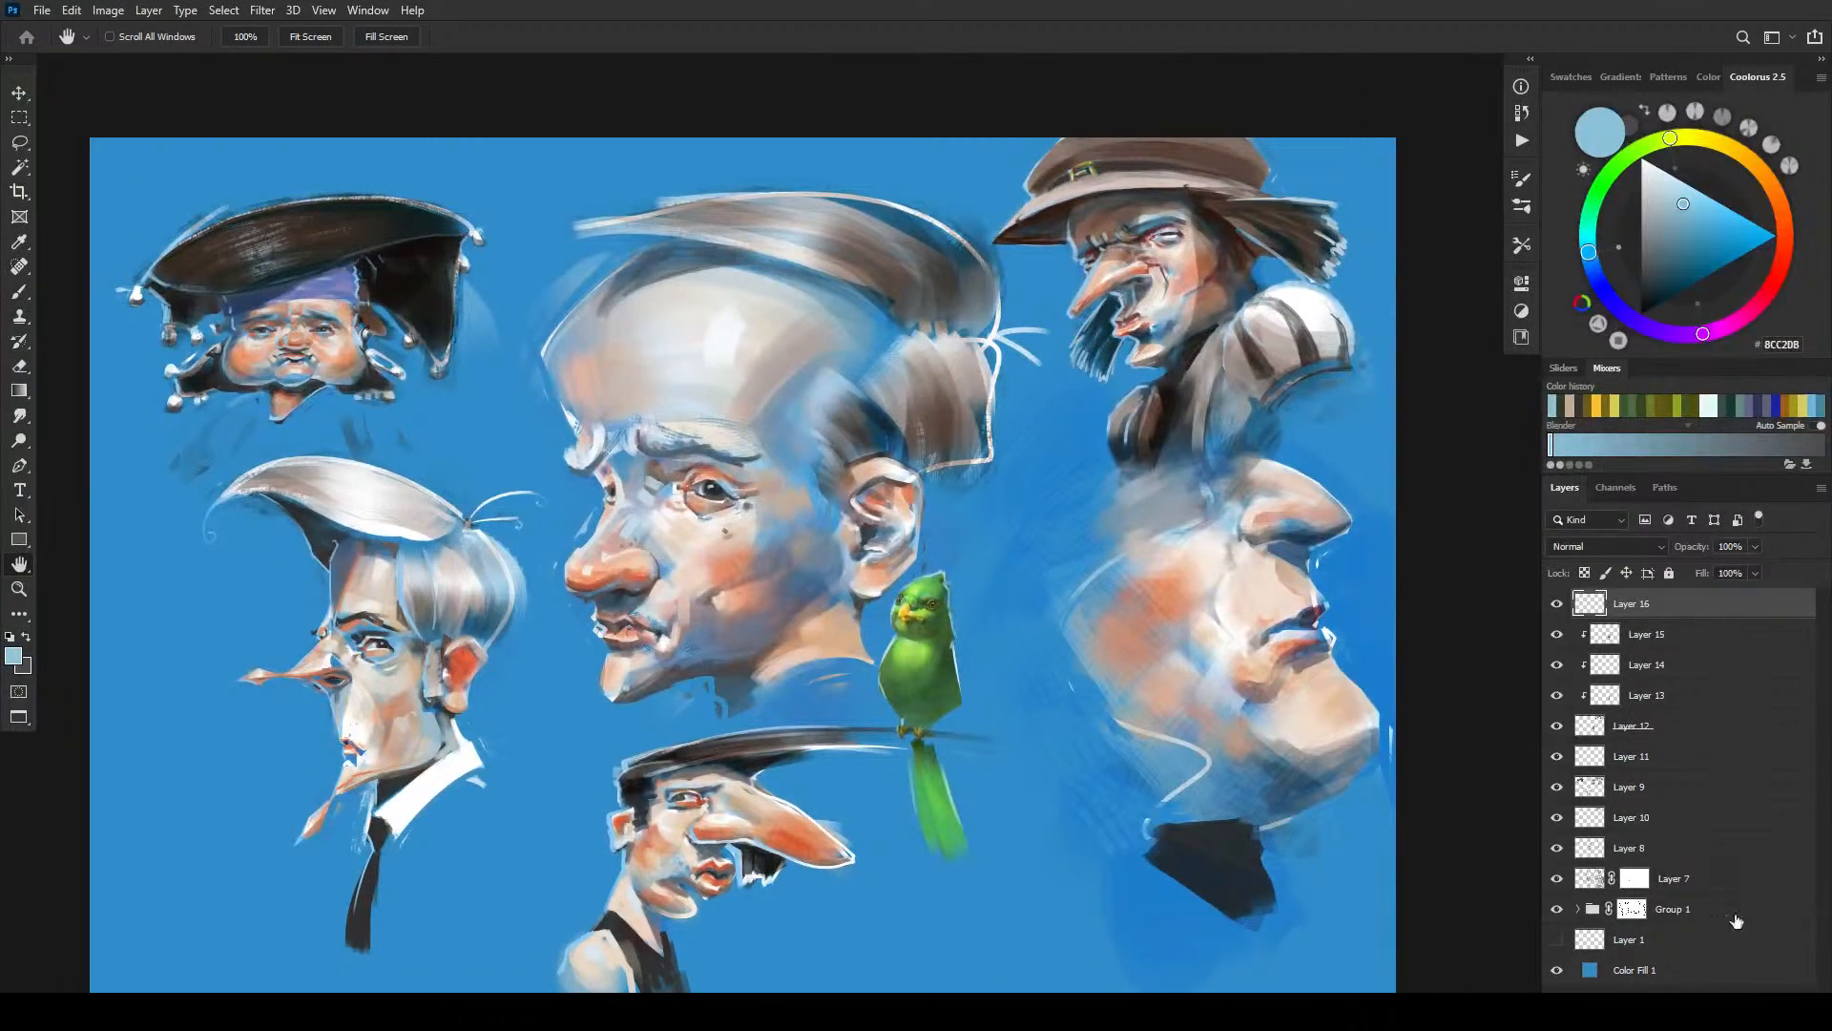
{"action": "left_click", "coordinate": [1777, 999]}
{"action": "key", "text": "b"}
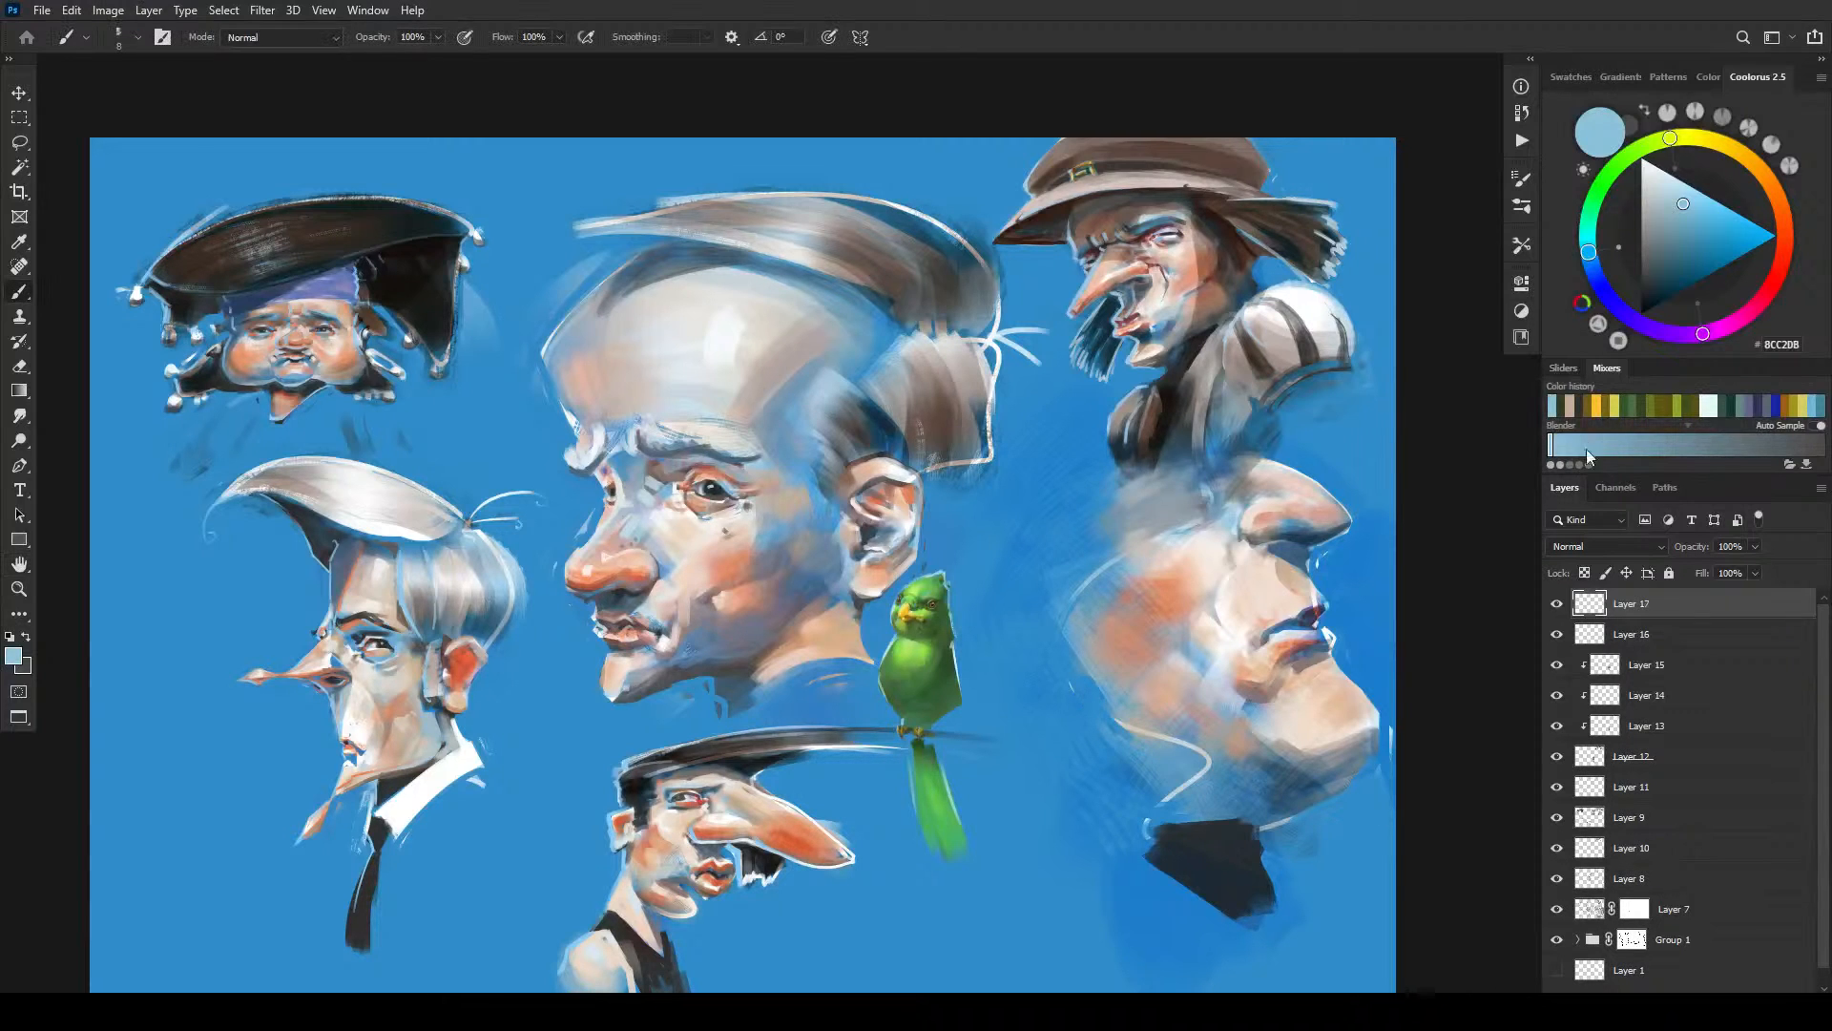
{"action": "left_click", "coordinate": [1606, 546]}
{"action": "left_click", "coordinate": [1637, 727]}
- Brush blue-grey 4E5B5D over the small face under the black hat with a greatly enlarged brush
{"action": "left_click", "coordinate": [1651, 262]}
{"action": "key", "text": "bracketright"}
{"action": "key", "text": "bracketright"}
{"action": "key", "text": "bracketright"}
{"action": "key", "text": "bracketright"}
{"action": "key", "text": "bracketright"}
{"action": "key", "text": "bracketright"}
{"action": "key", "text": "bracketright"}
{"action": "key", "text": "bracketright"}
{"action": "key", "text": "bracketright"}
{"action": "key", "text": "bracketright"}
{"action": "left_click_drag", "start_coordinate": [230, 364], "coordinate": [240, 351]}
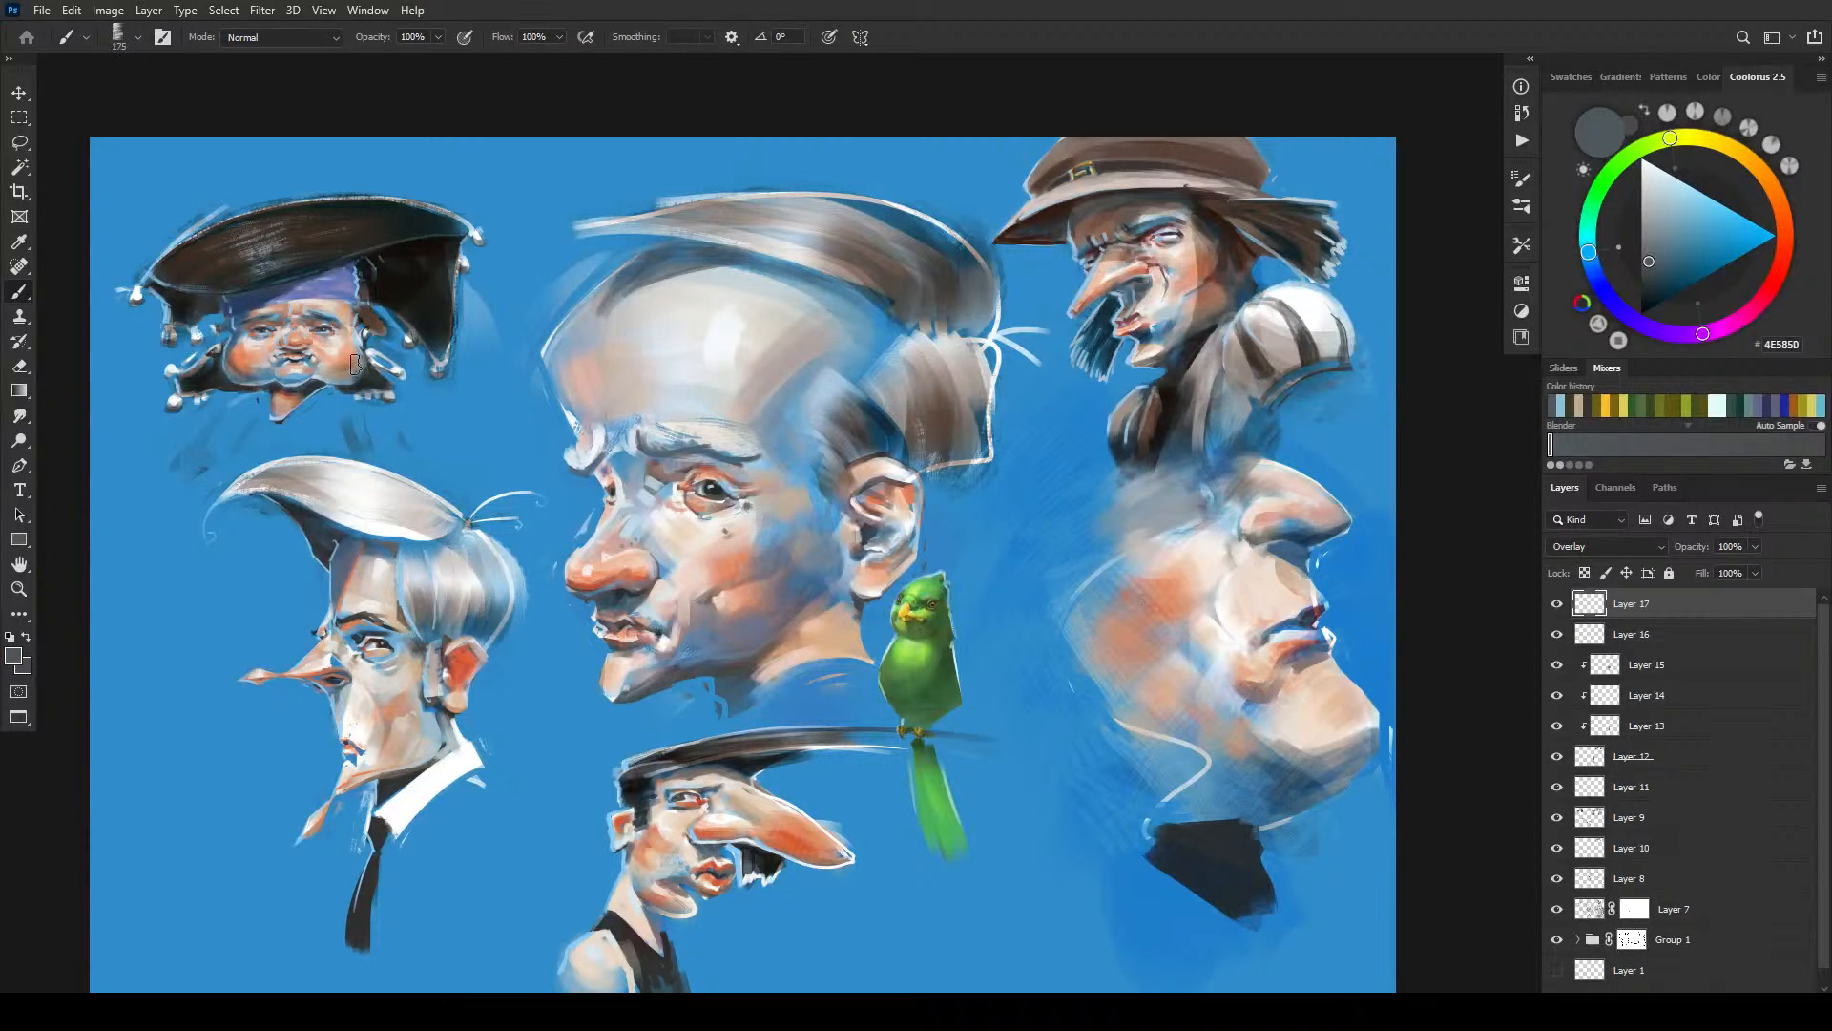
- Glaze the small face under the black hat with olive brown 6C6446 using a smaller brush
{"action": "key", "text": "bracketleft"}
{"action": "key", "text": "bracketleft"}
{"action": "key", "text": "bracketleft"}
{"action": "key", "text": "bracketleft"}
{"action": "key", "text": "bracketleft"}
{"action": "key", "text": "bracketleft"}
{"action": "key", "text": "bracketleft"}
{"action": "left_click", "coordinate": [1661, 259]}
{"action": "left_click_drag", "start_coordinate": [1754, 160], "coordinate": [1733, 148]}
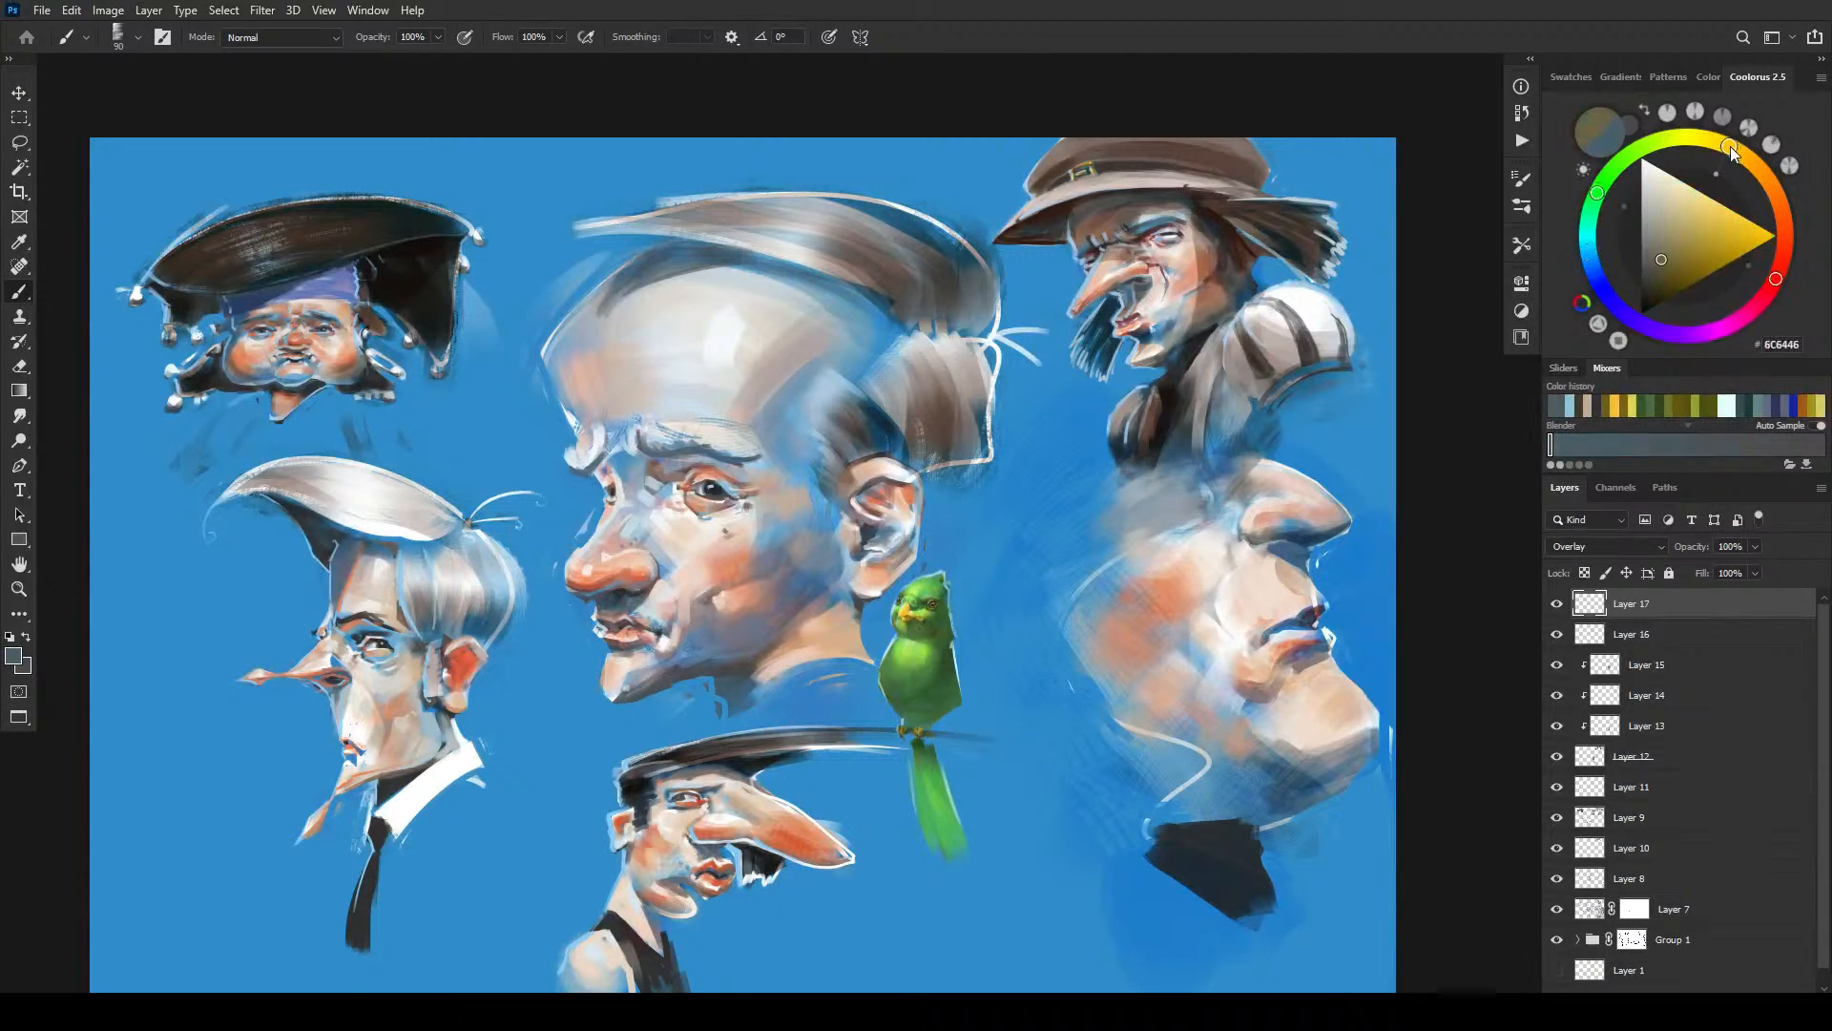
{"action": "mouse_move", "coordinate": [306, 342]}
{"action": "left_mouse_down"}
{"action": "mouse_move", "coordinate": [286, 344]}
{"action": "mouse_move", "coordinate": [306, 343]}
{"action": "left_mouse_up"}
- Warm the small face under the black hat with tones 9C8144, 9C6F44 and CE7A50
{"action": "left_click", "coordinate": [1746, 155]}
{"action": "left_click", "coordinate": [1688, 245]}
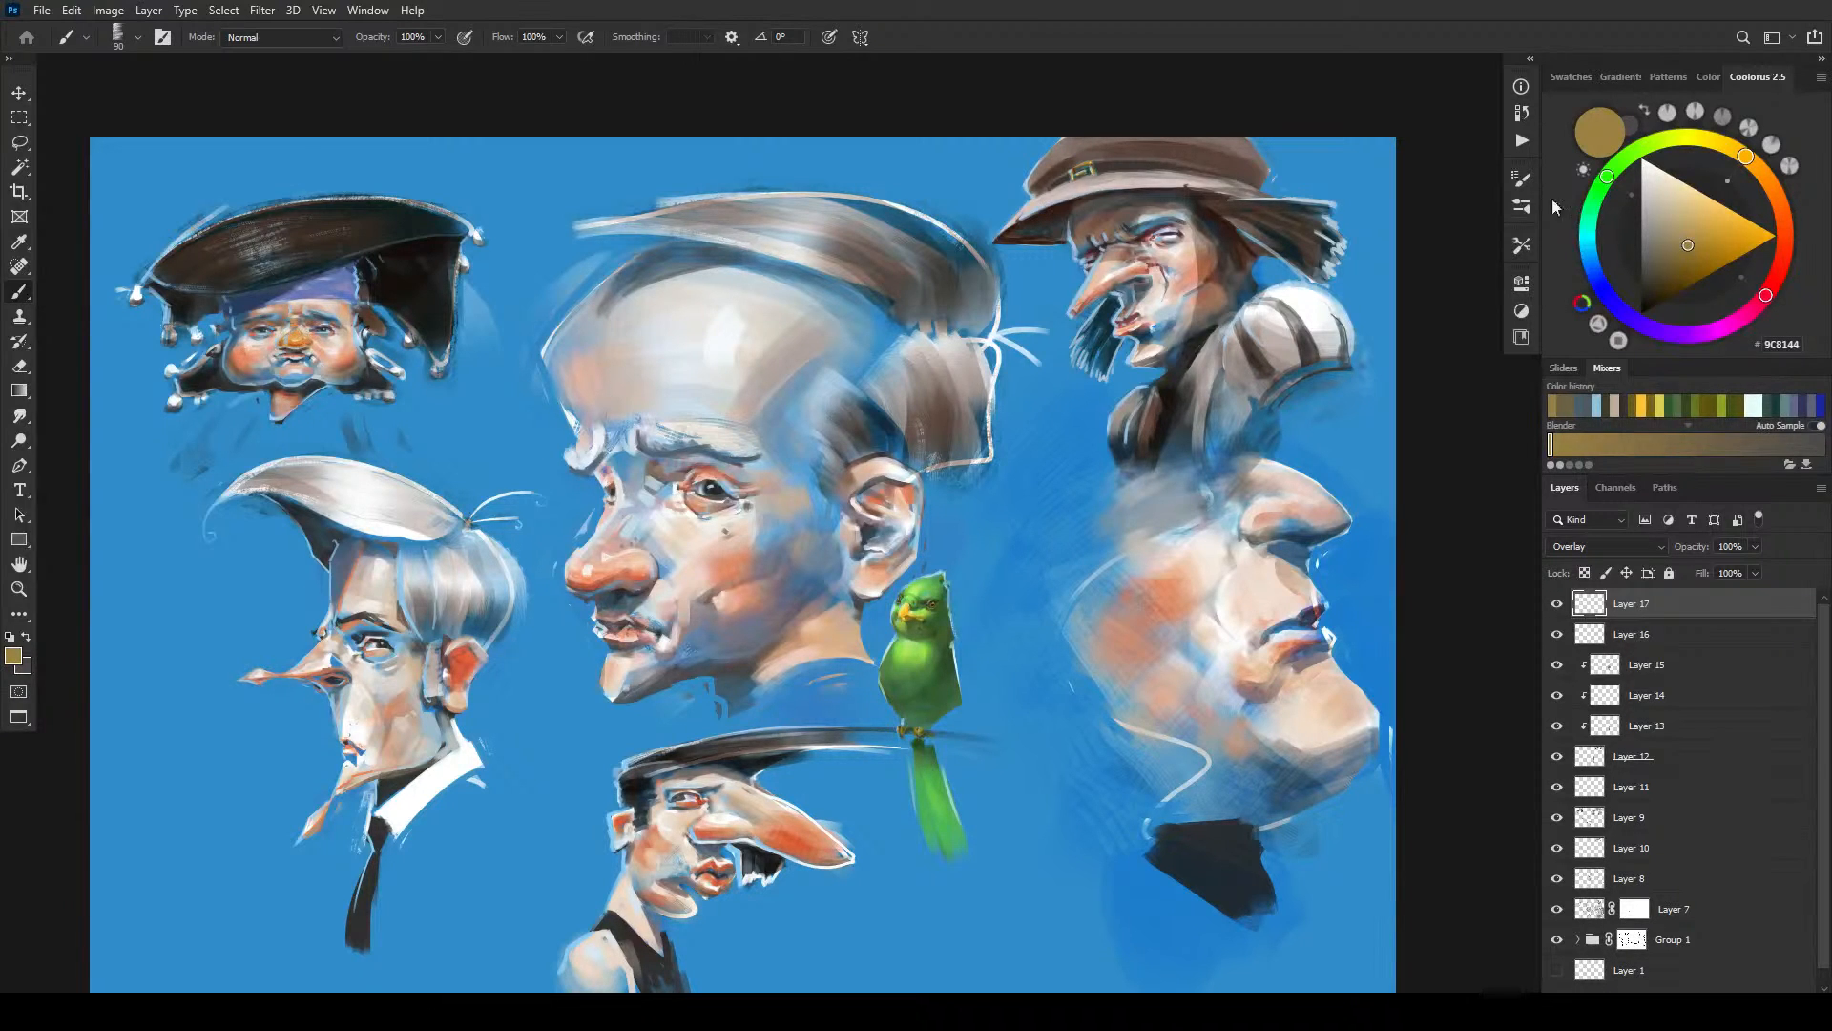
{"action": "left_click_drag", "start_coordinate": [1758, 176], "coordinate": [1774, 189]}
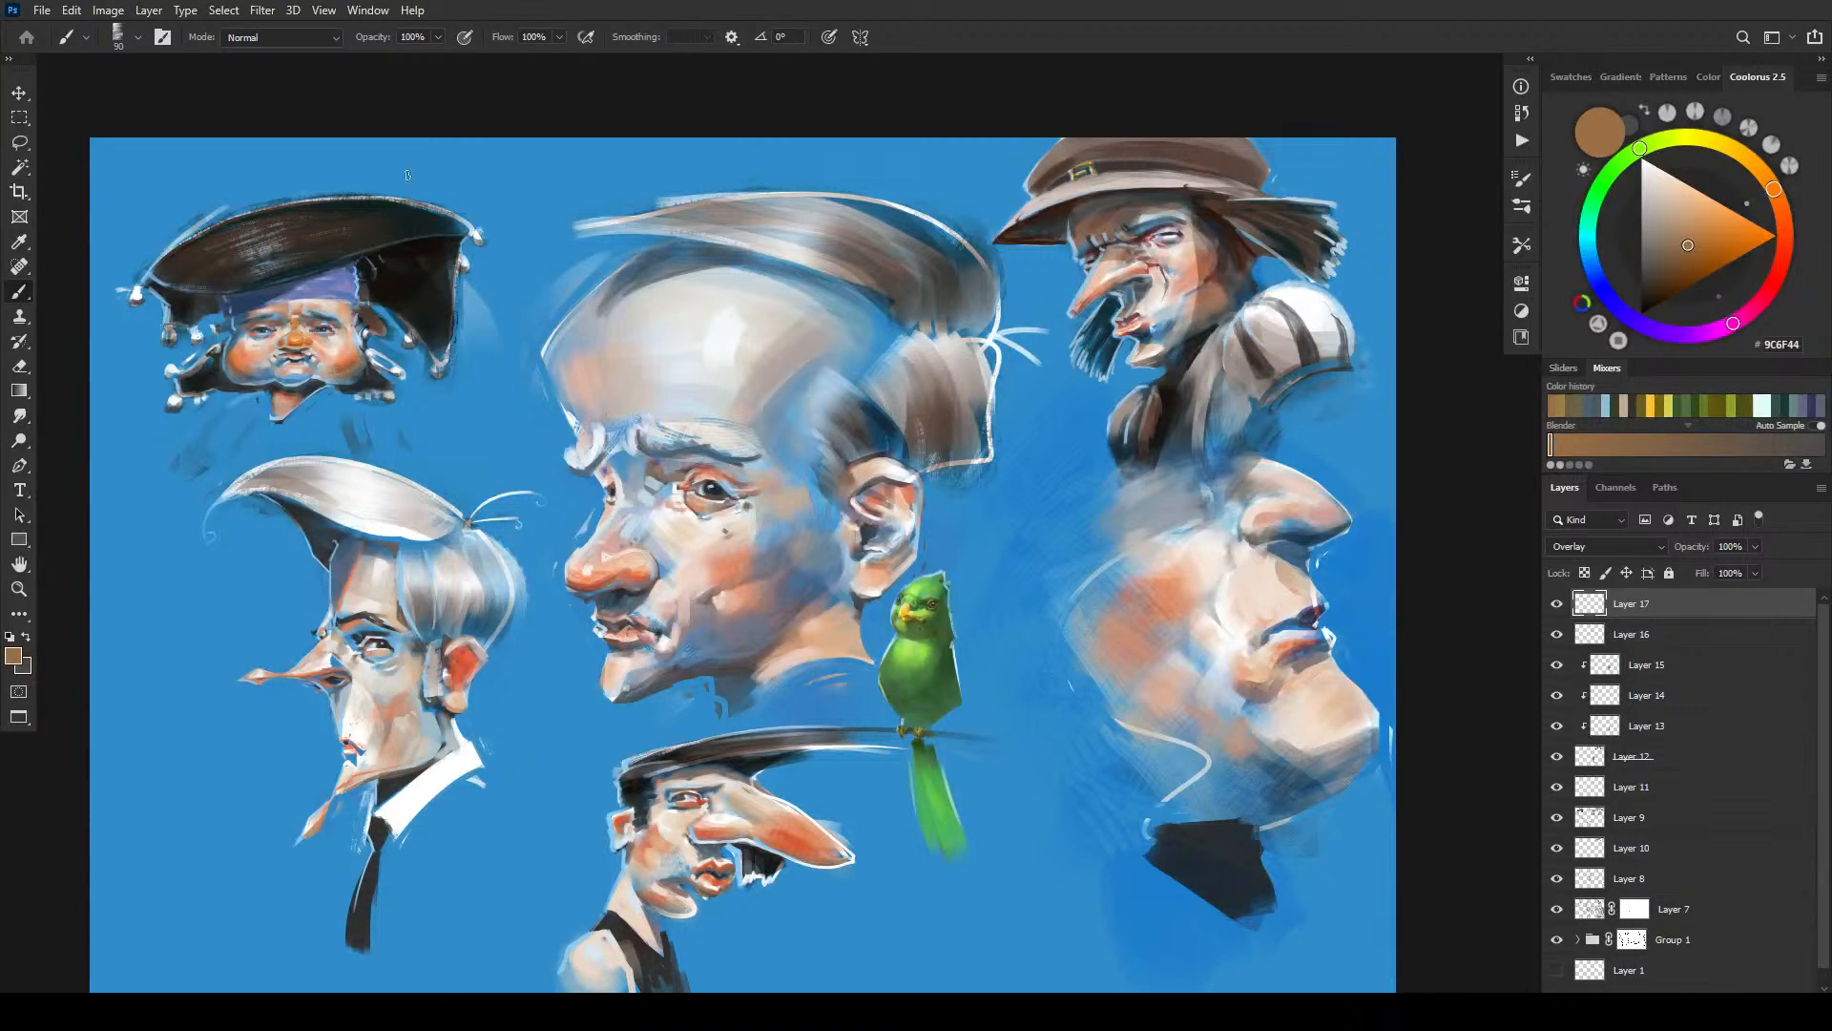
{"action": "key", "text": "bracketleft"}
{"action": "key", "text": "bracketleft"}
{"action": "left_click", "coordinate": [1785, 215]}
{"action": "left_click", "coordinate": [1707, 227]}
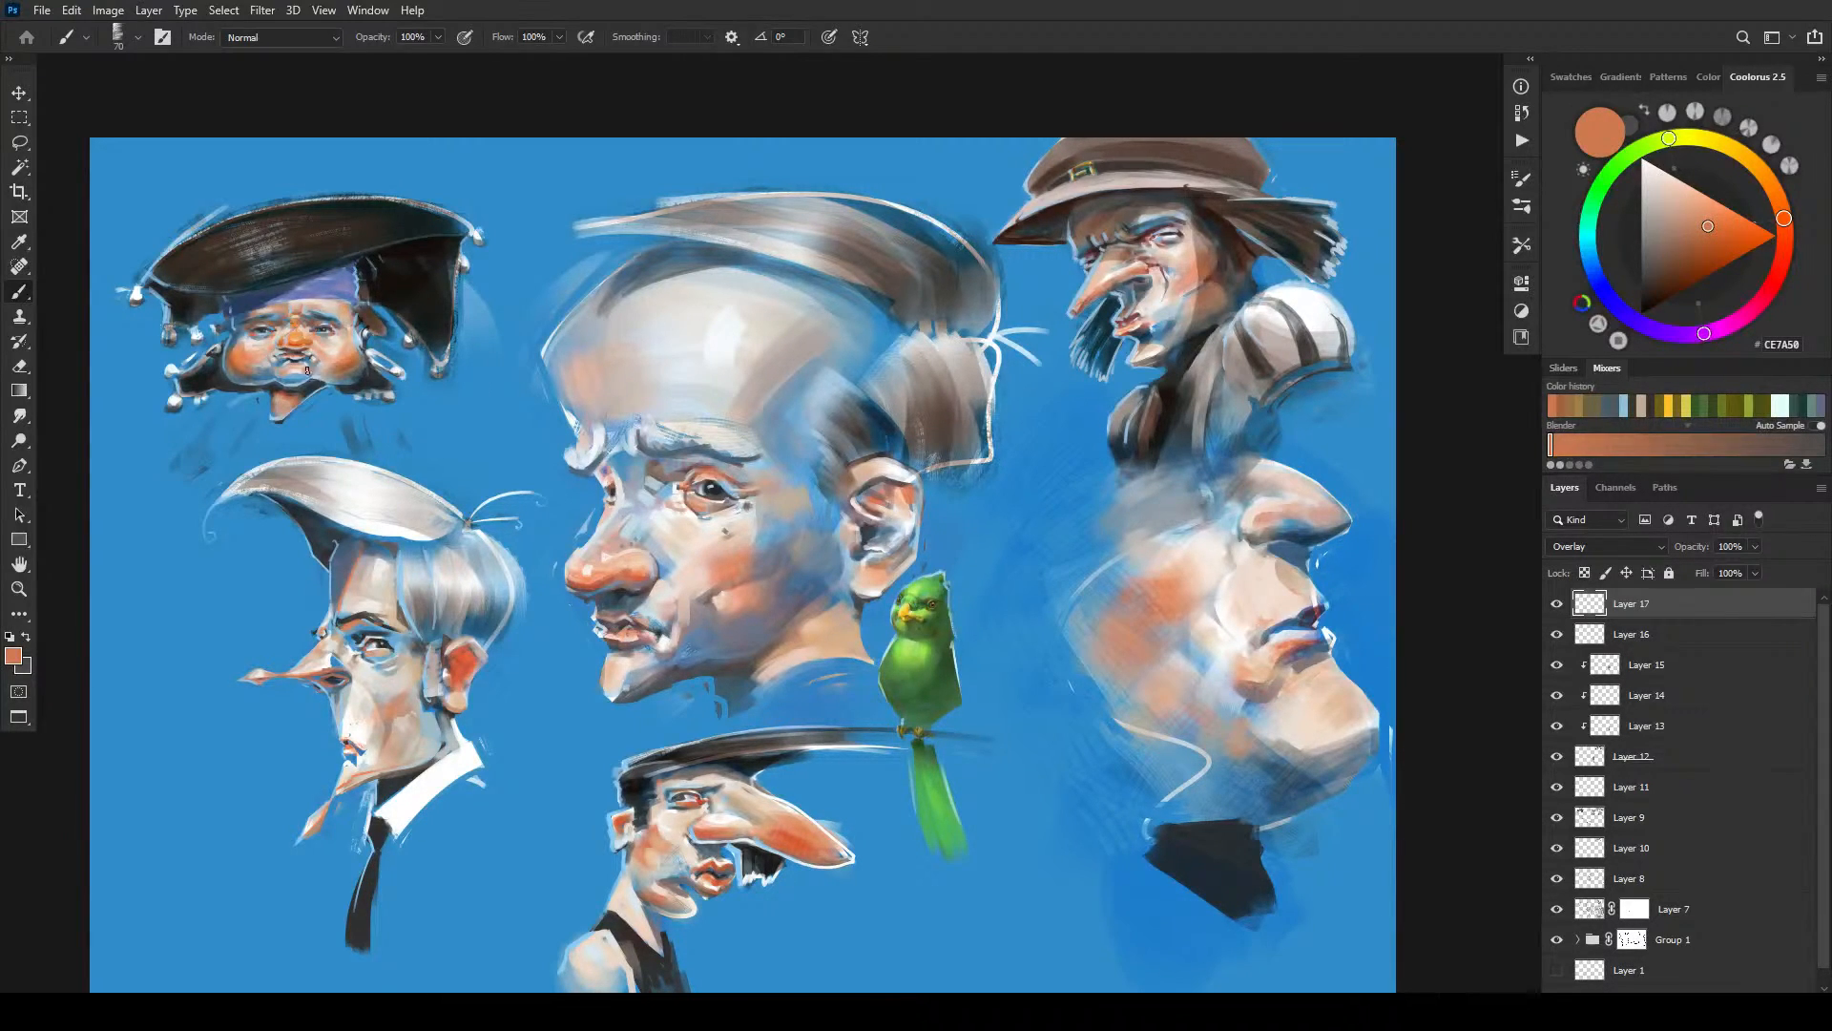
- Intensify the large bald man's nose and lips with oranges E06A2F and A44E23
{"action": "key", "text": "bracketleft"}
{"action": "key", "text": "bracketleft"}
{"action": "key", "text": "bracketleft"}
{"action": "left_click_drag", "start_coordinate": [1726, 228], "coordinate": [1736, 231]}
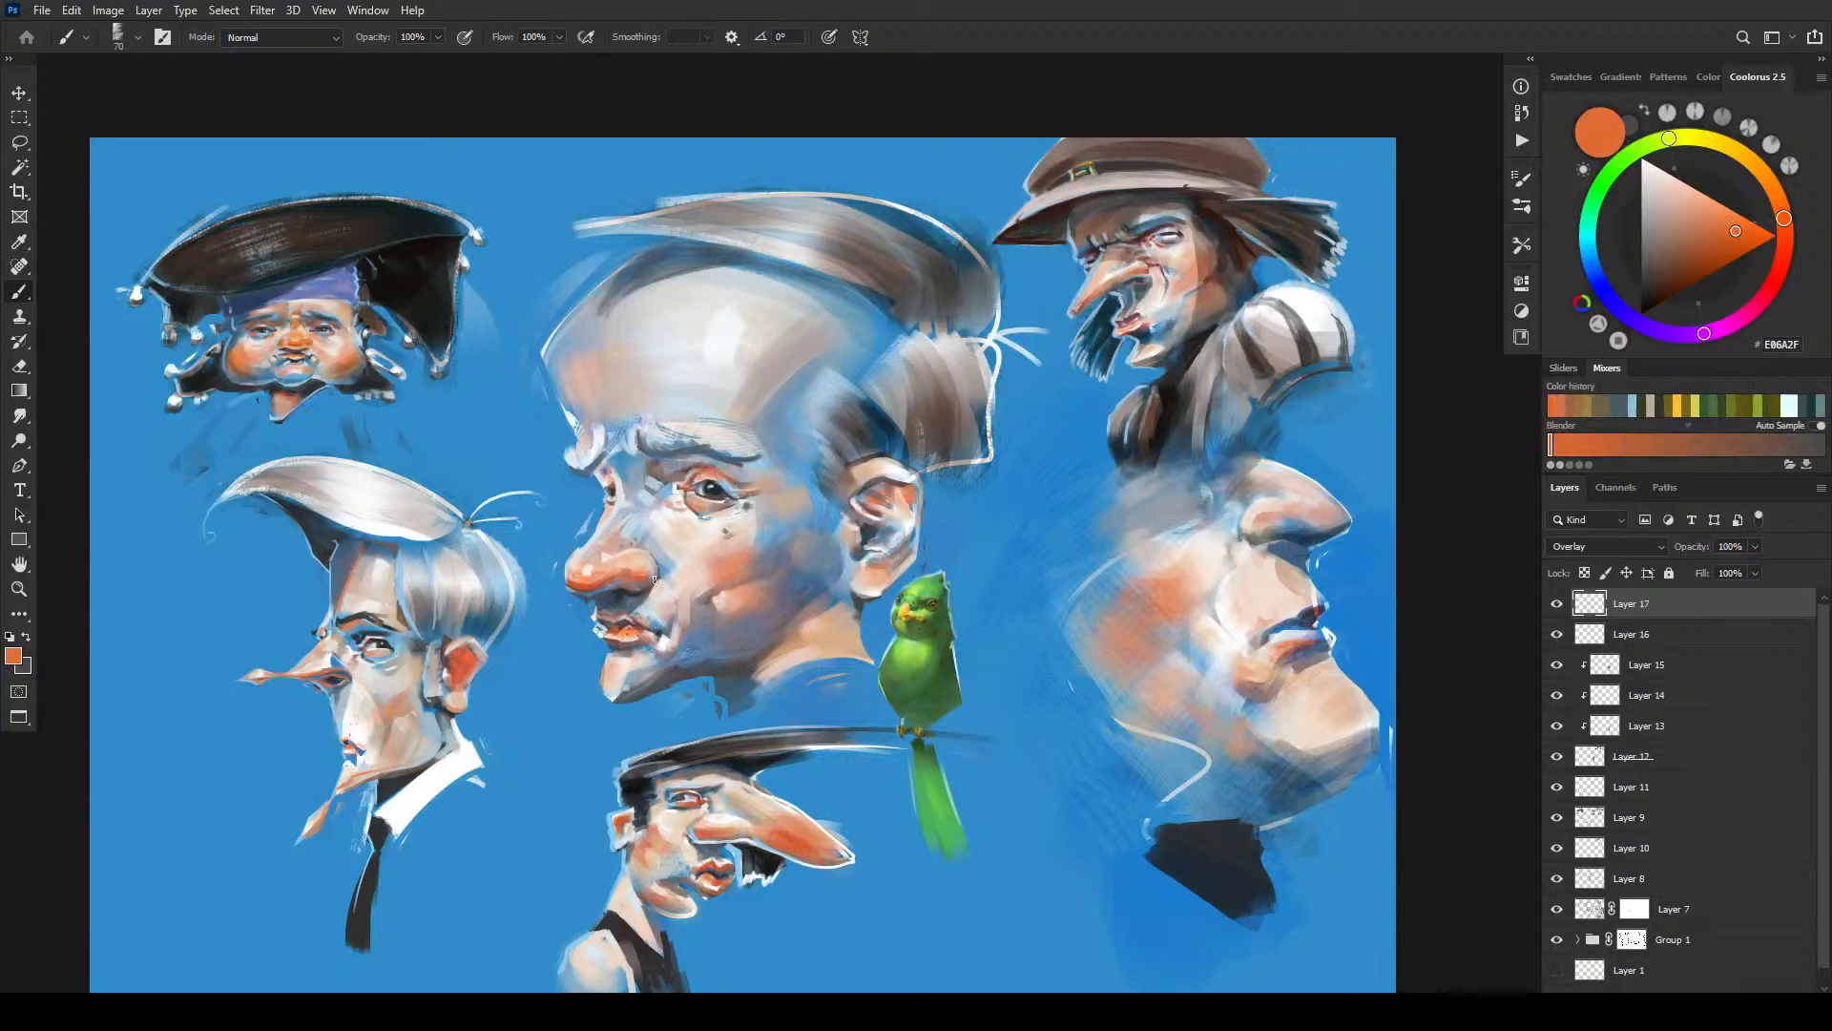
{"action": "left_click", "coordinate": [1710, 253]}
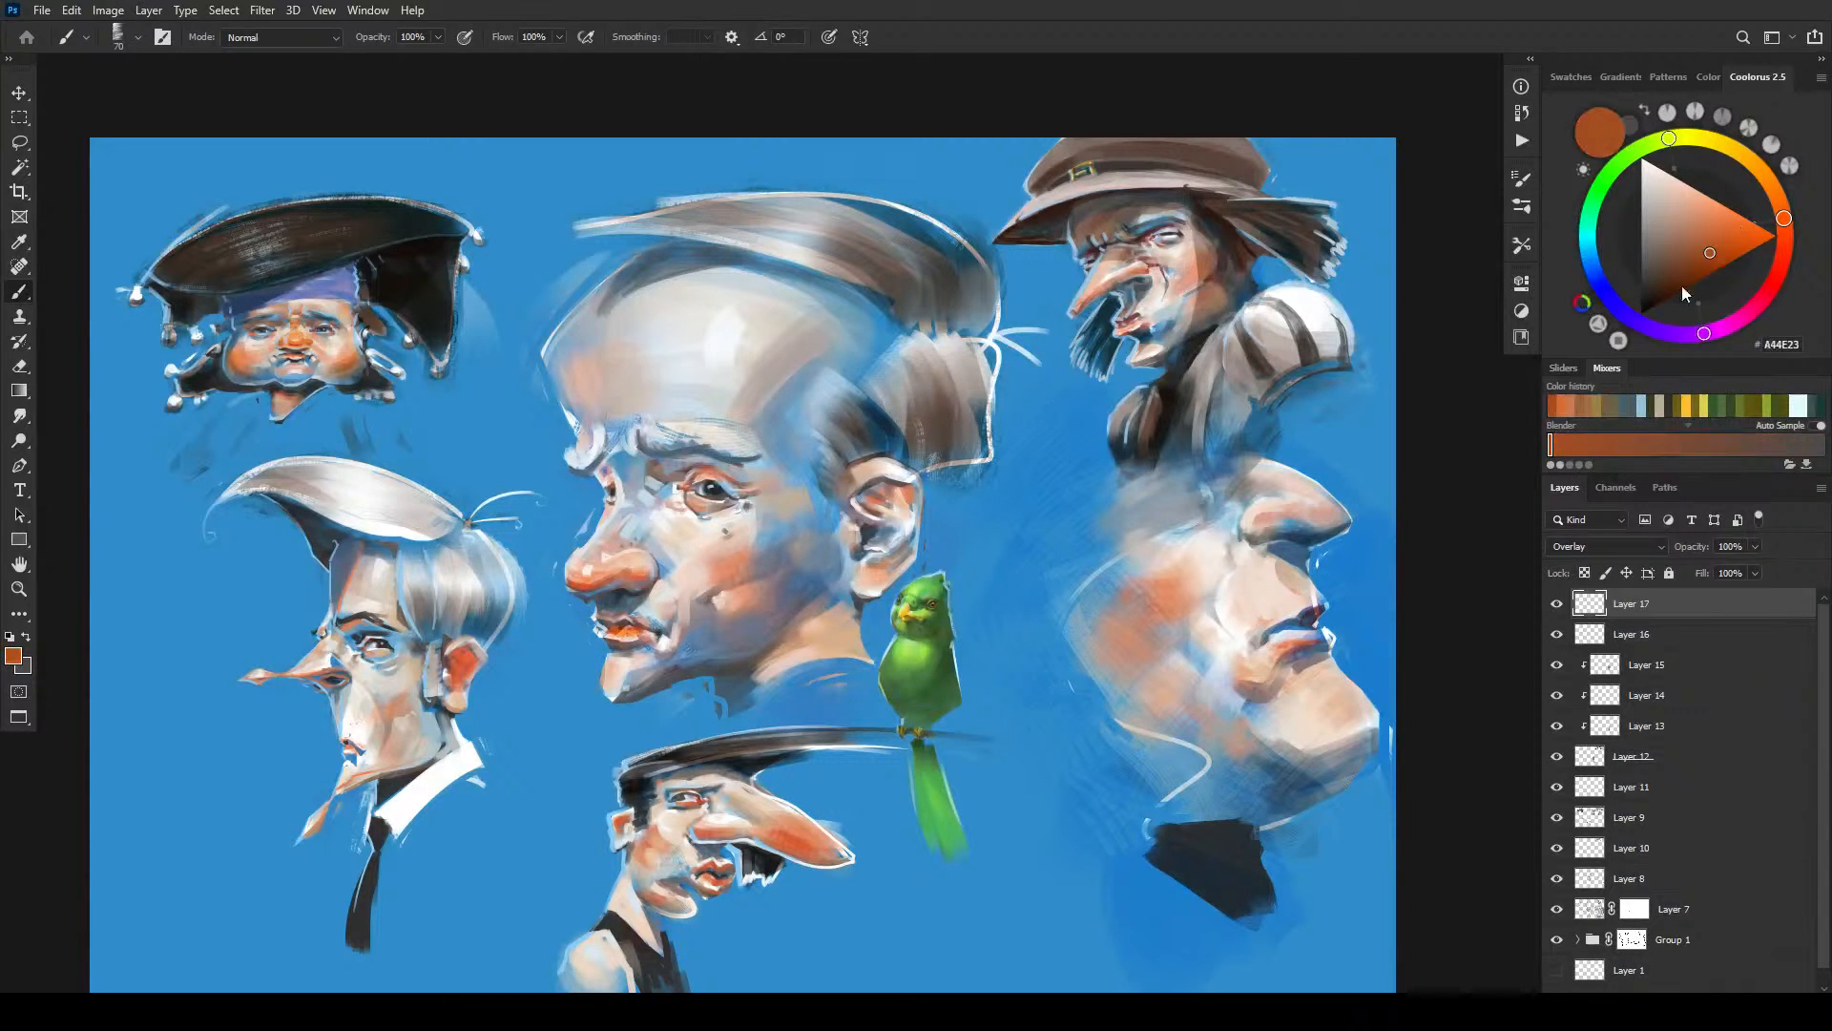
{"action": "left_click_drag", "start_coordinate": [625, 632], "coordinate": [640, 633]}
- Glaze reddish brown 7F4223 over the white-haired man's pointed nose and ear and the brown-hatted figure's nose
{"action": "left_click", "coordinate": [1690, 264]}
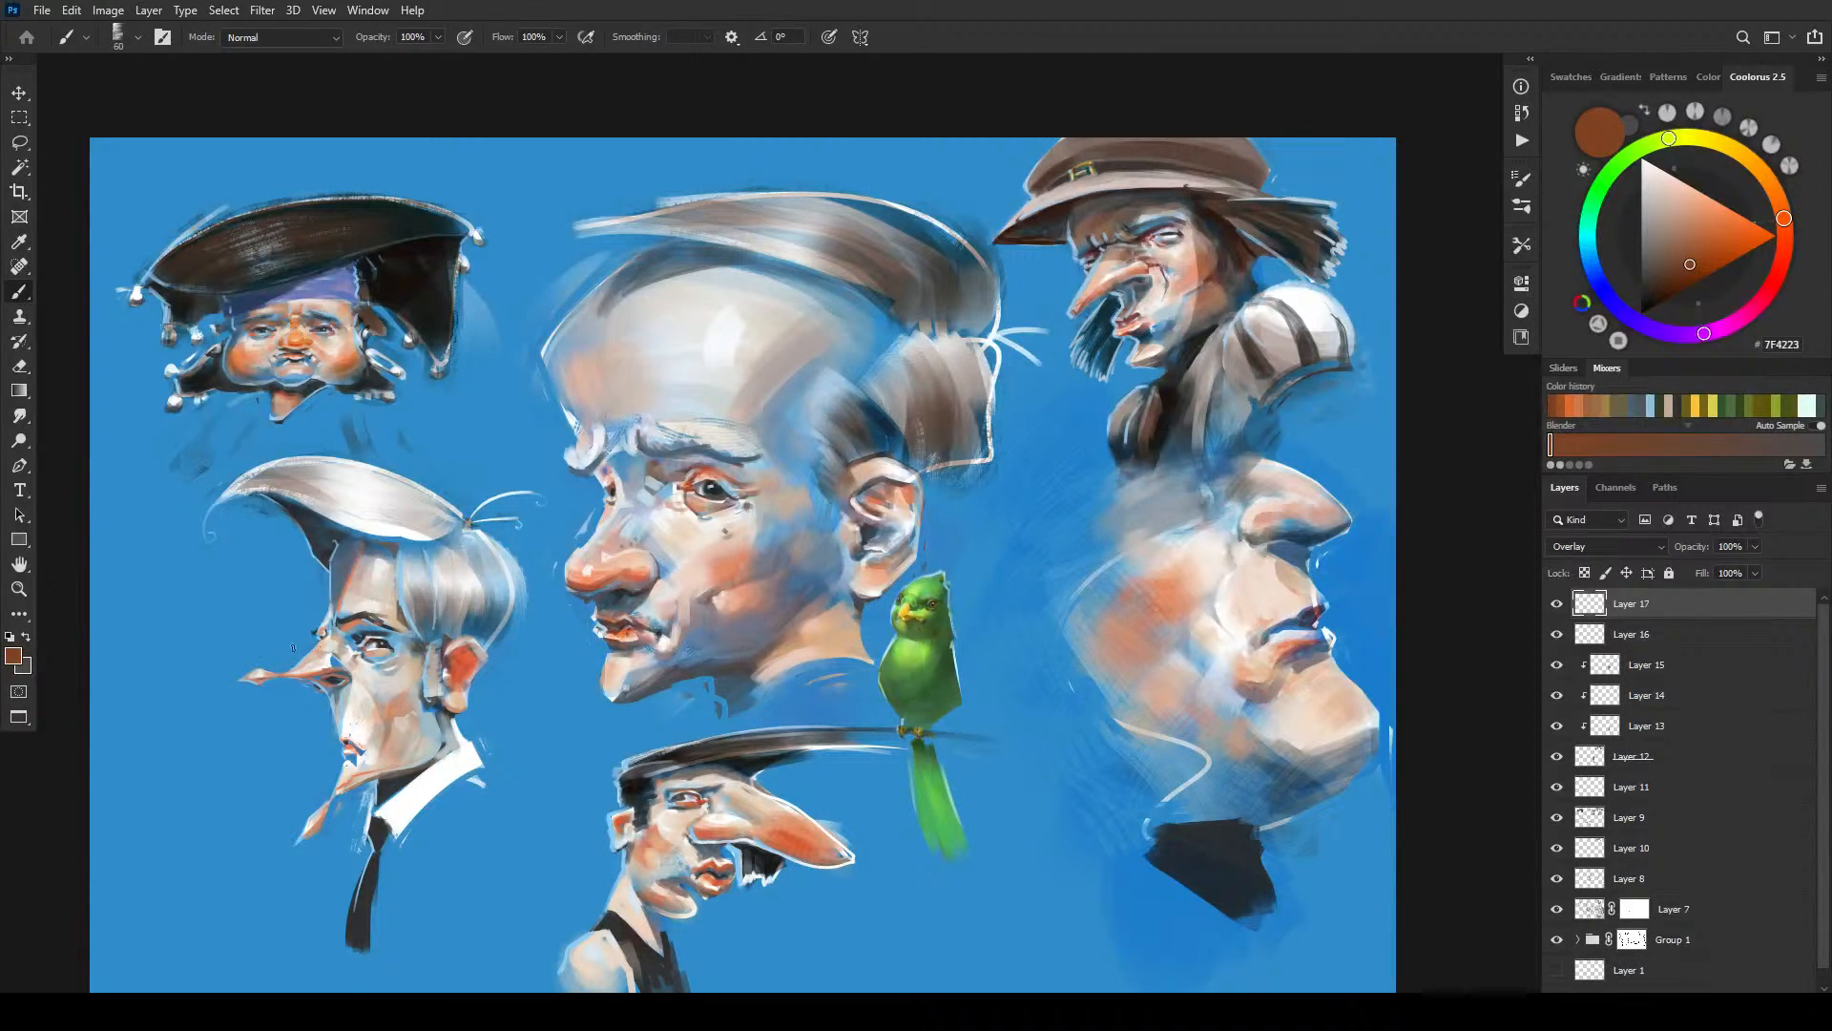
{"action": "mouse_move", "coordinate": [253, 679]}
{"action": "left_mouse_down"}
{"action": "mouse_move", "coordinate": [321, 671]}
{"action": "mouse_move", "coordinate": [299, 673]}
{"action": "left_mouse_up"}
{"action": "key", "text": "bracketright"}
{"action": "key", "text": "bracketright"}
{"action": "key", "text": "bracketright"}
{"action": "left_click_drag", "start_coordinate": [463, 659], "coordinate": [470, 658]}
{"action": "key", "text": "bracketleft"}
{"action": "left_click_drag", "start_coordinate": [1072, 315], "coordinate": [1111, 288]}
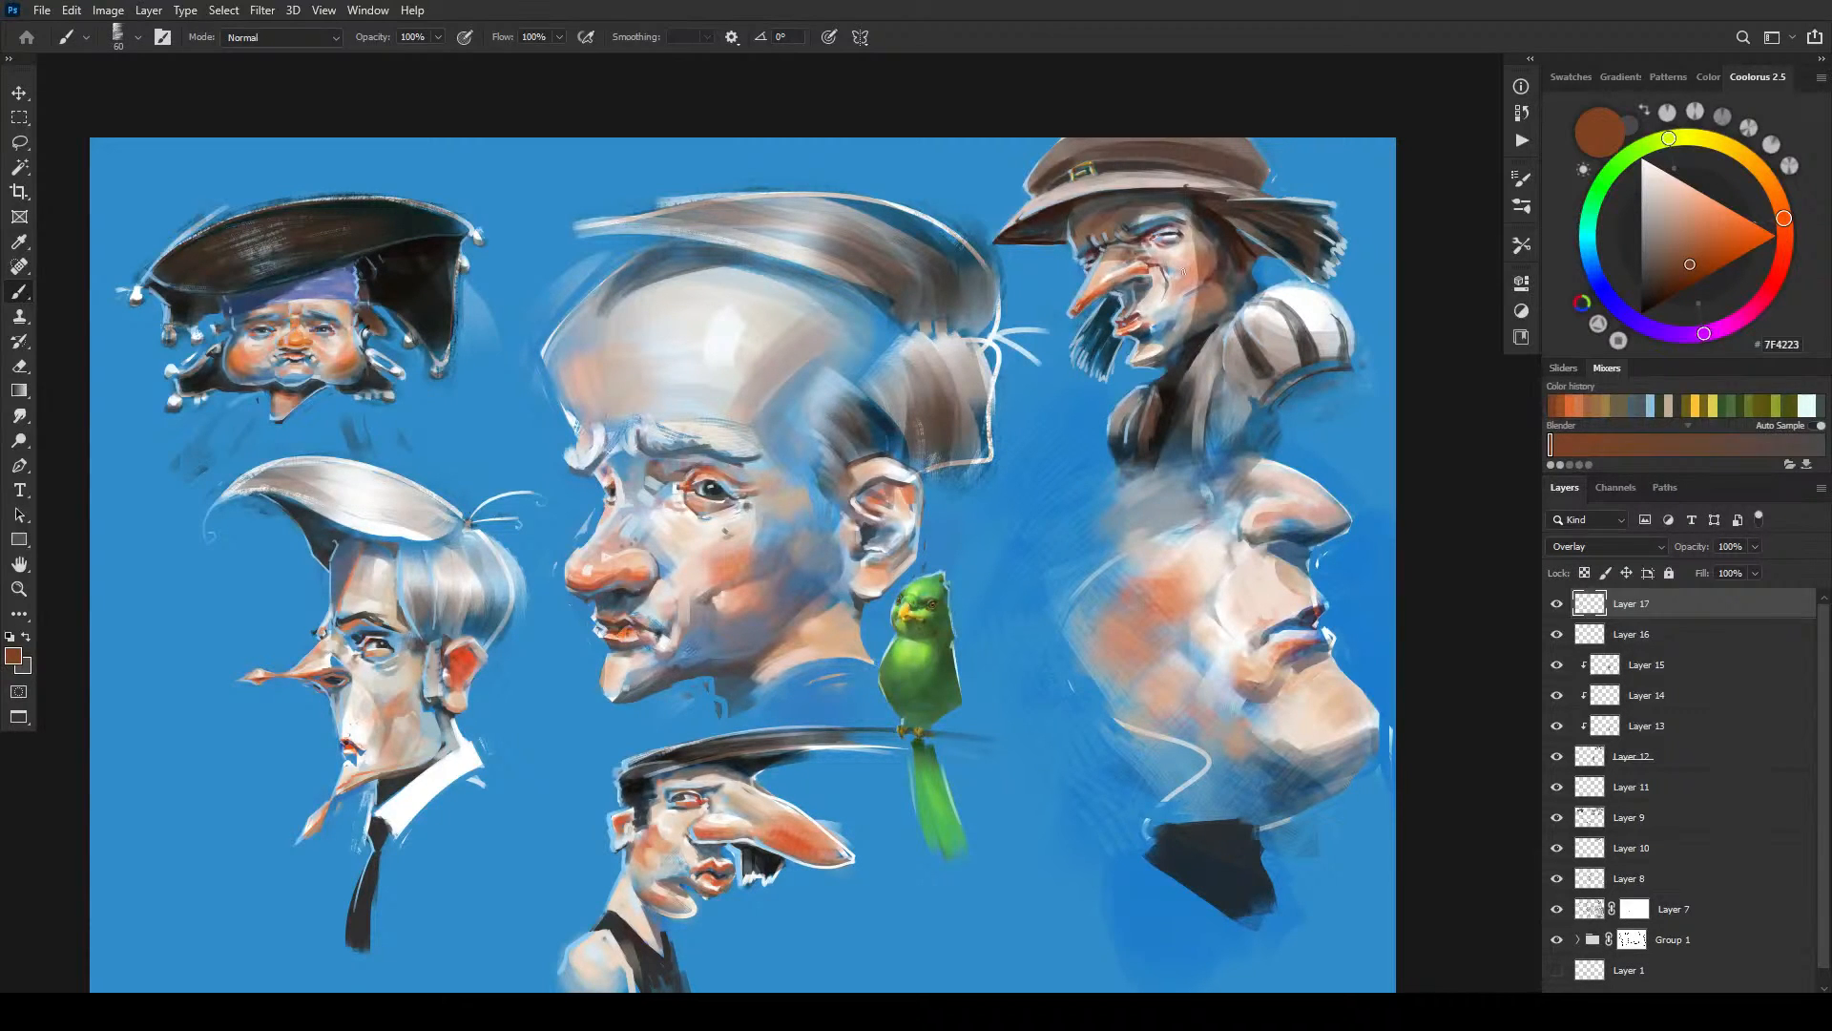
- Continue the reddish brown glaze over the remaining noses and lips with varying brush sizes
{"action": "key", "text": "bracketright"}
{"action": "key", "text": "bracketright"}
{"action": "key", "text": "bracketright"}
{"action": "key", "text": "bracketright"}
{"action": "key", "text": "bracketright"}
{"action": "key", "text": "bracketleft"}
{"action": "key", "text": "bracketleft"}
{"action": "key", "text": "bracketleft"}
{"action": "key", "text": "bracketright"}
{"action": "key", "text": "bracketright"}
{"action": "key", "text": "bracketleft"}
{"action": "key", "text": "bracketleft"}
{"action": "key", "text": "bracketright"}
{"action": "key", "text": "bracketright"}
{"action": "key", "text": "bracketright"}
{"action": "key", "text": "bracketright"}
{"action": "key", "text": "bracketright"}
- Brush yellow F0DA70 highlights onto the face and long nose of the lowest head
{"action": "left_click", "coordinate": [1709, 206]}
{"action": "left_click", "coordinate": [1720, 143]}
{"action": "key", "text": "bracketleft"}
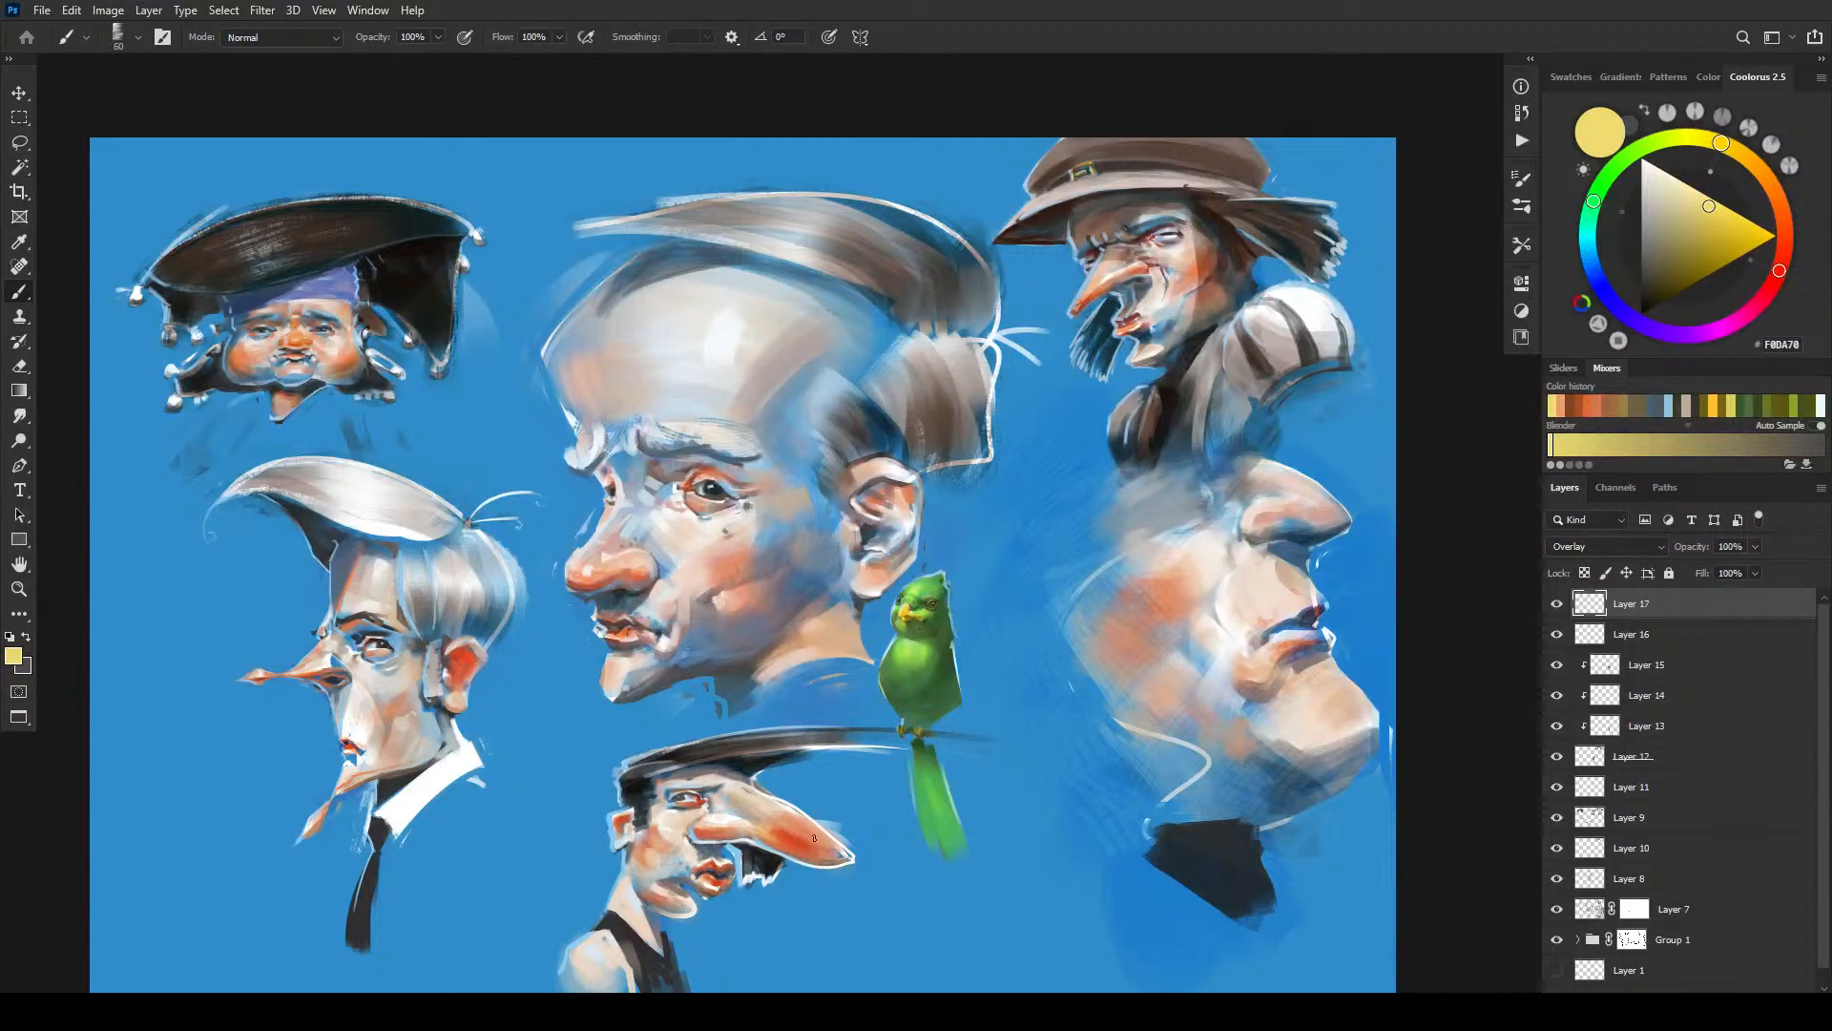
{"action": "key", "text": "bracketright"}
{"action": "key", "text": "bracketright"}
{"action": "key", "text": "bracketright"}
{"action": "key", "text": "bracketleft"}
- Mix salmon E48869 as the second painting colour, keeping yellow F0DA70 as the active one
{"action": "key", "text": "x"}
{"action": "mouse_move", "coordinate": [1689, 248]}
{"action": "left_mouse_down"}
{"action": "mouse_move", "coordinate": [1709, 211]}
{"action": "mouse_move", "coordinate": [1780, 205]}
{"action": "left_mouse_up"}
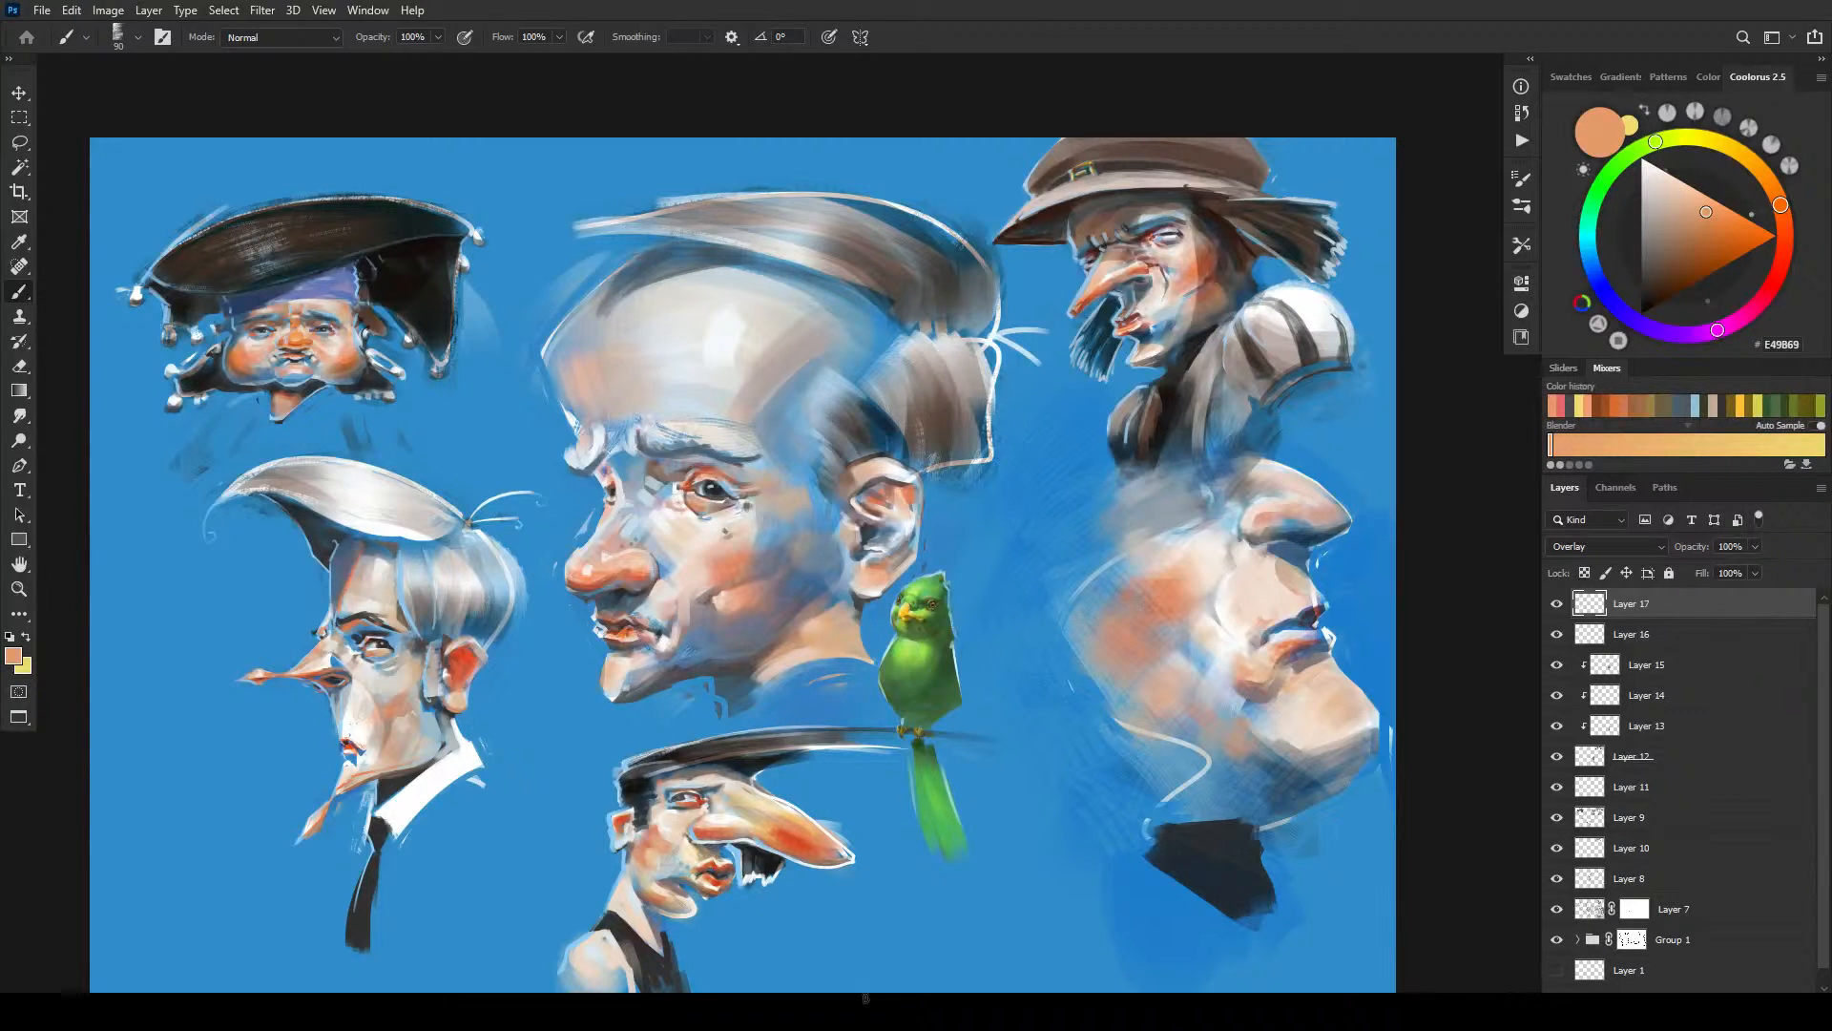
{"action": "left_click", "coordinate": [1786, 236]}
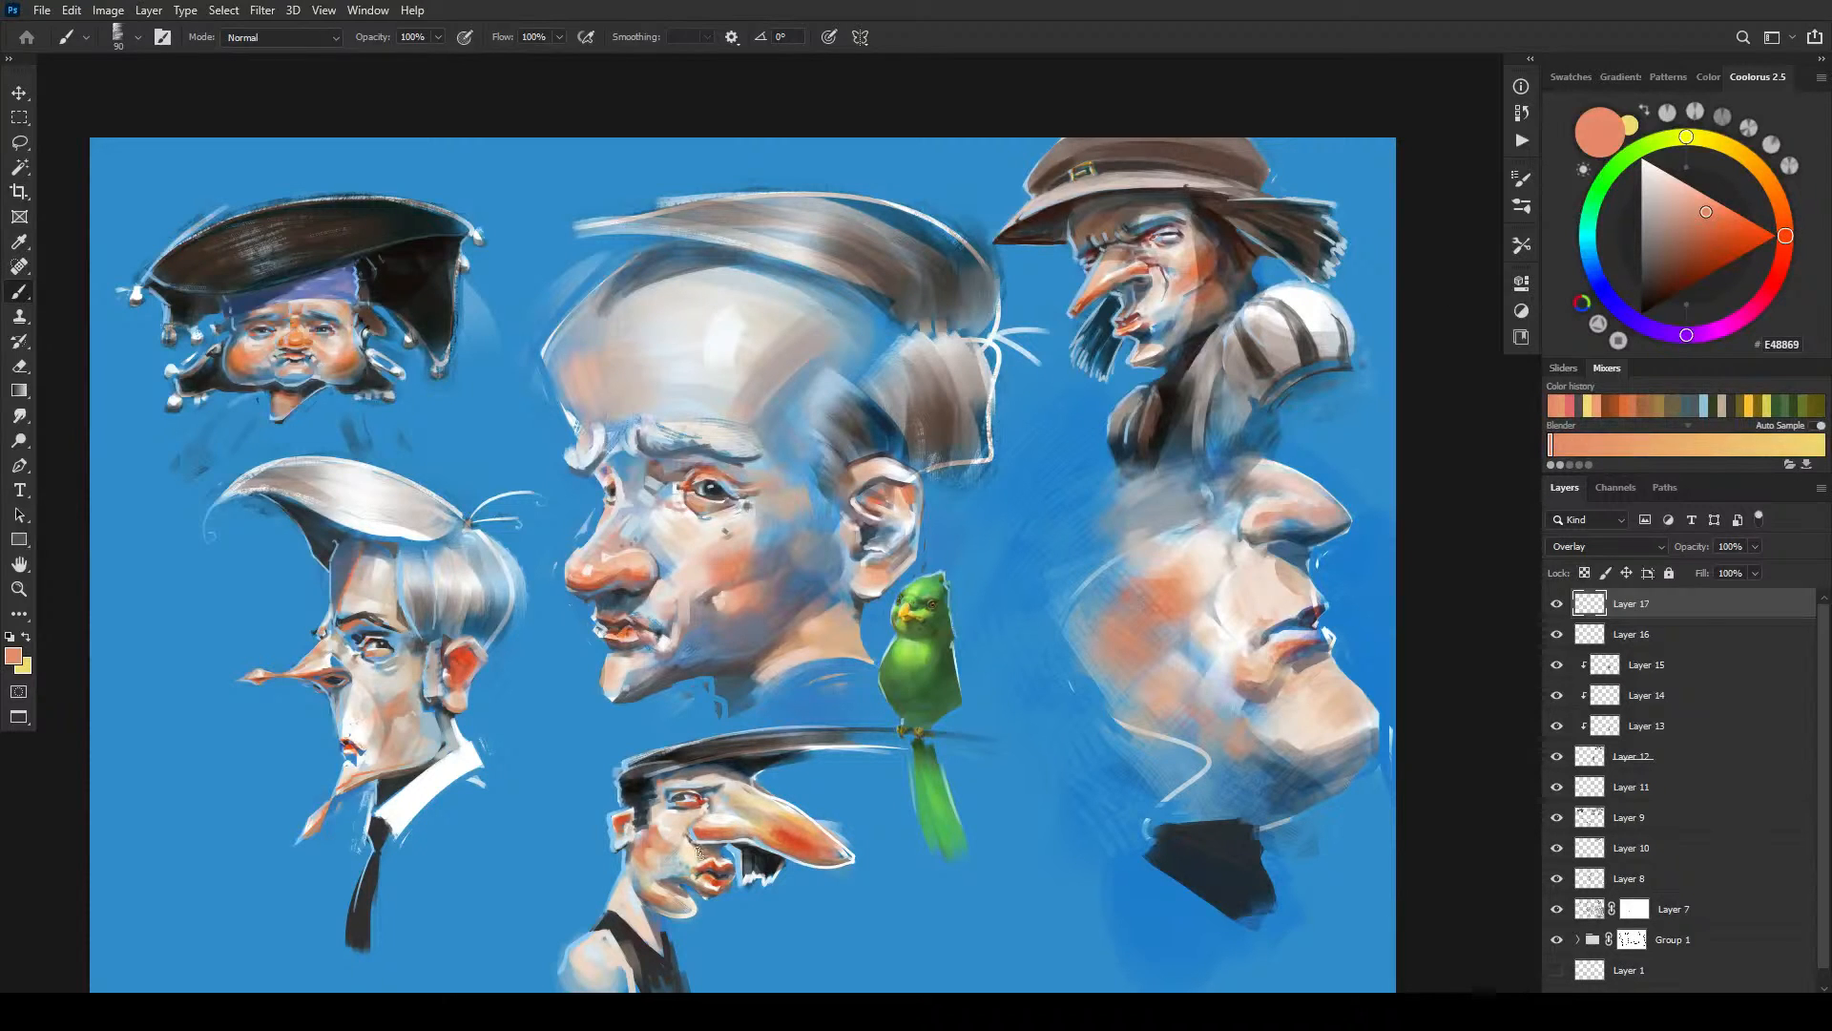
{"action": "key", "text": "x"}
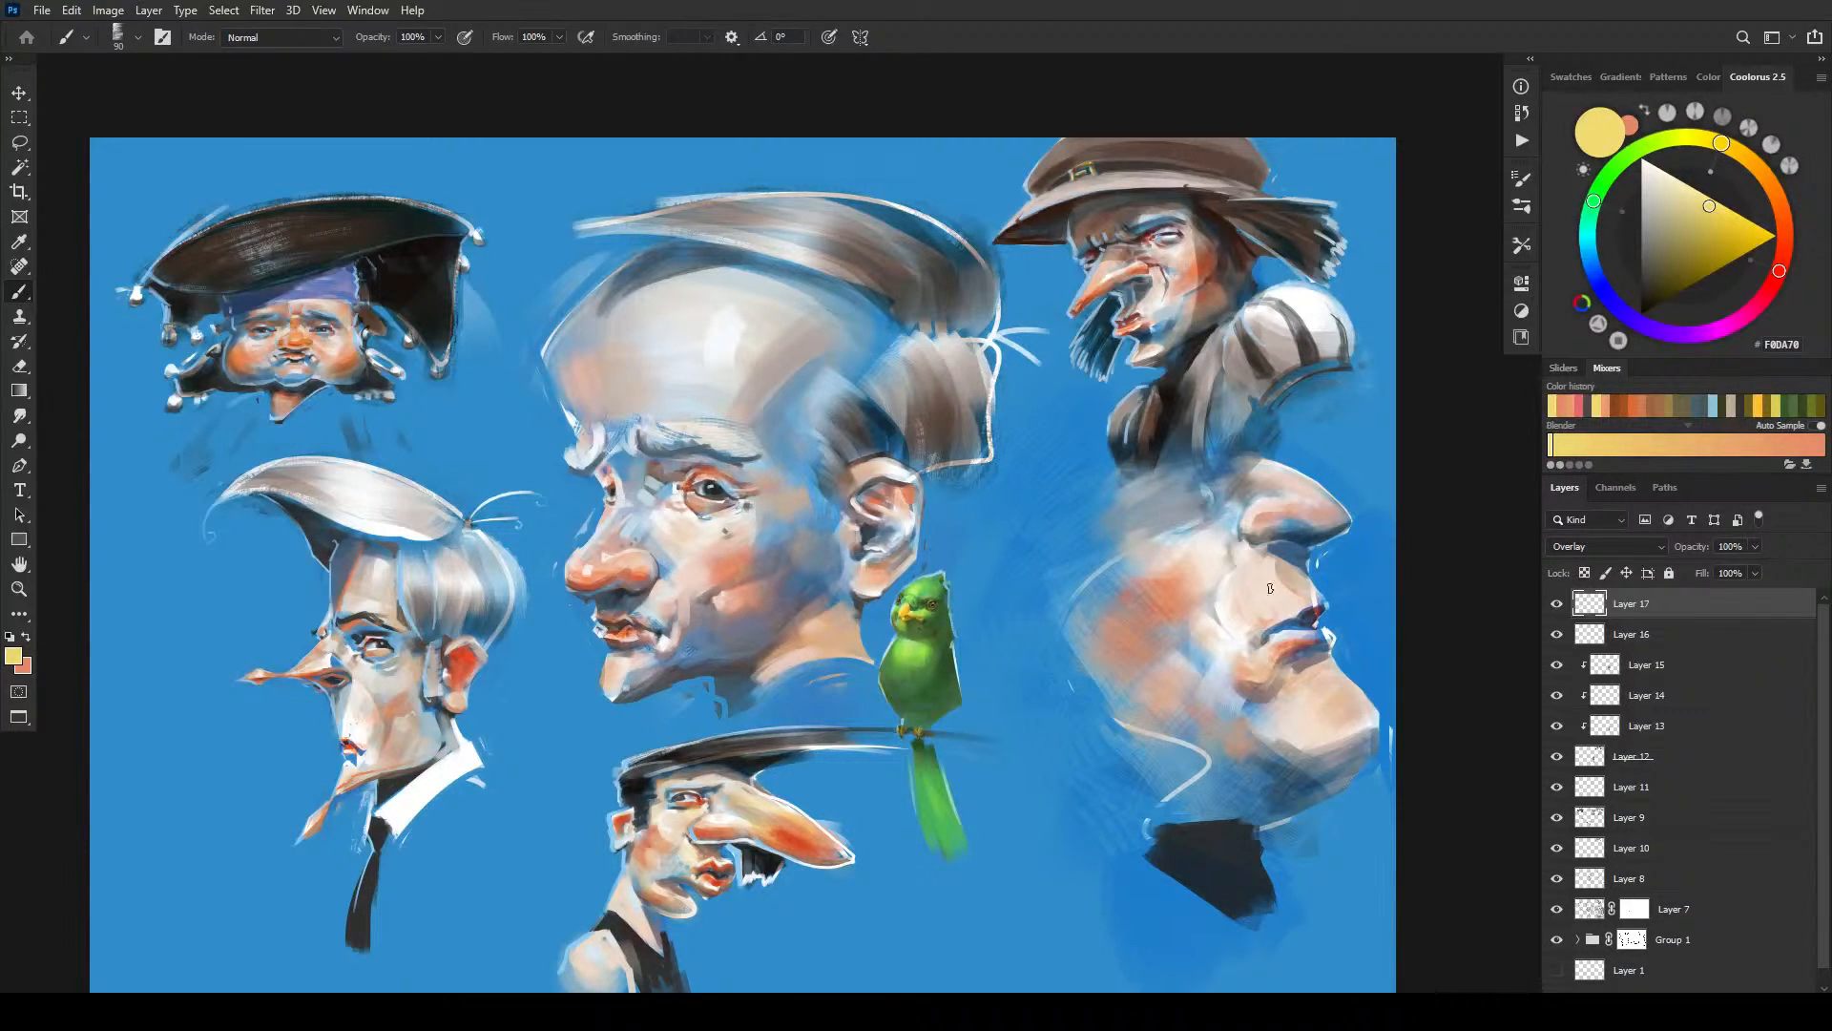
- Enlarge the brush to 150 and alternate yellow F0DA70 and salmon E48869 over the white-haired man's cheek and jaw
{"action": "key", "text": "bracketright"}
{"action": "key", "text": "bracketright"}
{"action": "key", "text": "bracketright"}
{"action": "left_click_drag", "start_coordinate": [418, 664], "coordinate": [392, 691]}
{"action": "key", "text": "ctrl+z"}
{"action": "key", "text": "x"}
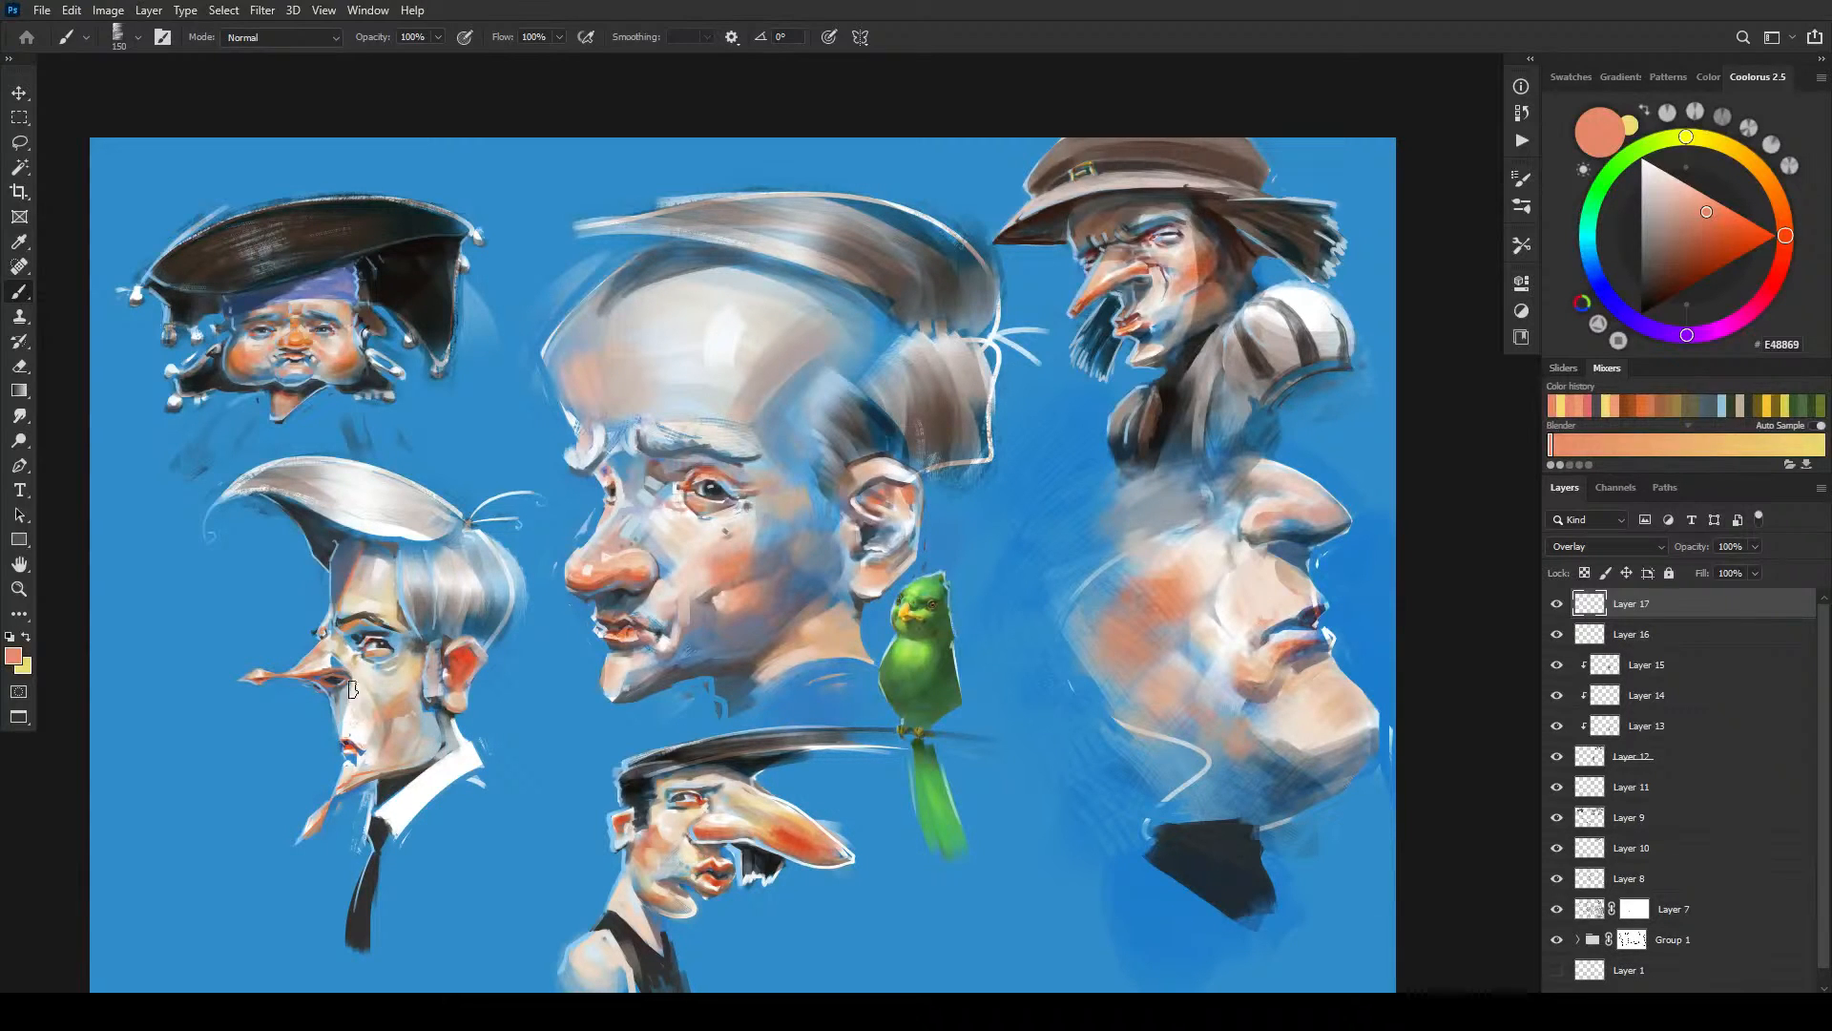
{"action": "key", "text": "x"}
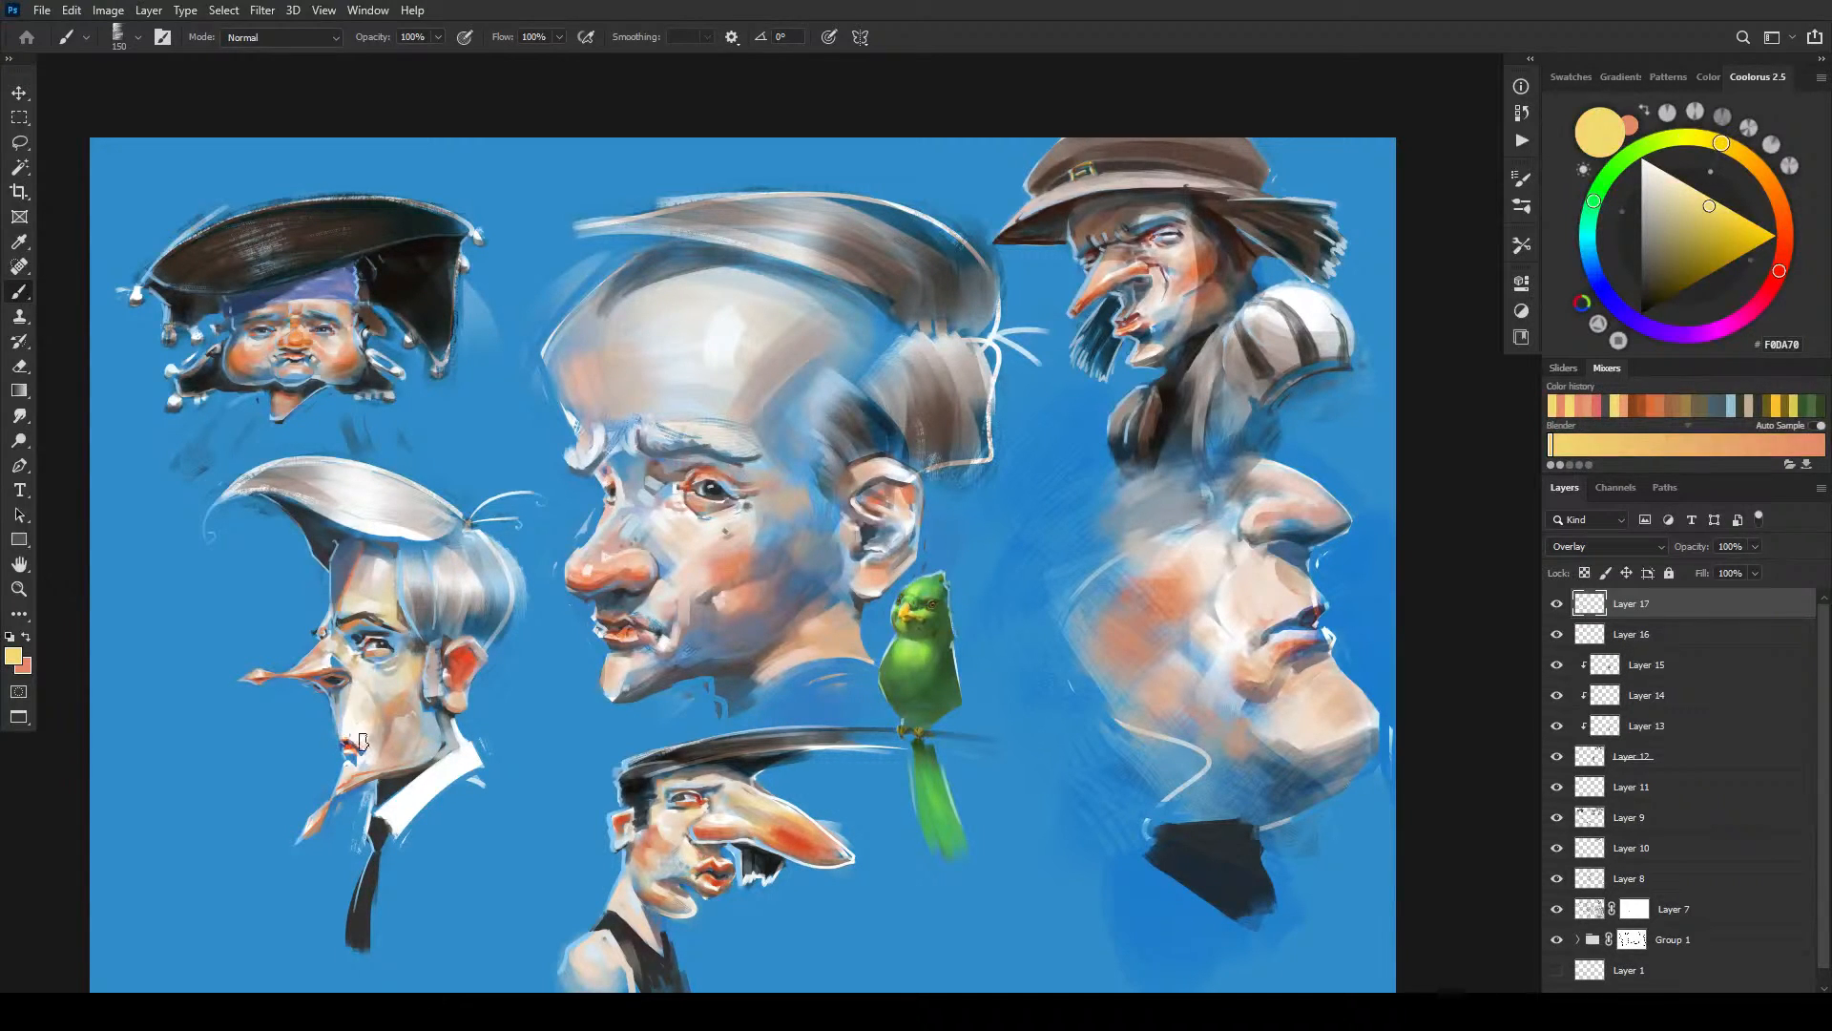
{"action": "key", "text": "x"}
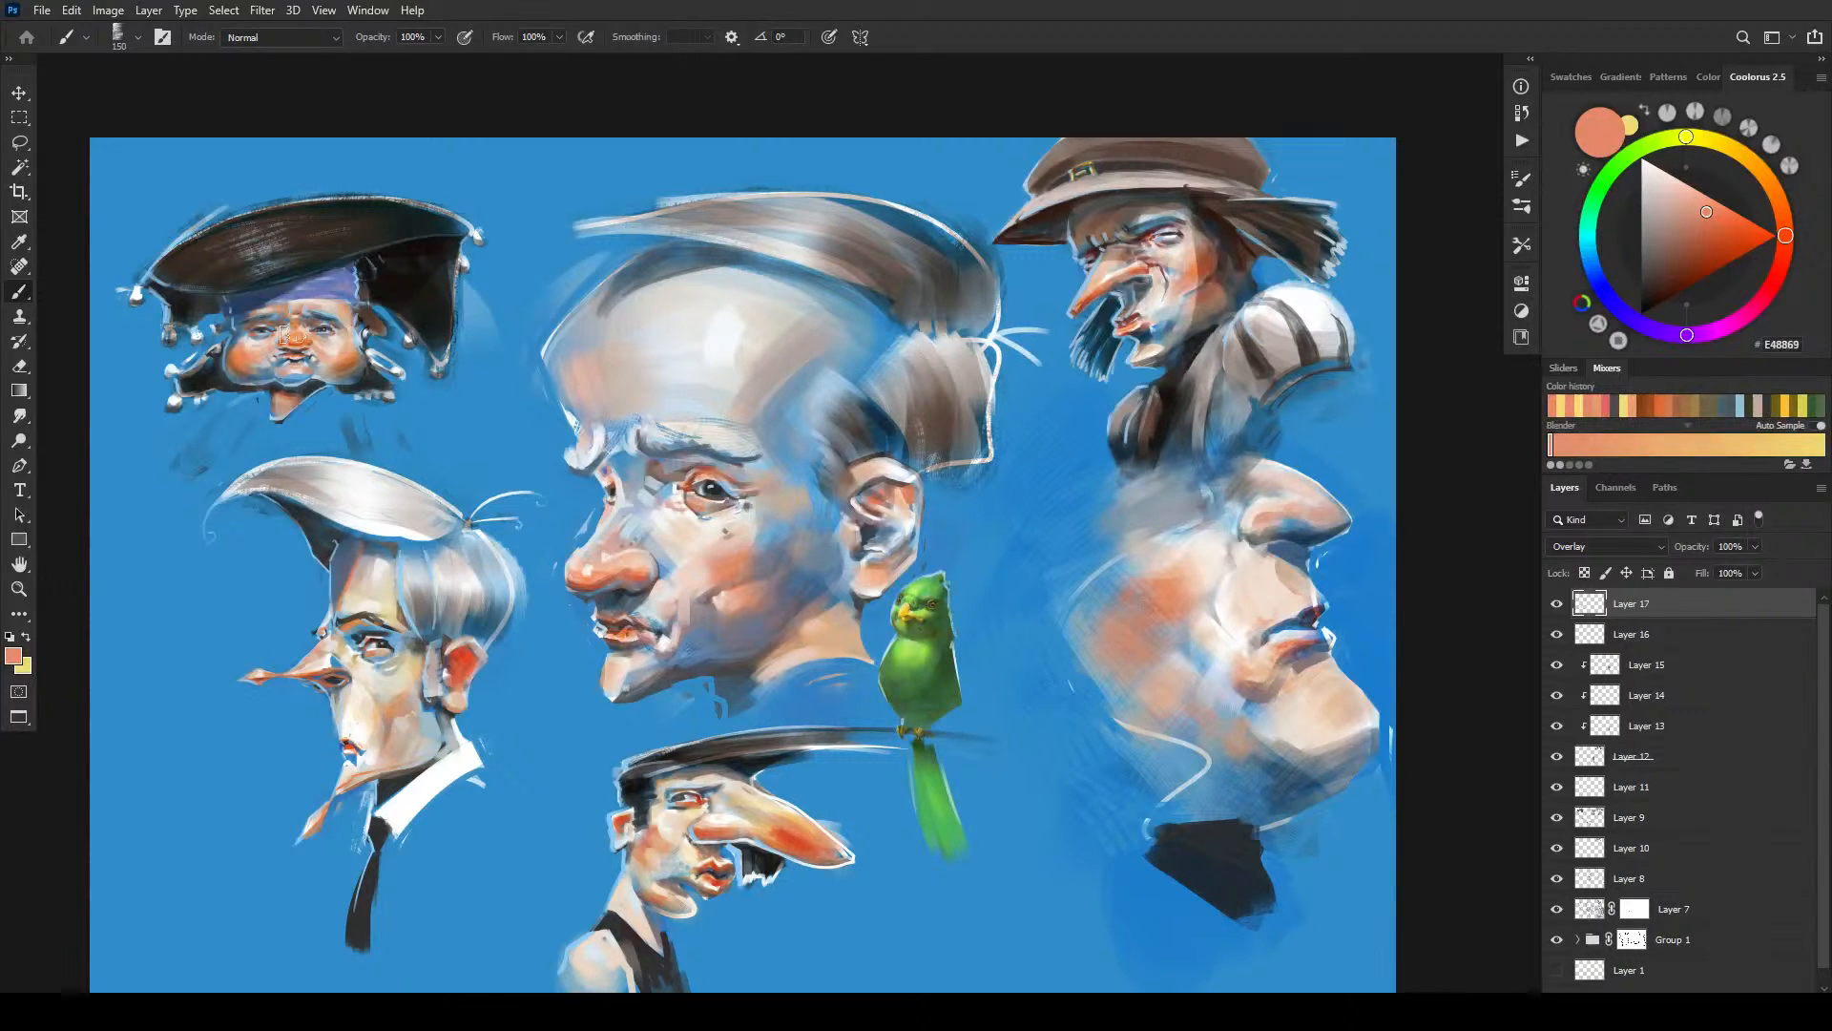
- Glaze yellow F0DA70 over the large bald man's brow and forehead
{"action": "key", "text": "x"}
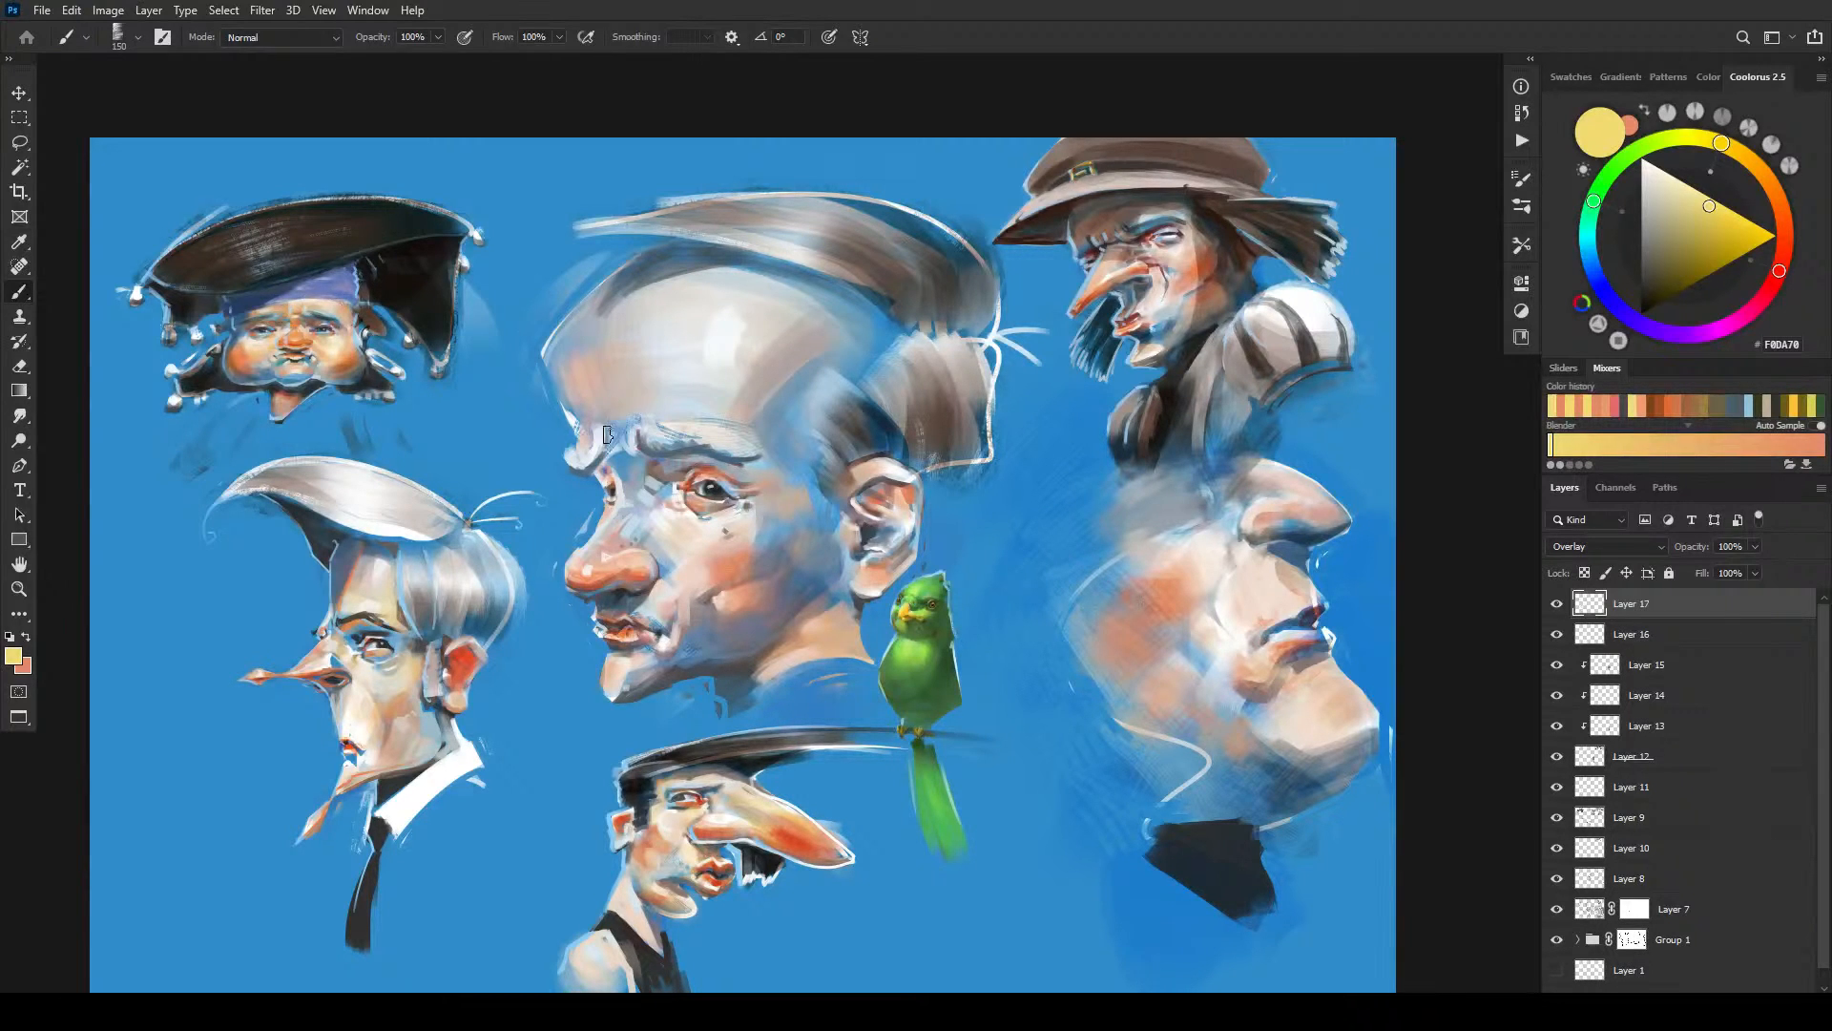
{"action": "key", "text": "bracketright"}
{"action": "key", "text": "bracketleft"}
- Glaze salmon E48869 over the large bald man's cheek and the other faces with continually varied brush sizes
{"action": "key", "text": "x"}
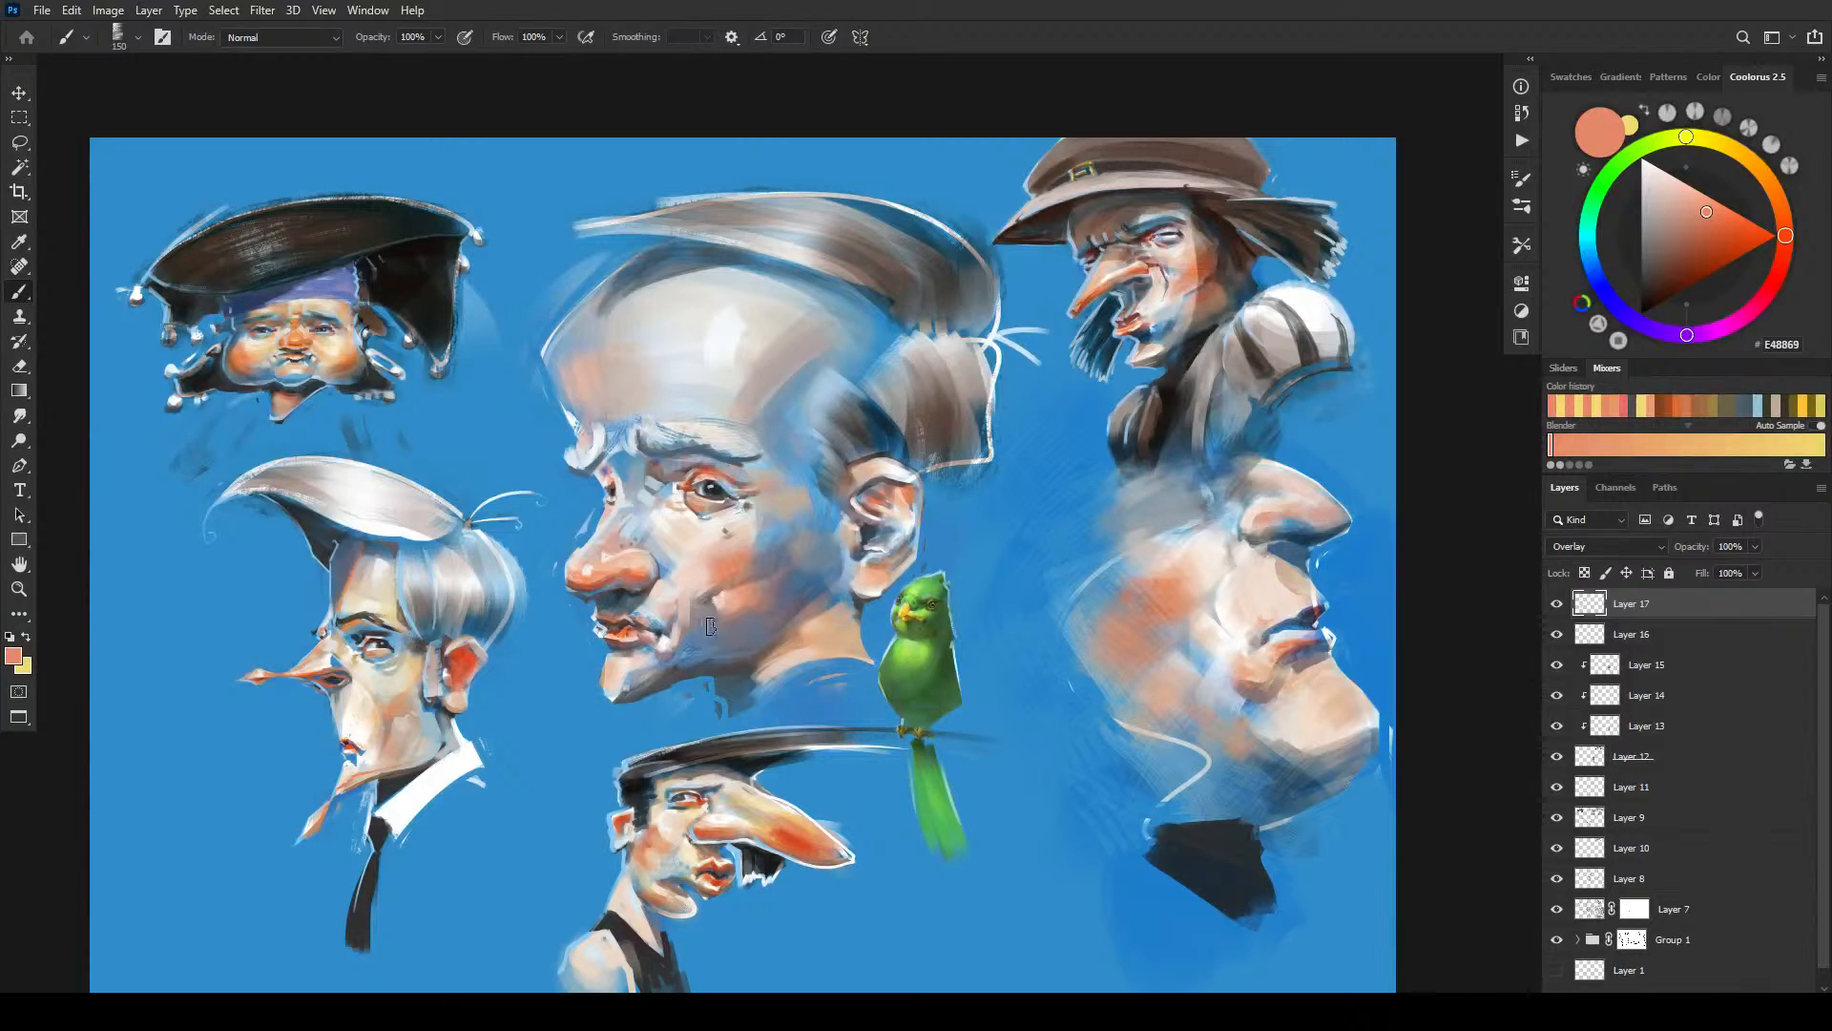
{"action": "key", "text": "bracketright"}
{"action": "key", "text": "bracketright"}
{"action": "key", "text": "bracketright"}
{"action": "key", "text": "bracketright"}
{"action": "key", "text": "bracketright"}
{"action": "key", "text": "bracketleft"}
{"action": "key", "text": "bracketleft"}
{"action": "key", "text": "bracketleft"}
{"action": "key", "text": "bracketleft"}
{"action": "key", "text": "bracketleft"}
{"action": "key", "text": "bracketright"}
{"action": "key", "text": "bracketright"}
{"action": "key", "text": "bracketright"}
{"action": "key", "text": "bracketright"}
{"action": "key", "text": "bracketleft"}
{"action": "key", "text": "bracketleft"}
{"action": "key", "text": "bracketleft"}
{"action": "key", "text": "bracketleft"}
{"action": "key", "text": "bracketleft"}
{"action": "key", "text": "bracketleft"}
{"action": "key", "text": "bracketleft"}
{"action": "key", "text": "bracketright"}
{"action": "key", "text": "bracketright"}
{"action": "key", "text": "bracketright"}
{"action": "key", "text": "bracketright"}
{"action": "key", "text": "bracketright"}
{"action": "key", "text": "bracketright"}
{"action": "key", "text": "bracketright"}
{"action": "key", "text": "bracketleft"}
{"action": "key", "text": "bracketleft"}
{"action": "key", "text": "bracketleft"}
{"action": "key", "text": "bracketright"}
{"action": "key", "text": "bracketright"}
{"action": "key", "text": "bracketright"}
{"action": "key", "text": "bracketright"}
{"action": "key", "text": "bracketright"}
{"action": "key", "text": "bracketright"}
{"action": "key", "text": "bracketright"}
{"action": "key", "text": "bracketright"}
{"action": "key", "text": "bracketright"}
{"action": "key", "text": "bracketright"}
{"action": "key", "text": "bracketright"}
{"action": "key", "text": "bracketleft"}
{"action": "key", "text": "bracketleft"}
{"action": "key", "text": "bracketleft"}
{"action": "key", "text": "bracketleft"}
{"action": "key", "text": "bracketleft"}
{"action": "key", "text": "bracketleft"}
{"action": "key", "text": "bracketleft"}
{"action": "key", "text": "bracketleft"}
{"action": "key", "text": "bracketleft"}
{"action": "key", "text": "bracketleft"}
{"action": "key", "text": "bracketright"}
{"action": "key", "text": "bracketright"}
{"action": "key", "text": "bracketright"}
{"action": "key", "text": "bracketright"}
{"action": "key", "text": "bracketright"}
{"action": "key", "text": "bracketright"}
{"action": "key", "text": "bracketleft"}
{"action": "key", "text": "bracketleft"}
{"action": "key", "text": "bracketleft"}
{"action": "key", "text": "bracketleft"}
{"action": "key", "text": "bracketright"}
{"action": "key", "text": "bracketright"}
{"action": "key", "text": "bracketright"}
{"action": "key", "text": "bracketleft"}
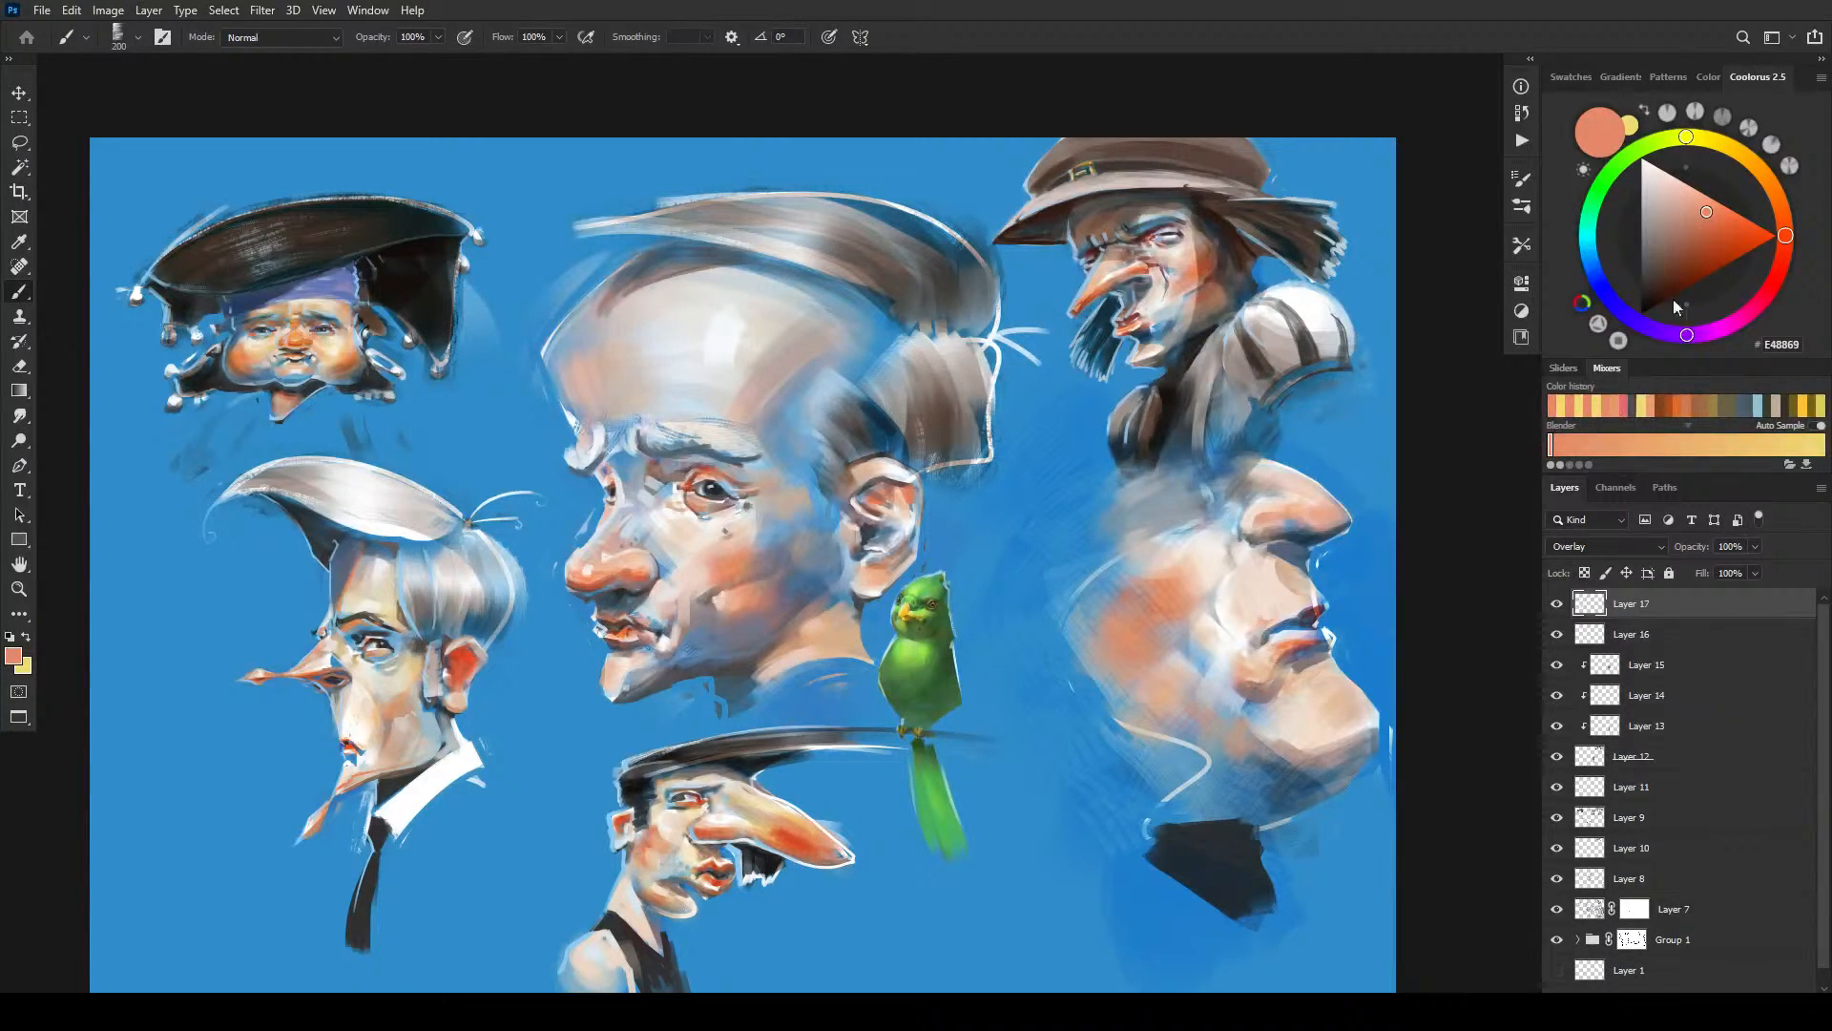
- Glaze cool blue 7F9FD5 over the white-haired man's cheek and the other faces' shadows with varying brush sizes
{"action": "left_click", "coordinate": [1596, 265]}
{"action": "left_click_drag", "start_coordinate": [1680, 213], "coordinate": [1687, 210]}
{"action": "key", "text": "bracketleft"}
{"action": "key", "text": "bracketleft"}
{"action": "key", "text": "bracketleft"}
{"action": "key", "text": "bracketleft"}
{"action": "key", "text": "bracketleft"}
{"action": "key", "text": "bracketleft"}
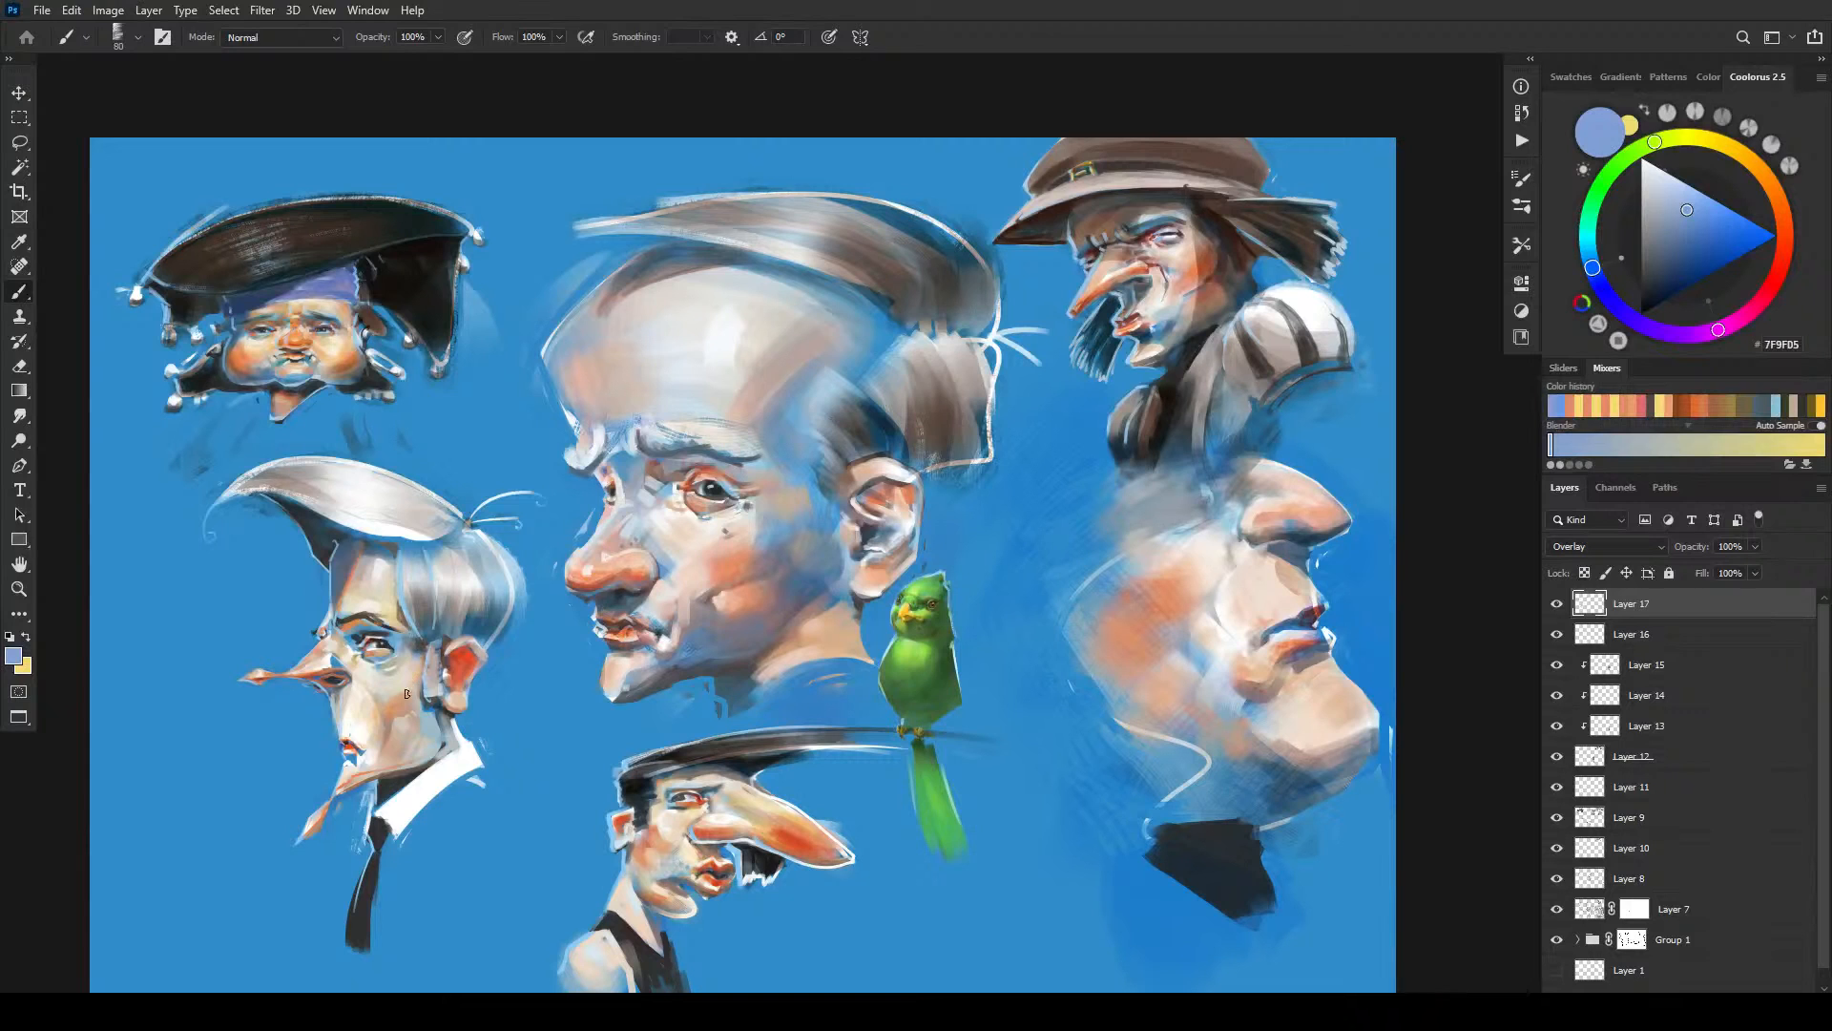
{"action": "key", "text": "bracketright"}
{"action": "key", "text": "bracketright"}
{"action": "key", "text": "bracketright"}
{"action": "key", "text": "bracketright"}
{"action": "key", "text": "bracketleft"}
{"action": "key", "text": "bracketleft"}
{"action": "key", "text": "bracketleft"}
{"action": "key", "text": "bracketright"}
{"action": "key", "text": "bracketright"}
{"action": "key", "text": "bracketright"}
{"action": "key", "text": "bracketright"}
{"action": "key", "text": "bracketleft"}
{"action": "key", "text": "bracketleft"}
{"action": "key", "text": "bracketleft"}
{"action": "key", "text": "bracketleft"}
{"action": "key", "text": "bracketright"}
{"action": "key", "text": "bracketright"}
{"action": "key", "text": "bracketright"}
{"action": "key", "text": "bracketright"}
- Create a layer directly above Color Fill 1 and draw a vertical blue 7F9FD5-to-transparent gradient fading down the background
{"action": "scroll", "coordinate": [1813, 981], "scroll_direction": "down", "scroll_amount": 1}
{"action": "left_click", "coordinate": [1736, 984]}
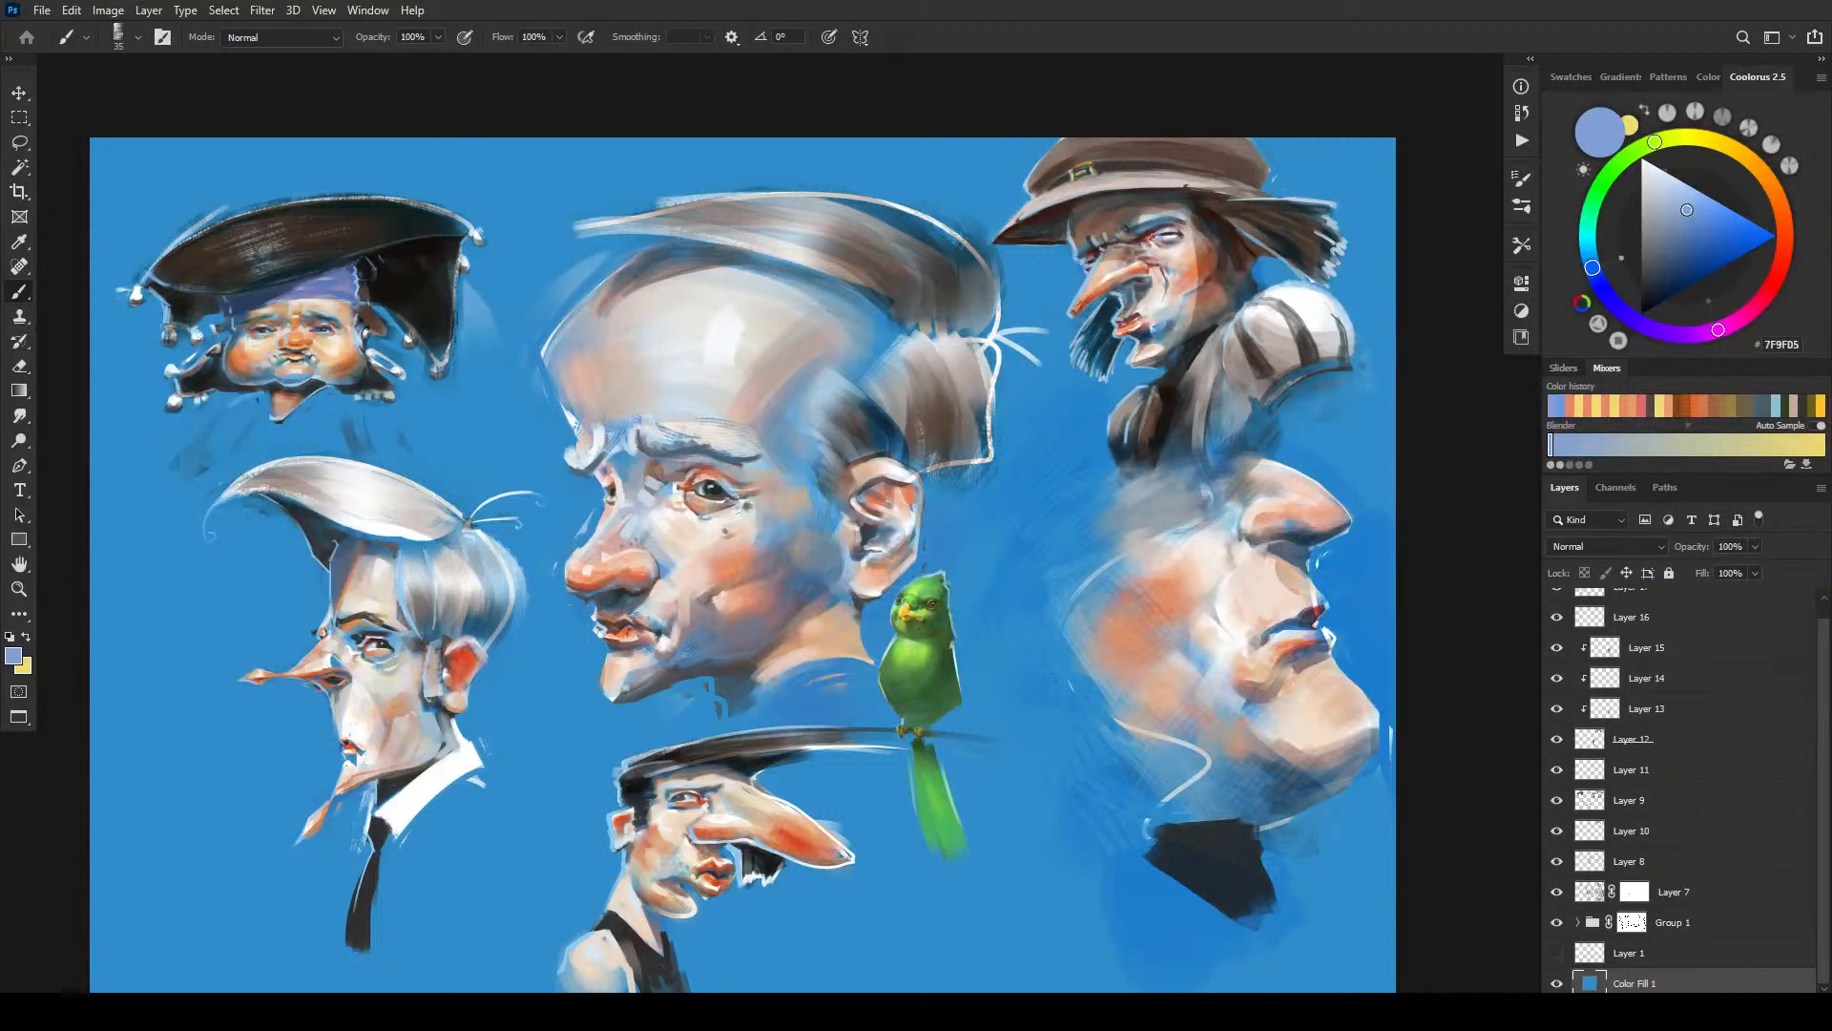
{"action": "left_click", "coordinate": [1687, 1004]}
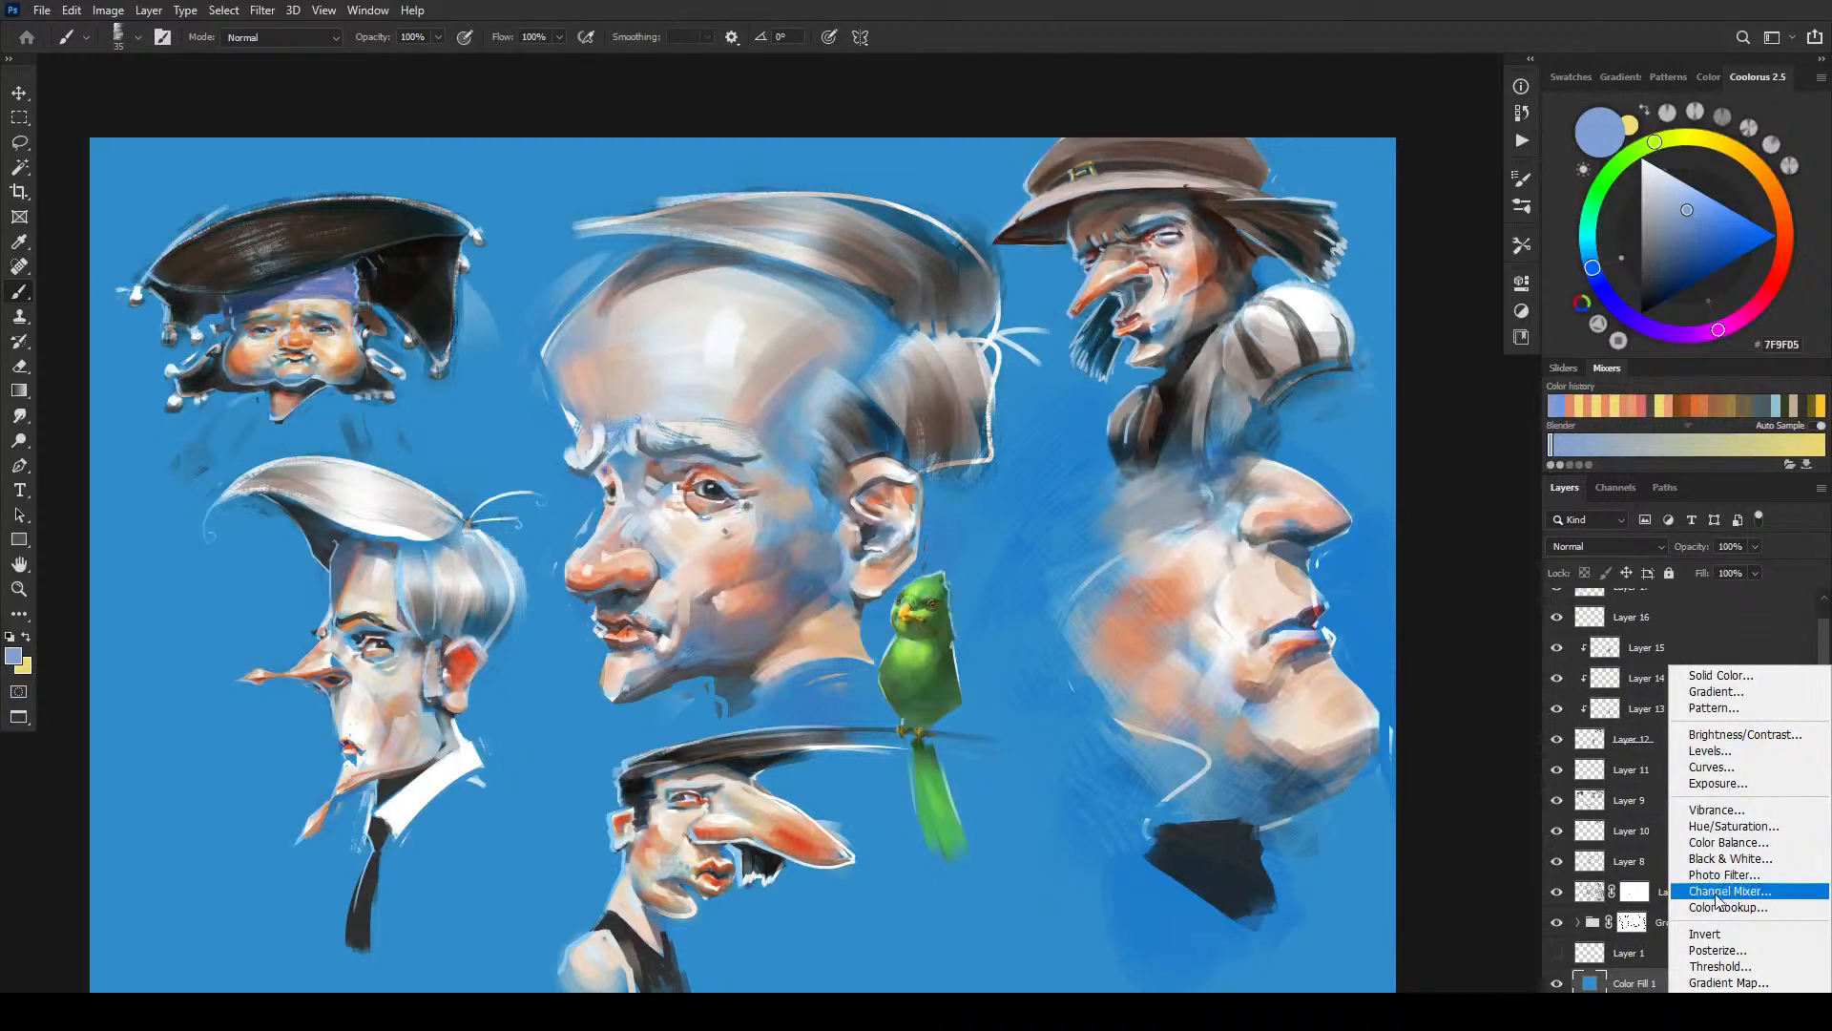
{"action": "left_click", "coordinate": [1646, 986]}
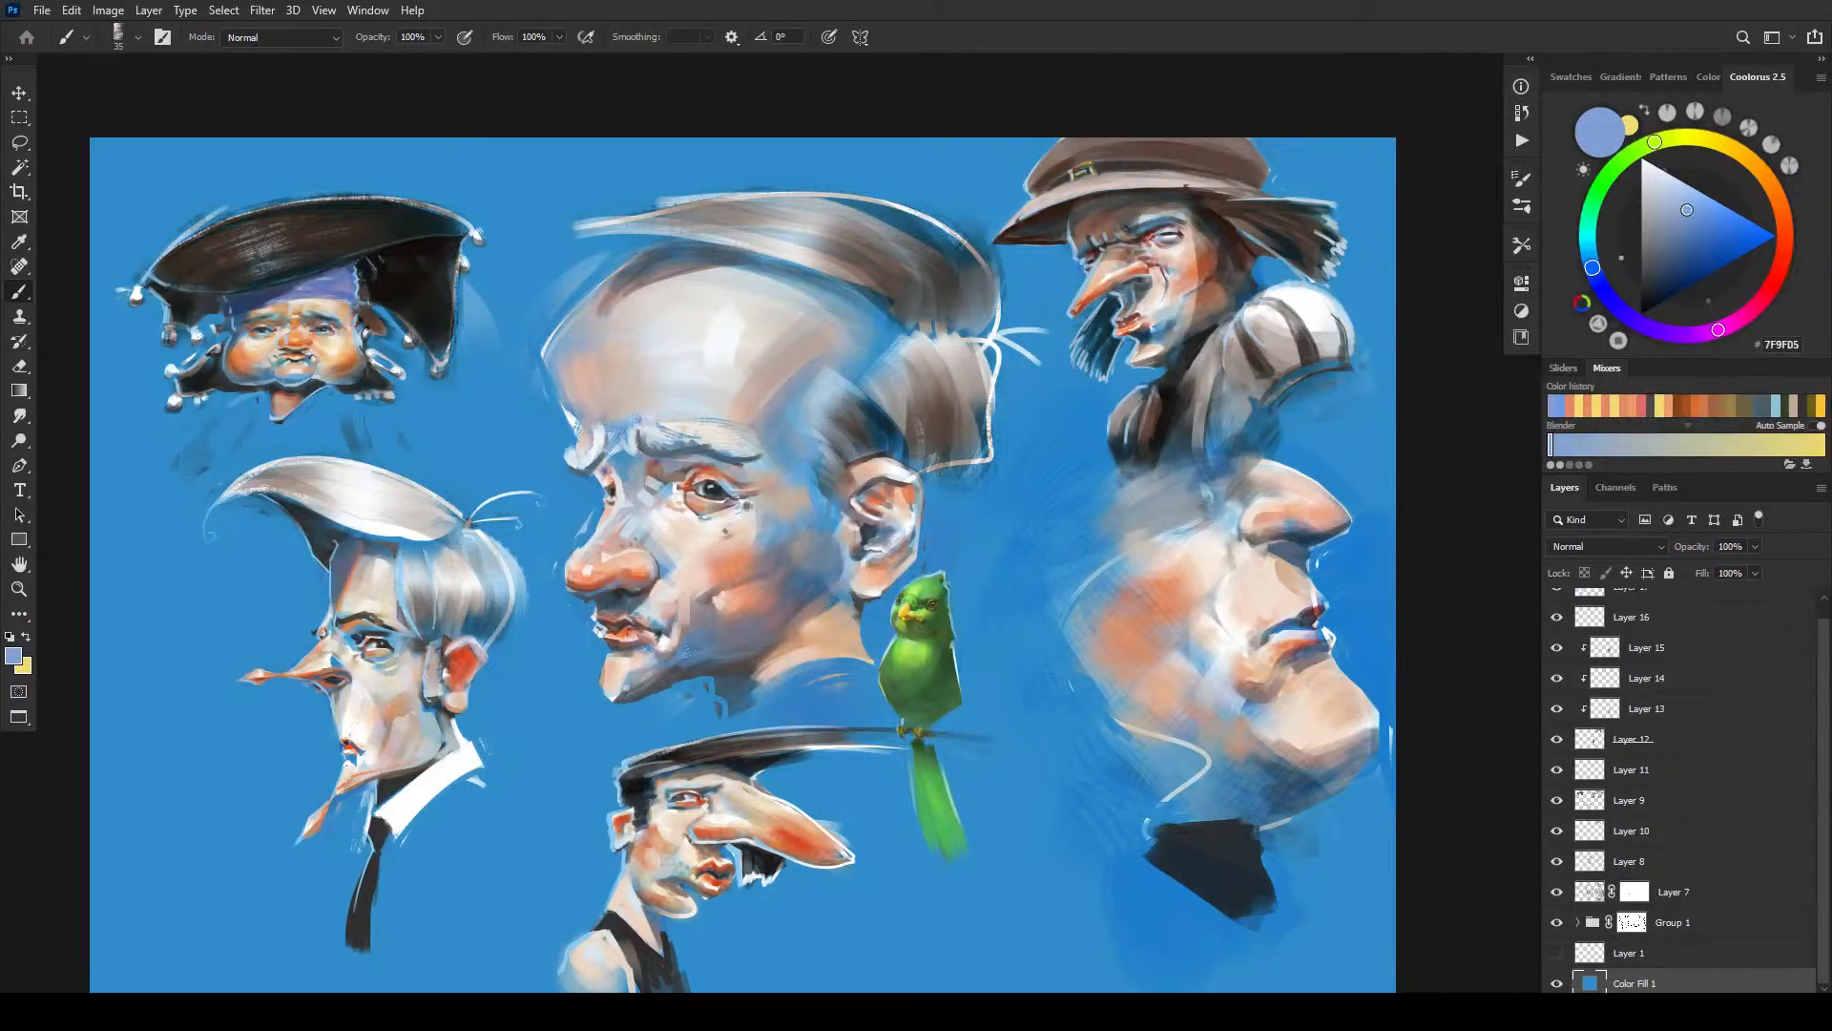
{"action": "key", "text": "g"}
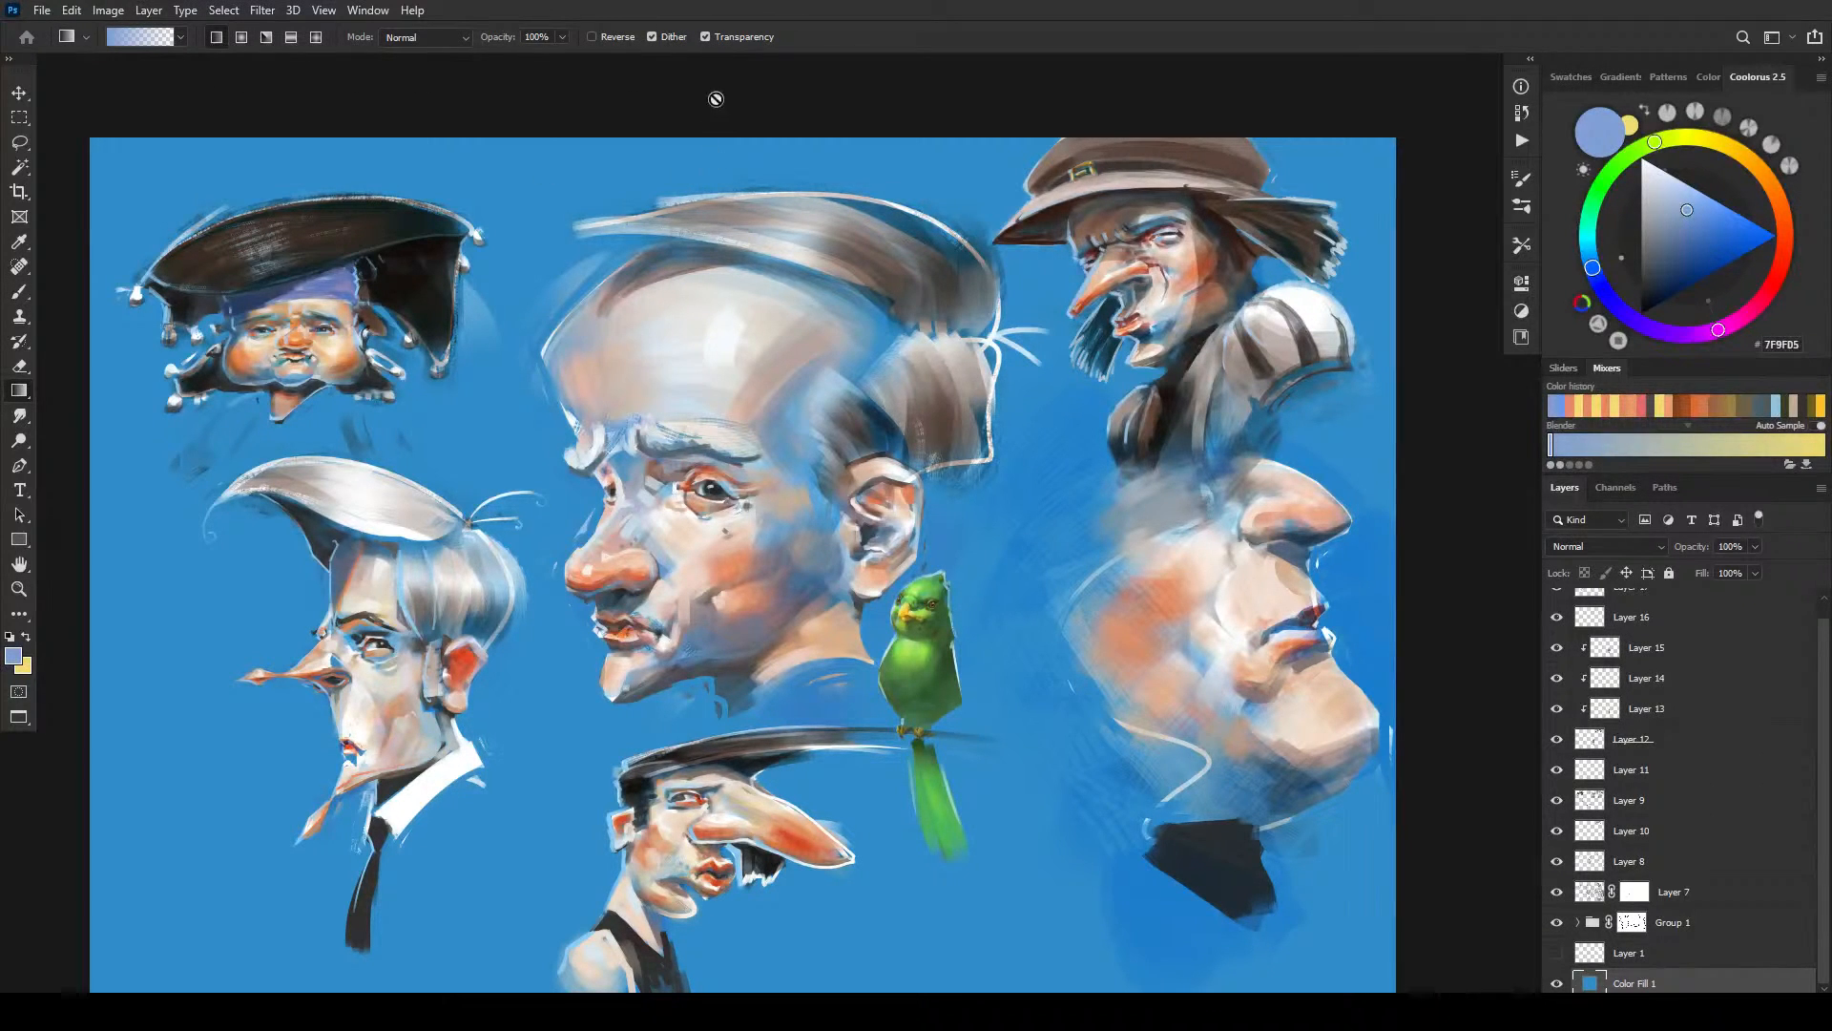
{"action": "left_click", "coordinate": [1660, 961]}
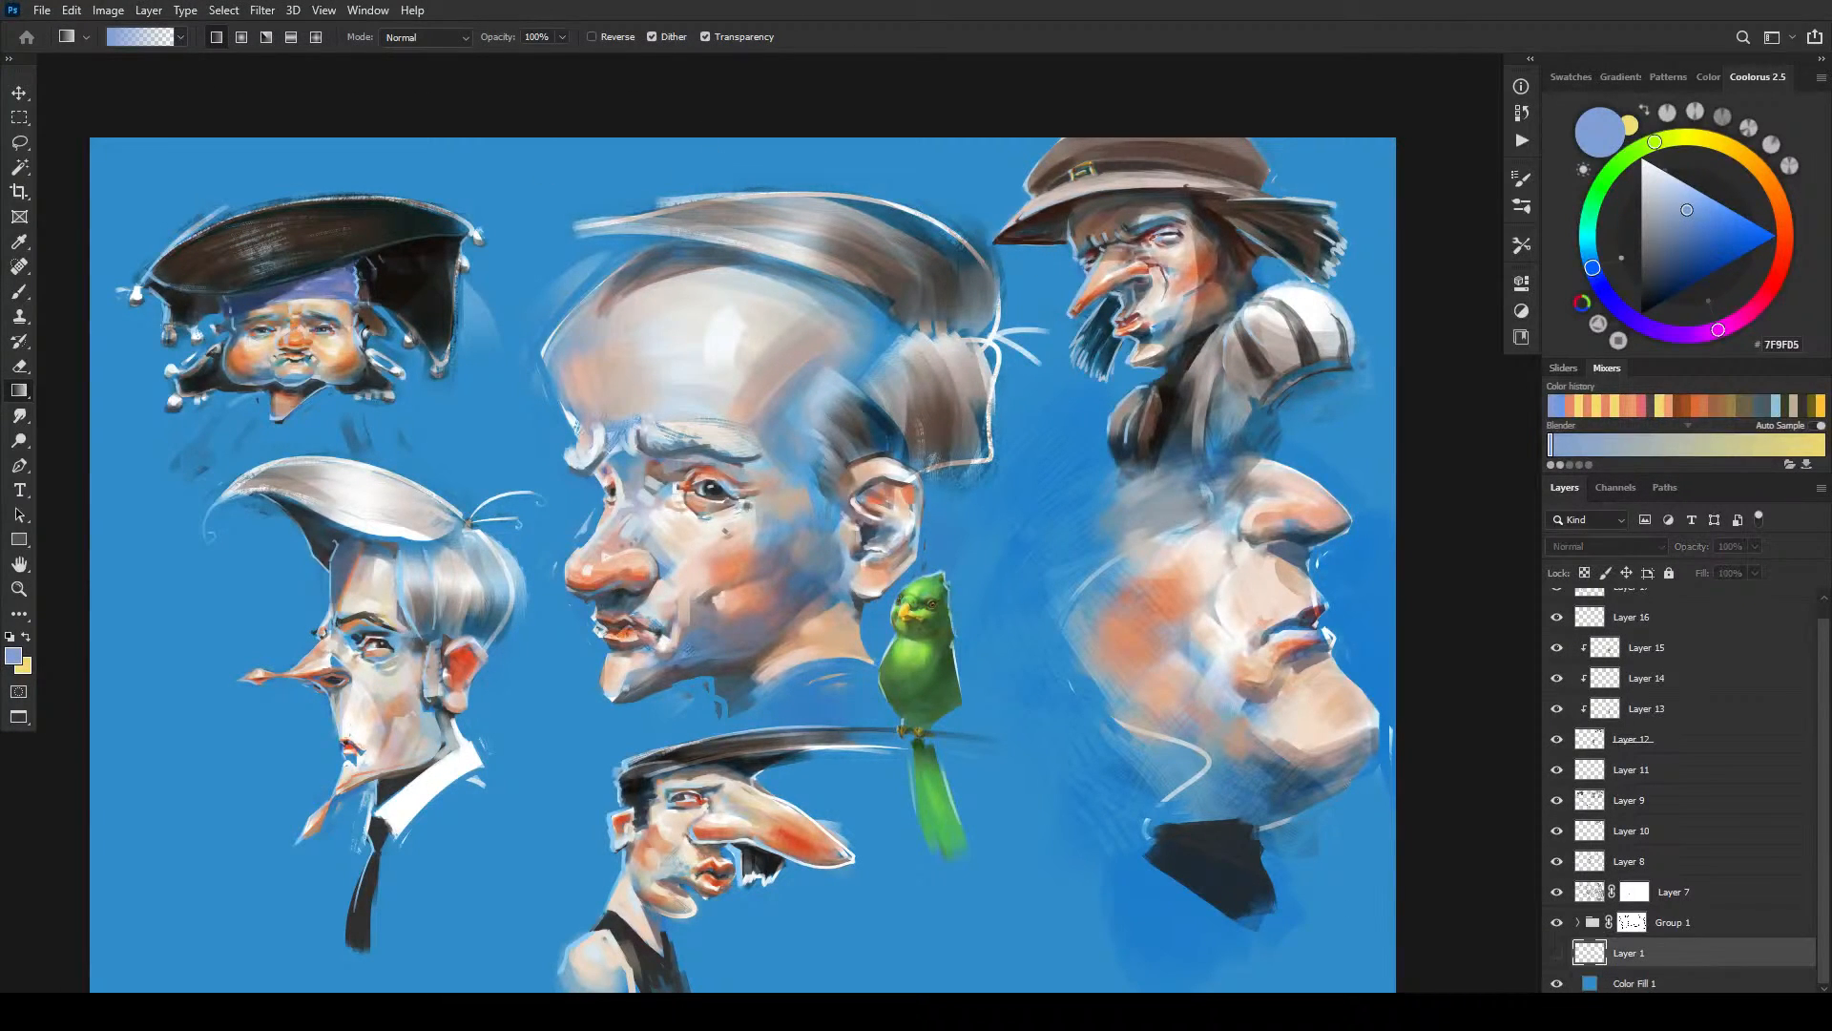
{"action": "left_click", "coordinate": [1746, 995], "text": "ctrl"}
{"action": "left_click_drag", "start_coordinate": [751, 87], "coordinate": [752, 983]}
{"action": "left_click_drag", "start_coordinate": [892, 646], "coordinate": [849, 547]}
{"action": "key", "text": "ctrl+minus"}
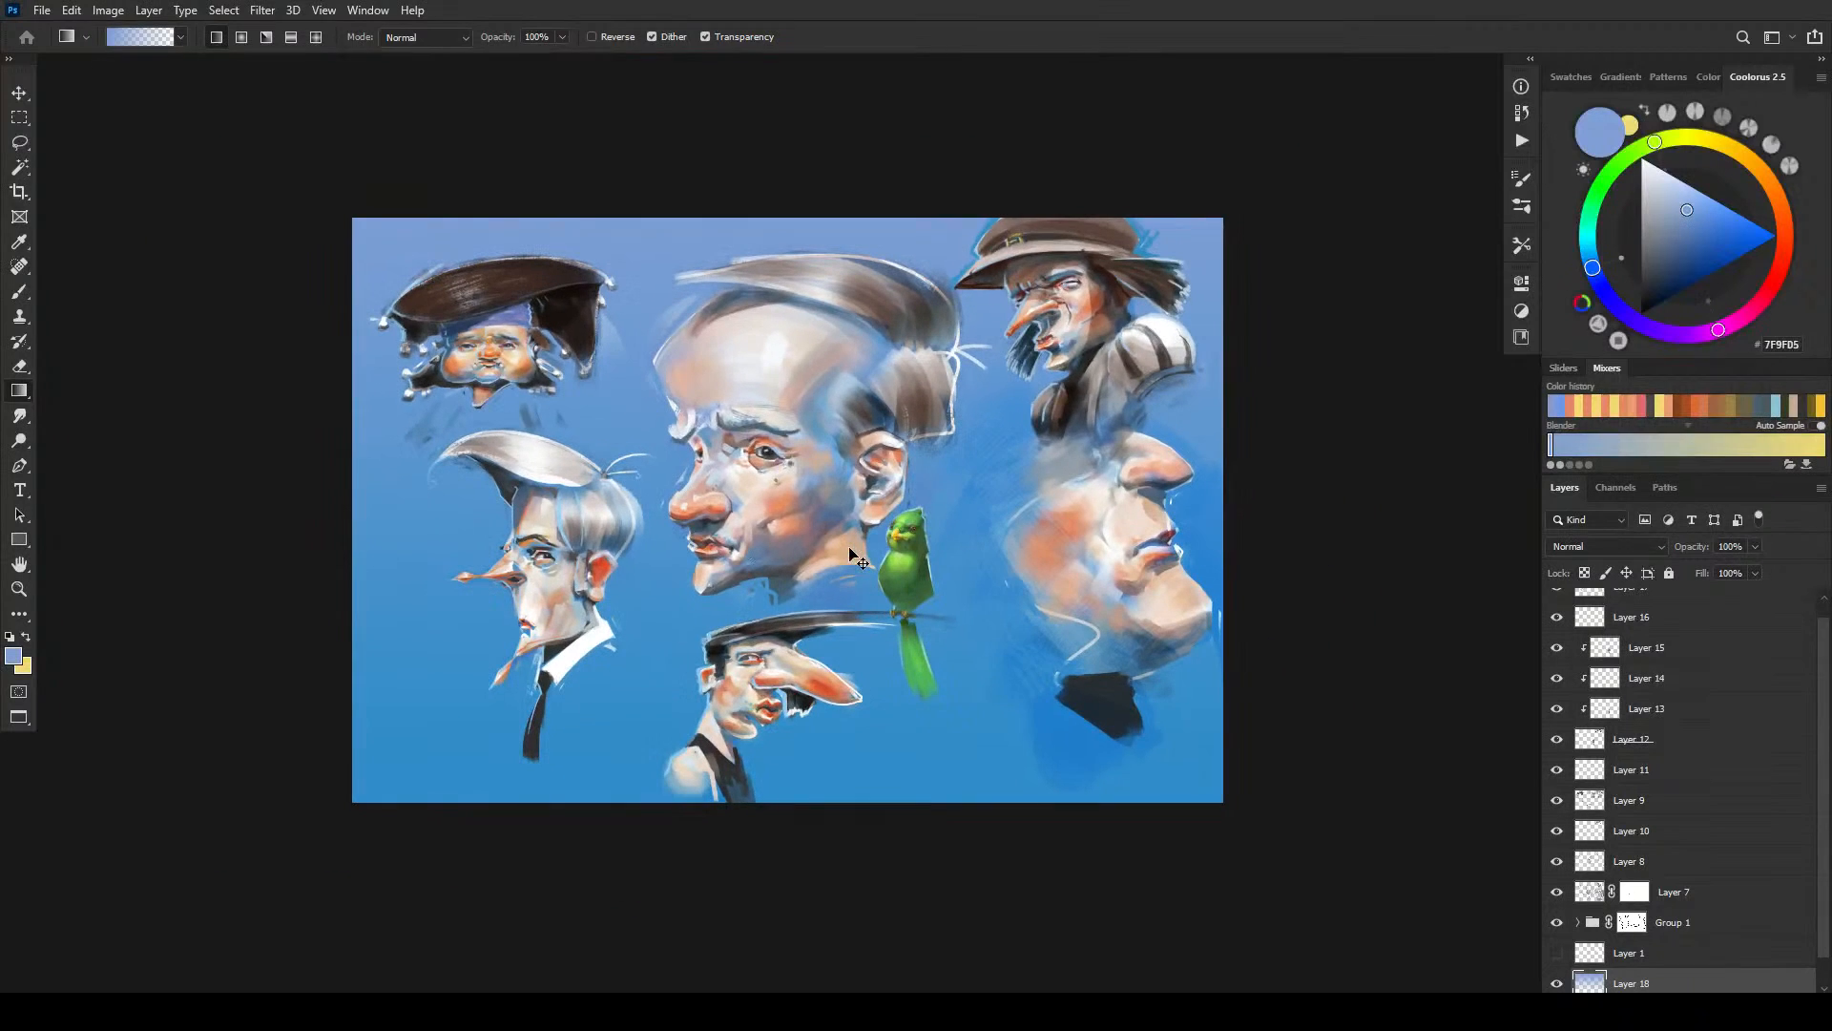
- Flip the background gradient vertically and move it down to the lower edge of the canvas
{"action": "left_click", "coordinate": [72, 11]}
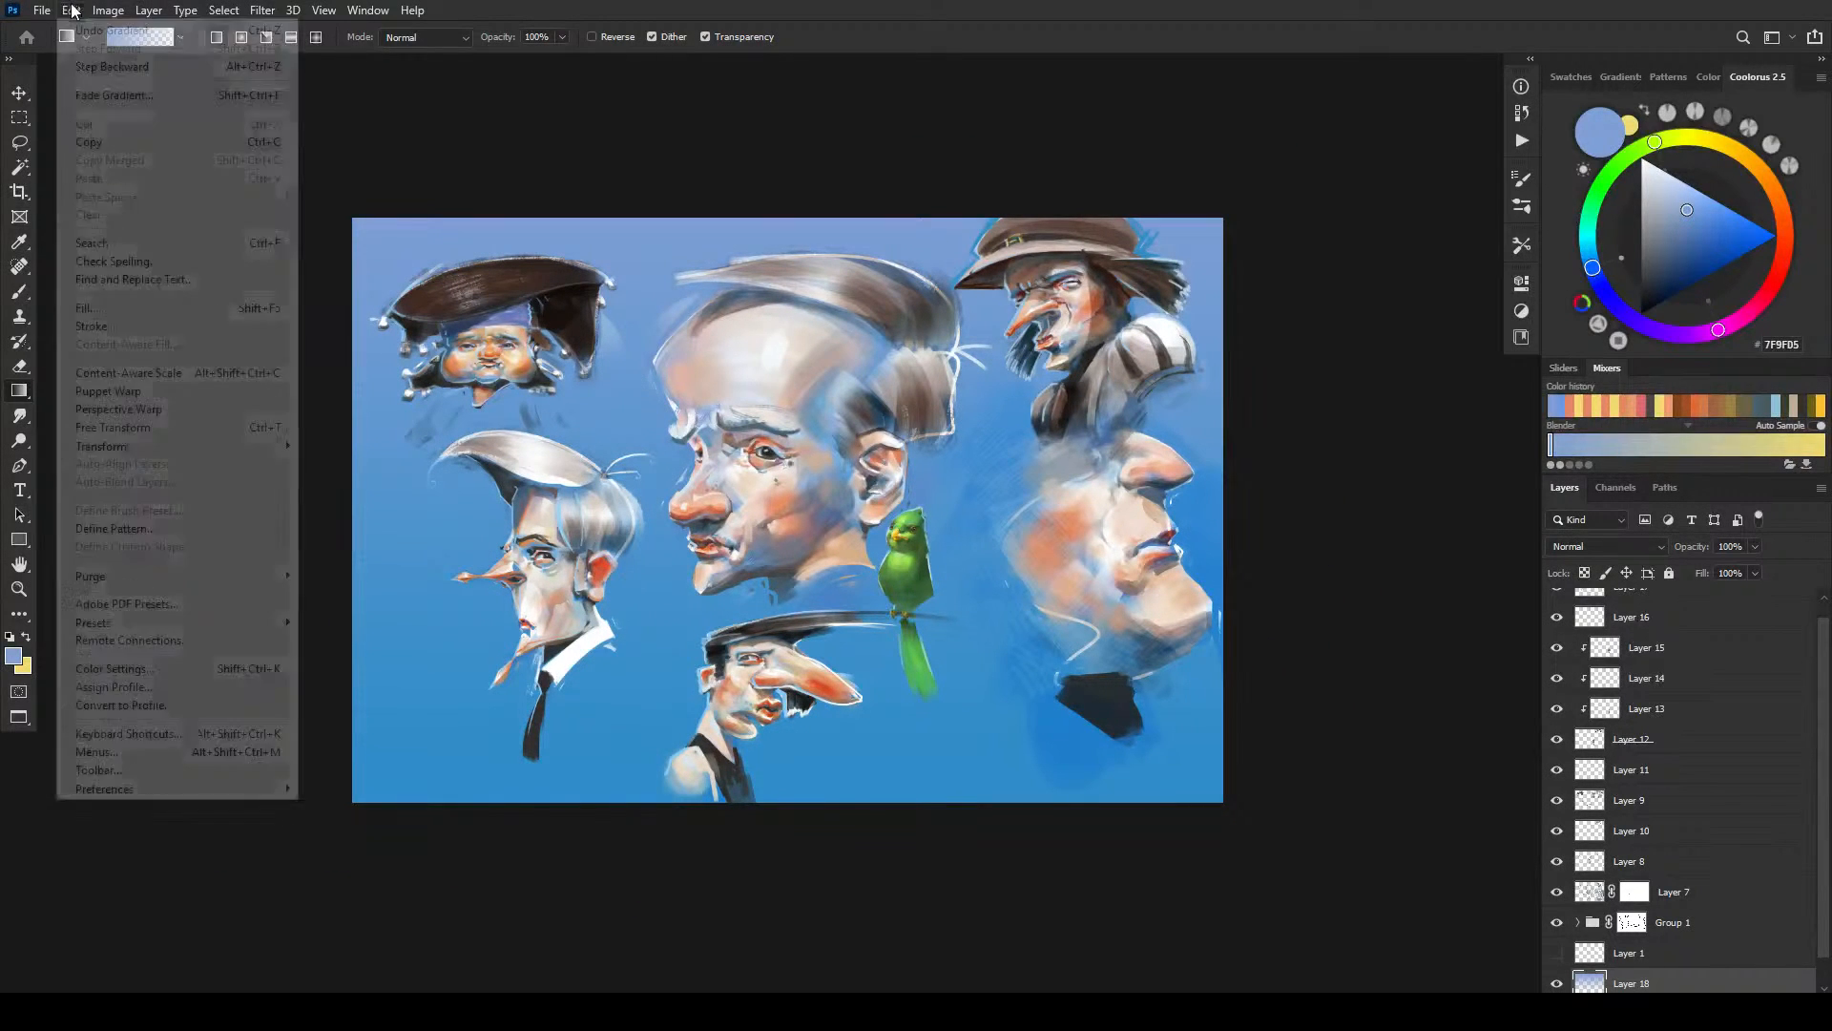
{"action": "mouse_move", "coordinate": [184, 451]}
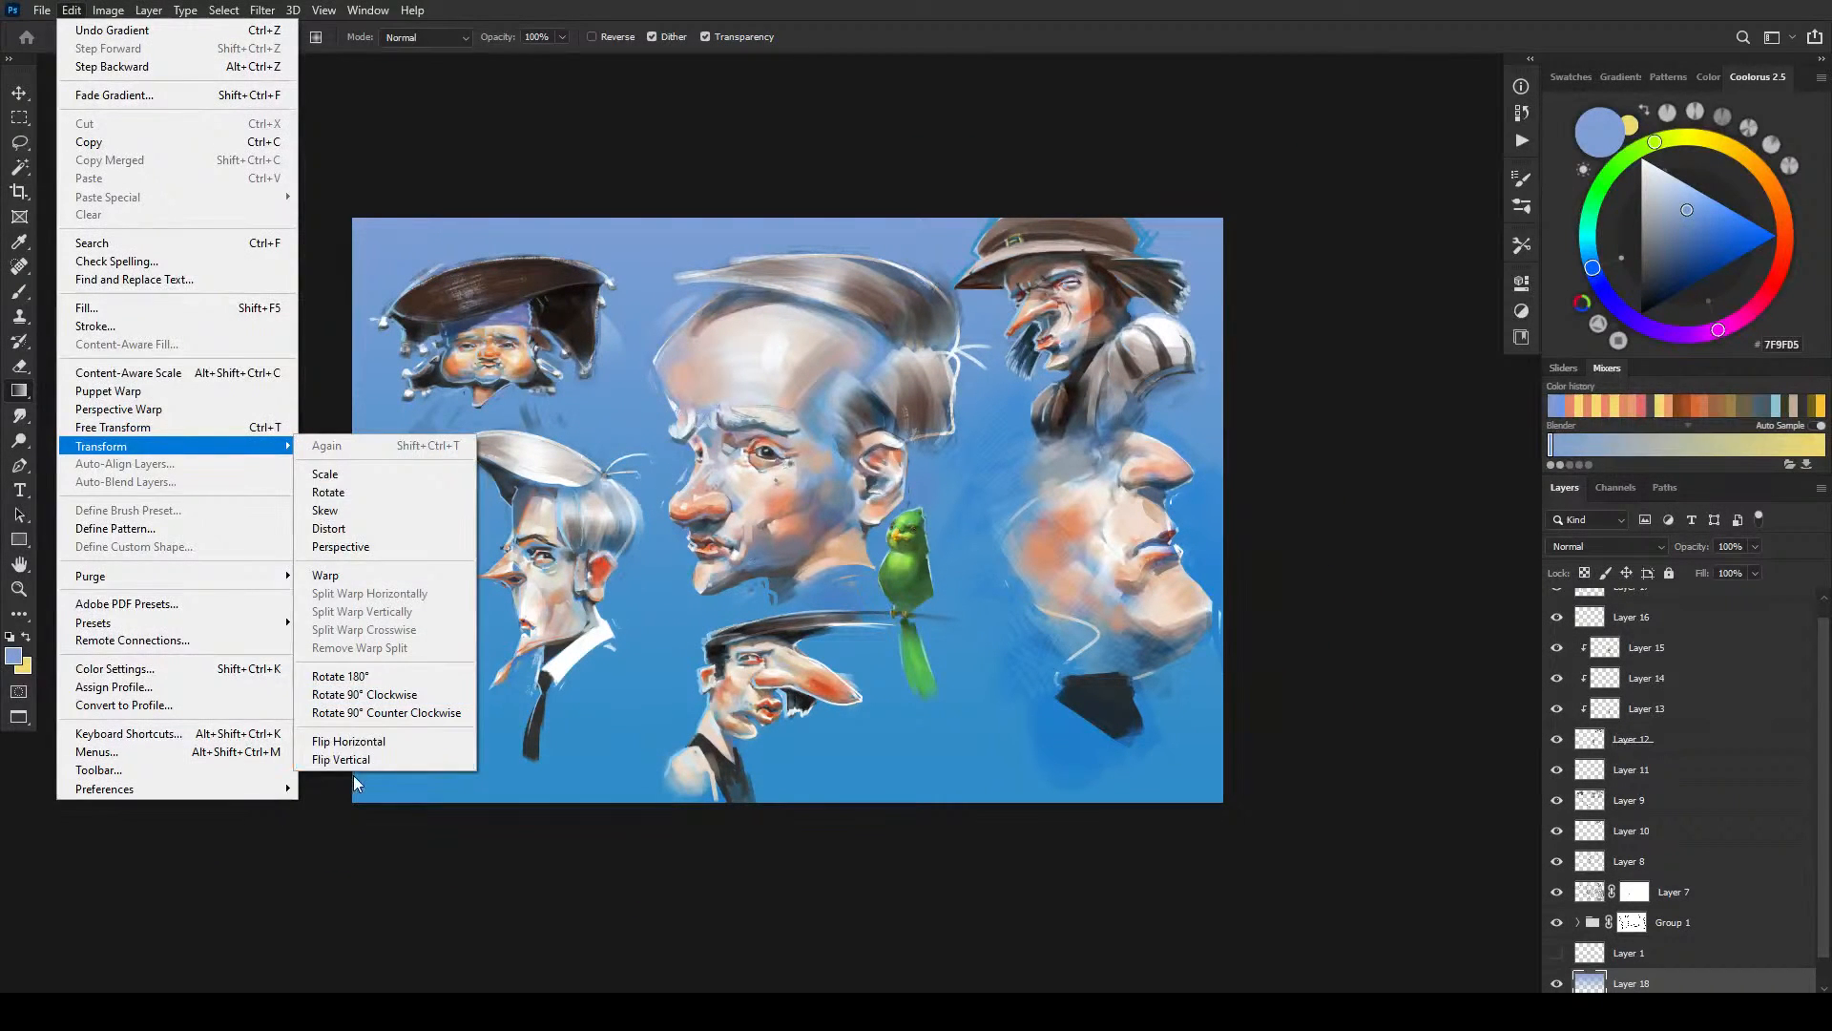
{"action": "left_click", "coordinate": [340, 759]}
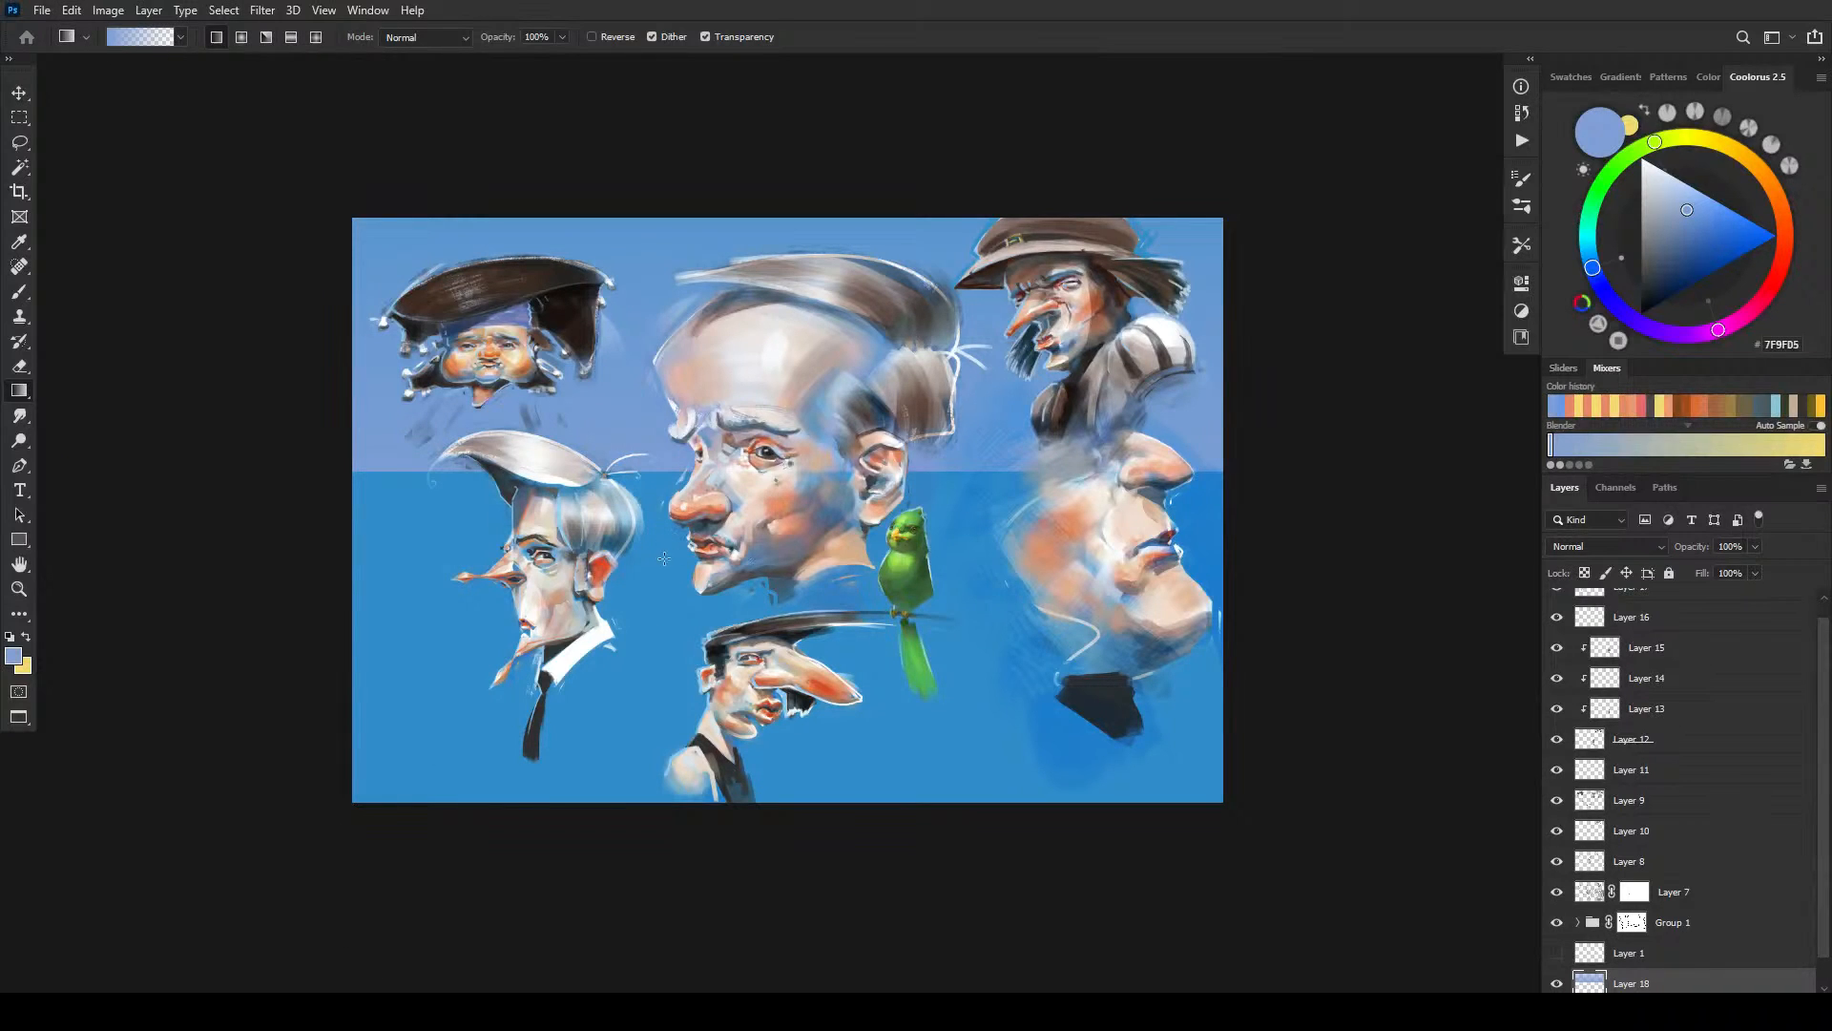
{"action": "key", "text": "v"}
{"action": "left_click_drag", "start_coordinate": [711, 425], "coordinate": [708, 737]}
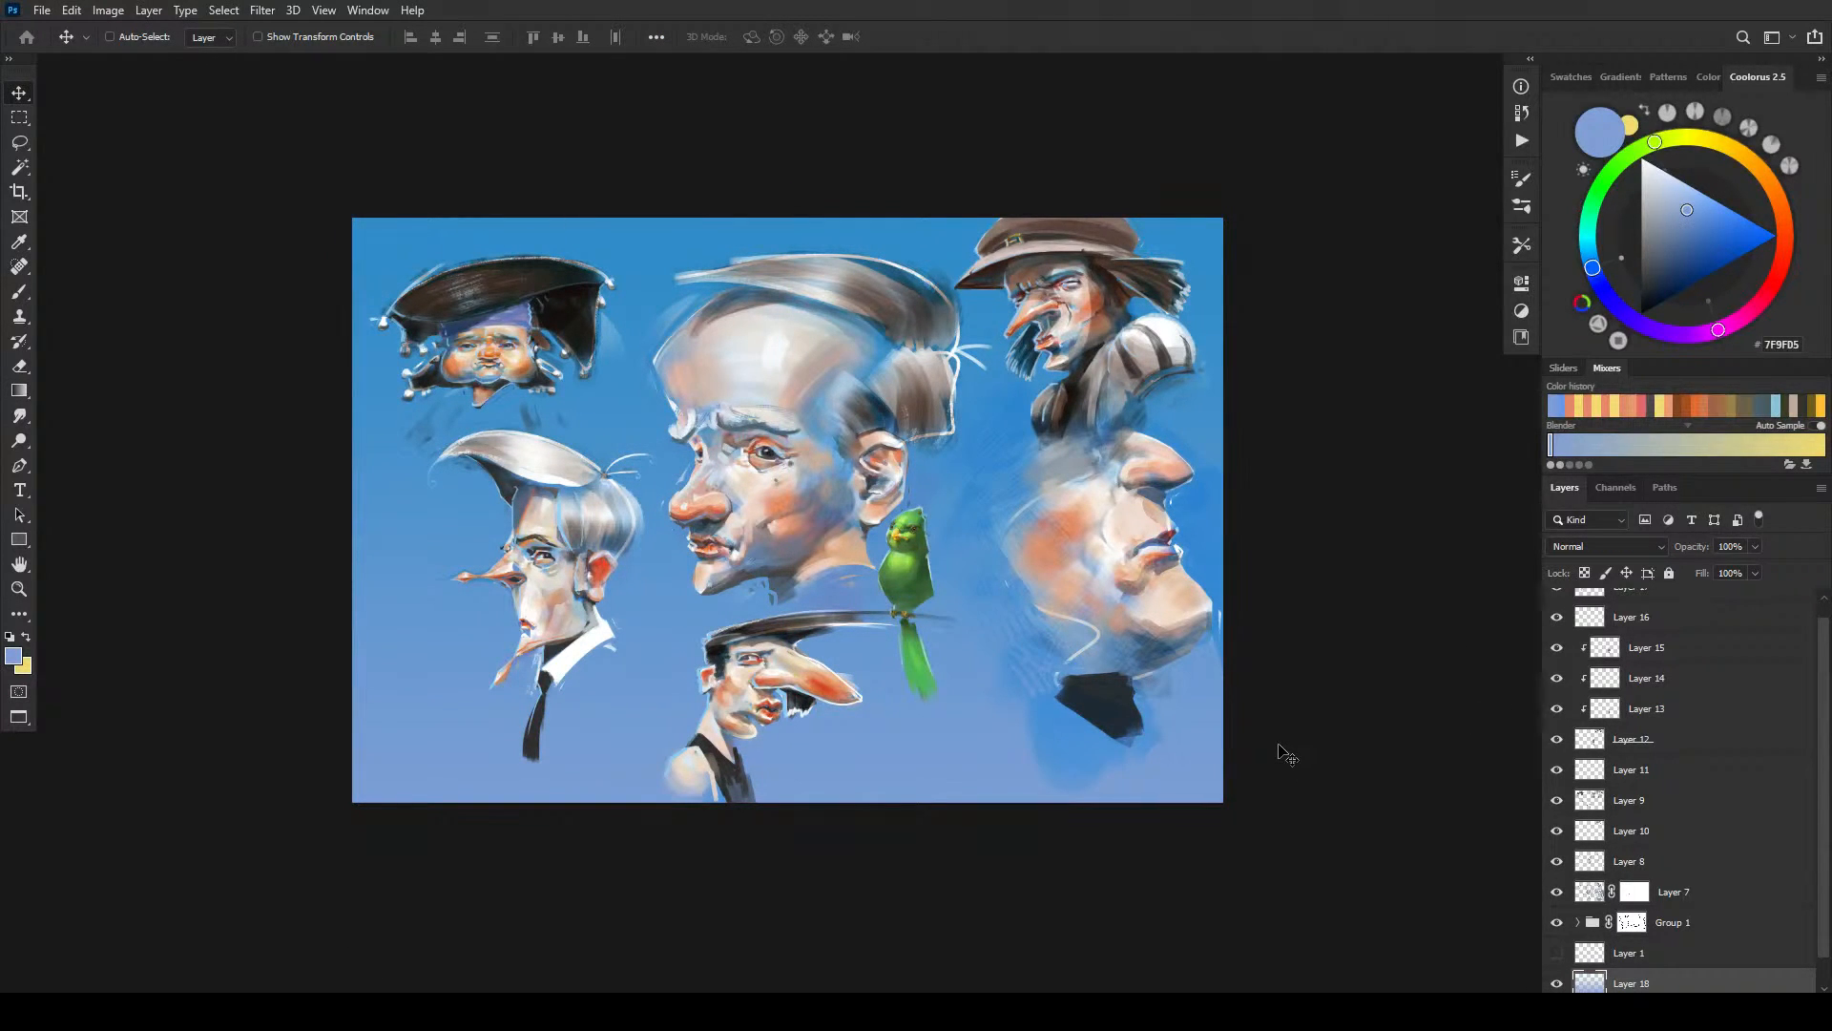
- Compare the original and flipped background gradients through the history states, ending on the moved version
{"action": "left_click", "coordinate": [1521, 113]}
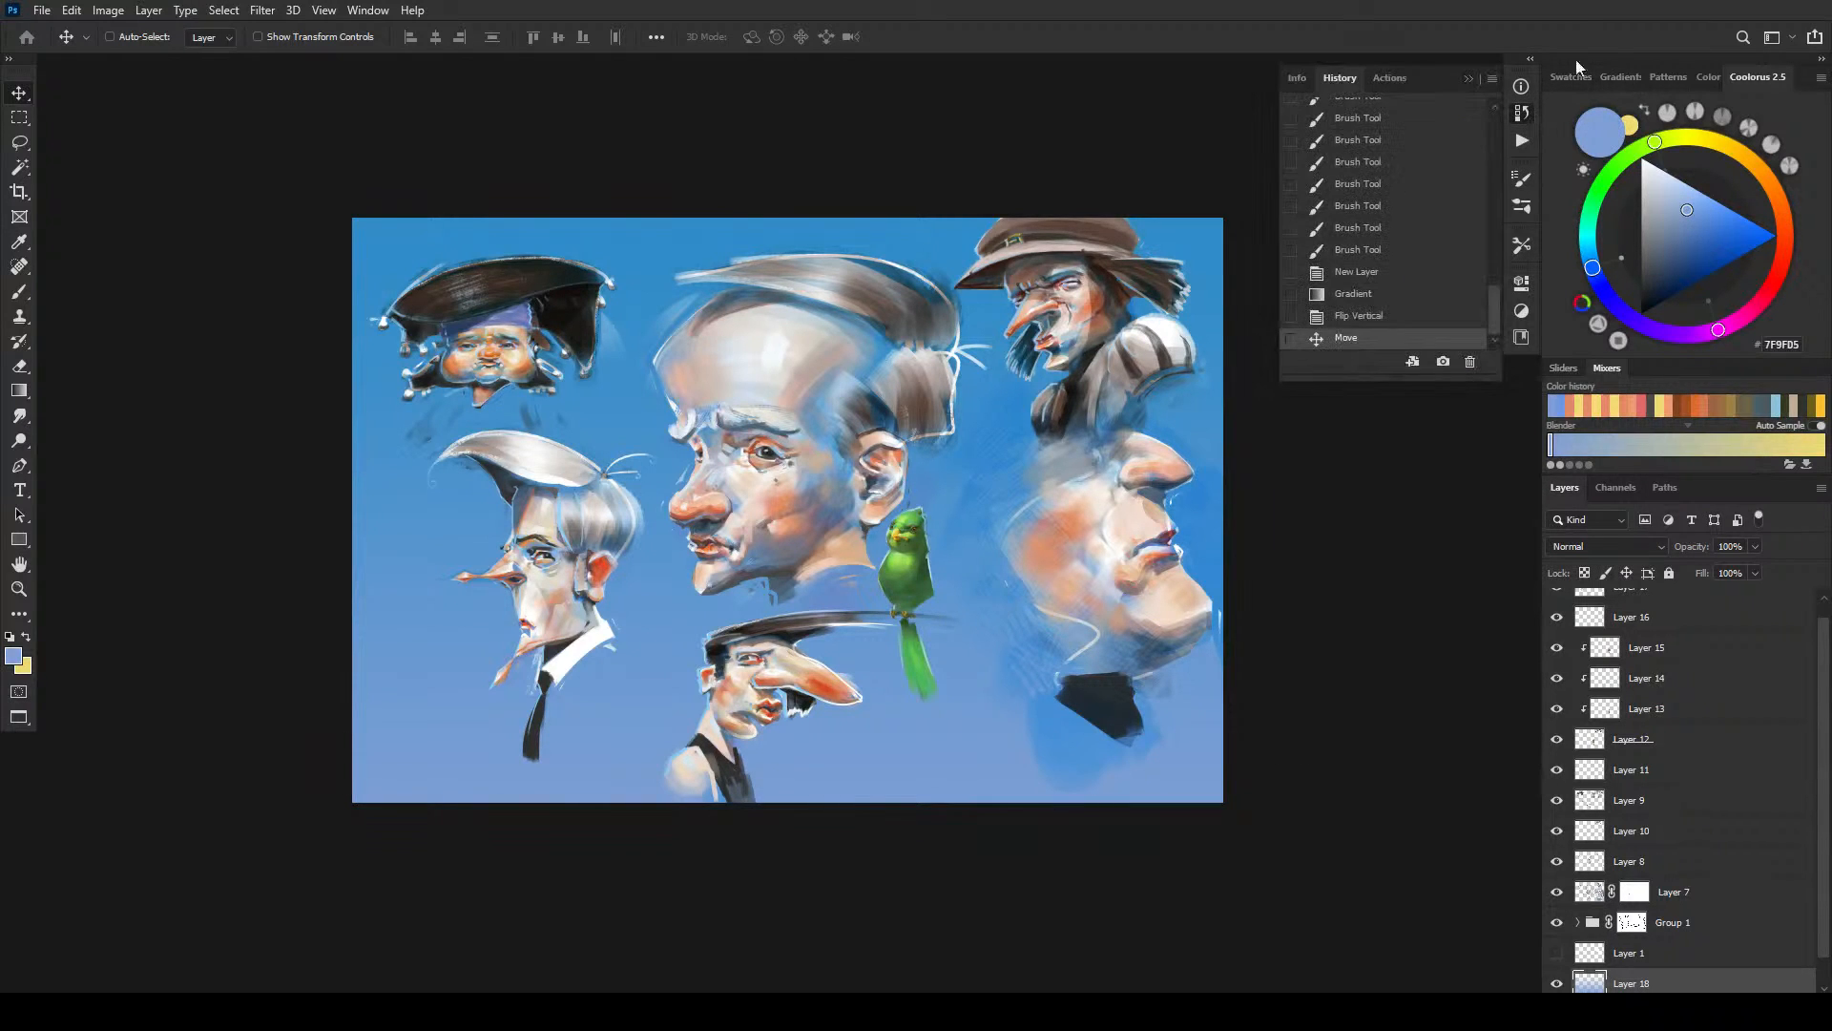
{"action": "left_click", "coordinate": [1432, 305]}
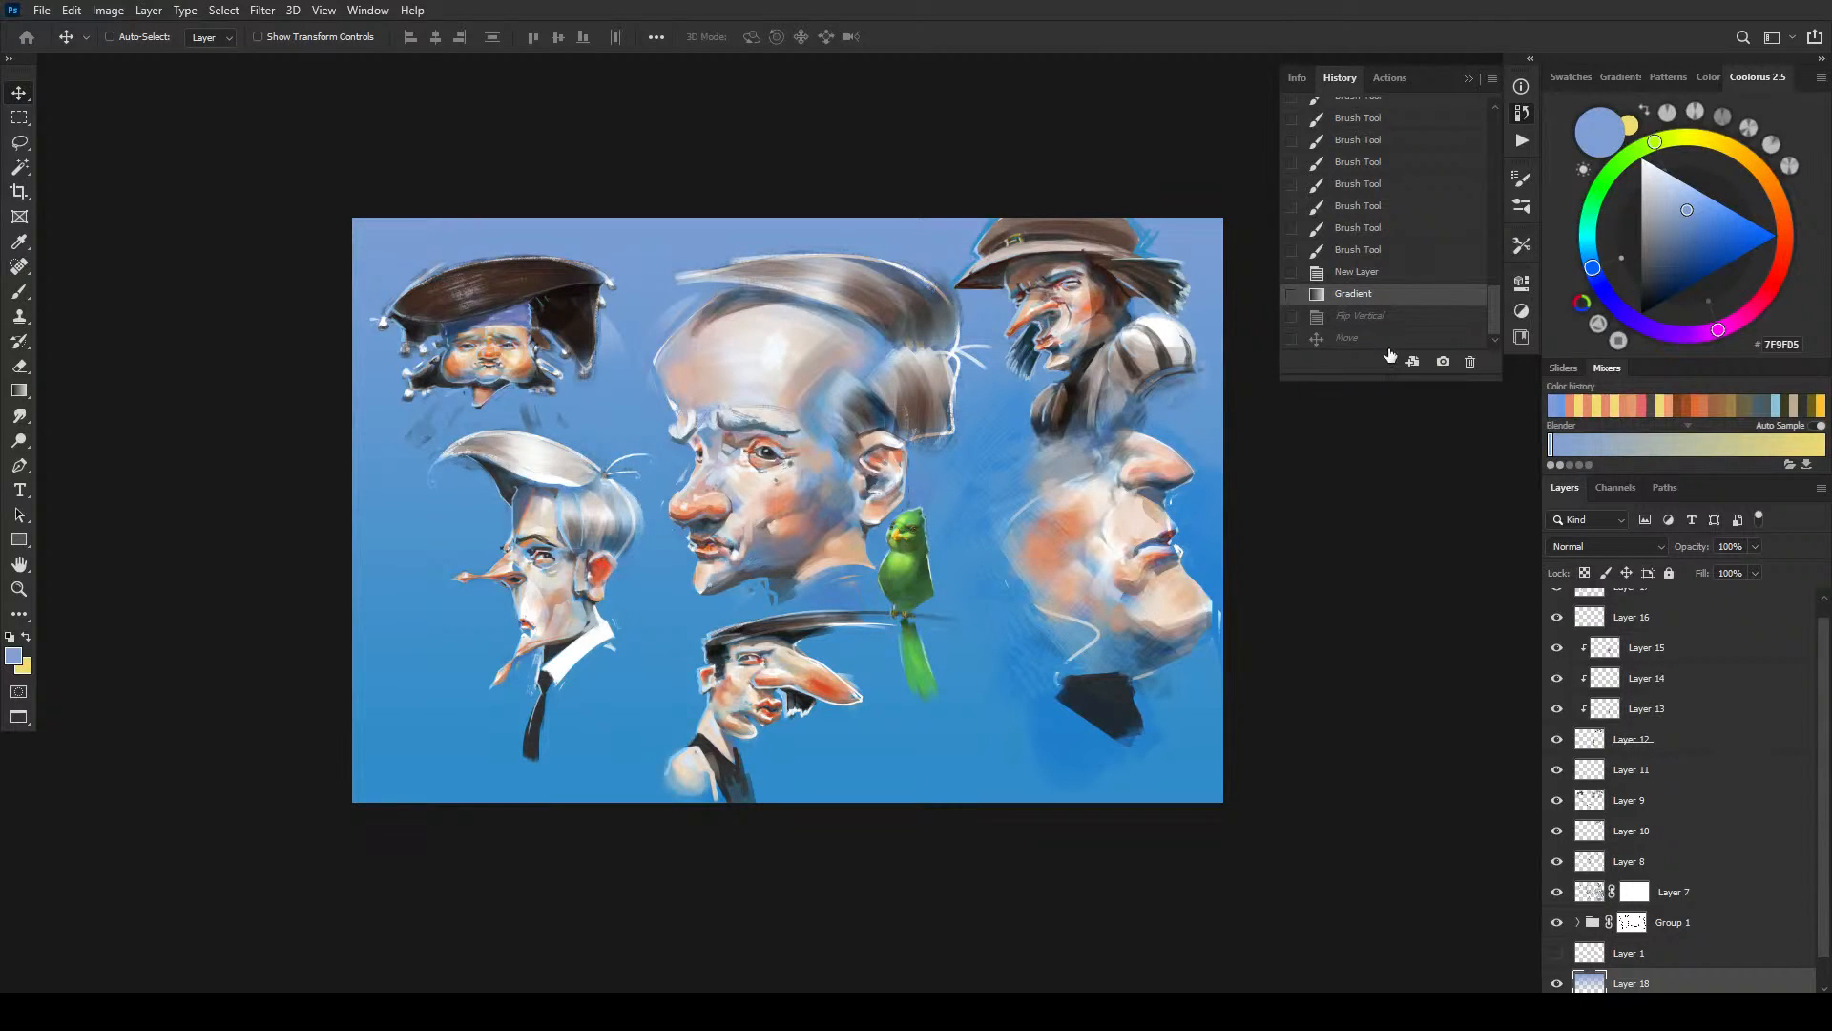
{"action": "left_click", "coordinate": [1390, 342]}
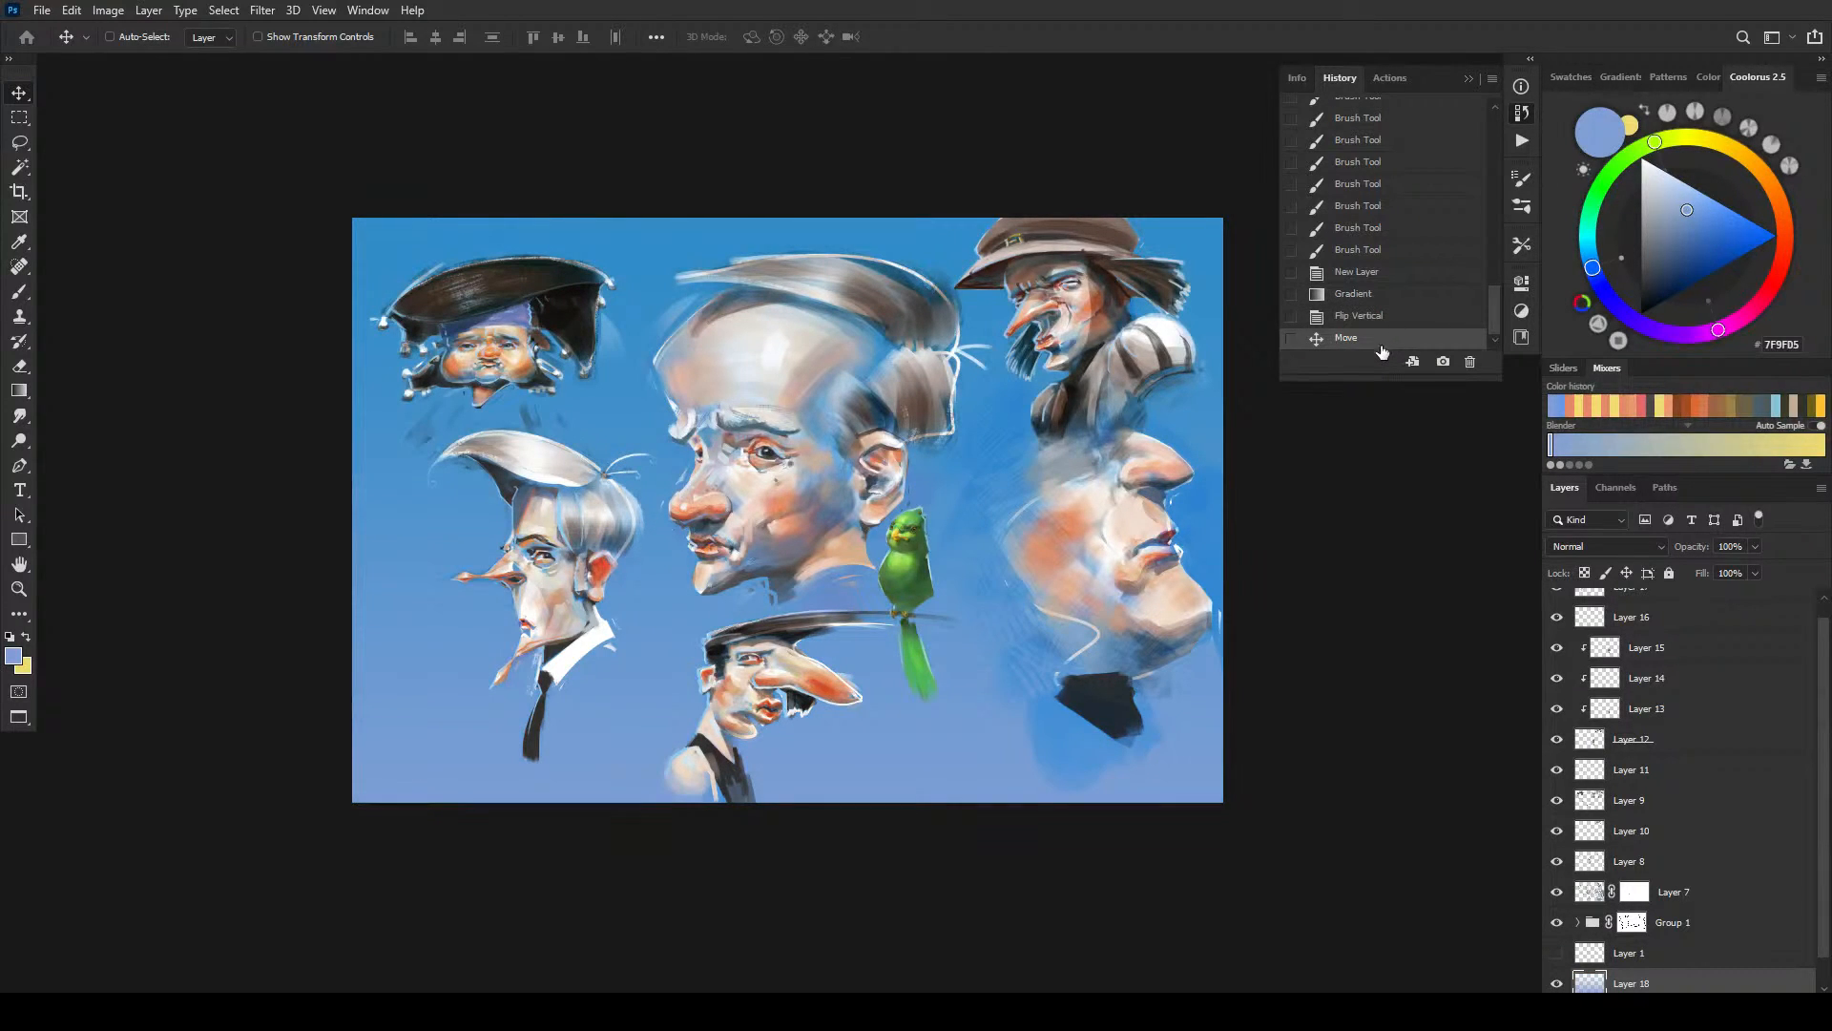
{"action": "left_click", "coordinate": [1470, 78]}
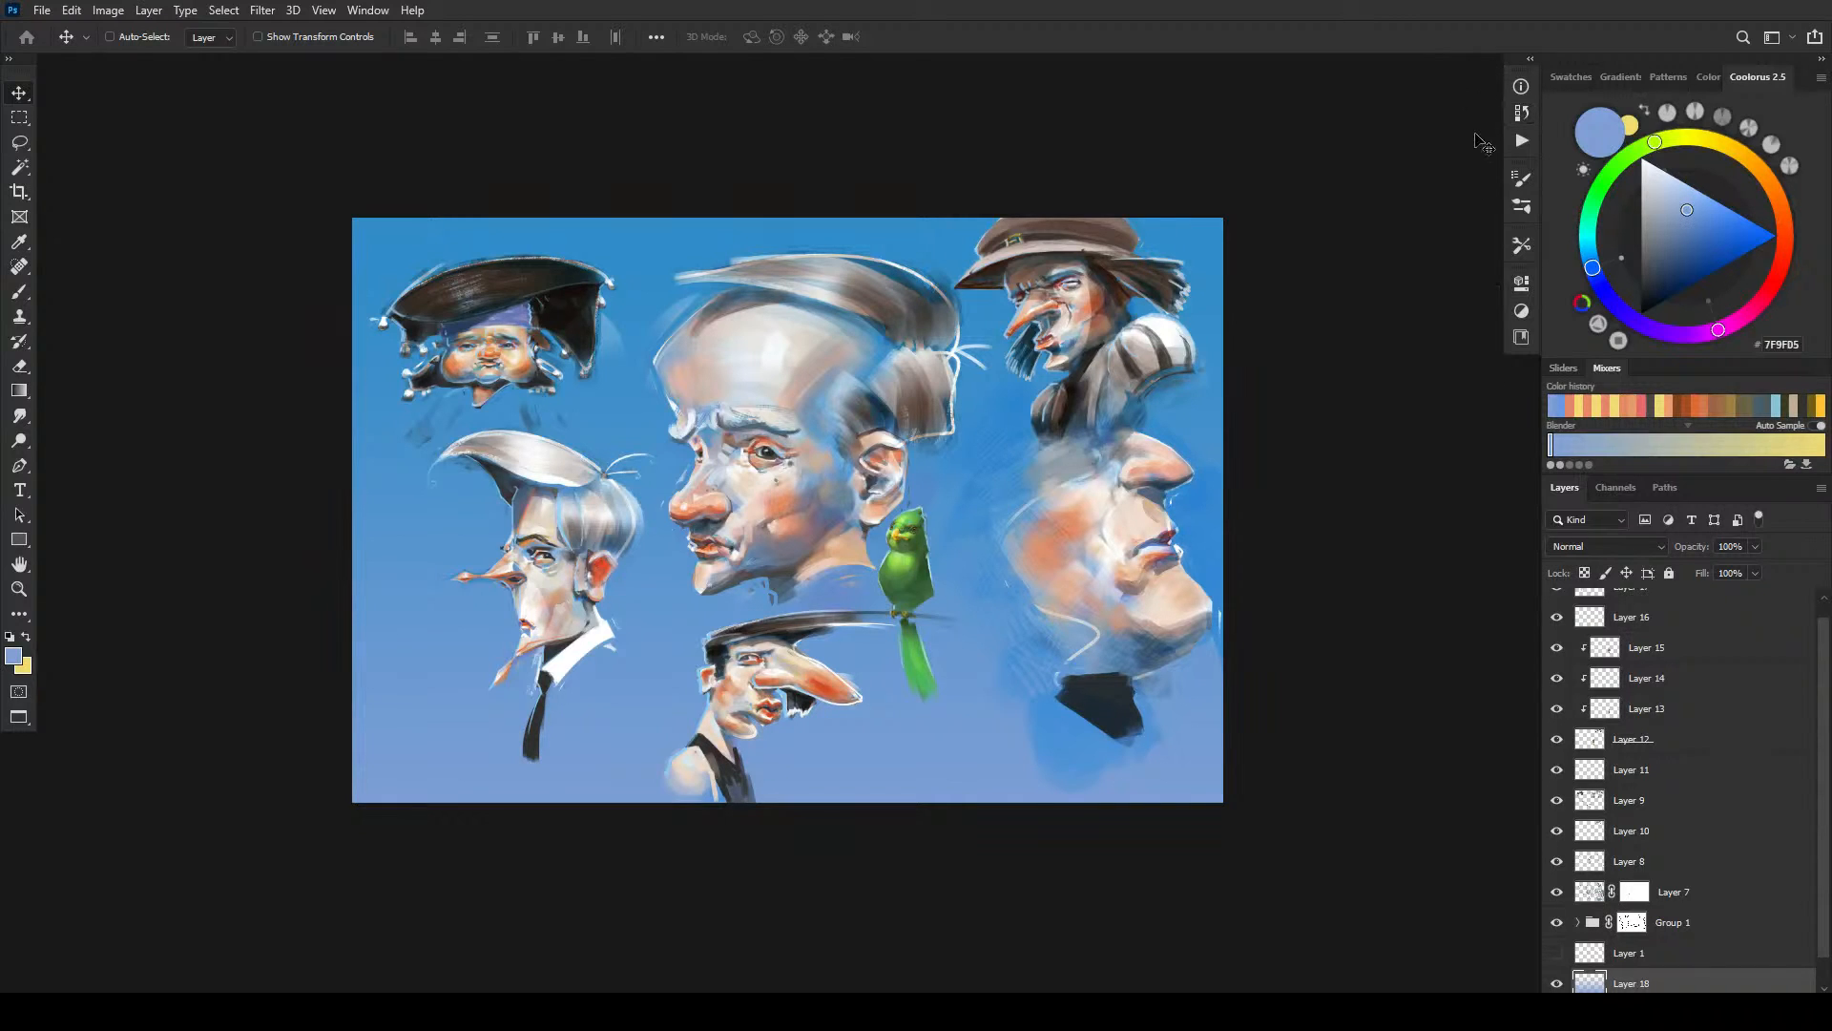
- Add a Color Balance adjustment above Layer 17 and shift its midtones toward red, magenta and yellow
{"action": "left_click_drag", "start_coordinate": [1822, 632], "coordinate": [1802, 560]}
{"action": "left_click", "coordinate": [1730, 603]}
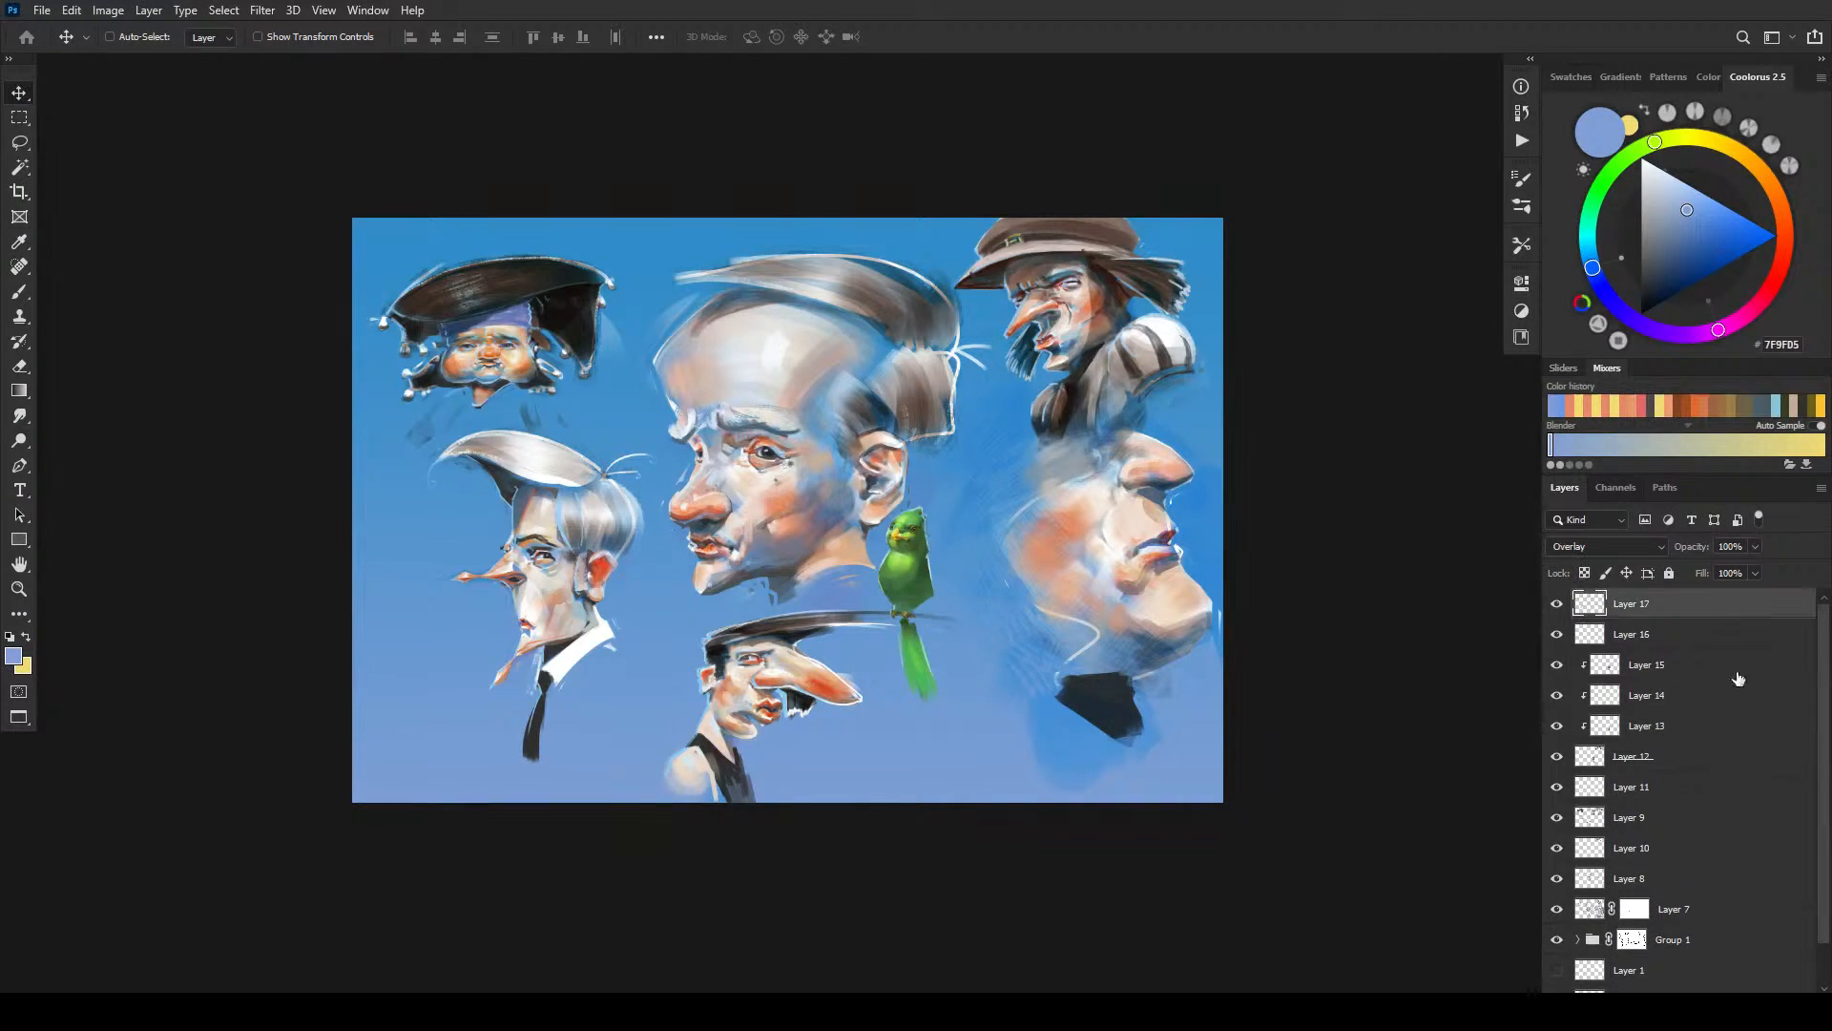
{"action": "left_click", "coordinate": [1684, 1009]}
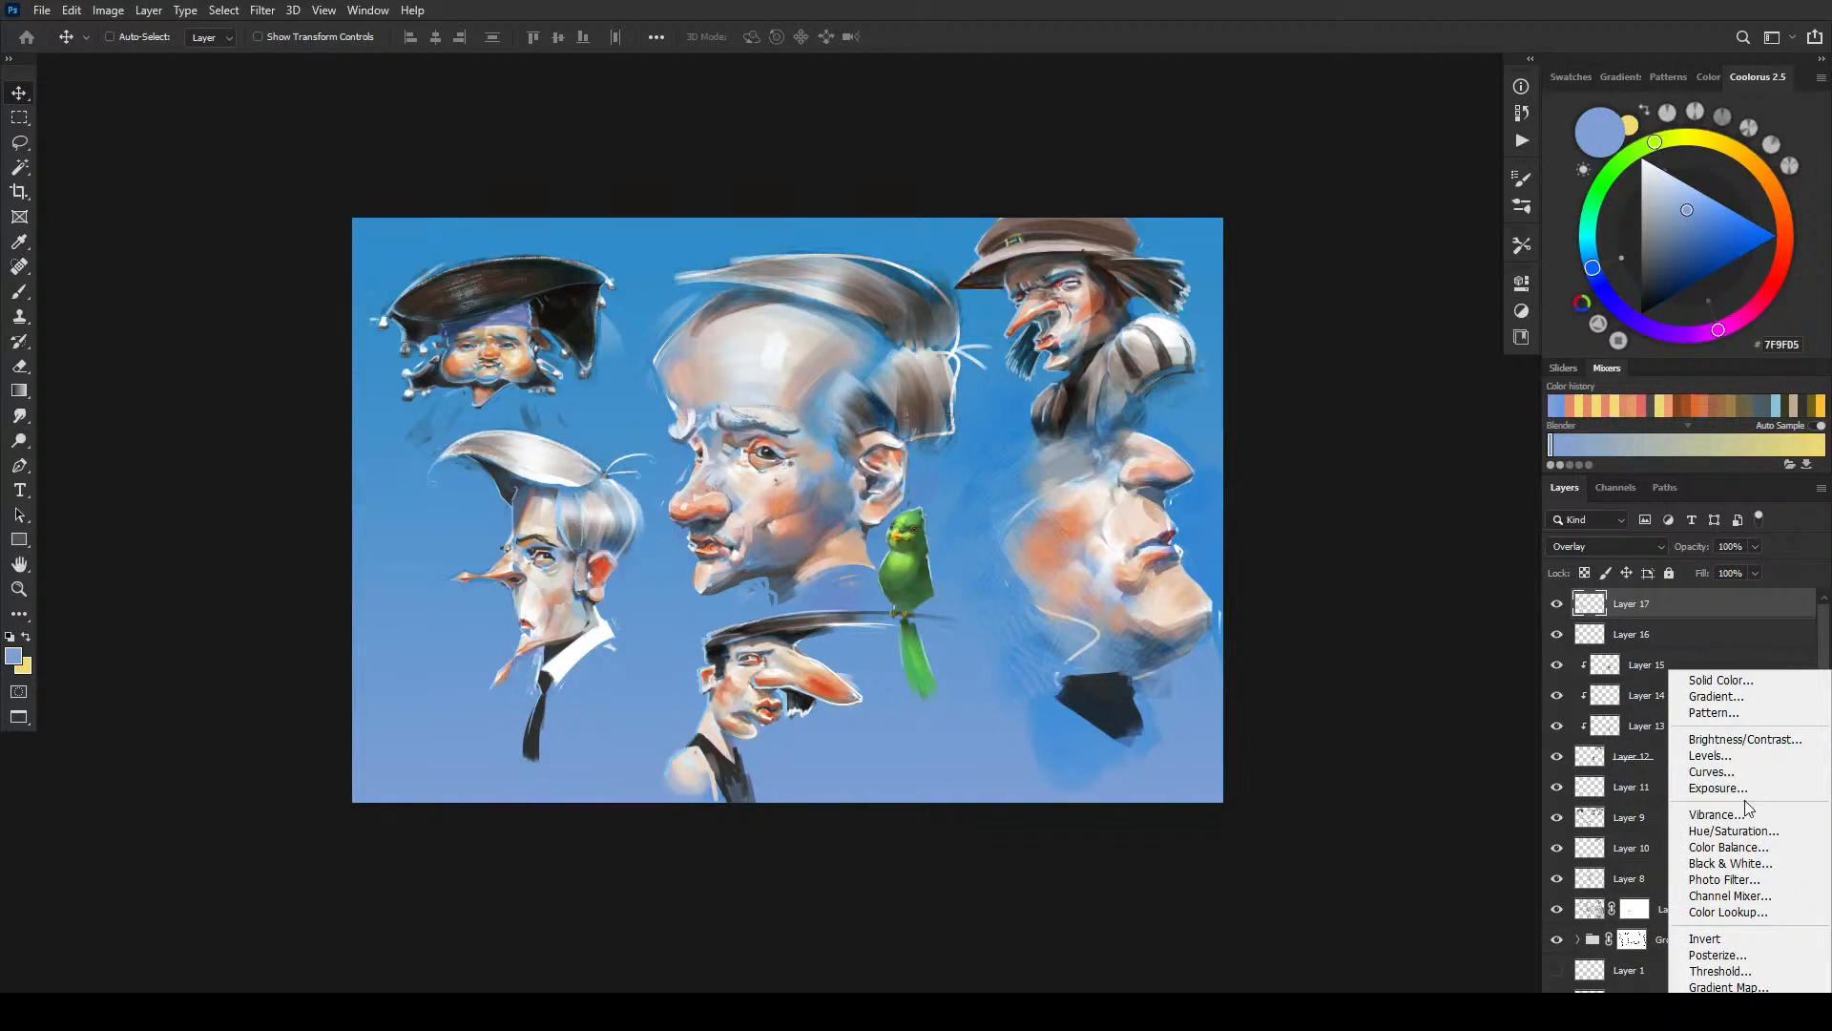
{"action": "key", "text": "Return"}
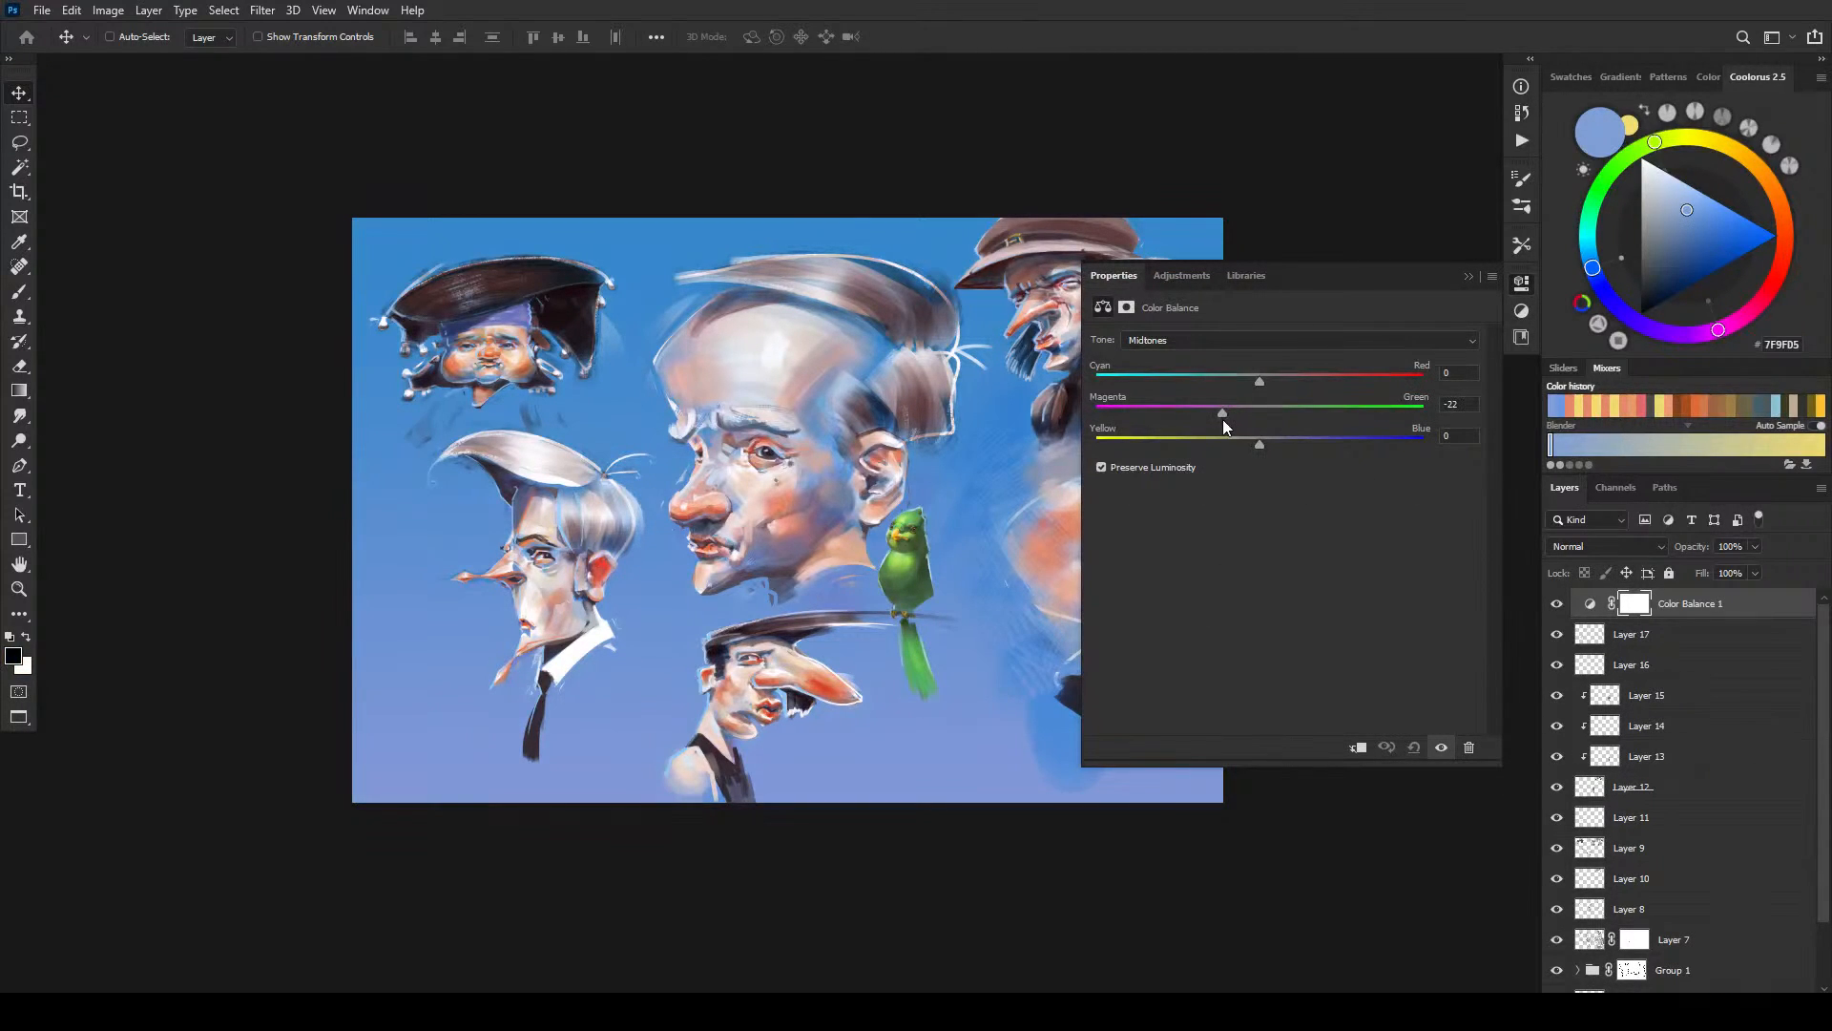
{"action": "mouse_move", "coordinate": [1260, 380]}
{"action": "left_mouse_down"}
{"action": "mouse_move", "coordinate": [1222, 381]}
{"action": "mouse_move", "coordinate": [1292, 382]}
{"action": "left_mouse_up"}
{"action": "mouse_move", "coordinate": [1252, 443]}
{"action": "left_mouse_down"}
{"action": "mouse_move", "coordinate": [1313, 441]}
{"action": "mouse_move", "coordinate": [1239, 446]}
{"action": "left_mouse_up"}
- Adjust the colour sliders of the Color Balance layer for the shadows
{"action": "left_click", "coordinate": [1206, 344]}
{"action": "left_click", "coordinate": [1186, 370]}
{"action": "left_click", "coordinate": [1208, 340]}
{"action": "left_click", "coordinate": [1250, 355]}
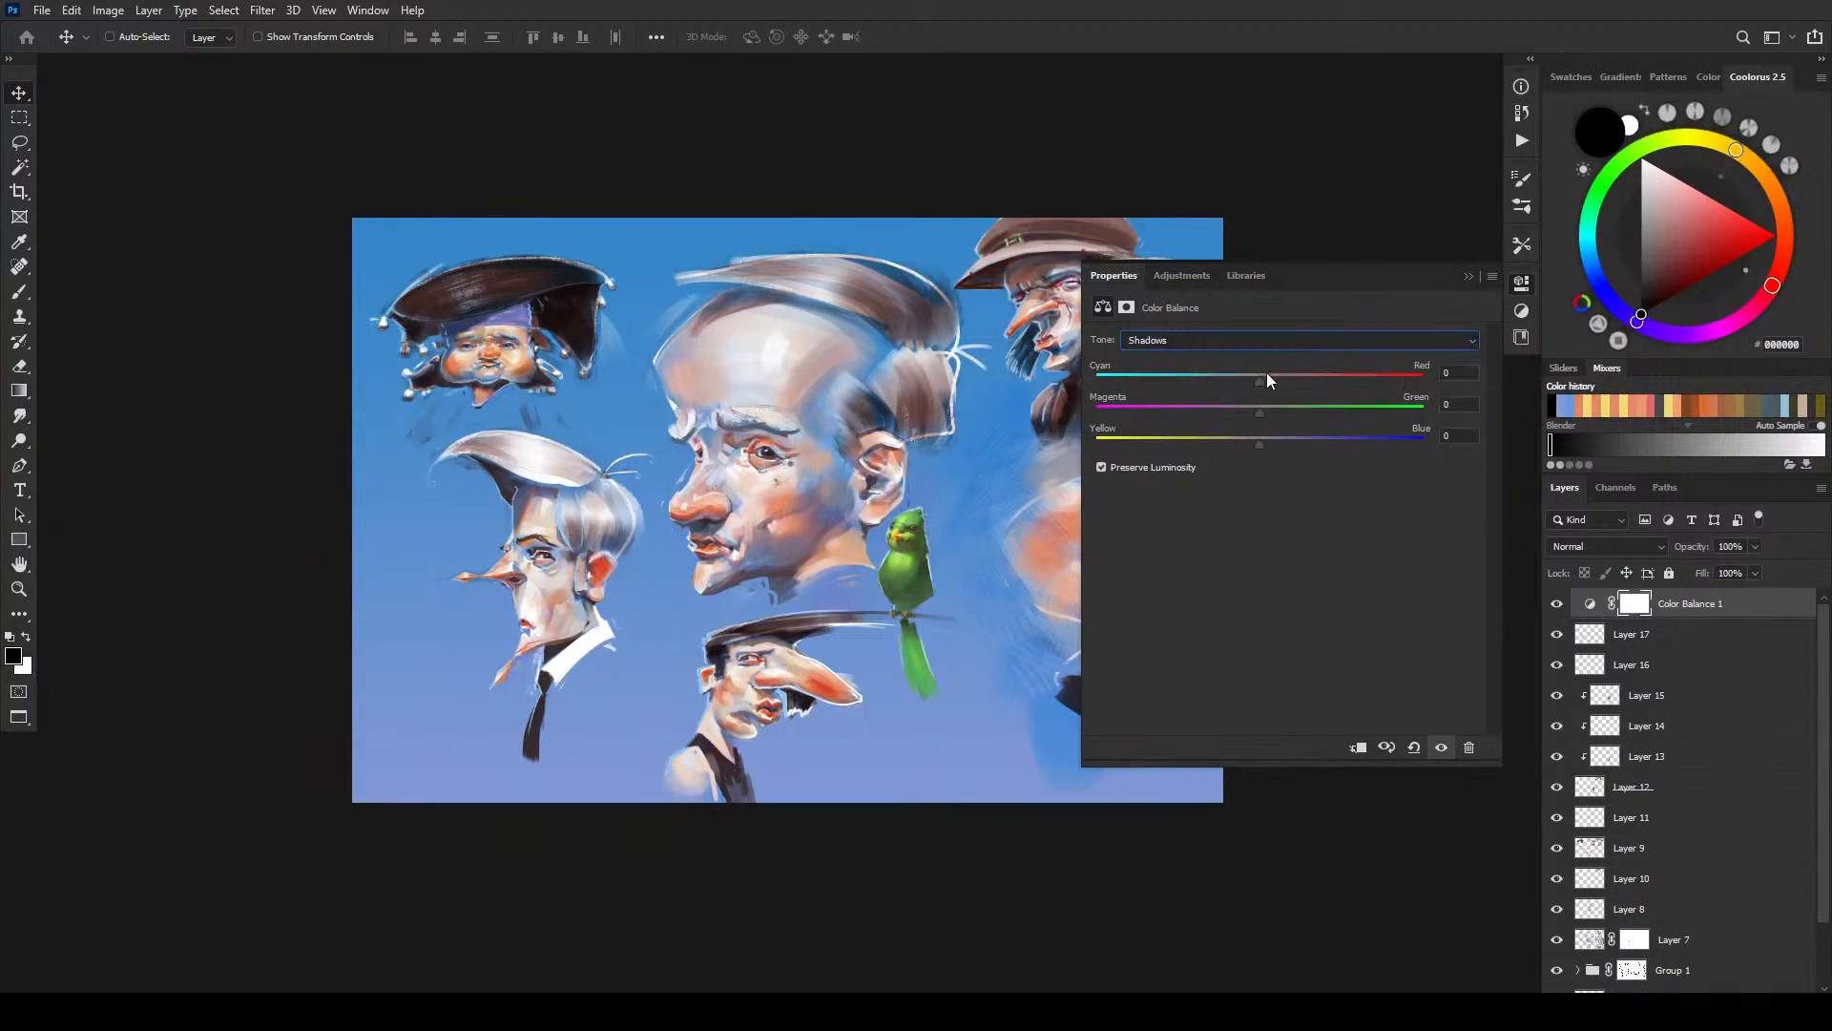
{"action": "left_click_drag", "start_coordinate": [1217, 381], "coordinate": [1301, 410]}
{"action": "left_click", "coordinate": [1257, 445]}
- Set the Color Balance highlights to +8 red, +4 green and +3 blue and compare the painting without the adjustment
{"action": "left_click", "coordinate": [1255, 342]}
{"action": "left_click", "coordinate": [1192, 381]}
{"action": "mouse_move", "coordinate": [1260, 383]}
{"action": "left_mouse_down"}
{"action": "mouse_move", "coordinate": [1216, 383]}
{"action": "mouse_move", "coordinate": [1288, 383]}
{"action": "left_mouse_up"}
{"action": "left_click_drag", "start_coordinate": [1258, 414], "coordinate": [1237, 413]}
{"action": "mouse_move", "coordinate": [1259, 447]}
{"action": "left_mouse_down"}
{"action": "mouse_move", "coordinate": [1239, 449]}
{"action": "mouse_move", "coordinate": [1280, 445]}
{"action": "mouse_move", "coordinate": [1245, 449]}
{"action": "mouse_move", "coordinate": [1263, 447]}
{"action": "left_mouse_up"}
{"action": "left_click", "coordinate": [1202, 339]}
{"action": "left_click", "coordinate": [1261, 340]}
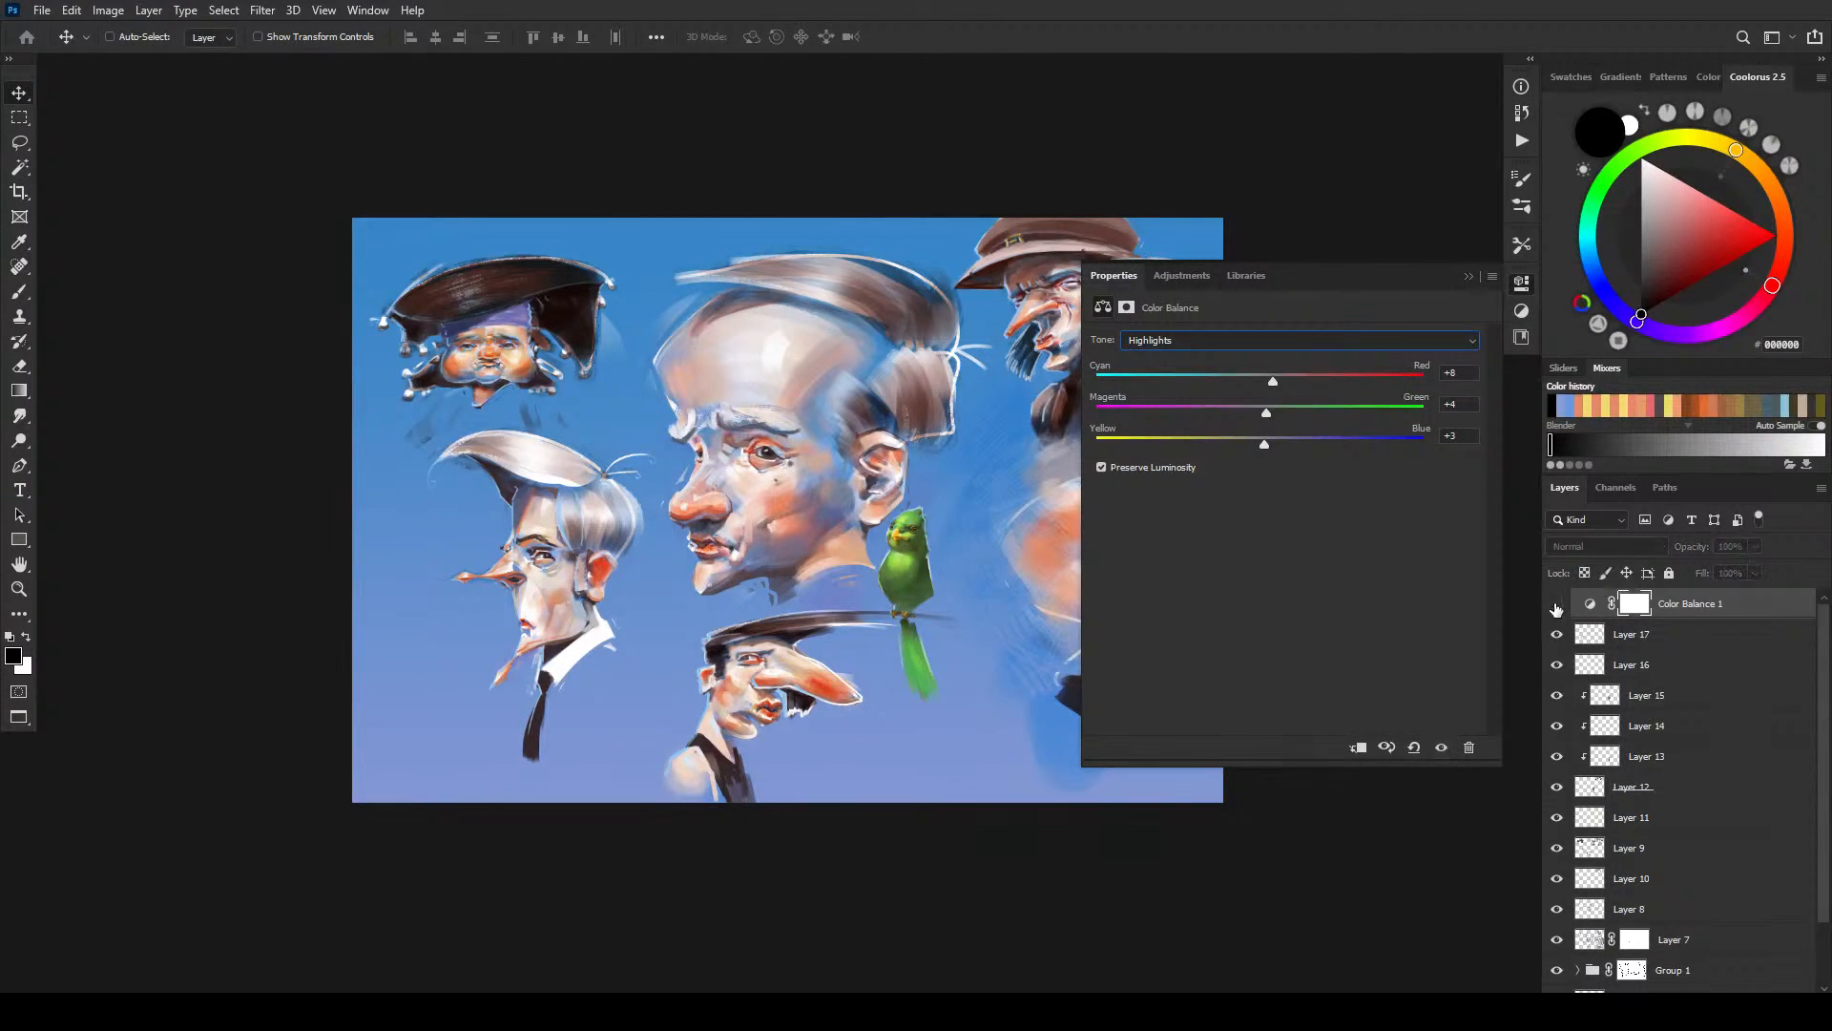
- Add a Hue/Saturation adjustment above the Color Balance layer and raise the master saturation
{"action": "left_click", "coordinate": [1718, 1002]}
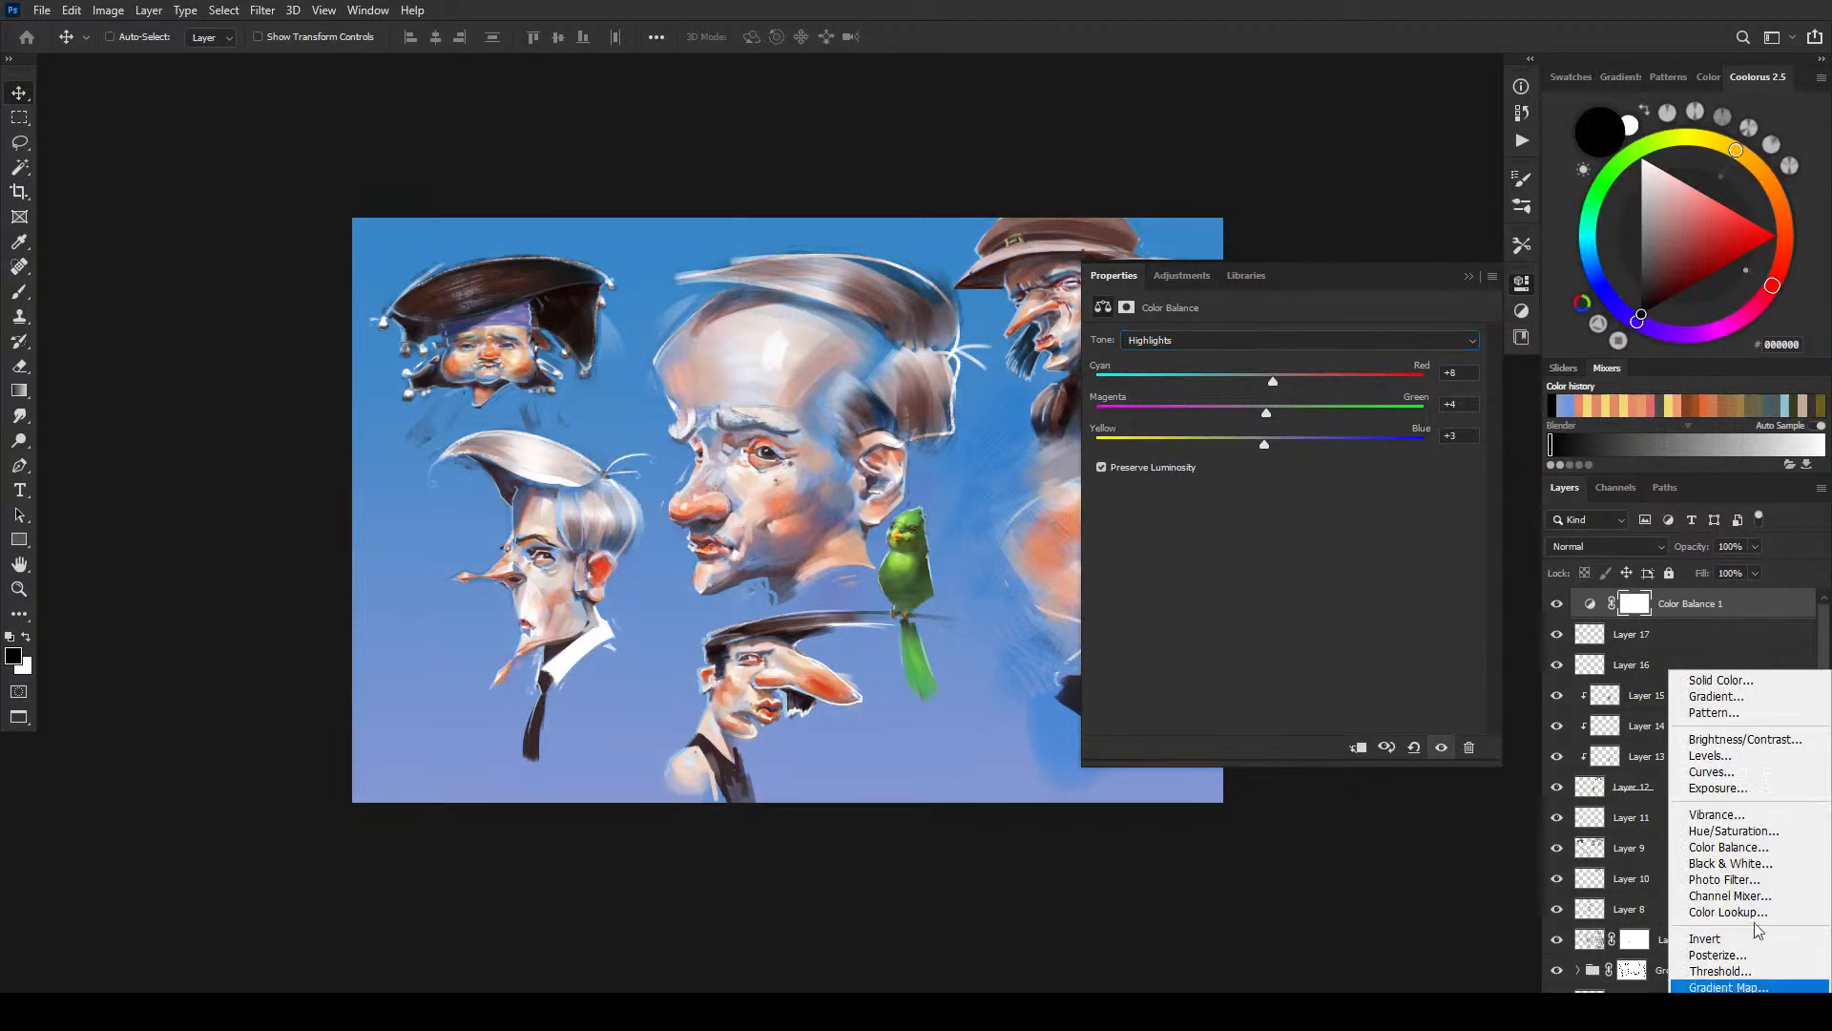
{"action": "left_click", "coordinate": [1708, 828]}
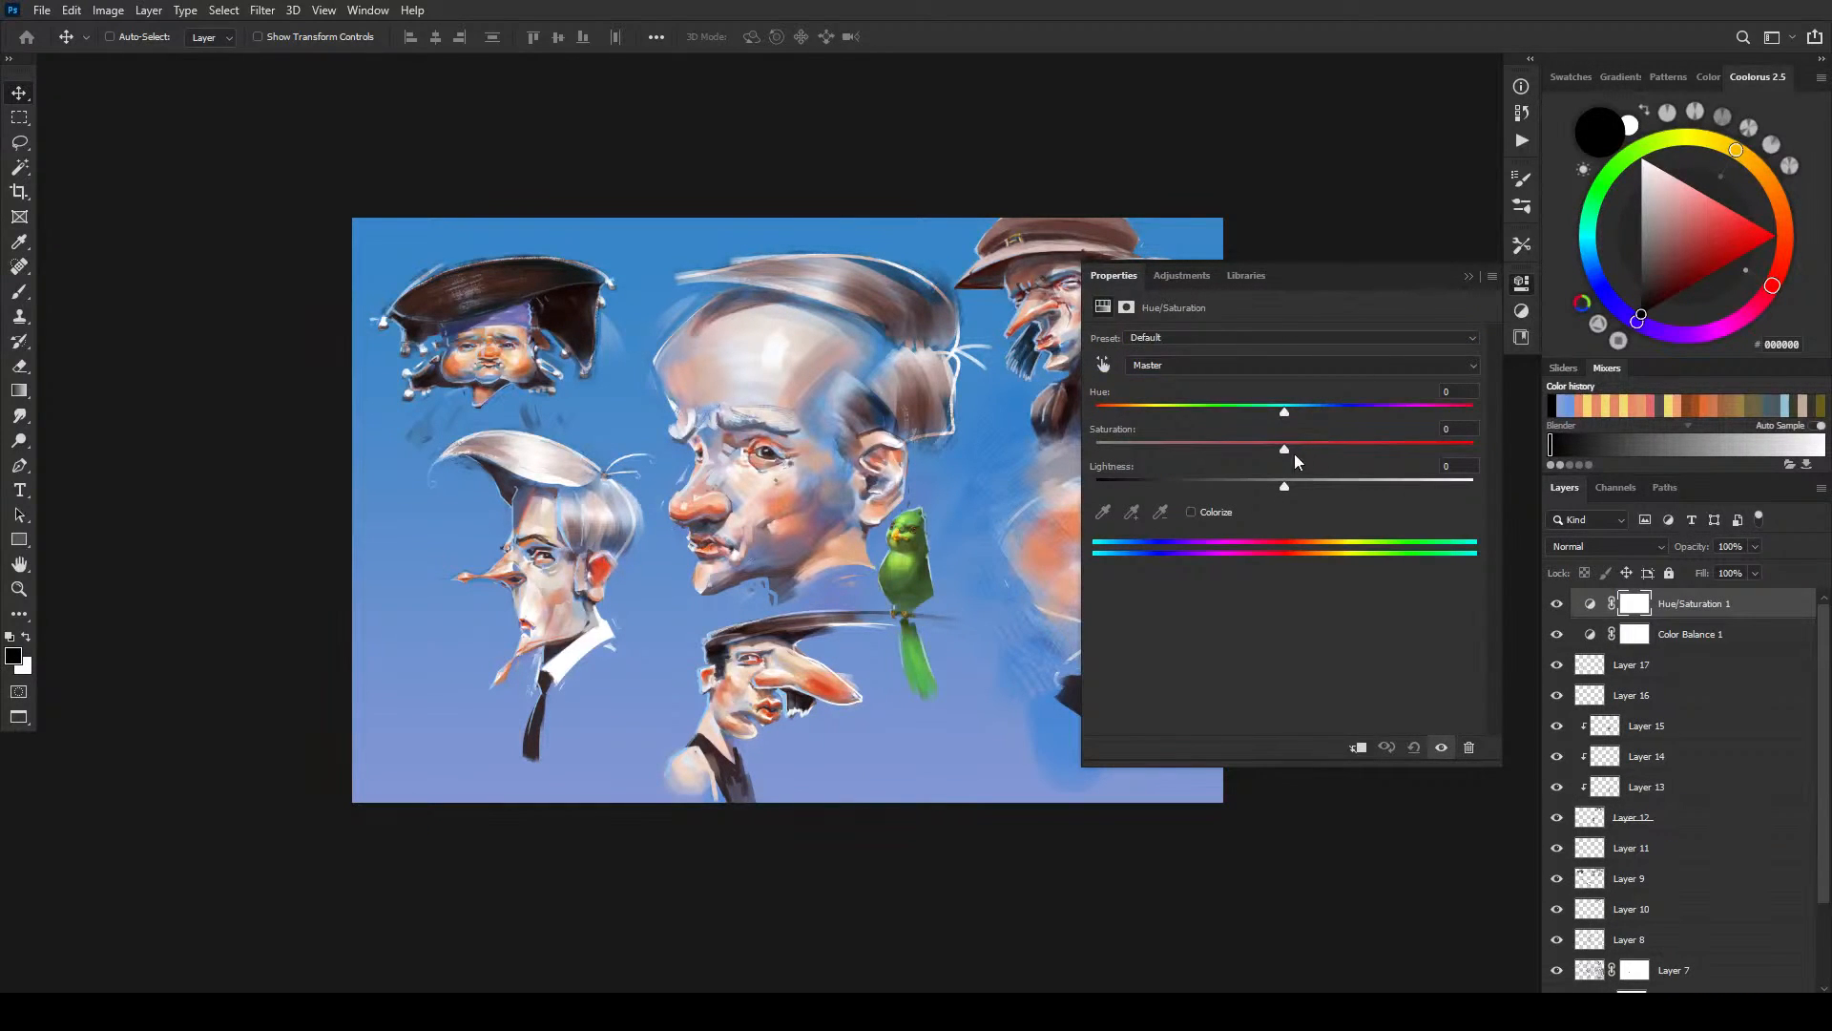
{"action": "mouse_move", "coordinate": [1288, 451]}
{"action": "left_mouse_down"}
{"action": "mouse_move", "coordinate": [1340, 452]}
{"action": "mouse_move", "coordinate": [1241, 450]}
{"action": "mouse_move", "coordinate": [1318, 448]}
{"action": "left_mouse_up"}
- Reduce the Blues saturation to -30 and extend the affected colour range toward cyan
{"action": "left_click", "coordinate": [1220, 362]}
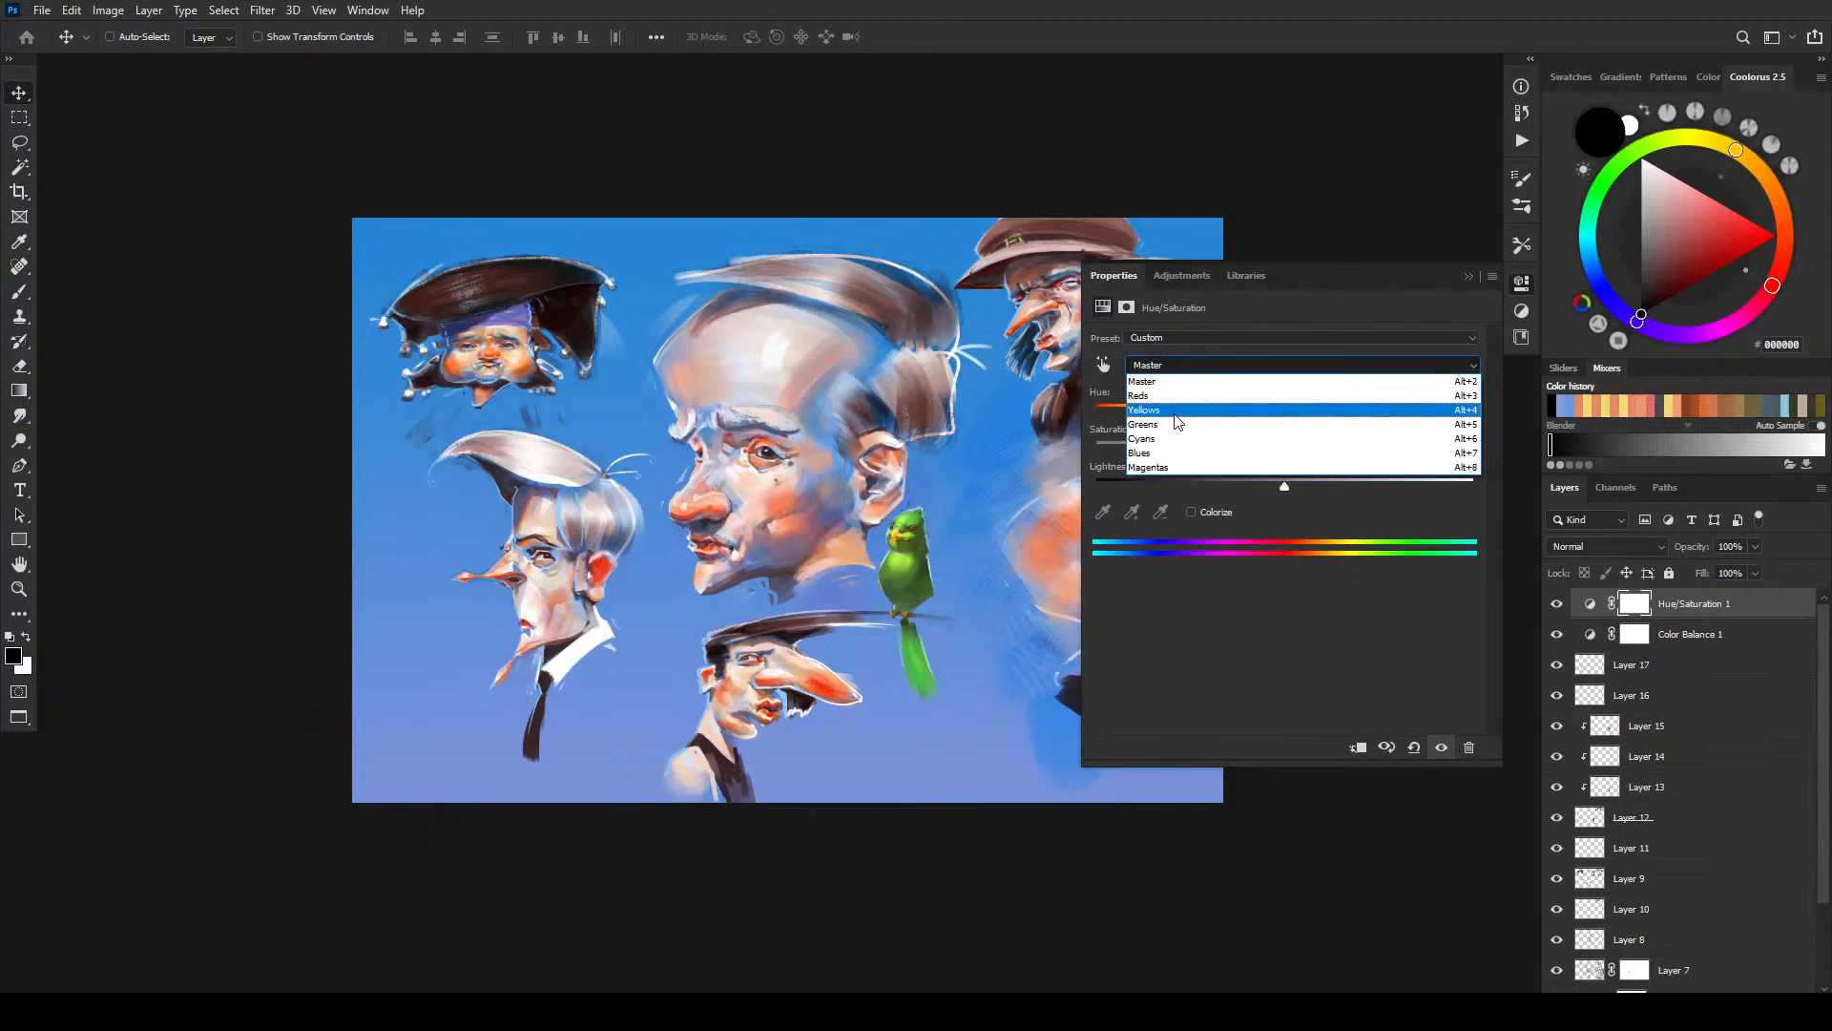
{"action": "left_click", "coordinate": [1166, 453]}
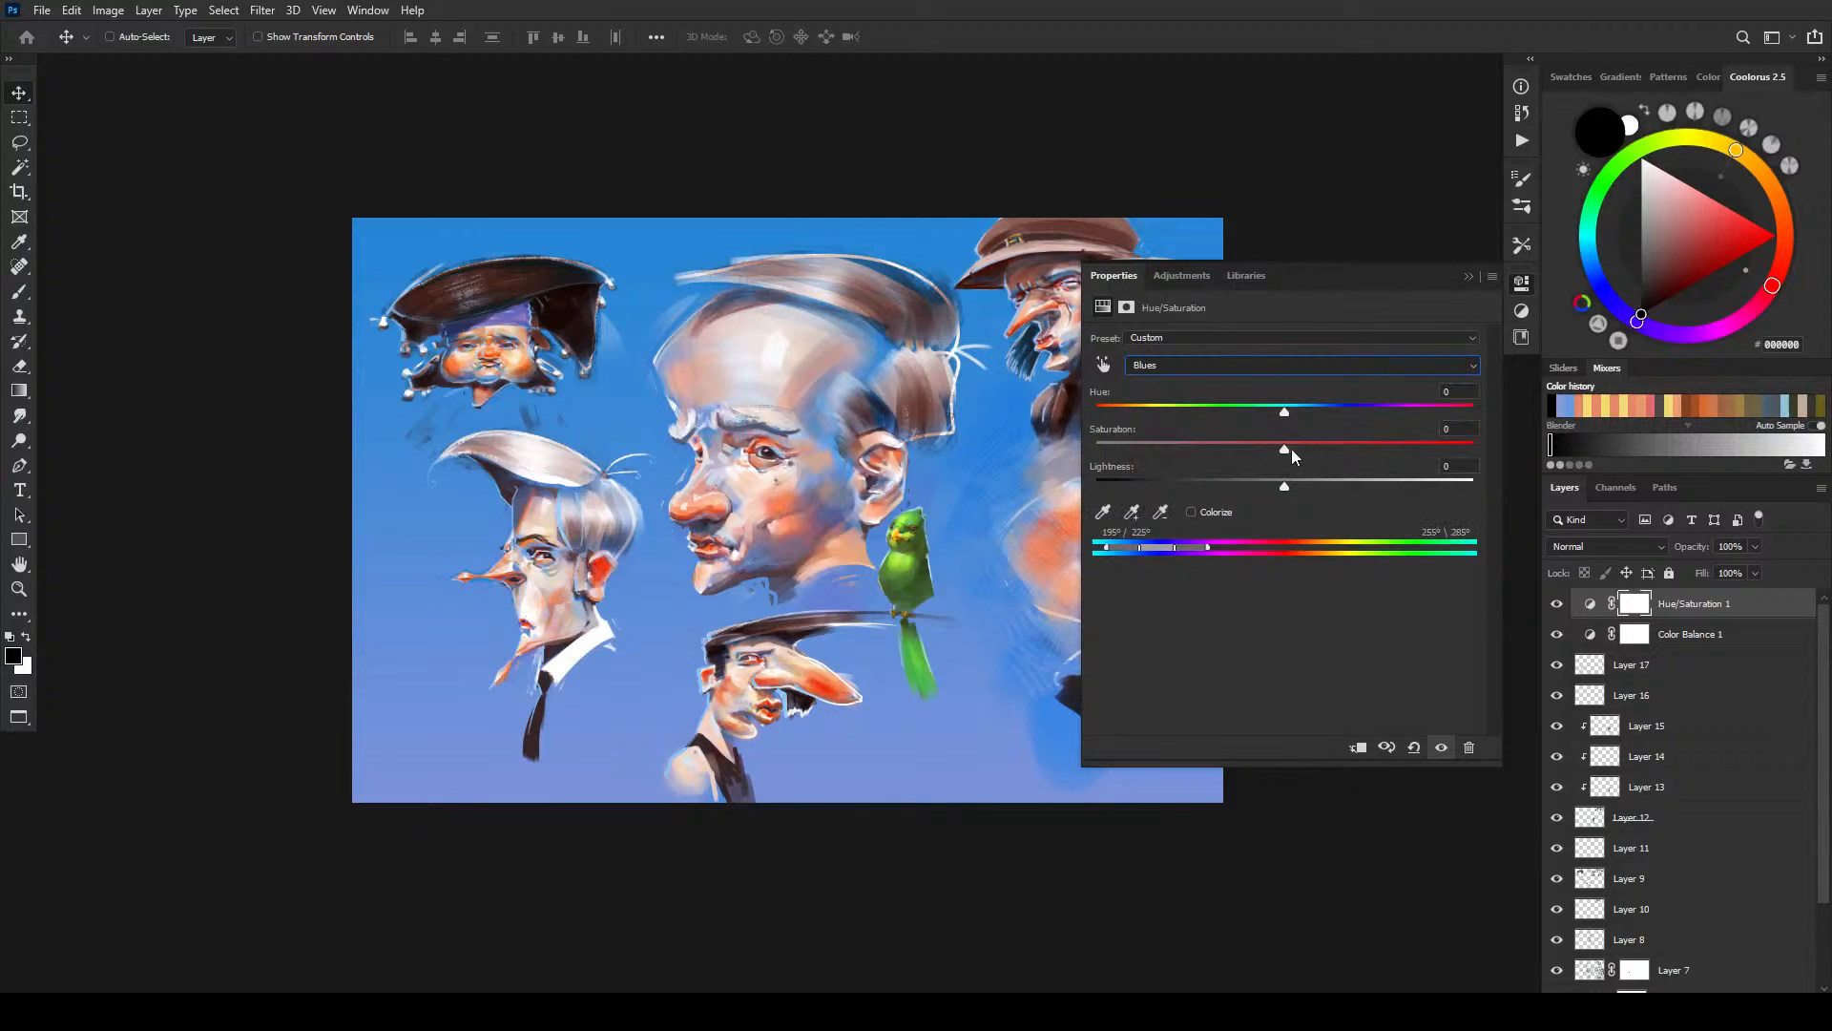
{"action": "mouse_move", "coordinate": [1209, 445]}
{"action": "left_mouse_down"}
{"action": "mouse_move", "coordinate": [1189, 448]}
{"action": "mouse_move", "coordinate": [1228, 446]}
{"action": "left_mouse_up"}
{"action": "mouse_move", "coordinate": [1137, 553]}
{"action": "left_mouse_down"}
{"action": "mouse_move", "coordinate": [1121, 558]}
{"action": "mouse_move", "coordinate": [1174, 549]}
{"action": "left_mouse_up"}
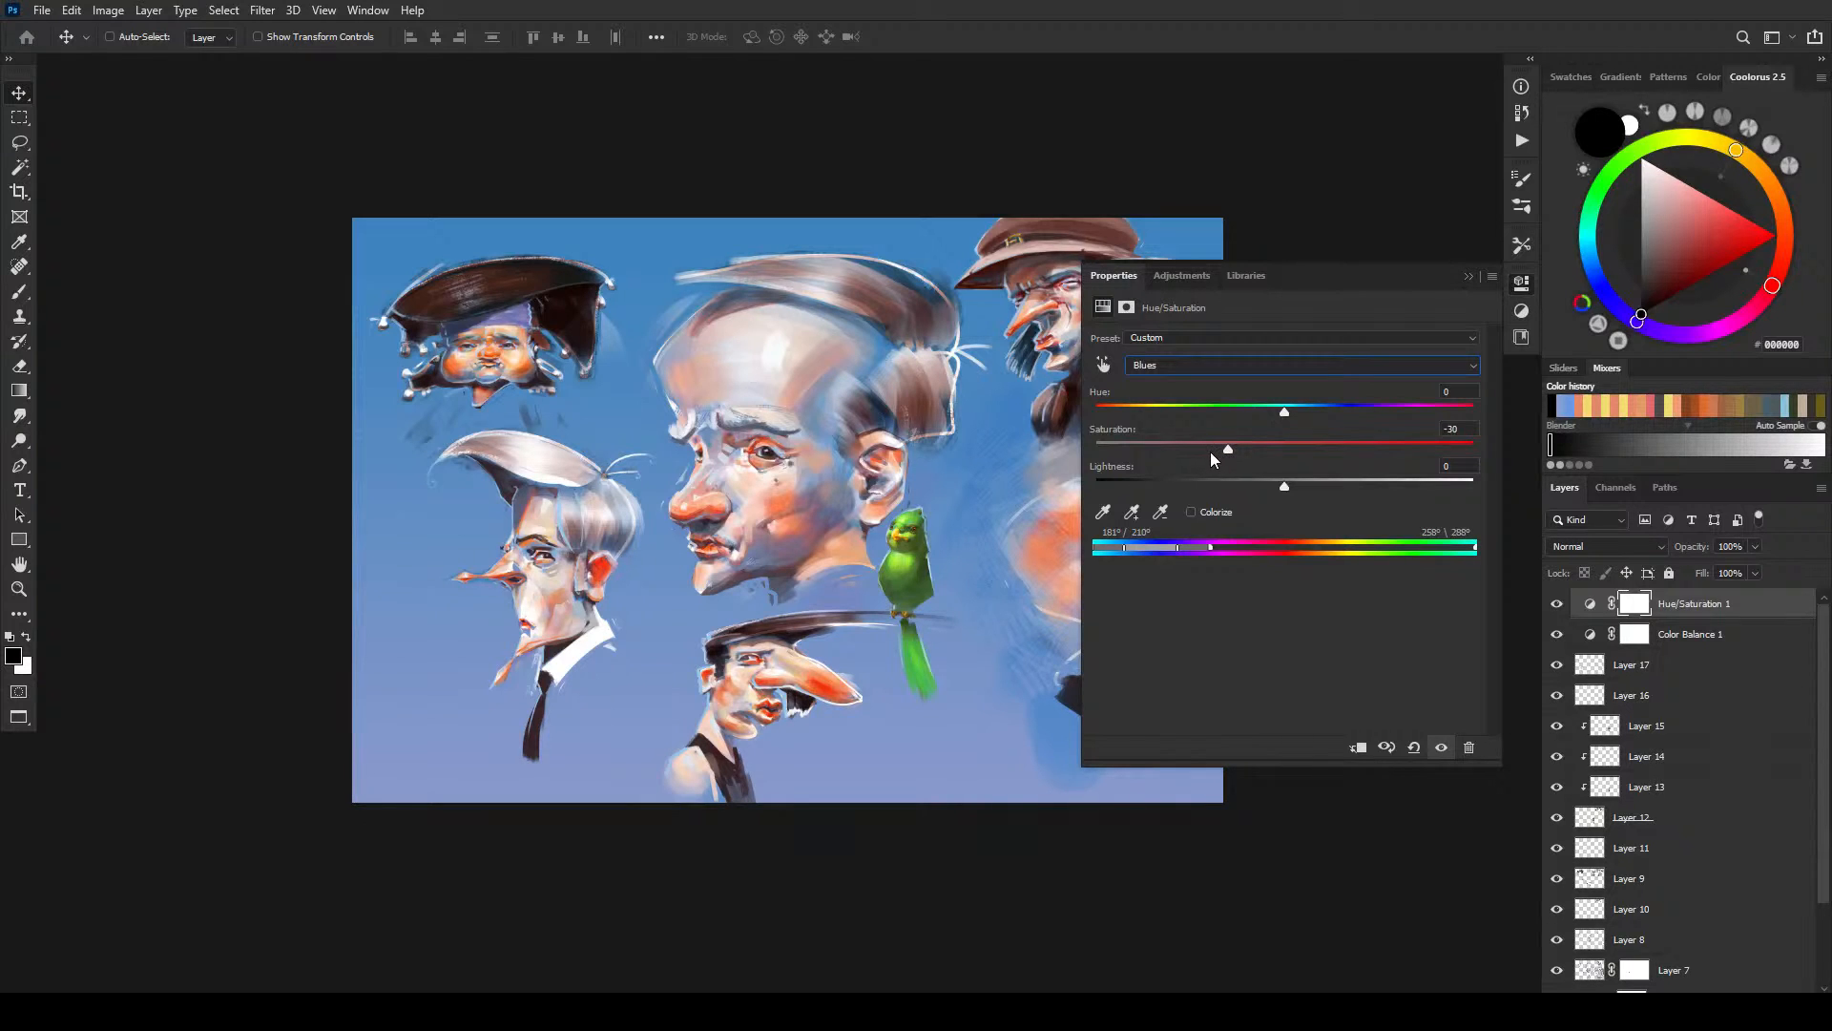
- Compare the painting with and without the Hue/Saturation adjustment
{"action": "left_click", "coordinate": [1558, 604]}
{"action": "left_click", "coordinate": [1557, 604]}
{"action": "left_click", "coordinate": [1557, 604]}
{"action": "left_click", "coordinate": [1557, 604]}
{"action": "left_click", "coordinate": [1558, 607]}
{"action": "left_click", "coordinate": [1557, 607]}
{"action": "left_click", "coordinate": [1557, 607]}
- Reduce the Reds saturation to -11 in the Hue/Saturation adjustment and compare the painting without it
{"action": "left_click", "coordinate": [1204, 368]}
{"action": "left_click", "coordinate": [1193, 380]}
{"action": "left_click_drag", "start_coordinate": [1292, 455], "coordinate": [1250, 459]}
{"action": "left_click", "coordinate": [1555, 605]}
{"action": "left_click", "coordinate": [1556, 605]}
{"action": "left_click", "coordinate": [1555, 607]}
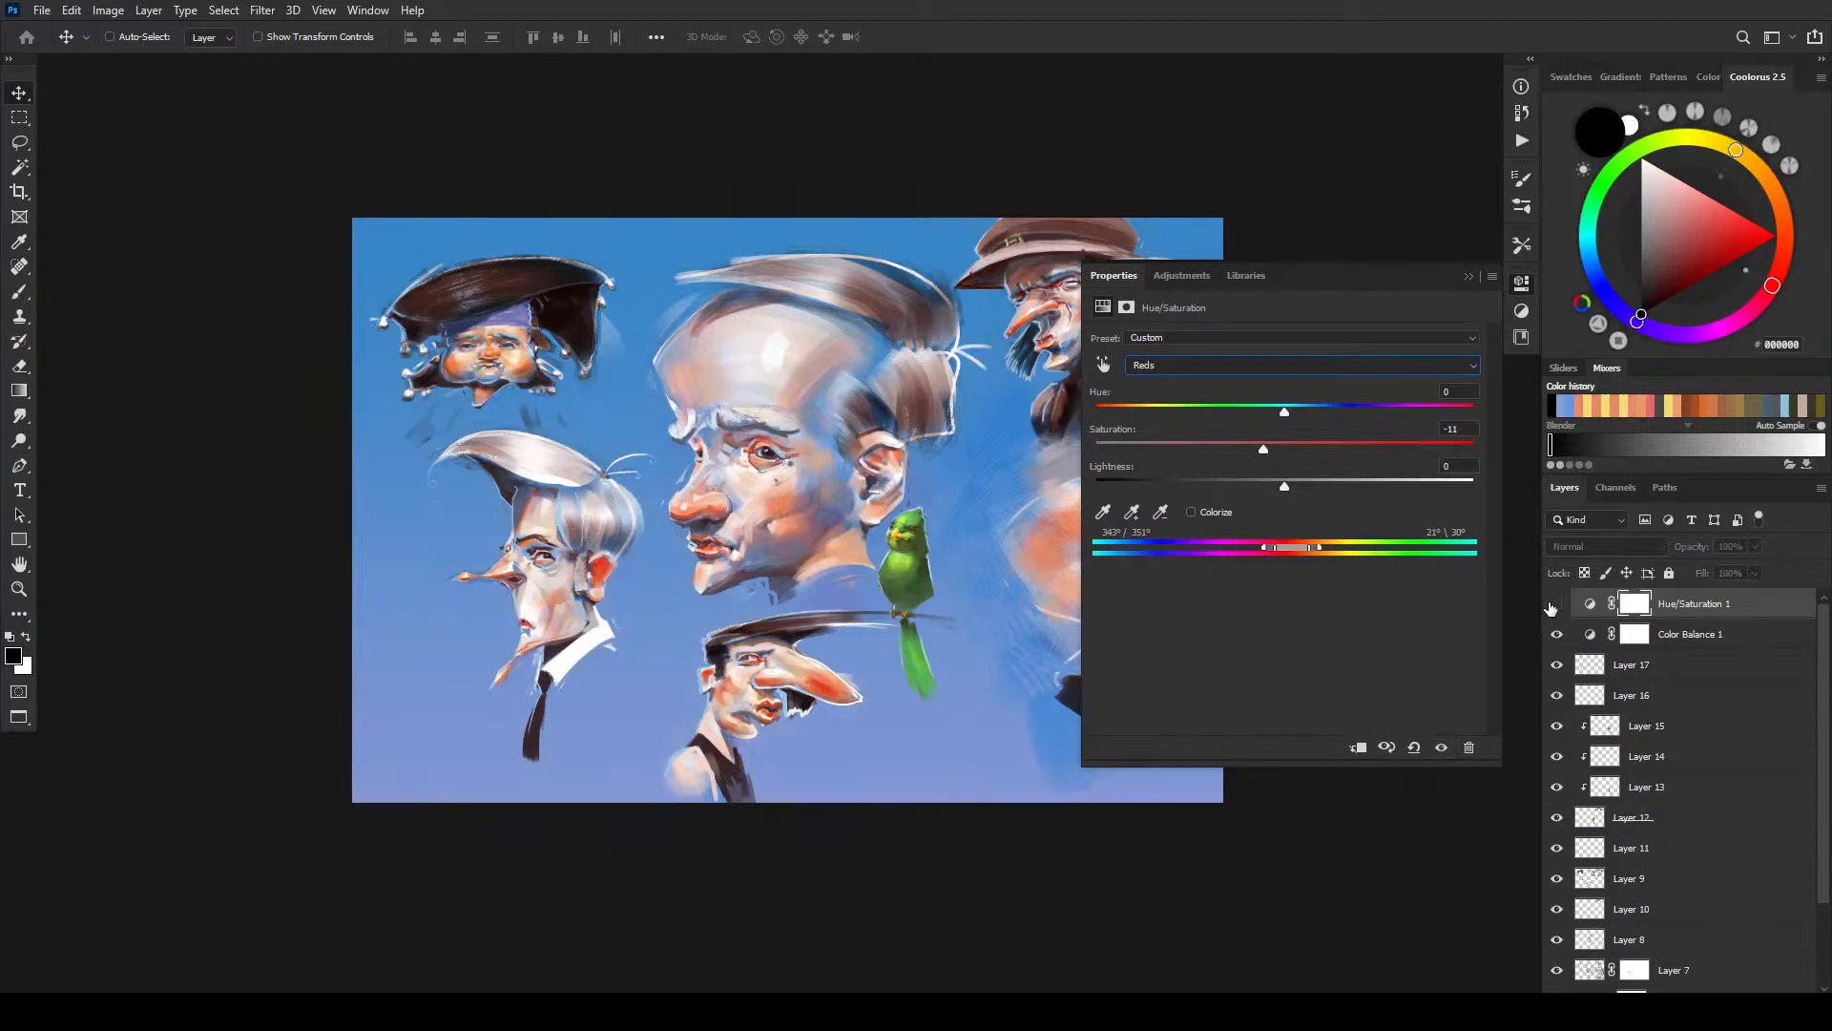
{"action": "left_click", "coordinate": [1555, 606]}
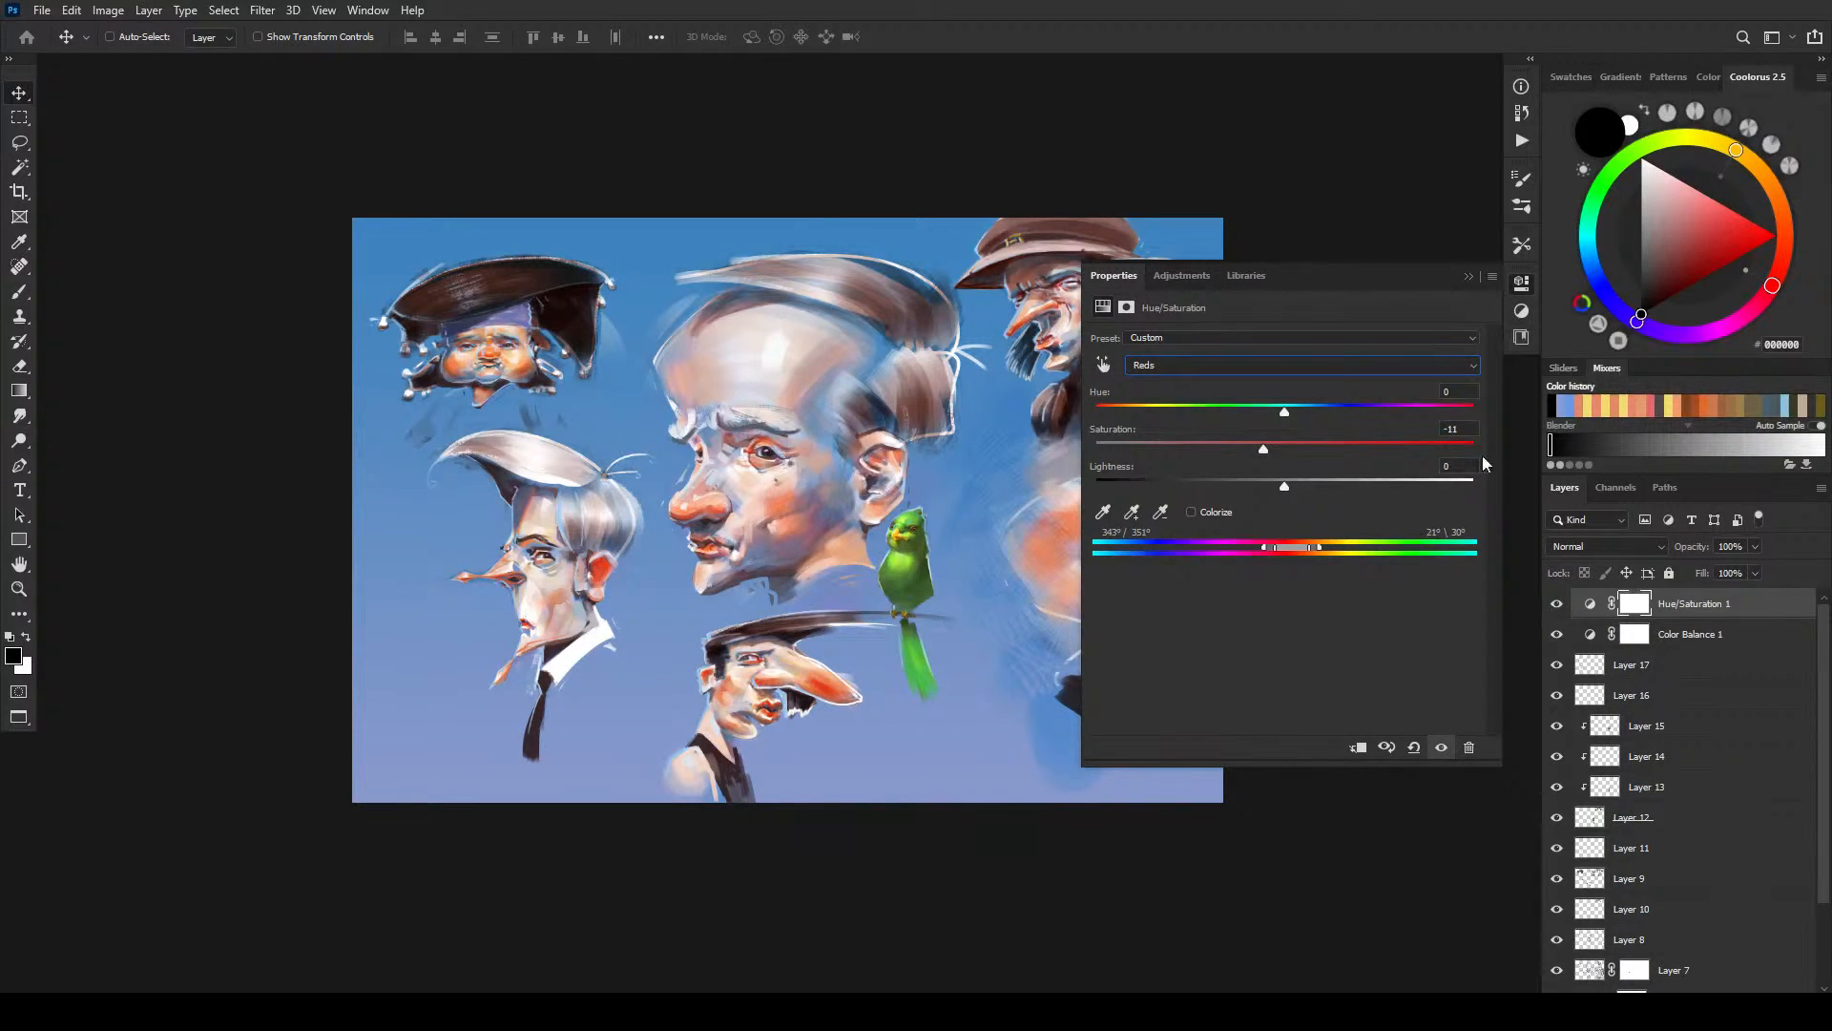
- Check the painting with the Hue/Saturation layer on and off, leaving that layer hidden
{"action": "left_click", "coordinate": [1556, 607]}
{"action": "left_click", "coordinate": [1555, 607]}
{"action": "left_click", "coordinate": [1555, 607]}
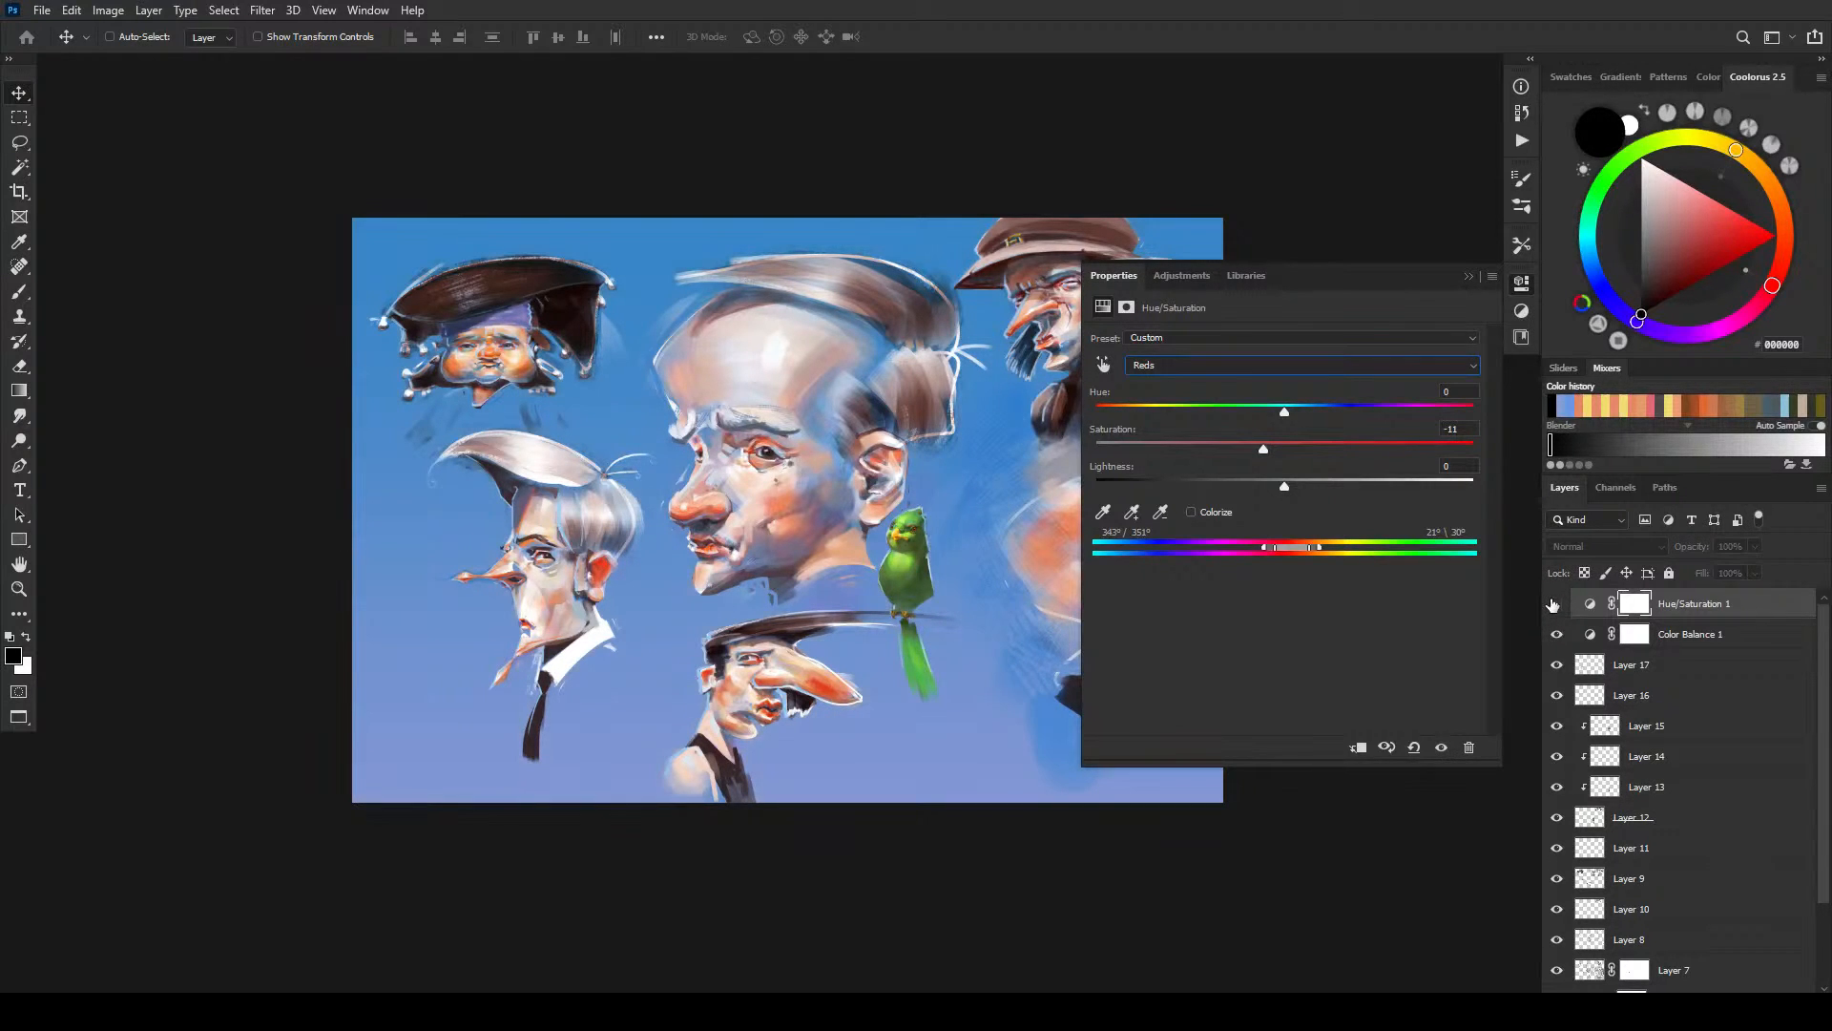
{"action": "left_click", "coordinate": [1556, 607]}
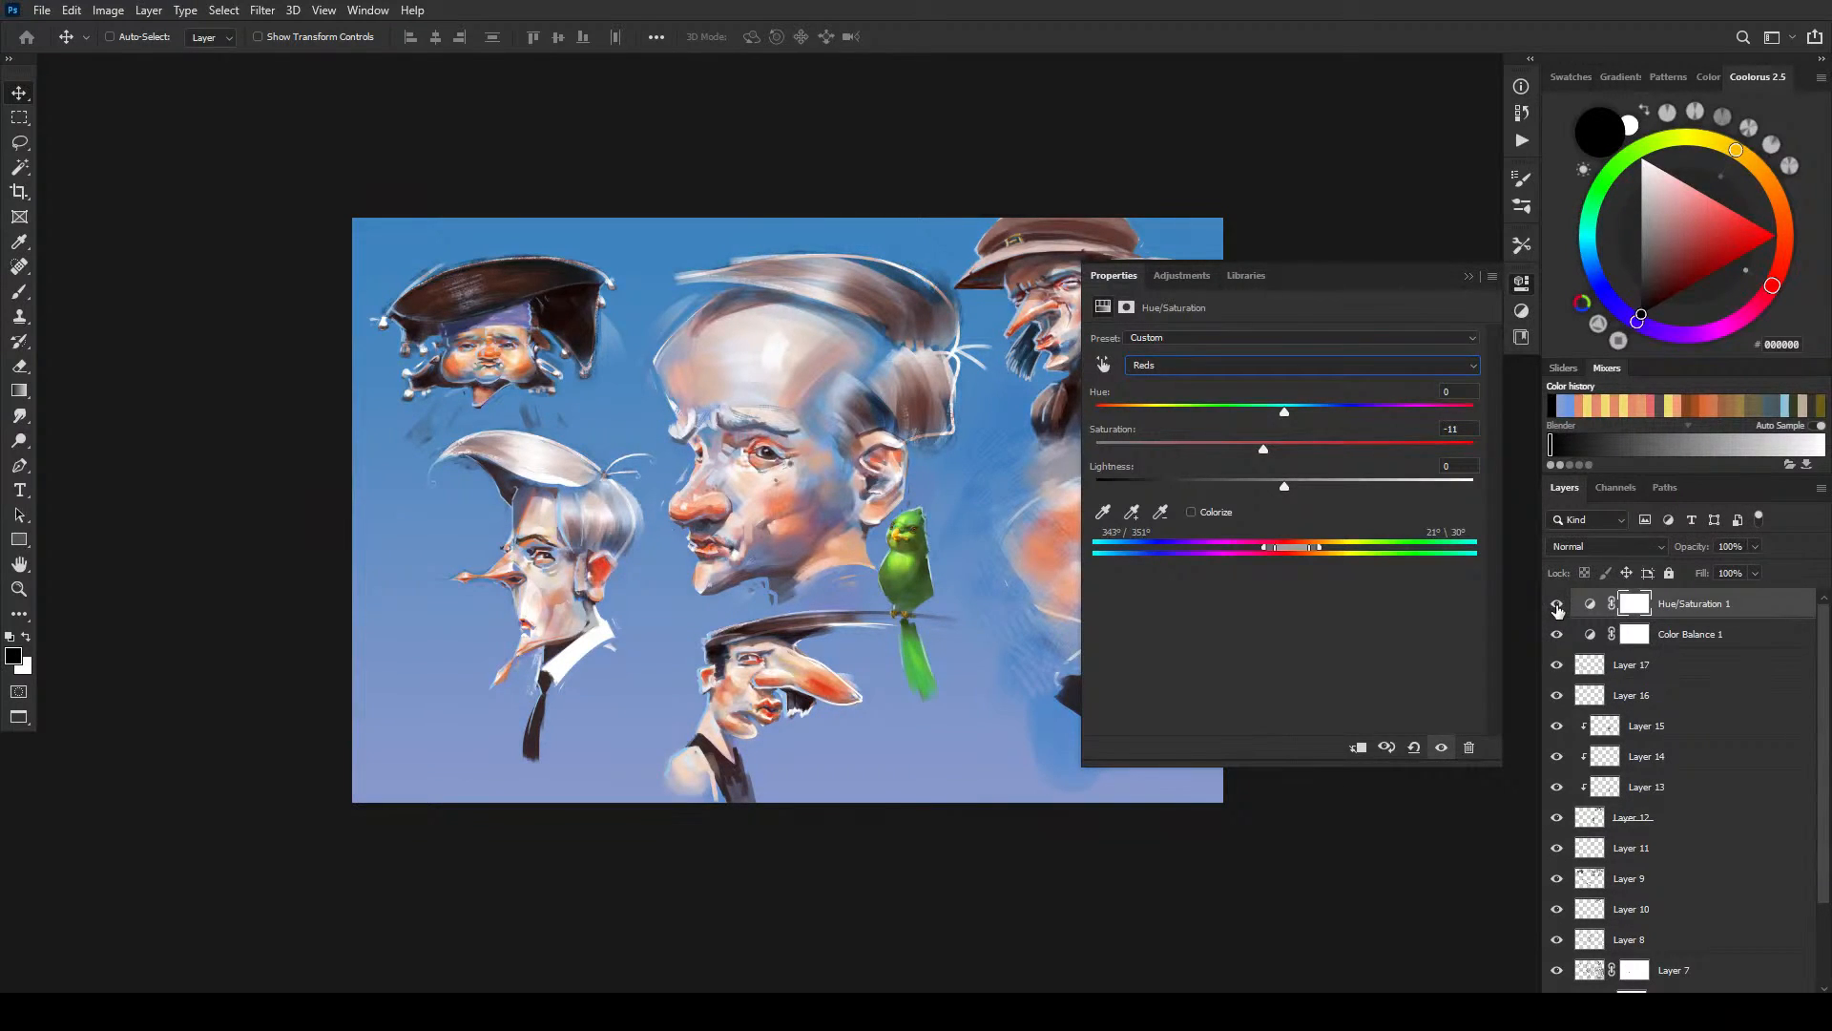
{"action": "left_click", "coordinate": [1556, 608]}
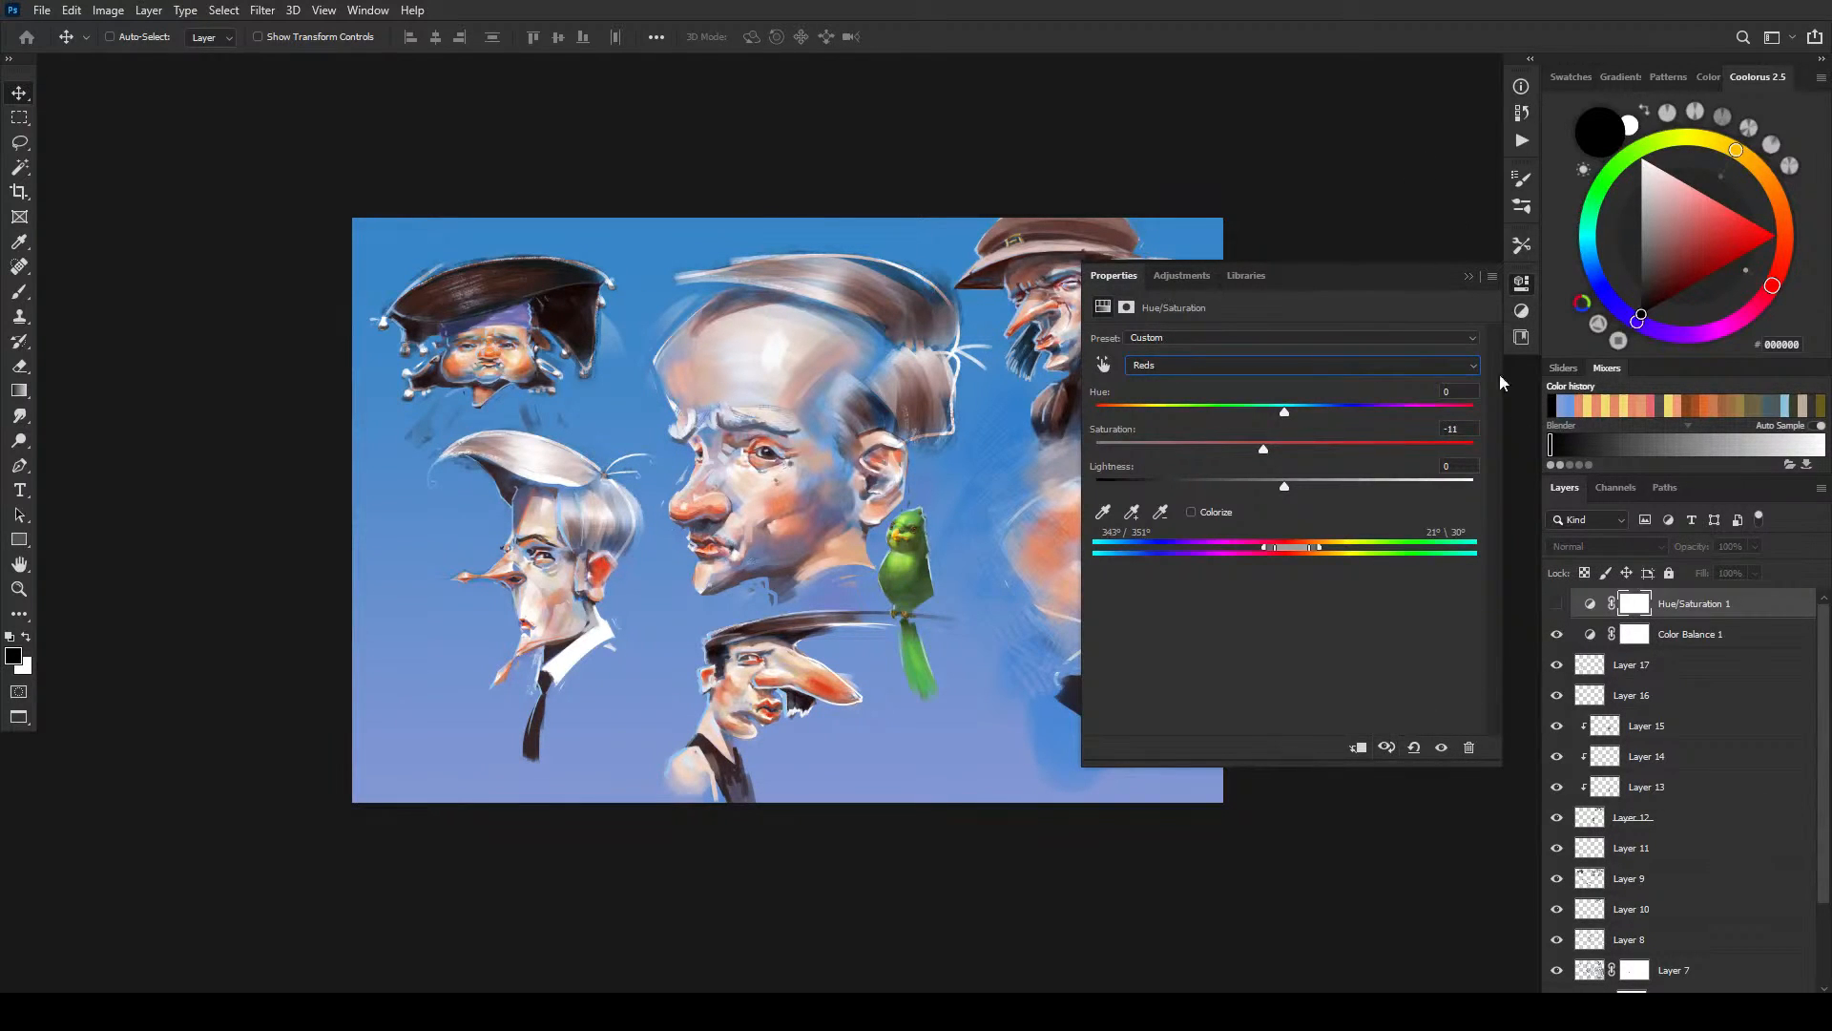
- Add a Curves adjustment at the top of the stack, shape its RGB curve with a highlight point at input 211, output 205, and compare
{"action": "left_click", "coordinate": [1687, 1004]}
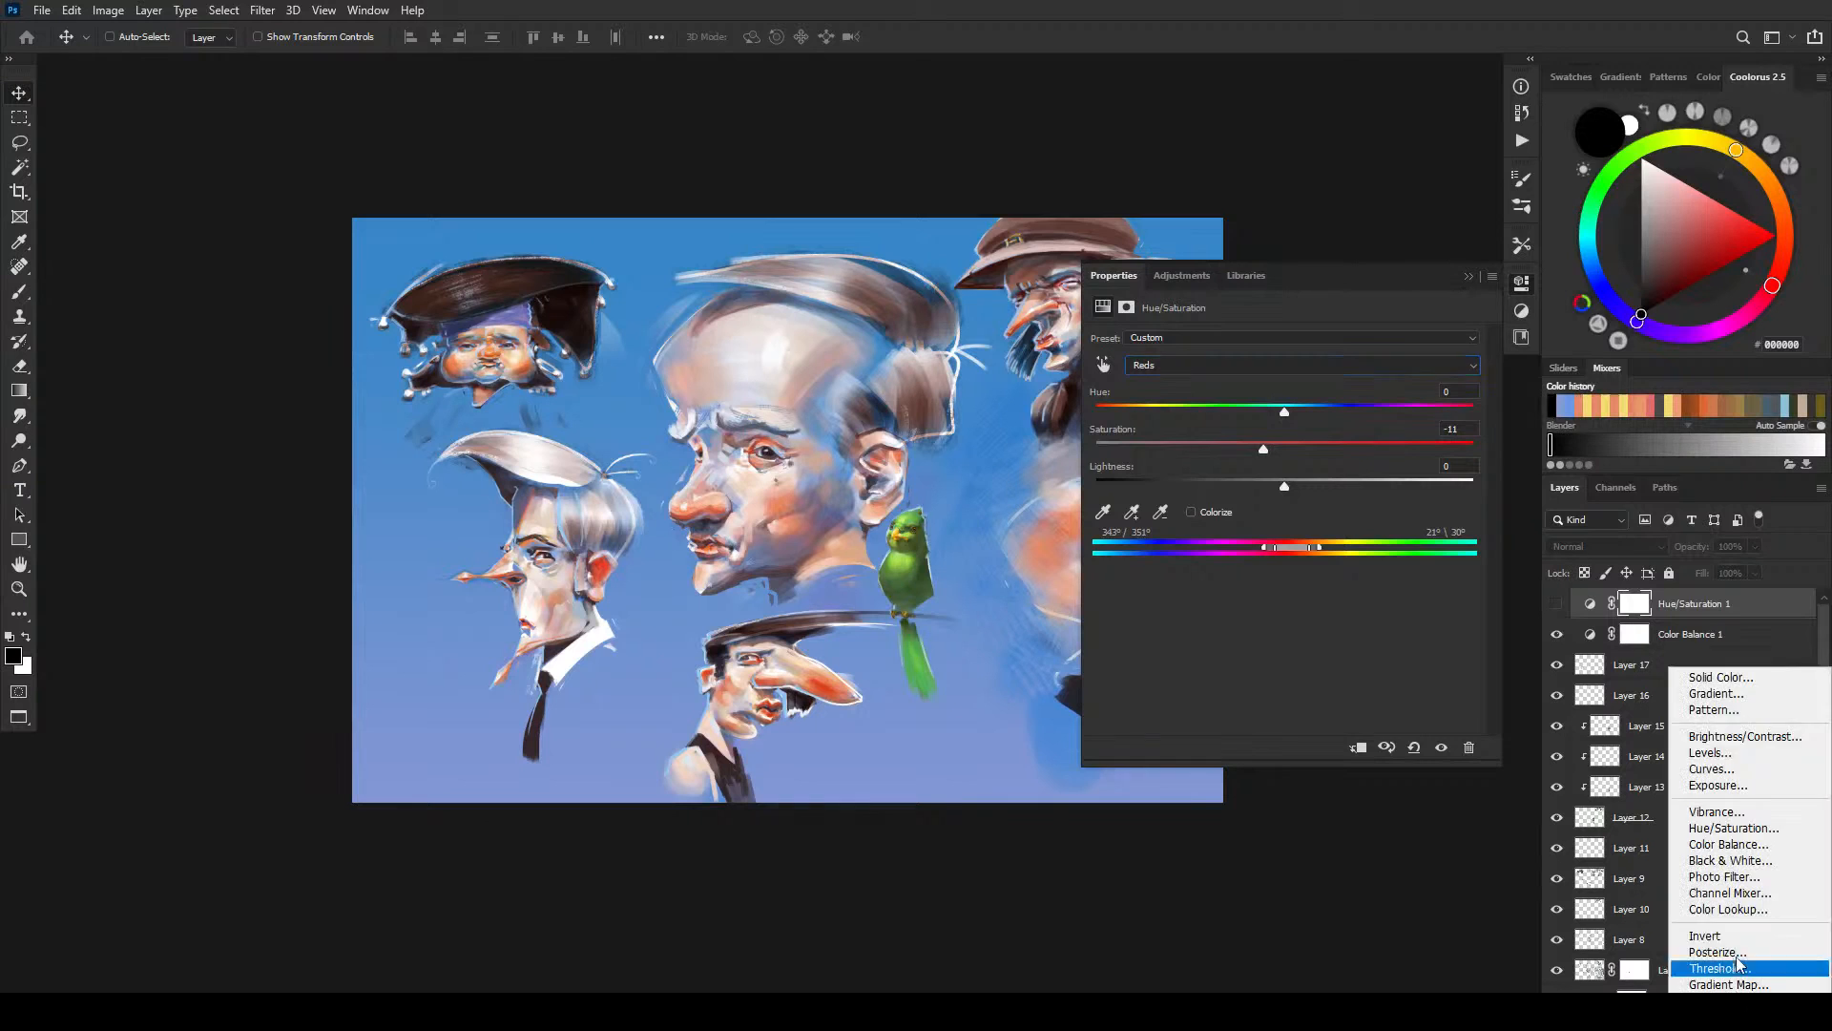
{"action": "left_click", "coordinate": [1718, 778]}
{"action": "left_click_drag", "start_coordinate": [1303, 507], "coordinate": [1383, 433]}
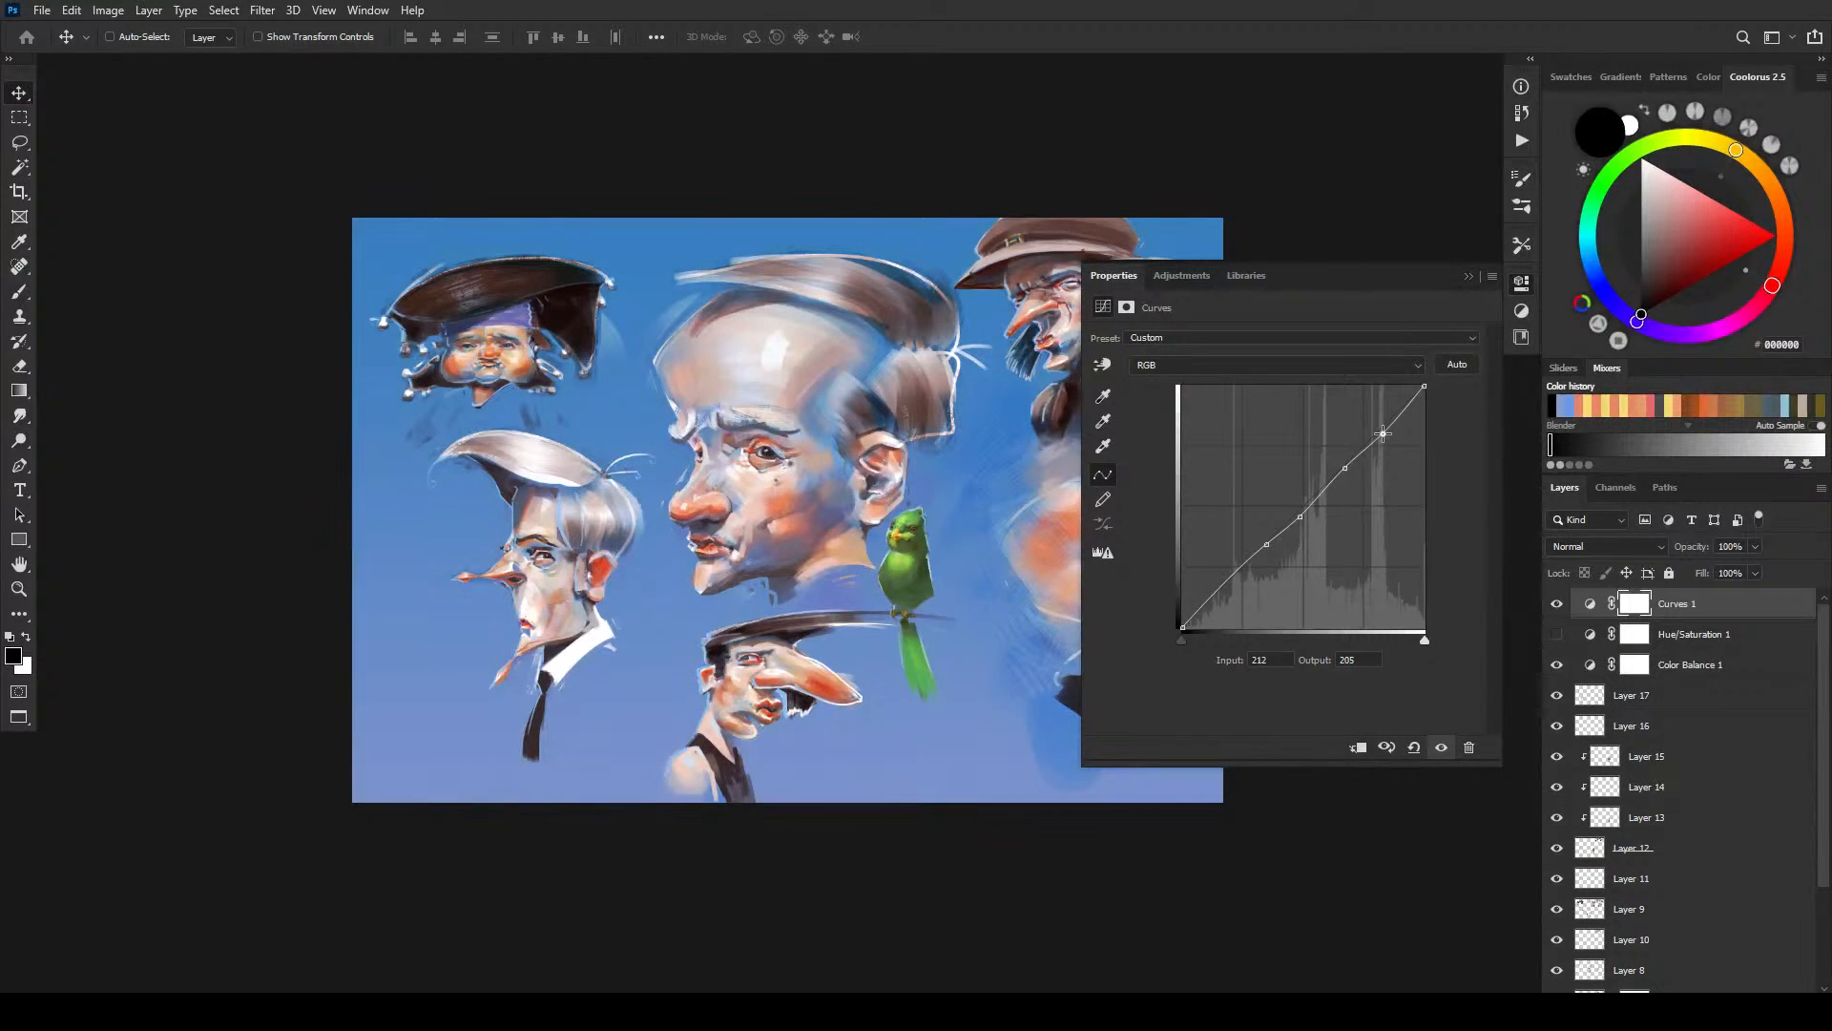
{"action": "left_click", "coordinate": [1556, 603]}
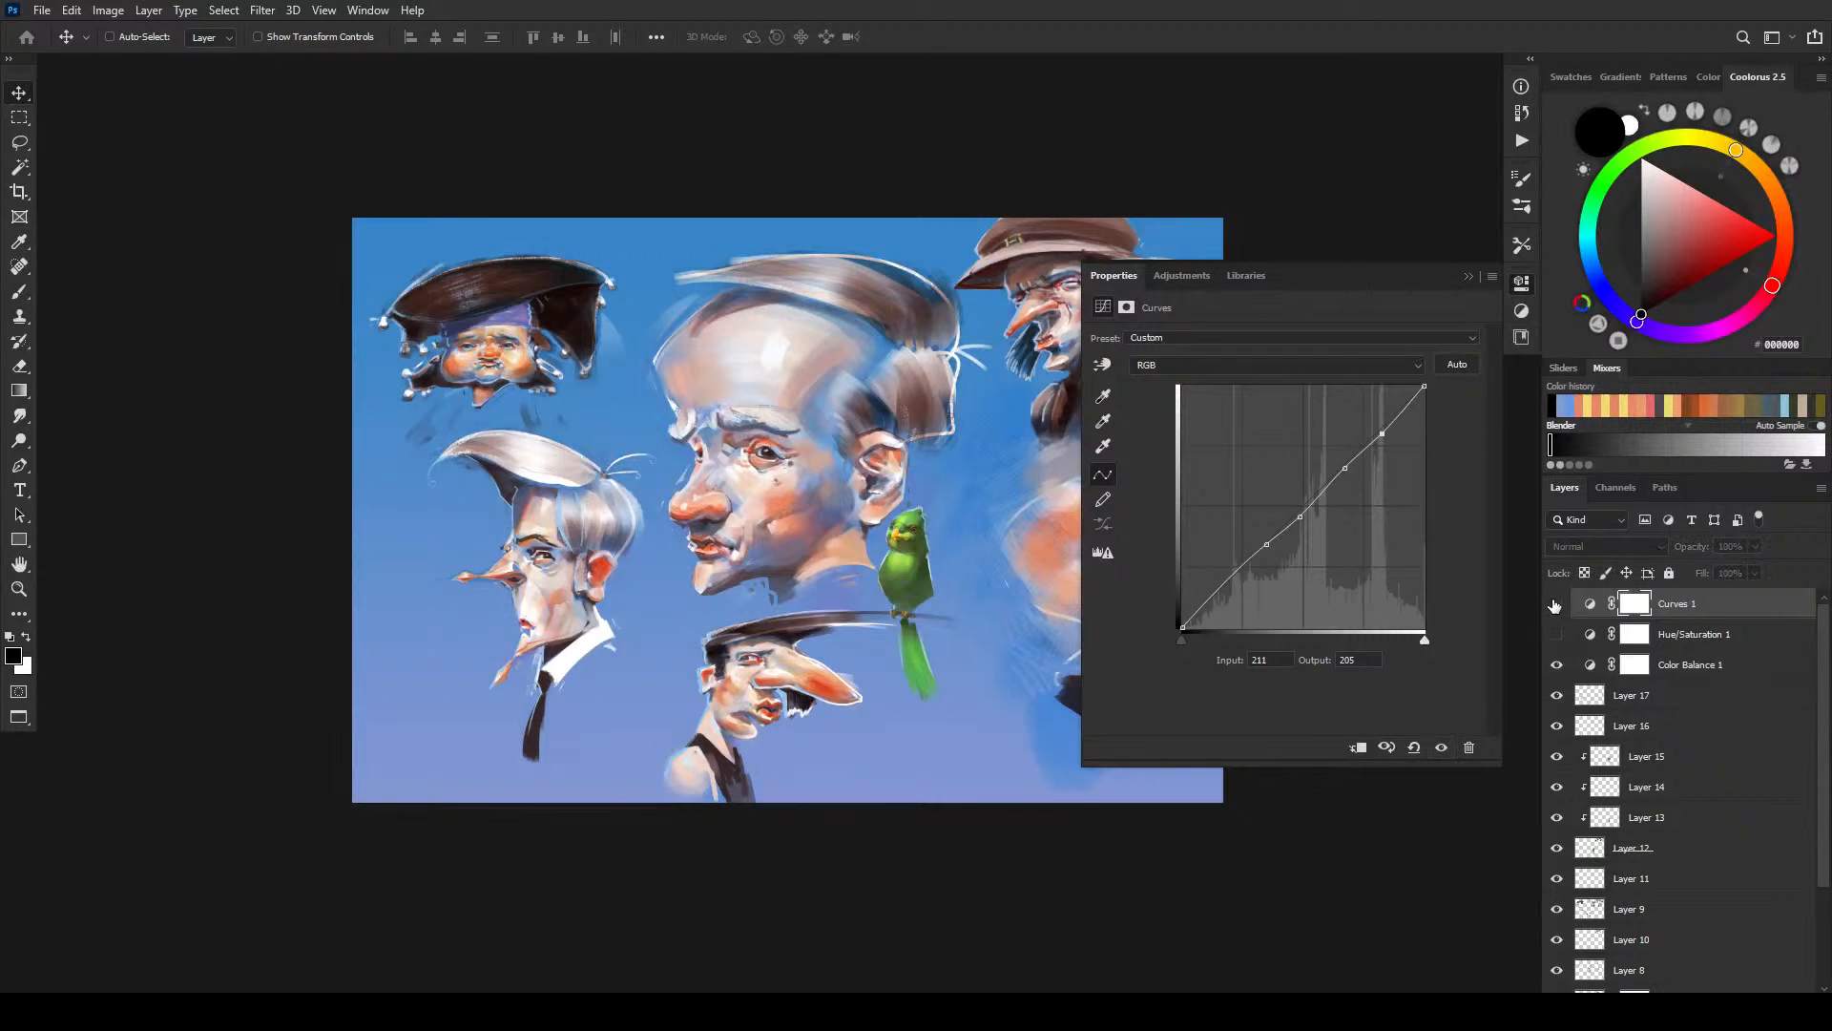
{"action": "left_click", "coordinate": [1556, 603]}
{"action": "left_click", "coordinate": [1554, 605]}
{"action": "left_click", "coordinate": [1555, 605]}
- Compare the Curves effect with the Hue/Saturation layer shown and hidden, leaving Hue/Saturation off
{"action": "left_click", "coordinate": [1558, 634]}
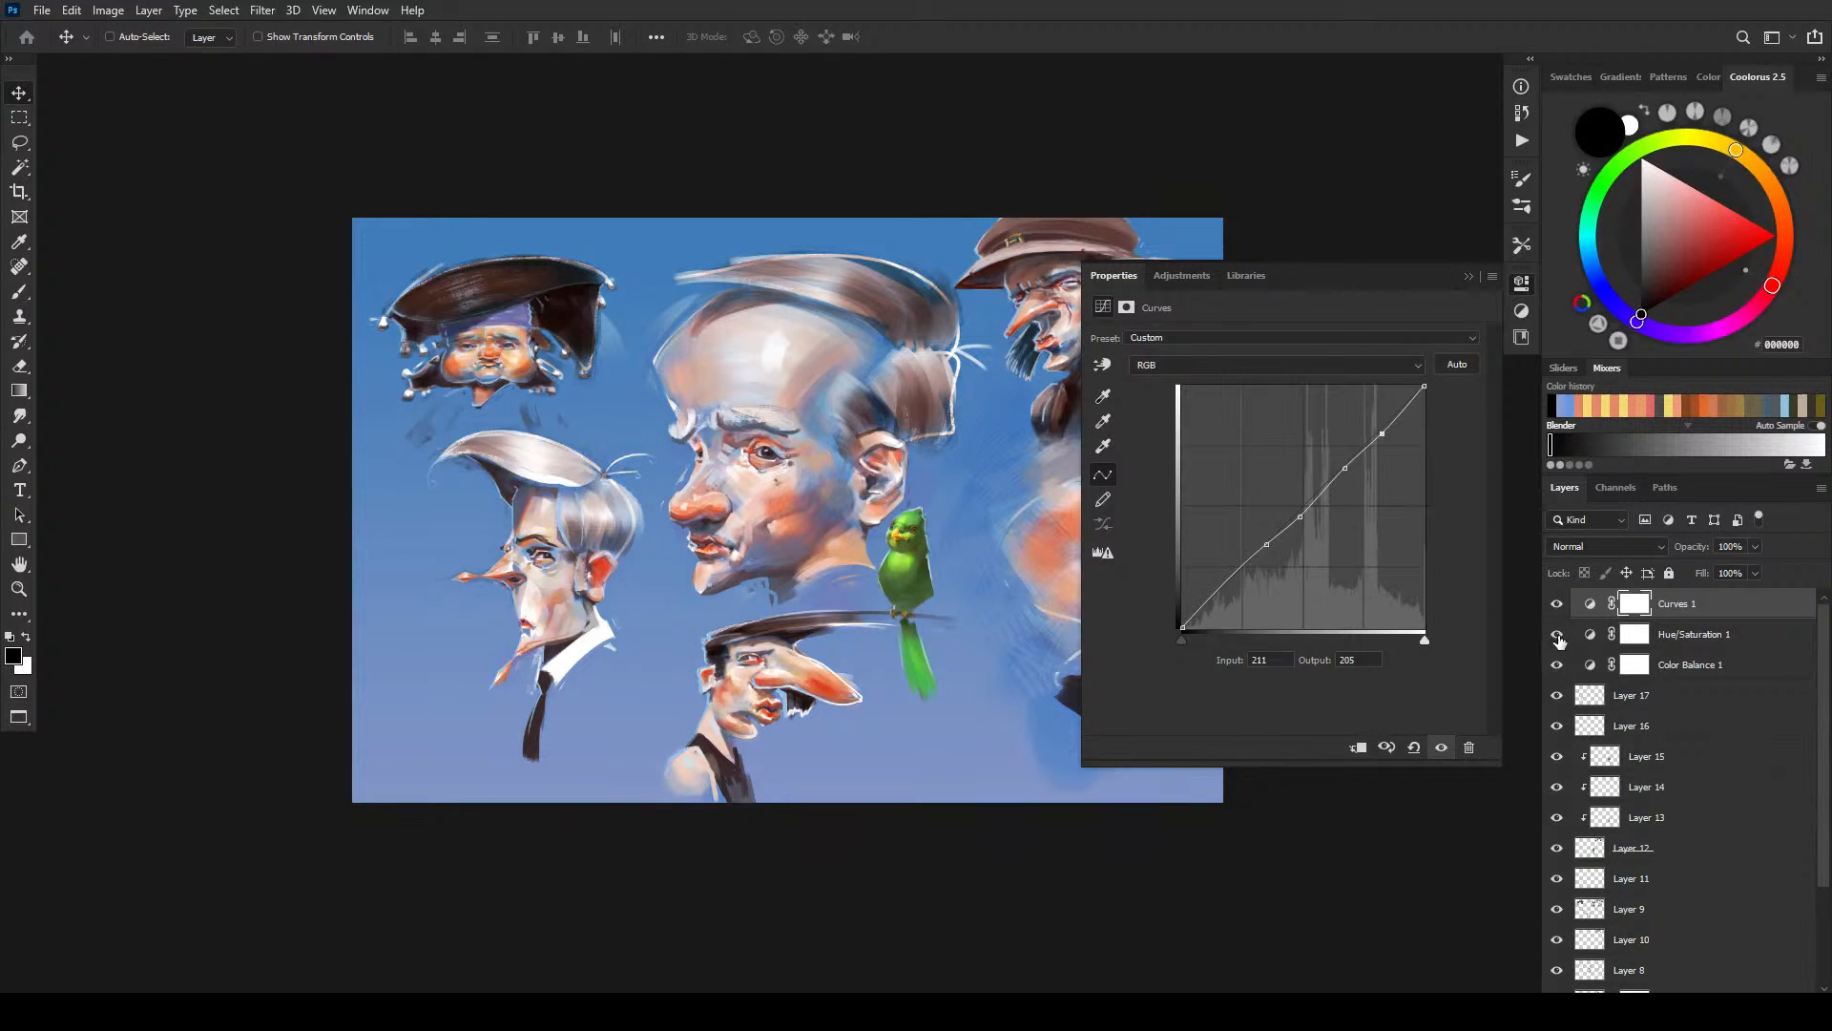
{"action": "left_click", "coordinate": [1557, 605]}
{"action": "left_click", "coordinate": [1556, 603]}
{"action": "left_click", "coordinate": [1558, 633]}
{"action": "left_click", "coordinate": [1556, 605]}
{"action": "left_click", "coordinate": [1556, 605]}
- Darken the shadows with a curve point at input 41, output 25, and compare the painting without the Curves adjustment
{"action": "left_click", "coordinate": [1219, 601]}
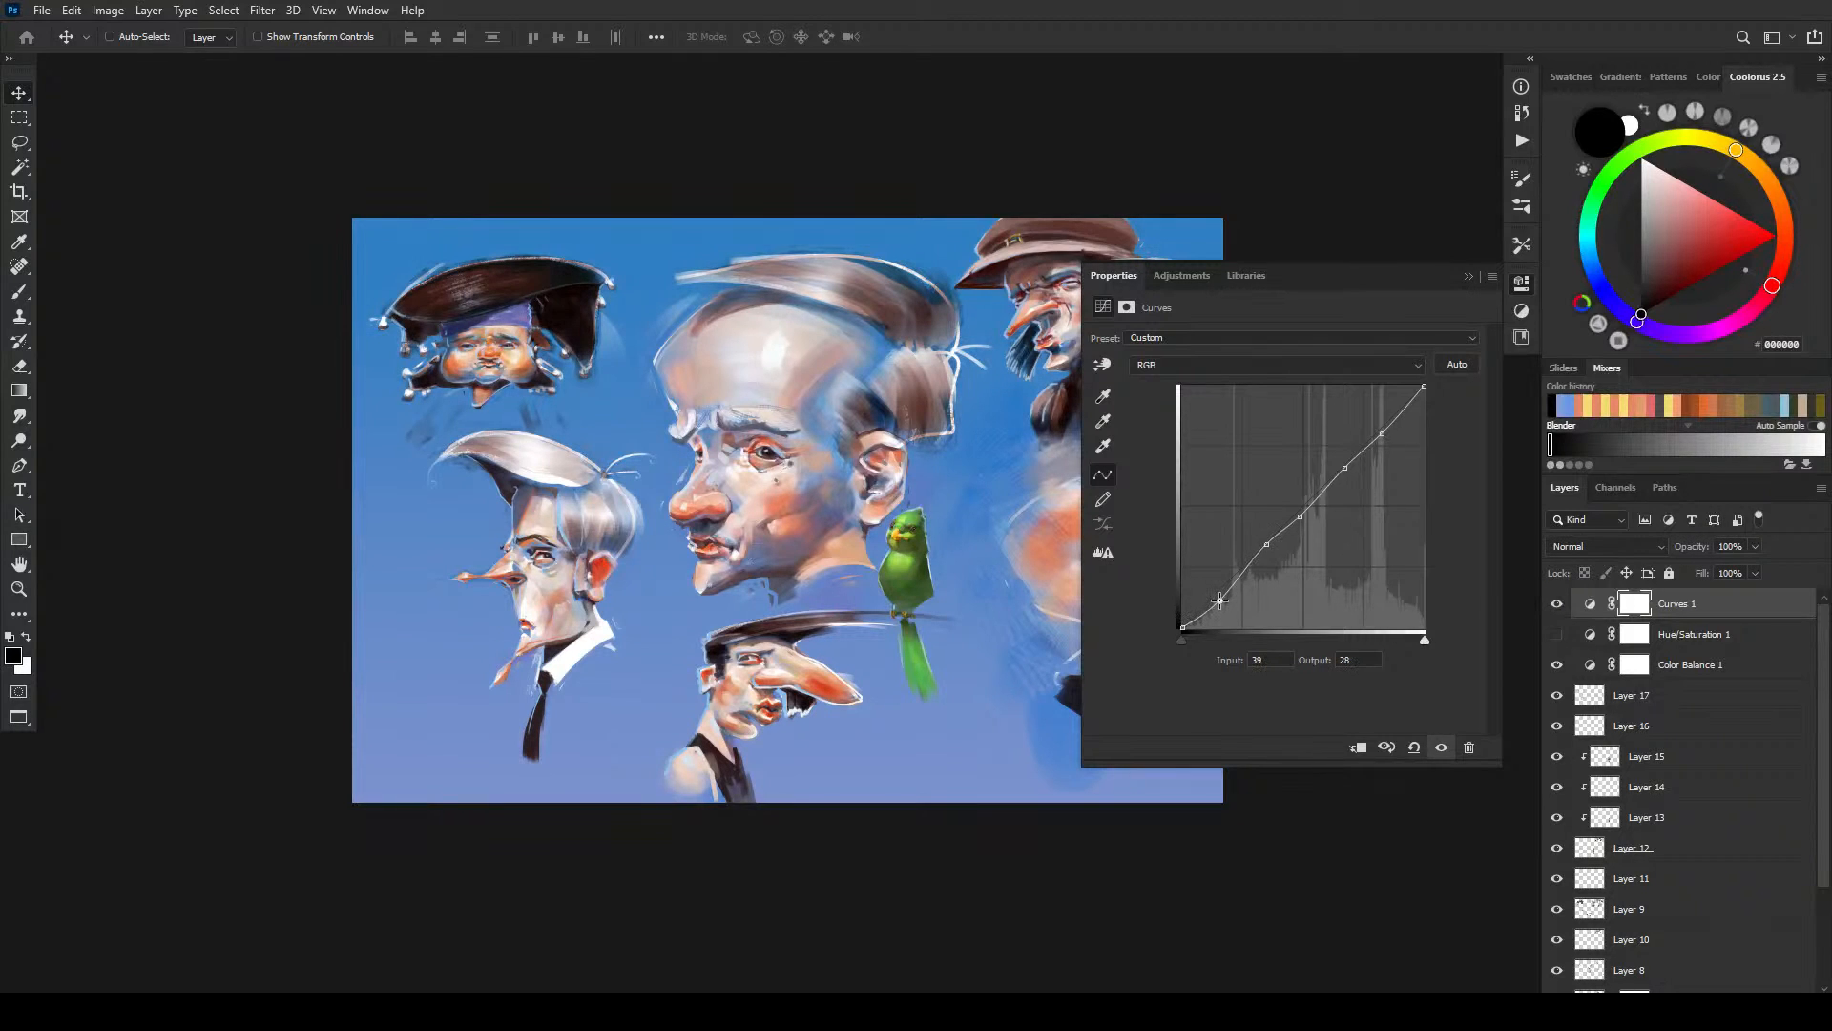
{"action": "mouse_move", "coordinate": [1220, 601]}
{"action": "left_mouse_down"}
{"action": "mouse_move", "coordinate": [1231, 615]}
{"action": "mouse_move", "coordinate": [1240, 597]}
{"action": "mouse_move", "coordinate": [1220, 603]}
{"action": "left_mouse_up"}
{"action": "left_click", "coordinate": [1558, 604]}
{"action": "left_click", "coordinate": [1557, 609]}
{"action": "left_click", "coordinate": [1558, 609]}
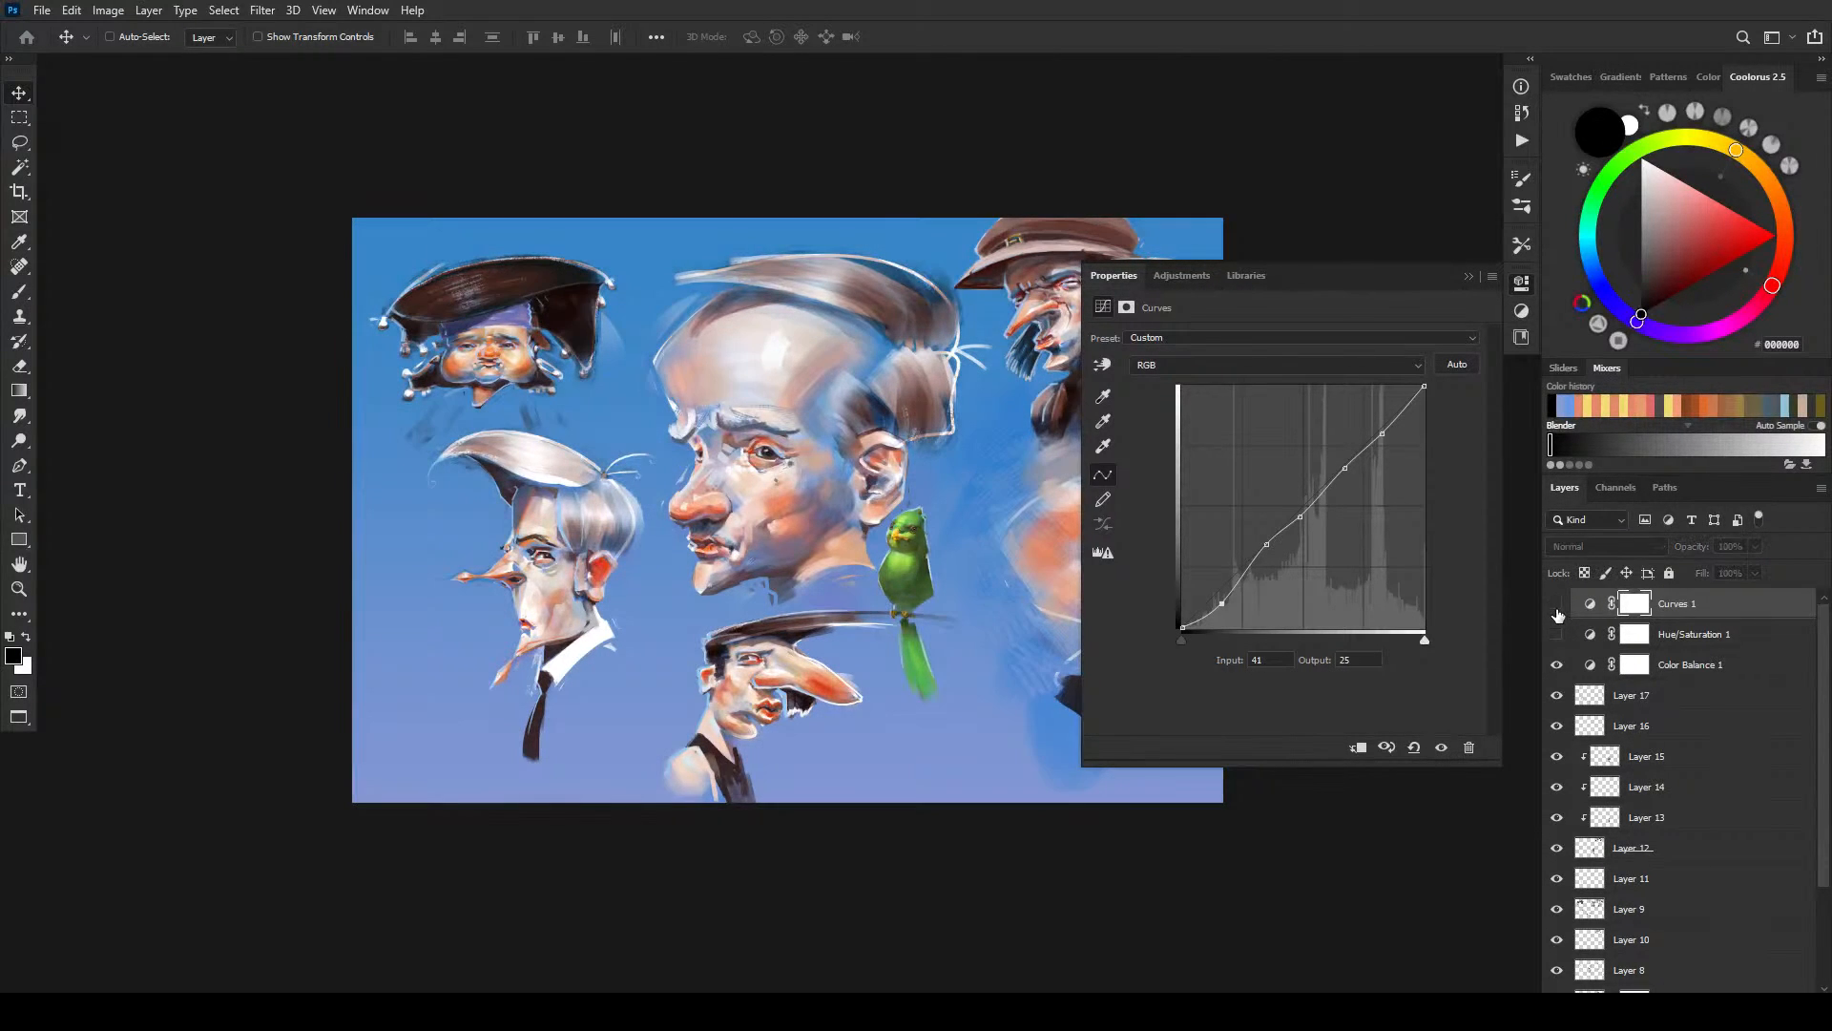
{"action": "left_click", "coordinate": [1558, 607]}
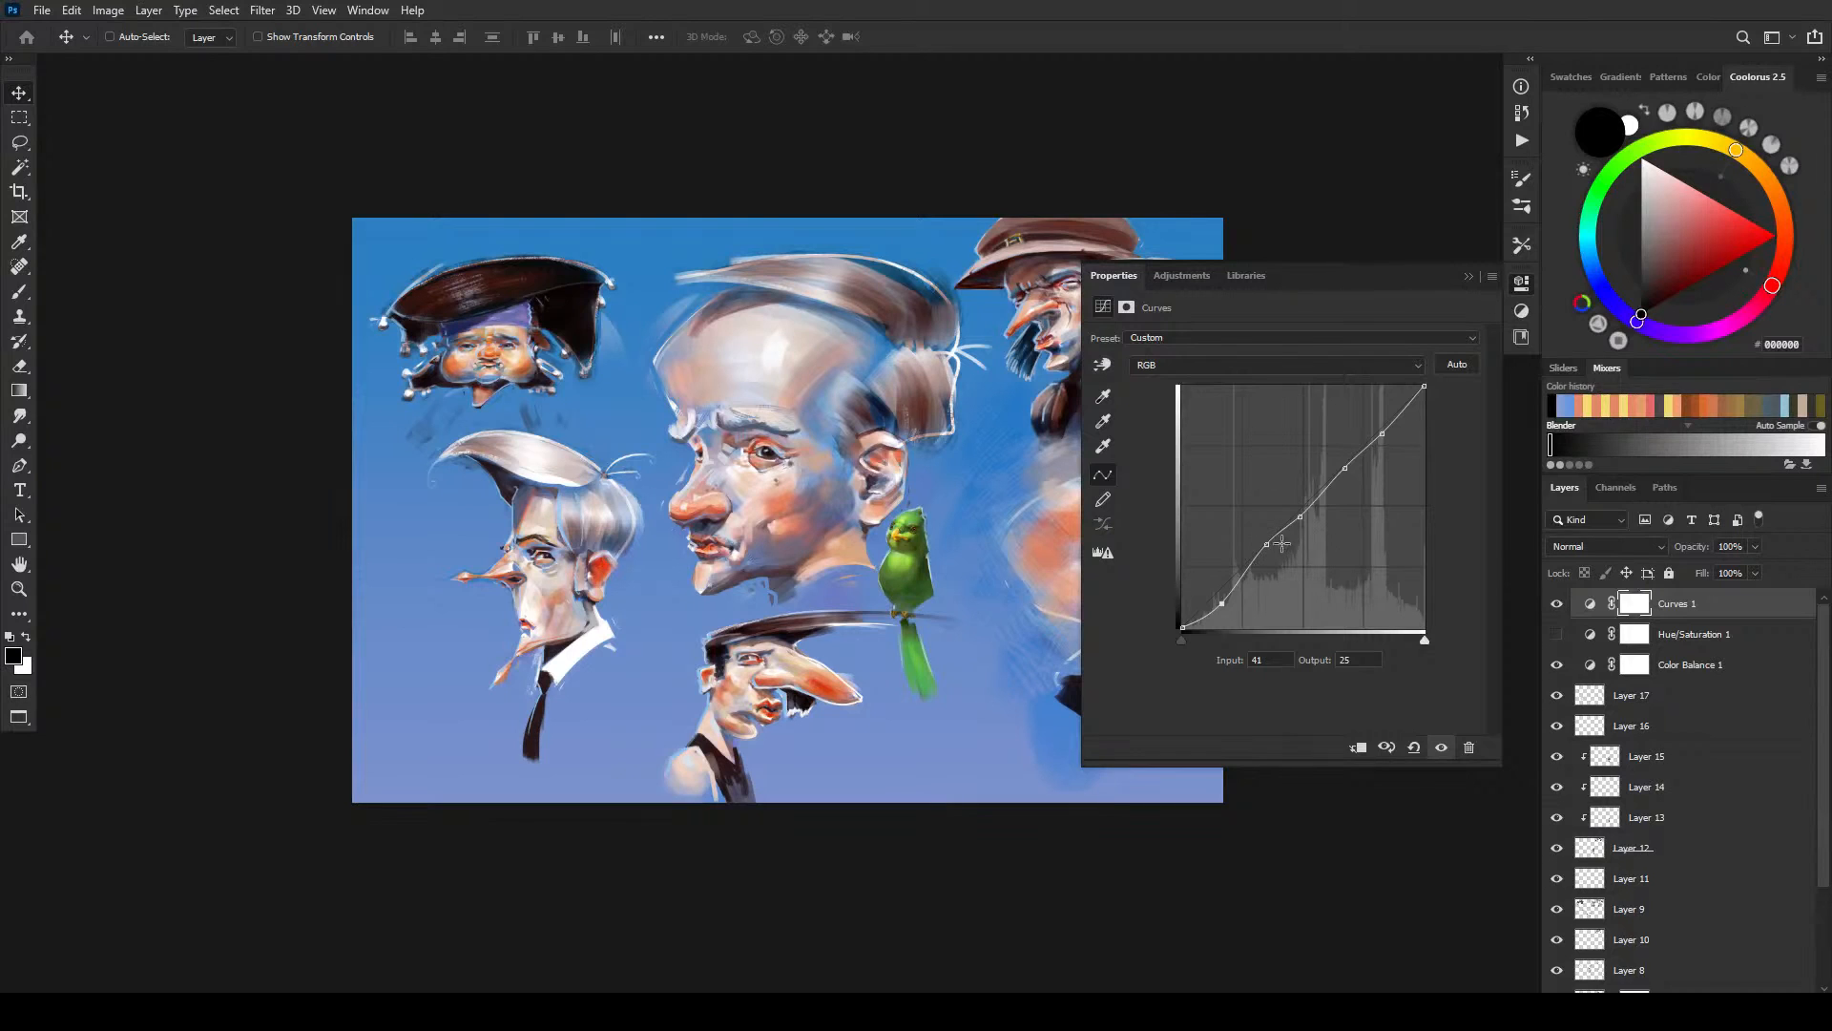
- Lower the curve's darker midtone point to input 94, output 81, compare the result and close the adjustment settings
{"action": "left_click_drag", "start_coordinate": [1267, 545], "coordinate": [1272, 554]}
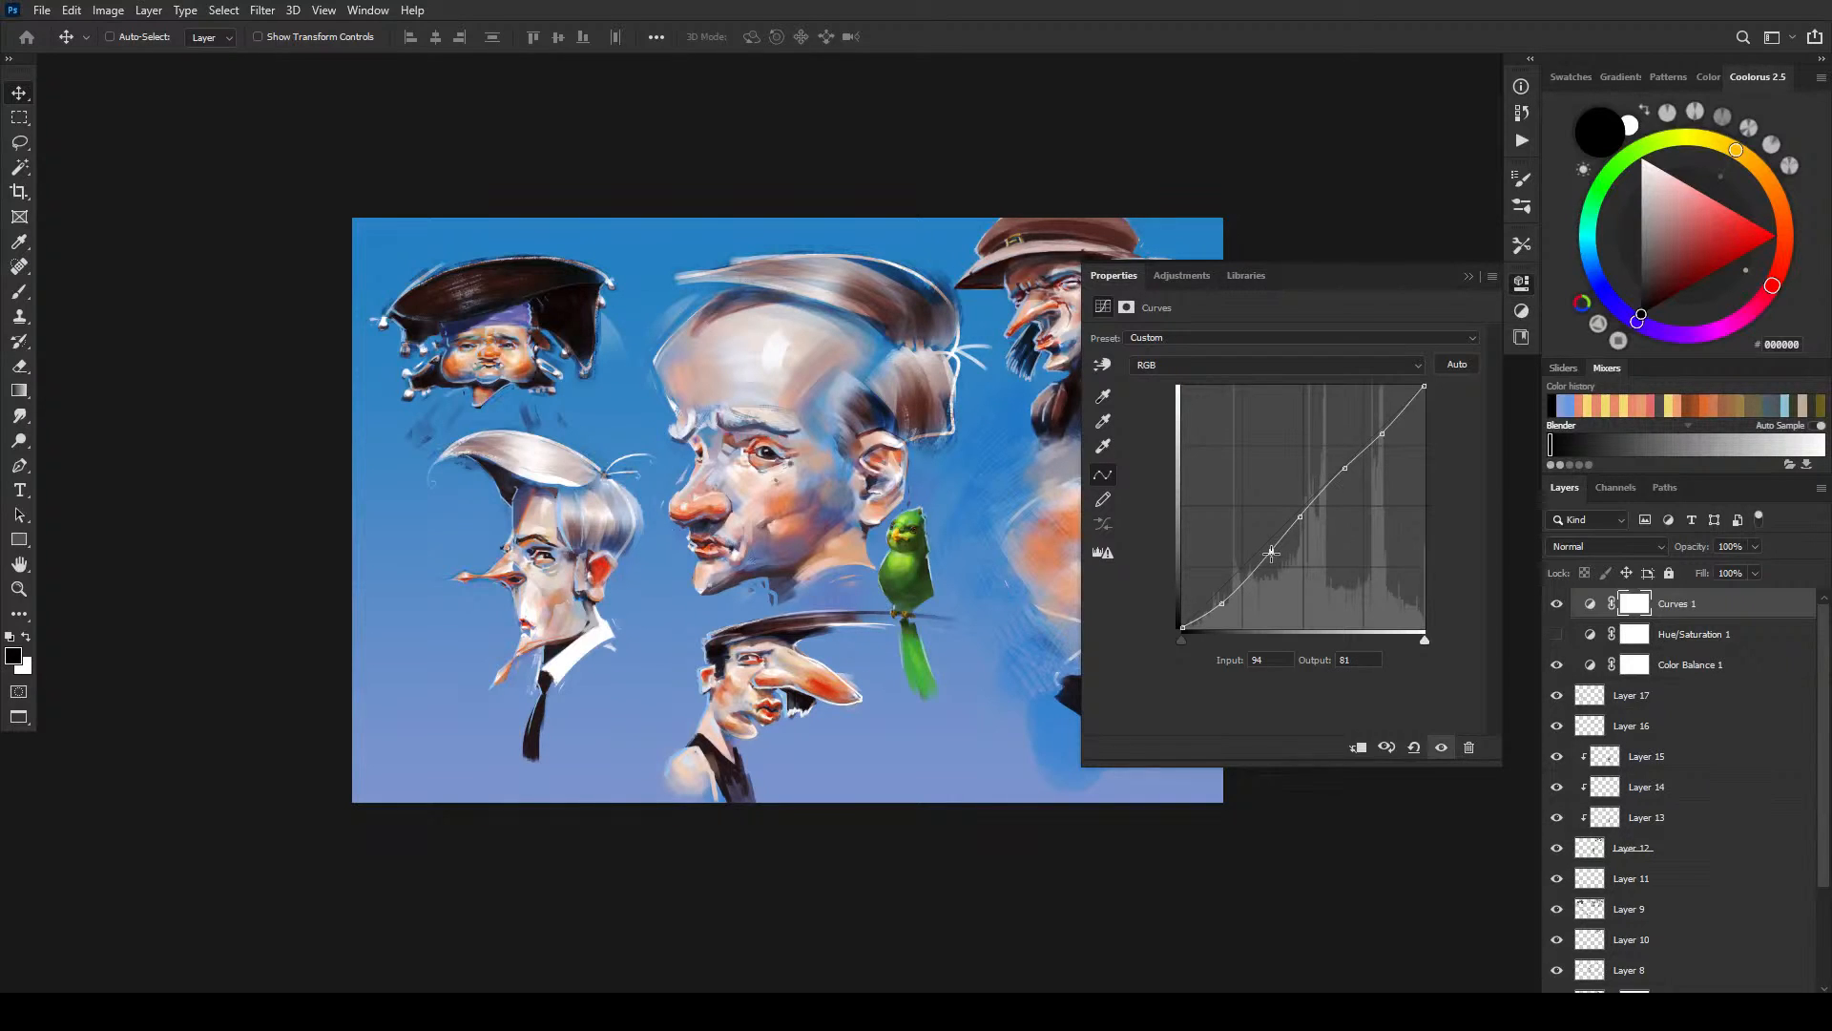
{"action": "left_click", "coordinate": [1556, 608]}
{"action": "left_click", "coordinate": [1555, 609]}
{"action": "left_click", "coordinate": [1468, 277]}
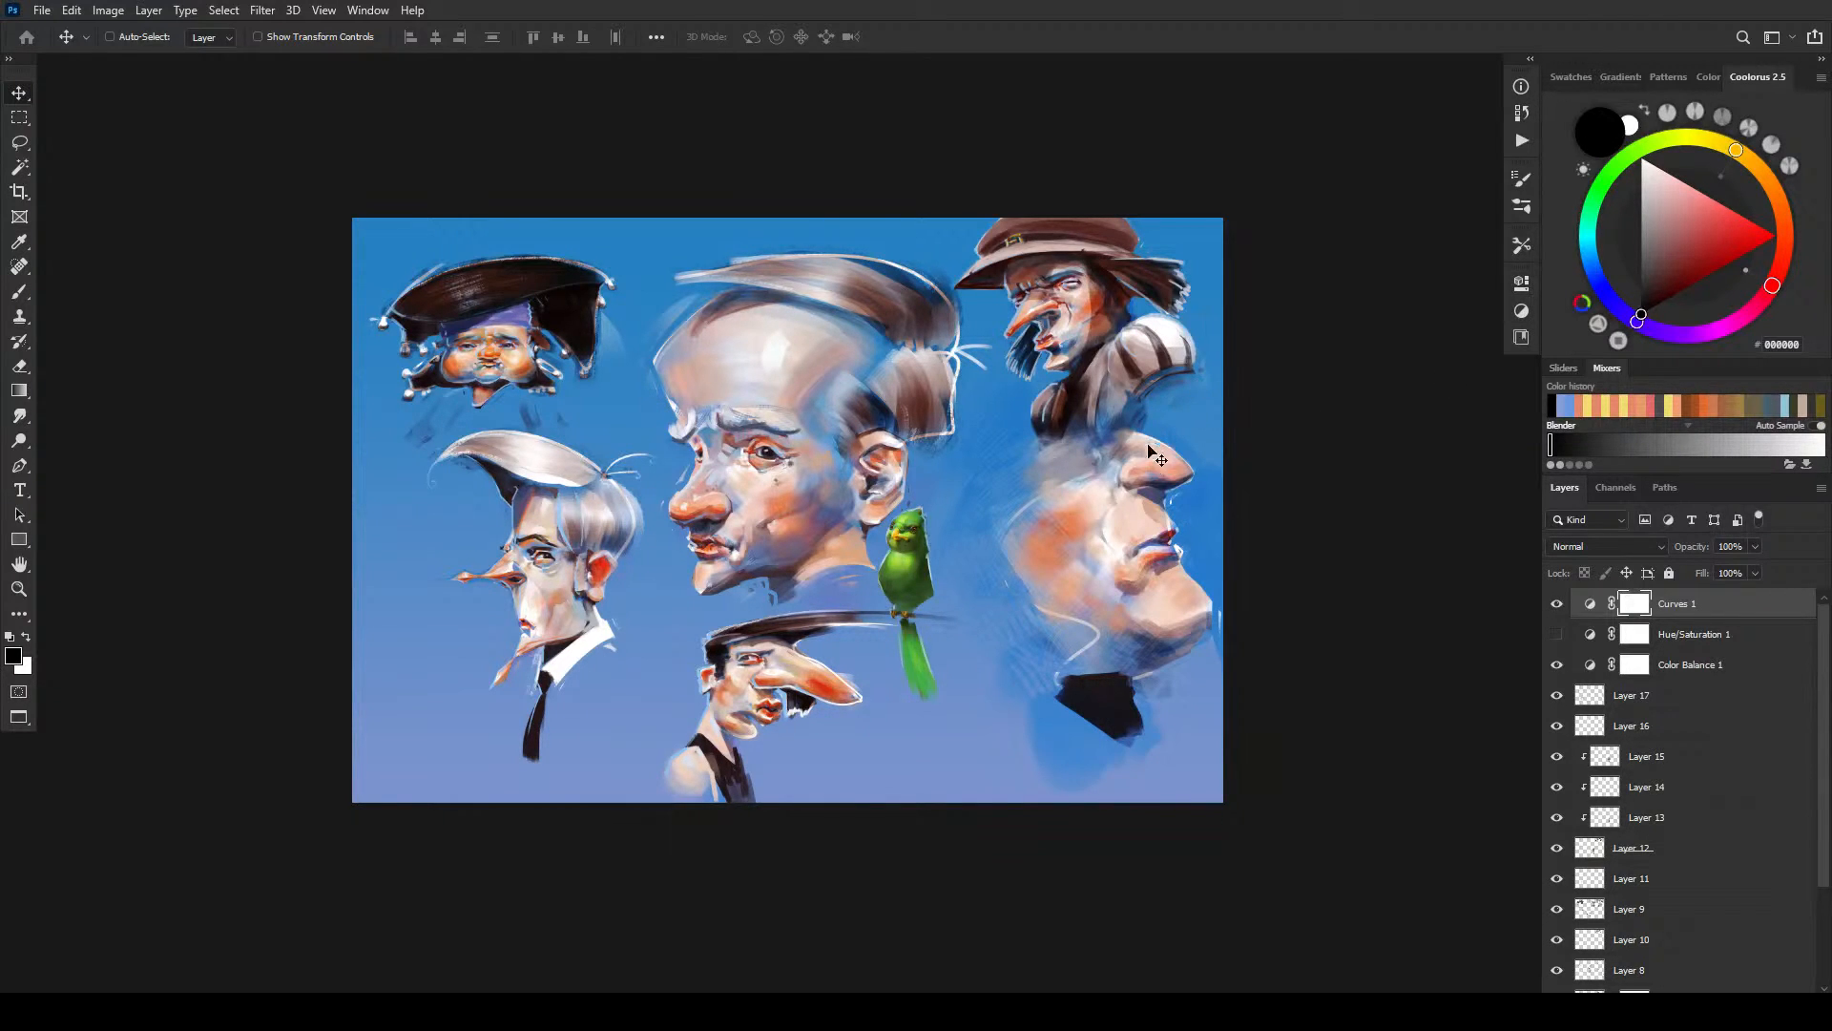
- Review the whole painting small and enlarged, finishing in full-screen view without the interface
{"action": "key", "text": "space"}
{"action": "left_click_drag", "start_coordinate": [954, 562], "coordinate": [972, 608]}
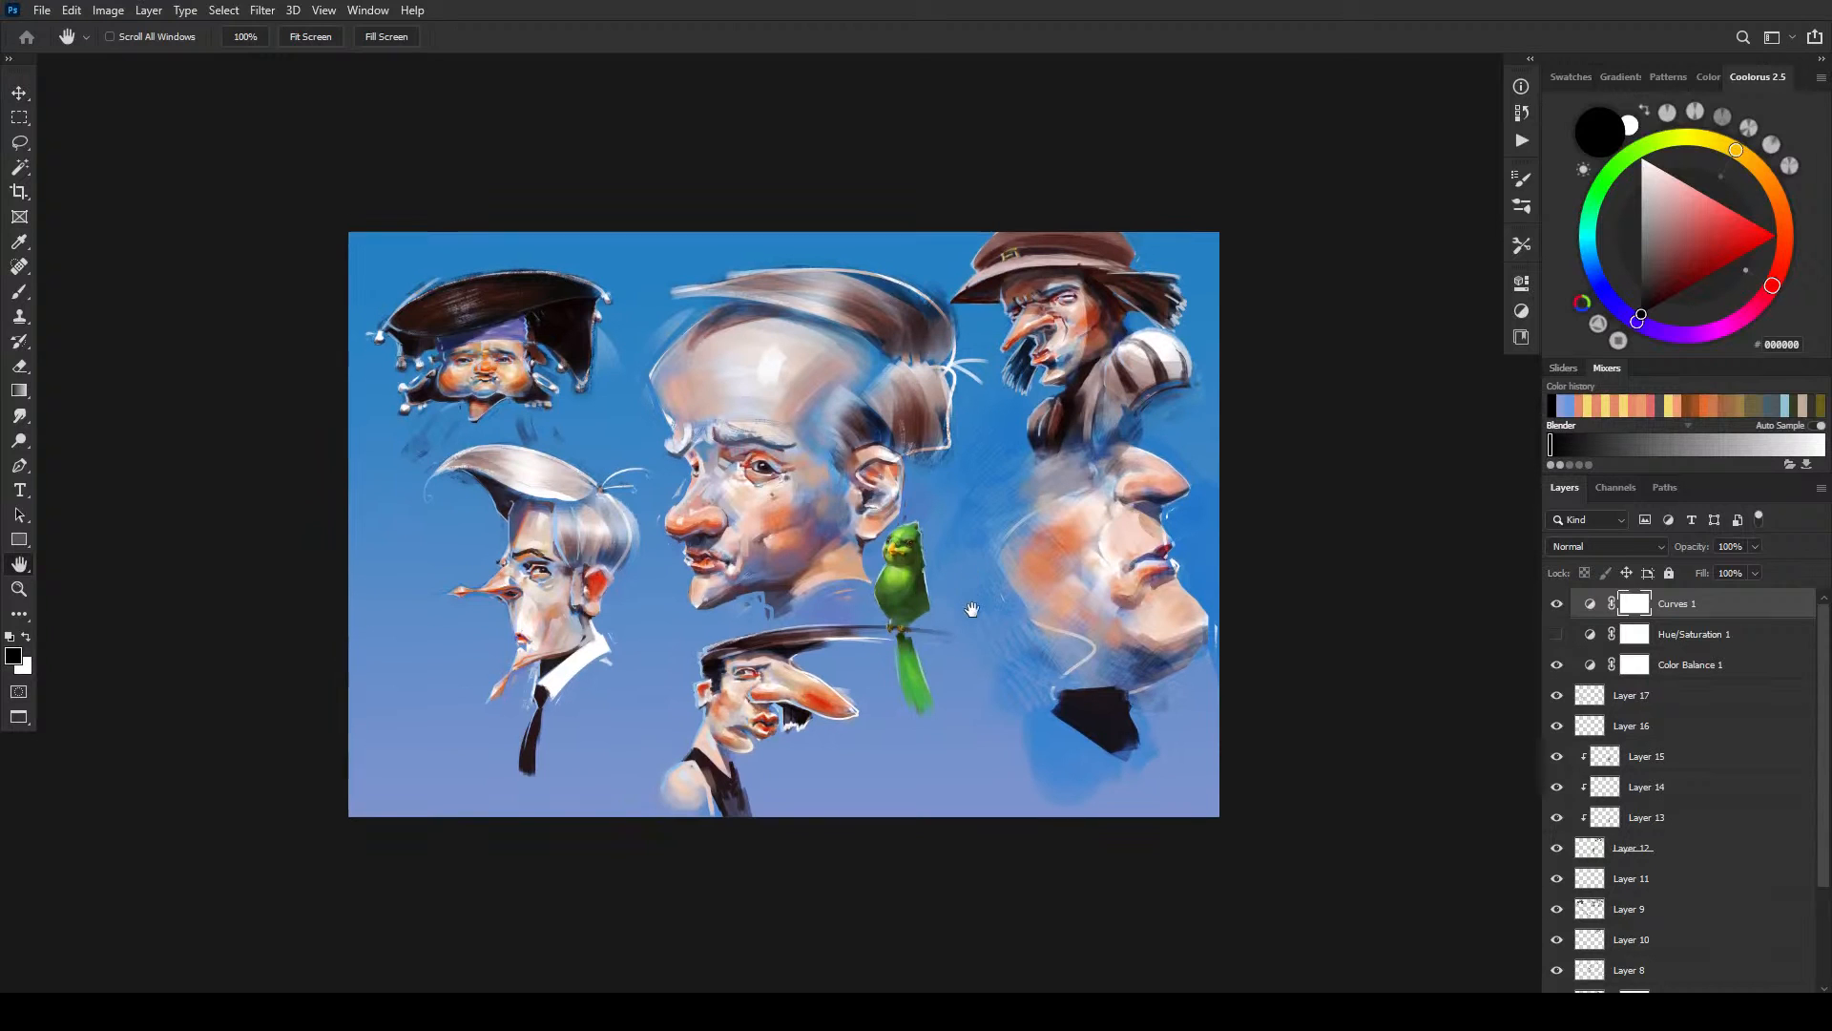
{"action": "key", "text": "ctrl+minus"}
{"action": "key", "text": "ctrl+minus"}
{"action": "key", "text": "ctrl+minus"}
{"action": "key", "text": "ctrl+minus"}
{"action": "key", "text": "ctrl+minus"}
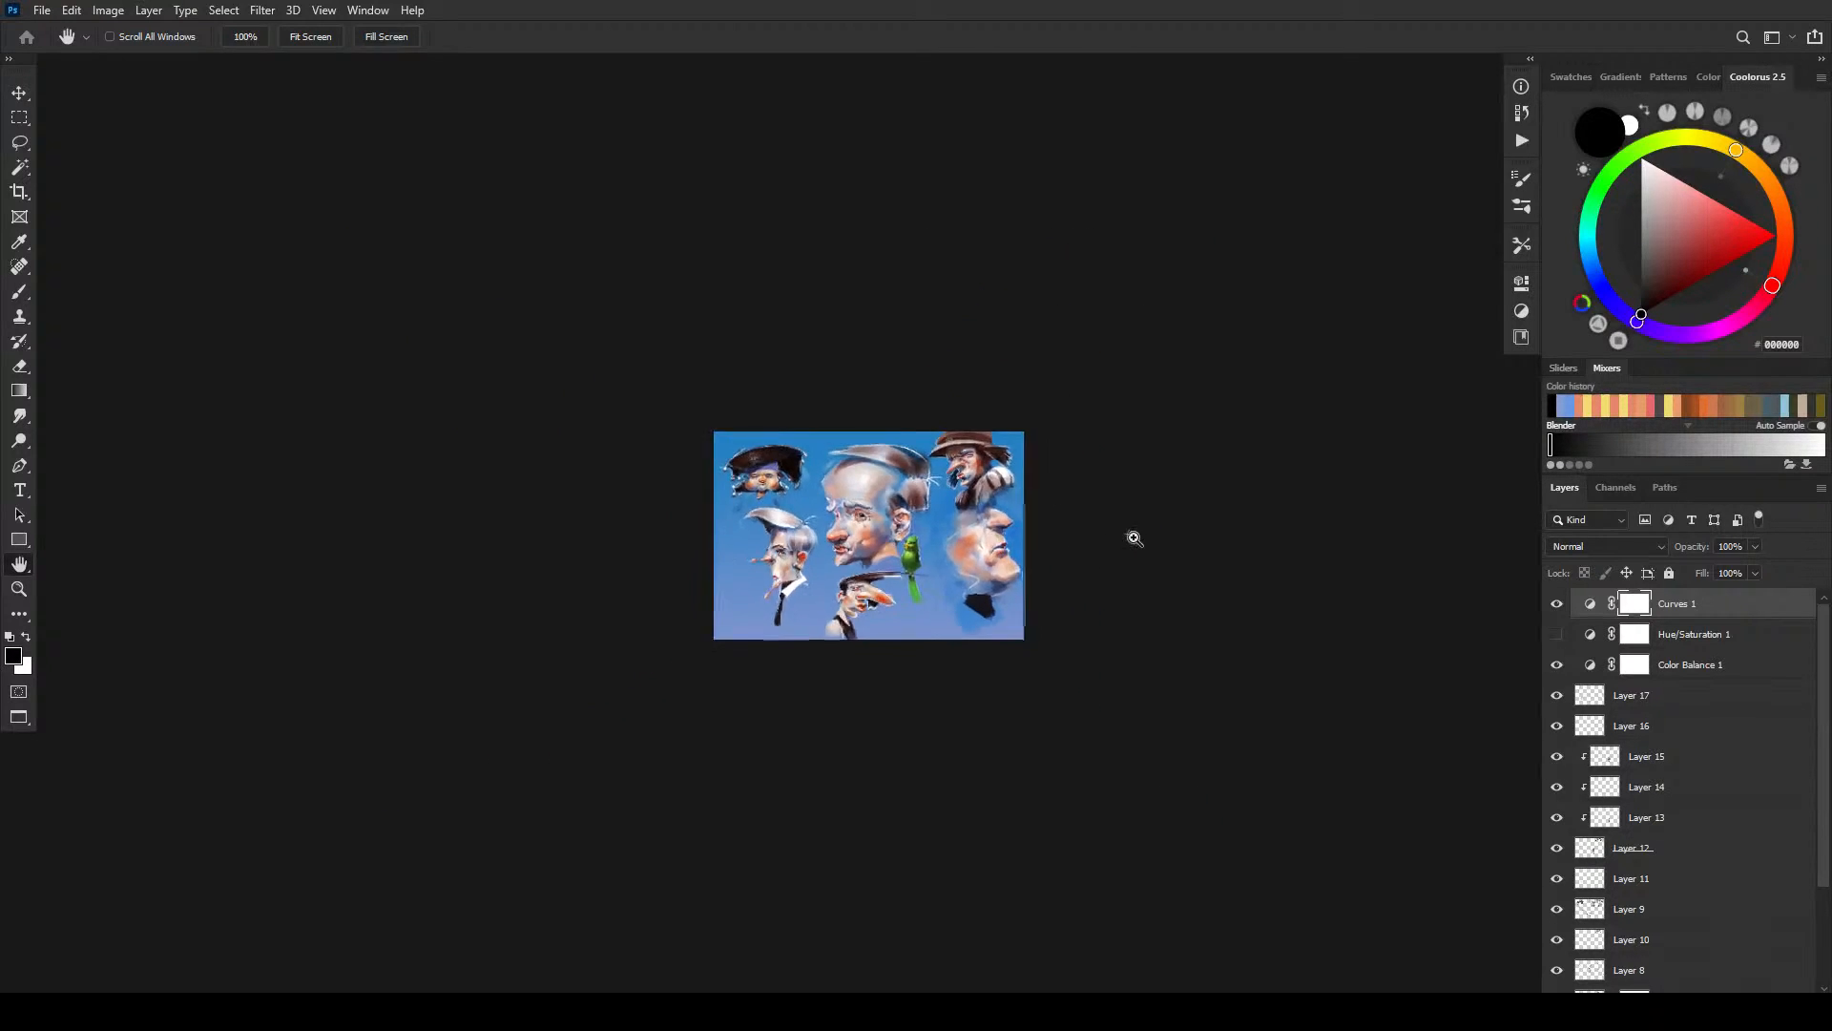
{"action": "key", "text": "ctrl+plus"}
{"action": "key", "text": "ctrl+plus"}
{"action": "key", "text": "ctrl+plus"}
{"action": "key", "text": "ctrl+plus"}
{"action": "key", "text": "ctrl+plus"}
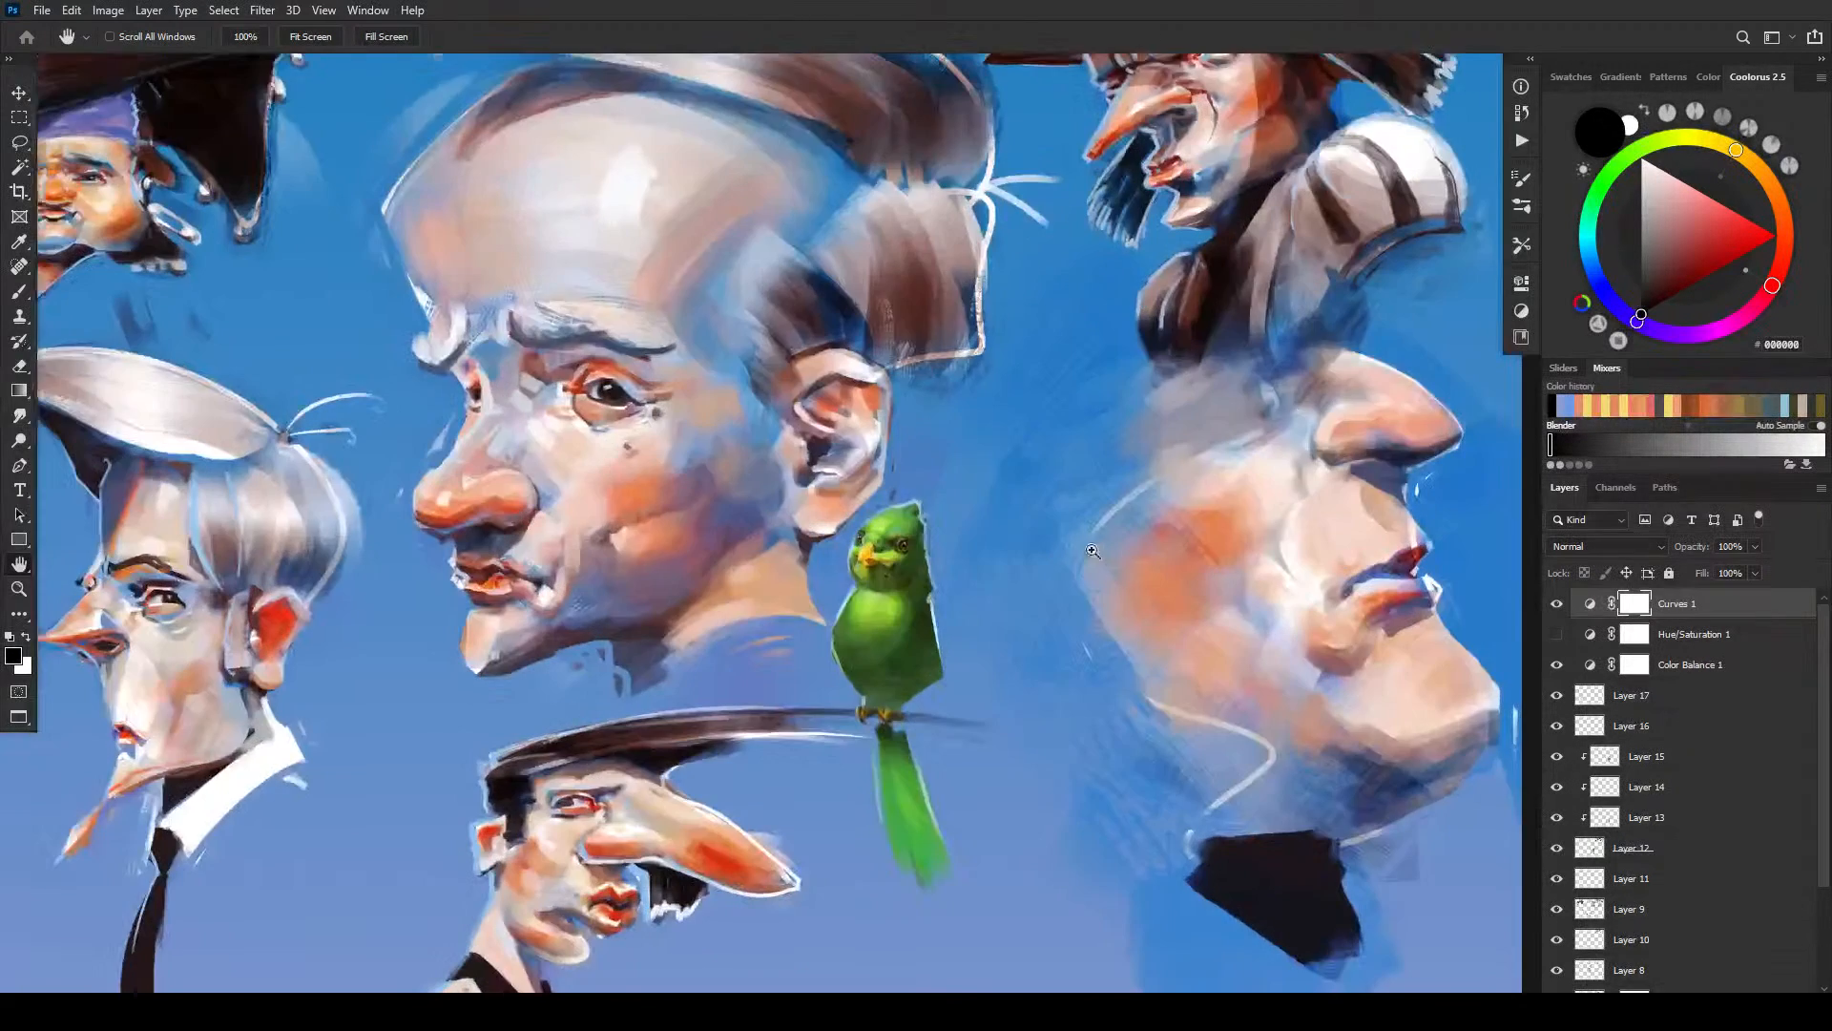
{"action": "key", "text": "f"}
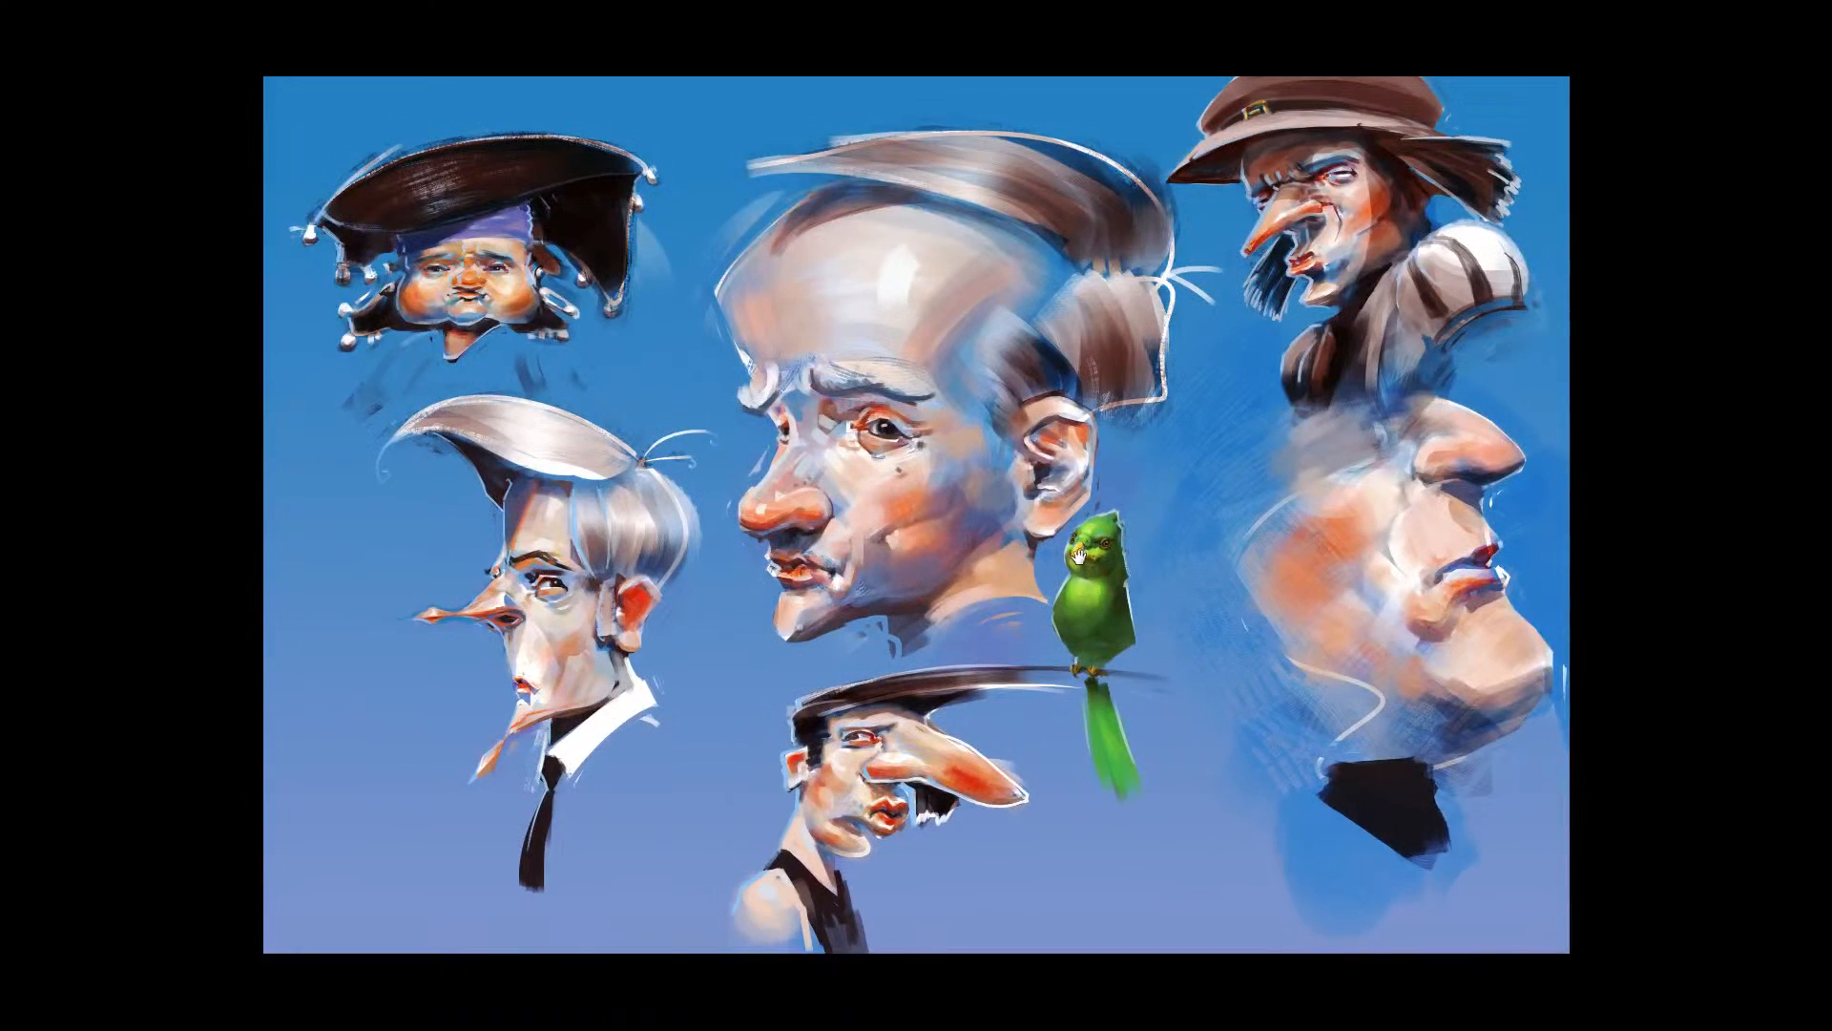